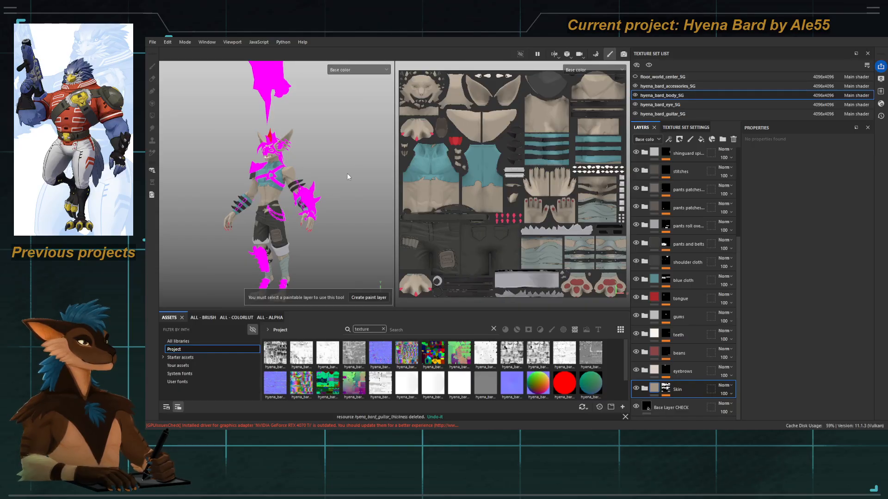
Step: Examine the whole character and its upper body with the base color displayed
alt+middle_drag(349, 176, 353, 149)
alt+right_drag(352, 149, 344, 185)
alt+drag(344, 190, 333, 195)
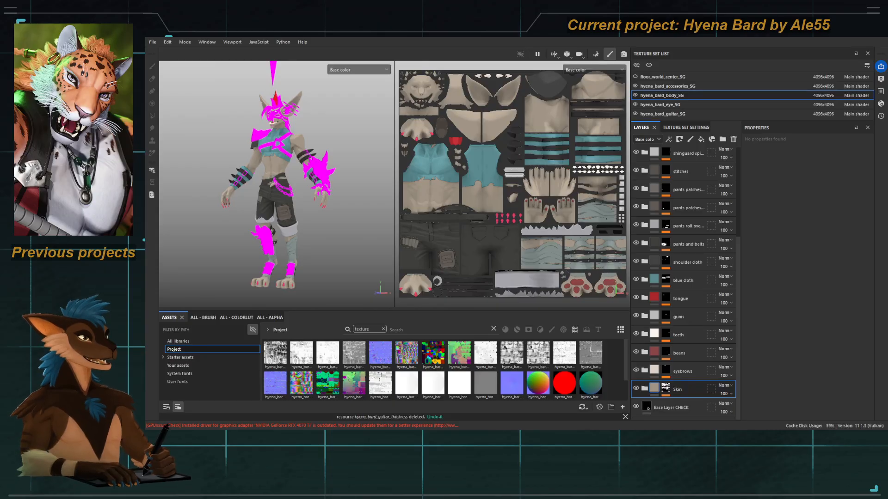
alt+drag(335, 247, 311, 241)
alt+middle_drag(311, 244, 323, 243)
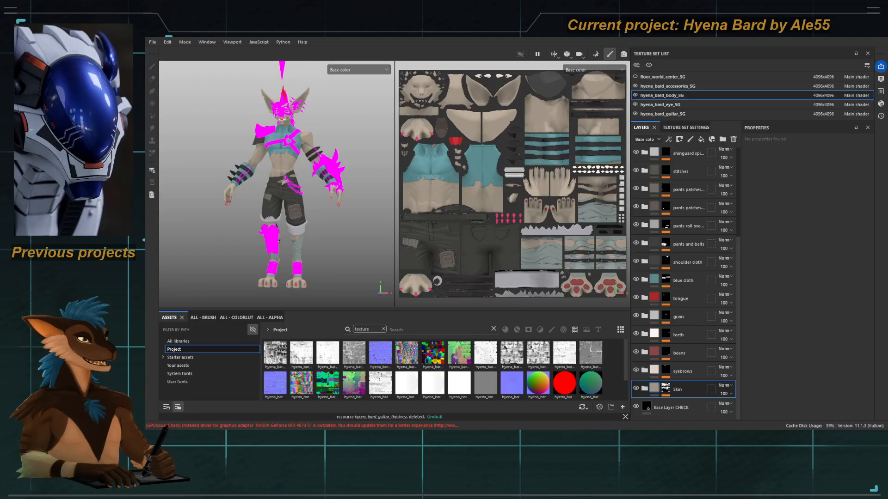
alt+drag(337, 135, 268, 131)
alt+right_drag(268, 131, 365, 201)
alt+middle_drag(238, 110, 271, 205)
alt+drag(271, 206, 308, 199)
Step: Display the full material on the character and examine the body down to the stitched knee patch on the pants
key(m)
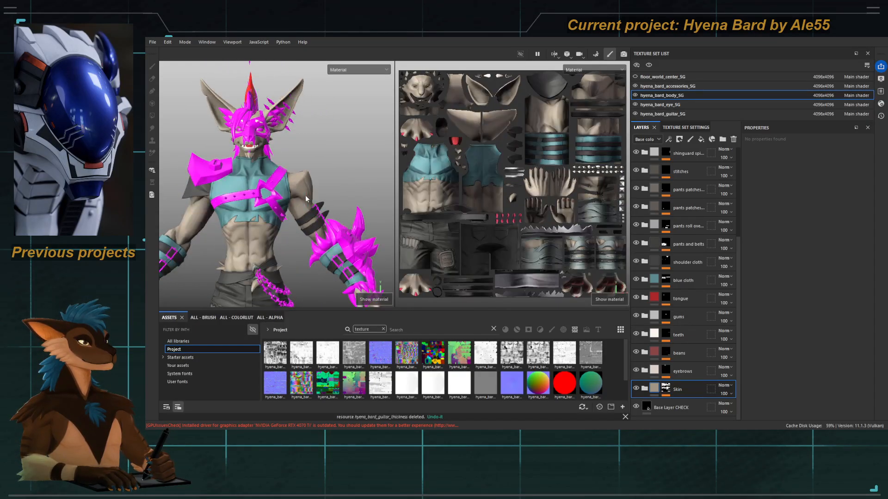
alt+right_drag(306, 199, 238, 145)
alt+middle_drag(250, 195, 288, 207)
alt+right_drag(289, 207, 253, 150)
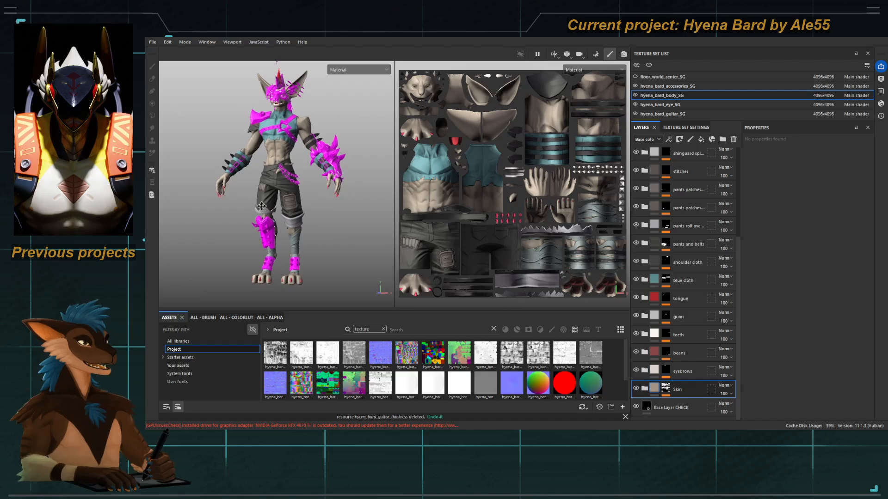
alt+right_drag(296, 195, 342, 245)
alt+drag(293, 174, 323, 194)
shift+right_drag(323, 194, 301, 194)
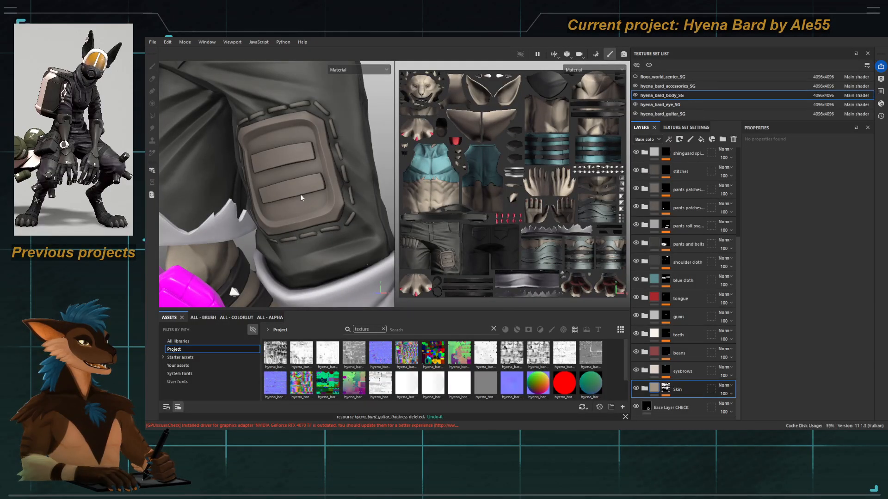
Step: Examine the torn hem of the blue top against the abdomen, first in the material view and up close in base color
alt+middle_drag(287, 144, 297, 198)
mouse_move(297, 199)
alt+right_down()
mouse_move(272, 184)
mouse_move(240, 110)
alt+right_up()
alt+middle_drag(240, 110, 243, 201)
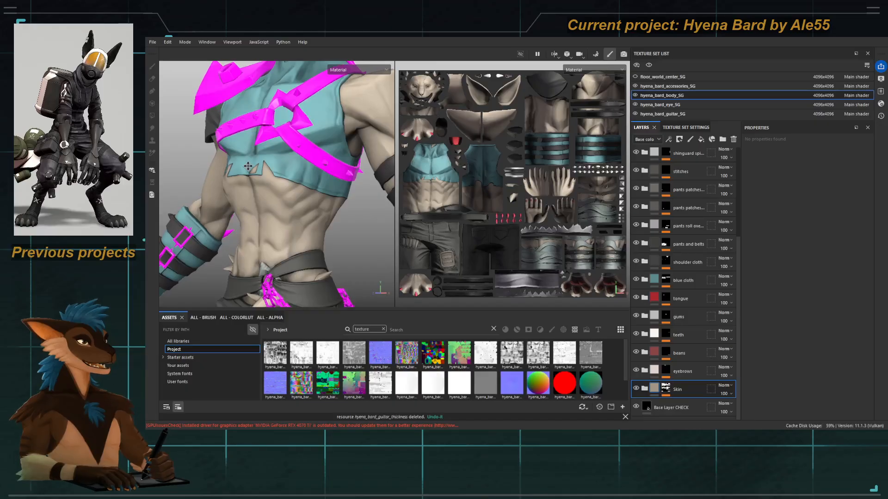
alt+right_drag(248, 167, 284, 200)
alt+drag(283, 200, 281, 196)
alt+right_drag(281, 196, 322, 220)
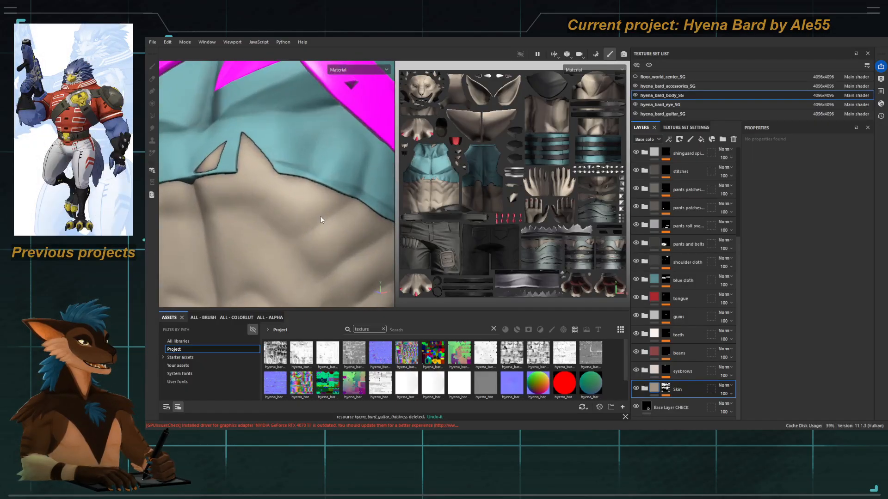
key(b)
key(c)
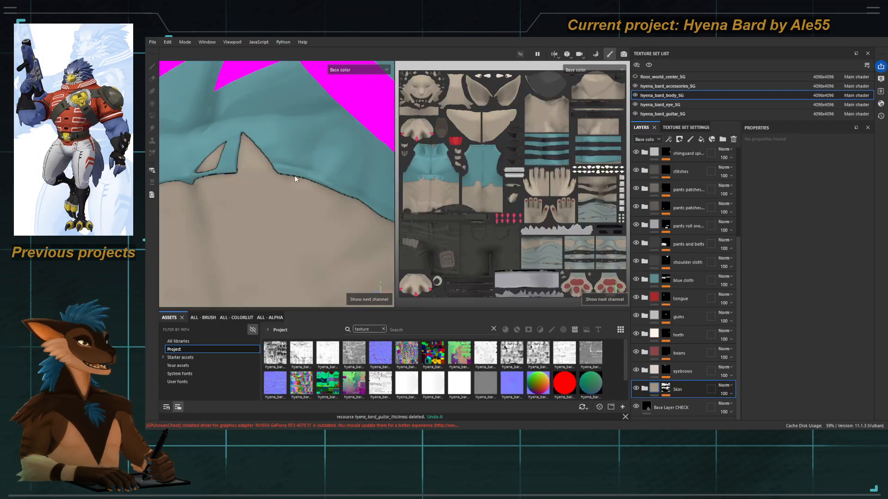
mouse_move(297, 179)
alt+mouse_down()
mouse_move(273, 171)
mouse_move(285, 177)
alt+mouse_up()
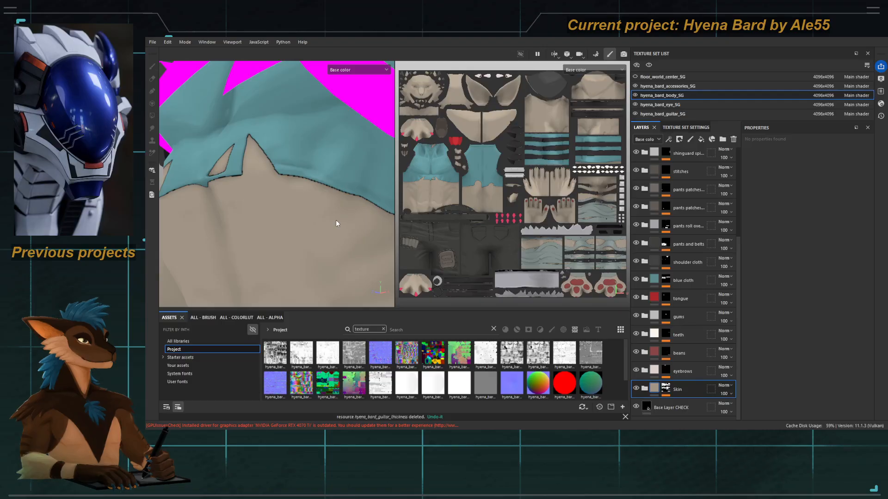
alt+drag(329, 222, 330, 229)
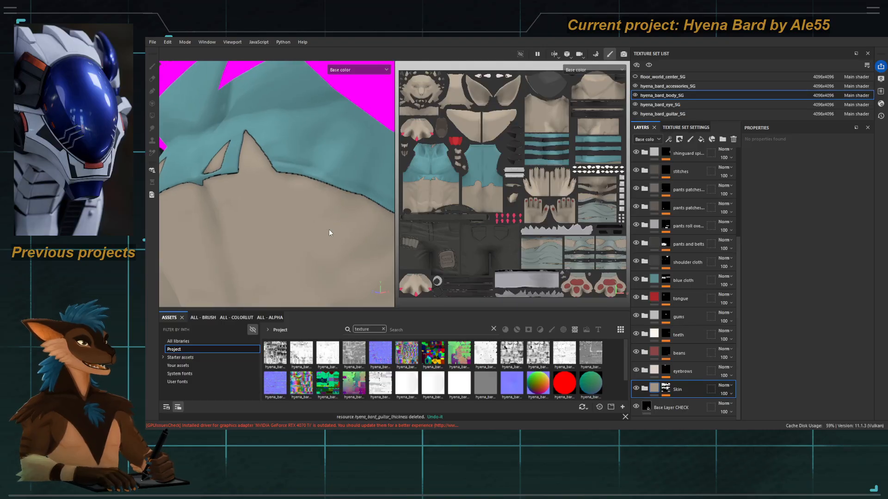
Step: Display the ID mesh map and examine the color boundary between the blue top and the skin up close
key(b)
alt+middle_drag(311, 179, 291, 193)
alt+right_drag(292, 192, 331, 228)
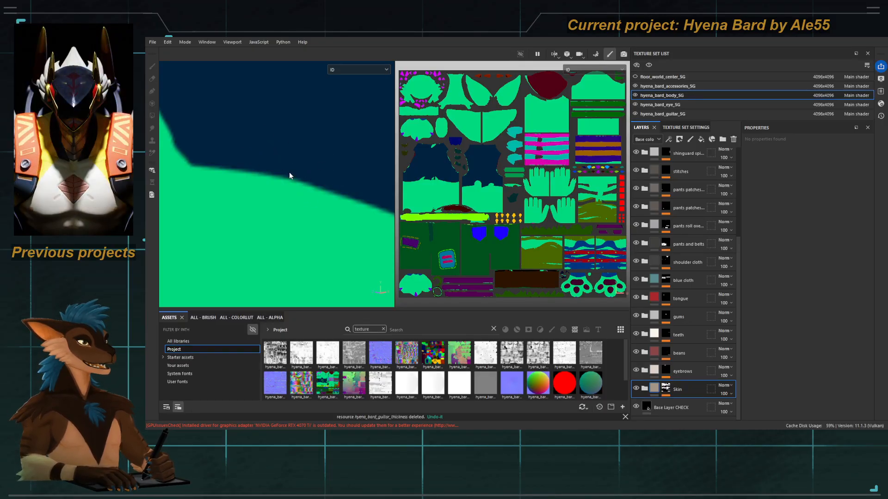
alt+drag(290, 183, 378, 209)
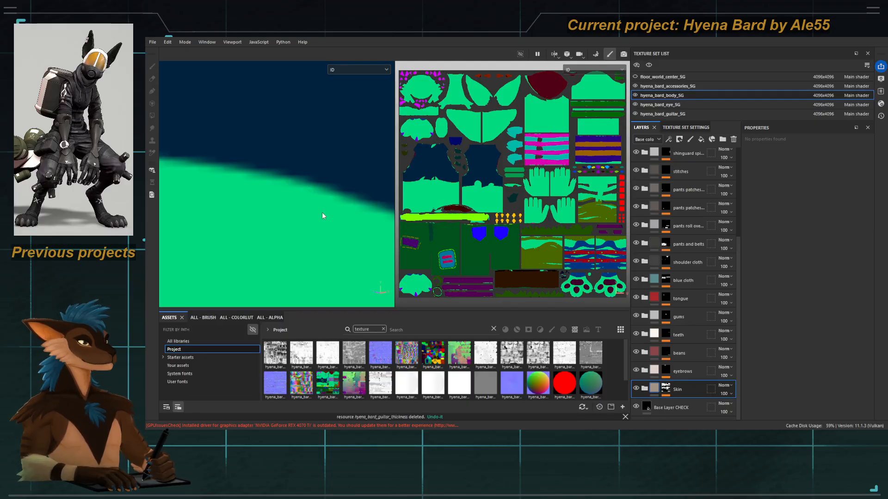
alt+drag(322, 214, 187, 141)
alt+drag(279, 196, 301, 203)
alt+right_drag(301, 203, 241, 143)
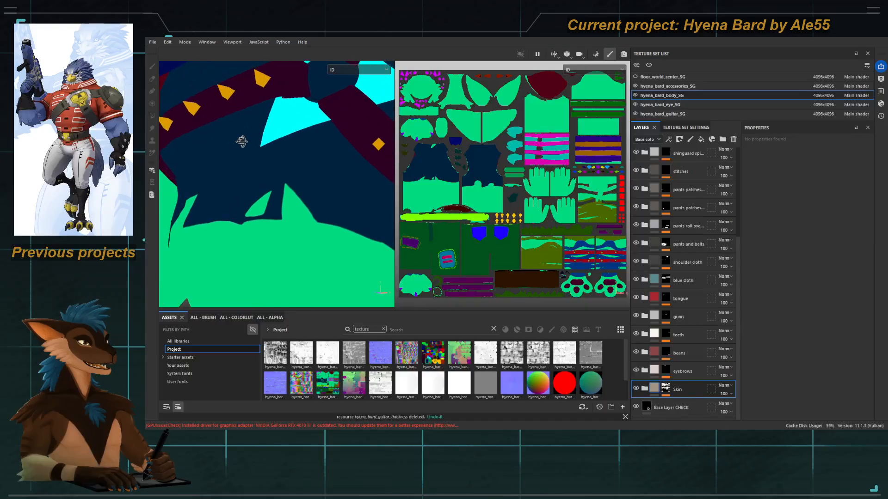
alt+drag(242, 143, 242, 146)
alt+middle_drag(275, 196, 238, 141)
alt+right_drag(237, 141, 330, 201)
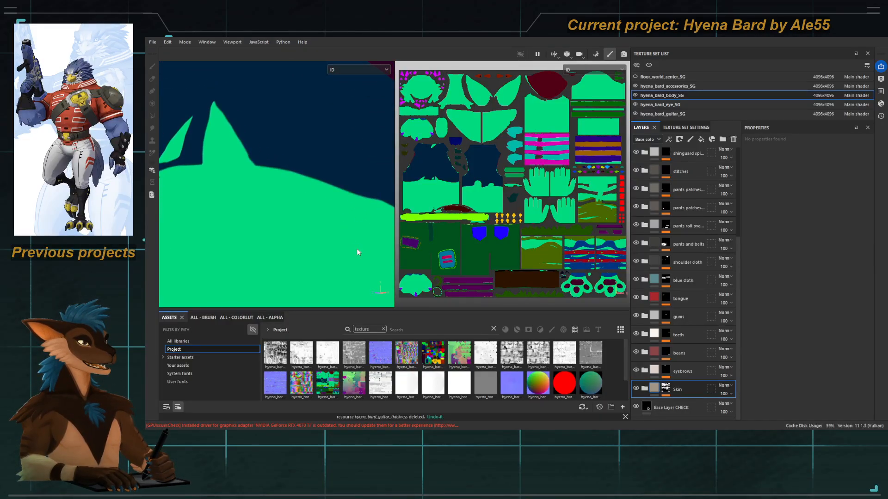
Step: Set the body texture set's ID mesh map to hyena_bard_body_objid and display the base color at the top's hem
key(m)
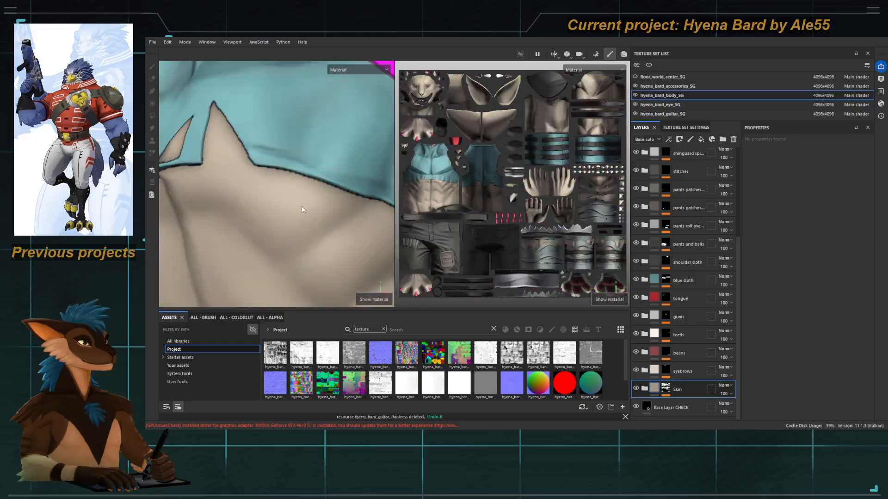
click(673, 129)
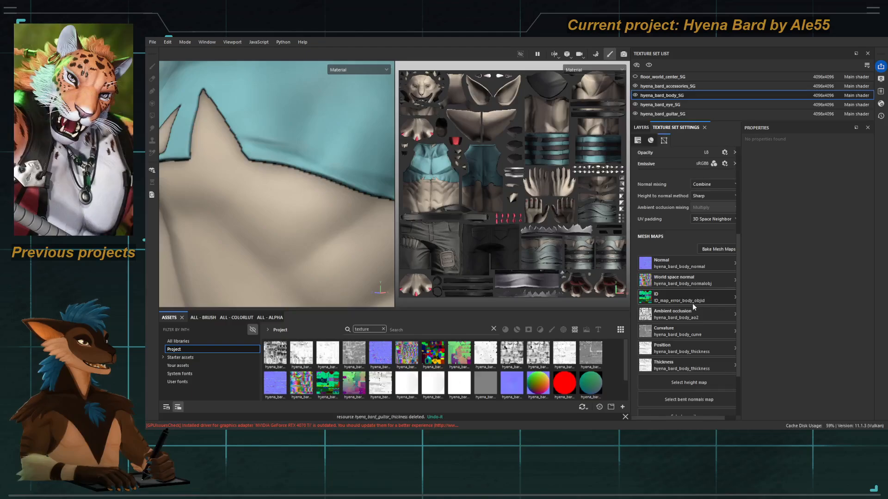
click(331, 390)
drag(331, 390, 669, 300)
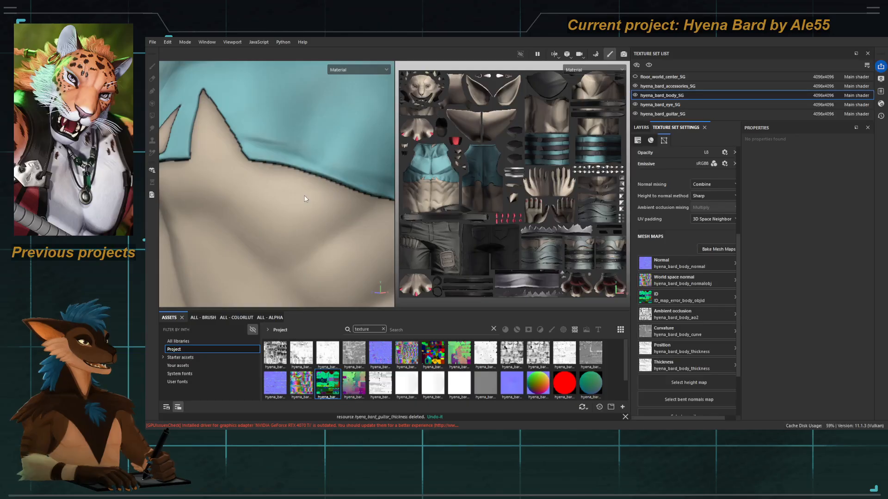
key(c)
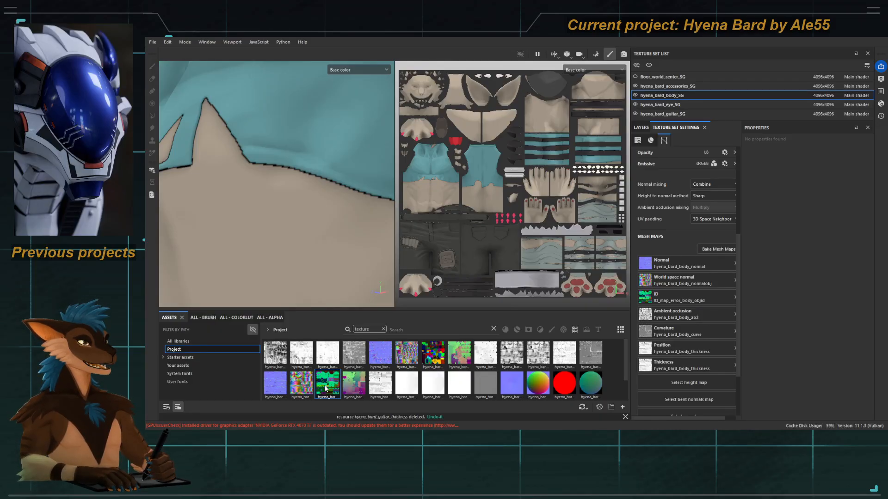
drag(325, 388, 661, 298)
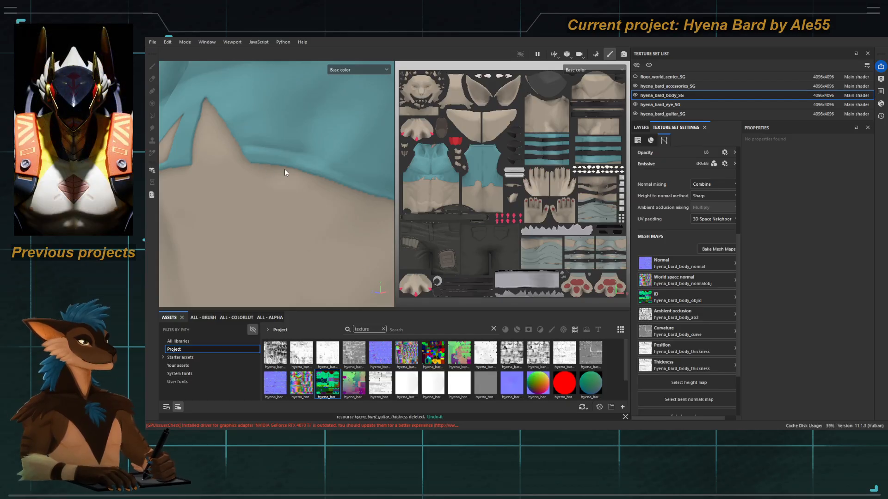
Step: Display the ID mesh map at the top's hem and examine how its edge pixels separate the colors
key(b)
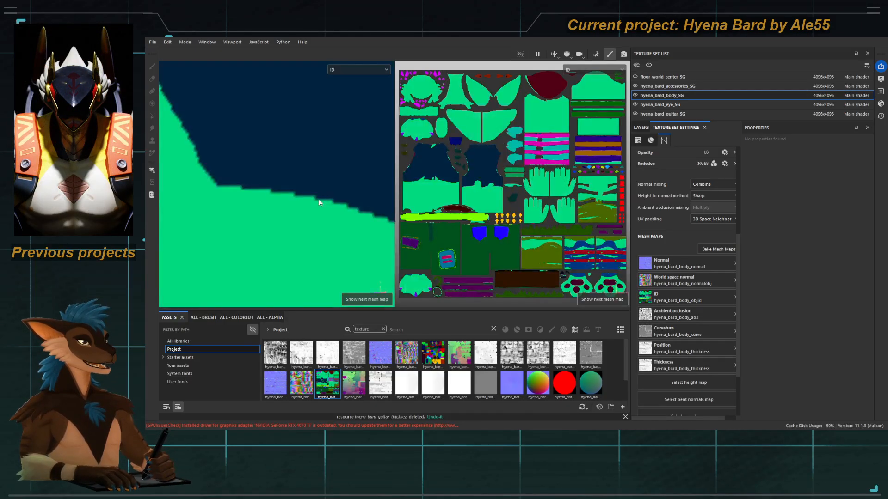
alt+middle_drag(319, 200, 263, 181)
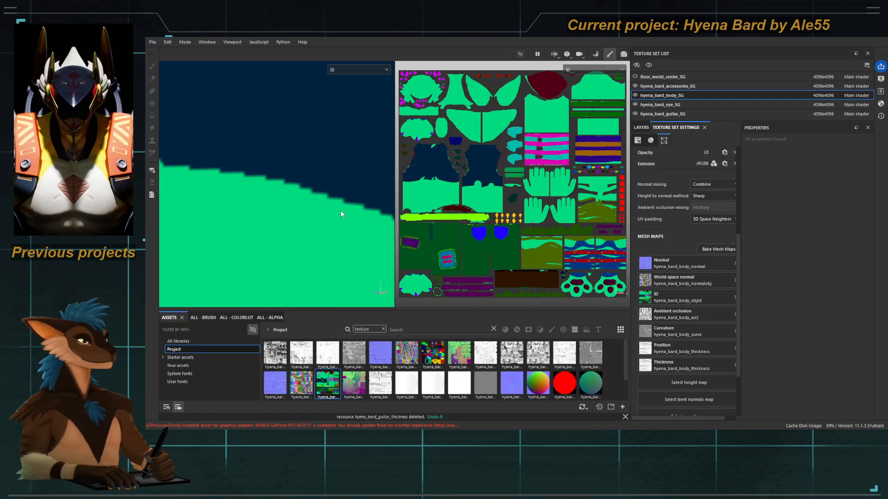
Step: Try ID_map_error_objid and ID_map_error_body_objid as the body's ID map, and restore hyena_bard_body_objid
scroll(416, 365, down, 1)
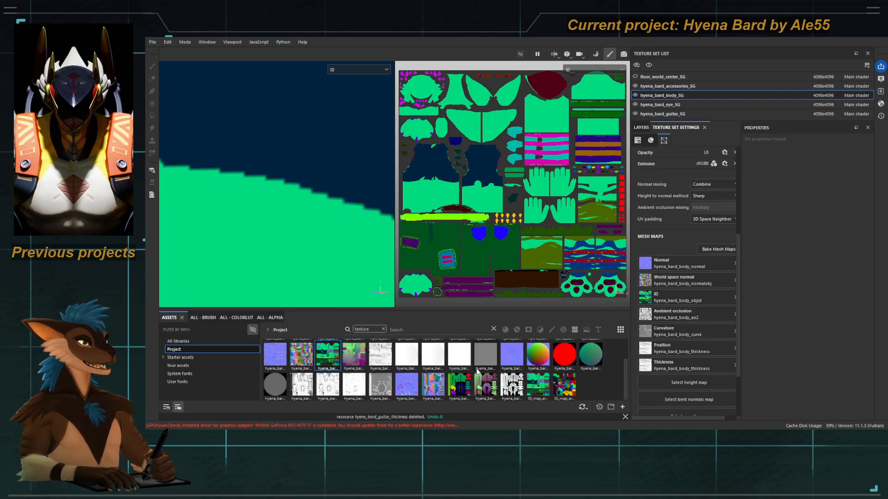
drag(564, 383, 665, 294)
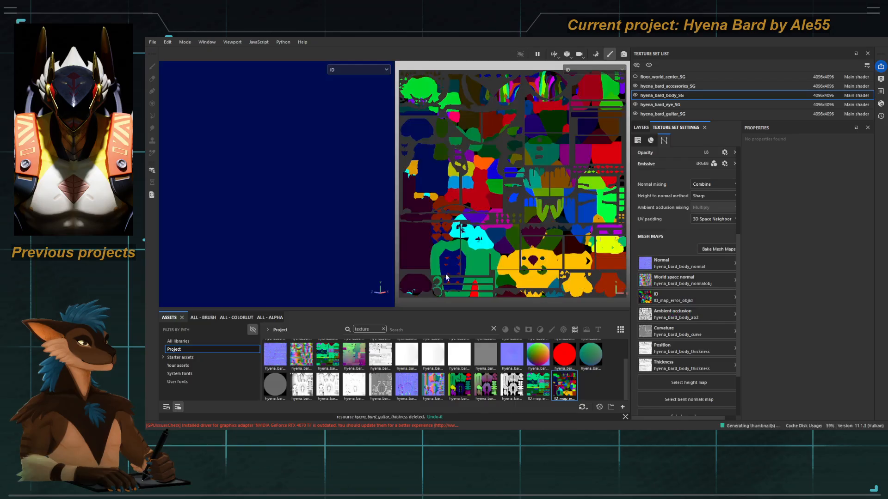
drag(547, 392, 665, 297)
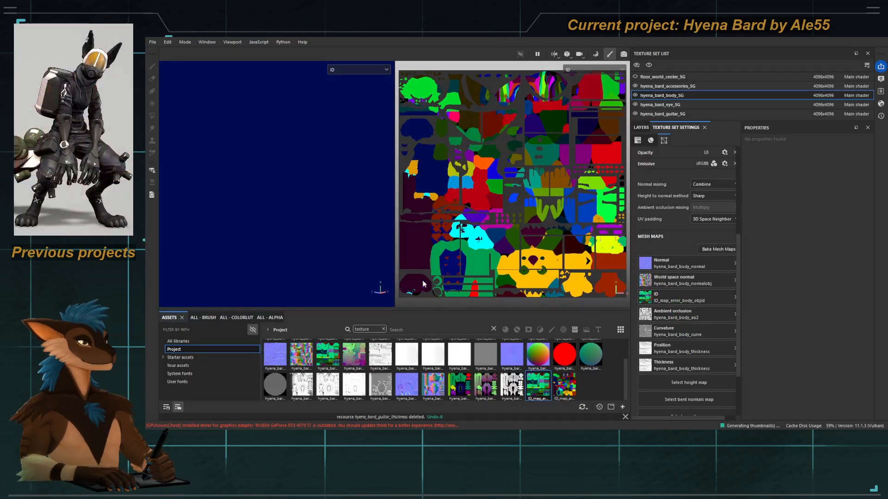
drag(328, 356, 652, 296)
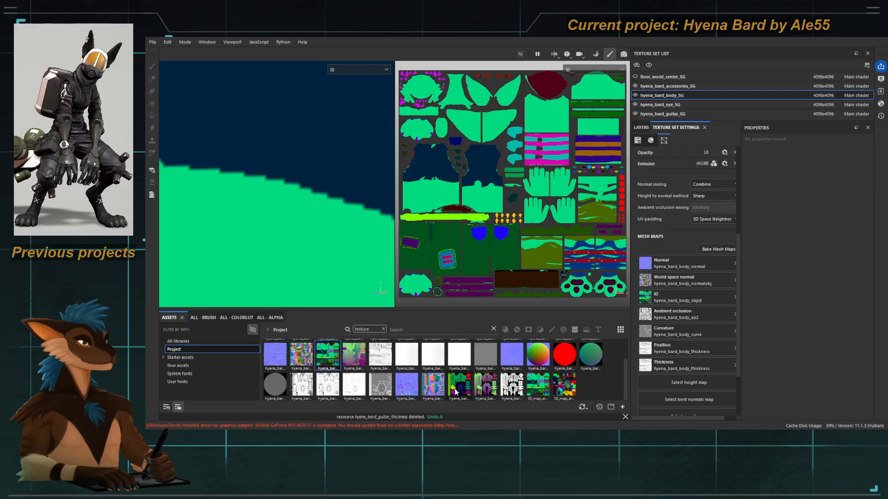
Step: Assign ID_map_error_body_objid as the body's ID map and display the base color for comparison at the hem
drag(539, 387, 660, 297)
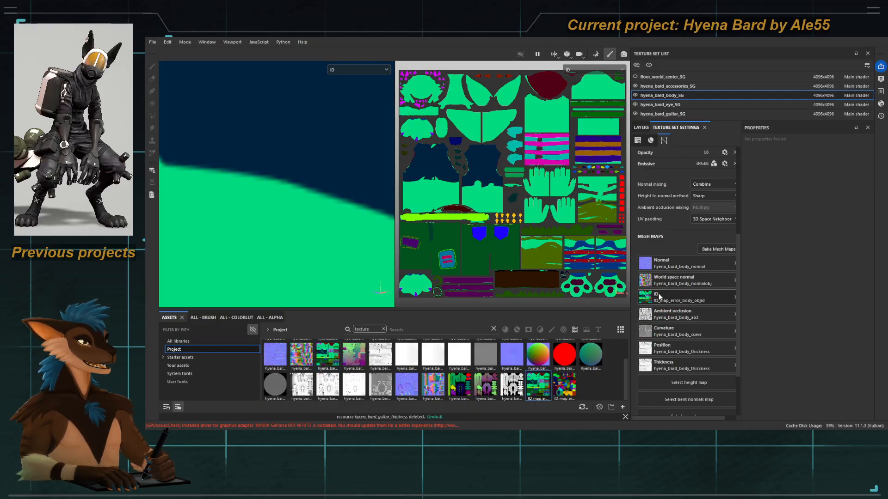
key(b)
key(c)
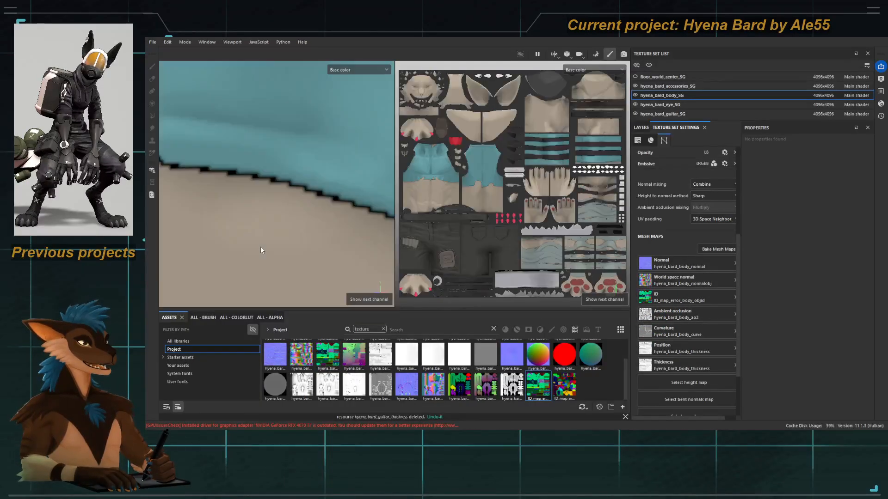
Step: Switch the body's ID map back to hyena_bard_body_objid and check the top's hem and torso in base color
drag(327, 356, 652, 297)
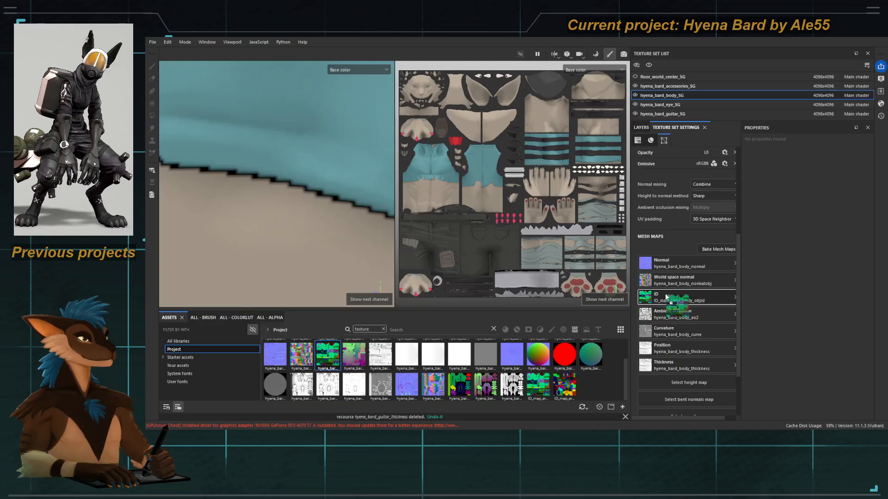
scroll(329, 223, down, 10)
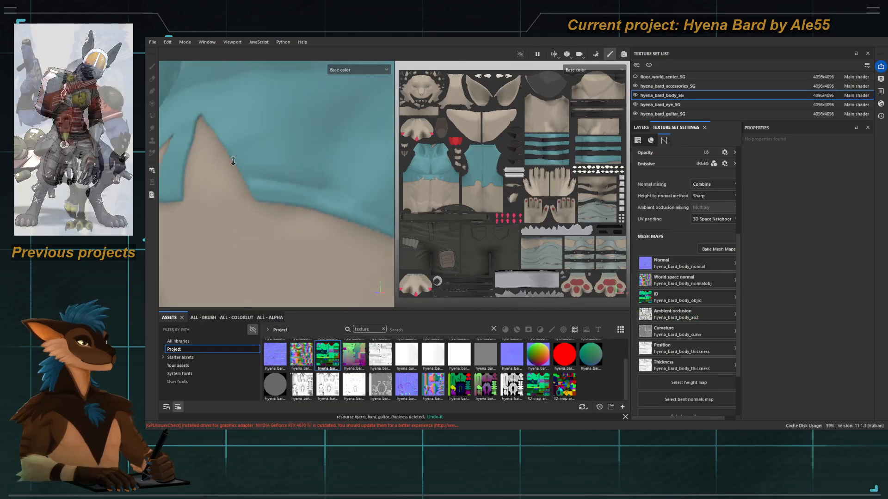
alt+drag(301, 211, 267, 211)
scroll(267, 212, down, 10)
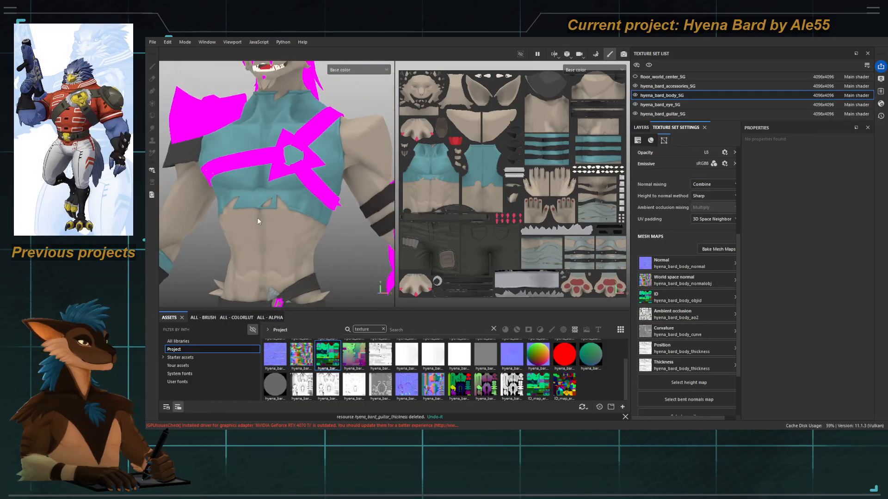
alt+drag(292, 165, 277, 164)
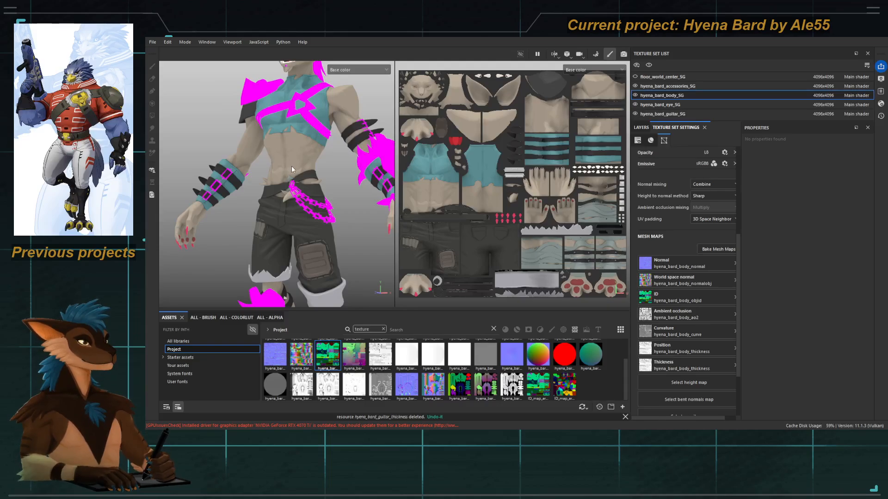
Step: Examine the pants' knee patch, the character's side and the upper body in base color
alt+middle_drag(301, 262, 289, 192)
scroll(287, 199, up, 4)
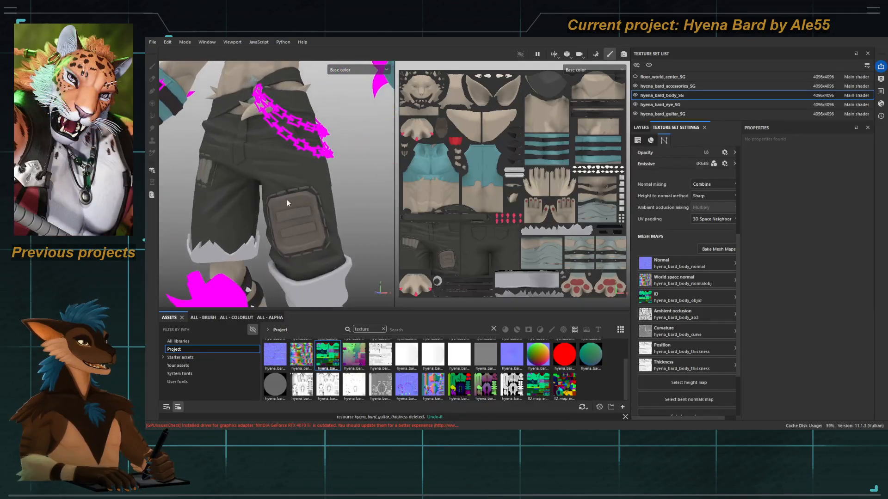
alt+drag(286, 203, 323, 207)
alt+middle_drag(314, 125, 308, 278)
alt+middle_drag(301, 152, 300, 208)
alt+drag(300, 208, 227, 204)
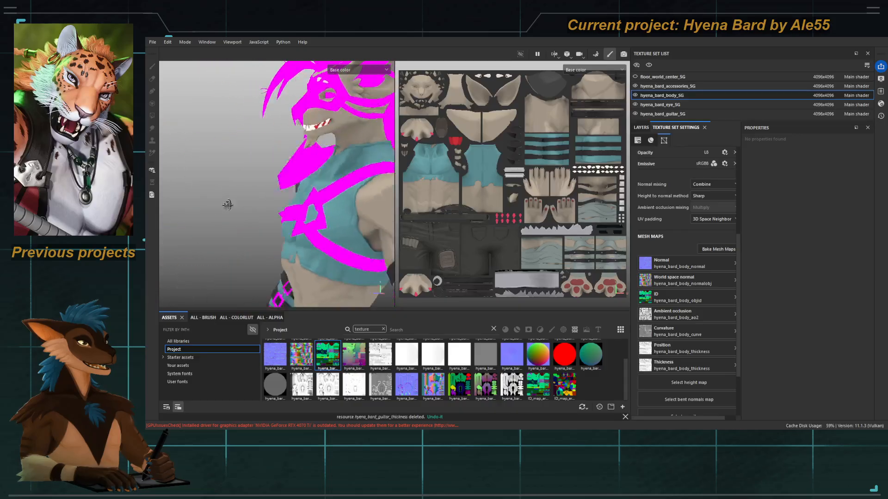
alt+middle_drag(391, 196, 315, 199)
alt+drag(316, 199, 218, 195)
Step: Examine the back of the pants and the edges of the rear pocket up close in base color
alt+middle_drag(219, 195, 311, 145)
alt+middle_drag(277, 222, 305, 125)
alt+right_drag(305, 124, 302, 174)
alt+drag(308, 178, 287, 180)
alt+right_drag(273, 148, 278, 165)
alt+drag(303, 180, 266, 185)
mouse_move(272, 187)
alt+middle_down()
mouse_move(292, 185)
mouse_move(258, 181)
alt+middle_up()
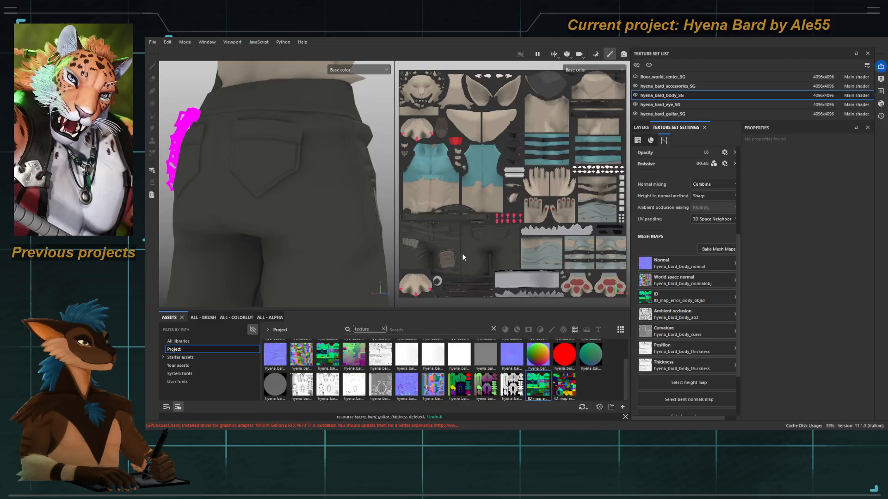
alt+right_drag(347, 196, 381, 226)
alt+middle_drag(266, 178, 294, 244)
alt+drag(295, 244, 269, 188)
alt+middle_drag(266, 222, 274, 168)
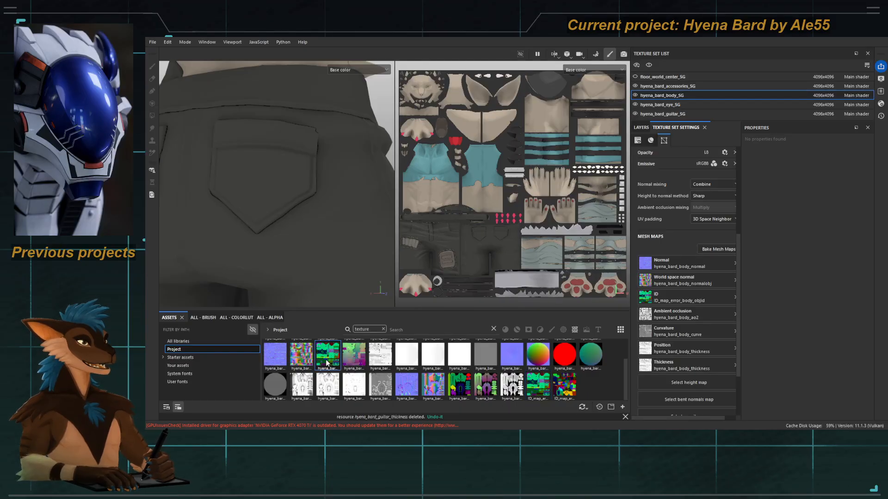
Step: Examine the pants from behind and the whole character from the front in base color
alt+right_drag(313, 226, 236, 162)
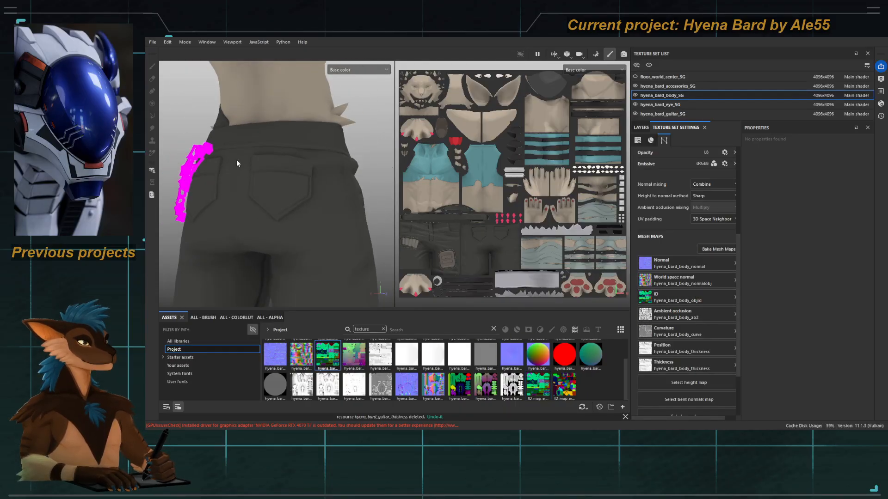
alt+middle_drag(237, 161, 239, 245)
alt+right_drag(239, 245, 160, 157)
alt+drag(160, 156, 319, 173)
alt+right_drag(319, 173, 167, 113)
alt+middle_drag(276, 170, 201, 163)
alt+drag(200, 163, 238, 166)
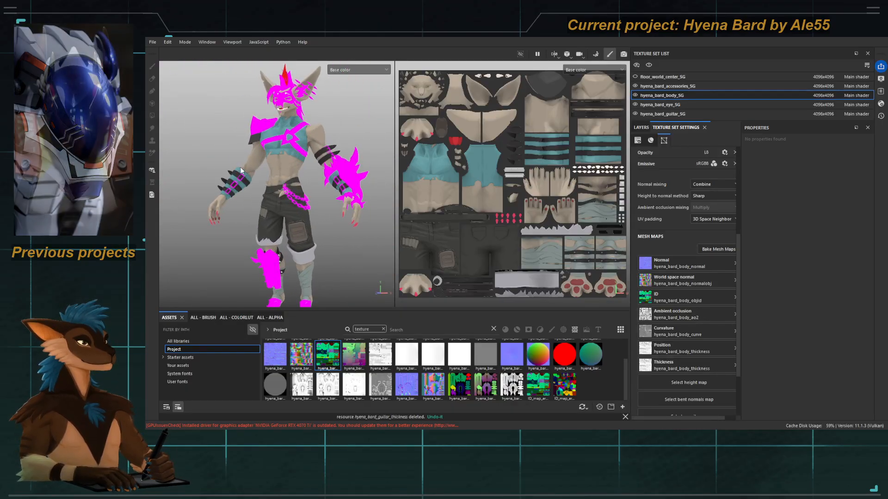
alt+right_drag(258, 182, 250, 175)
alt+middle_drag(250, 175, 236, 156)
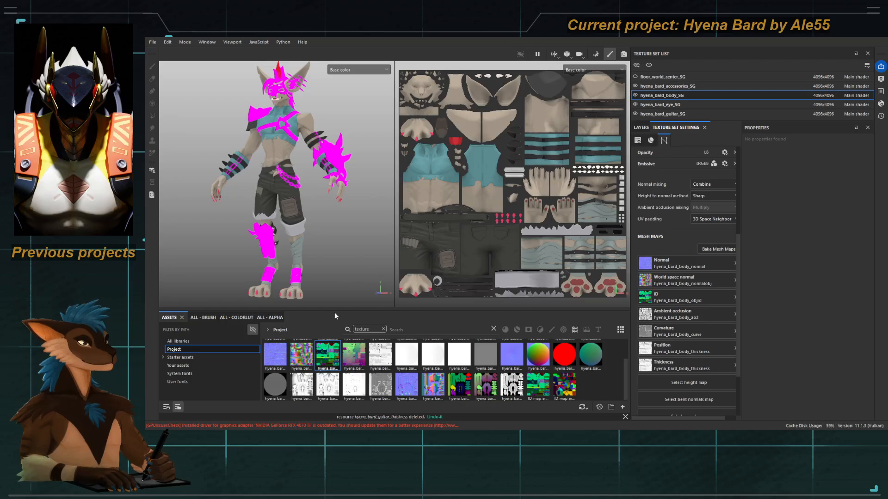
Step: Enlarge the viewports and examine the red hair tuft on the head up close
drag(334, 311, 334, 326)
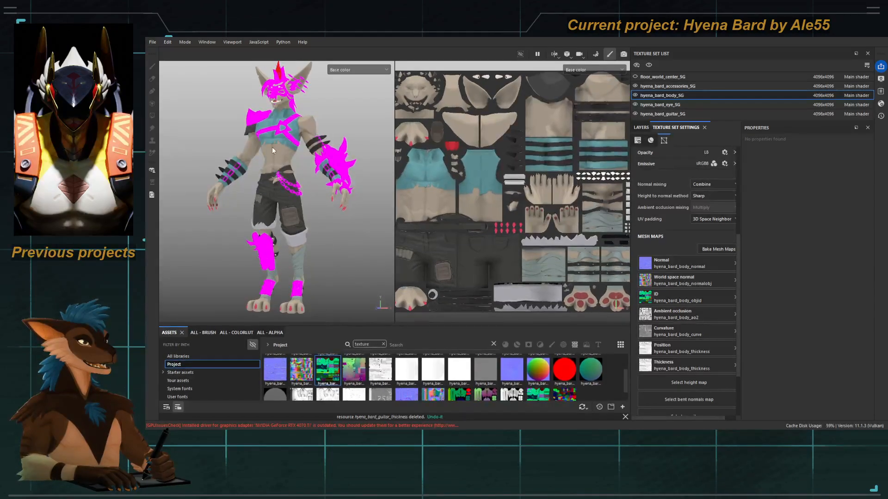
mouse_move(272, 146)
alt+mouse_down()
mouse_move(287, 153)
mouse_move(273, 160)
alt+mouse_up()
alt+middle_drag(273, 160, 264, 141)
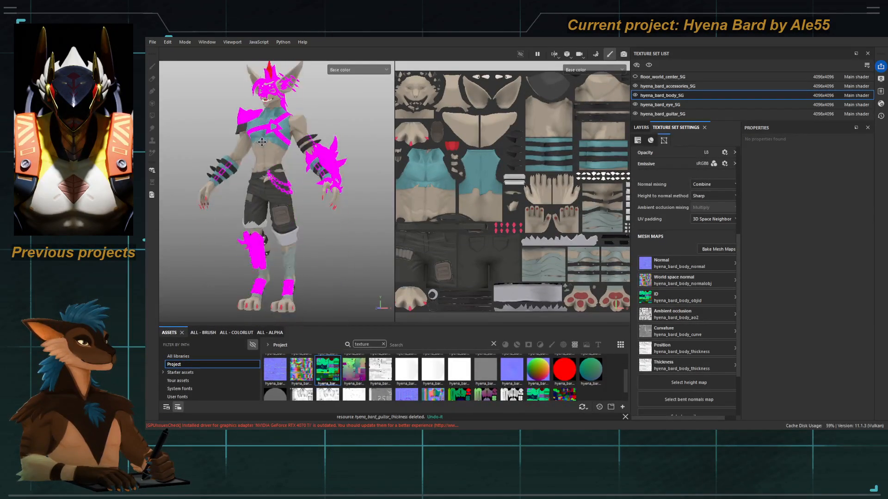
alt+right_drag(275, 155, 347, 212)
mouse_move(306, 218)
alt+middle_down()
mouse_move(292, 129)
mouse_move(292, 273)
alt+middle_up()
alt+middle_drag(285, 78, 293, 206)
alt+drag(292, 206, 246, 200)
alt+middle_drag(261, 142, 240, 172)
alt+right_drag(240, 173, 284, 156)
alt+middle_drag(284, 156, 301, 210)
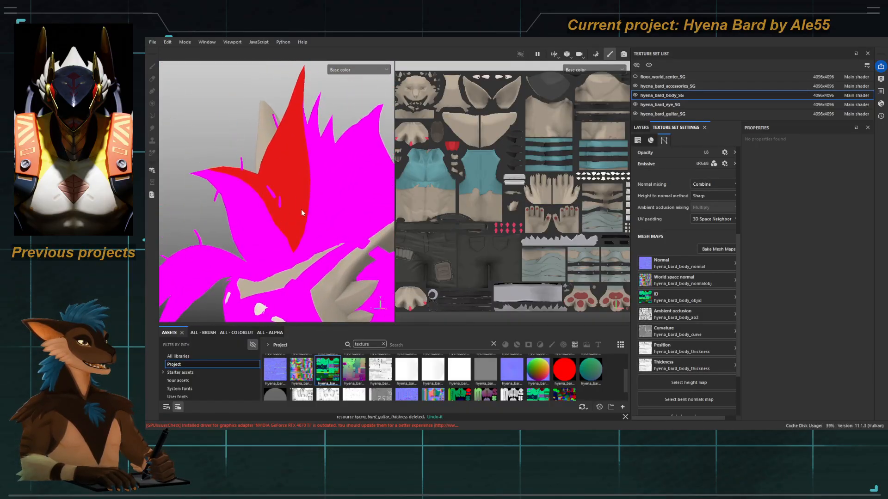
Step: Assign ID_map_error_objid as the ID map of the hyena_bard_accessories_SG texture set
click(657, 87)
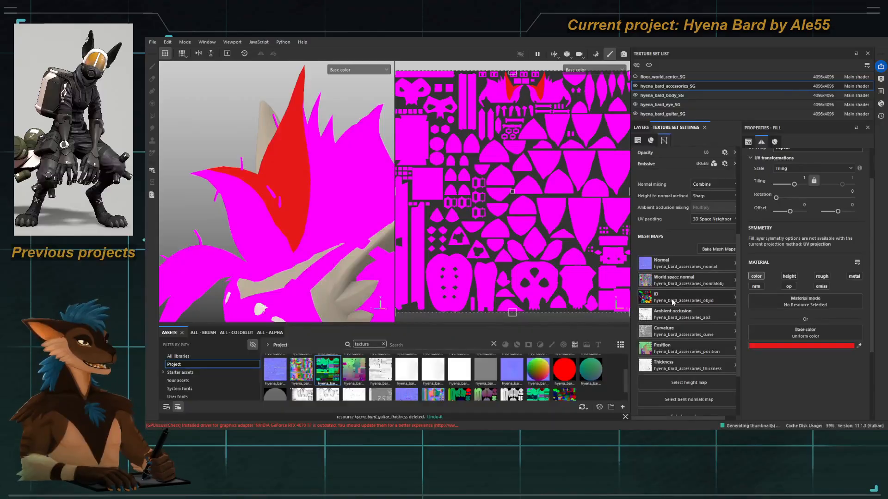
scroll(561, 392, down, 1)
drag(660, 290, 661, 296)
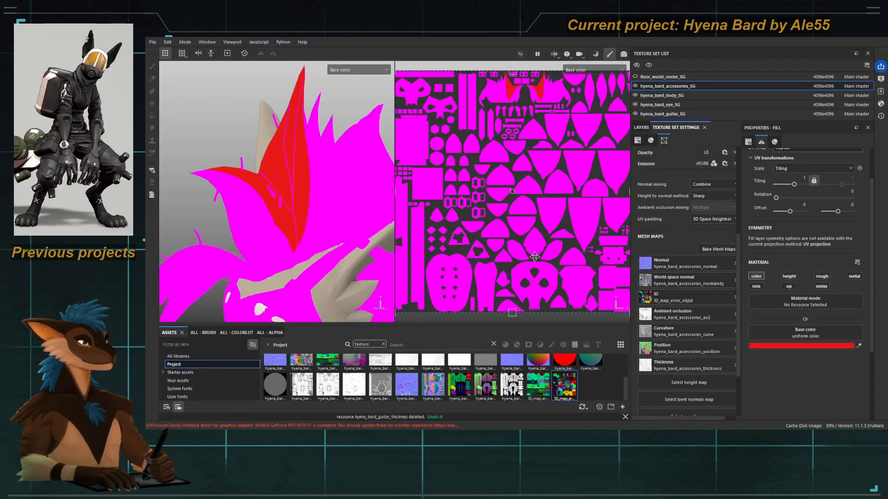
Step: Cycle through the mesh maps to the ID map and inspect the borders between the hair strands up close
scroll(283, 178, up, 5)
key(b)
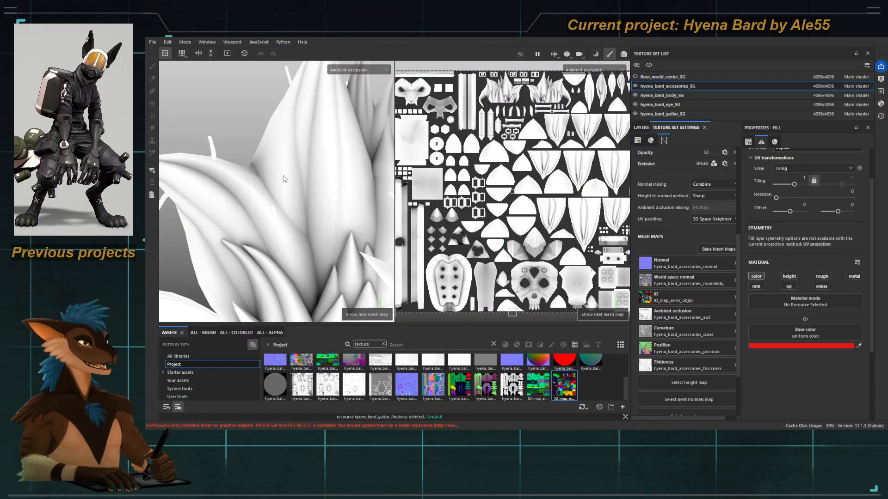
alt+middle_drag(285, 166, 269, 171)
scroll(273, 173, up, 2)
key(b)
key(b)
key(b)
key(b)
key(b)
key(b)
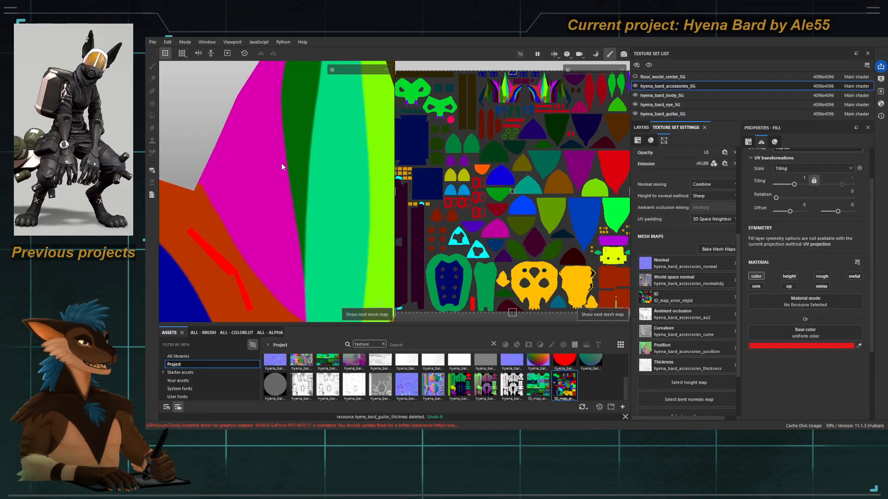
Step: Display the full material and switch the accessories' ID map back to hyena_bard_accessories_objid
key(m)
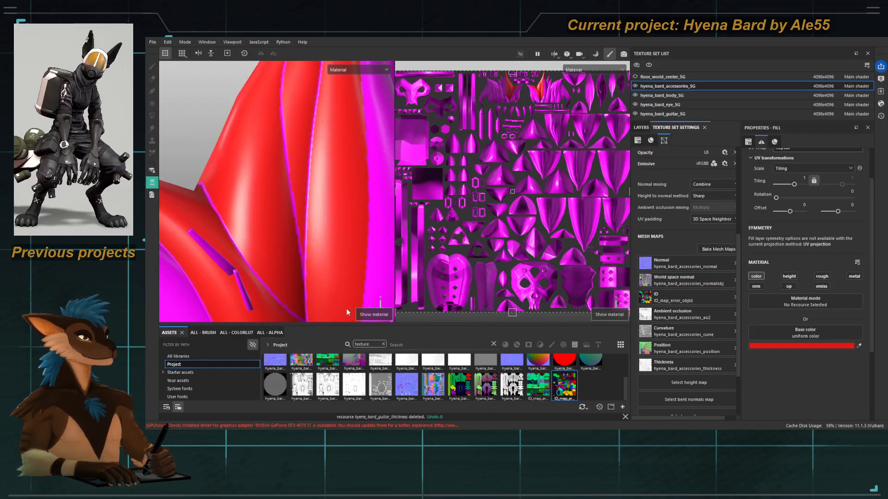
scroll(437, 390, up, 2)
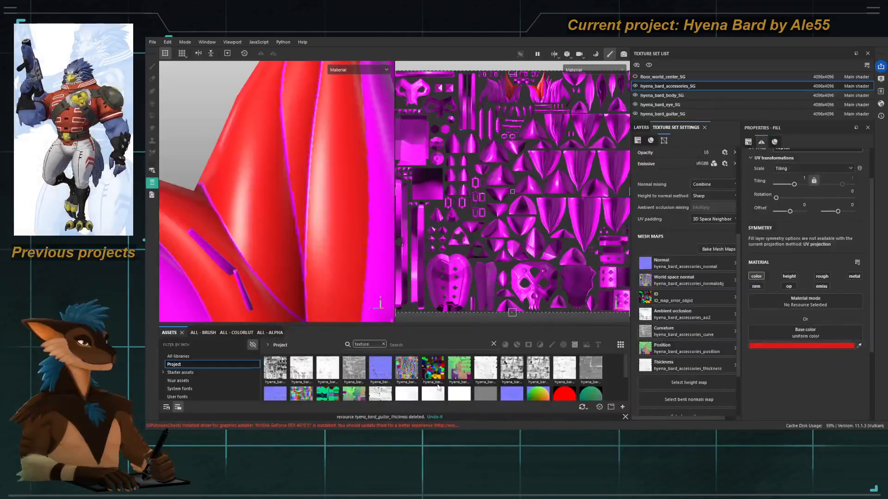
drag(550, 350, 680, 297)
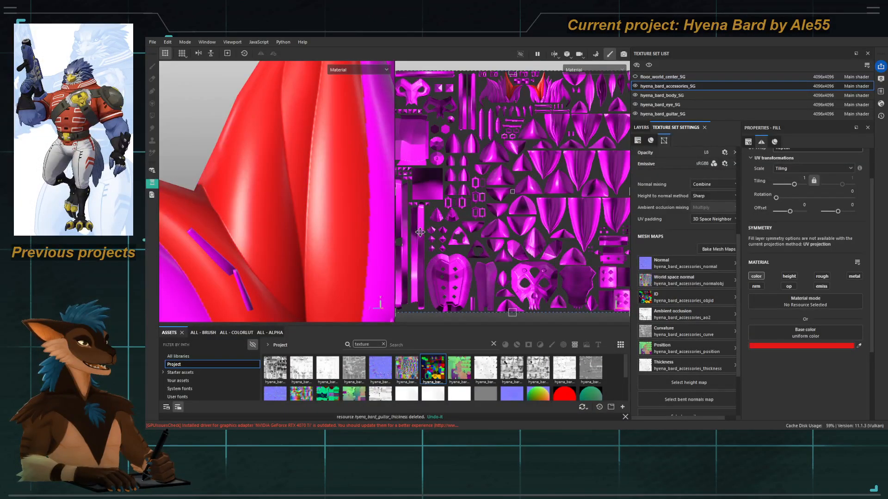
Step: Hide the hyena_bard_guitar_SG texture set and show the whole character in base color
key(f)
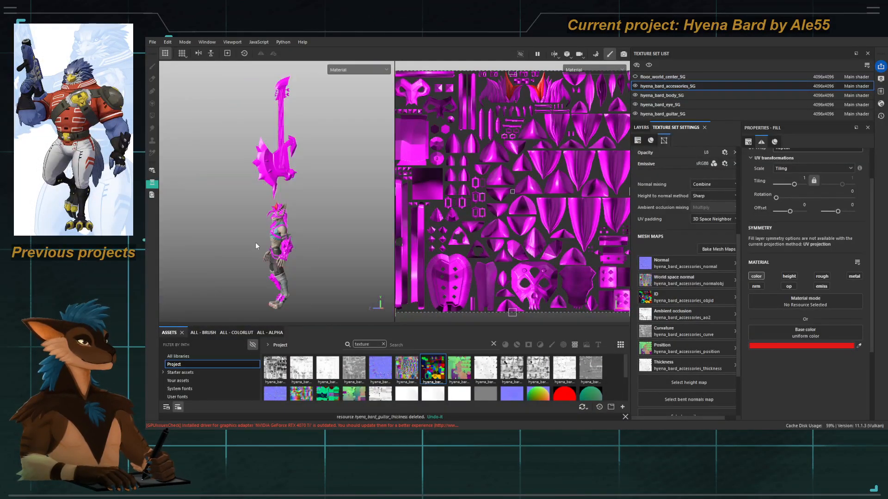
click(635, 114)
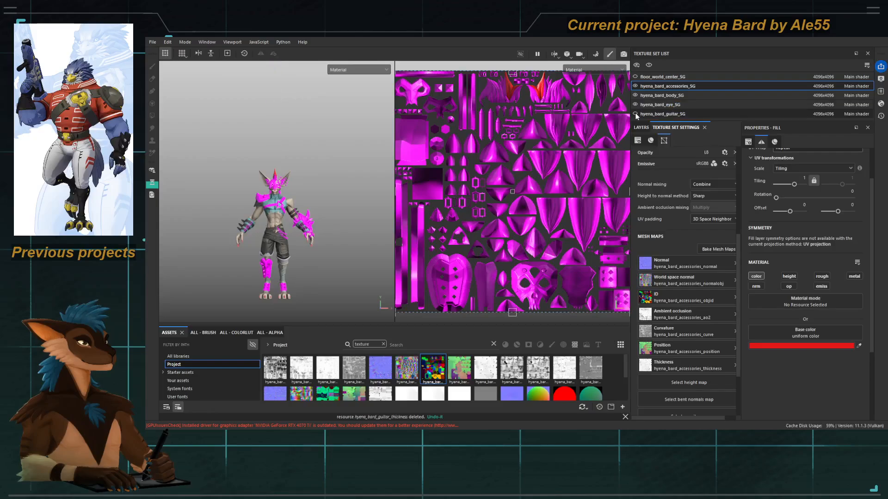
alt+drag(268, 189, 234, 186)
alt+right_drag(234, 186, 300, 216)
alt+middle_drag(300, 216, 281, 171)
alt+drag(281, 171, 289, 173)
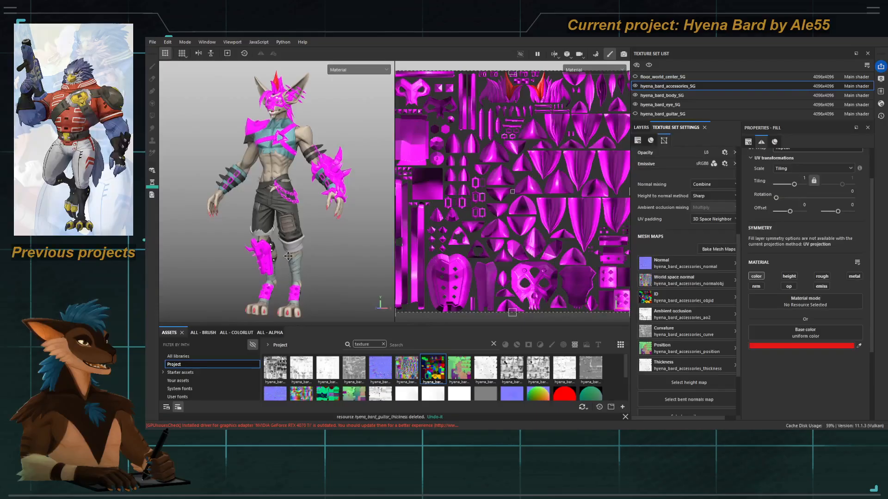
alt+drag(284, 270, 285, 251)
key(c)
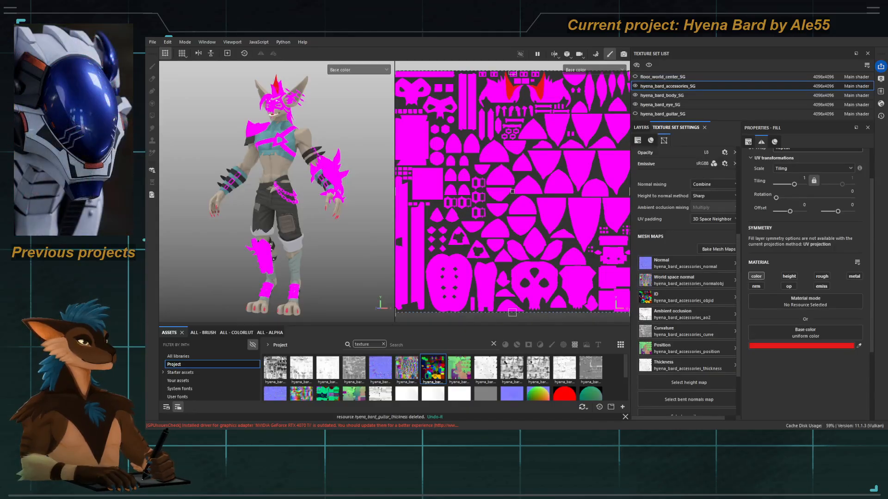
Step: Delete Fill layer 3 and Fill layer 2 from the accessories' layer stack
click(641, 127)
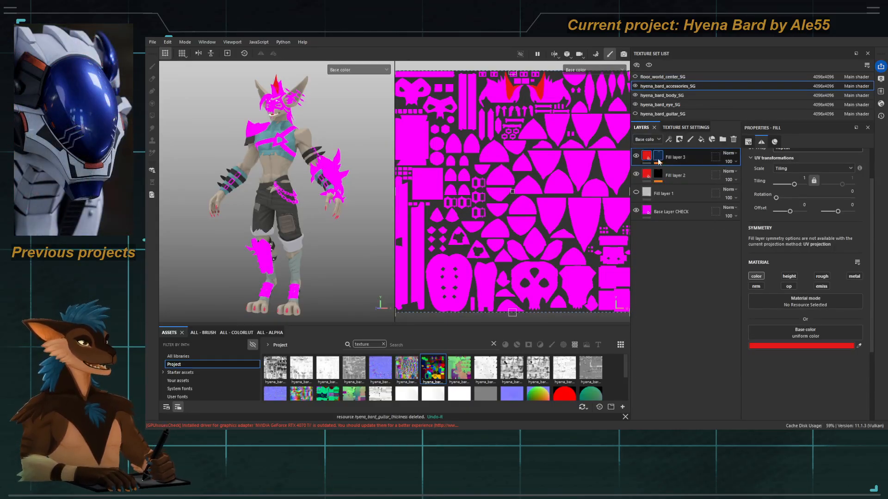
key(Delete)
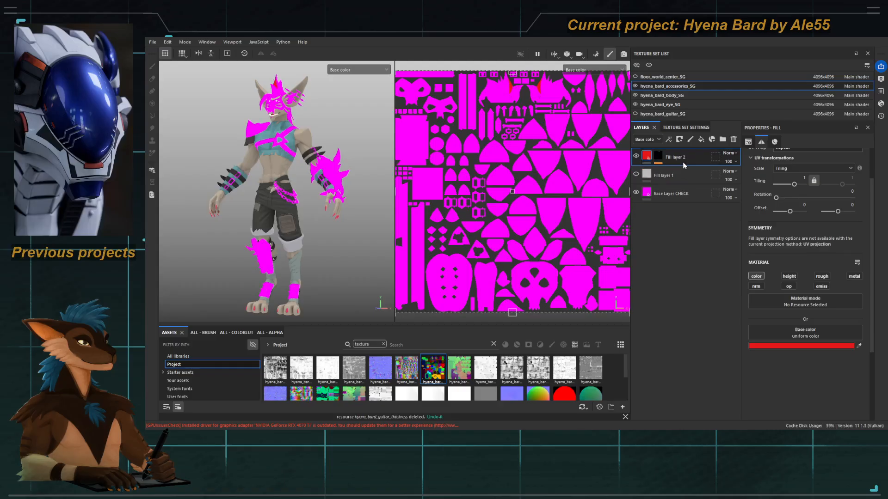
key(Delete)
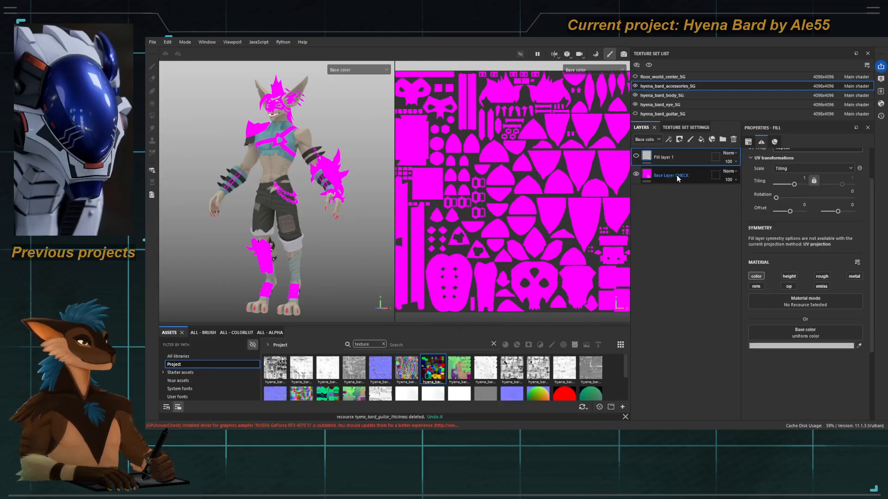
Step: Group Fill layer 1 into a new folder, then rename the layer "base diffuse" and make it visible
scroll(258, 211, up, 5)
scroll(258, 211, up, 5)
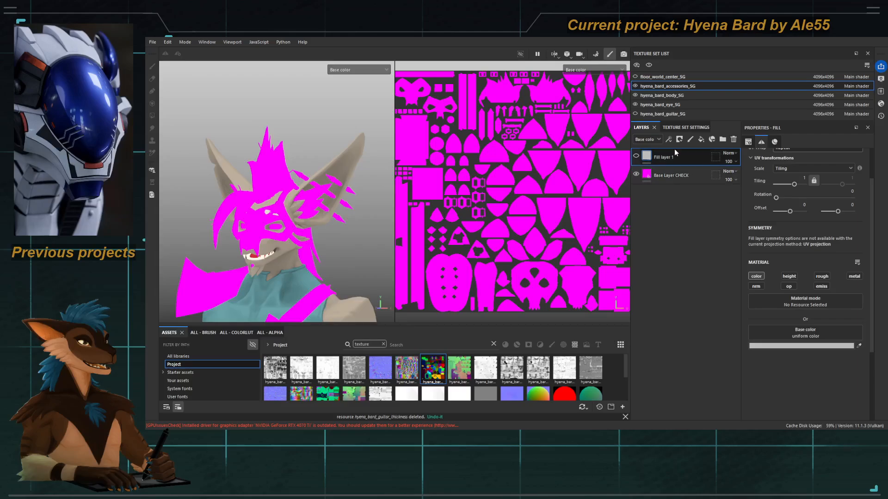
key(ctrl+g)
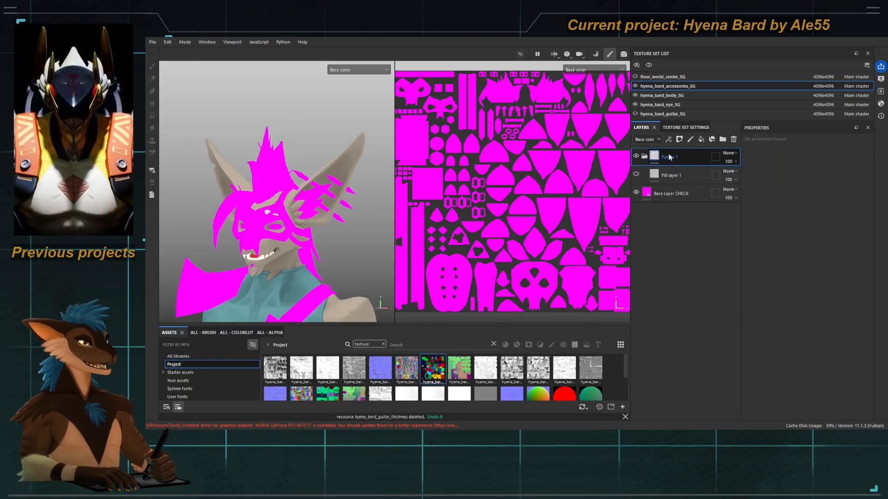
click(670, 177)
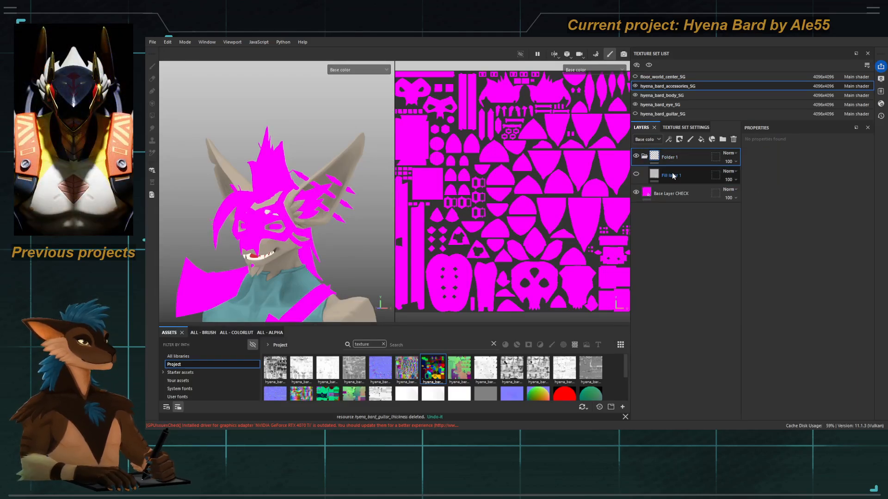
double_click(670, 177)
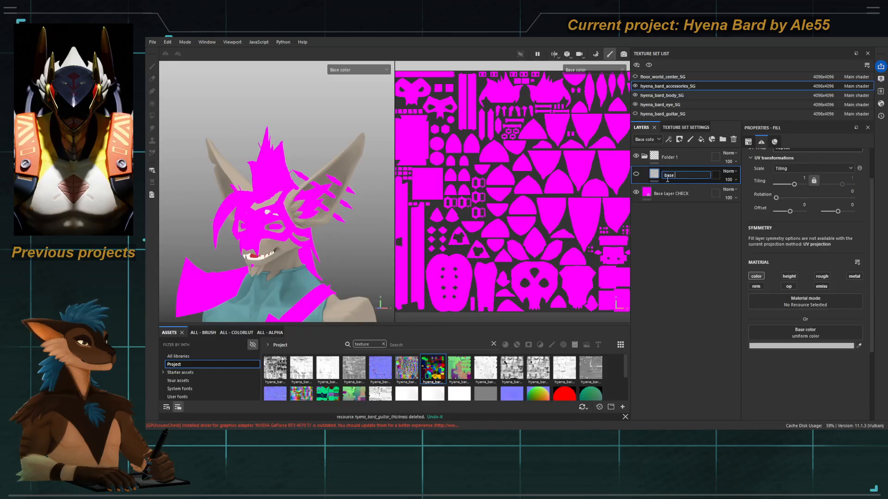
key(Return)
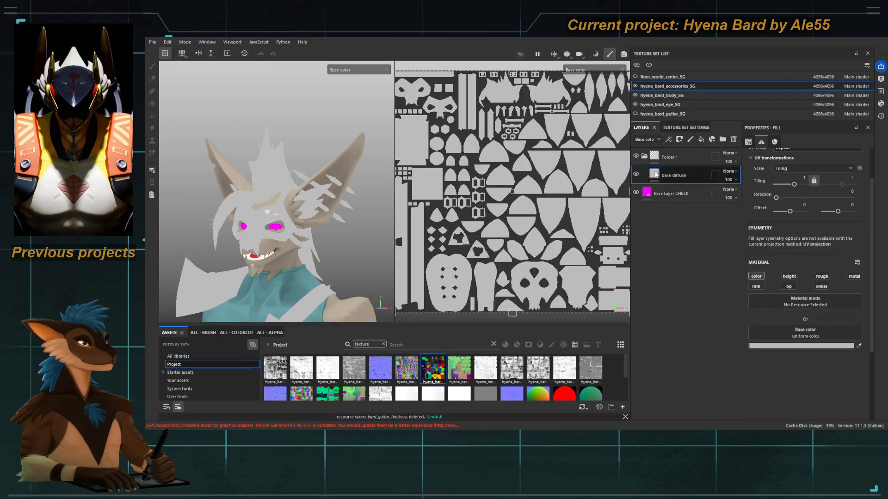
Step: Rename the new folder "hair"
double_click(666, 159)
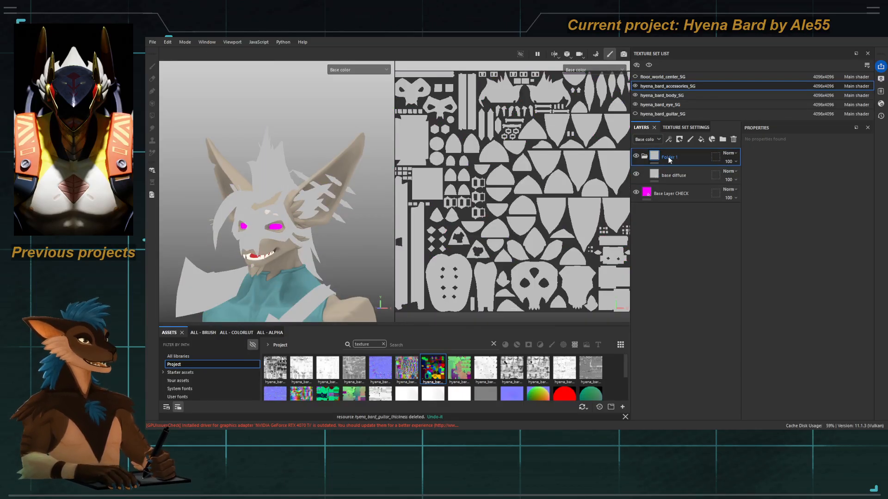
text(hair)
key(Return)
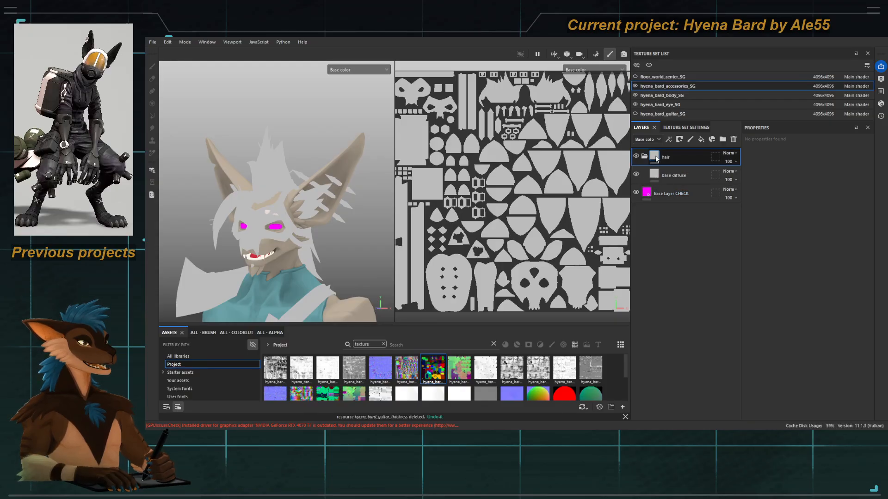
Step: Give the hair folder a black mask with color selection, picking the magenta crest strand and the dark red front strand from the ID map
click(704, 190)
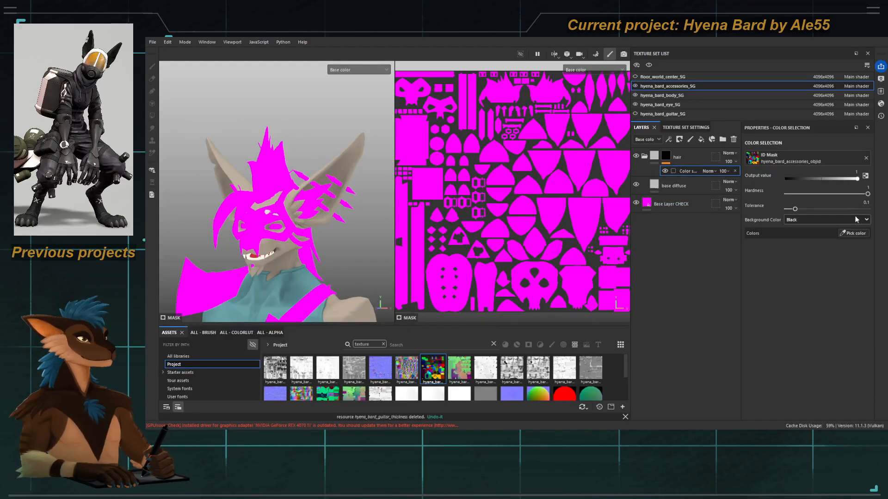
click(852, 233)
scroll(264, 162, up, 7)
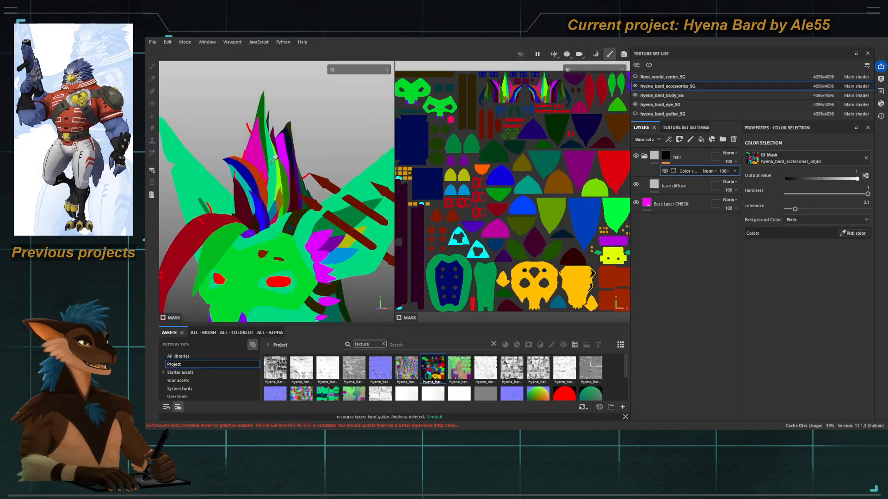
click(251, 152)
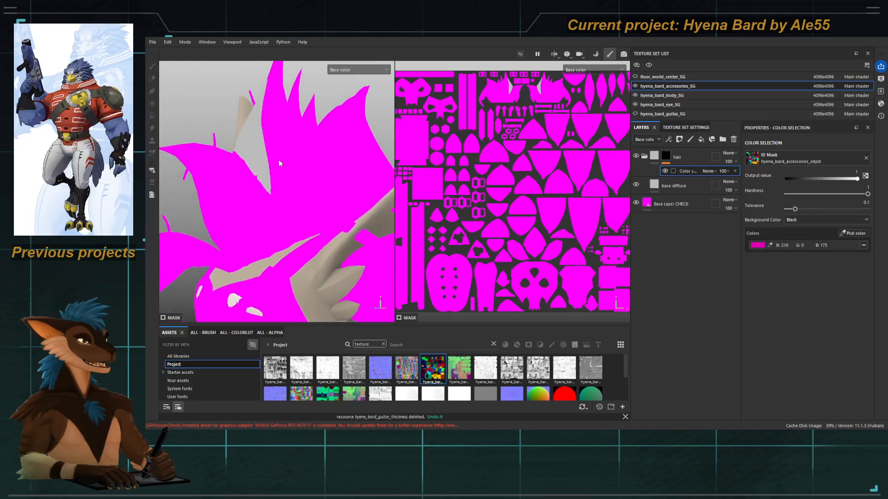
click(855, 233)
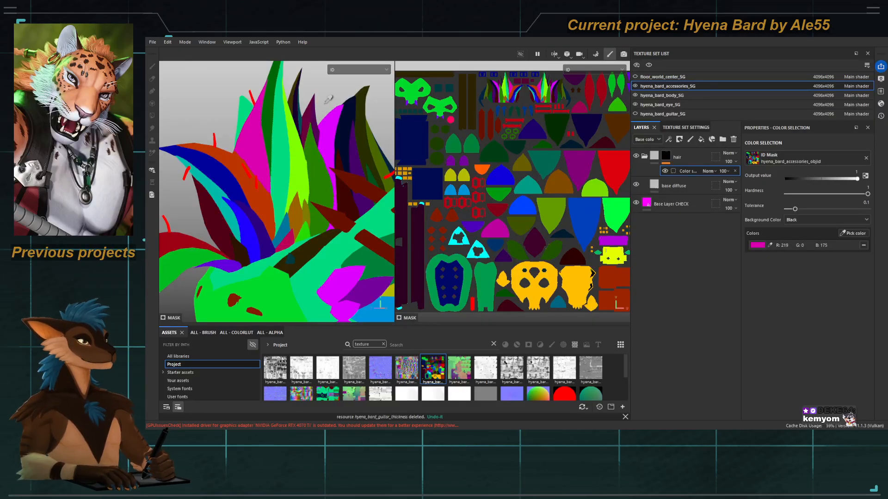
click(177, 242)
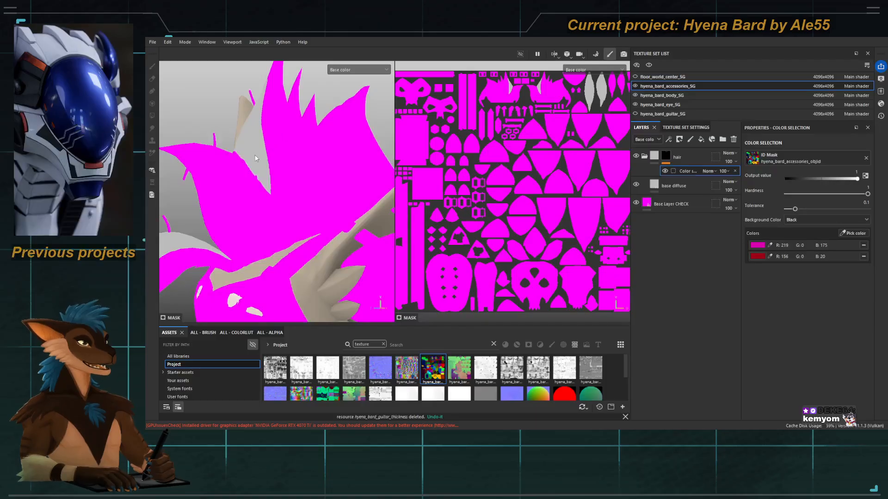
Step: Check the masked hair strands around the head and select the hair folder's mask
alt+drag(256, 158, 335, 98)
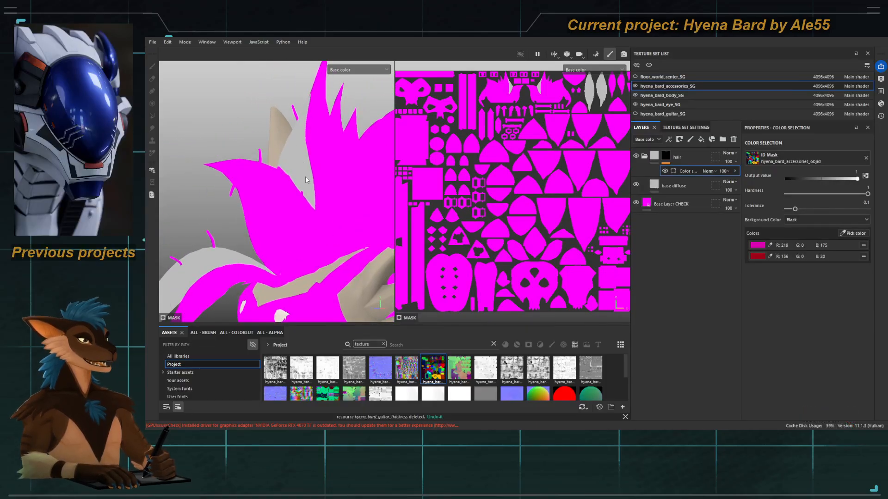
alt+right_drag(306, 180, 249, 101)
alt+middle_drag(335, 152, 314, 167)
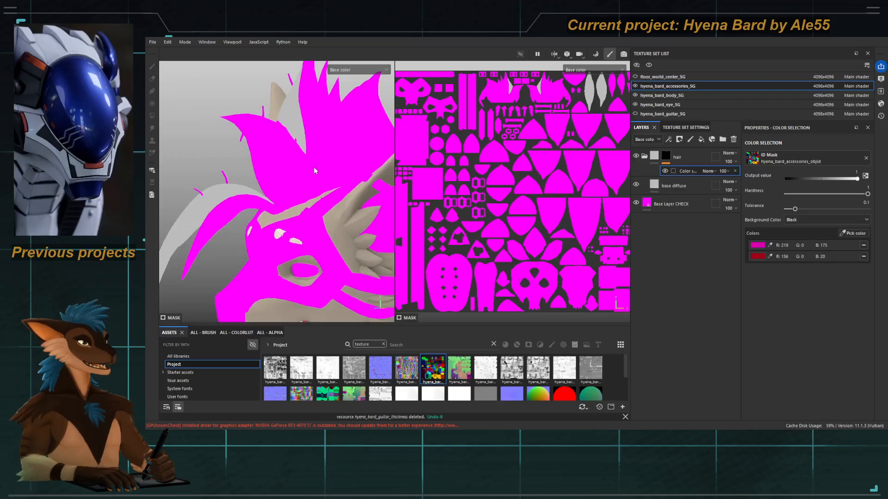
alt+middle_drag(277, 195, 284, 184)
click(666, 156)
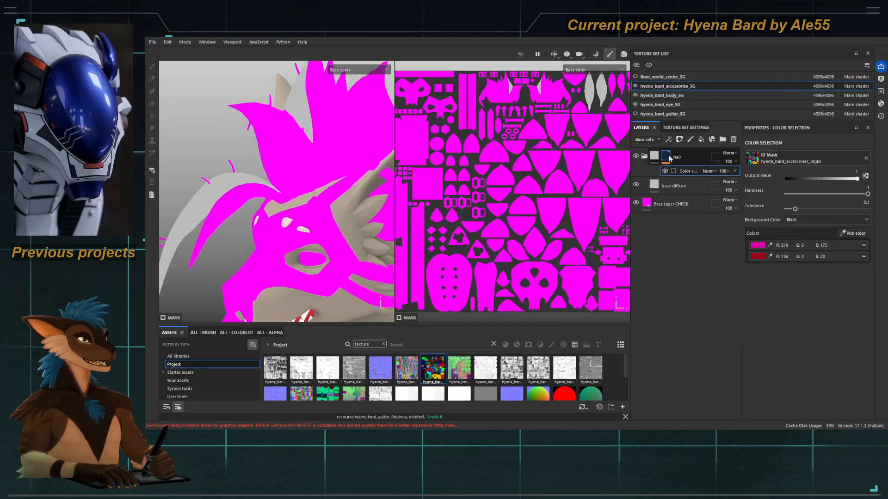
Step: Add a paint effect to the hair folder's mask and fill the whole crest hair mesh using Polygon Fill in mesh mode
right_click(716, 158)
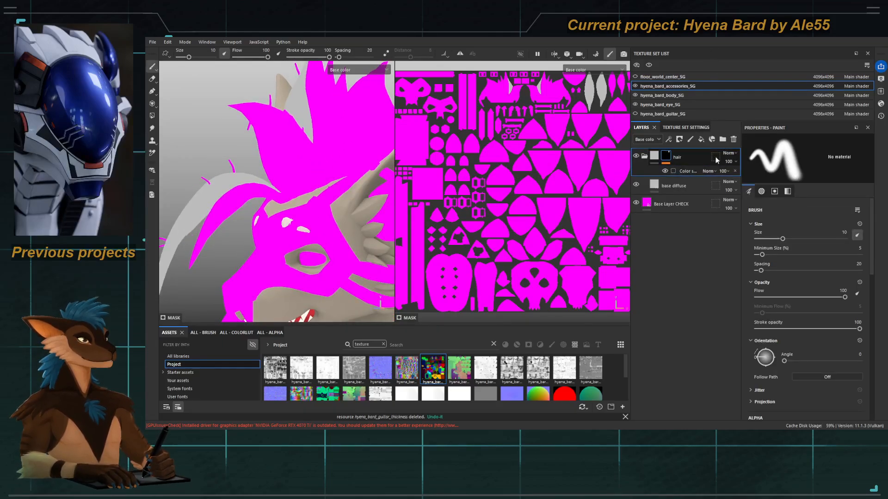
click(709, 288)
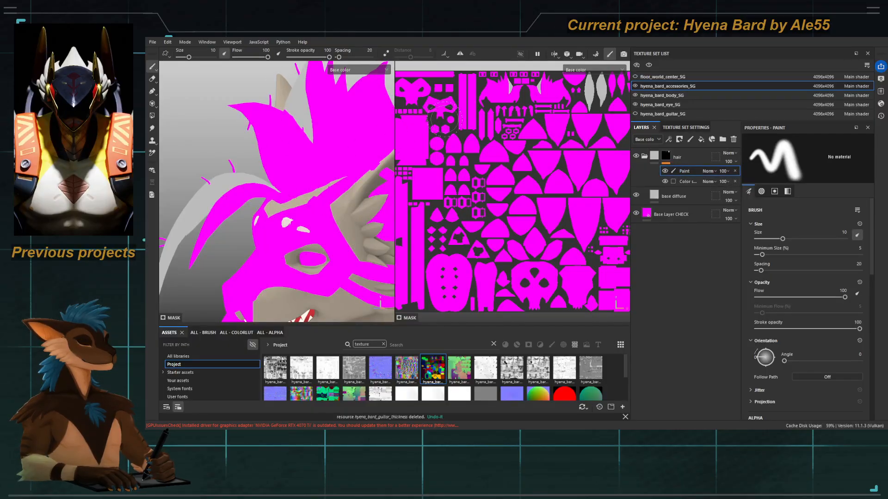
key(4)
alt+middle_drag(506, 85, 506, 127)
scroll(540, 126, down, 4)
scroll(531, 130, up, 6)
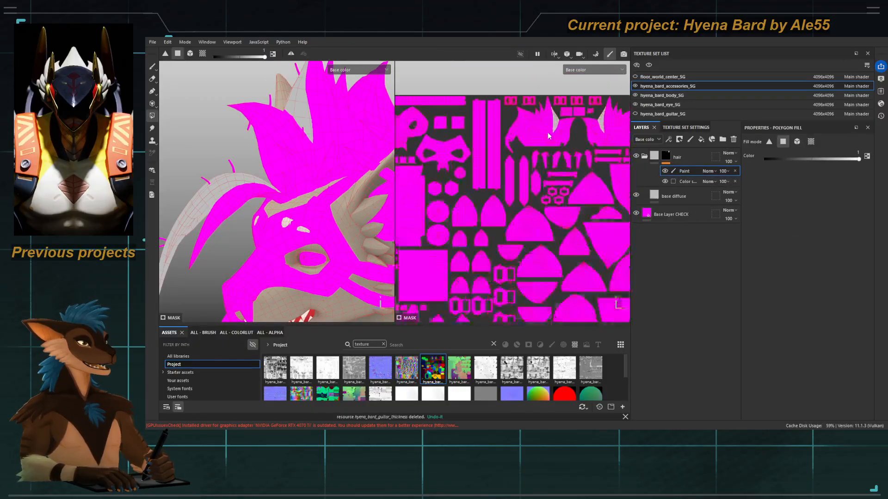
scroll(549, 136, up, 3)
drag(531, 118, 544, 132)
alt+middle_drag(545, 132, 500, 132)
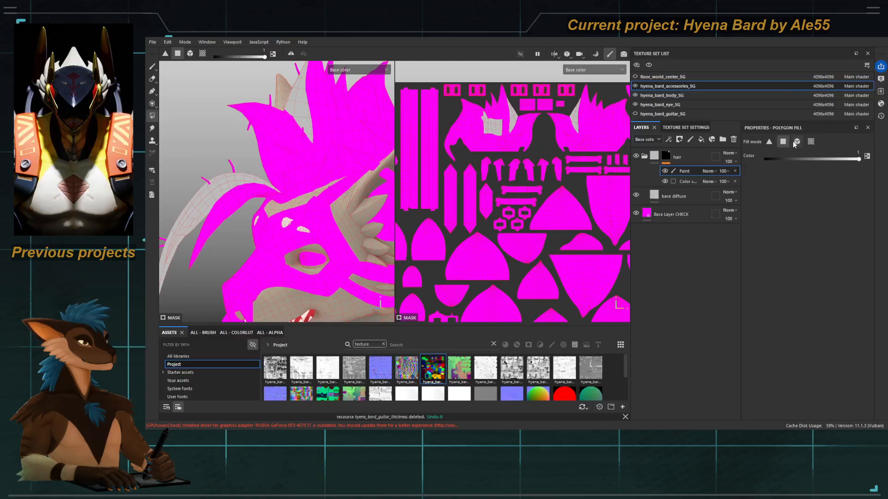
click(518, 127)
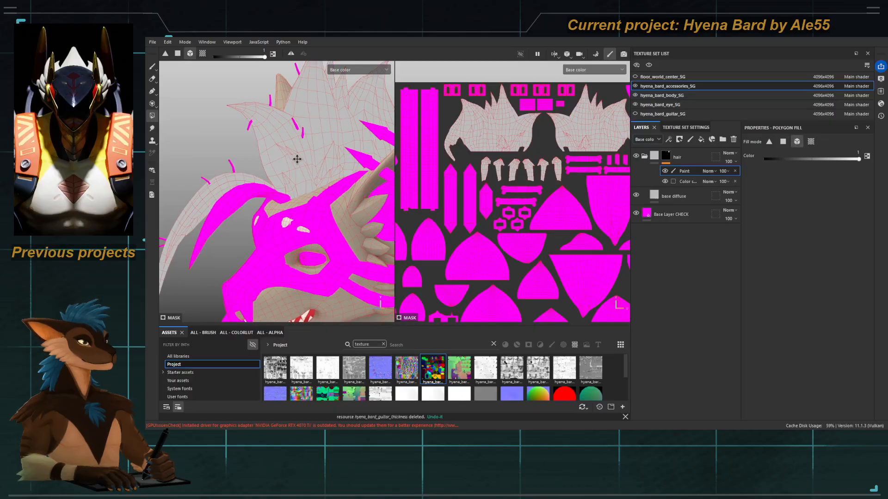
Step: Add the dark green, dark navy and purple strands at the back of the head to the hair mask's color selection
mouse_move(297, 159)
alt+mouse_down()
mouse_move(302, 176)
mouse_move(307, 139)
mouse_move(300, 168)
alt+mouse_up()
click(690, 181)
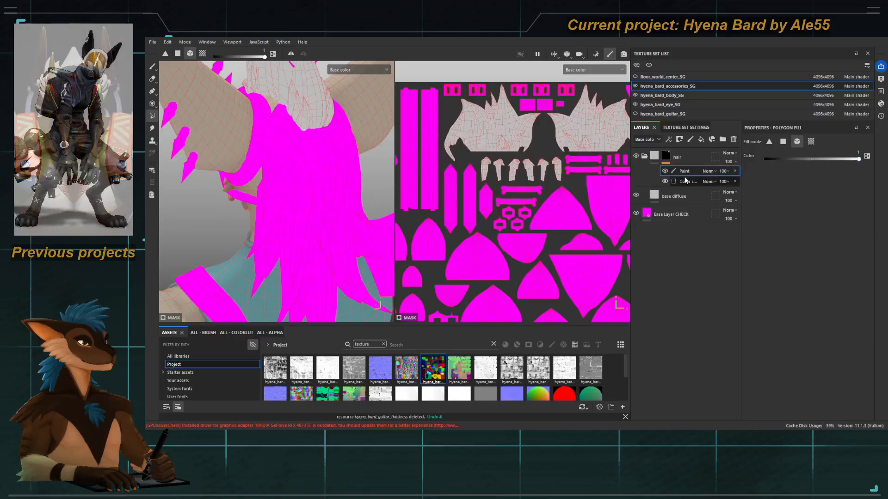
click(853, 233)
click(286, 166)
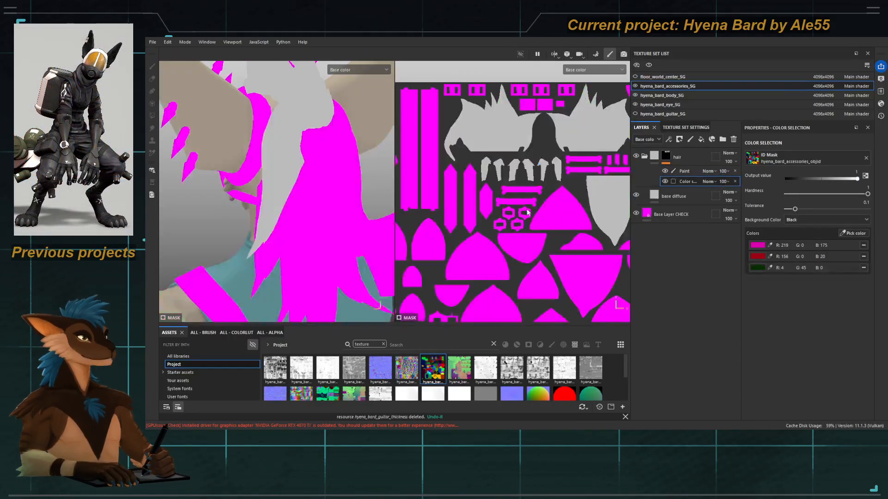
click(849, 233)
click(331, 162)
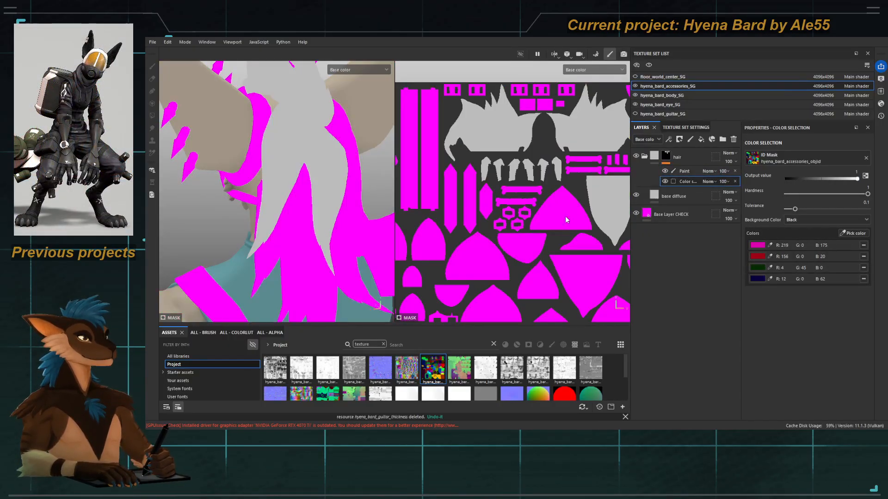
click(853, 233)
click(290, 223)
Step: Add the teal, olive-green and blue lower back strands to the hair mask's color selection
alt+drag(290, 222, 305, 233)
alt+middle_drag(306, 232, 297, 158)
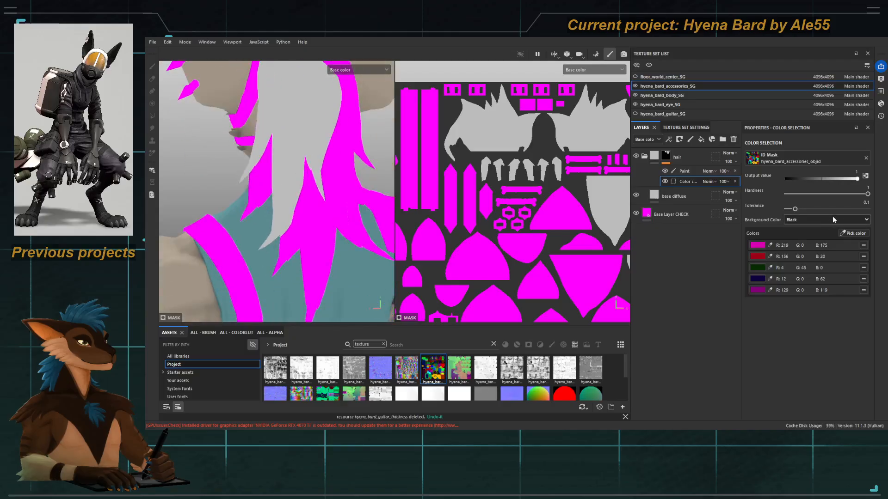
click(857, 235)
click(322, 185)
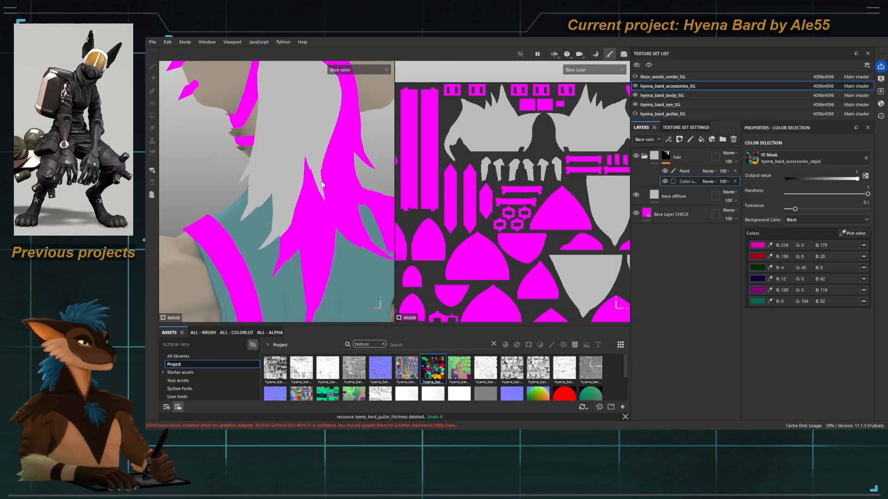
click(846, 235)
click(298, 219)
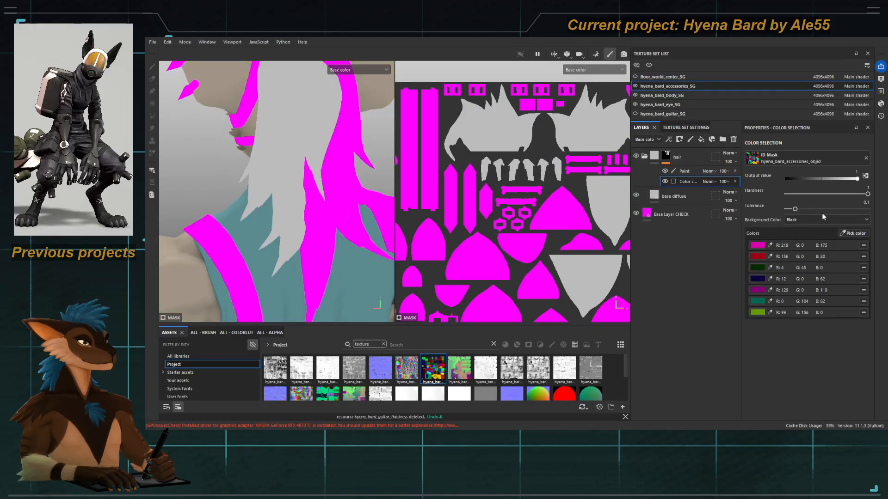
click(859, 235)
click(307, 198)
Step: Add the bright red, bright green and brown strands on the side of the head to the hair mask's color selection
click(852, 234)
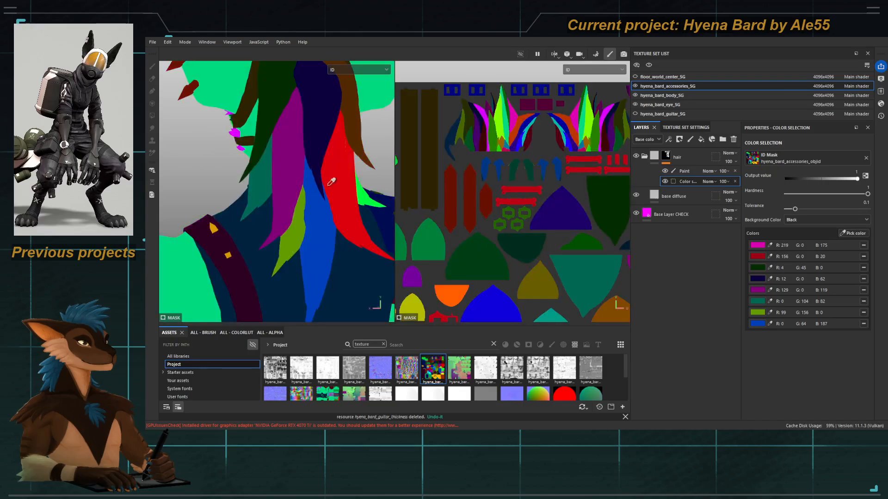
click(328, 184)
alt+drag(289, 194, 315, 219)
click(852, 234)
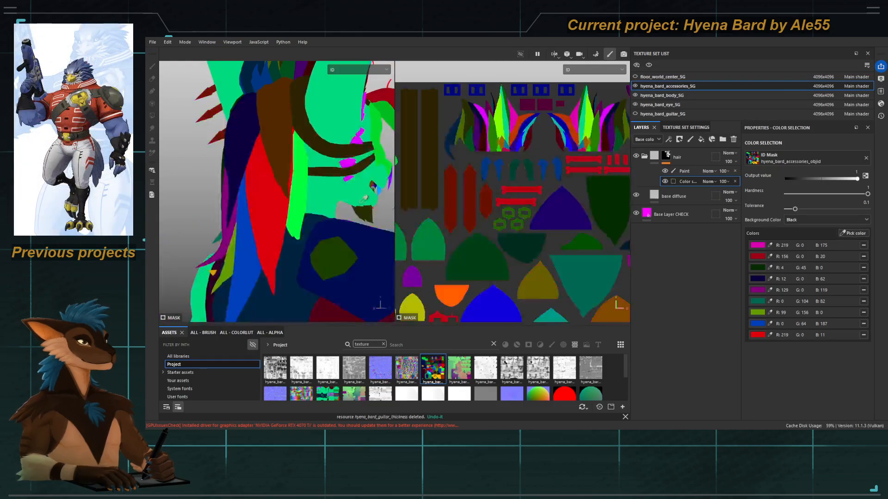
click(307, 186)
click(859, 235)
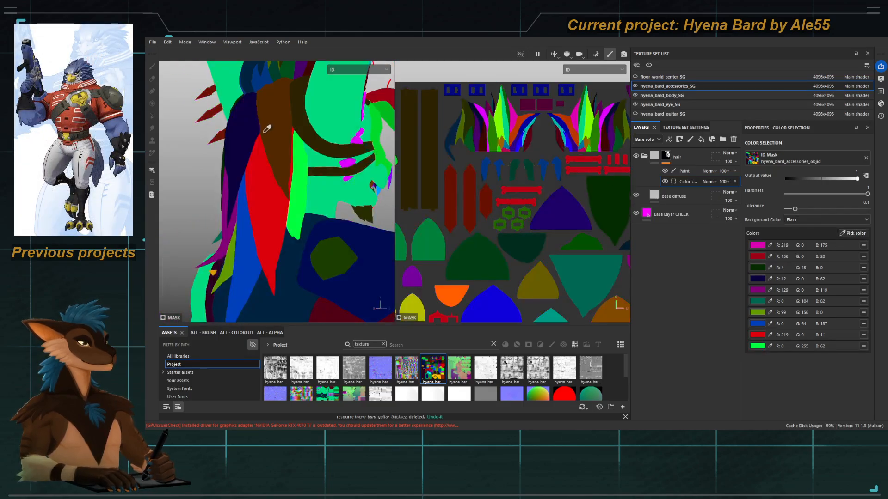
click(267, 130)
Step: Add the small pure red crest hairs and the green strand over the forehead to the hair mask's color selection
alt+drag(276, 125, 340, 204)
alt+middle_drag(340, 204, 222, 210)
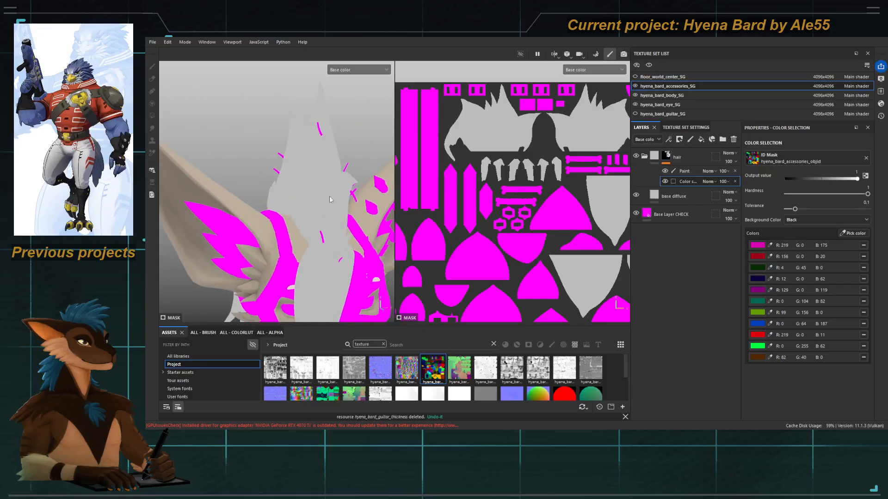
alt+drag(314, 189, 265, 190)
click(856, 234)
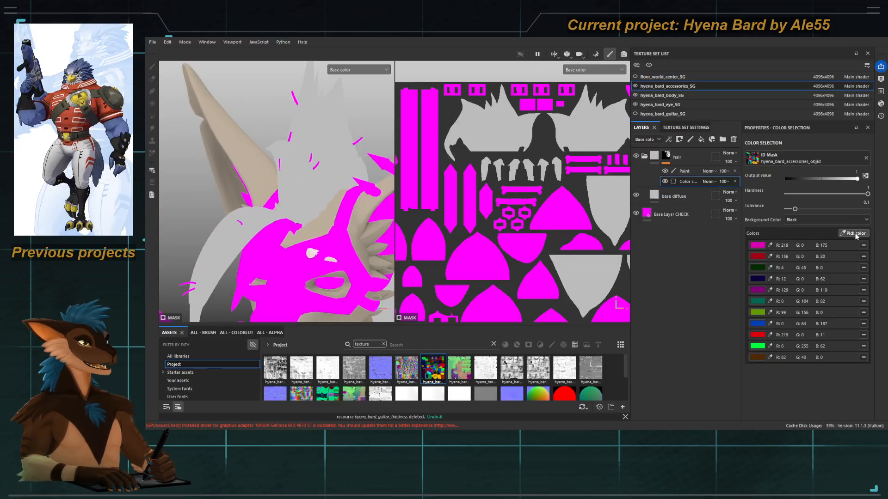
click(293, 94)
alt+drag(298, 153, 334, 121)
click(855, 235)
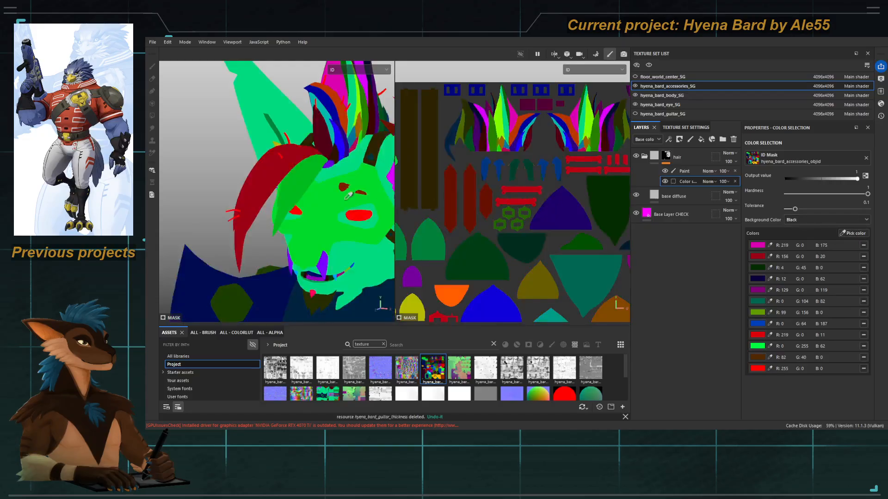
click(303, 172)
Step: Add the small violet piece above the brow to the hair mask's color selection
alt+right_drag(314, 184, 426, 226)
alt+drag(377, 231, 405, 268)
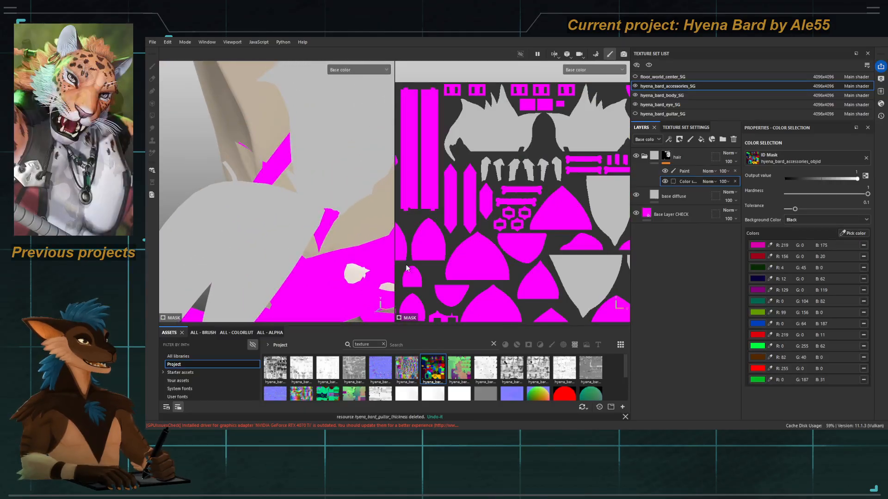
click(844, 235)
click(331, 222)
Step: Examine the character from several angles to check which hair and accessory parts the hair mask covers
alt+right_drag(324, 218, 178, 162)
alt+drag(303, 273, 363, 279)
alt+right_drag(250, 171, 309, 172)
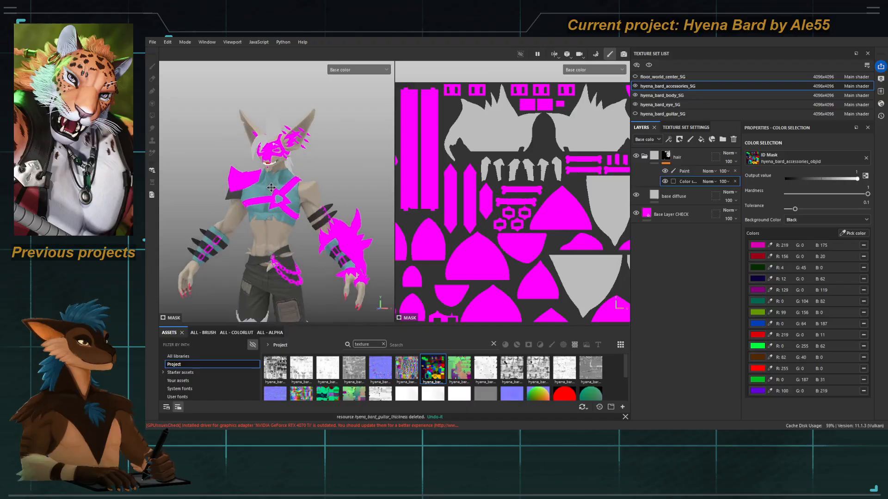
alt+right_drag(277, 204, 296, 211)
mouse_move(277, 219)
alt+mouse_down()
mouse_move(318, 225)
mouse_move(276, 223)
alt+mouse_up()
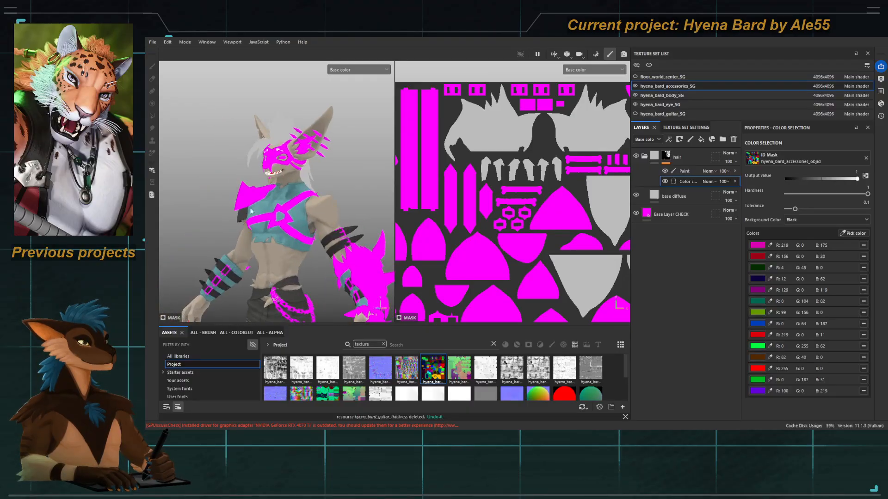
alt+right_drag(277, 194, 314, 211)
alt+drag(296, 203, 317, 207)
alt+drag(274, 199, 265, 205)
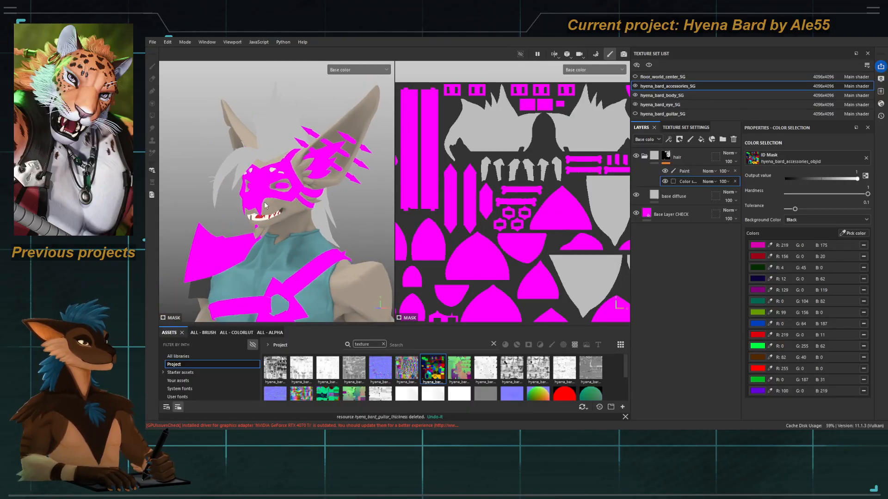
Step: Collapse the hair folder and add a new fill layer above it
click(645, 156)
click(665, 157)
click(677, 158)
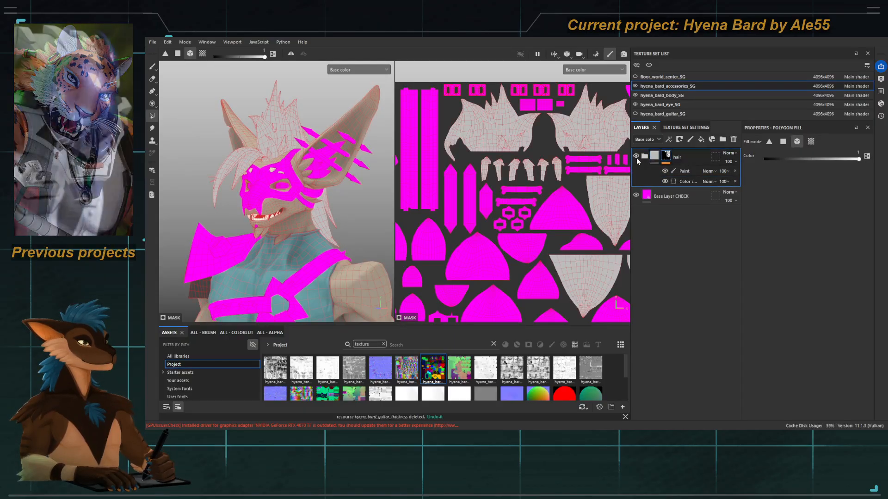
click(701, 139)
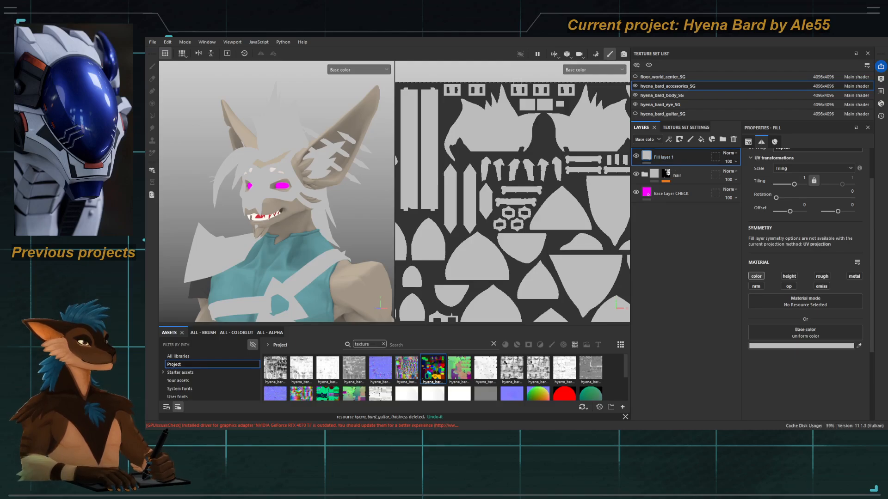
Step: Group the new fill layer into a folder named "ear tufts" and rename the fill layer "base diffuse"
double_click(664, 157)
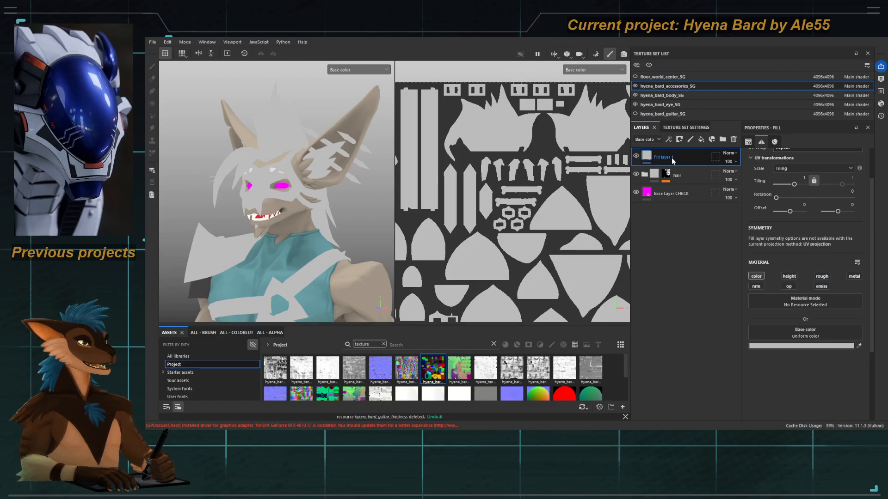
key(ctrl+g)
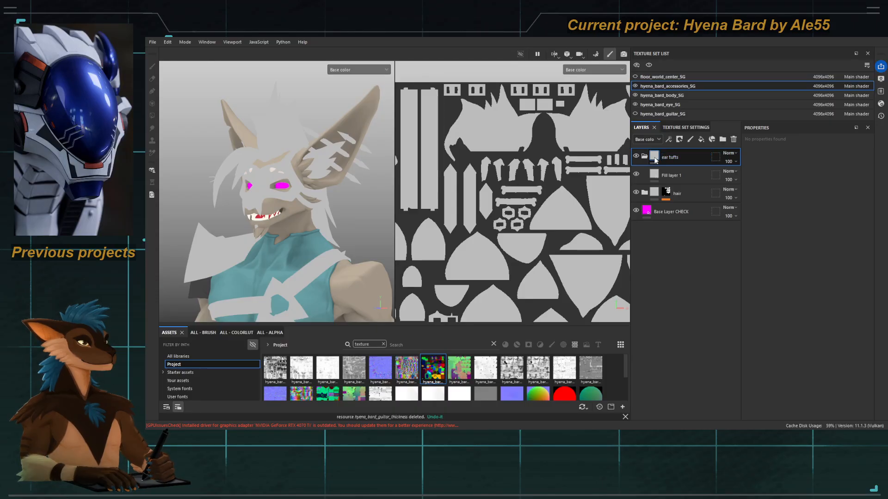
click(672, 176)
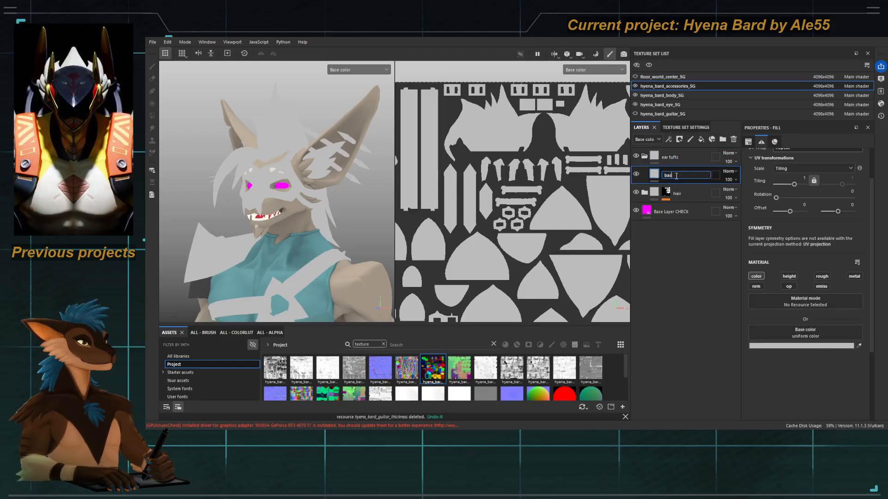
click(653, 158)
Step: Set the base color of the hair folder's base diffuse layer to a pale, warm off-white
click(644, 194)
click(656, 212)
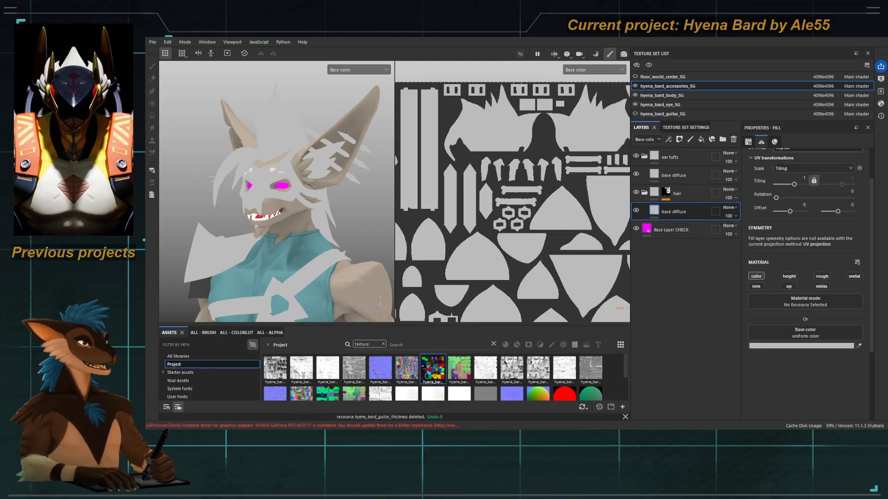
alt+drag(292, 179, 303, 184)
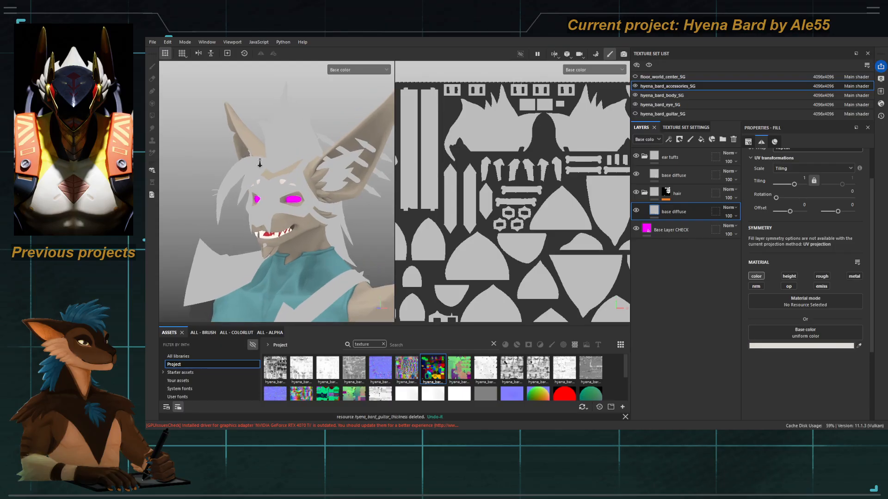
alt+right_drag(303, 184, 312, 189)
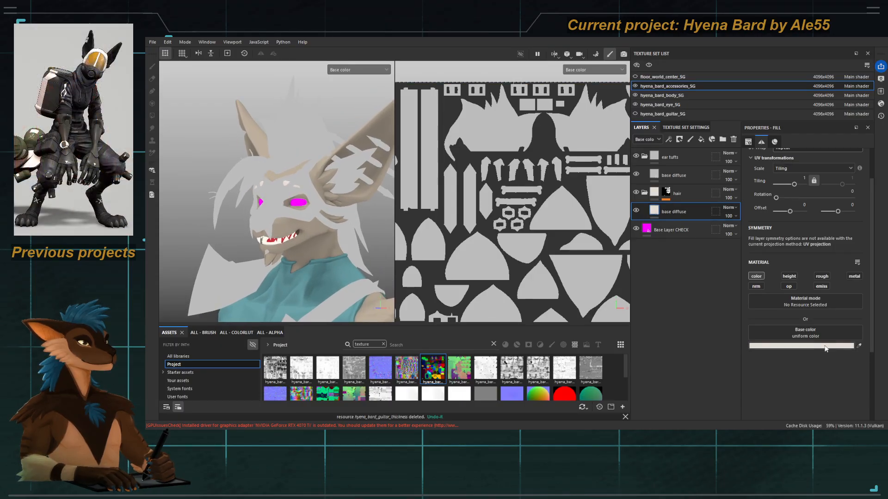
drag(772, 248, 808, 266)
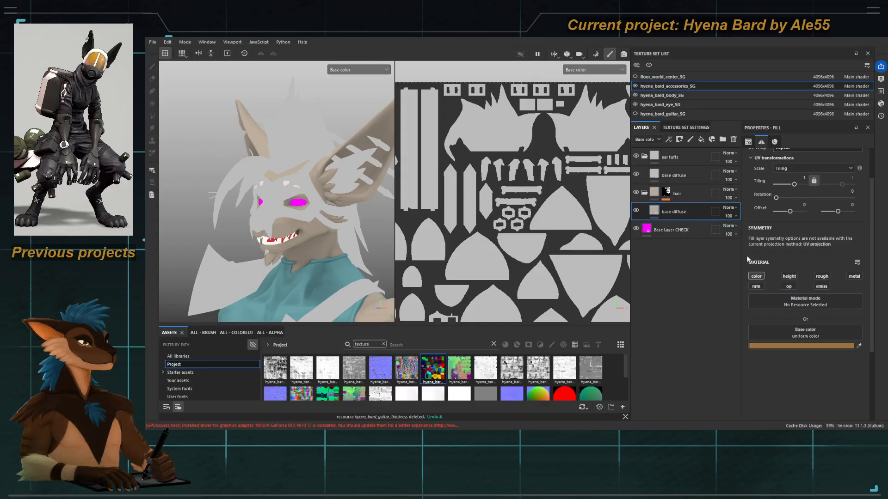
click(767, 291)
Step: Hide the ear tufts folder and check the hair color on the model
click(635, 156)
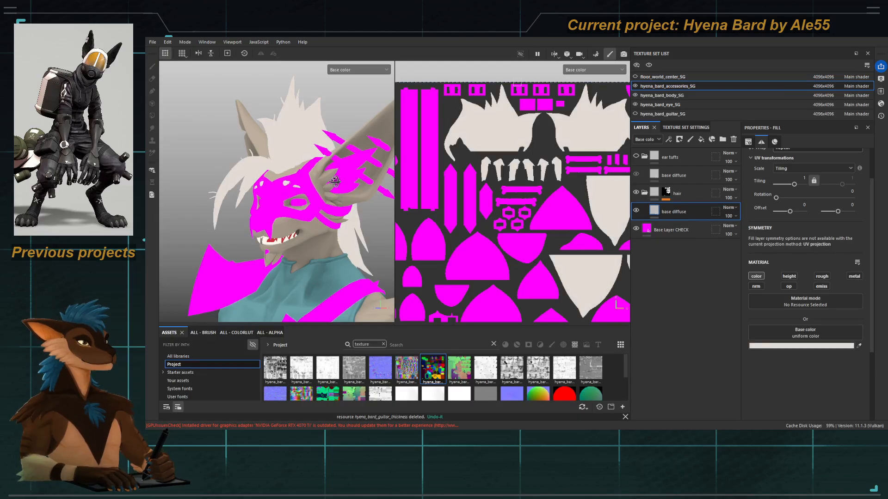
key(m)
key(c)
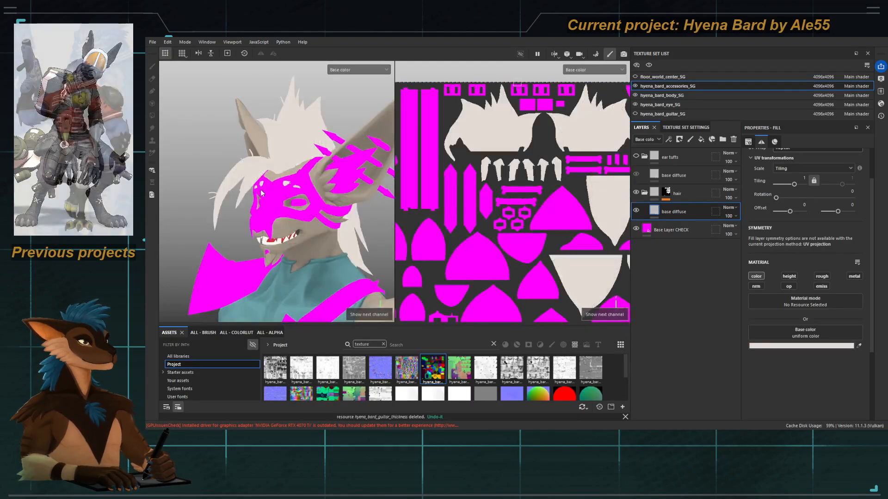
Step: Give the ear tufts folder a black mask with color selection and pick the green tuft inside the ear from the ID map
click(661, 159)
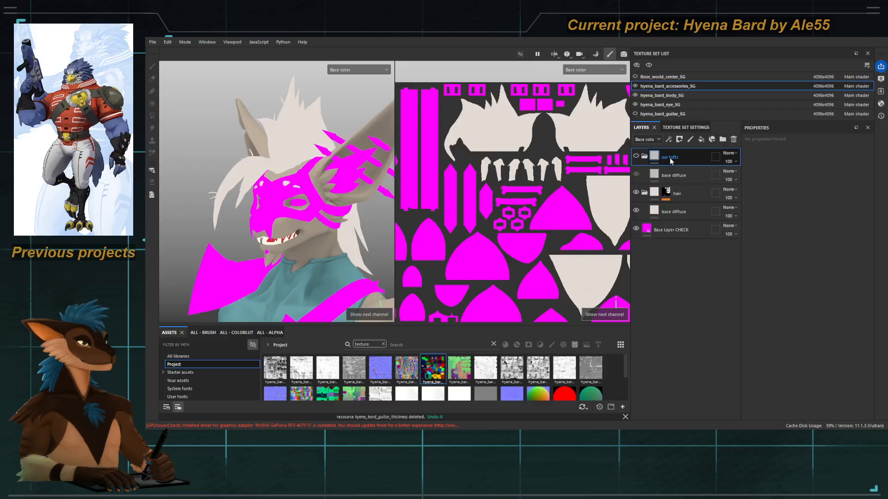
click(704, 205)
click(856, 233)
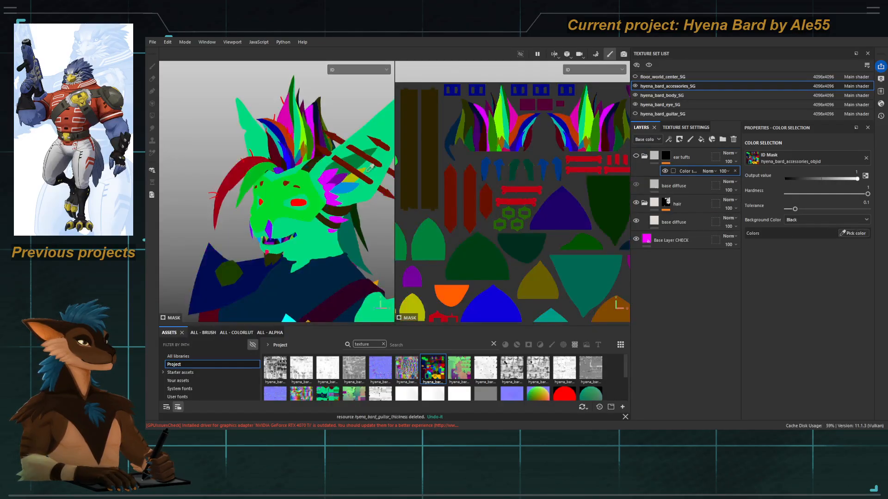
alt+drag(371, 167, 337, 174)
scroll(324, 185, up, 4)
click(318, 185)
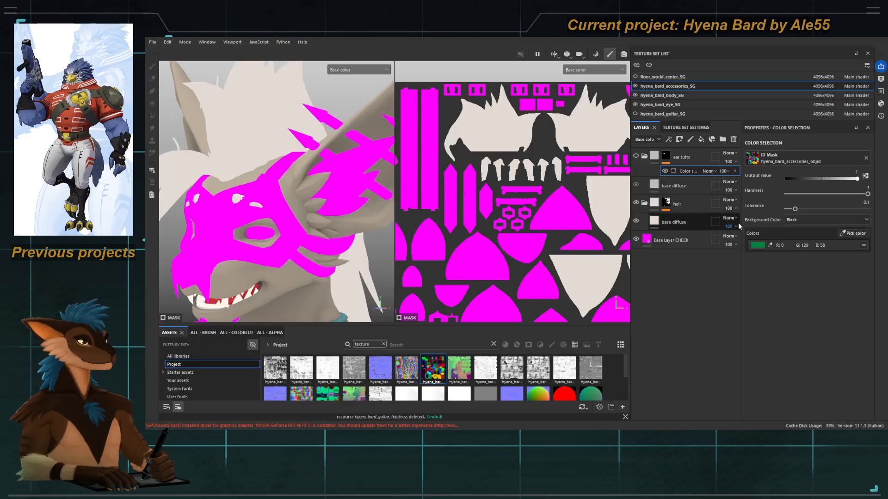
Step: Show the ear tufts folder and add the yellow, purple and blue ear tufts from the ID map to its color selection
click(636, 156)
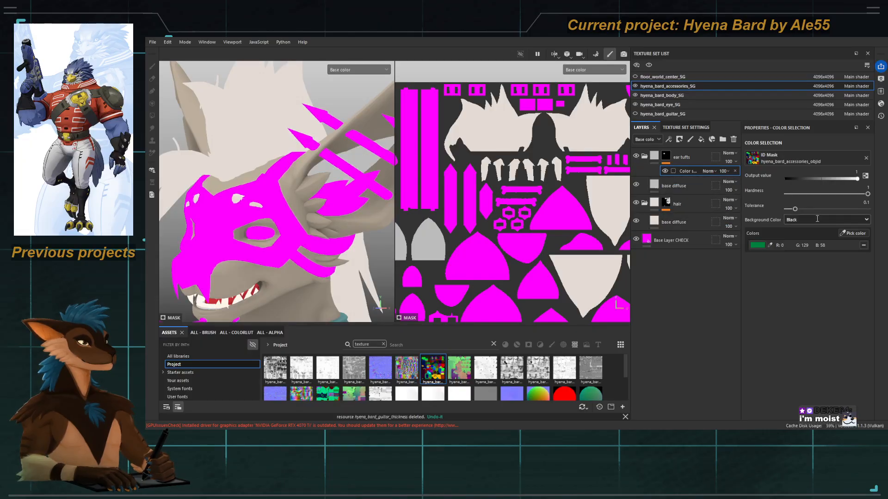
click(851, 233)
click(376, 176)
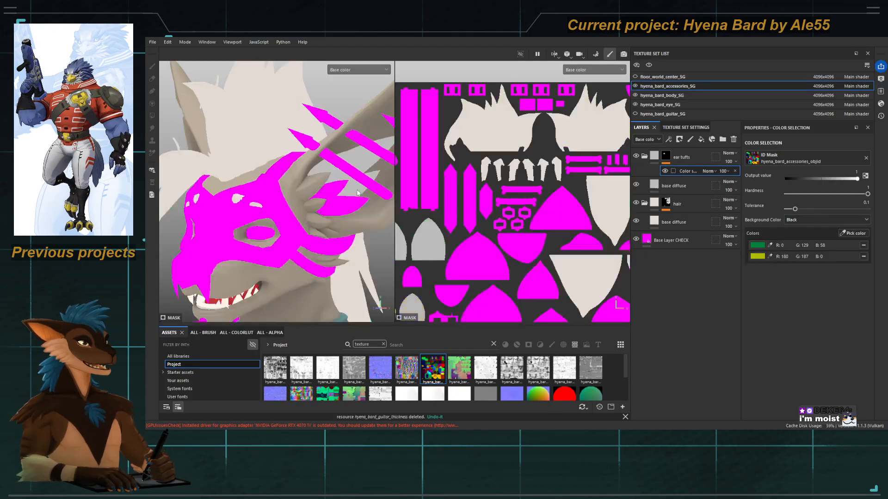
click(852, 233)
click(331, 195)
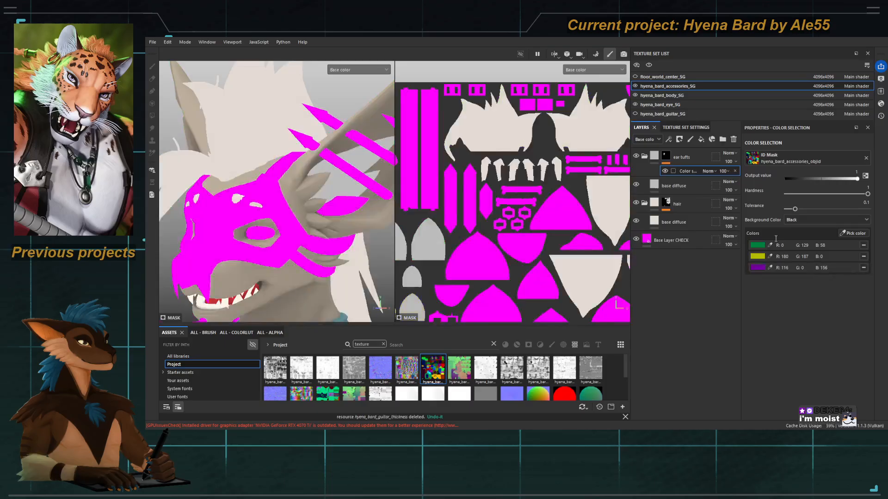
click(850, 233)
click(350, 208)
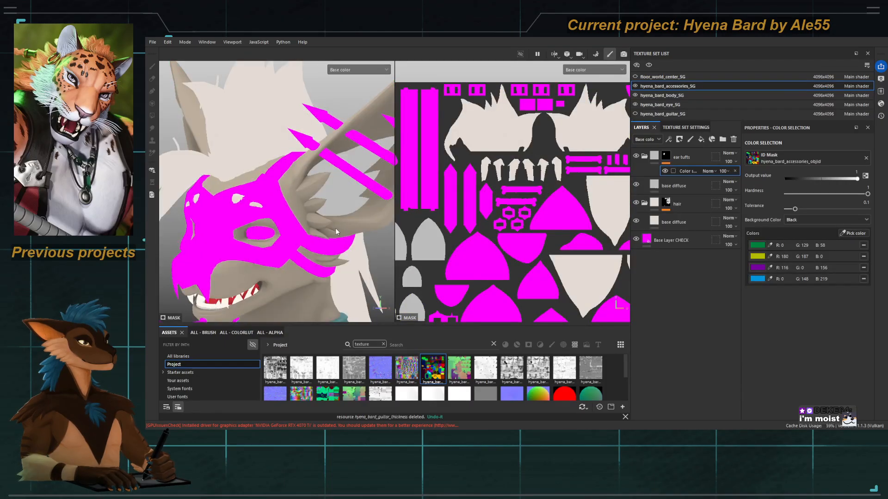
scroll(336, 233, up, 4)
key(m)
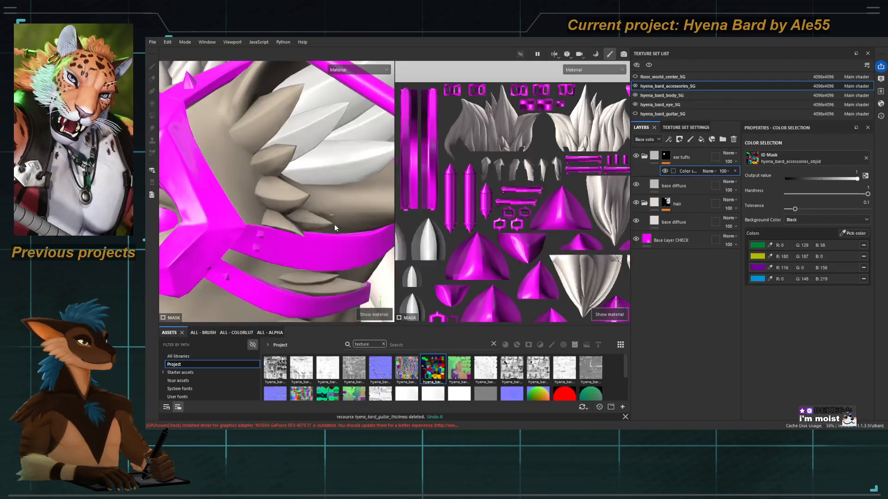
alt+drag(336, 228, 283, 179)
key(c)
scroll(331, 230, down, 4)
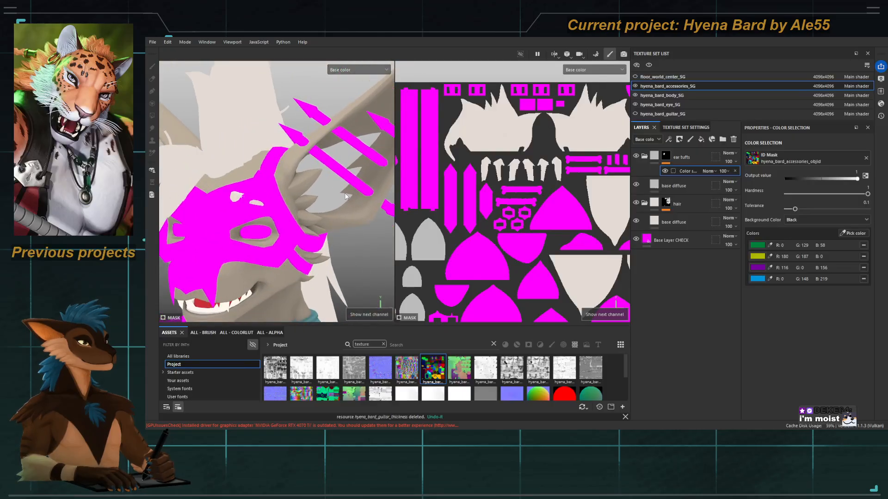
Step: Set the ear tufts' base diffuse color to a light beige and check it against the hair on the model
click(660, 185)
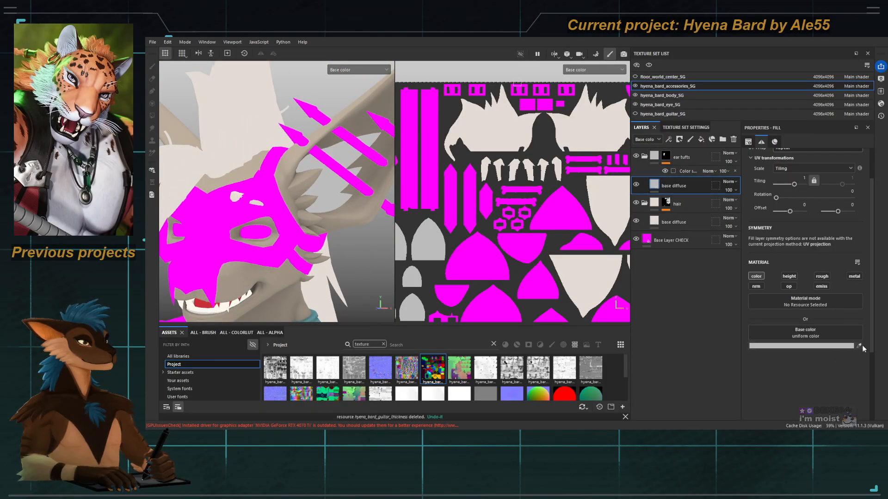
click(655, 222)
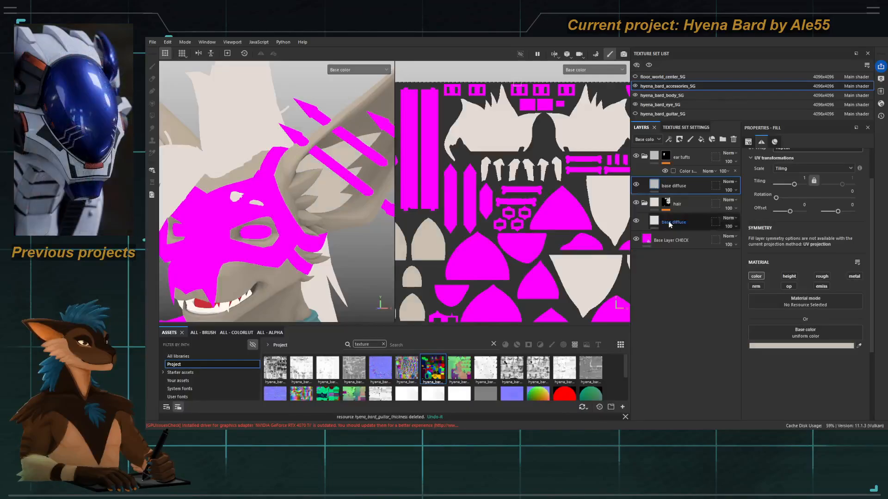
scroll(279, 193, down, 4)
alt+drag(279, 192, 299, 198)
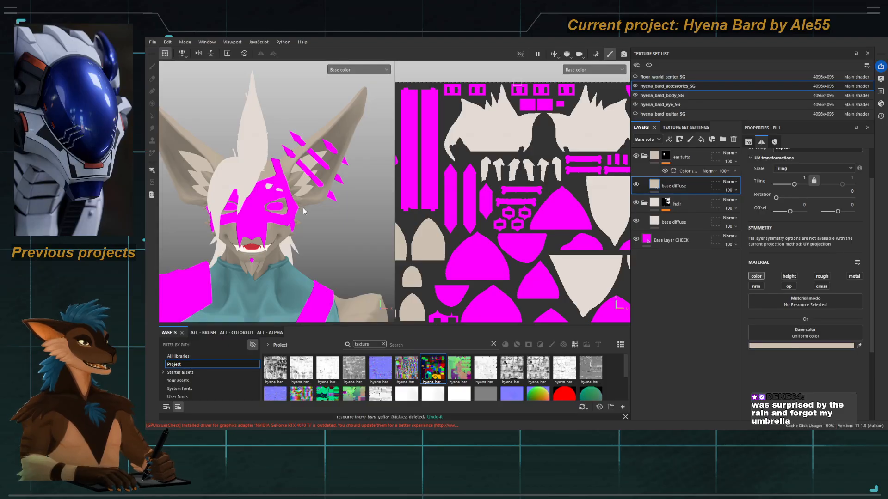
alt+middle_drag(299, 223, 353, 166)
alt+right_drag(353, 167, 304, 179)
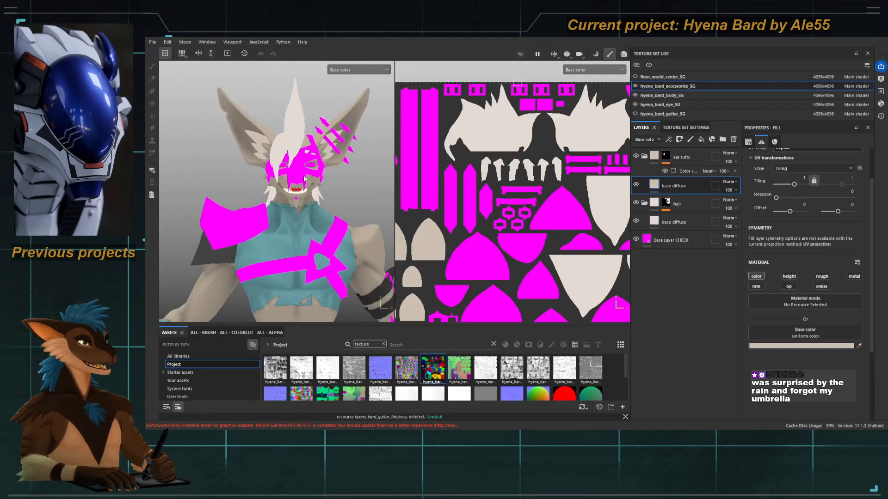
mouse_move(303, 178)
alt+mouse_down()
mouse_move(240, 187)
mouse_move(365, 185)
mouse_move(296, 187)
mouse_move(312, 190)
alt+mouse_up()
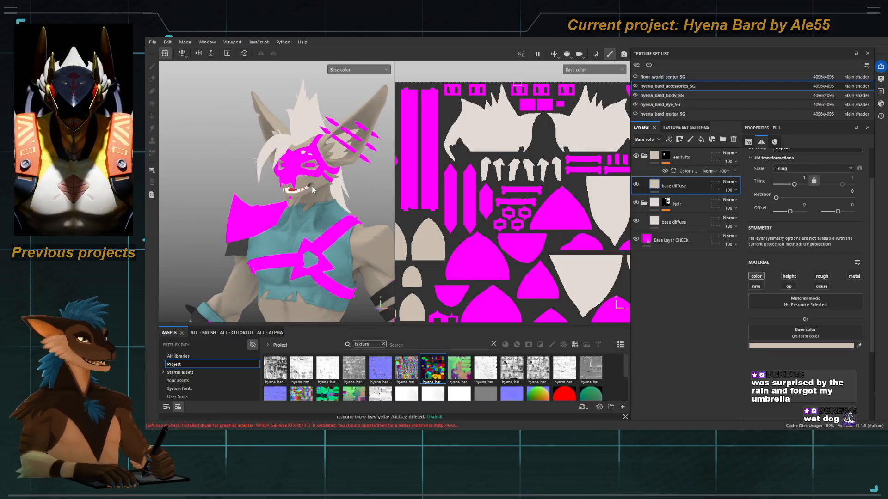
alt+drag(334, 189, 281, 189)
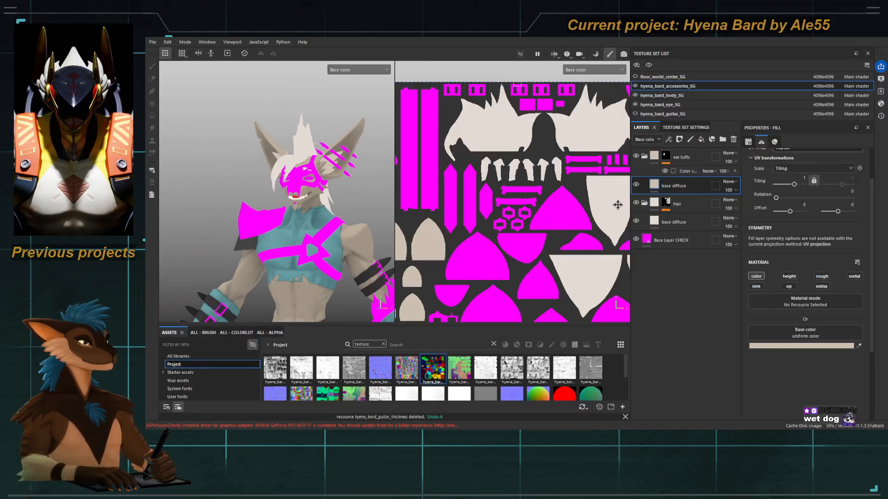
Step: Collapse the ear tufts folder and add a fill layer named "base diffuse" above it
click(644, 157)
click(665, 157)
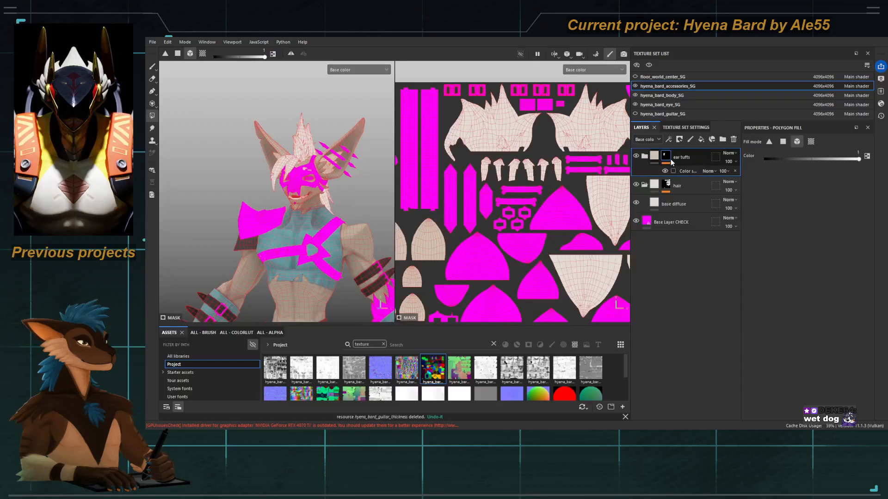
click(654, 156)
click(701, 140)
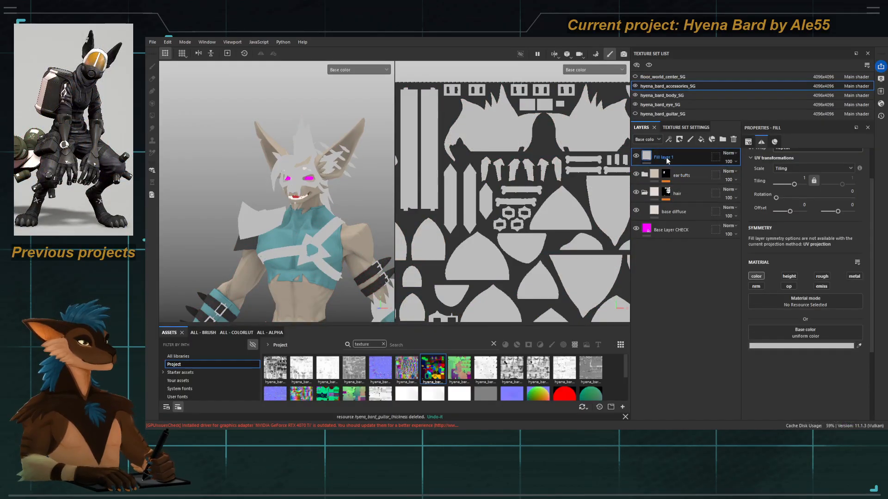
double_click(664, 158)
text(base diffuse)
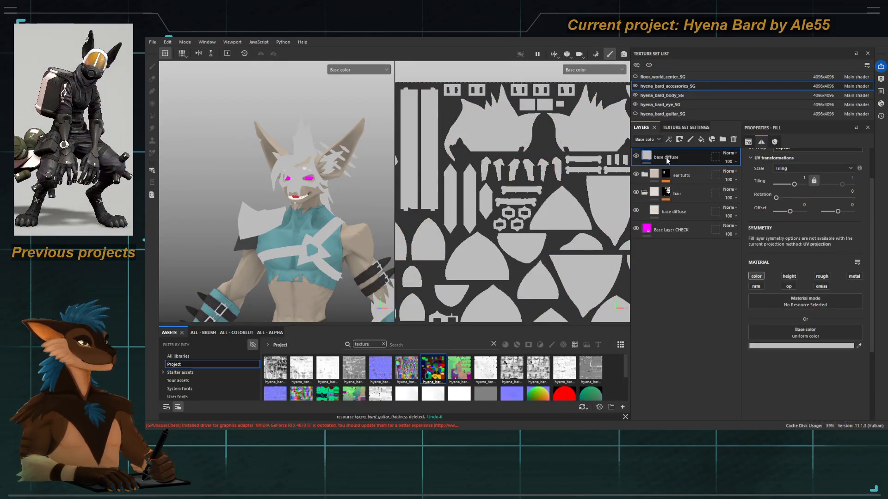
Step: Group the new base diffuse layer into a folder named "mask"
key(ctrl+g)
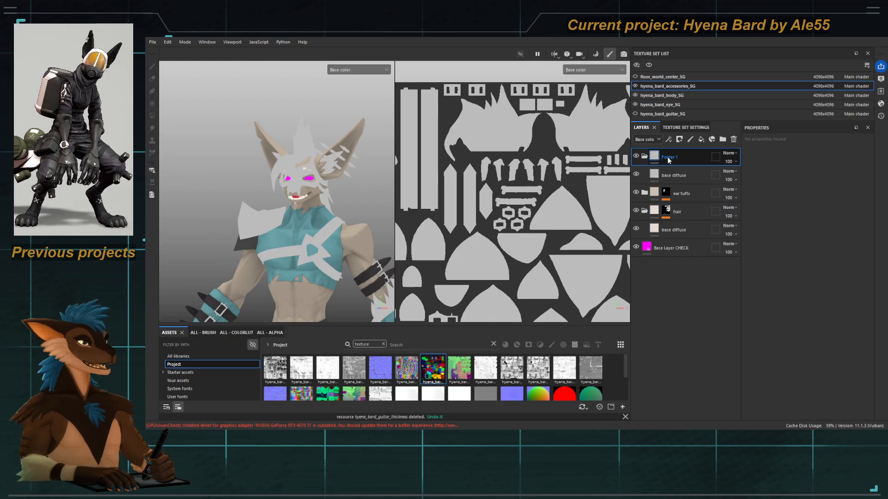
click(635, 157)
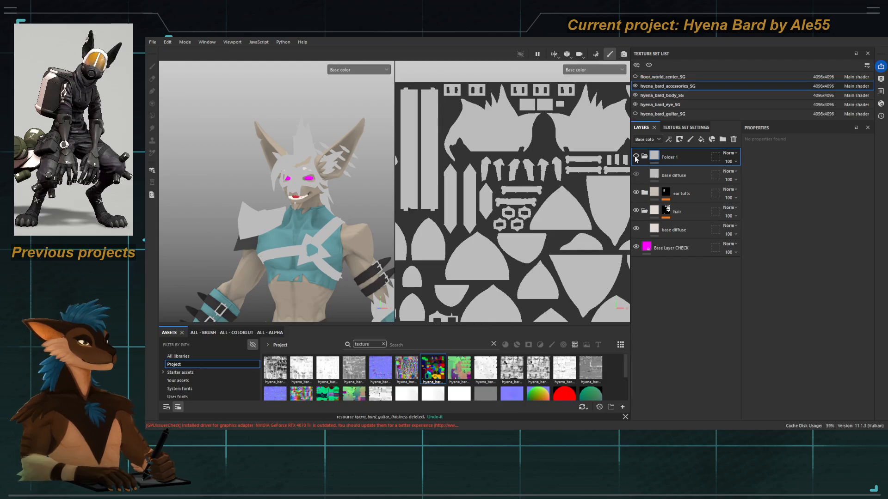
click(635, 157)
double_click(673, 156)
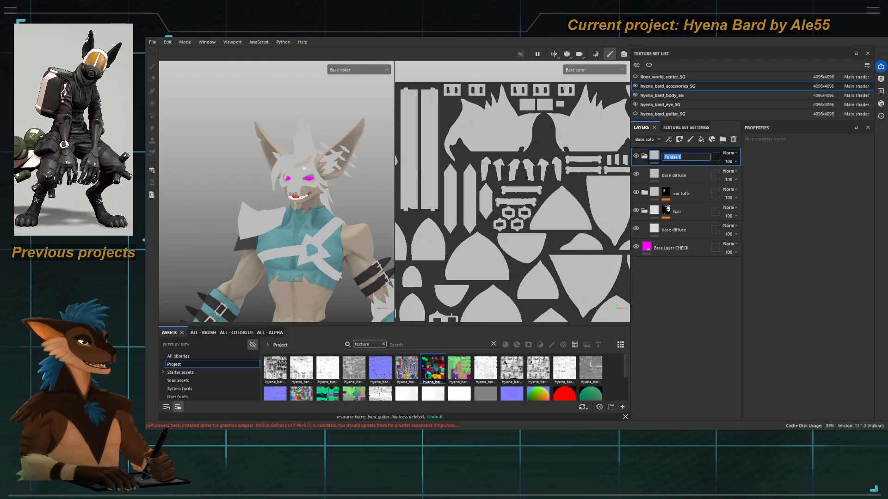
text(mask)
key(Return)
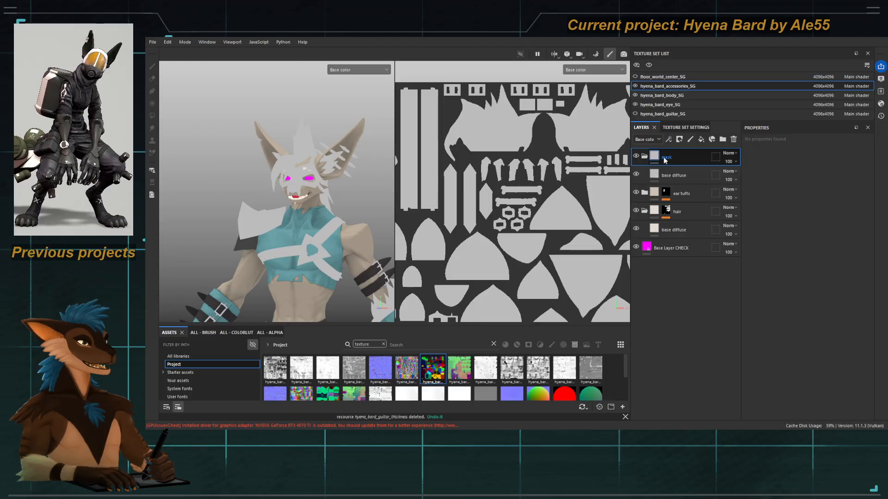
Step: Give the mask folder a black mask with color selection and pick the bright green face mask from the ID map
right_click(684, 165)
click(701, 196)
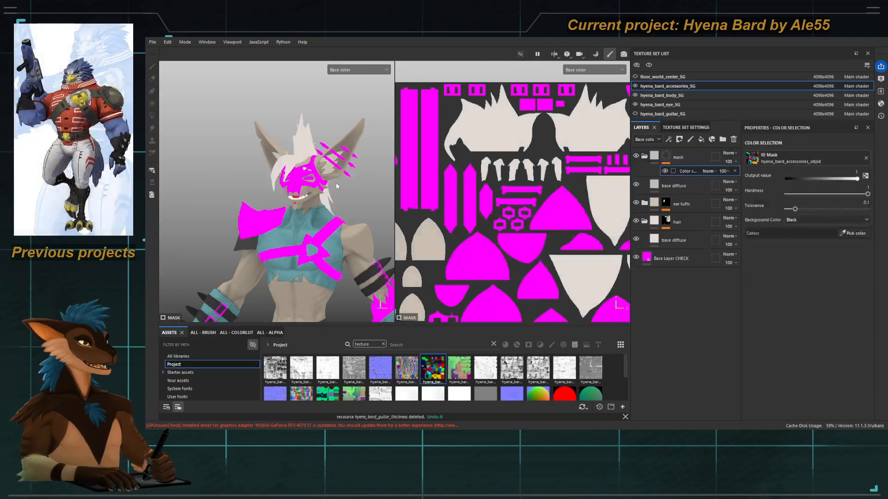
scroll(298, 179, down, 3)
scroll(300, 180, up, 5)
click(854, 233)
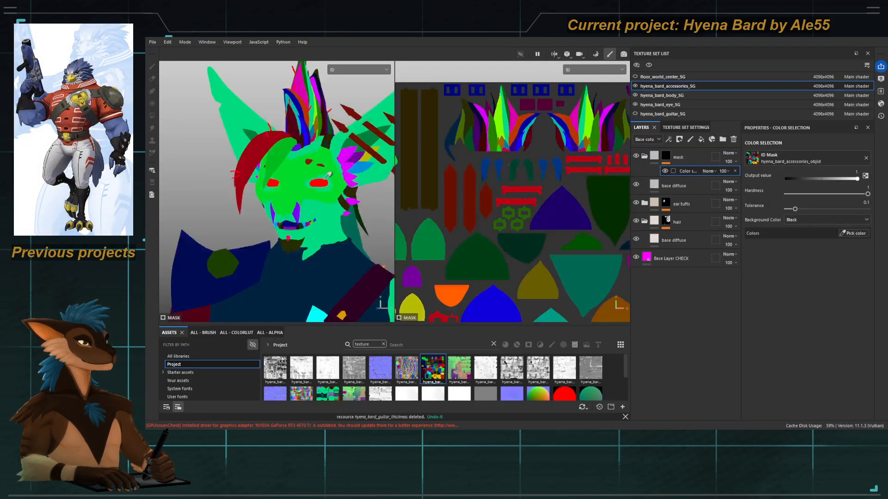
click(297, 171)
alt+drag(297, 171, 250, 182)
scroll(250, 182, up, 5)
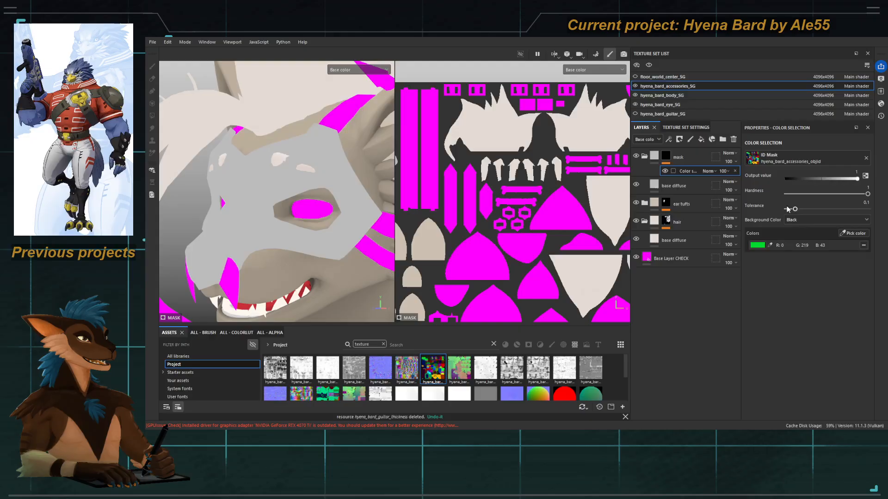
Step: Add the dark brown straps and the dark teal studs from the ID map to the mask folder's color selection
click(856, 233)
click(350, 111)
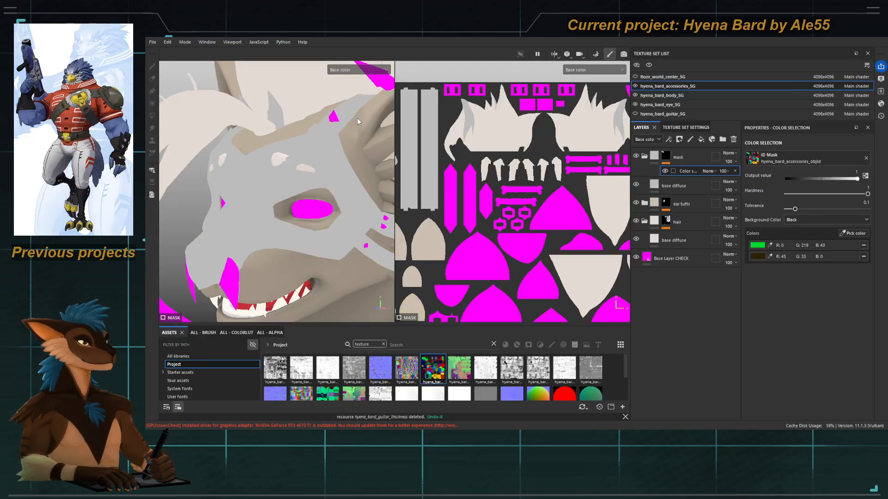
click(847, 235)
click(334, 181)
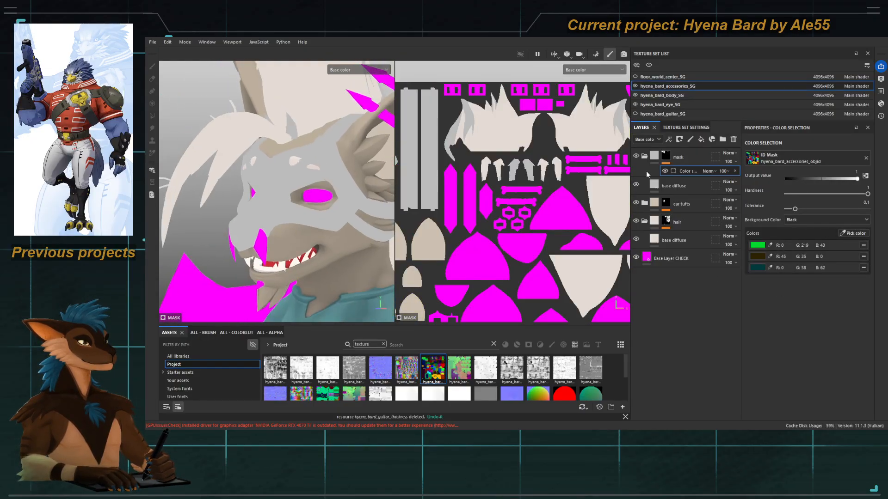
Step: Collapse the mask folder, remove all picked colors from its color selection and pick only the bright green face mask again
click(663, 187)
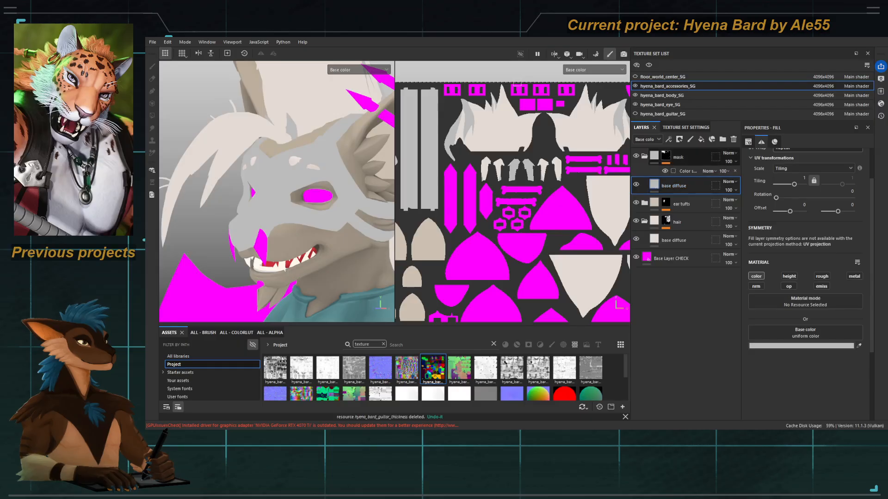
click(665, 156)
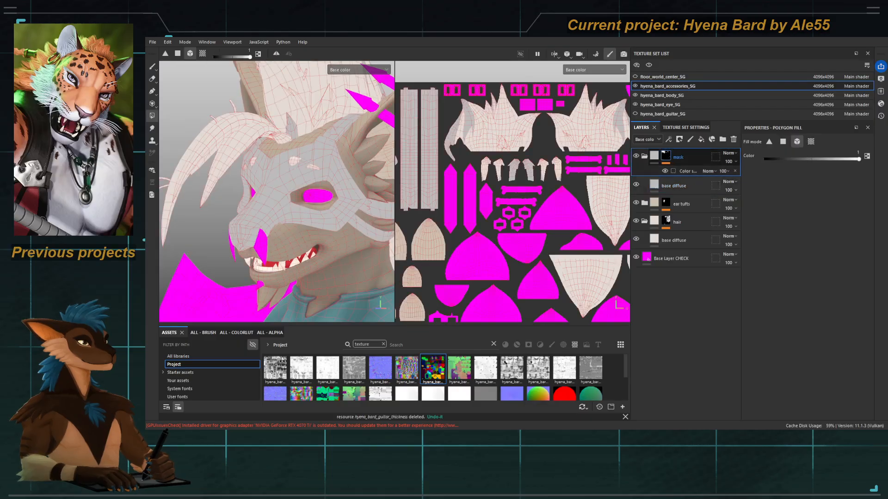
click(644, 157)
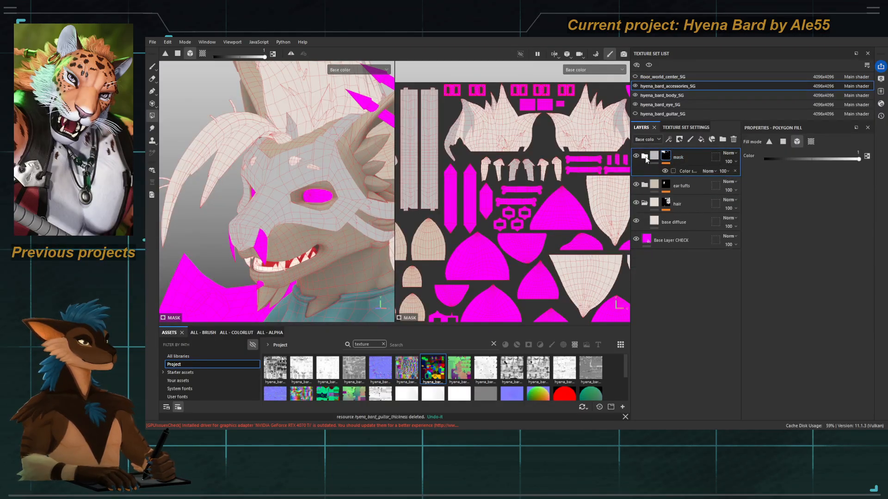
click(677, 171)
click(863, 246)
click(863, 246)
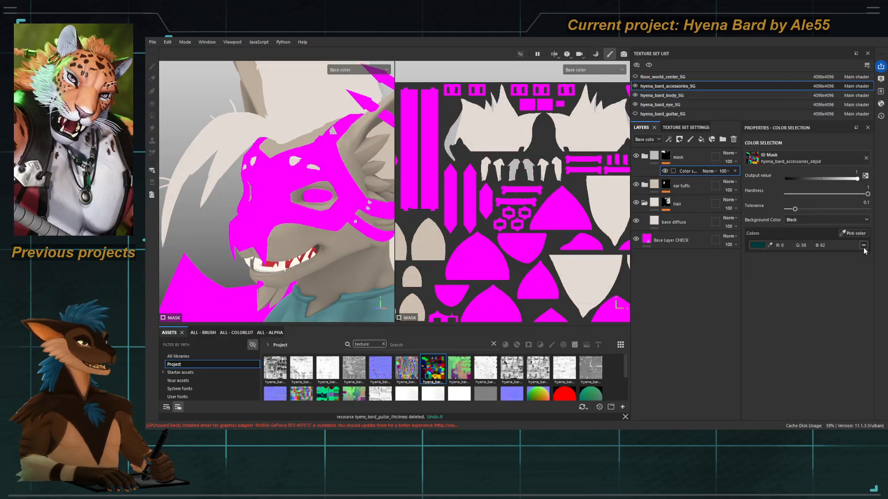
click(864, 246)
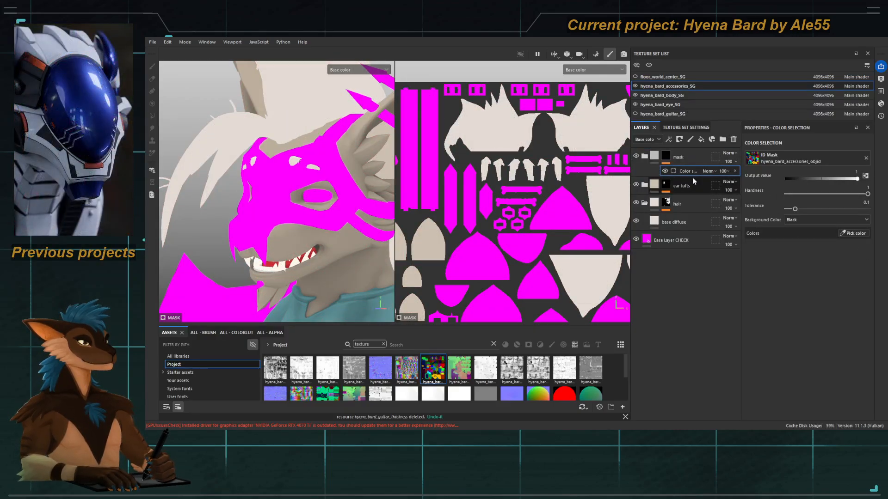
click(852, 233)
click(281, 166)
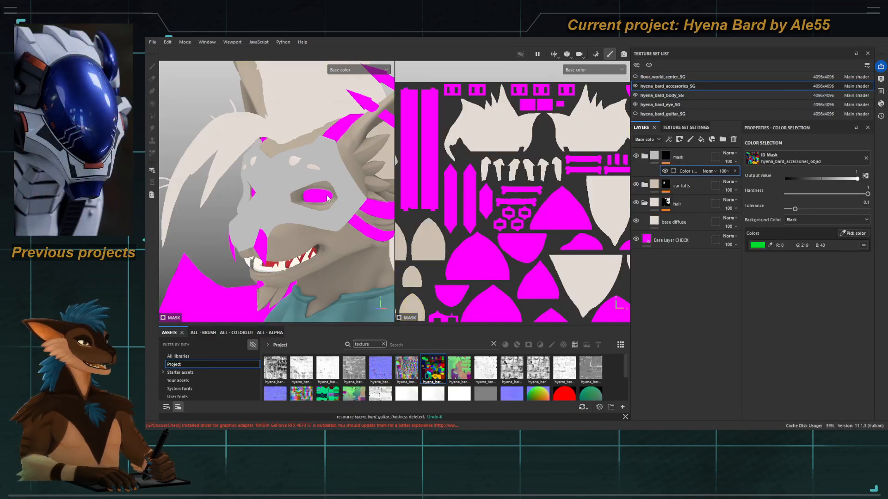
Step: Keep the folder name "mask" and add the purple piece beside the snout from the ID map to its color selection
double_click(678, 158)
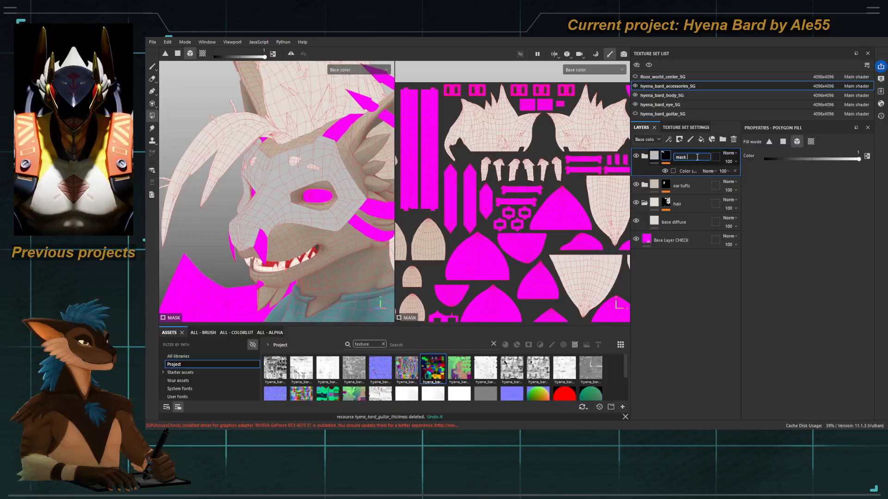
key(Return)
click(688, 171)
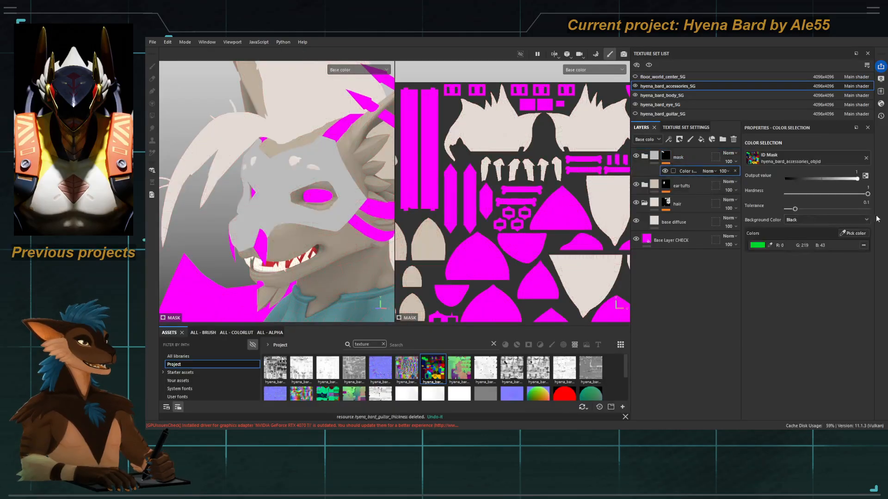
click(848, 233)
click(263, 238)
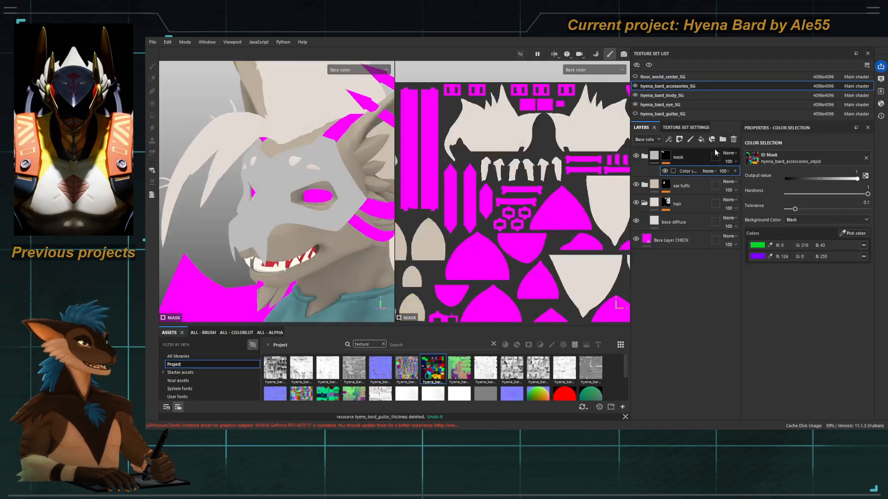
Step: Duplicate the mask folder and remove both picked colors from the copy's color selection
click(692, 157)
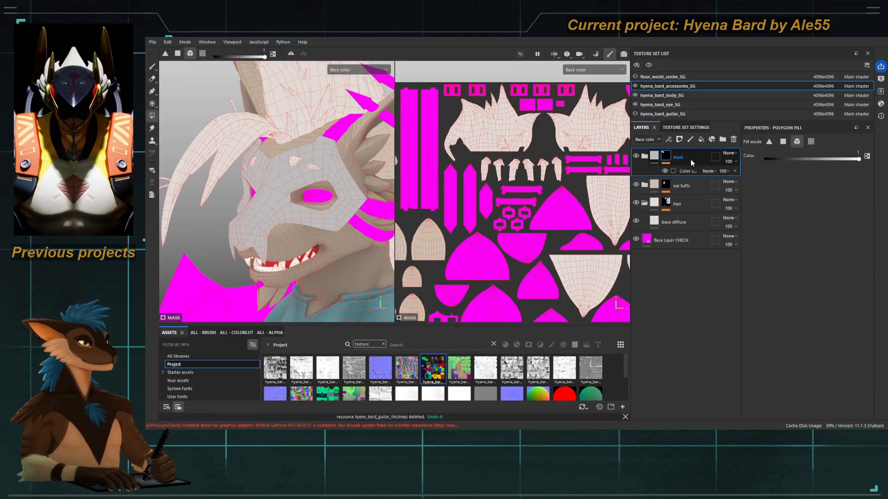
key(ctrl+d)
click(688, 171)
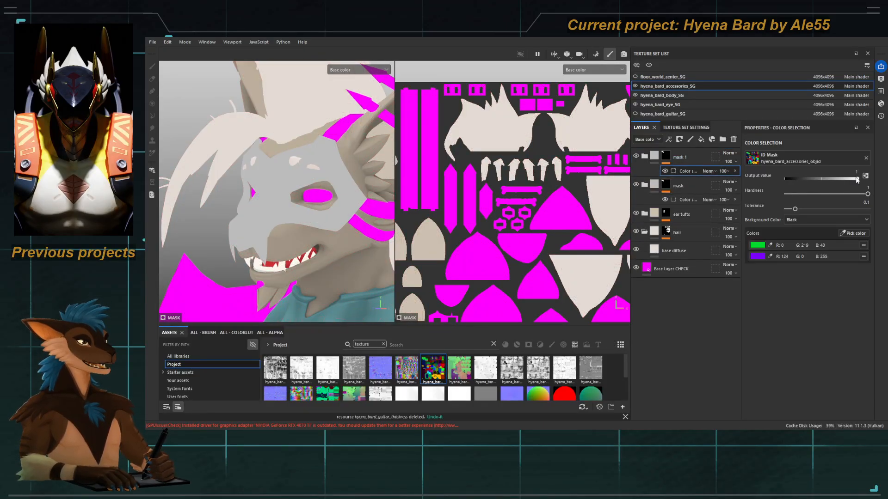
click(863, 256)
click(863, 245)
Step: Pick the dark brown straps and the dark teal pieces from the ID map for the duplicated folder and rename it "mask traps"
click(853, 233)
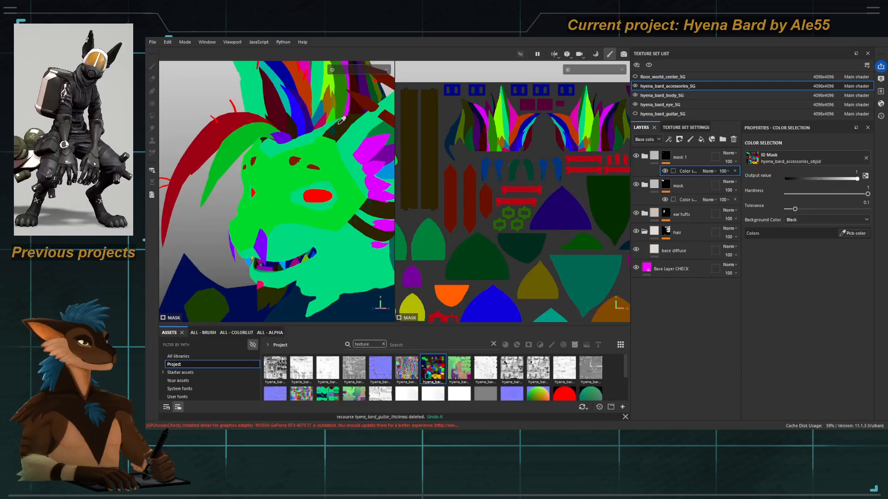
click(345, 126)
click(859, 235)
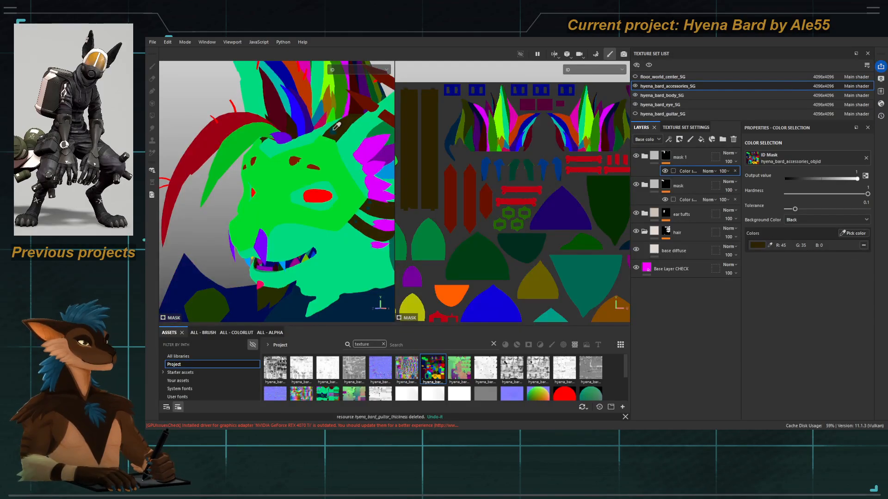
click(337, 124)
double_click(677, 157)
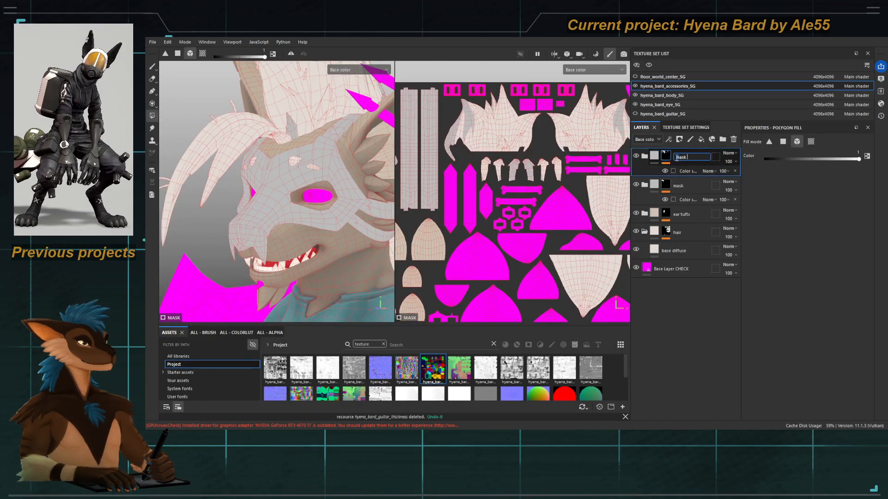
Step: Set the base diffuse color to blackish brown in the mask traps folder and to pale yellow in the mask folder
click(644, 157)
click(658, 186)
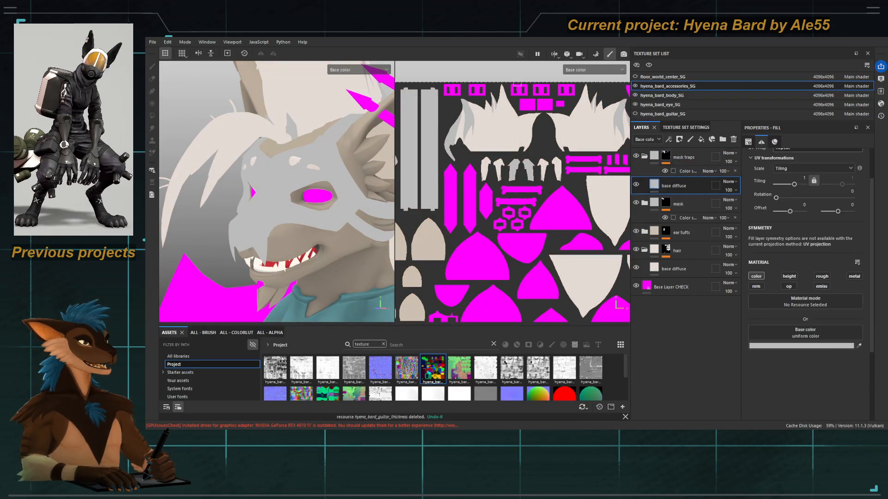
click(859, 345)
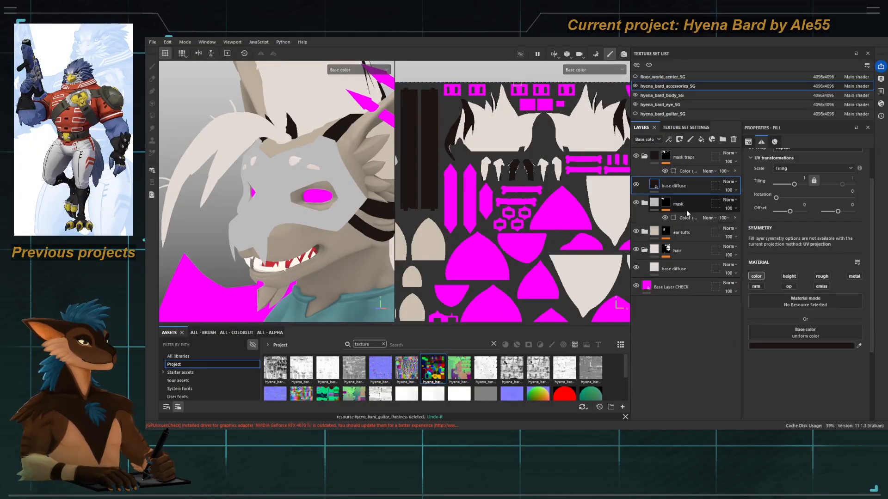
click(644, 204)
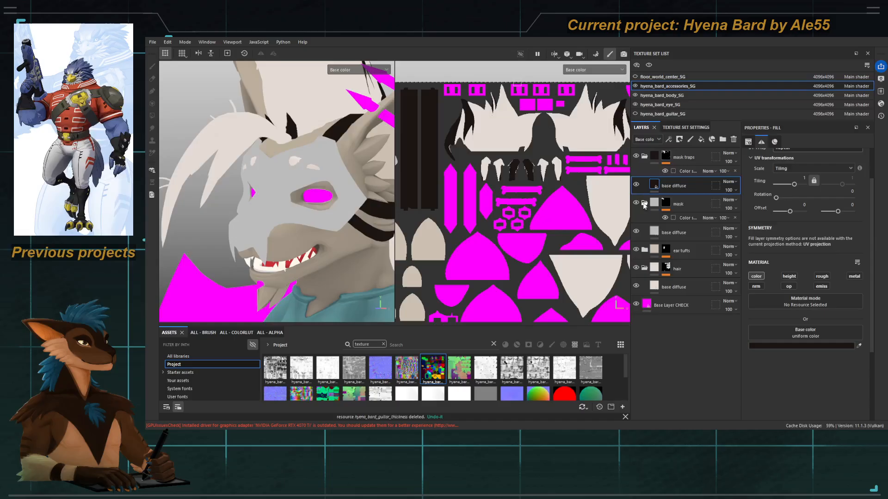
click(674, 232)
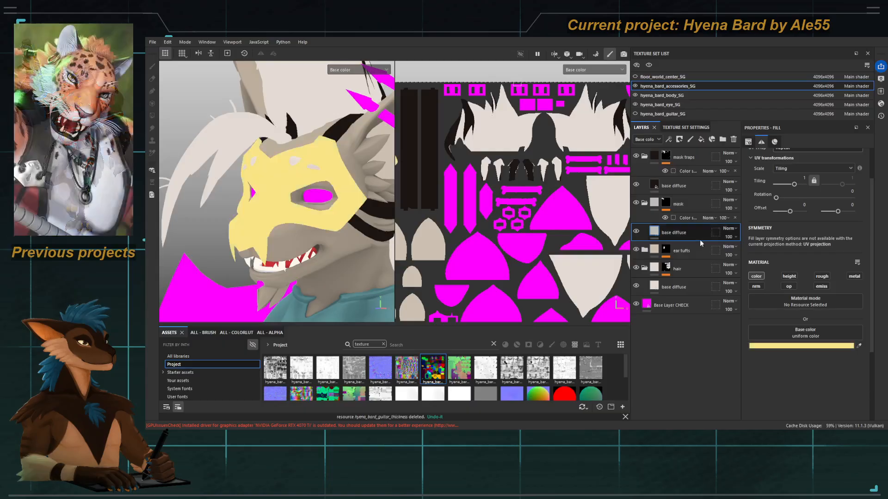
Step: Set the color selection tolerance of the mask traps and mask folders to 0.01
scroll(277, 207, down, 3)
alt+middle_drag(277, 206, 272, 176)
alt+drag(273, 177, 278, 166)
alt+right_drag(278, 166, 306, 186)
mouse_move(306, 186)
alt+mouse_down()
mouse_move(370, 196)
mouse_move(300, 186)
alt+mouse_up()
alt+right_drag(300, 186, 312, 194)
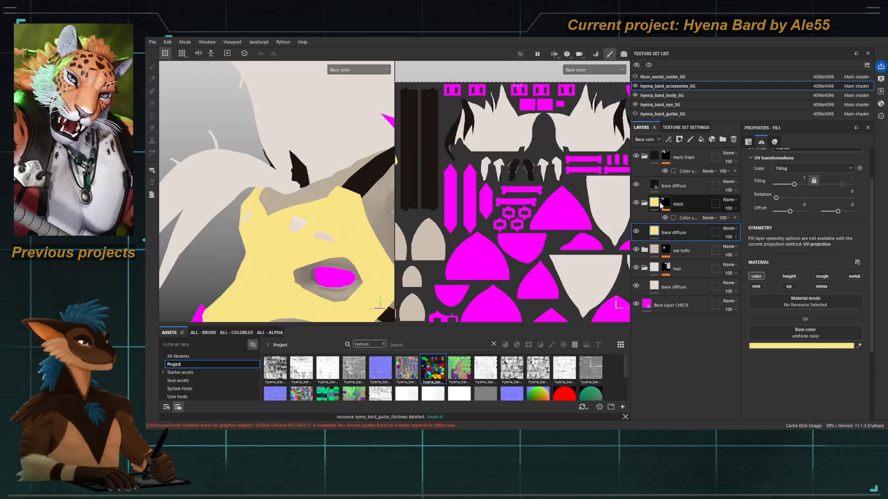
click(687, 171)
click(866, 202)
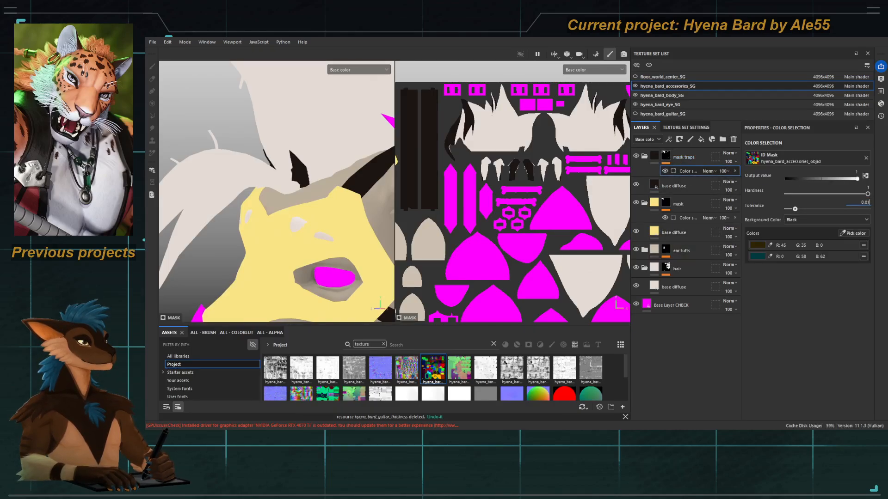
key(Return)
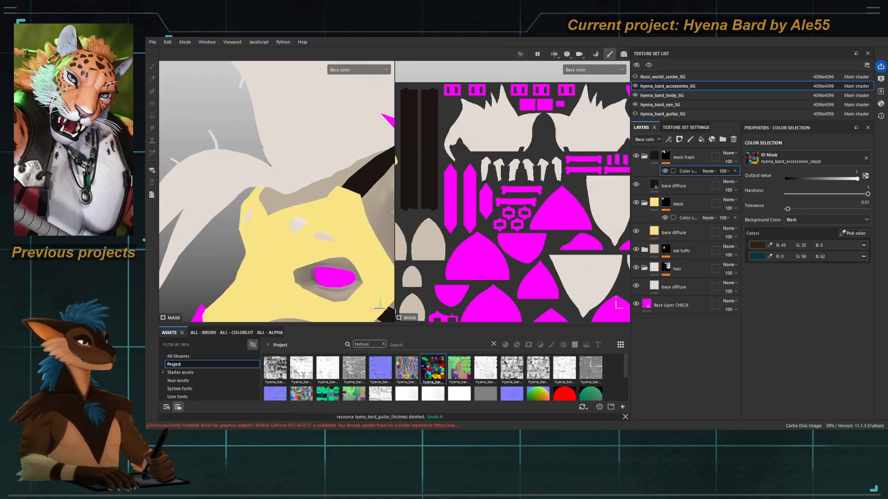
click(679, 218)
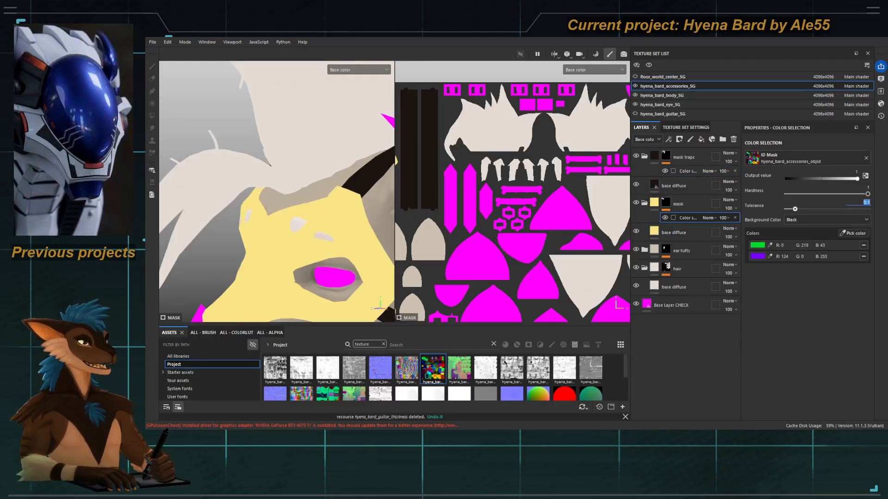
text(0.01)
key(Return)
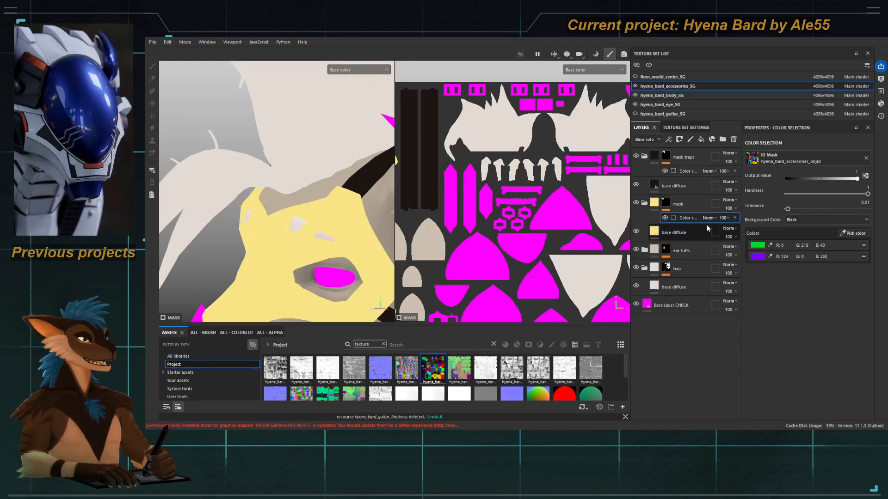
Step: Set the color selection tolerance of the ear tufts and hair folders to 0.01
click(644, 250)
click(684, 271)
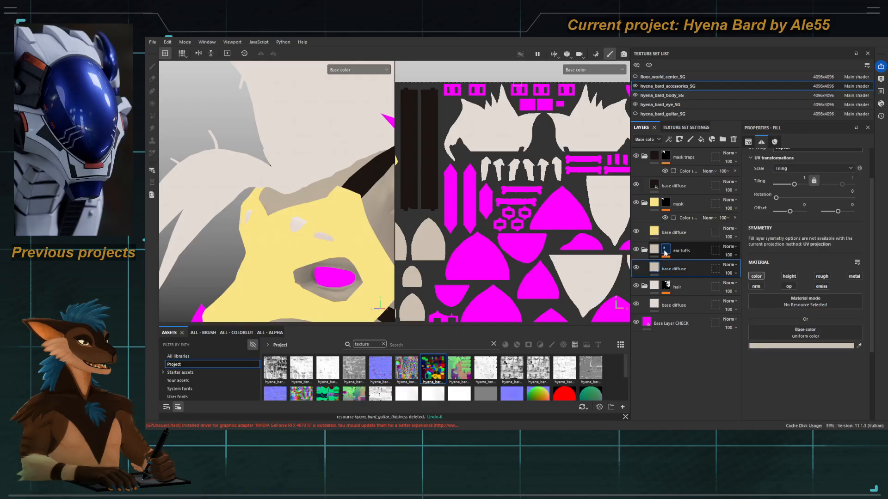
click(665, 250)
click(696, 265)
click(863, 204)
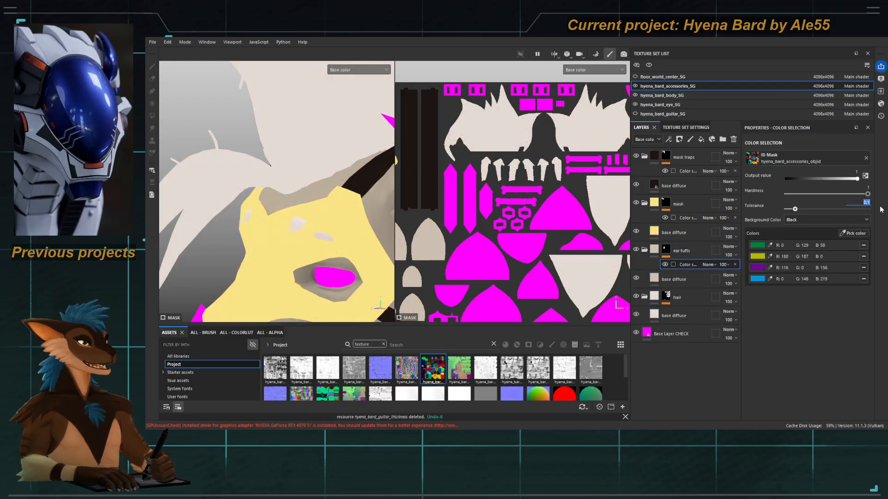
text(0.00)
key(BackSpace)
text(1)
key(Return)
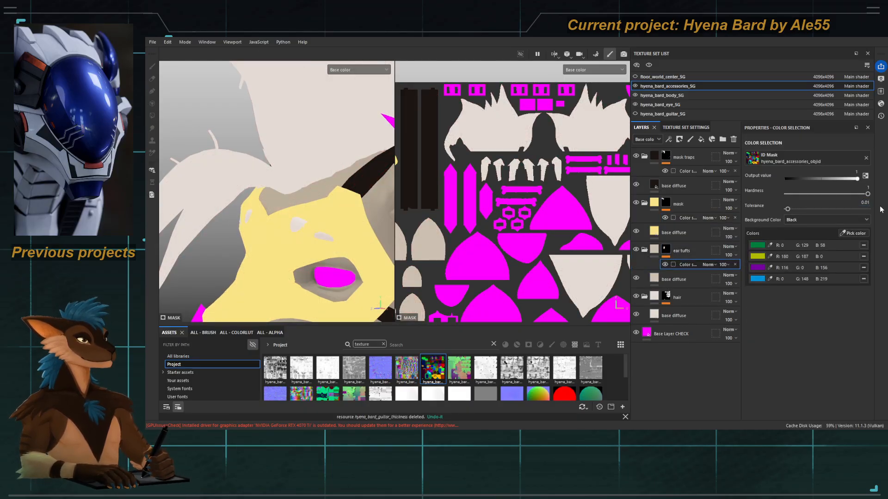
click(666, 297)
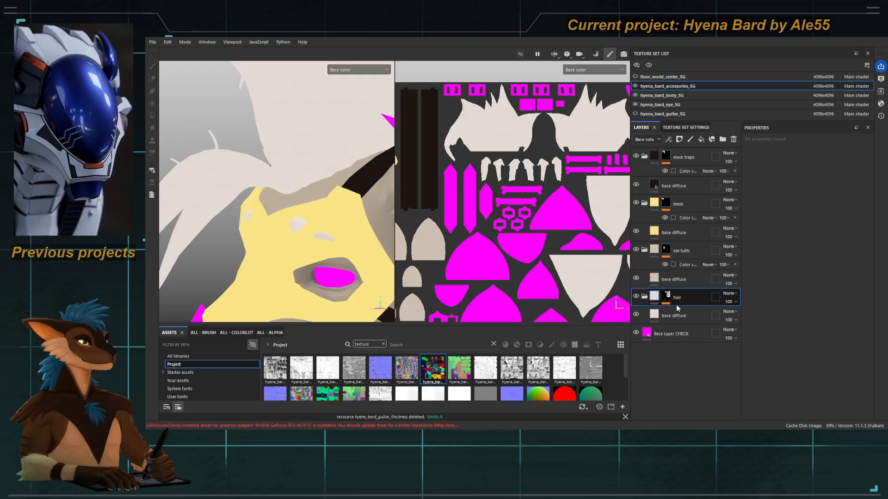
click(686, 314)
click(687, 322)
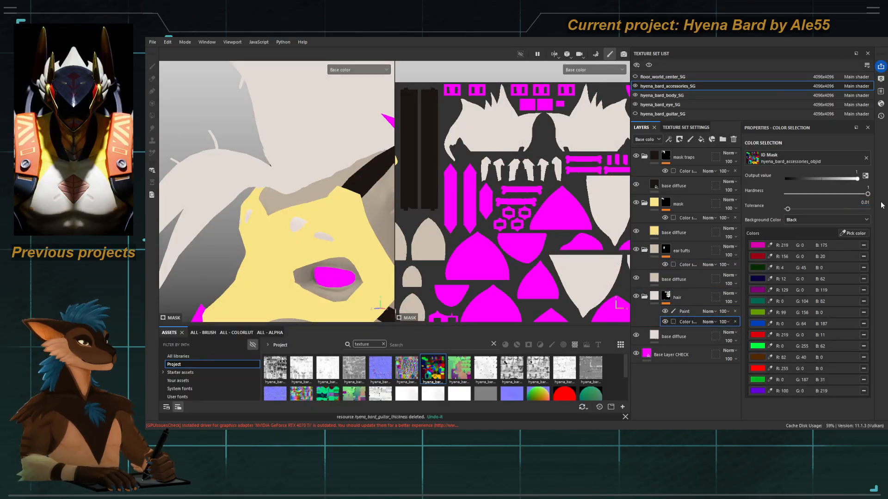
Step: Collapse the mask traps, mask, ear tufts and hair folders along with their mask effects
scroll(199, 212, down, 8)
alt+drag(199, 211, 370, 160)
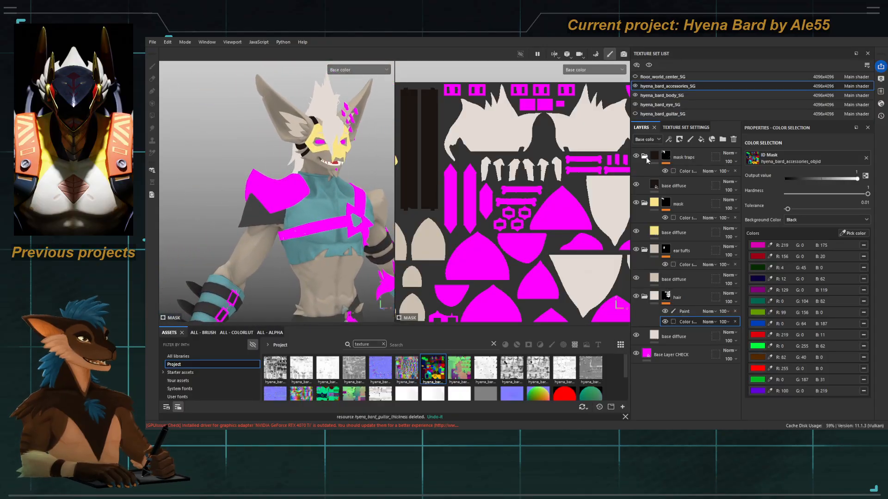
click(644, 157)
click(645, 185)
click(645, 214)
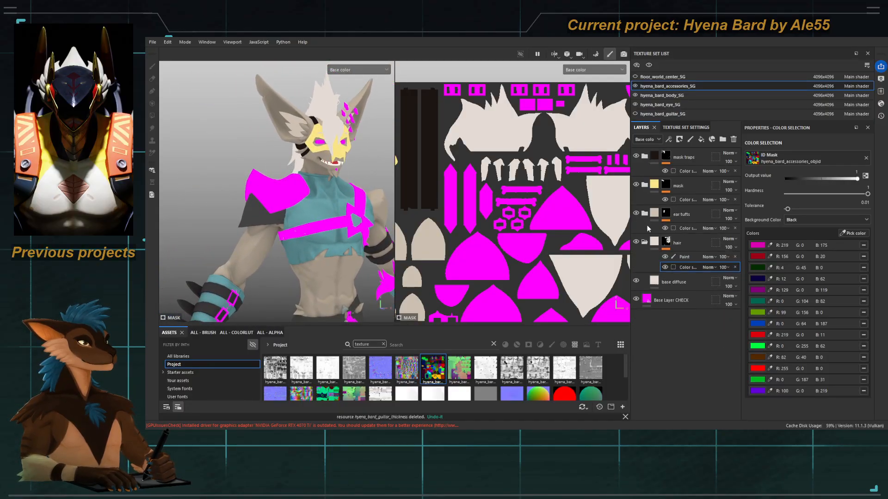
click(645, 242)
double_click(654, 242)
double_click(653, 213)
double_click(653, 184)
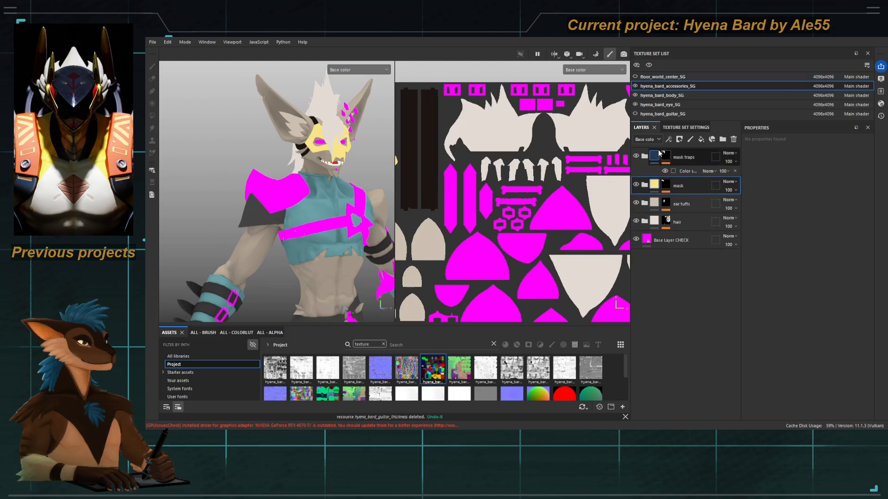
Step: Add a fill layer named "base diffuse" above the folders and group it into a folder named "shoulder pauldron"
click(701, 139)
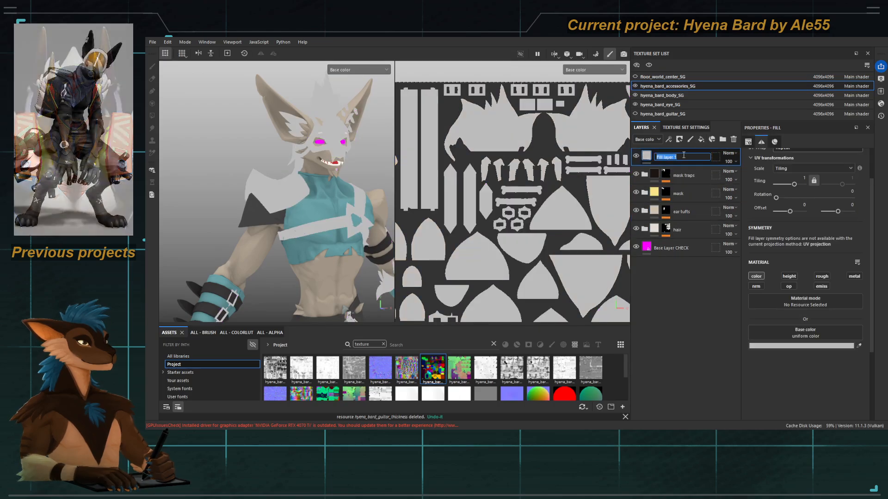
text(base diffuse)
key(Return)
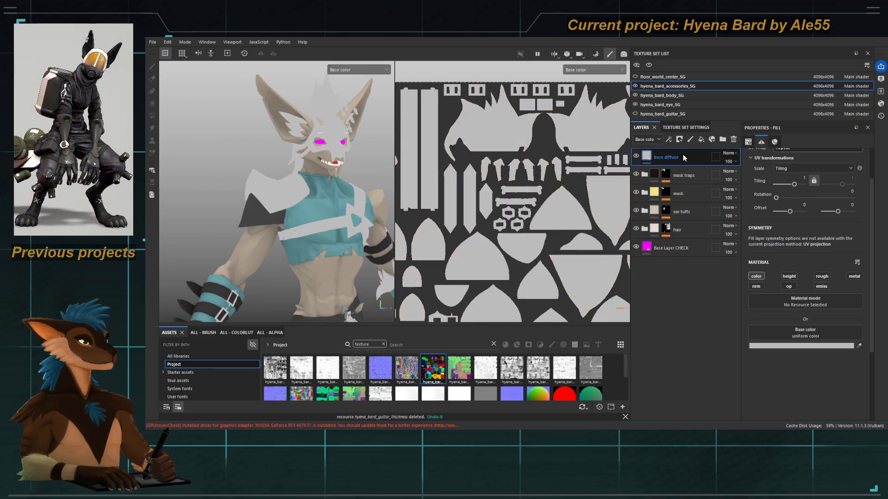
key(ctrl+g)
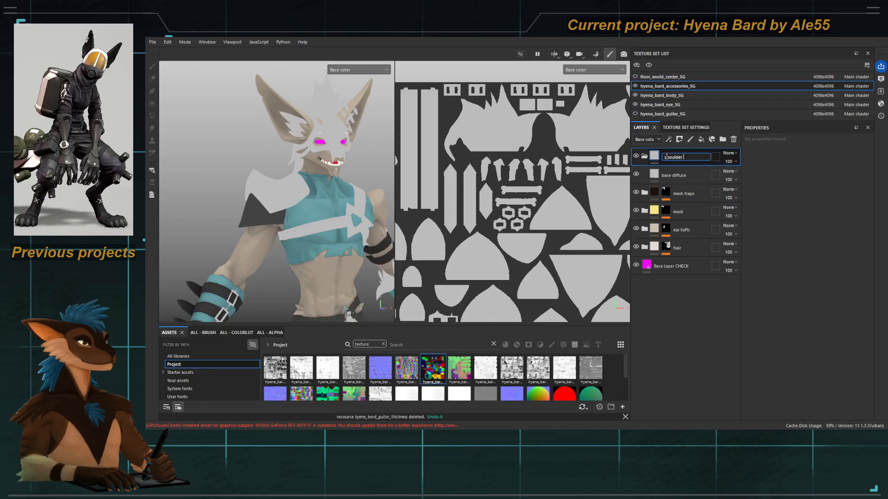
text(shoulder pauldron)
key(Return)
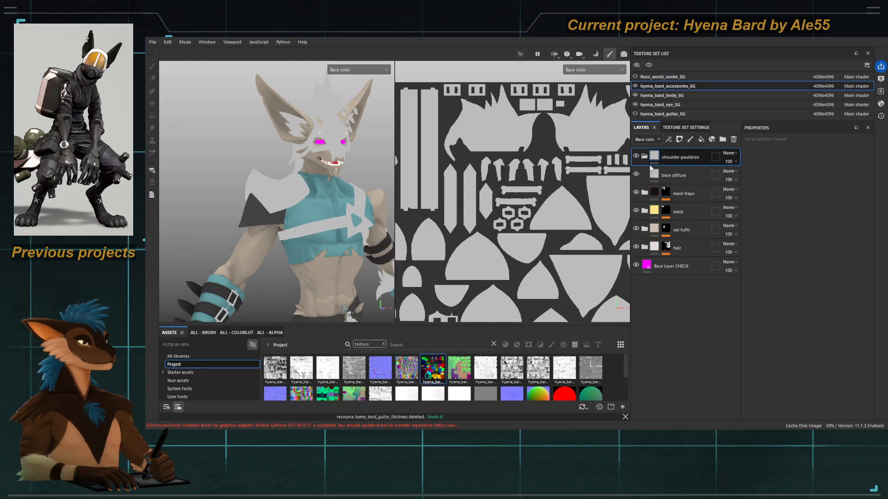
Step: Mask the shoulder pauldron folder with a color selection at 0.01 tolerance, picking the dark blue pauldron and its dark green stud
click(696, 192)
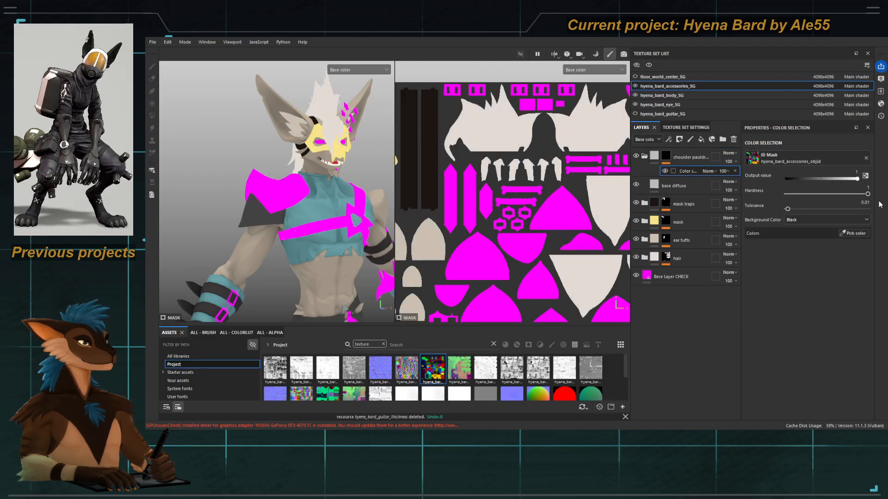
click(854, 233)
click(266, 183)
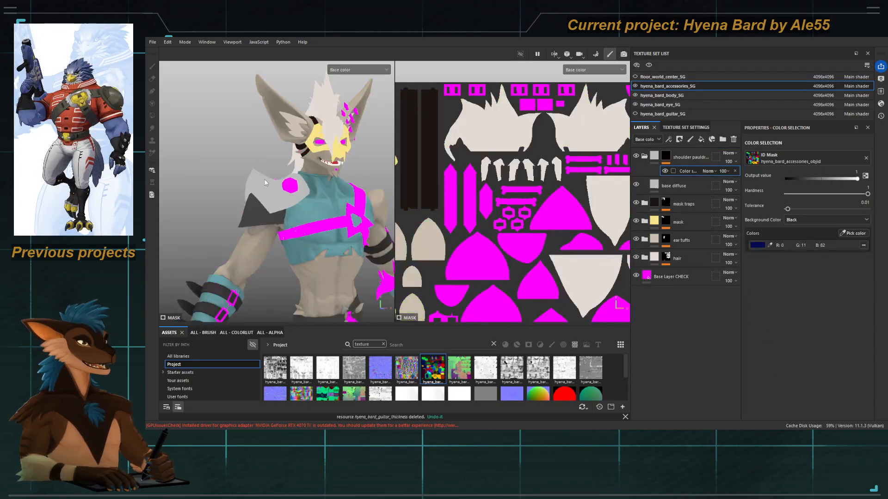
scroll(281, 187, down, 4)
scroll(282, 187, up, 8)
alt+middle_drag(282, 188, 356, 204)
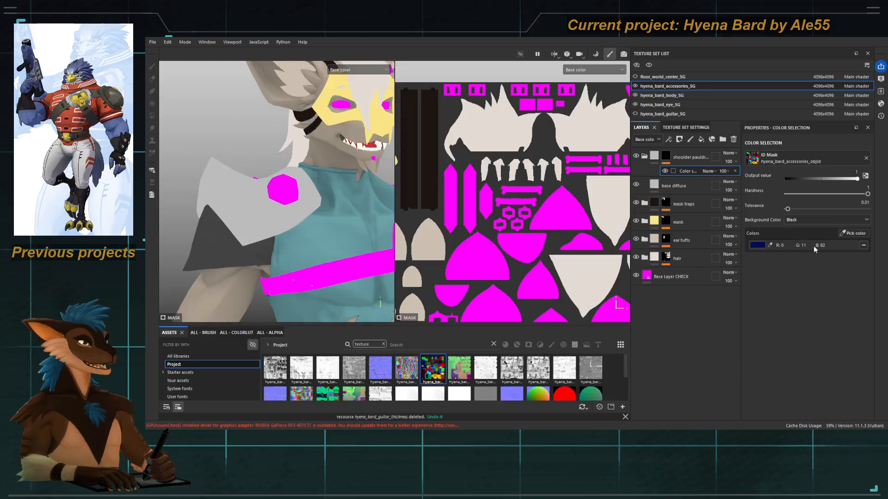
click(854, 233)
click(284, 186)
Step: Examine the remaining magenta accessories on the torso and chin, briefly hiding the accessories texture set for comparison
alt+drag(226, 197, 301, 194)
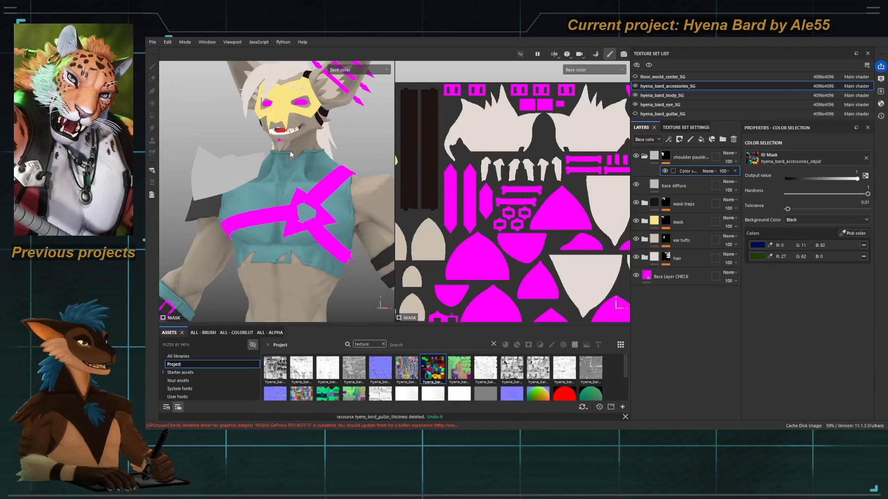
alt+middle_drag(294, 134, 293, 148)
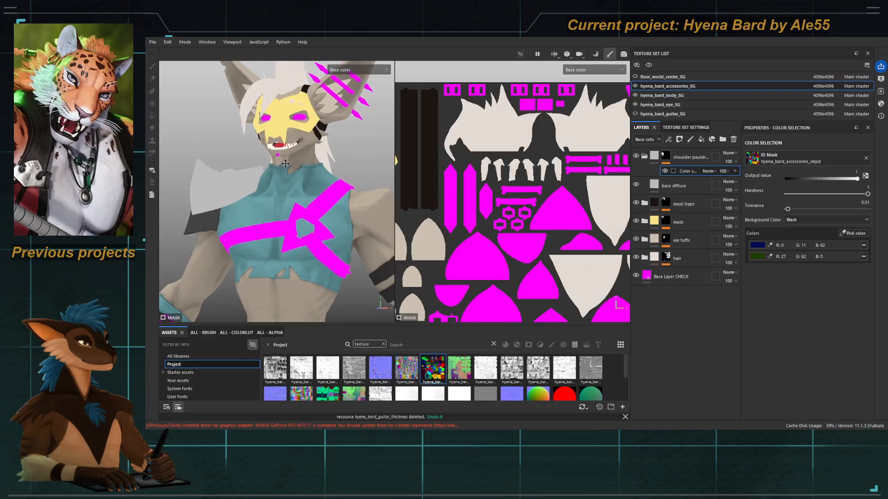
alt+right_drag(292, 148, 249, 147)
alt+middle_drag(248, 146, 244, 101)
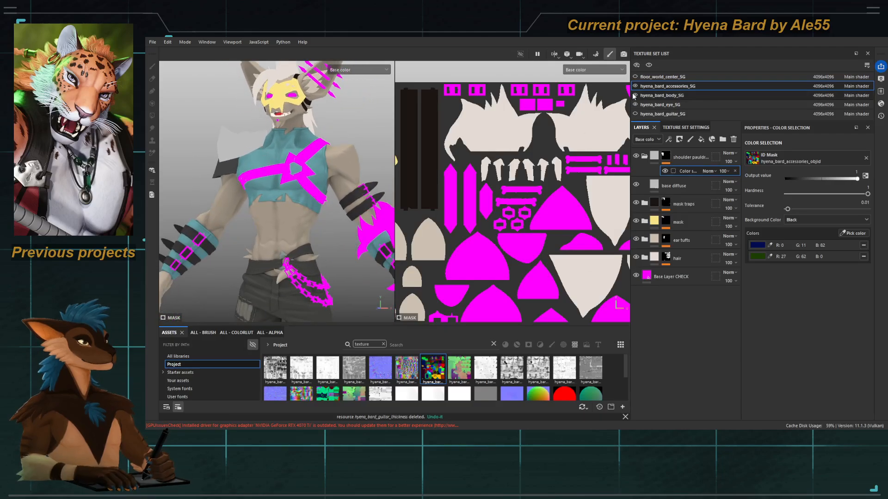
click(635, 87)
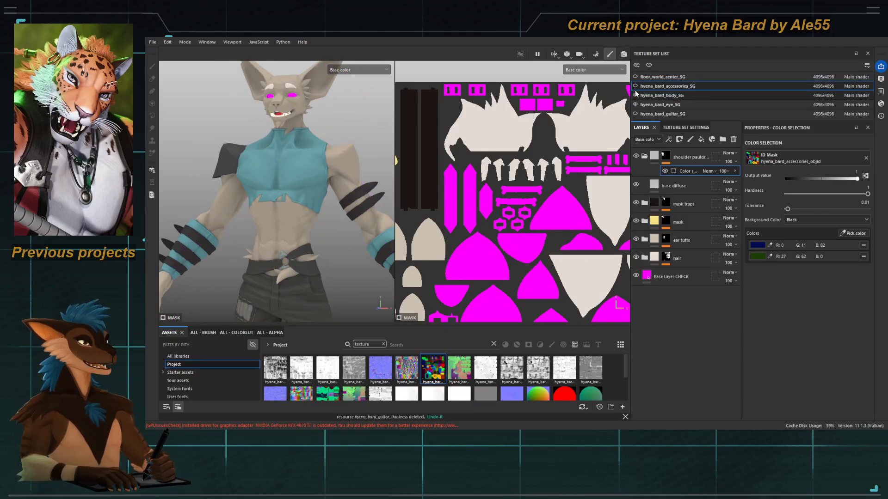
click(635, 87)
alt+middle_drag(341, 124, 343, 197)
alt+right_drag(343, 196, 476, 207)
alt+drag(234, 153, 296, 214)
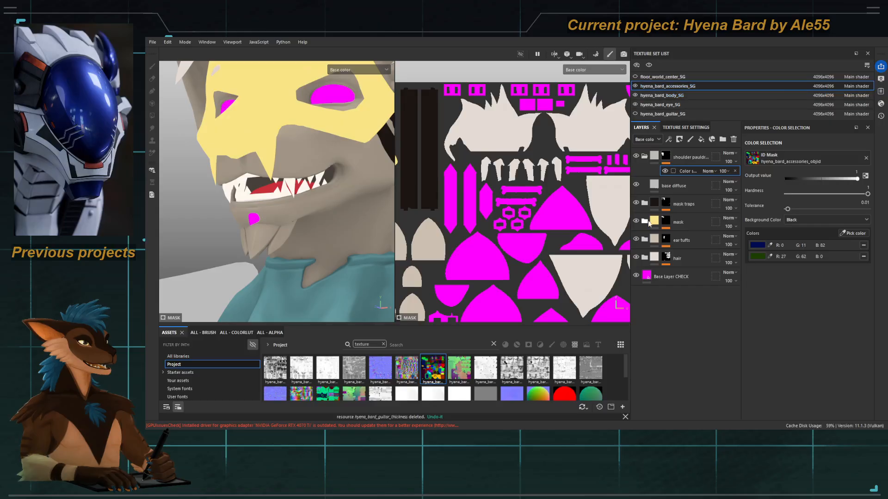
Step: Add a fill layer named "base diffuse" above the shoulder pauldron folder and group it into a folder named "lower jaw stud"
click(692, 157)
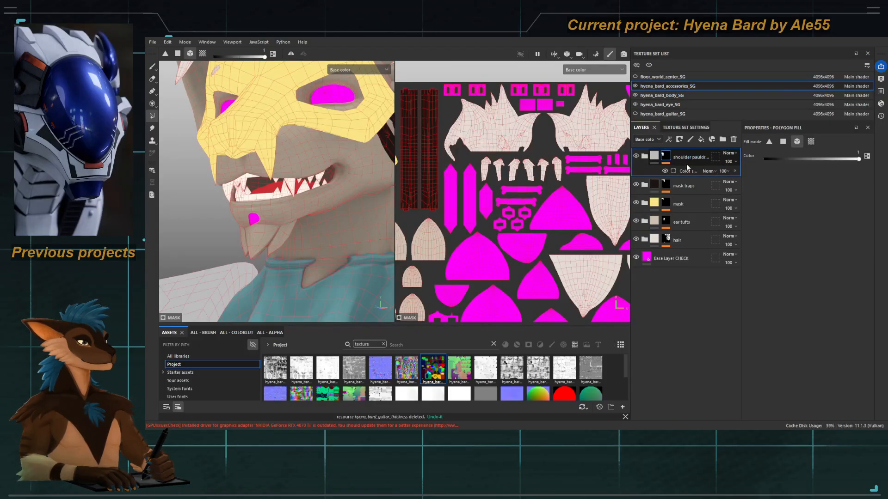
click(701, 140)
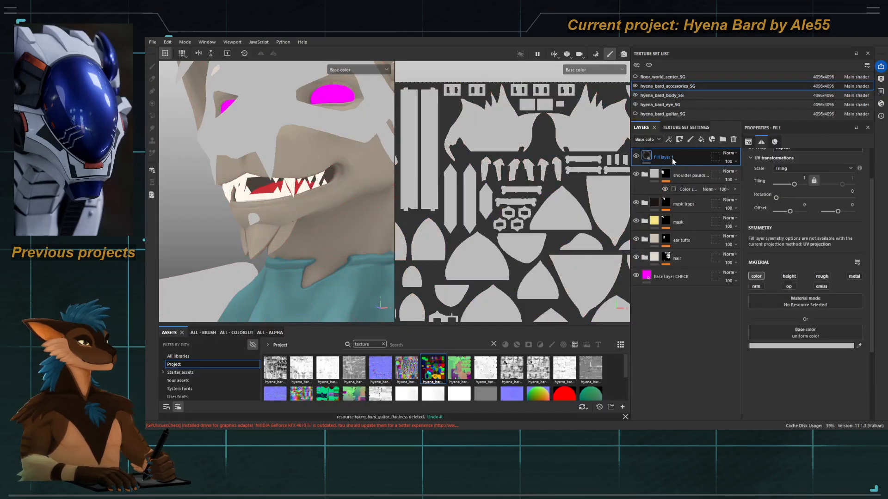
double_click(671, 157)
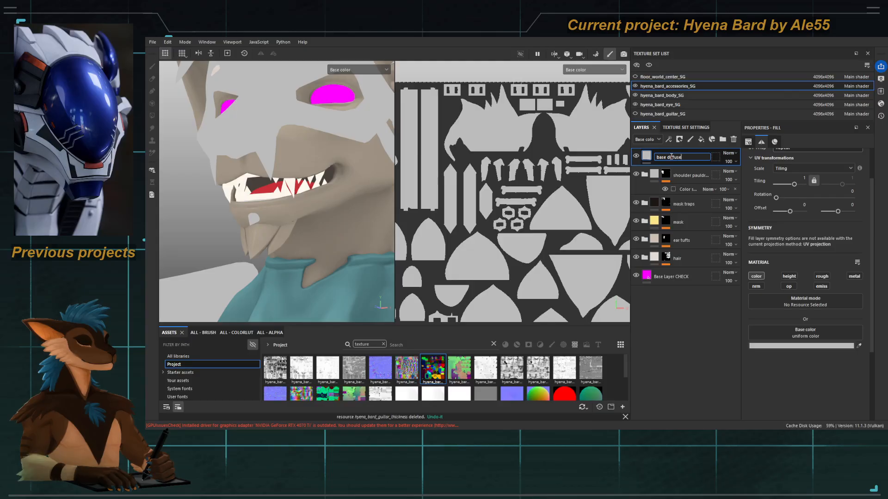
text(base diffuse)
key(Return)
key(ctrl+g)
double_click(671, 157)
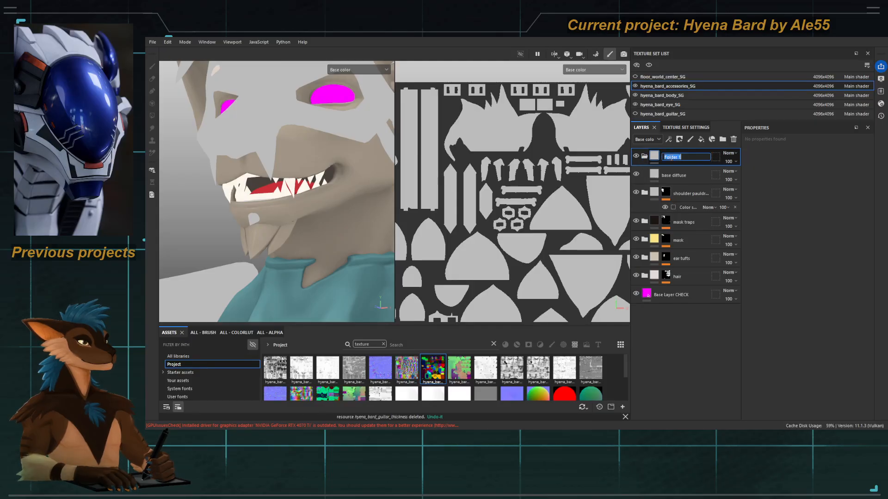
text(lower jaw stud)
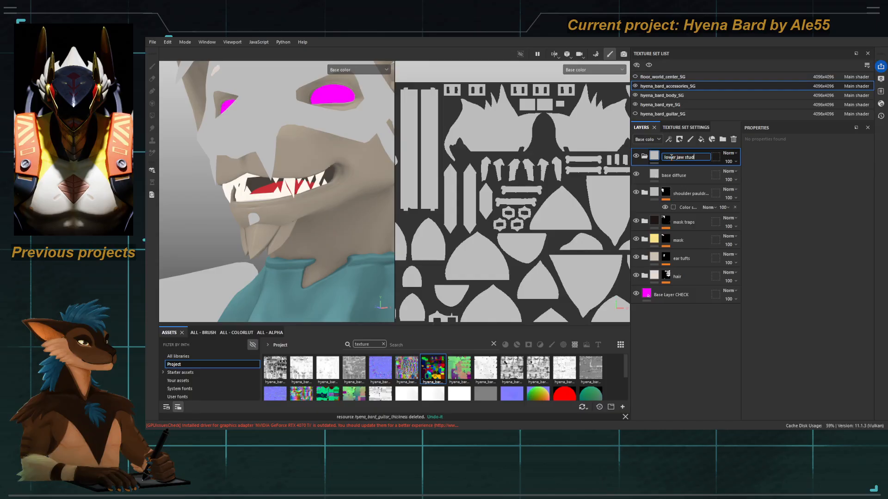
key(Return)
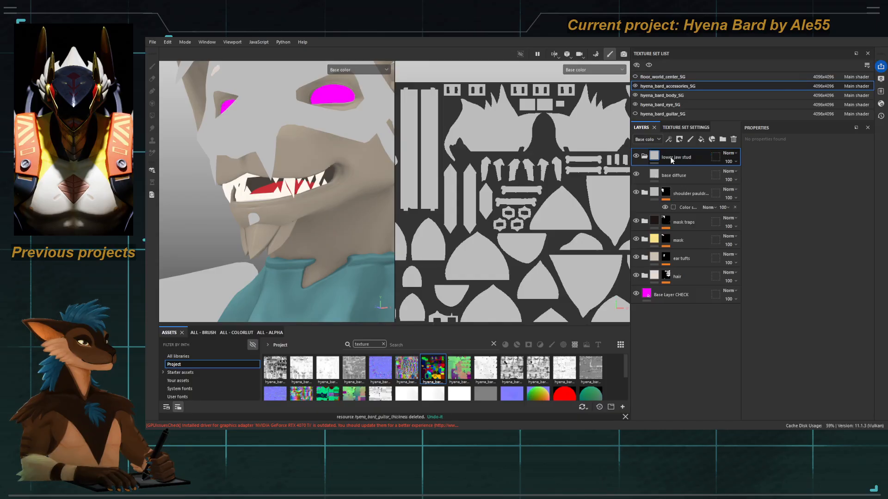
Step: Mask the lower jaw stud folder with a color selection at 0.01 tolerance, picking the chin stud's pinkish-red ID color
click(700, 185)
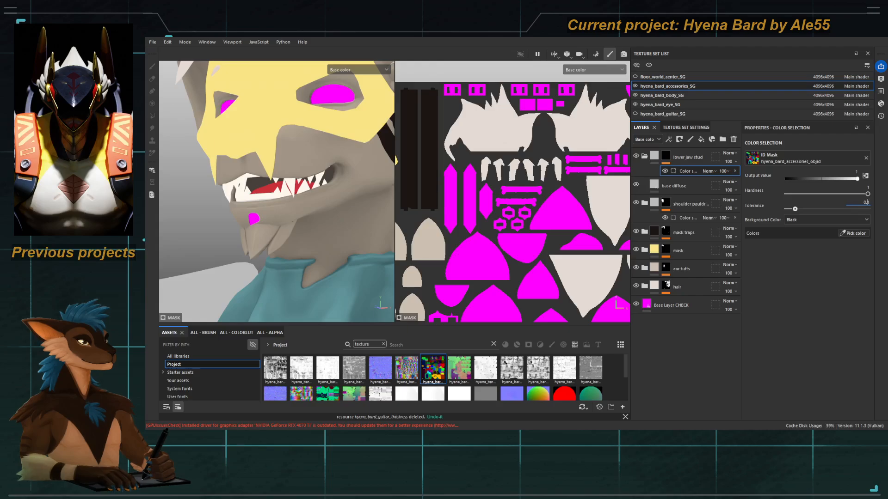
click(853, 234)
alt+middle_drag(330, 180, 324, 158)
scroll(255, 198, up, 4)
click(254, 199)
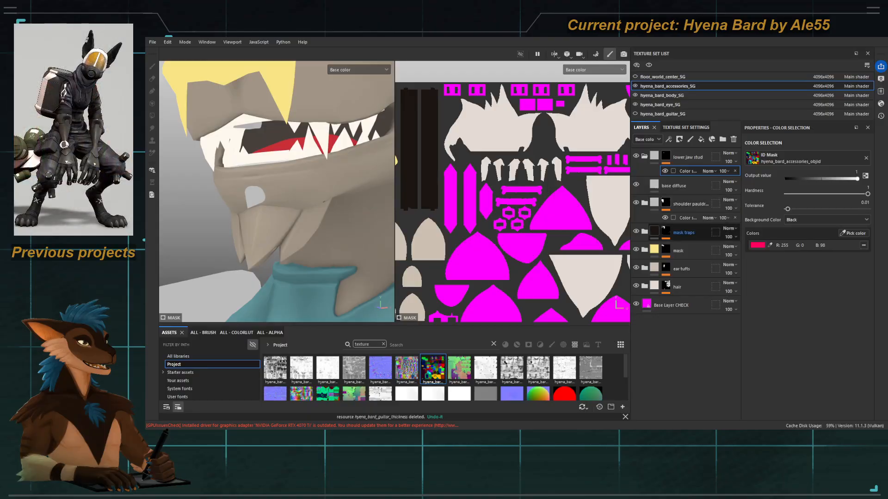
Step: Set the base color of the lower jaw stud's base diffuse layer to a sampled light blue-grey
click(684, 186)
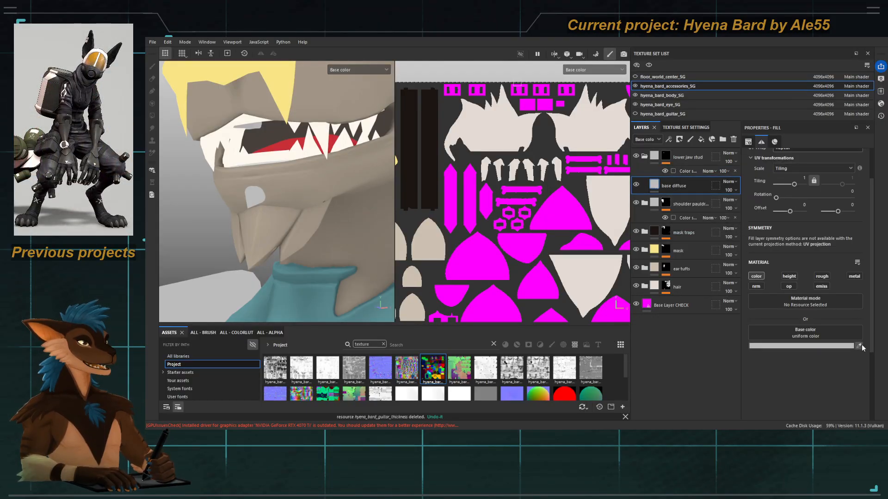
click(858, 345)
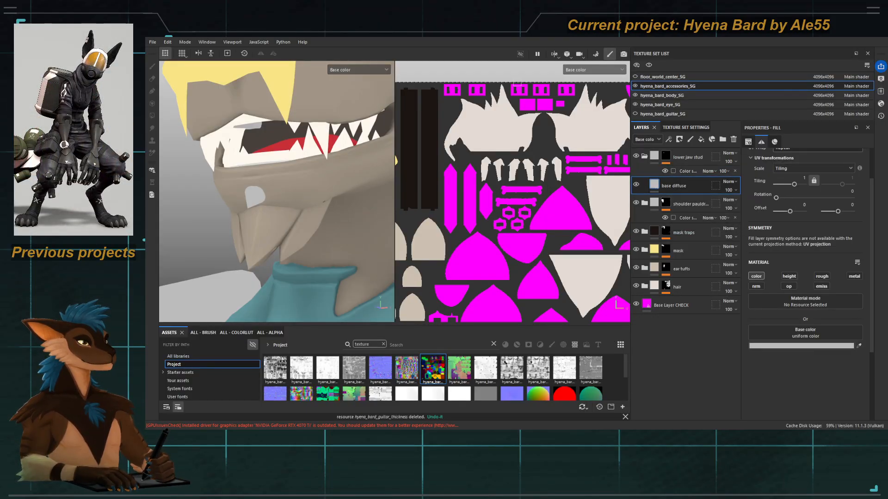
alt+right_drag(347, 243, 243, 261)
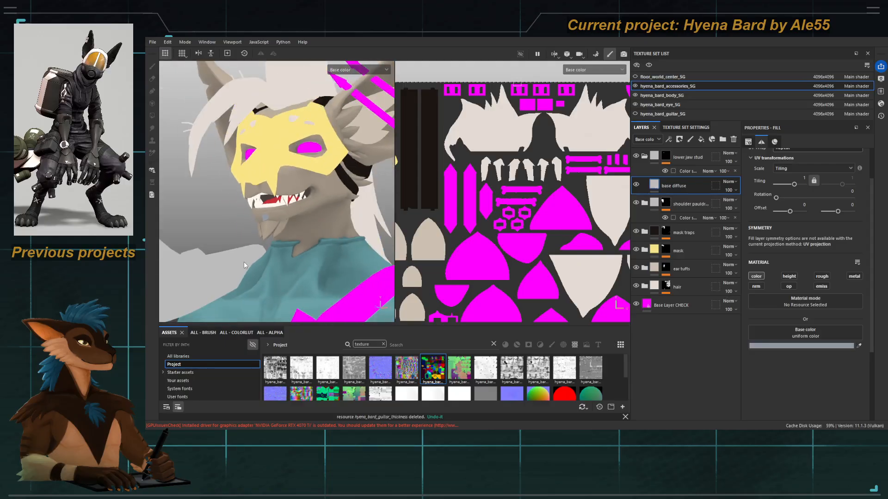
Step: Set the base color of the shoulder pauldron's base diffuse layer to a sampled dark slate blue
alt+middle_drag(243, 262, 322, 204)
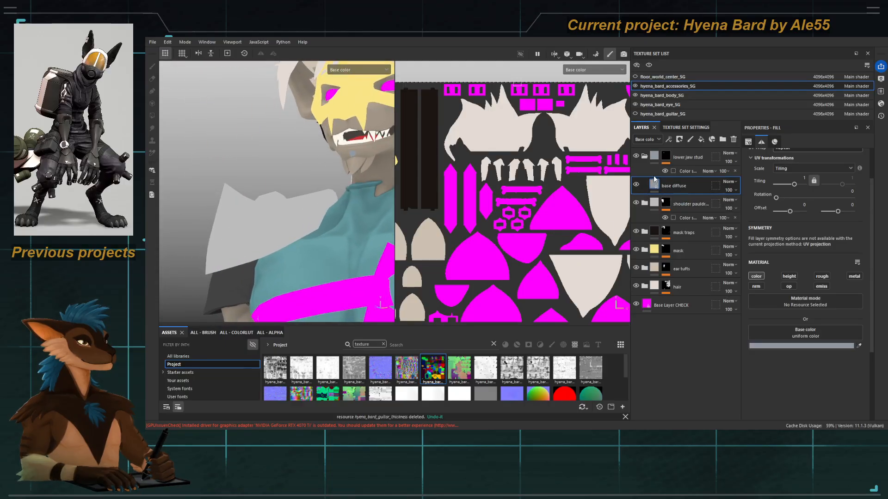
click(645, 204)
click(656, 232)
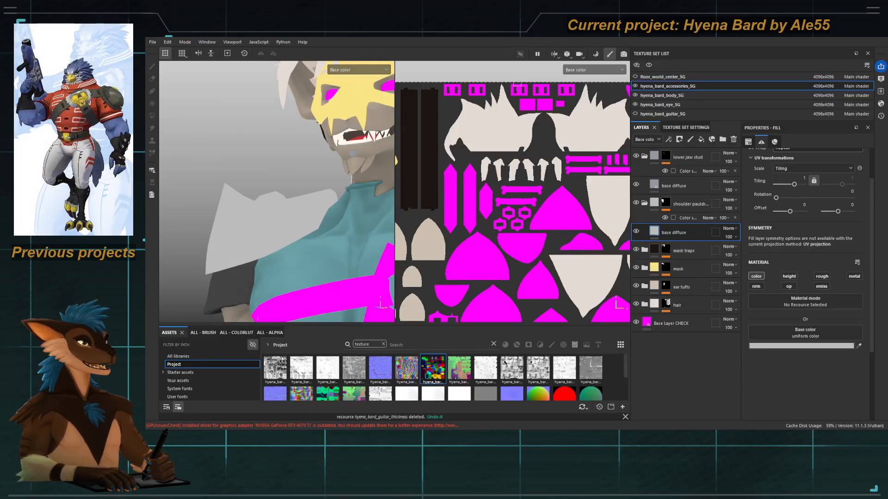
alt+drag(218, 231, 180, 242)
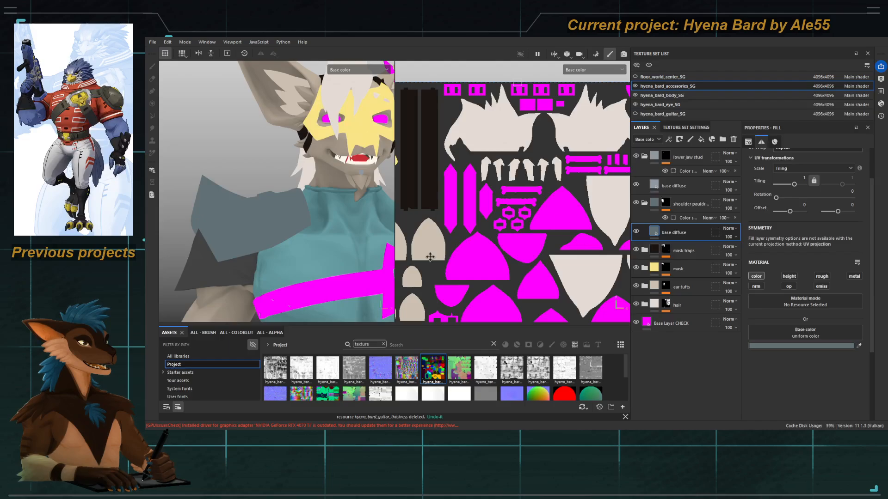
Step: Examine the character's upper body, including the recolored pauldron and the accessories that are still magenta
key(f)
alt+drag(305, 208, 282, 211)
alt+right_drag(282, 210, 323, 222)
alt+middle_drag(323, 222, 278, 207)
alt+right_drag(278, 207, 464, 262)
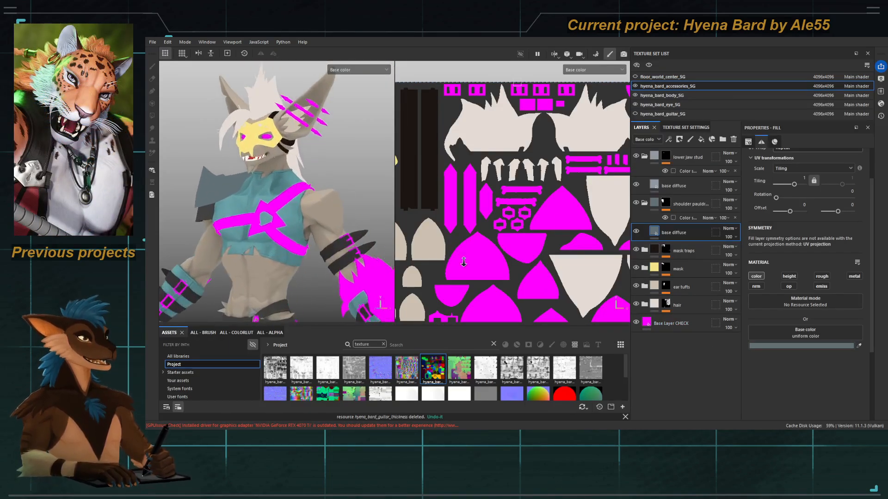
alt+drag(256, 154, 268, 156)
alt+middle_drag(268, 155, 282, 171)
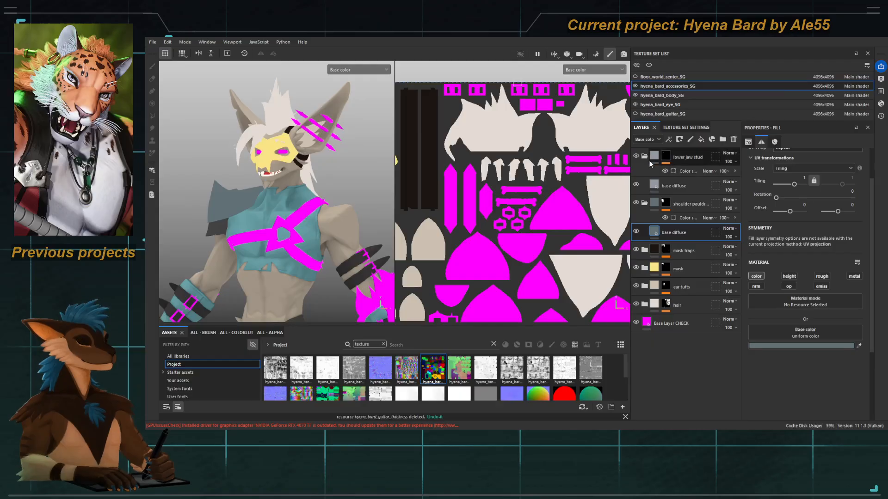
Step: Collapse the lower jaw stud and shoulder pauldron folders along with their mask effects
click(645, 157)
click(644, 185)
click(655, 158)
click(658, 178)
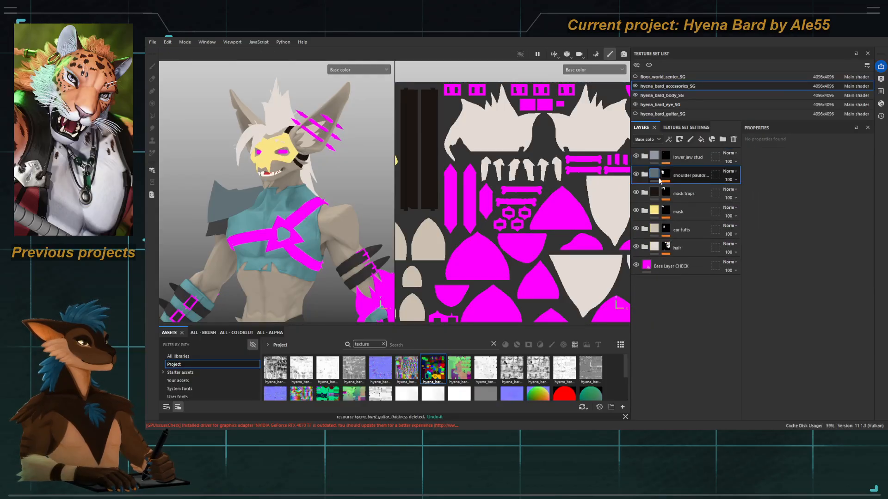
Step: Duplicate the lower jaw stud folder and name the copy "ear piercings"
click(684, 159)
key(ctrl+d)
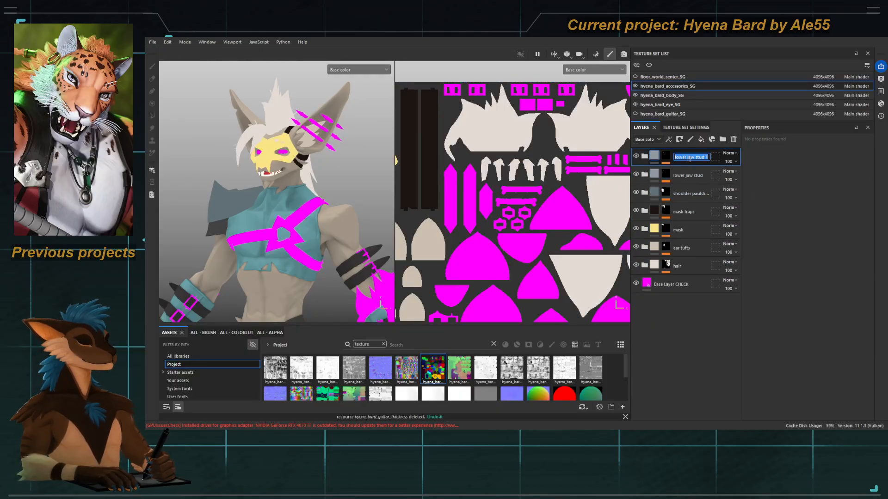
text(ear)
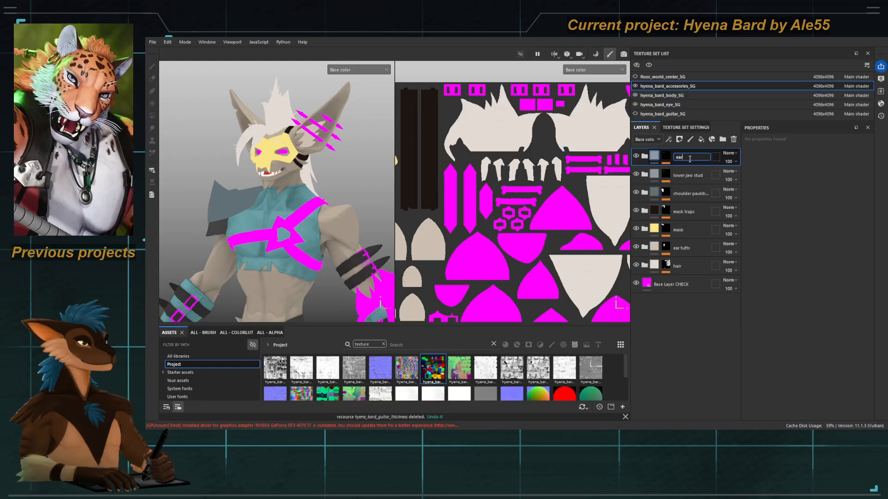
text( piercings)
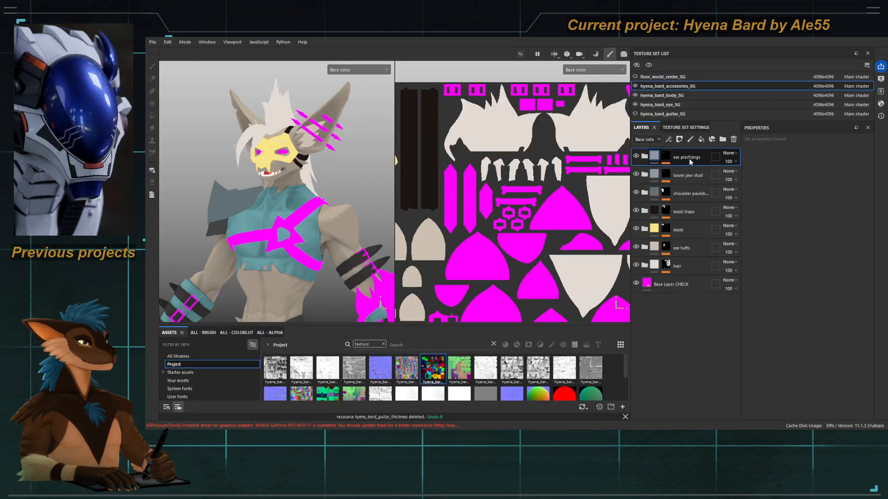
double_click(689, 157)
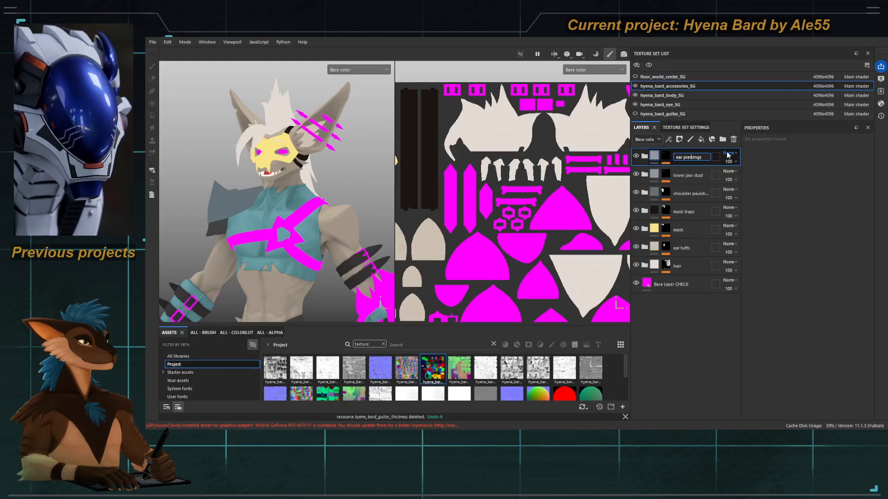
key(Return)
Step: Replace the picked color in the ear piercings folder's color selection mask with the ear piercings' dark red ID color
click(665, 156)
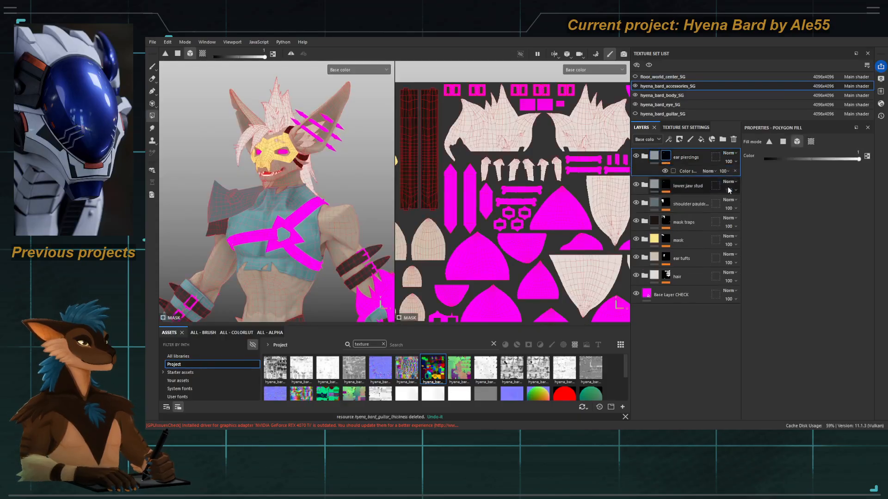
click(687, 171)
click(854, 233)
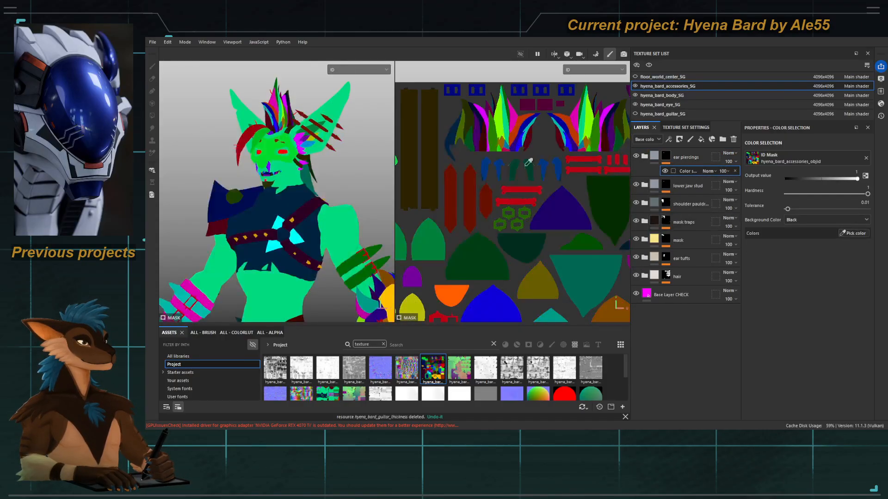
click(329, 116)
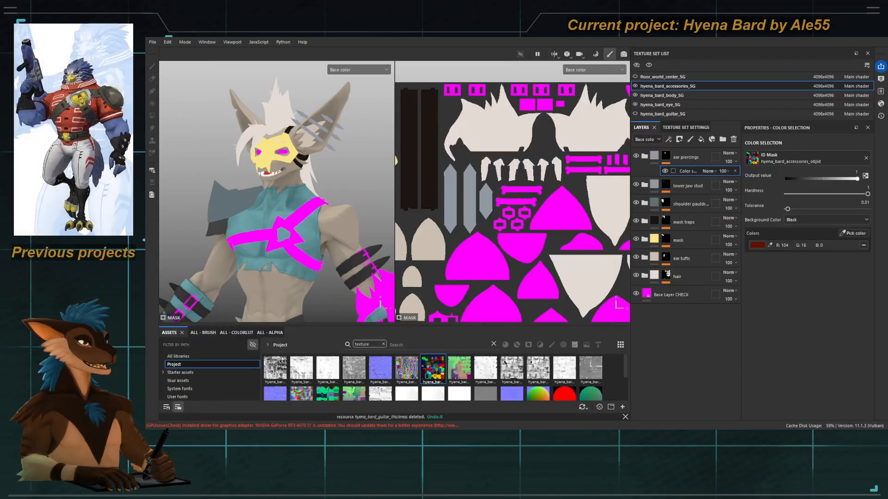
Step: Look through the starter textures and the saved brush, colorlut and alpha asset collections, returning to the project textures
scroll(445, 377, down, 2)
scroll(445, 377, up, 2)
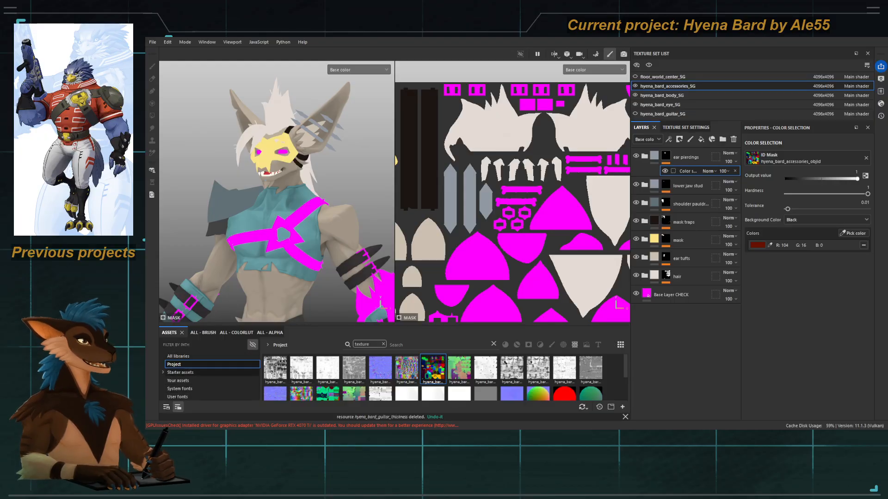
click(167, 372)
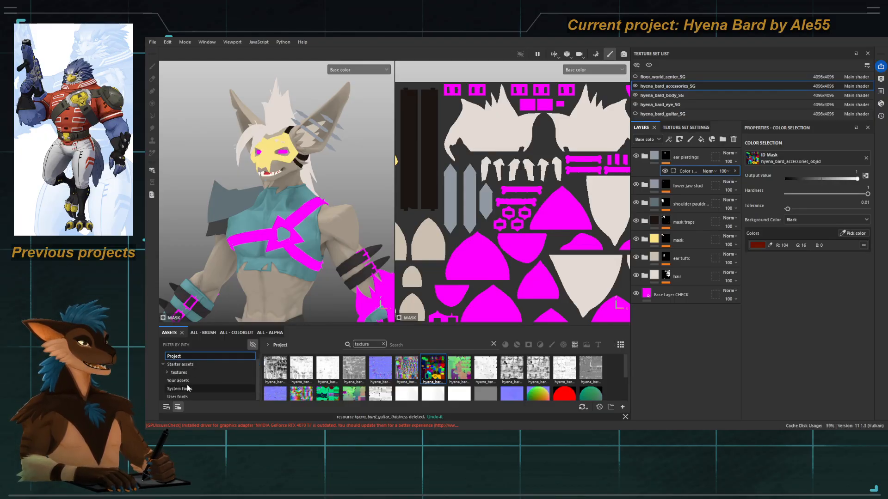
click(170, 372)
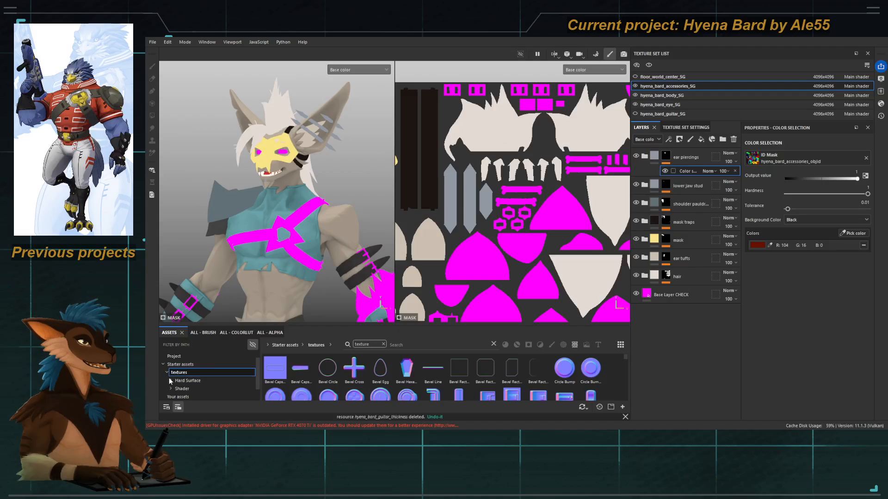
scroll(170, 378, up, 2)
click(162, 372)
click(173, 365)
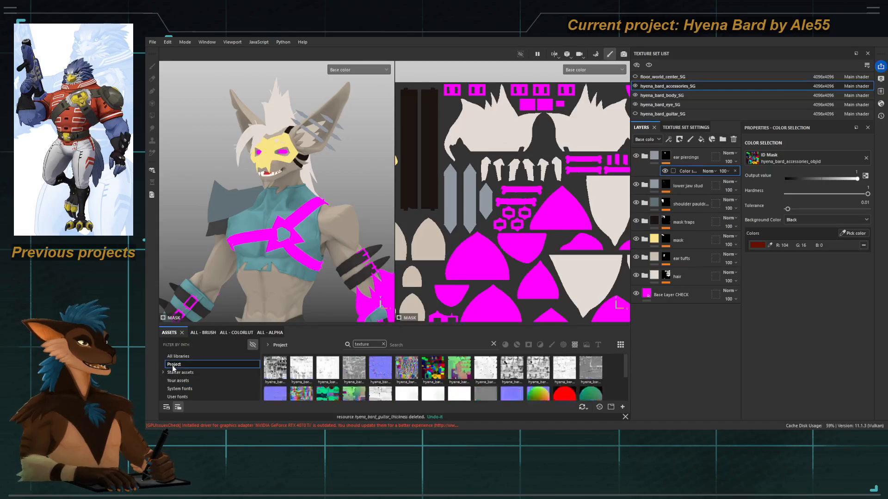
click(206, 336)
click(241, 334)
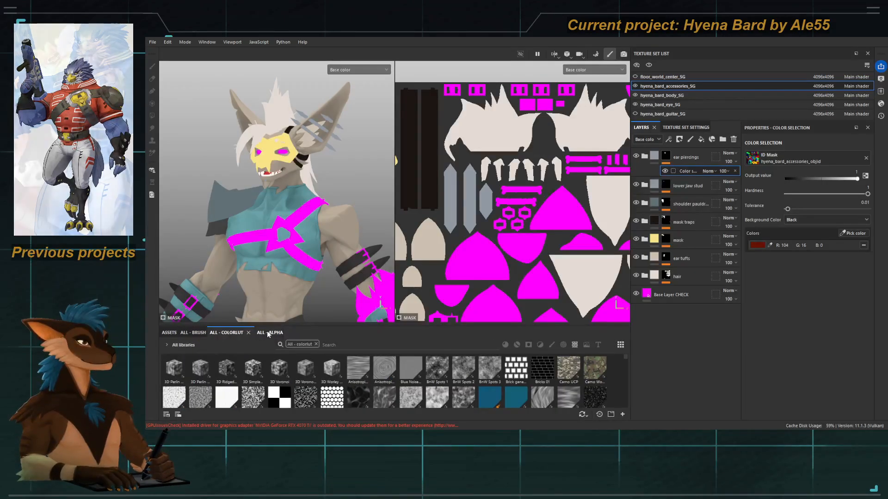
click(268, 334)
click(201, 332)
click(233, 332)
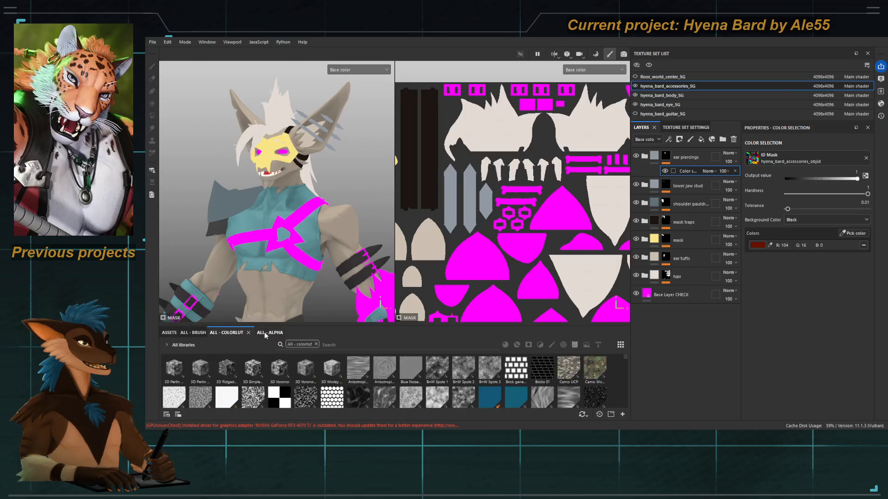
click(266, 332)
click(169, 334)
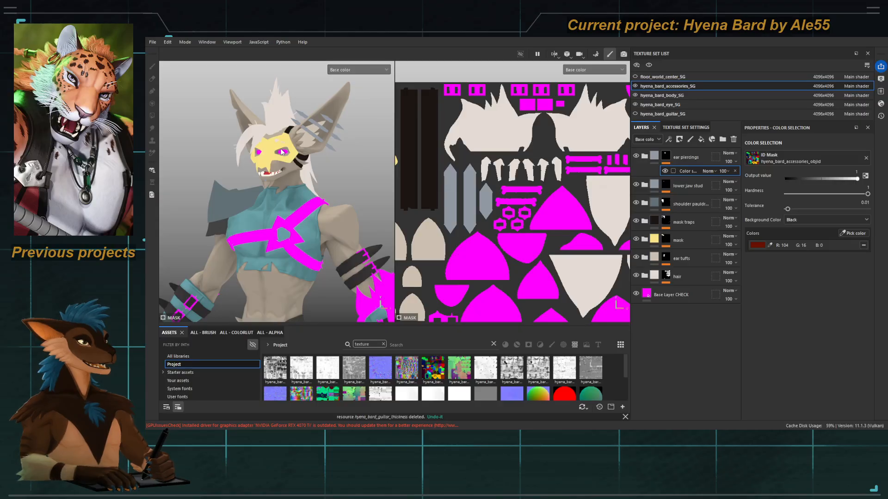
Step: Set the base color of the ear piercings' base diffuse layer to the yellow sampled from the mask folder
mouse_move(337, 153)
alt+mouse_down()
mouse_move(282, 156)
mouse_move(336, 156)
alt+mouse_up()
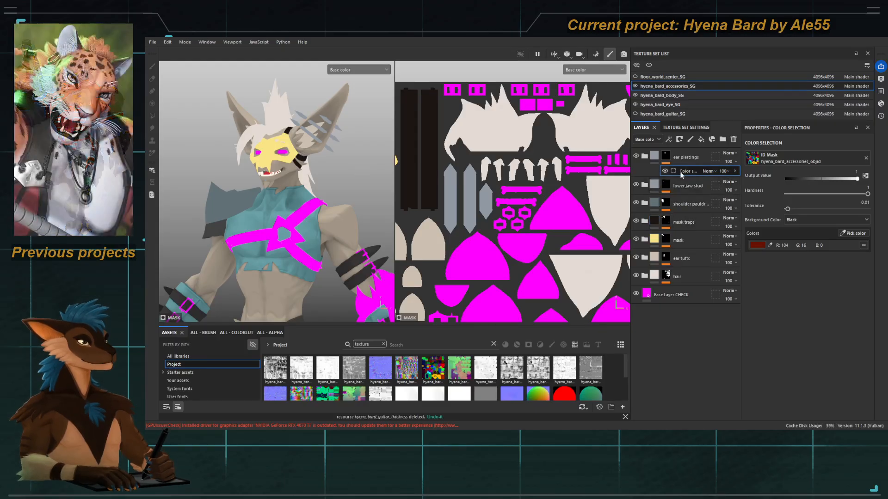
click(645, 157)
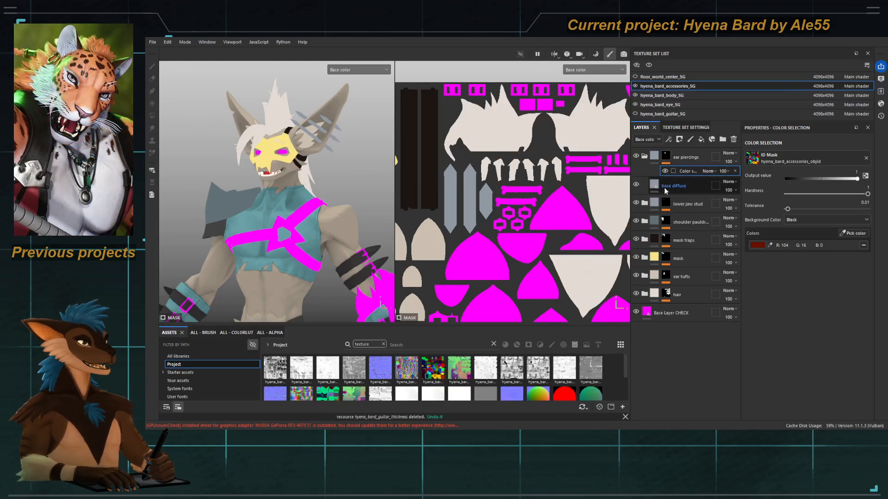
click(675, 187)
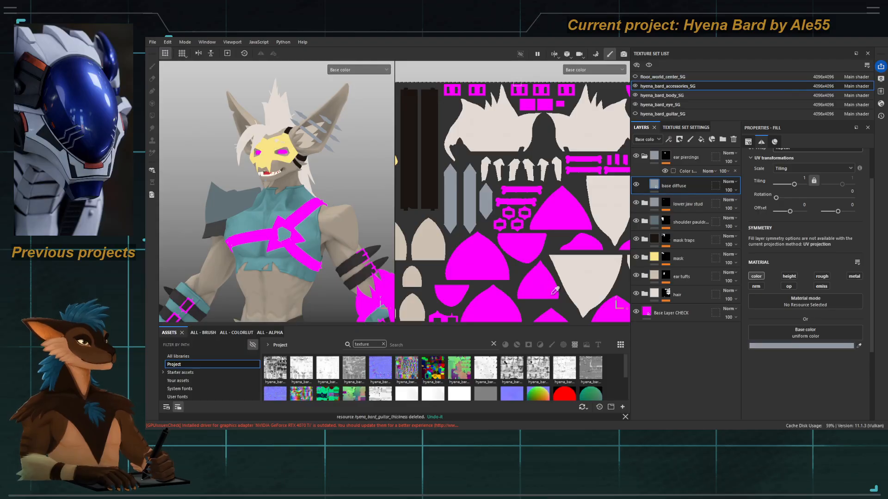
click(654, 257)
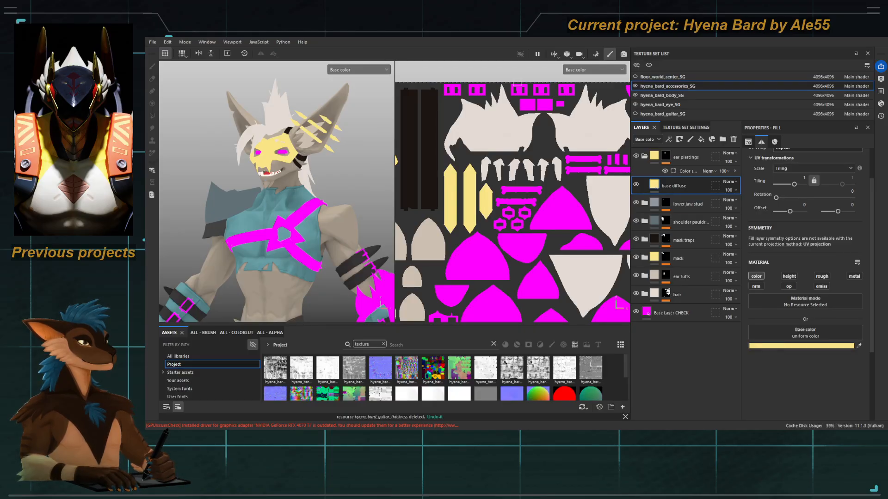
Step: Collapse the ear piercings folder, then add a fill layer above it and group it into a folder named "chest belts"
mouse_move(287, 208)
alt+mouse_down()
mouse_move(226, 209)
mouse_move(291, 210)
alt+mouse_up()
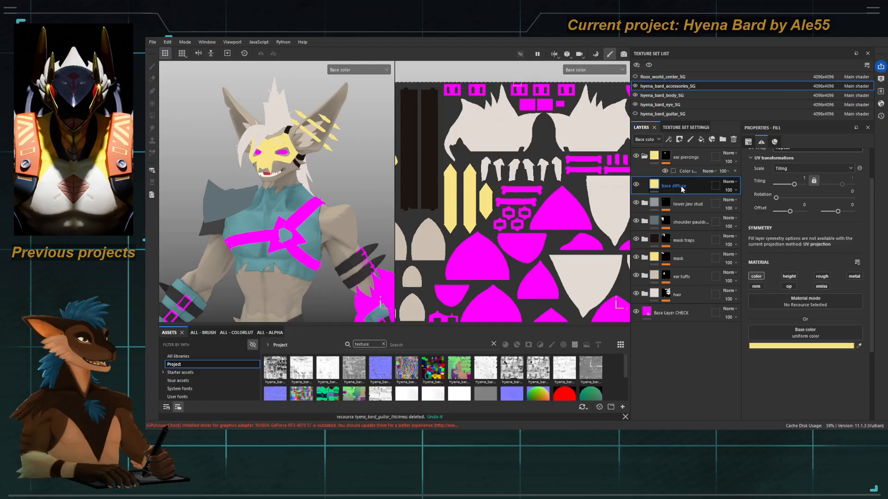
click(649, 160)
click(683, 159)
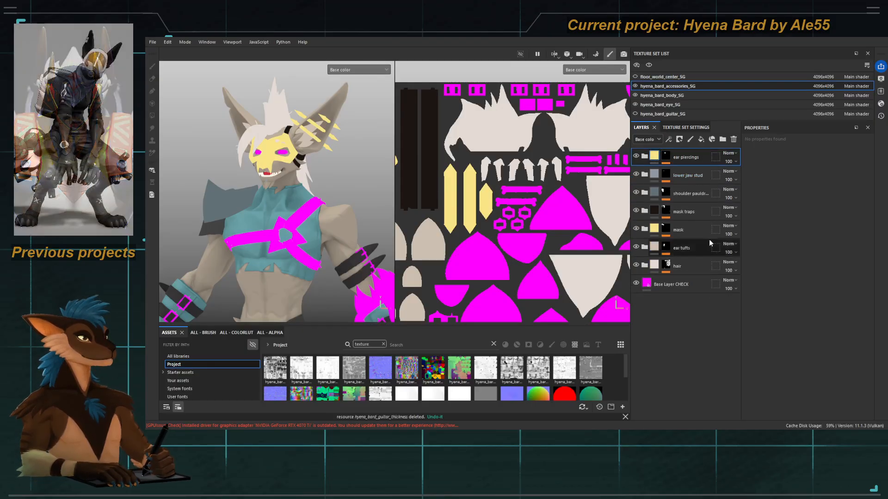
click(701, 139)
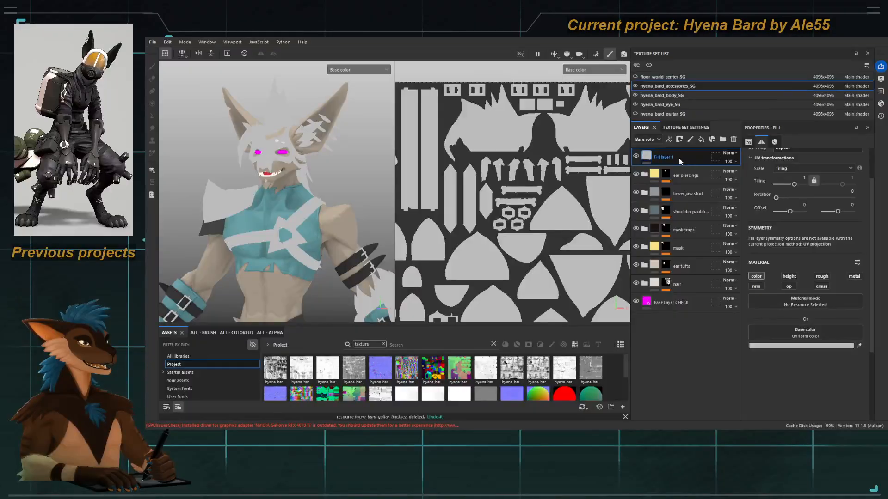
key(ctrl+g)
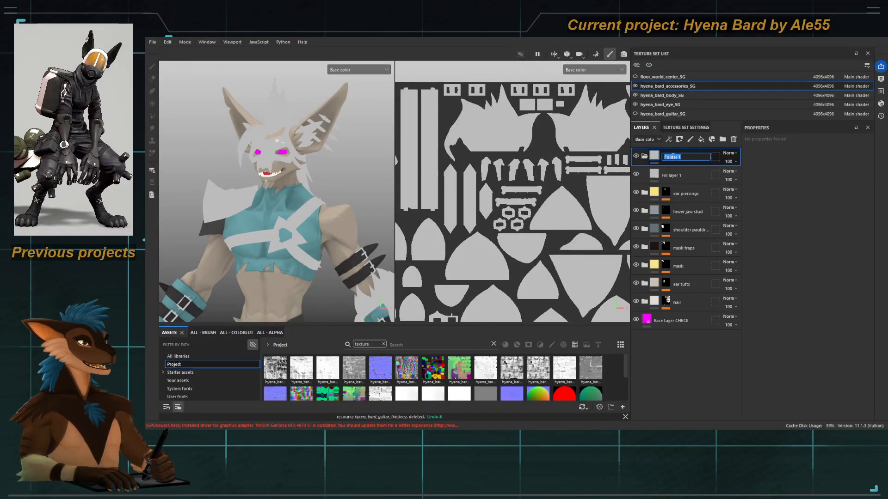
text(chest belts)
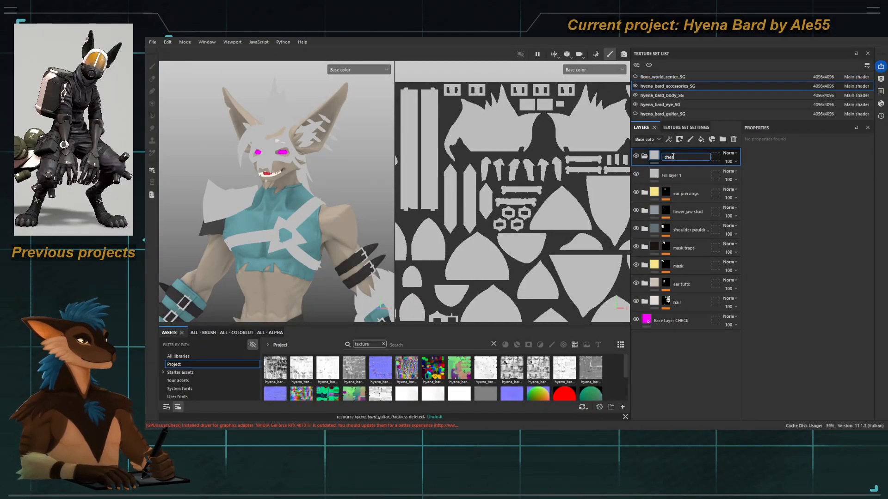
double_click(673, 157)
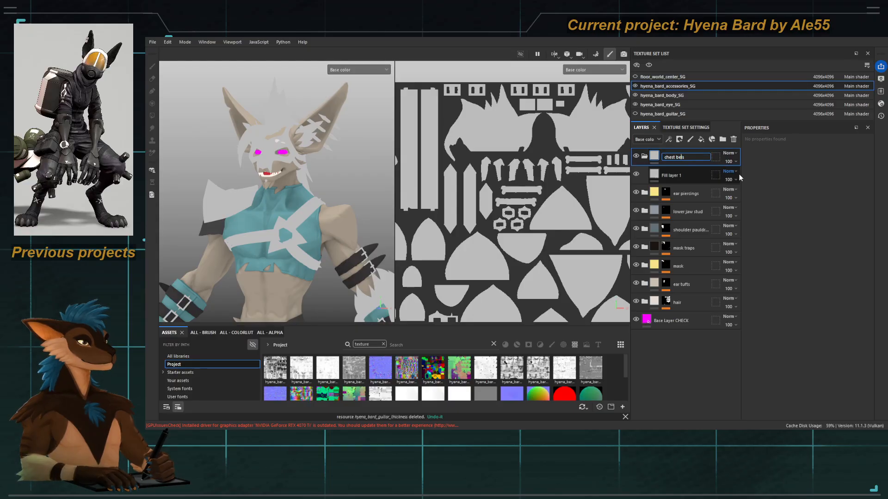
key(Return)
Step: Rename the fill layer in the chest belts folder "base diffuse" and give it a near-black base color
double_click(671, 175)
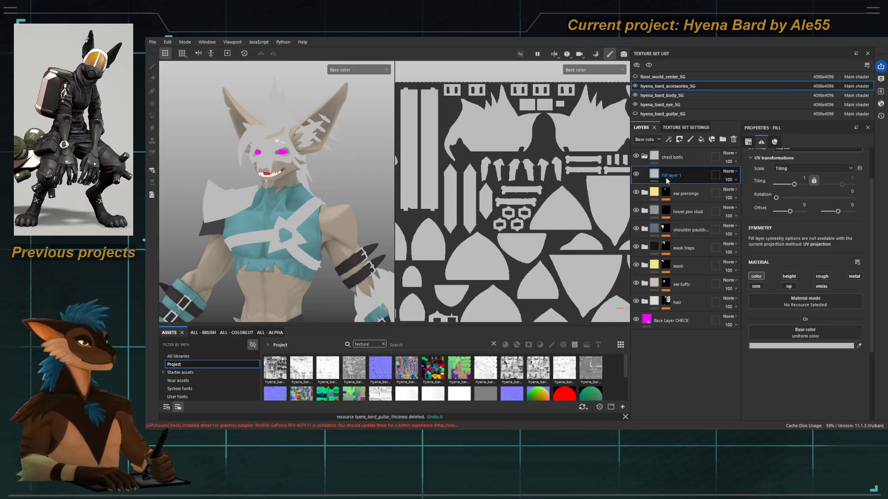
text(base diffuse)
key(Return)
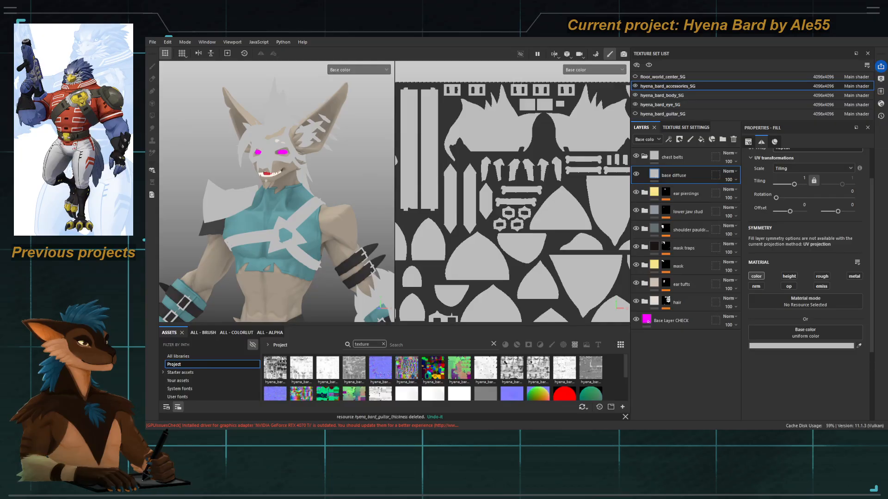
Step: Mask the chest belts folder by color selection with a tolerance of 0.01, picking the belts' dark purple ID color
click(667, 160)
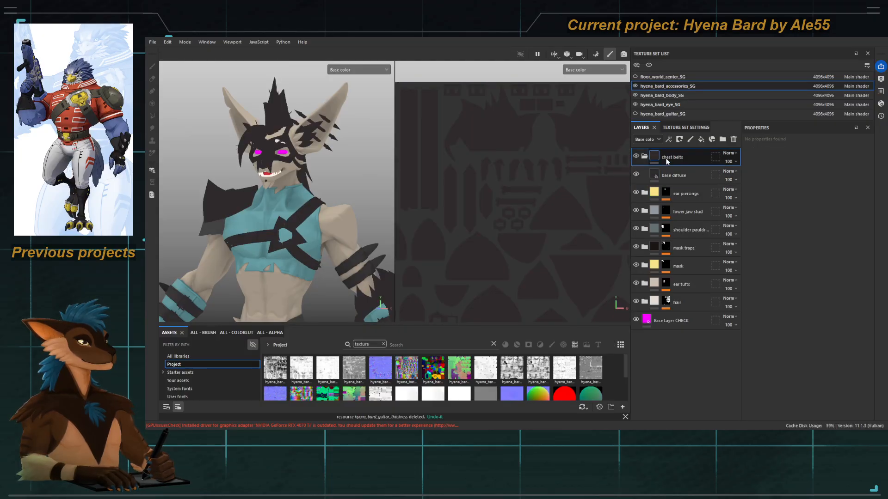
click(711, 200)
click(857, 205)
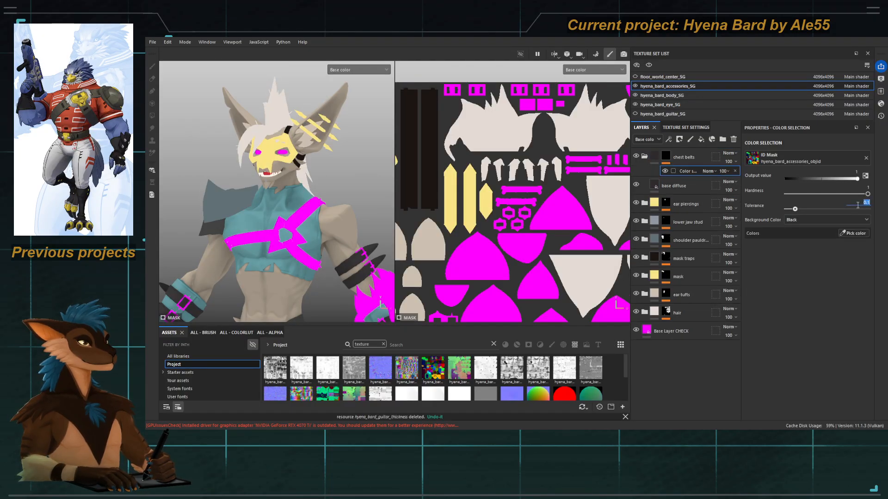
text(0.01)
key(Return)
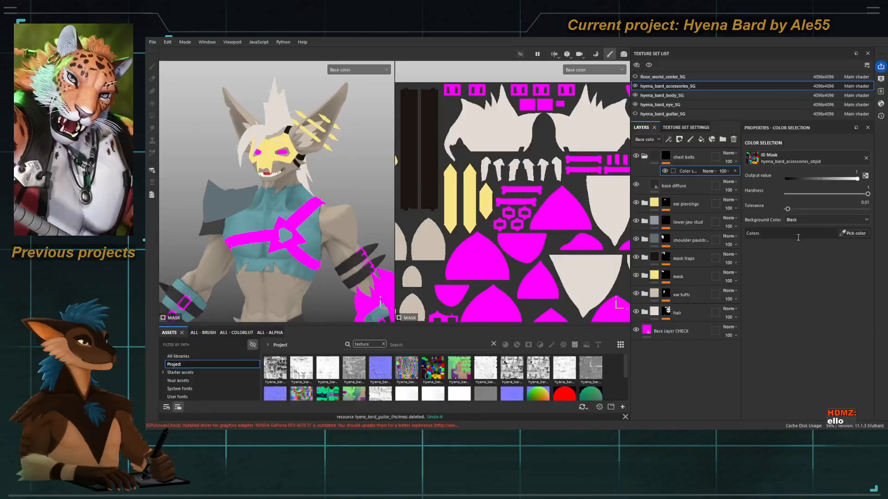
click(851, 233)
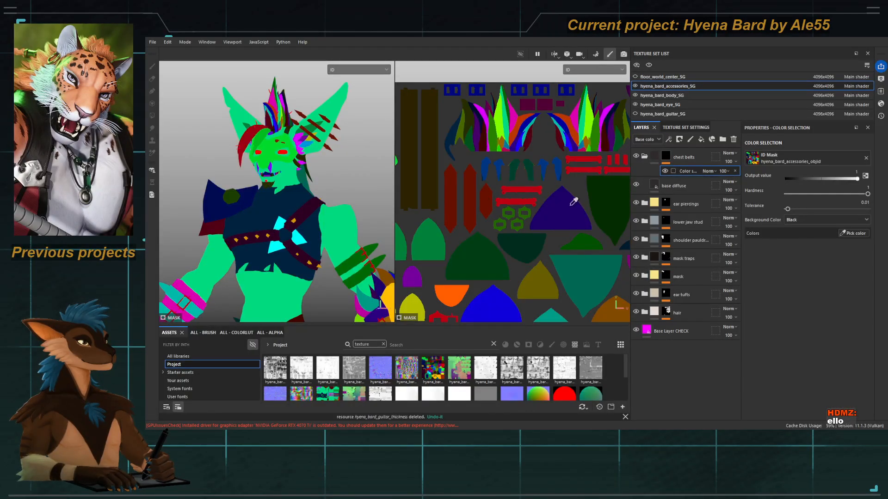
click(254, 236)
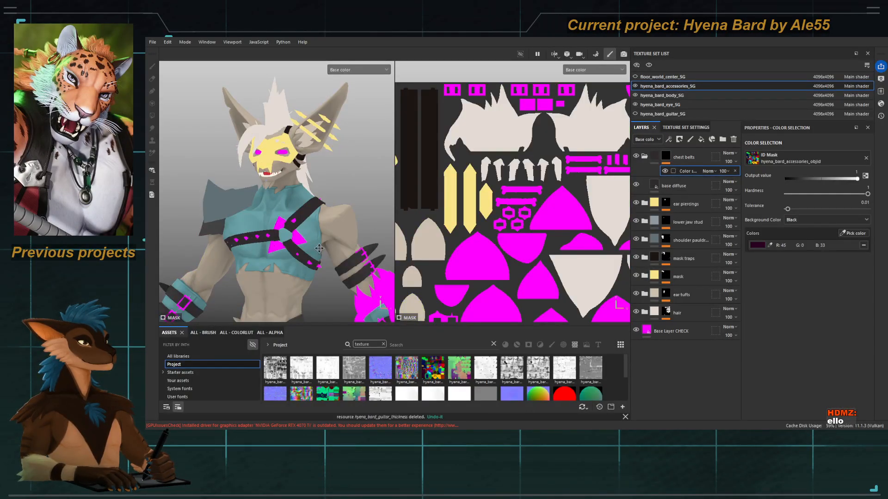
Step: Collapse the chest belts folder and select the ear piercings folder
alt+drag(319, 248, 296, 194)
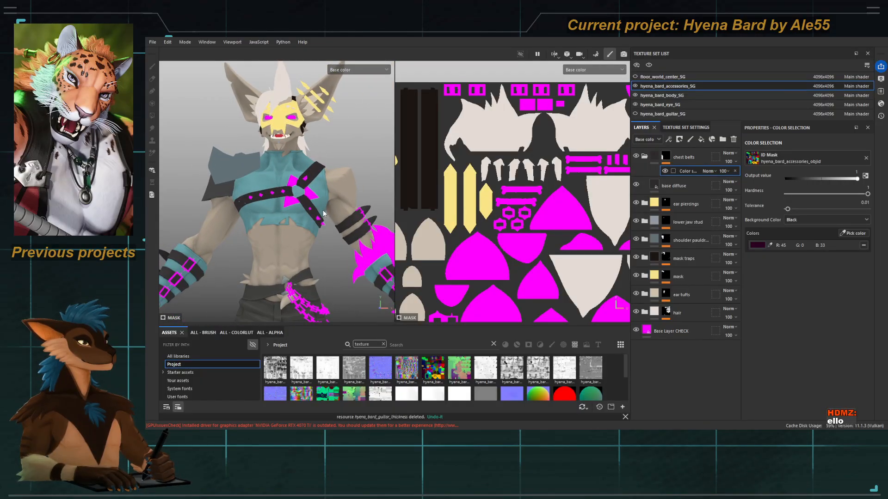
alt+drag(321, 225, 285, 214)
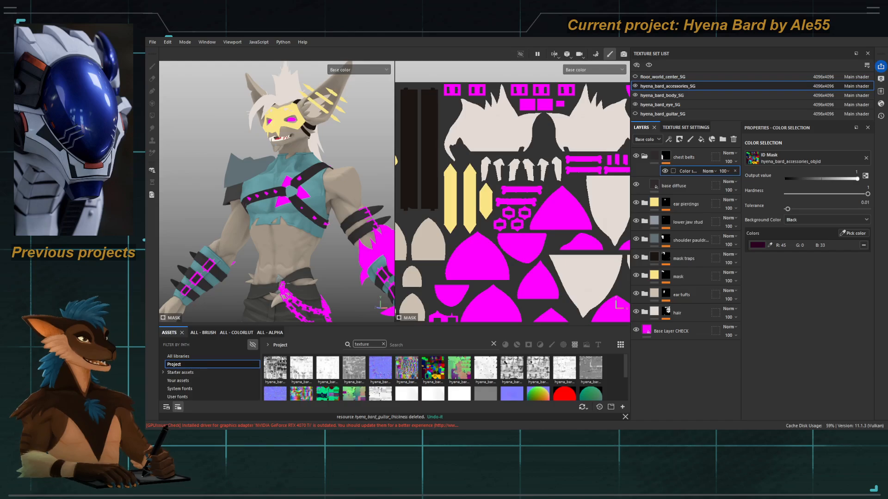
alt+drag(282, 215, 293, 227)
scroll(293, 227, down, 3)
alt+middle_drag(293, 228, 271, 169)
scroll(254, 179, down, 3)
alt+drag(270, 169, 249, 161)
click(644, 157)
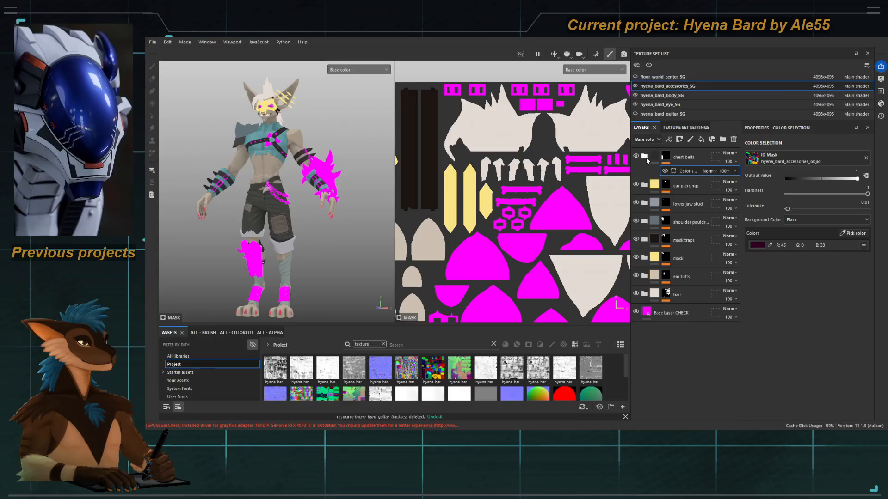
click(646, 177)
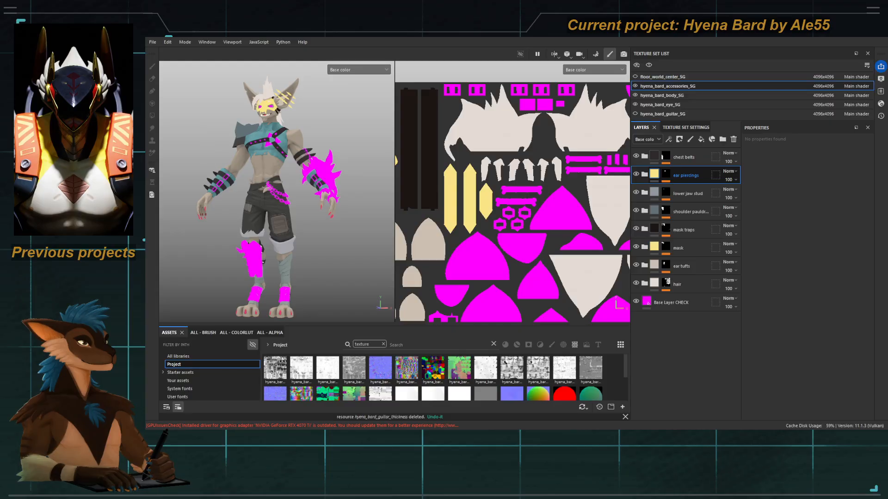
Step: Examine the chest belt studs, shin guards, arm buckles and hip chain for accessories that still lack a base color
scroll(269, 135, up, 10)
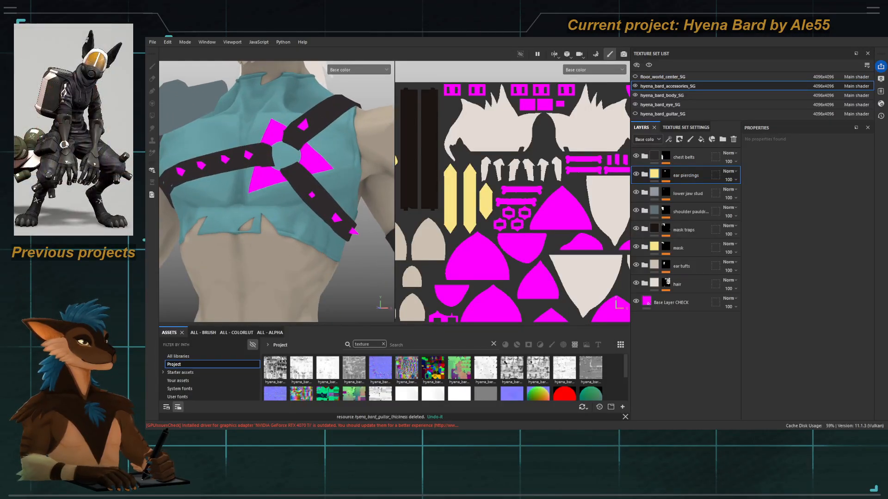
alt+drag(249, 152, 293, 159)
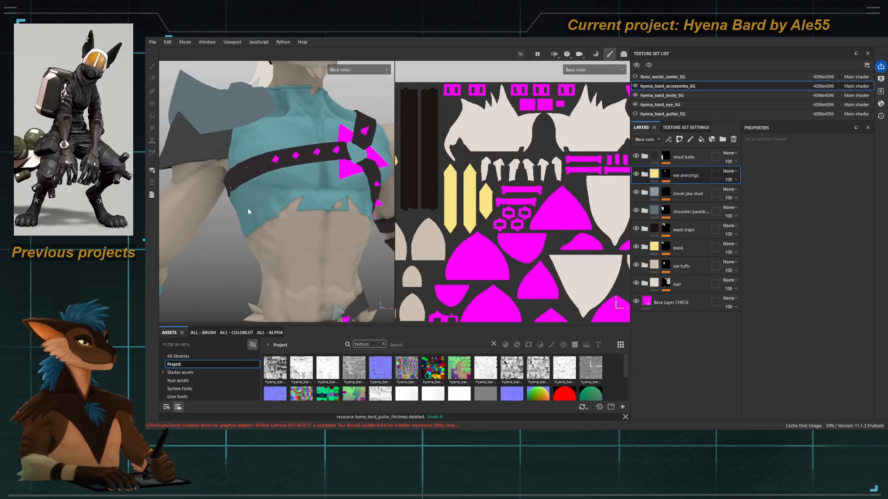
alt+middle_drag(235, 287, 322, 187)
alt+middle_drag(361, 286, 309, 92)
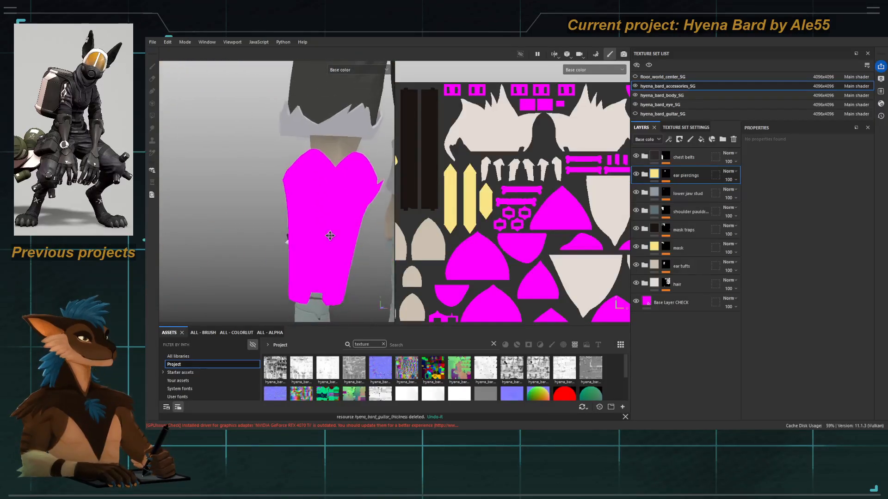
alt+middle_drag(333, 243, 296, 203)
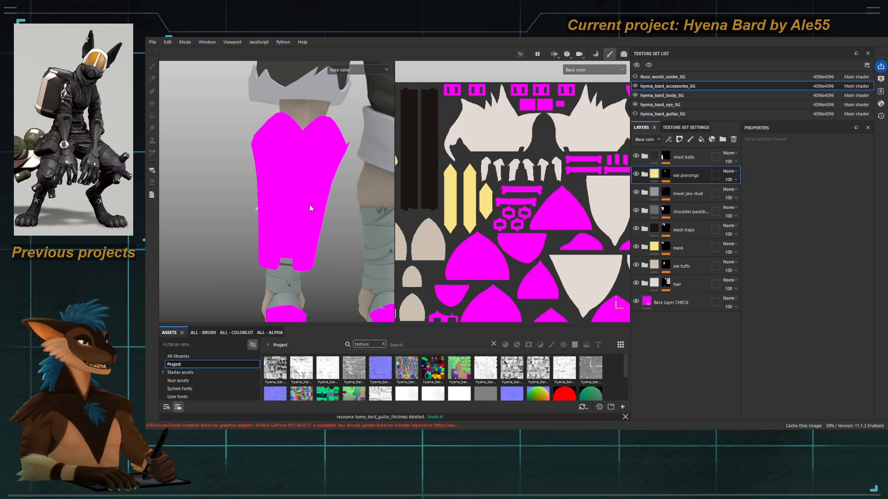
alt+right_drag(301, 198, 316, 168)
alt+middle_drag(338, 172, 320, 196)
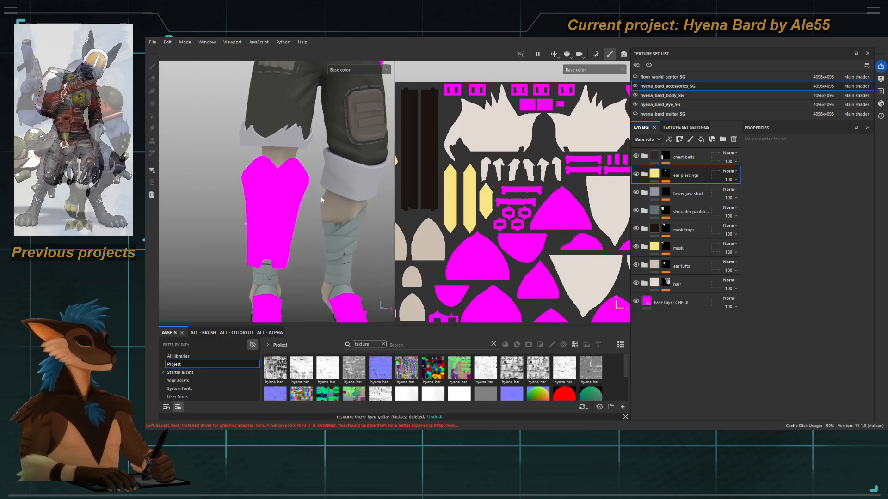
mouse_move(323, 200)
alt+mouse_down()
mouse_move(318, 210)
mouse_move(323, 203)
alt+mouse_up()
alt+middle_drag(316, 151, 297, 206)
alt+right_drag(297, 206, 266, 123)
alt+middle_drag(265, 123, 242, 147)
alt+right_drag(242, 147, 375, 216)
alt+middle_drag(311, 157, 277, 187)
alt+right_drag(277, 187, 271, 148)
alt+middle_drag(272, 148, 291, 182)
alt+right_drag(291, 182, 283, 147)
Step: Rename the ear piercings folder "gold metal"
double_click(686, 176)
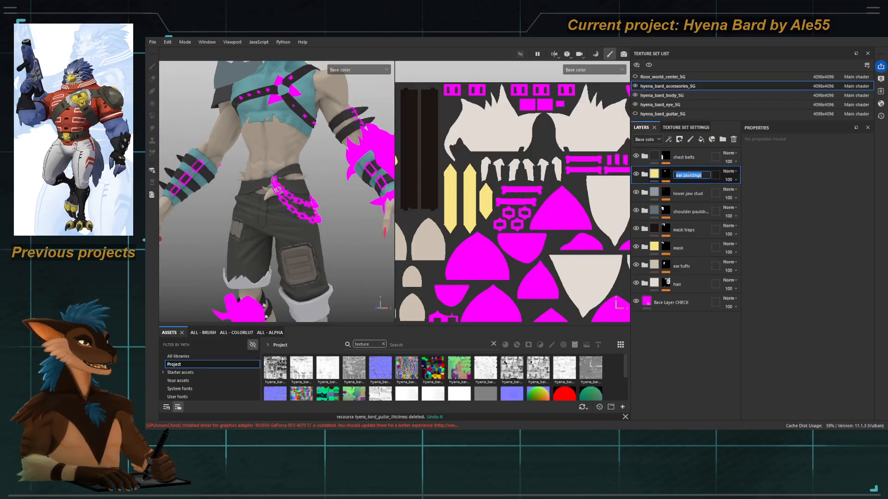
text(gold met)
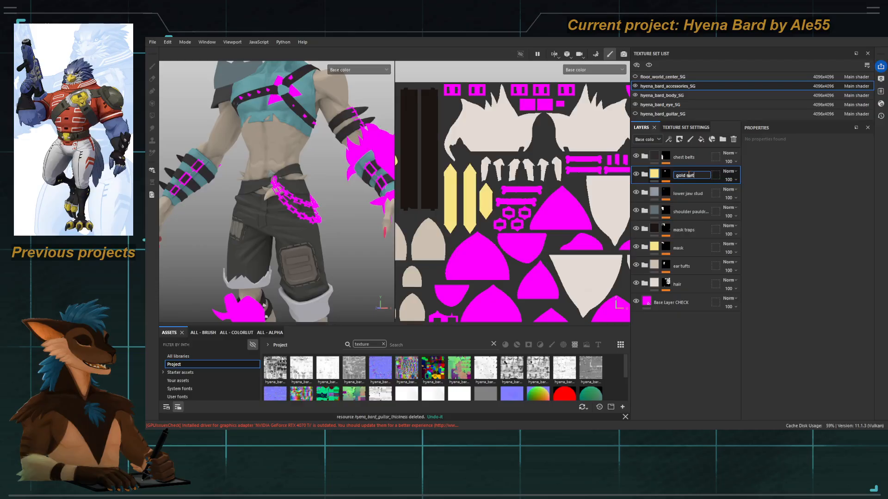
text(al)
key(Return)
Step: Add the hip chain's dark blue and its top clasp's dark purple ID colors to the gold metal folder's color selection mask
click(666, 174)
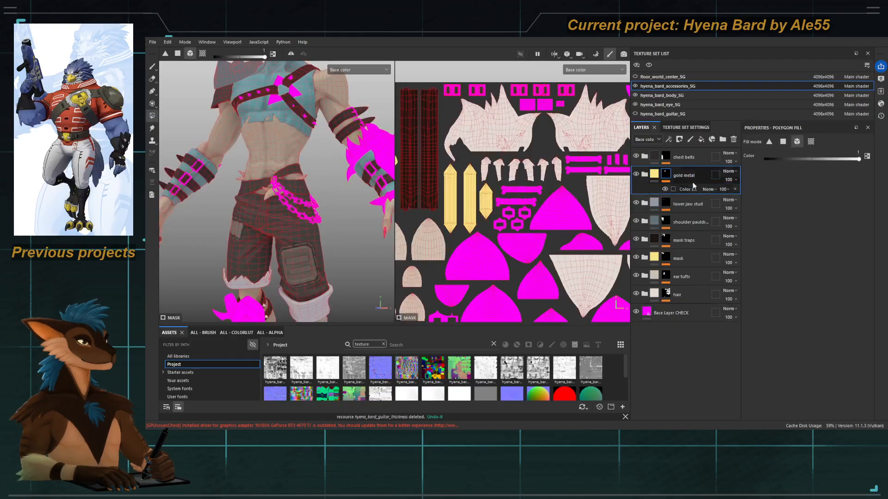
click(712, 190)
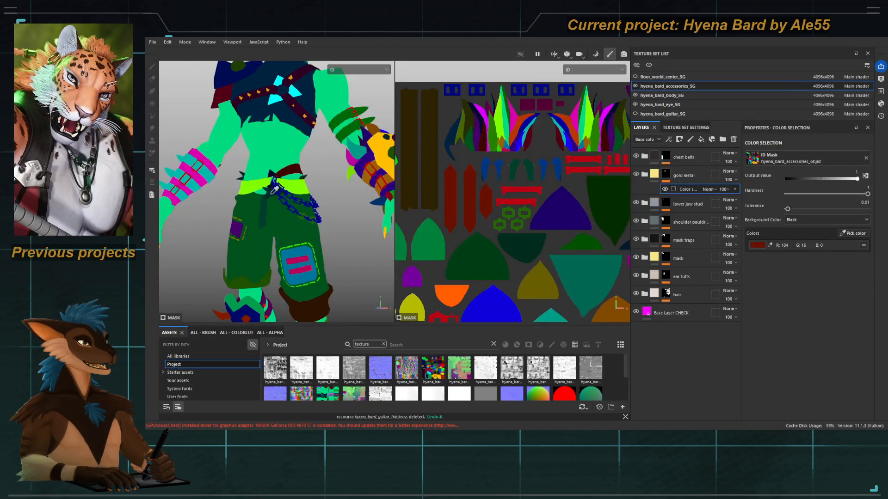
scroll(275, 190, up, 5)
click(293, 140)
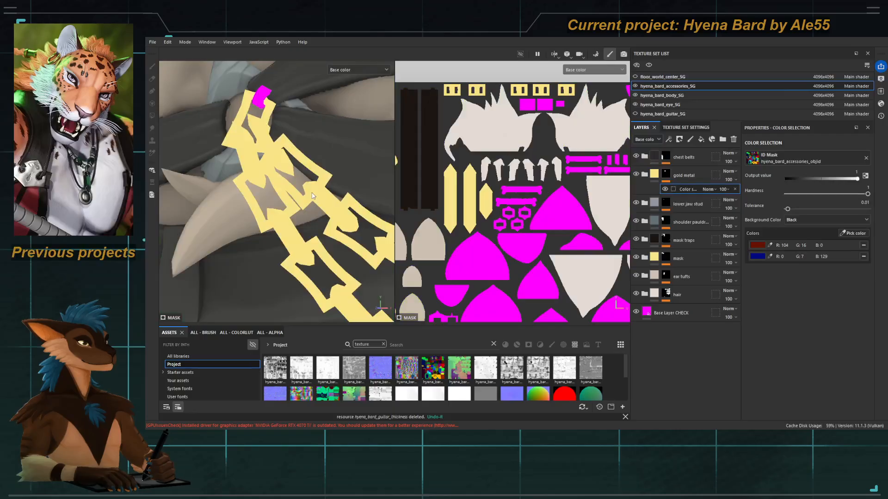
click(843, 233)
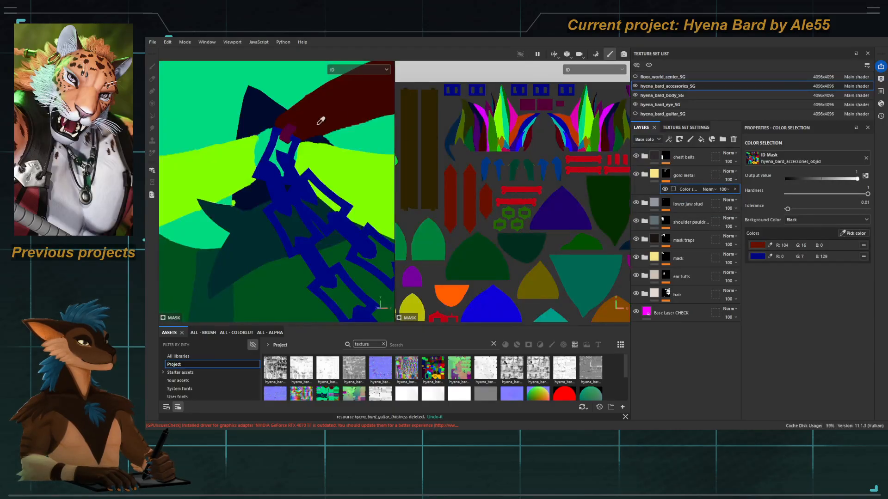
click(290, 129)
Step: Try adding the forearm strap buckles' red ID color to the gold metal folder's color selection mask
scroll(300, 171, down, 3)
alt+middle_drag(300, 175, 393, 199)
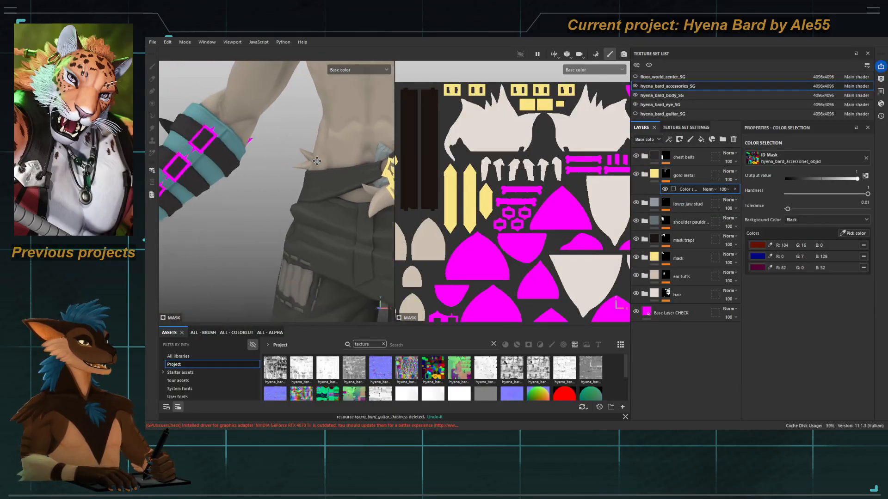
alt+drag(277, 185, 305, 190)
alt+middle_drag(241, 176, 305, 173)
scroll(302, 173, up, 5)
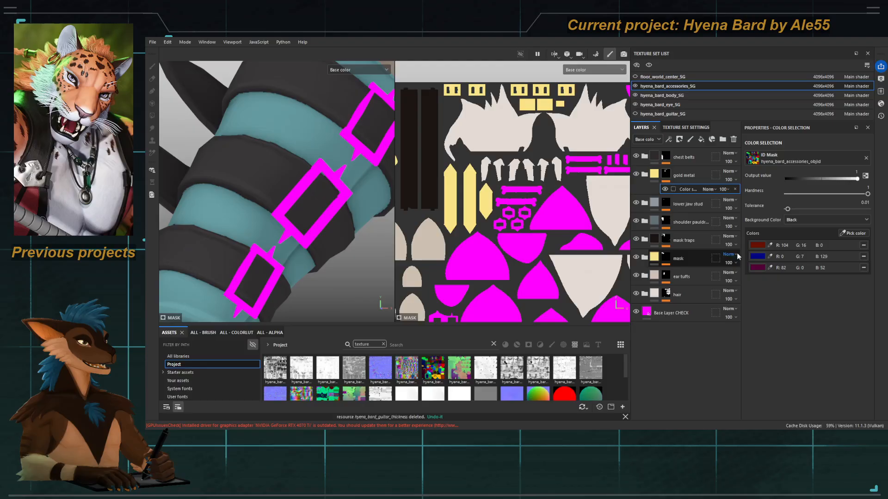
click(850, 233)
click(352, 129)
scroll(305, 172, down, 4)
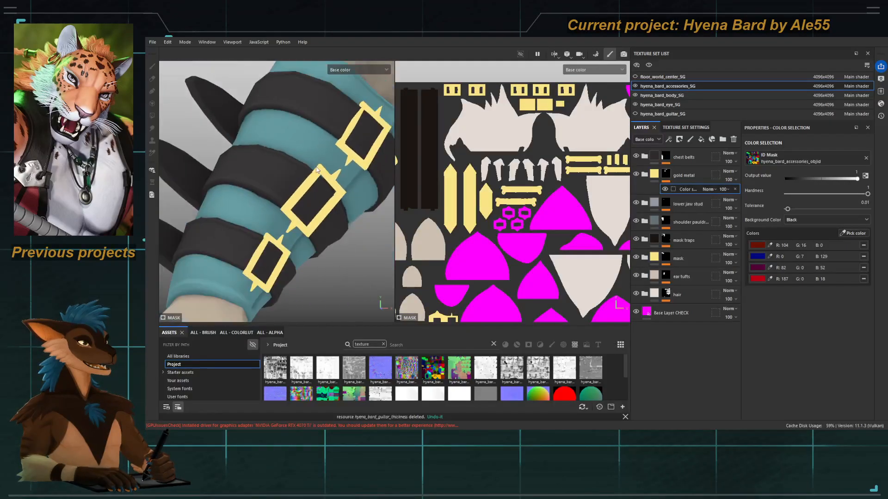
mouse_move(277, 171)
alt+mouse_down()
mouse_move(305, 170)
mouse_move(248, 175)
mouse_move(223, 148)
mouse_move(277, 155)
alt+mouse_up()
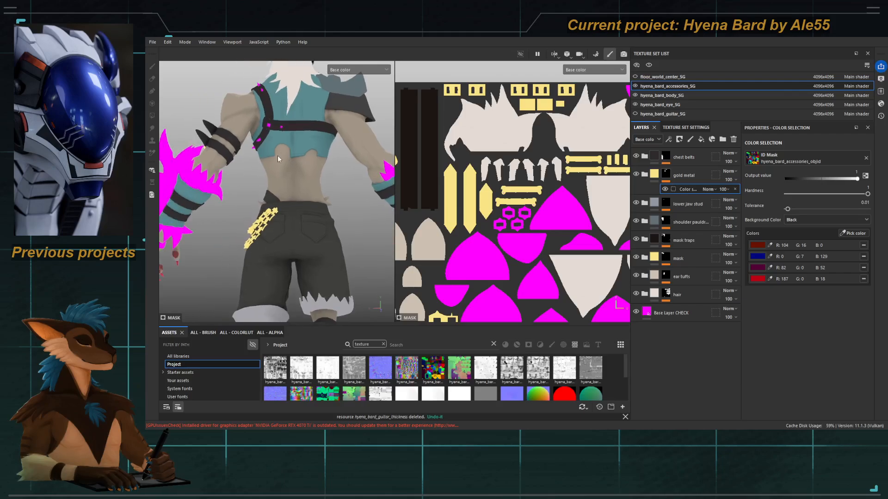
alt+drag(340, 181, 282, 172)
key(ctrl+z)
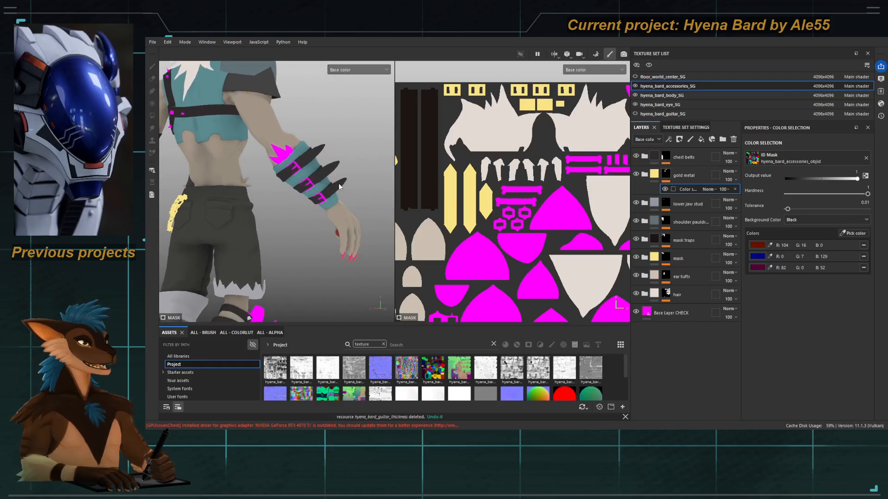
Step: Add the forearm strap buckles' red ID color to the gold metal folder's color selection mask
alt+drag(339, 183, 240, 190)
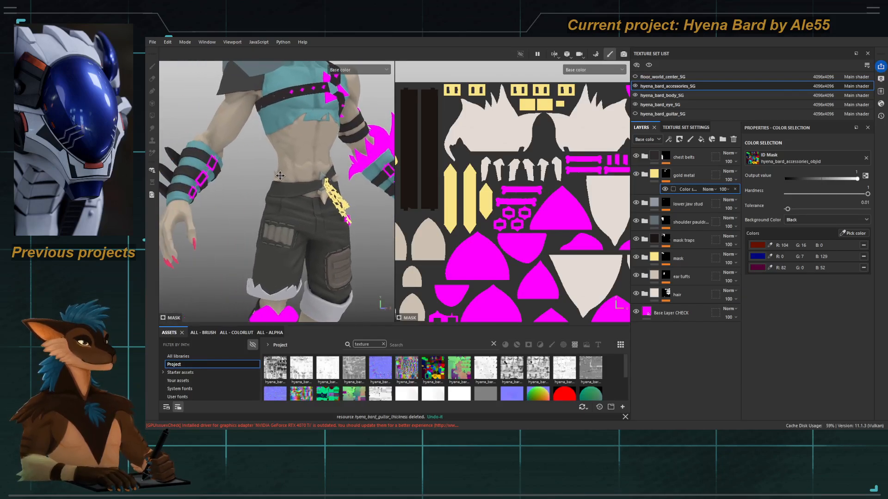
click(853, 233)
scroll(209, 160, up, 8)
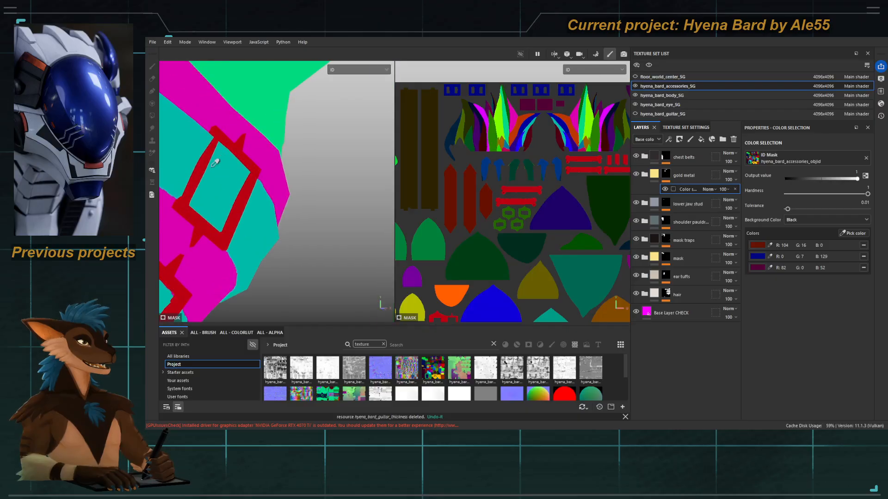
click(208, 177)
scroll(208, 202, down, 10)
scroll(287, 231, up, 4)
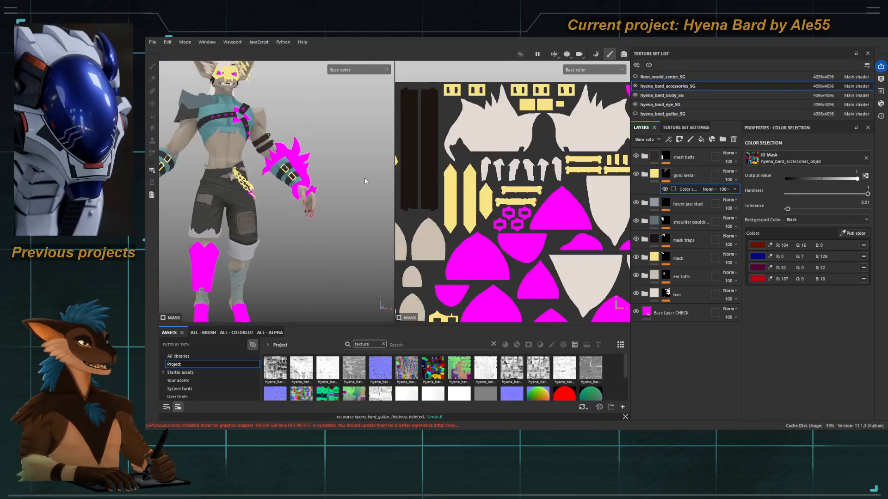
Step: Add the chest ring spikes' cyan and the belt studs' orange ID colors to the gold metal folder's color selection mask
alt+drag(365, 180, 222, 173)
alt+middle_drag(273, 134, 274, 178)
alt+right_drag(273, 178, 337, 196)
alt+drag(337, 196, 277, 199)
alt+middle_drag(240, 129, 276, 180)
alt+right_drag(276, 180, 365, 198)
click(854, 233)
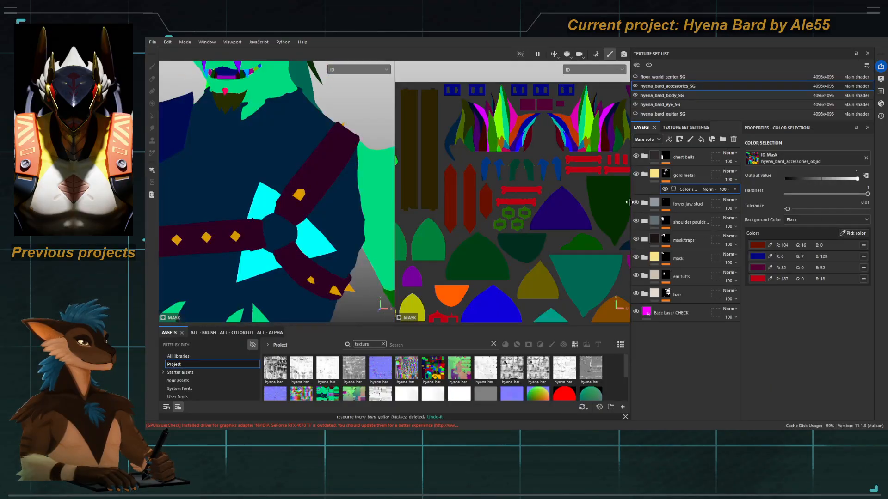
click(273, 189)
click(302, 195)
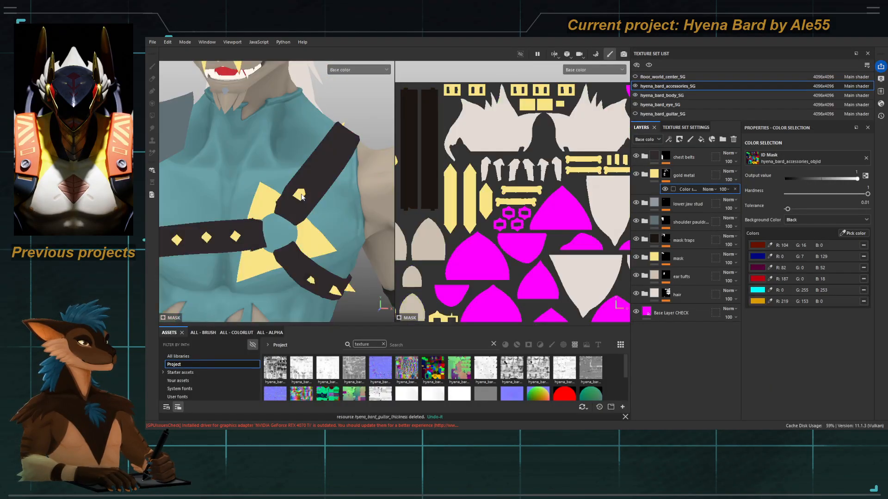
Step: Examine the whole character down to the shin guard for accessories that still lack a base color
alt+middle_drag(309, 224, 317, 196)
alt+right_drag(316, 196, 252, 172)
alt+drag(247, 168, 264, 170)
alt+right_drag(263, 170, 235, 148)
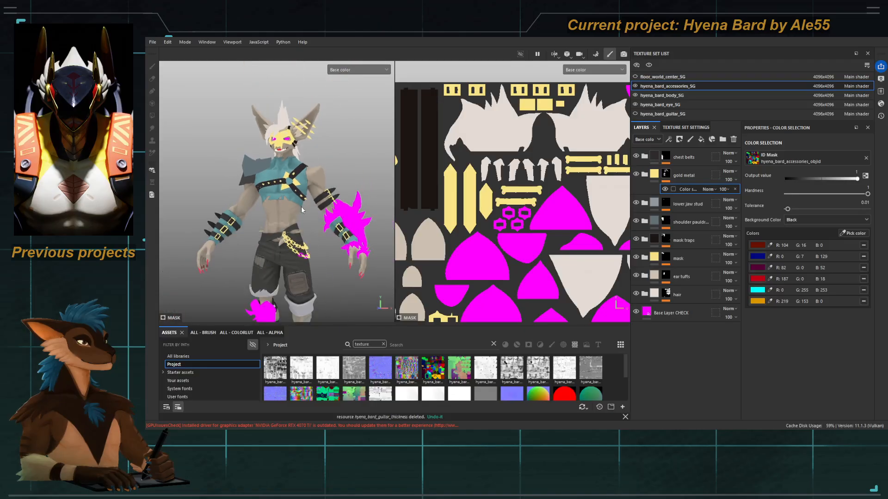
alt+right_drag(296, 204, 206, 96)
alt+drag(206, 96, 236, 114)
alt+middle_drag(236, 116, 227, 140)
alt+right_drag(227, 140, 262, 158)
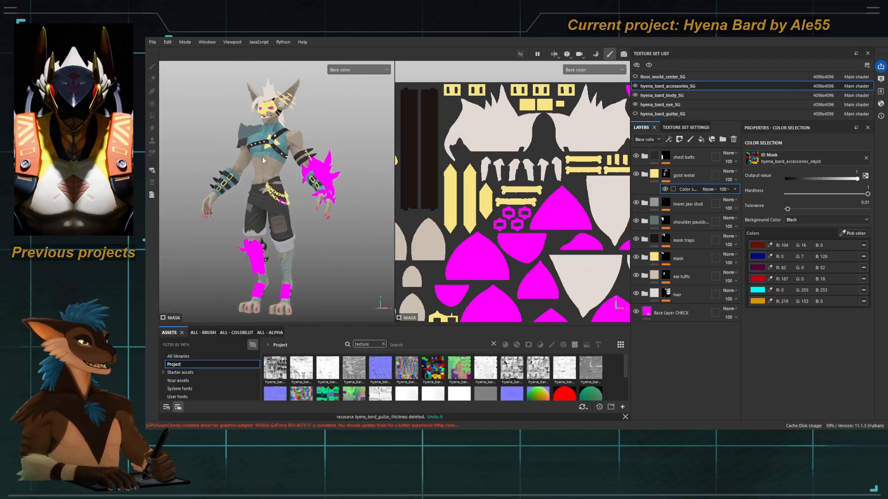
scroll(246, 202, up, 10)
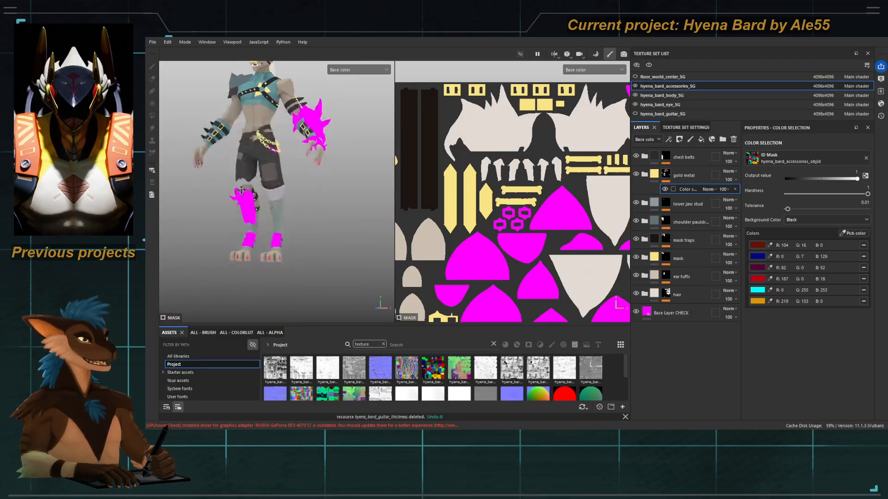
alt+drag(282, 221, 301, 221)
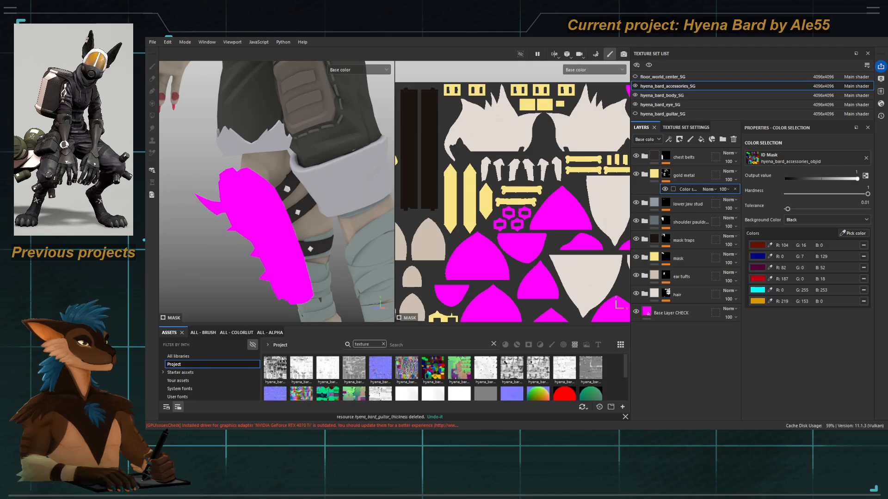
Step: Add the green ID color of the hip chain's spiked links to the gold metal folder's color selection mask
scroll(282, 184, down, 4)
alt+middle_drag(282, 162, 283, 208)
alt+drag(263, 199, 287, 191)
scroll(286, 191, up, 6)
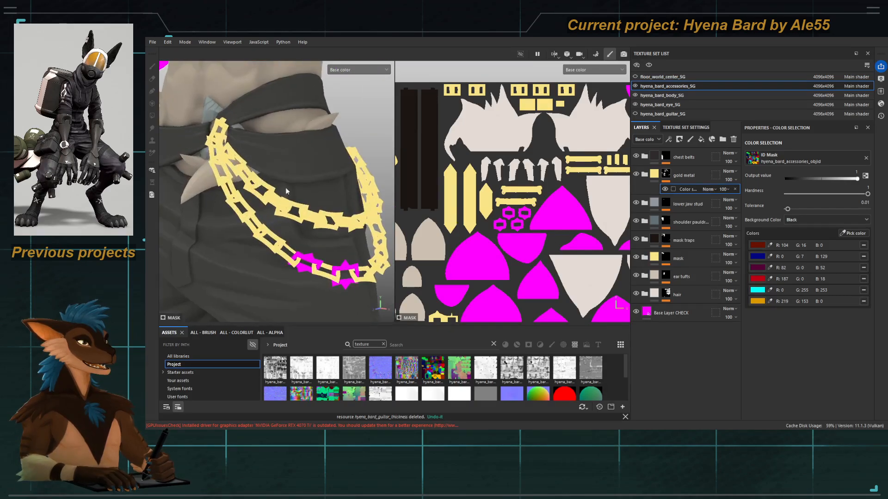
alt+middle_drag(287, 192, 269, 158)
click(853, 233)
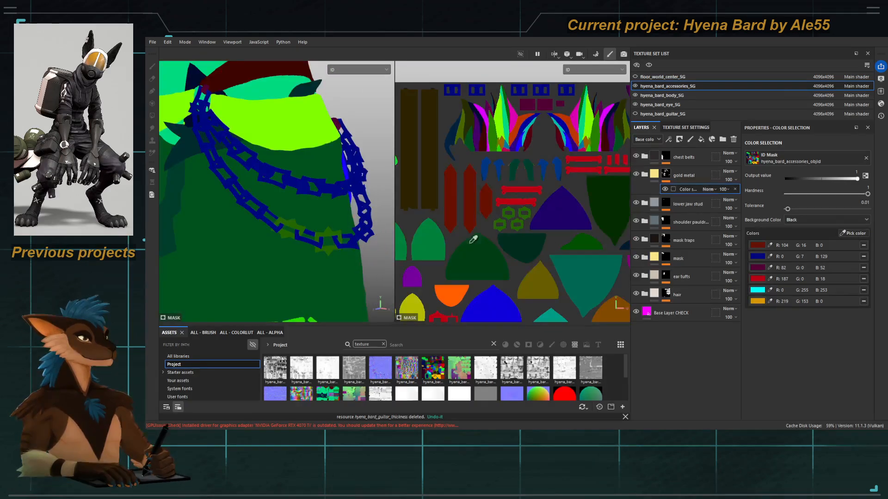
click(296, 222)
scroll(277, 245, down, 5)
scroll(262, 237, up, 6)
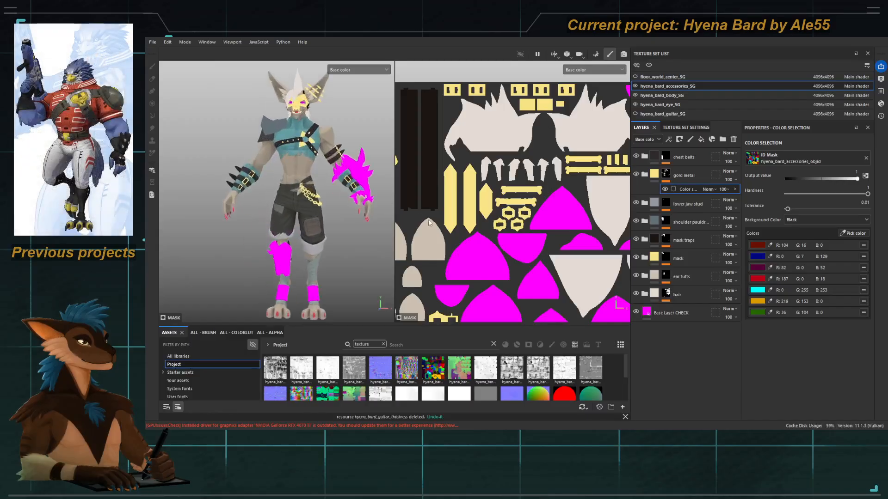
Step: Add a color-only fill layer named "base diffuse" above the chest belts folder
alt+drag(199, 146, 237, 144)
click(652, 180)
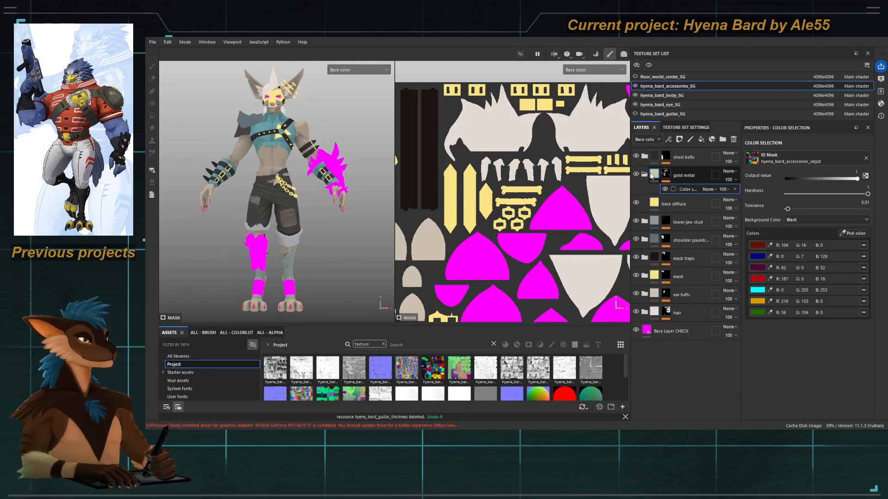
alt+middle_drag(379, 178, 315, 188)
scroll(314, 188, up, 4)
alt+drag(315, 188, 292, 193)
click(700, 140)
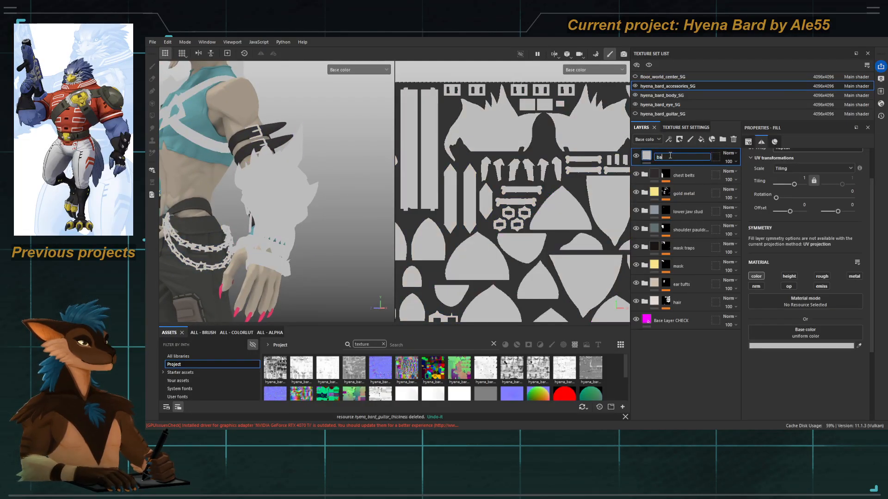
key(Return)
Step: Group the new base diffuse layer into a folder named "skull"
key(ctrl+g)
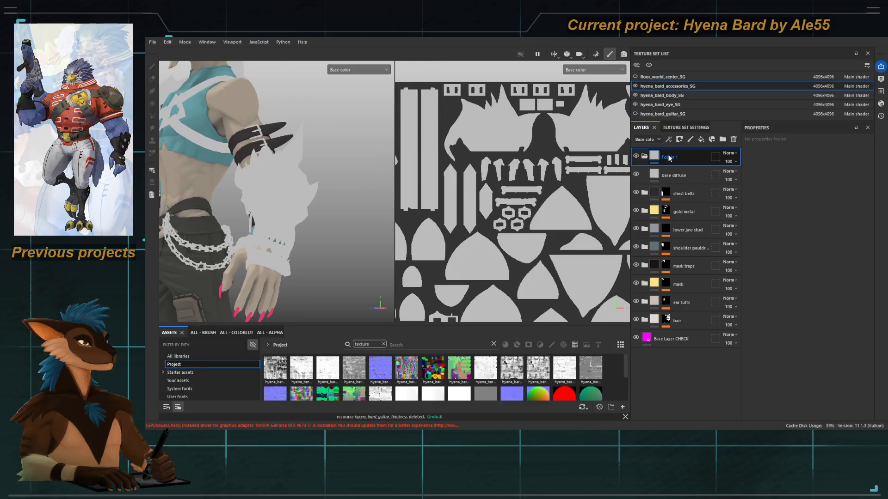
double_click(669, 155)
text(skull)
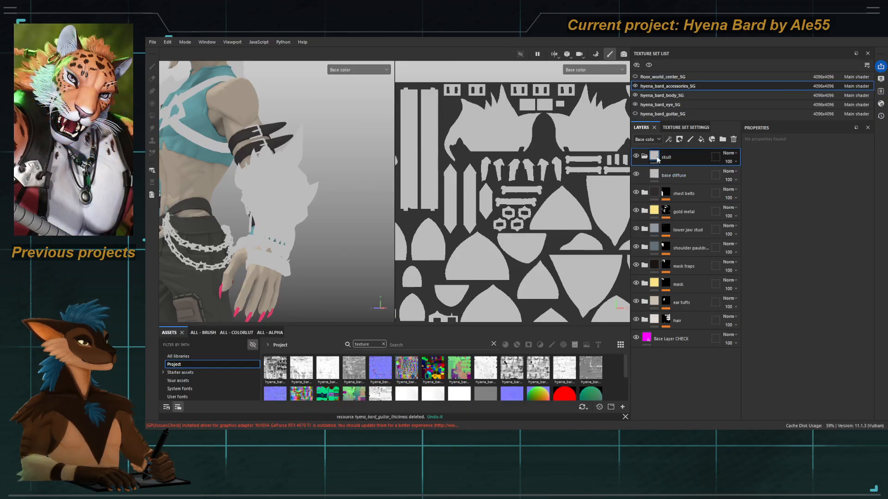
Step: Mask the skull folder with a color selection at 0.01 tolerance and pick the arm skull's yellow-orange ID color
click(711, 190)
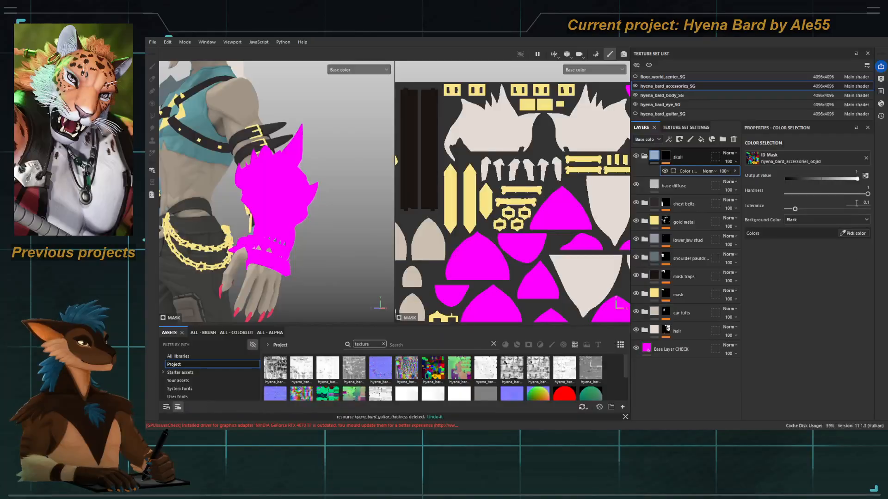
click(851, 231)
click(276, 215)
alt+right_drag(281, 222, 385, 229)
alt+drag(385, 229, 365, 211)
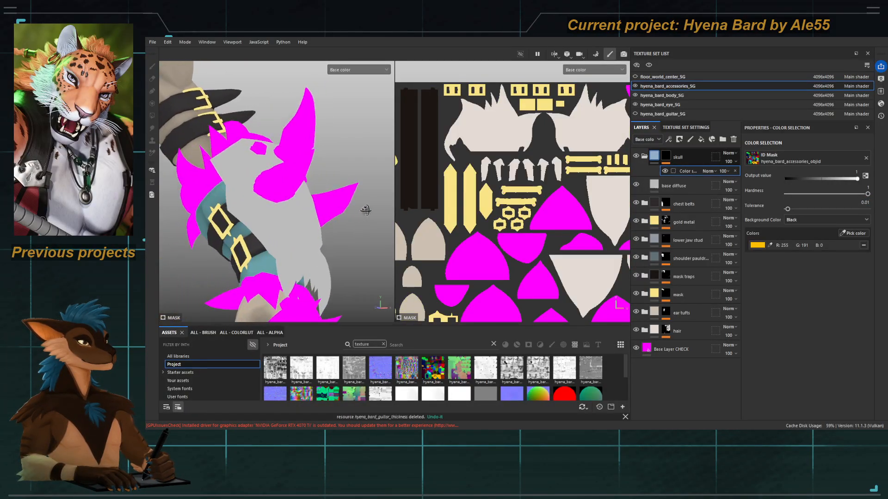
Step: Add the skull horns' green and dark purple and the hexagonal bolt's dark teal ID colors to the skull folder's mask
click(851, 233)
click(290, 172)
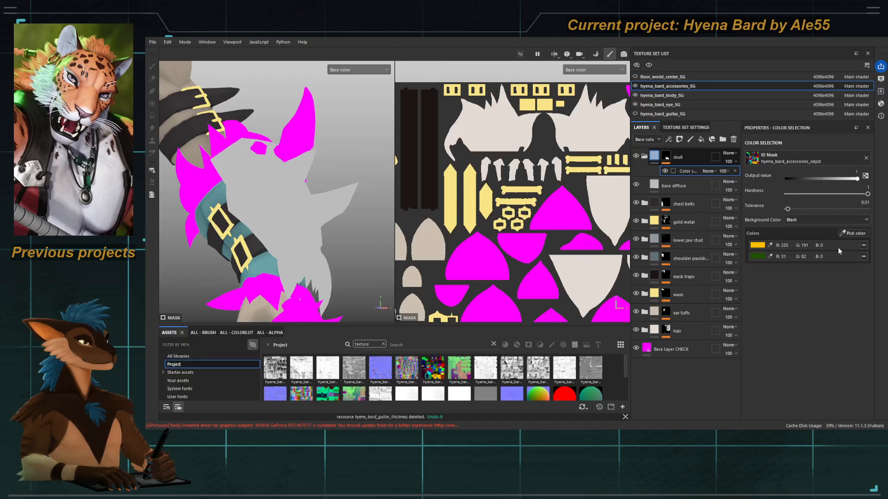
click(851, 233)
click(302, 123)
click(851, 233)
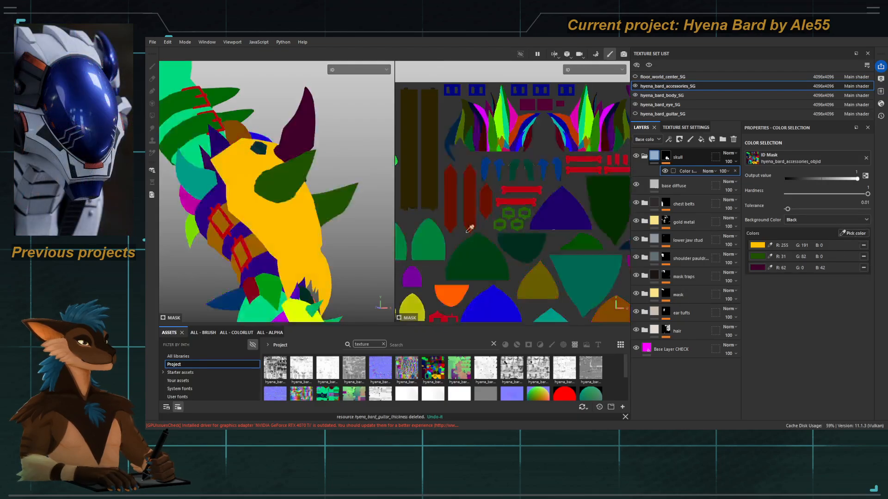
click(259, 149)
Step: Inspect the tip of the skull's large horn from several angles for gaps in the color selection mask
alt+drag(279, 104, 295, 126)
alt+right_drag(295, 126, 352, 129)
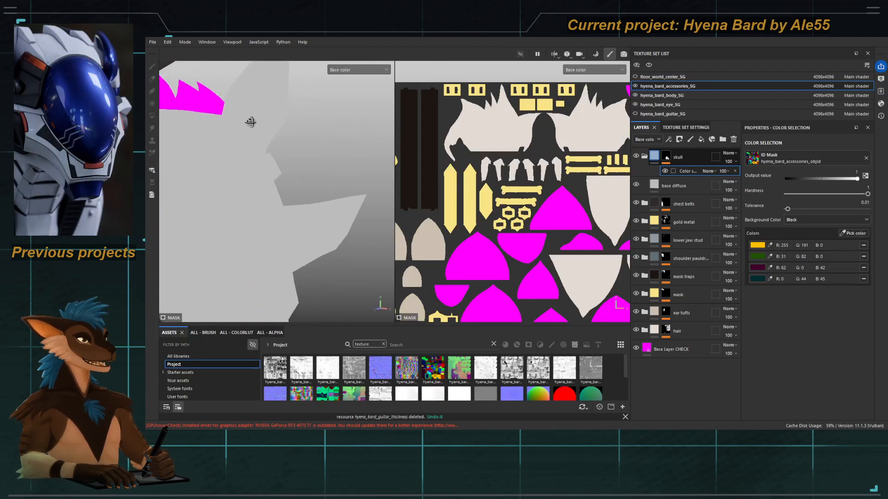
alt+middle_drag(250, 123, 265, 286)
alt+drag(264, 288, 311, 223)
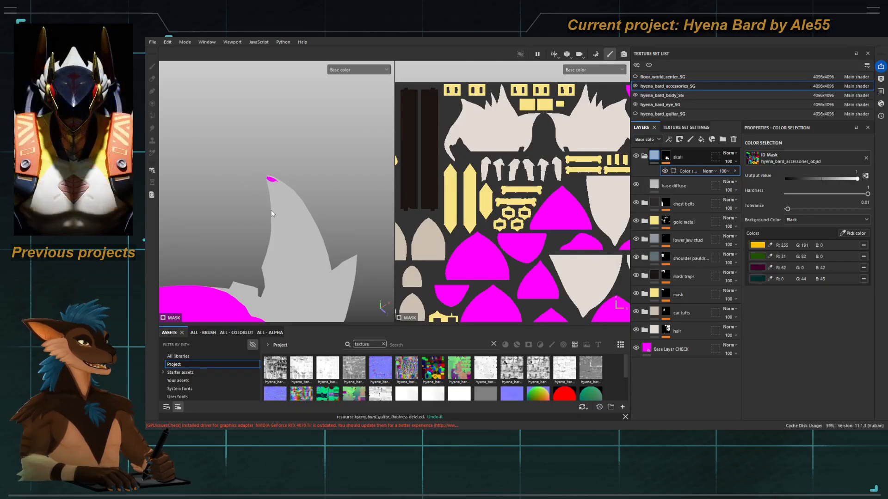
alt+drag(259, 209, 240, 152)
alt+right_drag(303, 178, 318, 188)
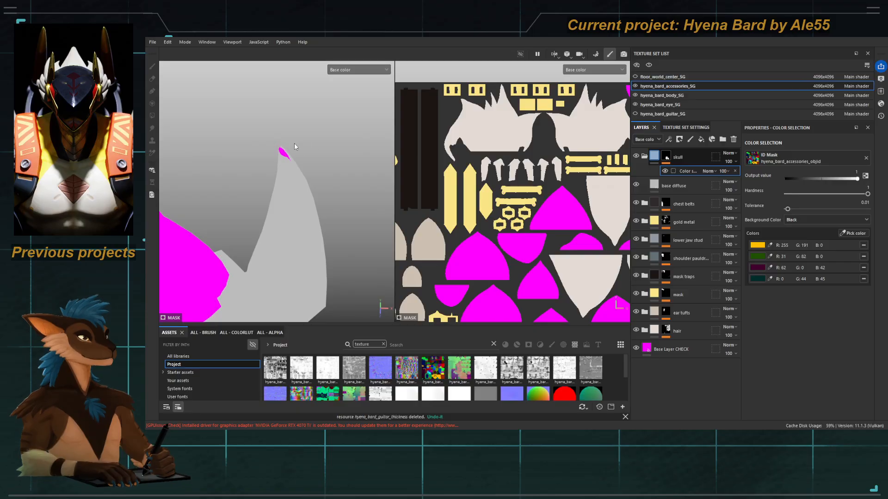
alt+drag(320, 180, 268, 169)
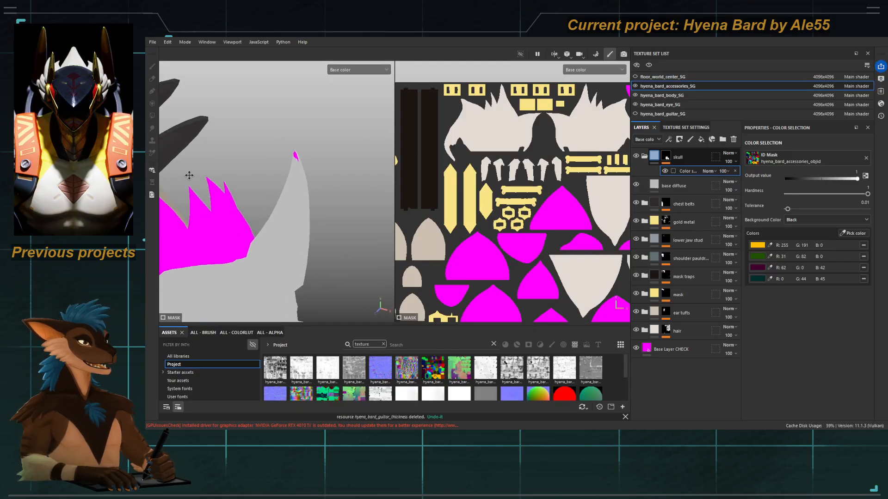
alt+middle_drag(190, 176, 275, 150)
alt+right_drag(252, 164, 339, 160)
Step: Examine the arm tufts' tips and the large skull horn's tip in the full material view
key(m)
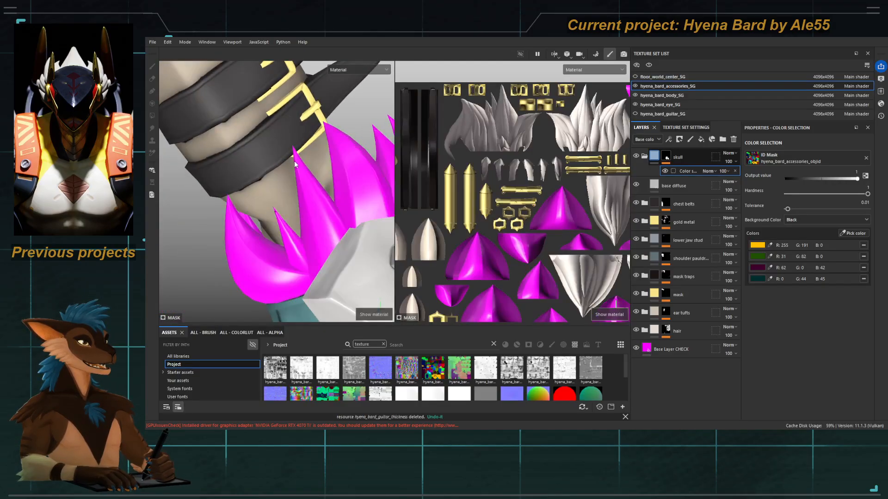
alt+drag(294, 161, 245, 167)
alt+right_drag(264, 161, 340, 155)
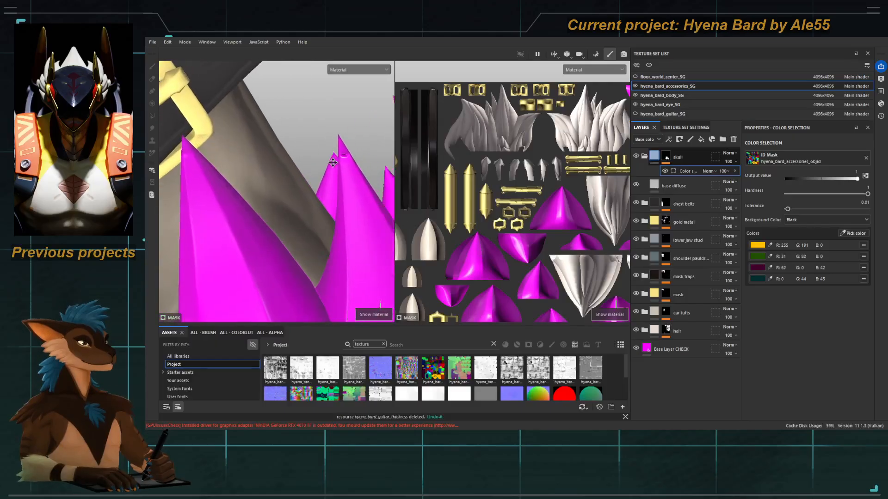
alt+drag(340, 155, 303, 172)
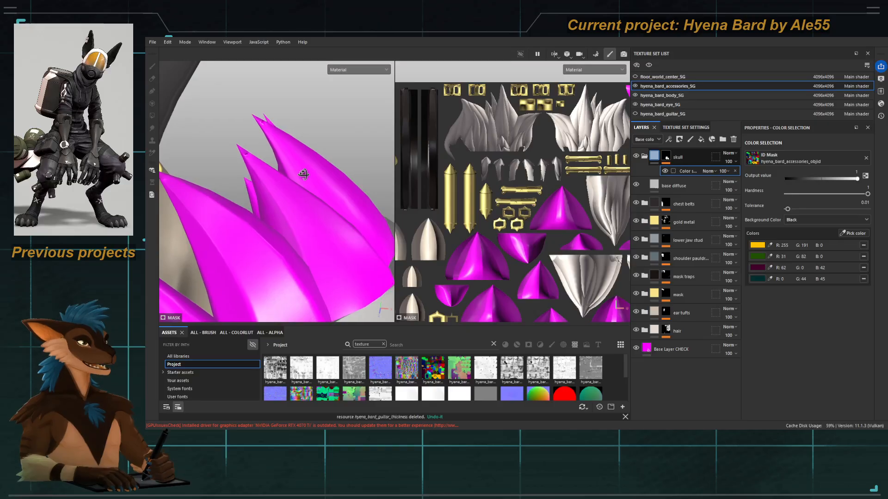
alt+right_drag(303, 173, 268, 148)
alt+drag(268, 148, 299, 174)
alt+right_drag(299, 175, 272, 157)
alt+drag(273, 157, 301, 162)
alt+right_drag(301, 162, 330, 178)
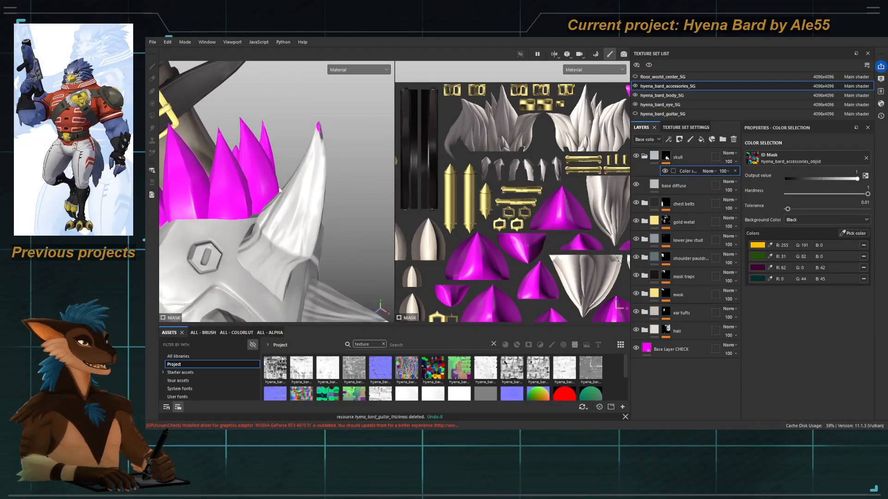
alt+drag(280, 191, 295, 169)
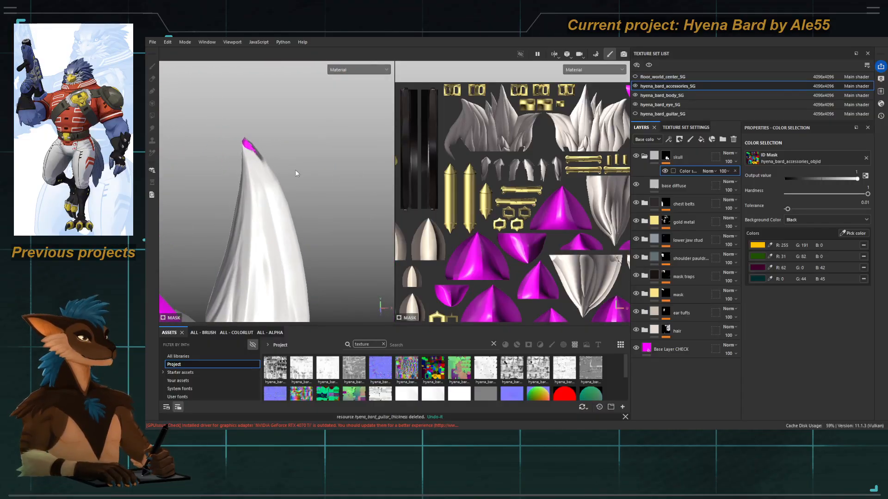
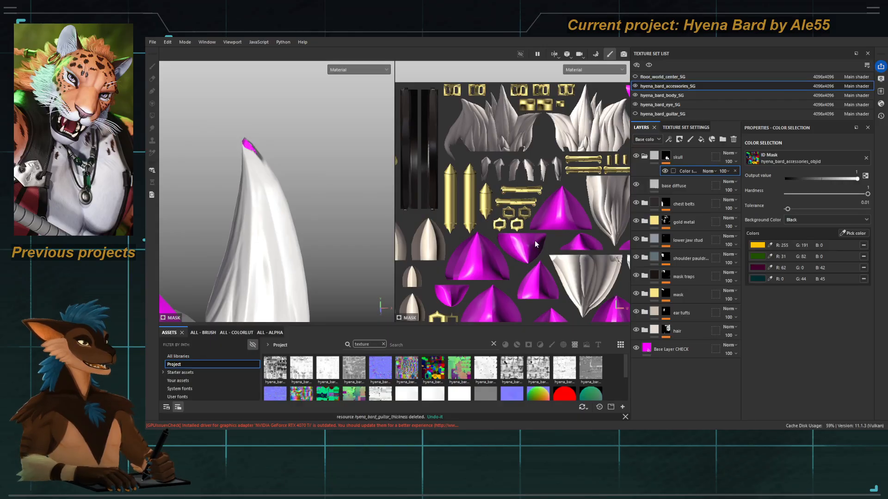
Step: Locate the large horn's tip in the UV layout and inspect it up close in the baked ID map
key(f)
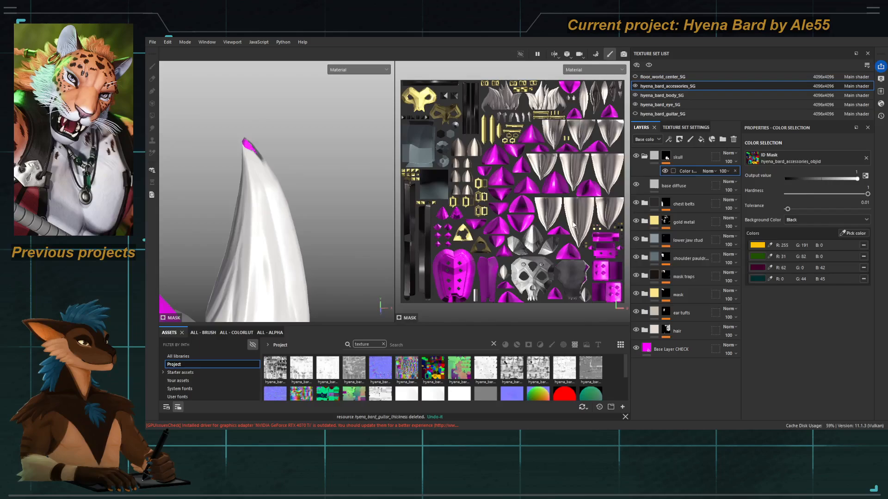
alt+right_drag(515, 291, 565, 295)
alt+middle_drag(610, 297, 509, 249)
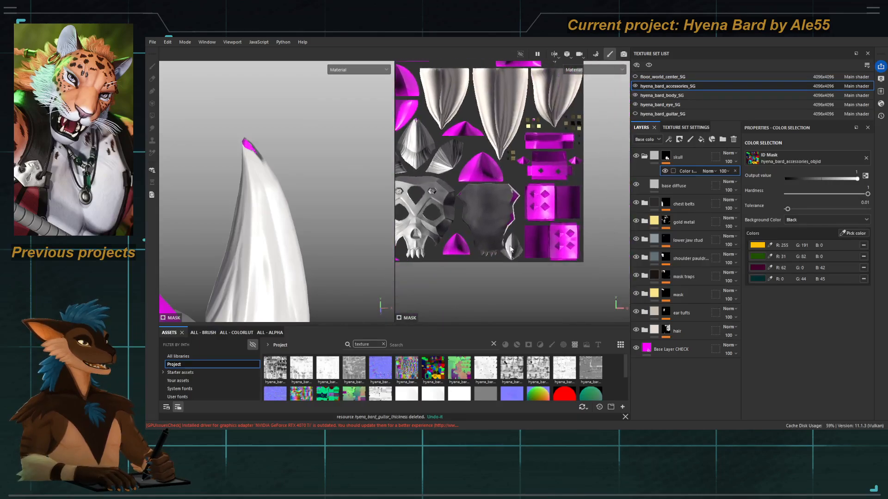
mouse_move(510, 248)
alt+right_down()
mouse_move(551, 248)
mouse_move(515, 248)
alt+right_up()
alt+middle_drag(401, 92, 464, 166)
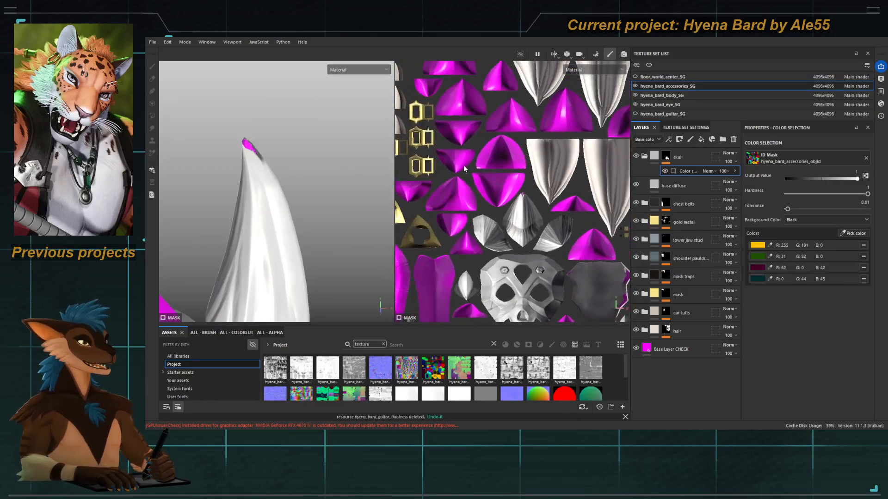
alt+right_drag(464, 168, 437, 170)
alt+middle_drag(502, 174, 595, 176)
alt+right_drag(594, 176, 578, 206)
alt+middle_drag(589, 207, 505, 169)
alt+right_drag(505, 169, 519, 196)
alt+middle_drag(519, 196, 518, 236)
alt+right_drag(517, 235, 550, 232)
alt+middle_drag(518, 157, 517, 190)
alt+right_drag(517, 190, 543, 185)
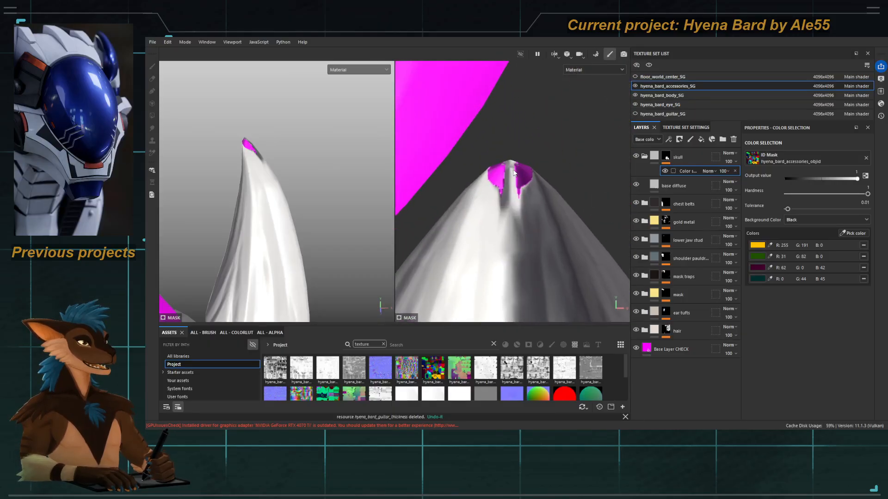
key(b)
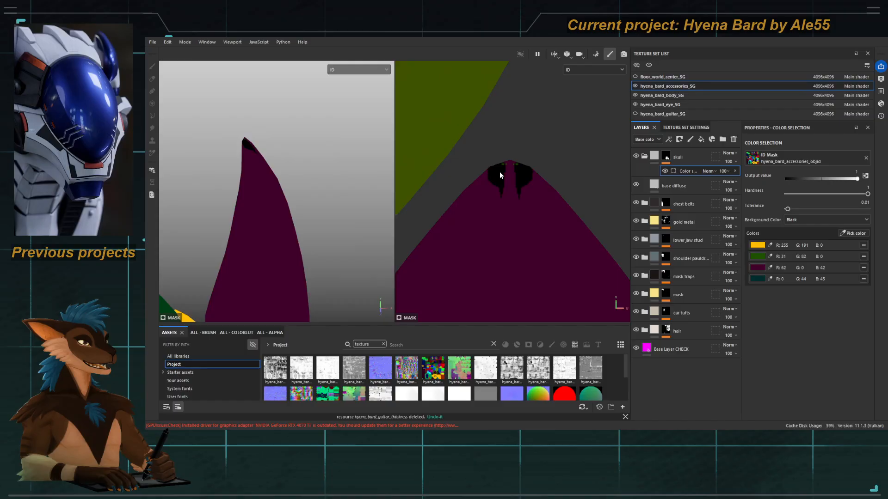
Step: Examine the large skull horn's tip in the full material view, with the whole UV layout framed
key(m)
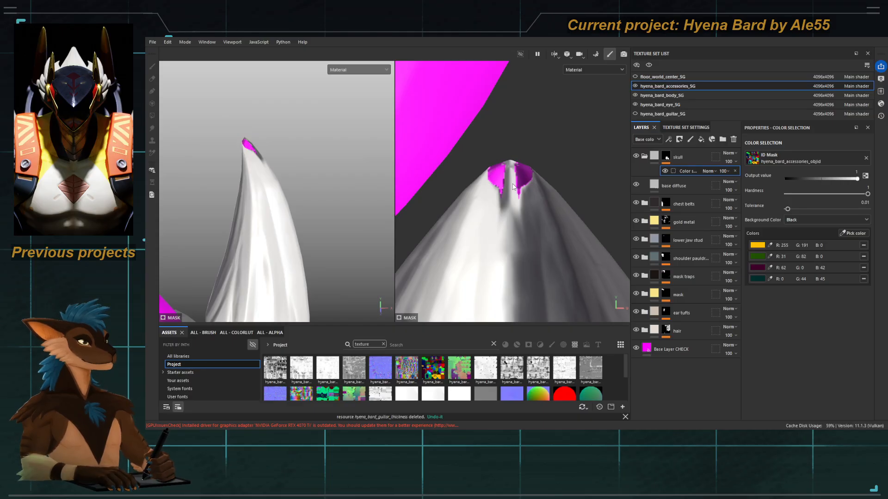
key(f)
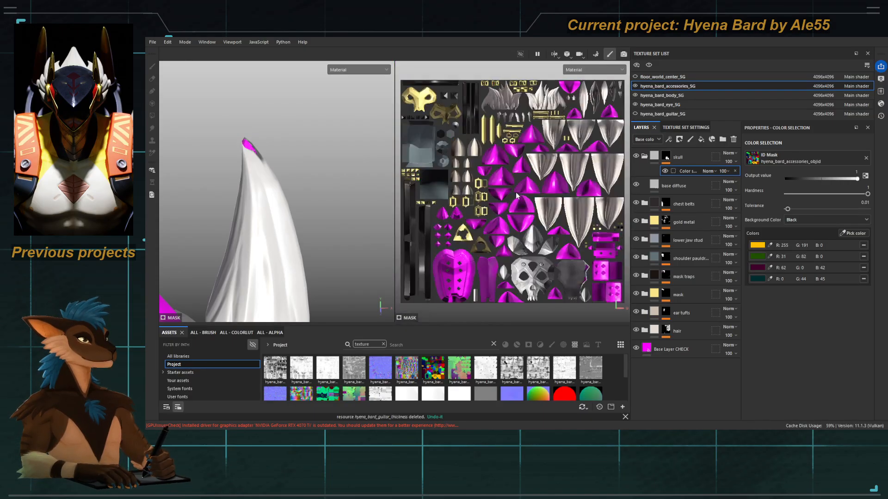
alt+drag(264, 189, 272, 191)
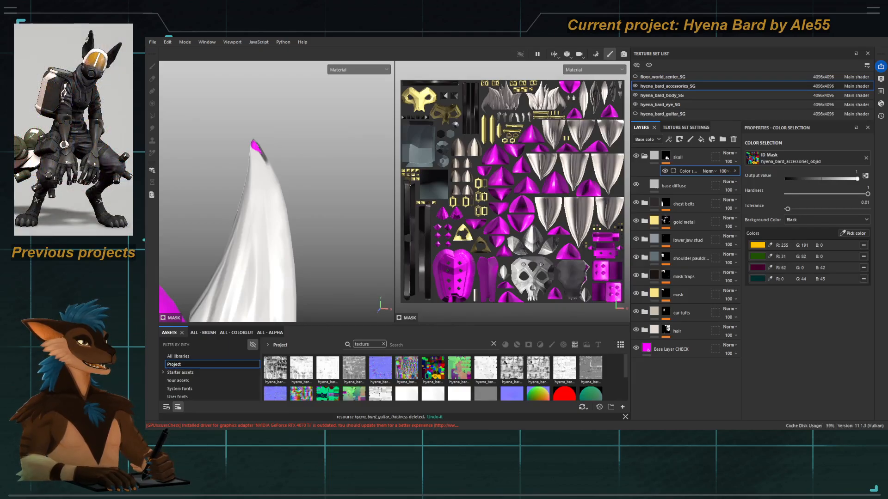
alt+drag(287, 203, 296, 185)
scroll(285, 167, down, 3)
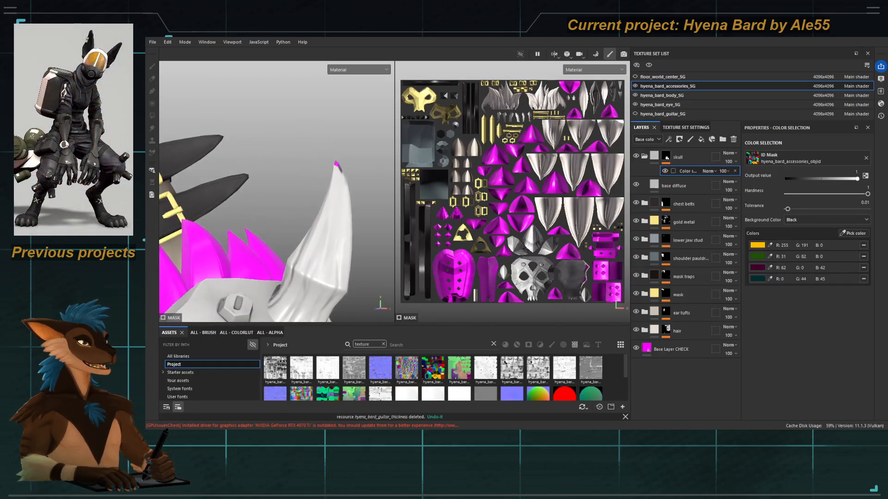
scroll(336, 245, down, 4)
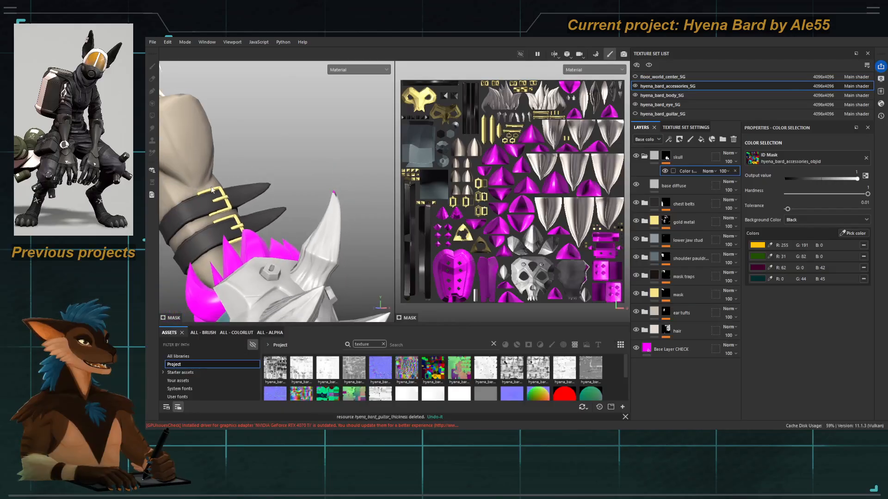
Step: Look over the whole character and the skull-covered arm for parts still showing the magenta check layer
mouse_move(266, 245)
alt+mouse_down()
mouse_move(285, 252)
mouse_move(273, 252)
alt+mouse_up()
scroll(285, 251, down, 8)
scroll(285, 254, up, 4)
alt+middle_drag(273, 252, 277, 200)
alt+drag(276, 198, 285, 199)
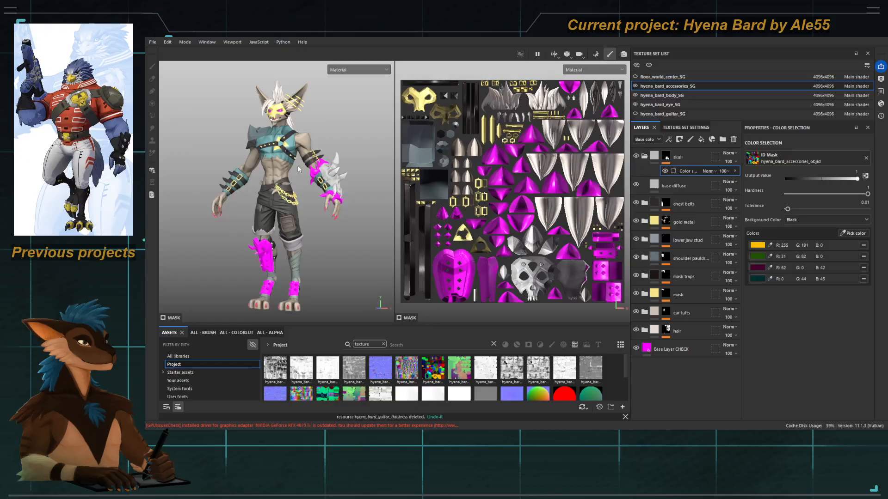
scroll(298, 165, up, 5)
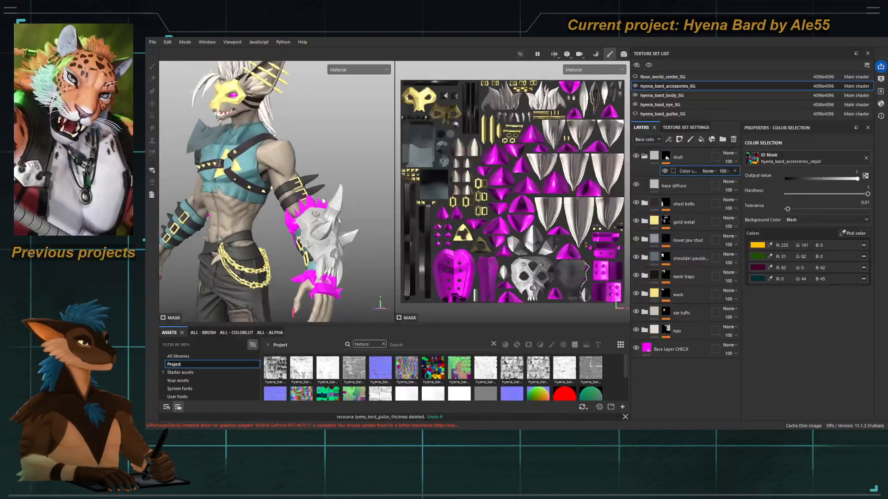
alt+middle_drag(322, 200, 310, 205)
scroll(299, 209, up, 1)
scroll(299, 209, down, 1)
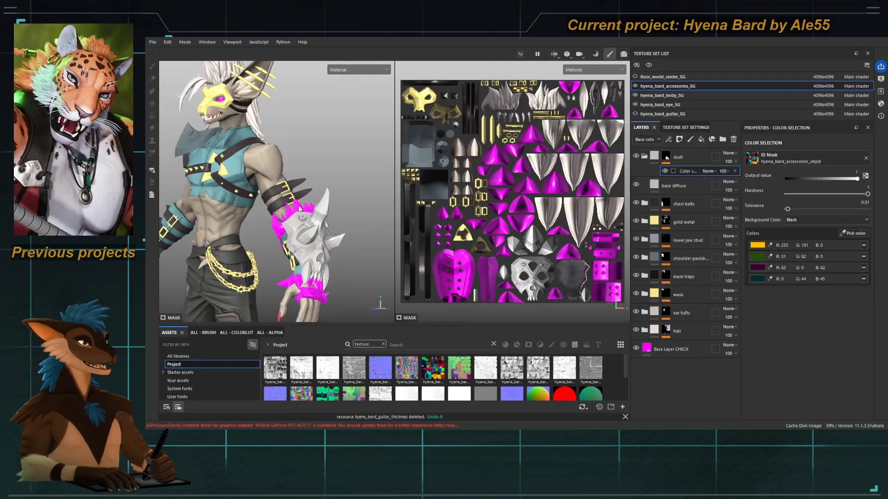
scroll(282, 228, down, 3)
alt+drag(249, 175, 263, 196)
alt+middle_drag(277, 179, 286, 172)
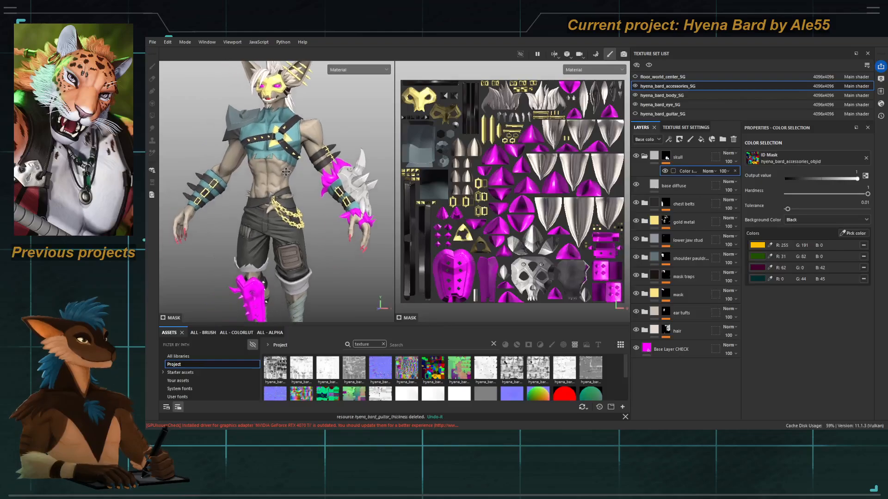
scroll(286, 172, down, 4)
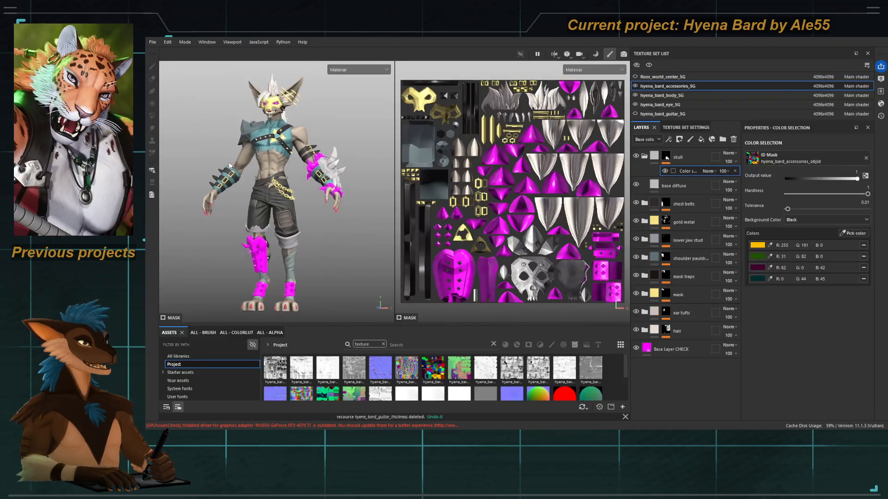
alt+drag(230, 166, 234, 178)
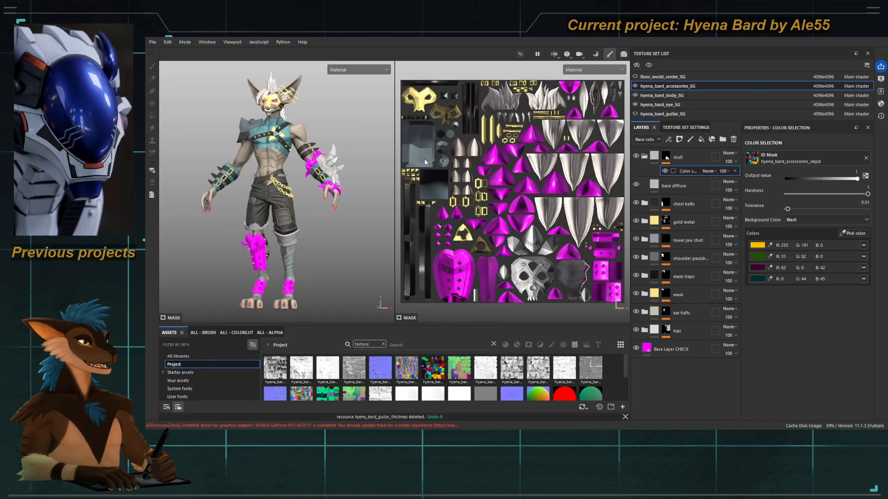
alt+drag(291, 204, 266, 204)
alt+right_drag(266, 204, 315, 175)
alt+middle_drag(342, 199, 303, 210)
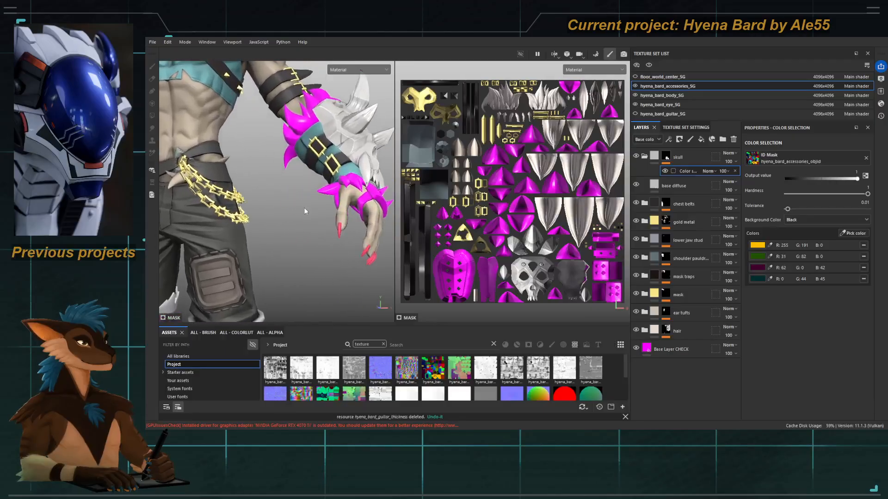
alt+drag(303, 210, 286, 218)
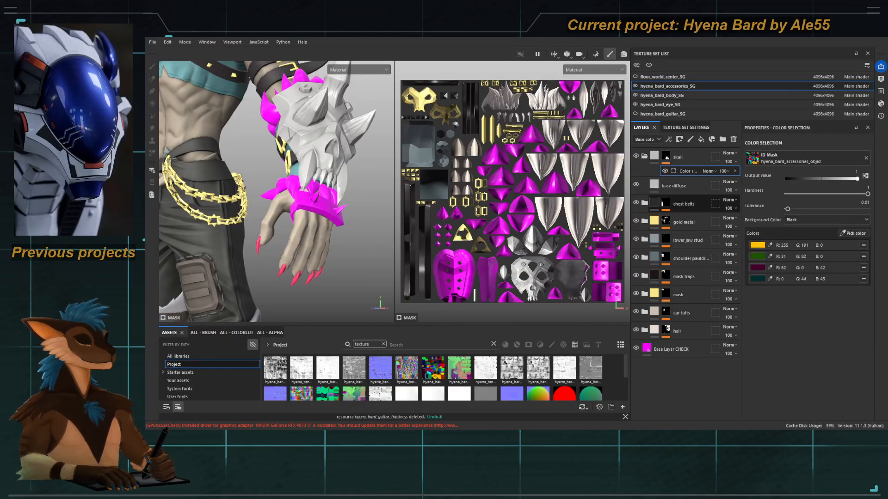
Step: Add the left wrist band's yellow and its spikes' green ID colors to the gold metal folder's color selection mask
click(684, 222)
click(664, 222)
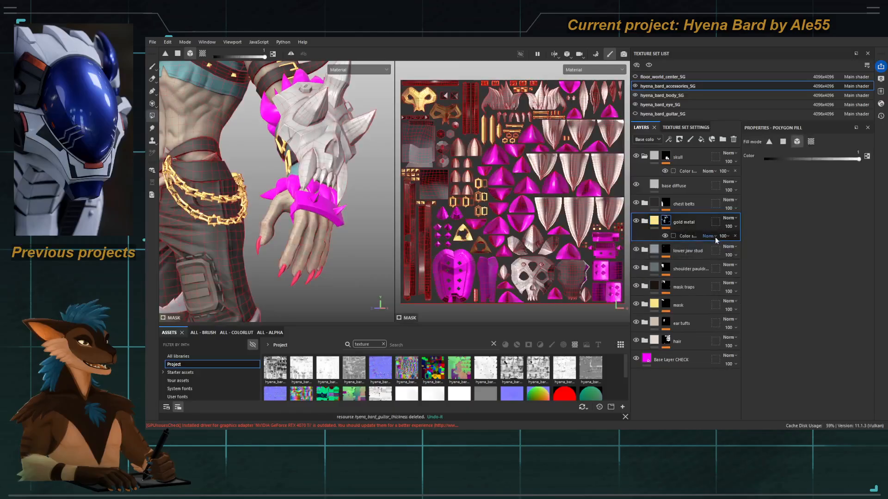
click(690, 236)
click(858, 235)
click(332, 214)
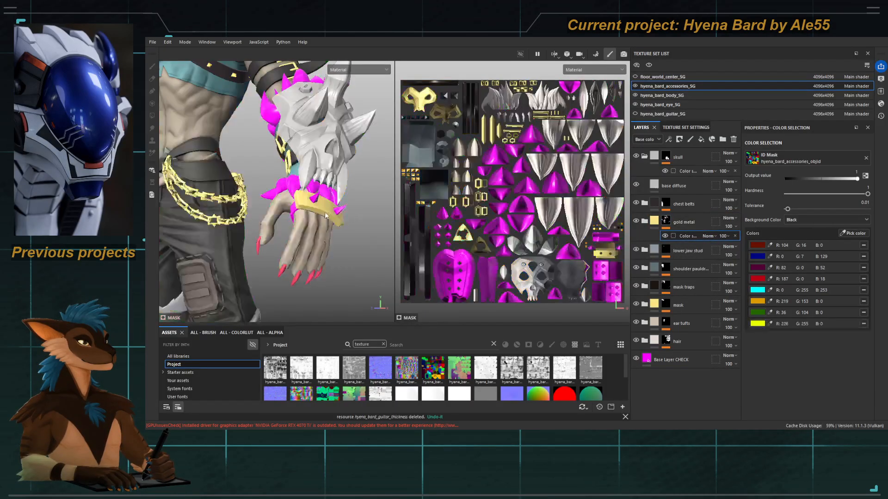
click(316, 196)
alt+drag(303, 199, 346, 198)
alt+middle_drag(282, 189, 341, 216)
alt+right_drag(340, 214, 268, 165)
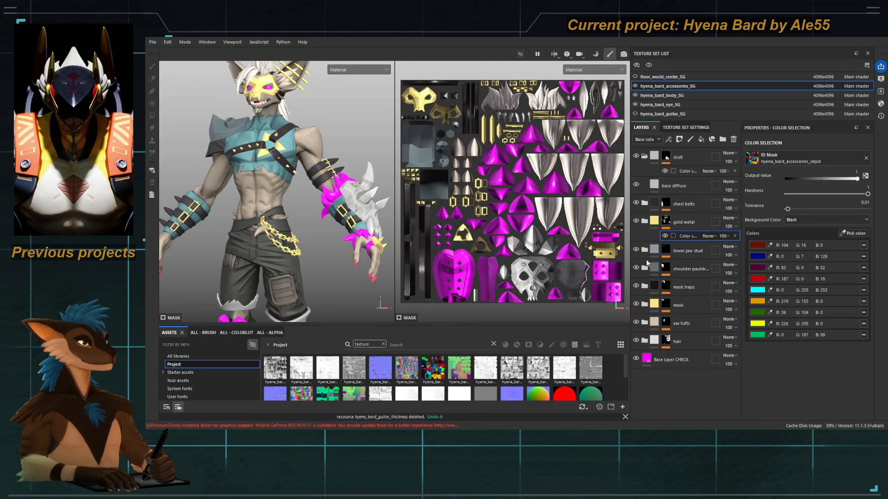
Step: Change the skull folder's base diffuse color to a warm off-white
key(Delete)
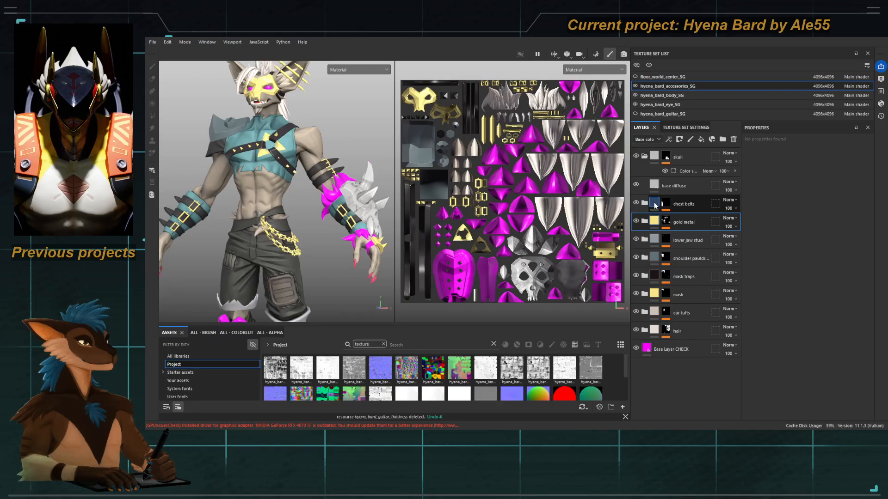
click(655, 206)
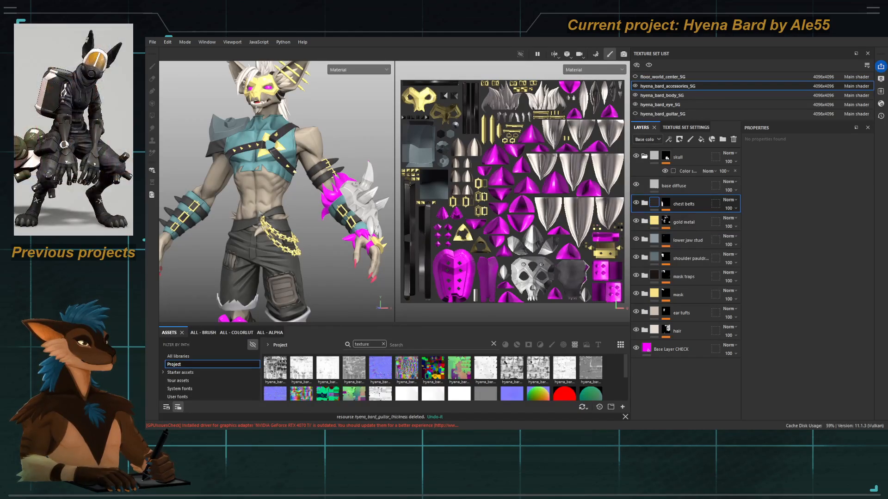
click(644, 156)
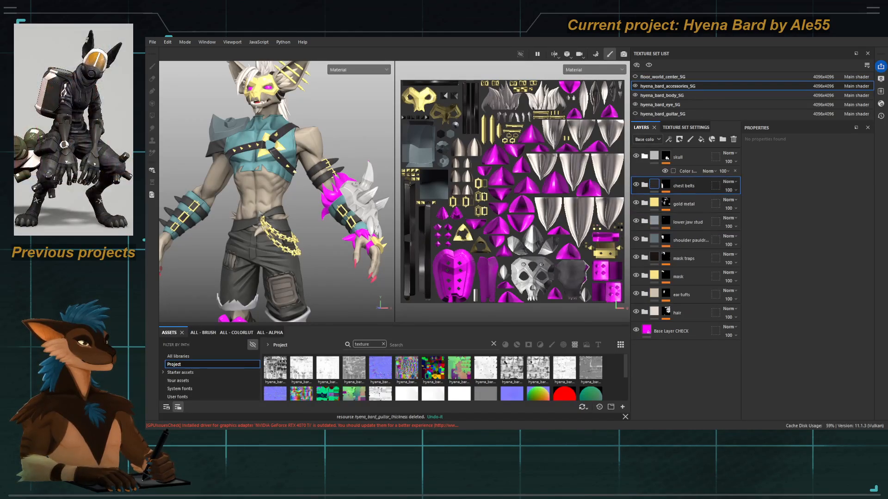
click(668, 156)
click(684, 172)
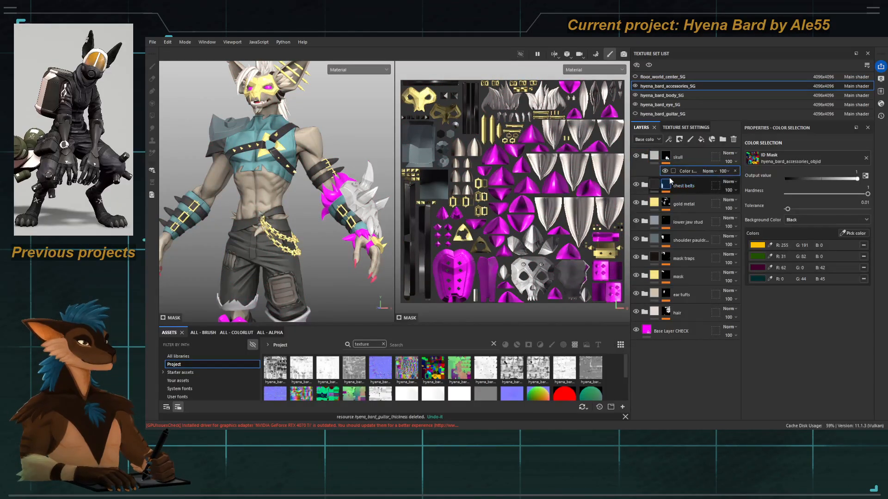
click(655, 157)
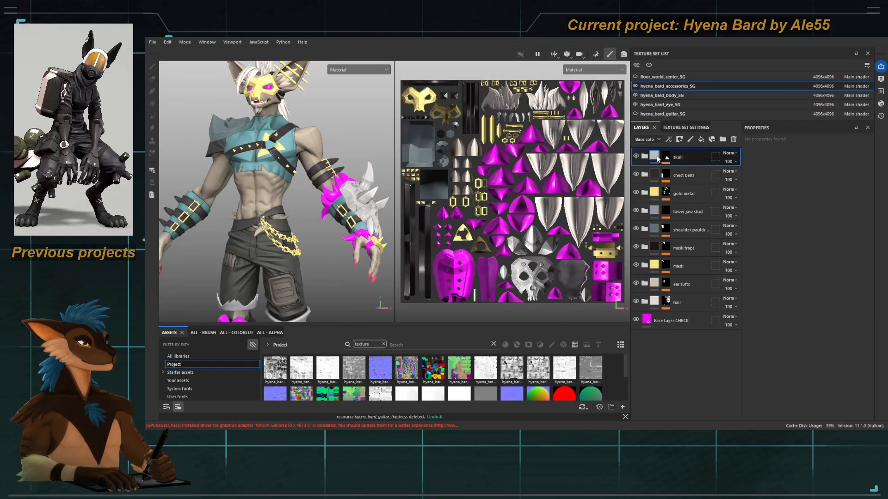
click(646, 156)
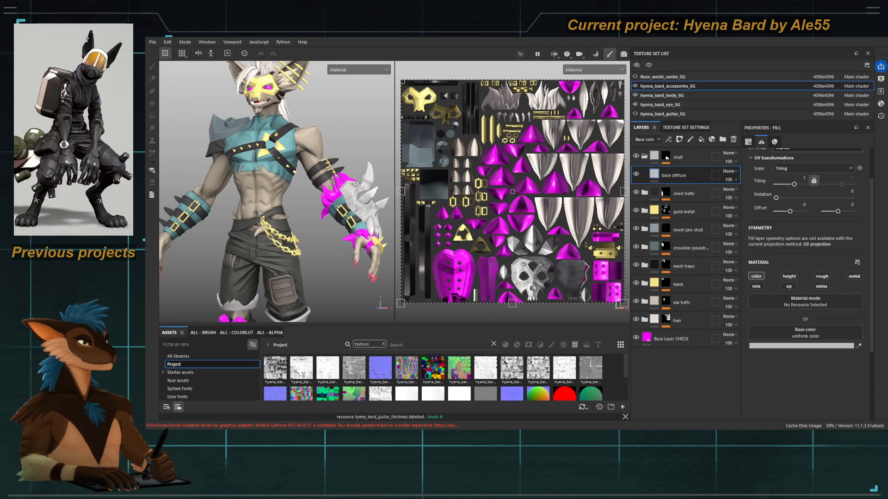
alt+drag(325, 207, 298, 217)
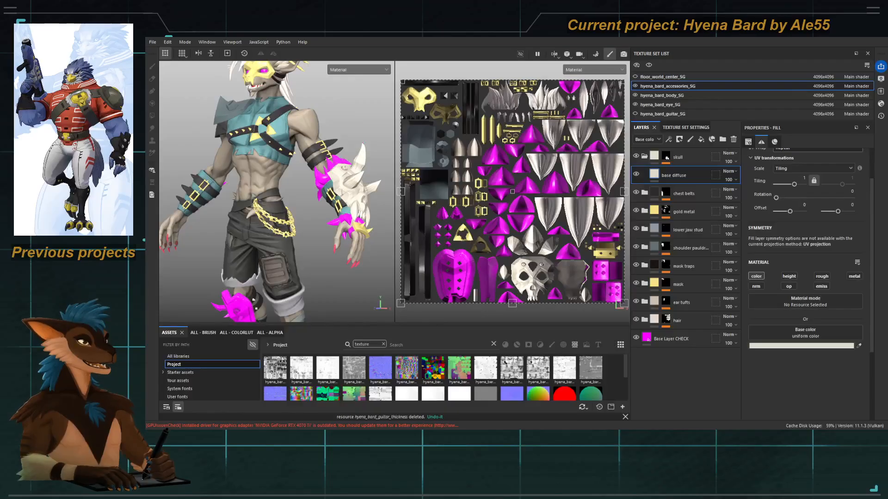
key(Delete)
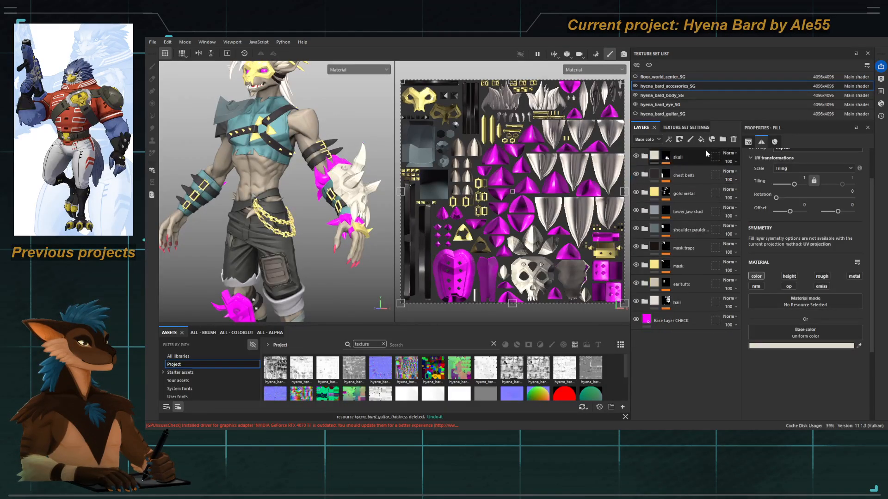
Step: Add a fill layer at the top of the layer stack and name it base diffuse
click(704, 140)
double_click(669, 156)
text(ba)
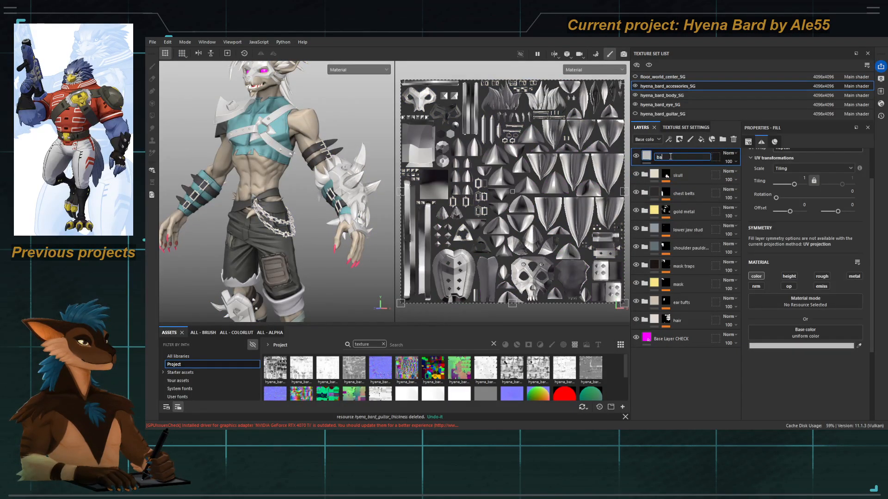
text(se diffuse)
key(Return)
Step: Group the new base diffuse layer into a folder named left arm fur tufts
key(ctrl+g)
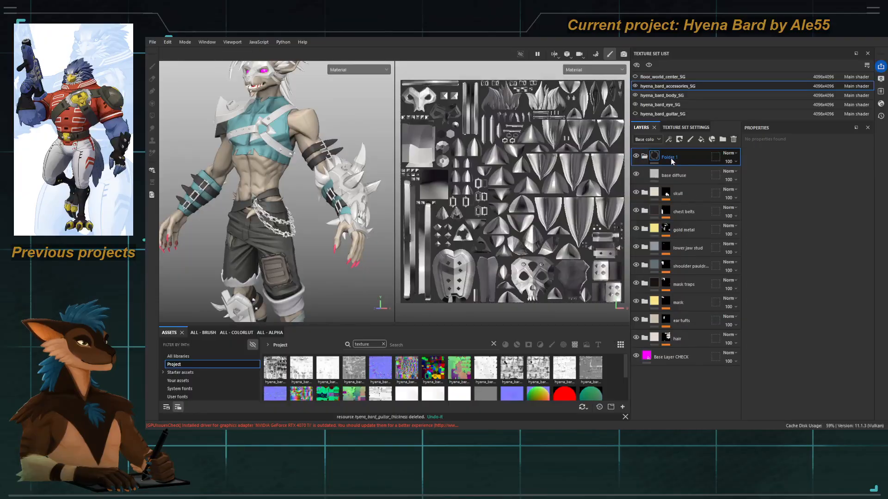
double_click(671, 157)
text(left arm fu)
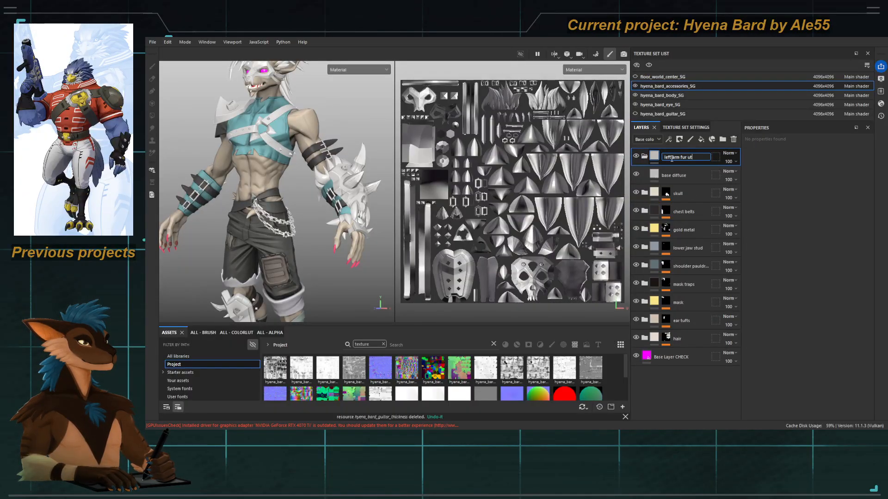
key(BackSpace)
key(BackSpace)
text(tuft)
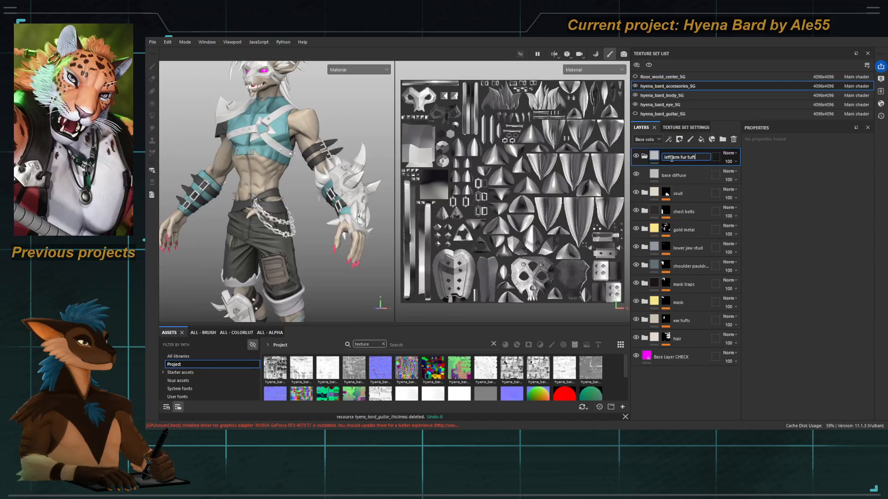
text(s)
key(Return)
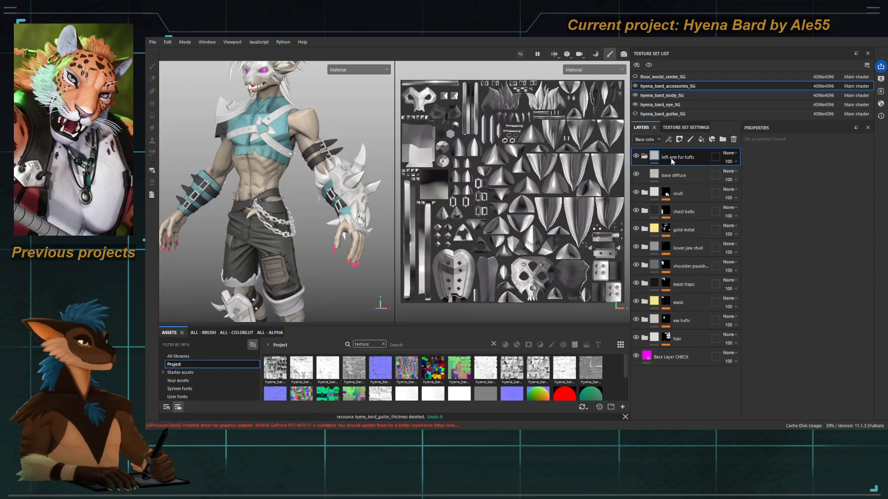
Step: Add a color selection mask with a tolerance of 0.01 to the left arm fur tufts folder
click(708, 193)
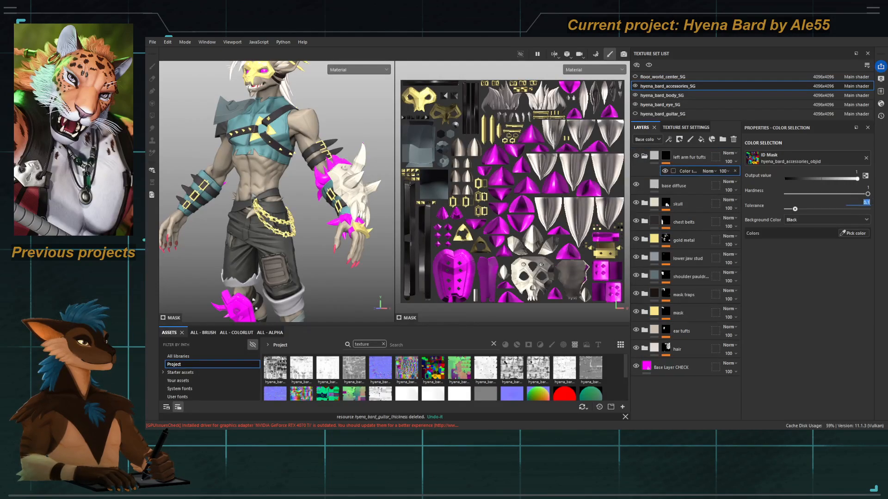
text(0.01)
key(Return)
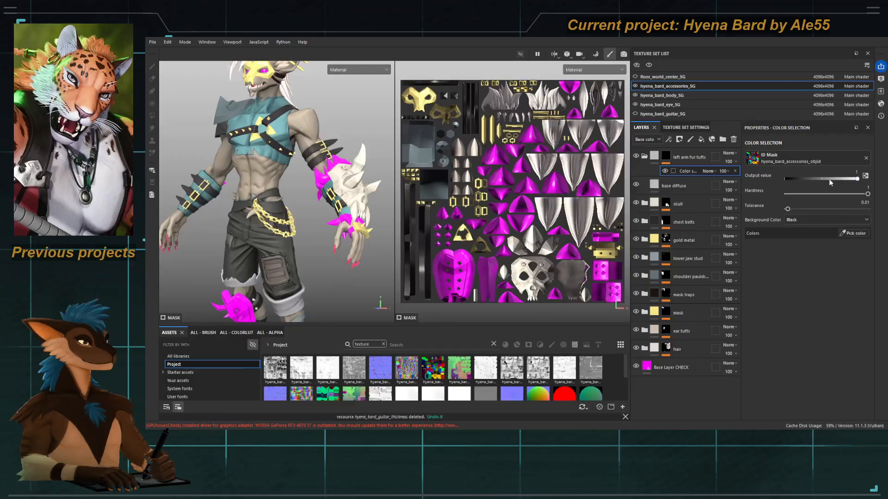
click(854, 234)
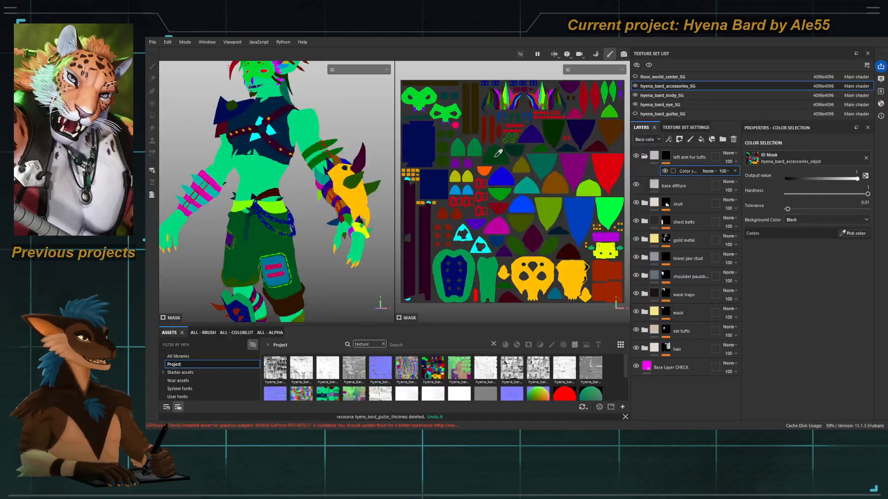
click(316, 152)
alt+drag(316, 154, 238, 174)
alt+middle_drag(367, 202, 338, 199)
scroll(338, 199, up, 2)
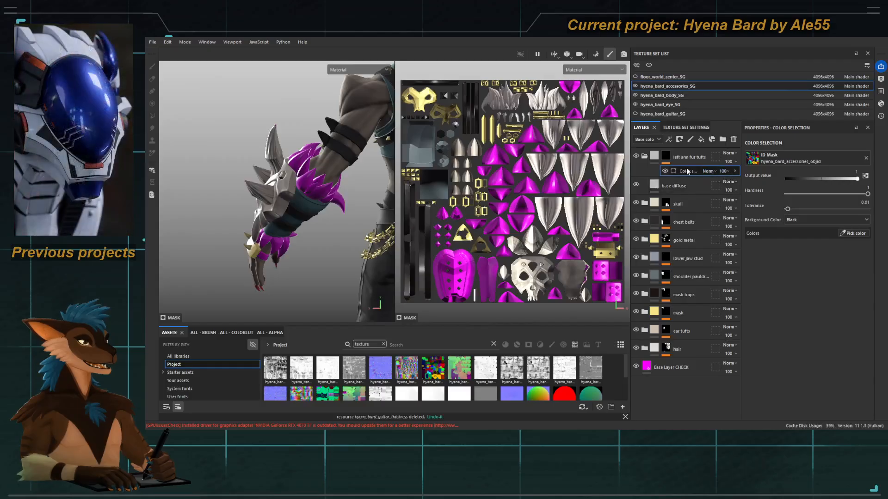
Step: Replace the color selection on the left arm fur tufts folder's mask with a paint effect
click(735, 171)
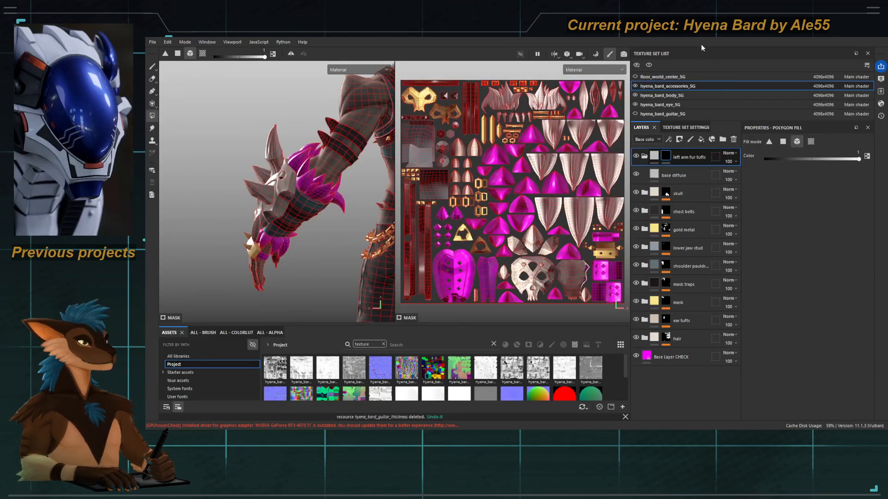
click(699, 285)
alt+right_drag(337, 200, 555, 121)
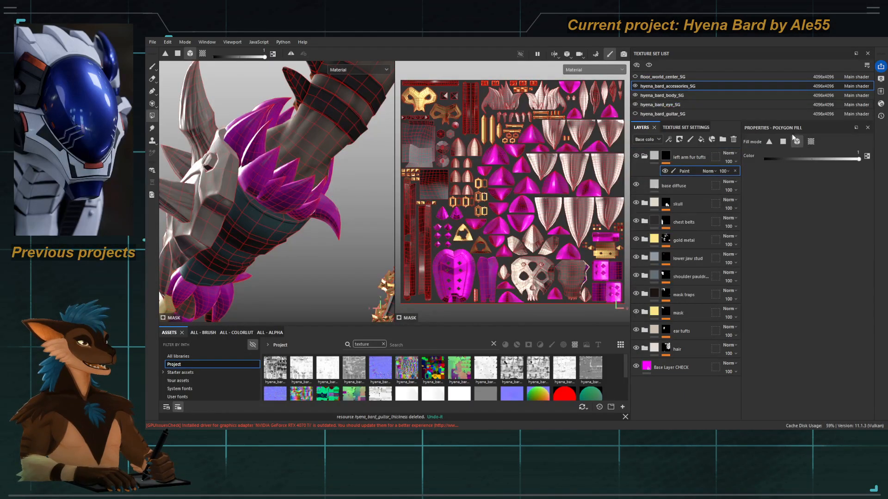
Step: Polygon-fill the fur tufts above the outer and back side of the left wrist band in the left arm fur tufts mask
click(298, 199)
click(273, 194)
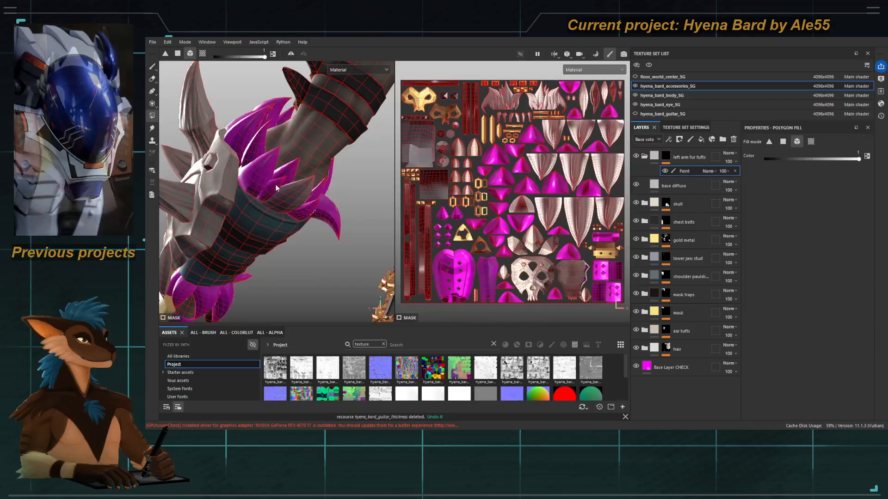
click(286, 176)
click(262, 172)
alt+drag(253, 151, 296, 159)
click(246, 147)
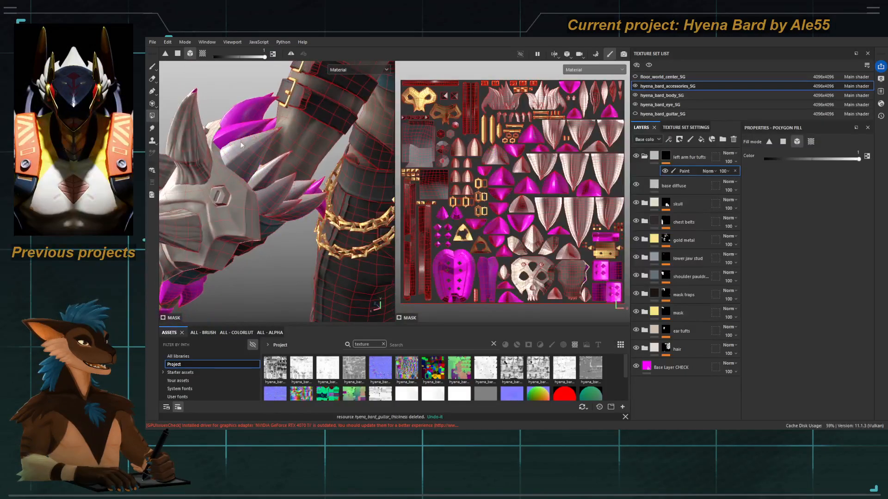
click(240, 109)
click(238, 133)
Step: Add the remaining tufts around the upper edge of the left wrist band to the left arm fur tufts mask
alt+drag(239, 135, 284, 151)
click(213, 181)
click(242, 183)
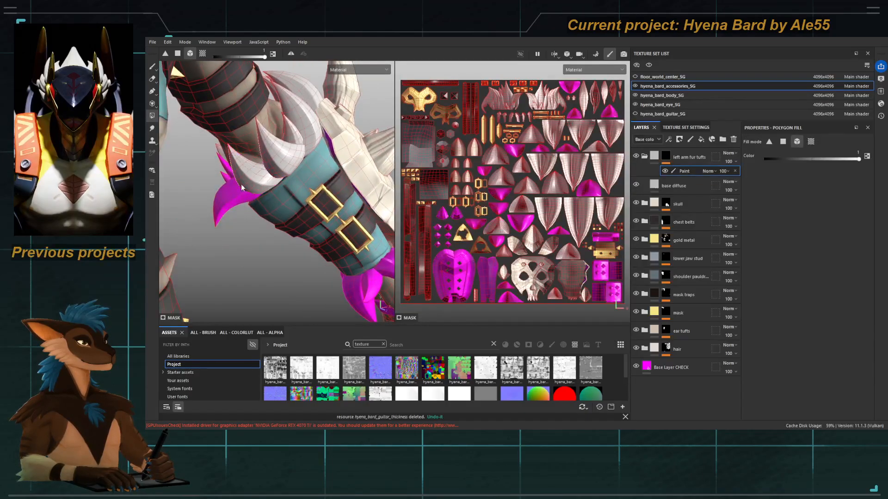
click(236, 191)
alt+drag(212, 182, 319, 161)
click(224, 188)
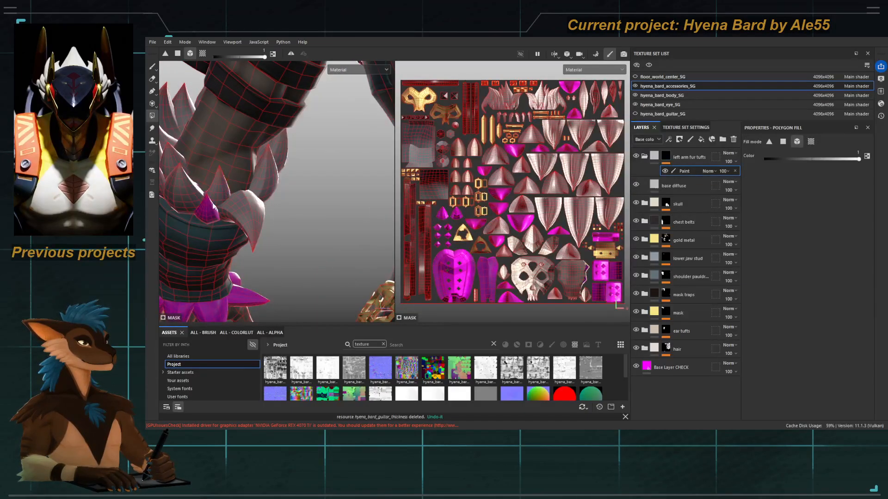
click(214, 207)
alt+drag(214, 207, 330, 178)
Step: Examine the left arm from behind, toggling the visibility of the hyena_bard_accessories texture set off and on
scroll(283, 181, down, 3)
alt+middle_drag(331, 178, 324, 181)
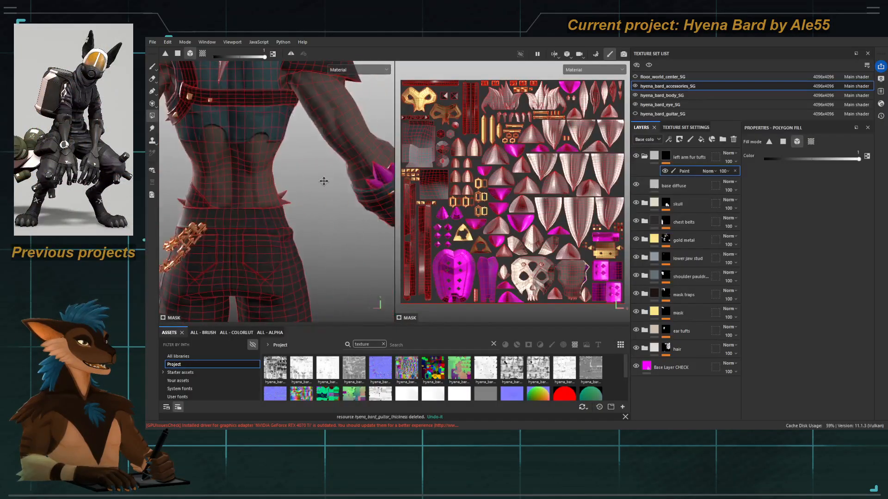
scroll(337, 210, up, 2)
alt+middle_drag(228, 192, 369, 198)
alt+drag(226, 191, 266, 198)
click(635, 86)
click(635, 86)
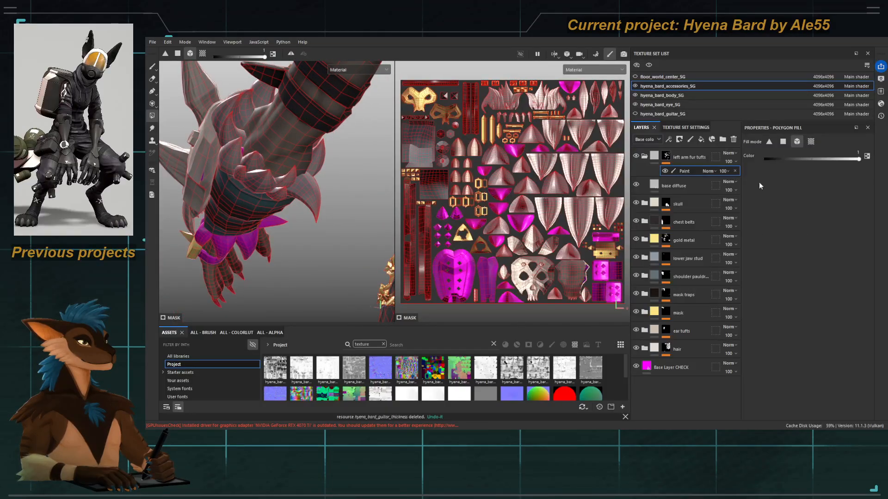
Step: Remove one small tuft at the wrist band's upper edge from the mask using a polygon fill value of 0
alt+drag(269, 146, 272, 180)
alt+right_drag(273, 180, 303, 174)
alt+drag(303, 173, 274, 170)
shift+right_drag(285, 134, 260, 144)
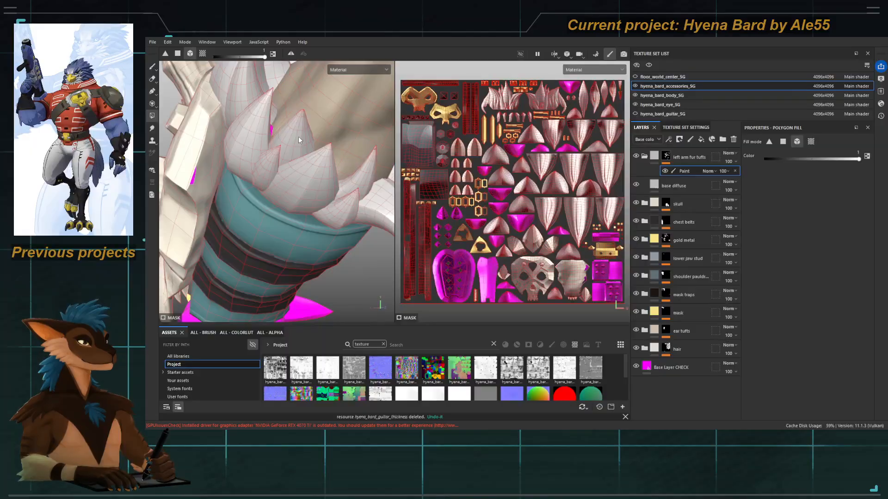
key(c)
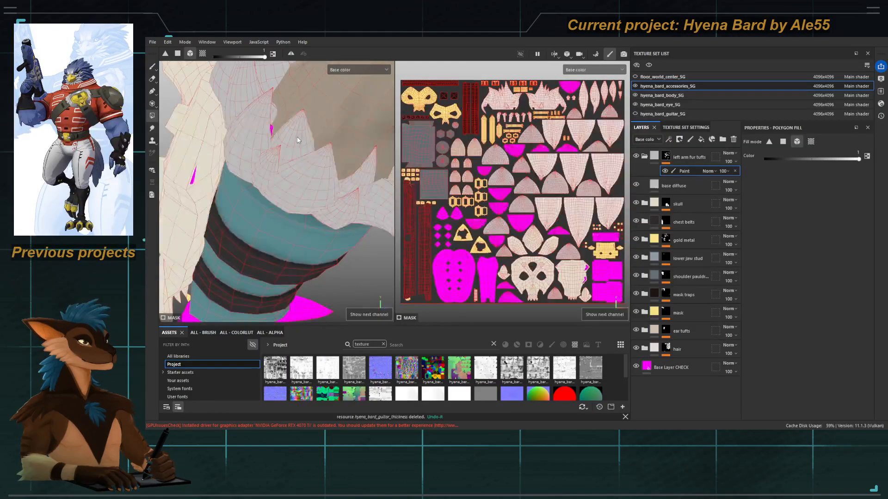
key(m)
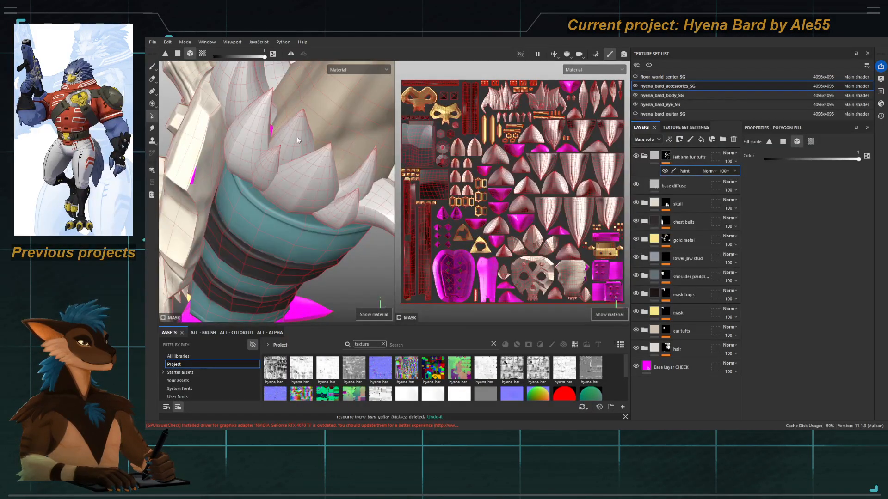
click(299, 134)
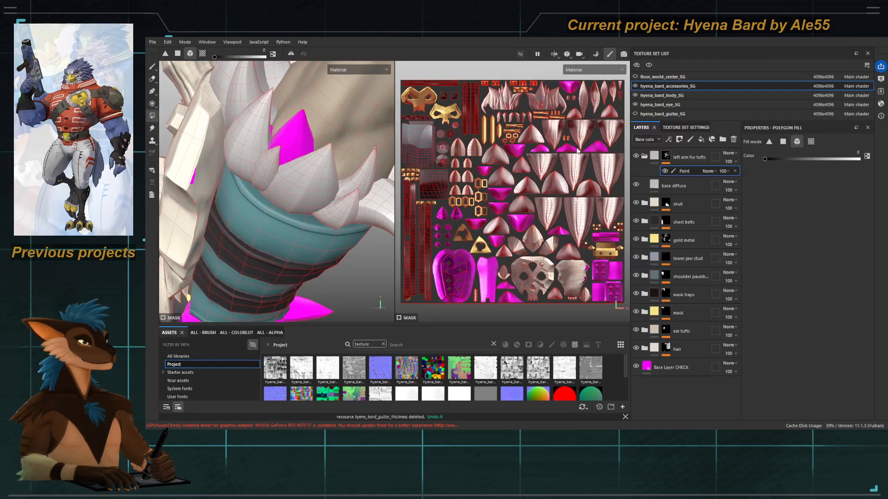
Step: Examine the left arm fur tufts and the character's back from several angles for tufts missing from the mask
alt+drag(324, 153, 280, 164)
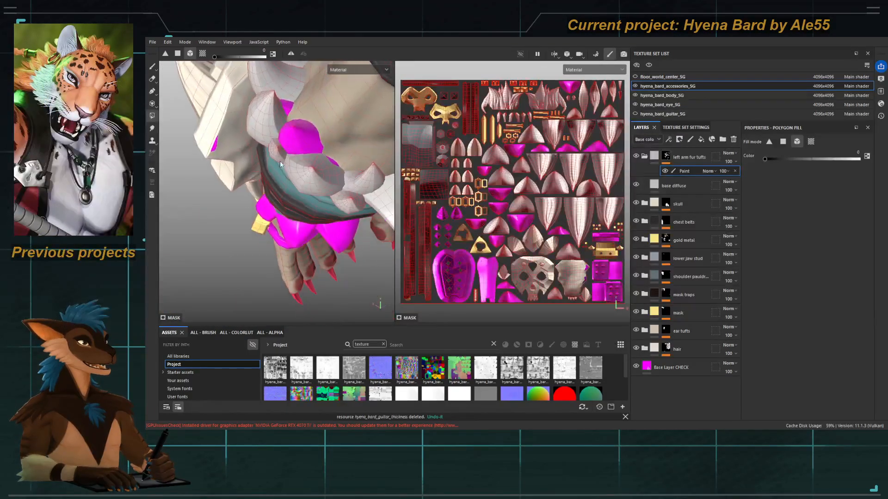
scroll(323, 190, down, 5)
alt+drag(324, 191, 379, 187)
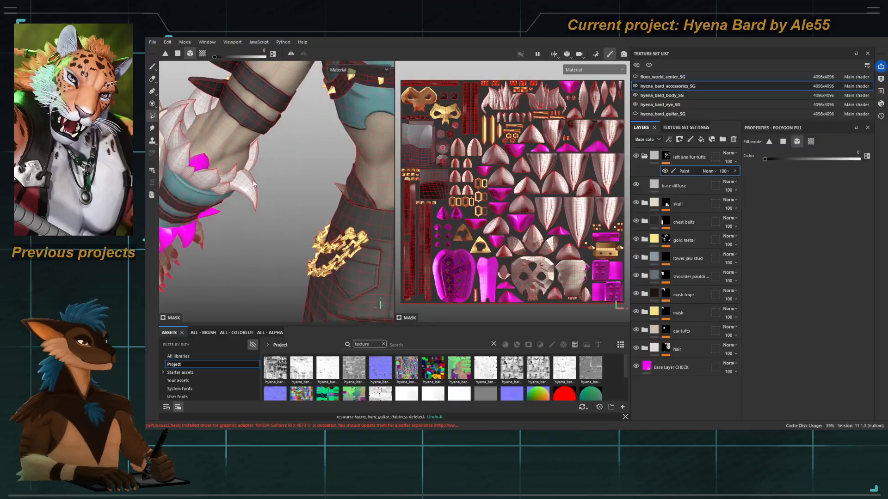
alt+middle_drag(379, 187, 330, 190)
alt+drag(330, 190, 343, 205)
scroll(337, 215, up, 1)
alt+right_drag(343, 205, 208, 185)
alt+middle_drag(208, 185, 248, 176)
alt+right_drag(261, 181, 252, 162)
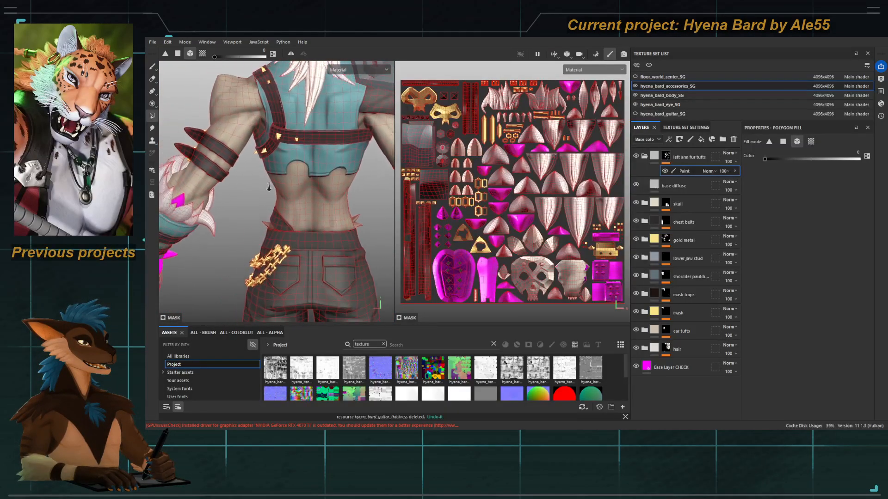
alt+middle_drag(252, 161, 275, 197)
alt+drag(276, 197, 292, 190)
alt+right_drag(292, 190, 333, 199)
alt+middle_drag(258, 194, 296, 185)
alt+drag(296, 185, 314, 187)
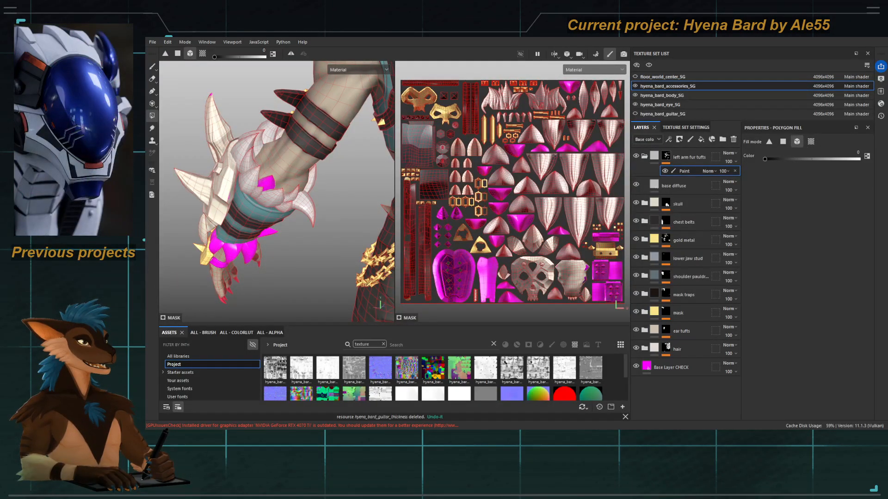
alt+drag(339, 192, 335, 193)
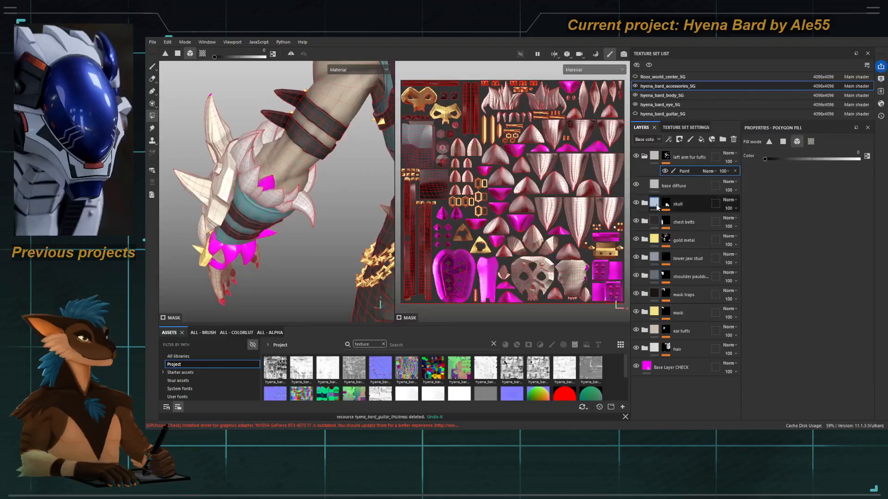
Step: Set the base diffuse fill of the left arm fur tufts to a very dark blue-grey and display the base color channel
click(657, 186)
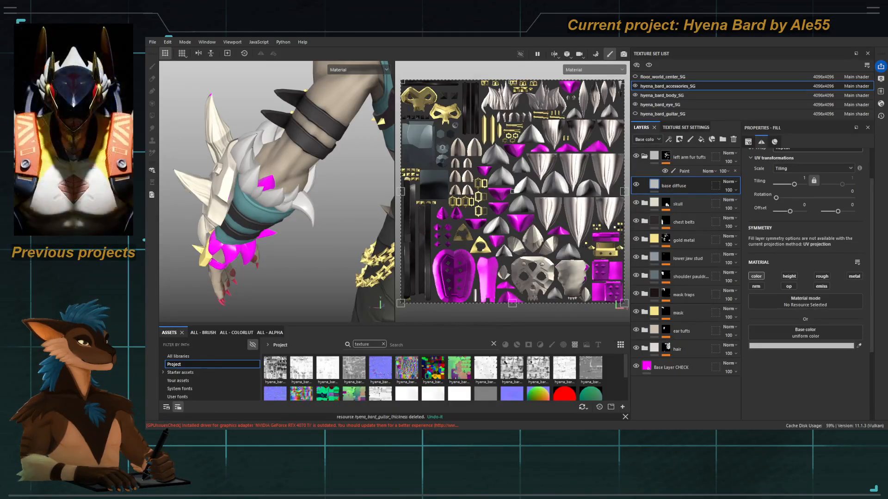
alt+drag(199, 185, 278, 186)
key(c)
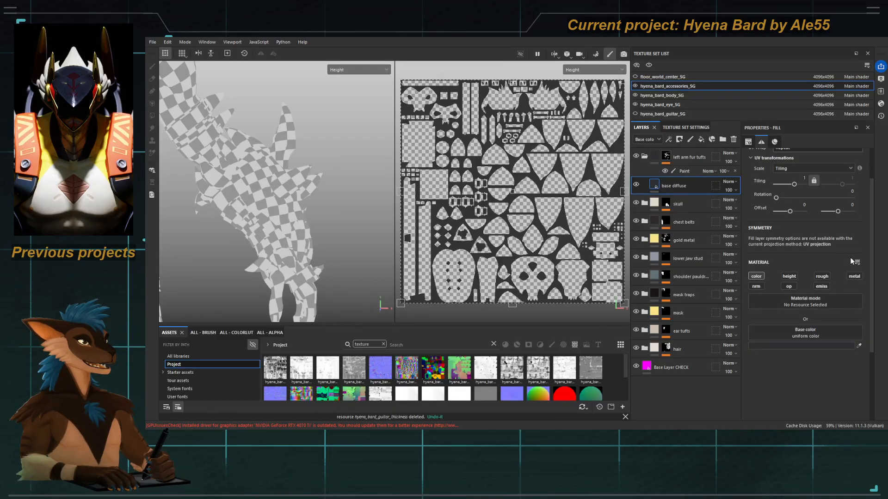
key(m)
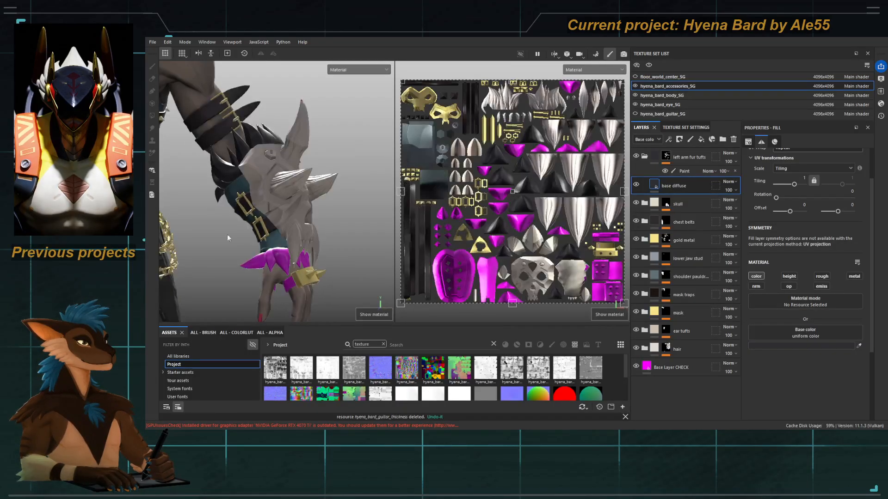
key(c)
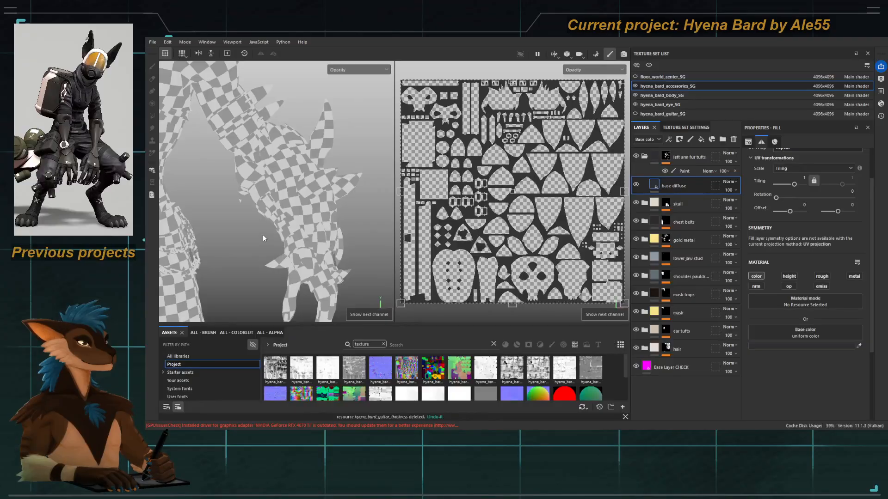
key(c)
key(c)
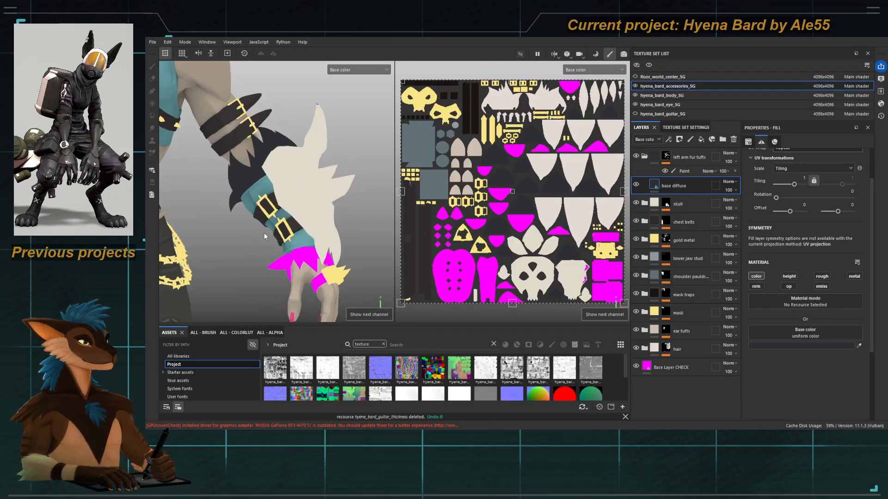
Step: Polygon-fill the tufts below the left wrist band with value 1 in the left arm fur tufts mask's paint effect
alt+middle_drag(264, 236, 256, 162)
alt+right_drag(256, 162, 382, 218)
alt+drag(382, 217, 329, 205)
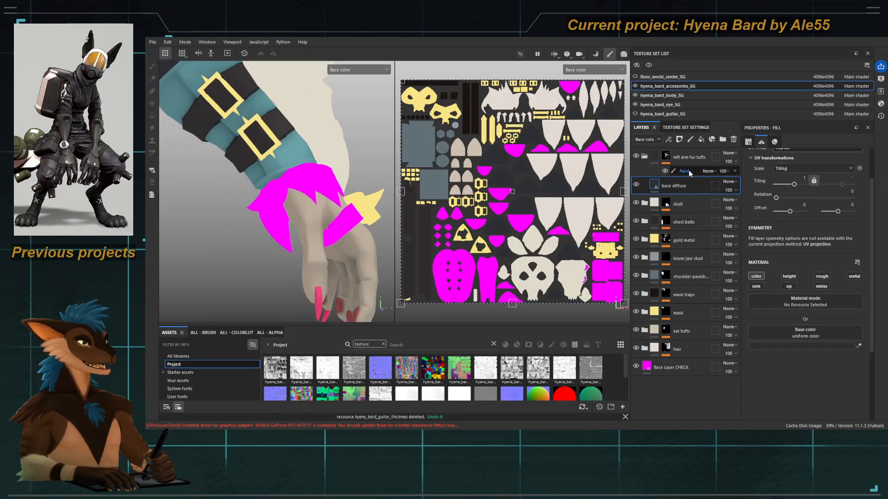
click(681, 171)
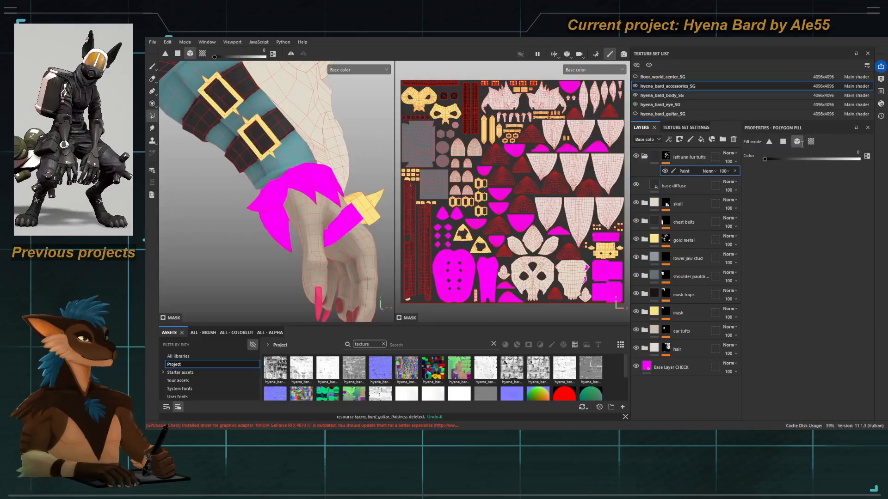
mouse_move(299, 188)
alt+mouse_down()
mouse_move(293, 200)
mouse_move(299, 194)
alt+mouse_up()
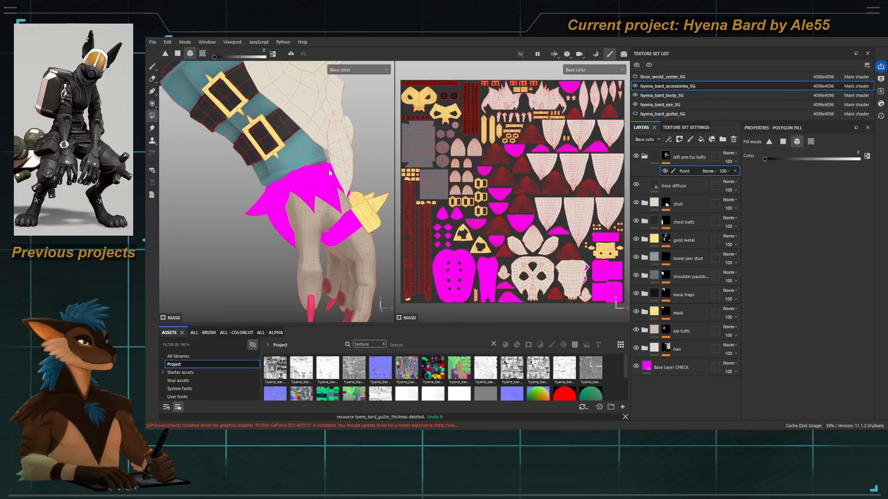
key(c)
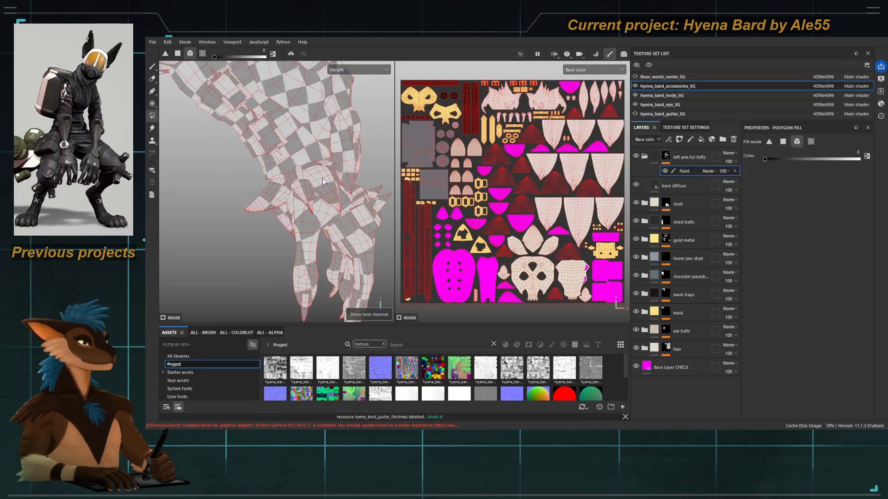
key(c)
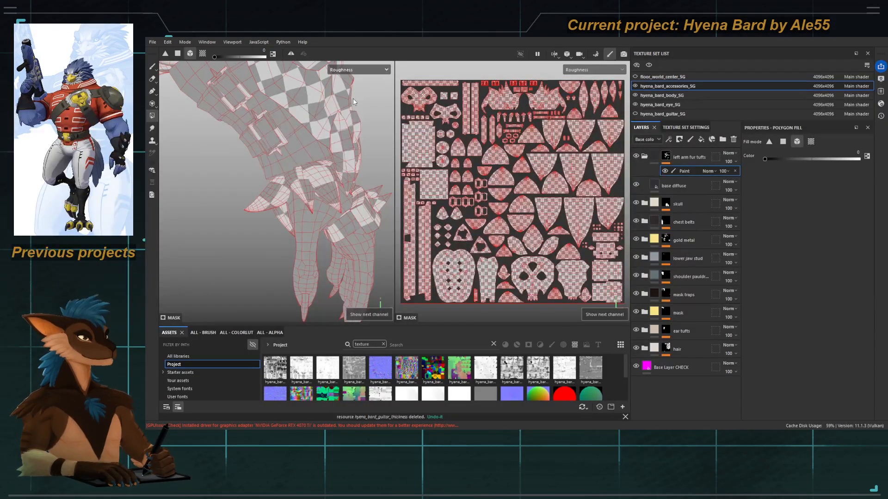
key(m)
key(c)
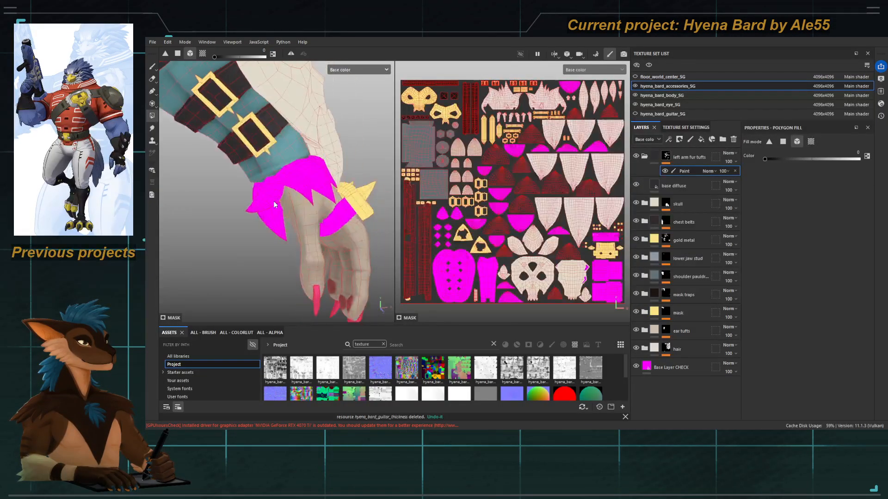
alt+drag(317, 177, 316, 178)
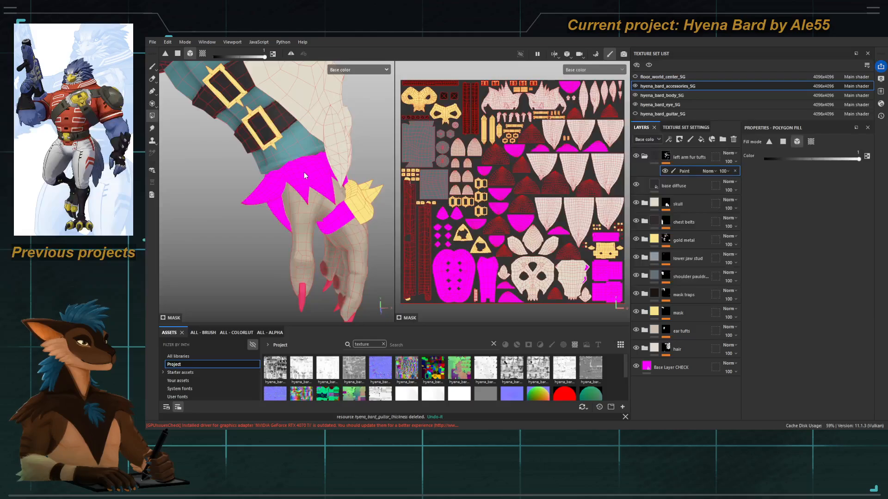
click(312, 173)
click(296, 176)
click(255, 198)
alt+drag(255, 200, 282, 235)
click(262, 201)
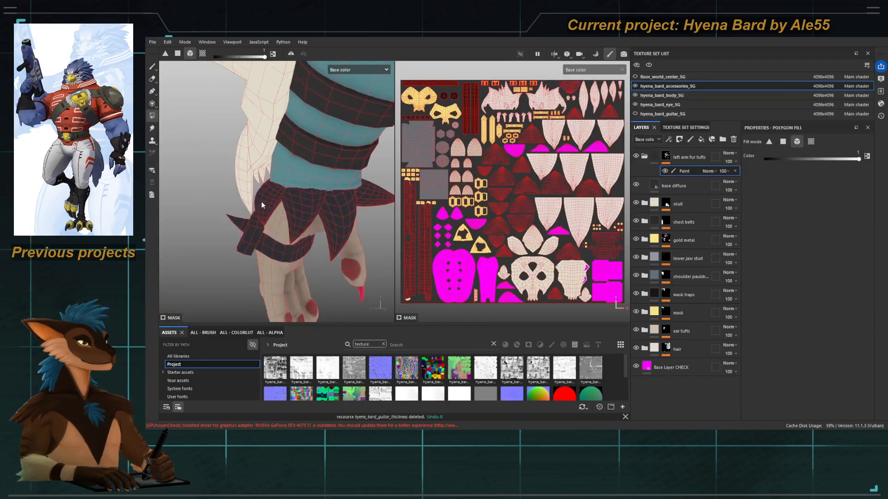
Step: Undo the last two polygon fills and refill the tufts around the hand without covering the knuckleduster and its strap
key(ctrl+z)
key(ctrl+z)
click(304, 199)
click(268, 201)
alt+drag(238, 201, 260, 197)
click(262, 183)
alt+drag(185, 192, 216, 172)
click(222, 184)
Step: Inspect the whole character and the left hand for accessory parts that still lack a base color
scroll(250, 185, down, 4)
alt+middle_drag(215, 172, 273, 203)
scroll(272, 204, down, 3)
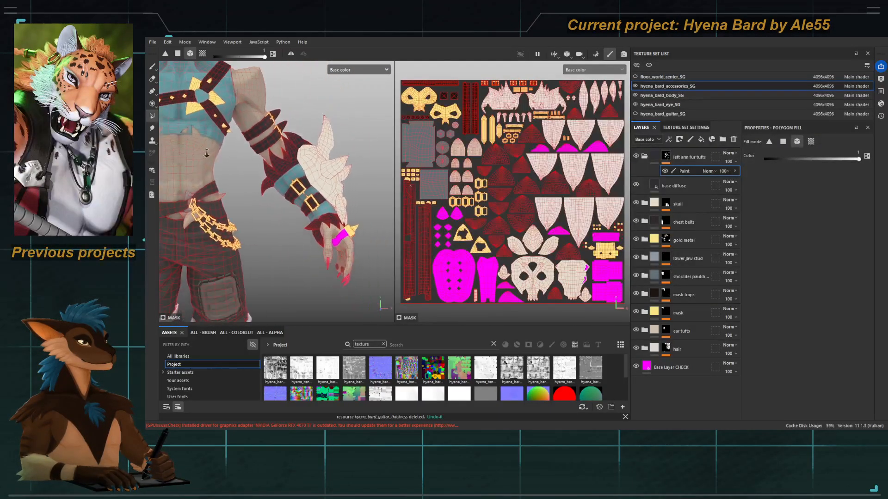
key(1)
scroll(208, 224, down, 3)
alt+middle_drag(182, 136, 213, 140)
scroll(213, 140, down, 3)
alt+drag(214, 140, 234, 149)
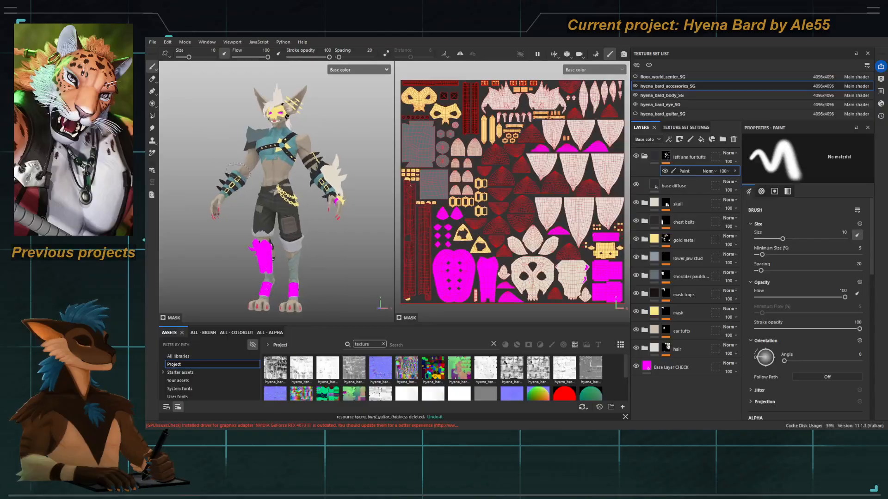
alt+right_drag(234, 149, 360, 162)
alt+middle_drag(360, 165, 191, 142)
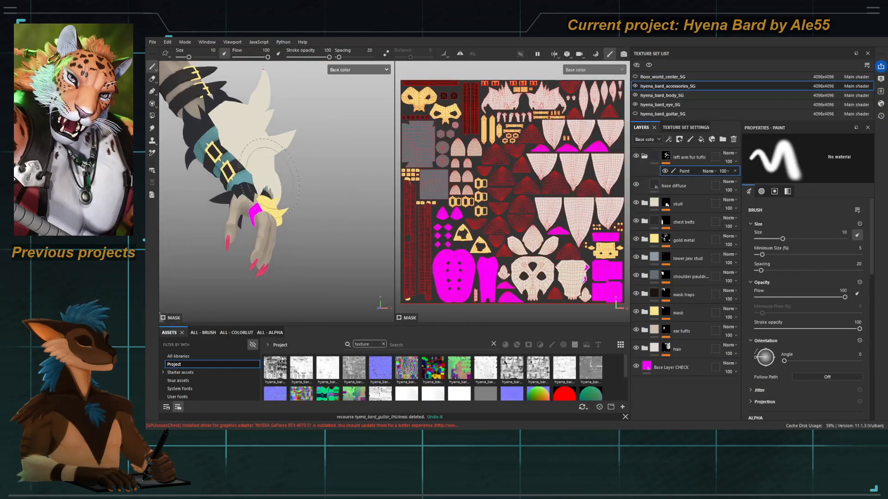
Step: Add a fill layer above the lower jaw stud folder and group it into a folder named knuckleduster strap
click(644, 157)
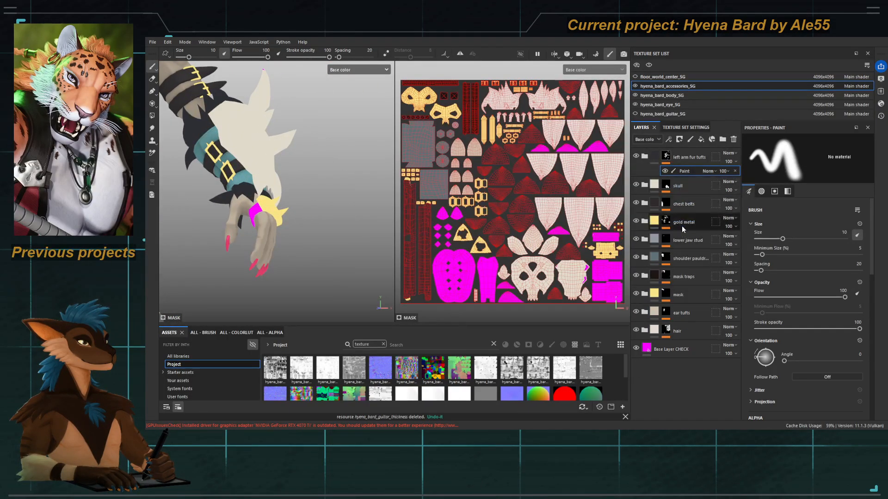
click(691, 236)
click(701, 140)
key(ctrl+g)
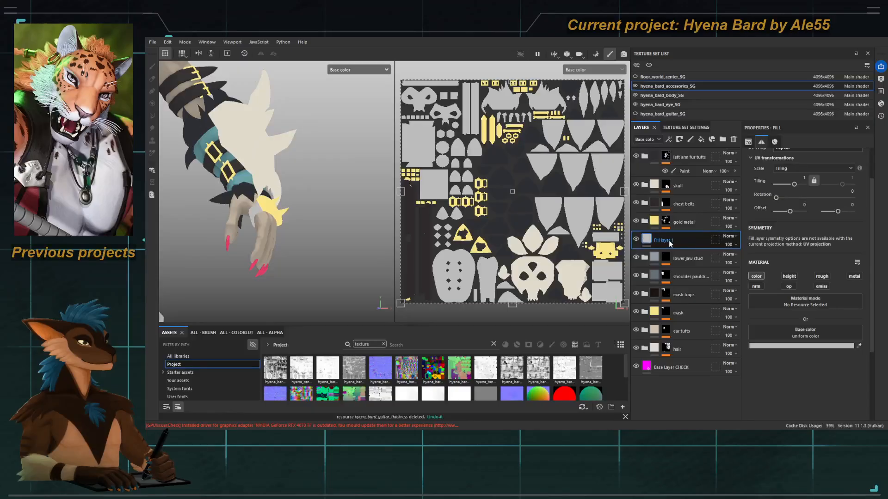
double_click(671, 241)
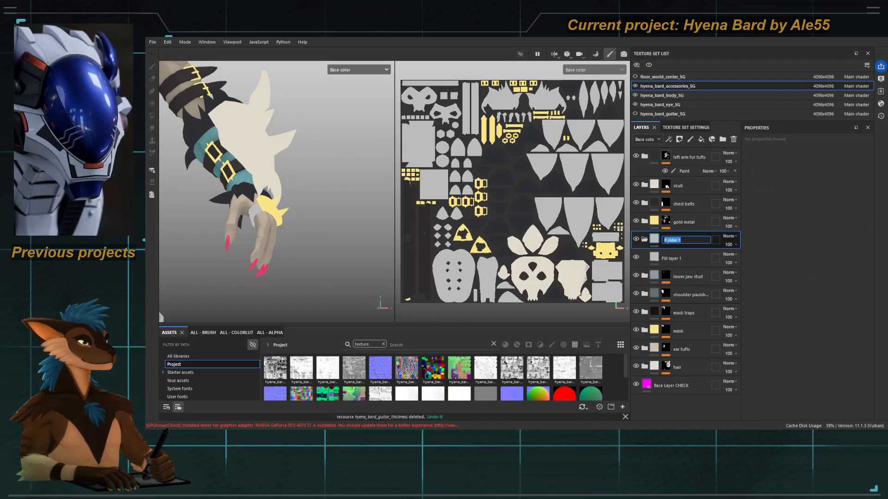
text(knuckleduster)
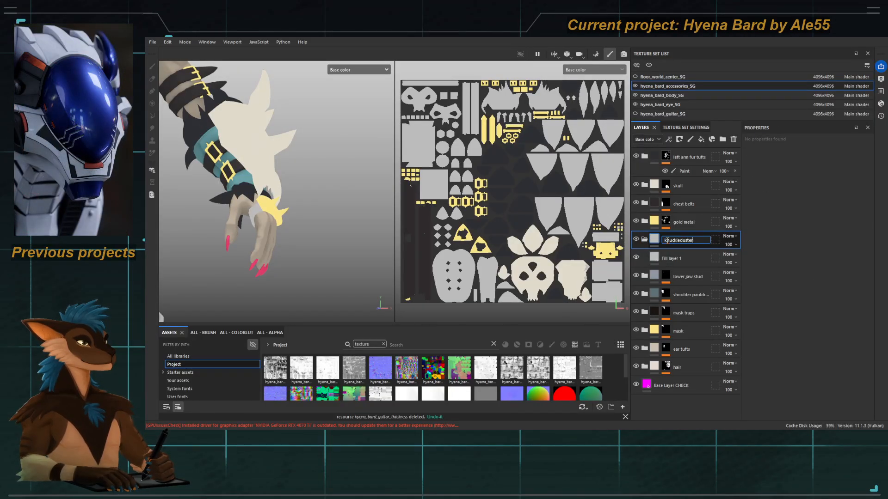
text( strap)
key(Return)
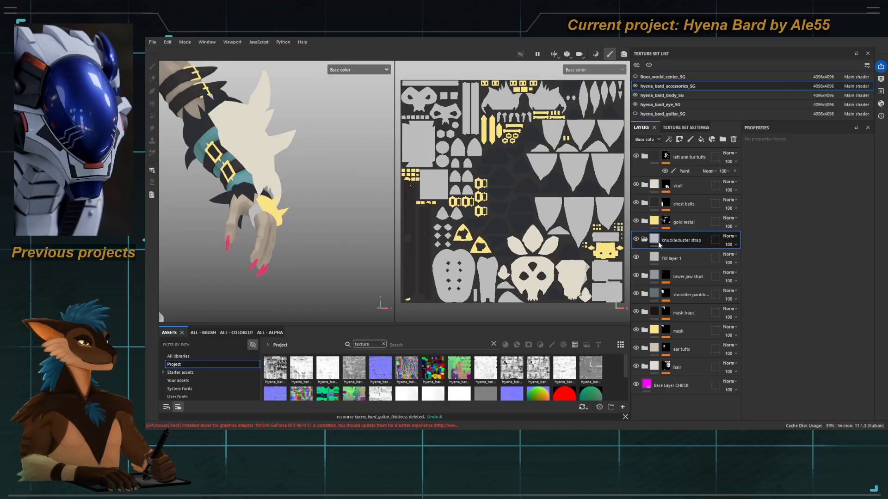
Step: Mask the knuckleduster strap folder with a color selection at tolerance 0.01, picking the strap's purple ID color
click(708, 61)
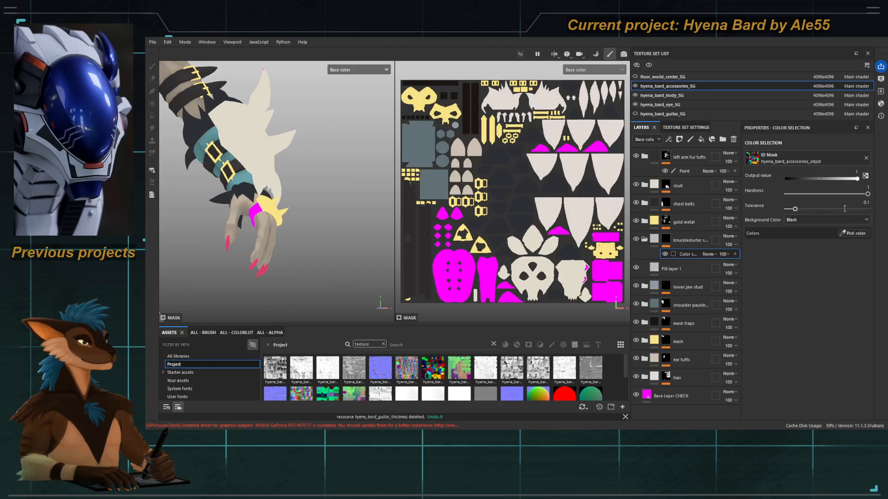
text(0.01)
key(Return)
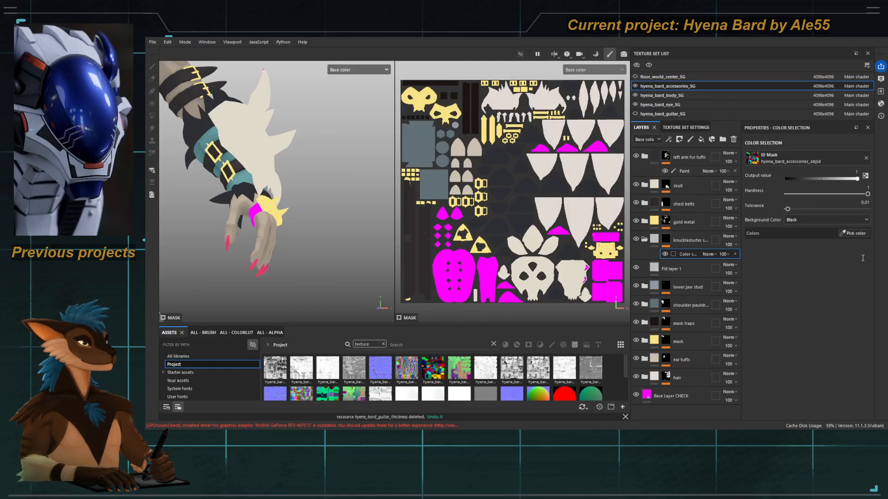
click(848, 227)
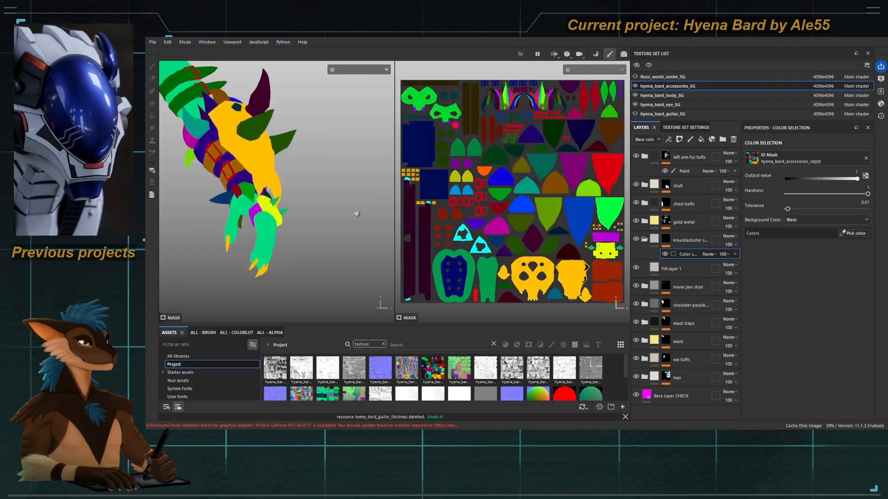
scroll(277, 218, up, 3)
click(282, 224)
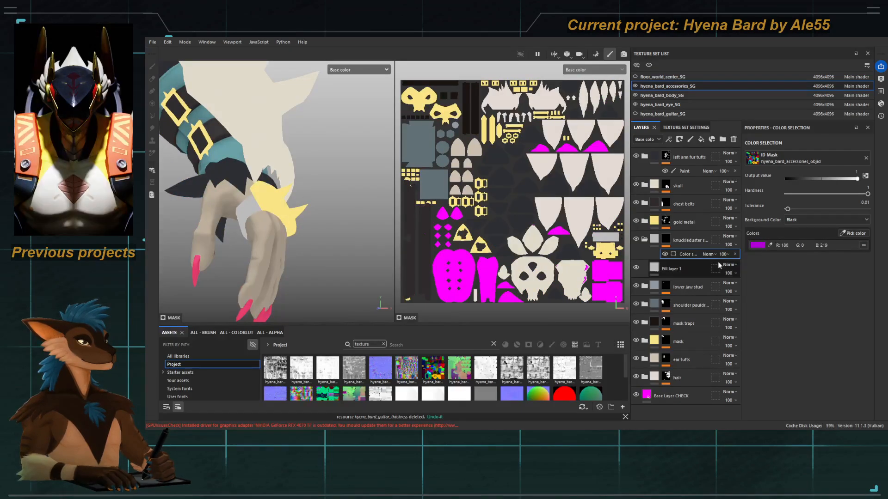
Step: Rename the fill layer in the knuckleduster folder to "base diffuse" and set its base color to the chest belts' near-black color
click(678, 269)
double_click(677, 269)
text(nas)
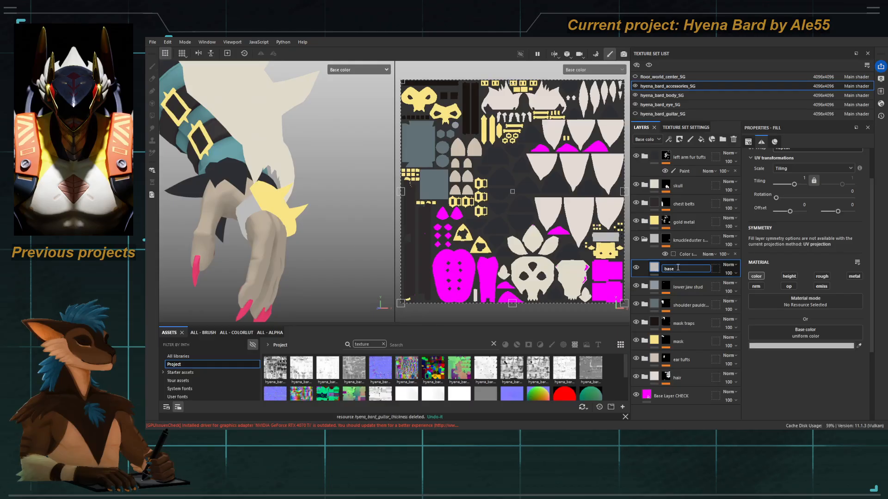
key(Return)
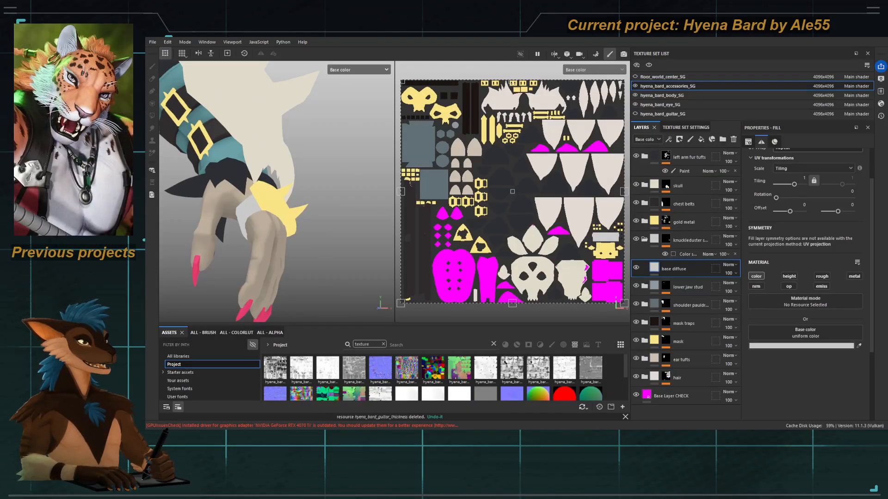
click(654, 202)
Step: Inspect the arms and the whole character to check the new knuckleduster color and find parts that still lack a color
alt+right_drag(380, 203, 244, 162)
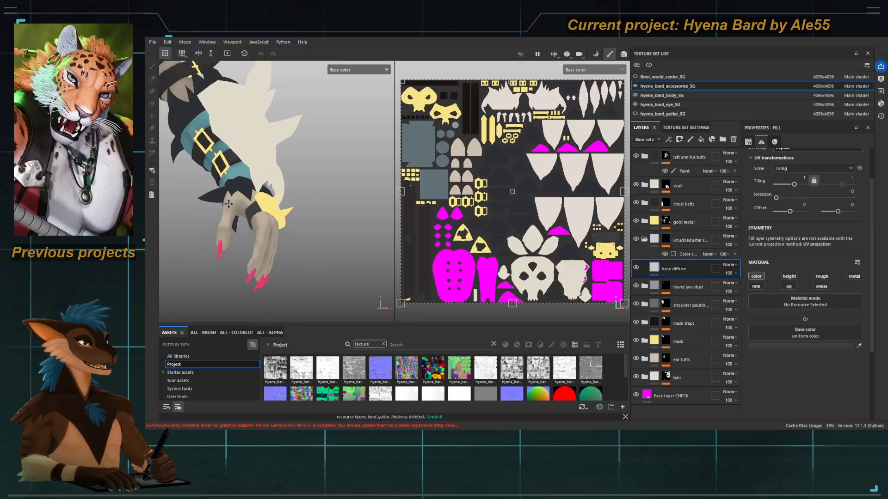
alt+middle_drag(244, 162, 297, 198)
alt+right_drag(298, 197, 164, 147)
alt+middle_drag(195, 153, 223, 167)
alt+drag(223, 167, 273, 155)
mouse_move(286, 188)
alt+middle_down()
mouse_move(294, 191)
mouse_move(298, 177)
alt+middle_up()
alt+right_drag(298, 177, 270, 162)
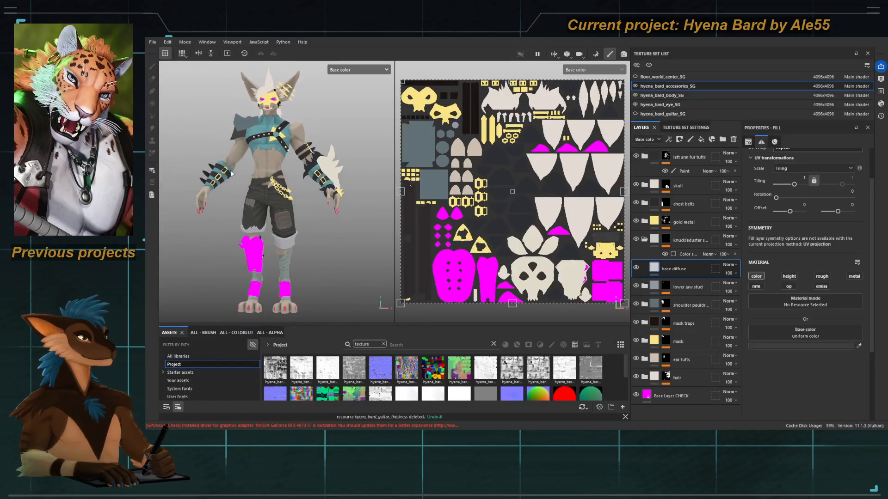
alt+drag(287, 173, 240, 176)
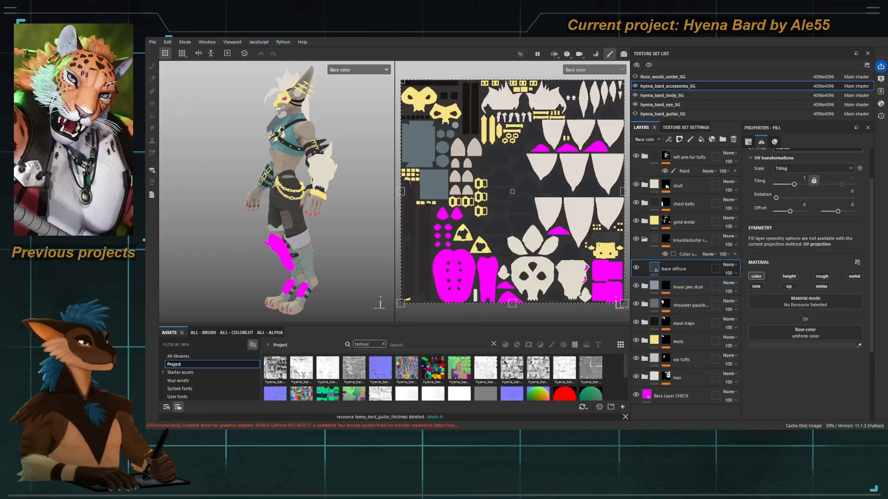
alt+middle_drag(283, 174, 269, 180)
alt+right_drag(269, 179, 305, 187)
alt+drag(305, 187, 323, 196)
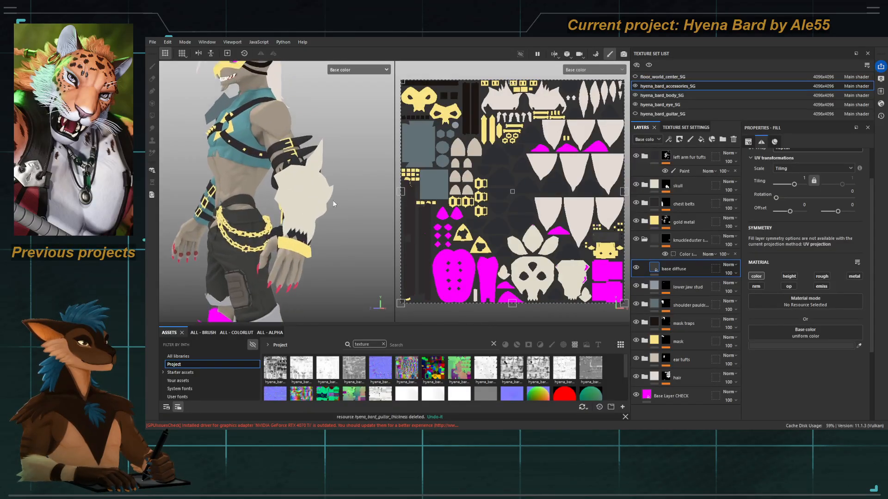
alt+middle_drag(277, 194, 304, 190)
mouse_move(304, 190)
alt+mouse_down()
mouse_move(263, 185)
mouse_move(296, 178)
alt+mouse_up()
alt+right_drag(250, 157, 219, 128)
alt+middle_drag(218, 129, 250, 88)
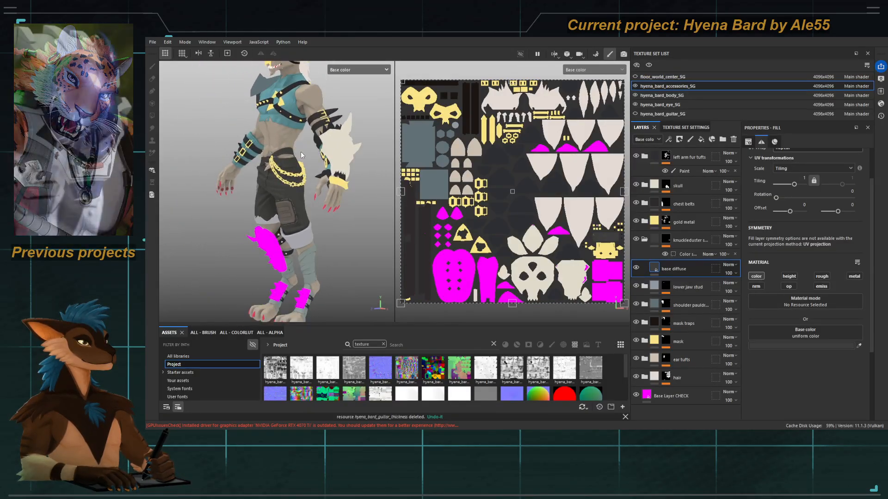
Step: Remove the dark teal ID color (R 0, G 44, B 45) from the skull folder's color selection mask and preview the material
click(644, 222)
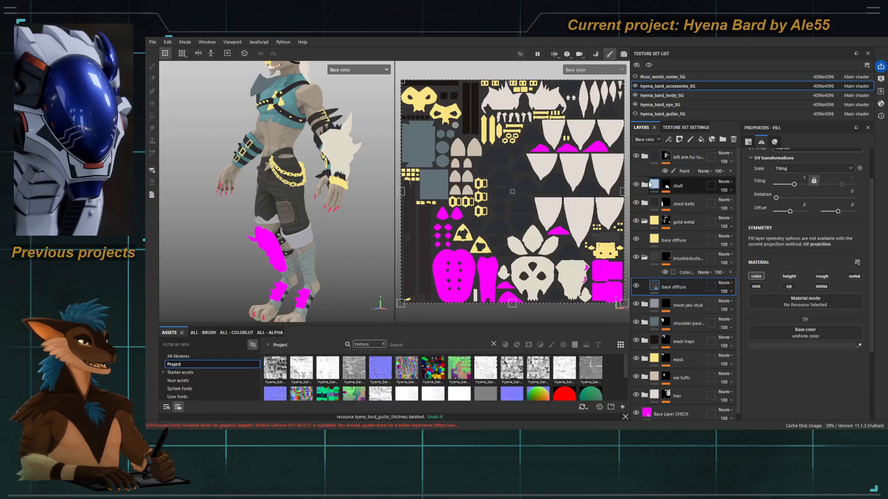
click(665, 185)
click(689, 200)
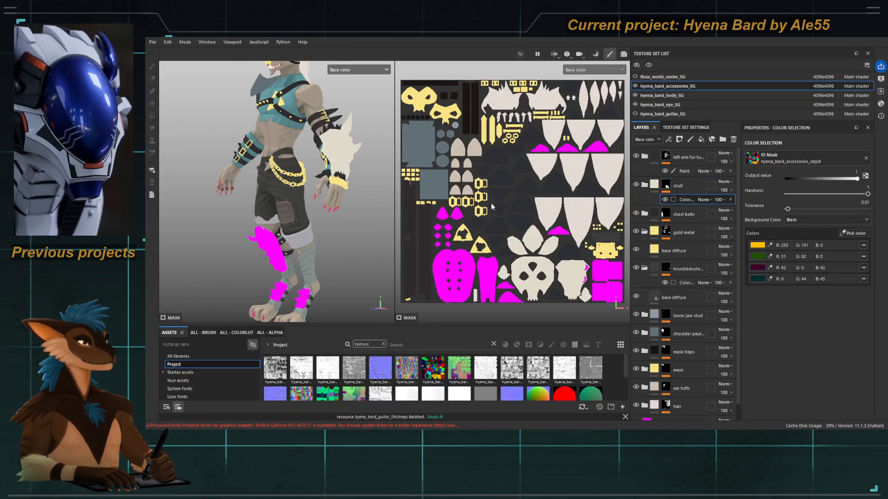
scroll(335, 166, up, 5)
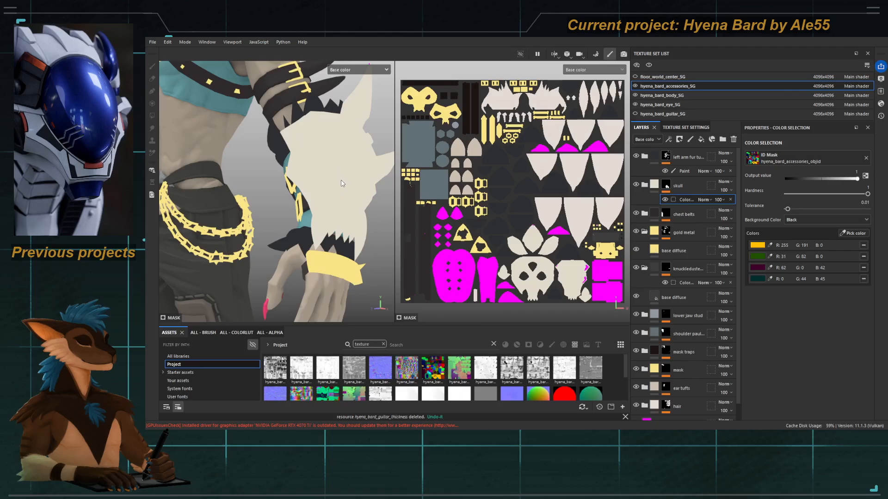
key(b)
scroll(341, 180, up, 1)
alt+middle_drag(340, 180, 315, 209)
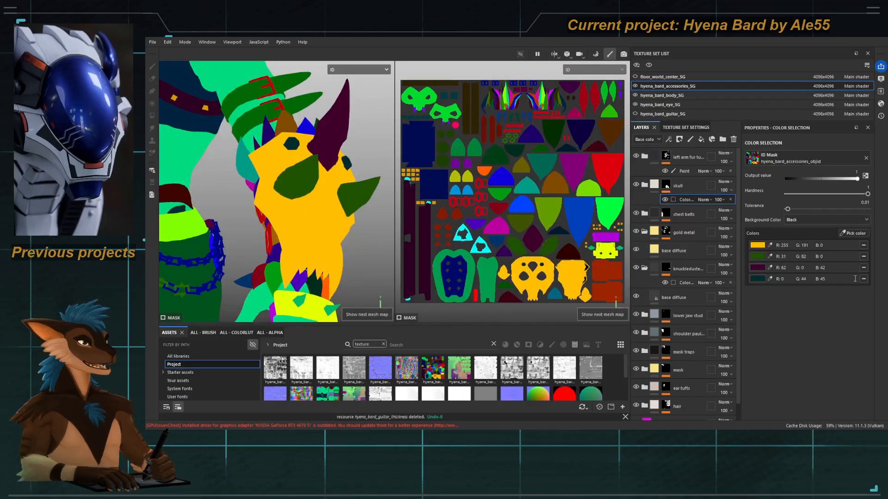
key(m)
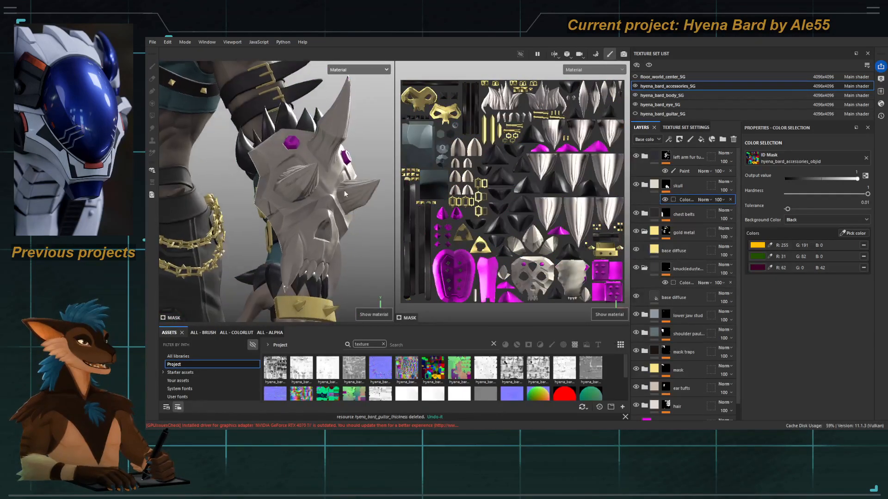
Step: Add the dark teal ID color (R 0, G 44, B 45) to the gold metal folder's color selection mask
click(665, 234)
click(694, 245)
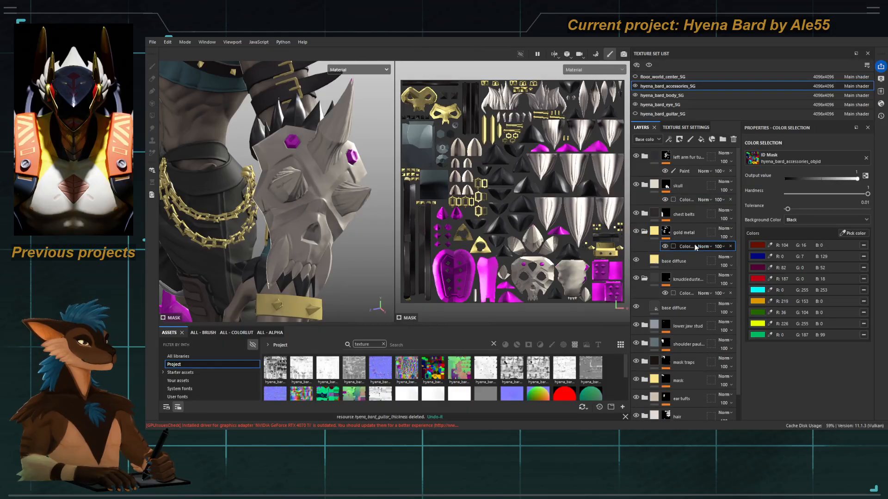
click(856, 233)
click(307, 185)
scroll(307, 185, down, 5)
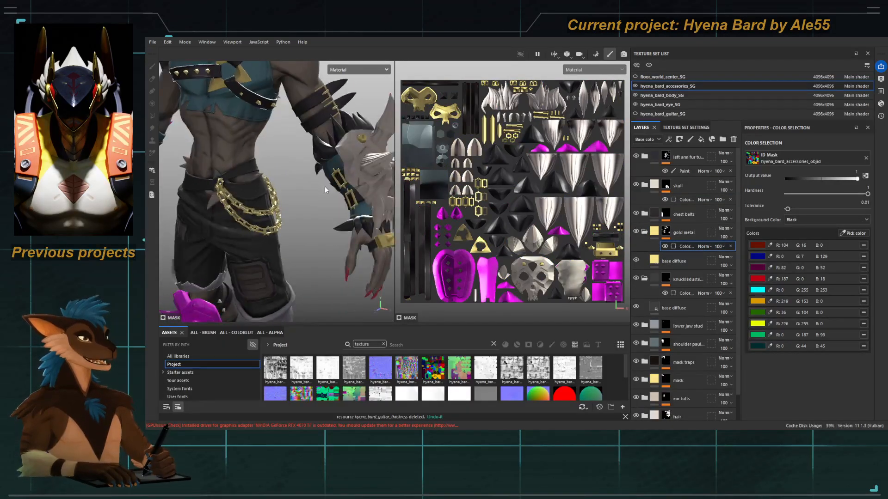
Step: Add the kneepad plate's navy ID color (R 0, G 9, B 104) to the gold metal folder's color selection mask
key(c)
alt+drag(243, 184, 259, 178)
alt+right_drag(259, 178, 245, 111)
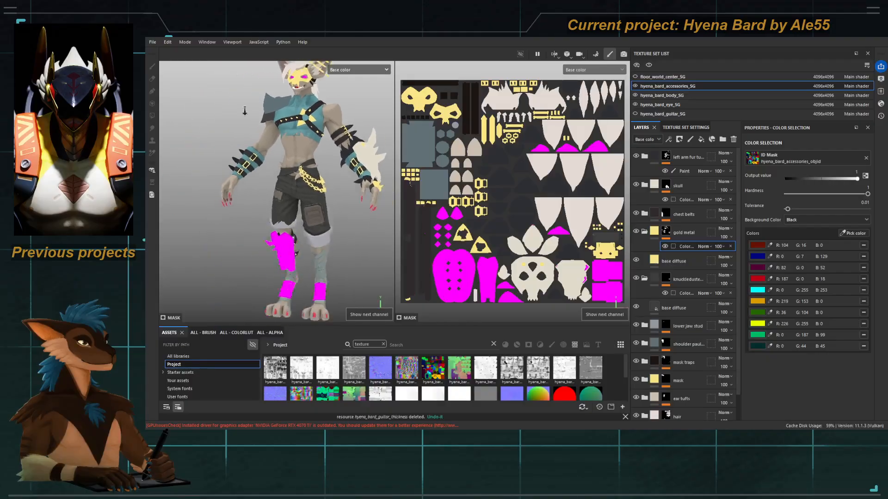
alt+drag(246, 111, 237, 113)
alt+middle_drag(300, 138, 273, 134)
alt+right_drag(273, 135, 273, 165)
alt+drag(273, 165, 249, 162)
alt+middle_drag(249, 162, 254, 154)
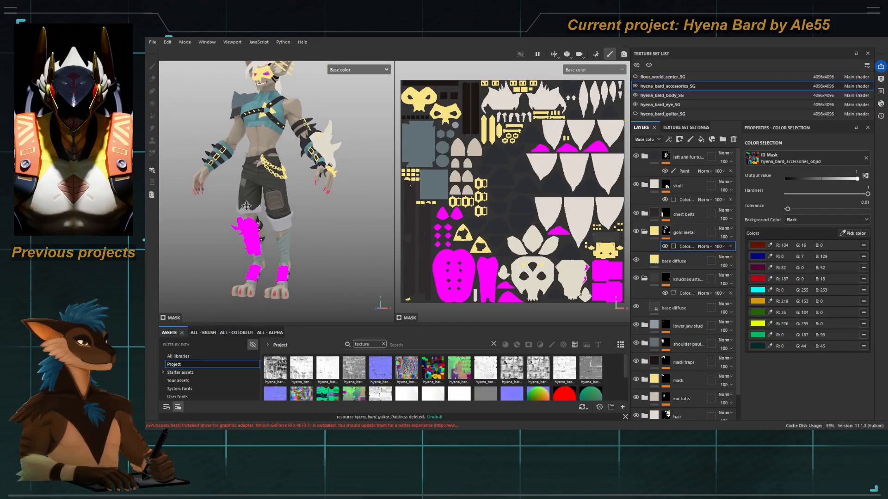
alt+right_drag(255, 153, 273, 203)
alt+middle_drag(272, 203, 281, 171)
alt+right_drag(281, 171, 312, 202)
alt+drag(312, 202, 291, 188)
alt+right_drag(253, 192, 328, 211)
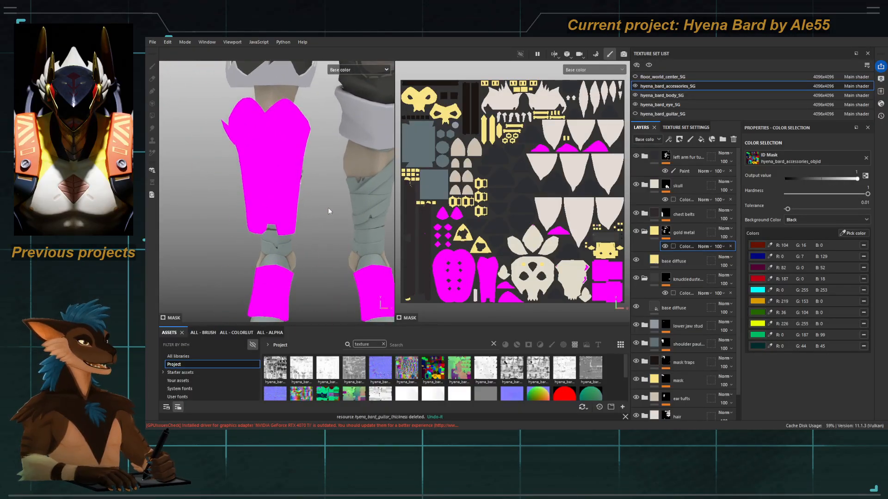
click(855, 233)
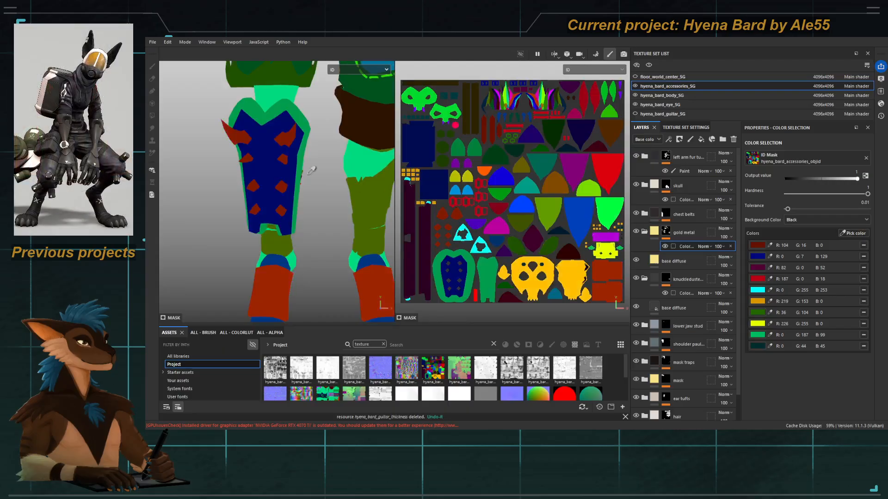
click(261, 160)
alt+drag(261, 160, 292, 202)
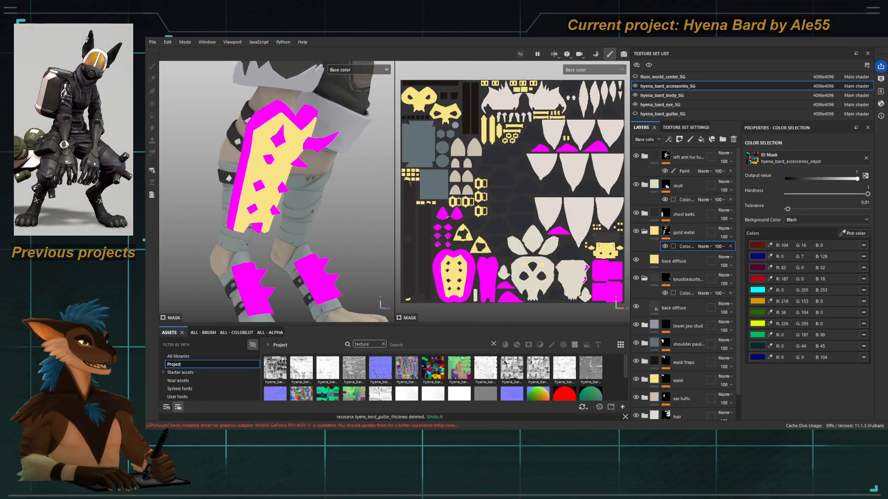
Step: Add the kneepad spikes' red-brown ID color (R 129, G 27, B 0) to the gold metal mask
click(854, 233)
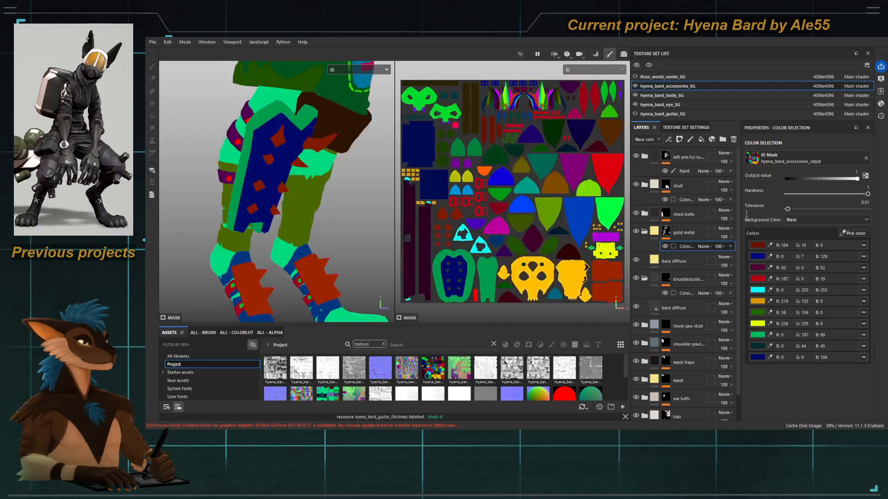
click(289, 129)
alt+drag(276, 154, 257, 171)
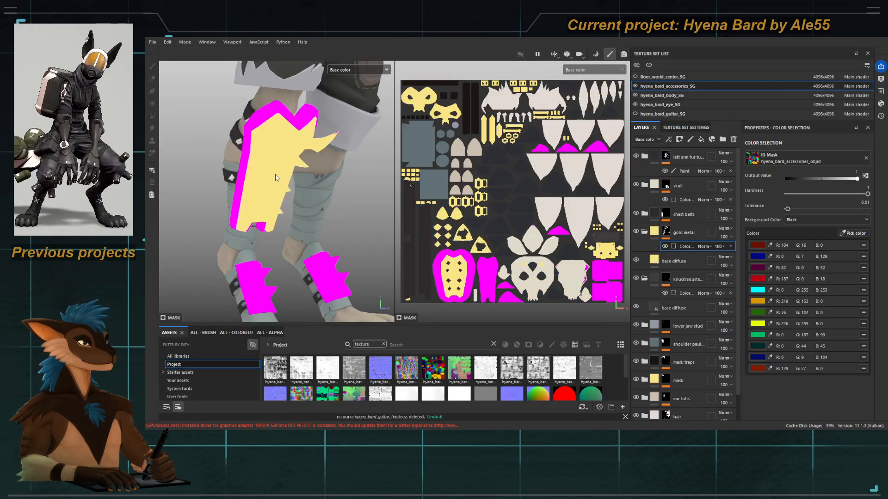
Step: Tidy the layer stack by collapsing the knuckleduster and gold metal folders and the mask effects of the left arm fur tufts and skull
drag(661, 262, 654, 232)
click(644, 260)
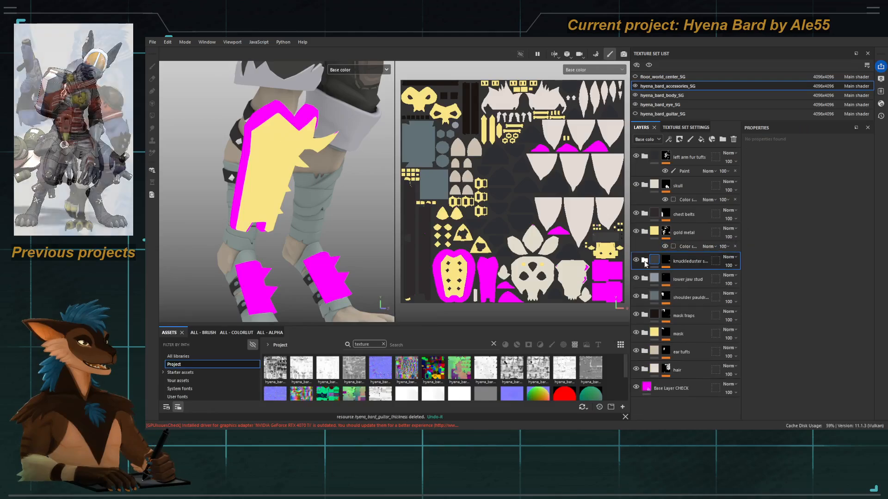
click(645, 231)
click(645, 156)
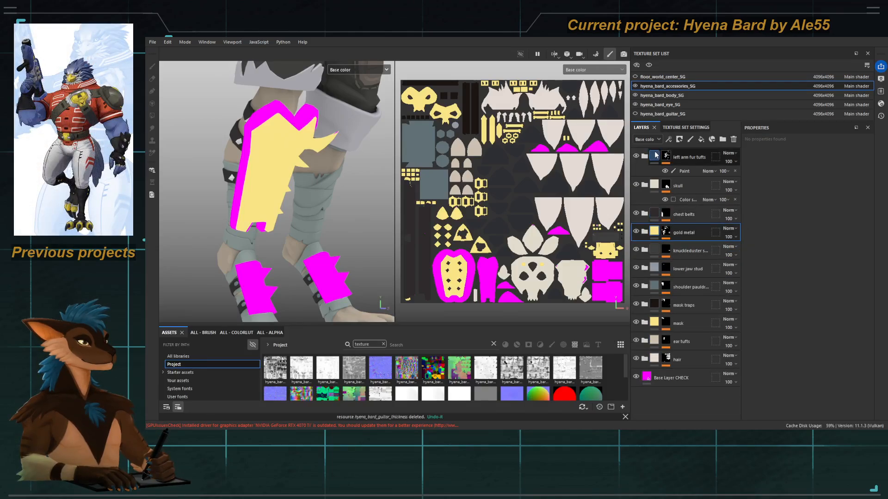
click(645, 174)
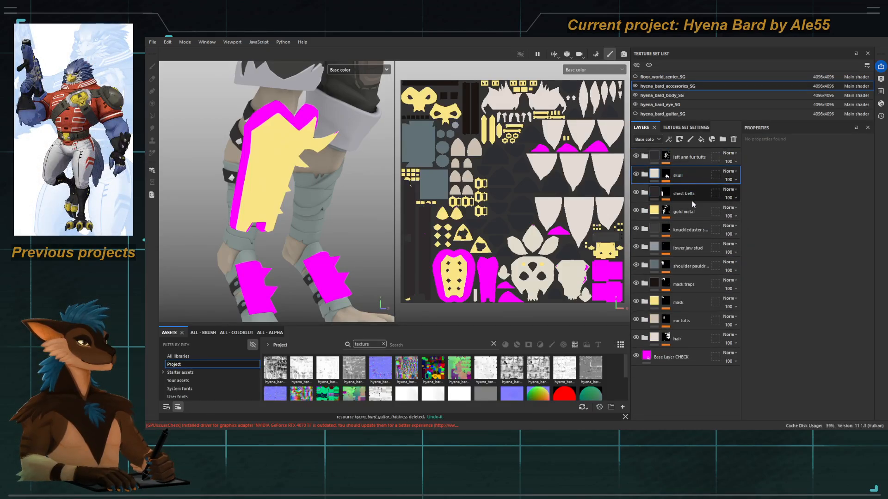
Step: Add a fill layer directly above the knuckleduster folder and name it "base diffuse"
click(690, 231)
click(701, 139)
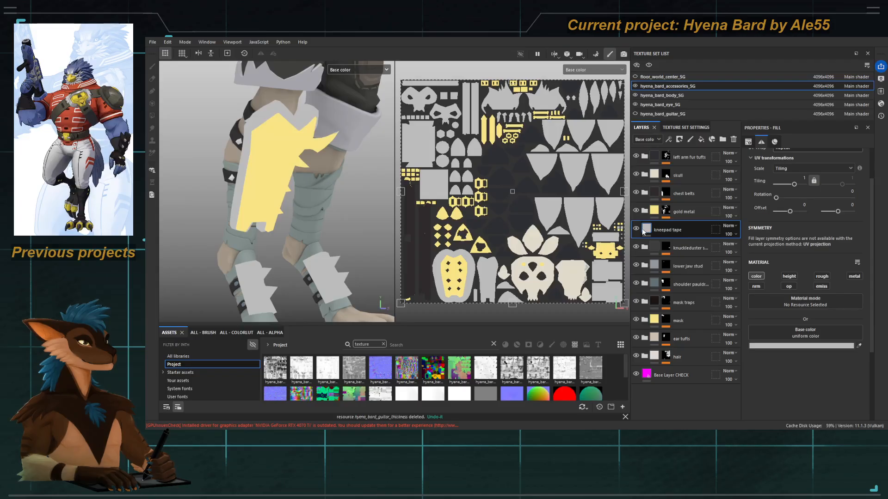
double_click(666, 230)
text(b)
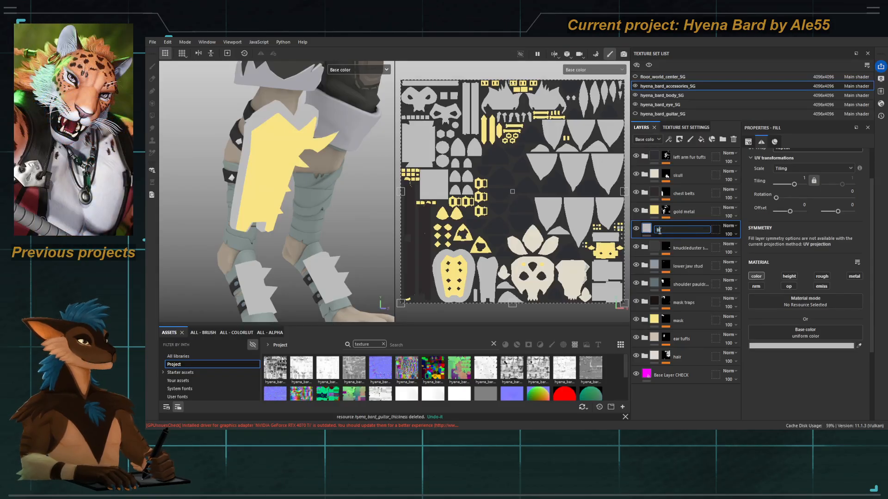
text(ase diffuse)
Step: Group the new base diffuse layer into a folder named "kneepad tape"
key(ctrl+g)
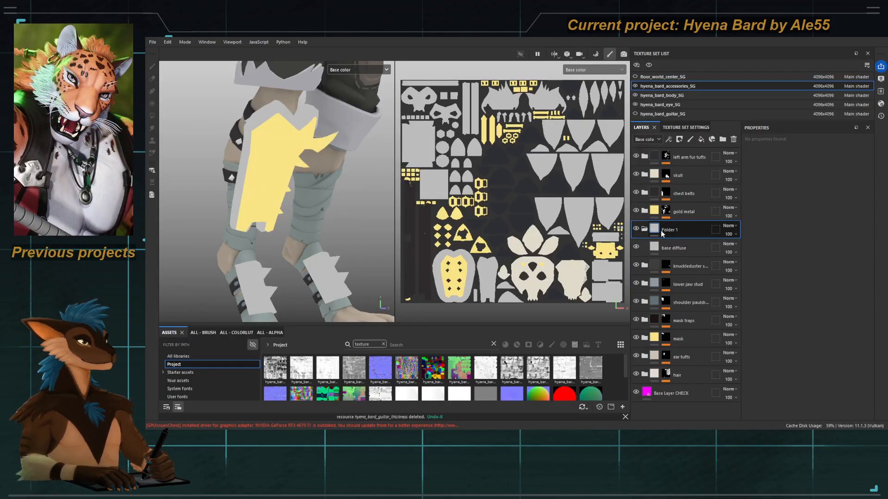
double_click(663, 230)
text(kneepad tape)
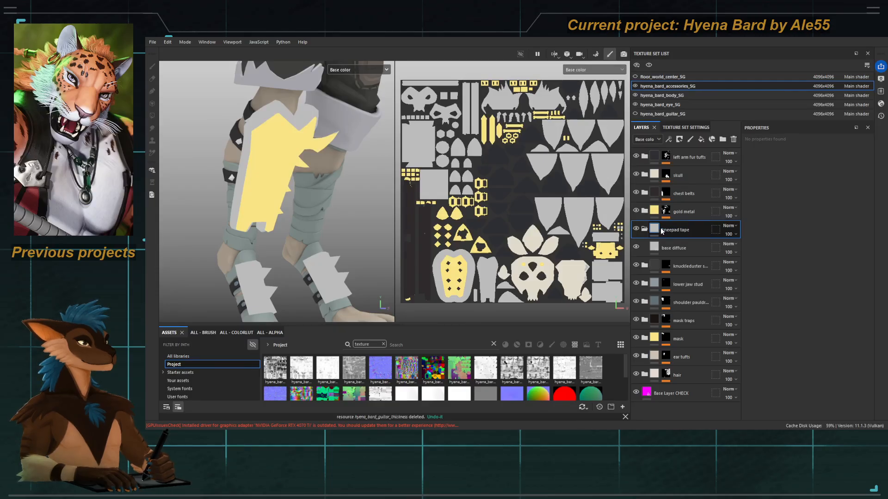
Step: Mask the kneepad tape folder by color selection with tolerance 0.01 and the kneepad rim's green ID color (R 0, G 156, B 78)
click(697, 65)
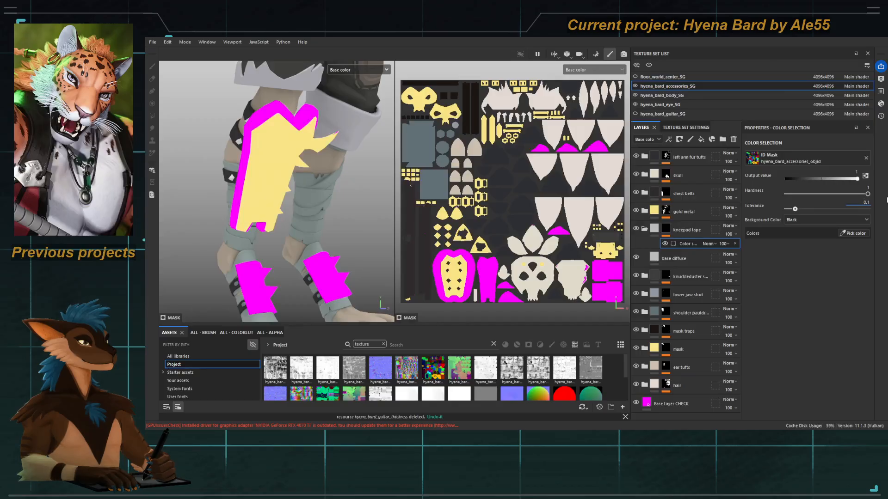
text(0)
key(Return)
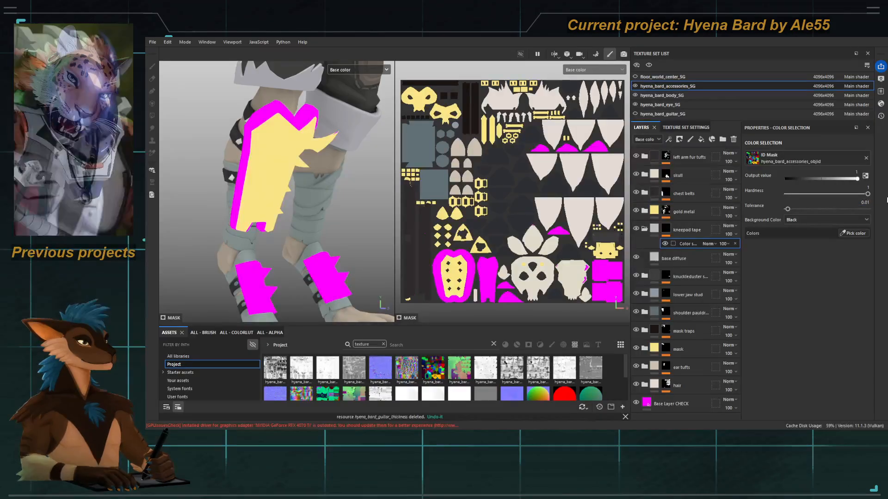
click(853, 233)
click(267, 96)
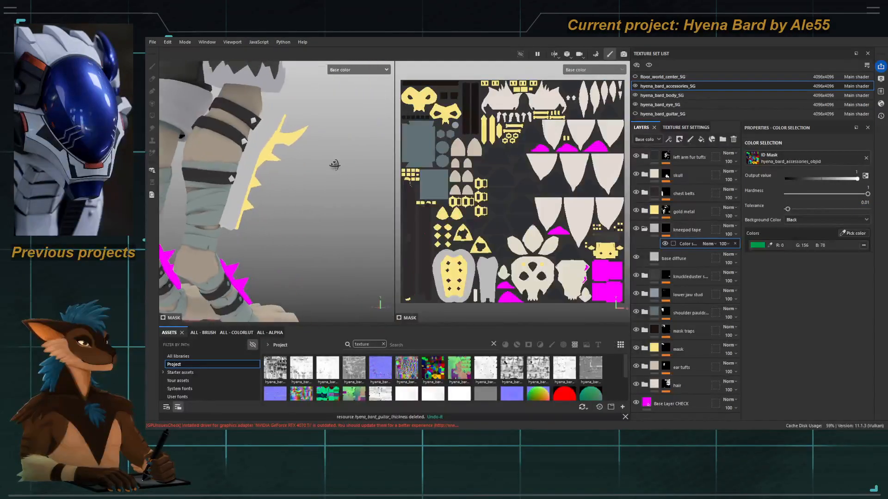
Step: Set the kneepad tape's base diffuse color to dark slate teal and check the kneepad in the material and base color views
click(675, 258)
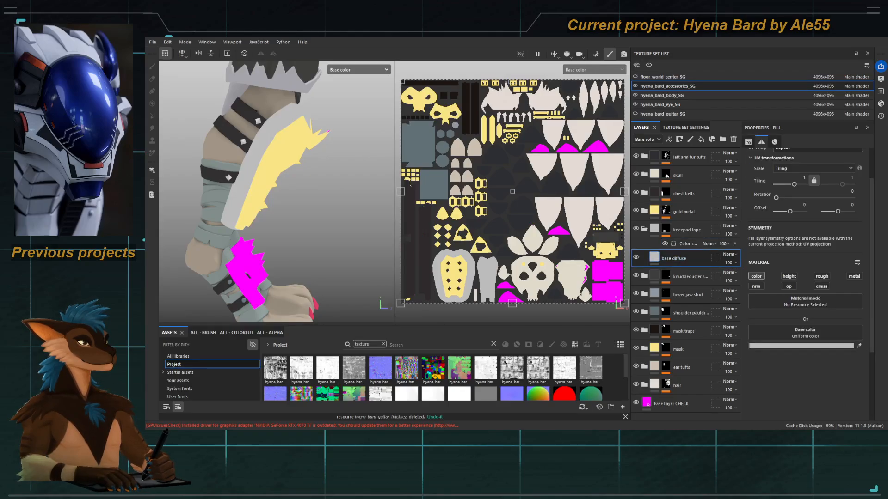
mouse_move(343, 199)
alt+mouse_down()
mouse_move(207, 206)
mouse_move(343, 193)
alt+mouse_up()
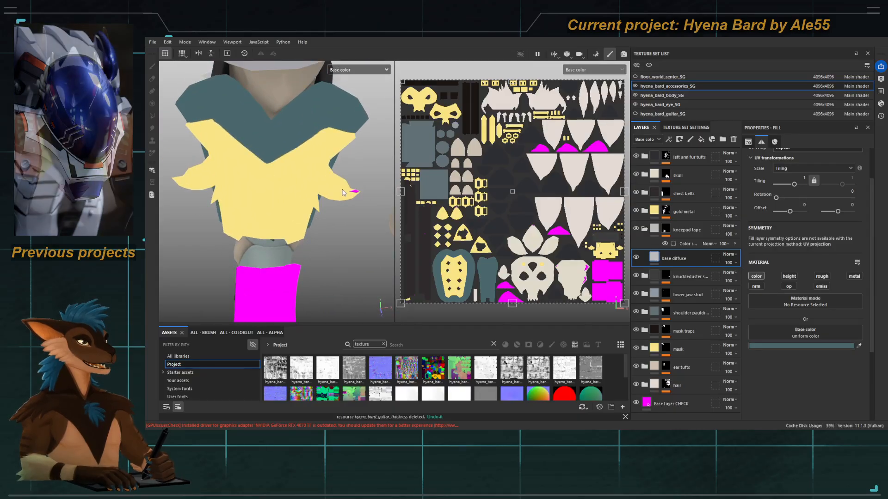
key(m)
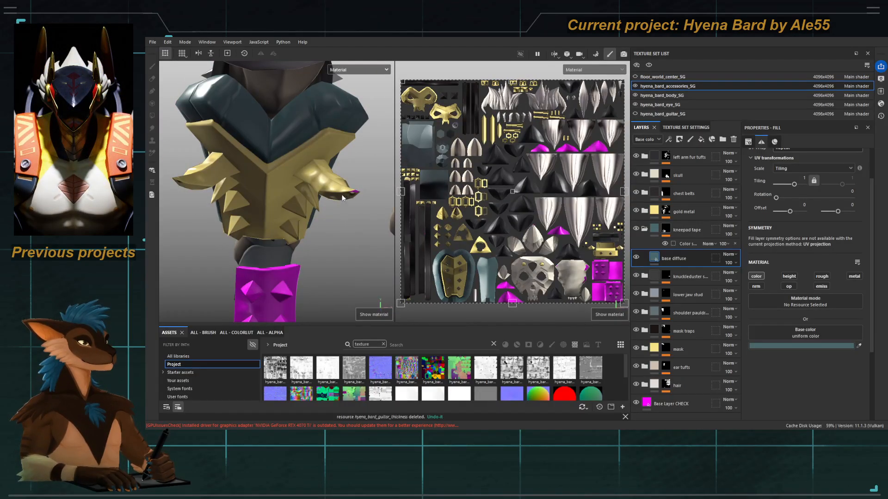
key(c)
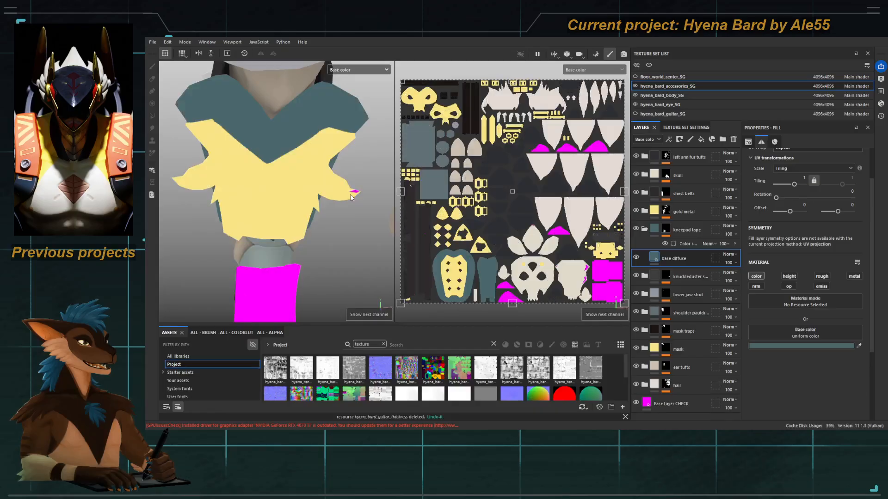
Step: Examine the model from knees to feet for accessories still showing the magenta check color
alt+drag(320, 206, 349, 201)
alt+right_drag(349, 201, 253, 213)
alt+drag(252, 212, 225, 156)
alt+right_drag(225, 158, 200, 135)
alt+drag(199, 135, 173, 178)
alt+drag(298, 184, 241, 192)
alt+middle_drag(241, 192, 238, 155)
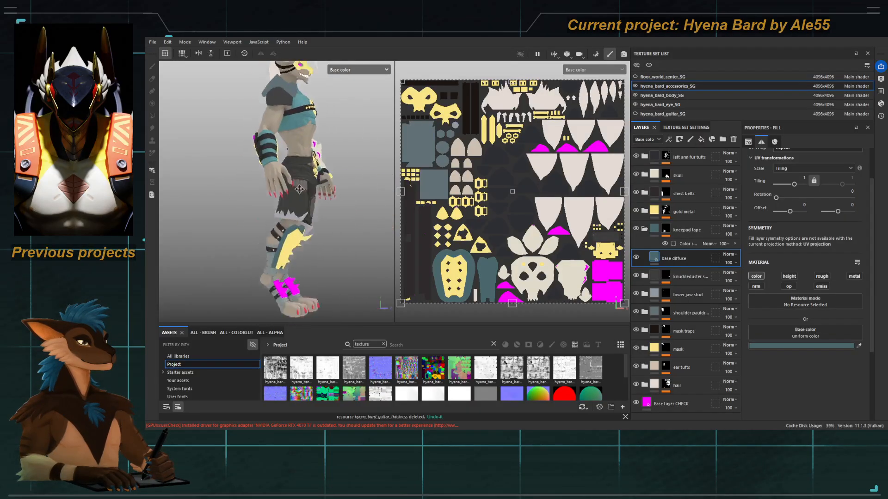
alt+right_drag(259, 218, 346, 261)
alt+drag(346, 261, 282, 259)
alt+middle_drag(282, 259, 227, 225)
alt+right_drag(226, 224, 337, 235)
alt+drag(337, 235, 296, 250)
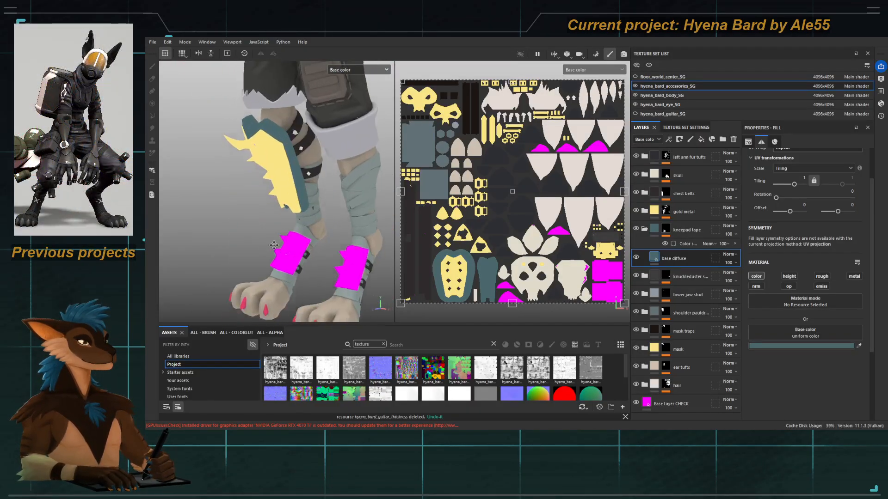
alt+right_drag(295, 250, 324, 257)
alt+middle_drag(323, 257, 314, 222)
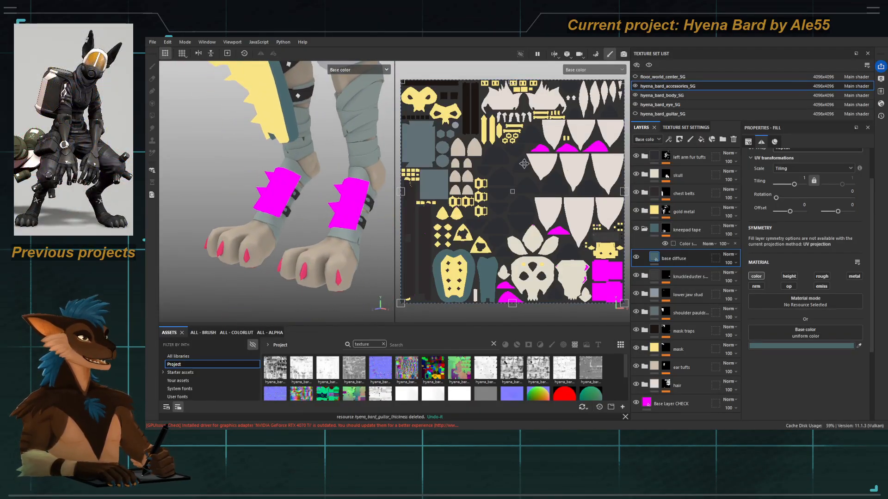
Step: Add a fill layer named "base diffuse" at the top of the stack and group it into a folder named "foot guards"
click(694, 156)
click(701, 139)
double_click(670, 157)
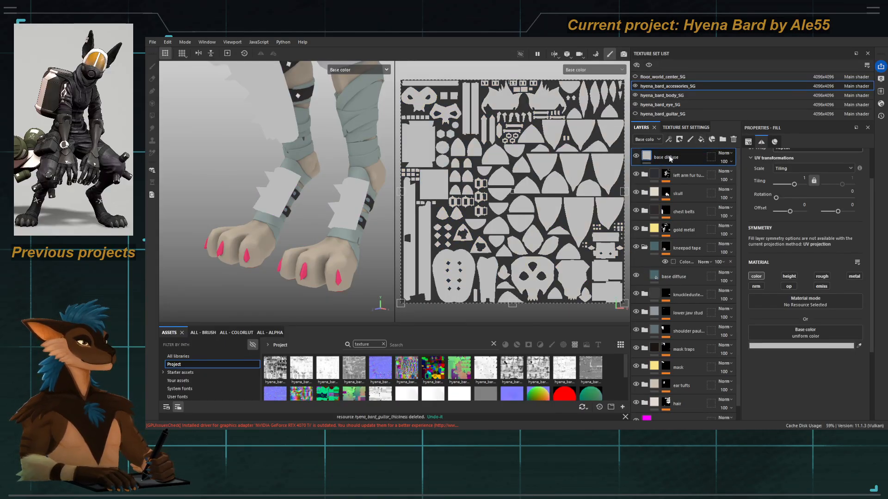
key(ctrl+g)
text(foot gua)
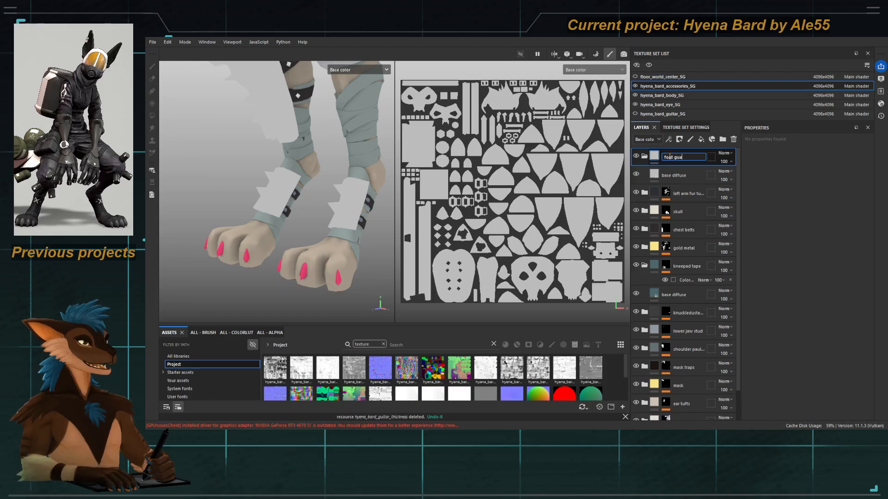
text(rds)
key(Return)
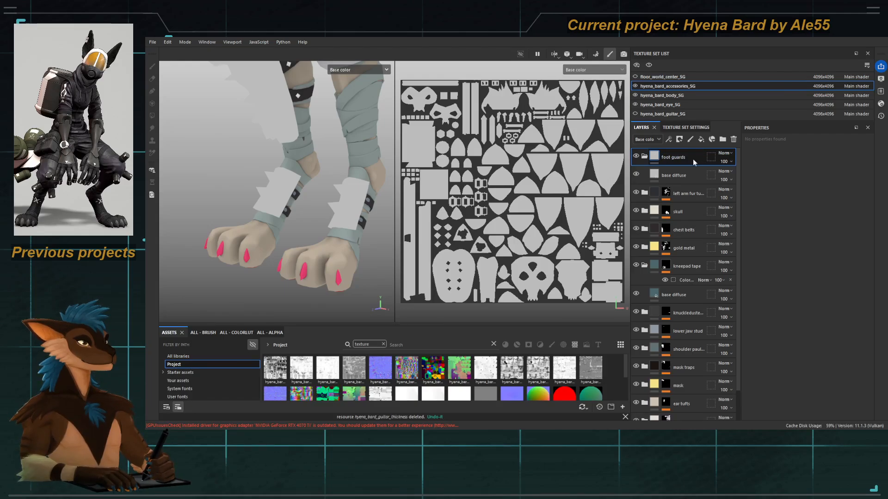
Step: Mask the foot guards folder by color selection with tolerance 0.01 and the foot guards' ID color (R 156, G 37, B 0)
key(ctrl+m)
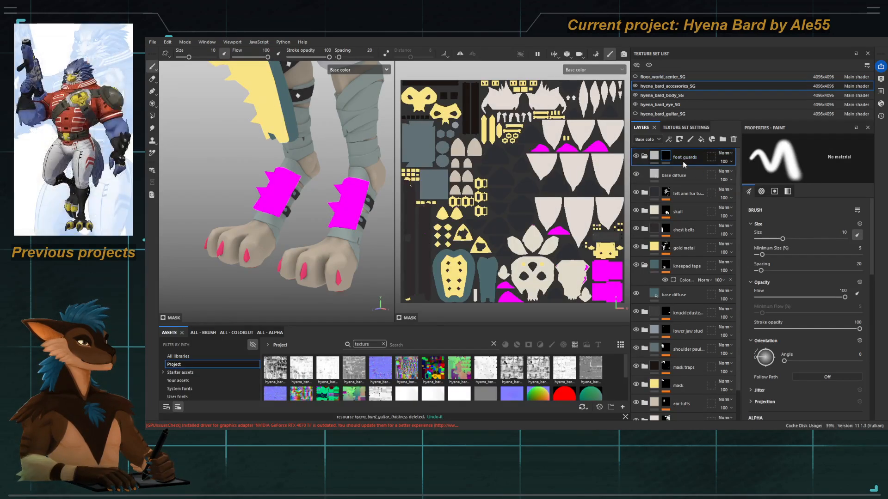
key(ctrl+z)
right_click(670, 158)
click(708, 63)
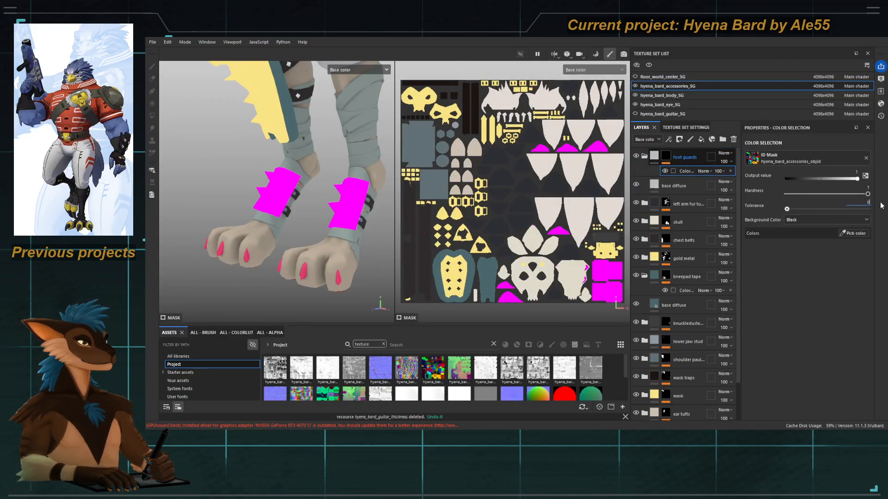
click(844, 234)
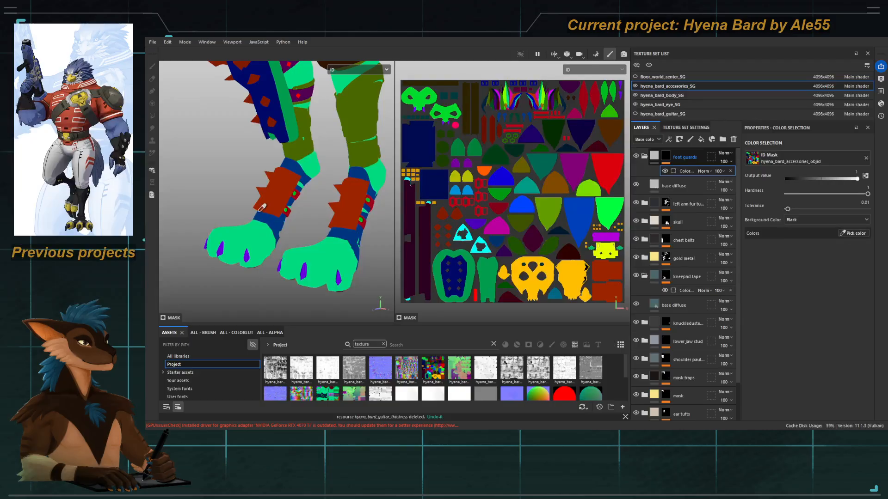
click(260, 209)
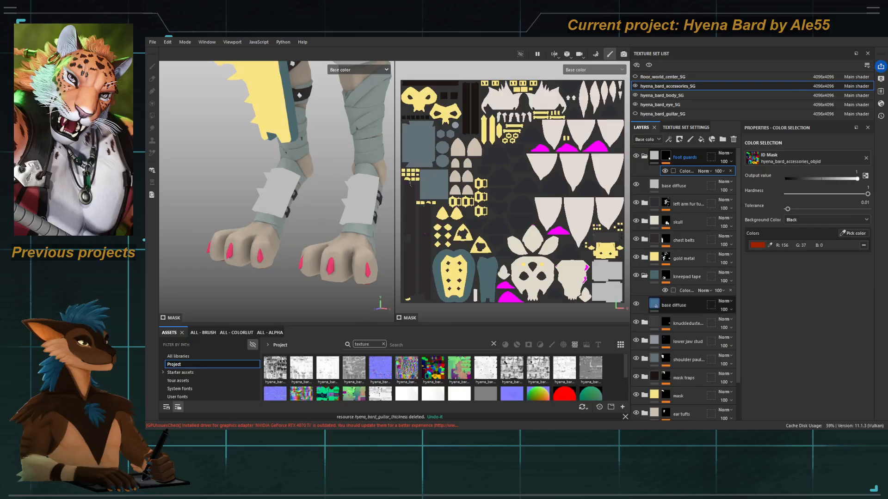
Step: Set the foot guards' base diffuse color to a slate blue-gray sampled from the shoulder pauldron layer
click(653, 184)
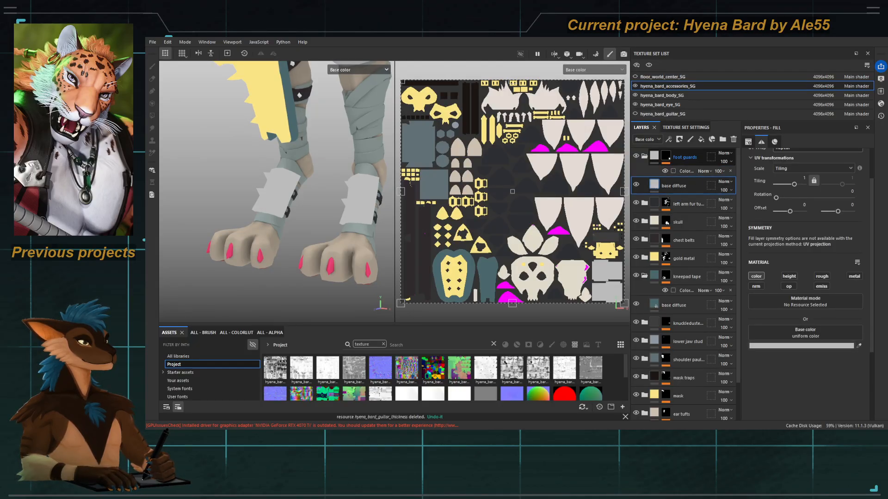
click(654, 358)
alt+drag(234, 181, 307, 159)
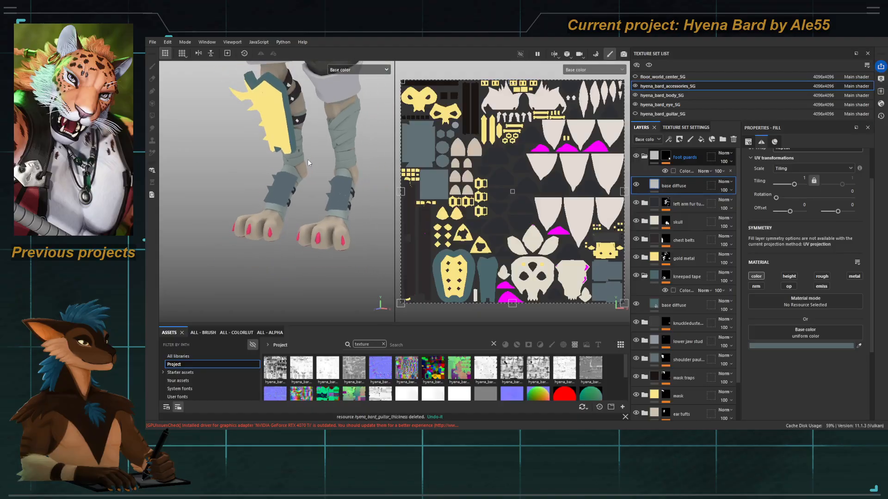
Step: Inspect the full character from front and back for accessory parts still in the magenta check color
scroll(307, 159, down, 8)
alt+middle_drag(261, 217, 270, 147)
scroll(270, 147, up, 5)
alt+drag(278, 213, 267, 226)
alt+middle_drag(283, 237, 282, 203)
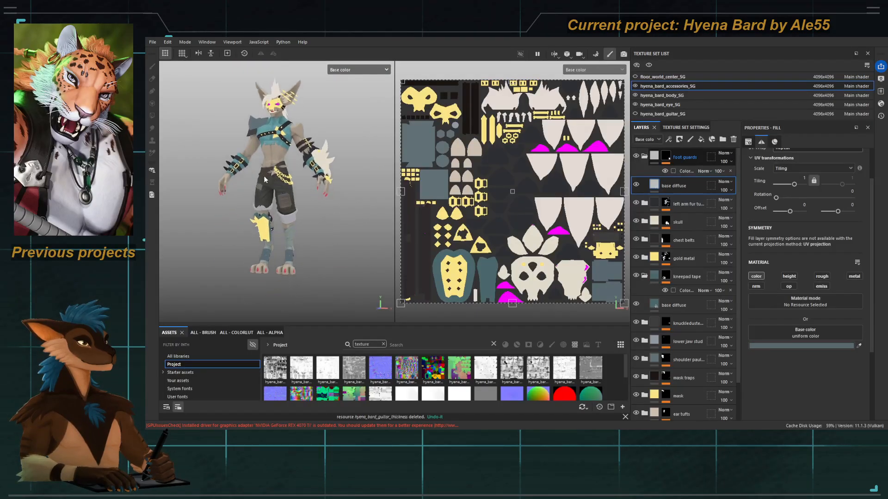
scroll(282, 203, up, 1)
alt+drag(282, 203, 211, 189)
alt+middle_drag(285, 151, 286, 185)
scroll(260, 166, up, 5)
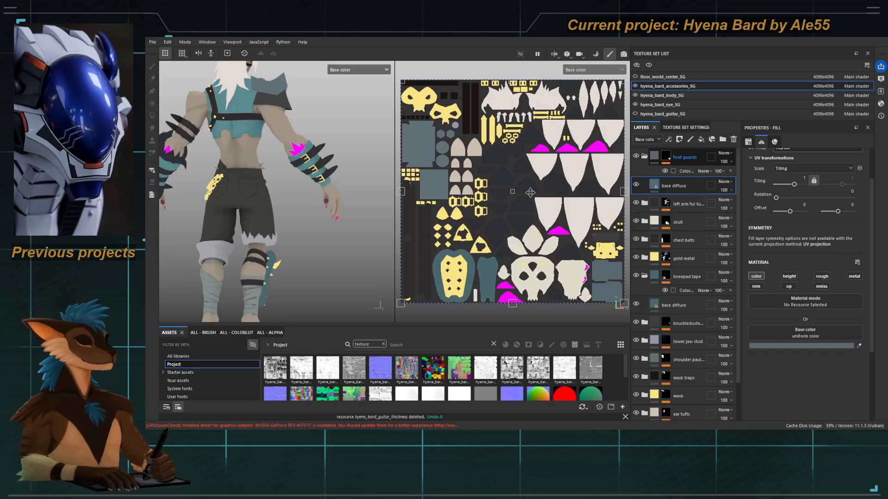
alt+drag(301, 147, 285, 143)
alt+middle_drag(285, 143, 294, 170)
scroll(295, 170, up, 2)
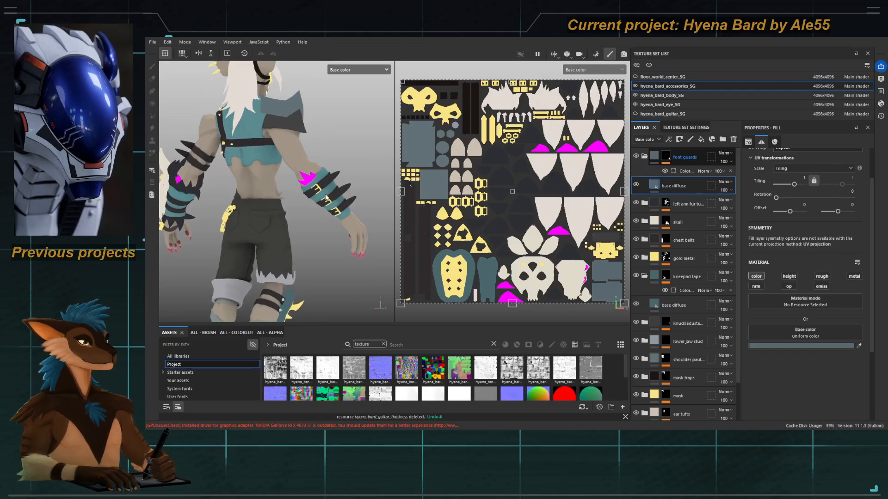
Step: Collapse the foot guards and kneepad tape folders together with their mask effects
click(643, 157)
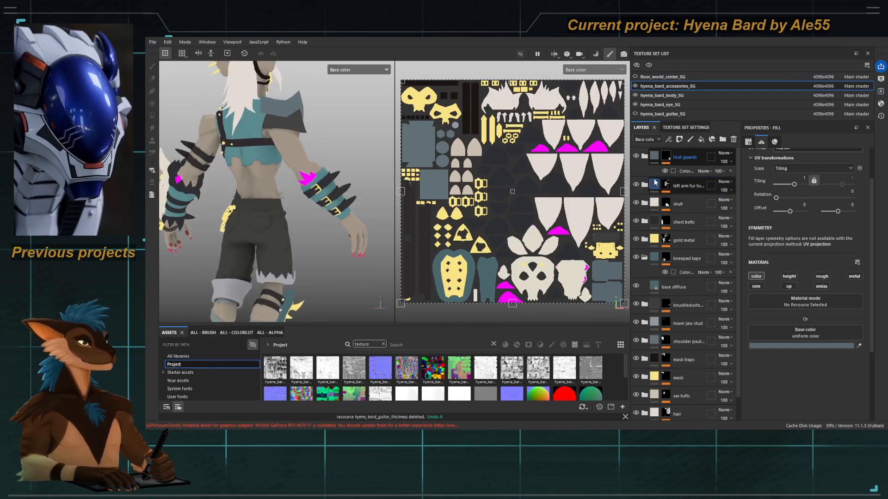
click(653, 160)
click(644, 248)
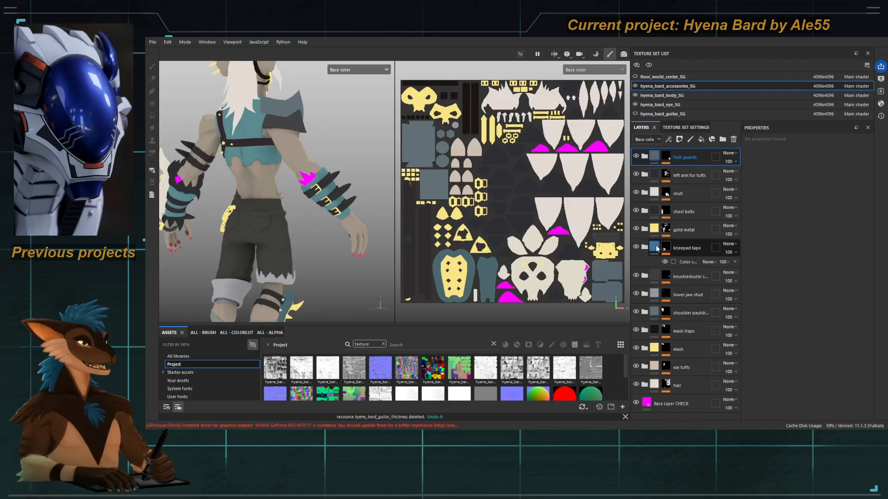
click(656, 249)
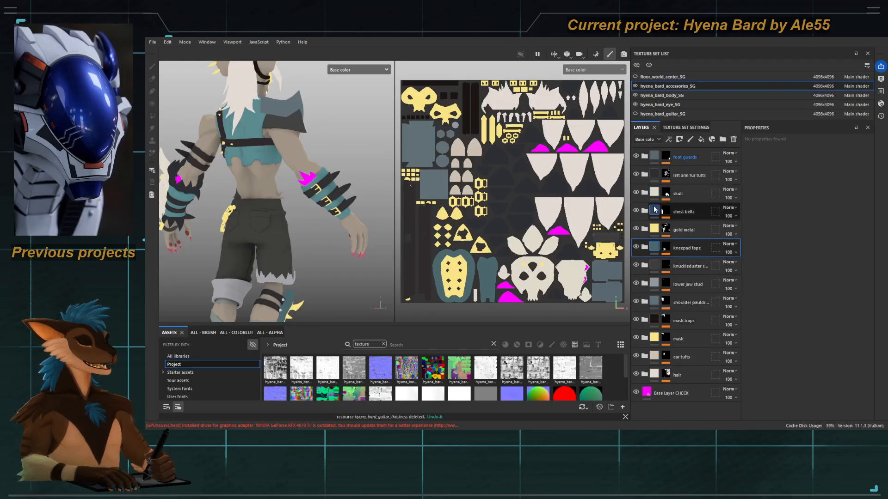
Step: View the hyena_bard_body_SG layer stack, return to hyena_bard_accessories_SG and collapse the foot guards folder
alt+drag(292, 211, 293, 235)
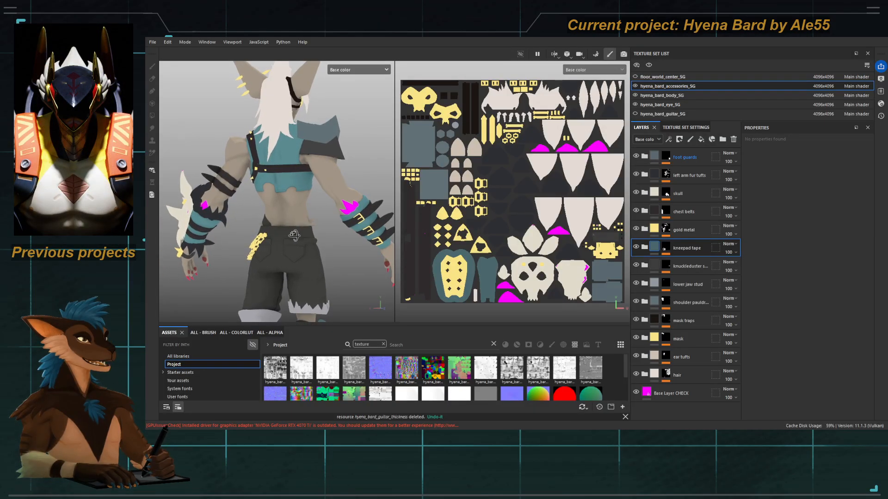
scroll(337, 222, up, 2)
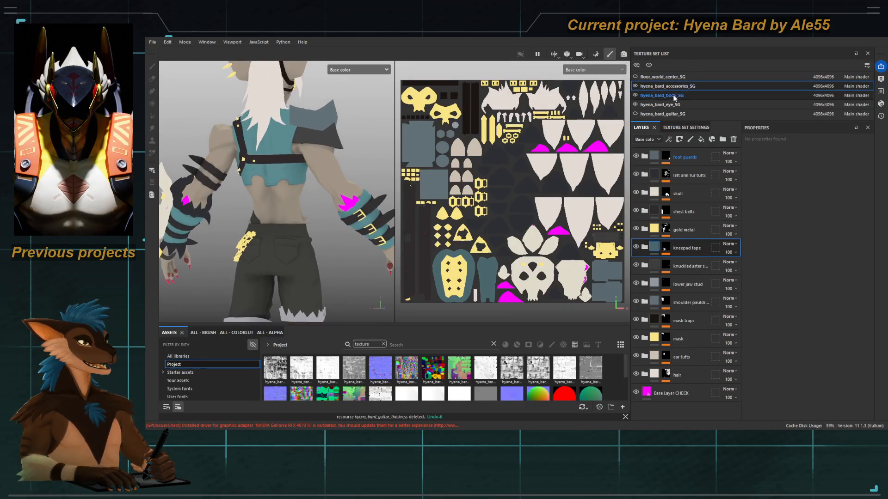
click(656, 96)
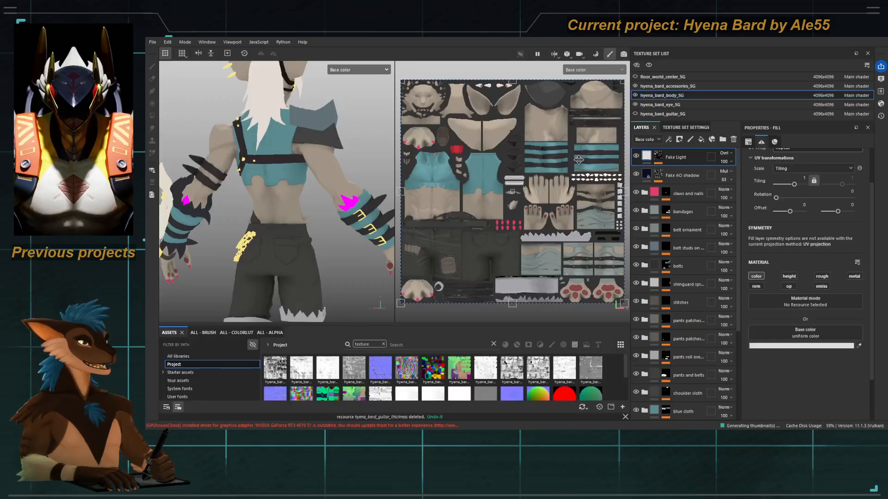
click(664, 85)
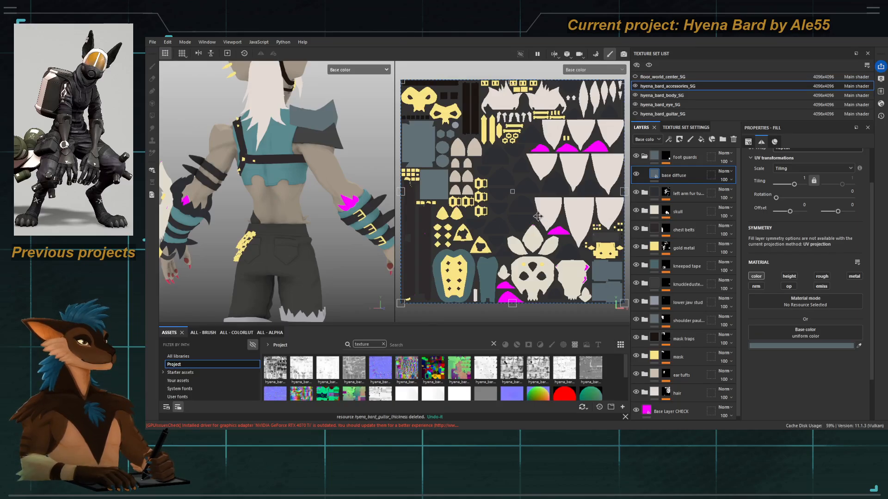
key(Delete)
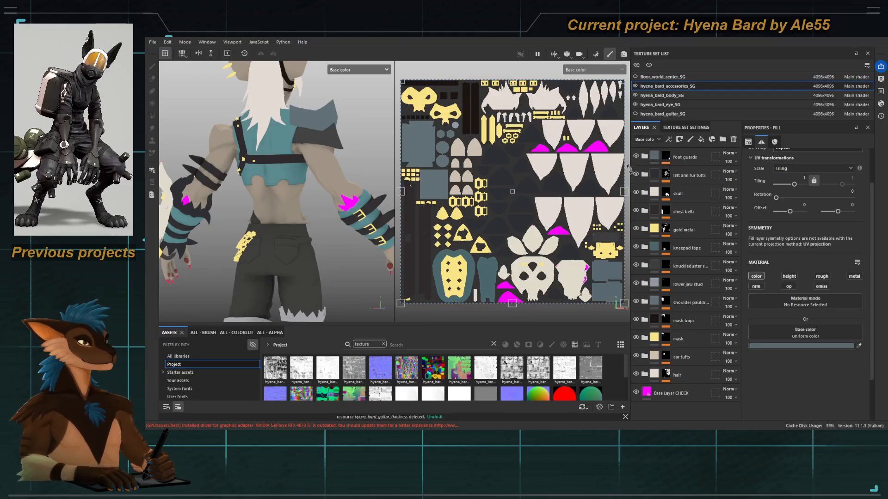
Step: Examine the magenta tuft at the elbow and the Skin folder's base diffuse color in the hyena_bard_body_SG texture set
scroll(339, 182, down, 2)
scroll(339, 182, up, 6)
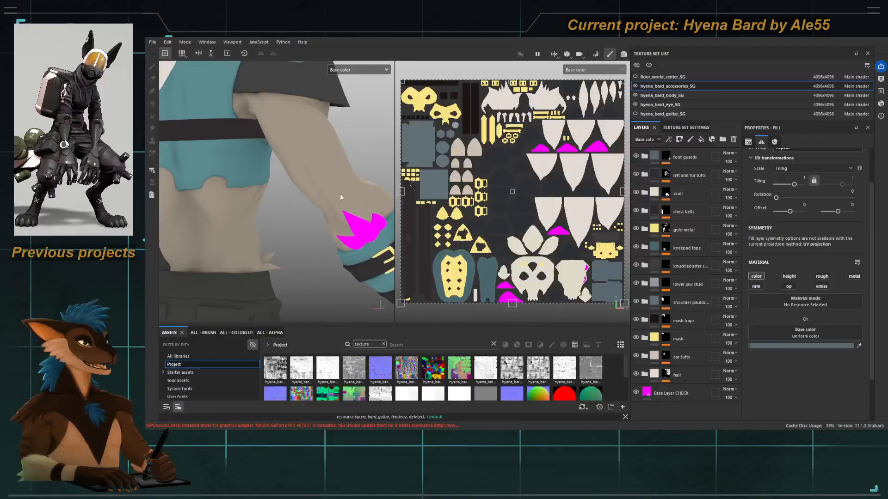
mouse_move(339, 194)
alt+middle_down()
mouse_move(300, 174)
mouse_move(334, 205)
alt+middle_up()
scroll(324, 200, up, 2)
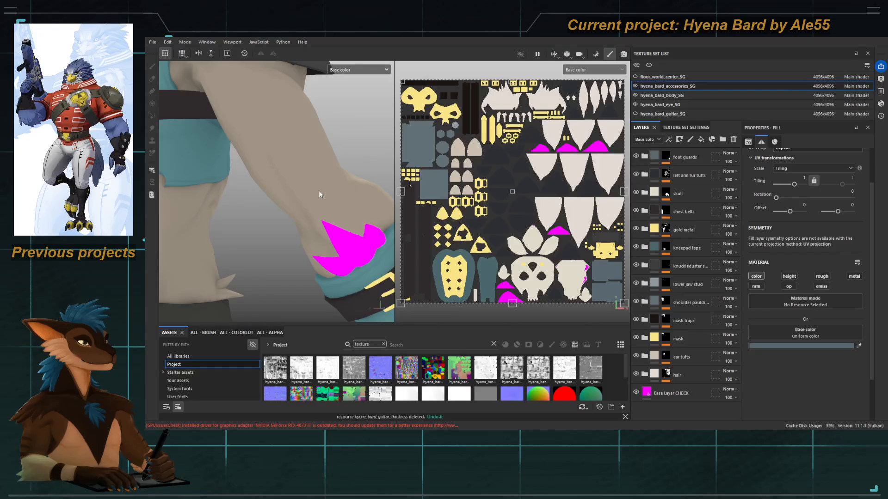
click(654, 96)
scroll(668, 295, down, 3)
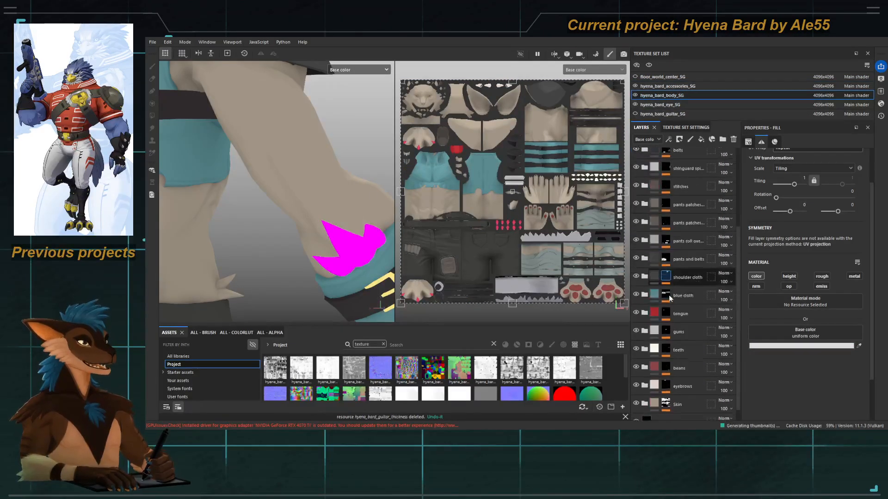
click(645, 388)
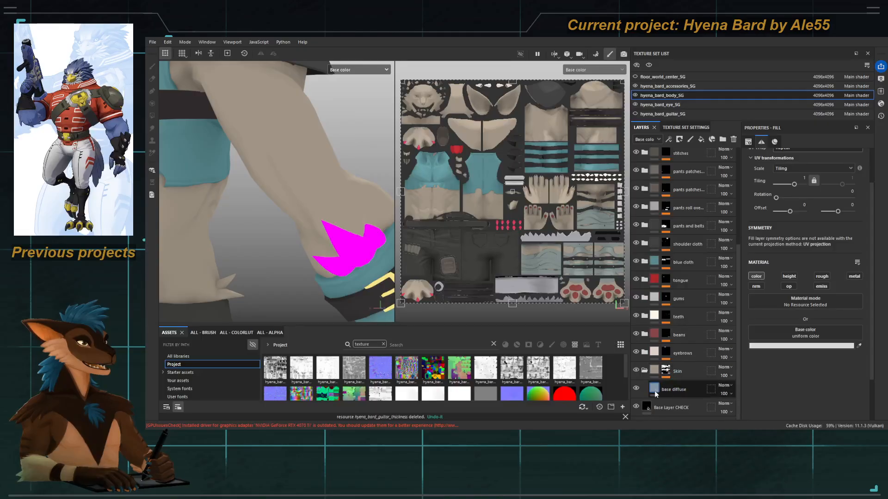
click(654, 390)
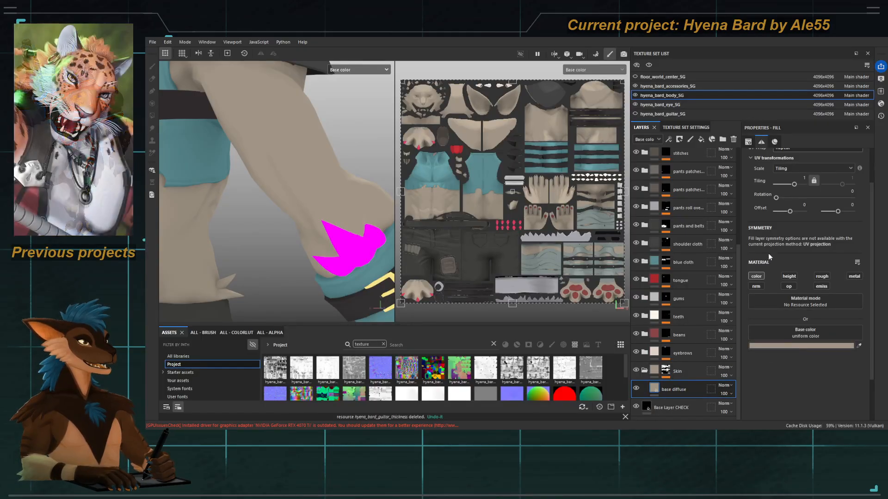
mouse_move(775, 249)
mouse_down()
mouse_move(766, 244)
mouse_move(763, 256)
mouse_move(775, 259)
mouse_up()
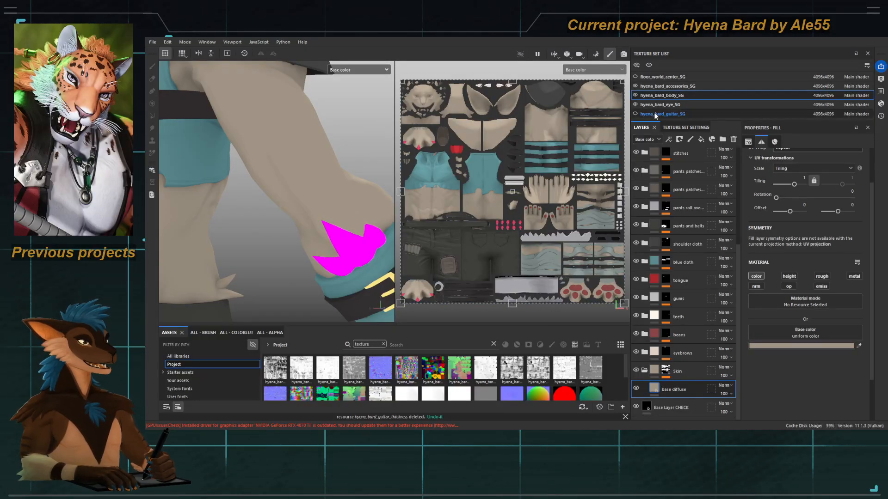
Step: Return to the hyena_bard_accessories_SG texture set and collapse the foot guards folder
click(666, 86)
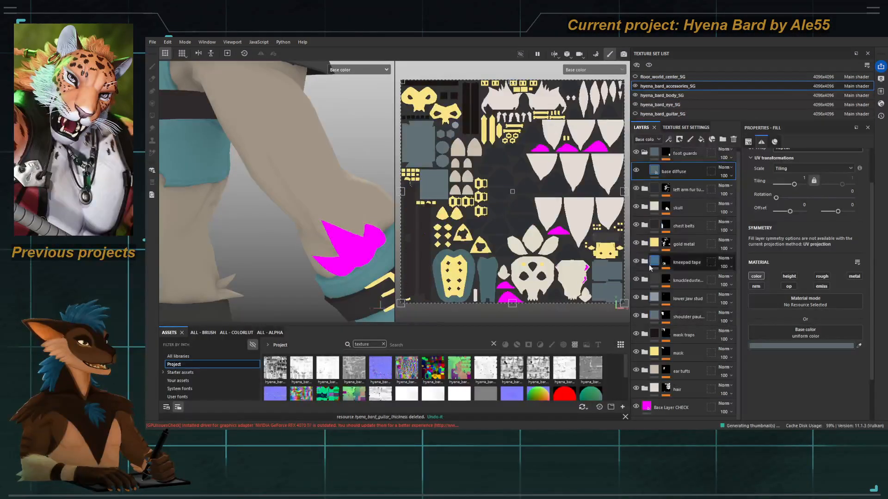
click(691, 157)
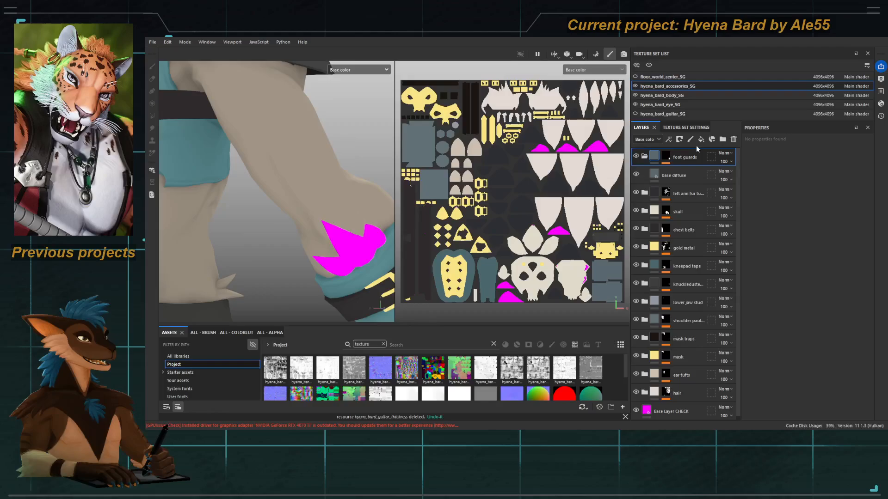
click(636, 156)
click(644, 156)
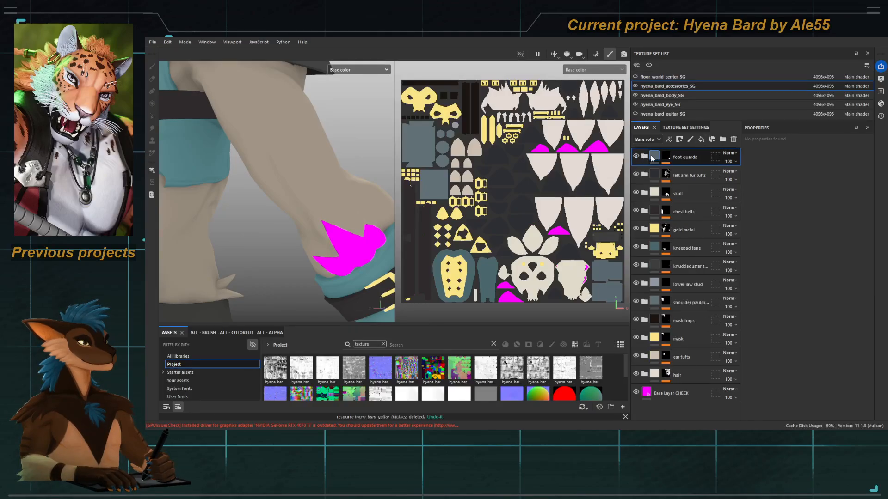
Step: Add a fill layer named "base diffuse" and group it in a folder named "elbow fur tufts"
click(701, 140)
double_click(674, 157)
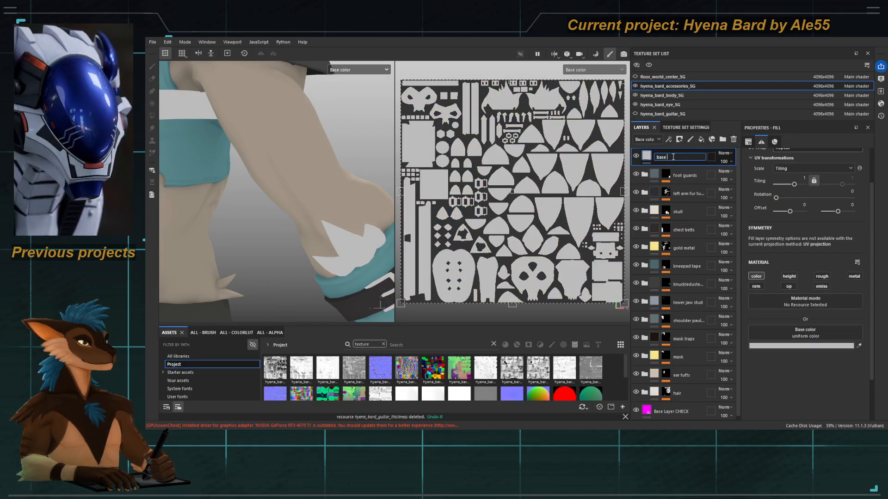
text(base diffuse)
key(Return)
key(ctrl+g)
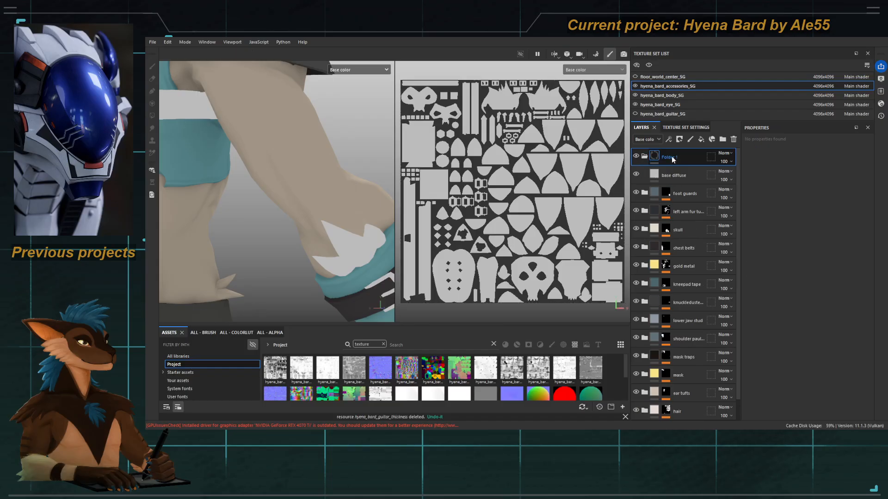
double_click(671, 156)
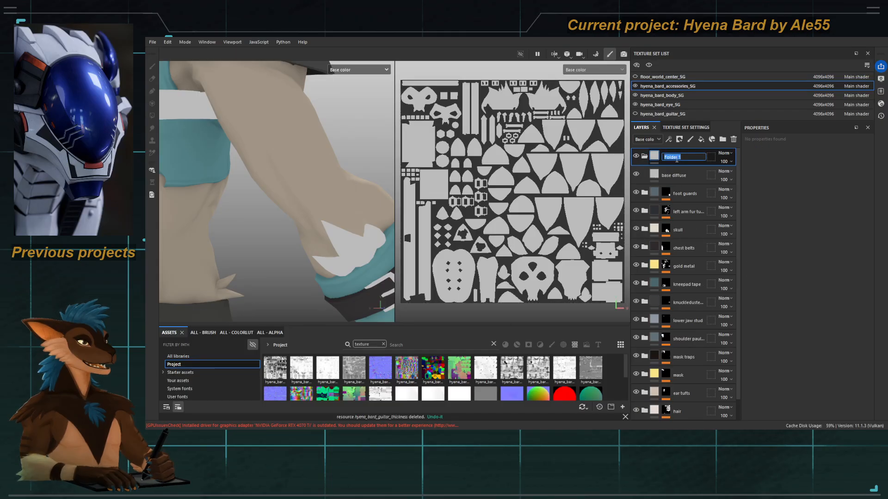
text(a)
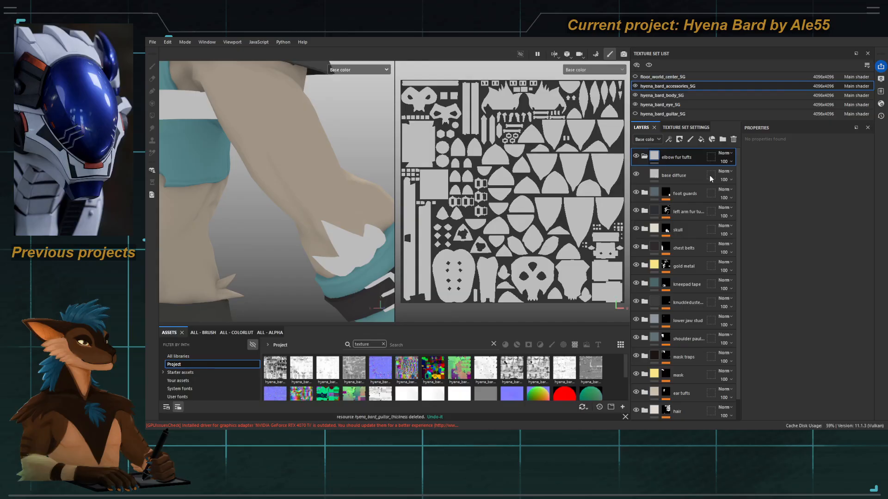
Step: Mask the elbow fur tufts folder with an ID color selection at 0.01 tolerance, picking the three tuft pieces at the elbow
click(699, 192)
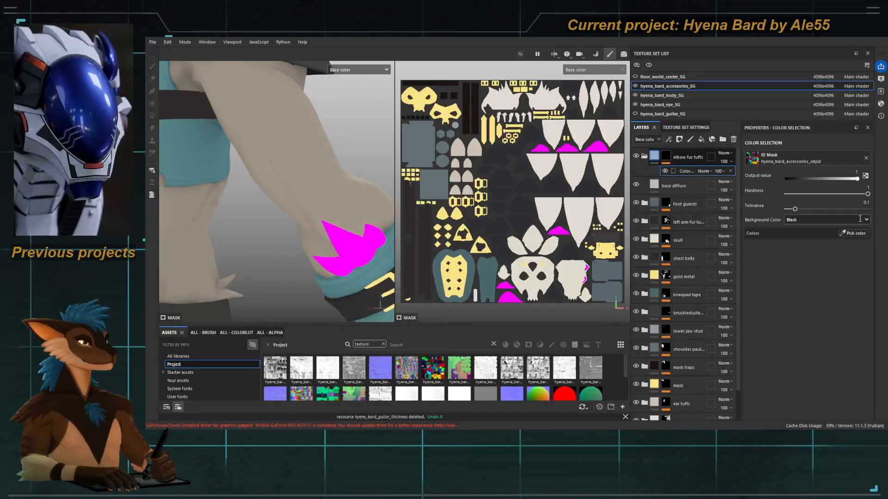
text(0.01)
key(Return)
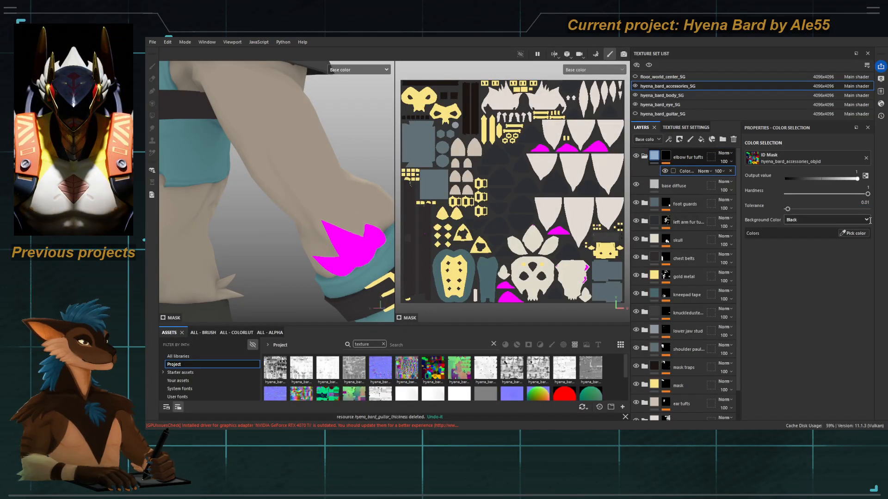
click(854, 233)
click(365, 246)
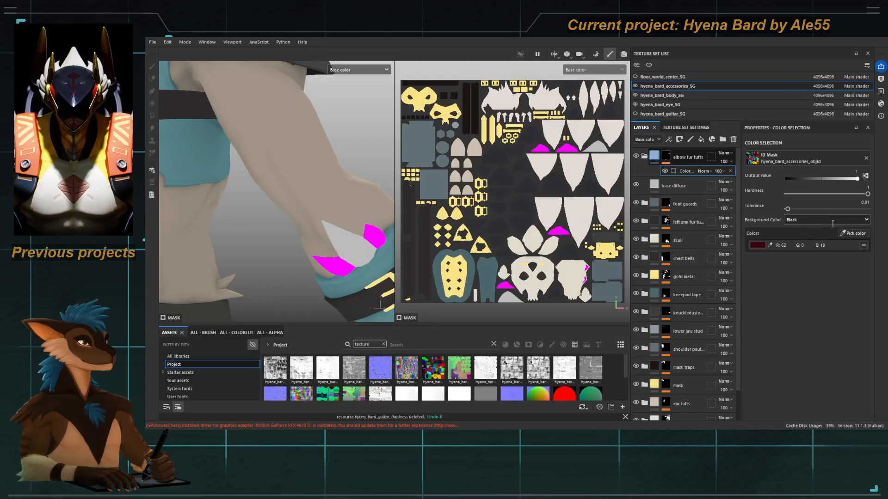
click(854, 233)
click(377, 231)
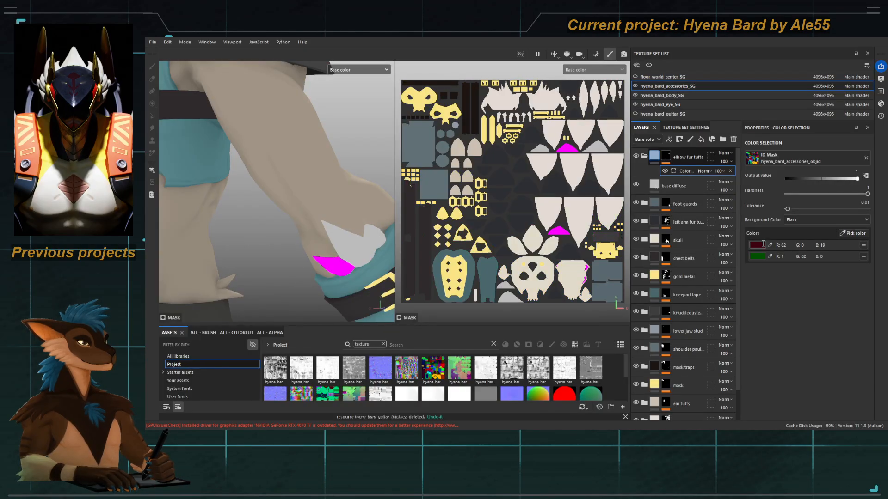
click(854, 233)
click(334, 267)
Step: Hide the Fake Light and Fake AO shadow layers in the hyena_bard_body_SG texture set
scroll(286, 237, down, 6)
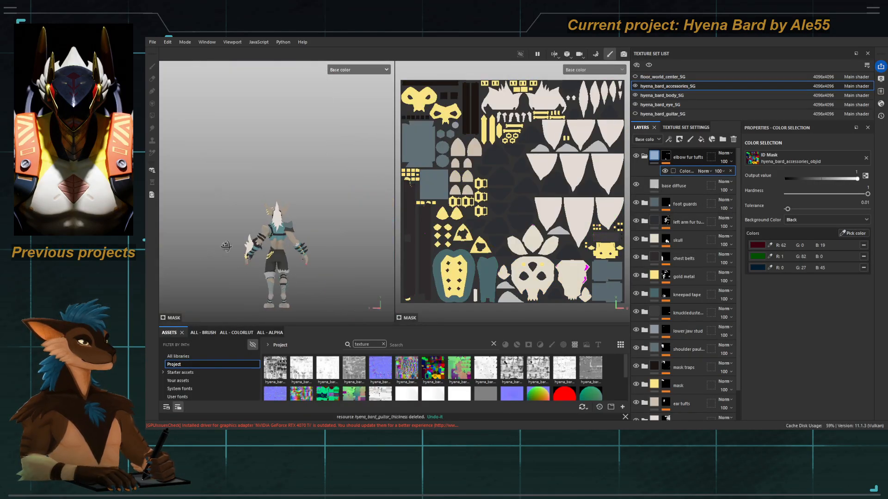
scroll(226, 246, up, 6)
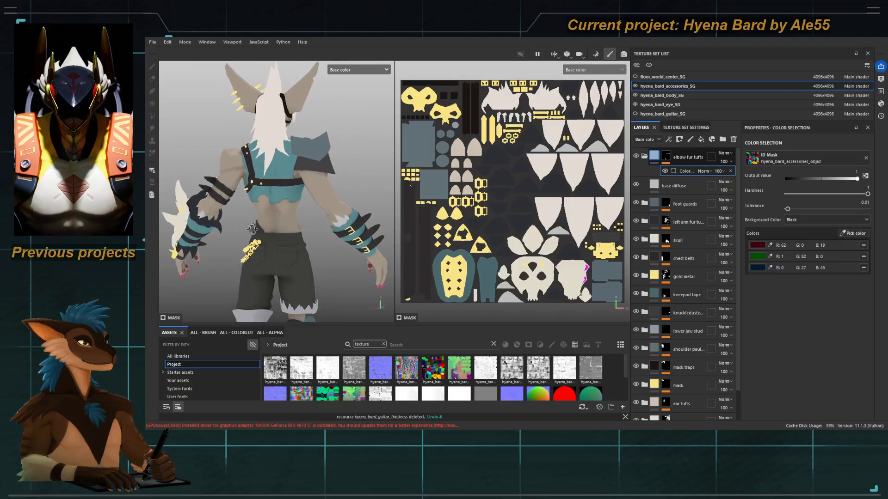
scroll(251, 228, up, 6)
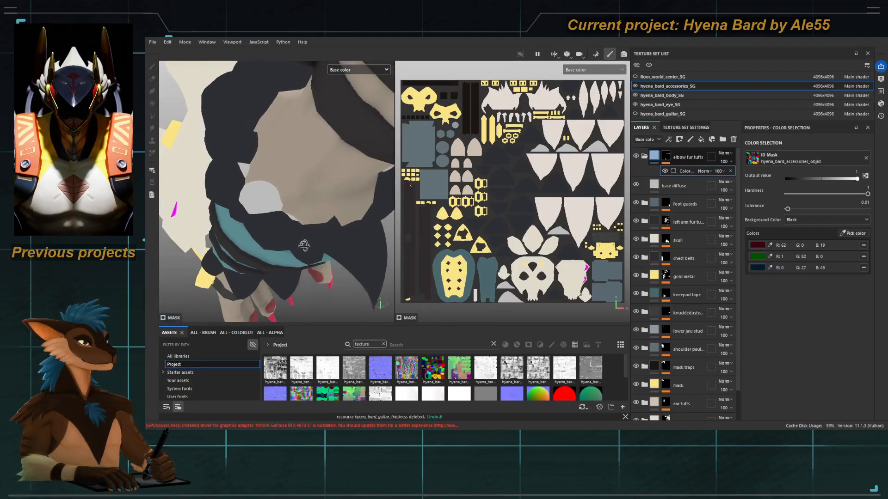
scroll(303, 246, down, 8)
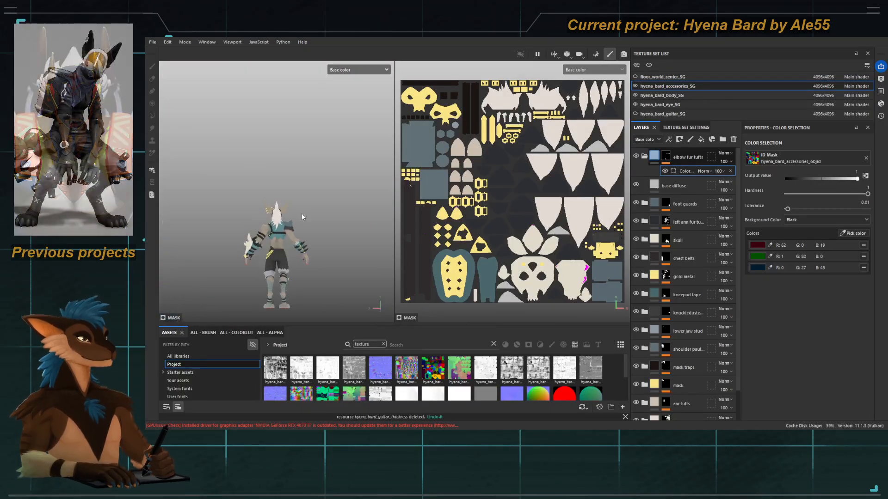
scroll(302, 217, up, 8)
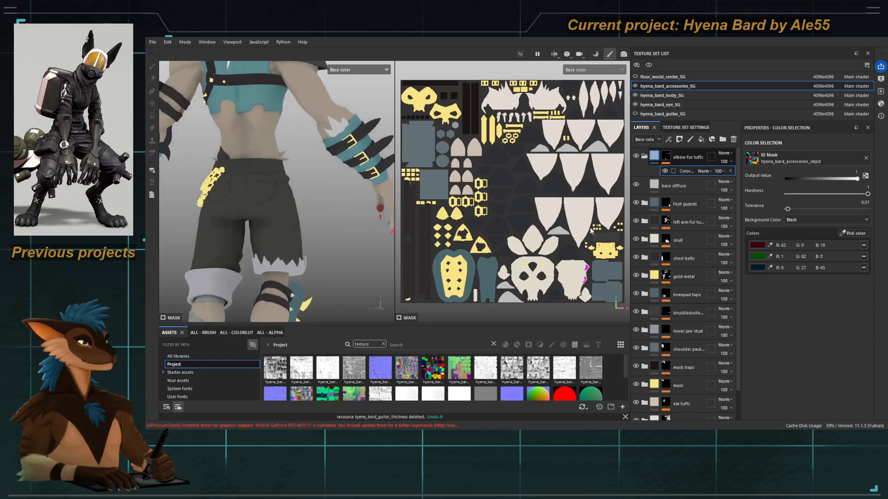
click(679, 186)
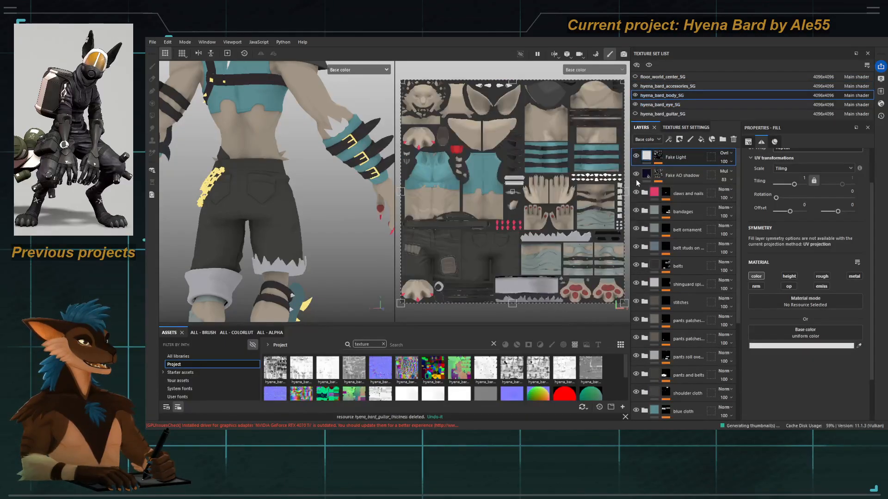
click(636, 155)
click(636, 174)
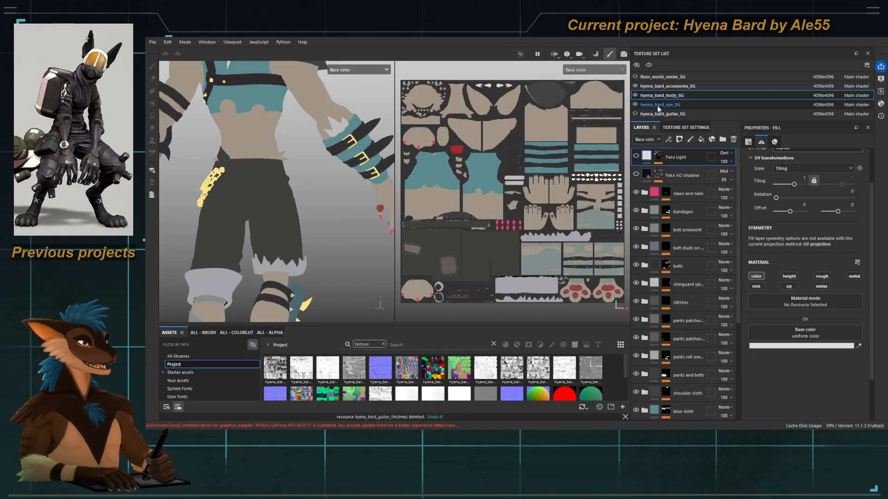
Step: Sample the arm's skin color for the elbow fur tufts' base diffuse in hyena_bard_accessories_SG and compare it in Material view
alt+middle_drag(319, 144, 267, 228)
alt+right_drag(267, 229, 282, 212)
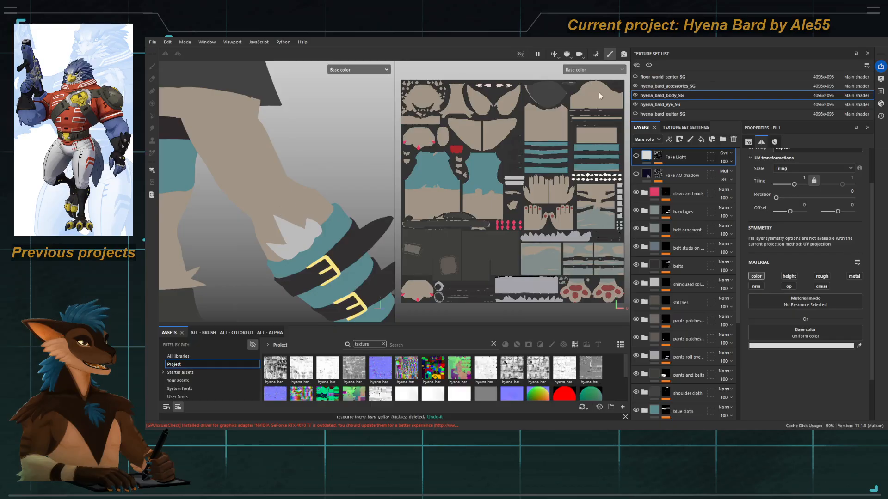
click(662, 87)
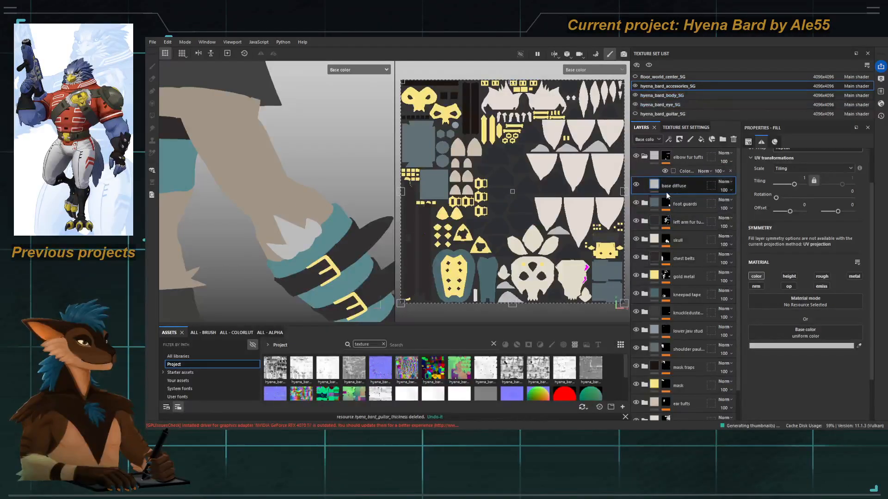
click(262, 169)
alt+drag(230, 196, 277, 235)
key(m)
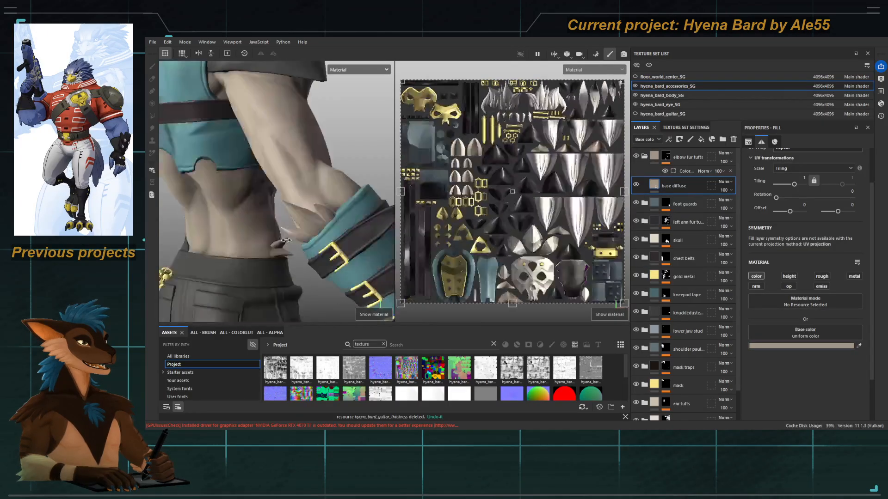
key(m)
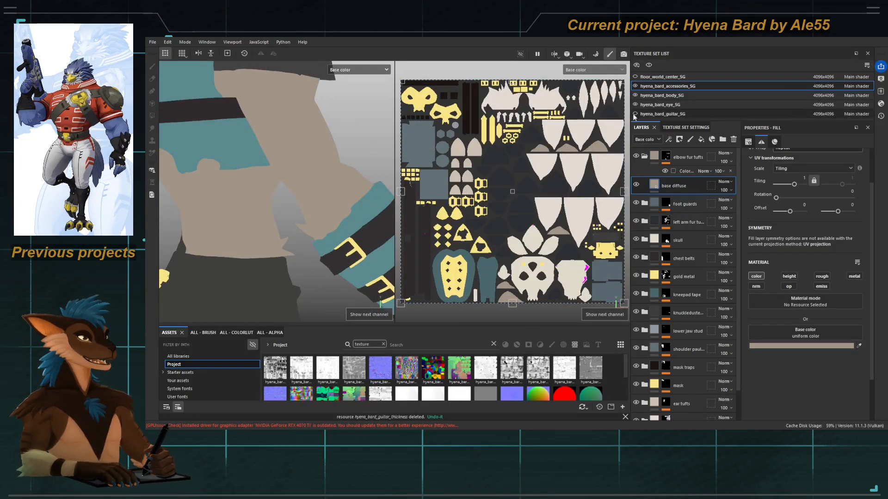
Step: Change the Skin folder's base diffuse color in hyena_bard_body_SG to a lighter beige
click(656, 104)
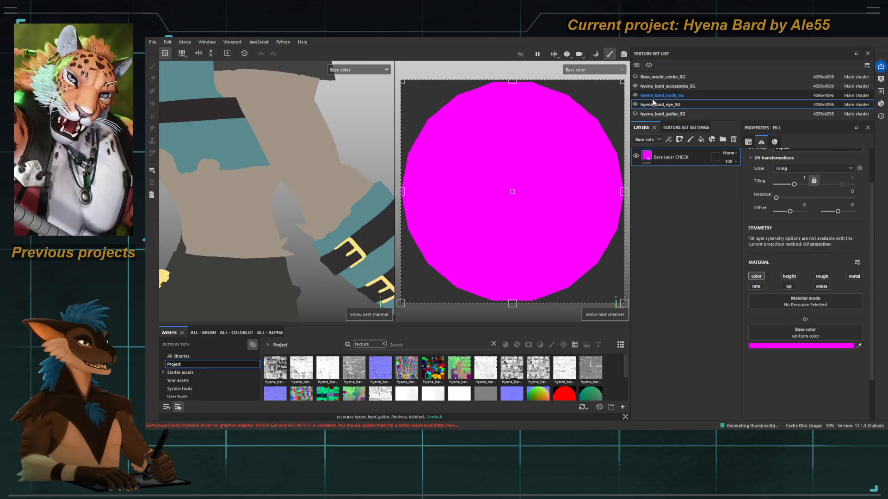
click(656, 96)
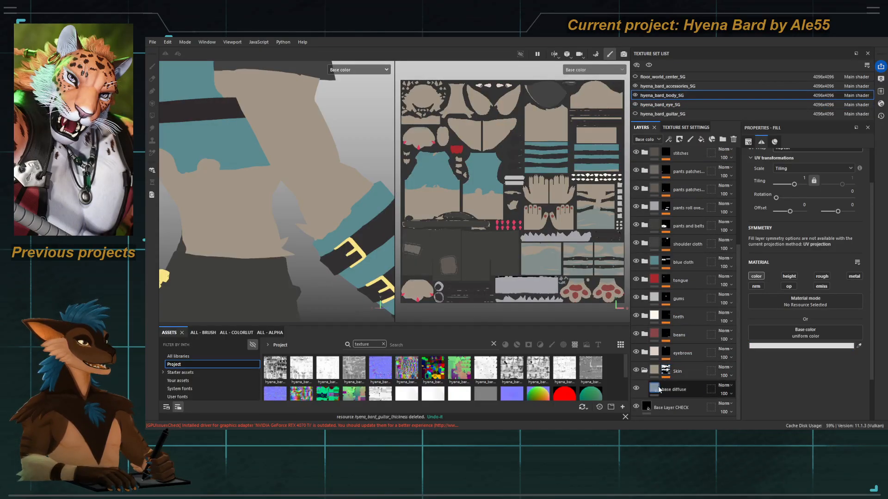
click(659, 387)
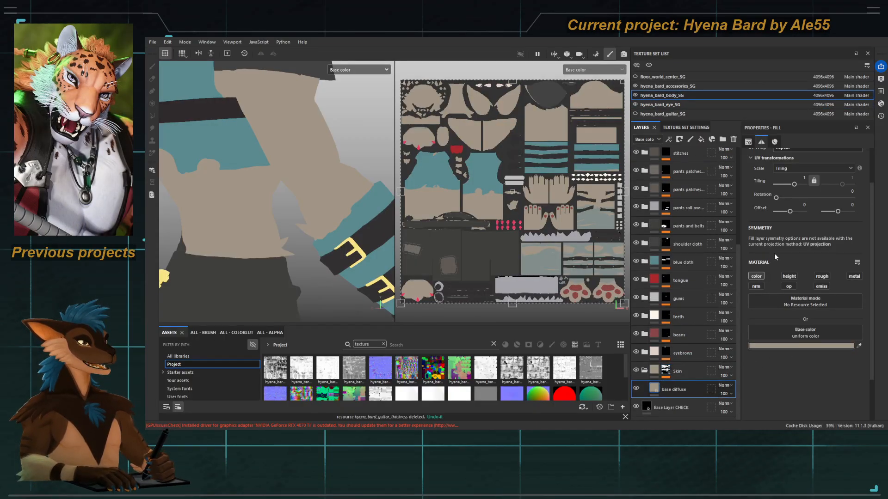
key(ctrl+z)
key(ctrl+z)
alt+drag(342, 218, 318, 230)
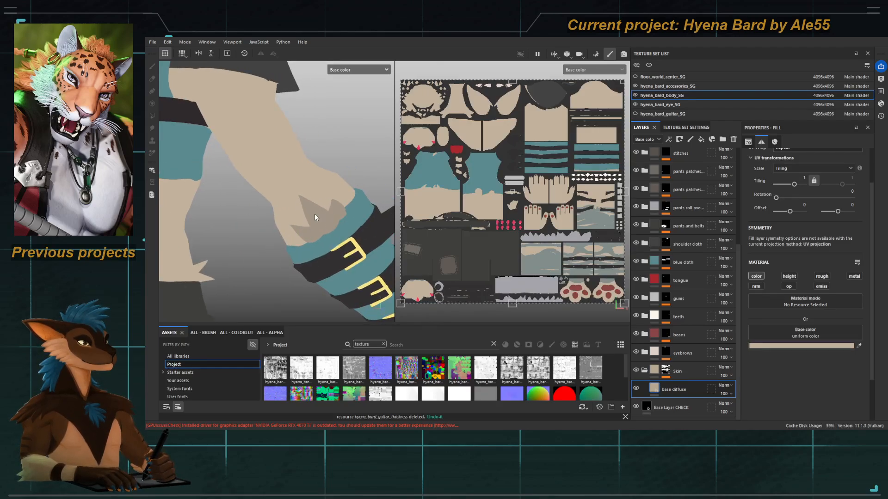
Step: Delete the elbow fur tufts' base diffuse layer and instance the body's Skin base diffuse into hyena_bard_accessories_SG as its replacement
click(667, 86)
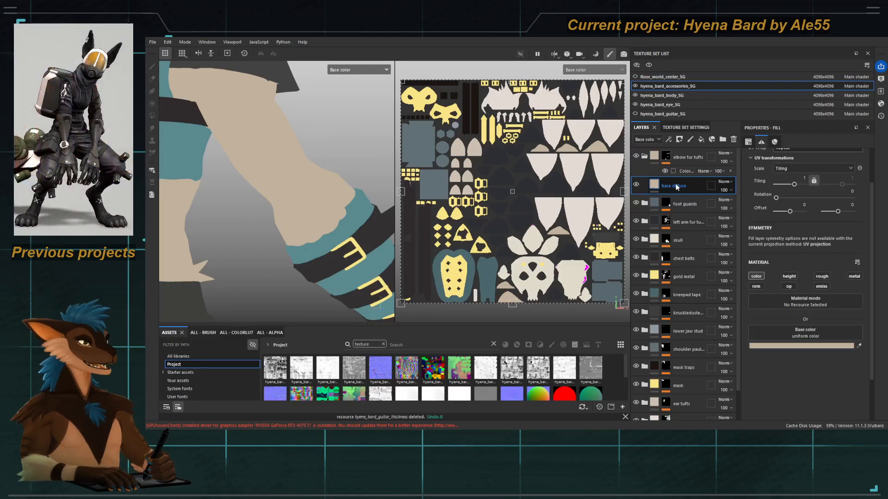
key(Delete)
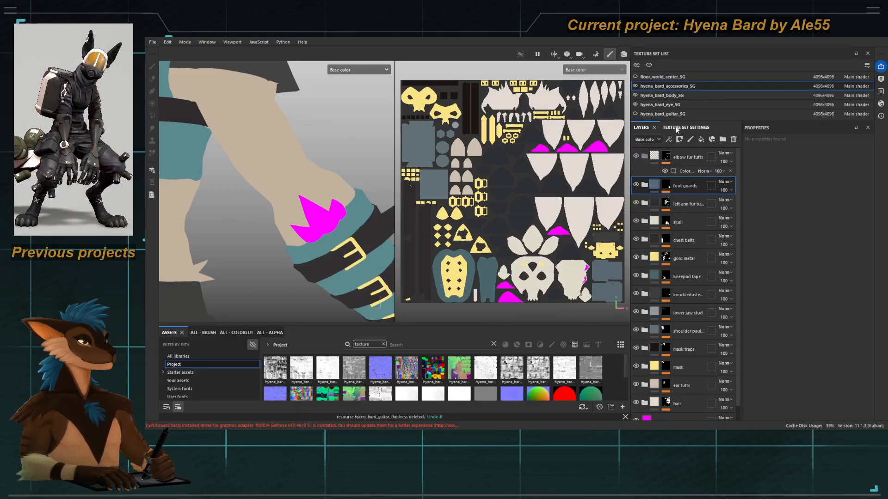
click(661, 96)
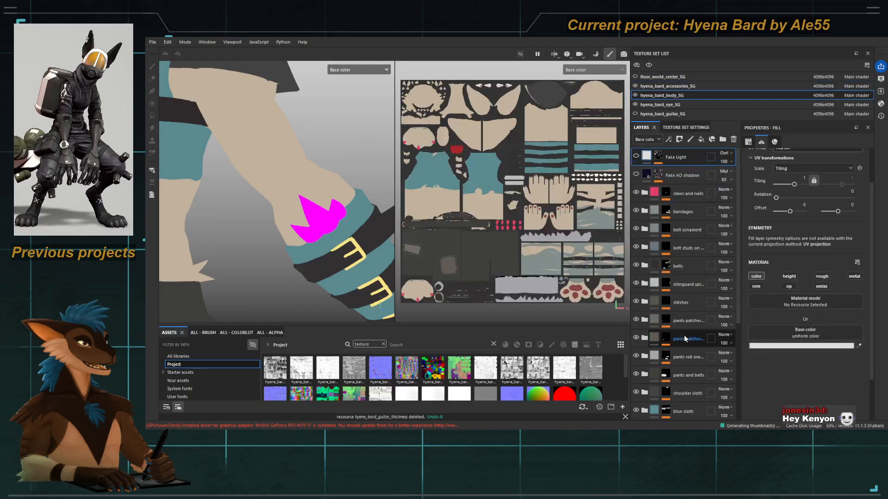
click(667, 390)
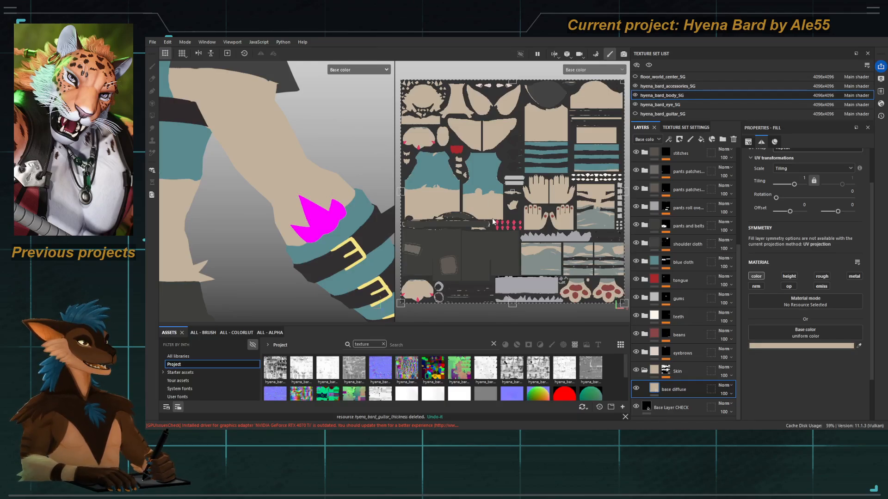
click(493, 289)
click(657, 86)
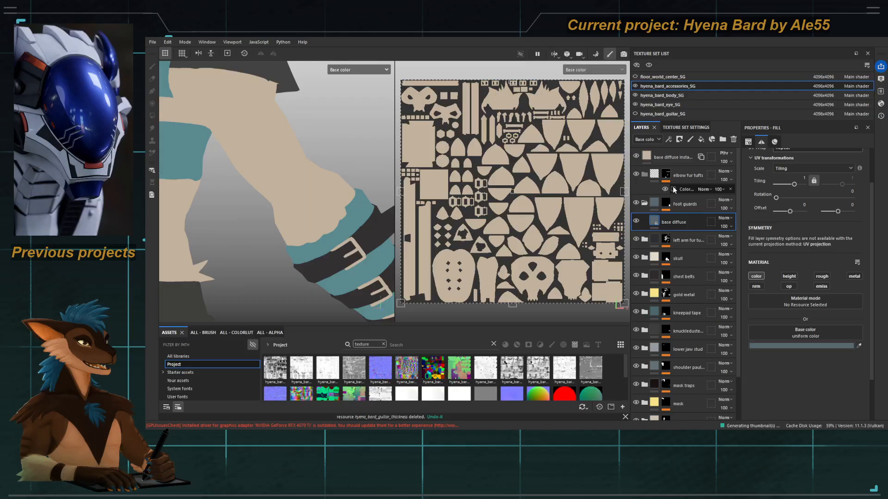
Step: Widen the layer stack and move the base diffuse instance into the elbow fur tufts folder
click(674, 158)
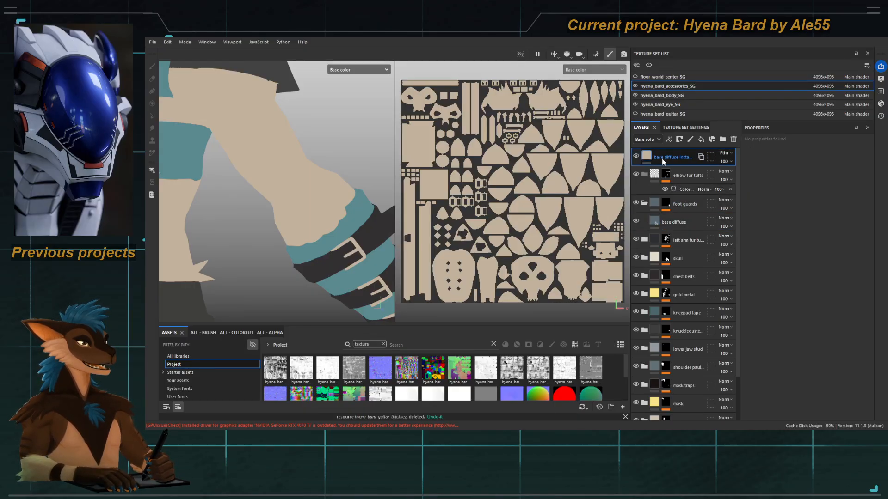
drag(630, 164, 549, 162)
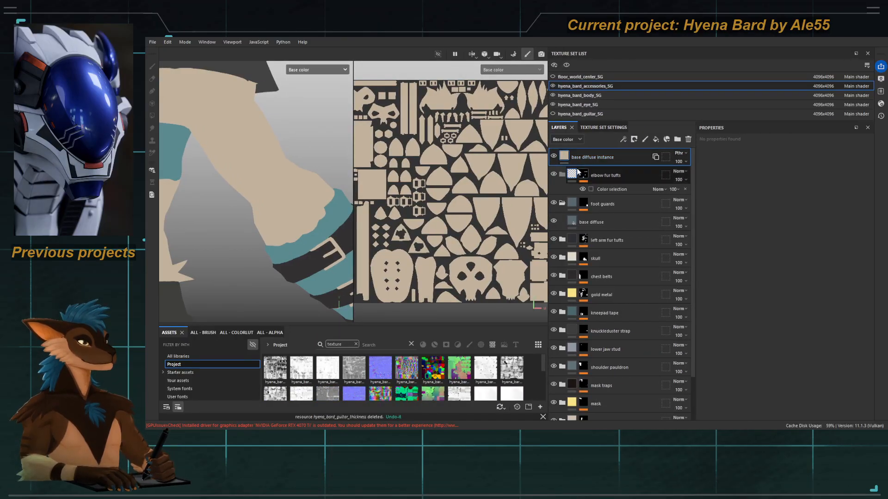
drag(564, 160, 574, 177)
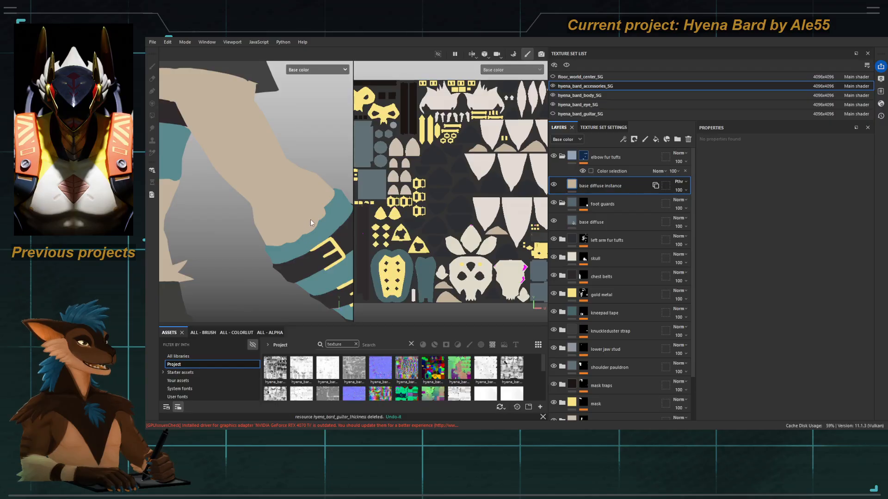
Step: Try a dark brown base diffuse color on the hyena_bard_body_SG Skin folder to test the elbow tufts' linked instance
click(576, 95)
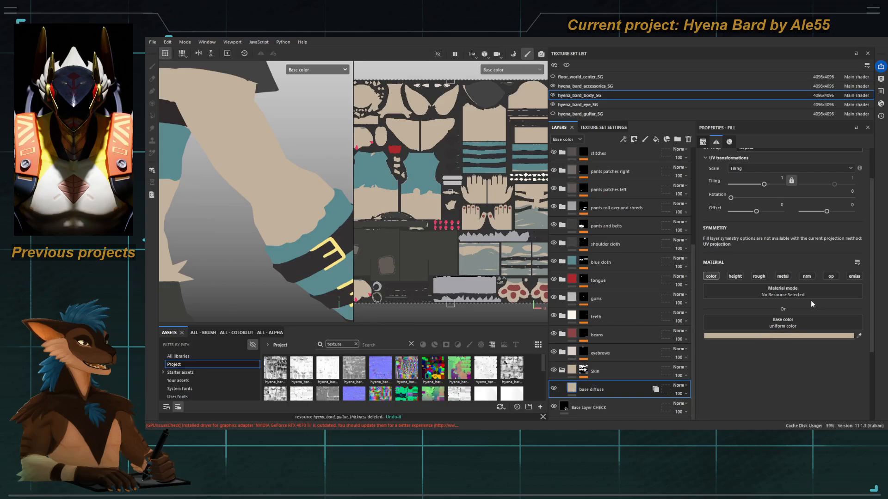
drag(793, 258, 800, 297)
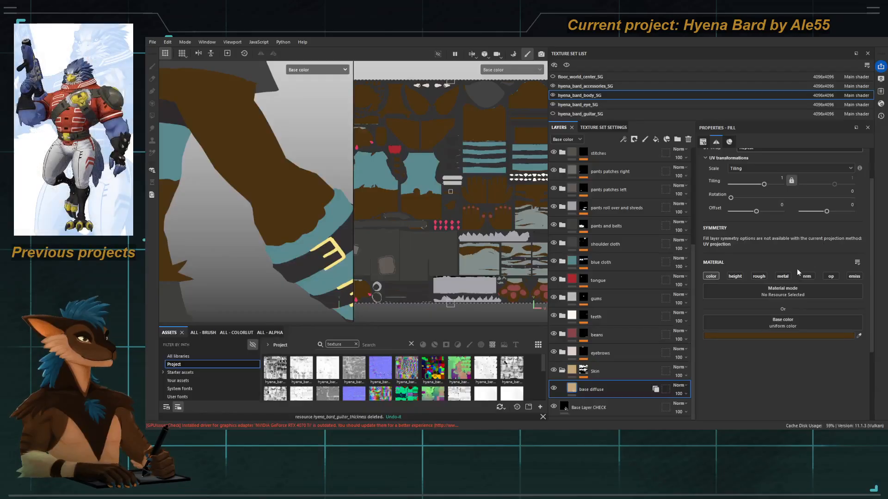
key(ctrl+z)
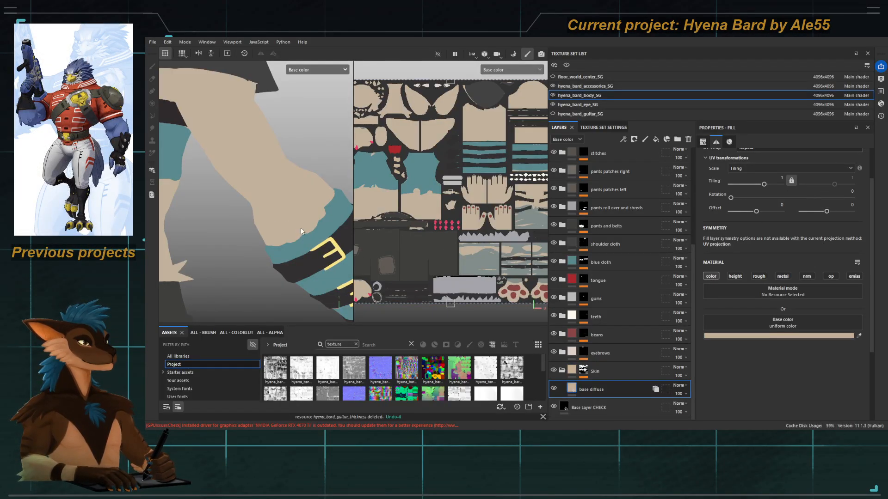
key(f)
scroll(253, 178, up, 5)
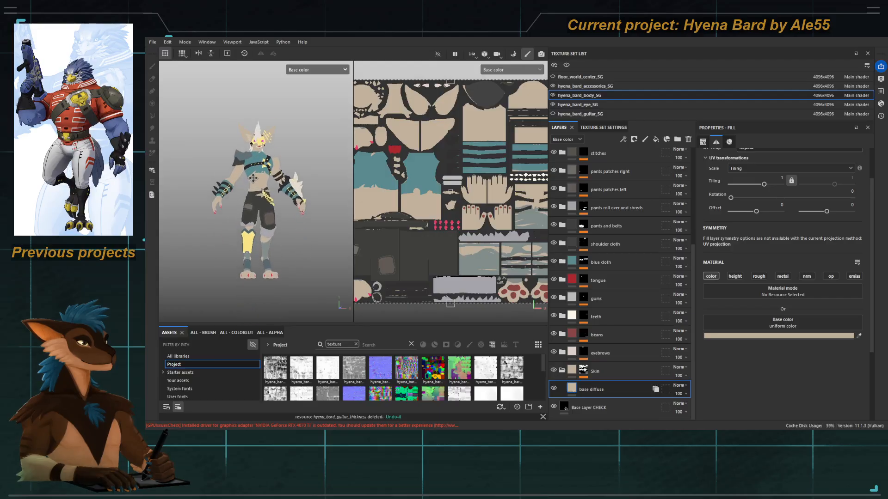
Step: Compare the hyena bard's full material view with its base color view
scroll(253, 178, up, 3)
key(m)
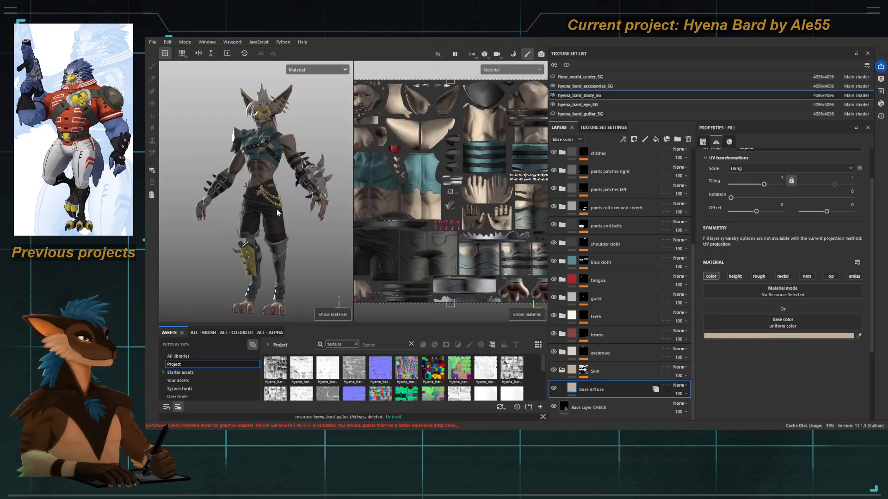
key(c)
alt+drag(278, 212, 306, 194)
alt+drag(219, 196, 254, 190)
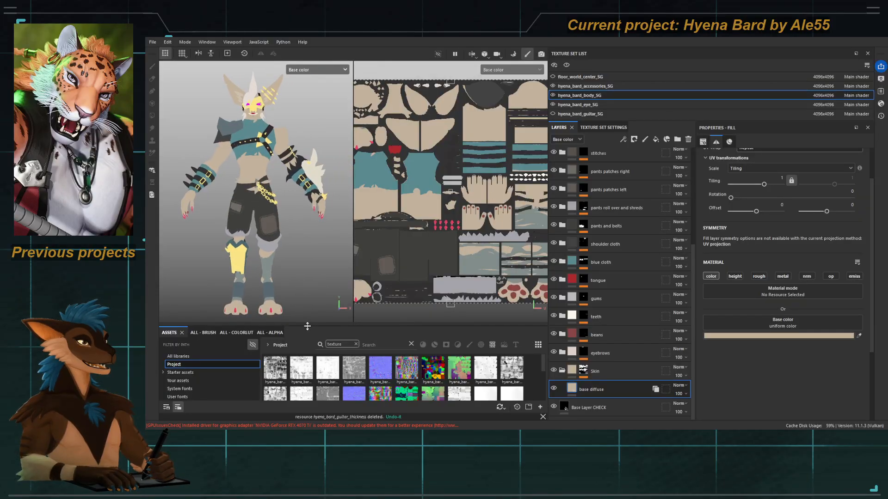
Step: Shrink the assets shelf to enlarge the viewports and inspect the spiked forearm guard's base colors up close
drag(307, 327, 315, 344)
alt+drag(257, 177, 288, 187)
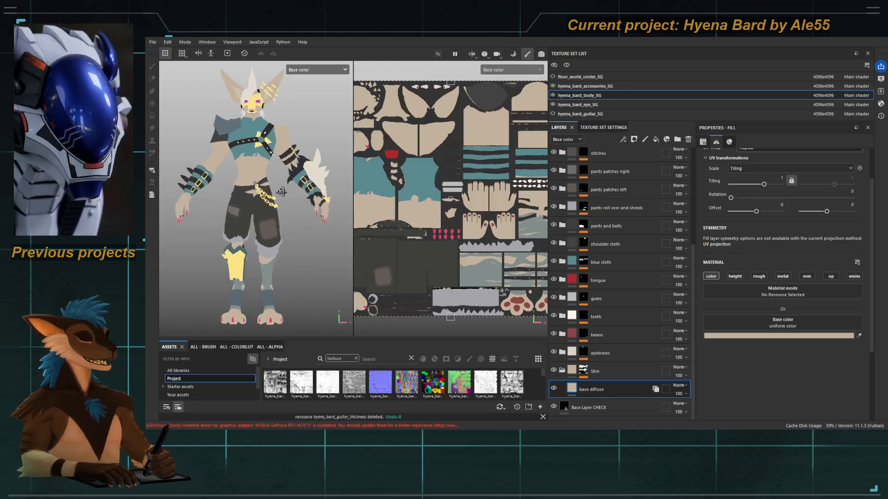
alt+middle_drag(296, 187, 250, 189)
alt+right_drag(240, 194, 278, 217)
alt+drag(259, 231, 246, 194)
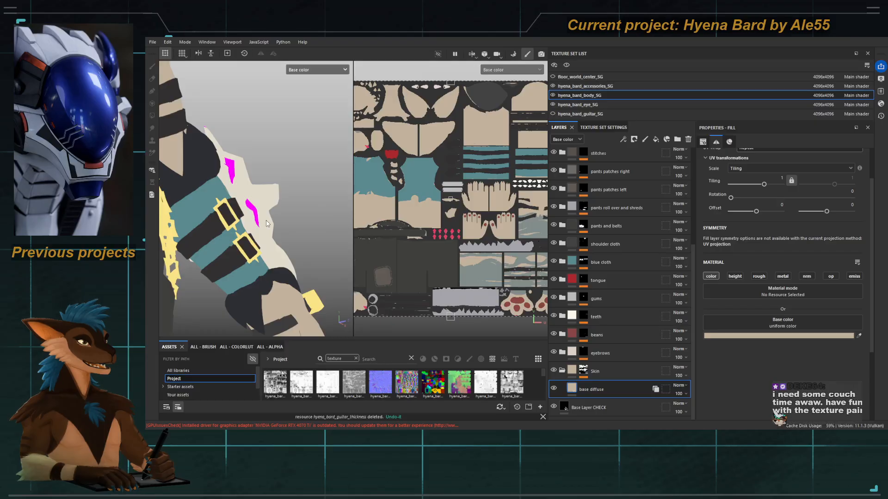
Step: Reframe the whole character and review its base color blockout from several angles
alt+drag(281, 255, 303, 269)
key(f)
alt+middle_drag(303, 270, 302, 227)
alt+drag(303, 228, 280, 232)
alt+right_drag(280, 233, 324, 267)
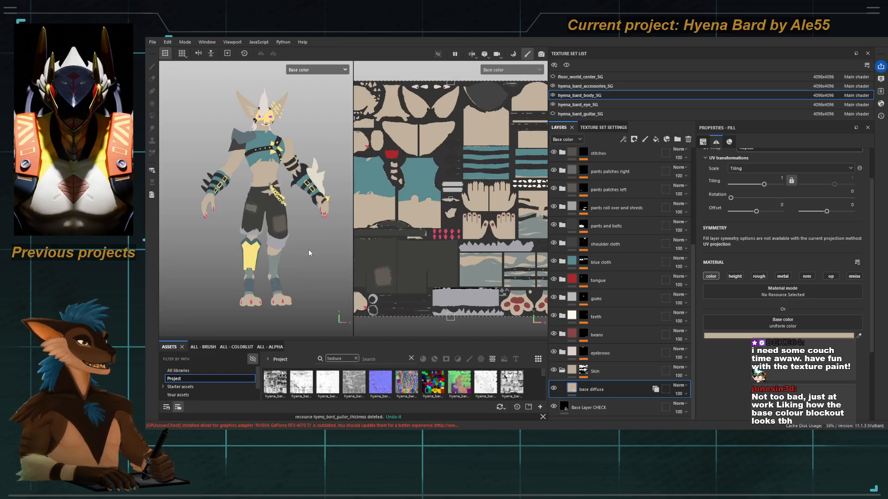
alt+drag(290, 227, 280, 229)
alt+middle_drag(279, 228, 267, 223)
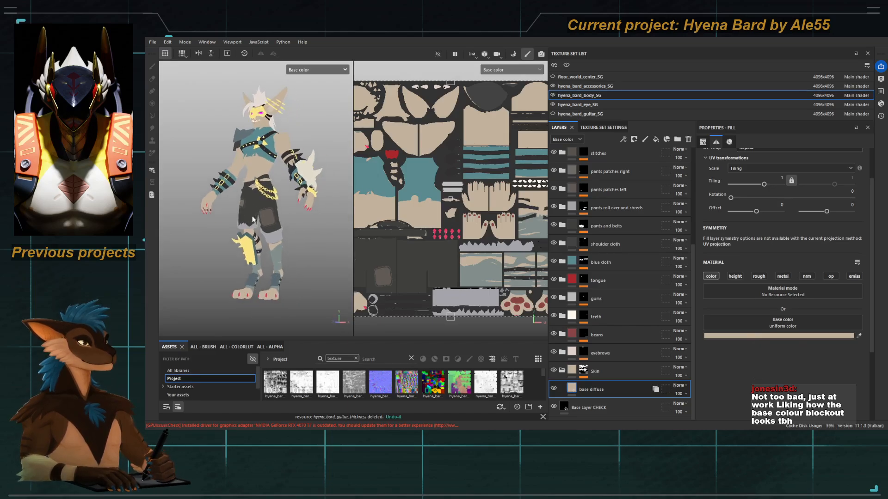
alt+right_drag(267, 223, 275, 225)
alt+middle_drag(275, 224, 274, 236)
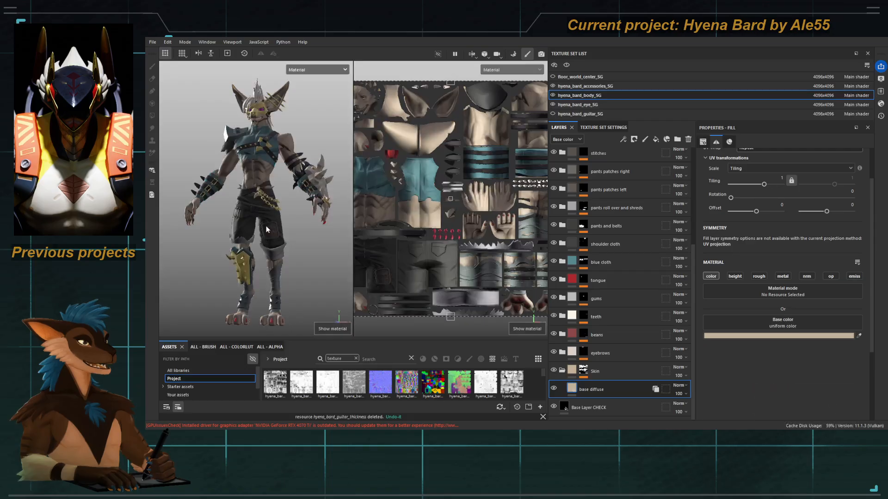
Step: Check the model in the material view, and inspect the legs and the skull arm ornament in base color
key(m)
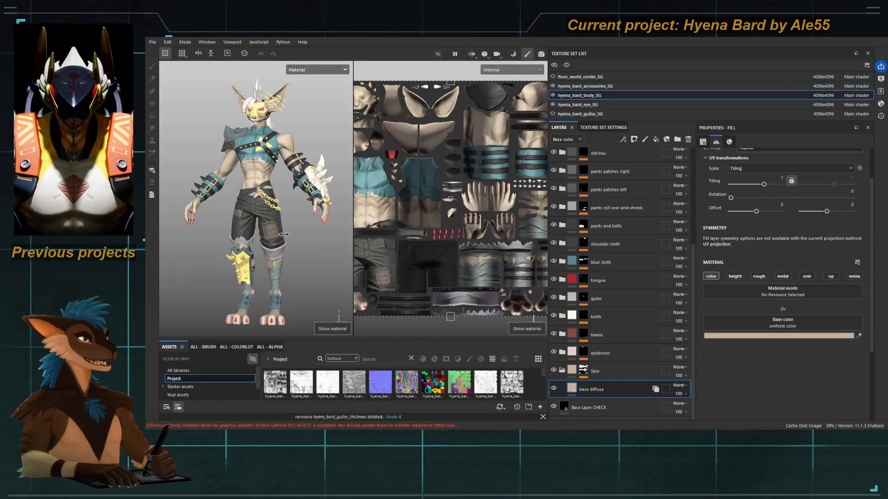
key(m)
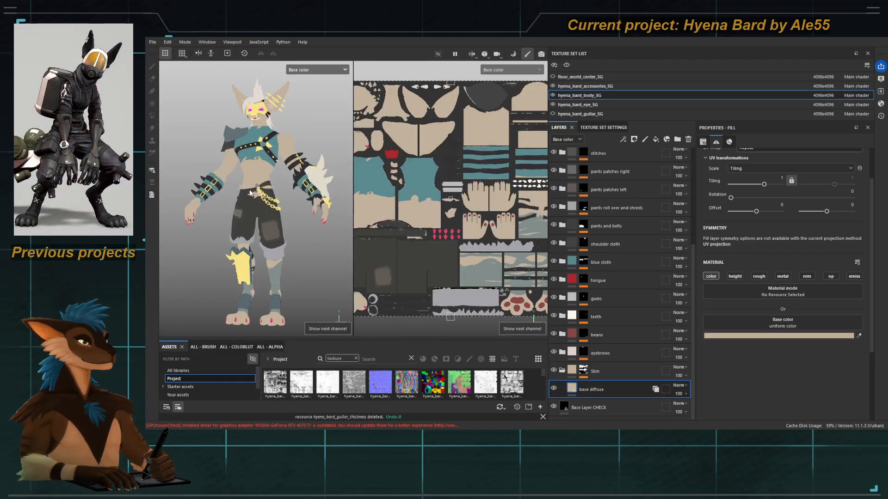
alt+middle_drag(239, 262, 239, 204)
alt+right_drag(240, 205, 277, 259)
mouse_move(278, 268)
alt+mouse_down()
mouse_move(226, 242)
mouse_move(272, 277)
alt+mouse_up()
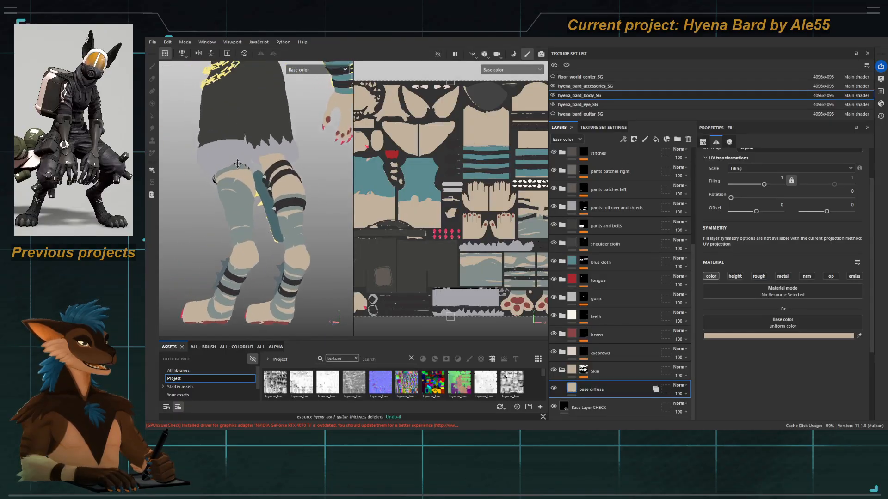
alt+middle_drag(232, 157, 310, 272)
alt+drag(232, 154, 325, 208)
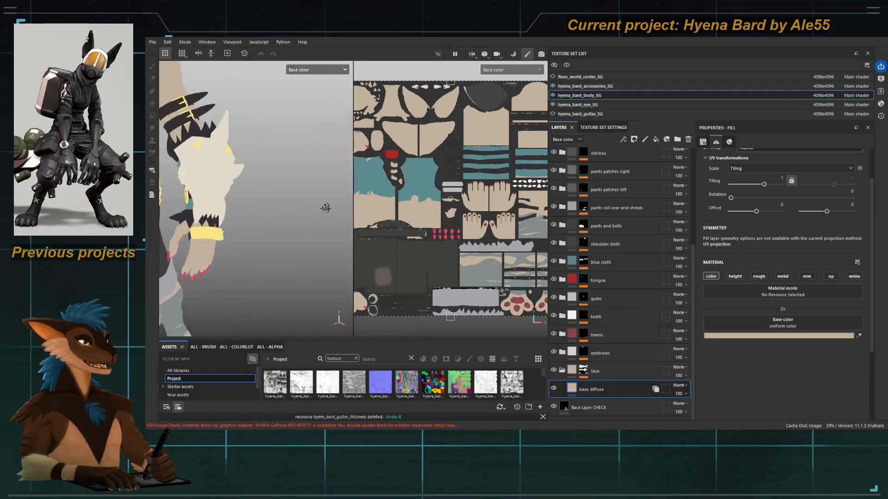
alt+middle_drag(258, 134, 287, 200)
alt+right_drag(319, 259, 272, 242)
mouse_move(228, 231)
alt+mouse_down()
mouse_move(196, 214)
mouse_move(232, 226)
alt+mouse_up()
alt+middle_drag(263, 255, 262, 239)
scroll(262, 239, up, 3)
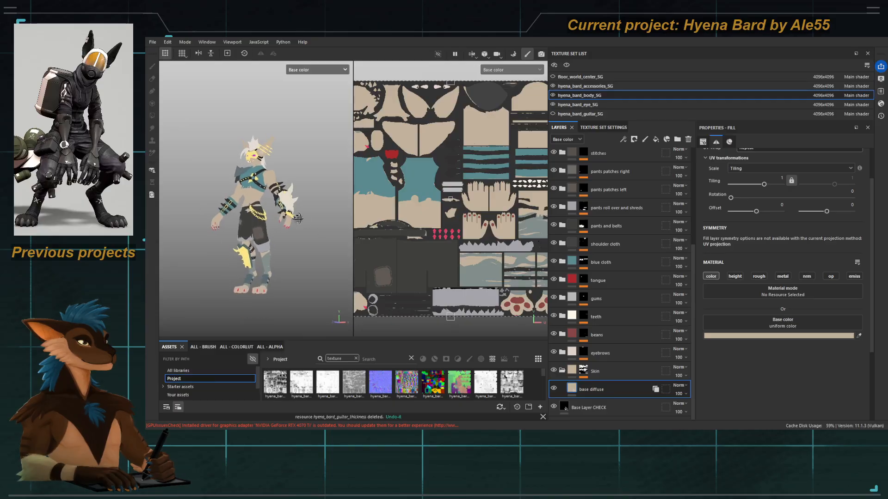
Step: Show the hyena_bard_guitar_SG texture set to check the guitar, hide it again and reframe the character
click(552, 114)
alt+middle_drag(230, 74, 235, 152)
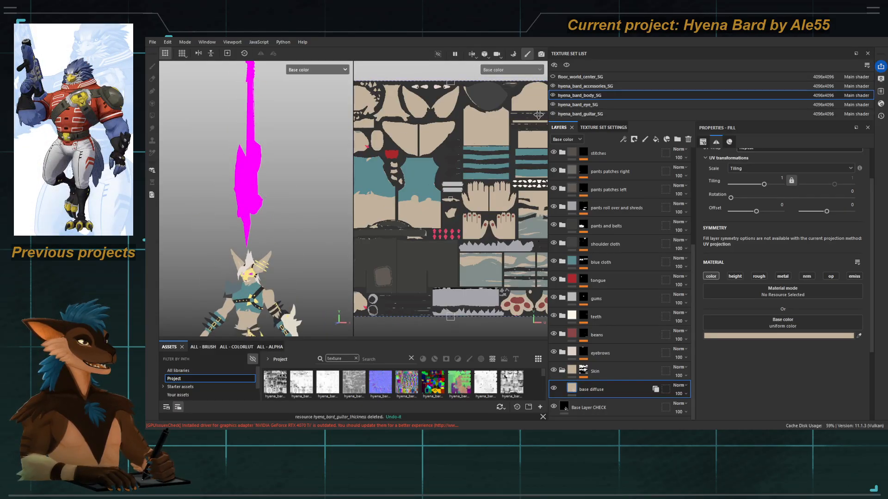
click(552, 114)
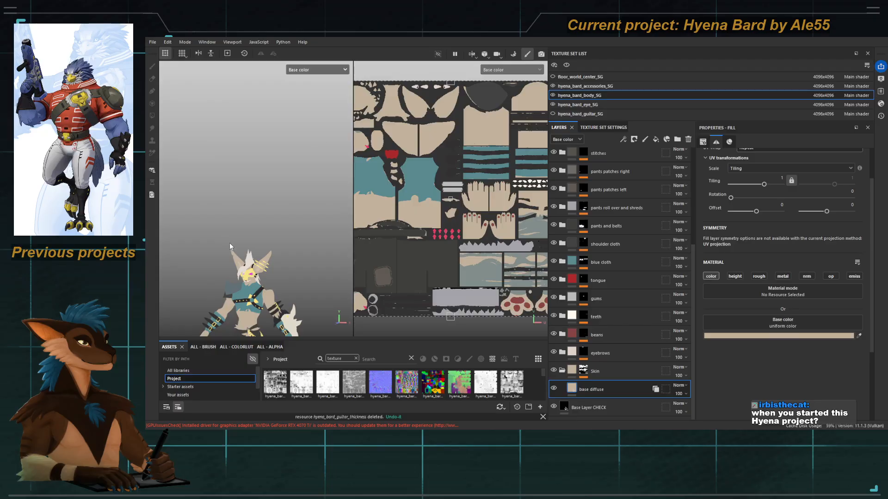
key(f)
alt+right_drag(263, 282, 327, 305)
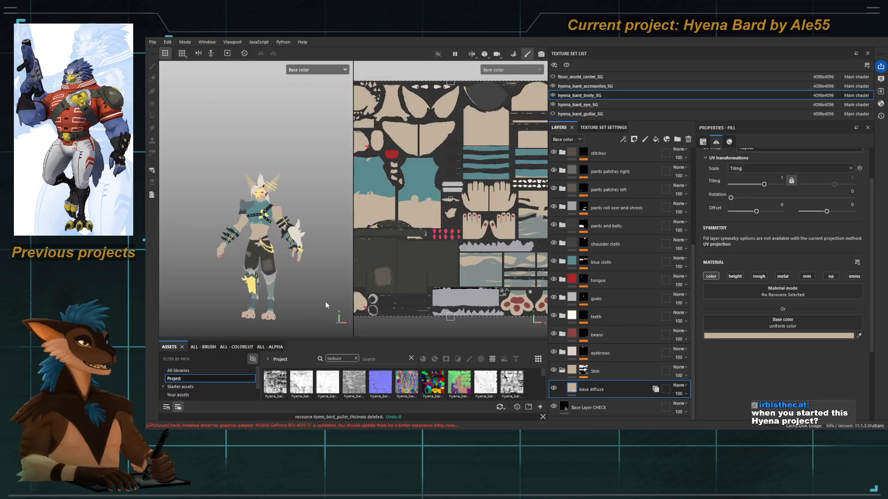
alt+right_drag(259, 250, 296, 273)
alt+middle_drag(279, 275, 275, 247)
alt+right_drag(276, 247, 285, 252)
alt+middle_drag(285, 252, 280, 249)
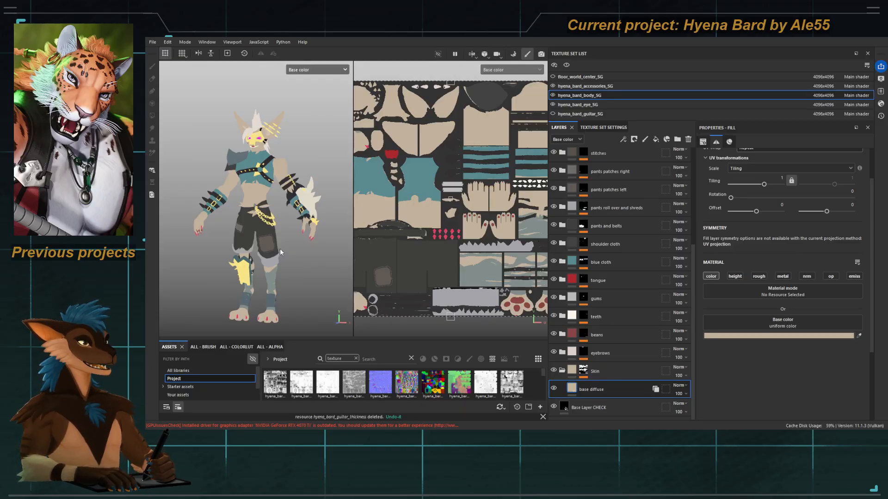
scroll(276, 250, up, 2)
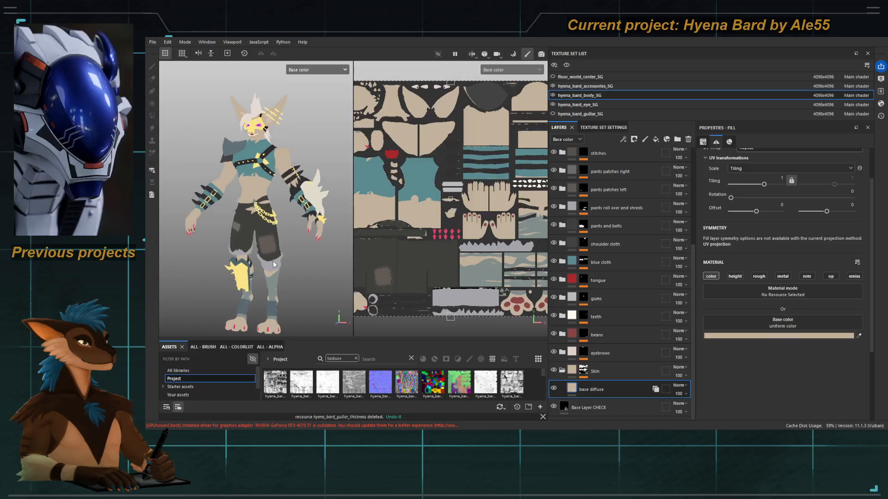
alt+drag(273, 261, 268, 178)
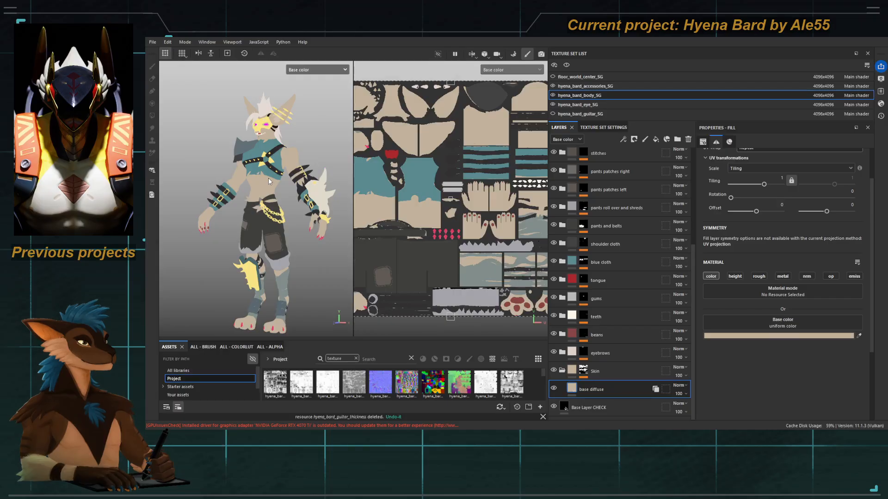
Step: Add a fill layer to the hyena_bard_eye_SG texture set above Base Layer CHECK and frame the character's eyes
alt+drag(267, 191, 283, 209)
alt+middle_drag(283, 209, 289, 268)
alt+right_drag(288, 268, 319, 211)
alt+middle_drag(319, 210, 261, 194)
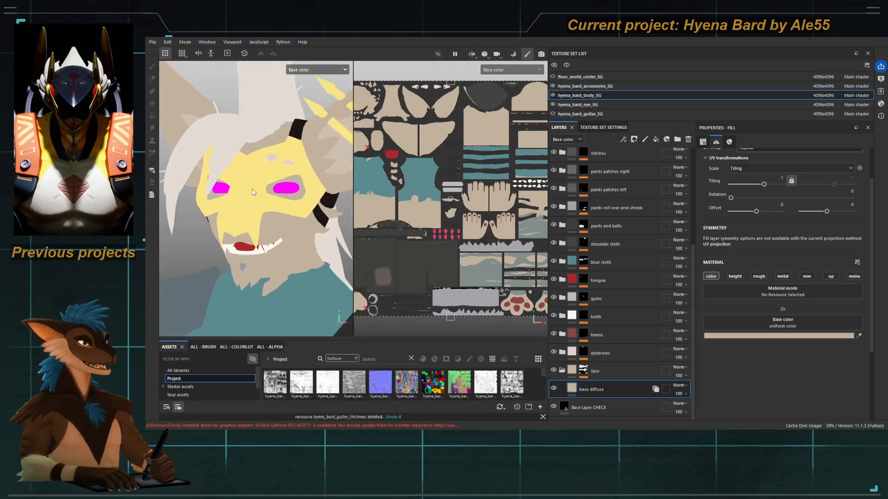
mouse_move(261, 194)
alt+mouse_down()
mouse_move(274, 192)
mouse_move(252, 194)
alt+mouse_up()
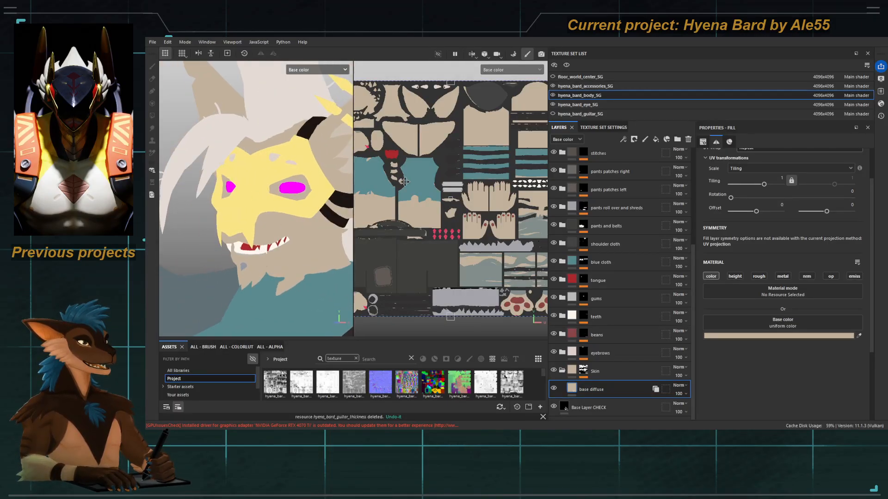
click(574, 105)
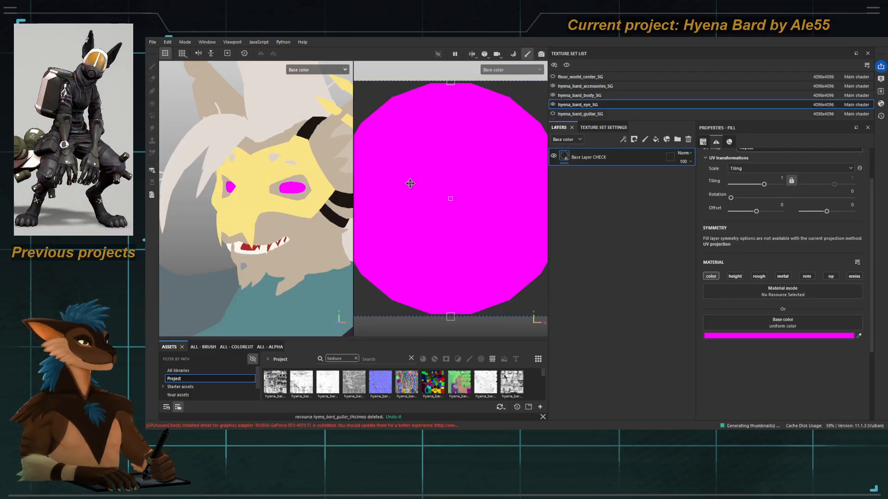
click(656, 140)
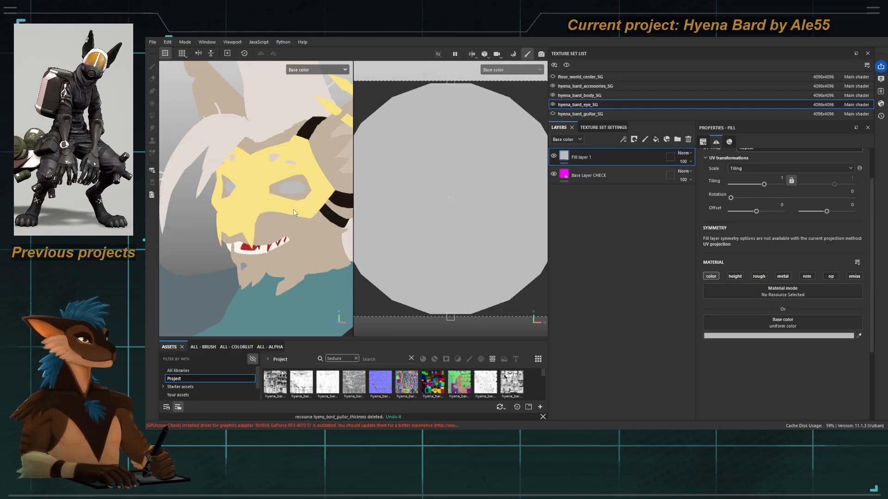
scroll(229, 205, up, 3)
alt+drag(229, 203, 264, 211)
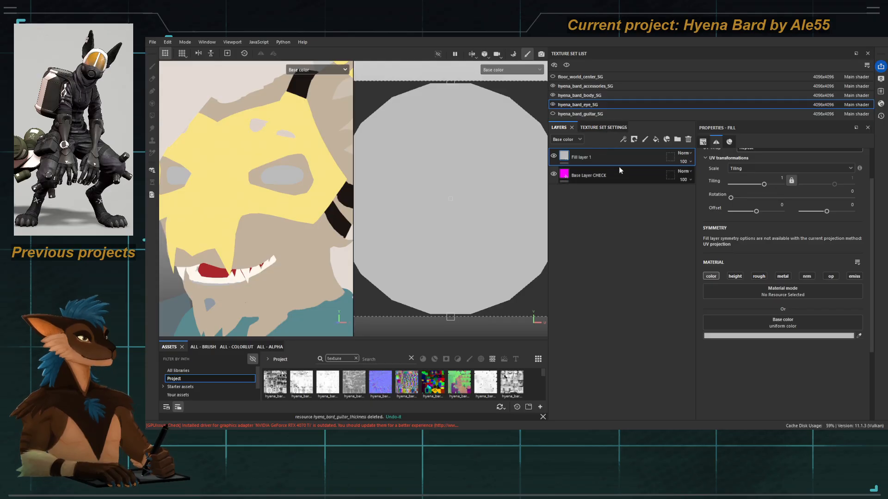
Step: Rename the new eye fill layer sclera and set its base color to a pale pink
double_click(584, 156)
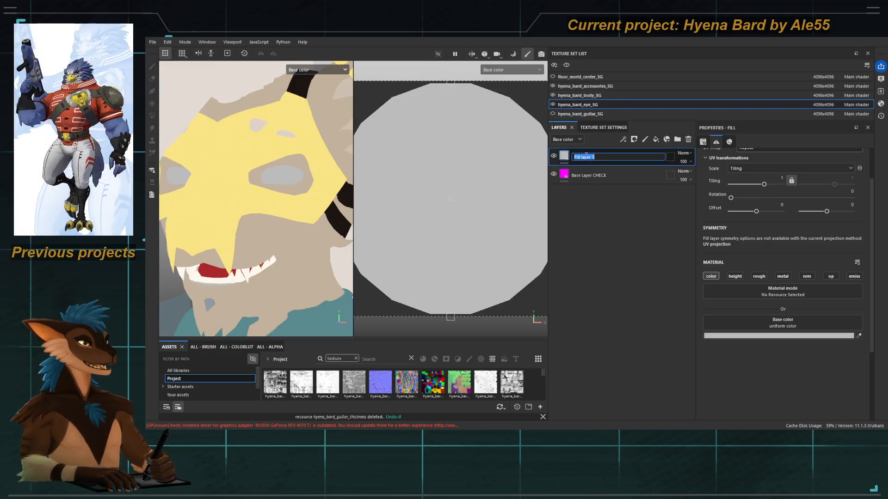
text(scler)
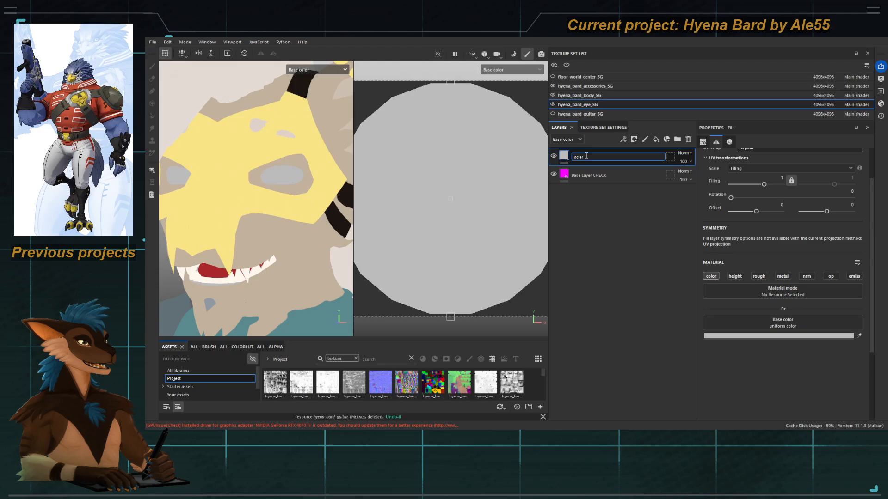
text(a)
key(Return)
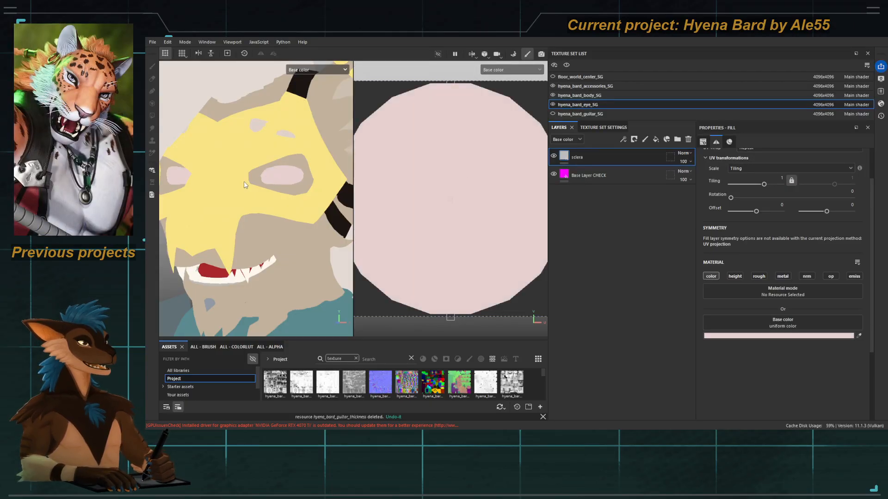
Step: Fit the eye's UV layout in the 2D view and check the sclera color on the face from several angles
alt+drag(245, 186, 259, 204)
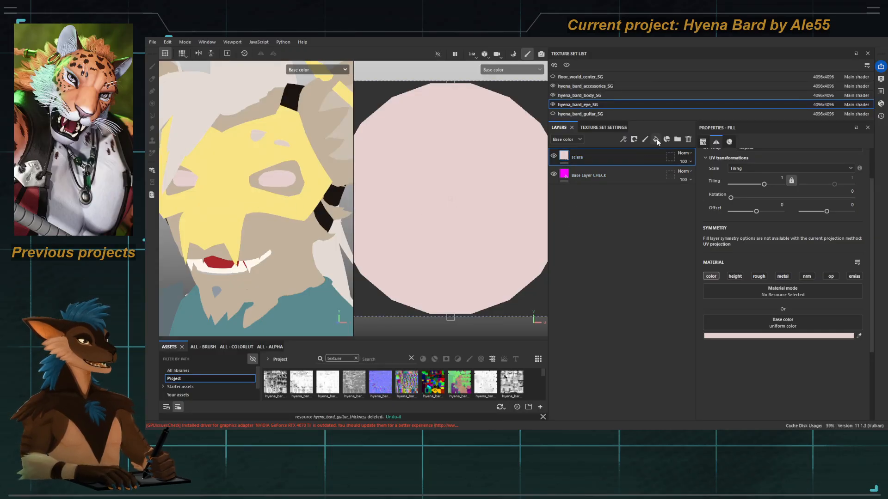
key(f)
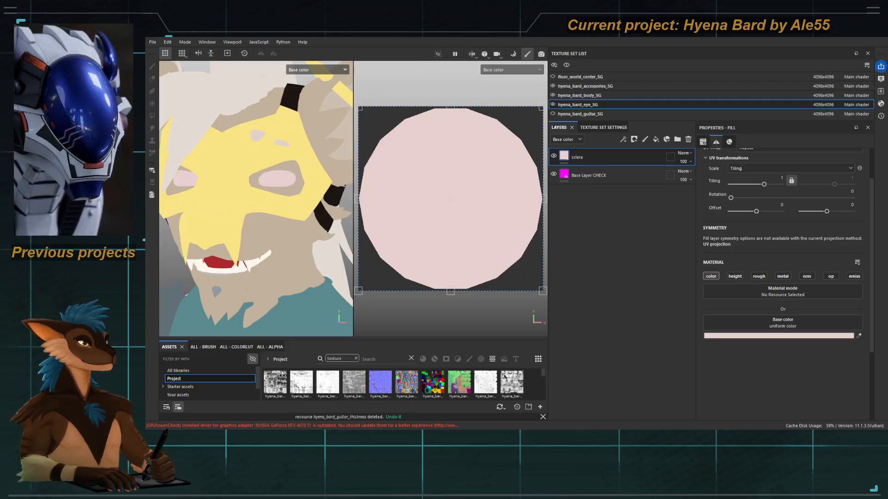
alt+drag(325, 200, 297, 198)
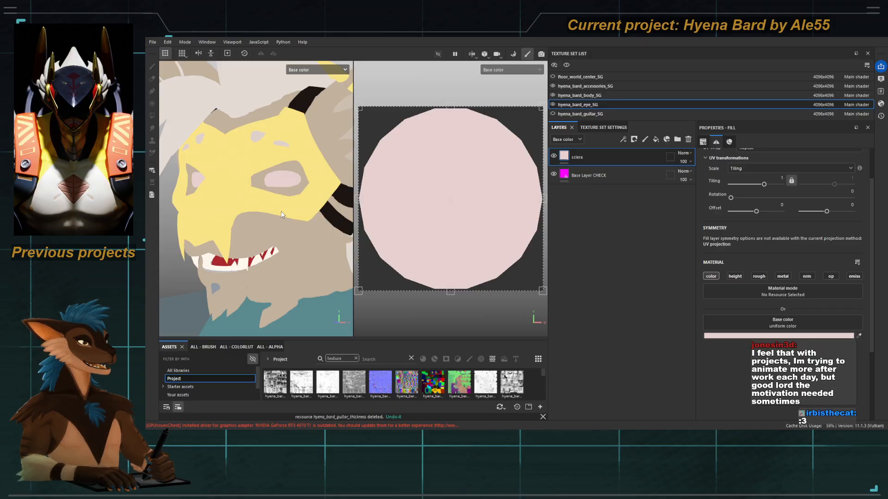
mouse_move(281, 214)
alt+mouse_down()
mouse_move(277, 190)
mouse_move(288, 189)
mouse_move(276, 204)
alt+mouse_up()
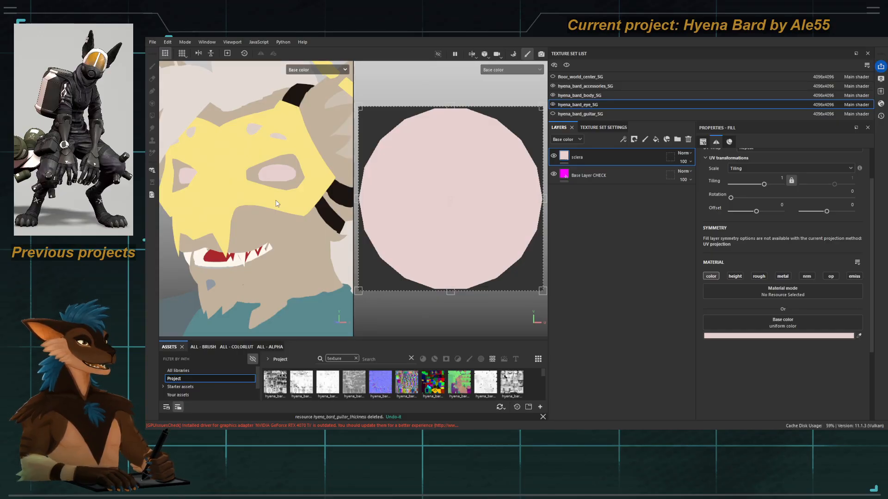
alt+drag(276, 204, 256, 234)
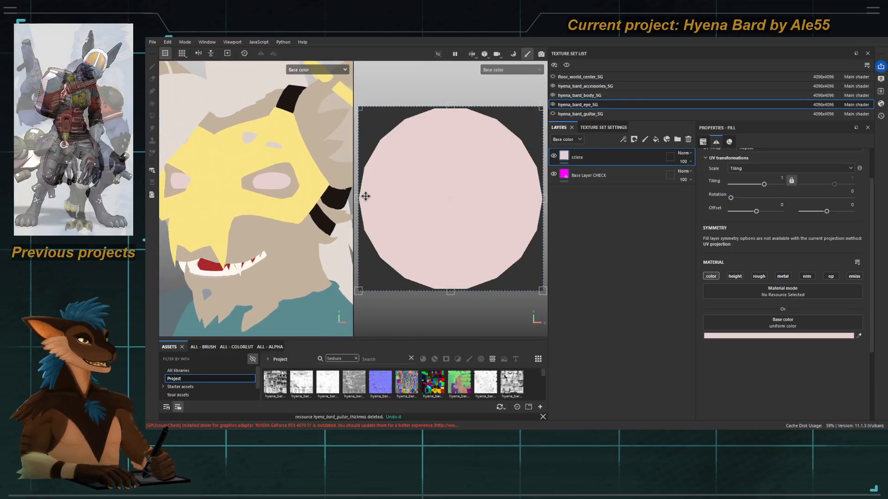
Step: Hide the hyena_bard_body_SG and hyena_bard_accessories_SG texture sets to isolate the eyeballs, and frame one eyeball from the front
alt+drag(325, 204, 245, 190)
click(553, 95)
click(552, 86)
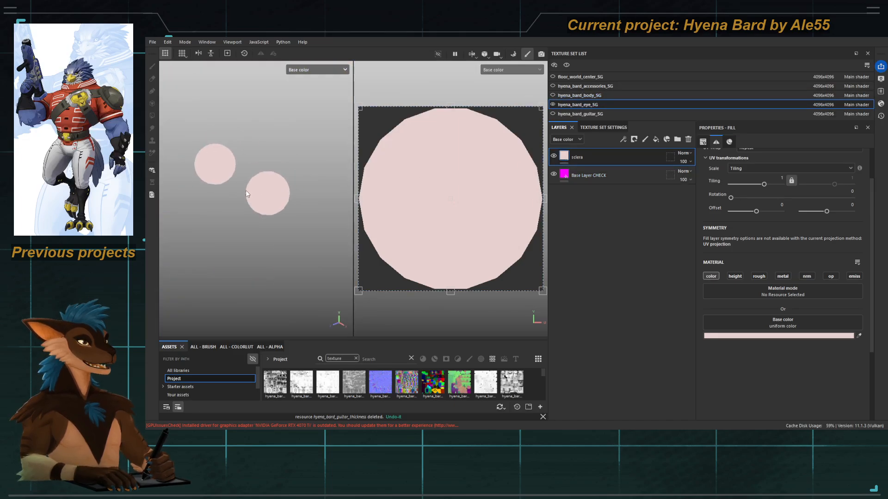
scroll(245, 194, up, 3)
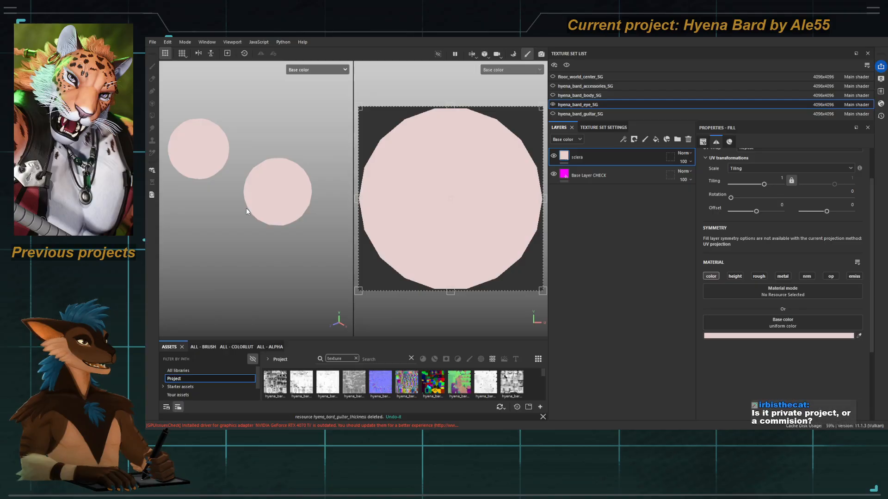
alt+drag(213, 236, 231, 215)
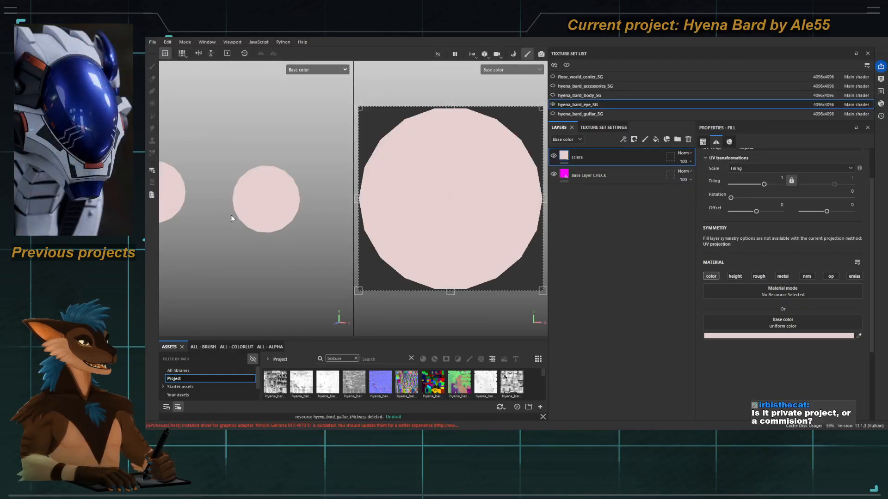
alt+drag(252, 197, 267, 193)
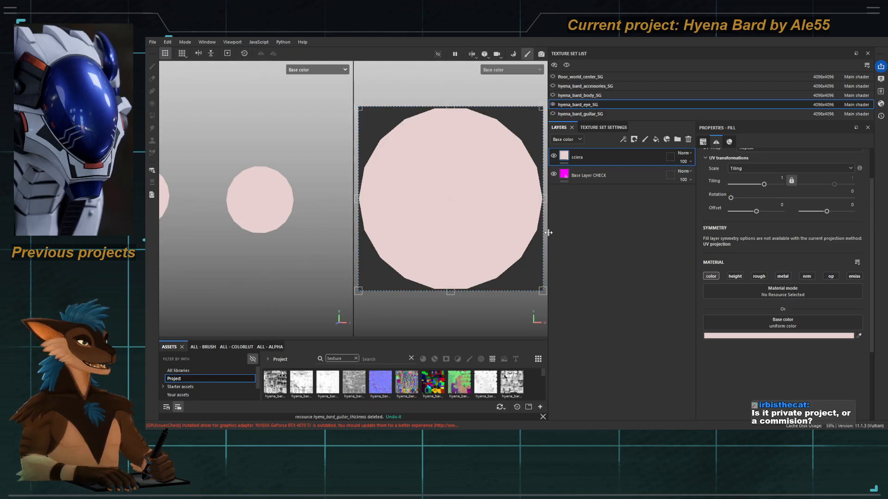
Step: Widen the viewports, frame both eyeballs, and show the shape alphas in an enlarged asset shelf
drag(548, 233, 599, 229)
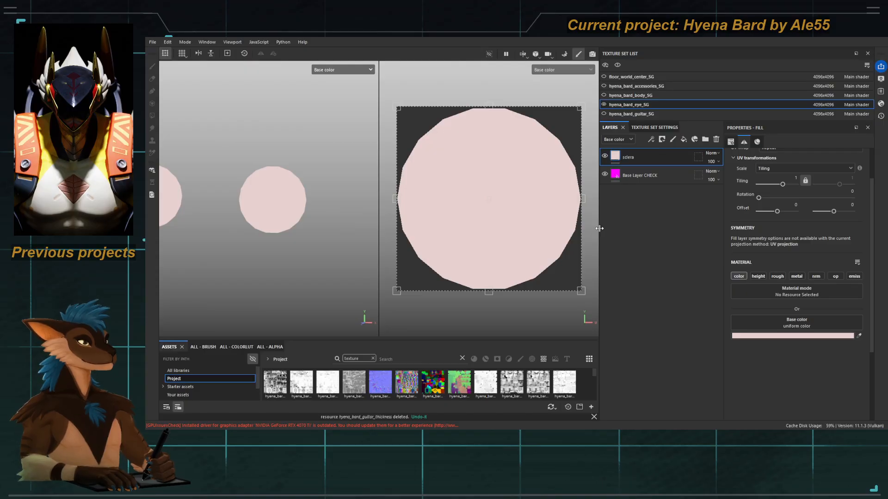
alt+drag(268, 211, 307, 206)
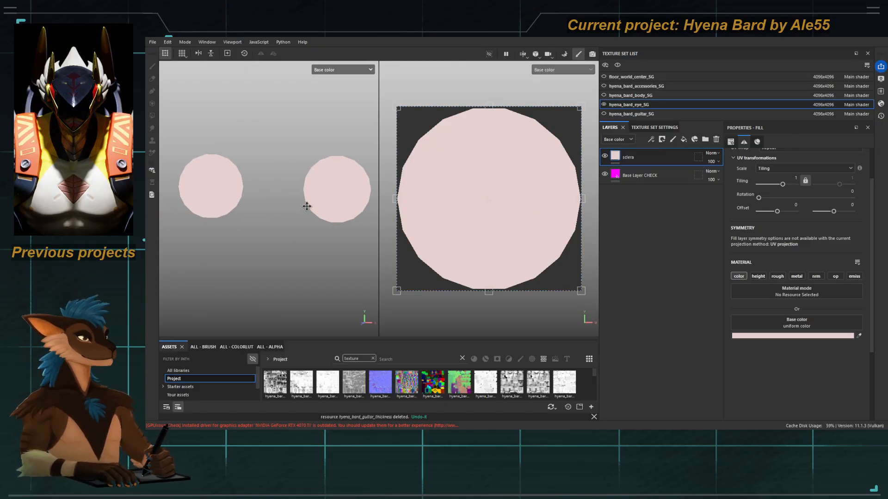
alt+right_drag(307, 206, 287, 189)
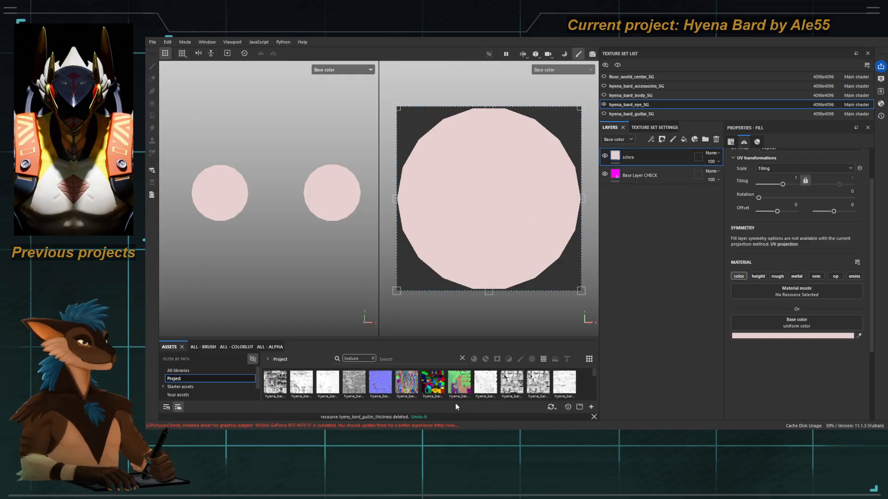
click(271, 346)
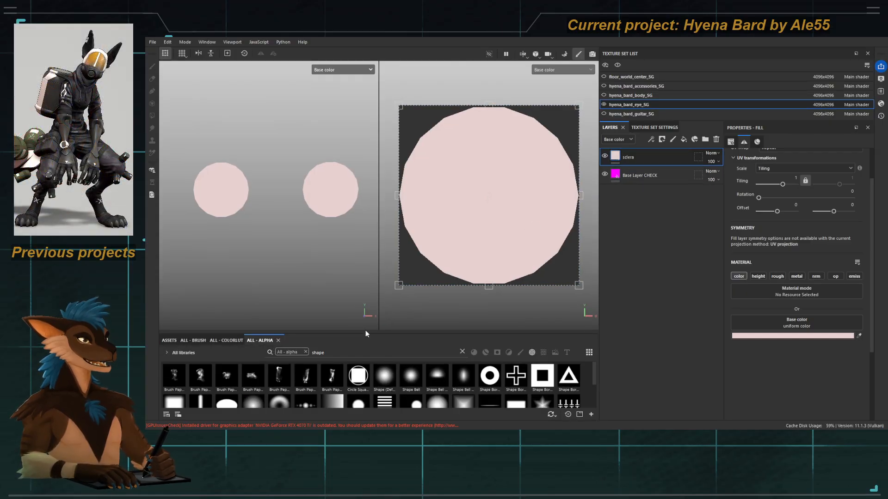
drag(349, 334, 348, 303)
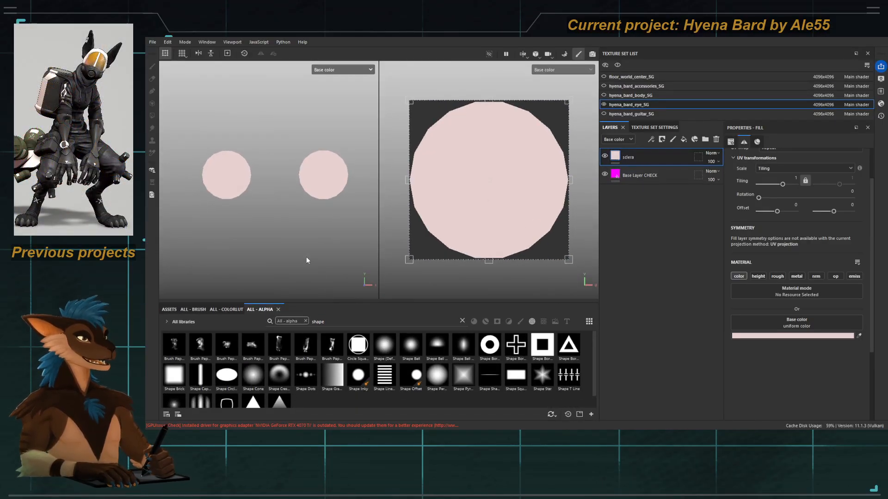
Step: Display the full material, show the hyena_bard_body_SG texture set again, and frame the eyes with hyena_bard_eye_SG selected
key(m)
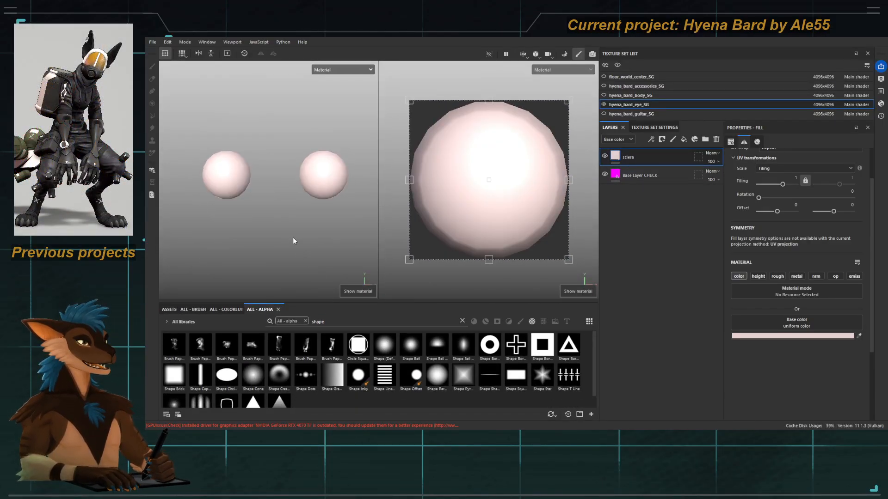
click(604, 95)
alt+drag(279, 193, 295, 190)
click(625, 105)
alt+right_drag(296, 190, 315, 202)
alt+drag(314, 202, 312, 199)
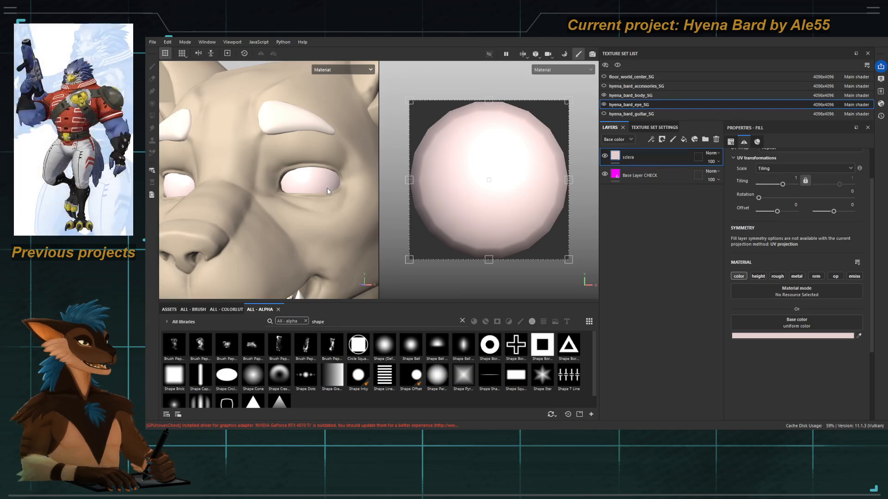
Step: Add a fill layer named red gradient above sclera and give it a black mask with a fill effect
click(684, 139)
double_click(641, 157)
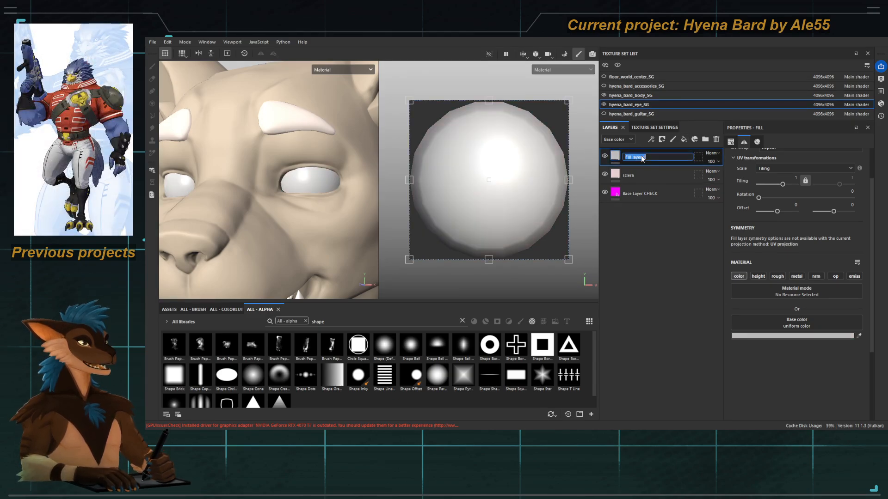
text(red gradient)
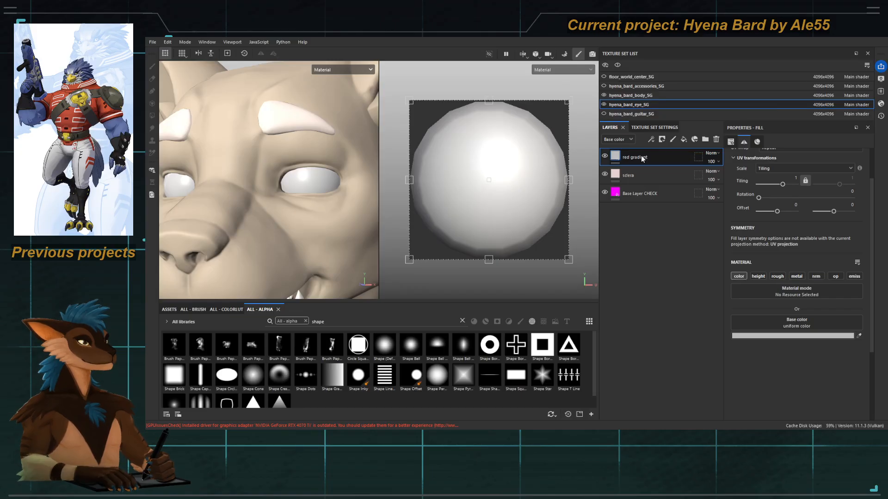
key(Return)
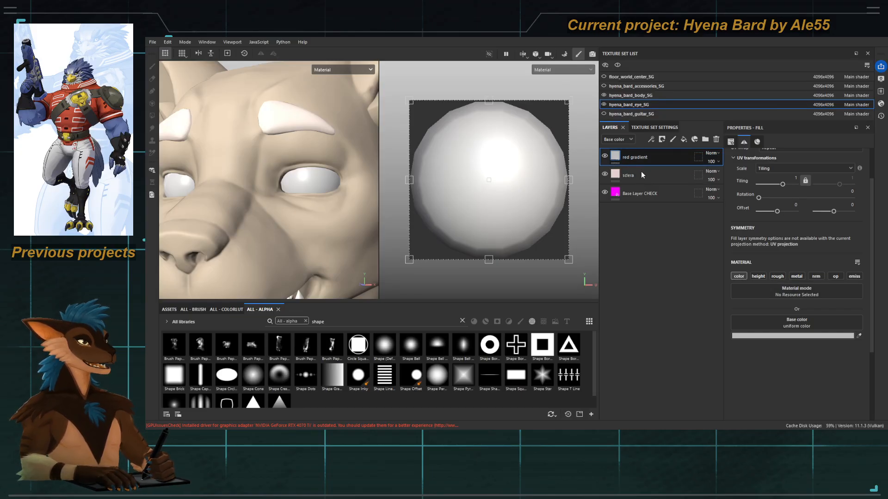
key(ctrl+m)
click(669, 292)
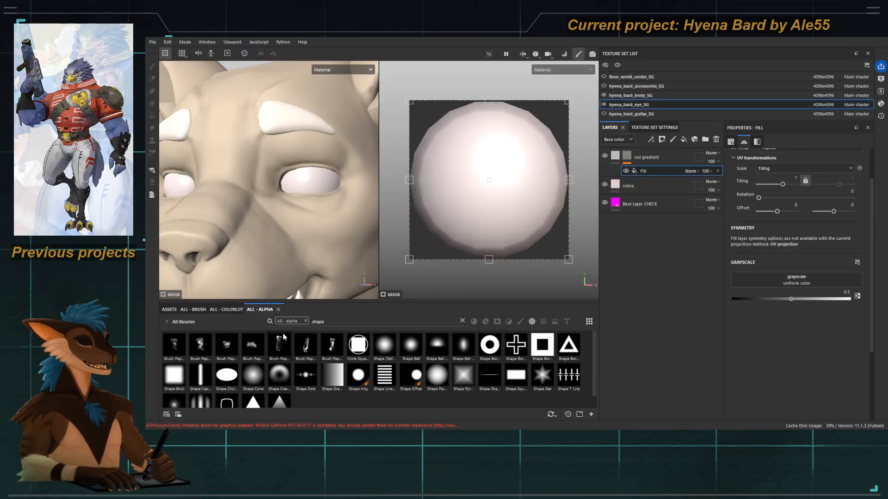
Step: Search the alphas for "invert" and assign Circle Inverted Gradient to the red gradient layer's mask fill
click(326, 323)
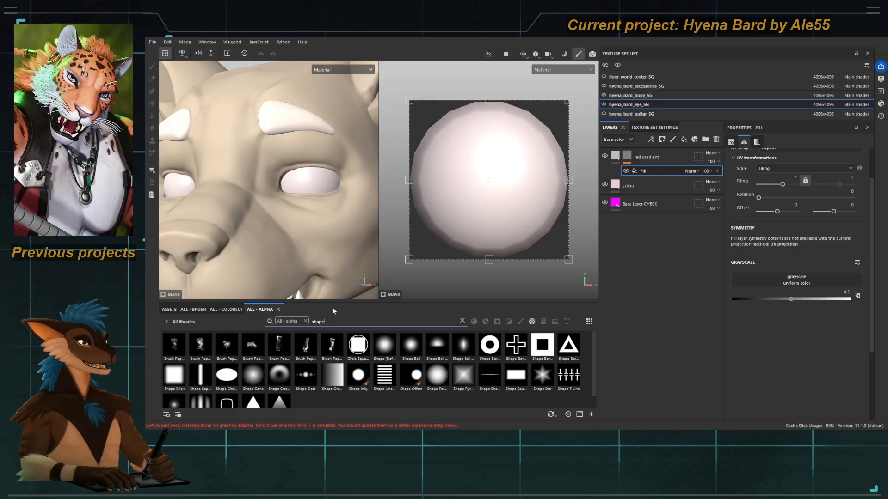
drag(333, 300, 335, 290)
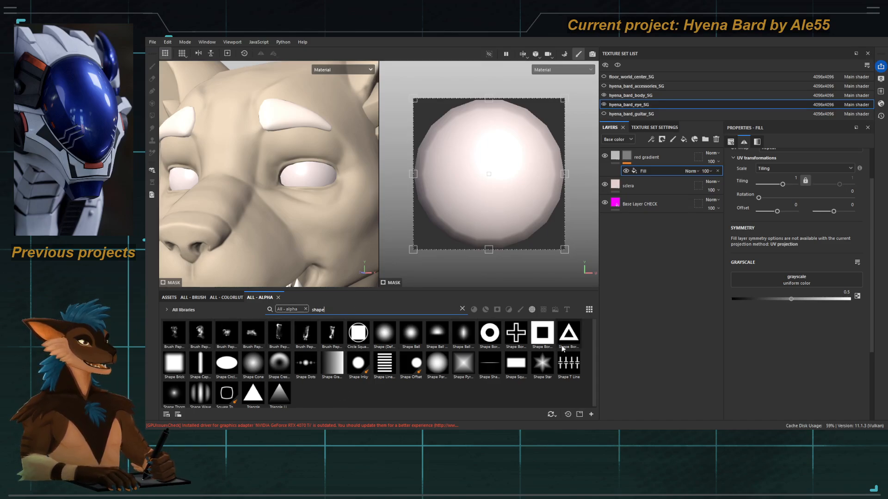
key(BackSpace)
key(BackSpace)
key(BackSpace)
key(BackSpace)
key(BackSpace)
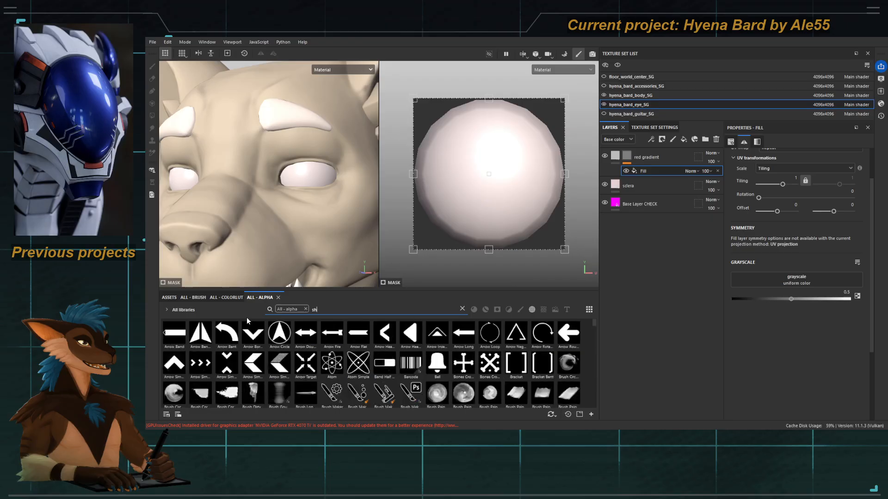
text(invert)
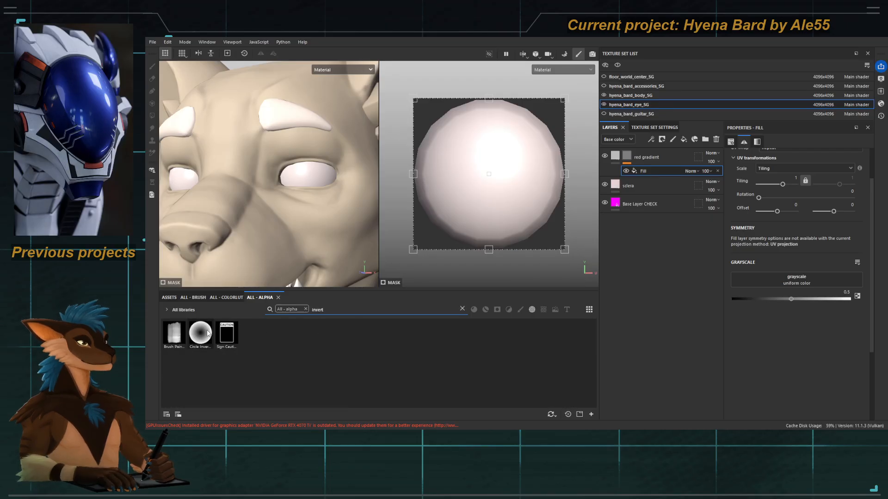
drag(195, 337, 644, 173)
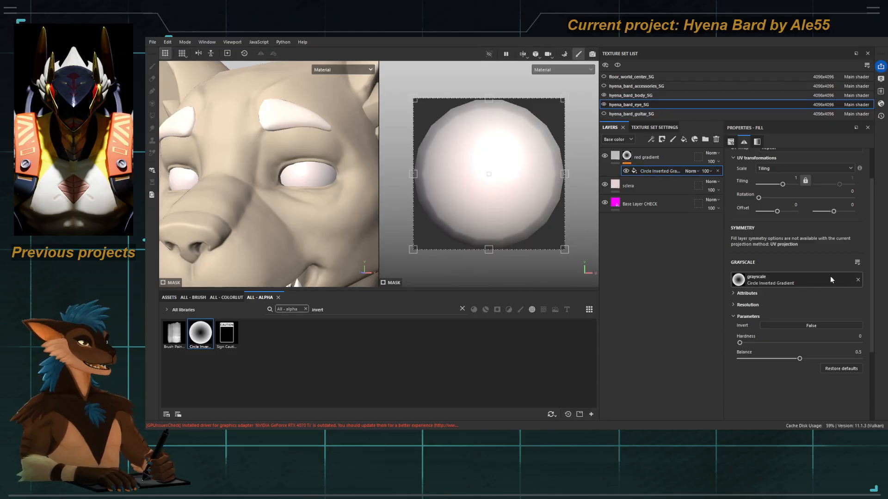
Step: Remove the gradient from the mask fill, set its grayscale value to 0, and display the mask in the viewports
click(858, 280)
drag(735, 299, 753, 300)
key(c)
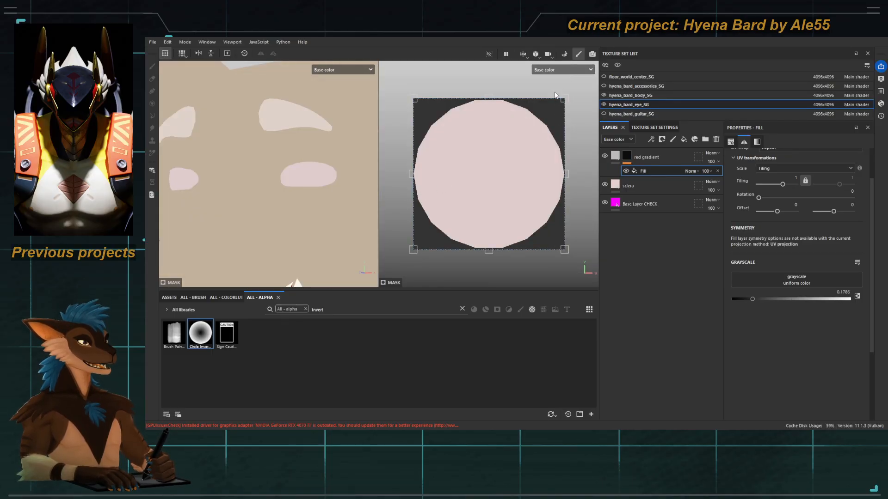
key(m)
drag(752, 299, 731, 301)
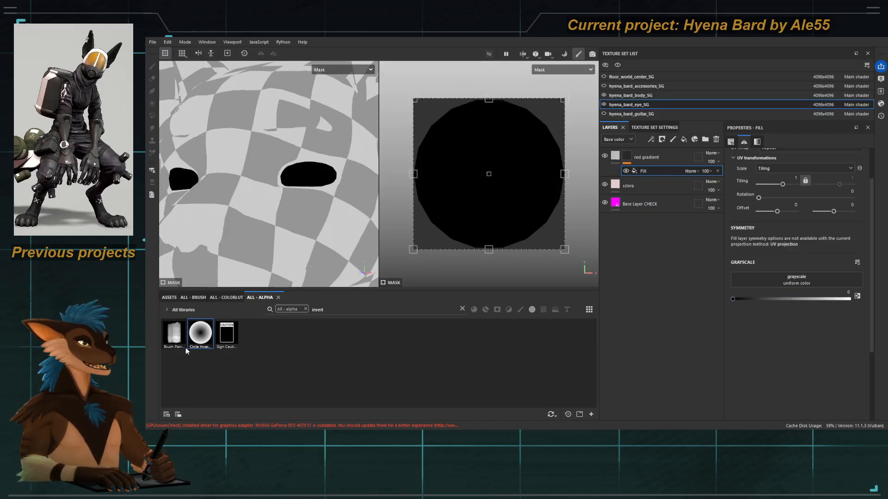
Step: Assign Circle Inverted Gradient to the grayscale of the emptied mask fill and compare the mask with the base color view
drag(199, 334, 785, 293)
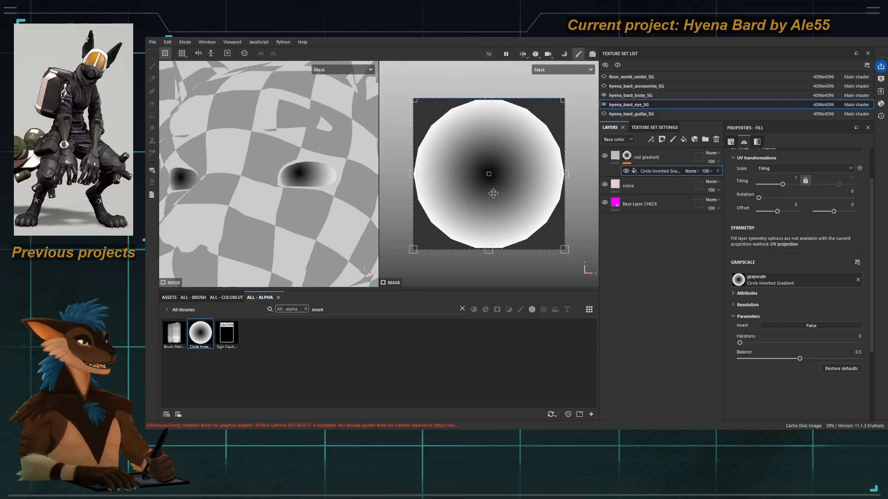
key(m)
key(m)
key(c)
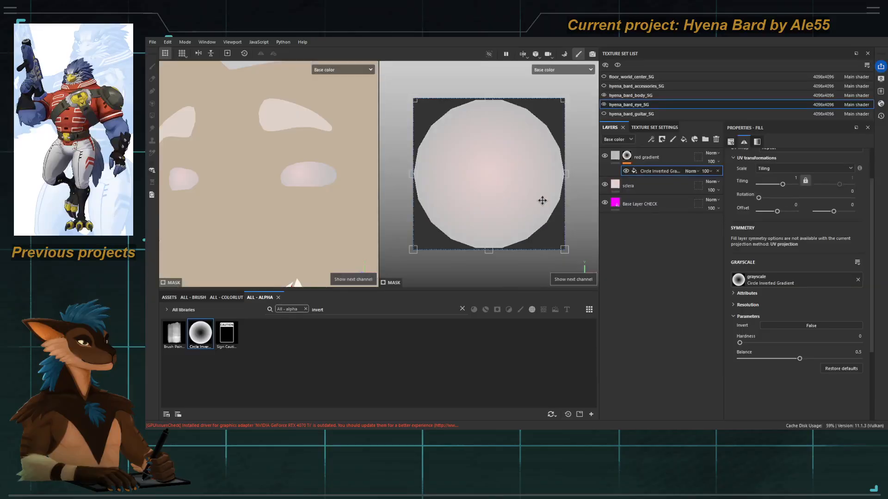
Step: Set the red gradient layer's base color to a deep red
key(1)
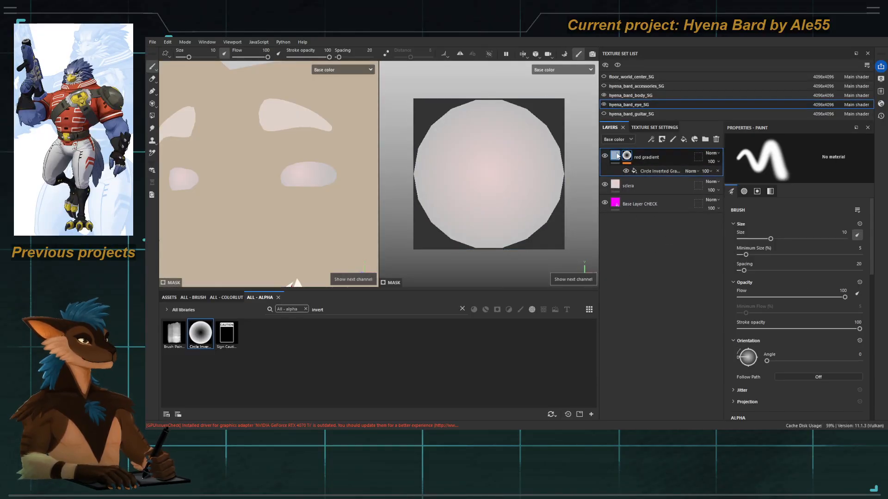
click(615, 156)
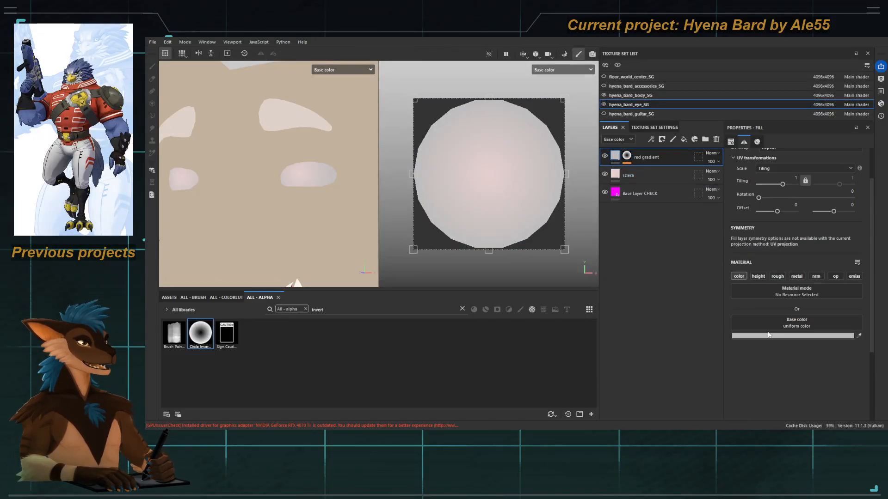
drag(774, 243, 854, 250)
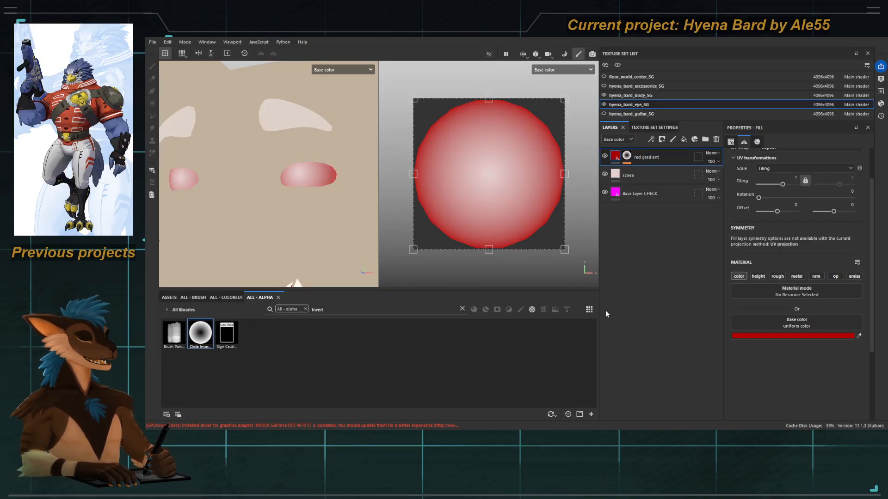
Step: Toggle the Circle Inverted Gradient mask effect off and on to compare the eye with and without the red rim
click(629, 160)
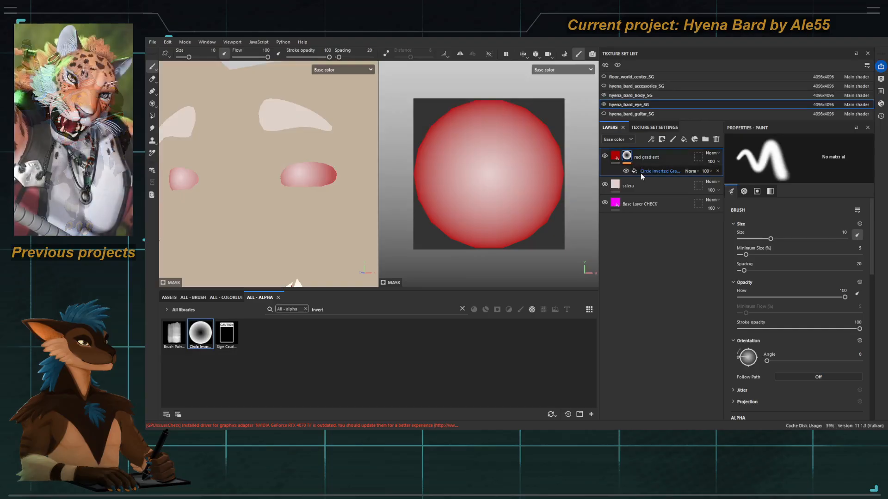
click(640, 171)
click(627, 171)
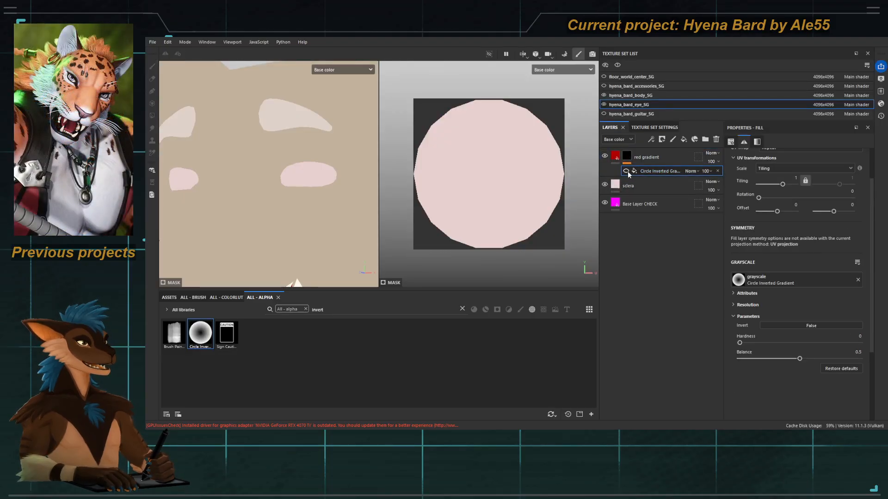
click(626, 172)
click(627, 171)
click(627, 171)
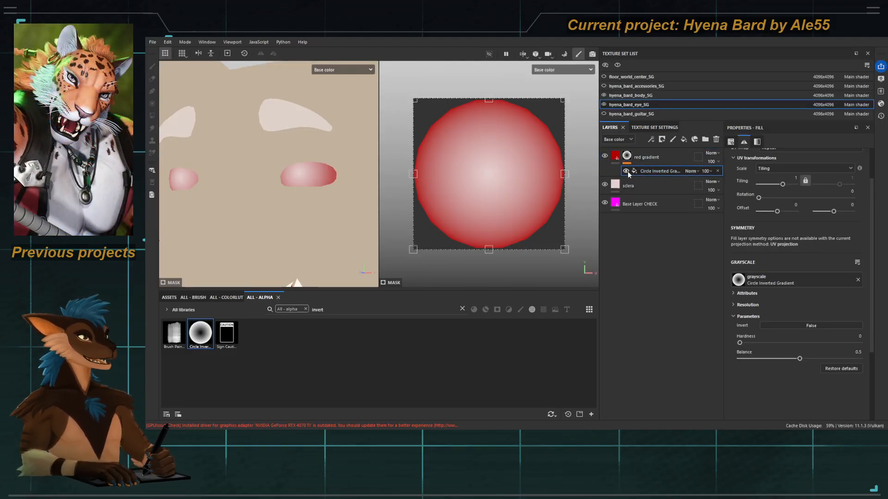
click(627, 172)
click(627, 172)
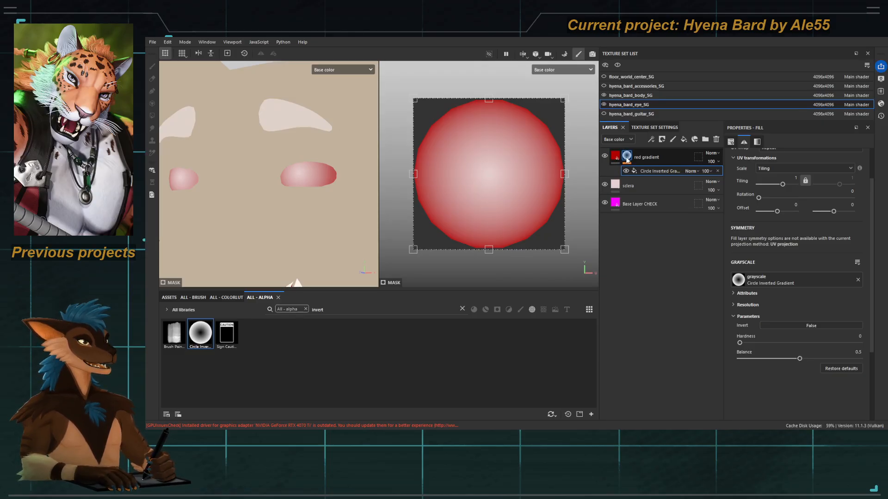
Step: Lower the mask gradient's Balance to 0.19 and check the reddened eye edges from both sides of the head
alt+drag(287, 196, 294, 185)
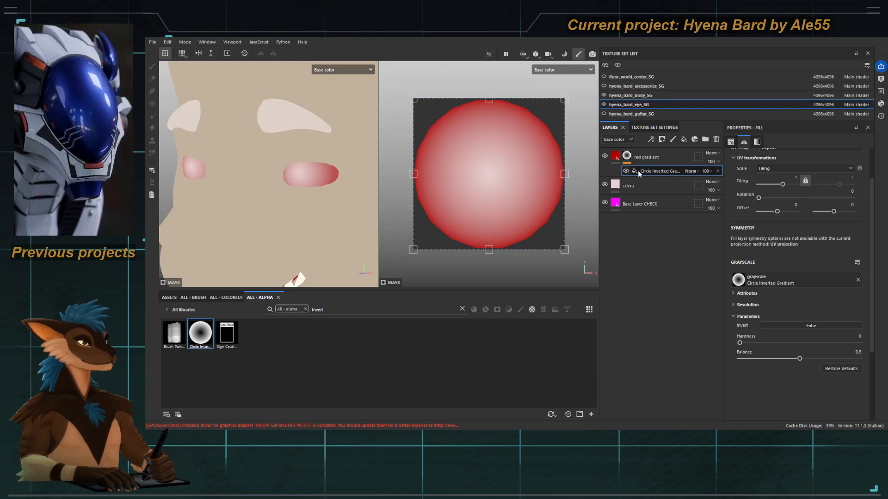
drag(799, 360, 763, 360)
alt+right_drag(332, 225, 253, 220)
alt+drag(253, 222, 344, 191)
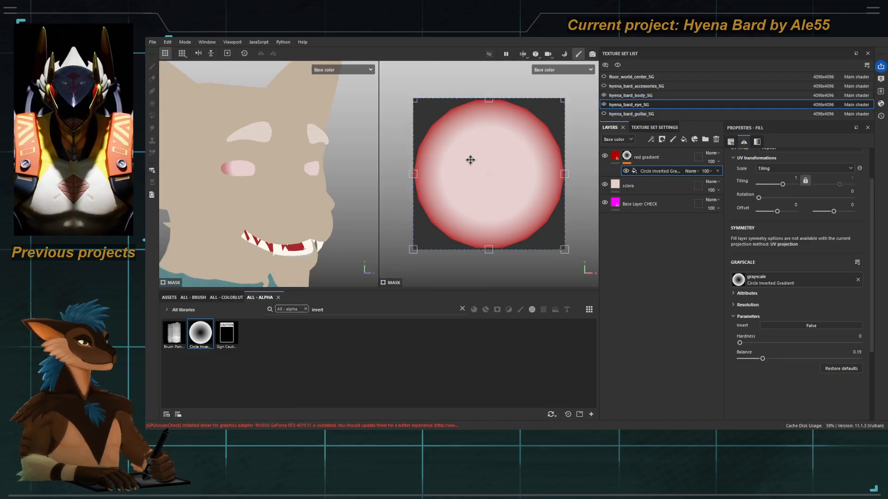
alt+drag(298, 161, 316, 180)
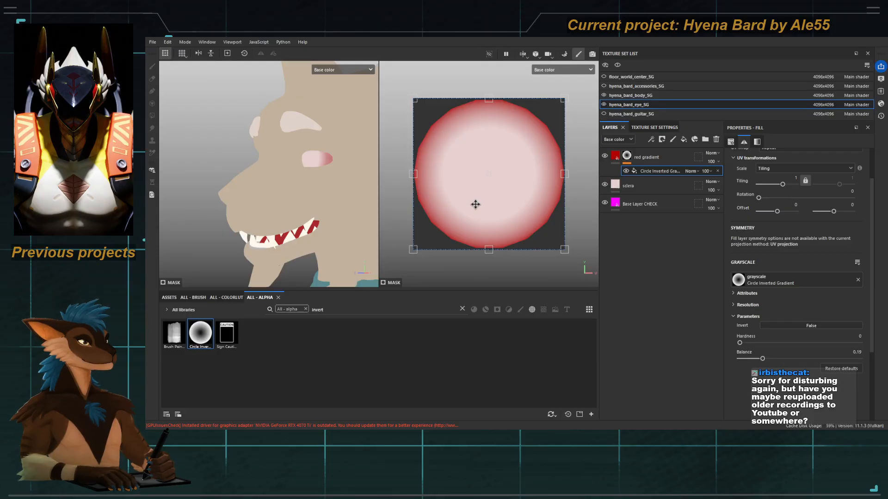
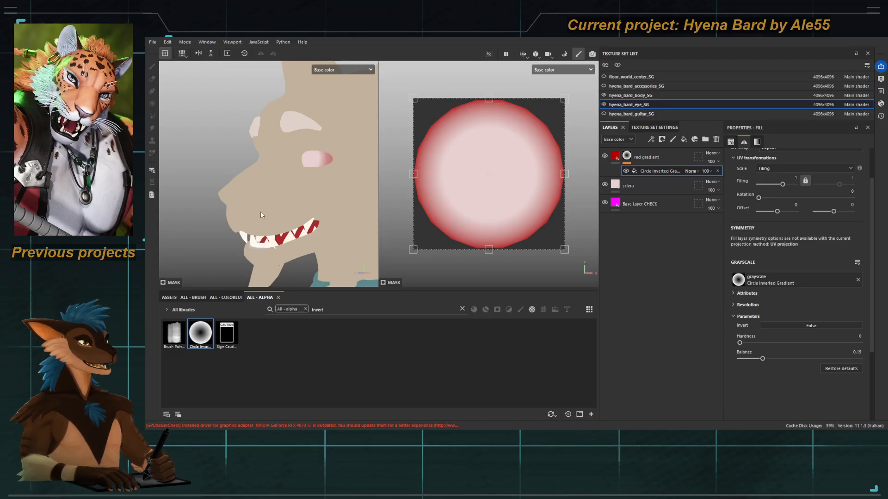
Step: Set the mask gradient's Balance to 0.34 while viewing the face, and select the red gradient layer's fill content
alt+drag(260, 215, 240, 195)
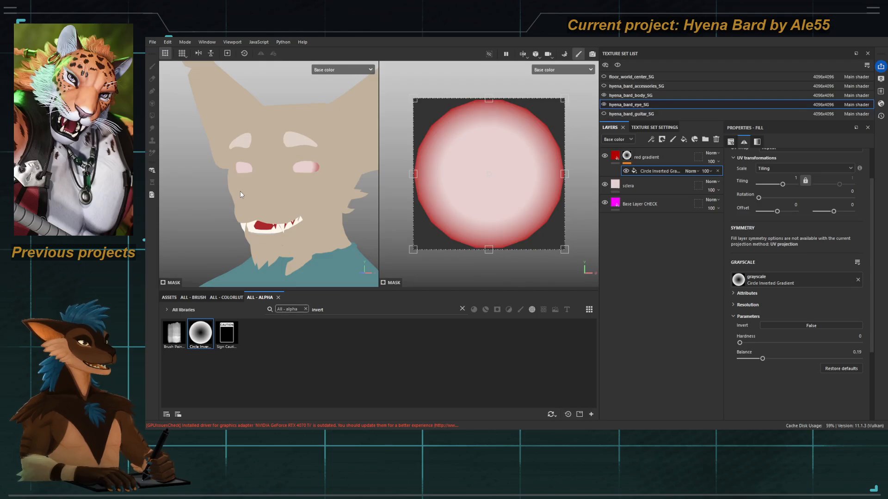
alt+drag(237, 197, 259, 186)
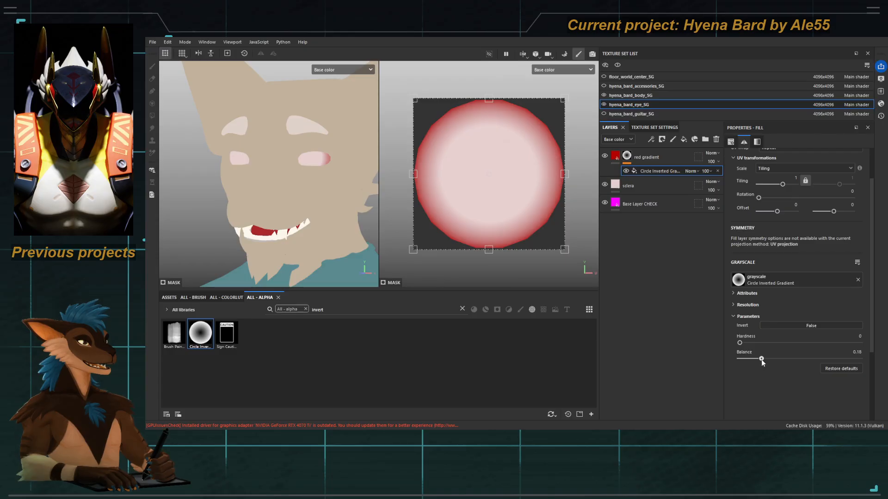
drag(761, 361, 781, 350)
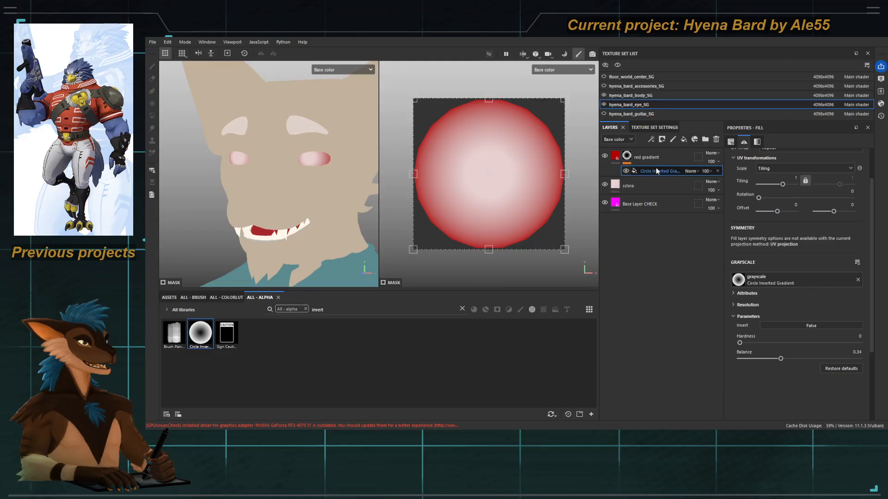
click(629, 162)
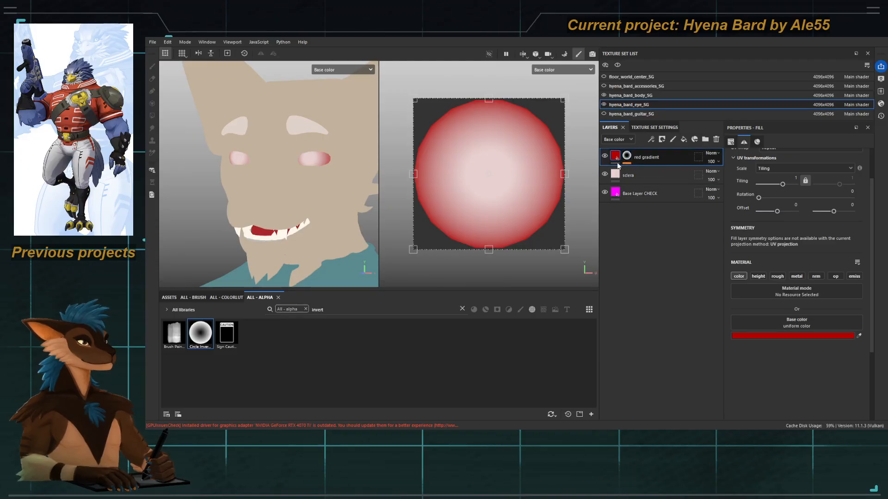
Step: Change the red gradient layer's base color to a soft light pink and check the eyes from several angles
alt+drag(296, 192, 267, 178)
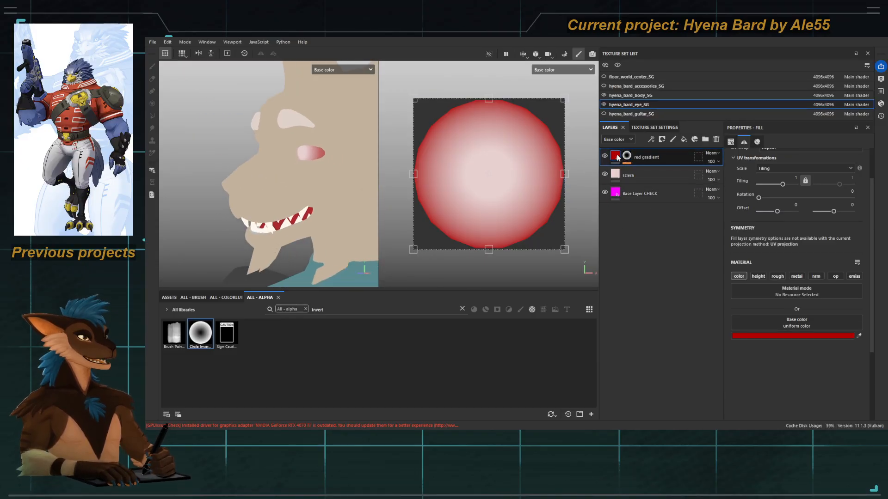
click(627, 156)
click(616, 157)
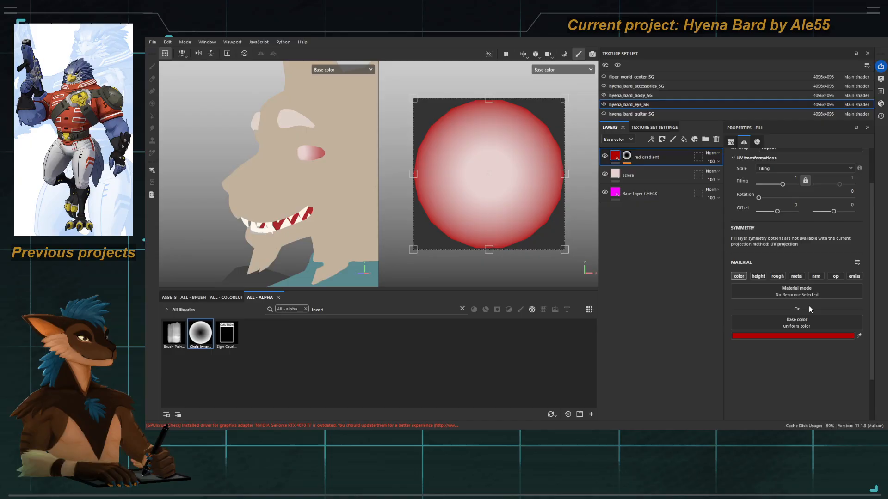
click(816, 336)
drag(842, 250, 773, 253)
alt+drag(324, 194, 236, 209)
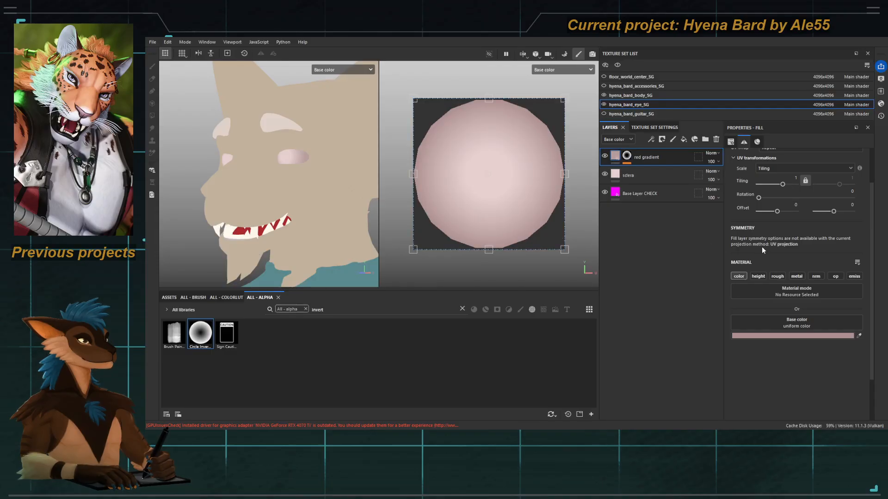
drag(774, 248, 784, 238)
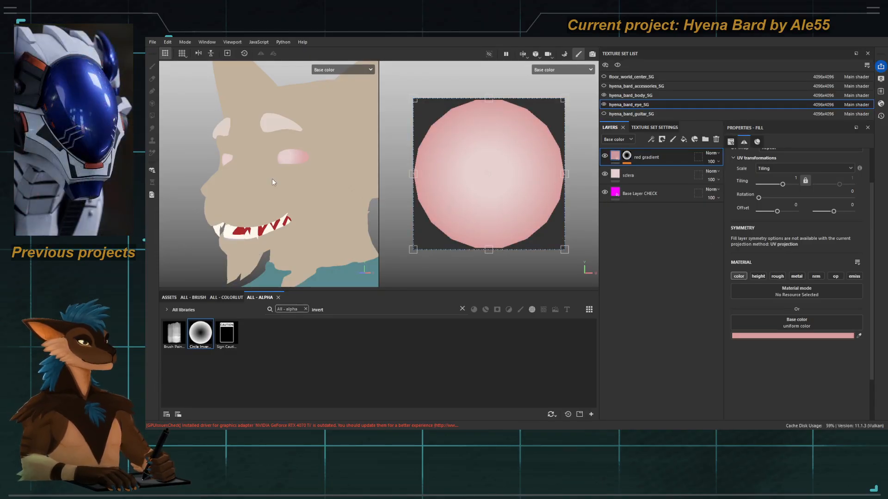
alt+drag(272, 179, 227, 172)
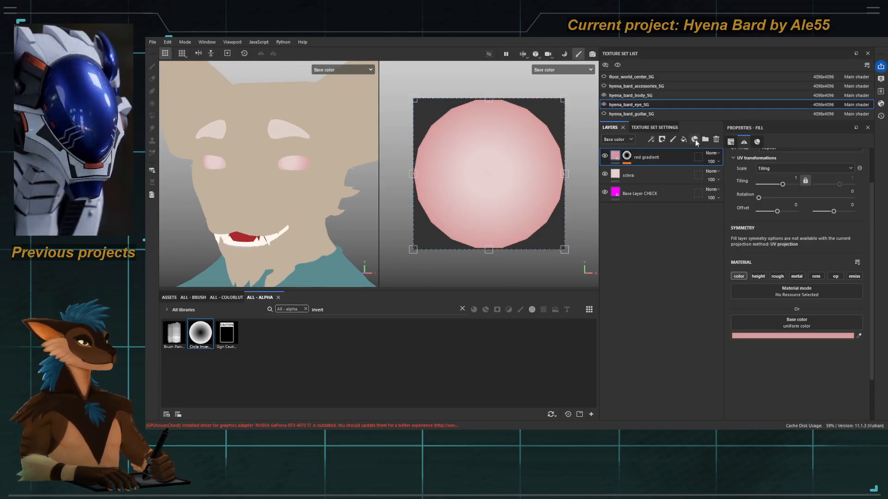
Step: Add a new fill layer above the red gradient layer and name it "Iris base"
double_click(672, 160)
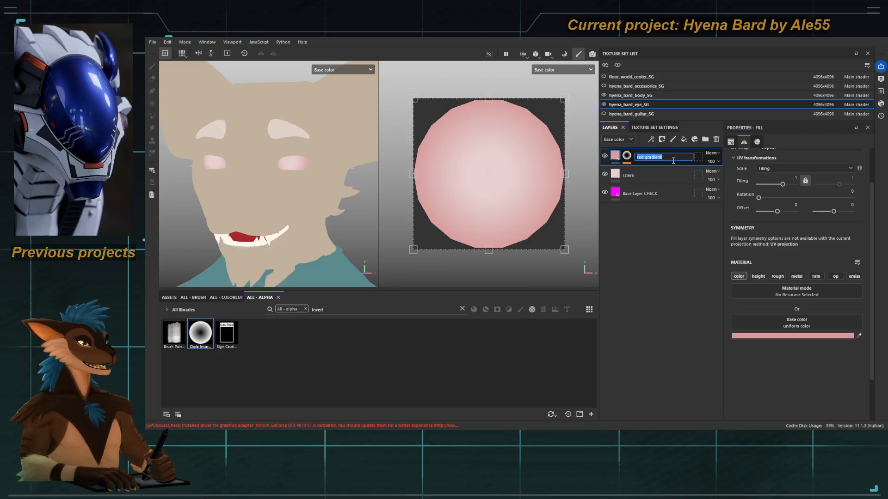
key(Escape)
click(684, 139)
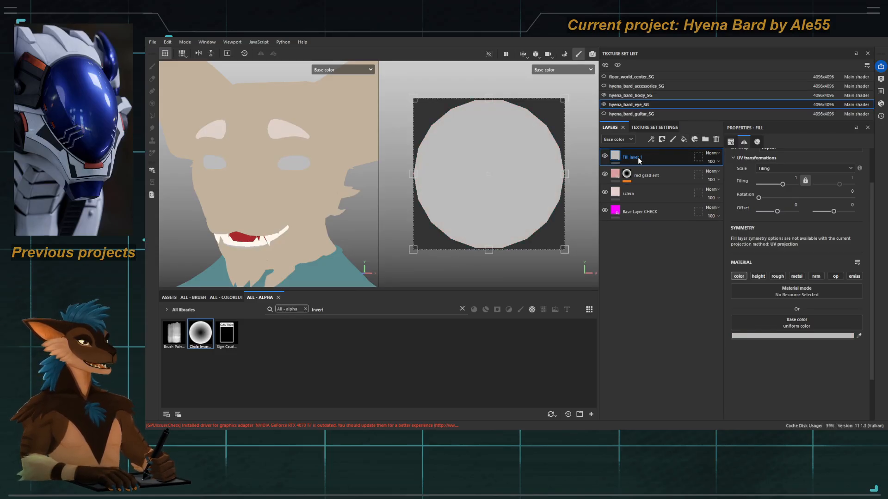
double_click(638, 158)
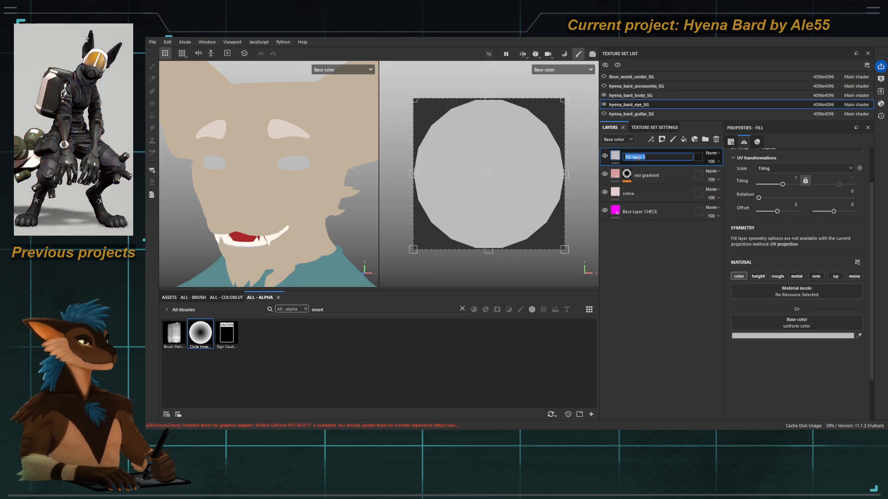
text(Inis )
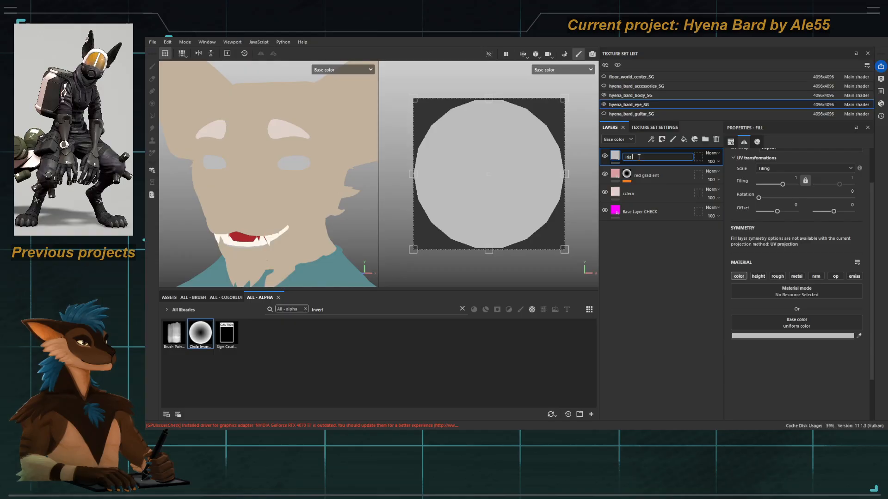
text(base)
key(Return)
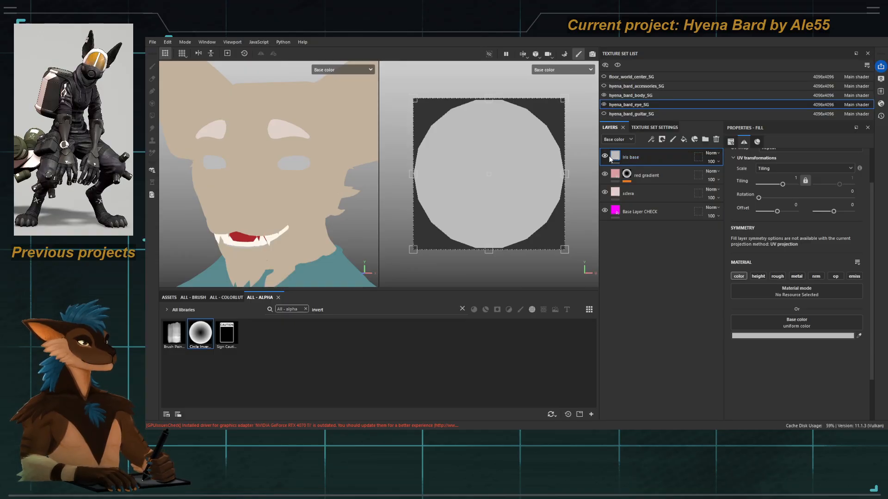
Step: Give the Iris base layer a black mask with a fill effect that uses the Shape (Default) alpha
click(645, 175)
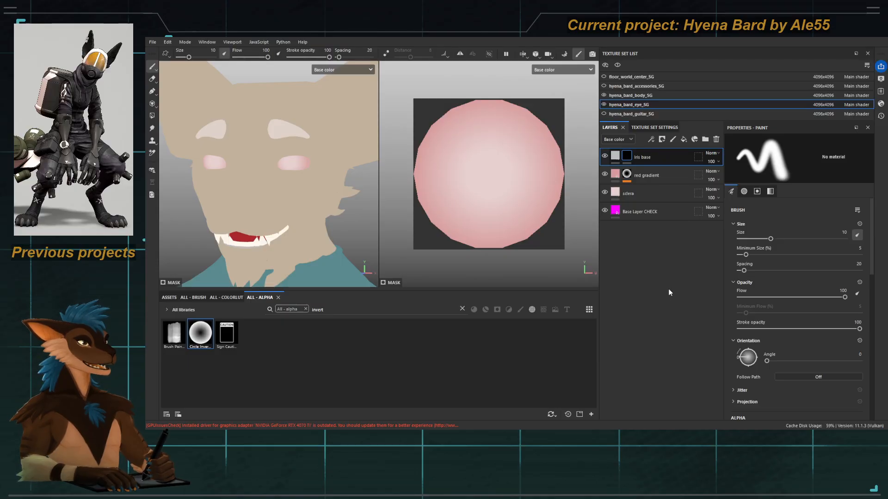
key(ctrl+f)
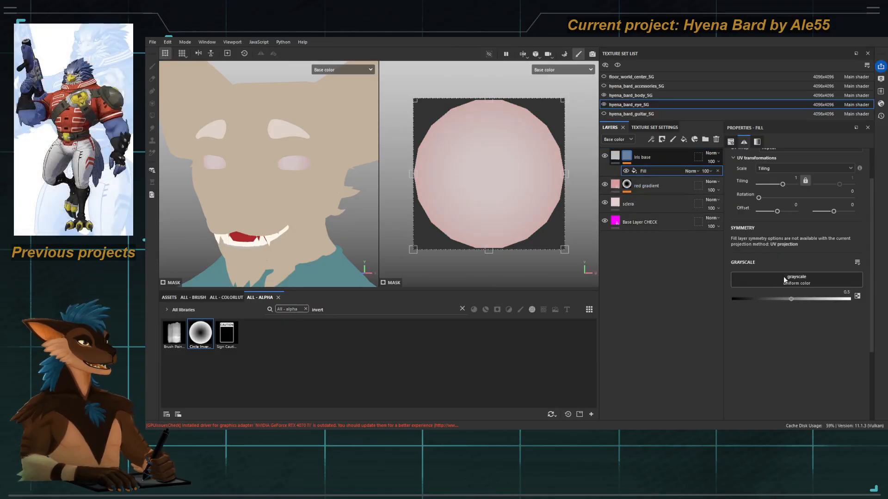
drag(325, 310, 303, 315)
key(BackSpace)
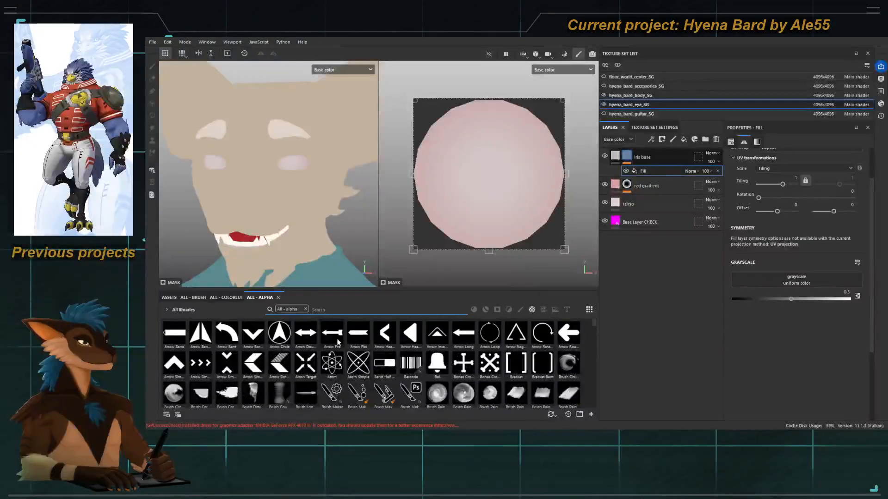
text(shape)
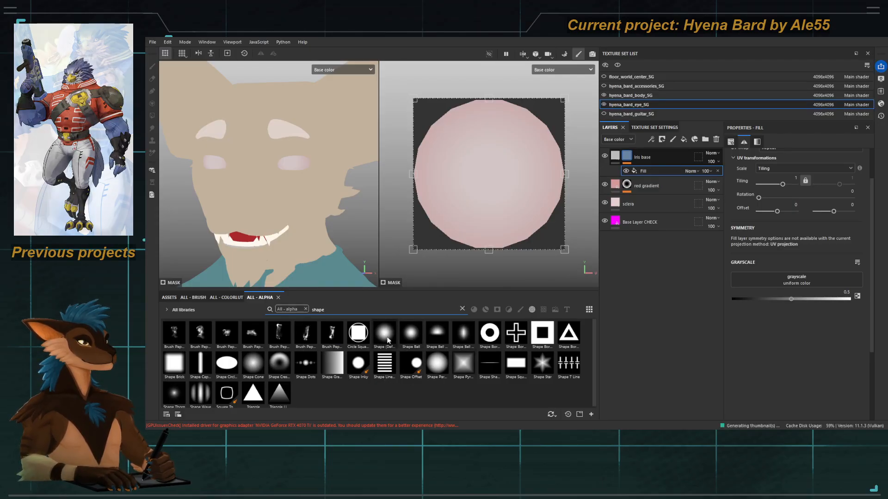
drag(384, 333, 751, 281)
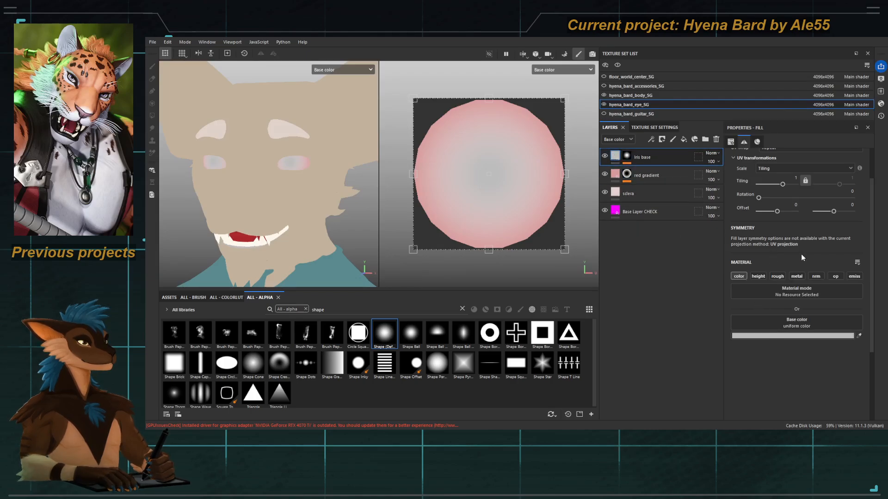
Step: Set the Iris base layer's color to black and its mask shape's Hardness to 0.55
drag(802, 257, 696, 346)
click(627, 156)
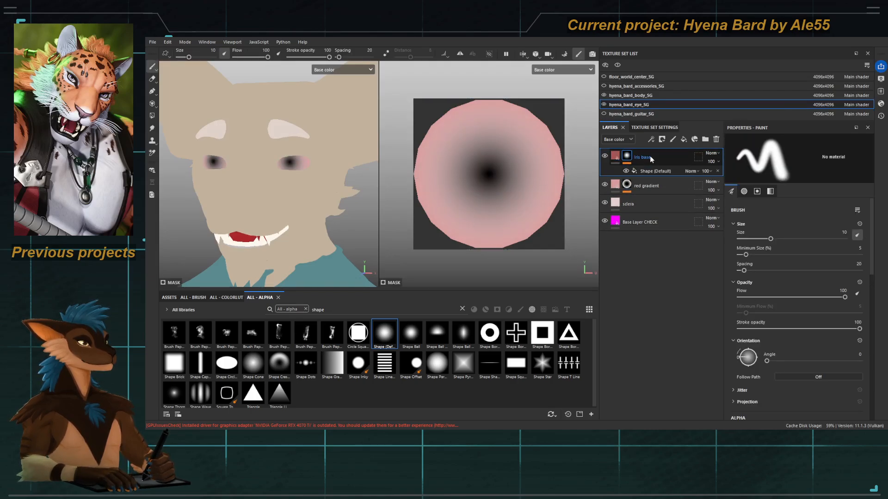
click(648, 172)
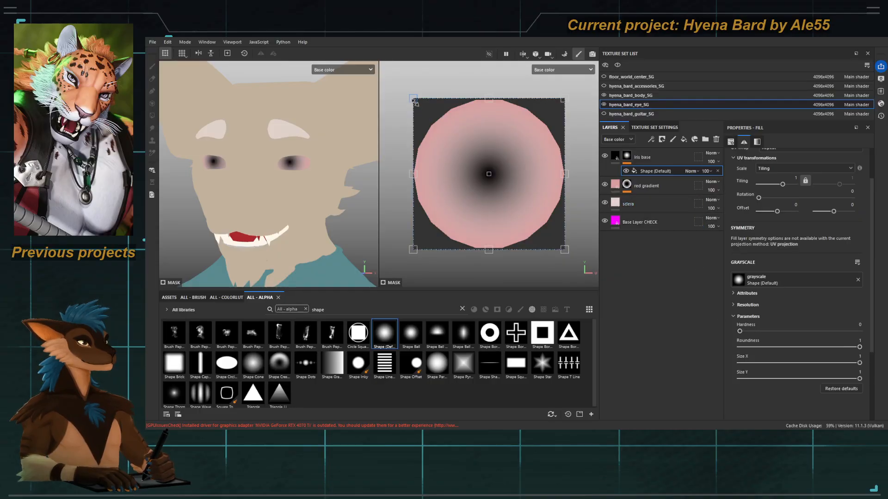
drag(743, 332, 805, 331)
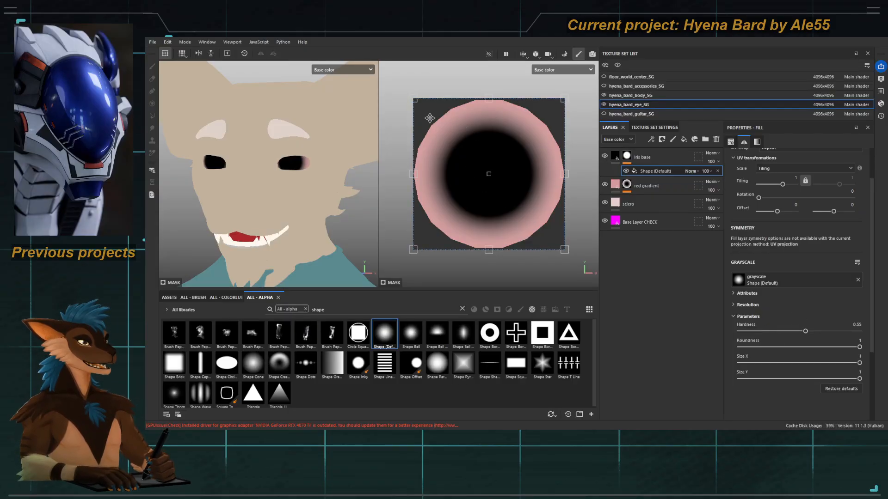
Step: Shrink the mask shape to a tall oval with tiling of about 3.63 by 2.37 and set its UV Wrap to None
drag(414, 100, 492, 157)
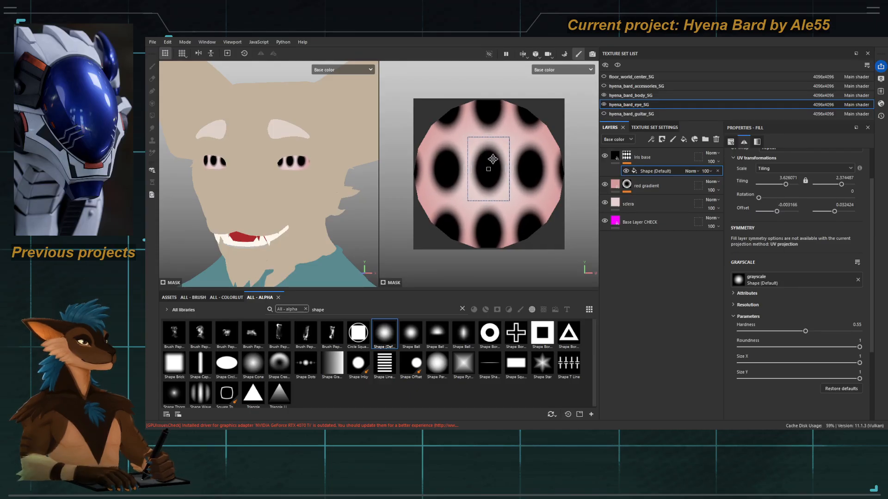
scroll(773, 180, up, 2)
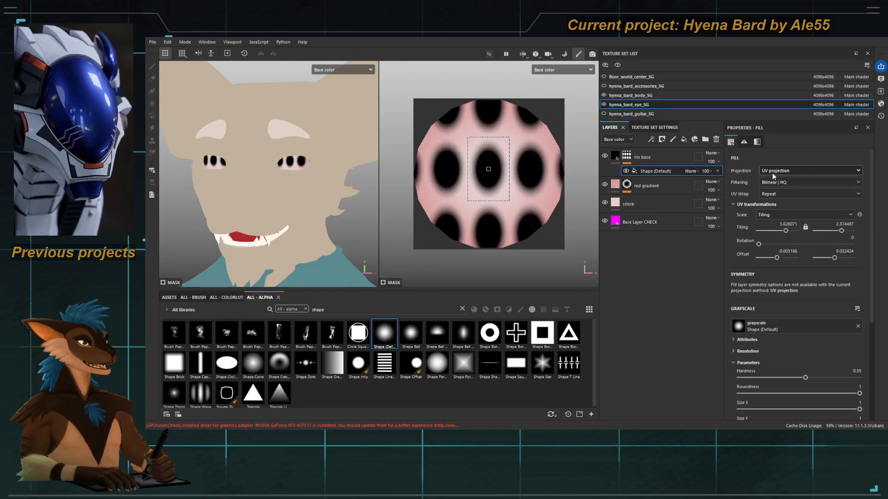
click(769, 206)
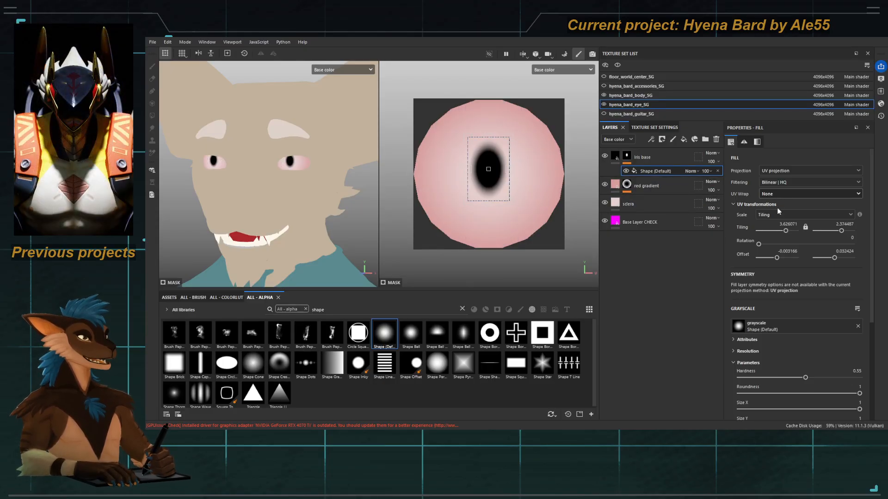
key(ctrl+z)
alt+drag(304, 181, 280, 161)
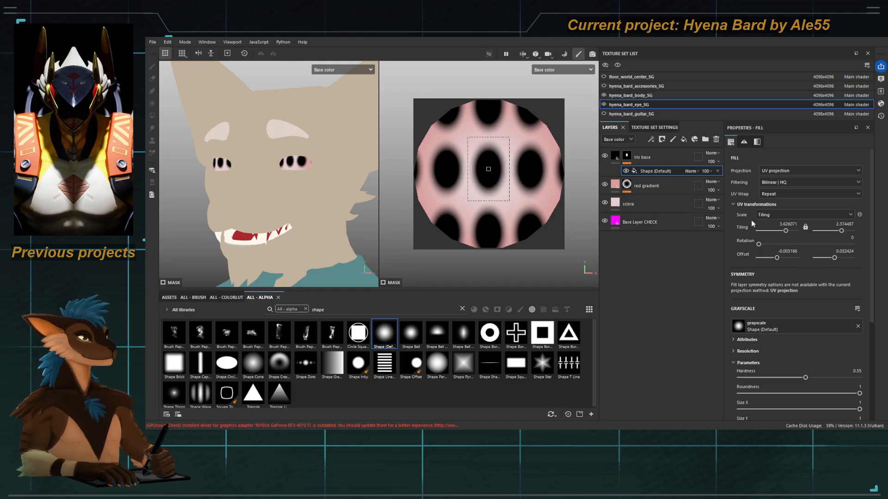
click(773, 206)
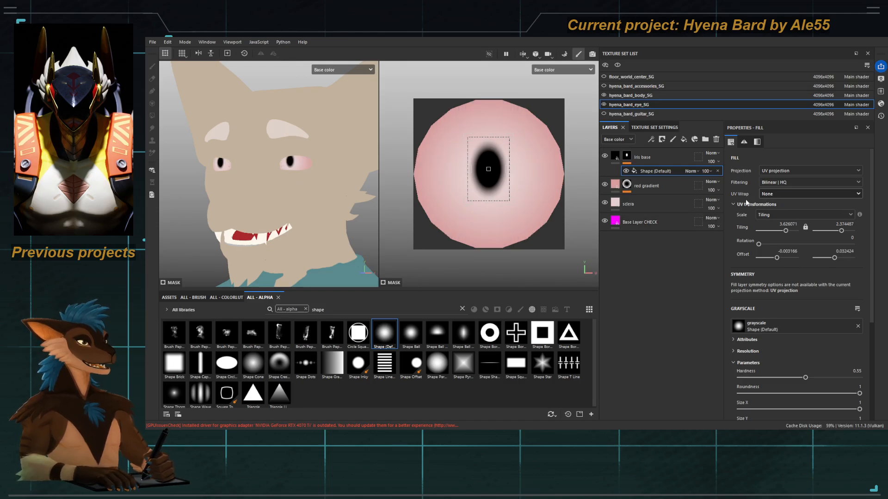
scroll(492, 163, up, 3)
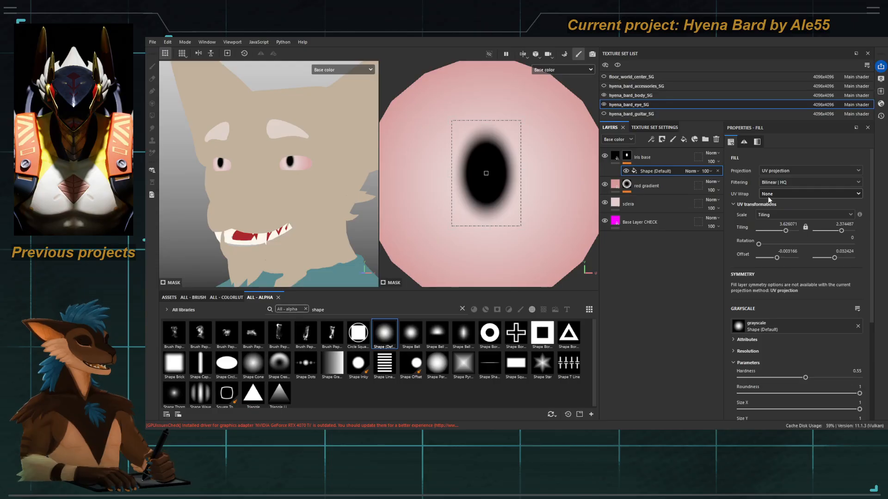
Step: Center the oval mask shape by setting both of its UV offsets to 0
click(784, 250)
text(0)
click(835, 251)
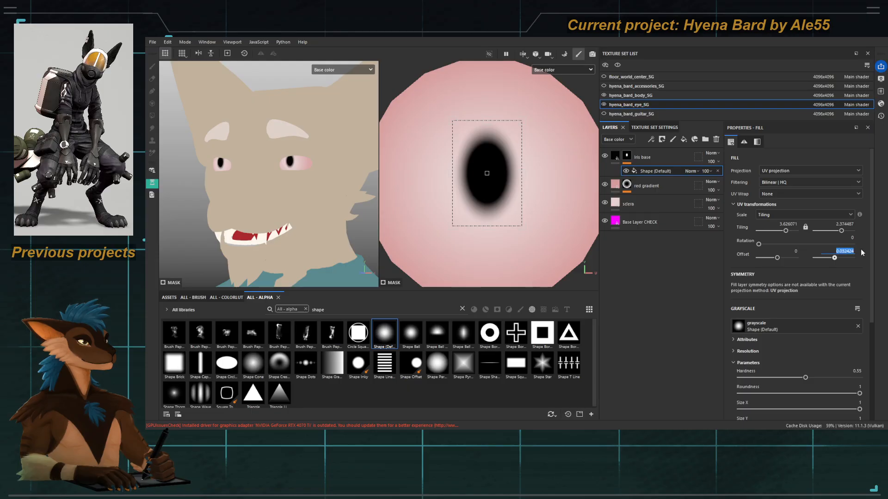
text(0)
key(Return)
Step: Sharpen the oval's edge by setting its Hardness to 0.84, and inspect it on the face without the transform handles
alt+drag(225, 170, 295, 184)
drag(805, 378, 841, 377)
scroll(319, 197, down, 4)
mouse_move(319, 196)
alt+mouse_down()
mouse_move(352, 194)
mouse_move(314, 196)
alt+mouse_up()
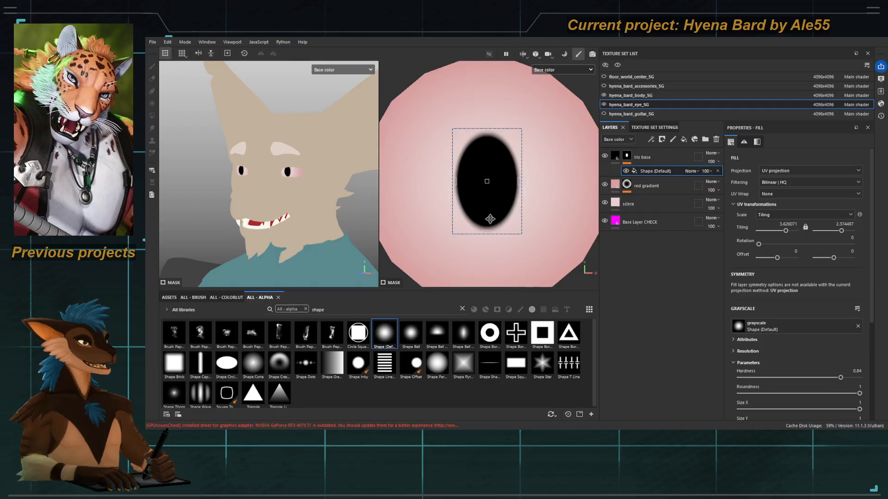
key(q)
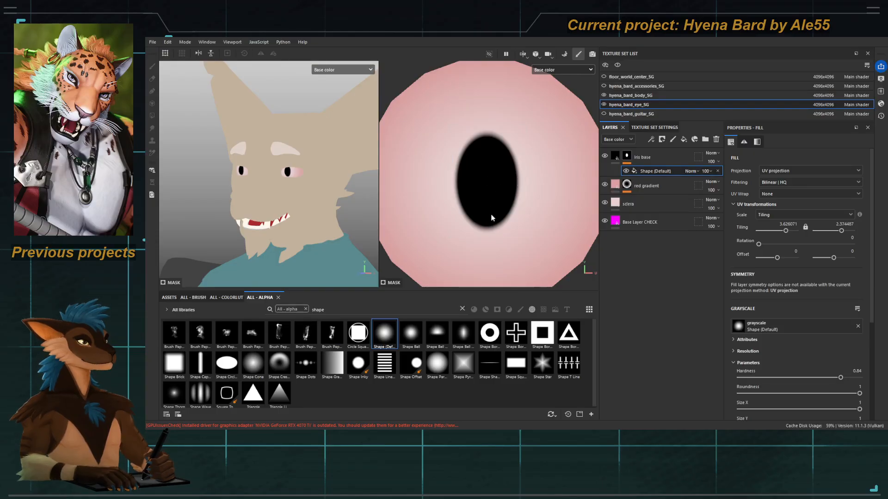
key(q)
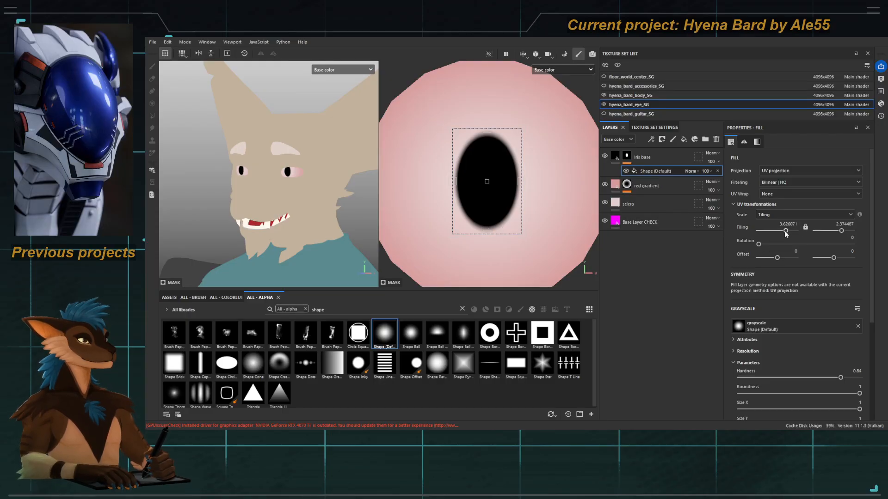
Step: Narrow the oval by setting its UV tiling to 4.4 by 2.35
mouse_move(786, 232)
mouse_down()
mouse_move(778, 231)
mouse_move(787, 232)
mouse_up()
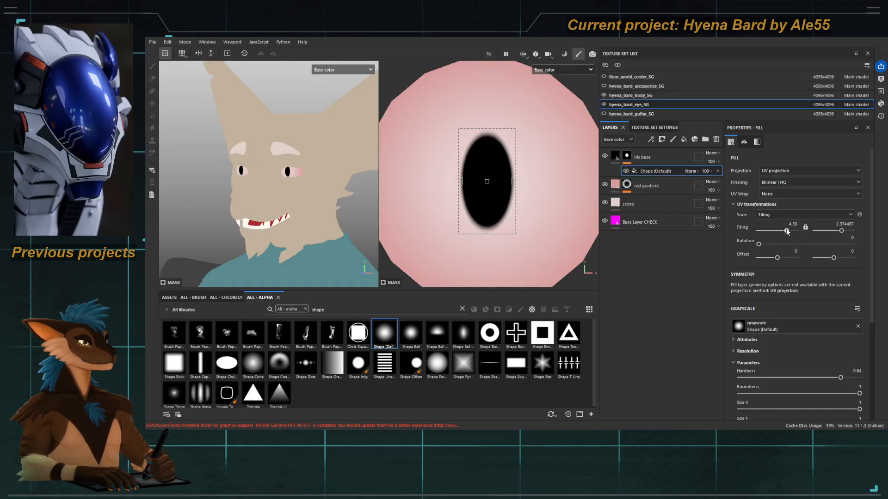
double_click(786, 229)
text(4)
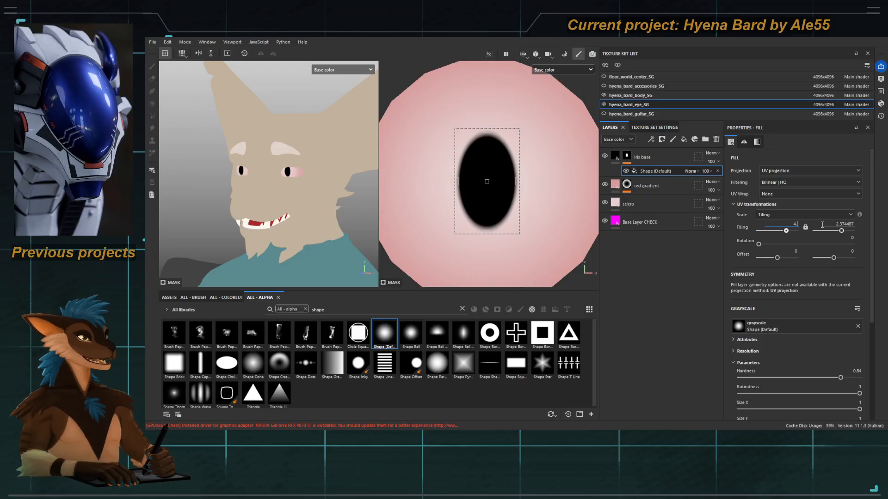
text(.4)
key(Return)
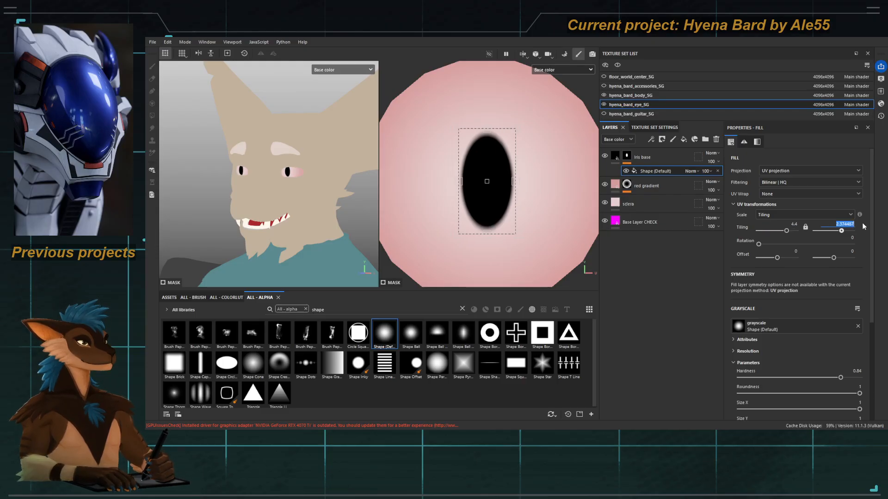
text(2.35)
key(Return)
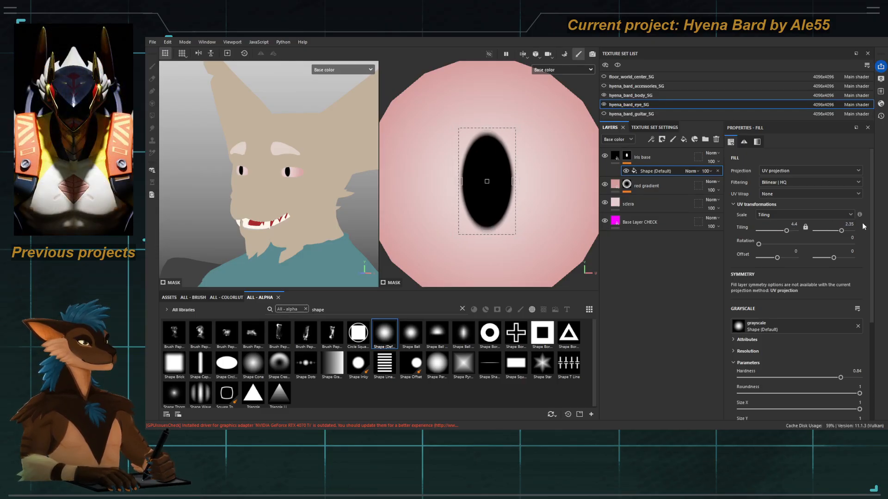
Step: Show the hyena_bard_accessories_SG texture set and frame the masked face to judge the eyes
alt+drag(199, 153, 273, 174)
scroll(269, 156, down, 4)
click(604, 87)
alt+right_drag(286, 182, 309, 206)
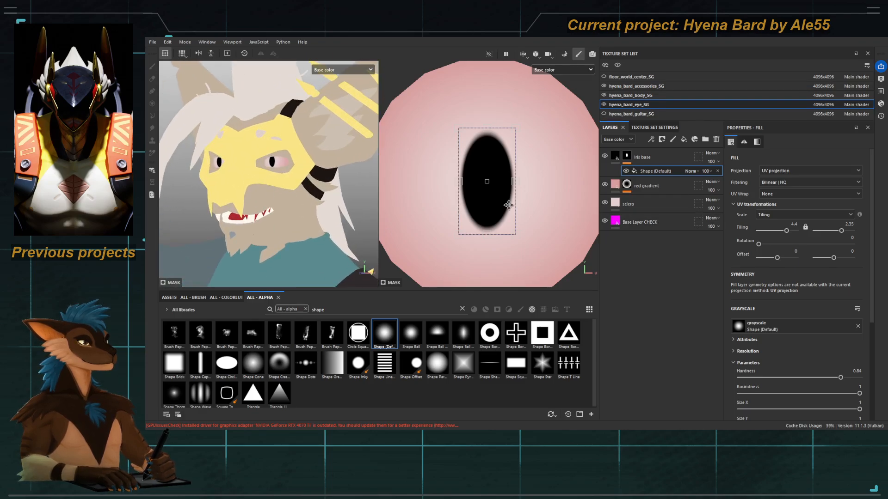
Step: Scale the oval down proportionally to tiling of about 4.98 by 2.66 and reset its vertical offset to 0
drag(485, 234, 485, 221)
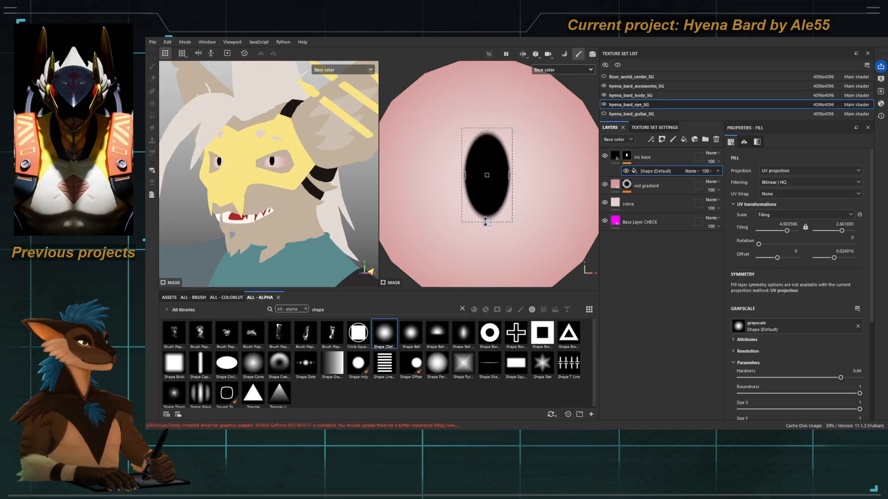
click(844, 251)
text(0)
key(Return)
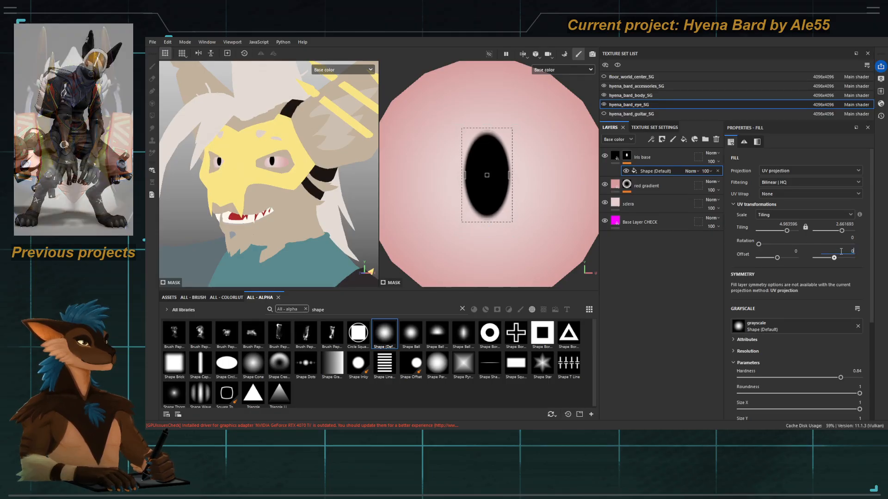
Step: Sharpen the edge of the black iris base oval by setting its Hardness to 0.9
alt+drag(279, 176, 253, 176)
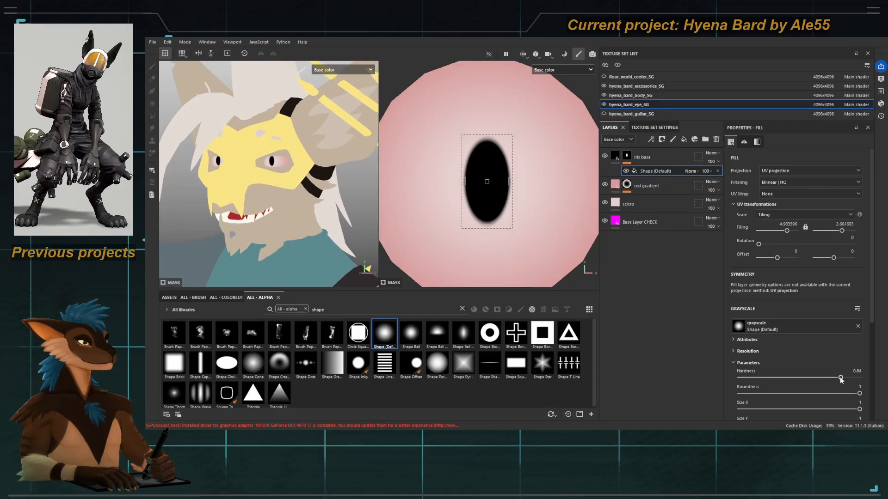
drag(841, 378, 849, 378)
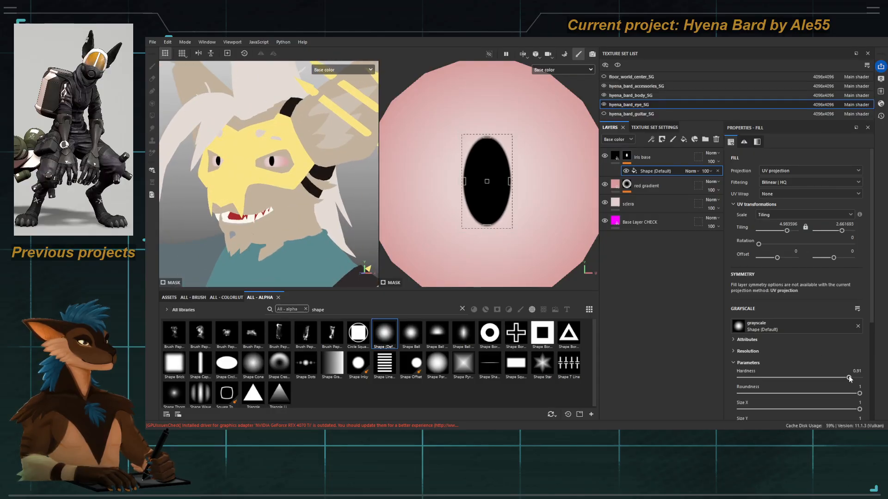
click(856, 371)
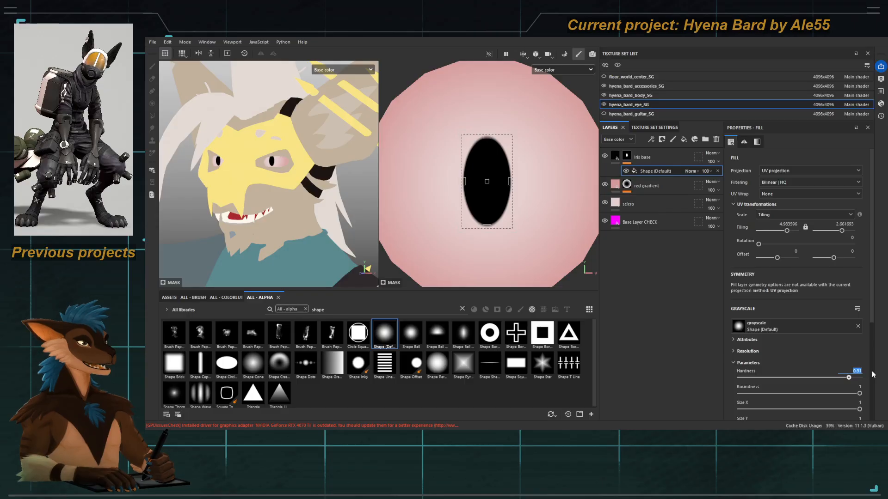
text(0.9)
key(Return)
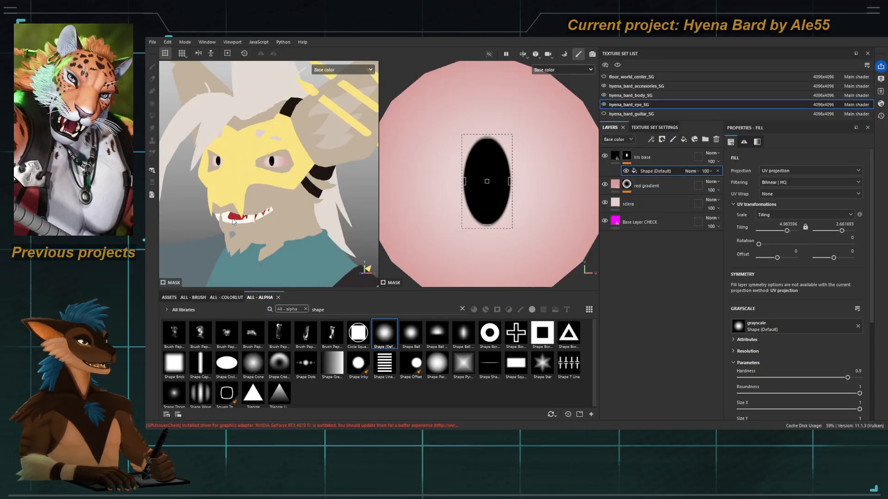
scroll(246, 185, up, 3)
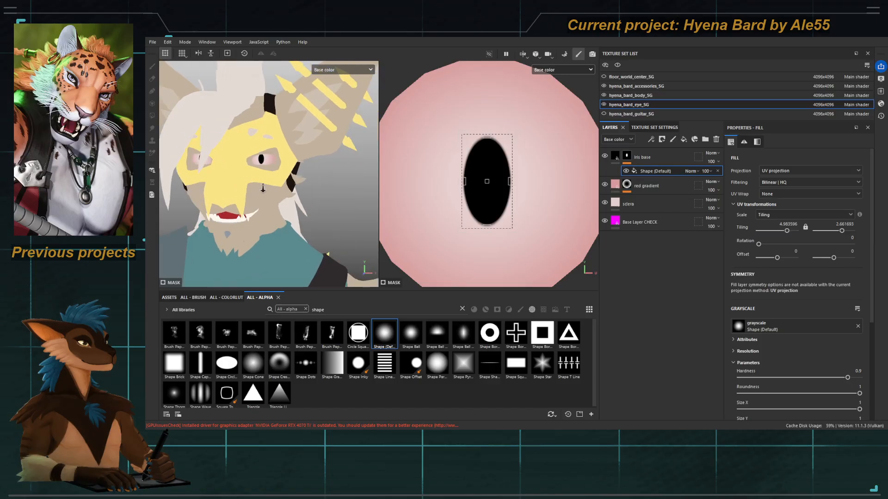
Step: Duplicate the Iris base layer as "Iris color" and change the copy's base color to a dark reddish brown
click(675, 157)
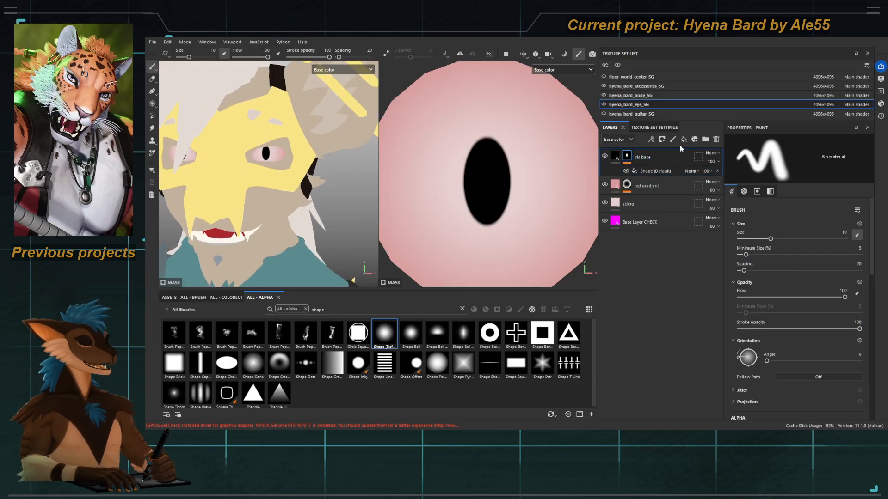
click(682, 141)
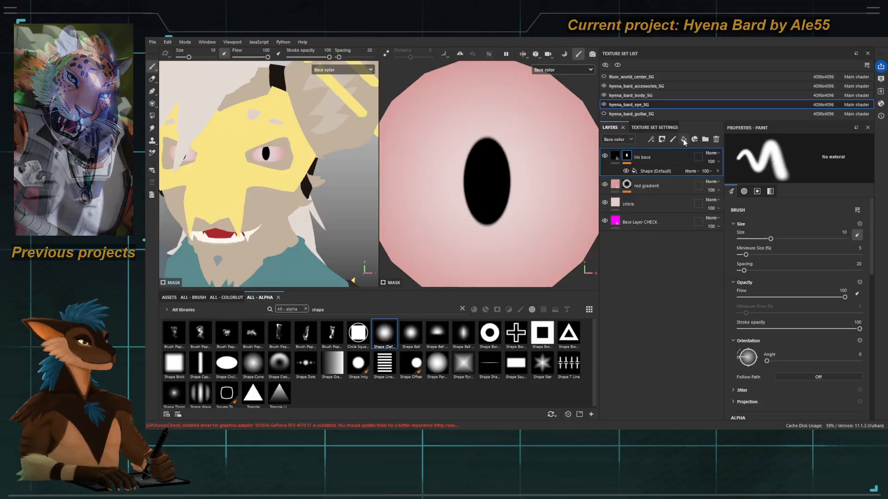
key(ctrl+z)
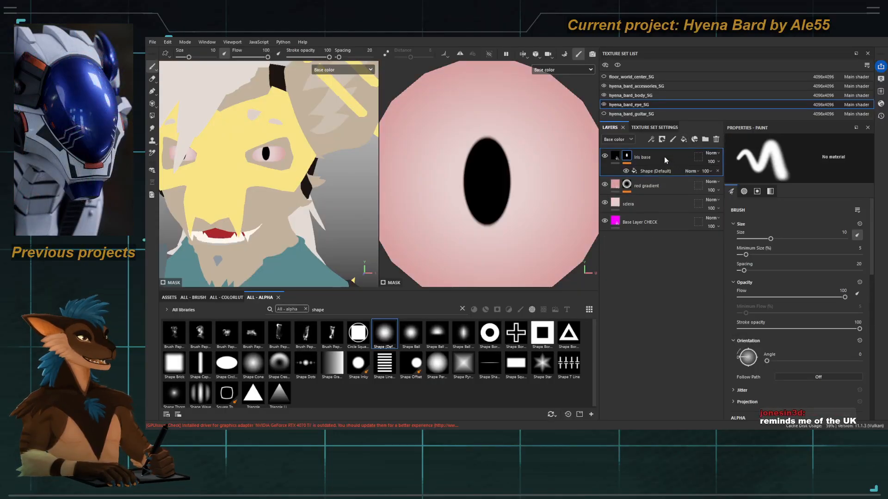
key(ctrl+d)
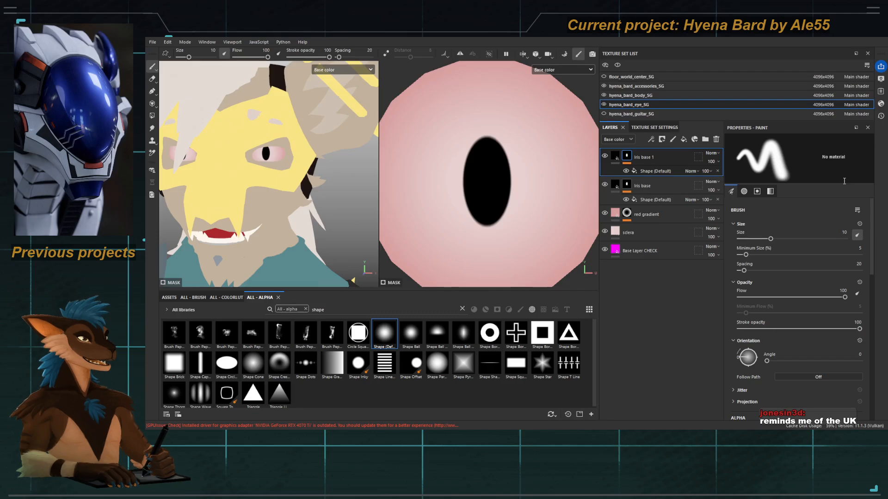
double_click(646, 158)
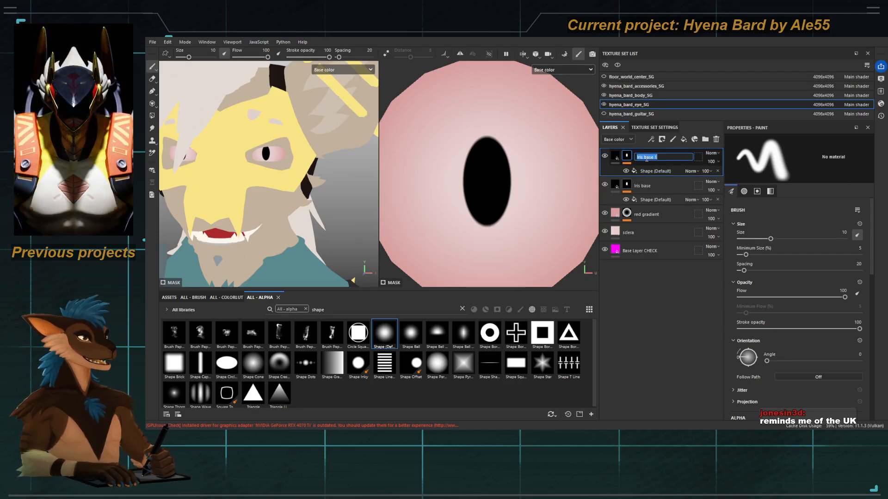
text(iris )
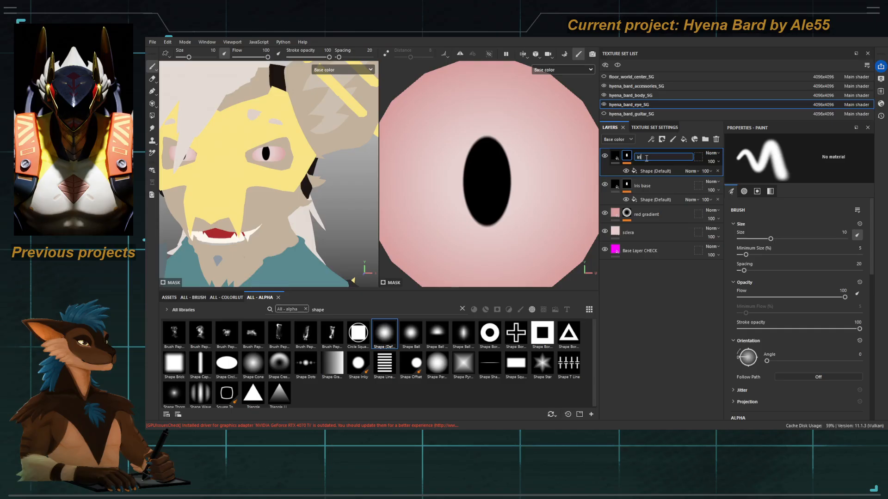
text(color)
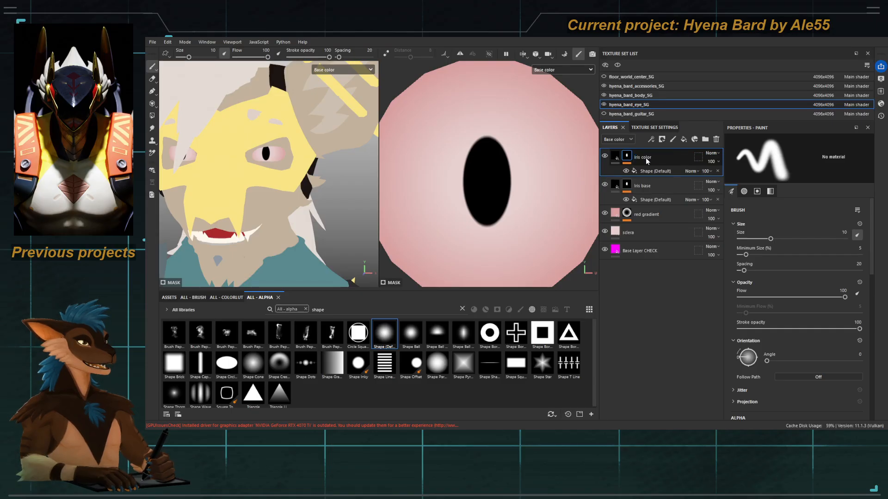
click(635, 172)
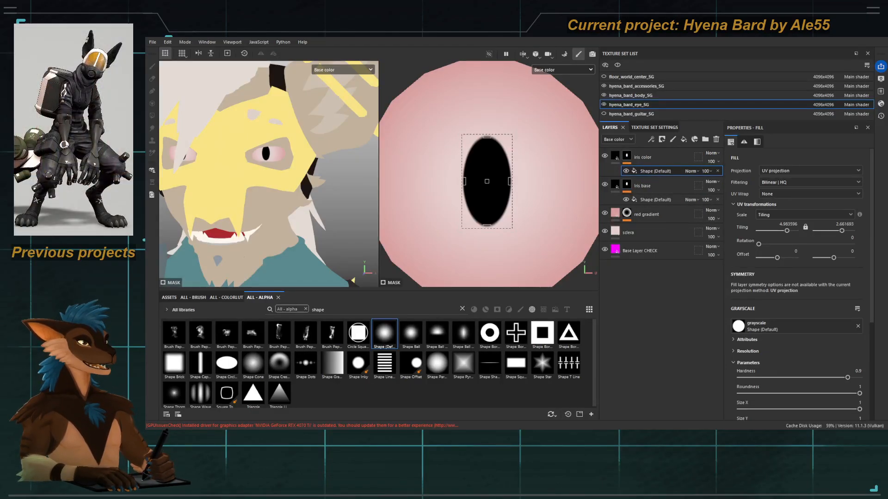
click(615, 156)
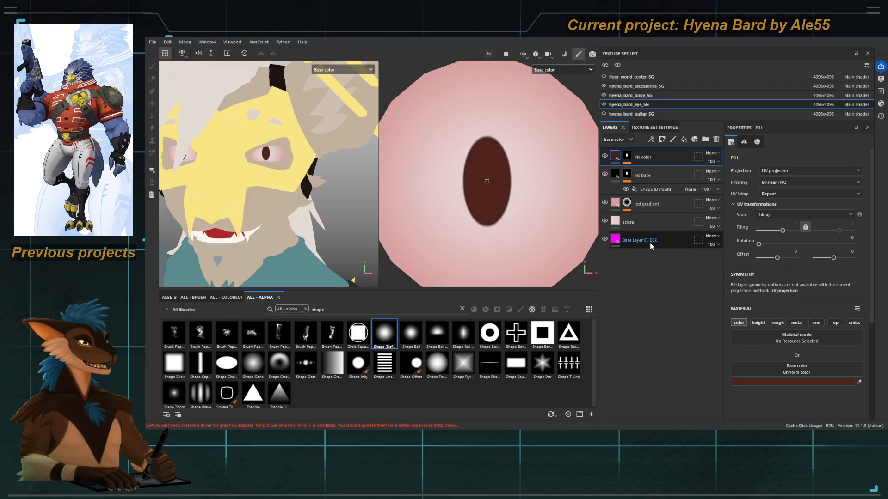
Step: Scale the Iris color mask oval down to tiling of about 6.03 by 3.22 and reset both offsets to 0
click(626, 158)
click(627, 163)
click(647, 171)
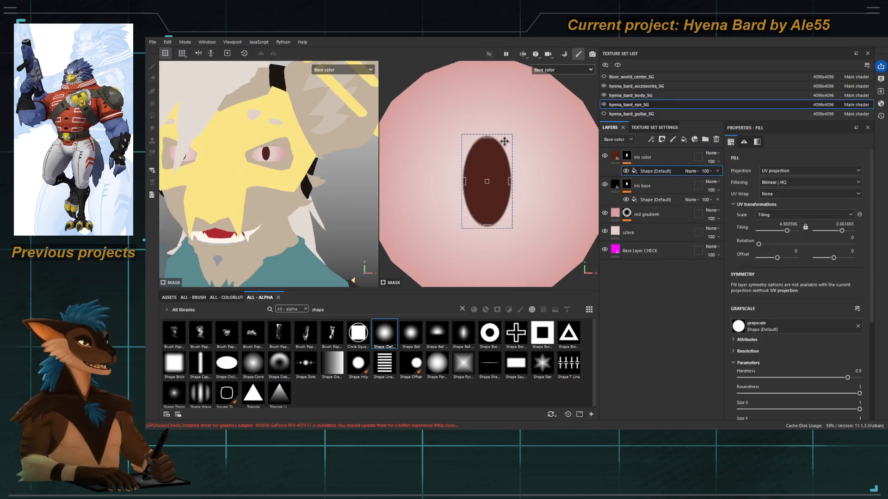
drag(511, 137, 493, 161)
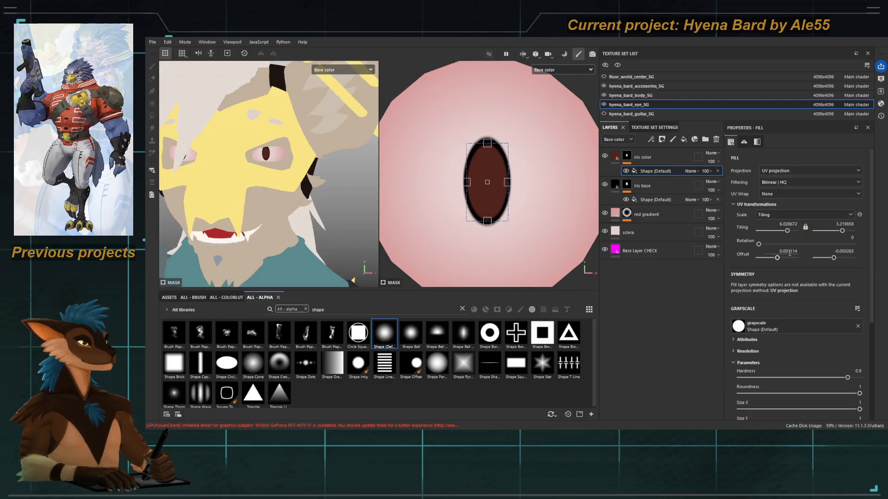
click(790, 253)
text(0)
key(Return)
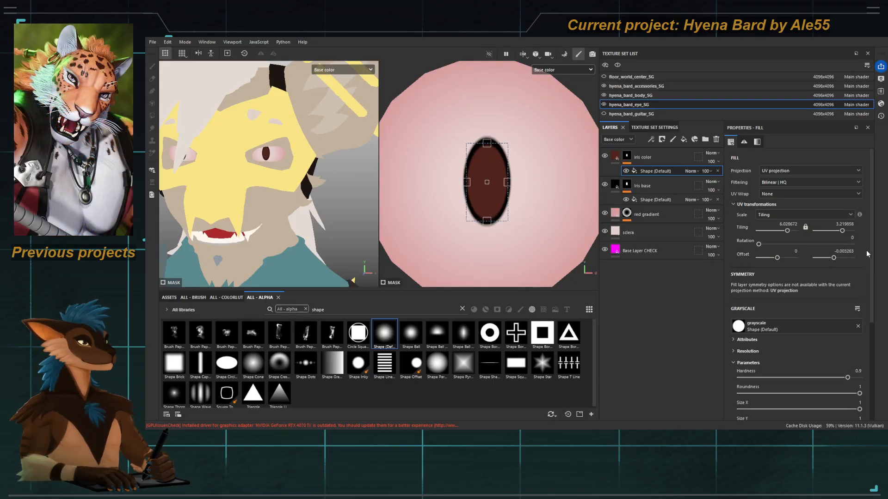
text(0)
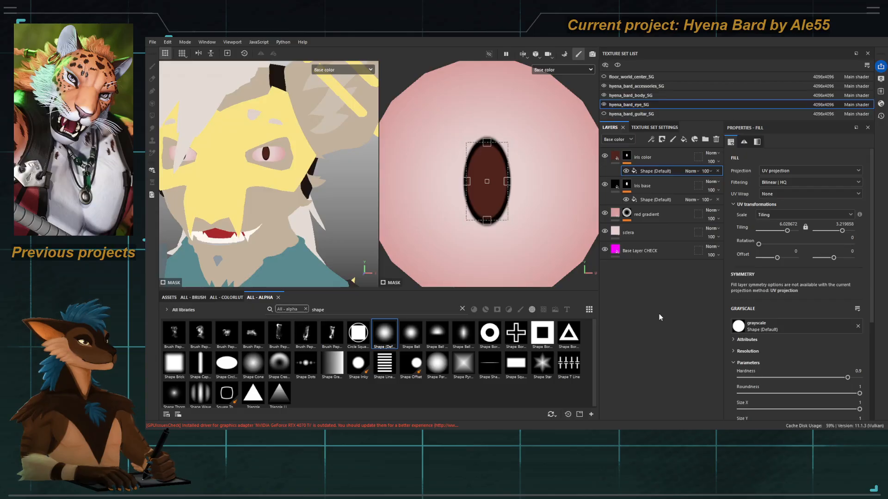
Step: Shrink the Iris color oval to tiling of 6.35 by 3.42 and soften its edge with a Hardness of 0.7
alt+drag(296, 187, 279, 182)
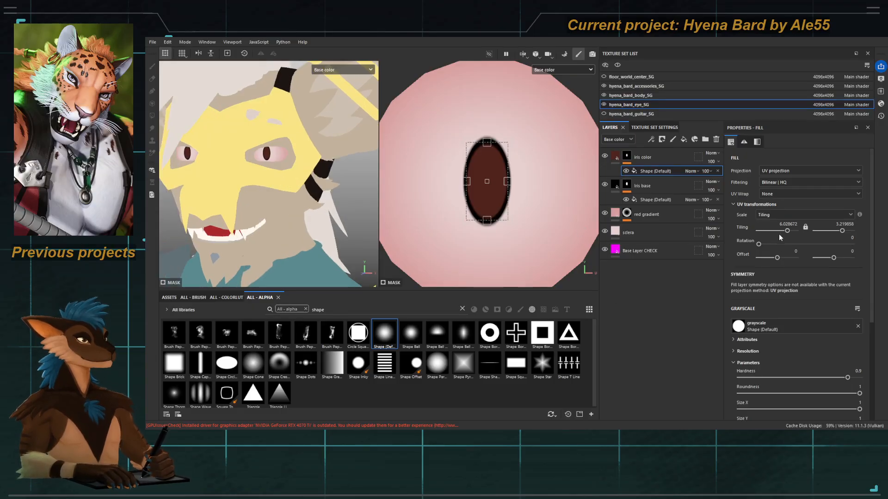
mouse_move(788, 233)
mouse_down()
mouse_move(844, 232)
mouse_move(775, 228)
mouse_up()
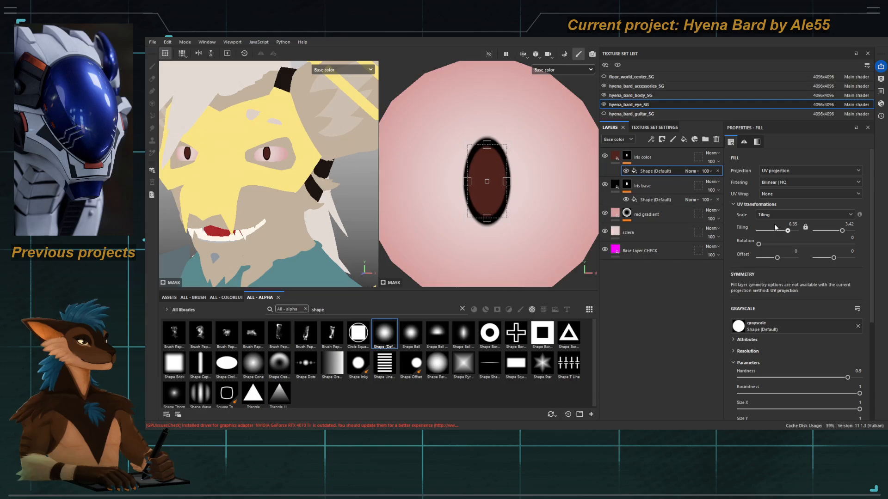
scroll(832, 365, down, 3)
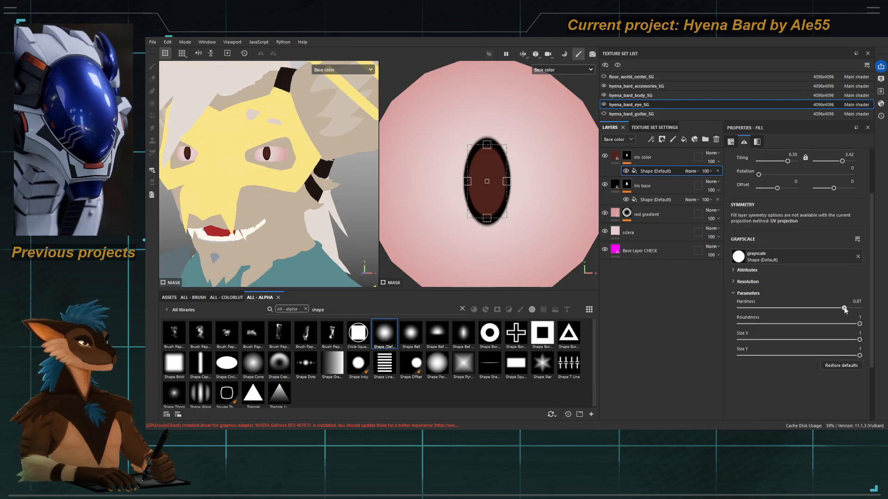
drag(817, 309, 823, 309)
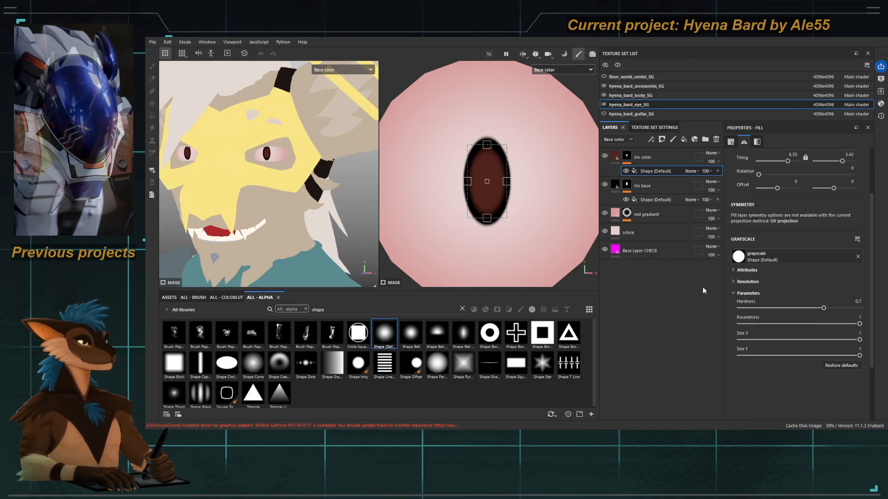
key(q)
mouse_move(270, 193)
alt+mouse_down()
mouse_move(233, 194)
mouse_move(278, 198)
alt+mouse_up()
alt+right_drag(278, 198, 311, 213)
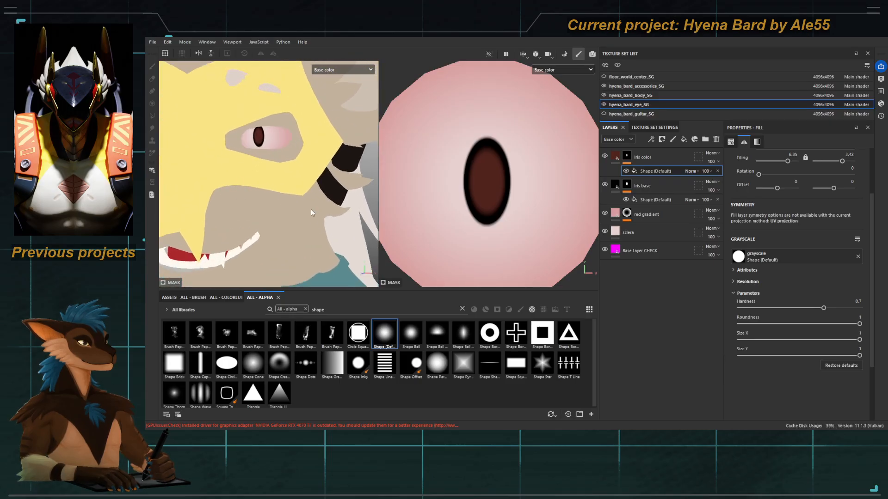
Step: Duplicate the Iris color layer and rename the copy "Pupil"
click(654, 161)
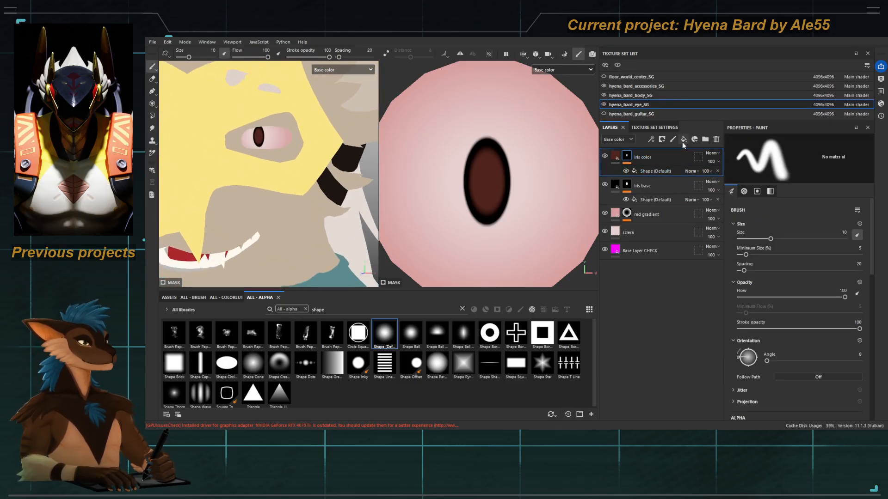
key(ctrl+d)
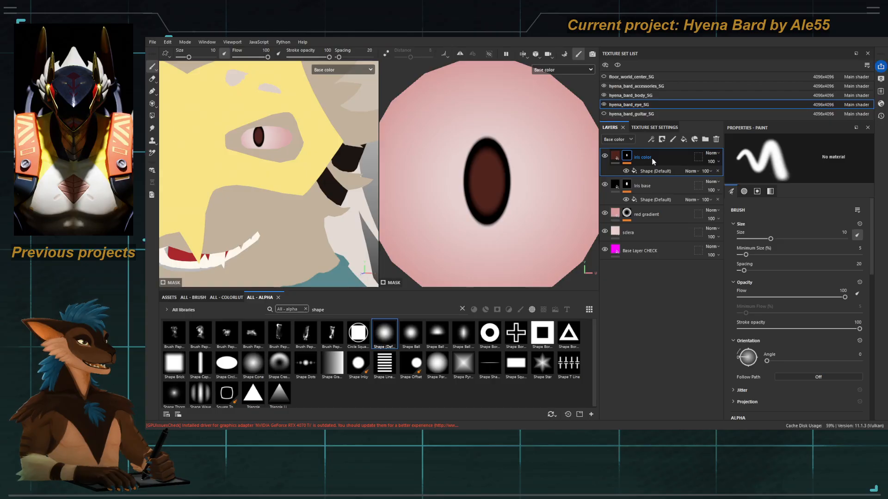
double_click(643, 157)
text(Pupil)
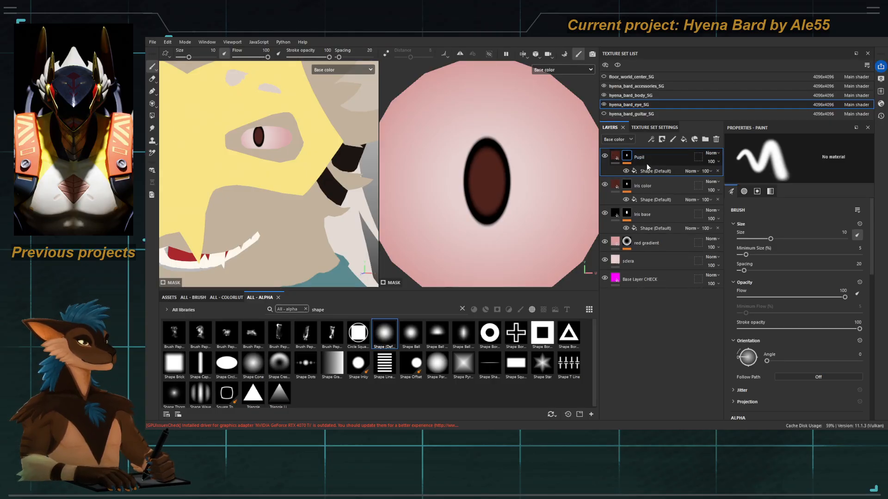
Step: Lock the Pupil mask shape to uniform tiling for a round pupil, and set the layer's base color to black
click(651, 172)
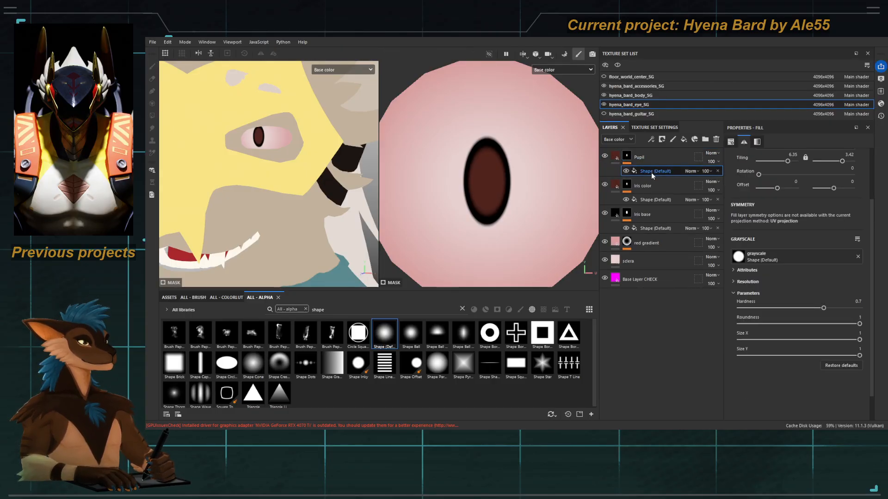
click(805, 227)
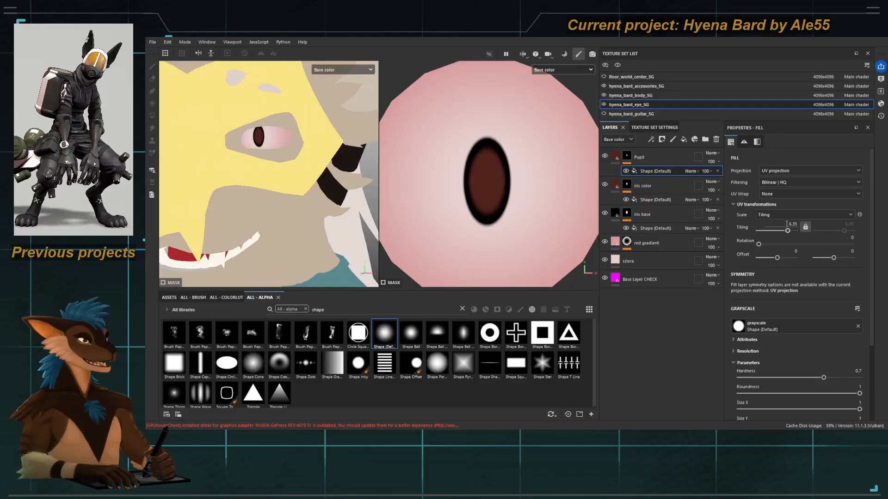
click(791, 223)
click(615, 156)
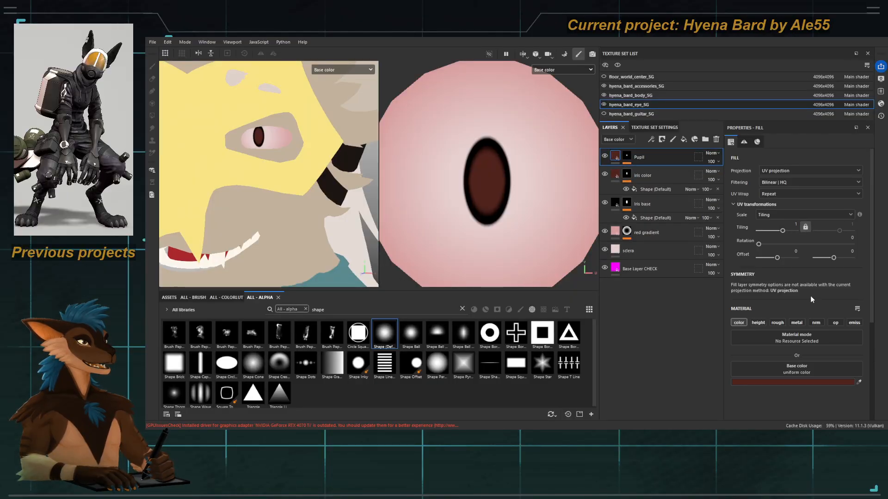
drag(740, 309, 728, 310)
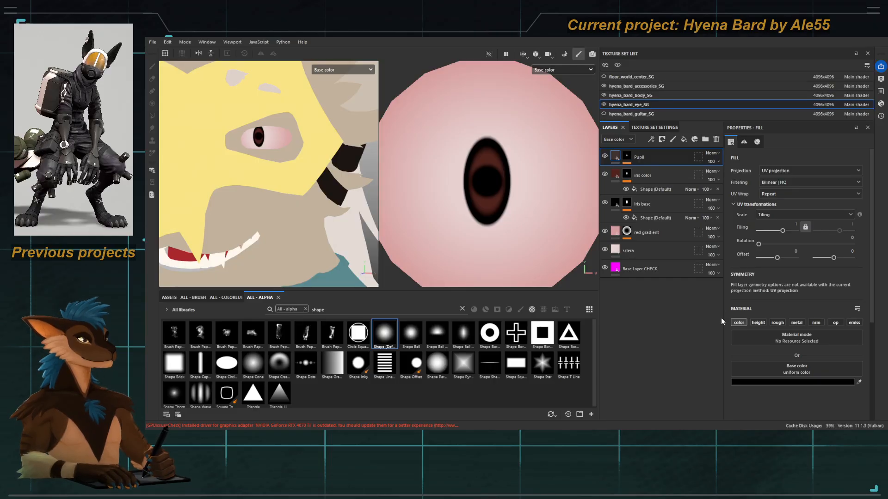
Step: Refine the pupil circle in the Pupil mask with a Hardness of 0.94 and a uniform tiling of 12.69
click(627, 158)
click(638, 172)
drag(823, 377, 852, 378)
drag(787, 231, 815, 228)
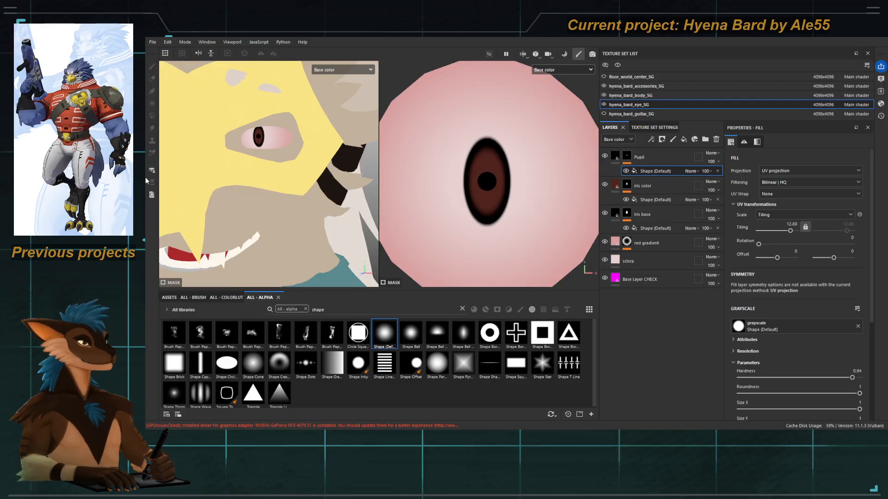
Step: Examine how the finished eyes read on the full character, then on the masked face and up close
scroll(217, 165, down, 5)
alt+drag(218, 153, 247, 132)
scroll(240, 128, down, 8)
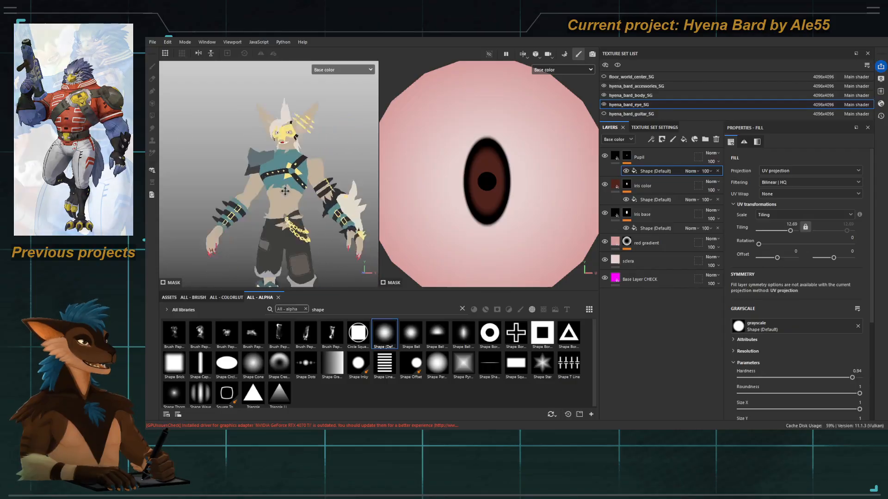
scroll(182, 91, down, 3)
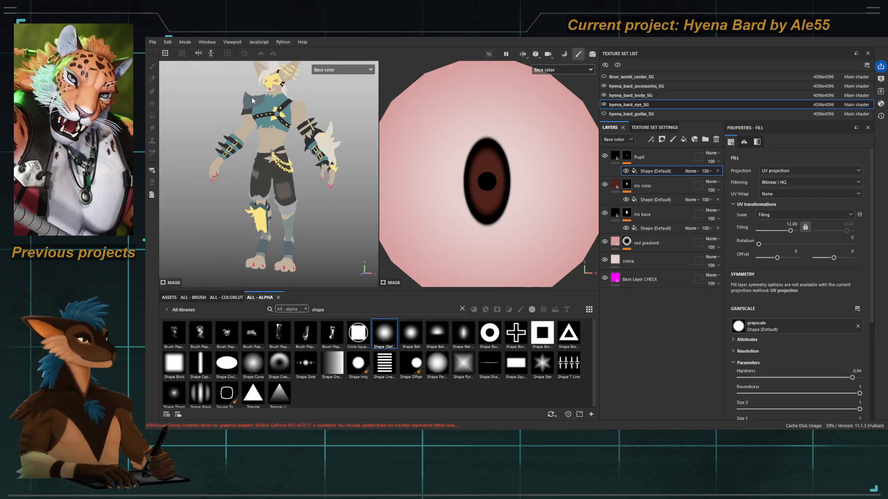
scroll(252, 97, up, 10)
alt+drag(369, 214, 248, 169)
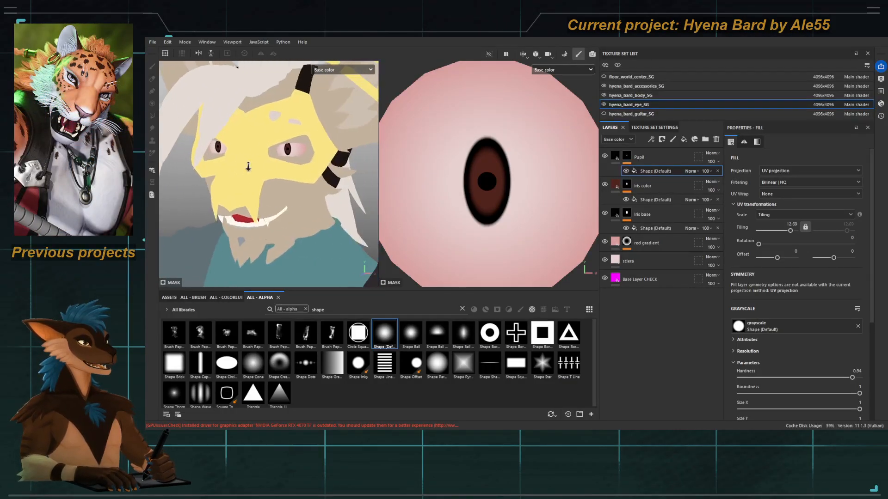
alt+right_drag(247, 168, 321, 188)
alt+drag(321, 188, 306, 190)
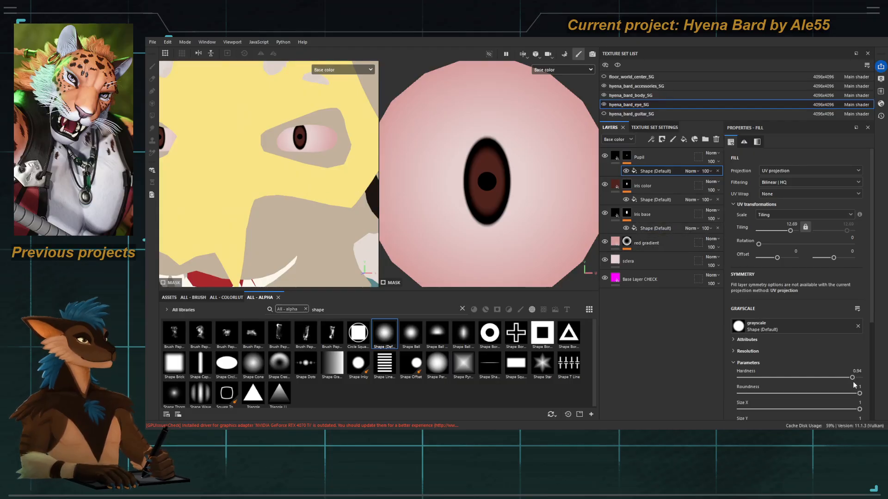
Step: Soften the Pupil mask shape to a Hardness of 0.74, and set the Iris color mask shape's tiling to 5.81 by 2.9
drag(852, 377, 827, 378)
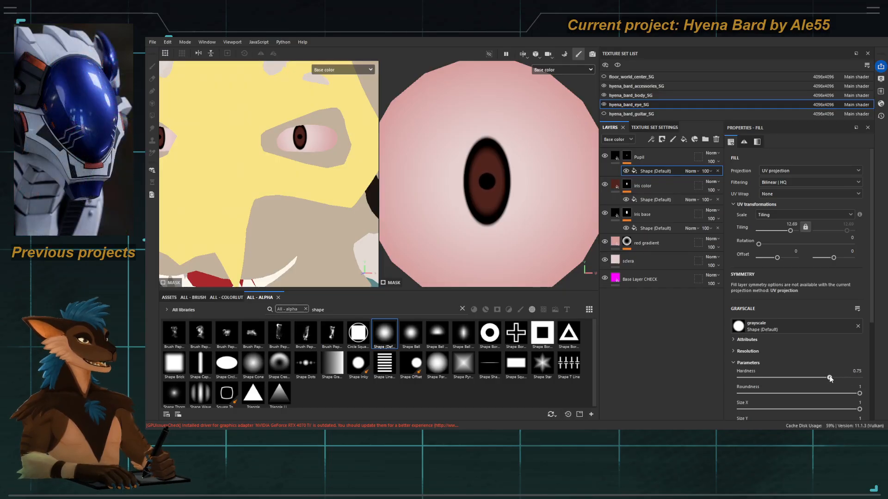
click(638, 185)
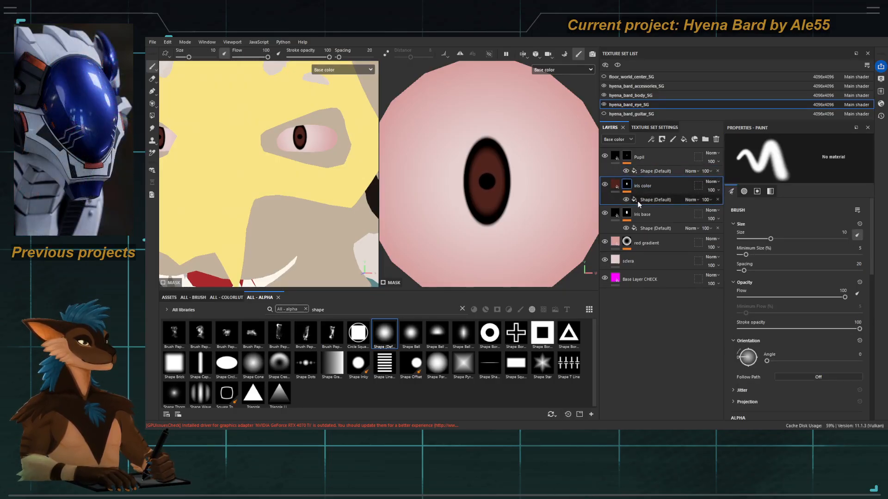
click(652, 199)
key(q)
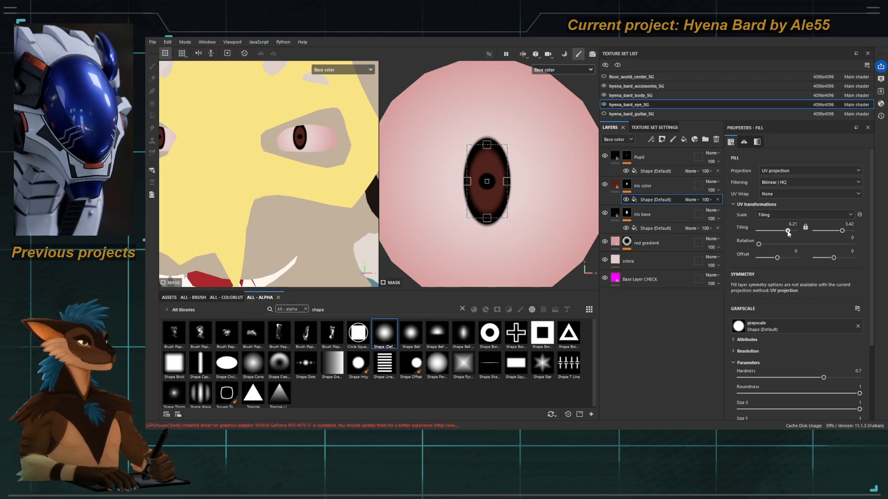
drag(787, 231, 786, 226)
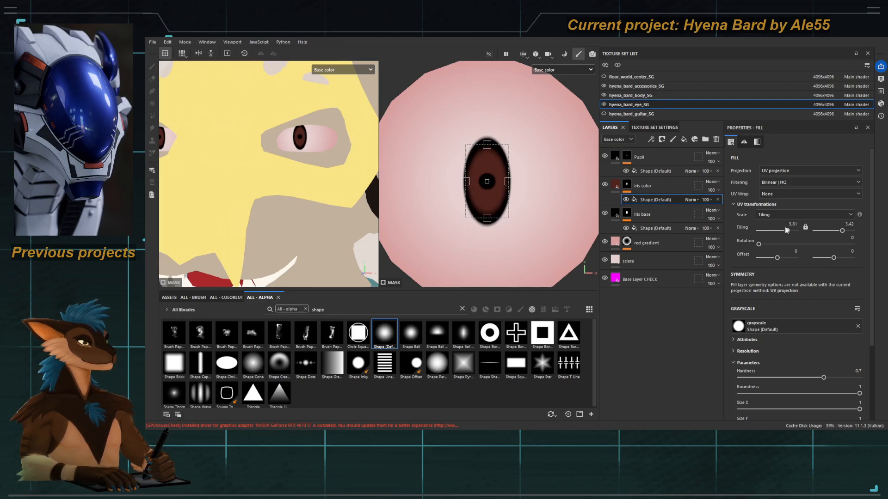
drag(842, 229, 834, 227)
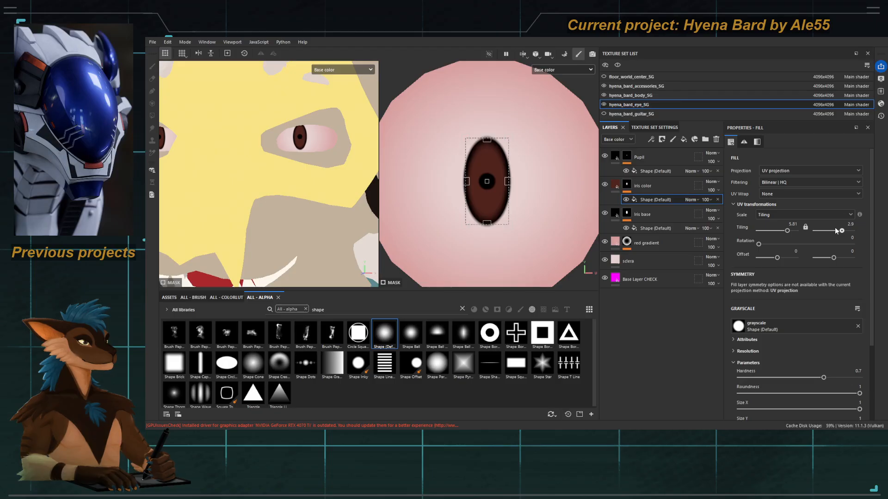
Step: Duplicate the Iris color layer and rename the copy "Iris color gradient"
click(656, 184)
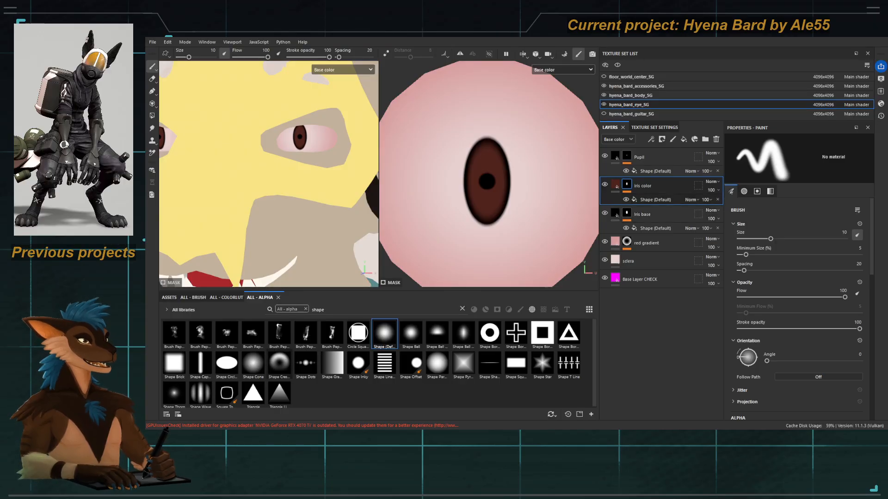
click(279, 363)
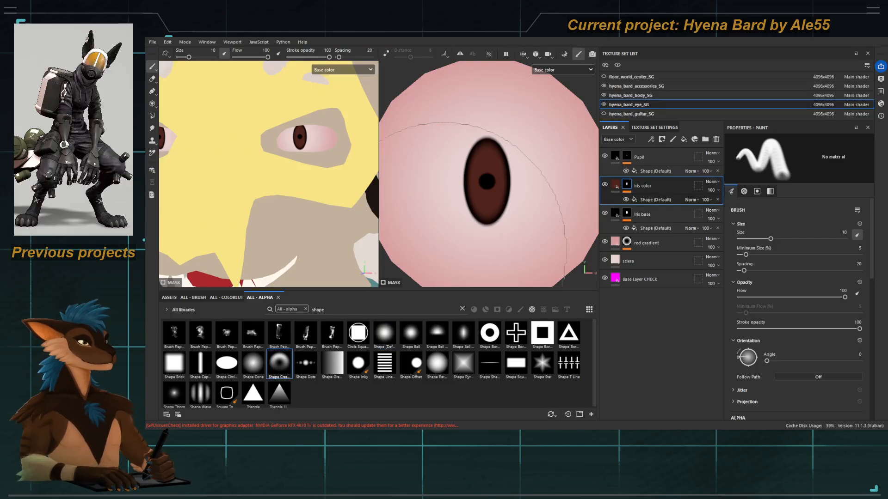
key(ctrl+d)
double_click(650, 186)
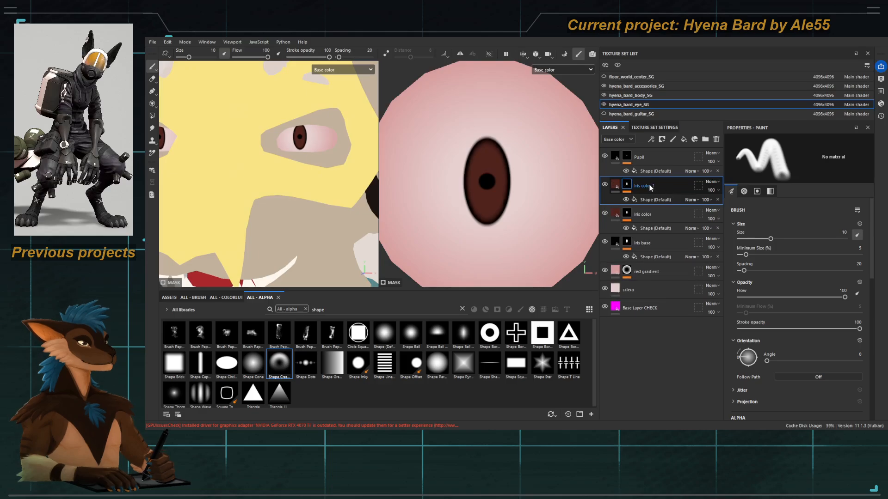
text(s )
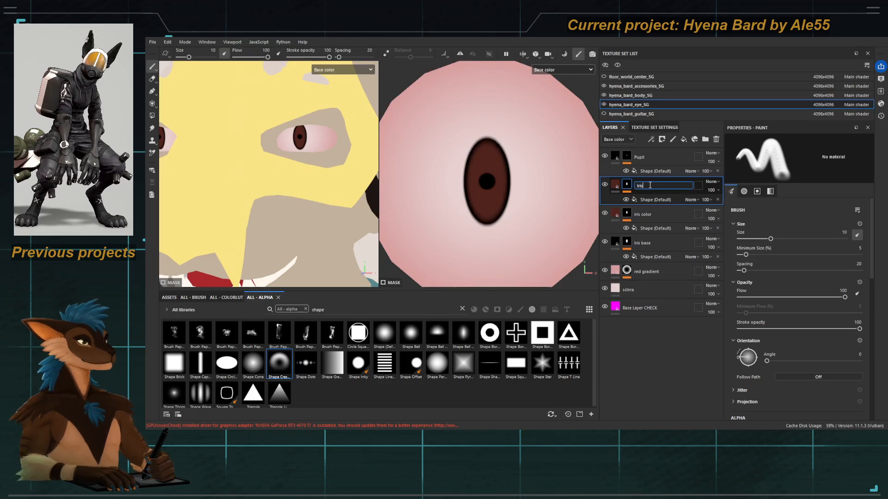
text(color)
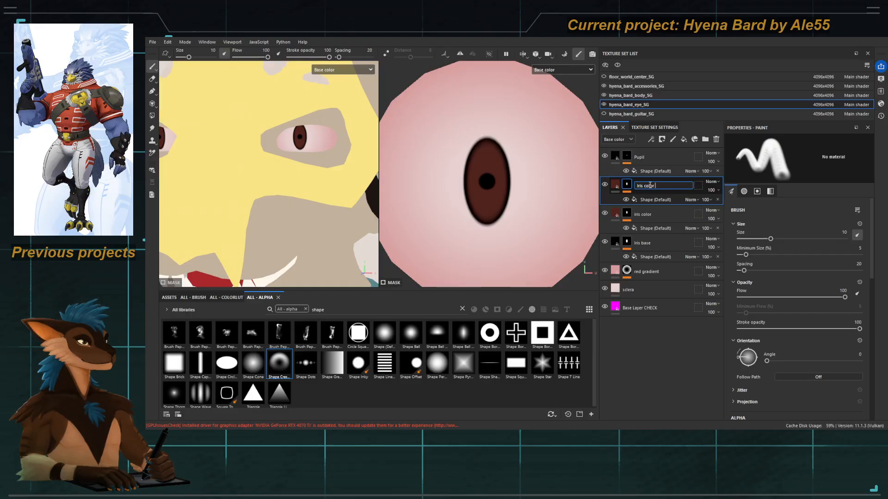
text( g)
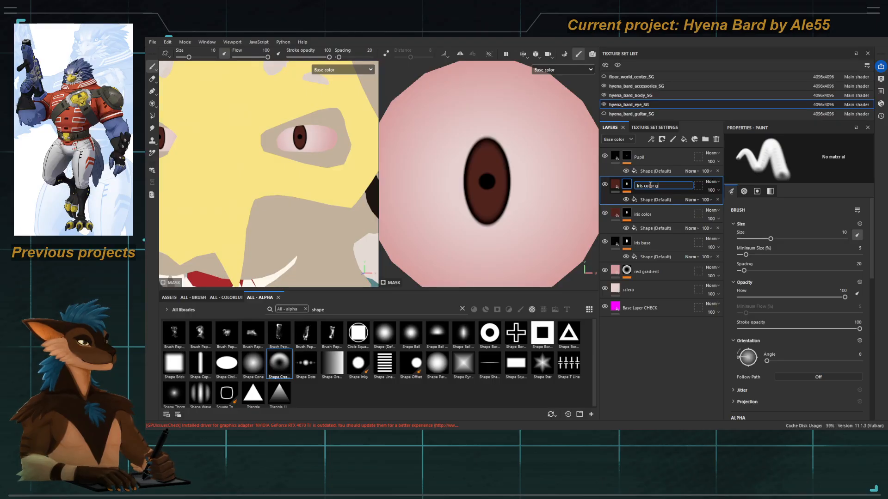
text(radient)
key(Return)
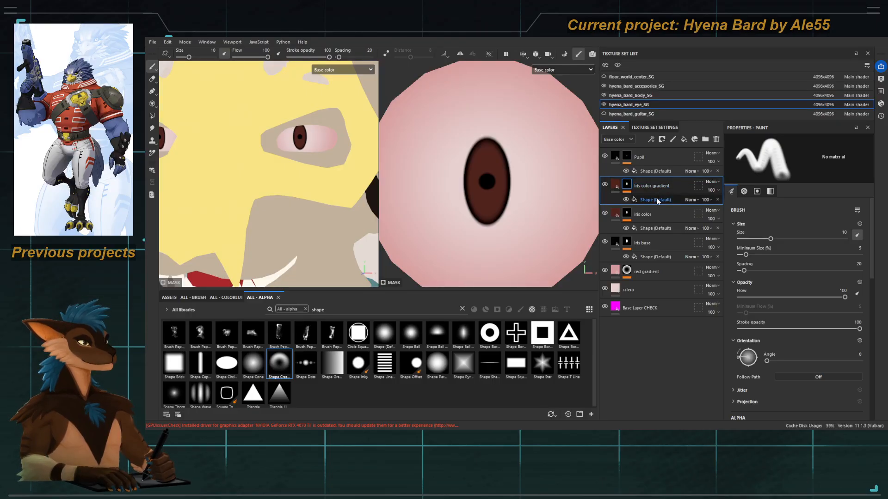
Step: Replace the Iris color gradient mask's shape with Shape Crescent and give the layer a brown base color
click(657, 200)
drag(285, 371, 739, 327)
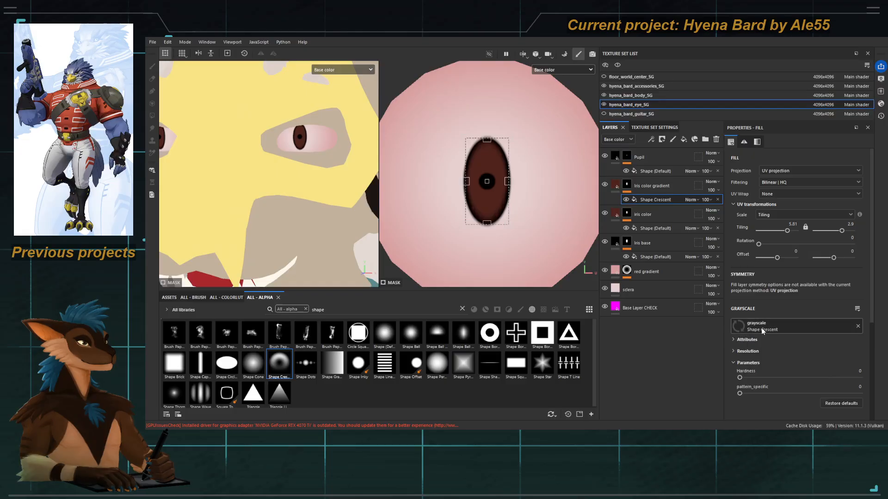
click(634, 191)
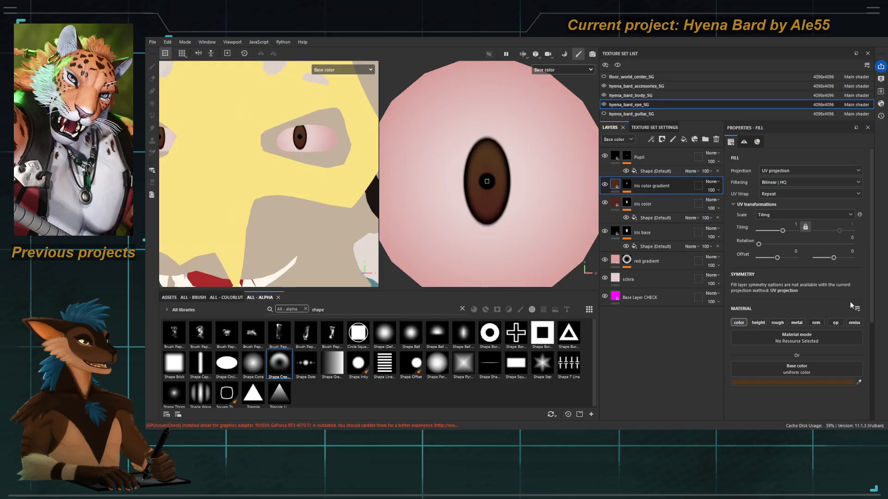
Step: Rotate the crescent in the Iris color gradient mask by 180 degrees and check it in the base color view
click(626, 185)
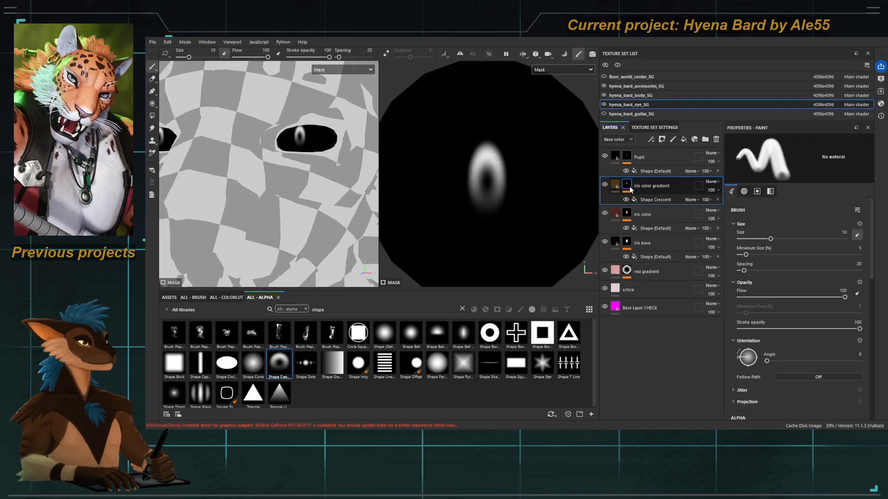
click(654, 199)
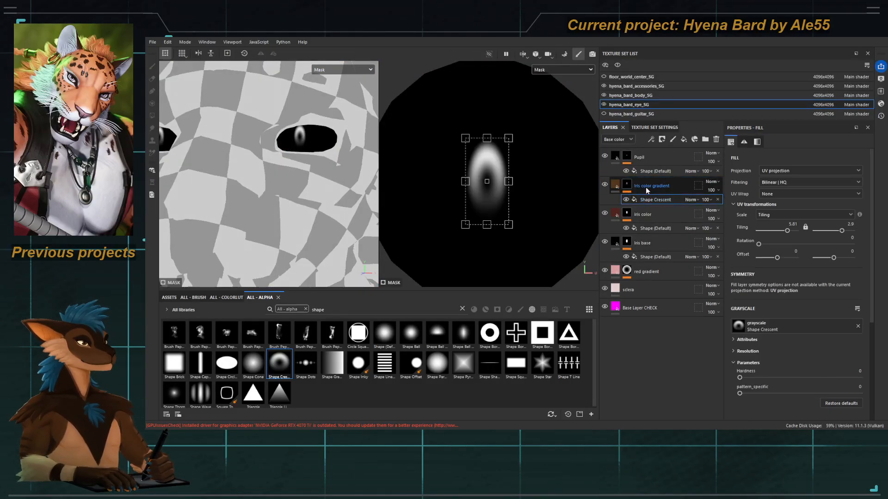
drag(477, 103, 487, 245)
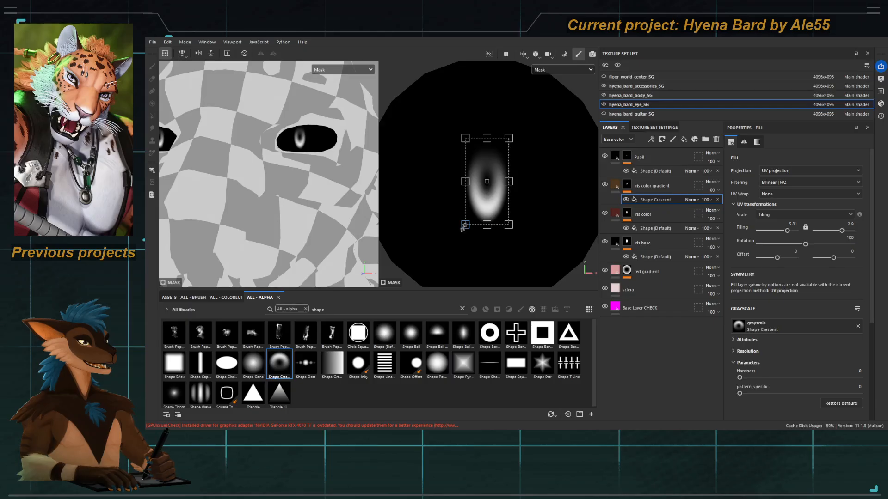
key(c)
key(c)
key(c)
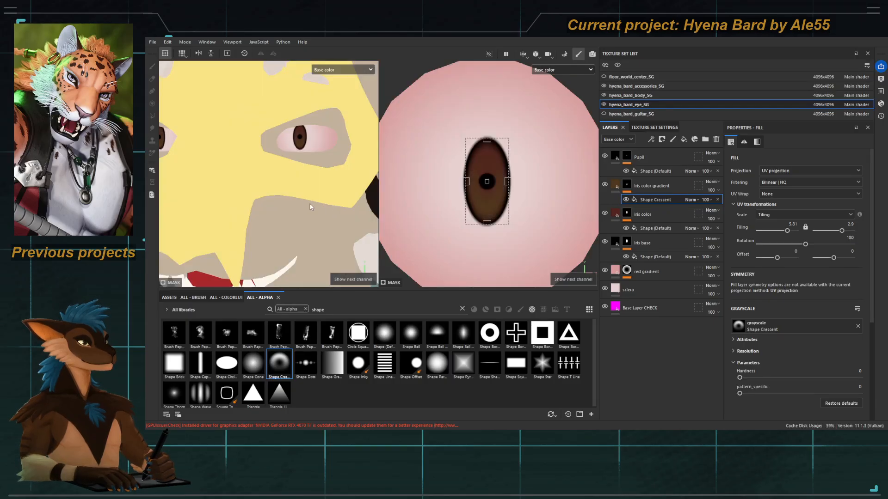
alt+drag(303, 187, 295, 186)
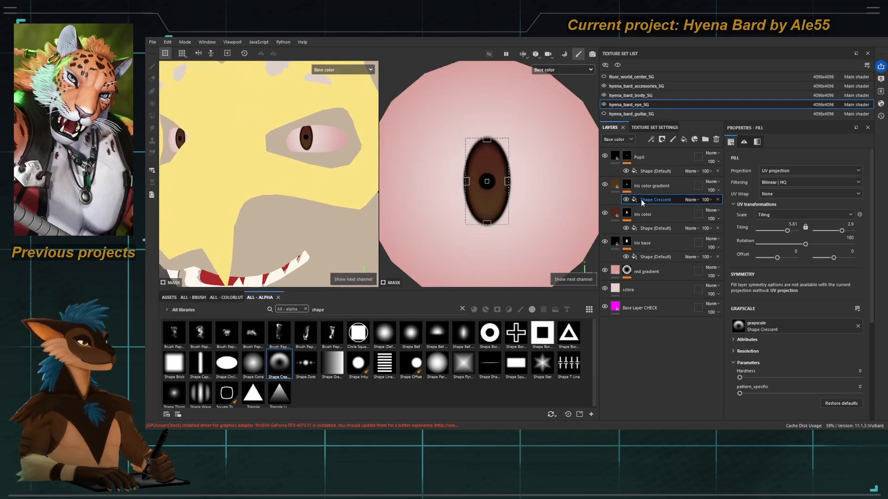
Step: Brighten the Iris color gradient layer's base color to a warmer brown and set its crescent's pattern_specific to 0.44
key(Delete)
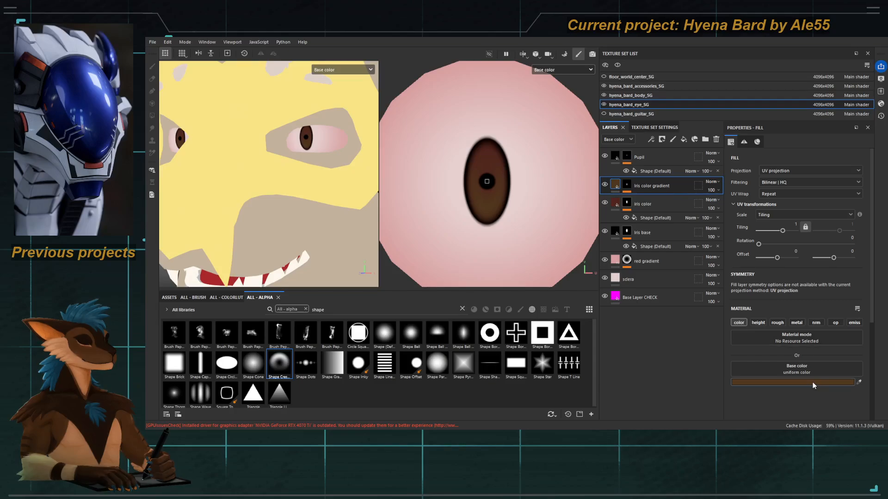
mouse_move(814, 281)
mouse_down()
mouse_move(815, 266)
mouse_move(815, 278)
mouse_up()
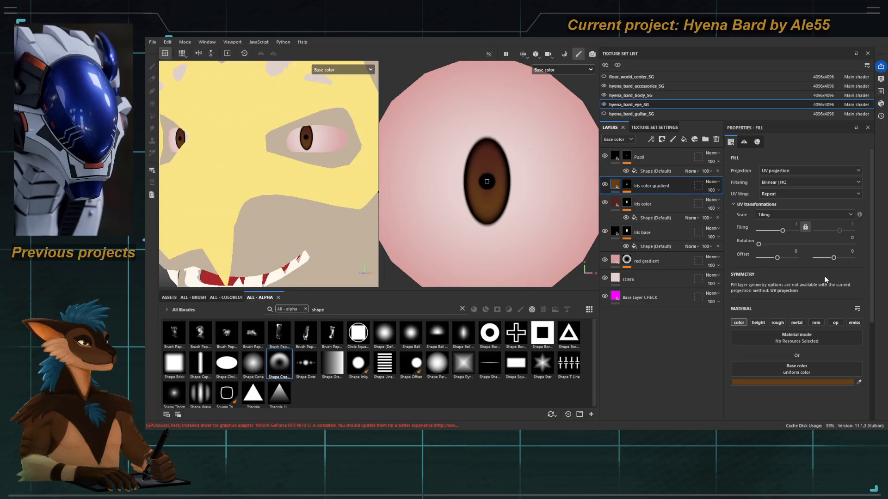
click(627, 184)
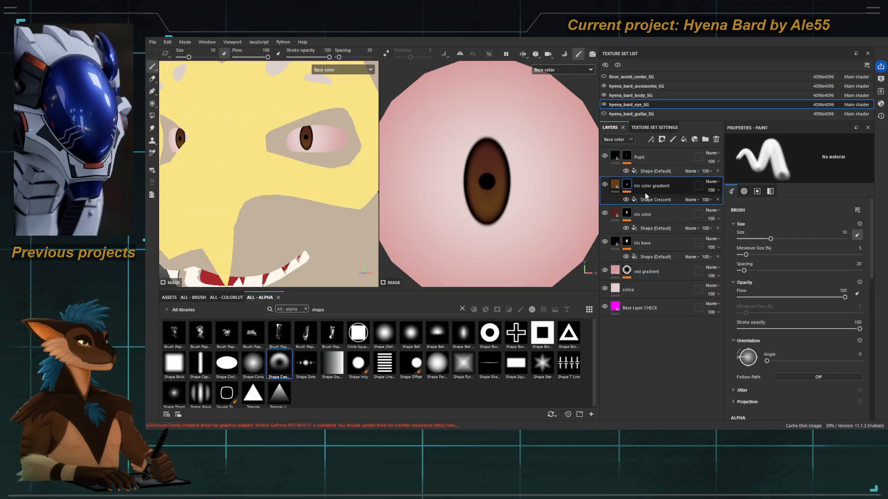
click(649, 200)
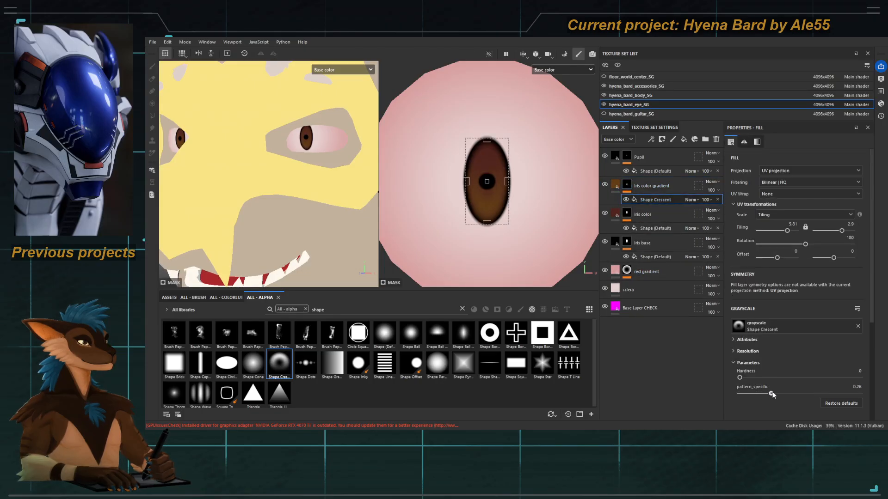
drag(771, 393, 793, 393)
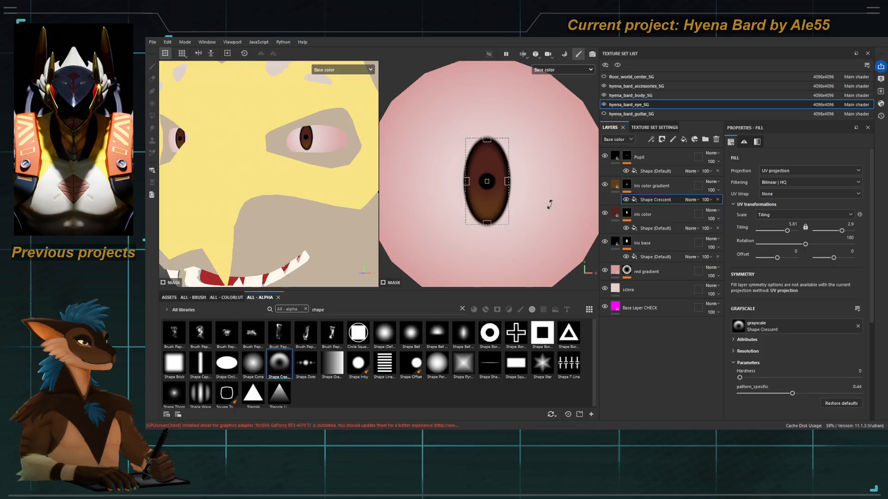
Step: Squash the crescent vertically to a tiling of about -3.61, and change the Iris color gradient base color to reddish brown
drag(488, 226, 487, 217)
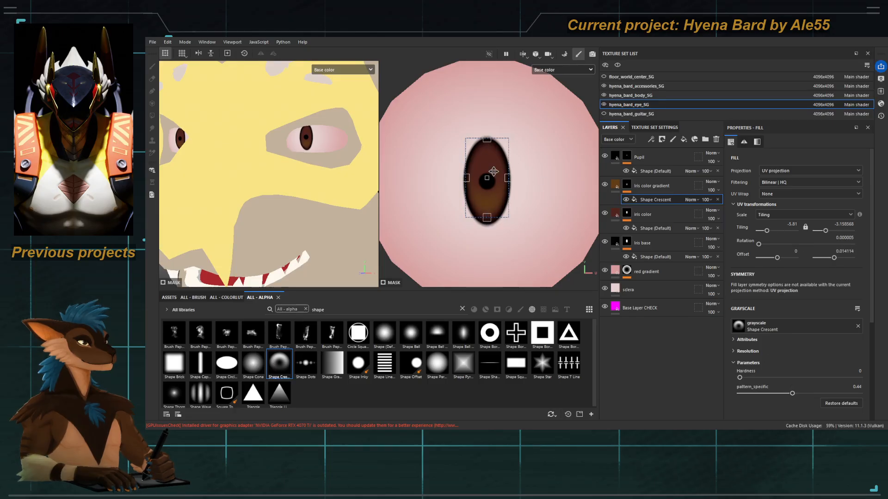
drag(487, 141, 487, 151)
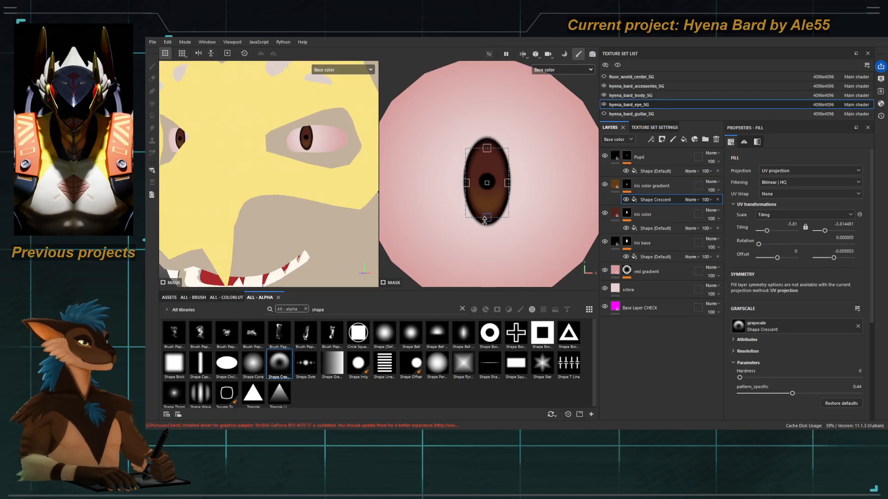
click(615, 185)
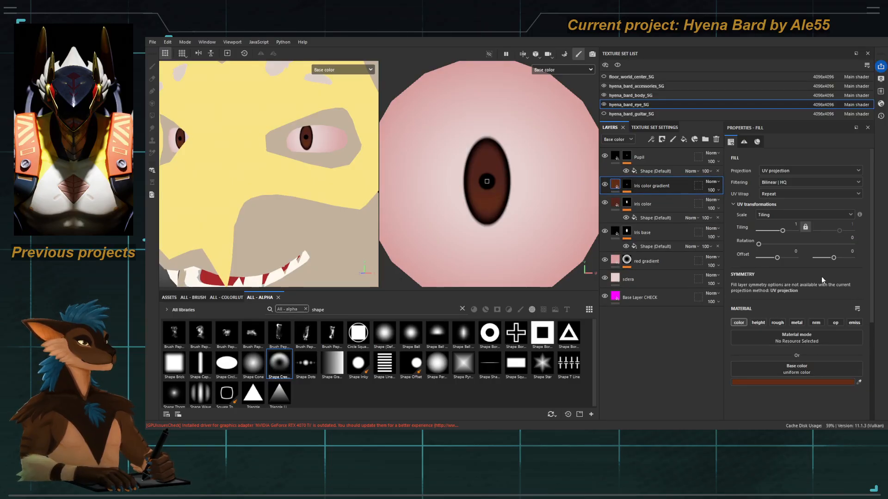
Step: Compare the eyes on the whole masked face with the Iris color gradient layer hidden and shown
scroll(261, 222, down, 5)
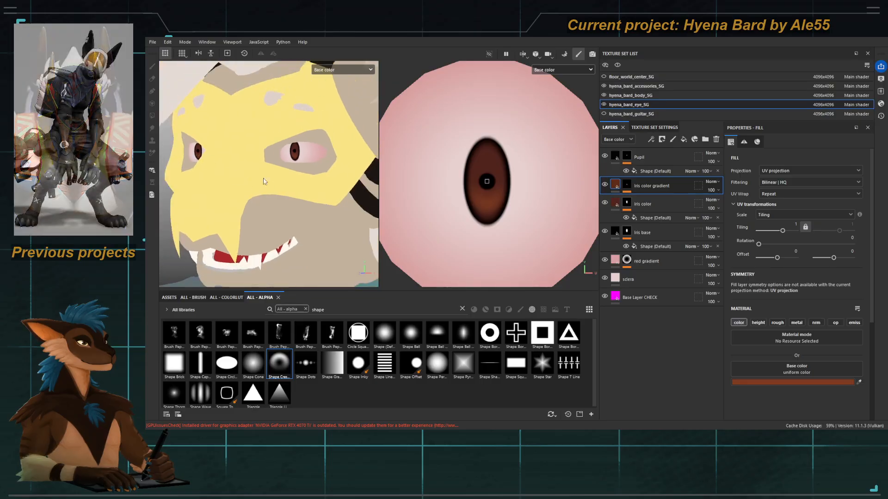
alt+drag(266, 185, 335, 194)
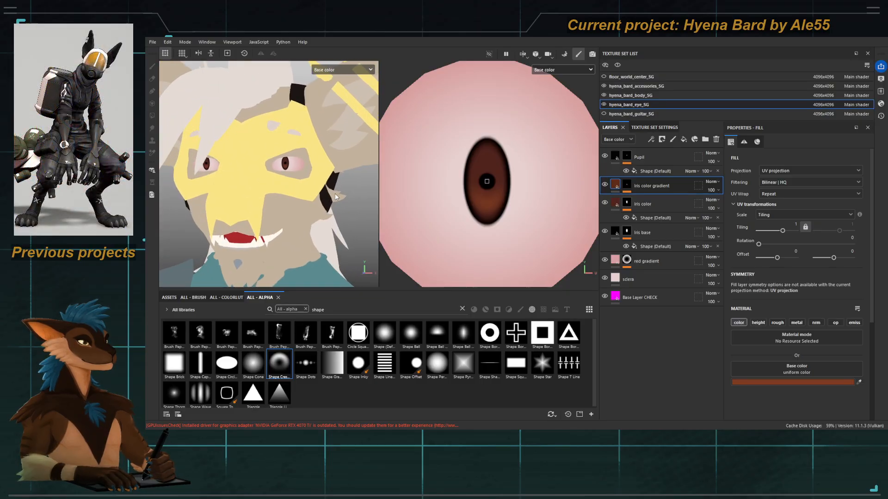
click(606, 185)
click(606, 184)
click(606, 184)
click(606, 185)
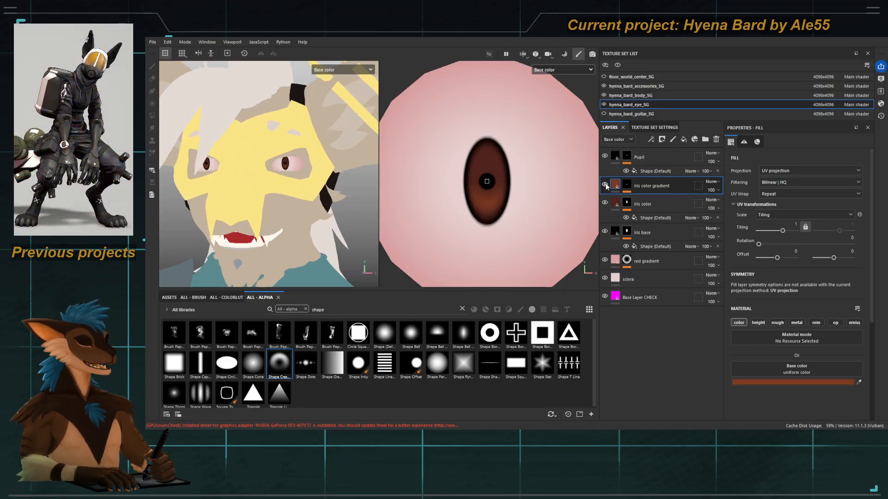
click(605, 185)
click(606, 185)
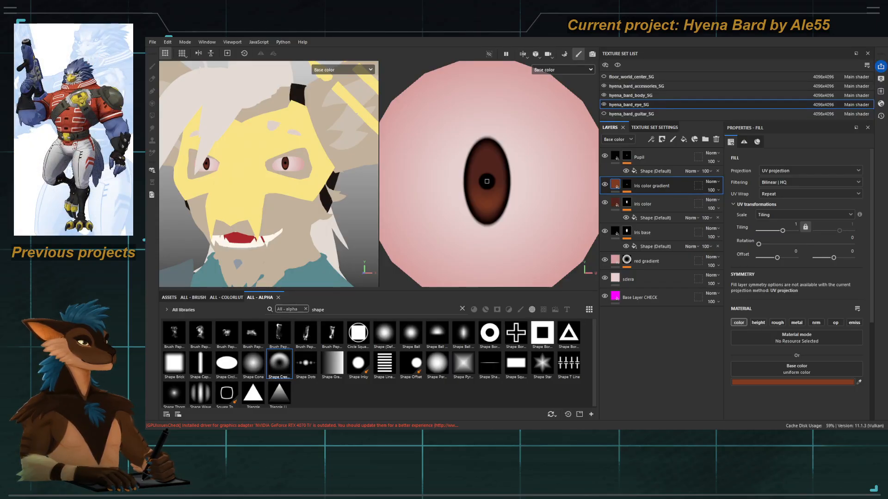
Step: Stretch the Pupil mask shape vertically to a tiling of about 8.04, and reset both of its offsets to 0
click(626, 157)
click(643, 170)
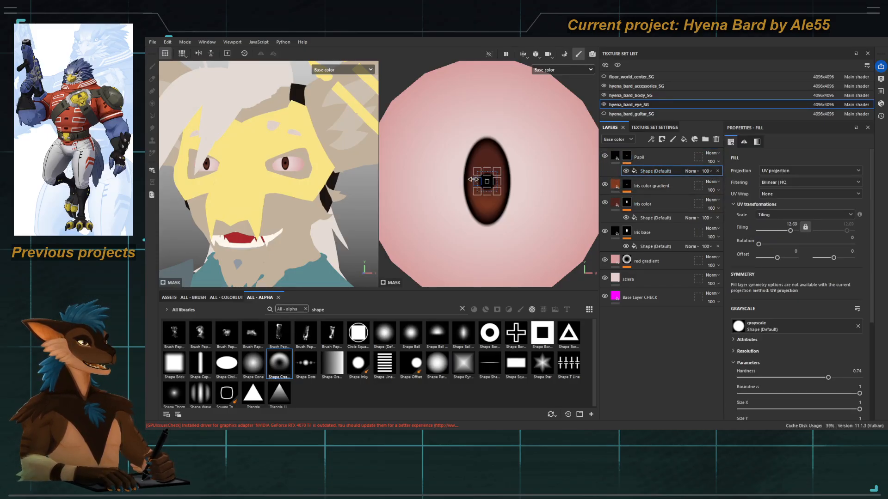
scroll(474, 180, up, 2)
drag(487, 165, 488, 152)
drag(487, 190, 488, 201)
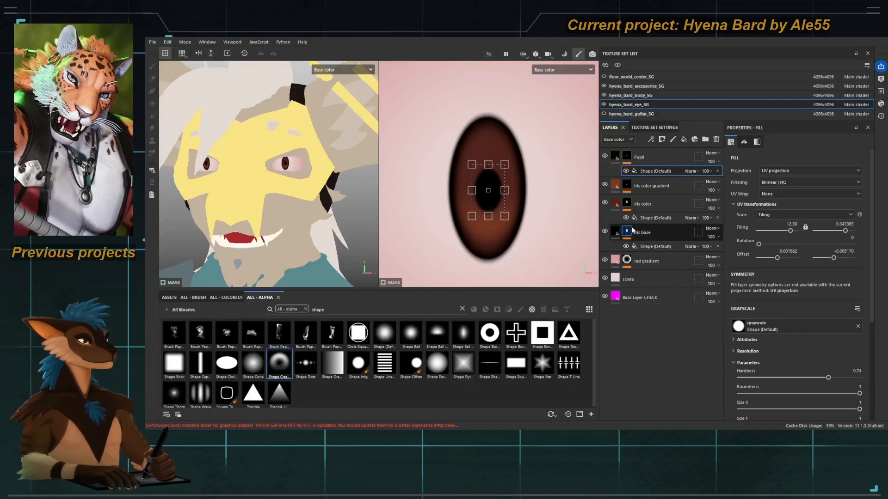
text(0)
key(Tab)
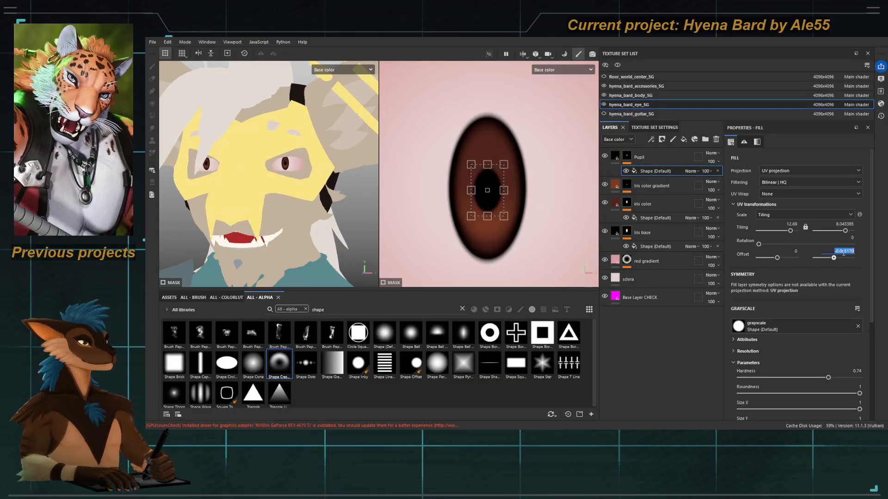
text(0)
key(Return)
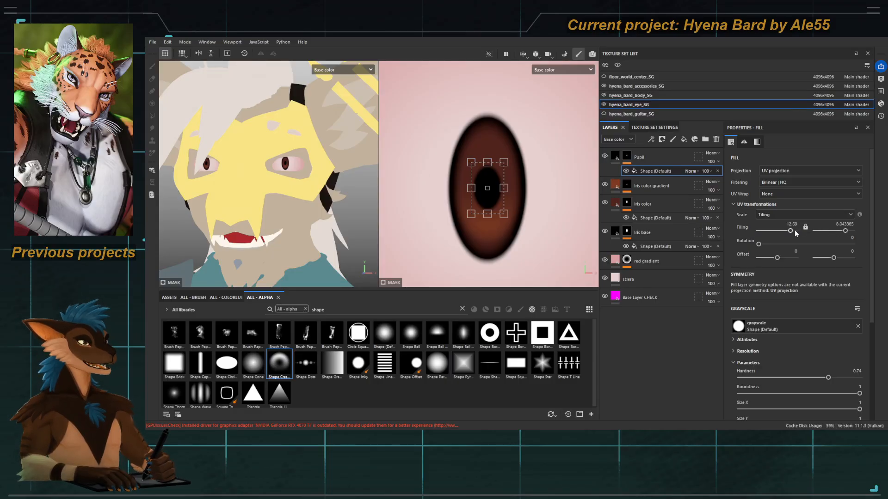
Step: Narrow the Pupil mask shape by setting its tiling to 17.17 horizontally and 7.06 vertically, and inspect the eye up close
drag(791, 233, 833, 229)
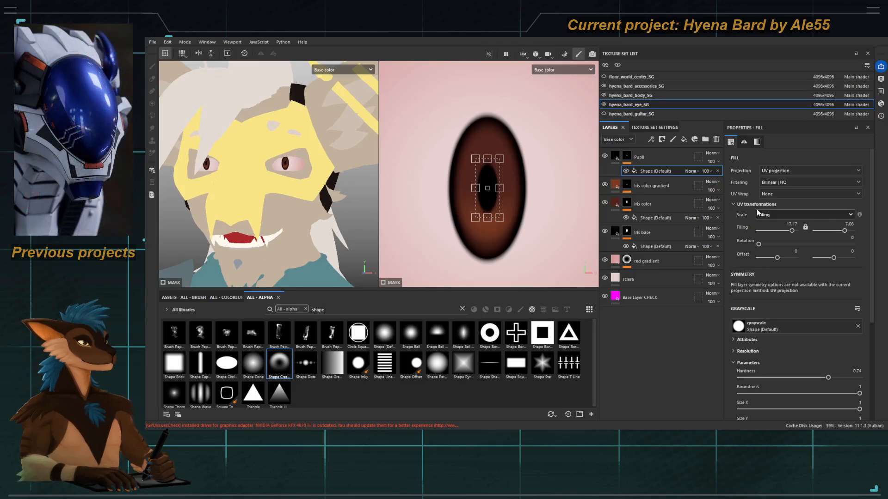
scroll(273, 170, up, 5)
alt+drag(274, 171, 306, 181)
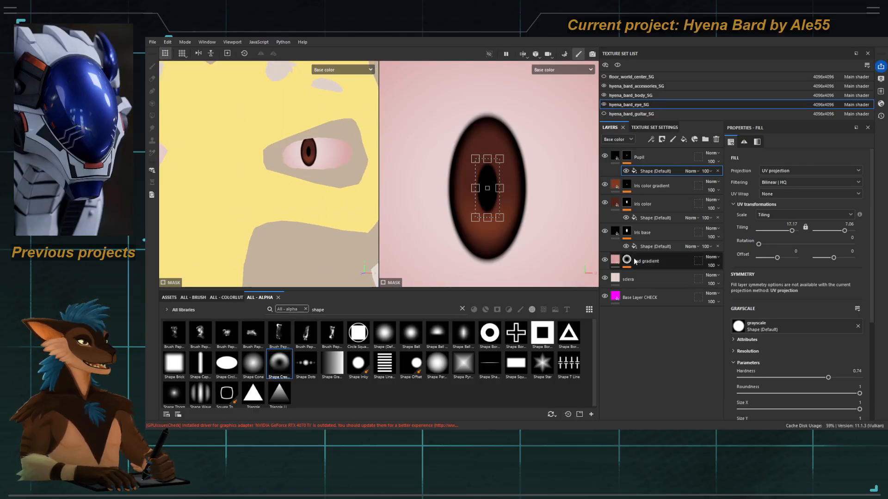
Step: Recolor the Iris color layer to deep red and the Iris color gradient layer to a lighter pinkish red, checking the whole face
click(631, 211)
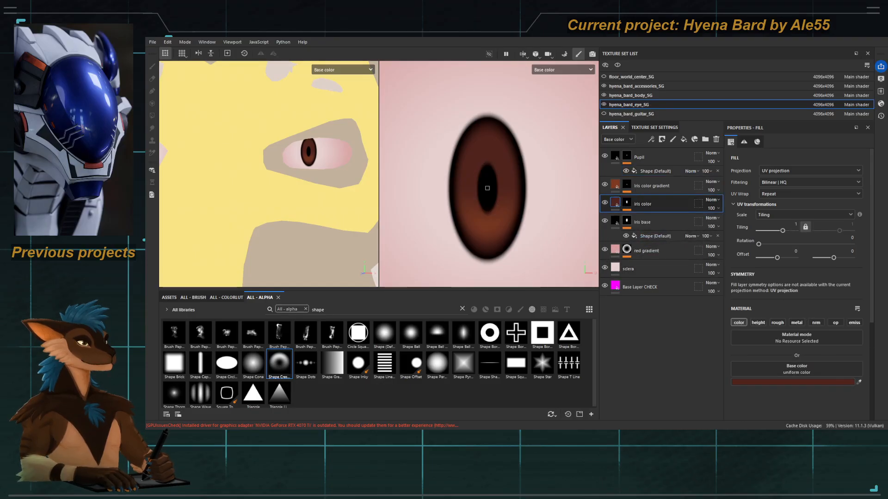
click(686, 353)
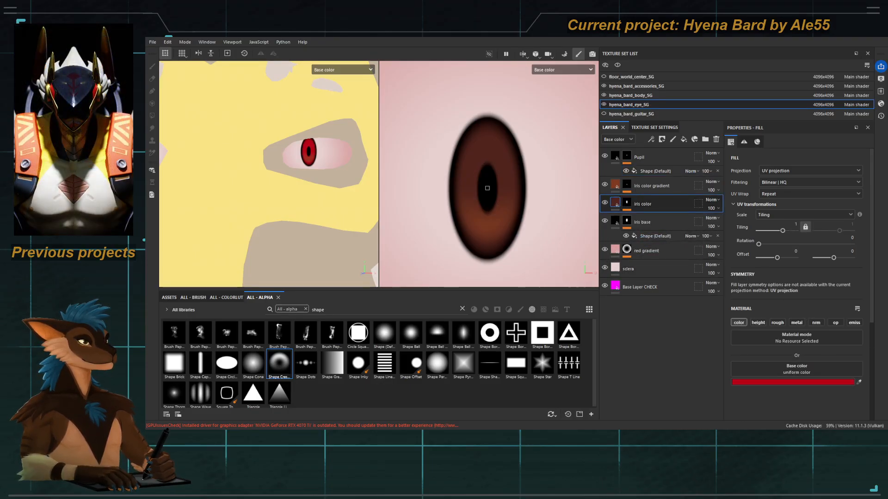
click(652, 186)
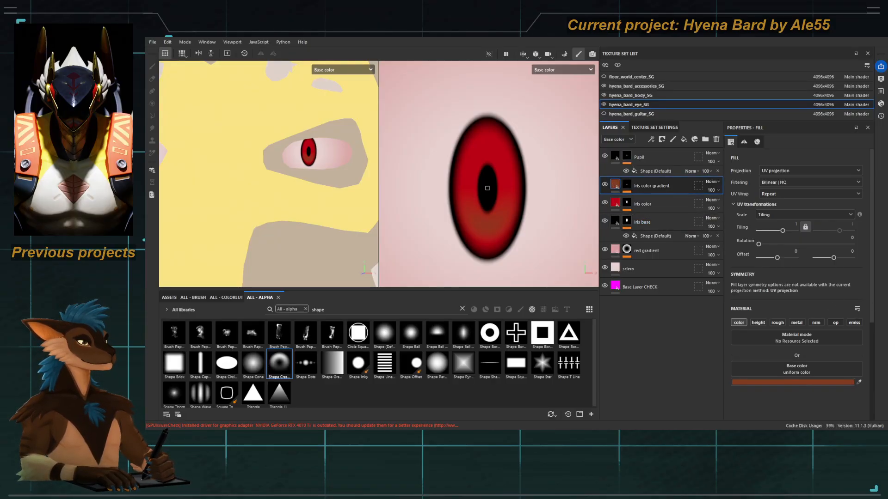
click(490, 146)
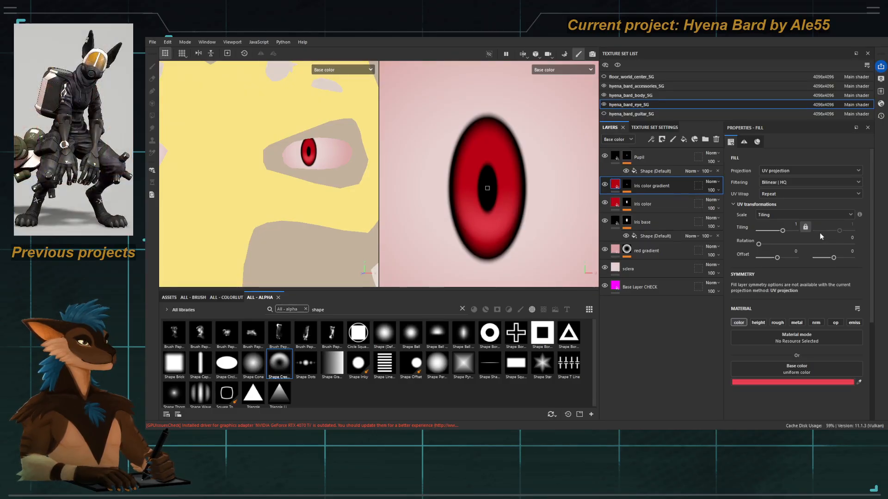
scroll(286, 214, down, 3)
scroll(283, 208, down, 3)
mouse_move(292, 210)
alt+mouse_down()
mouse_move(246, 196)
mouse_move(282, 201)
alt+mouse_up()
alt+right_drag(281, 201, 292, 206)
alt+drag(292, 206, 287, 206)
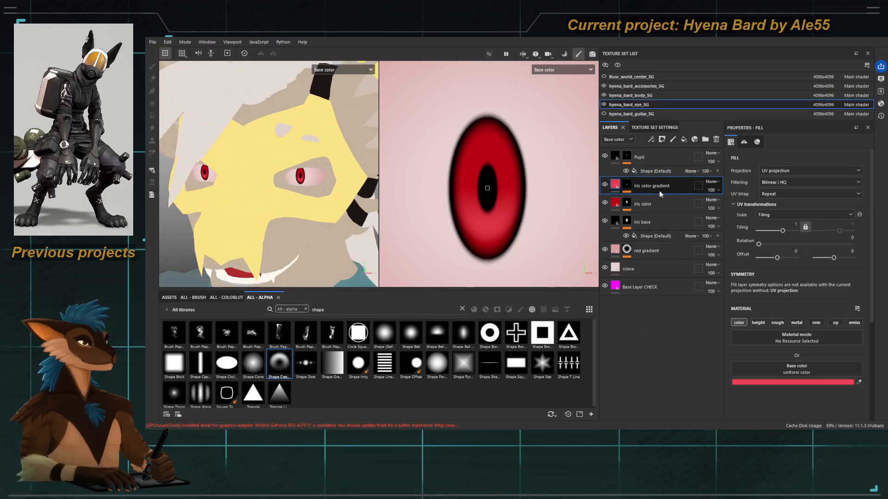
Step: Reshape the Iris color gradient's crescent to a tiling of -7.06 by about -3.49 and set its hardness to 0.33
click(627, 191)
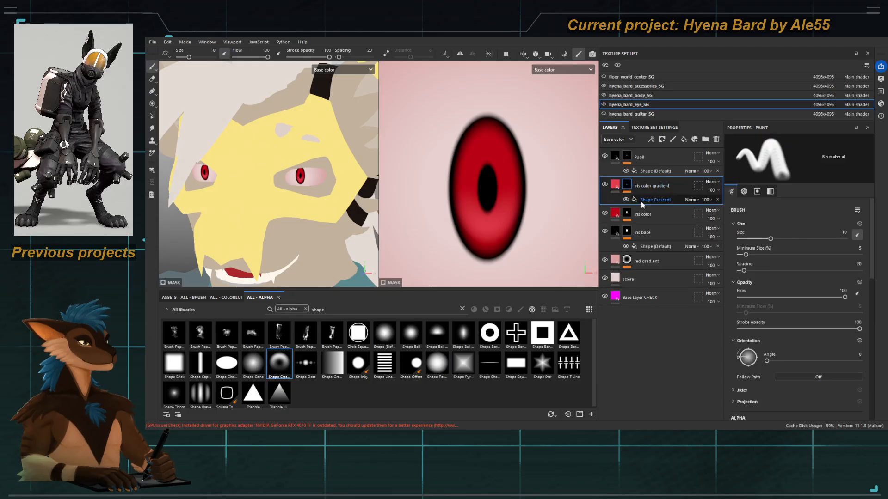
click(645, 200)
drag(486, 245, 487, 252)
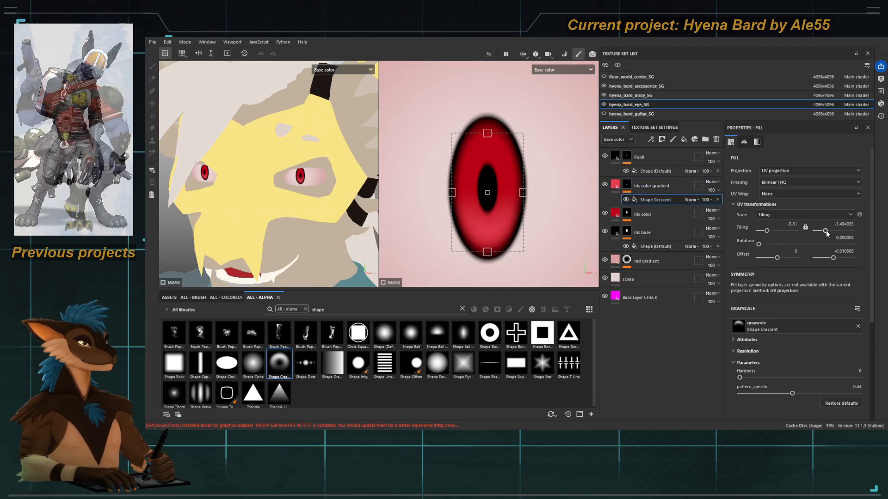
drag(828, 232, 827, 231)
key(ctrl+z)
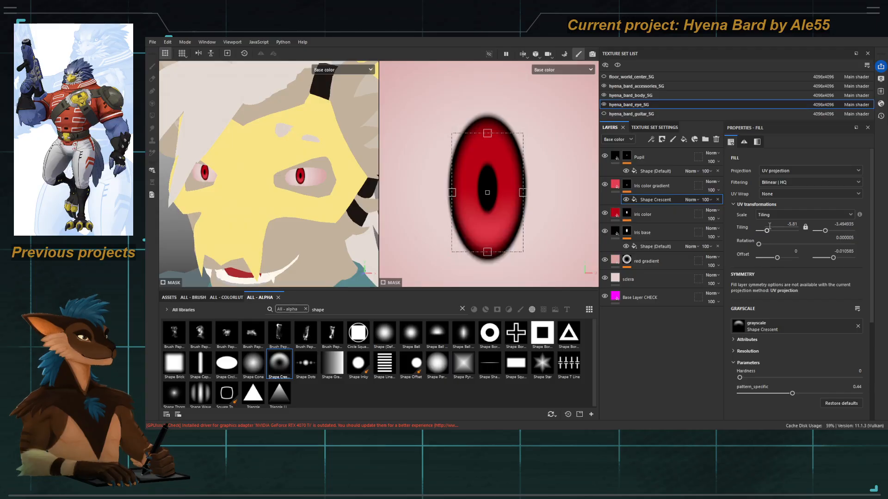
drag(767, 231, 748, 230)
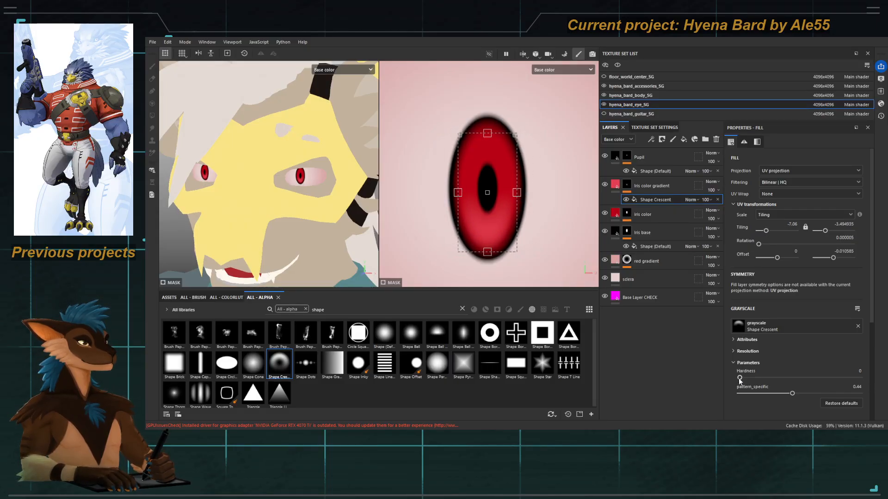
drag(792, 378, 778, 377)
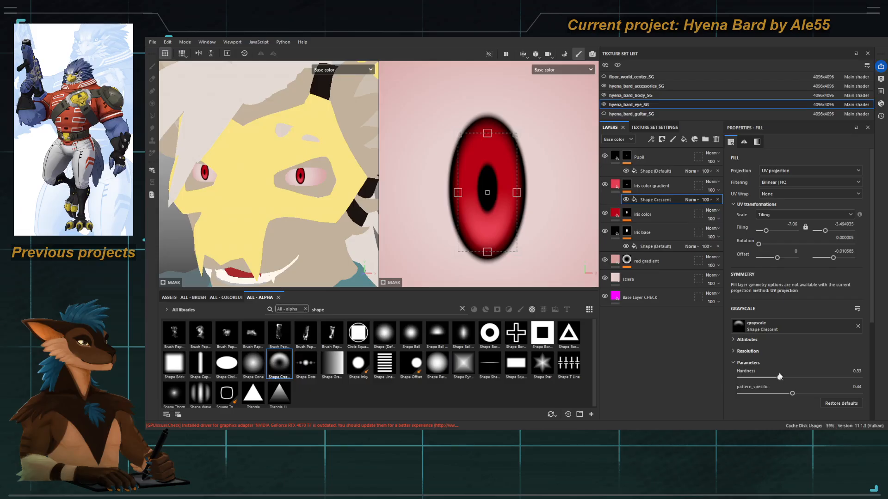
scroll(494, 246, up, 2)
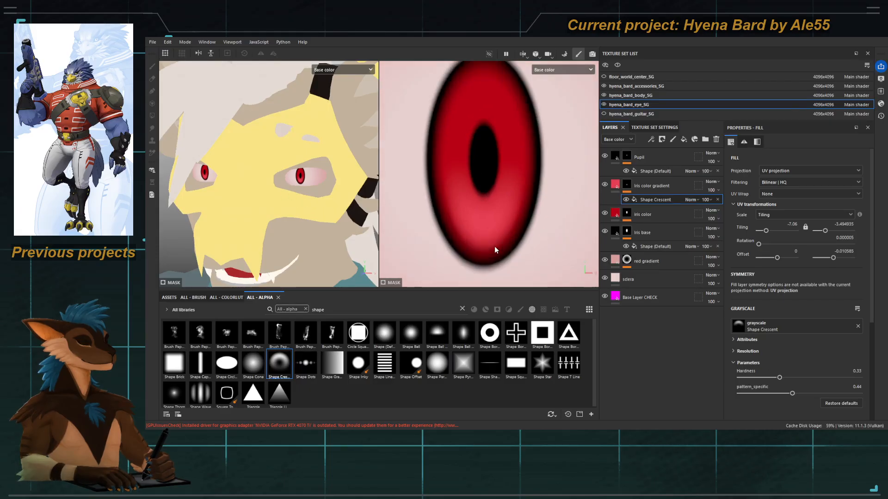
scroll(491, 233, down, 6)
Step: Duplicate the Iris color layer, move the copy above Iris color gradient, and rename it "iris stripes"
click(651, 186)
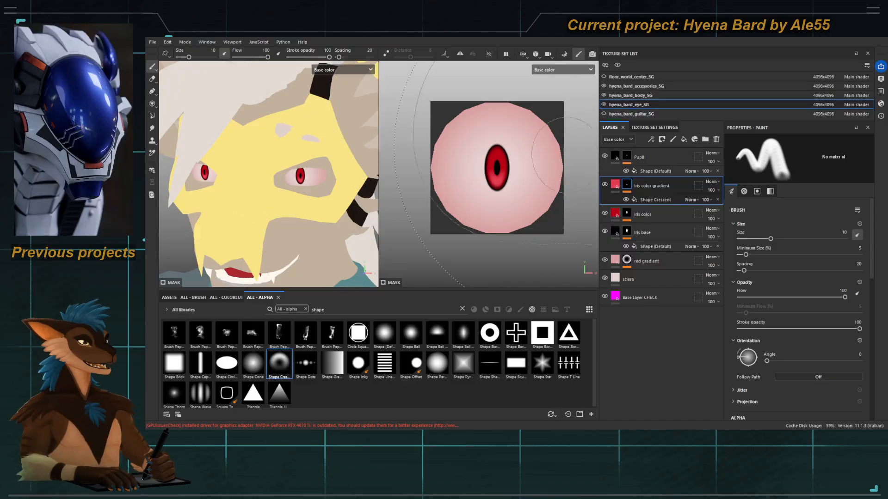
click(645, 214)
key(ctrl+d)
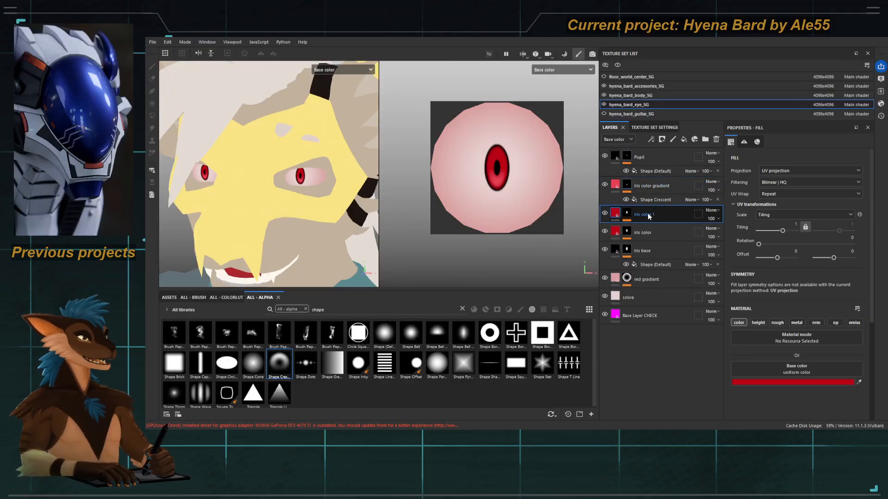
drag(649, 216, 643, 186)
double_click(643, 186)
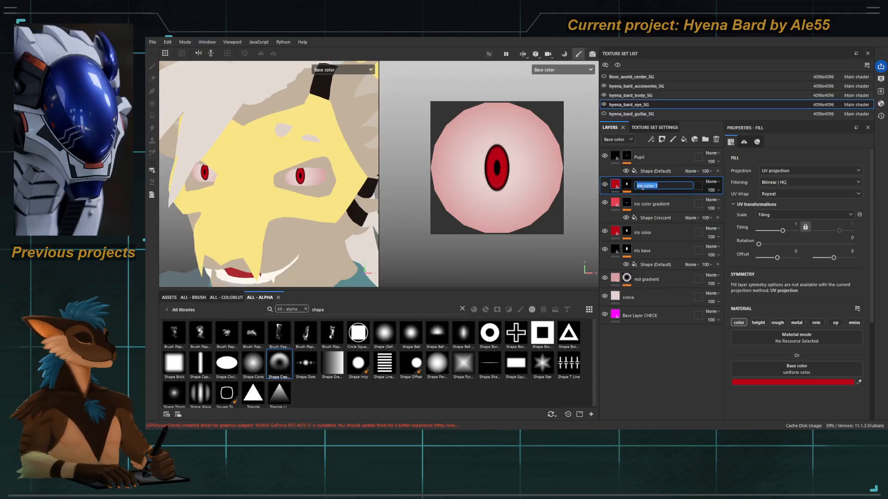
text(iris stripes)
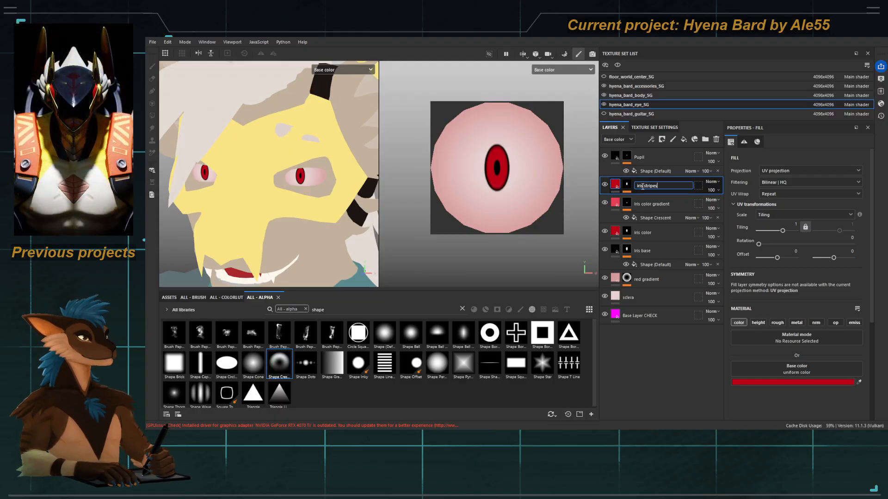
key(Return)
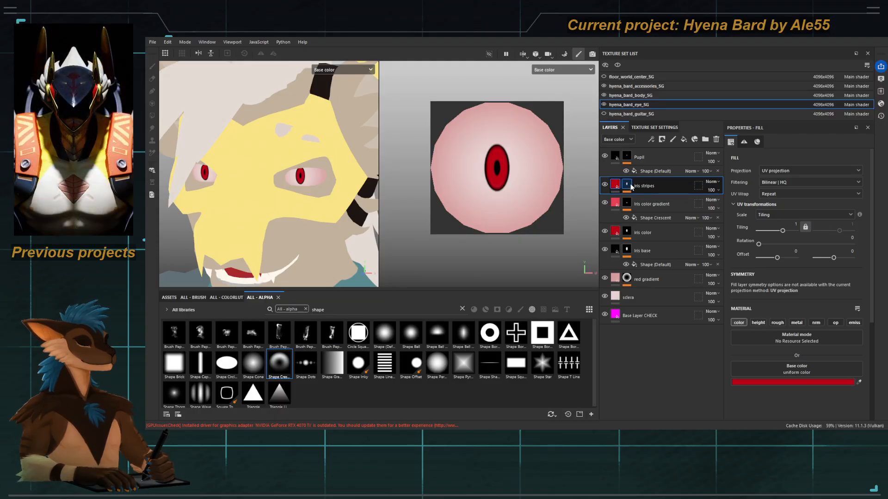
Step: Select the iris stripes mask's shape fill and browse the alpha library with the search term "alpha" for a stripe pattern
click(630, 184)
click(648, 200)
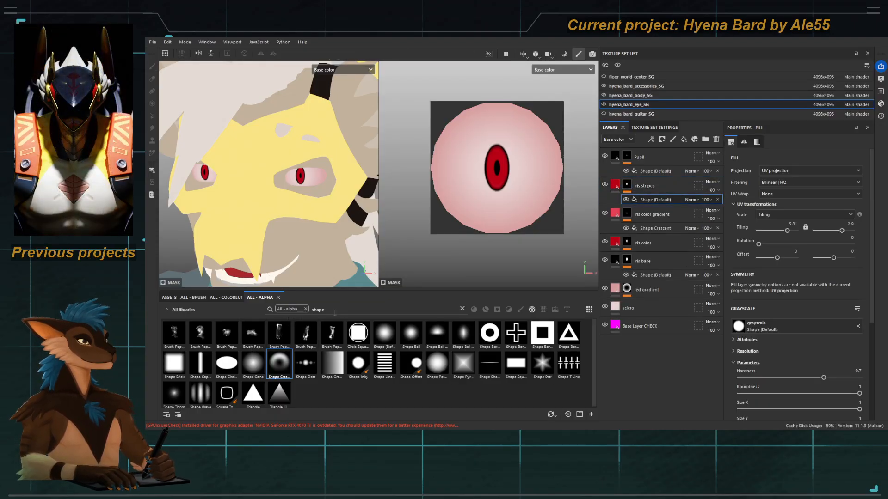
double_click(311, 311)
key(BackSpace)
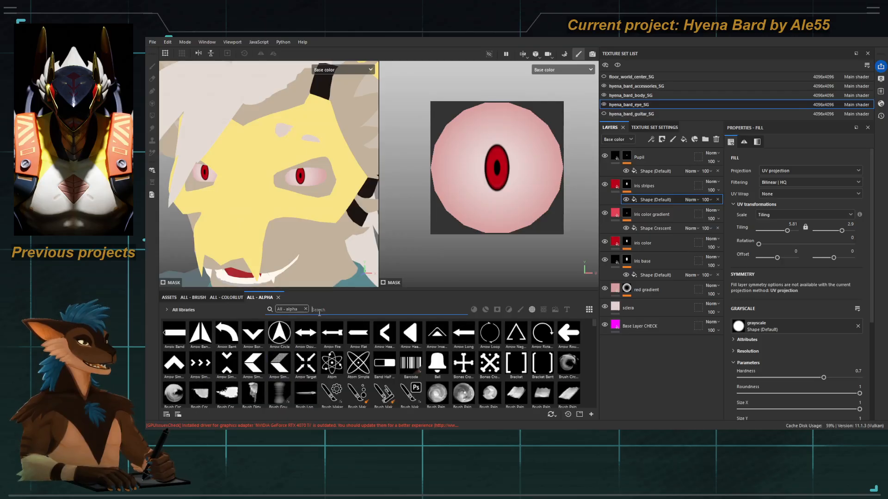
text(alph)
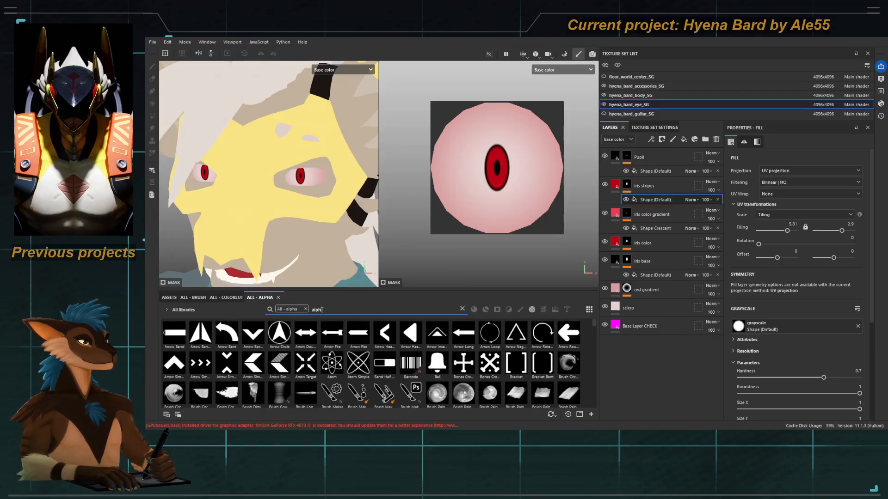
text(a)
scroll(318, 361, down, 8)
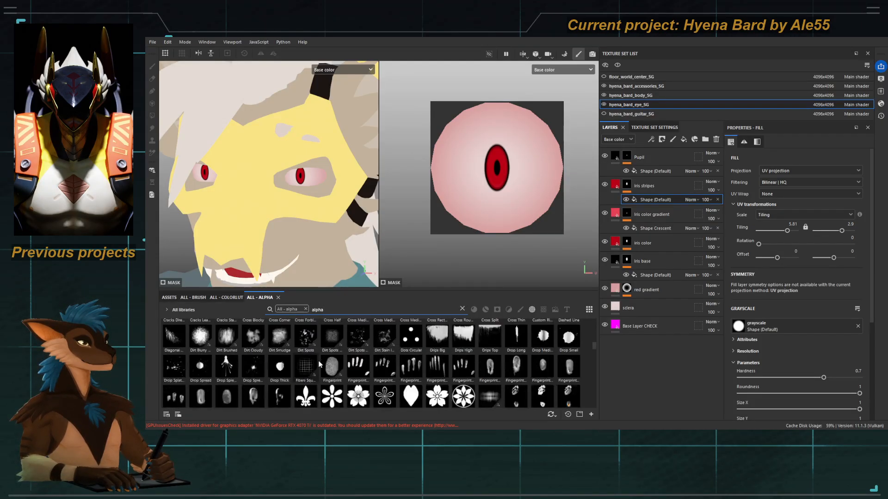
scroll(318, 364, down, 10)
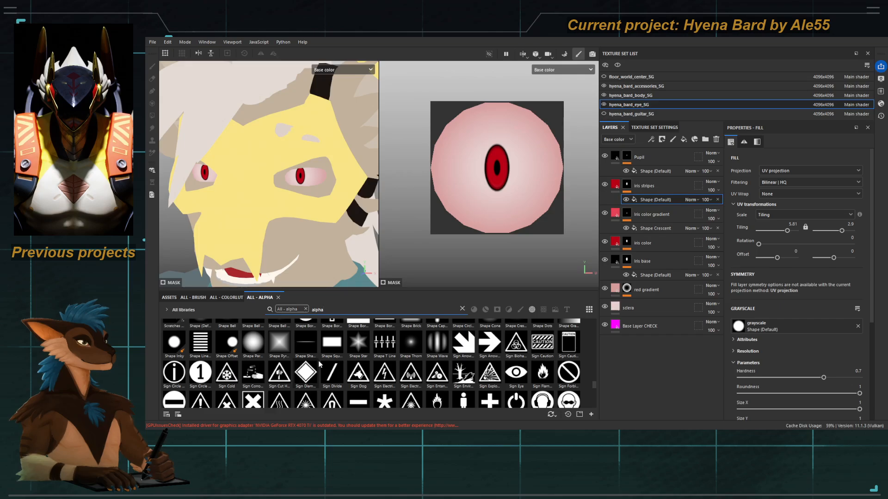
scroll(319, 365, down, 3)
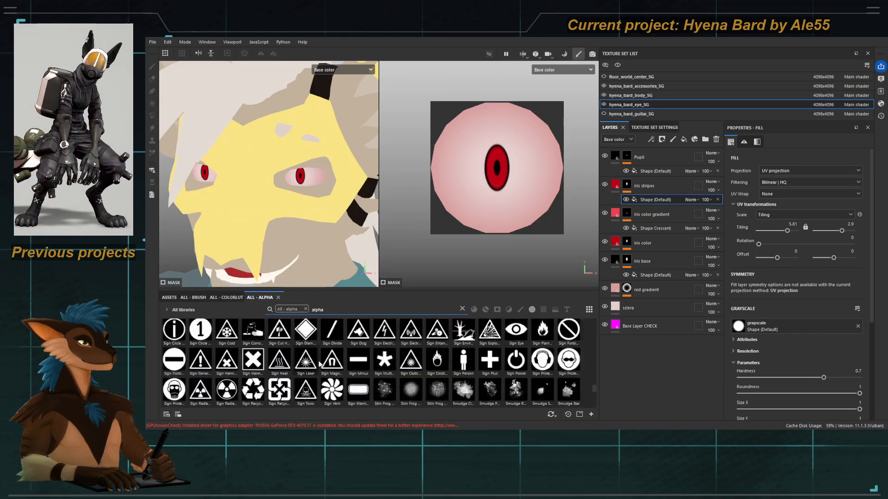
scroll(319, 364, down, 3)
scroll(319, 364, up, 3)
scroll(319, 363, up, 10)
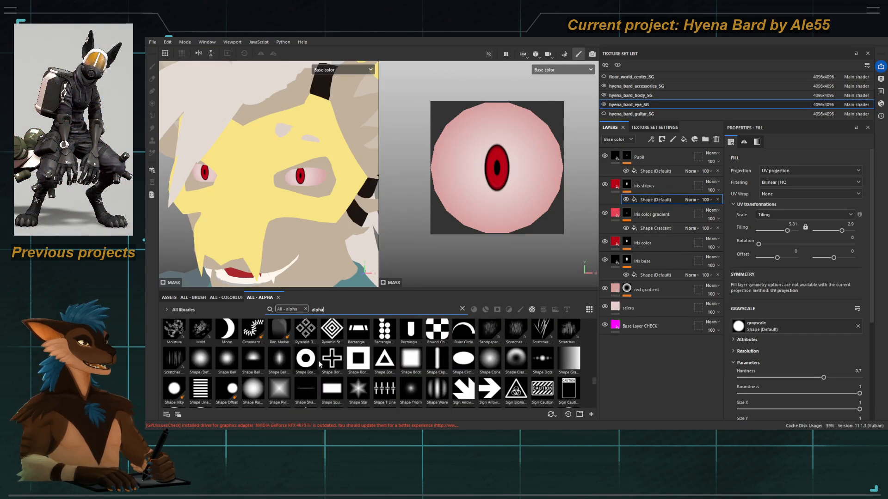
scroll(318, 360, up, 10)
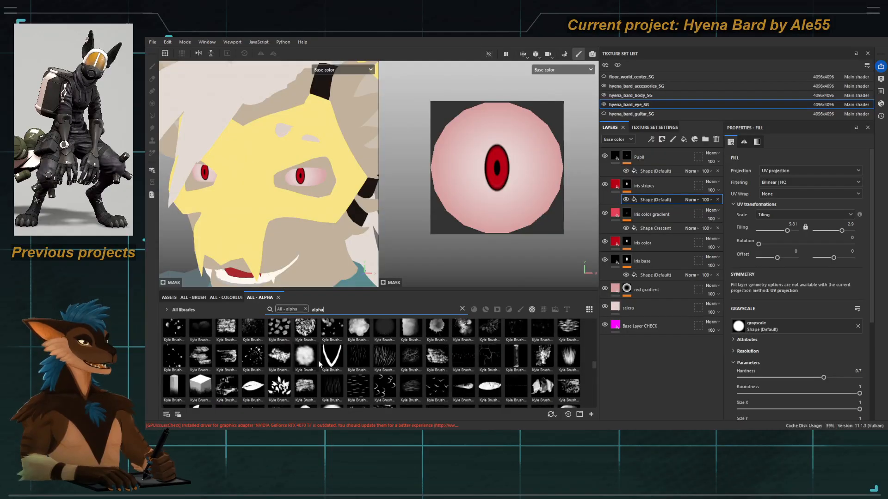
scroll(318, 364, up, 5)
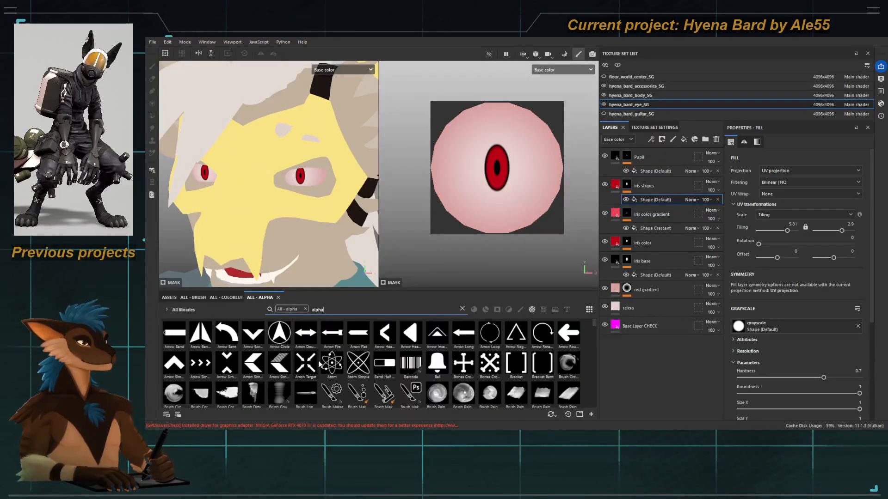
scroll(319, 365, down, 20)
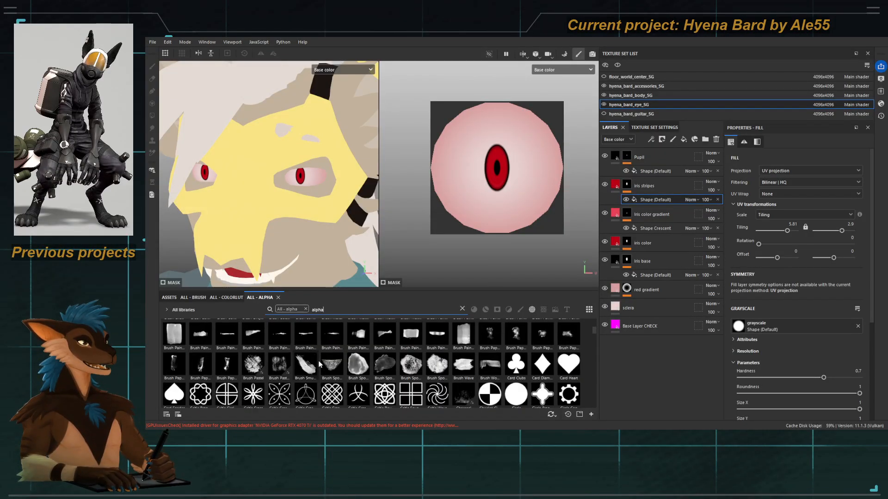
scroll(319, 364, down, 20)
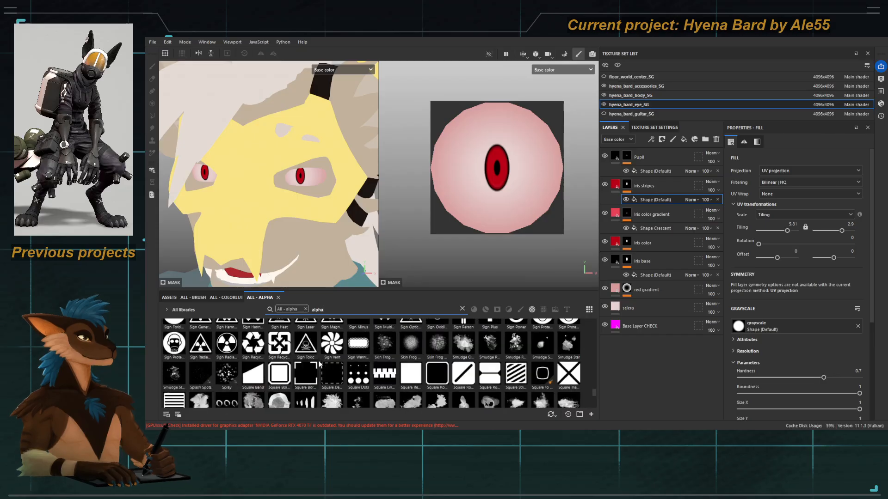
scroll(319, 364, down, 3)
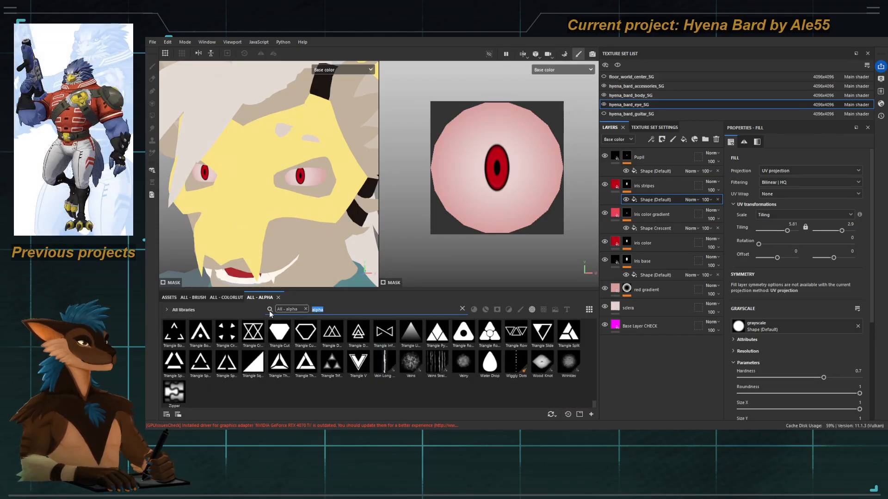
Step: Find alphas matching "circ", assign Circular Stick to the iris stripes mask's grayscale fill, and display the mask alone
text(circ)
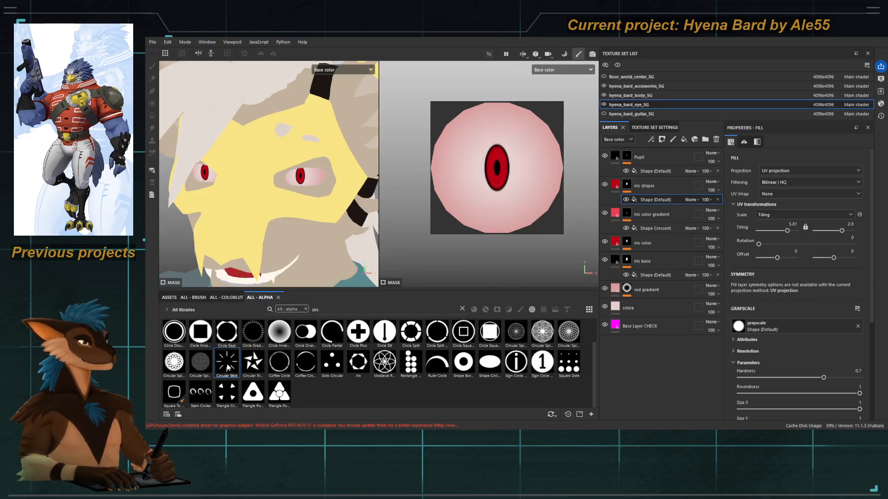
drag(227, 367, 739, 327)
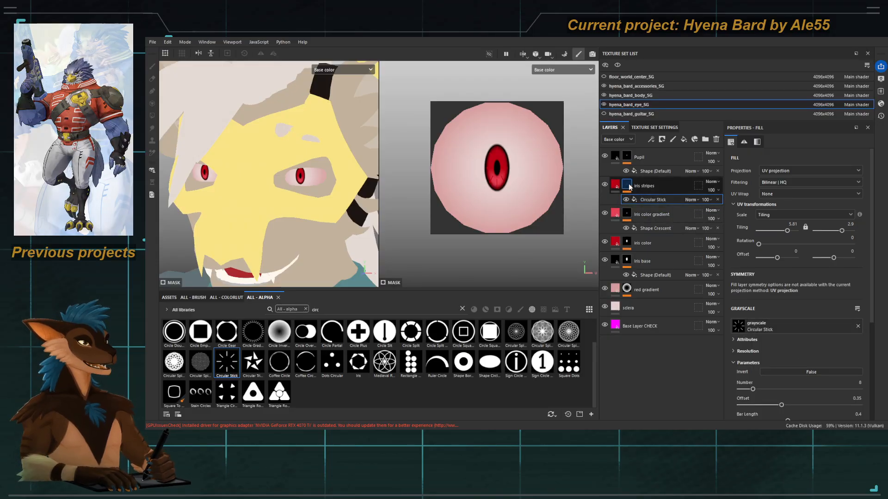
alt+click(627, 185)
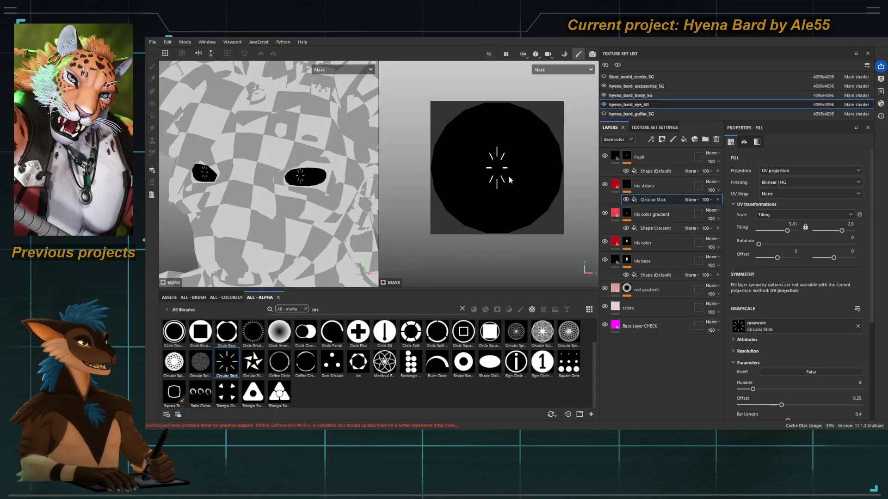
Step: Set the Circular Stick pattern's number to 10 and its bar width to 0.06
scroll(780, 349, down, 3)
drag(753, 238, 757, 239)
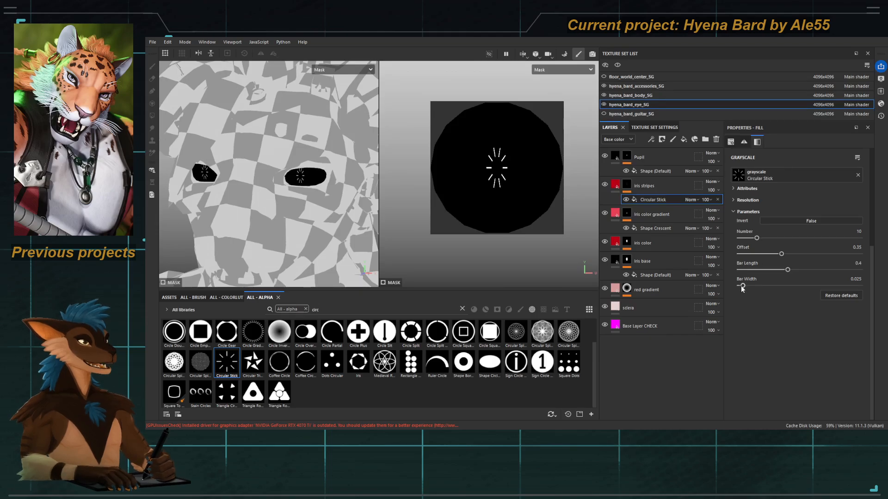
drag(742, 285, 748, 286)
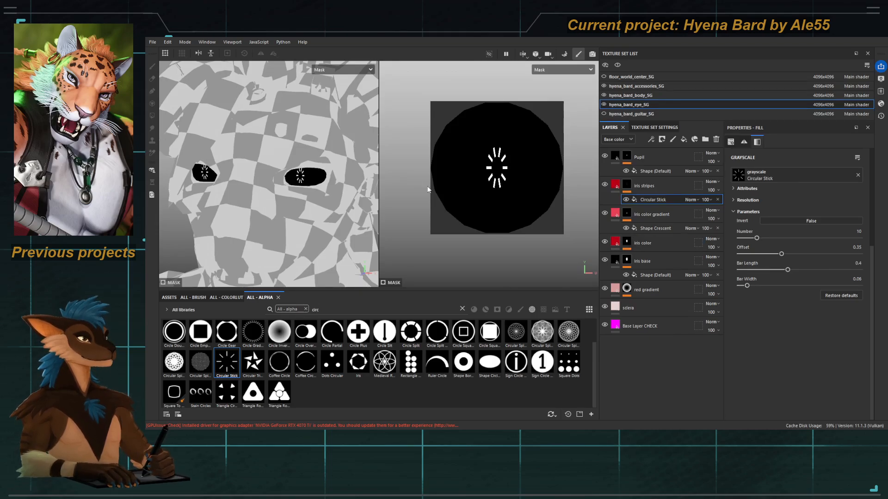
Step: Return both views to base color and change the iris stripes layer's fill to a lighter pinkish red
alt+right_drag(307, 183, 336, 196)
key(m)
alt+middle_drag(314, 181, 281, 183)
alt+right_drag(281, 183, 325, 224)
key(c)
key(c)
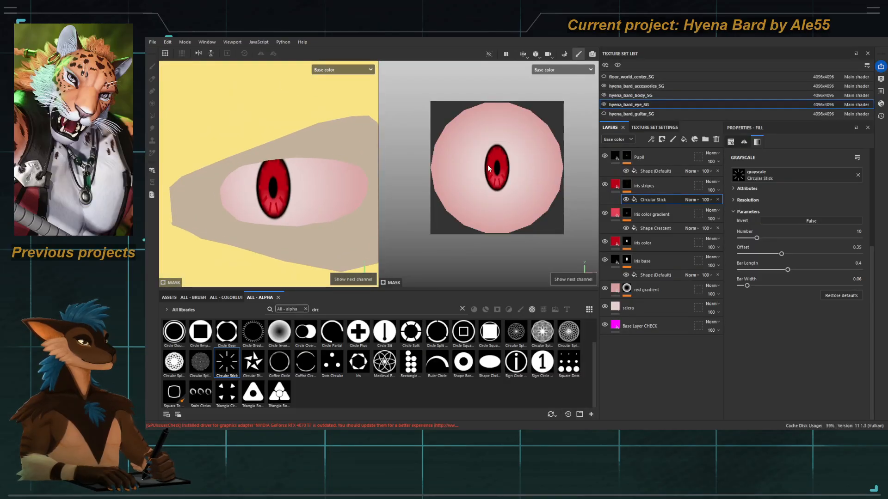
scroll(489, 168, up, 4)
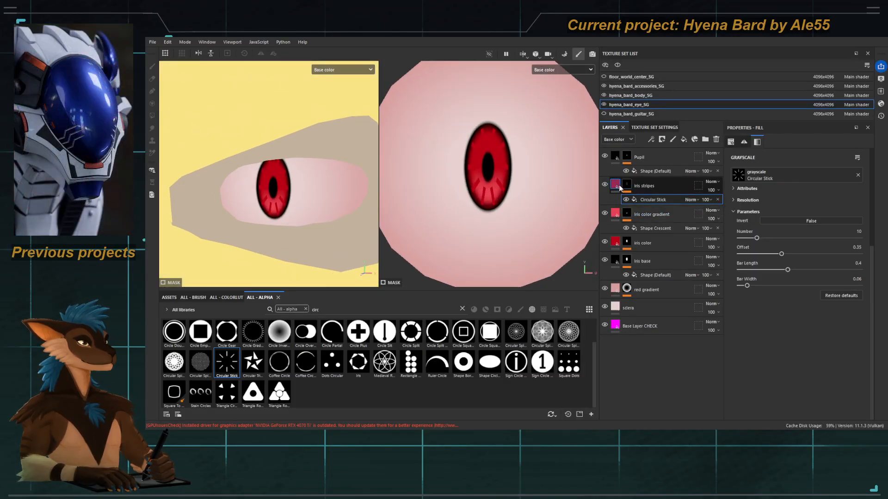
click(620, 185)
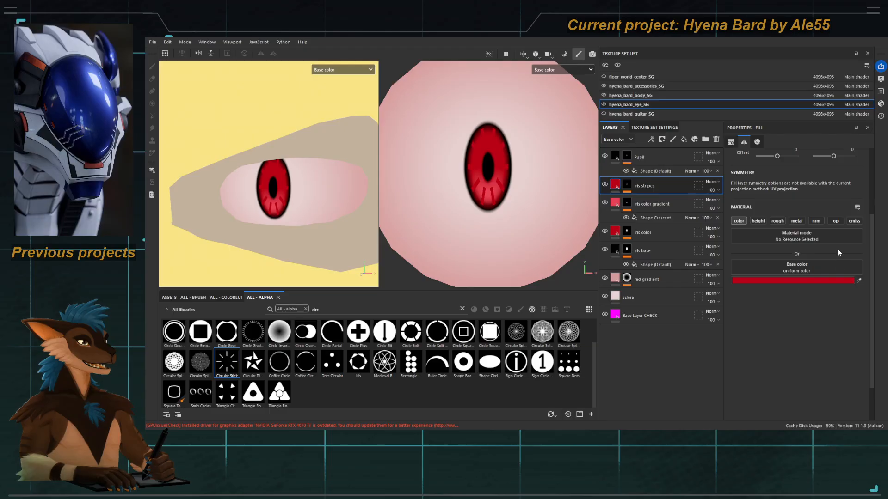
drag(840, 247, 822, 239)
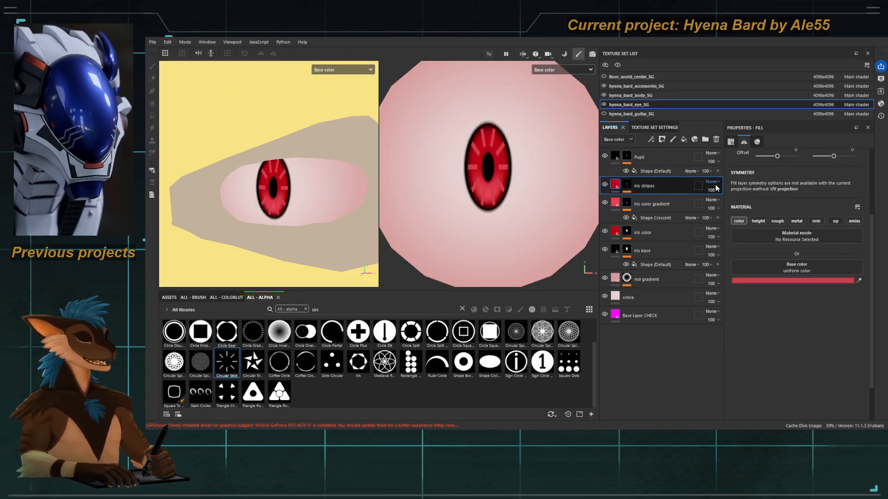
Step: Set the iris stripes layer's blend mode to Linear dodge (Ldge), comparing it with the neighbouring modes
click(723, 104)
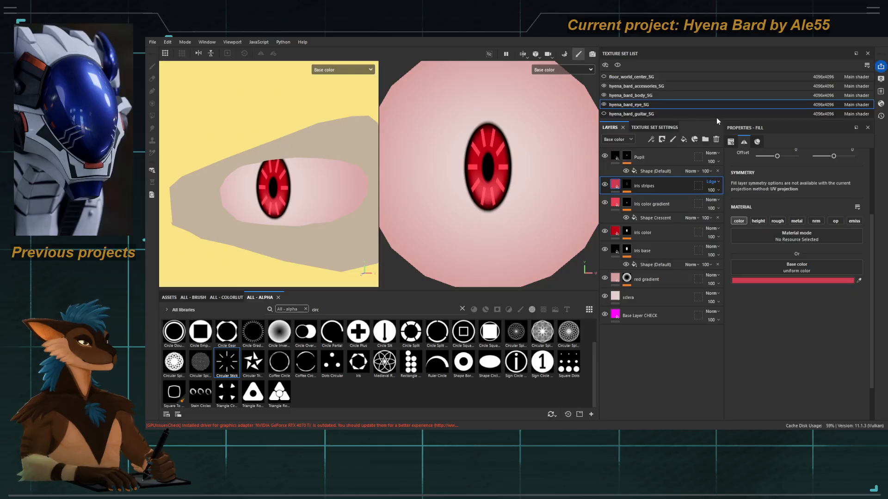
key(Down)
key(Down)
key(Up)
key(Up)
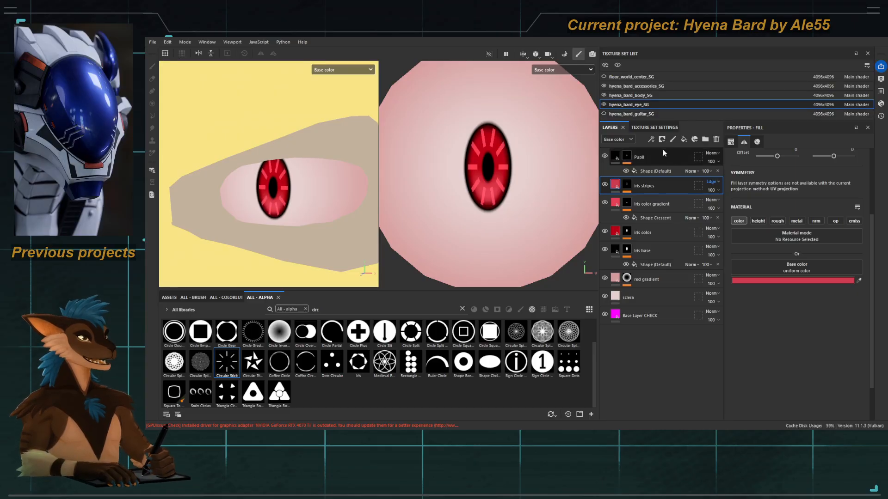
Step: Reduce the bar width of the iris stripes mask's Circular Stick pattern to 0.03
click(627, 184)
click(643, 198)
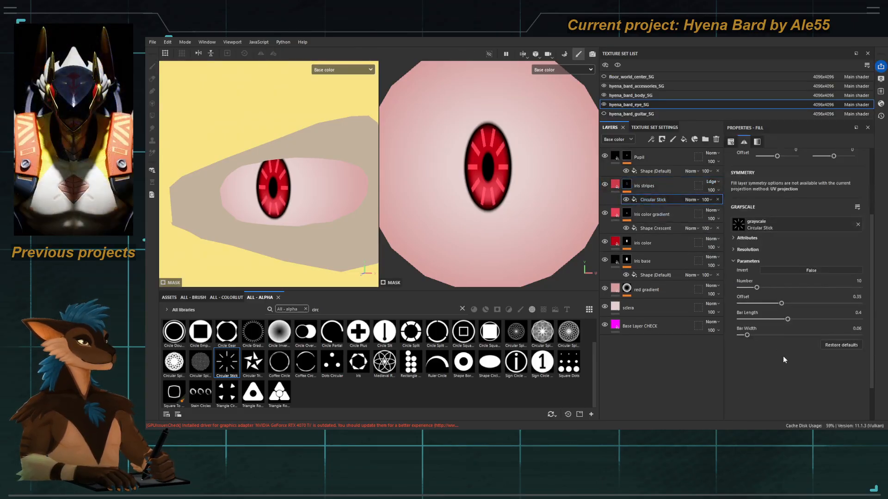
drag(745, 335, 742, 336)
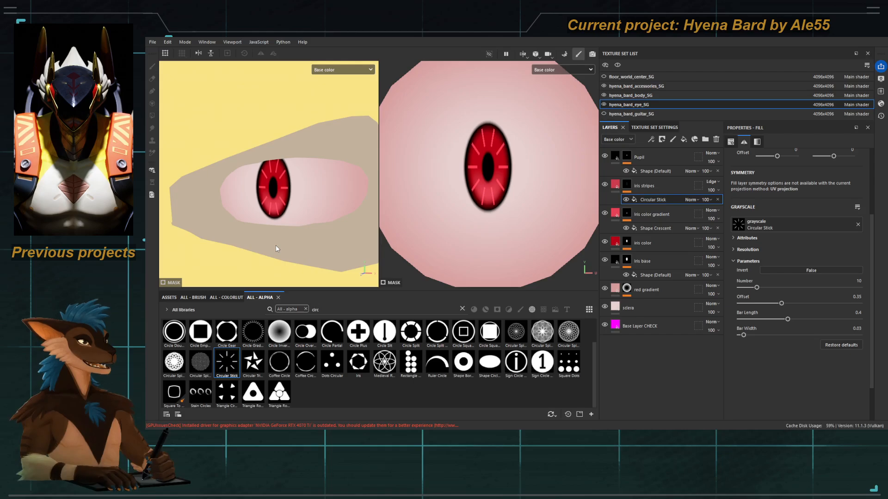
Step: Add a Blur filter to the iris stripes mask above Circular Stick, with an intensity of about 2.49
click(627, 184)
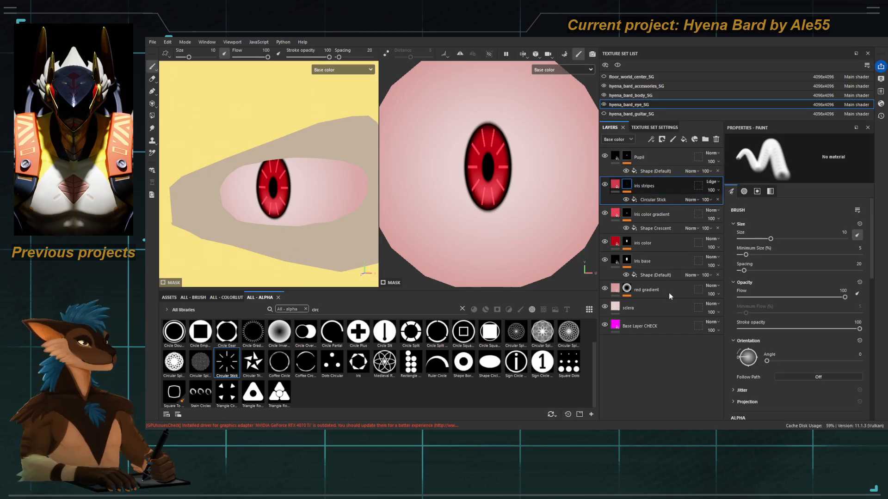
click(668, 327)
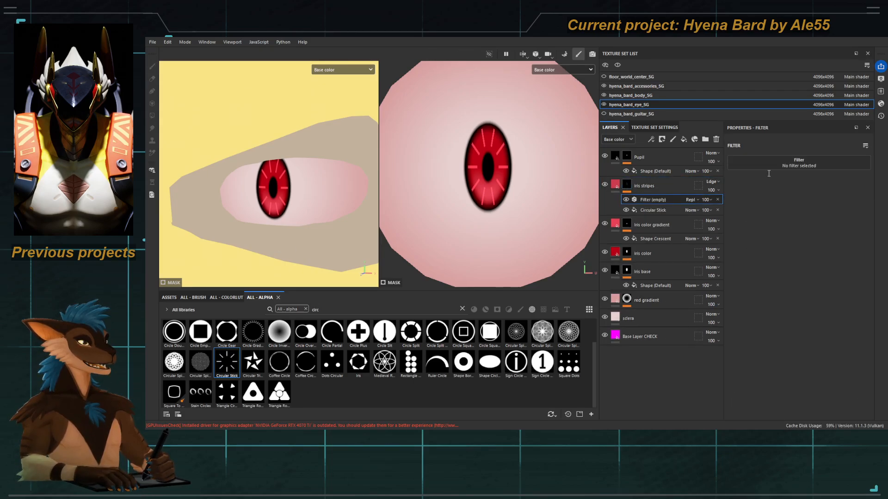
click(785, 213)
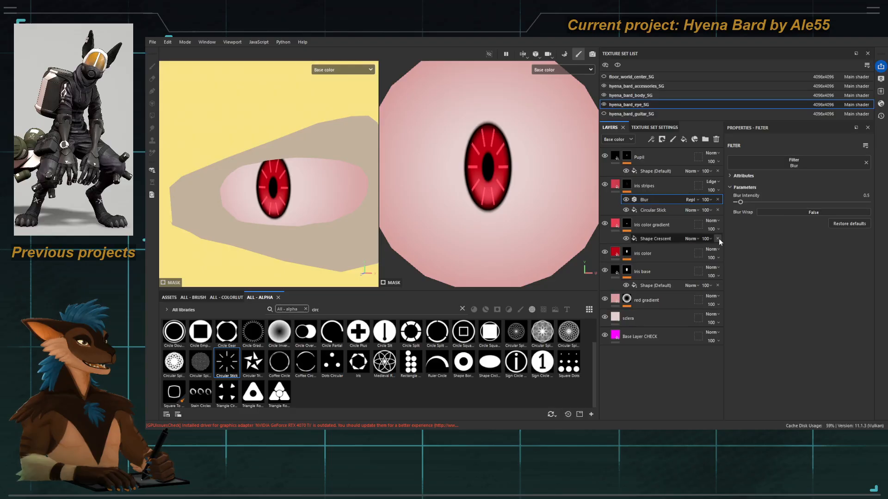
drag(740, 202, 759, 201)
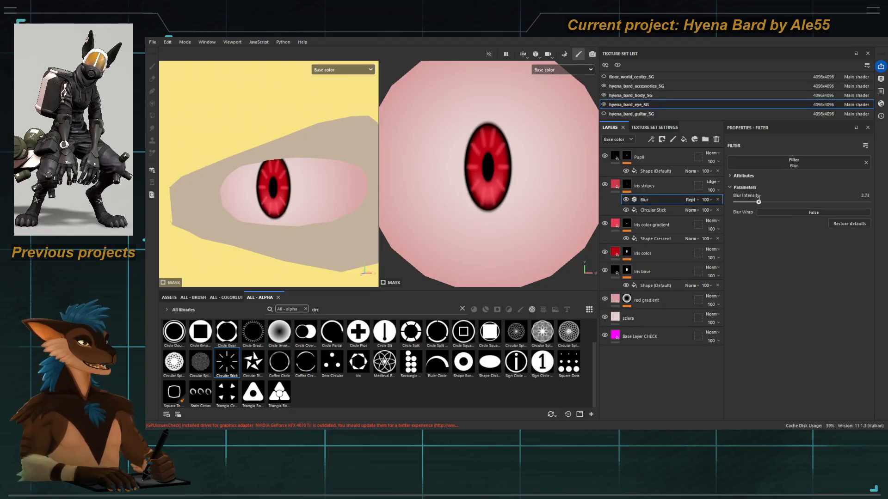
scroll(266, 195, down, 3)
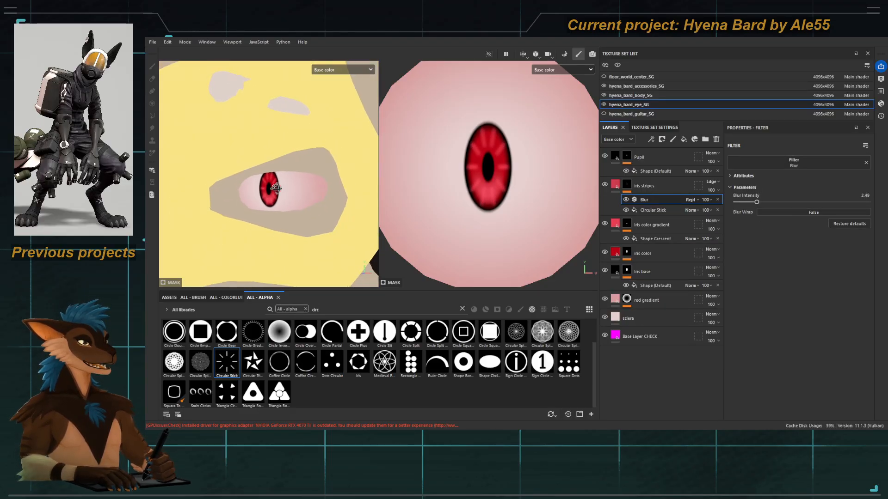
Step: Set the Circular Stick pattern's number to 20 with a bar width of 0.03
click(644, 210)
drag(757, 287, 776, 288)
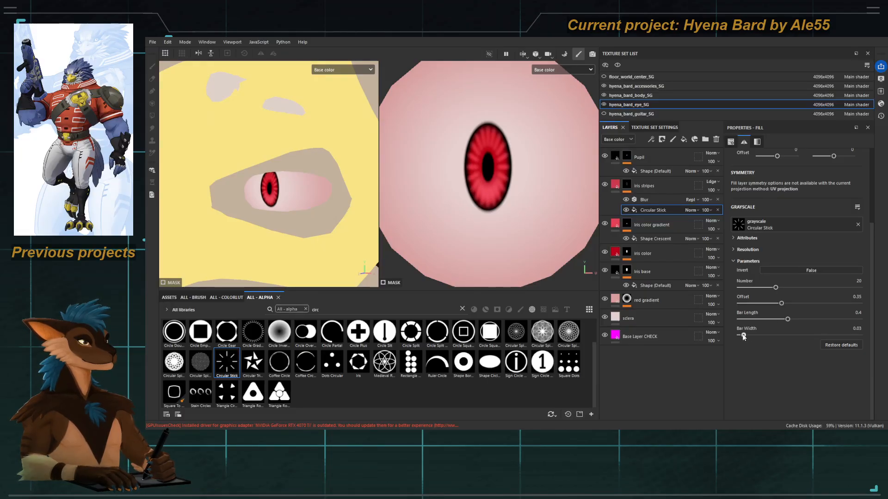
drag(742, 336, 745, 335)
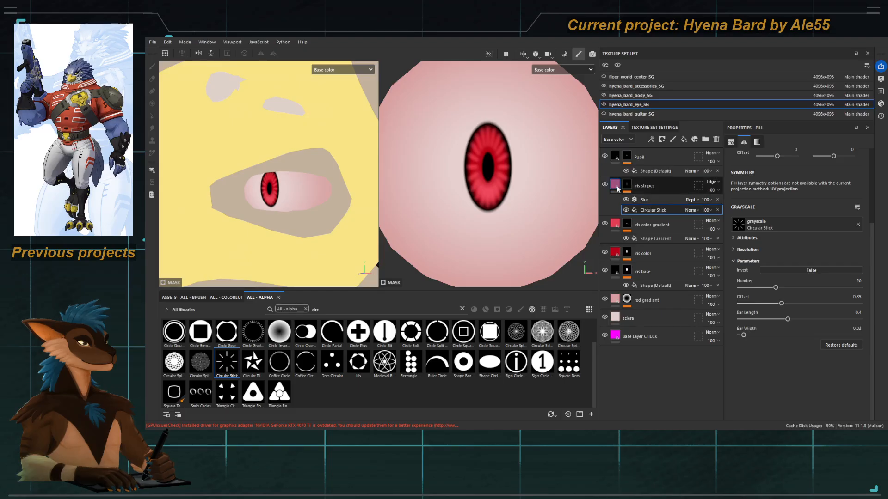
Step: Try other blend modes on the iris stripes layer and return it to Linear dodge (Ldge)
click(719, 150)
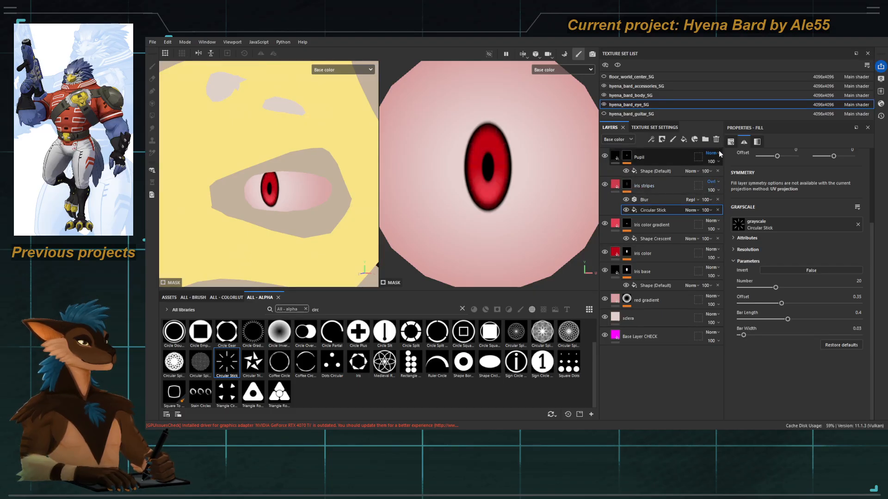
key(Up)
key(Up)
key(Up)
key(Up)
key(Up)
key(Up)
key(Up)
key(Up)
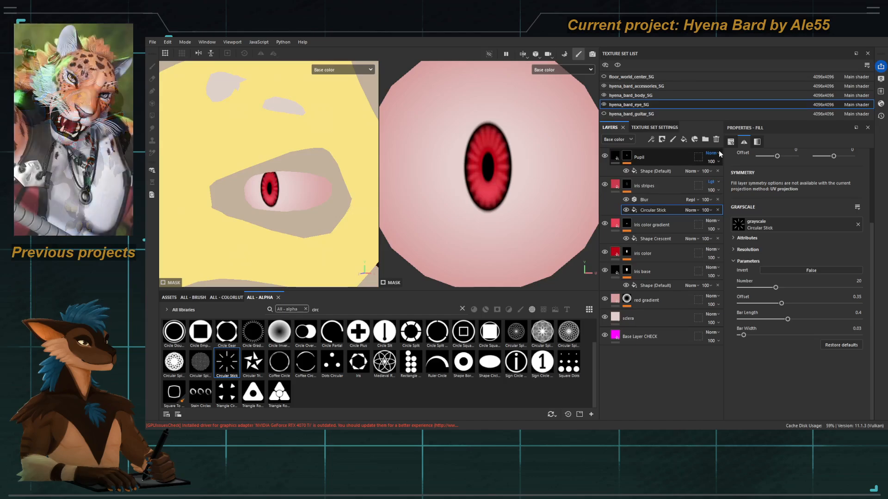
key(Down)
key(Down)
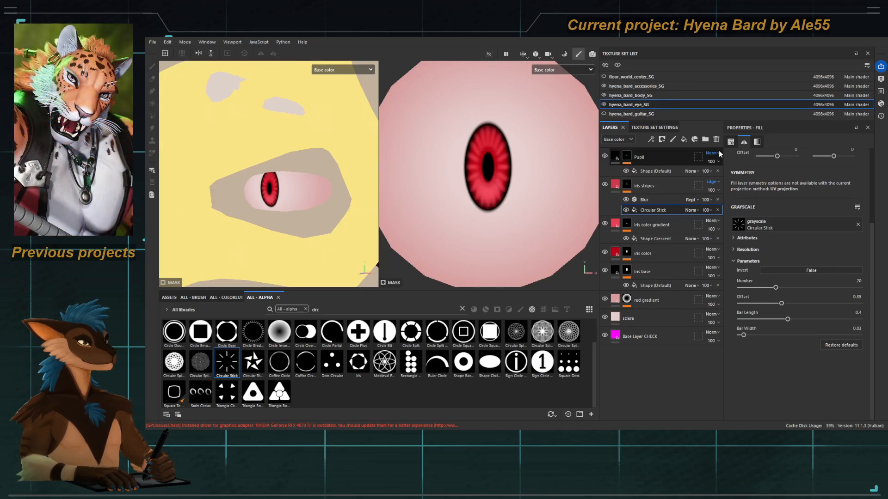
Step: Change the iris stripes layer's base color to a dark muted red and check it on the model's eye
click(615, 184)
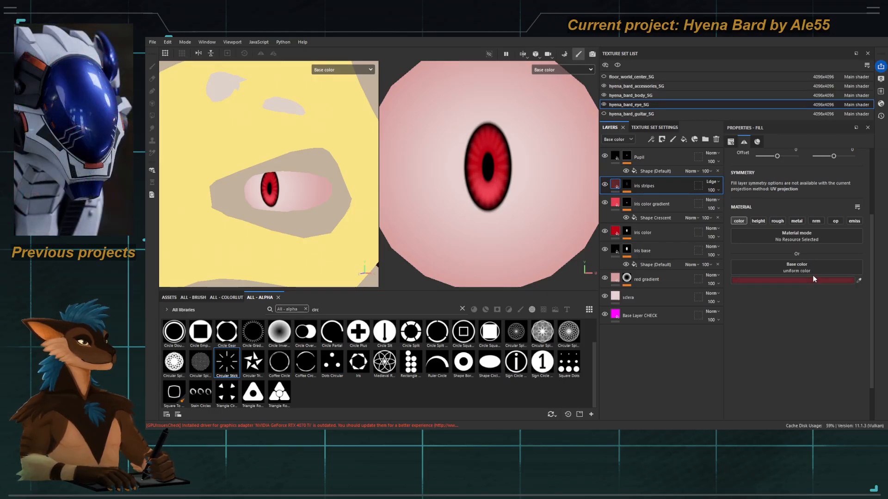
scroll(269, 221, down, 5)
alt+drag(293, 192, 302, 217)
scroll(304, 224, up, 7)
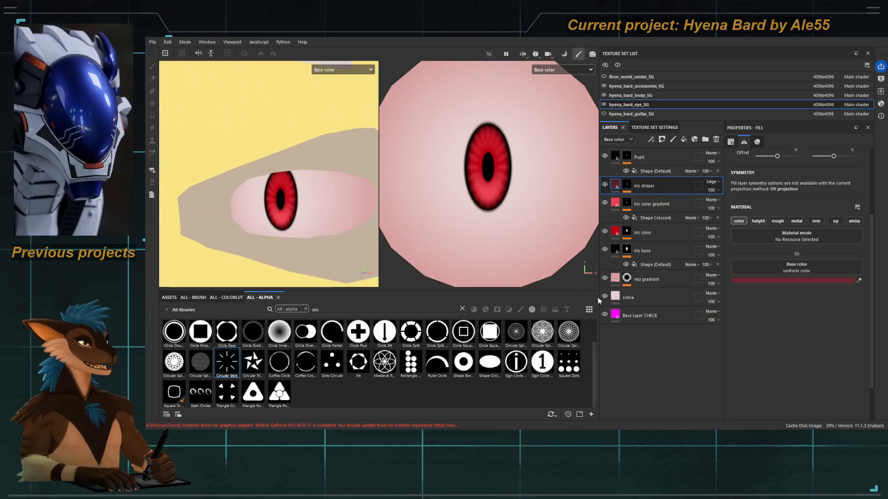
Step: Set the Circular Stick pattern's offset to 0.21 and its bar length to 0.68 in the iris stripes mask
click(627, 192)
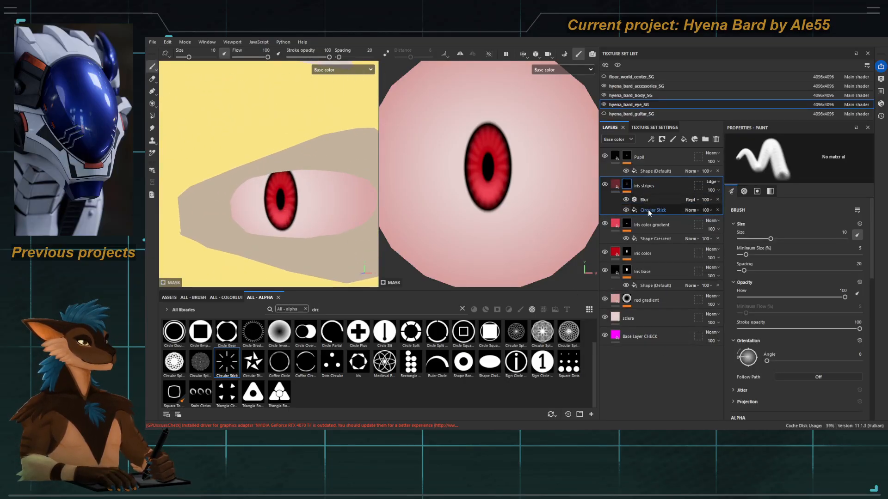
click(649, 210)
drag(787, 319, 821, 319)
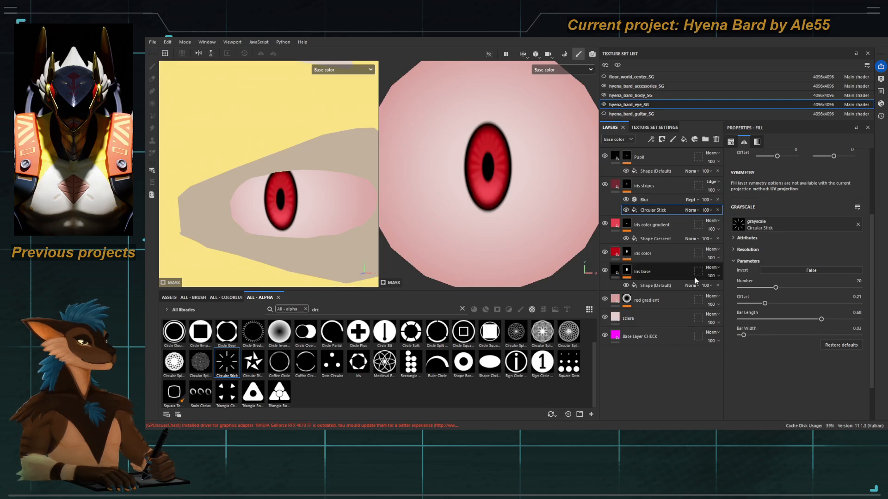
alt+right_drag(326, 205, 298, 188)
alt+drag(298, 188, 276, 183)
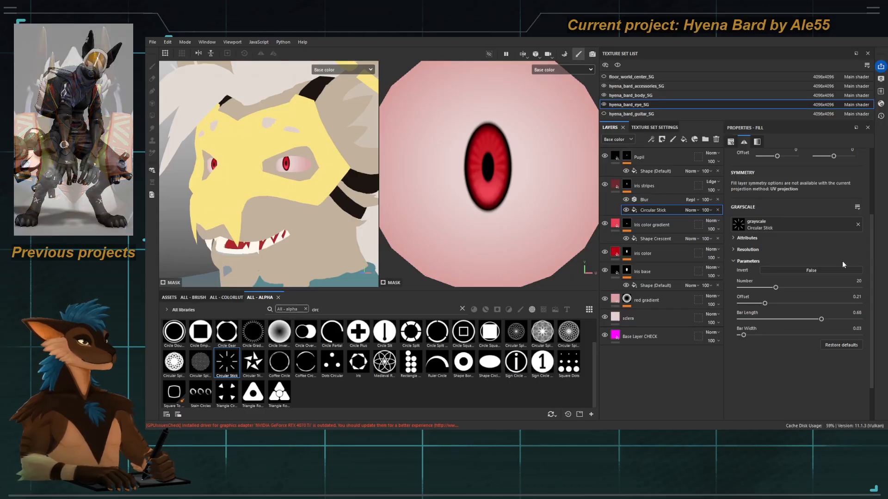
scroll(484, 223, up, 3)
scroll(481, 213, down, 6)
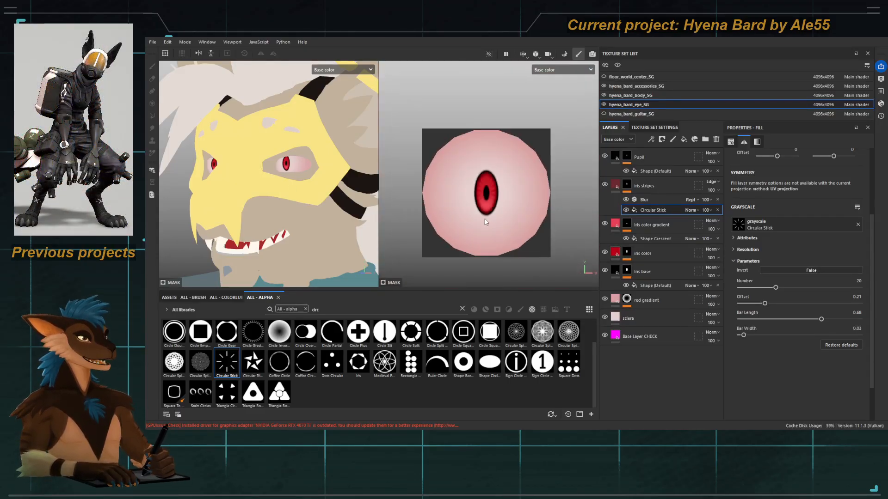
scroll(475, 201, up, 1)
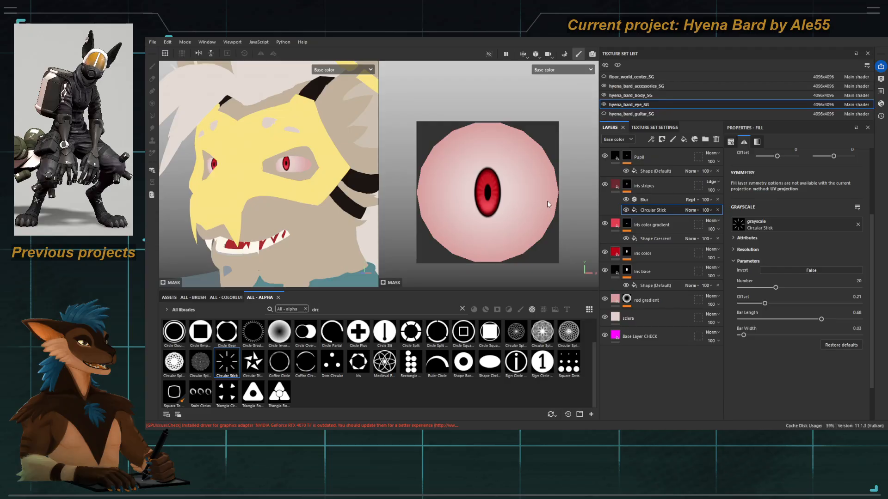
Step: Go through the eye layers' fill colors, try a blue base color on the Iris color layer, and undo it
click(615, 185)
click(613, 159)
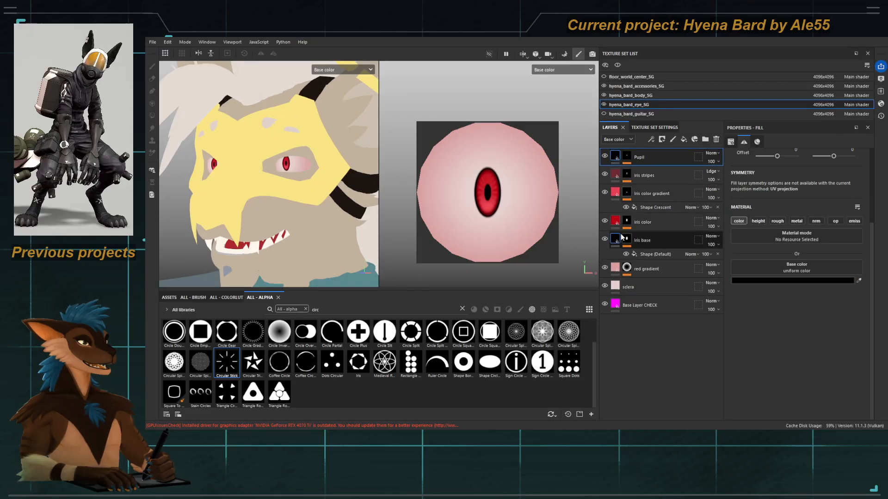
click(613, 199)
click(614, 194)
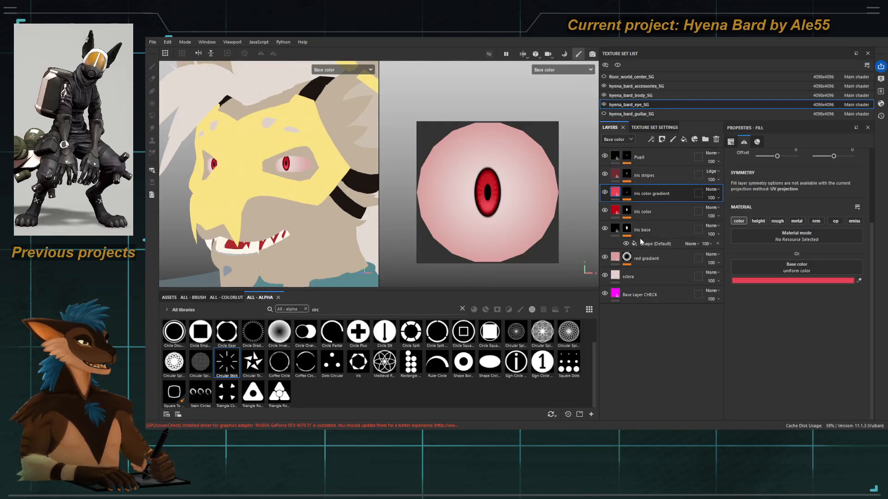
click(615, 229)
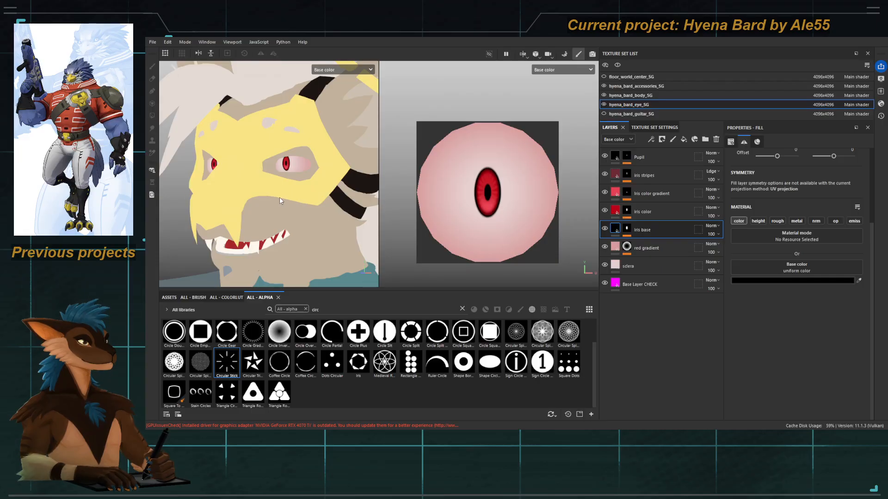
alt+drag(279, 197, 295, 196)
click(648, 212)
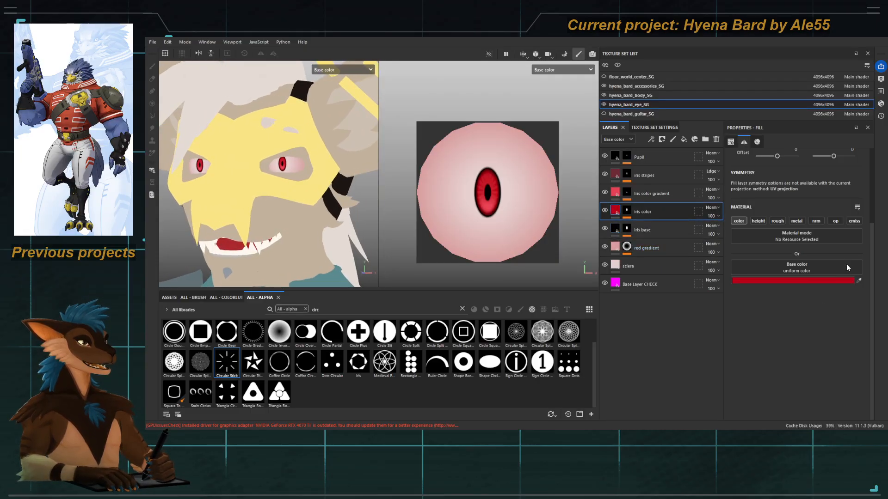
drag(847, 264, 852, 255)
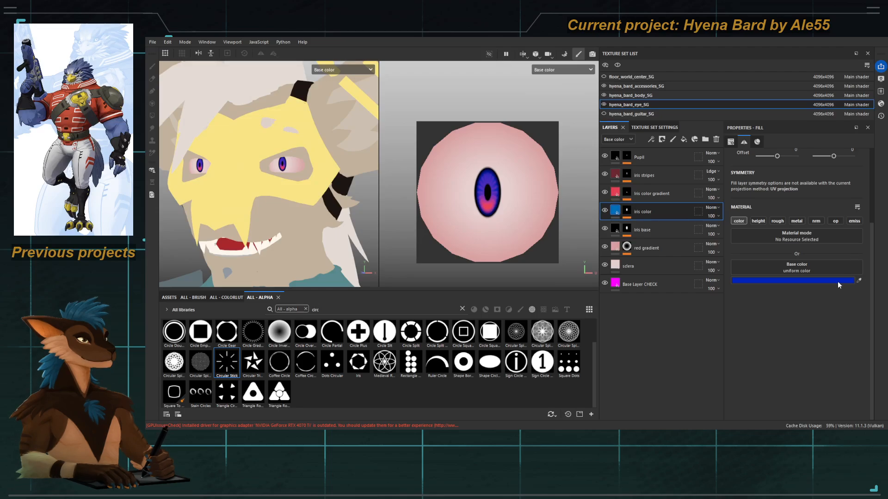
key(ctrl+z)
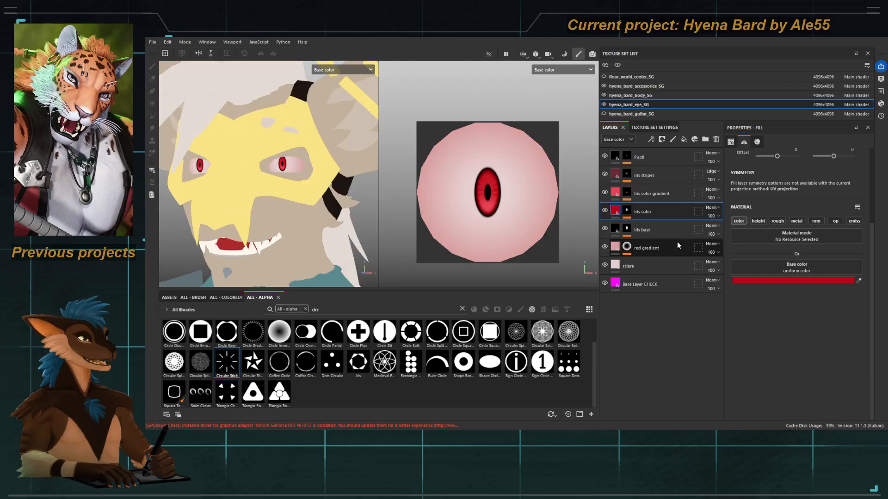
Step: Select the Shape (Default) fill in the iris base mask and display its transform frame in the UV view
click(651, 233)
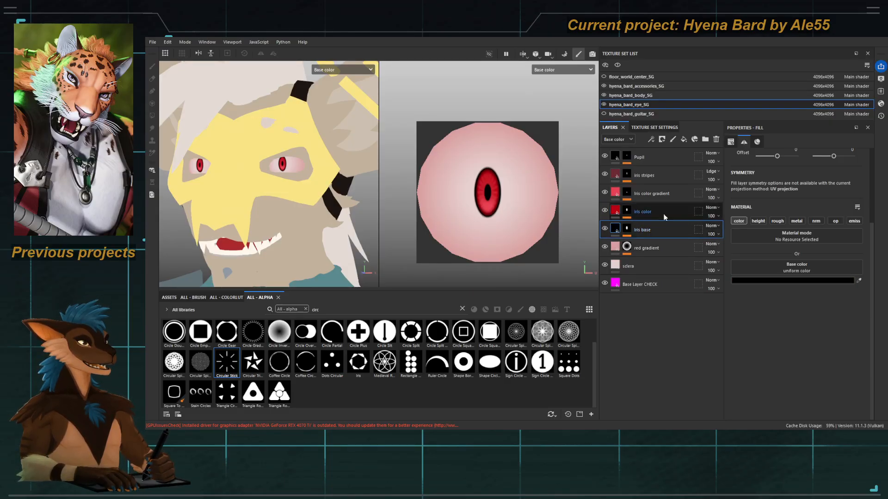
shift+click(656, 154)
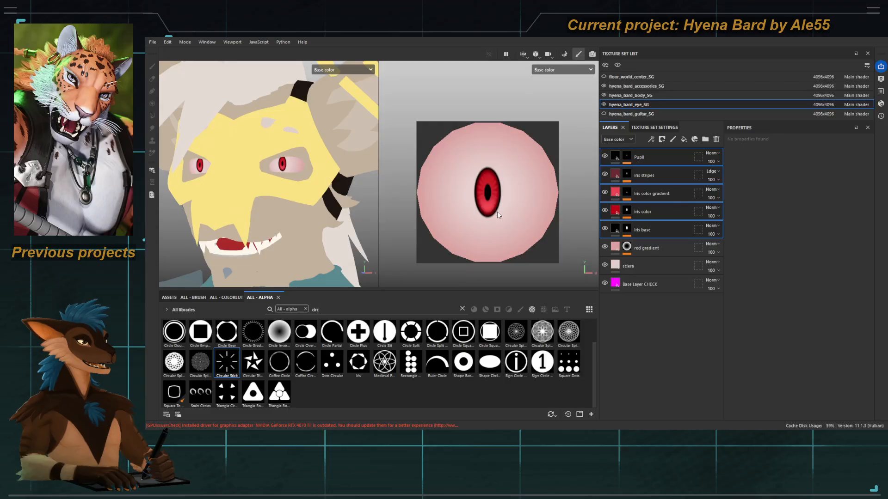
click(627, 229)
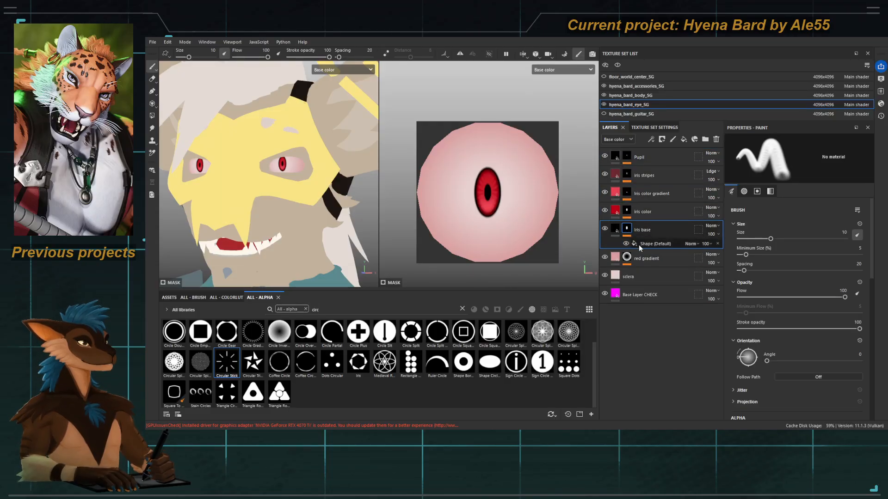
click(629, 242)
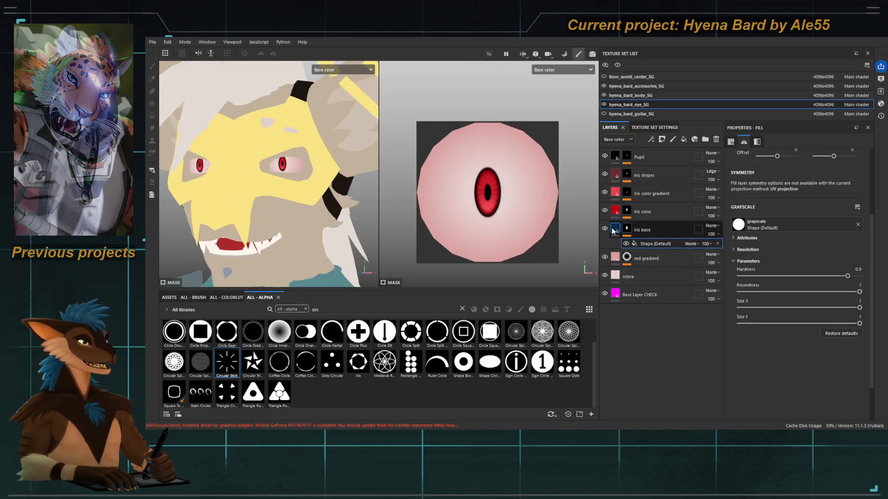
click(614, 229)
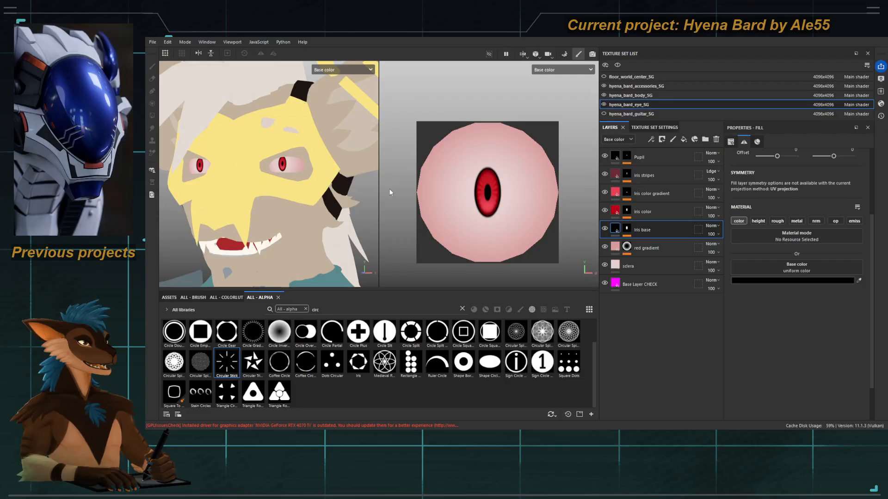
click(627, 229)
click(639, 243)
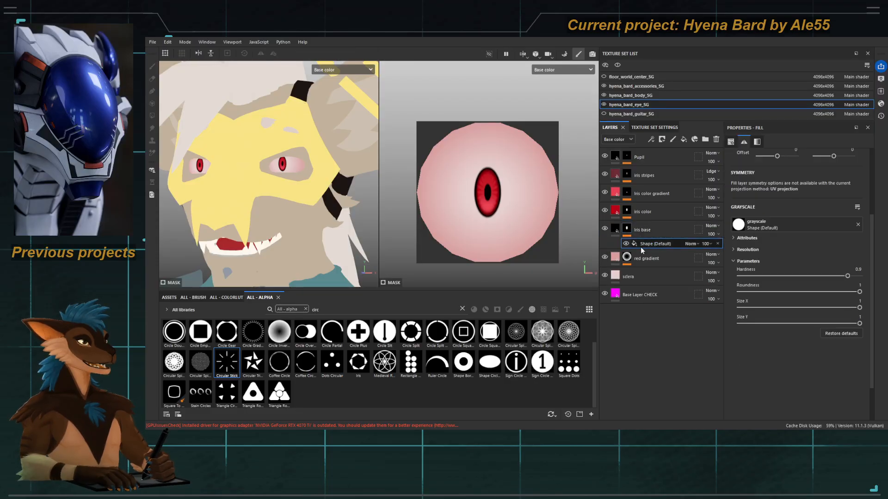
key(q)
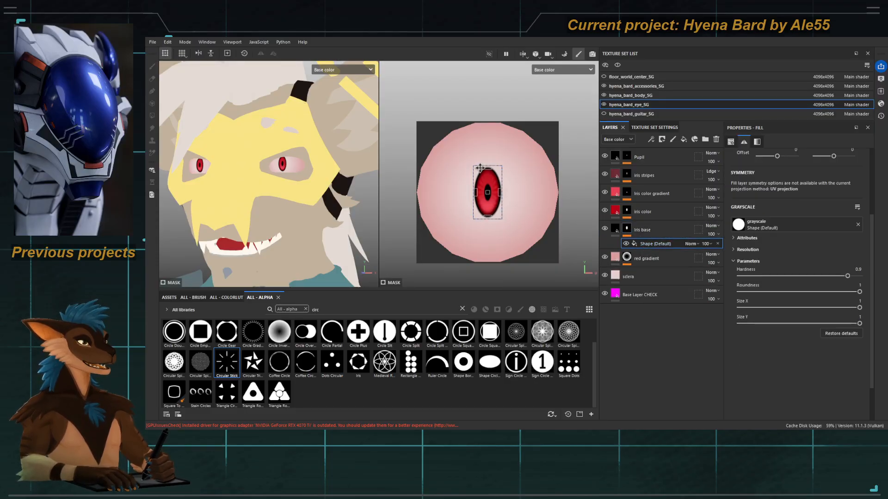
mouse_move(487, 167)
mouse_down()
mouse_move(487, 134)
mouse_move(488, 150)
mouse_up()
key(ctrl+z)
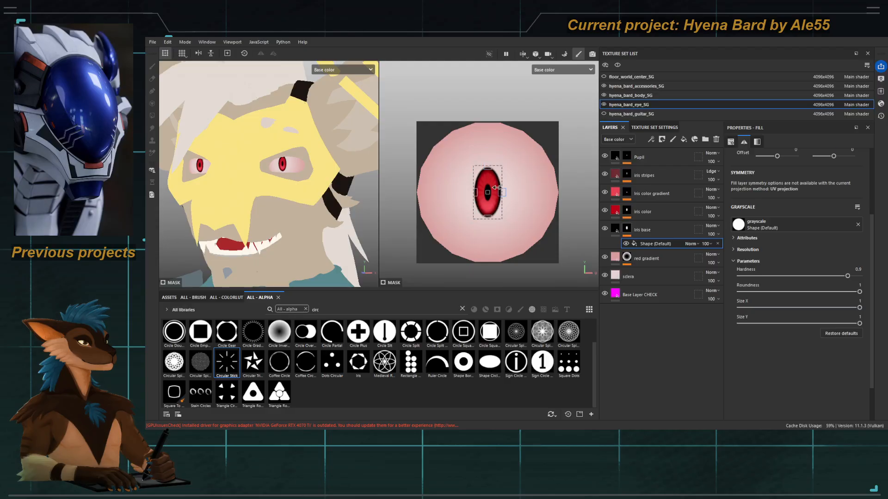
drag(500, 196, 526, 194)
key(ctrl+z)
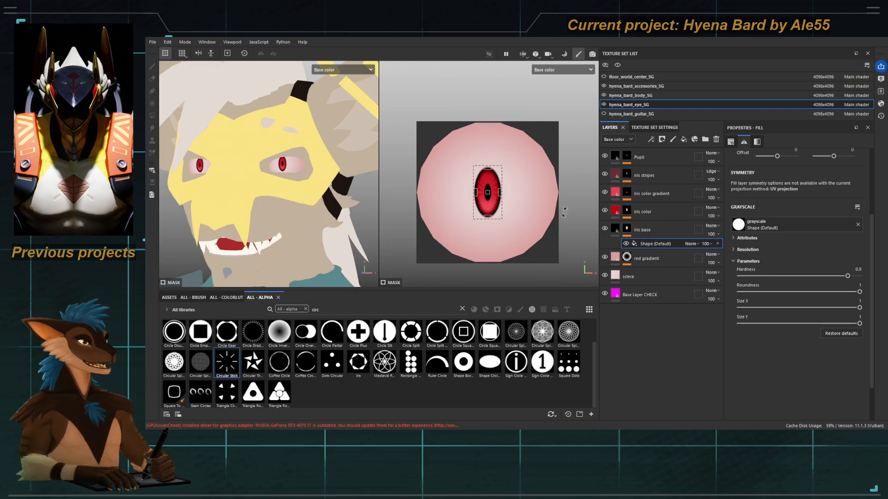
Step: Toggle the red gradient layer's visibility to compare its effect on the eyeball, and open its fill settings
click(614, 229)
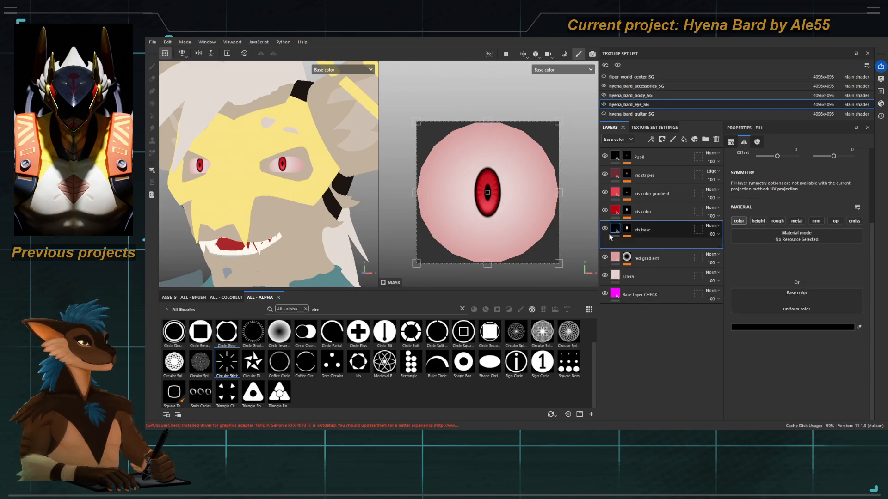
click(605, 247)
click(605, 248)
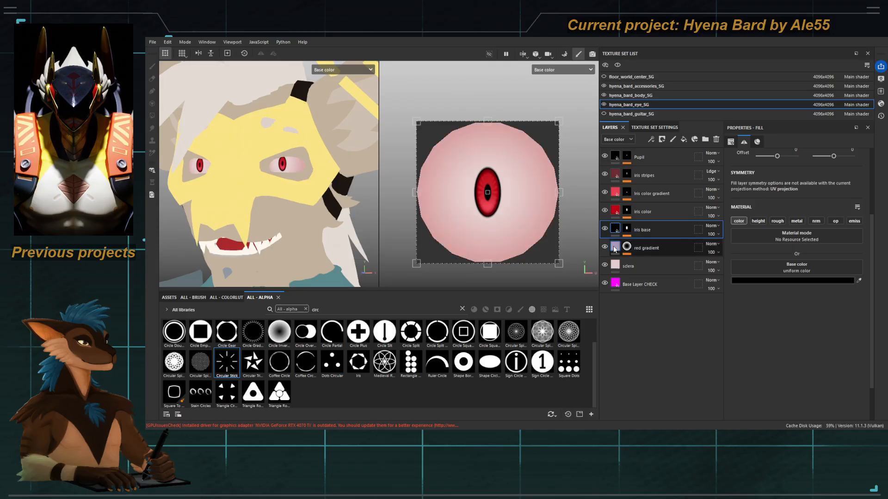
click(616, 248)
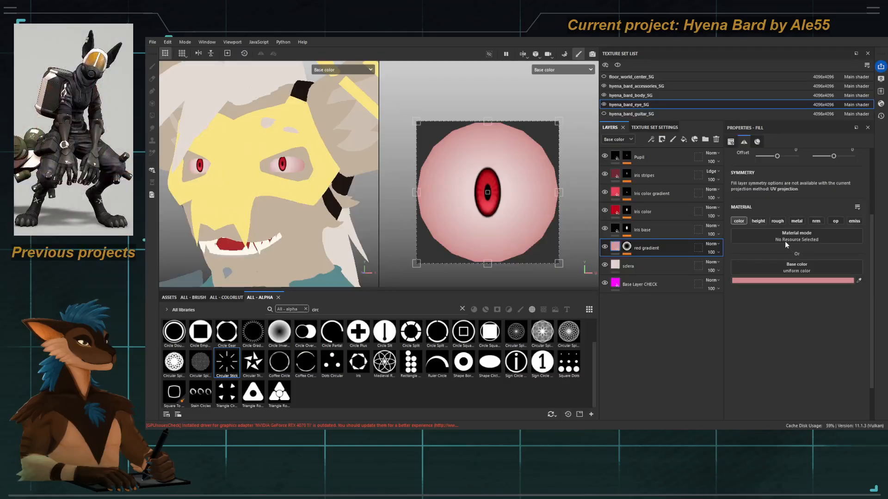
scroll(320, 193, down, 5)
mouse_move(300, 203)
alt+mouse_down()
mouse_move(322, 205)
mouse_move(297, 206)
alt+mouse_up()
Step: Add a fill layer above the Pupil layer and name it TEMP fake highlight
click(643, 158)
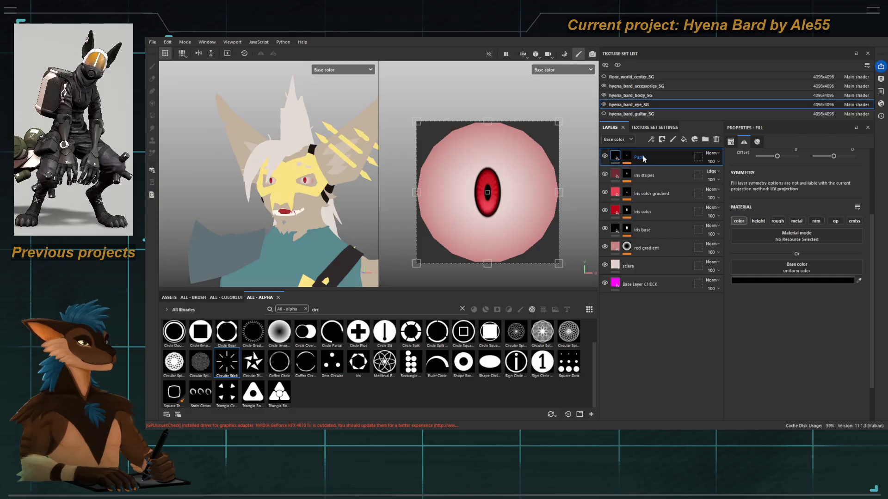
click(683, 139)
double_click(636, 157)
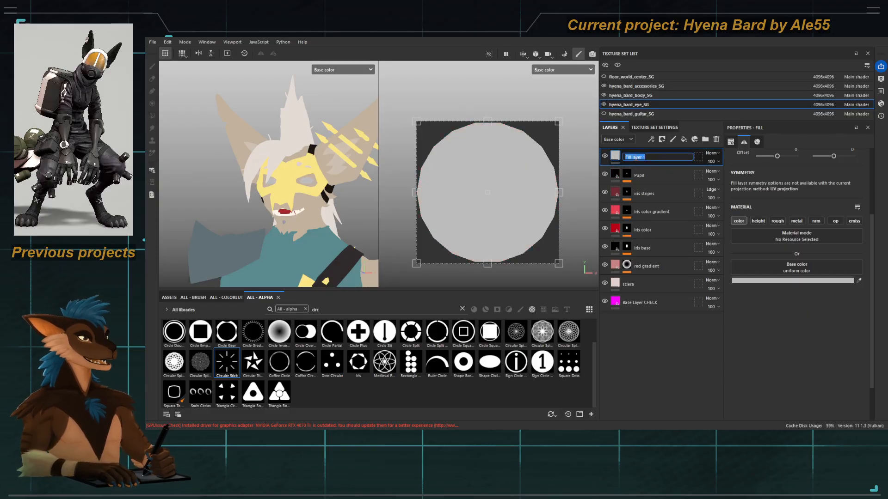
text(TEMP fake high)
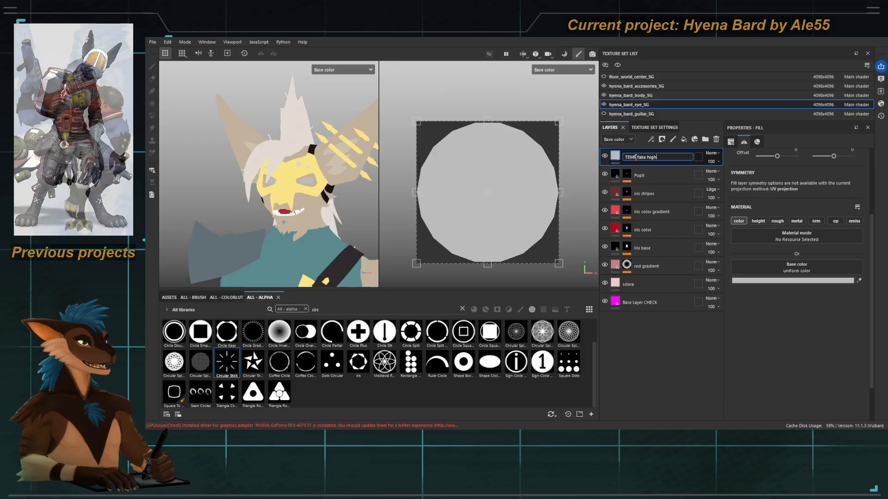
text(light)
key(Return)
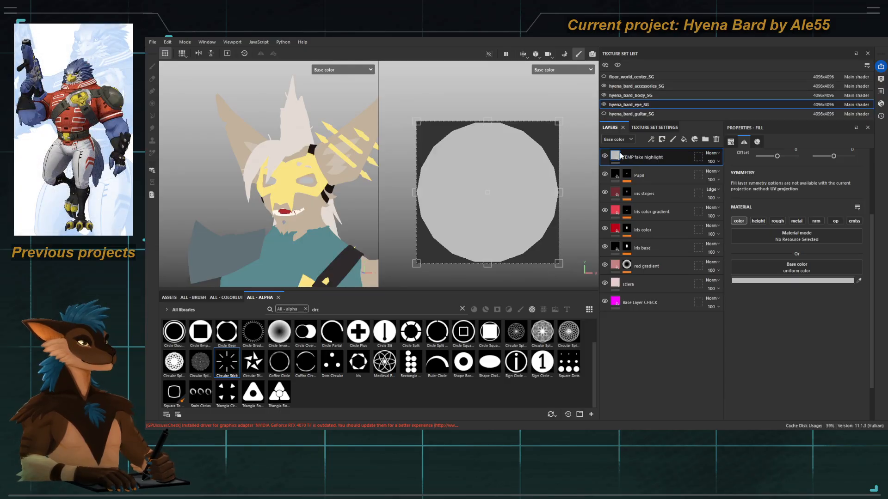
Step: Mask the TEMP fake highlight layer with a fill that uses the Shape Bell Ridged alpha at hardness 0.38
key(ctrl+m)
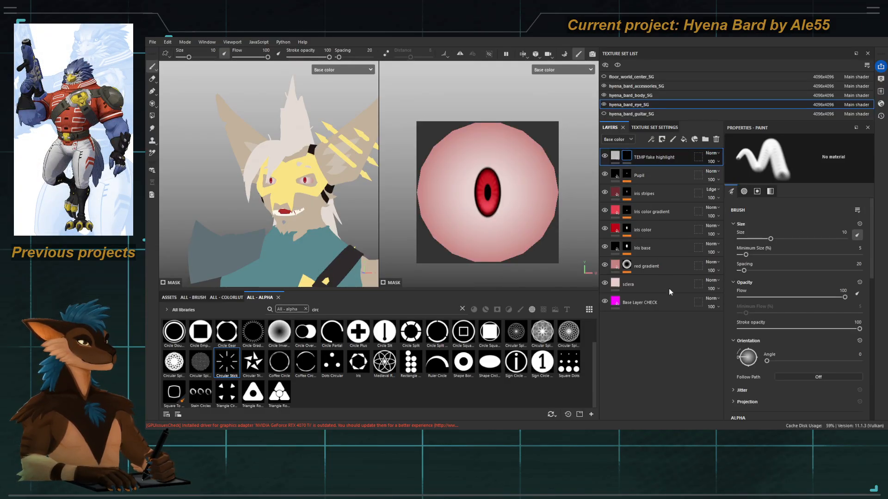
click(670, 293)
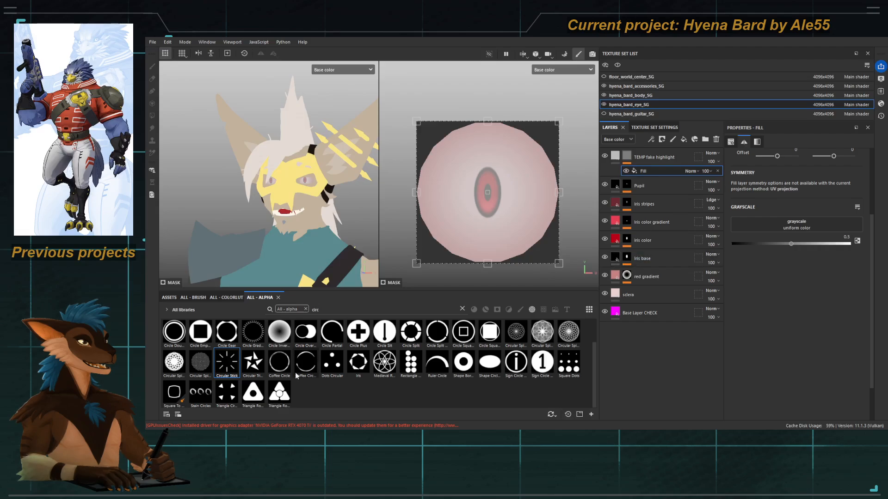
drag(323, 311, 259, 310)
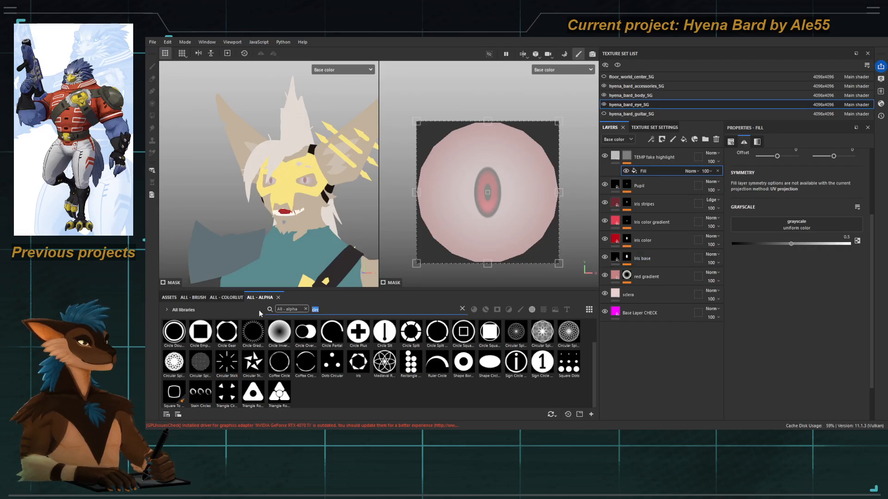
text(shape)
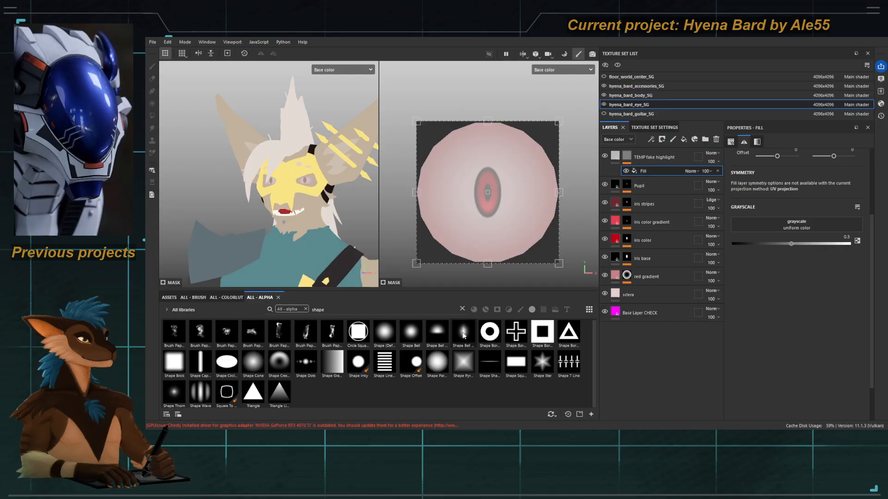
drag(464, 335, 796, 225)
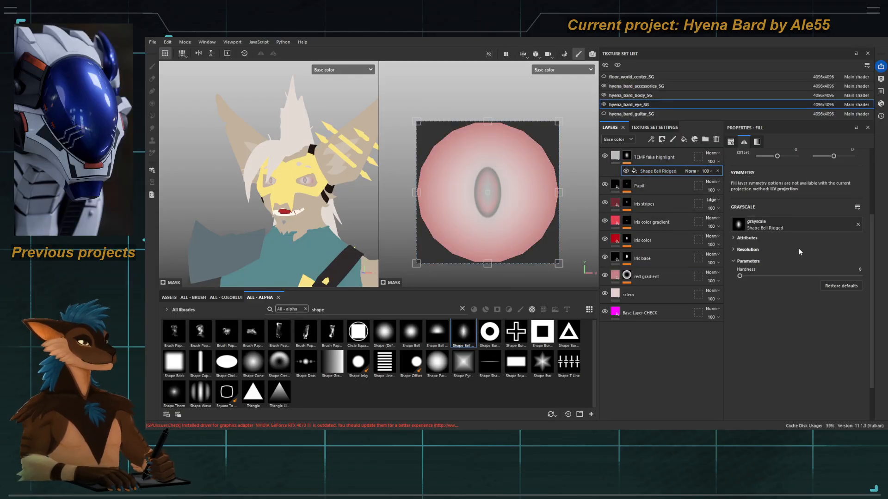
drag(740, 276, 785, 276)
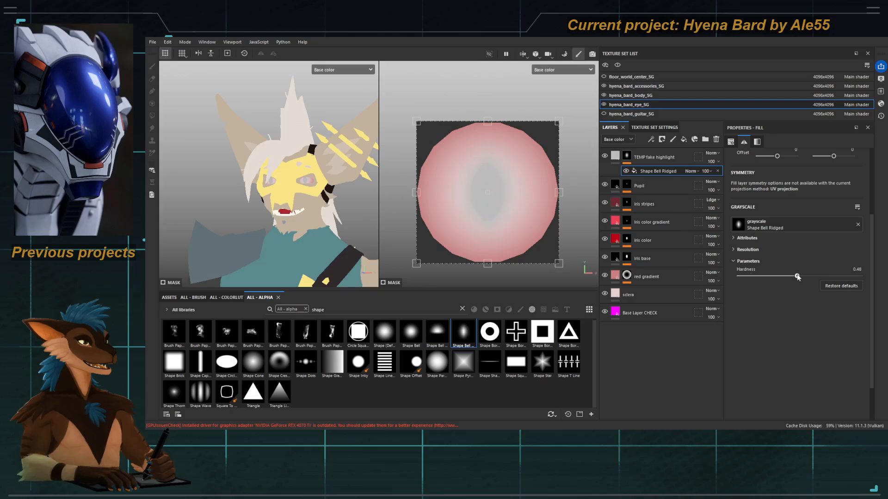
Step: Set the base color of the TEMP fake highlight layer to white
click(619, 157)
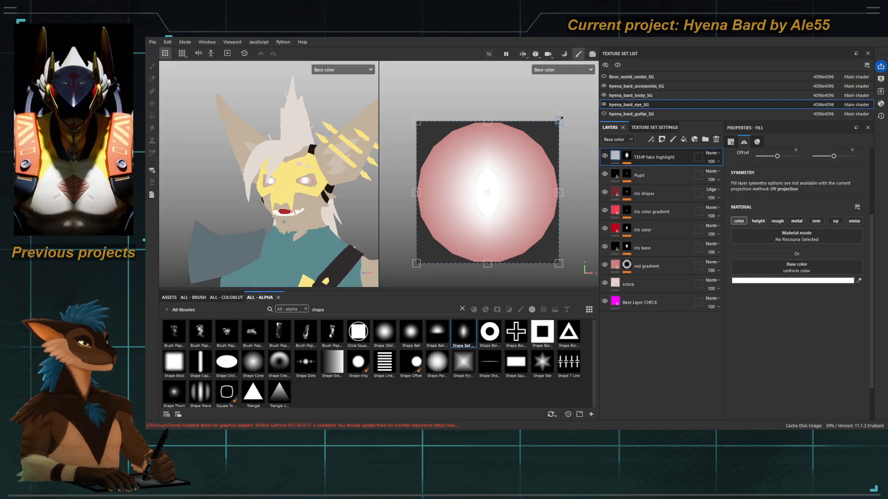
drag(558, 120, 471, 206)
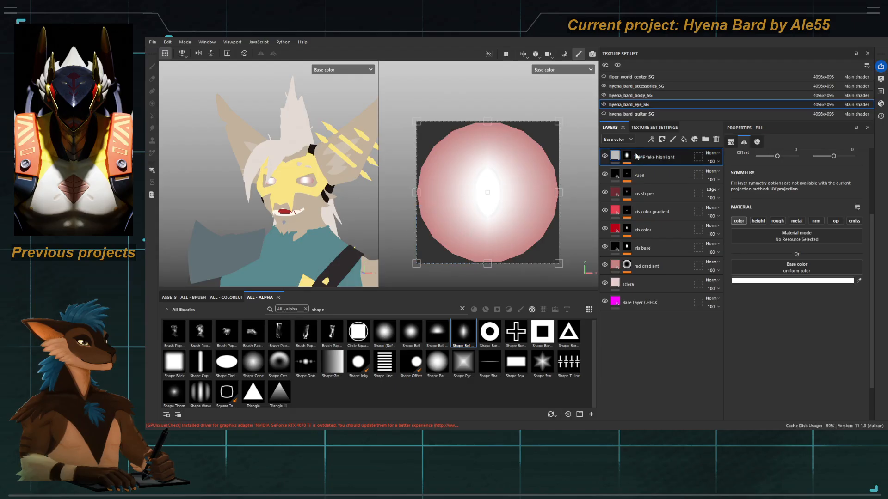
click(627, 158)
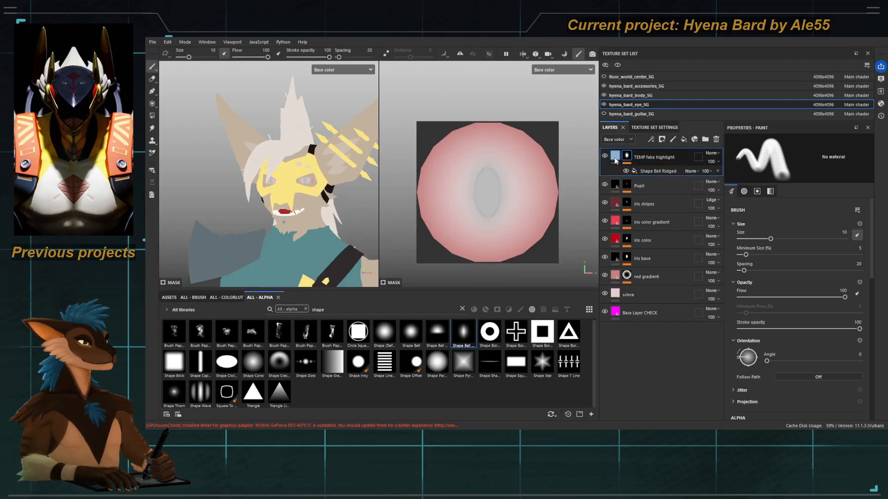
click(615, 157)
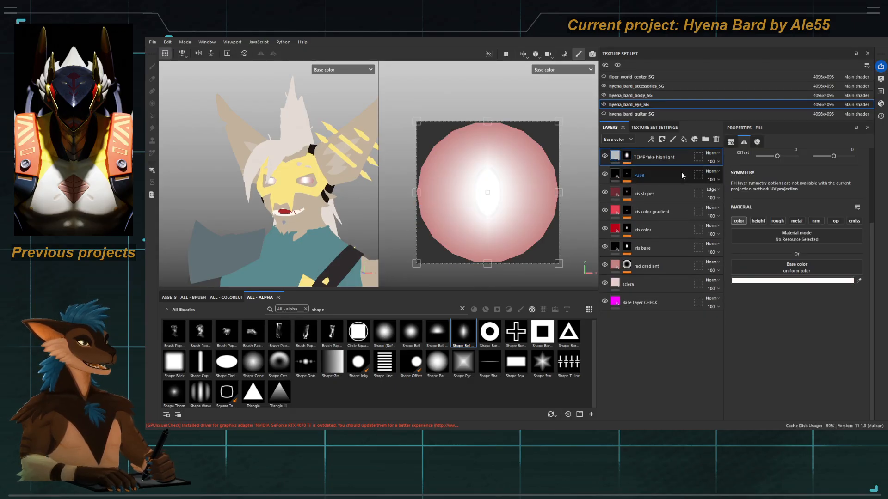
Step: Shrink the highlight's Shape Bell Ridged fill, turn it to 270°, place it at the iris's upper left, and set UV Wrap to None
click(627, 158)
click(658, 171)
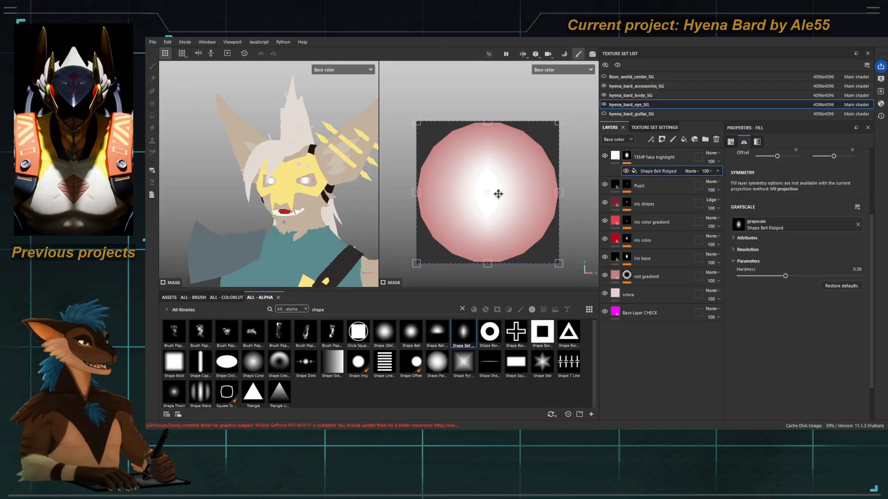
shift+drag(568, 109, 439, 126)
shift+drag(559, 120, 465, 173)
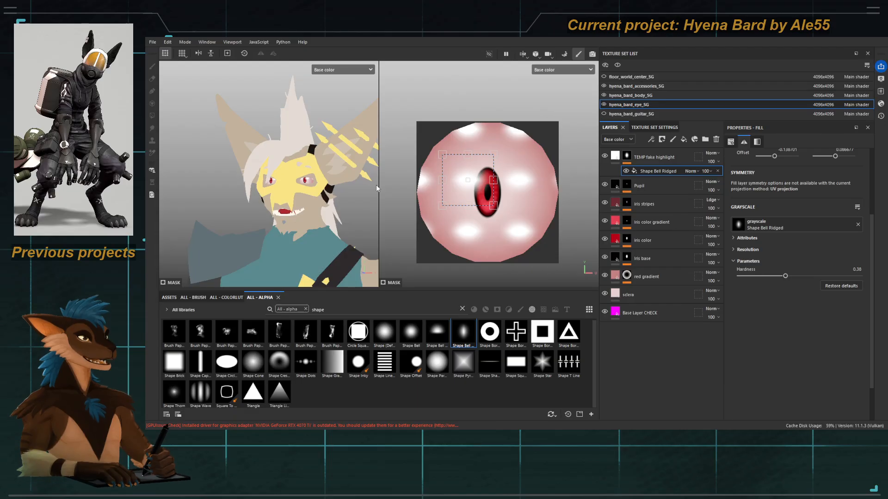
scroll(764, 173, up, 5)
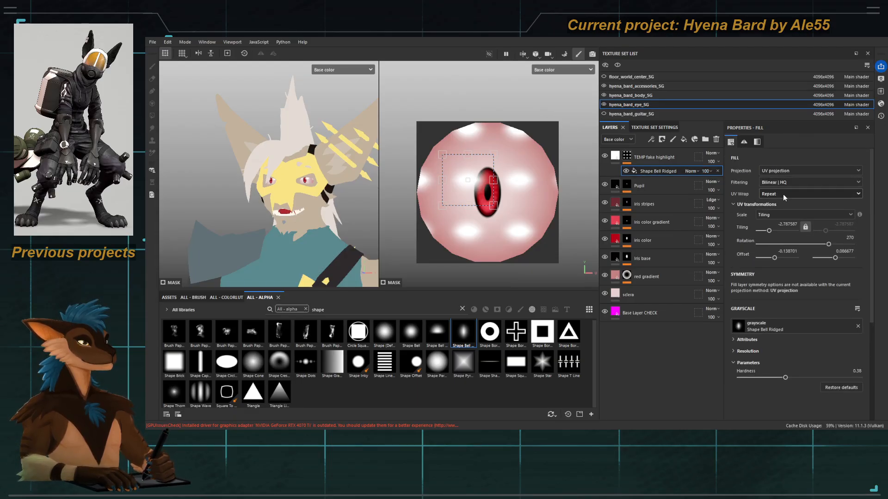
click(778, 204)
Step: Set the highlight shape's hardness to 0.65 and flatten it into a thin horizontal glint overlapping the iris edge
scroll(284, 185, up, 5)
alt+middle_drag(289, 164, 252, 185)
scroll(287, 191, up, 1)
alt+drag(288, 191, 311, 202)
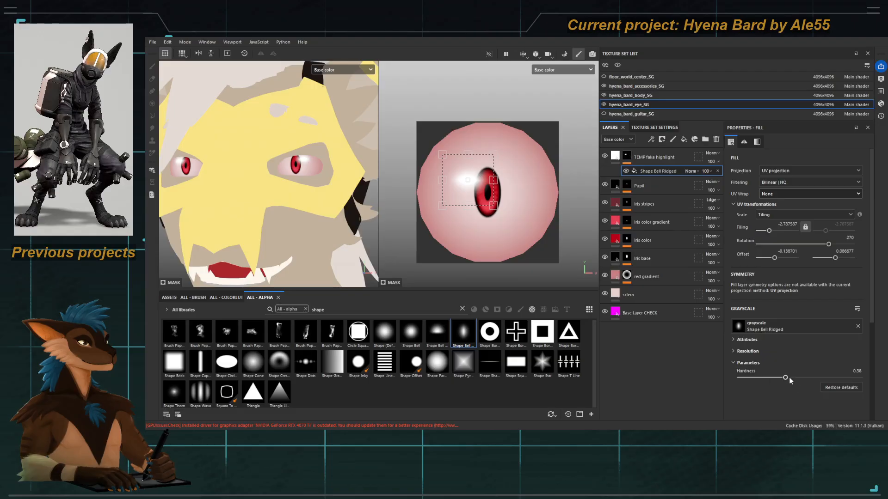
drag(791, 378, 818, 377)
scroll(463, 179, up, 2)
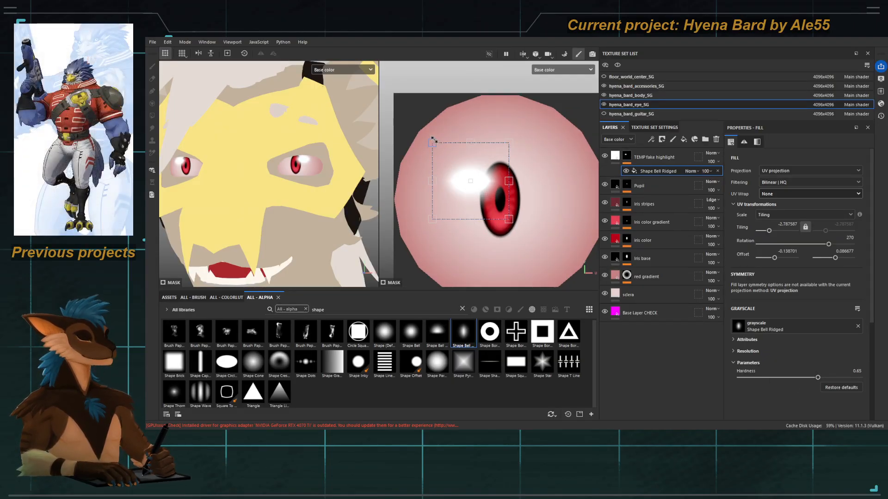
drag(432, 141, 445, 179)
Step: Examine the eye highlight on the character from several angles and distances, from a face close-up to the full body
scroll(221, 182, down, 3)
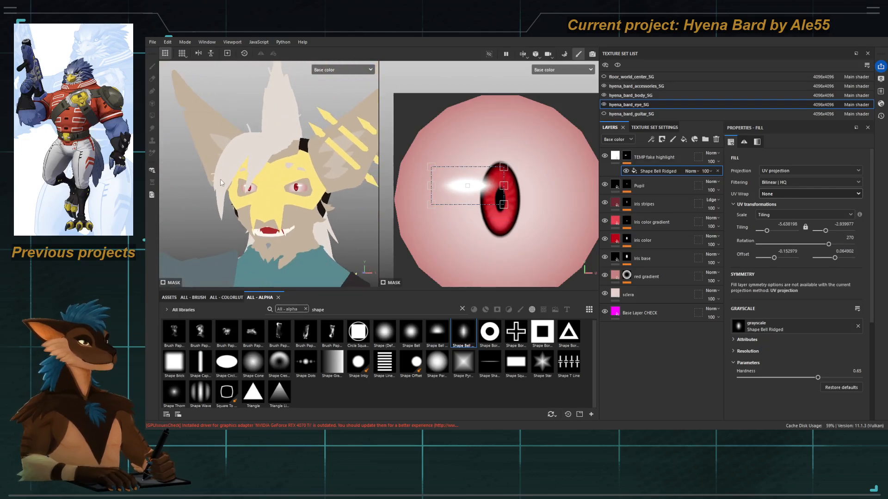
alt+drag(221, 182, 277, 225)
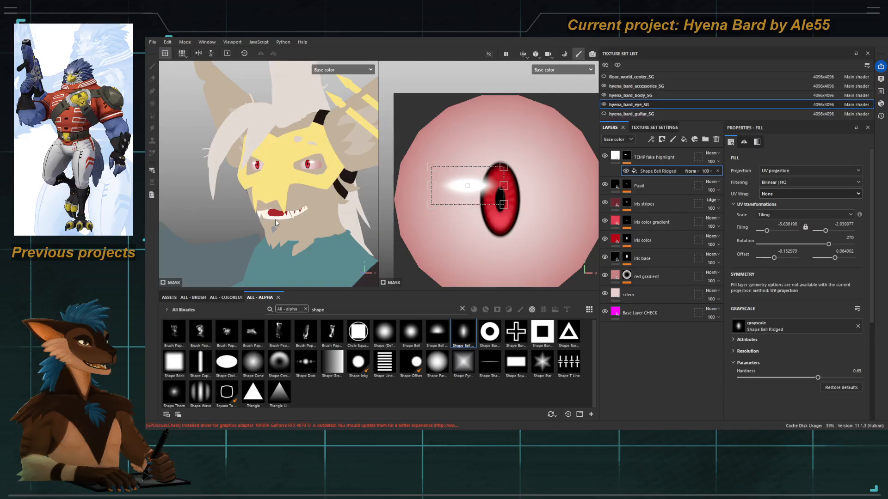
scroll(305, 146, down, 5)
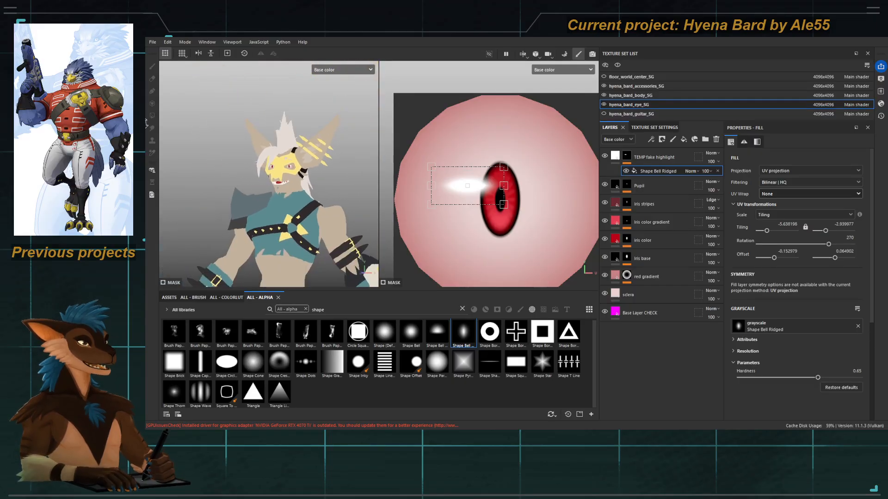
alt+middle_drag(240, 198, 234, 174)
alt+drag(234, 173, 303, 218)
scroll(297, 192, up, 4)
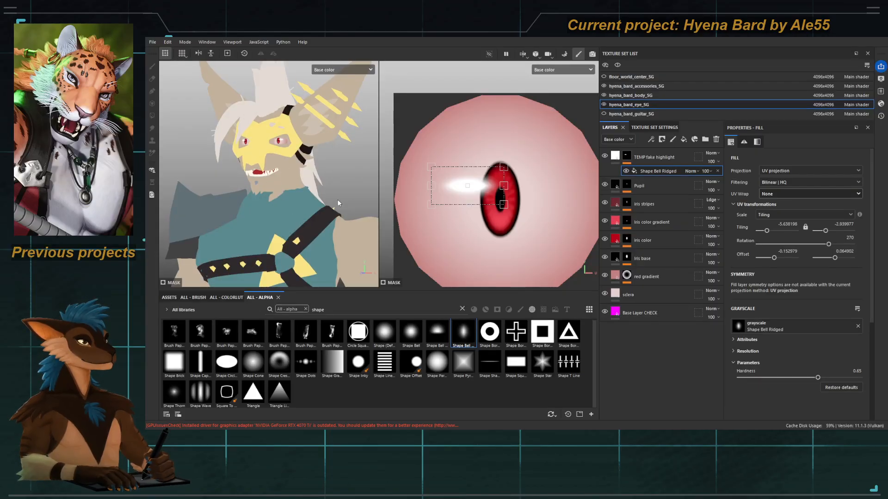
key(q)
alt+middle_drag(286, 171, 268, 195)
scroll(266, 196, up, 4)
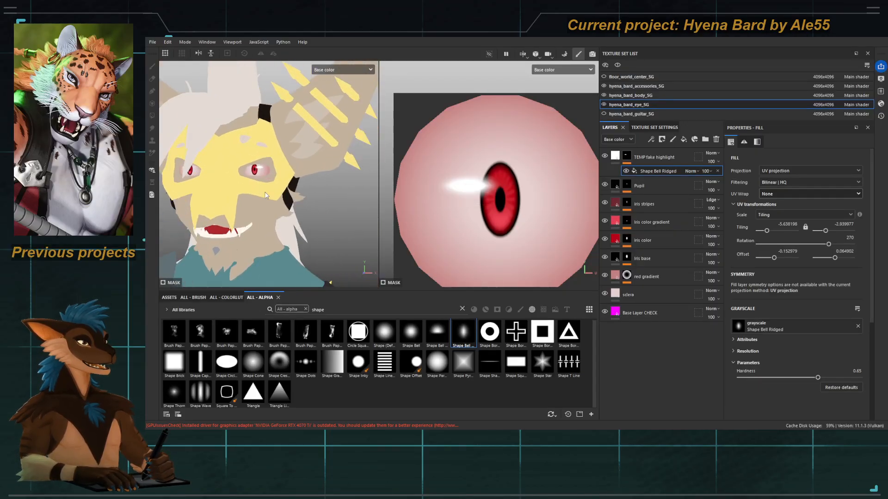
scroll(518, 209, down, 2)
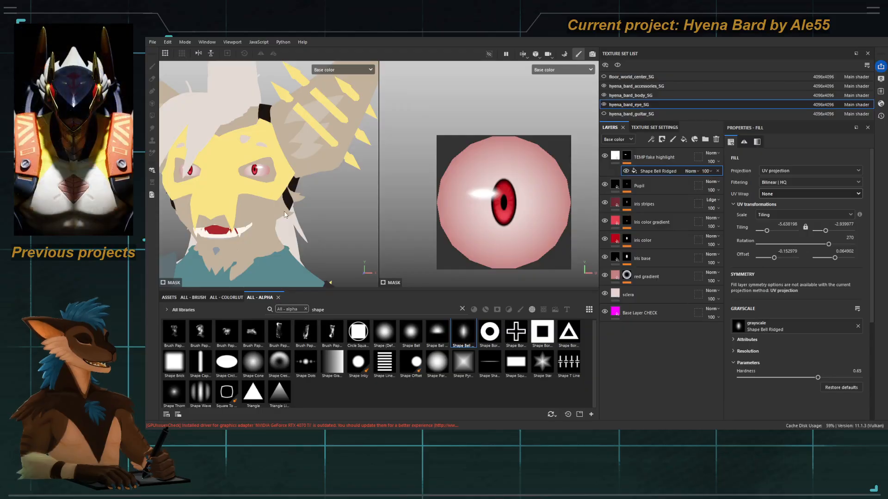
alt+middle_drag(270, 197, 270, 182)
alt+right_drag(270, 182, 240, 157)
alt+middle_drag(240, 189, 243, 159)
alt+right_drag(242, 159, 223, 168)
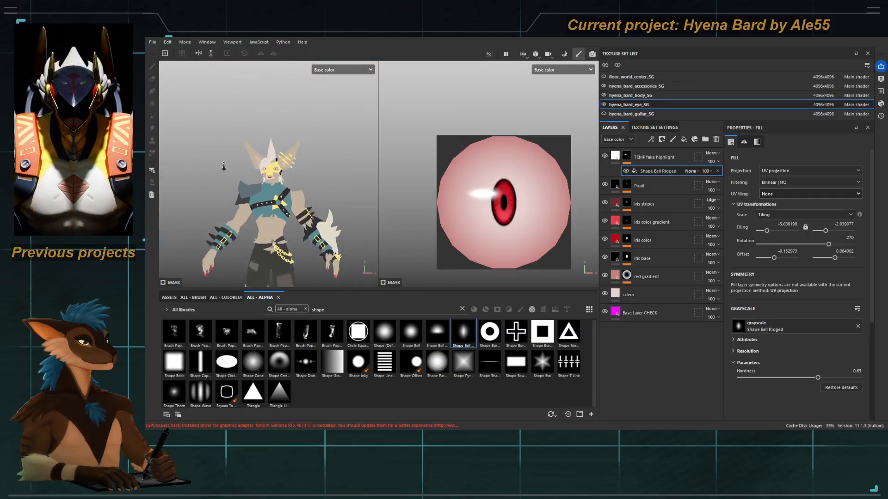
alt+middle_drag(224, 169, 225, 140)
mouse_move(243, 138)
alt+mouse_down()
mouse_move(226, 142)
mouse_move(258, 148)
mouse_move(242, 155)
alt+mouse_up()
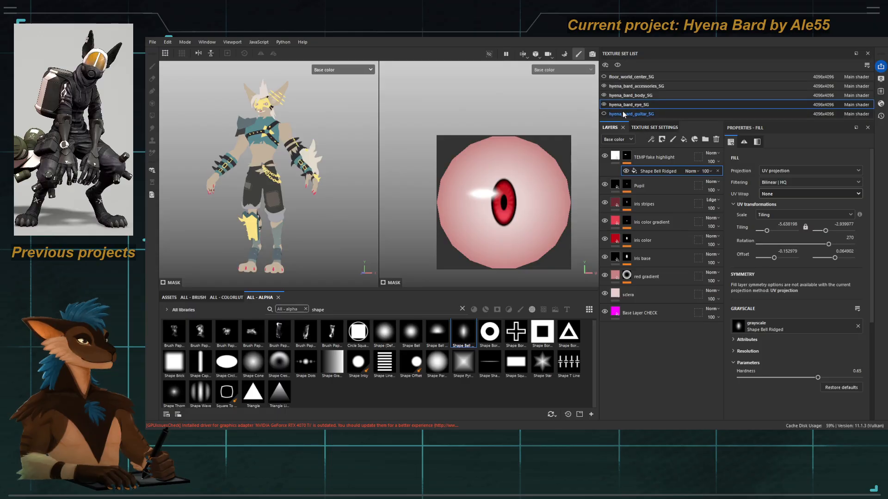
Step: Switch to the hyena_bard_body_SG texture set and review its layer stack down to the Skin folder
click(613, 96)
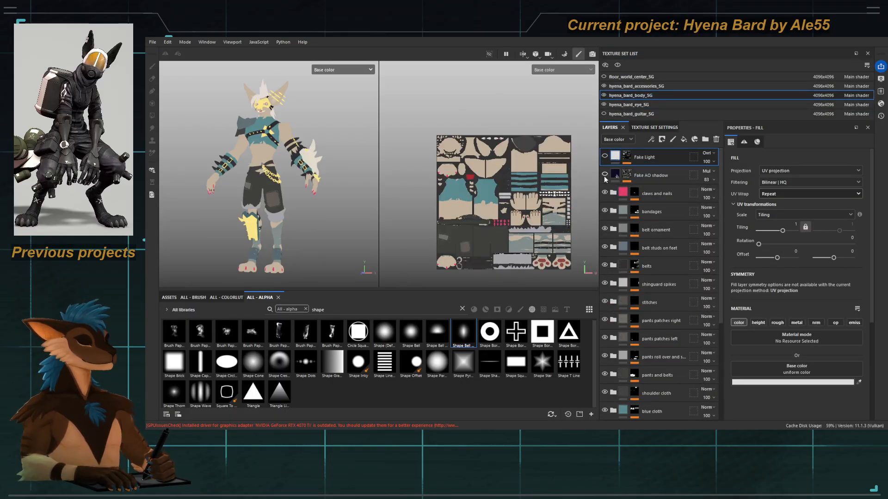
scroll(646, 286, down, 6)
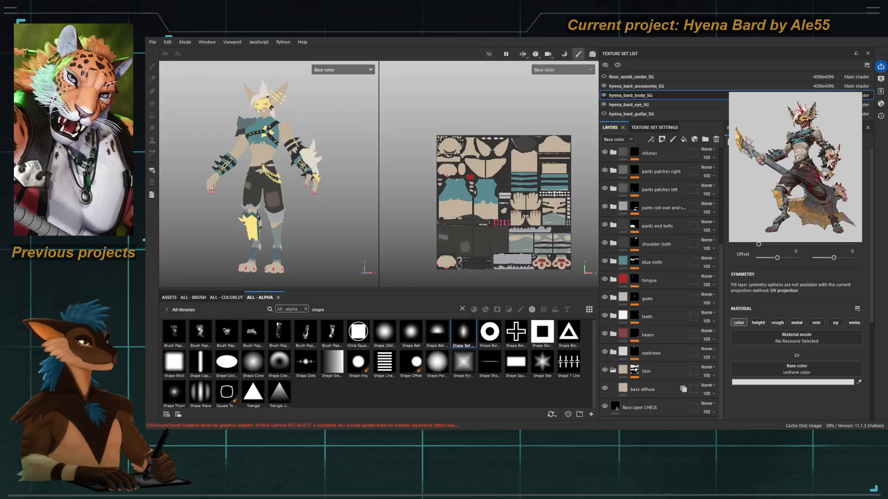
scroll(269, 173, up, 3)
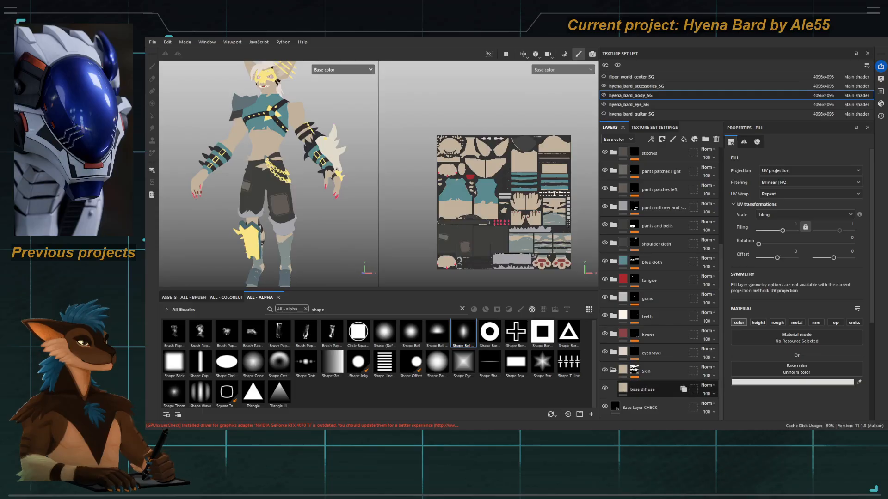
Step: Add a fill layer above base diffuse in the Skin folder and rename it chest colors
click(659, 388)
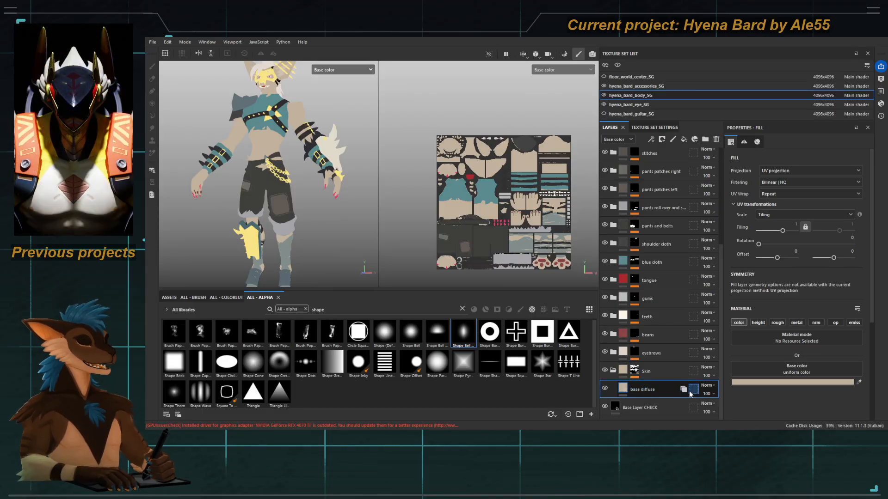
click(684, 139)
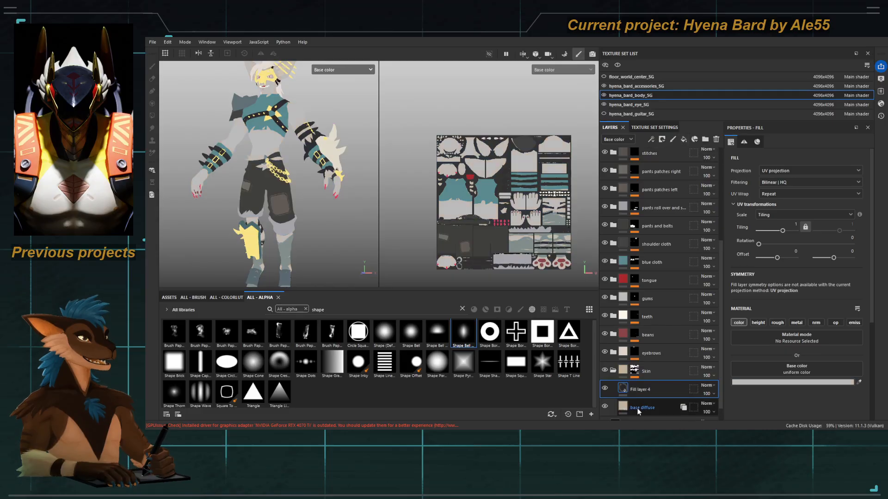
double_click(642, 390)
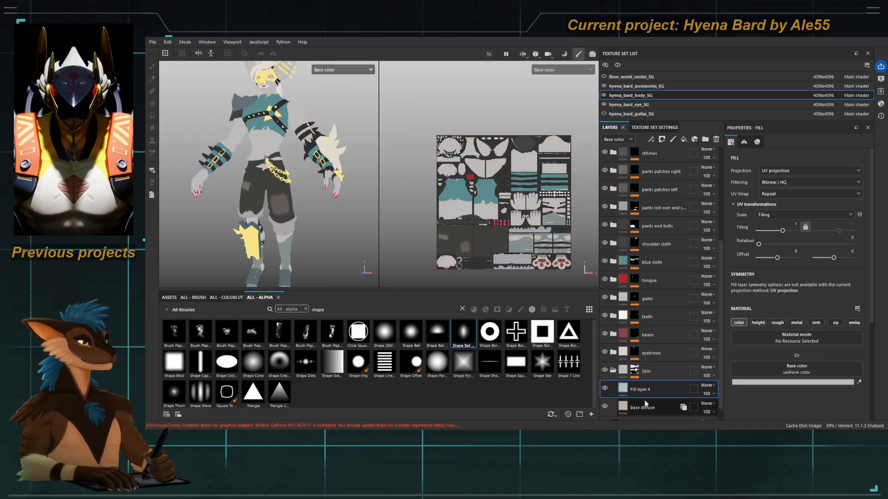
click(647, 406)
click(649, 394)
double_click(646, 391)
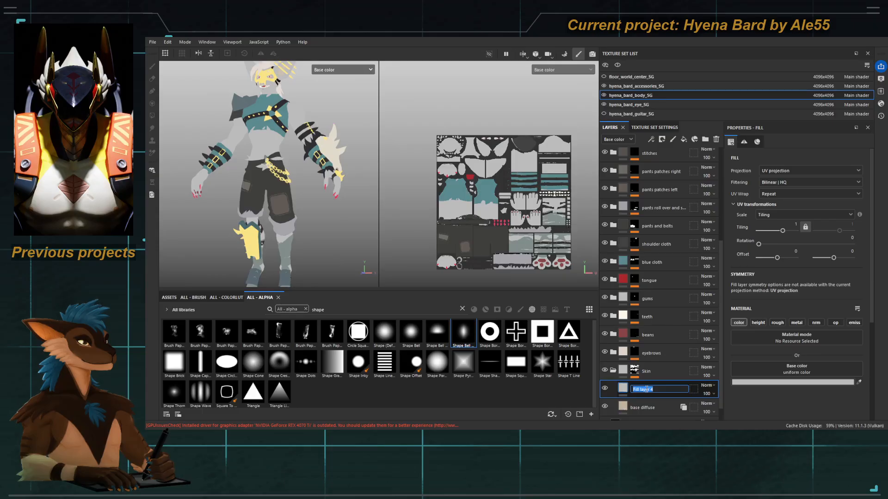
text(chelst co)
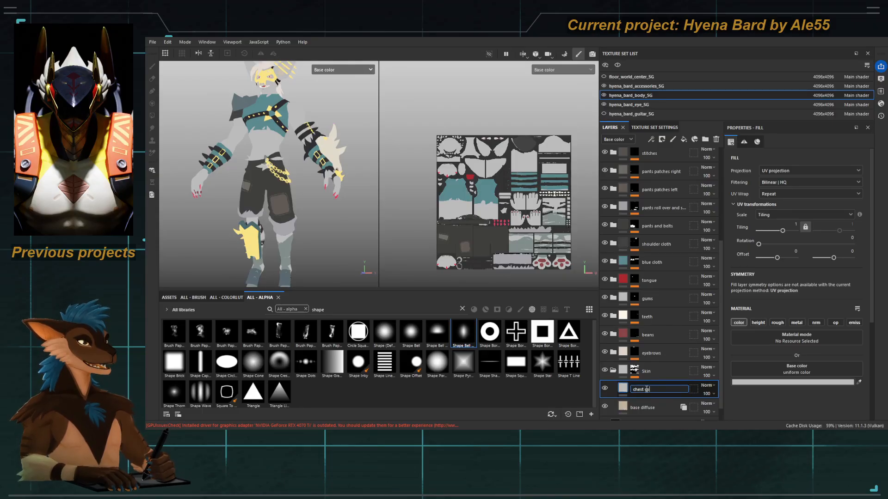
text(lors)
key(Return)
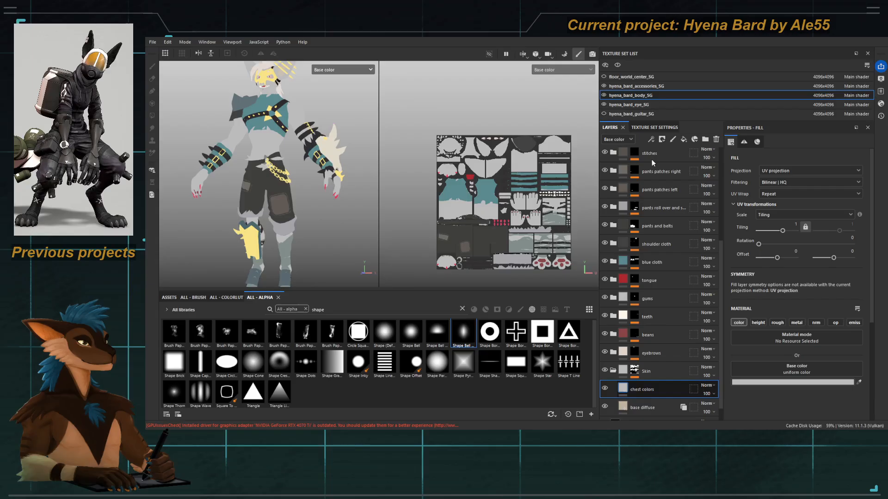
Step: Give the chest colors layer a black mask with a Paint effect and change its base color to a light beige
key(1)
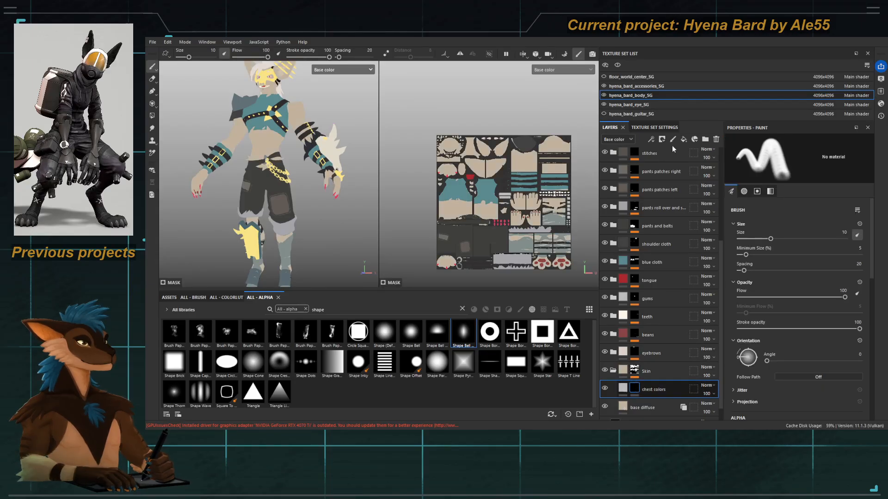
click(670, 326)
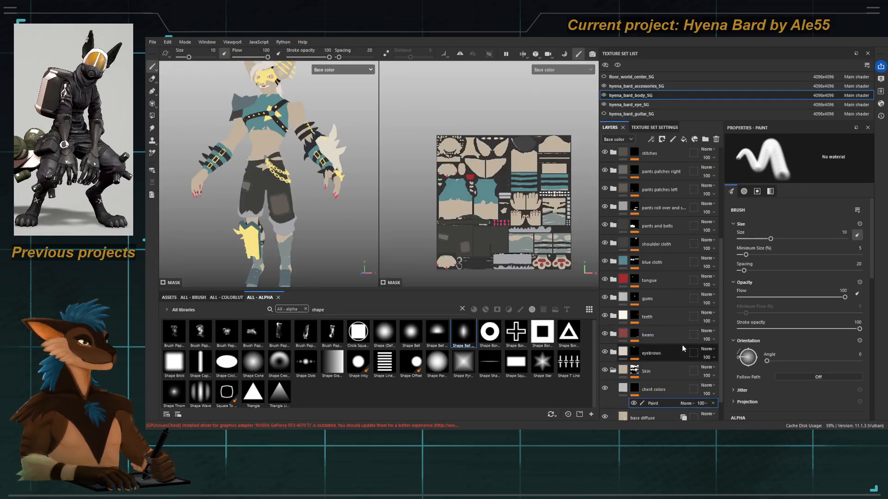
click(623, 389)
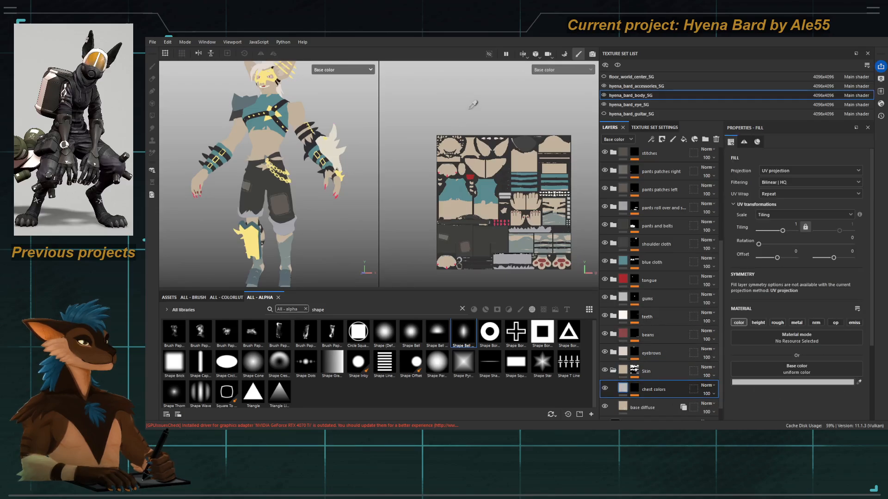
click(634, 389)
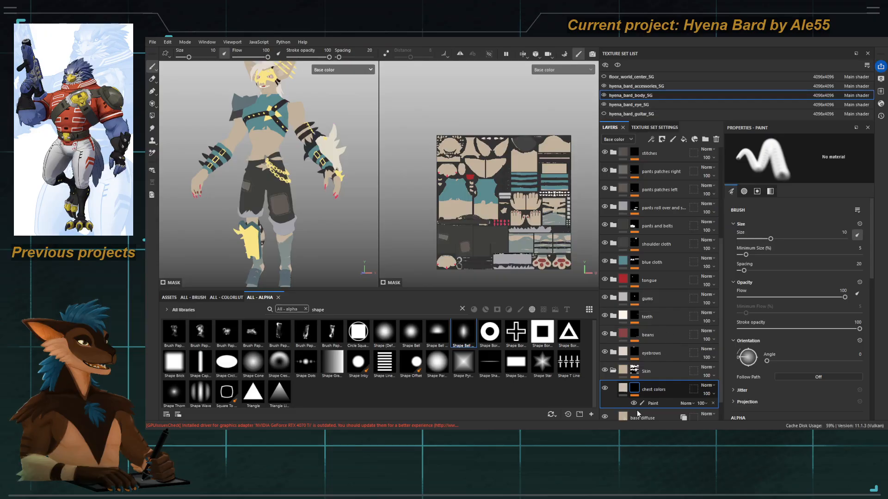
click(648, 402)
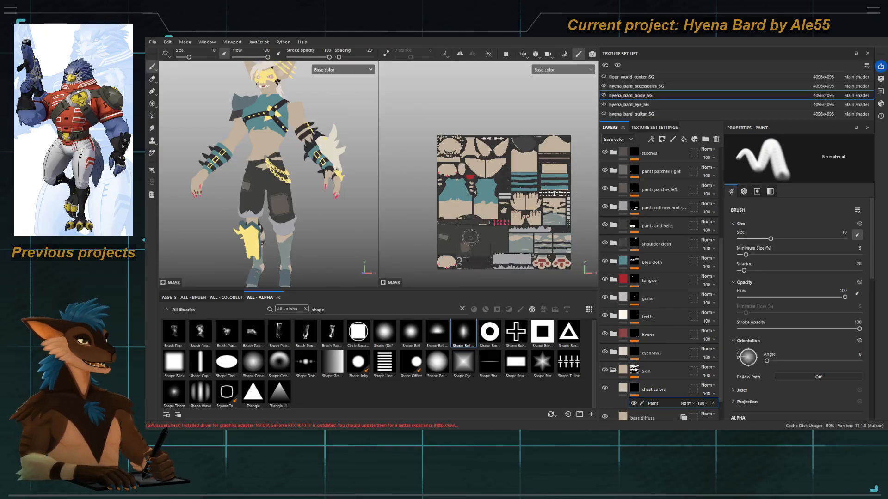
Step: Delete the Paint effect from the chest colors mask so that painting goes directly onto the mask
alt+right_drag(267, 143, 273, 173)
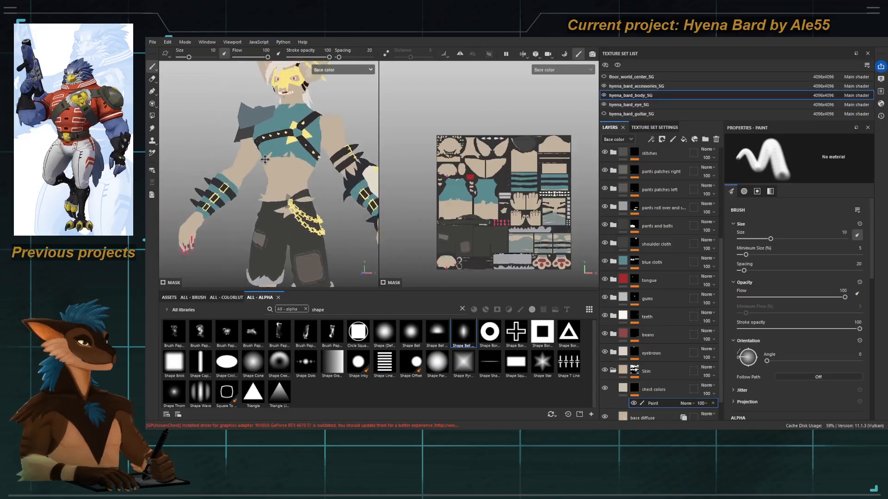
alt+middle_drag(273, 174, 286, 220)
alt+drag(286, 219, 302, 218)
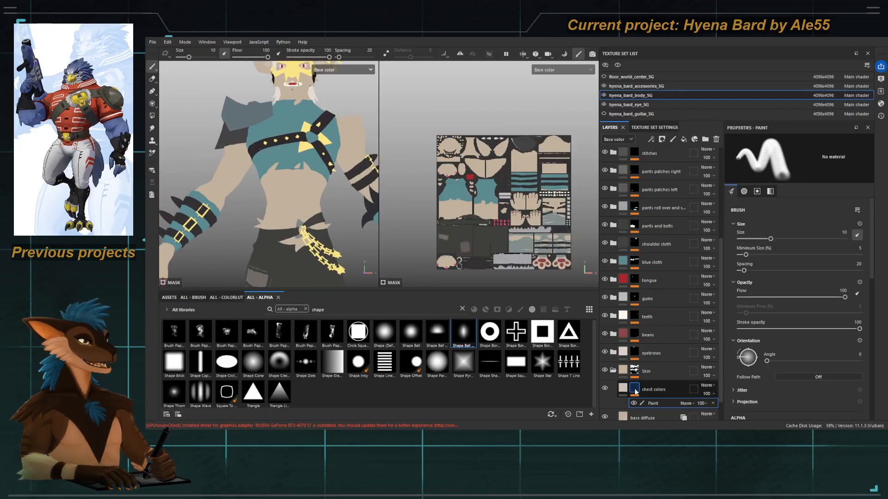
scroll(640, 390, down, 1)
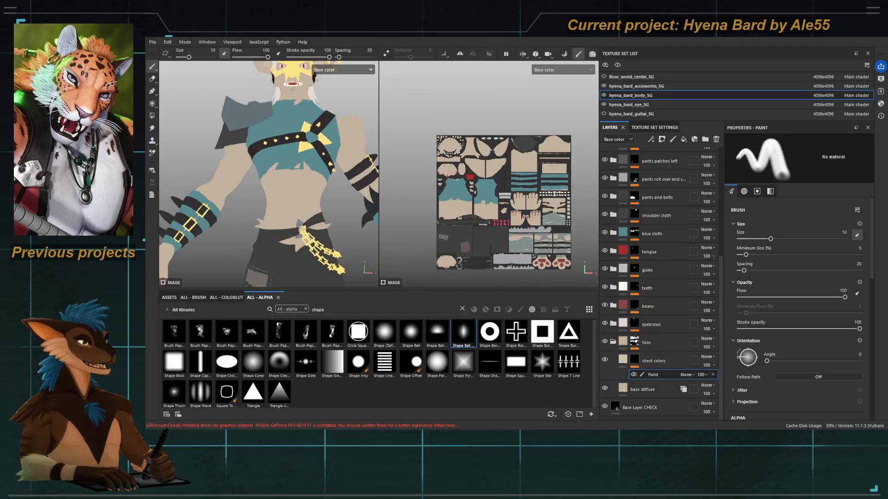
click(634, 361)
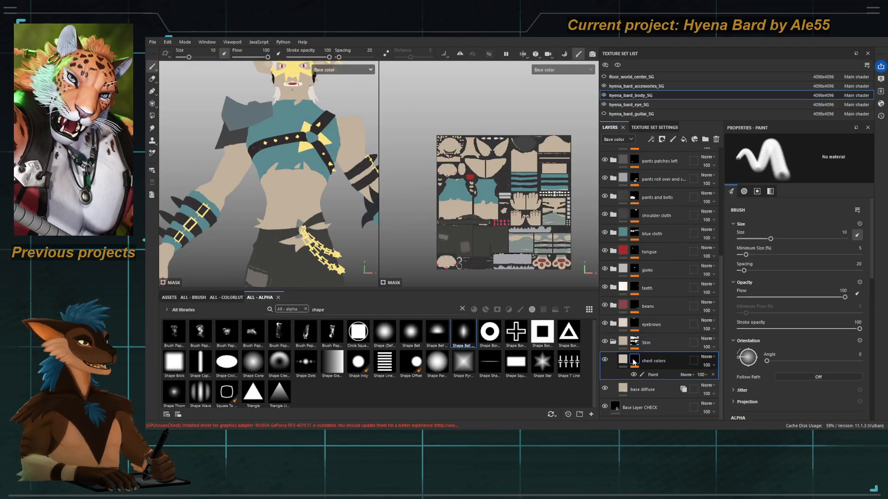
click(712, 375)
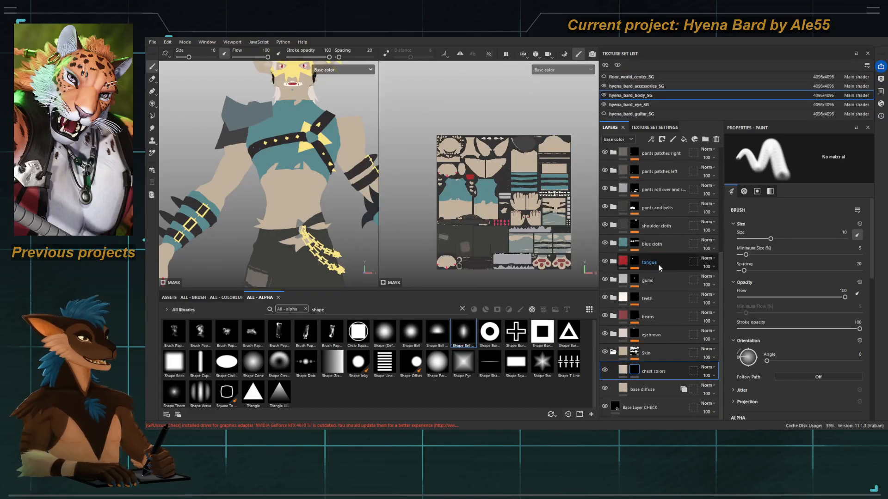
Step: Try a hardness of 0.58 on the brush's Shape Crescent alpha, then clear that alpha and reduce the brush size to 5.39
scroll(800, 331, down, 5)
scroll(797, 333, up, 1)
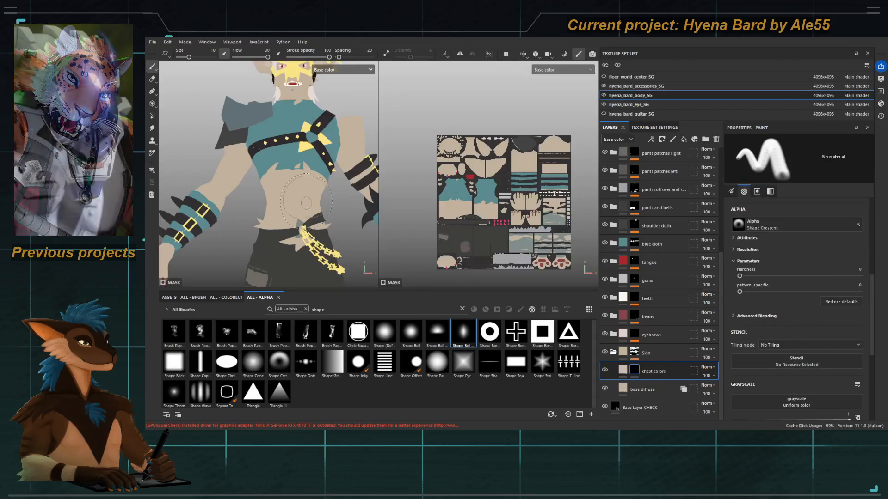
drag(739, 276, 809, 276)
scroll(842, 256, up, 2)
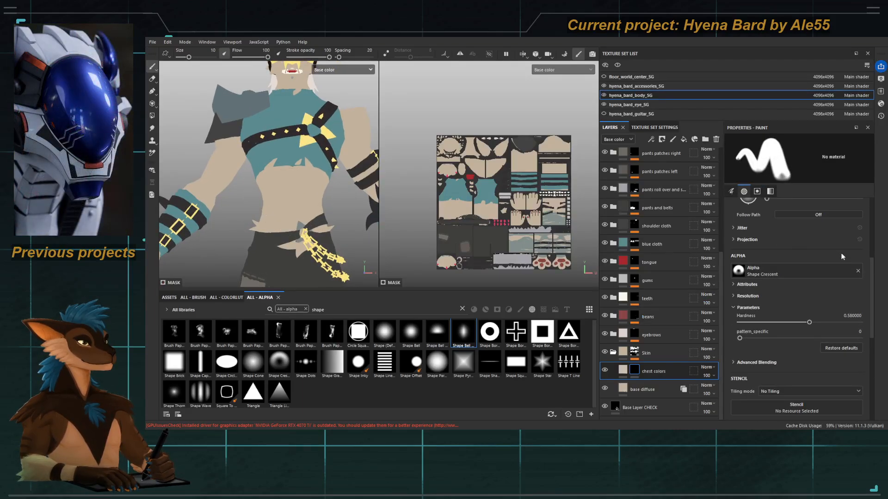
click(857, 271)
ctrl+right_drag(317, 229, 298, 229)
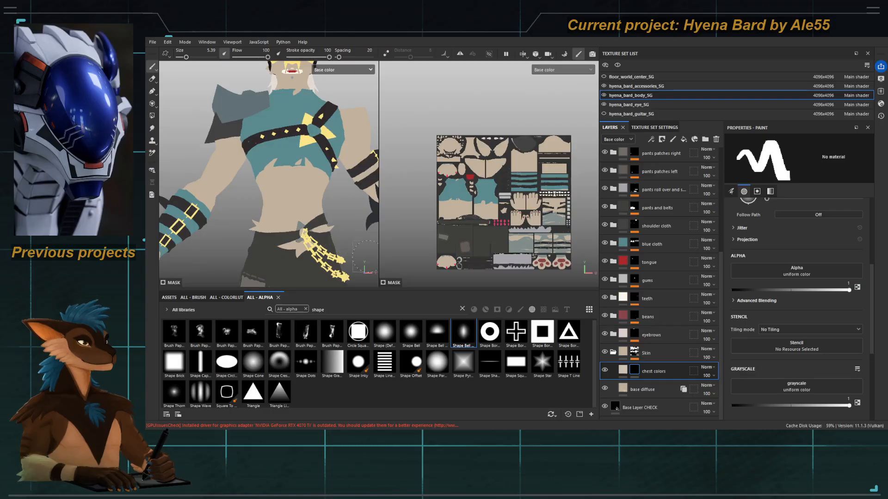
Step: Paint a soft light patch on the character's belly in the chest colors mask with the Basic Soft brush at size 3.31
click(170, 297)
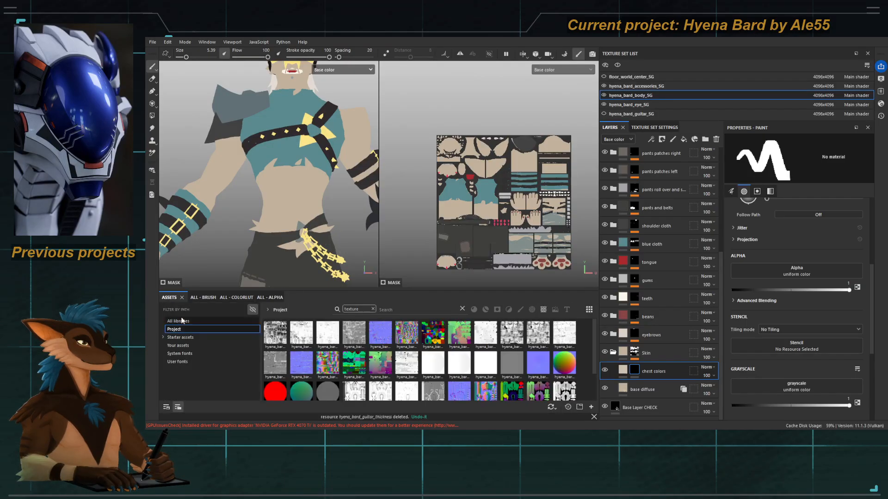
click(200, 298)
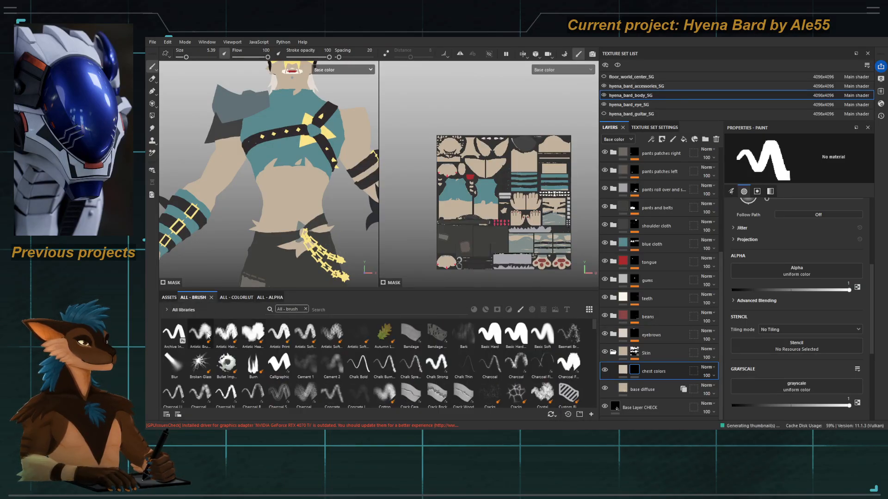
click(542, 333)
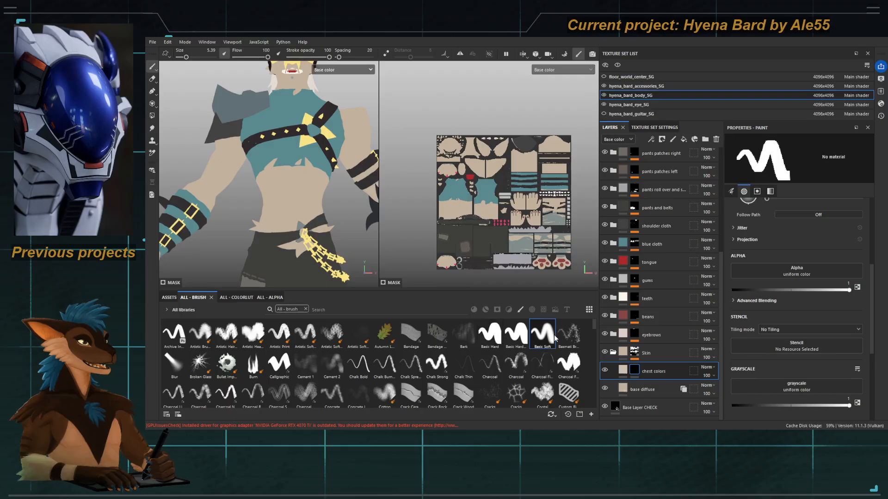
ctrl+right_drag(282, 199, 265, 199)
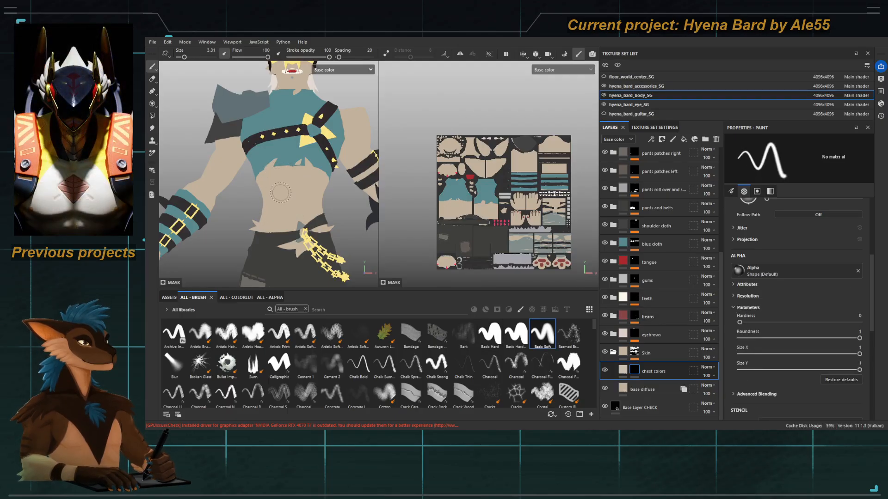
mouse_move(280, 188)
mouse_down()
mouse_move(283, 203)
mouse_move(298, 190)
mouse_up()
scroll(274, 189, up, 3)
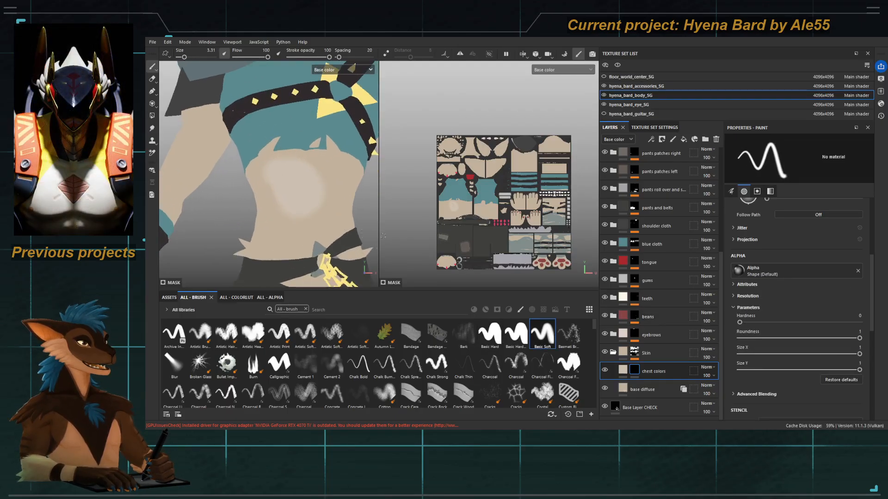
drag(286, 185, 271, 218)
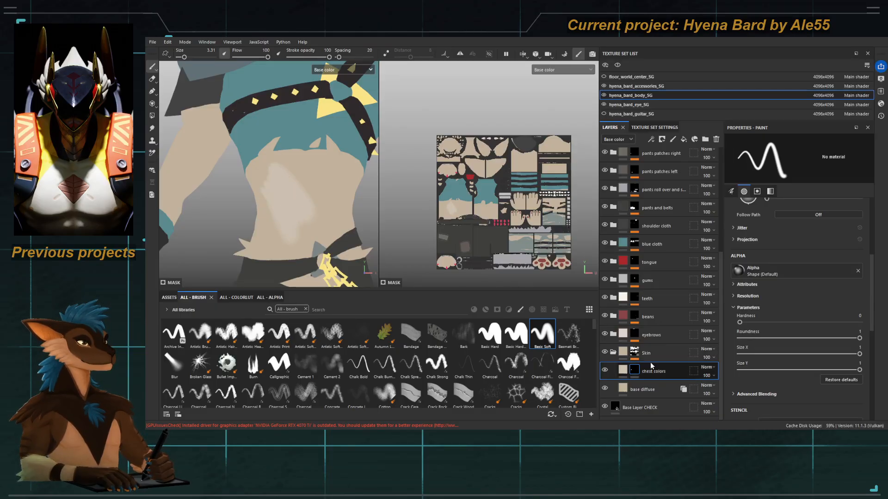
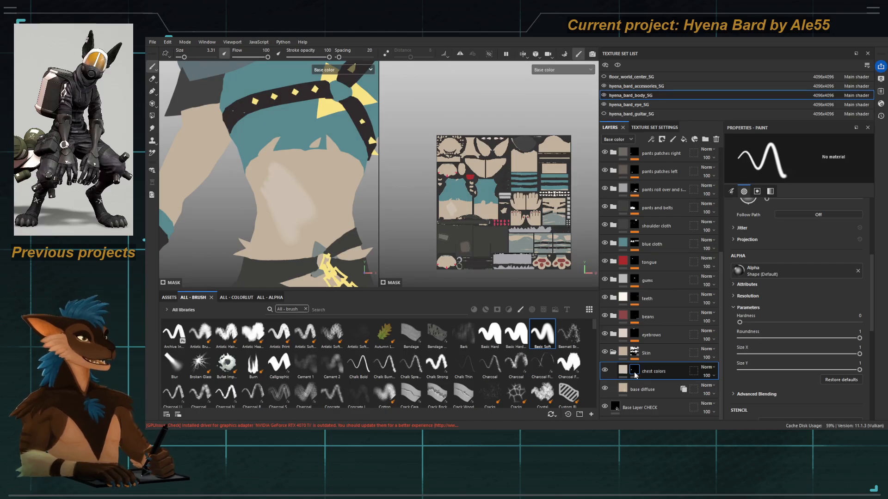
Step: Try a Blur filter with an intensity of 1.41 on the chest colors mask and remove it again
click(655, 345)
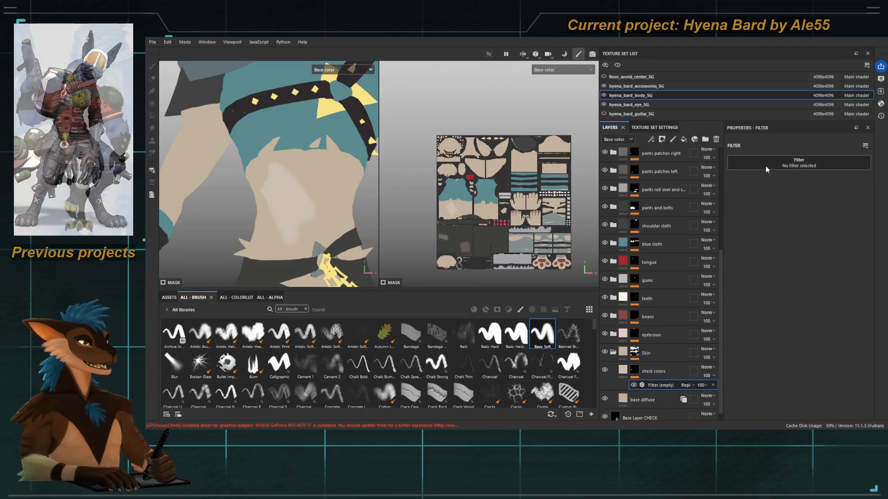
click(777, 213)
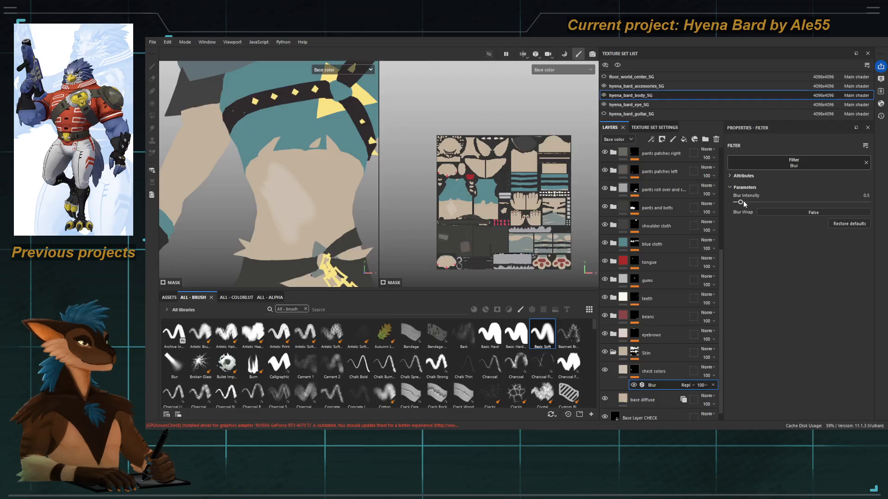
drag(789, 200, 764, 202)
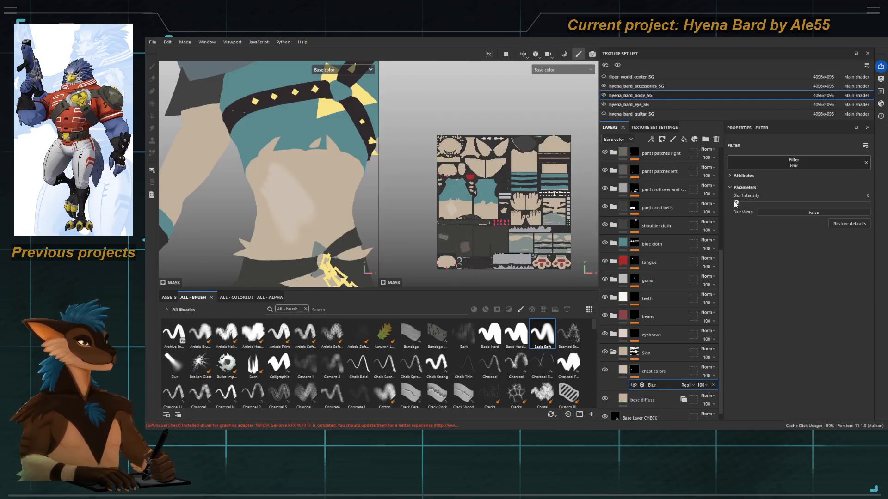
mouse_move(738, 203)
mouse_down()
mouse_move(755, 200)
mouse_move(748, 199)
mouse_up()
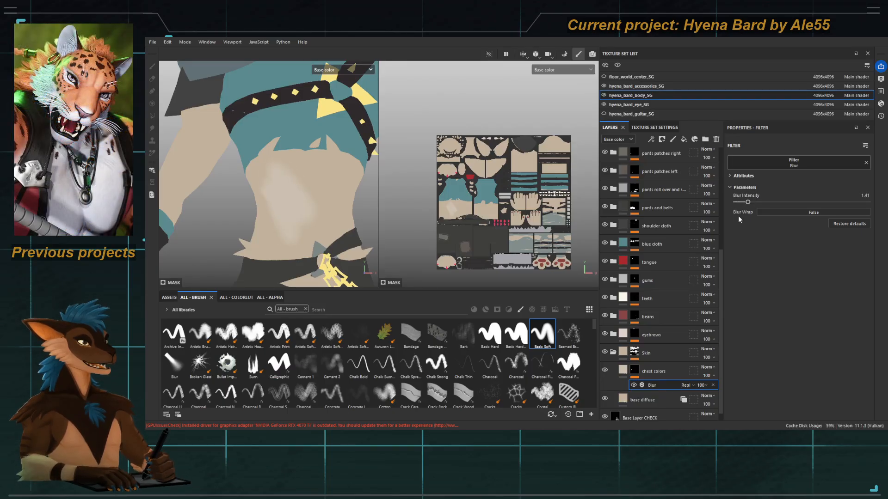
click(635, 372)
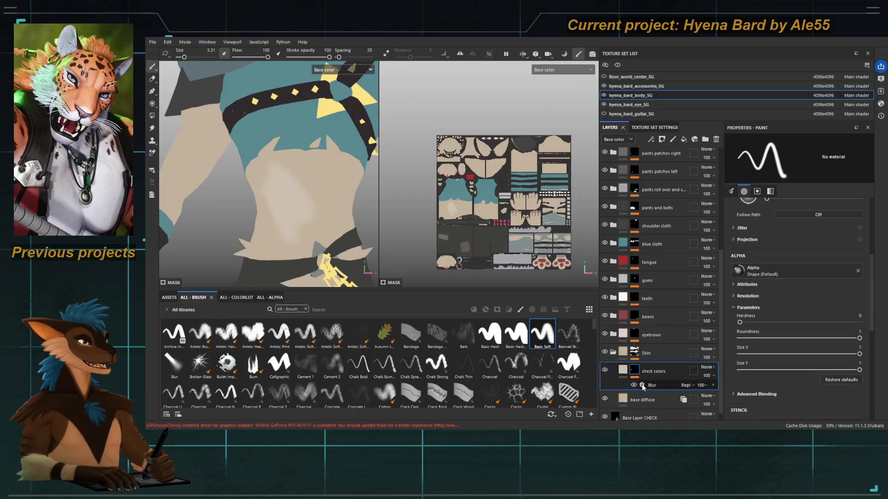
click(642, 385)
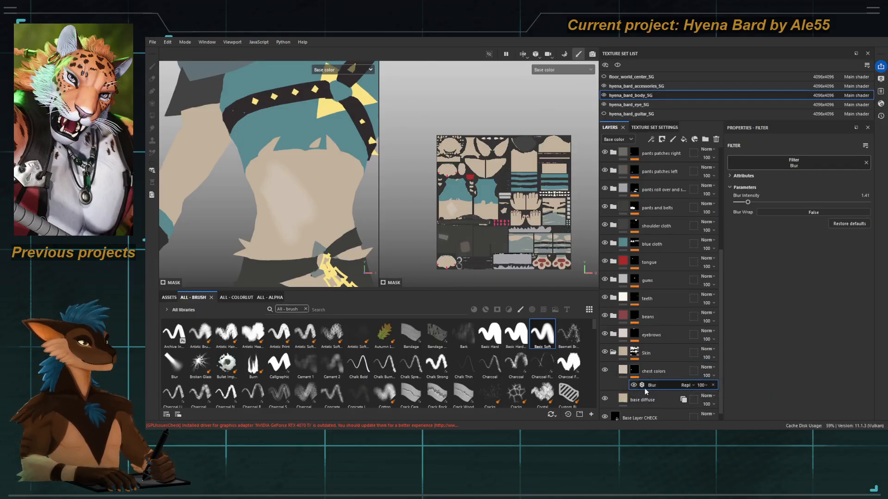
click(634, 371)
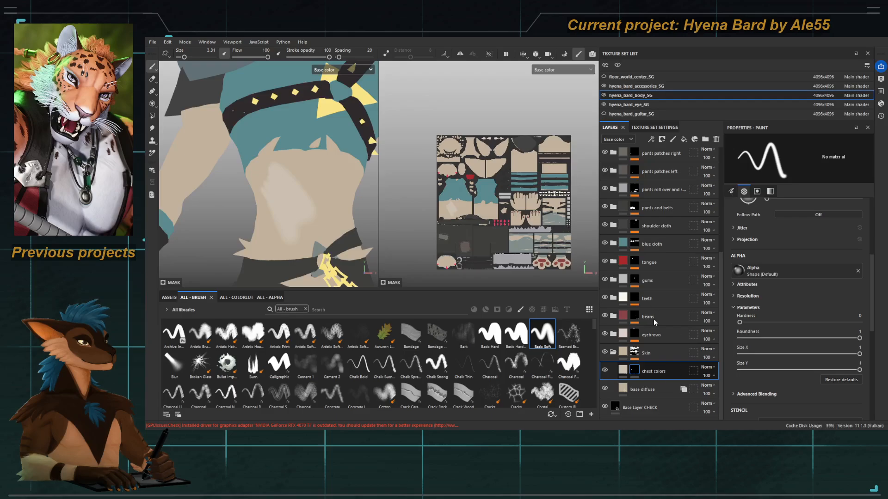
Step: Add a Paint effect to the chest colors mask and select the mask
click(667, 307)
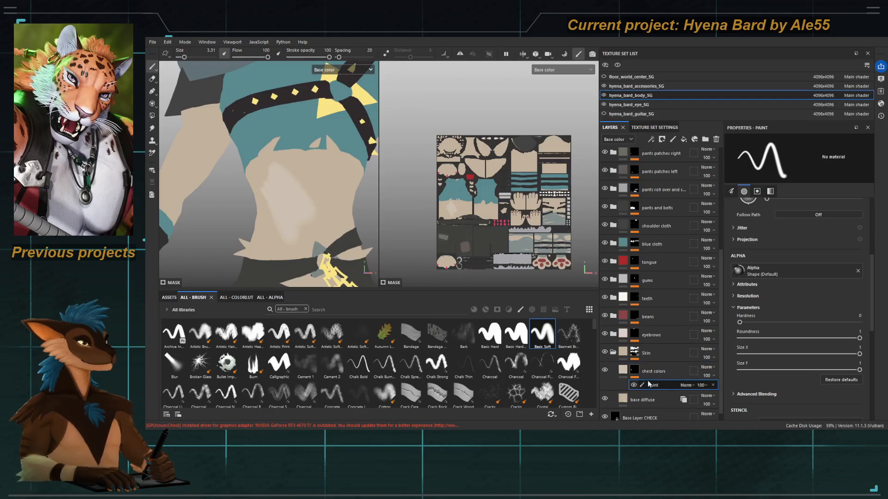
click(638, 373)
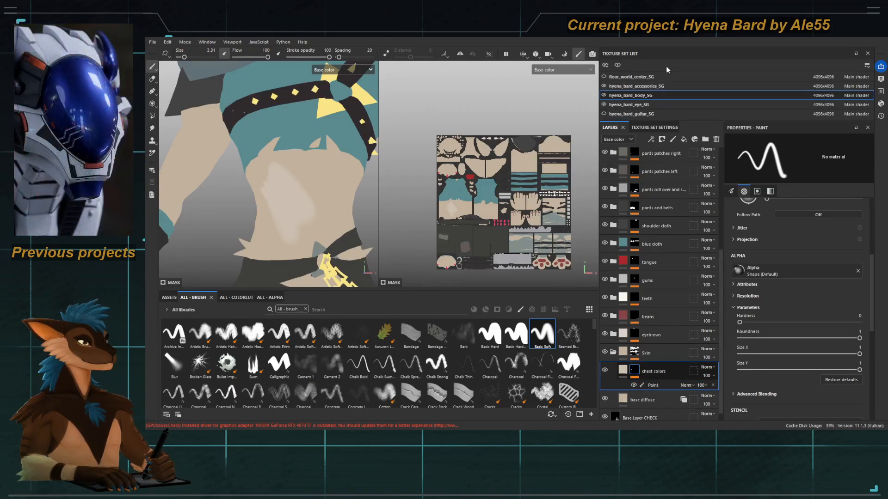
Step: Turn on symmetry and paint a lighter vertical band down the character's belly with the soft brush at size about 4.08
click(669, 311)
alt+middle_drag(298, 191, 271, 183)
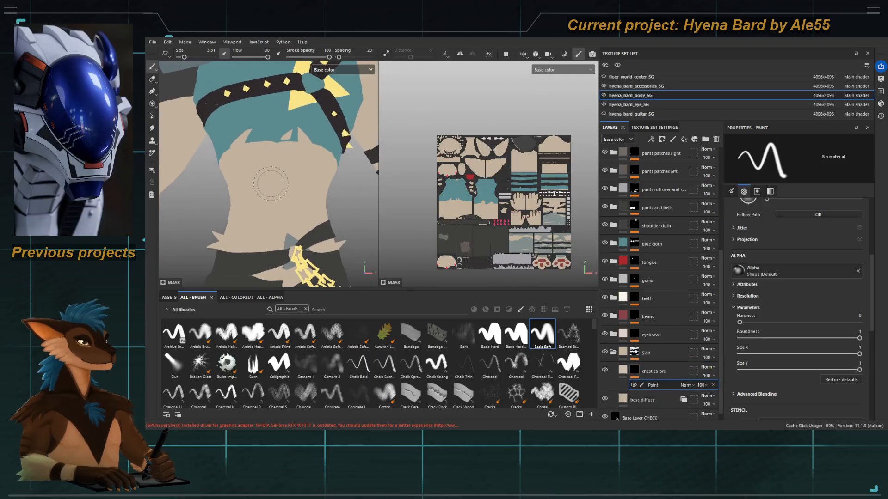
key(l)
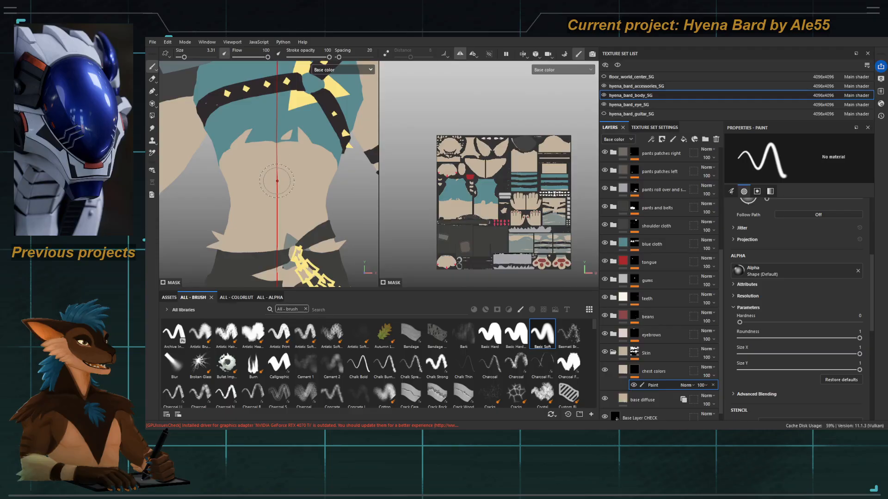
key(bracketright)
key(bracketright)
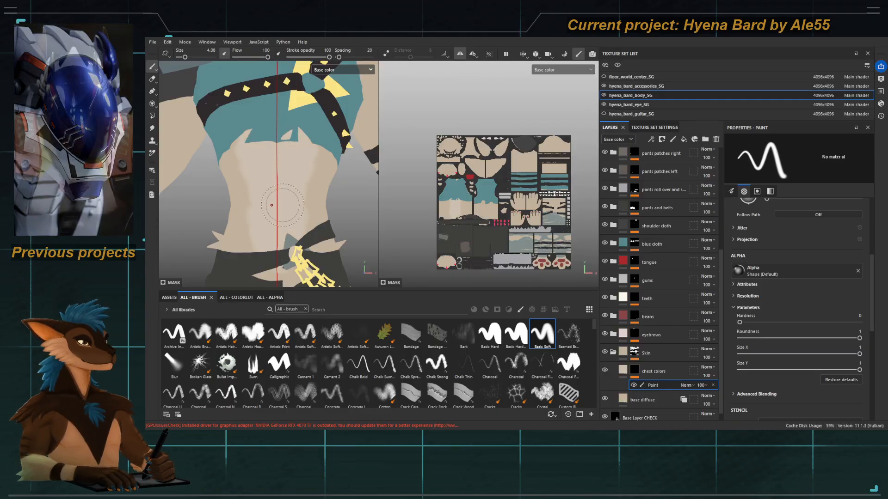
alt+drag(252, 222, 282, 216)
mouse_move(282, 216)
alt+middle_down()
mouse_move(282, 150)
mouse_move(260, 175)
mouse_move(263, 189)
alt+middle_up()
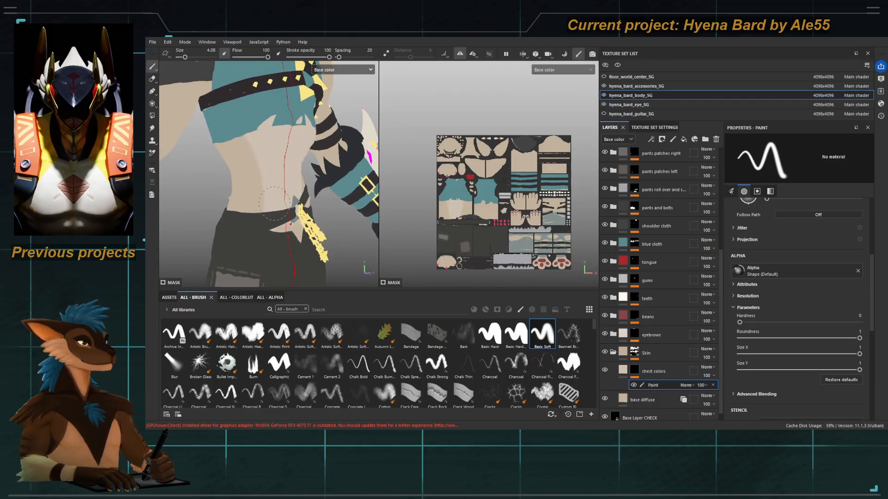
Step: Paint the lighter tone on the throat and neck below the jaw with the soft brush
alt+middle_drag(269, 141, 274, 273)
alt+drag(280, 180, 248, 173)
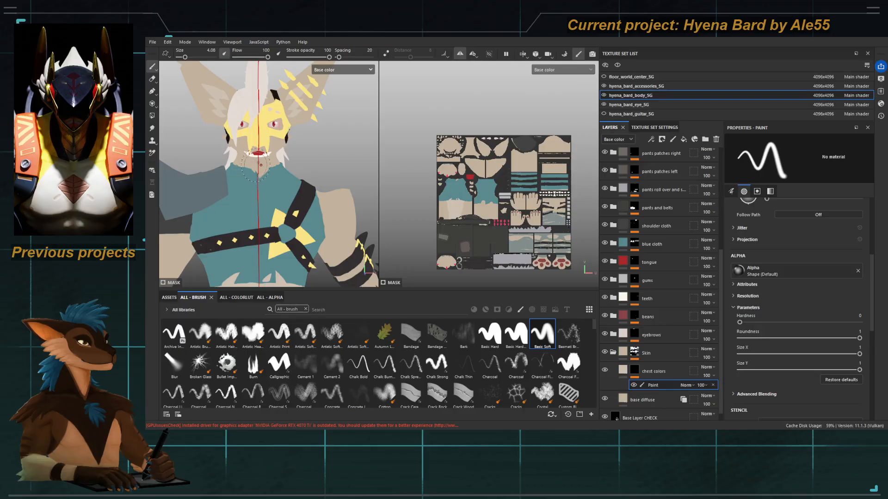
alt+middle_drag(261, 165, 260, 198)
alt+right_drag(260, 198, 273, 208)
mouse_move(272, 208)
alt+mouse_down()
mouse_move(266, 162)
mouse_move(262, 177)
mouse_move(279, 211)
mouse_move(281, 169)
alt+mouse_up()
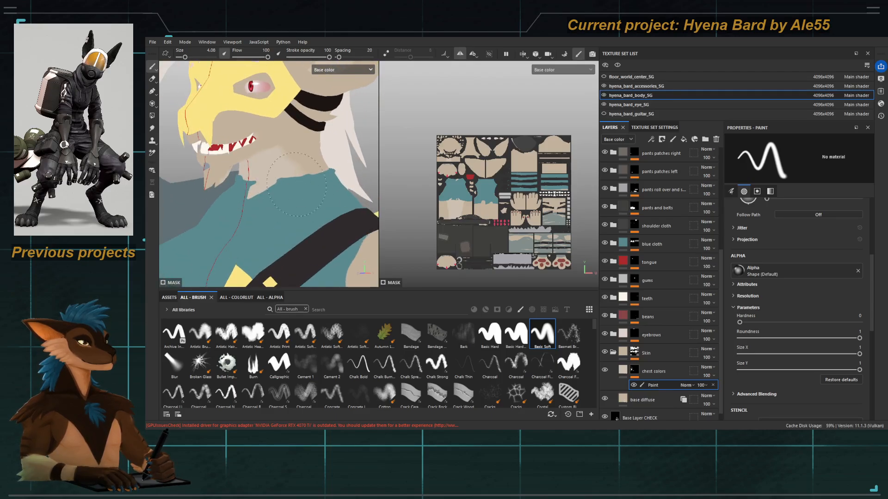
Step: Paint a soft lighter patch over the palm of the hand on the same mask
ctrl+alt+drag(300, 225, 297, 117)
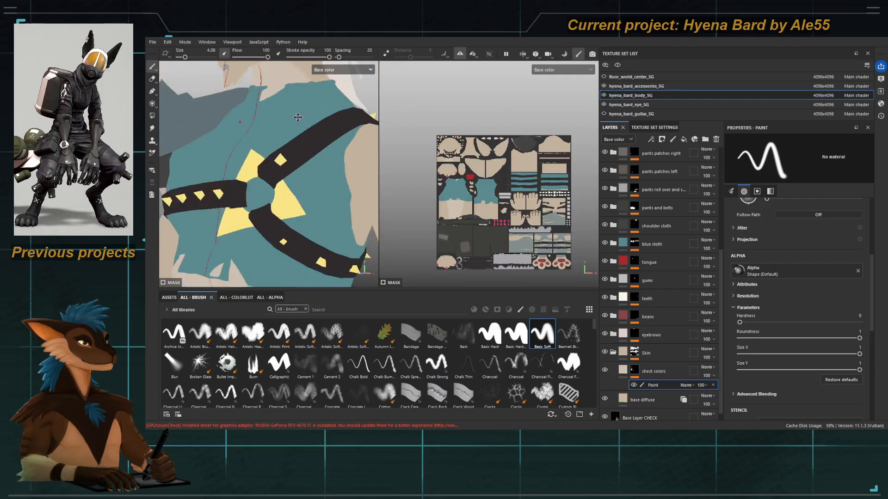
alt+right_drag(298, 117, 273, 148)
ctrl+alt+drag(249, 218, 305, 125)
ctrl+alt+drag(217, 264, 335, 150)
alt+right_drag(286, 175, 319, 153)
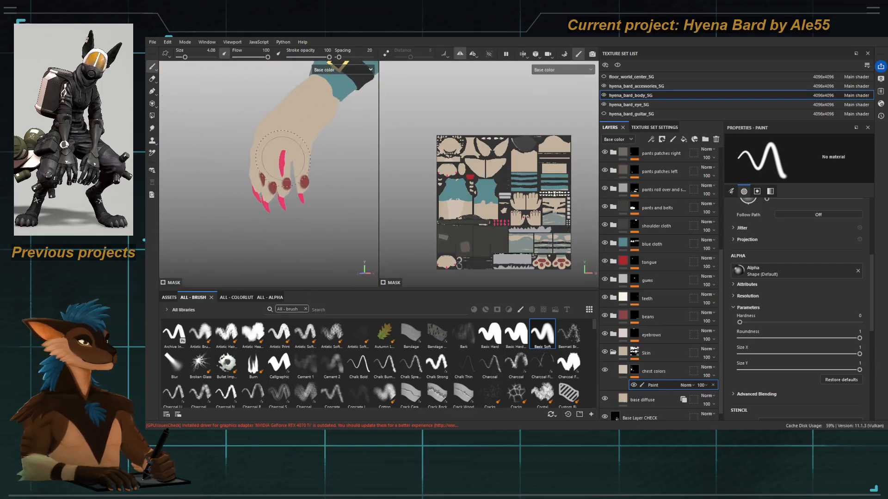
mouse_move(295, 125)
alt+mouse_down()
mouse_move(242, 125)
mouse_move(277, 203)
mouse_move(245, 167)
mouse_move(302, 150)
mouse_move(307, 169)
alt+mouse_up()
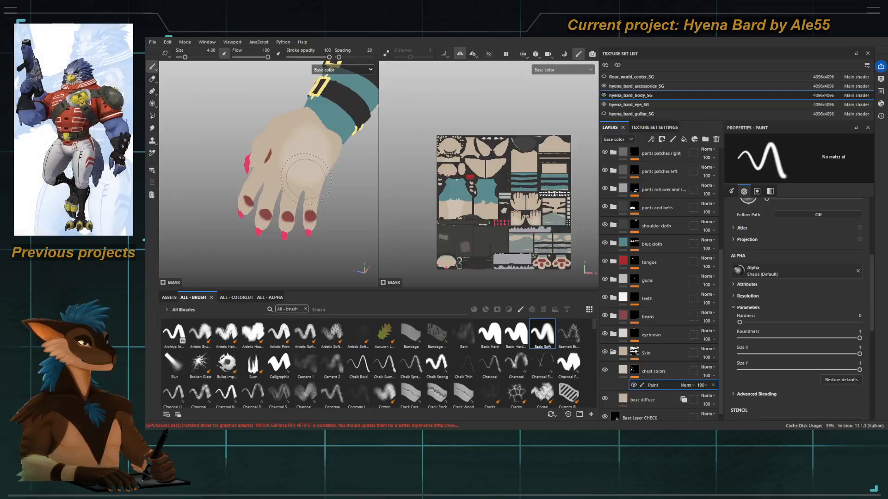
Step: Reduce the brush size to 2.01 and paint the lighter tone along the palm side of the fingers
ctrl+right_drag(309, 181, 295, 181)
scroll(313, 203, up, 5)
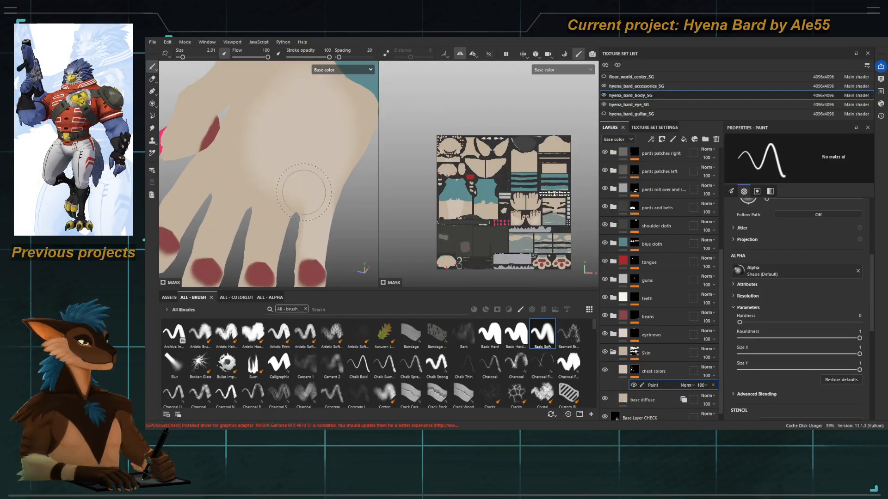
alt+middle_drag(340, 273, 226, 150)
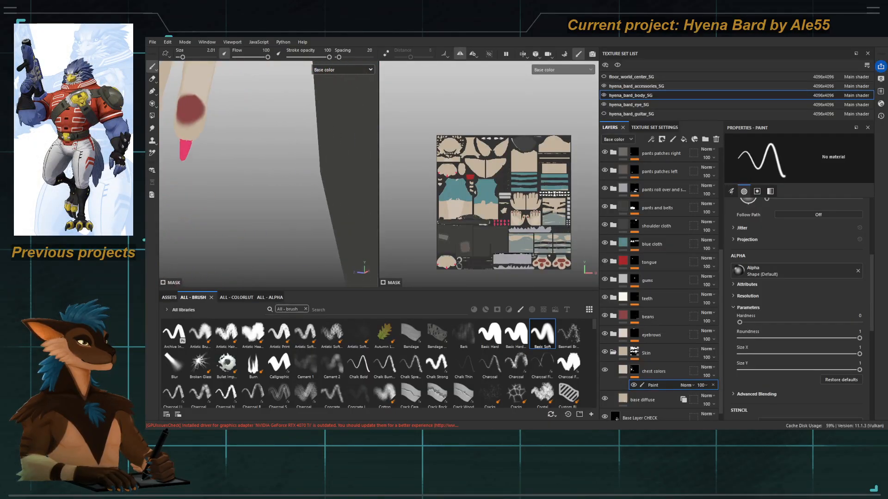
alt+drag(229, 155, 259, 160)
scroll(263, 185, down, 10)
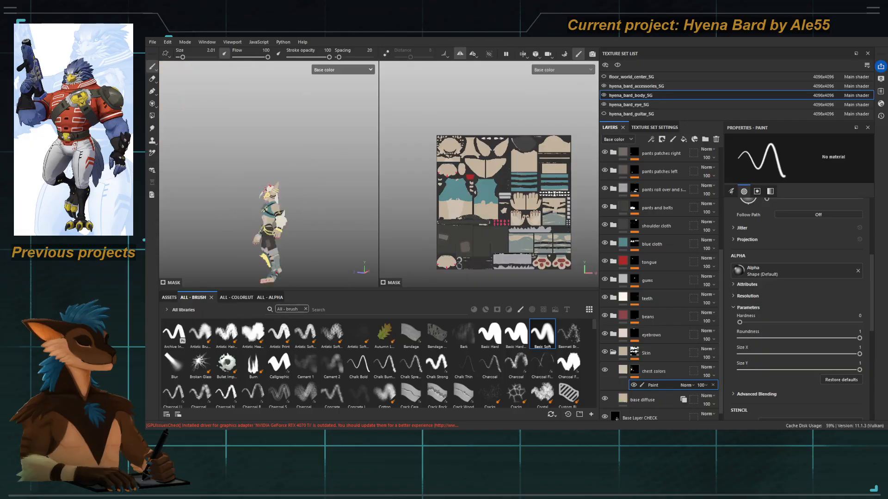
alt+middle_drag(263, 185, 309, 99)
scroll(309, 100, up, 3)
alt+middle_drag(313, 194, 311, 132)
scroll(286, 152, up, 10)
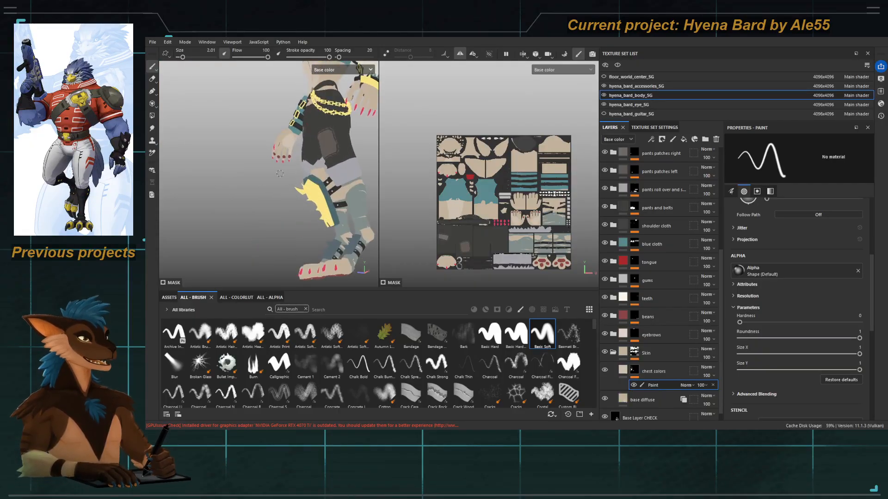
scroll(286, 153, up, 3)
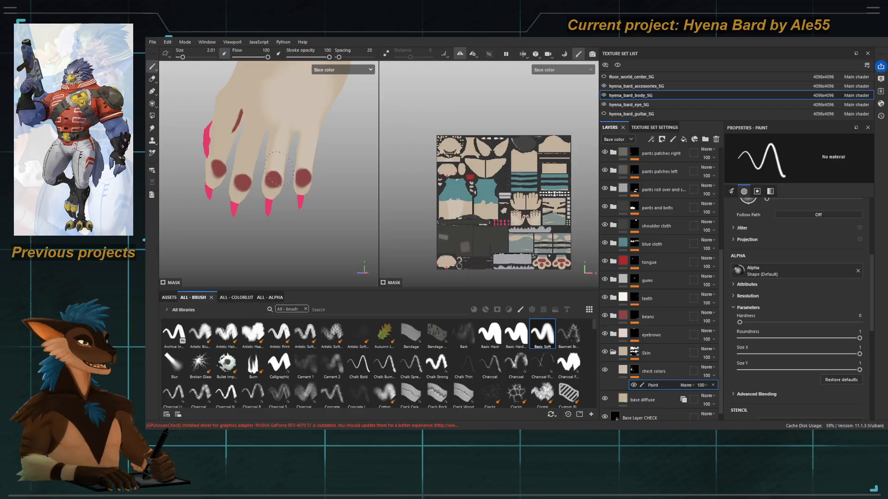
Step: Extend the lighter tone from the fingers into the palm, working around the hand from several angles
mouse_move(259, 148)
alt+mouse_down()
mouse_move(236, 162)
mouse_move(245, 158)
alt+mouse_up()
alt+middle_drag(245, 158, 259, 157)
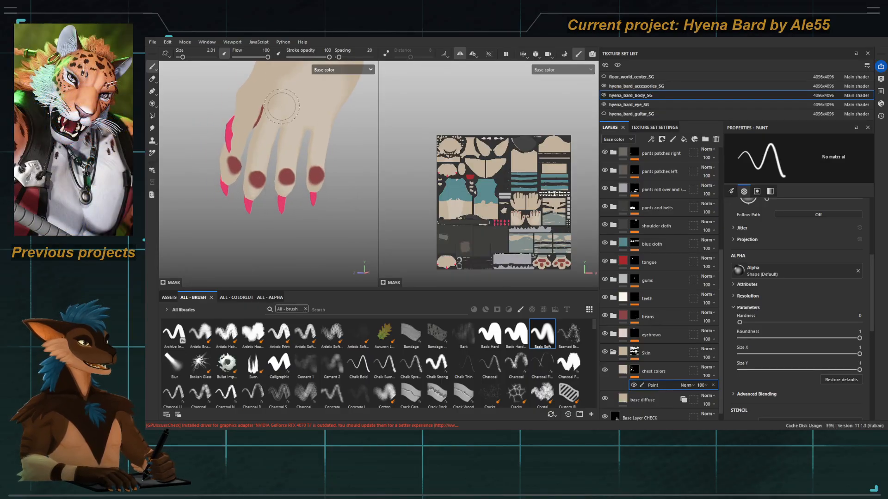
alt+drag(251, 191, 226, 164)
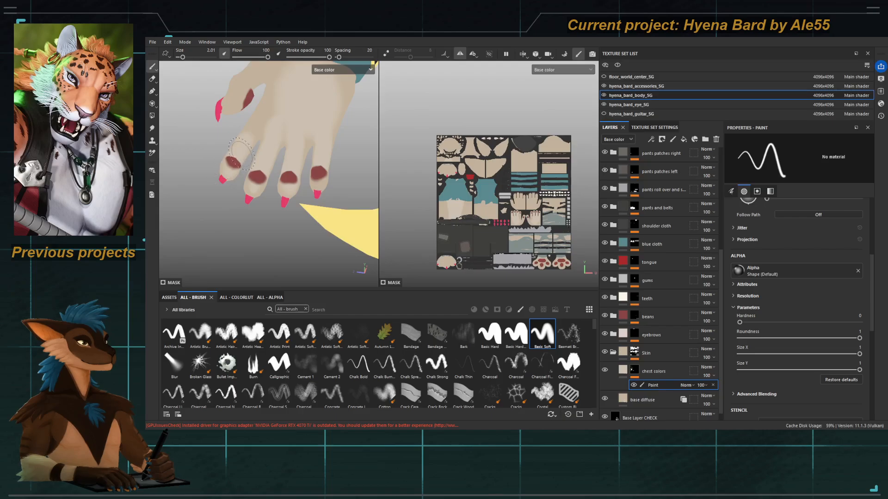
alt+drag(264, 116, 267, 167)
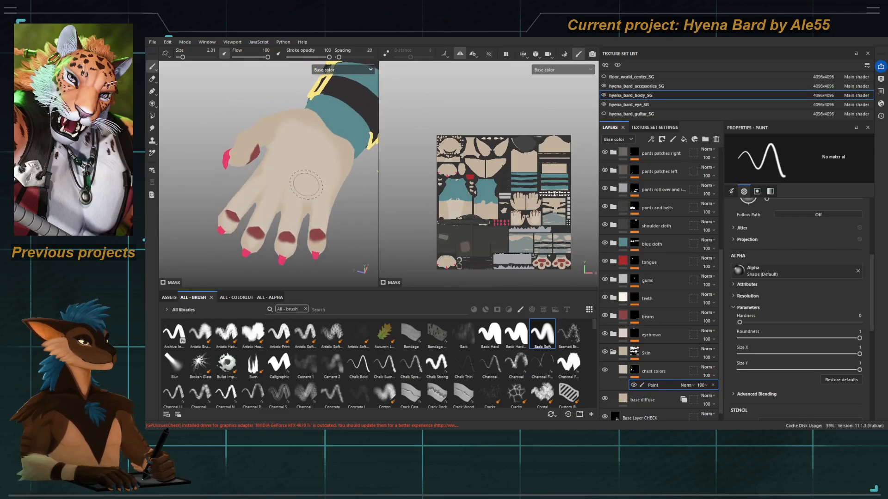
Step: Paint the lighter tone along the thumb and finger sides, reducing the brush size to 1.03 for the narrow areas
alt+drag(301, 193, 265, 178)
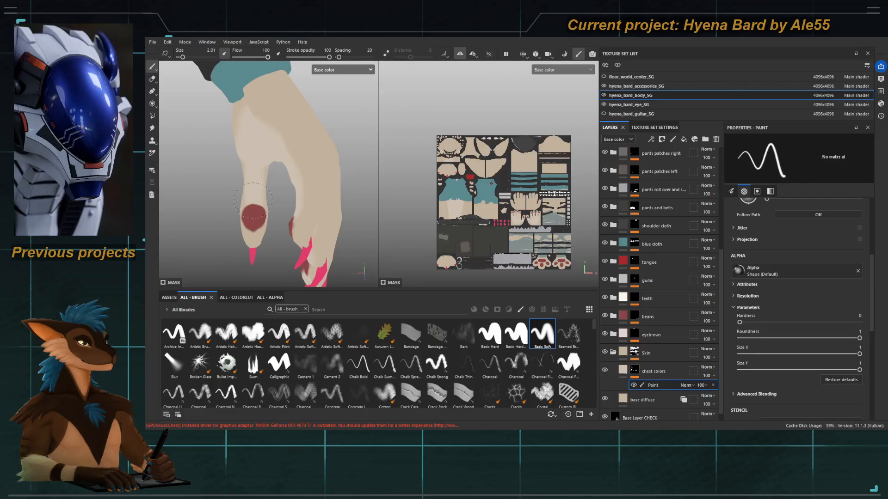
alt+drag(254, 160, 313, 147)
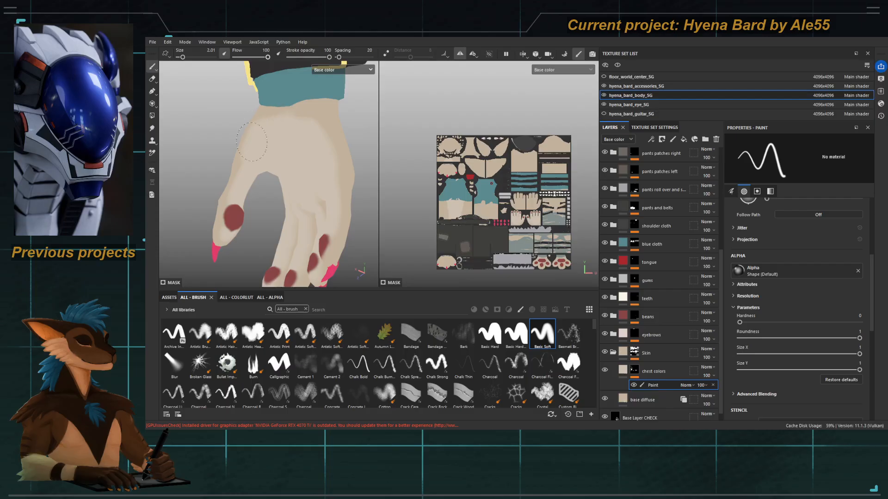
mouse_move(235, 188)
alt+mouse_down()
mouse_move(322, 209)
mouse_move(278, 185)
mouse_move(264, 139)
mouse_move(273, 117)
mouse_move(260, 142)
mouse_move(276, 121)
alt+mouse_up()
mouse_move(289, 135)
mouse_down()
mouse_move(294, 121)
mouse_move(279, 123)
mouse_move(269, 172)
mouse_move(267, 128)
mouse_up()
key([)
key([)
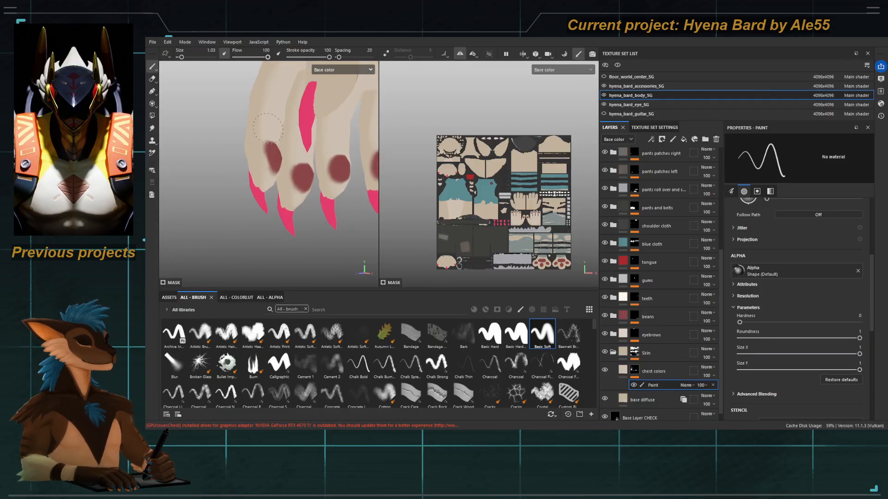
Step: Blend the outer edge of the belly's light area down to the waistband with the soft brush, enlarging it to 1.98 and 3.26
mouse_move(273, 162)
alt+mouse_down()
mouse_move(232, 141)
mouse_move(305, 171)
alt+mouse_up()
key(f)
alt+right_drag(268, 176, 305, 175)
alt+drag(278, 176, 289, 175)
alt+middle_drag(277, 185, 280, 149)
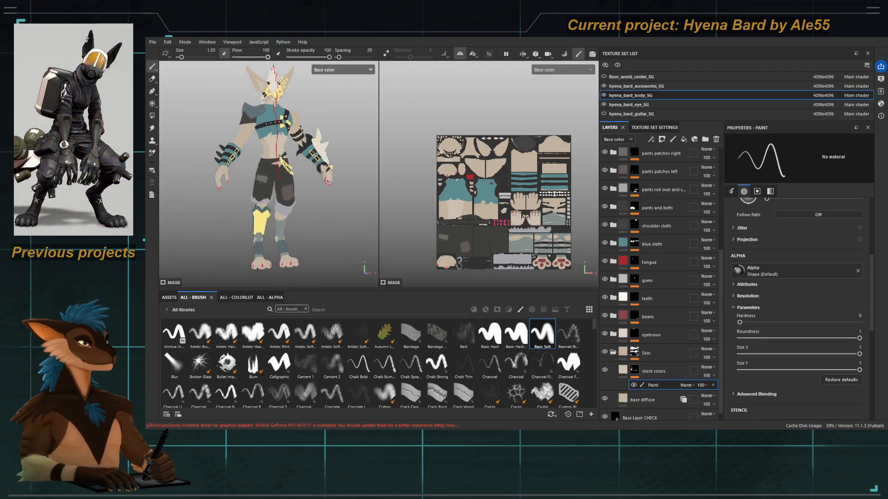
scroll(280, 198, up, 3)
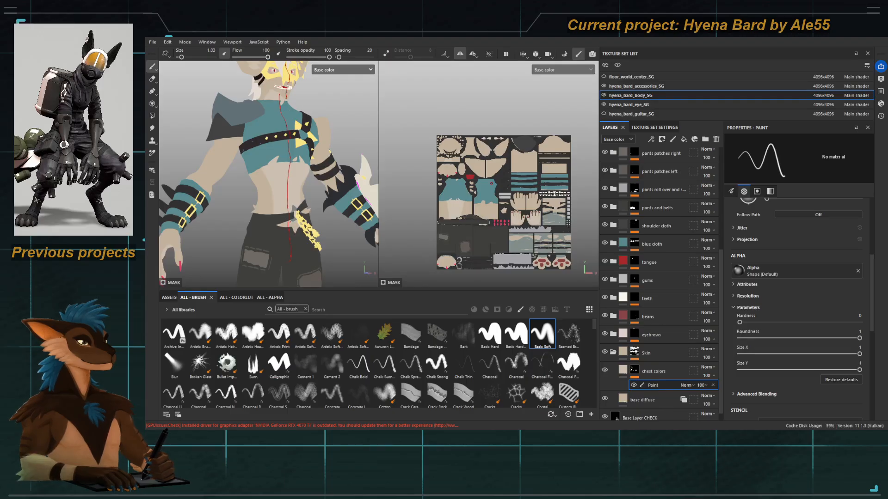
alt+middle_drag(301, 186, 299, 158)
scroll(299, 157, up, 4)
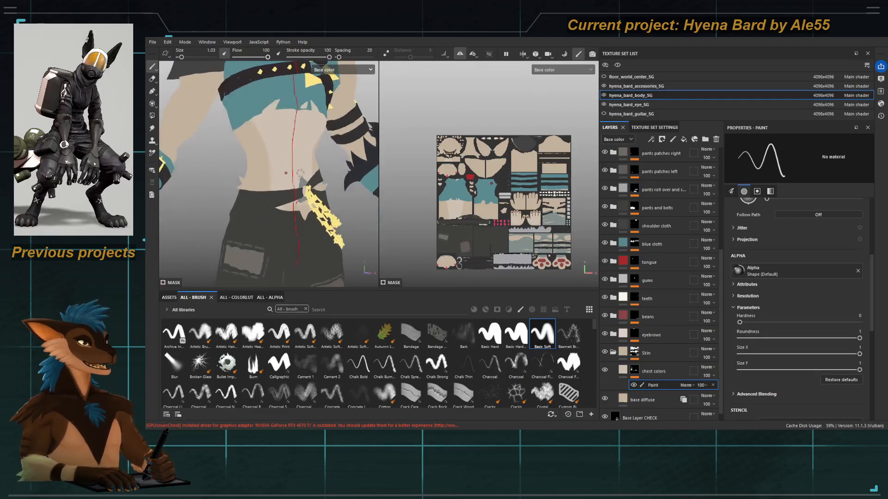
ctrl+right_drag(262, 128, 268, 123)
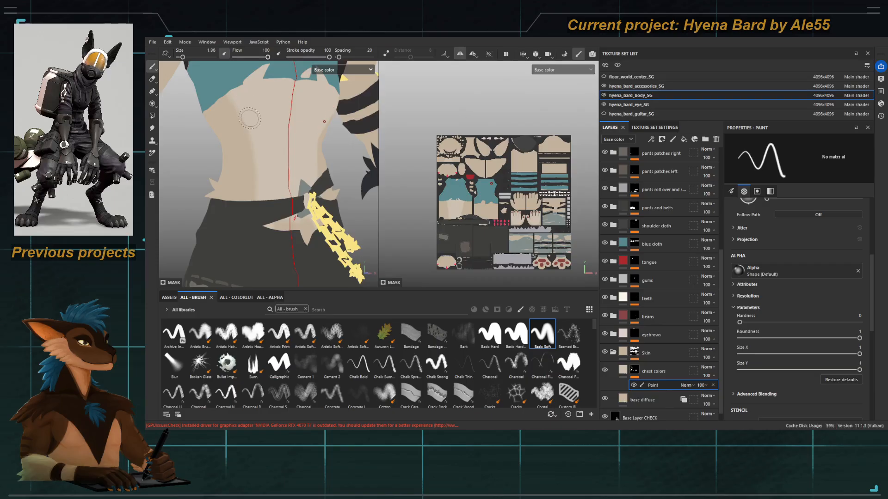
drag(239, 96, 254, 196)
ctrl+right_drag(241, 120, 248, 121)
drag(231, 91, 251, 219)
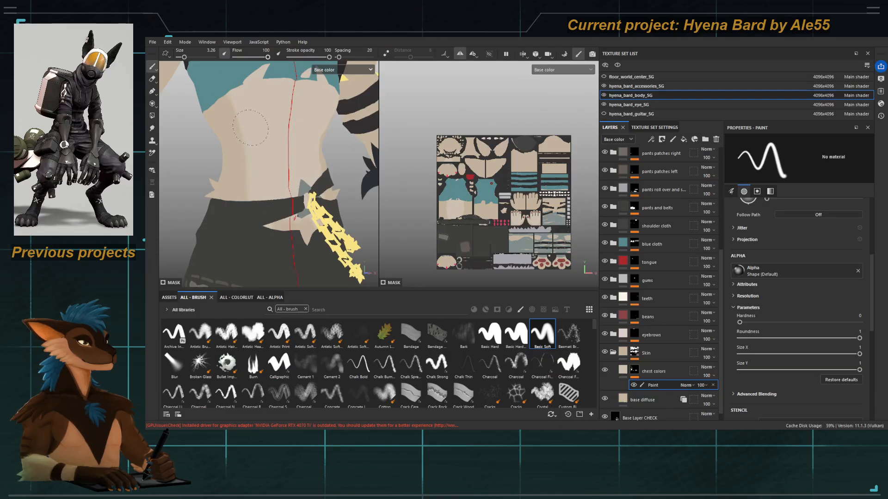
alt+middle_drag(268, 177, 297, 189)
alt+drag(298, 188, 278, 227)
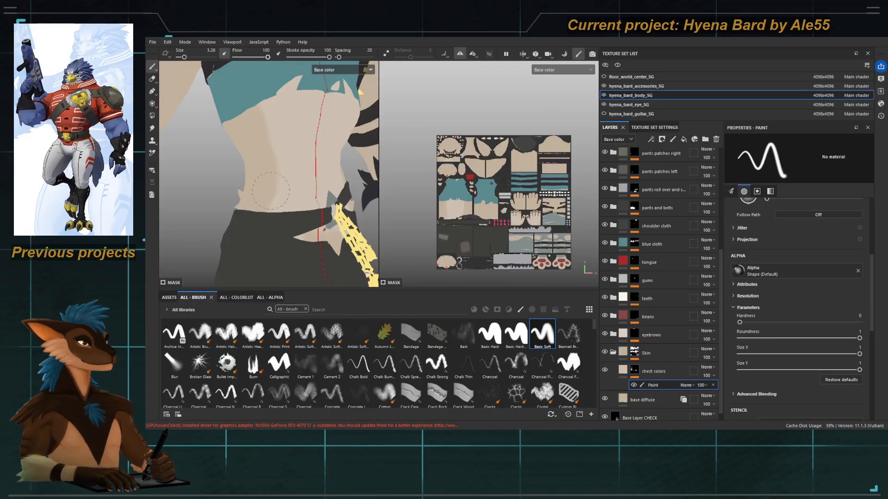
Step: Rename the chest colors layer as "brighter fur"
alt+right_drag(264, 150, 204, 153)
alt+middle_drag(204, 154, 218, 108)
alt+drag(217, 107, 204, 104)
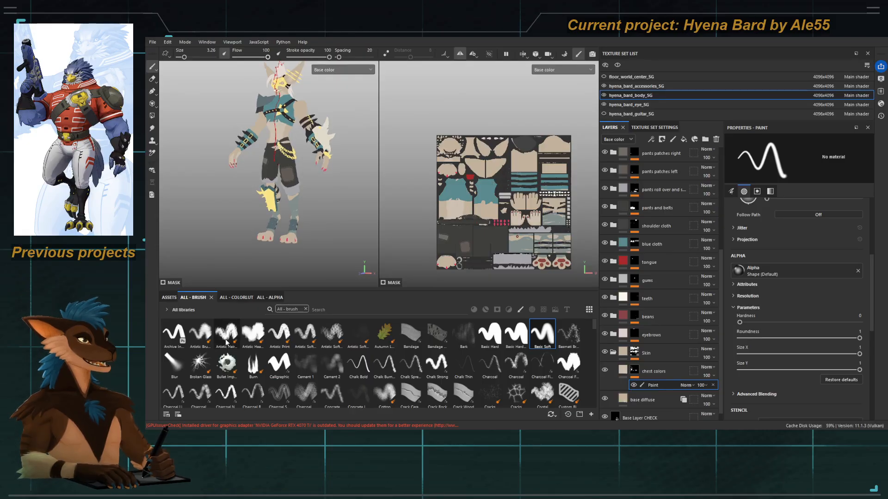
double_click(647, 372)
text(brighter fur)
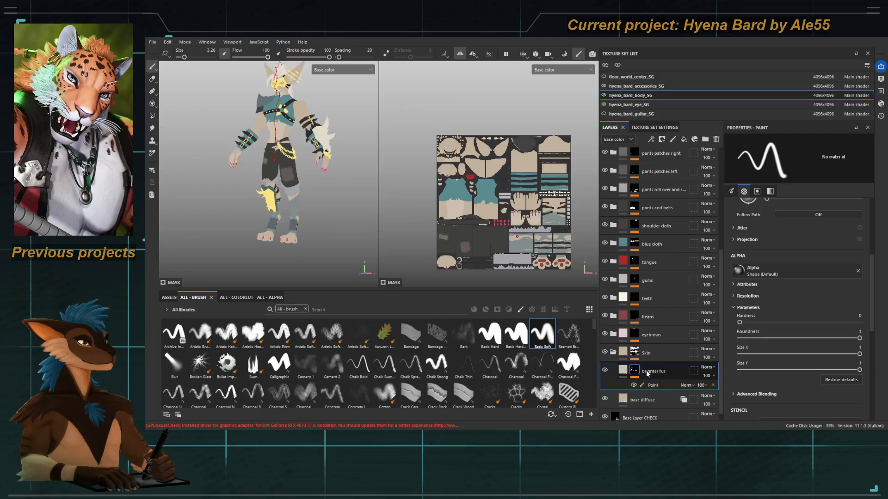
Step: Add a fill layer above brighter fur in the Skin folder and name it "foot dark gradient"
click(677, 139)
key(ctrl+z)
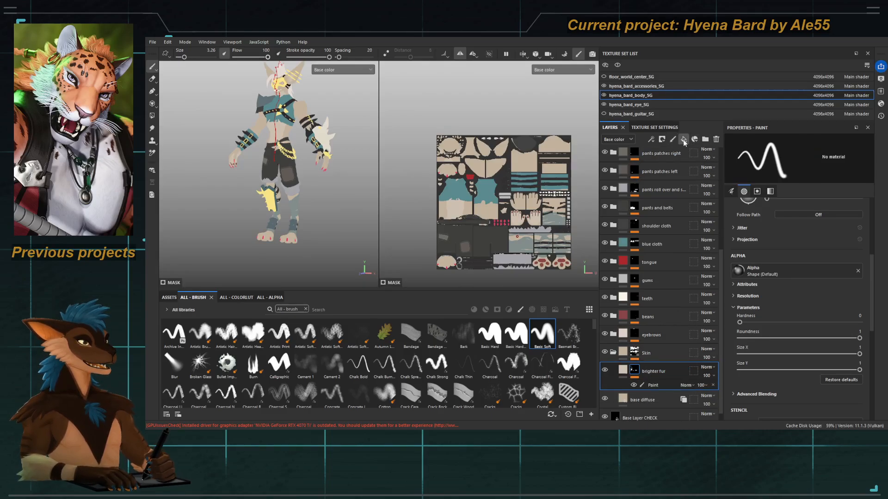
click(683, 139)
double_click(651, 371)
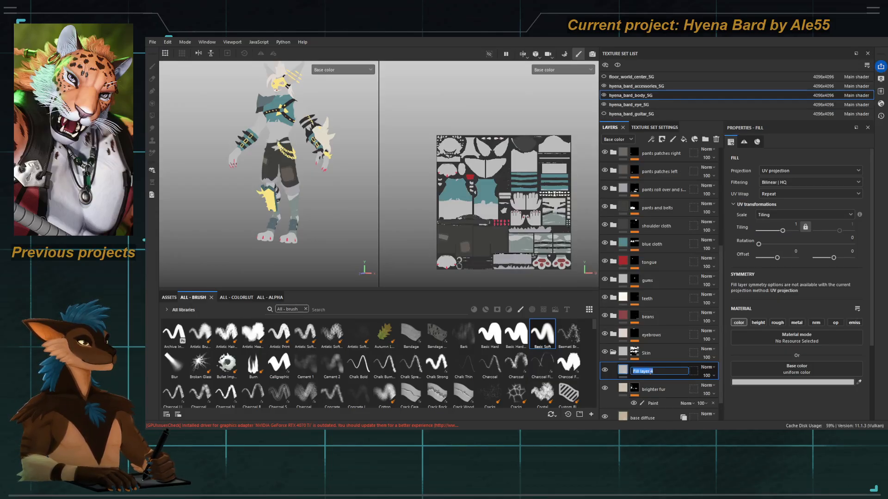
text(foot)
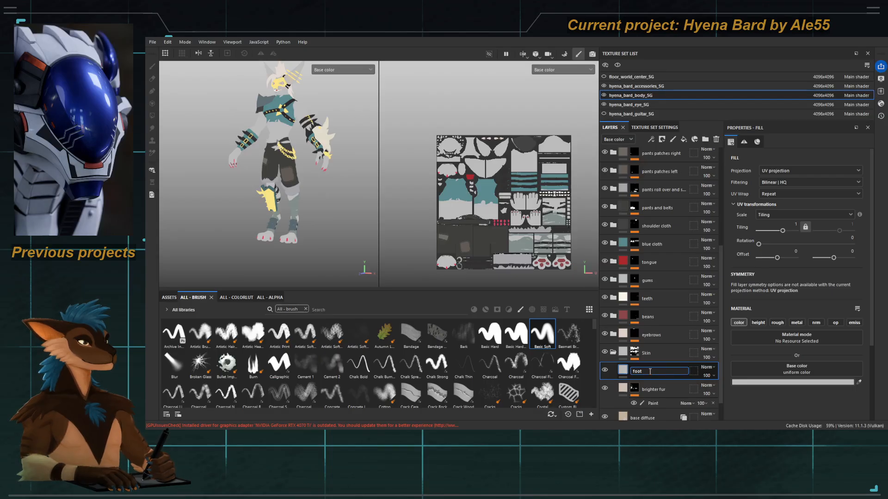
text( dark gradient)
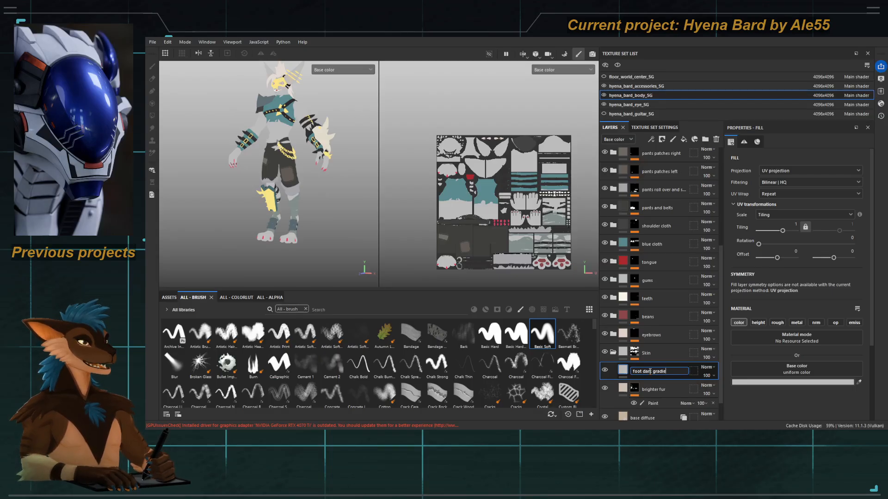
key(Return)
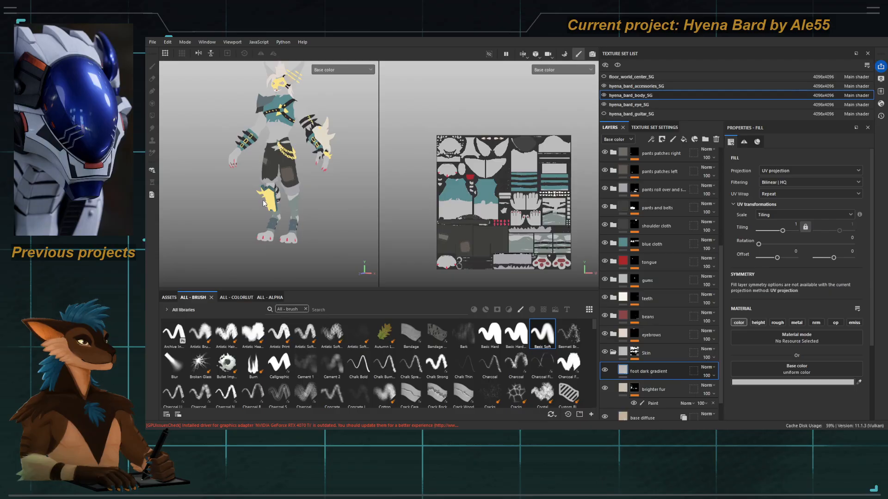
Step: Add a black mask to the foot dark gradient layer
alt+right_drag(272, 205, 350, 252)
alt+middle_drag(350, 252, 343, 217)
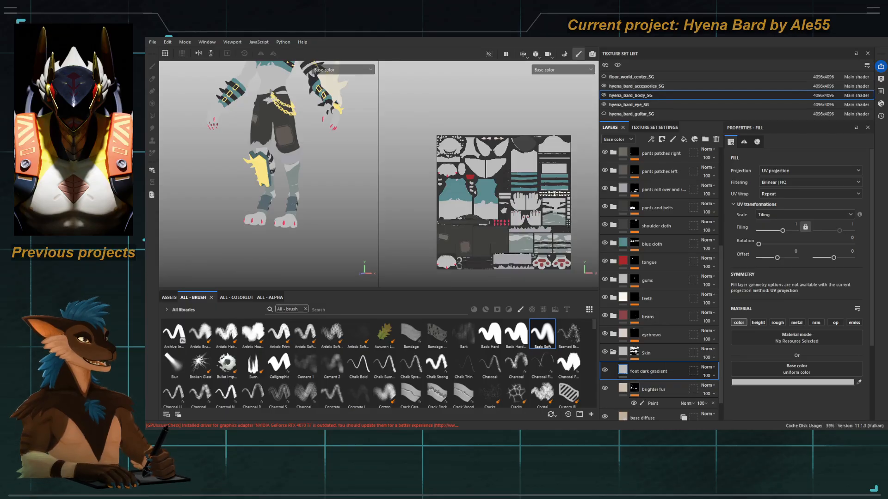
scroll(278, 199, up, 3)
alt+drag(295, 198, 390, 231)
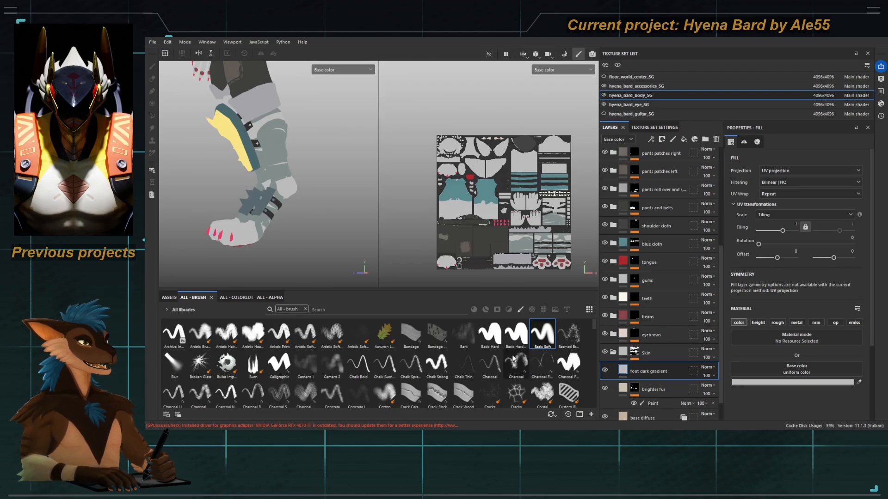
alt+drag(232, 233, 264, 237)
scroll(264, 236, up, 3)
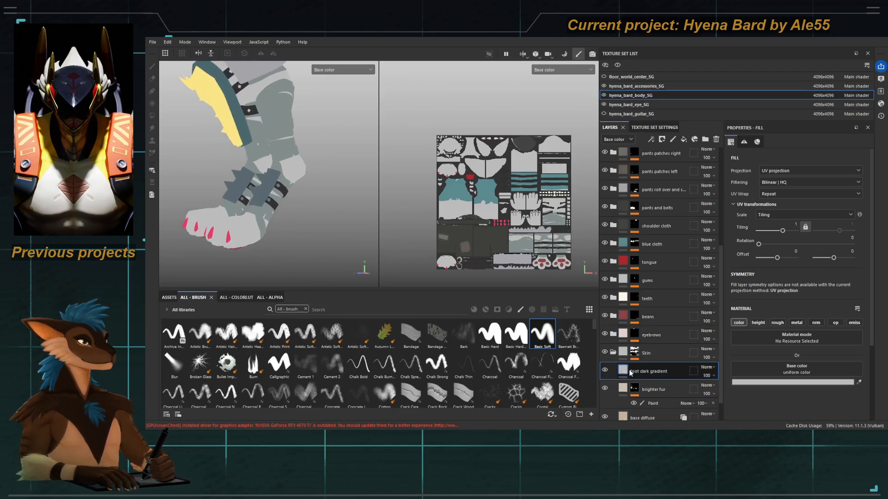
click(678, 48)
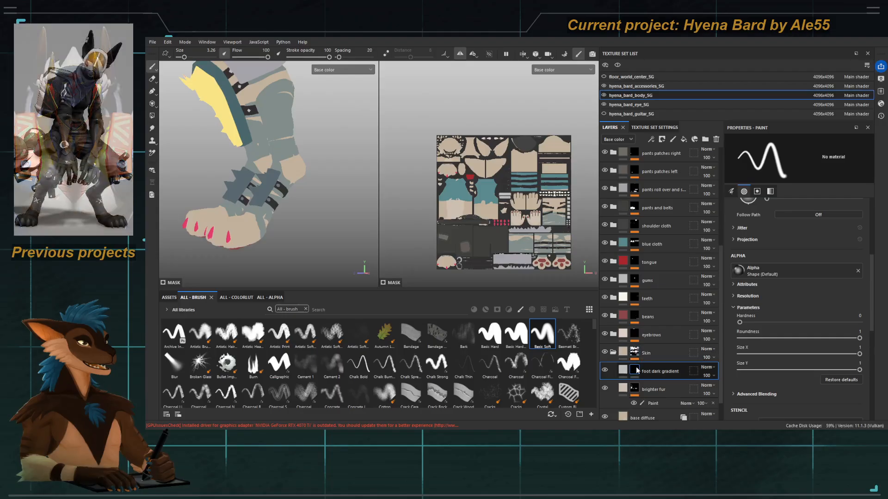
Step: Change the base color of the foot dark gradient layer to a dark brown
alt+middle_drag(241, 237, 256, 221)
scroll(256, 221, up, 2)
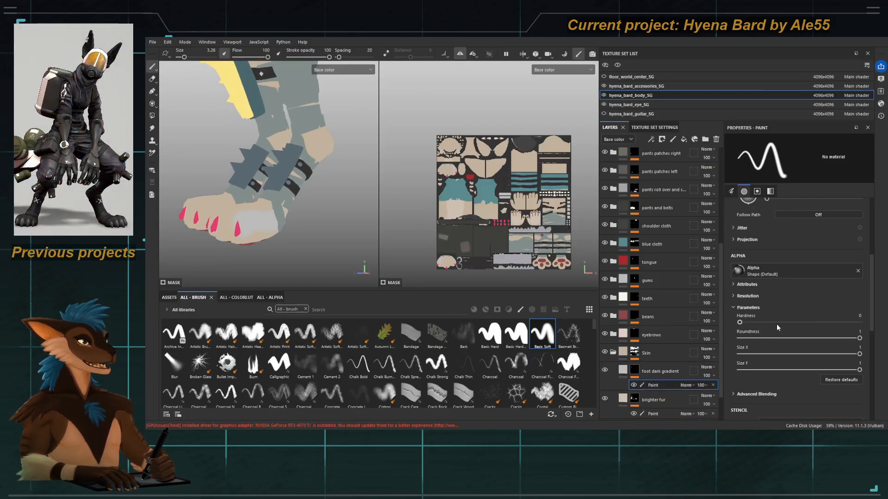
click(624, 371)
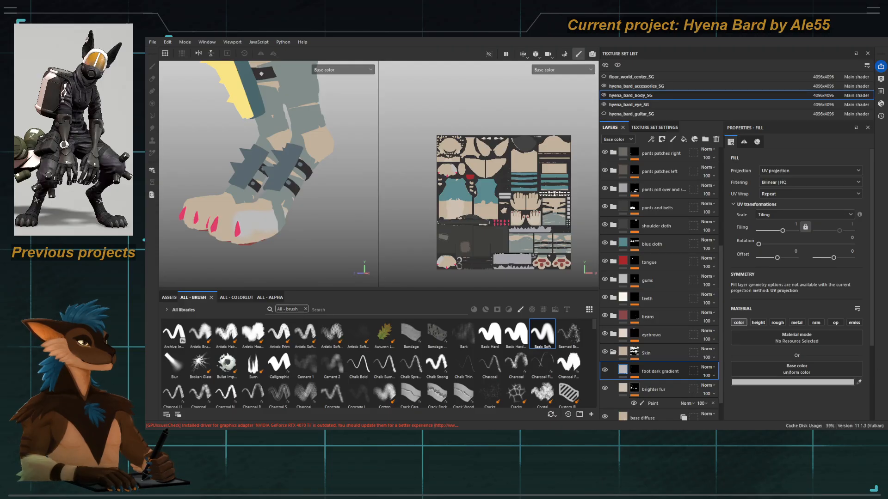
click(820, 234)
alt+drag(254, 224, 294, 226)
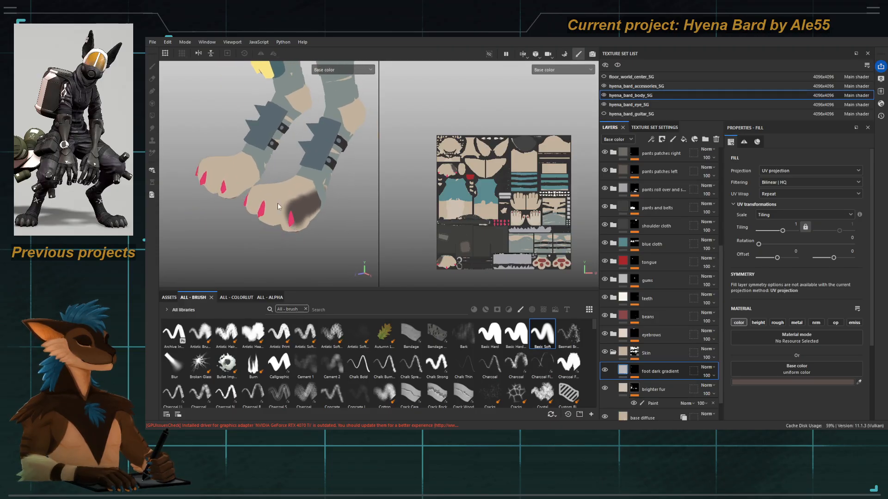
Step: Try painting the dark tone over the feet and heels in the layer's mask with the soft brush at size 7.86
click(315, 198)
click(634, 371)
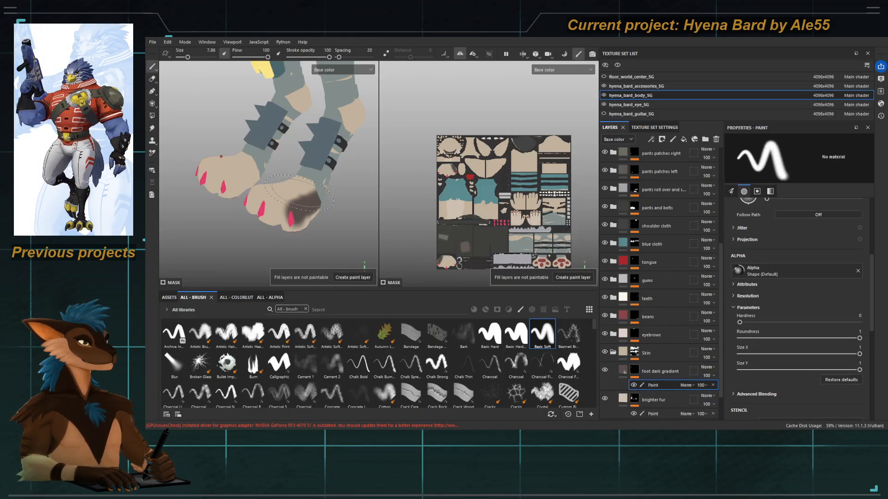
mouse_move(298, 192)
mouse_down()
mouse_move(284, 204)
mouse_move(259, 178)
mouse_up()
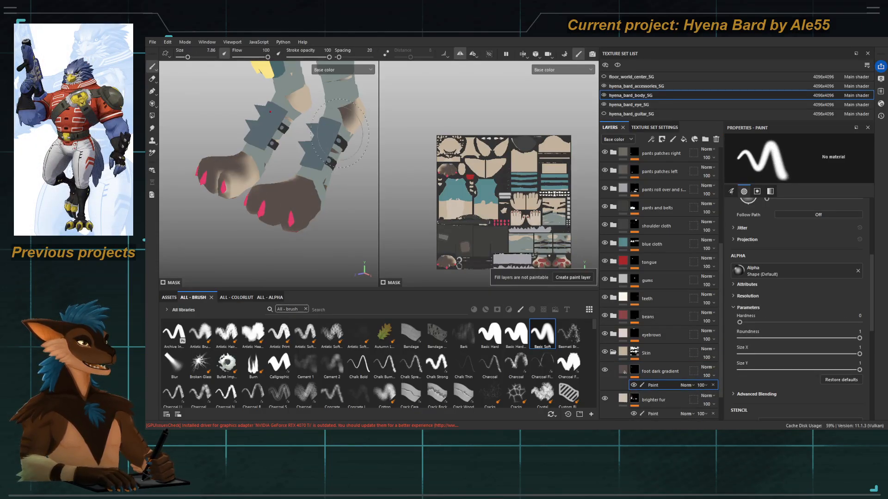
alt+drag(340, 134, 316, 124)
ctrl+alt+drag(307, 70, 337, 148)
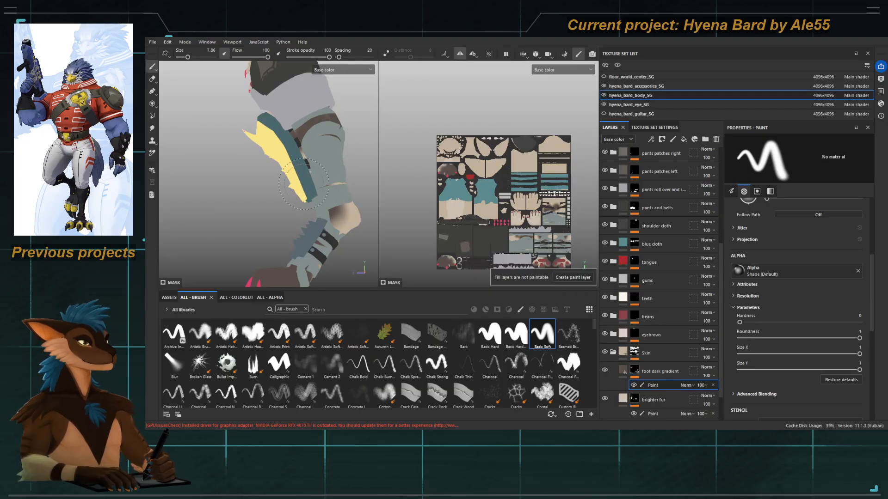
click(638, 372)
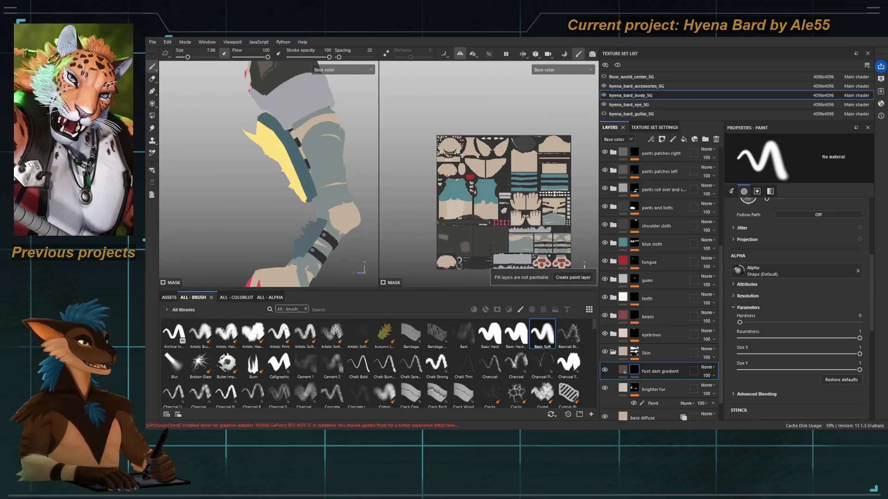
Step: Add a fill to the foot dark gradient mask and display the mask on its own
alt+drag(213, 210, 253, 207)
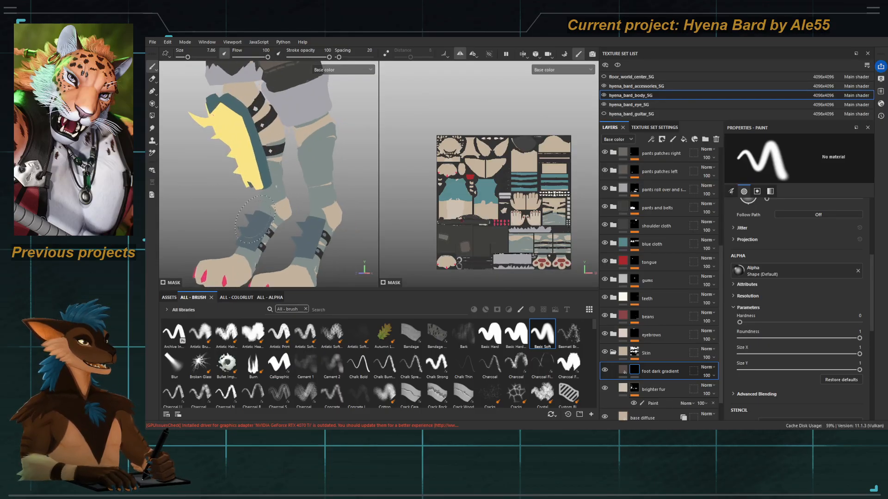
alt+middle_drag(253, 206, 262, 184)
alt+right_drag(262, 184, 247, 174)
alt+drag(248, 173, 288, 163)
alt+middle_drag(288, 163, 278, 180)
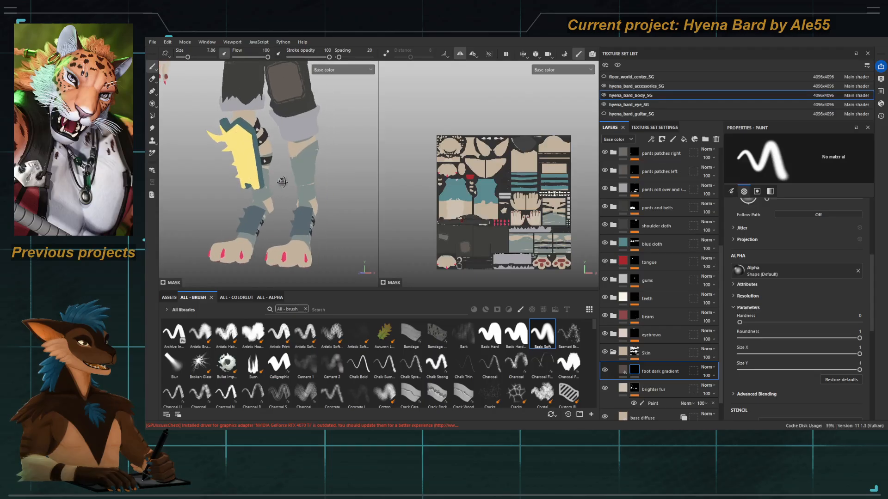
alt+drag(289, 183, 259, 184)
alt+middle_drag(280, 178, 288, 167)
alt+right_drag(288, 167, 296, 169)
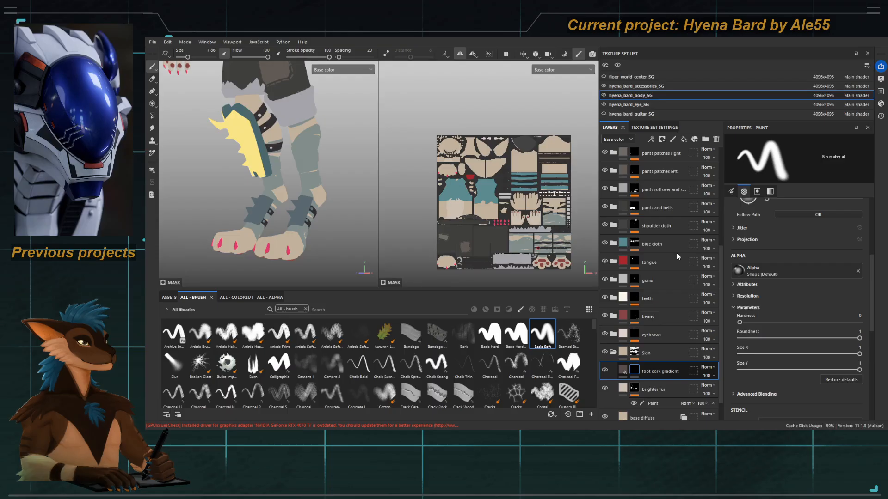
click(678, 318)
alt+click(635, 370)
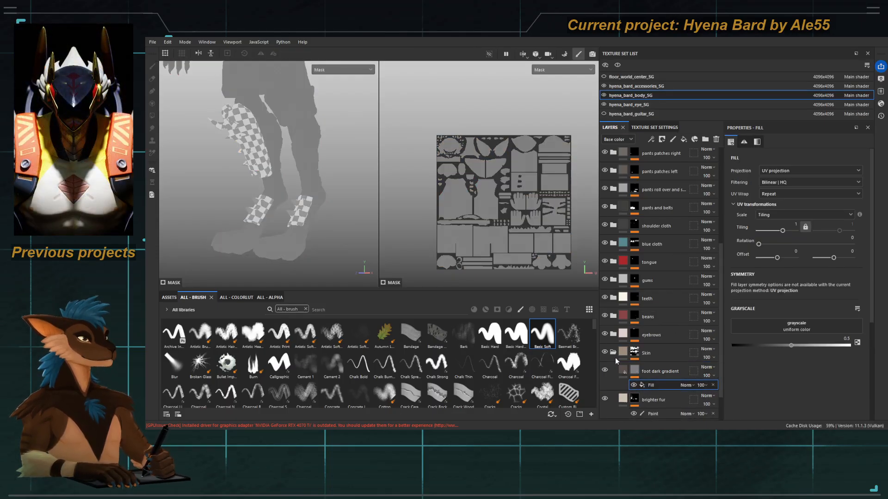
Step: Use Gradient Linear 1 as the grayscale source of the mask's fill
alt+right_drag(211, 146, 213, 159)
alt+drag(249, 181, 296, 189)
alt+middle_drag(291, 167, 272, 183)
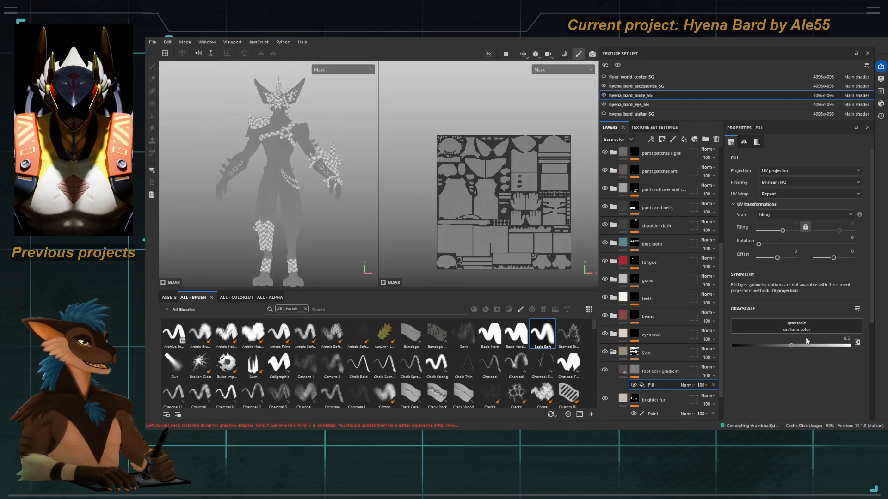
click(817, 406)
scroll(282, 201, down, 2)
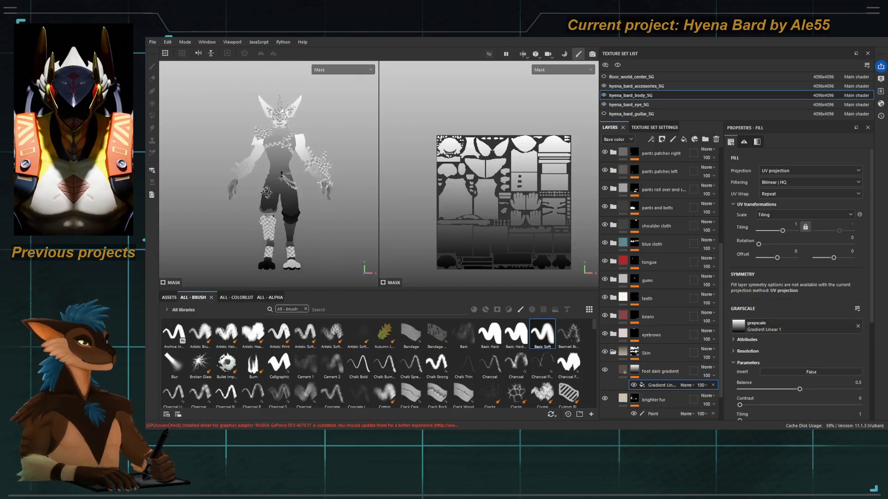
Step: Examine how the linear gradient falls across the UV islands in the mask view
scroll(491, 213, up, 3)
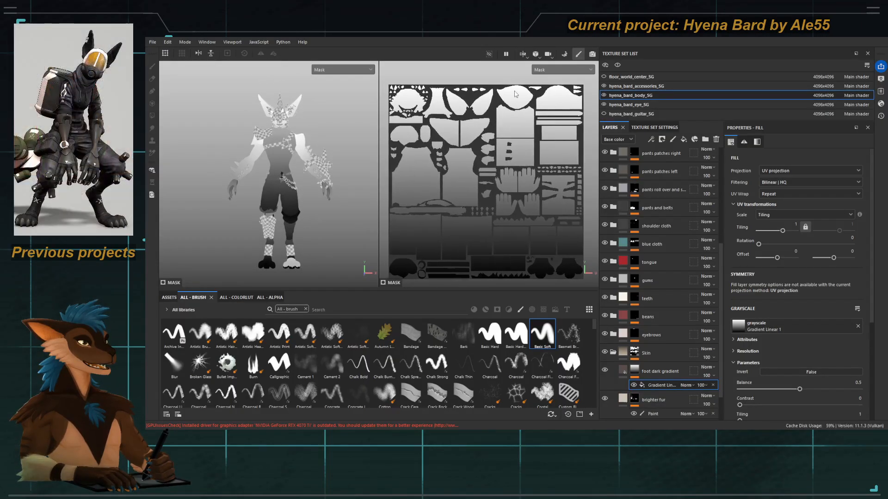
scroll(464, 104, up, 3)
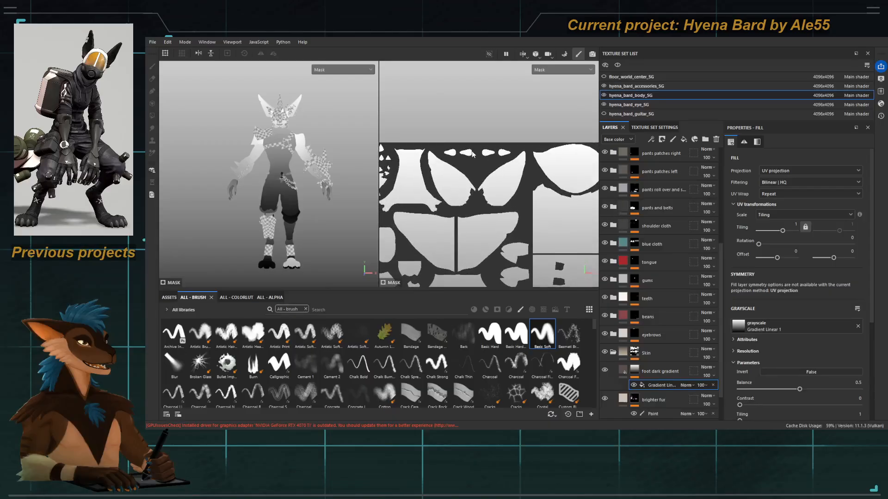
scroll(509, 214, down, 2)
alt+middle_drag(509, 214, 512, 125)
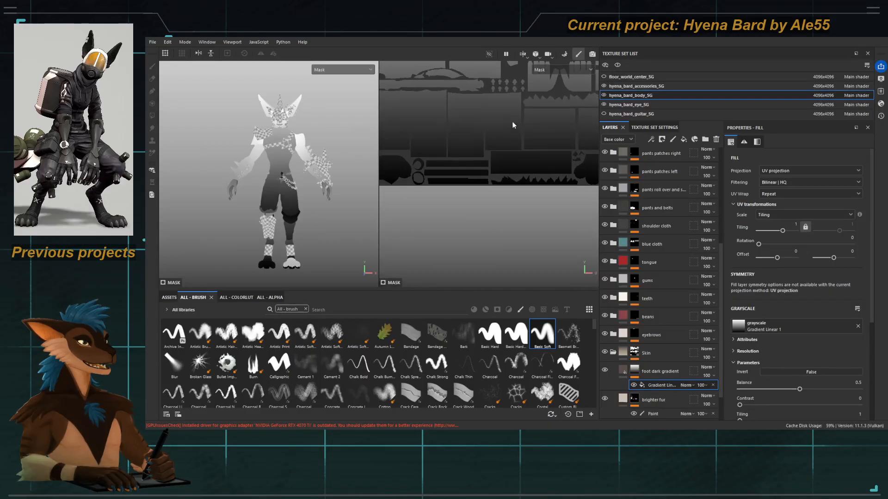
scroll(340, 184, up, 2)
Step: Compare the gradient's effect on the whole character in the material view and the base color channel
key(m)
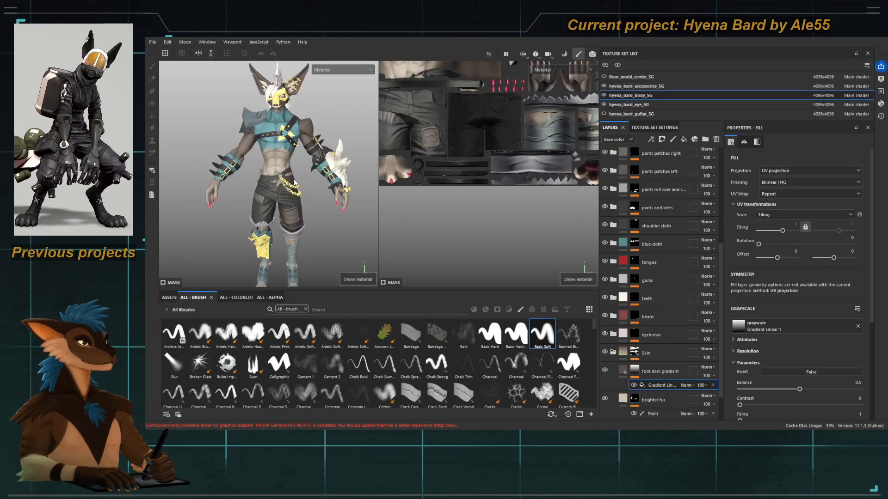
alt+drag(297, 179, 310, 141)
scroll(287, 177, down, 2)
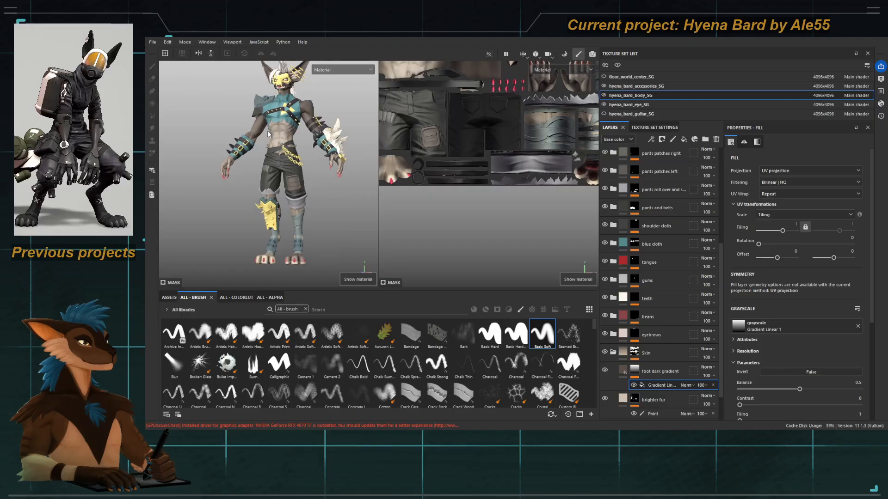
alt+middle_drag(309, 141, 301, 152)
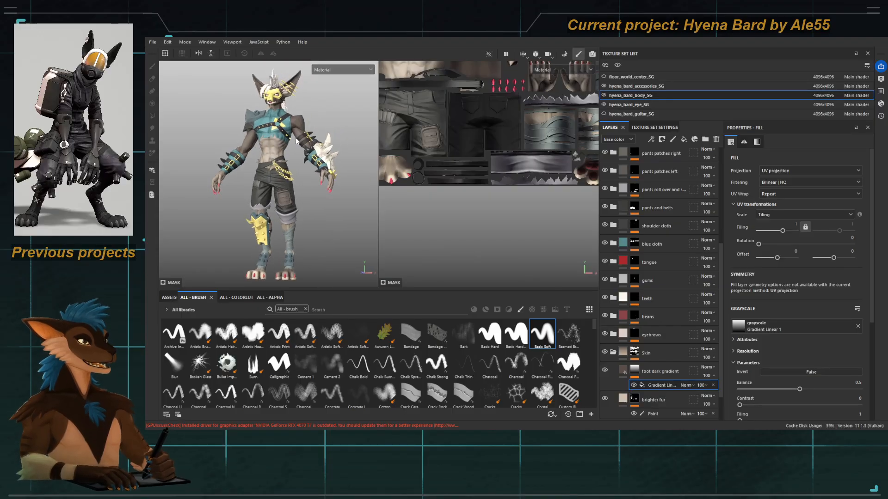
key(m)
key(c)
scroll(285, 184, up, 3)
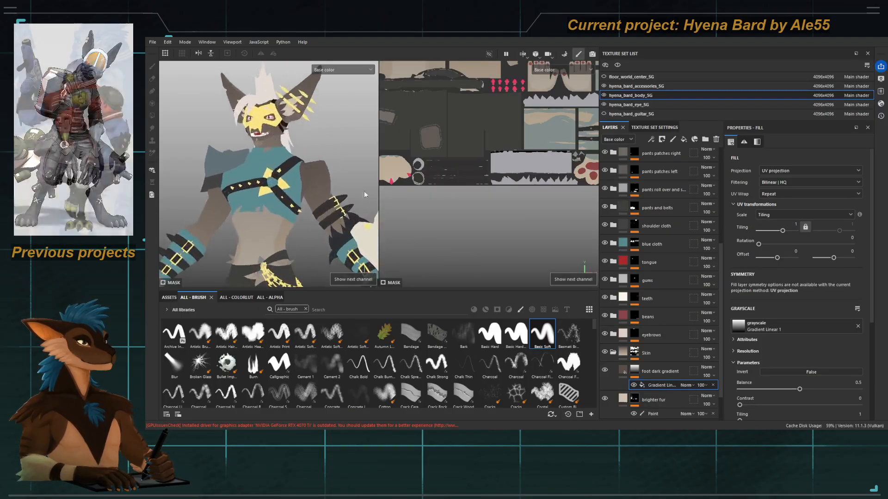
scroll(285, 184, down, 4)
alt+middle_drag(285, 184, 287, 138)
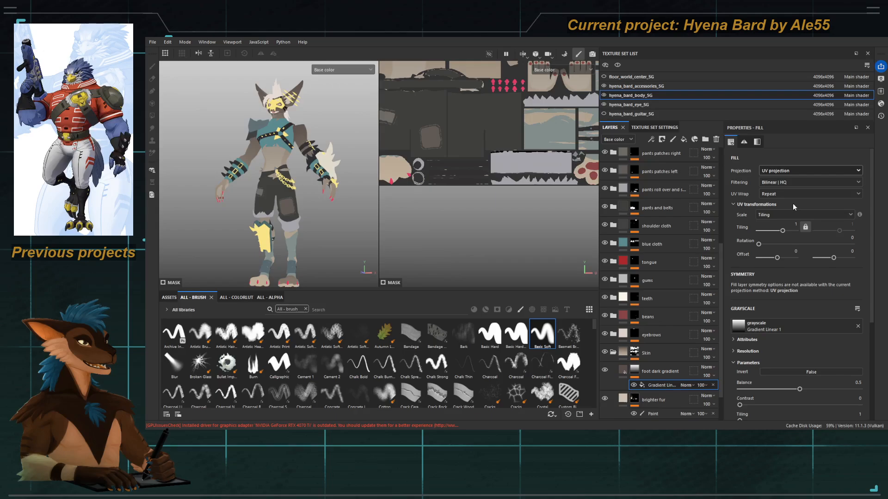
Step: Try Tri-planar projection on the gradient fill and switch it to Planar projection
click(781, 194)
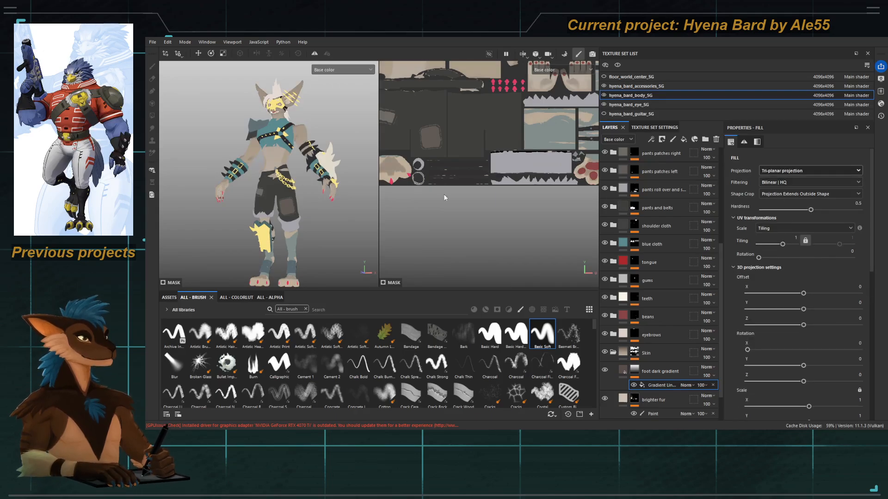
alt+drag(306, 191, 334, 194)
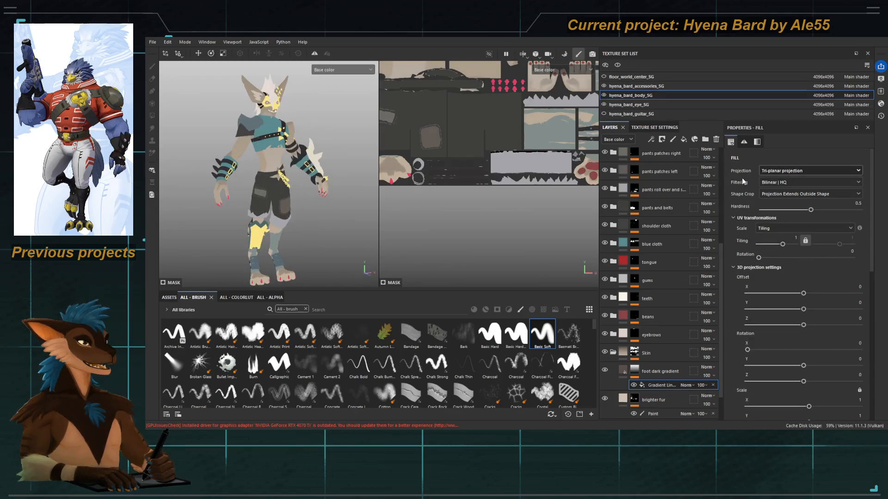
click(790, 174)
click(786, 204)
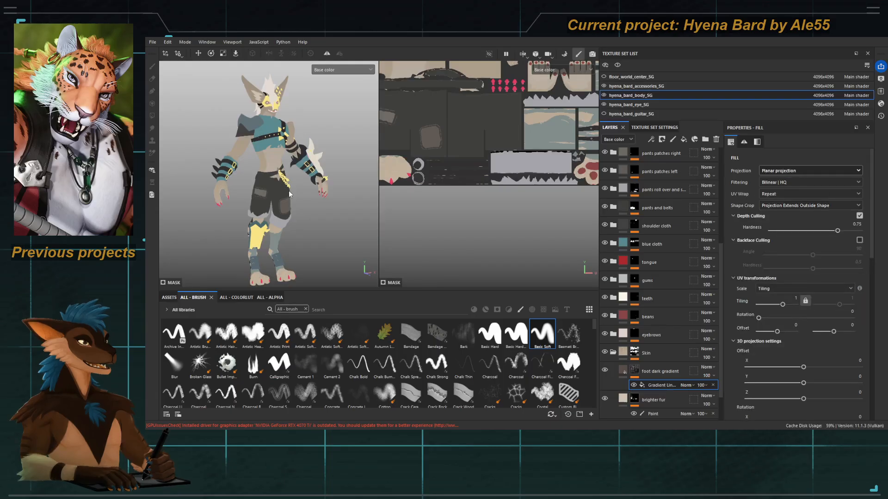
Step: Frame the whole character and UV layout, and display the foot dark gradient mask on its own
scroll(288, 190, down, 3)
mouse_move(288, 190)
alt+mouse_down()
mouse_move(296, 189)
mouse_move(289, 173)
alt+mouse_up()
scroll(296, 190, up, 2)
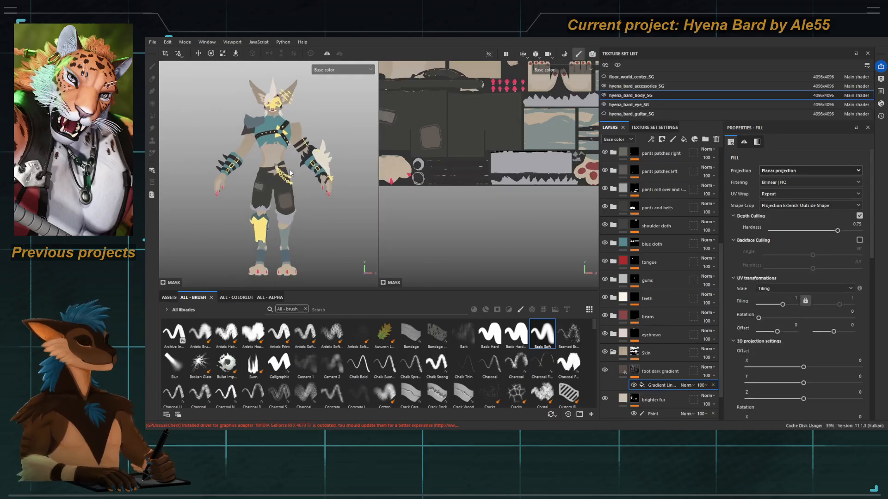
key(f)
alt+drag(252, 118, 251, 124)
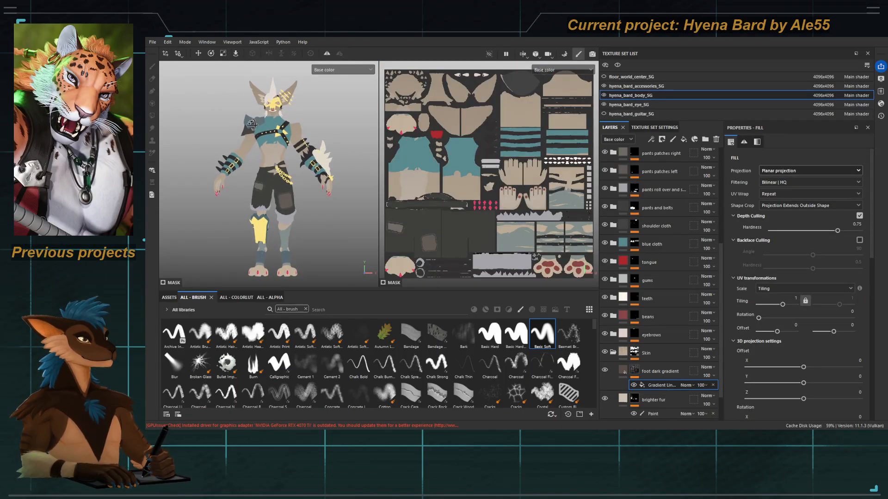
alt+click(634, 370)
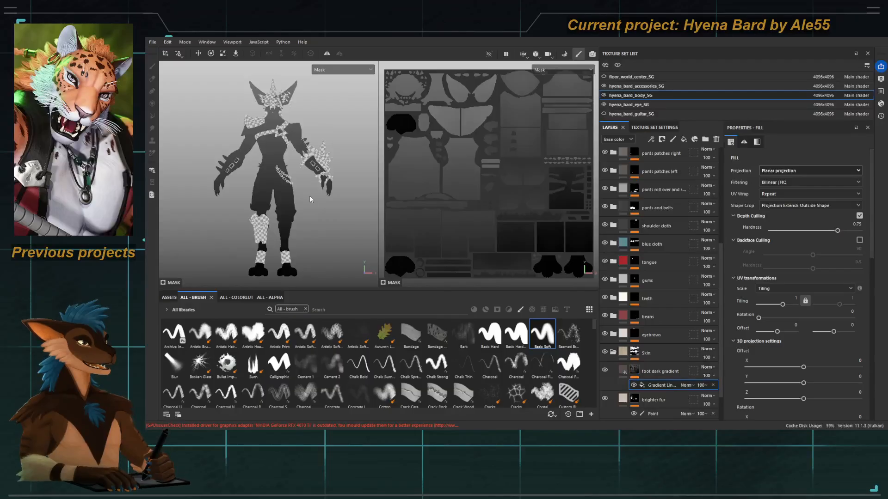
Step: Show the planar projection's scale manipulator and examine the projection box around the character
scroll(349, 187, up, 3)
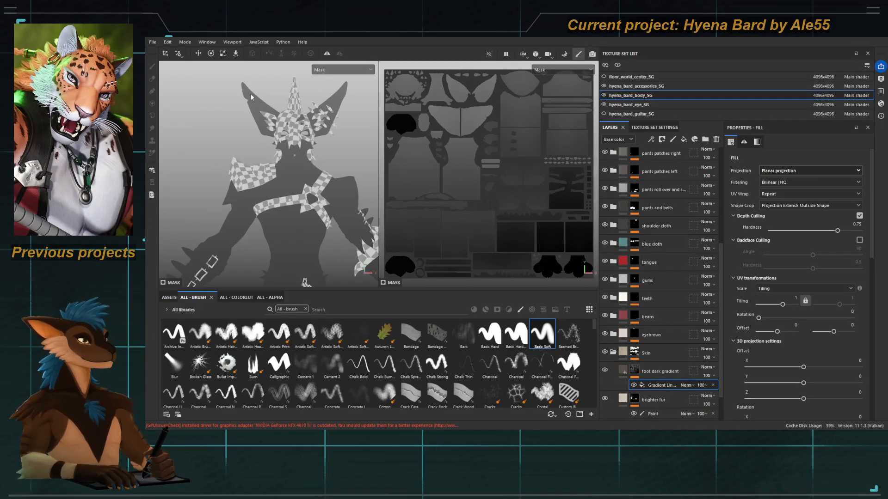
scroll(311, 130, down, 5)
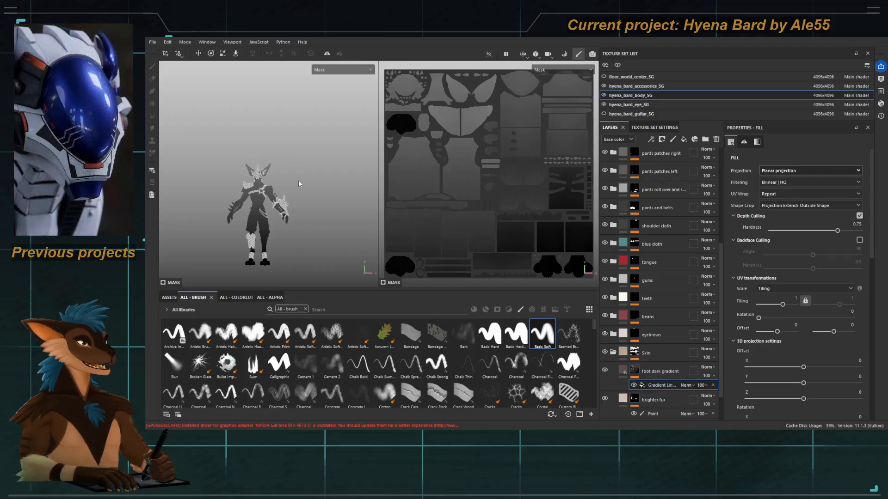
scroll(306, 175, down, 2)
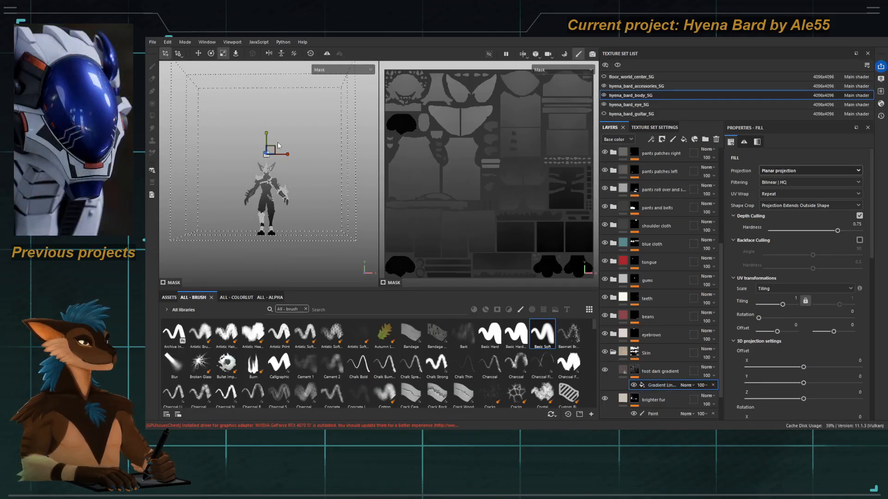
alt+drag(278, 146, 266, 150)
alt+middle_drag(272, 102, 267, 132)
click(604, 115)
click(603, 114)
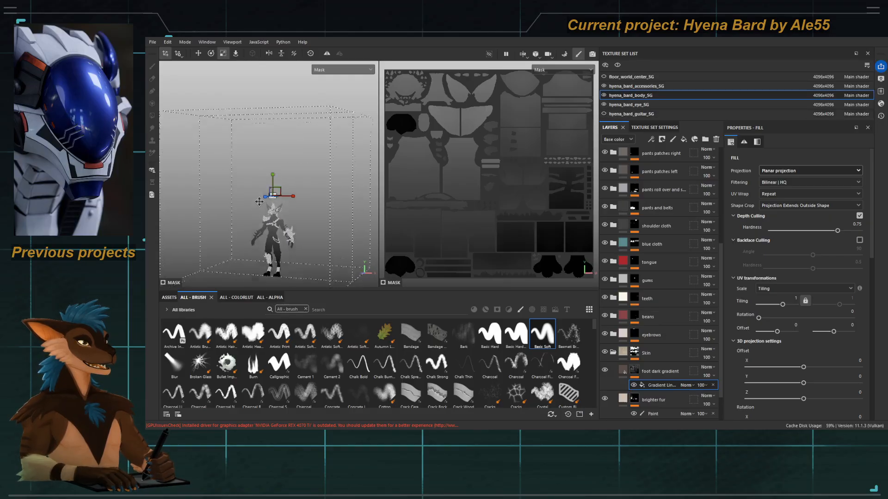
Step: Scale the planar projection box to about 0.486 around the whole character and lower it to a Y offset of about -0.511
alt+middle_drag(281, 201, 288, 152)
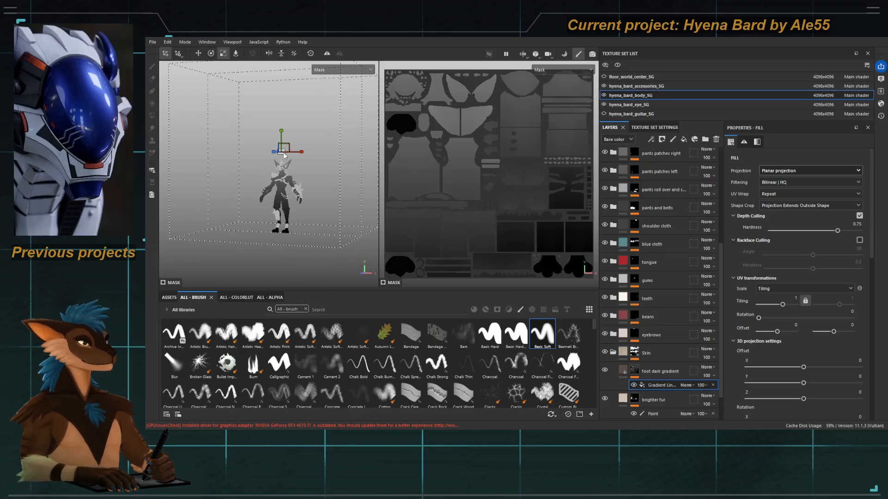
drag(282, 152, 228, 142)
key(w)
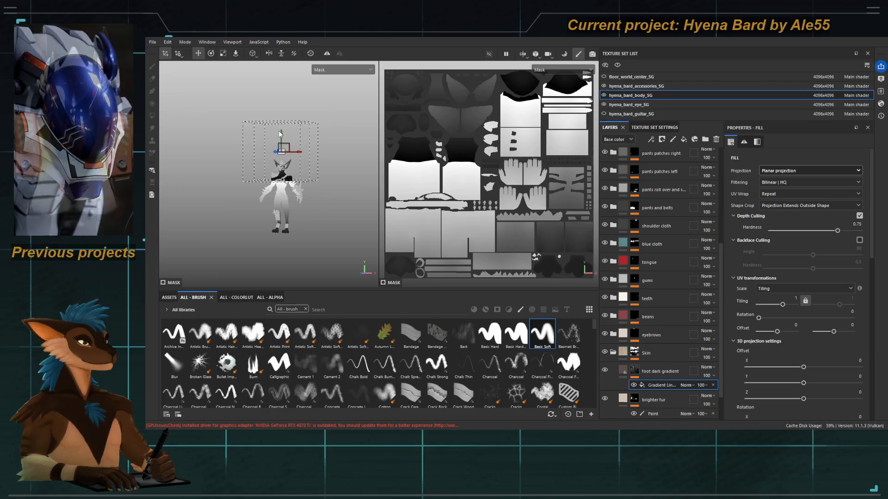
drag(282, 132, 286, 177)
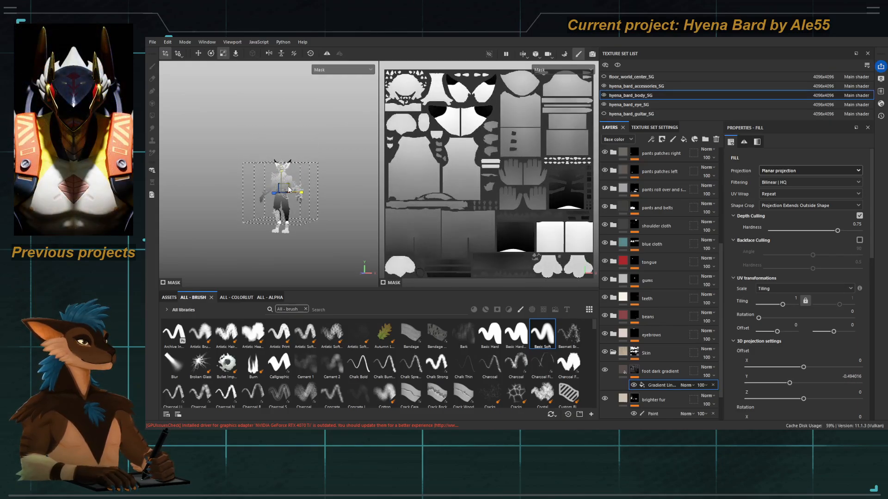
scroll(282, 198, up, 3)
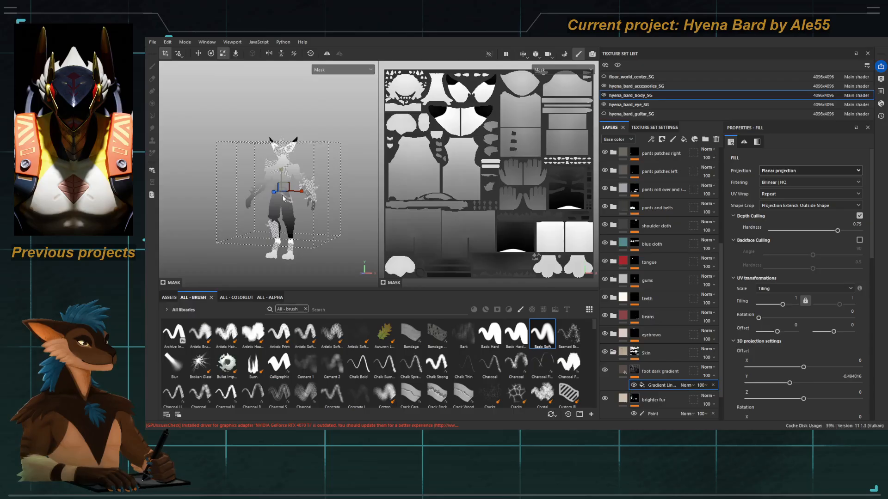
drag(282, 195, 311, 207)
key(w)
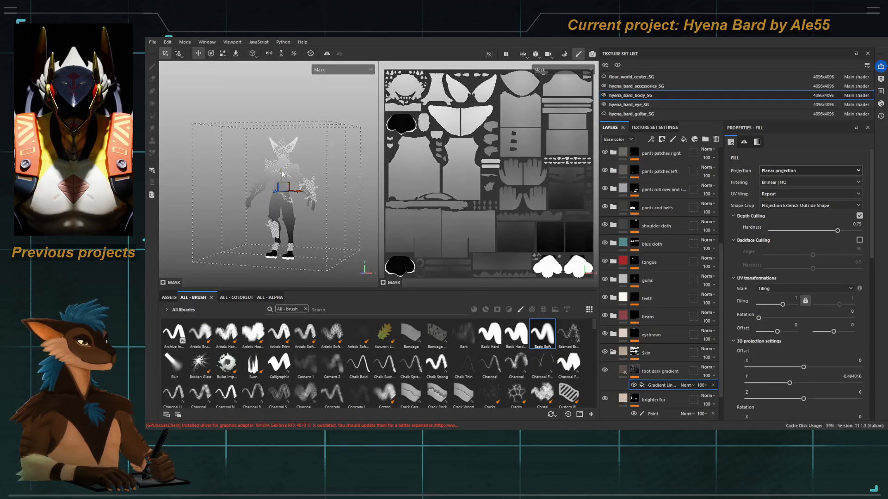
drag(282, 171, 282, 179)
scroll(296, 179, up, 3)
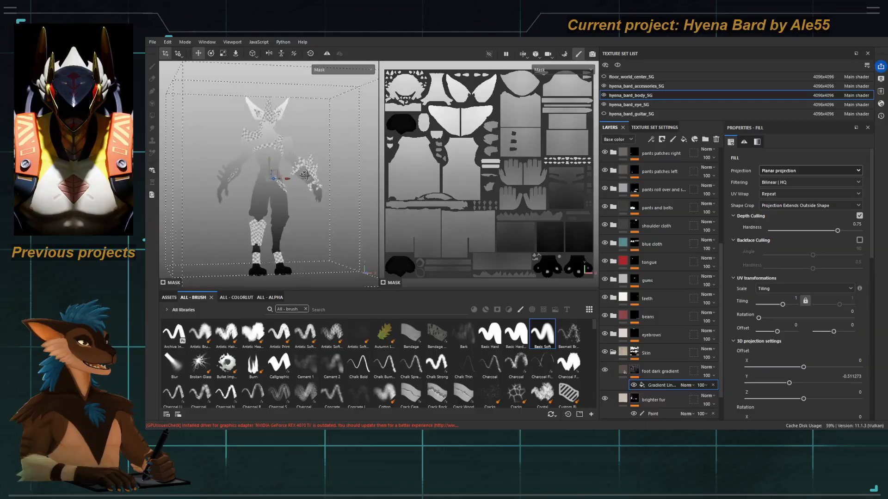
Step: Isolate the foot dark gradient mask and invert its linear gradient
key(c)
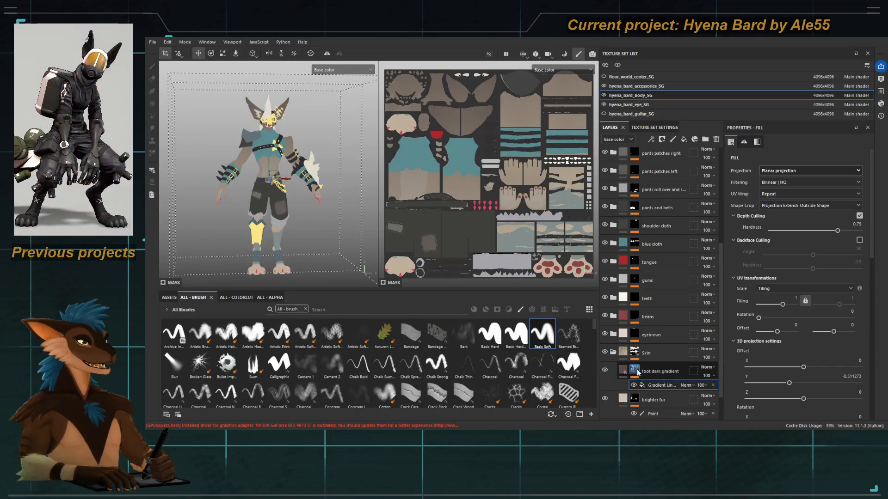
alt+click(634, 370)
alt+middle_drag(271, 197, 269, 185)
scroll(741, 367, down, 10)
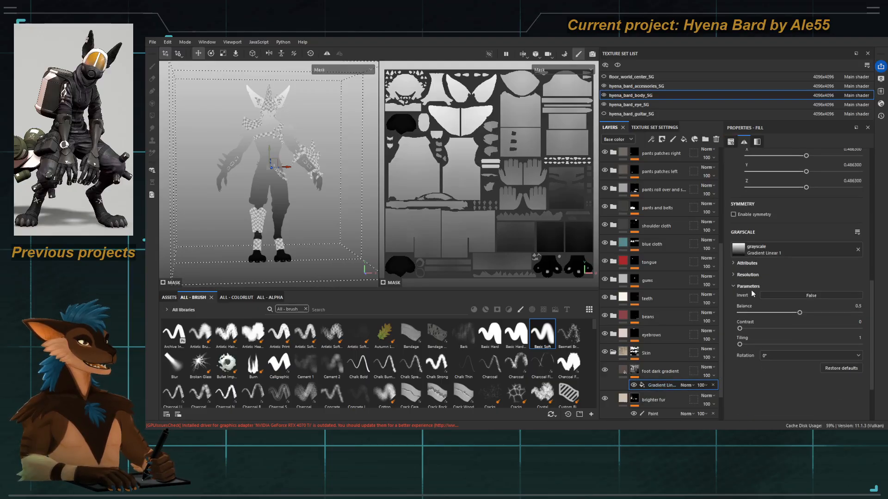
click(798, 296)
Step: Examine the inverted gradient's effect on the feet, legs and upper body in the material and base color views
key(m)
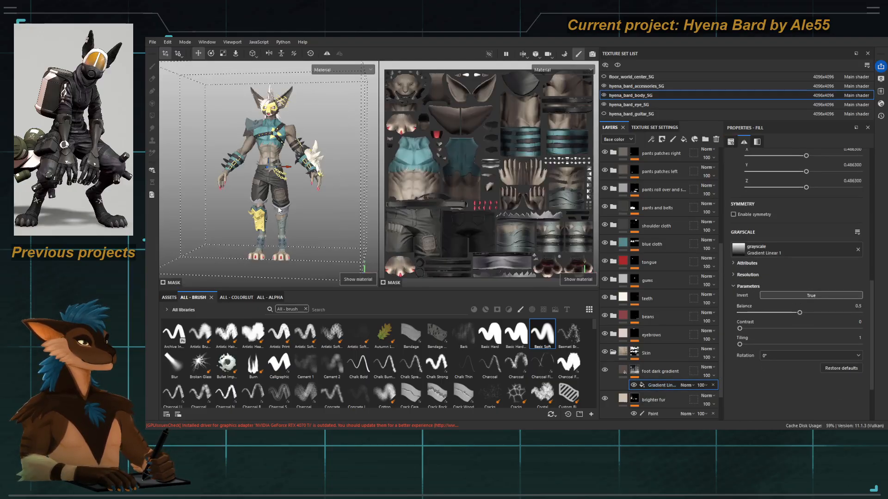
key(c)
key(c)
alt+middle_drag(278, 207, 279, 162)
alt+right_drag(279, 161, 293, 199)
alt+middle_drag(294, 198, 290, 149)
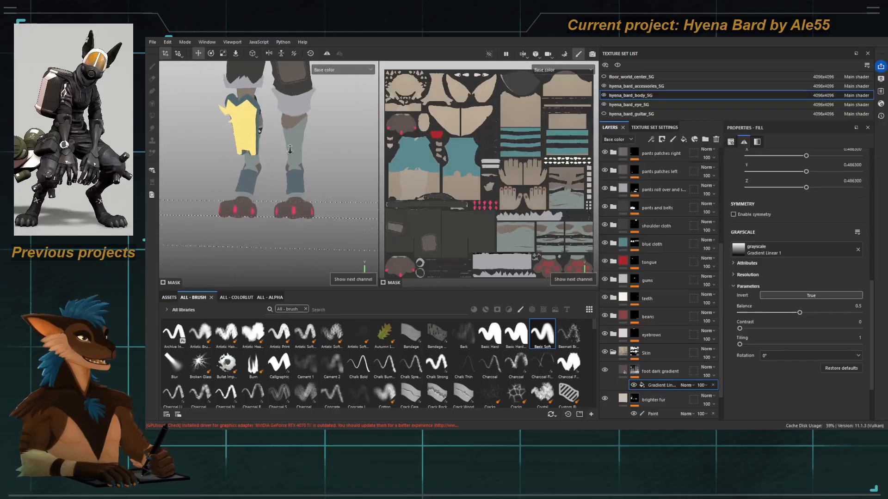
alt+drag(290, 149, 293, 217)
alt+drag(287, 250, 295, 253)
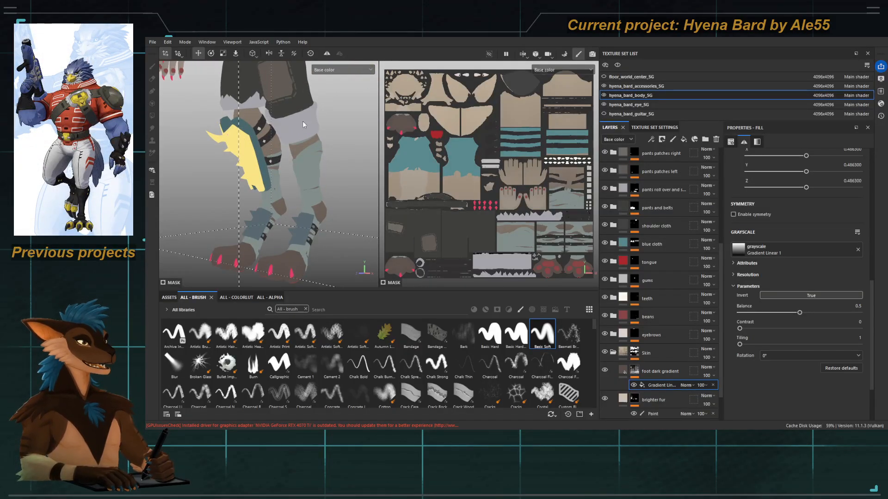
alt+middle_drag(302, 121, 305, 236)
alt+middle_drag(278, 111, 262, 157)
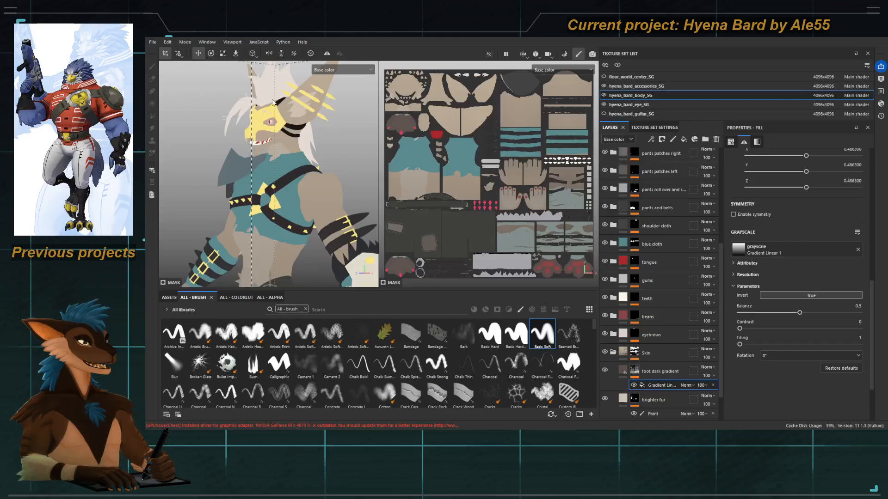
alt+right_drag(308, 177, 219, 165)
alt+middle_drag(256, 274, 255, 211)
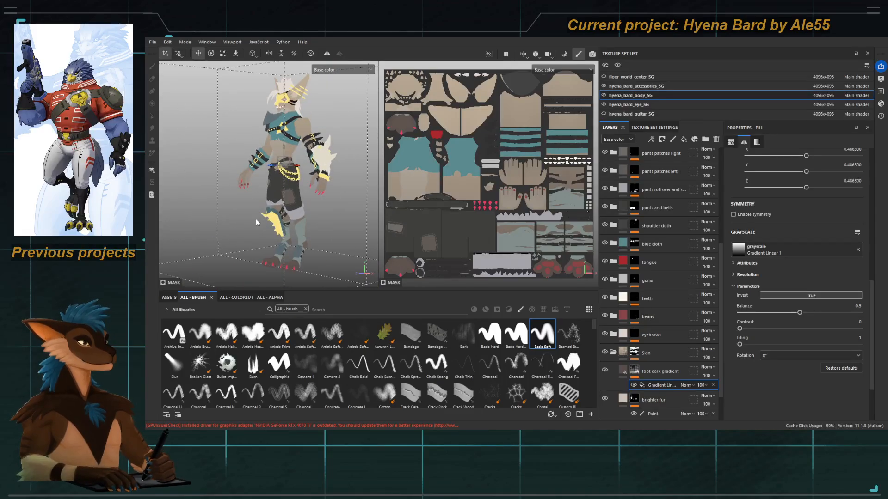
alt+drag(257, 222, 304, 202)
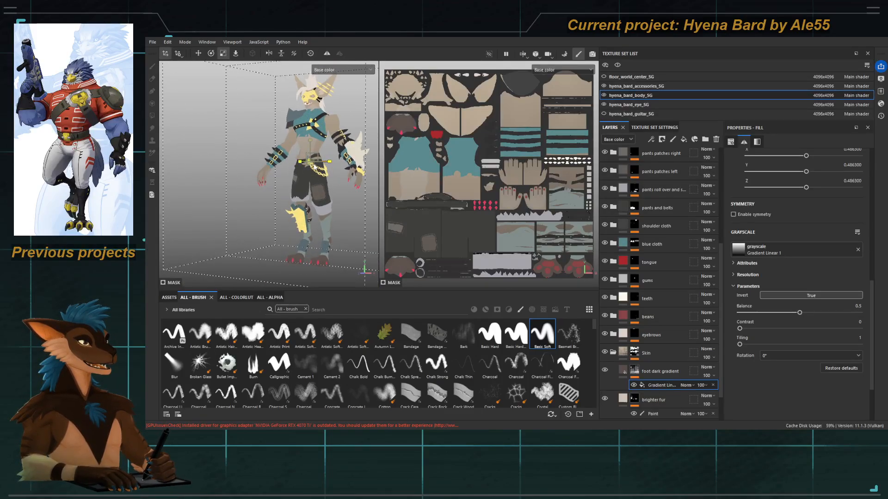
Step: Shrink the planar projection to a scale of about 0.171 and lower it around the lower legs, to a Y offset of about -0.849
drag(313, 165, 254, 156)
key(w)
drag(310, 137, 309, 178)
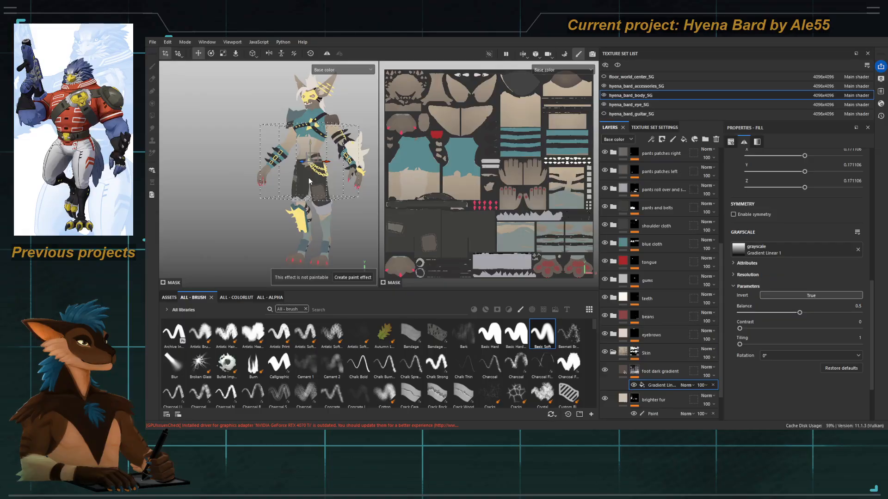
drag(309, 143, 310, 220)
alt+middle_drag(311, 225, 274, 162)
alt+right_drag(274, 162, 354, 201)
alt+drag(354, 201, 312, 193)
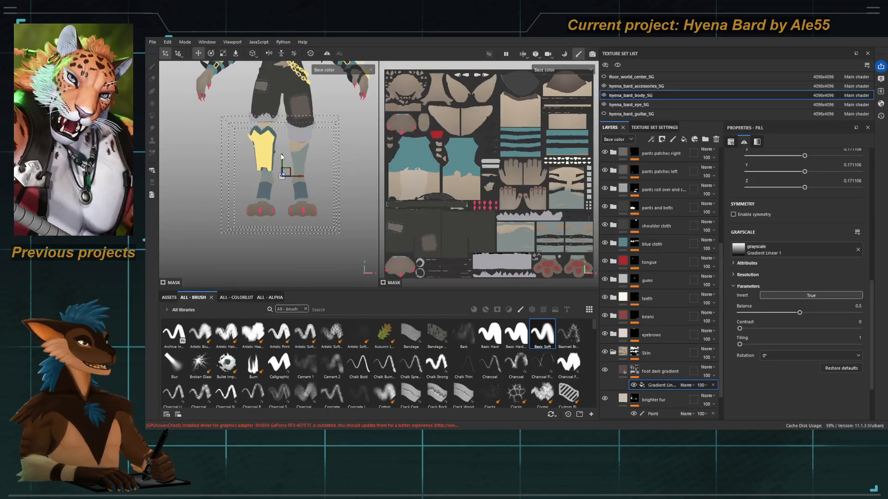
Step: Set the gradient fill's shape crop to Projection Cropped to Shape and check that the area above the knees is unaffected
scroll(757, 182, up, 10)
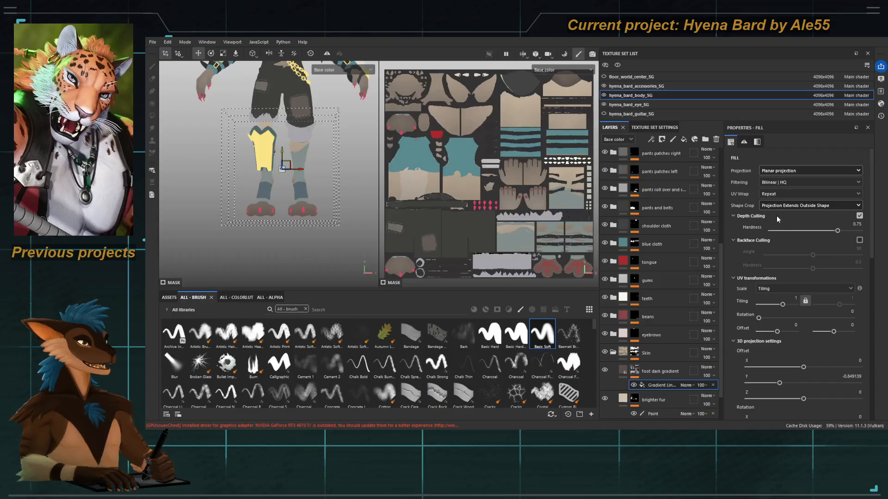
key(ctrl+z)
alt+middle_drag(260, 106, 217, 200)
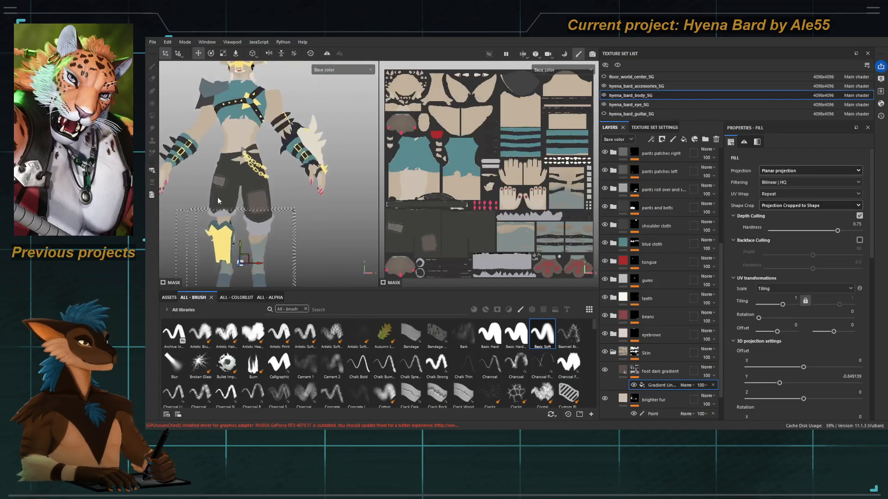
alt+middle_drag(242, 253, 258, 202)
alt+drag(258, 202, 288, 208)
alt+middle_drag(288, 208, 294, 187)
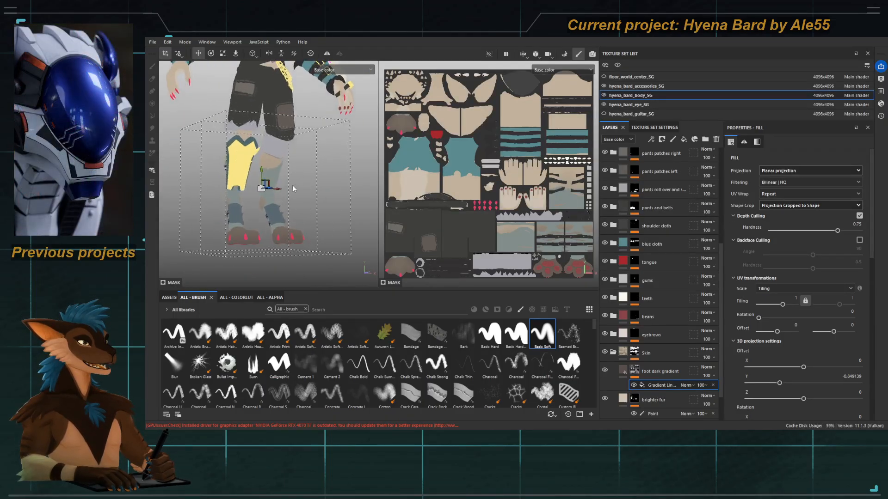
Step: Raise the projection box slightly on the lower legs, to a Y offset of about -0.832
click(260, 171)
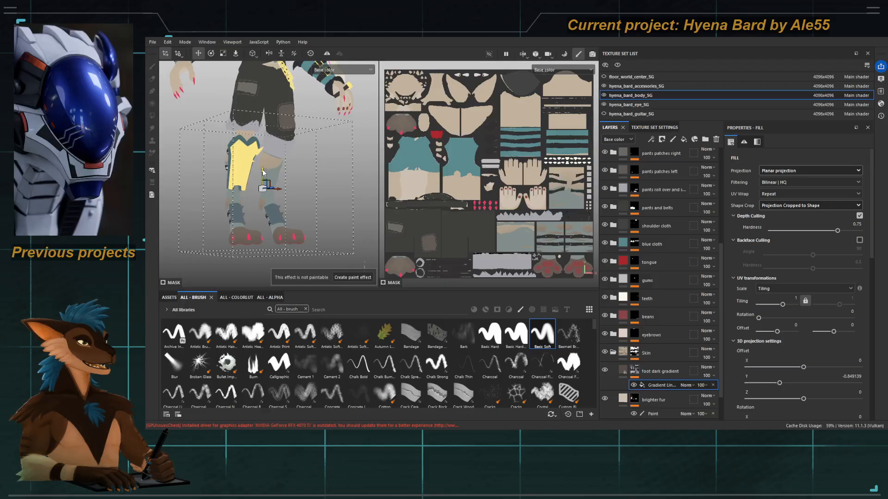
drag(262, 169, 229, 185)
alt+middle_drag(228, 184, 243, 165)
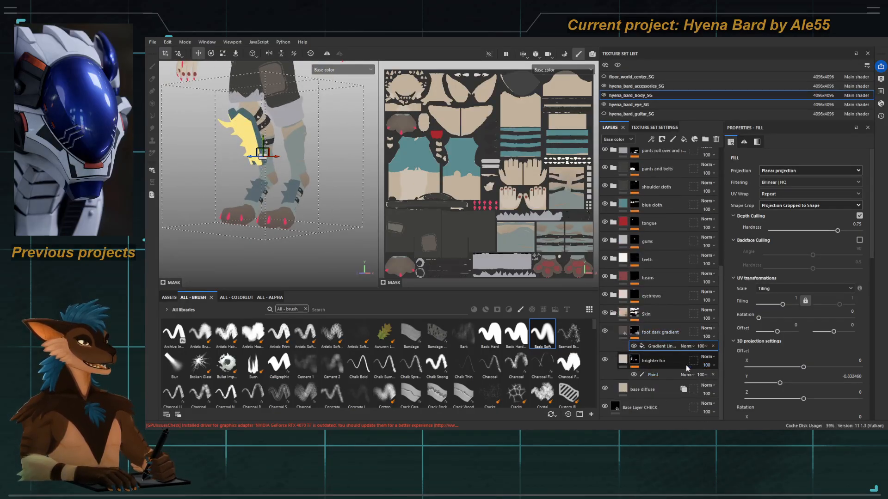
Step: Set the linear gradient's balance to 0.21 and its contrast to 0.06
scroll(667, 350, down, 2)
scroll(784, 335, down, 8)
scroll(783, 339, down, 5)
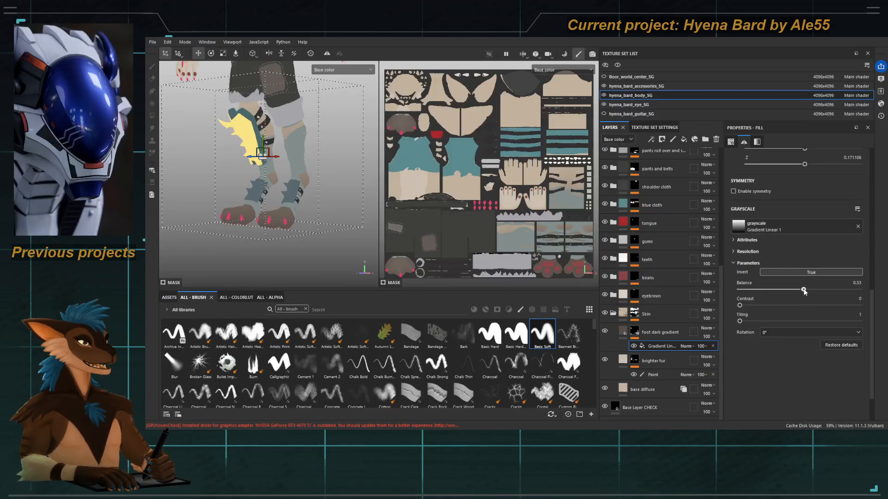
drag(799, 289, 776, 284)
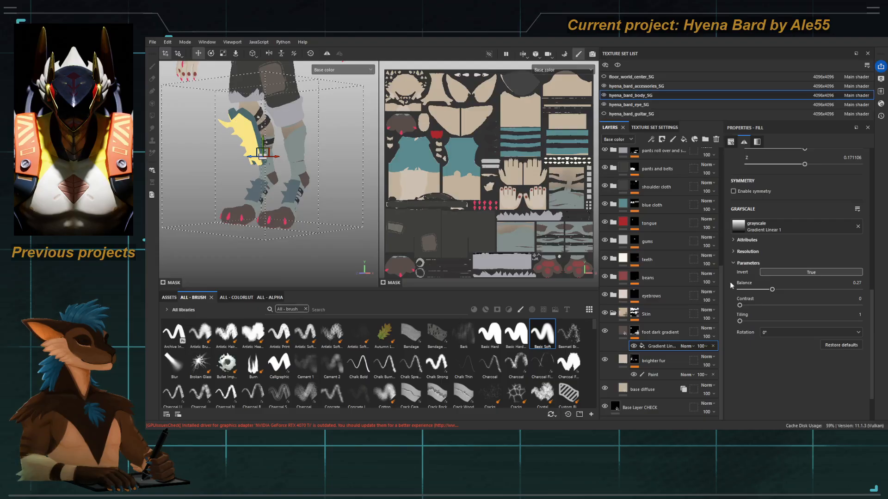
alt+drag(348, 199, 256, 177)
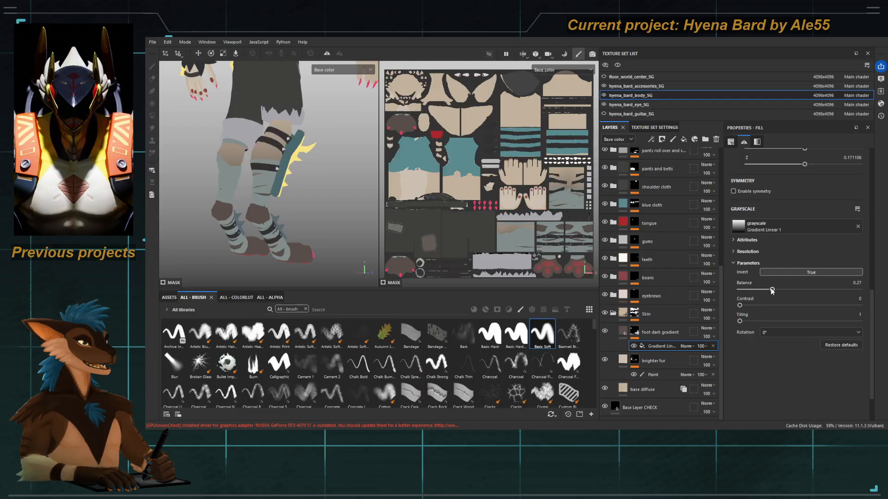
drag(768, 290, 764, 264)
alt+drag(323, 178, 268, 228)
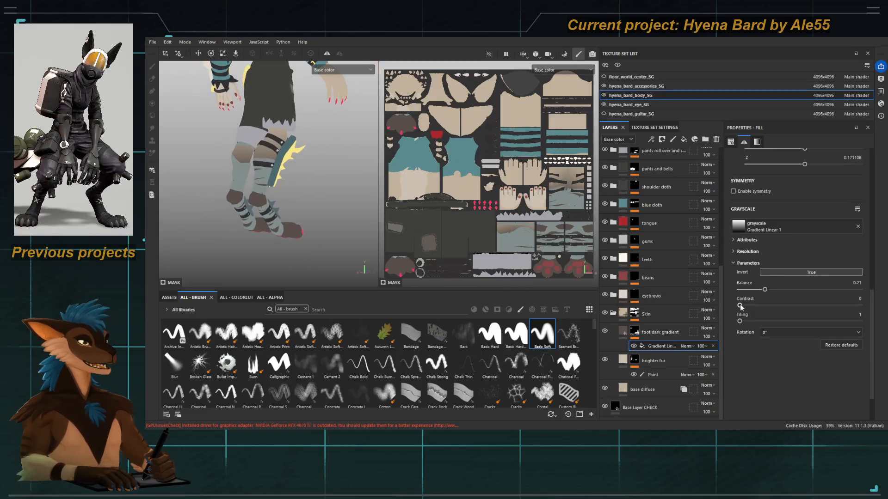
drag(739, 305, 792, 302)
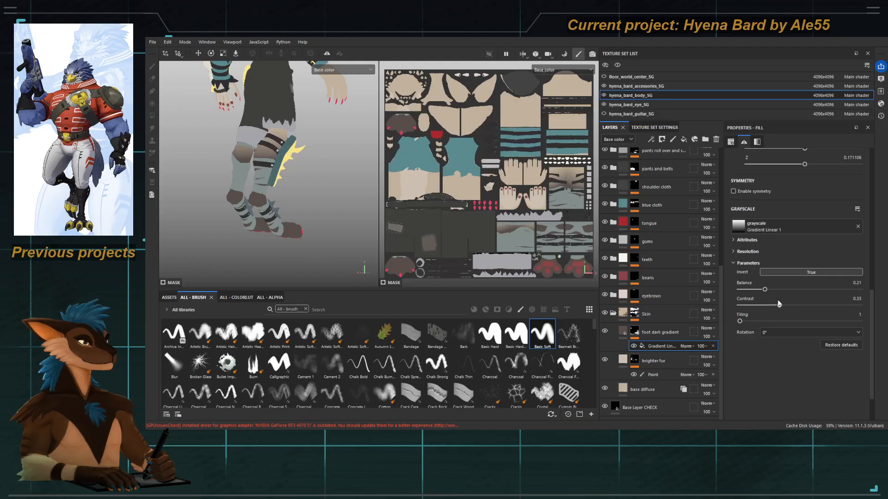
Step: Examine the dark gradient's transition on the knees, lower legs and feet from several sides
alt+right_drag(196, 207, 259, 202)
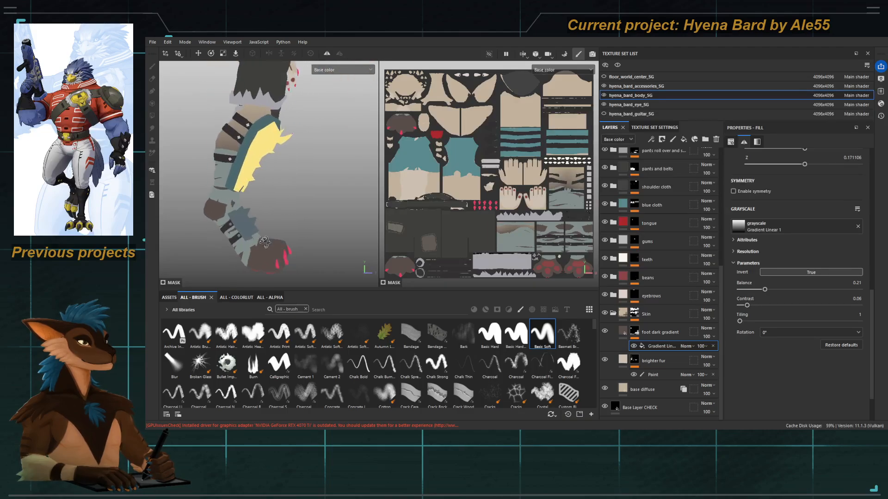
alt+drag(287, 202, 235, 200)
alt+right_drag(234, 200, 152, 173)
alt+drag(277, 187, 227, 191)
alt+right_drag(226, 192, 293, 194)
alt+drag(293, 194, 249, 190)
alt+middle_drag(249, 189, 243, 213)
alt+drag(259, 185, 277, 194)
alt+middle_drag(277, 194, 254, 127)
alt+drag(301, 258, 360, 260)
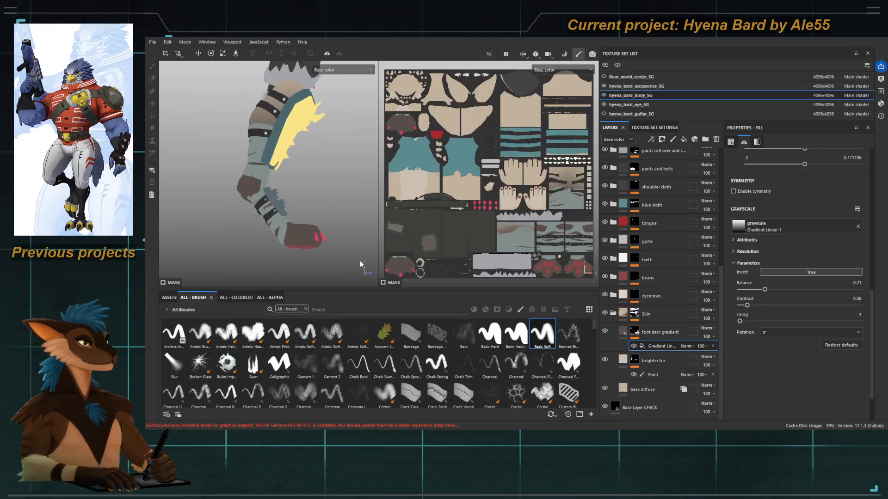
alt+middle_drag(262, 147, 264, 192)
alt+right_drag(296, 217, 335, 240)
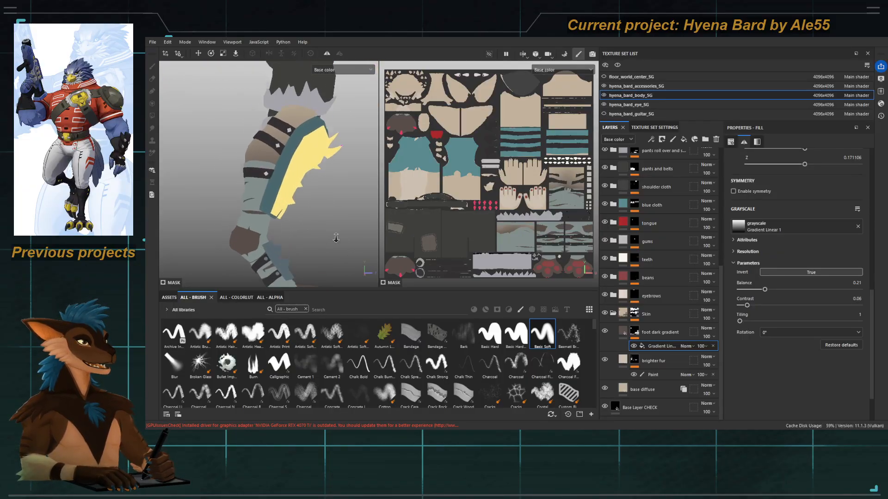
alt+drag(263, 199, 318, 188)
alt+middle_drag(236, 148, 278, 173)
alt+drag(273, 180, 298, 160)
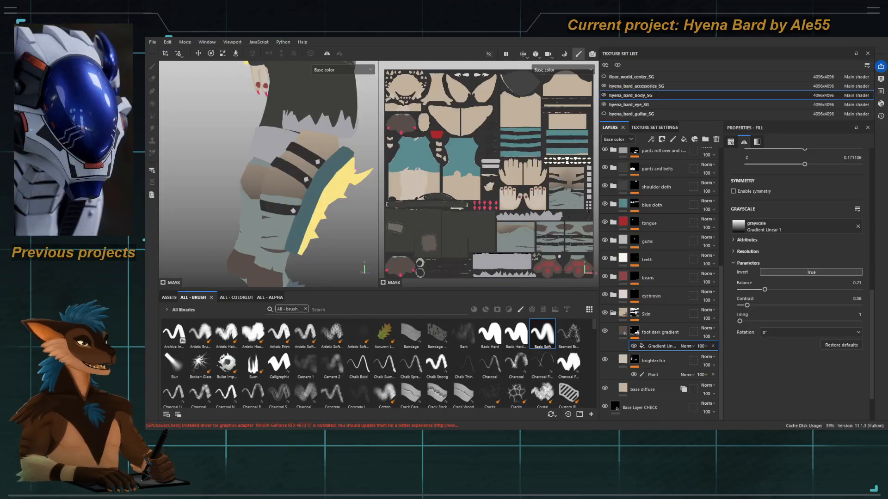
Step: Isolate the foot gradient mask, rotate the projection box to tilt it along the bent lower legs, and check the base color
alt+click(634, 331)
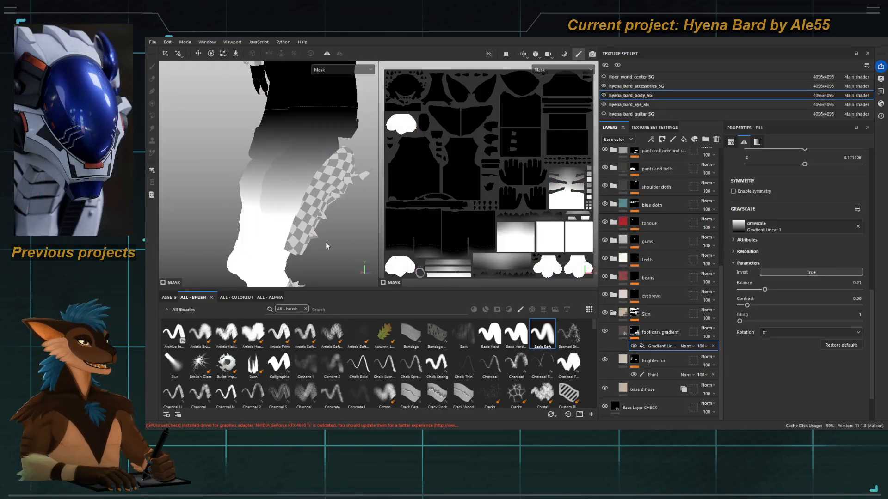
alt+right_drag(255, 212, 183, 171)
alt+middle_drag(230, 198, 226, 161)
mouse_move(226, 161)
alt+mouse_down()
mouse_move(299, 154)
mouse_move(237, 163)
alt+mouse_up()
key(q)
alt+middle_drag(295, 193, 287, 201)
key(e)
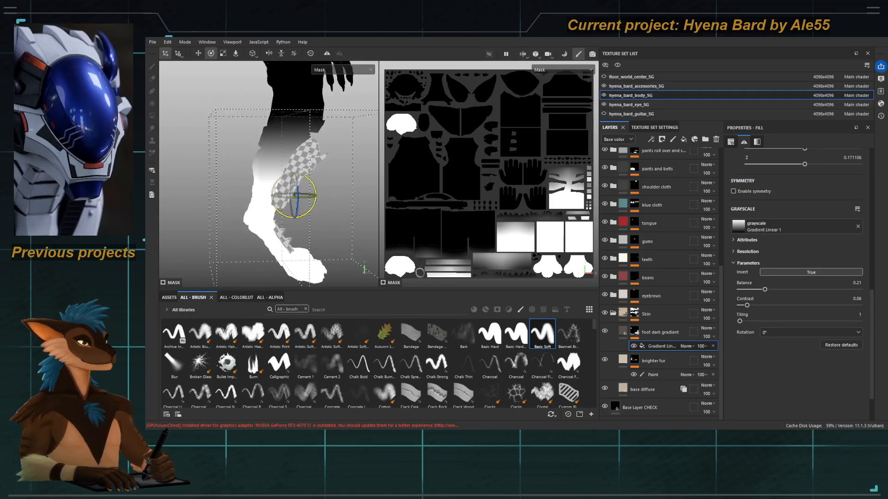
alt+drag(292, 190, 278, 170)
key(ctrl+z)
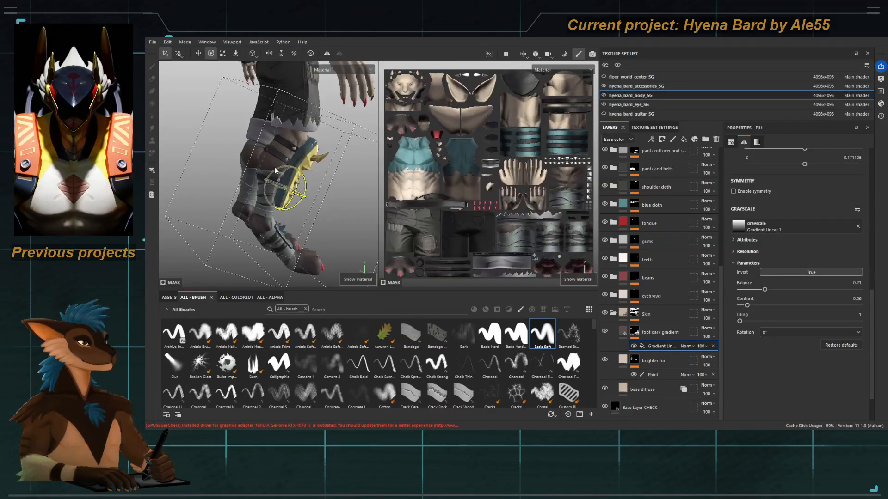
key(m)
key(c)
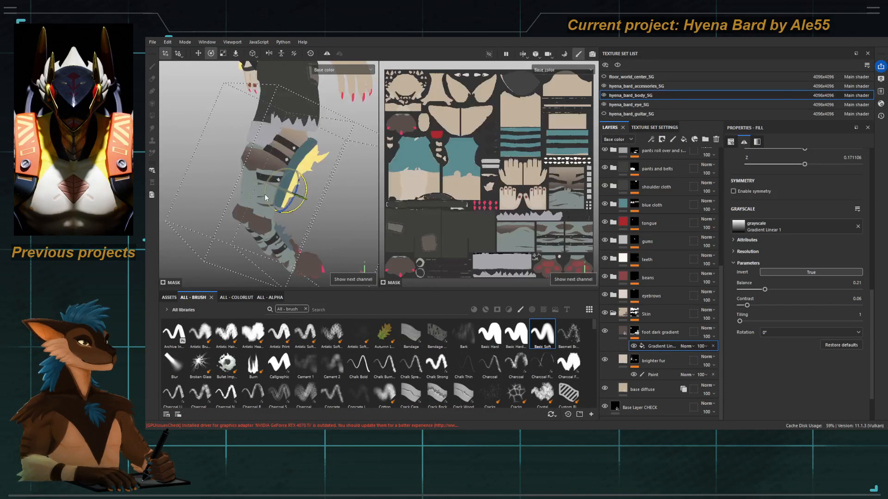
alt+drag(223, 195, 258, 184)
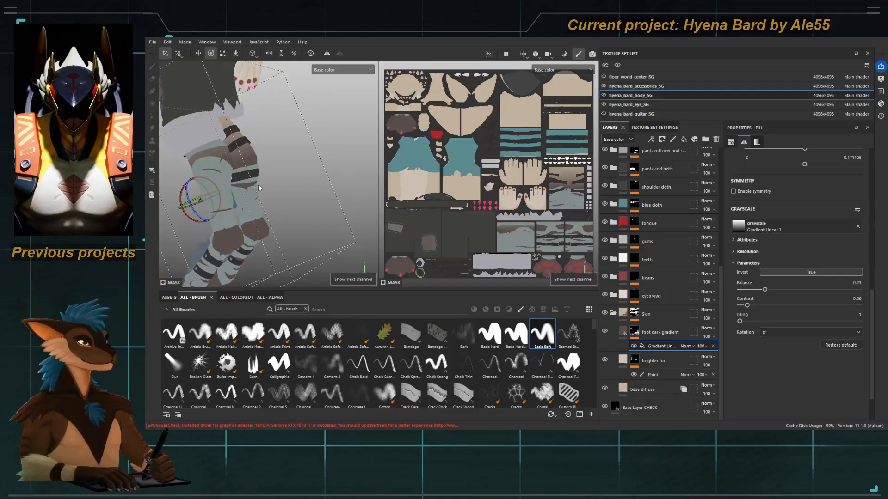
Step: Set the foot gradient's balance to 0.27 and its contrast to 0
key(q)
alt+middle_drag(304, 192, 329, 186)
alt+right_drag(328, 186, 299, 174)
alt+drag(300, 173, 194, 182)
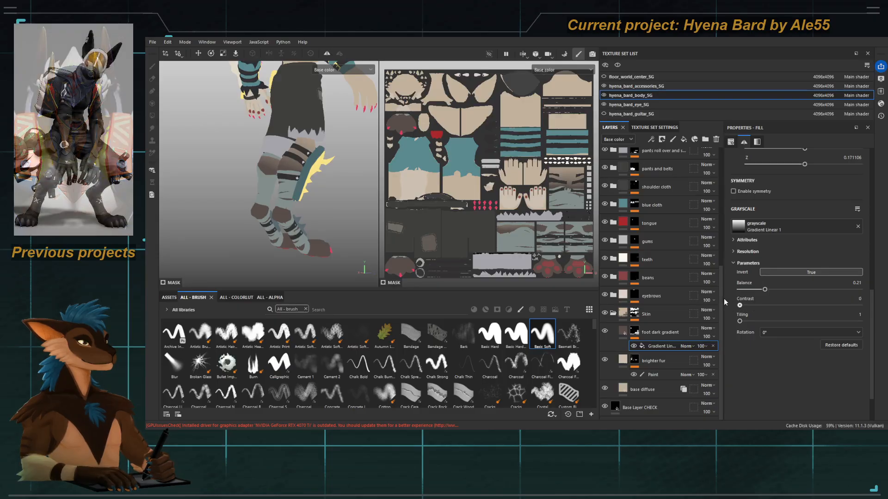
drag(765, 289, 771, 290)
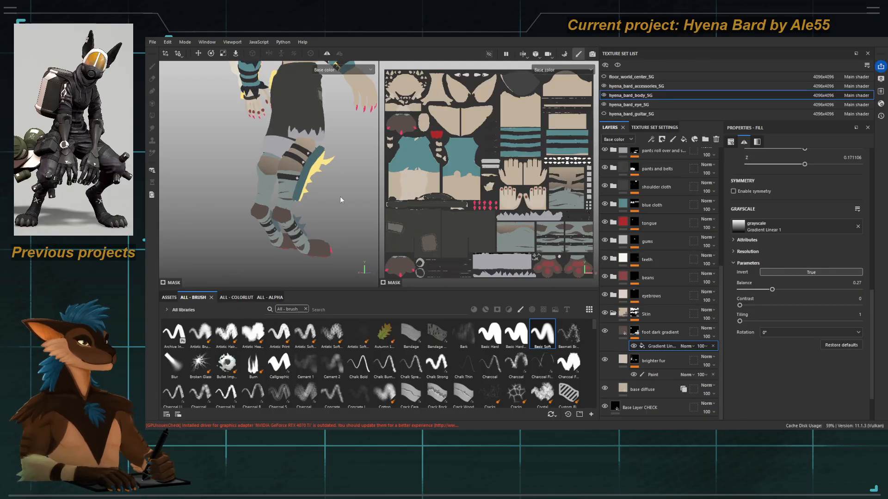
Step: Examine the leg gradient and the overall base colors on the whole character from the back, front and side
mouse_move(341, 200)
alt+mouse_down()
mouse_move(365, 201)
mouse_move(337, 198)
alt+mouse_up()
alt+right_drag(336, 198, 271, 164)
alt+middle_drag(271, 164, 262, 207)
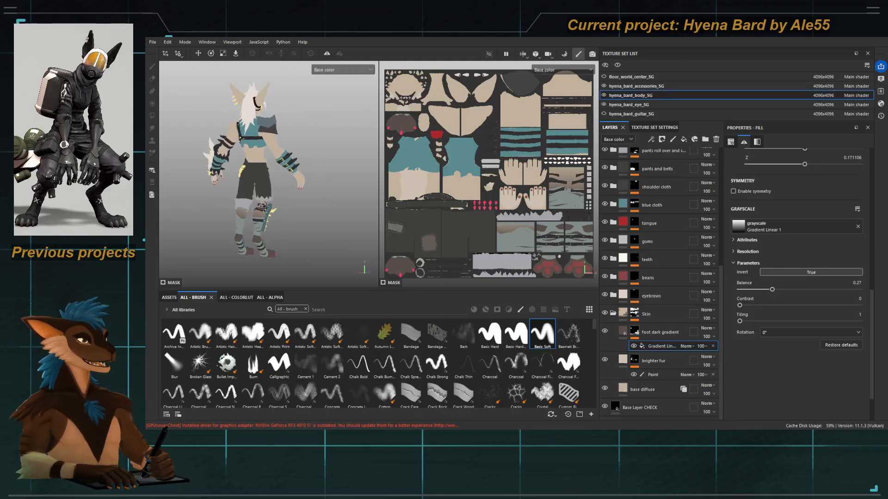
alt+drag(263, 207, 323, 208)
alt+right_drag(323, 208, 339, 222)
alt+drag(258, 219, 222, 217)
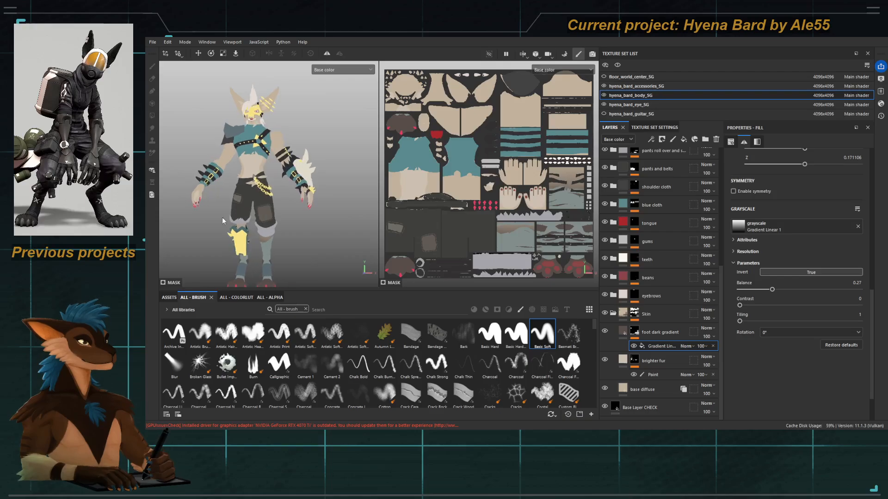
alt+drag(227, 169, 231, 148)
alt+right_drag(232, 148, 252, 156)
alt+drag(252, 157, 237, 140)
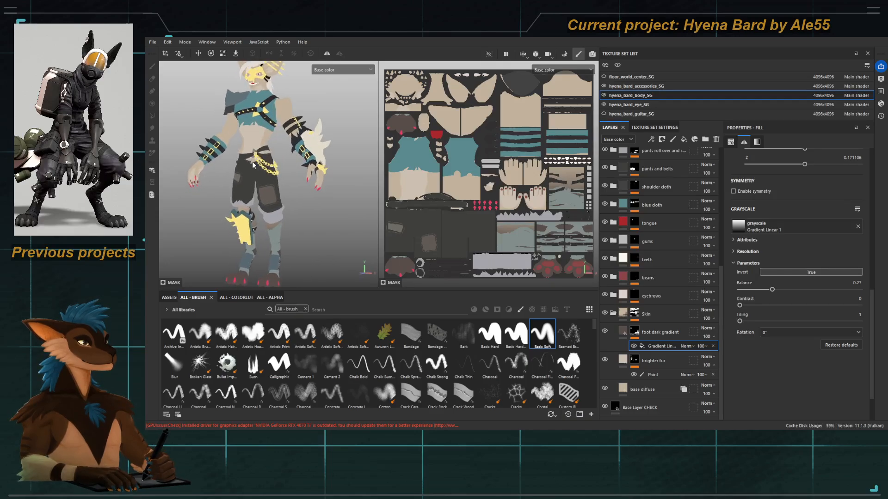
alt+middle_drag(237, 140, 234, 190)
alt+right_drag(234, 189, 295, 208)
alt+drag(272, 134, 204, 125)
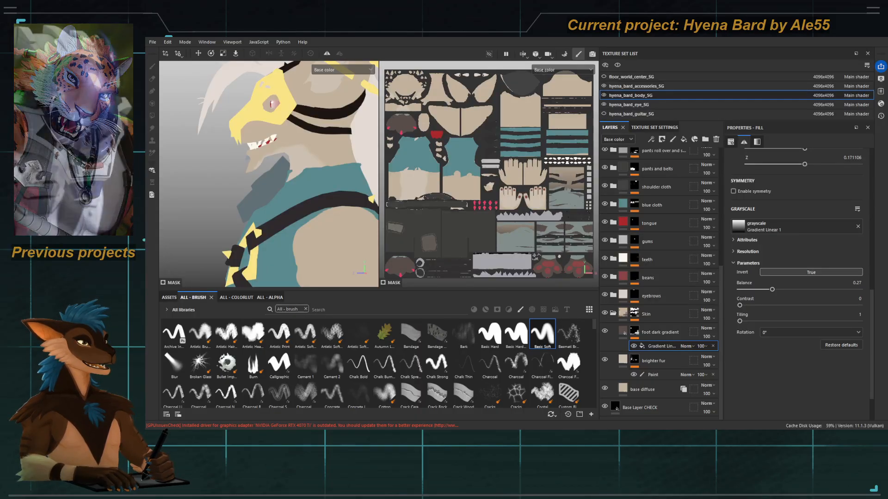
Step: Hide the hyena_bard_accessories_SG texture set to expose the bare face and muzzle
alt+drag(277, 174, 315, 176)
alt+right_drag(315, 176, 371, 176)
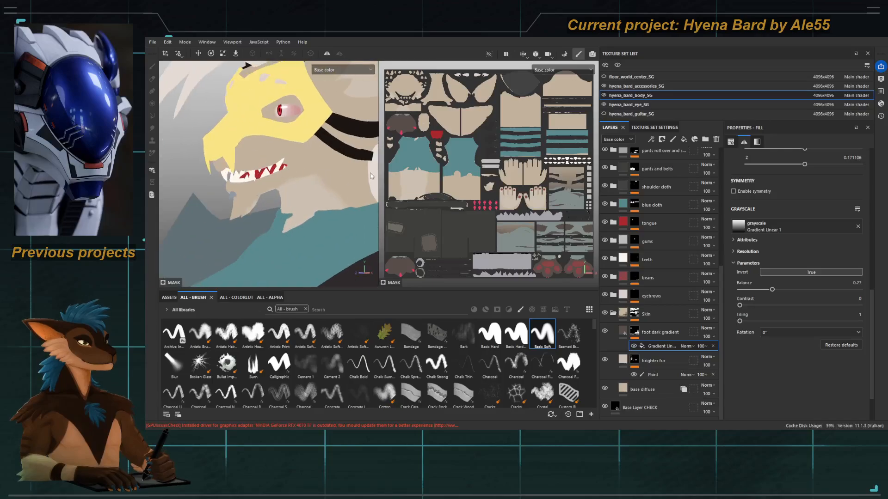
click(603, 86)
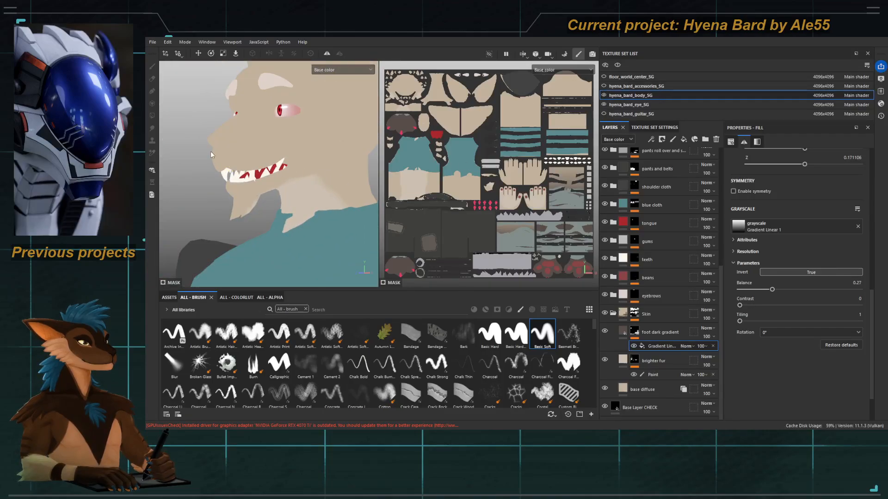
alt+right_drag(210, 151, 287, 196)
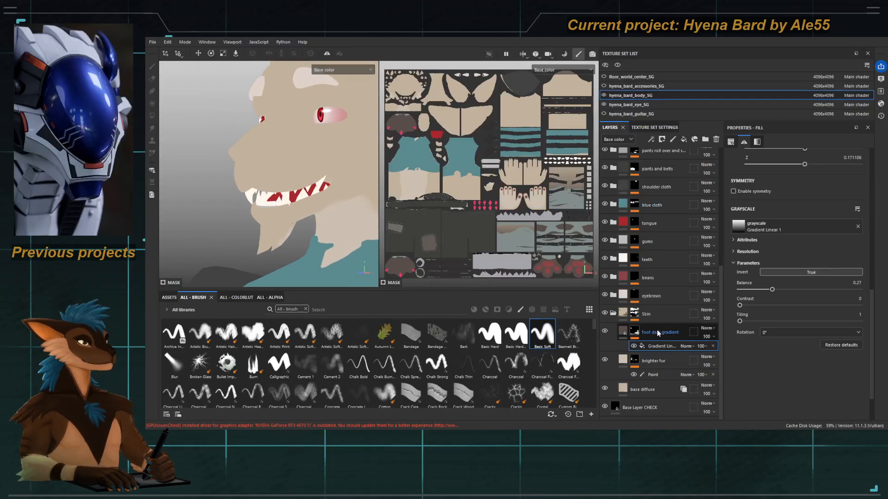
Step: Rename the foot dark gradient layer to "fur gradients" and its linear gradient fill to "leg gradient"
click(644, 338)
double_click(658, 331)
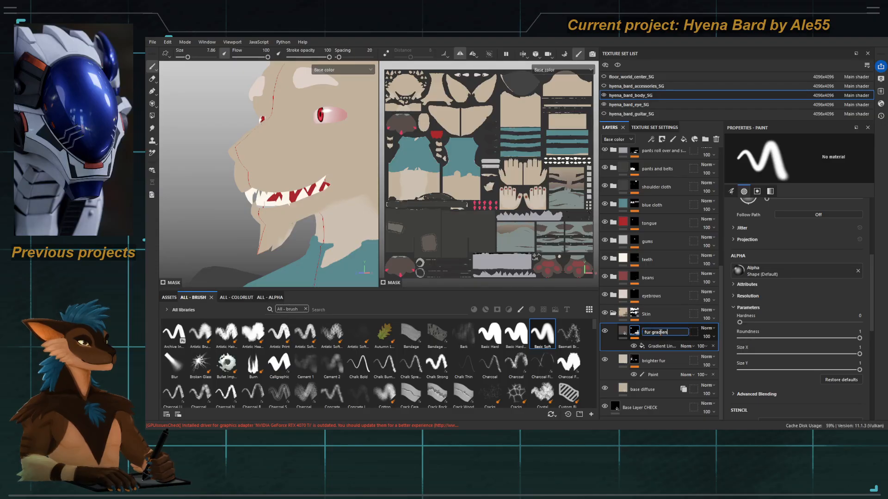
double_click(658, 346)
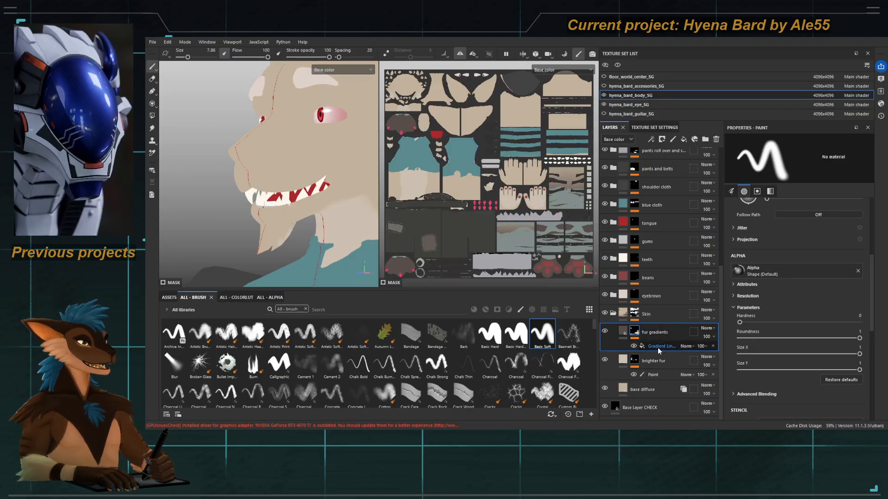
text(leg gradient)
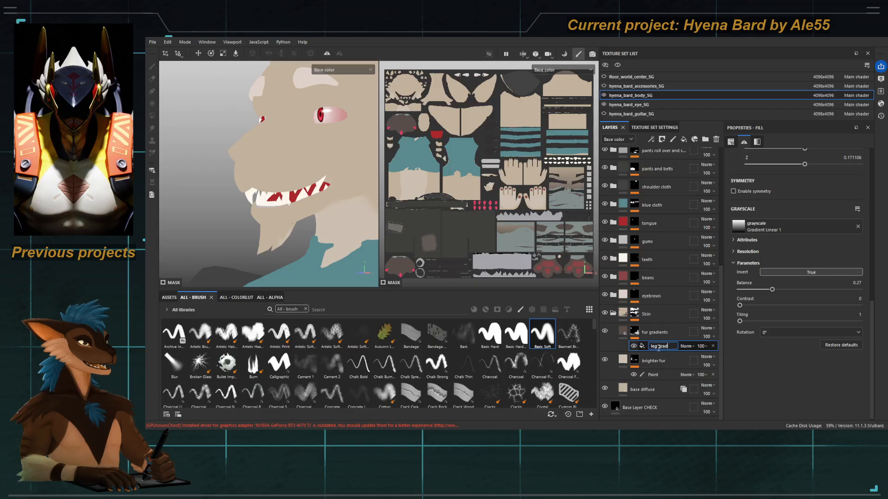
key(Return)
Step: Add a paint effect to the fur gradients mask and name it "muzzle paint"
click(659, 333)
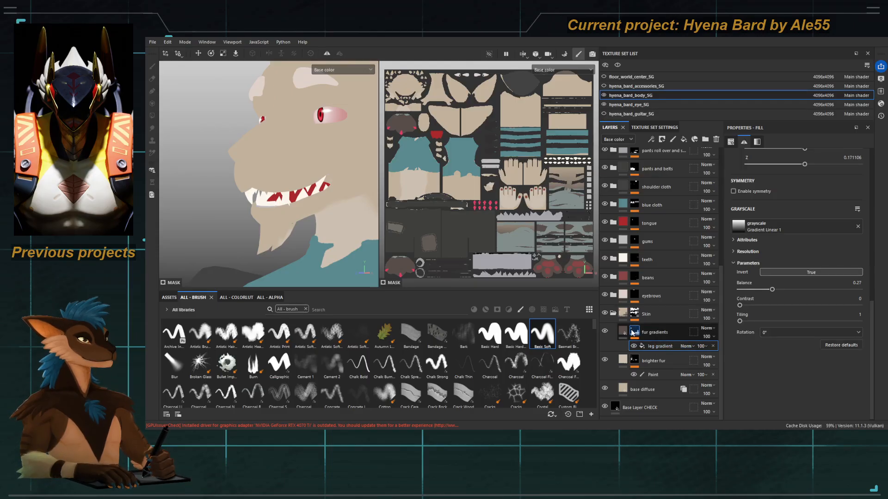
click(656, 287)
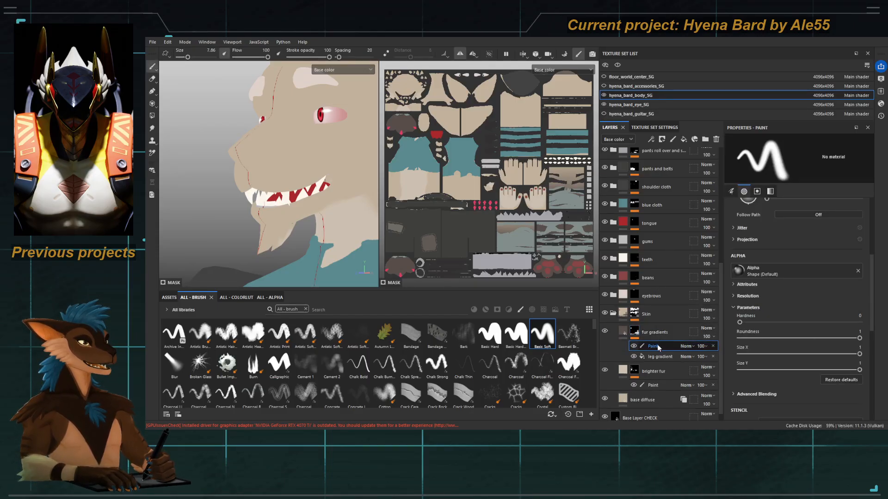
double_click(657, 346)
text(muzzle paint)
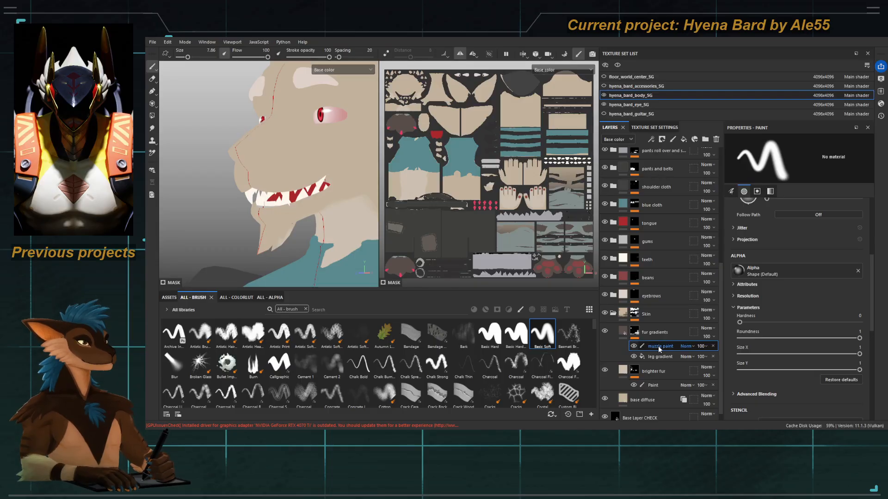
key(Return)
Step: Face the head from the front and load the Basic Soft brush at a size of about 1.35
click(639, 336)
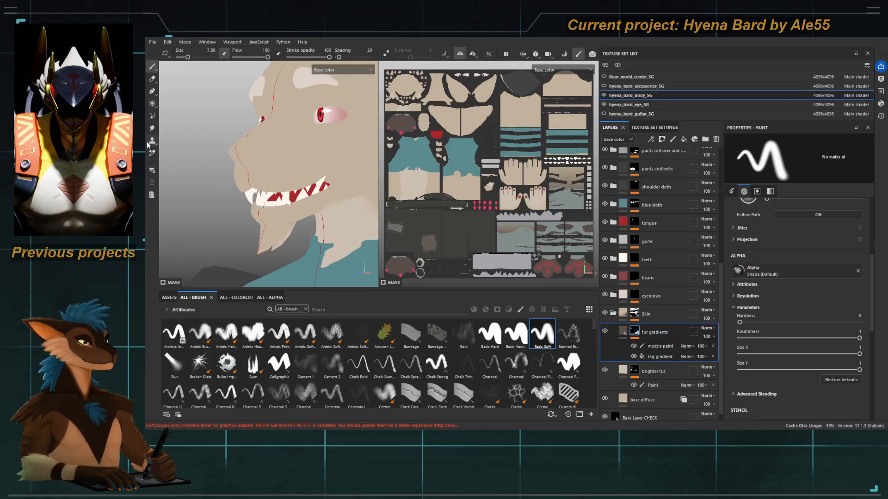
mouse_move(208, 155)
alt+mouse_down()
mouse_move(273, 159)
mouse_move(292, 194)
alt+mouse_up()
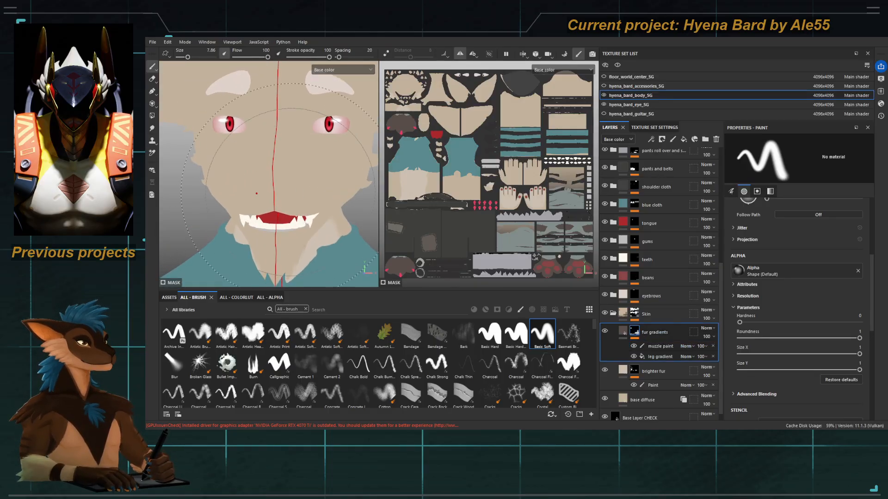
ctrl+right_drag(292, 193, 272, 175)
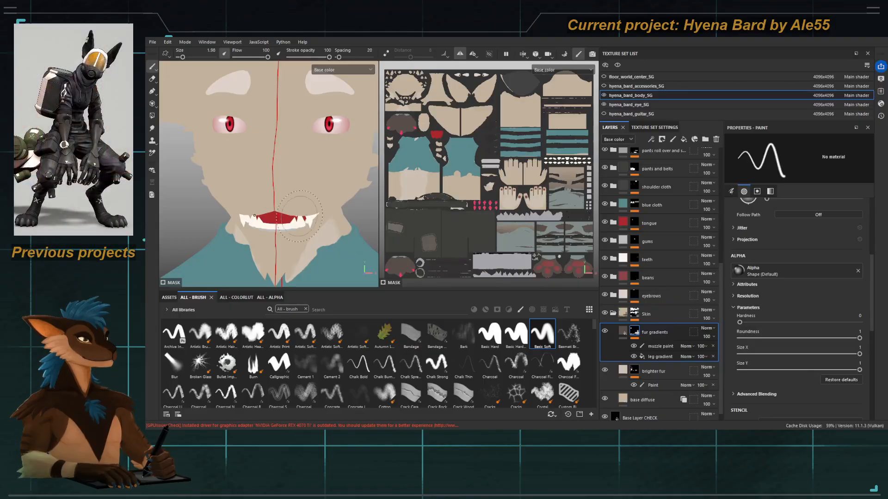
click(540, 337)
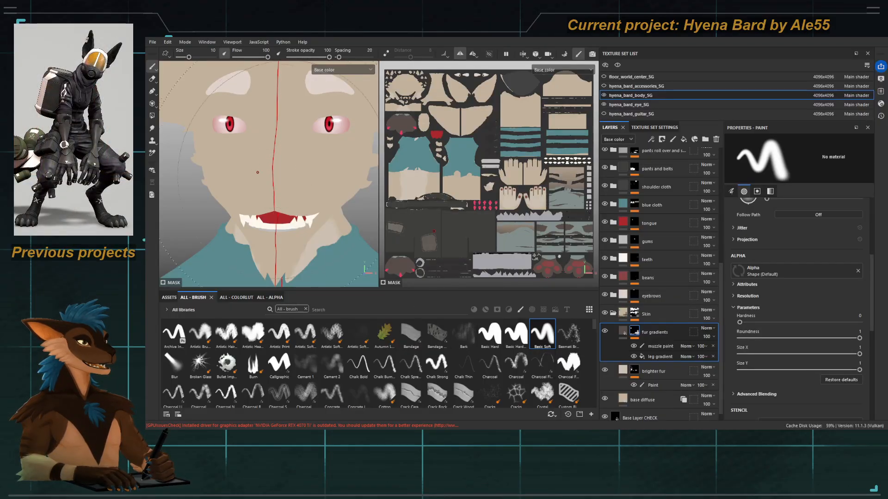
ctrl+right_drag(257, 173, 268, 172)
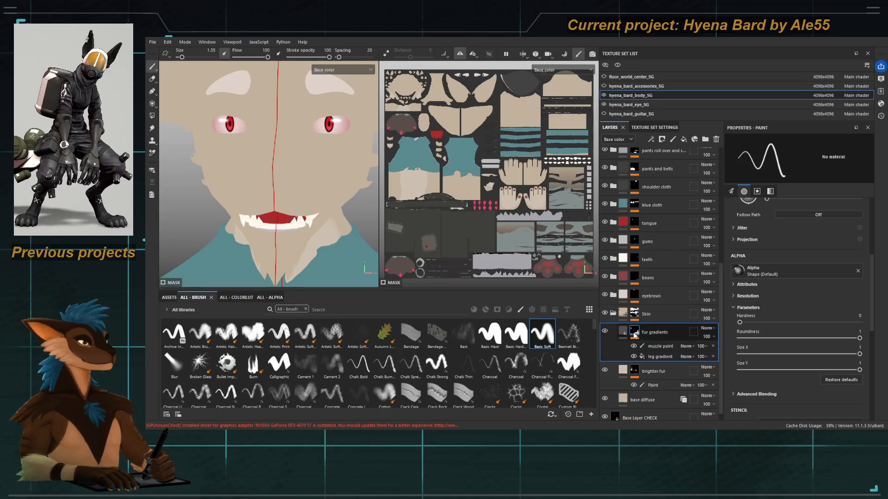
Step: Select the muzzle paint effect and reduce the soft eraser's size to about 8.78
key(e)
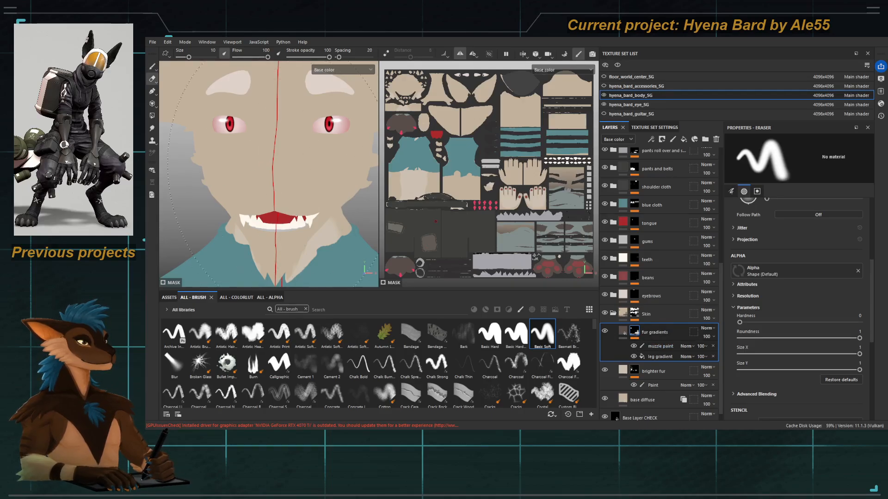
click(660, 346)
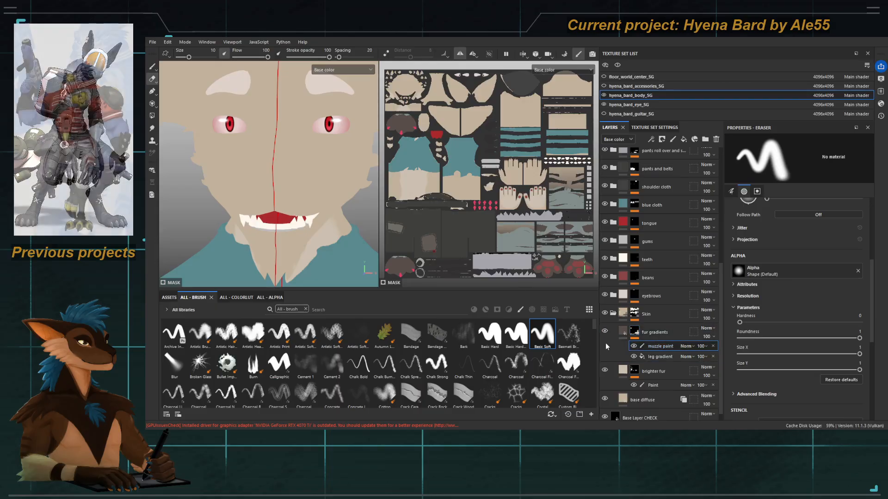
key(bracketleft)
key(bracketleft)
key(bracketleft)
key(bracketleft)
key(bracketleft)
key(bracketleft)
key(bracketleft)
key(bracketleft)
key(bracketleft)
key(bracketleft)
key(bracketleft)
key(bracketleft)
key(bracketleft)
key(bracketleft)
key(bracketleft)
key(bracketleft)
key(bracketleft)
key(bracketleft)
key(bracketleft)
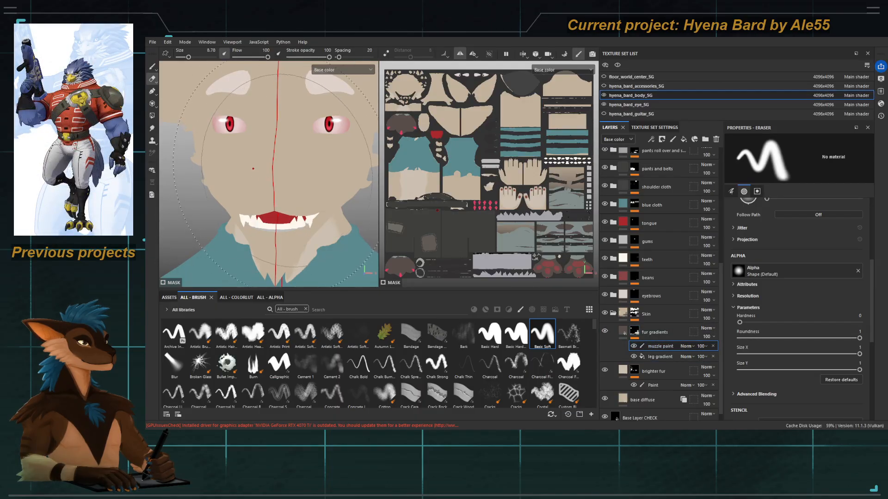
Step: Paint a soft, mirrored dark patch on the front of the snout with the Basic Soft brush at a size of about 3.09
key(1)
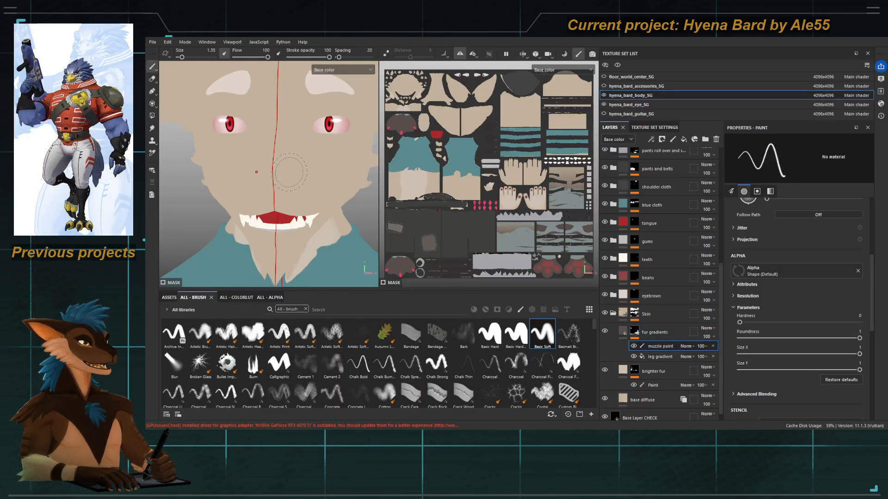
key(bracketright)
key(bracketright)
key(bracketright)
key(bracketright)
key(bracketright)
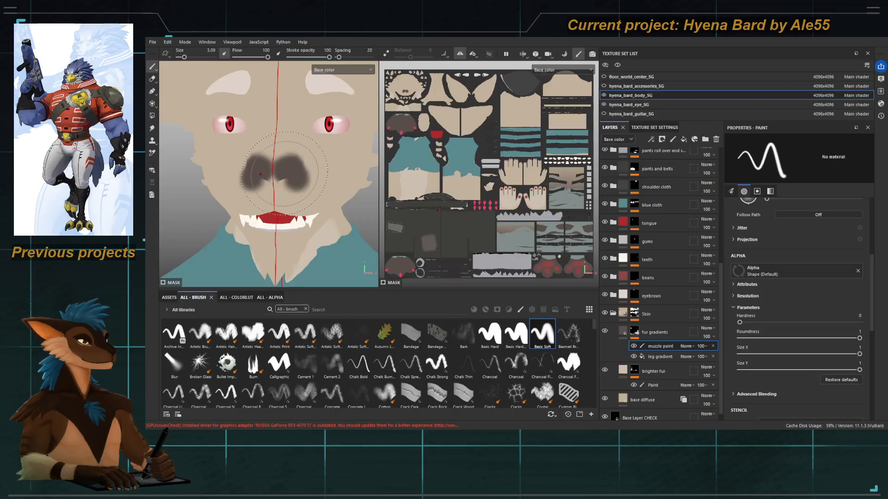
Step: Show the shaded material and spread dark paint over the muzzle sides, nose and lips, reducing the brush to about 1.34
key(m)
mouse_move(286, 172)
alt+mouse_down()
mouse_move(264, 164)
mouse_move(292, 175)
mouse_move(277, 183)
mouse_move(277, 195)
mouse_move(266, 179)
alt+mouse_up()
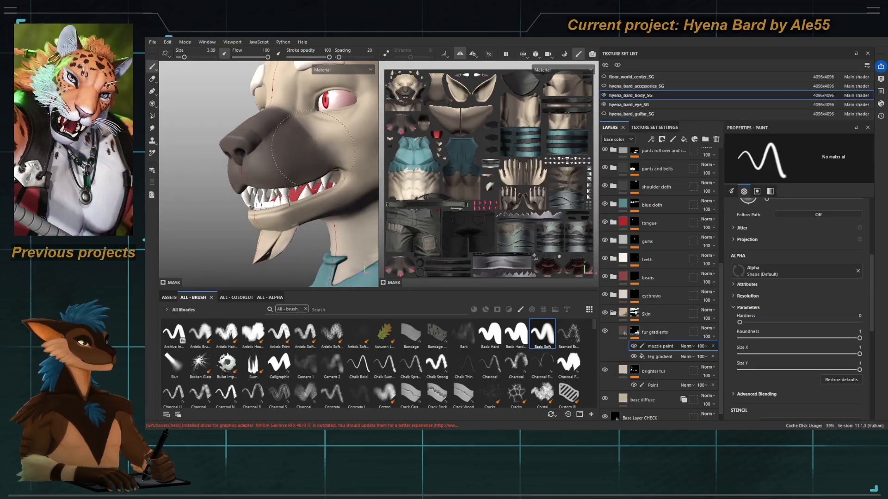
alt+drag(305, 148, 272, 150)
alt+right_drag(271, 150, 296, 160)
drag(317, 173, 330, 172)
alt+drag(319, 173, 292, 175)
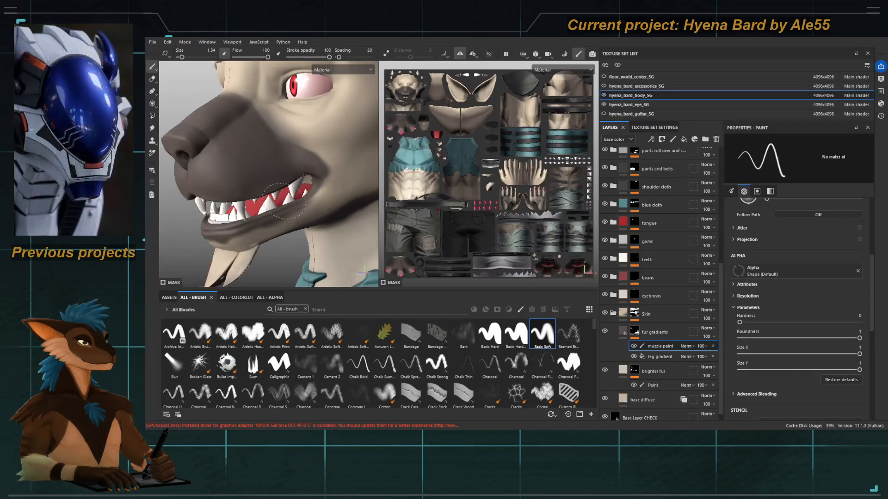
Step: Refine the dark paint around the nose bridge and mouth corners, and check its edge in the base color view
mouse_move(258, 177)
alt+mouse_down()
mouse_move(279, 153)
mouse_move(275, 161)
alt+mouse_up()
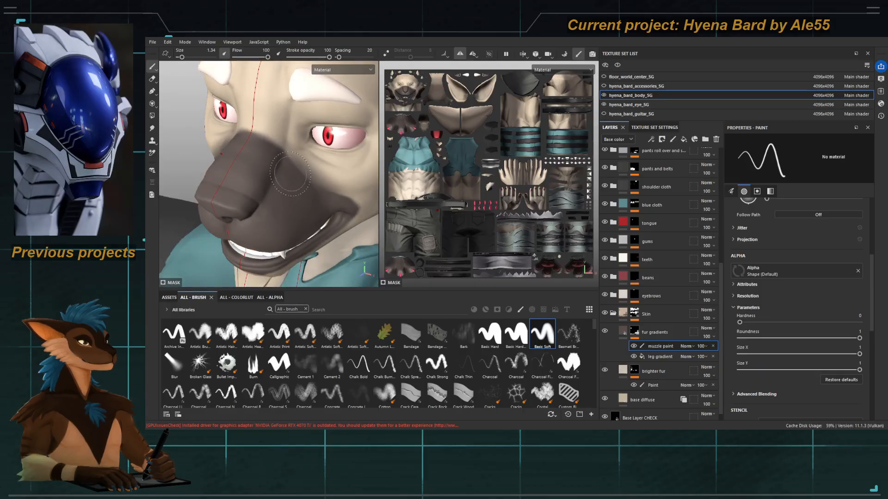
mouse_move(303, 189)
alt+mouse_down()
mouse_move(271, 144)
mouse_move(246, 159)
mouse_move(286, 162)
mouse_move(249, 157)
mouse_move(250, 176)
alt+mouse_up()
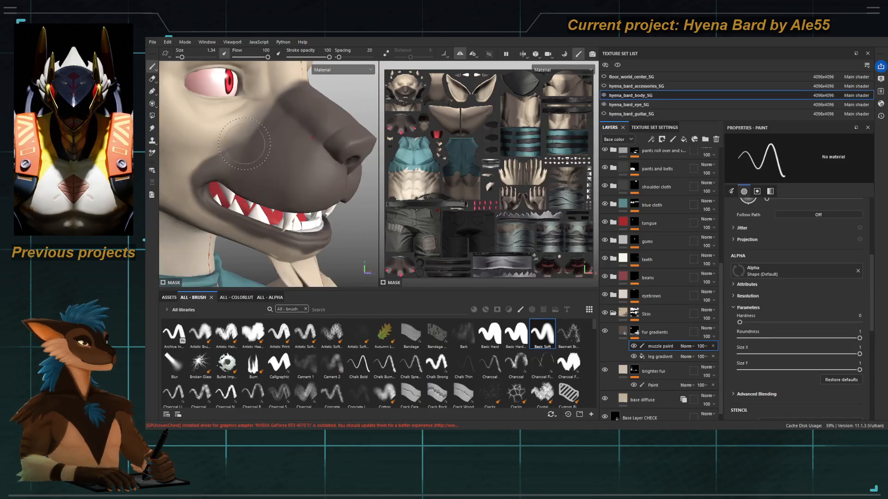
key(c)
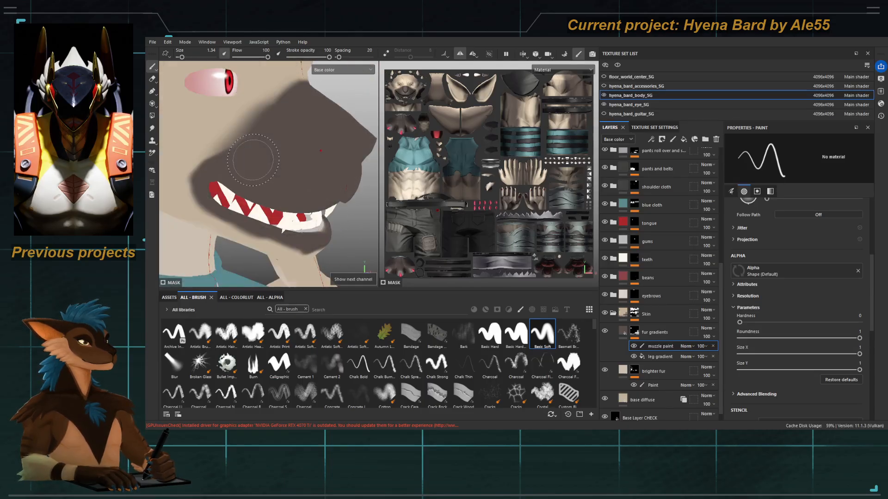
ctrl+alt+drag(245, 136, 280, 149)
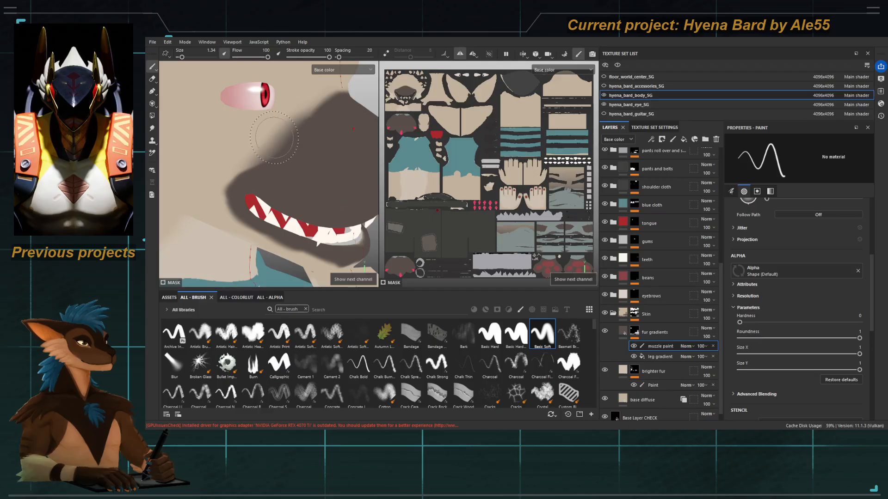
Step: Set the brush size to about 1.84 and refine the muzzle's dark edge below the eye, switching the grayscale between 1 and 0
mouse_move(286, 119)
ctrl+right_down()
mouse_move(308, 119)
mouse_move(275, 120)
mouse_move(312, 116)
ctrl+right_up()
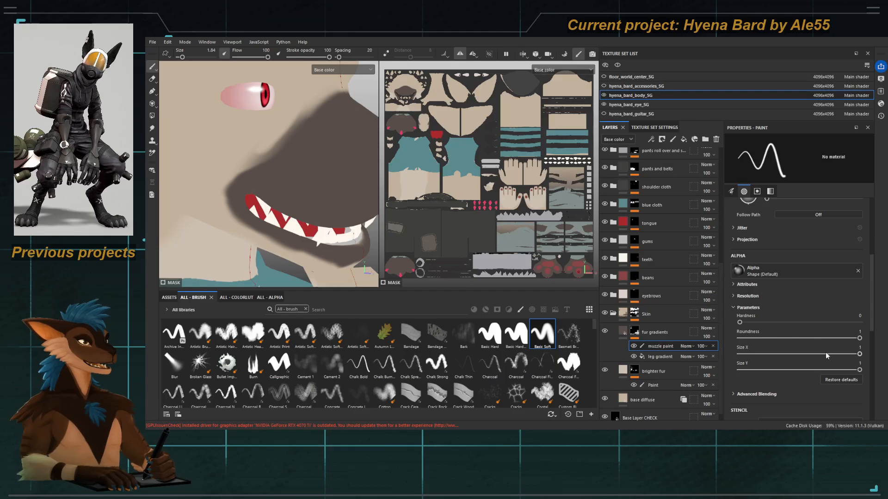
drag(870, 322, 870, 380)
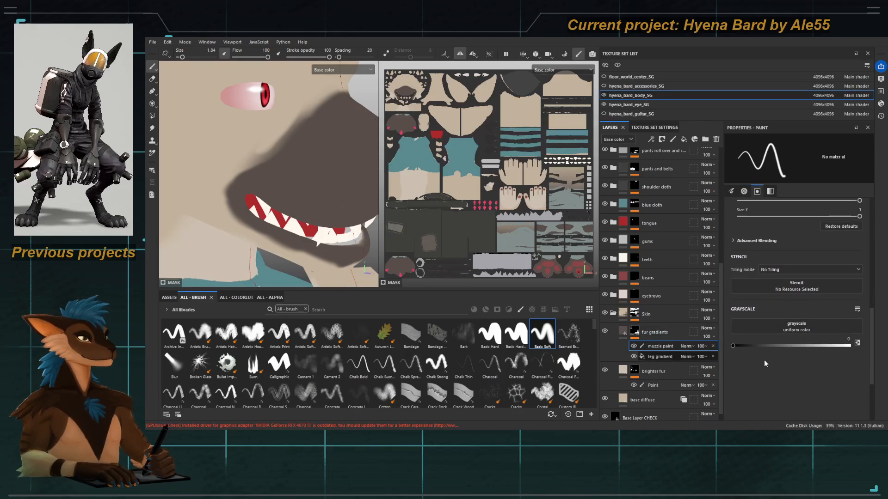
click(856, 344)
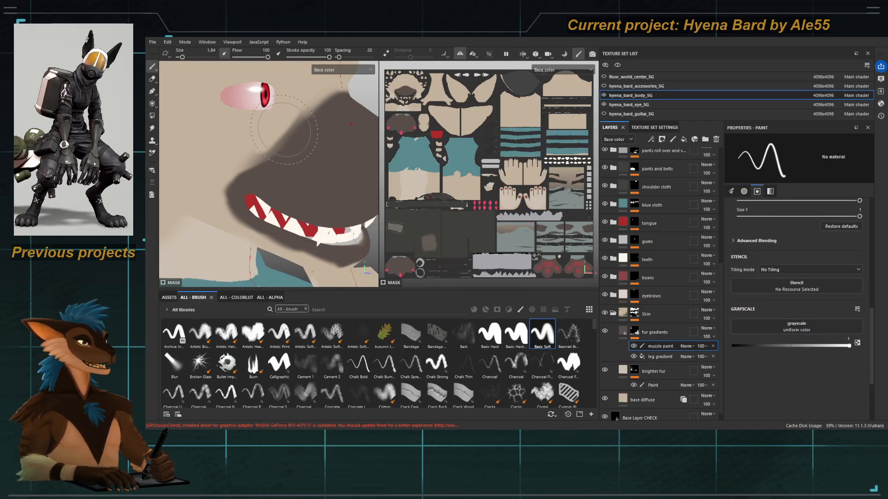
alt+middle_drag(285, 131, 356, 157)
mouse_move(268, 149)
mouse_down()
mouse_move(297, 170)
mouse_move(242, 156)
mouse_up()
key(x)
alt+middle_drag(271, 167, 213, 134)
alt+drag(213, 134, 201, 134)
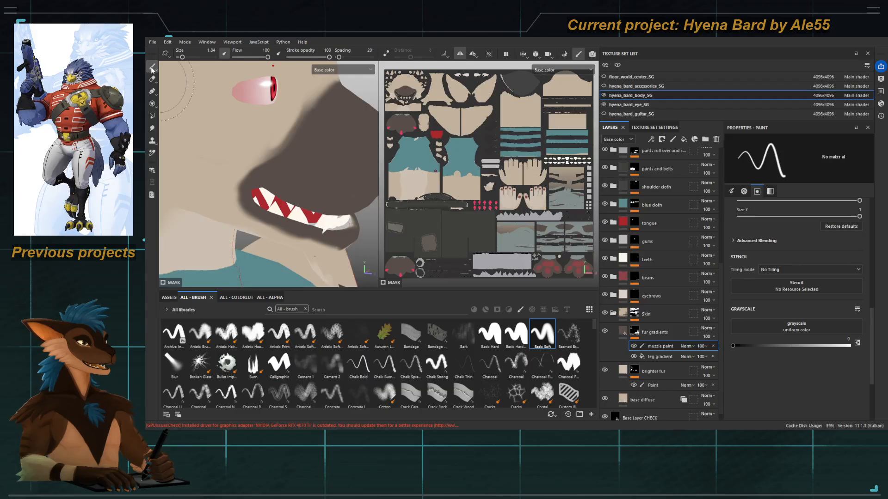
Step: Reduce the brush to about 0.92 and trim the muzzle's dark edge below the eye, switching the grayscale between 1 and 0
alt+drag(291, 162, 323, 173)
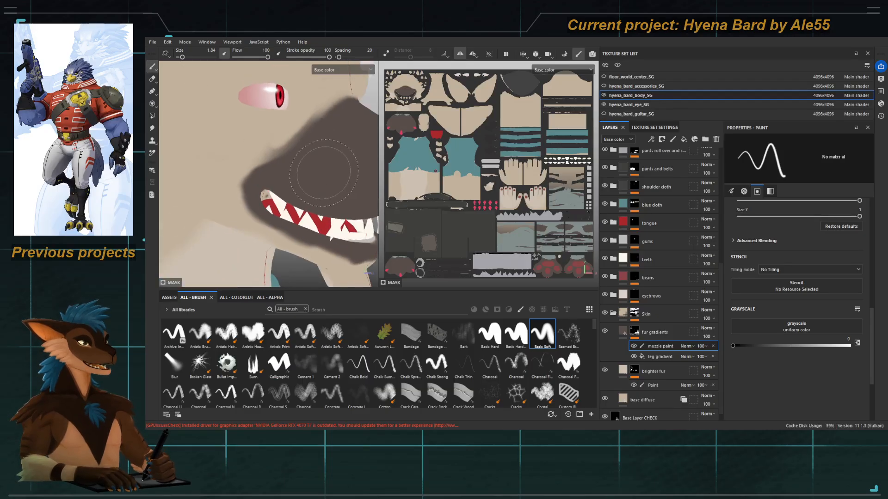
click(849, 345)
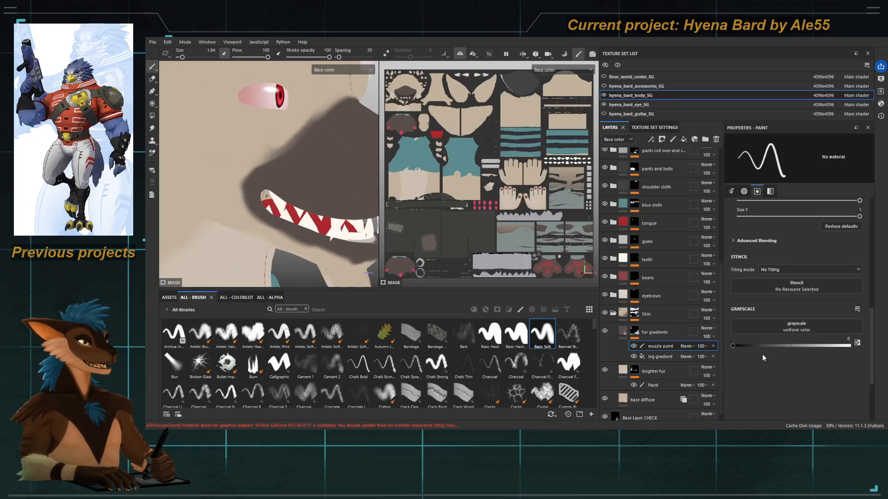
key(x)
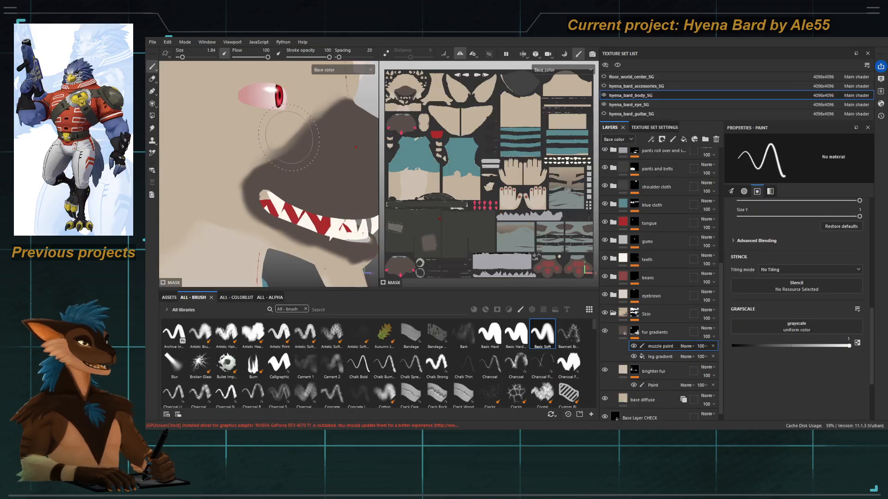
alt+middle_drag(289, 138, 277, 151)
ctrl+right_drag(294, 130, 287, 130)
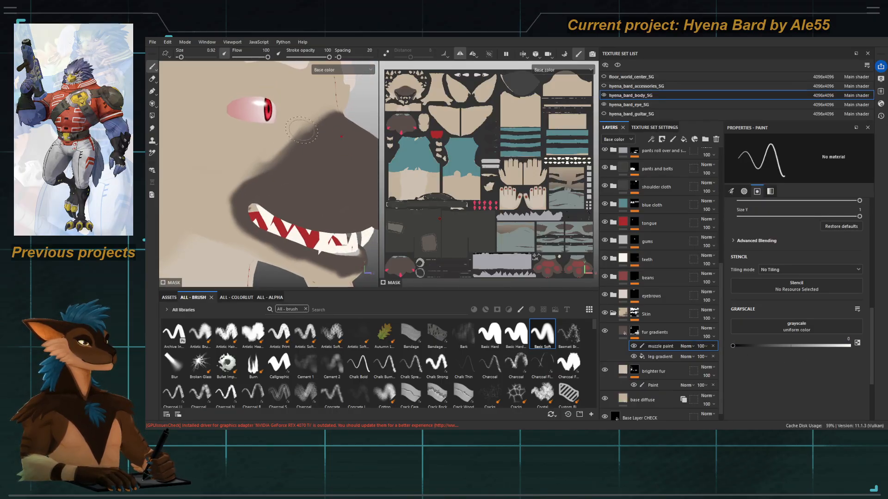
drag(298, 131, 280, 158)
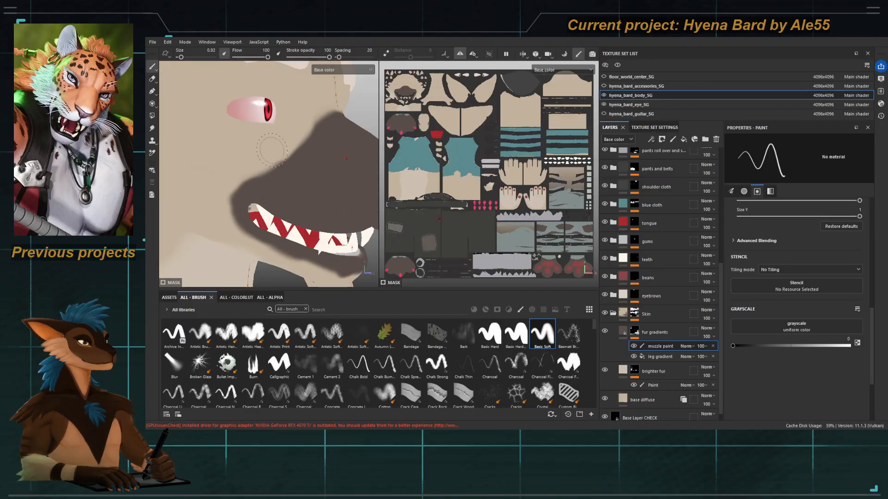
Step: Examine the muzzle's dark edge around the mouth, lower lip and chin in both the shaded material and base color views
alt+drag(255, 222, 273, 165)
alt+middle_drag(273, 165, 273, 136)
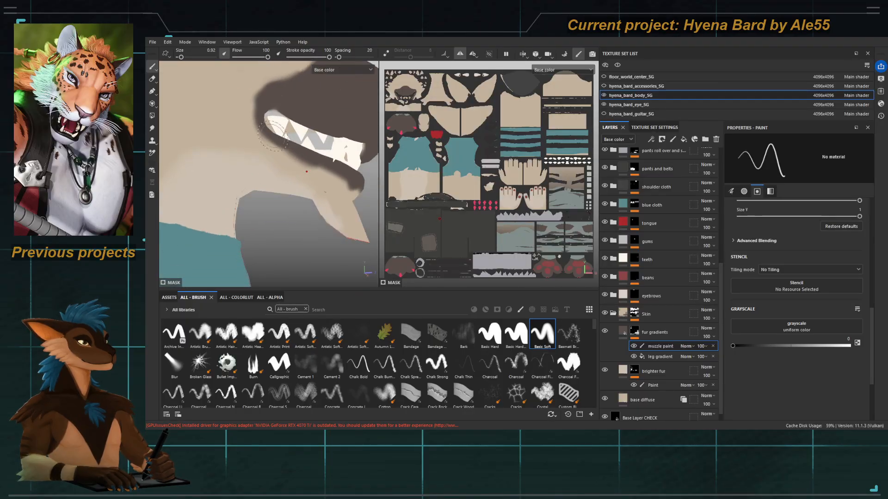
alt+drag(292, 107, 336, 164)
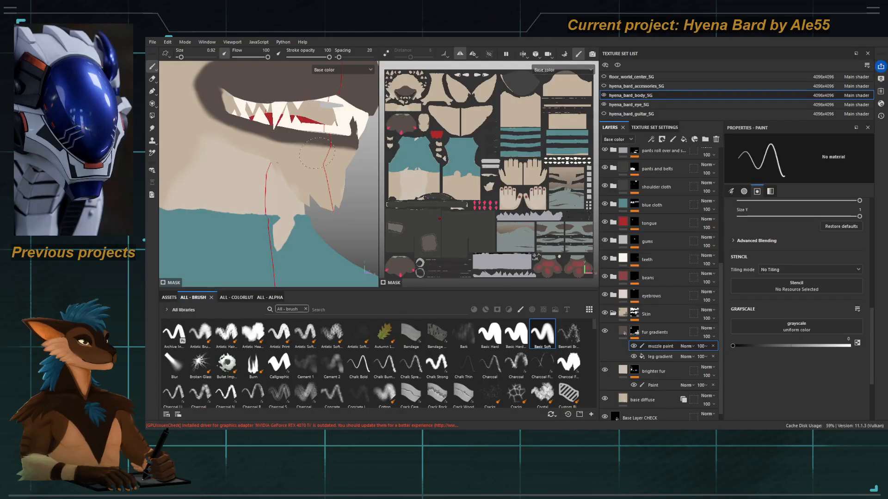
key(m)
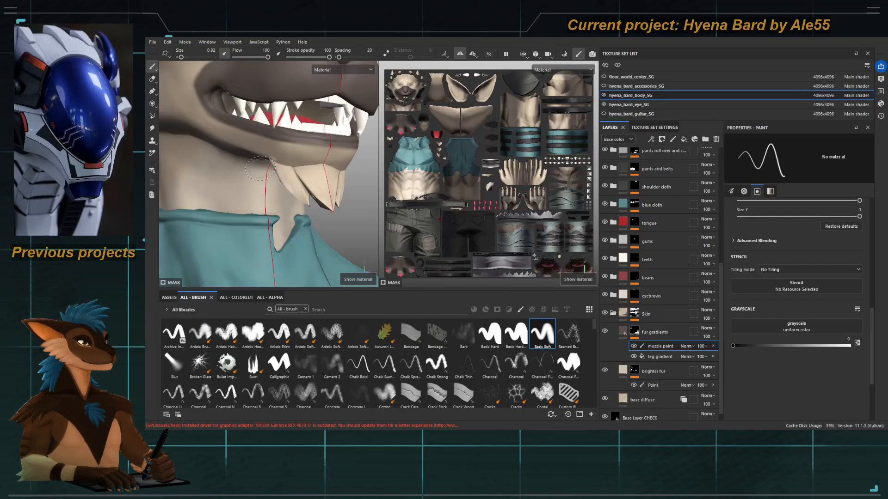
alt+drag(304, 176, 282, 171)
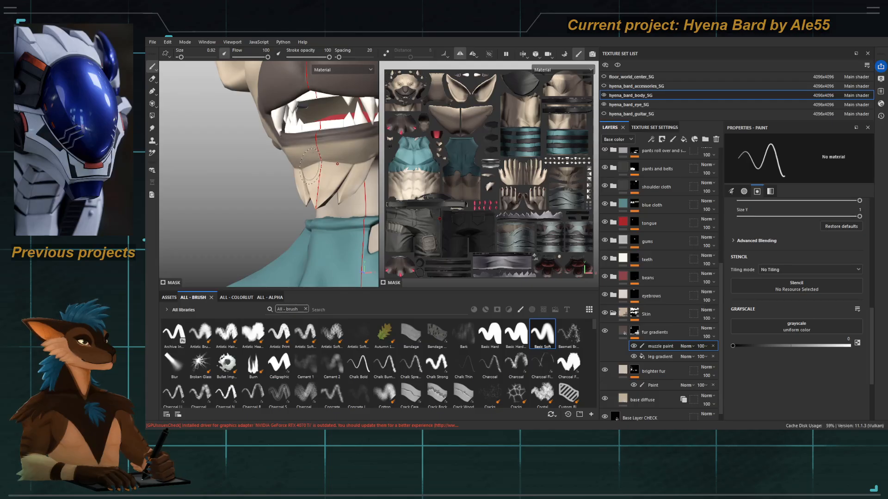
alt+drag(310, 166, 286, 140)
key(c)
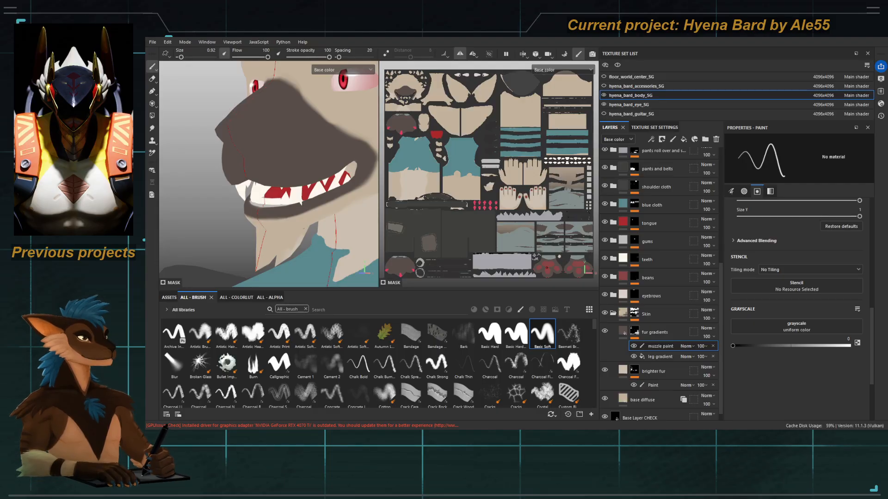
Step: Duplicate the fur gradients layer and rename the copy "muzzle paint"
click(661, 332)
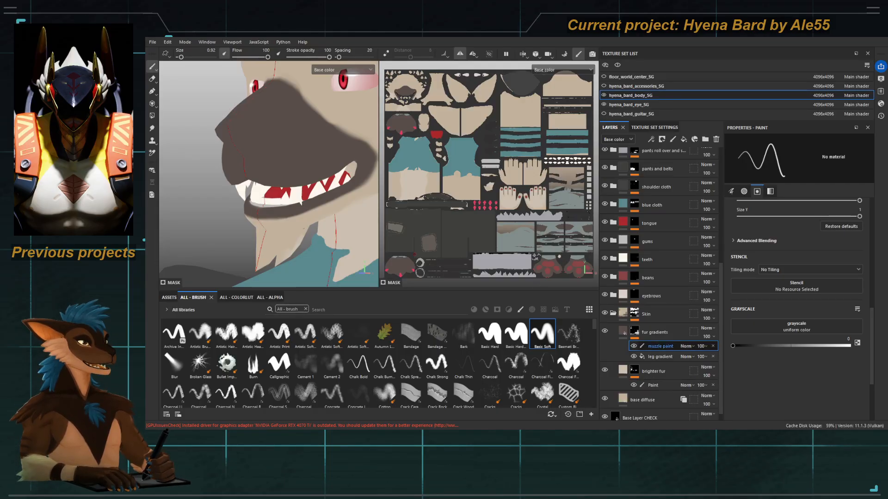
key(ctrl+d)
double_click(657, 333)
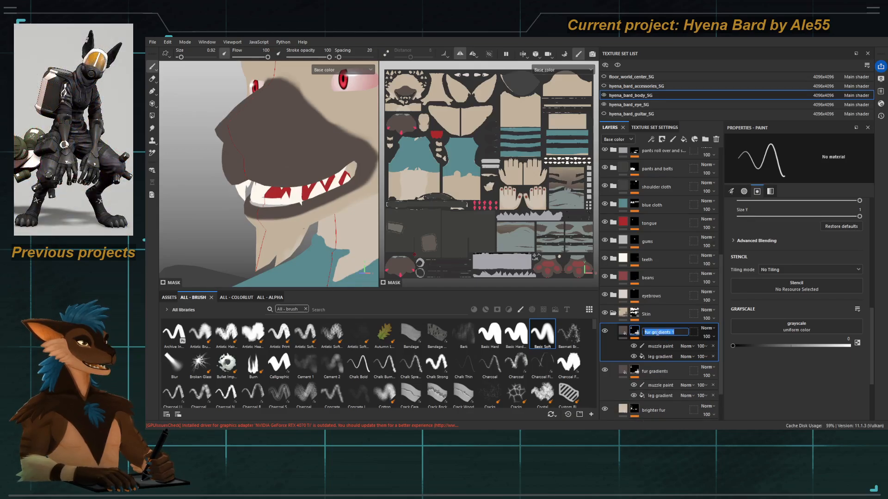
text(muzzle paint)
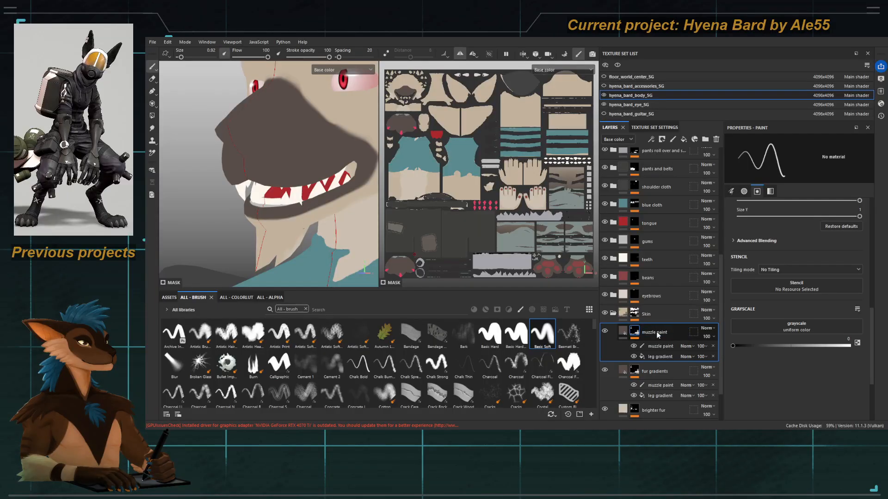
Step: Delete the leg gradient from the muzzle paint layer's mask and the muzzle paint effect from the fur gradients layer's mask
click(707, 359)
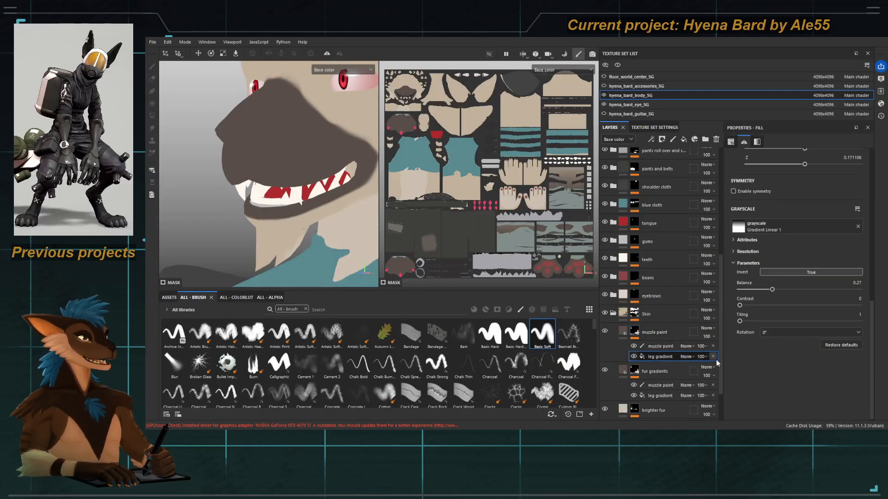
click(714, 357)
scroll(651, 337, down, 2)
click(659, 337)
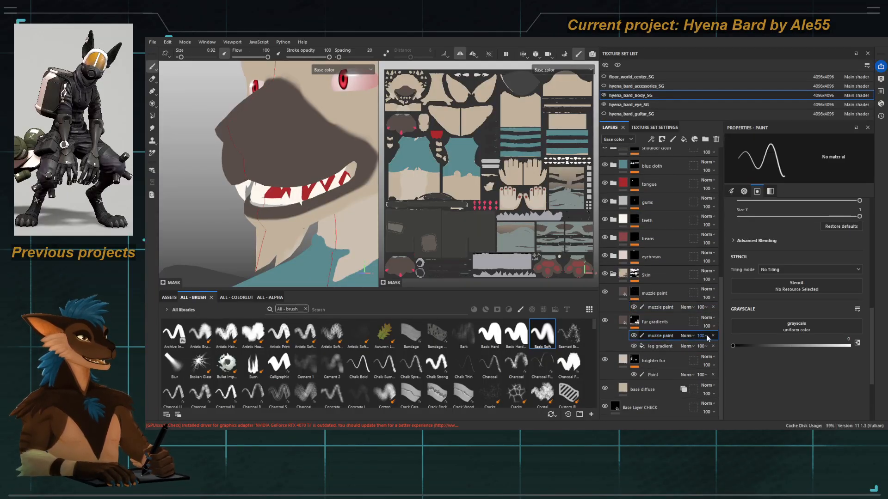
click(712, 336)
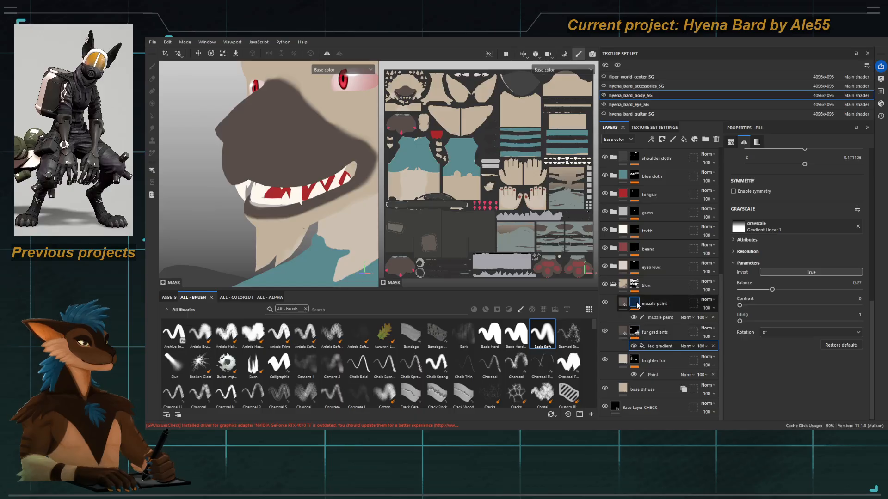
click(637, 305)
click(713, 317)
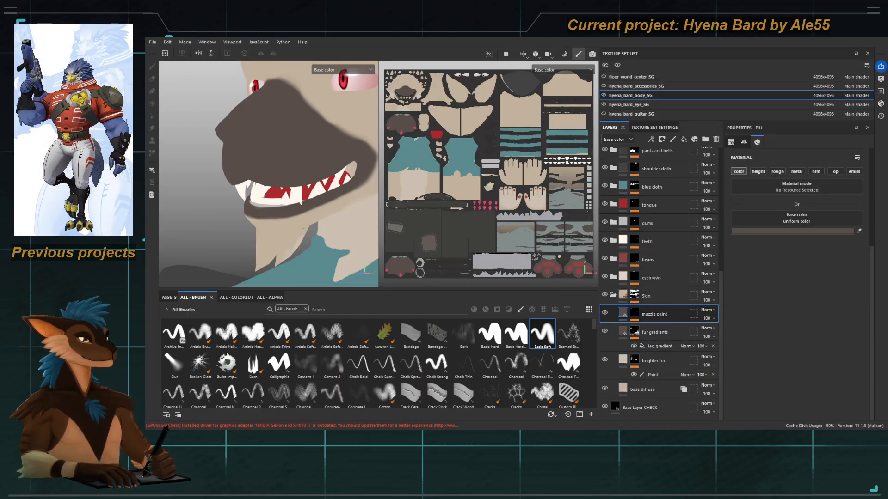
Step: Change the muzzle paint layer's base color to a neutral dark gray and compare it in the material and base color views
alt+drag(273, 134, 268, 177)
key(c)
key(m)
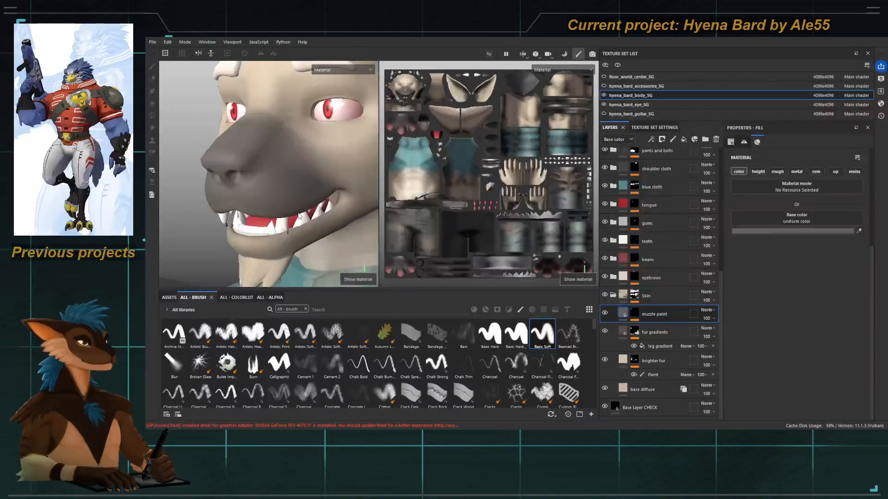
key(c)
key(c)
key(c)
key(c)
key(c)
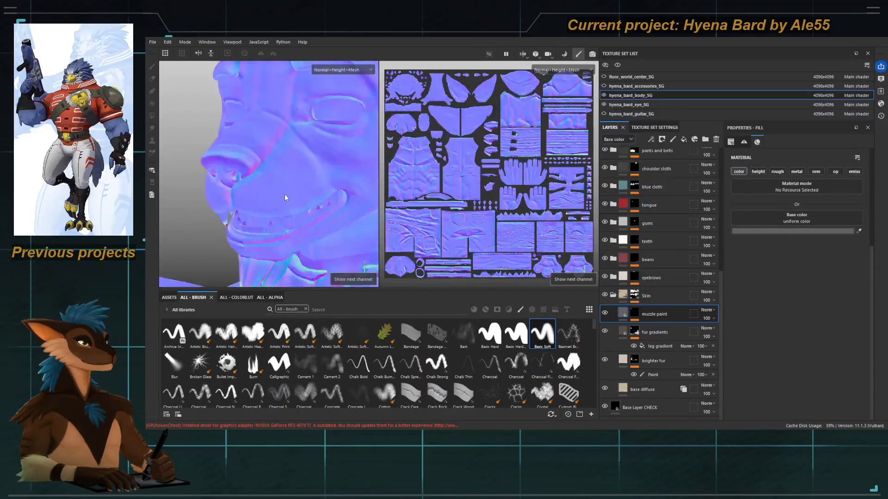
alt+drag(290, 198, 297, 182)
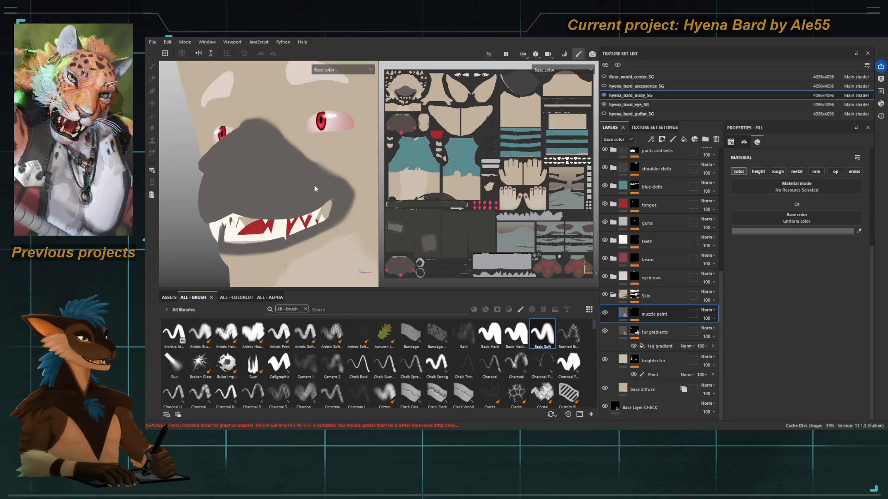
mouse_move(284, 159)
alt+mouse_down()
mouse_move(296, 168)
mouse_move(281, 182)
mouse_move(280, 166)
alt+mouse_up()
Step: Select the muzzle paint effect in the layer's mask and extend the gray around the muzzle and mouth with brush size about 1.34, grayscale 1
click(634, 314)
click(654, 330)
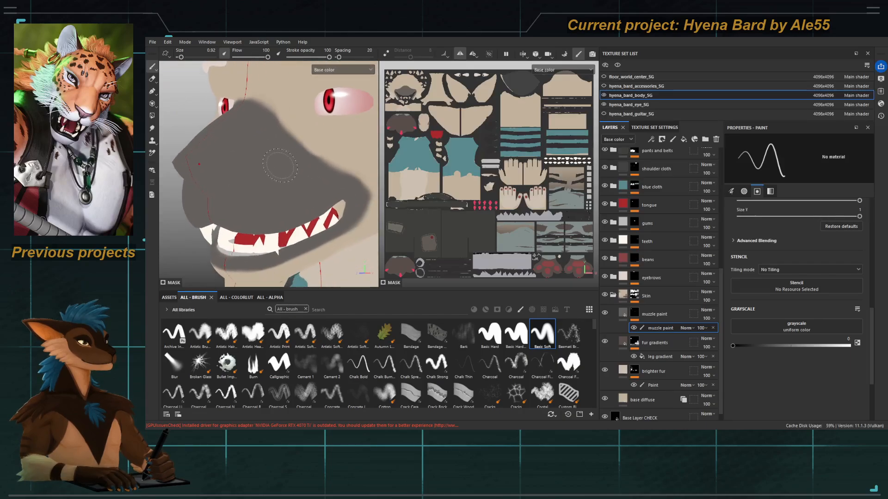
key(bracketright)
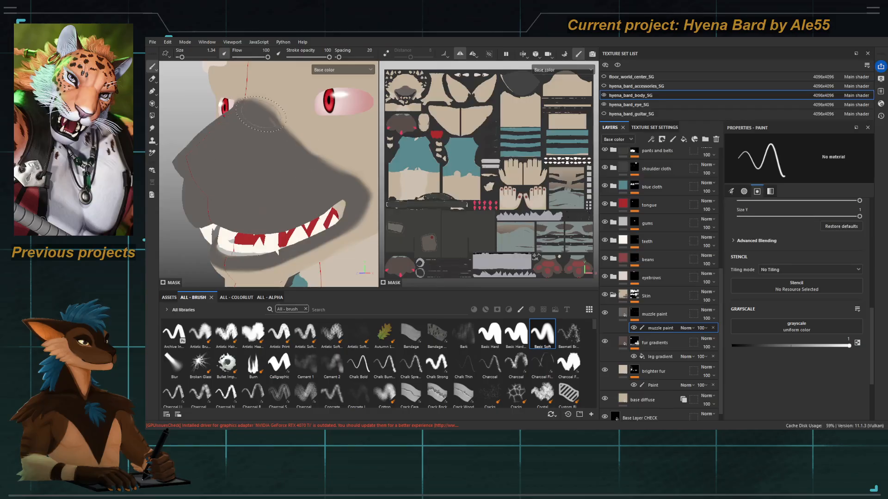
mouse_move(280, 130)
mouse_down()
mouse_move(320, 152)
mouse_move(295, 127)
mouse_move(292, 151)
mouse_move(263, 158)
mouse_move(272, 200)
mouse_move(305, 151)
mouse_move(267, 165)
mouse_move(305, 159)
mouse_move(284, 163)
mouse_up()
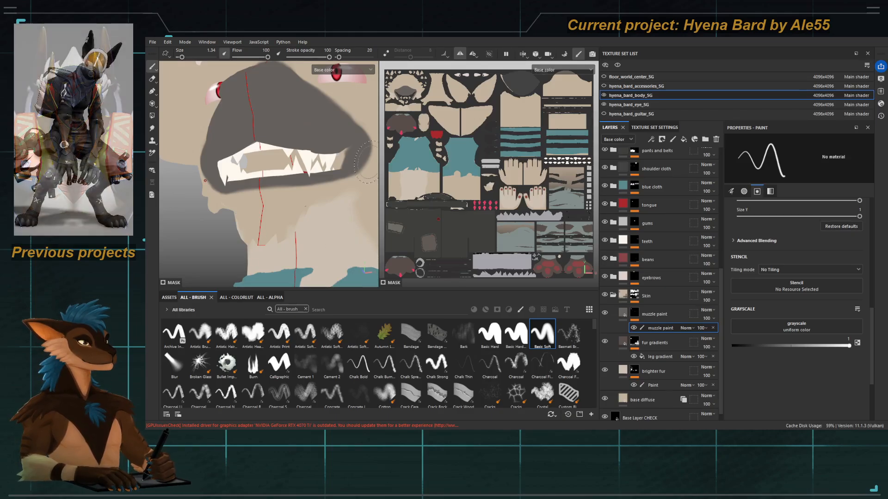
mouse_move(291, 203)
alt+mouse_down()
mouse_move(282, 161)
mouse_move(269, 173)
mouse_move(233, 119)
mouse_move(319, 161)
mouse_move(289, 138)
alt+mouse_up()
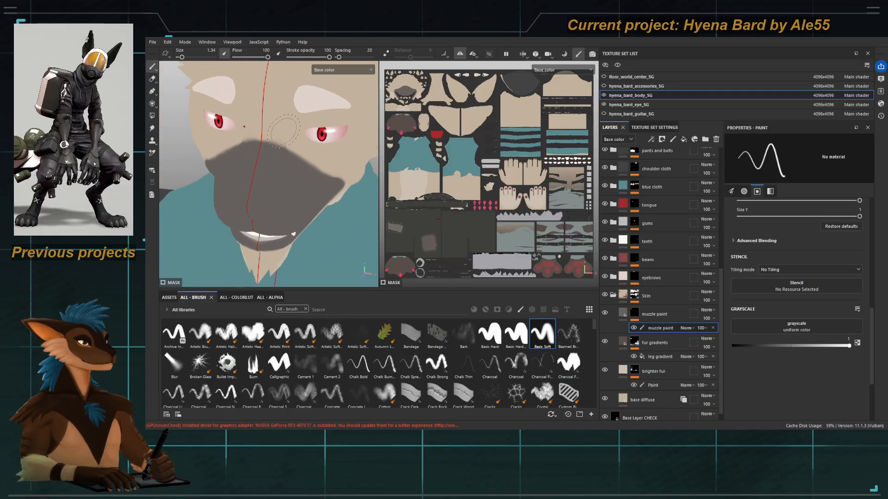
Step: Switch to the textured Artistic Hea... brush, reduce its size to about 0.79, and undo the test strokes above the nose bridge
click(246, 340)
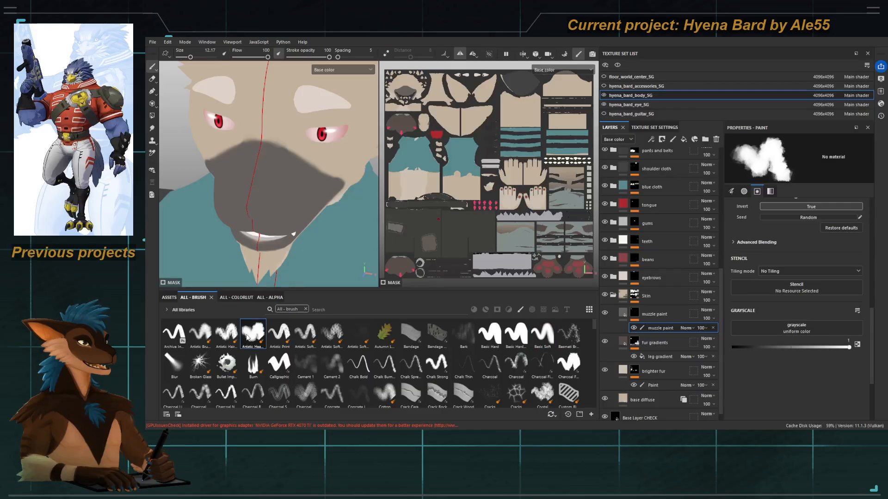
key(bracketleft)
key(bracketleft)
key(bracketleft)
key(bracketleft)
key(bracketleft)
key(bracketleft)
key(bracketleft)
key(bracketleft)
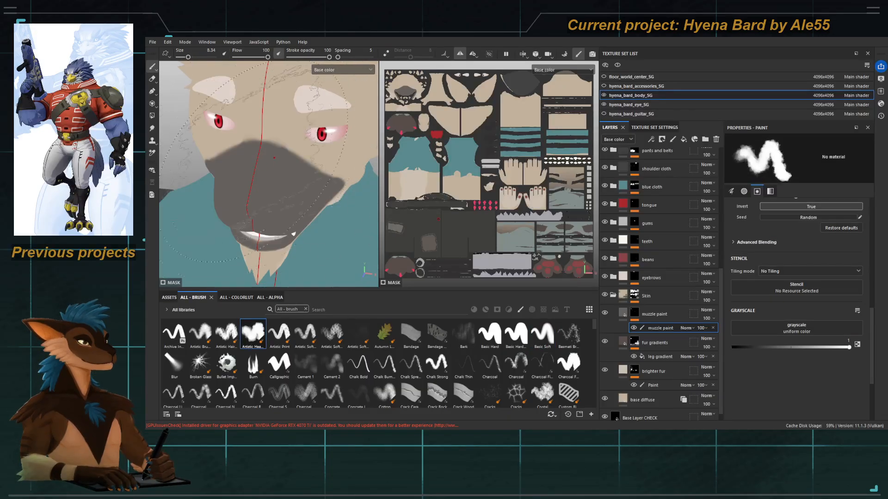
drag(262, 142, 290, 153)
key(bracketleft)
key(bracketleft)
key(bracketleft)
key(bracketleft)
key(bracketleft)
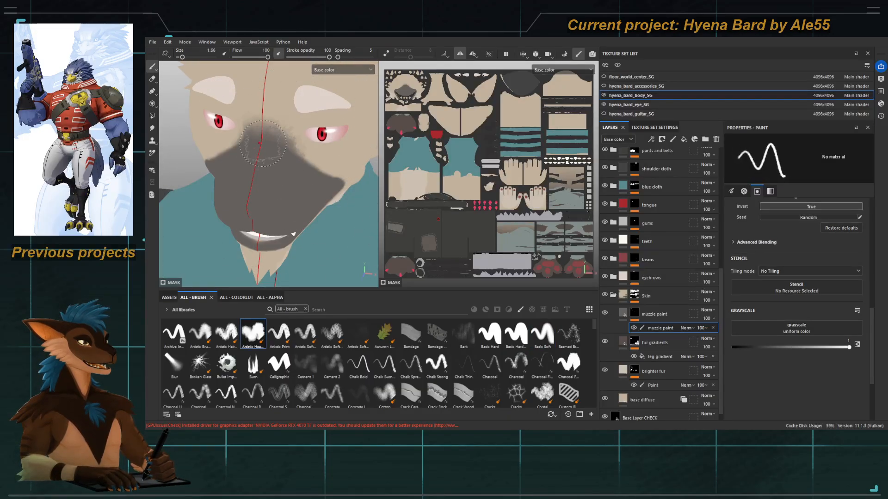
alt+right_drag(342, 198, 361, 220)
alt+drag(360, 220, 282, 159)
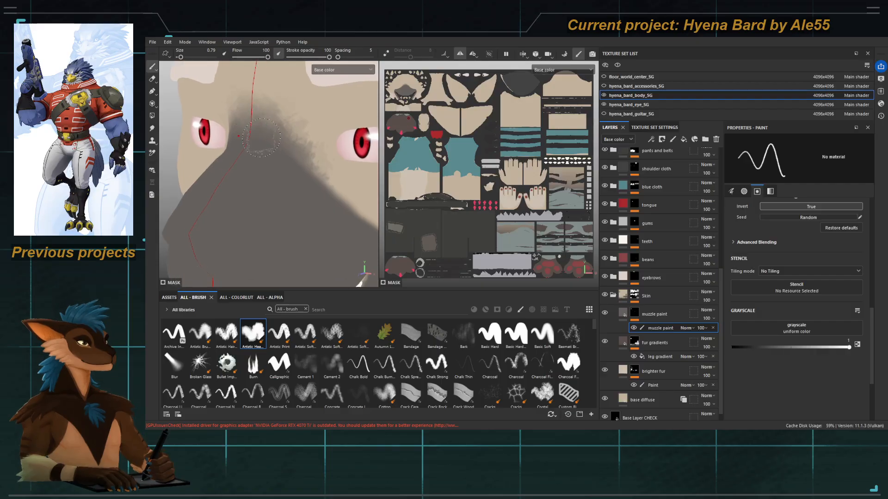
key(ctrl+z)
key(ctrl+z)
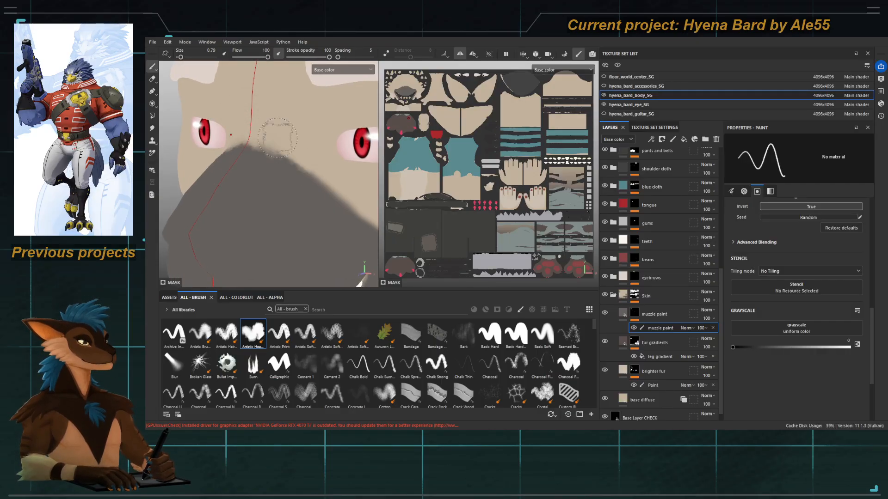
Step: Roughen the muzzle's upper and side edge into a fur-like border with textured strokes at grayscale 0
drag(259, 124, 333, 177)
alt+middle_drag(308, 154, 254, 116)
mouse_move(254, 117)
alt+mouse_down()
mouse_move(278, 116)
mouse_move(299, 176)
mouse_move(348, 212)
alt+mouse_up()
Step: Set the stroke opacity to 51 and the brush size to about 0.78, and soften the furry muzzle edge toward the mouth corner
key(bracketright)
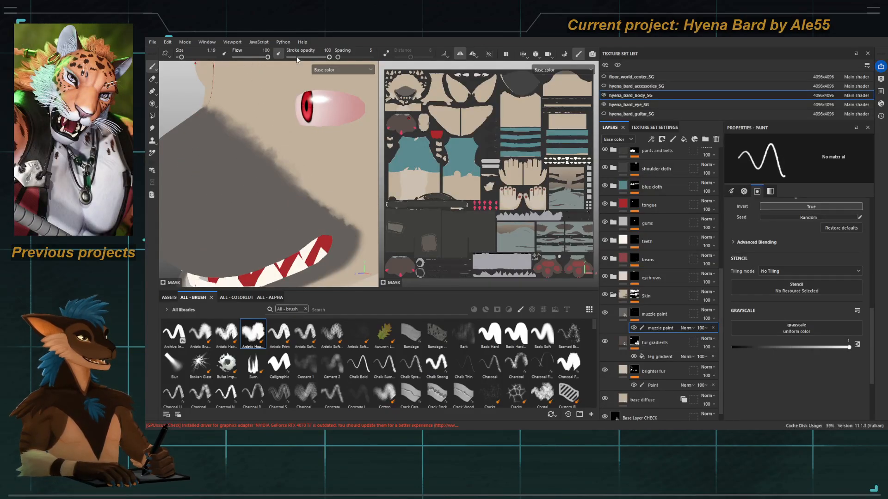
drag(329, 57, 309, 56)
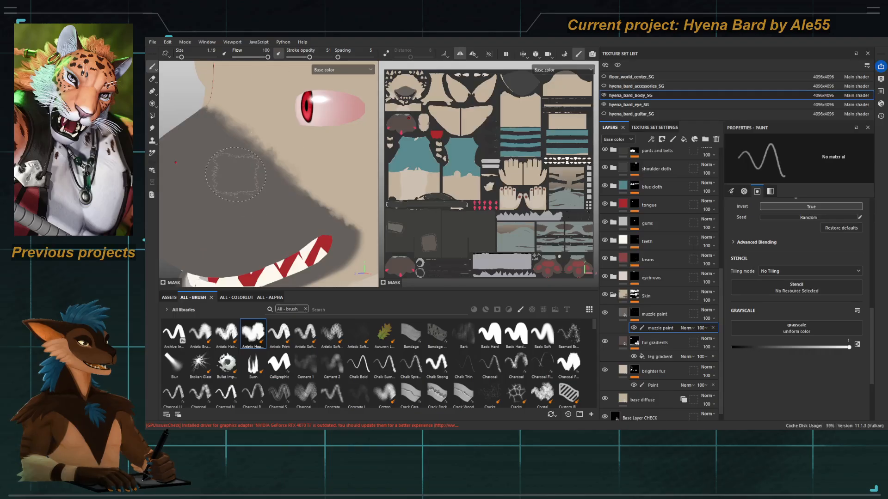
key(bracketleft)
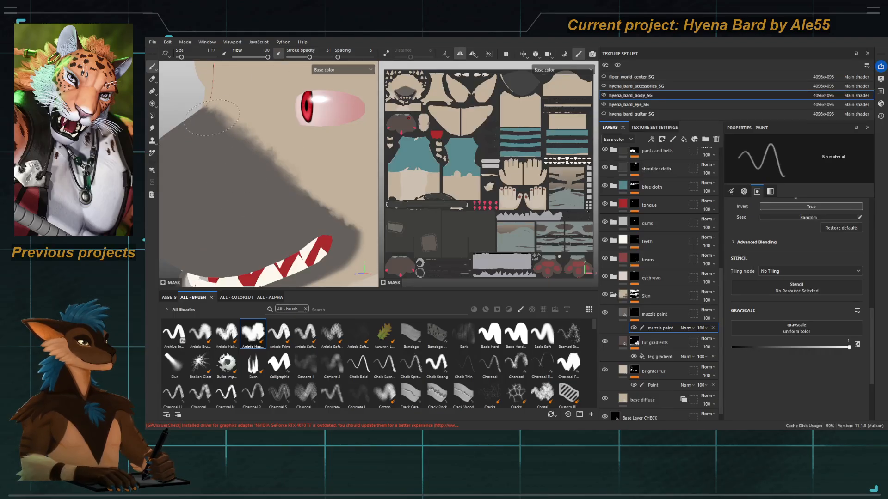
key(bracketleft)
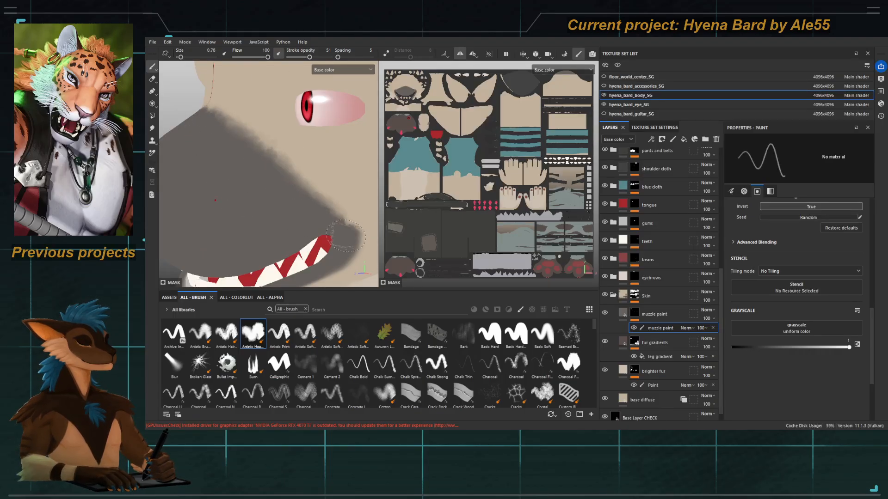
mouse_move(229, 107)
mouse_down()
mouse_move(319, 178)
mouse_move(257, 134)
mouse_up()
key(x)
mouse_move(320, 184)
mouse_down()
mouse_move(339, 227)
mouse_move(321, 248)
mouse_move(343, 217)
mouse_move(305, 167)
mouse_move(322, 176)
mouse_up()
key(c)
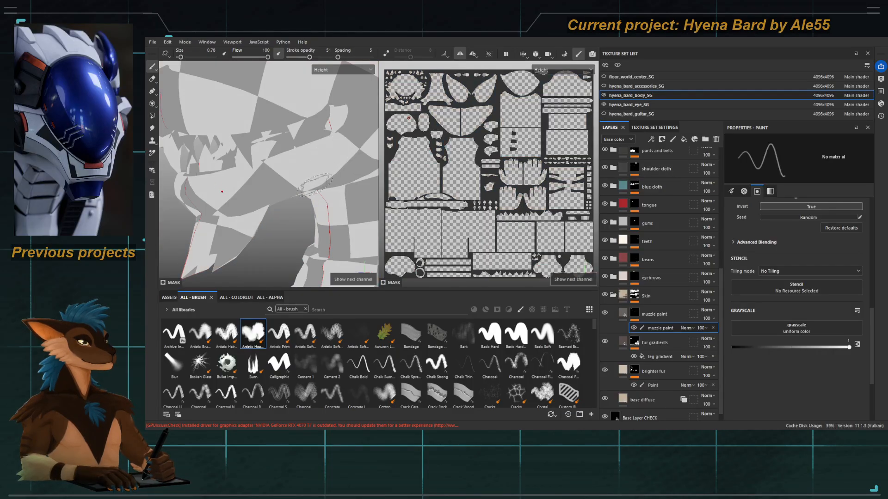
alt+drag(299, 167, 320, 71)
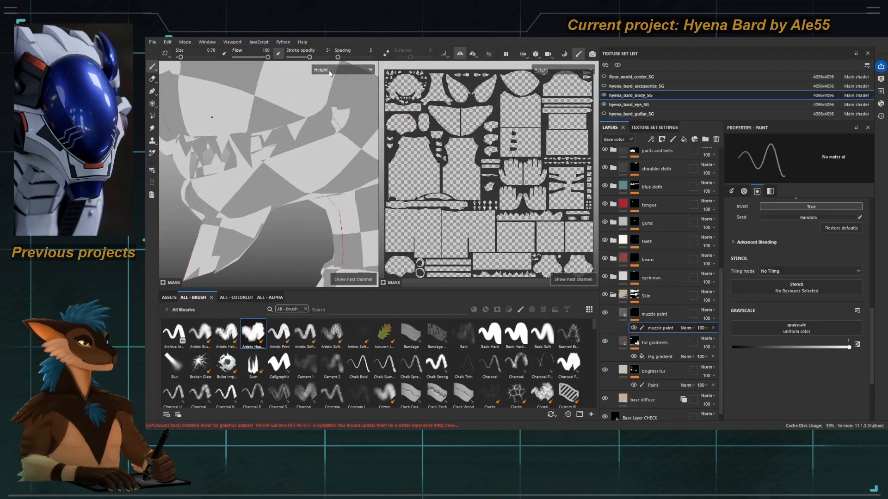
Step: Return to the base color view and clean the gray smudges beneath the mouth at grayscale 0, with brush size about 0.24
click(331, 107)
mouse_move(295, 157)
alt+mouse_down()
mouse_move(329, 160)
mouse_move(302, 171)
mouse_move(345, 127)
alt+mouse_up()
key(x)
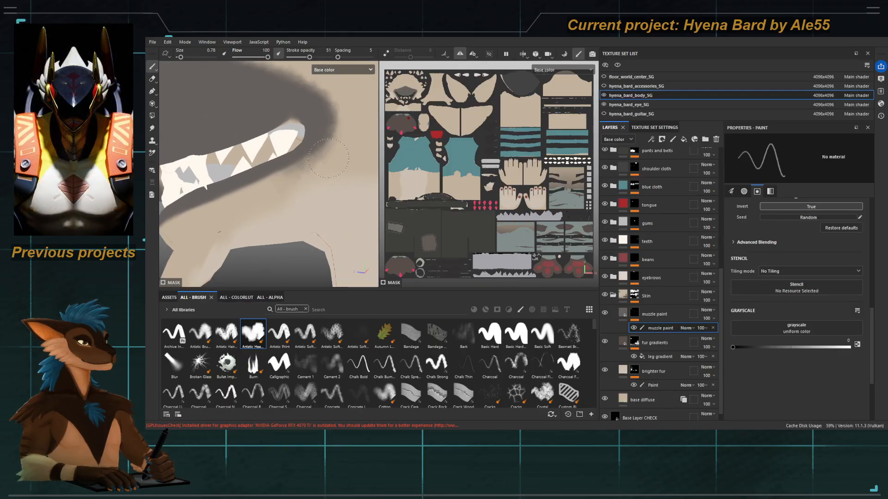
key(bracketleft)
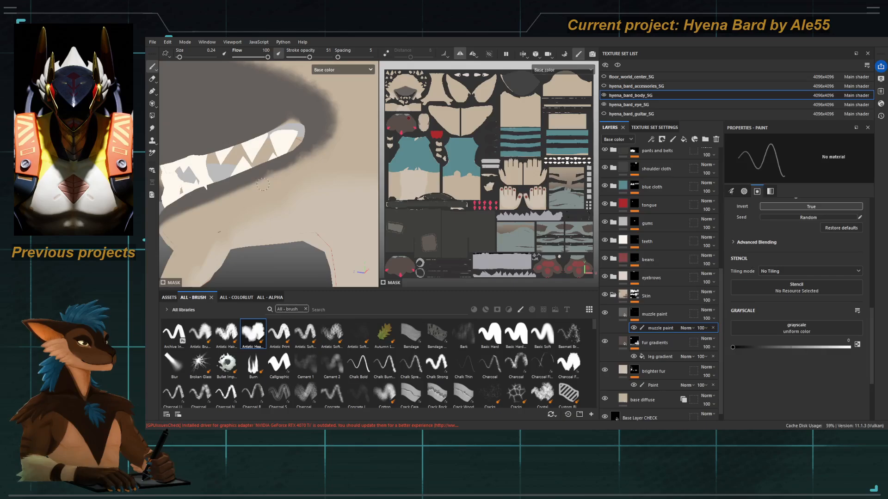
mouse_move(296, 164)
alt+mouse_down()
mouse_move(269, 188)
mouse_move(317, 165)
alt+mouse_up()
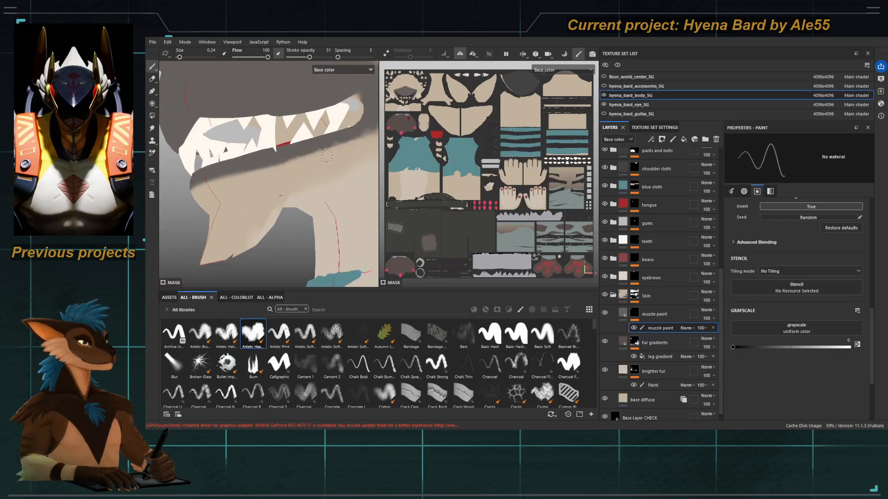
Step: Feather the gray edge along the lower jaw with the brush size at about 0.48
key(bracketright)
key(bracketright)
key(bracketright)
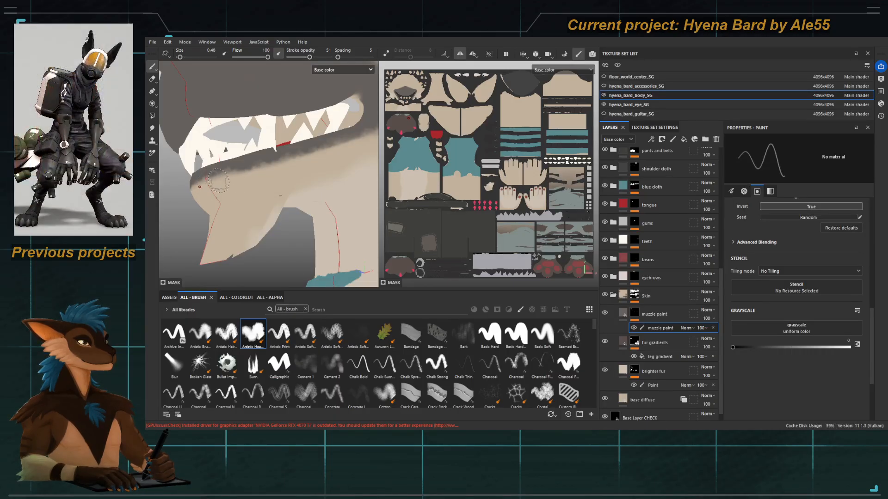
mouse_move(308, 163)
alt+mouse_down()
mouse_move(296, 181)
mouse_move(232, 180)
alt+mouse_up()
key(x)
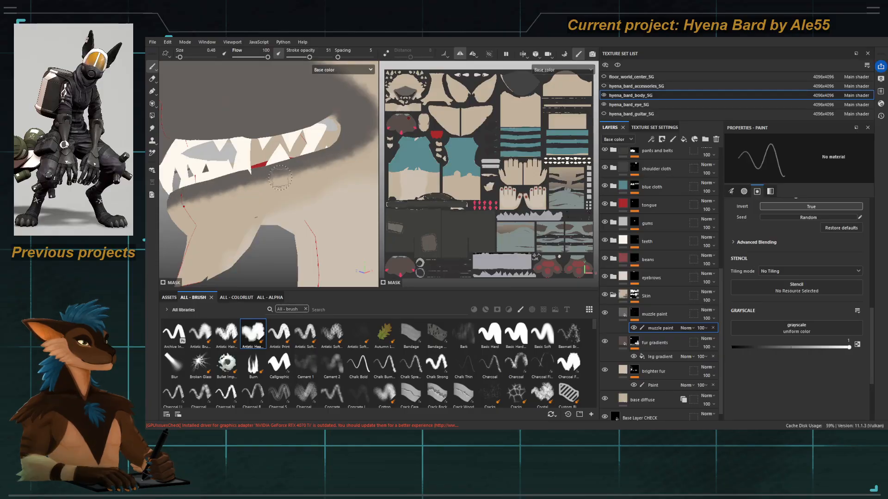
Step: Soften the gray border on the nose bridge and cheek at grayscale 1, with brush size about 1.2 and then about 2.24
alt+right_drag(280, 178, 232, 117)
alt+shift+drag(232, 117, 295, 120)
alt+right_drag(296, 121, 220, 53)
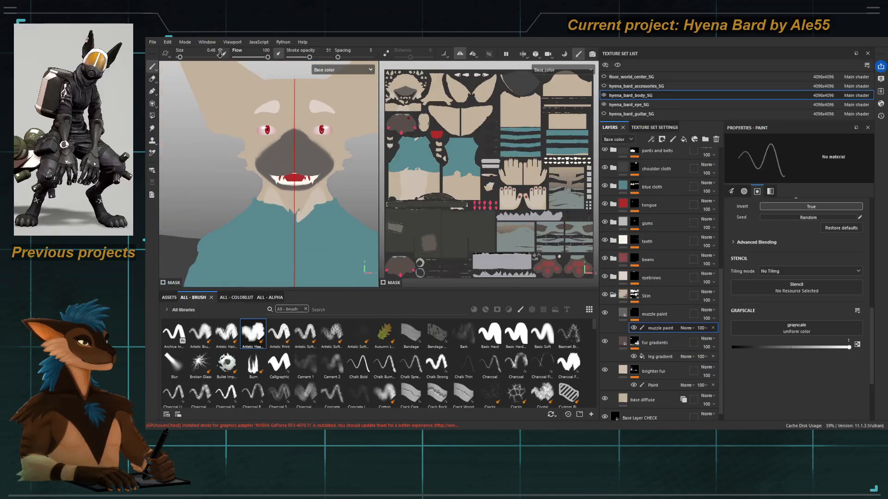
alt+drag(268, 118, 286, 121)
alt+right_drag(286, 121, 305, 155)
alt+drag(278, 138, 282, 155)
ctrl+right_drag(289, 127, 300, 124)
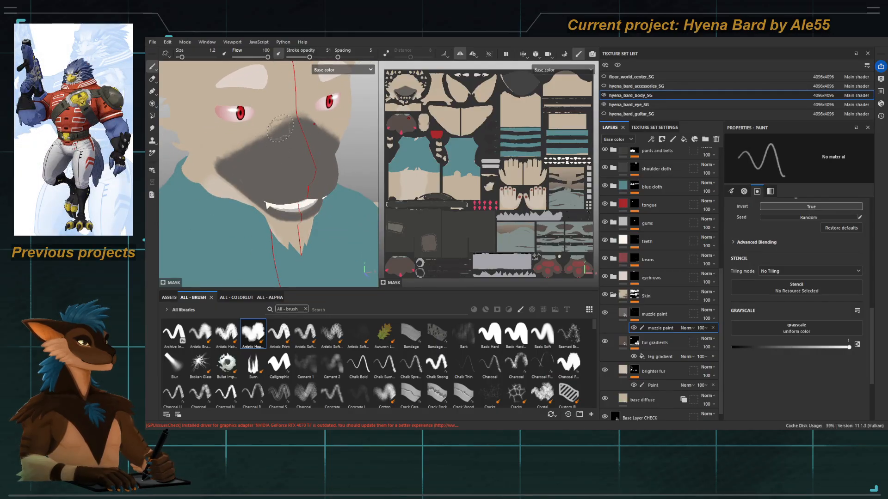
key(bracketright)
alt+drag(240, 159, 286, 135)
key(bracketright)
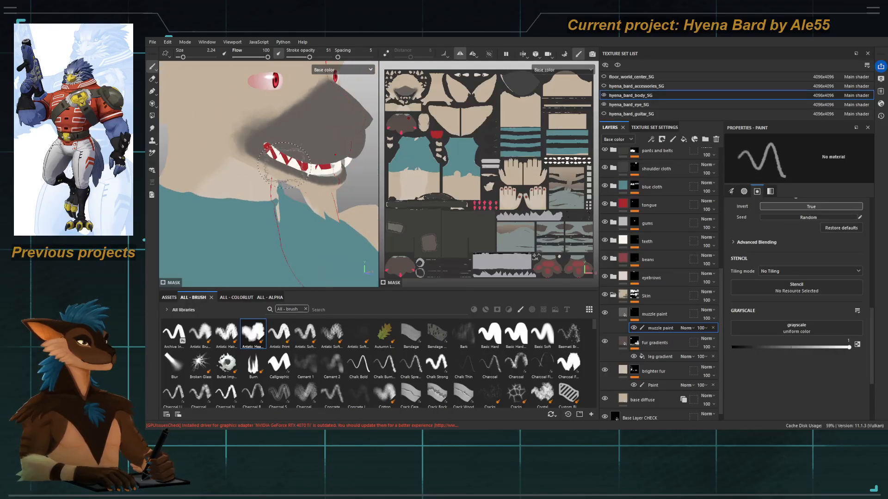
Step: Inspect the muzzle coloring on the whole head in the full material view, and return to the base color view
alt+right_drag(284, 165, 252, 109)
alt+drag(297, 109, 249, 100)
alt+middle_drag(249, 100, 293, 145)
alt+drag(293, 144, 278, 143)
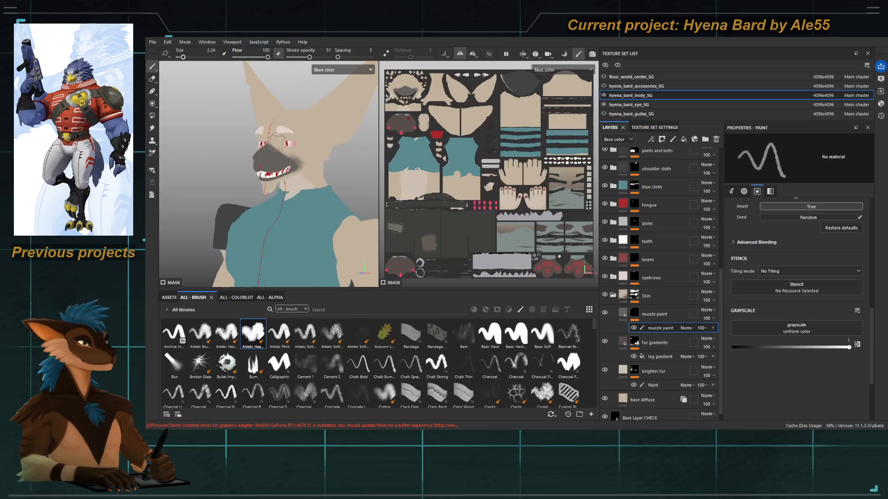
key(m)
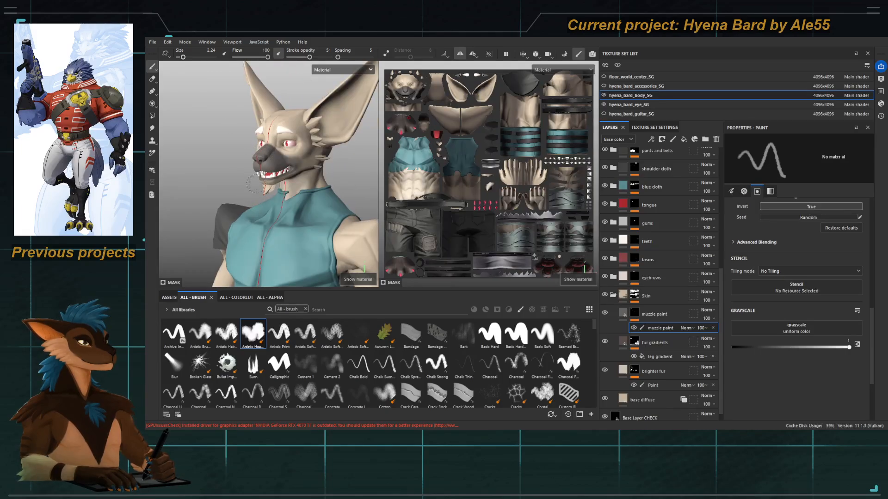
key(c)
Step: Build up the gray around the mouth corner with brush size about 1.2 at grayscale 1
alt+right_drag(255, 184, 277, 187)
alt+middle_drag(277, 187, 212, 176)
alt+right_drag(213, 177, 263, 141)
alt+middle_drag(263, 140, 298, 185)
alt+drag(303, 189, 293, 183)
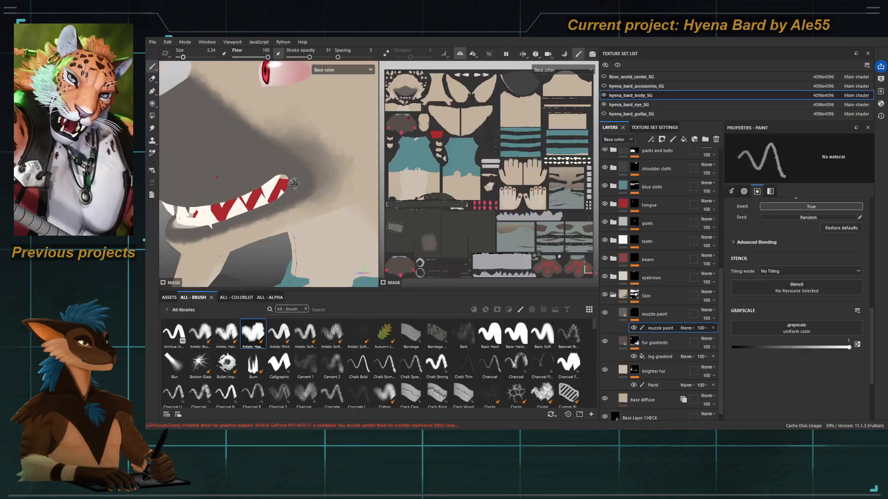
ctrl+right_drag(287, 160, 272, 160)
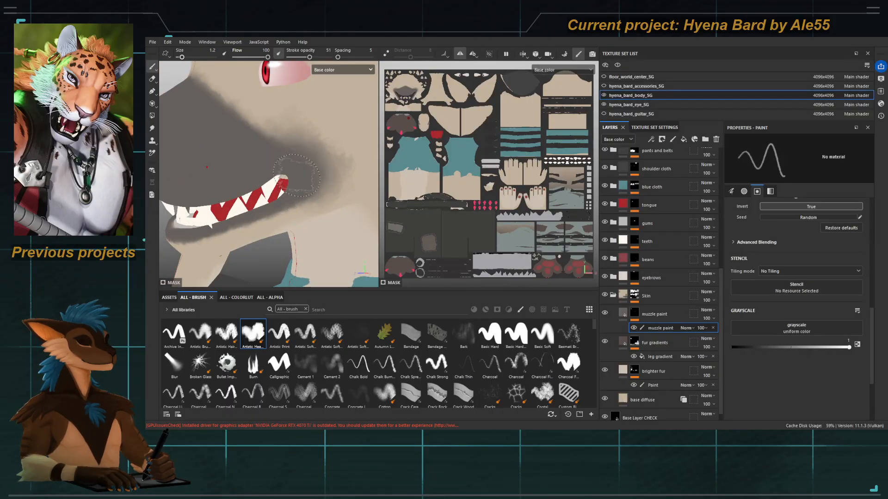
key(x)
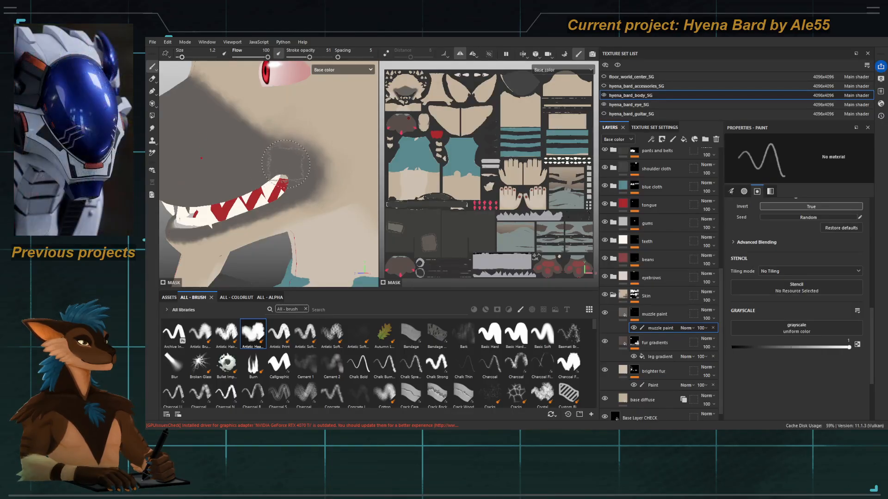
Step: Blend the gray border between the eye and the mouth corner, alternating strokes at grayscale 0 and 1
alt+middle_drag(244, 113, 302, 143)
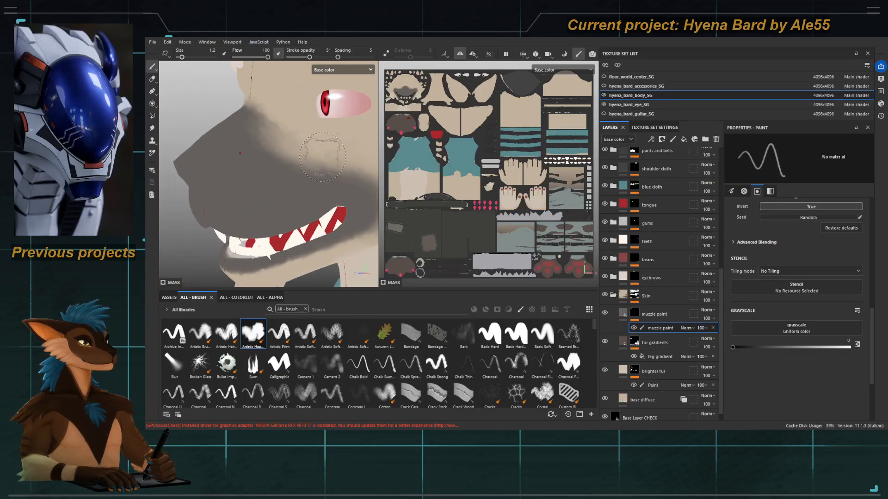
key(c)
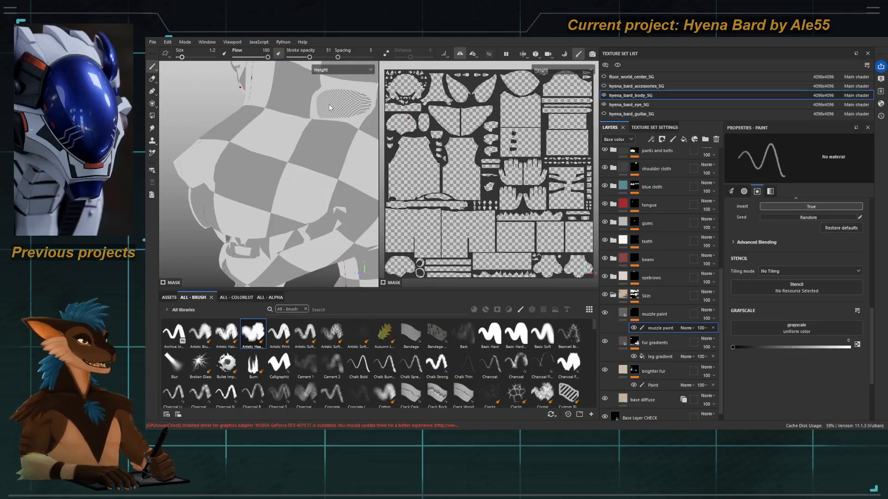
key(c)
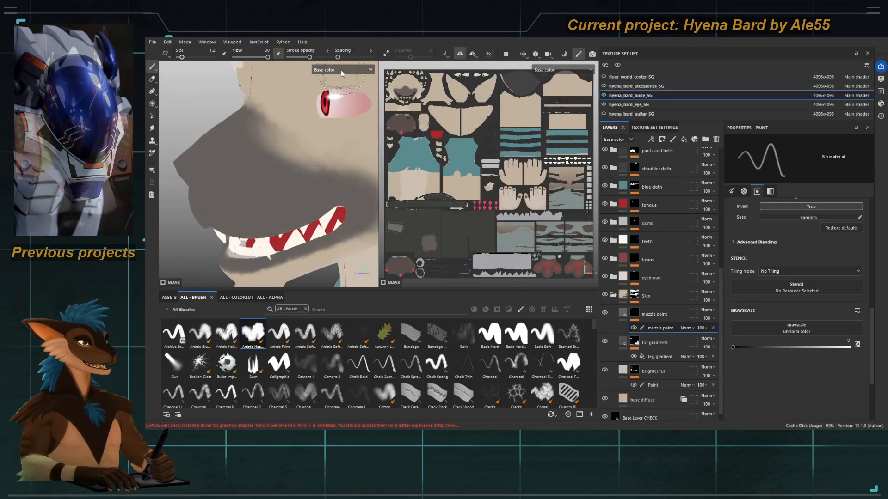
key(x)
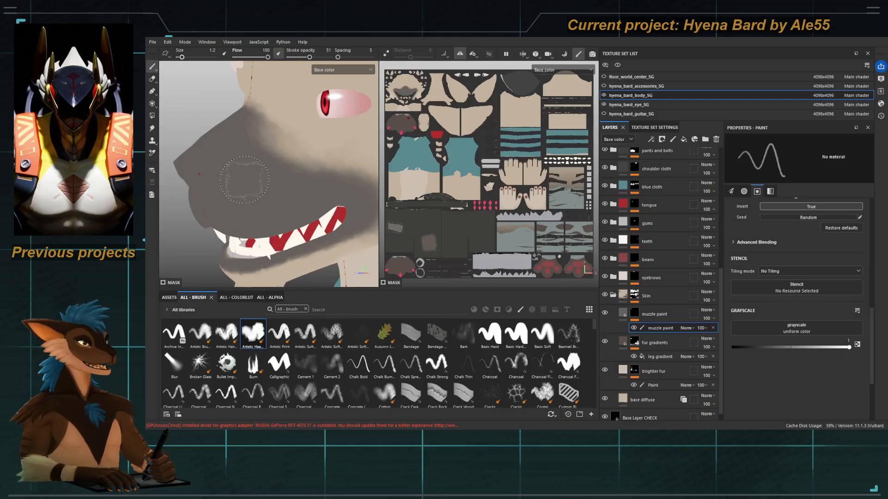
key(x)
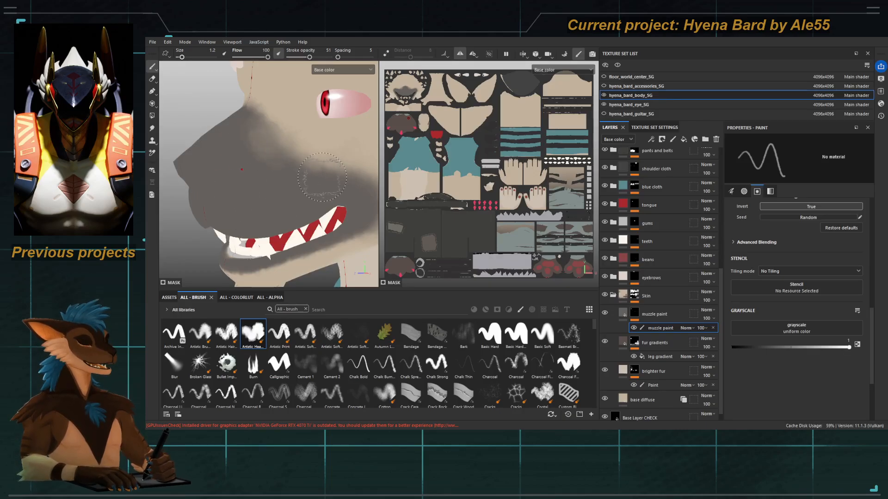
Step: Fade the gray on the nose bridge between the eyes with brush size about 2.24 at grayscale 0, then restore some at grayscale 1
alt+drag(249, 148, 271, 154)
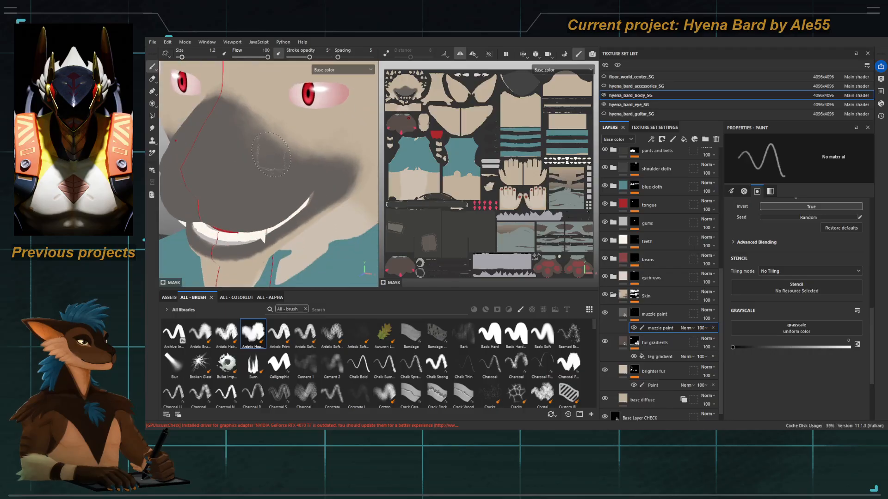
ctrl+right_drag(230, 141, 241, 142)
mouse_move(223, 103)
mouse_down()
mouse_move(231, 111)
mouse_move(225, 158)
mouse_up()
alt+middle_drag(217, 159, 250, 166)
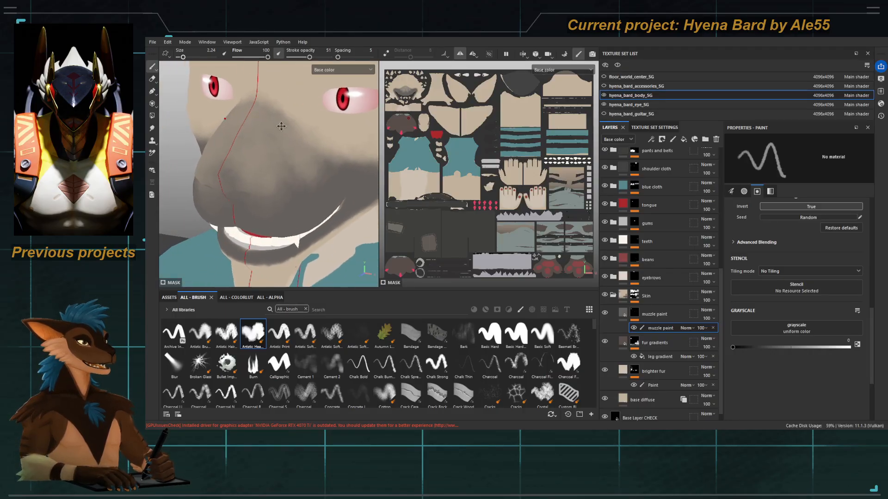
drag(247, 162, 248, 174)
key(x)
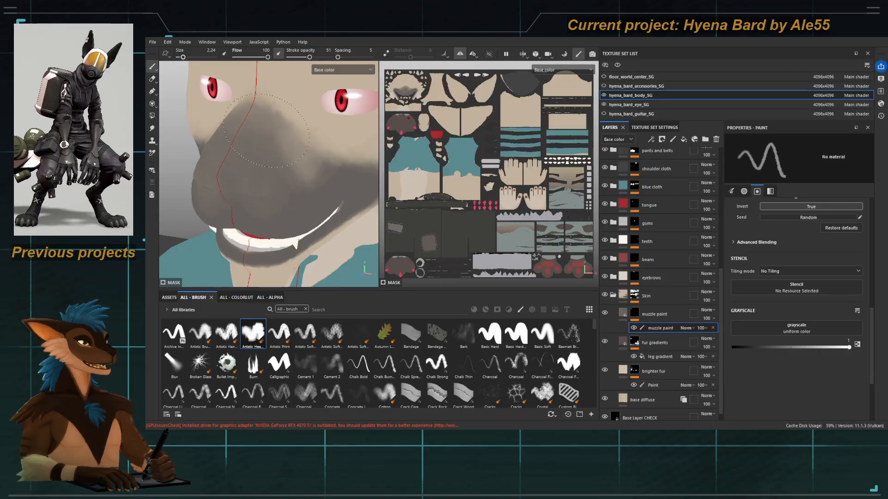
Step: Even out the gray transition across the cheek, mouth corner and nose bridge, alternating strokes at grayscale 0 and 1
alt+drag(266, 131, 277, 139)
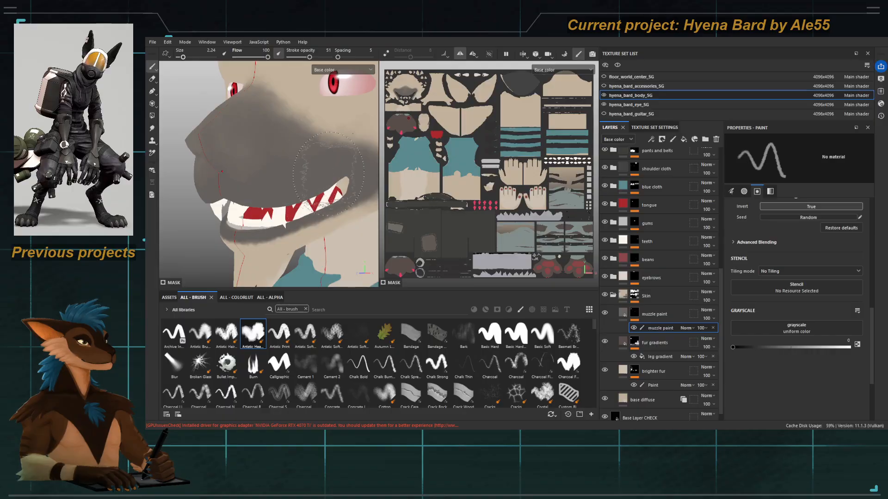
key(x)
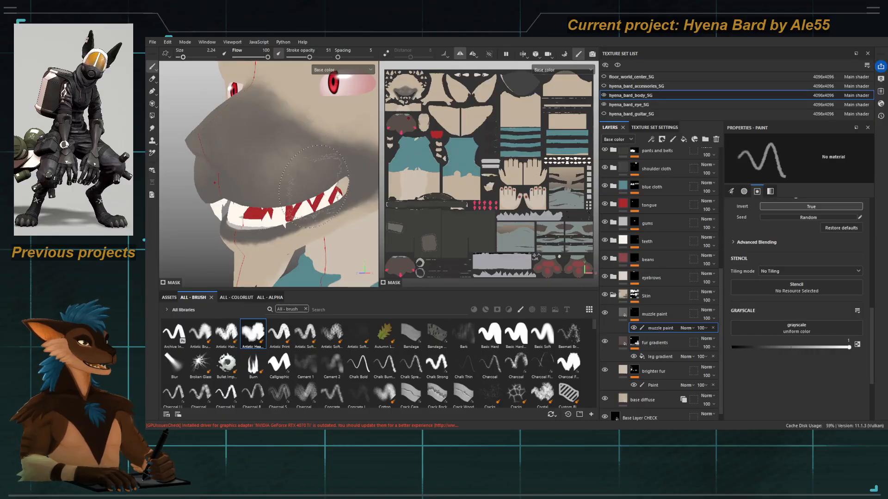
mouse_move(228, 148)
alt+mouse_down()
mouse_move(277, 165)
mouse_move(307, 158)
mouse_move(307, 170)
alt+mouse_up()
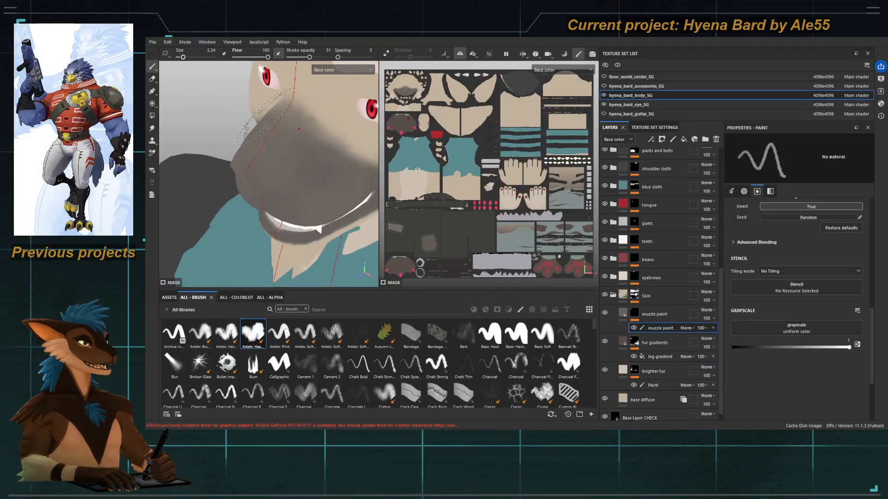
alt+drag(299, 128, 278, 300)
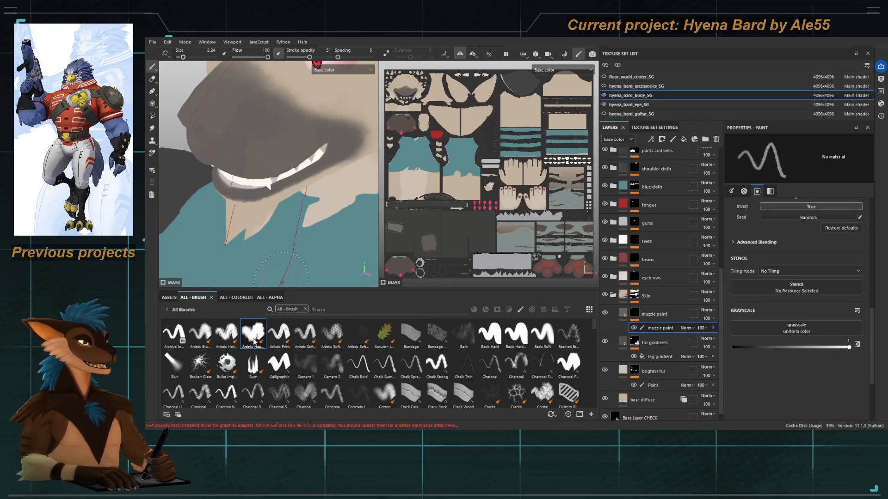
alt+drag(266, 217, 243, 134)
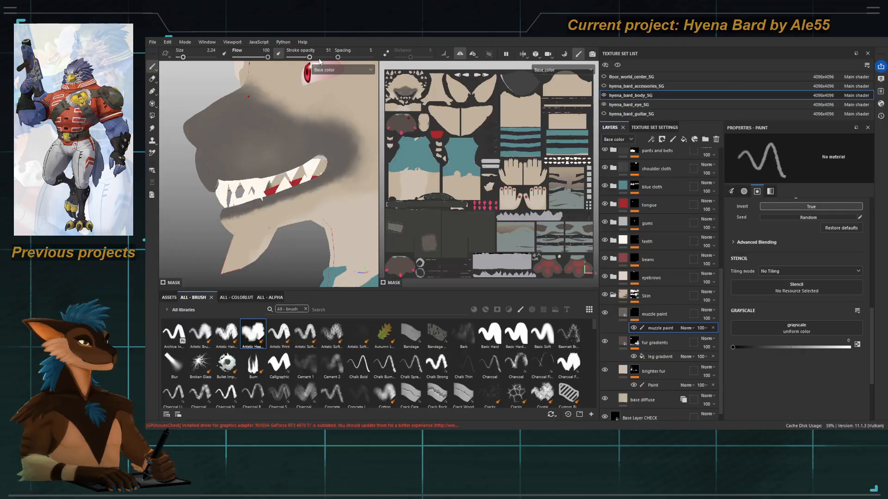
Step: Set the stroke opacity to 25 and refine the soft gray fade around the cheek and muzzle with grayscale 0 and 1
drag(309, 57, 299, 57)
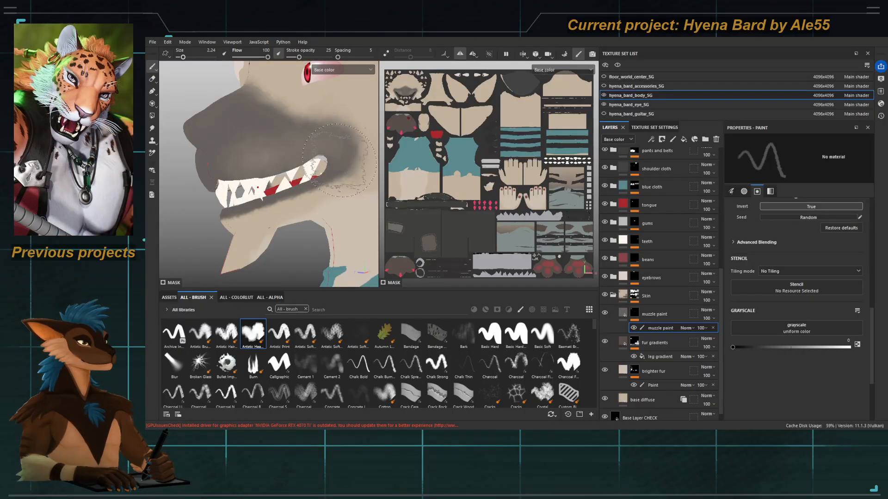
key(x)
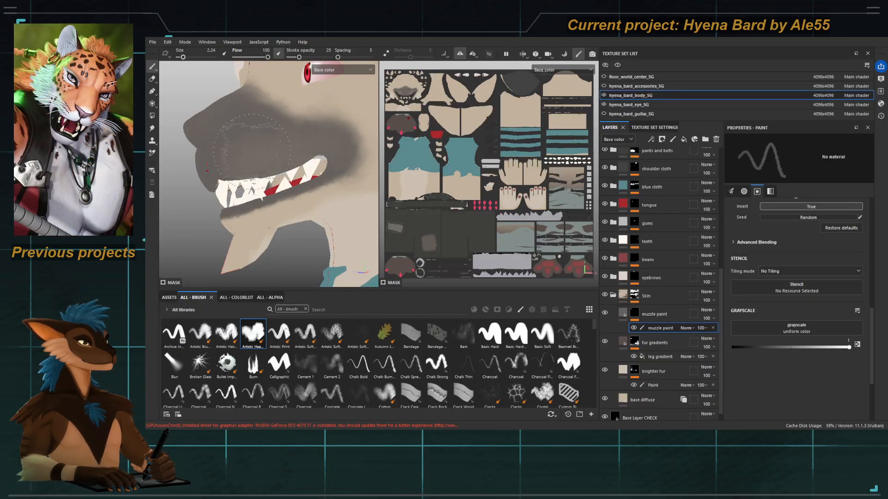
alt+drag(272, 153, 175, 157)
key(x)
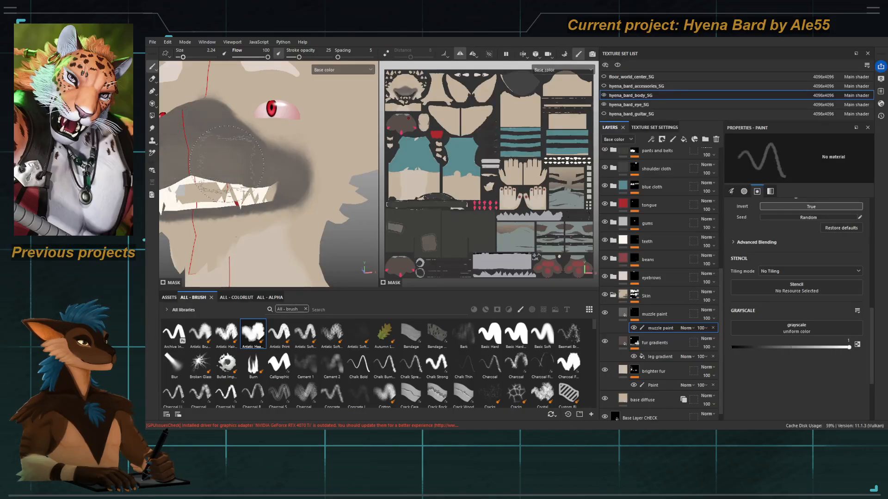
alt+drag(239, 160, 319, 269)
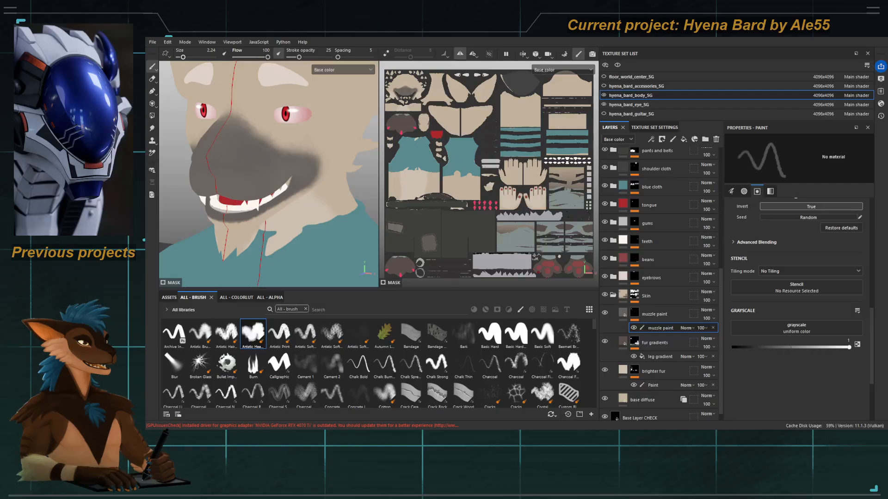
mouse_move(190, 139)
alt+mouse_down()
mouse_move(224, 143)
mouse_move(222, 155)
mouse_move(295, 198)
mouse_move(173, 70)
alt+mouse_up()
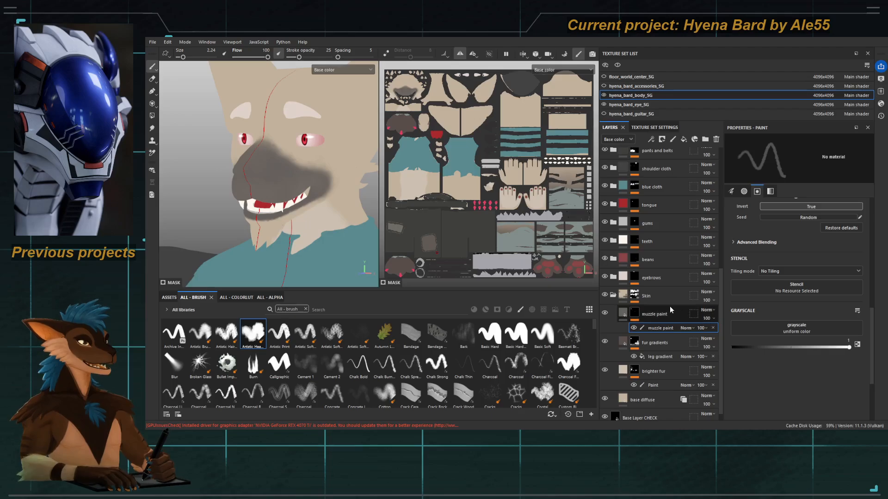
Step: Rename the Skin folder as Base body
click(647, 298)
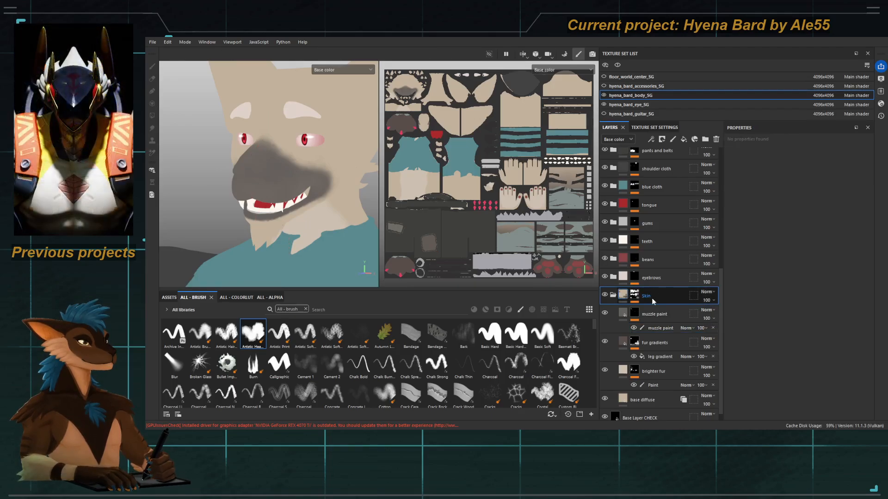
double_click(647, 297)
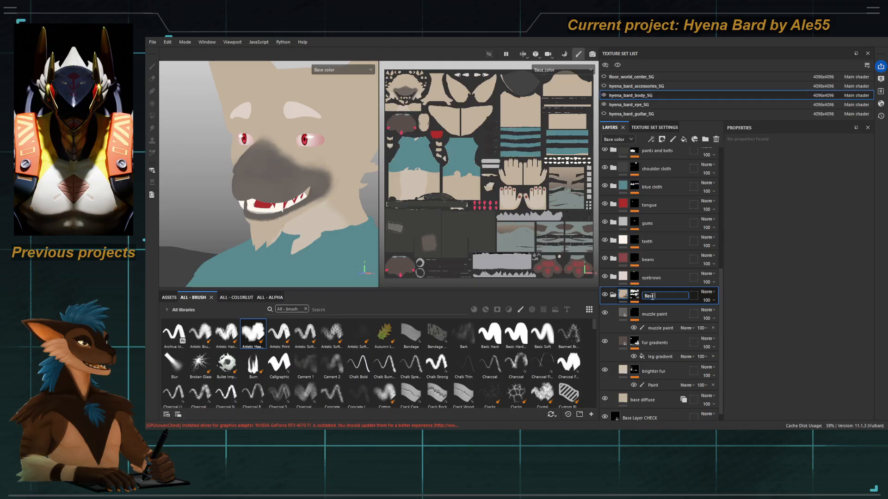
text(Base body)
key(Return)
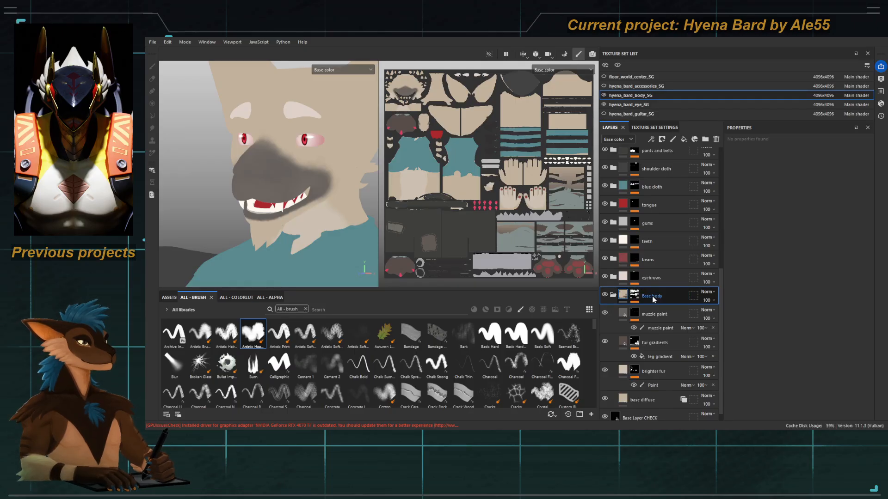
Step: Add a fill layer directly above the muzzle paint layer in the Base body folder
click(655, 314)
click(684, 139)
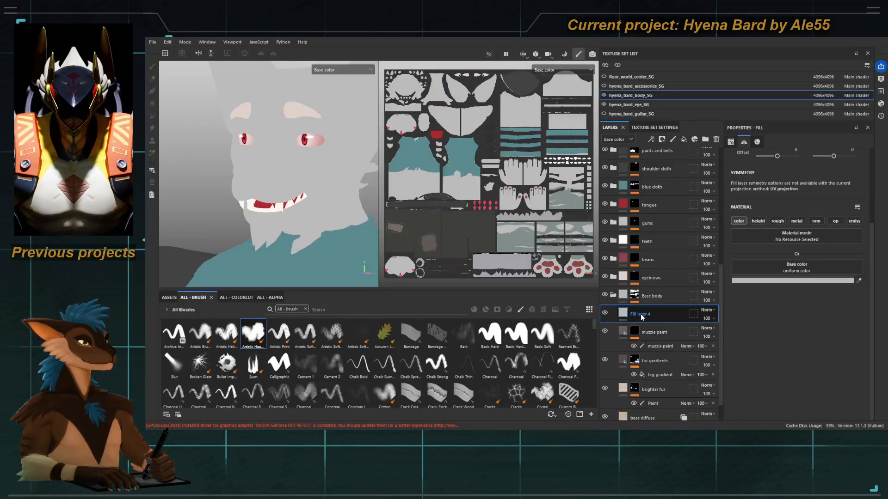
Step: Rename the new fill layer in the Base body folder as Nose
double_click(643, 315)
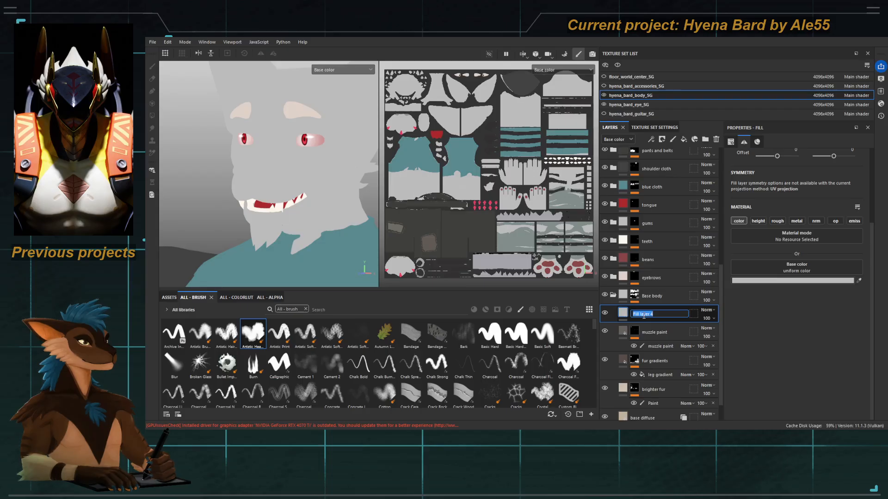
text(Nose)
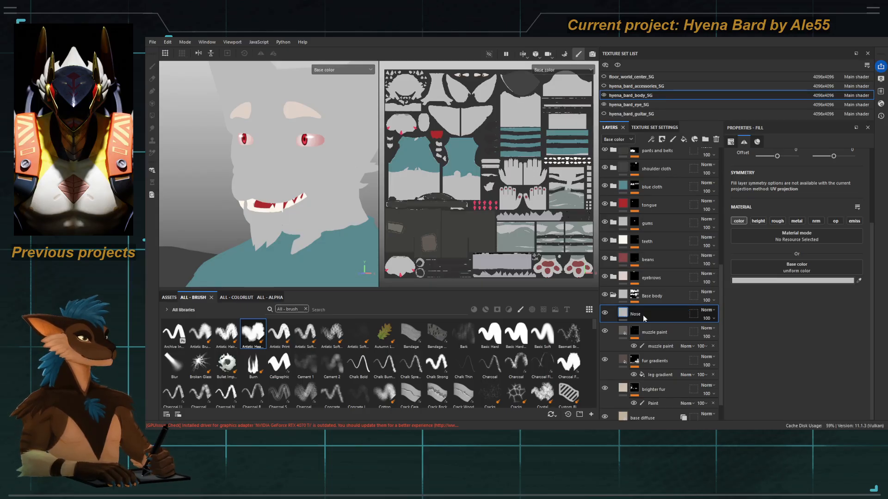
key(Return)
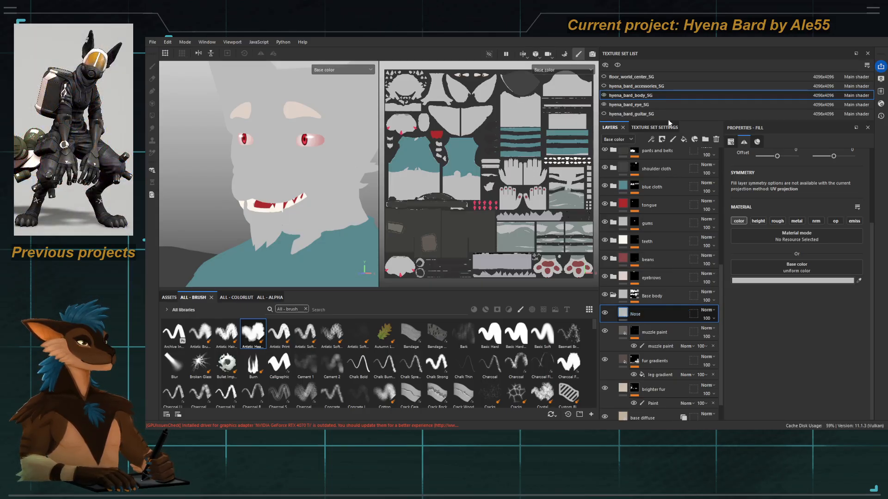
Step: Add a black mask to the Nose layer and give the mask a paint effect
click(666, 86)
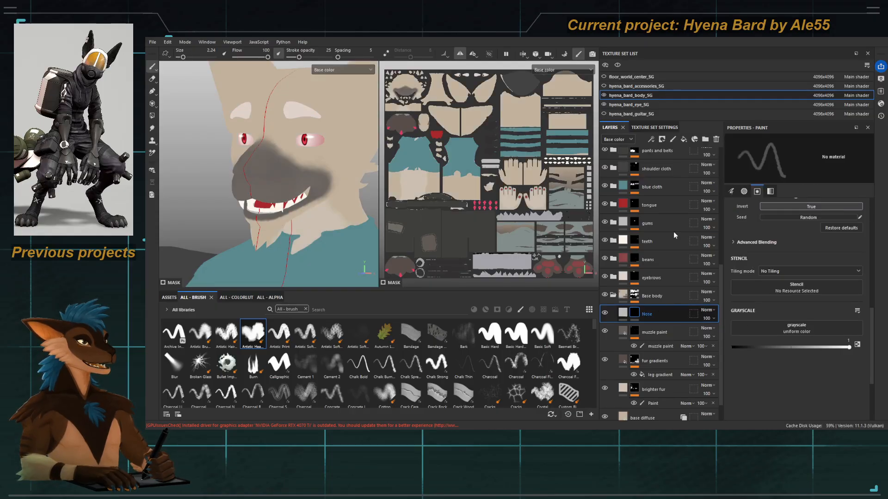
right_click(656, 315)
click(677, 185)
scroll(273, 197, up, 5)
alt+middle_drag(264, 159, 284, 178)
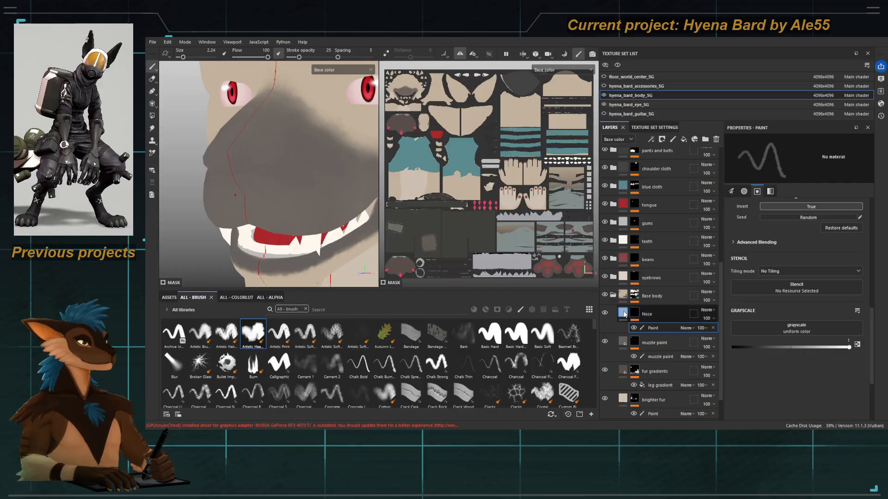
Step: Set the Nose layer's base color to dark brown and select its mask's Paint effect for painting
click(621, 314)
click(859, 281)
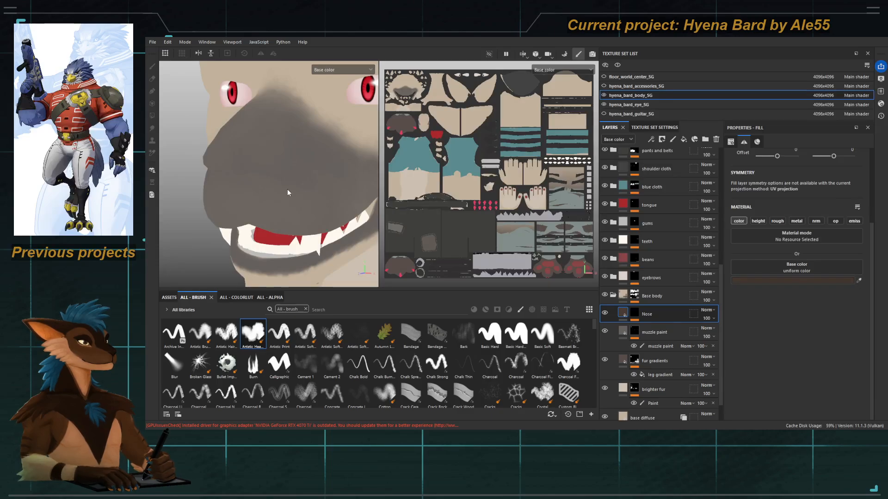
scroll(206, 176, down, 3)
click(634, 313)
click(634, 320)
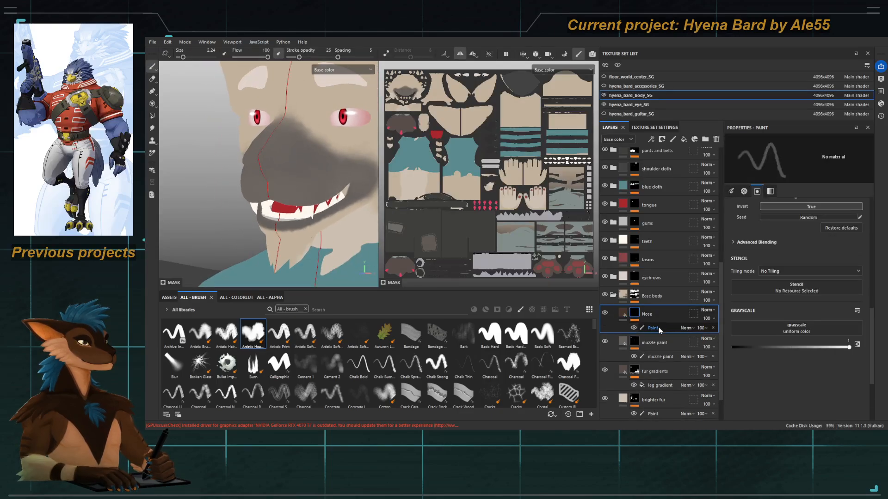
click(659, 328)
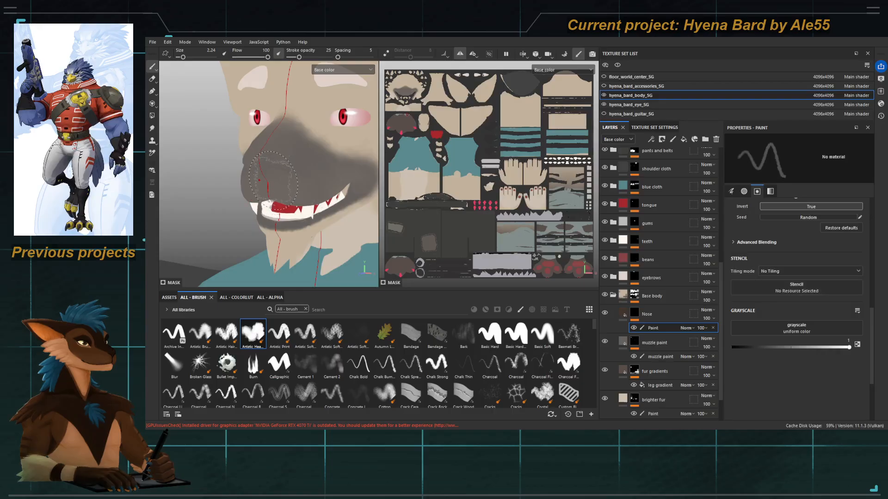
Step: Show the shaded material and paint the nose pad around the nostrils at grayscale 1 with a small brush
key(m)
mouse_move(265, 154)
alt+right_down()
mouse_move(267, 174)
mouse_move(257, 175)
alt+right_up()
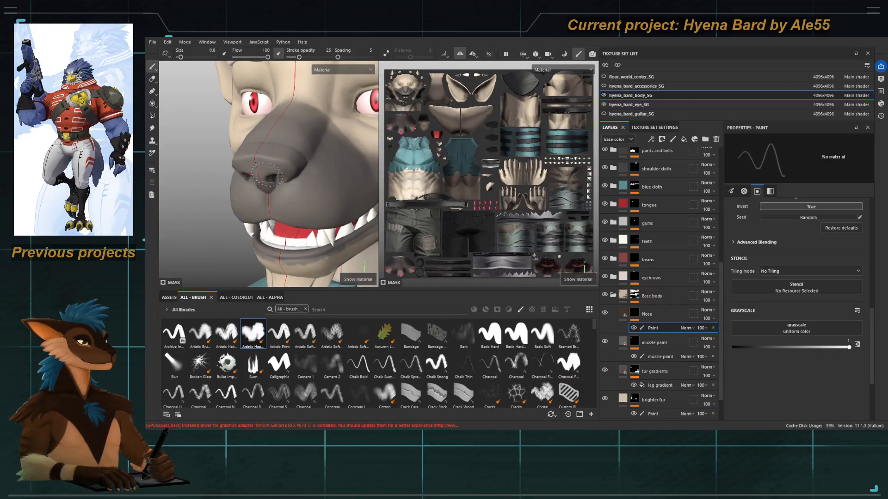
key(b)
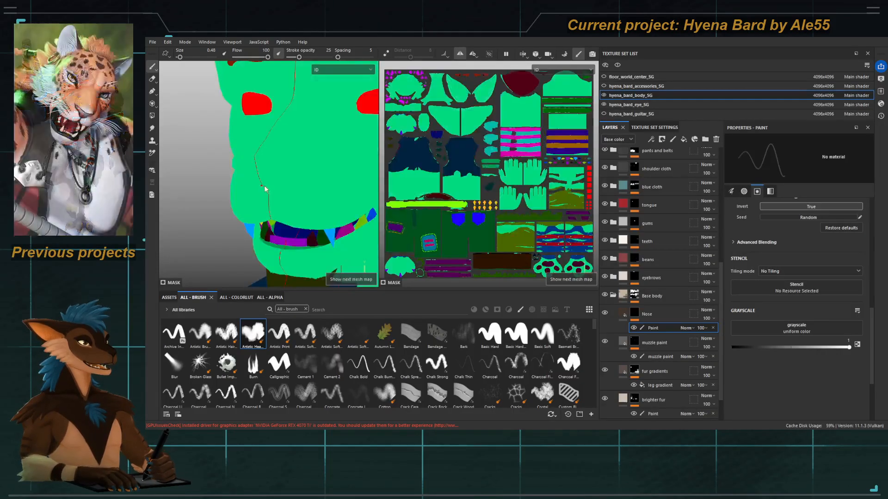
key(m)
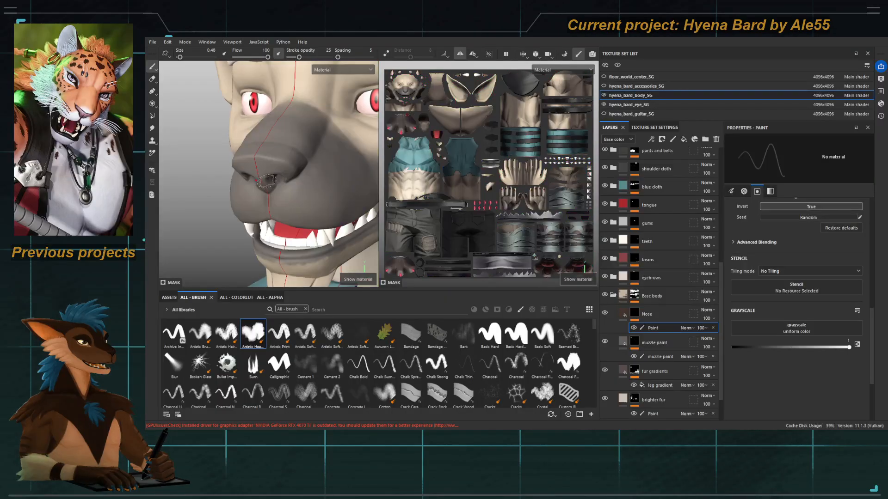
alt+drag(263, 179, 263, 160)
alt+right_drag(263, 159, 266, 173)
alt+drag(266, 174, 269, 152)
ctrl+right_drag(268, 153, 271, 152)
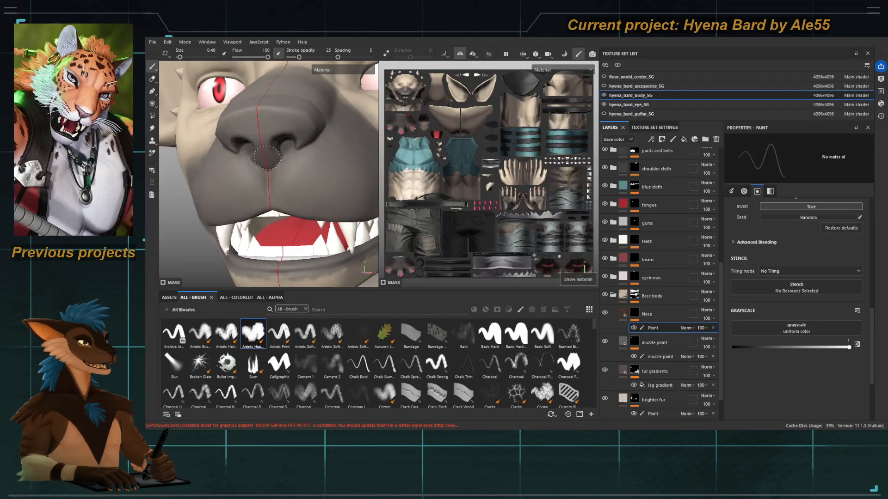
mouse_move(266, 146)
mouse_down()
mouse_move(272, 123)
mouse_move(257, 130)
mouse_up()
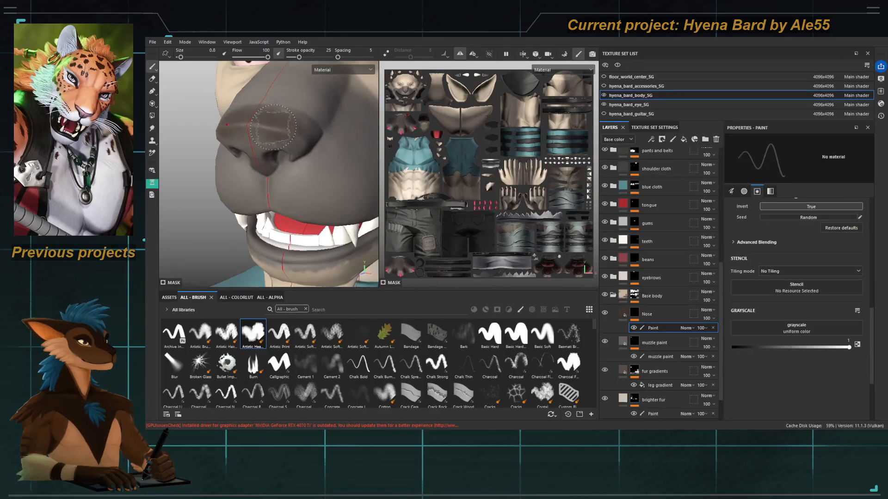
Step: Extend the brown paint over the top, sides and nostril area of the nose, varying the brush size
alt+drag(284, 132, 275, 140)
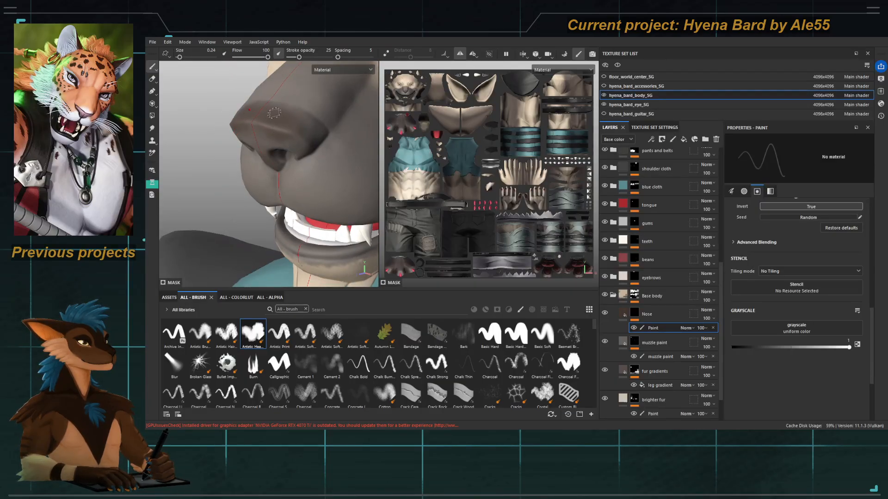
ctrl+right_drag(274, 113, 276, 113)
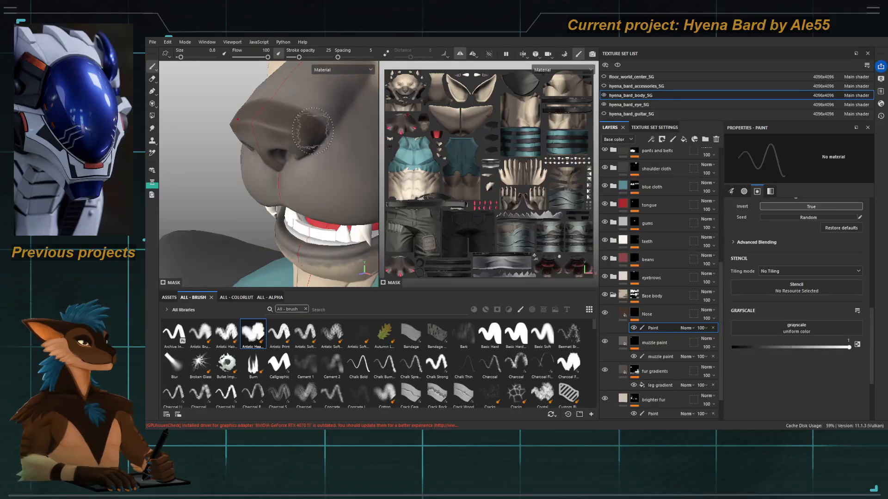
alt+drag(253, 154, 282, 120)
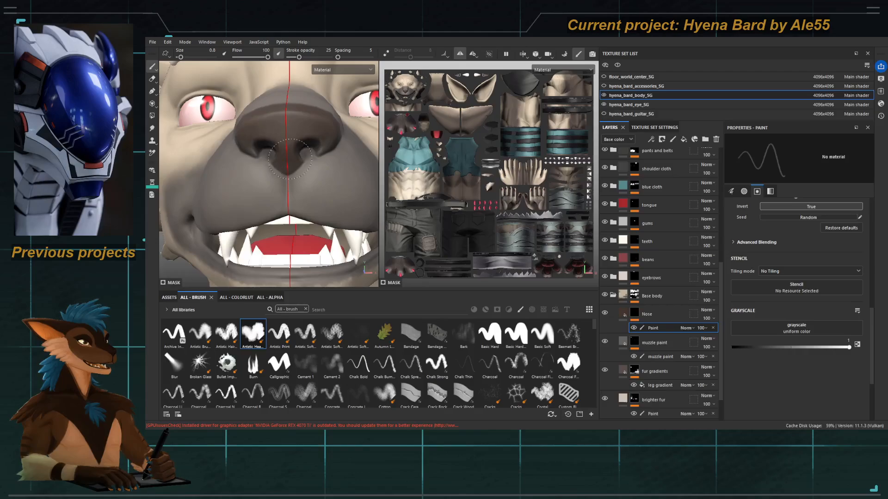
alt+drag(252, 142, 242, 159)
ctrl+right_drag(273, 144, 267, 143)
mouse_move(292, 147)
alt+mouse_down()
mouse_move(284, 150)
mouse_move(292, 140)
alt+mouse_up()
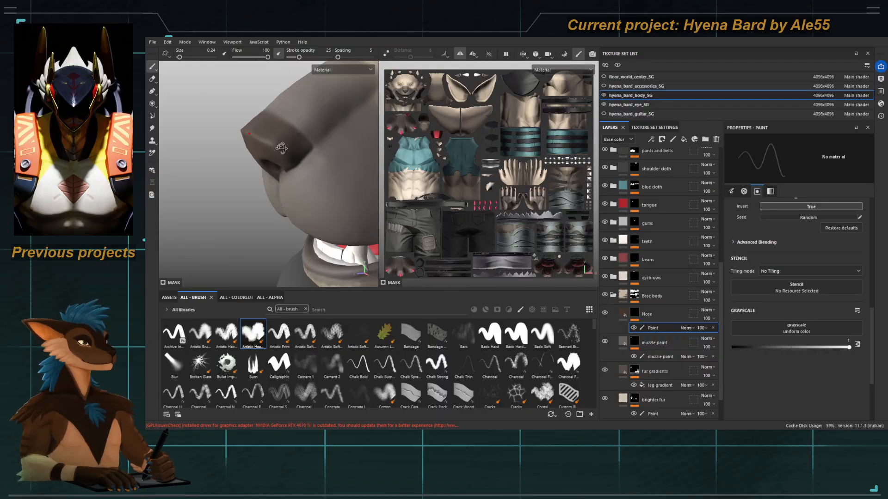
Step: Fill in the remaining nose surface and its outer edges with brown, using brush size 0.48
alt+drag(281, 148, 297, 134)
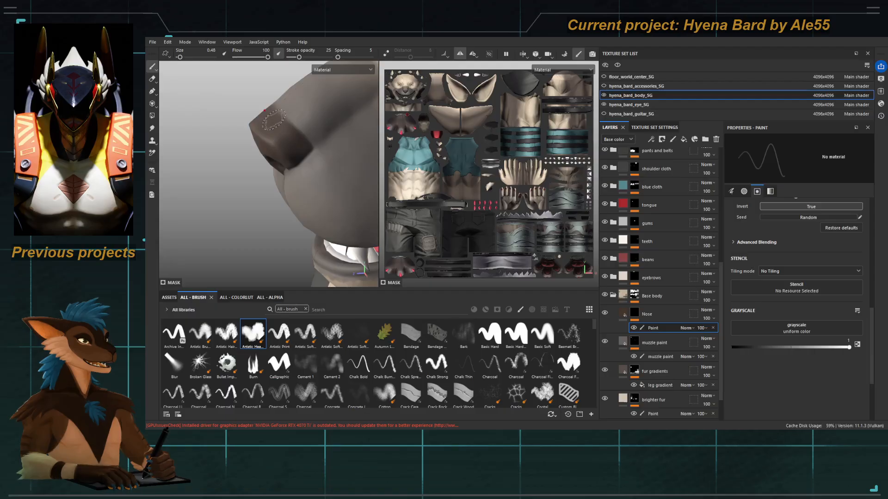
alt+drag(288, 153, 287, 145)
alt+right_drag(287, 145, 283, 149)
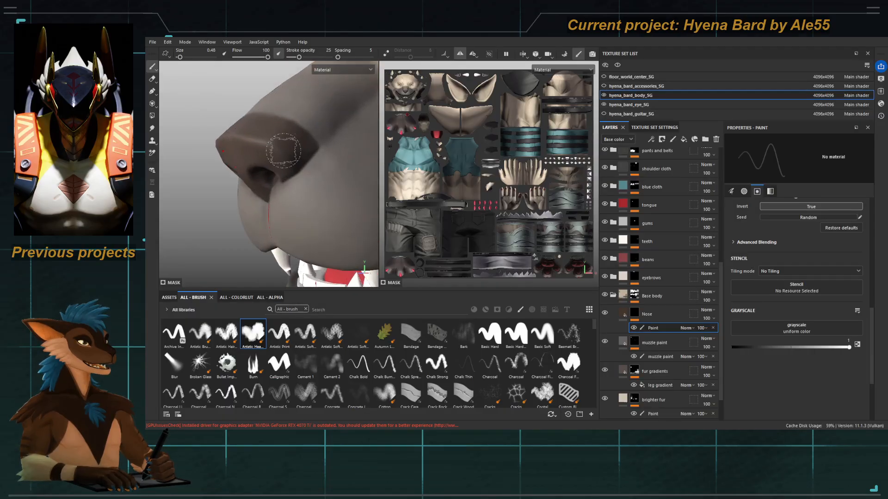
alt+drag(267, 173, 287, 153)
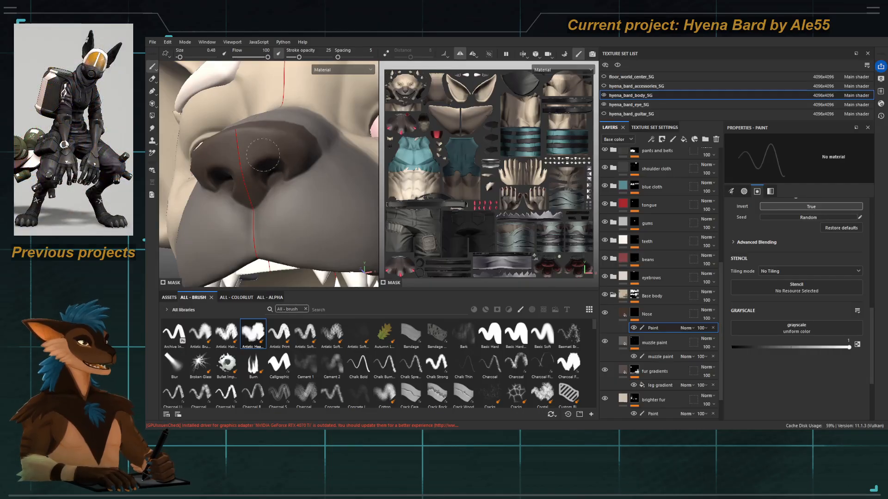
alt+drag(248, 183, 237, 160)
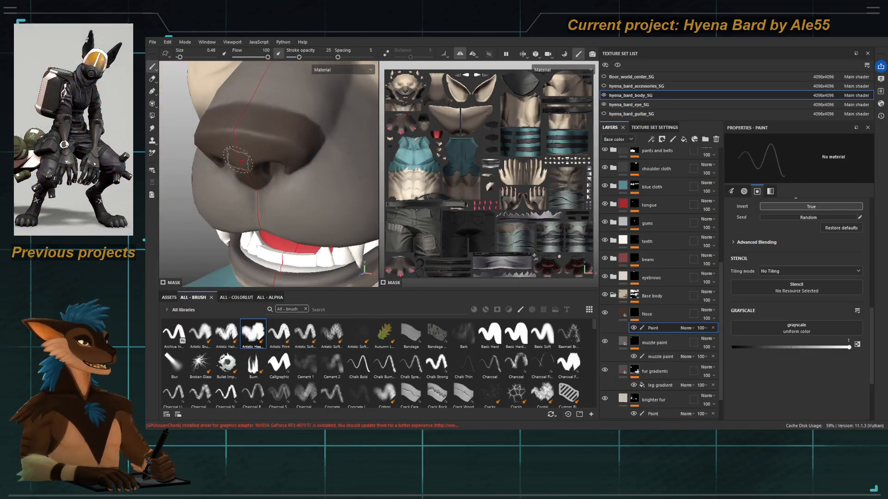
mouse_move(239, 126)
alt+mouse_down()
mouse_move(305, 134)
mouse_move(259, 168)
mouse_move(255, 129)
alt+mouse_up()
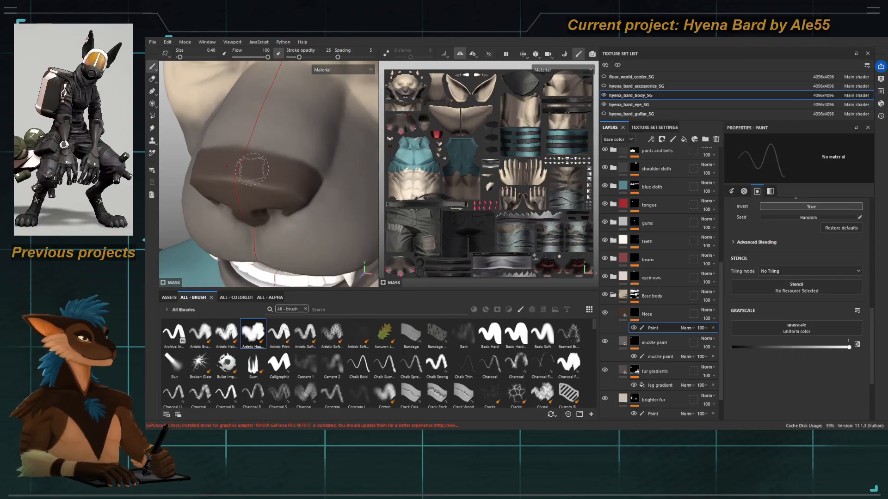
Step: Display the base color channel alone and check the painted nose against the muzzle from several distances
key(c)
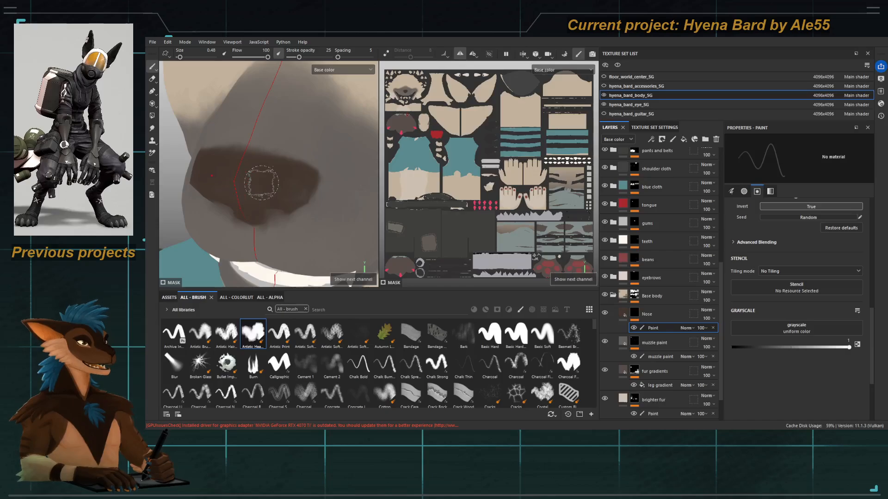
alt+drag(259, 182, 285, 178)
alt+right_drag(285, 178, 232, 147)
alt+drag(232, 148, 282, 204)
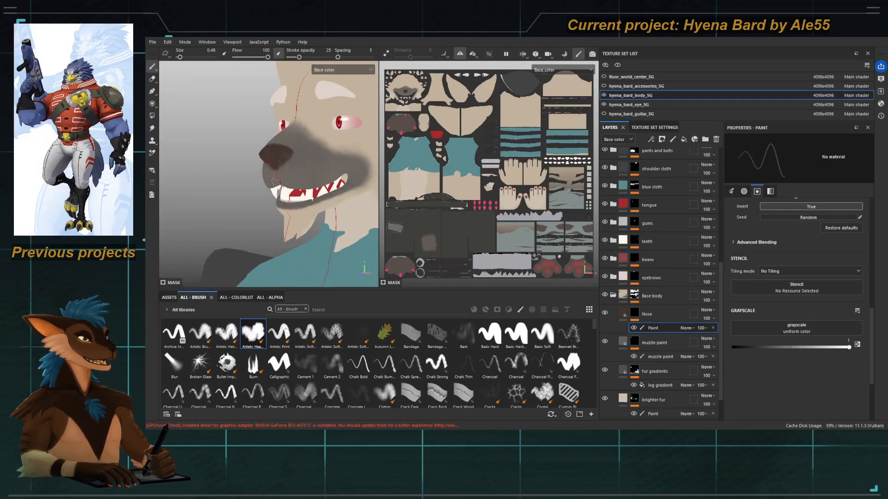
alt+right_drag(269, 170, 296, 194)
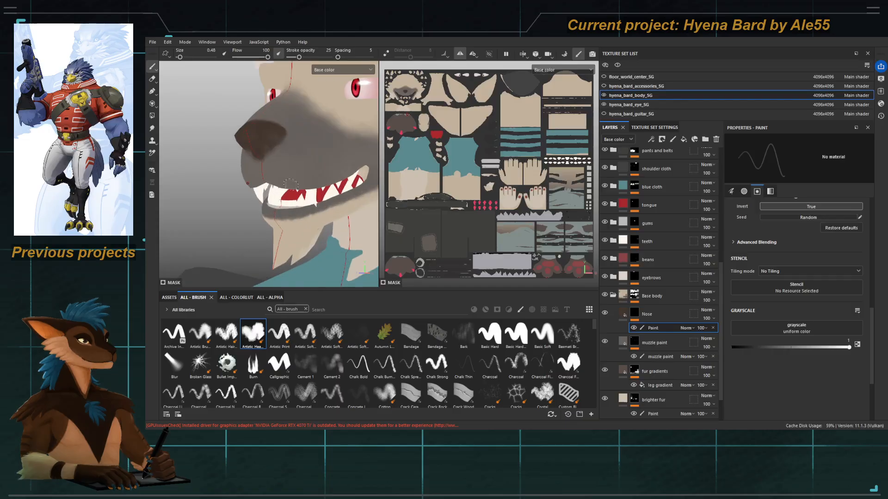
alt+middle_drag(296, 194, 271, 199)
Step: Even out the nose's brown fill and clean up its lower and upper edges, switching between grayscale 1 and 0
alt+right_drag(270, 198, 304, 235)
alt+drag(304, 234, 324, 226)
alt+drag(306, 185, 273, 166)
drag(287, 151, 291, 154)
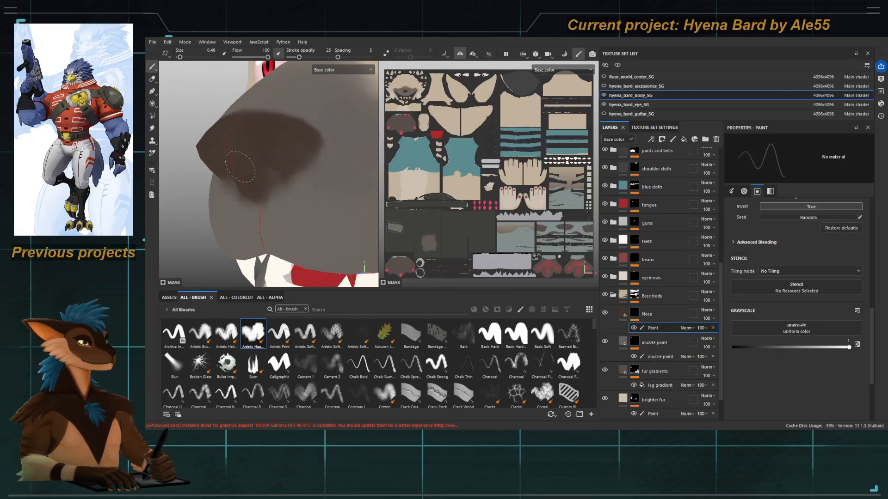
alt+drag(240, 177, 243, 169)
mouse_move(243, 194)
mouse_down()
mouse_move(255, 132)
mouse_move(298, 190)
mouse_move(301, 175)
mouse_up()
key(x)
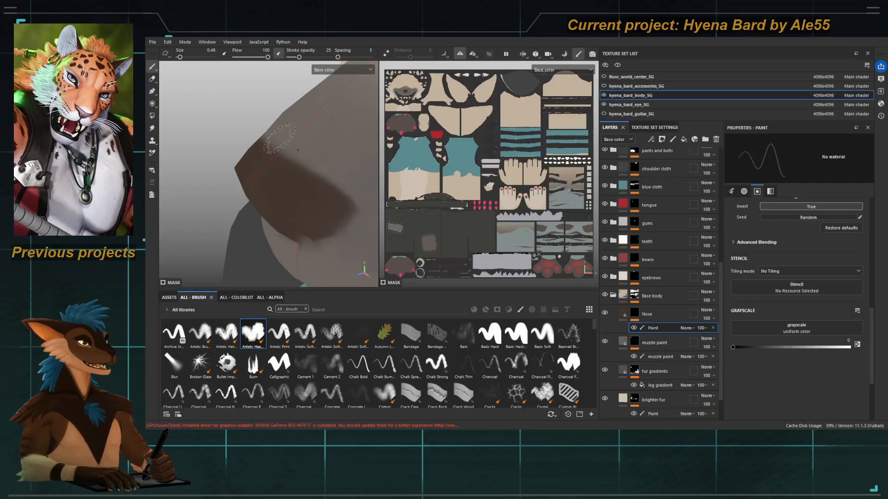
key(x)
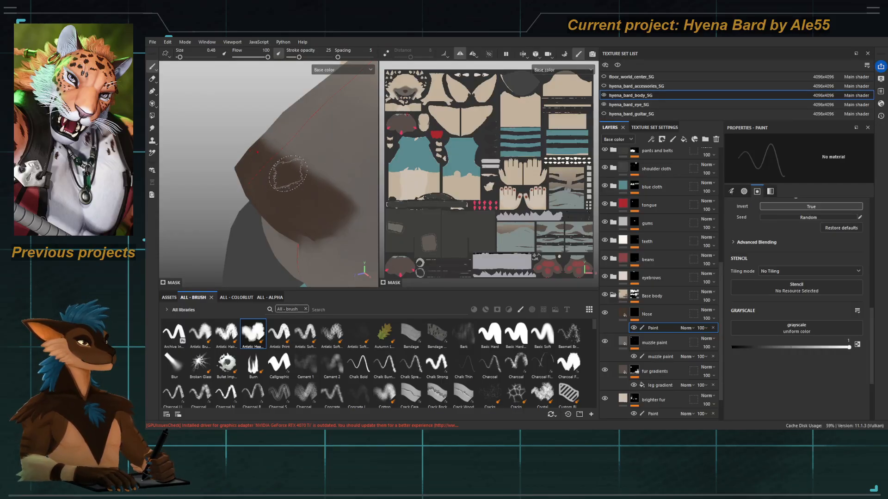
Step: Examine the finished nose color from the front, from the side and against the whole upper body
alt+drag(304, 182, 353, 204)
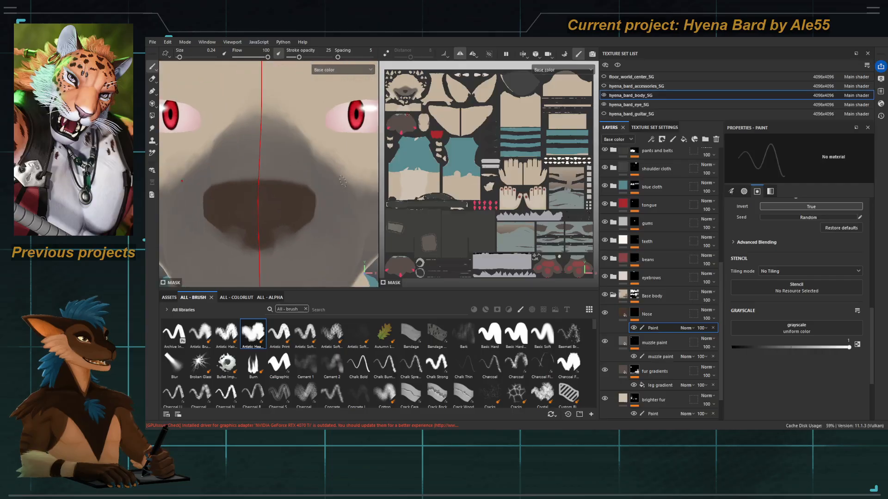
alt+right_drag(317, 181, 168, 90)
alt+drag(321, 177, 285, 182)
alt+right_drag(285, 182, 233, 194)
alt+middle_drag(234, 194, 229, 141)
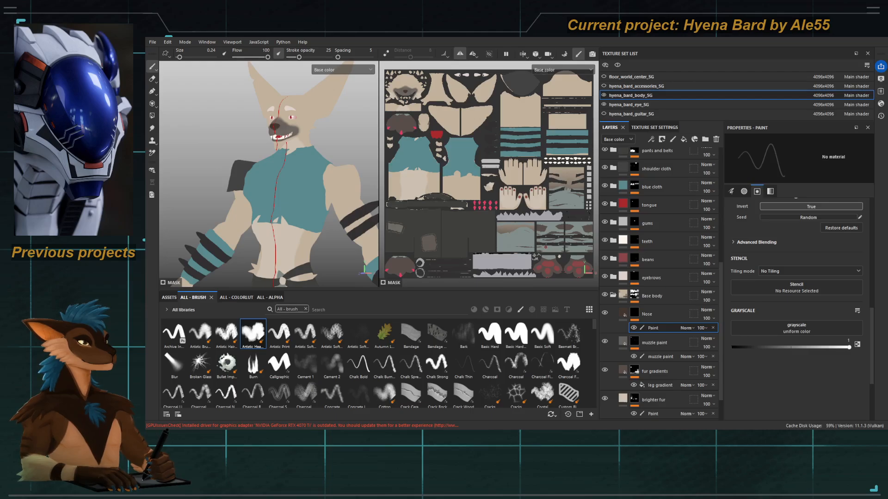
alt+right_drag(226, 143, 261, 150)
alt+middle_drag(261, 150, 257, 197)
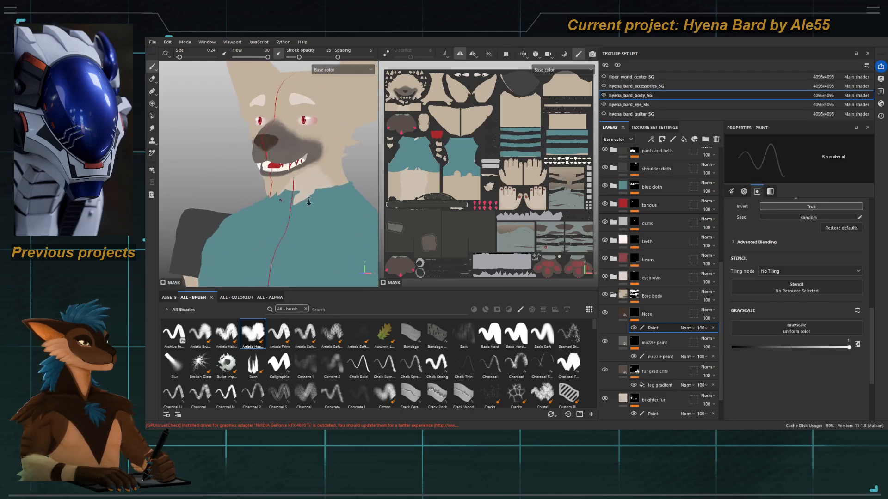
alt+drag(231, 159, 267, 153)
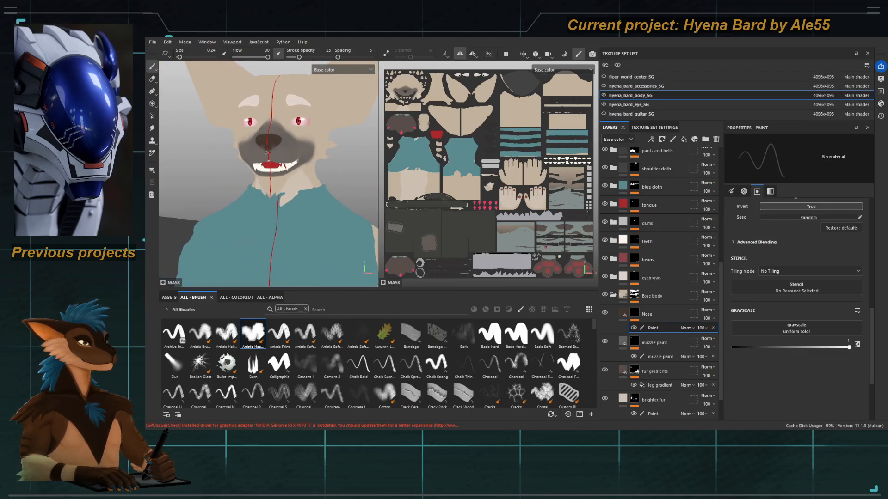
Step: Show and hide the hyena_bard_accessories_SG texture set to compare the face with and without its mask and hair
click(603, 86)
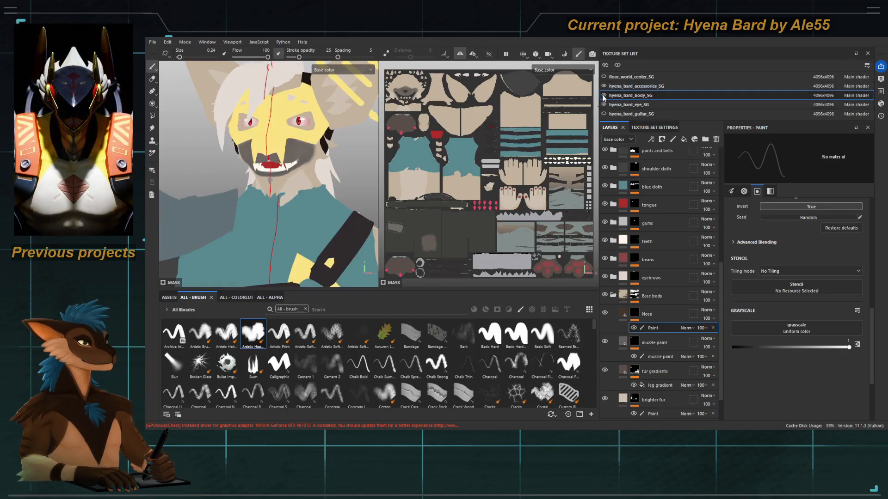
click(604, 86)
click(605, 87)
click(604, 87)
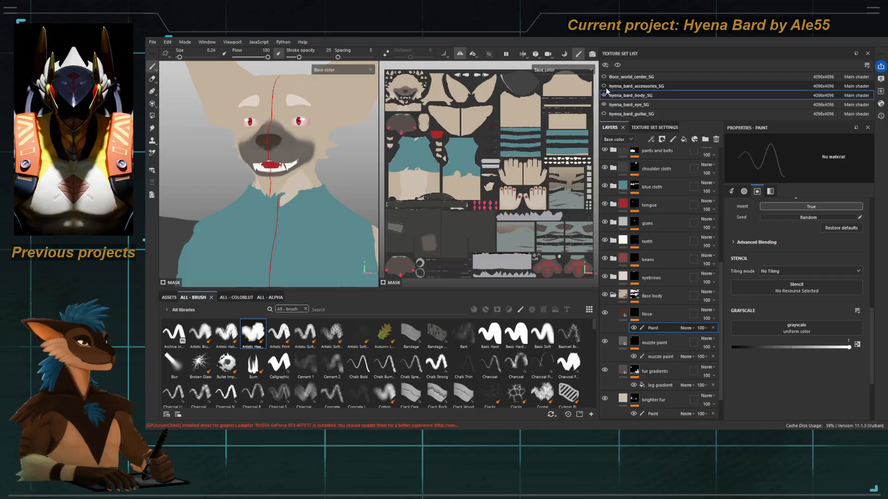
scroll(276, 198, up, 4)
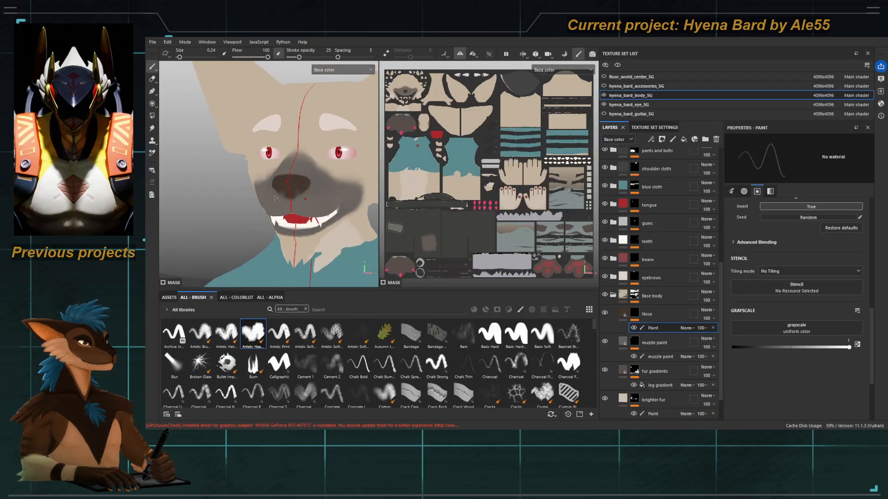
Step: Duplicate the muzzle paint layer in the Base body folder and rename the copy muzzle paint breakup
alt+drag(275, 198, 290, 220)
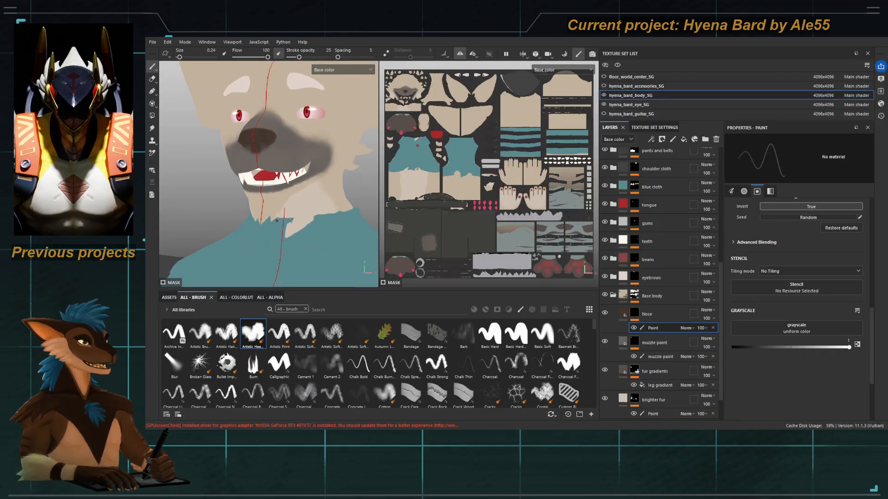
scroll(284, 177, up, 2)
alt+drag(268, 183, 353, 199)
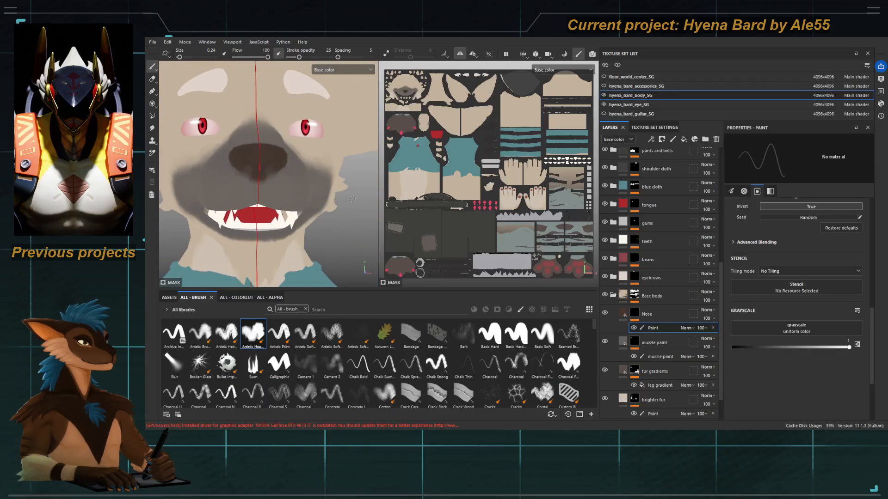
click(654, 342)
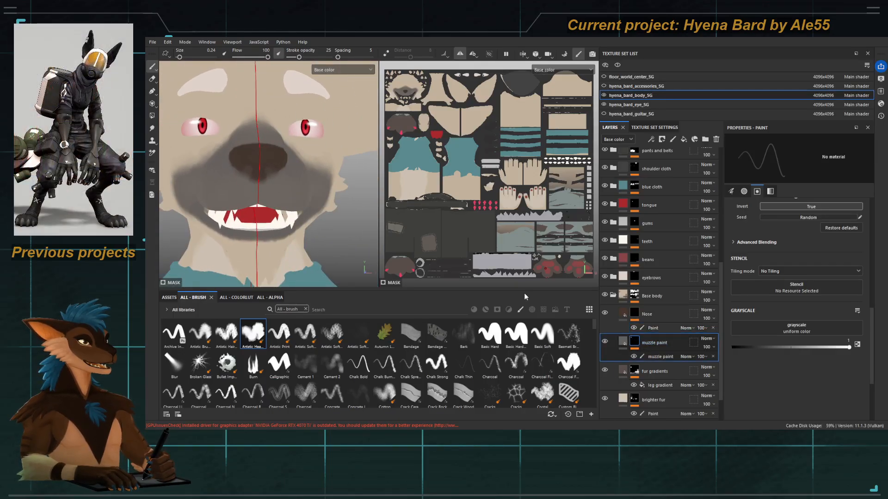
double_click(654, 343)
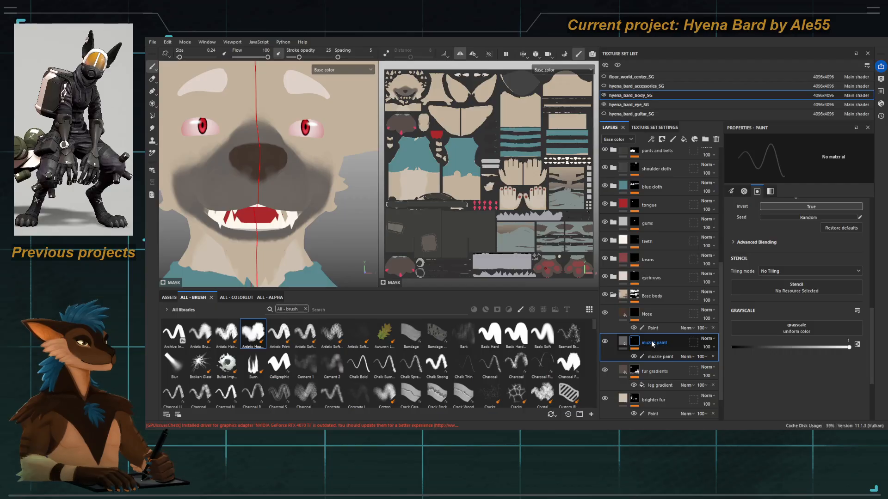
key(ctrl+d)
double_click(656, 343)
click(686, 342)
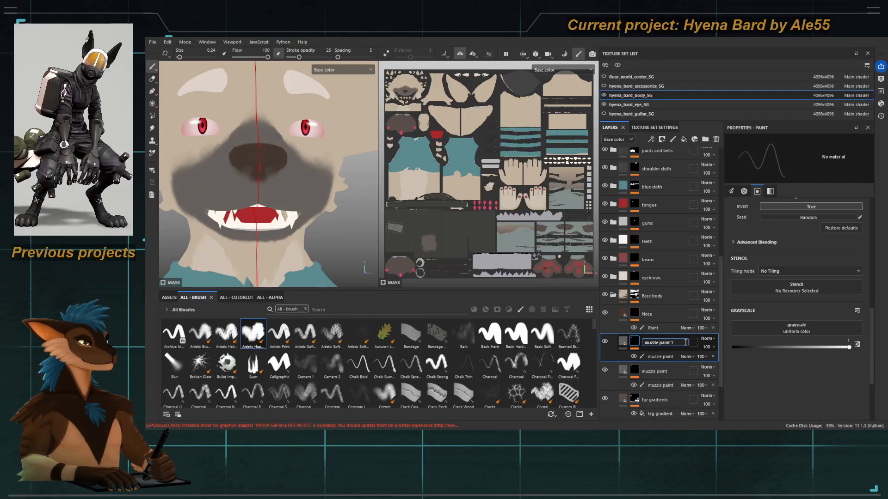
text(break)
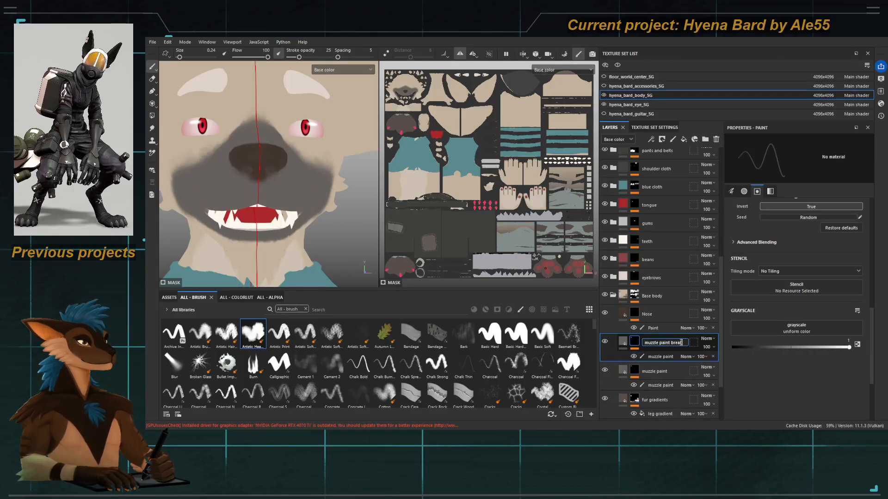
text(up)
key(Return)
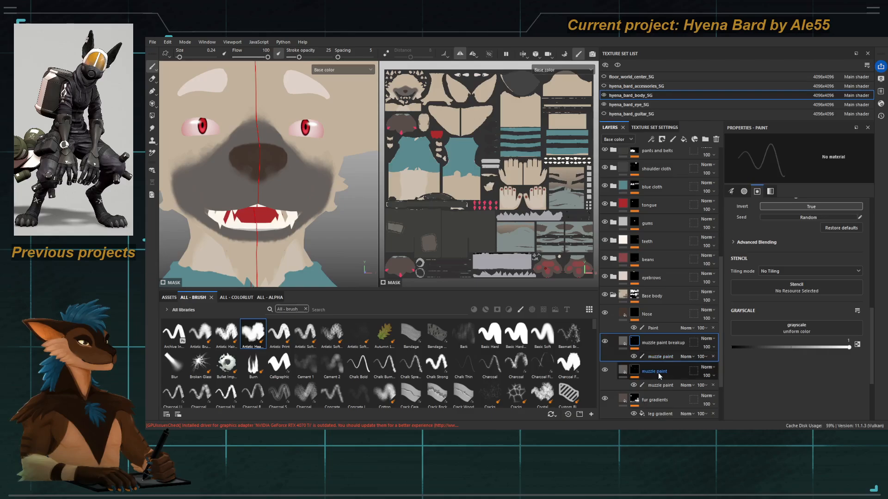
Step: Replace the copied paint effect on the muzzle paint breakup layer's mask with a fresh Paint effect and make it active
click(680, 357)
key(Delete)
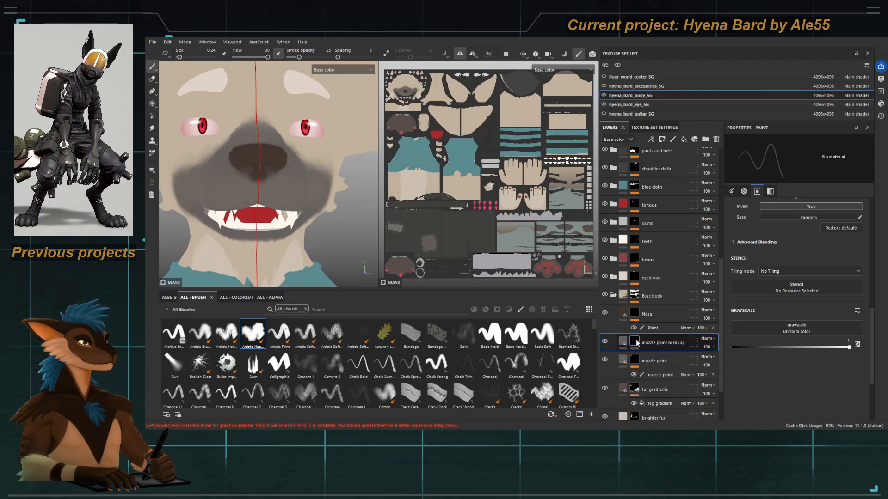
key(ctrl+z)
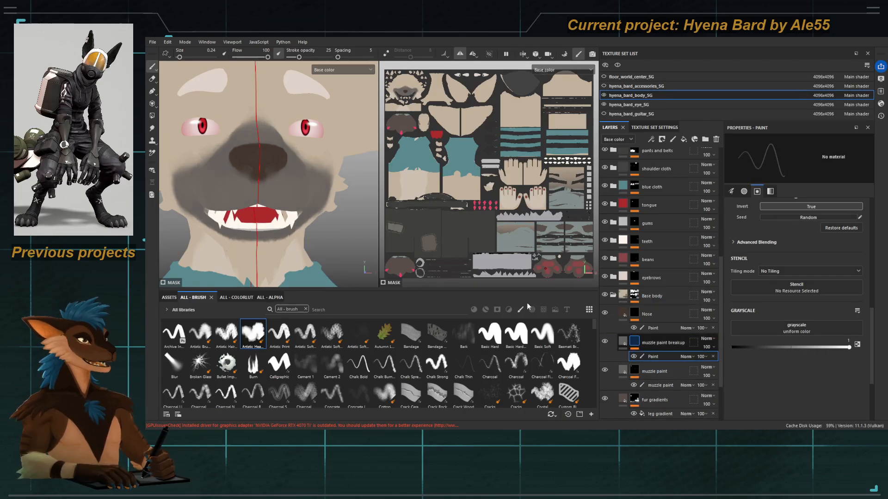
click(622, 345)
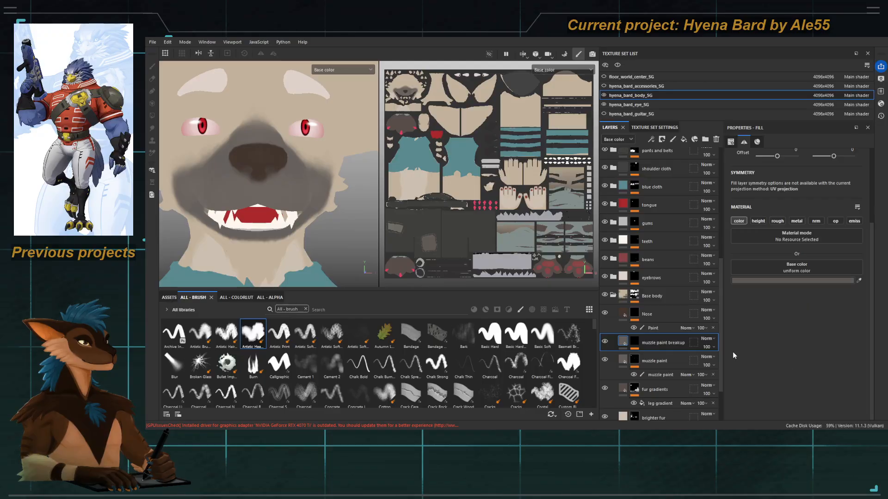
click(634, 342)
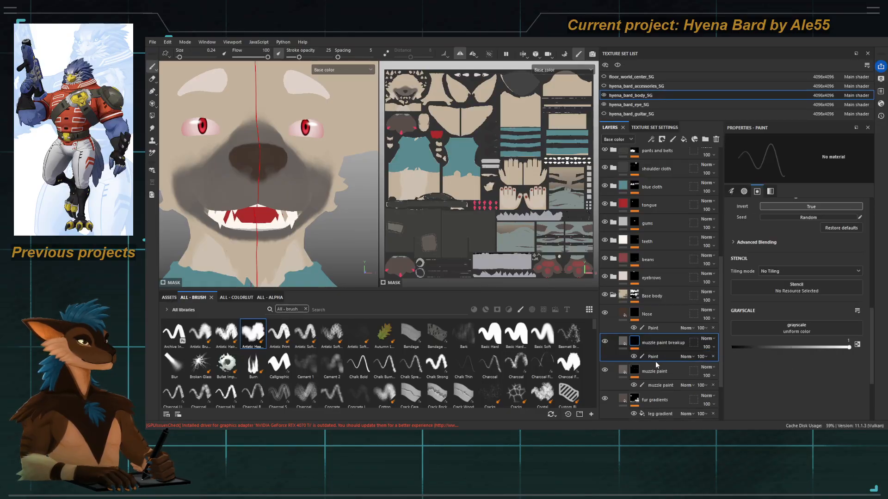
click(653, 356)
Step: Set the brush size to 0.8 against the side of the muzzle
scroll(245, 189, up, 2)
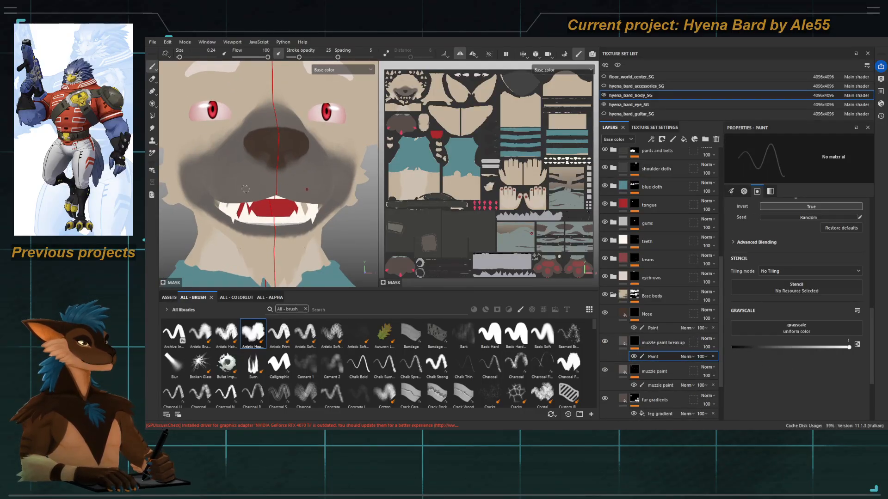
ctrl+right_drag(246, 186, 263, 178)
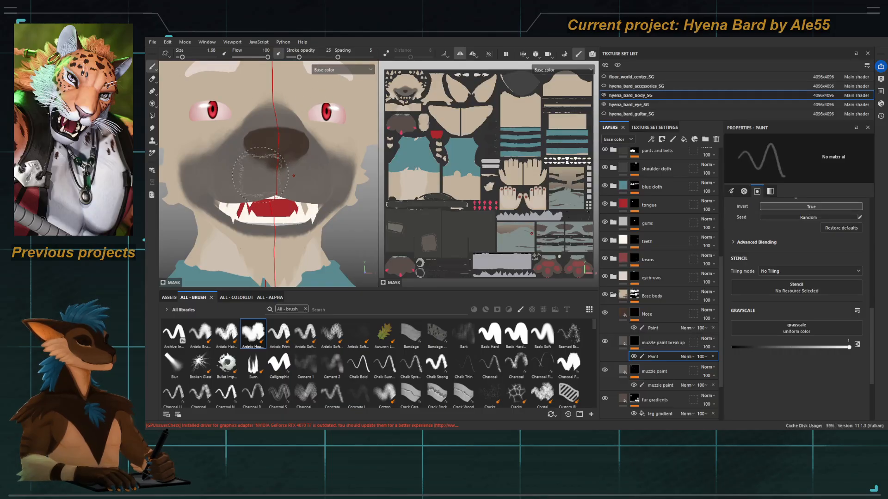
ctrl+right_drag(261, 171, 240, 163)
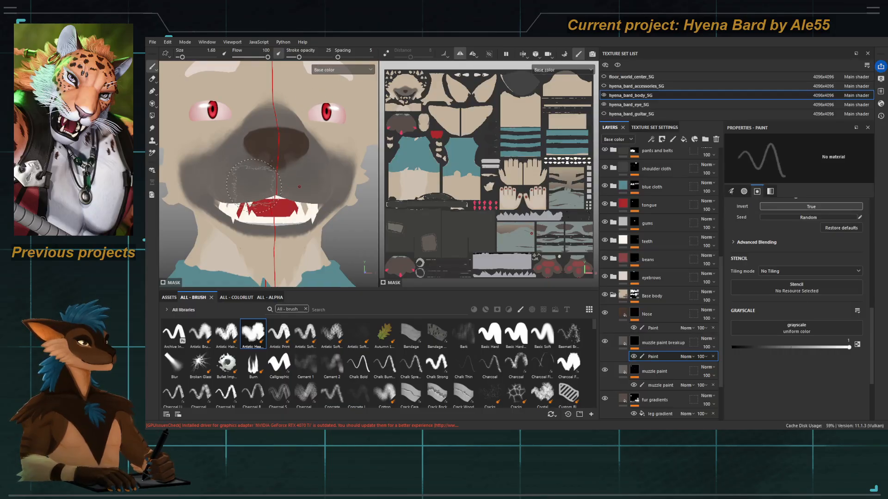
mouse_move(226, 183)
alt+mouse_down()
mouse_move(248, 175)
mouse_move(296, 181)
mouse_move(247, 168)
alt+mouse_up()
mouse_move(258, 172)
alt+right_down()
mouse_move(292, 185)
mouse_move(284, 167)
alt+right_up()
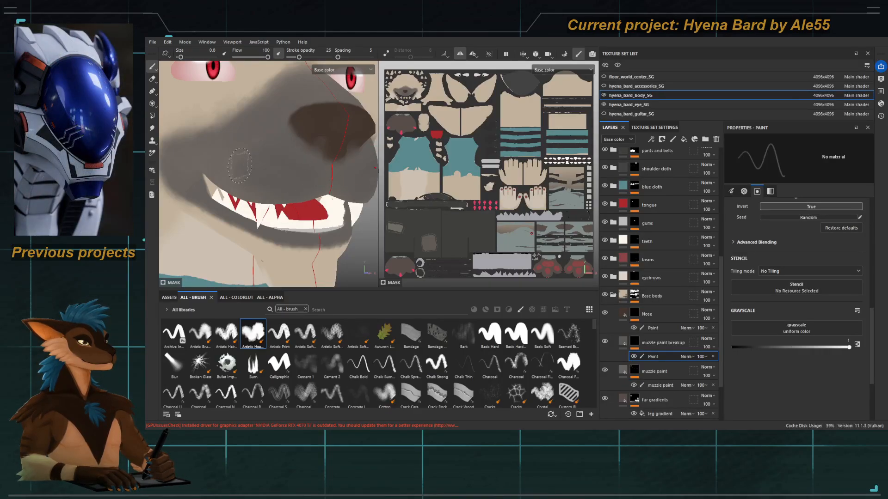
alt+drag(239, 165, 243, 167)
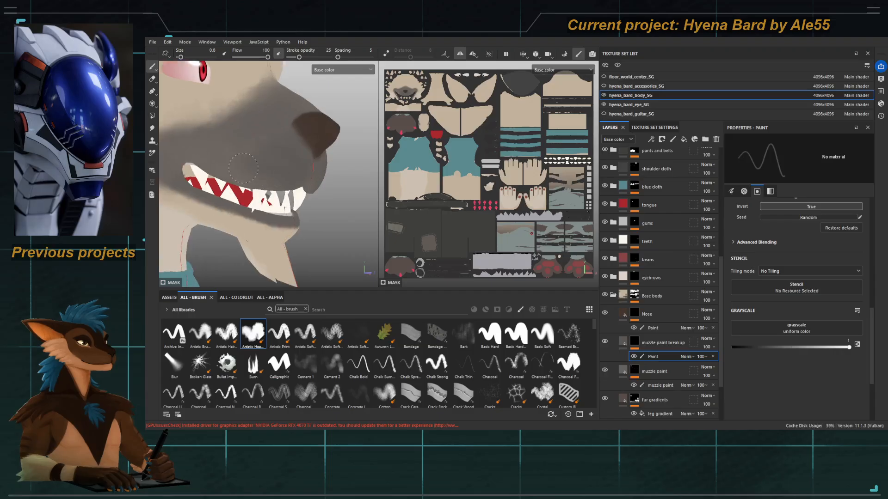
Step: Examine the muzzle and head colors from the side, up close at the ear, and against the whole upper body
alt+drag(292, 136, 229, 148)
alt+right_drag(229, 149, 204, 124)
alt+middle_drag(204, 125, 210, 90)
alt+right_drag(296, 222, 272, 199)
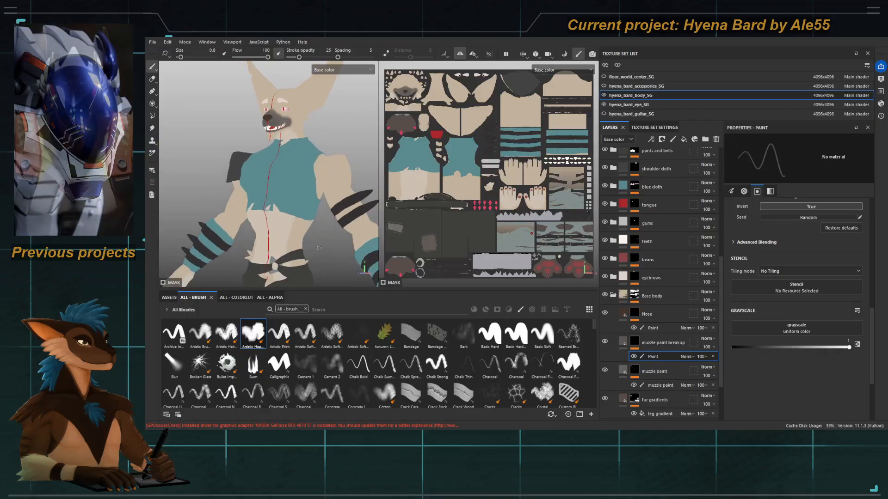
alt+drag(271, 199, 319, 248)
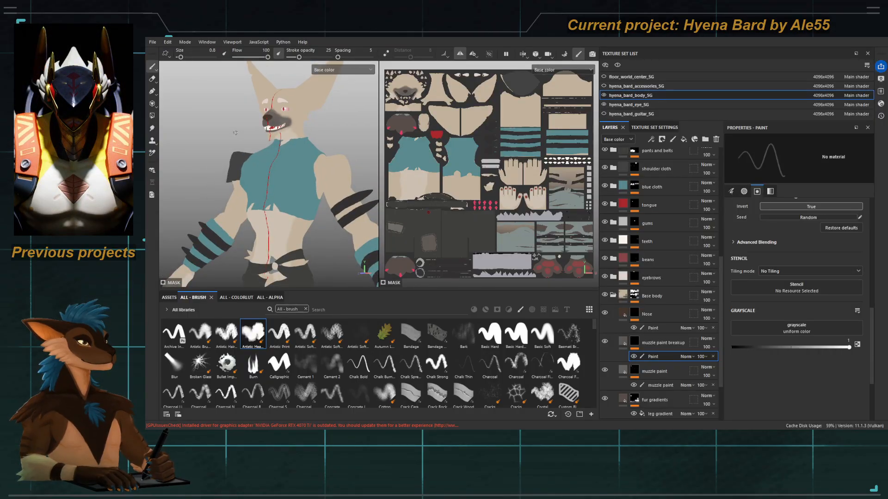
alt+middle_drag(236, 134, 218, 156)
alt+right_drag(218, 157, 263, 185)
alt+middle_drag(231, 125, 234, 147)
mouse_move(235, 147)
alt+mouse_down()
mouse_move(323, 154)
mouse_move(273, 182)
mouse_move(310, 184)
alt+mouse_up()
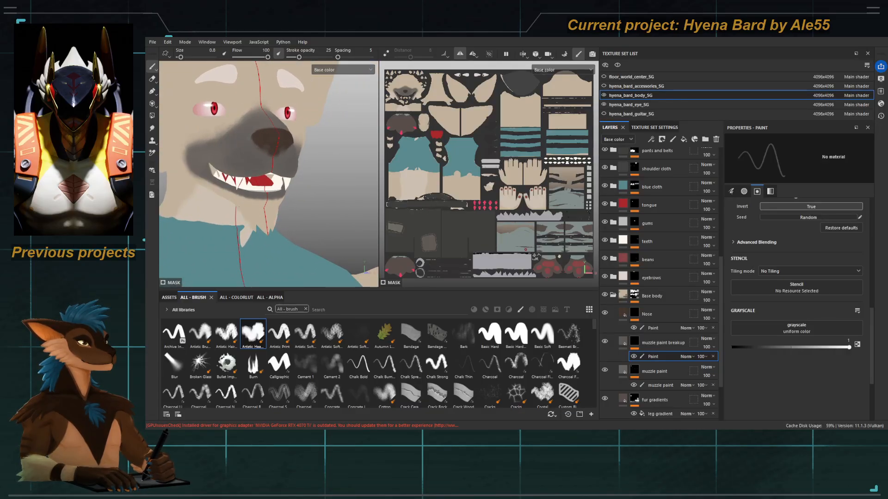
alt+drag(333, 109, 281, 133)
alt+right_drag(264, 139, 184, 120)
alt+middle_drag(282, 129, 251, 146)
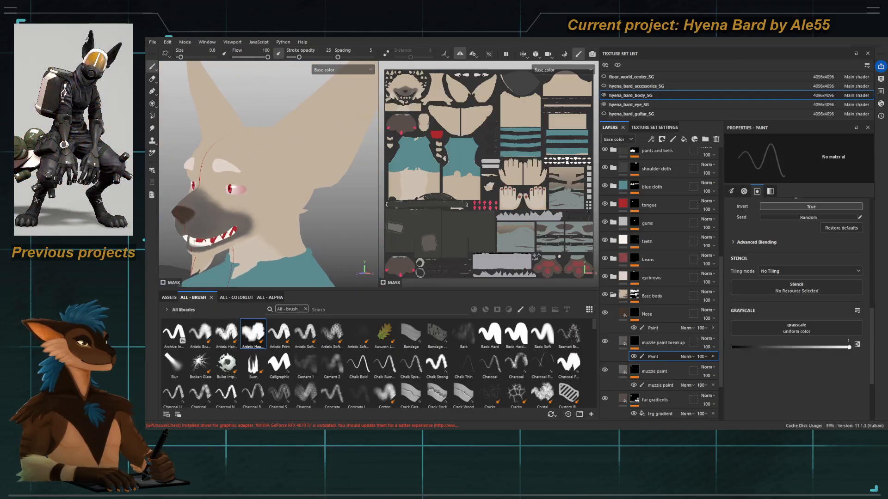
alt+right_drag(305, 151, 343, 149)
alt+middle_drag(343, 148, 313, 161)
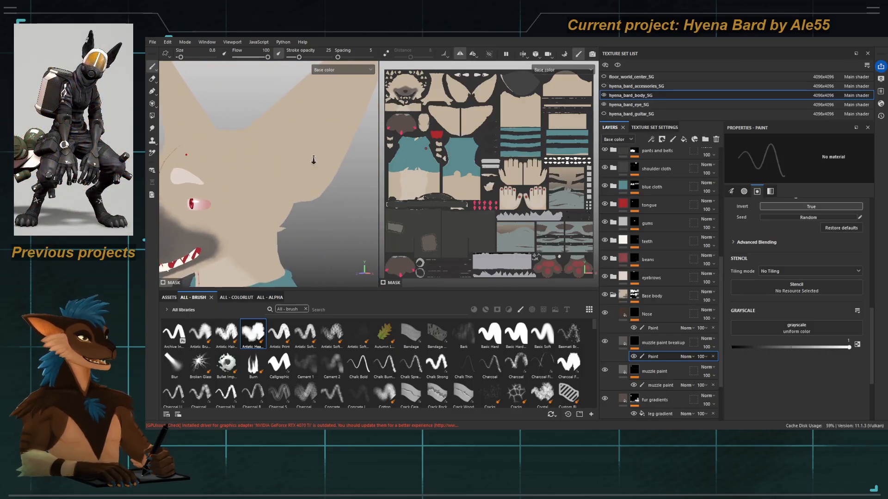
Step: Inspect the head and ears in the material view, show the hyena_bard_accessories_SG texture set, and return to the base color channel
key(m)
alt+drag(279, 204, 303, 199)
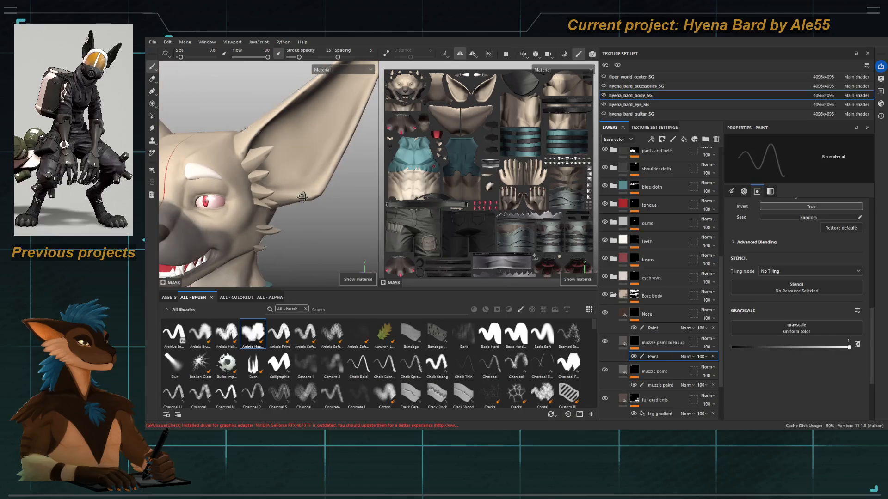
alt+right_drag(296, 180, 236, 159)
alt+middle_drag(233, 160, 286, 154)
alt+right_drag(286, 159, 307, 163)
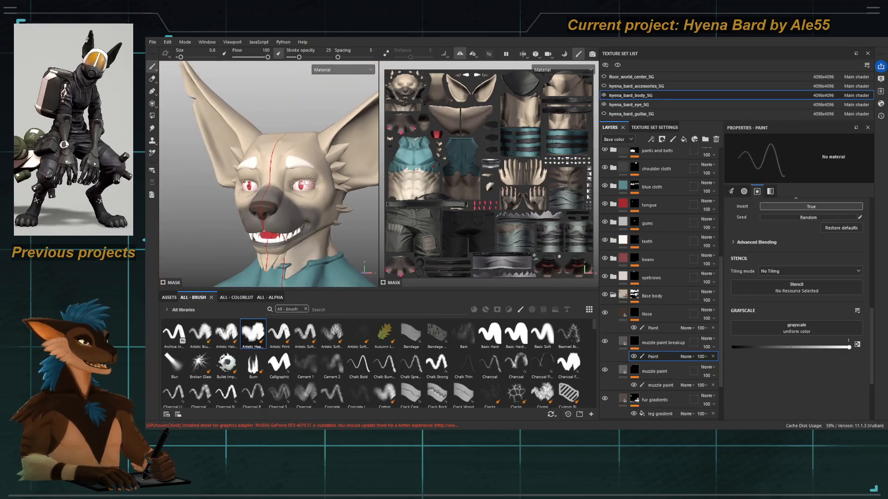
mouse_move(307, 199)
alt+mouse_down()
mouse_move(267, 160)
mouse_move(238, 165)
alt+mouse_up()
click(604, 87)
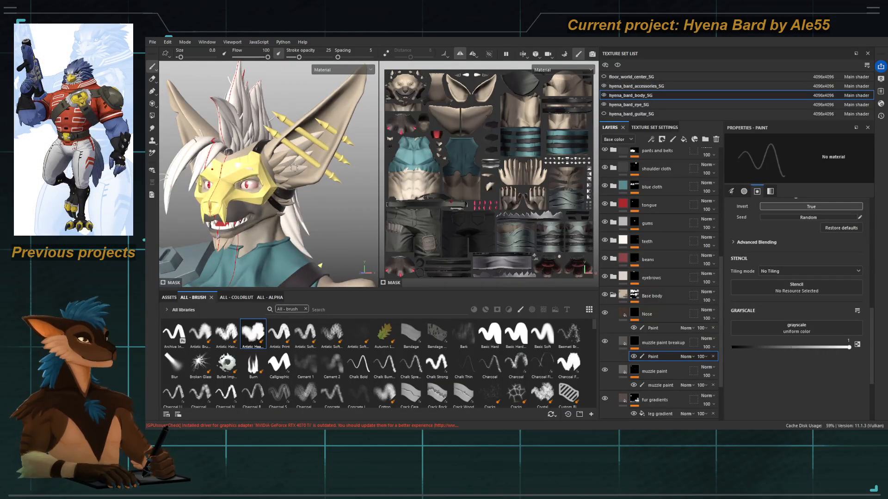
key(c)
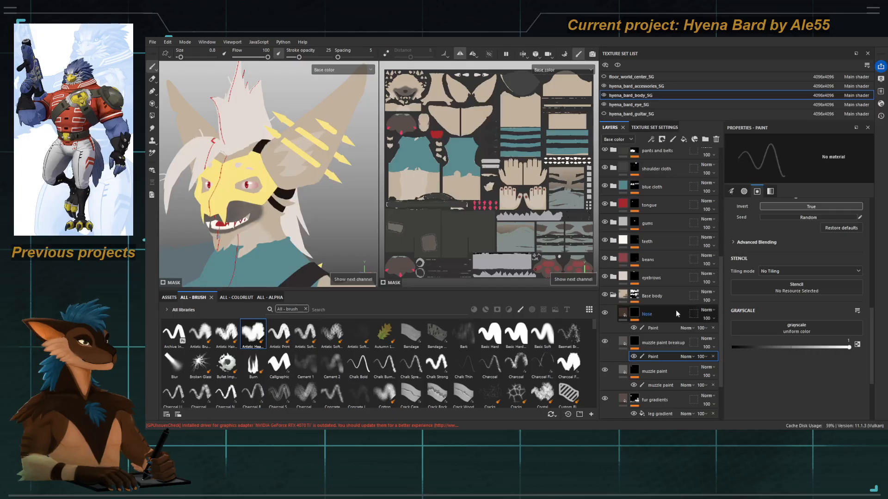
Step: Duplicate the Nose layer and rename the copy ear interior
click(660, 317)
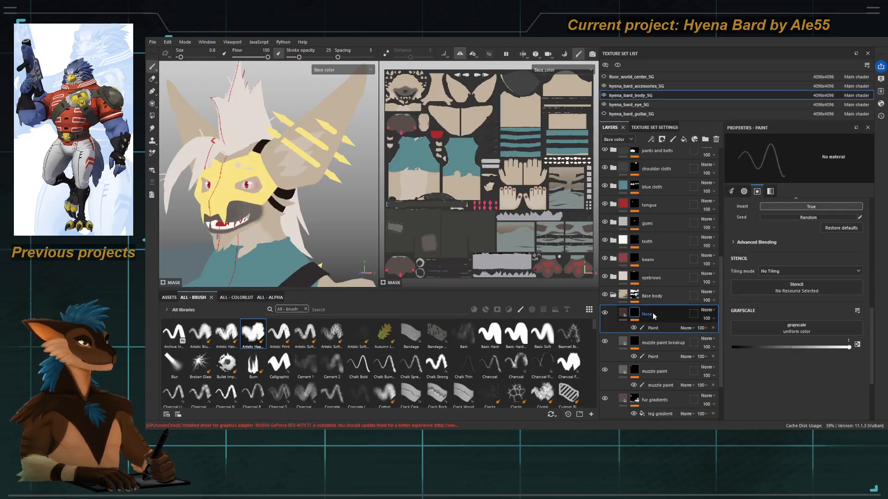
key(ctrl+d)
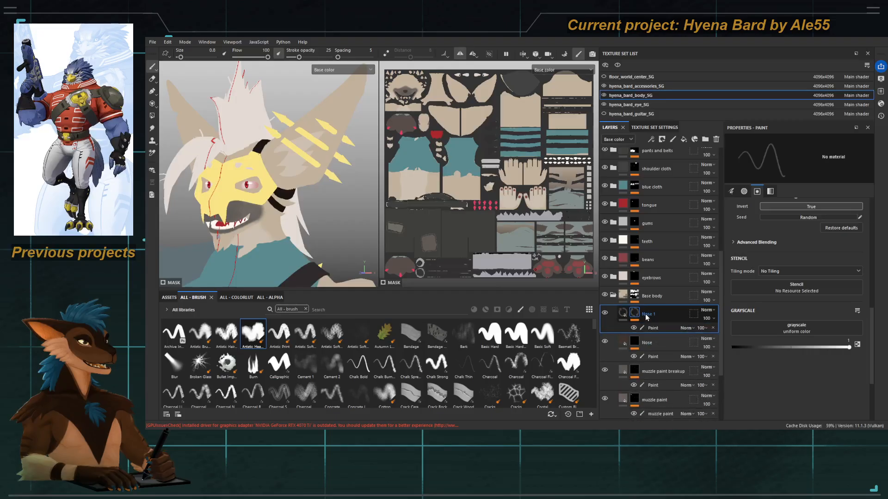
double_click(655, 316)
text(ear)
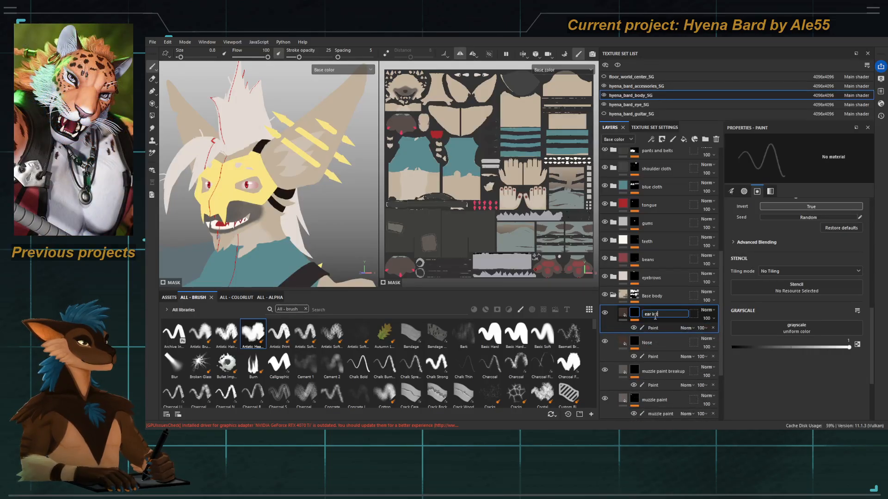
text( interior)
key(Return)
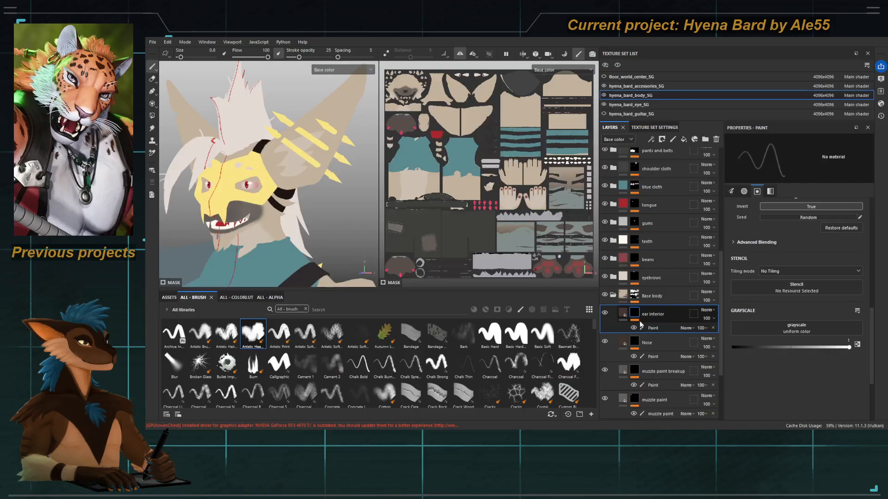
Step: Look through the fill colors of the Base body layers from ear interior down to brighter fur
click(619, 313)
click(621, 330)
click(622, 348)
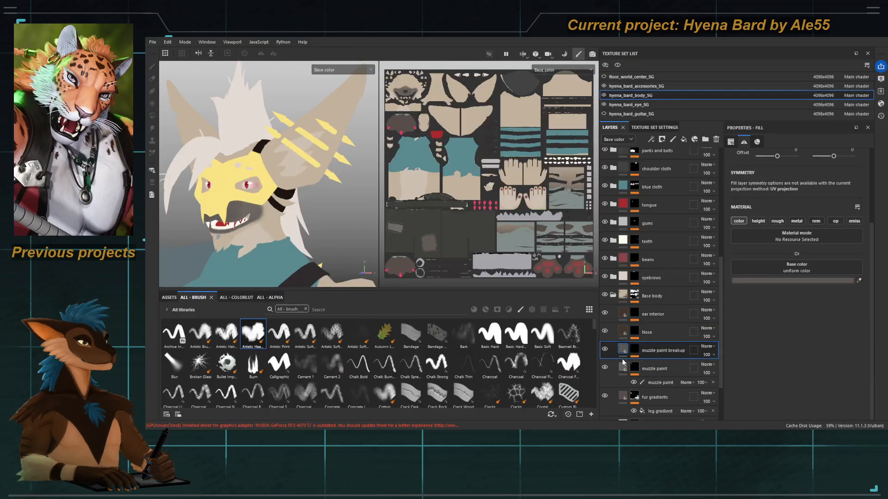
click(622, 367)
click(621, 389)
click(622, 401)
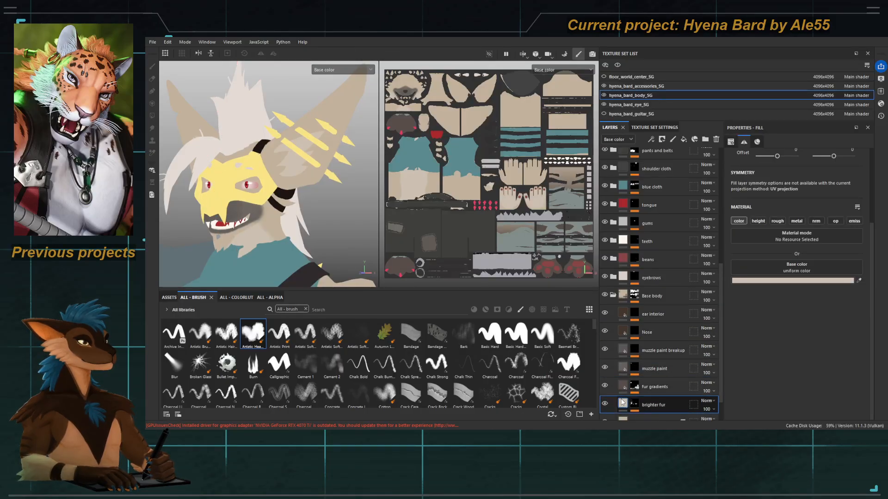
scroll(623, 402, down, 1)
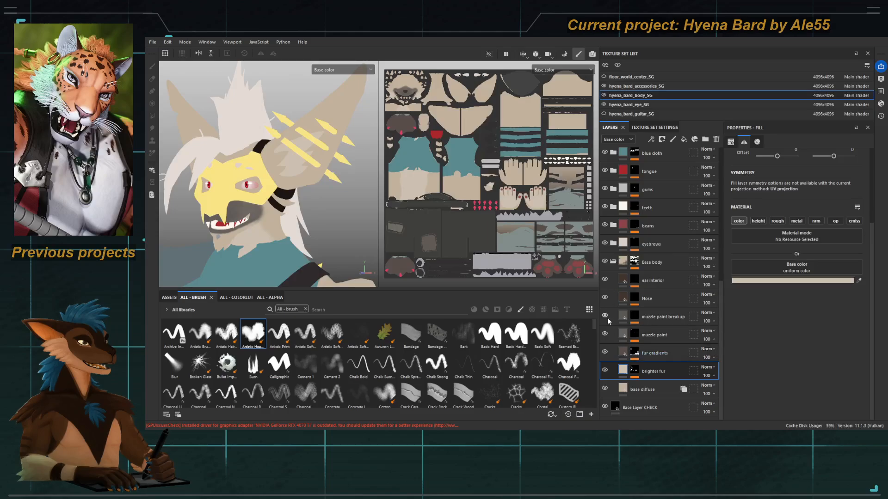
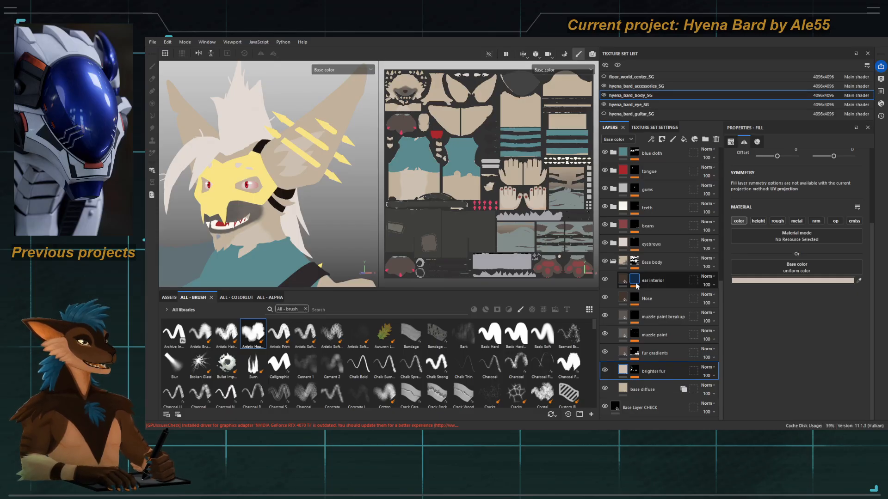
Step: Set the ear interior layer's base color by sampling the light fur inside the ear
click(635, 283)
click(652, 293)
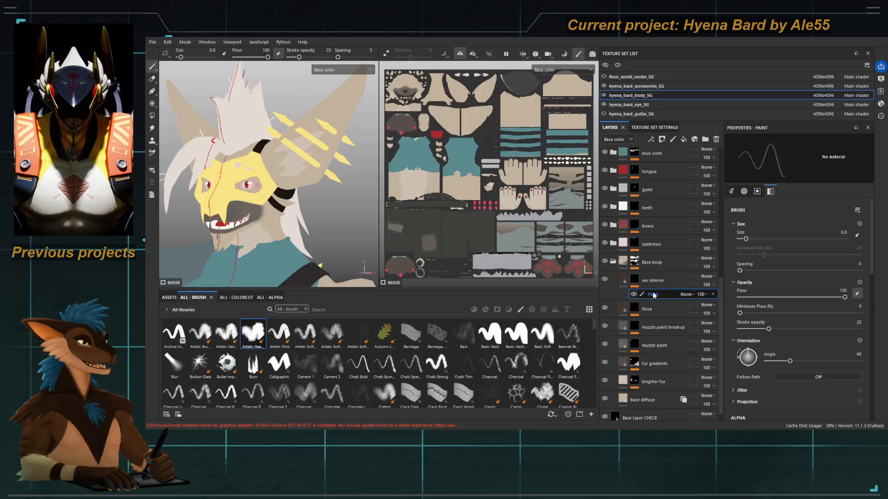
click(653, 295)
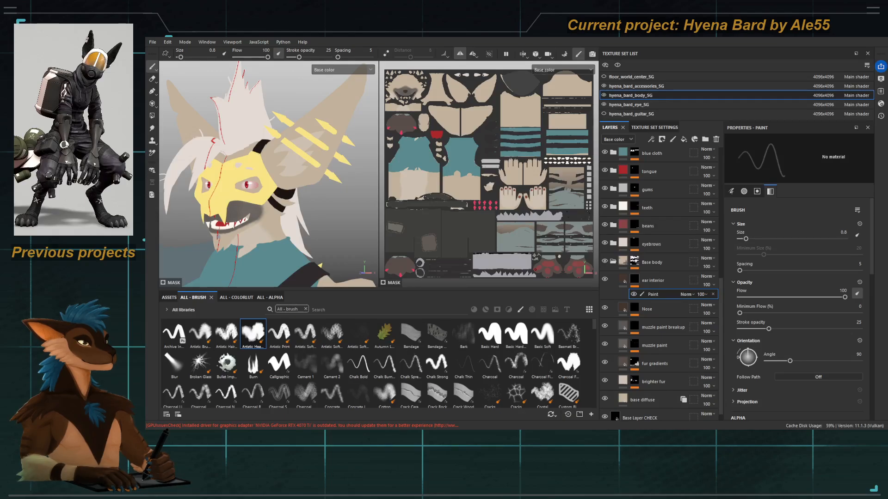
alt+right_drag(303, 134, 375, 203)
click(623, 280)
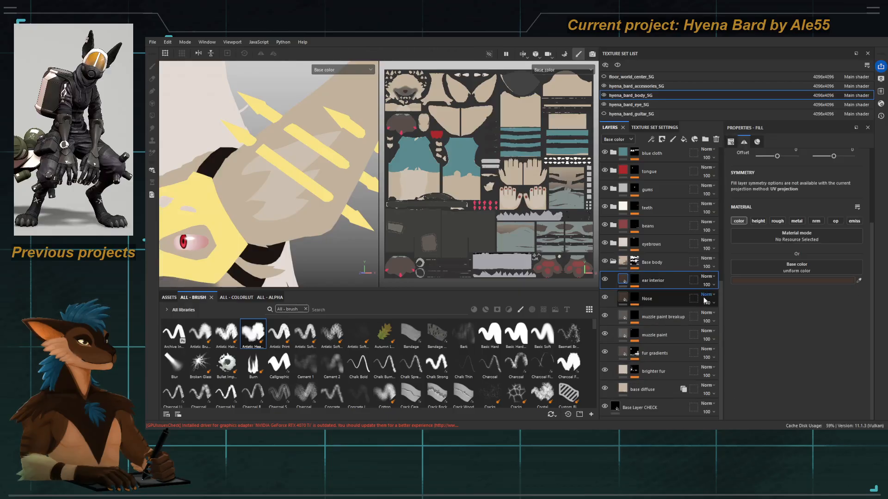
click(297, 151)
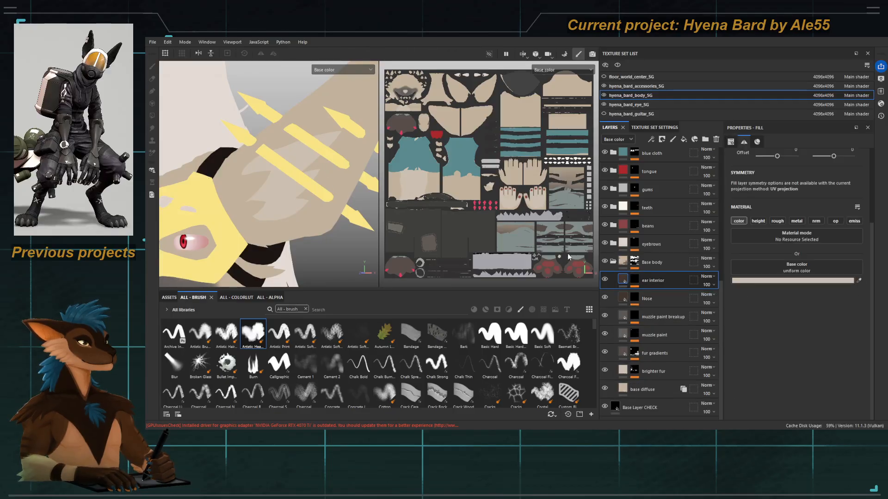
Step: Add a paint effect to the ear interior layer's mask and set the brush's stroke opacity to 100
click(636, 279)
click(659, 294)
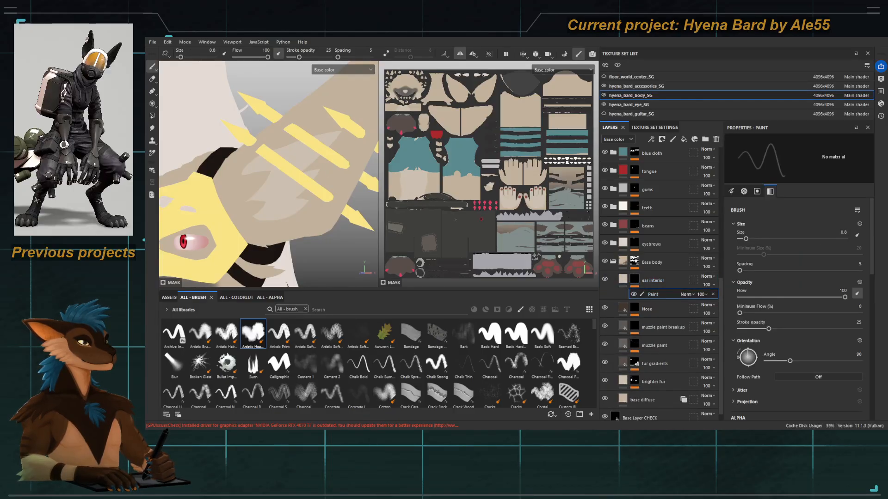
ctrl+right_drag(338, 111, 350, 112)
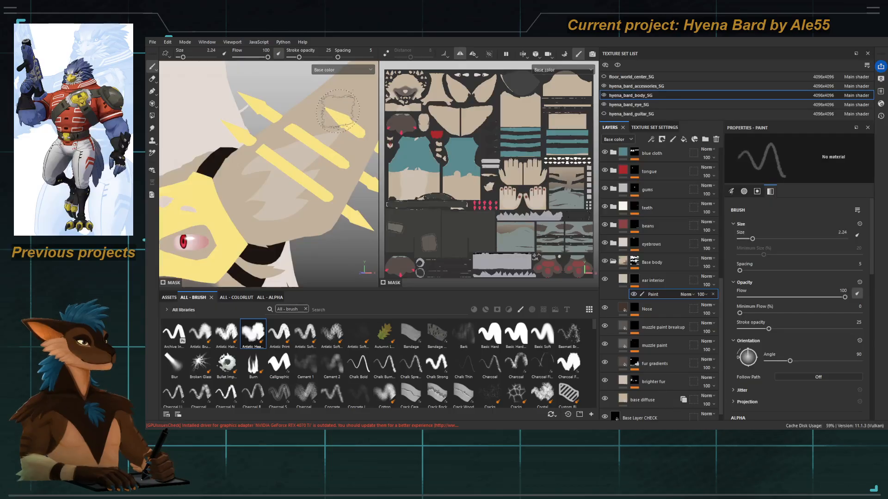
mouse_move(330, 135)
alt+middle_down()
mouse_move(297, 164)
mouse_move(289, 194)
alt+middle_up()
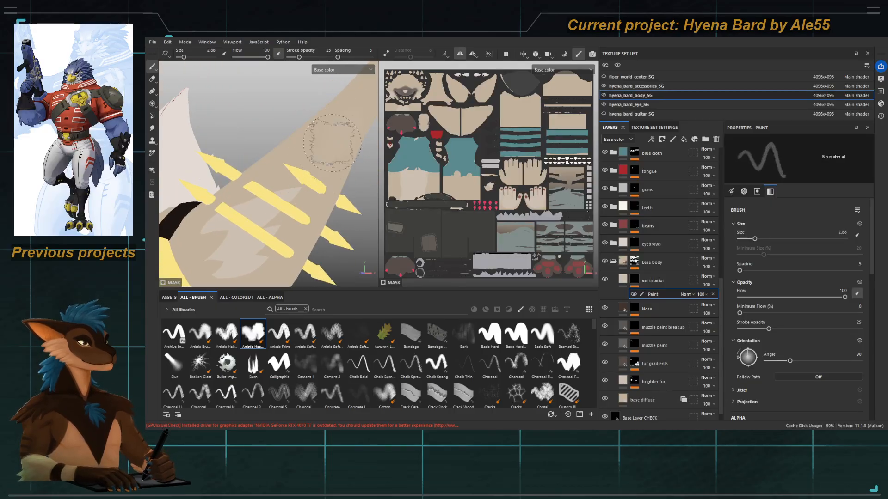
drag(329, 140, 335, 137)
drag(304, 57, 330, 58)
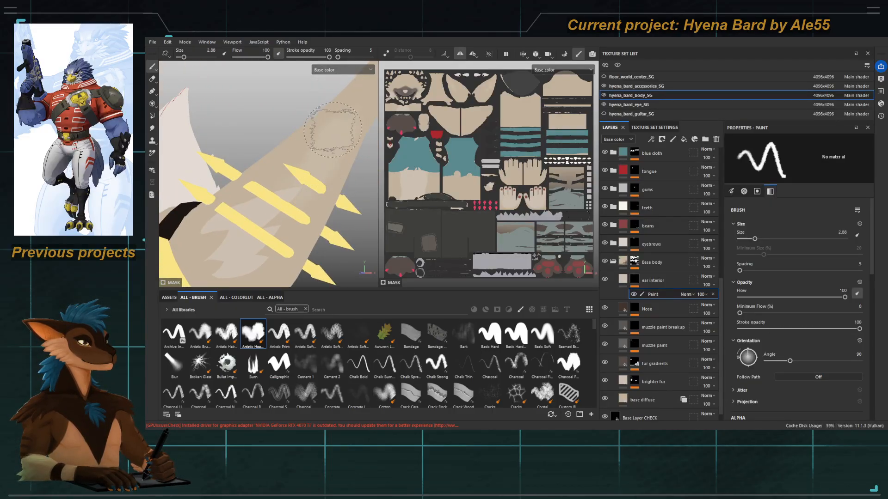
Step: Paint the lighter fur color over the inside of the ear with a brush size of 2.24
alt+middle_drag(289, 204, 303, 160)
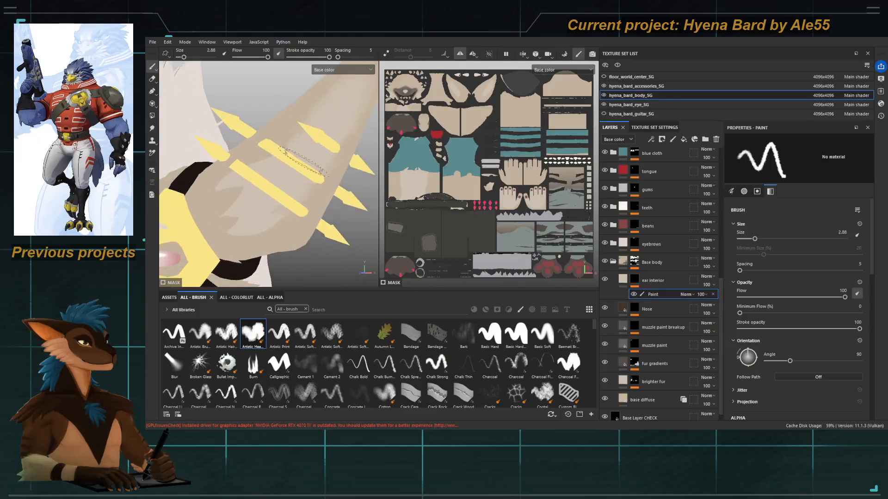
ctrl+right_drag(315, 159, 305, 159)
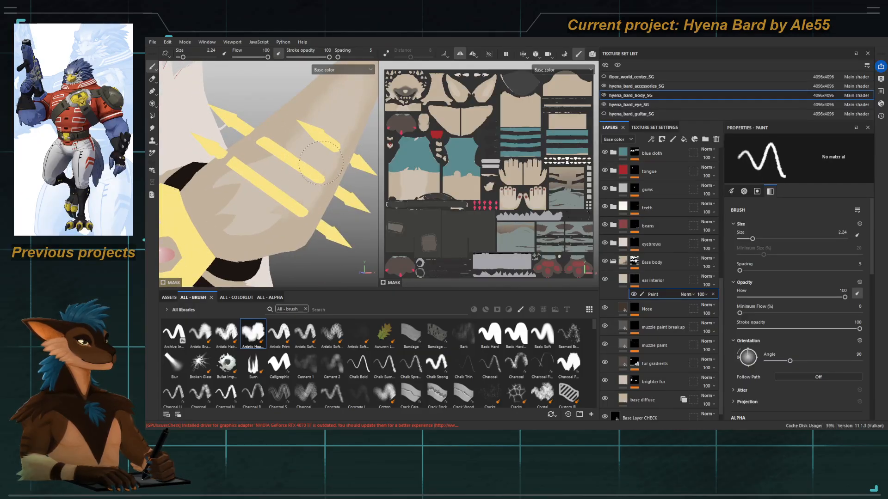
drag(245, 230, 291, 127)
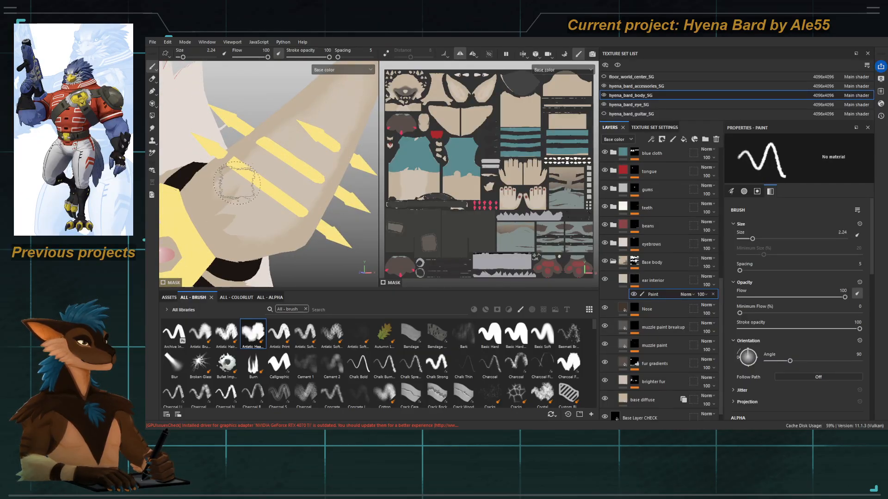
mouse_move(253, 186)
alt+mouse_down()
mouse_move(235, 186)
mouse_move(266, 154)
mouse_move(252, 200)
mouse_move(324, 129)
alt+mouse_up()
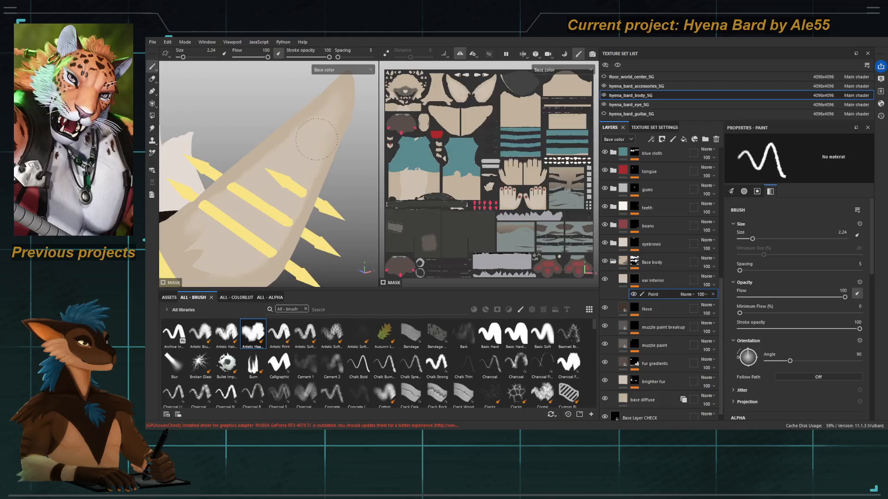
alt+drag(320, 137, 268, 182)
Step: Isolate the ear interior mask in the viewport and erase the stray paint on the fur near the ear's base
key(m)
alt+right_drag(250, 210, 296, 204)
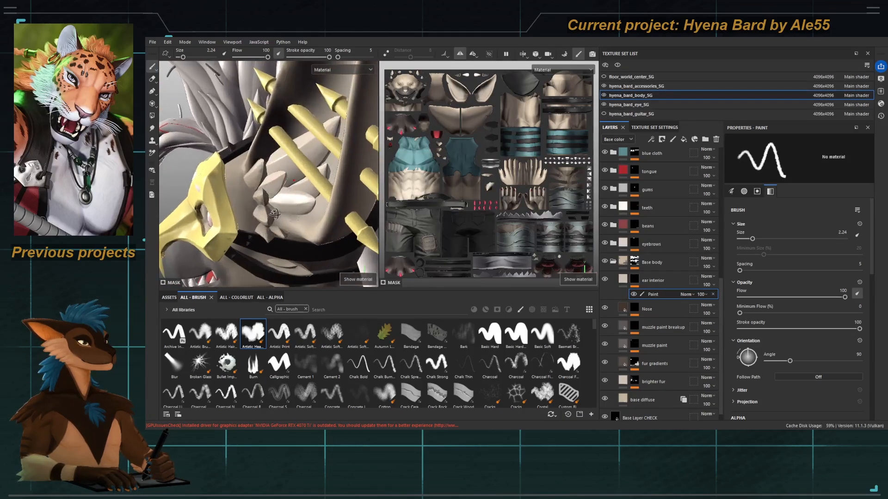
alt+drag(296, 204, 287, 231)
alt+click(634, 279)
alt+right_drag(350, 222, 324, 204)
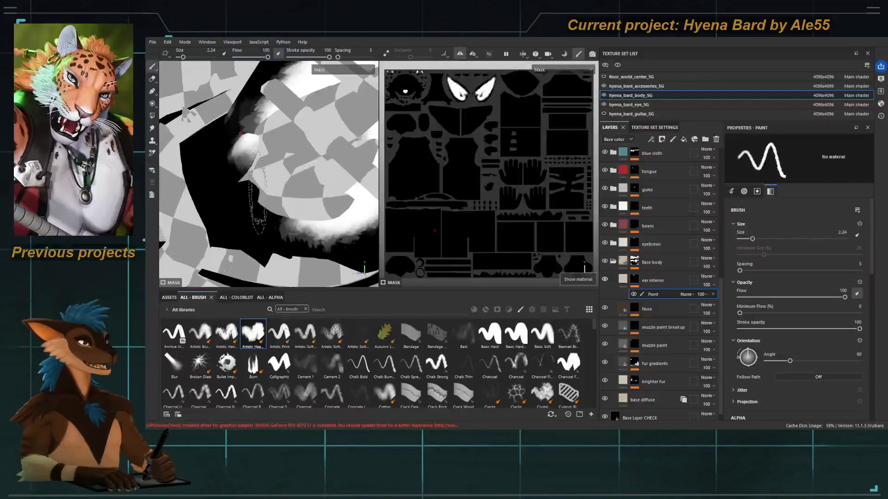
alt+drag(323, 204, 278, 175)
ctrl+right_drag(250, 143, 249, 154)
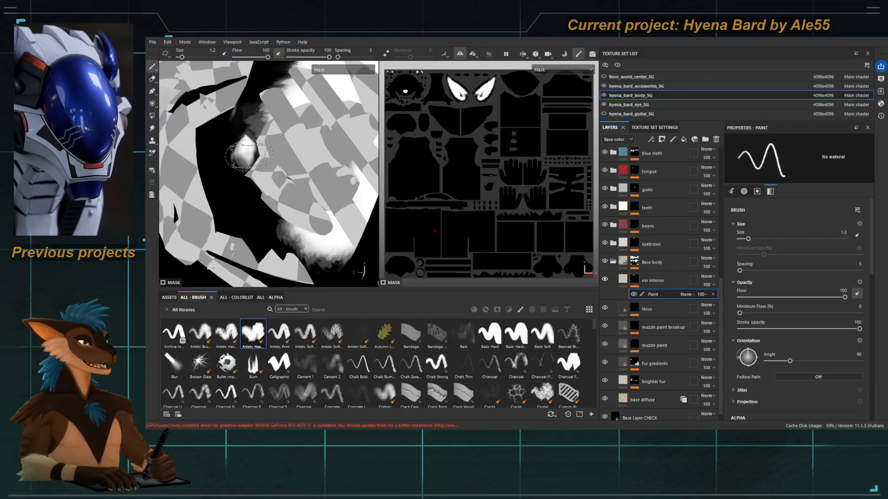
key(e)
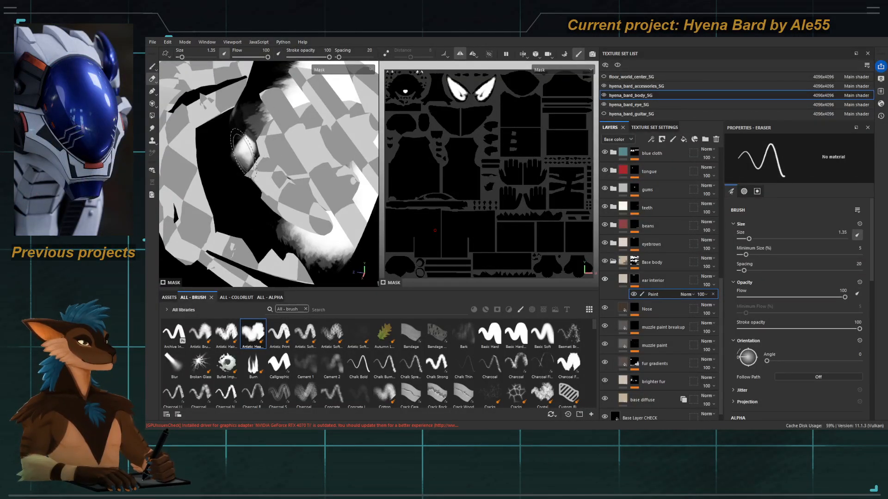
alt+drag(245, 149, 263, 178)
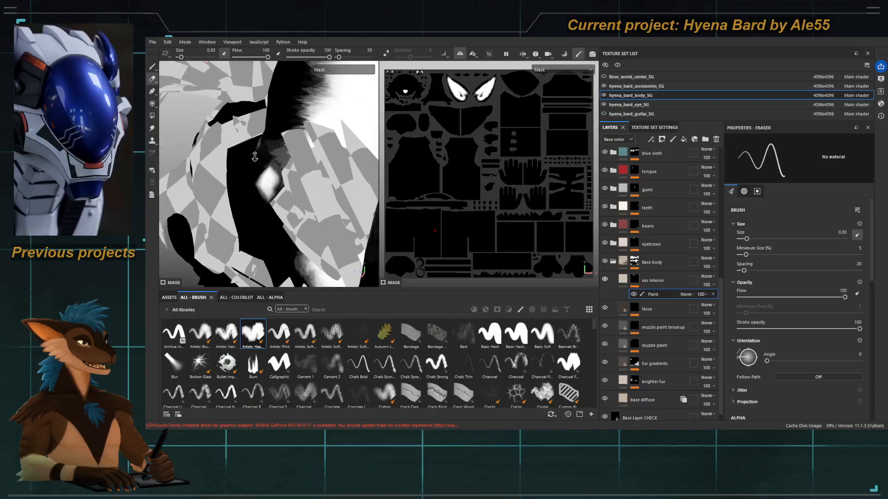
alt+right_drag(264, 178, 287, 194)
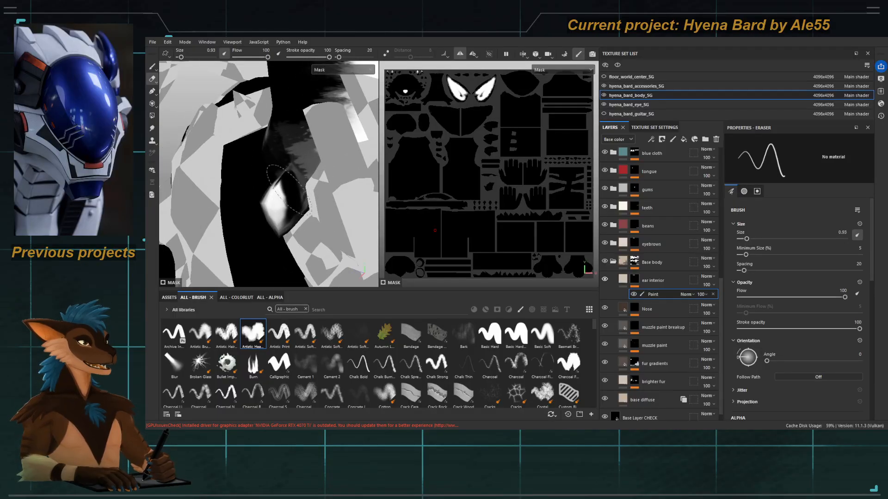
mouse_move(270, 206)
mouse_down()
mouse_move(287, 167)
mouse_move(289, 125)
mouse_move(270, 171)
mouse_move(279, 130)
mouse_up()
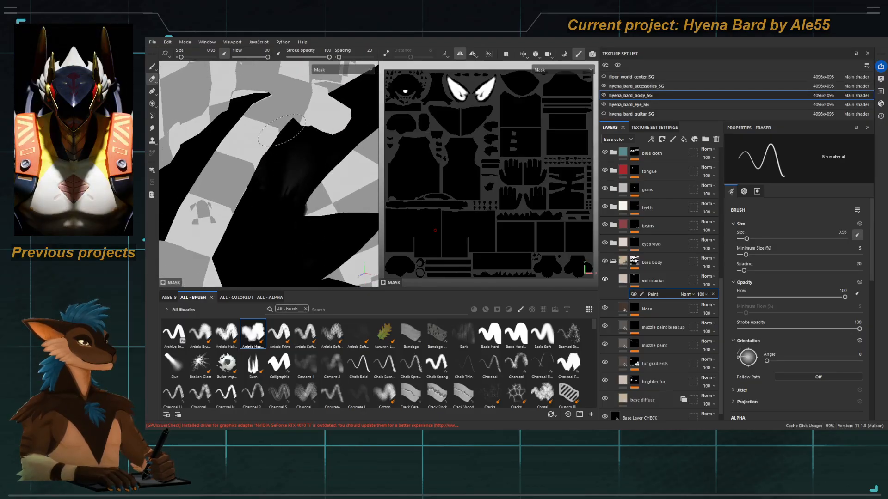
Step: Examine the ears and head from several angles in the mask, material and base color views
mouse_move(251, 215)
alt+mouse_down()
mouse_move(273, 231)
mouse_move(259, 175)
mouse_move(271, 203)
mouse_move(269, 233)
mouse_move(249, 216)
alt+mouse_up()
mouse_move(302, 212)
alt+mouse_down()
mouse_move(293, 222)
mouse_move(264, 164)
mouse_move(196, 182)
mouse_move(283, 106)
mouse_move(303, 179)
mouse_move(283, 129)
alt+mouse_up()
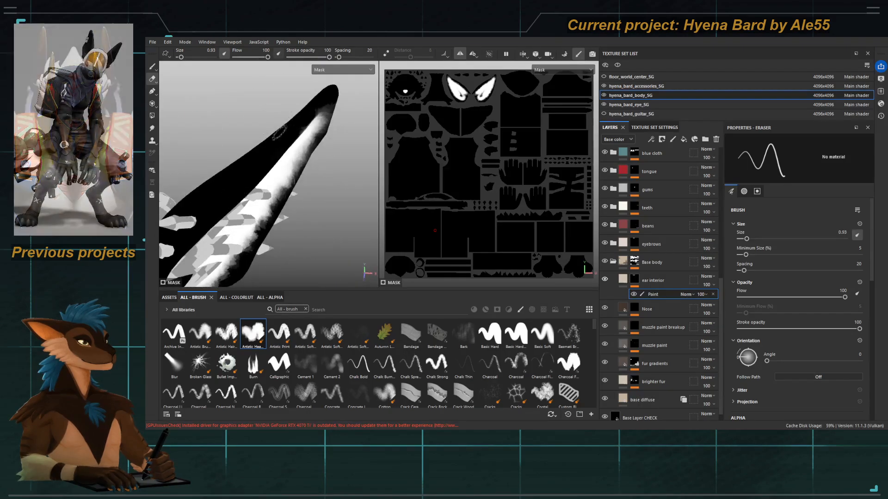
alt+drag(332, 88, 272, 159)
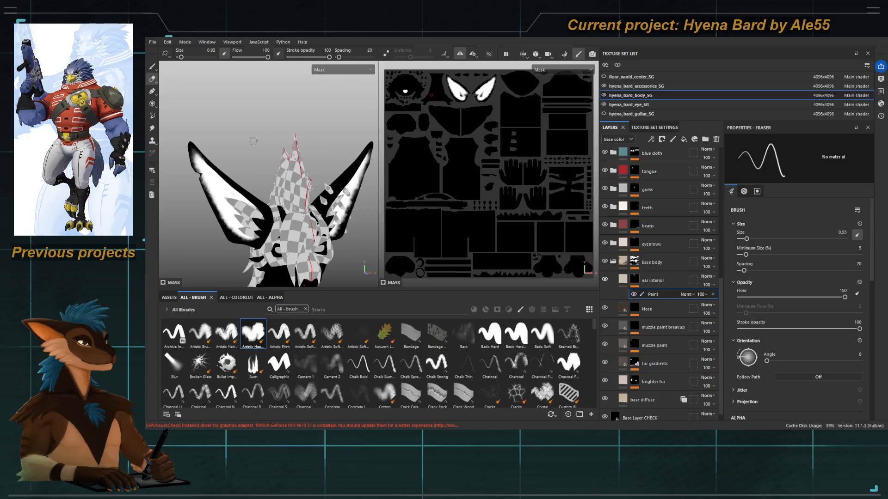
scroll(254, 140, up, 3)
key(m)
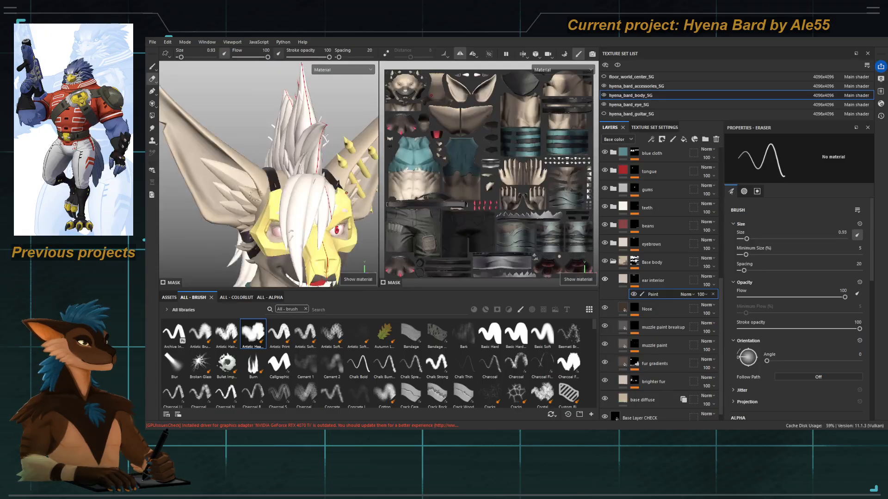
key(c)
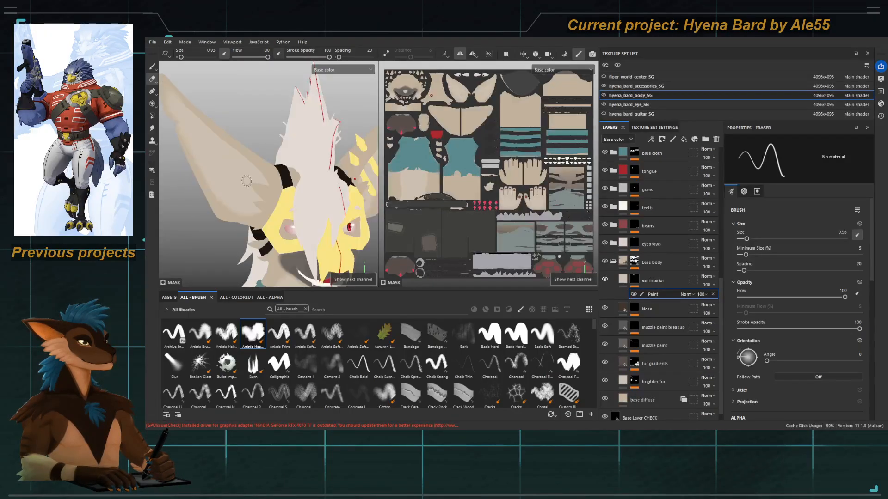
alt+drag(231, 162, 200, 156)
alt+right_drag(215, 139, 181, 103)
mouse_move(255, 143)
alt+mouse_down()
mouse_move(229, 150)
mouse_move(258, 145)
alt+mouse_up()
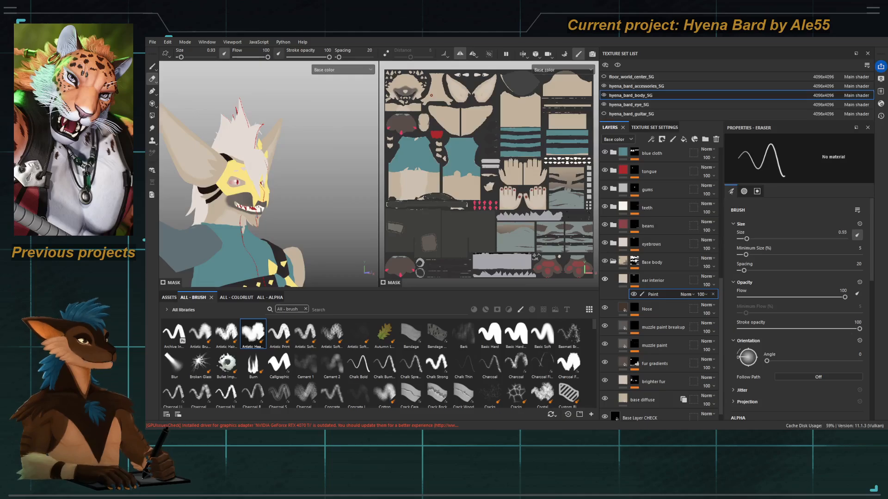
alt+drag(318, 179, 293, 110)
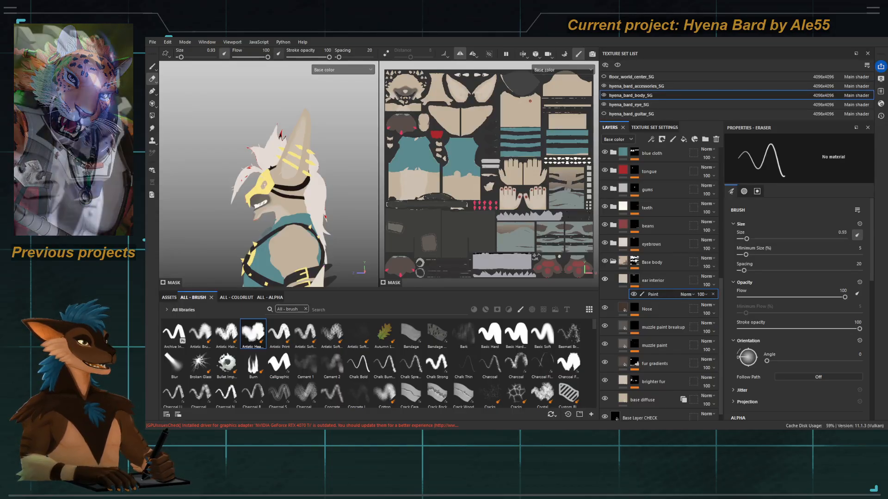
Step: Rename the fur gradients layer as "darker fur" and add a paint effect named "ear patterns" to its mask
scroll(671, 294, down, 1)
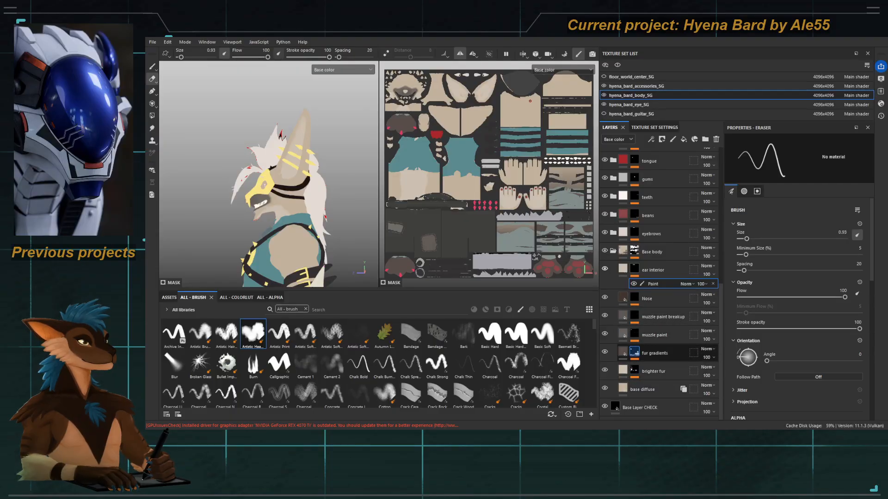
click(635, 354)
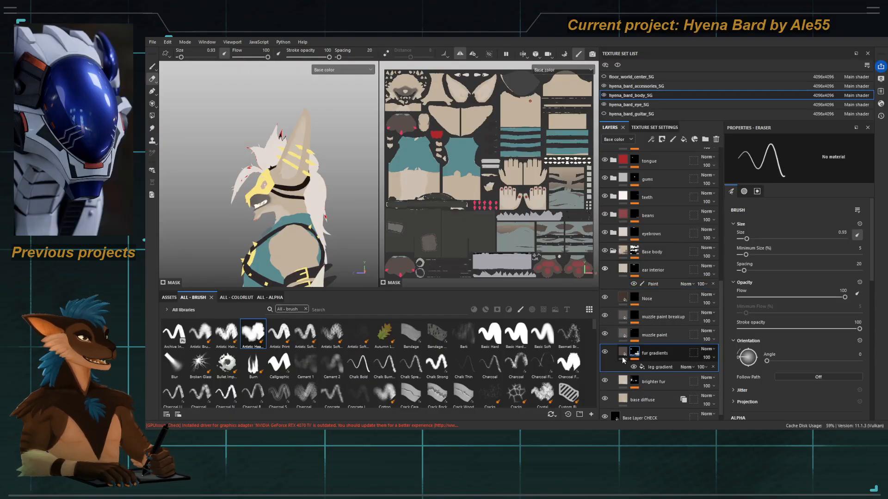
double_click(654, 354)
text(darker)
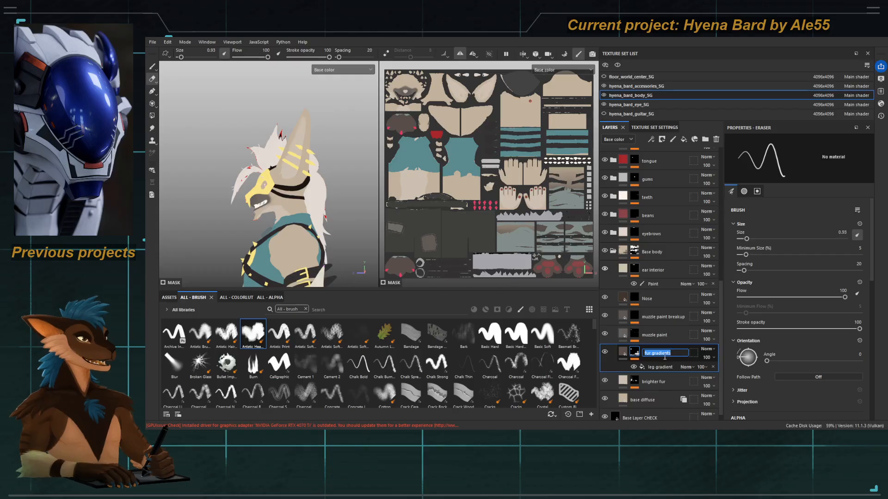
text( fur)
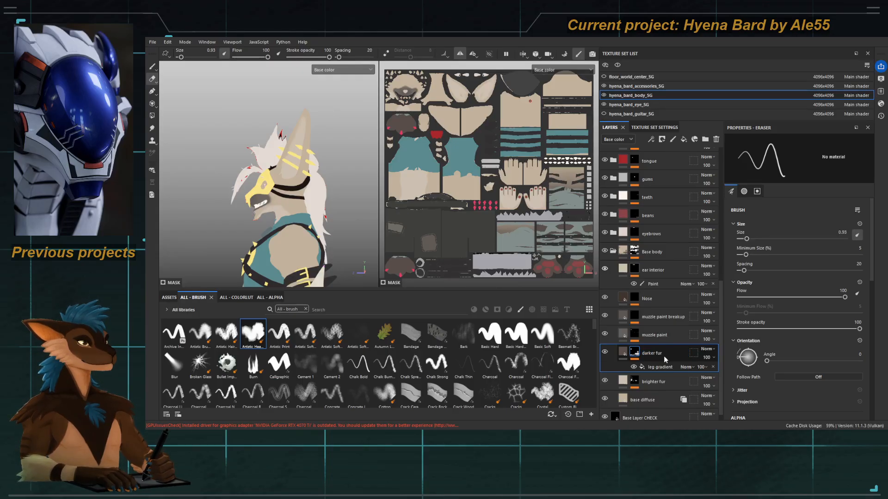
key(Return)
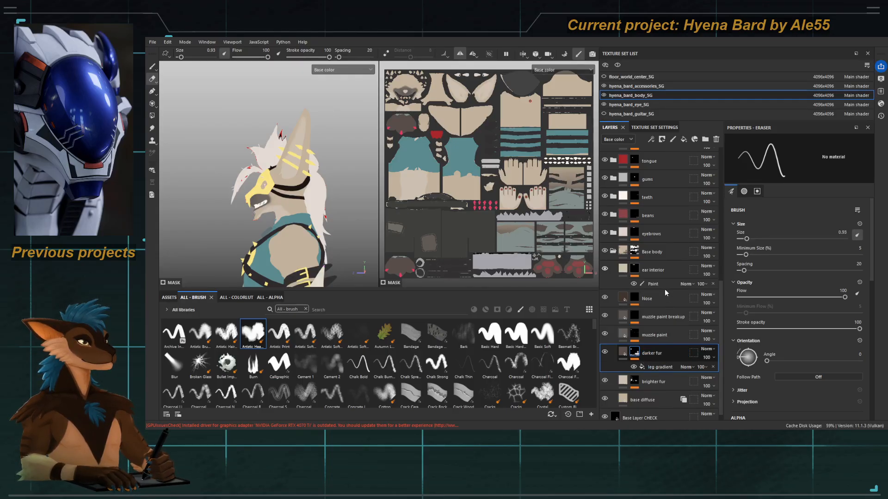
click(664, 289)
double_click(654, 367)
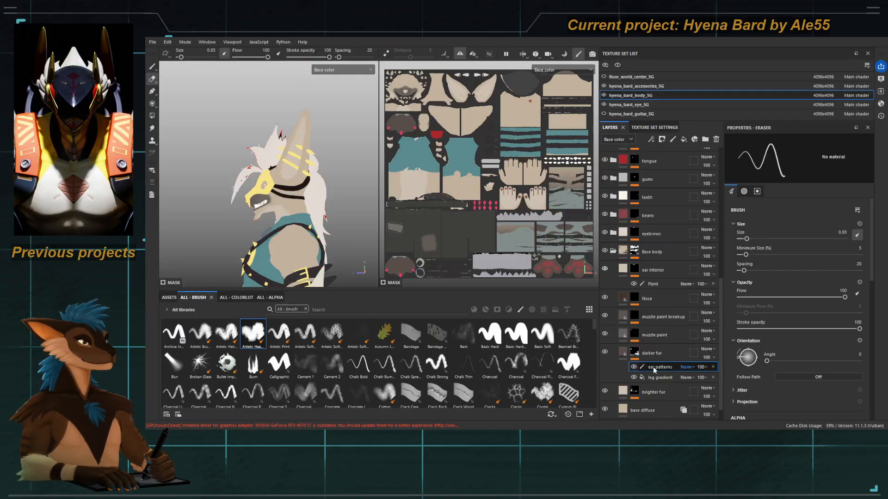
Step: Paint the ear tips dark on the back side of the ears in the ear patterns mask
alt+drag(229, 165, 177, 162)
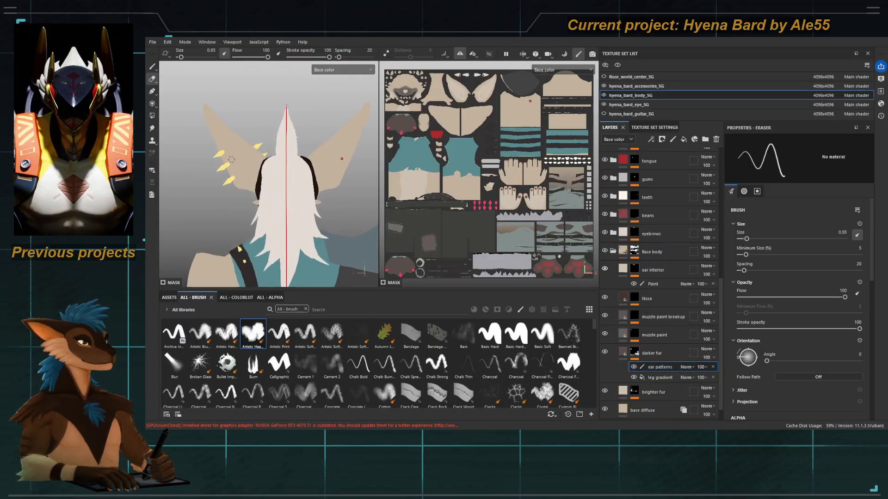
key(bracketright)
key(bracketright)
key(bracketright)
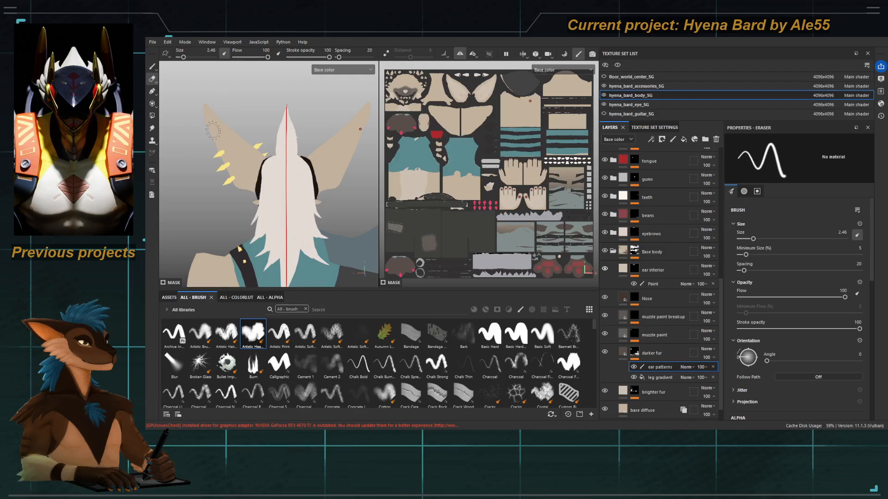
key(bracketright)
key(bracketright)
key(bracketright)
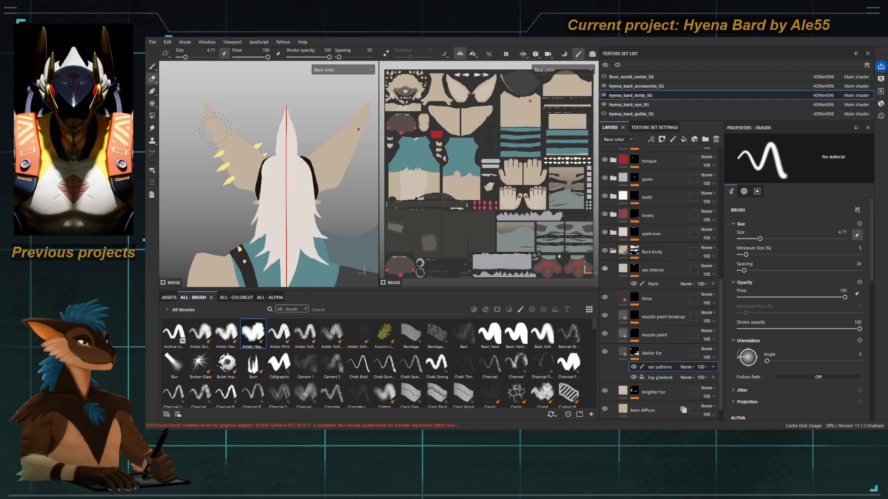
key(1)
mouse_move(220, 128)
mouse_down()
mouse_move(210, 111)
mouse_move(215, 131)
mouse_up()
key(bracketleft)
key(bracketleft)
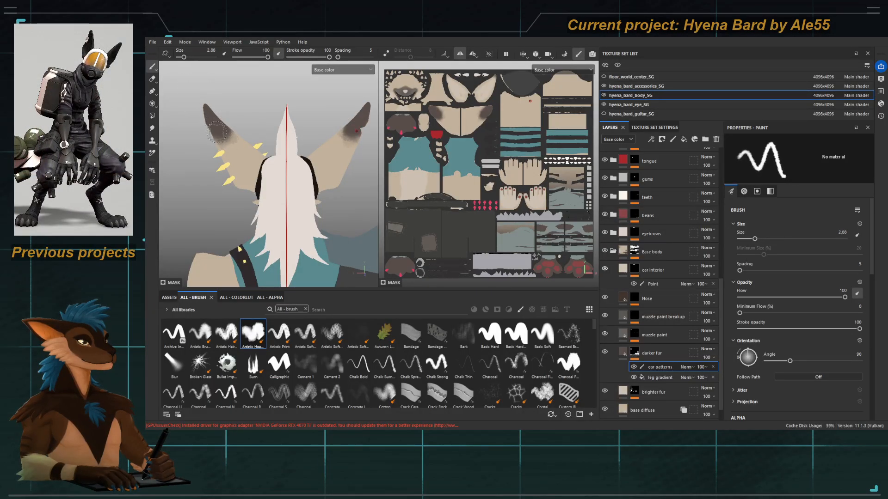
Step: Reduce the brush size to 1.68 and paint dark fur strokes from the ear tip down the back of the ear
scroll(219, 135, up, 3)
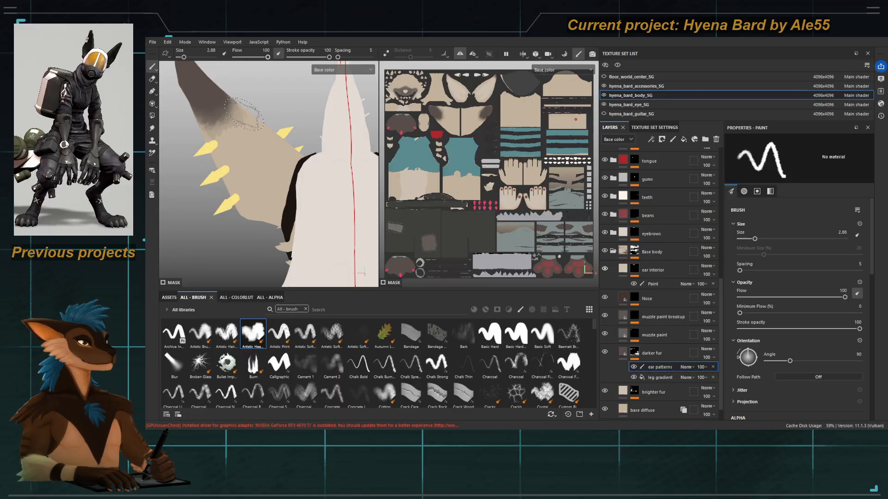
alt+drag(262, 97, 242, 108)
alt+middle_drag(243, 108, 241, 155)
scroll(252, 151, up, 2)
key(bracketleft)
key(bracketleft)
key(bracketleft)
key(bracketleft)
key(bracketleft)
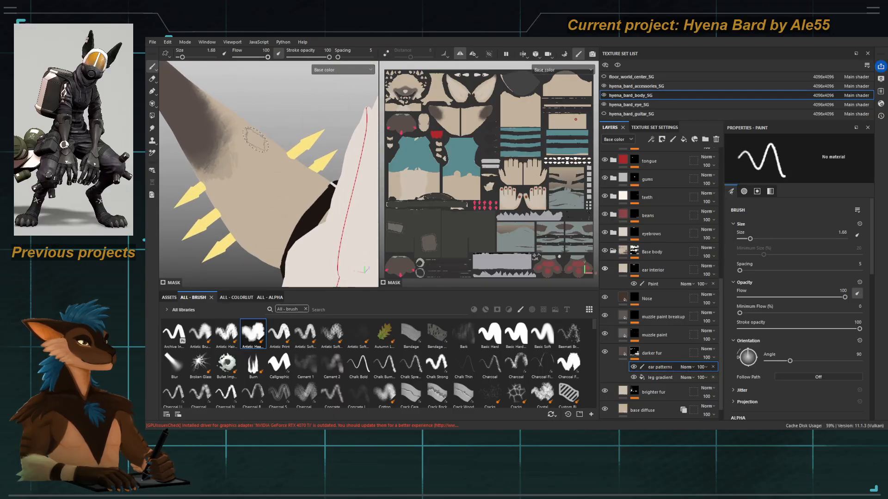
mouse_move(261, 134)
mouse_down()
mouse_move(245, 179)
mouse_move(259, 168)
mouse_move(247, 182)
mouse_up()
mouse_move(247, 182)
mouse_down()
mouse_move(194, 186)
mouse_move(231, 158)
mouse_move(225, 177)
mouse_move(218, 185)
mouse_move(222, 141)
mouse_move(238, 151)
mouse_move(224, 150)
mouse_up()
Step: Set the brush size to 2.88 and extend the dark fur along the ear's back and outer edges
ctrl+right_drag(226, 152, 240, 152)
drag(238, 147, 242, 135)
drag(242, 134, 249, 90)
mouse_move(273, 121)
alt+mouse_down()
mouse_move(212, 117)
mouse_move(212, 139)
mouse_move(286, 111)
mouse_move(263, 178)
alt+mouse_up()
mouse_move(262, 178)
alt+mouse_down()
mouse_move(252, 161)
mouse_move(274, 164)
mouse_move(276, 189)
alt+mouse_up()
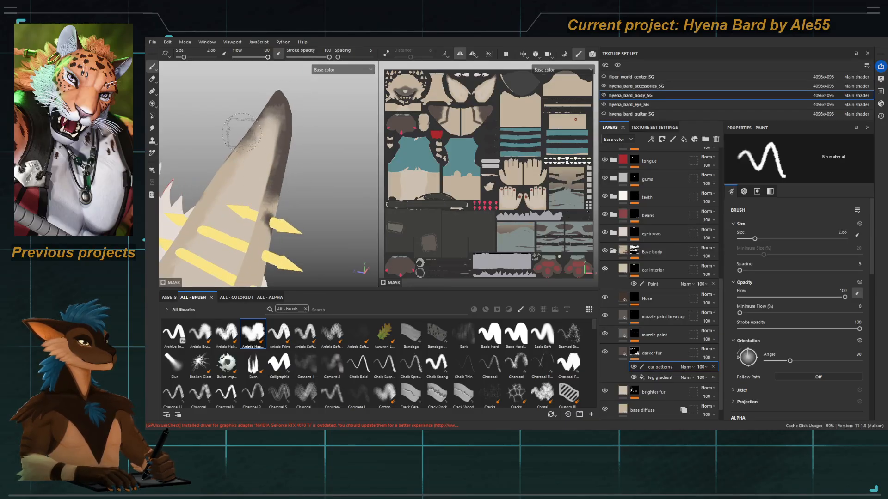
mouse_move(242, 133)
alt+mouse_down()
mouse_move(232, 170)
mouse_move(268, 106)
mouse_move(260, 116)
mouse_move(276, 137)
alt+mouse_up()
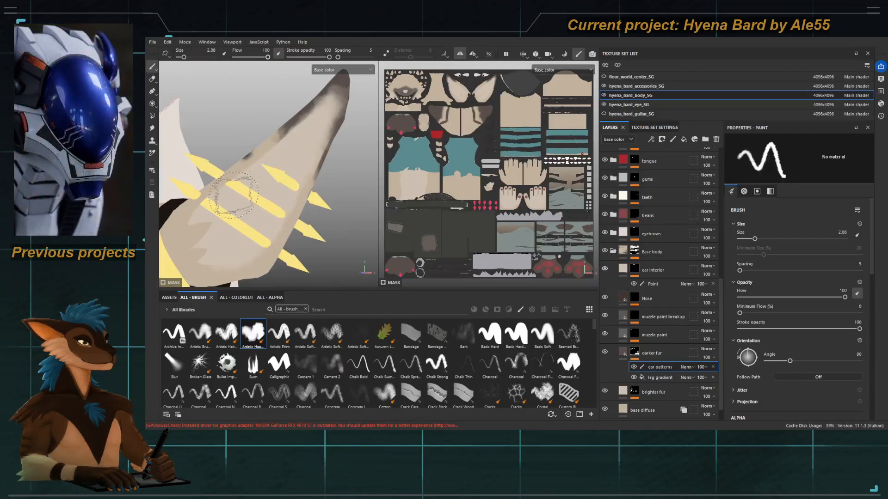
Step: Set the brush size to 1.2 and paint a dark stripe across the back of the ear below the dark tip
mouse_move(234, 178)
ctrl+right_down()
mouse_move(226, 178)
mouse_move(245, 169)
ctrl+right_up()
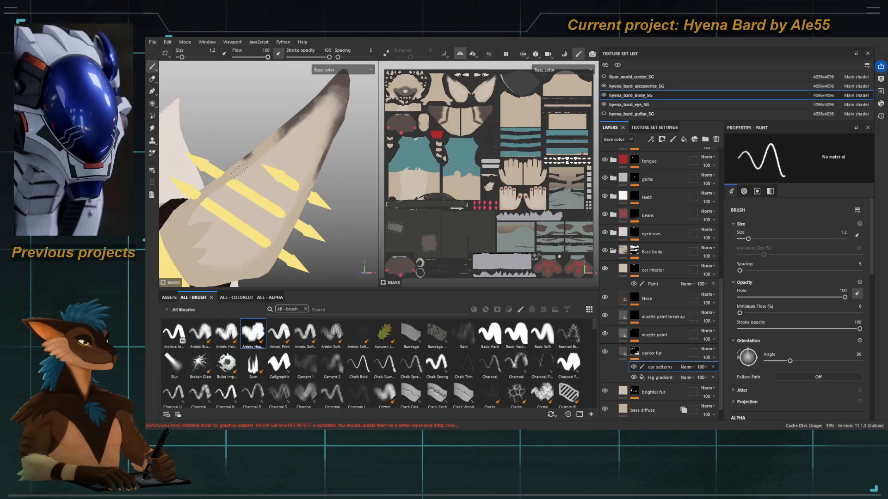
mouse_move(235, 147)
alt+mouse_down()
mouse_move(245, 156)
mouse_move(233, 167)
alt+mouse_up()
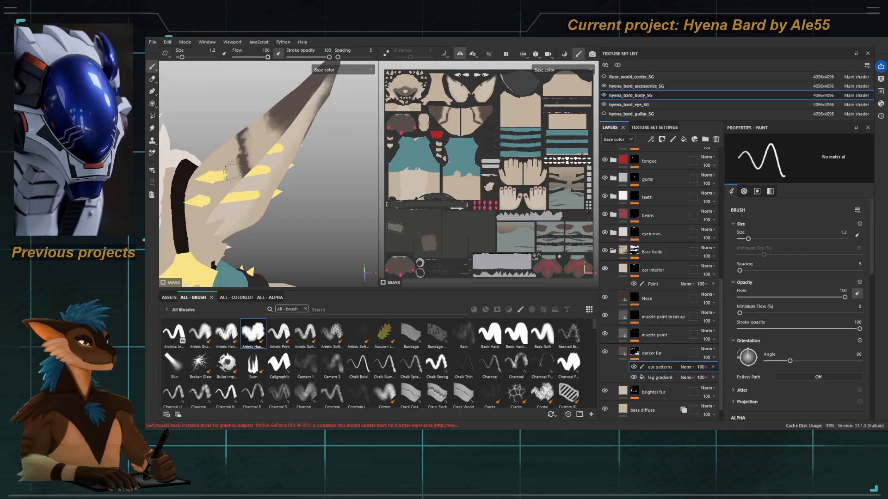
key(c)
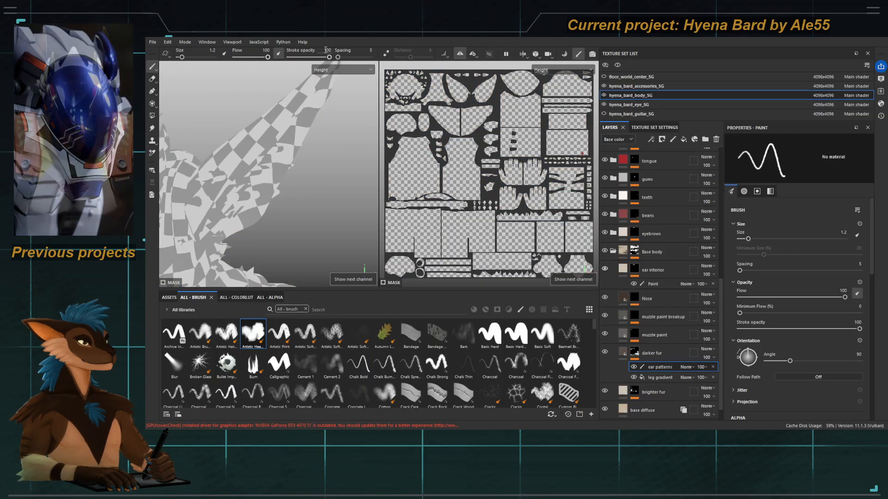
key(c)
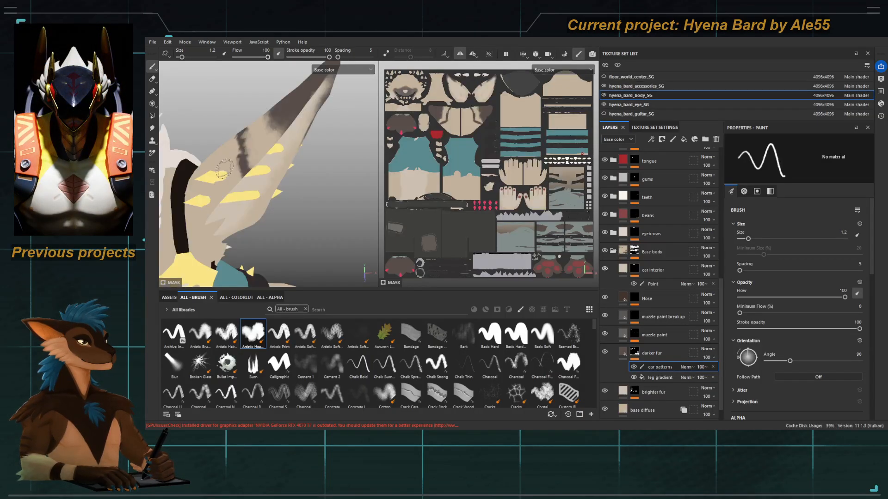
drag(239, 151, 241, 160)
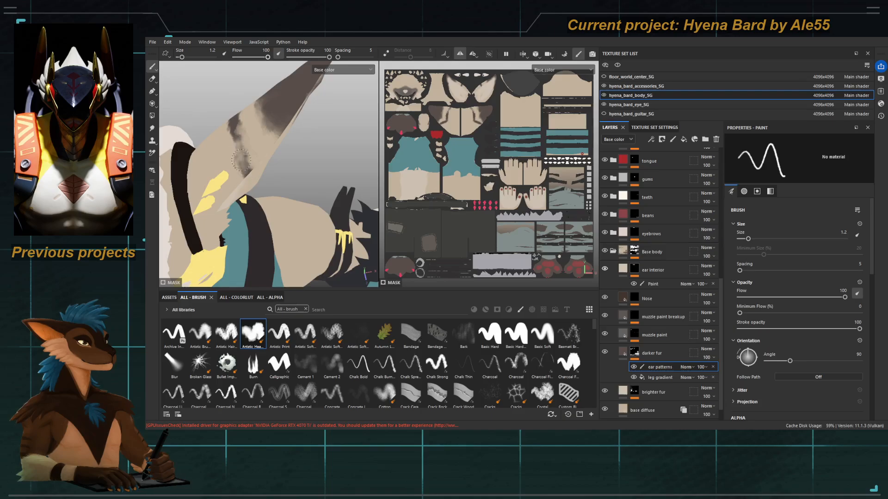
drag(234, 128, 243, 170)
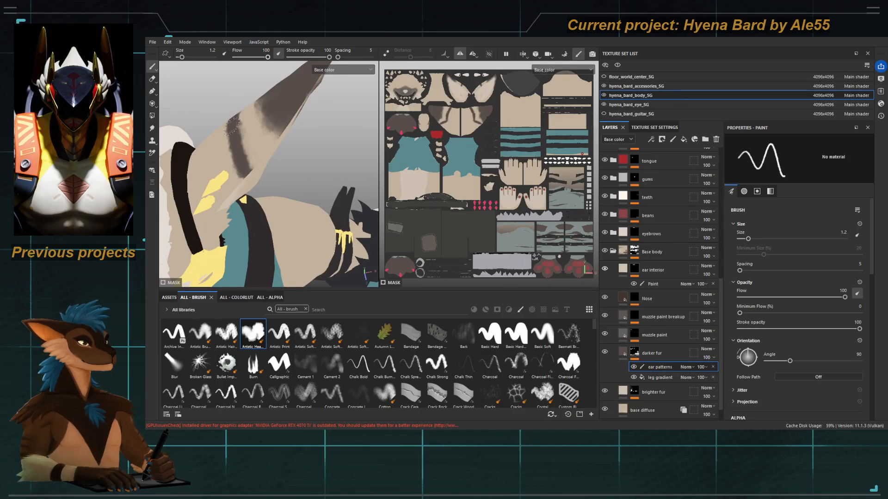
Step: Continue the dark stripe around the middle of the ear's back and even out its lower edge
mouse_move(232, 126)
alt+mouse_down()
mouse_move(260, 139)
mouse_move(279, 170)
mouse_move(279, 144)
mouse_move(253, 113)
mouse_move(272, 169)
alt+mouse_up()
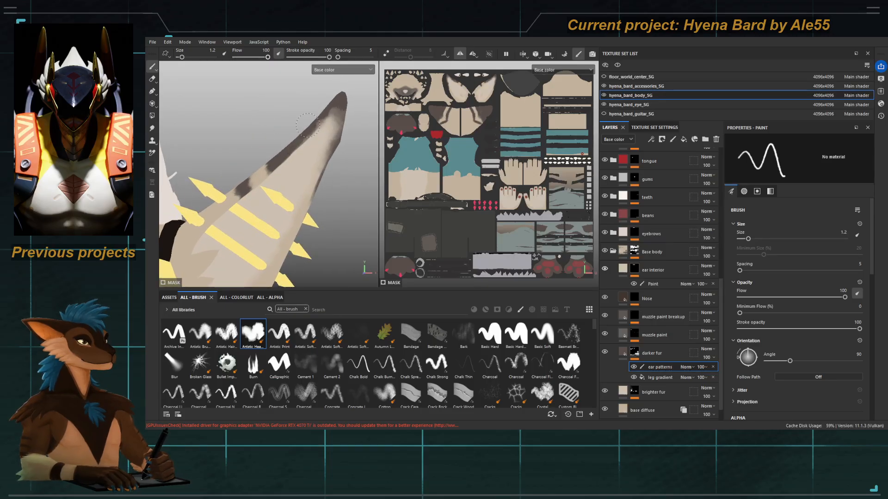
mouse_move(306, 138)
alt+mouse_down()
mouse_move(254, 164)
mouse_move(261, 154)
alt+mouse_up()
mouse_move(257, 185)
mouse_down()
mouse_move(253, 164)
mouse_move(240, 198)
mouse_up()
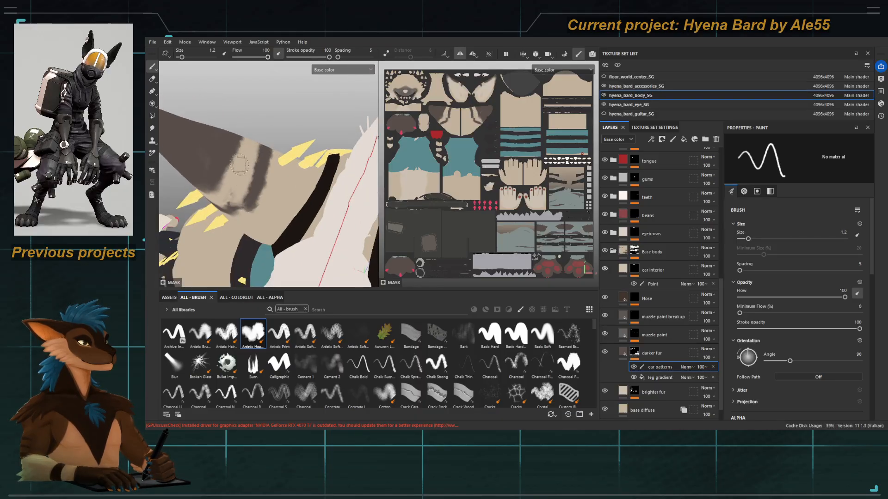
drag(238, 147, 225, 189)
mouse_move(226, 185)
alt+mouse_down()
mouse_move(245, 171)
mouse_move(238, 162)
mouse_move(186, 172)
mouse_move(235, 183)
alt+mouse_up()
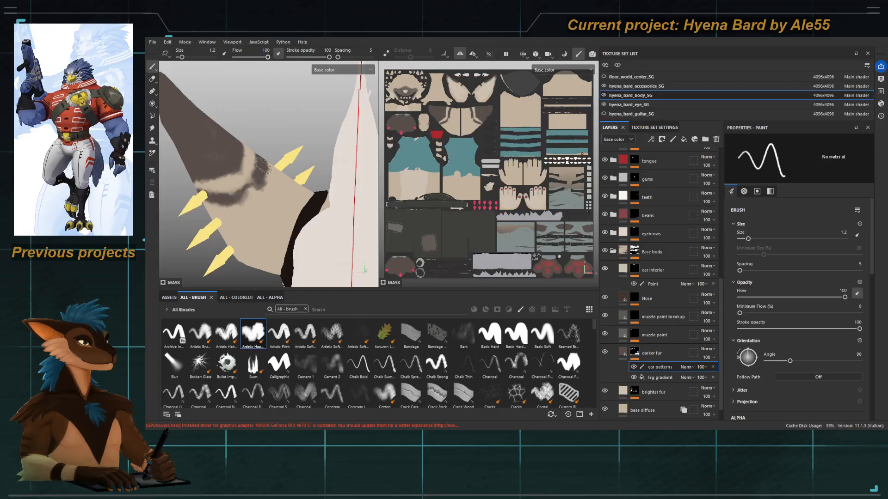
mouse_move(260, 168)
mouse_down()
mouse_move(253, 197)
mouse_move(231, 201)
mouse_move(254, 209)
mouse_up()
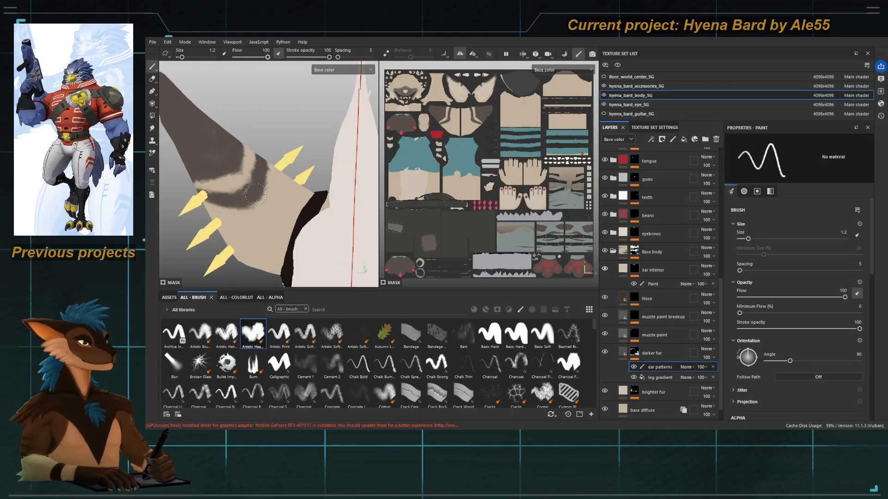
Step: Extend the dark stripe to the outer edge of the ear, keeping a light band between it and the dark tip
alt+right_drag(255, 195, 160, 103)
alt+drag(178, 100, 223, 126)
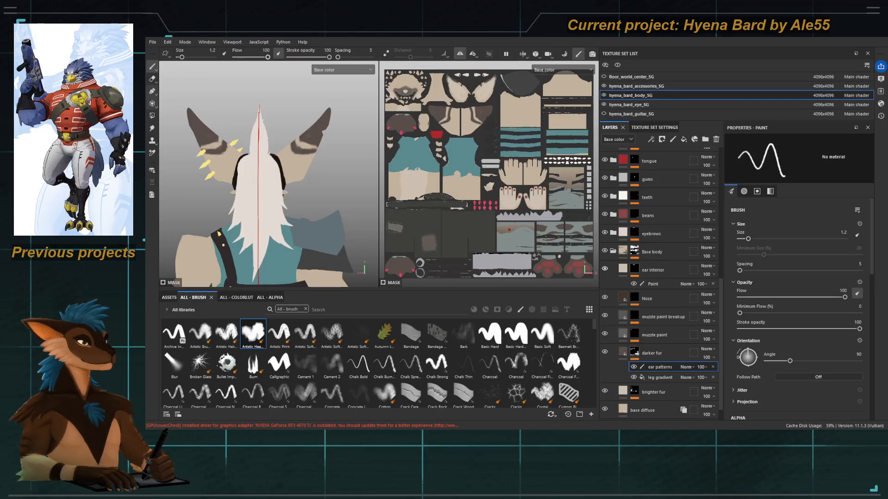
alt+drag(198, 149, 203, 162)
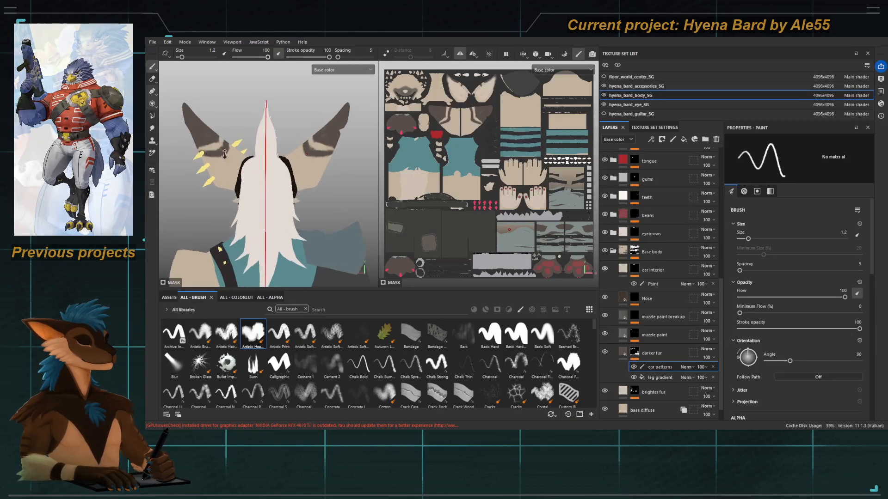
alt+middle_drag(203, 162, 223, 144)
mouse_move(223, 144)
alt+right_down()
mouse_move(236, 149)
mouse_move(235, 136)
mouse_move(247, 145)
alt+right_up()
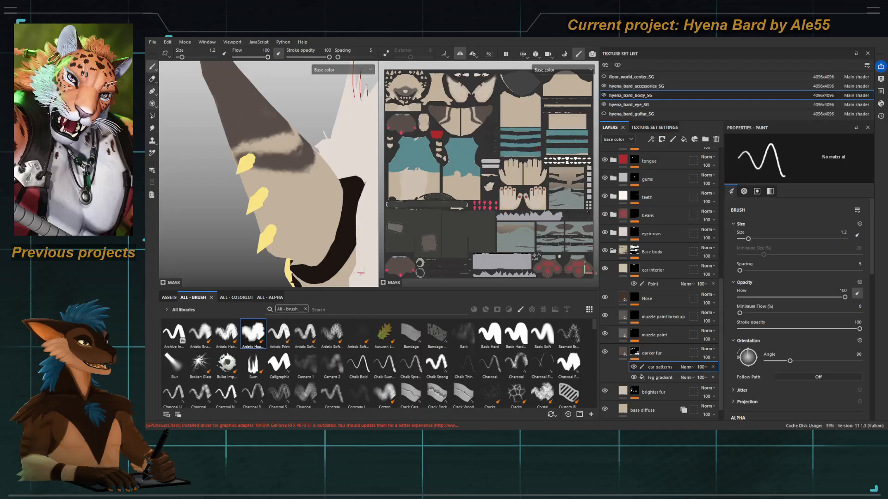
alt+drag(278, 146, 256, 140)
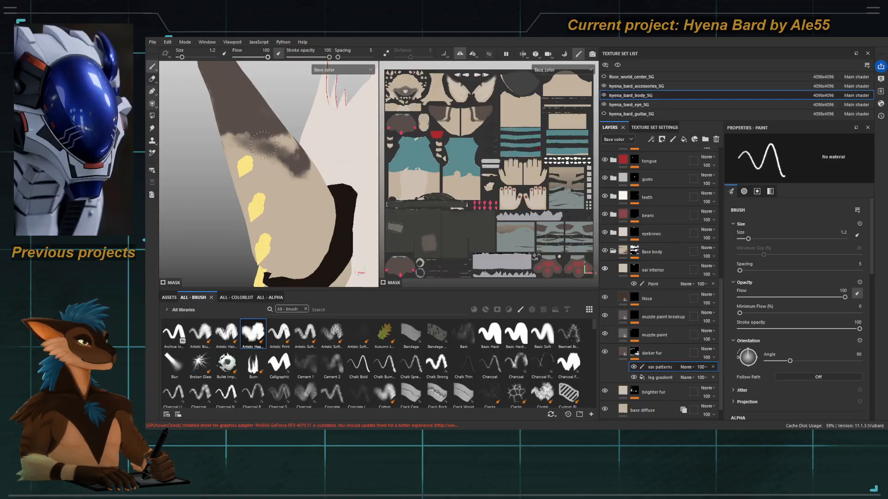
drag(227, 123, 216, 118)
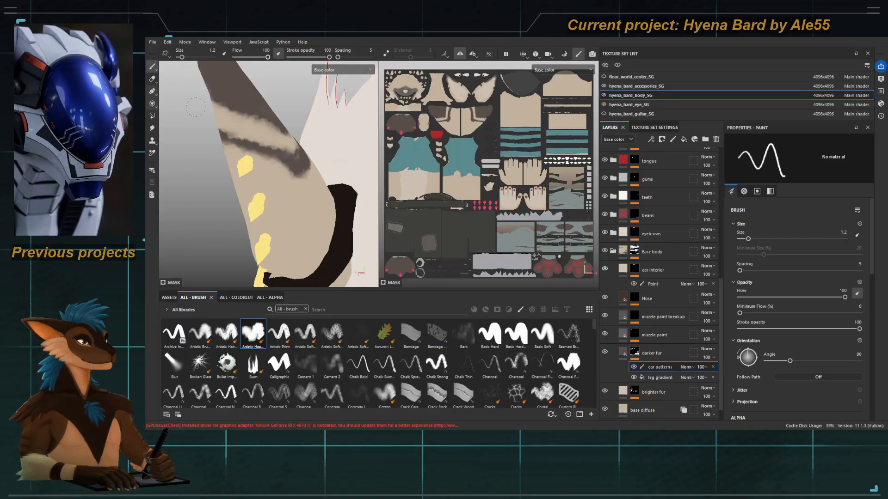
mouse_move(272, 168)
alt+mouse_down()
mouse_move(281, 168)
mouse_move(271, 176)
mouse_move(296, 184)
mouse_move(265, 191)
alt+mouse_up()
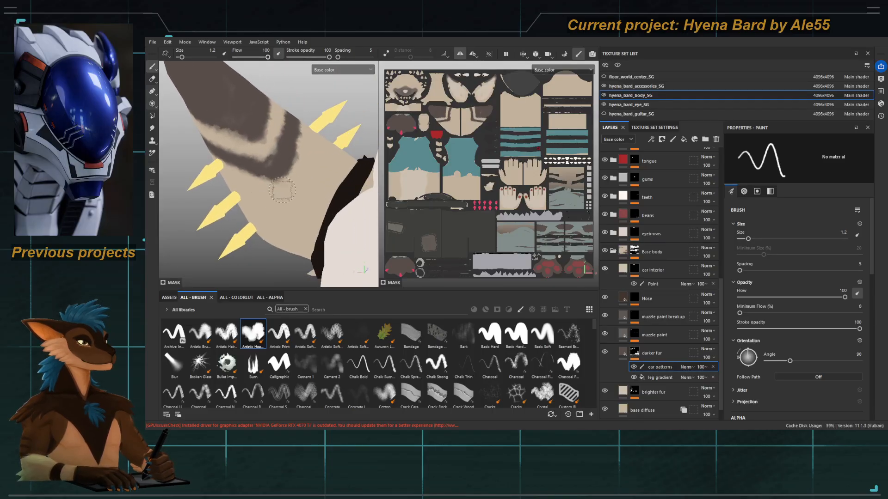
Step: Reduce the brush size to 0.8 and fill in the dark tip's lower part along the ear's outer edge
alt+right_drag(302, 174, 238, 144)
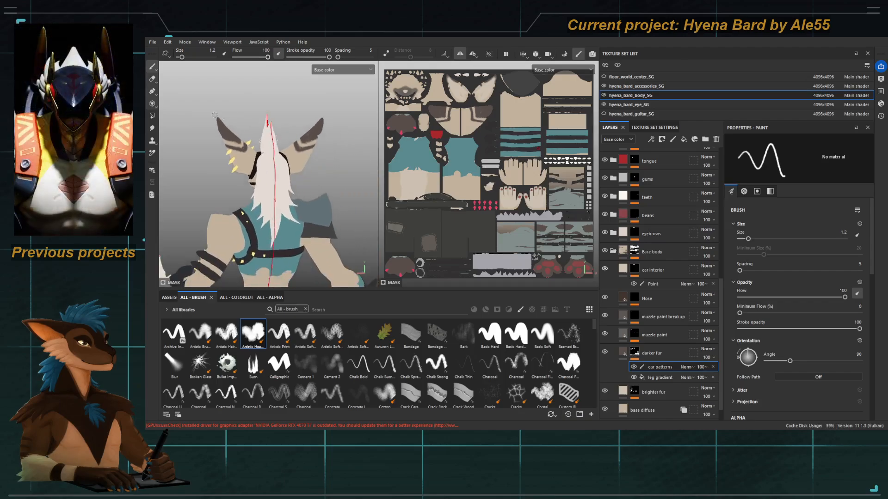
mouse_move(238, 145)
alt+mouse_down()
mouse_move(229, 138)
mouse_move(264, 141)
alt+mouse_up()
alt+right_drag(250, 135, 284, 142)
alt+middle_drag(285, 143, 266, 203)
mouse_move(265, 204)
alt+right_down()
mouse_move(286, 183)
mouse_move(308, 178)
mouse_move(286, 172)
alt+right_up()
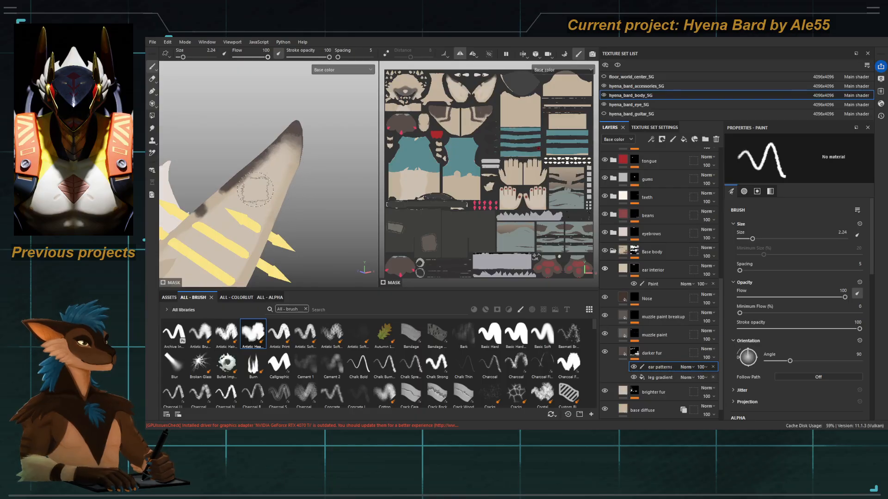
alt+drag(255, 190, 258, 185)
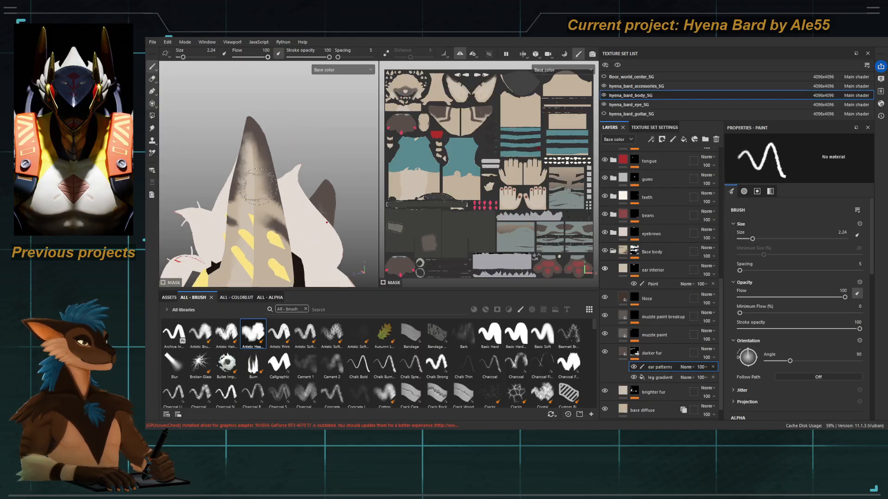
alt+drag(262, 231, 223, 233)
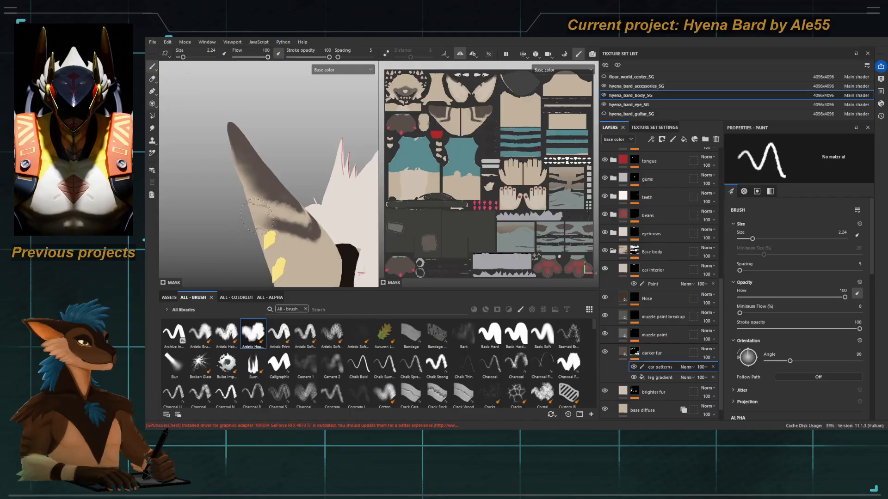
ctrl+right_drag(256, 216, 261, 211)
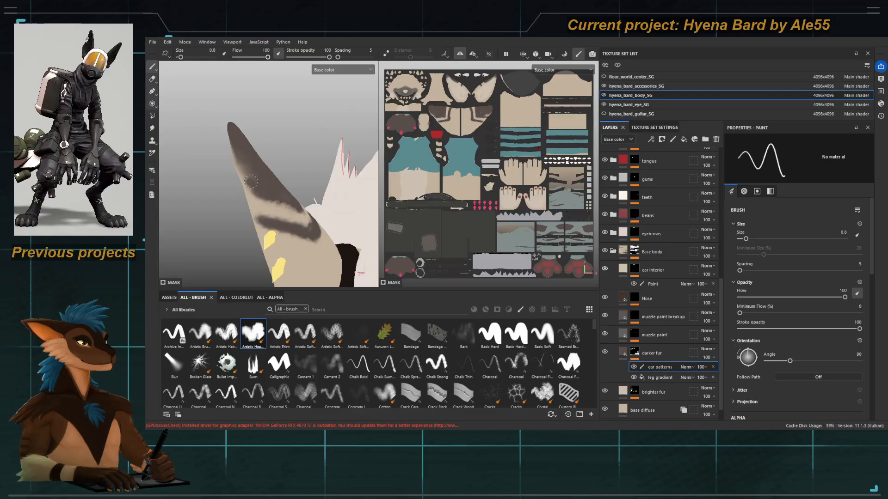
Step: Set the brush size to 1.2 and touch up the dark fur near the ear tip in the ear patterns effect
alt+drag(237, 152, 297, 171)
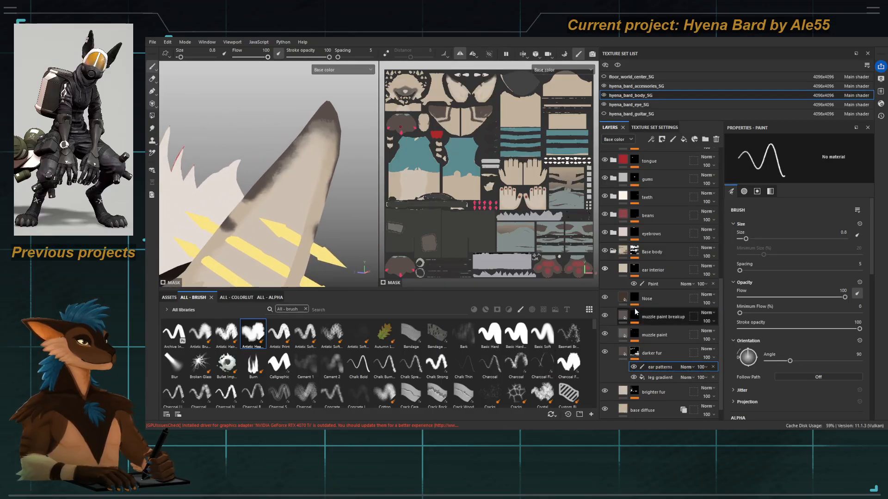
click(652, 283)
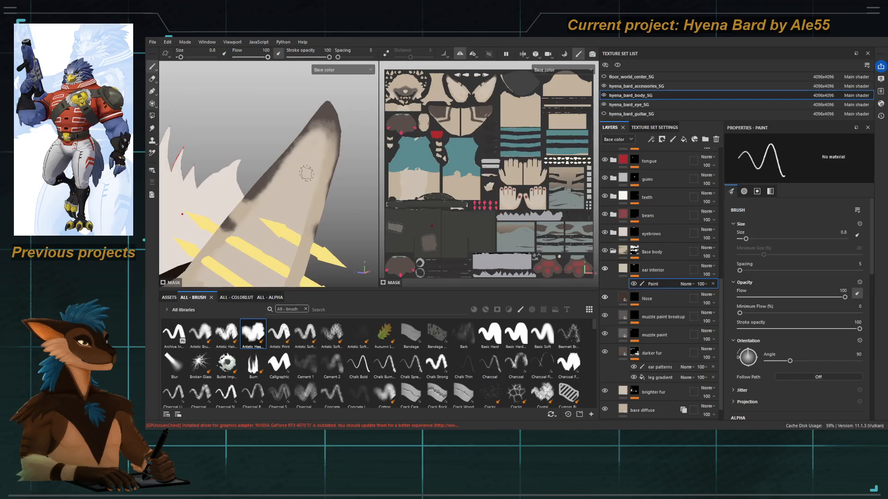
key(bracketright)
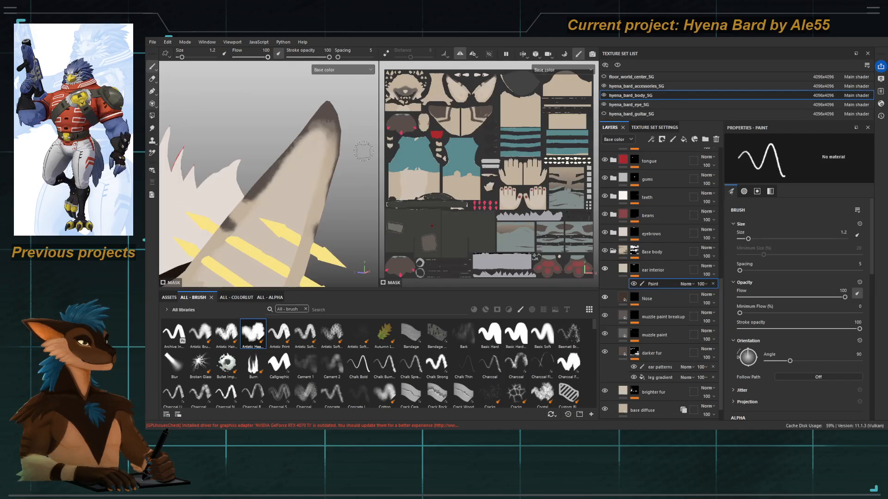
click(659, 366)
drag(301, 129, 314, 131)
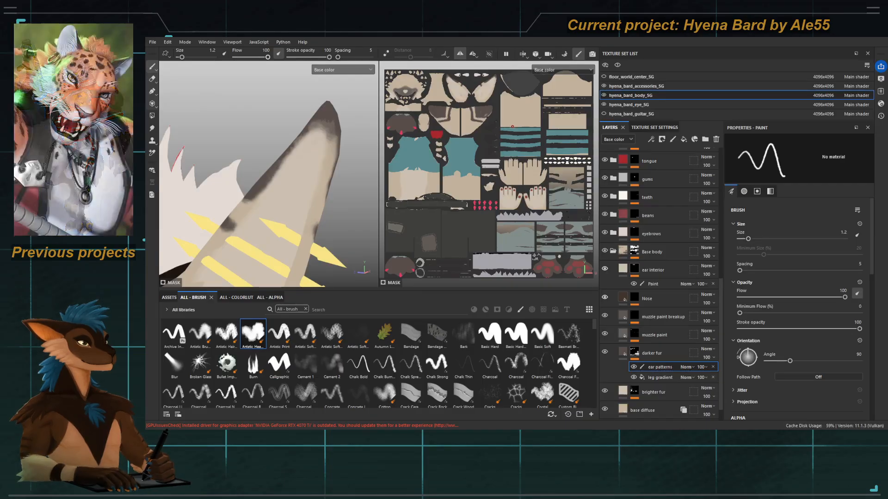
alt+right_drag(314, 141, 325, 144)
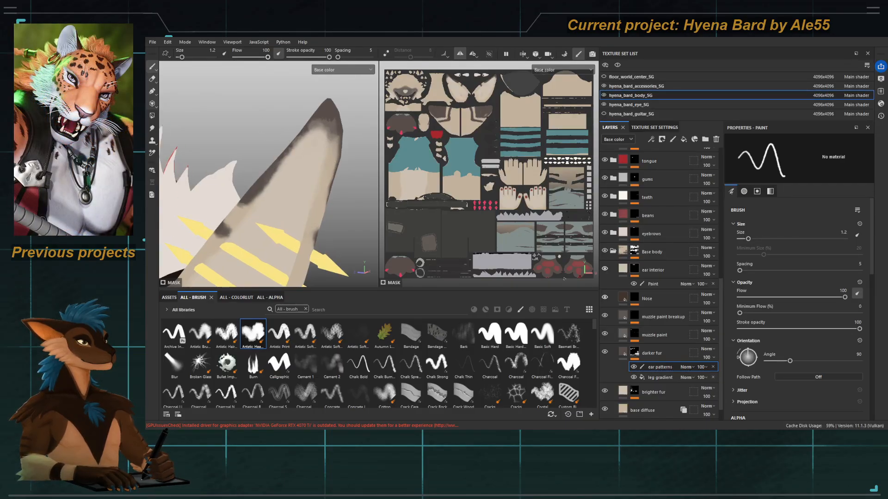
Step: Reshape the light fur near the ear tip in the ear interior mask's paint effect, then set the brush size to 0.8
click(652, 284)
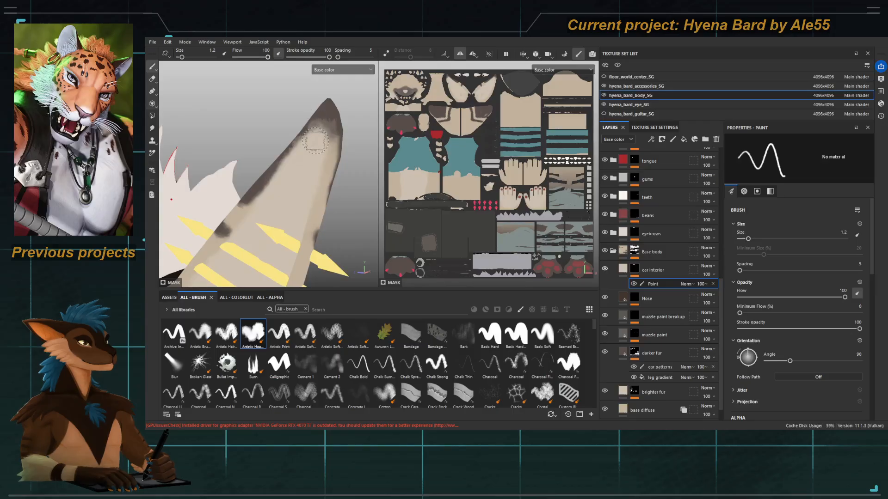
mouse_move(330, 125)
mouse_down()
mouse_move(308, 131)
mouse_move(307, 181)
mouse_up()
drag(322, 123, 311, 124)
drag(284, 153, 276, 174)
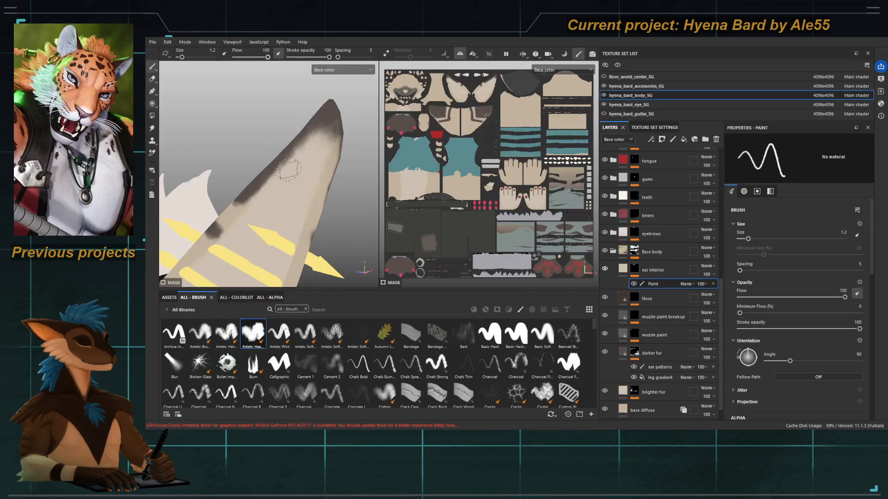
ctrl+right_drag(309, 153, 305, 153)
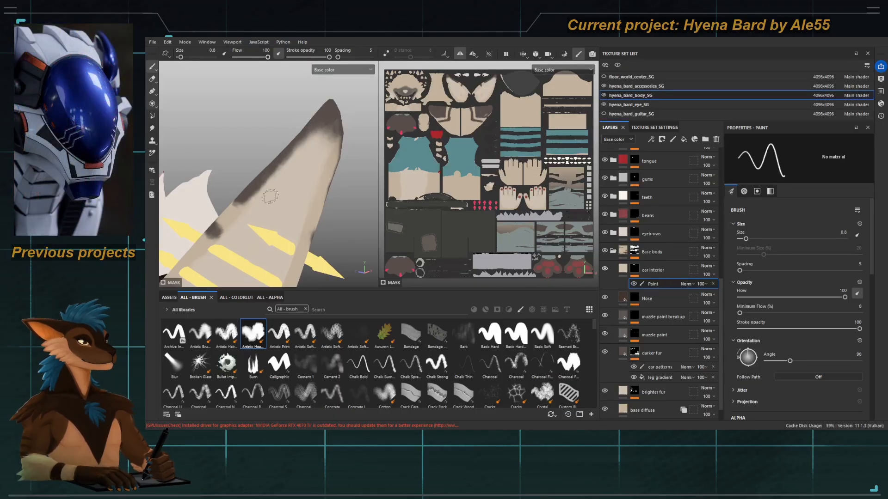
Step: Reselect the ear patterns paint effect and examine the ear markings up close and from the front of the whole character
alt+drag(270, 196, 282, 147)
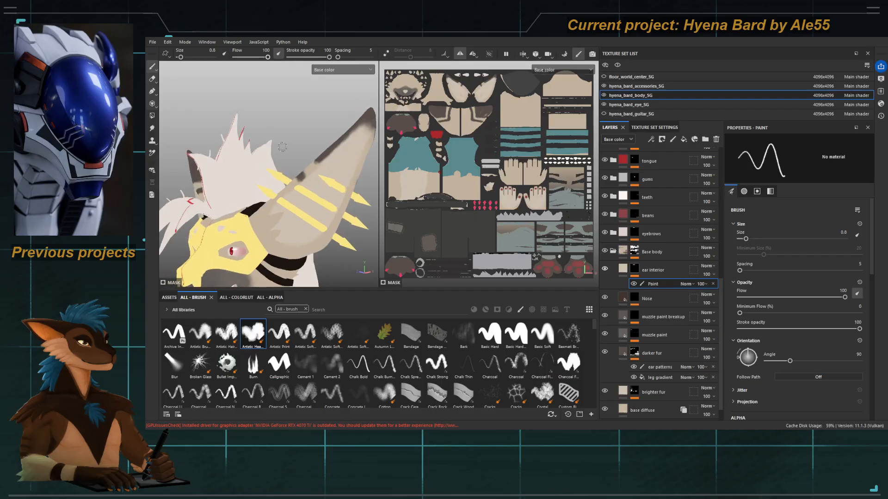
alt+right_drag(282, 147, 314, 161)
alt+drag(315, 161, 284, 174)
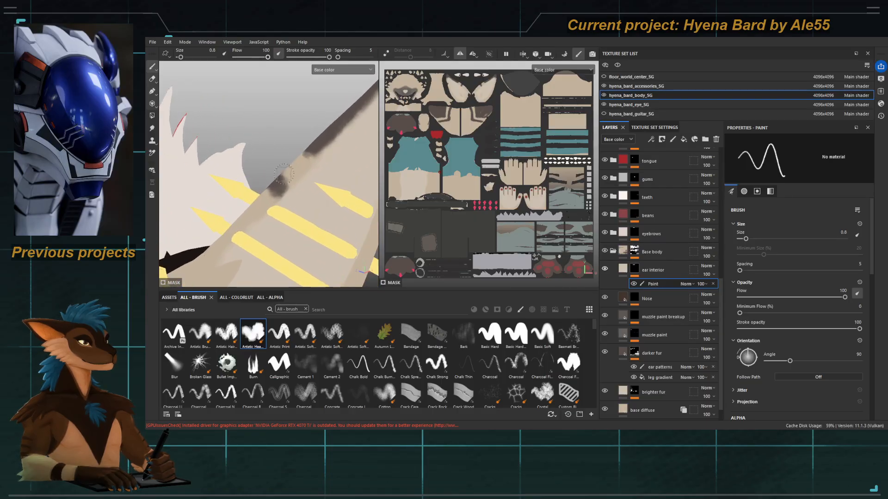
click(660, 366)
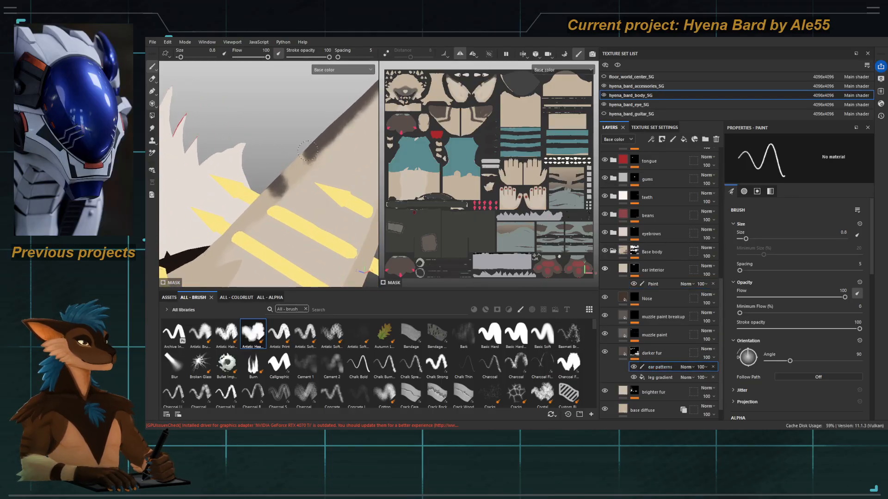
mouse_move(336, 131)
alt+mouse_down()
mouse_move(291, 155)
mouse_move(300, 146)
mouse_move(297, 214)
alt+mouse_up()
alt+right_drag(298, 213, 244, 108)
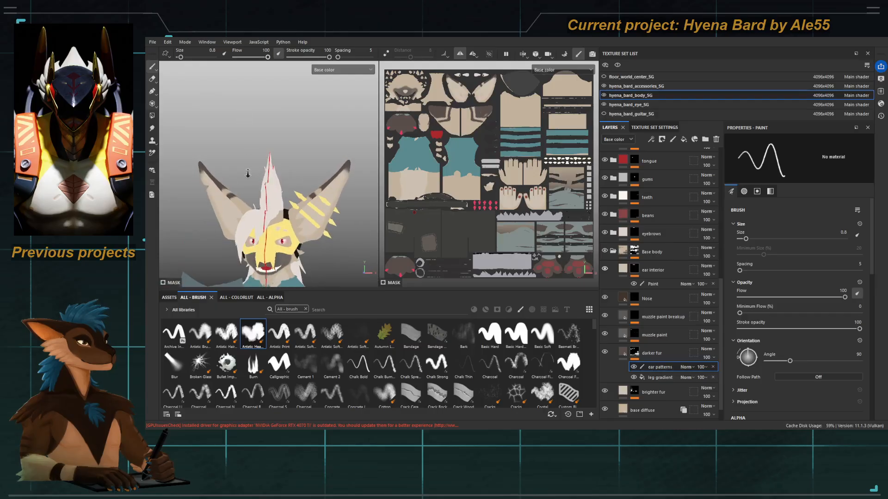
alt+drag(247, 174, 242, 144)
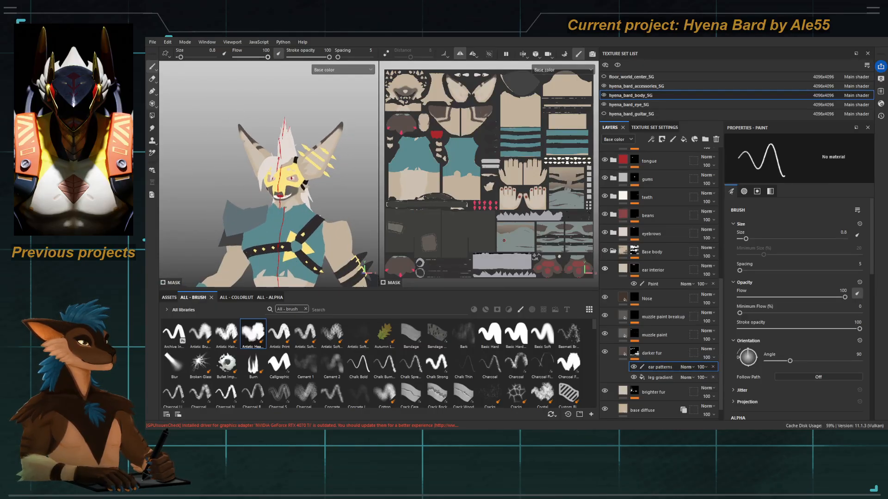
alt+right_drag(222, 171, 216, 95)
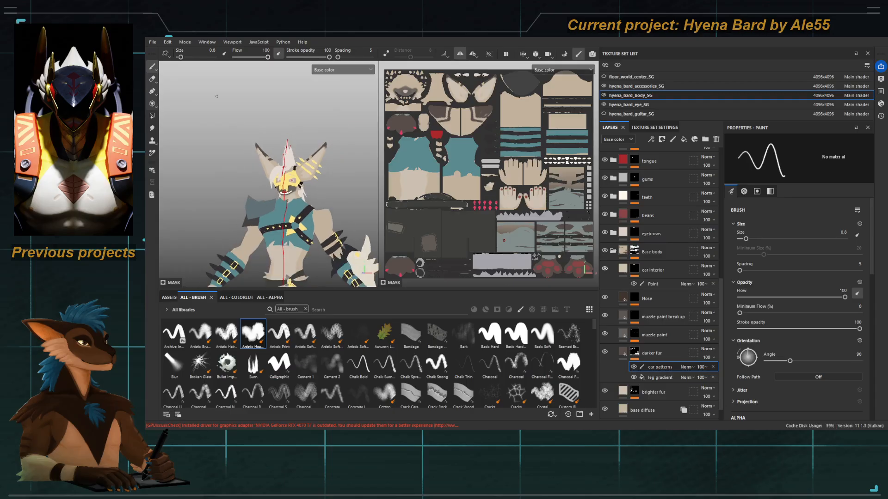
Step: Examine the dark stripes and tips on the back of the ears, up close and from behind the head
alt+middle_drag(240, 176, 245, 109)
alt+right_drag(245, 109, 235, 88)
alt+drag(264, 157, 158, 165)
alt+right_drag(240, 116, 264, 190)
alt+middle_drag(282, 88, 255, 231)
alt+right_drag(275, 120, 302, 185)
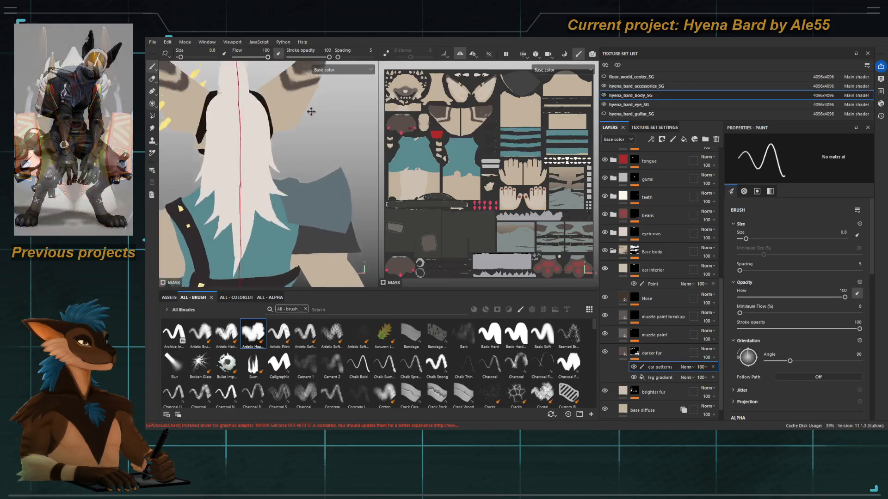
alt+middle_drag(312, 111, 296, 212)
alt+right_drag(333, 199, 372, 254)
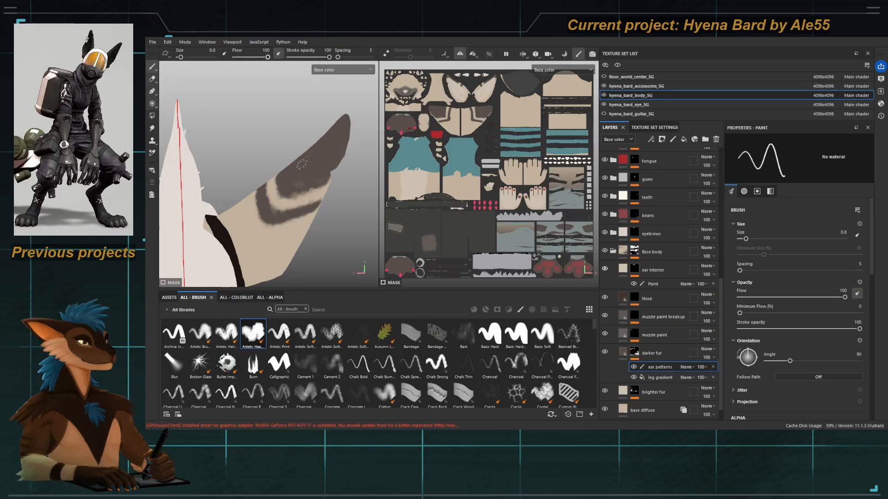
alt+drag(302, 164, 291, 163)
alt+right_drag(300, 185, 274, 150)
mouse_move(265, 166)
alt+middle_down()
mouse_move(299, 155)
mouse_move(261, 168)
alt+middle_up()
alt+right_drag(273, 162, 300, 187)
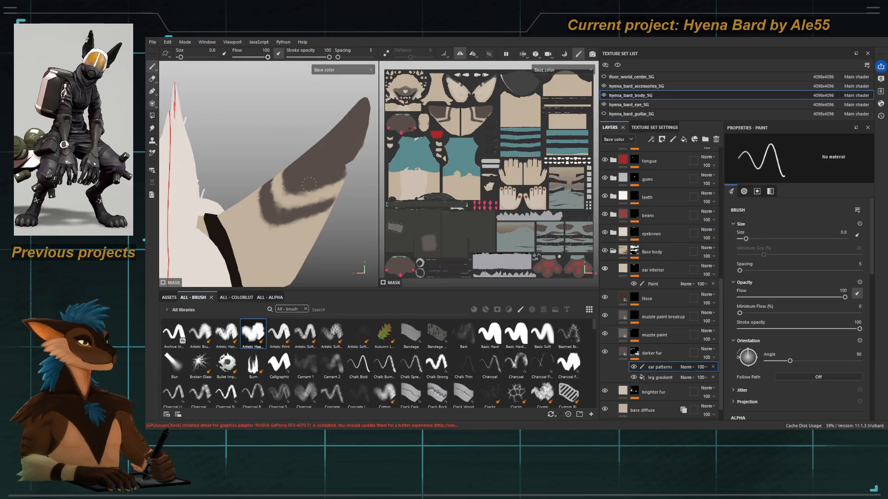
mouse_move(299, 168)
alt+mouse_down()
mouse_move(321, 153)
mouse_move(308, 167)
alt+mouse_up()
alt+right_drag(309, 167, 260, 160)
alt+drag(260, 160, 246, 137)
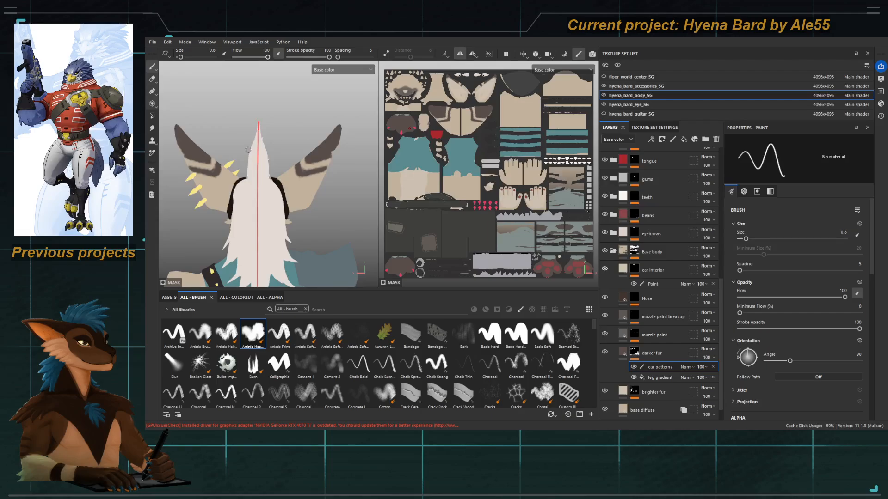
Step: Set the stroke opacity to 73 and the brush size to 0.48, and retouch the lower dark stripe on the back of the ear
alt+middle_drag(248, 149, 275, 148)
alt+right_drag(274, 148, 396, 310)
alt+middle_drag(225, 160, 267, 160)
alt+right_drag(267, 159, 351, 249)
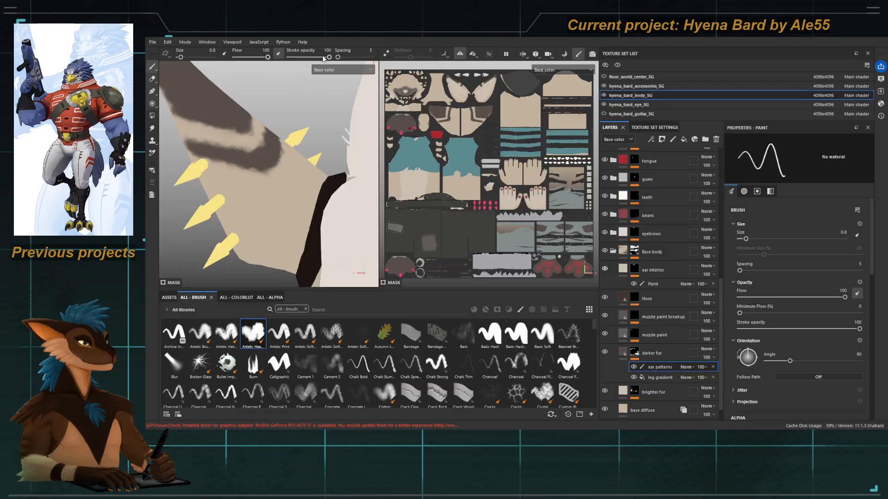
drag(329, 57, 318, 58)
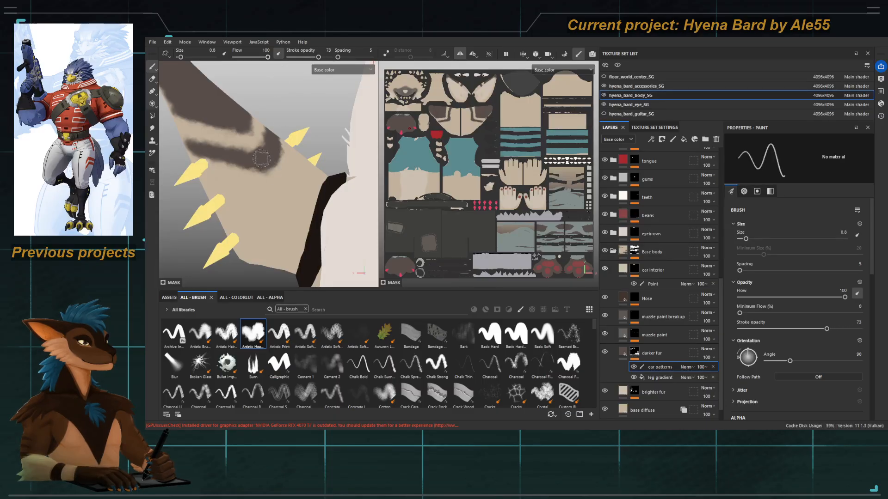
alt+right_drag(265, 157, 276, 181)
alt+drag(275, 181, 263, 173)
ctrl+right_drag(256, 154, 243, 157)
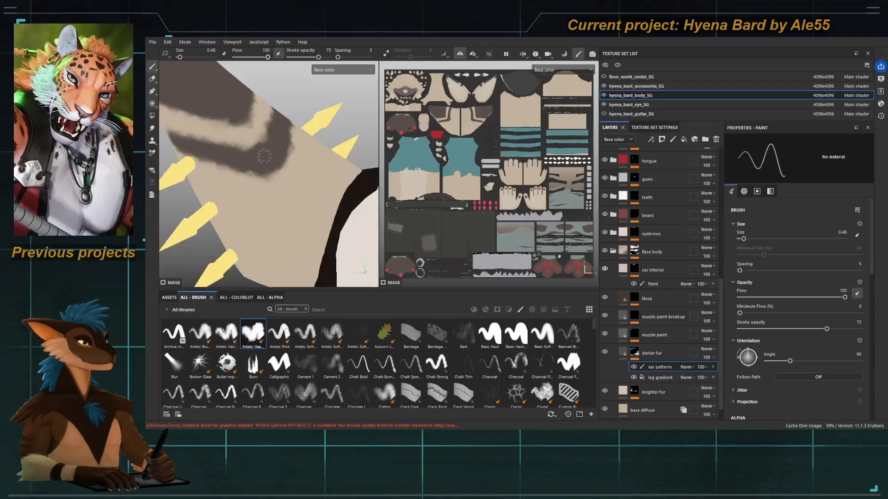
mouse_move(241, 147)
mouse_down()
mouse_move(199, 148)
mouse_move(277, 163)
mouse_move(185, 143)
mouse_up()
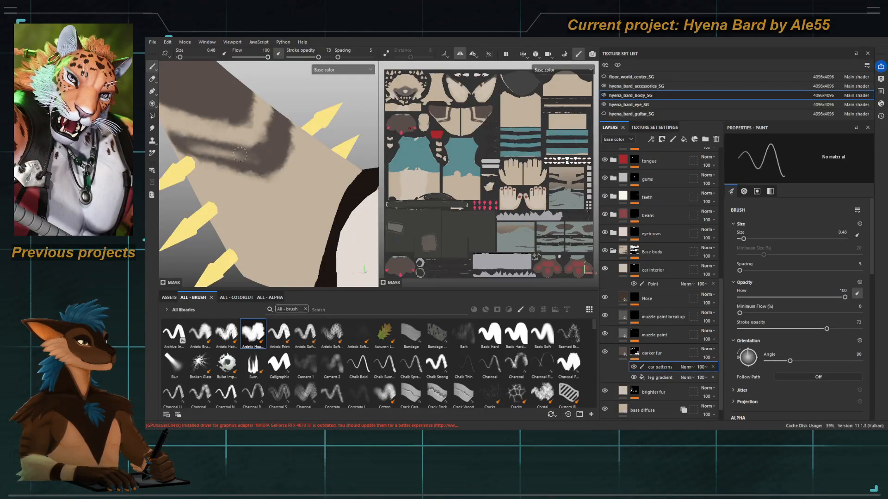
mouse_move(240, 155)
mouse_down()
mouse_move(217, 150)
mouse_move(260, 162)
mouse_up()
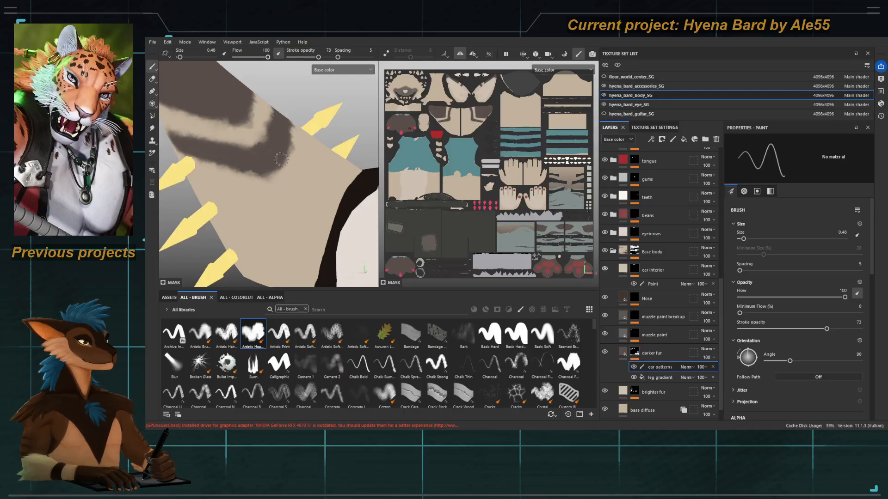
Step: Reduce the stroke opacity to 24 and soften the lower edge of the ear's dark stripe with a 0.48 brush
key(bracketright)
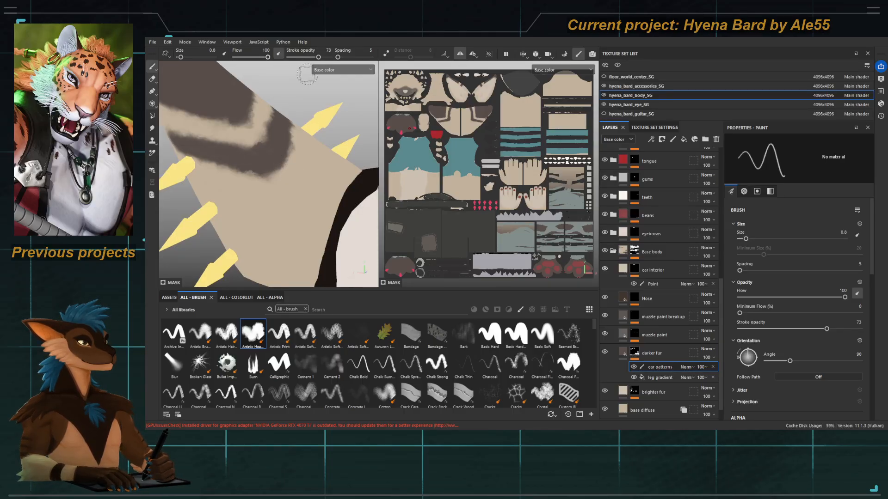
drag(306, 57, 294, 57)
mouse_move(296, 137)
alt+mouse_down()
mouse_move(279, 177)
mouse_move(284, 153)
mouse_move(277, 164)
alt+mouse_up()
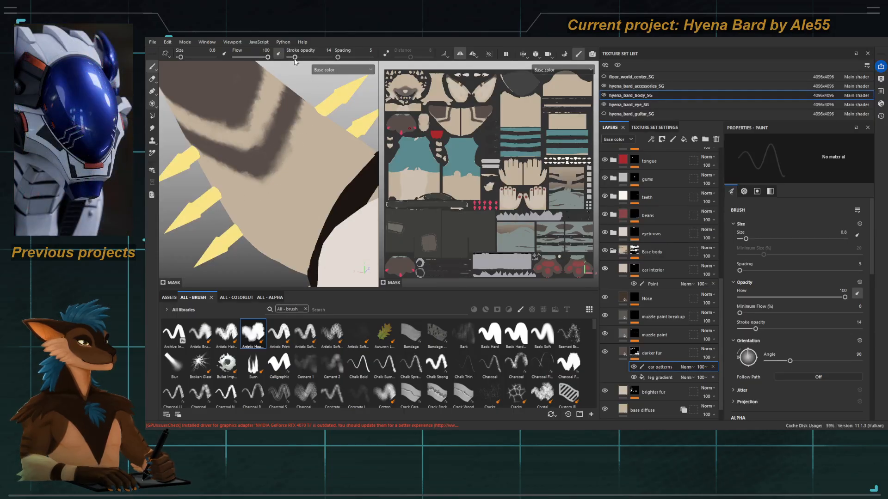
drag(295, 58, 298, 58)
key(bracketleft)
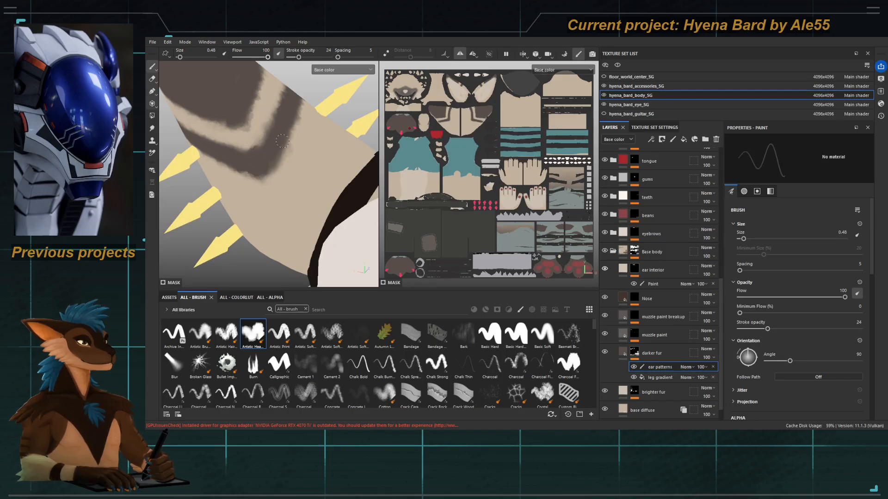
mouse_move(282, 151)
alt+mouse_down()
mouse_move(294, 84)
mouse_move(274, 161)
mouse_move(224, 160)
mouse_move(266, 147)
alt+mouse_up()
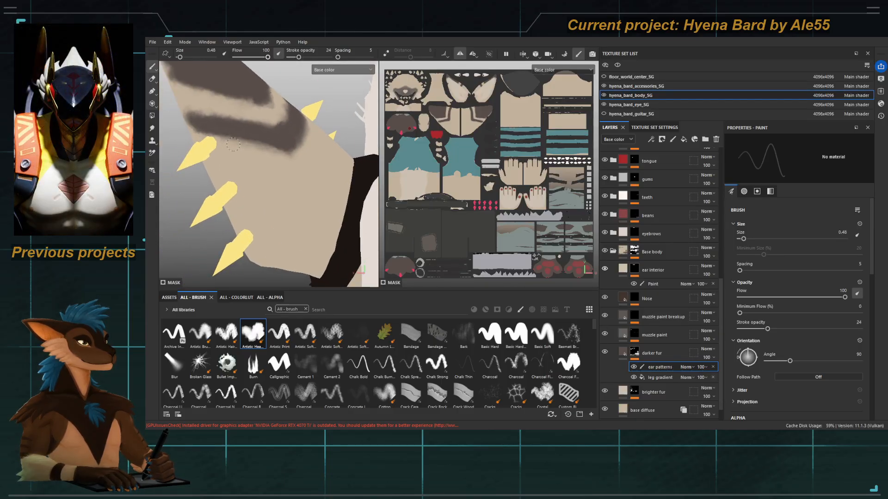
drag(232, 144, 314, 157)
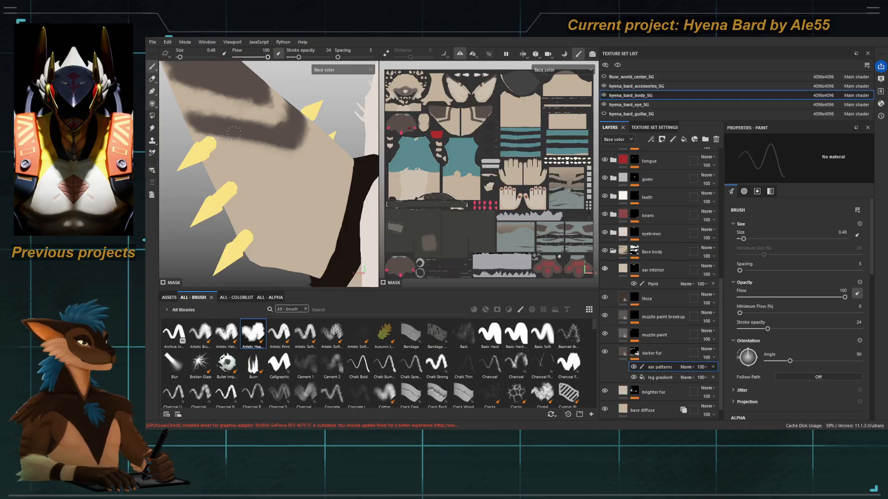
Step: Set the brush size to 0.8 and examine the ear stripes from several angles and from the character's front
key(bracketright)
key(bracketright)
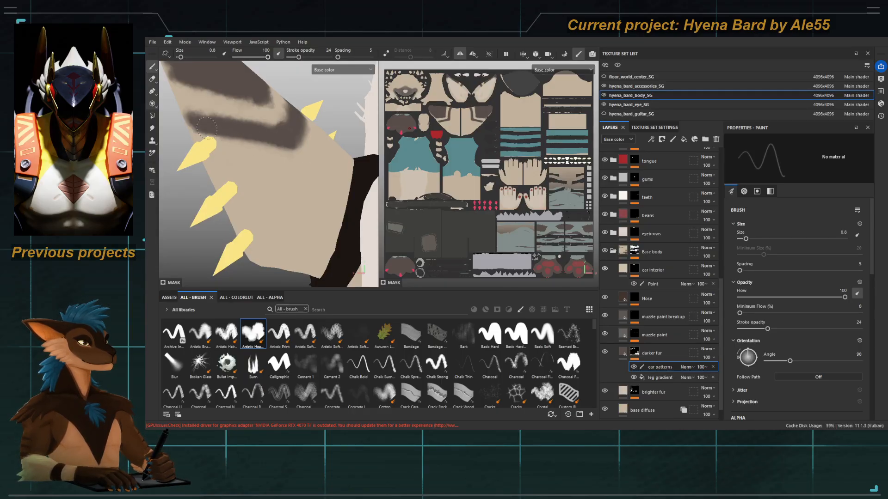
mouse_move(206, 121)
alt+mouse_down()
mouse_move(252, 123)
mouse_move(214, 88)
mouse_move(218, 117)
alt+mouse_up()
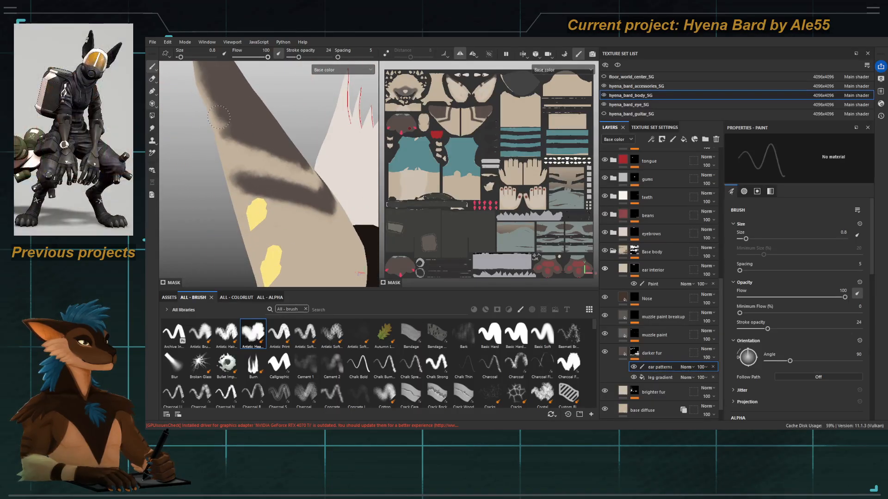
mouse_move(291, 156)
alt+mouse_down()
mouse_move(252, 153)
mouse_move(302, 159)
mouse_move(341, 137)
alt+mouse_up()
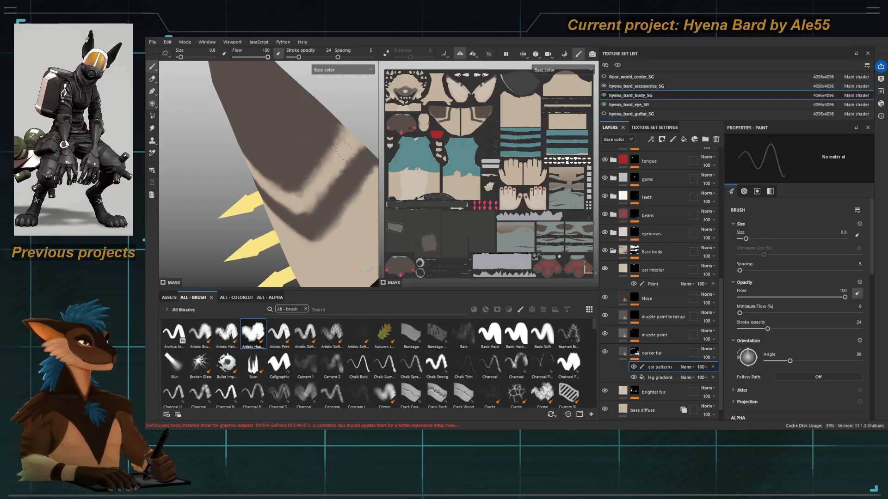
alt+right_drag(336, 159, 240, 121)
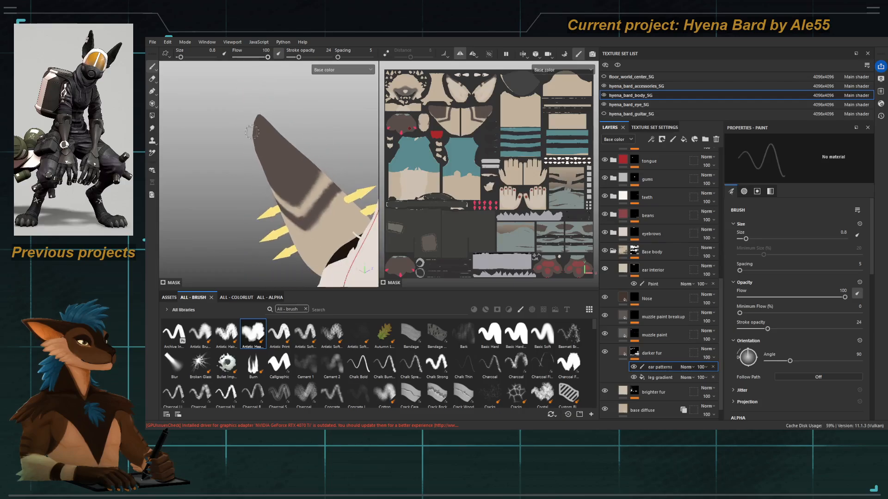
alt+drag(241, 121, 282, 130)
alt+right_drag(282, 131, 249, 123)
alt+drag(250, 123, 305, 130)
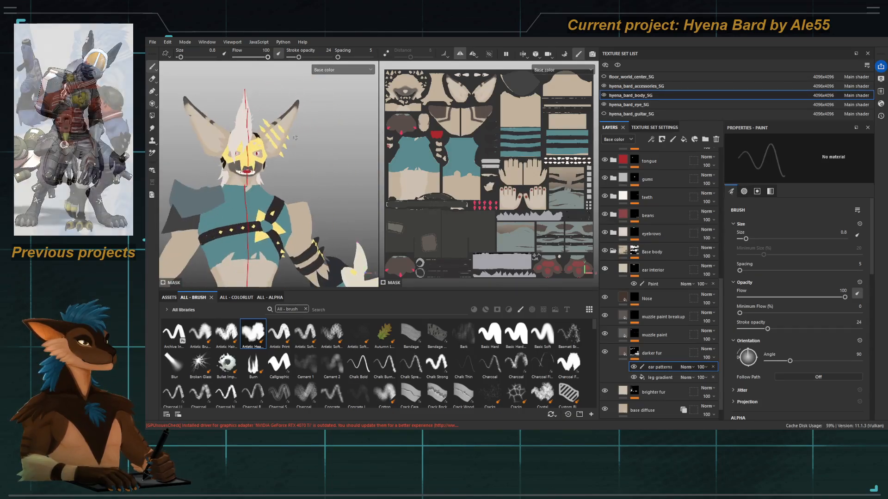
Step: Hide the hyena_bard_accessories_SG texture set and bring the bare body into view
click(604, 86)
alt+right_drag(324, 185, 287, 178)
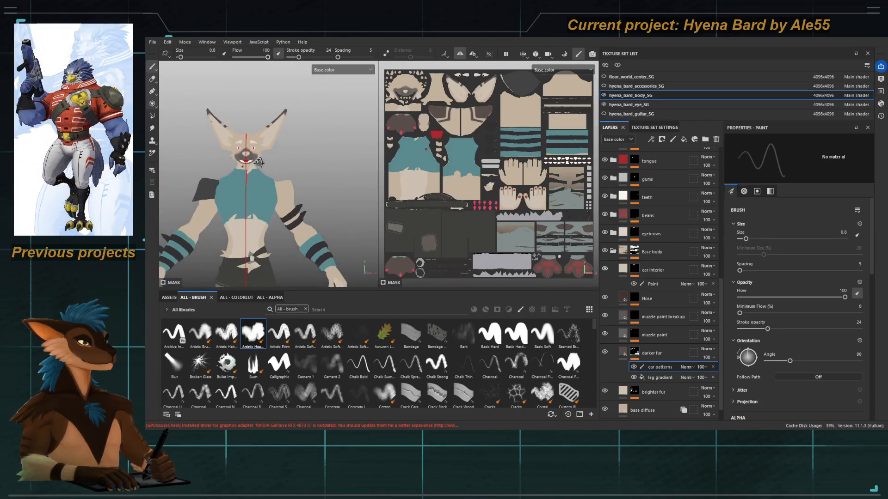
alt+drag(305, 185, 282, 189)
alt+middle_drag(282, 208, 300, 153)
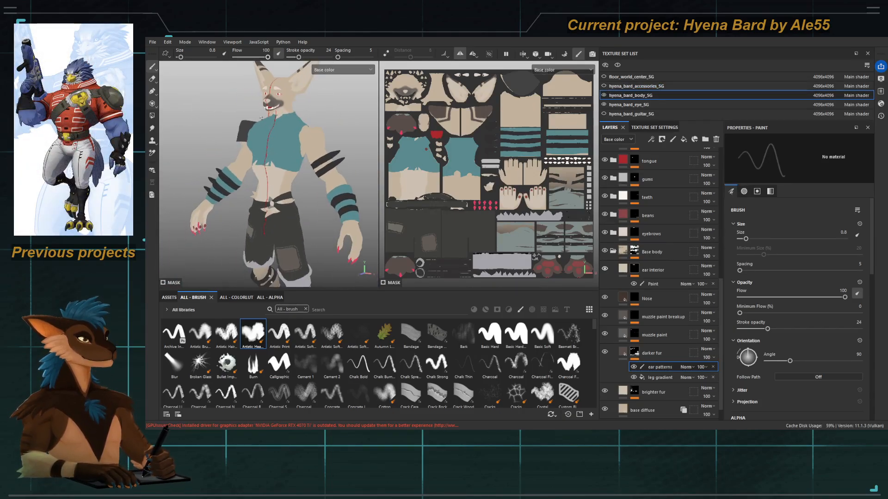
Step: Select the Nose layer's mask and inspect it in isolation around the face
click(604, 298)
click(635, 301)
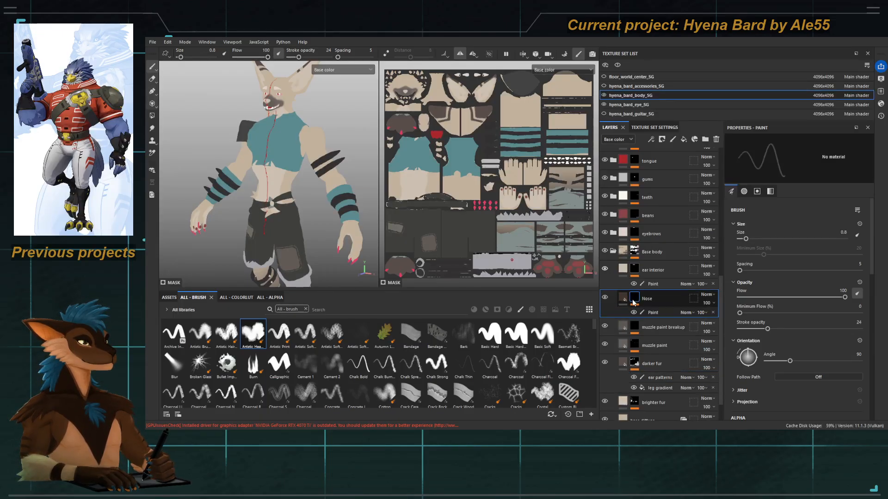
alt+click(634, 299)
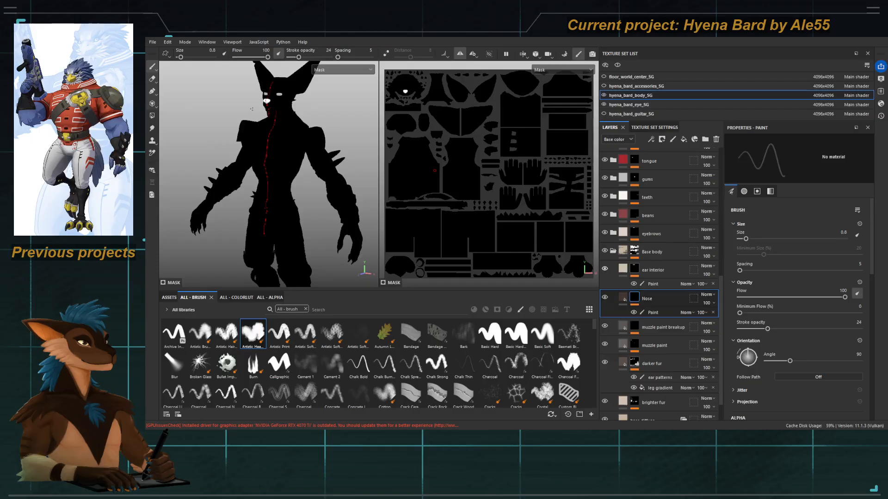
alt+right_drag(277, 99, 327, 187)
alt+middle_drag(262, 113, 253, 114)
alt+drag(253, 115, 319, 202)
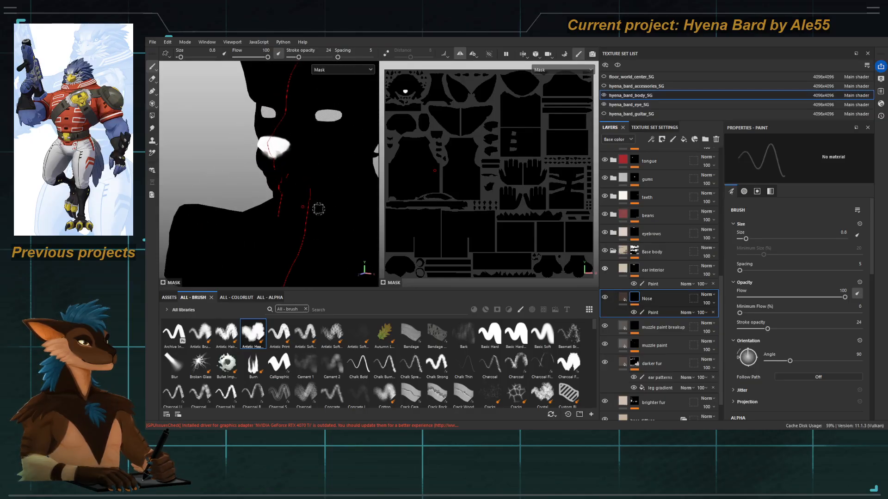
Step: Restore the full material view and select the ear interior mask's paint effect with the paint brush active
key(m)
click(624, 270)
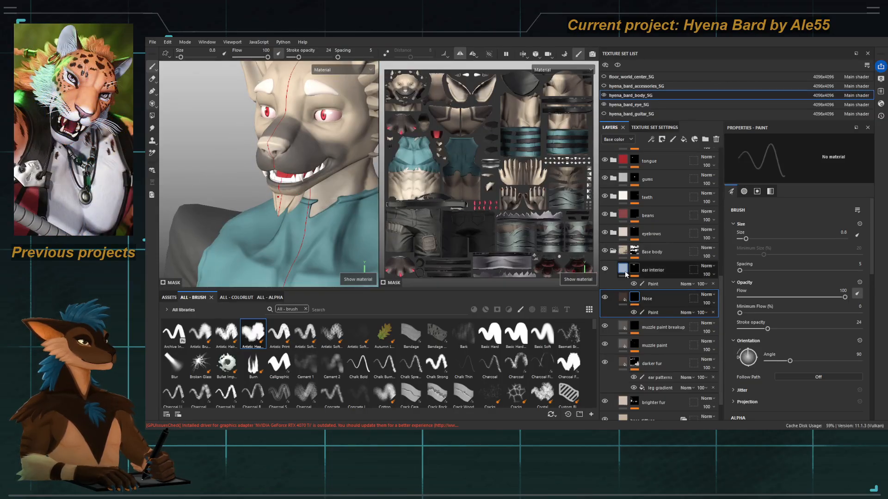
click(653, 284)
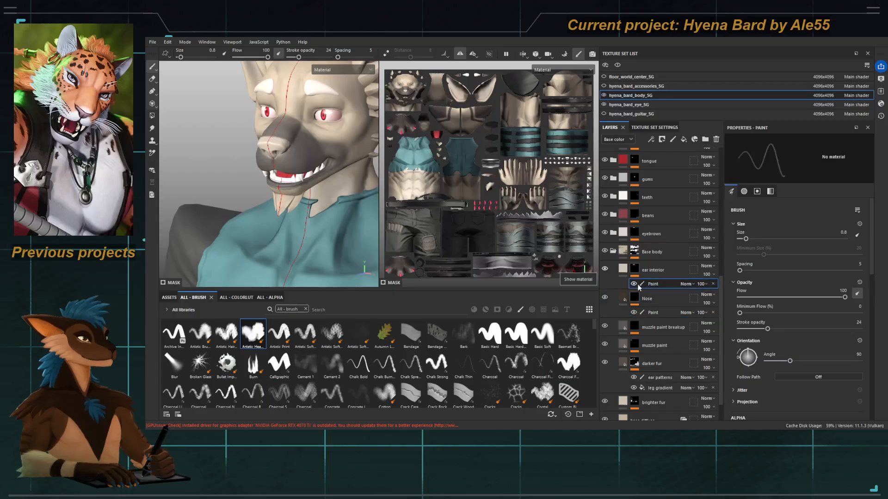
key(e)
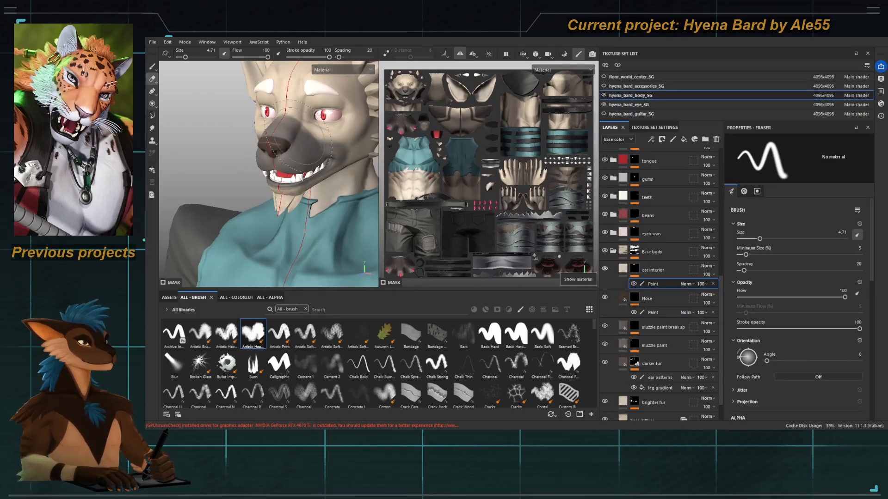
key(1)
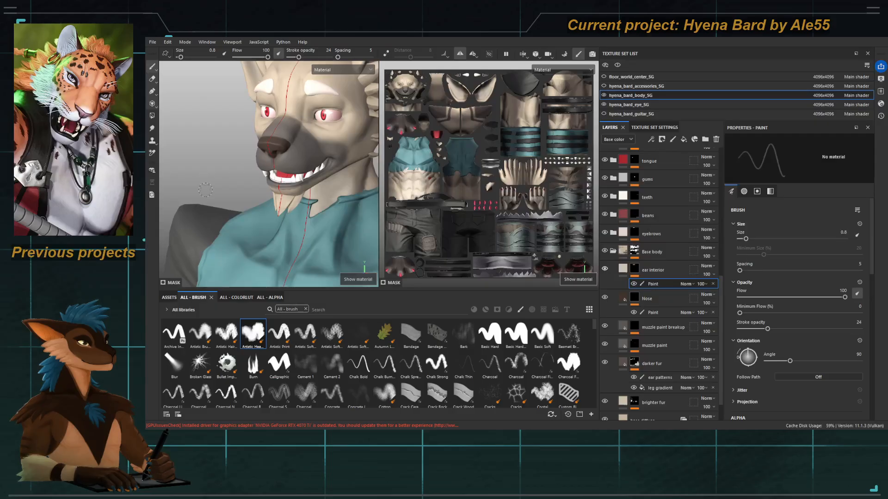
Step: Return the viewport to the base color channel and frame the whole character
key(c)
key(c)
key(f)
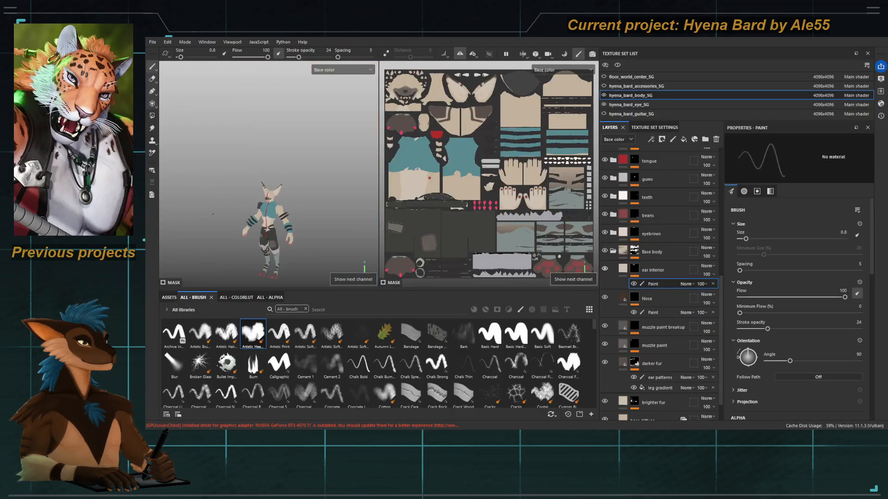
scroll(257, 161, up, 5)
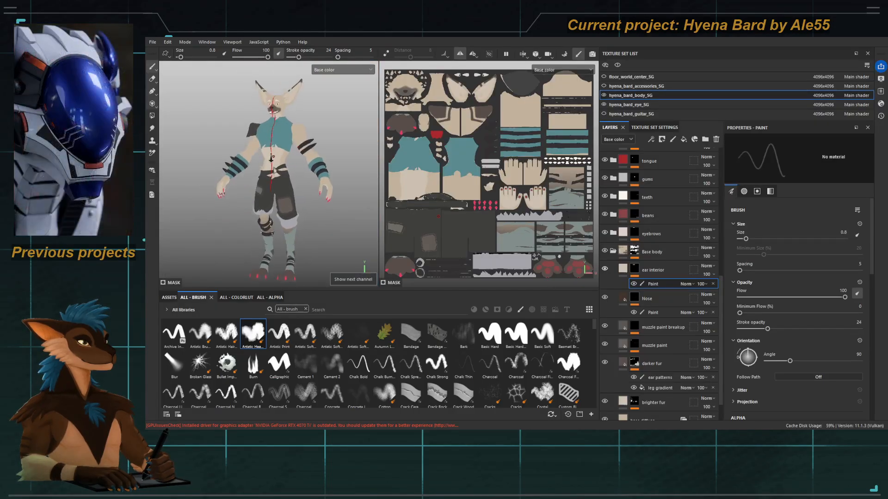
alt+drag(257, 161, 261, 160)
alt+right_drag(261, 160, 254, 155)
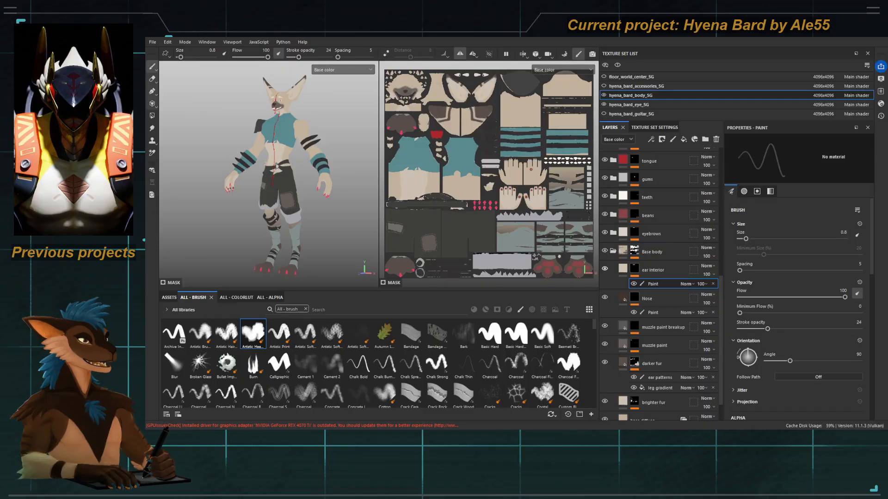
Step: Examine the face and ear colors up close and from the side, and compare them with the full figure from the front
alt+middle_drag(286, 138, 266, 190)
alt+right_drag(266, 190, 313, 262)
alt+middle_drag(301, 83, 234, 186)
alt+right_drag(233, 186, 228, 202)
alt+middle_drag(227, 203, 254, 188)
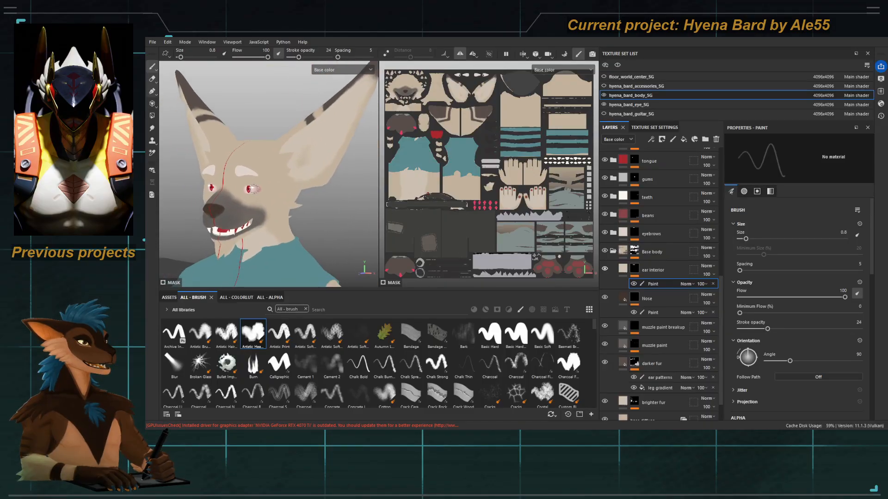
alt+drag(314, 160, 272, 162)
alt+right_drag(272, 162, 308, 190)
alt+middle_drag(308, 190, 272, 207)
alt+right_drag(272, 207, 202, 111)
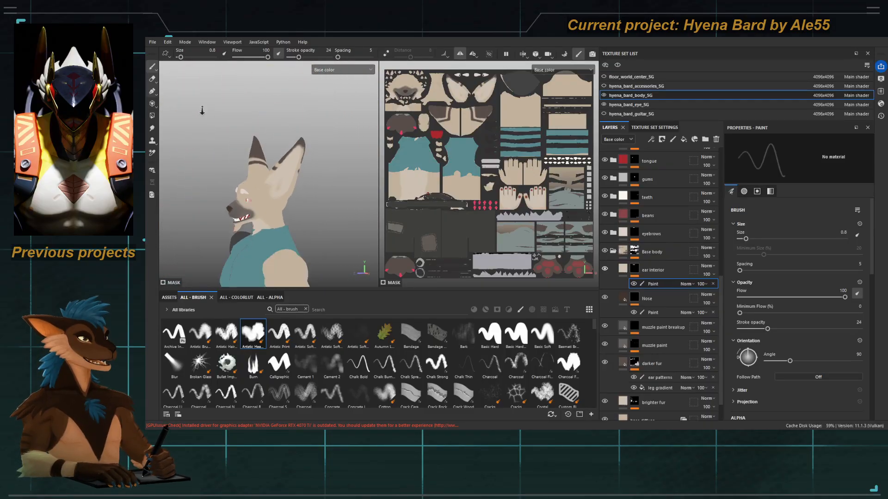
alt+middle_drag(249, 232, 240, 99)
alt+middle_drag(240, 185, 258, 134)
alt+right_drag(277, 185, 238, 149)
alt+drag(238, 149, 288, 147)
alt+right_drag(231, 150, 210, 131)
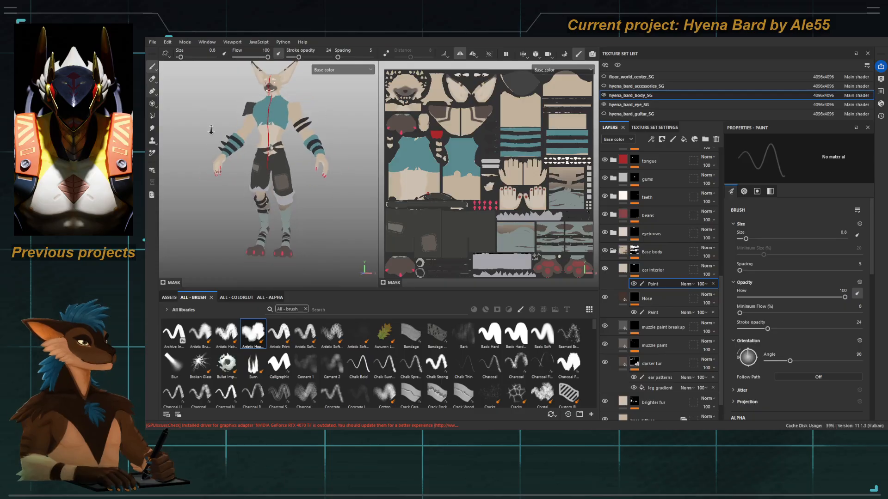
alt+middle_drag(237, 115, 232, 134)
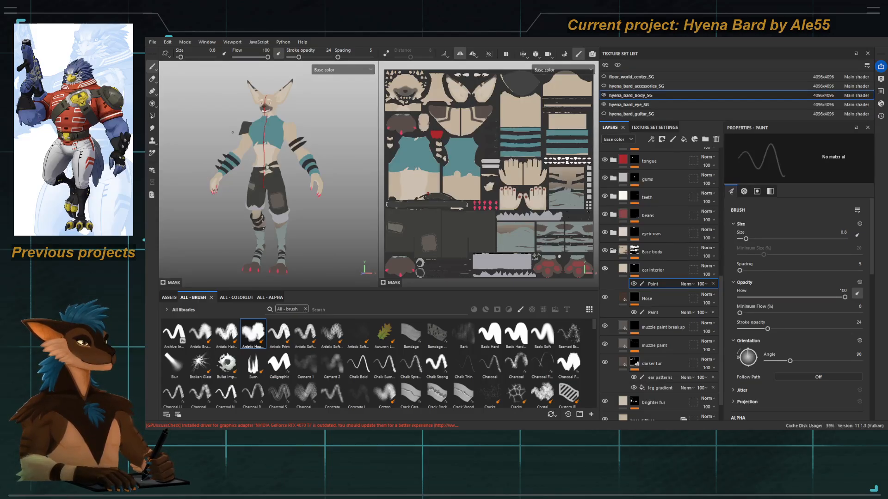
Step: Examine the base colors on the torso, legs and whole figure from the front
alt+middle_drag(224, 103, 220, 122)
alt+right_drag(220, 122, 254, 159)
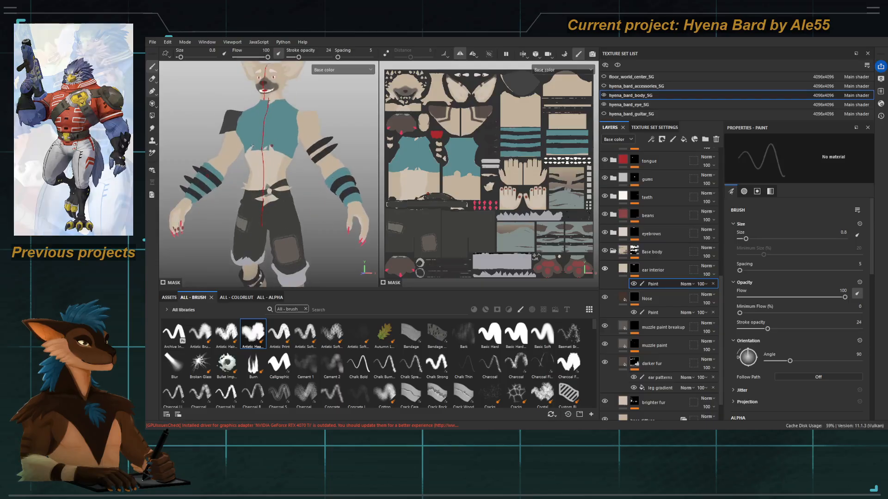
alt+middle_drag(254, 159, 252, 203)
alt+right_drag(252, 203, 241, 172)
alt+middle_drag(242, 172, 243, 109)
alt+right_drag(243, 108, 231, 78)
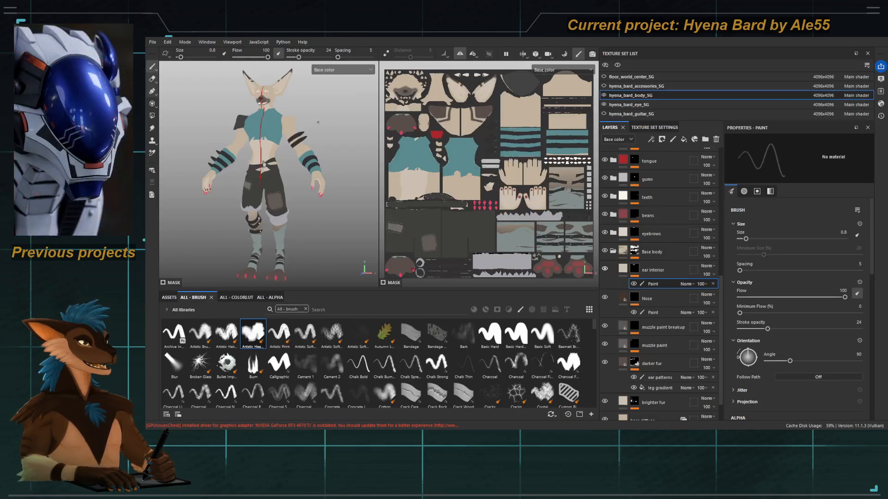
mouse_move(283, 177)
alt+mouse_down()
mouse_move(203, 180)
mouse_move(281, 181)
alt+mouse_up()
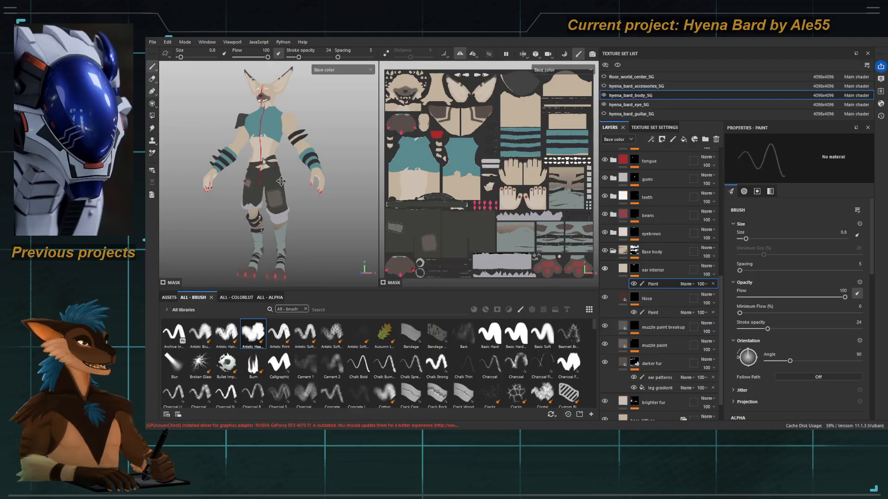
Step: Add a fill layer directly above the ear interior layer in the Base body folder and name it "Cavity effect"
click(613, 252)
click(613, 389)
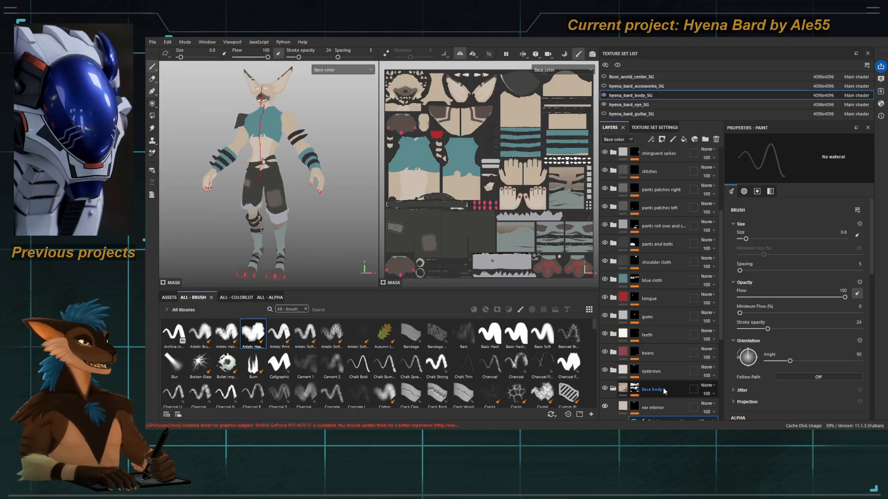
scroll(663, 386, down, 3)
click(663, 340)
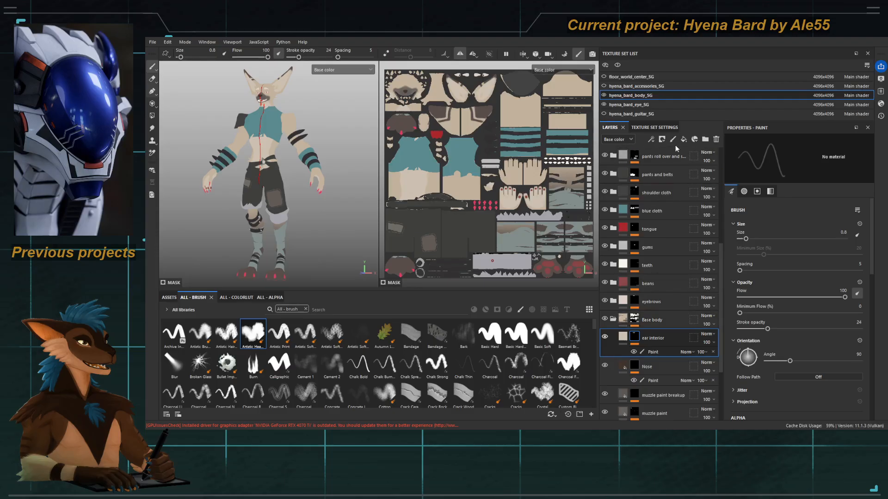
click(679, 138)
double_click(642, 338)
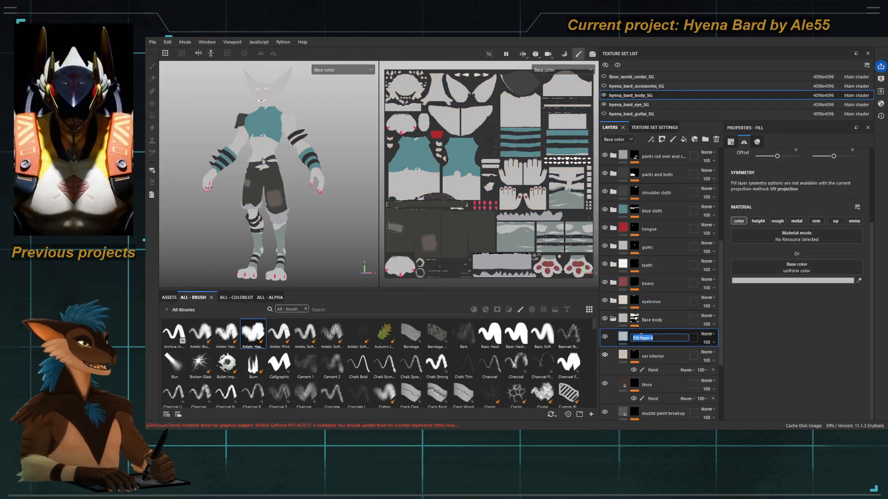
text(Cavity effect)
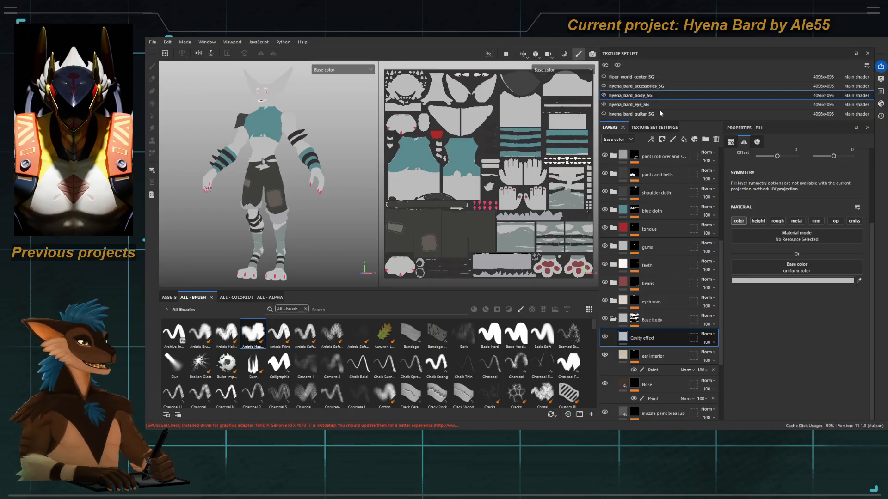
Step: Give the Cavity effect layer a black mask driven by a Curvature generator
click(635, 338)
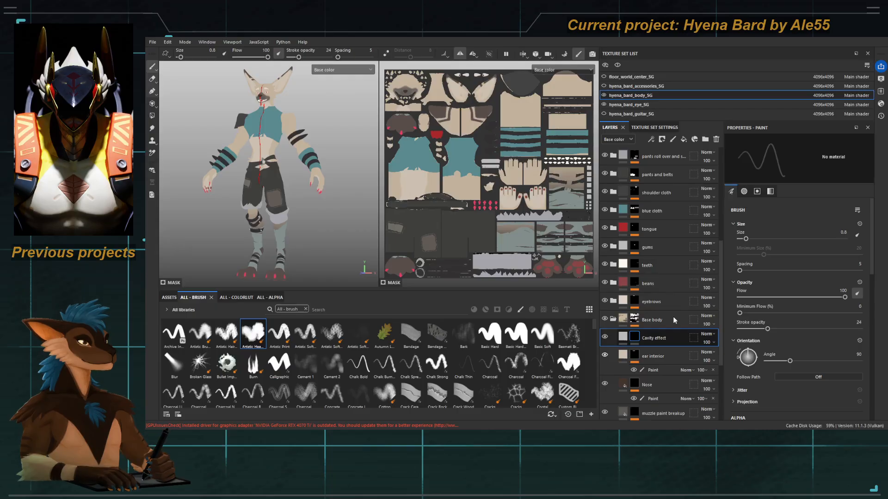
click(667, 278)
alt+right_drag(281, 181, 396, 204)
alt+middle_drag(295, 127, 305, 175)
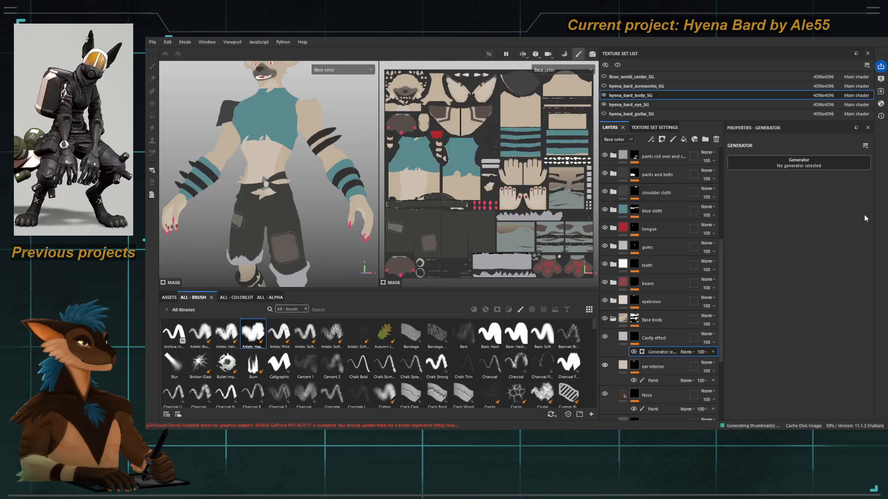
click(865, 187)
Step: Display the Cavity effect mask in isolation and examine it on the torso and the full figure
alt+middle_drag(267, 123, 253, 182)
alt+right_drag(254, 182, 282, 202)
alt+drag(283, 203, 252, 203)
alt+click(634, 337)
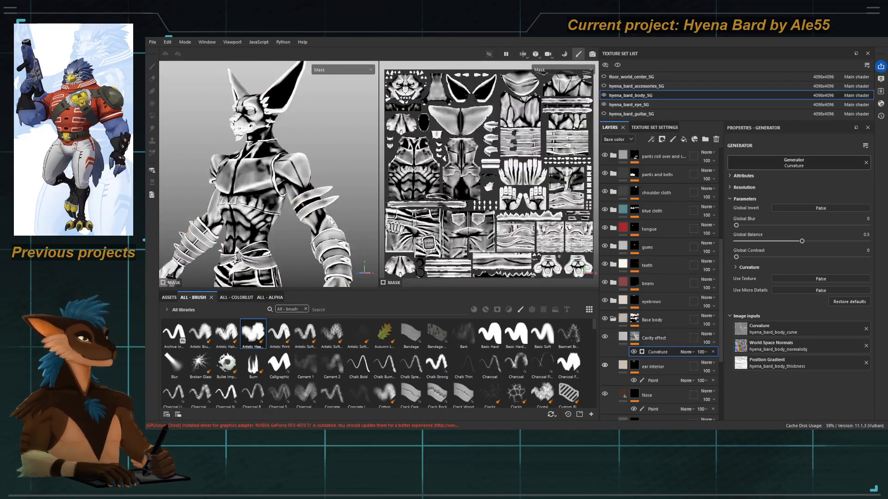
alt+right_drag(267, 222, 245, 155)
mouse_move(261, 208)
alt+mouse_down()
mouse_move(325, 214)
mouse_move(252, 206)
alt+mouse_up()
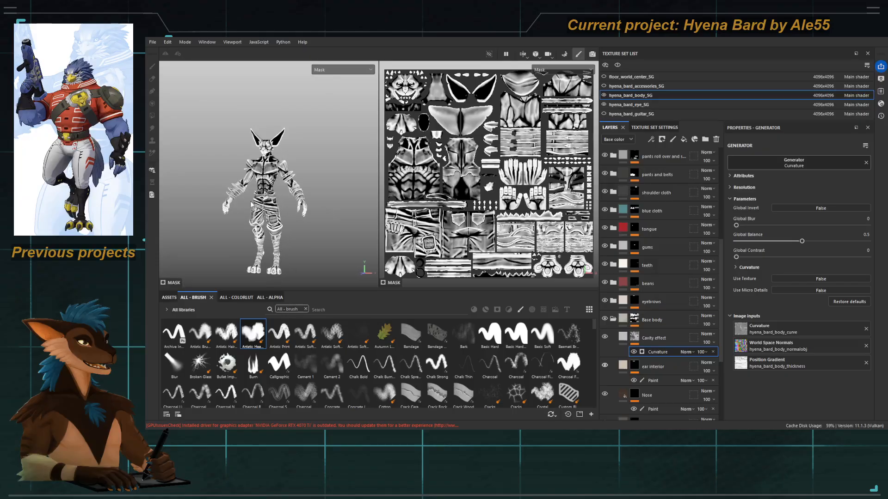
alt+right_drag(252, 205, 260, 213)
alt+middle_drag(260, 213, 253, 173)
alt+right_drag(253, 174, 278, 196)
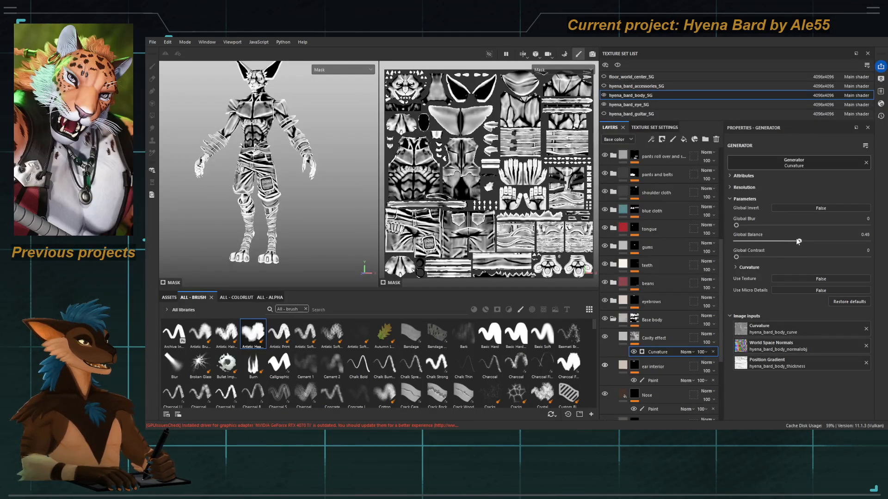
Step: Try a Global Balance of 0.01 on the Curvature generator and inspect the mask around the arms and waist
drag(762, 236, 737, 234)
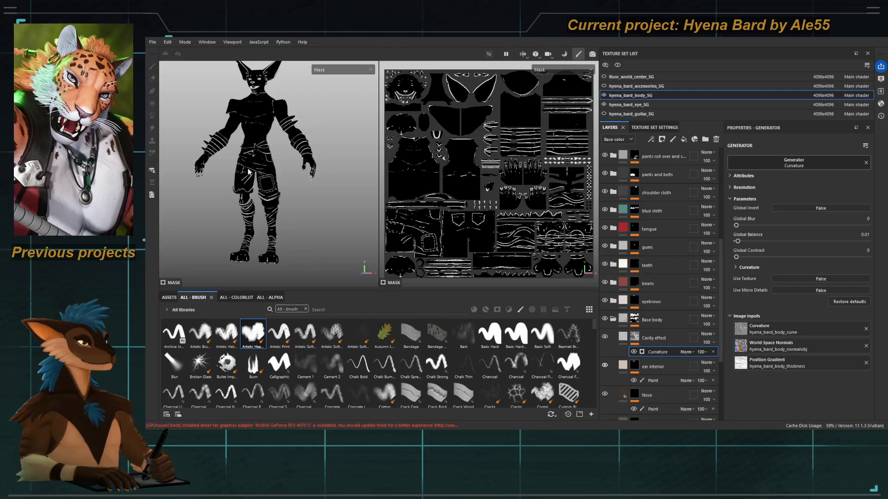
scroll(332, 181, up, 3)
scroll(333, 181, up, 4)
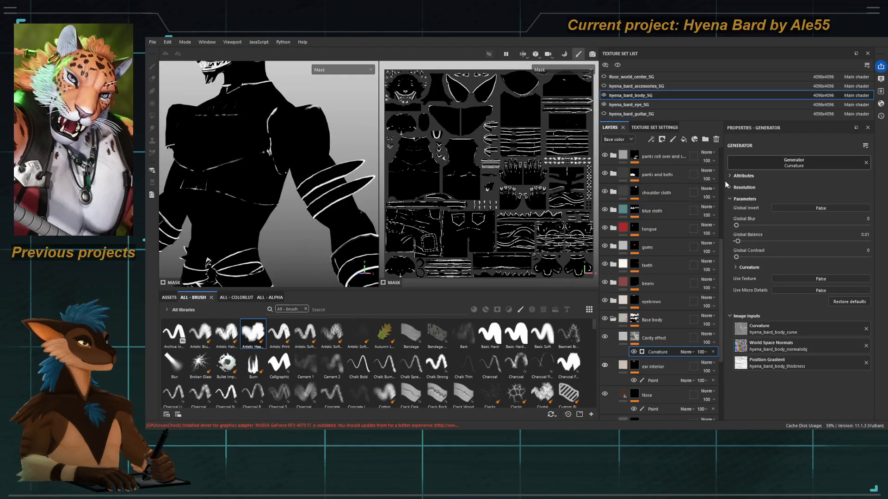
alt+middle_drag(284, 160, 273, 161)
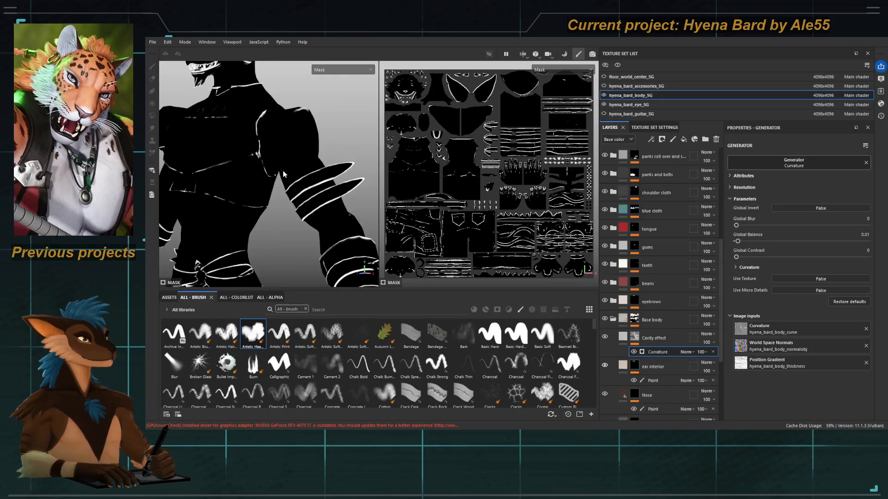
key(m)
alt+middle_drag(234, 222, 232, 179)
key(c)
alt+right_drag(232, 179, 387, 228)
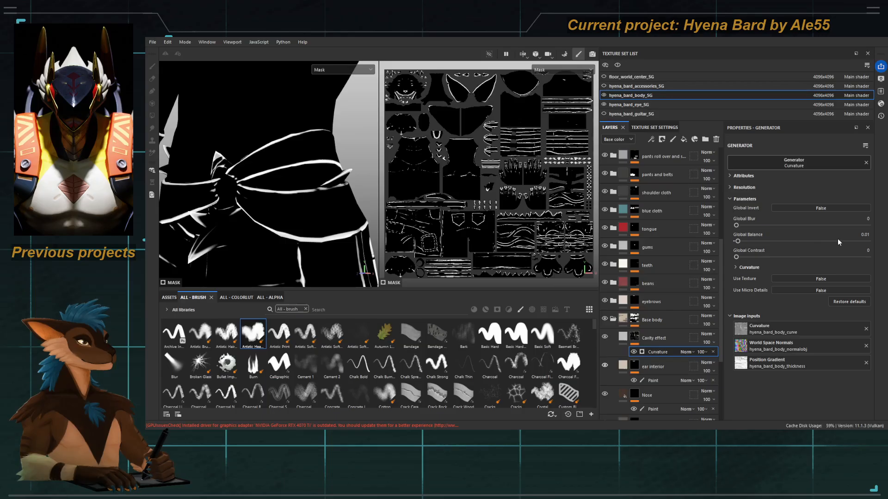
Step: Replace the Cavity effect mask's Curvature generator with Mask Editor and review its parameters and image inputs
click(773, 297)
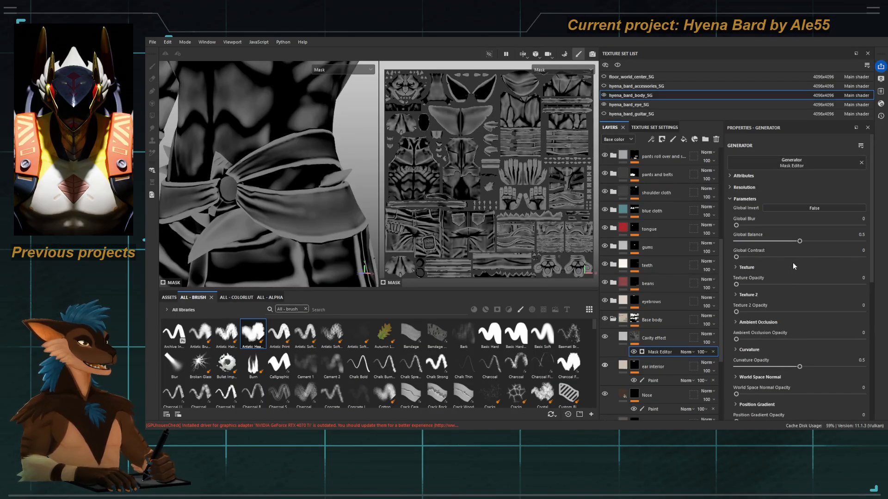
scroll(794, 278, down, 3)
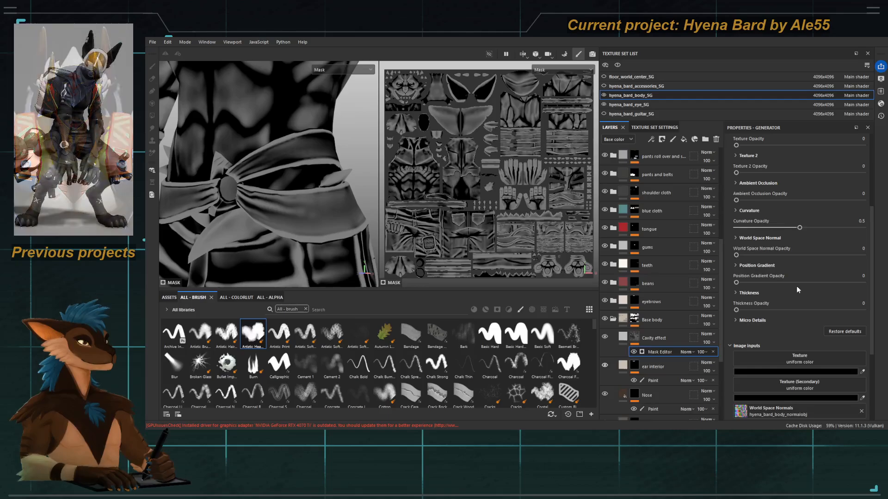
scroll(797, 287, down, 4)
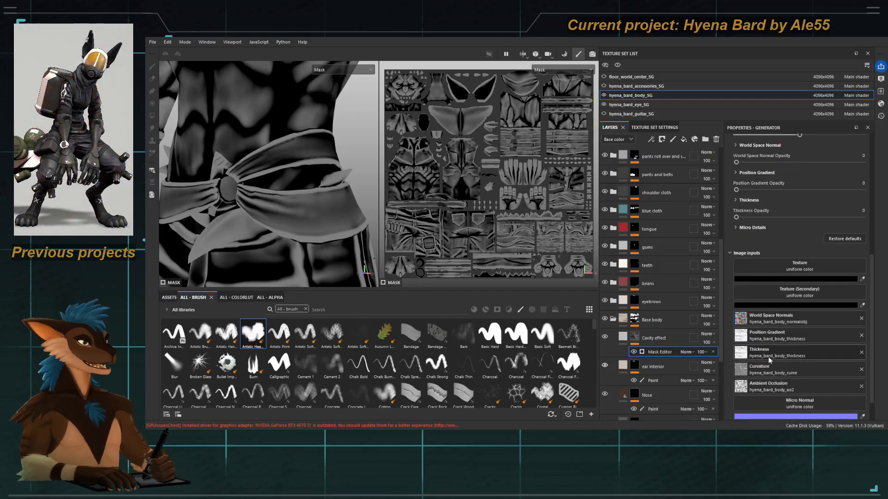
scroll(773, 351, up, 10)
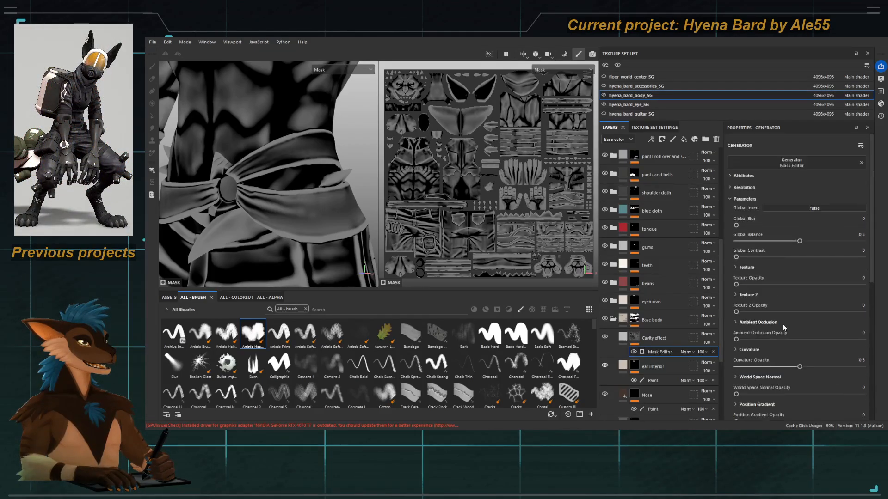
scroll(239, 166, down, 3)
Step: Examine the Mask Editor's cavity mask on the abdomen, the chest and the whole figure
alt+middle_drag(219, 115, 221, 185)
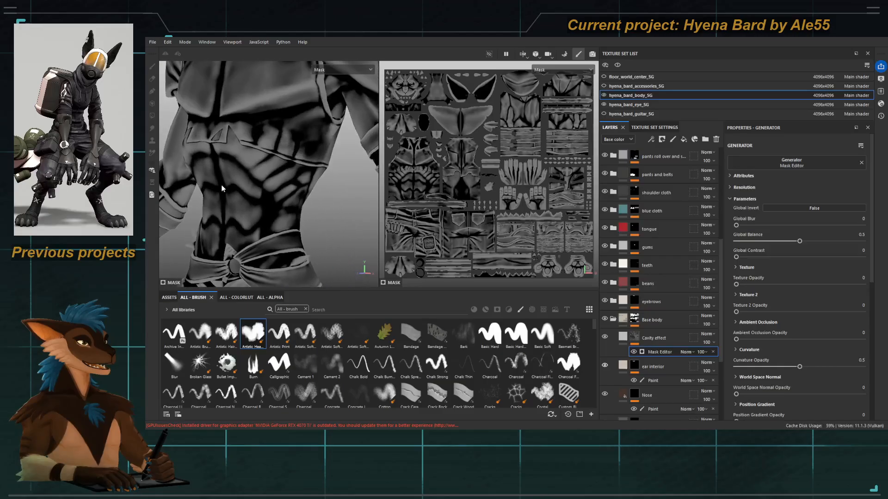
alt+drag(221, 185, 241, 183)
scroll(212, 128, down, 2)
scroll(213, 128, down, 4)
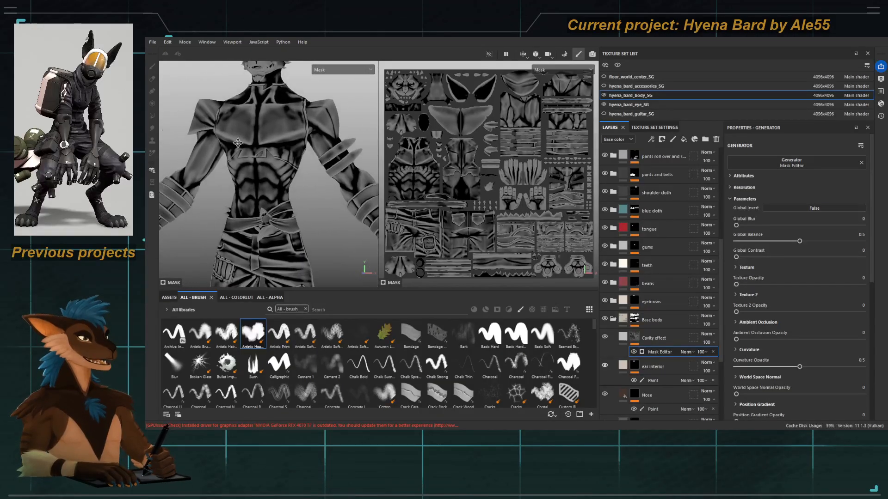
scroll(182, 107, down, 3)
alt+middle_drag(231, 137, 235, 129)
scroll(235, 128, up, 1)
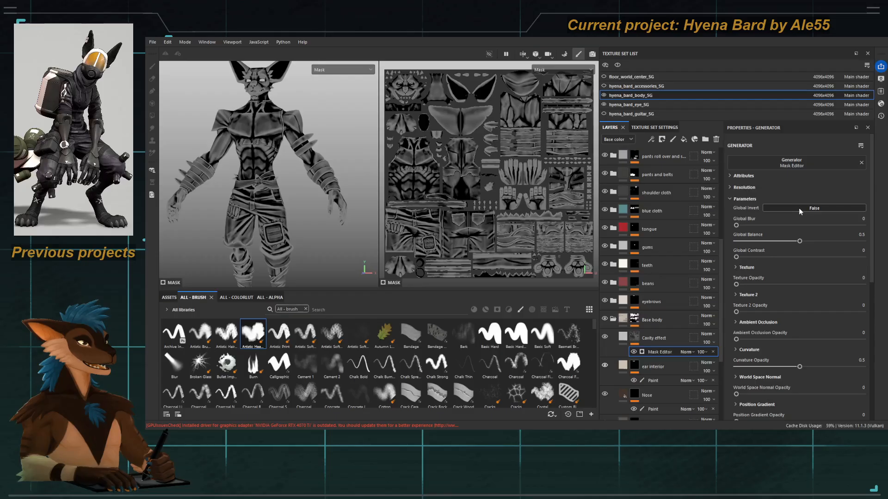
Step: Switch the viewport to the base color channel and set the Mask Editor's Global Invert to True
key(c)
scroll(229, 177, up, 6)
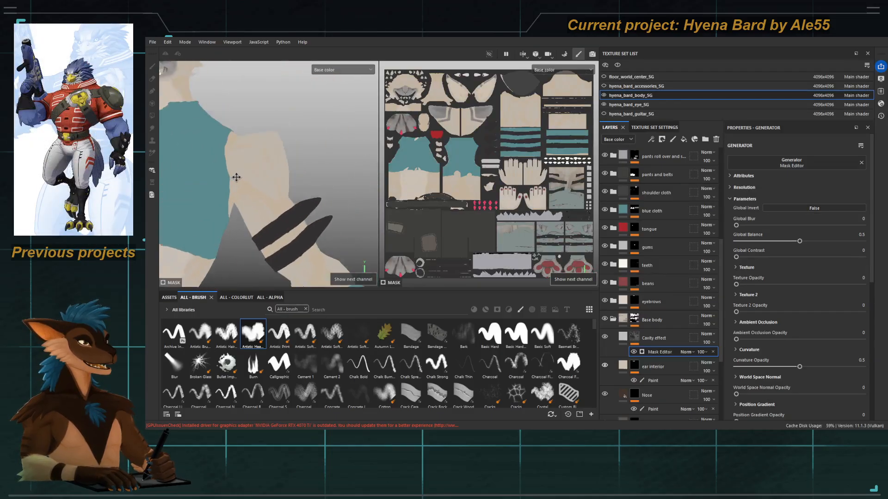
scroll(231, 179, up, 2)
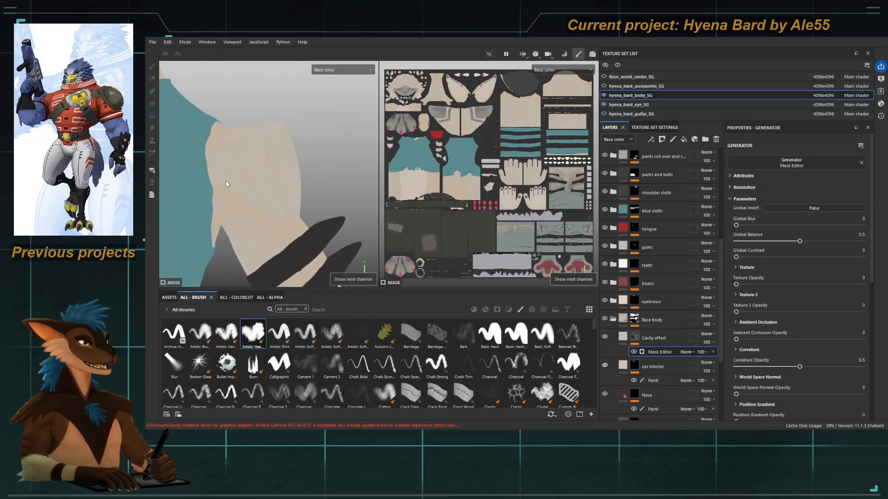
click(788, 209)
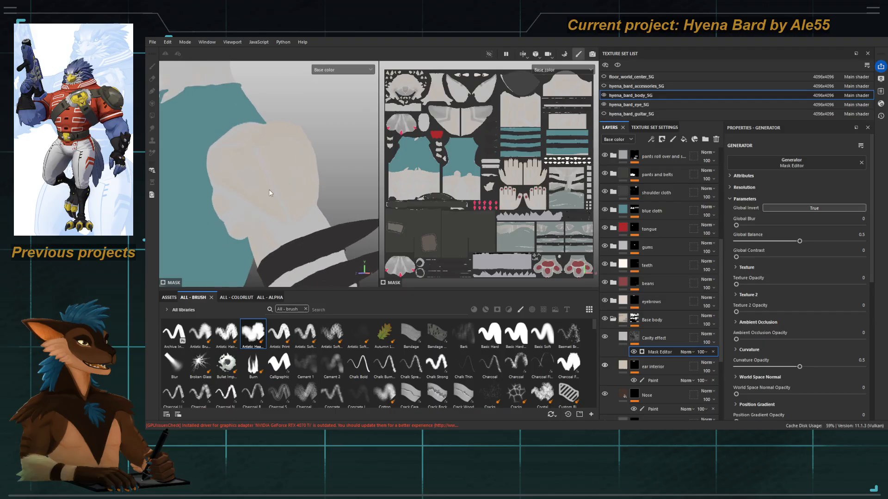
Step: Check the inverted cavity effect on the shoulder in the material view and as an isolated mask
key(m)
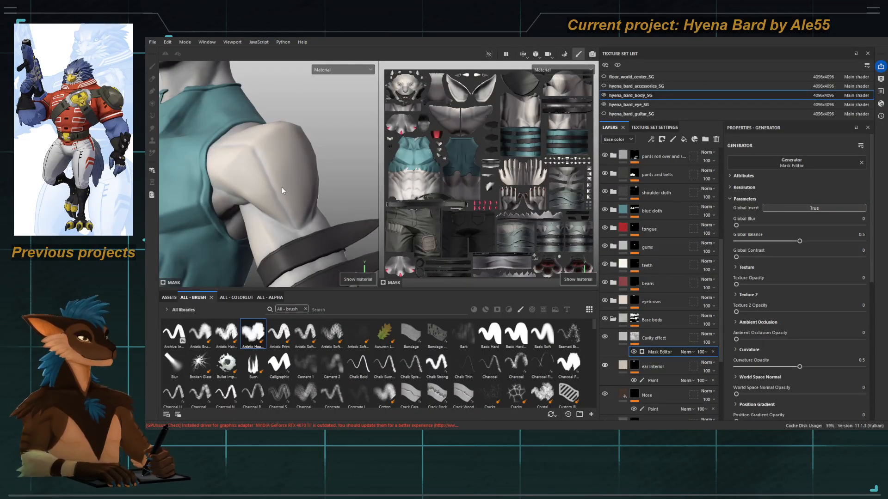
key(c)
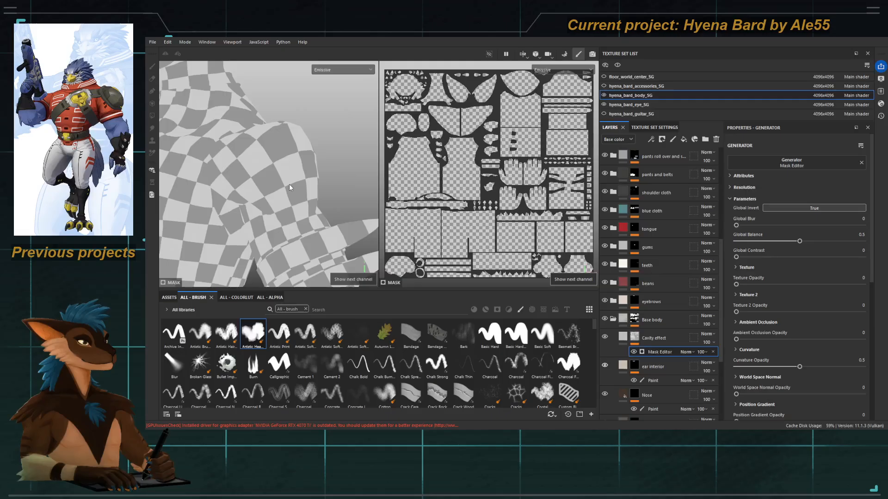
key(c)
key(c)
alt+drag(290, 194, 265, 181)
alt+middle_drag(250, 212, 282, 179)
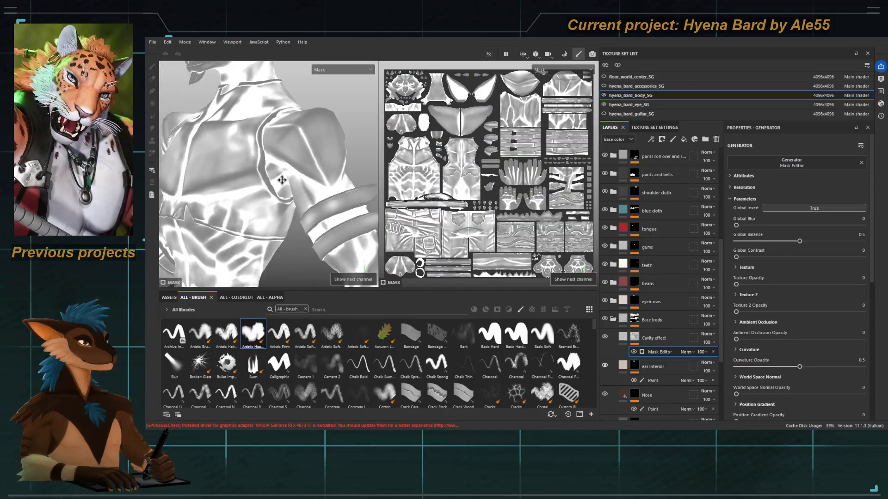
Step: Set the Mask Editor's Global Balance to 0.86 and keep Global Contrast at 0, judging the mask on the torso
alt+right_drag(282, 180, 166, 136)
alt+drag(166, 136, 213, 134)
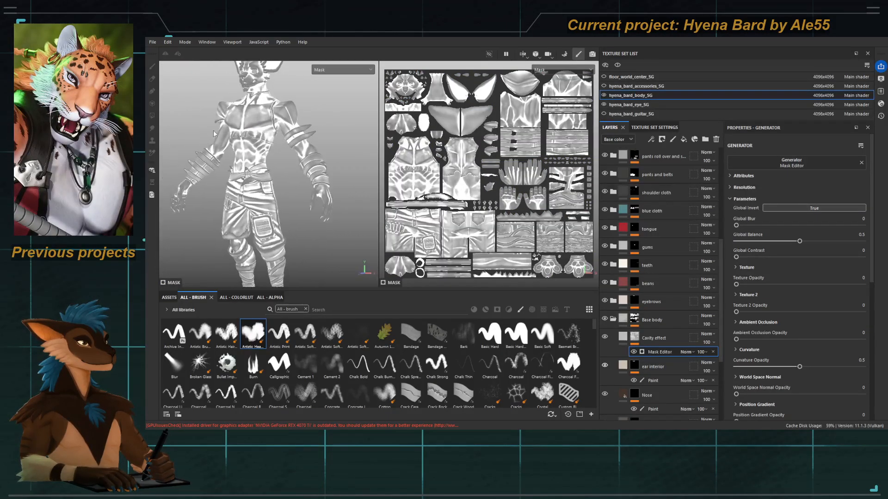
alt+middle_drag(214, 134, 228, 185)
alt+right_drag(228, 185, 277, 159)
alt+middle_drag(277, 160, 275, 124)
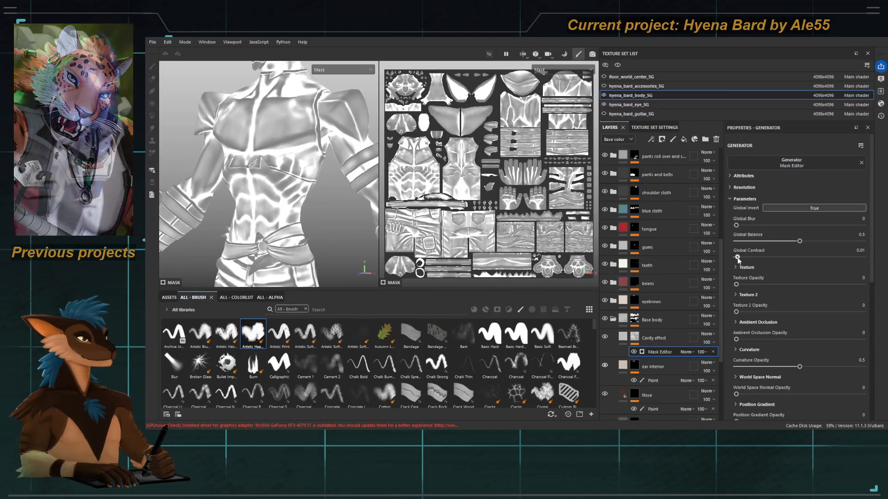
drag(737, 257, 842, 236)
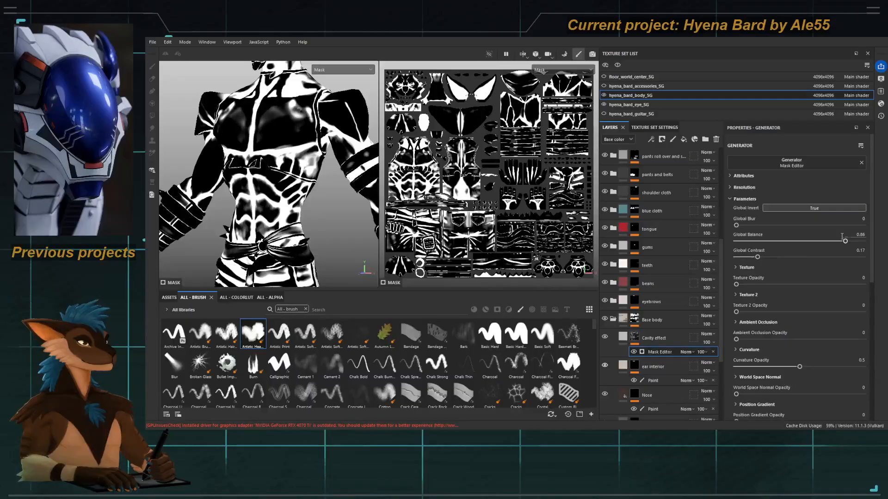
drag(746, 258, 685, 251)
Step: Compare the cavity effect in the material and base color views, from the upper body down to the abdomen
key(m)
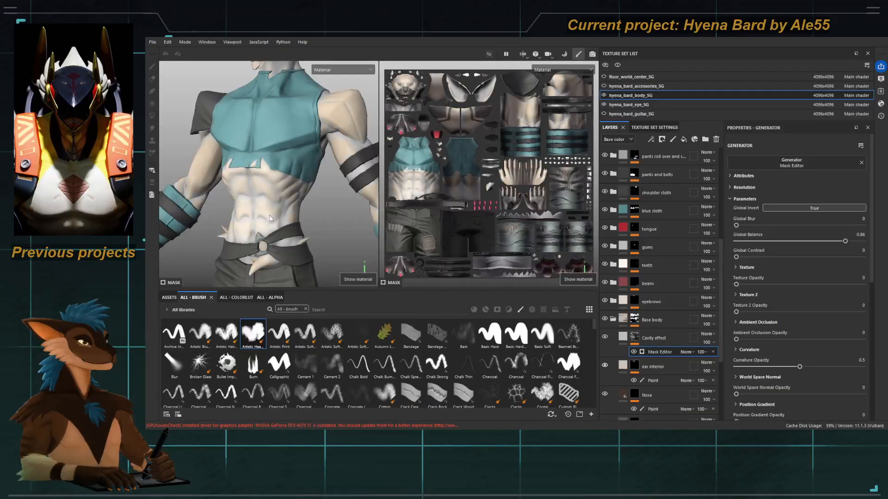
key(c)
key(c)
scroll(262, 215, down, 5)
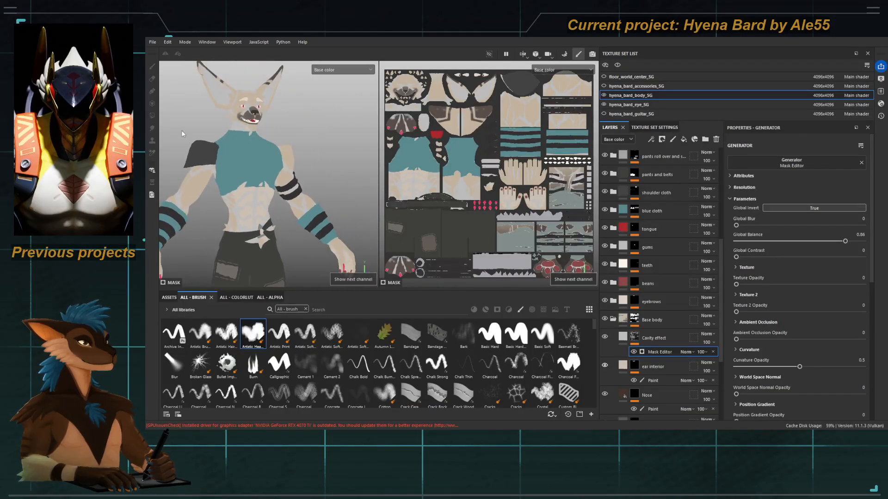
mouse_move(262, 137)
alt+mouse_down()
mouse_move(323, 143)
mouse_move(254, 143)
alt+mouse_up()
alt+right_drag(253, 143, 266, 176)
alt+middle_drag(266, 176, 249, 140)
scroll(250, 140, up, 2)
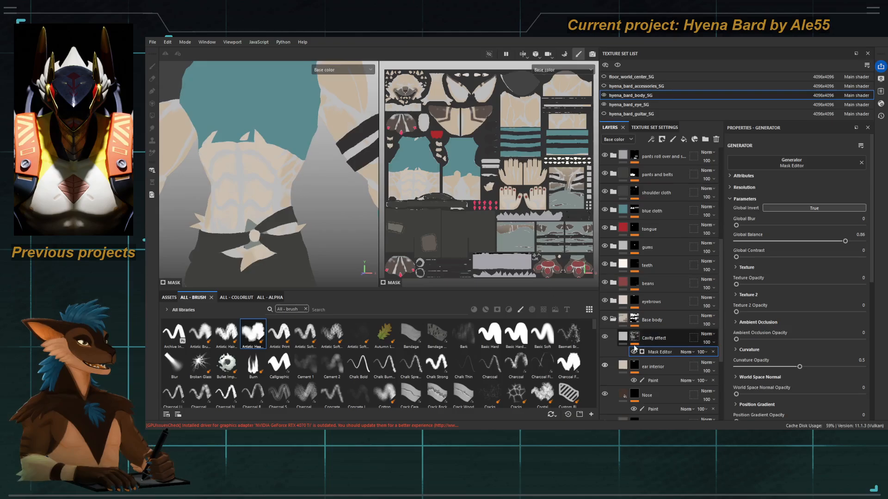
Step: Set the Cavity effect fill layer's uniform base color to near-black
click(639, 339)
click(766, 279)
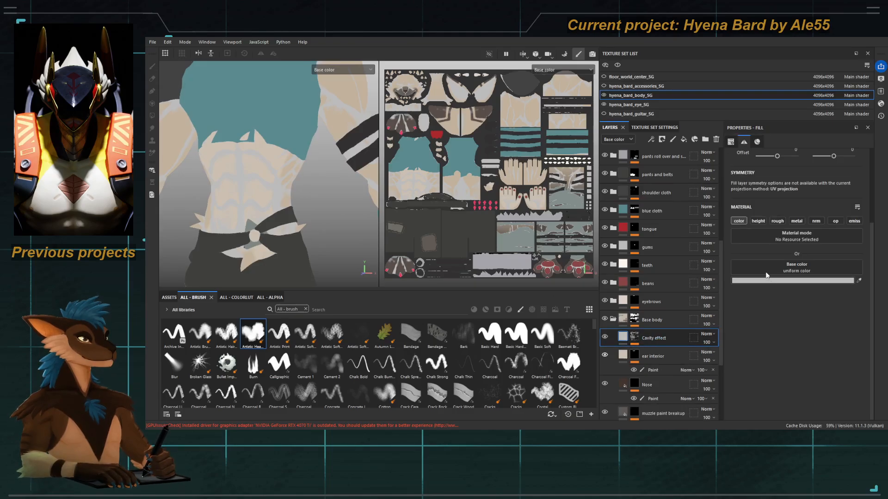
drag(760, 284, 758, 297)
Step: Examine the dark cavity effect across the whole body, the arms and abdomen, and the face and ears
scroll(299, 248, down, 5)
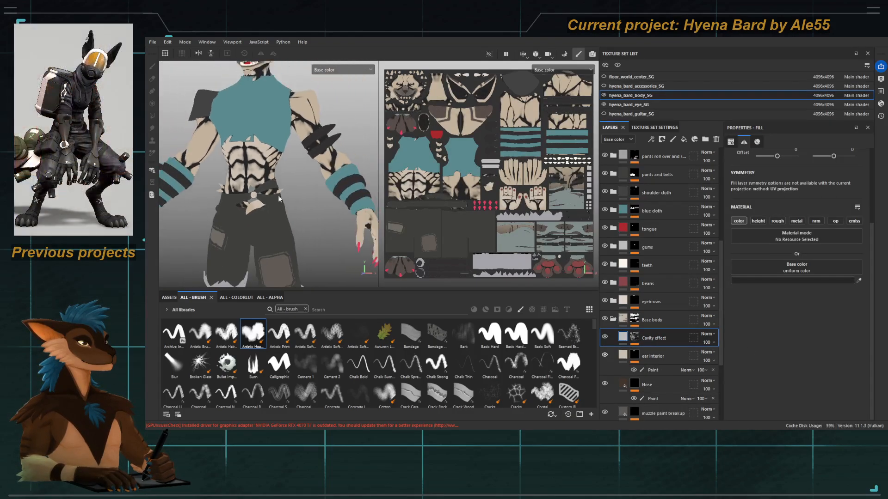
alt+drag(266, 168, 251, 165)
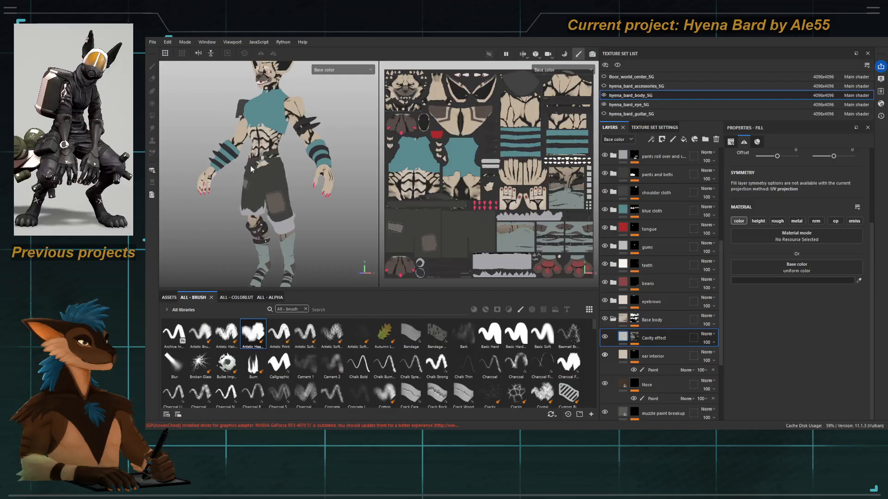
alt+right_drag(303, 170, 315, 197)
alt+middle_drag(296, 115, 278, 175)
alt+right_drag(278, 175, 291, 199)
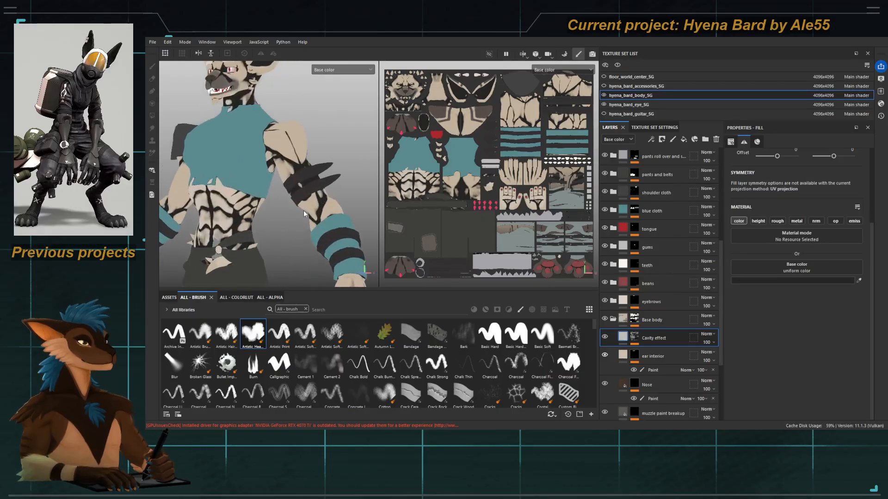
alt+drag(216, 202, 233, 215)
alt+middle_drag(235, 215, 262, 208)
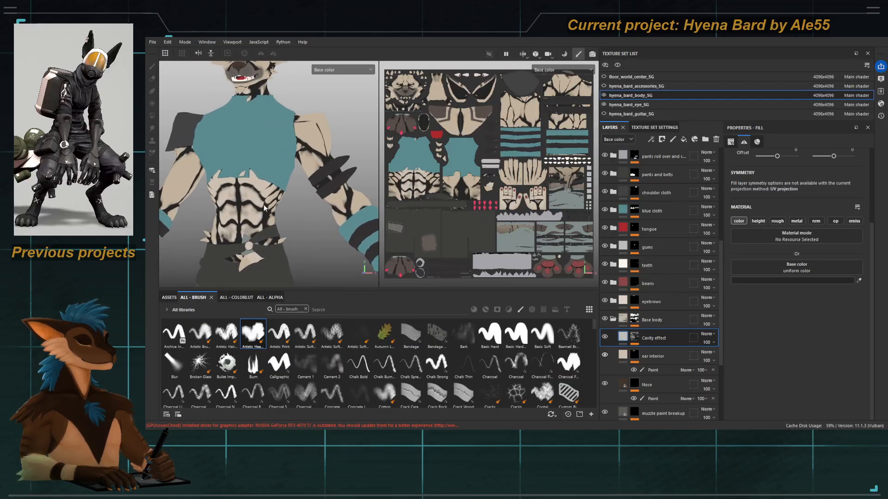
alt+middle_drag(265, 121, 298, 237)
alt+drag(296, 208, 273, 203)
alt+right_drag(273, 204, 287, 215)
alt+middle_drag(276, 209, 302, 203)
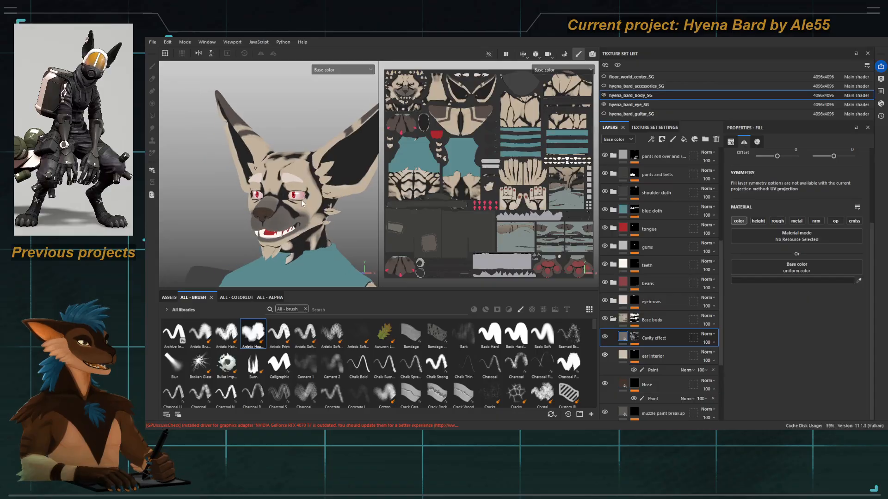
alt+right_drag(302, 203, 286, 200)
alt+drag(286, 200, 277, 203)
alt+middle_drag(294, 233, 274, 157)
alt+right_drag(274, 157, 278, 177)
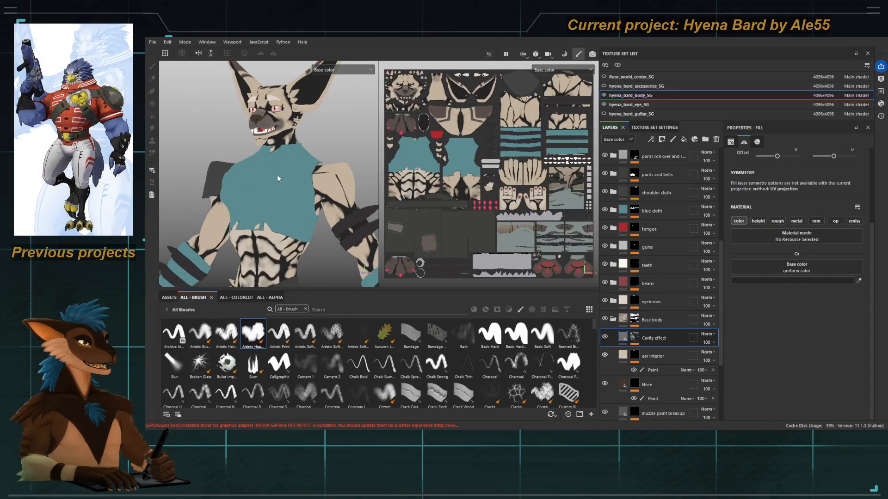
Step: Set the Cavity effect Mask Editor's Global Balance to 0.98, keeping Global Contrast at 0
click(634, 336)
click(670, 349)
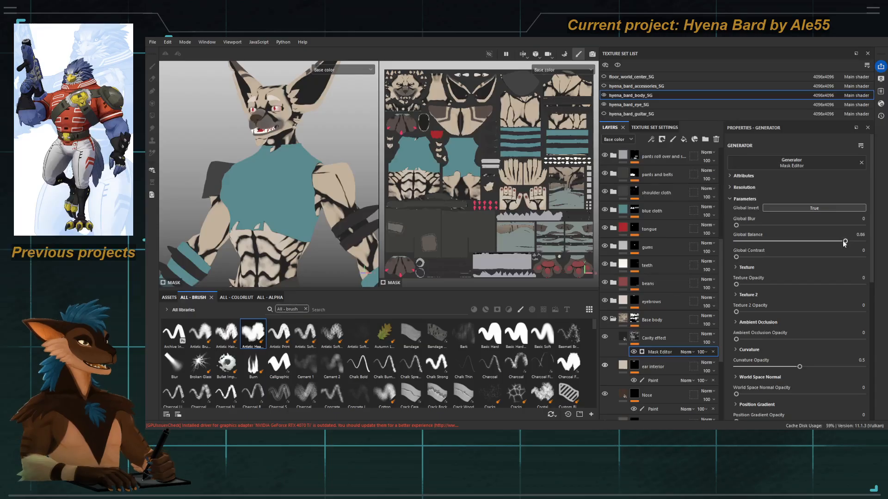
drag(846, 241, 870, 245)
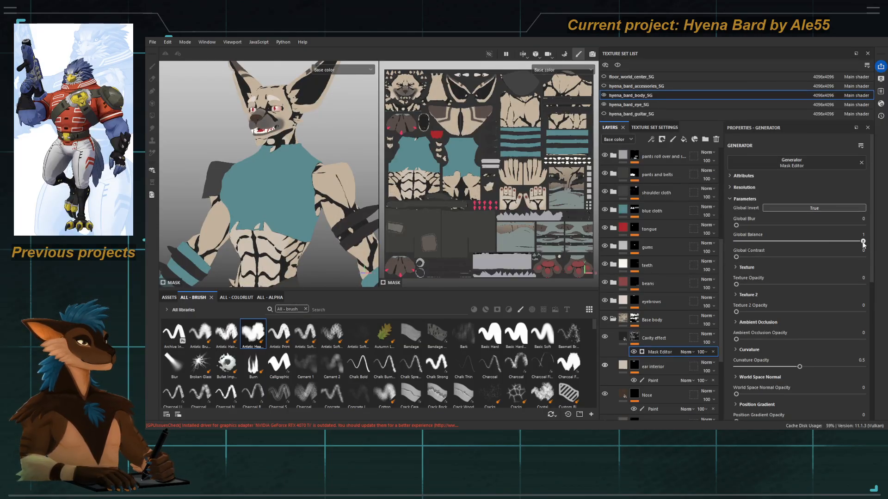
drag(862, 240, 860, 241)
mouse_move(736, 257)
mouse_down()
mouse_move(760, 258)
mouse_move(733, 257)
mouse_up()
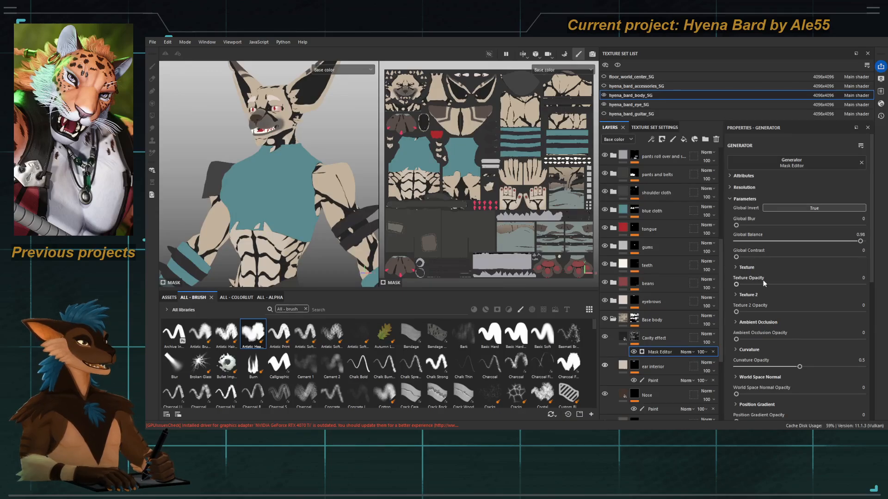
Step: Set the Mask Editor's Curvature Opacity to 0.87 and expand the detailed Curvature settings
scroll(770, 317, down, 5)
scroll(770, 317, up, 3)
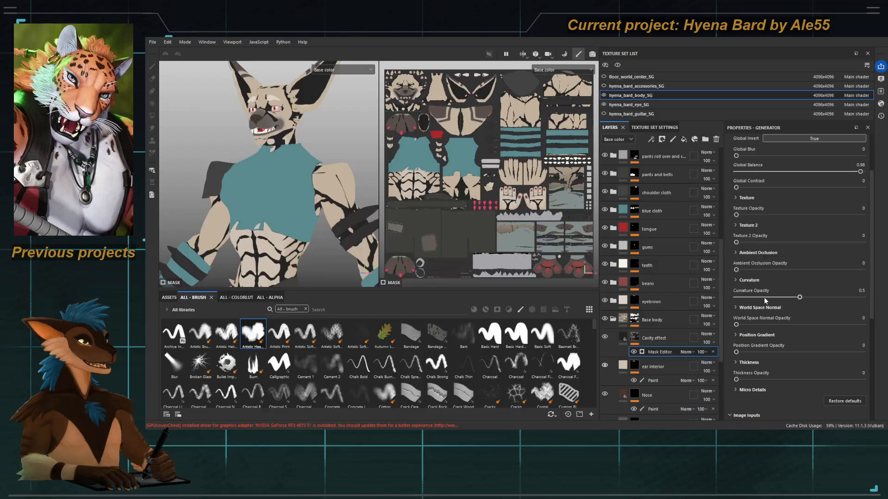
mouse_move(799, 298)
mouse_down()
mouse_move(757, 292)
mouse_move(788, 297)
mouse_up()
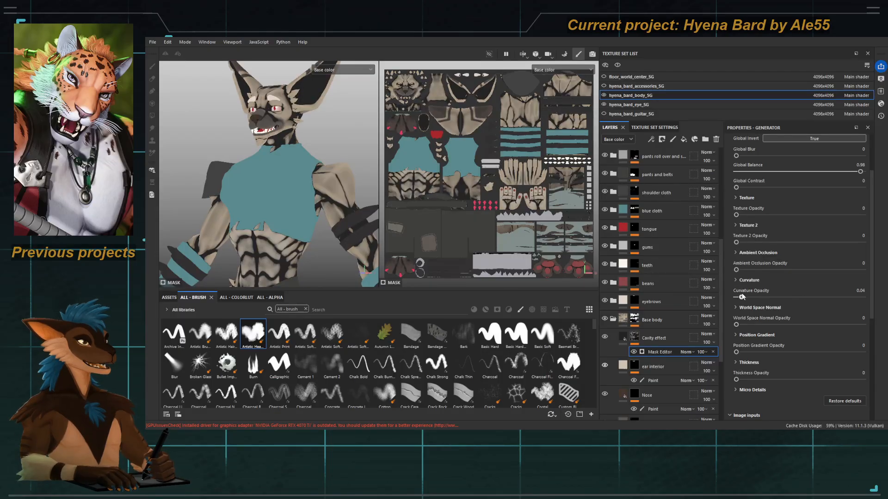
mouse_move(852, 291)
mouse_down()
mouse_move(830, 293)
mouse_move(846, 296)
mouse_up()
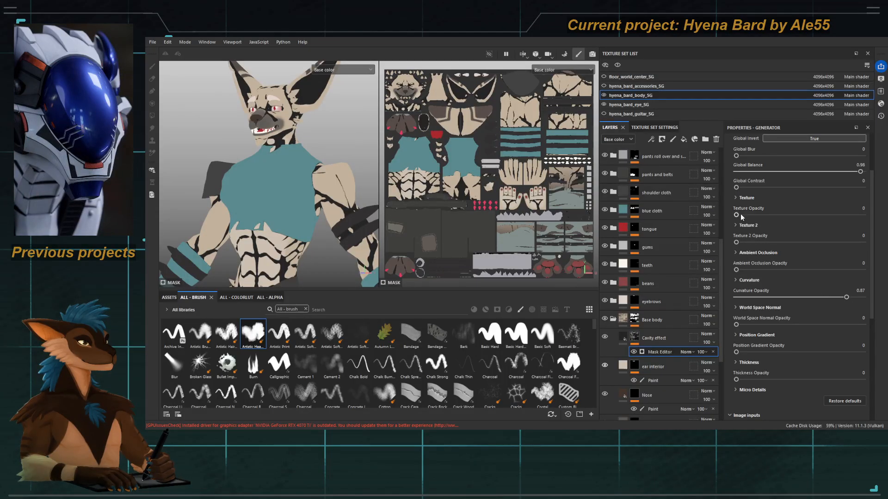
scroll(740, 214, up, 2)
scroll(741, 216, down, 2)
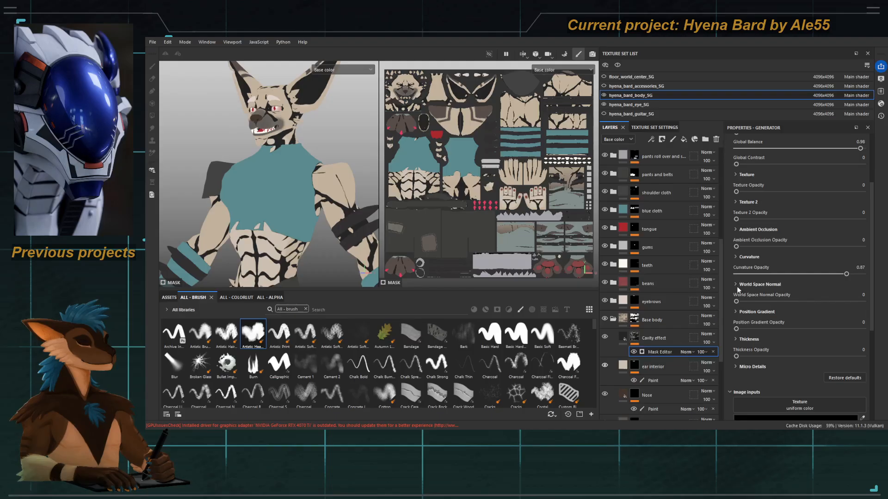
click(735, 257)
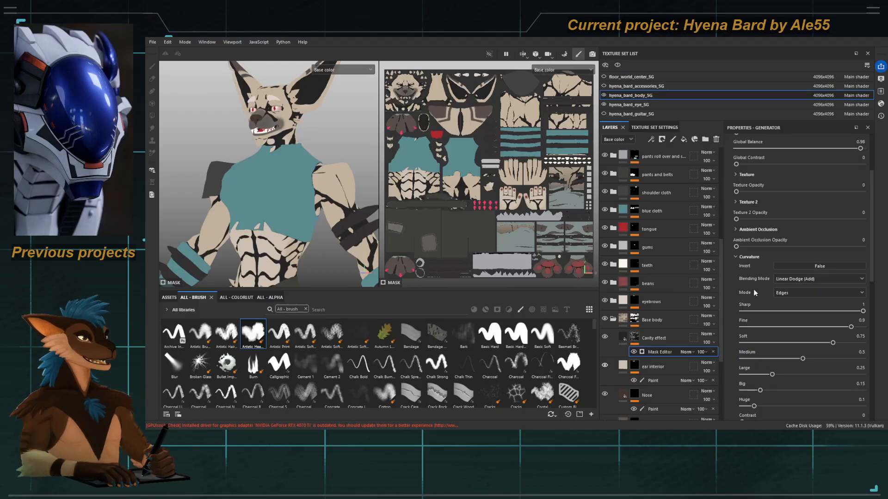
scroll(754, 284, down, 1)
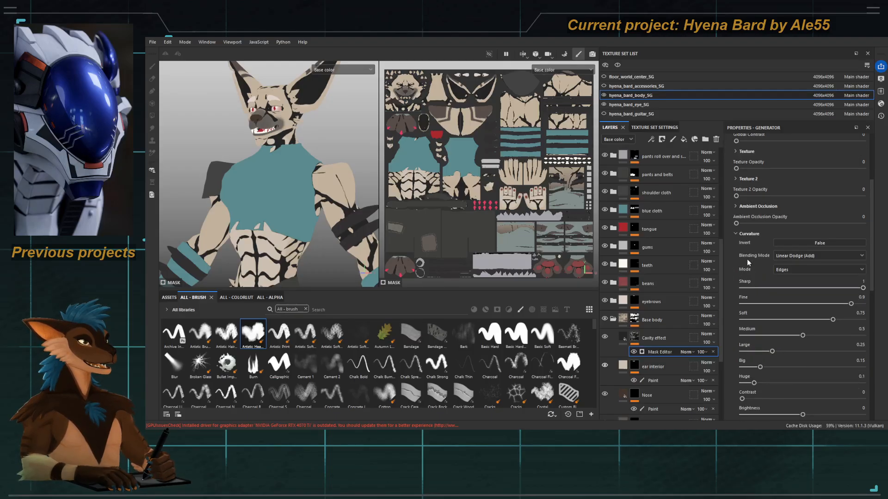
scroll(755, 282, down, 1)
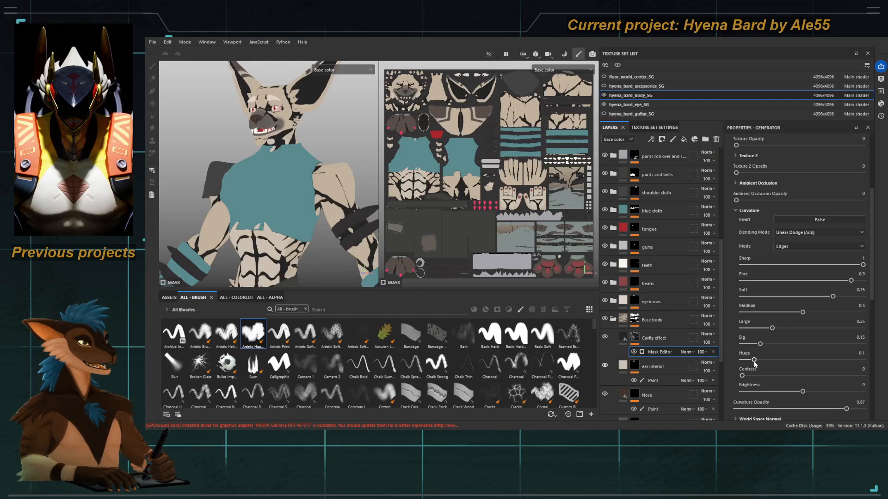
Step: Try Curvature values of Huge 0.42, Big 0.23, Large 0.1, Medium 0 and Soft 0.02
drag(738, 358, 795, 358)
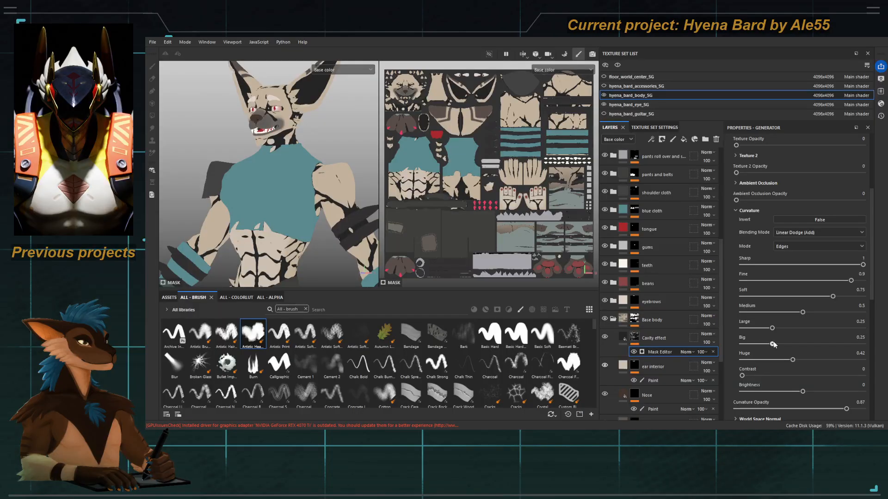
drag(806, 343, 741, 327)
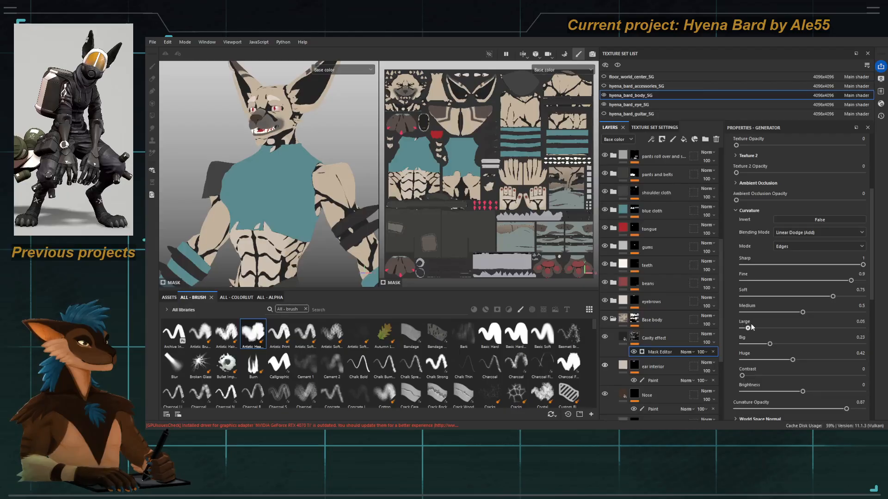
drag(803, 315, 741, 313)
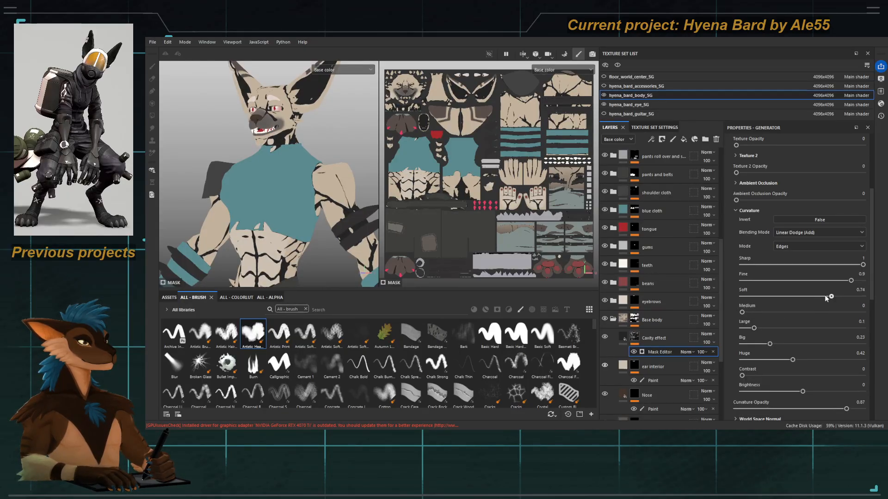
drag(826, 298, 743, 298)
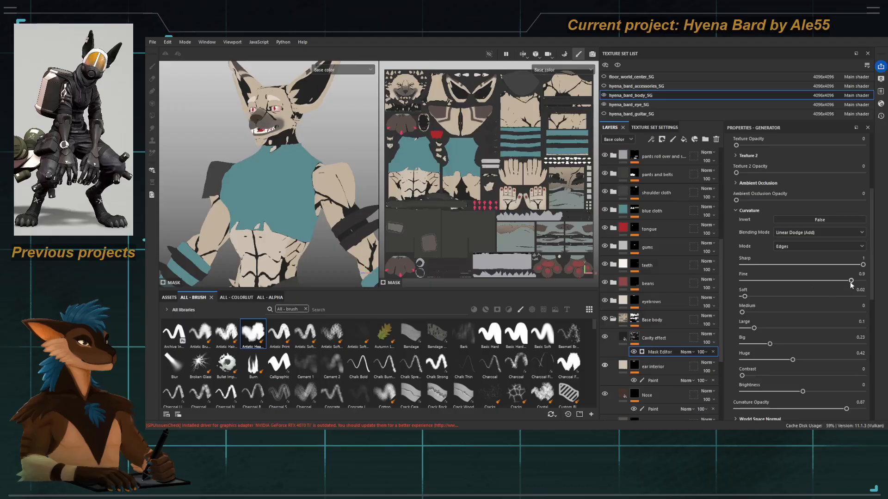
Step: Try Curvature with Fine at 0, Sharp at 0.41 and Huge at 0
drag(851, 281, 734, 281)
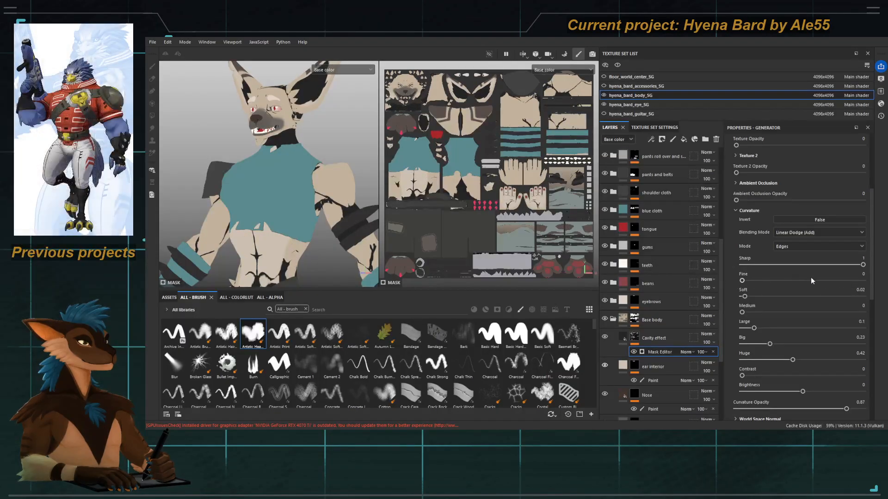
mouse_move(860, 266)
mouse_down()
mouse_move(734, 267)
mouse_move(791, 266)
mouse_up()
drag(792, 361, 726, 361)
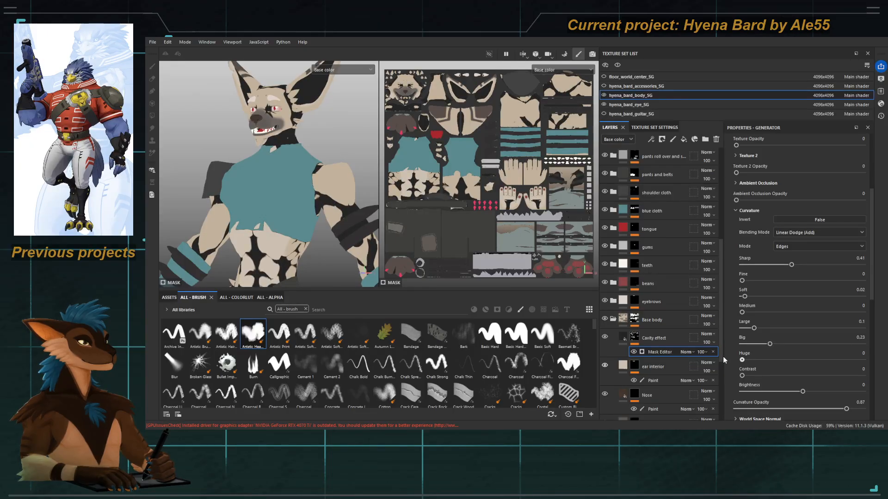
Step: Try inverting Curvature with Sharp 1, Fine 0.76, Soft 0.59 and Medium 0.48, judging it on the torso and head
click(800, 222)
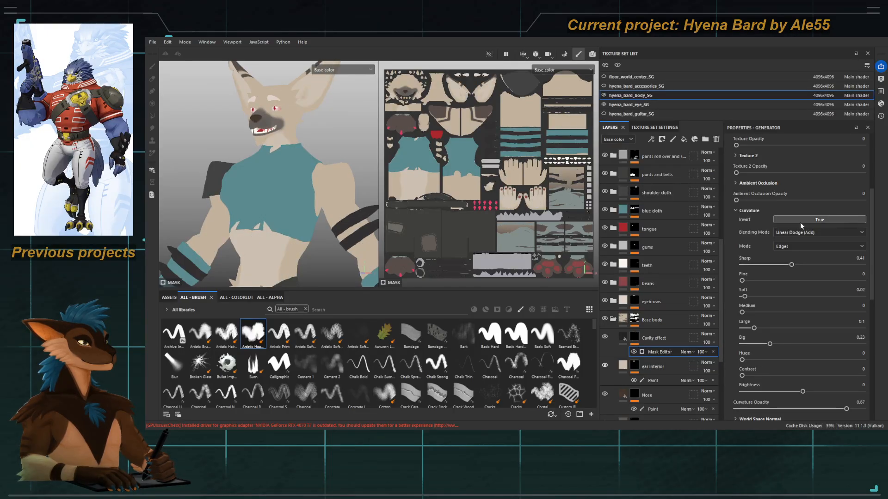
mouse_move(770, 345)
mouse_down()
mouse_move(746, 345)
mouse_move(758, 345)
mouse_up()
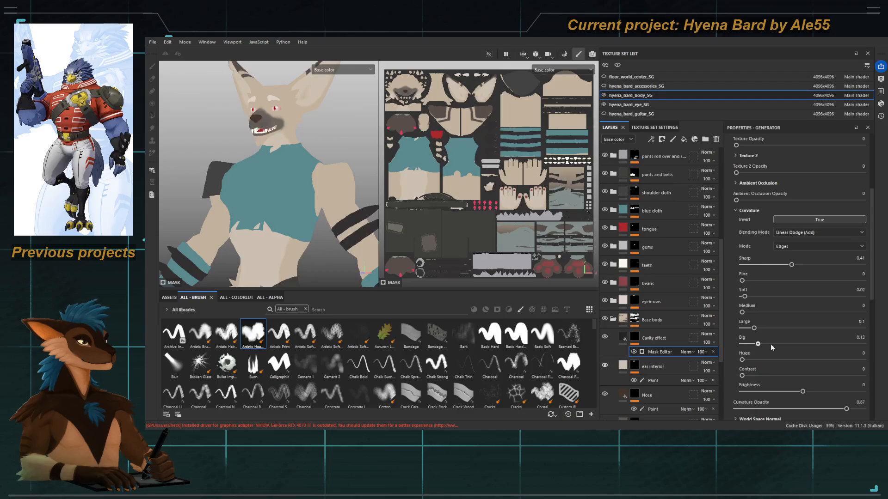
drag(743, 281, 834, 281)
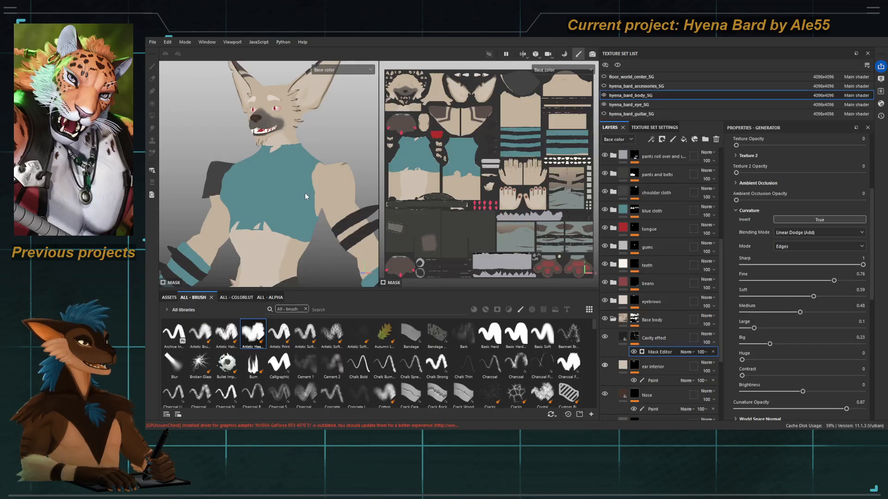
alt+middle_drag(284, 157, 286, 132)
scroll(289, 144, down, 2)
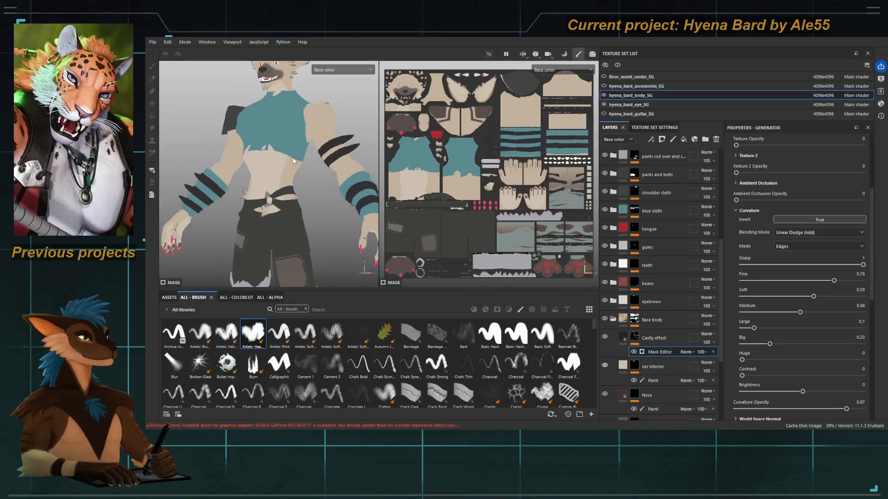
alt+drag(292, 158, 281, 177)
alt+middle_drag(281, 177, 247, 241)
alt+right_drag(247, 241, 343, 182)
alt+middle_drag(267, 147, 302, 195)
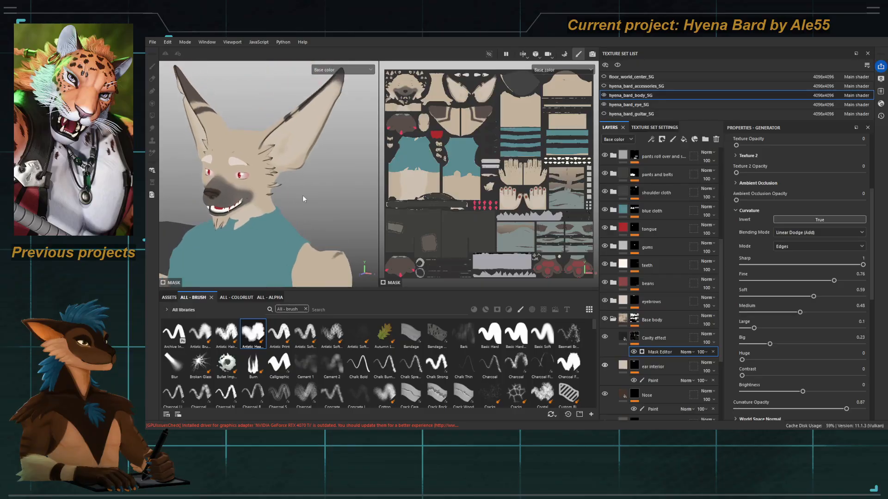
Step: Set Curvature Invert to False, reduce Big, Large, Medium, Soft and Fine to 0, and set Sharp to 0.49
click(796, 220)
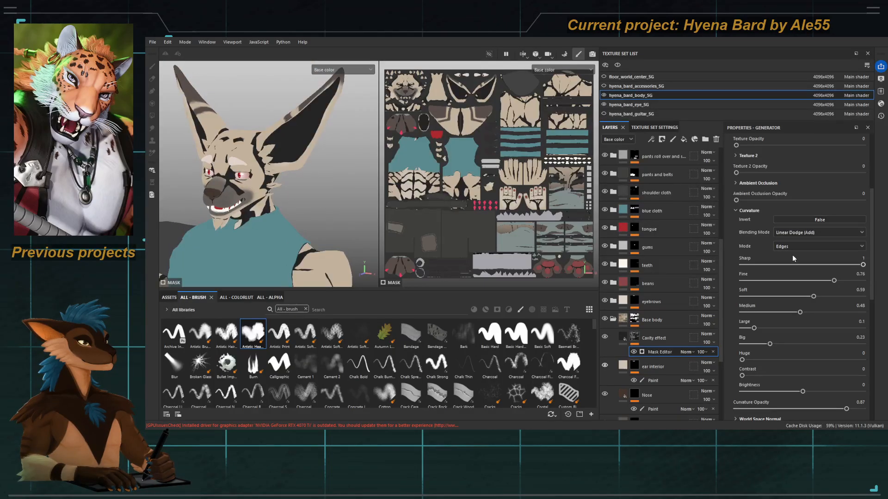
drag(769, 344, 741, 329)
drag(800, 312, 742, 313)
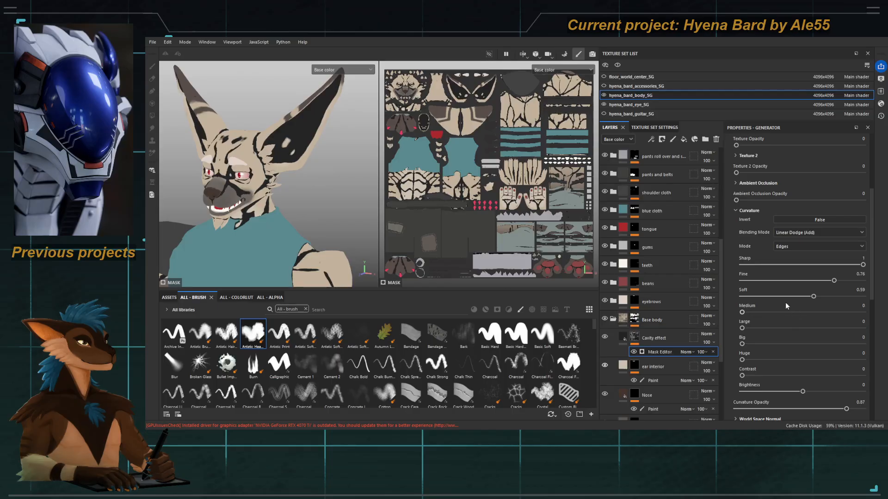
drag(813, 296, 742, 296)
drag(833, 280, 742, 281)
drag(847, 266, 800, 264)
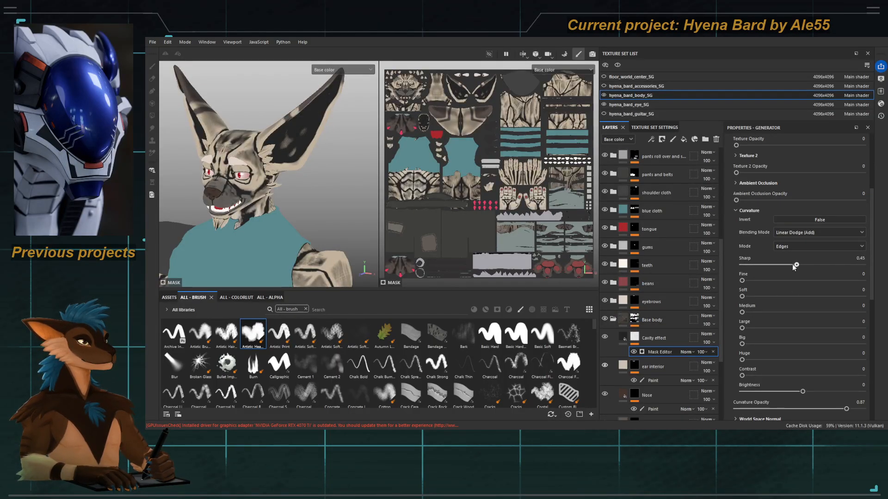
Step: Set Curvature Fine to 0.24 and Huge to 0.43, judging the effect on the torso and head
drag(741, 281, 770, 281)
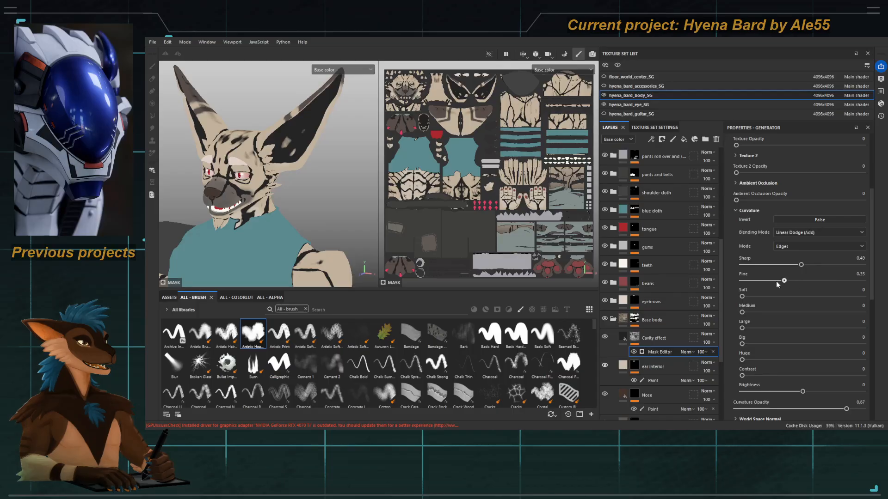
drag(744, 360, 793, 359)
alt+middle_drag(248, 266, 261, 79)
alt+drag(262, 88, 251, 99)
alt+middle_drag(252, 99, 248, 184)
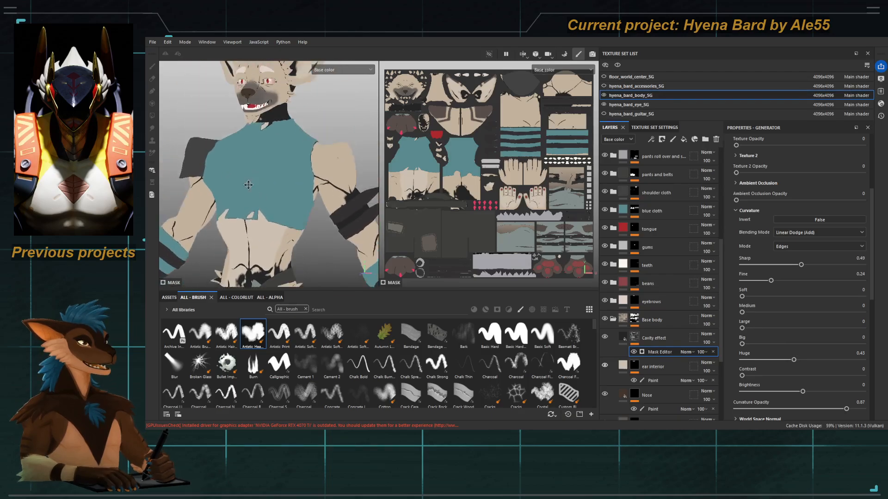
alt+drag(248, 184, 281, 205)
alt+middle_drag(280, 204, 276, 197)
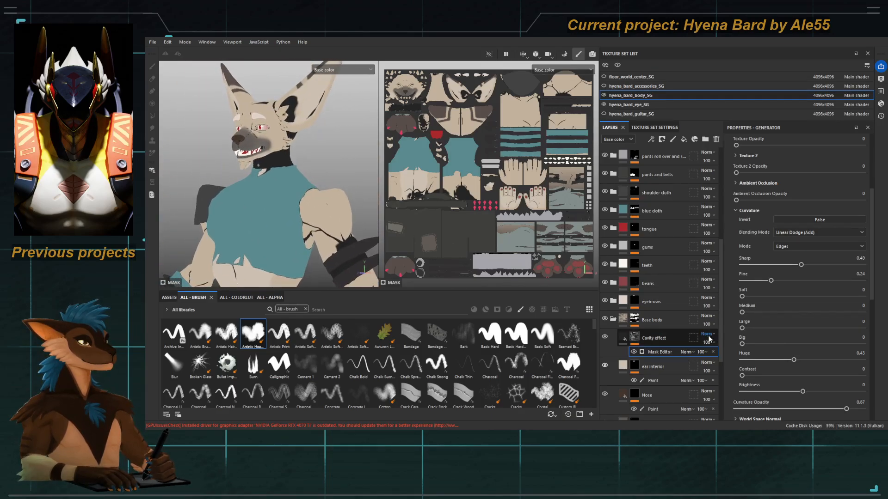
Step: Try Curvature with Sharp 0.65, Fine 0.42, Soft 0.38, Medium 0.18, Large 0, Big 0.04 and Huge 0
mouse_move(742, 345)
mouse_down()
mouse_move(785, 344)
mouse_move(756, 345)
mouse_move(758, 328)
mouse_move(787, 329)
mouse_move(750, 329)
mouse_up()
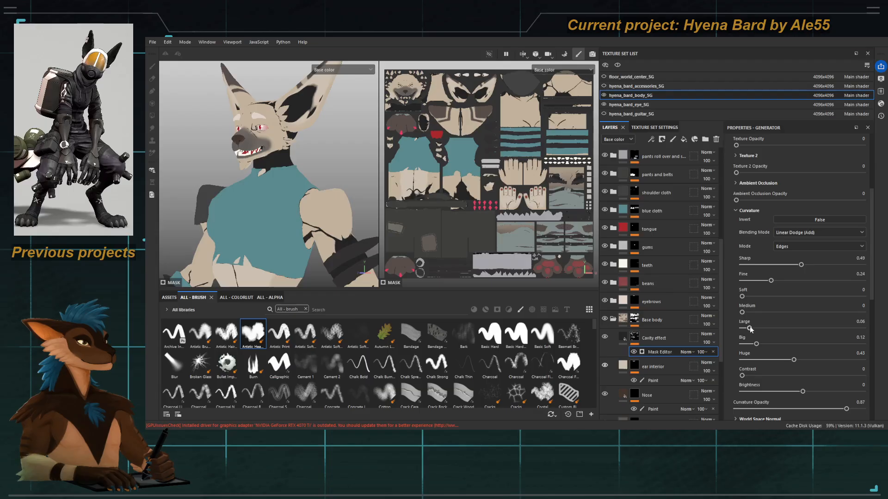
mouse_move(742, 296)
mouse_down()
mouse_move(792, 297)
mouse_move(785, 282)
mouse_move(821, 267)
mouse_up()
middle_drag(261, 199, 275, 143)
scroll(251, 156, down, 2)
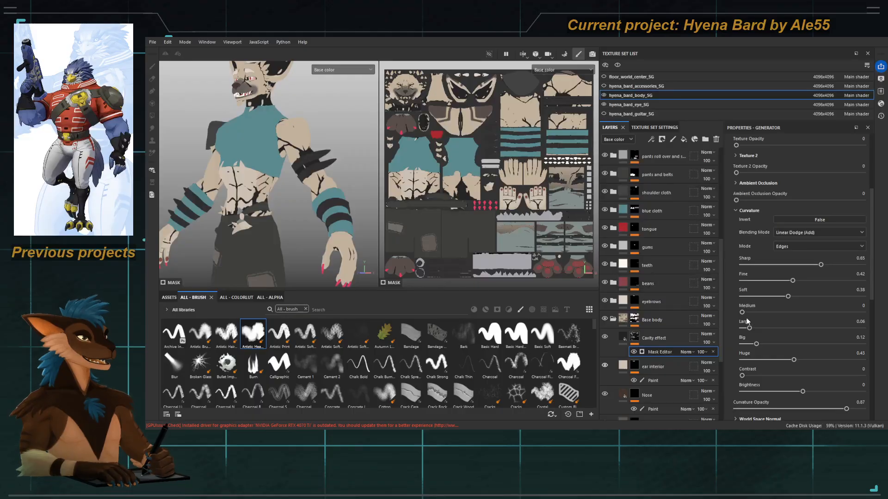
drag(743, 313, 748, 345)
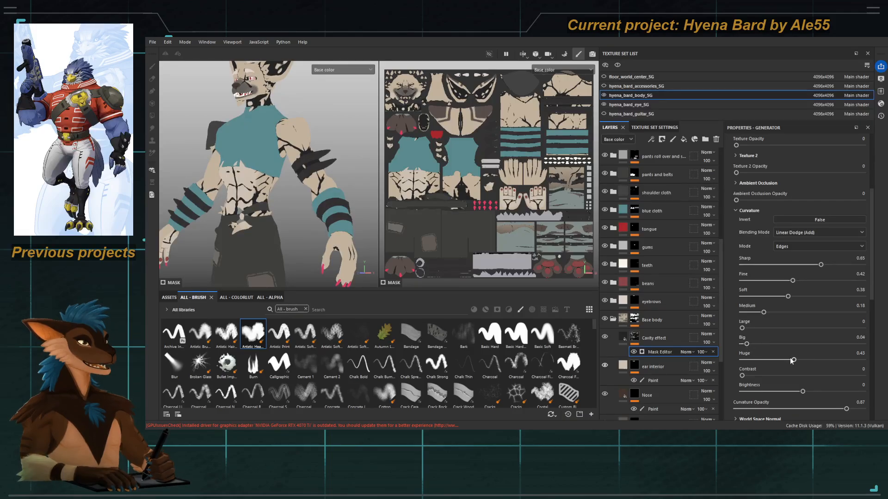
drag(795, 359, 740, 360)
Step: Examine the generated cavity effect on the abdomen, arms, lower back and side of the body
scroll(200, 203, down, 4)
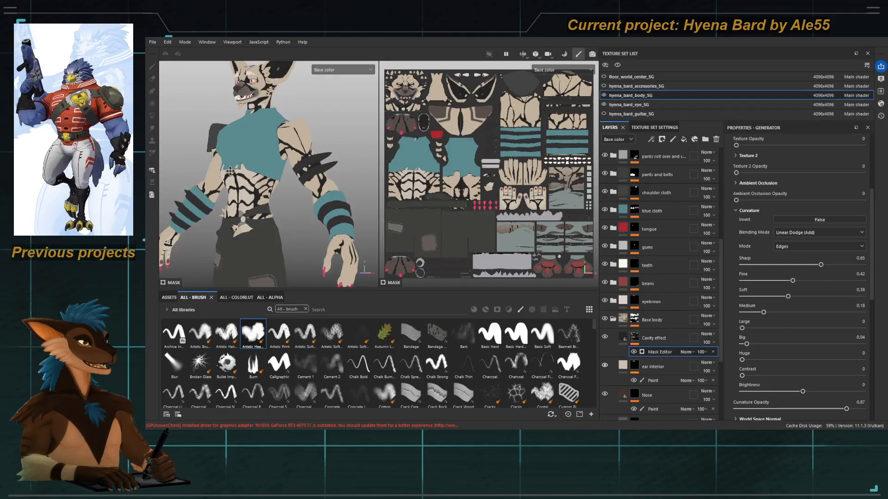
alt+drag(198, 190, 234, 193)
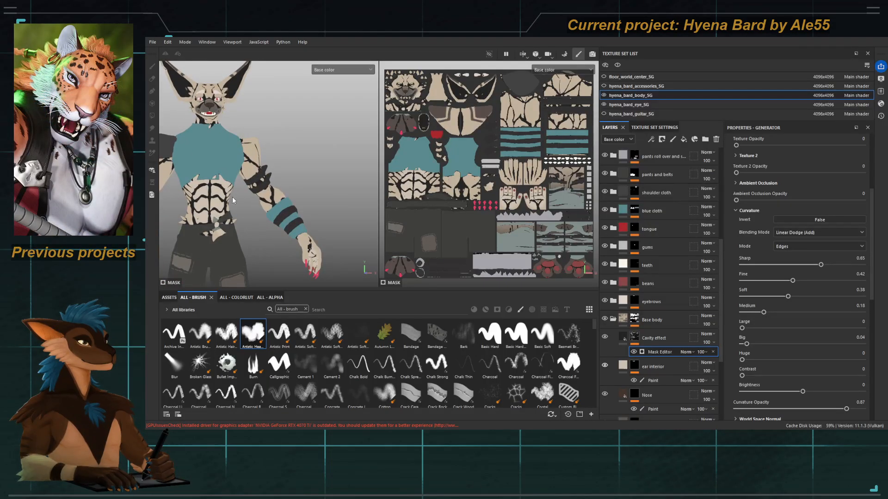
scroll(232, 196, down, 5)
alt+drag(276, 158, 213, 148)
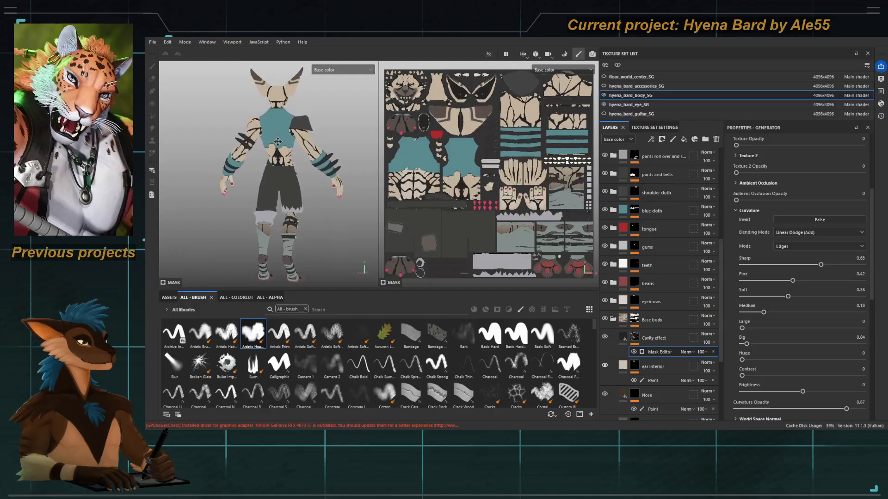
scroll(312, 207, up, 6)
mouse_move(273, 207)
alt+middle_down()
mouse_move(297, 202)
mouse_move(321, 142)
mouse_move(275, 196)
alt+middle_up()
scroll(327, 146, up, 3)
scroll(274, 197, down, 4)
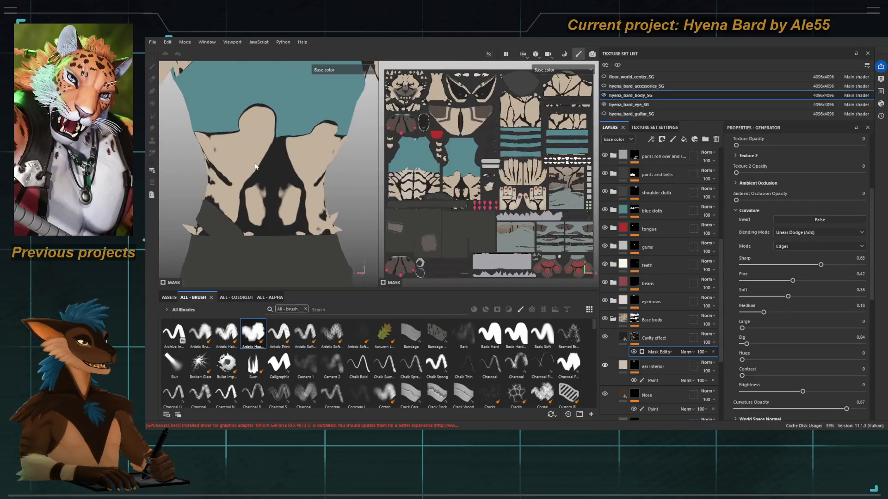
alt+drag(274, 198, 286, 145)
alt+middle_drag(286, 145, 235, 167)
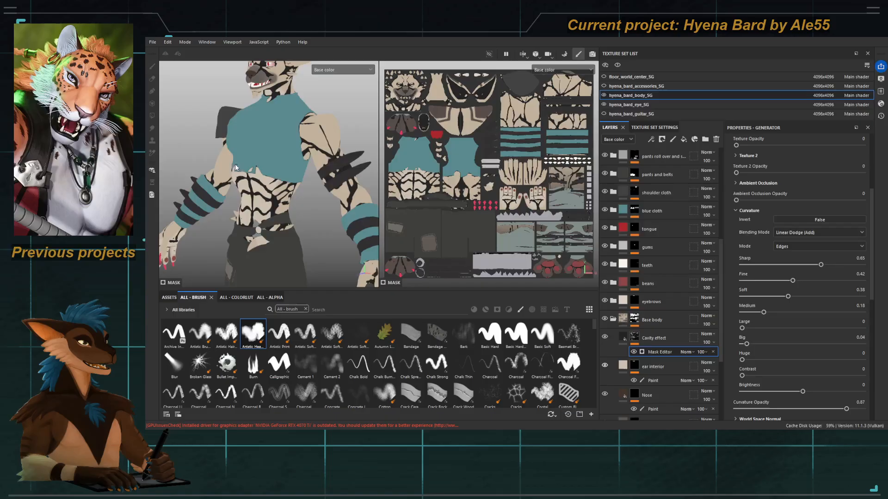
Step: Remove the Mask Editor generator from the Cavity effect mask and add a Paint effect to that mask instead
click(646, 343)
click(712, 352)
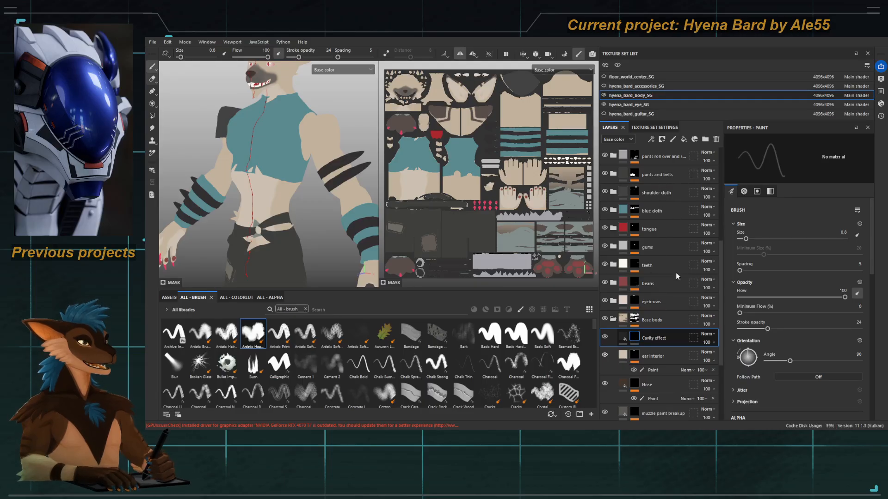
click(670, 289)
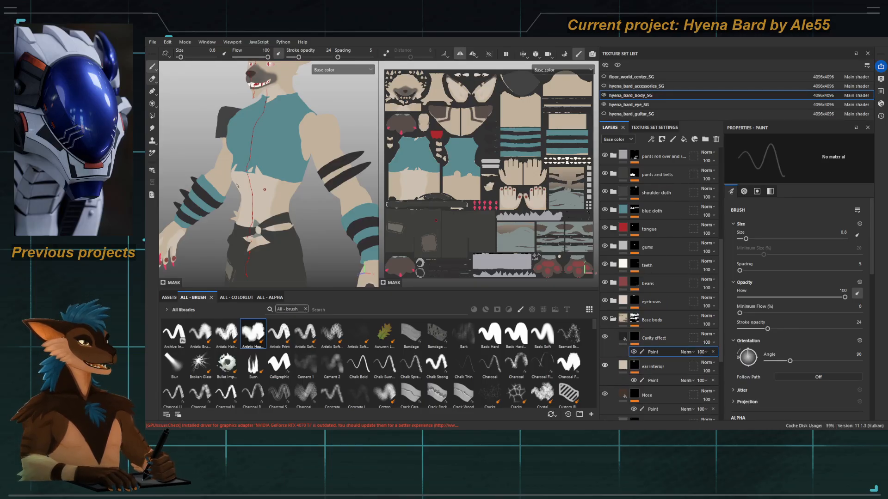
Step: In material view, paint soft cavity shading between the ribs and side muscles of the torso with a size 0.8 brush
alt+shift+drag(256, 186, 268, 187)
alt+right_drag(268, 187, 262, 193)
ctrl+alt+drag(262, 193, 214, 182)
key(m)
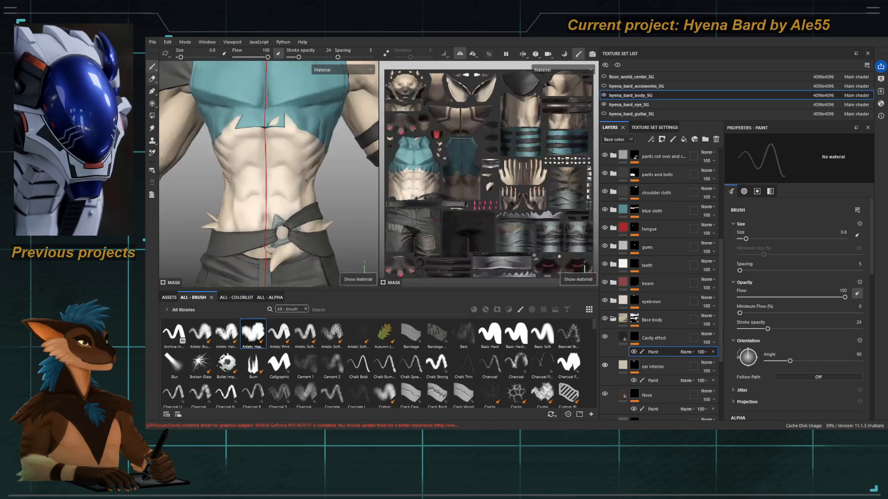
key(bracketleft)
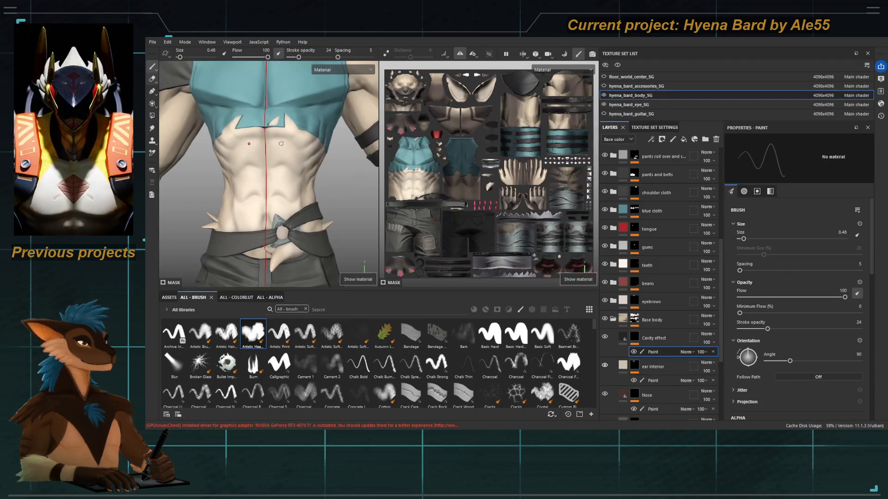
key(bracketright)
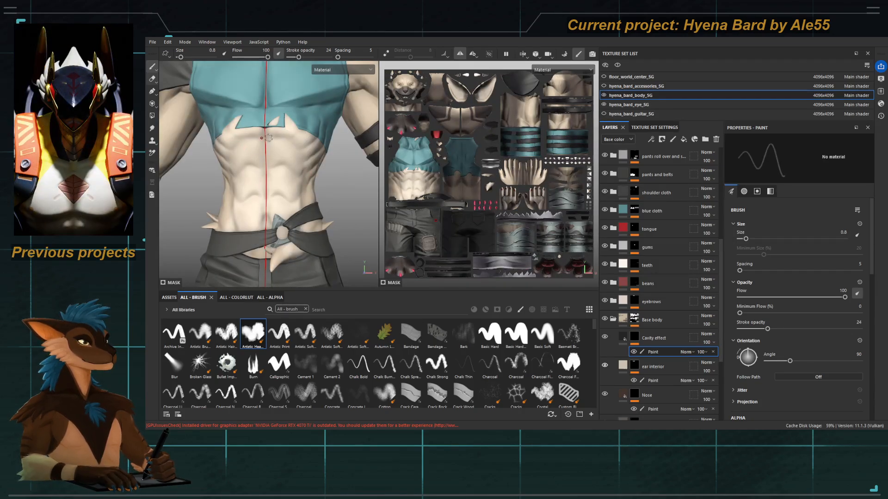
scroll(268, 137, up, 4)
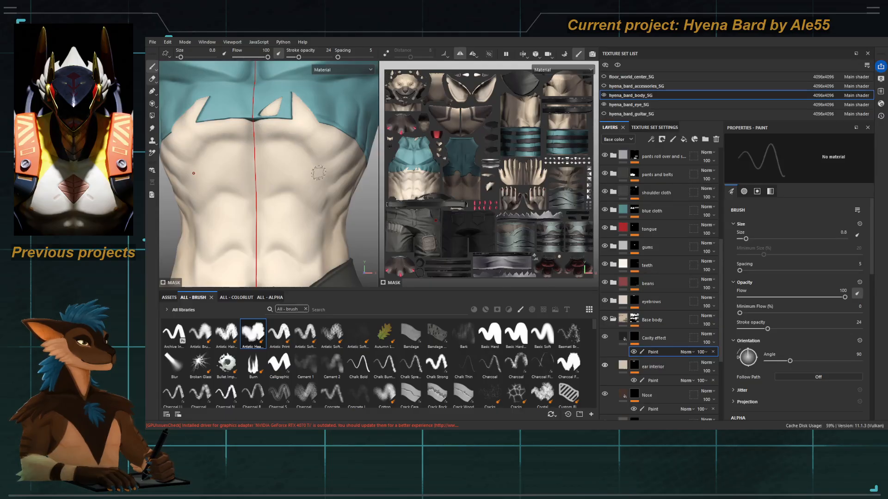
mouse_move(319, 173)
alt+mouse_down()
mouse_move(234, 150)
mouse_move(284, 135)
alt+mouse_up()
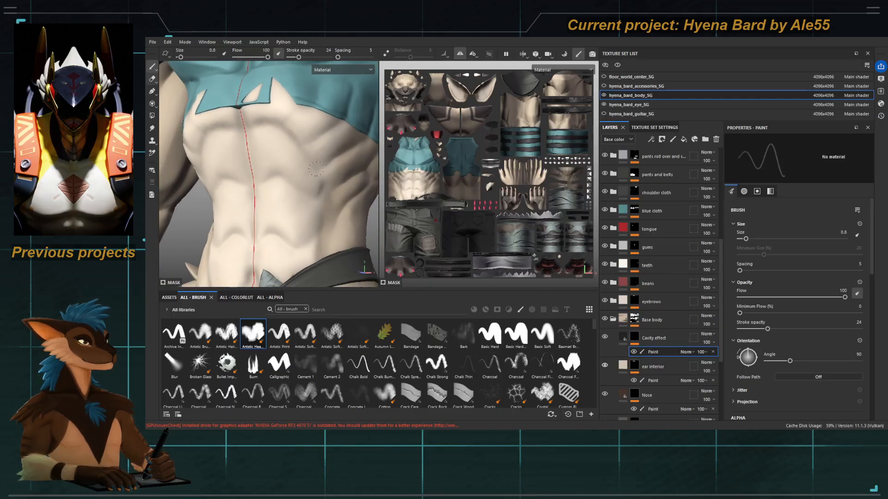
alt+drag(324, 181, 266, 141)
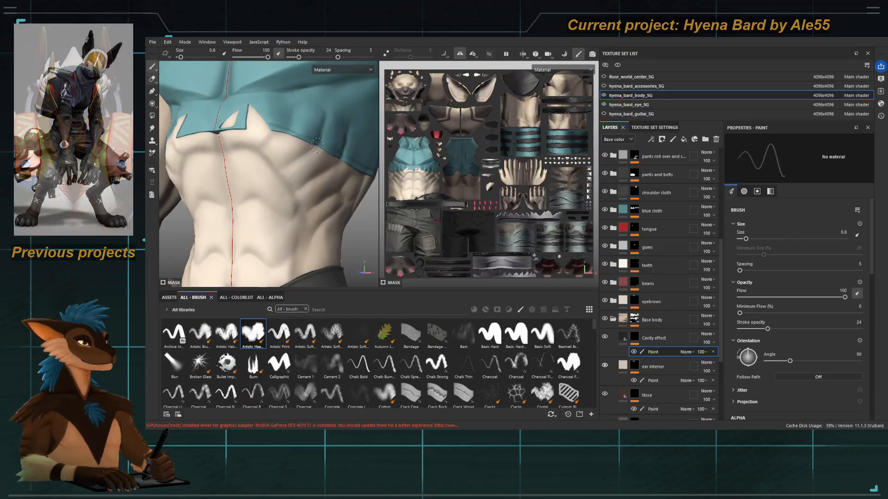
alt+drag(311, 177, 299, 185)
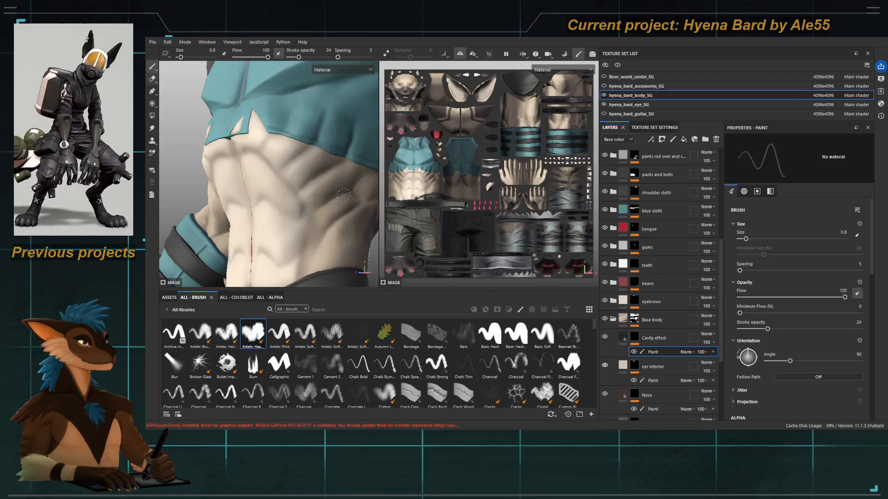
alt+drag(321, 203, 322, 171)
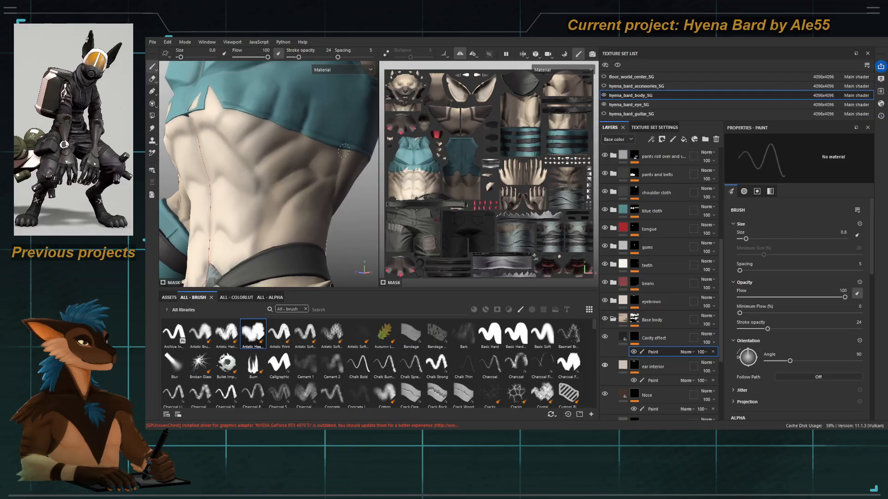
drag(307, 189, 290, 203)
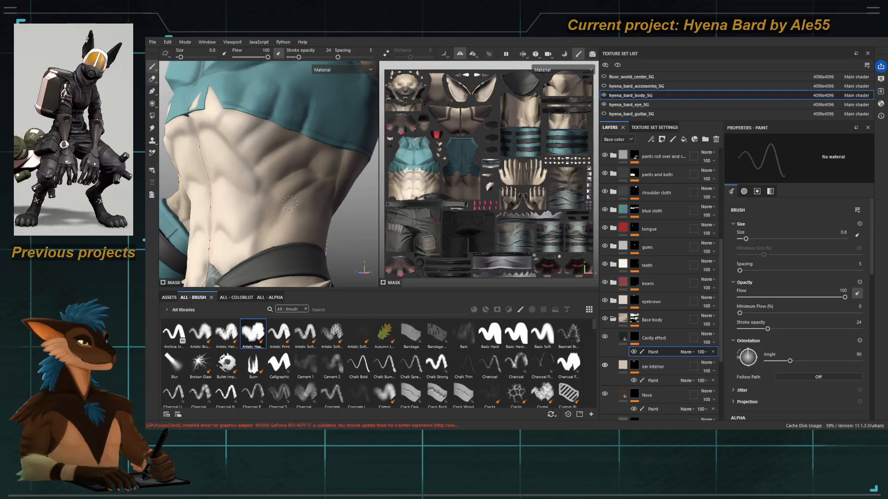
Step: Paint finer creases along the ribs and abdominal muscles with a 0.48 brush and check the strokes in base color
ctrl+right_drag(316, 177, 307, 176)
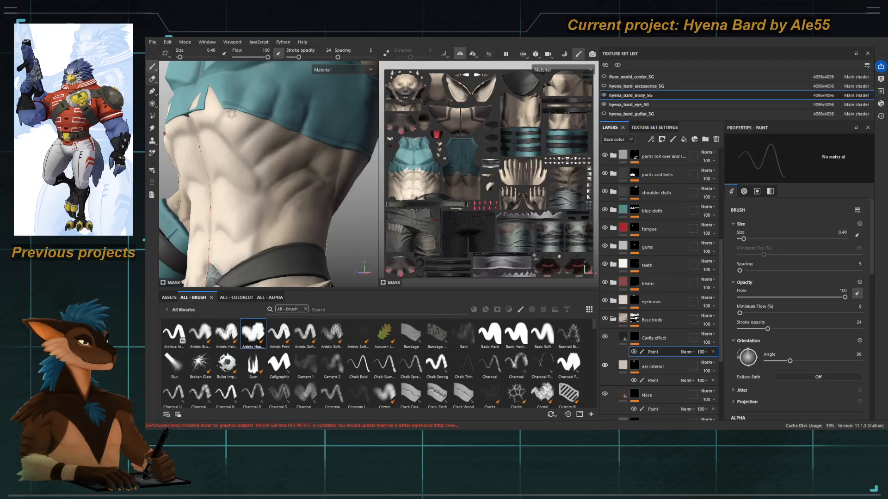
alt+drag(216, 124, 209, 156)
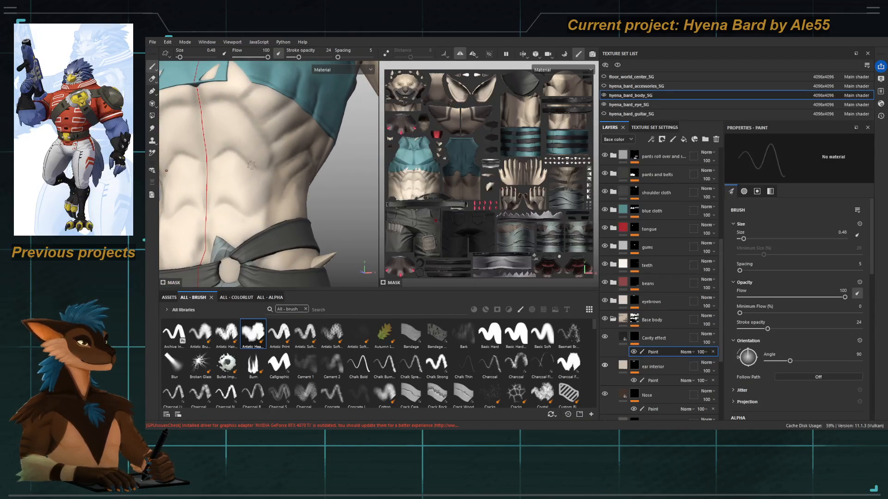
alt+drag(270, 166, 241, 148)
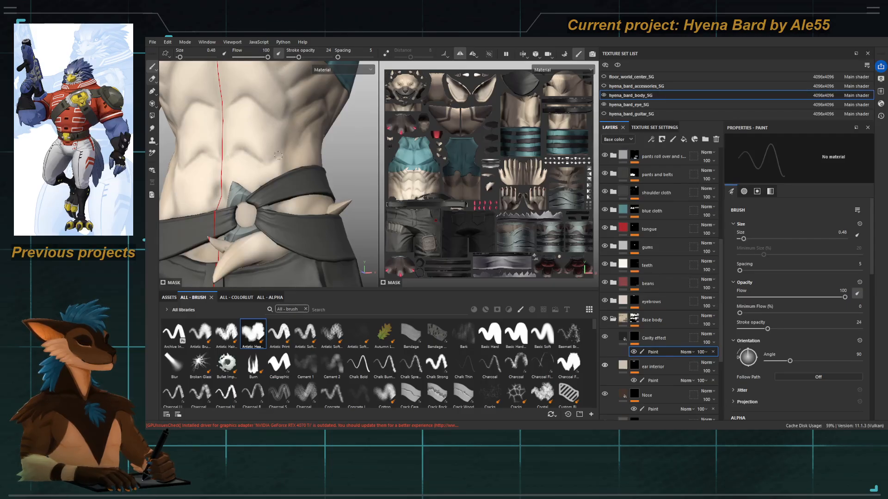
alt+drag(286, 148, 310, 120)
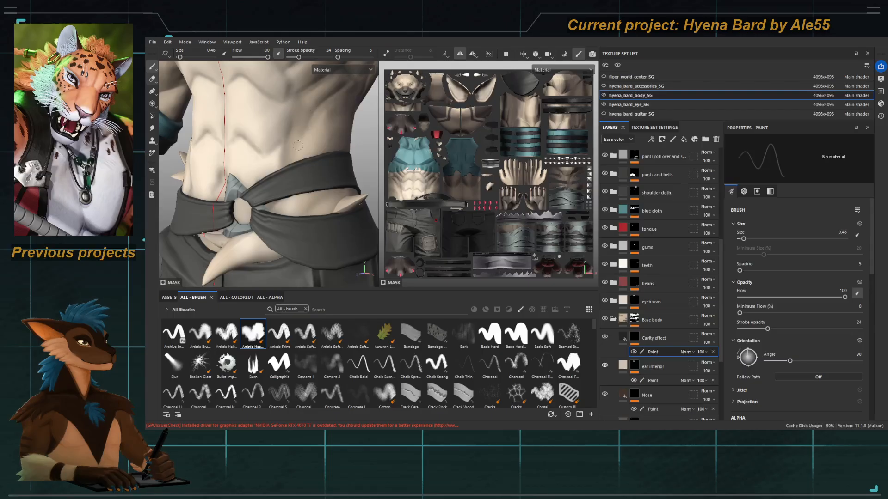
key(c)
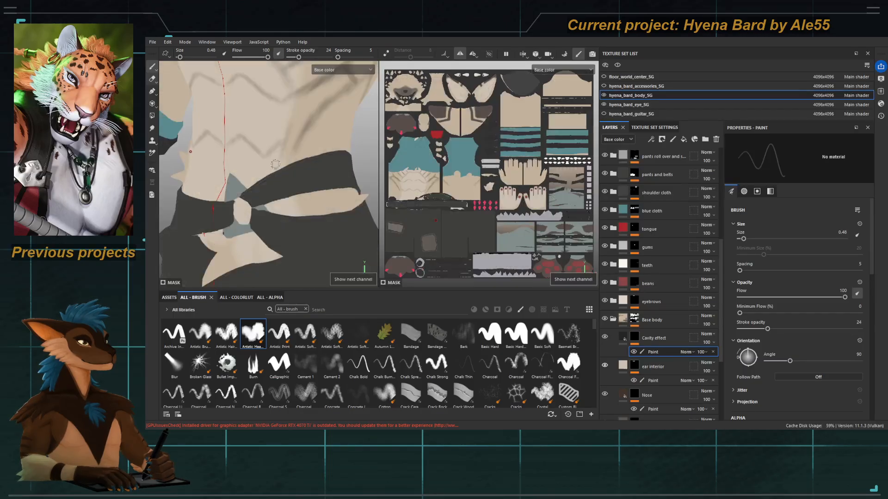
alt+drag(273, 166, 327, 115)
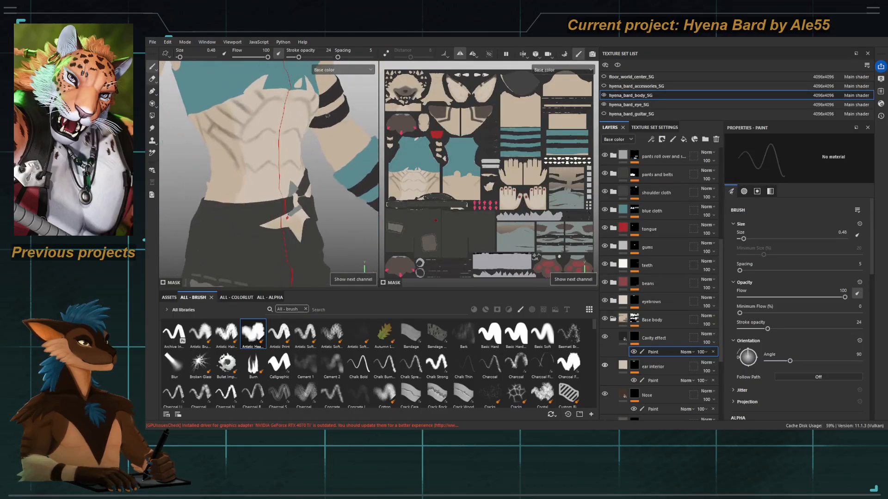
Step: Back in material view, paint cavity shading on the upper arm below the shoulder cloth, enlarging the brush to 0.8
key(m)
alt+drag(242, 175, 270, 75)
alt+drag(244, 138, 255, 157)
ctrl+right_drag(253, 142, 257, 142)
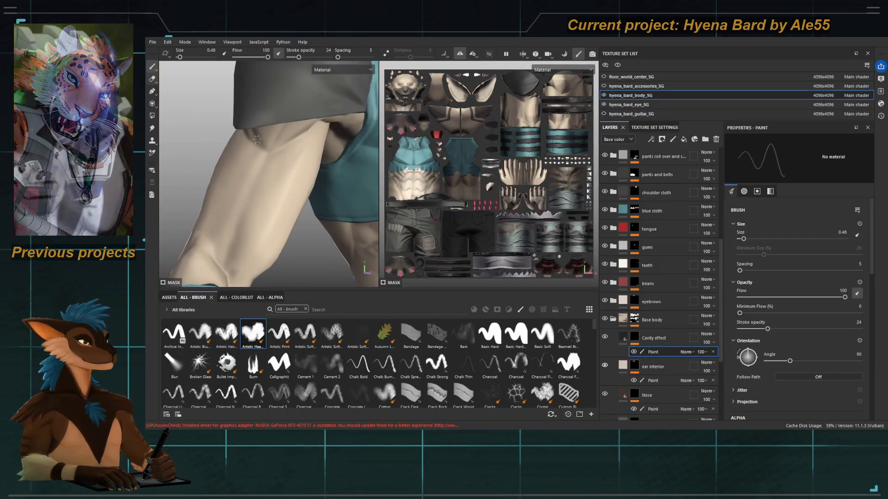
drag(253, 133, 264, 152)
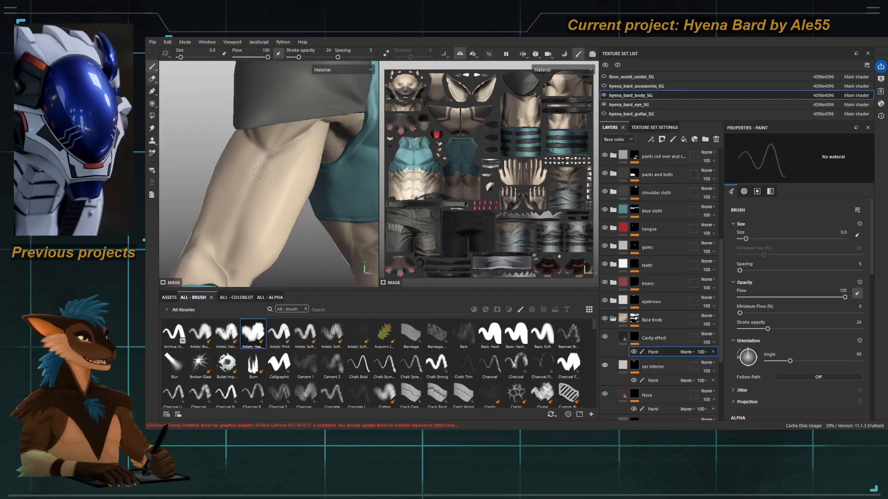
Step: Shade the muscle recesses around the elbow and along the arm, enlarging the brush to 1.2 for the broader areas
alt+drag(270, 152, 256, 186)
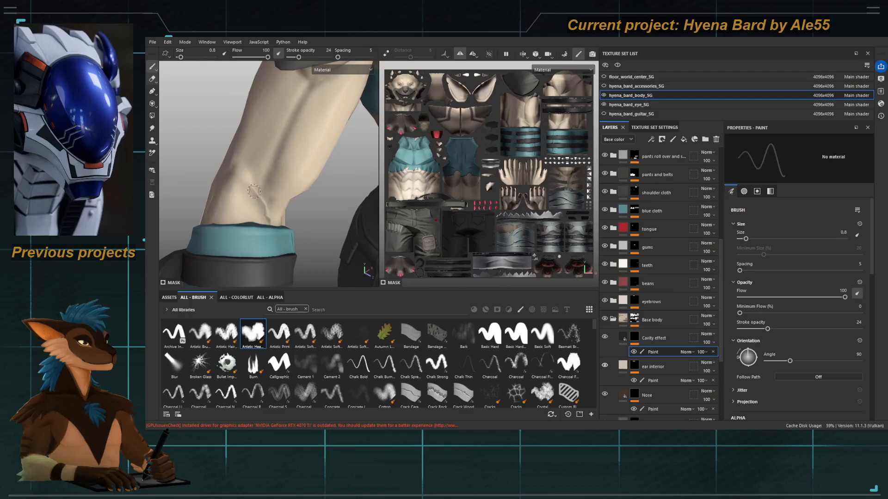
alt+drag(264, 195, 247, 122)
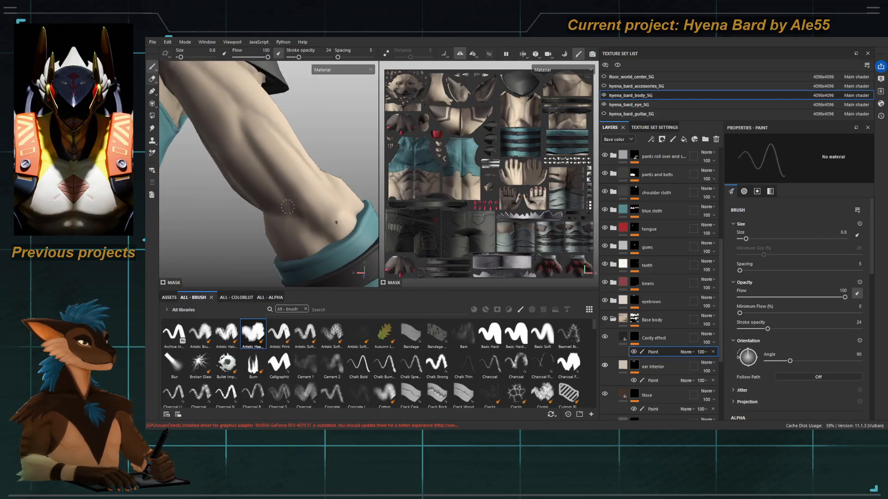
mouse_move(281, 197)
alt+mouse_down()
mouse_move(283, 190)
mouse_move(312, 202)
alt+mouse_up()
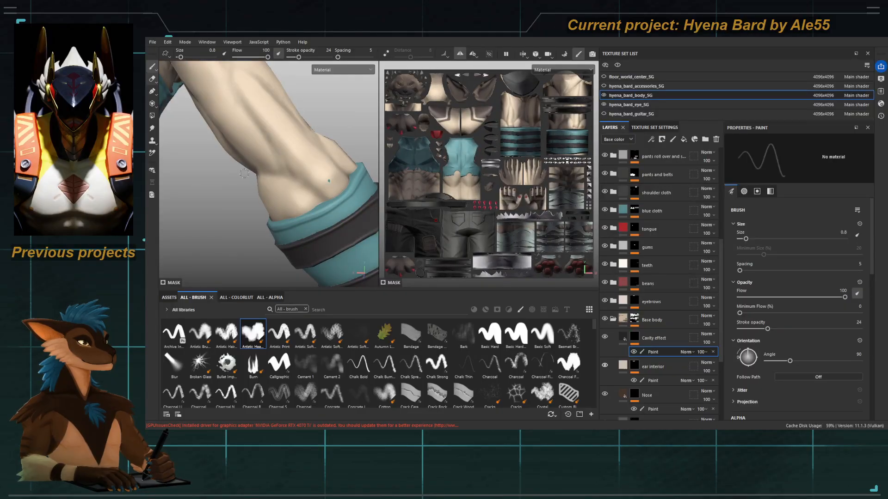
alt+drag(244, 174, 260, 151)
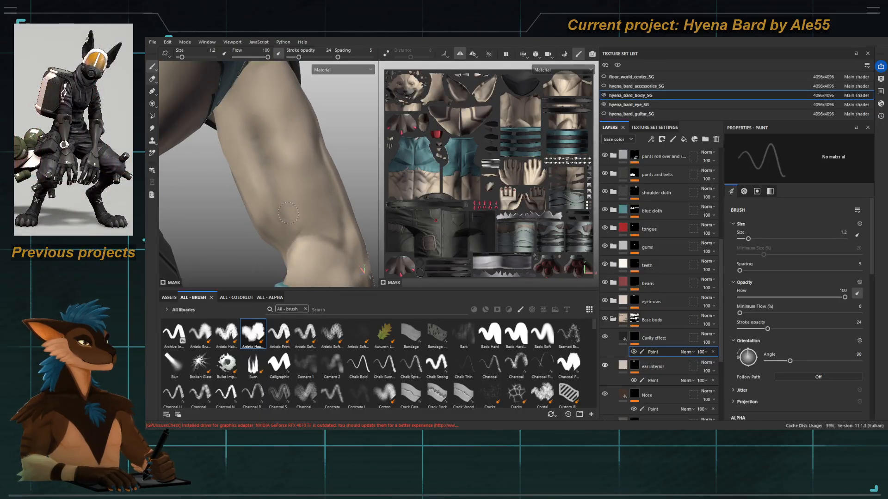
Step: Paint cavity shading on the lower back beside the spine and under the torn shirt with a size 1.2 brush
alt+drag(288, 213, 246, 157)
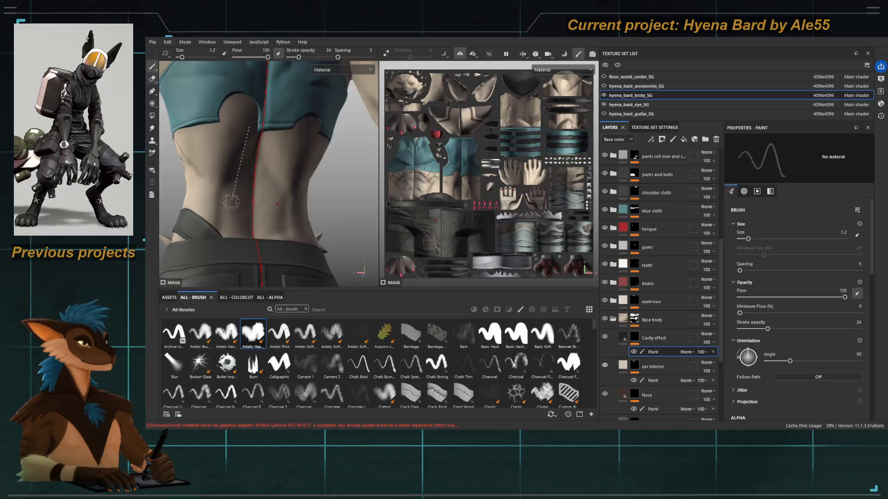
shift+right_drag(231, 201, 188, 200)
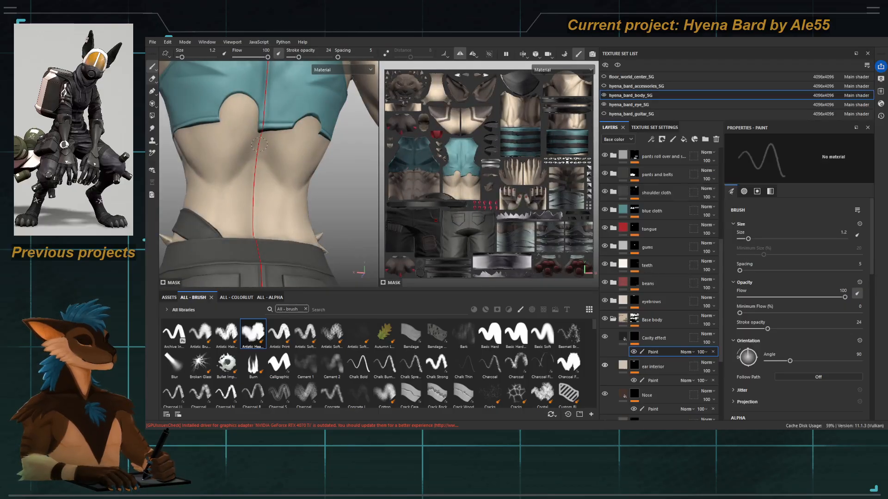
alt+drag(229, 182, 227, 157)
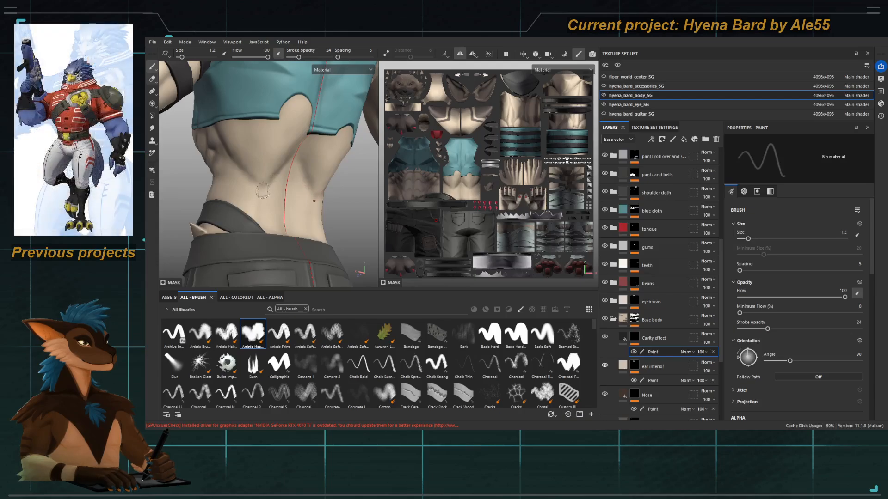
alt+drag(275, 235, 310, 211)
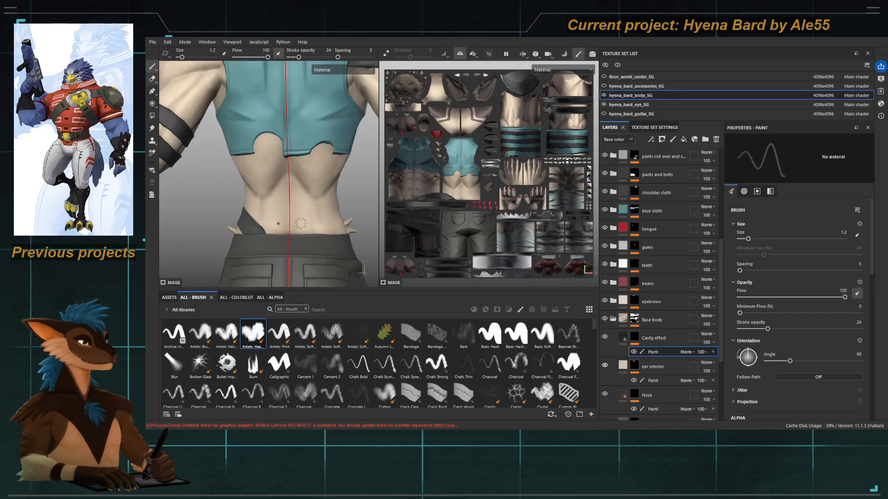
Step: In the base color view, paint a fine crease on the upper chest beside the torn shirt's hem with a size 0.24 brush
alt+drag(305, 199, 331, 223)
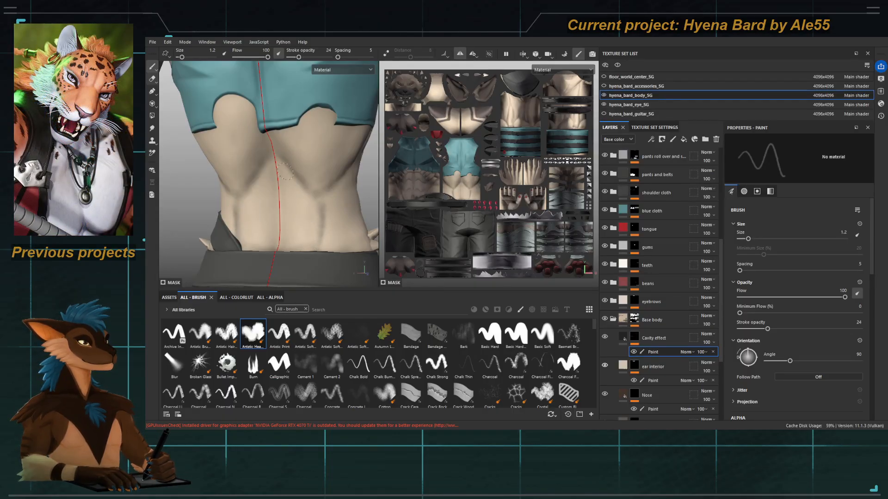
alt+drag(283, 175, 263, 204)
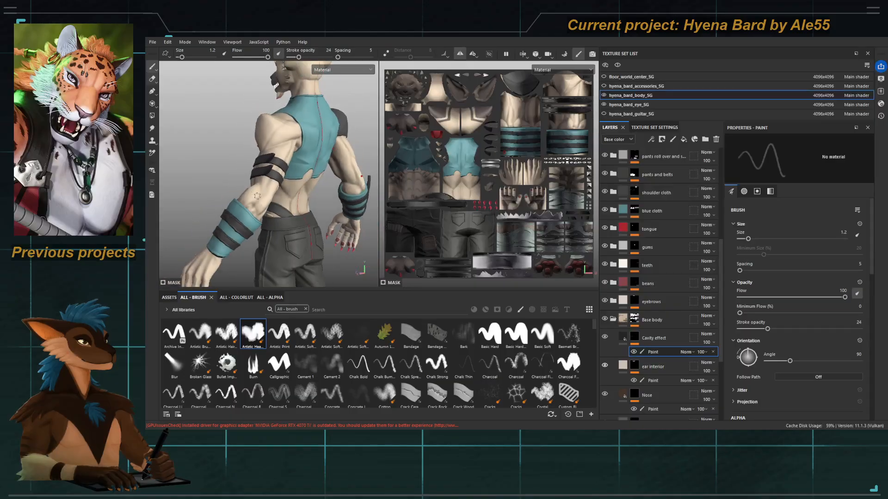
key(c)
key(c)
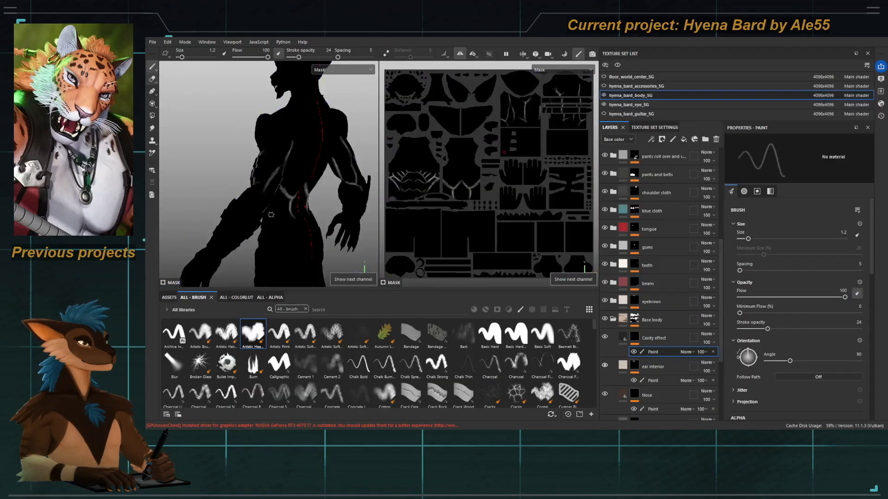
key(c)
alt+drag(296, 185, 354, 186)
alt+right_drag(258, 185, 254, 144)
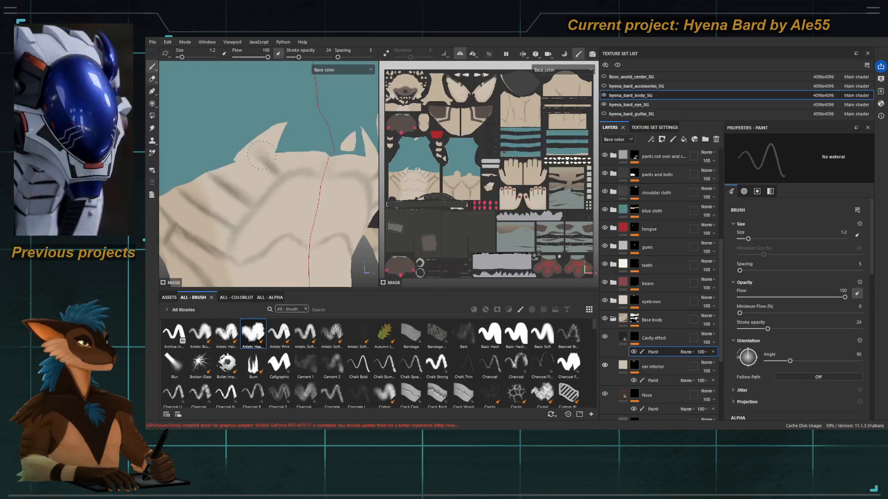
ctrl+right_drag(254, 151, 245, 150)
drag(251, 144, 273, 165)
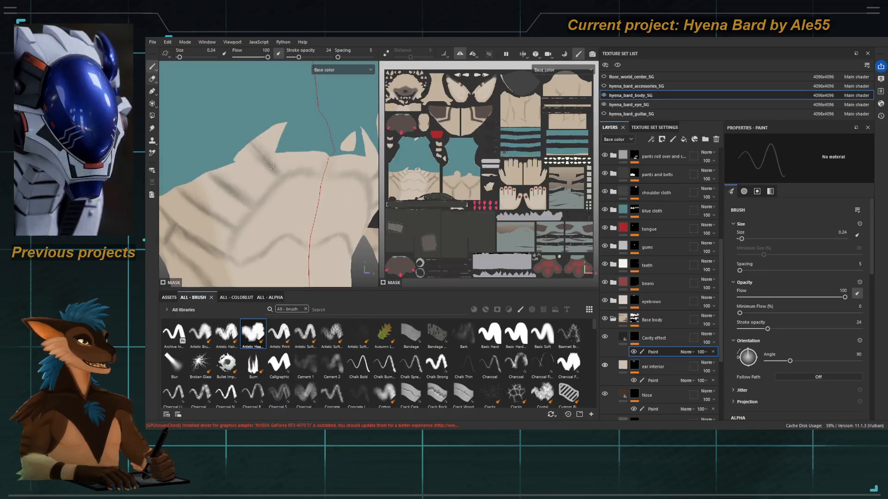
Step: Shade the rib recesses beneath the torn shirt in material view with a size 0.8 brush, and check the shading in base color
key(m)
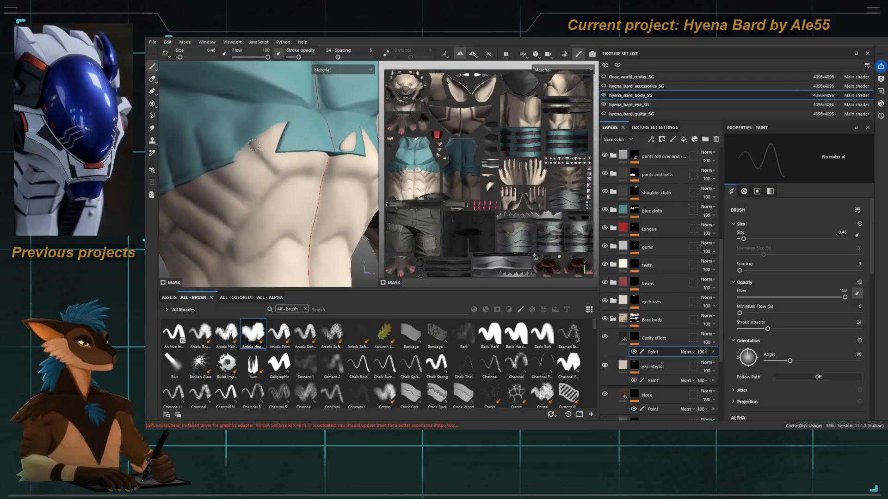
key(bracketright)
key(bracketright)
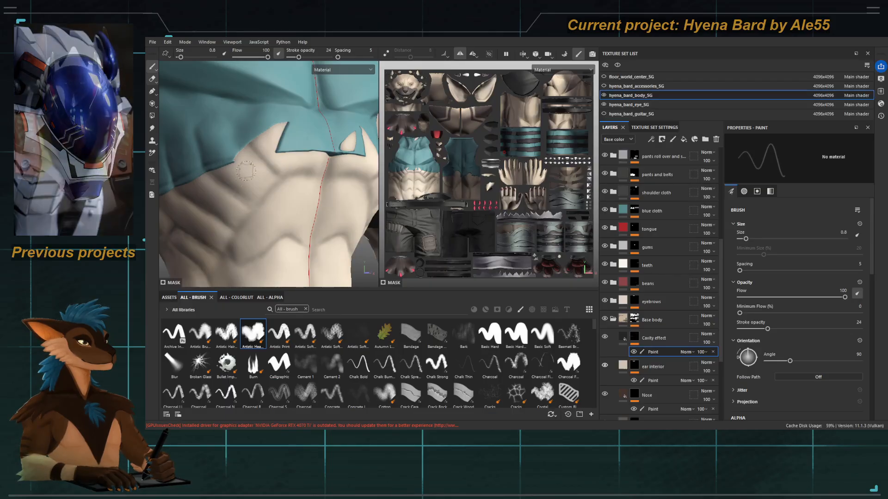
alt+drag(238, 173, 245, 160)
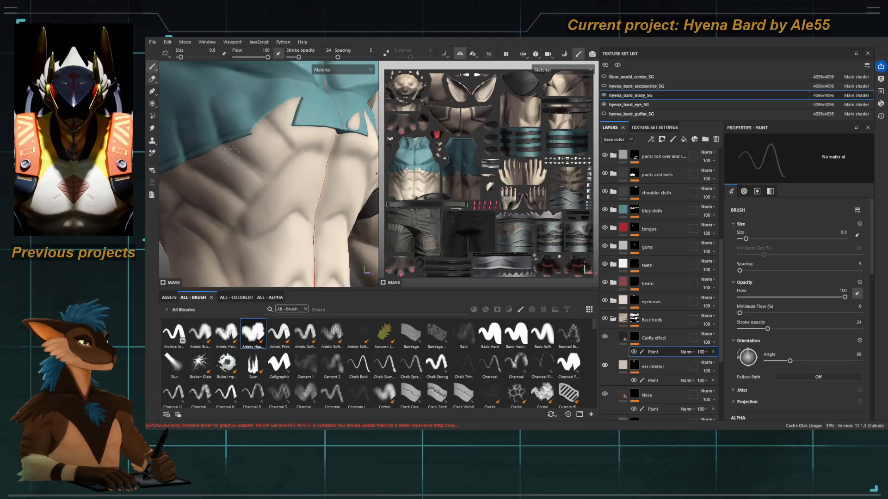
mouse_move(231, 155)
alt+mouse_down()
mouse_move(231, 189)
mouse_move(236, 155)
mouse_move(236, 167)
alt+mouse_up()
key(c)
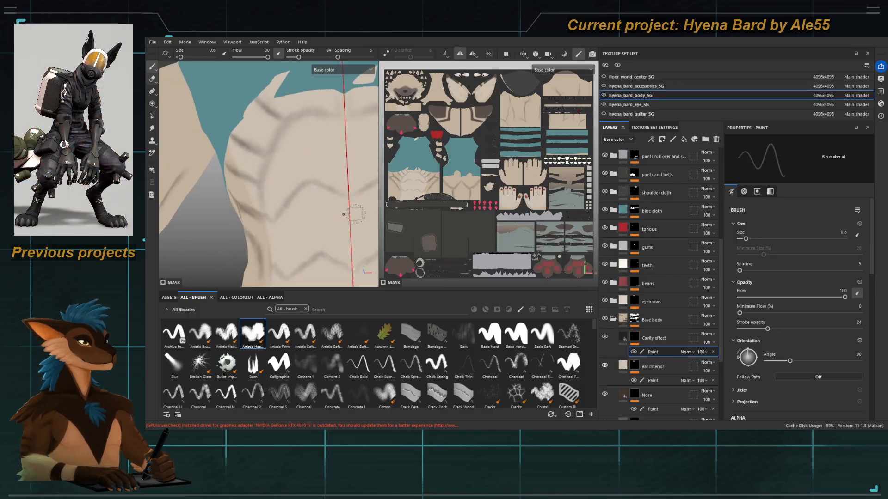
Step: Paint cavity shading down the centre line of the abdomen with a size 0.48 brush
mouse_move(325, 140)
alt+mouse_down()
mouse_move(253, 131)
mouse_move(273, 115)
alt+mouse_up()
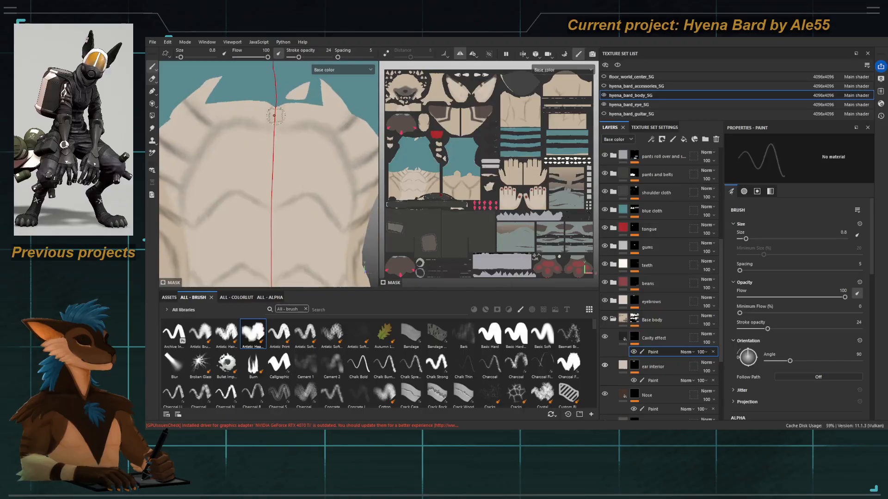
middle_drag(277, 144, 280, 119)
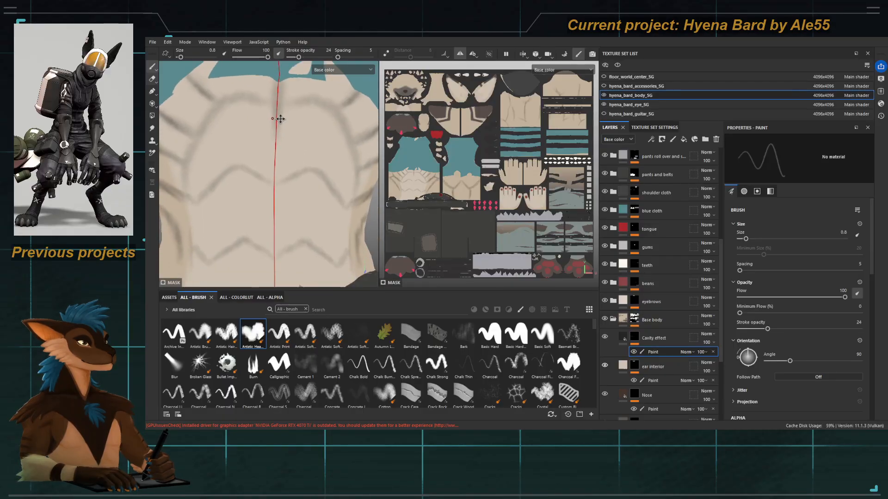
alt+right_drag(280, 119, 272, 128)
alt+drag(273, 127, 269, 131)
alt+middle_drag(266, 111, 265, 133)
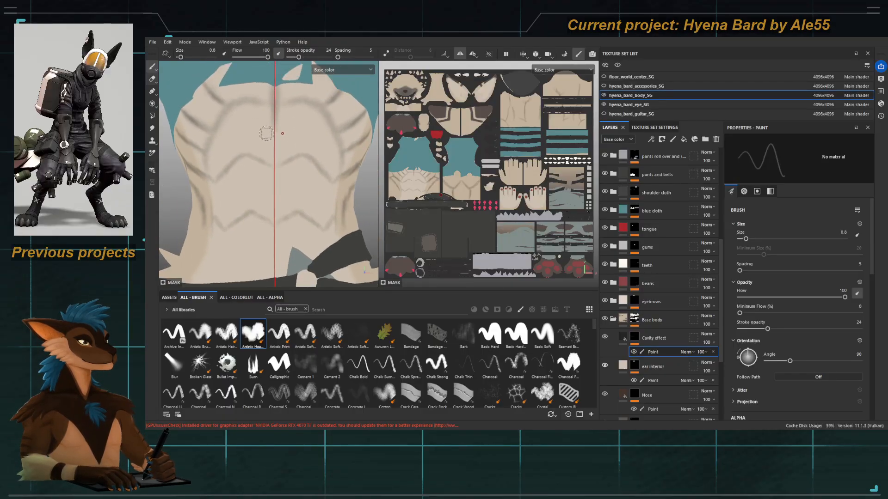
key(bracketleft)
key(bracketleft)
mouse_move(273, 97)
mouse_down()
mouse_move(281, 268)
mouse_move(273, 182)
mouse_move(270, 262)
mouse_up()
drag(274, 202, 273, 260)
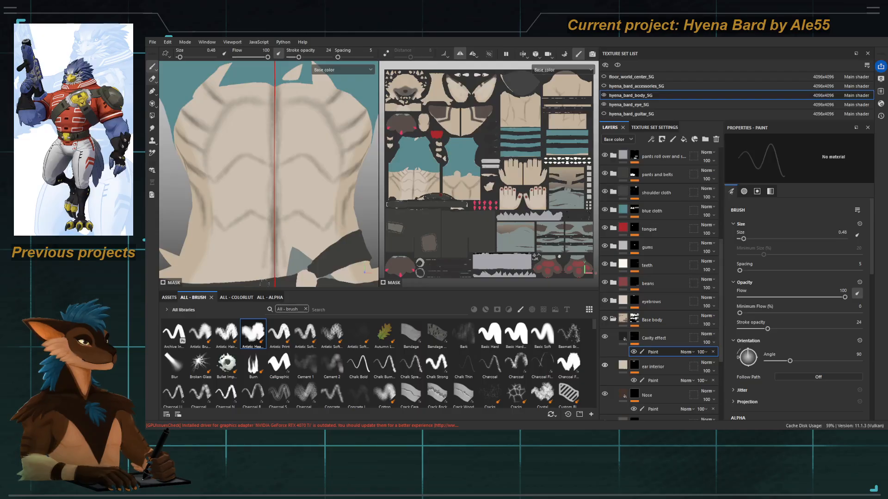
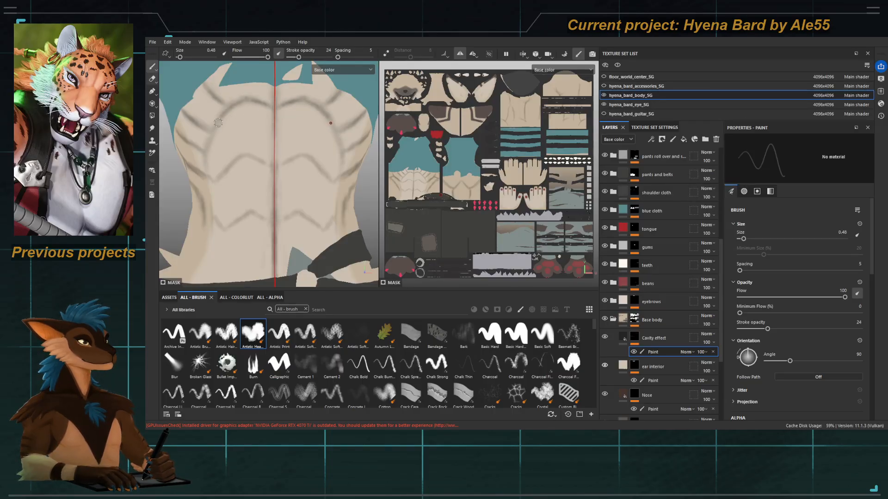
Step: Examine the abdominal shading from farther away in the material and base color views
alt+right_drag(284, 186, 298, 193)
alt+drag(298, 192, 281, 179)
key(m)
alt+right_drag(281, 179, 252, 193)
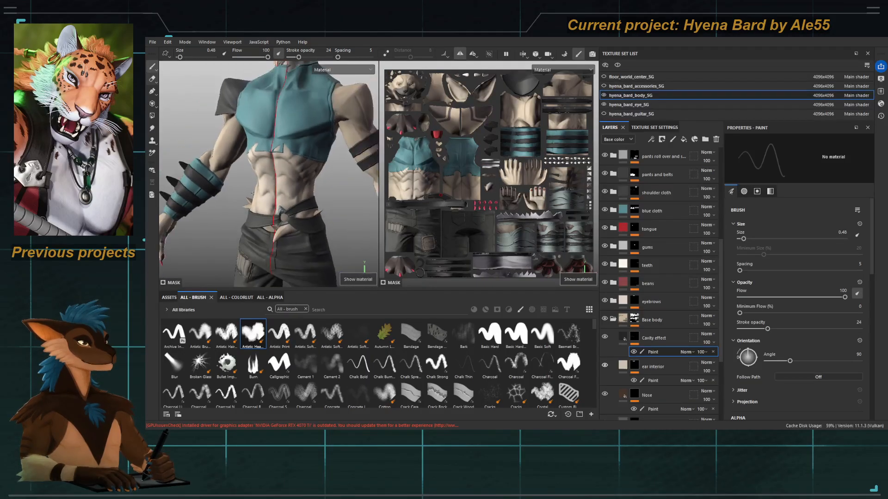
key(m)
alt+drag(252, 193, 289, 186)
alt+right_drag(272, 190, 247, 196)
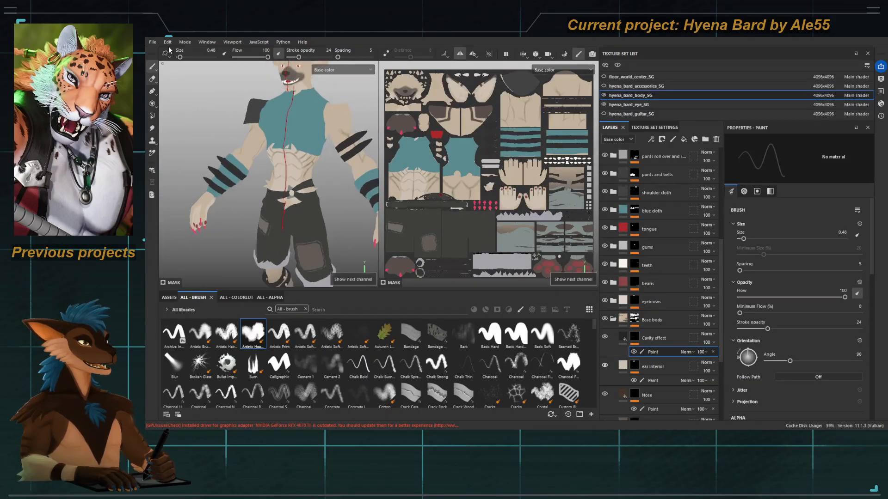
Step: Set the Cavity effect layer's base color blending mode to Multiply
click(624, 335)
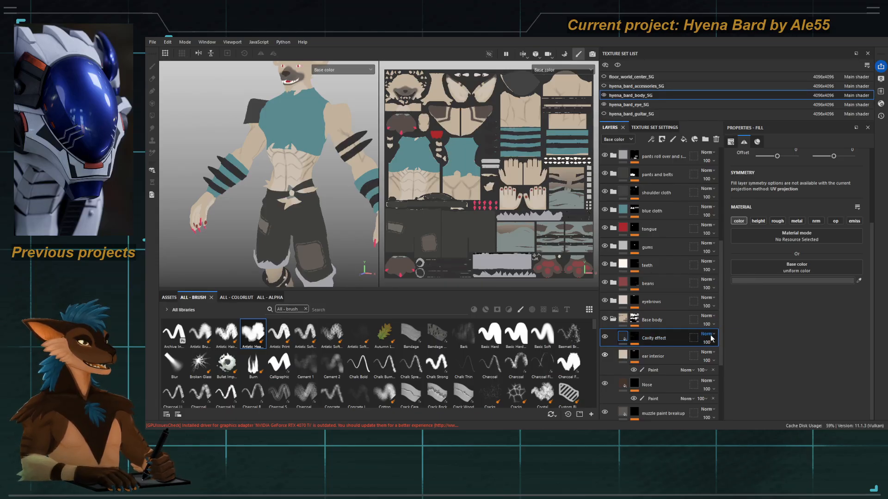
click(714, 111)
scroll(281, 149, up, 3)
alt+drag(314, 185, 277, 189)
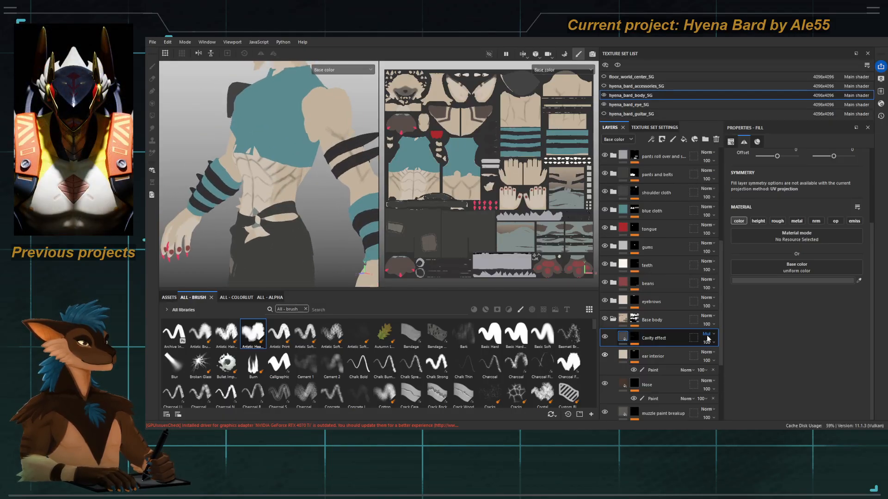
Step: Try other blending modes on the Cavity effect layer, including Linear Dodge, Lighten and Darken
click(714, 148)
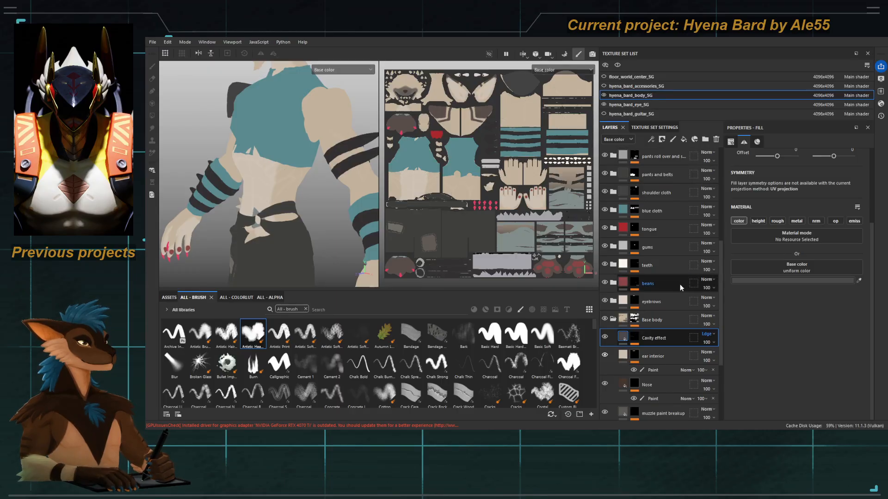
key(Up)
key(Up)
key(Up)
key(Up)
key(Down)
key(Down)
key(Down)
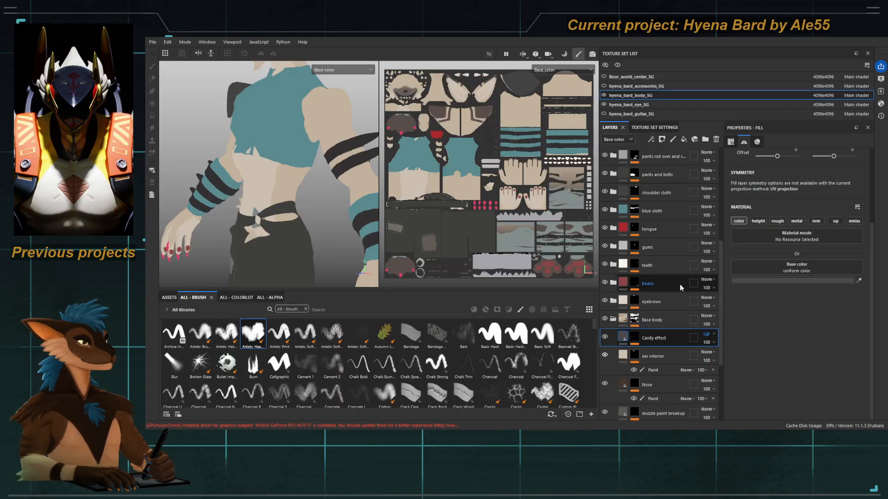
key(Down)
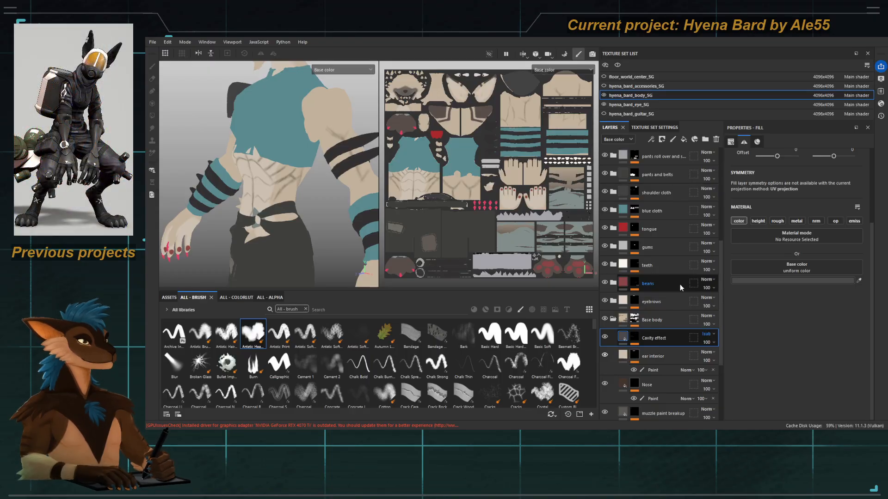
key(Up)
key(Up)
key(Up)
key(Up)
key(Up)
key(Up)
key(Down)
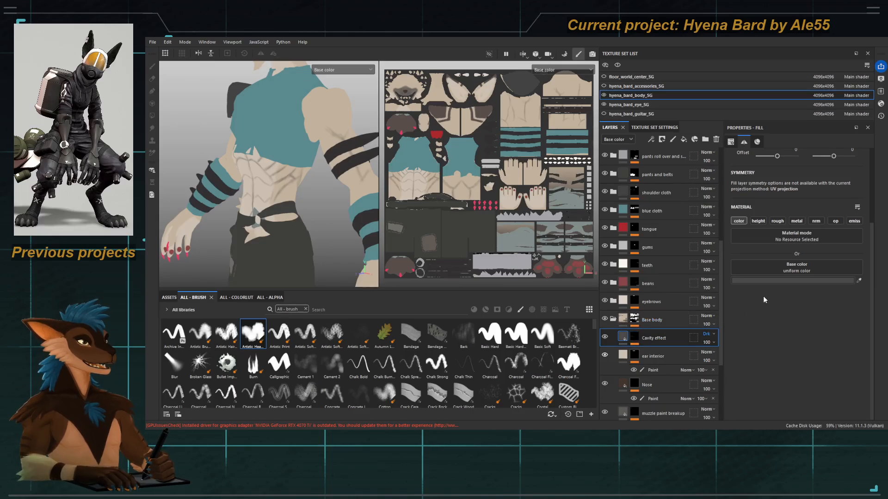
Step: Recolor the Cavity effect with a darkened sample of the base diffuse color and set its blending mode to Multiply
scroll(622, 381, down, 3)
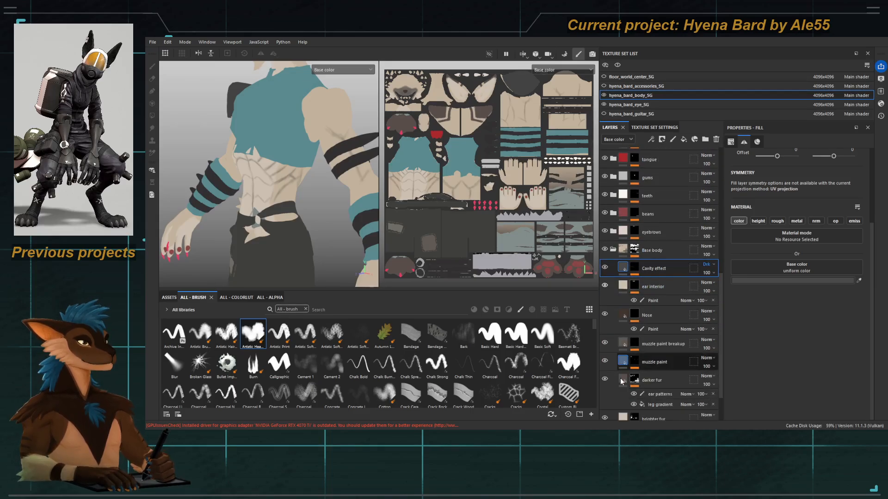
scroll(622, 381, down, 2)
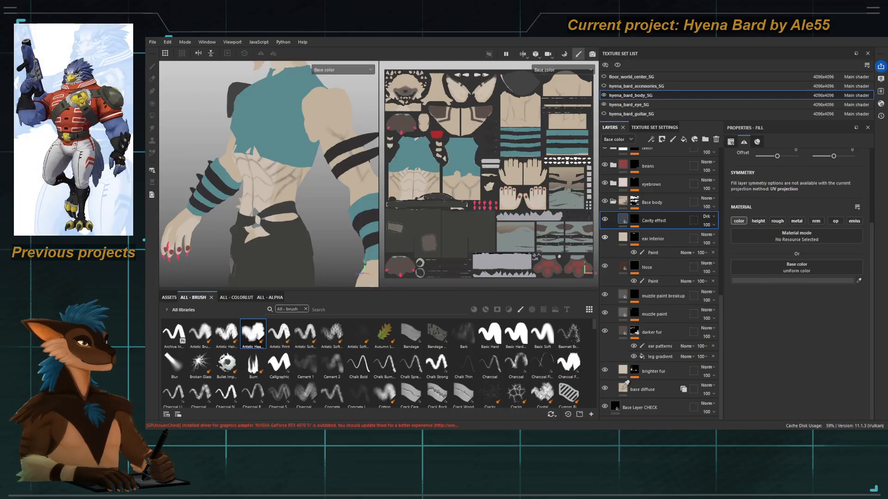
click(626, 384)
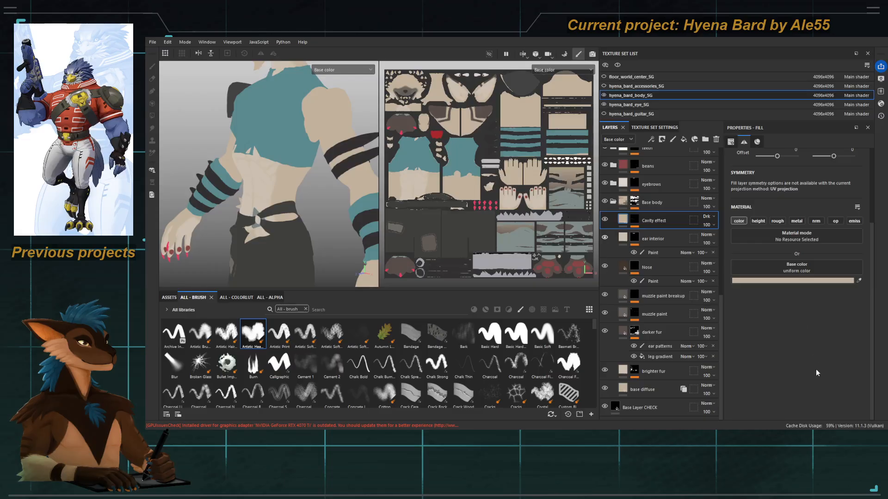
mouse_move(816, 369)
mouse_down()
mouse_move(778, 364)
mouse_move(817, 365)
mouse_move(802, 369)
mouse_up()
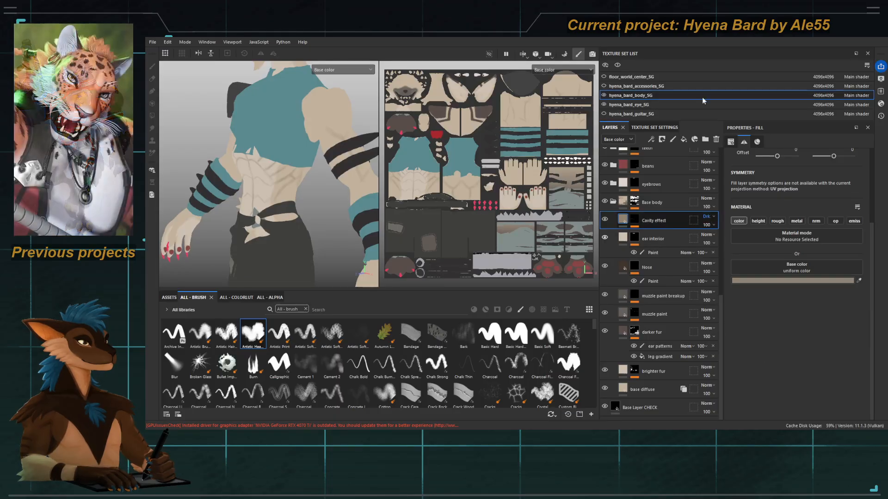
click(719, 38)
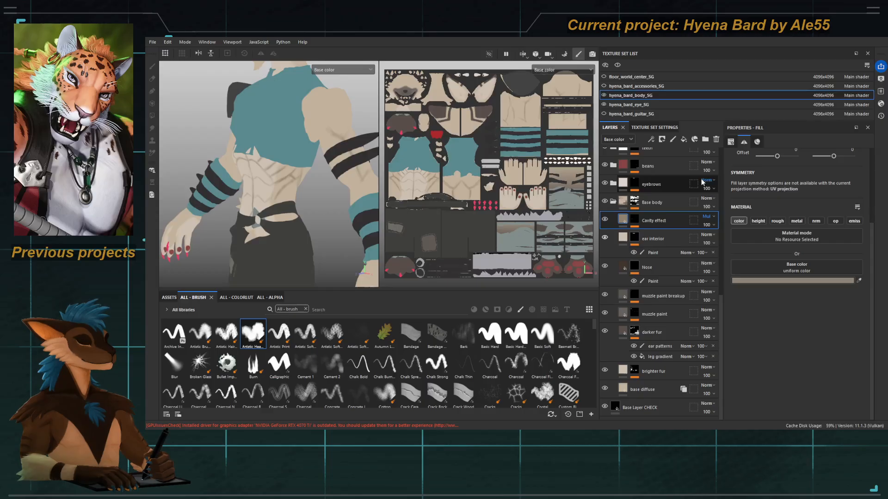
Step: Examine the recolored cavity shading on the flank up close and on the whole body in base color and material views
scroll(279, 182, up, 6)
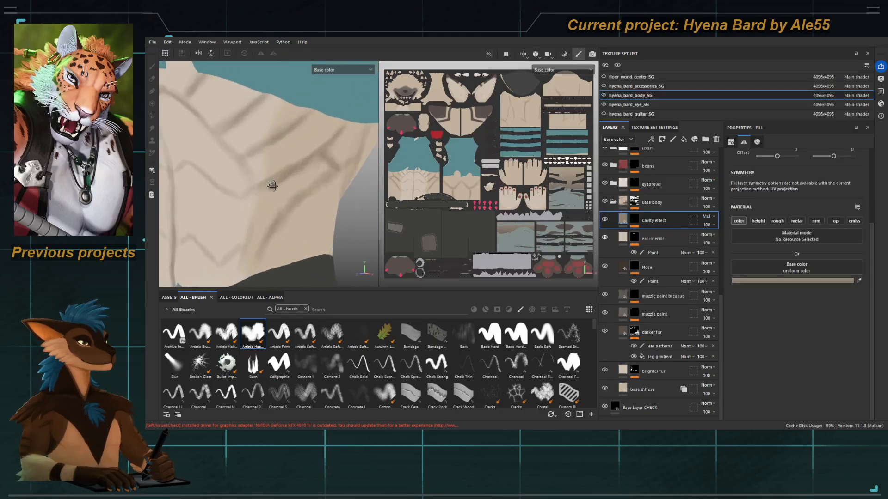
alt+drag(274, 185, 315, 181)
scroll(214, 115, down, 6)
scroll(215, 117, down, 5)
alt+drag(217, 119, 242, 153)
key(m)
key(c)
key(c)
key(m)
key(c)
key(c)
key(c)
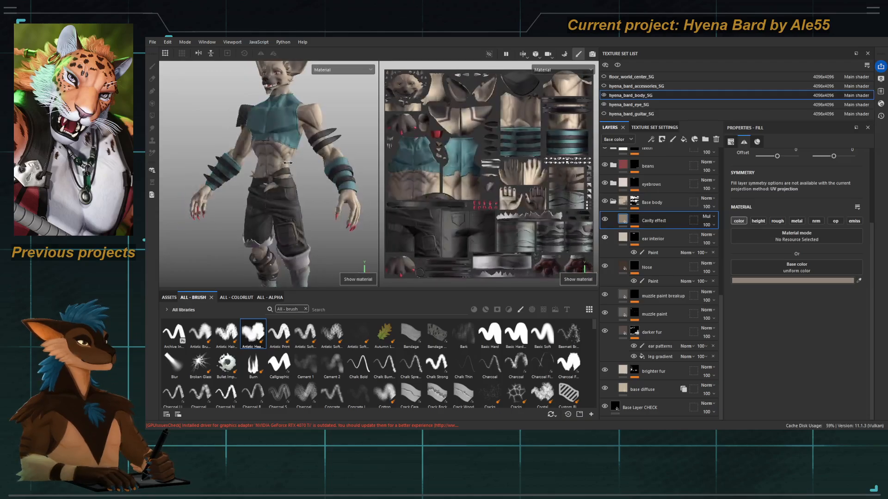
key(m)
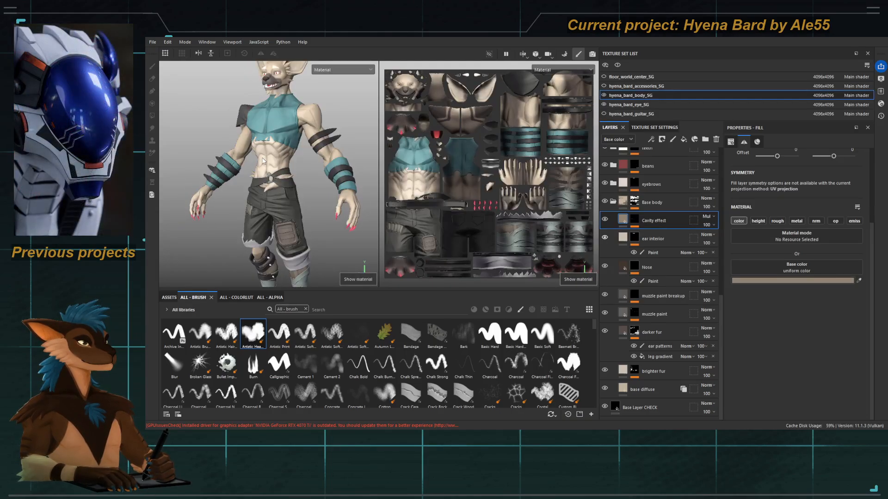
Step: Inspect the torso and arm shading from several angles, comparing the material, mask and base color views
scroll(263, 160, up, 5)
alt+drag(310, 146, 310, 177)
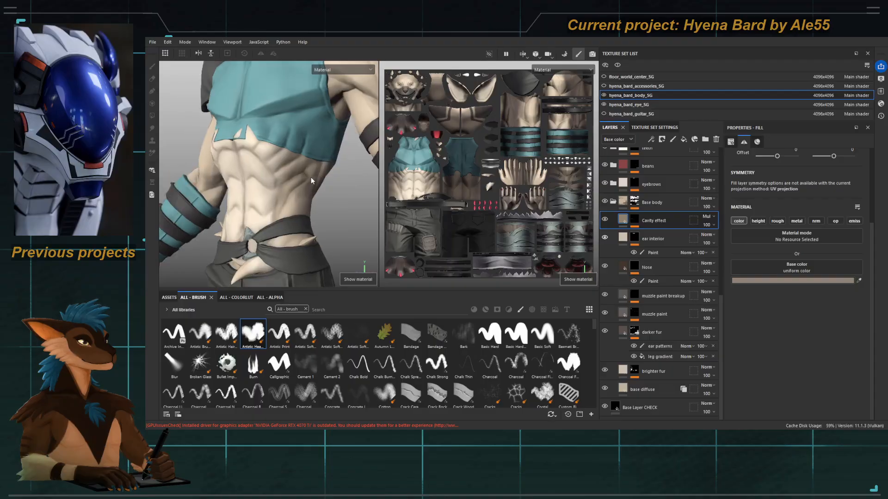
alt+drag(277, 212, 254, 231)
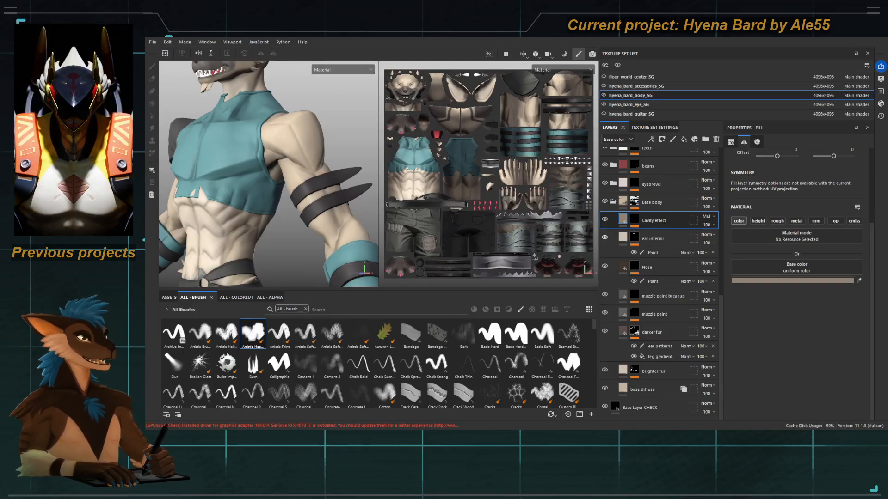
alt+right_drag(293, 222, 287, 176)
alt+middle_drag(231, 184, 252, 157)
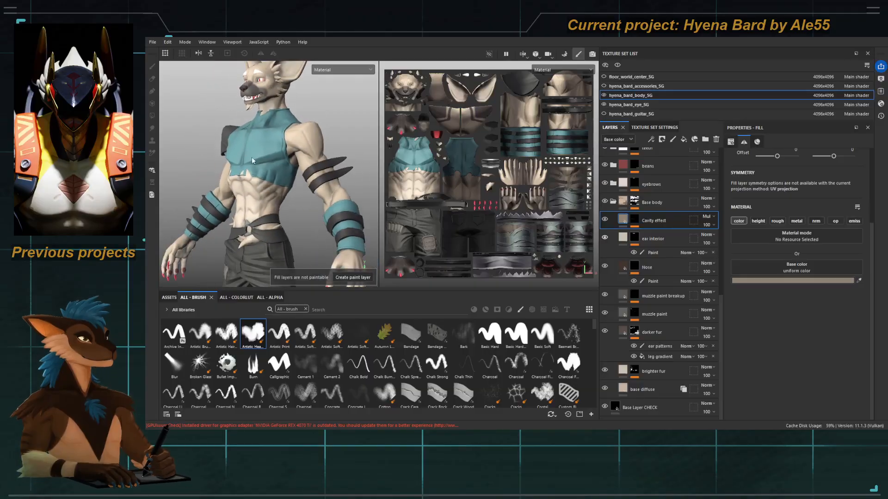
key(c)
key(c)
key(c)
key(c)
key(c)
key(c)
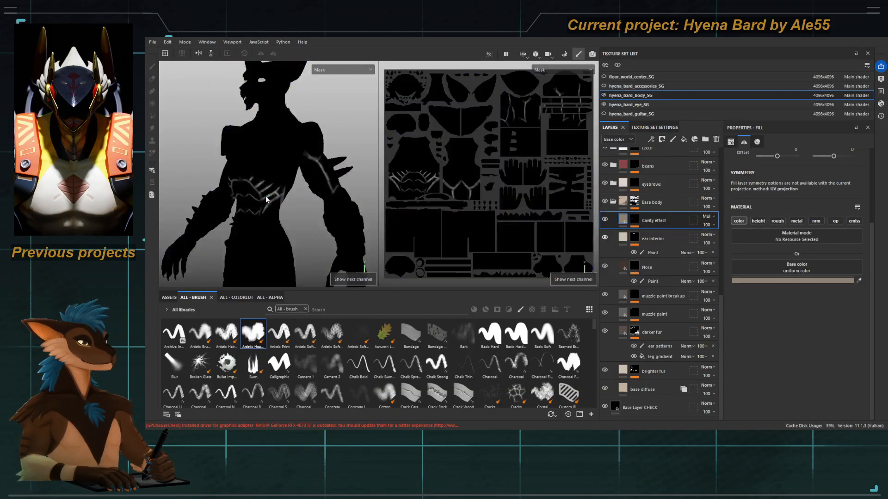
alt+drag(249, 191, 275, 170)
alt+right_drag(275, 170, 323, 229)
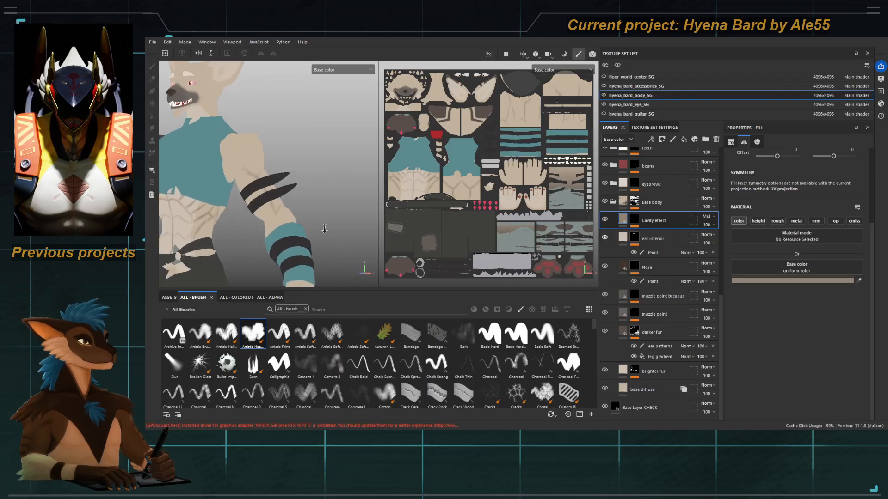
Step: Show the material view of the shoulder and select the paint effect in the Cavity effect layer's mask
alt+middle_drag(264, 115, 293, 158)
alt+right_drag(292, 156, 263, 184)
alt+drag(264, 184, 262, 177)
key(m)
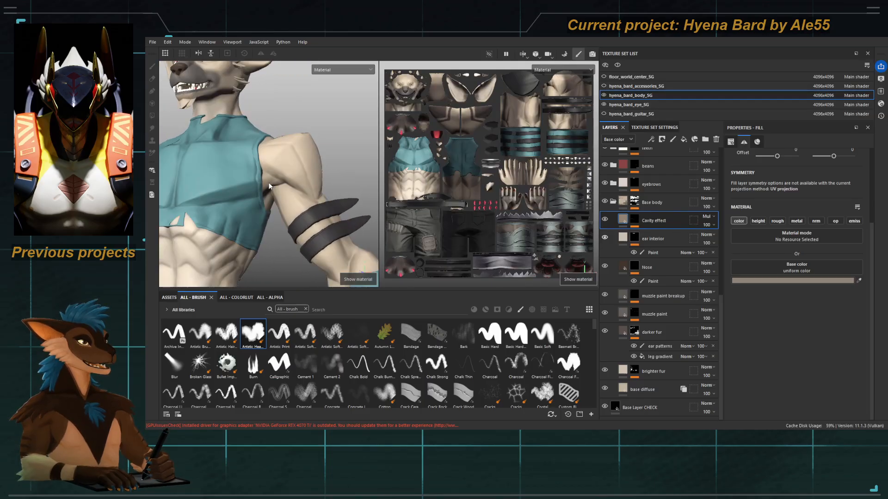
click(636, 225)
click(652, 235)
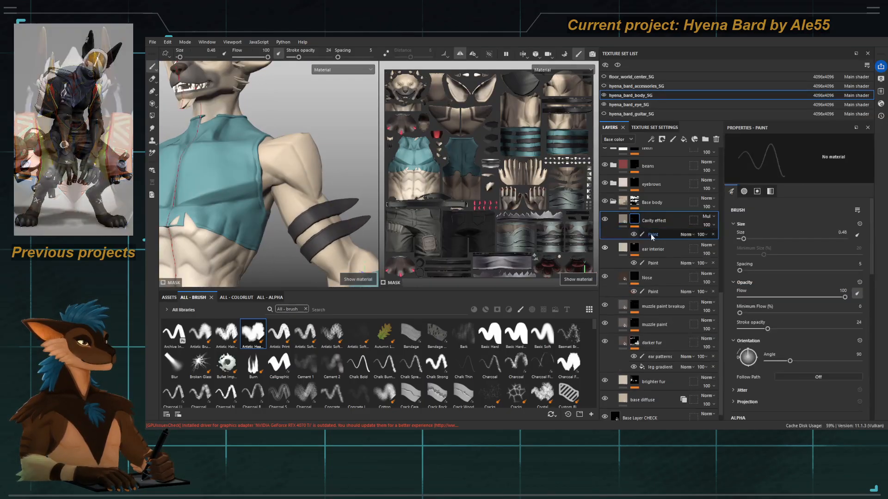
Step: Set the brush size to 1.2 and paint cavity shading on the front of the shoulder near the armpit
alt+right_drag(336, 201, 305, 208)
alt+drag(296, 185, 287, 189)
ctrl+right_drag(276, 181, 252, 172)
alt+drag(264, 172, 269, 164)
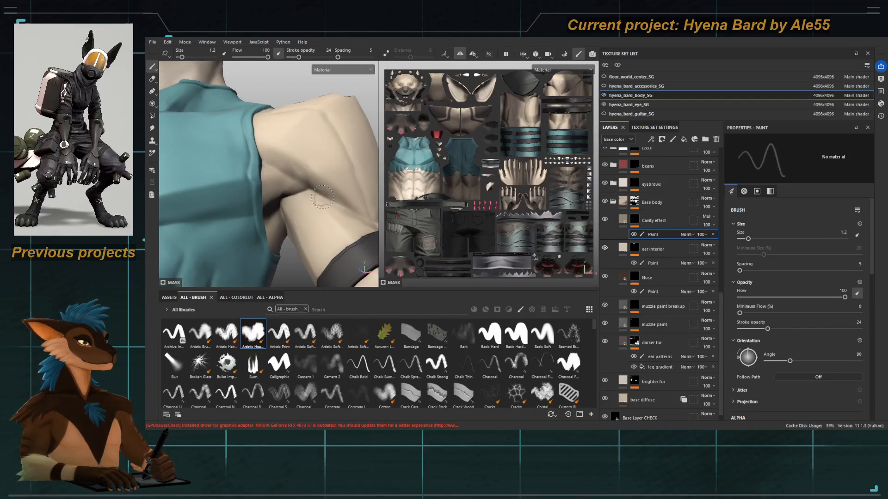
alt+click(635, 220)
key(c)
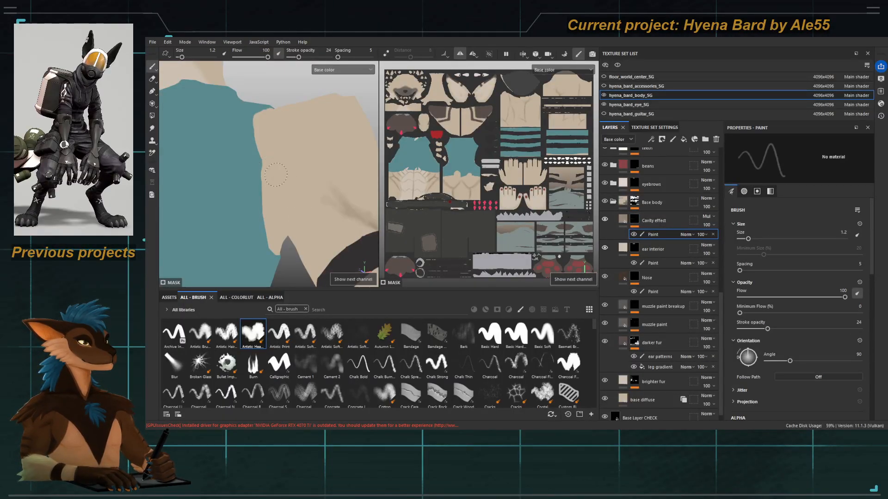
mouse_move(267, 171)
mouse_down()
mouse_move(351, 211)
mouse_move(286, 204)
mouse_up()
key(m)
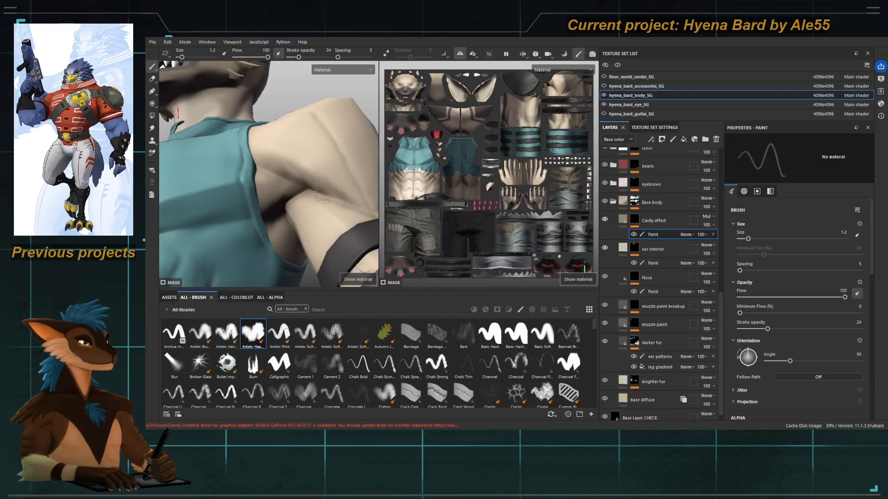
Step: Paint cavity shading into the muscle creases around the side and back of the upper arm, comparing base color and material views
mouse_move(299, 184)
alt+mouse_down()
mouse_move(287, 190)
mouse_move(304, 127)
alt+mouse_up()
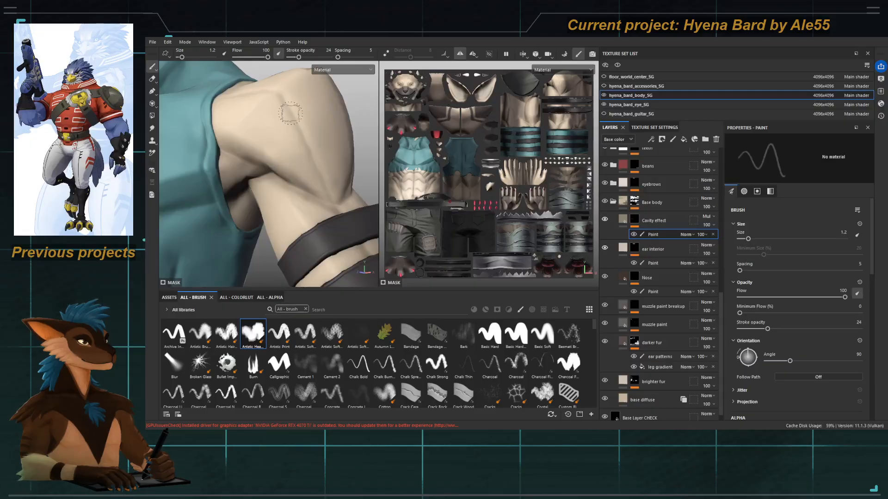
key(bracketleft)
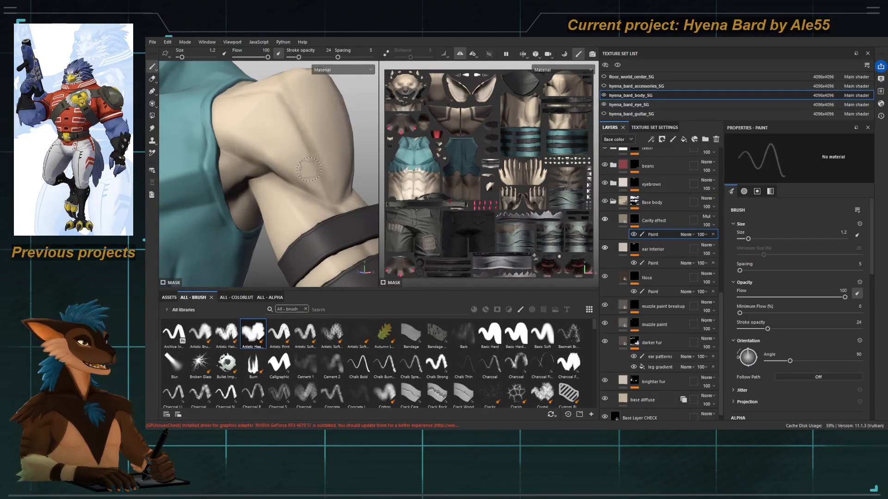
key(bracketright)
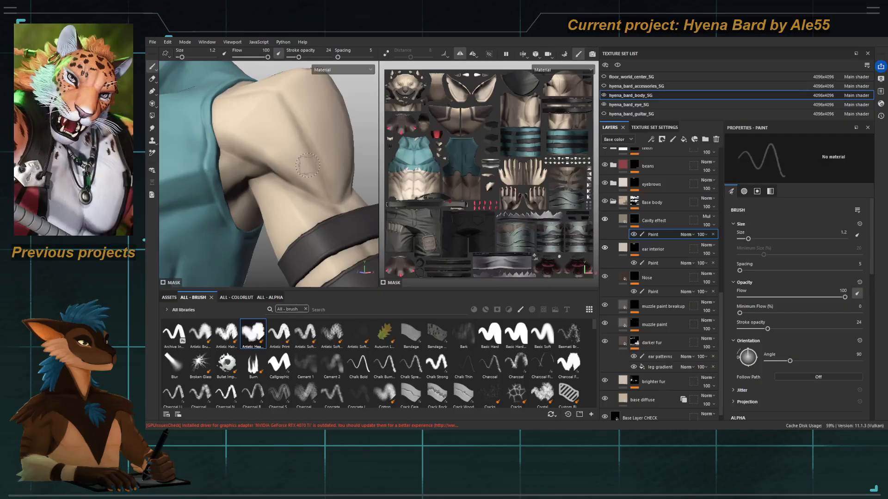
mouse_move(314, 138)
alt+mouse_down()
mouse_move(258, 93)
mouse_move(309, 160)
mouse_move(300, 180)
mouse_move(324, 205)
alt+mouse_up()
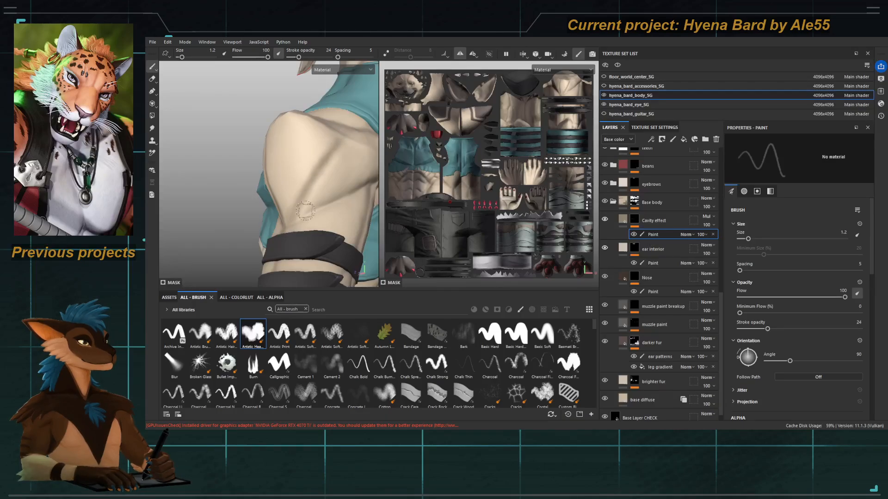
alt+drag(331, 138, 295, 159)
key(c)
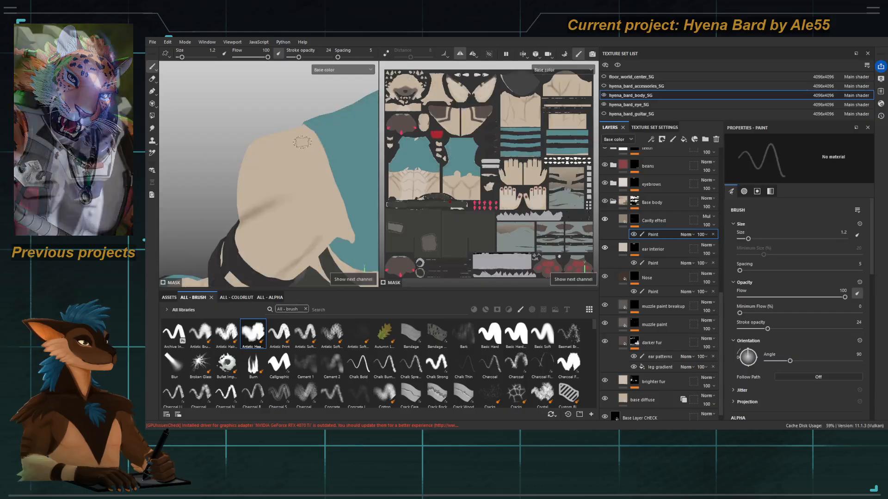
key(m)
key(c)
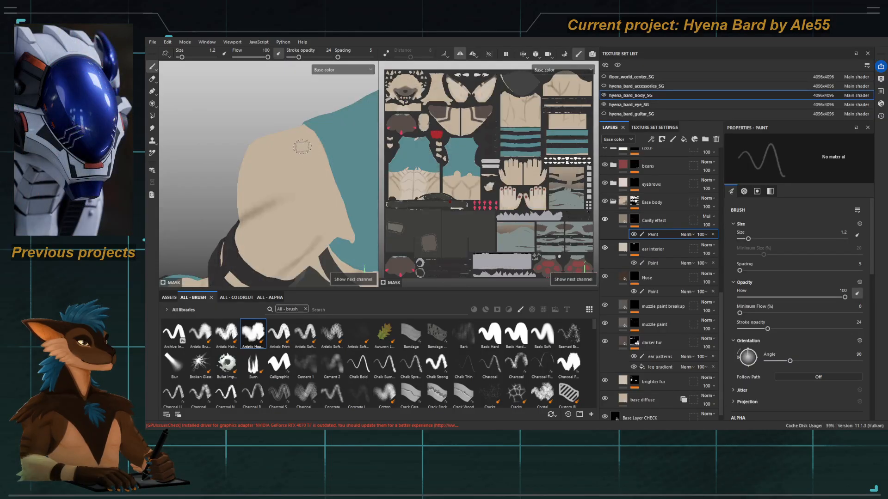
key(m)
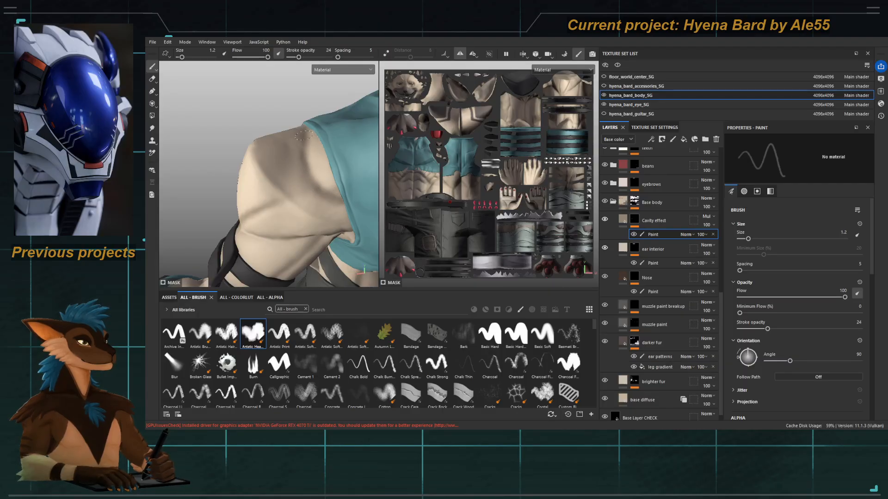
alt+drag(302, 135, 255, 185)
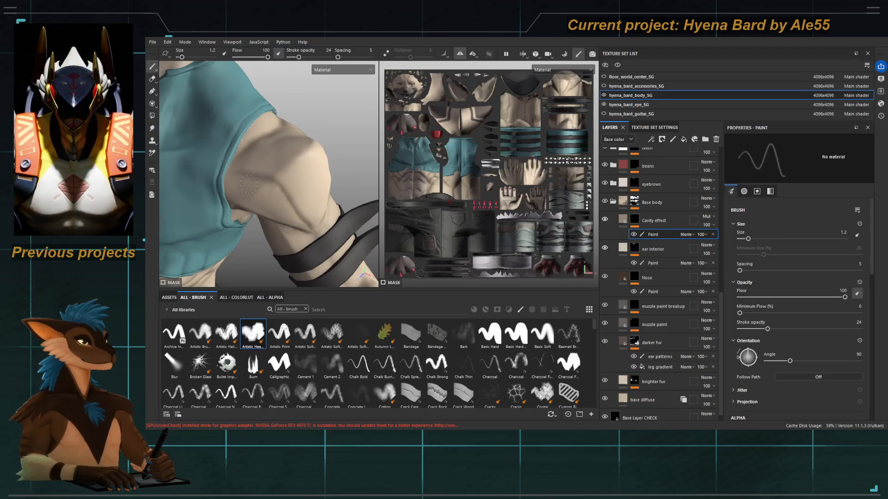
Step: Examine the body shading in base color and material views, moving from the shoulder down to the knee above the spiked straps
alt+right_drag(297, 224, 231, 199)
mouse_move(231, 199)
alt+mouse_down()
mouse_move(254, 190)
mouse_move(243, 190)
mouse_move(226, 149)
mouse_move(310, 145)
mouse_move(225, 162)
mouse_move(274, 196)
mouse_move(236, 187)
mouse_move(208, 153)
mouse_move(194, 153)
alt+mouse_up()
key(c)
alt+right_drag(194, 153, 207, 118)
alt+middle_drag(295, 203, 231, 152)
alt+drag(231, 208, 257, 240)
key(m)
alt+right_drag(222, 208, 268, 171)
alt+middle_drag(208, 208, 251, 181)
mouse_move(249, 176)
alt+mouse_down()
mouse_move(232, 179)
mouse_move(265, 146)
alt+mouse_up()
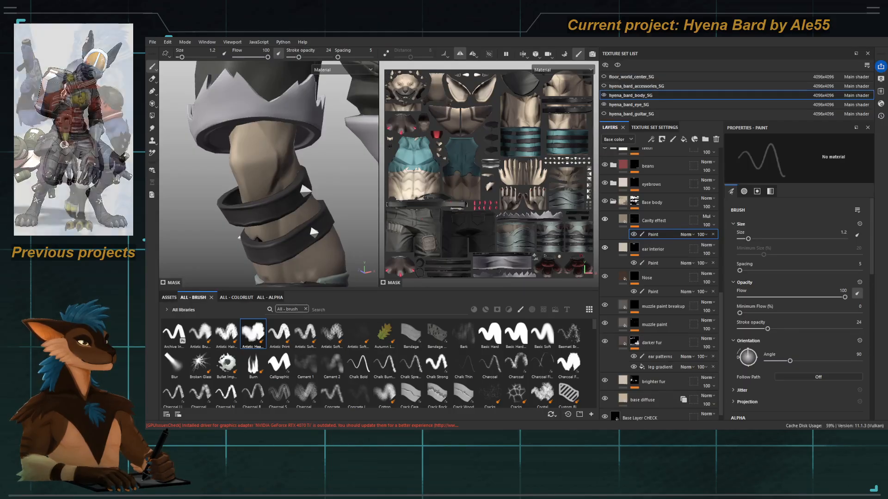
Step: Paint cavity shading at grayscale 1 around the knee above the spiked straps
drag(872, 262, 869, 366)
scroll(767, 345, down, 1)
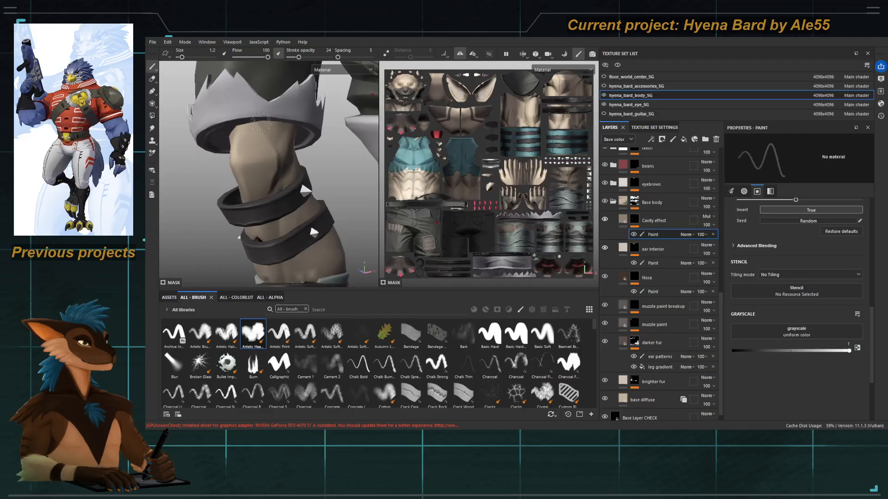
alt+drag(290, 133, 277, 174)
shift+right_drag(280, 176, 292, 170)
alt+drag(292, 170, 288, 186)
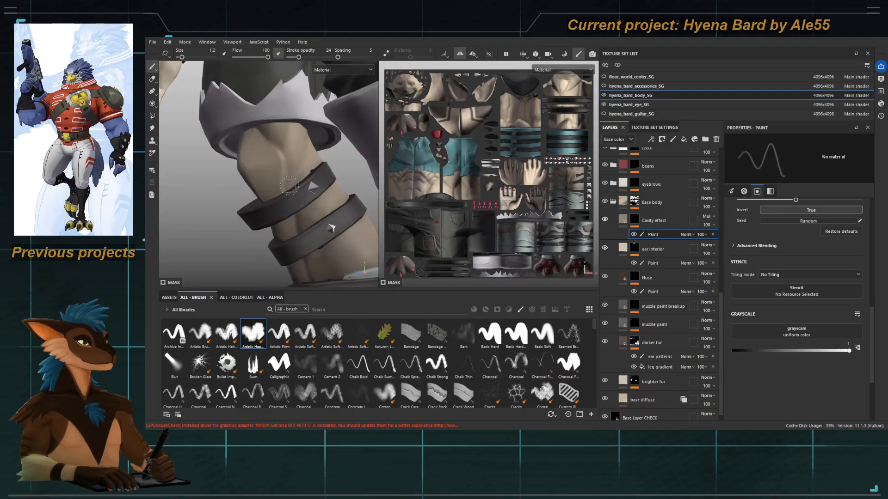
Step: Switch the mask brush to grayscale 0 and clean up the cavity shading around the knee and between the spiked straps
alt+drag(306, 157, 275, 151)
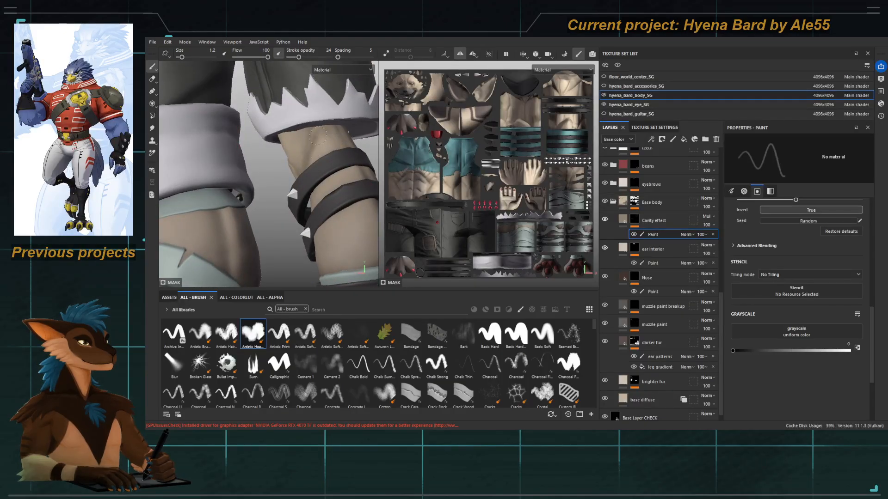
alt+drag(318, 135, 320, 182)
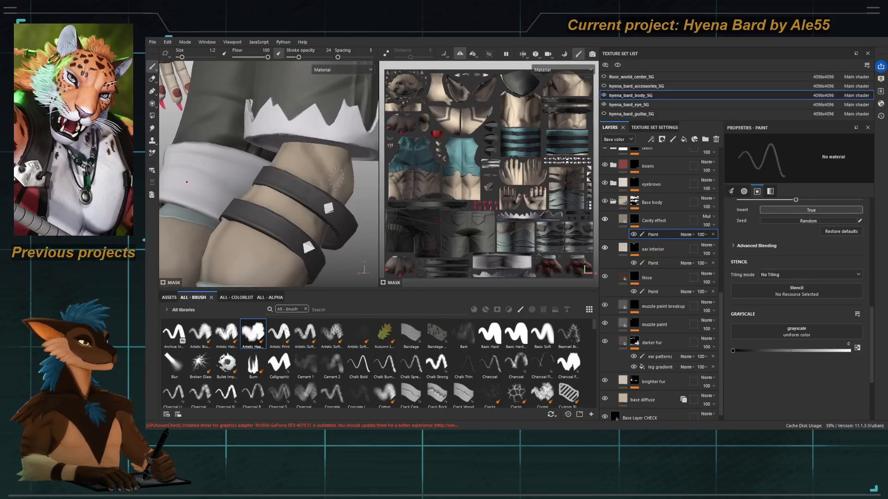
alt+drag(338, 191, 327, 174)
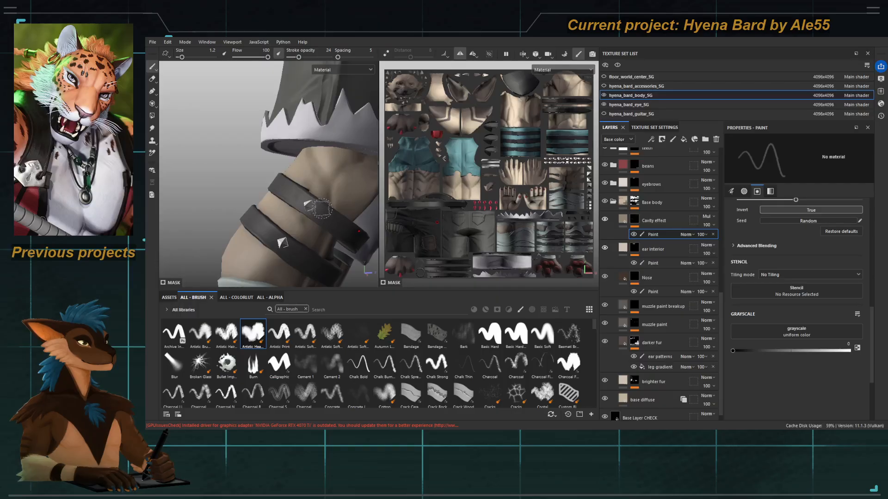
alt+drag(318, 209, 311, 180)
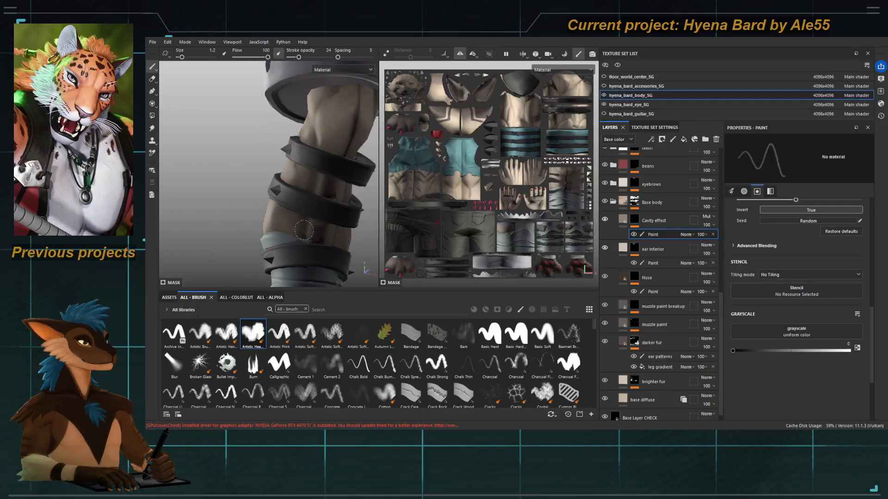
alt+drag(305, 222, 226, 191)
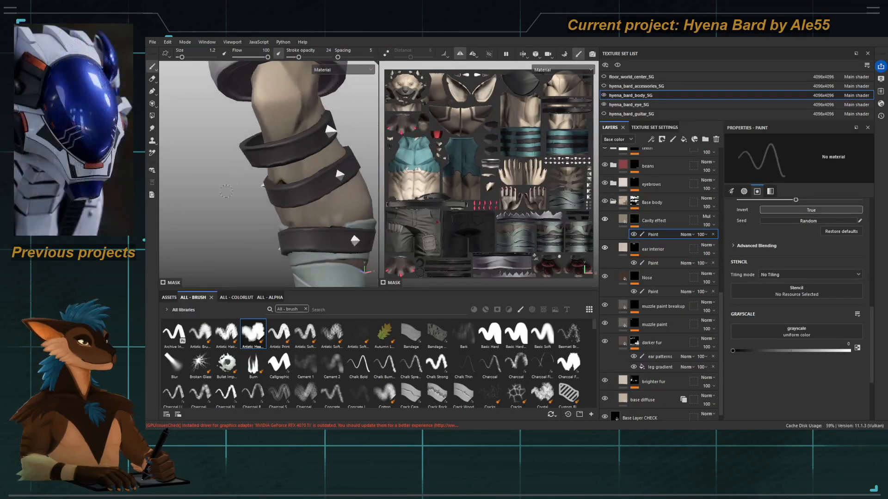
key(x)
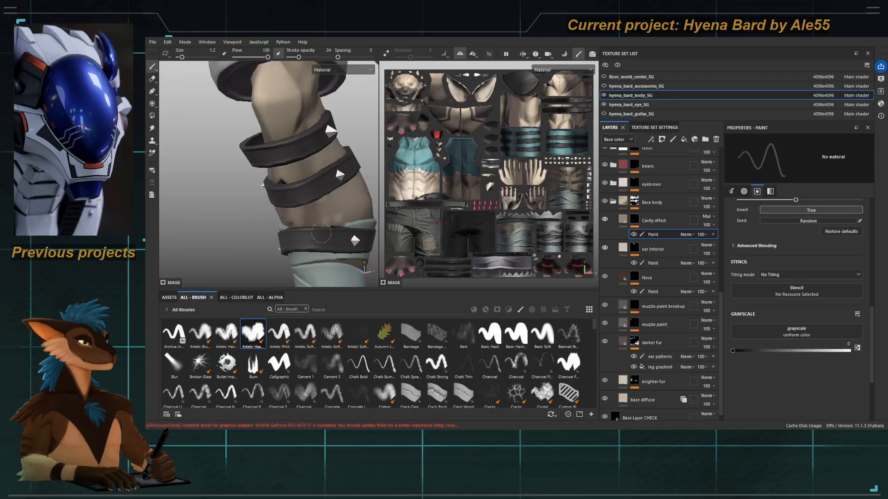
alt+drag(268, 184, 317, 190)
key(x)
drag(268, 203, 272, 222)
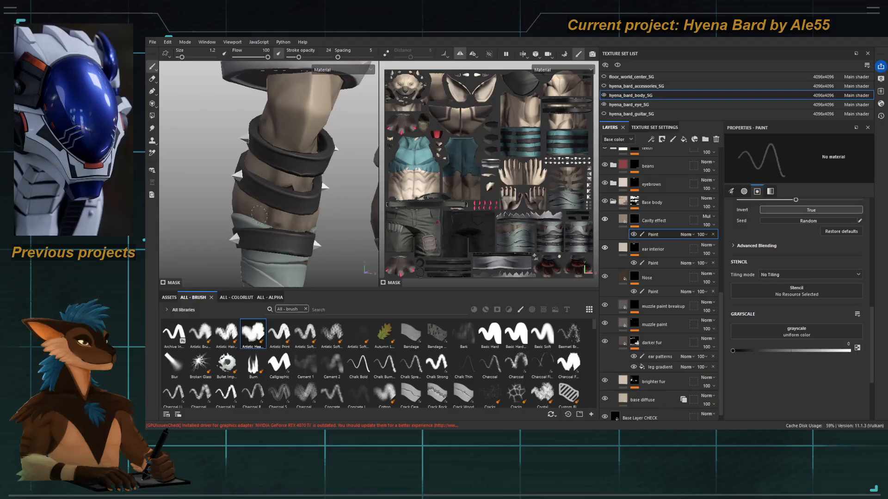
Step: Touch up the cavity shading on the other leg between the rolled-up pant leg and the bandages
alt+right_drag(285, 160, 247, 174)
mouse_move(259, 163)
alt+mouse_down()
mouse_move(286, 164)
mouse_move(266, 164)
mouse_move(272, 178)
alt+mouse_up()
alt+middle_drag(303, 174, 185, 168)
alt+right_drag(222, 168, 278, 160)
alt+drag(277, 160, 263, 153)
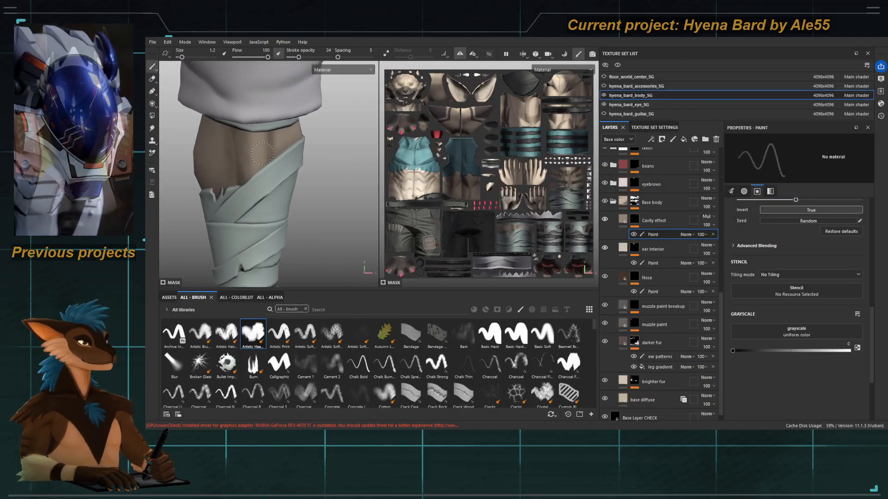
alt+drag(249, 123, 224, 194)
key(x)
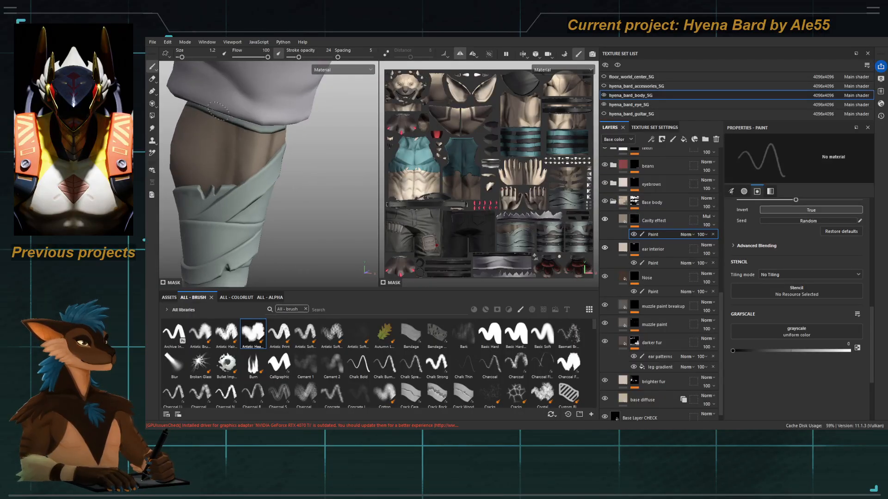
alt+drag(256, 179, 253, 225)
Step: Show the whole character in base color and lower the Cavity effect layer's opacity to 82
key(c)
key(f)
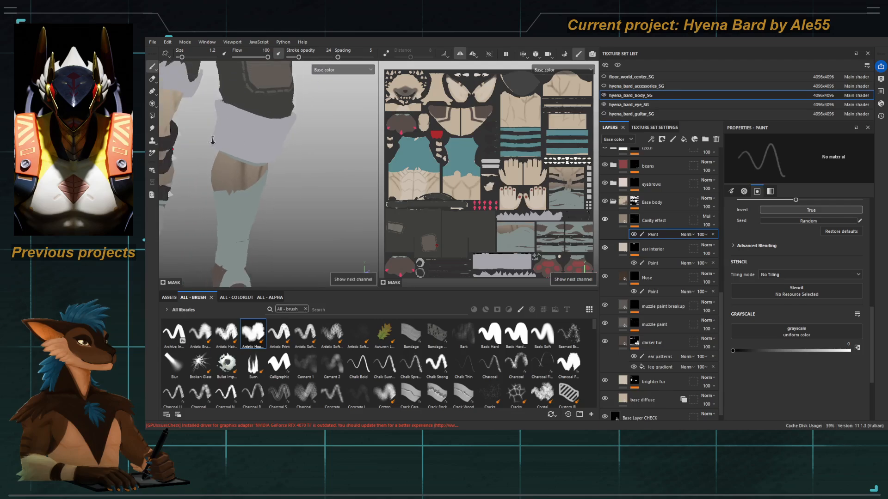
alt+right_drag(196, 175, 192, 126)
alt+middle_drag(192, 125, 228, 161)
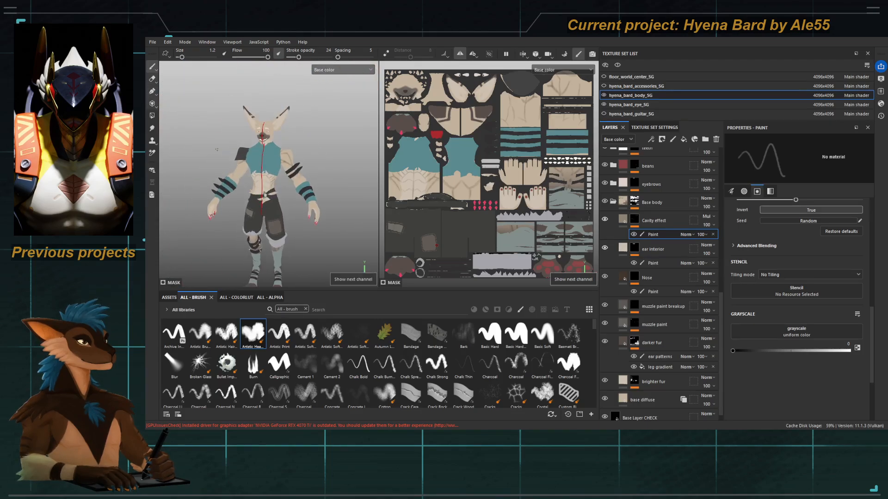
alt+drag(228, 162, 218, 156)
alt+middle_drag(218, 156, 215, 130)
alt+drag(215, 129, 227, 129)
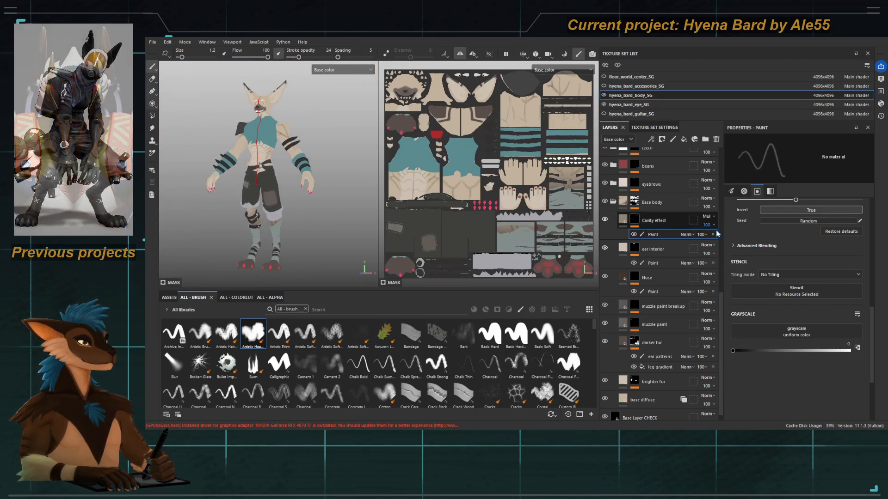
click(732, 239)
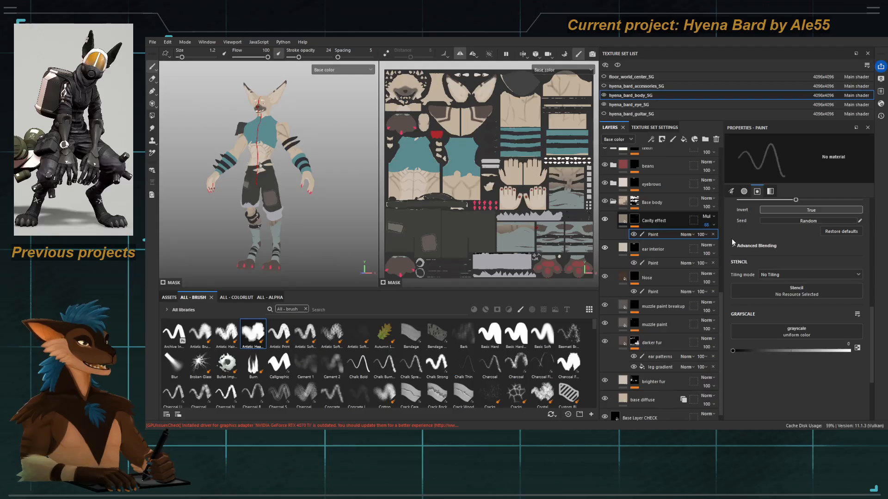
drag(701, 238, 722, 237)
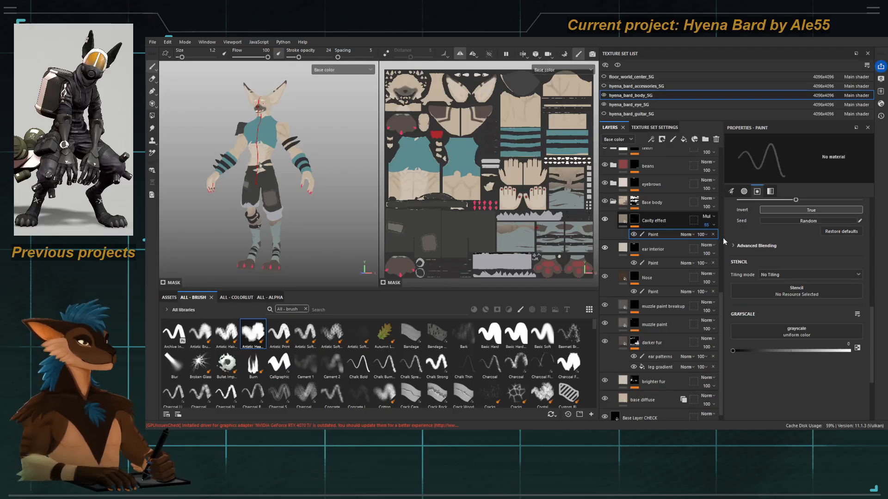
Step: Inspect the reduced cavity shading on the full and upper body in base color, collapsing and reopening the Base body folder
alt+drag(217, 131, 204, 131)
alt+right_drag(204, 131, 241, 153)
mouse_move(266, 172)
alt+mouse_down()
mouse_move(192, 179)
mouse_move(250, 174)
alt+mouse_up()
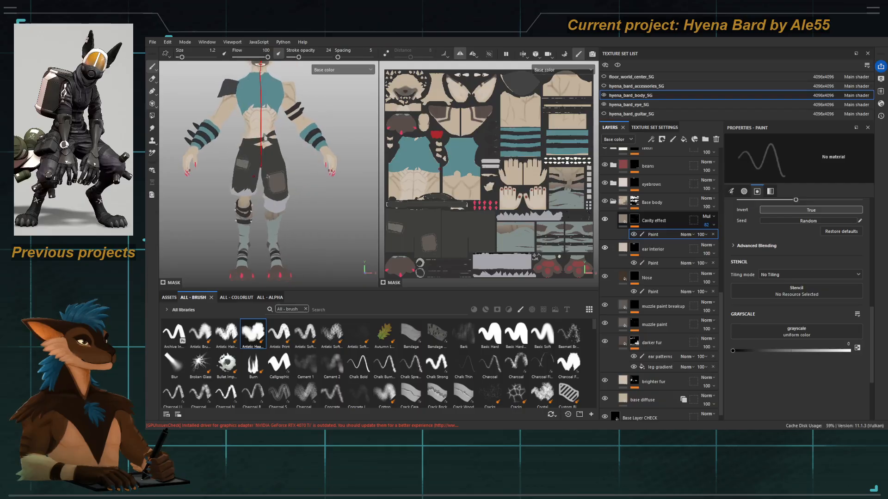
alt+right_drag(249, 173, 240, 140)
alt+drag(240, 140, 225, 142)
alt+middle_drag(224, 143, 229, 165)
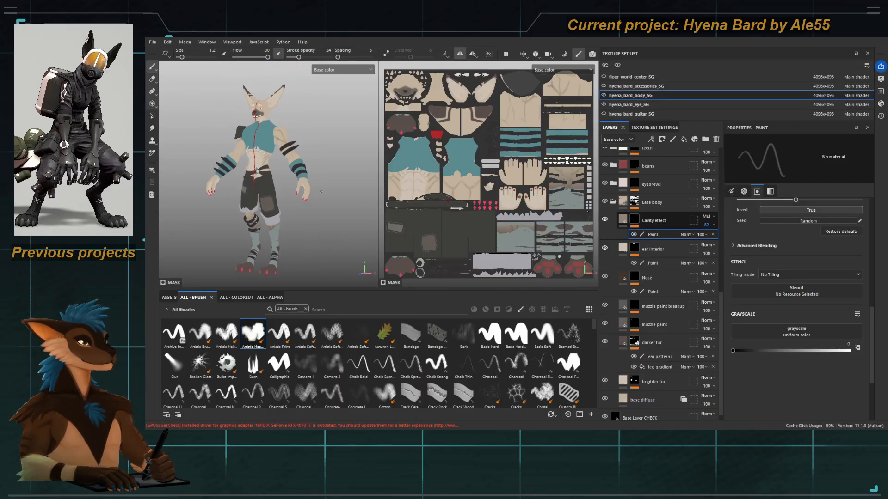
click(613, 204)
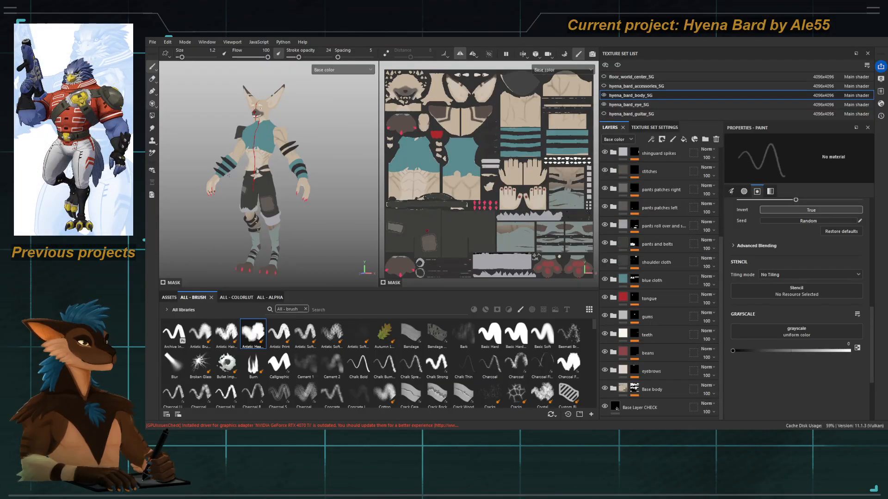
scroll(367, 199, up, 5)
scroll(366, 199, up, 1)
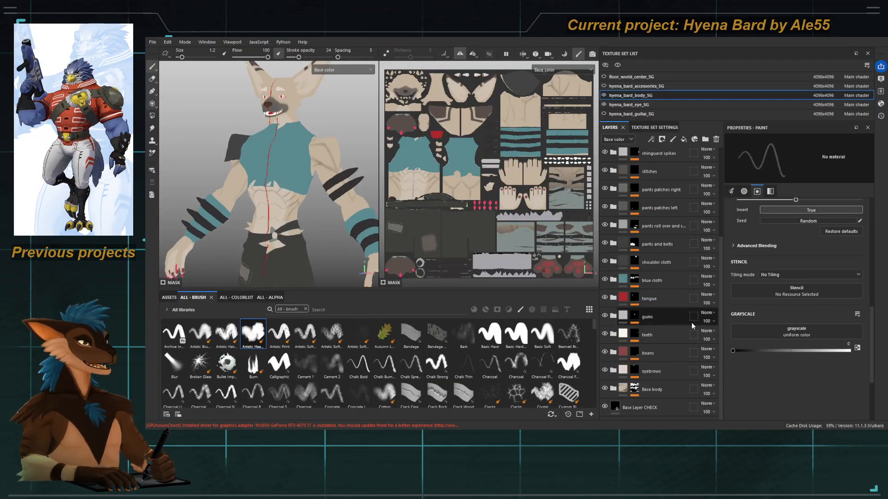
click(614, 388)
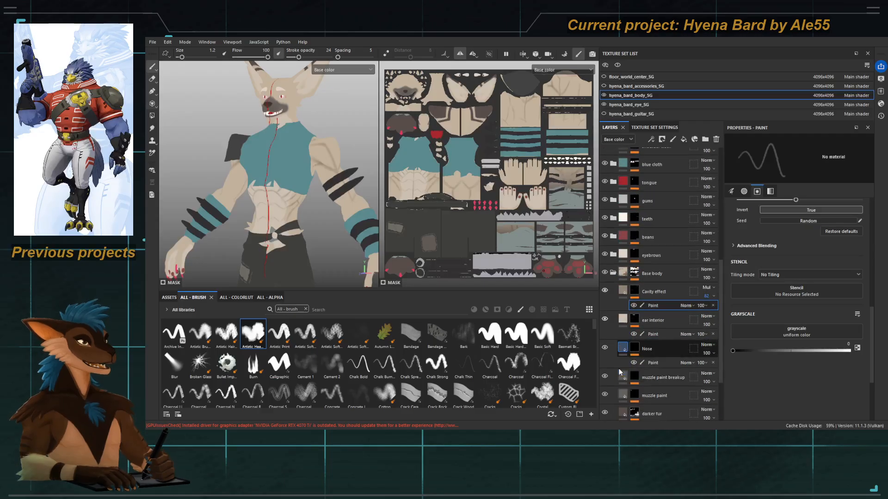
Step: Compare the upper body with the Cavity effect layer hidden and shown, and collapse the Base body folder
scroll(666, 324, down, 3)
click(663, 292)
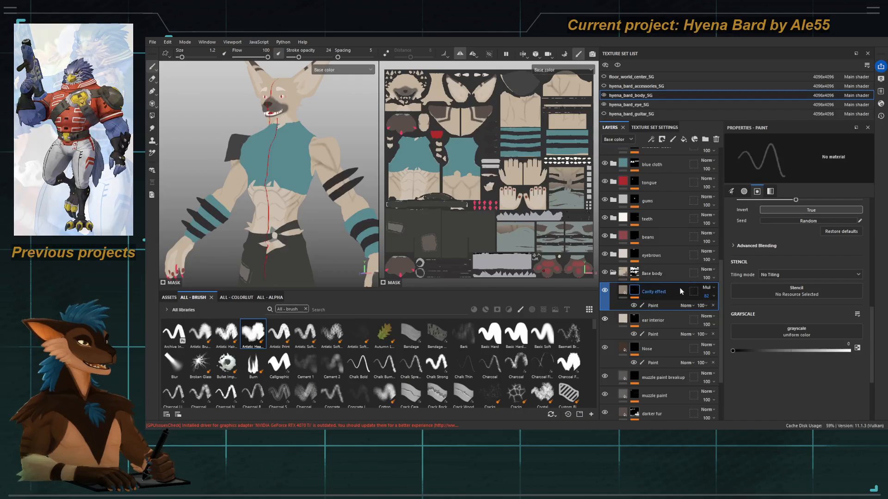
click(605, 290)
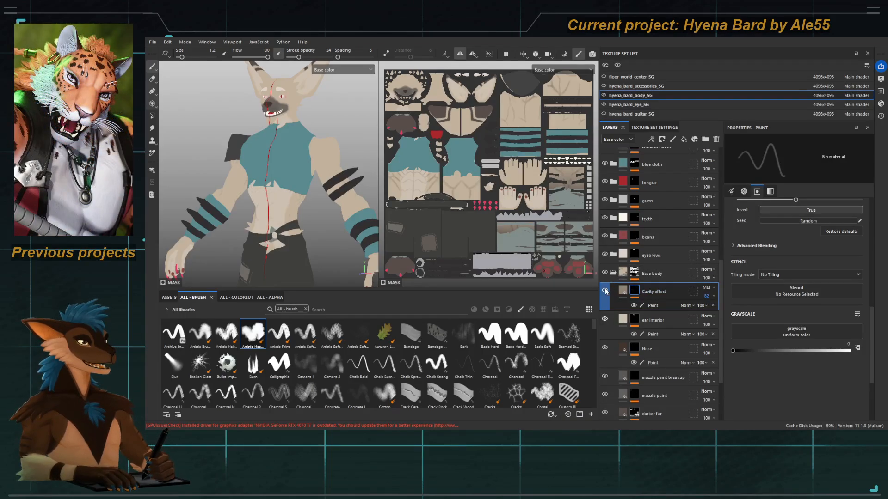
click(606, 290)
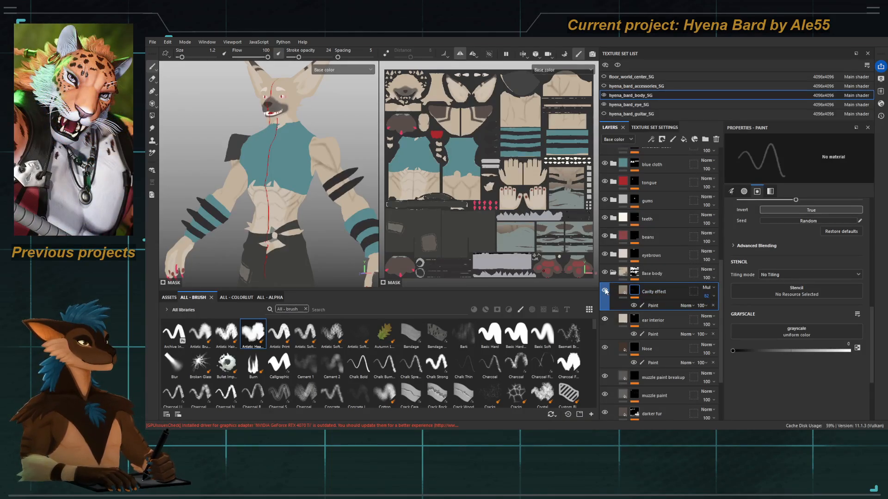
click(612, 274)
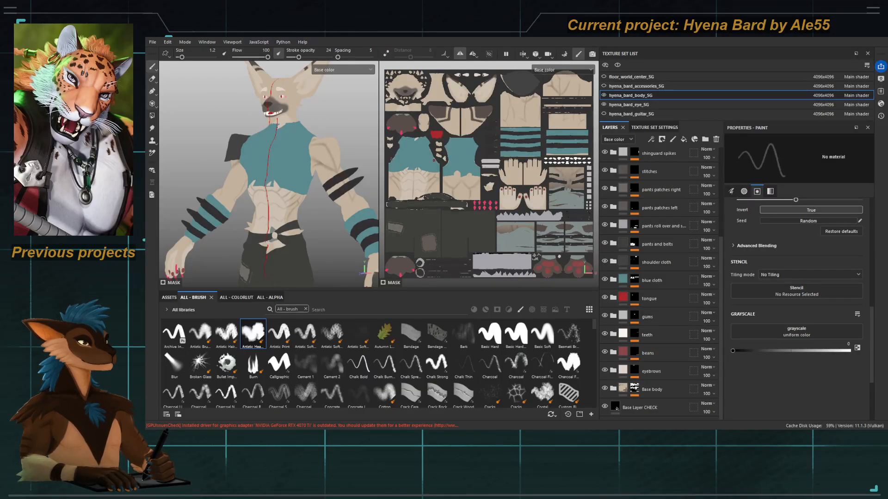
Step: Show the Fake AO shadow and Fake Light layers and examine their shading on the full figure, upper body and shoulder
scroll(252, 188, down, 5)
scroll(252, 188, up, 5)
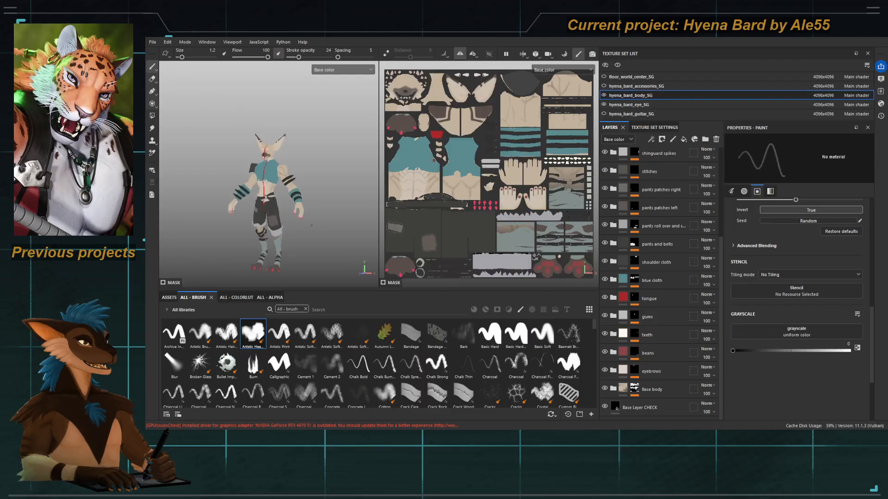
scroll(646, 284, up, 3)
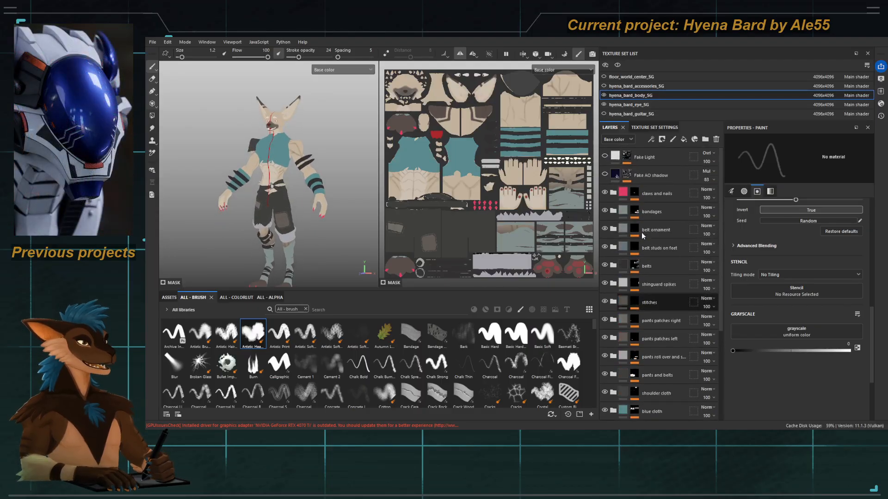
click(604, 174)
click(604, 157)
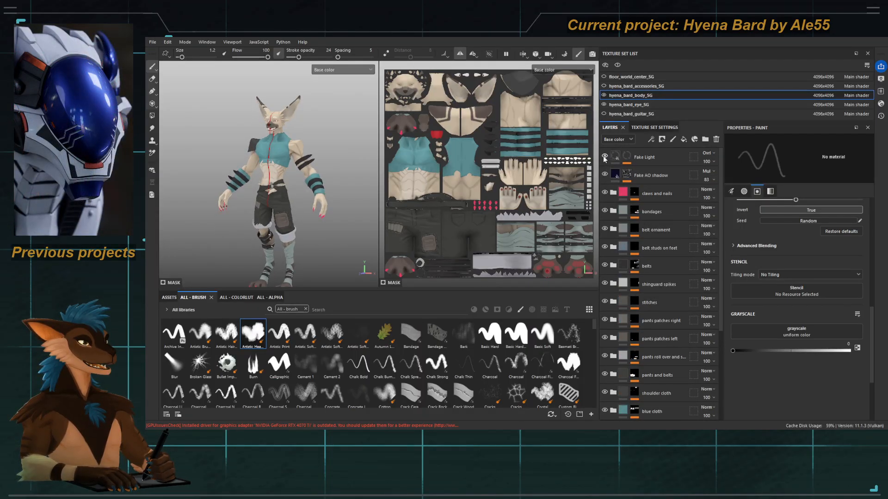
scroll(284, 179, up, 2)
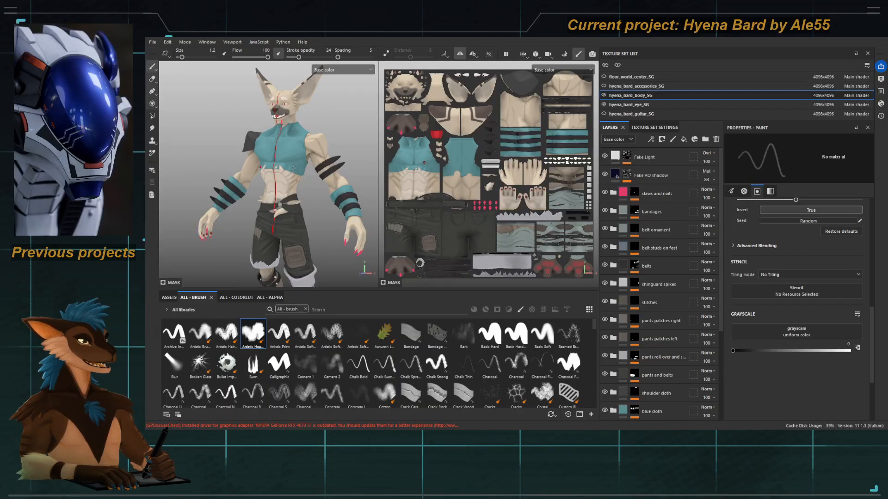
alt+drag(284, 179, 273, 200)
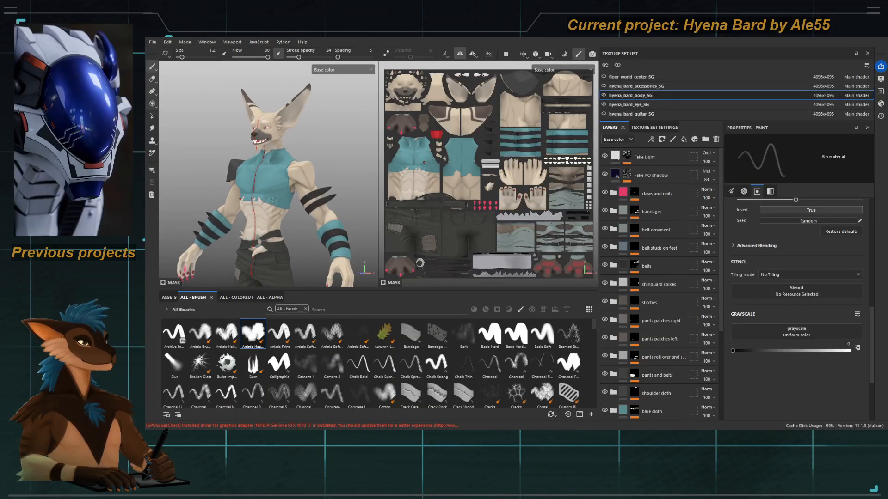
alt+middle_drag(270, 215, 272, 248)
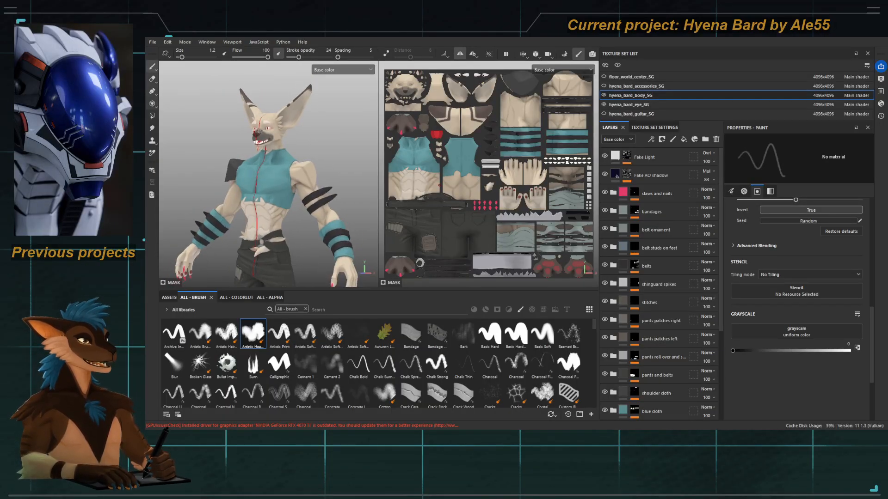
scroll(273, 250, up, 5)
scroll(267, 190, down, 5)
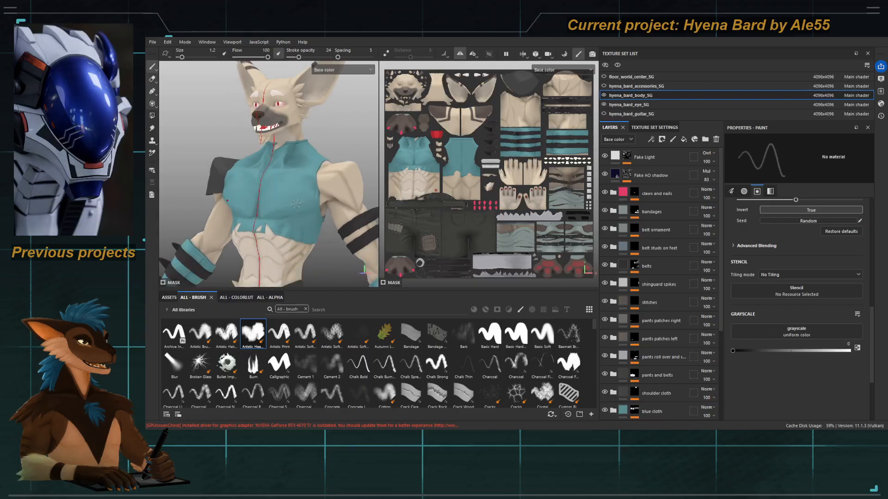
scroll(276, 181, up, 6)
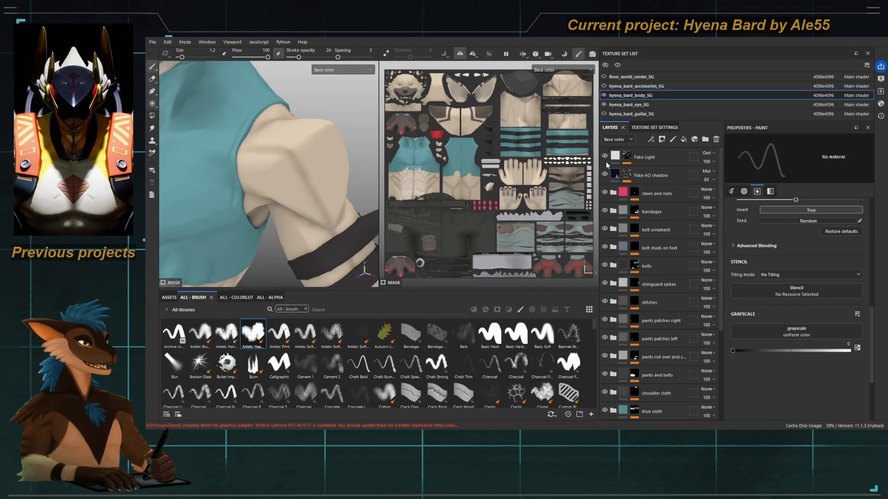
Step: Toggle the Fake Light and Fake AO shadow layers in turn to compare their effect on the shoulder, and hide both
click(604, 159)
click(603, 159)
click(604, 159)
click(604, 159)
click(603, 175)
click(604, 175)
click(604, 175)
click(604, 174)
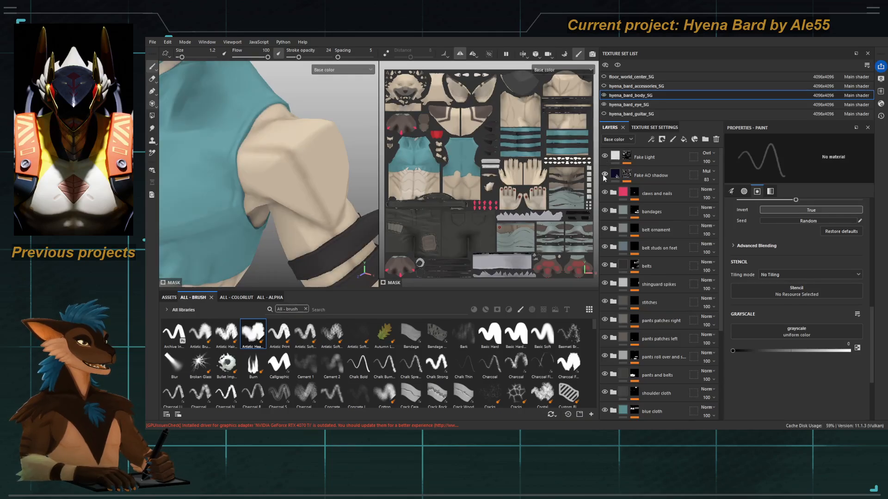
click(604, 177)
click(604, 158)
scroll(270, 183, down, 5)
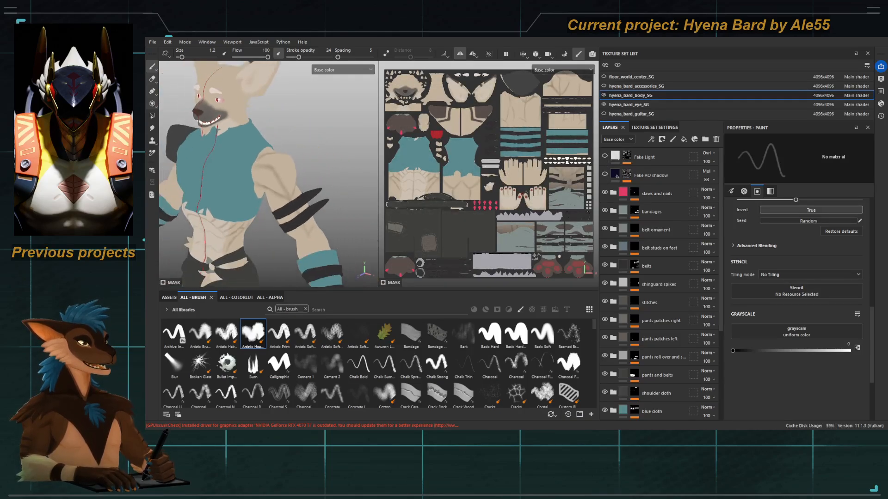
Step: Compare the whole character with the Fake Light and Fake AO shadow layers shown, and hide both layers again
click(605, 157)
click(606, 157)
click(605, 157)
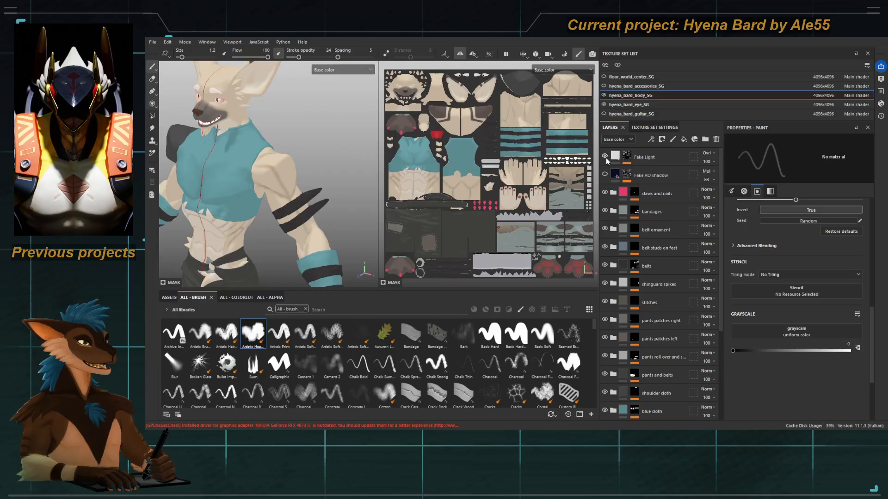
click(604, 174)
scroll(270, 184, down, 10)
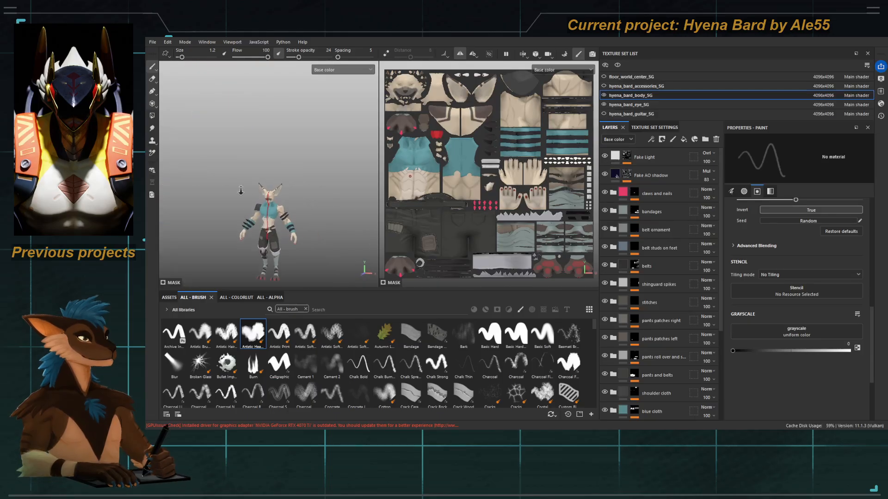
alt+drag(242, 193, 280, 194)
scroll(289, 191, up, 4)
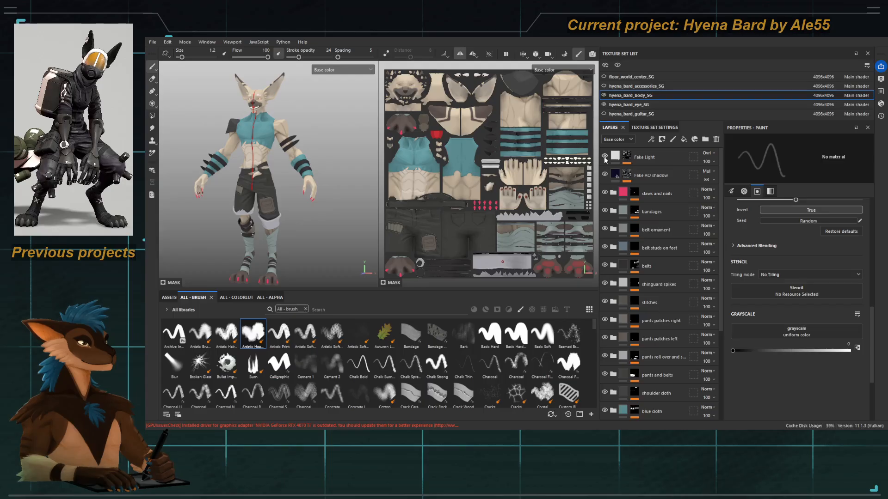
click(604, 156)
click(603, 174)
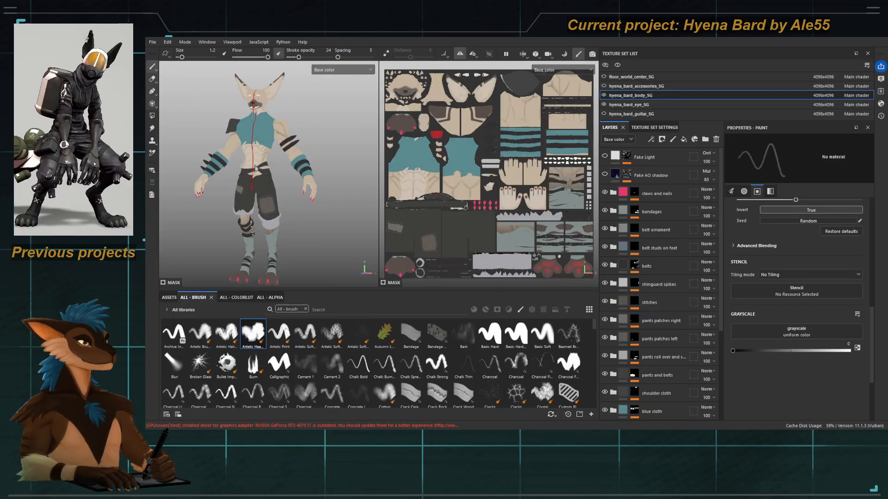
Step: Examine the face and eyebrows up close in base color, and open the base diffuse fill layer of the eyebrows folder
scroll(661, 323, down, 4)
click(661, 390)
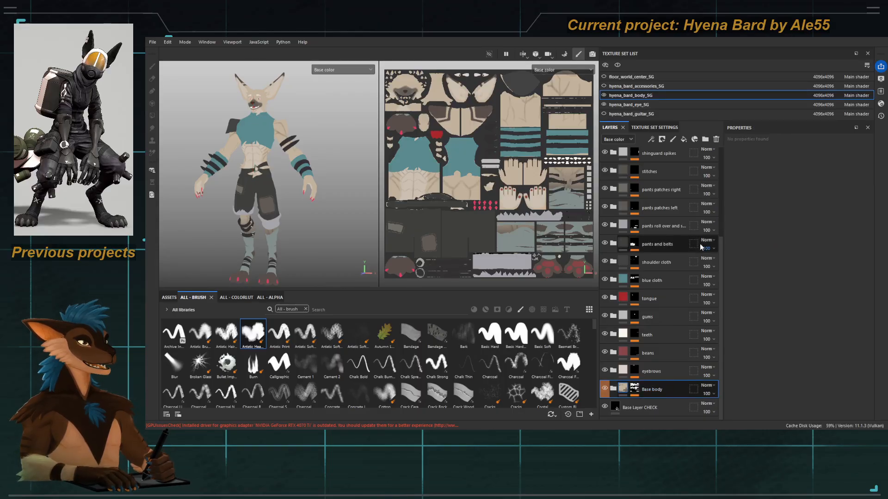
click(670, 373)
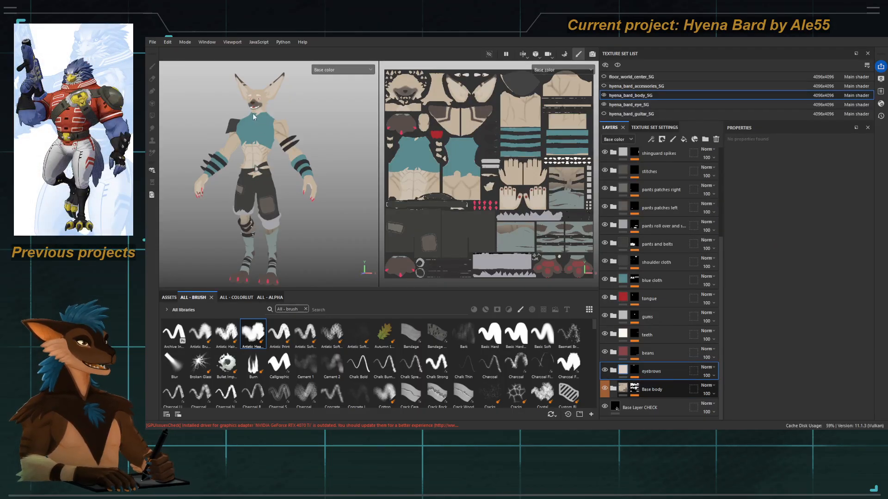
scroll(256, 183, up, 5)
alt+middle_drag(253, 116, 266, 201)
scroll(212, 196, up, 4)
alt+drag(212, 196, 285, 205)
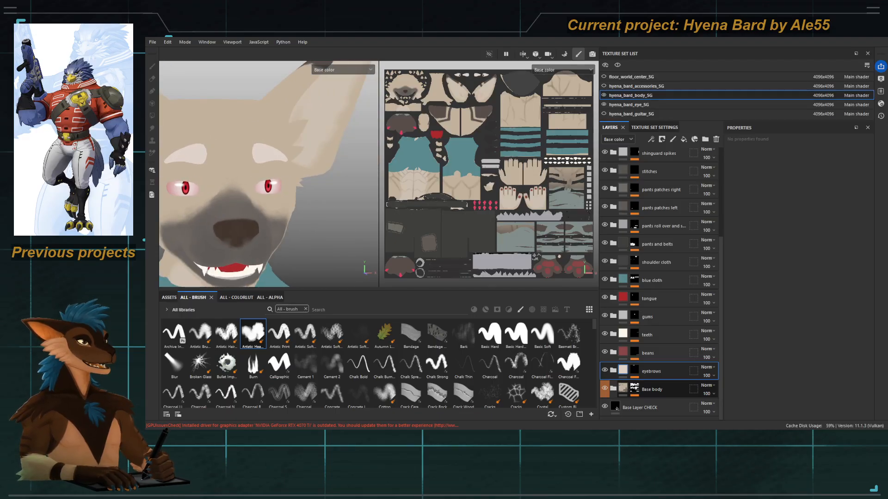
alt+drag(291, 150, 346, 203)
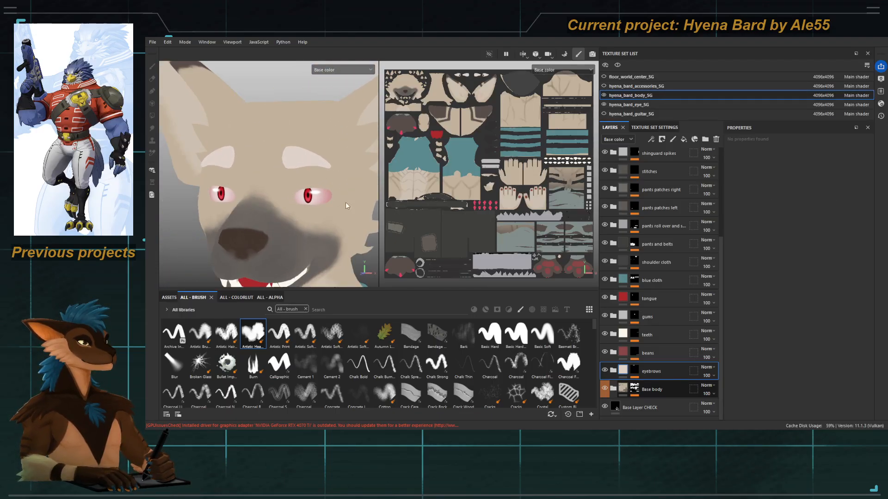
click(613, 370)
click(653, 389)
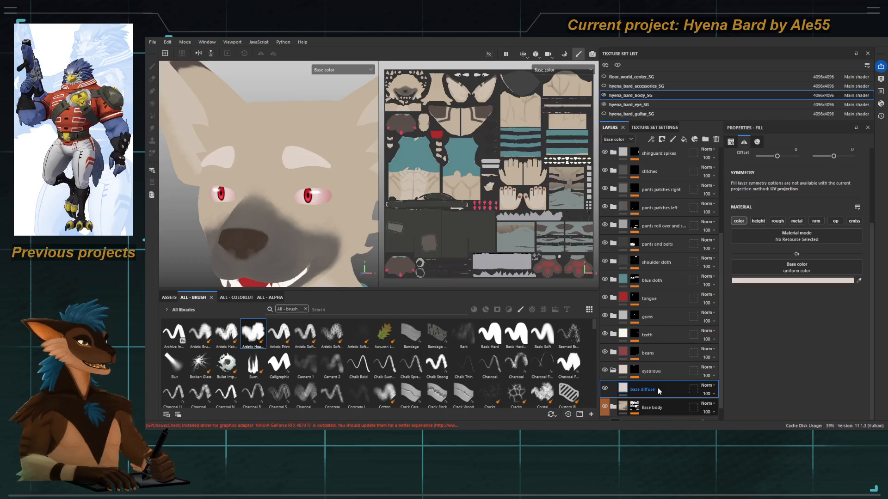
Step: Duplicate the base diffuse fill layer in the Base body folder and rename the copy as diffuse breakup
key(f)
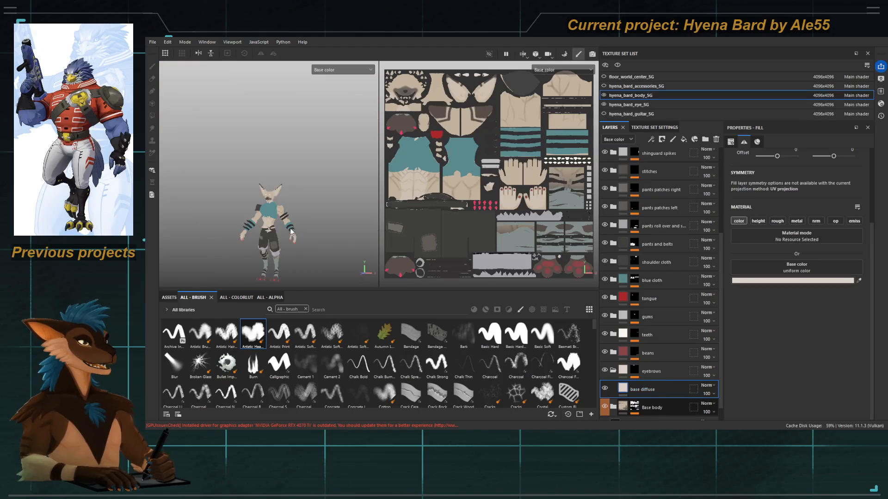
alt+middle_drag(291, 229, 272, 174)
alt+right_drag(272, 174, 283, 185)
alt+middle_drag(283, 180, 292, 179)
alt+right_drag(291, 179, 294, 187)
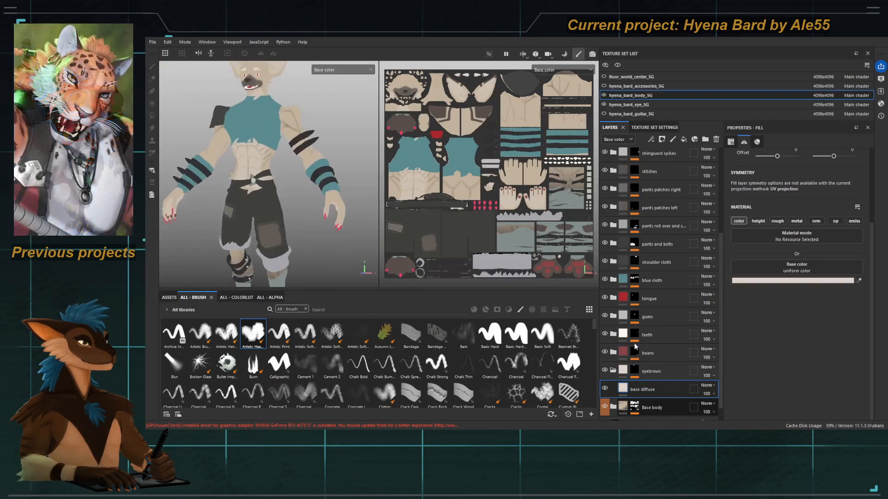
scroll(639, 359, down, 5)
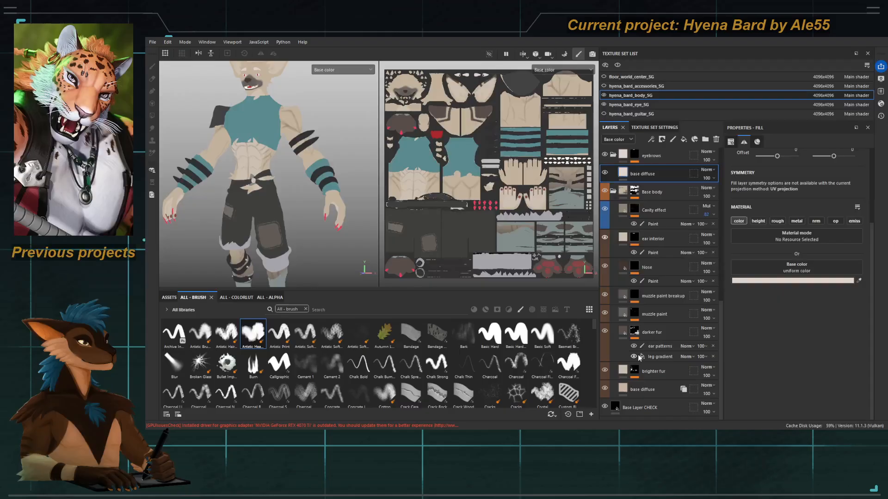
click(652, 391)
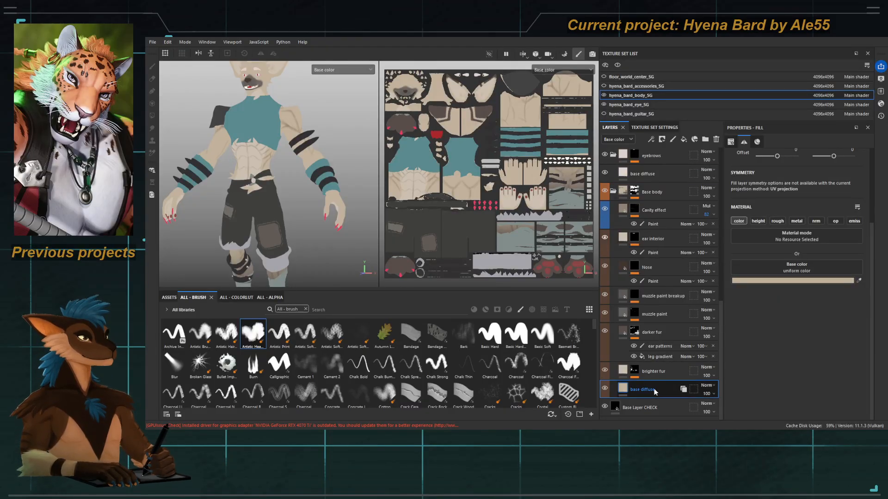
key(ctrl+d)
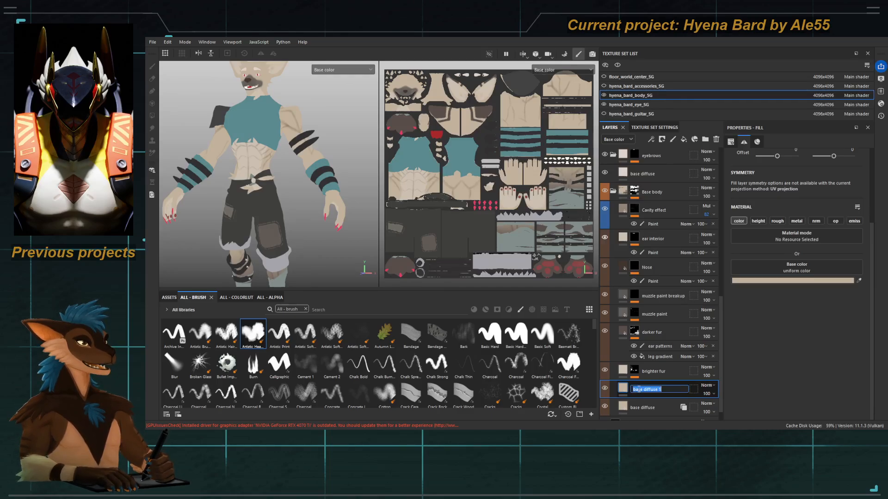
text(dif)
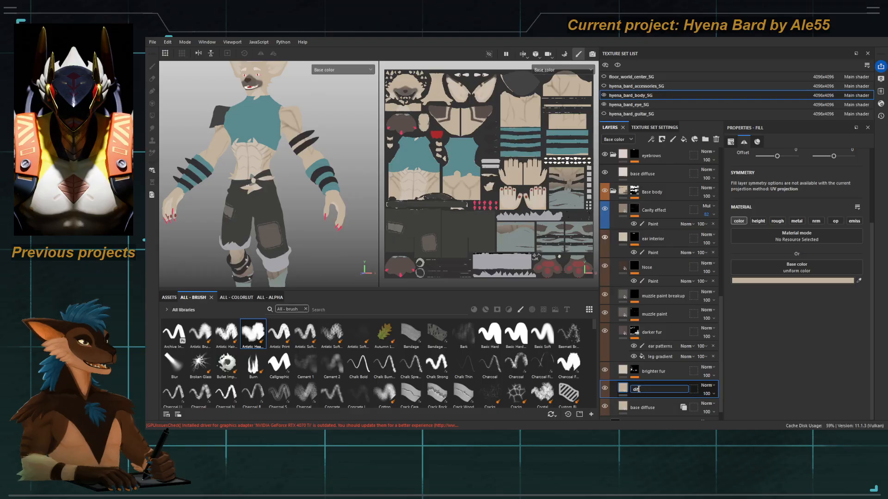
text(fuse breakup)
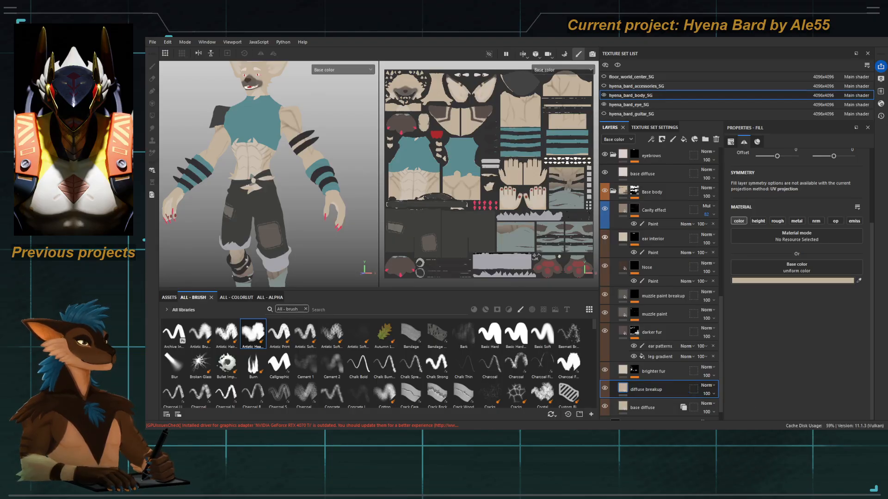
Step: Add a black mask to the diffuse breakup layer in the Base body folder
alt+right_drag(319, 141, 370, 241)
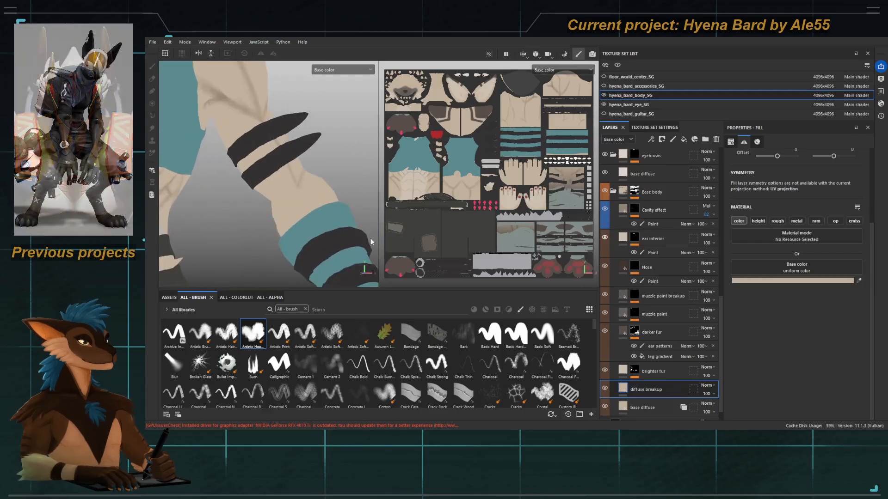
alt+drag(371, 242, 226, 188)
alt+right_drag(226, 188, 273, 163)
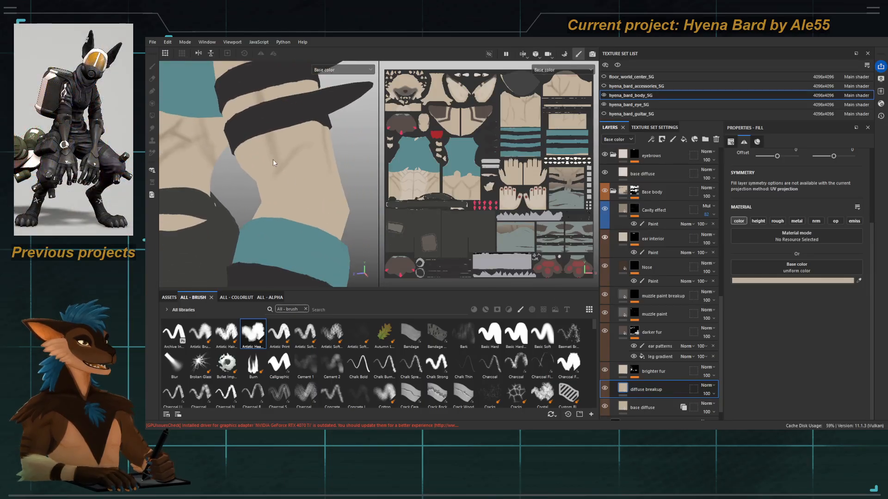
scroll(623, 389, down, 1)
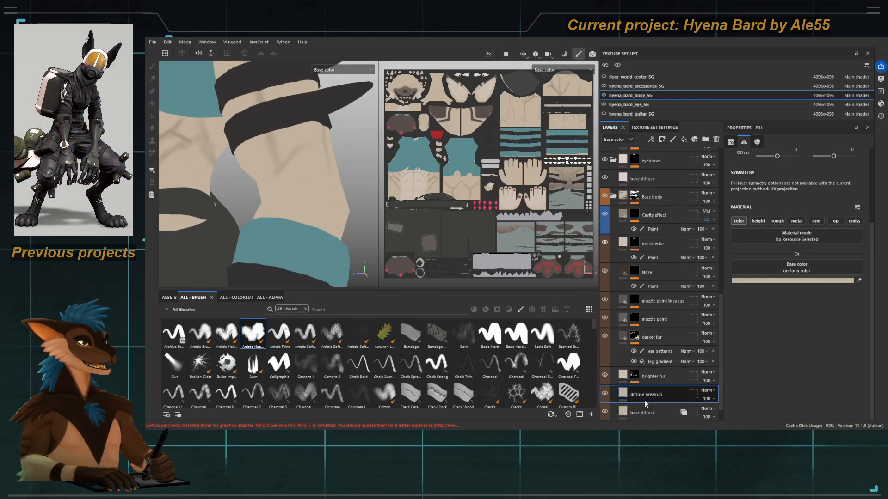
click(624, 391)
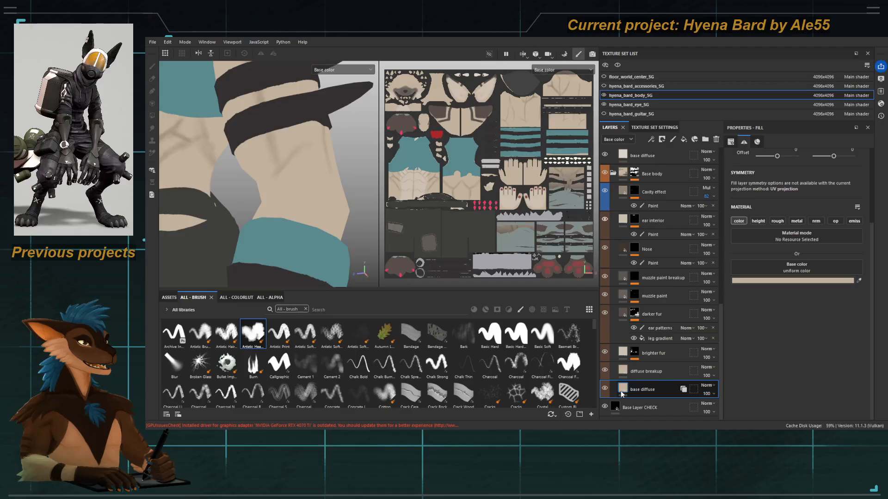
click(623, 371)
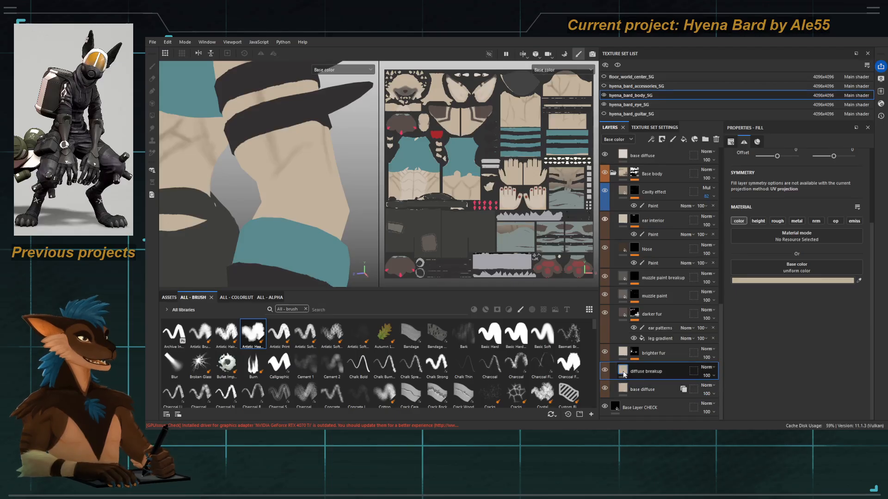
click(660, 140)
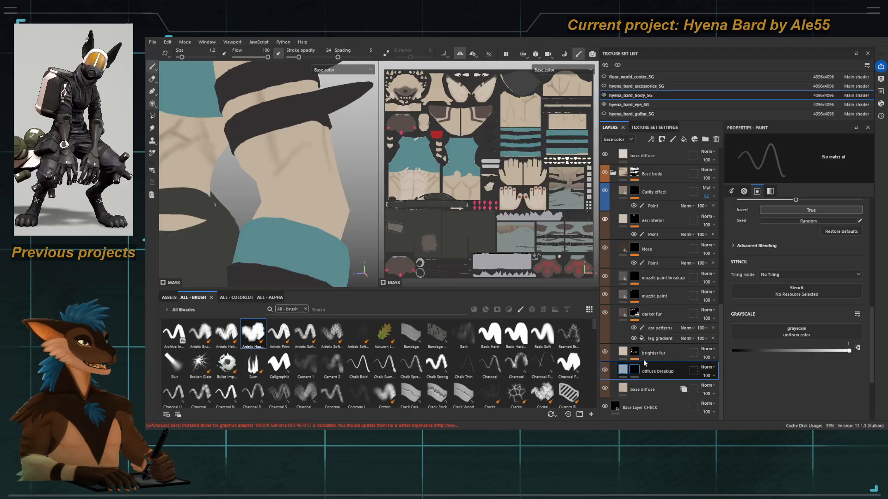
Step: Add a fill to the diffuse breakup mask, assign the Clouds 2 texture to it, and display the mask
click(672, 318)
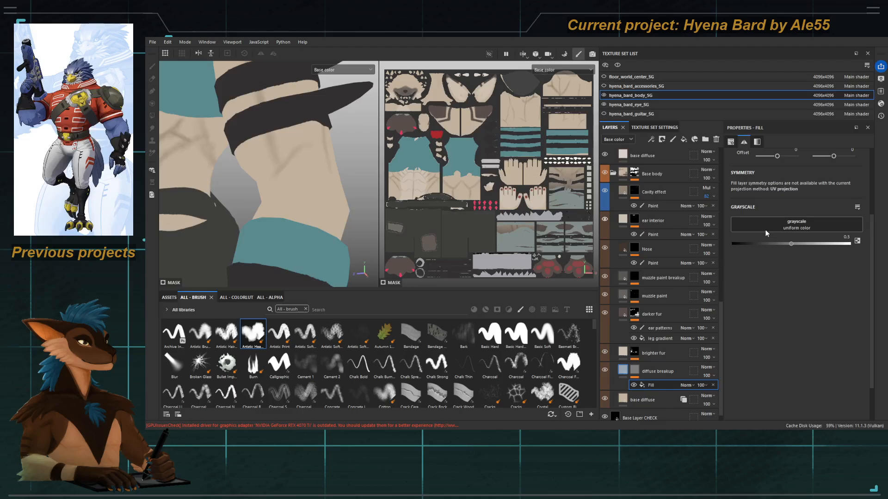
click(797, 265)
alt+click(632, 371)
Step: Set the Clouds 2 mask fill's projection to Tri-planar projection and inspect the mask across the whole character
alt+right_drag(337, 184, 248, 167)
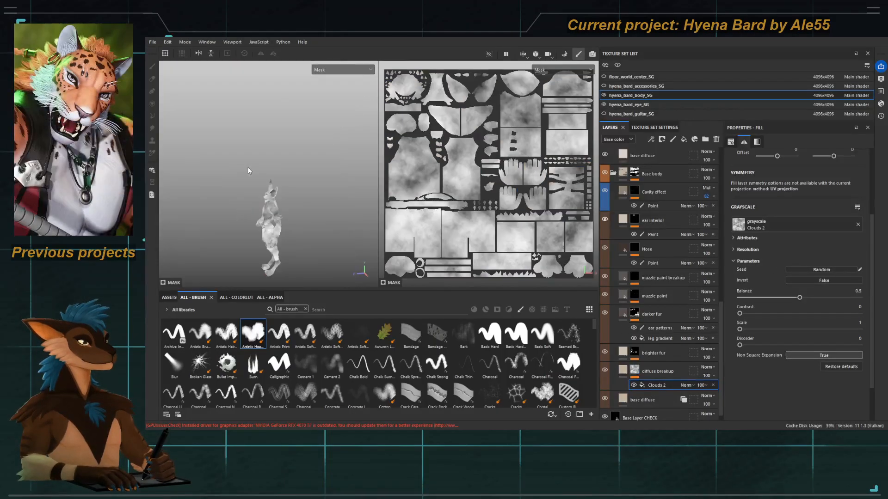
alt+drag(248, 167, 299, 187)
alt+middle_drag(299, 186, 260, 130)
alt+drag(260, 130, 387, 201)
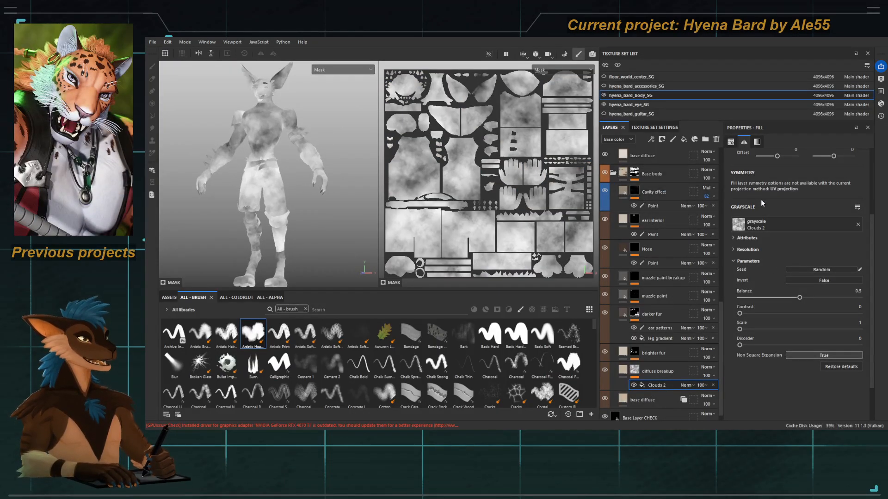
scroll(777, 195, up, 3)
click(781, 197)
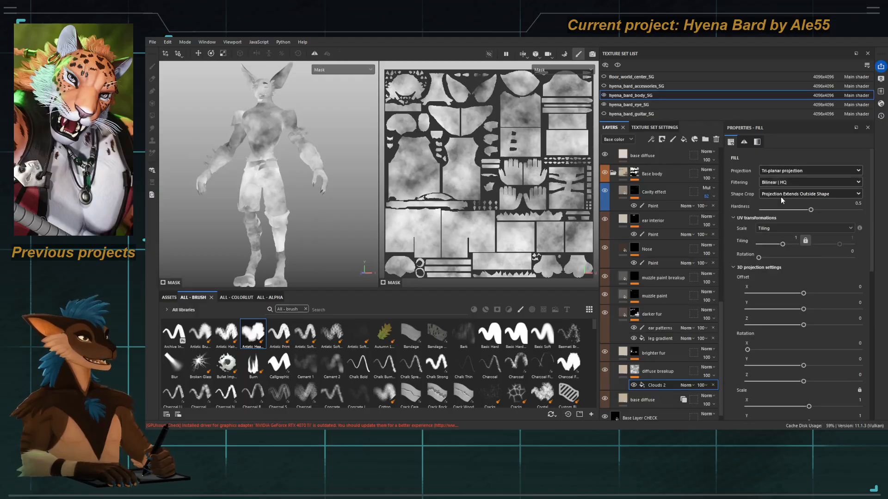
alt+middle_drag(231, 148, 222, 179)
alt+right_drag(222, 179, 311, 201)
alt+drag(312, 202, 356, 216)
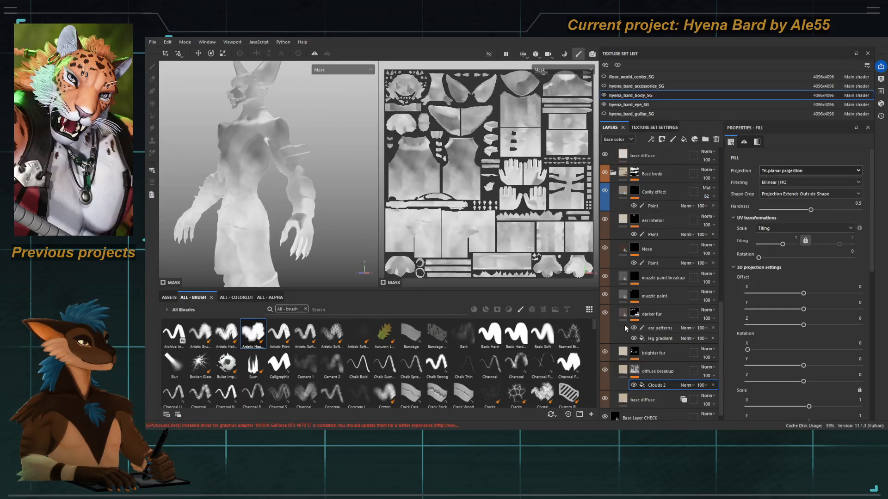
Step: Show the base color view and change the diffuse breakup layer's base color to a dark brown
click(632, 371)
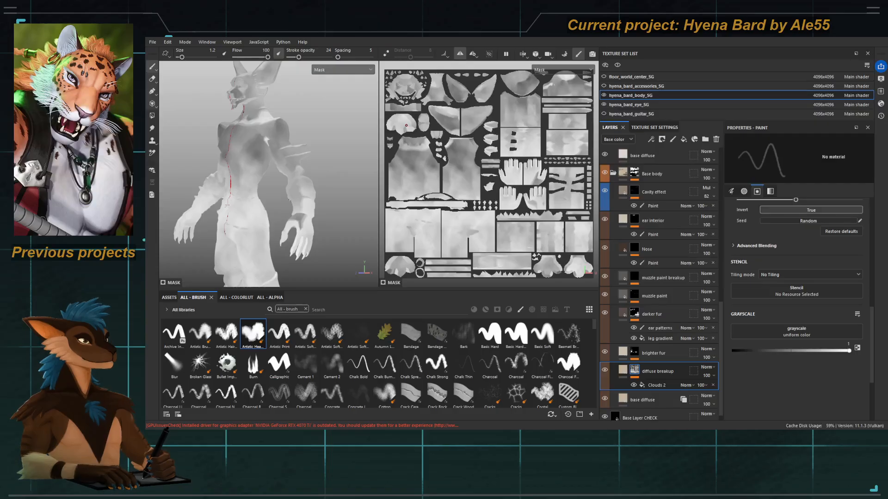
key(c)
alt+right_drag(243, 195, 267, 198)
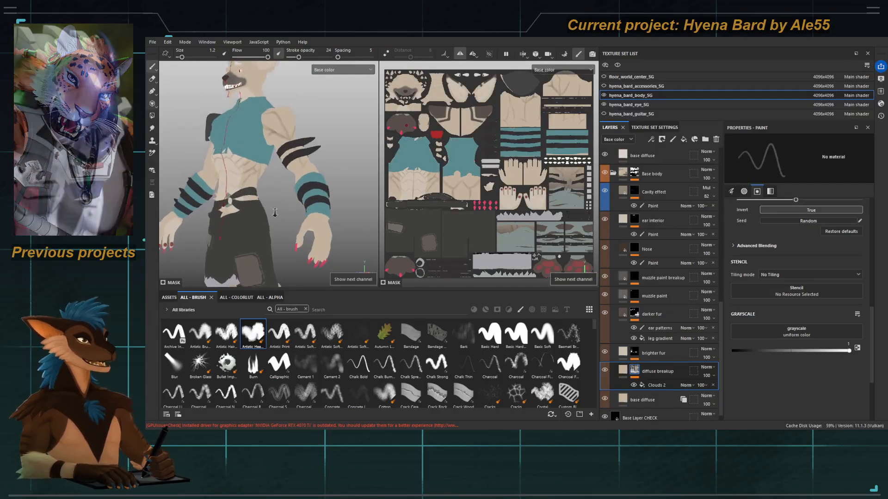
click(623, 370)
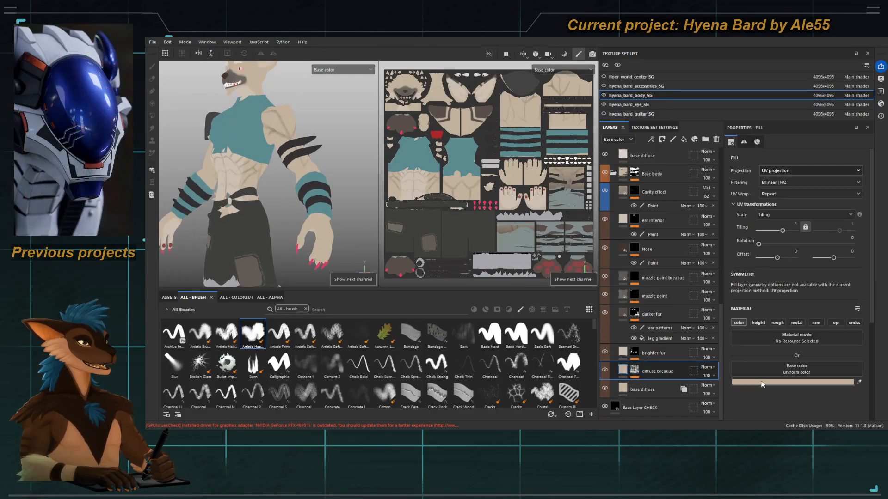
drag(776, 248, 777, 287)
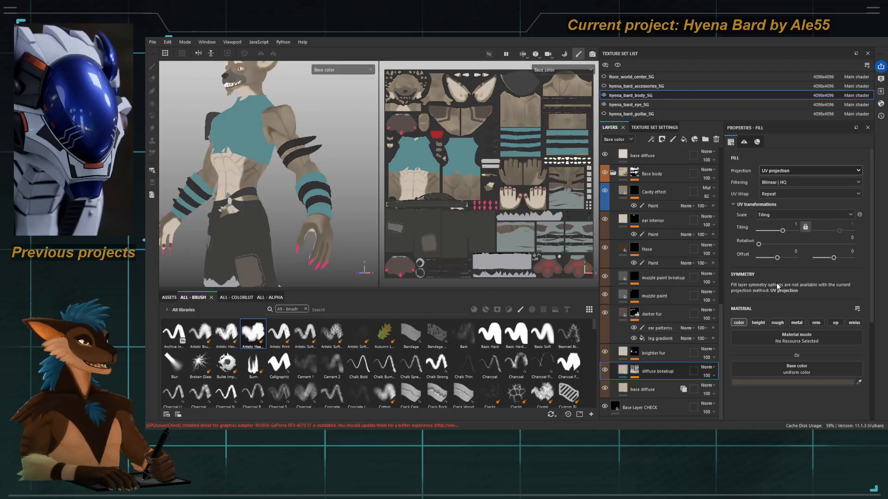
Step: Set the Clouds 2 mask fill's tiling to 14.52 and switch from the mask to the base color view
click(634, 371)
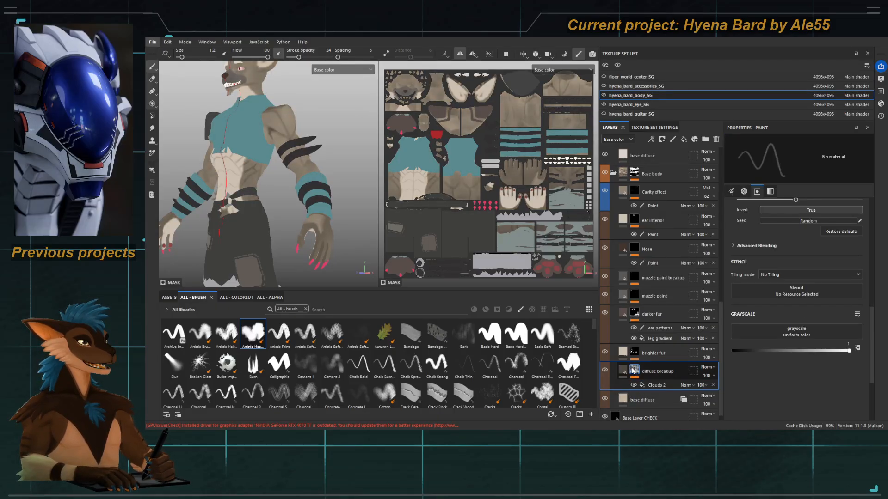
alt+click(635, 372)
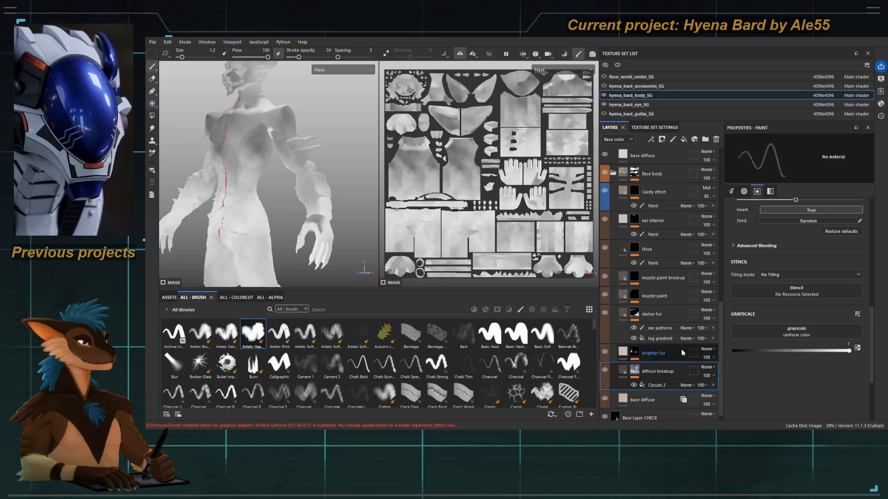
click(657, 385)
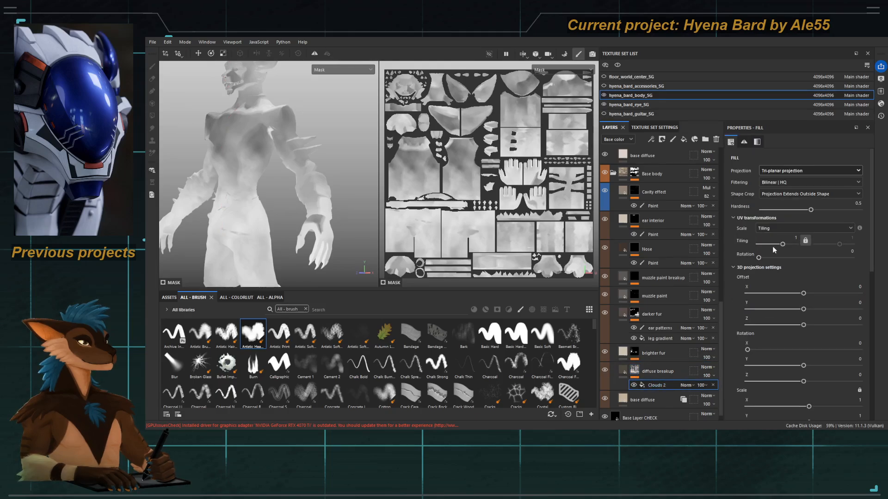
drag(782, 244, 791, 245)
key(m)
key(c)
key(c)
Step: Examine the cloudy breakup on the arm up close, toggling the diffuse breakup layer off and on to compare
alt+drag(265, 194, 233, 165)
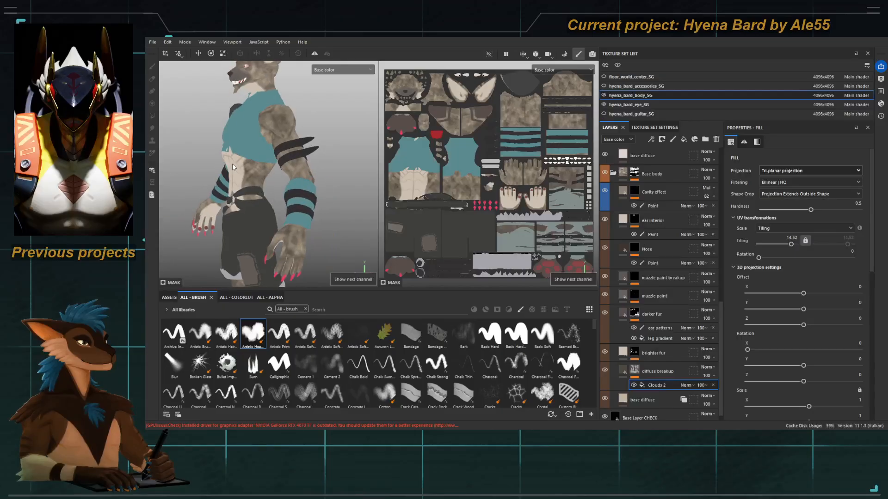
alt+right_drag(233, 166, 270, 167)
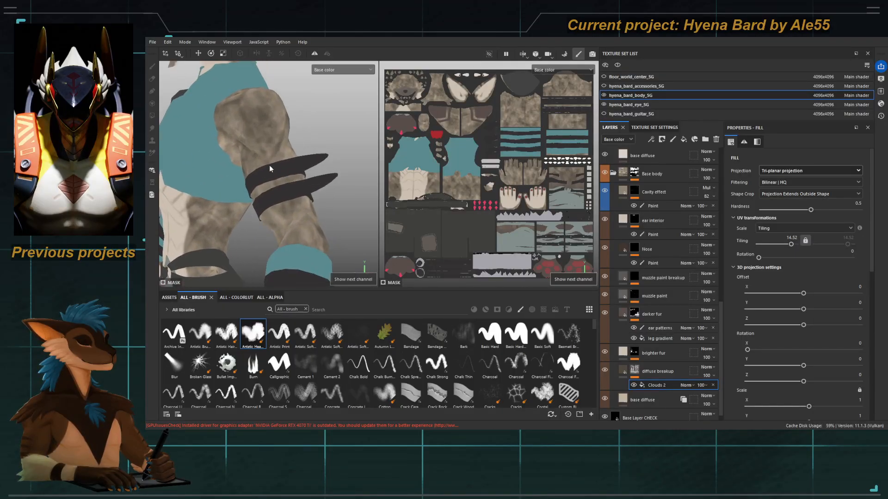
alt+drag(269, 167, 280, 168)
click(604, 369)
click(605, 370)
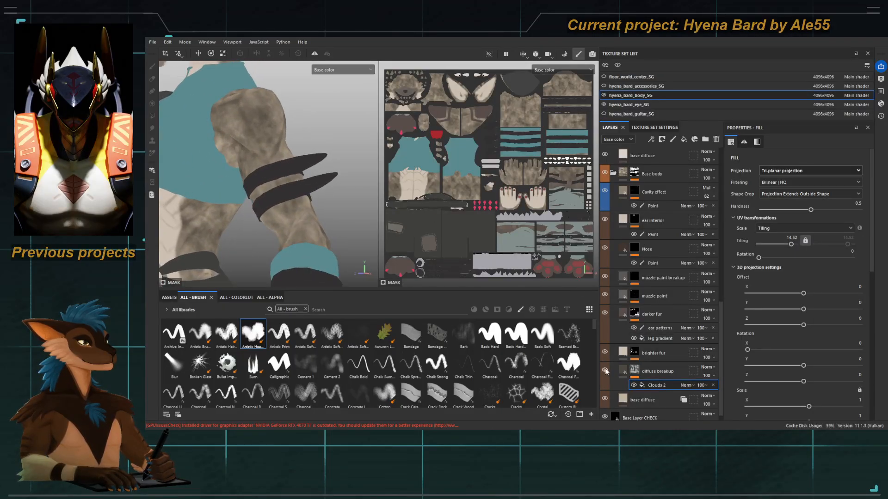
Step: Set the diffuse breakup layer's base color to a light tan based on the base diffuse layer's color
alt+click(635, 372)
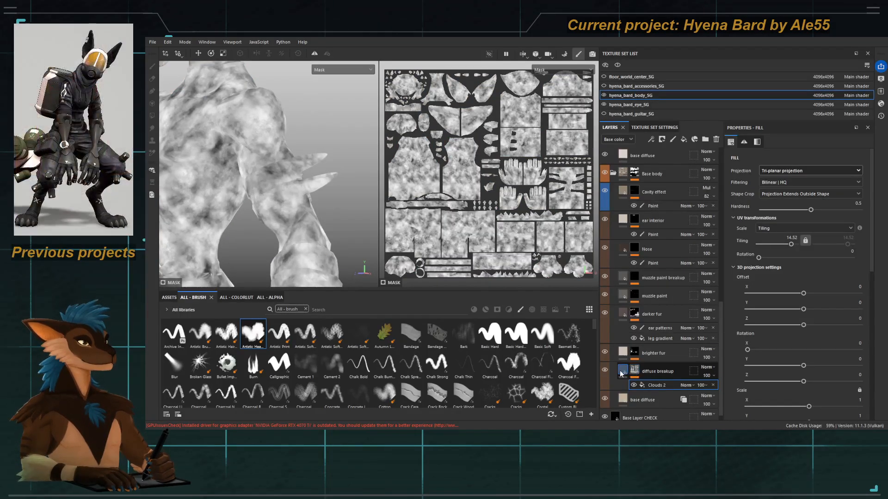
click(622, 375)
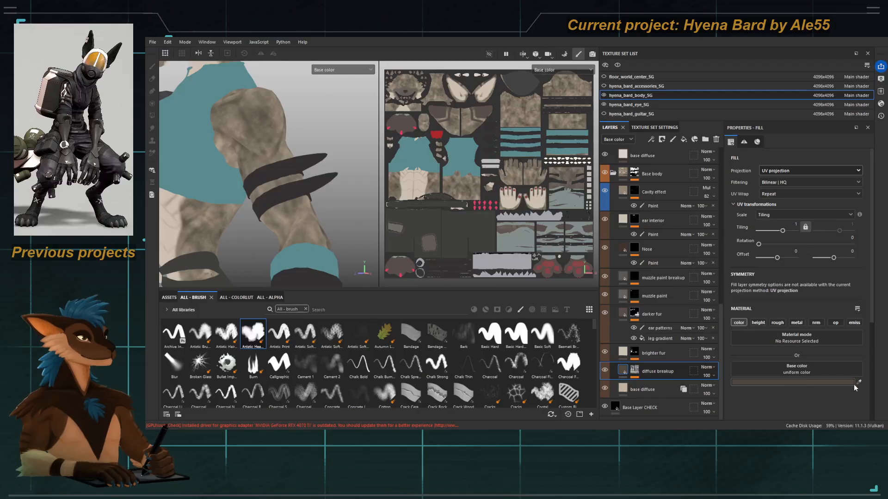
click(622, 389)
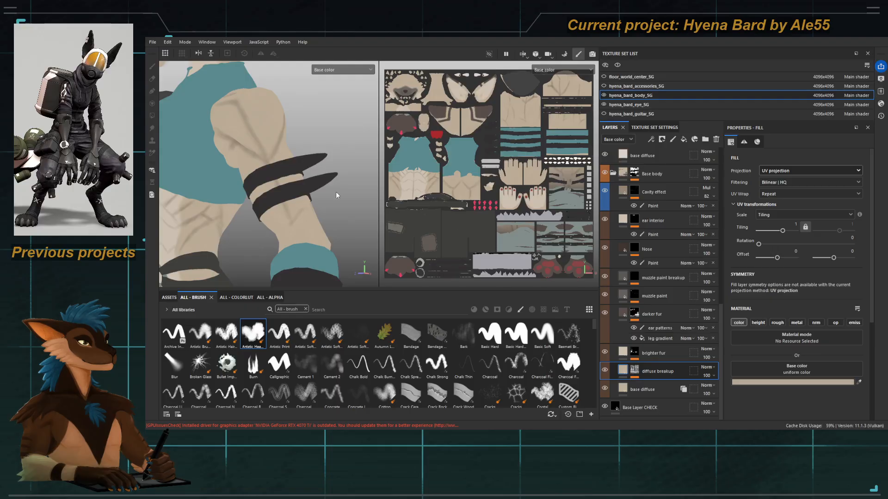
alt+drag(336, 192, 296, 206)
Step: Check the brighter fur and diffuse breakup masks, and set the Clouds 2 mask fill's tiling to 6.21
alt+click(634, 353)
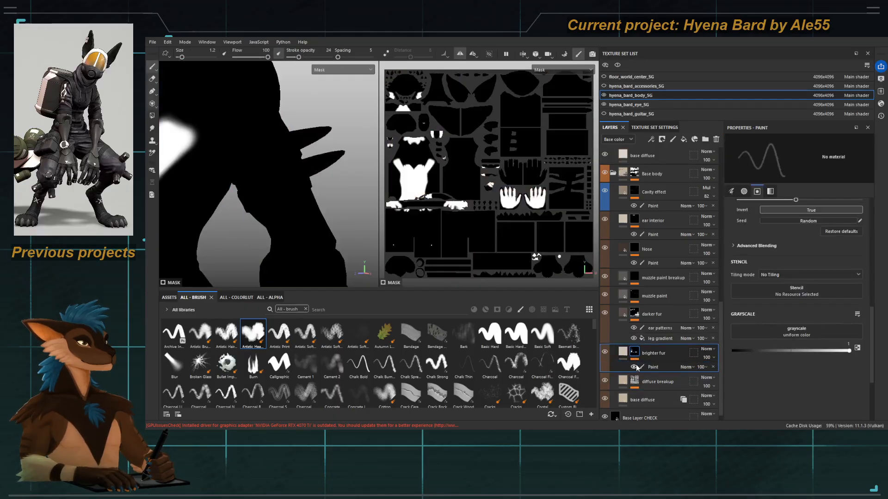
alt+click(635, 382)
click(648, 398)
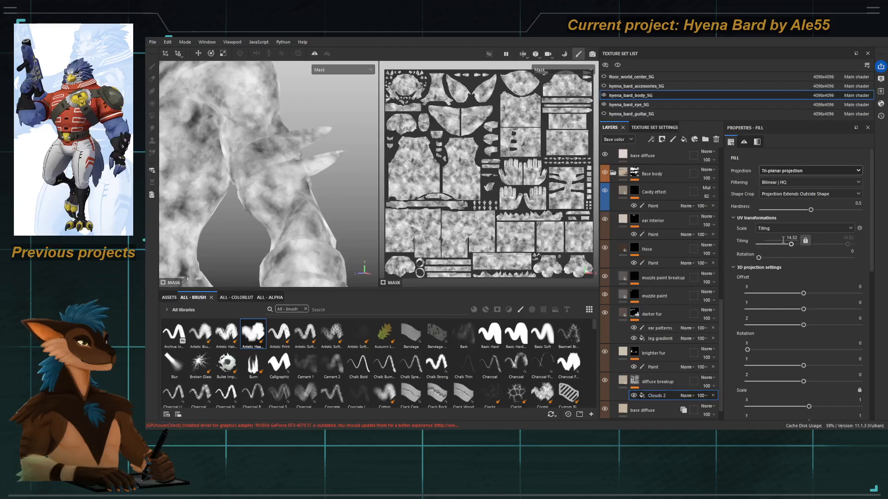
drag(789, 247, 788, 247)
alt+drag(287, 210, 268, 159)
alt+right_drag(268, 158, 239, 178)
key(m)
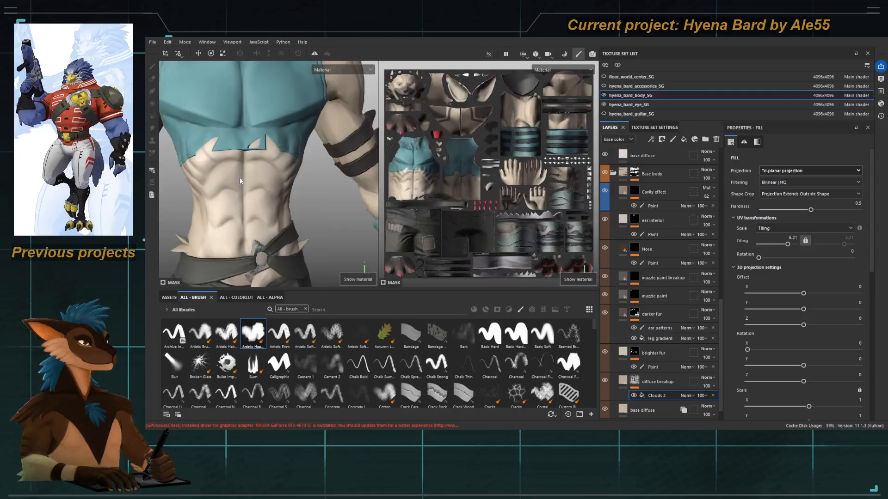
Step: Examine the torso in base color, toggling the diffuse breakup layer off and on to compare its effect
key(c)
key(c)
alt+right_drag(208, 209, 230, 192)
alt+drag(230, 192, 284, 172)
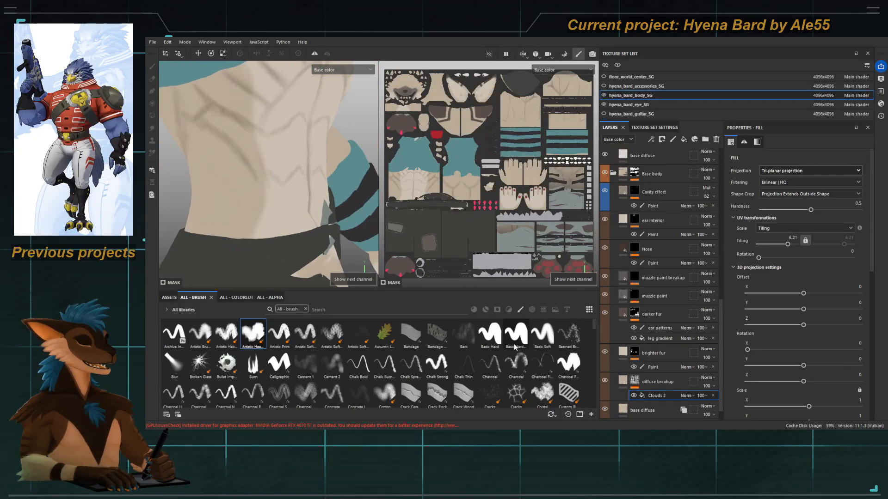
click(604, 382)
click(603, 383)
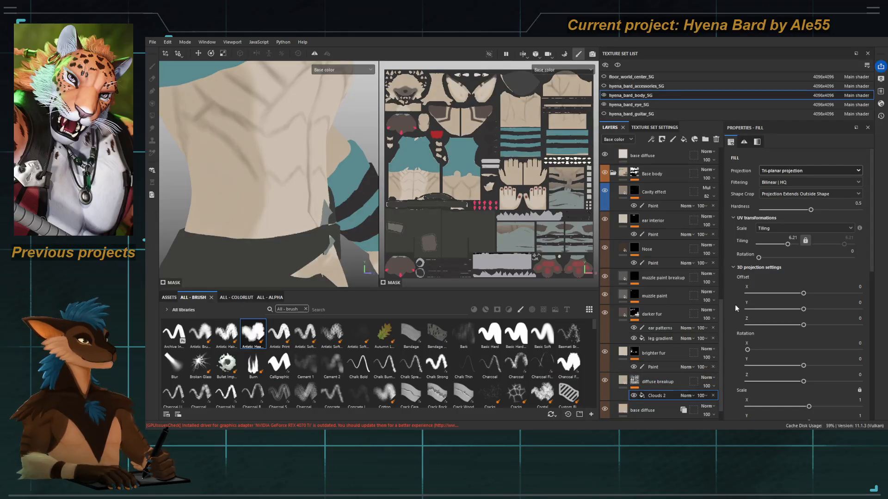
Step: Set the Clouds 2 fill's contrast to 0.24 and balance to 0.26, and inspect the mask on the torso
scroll(770, 264, down, 5)
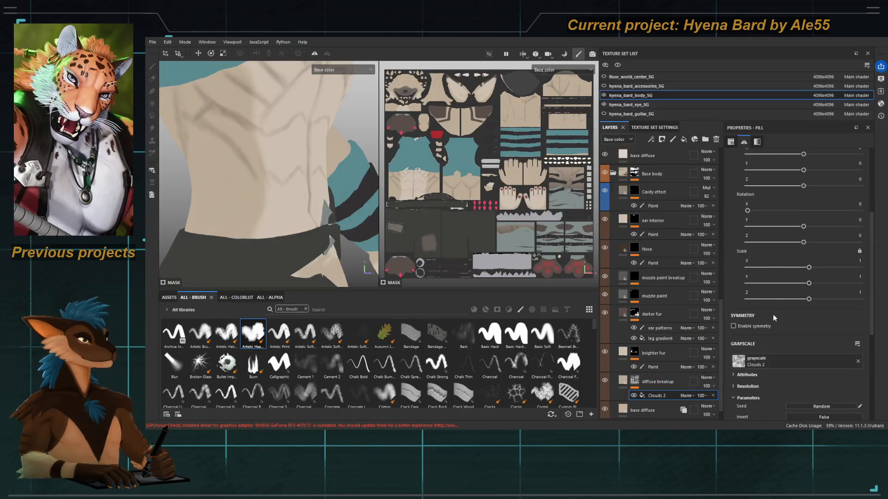
scroll(763, 333, down, 1)
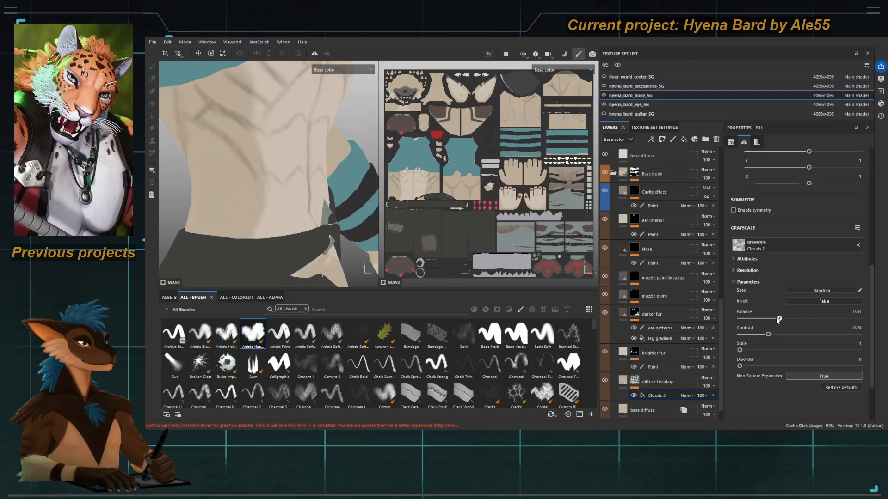
drag(822, 319, 770, 319)
alt+click(639, 380)
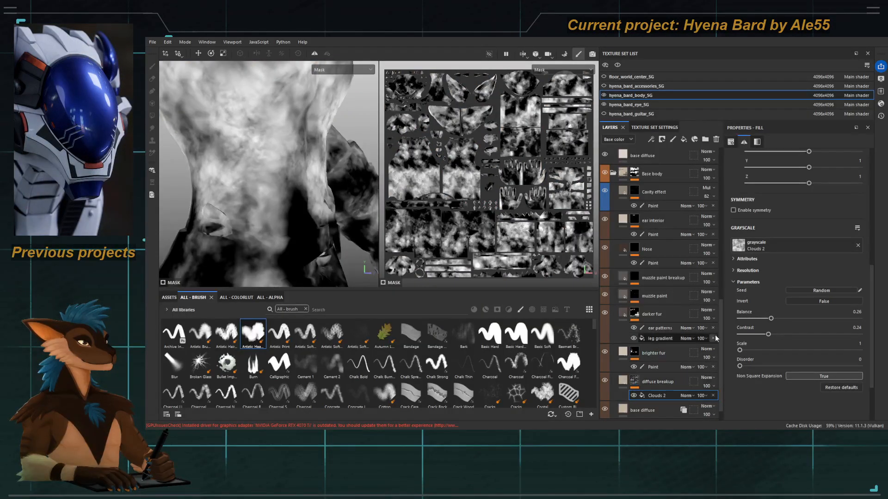
alt+drag(229, 218, 290, 205)
Step: Set the Clouds 2 mask fill's projection to UV projection and view the character's back in the material view
scroll(761, 245, up, 5)
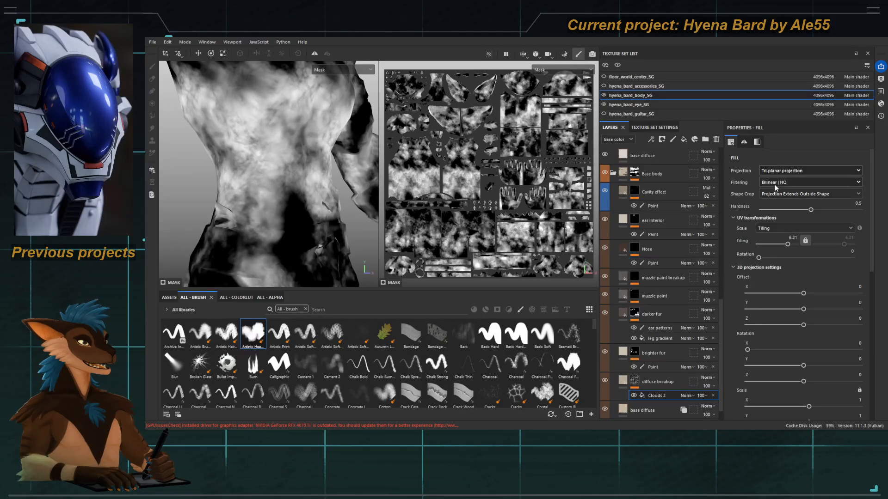
click(770, 172)
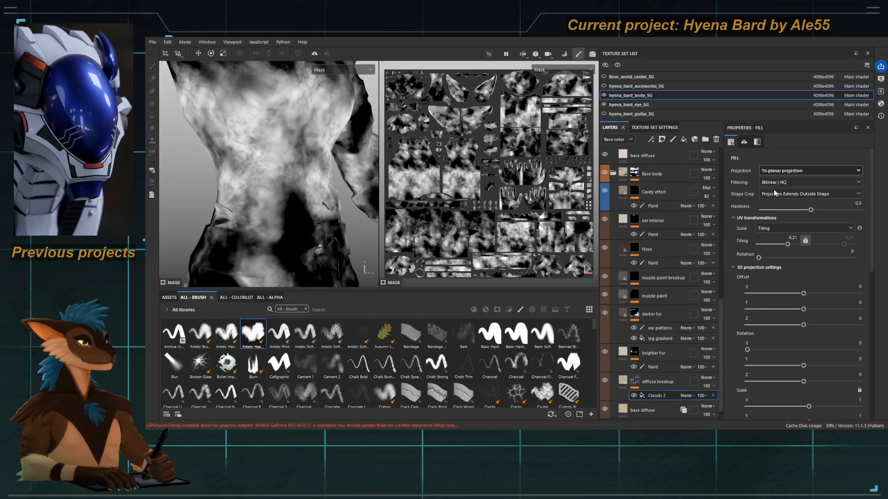
click(773, 192)
alt+right_drag(291, 195, 221, 139)
alt+drag(221, 139, 318, 160)
key(m)
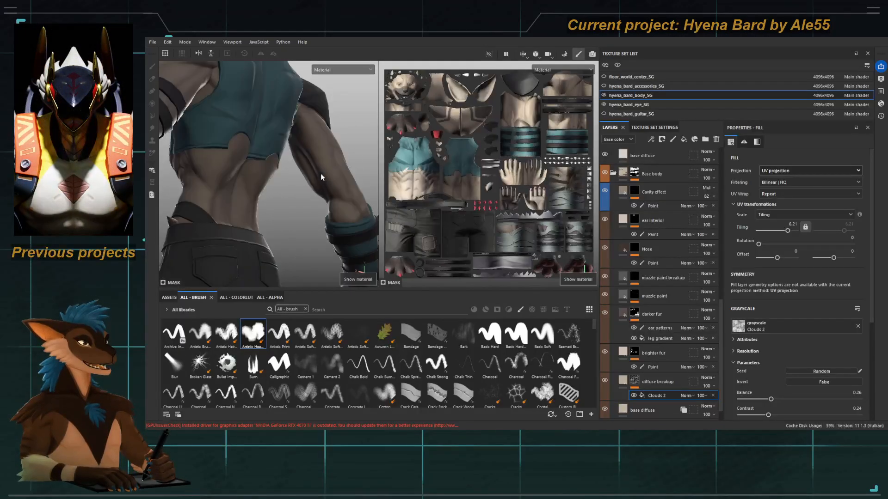
Step: Examine the Clouds 2 mask up close on the character's arm, comparing it with the base color and the other channels
alt+middle_drag(321, 173, 258, 204)
key(c)
alt+drag(248, 199, 271, 196)
alt+right_drag(271, 196, 318, 240)
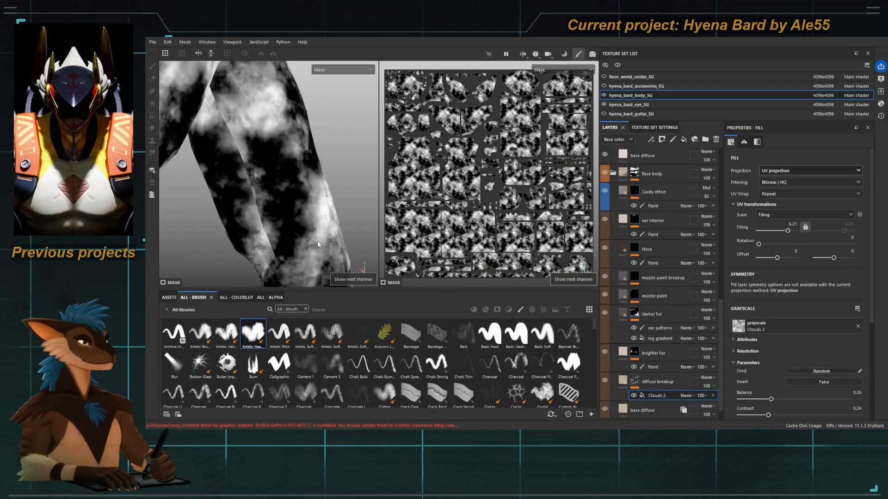
alt+drag(277, 194, 247, 154)
key(c)
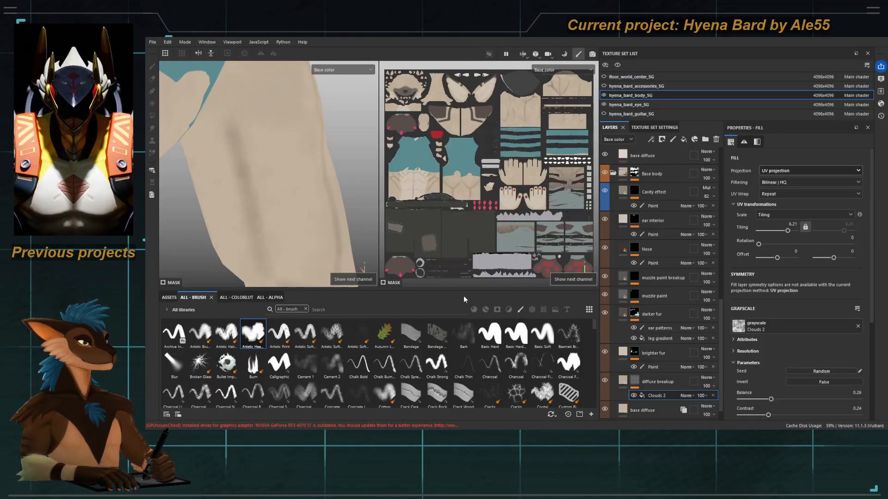
key(c)
key(c)
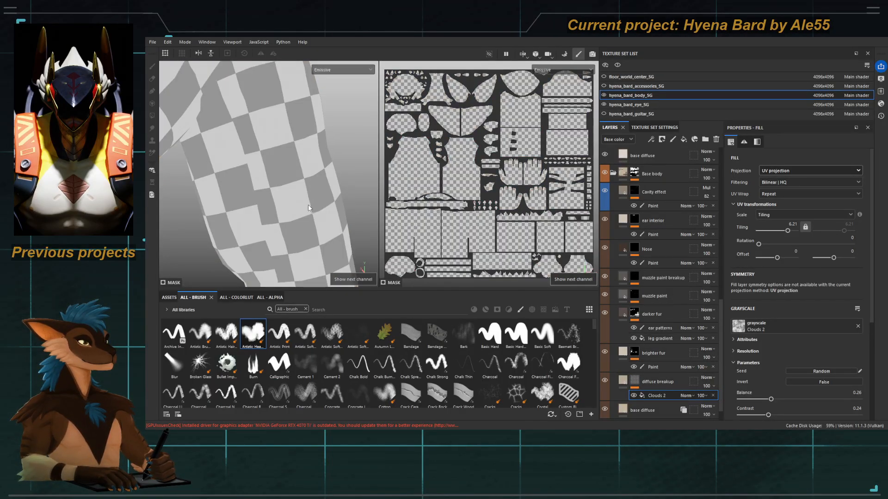
key(c)
key(c)
key(c)
key(c)
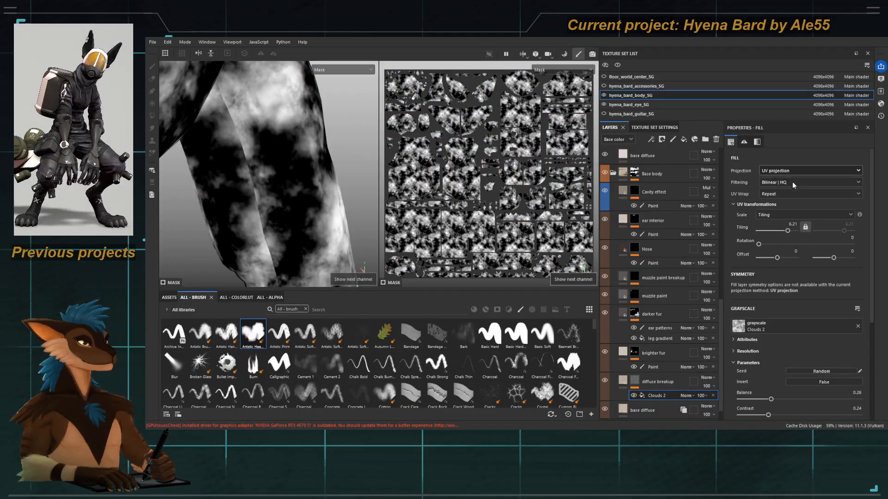
Step: Set the Clouds 2 mask fill's projection to Tri-planar projection and raise its tiling to about 11
click(789, 196)
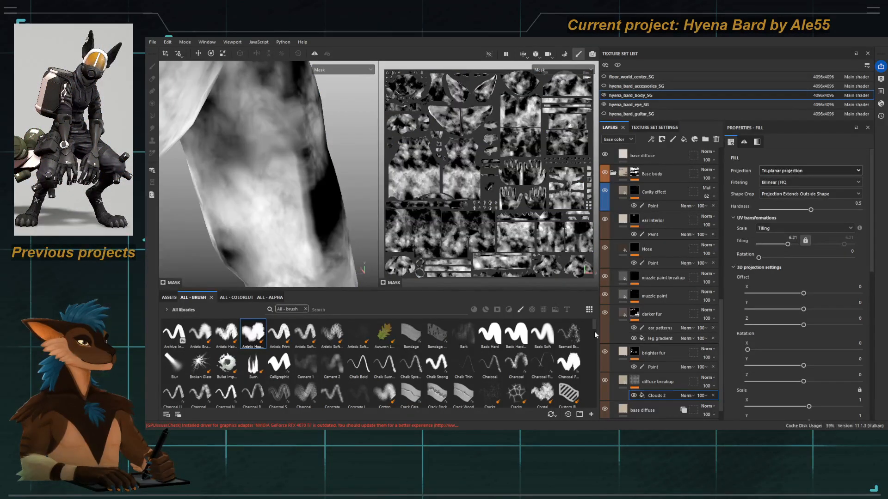
drag(788, 246, 789, 245)
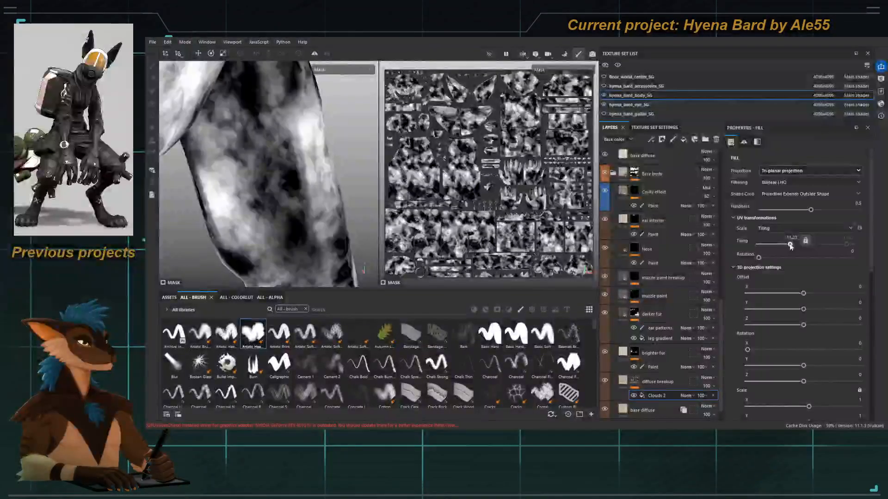
Step: Examine the Clouds 2 mask of the diffuse breakup layer on the torso and return the viewport to base color
alt+drag(179, 264, 262, 250)
key(f)
scroll(256, 208, up, 10)
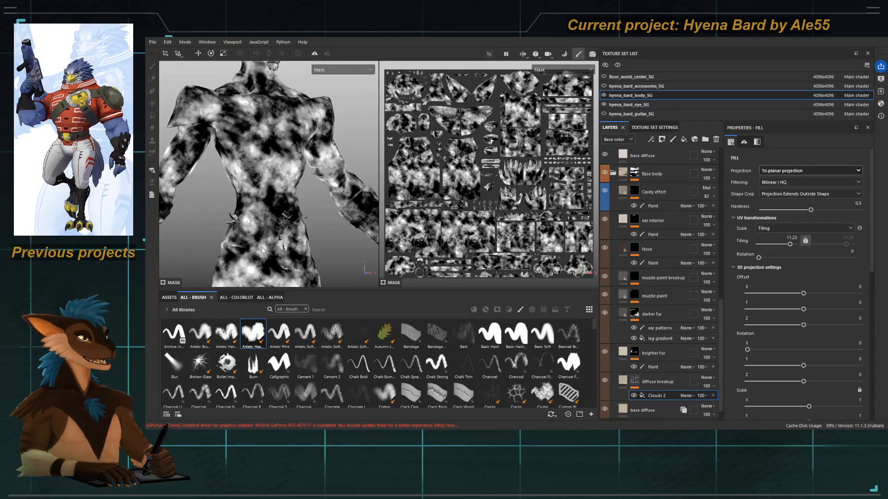
alt+drag(198, 253, 329, 217)
key(m)
key(c)
key(c)
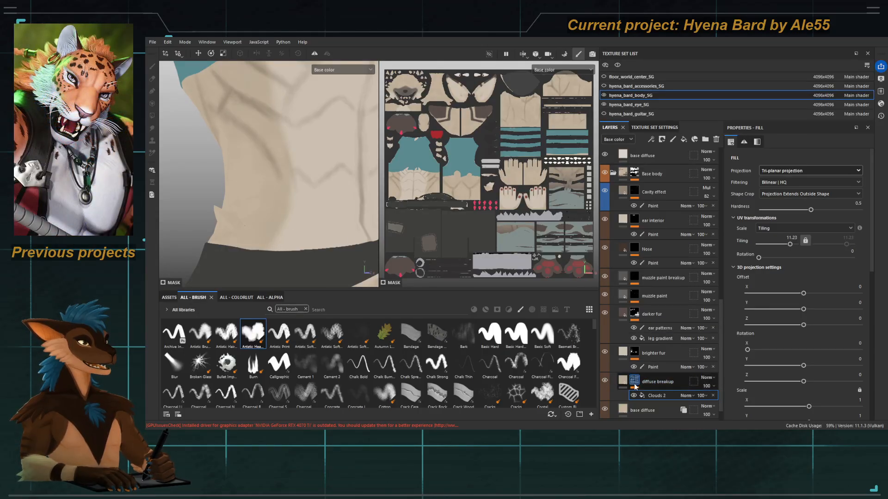
Step: Set the Clouds 2 fill's balance to 0.63 and its contrast to 0.58
scroll(781, 301, down, 6)
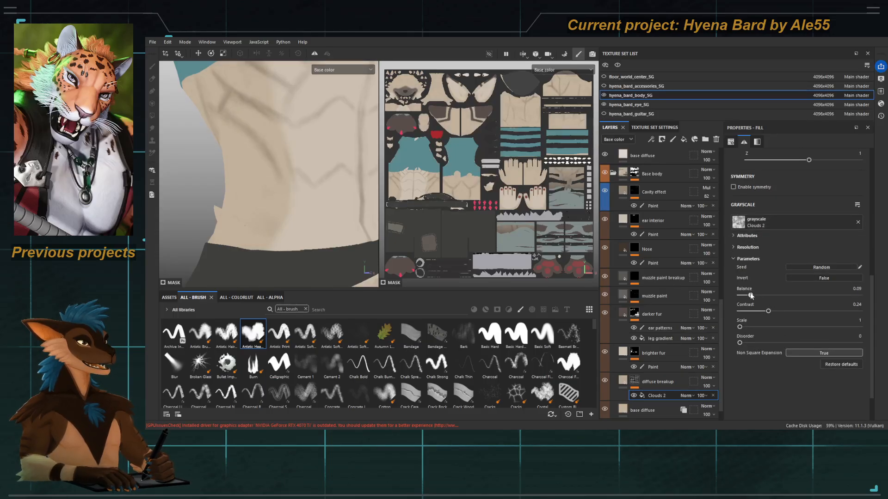
drag(751, 296, 809, 312)
Step: Adjust the diffuse breakup layer's base color, toggling its visibility to judge the effect on the torso and arms
click(621, 385)
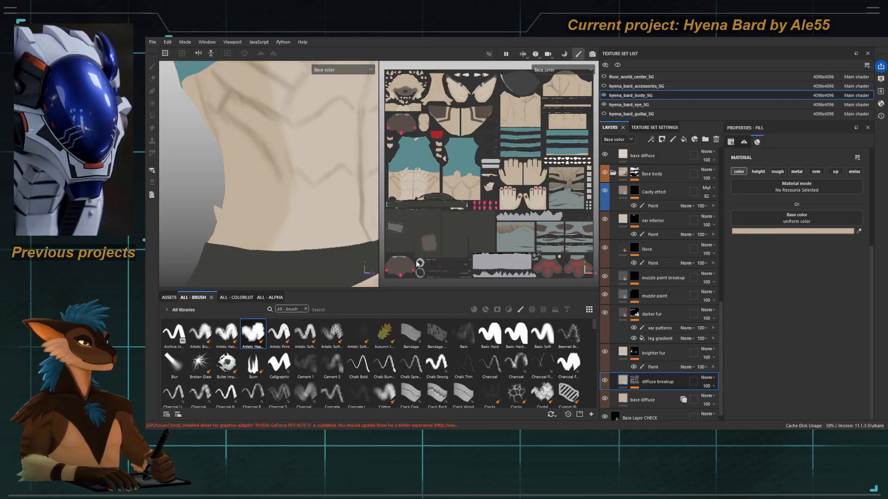
scroll(206, 161, down, 4)
alt+drag(206, 161, 289, 208)
scroll(259, 185, down, 3)
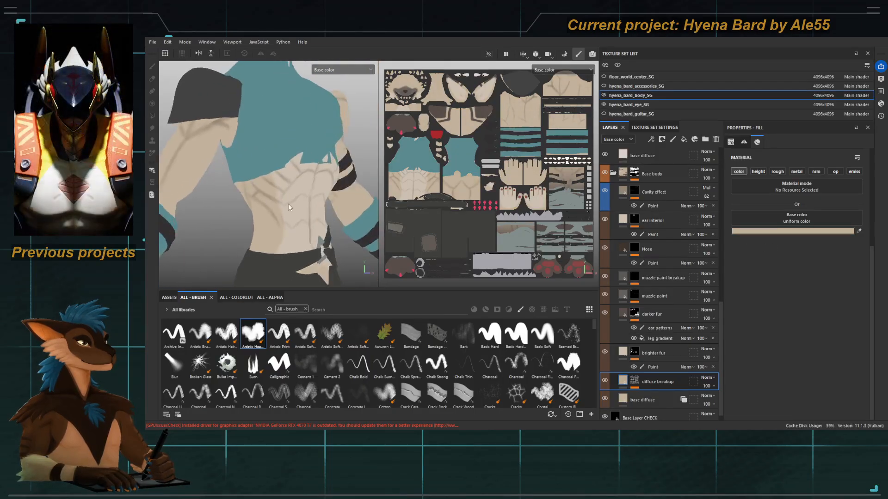
click(604, 381)
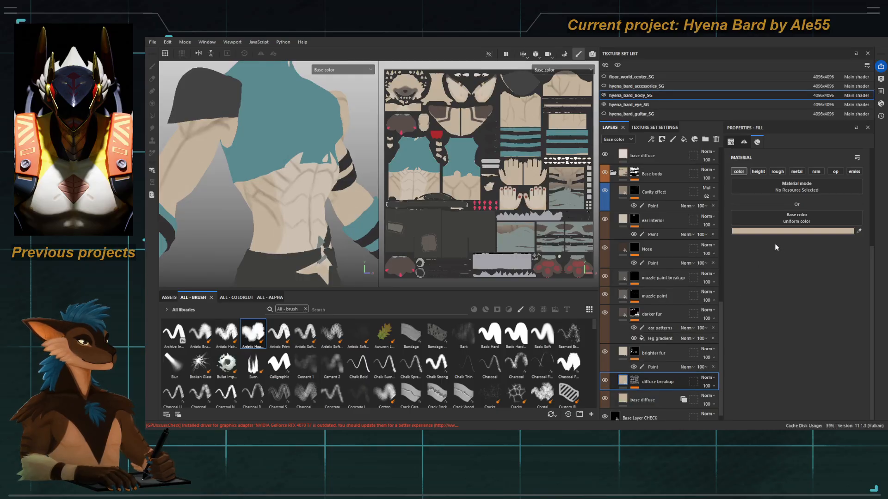
drag(775, 247, 776, 250)
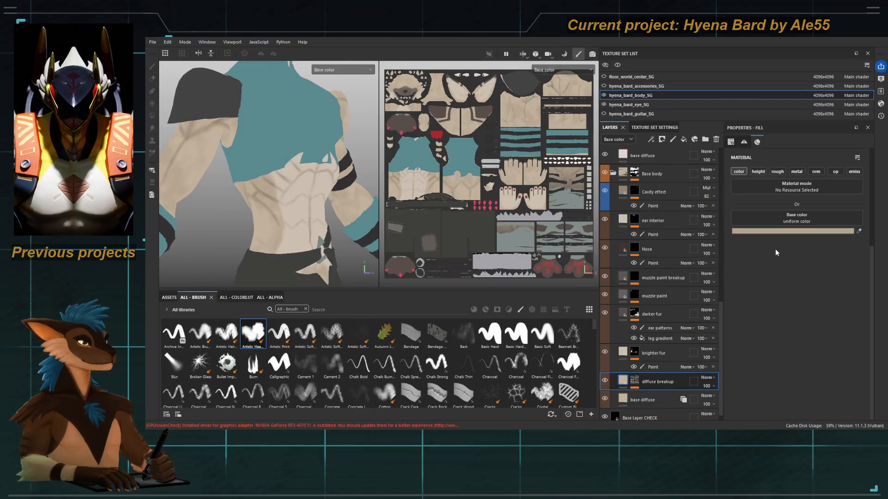
scroll(343, 233, up, 5)
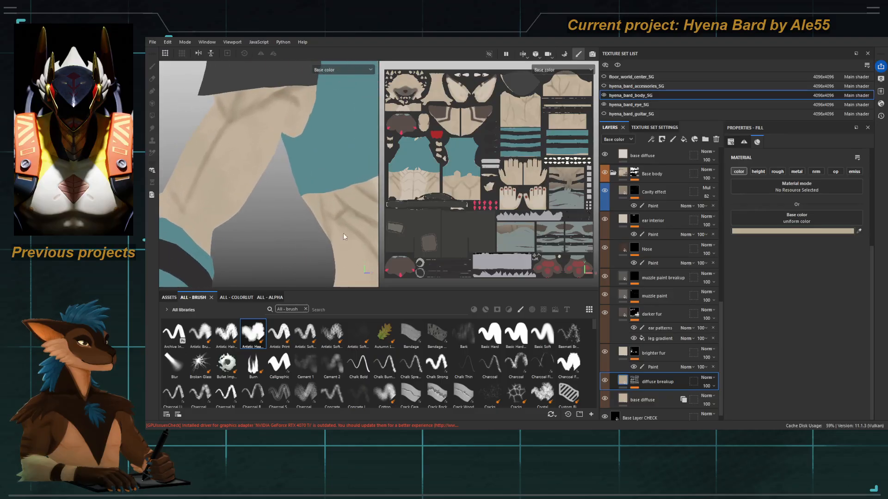
alt+drag(291, 193, 328, 204)
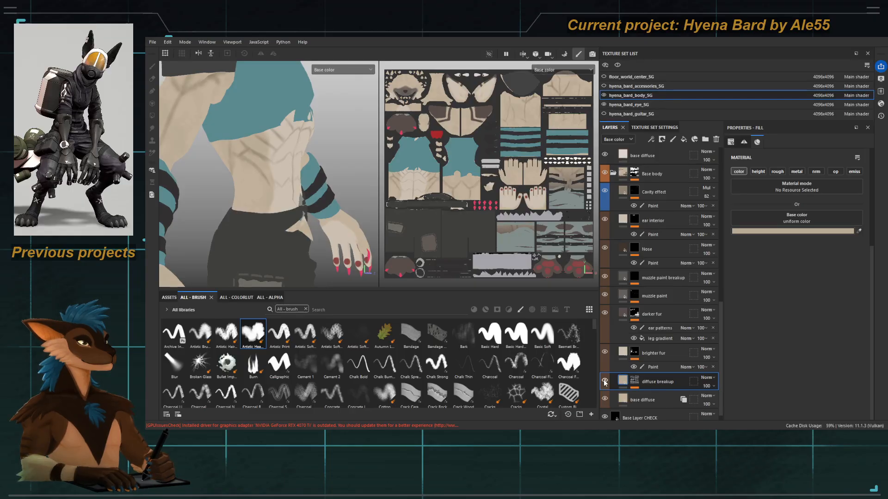
Step: Try the diffuse breakup layer above the brighter fur layer and return it to its place below
drag(658, 381, 666, 349)
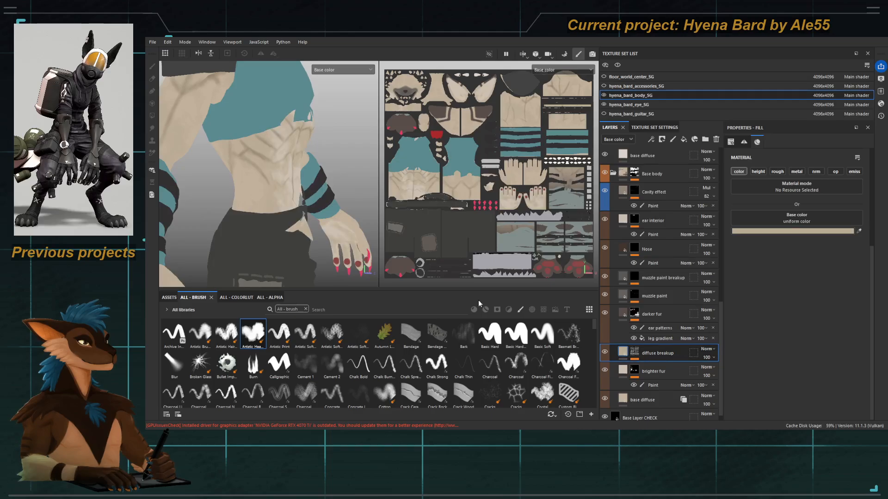
alt+drag(302, 190, 298, 193)
drag(663, 354, 668, 383)
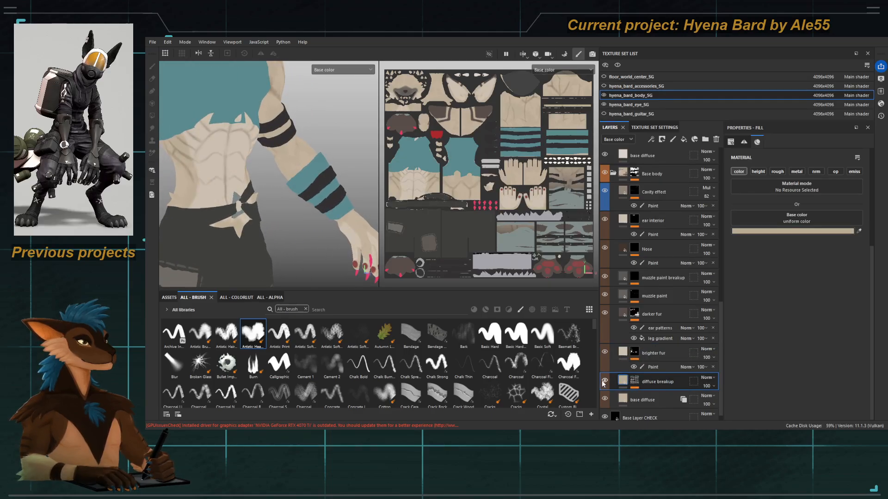
mouse_move(198, 174)
alt+mouse_down()
mouse_move(326, 228)
mouse_move(277, 214)
alt+mouse_up()
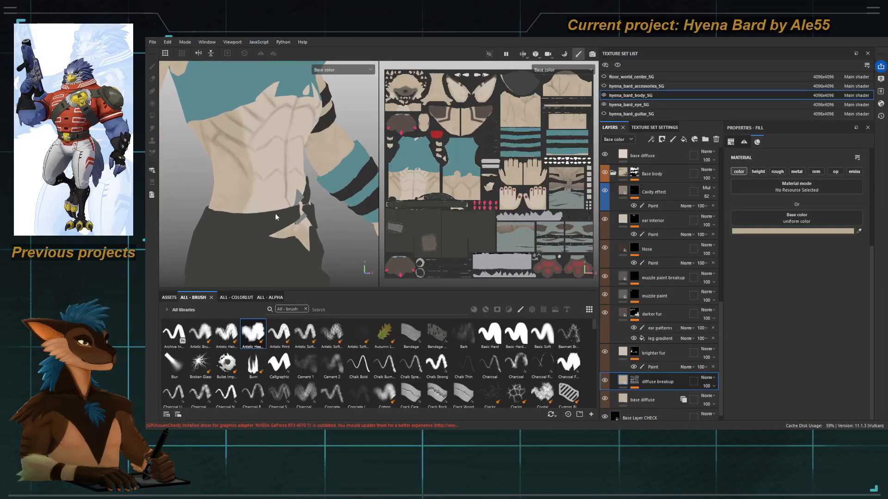
Step: Set the Clouds 2 fill's balance to 0.27 and contrast to 0.76 with the mask shown, and return to base color view
click(635, 383)
click(652, 395)
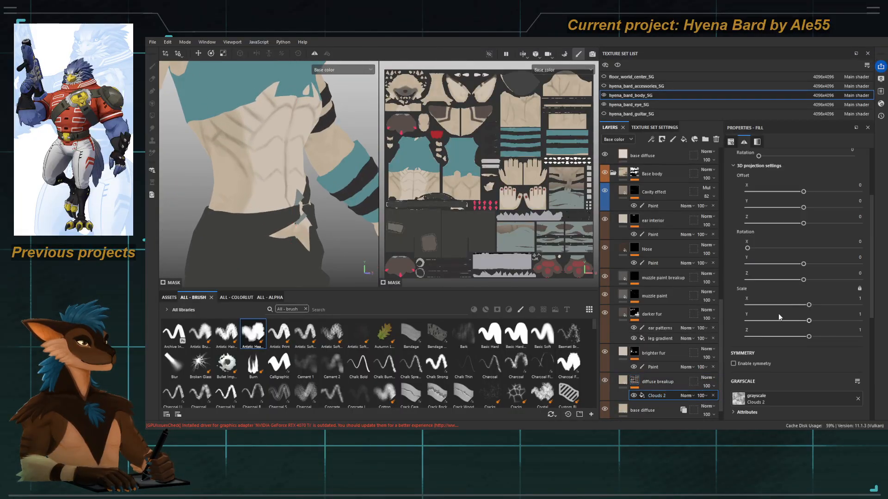
scroll(775, 340, down, 5)
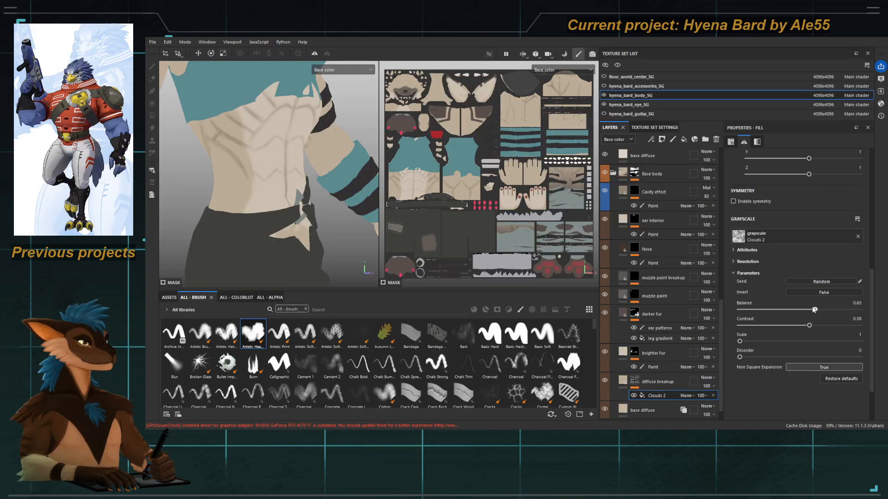
alt+click(635, 381)
drag(814, 310, 831, 325)
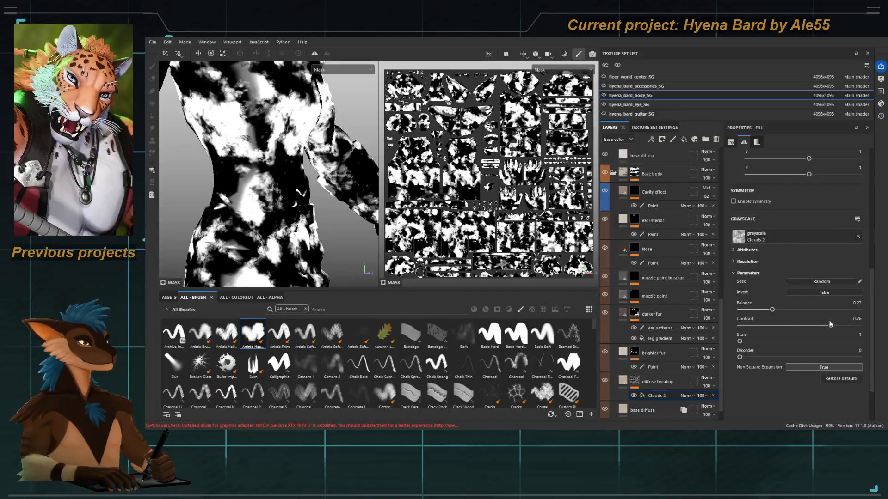
key(c)
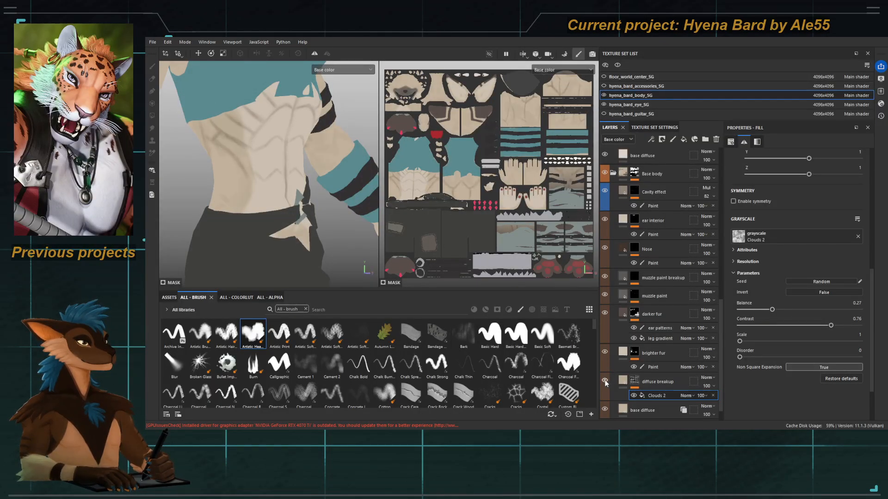
Step: Soften the Clouds 2 fill's contrast to 0.45 and check the fur breakup on the torso and arm
scroll(263, 192, down, 4)
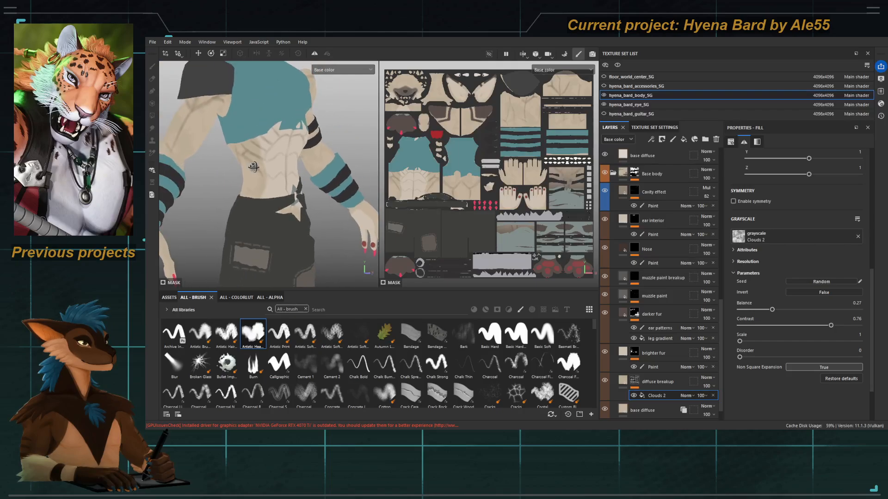
alt+drag(262, 191, 254, 167)
scroll(254, 167, up, 5)
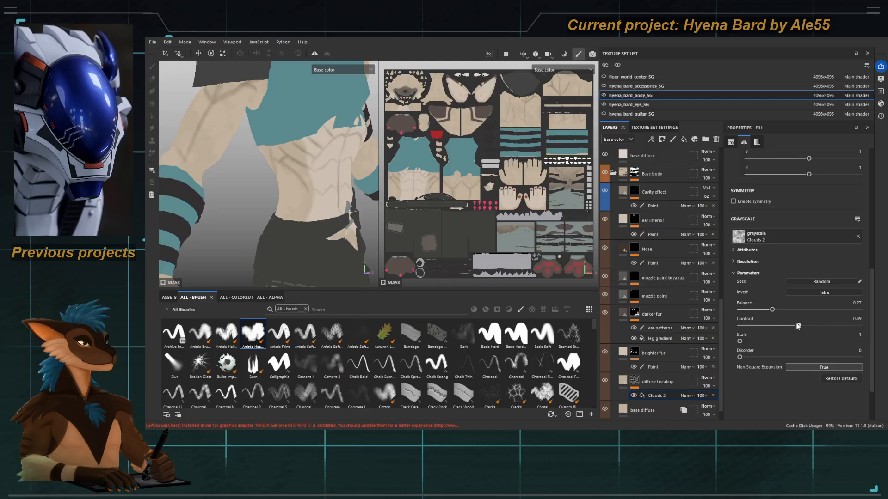
drag(766, 324, 794, 324)
alt+drag(264, 173, 243, 185)
alt+middle_drag(223, 178, 263, 208)
alt+right_drag(262, 208, 295, 216)
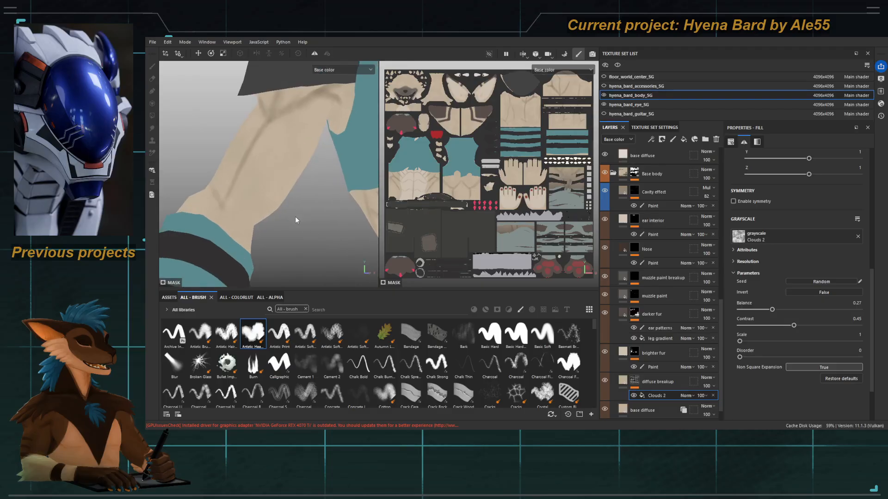
mouse_move(296, 217)
alt+mouse_down()
mouse_move(302, 210)
mouse_move(273, 202)
mouse_move(323, 212)
mouse_move(262, 222)
mouse_move(303, 219)
alt+mouse_up()
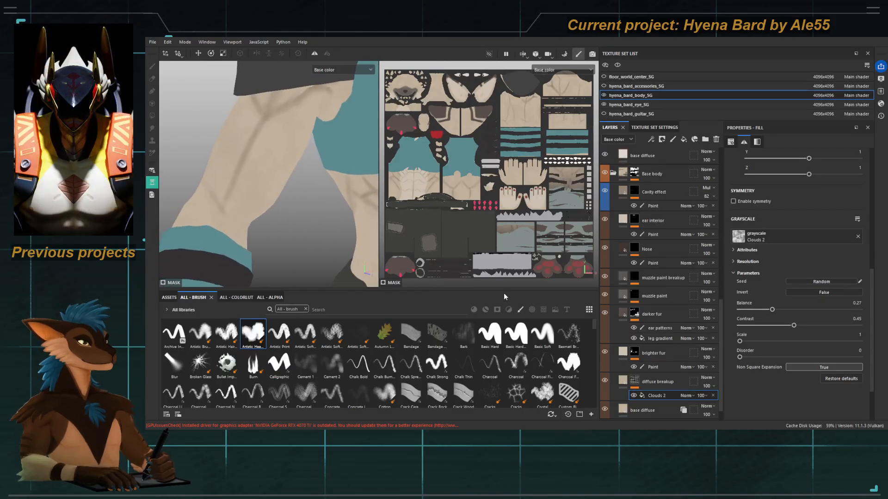
Step: Examine the diffuse breakup mask on the arm and compare it with the base color across the upper body
alt+click(635, 381)
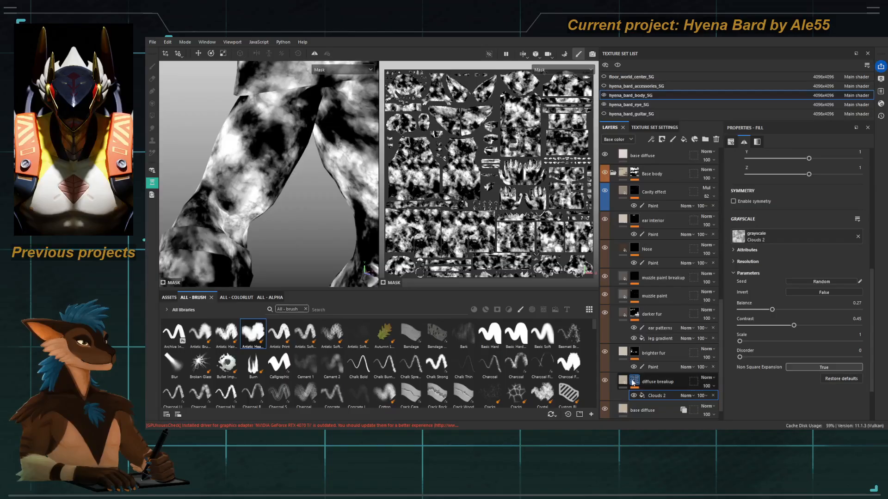
click(623, 380)
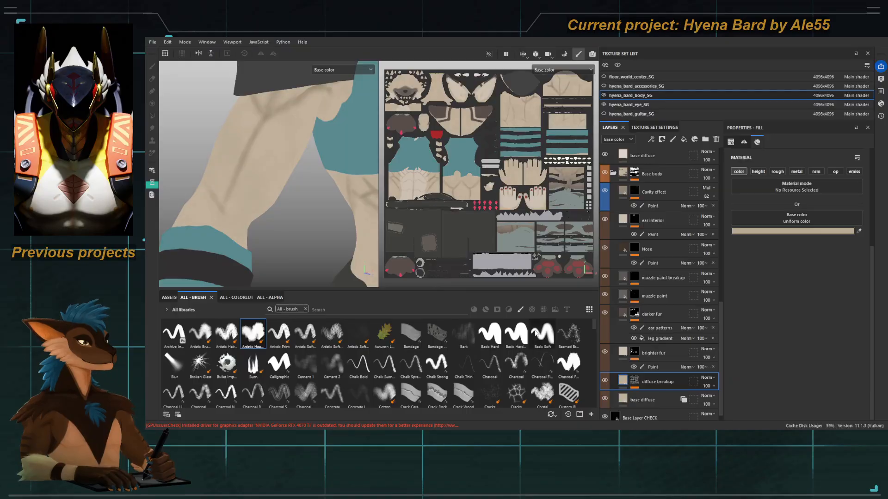
alt+right_drag(278, 135, 167, 124)
alt+drag(221, 161, 274, 176)
alt+right_drag(274, 177, 306, 176)
alt+drag(306, 177, 259, 210)
alt+middle_drag(259, 210, 268, 225)
Step: Look through the masks and color fills of the muzzle paint, darker fur and brighter fur layers, ending on the brighter fur fill
click(660, 354)
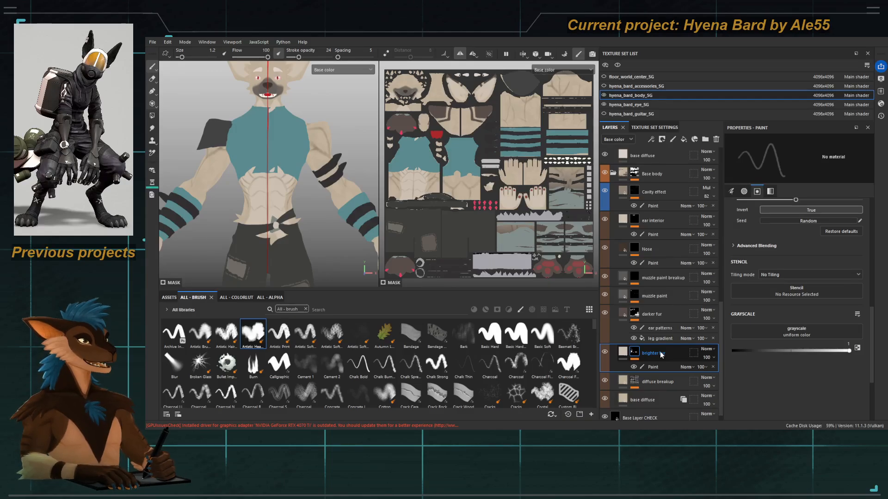
alt+drag(340, 214, 307, 217)
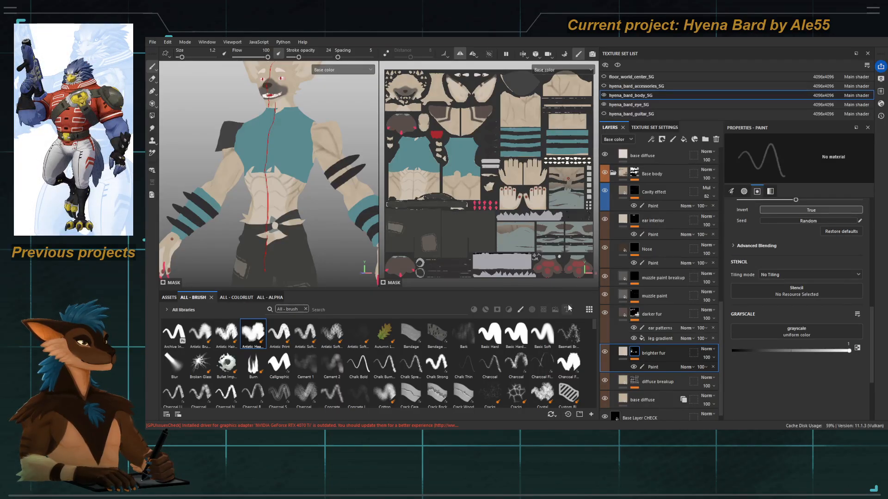
click(633, 295)
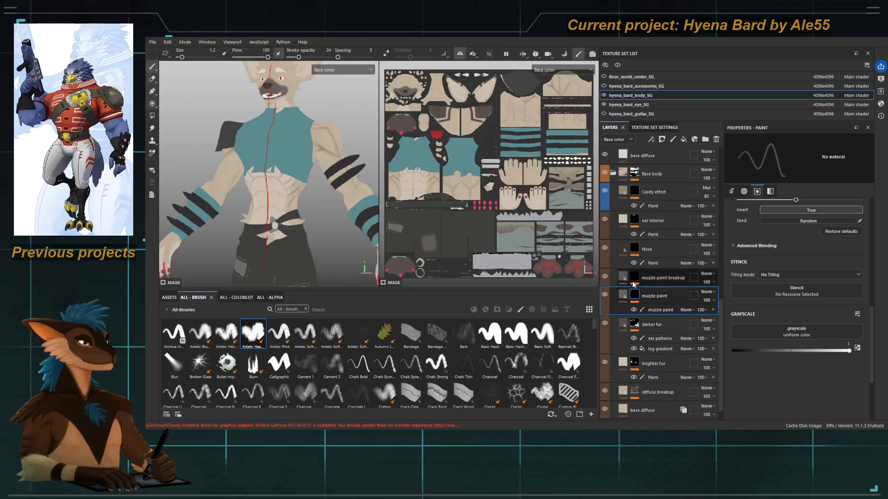
click(634, 277)
click(625, 281)
click(625, 296)
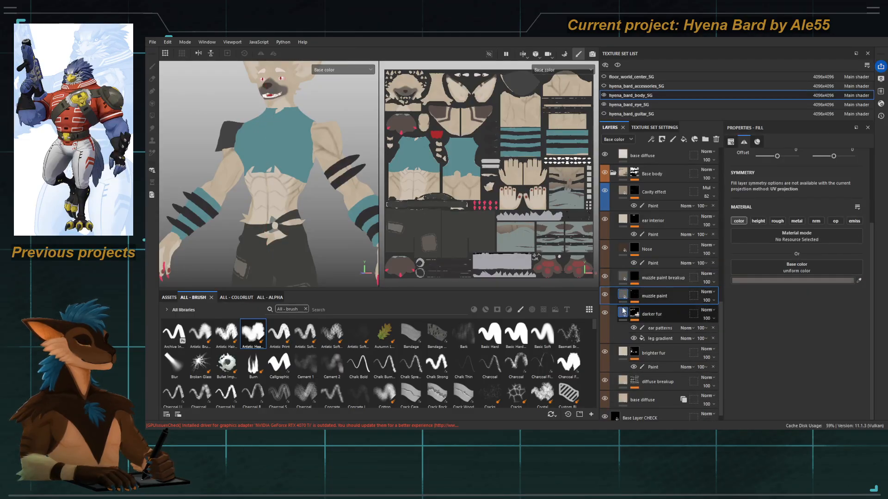
click(623, 316)
click(623, 341)
click(622, 371)
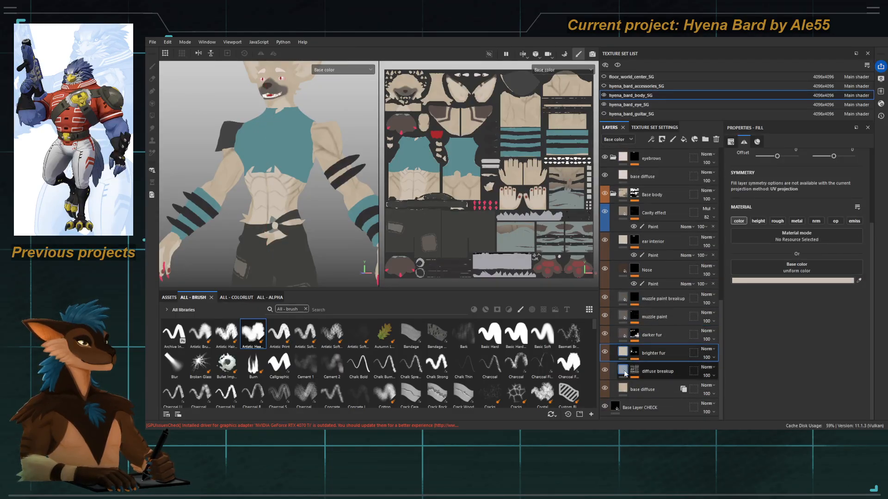
click(623, 353)
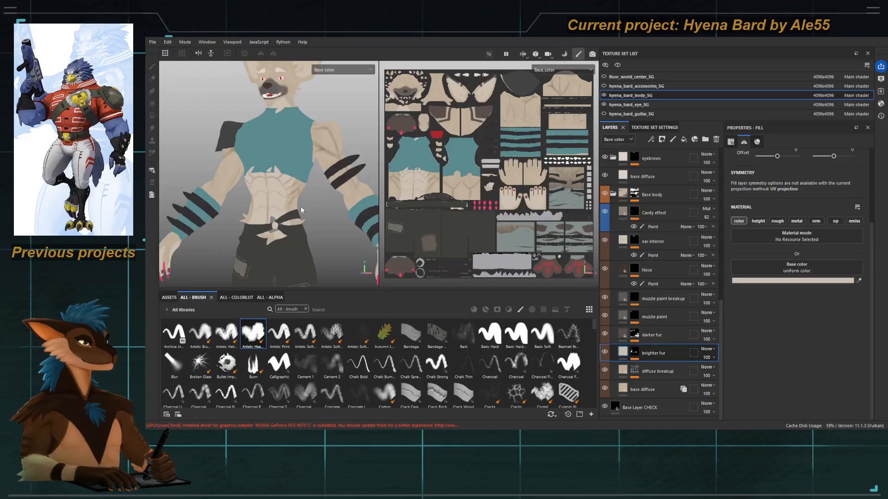
Step: Duplicate the brighter fur layer, inspect the copy's mask and delete the copy
mouse_move(255, 131)
alt+middle_down()
mouse_move(250, 217)
mouse_move(243, 127)
alt+middle_up()
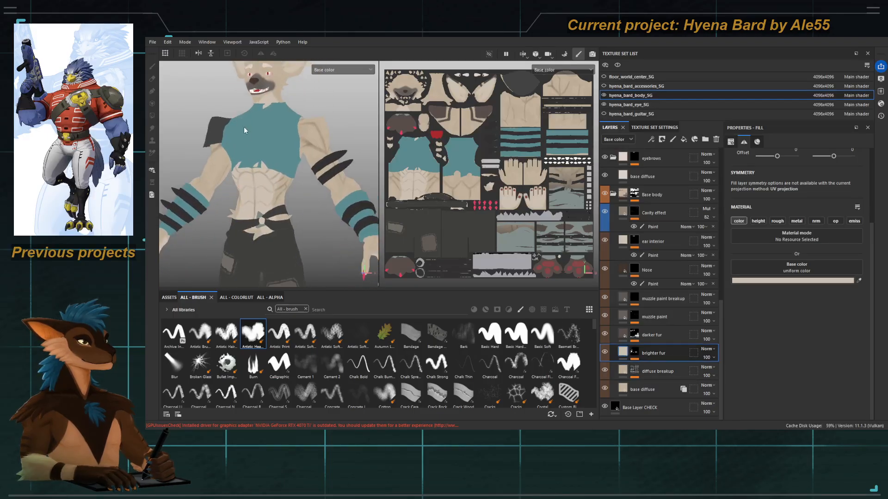
key(ctrl+d)
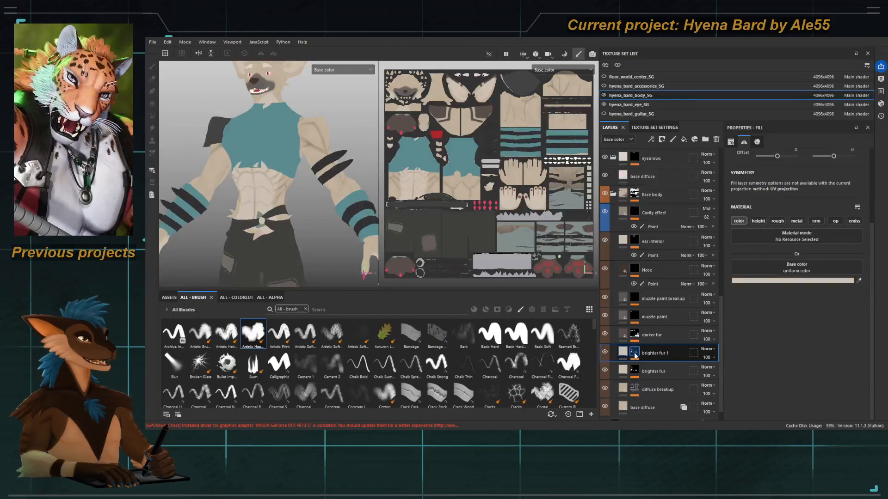
click(635, 354)
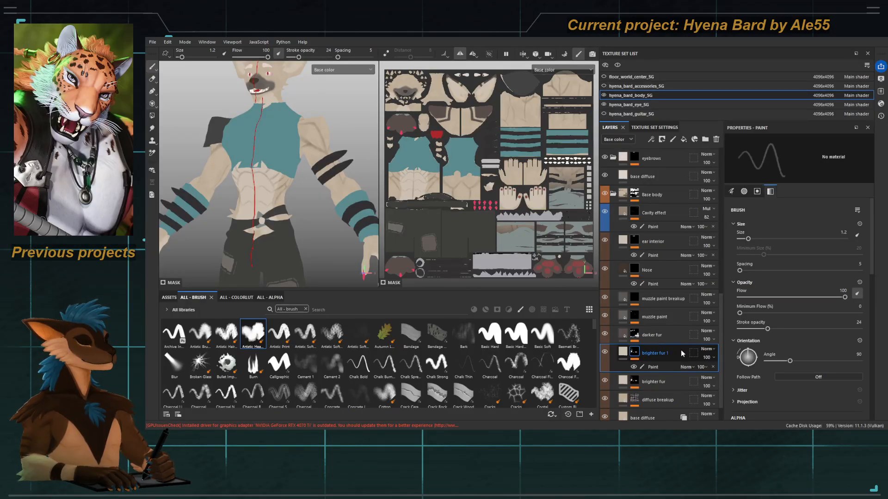
key(Delete)
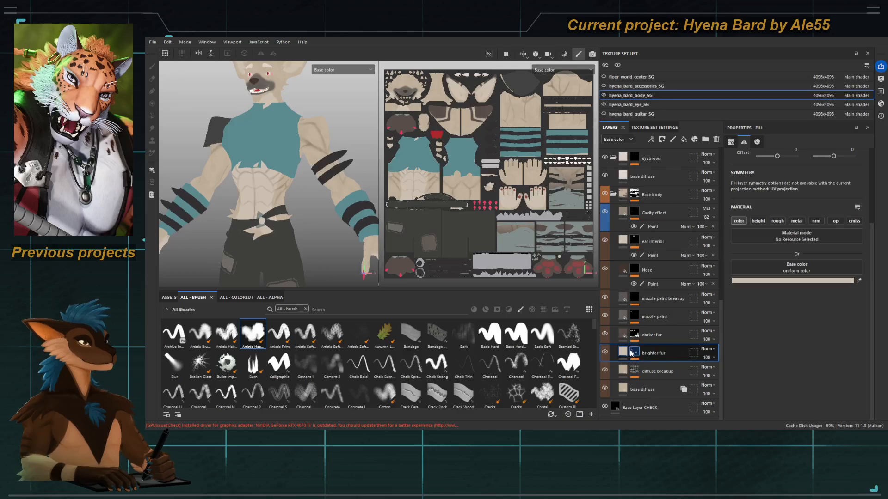
alt+middle_drag(242, 154, 254, 196)
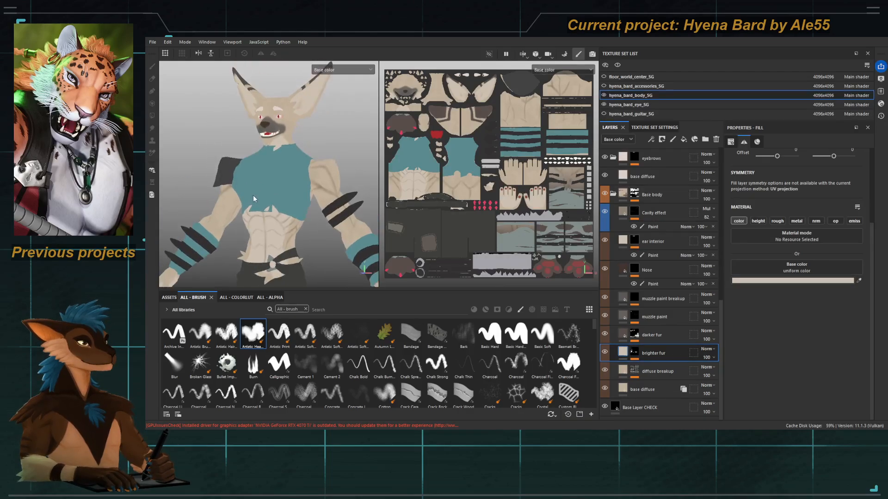
alt+right_drag(253, 199, 237, 162)
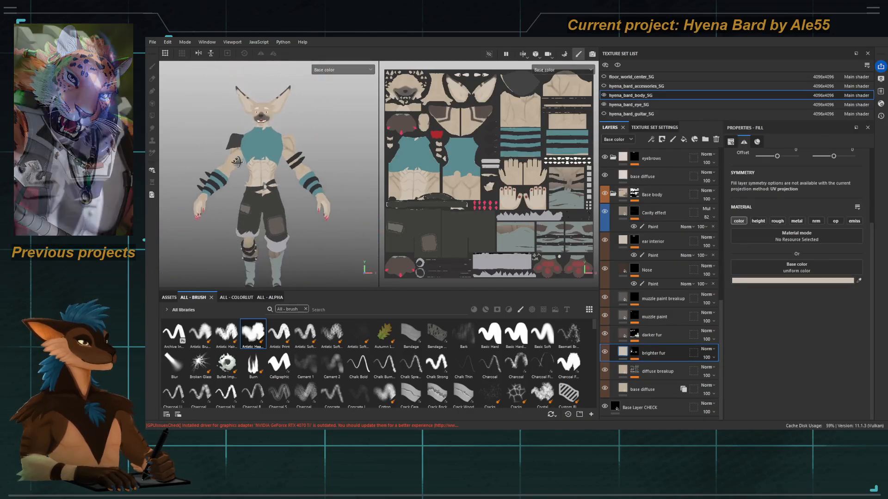
alt+drag(237, 161, 252, 152)
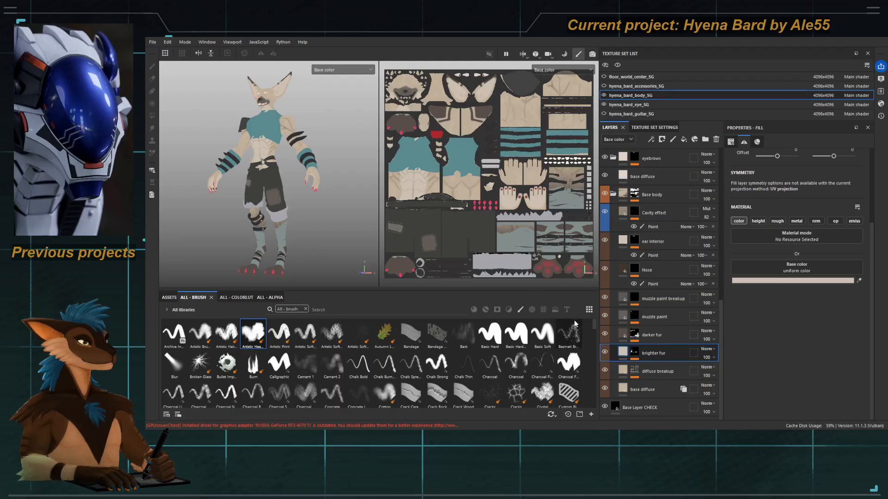
Step: Collapse the Base body folder, select the base diffuse fill of the eyebrows and examine the eyebrows on the head
click(613, 194)
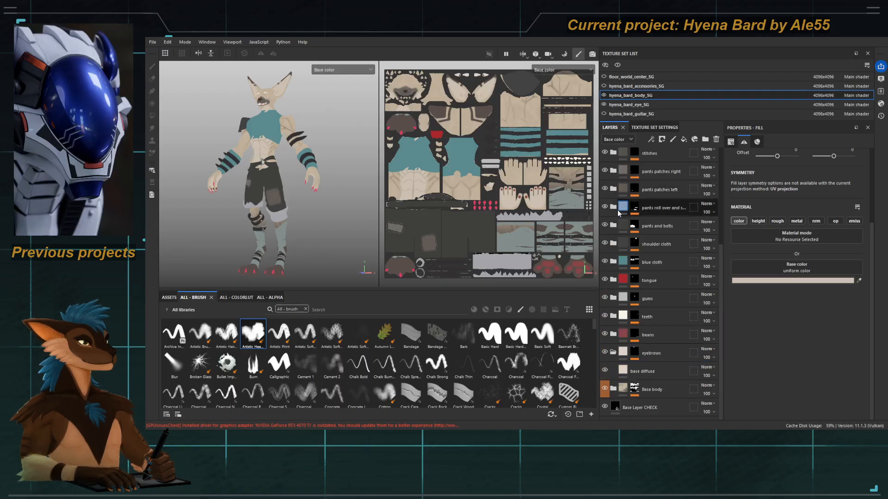
click(625, 370)
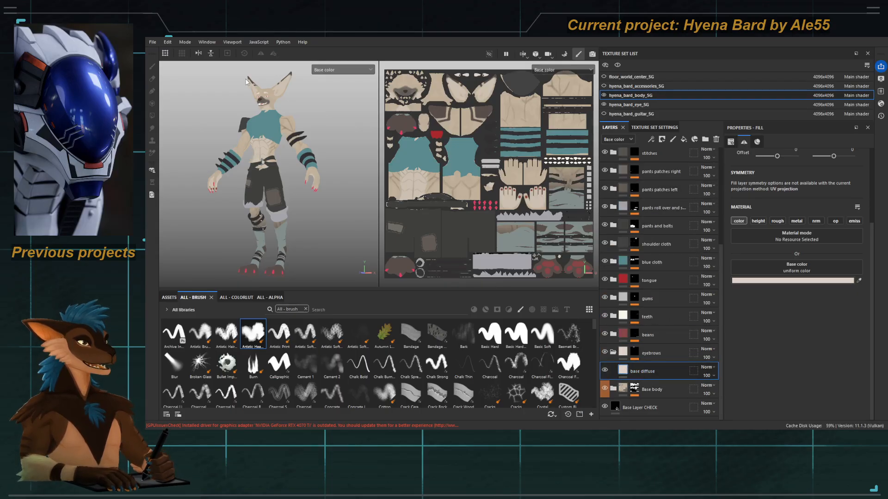
scroll(257, 152, up, 6)
alt+middle_drag(261, 105, 255, 164)
alt+drag(271, 190, 270, 148)
alt+right_drag(270, 148, 348, 242)
alt+drag(348, 242, 279, 184)
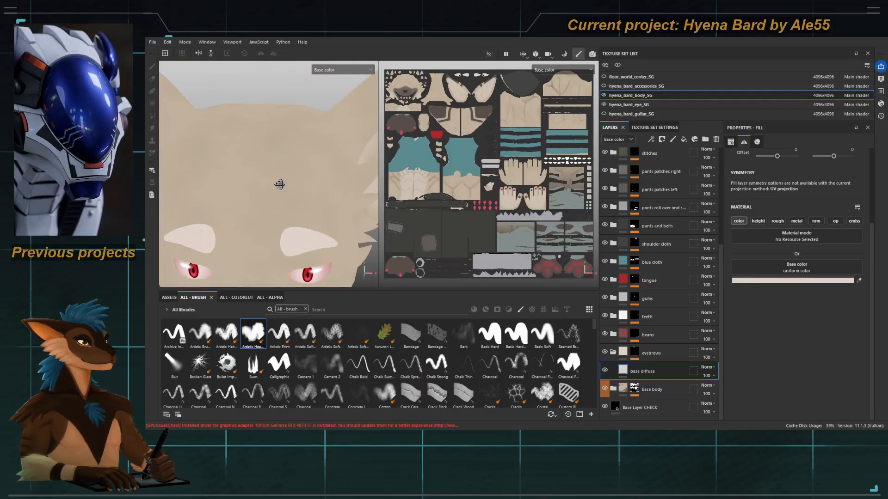
alt+right_drag(279, 185, 246, 215)
ctrl+alt+drag(245, 215, 259, 173)
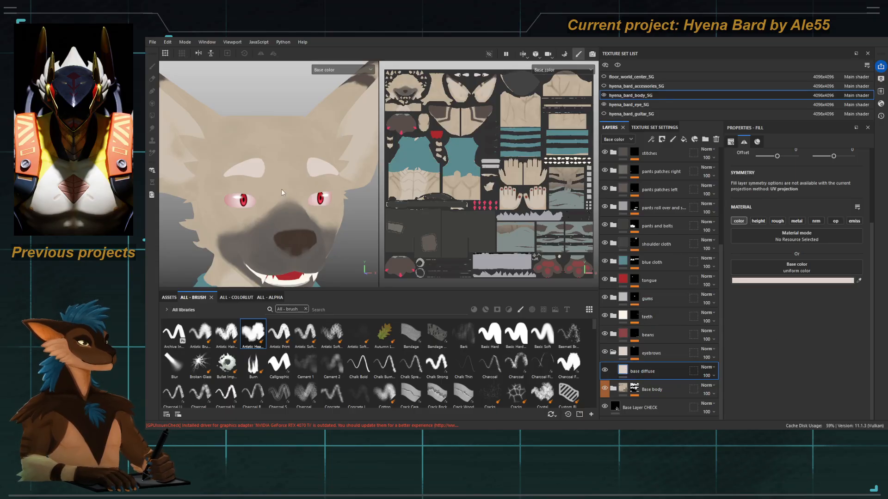
alt+drag(281, 188, 228, 196)
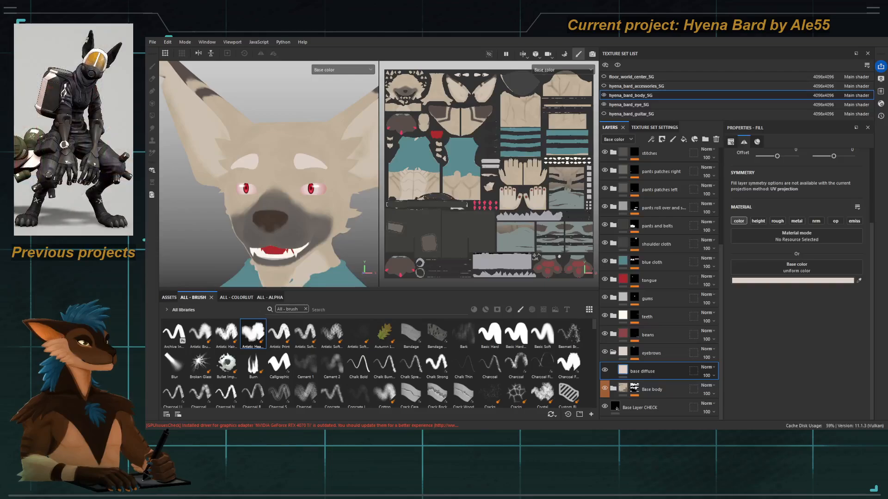
alt+drag(329, 185, 284, 184)
Step: Toggle the Fake Light and Fake AO shadow layers to compare their effect on the face, ending with both hidden
scroll(614, 193, up, 5)
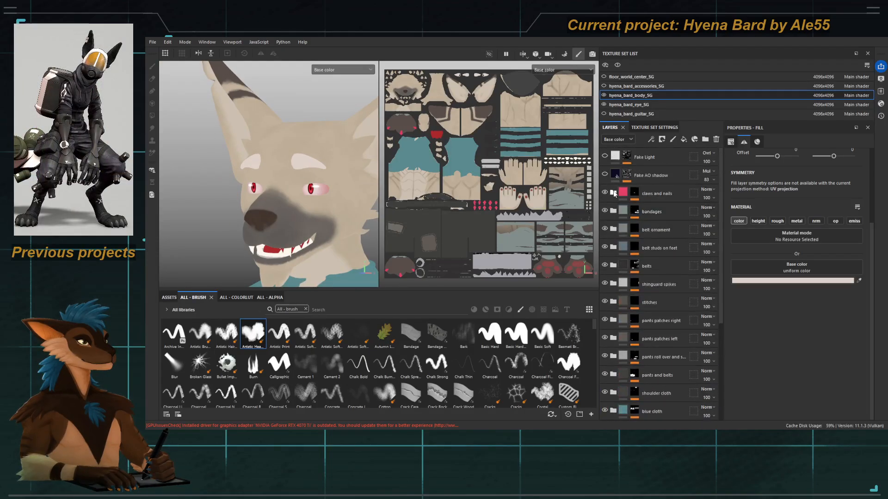
click(604, 157)
click(604, 157)
click(604, 157)
click(604, 175)
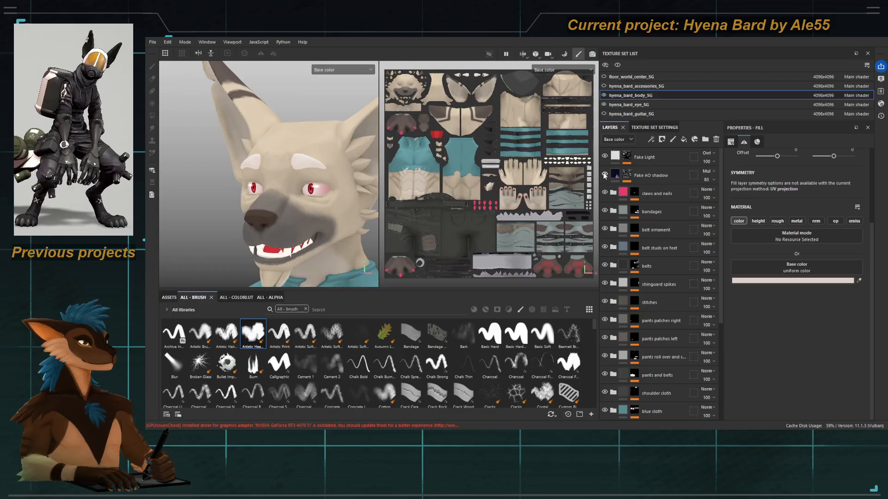
click(605, 175)
click(604, 175)
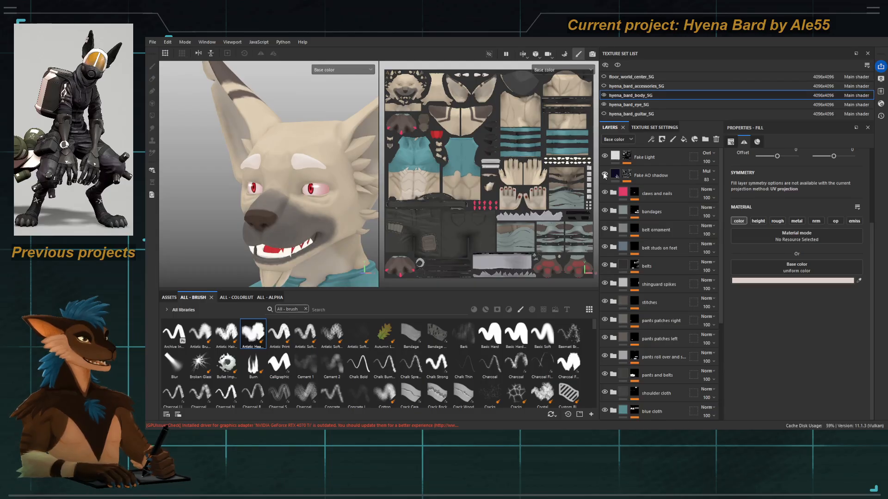
click(604, 175)
click(604, 156)
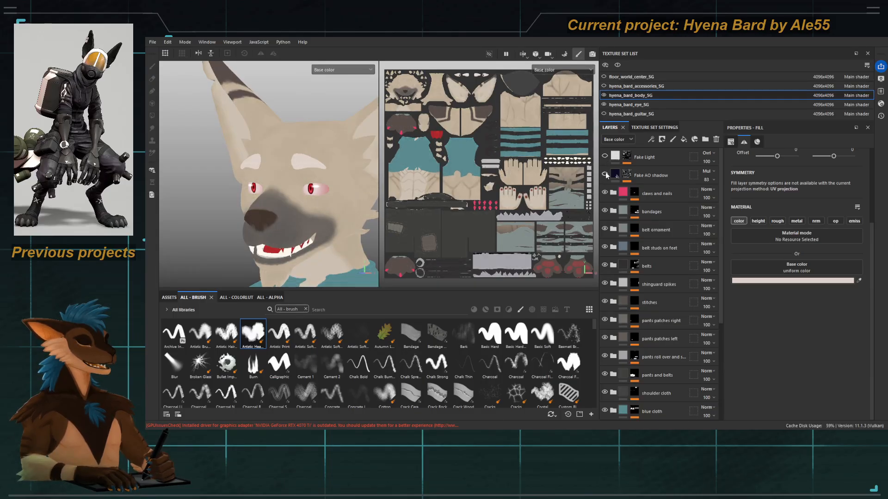
click(605, 174)
click(605, 173)
click(605, 173)
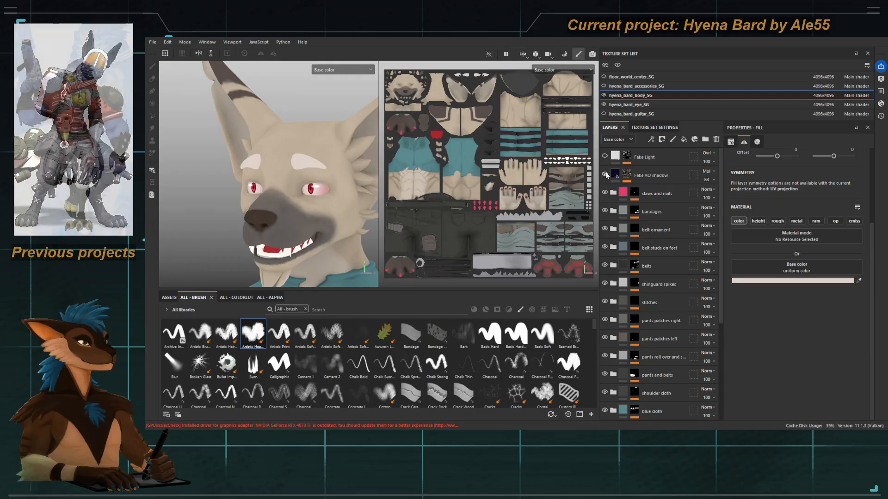
click(606, 175)
click(605, 157)
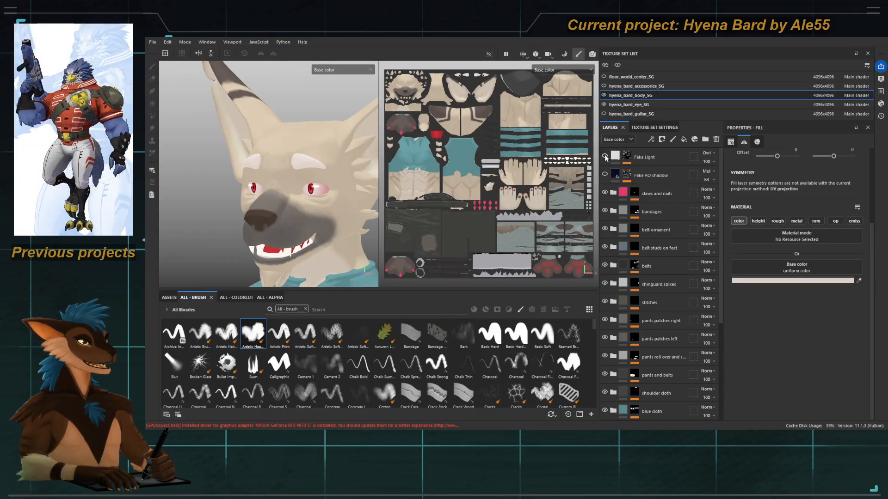
click(604, 156)
click(605, 156)
click(605, 173)
click(604, 172)
click(605, 157)
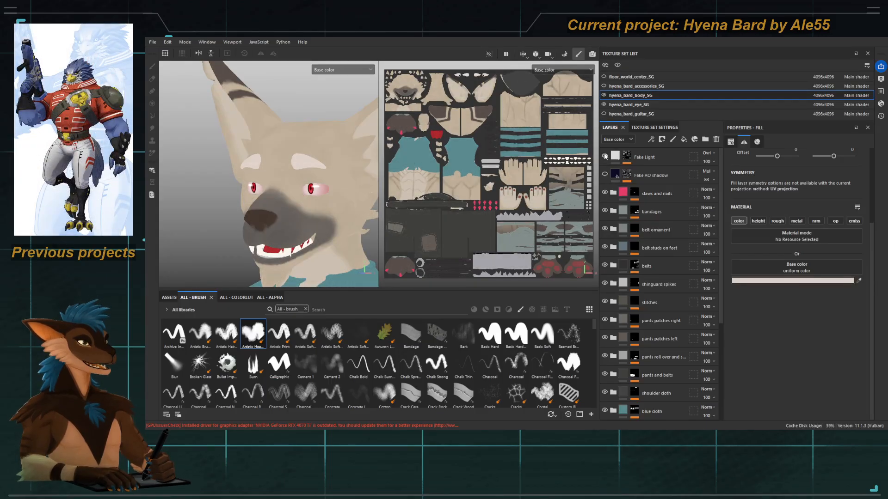
Step: Examine the ambient occlusion and thickness mesh maps around the eyebrows and return to the base color view
scroll(619, 324, down, 4)
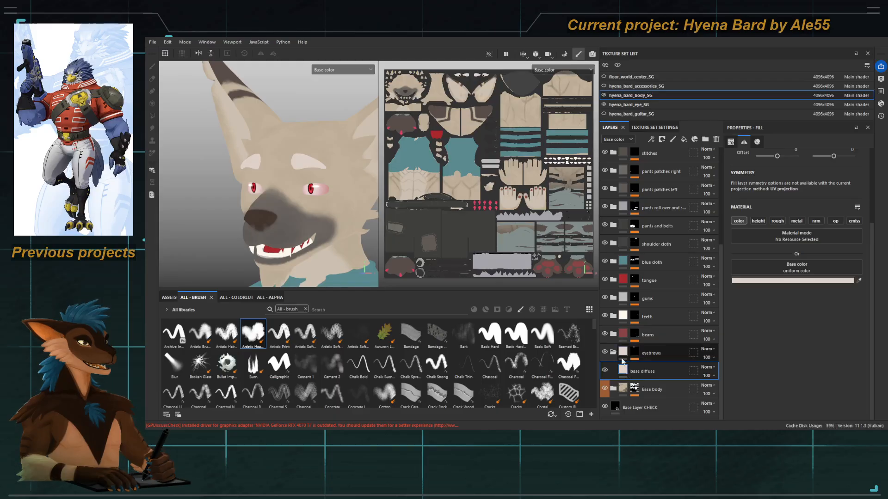
alt+drag(259, 186, 334, 182)
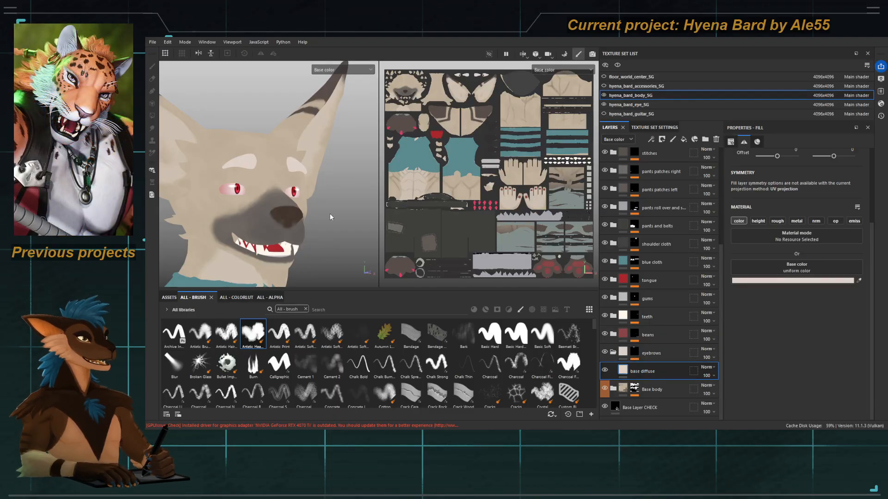
key(b)
key(b)
scroll(354, 206, up, 5)
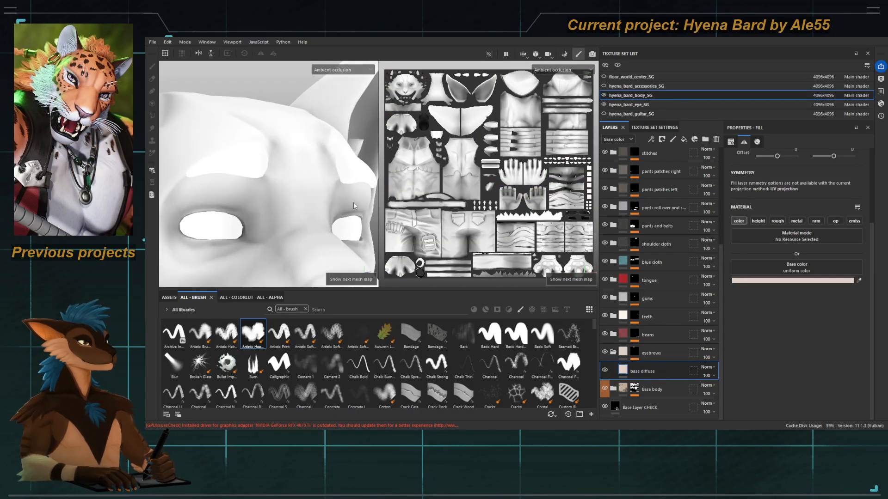
alt+drag(354, 206, 270, 190)
key(b)
key(b)
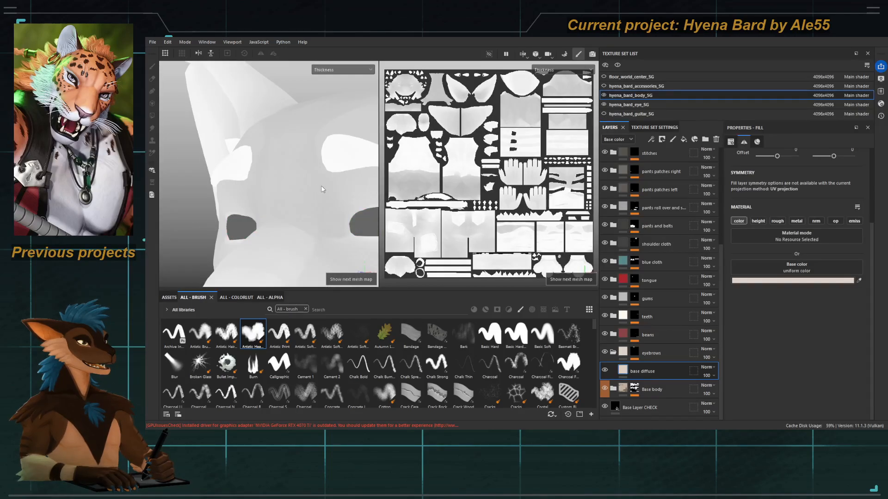
key(b)
key(b)
key(b)
key(b)
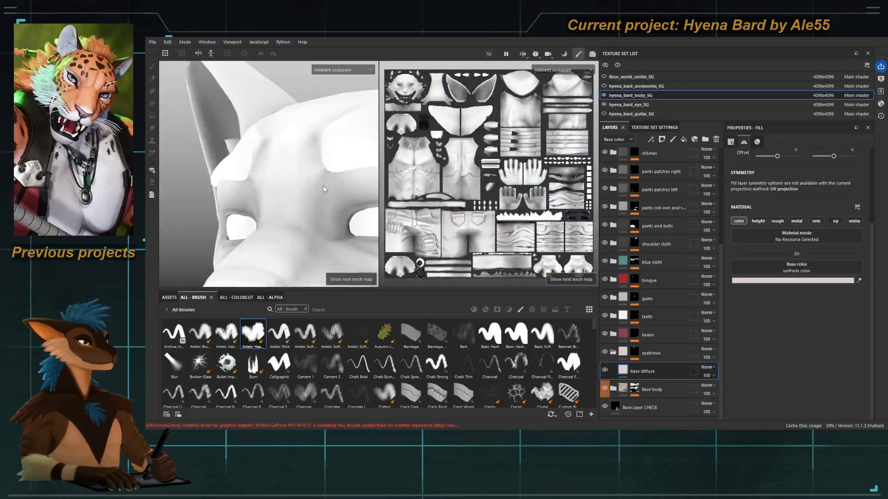
key(c)
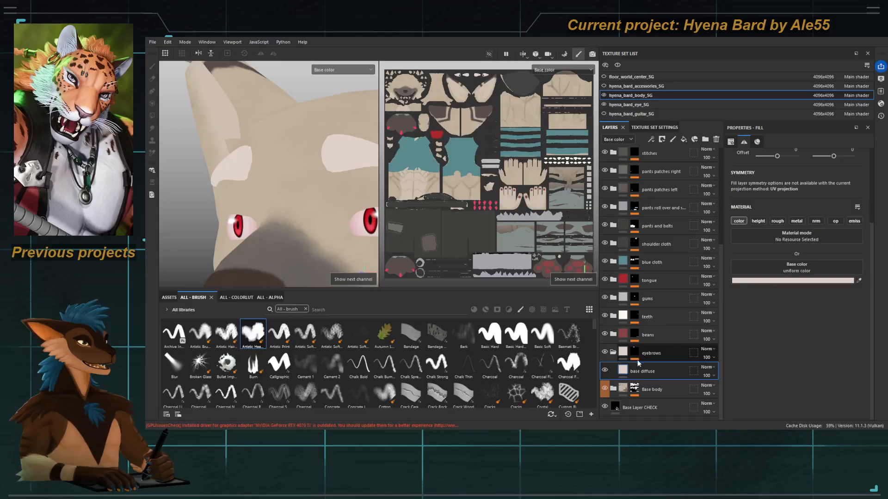
Step: Duplicate the base diffuse layer in the eyebrows folder and rename the copy Fake shadow
double_click(645, 371)
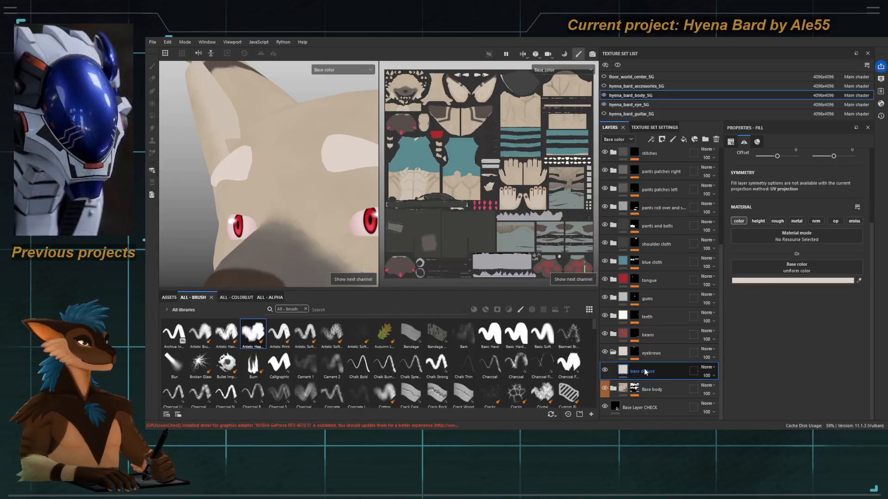
key(ctrl+d)
double_click(641, 370)
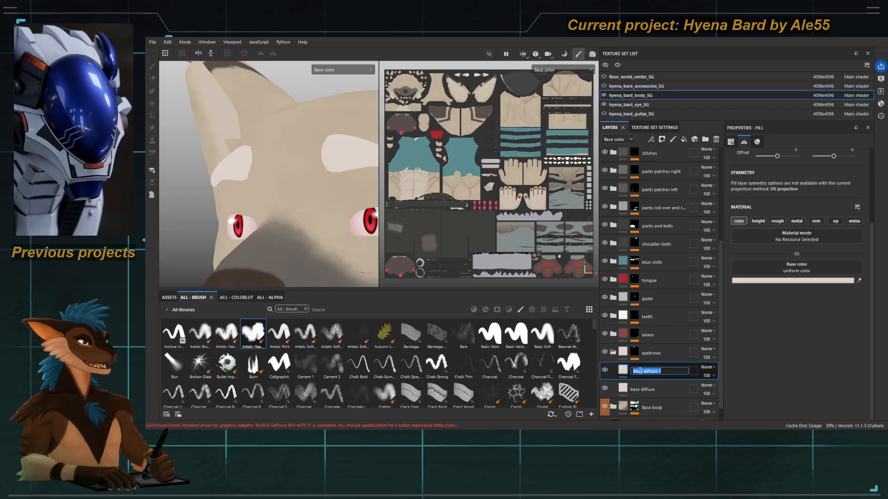
text(Fake shadow)
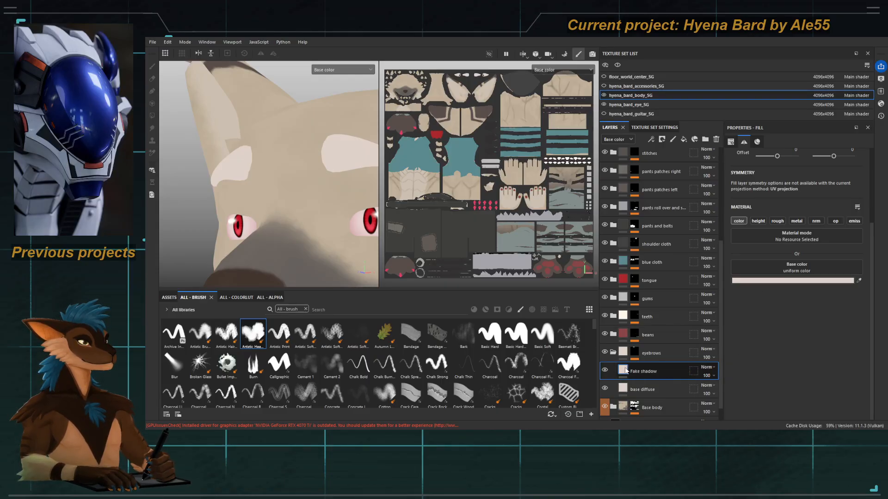
Step: Set the Fake shadow layer to Multiply with a darker base color and add a black mask with a paint effect
click(661, 139)
click(678, 158)
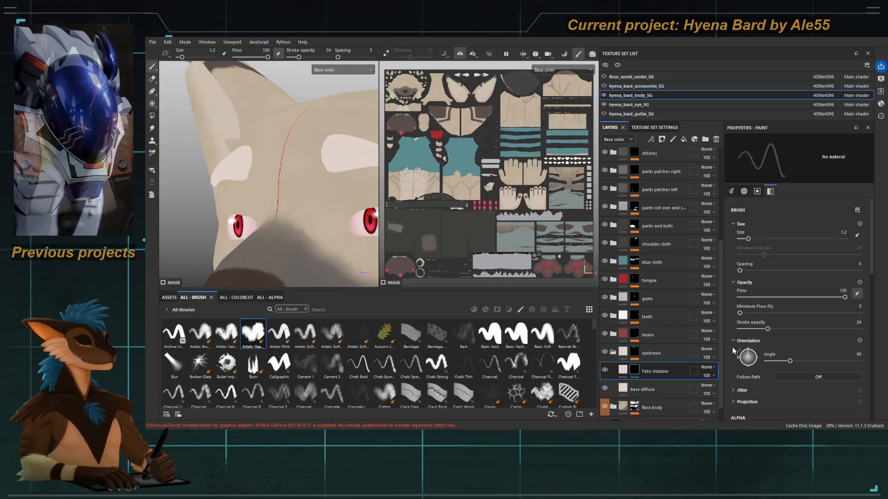
click(623, 370)
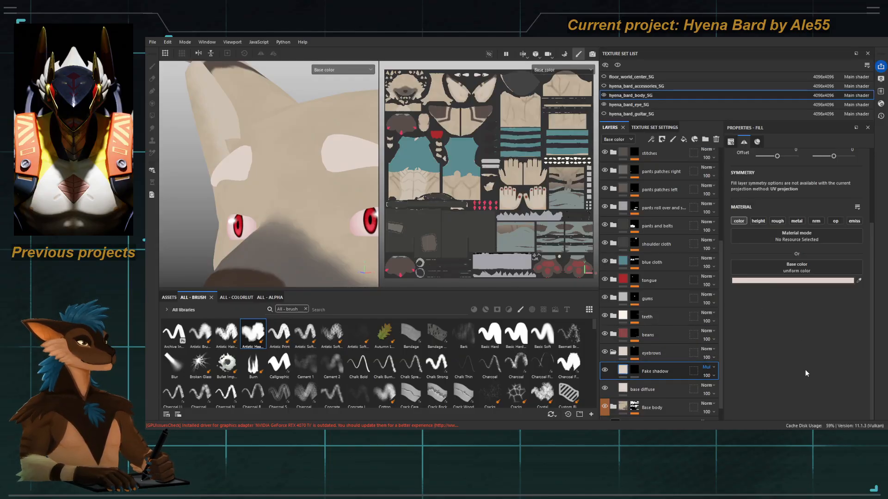
click(635, 372)
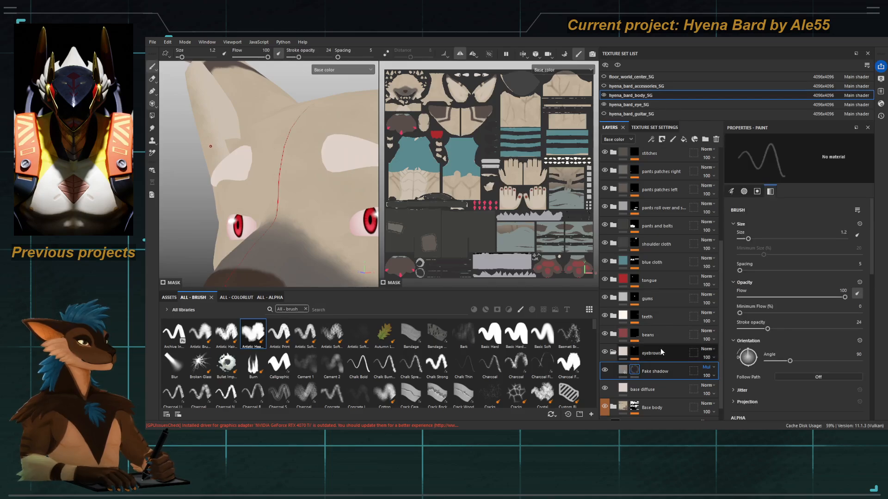
click(663, 313)
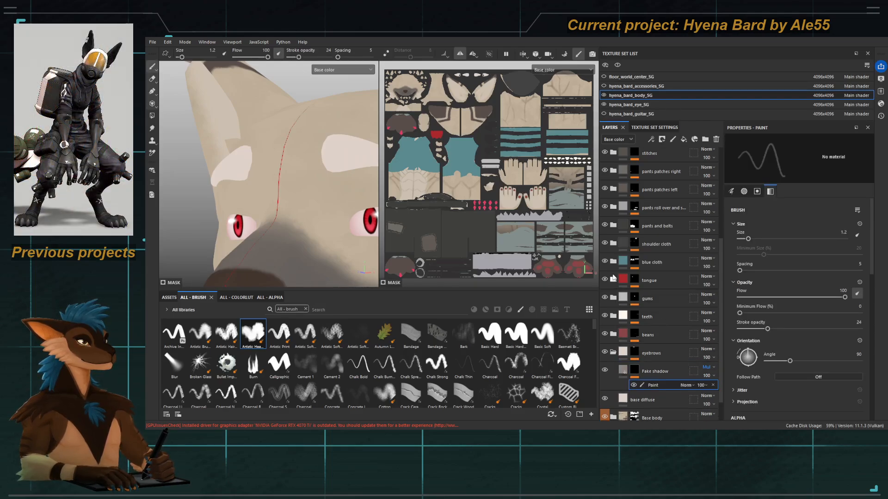
Step: Paint soft shading along the lower edges of the eyebrows on the Fake shadow mask with a 0.48 brush
mouse_move(328, 173)
alt+mouse_down()
mouse_move(296, 160)
mouse_move(293, 172)
mouse_move(305, 176)
alt+mouse_up()
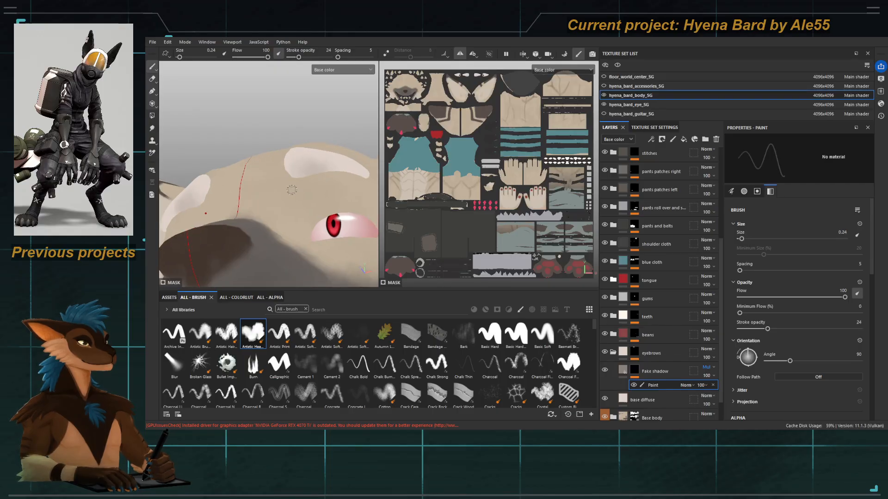
key(])
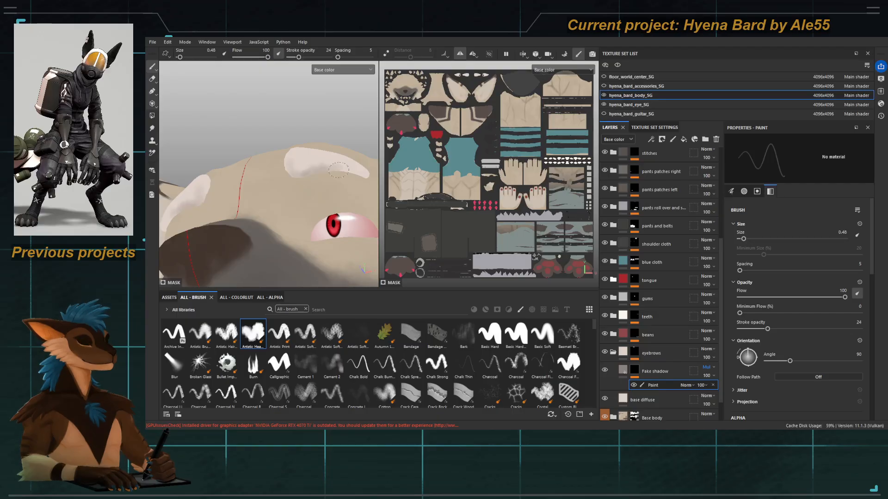
drag(345, 172, 296, 172)
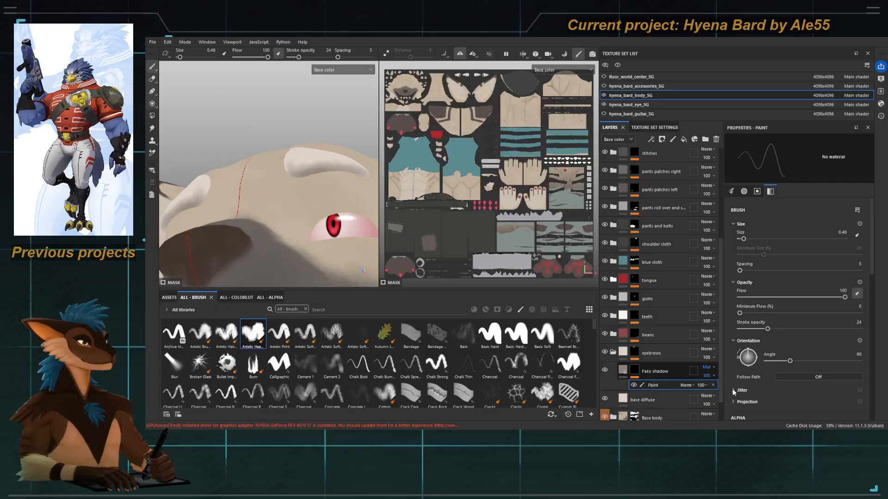
Step: Lower the Fake shadow layer's opacity to 37 and check the eyebrow shading from several angles
drag(733, 392, 708, 393)
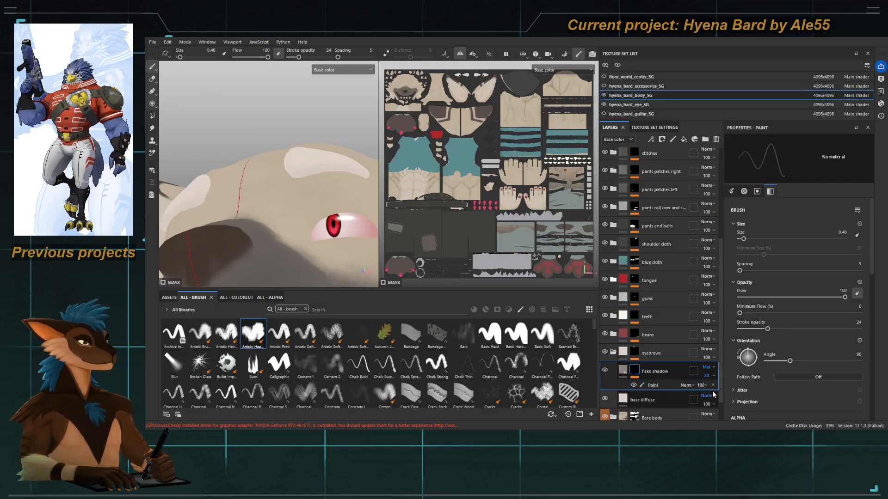
click(715, 380)
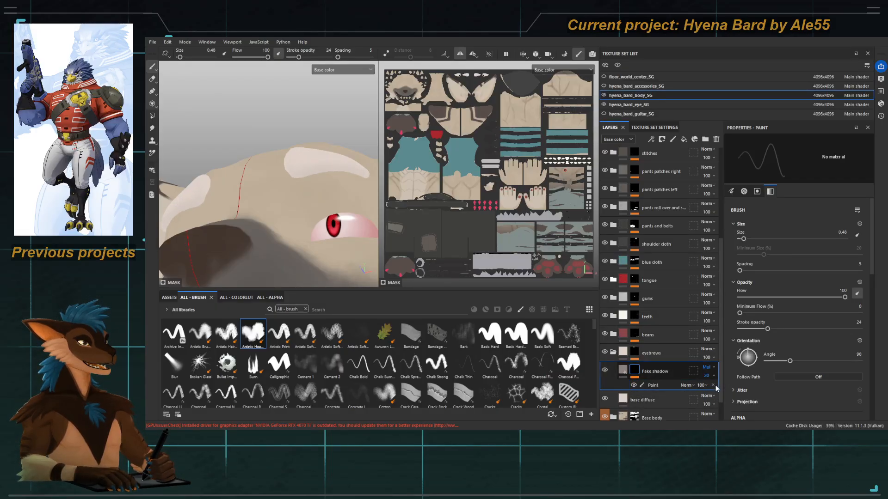
drag(709, 392, 721, 392)
alt+drag(208, 99, 290, 149)
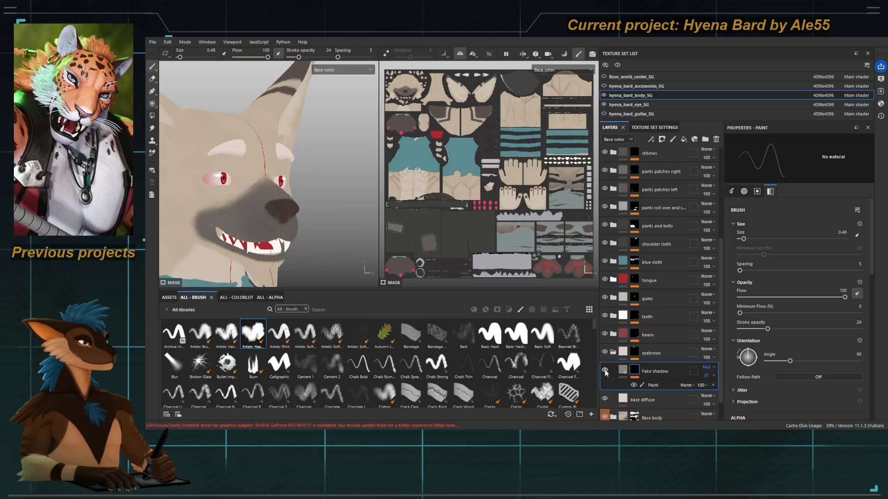
alt+right_drag(268, 185, 245, 191)
alt+drag(245, 192, 189, 196)
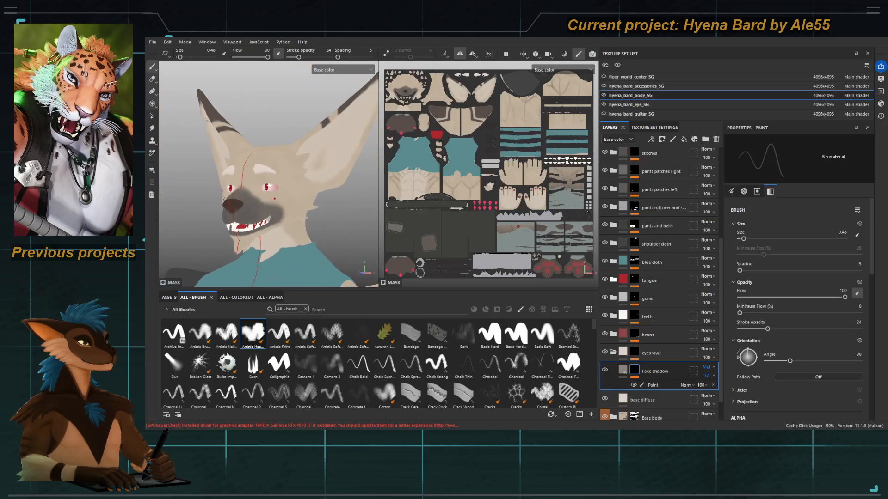
alt+right_drag(224, 199, 250, 196)
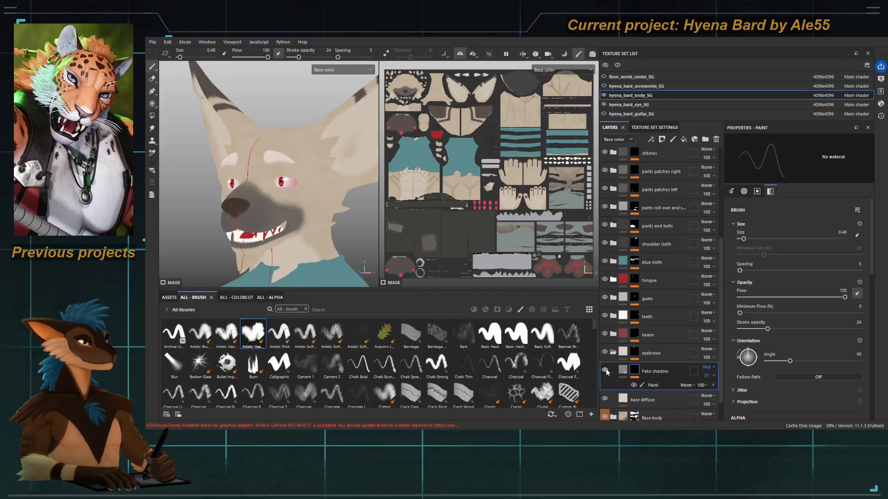
Step: Collapse the eyebrows folder and tag it with the orange layer color
key(Delete)
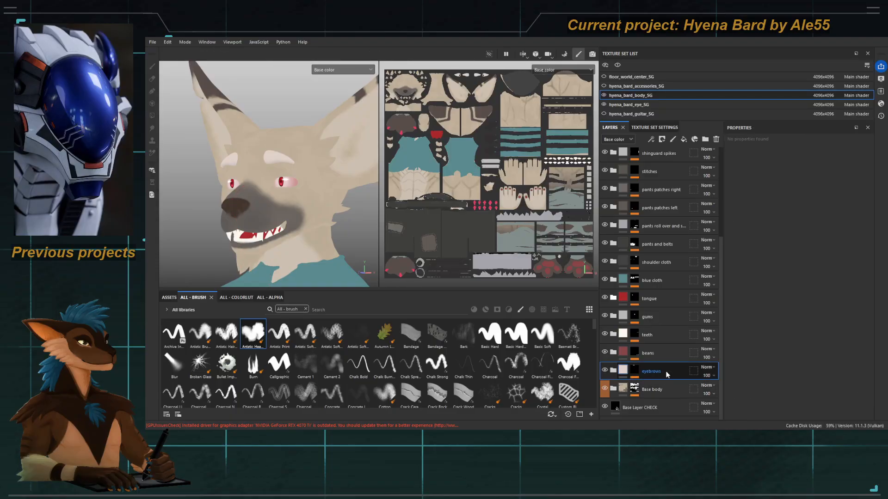
click(702, 243)
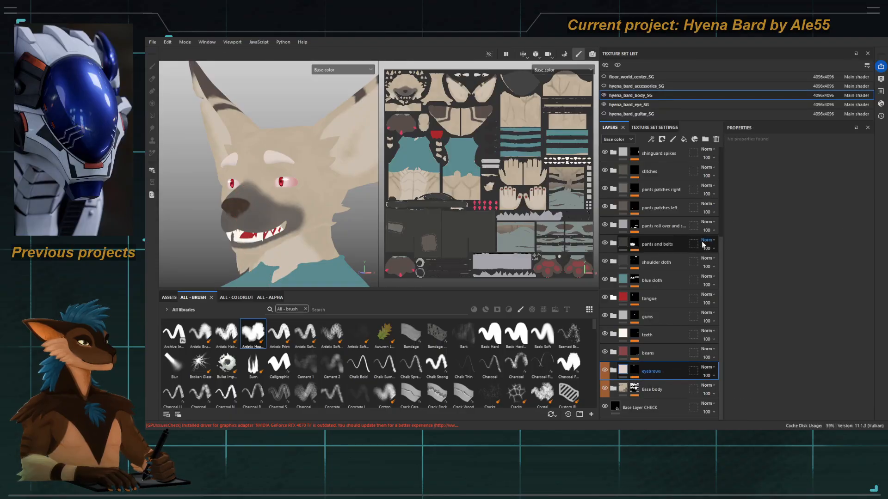
Step: Open the beans folder and bring the soles of the feet with their paw pads into close view
click(655, 355)
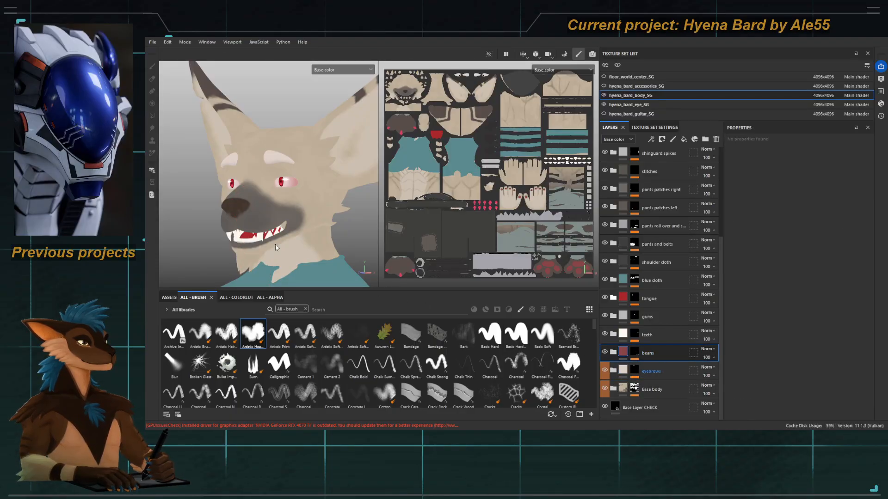
key(f)
alt+drag(275, 243, 294, 248)
alt+middle_drag(294, 248, 300, 185)
alt+right_drag(301, 245, 352, 263)
alt+drag(296, 245, 287, 157)
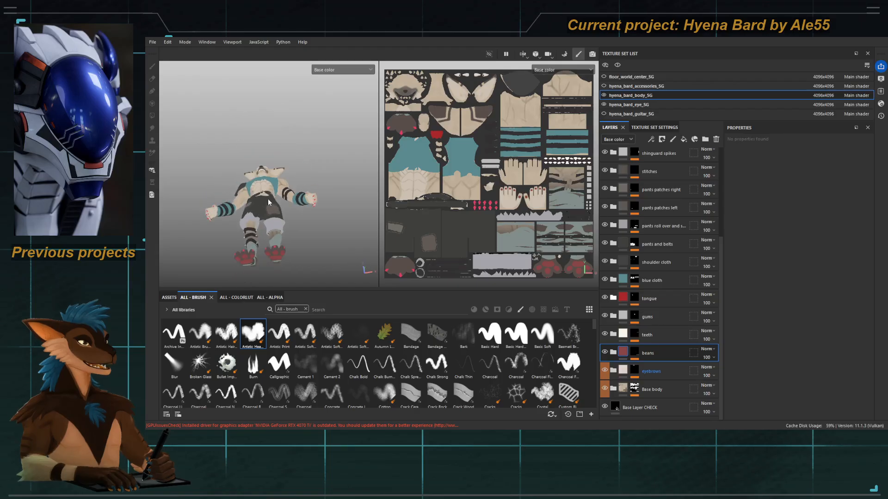
alt+middle_drag(286, 222, 287, 175)
alt+right_drag(295, 203, 355, 234)
alt+drag(277, 222, 259, 217)
alt+right_drag(226, 208, 341, 246)
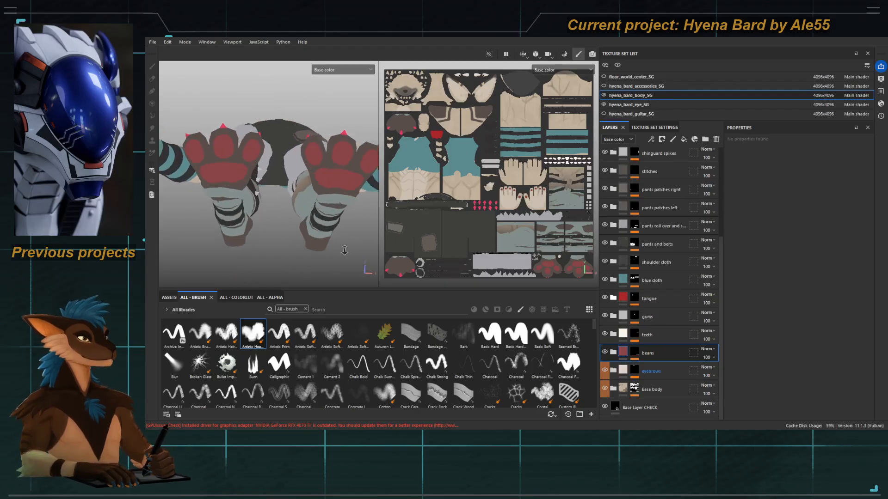
click(614, 353)
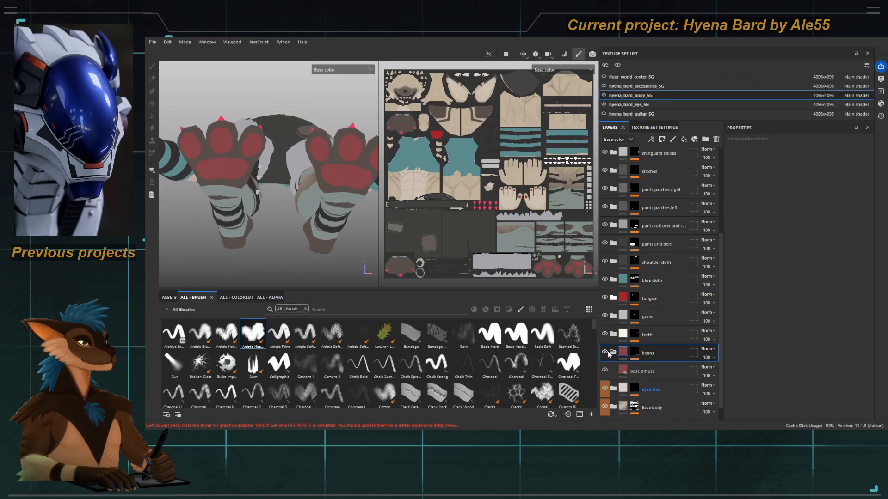
Step: Examine the beans mask and the foot paw pads in the mask, material and base color views
click(634, 353)
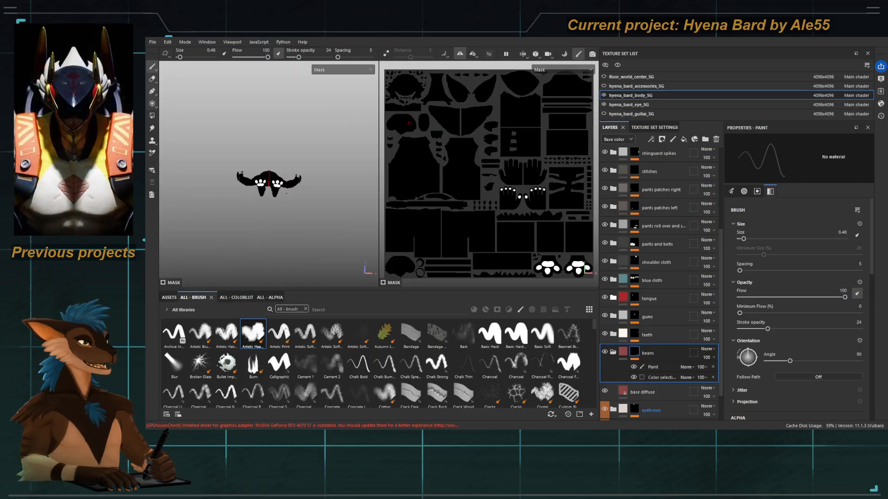
alt+drag(286, 193, 310, 234)
alt+drag(250, 171, 221, 166)
alt+right_drag(221, 167, 264, 194)
alt+drag(245, 213, 217, 190)
key(m)
alt+drag(217, 236, 269, 185)
key(c)
key(m)
alt+right_drag(259, 231, 310, 259)
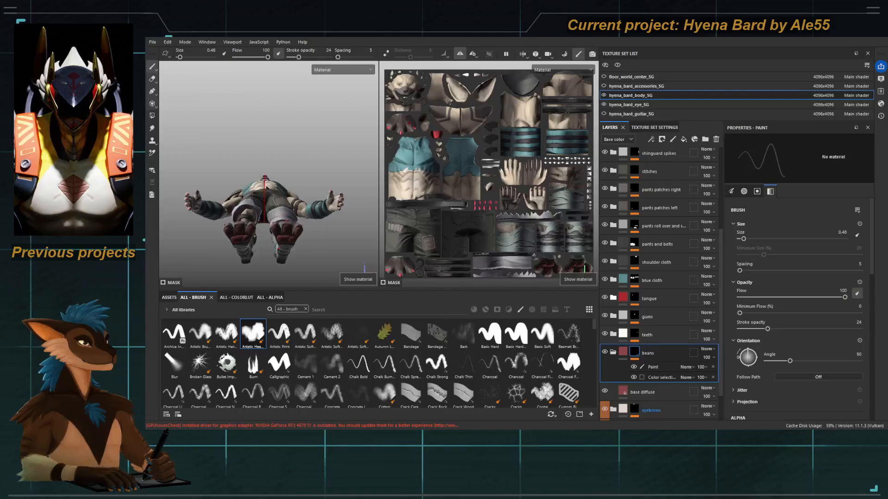
alt+middle_drag(310, 265, 328, 212)
alt+right_drag(328, 213, 367, 229)
key(c)
alt+middle_drag(337, 221, 309, 216)
alt+right_drag(309, 215, 349, 223)
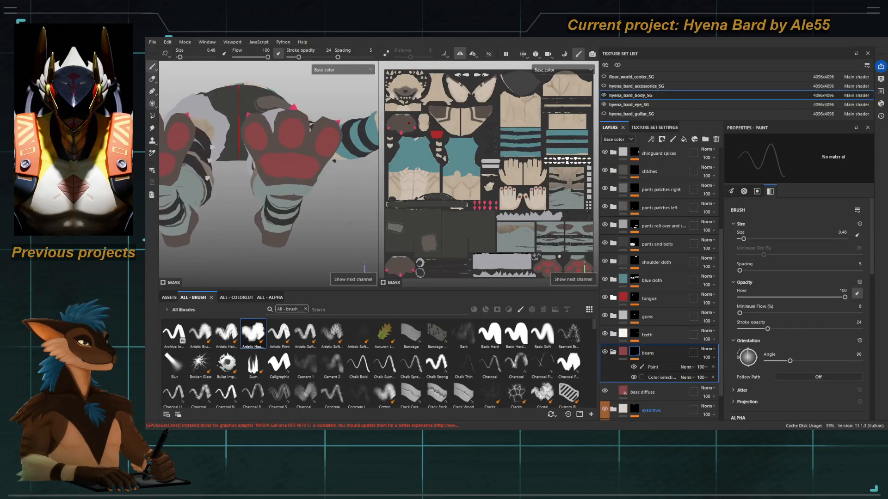
Step: Duplicate the beans base diffuse layer and copy the mask of the diffuse breakup layer in the Base body folder
click(634, 391)
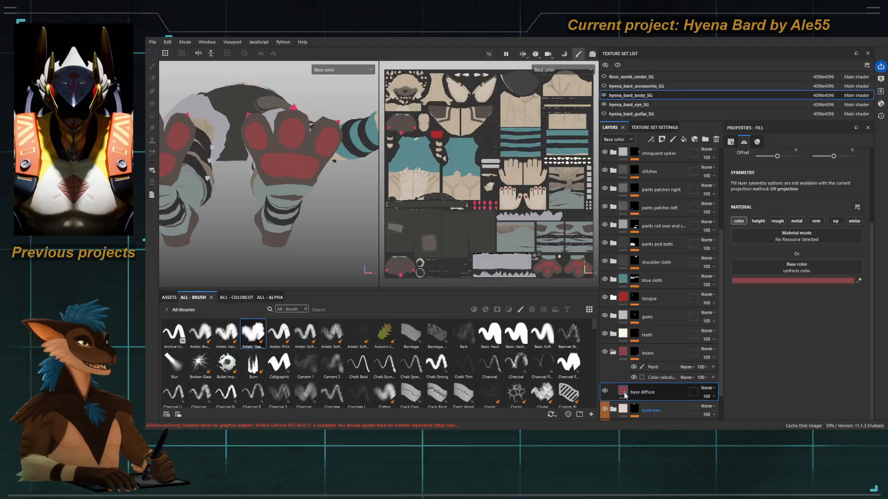
scroll(644, 380, down, 2)
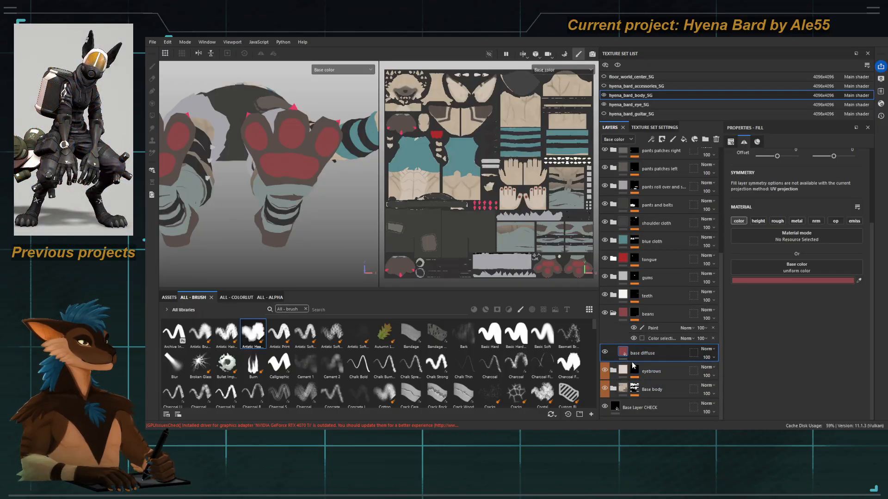
key(ctrl+d)
click(613, 389)
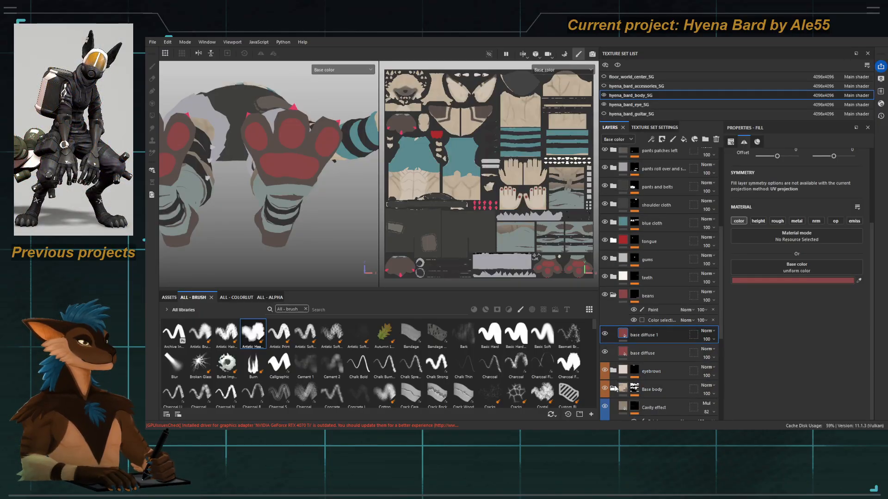
scroll(641, 377, down, 6)
click(667, 368)
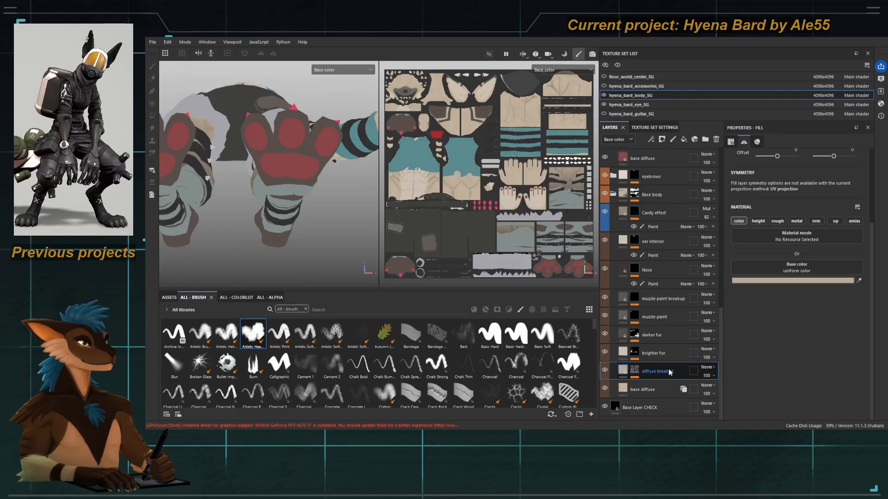
scroll(657, 324, up, 4)
click(649, 233)
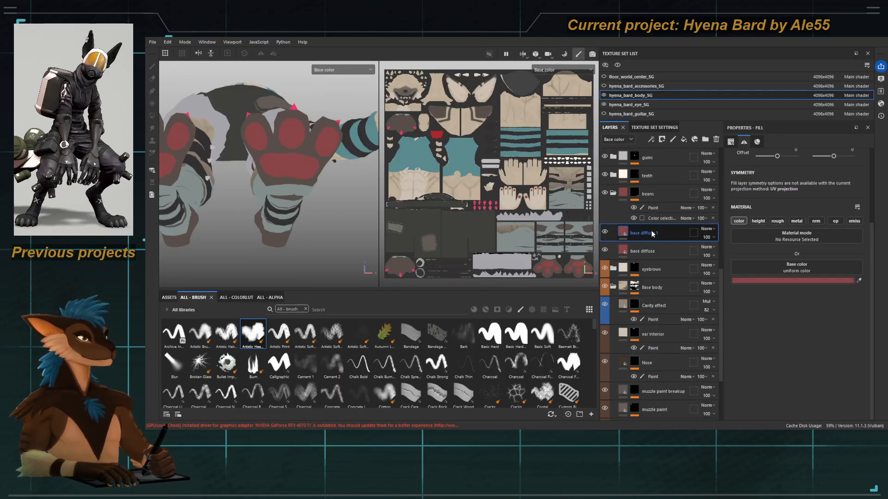
scroll(648, 300, down, 4)
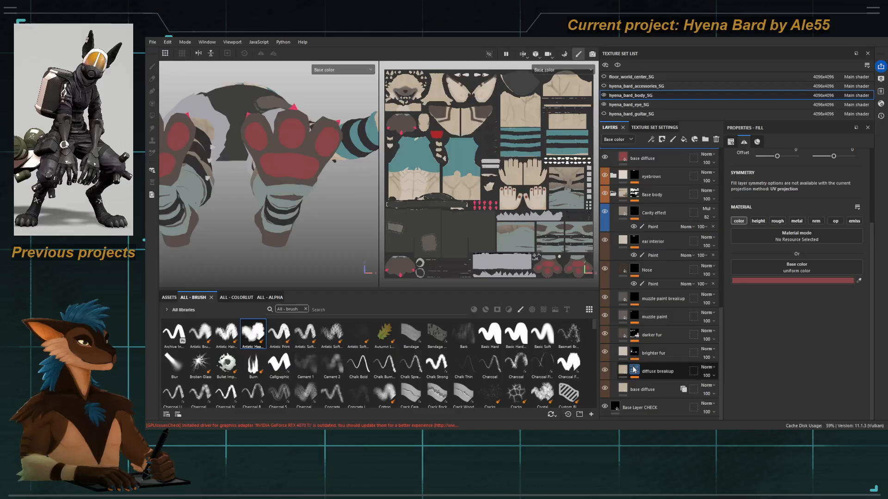
click(635, 371)
click(656, 386)
scroll(656, 321, up, 5)
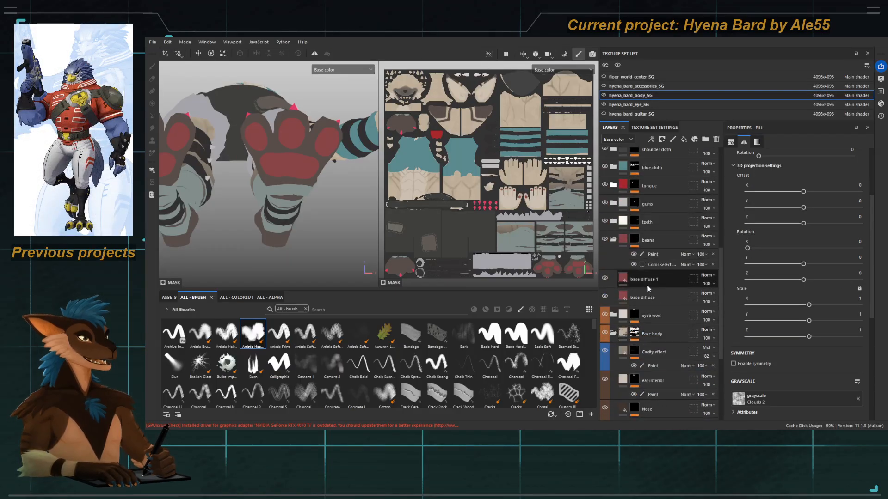
Step: Turn the duplicate into a layer named diffuse breakup with a black mask holding only the copied Clouds 2 fill
click(627, 280)
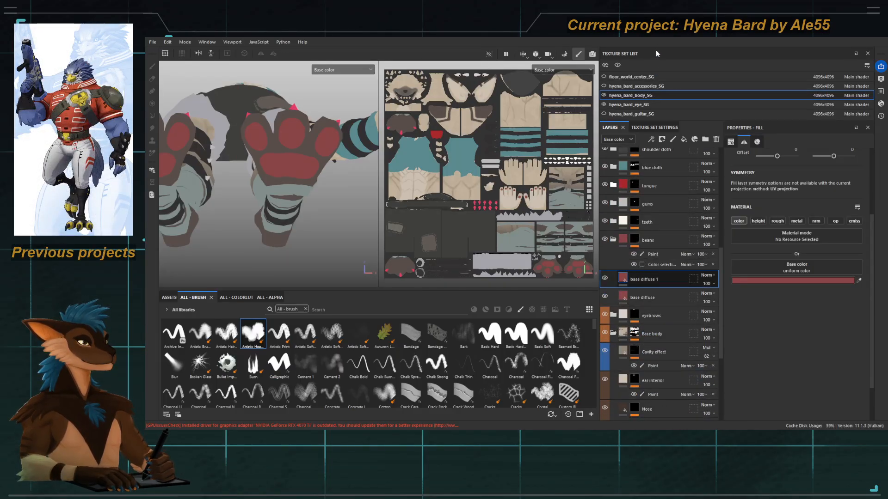
key(1)
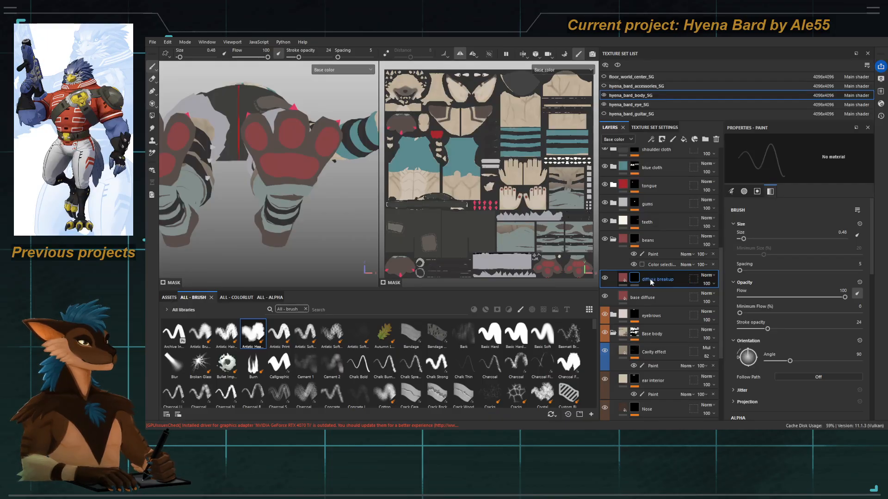
right_click(635, 283)
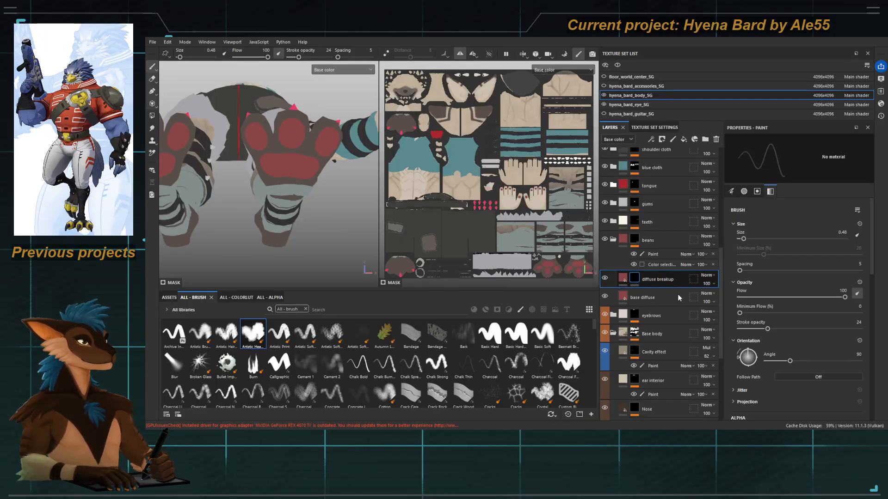
click(678, 296)
key(ctrl+v)
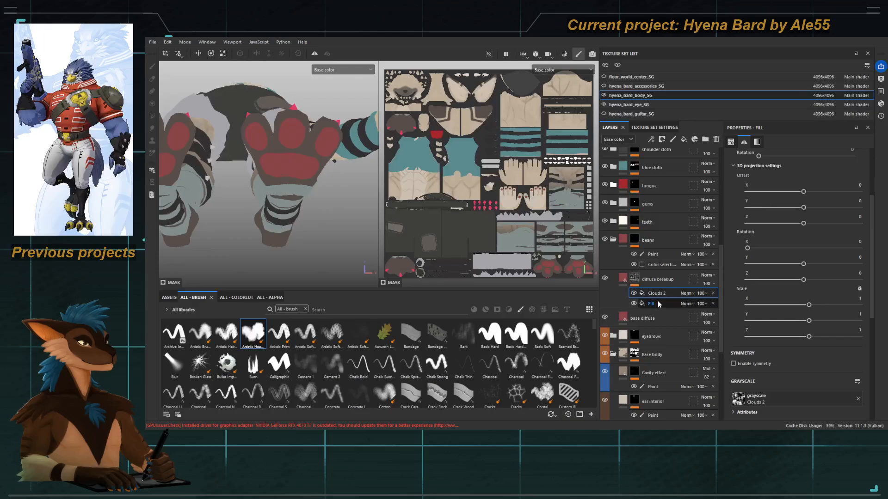
click(658, 303)
key(Delete)
alt+click(635, 279)
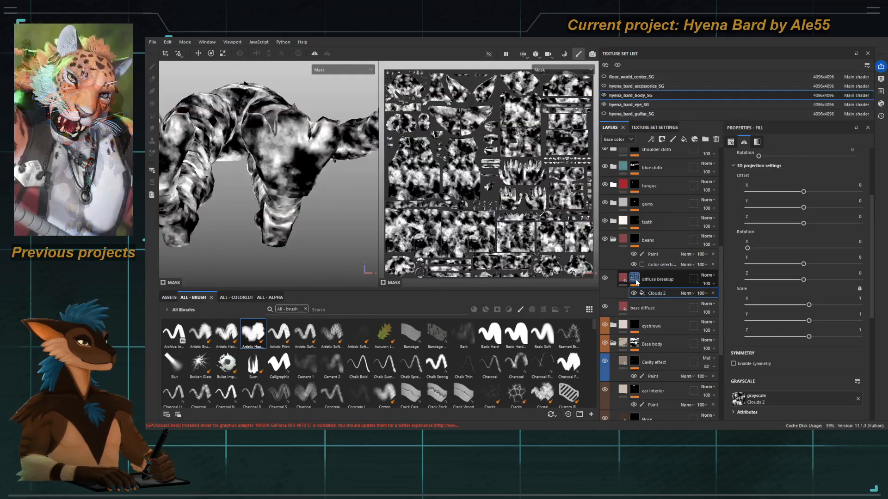
Step: Set the beans breakup mask's Clouds 2 fill to balance 0.23 and contrast 0.08, and check the paw pads in base color
click(623, 280)
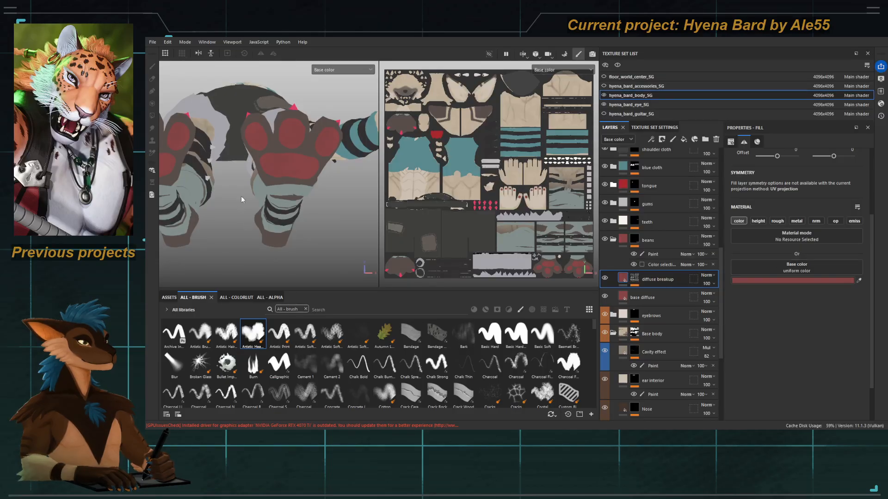
alt+drag(241, 199, 303, 169)
alt+click(635, 280)
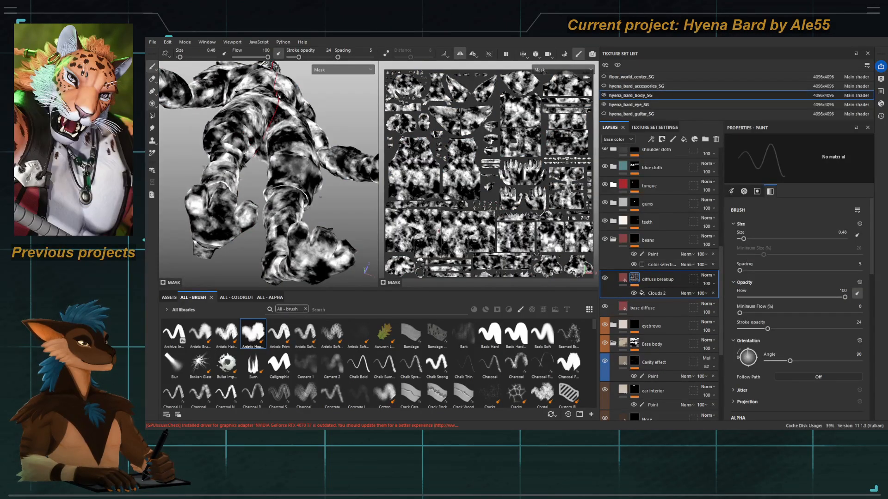
click(657, 293)
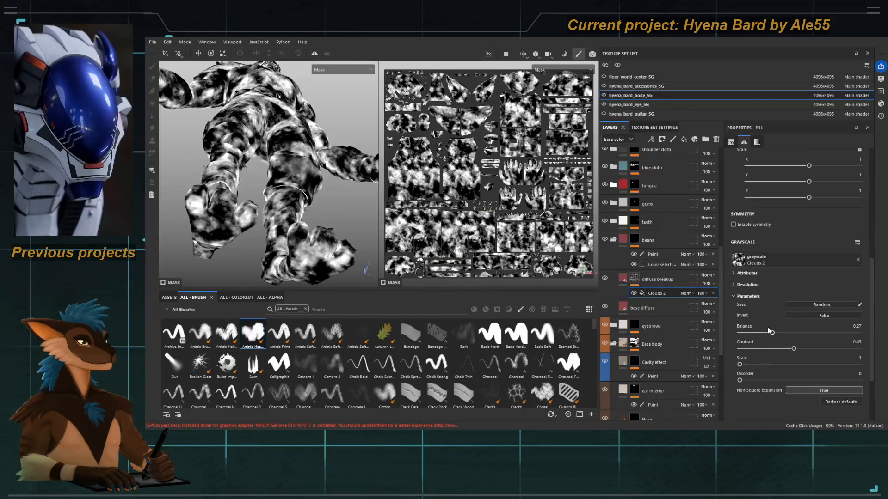
drag(789, 350, 768, 332)
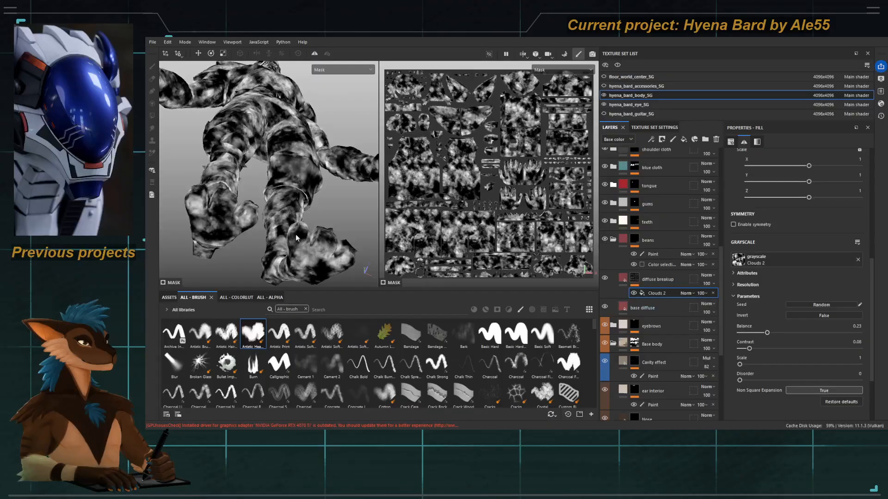
alt+drag(297, 237, 280, 203)
key(m)
key(c)
key(c)
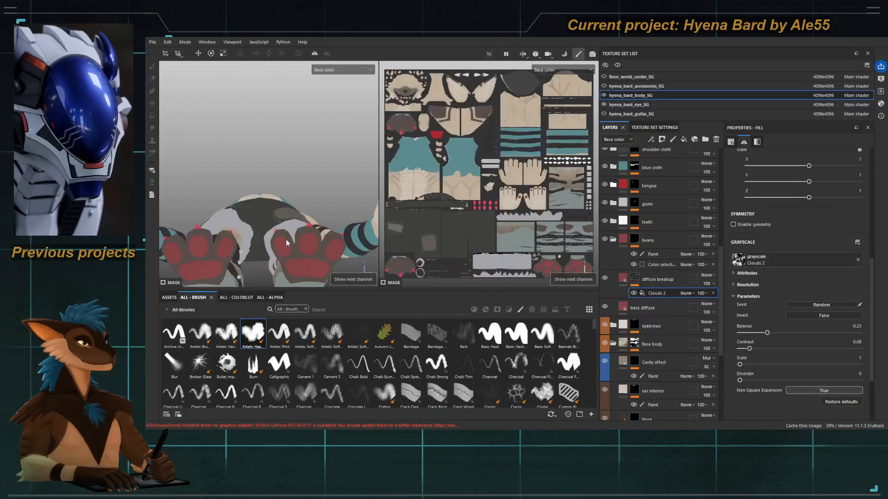
alt+drag(286, 239, 301, 210)
alt+middle_drag(301, 210, 273, 189)
scroll(274, 188, up, 3)
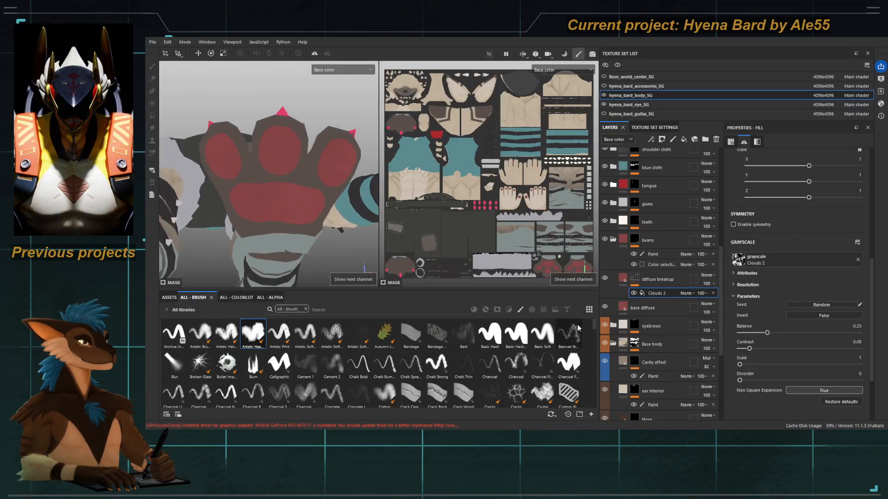
Step: Add a fill layer named Handpainted gradient above the beans diffuse breakup, with a red sampled from base diffuse and a black mask
click(647, 283)
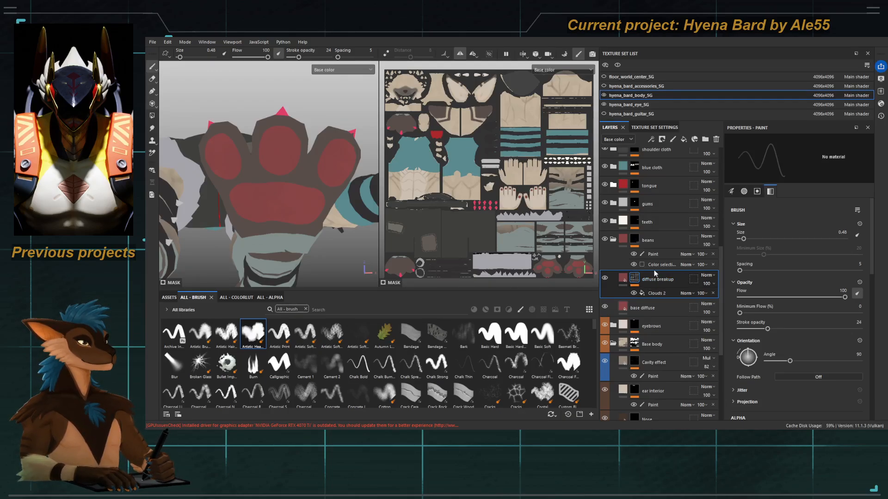
click(683, 139)
double_click(647, 280)
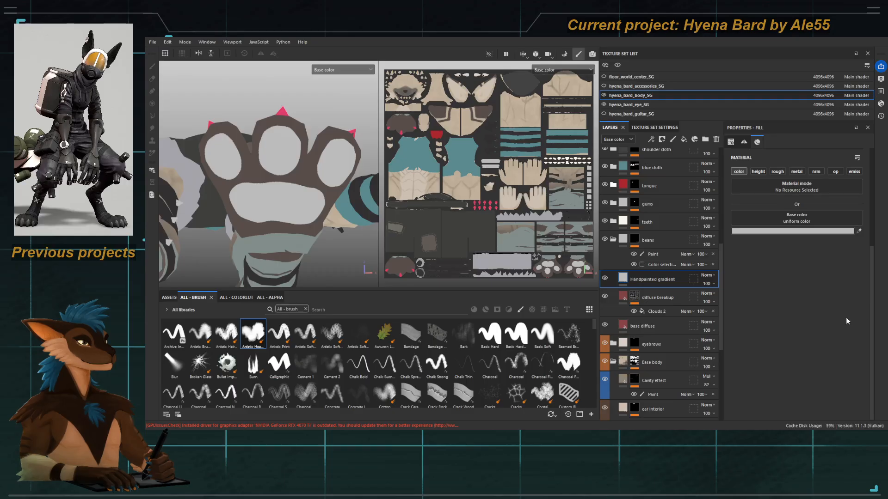
click(621, 322)
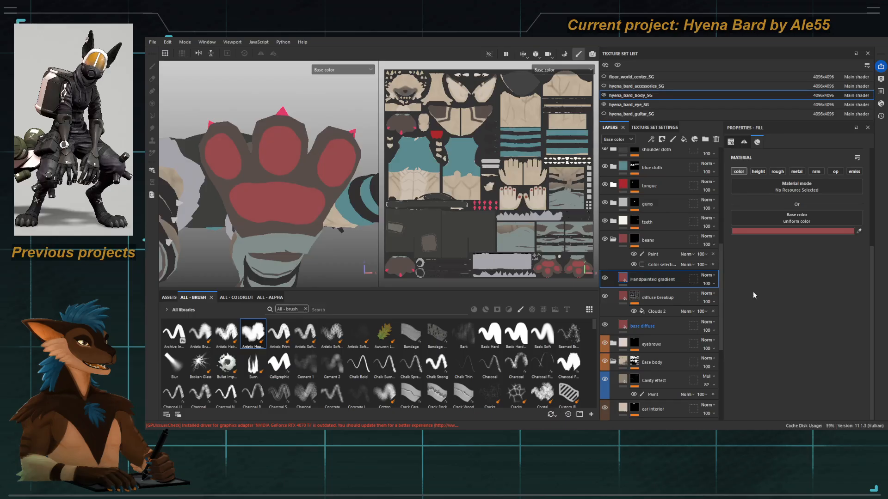
click(651, 44)
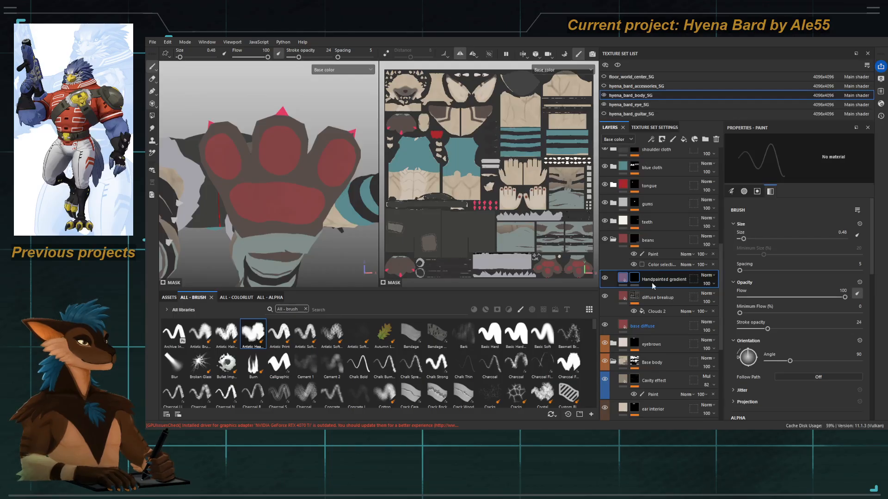
Step: Examine the paw pads through the baked mesh maps, including curvature, bent normals and ambient occlusion, and return to the material view
key(b)
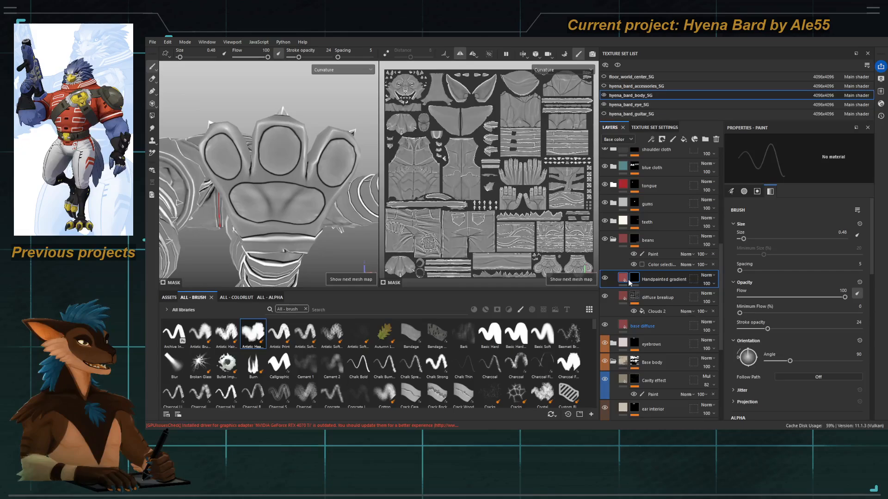
key(b)
key(b)
key(b)
key(b)
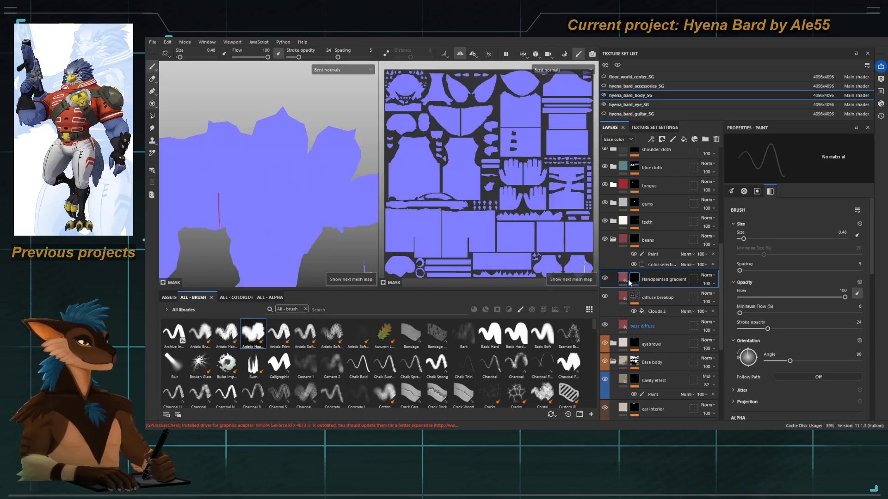
key(b)
key(b)
key(b)
key(b)
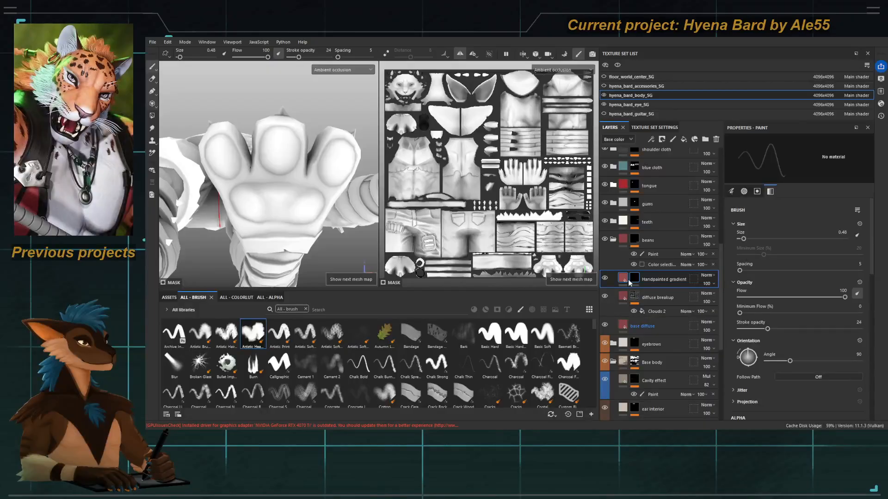
key(m)
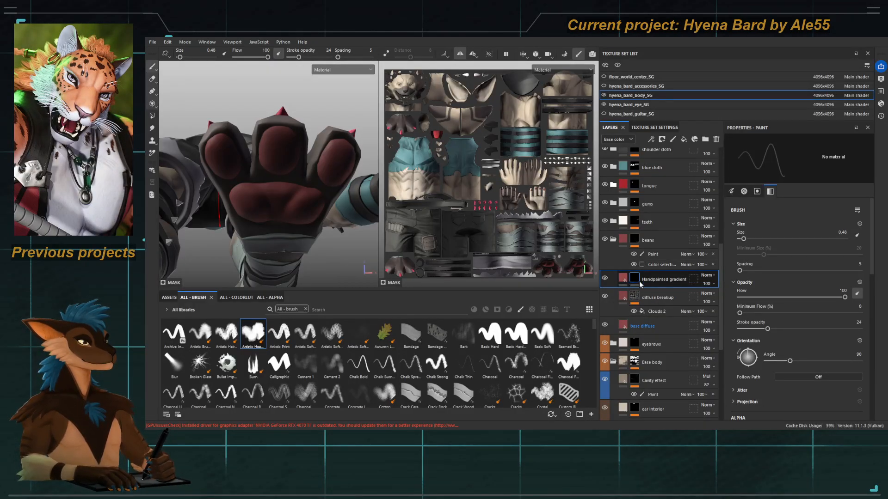
Step: Add a paint effect to the Handpainted gradient mask and set the brush size to 1.2
click(684, 292)
alt+drag(258, 166, 257, 162)
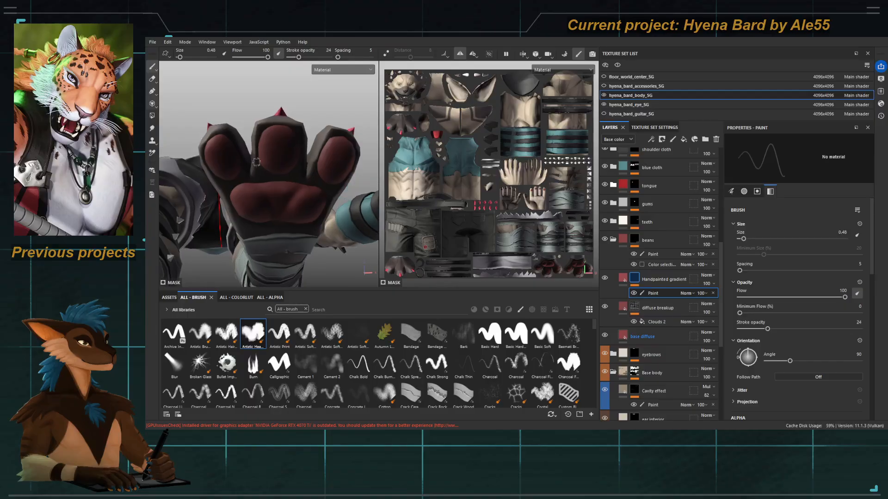
ctrl+right_drag(257, 162, 265, 162)
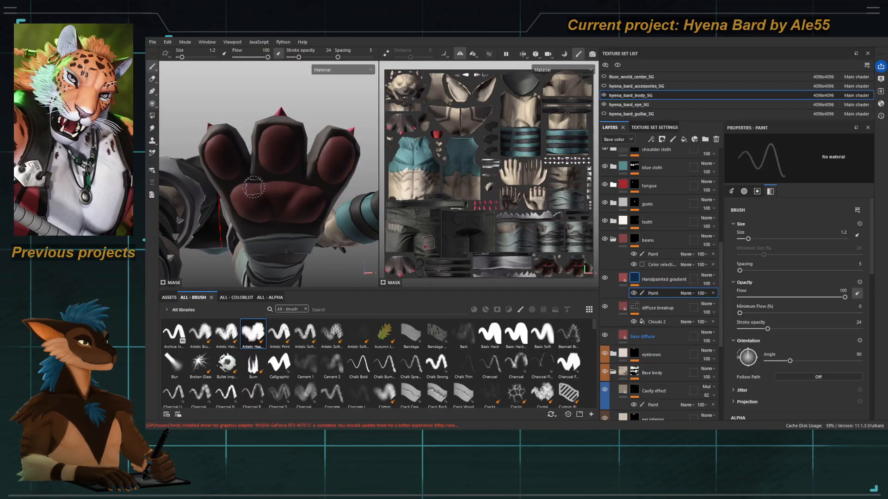
Step: Switch to the base color view and paint the Handpainted gradient mask over the foot's pads with brush size 1.68
key(c)
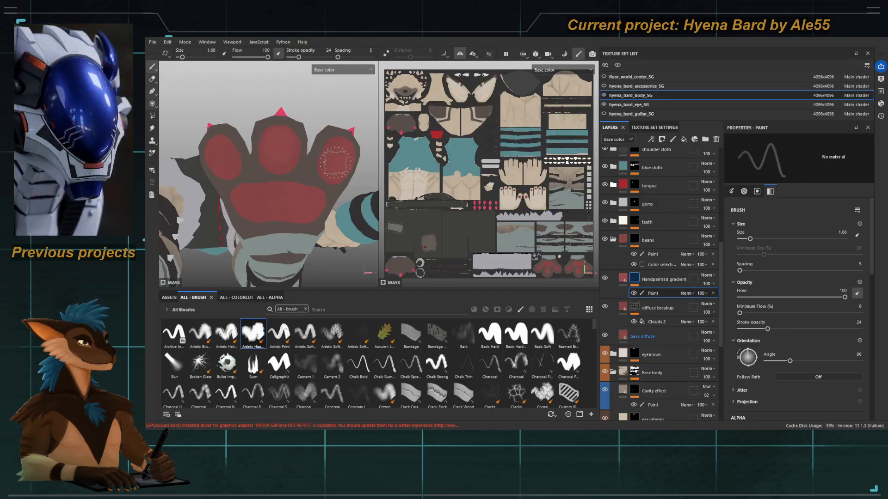
ctrl+right_drag(214, 157, 217, 157)
key(bracketleft)
alt+drag(281, 204, 301, 235)
click(623, 279)
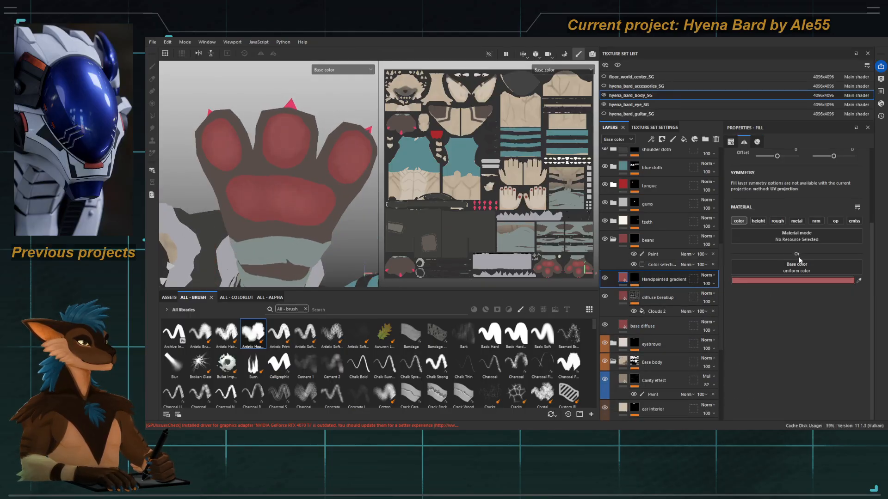
click(634, 279)
click(654, 294)
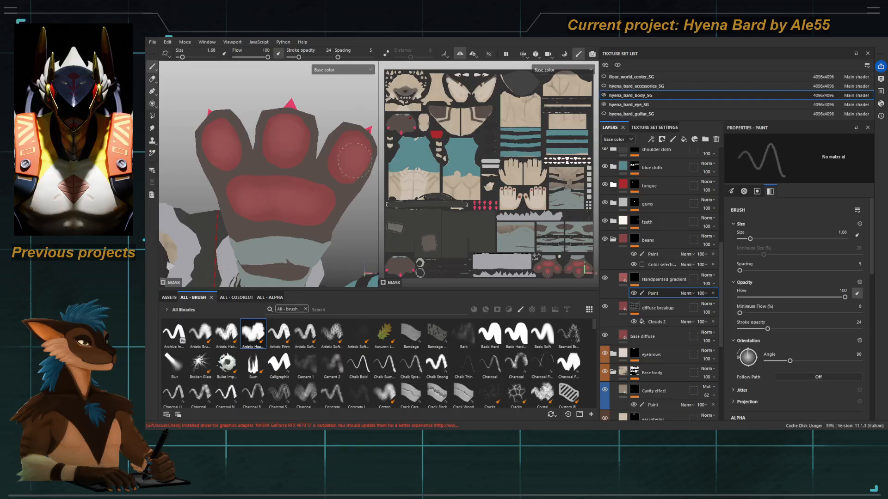
Step: Build up the handpainted gradient across the foot's main pad and toe pads, covering them from several angles at brush size 1.68
alt+right_drag(340, 195, 319, 152)
alt+drag(305, 176, 324, 185)
alt+right_drag(330, 194, 347, 254)
mouse_move(319, 231)
alt+mouse_down()
mouse_move(287, 198)
mouse_move(321, 172)
alt+mouse_up()
alt+right_drag(321, 173, 311, 212)
alt+drag(311, 212, 281, 178)
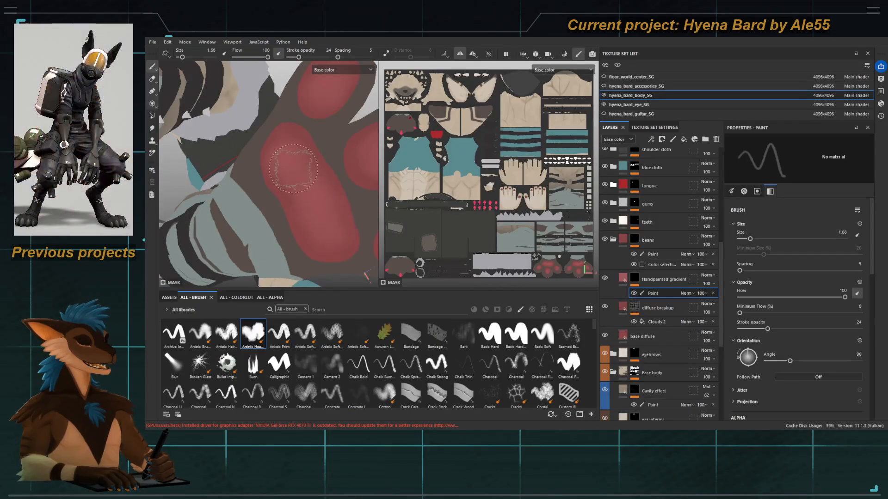
alt+middle_drag(302, 127, 276, 179)
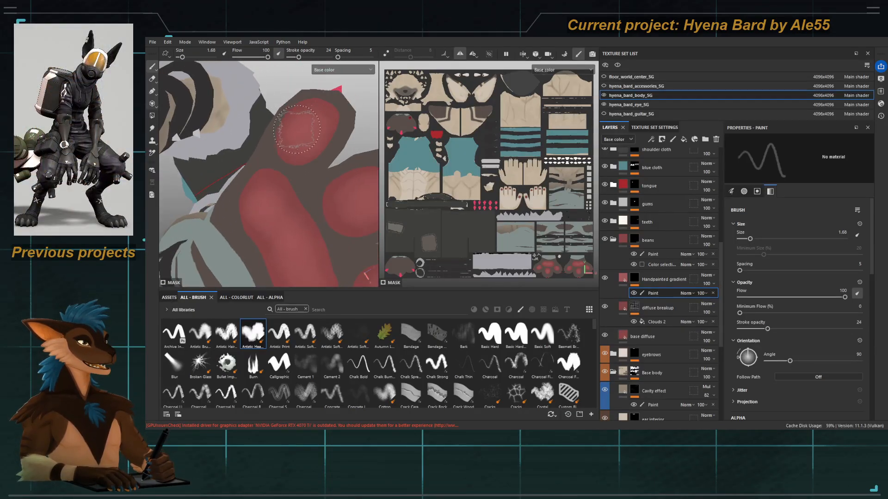
alt+middle_drag(292, 131, 261, 128)
alt+middle_drag(320, 208, 262, 125)
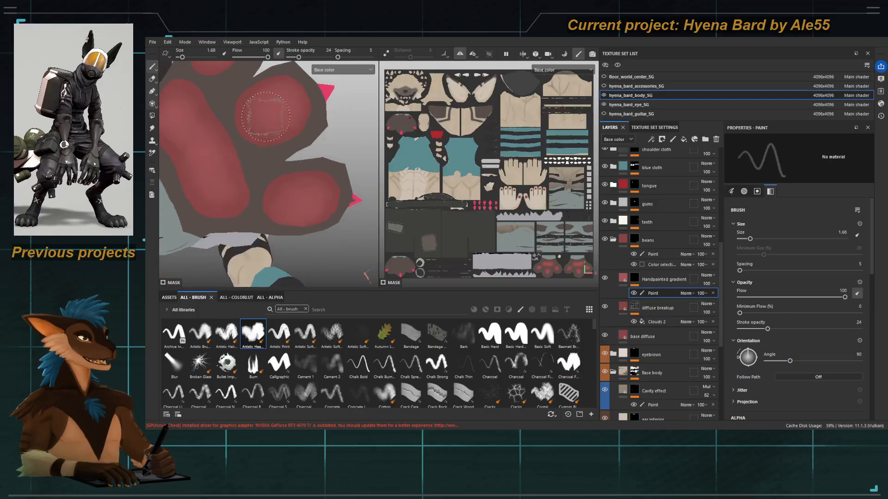
alt+drag(285, 200, 289, 154)
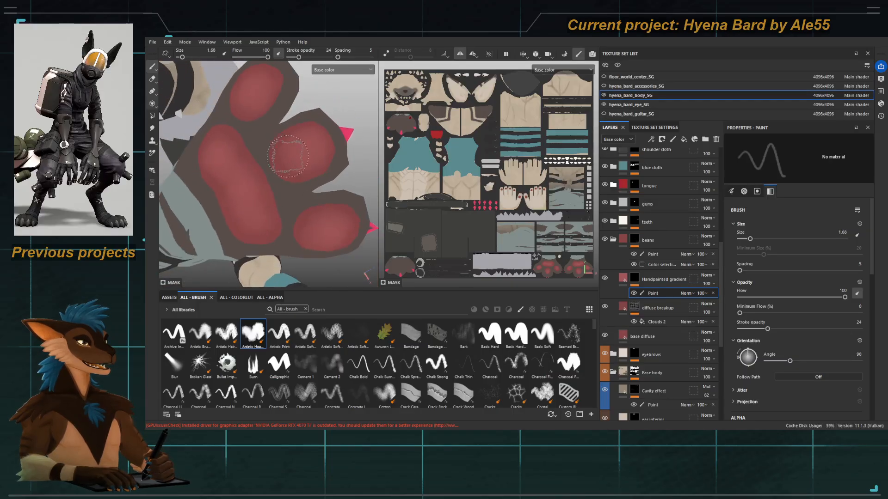
Step: Reduce the brush size to 1.2 and refine the gradient in the centers of the toe pads
alt+middle_drag(289, 153, 306, 142)
ctrl+right_drag(306, 142, 301, 141)
drag(301, 141, 293, 148)
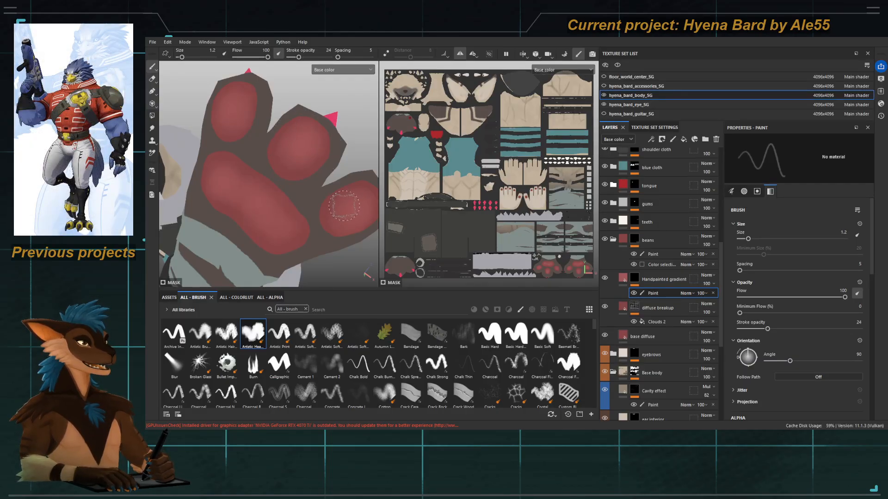
alt+middle_drag(320, 208, 293, 197)
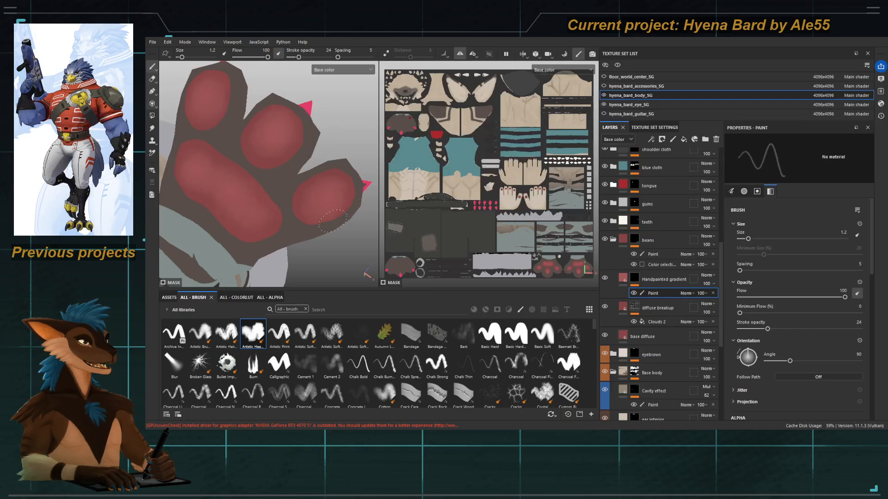
alt+drag(227, 108, 262, 146)
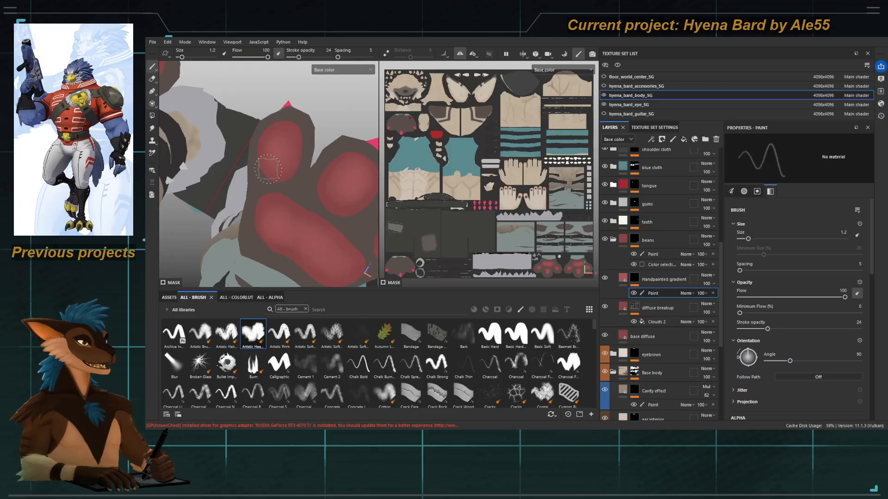
Step: Increase the brush size to 1.68 and blend the gradient over the remaining toe pads and main pad
key(bracketright)
key(bracketright)
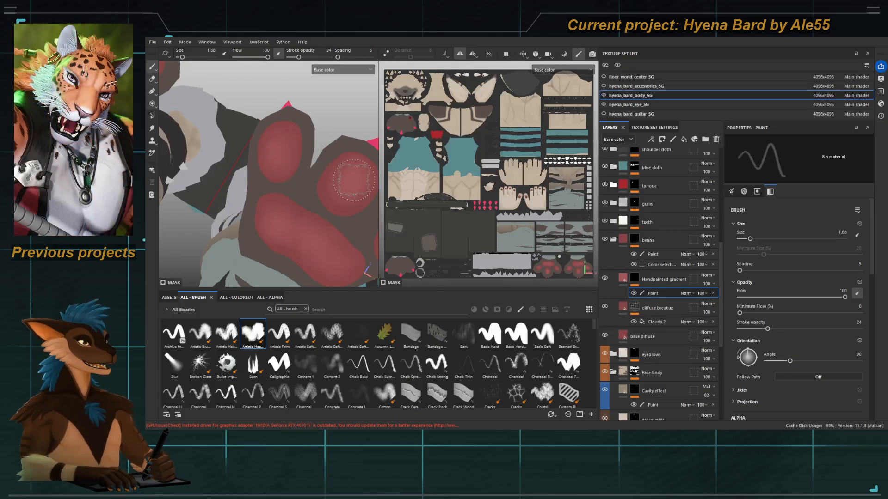
alt+drag(354, 182, 332, 189)
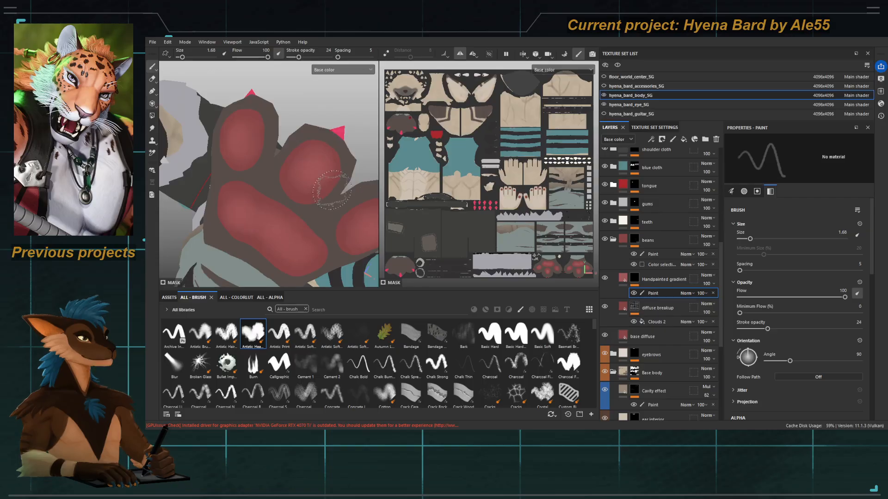
alt+middle_drag(339, 215, 287, 178)
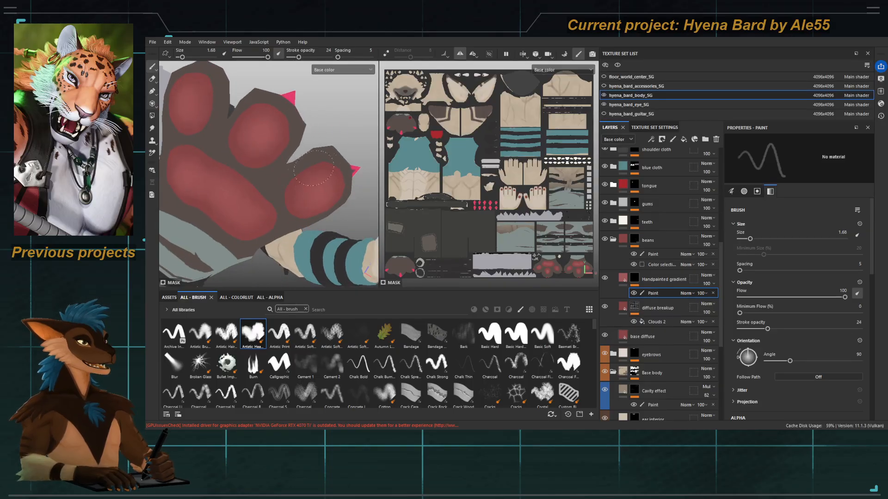
alt+right_drag(319, 202, 250, 152)
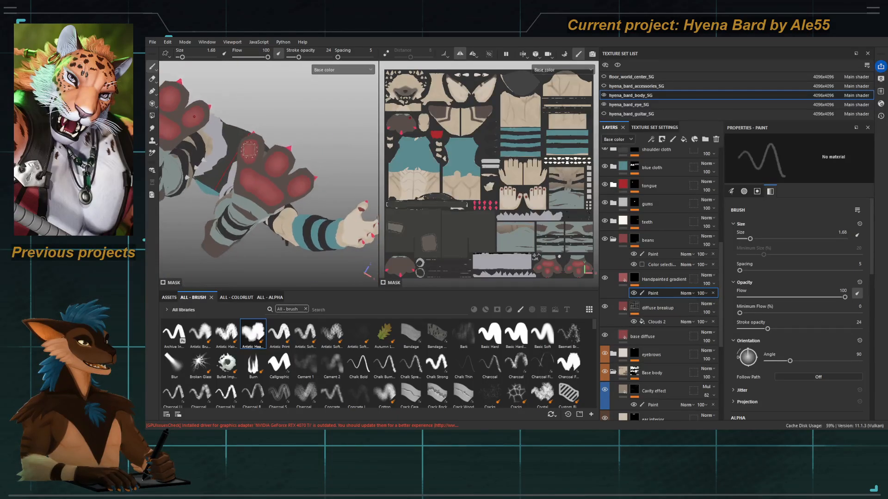
mouse_move(282, 199)
alt+mouse_down()
mouse_move(250, 161)
mouse_move(216, 175)
mouse_move(257, 152)
alt+mouse_up()
Step: Inspect the Handpainted gradient's fill color against the feet and finger pads, and reselect the mask's paint effect
click(661, 279)
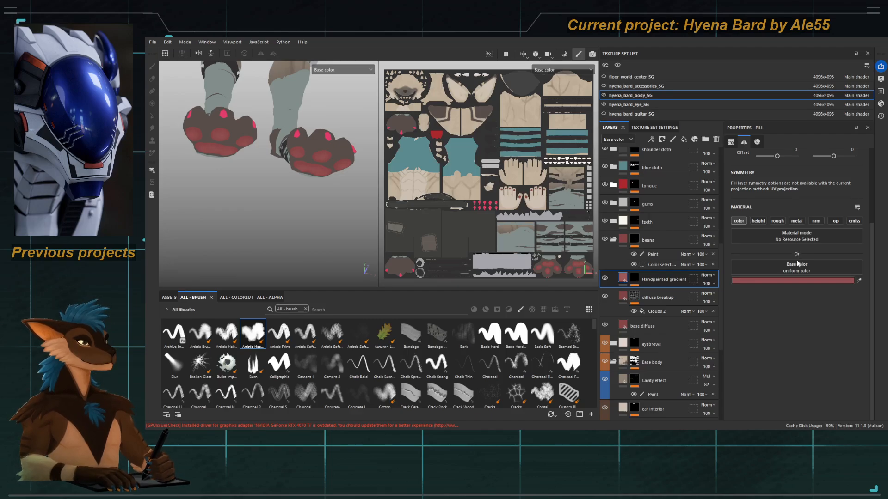
alt+drag(247, 185, 214, 124)
scroll(265, 161, up, 6)
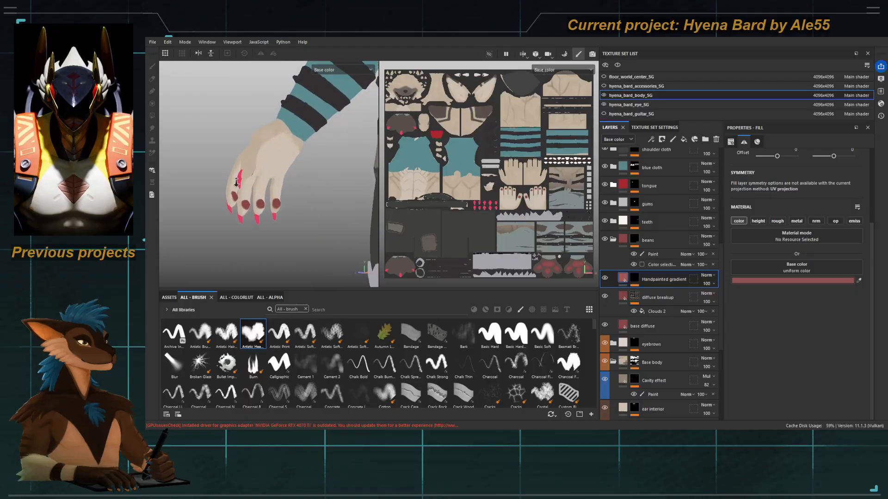
scroll(270, 158, up, 2)
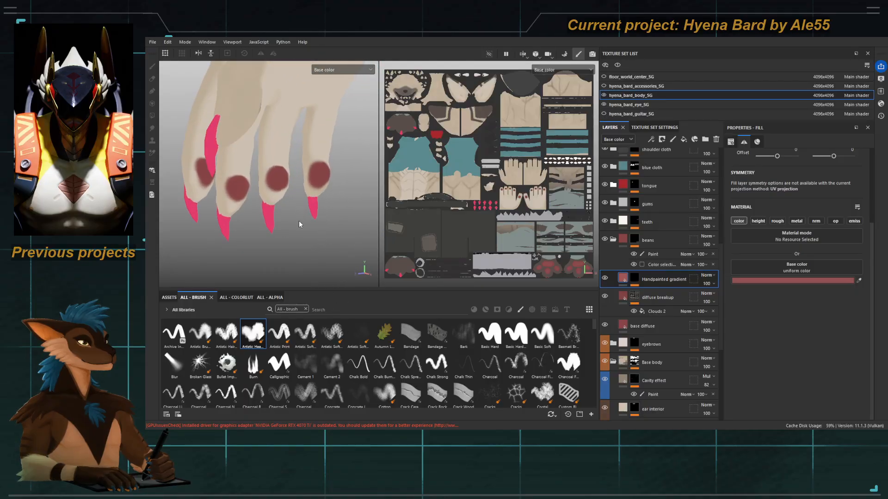
click(635, 279)
click(647, 294)
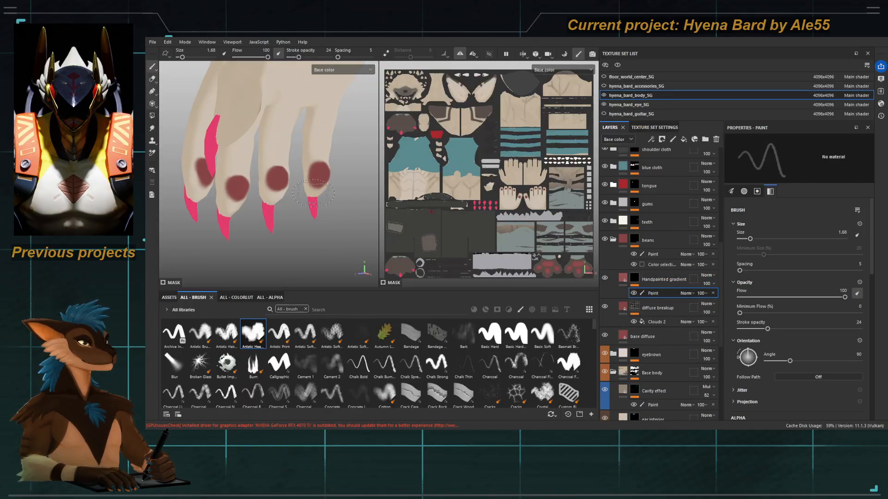
Step: Compare the foot pads with the finger pads in base color, ending on a close view of the fingertips
scroll(313, 193, down, 7)
alt+middle_drag(311, 231, 238, 139)
alt+drag(243, 178, 246, 130)
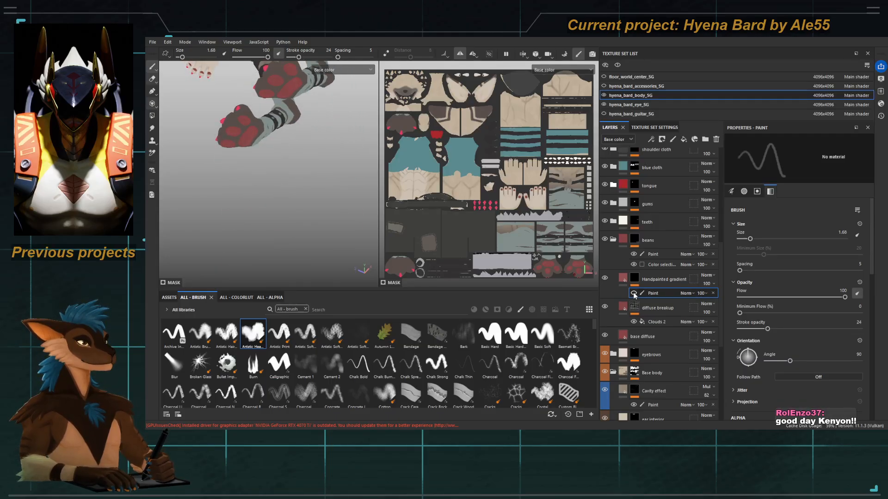
alt+drag(251, 123, 255, 169)
alt+middle_drag(226, 67, 300, 145)
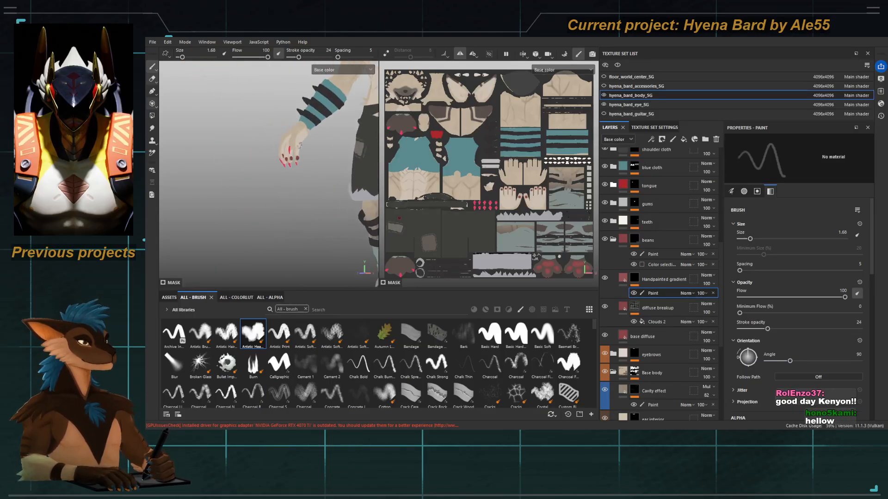
scroll(296, 153, up, 6)
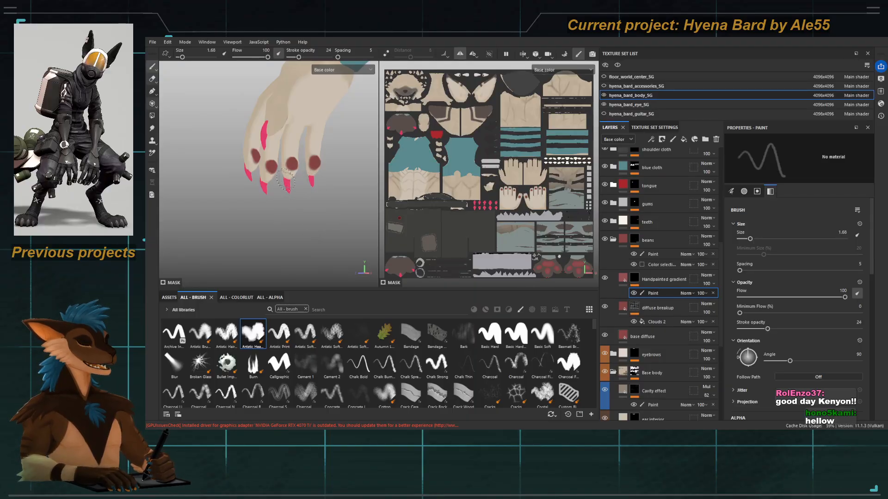
scroll(284, 180, up, 5)
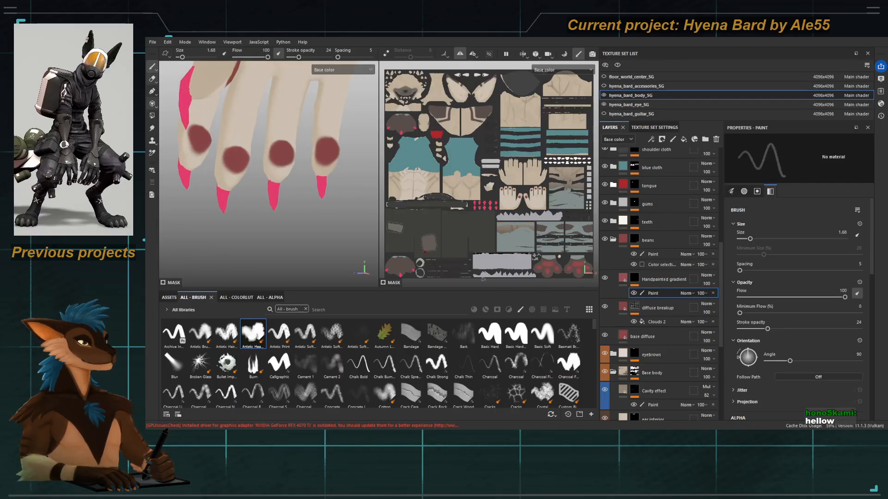
alt+right_drag(316, 143, 340, 147)
alt+drag(340, 147, 339, 154)
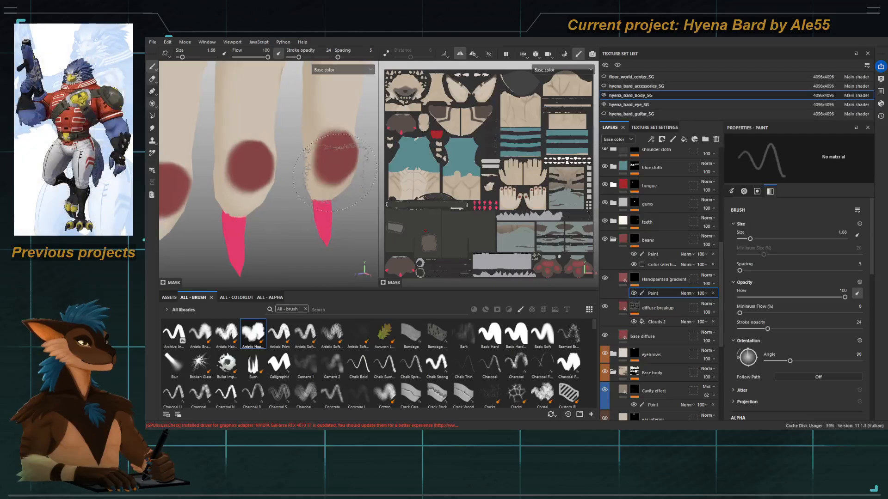
Step: Set the brush size to 0.48 and paint the handpainted gradient on the hand's finger pads
ctrl+right_drag(339, 154, 329, 160)
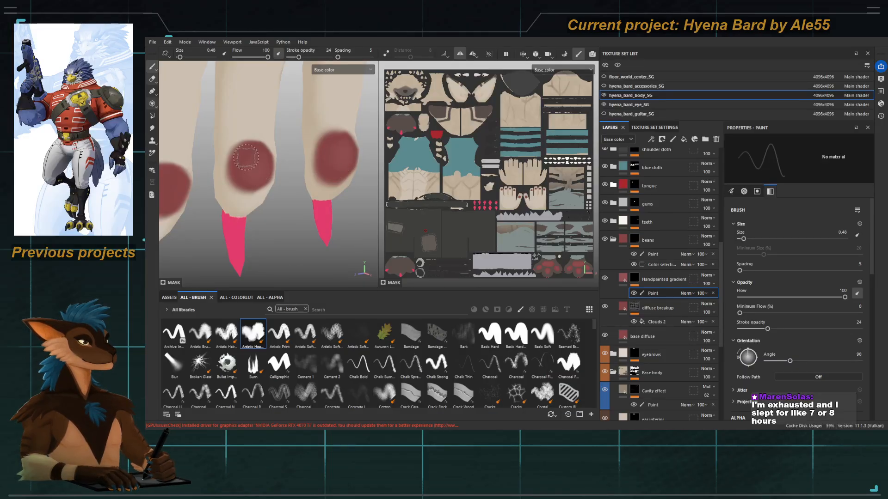
mouse_move(245, 203)
alt+mouse_down()
mouse_move(290, 180)
mouse_move(193, 146)
mouse_move(264, 181)
mouse_move(199, 127)
alt+mouse_up()
alt+middle_drag(199, 127, 291, 194)
alt+drag(290, 194, 272, 183)
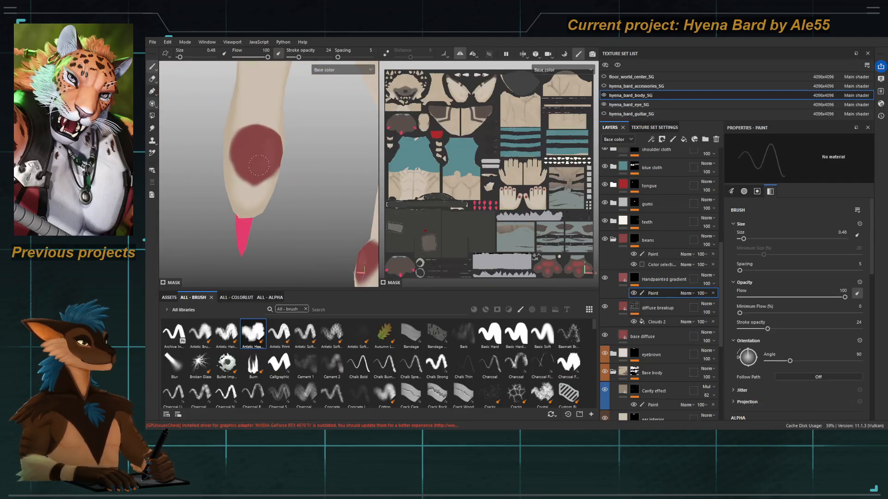
Step: Set the brush size to 0.8 and paint a softer gradient onto the next finger pad
key(])
key(])
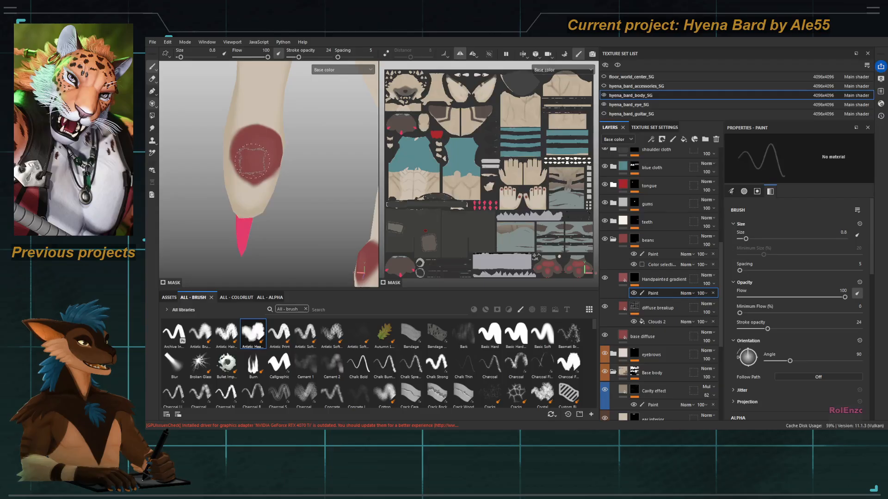
key([)
key([)
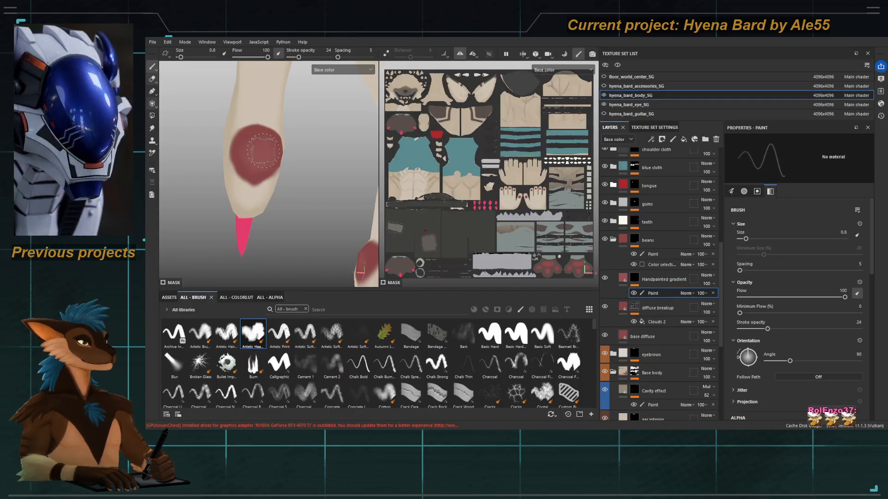
mouse_move(296, 198)
alt+mouse_down()
mouse_move(265, 155)
mouse_move(295, 188)
mouse_move(316, 186)
mouse_move(301, 188)
mouse_move(313, 170)
alt+mouse_up()
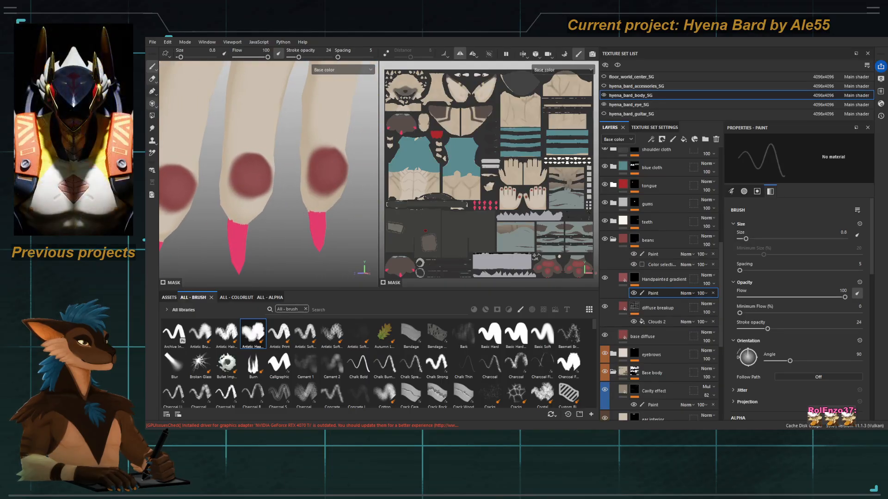
Step: Switch to the material view, rotate the lighting, and refine the finger pad gradients with brush size 0.48
key(m)
shift+right_drag(310, 210, 324, 167)
scroll(324, 167, up, 2)
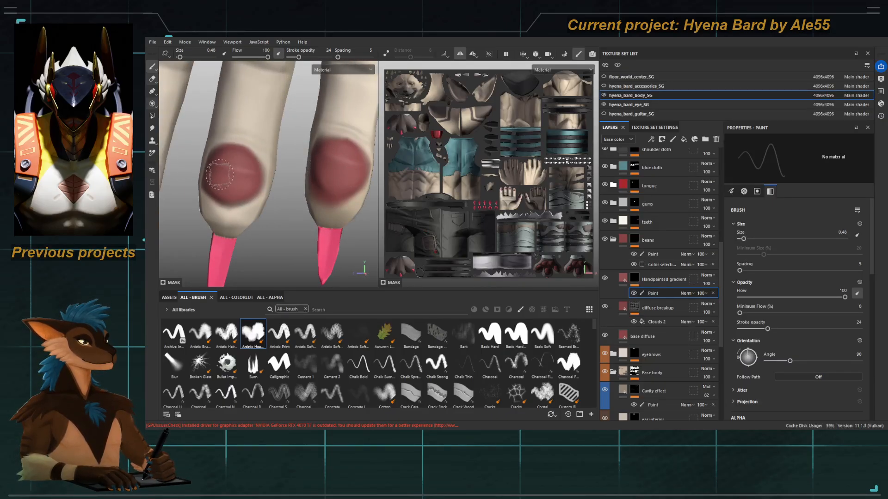
alt+drag(220, 175, 322, 191)
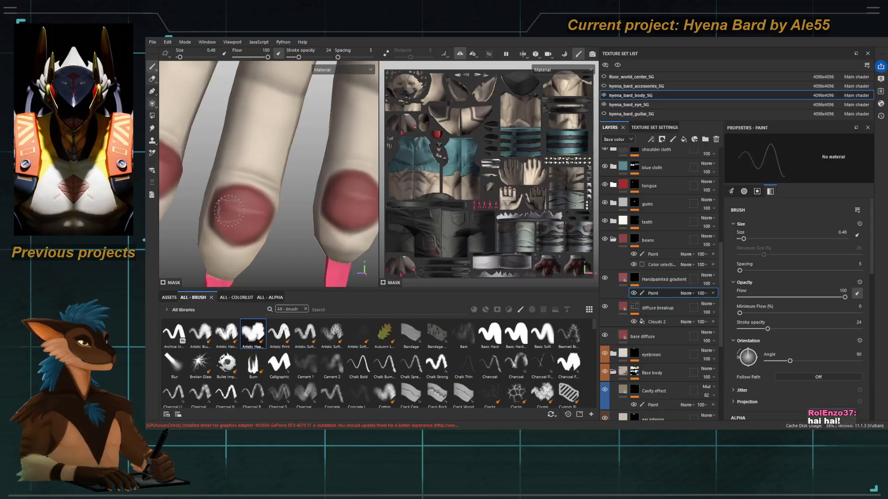
alt+drag(242, 207, 246, 153)
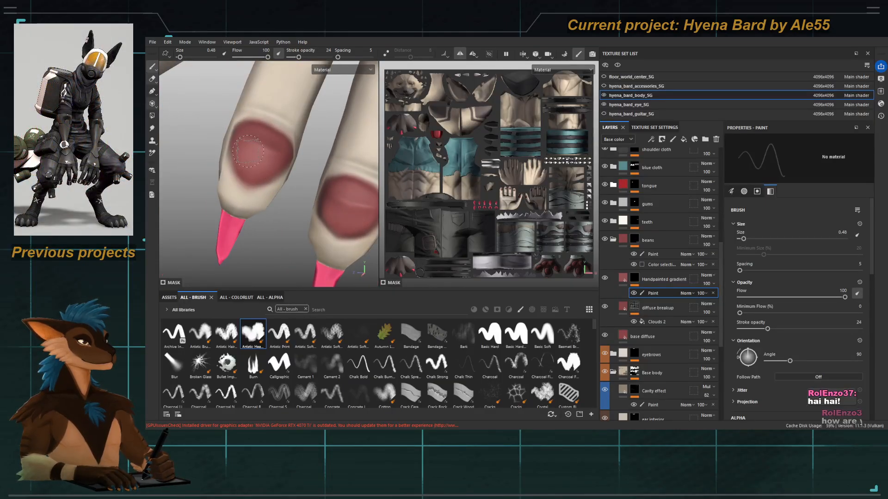
alt+drag(249, 151, 299, 196)
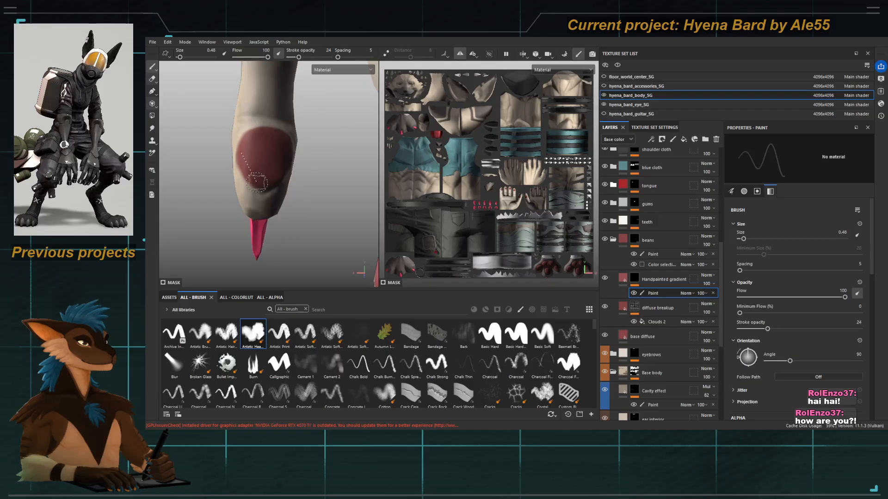
mouse_move(256, 182)
shift+right_down()
mouse_move(219, 181)
mouse_move(255, 170)
shift+right_up()
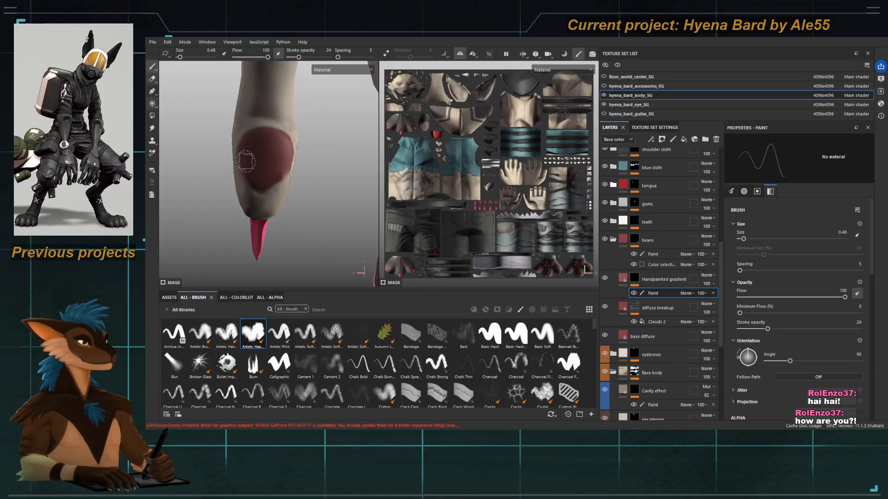
Step: Examine the whole character in the material view under rotated lighting, and the legs and hand in base color
key(f)
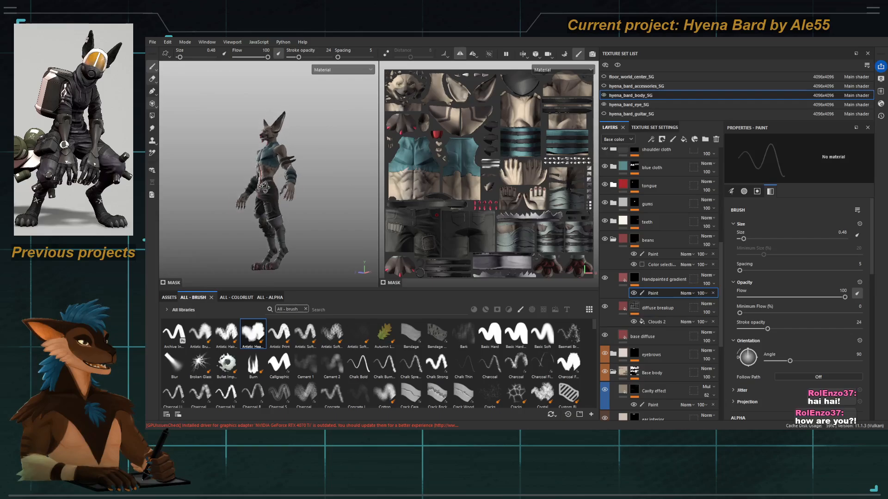
alt+right_drag(261, 137, 277, 189)
alt+drag(277, 189, 255, 199)
shift+right_drag(277, 208, 235, 215)
key(c)
alt+middle_drag(236, 216, 248, 116)
alt+drag(248, 185, 282, 150)
alt+right_drag(282, 151, 296, 194)
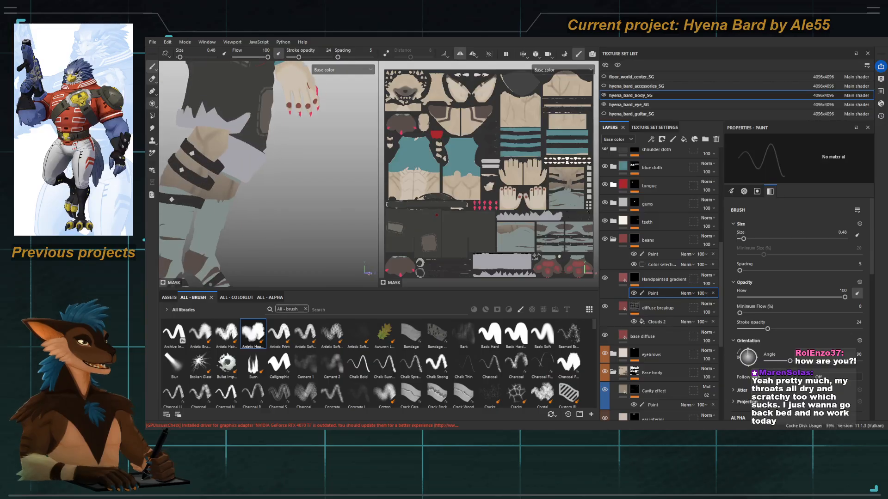
Step: Examine the character's hands, legs and torso in base color from several angles
alt+middle_drag(278, 106, 259, 181)
alt+drag(259, 182, 215, 176)
alt+middle_drag(254, 171, 323, 208)
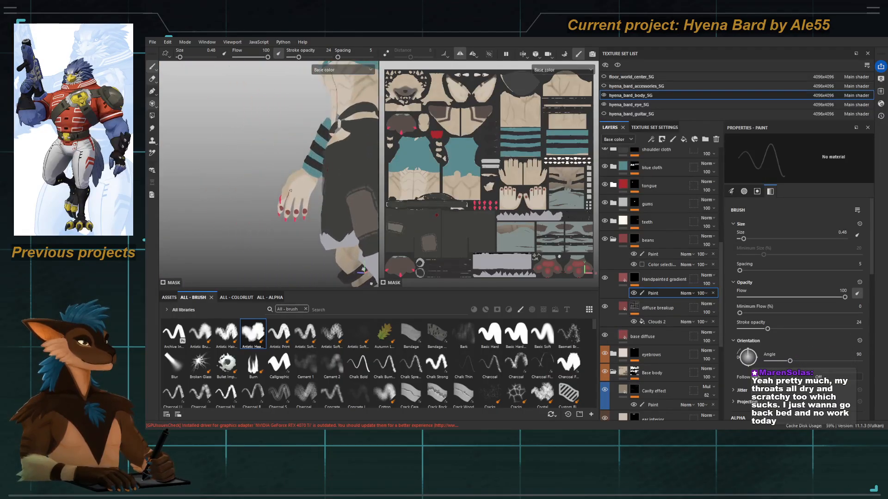
alt+drag(329, 208, 313, 208)
alt+middle_drag(313, 208, 272, 179)
alt+right_drag(272, 178, 245, 155)
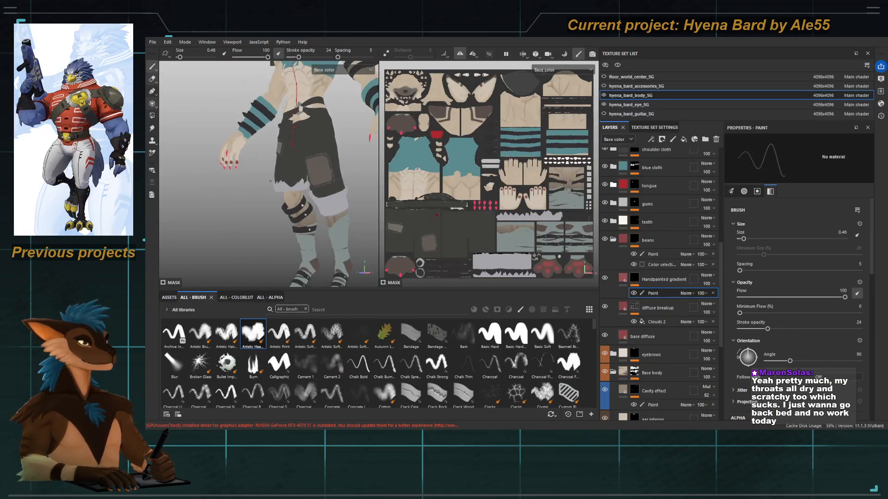
mouse_move(245, 155)
alt+mouse_down()
mouse_move(228, 149)
mouse_move(238, 150)
alt+mouse_up()
alt+middle_drag(293, 187, 304, 195)
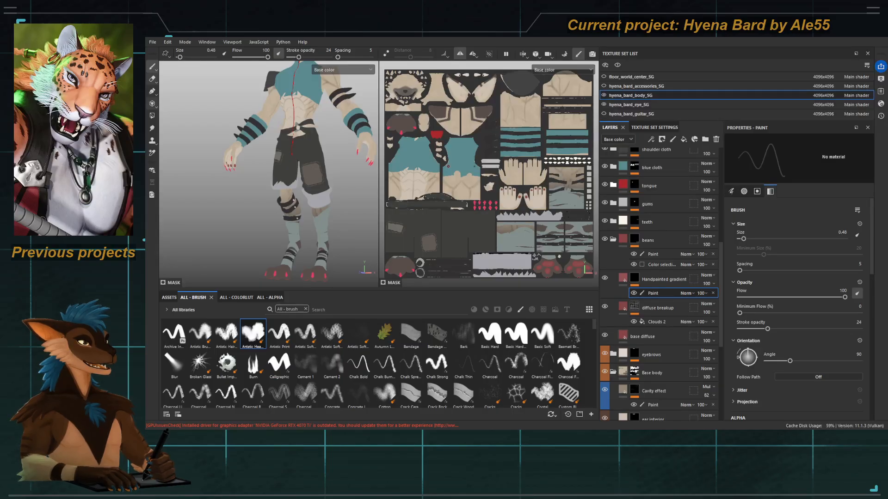
alt+drag(217, 199, 250, 198)
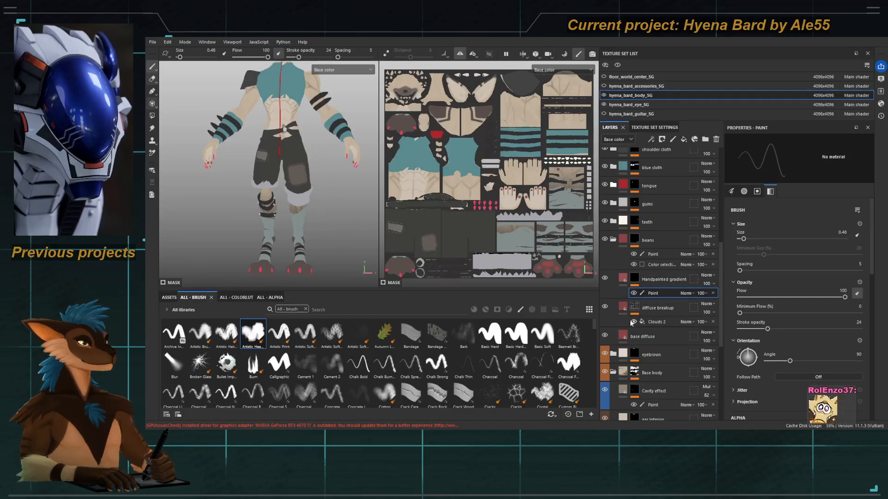
Step: Add a Blur filter to the mask of the Cavity effect layer in the Base body group
click(624, 279)
click(623, 241)
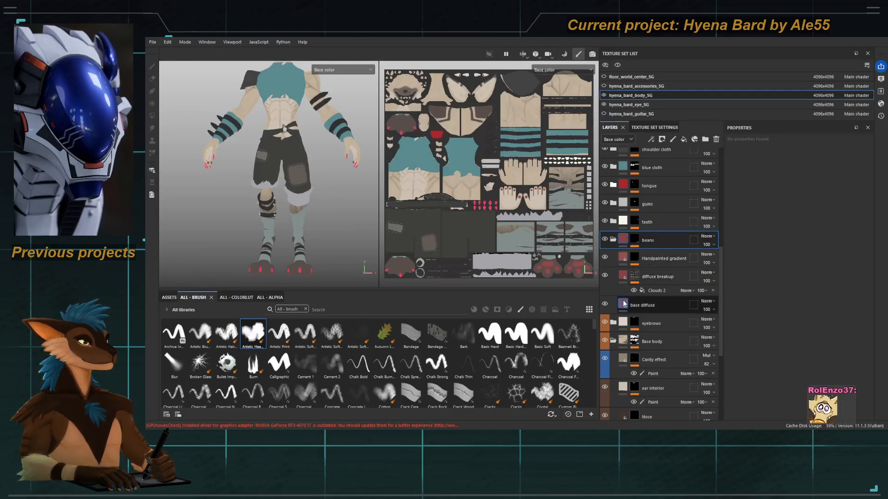
click(619, 279)
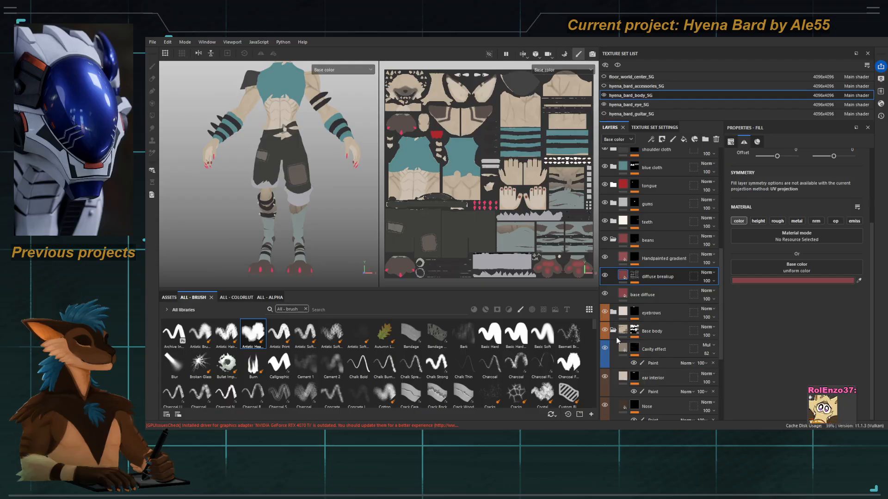
scroll(622, 353, down, 1)
click(623, 327)
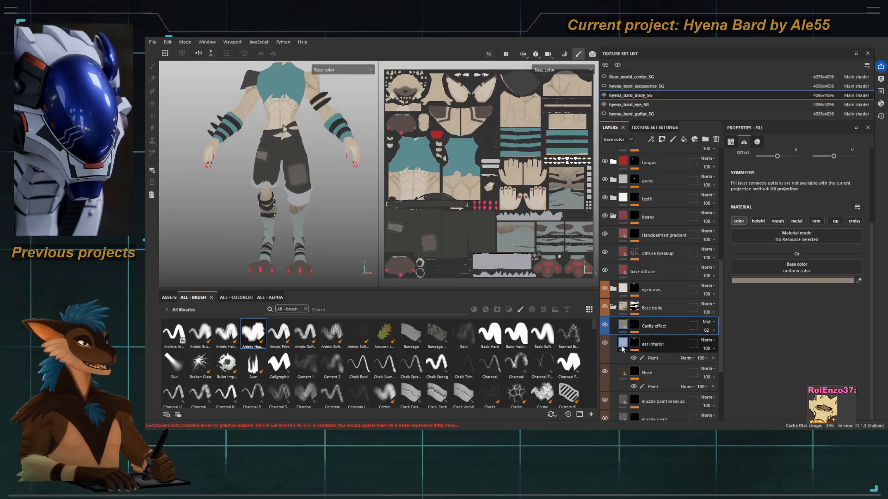
click(634, 326)
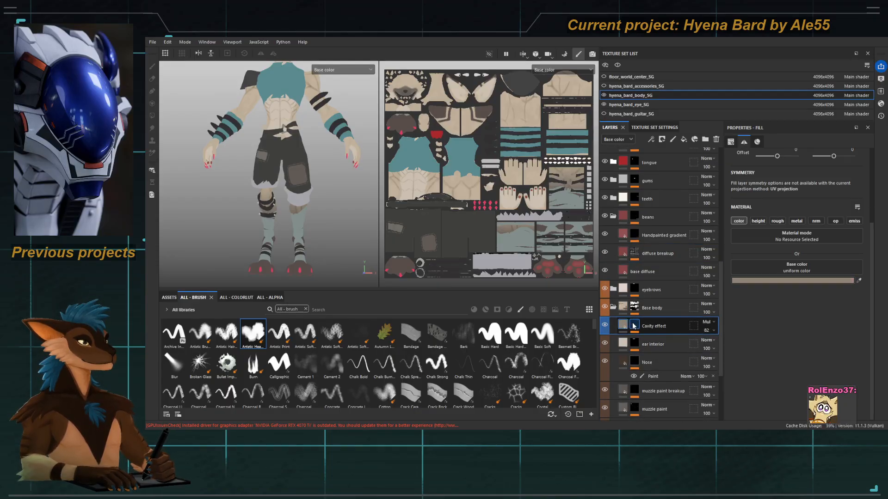
right_click(660, 326)
click(689, 286)
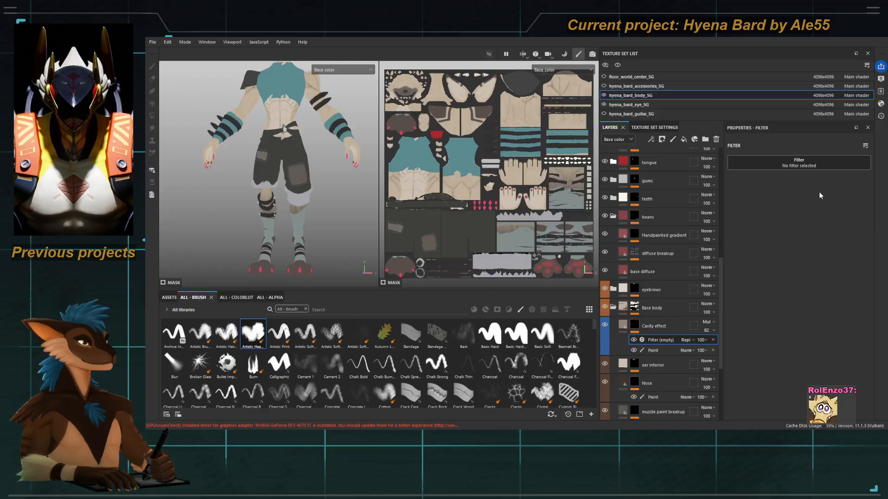
click(775, 215)
Step: Set the Blur filter's intensity to 1.18, judging the softened body shading from the front and back
alt+middle_drag(251, 118, 242, 196)
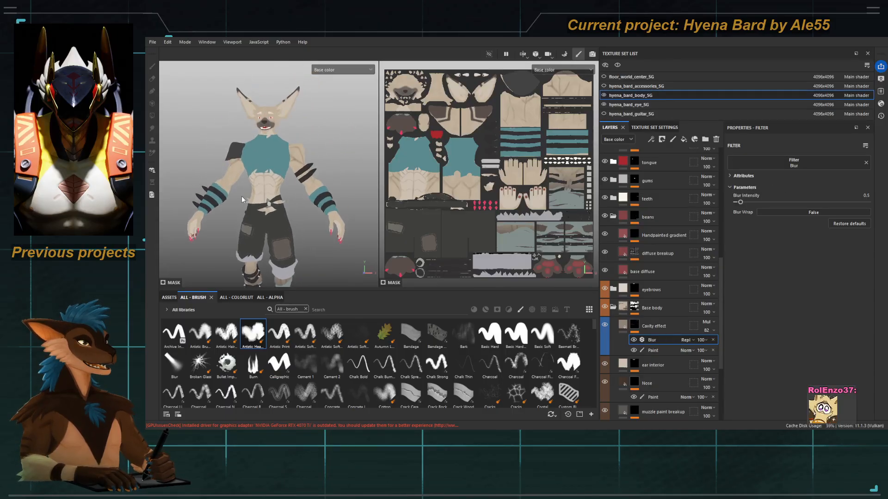
alt+right_drag(241, 196, 249, 170)
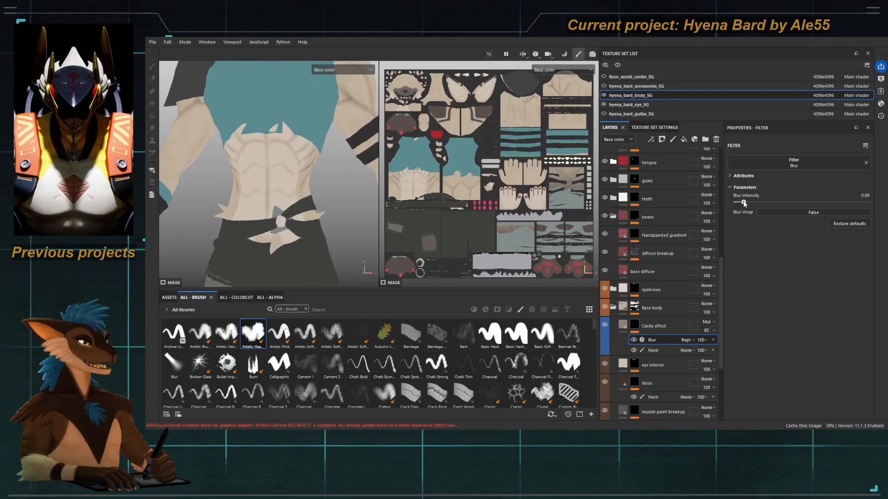
drag(742, 201, 742, 202)
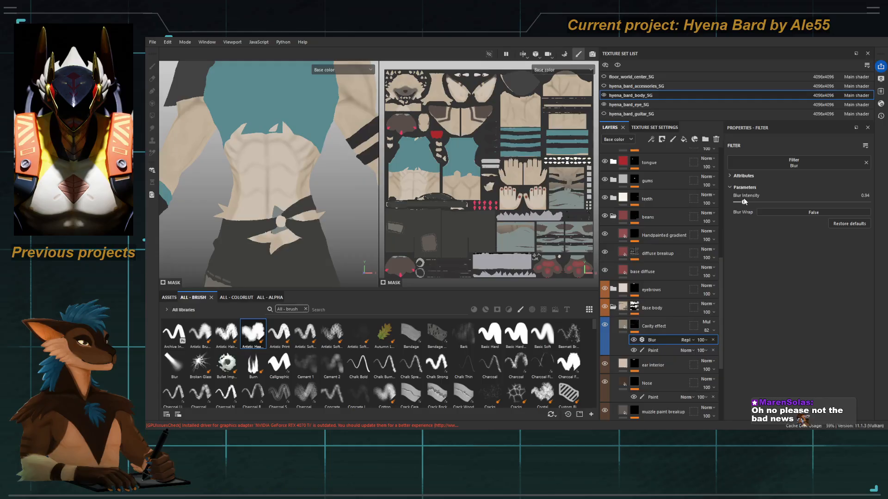
scroll(276, 194, down, 5)
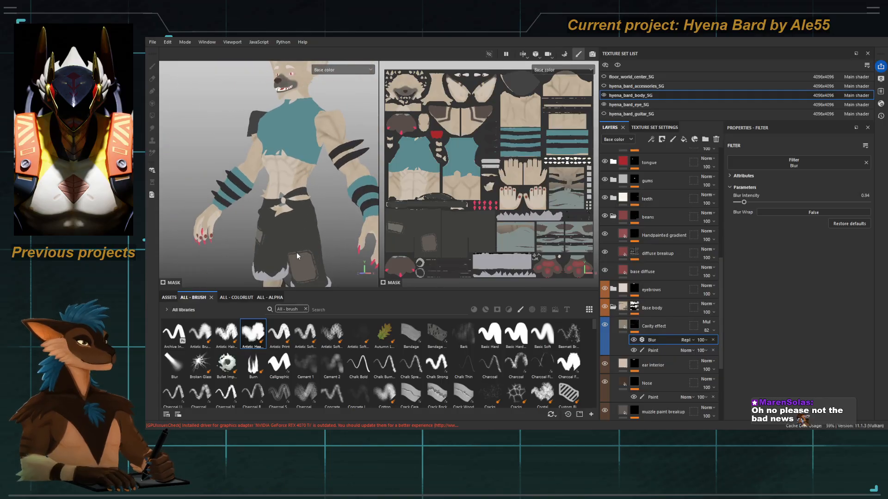
scroll(292, 208, up, 3)
alt+middle_drag(291, 207, 289, 150)
mouse_move(289, 150)
alt+mouse_down()
mouse_move(314, 148)
mouse_move(284, 143)
alt+mouse_up()
alt+middle_drag(289, 74, 273, 225)
alt+drag(272, 224, 189, 211)
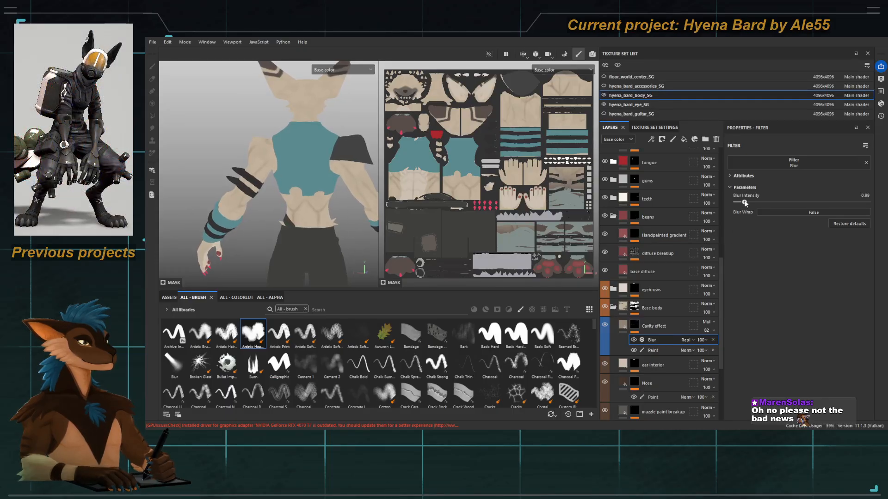
drag(743, 201, 747, 202)
alt+drag(329, 214, 245, 211)
alt+right_drag(245, 210, 261, 209)
alt+drag(261, 209, 302, 208)
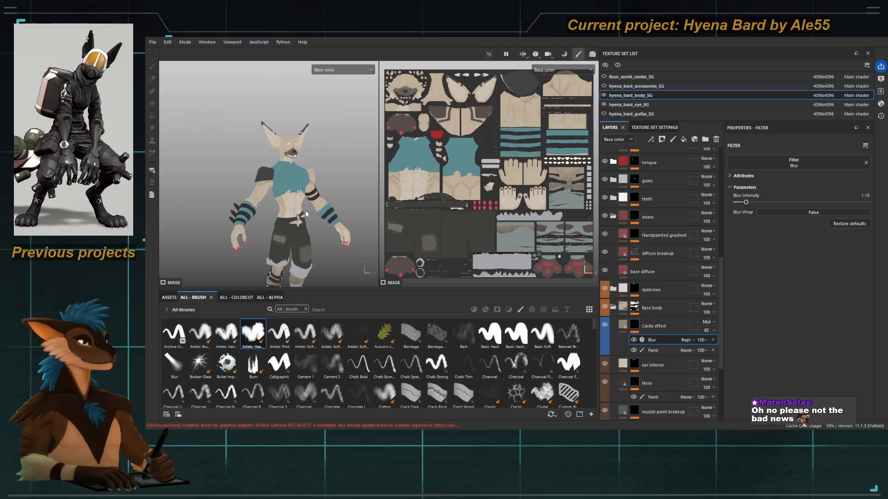
alt+middle_drag(306, 214, 249, 168)
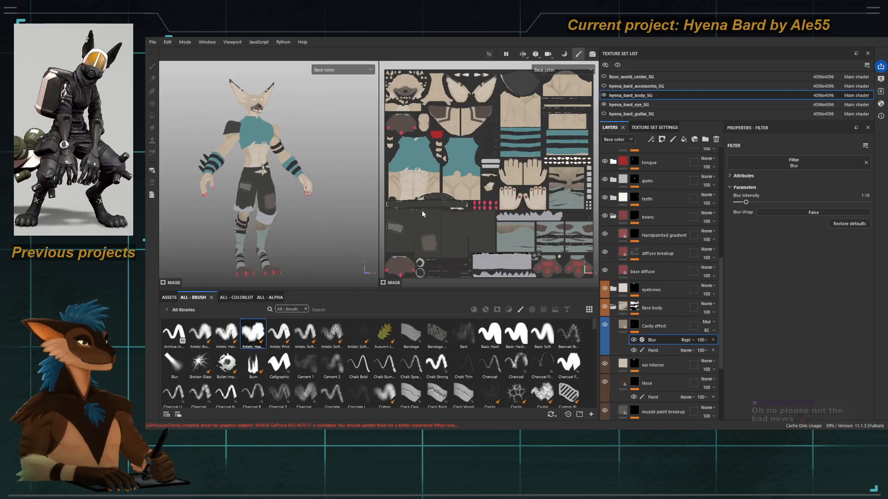
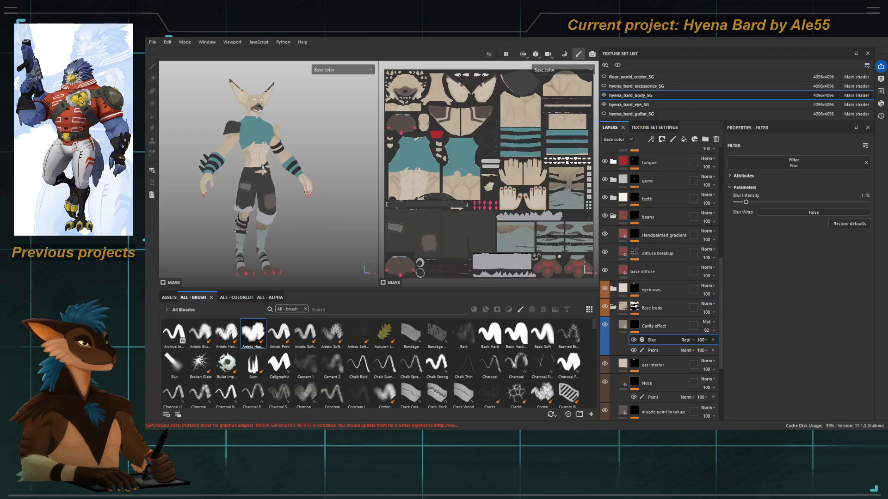
Step: Collapse the Base body and beans layer groups and expand the teeth group
mouse_move(278, 237)
alt+mouse_down()
mouse_move(258, 240)
mouse_move(252, 213)
mouse_move(307, 222)
alt+mouse_up()
click(613, 308)
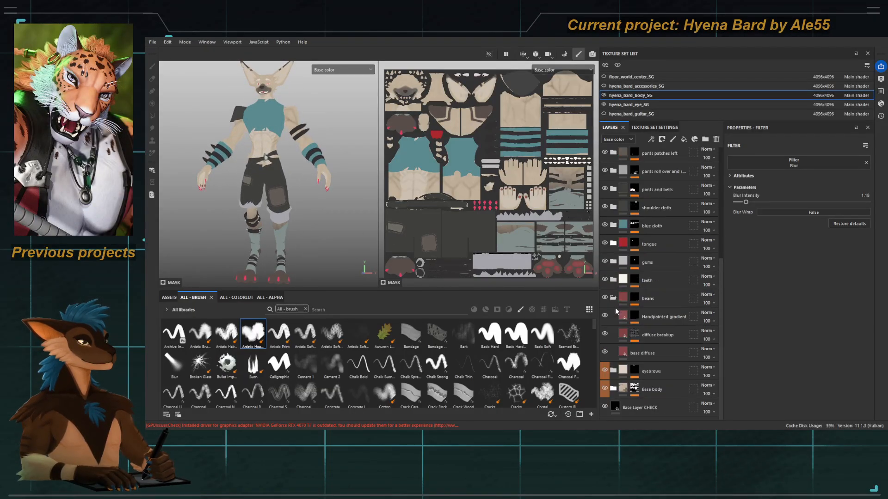
click(612, 297)
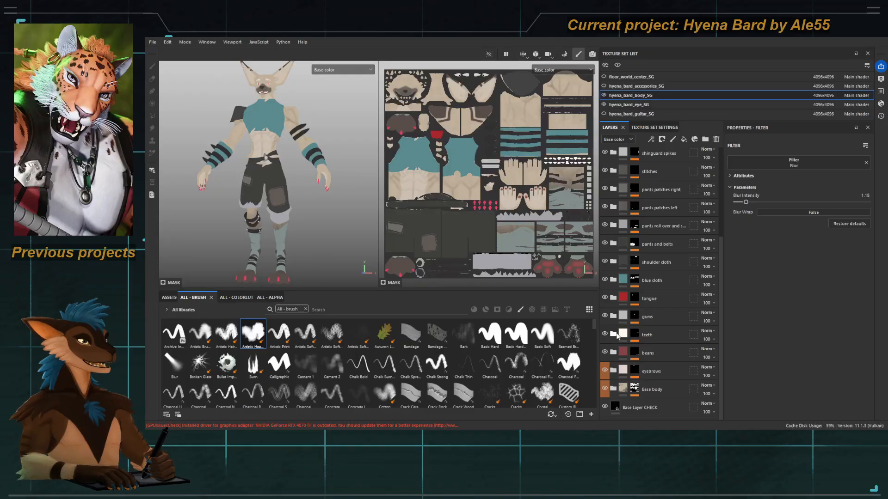
click(613, 335)
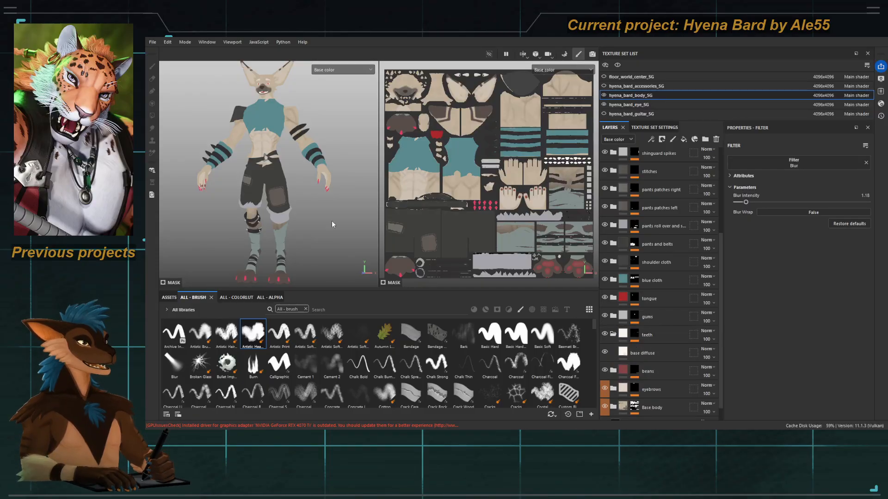
Step: Examine the teeth up close on the muzzle from several angles and in the UV layout
ctrl+alt+drag(332, 223, 334, 296)
alt+right_drag(334, 278, 550, 311)
ctrl+alt+drag(296, 182, 297, 208)
alt+right_drag(298, 208, 360, 232)
ctrl+alt+drag(316, 243, 324, 187)
ctrl+alt+drag(264, 182, 314, 202)
alt+right_drag(583, 222, 553, 219)
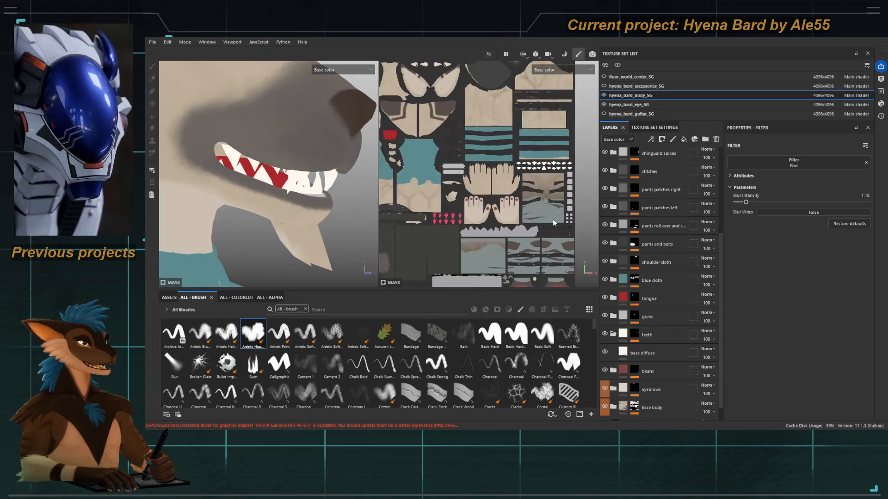
alt+right_drag(542, 163, 563, 163)
ctrl+alt+drag(555, 172, 495, 182)
alt+drag(319, 185, 326, 163)
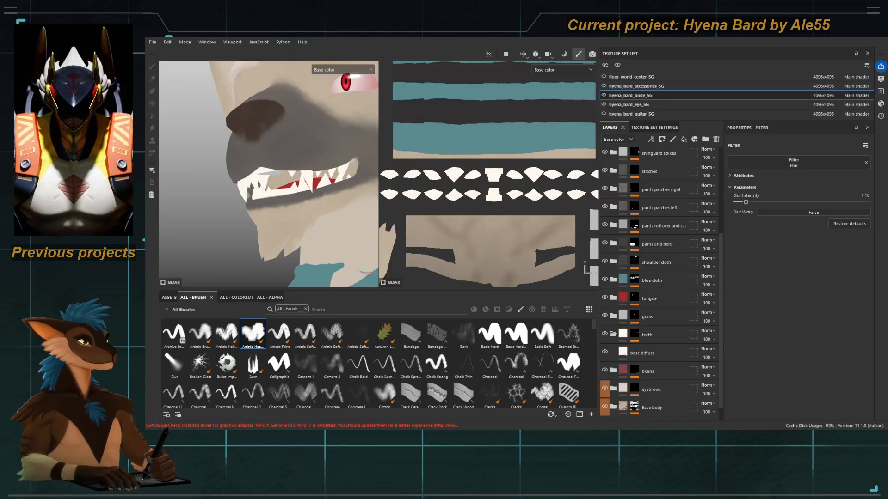
mouse_move(273, 207)
alt+mouse_down()
mouse_move(259, 208)
mouse_move(333, 209)
mouse_move(252, 213)
mouse_move(273, 218)
alt+mouse_up()
key(m)
key(c)
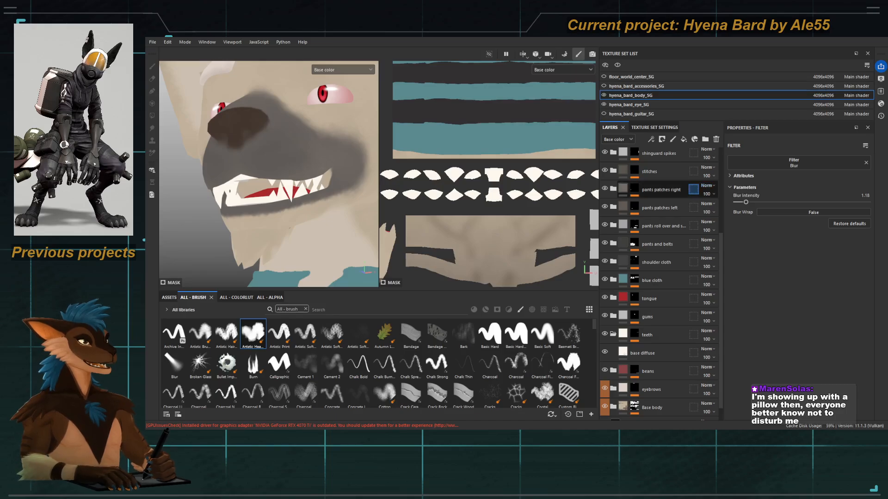
alt+drag(259, 212, 284, 224)
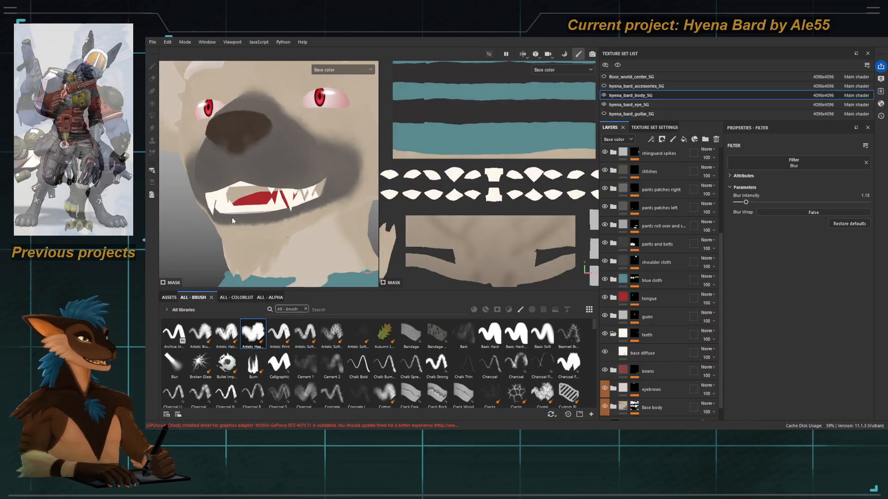
alt+drag(240, 216, 283, 218)
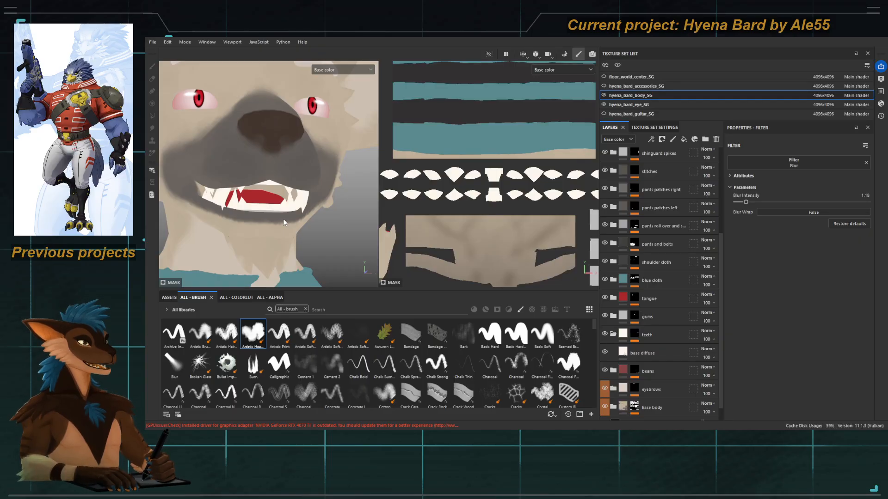
alt+drag(202, 198, 167, 198)
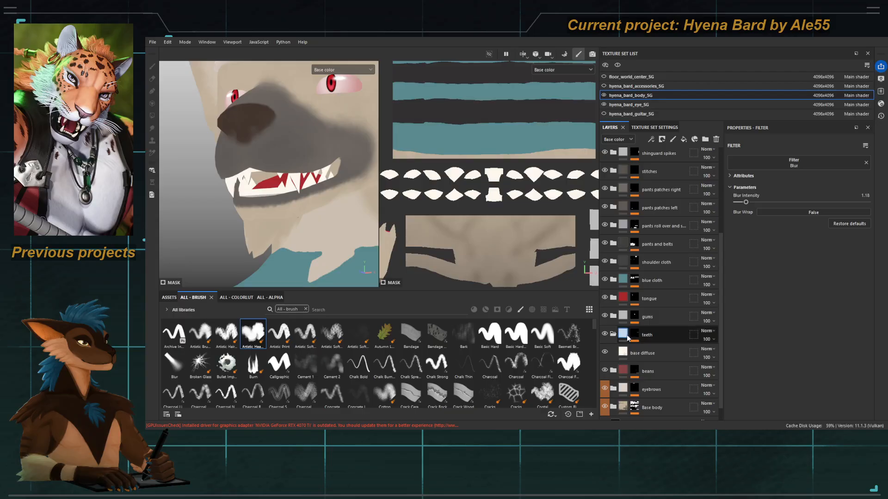
Step: Select the teeth's base diffuse layer and inspect the head and teeth in the mesh maps, including position, opacity, ambient occlusion and thickness
click(647, 353)
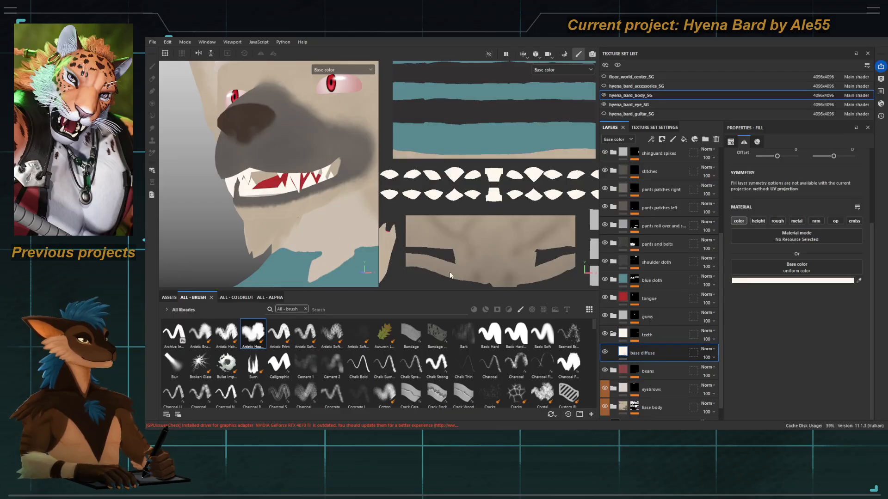
key(b)
key(b)
key(b)
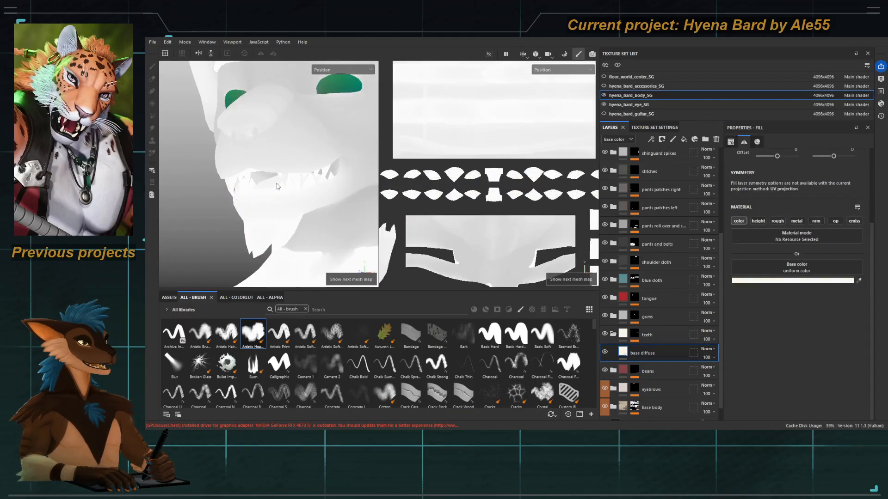
key(b)
key(b)
key(b)
key(b)
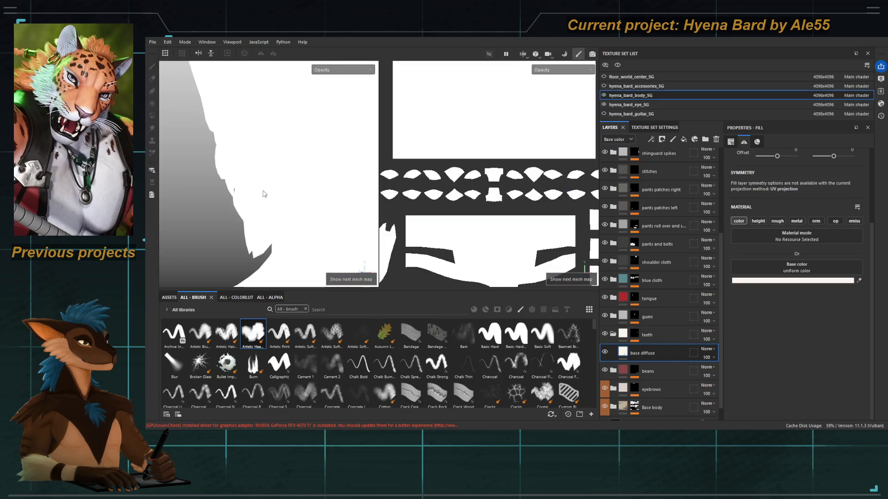
key(b)
key(b)
key(b)
key(b)
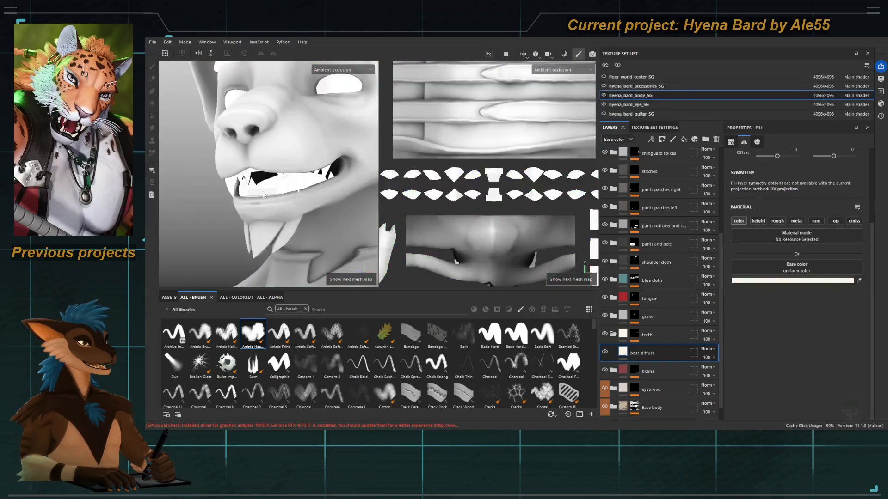
key(b)
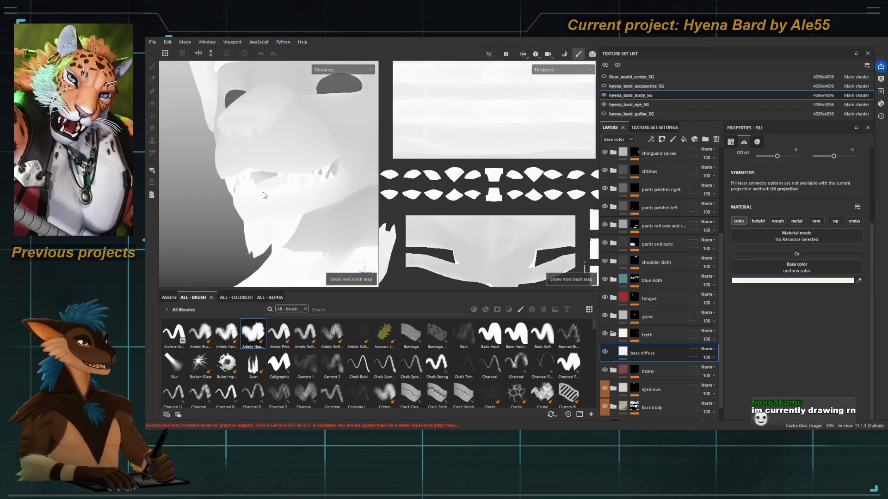
key(b)
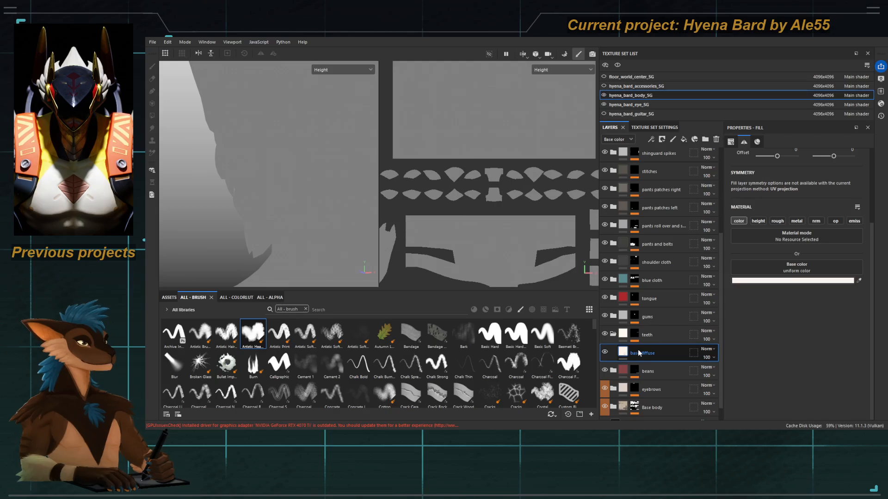
Step: Duplicate the base diffuse layer in the teeth group and name the upper copy "Gradient effect"
key(ctrl+z)
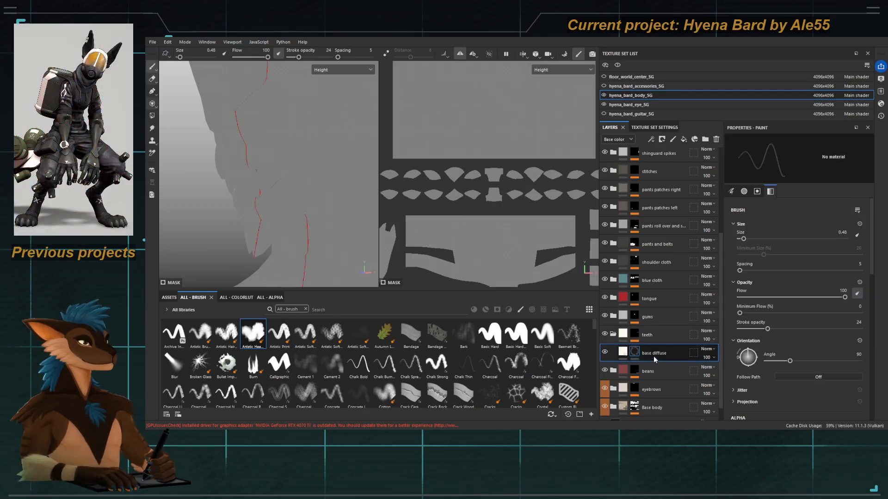
click(649, 356)
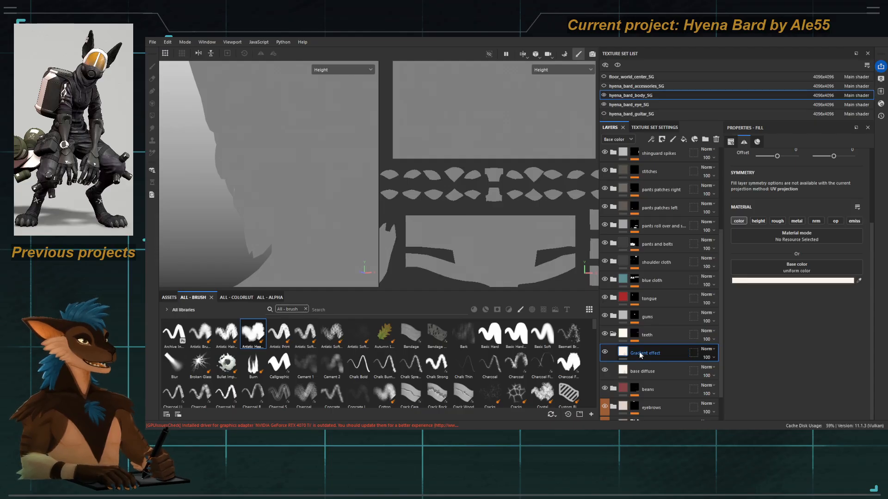
scroll(640, 355, down, 2)
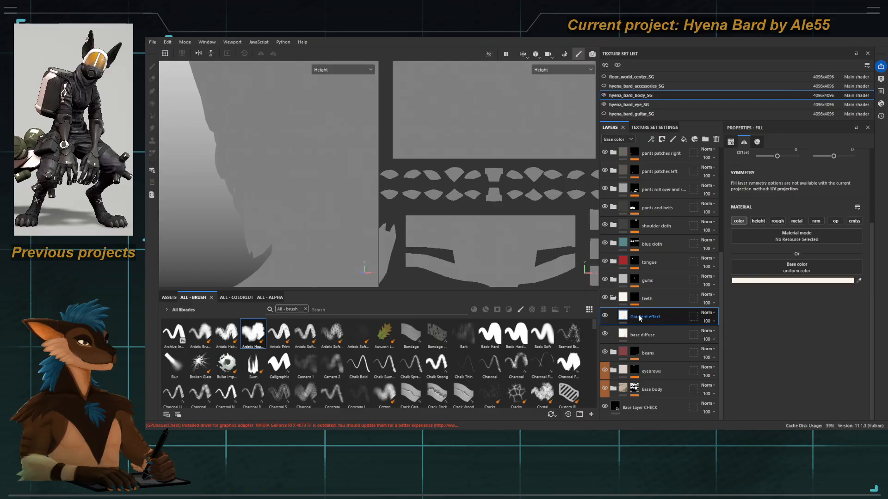
Step: Add a black mask to the teeth group's Gradient effect layer and select that mask
click(657, 84)
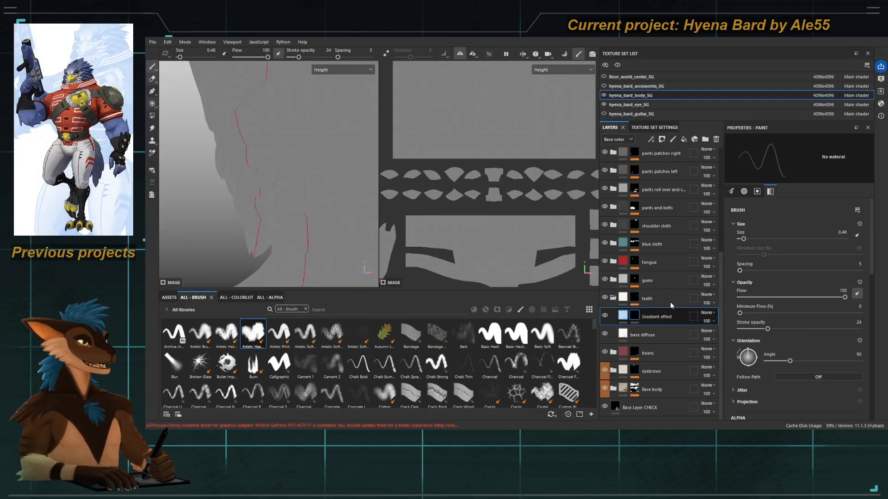
click(634, 317)
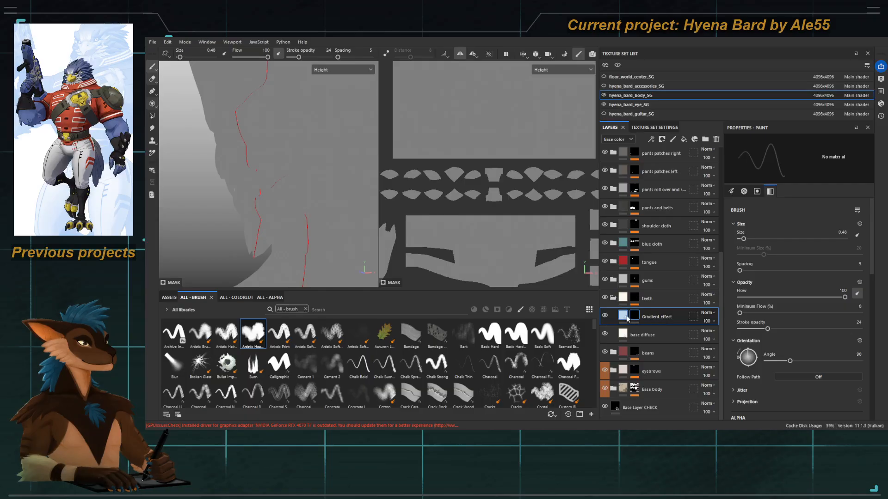
click(666, 278)
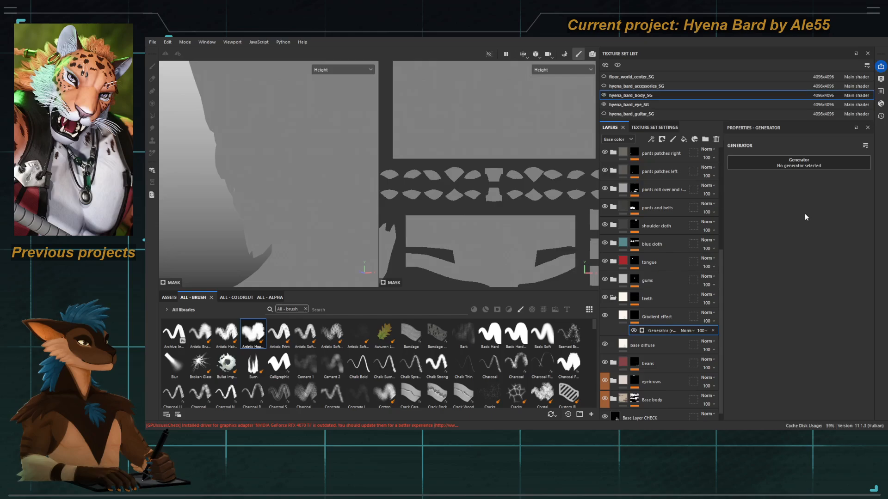
click(805, 213)
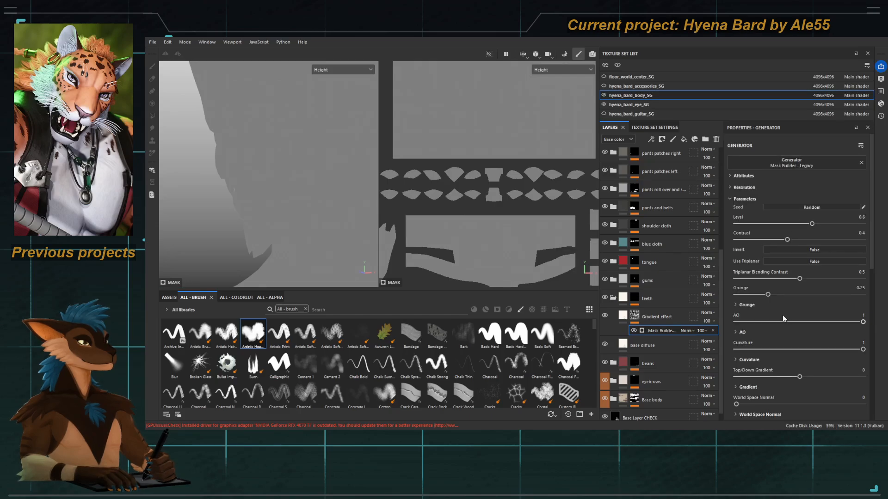
scroll(783, 314, down, 4)
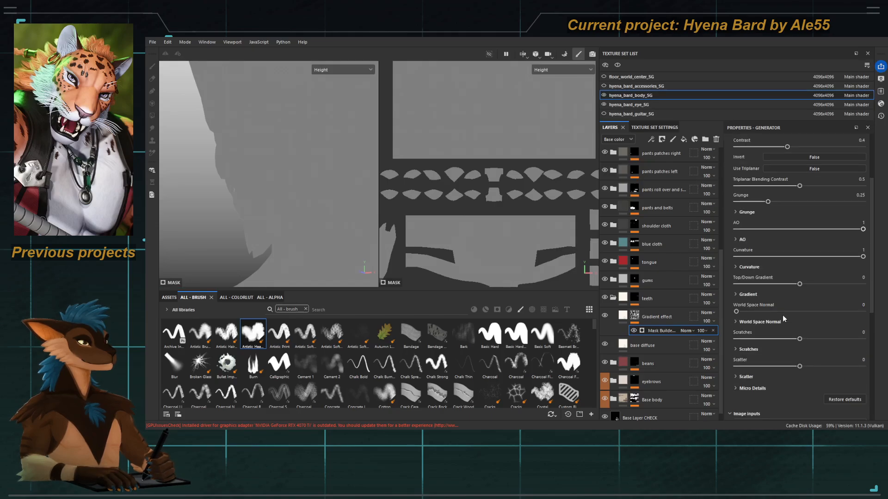
click(684, 323)
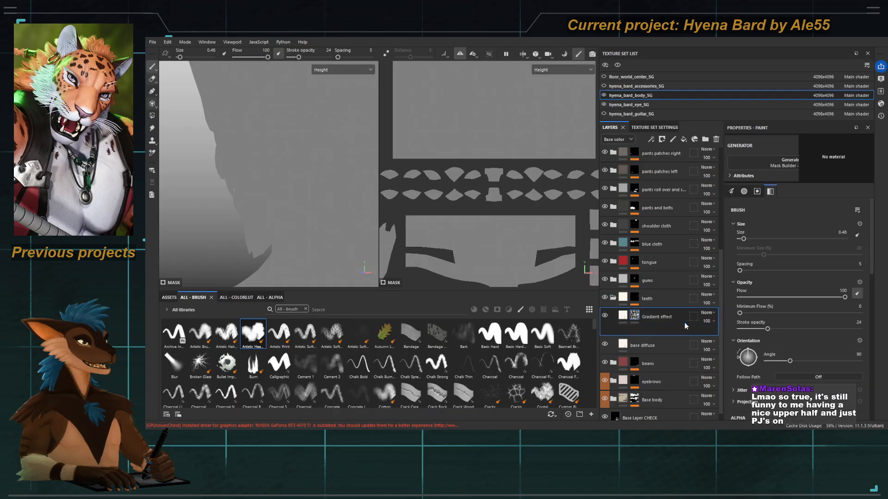
click(634, 316)
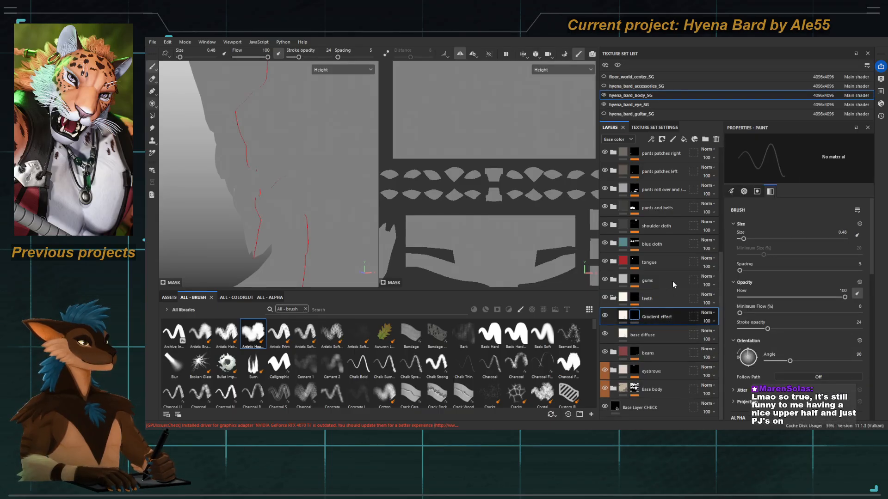
key(ctrl+z)
key(ctrl+z)
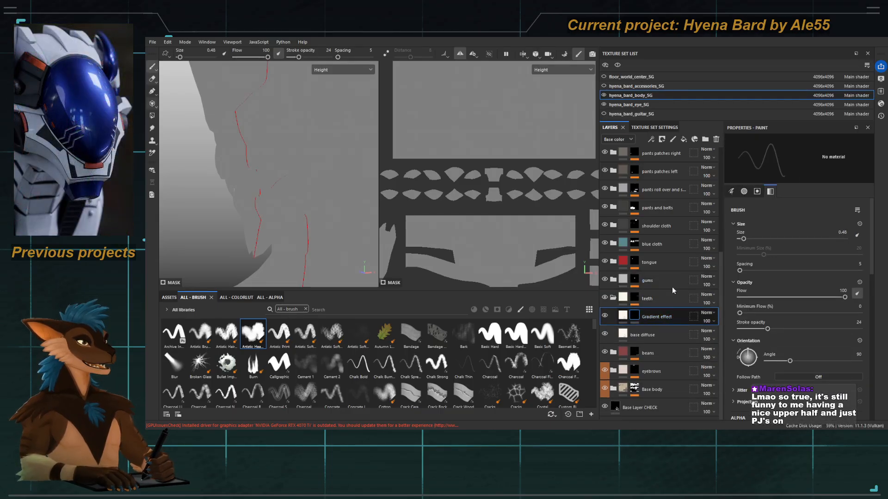
Step: Try a Mask Editor generator on the Gradient effect mask with thickness opacity 0.27, previewing the mask, and remove the generator
click(669, 269)
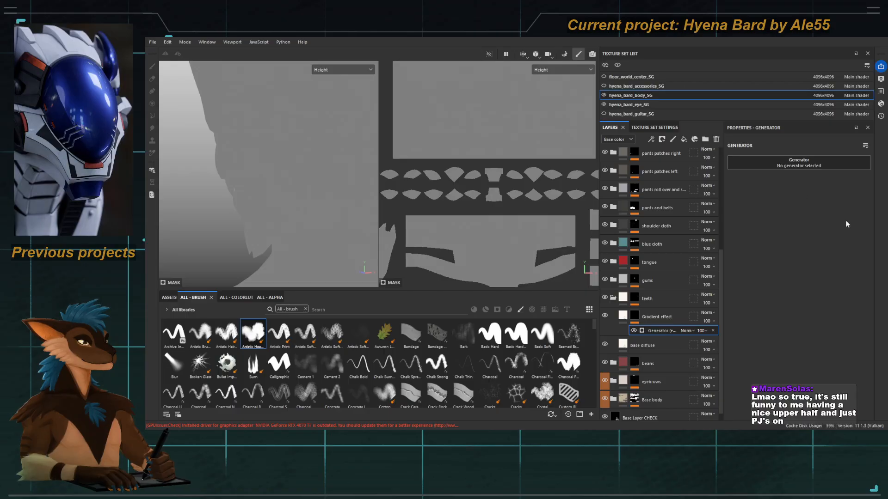
click(786, 268)
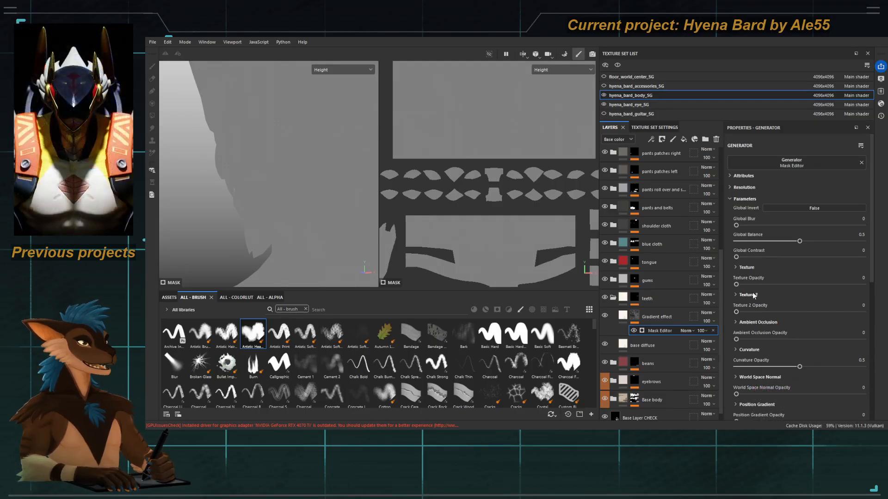
scroll(753, 292, down, 3)
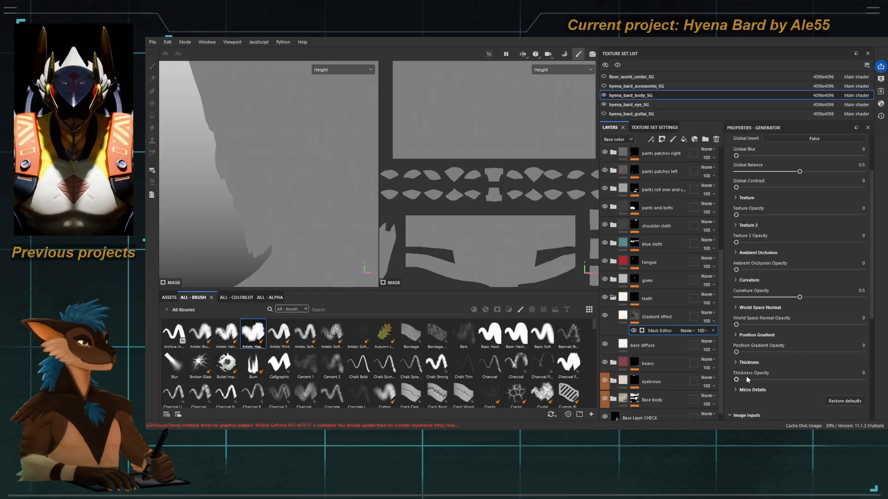
drag(735, 381, 737, 380)
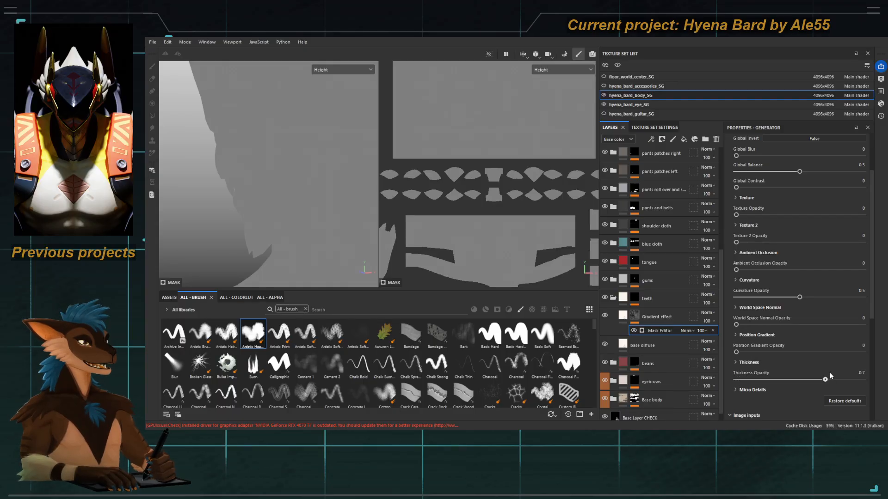
drag(824, 379, 822, 380)
alt+click(634, 316)
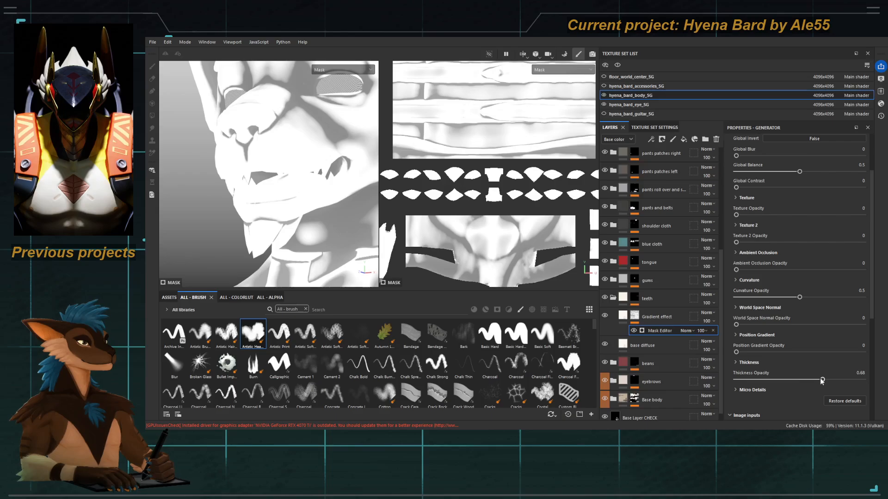
drag(770, 378, 770, 380)
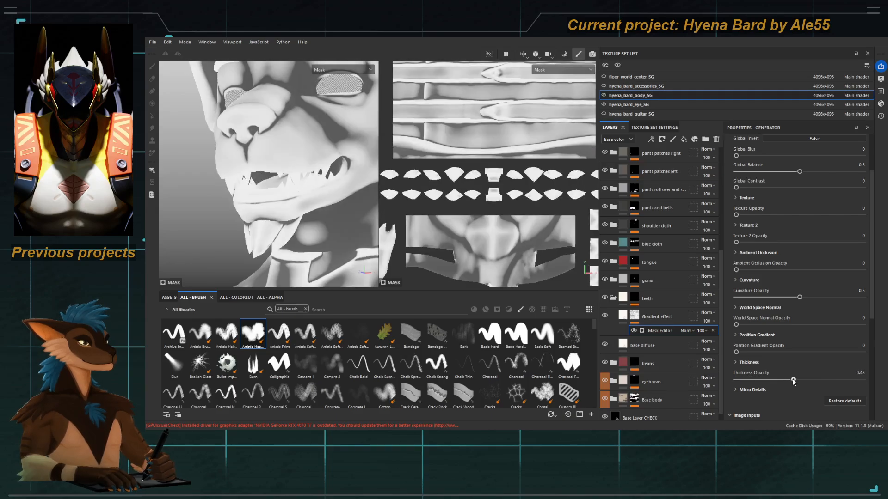
click(736, 390)
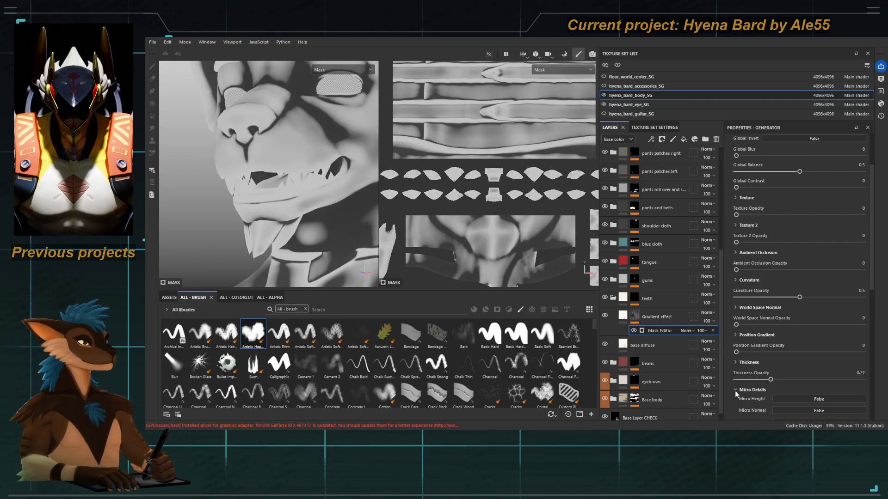
click(735, 390)
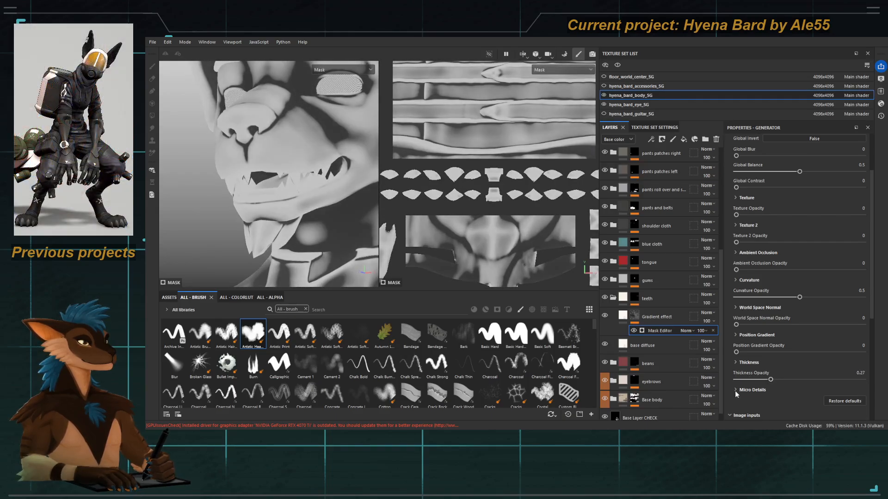
click(712, 331)
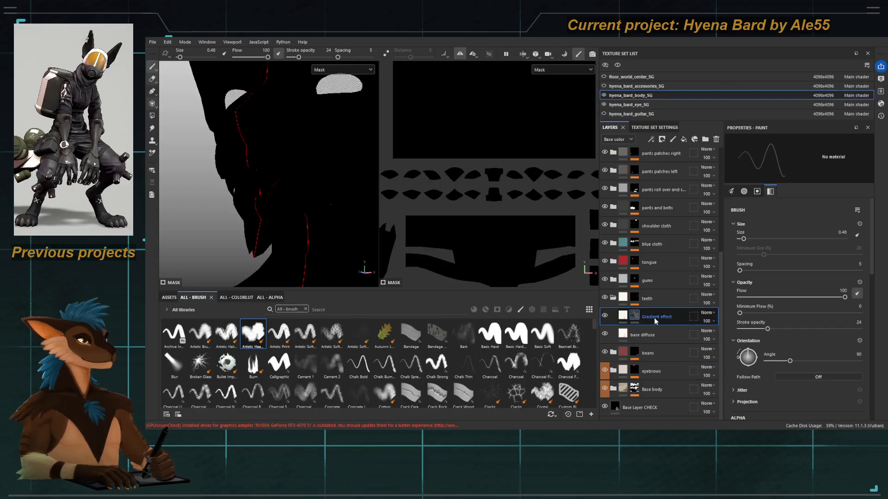
Step: Add a fill to the Gradient effect mask, assign the hyena_bard_body_thickness texture as its grayscale, and view the teeth up close
click(680, 297)
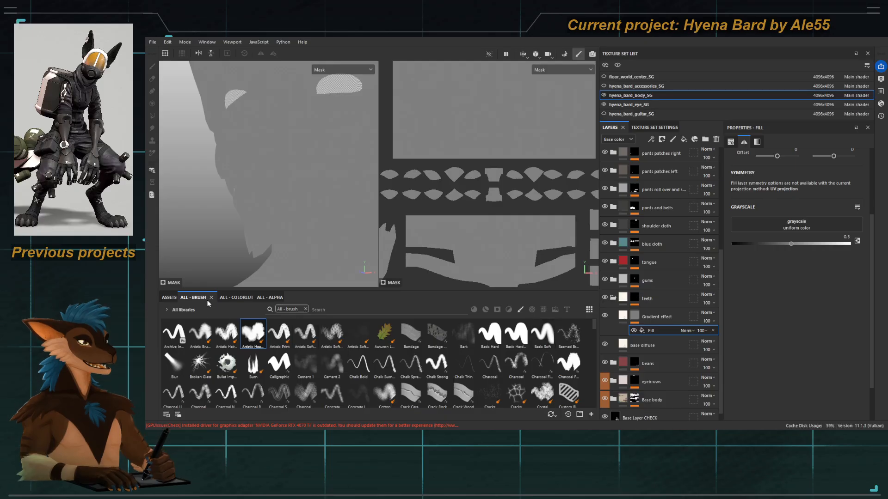
click(169, 298)
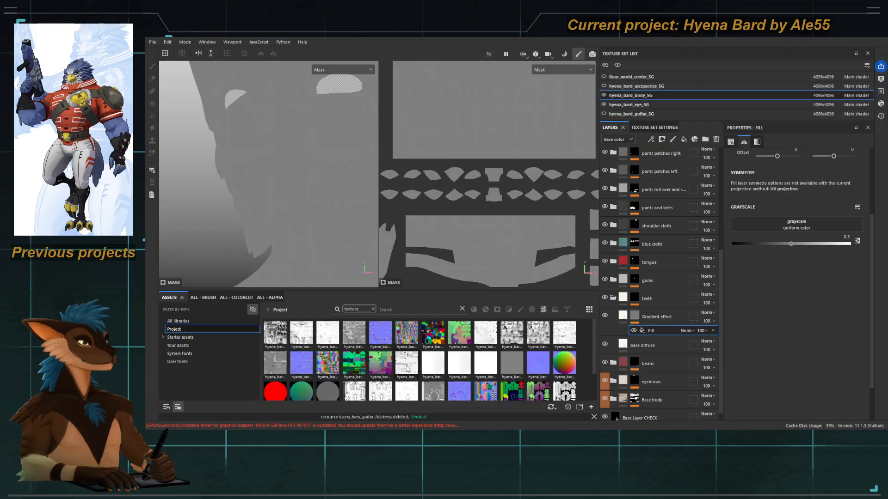
drag(406, 369, 771, 225)
alt+right_drag(287, 203, 343, 228)
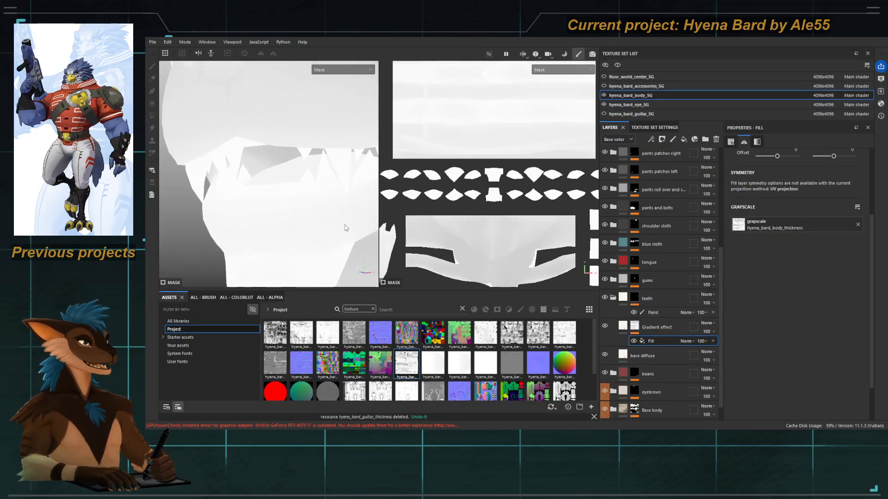
alt+drag(342, 228, 299, 222)
alt+middle_drag(299, 222, 253, 208)
mouse_move(254, 208)
alt+mouse_down()
mouse_move(329, 207)
mouse_move(297, 170)
mouse_move(271, 190)
mouse_move(279, 201)
mouse_move(260, 206)
alt+mouse_up()
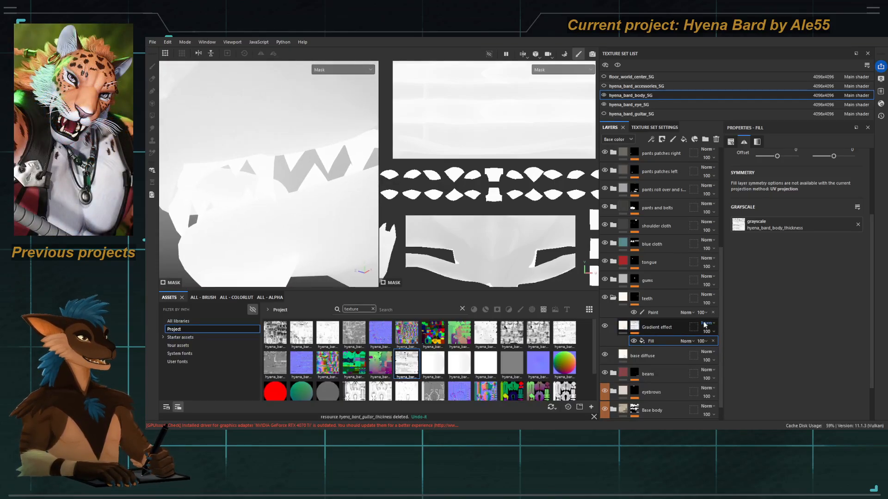
Step: Change the Gradient effect layer's base color to pale cream and compare the teeth with the layer hidden and shown
click(635, 327)
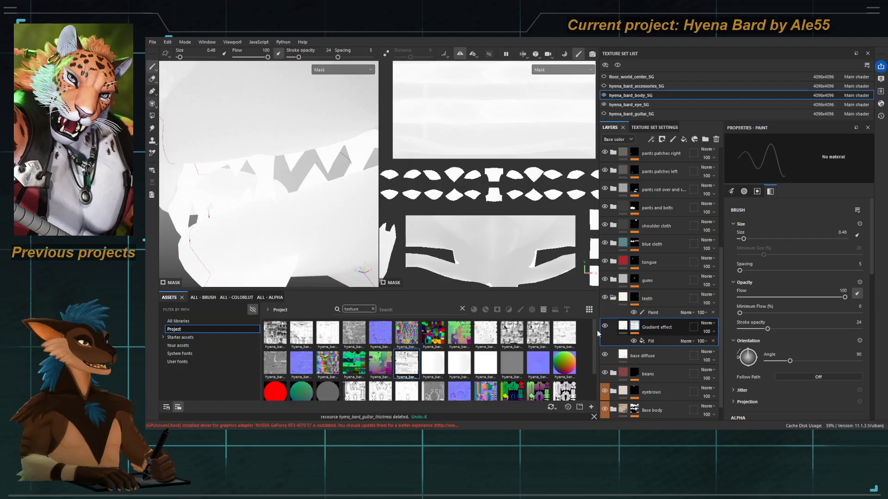
click(624, 328)
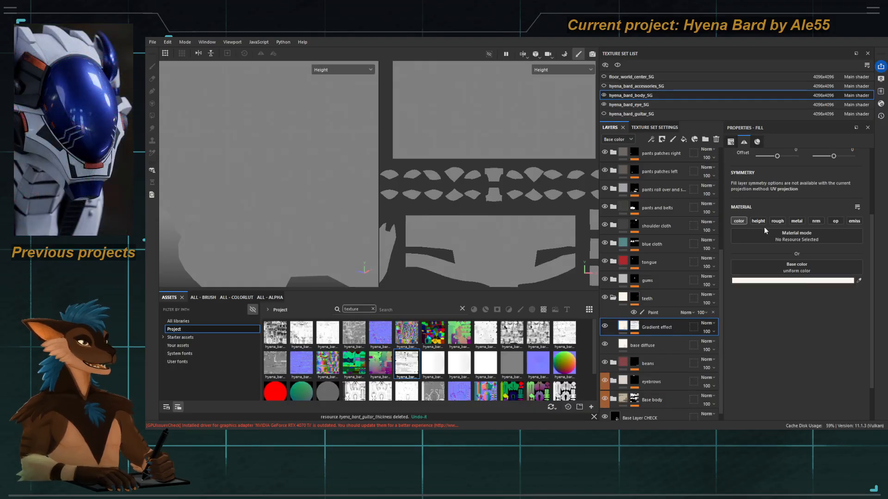
click(634, 326)
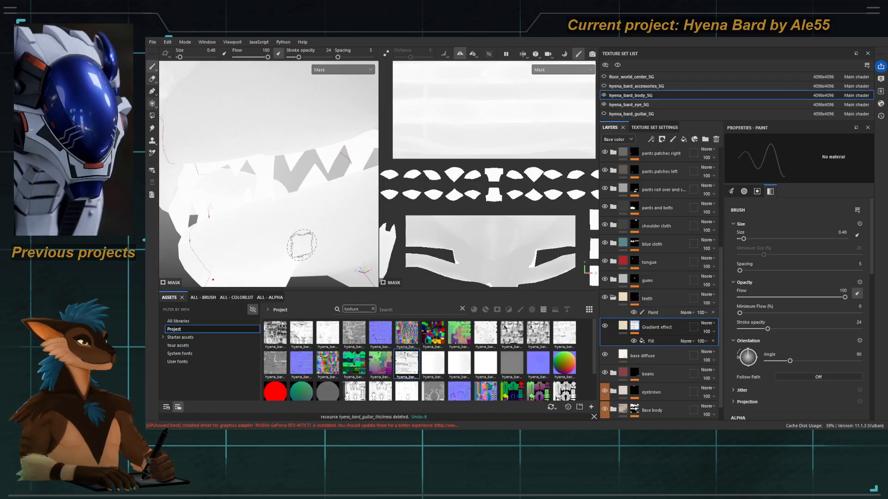
click(621, 327)
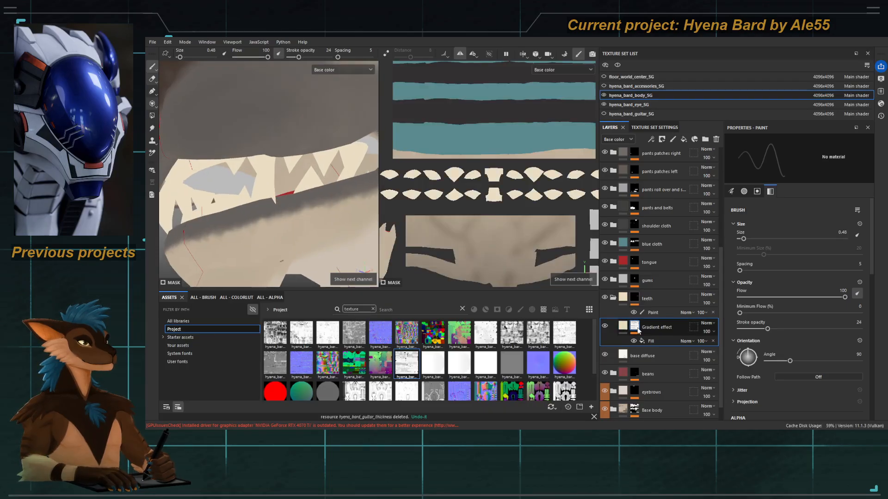
click(605, 326)
click(605, 327)
click(604, 327)
click(604, 327)
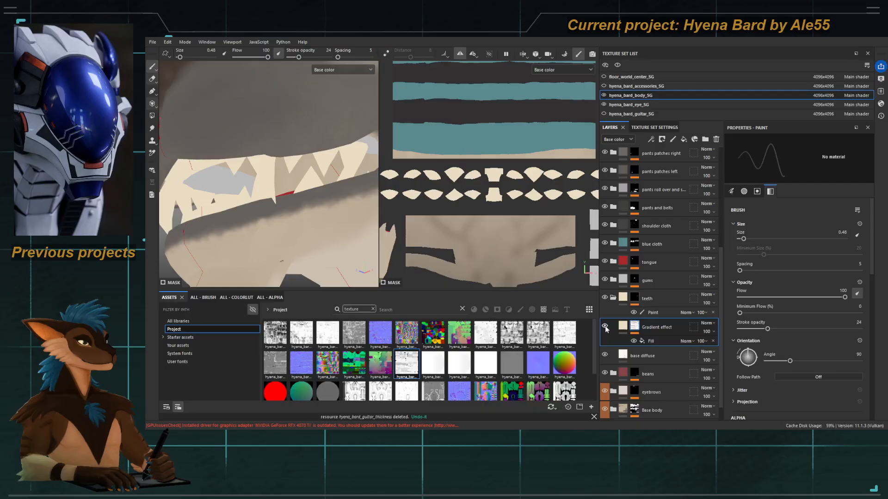
Step: Add an inverted Levels adjustment to the Gradient effect mask, with the input shadows at 0.64 and the lower output marker at about 0.709
click(673, 307)
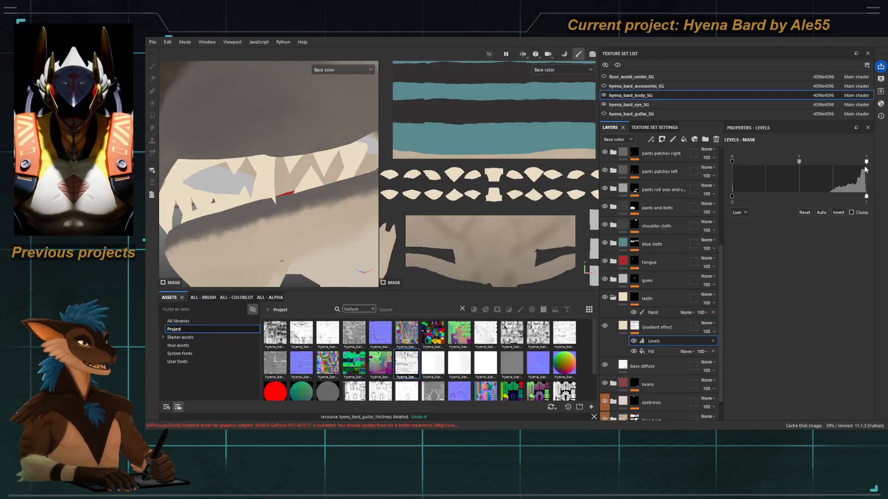
mouse_move(733, 162)
mouse_down()
mouse_move(880, 158)
mouse_move(750, 160)
mouse_up()
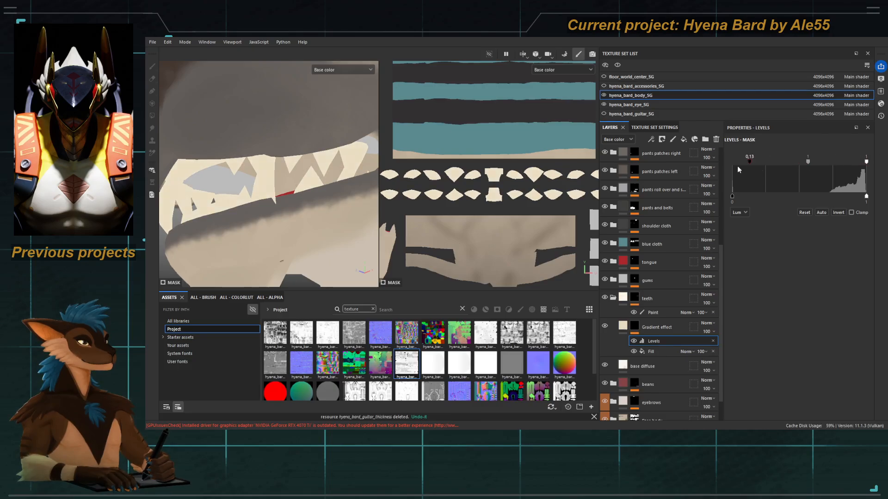
drag(803, 162, 834, 165)
drag(755, 198, 827, 196)
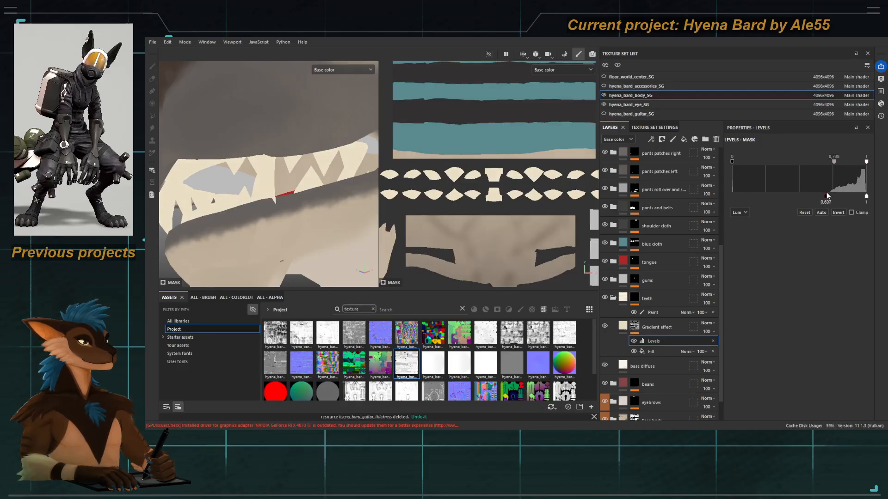
drag(733, 162, 845, 165)
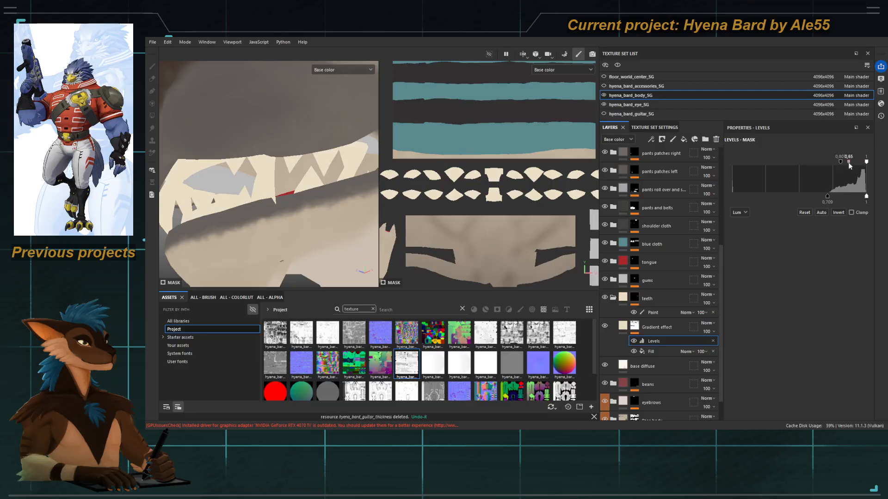
drag(848, 162, 852, 162)
drag(824, 162, 779, 163)
drag(847, 164, 845, 164)
Step: Preview the Gradient effect mask, raise the Levels input shadows almost to the highlights, and lower the output marker to about 0.08
alt+click(634, 326)
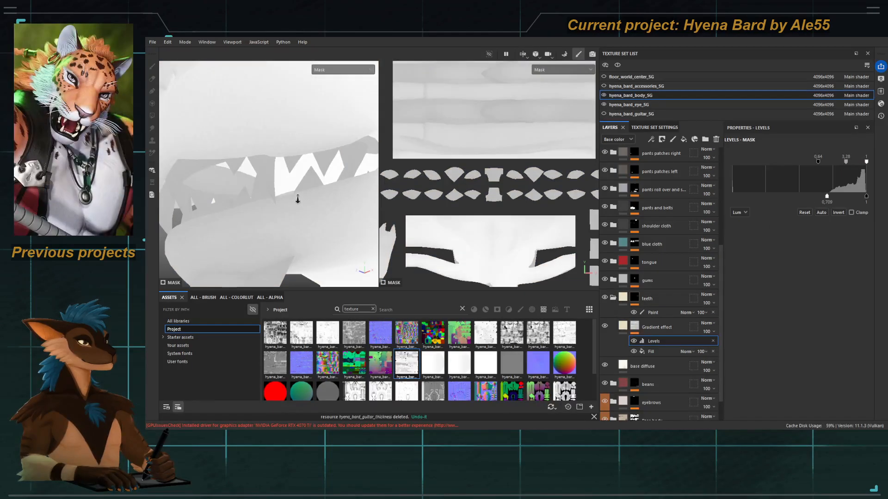
alt+drag(298, 199, 304, 205)
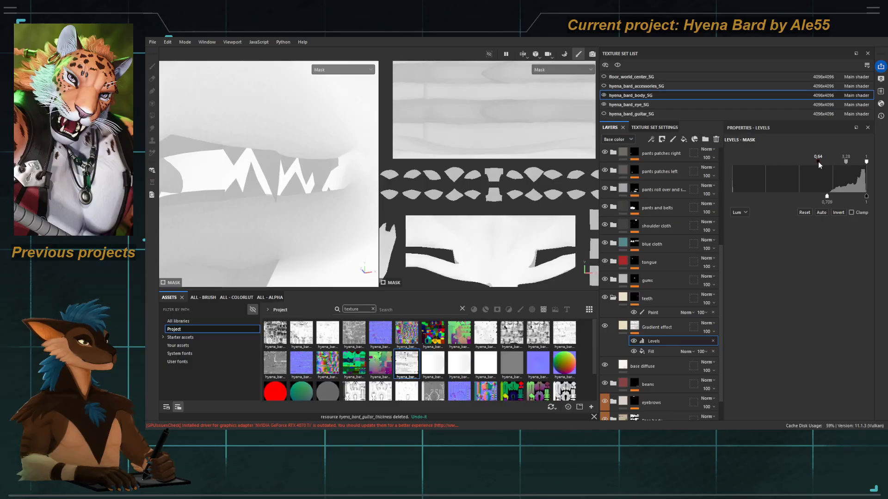
drag(817, 162, 864, 167)
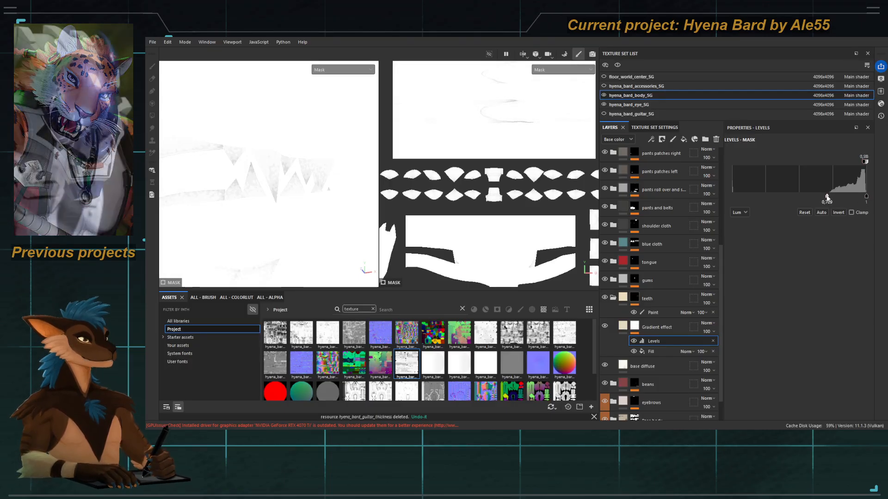
drag(827, 196, 744, 196)
Step: Examine the teeth from another angle, cycle through the display channels, and compare the mask with Levels off and on
alt+drag(296, 206, 277, 200)
key(c)
key(c)
key(c)
key(c)
key(c)
key(c)
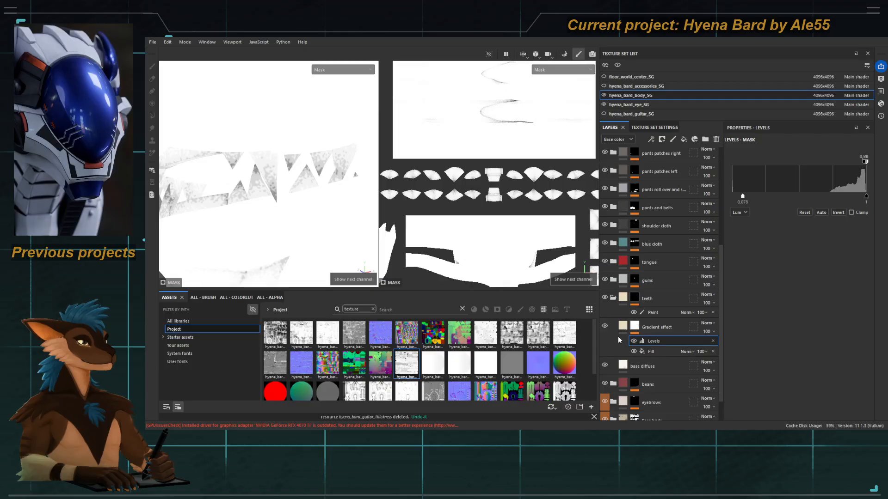
click(634, 341)
click(633, 341)
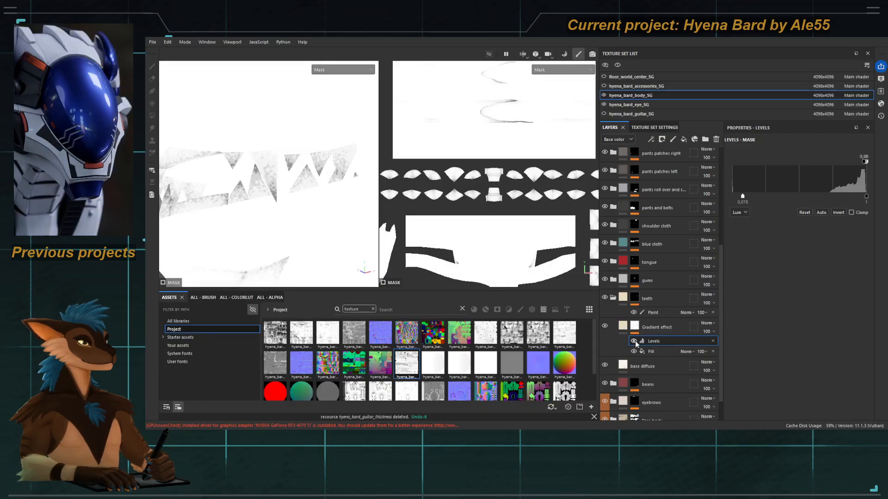
Step: Compare the teeth with the Gradient effect layer hidden and shown, and set the layer's opacity to 30
key(c)
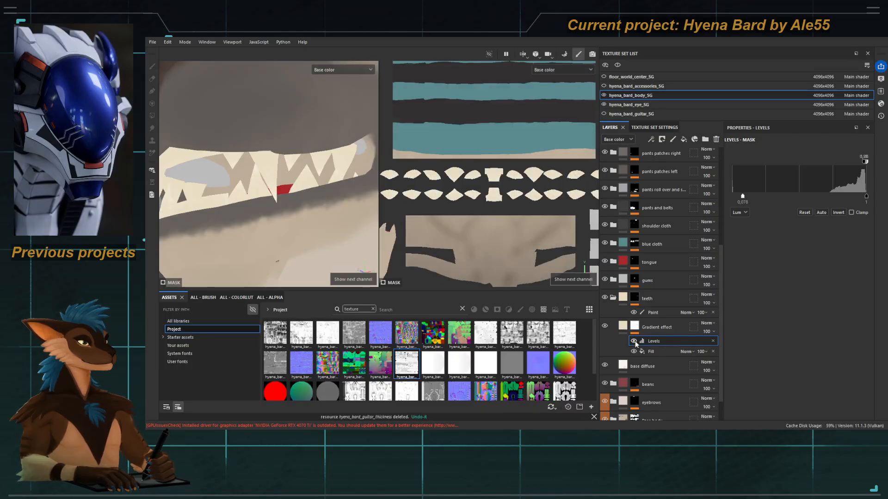
click(604, 327)
click(604, 327)
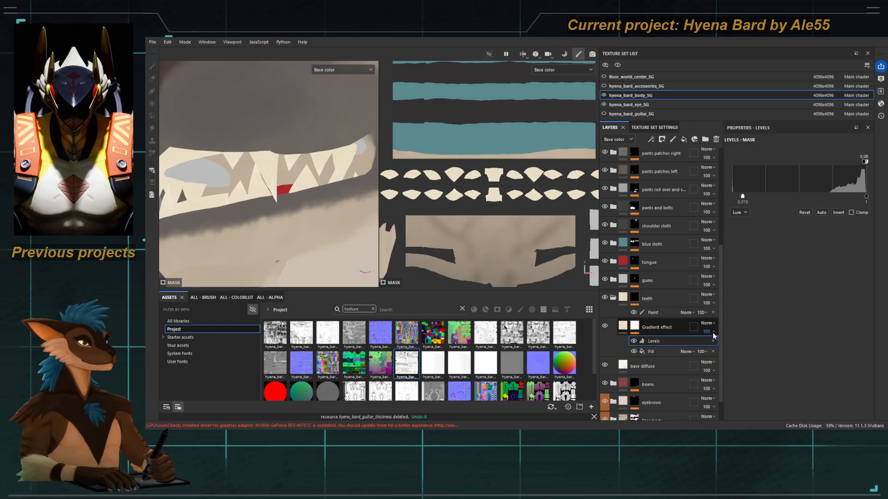
drag(714, 343, 702, 344)
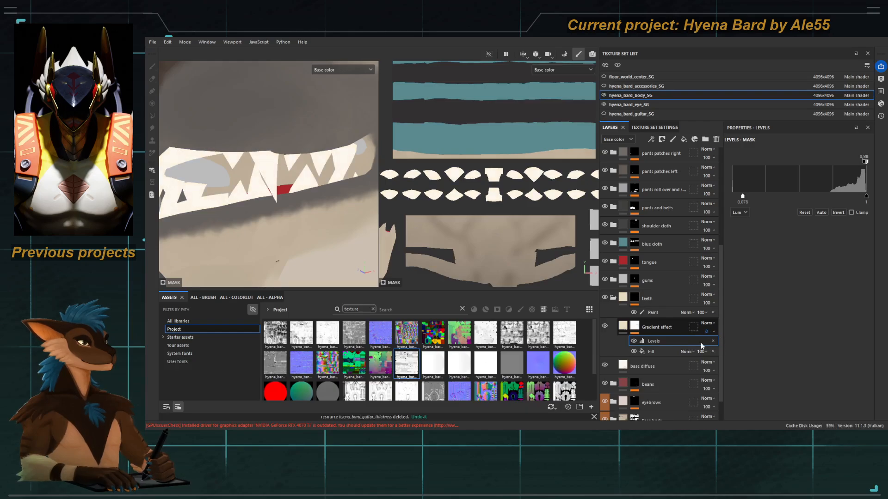
scroll(231, 169, down, 5)
alt+shift+drag(199, 160, 327, 214)
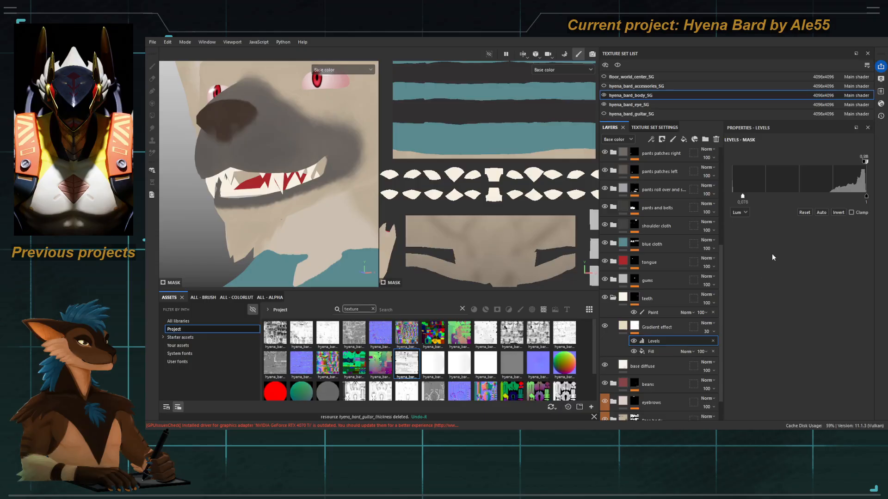
alt+drag(228, 232, 492, 279)
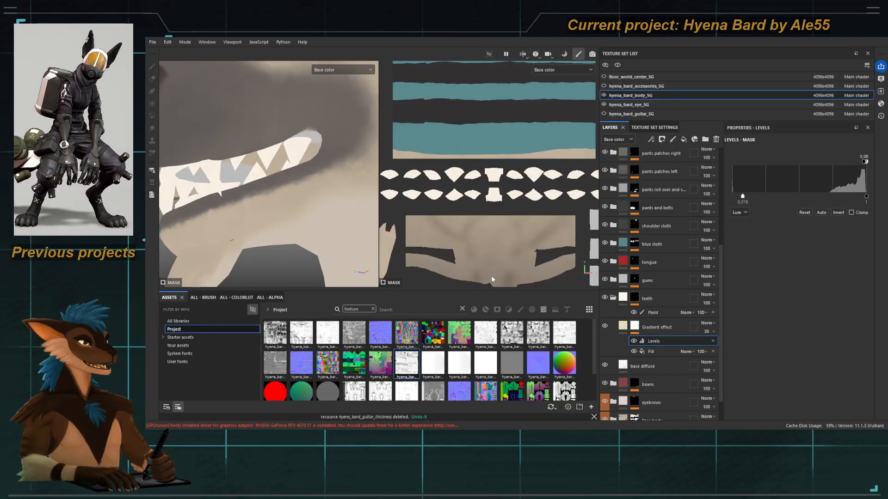
Step: Expand the gums folder and change its base diffuse layer's base color to a light coral red
click(613, 280)
click(623, 298)
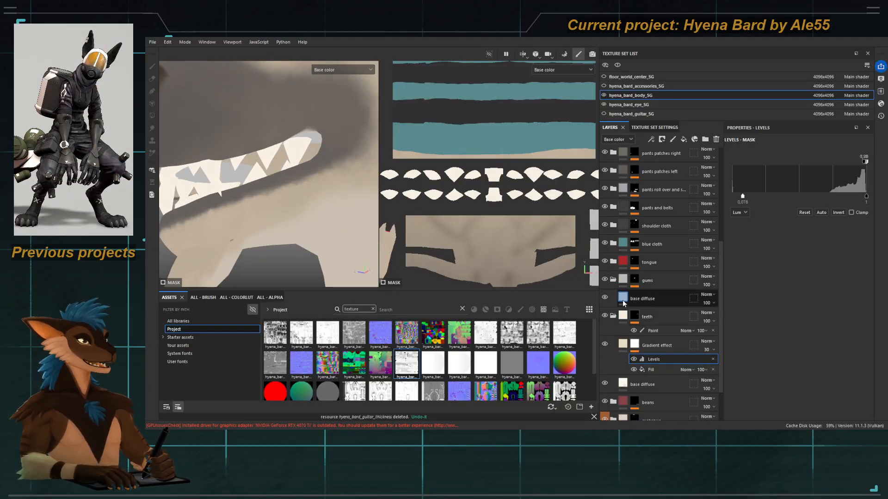
click(787, 281)
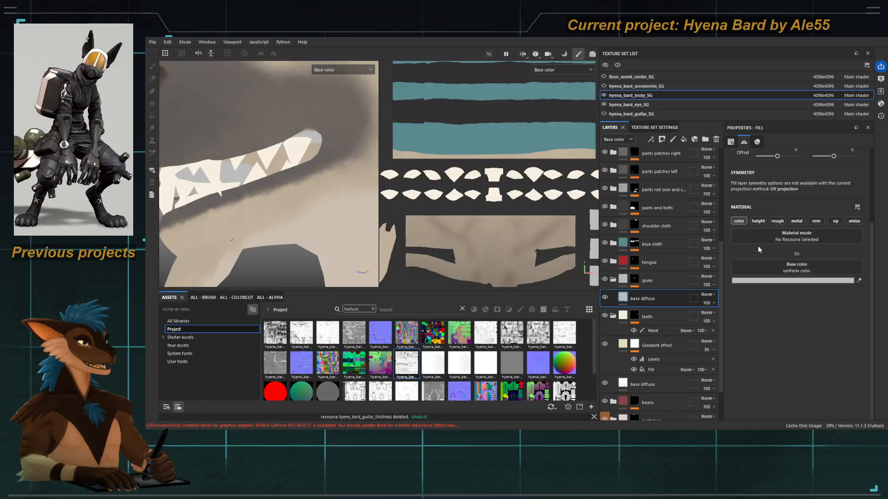
drag(758, 246, 803, 237)
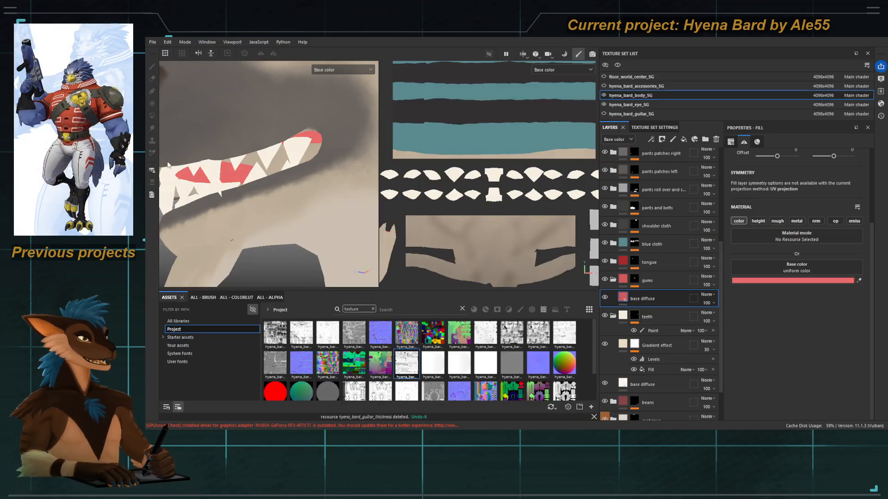
mouse_move(269, 180)
alt+mouse_down()
mouse_move(327, 193)
mouse_move(218, 194)
mouse_move(283, 194)
mouse_move(268, 198)
mouse_move(264, 187)
mouse_move(277, 188)
alt+mouse_up()
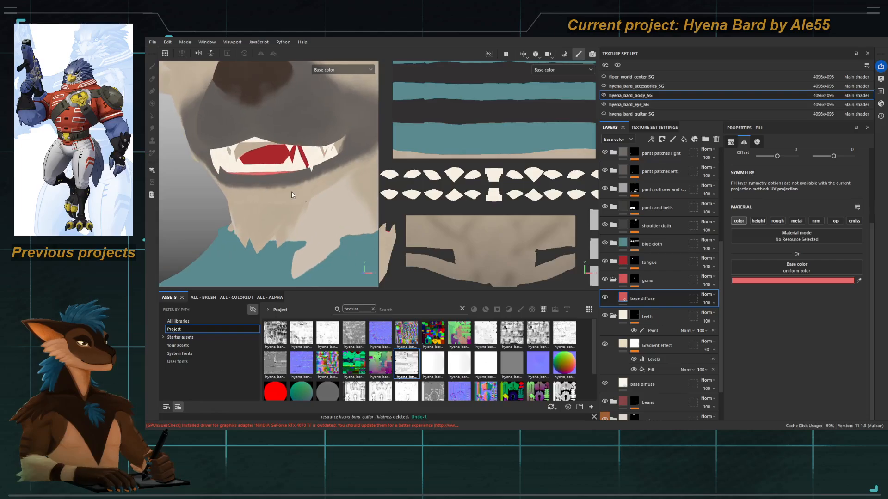
Step: Replace the gums' base color with the tongue's dark red by sampling it, undoing the first pick and sampling again
click(858, 280)
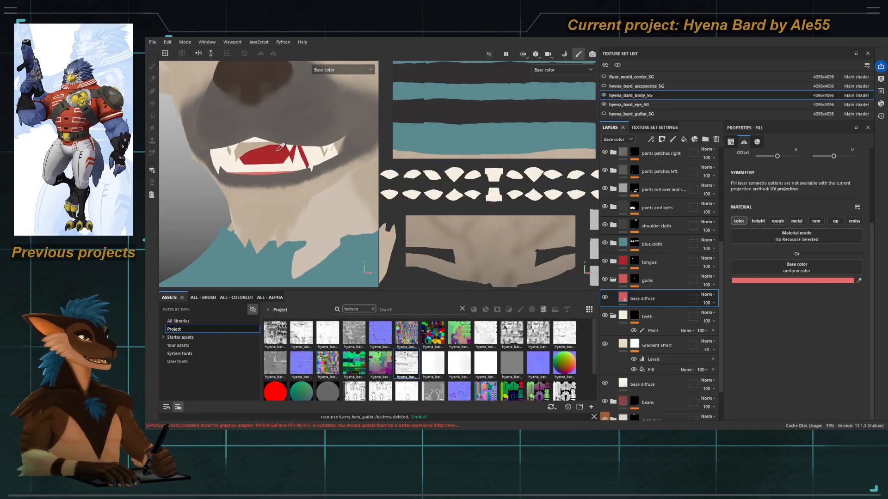
click(270, 155)
alt+drag(319, 185, 263, 180)
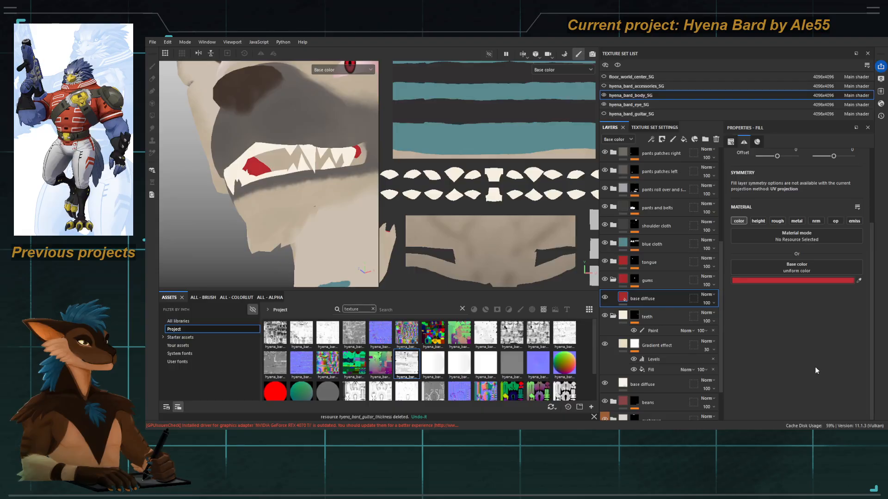
key(ctrl+z)
key(ctrl+z)
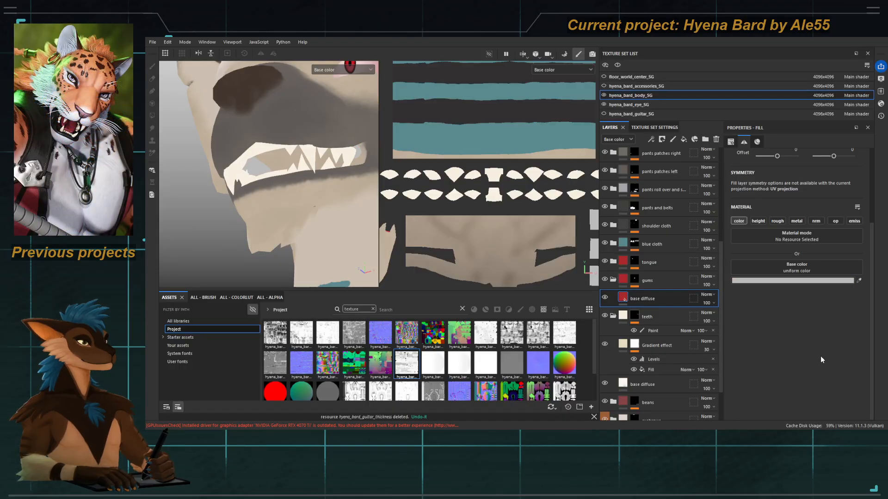
click(625, 276)
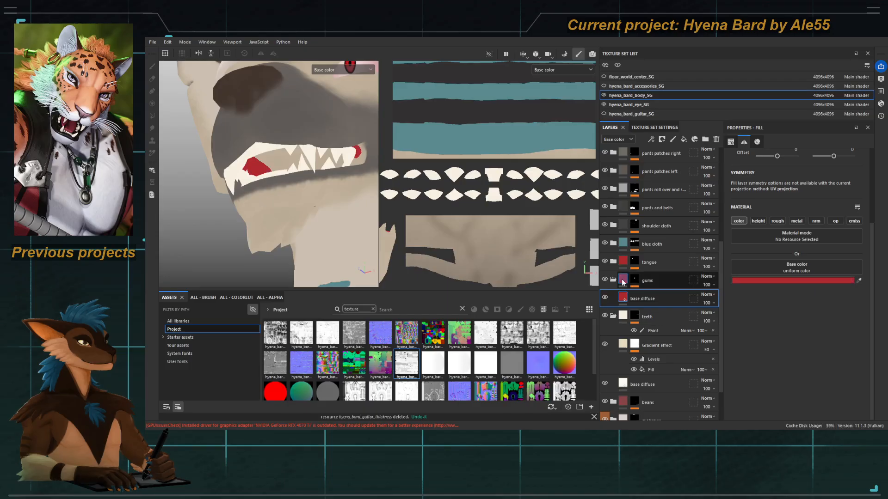
alt+drag(294, 197, 261, 186)
alt+right_drag(261, 186, 279, 202)
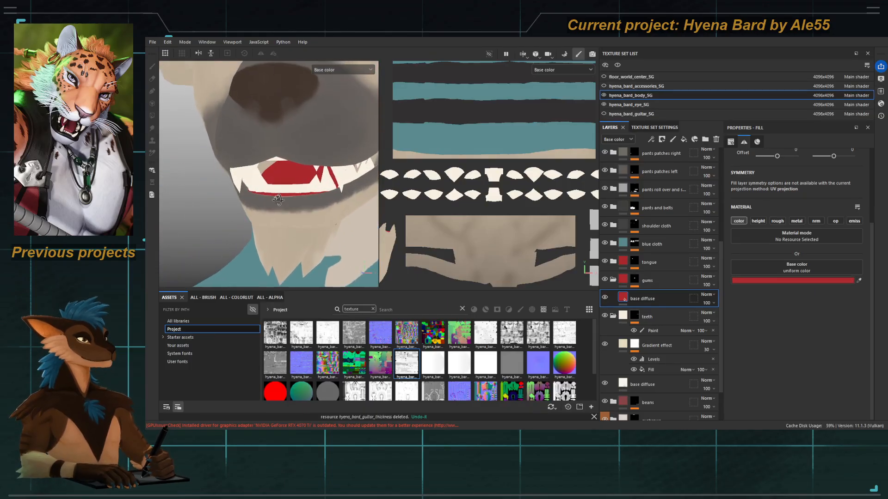
Step: Inspect the teeth folder's mask and the Gradient effect layer's mask around the mouth from different angles
alt+click(634, 317)
alt+middle_drag(332, 200, 281, 194)
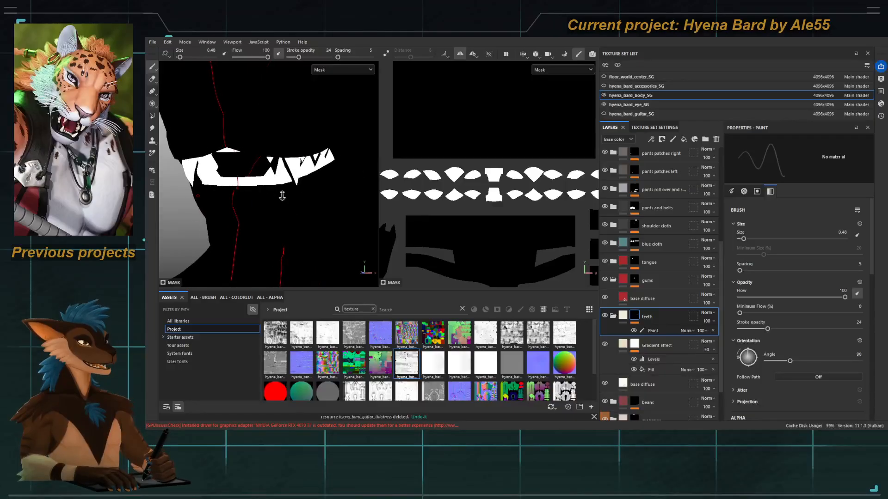
alt+right_drag(282, 194, 319, 211)
click(637, 349)
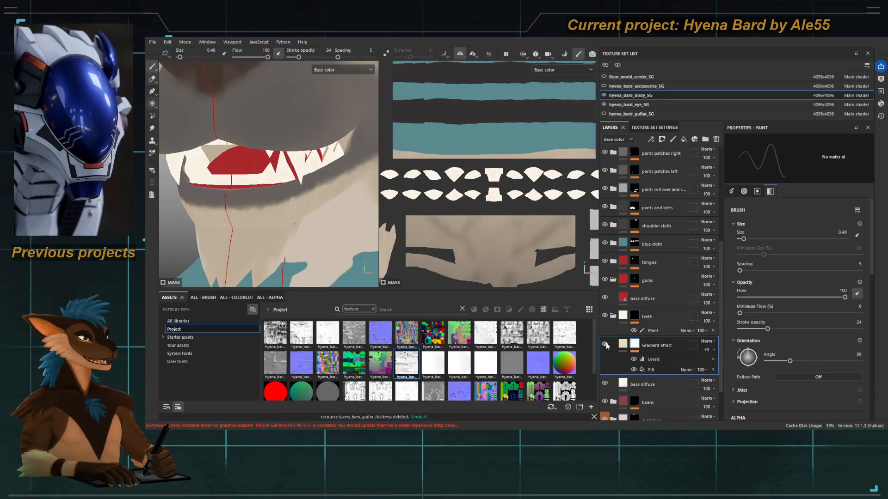
alt+drag(221, 182, 303, 186)
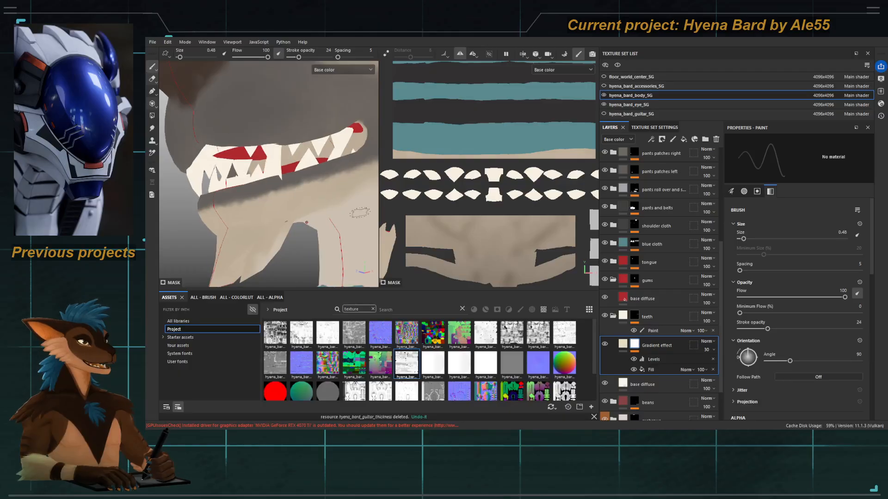
alt+click(636, 346)
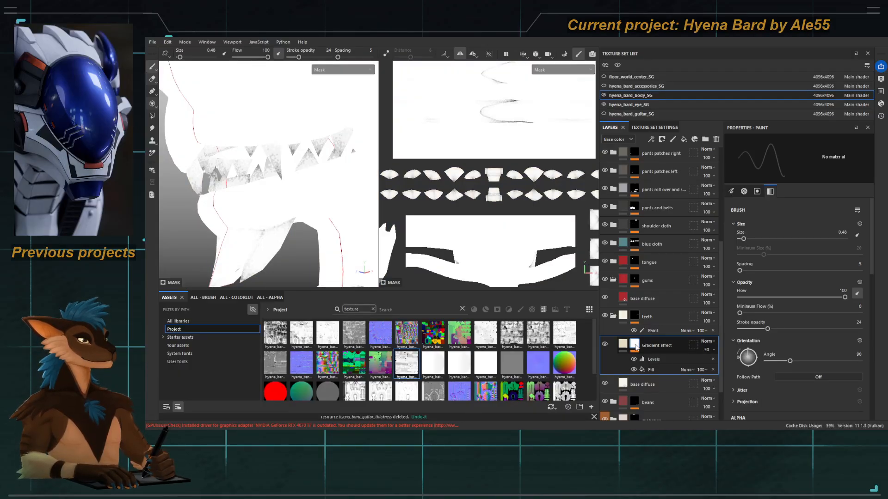
Step: Lighten the Gradient effect layer's base color to a paler cream and compare its mask with Levels off and on
click(625, 345)
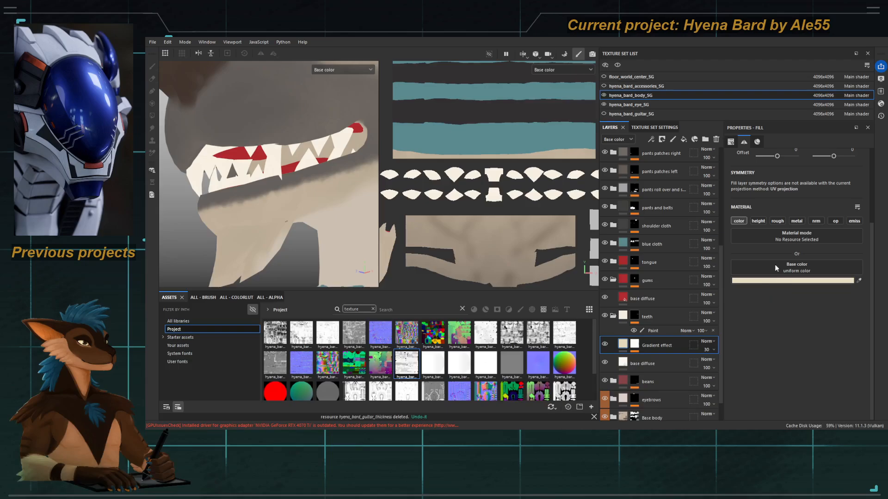
mouse_move(774, 232)
mouse_down()
mouse_move(790, 305)
mouse_move(770, 227)
mouse_move(770, 235)
mouse_up()
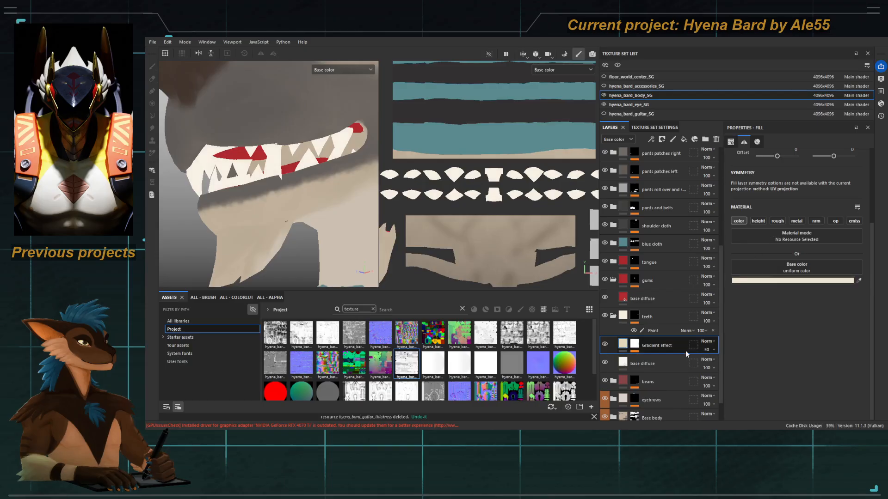
click(634, 344)
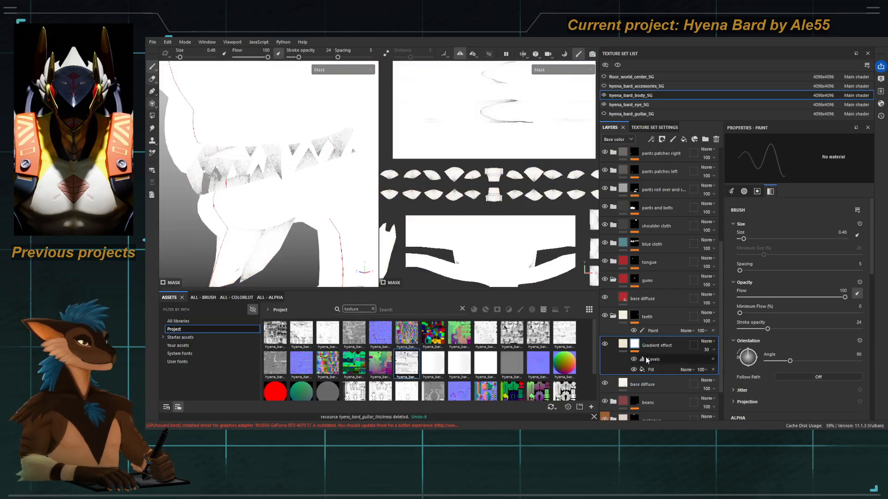
click(635, 359)
click(634, 359)
click(634, 358)
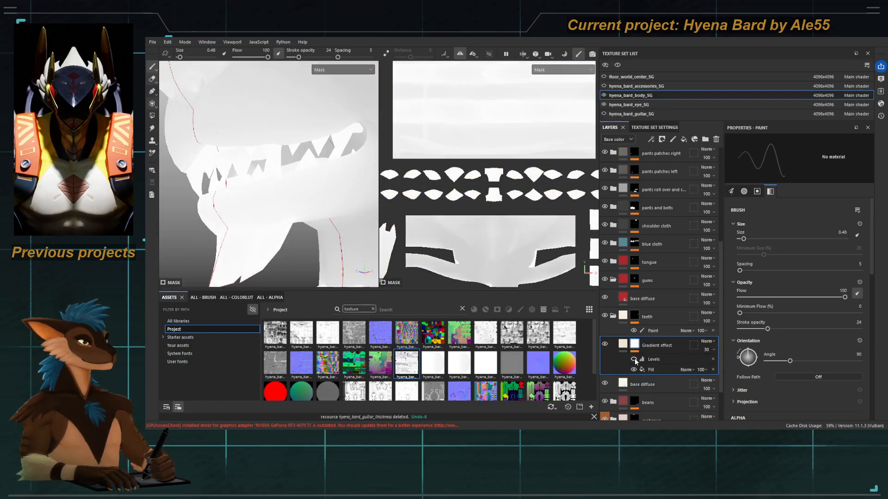
click(634, 359)
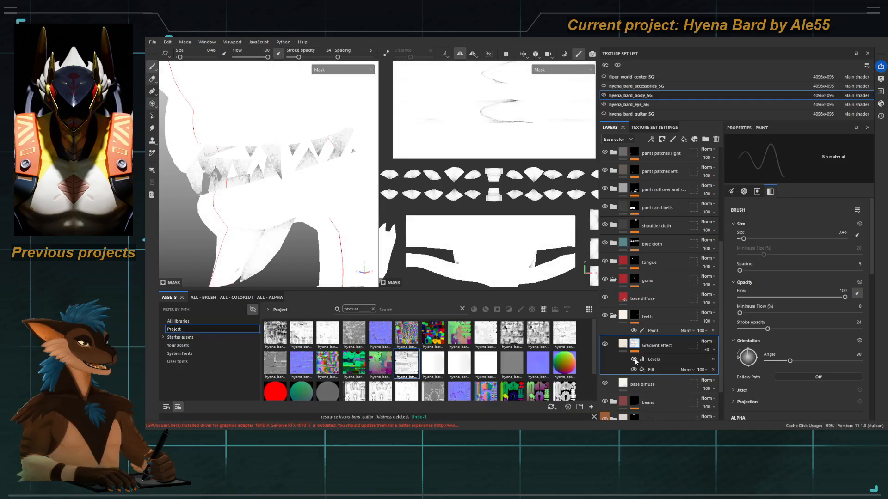
Step: Add a Blur filter with intensity 0.5 above Levels in the Gradient effect mask and check the teeth in base color
click(673, 323)
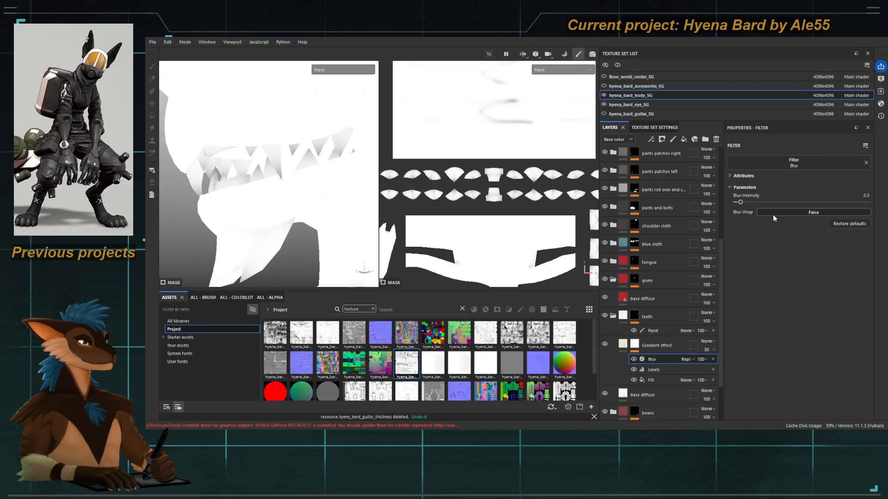
alt+drag(334, 214, 318, 200)
key(c)
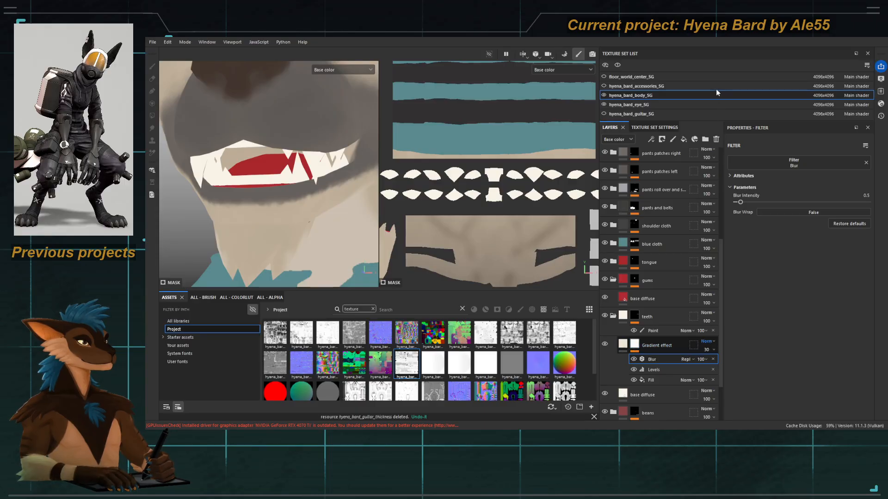
Step: Set the Gradient effect layer's blending mode to Multiply and darken its base color to a grayish brown
click(622, 344)
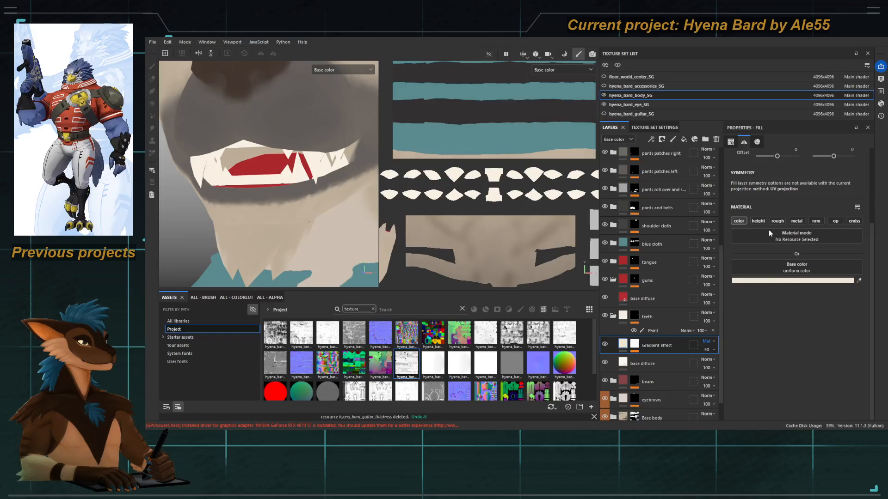
mouse_move(768, 229)
mouse_down()
mouse_move(768, 295)
mouse_move(770, 276)
mouse_up()
click(634, 346)
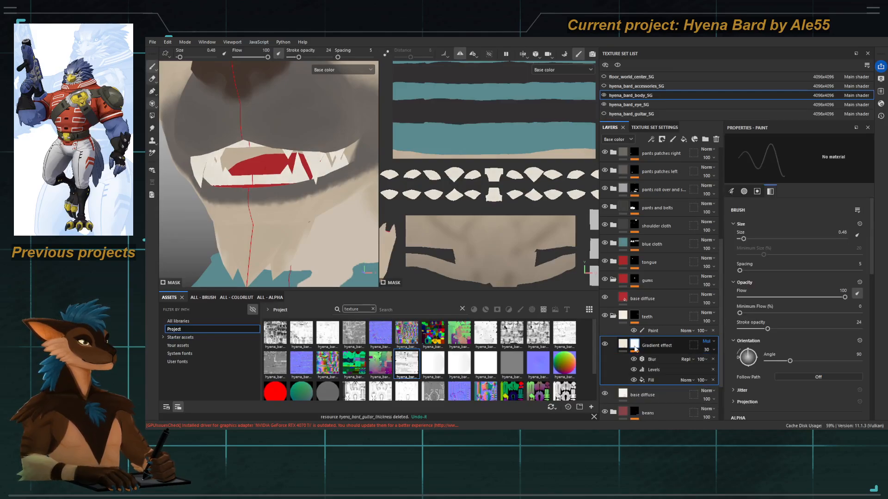
Step: Preview the Gradient effect mask, toggle its Levels, then set the lower output to 0 and fine-tune the input marker near the highlights
alt+click(634, 346)
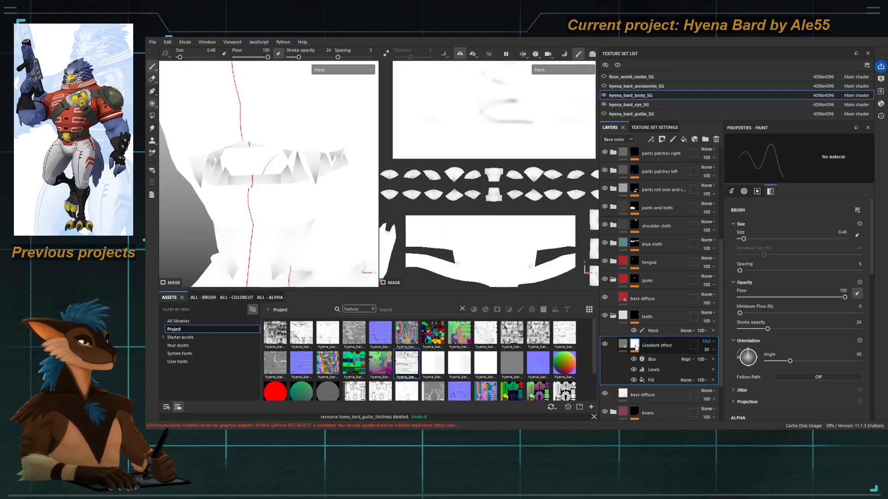
click(634, 369)
click(633, 370)
click(653, 370)
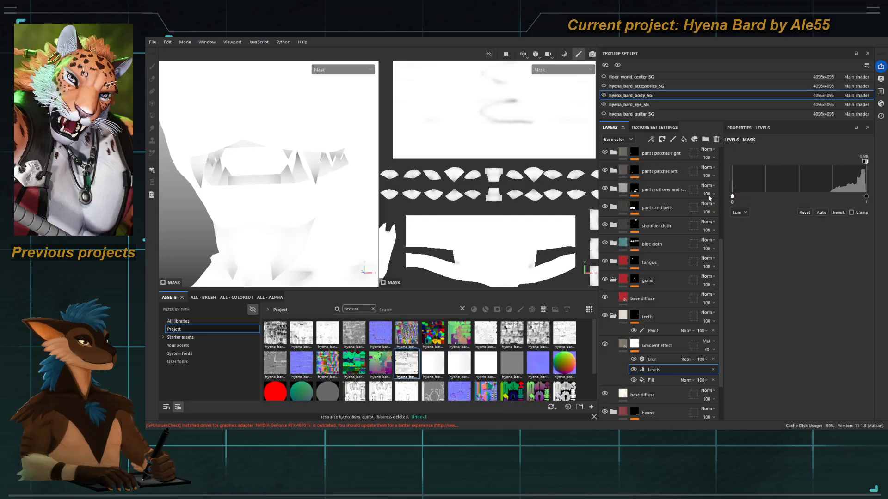
drag(768, 196, 674, 198)
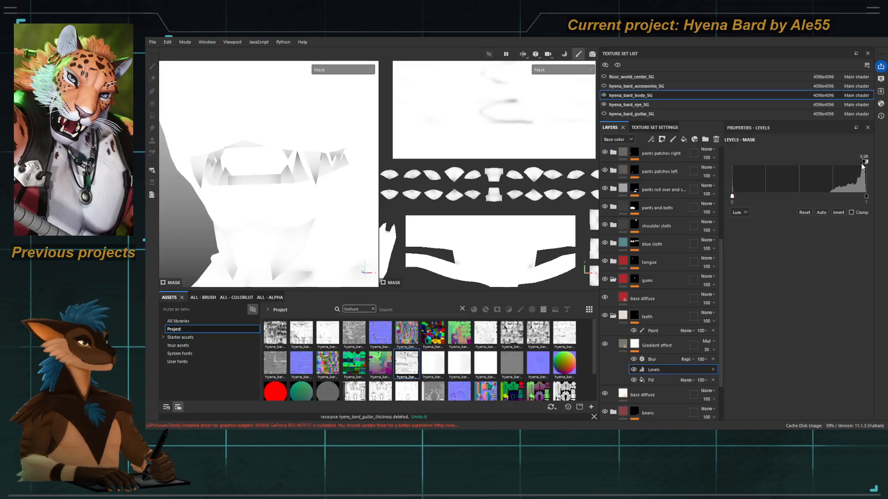
drag(864, 162, 864, 162)
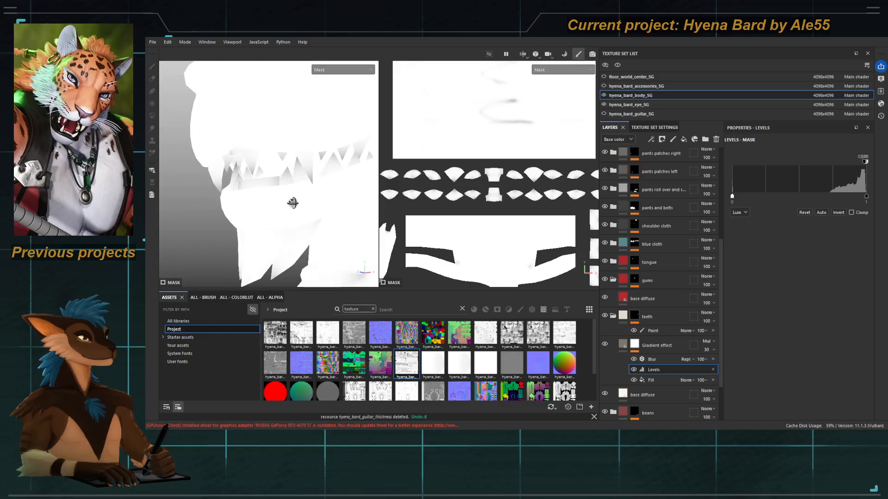
Step: Raise the Gradient effect layer's opacity to 100 and compare the teeth's base color with the Levels inversion flipped and restored
key(c)
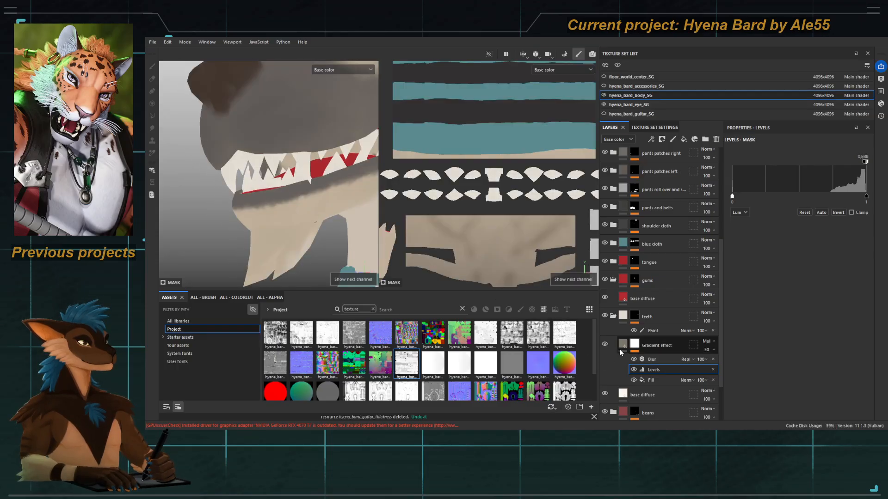
drag(714, 363, 762, 359)
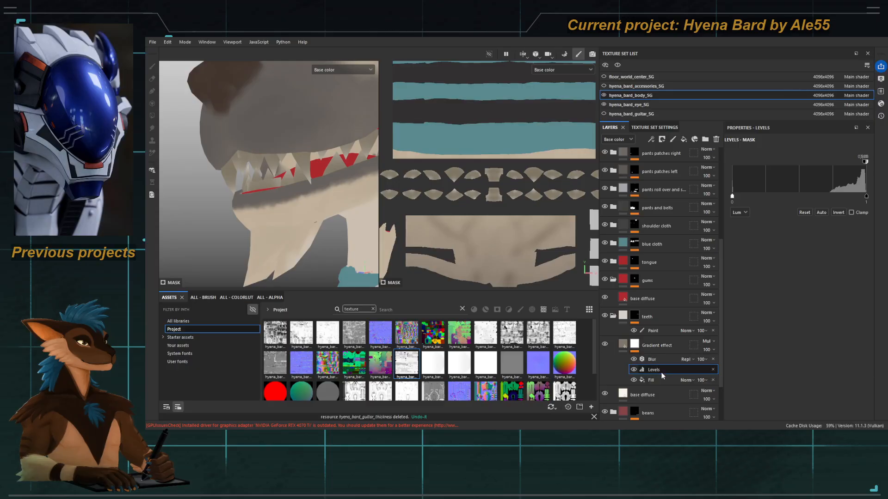
click(835, 212)
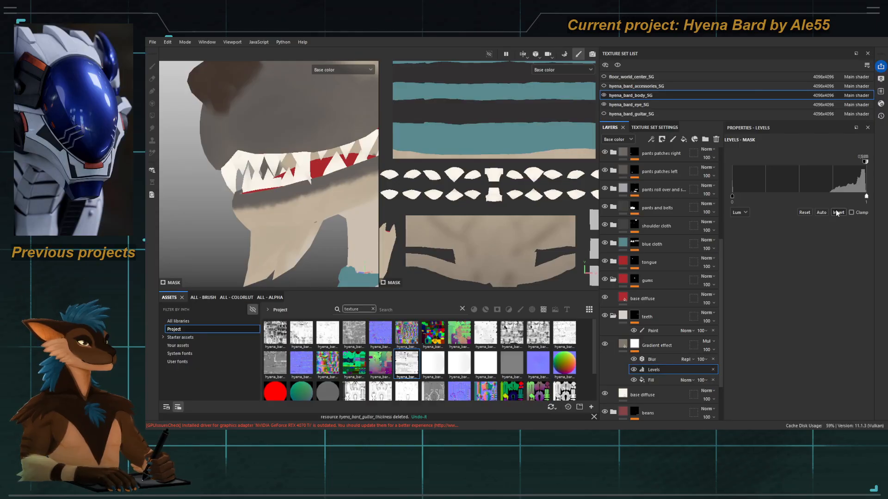
click(836, 210)
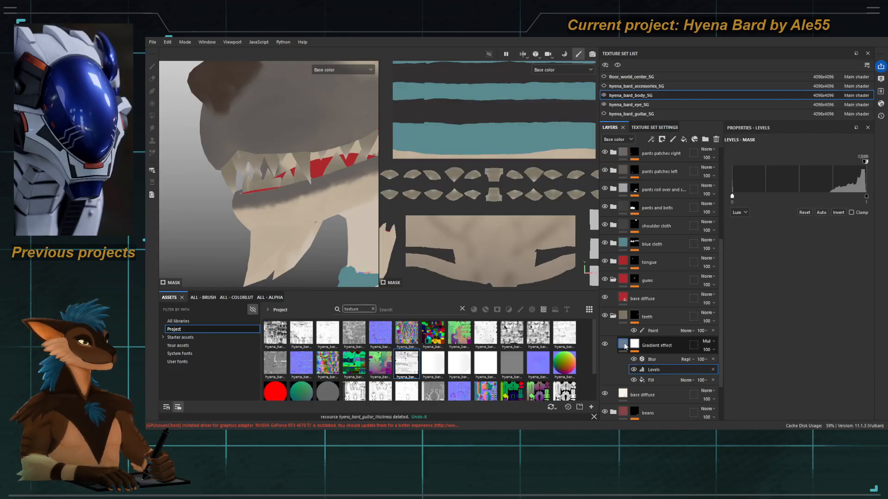
Step: Change the Gradient effect layer's base color to a pale off-white and set its blending mode to Normal
alt+drag(301, 234, 305, 208)
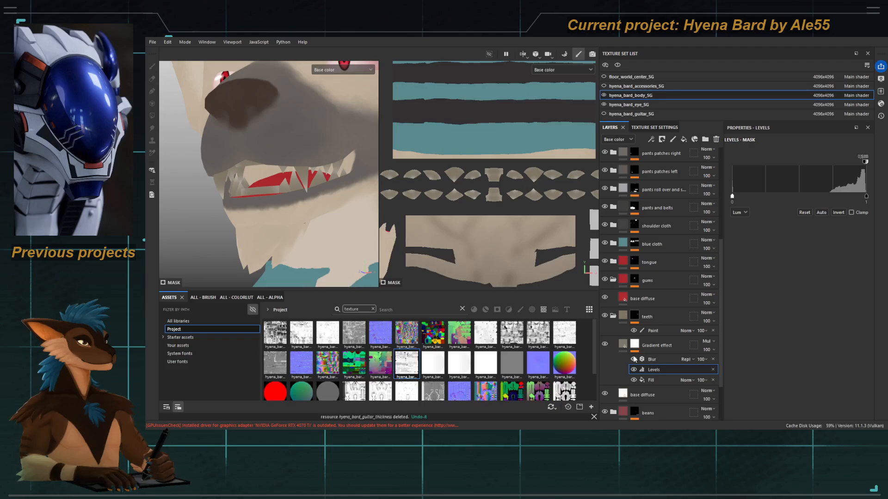
click(623, 344)
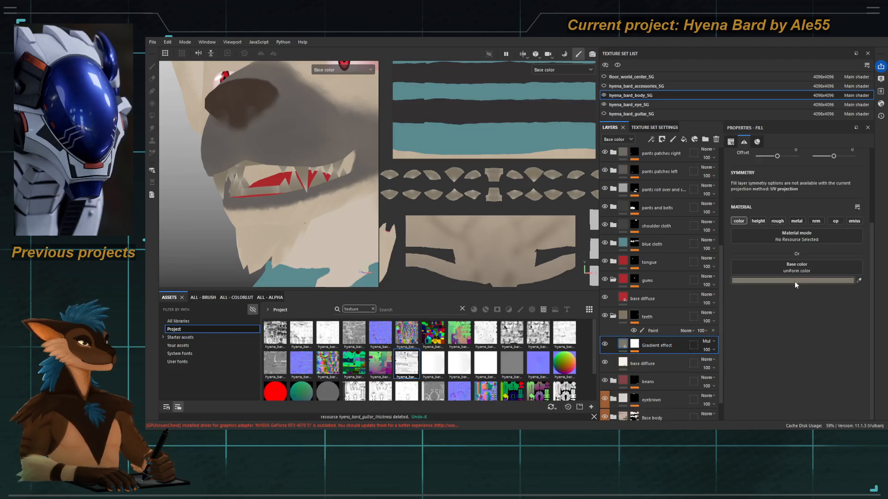
drag(772, 265, 766, 227)
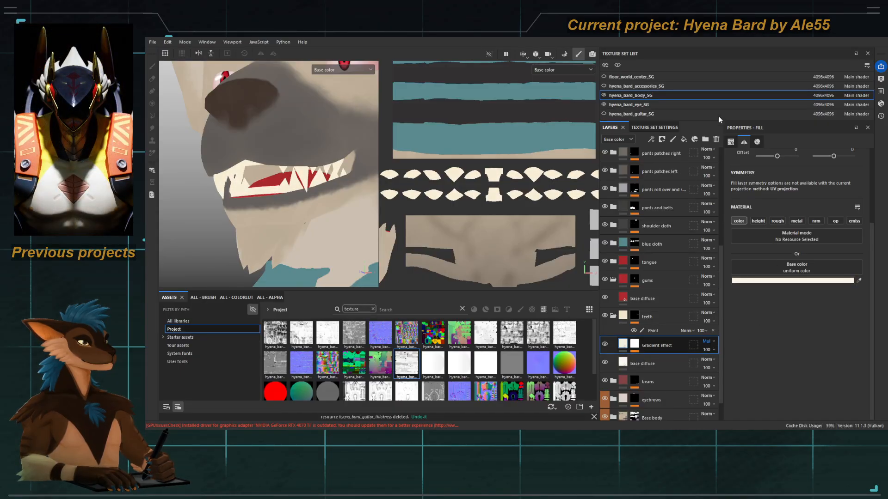
click(713, 87)
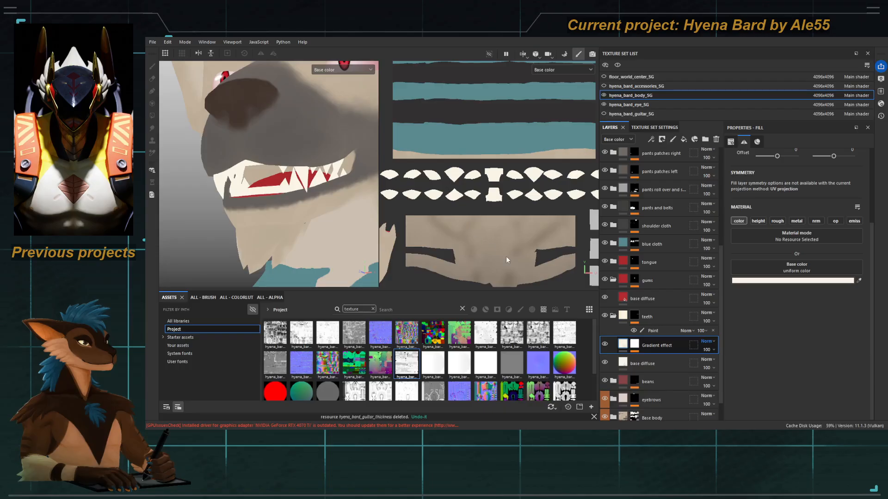
drag(765, 227, 767, 233)
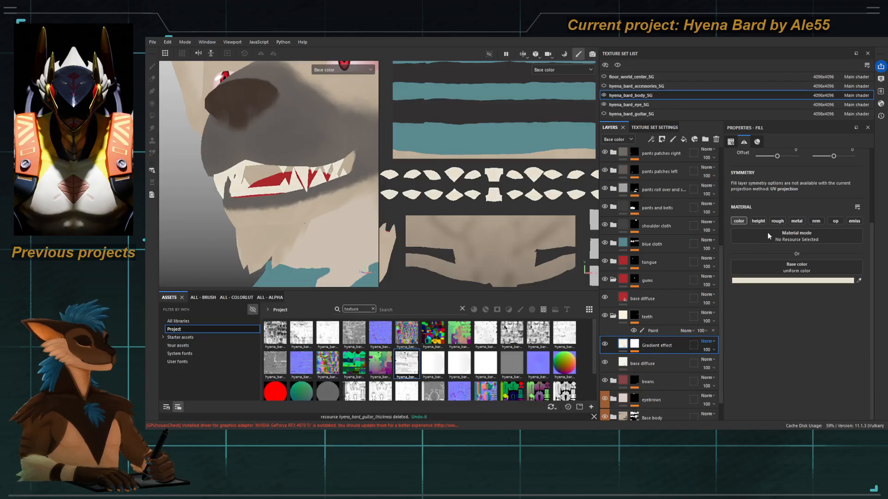
Step: Fine-tune the upper input marker of the Levels in the Gradient effect mask and view the teeth in base color
click(634, 346)
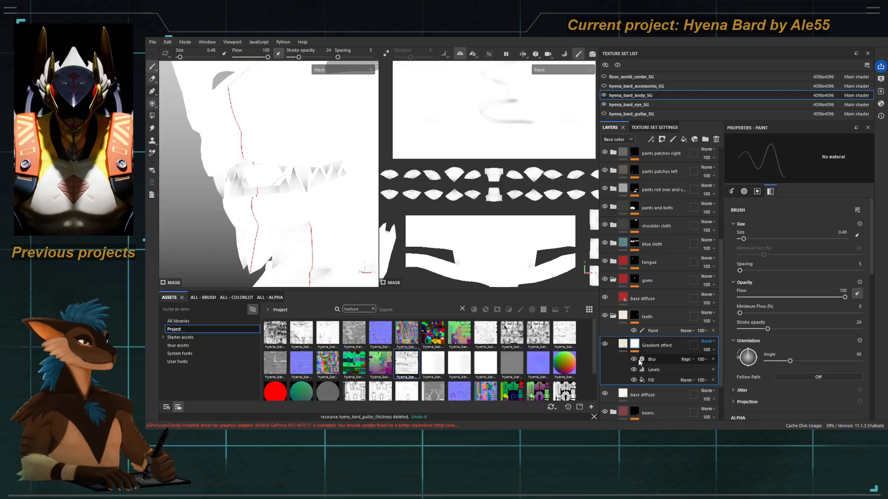
click(654, 369)
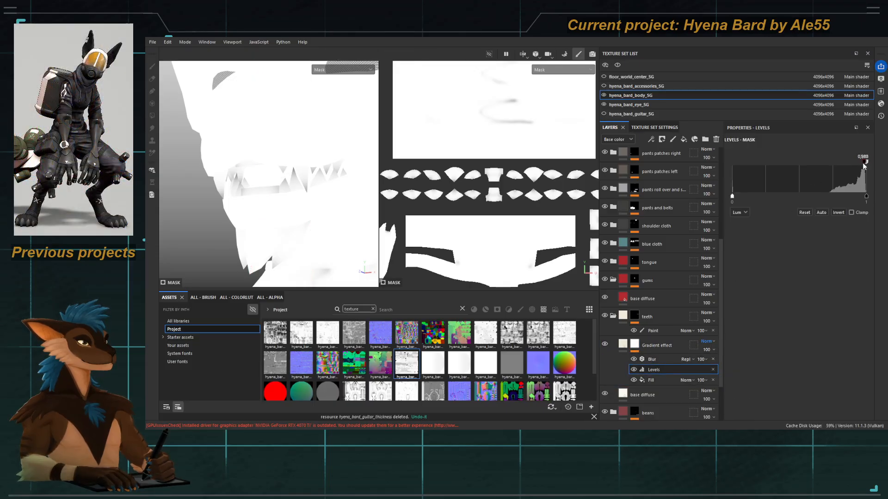
mouse_move(863, 164)
mouse_down()
mouse_move(855, 163)
mouse_move(865, 165)
mouse_up()
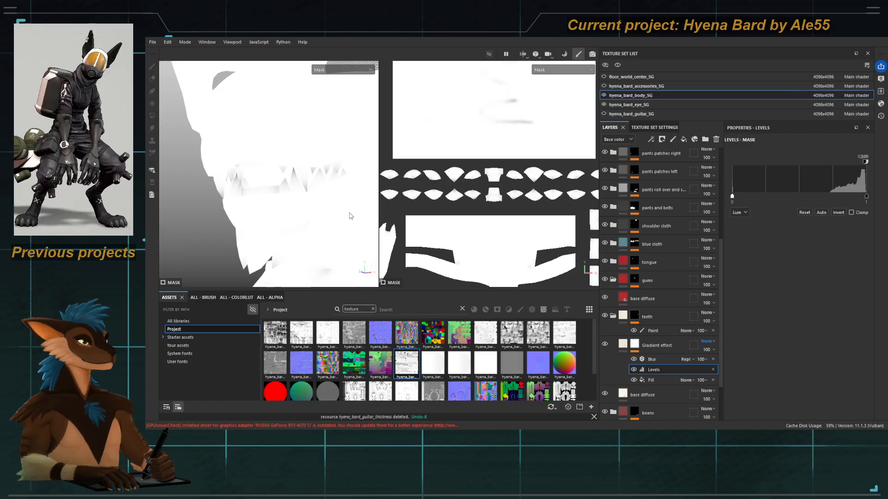
key(c)
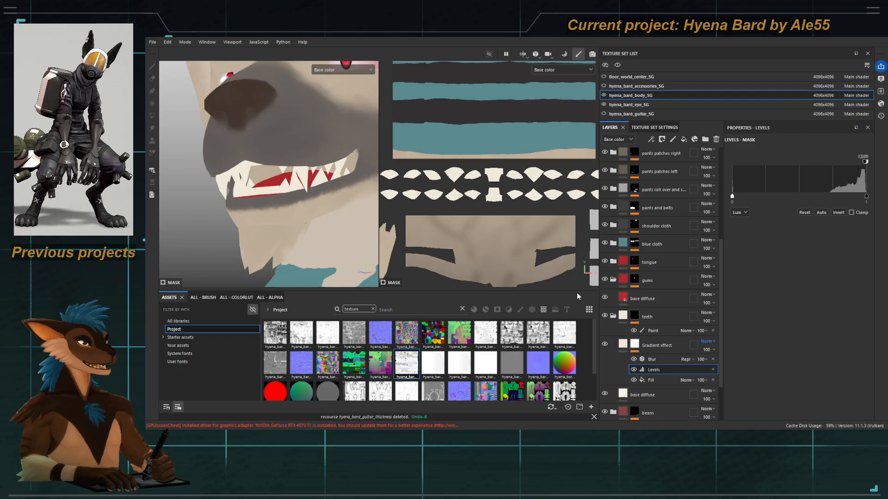
Step: Compare the teeth with the Gradient effect layer hidden and shown, and check them on the whole head
click(634, 347)
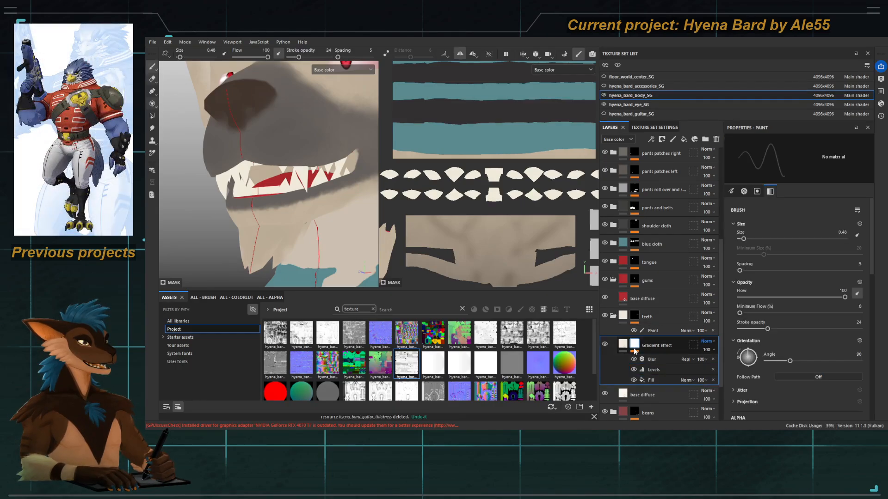
click(623, 344)
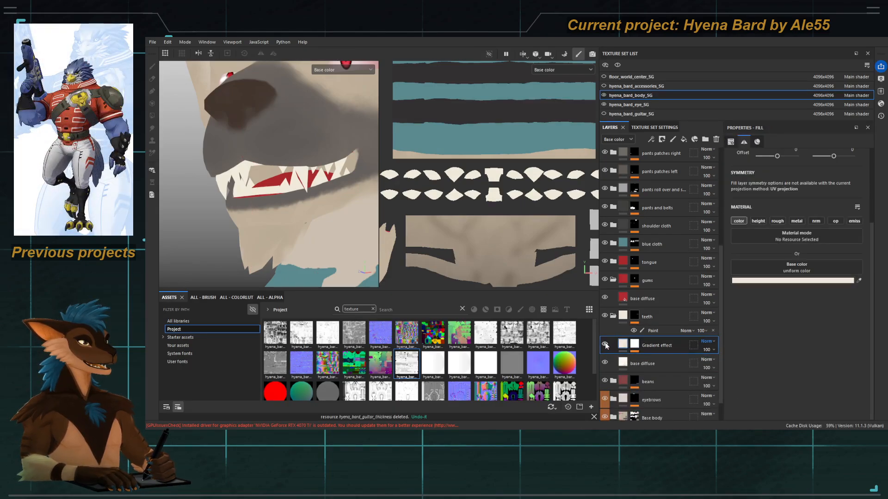
click(604, 345)
click(605, 344)
click(605, 343)
click(605, 344)
click(605, 343)
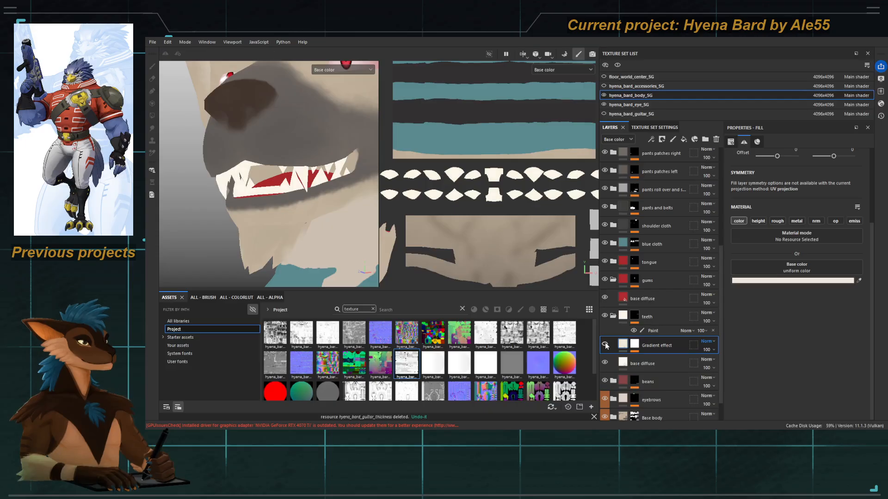
click(605, 344)
scroll(230, 182, up, 3)
scroll(230, 184, down, 6)
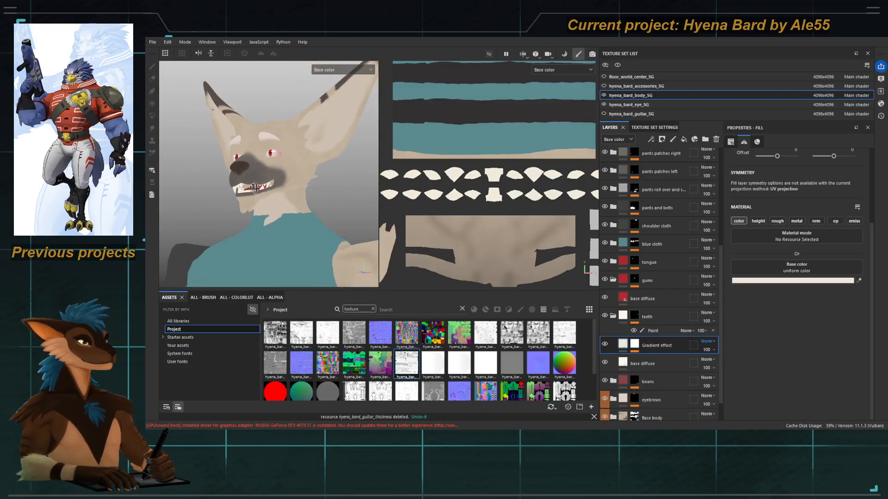
alt+drag(254, 188, 253, 196)
alt+middle_drag(254, 202, 254, 191)
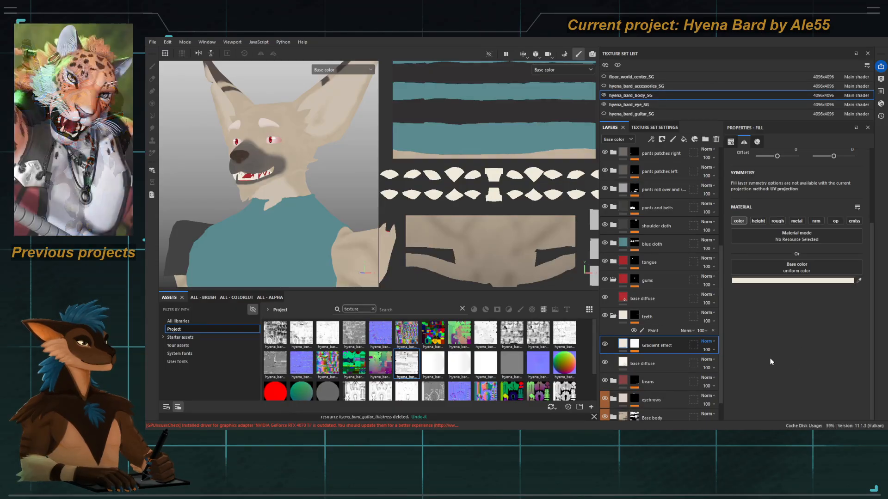
Step: Collapse the teeth folder, preview the gums folder's mask, and return to the material view of the head
click(613, 316)
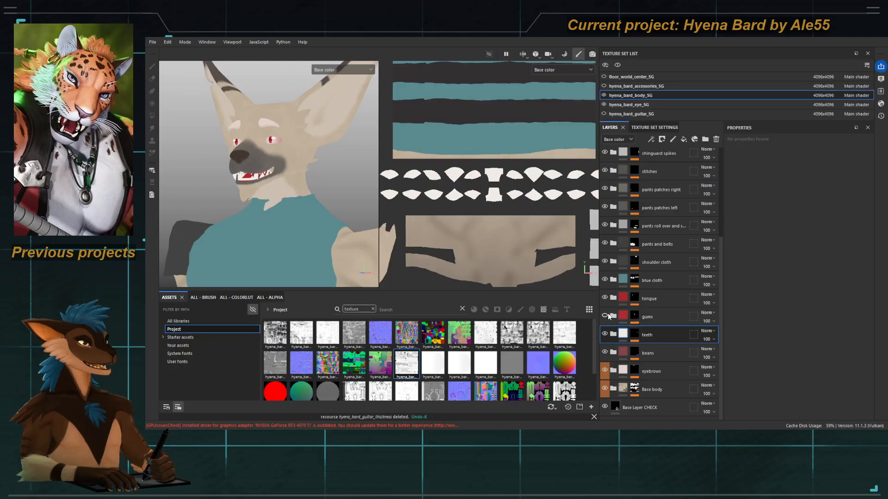
scroll(613, 317, up, 1)
alt+click(635, 316)
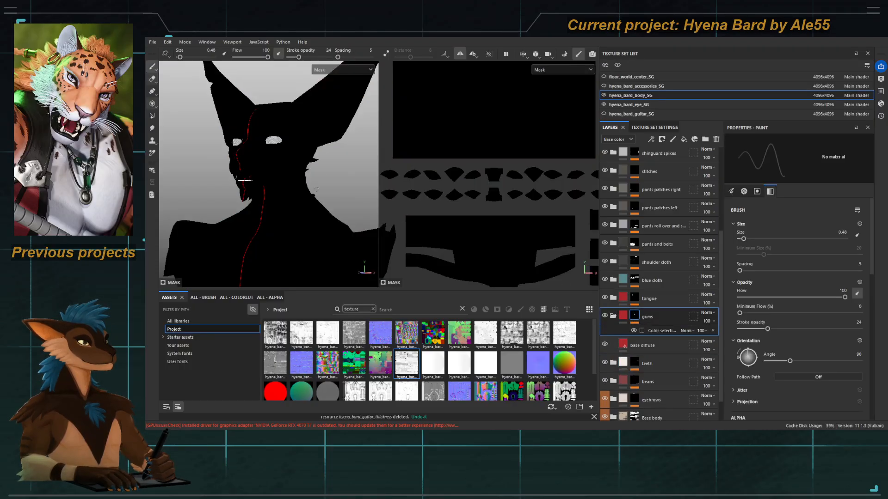
alt+drag(282, 191, 210, 197)
key(m)
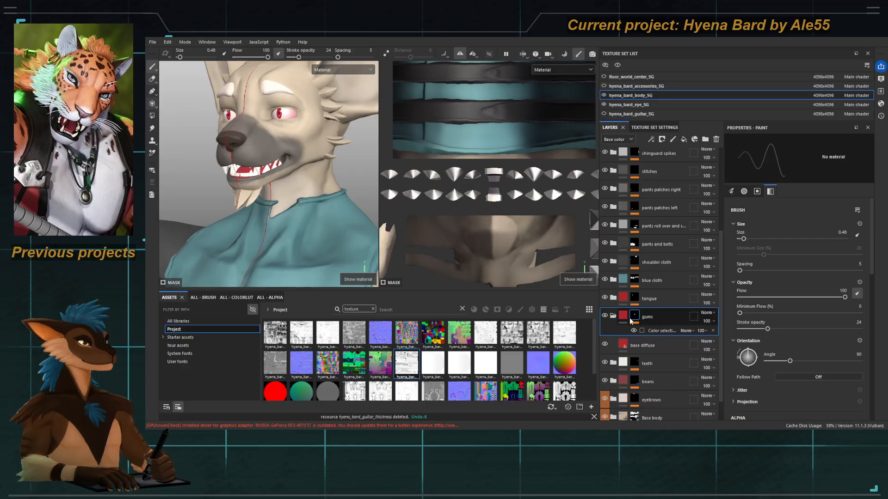
Step: Add a fill layer above Cavity effect in the Base body folder and name it "mouth interior"
scroll(646, 328, down, 2)
scroll(650, 324, down, 5)
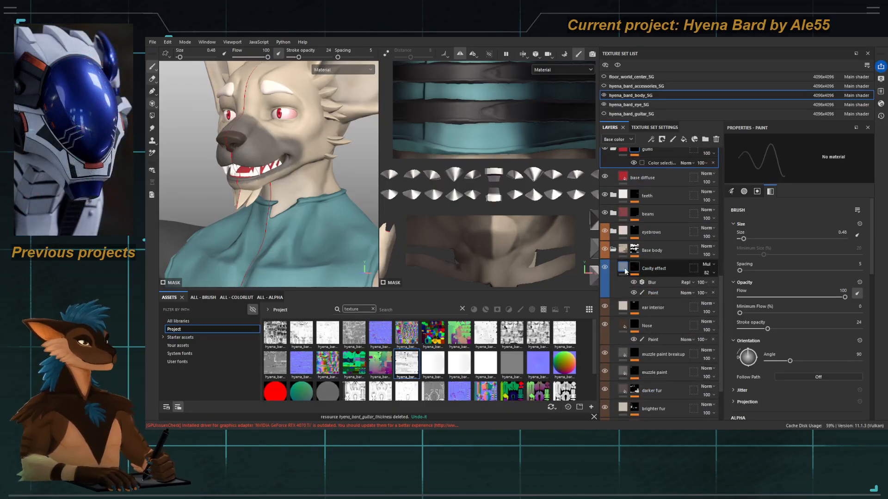
click(622, 306)
click(623, 306)
click(623, 323)
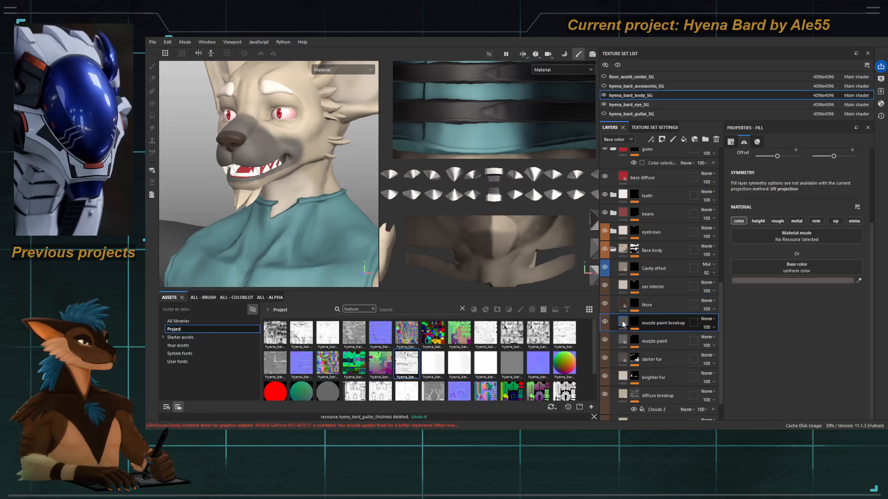
click(670, 271)
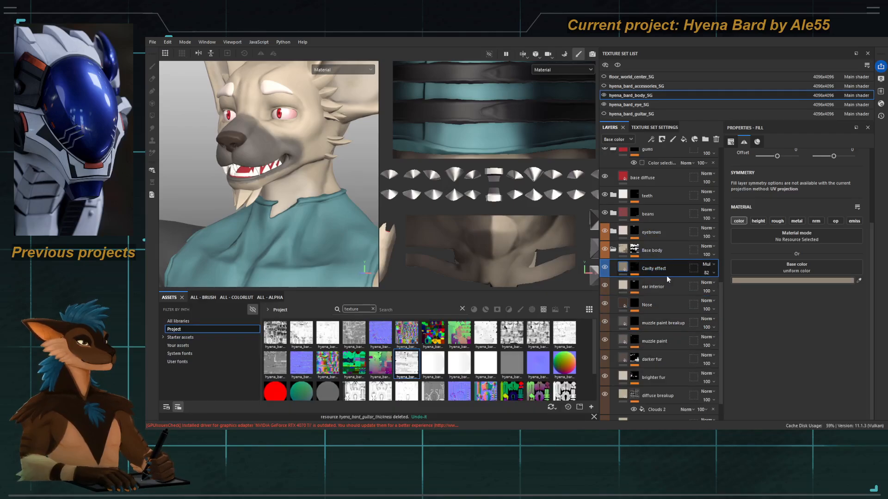
click(684, 139)
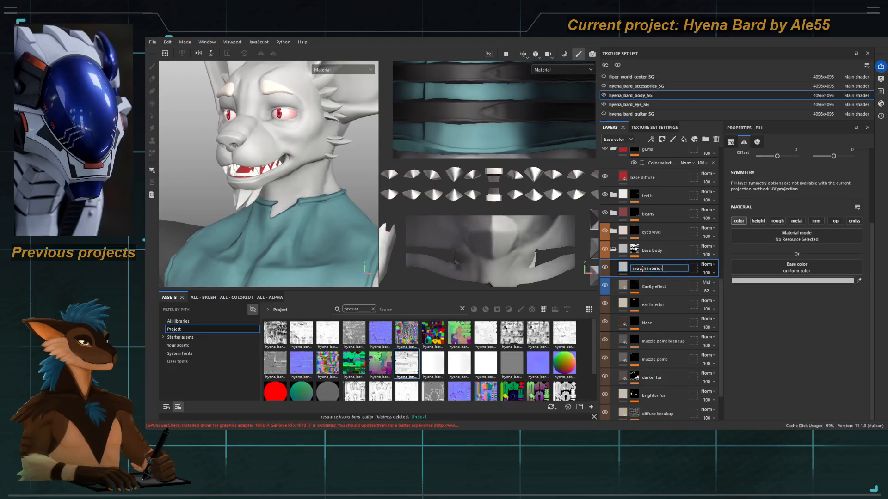
text(mouth interior)
key(Return)
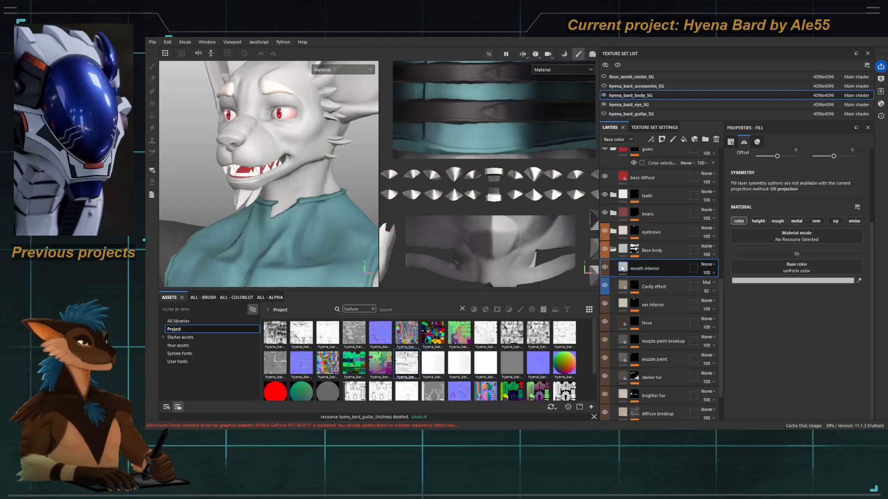
Step: Add a black mask to the mouth interior layer and sample the red of the gums' base diffuse as its base color
right_click(622, 268)
click(642, 42)
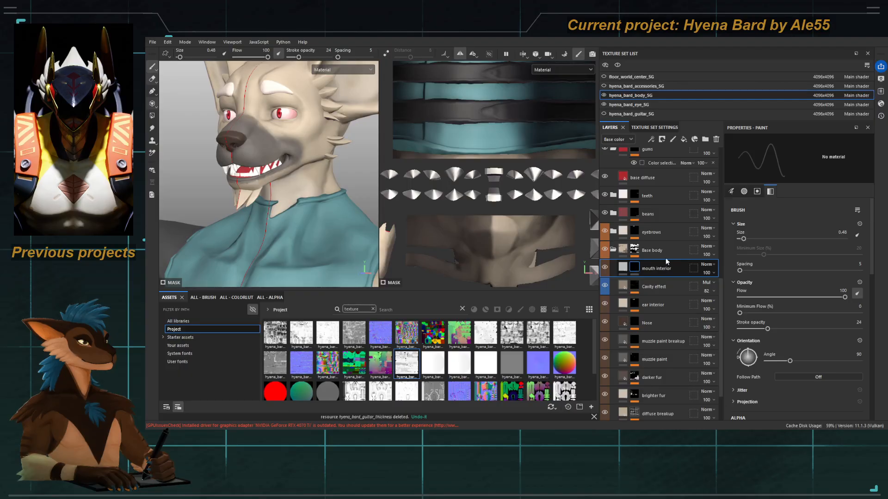
click(622, 267)
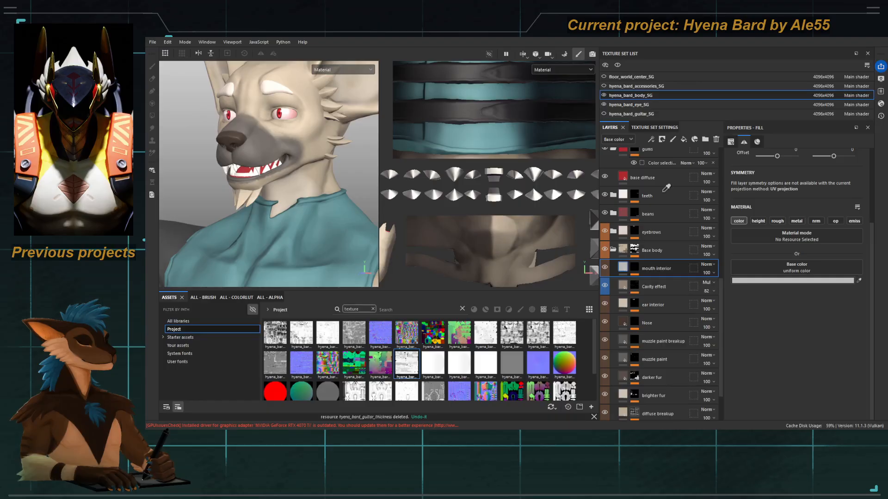
click(623, 174)
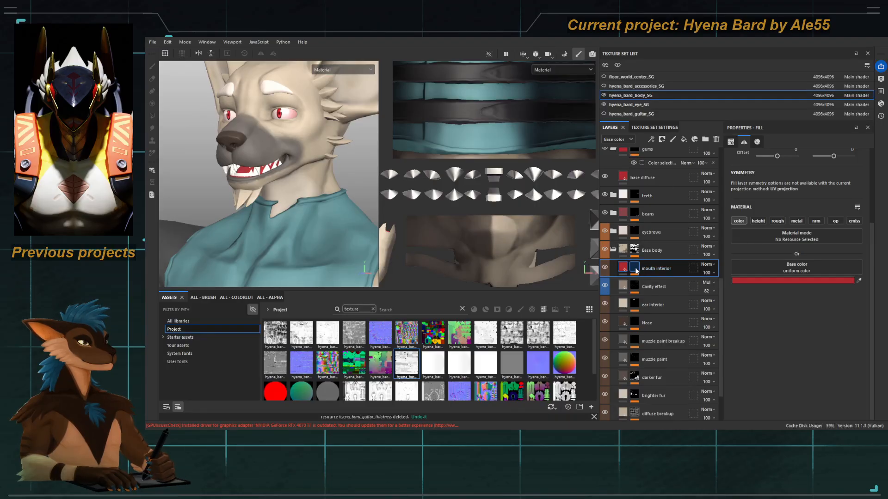
Step: Add a Paint effect to the mouth interior mask and activate the Polygon Fill tool
click(634, 267)
click(634, 273)
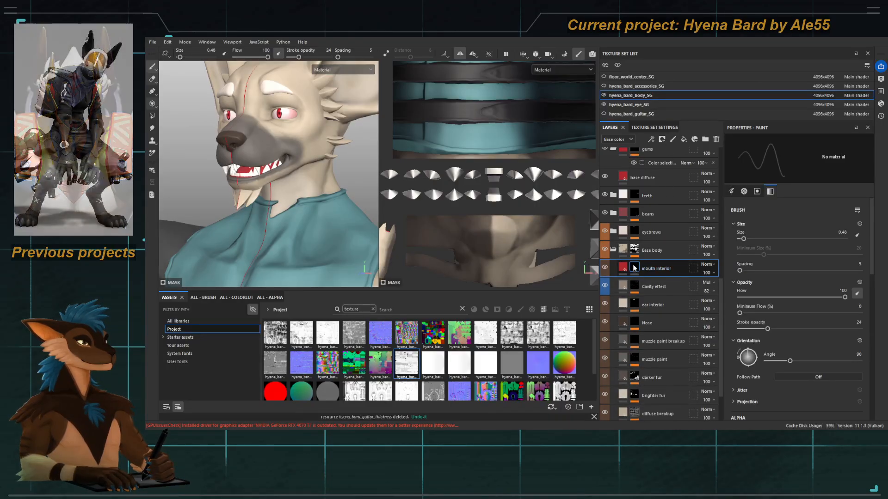
key(4)
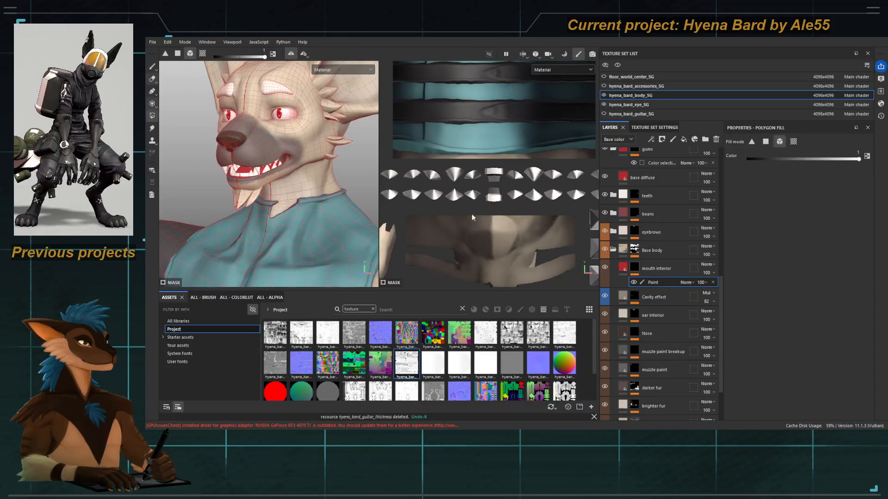
Step: Try a mesh fill on the oval mouth UV island, undo it, and fill only that island's faces in polygon mode
scroll(471, 214, up, 3)
key(f)
scroll(409, 133, up, 5)
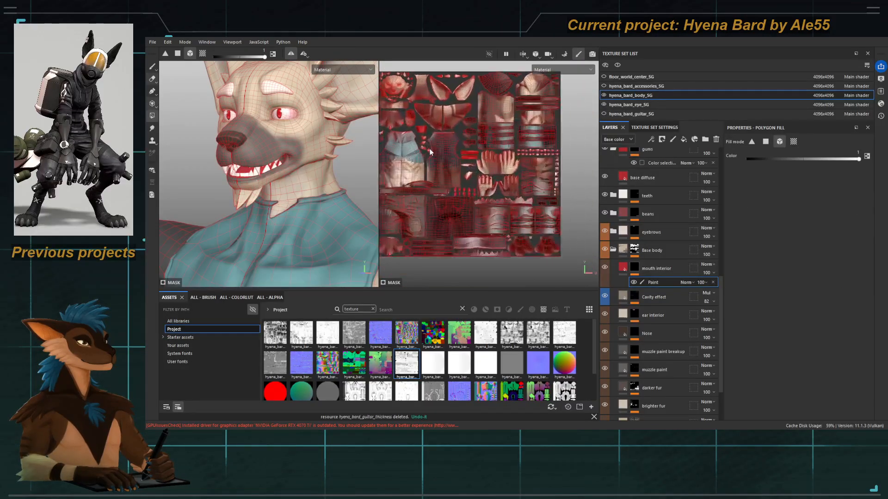
scroll(493, 180, up, 5)
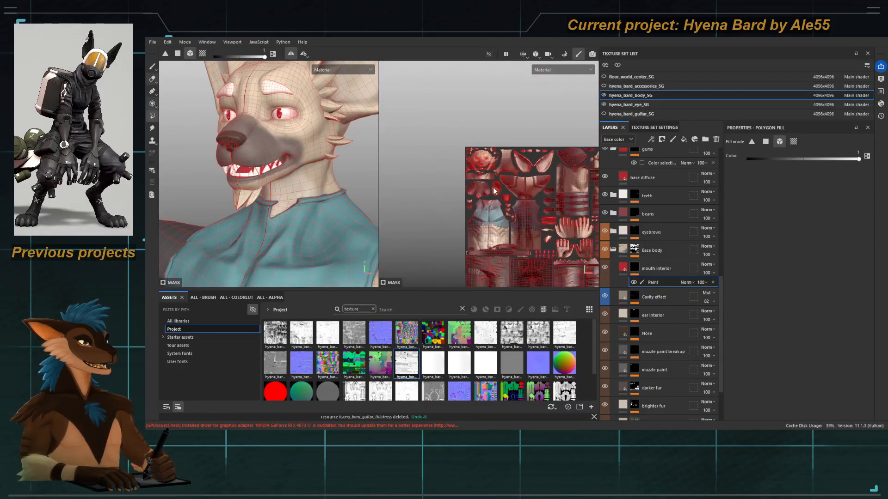
drag(497, 171, 517, 202)
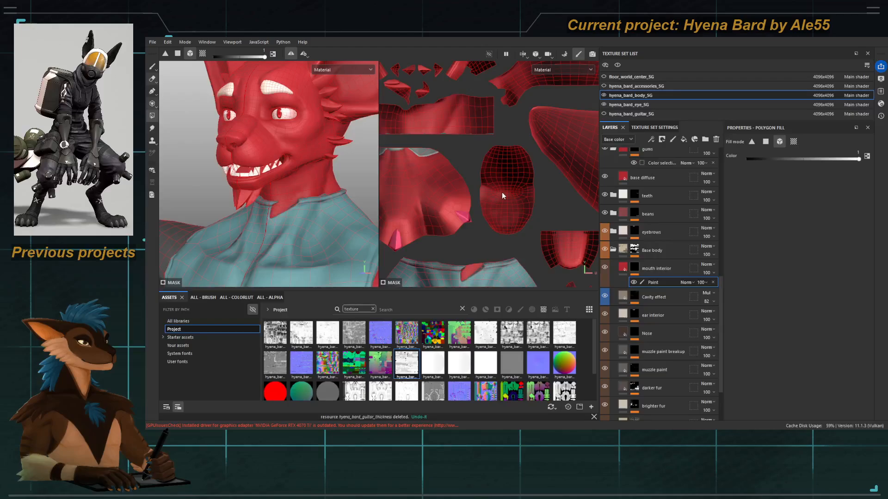
key(ctrl+z)
click(765, 142)
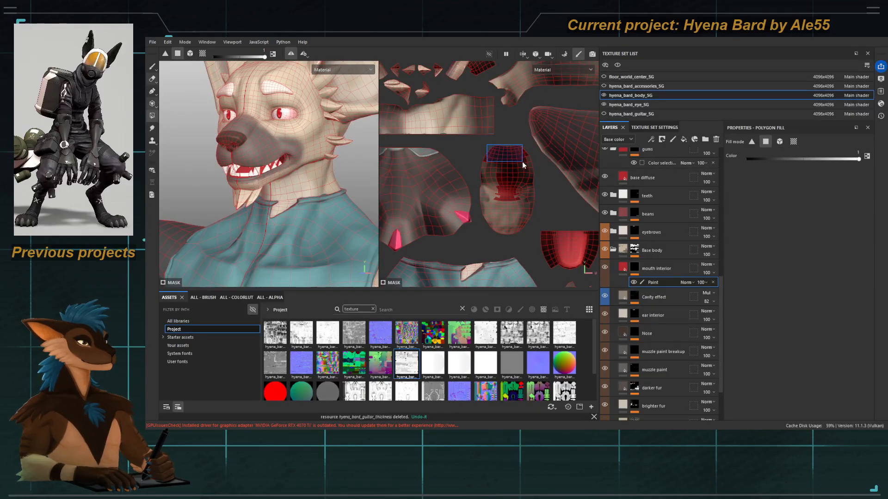
drag(522, 162, 528, 233)
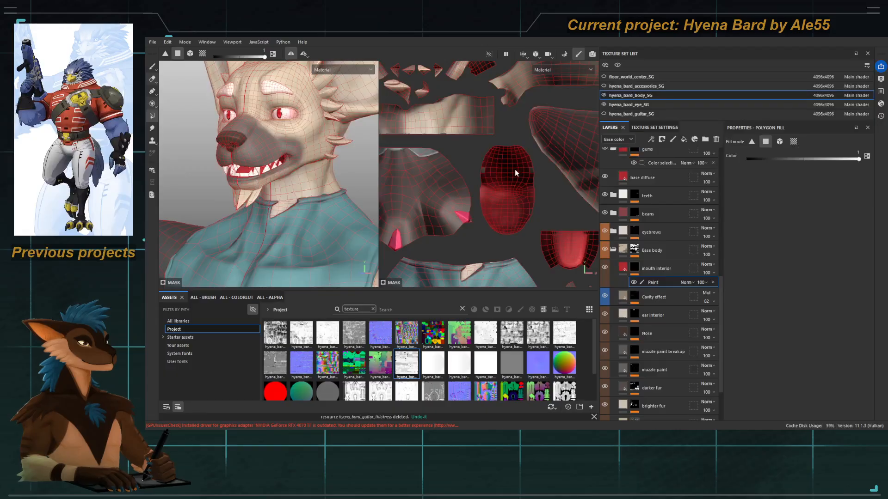
Step: Switch to the Paint tool and examine the mouth and the edge of its UV island in the base color channel
scroll(252, 157, up, 4)
key(1)
mouse_move(252, 158)
alt+mouse_down()
mouse_move(273, 171)
mouse_move(259, 194)
alt+mouse_up()
key(c)
key(c)
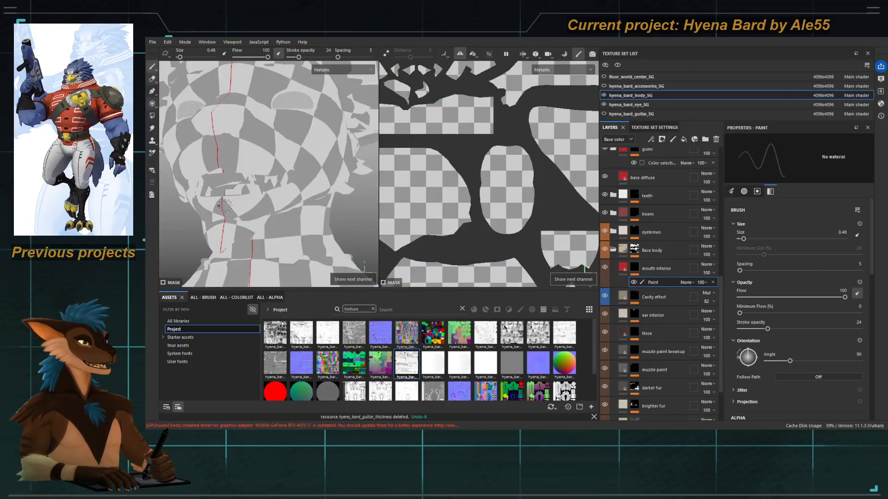
key(c)
key(c)
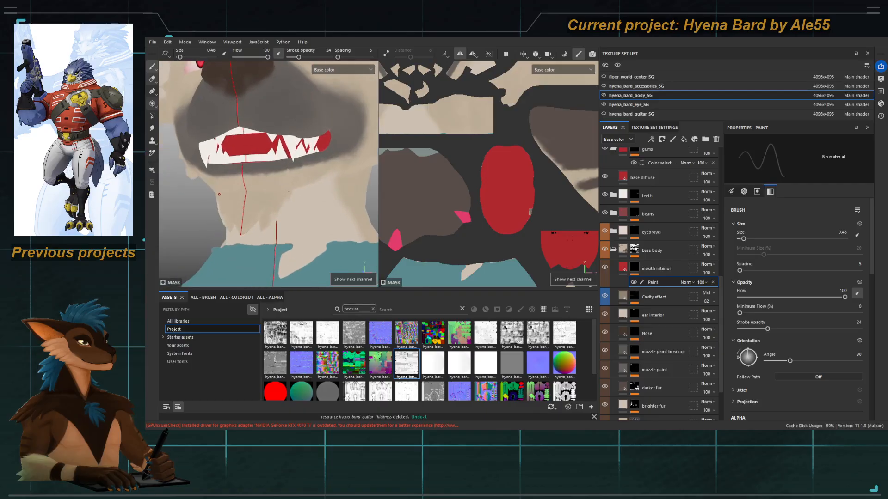
alt+drag(219, 194, 277, 188)
scroll(530, 212, up, 5)
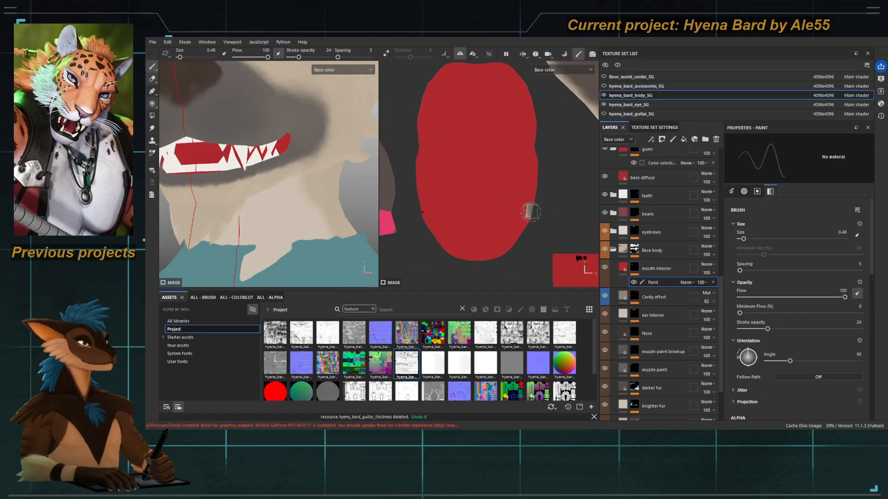
Step: Examine the red mouth interior on its UV island and inside the jaws from the front and side of the head
scroll(531, 212, down, 3)
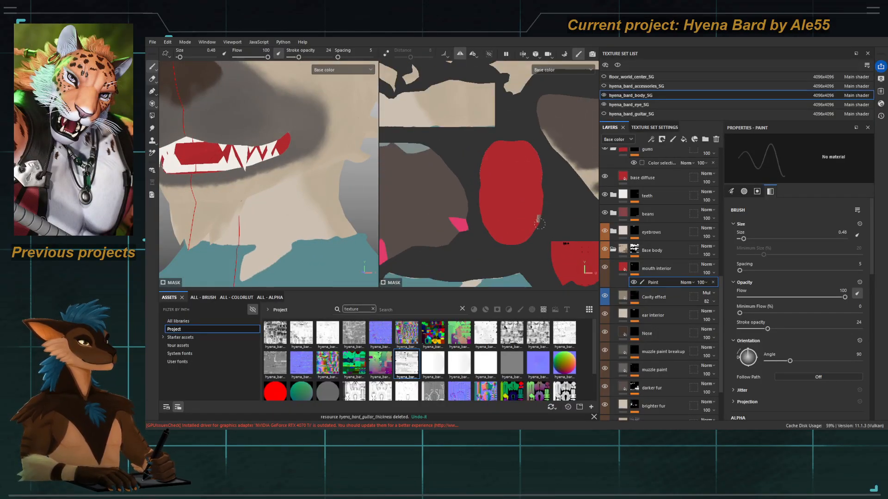
scroll(528, 228, up, 2)
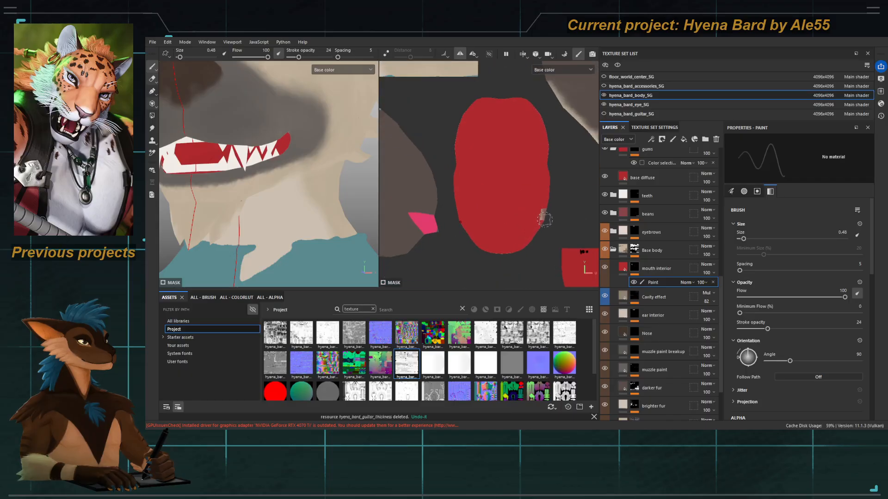
key(4)
mouse_move(268, 185)
alt+mouse_down()
mouse_move(319, 180)
mouse_move(253, 174)
mouse_move(301, 175)
alt+mouse_up()
key(1)
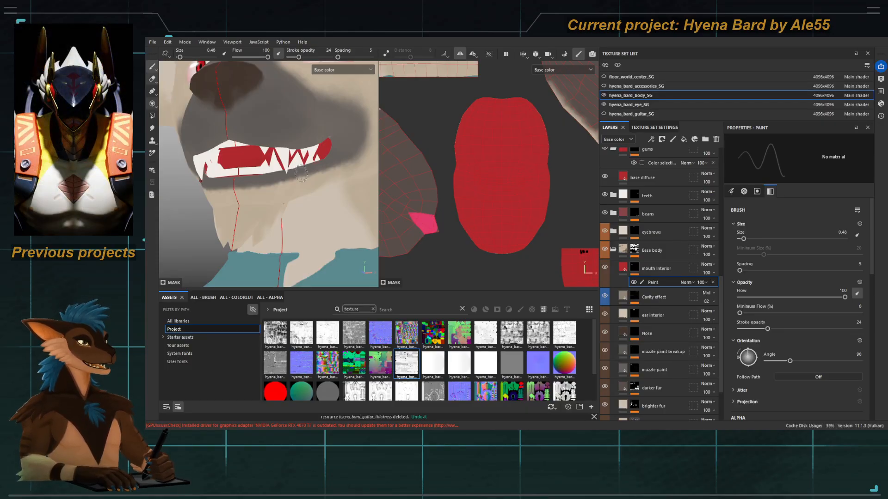
alt+drag(266, 197, 346, 182)
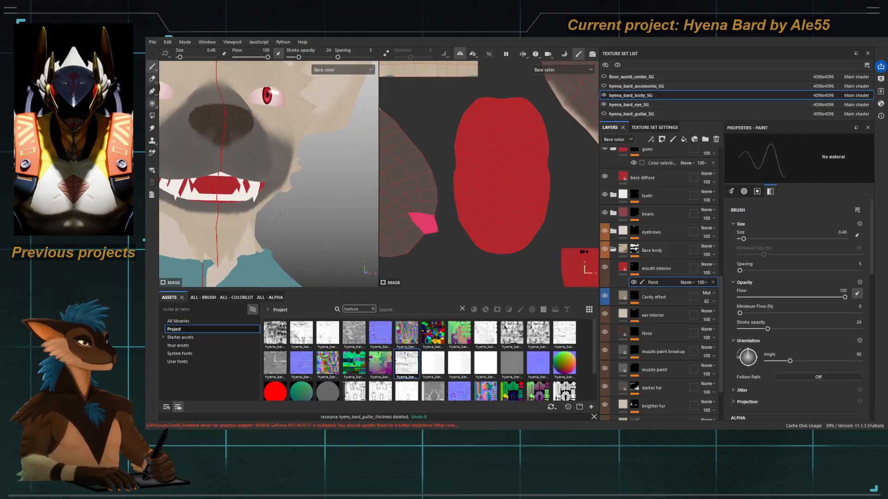
mouse_move(280, 216)
alt+mouse_down()
mouse_move(179, 194)
mouse_move(199, 158)
mouse_move(259, 199)
mouse_move(293, 208)
mouse_move(203, 210)
mouse_move(307, 202)
mouse_move(284, 204)
alt+mouse_up()
scroll(297, 201, down, 3)
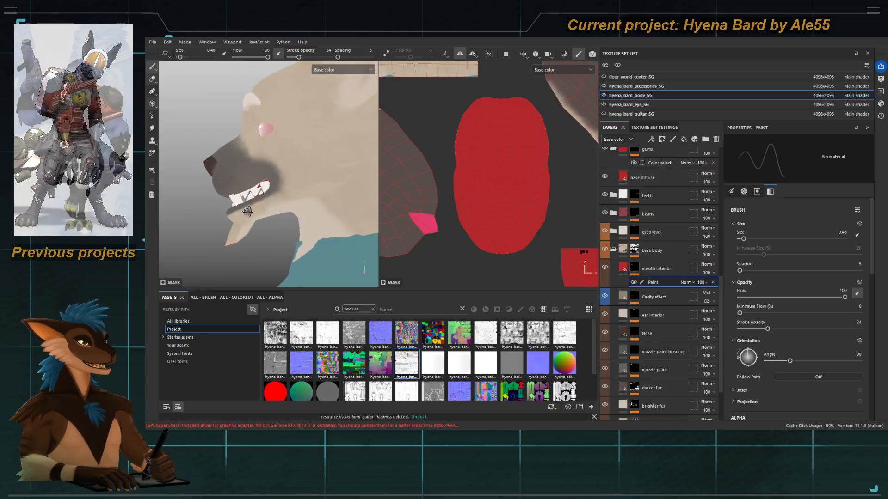
alt+drag(279, 202, 272, 190)
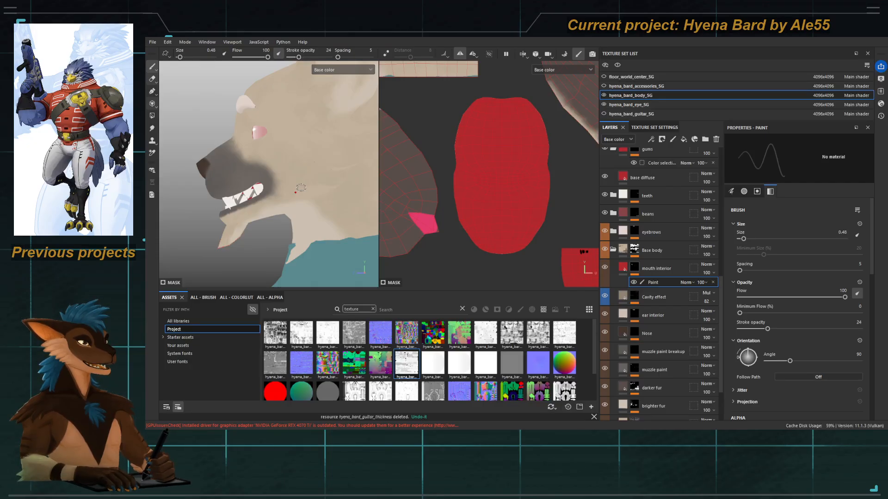
Step: Group the mouth interior layer into a new folder named Mouth Interior within the Base body folder
click(650, 268)
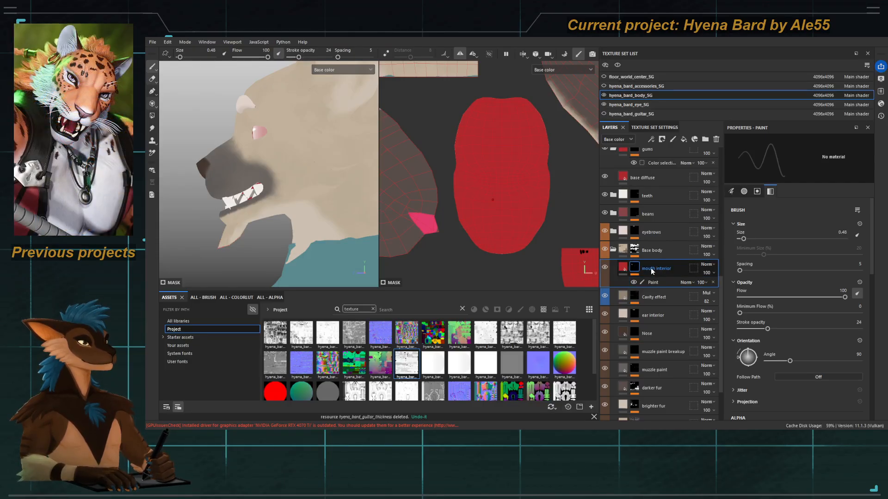
scroll(651, 266, up, 1)
scroll(651, 266, down, 1)
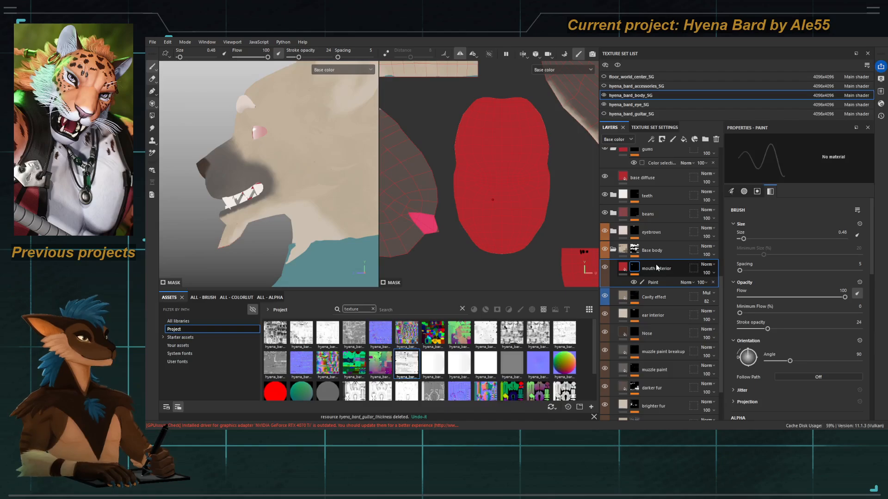
double_click(664, 269)
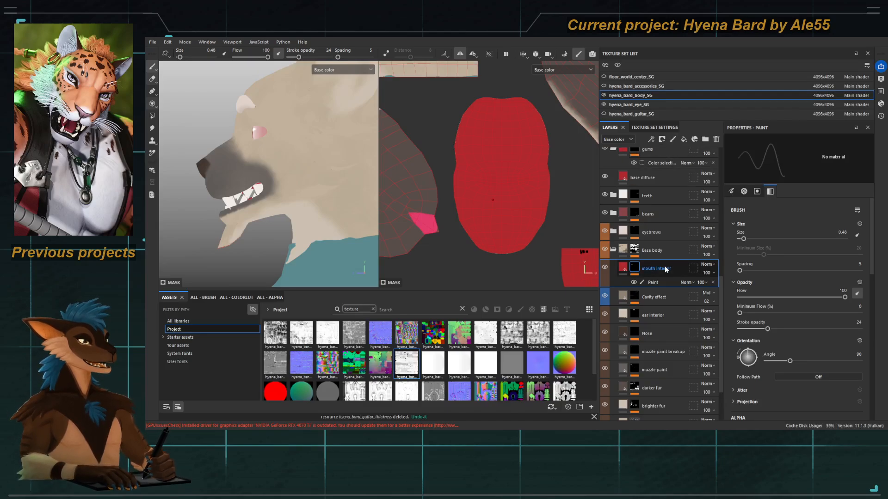
key(ctrl+g)
double_click(656, 270)
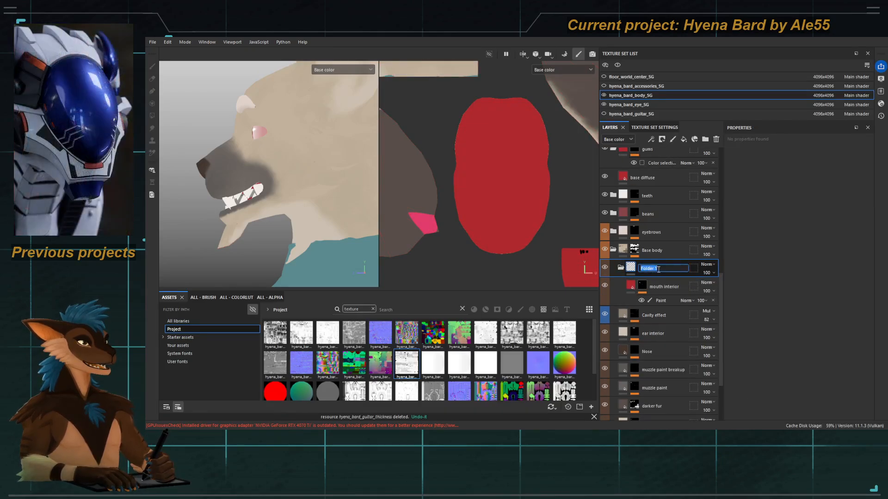
text(G)
key(BackSpace)
text(Mouth Interior)
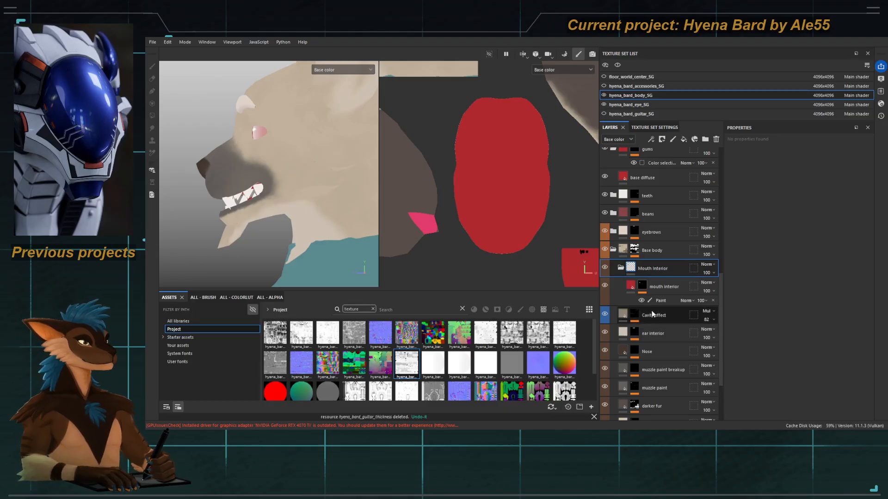
Step: Add a black mask to the Mouth Interior folder and paste a single copy of the mouth interior layer's Paint effect into it
click(660, 300)
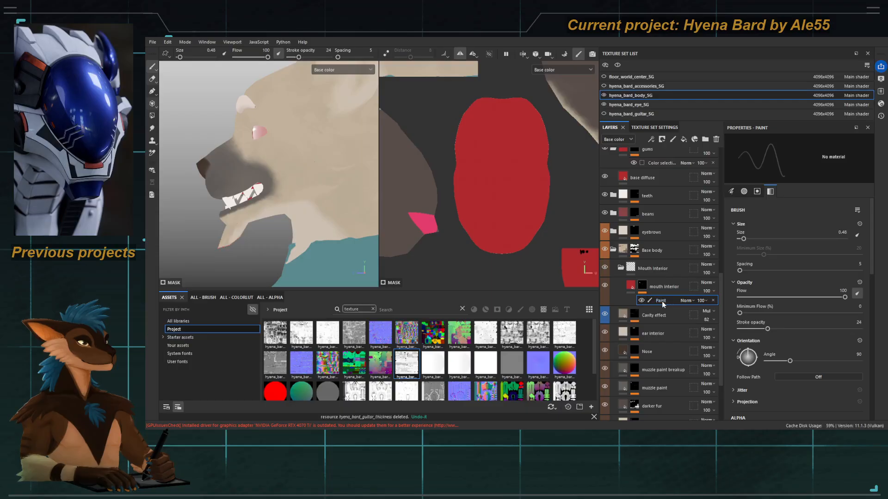
click(656, 268)
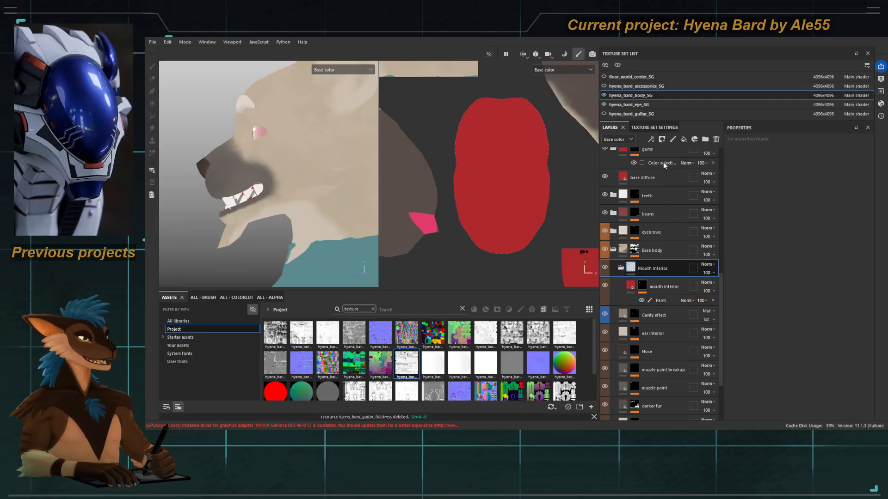
click(670, 45)
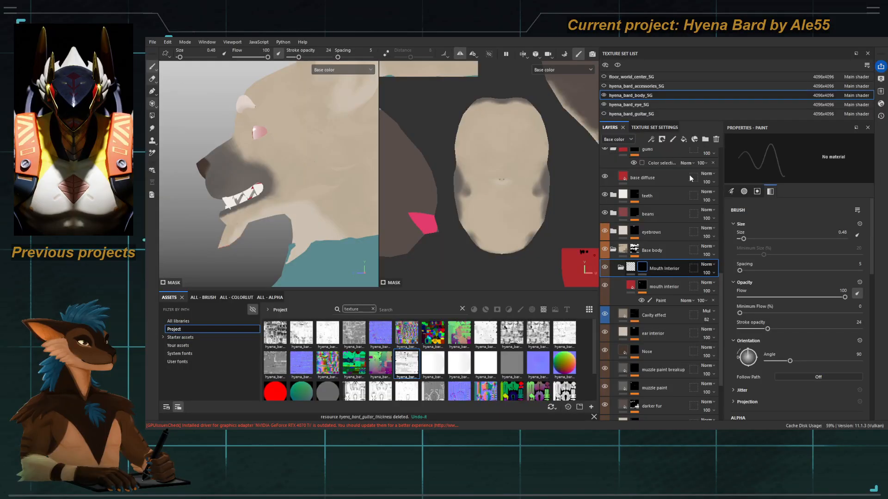
key(ctrl+v)
key(ctrl+v)
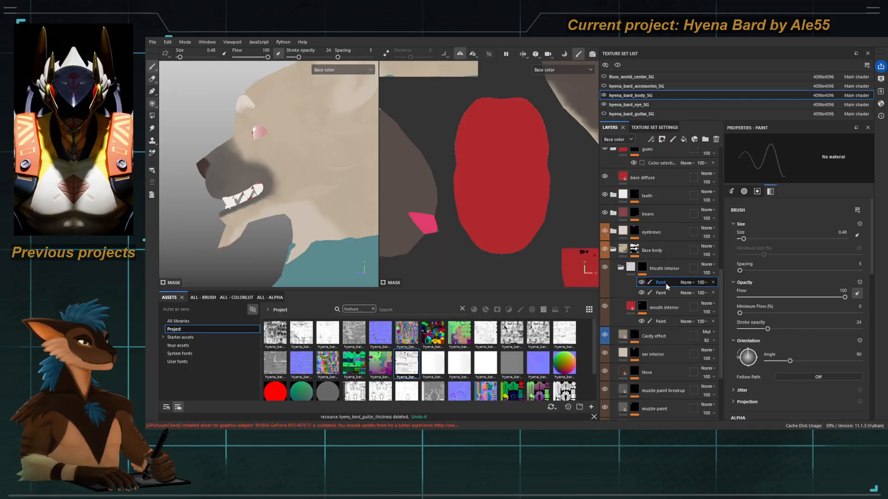
click(713, 293)
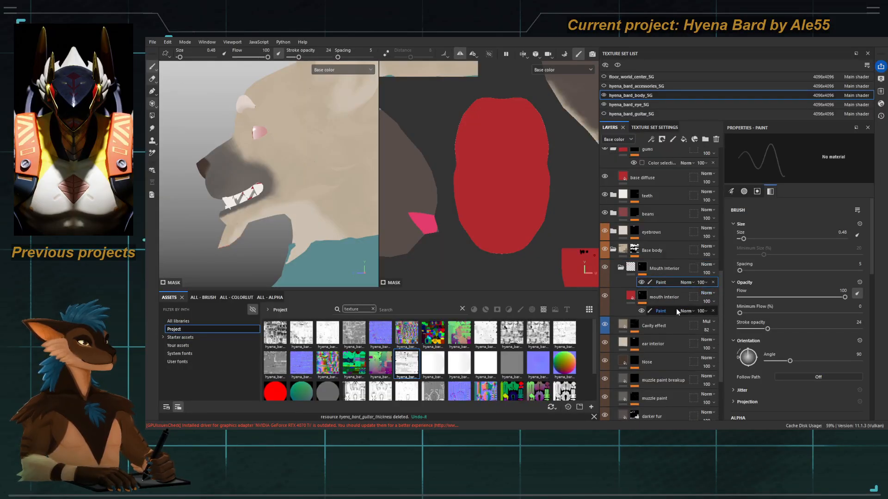
Step: Remove the Paint effect and mask from the inner mouth interior layer, and check the folder's mask before returning to the base color channel
click(713, 311)
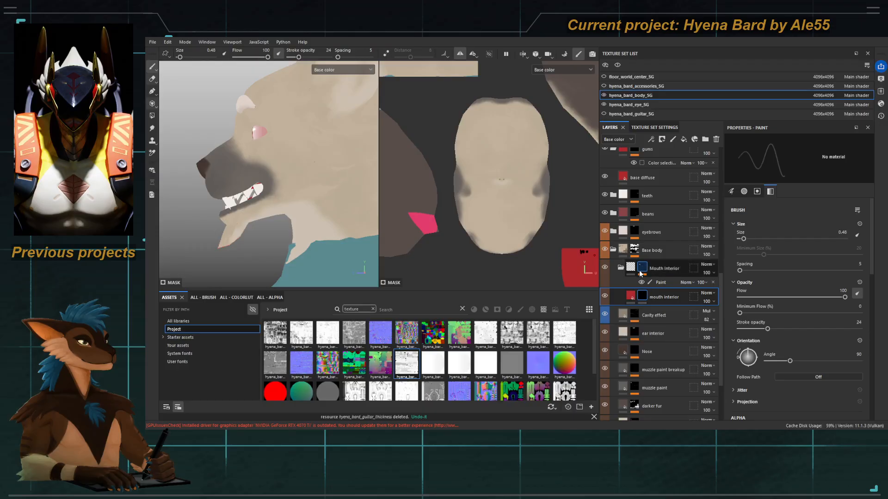
click(643, 297)
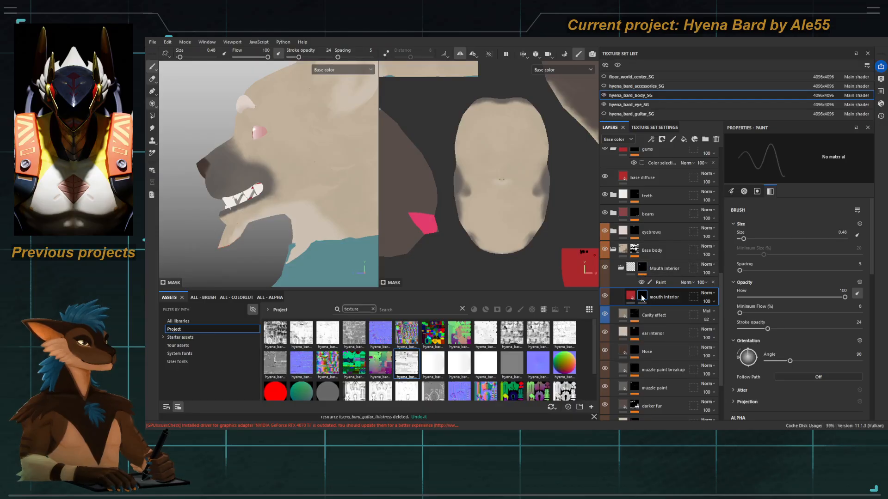
click(672, 117)
alt+click(642, 268)
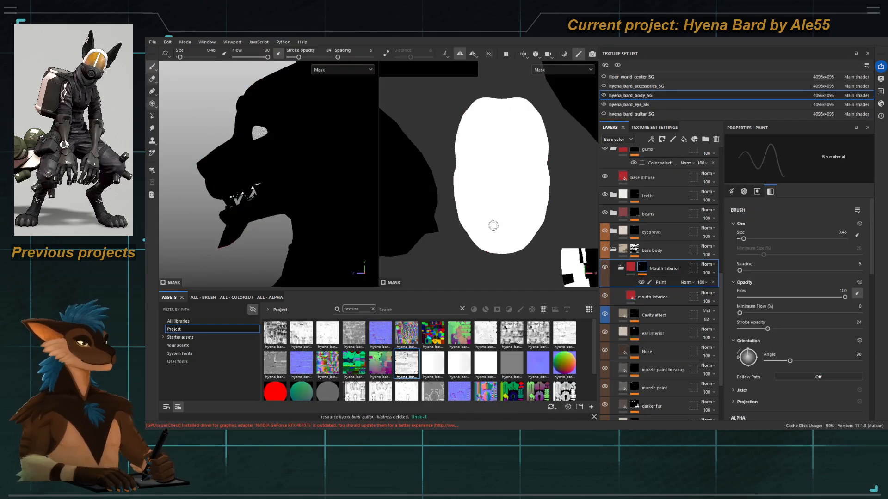
alt+drag(243, 188, 284, 201)
key(m)
key(c)
key(c)
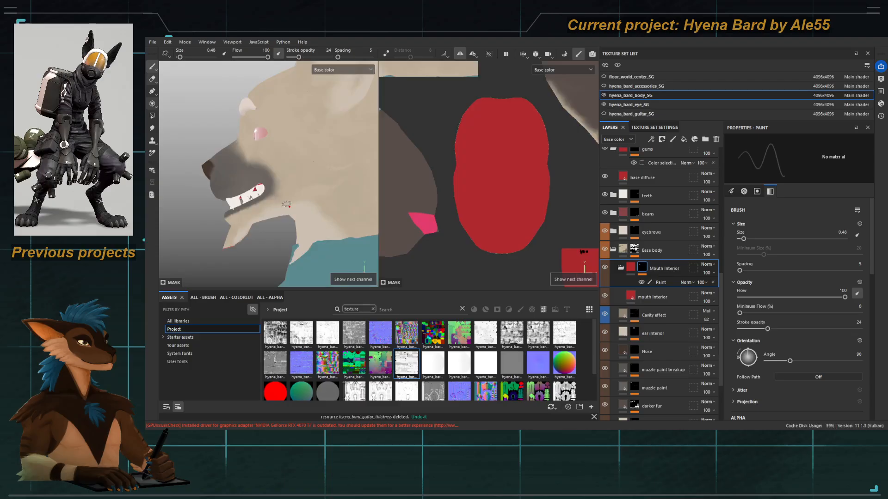
Step: Rename the layer inside the Mouth Interior folder as base diffuse and duplicate it as a layer named Gradient
click(621, 268)
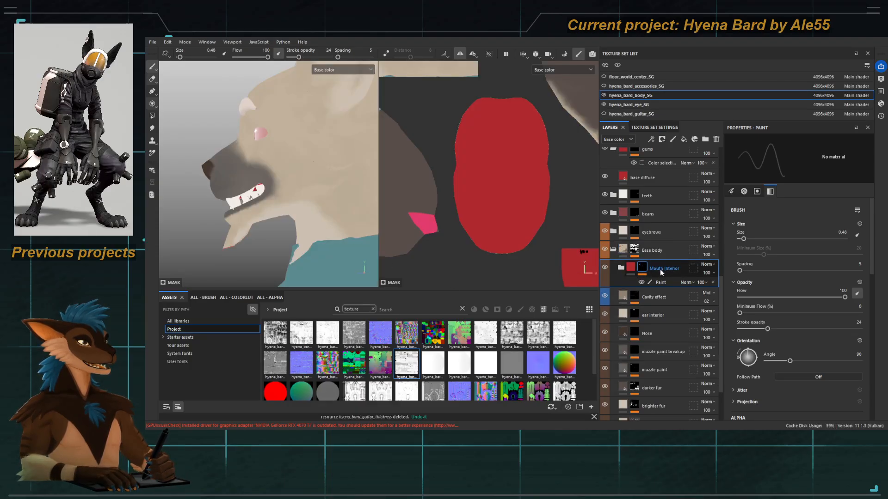
click(620, 268)
double_click(643, 298)
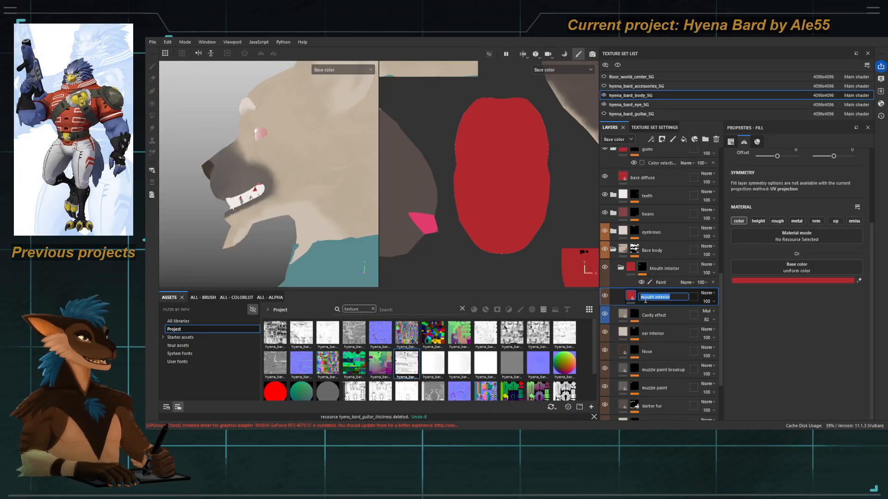
text(base diffuse)
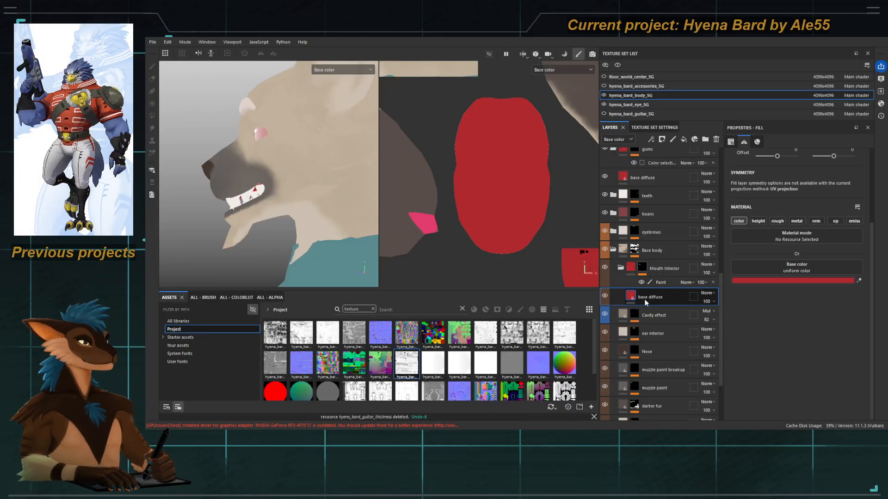
key(ctrl+d)
double_click(643, 296)
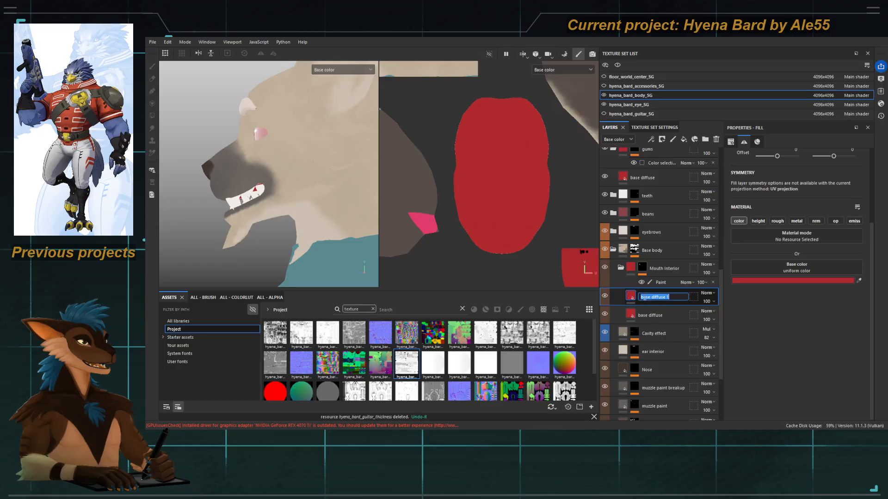
text(Gradient)
key(Return)
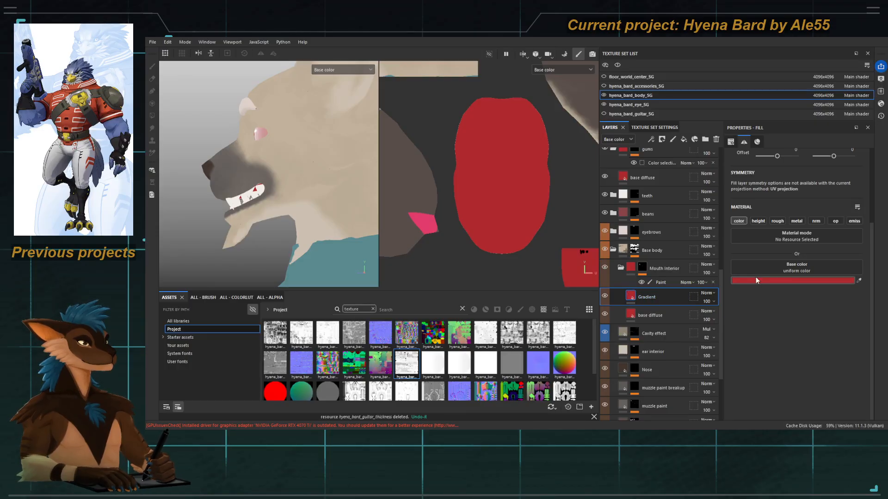
Step: Darken the Gradient layer's base color to a deep red and add a mask with a Gradient Linear 1 fill
drag(823, 252, 823, 277)
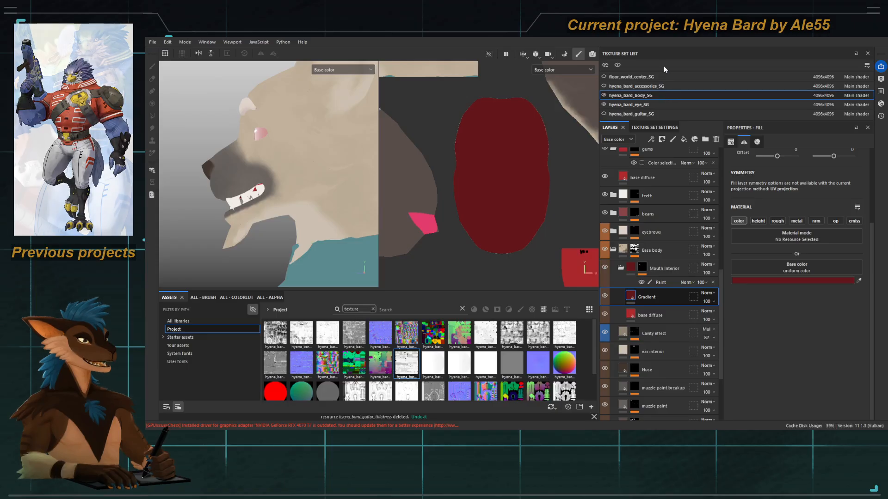
click(661, 92)
right_click(645, 296)
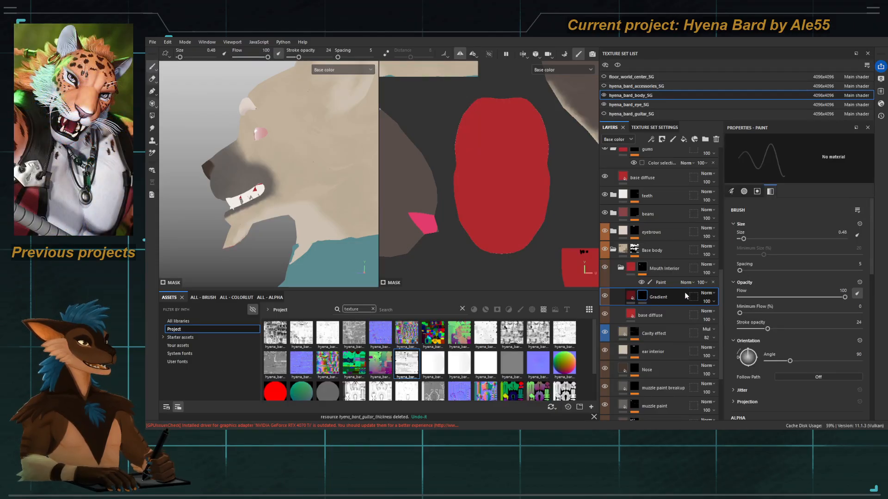
click(683, 293)
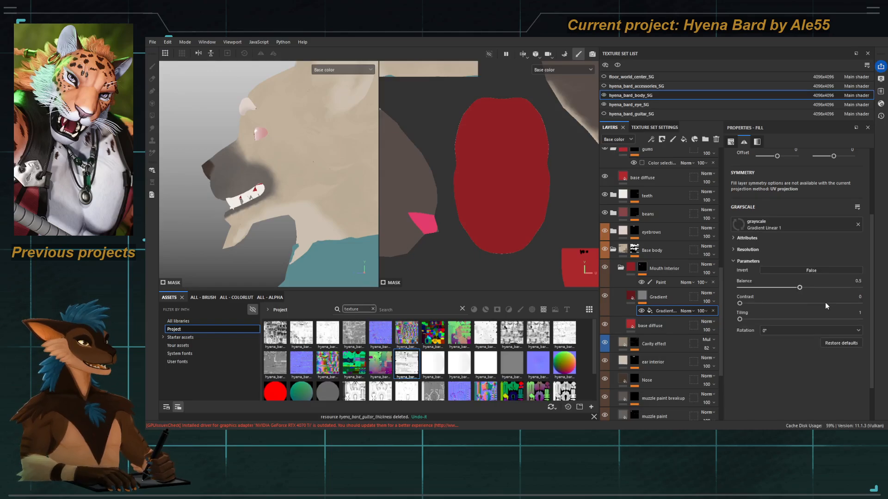
Step: Switch the mask's gradient fill to Planar projection and check how its projection plane sits around the character
alt+drag(279, 184, 266, 203)
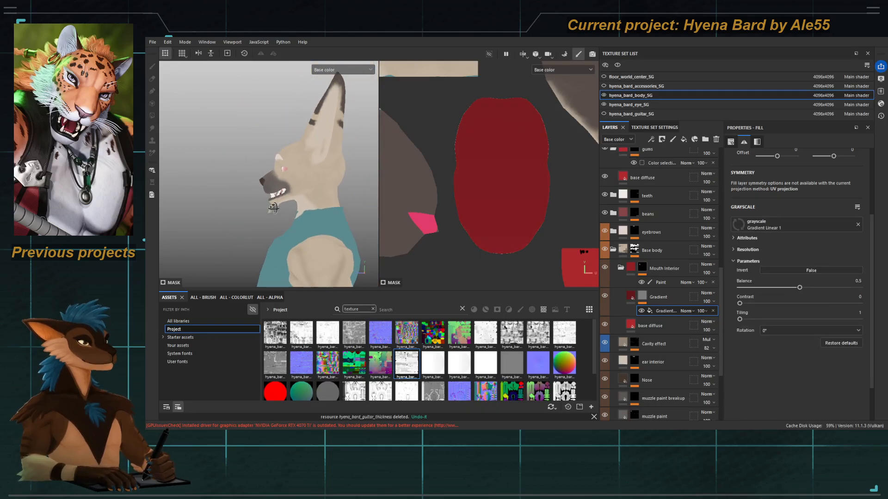
scroll(778, 205, up, 3)
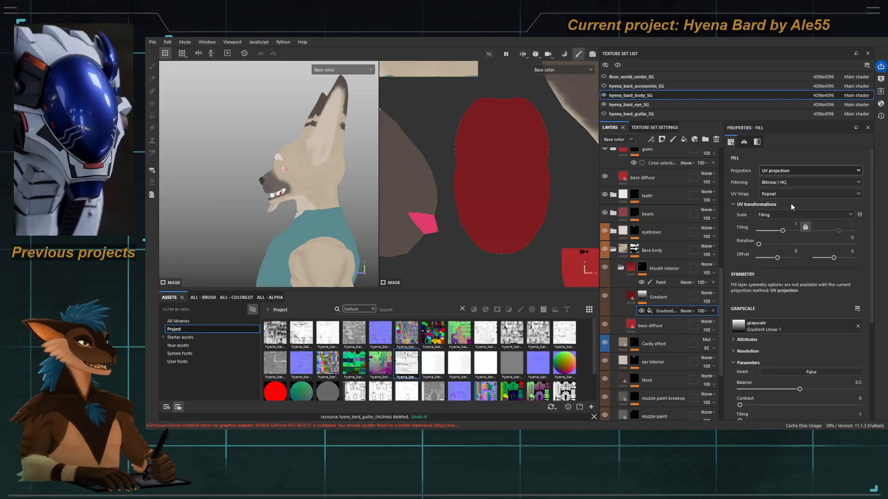
click(791, 203)
alt+right_drag(239, 157, 253, 178)
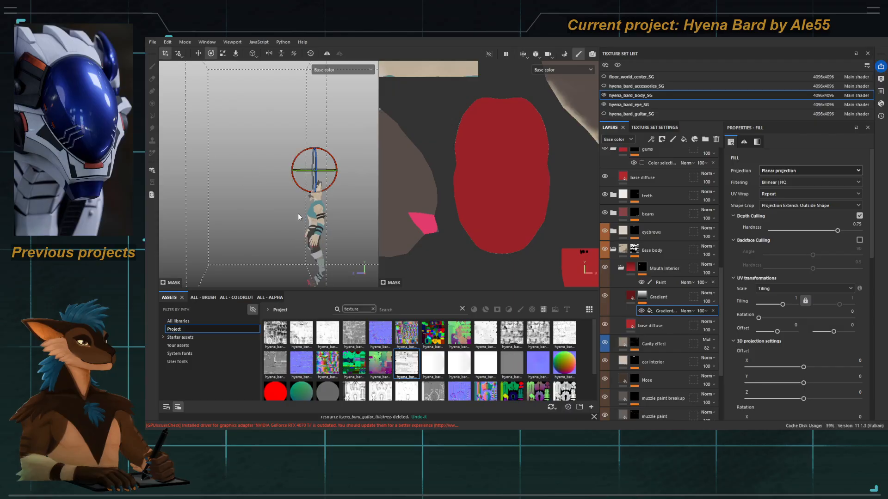
alt+drag(286, 207, 309, 207)
alt+right_drag(356, 222, 402, 249)
alt+drag(302, 177, 262, 212)
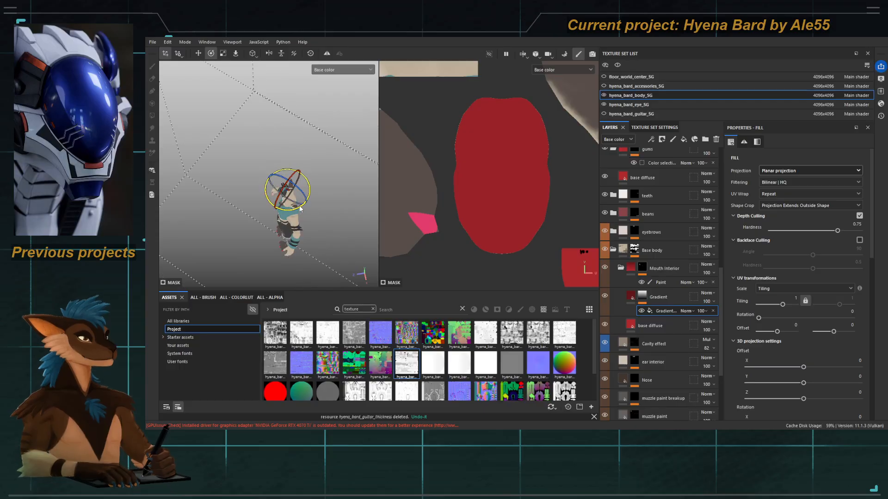
alt+drag(318, 197, 311, 184)
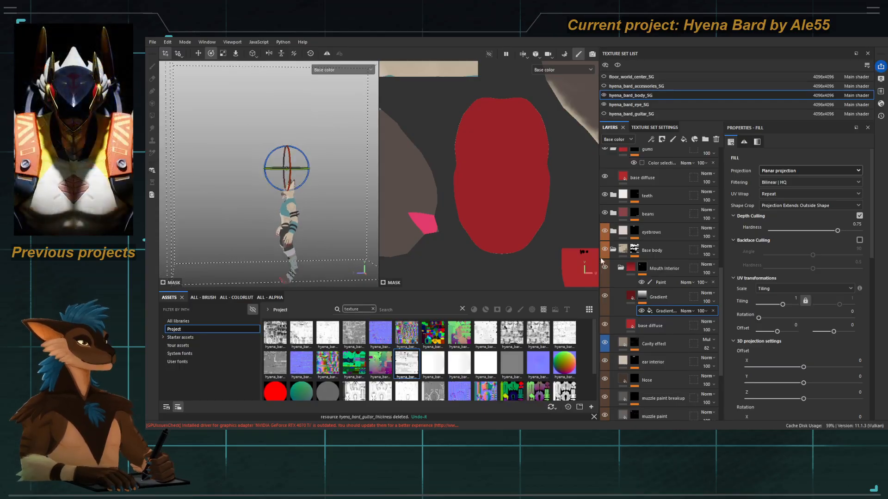
Step: Display the Gradient layer's mask, set the fill's UV Wrap to None, and scale the planar projection down to about head size
click(642, 297)
alt+drag(334, 215, 294, 207)
click(787, 194)
click(782, 200)
key(w)
key(r)
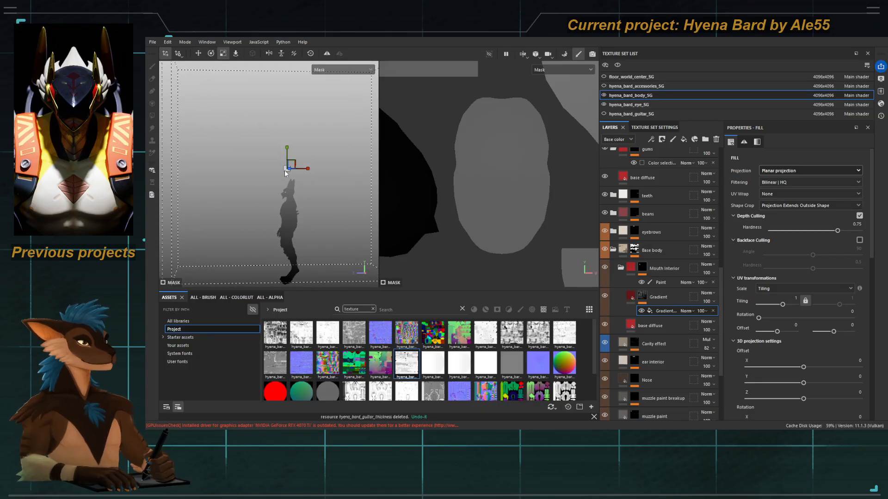
drag(284, 171, 209, 189)
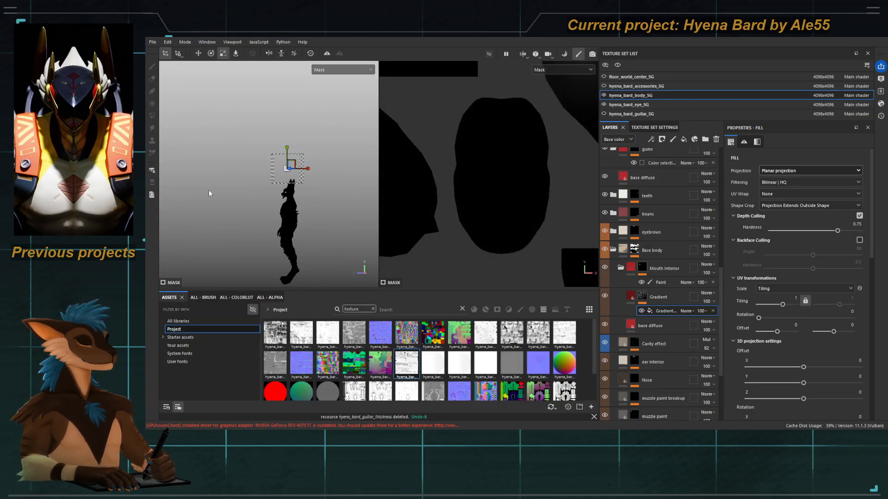
Step: Move the Gradient fill's planar projection down over the head and forward toward the muzzle
key(w)
drag(292, 161, 291, 185)
scroll(282, 182, up, 10)
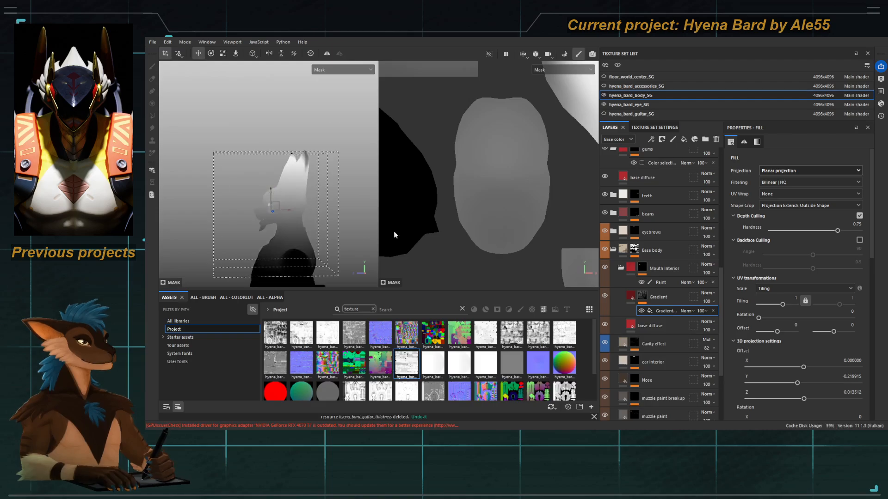
scroll(277, 184, up, 5)
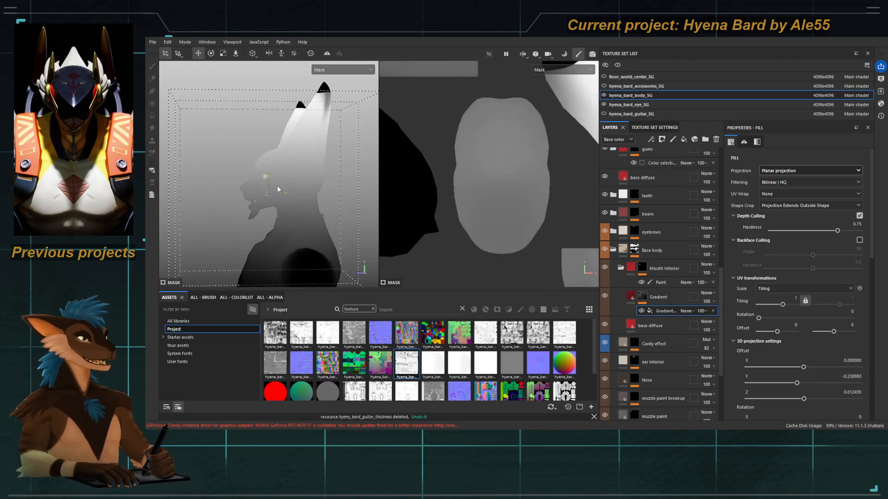
drag(263, 199, 240, 196)
key(q)
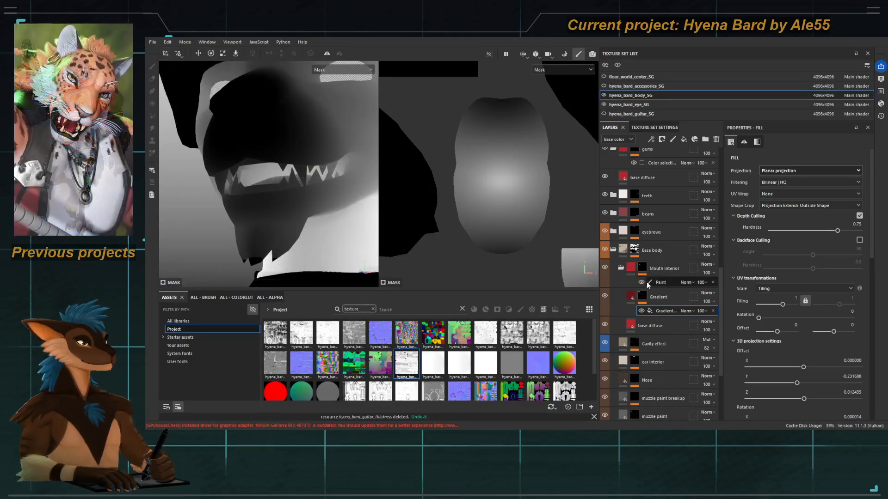
Step: Display the base color and set the Contrast of the Gradient layer's Gradient Linear 1 mask fill to 0.53
click(642, 293)
key(c)
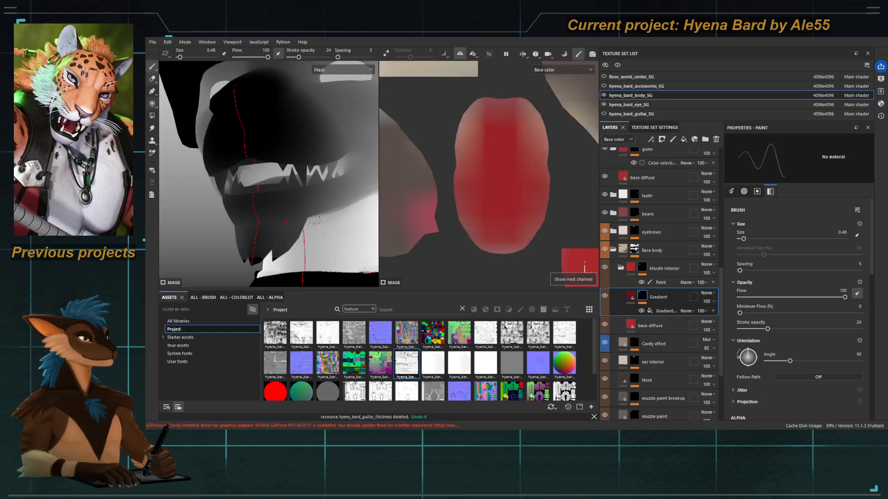
scroll(252, 190, up, 3)
alt+drag(252, 190, 283, 198)
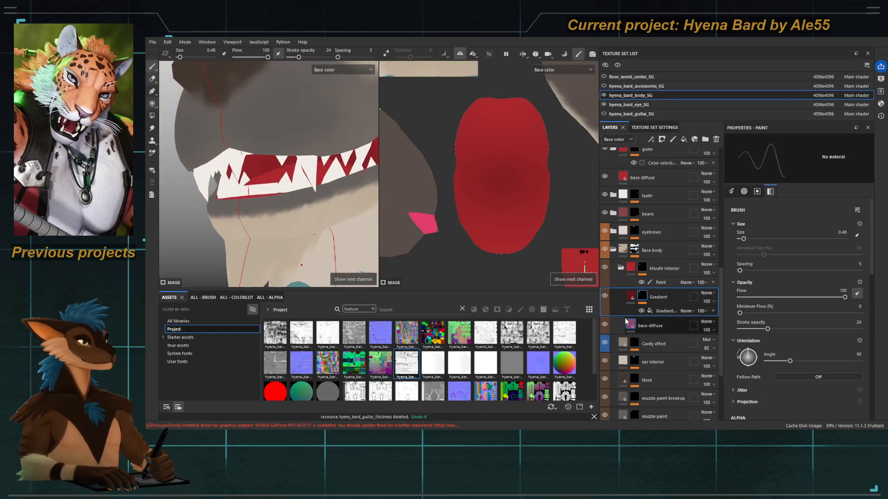
click(665, 311)
scroll(783, 334, down, 4)
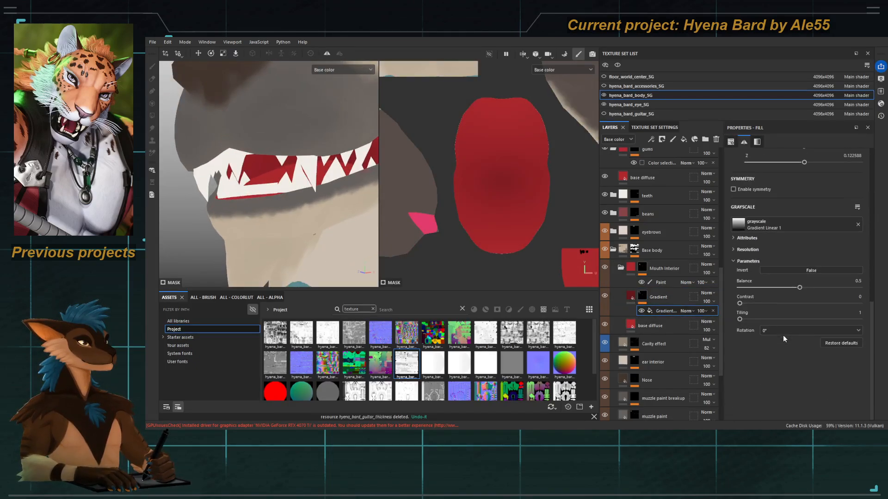
drag(741, 303, 803, 301)
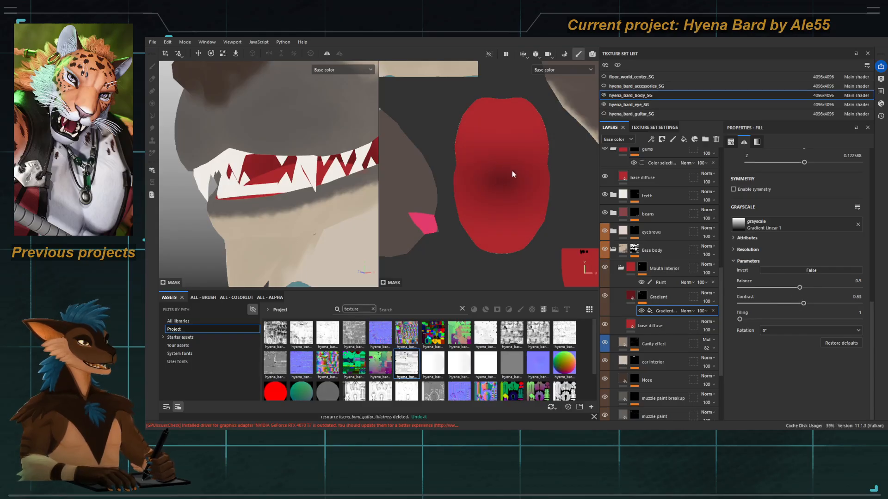
Step: Compare the mouth from the front with the Gradient layer hidden and shown
alt+middle_drag(308, 153, 287, 173)
scroll(288, 176, down, 4)
alt+drag(287, 175, 351, 213)
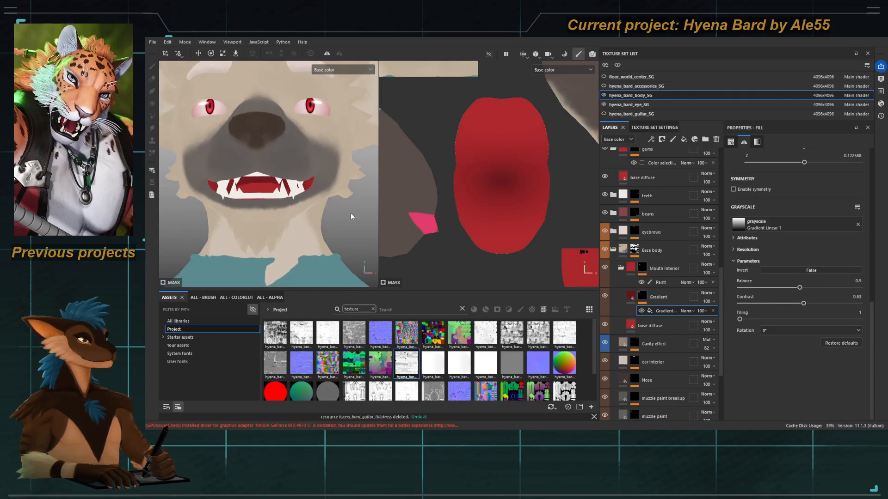
click(606, 298)
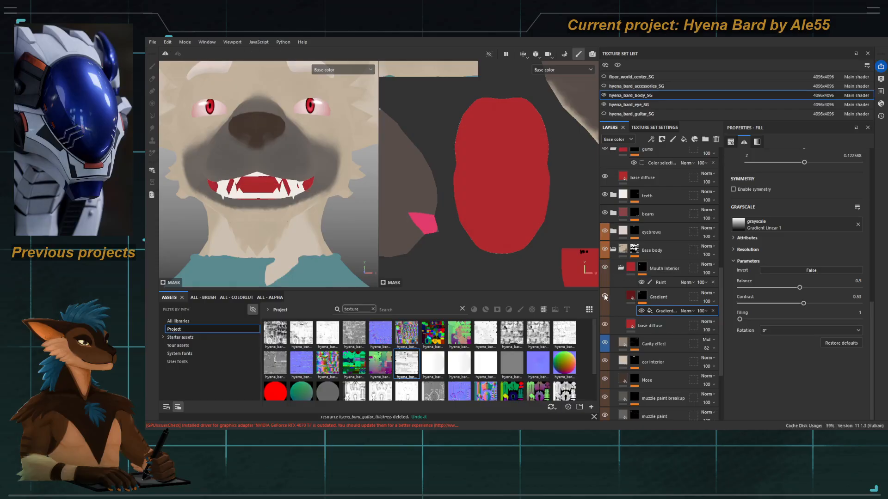
click(606, 298)
click(605, 298)
click(606, 297)
alt+drag(297, 203, 246, 184)
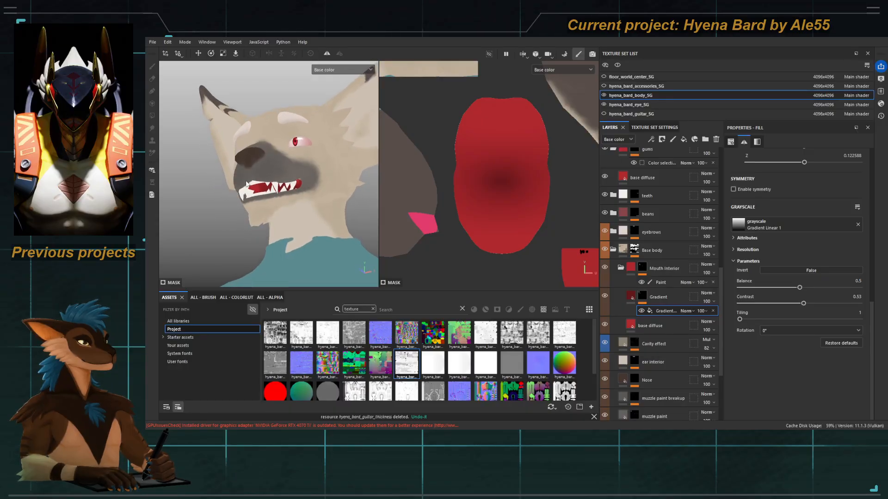
Step: Move the tongue and gums folders into the Mouth Interior folder, between the Gradient and base diffuse layers
scroll(656, 222, up, 1)
click(669, 172)
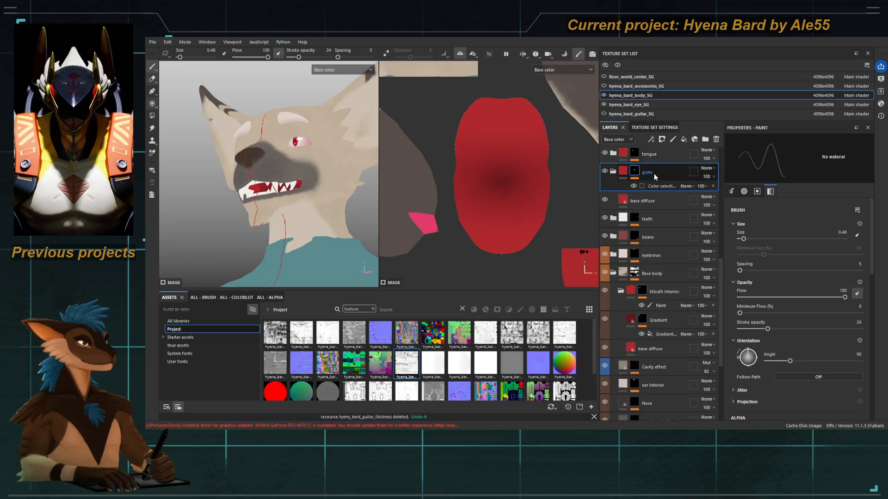
click(657, 320)
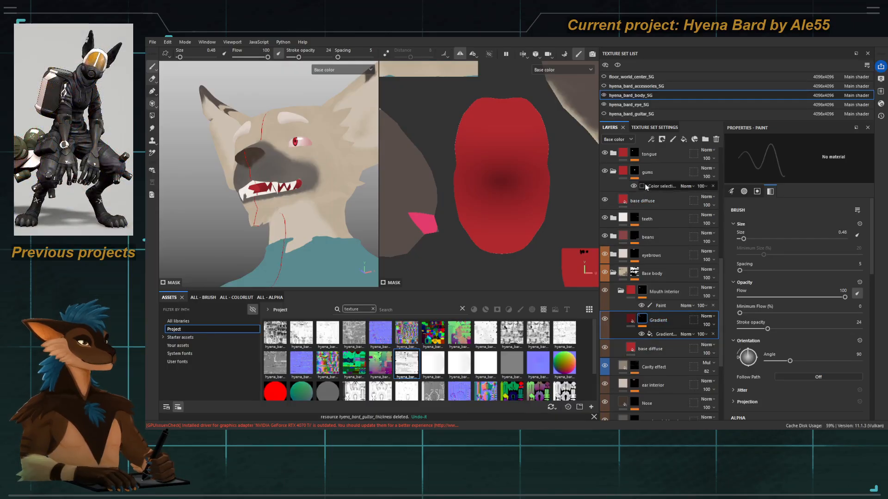
click(650, 173)
click(651, 174)
drag(649, 172, 658, 343)
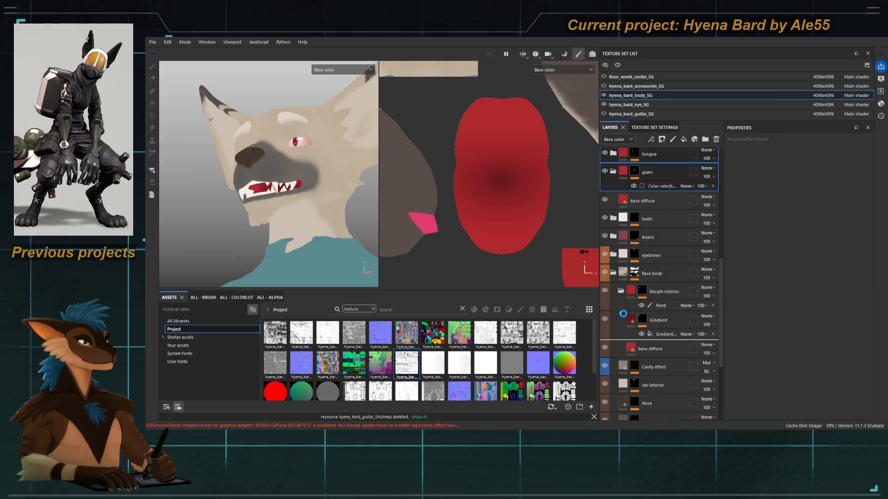
scroll(275, 191, up, 4)
alt+drag(276, 191, 266, 199)
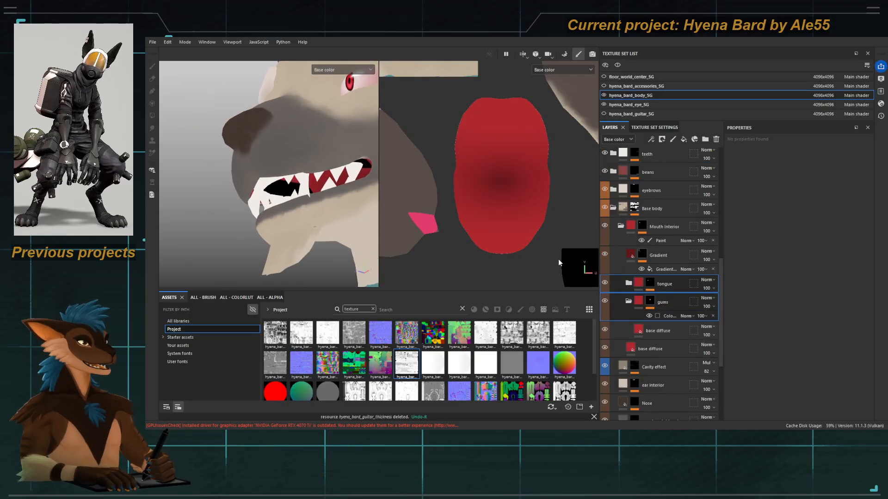
Step: Examine the open mouth using the tongue folder's mask and the Mouth Interior mask's Paint effect with Polygon Fill active
click(650, 286)
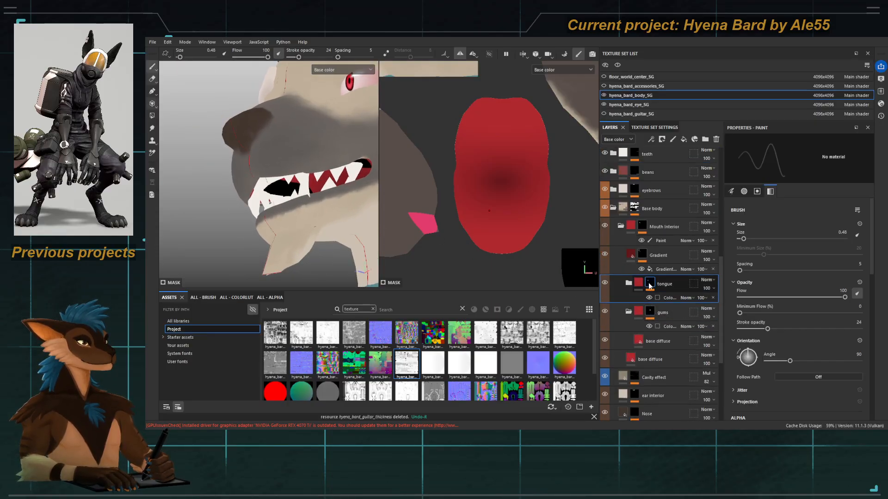
click(661, 240)
key(4)
alt+middle_drag(296, 192, 269, 193)
scroll(300, 198, up, 2)
scroll(301, 198, down, 4)
alt+drag(301, 198, 276, 197)
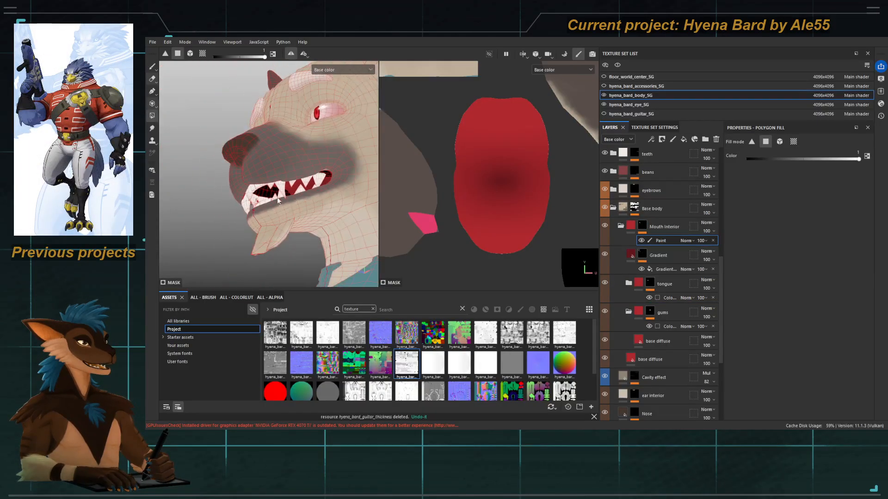
alt+middle_drag(276, 197, 284, 201)
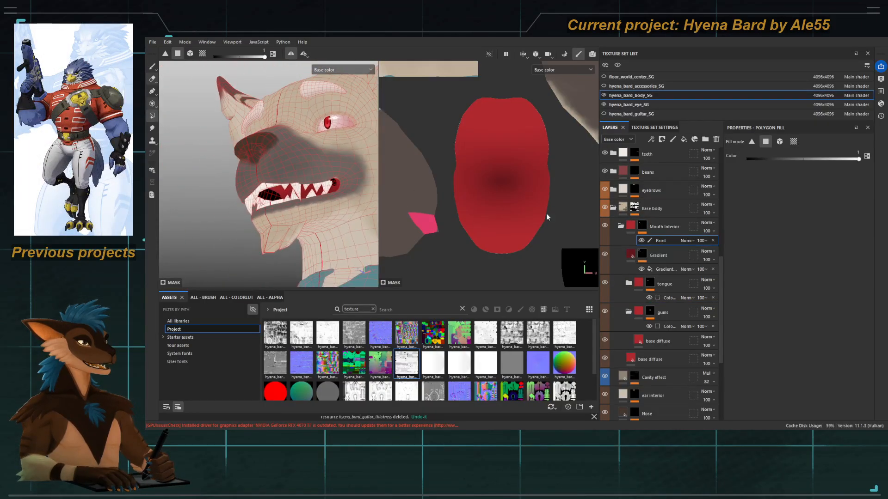
Step: Add the mouth's dark green ID color (R 0, G 156, B 78) to the Base body folder's Color Selection mask
click(634, 213)
click(676, 223)
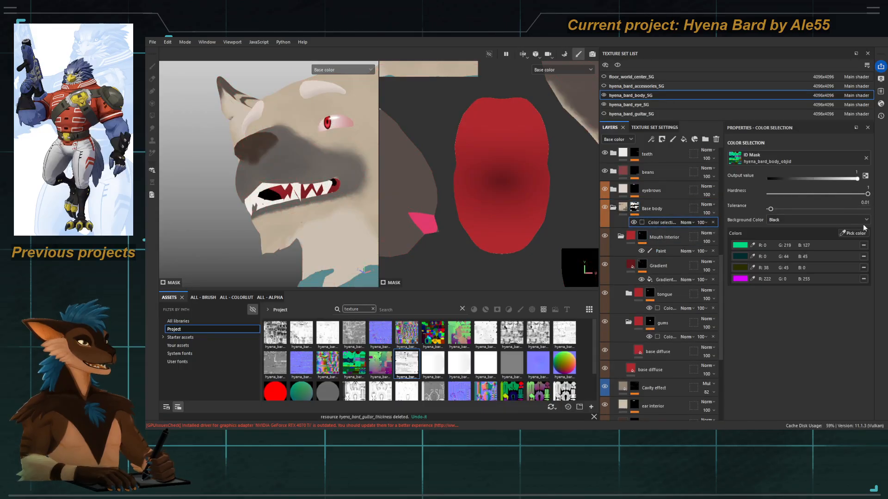
click(853, 232)
scroll(288, 182, up, 3)
click(268, 196)
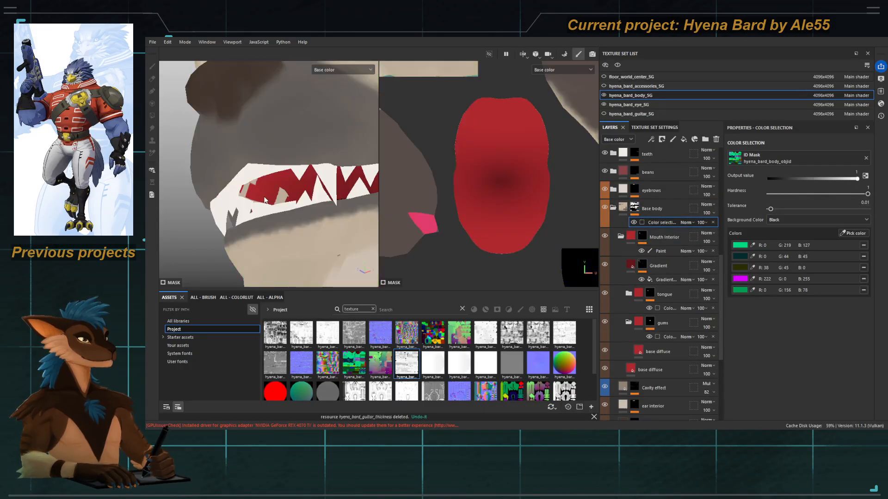
alt+drag(269, 197, 304, 193)
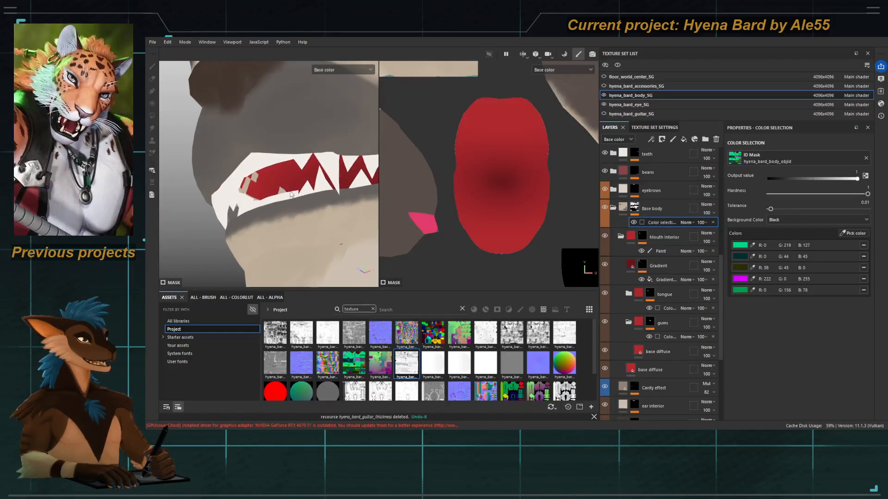
Step: Add the dark blue ID color inside the mouth to the Base body folder's Color Selection mask
click(850, 233)
alt+drag(195, 234, 374, 212)
click(853, 233)
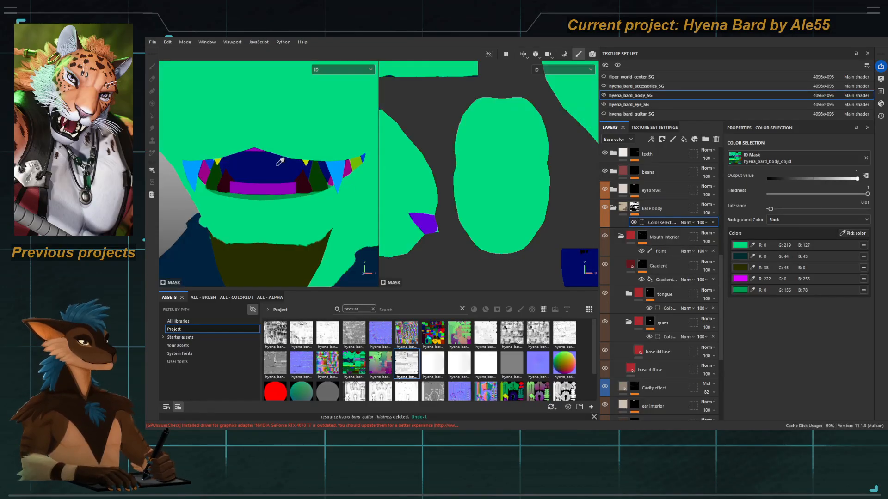
click(278, 162)
scroll(279, 162, down, 2)
alt+drag(303, 181, 277, 186)
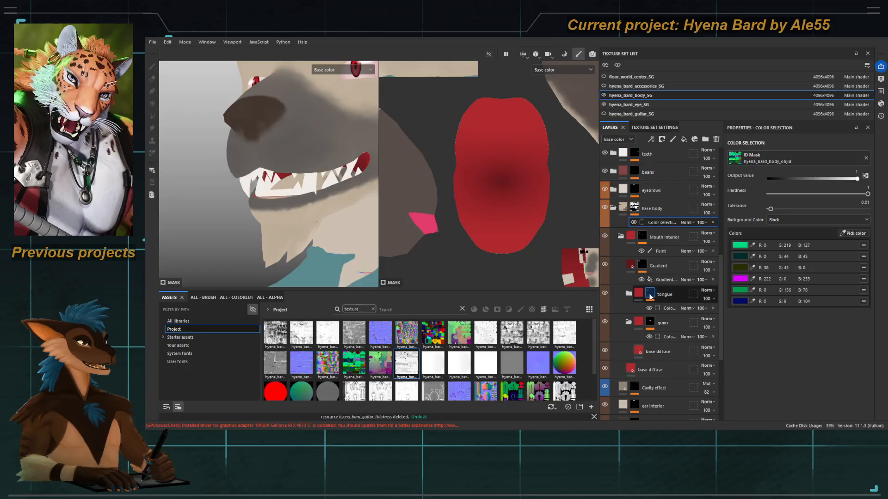
Step: Check the tongue folder's mask, return to the material display, and examine the mouth area on the model and UV layout
click(650, 296)
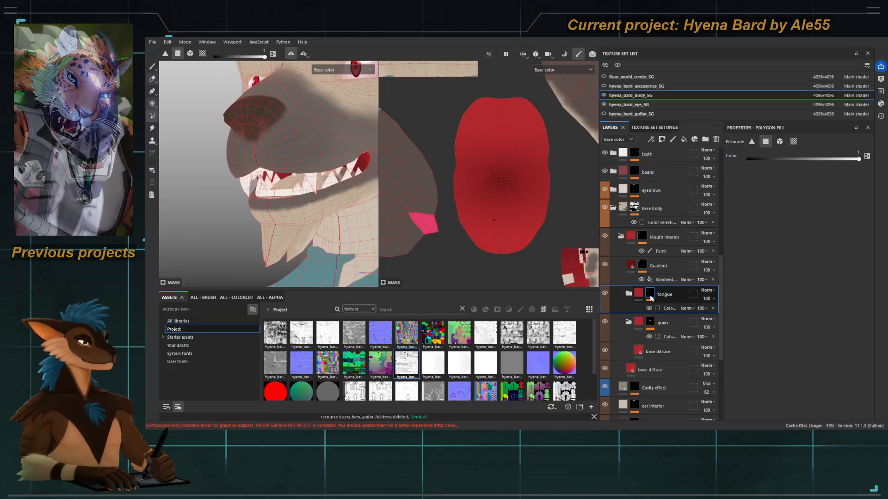
alt+click(649, 294)
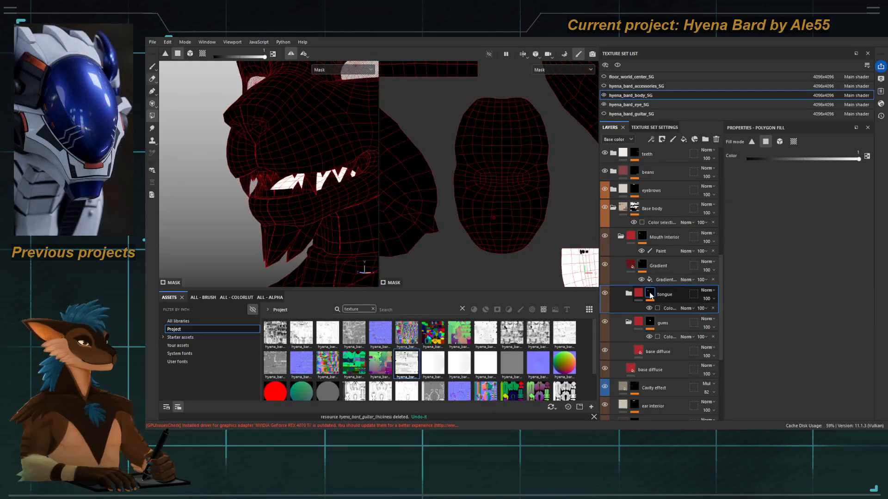
key(m)
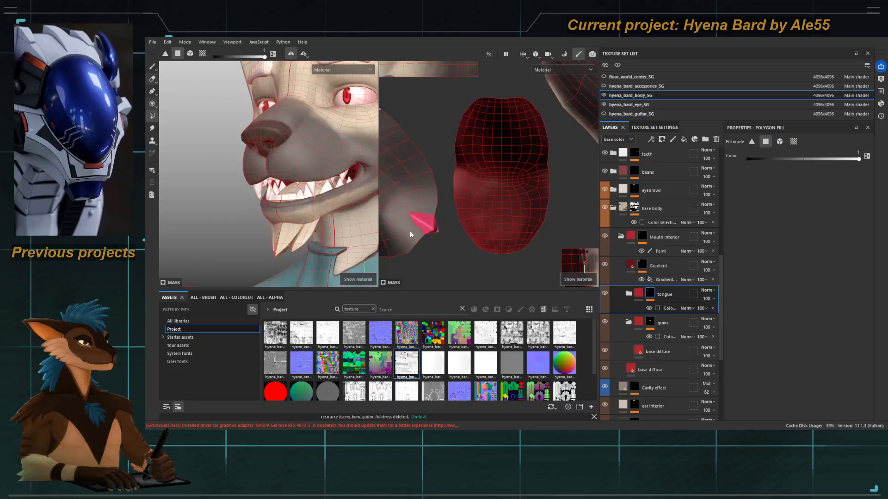
key(f)
alt+middle_drag(505, 236, 460, 196)
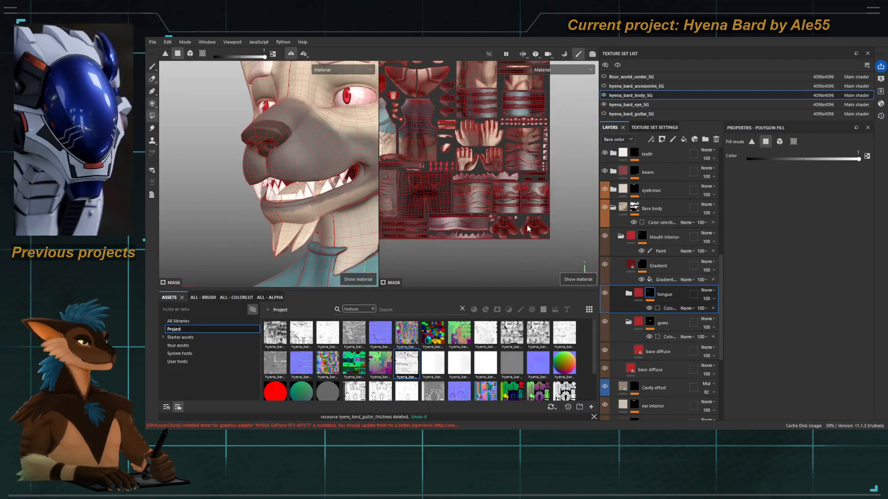
alt+middle_drag(418, 162, 516, 243)
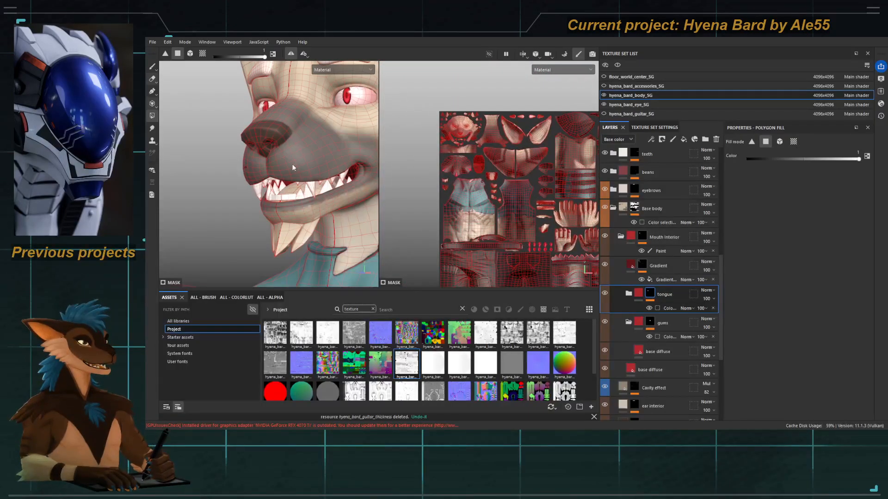
scroll(292, 164, up, 1)
scroll(482, 180, up, 4)
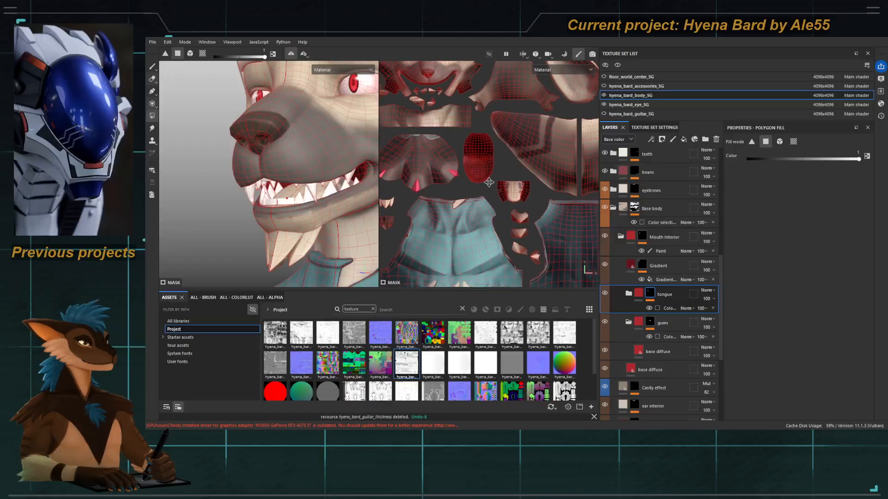
scroll(622, 298, down, 2)
scroll(622, 299, down, 5)
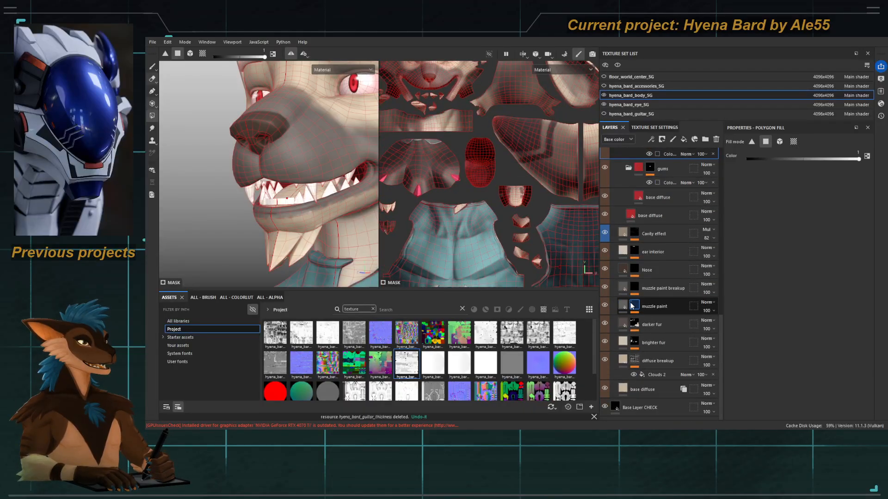
Step: Inspect the masks of the diffuse breakup, brighter fur, darker fur, muzzle paint and muzzle paint breakup layers in turn
alt+click(635, 360)
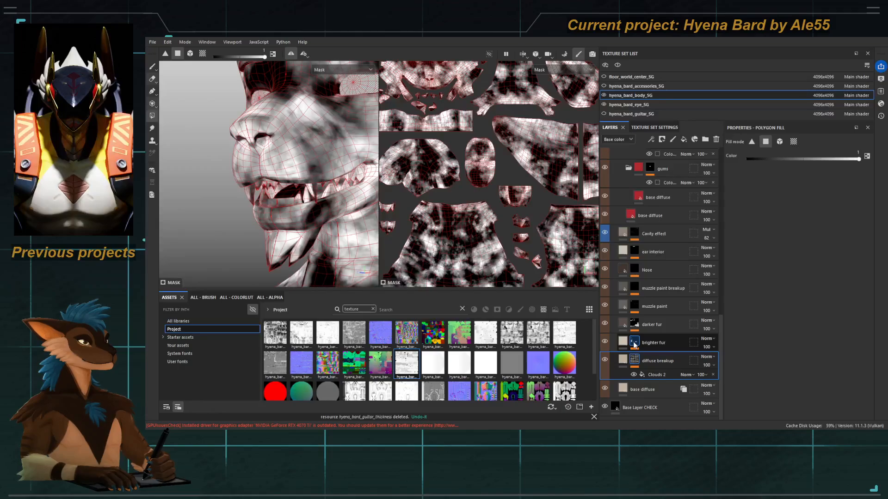
alt+click(635, 344)
alt+click(634, 326)
alt+click(635, 306)
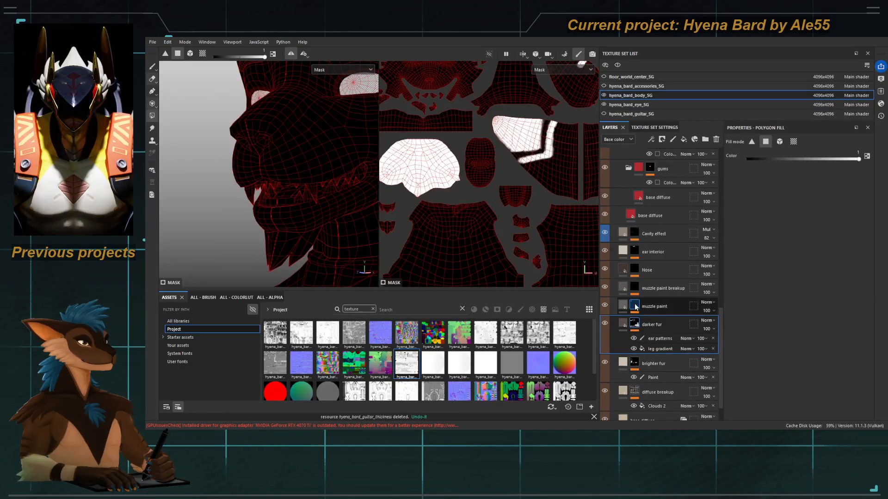
alt+click(634, 288)
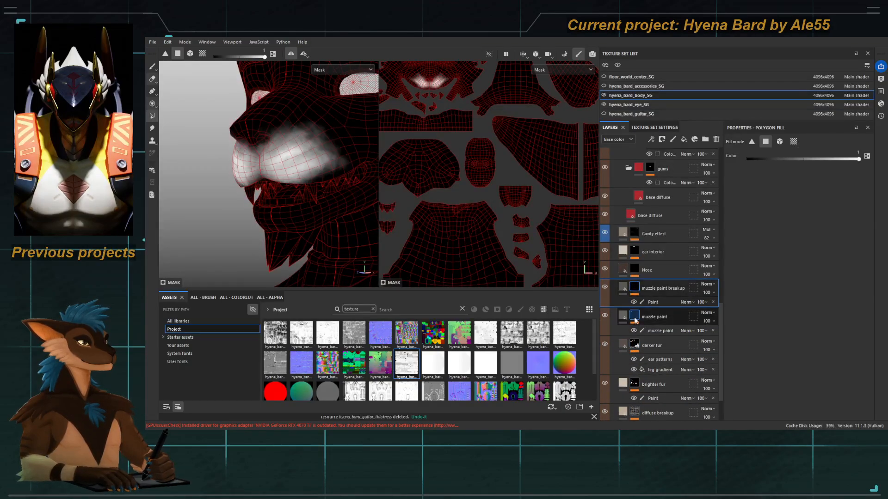
Step: Clear the mouth interior's UV island from the muzzle paint mask with Polygon Fill at color 0, switching to mesh fill
alt+click(634, 316)
alt+drag(294, 233, 333, 231)
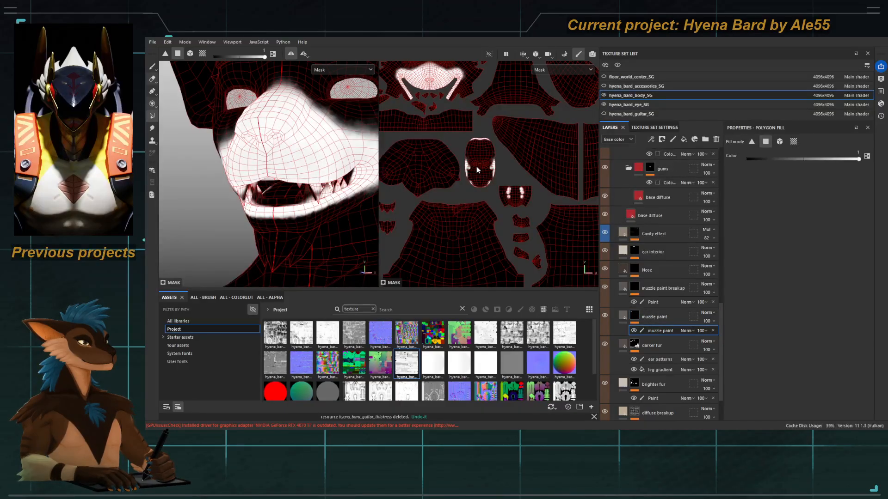
drag(472, 168, 464, 159)
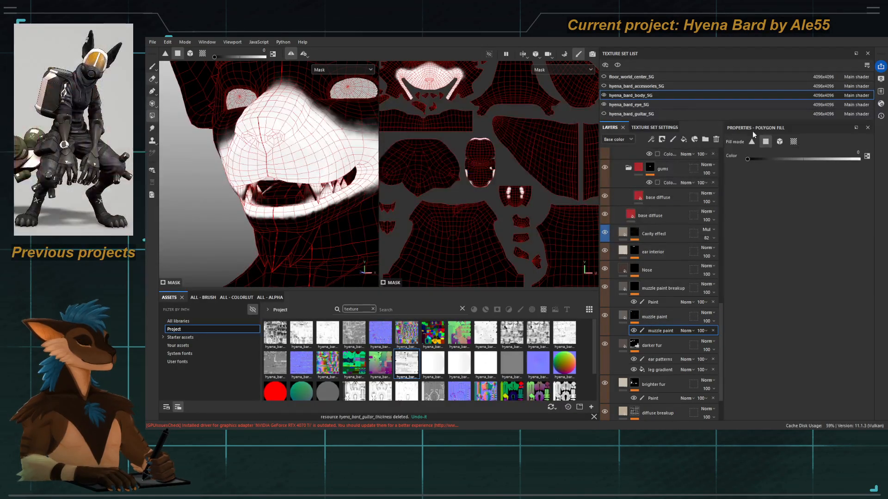
click(494, 173)
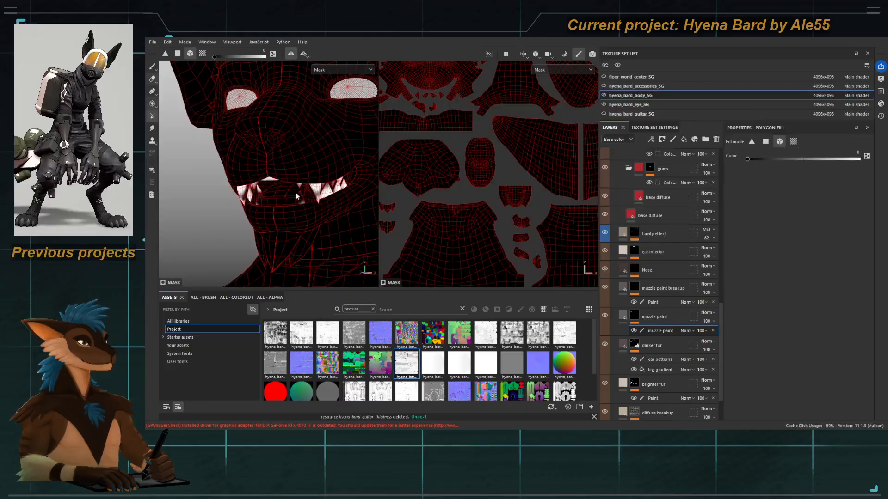
Step: Undo the mesh fills that blacked out the muzzle area in the muzzle paint mask
key(ctrl+z)
click(475, 171)
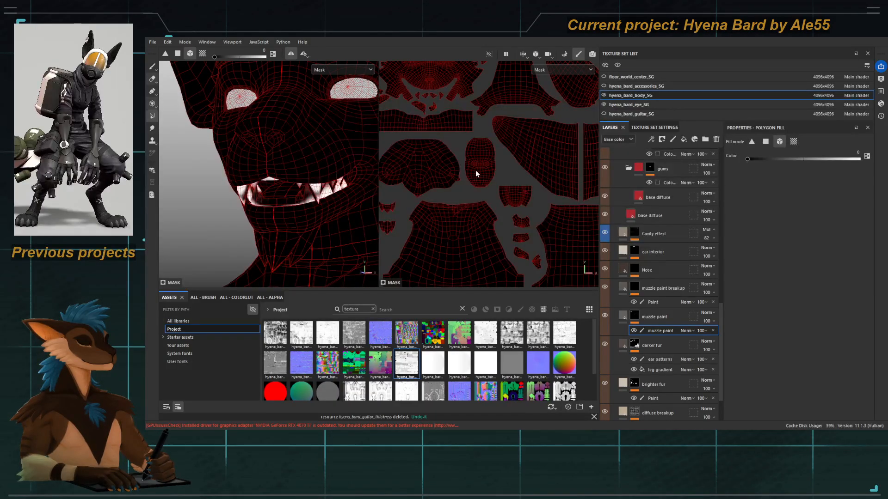
key(ctrl+z)
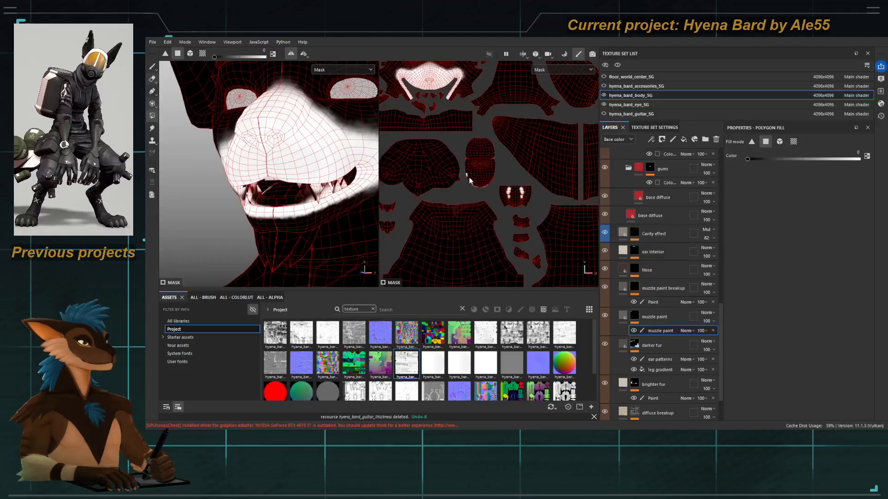
Step: Black out the small tongue-shaped island and the faces of the two gum strips in the muzzle paint mask using quad polygon fill
drag(536, 204, 536, 205)
alt+drag(282, 204, 334, 218)
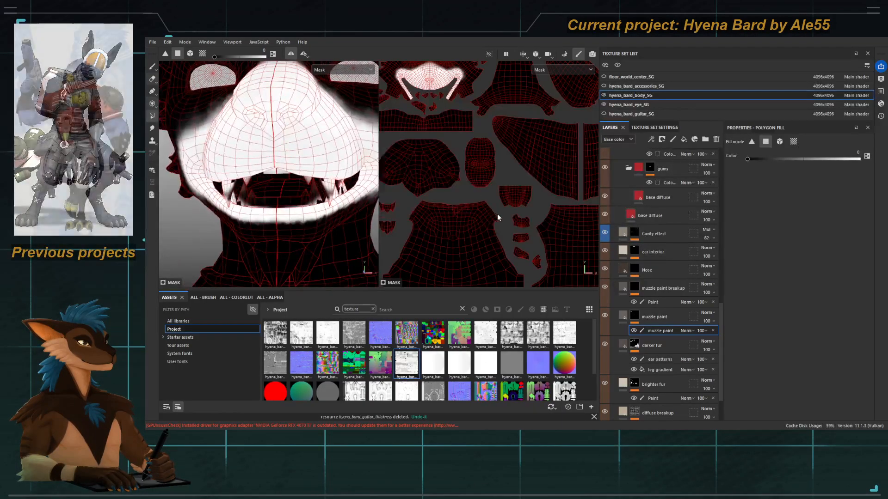
scroll(507, 218, up, 3)
scroll(518, 223, down, 5)
alt+middle_drag(525, 224, 467, 207)
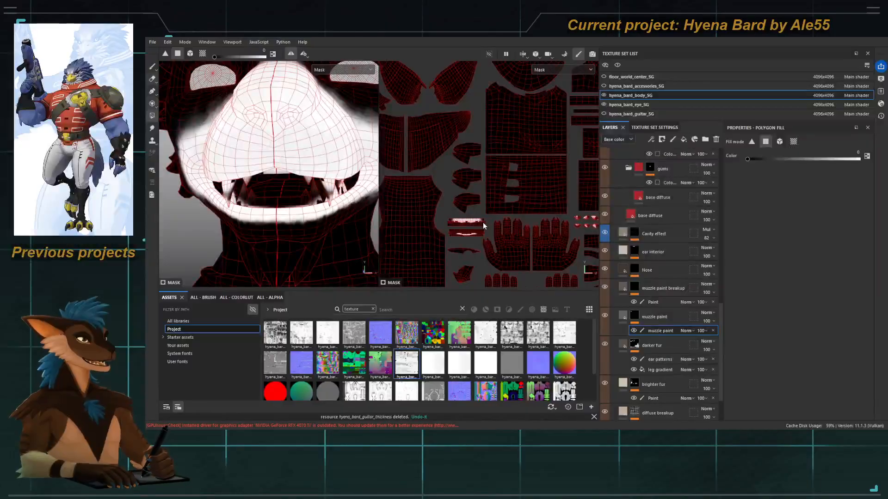
scroll(482, 222, up, 5)
drag(449, 172, 539, 191)
drag(438, 194, 532, 216)
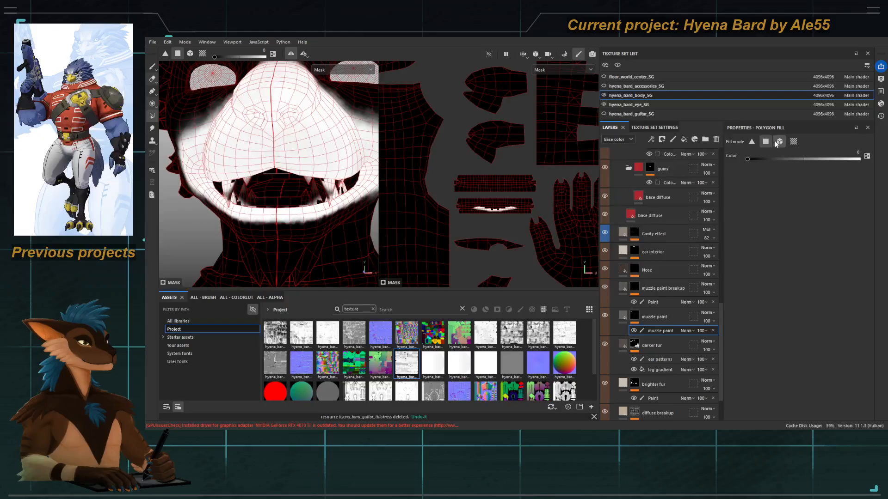
Step: Remove the remaining gum strip faces and all the teeth from the muzzle paint mask with mesh fill, then show the material view
scroll(490, 206, down, 5)
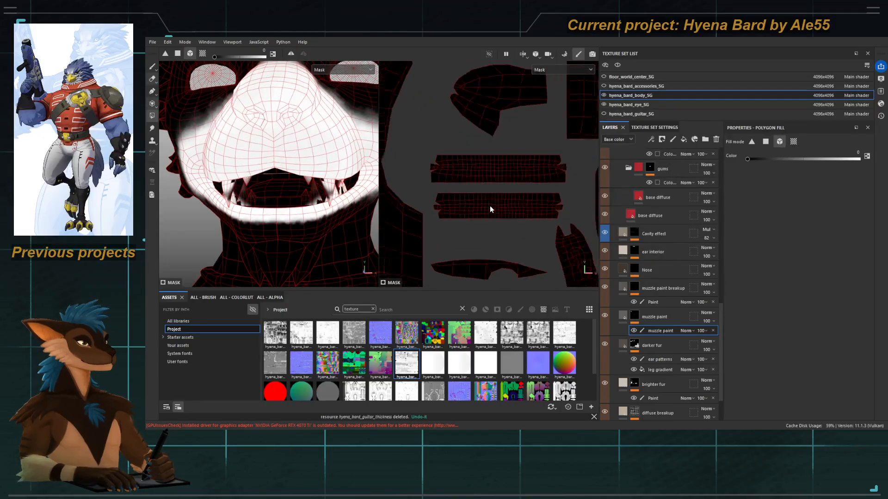
scroll(463, 188, up, 4)
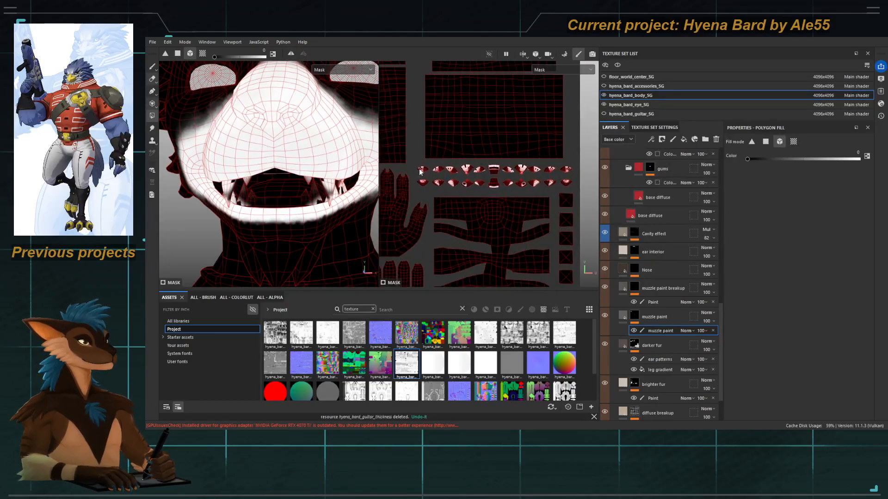
drag(413, 166, 573, 184)
mouse_move(278, 190)
alt+mouse_down()
mouse_move(266, 187)
mouse_move(313, 193)
mouse_move(284, 204)
alt+mouse_up()
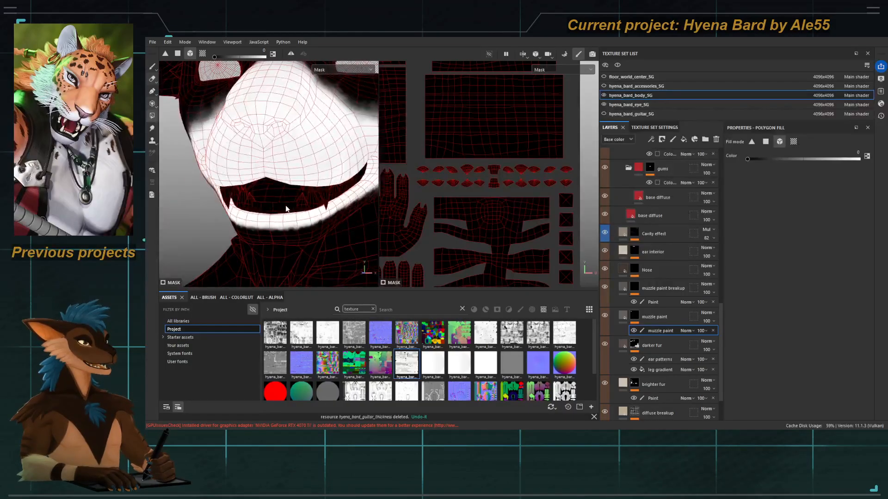
key(m)
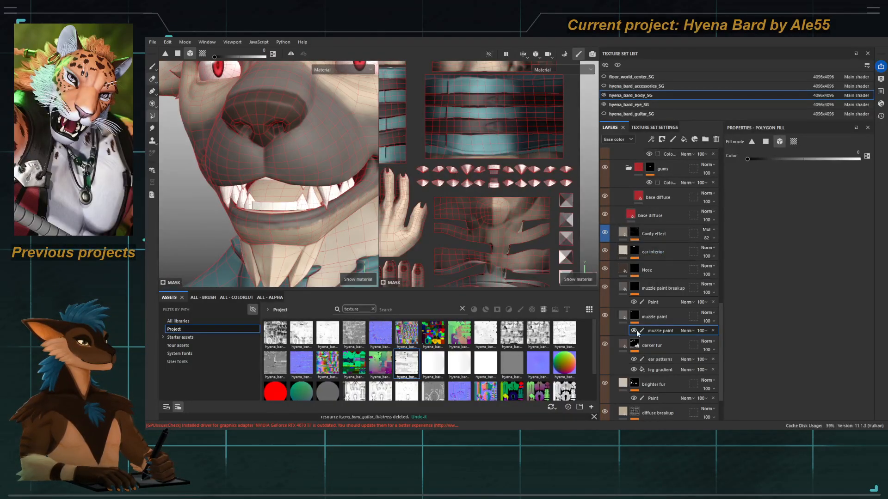
Step: Check the Base body folder's mask, then select the Paint effect on the Mouth Interior folder's mask
scroll(640, 267, up, 3)
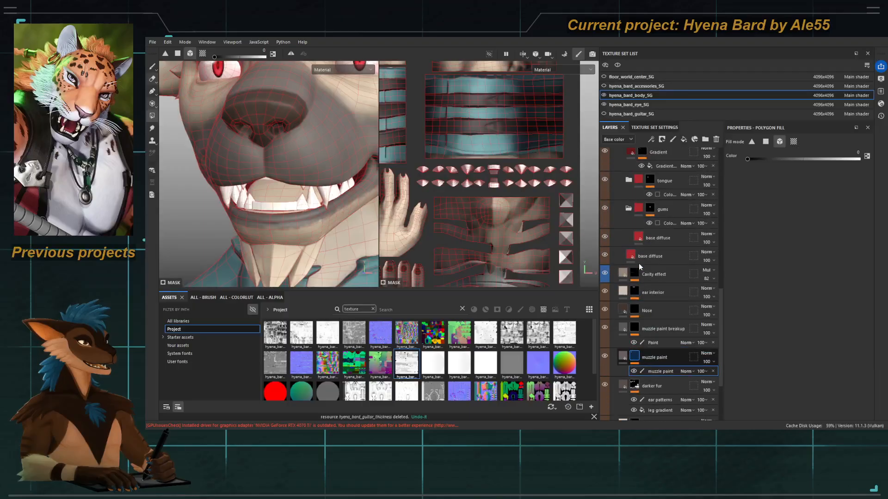
scroll(640, 266, up, 12)
click(636, 258)
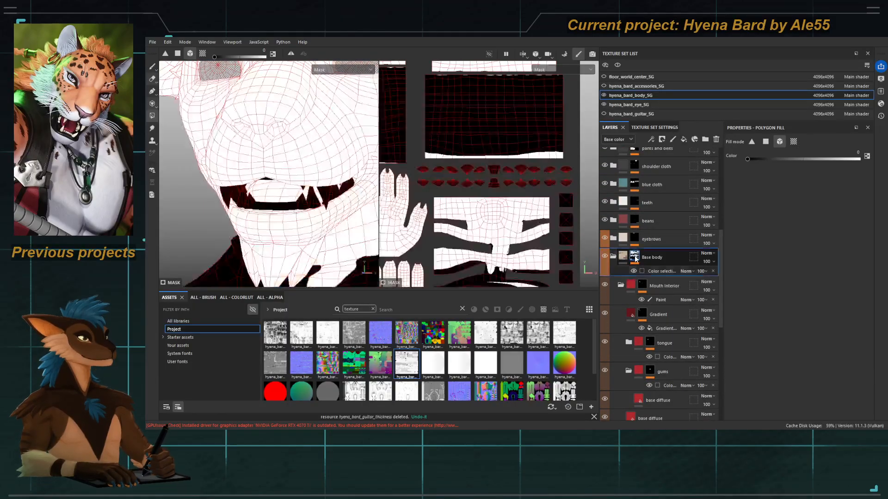
key(m)
scroll(645, 320, down, 7)
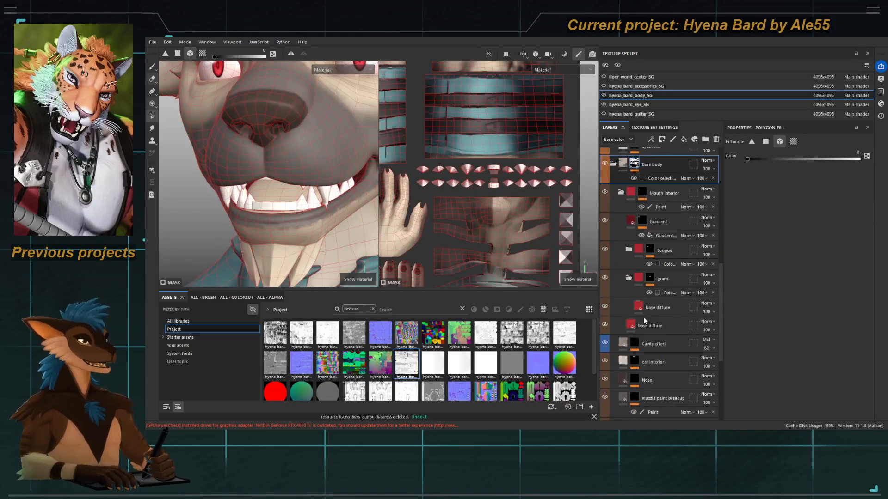
scroll(644, 320, up, 2)
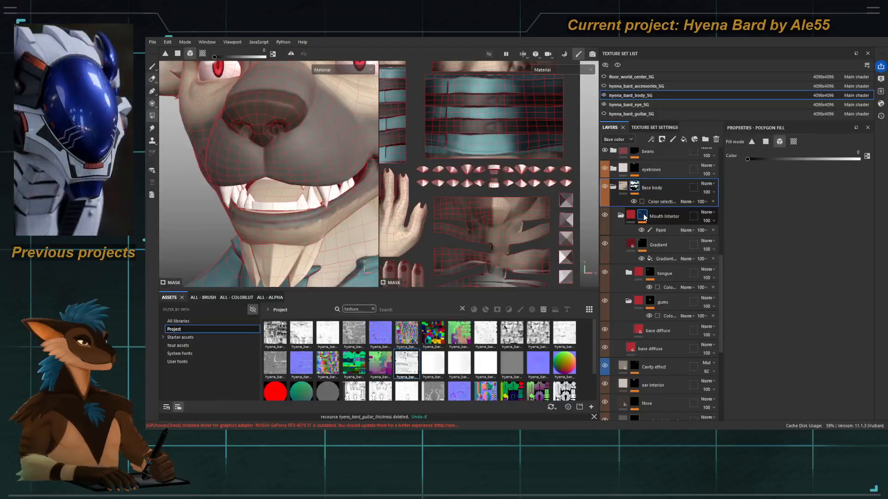
click(645, 218)
click(658, 230)
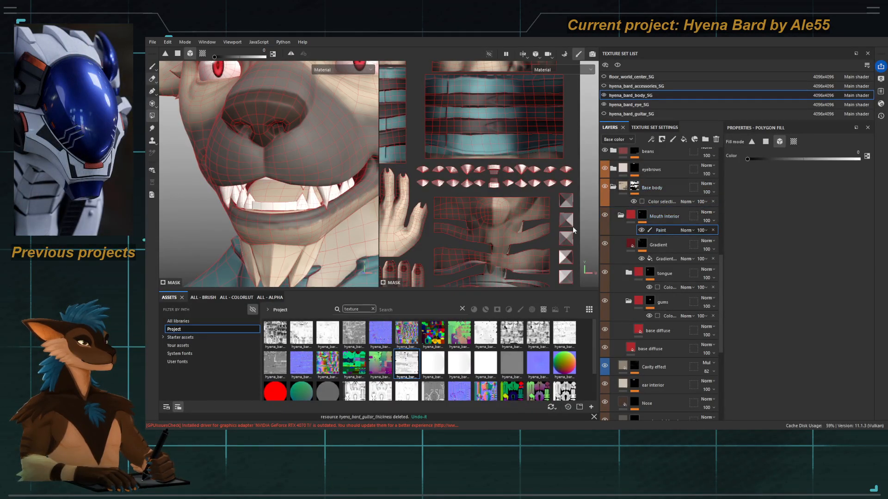
Step: Try a white mesh fill on the oval mouth island in the Mouth Interior mask
scroll(444, 202, up, 2)
scroll(442, 199, down, 5)
alt+middle_drag(393, 184, 477, 191)
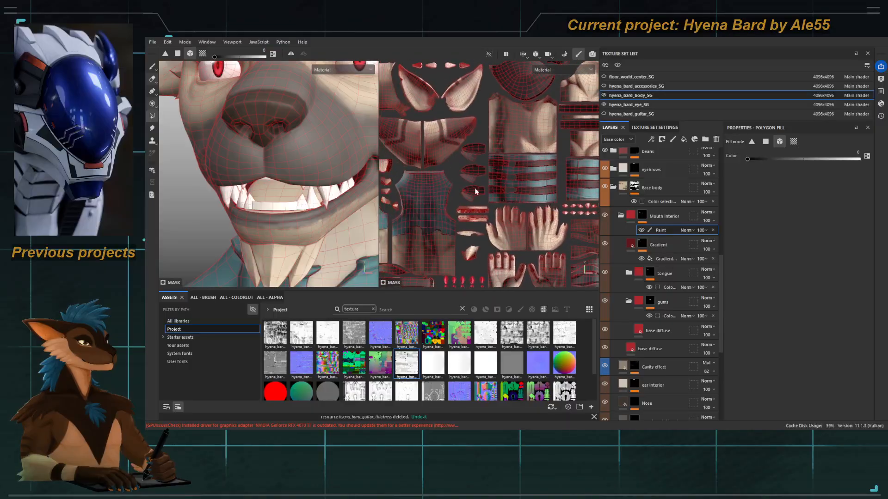
alt+middle_drag(418, 166, 527, 223)
scroll(459, 205, up, 2)
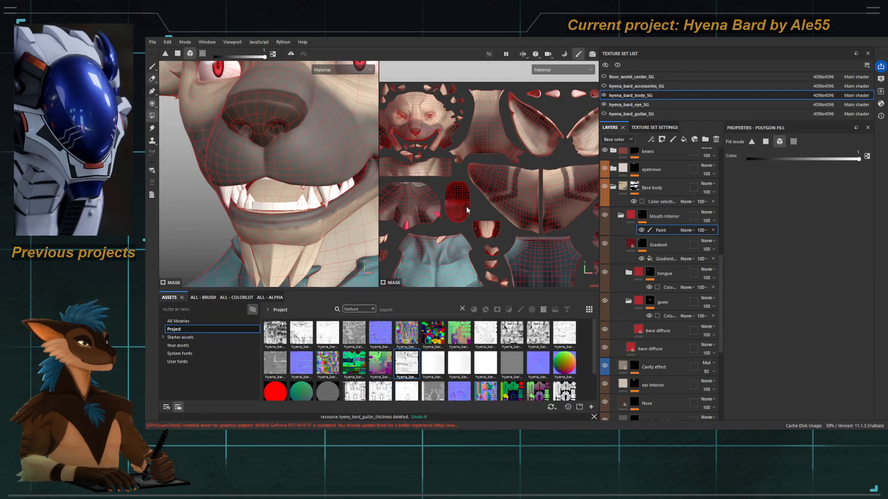
click(455, 208)
key(ctrl+z)
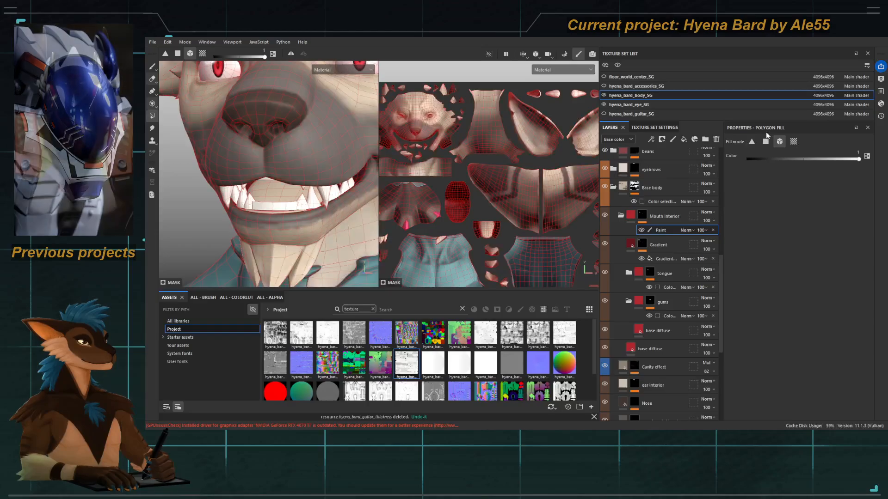
Step: Fill the small tongue-shaped island white in the Mouth Interior mask, covering all its inner faces
click(766, 141)
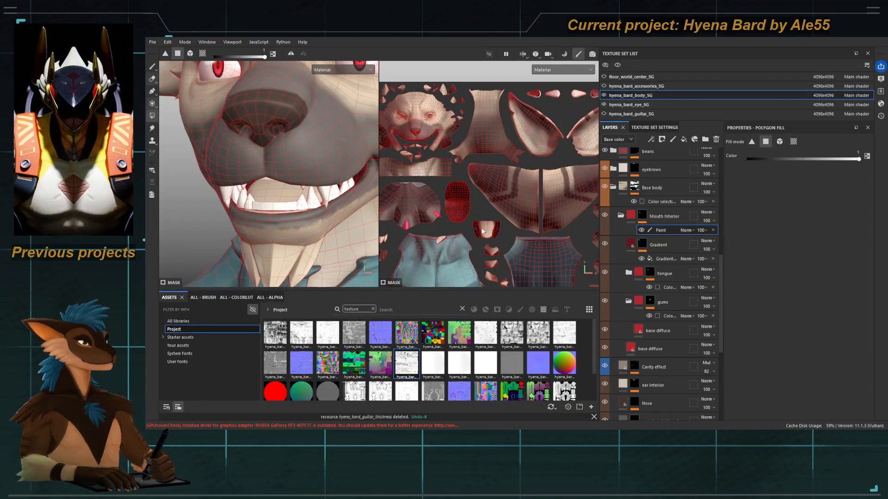
scroll(486, 234, up, 4)
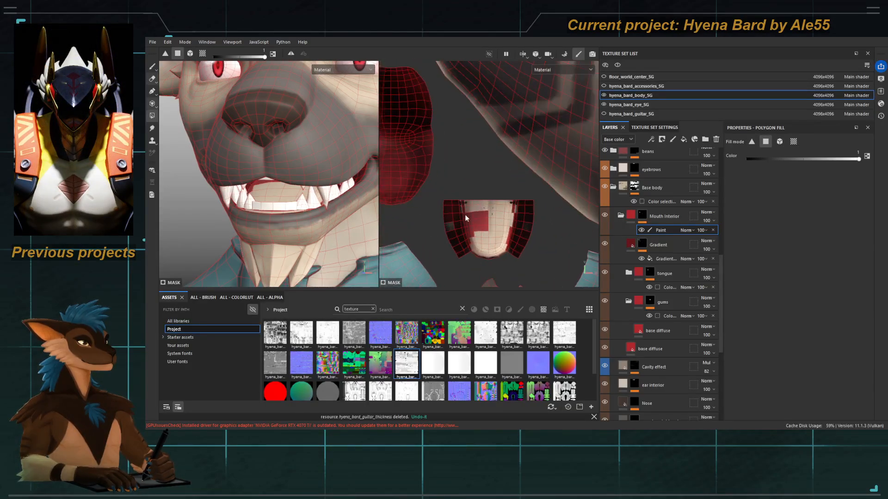
click(506, 215)
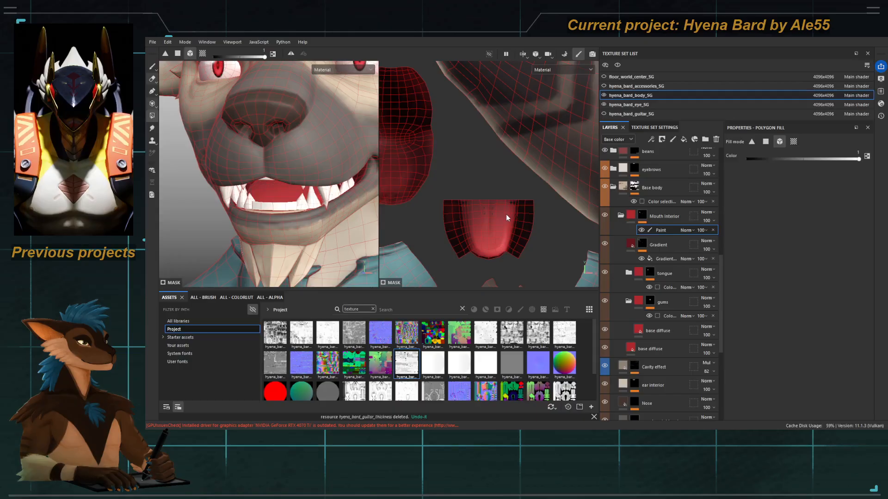
Step: Display the base color channel and examine the mouth and the two gum strips in the UV layout
key(1)
mouse_move(314, 202)
alt+mouse_down()
mouse_move(276, 206)
mouse_move(285, 204)
mouse_move(276, 194)
alt+mouse_up()
key(c)
key(c)
scroll(514, 230, up, 2)
scroll(514, 229, down, 5)
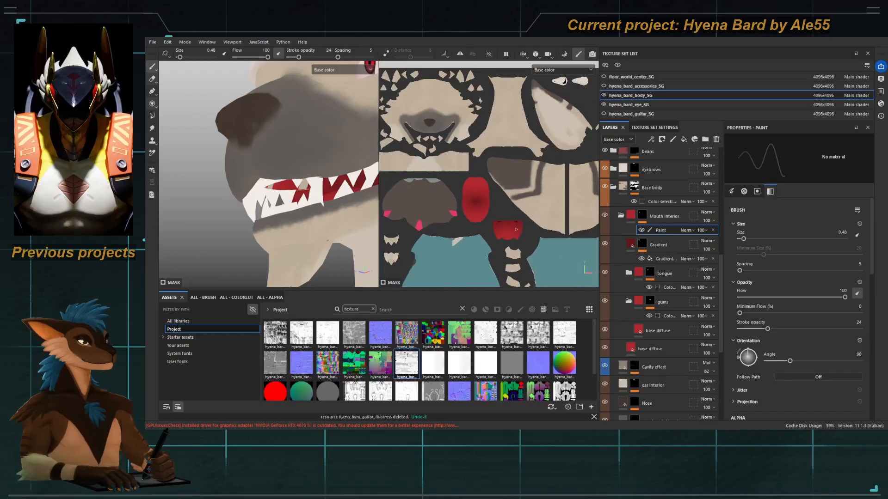
alt+middle_drag(554, 264, 427, 175)
scroll(500, 224, up, 2)
scroll(500, 224, up, 1)
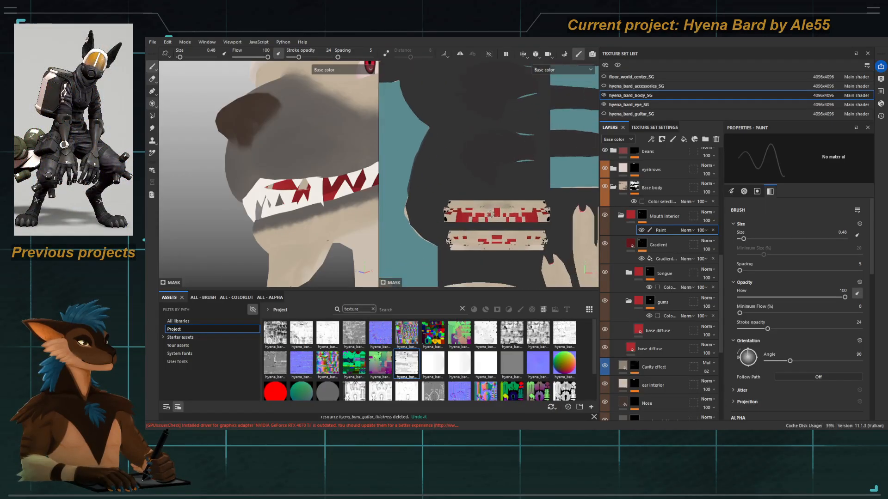
Step: Fill both gum strips completely white in the Mouth Interior mask with mesh polygon fill, keeping the base color channel displayed
key(c)
key(4)
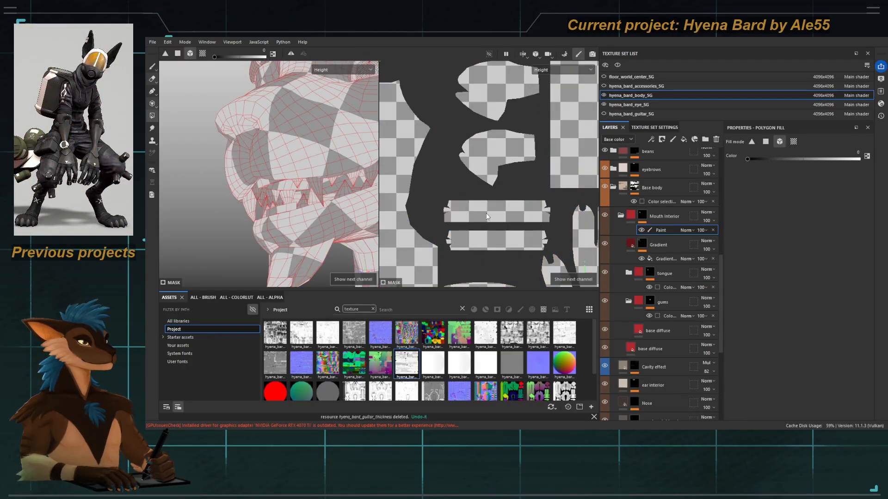
key(c)
key(c)
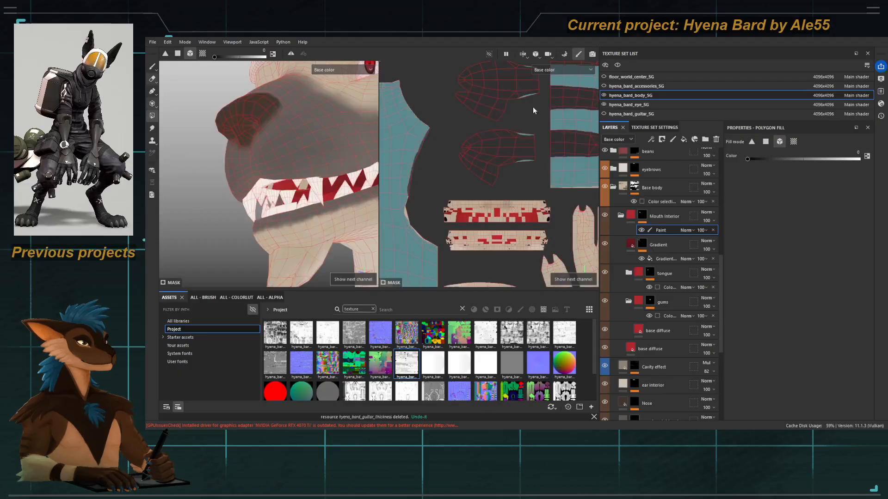
key(c)
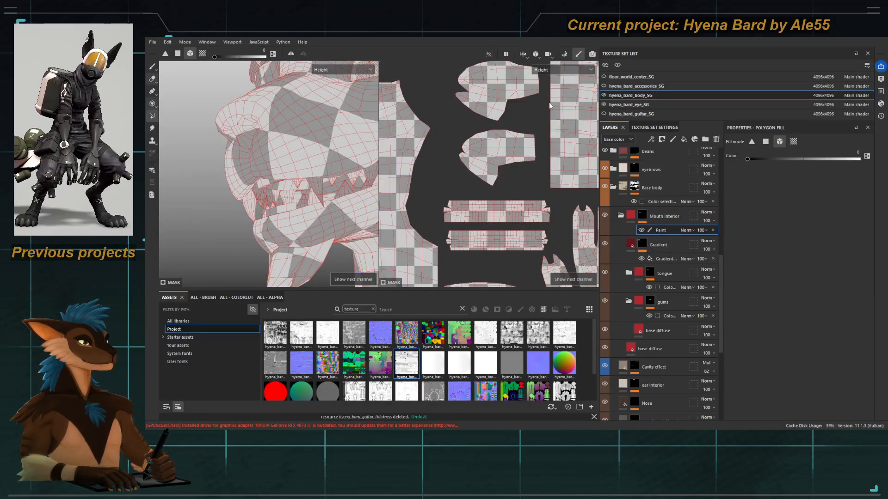
key(c)
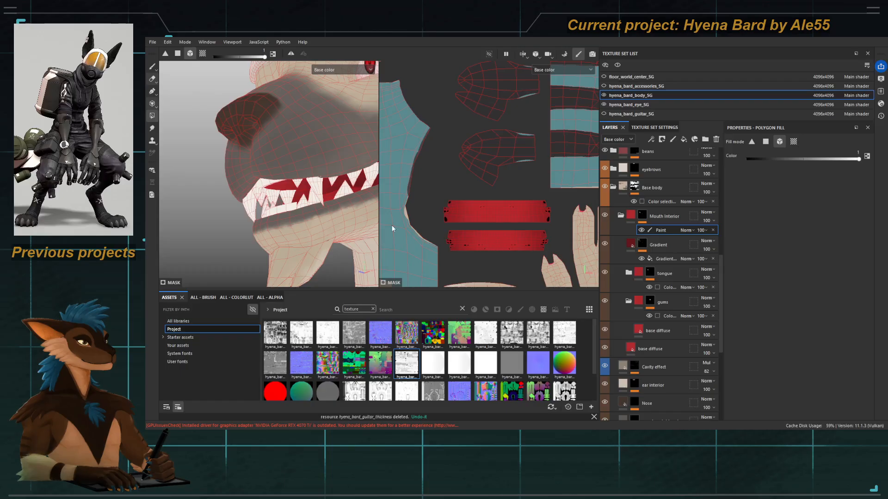
Step: Inspect the mouth interior up close and compare it with the Gradient layer hidden and shown
alt+drag(296, 209, 311, 210)
key(1)
alt+right_drag(311, 200, 318, 241)
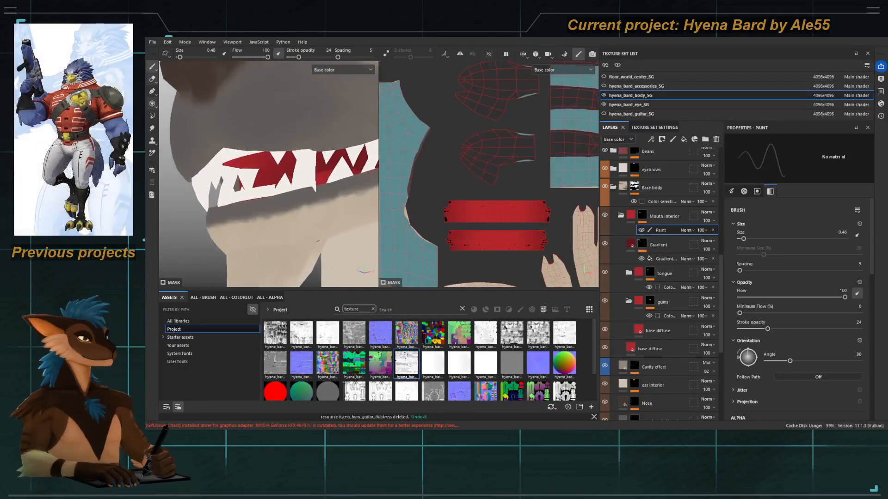
alt+drag(318, 241, 295, 212)
alt+right_drag(295, 212, 249, 180)
alt+drag(236, 178, 259, 180)
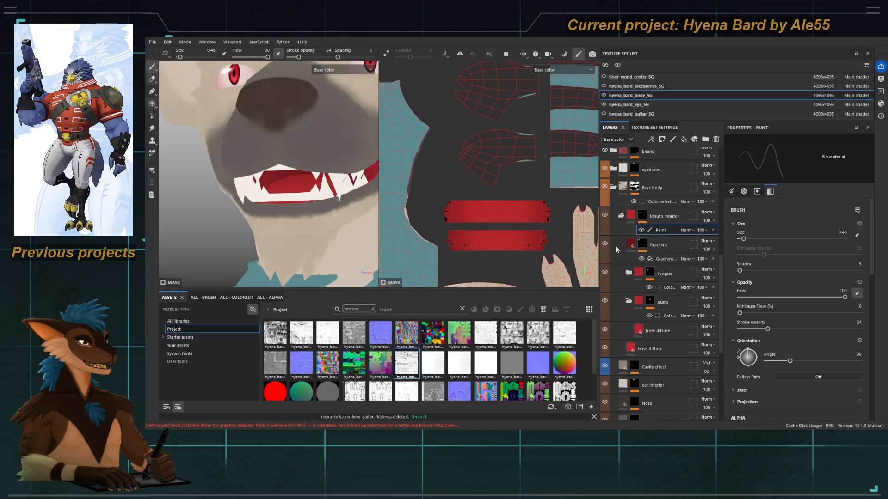
click(604, 242)
click(604, 242)
click(603, 242)
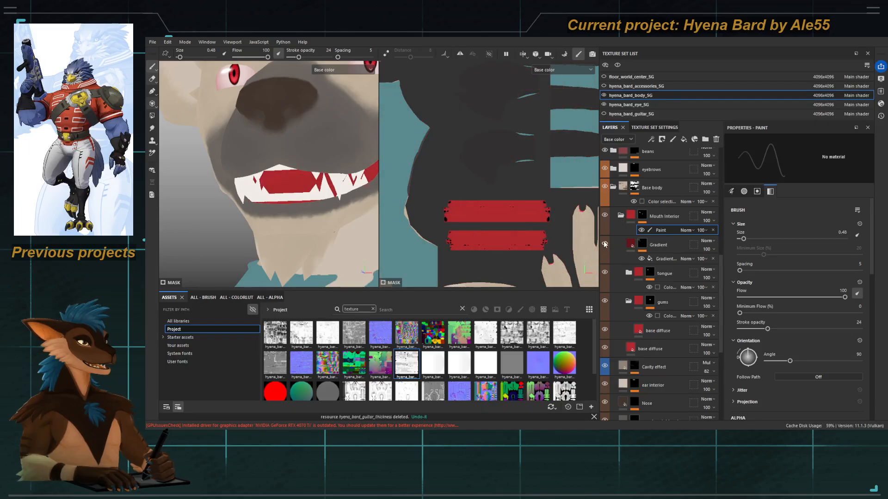
click(603, 242)
Step: Check the mouth from the side in the material view, then return to the base color channel
alt+drag(344, 194, 289, 196)
alt+right_drag(290, 196, 298, 202)
key(m)
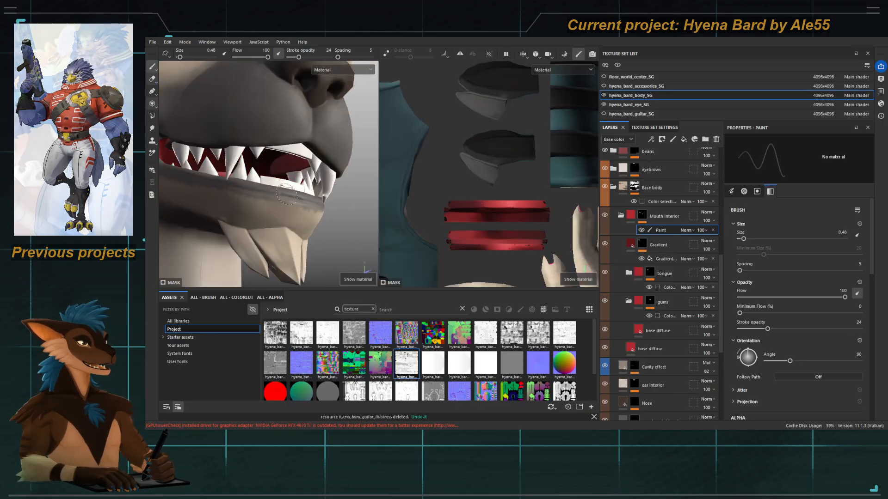
key(c)
alt+drag(306, 194, 282, 188)
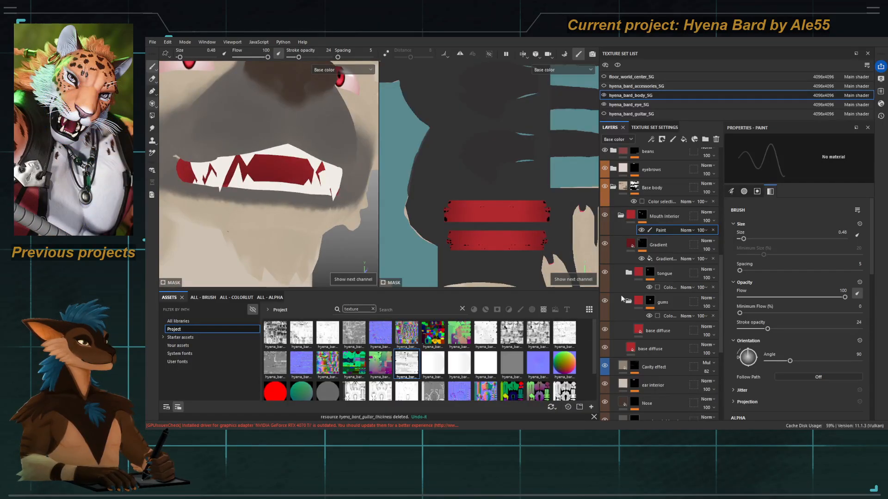
Step: Set the Balance of the Gradient layer's linear gradient fill to 0.52
click(660, 255)
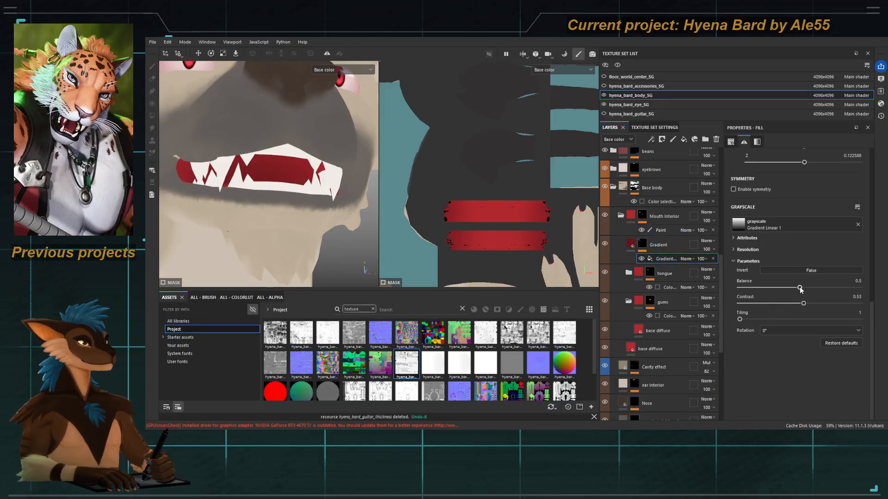
mouse_move(789, 289)
mouse_down()
mouse_move(780, 289)
mouse_move(828, 288)
mouse_move(796, 289)
mouse_up()
Step: Examine the mouth interior's gradient from several angles, both up close and with the whole head in view
alt+right_drag(280, 174, 335, 74)
alt+drag(315, 199, 229, 204)
alt+right_drag(342, 199, 369, 244)
alt+drag(291, 196, 282, 178)
alt+middle_drag(282, 178, 308, 162)
alt+drag(308, 162, 274, 200)
alt+right_drag(273, 200, 310, 194)
alt+middle_drag(310, 194, 254, 217)
alt+right_drag(180, 218, 204, 178)
key(f)
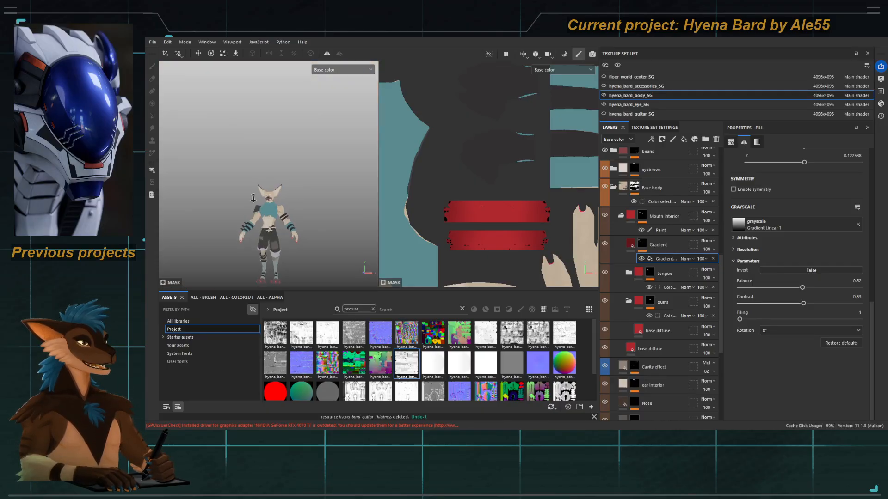
alt+right_drag(252, 199, 305, 217)
alt+middle_drag(273, 203, 266, 138)
alt+right_drag(266, 138, 440, 237)
alt+drag(319, 213, 282, 221)
alt+middle_drag(283, 277, 266, 182)
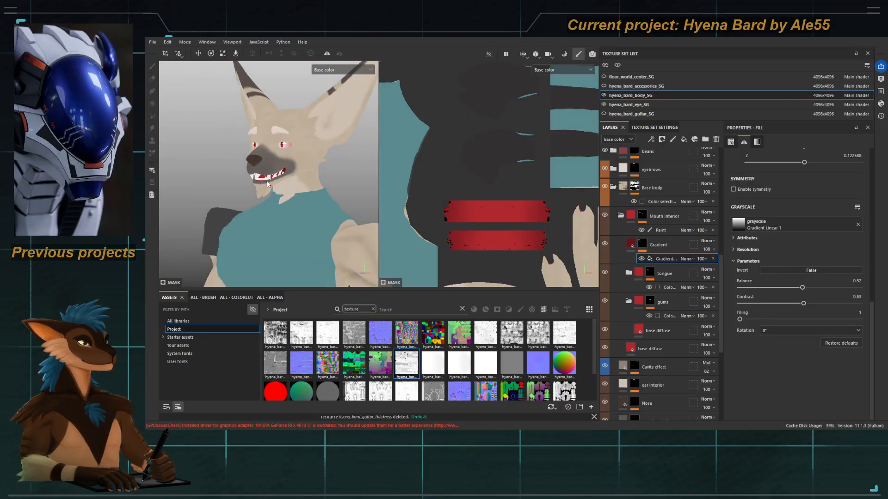
alt+drag(267, 183, 298, 175)
mouse_move(298, 174)
alt+right_down()
mouse_move(279, 198)
mouse_move(289, 184)
alt+right_up()
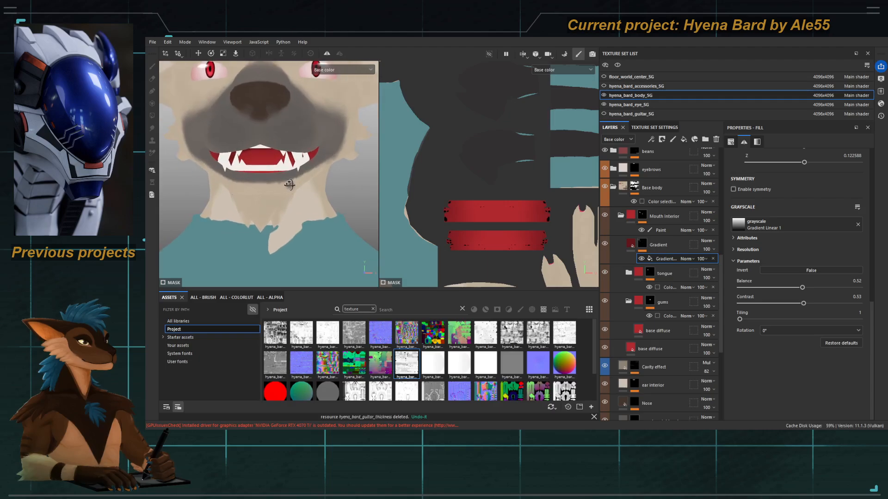
Step: Check the muzzle and mouth from several angles and collapse the gums and tongue folders
alt+drag(289, 184, 282, 160)
alt+drag(298, 155, 265, 177)
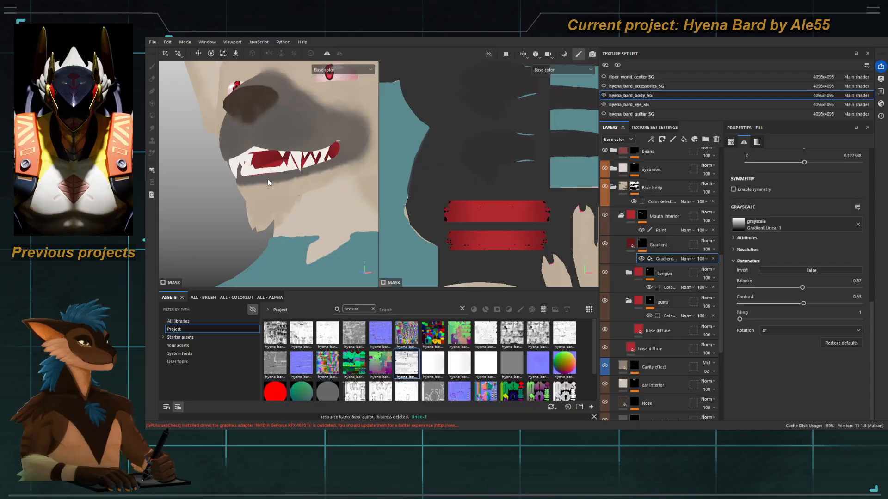
alt+drag(227, 150, 257, 145)
scroll(274, 147, down, 2)
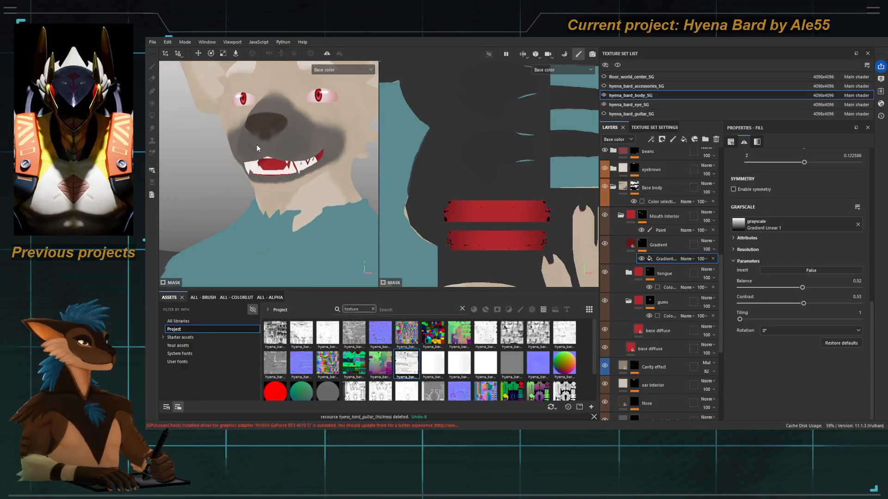
click(630, 302)
click(628, 273)
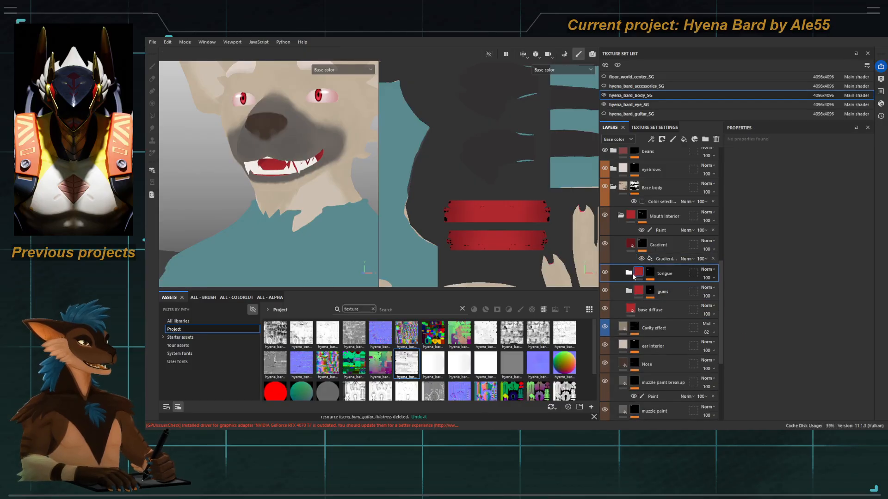
Step: Examine the tongue's texture island in the ambient occlusion and curvature mesh maps, returning to the base color channel
alt+right_drag(334, 200, 373, 232)
alt+drag(365, 217, 297, 171)
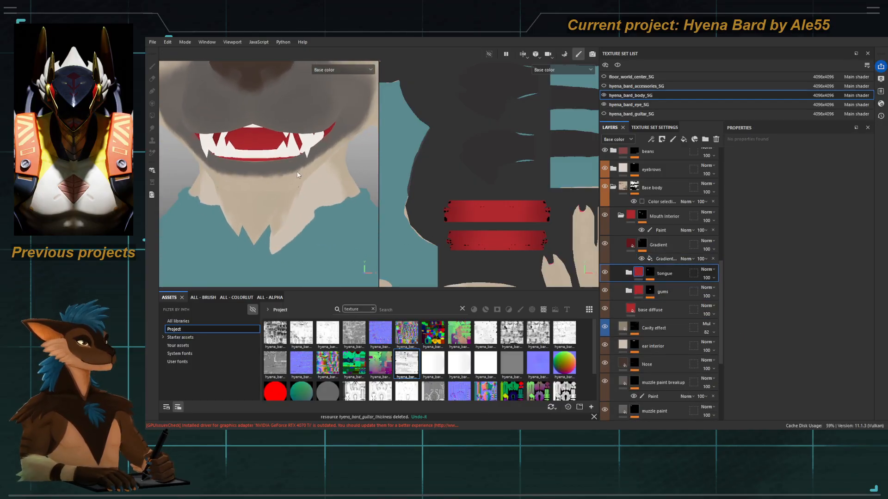
key(f)
scroll(428, 141, up, 1)
scroll(428, 139, up, 4)
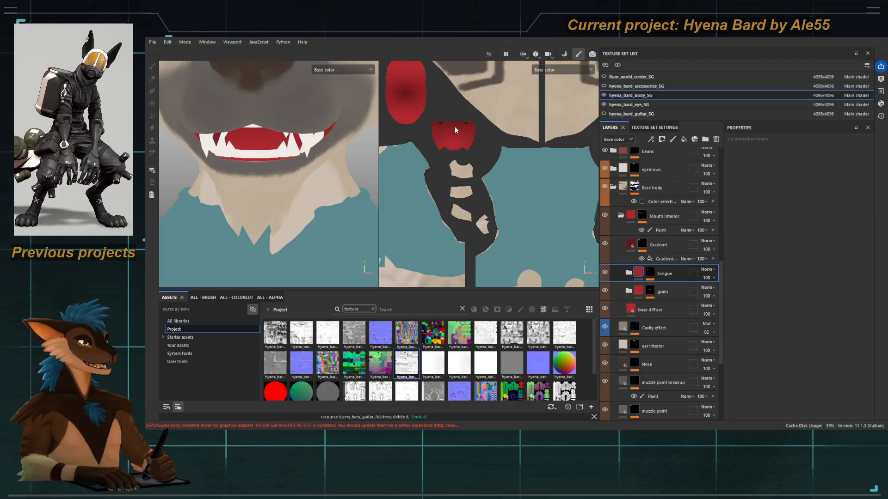
key(b)
key(b)
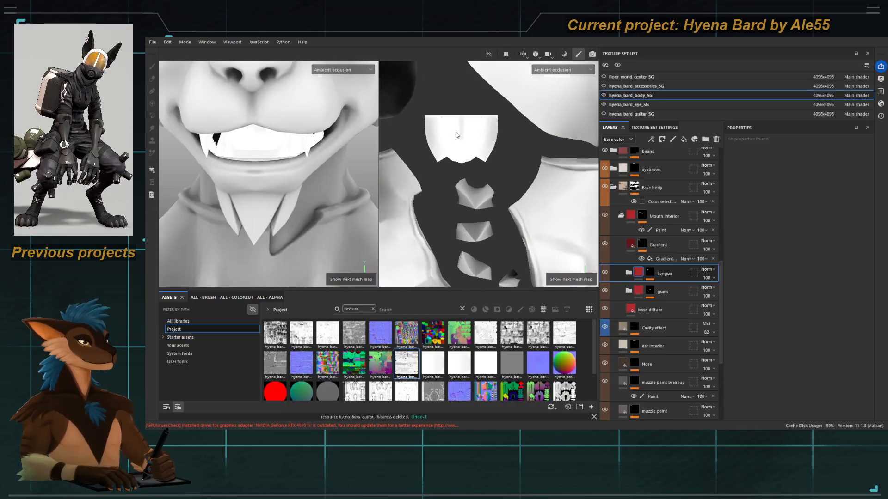
scroll(457, 135, up, 2)
key(b)
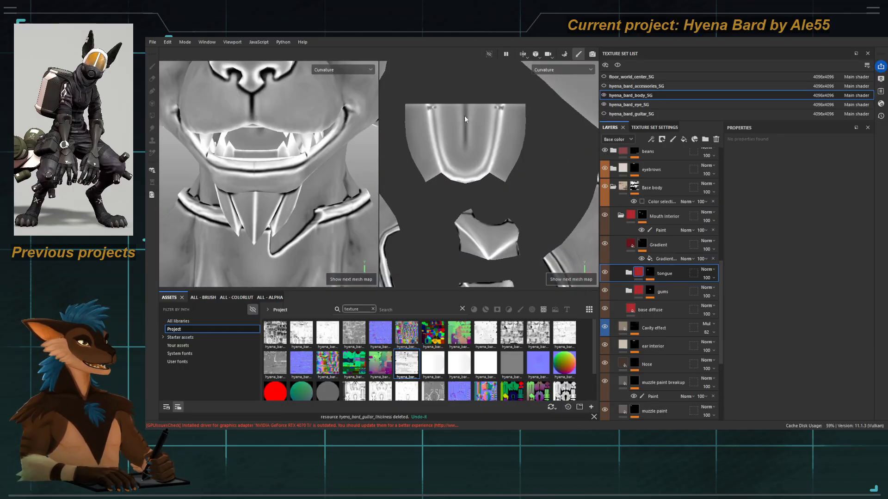
key(c)
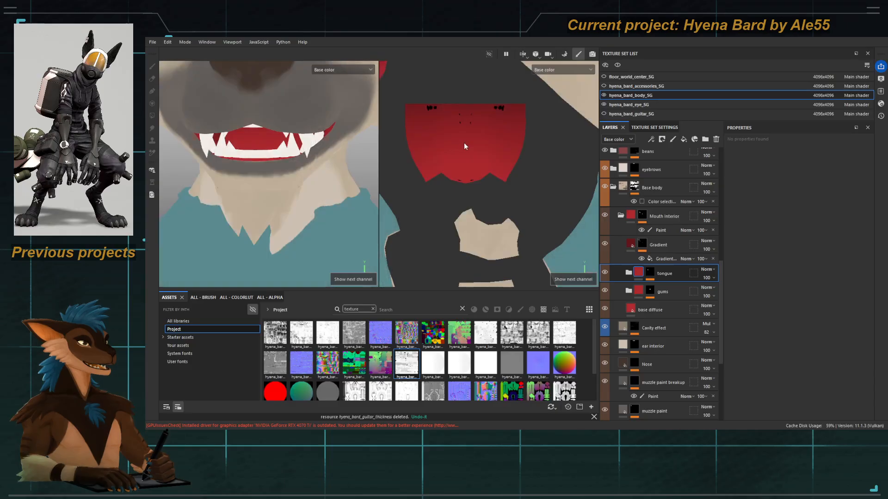
scroll(363, 147, up, 2)
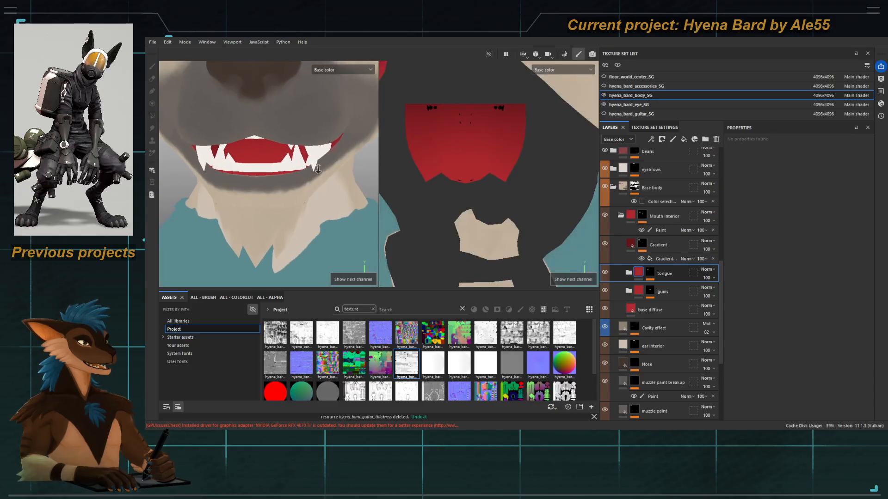
Step: Duplicate the base diffuse layer inside the tongue folder and name the copy "Gradient effect"
click(629, 274)
click(661, 292)
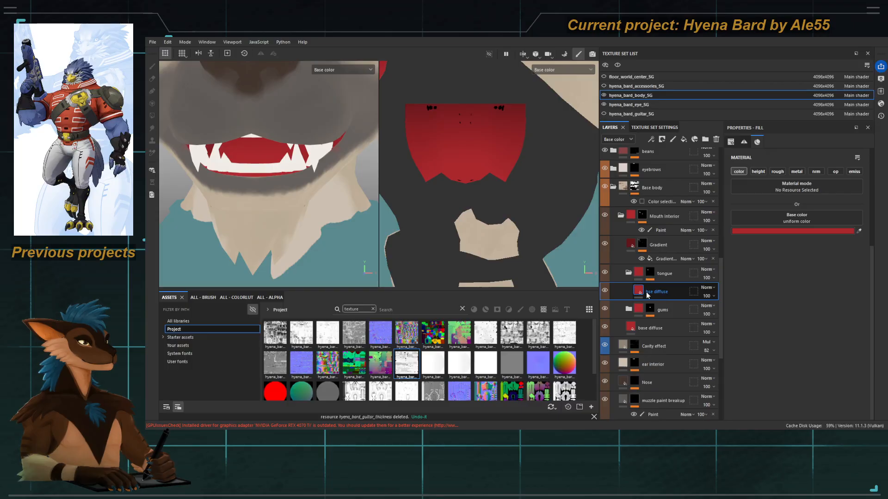
double_click(647, 293)
click(647, 292)
text(a)
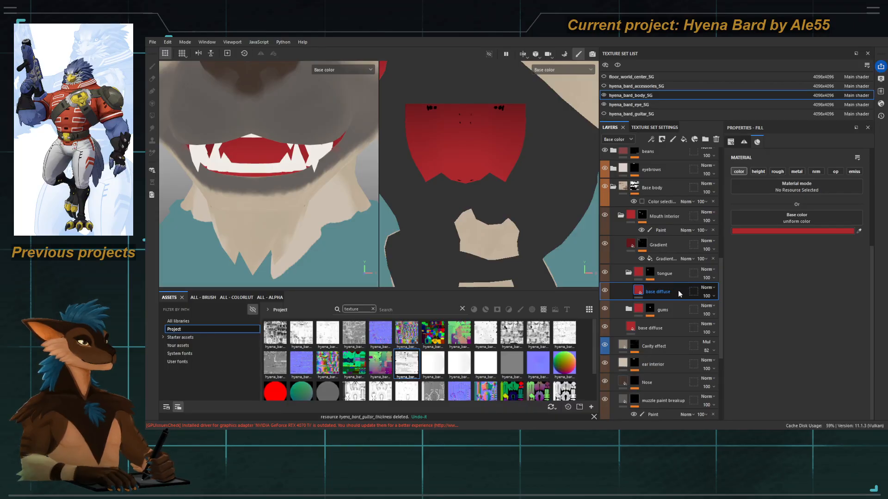
key(Return)
key(ctrl+d)
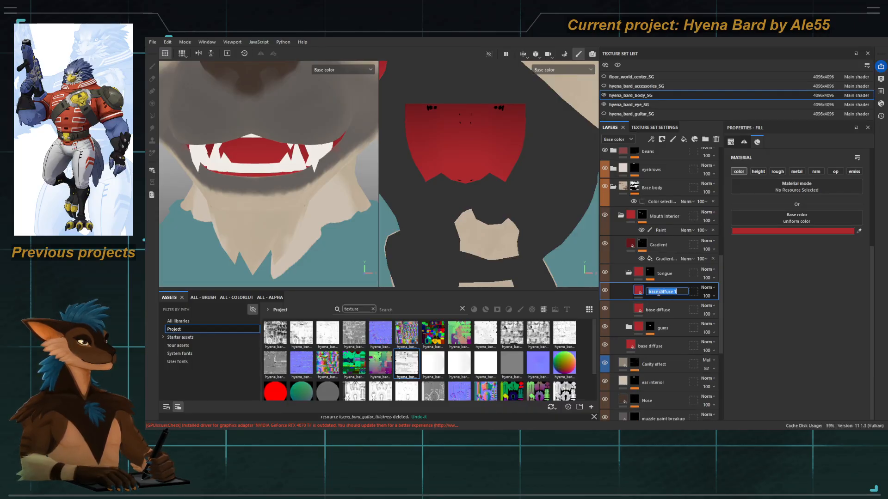
key(BackSpace)
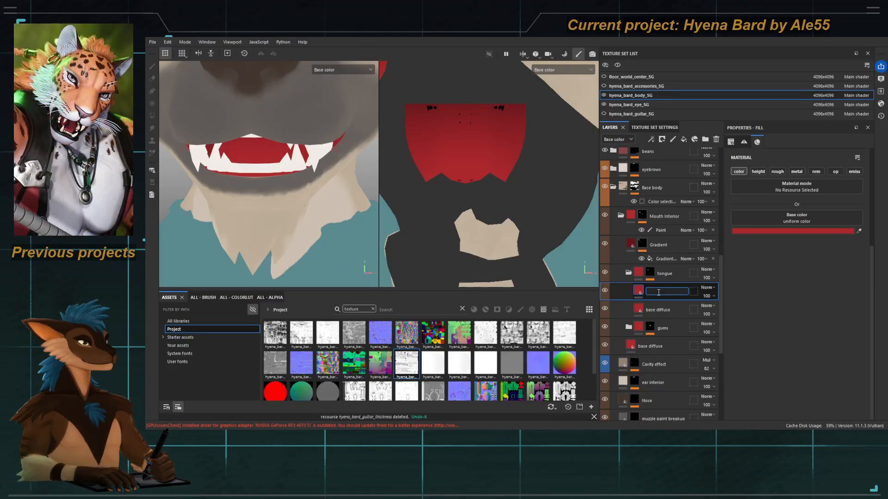
text(Gradient effect)
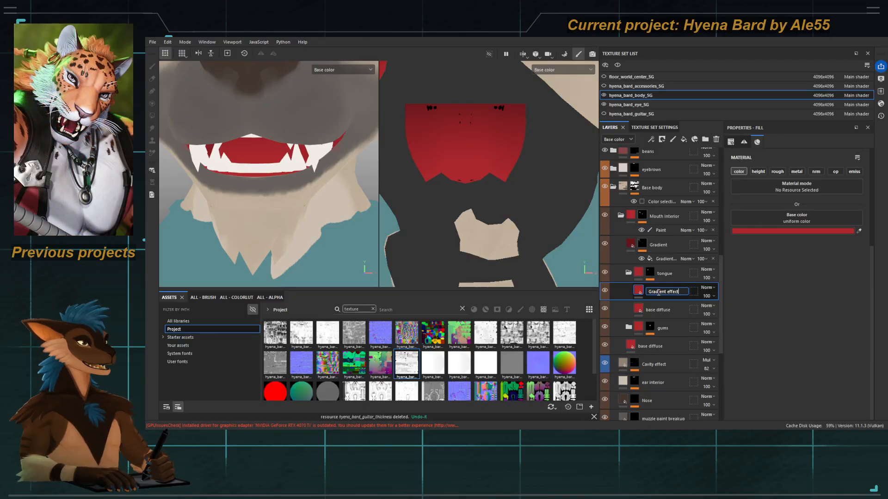
key(Return)
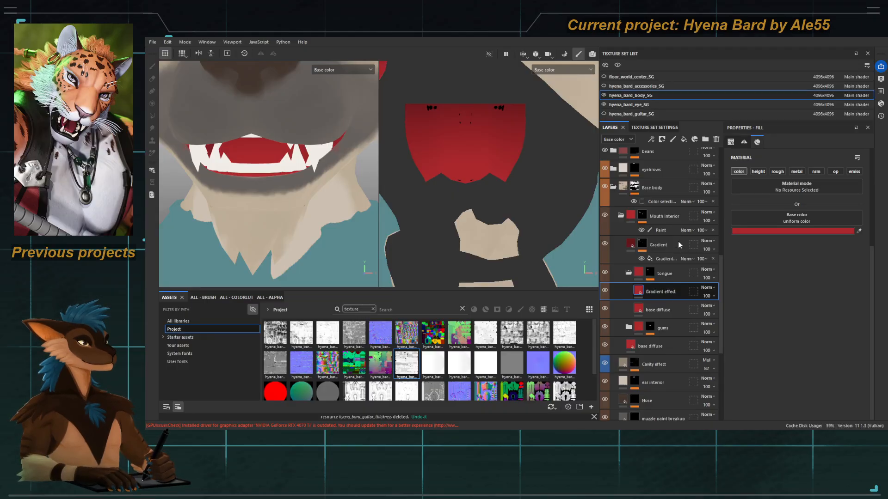
Step: Add a mask with a fill effect to the tongue's Gradient effect layer
click(673, 85)
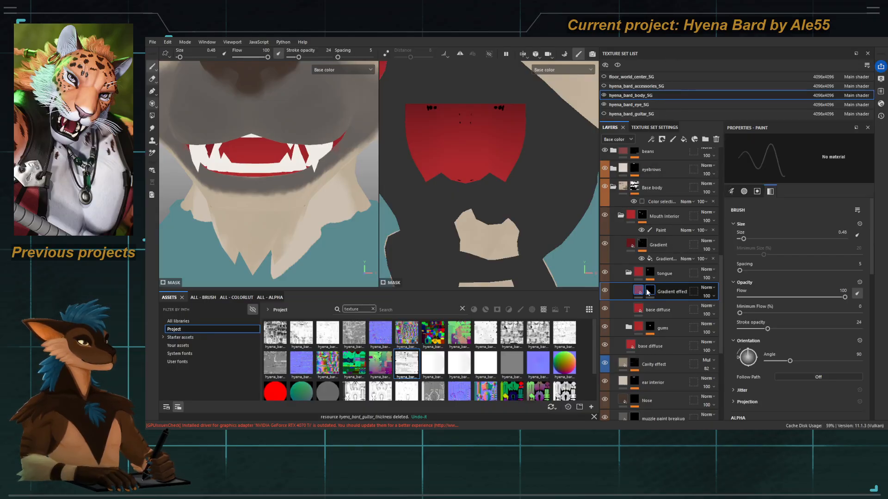
click(688, 294)
key(ctrl+z)
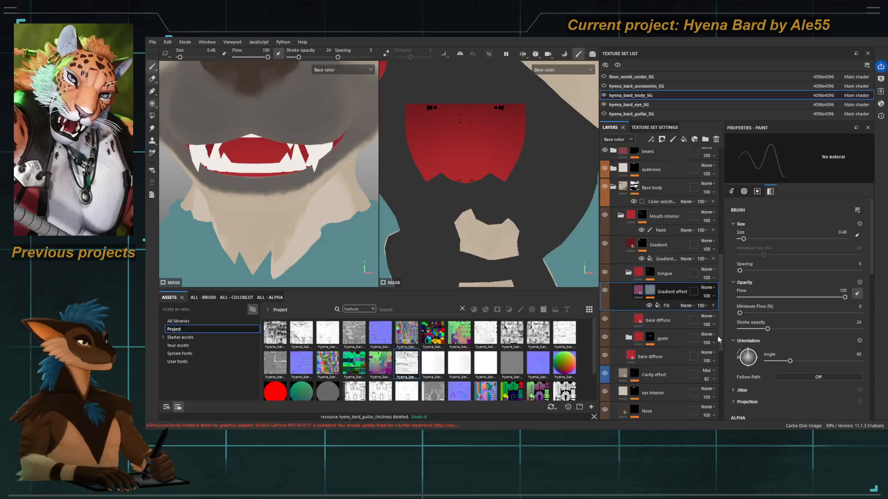
click(700, 323)
key(ctrl+z)
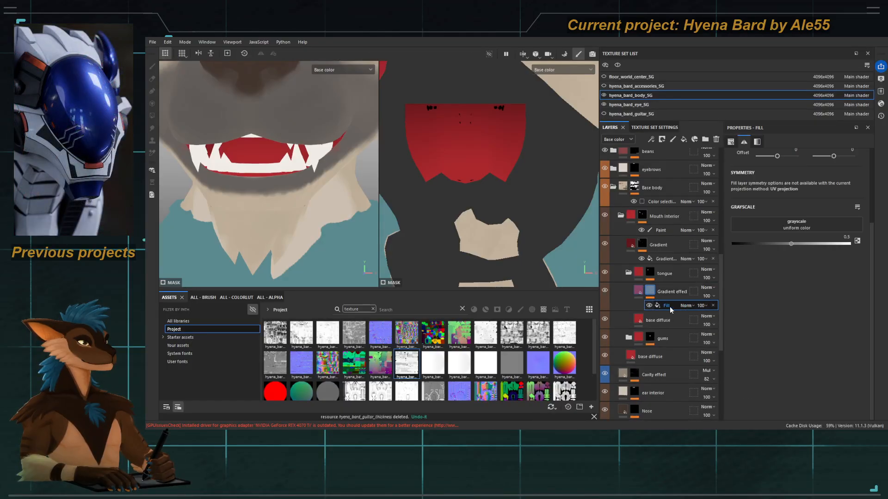
click(670, 305)
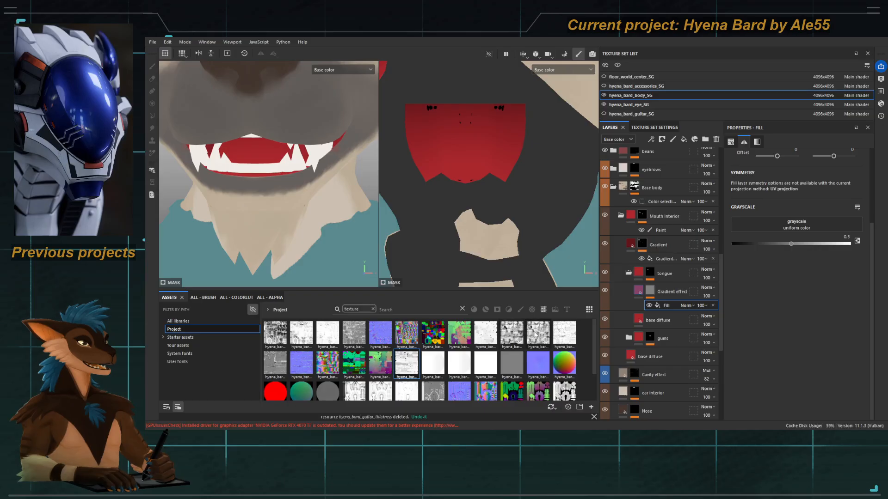
Step: Assign the hyena_bard_body_ao2 map to the mask fill's grayscale and view the mask on the mouth
drag(534, 334, 664, 306)
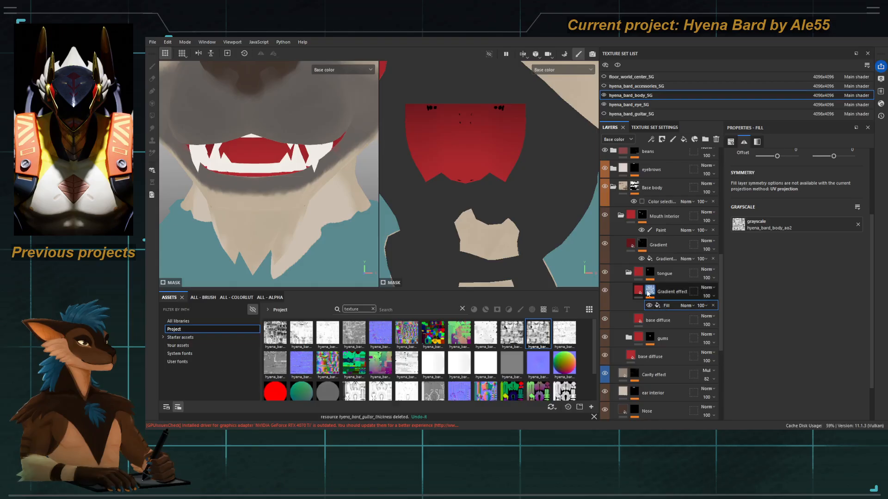
alt+click(649, 292)
alt+right_drag(276, 149, 283, 160)
mouse_move(283, 160)
alt+mouse_down()
mouse_move(291, 157)
mouse_move(287, 166)
alt+mouse_up()
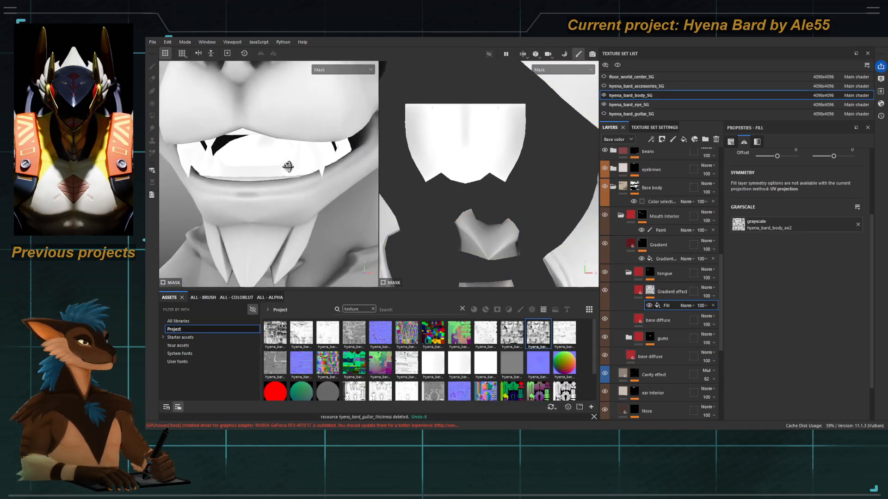
Step: Set the Gradient effect layer to Multiply, compare the tongue with the layer hidden and shown, and lower its opacity
click(650, 292)
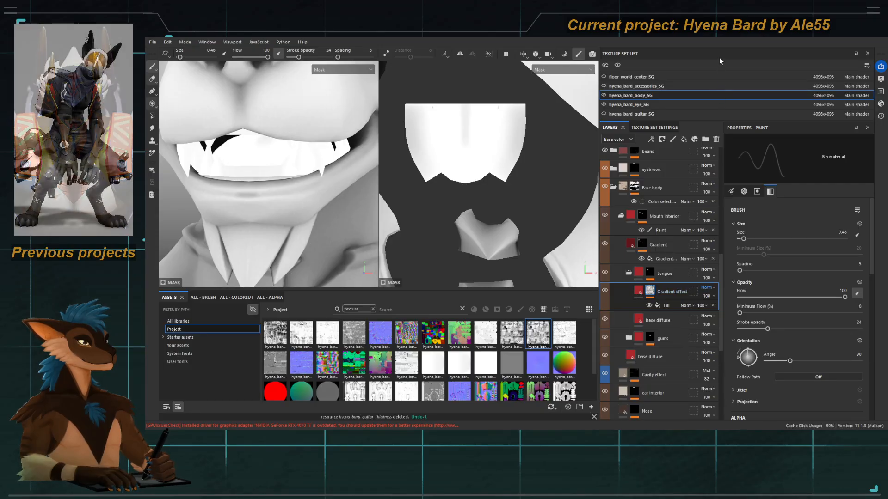
key(c)
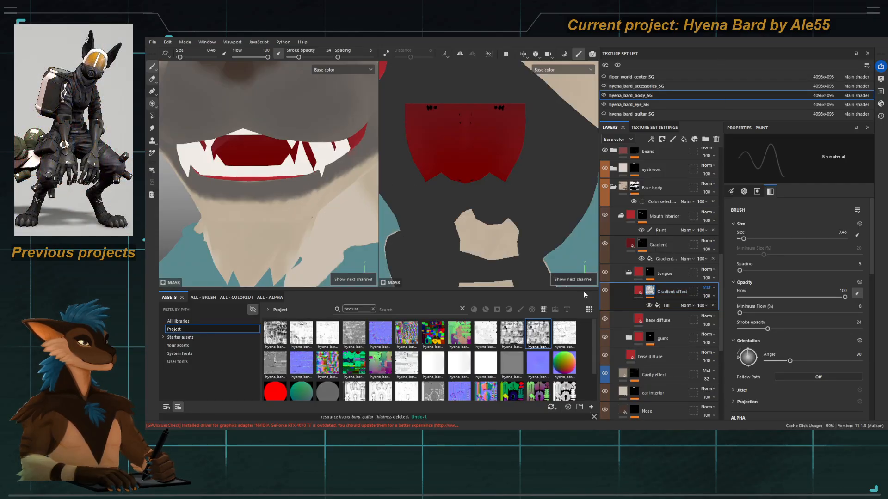
click(604, 291)
click(605, 291)
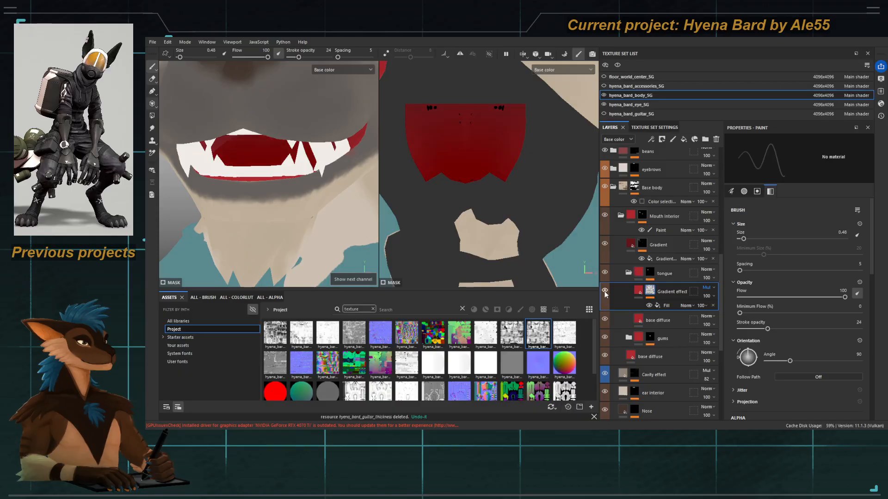
click(604, 291)
click(604, 291)
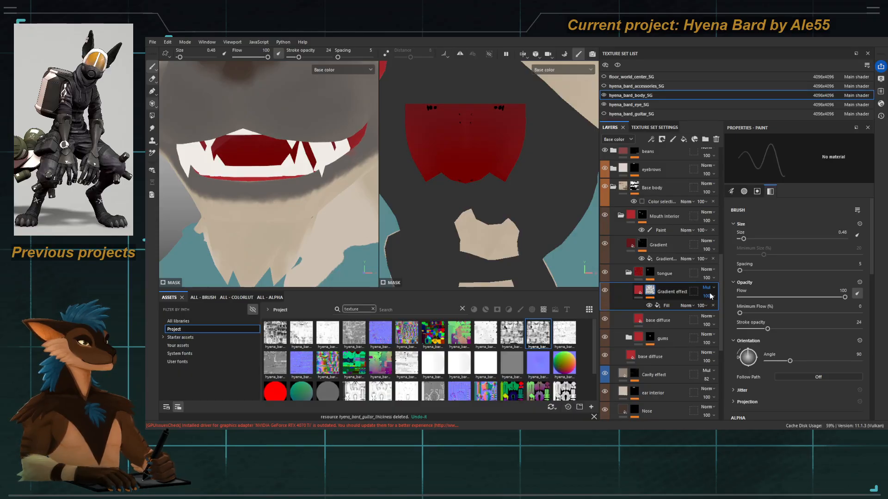
mouse_move(725, 310)
mouse_down()
mouse_move(702, 312)
mouse_move(717, 309)
mouse_up()
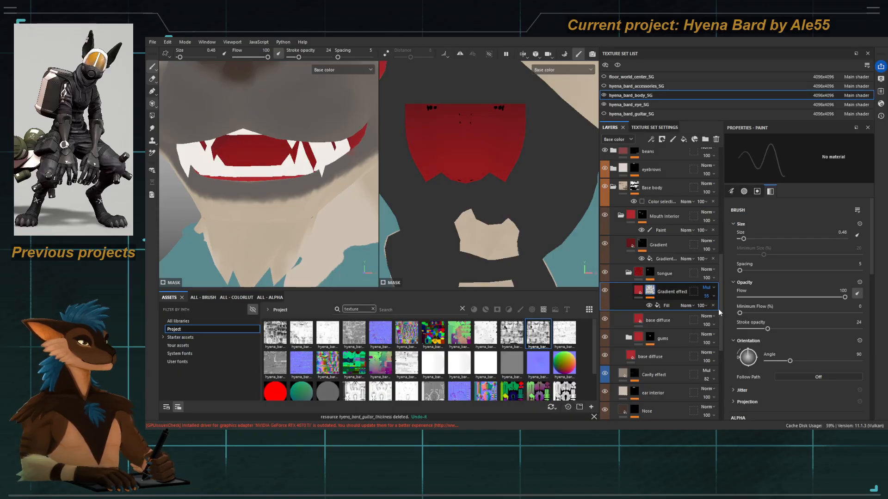
Step: Add a Levels effect to the Gradient effect mask and raise its input black point to 0.643
alt+click(650, 290)
right_click(652, 294)
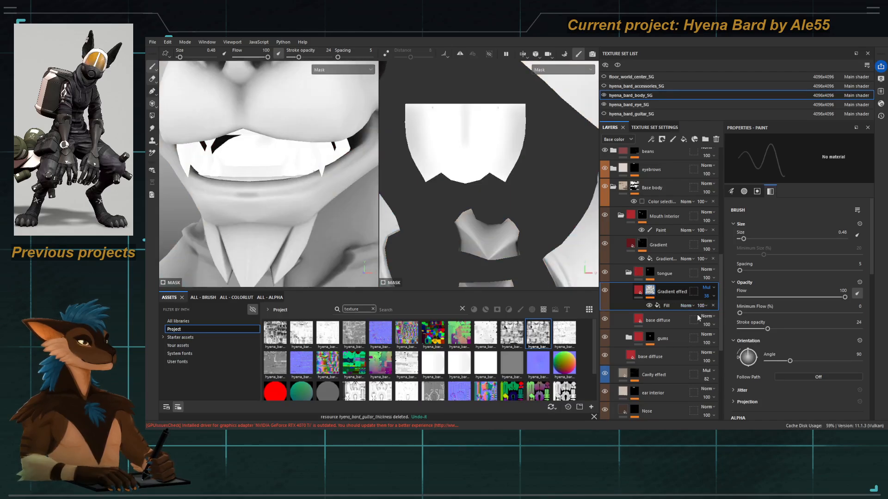
click(694, 307)
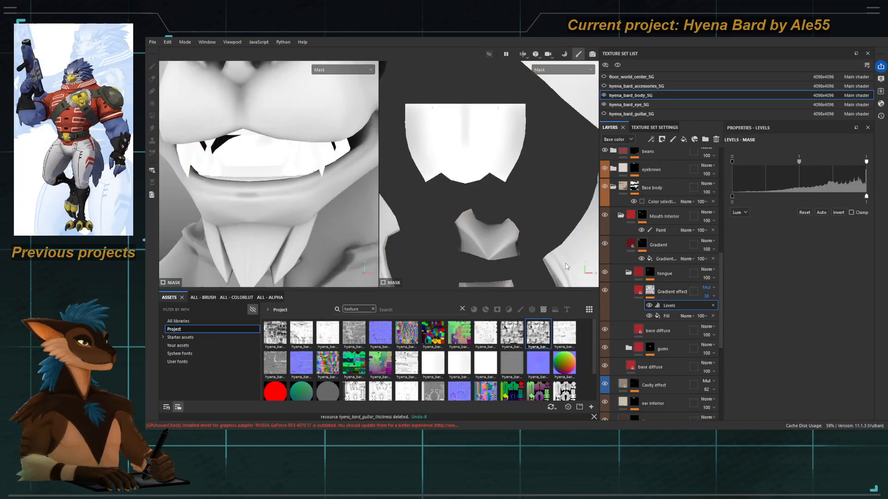
key(c)
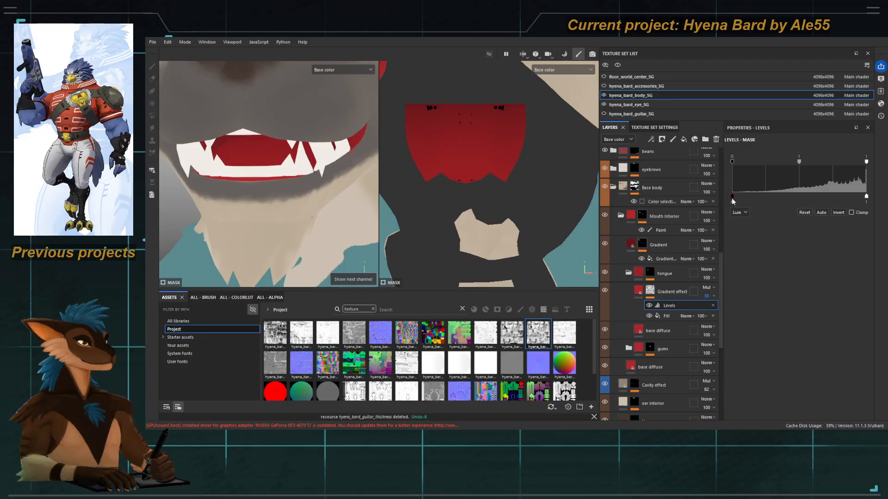
mouse_move(732, 198)
mouse_down()
mouse_move(798, 198)
mouse_move(719, 199)
mouse_up()
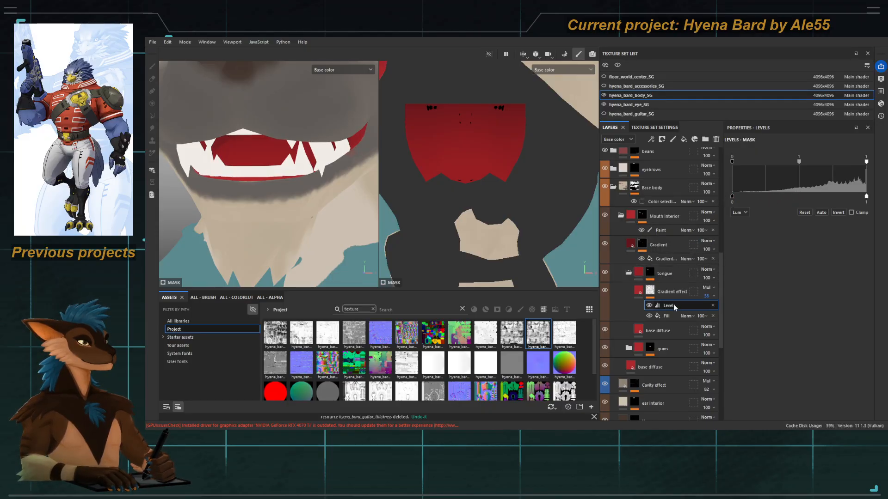
drag(732, 161, 812, 161)
click(671, 316)
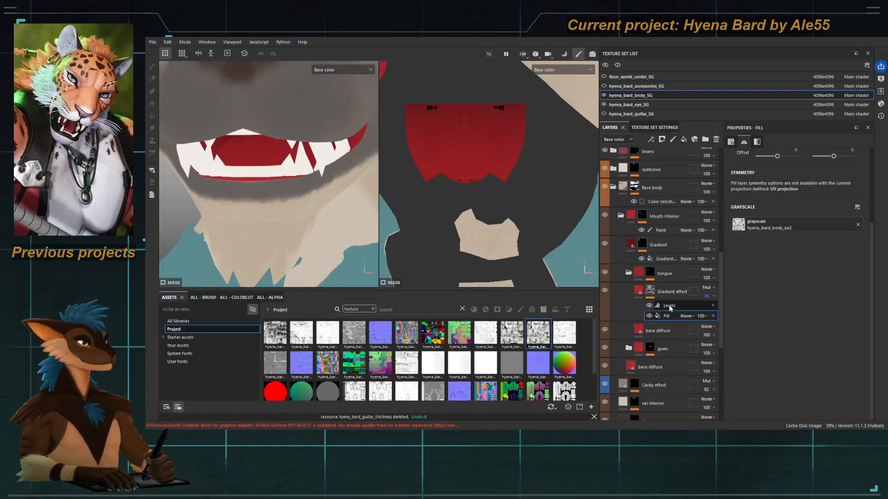
click(668, 305)
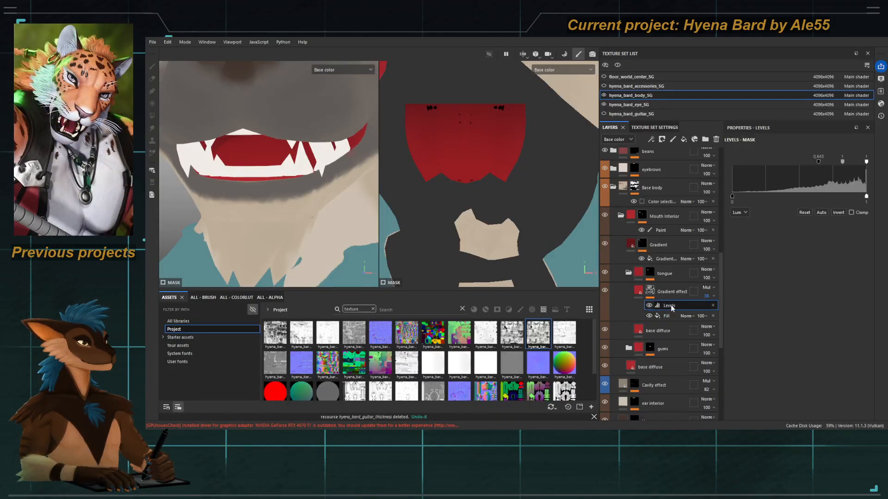
Step: Set the Gradient effect layer's opacity to 100 and invert the mask's Levels
click(650, 291)
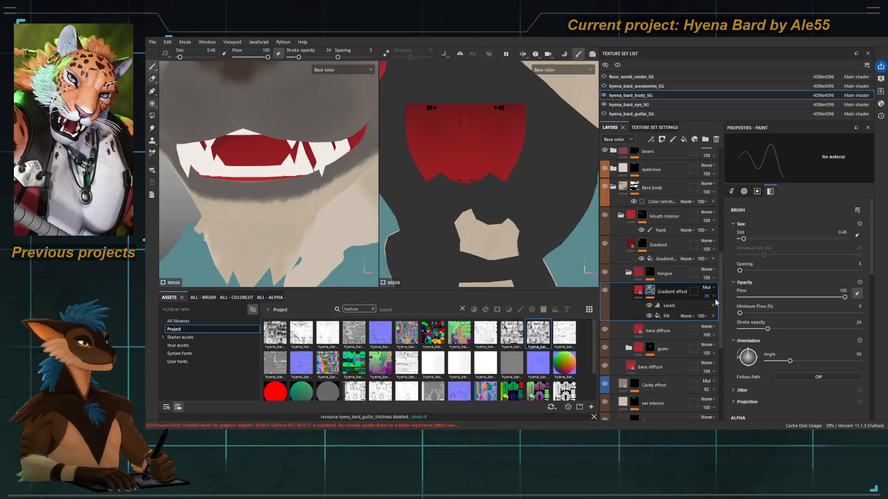
drag(718, 305, 783, 308)
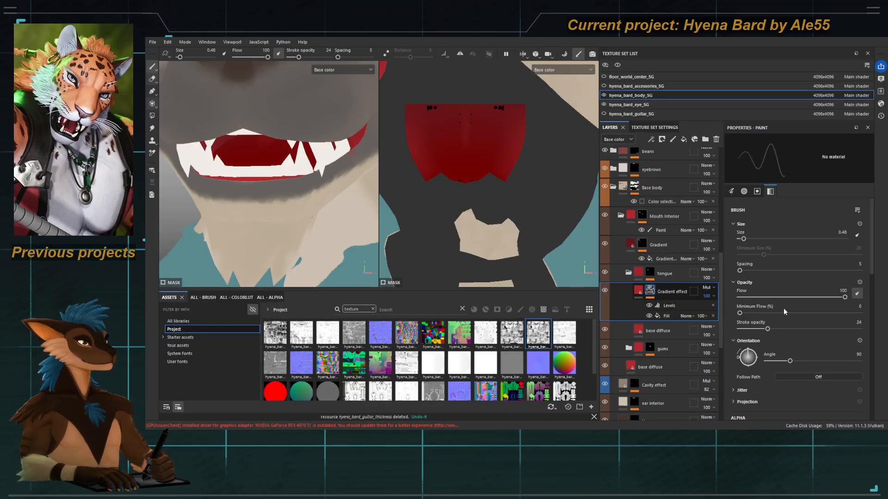
click(670, 307)
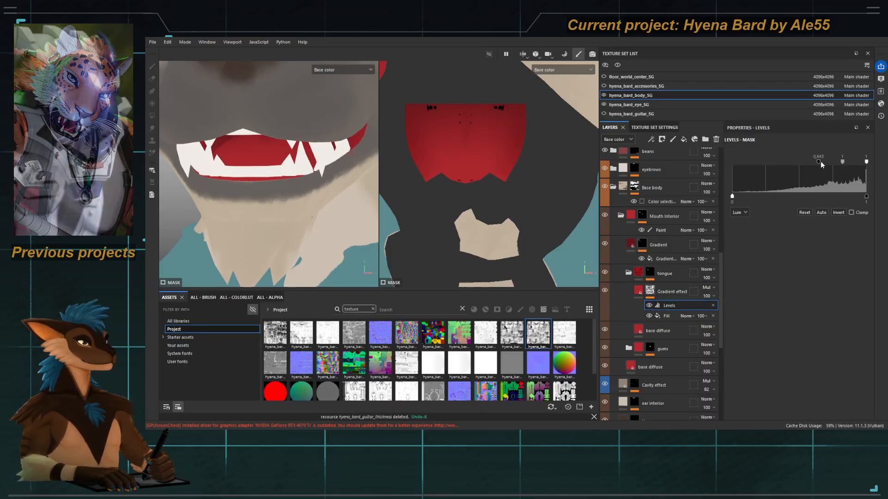
Step: Tune the Levels on the Gradient effect mask to an input black point of 0.357 and a midtone of 2.089
mouse_move(817, 161)
mouse_down()
mouse_move(775, 163)
mouse_move(784, 164)
mouse_up()
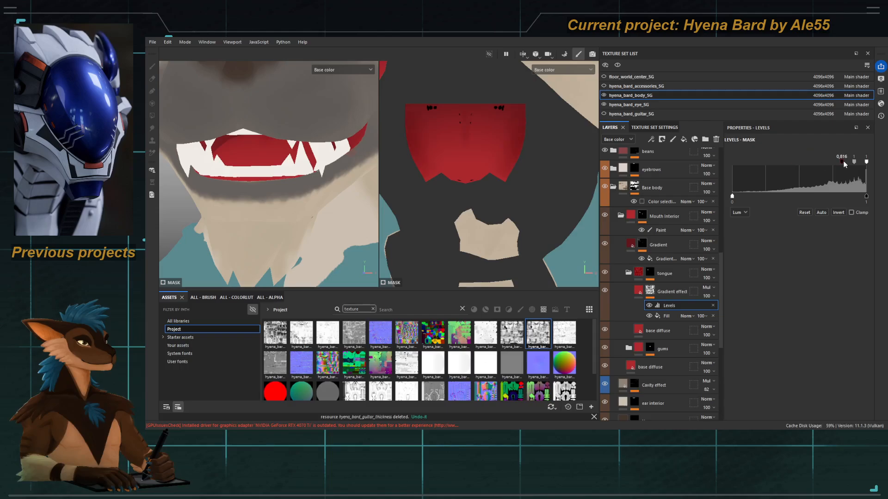
mouse_move(844, 164)
mouse_down()
mouse_move(792, 160)
mouse_move(835, 161)
mouse_move(820, 163)
mouse_up()
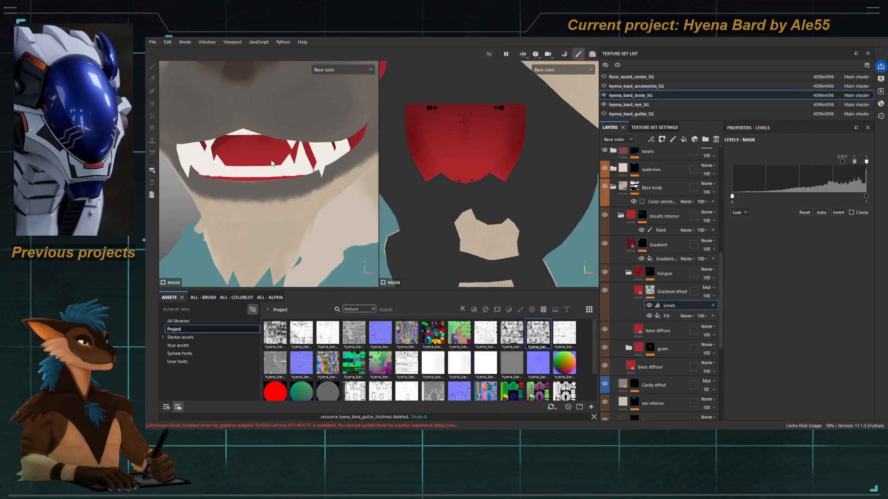
scroll(272, 162, down, 5)
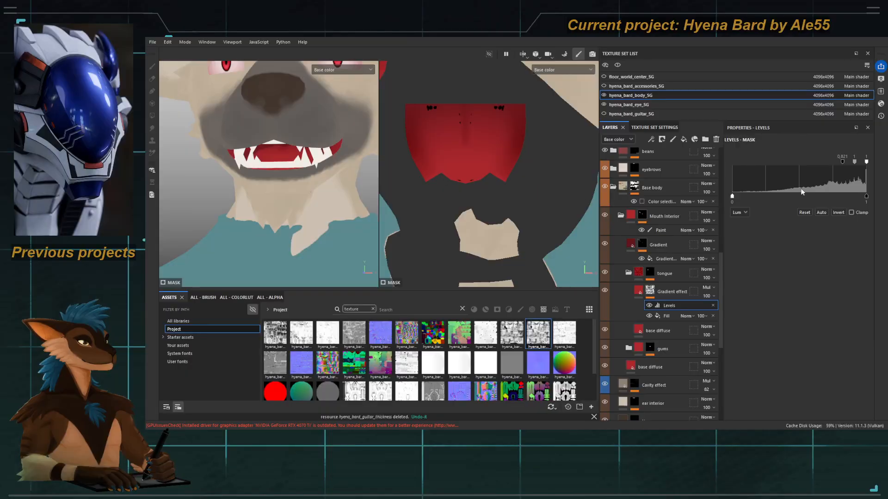
mouse_move(854, 165)
mouse_down()
mouse_move(846, 162)
mouse_move(863, 162)
mouse_move(845, 160)
mouse_up()
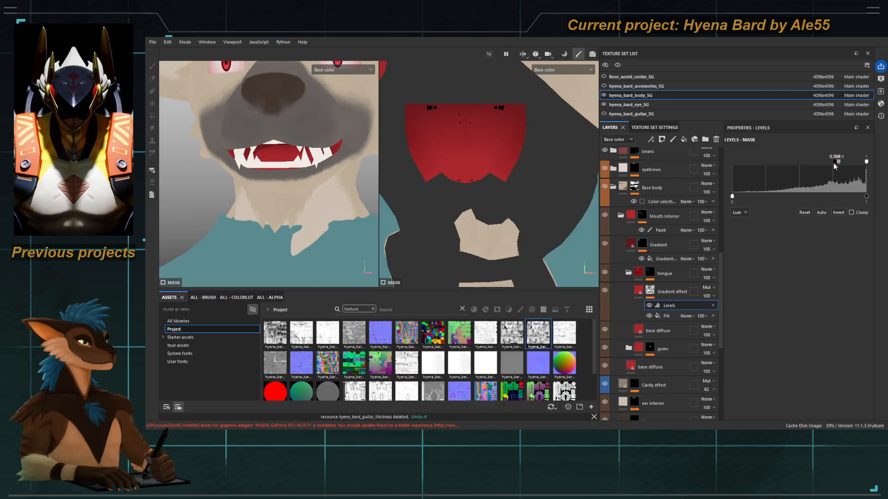
mouse_move(809, 162)
mouse_down()
mouse_move(822, 162)
mouse_move(789, 162)
mouse_up()
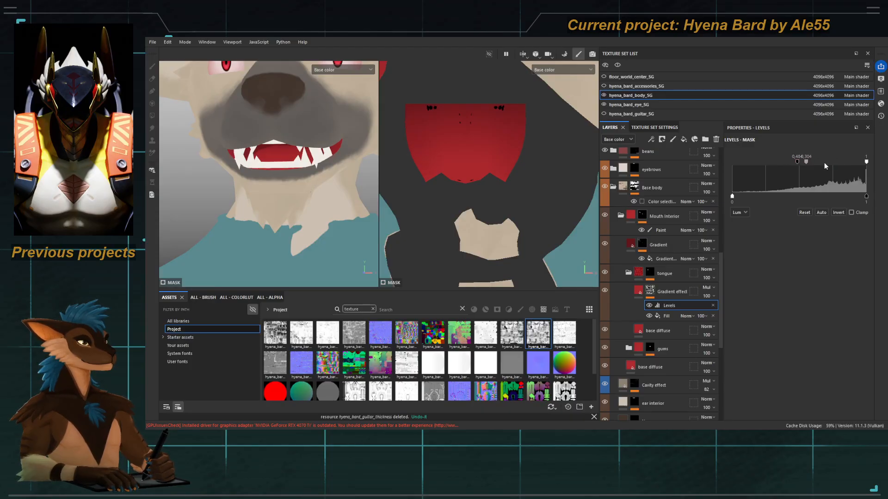
mouse_move(806, 162)
mouse_down()
mouse_move(841, 162)
mouse_move(763, 163)
mouse_move(780, 161)
mouse_up()
mouse_move(303, 168)
alt+mouse_down()
mouse_move(234, 173)
mouse_move(266, 174)
alt+mouse_up()
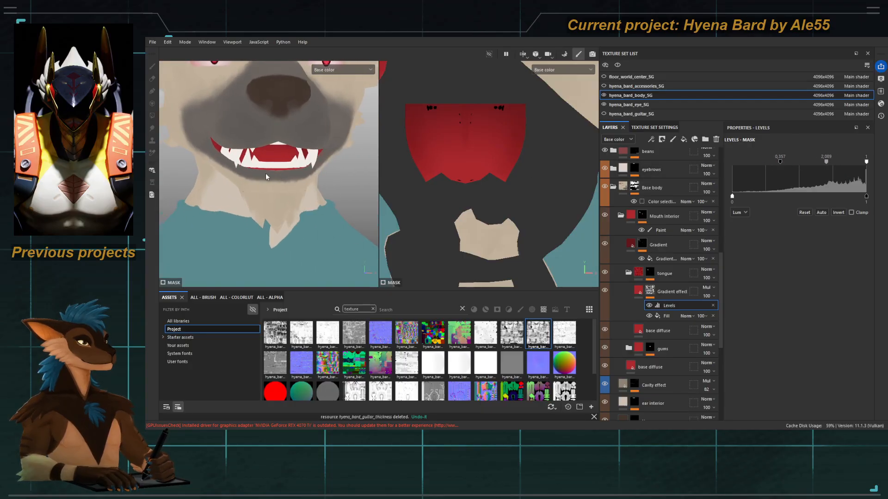
Step: Compare the tongue with the Gradient effect hidden and shown, and raise the mask Levels' output black point to 0.134
click(604, 292)
alt+drag(252, 180, 203, 182)
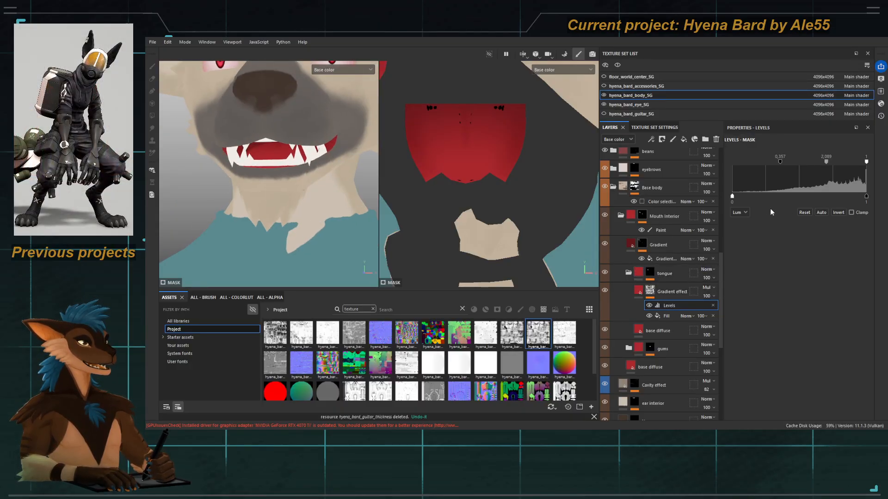
mouse_move(732, 196)
mouse_down()
mouse_move(804, 197)
mouse_move(749, 197)
mouse_up()
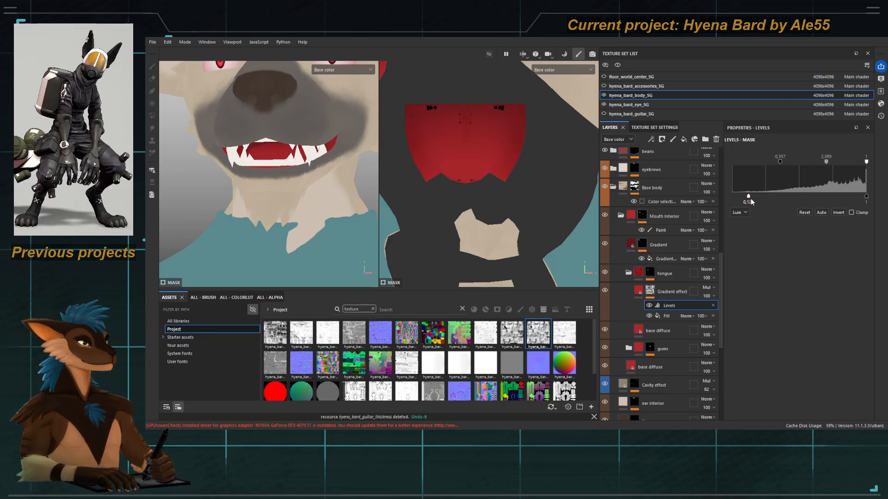
alt+right_drag(253, 209, 175, 163)
alt+drag(175, 164, 266, 189)
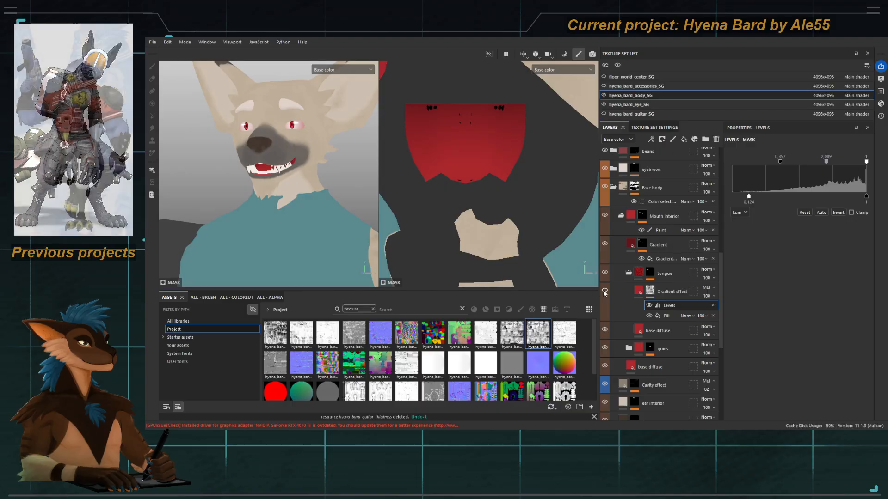
Step: Collapse the tongue folder and compare the mouth with the Gradient layer hidden and shown
click(629, 275)
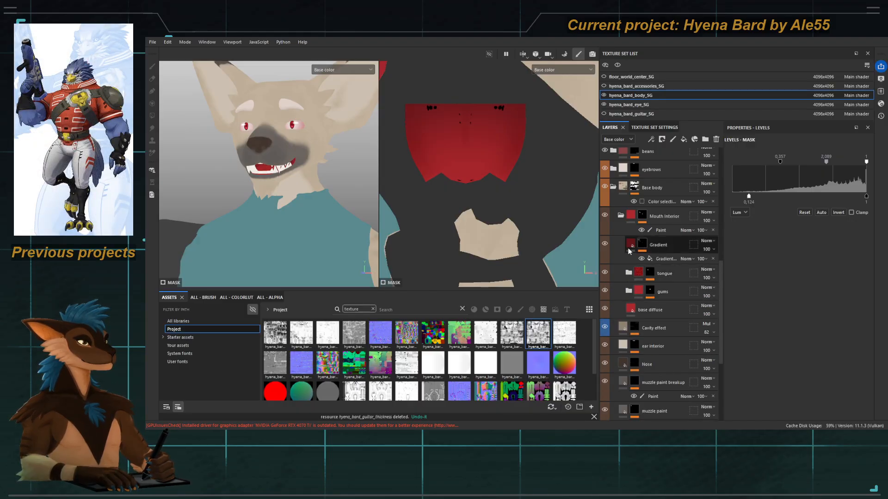
click(604, 245)
click(604, 244)
click(604, 244)
click(604, 245)
mouse_move(291, 206)
alt+mouse_down()
mouse_move(289, 187)
mouse_move(291, 207)
alt+mouse_up()
scroll(485, 113, up, 2)
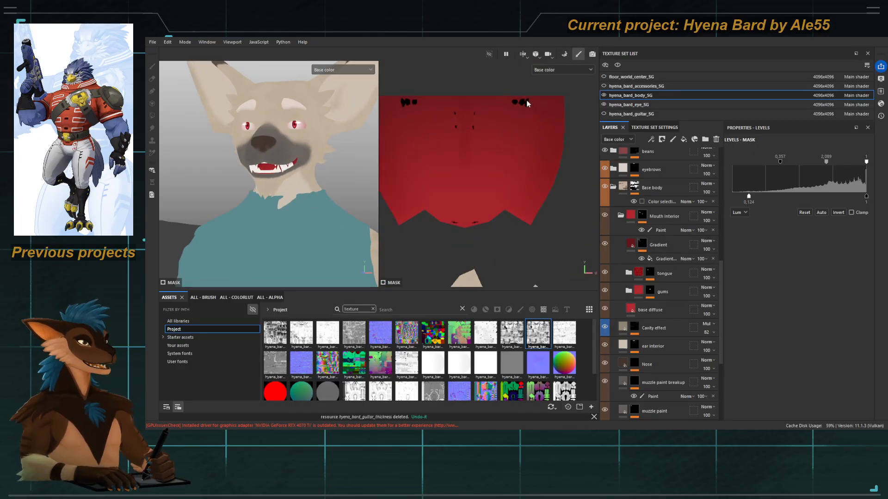
Step: Cycle through the body's baked mesh maps, including position and world space normal, and check the head in material view
key(b)
key(b)
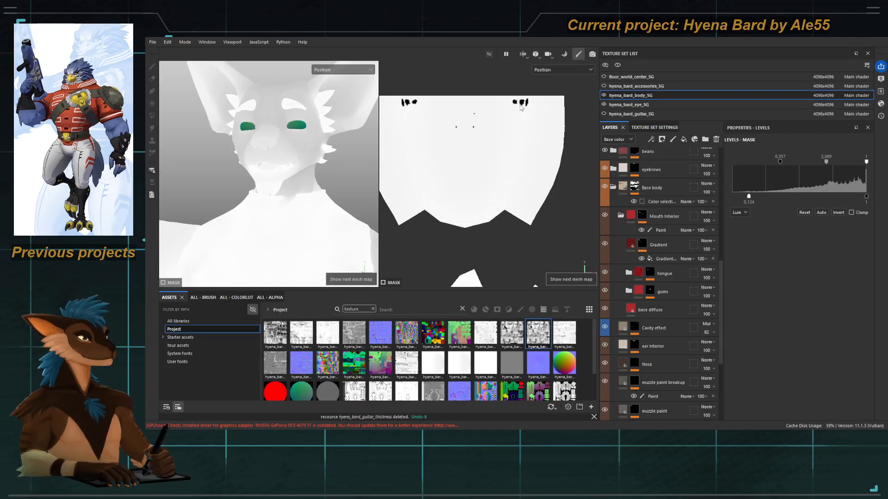
key(b)
key(b)
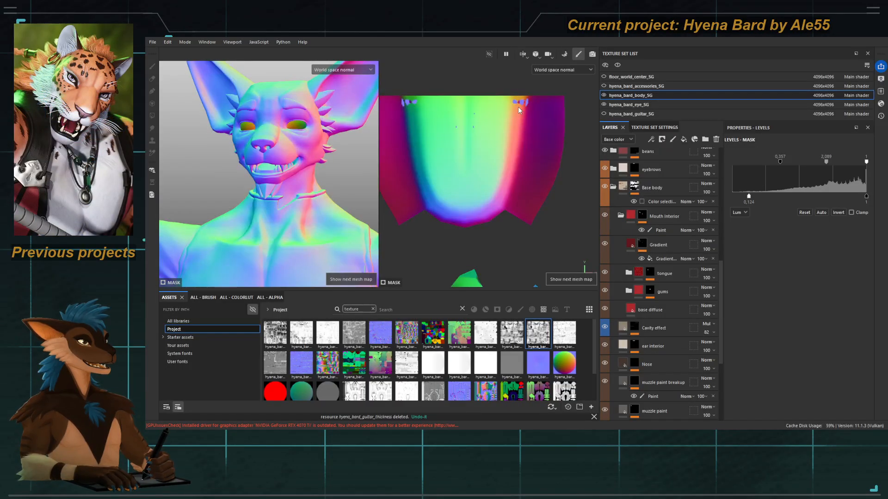
key(m)
alt+drag(248, 171, 214, 173)
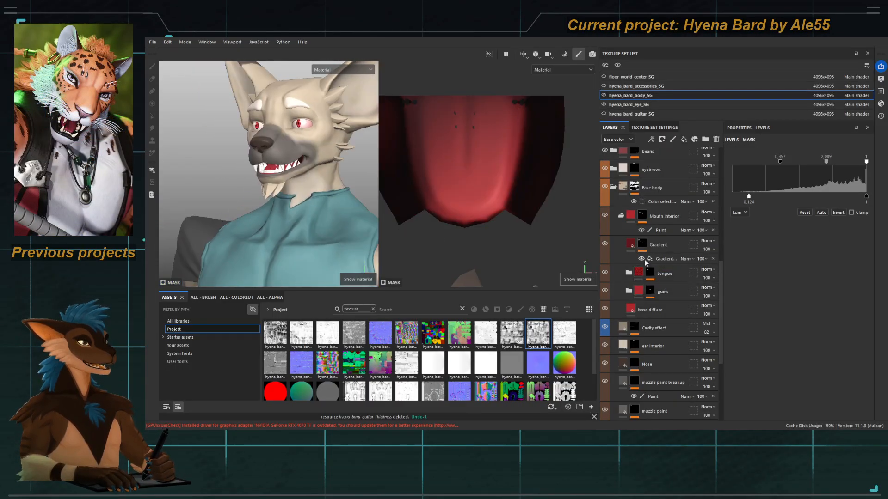
Step: Collapse the Mouth Interior folder and select the mask of the blue cloth folder
scroll(624, 249, up, 1)
click(620, 239)
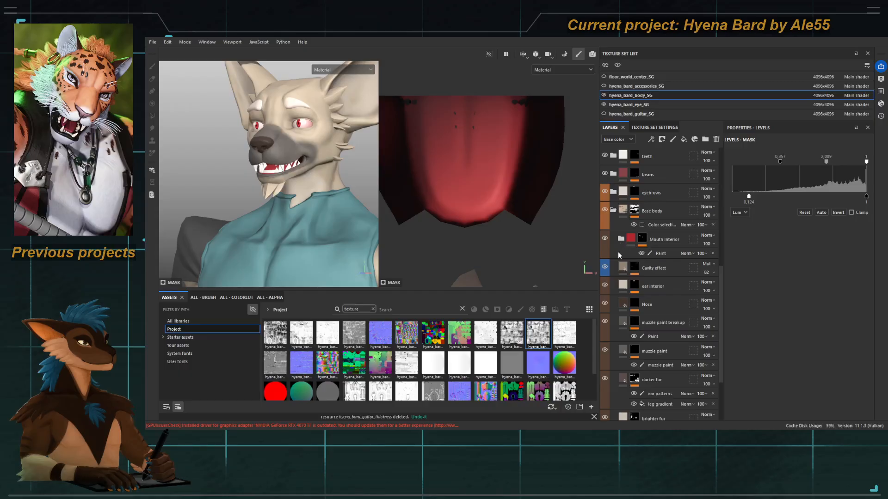
click(623, 241)
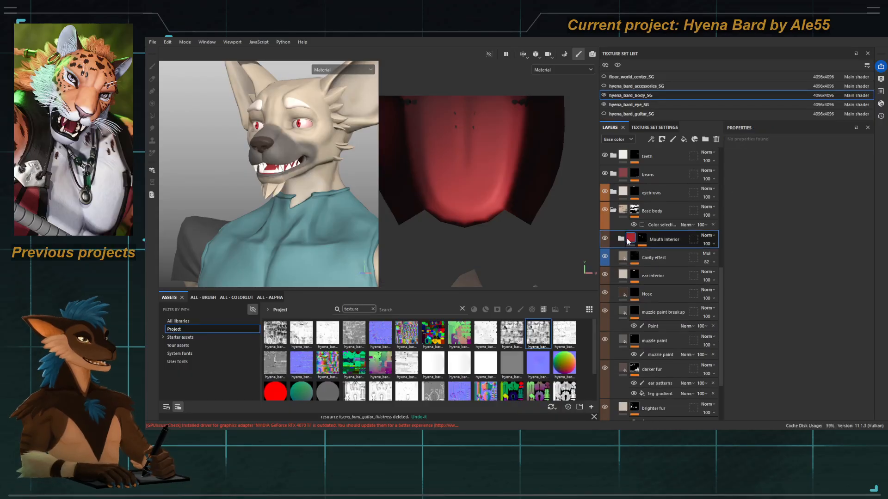
click(623, 212)
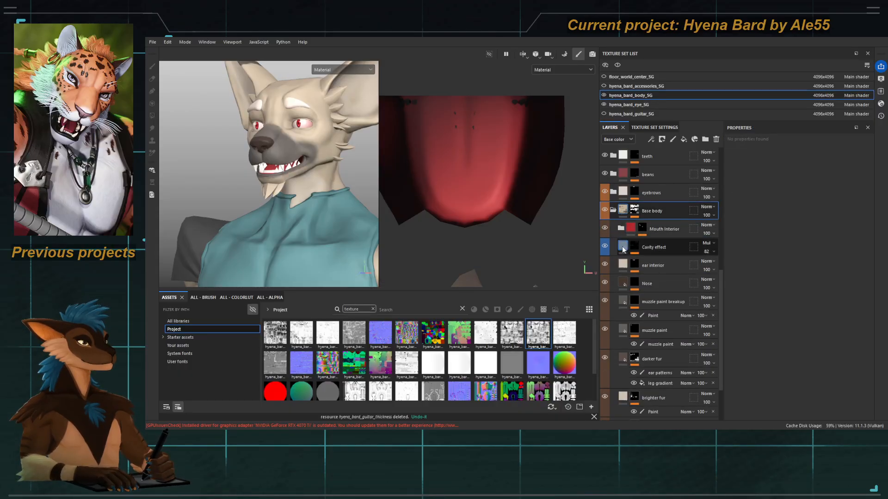
scroll(627, 295, up, 5)
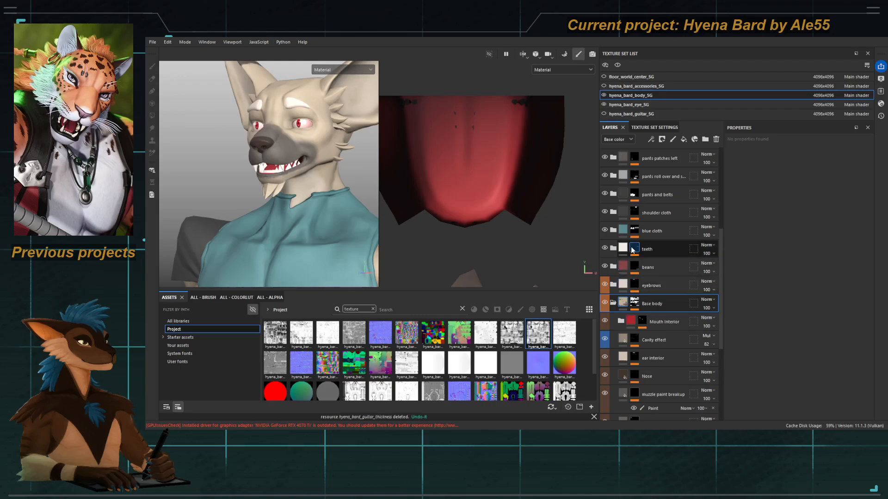
click(635, 250)
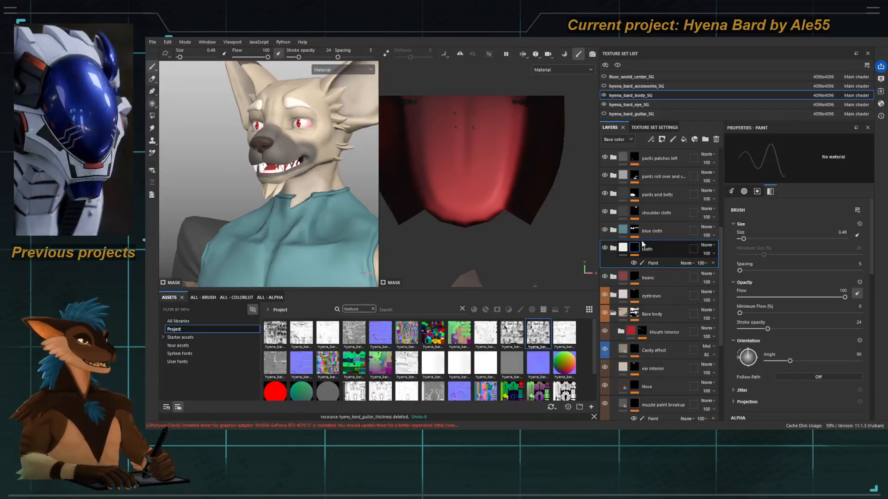
click(632, 236)
Step: Frame the character's torso in base color view, expand the blue cloth folder and select its base diffuse layer
key(f)
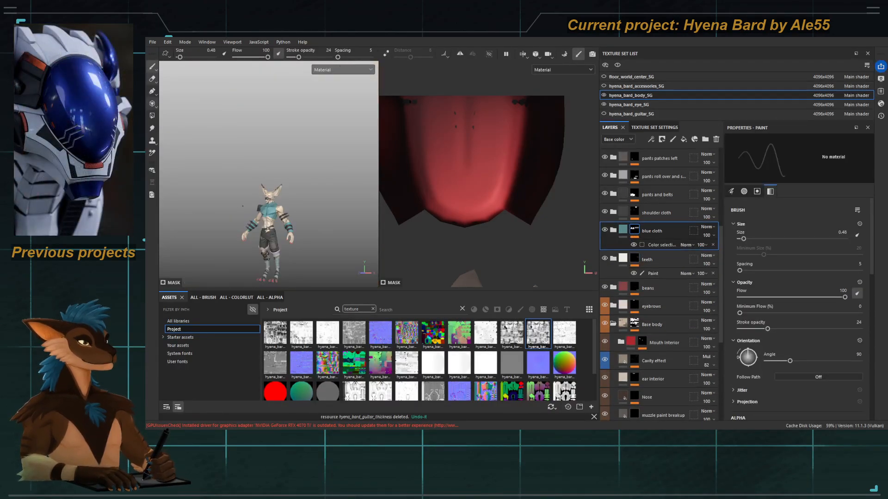
alt+right_drag(268, 208, 333, 227)
alt+middle_drag(333, 226, 313, 183)
alt+right_drag(313, 185, 448, 230)
key(c)
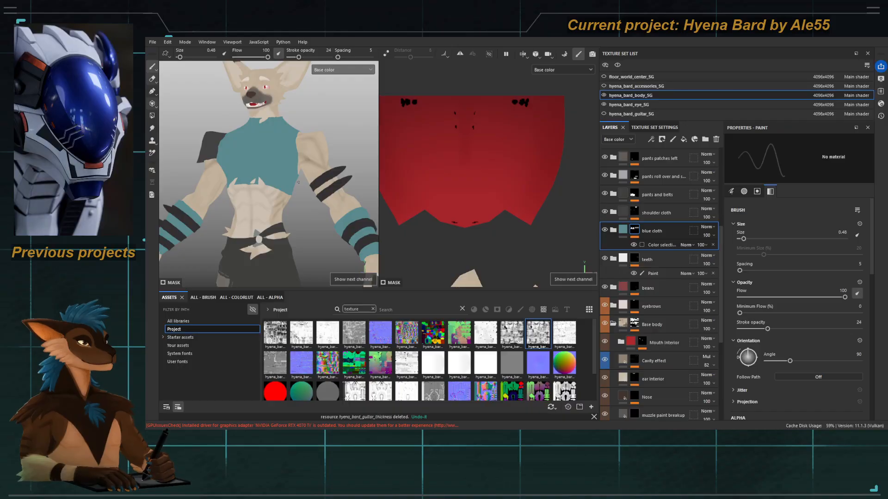
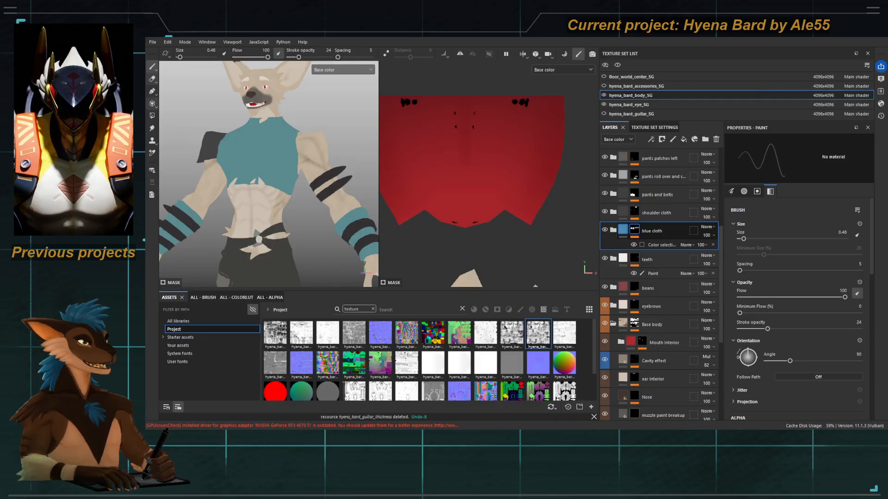
click(613, 230)
click(642, 261)
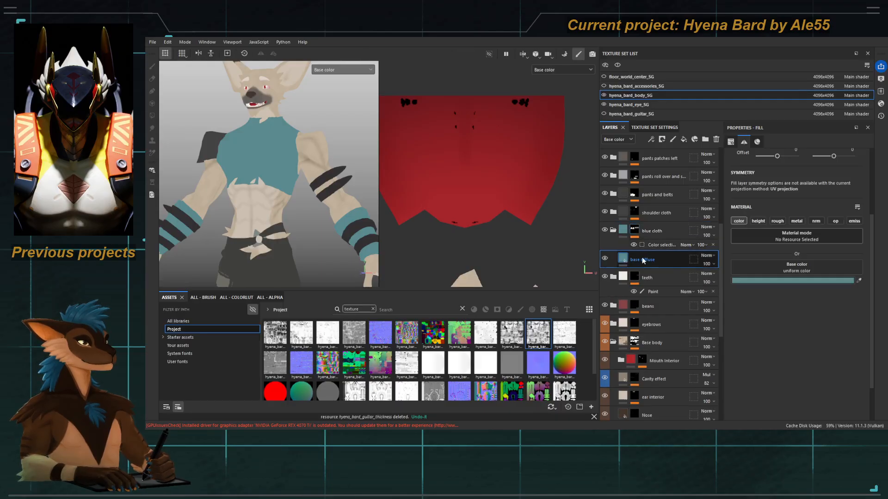
Step: Copy the Clouds 2 fill effect from the diffuse breakup mask in the Base body folder
scroll(668, 306, down, 5)
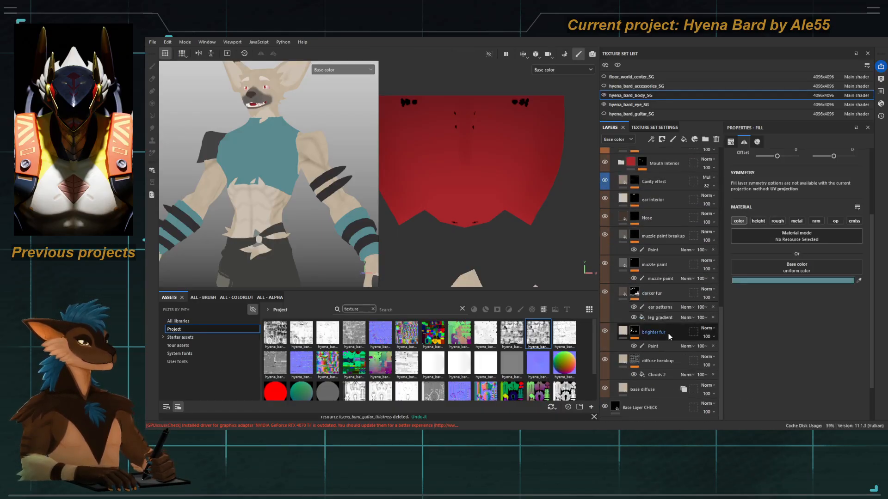
click(656, 376)
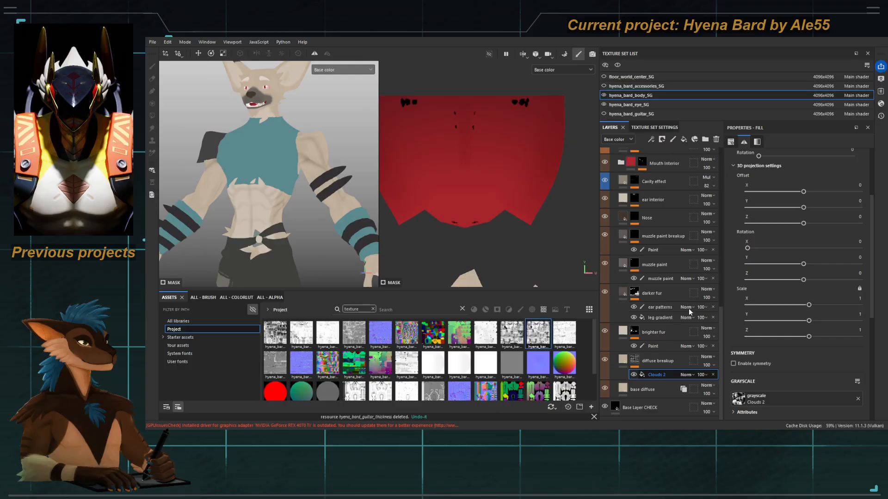
scroll(645, 273, up, 4)
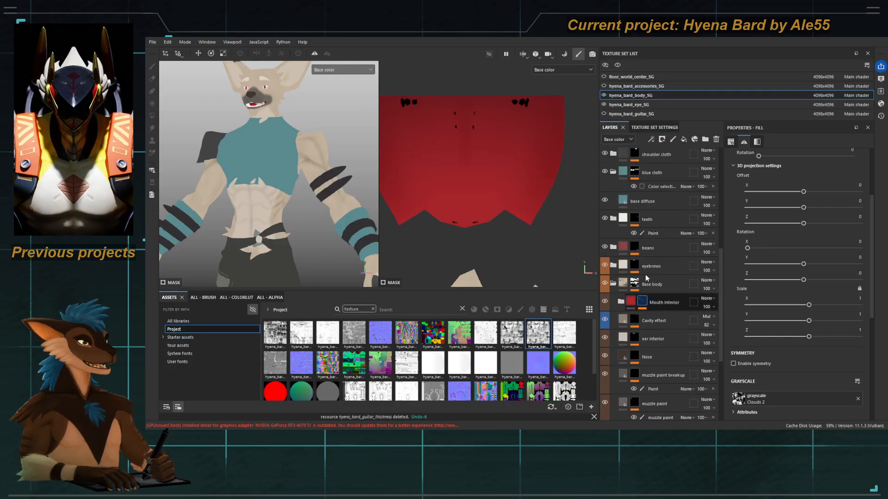
Step: Duplicate the blue cloth's base diffuse layer and rename the copy Diffuse breakup
click(641, 224)
key(ctrl+d)
double_click(643, 225)
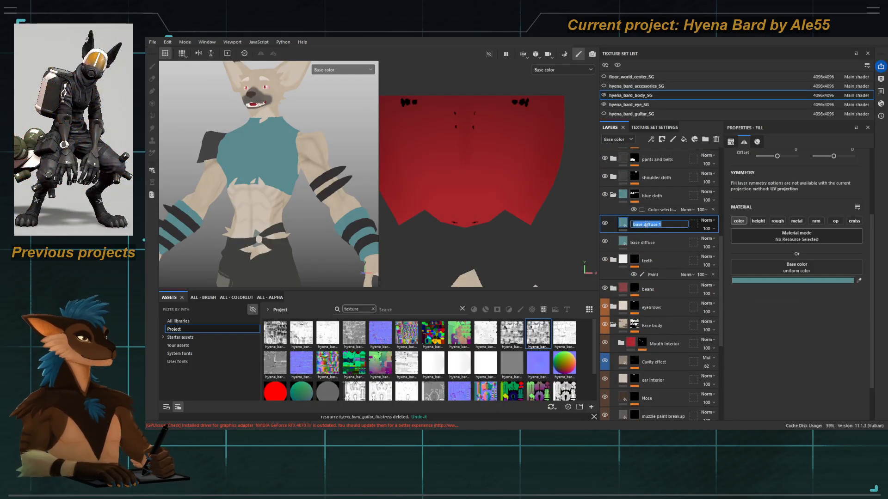
text(Dif)
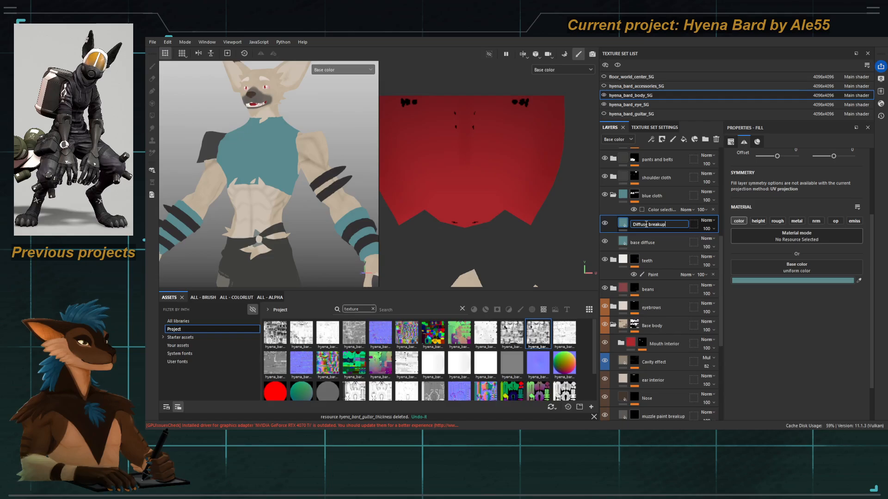
key(Return)
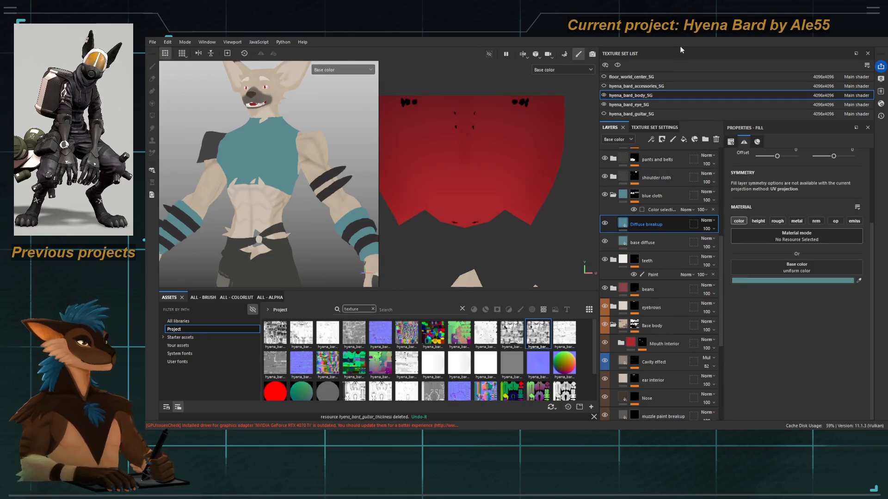
Step: Add a black mask to Diffuse breakup, paste the Clouds 2 effect into it and remove the extra Fill effect
click(679, 45)
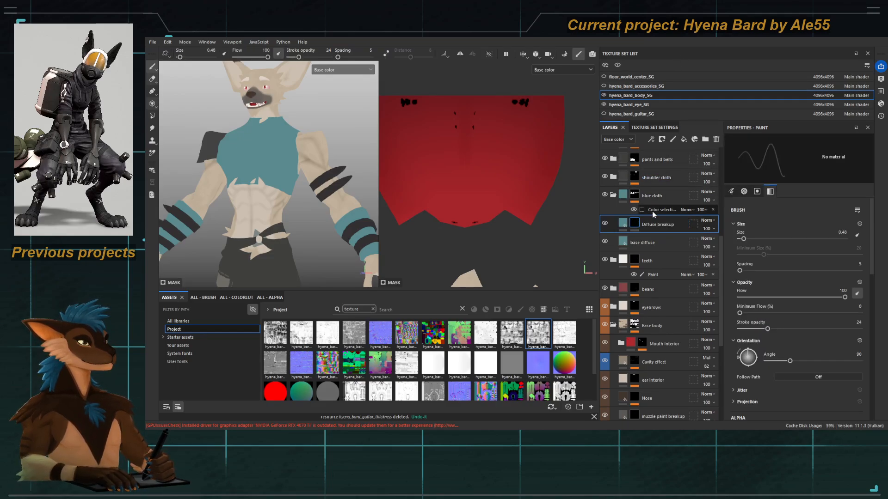
click(683, 291)
key(ctrl+v)
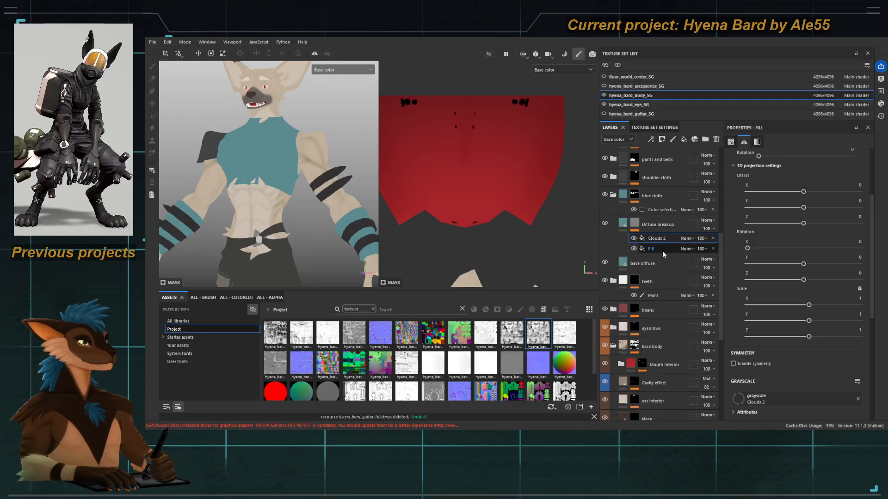
click(713, 248)
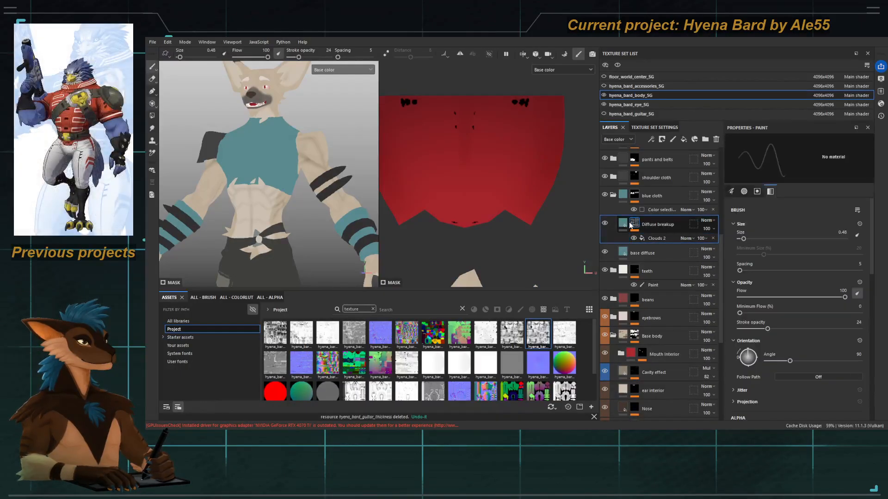
Step: Lighten the base color of the Diffuse breakup layer and check the cloudy variation on the blue top
scroll(326, 199, up, 2)
key(c)
scroll(326, 200, up, 4)
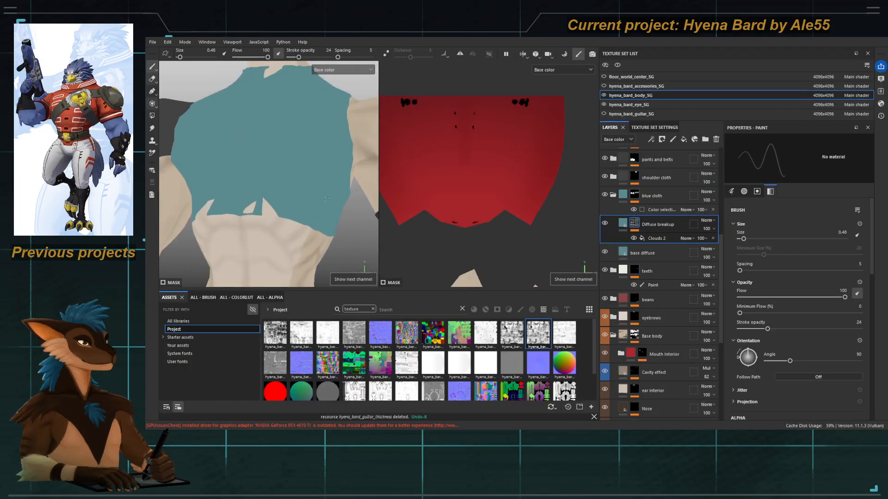
click(622, 223)
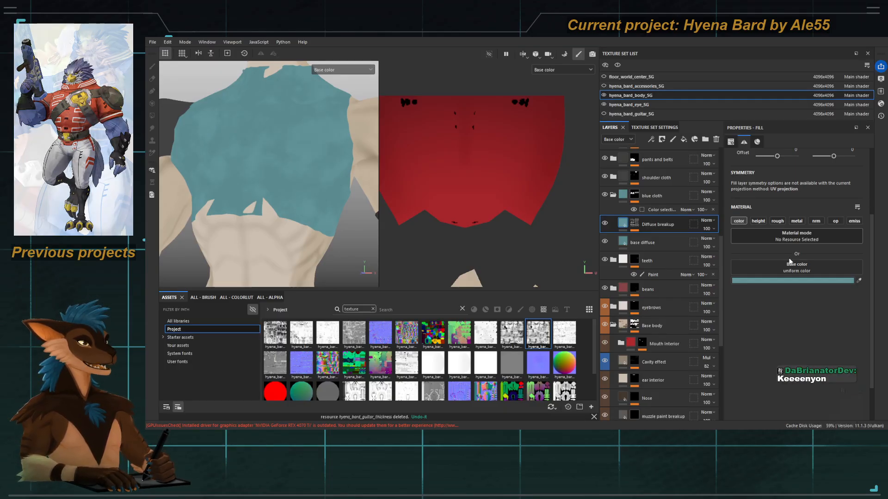
scroll(301, 184, down, 5)
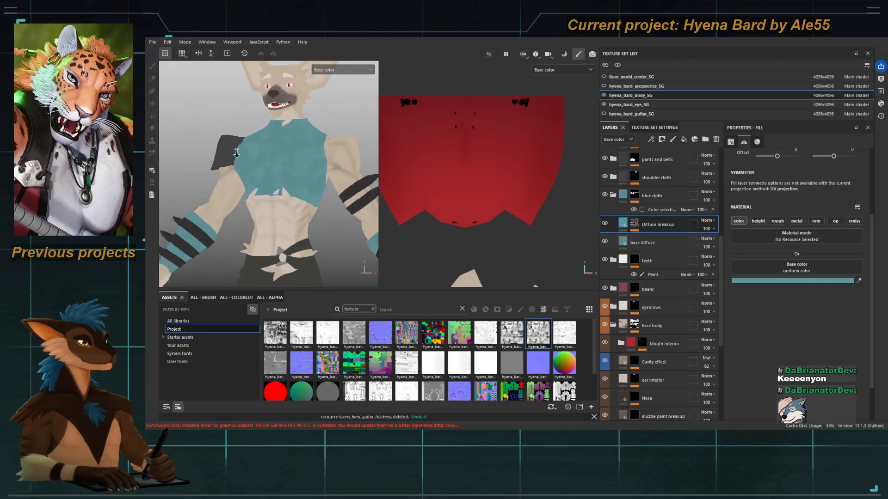
Step: Lower the tiling of the Clouds 2 effect in the blue cloth's Diffuse breakup mask to 2.97
alt+drag(236, 152, 255, 175)
scroll(252, 174, up, 4)
click(634, 223)
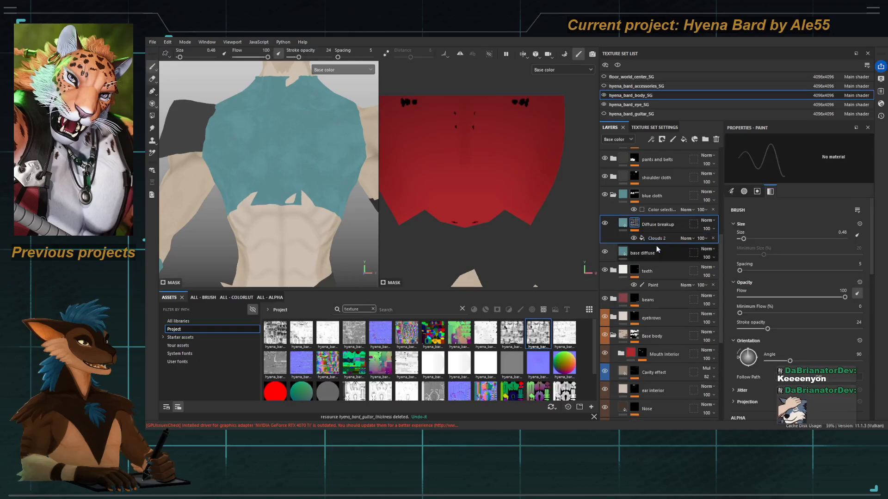
click(656, 239)
scroll(779, 315, down, 4)
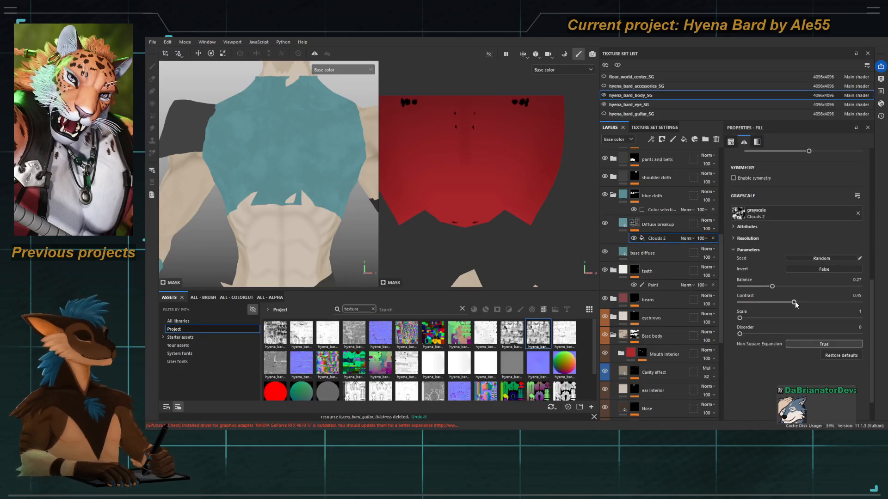
scroll(773, 272, up, 5)
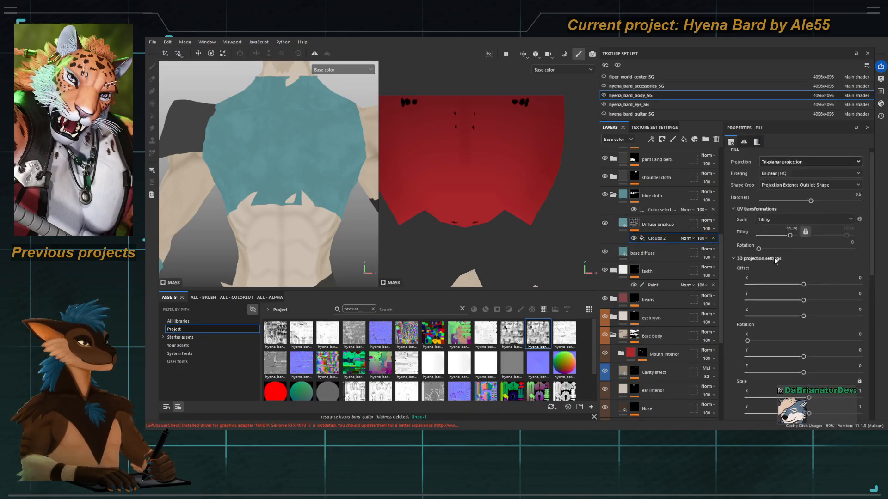
drag(790, 246, 788, 244)
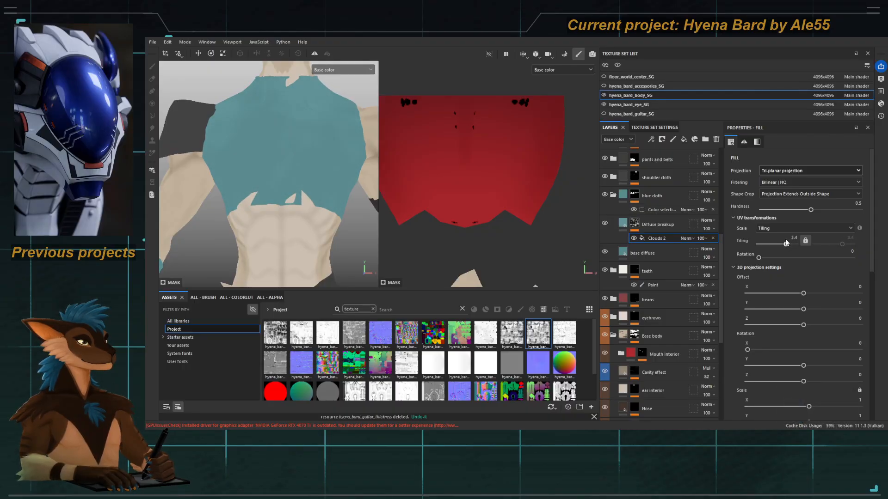
scroll(300, 194, down, 3)
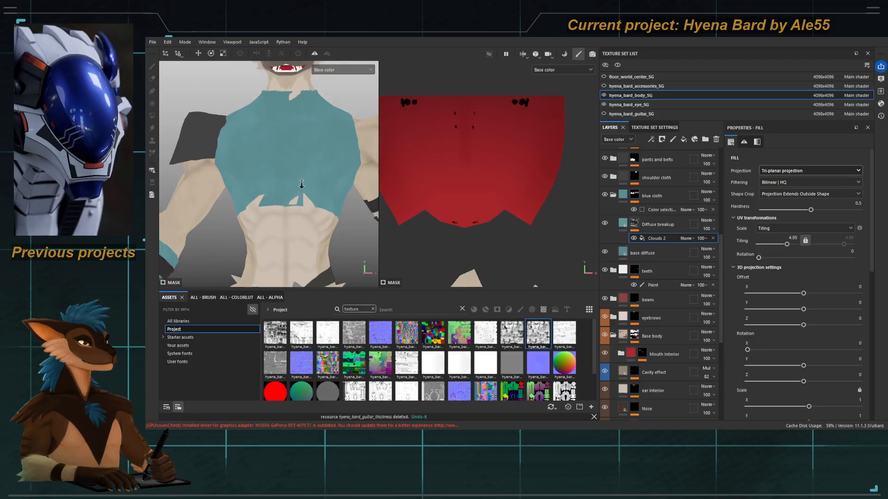
alt+drag(301, 193, 360, 202)
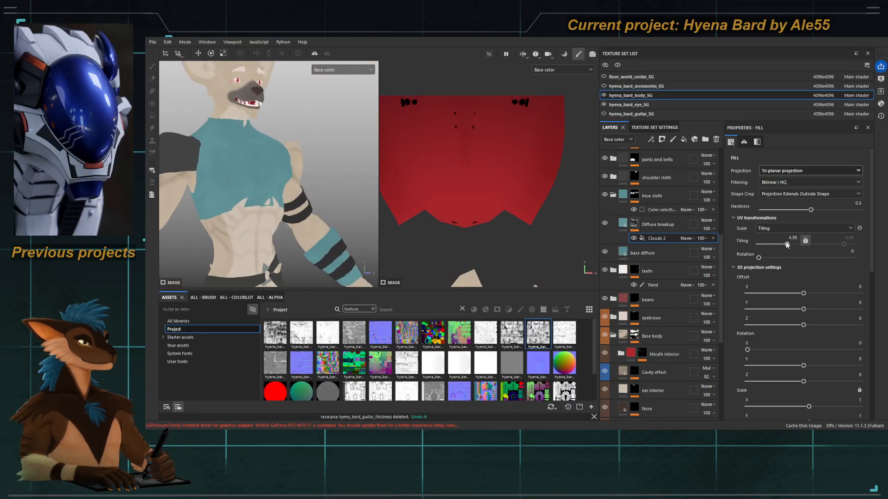
drag(786, 245, 785, 245)
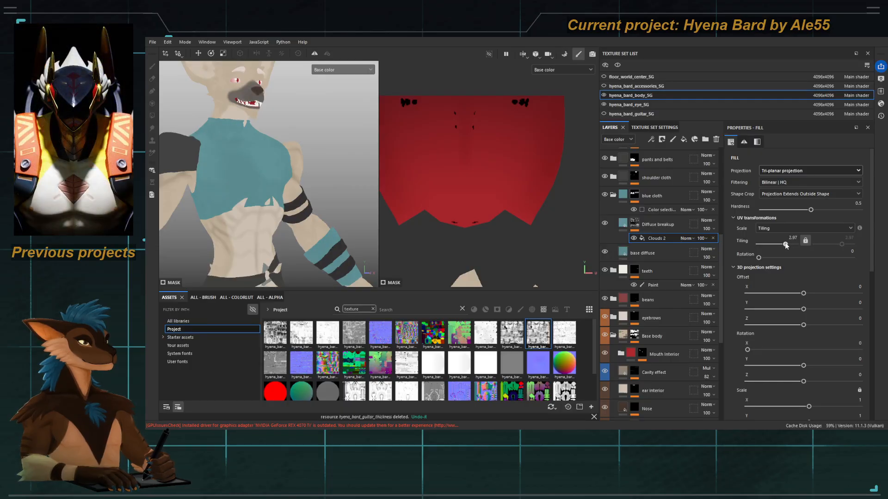
Step: Examine the enlarged cloud variation on the blue top from the side, back and front of the character
alt+right_drag(296, 240, 290, 259)
alt+middle_drag(290, 259, 340, 173)
alt+drag(339, 174, 282, 184)
alt+right_drag(282, 185, 318, 209)
alt+middle_drag(266, 191, 334, 232)
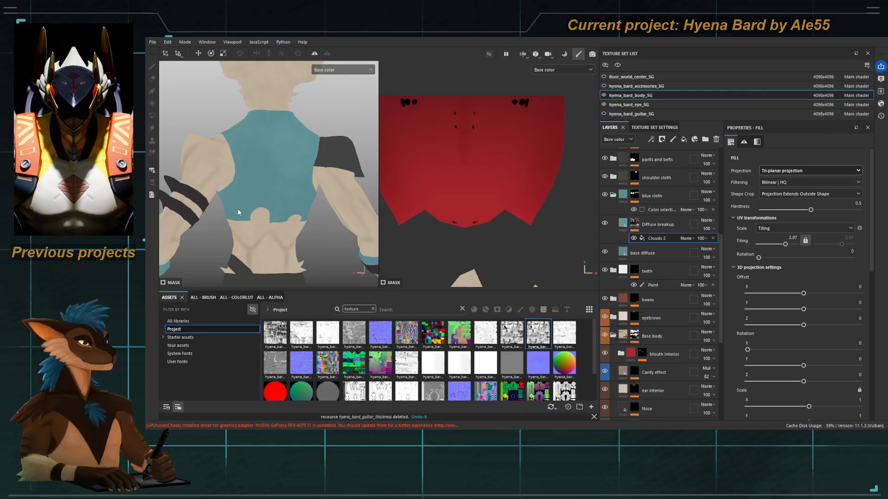
alt+drag(238, 212, 292, 203)
alt+right_drag(250, 194, 213, 179)
alt+middle_drag(213, 179, 240, 167)
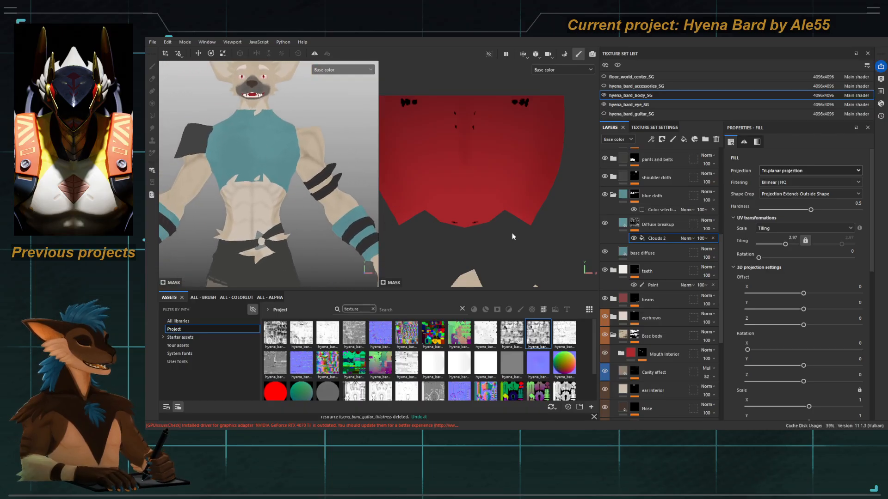
Step: Show the Fake Light and Fake AO shadow layers to check the blue top with them, and hide both again
click(657, 226)
scroll(667, 238, up, 3)
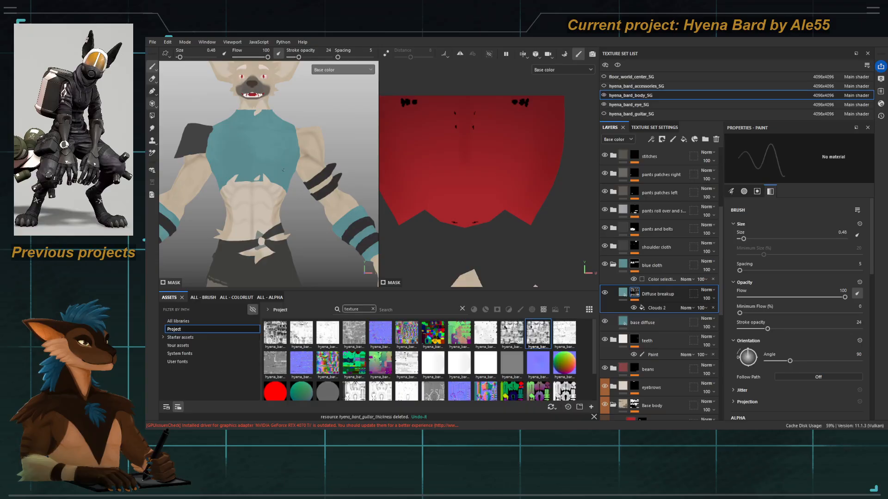
alt+drag(283, 170, 227, 174)
scroll(604, 192, up, 5)
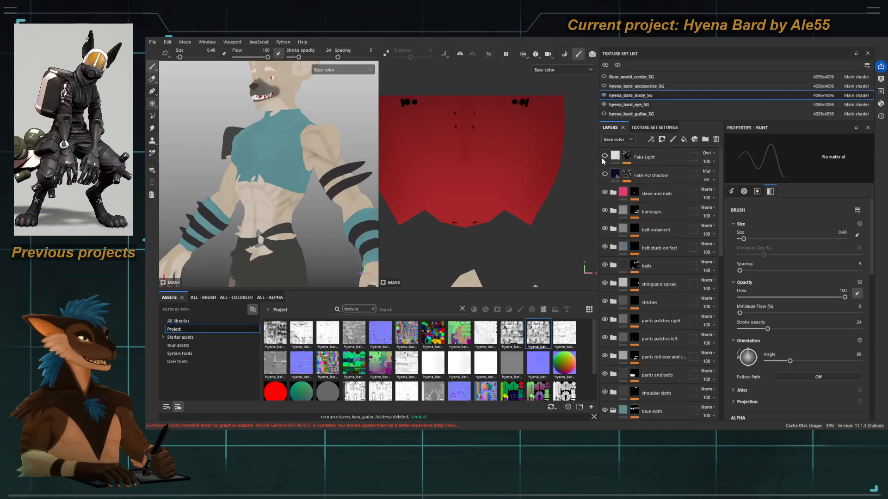
click(604, 156)
click(604, 174)
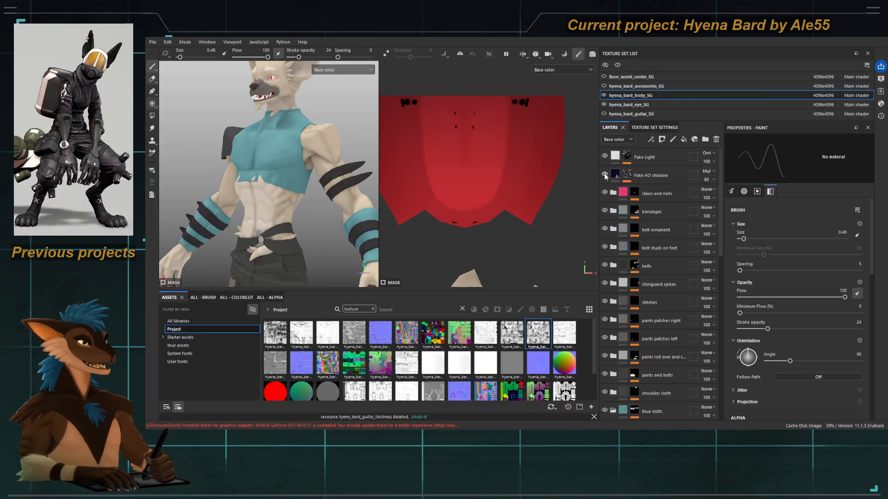
alt+drag(290, 188, 302, 188)
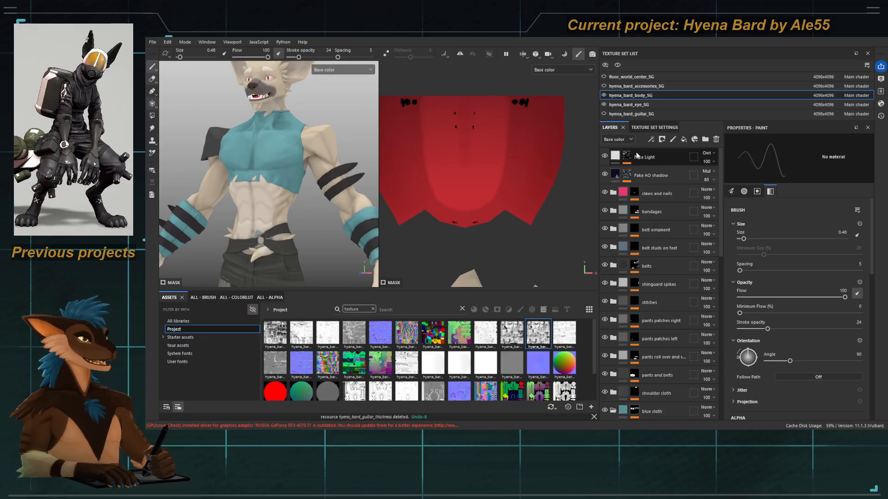
click(604, 174)
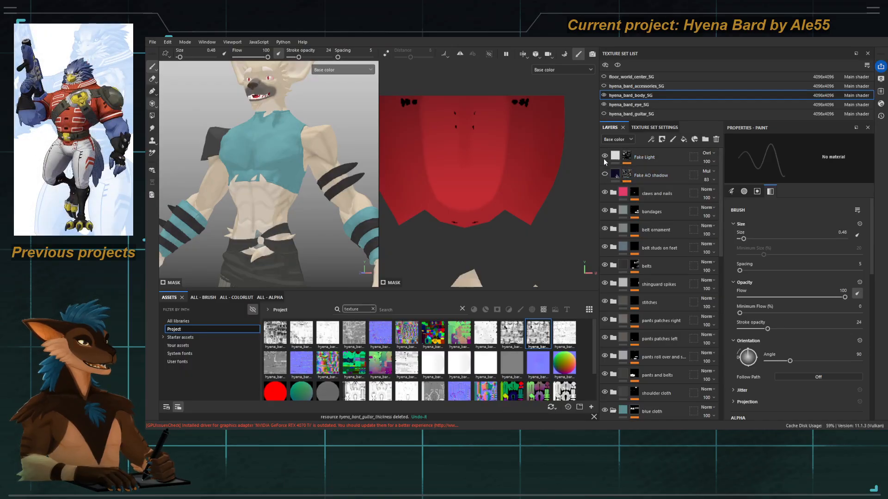
click(604, 156)
Step: Turn the Fake AO shadow and Fake Light layers back on
scroll(658, 255, down, 5)
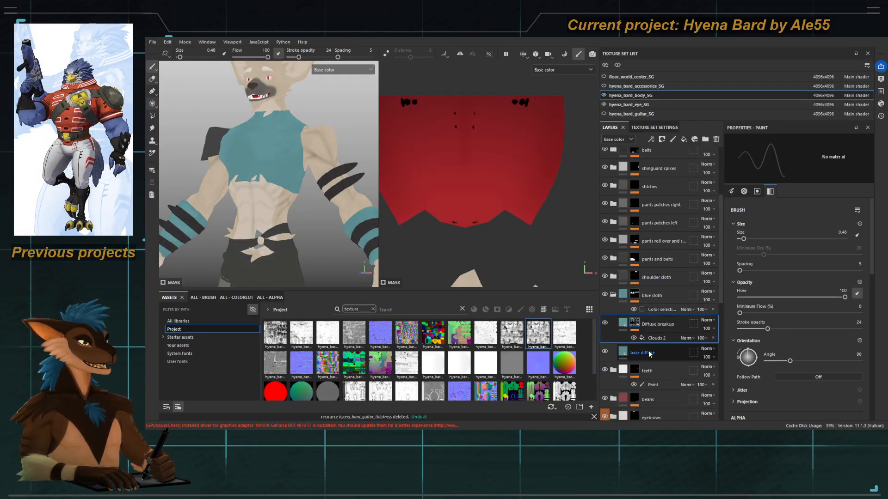
scroll(247, 157, down, 2)
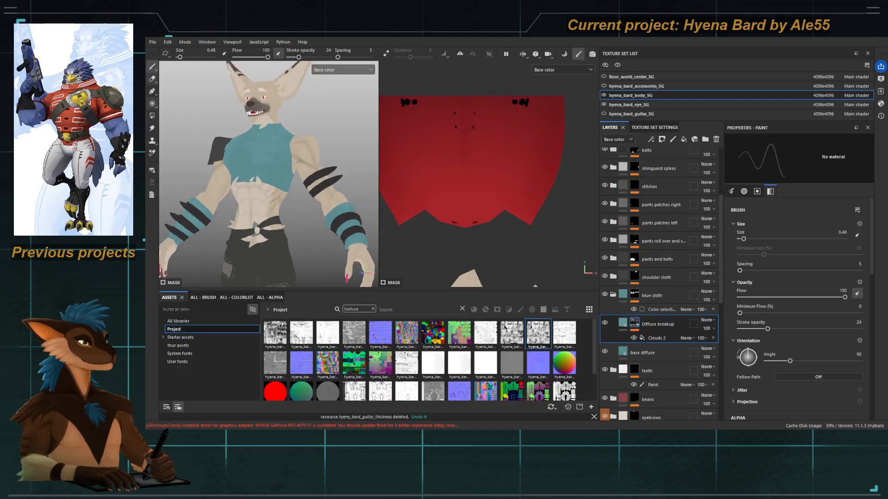
alt+middle_drag(248, 157, 259, 150)
scroll(608, 175, up, 5)
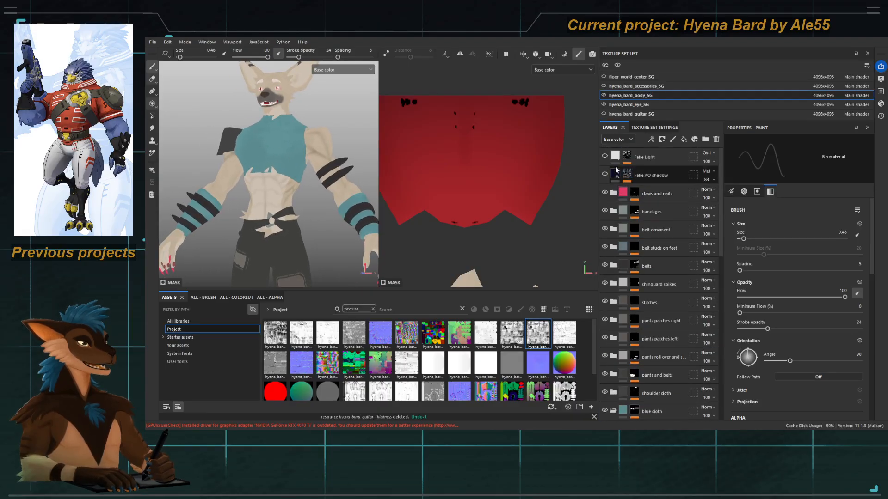
click(605, 174)
click(605, 157)
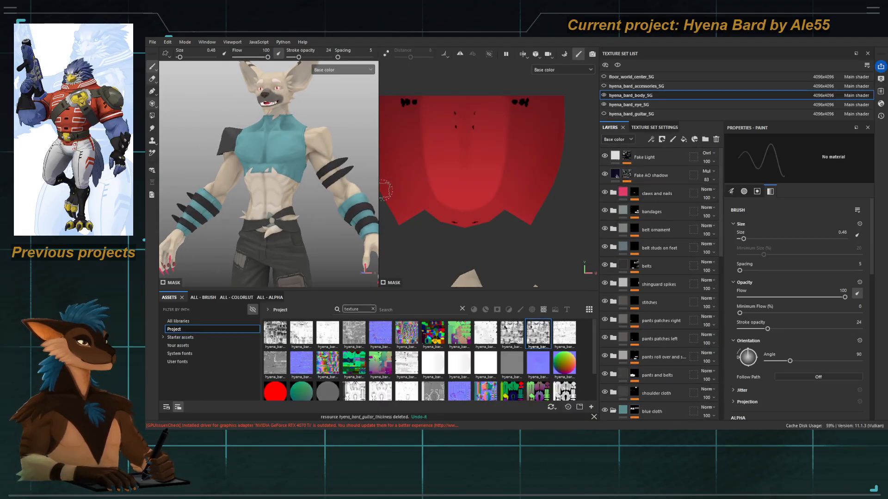
Step: Examine the fake lighting and shadows on the full character and close up on the blue top
scroll(319, 148, down, 3)
alt+middle_drag(218, 154, 215, 127)
scroll(213, 127, down, 1)
alt+drag(210, 128, 216, 131)
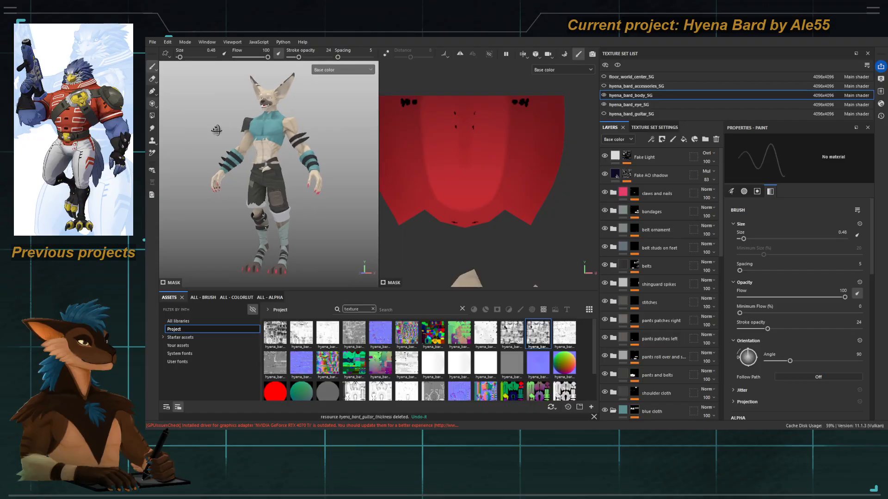
scroll(216, 130, up, 6)
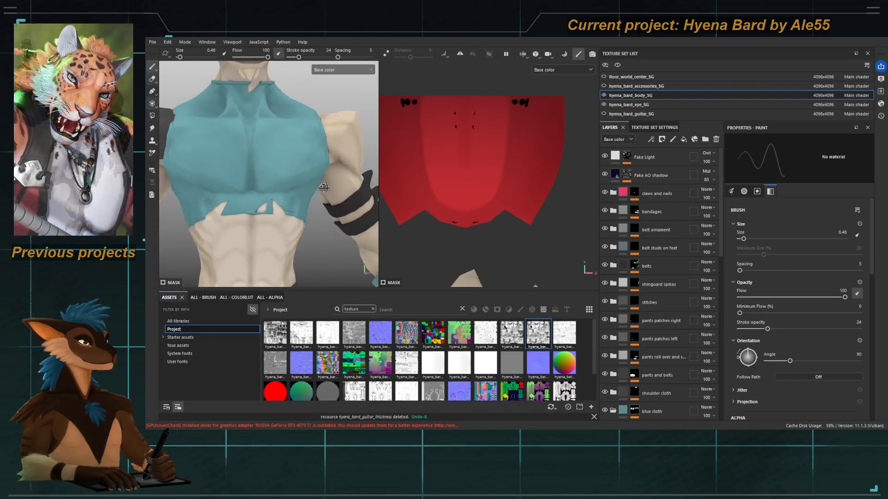
alt+drag(324, 187, 282, 184)
alt+right_drag(281, 184, 198, 139)
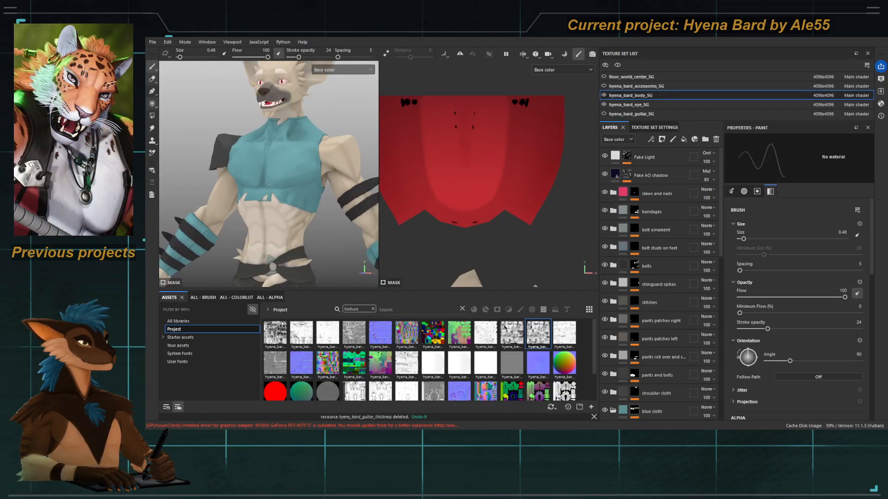
alt+right_drag(273, 194, 189, 76)
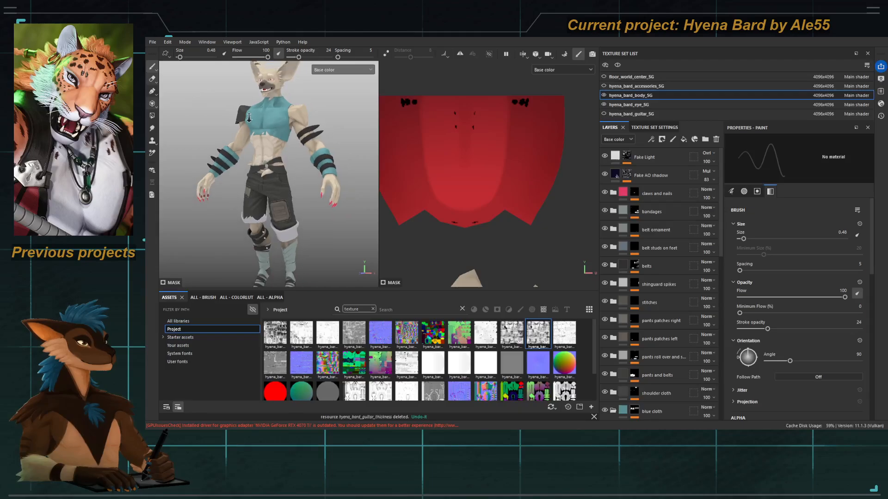
alt+right_drag(254, 134, 225, 97)
alt+middle_drag(227, 98, 225, 104)
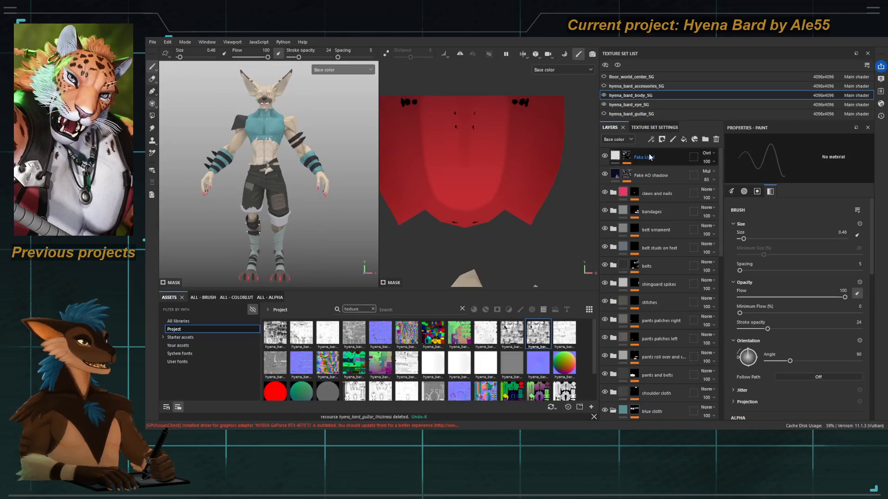
Step: Set the Fake Light mask's Light generator to Highlight Glossiness 0.65, Highlight Level 0.38 and Light Attenuation 0.3
alt+right_drag(257, 113, 305, 155)
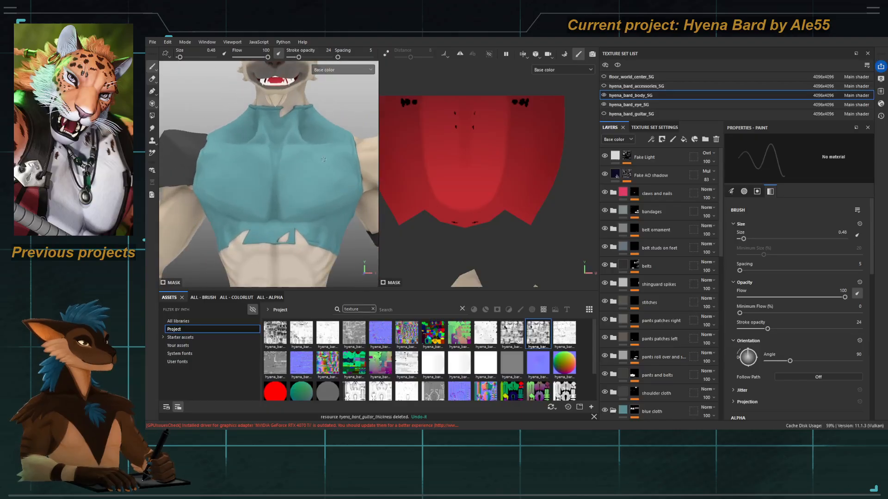
click(616, 155)
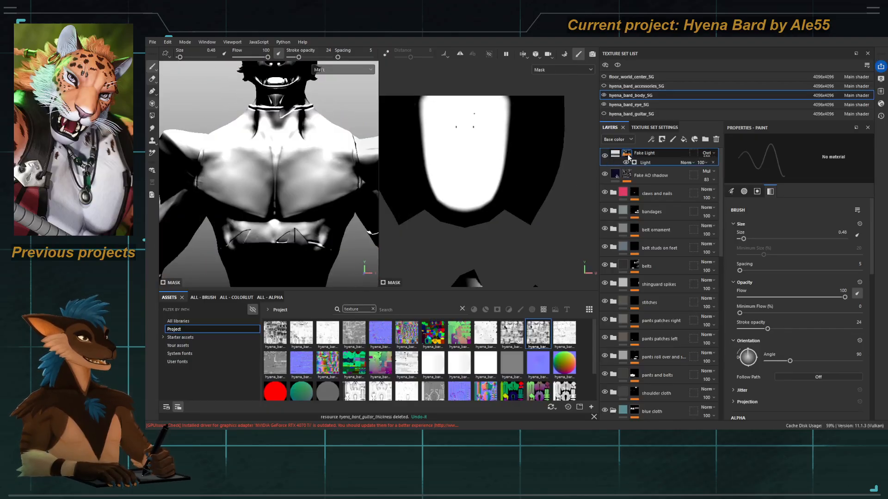
click(649, 173)
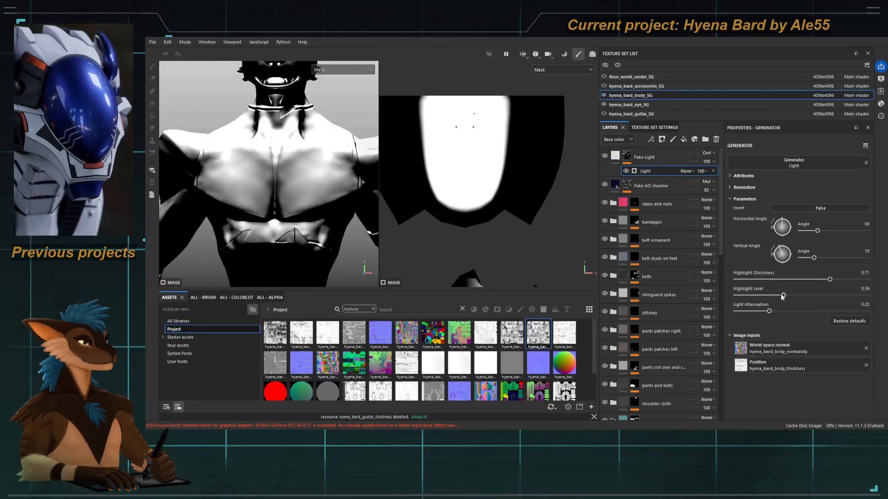
mouse_move(782, 296)
mouse_down()
mouse_move(775, 296)
mouse_move(835, 283)
mouse_move(823, 281)
mouse_up()
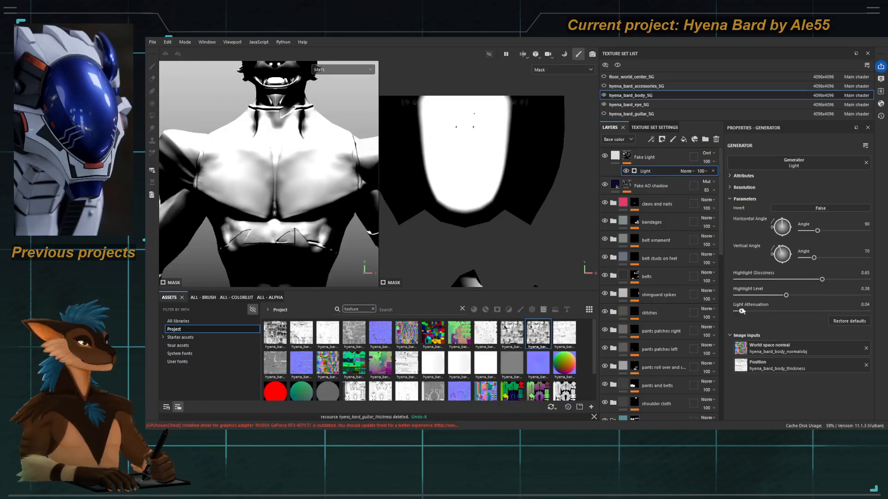
drag(783, 311, 781, 310)
key(f)
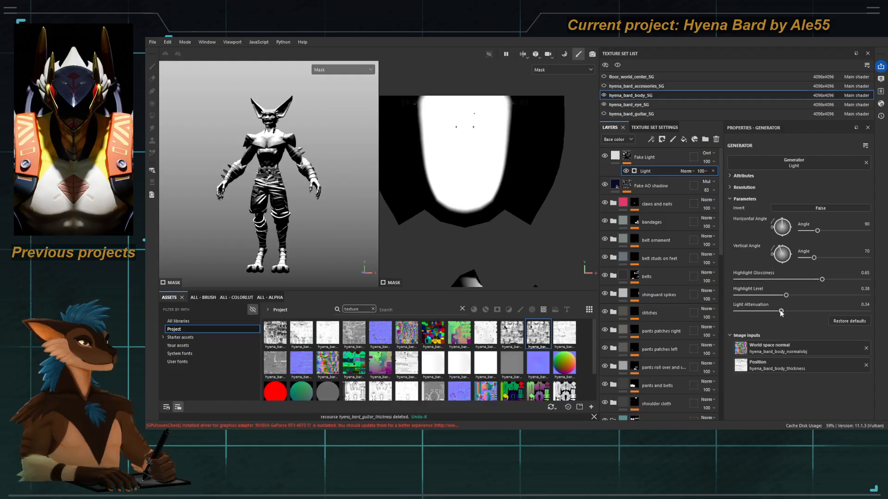
mouse_move(781, 311)
mouse_down()
mouse_move(855, 301)
mouse_move(783, 301)
mouse_move(775, 310)
mouse_up()
Step: Switch the viewports from the mask to the base color channel and check the adjusted light on the torso
scroll(265, 126, up, 2)
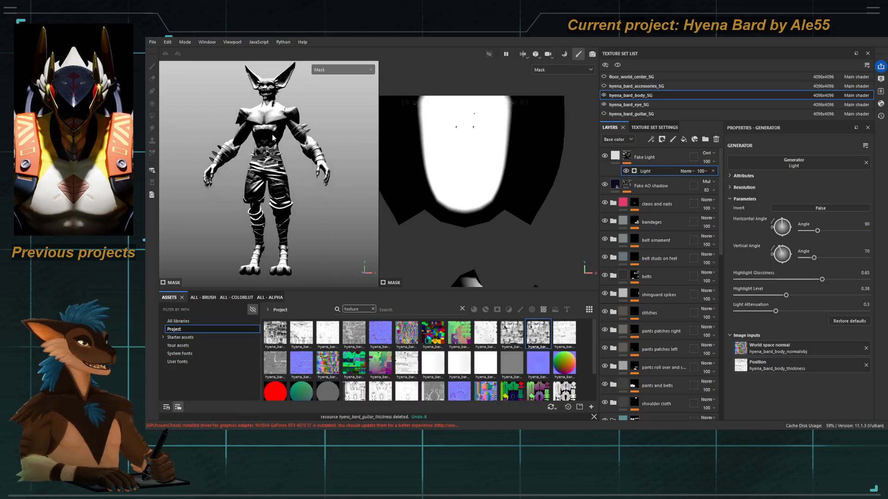
key(m)
key(c)
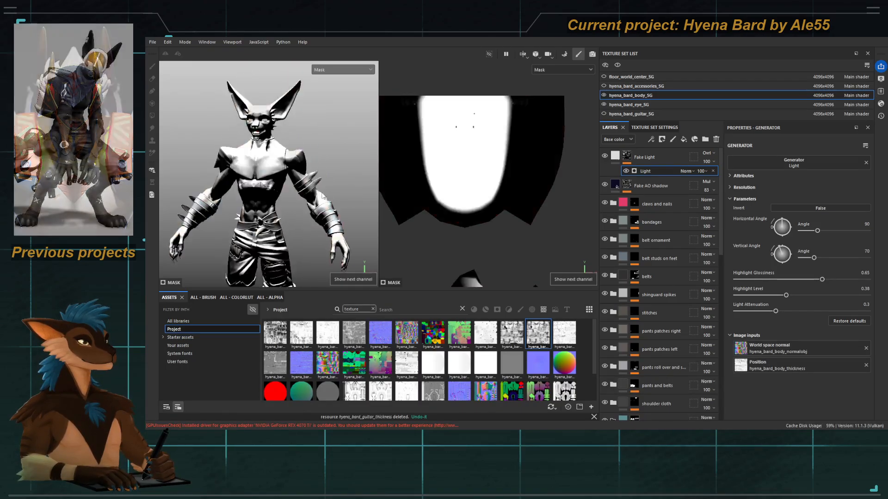
scroll(250, 182, up, 3)
scroll(254, 196, down, 3)
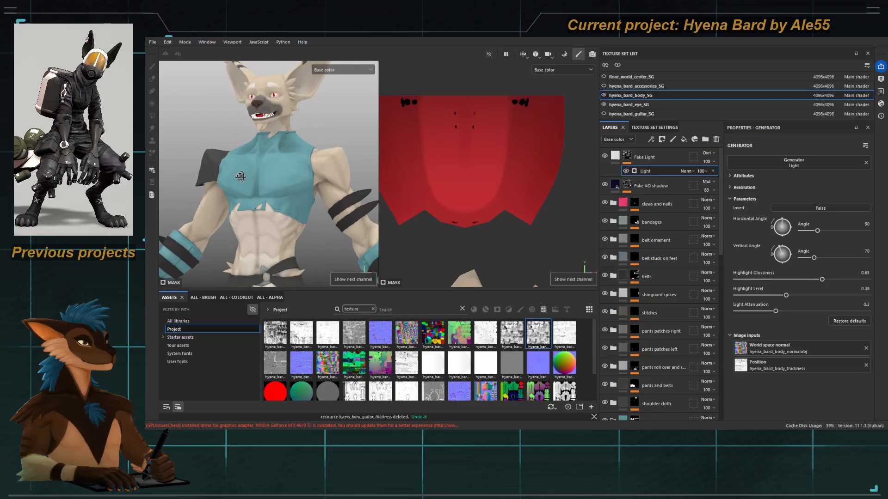
Step: Add a new fill layer above Diffuse breakup in the blue cloth folder
scroll(661, 259, down, 5)
scroll(656, 331, up, 4)
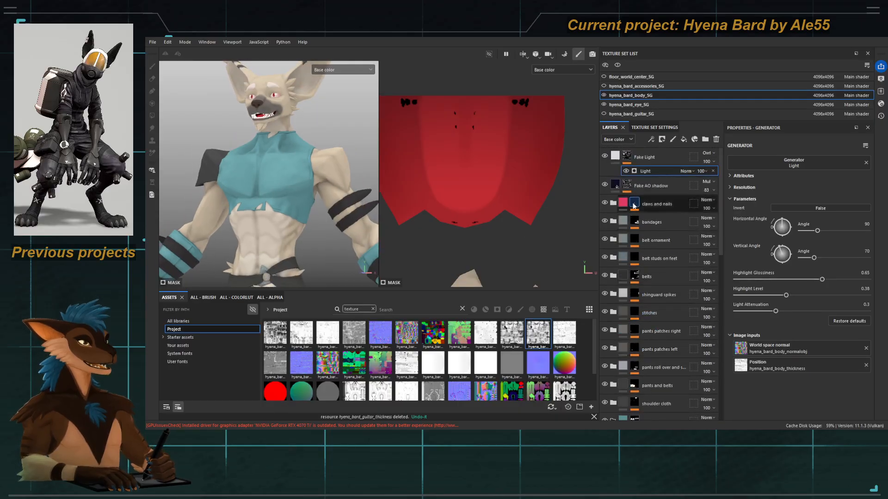
scroll(650, 265, down, 5)
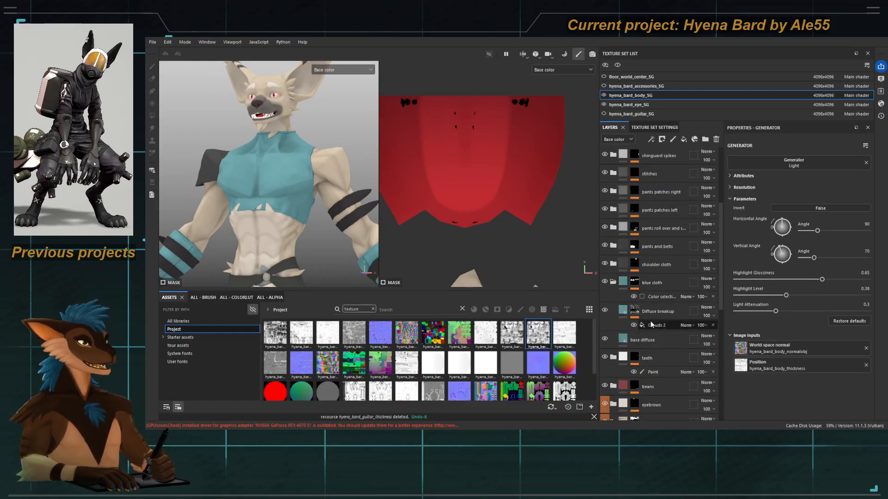
click(656, 309)
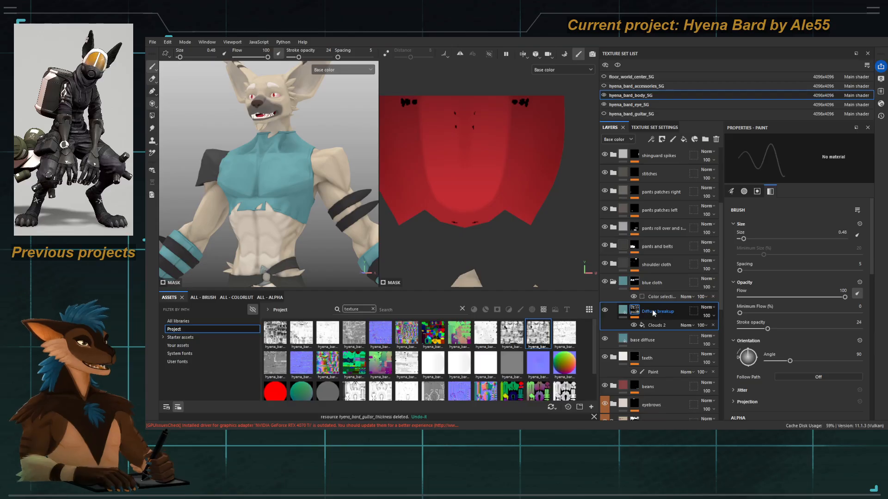
click(683, 139)
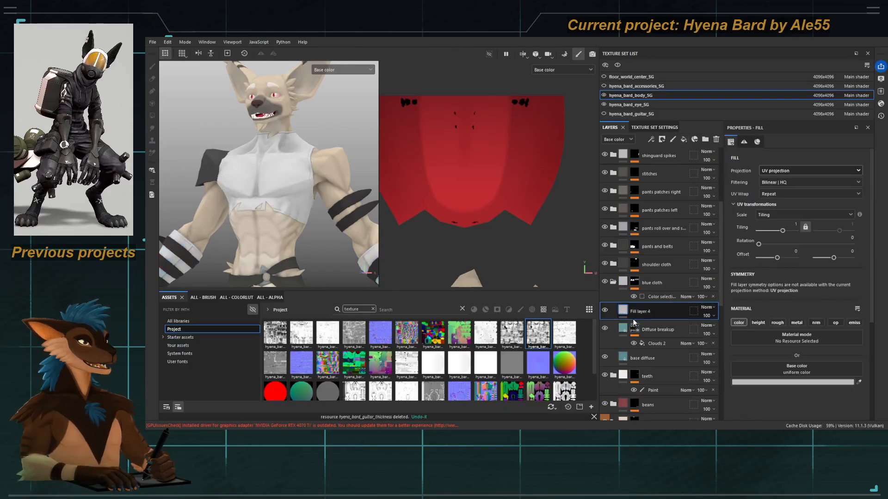
Step: Rename the new fill layer in the blue cloth folder as Curvature effect
double_click(644, 311)
text(Curva)
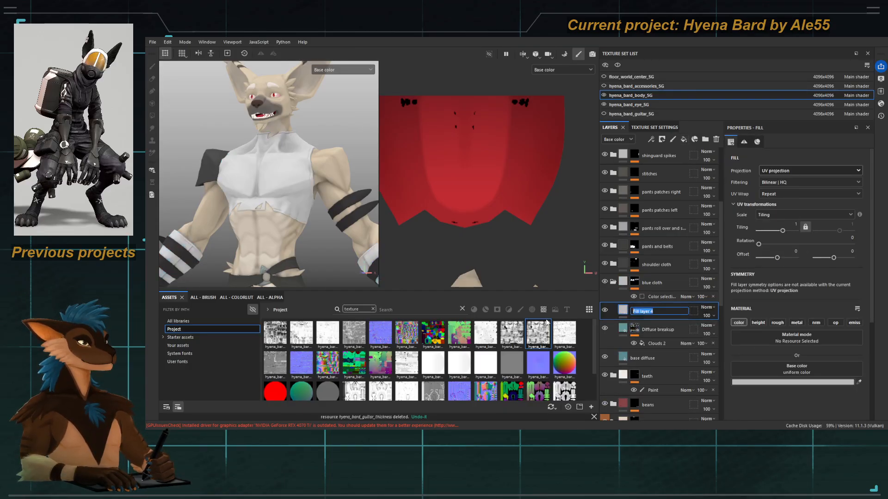
text(ture effect)
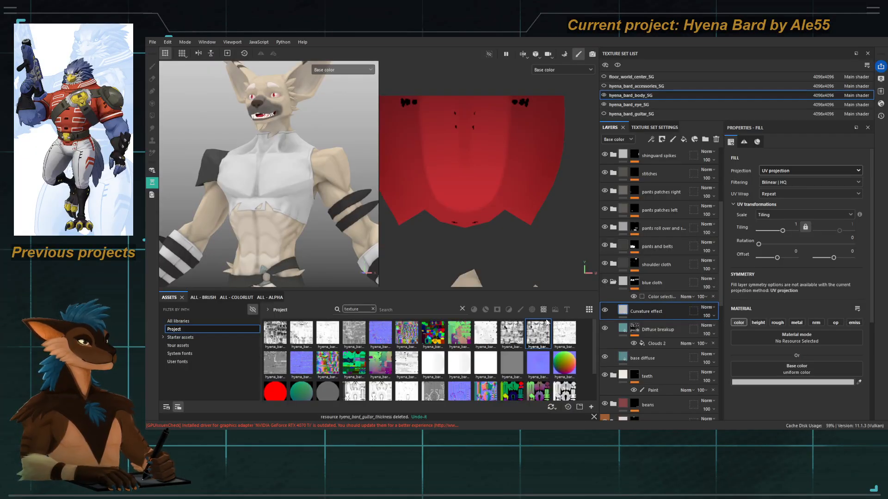
Step: Add a black mask with a Curvature generator to the Curvature effect layer
click(664, 76)
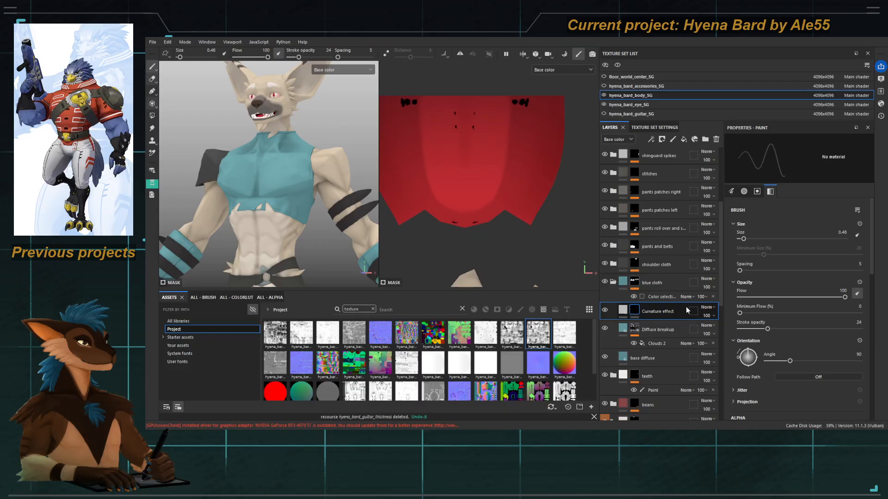
click(673, 273)
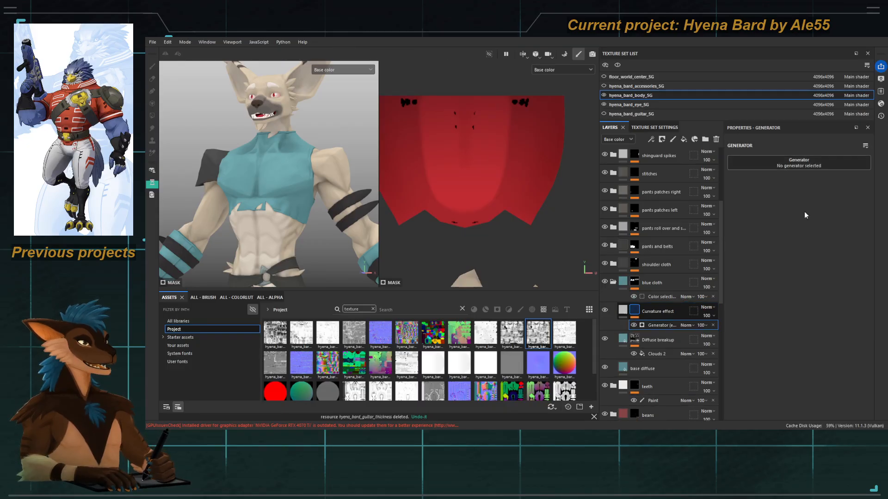
click(807, 163)
click(849, 193)
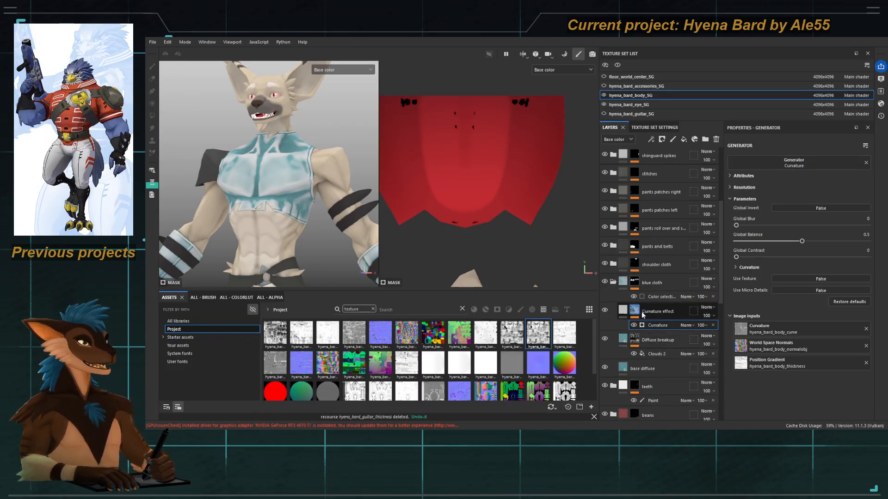
Step: Set the Curvature generator's Global Balance to 0.08 and Global Contrast to 0.19 in mask view, and check the torso in base color
alt+click(643, 315)
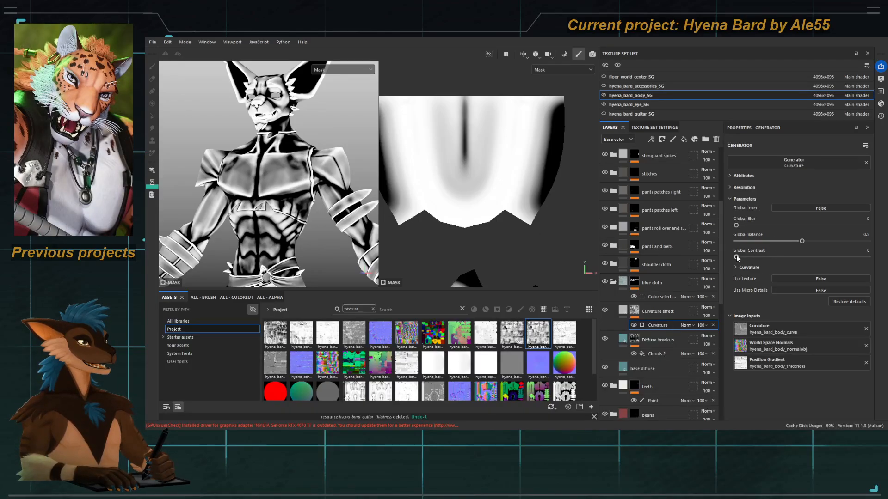
mouse_move(760, 241)
mouse_down()
mouse_move(732, 242)
mouse_move(749, 239)
mouse_move(737, 240)
mouse_move(765, 258)
mouse_up()
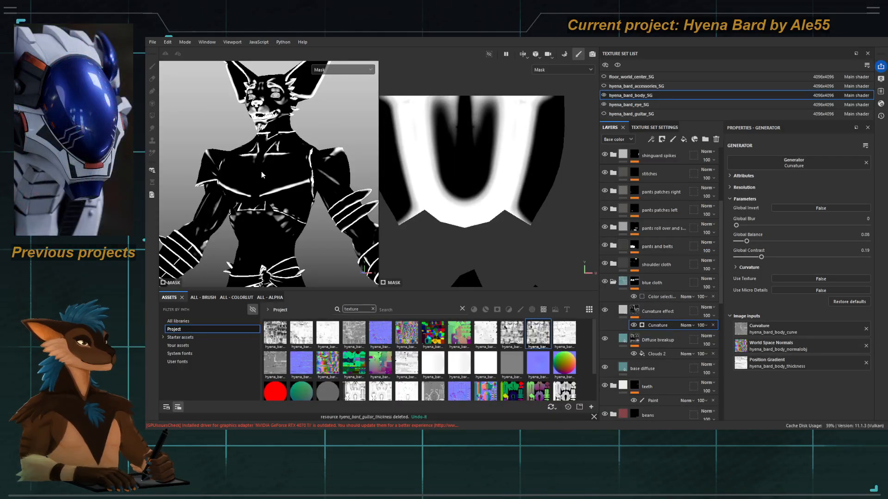
alt+drag(262, 175, 305, 172)
key(c)
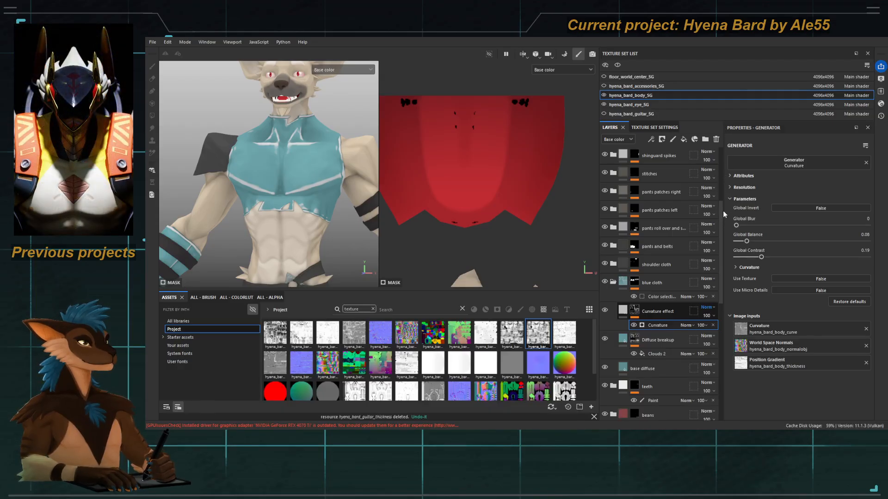
Step: Blend the Curvature effect layer in Soft Light mode and set its Curvature generator to Global Balance 0.15 and Global Contrast 0.12
click(624, 311)
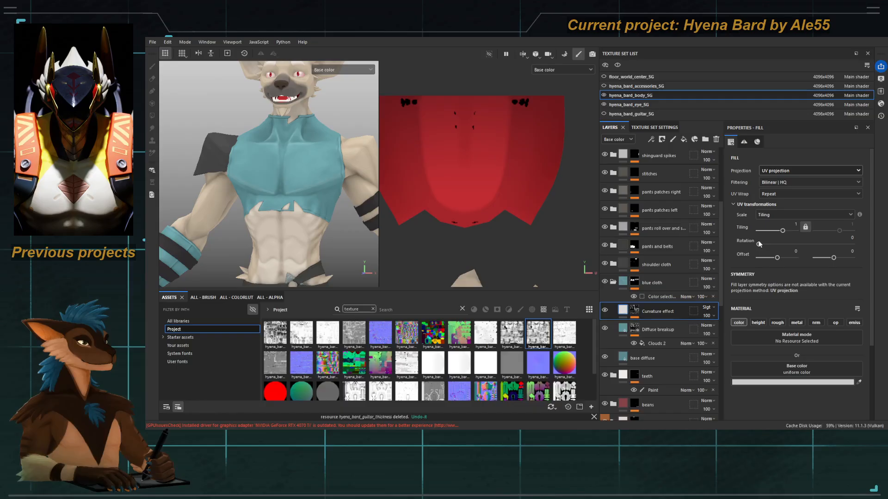
alt+drag(272, 215, 293, 189)
click(636, 311)
click(670, 327)
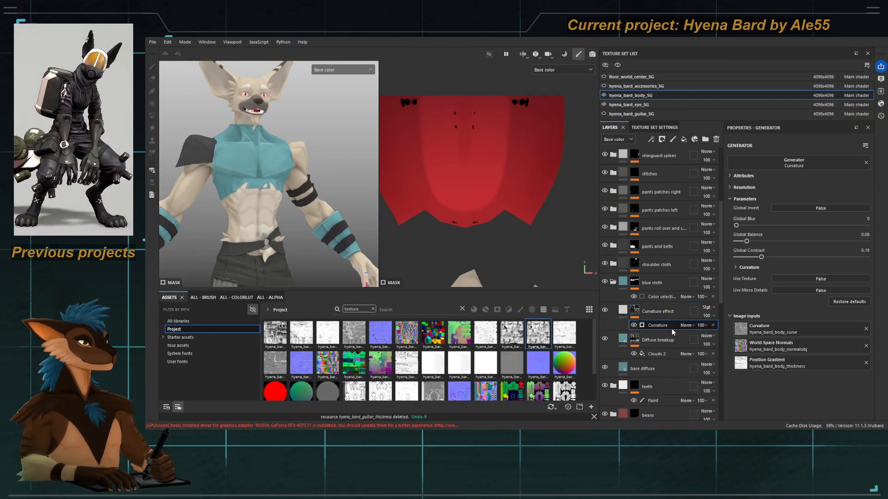
drag(761, 259, 755, 242)
alt+drag(309, 221, 354, 202)
alt+drag(222, 176, 267, 180)
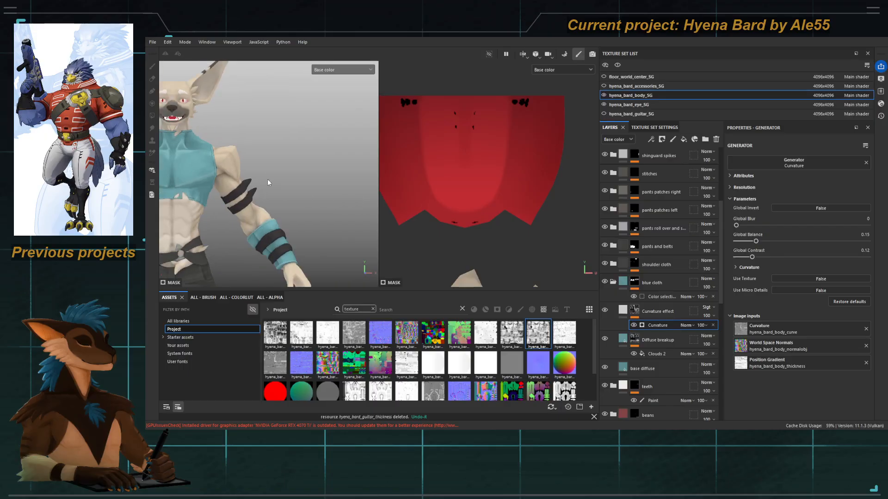
alt+middle_drag(239, 183, 289, 196)
mouse_move(289, 196)
alt+right_down()
mouse_move(292, 226)
mouse_move(312, 237)
alt+right_up()
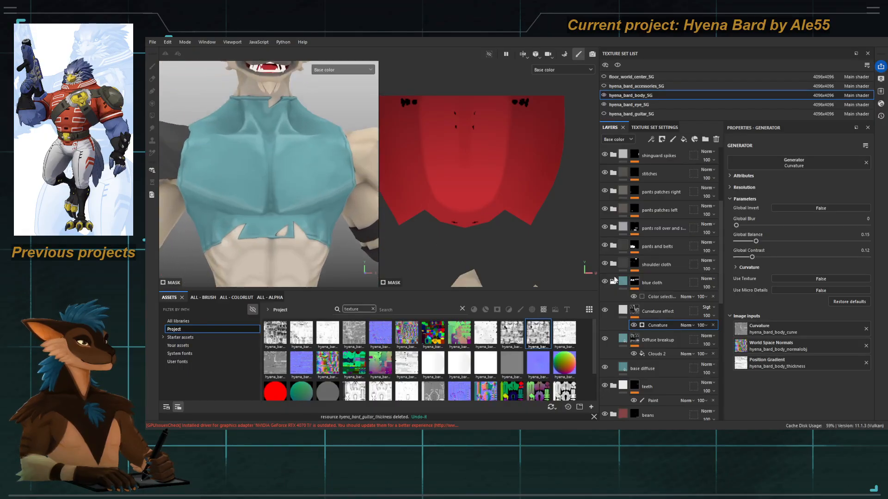
Step: Add a Paint effect above the Curvature generator in the mask and enable symmetry with a size 0.8 brush
click(634, 312)
click(671, 287)
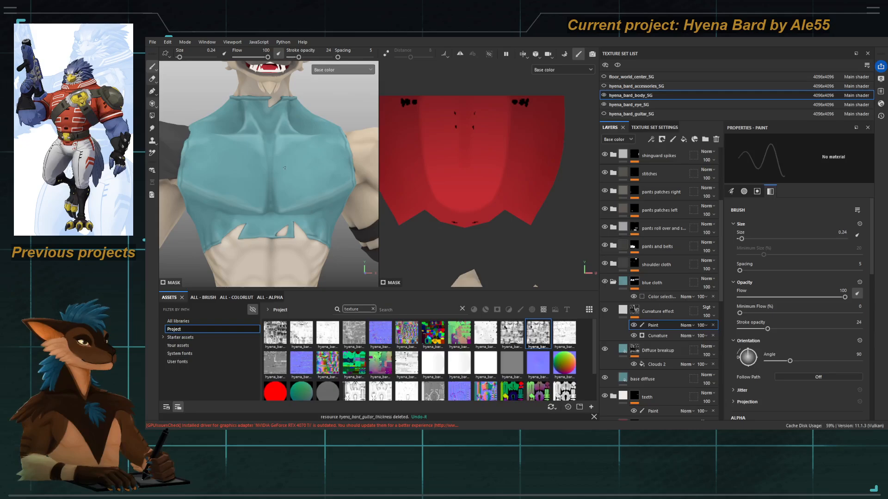
key(bracketright)
key(bracketright)
key(bracketright)
key(bracketright)
key(bracketleft)
key(l)
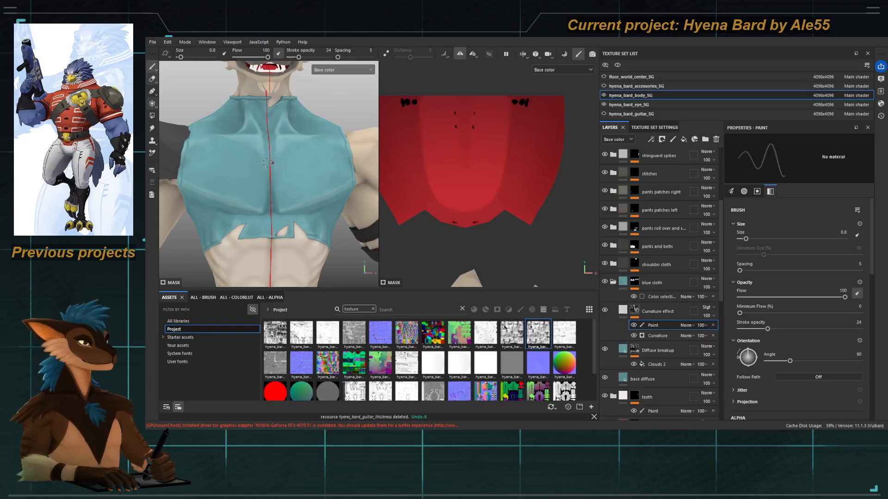
Step: Turn symmetry off and paint the mask around the torn hole in the blue top's hem, using brush size 0.24 and stroke opacity 61
alt+right_drag(270, 163, 301, 188)
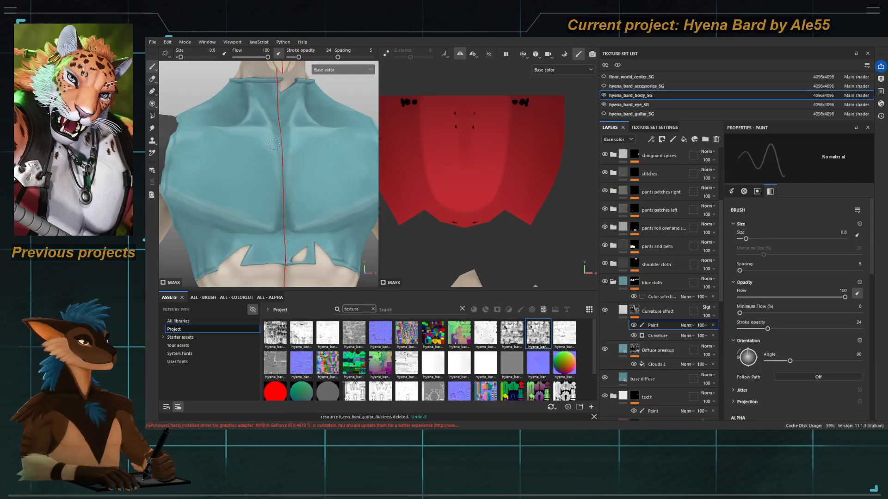
alt+drag(278, 208, 291, 163)
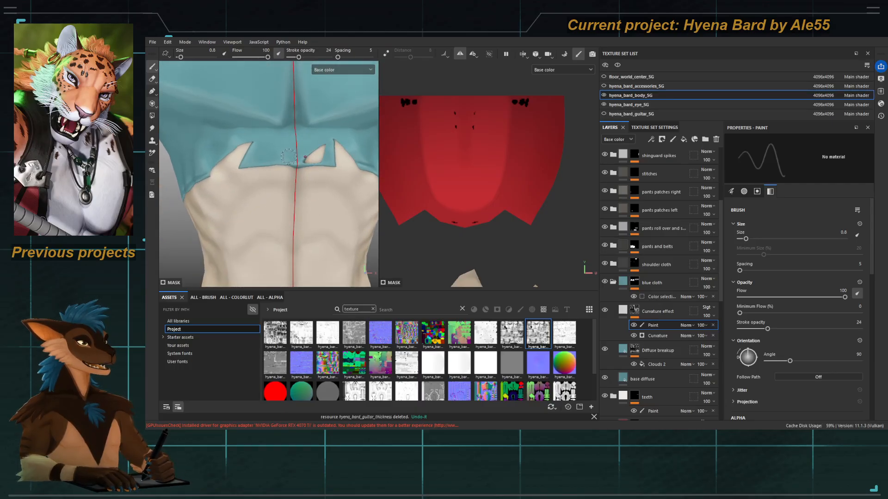
alt+middle_drag(288, 157, 267, 178)
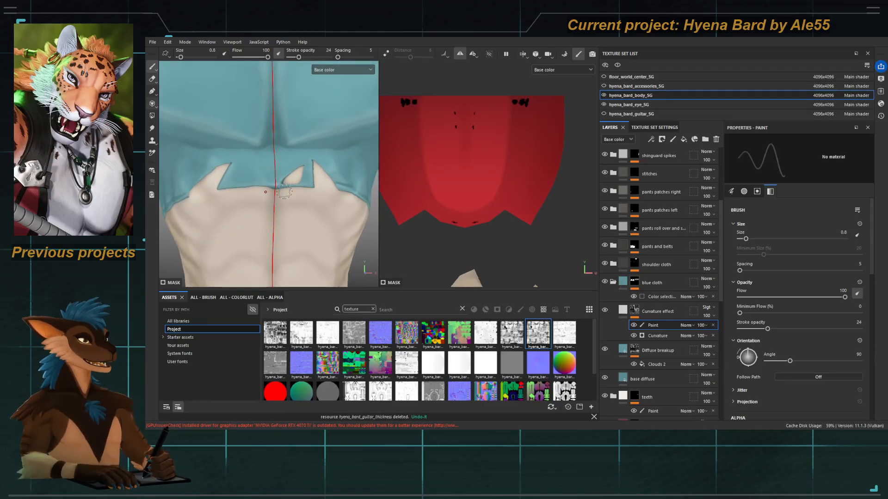
key(l)
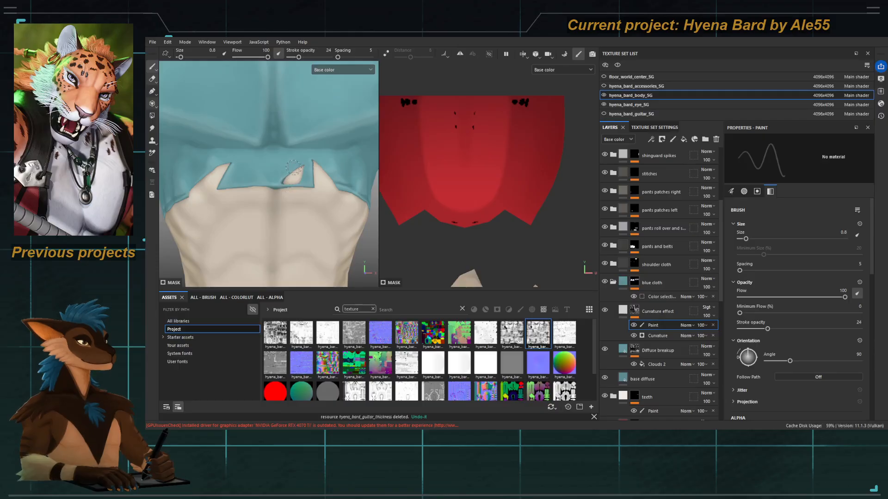
ctrl+right_drag(295, 171, 293, 172)
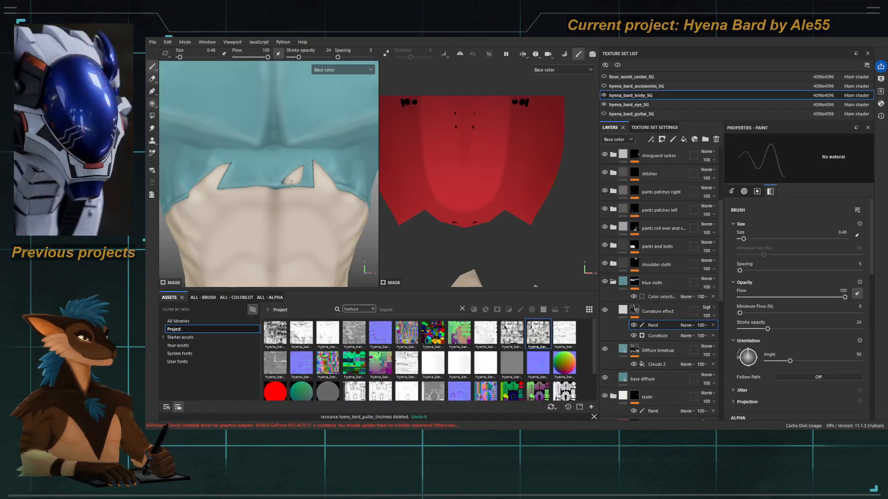
scroll(871, 254, down, 10)
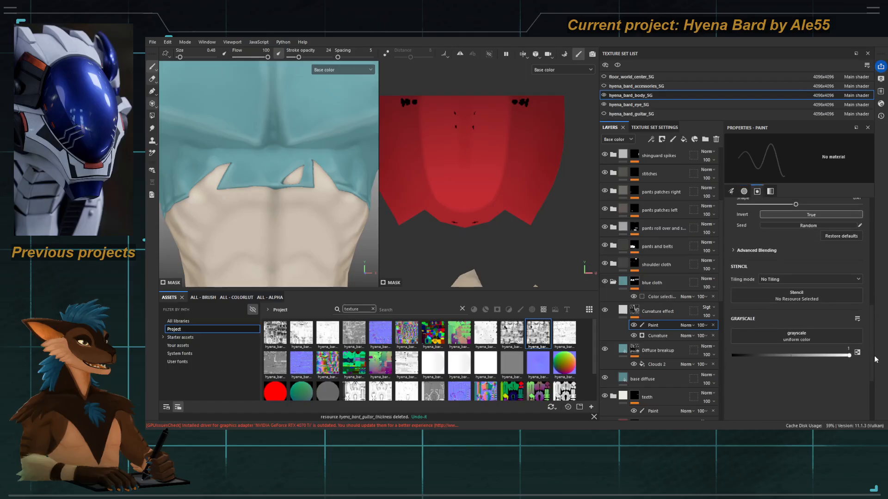
alt+right_drag(269, 179, 296, 176)
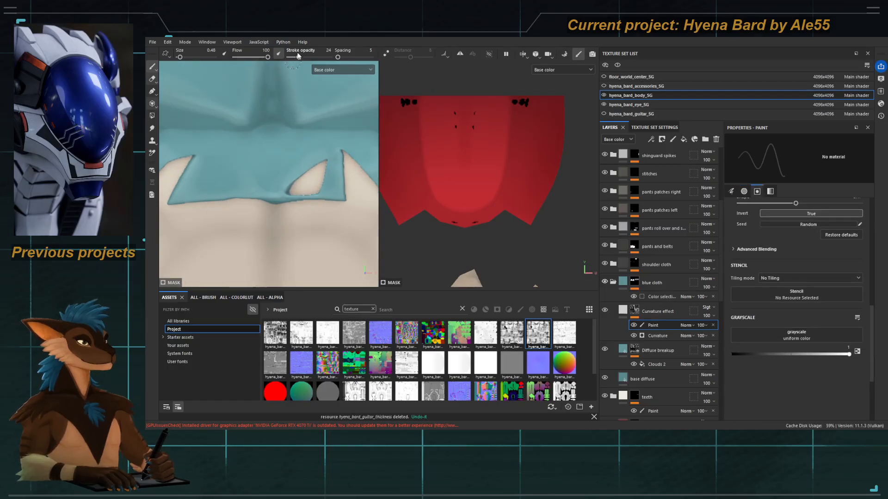
drag(298, 57, 306, 56)
ctrl+right_drag(313, 164, 307, 164)
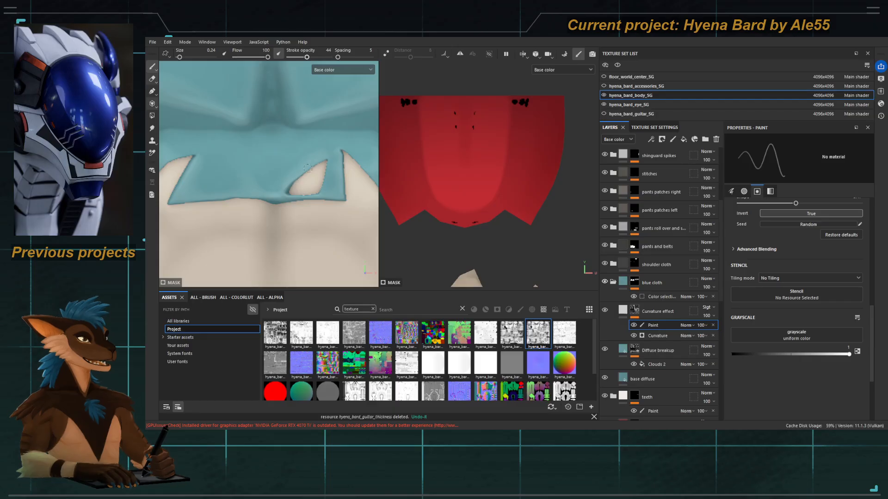
drag(306, 57, 313, 57)
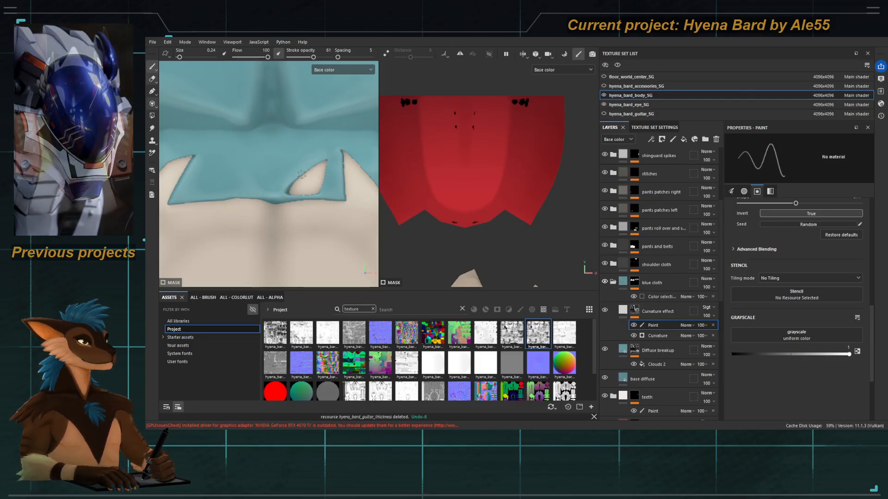
Step: Paint the curvature mask along the blue top's lower hem on both sides of the torso with a size 1.2 brush
mouse_move(302, 174)
alt+mouse_down()
mouse_move(270, 152)
mouse_move(296, 172)
alt+mouse_up()
key(bracketright)
key(bracketright)
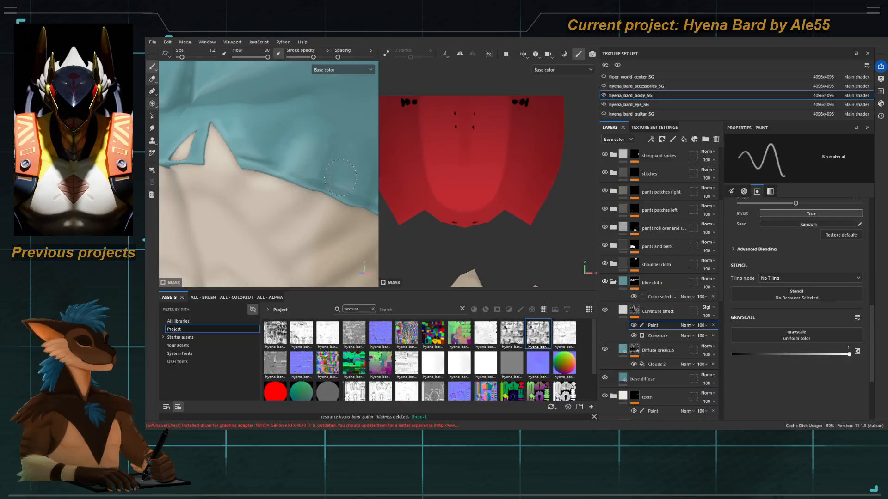
alt+right_drag(330, 210, 291, 203)
alt+drag(291, 203, 306, 188)
alt+right_drag(303, 184, 289, 198)
alt+drag(290, 198, 251, 185)
alt+right_drag(252, 185, 282, 179)
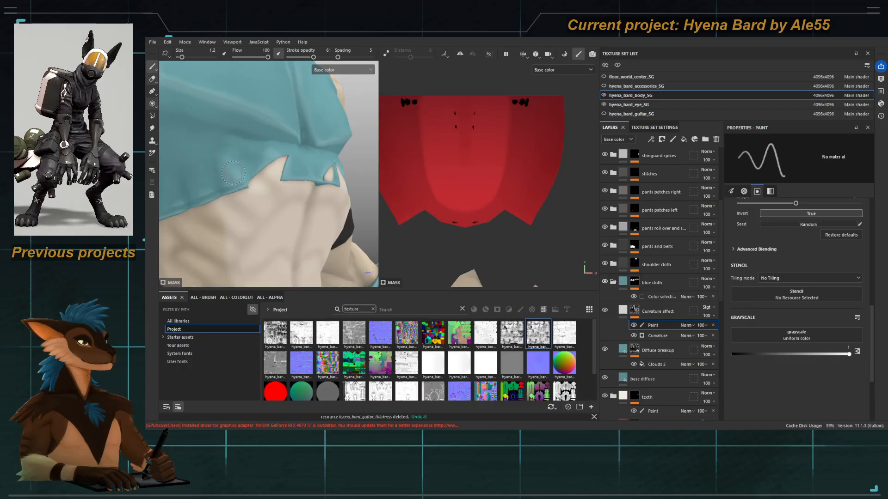
alt+middle_drag(204, 176, 244, 165)
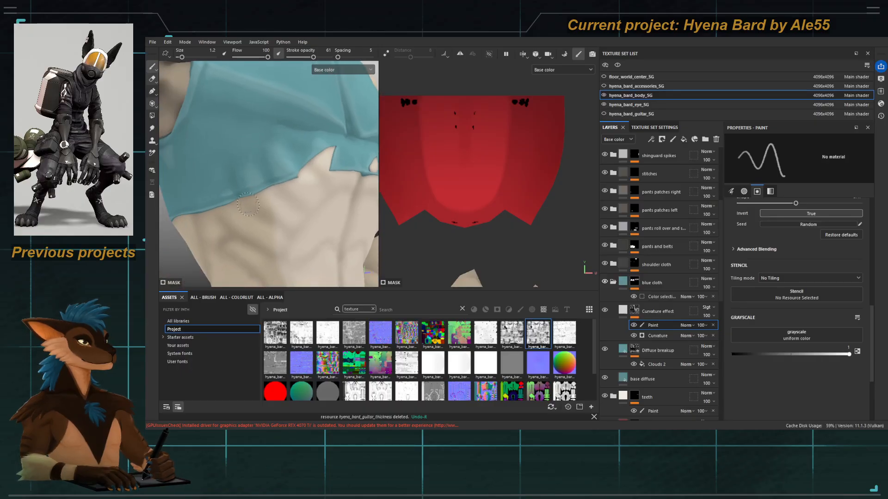
alt+right_drag(296, 230, 273, 213)
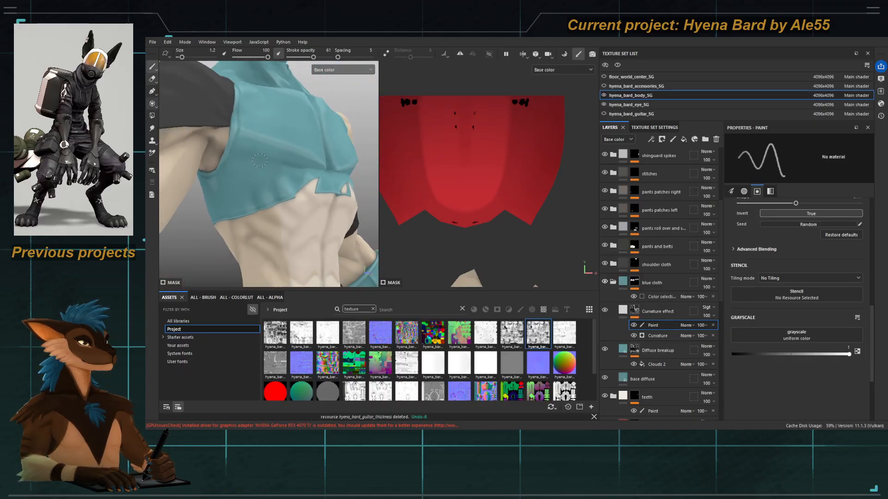
alt+drag(273, 213, 228, 196)
alt+middle_drag(311, 178, 264, 179)
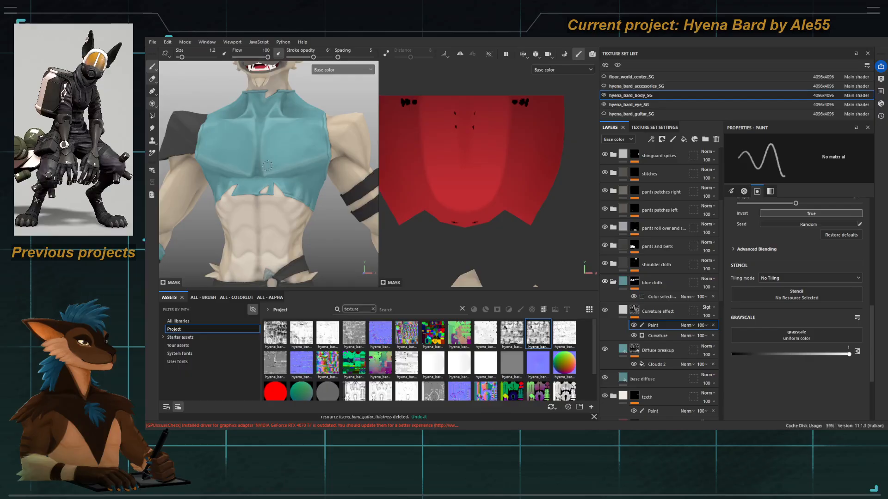
Step: Enlarge the brush to size 3.6 and work the curvature mask over the blue top's chest and the folds below the collar
mouse_move(267, 166)
alt+mouse_down()
mouse_move(240, 178)
mouse_move(263, 174)
alt+mouse_up()
mouse_move(264, 173)
alt+right_down()
mouse_move(278, 167)
mouse_move(244, 150)
mouse_move(252, 151)
alt+right_up()
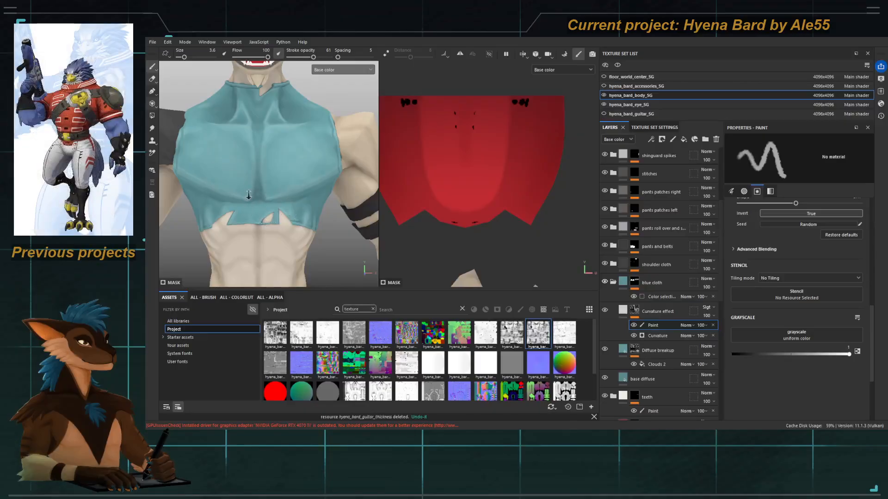
alt+drag(301, 177, 234, 194)
alt+right_drag(234, 194, 289, 192)
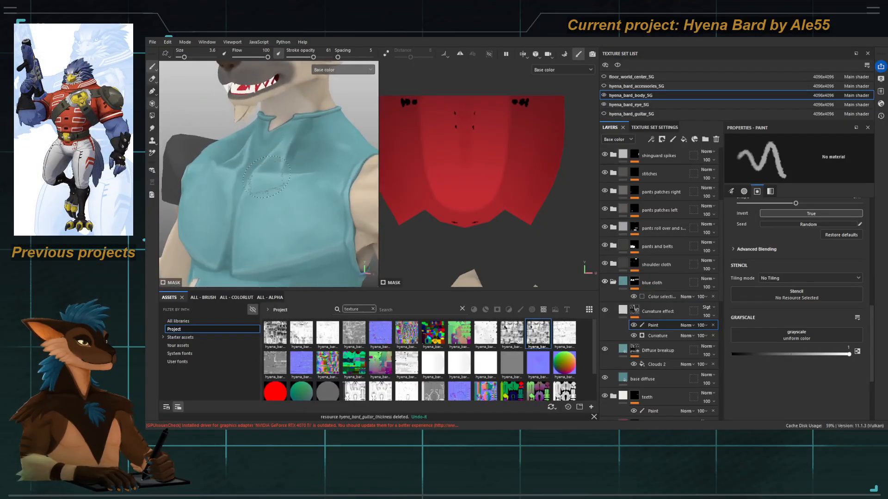
alt+drag(278, 178, 251, 170)
alt+right_drag(252, 170, 259, 160)
alt+middle_drag(260, 158, 263, 193)
mouse_move(262, 193)
alt+mouse_down()
mouse_move(286, 199)
mouse_move(279, 186)
alt+mouse_up()
alt+right_drag(280, 187, 295, 173)
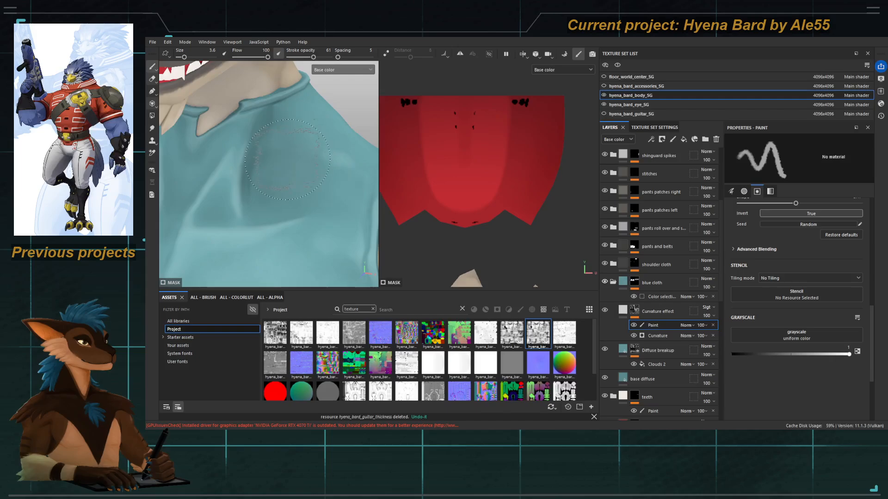
Step: Reduce the brush to size 1.68 and refine the curvature mask in the hollows below the blue top's collar
key(bracketleft)
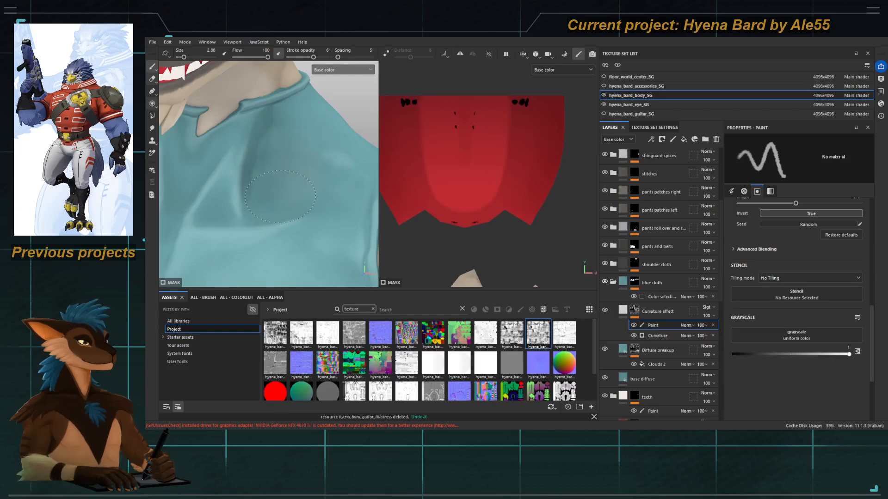
key(bracketleft)
key(bracketleft)
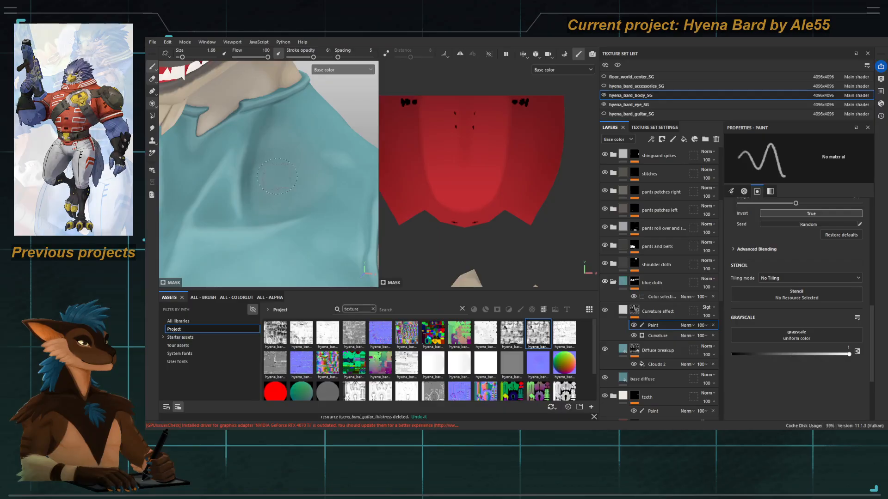
alt+drag(289, 188, 340, 190)
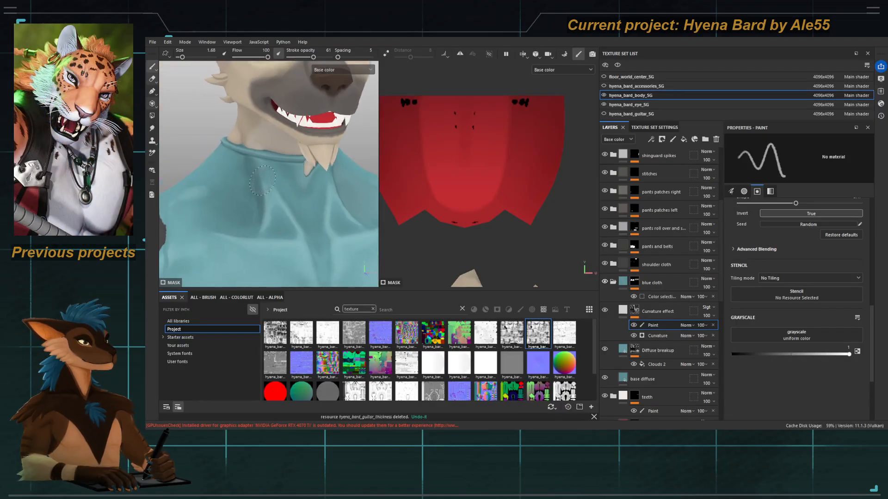
alt+middle_drag(266, 150, 251, 173)
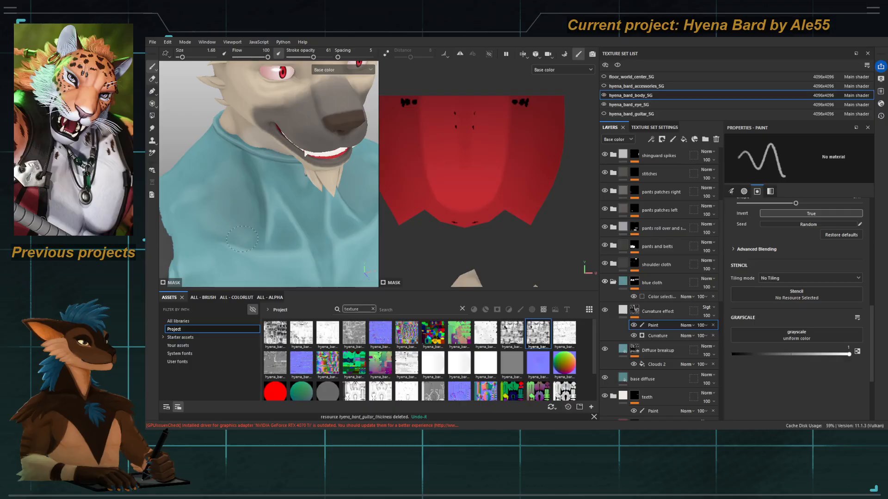
Step: Paint the curvature mask along the collarbone fold on the blue top's upper chest with a size 0.48 brush
alt+drag(242, 239, 201, 189)
alt+right_drag(201, 189, 198, 129)
alt+middle_drag(277, 215, 266, 177)
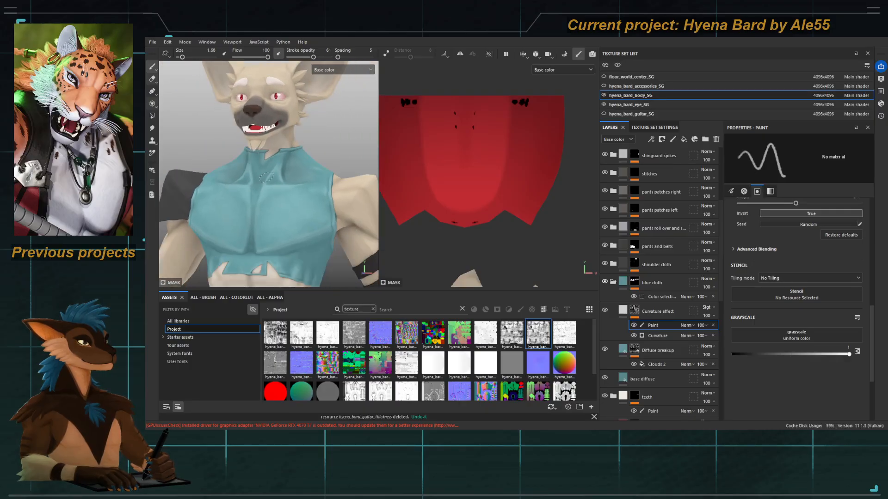
alt+drag(266, 177, 290, 194)
alt+right_drag(290, 193, 303, 245)
mouse_move(217, 171)
alt+mouse_down()
mouse_move(242, 208)
mouse_move(237, 200)
alt+mouse_up()
alt+right_drag(237, 200, 243, 213)
mouse_move(217, 146)
ctrl+right_down()
mouse_move(207, 146)
mouse_move(232, 168)
ctrl+right_up()
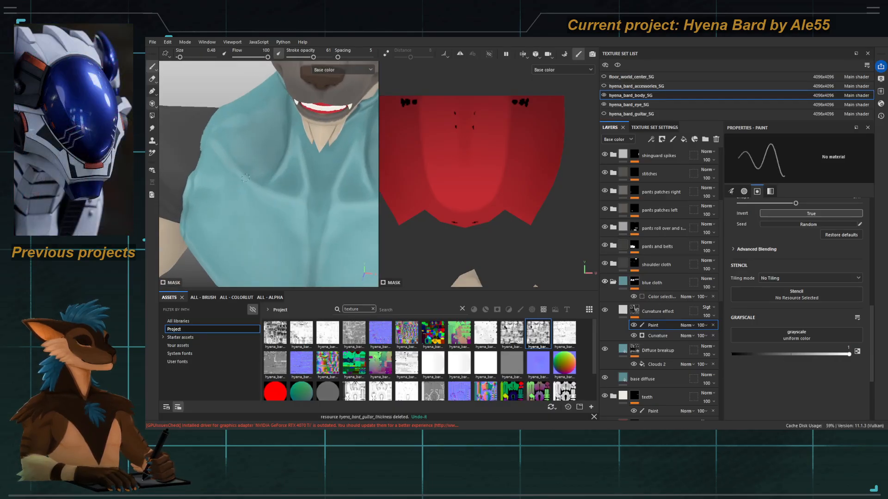
Step: Paint the curvature mask along the shoulder-blade ridges on the back of the blue top with a size 0.8 brush
alt+drag(301, 203, 312, 186)
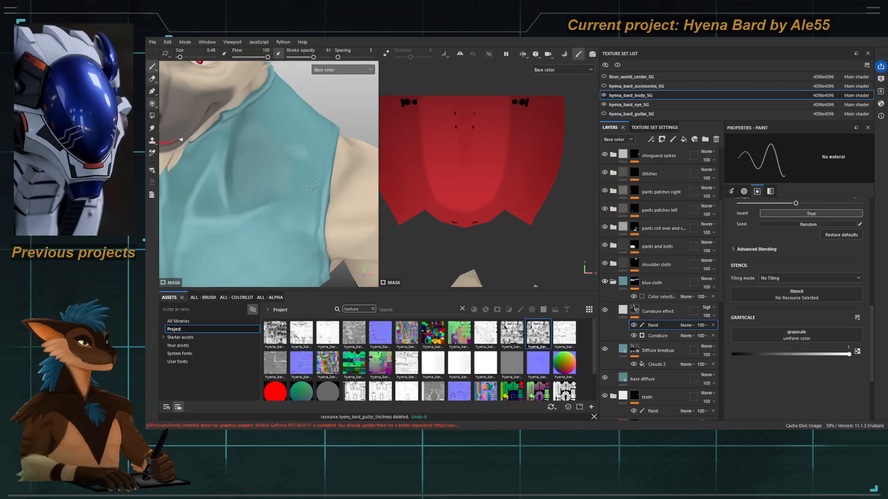
alt+right_drag(319, 177, 229, 172)
alt+drag(226, 172, 185, 169)
alt+right_drag(208, 176, 275, 179)
alt+middle_drag(275, 180, 255, 206)
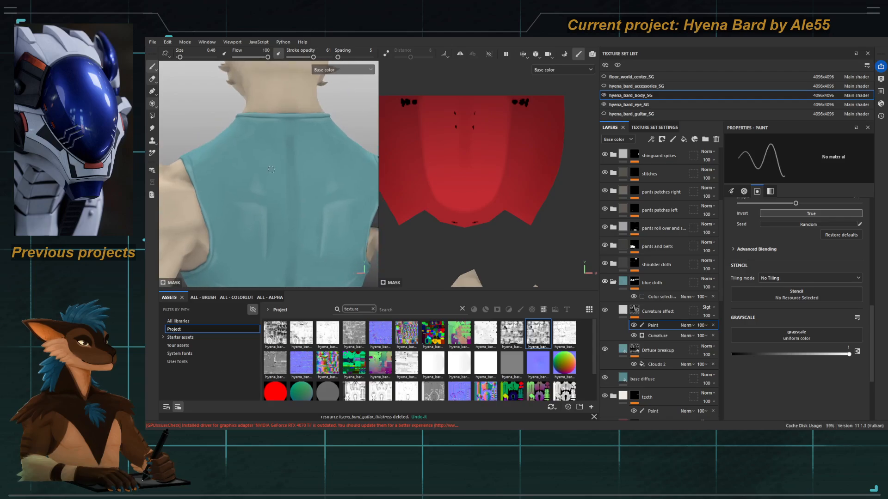
alt+drag(272, 163, 266, 158)
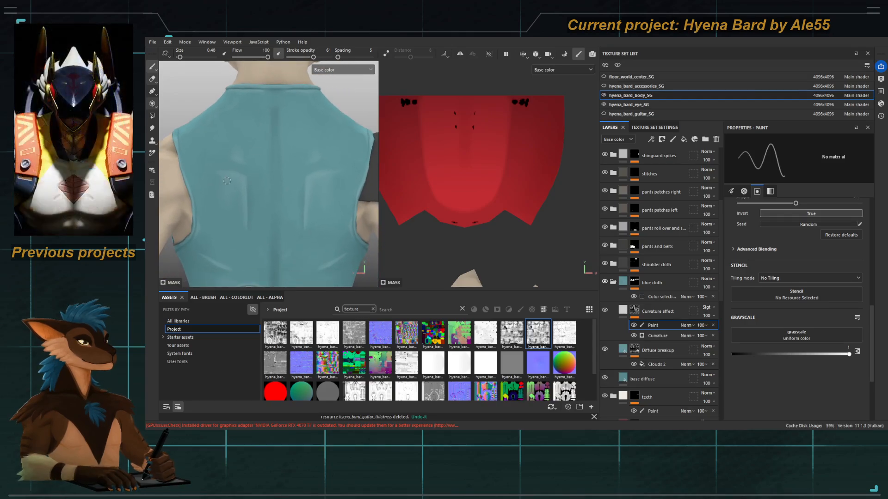
ctrl+right_drag(228, 181, 246, 181)
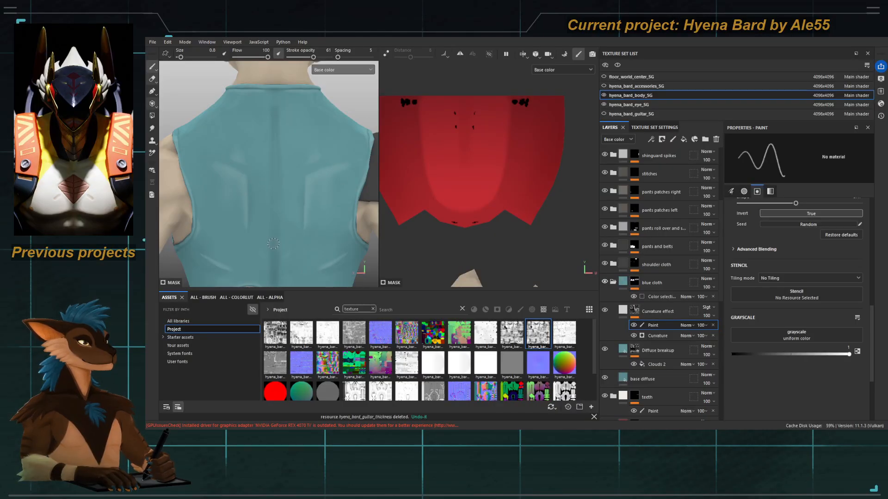
Step: Touch up the mask along the back hem at brush size 0.48 and darken the side below the armhole at size 1.68, grayscale 0
alt+middle_drag(274, 244, 270, 145)
alt+right_drag(262, 202, 287, 201)
alt+middle_drag(250, 204, 266, 185)
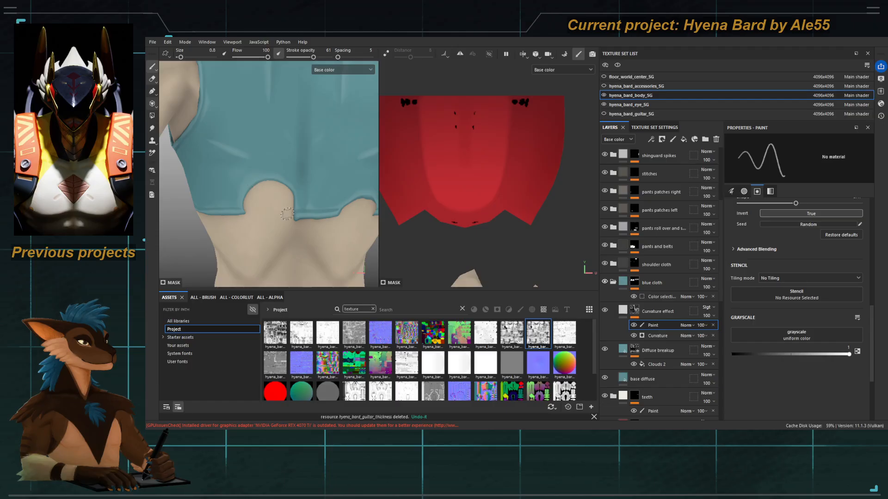
mouse_move(278, 179)
alt+mouse_down()
mouse_move(260, 191)
mouse_move(344, 165)
mouse_move(268, 221)
alt+mouse_up()
key(bracketleft)
key(bracketleft)
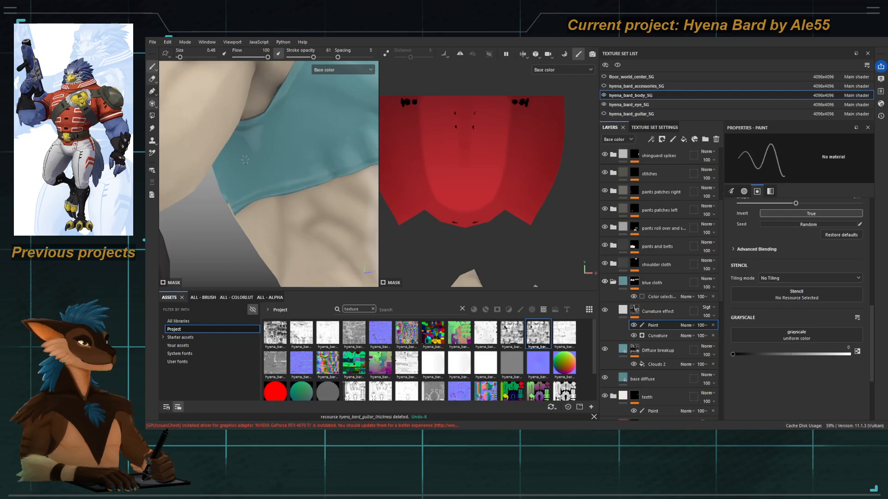
ctrl+right_drag(245, 160, 257, 160)
drag(252, 143, 266, 134)
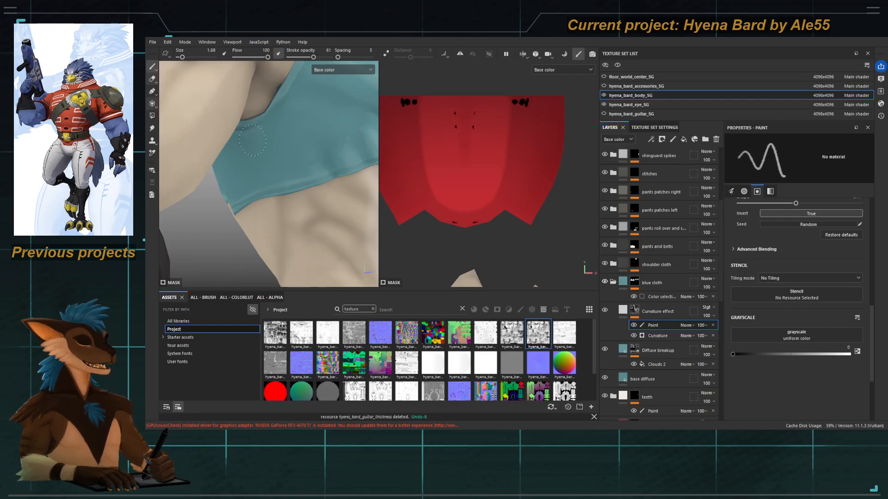
Step: Refine the mask along the hem on the opposite side using brush size 0.48 at grayscale 1 and size 0.8 at grayscale 0
alt+right_drag(252, 140, 234, 171)
mouse_move(314, 162)
alt+mouse_down()
mouse_move(257, 148)
mouse_move(262, 185)
alt+mouse_up()
alt+right_drag(262, 184, 273, 182)
mouse_move(274, 182)
alt+mouse_down()
mouse_move(290, 194)
mouse_move(261, 183)
mouse_move(253, 190)
mouse_move(263, 175)
alt+mouse_up()
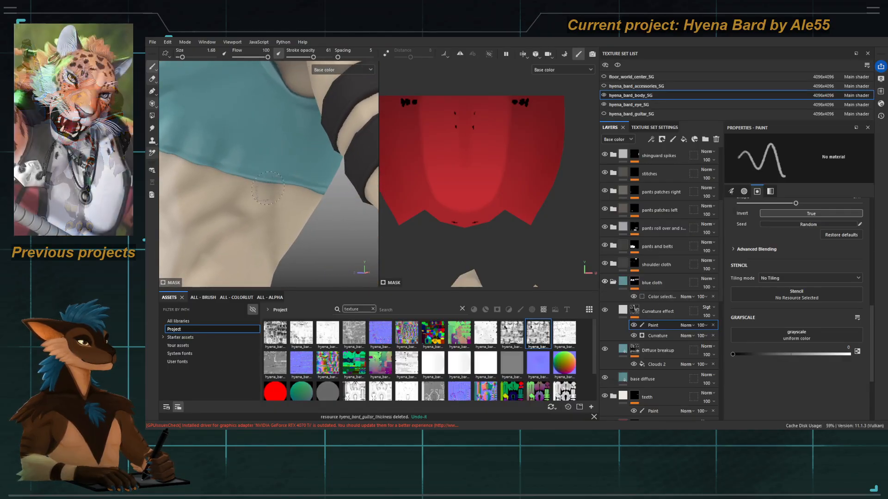
ctrl+right_drag(262, 176, 253, 168)
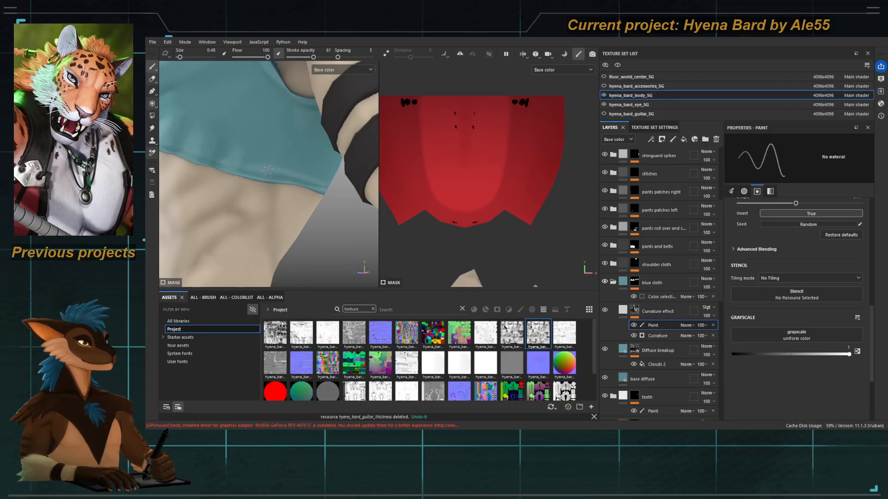
ctrl+right_drag(262, 170, 256, 164)
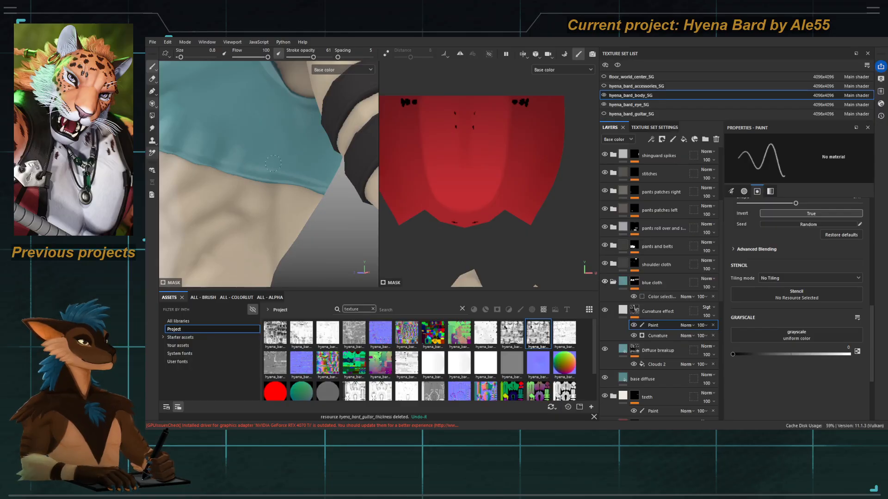
Step: Paint the curvature mask along the armhole edge beside the dark shoulder cloth with a size 0.8 brush, using grayscale 0 and 1
alt+right_drag(296, 190, 231, 171)
alt+drag(231, 171, 259, 178)
alt+middle_drag(245, 139, 259, 178)
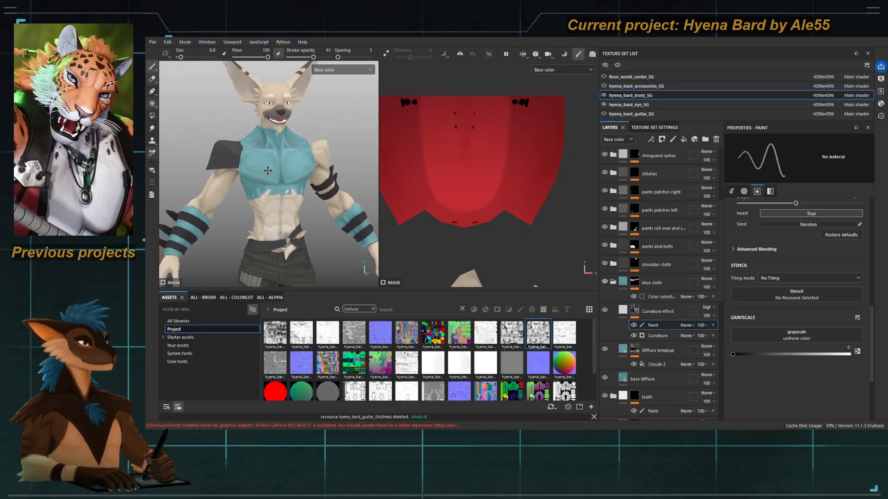
mouse_move(259, 171)
alt+mouse_down()
mouse_move(240, 161)
mouse_move(269, 175)
alt+mouse_up()
alt+right_drag(249, 171, 356, 283)
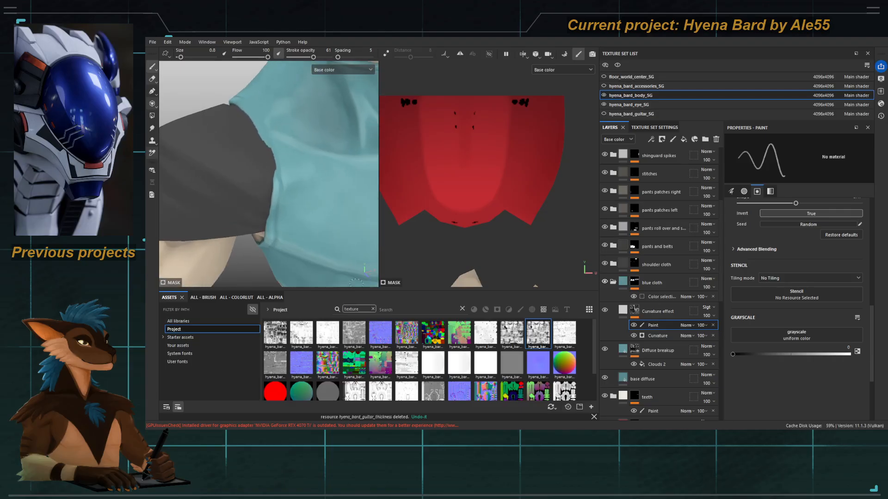
alt+drag(262, 131, 282, 134)
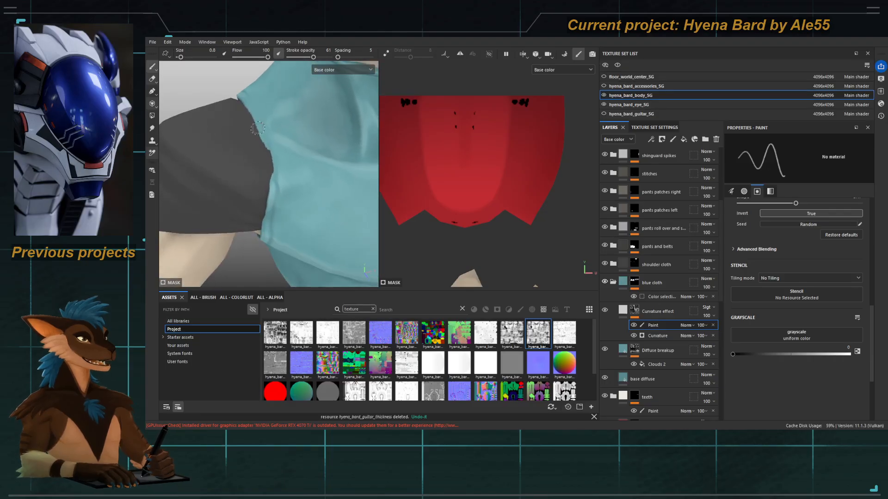
alt+middle_drag(268, 120, 273, 158)
alt+drag(273, 158, 263, 140)
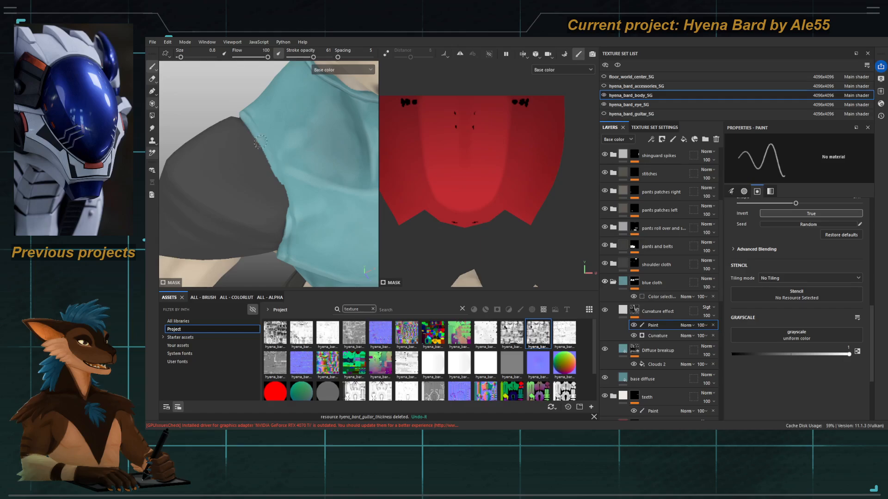
alt+drag(288, 222, 283, 195)
alt+middle_drag(285, 204, 288, 205)
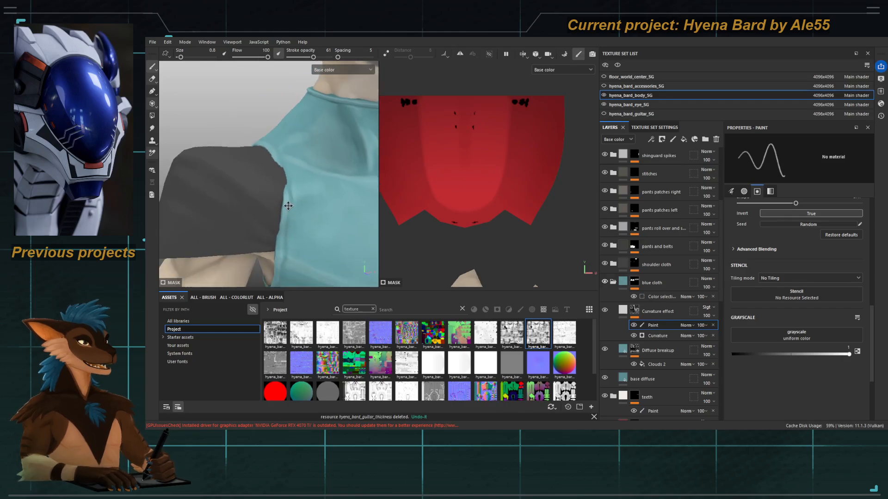
Step: Paint the mask along the bare shoulder's armhole edge and toward the upper back, swapping the size 0.8 brush between grayscale 1 and 0
mouse_move(288, 206)
alt+mouse_down()
mouse_move(253, 217)
mouse_move(248, 198)
mouse_move(287, 148)
mouse_move(265, 181)
mouse_move(292, 153)
alt+mouse_up()
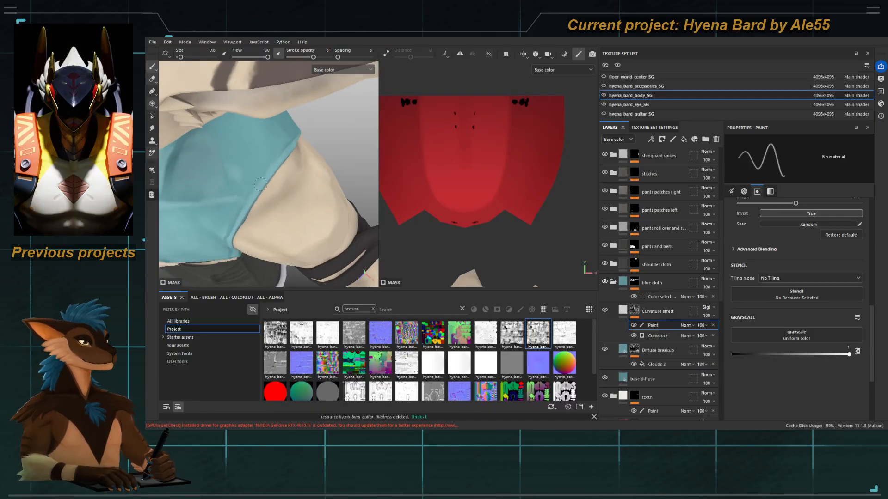
key(x)
mouse_move(272, 183)
alt+mouse_down()
mouse_move(279, 155)
mouse_move(284, 173)
mouse_move(245, 147)
alt+mouse_up()
key(x)
key(x)
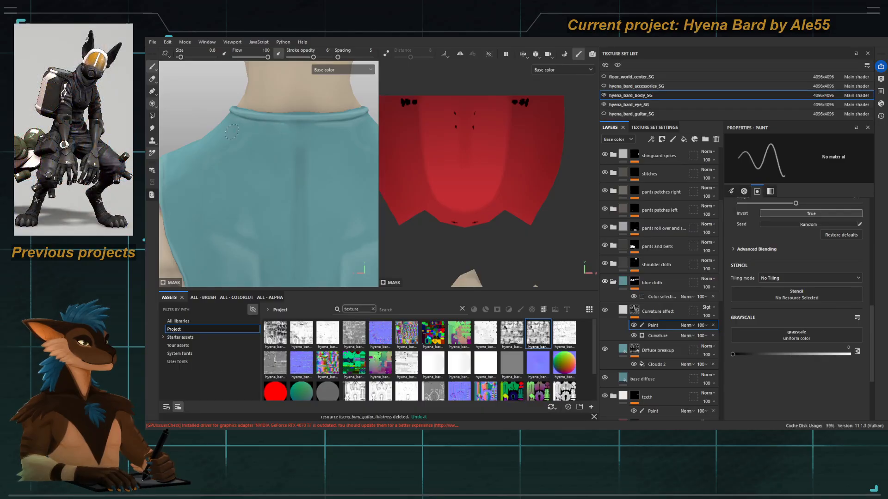
Step: Work the curvature mask around the collar from the back of the neck to the torn front edge with the size 0.8 brush
alt+drag(232, 132, 274, 137)
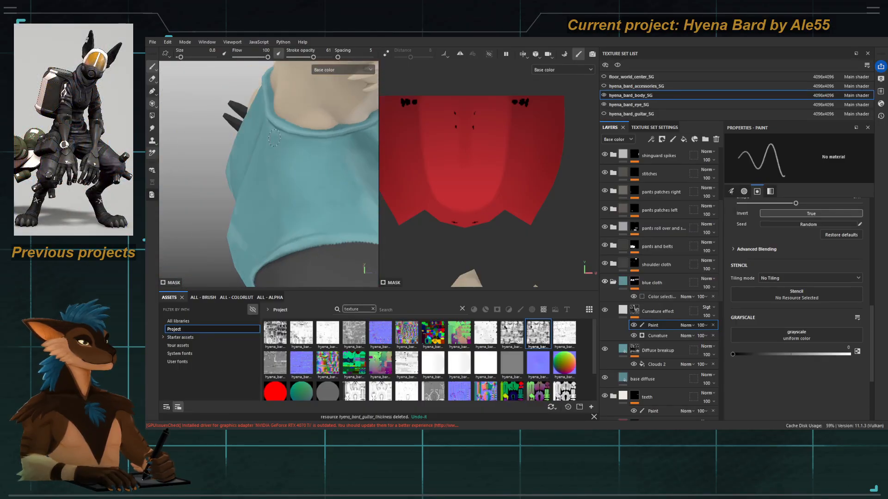
alt+drag(333, 145, 273, 145)
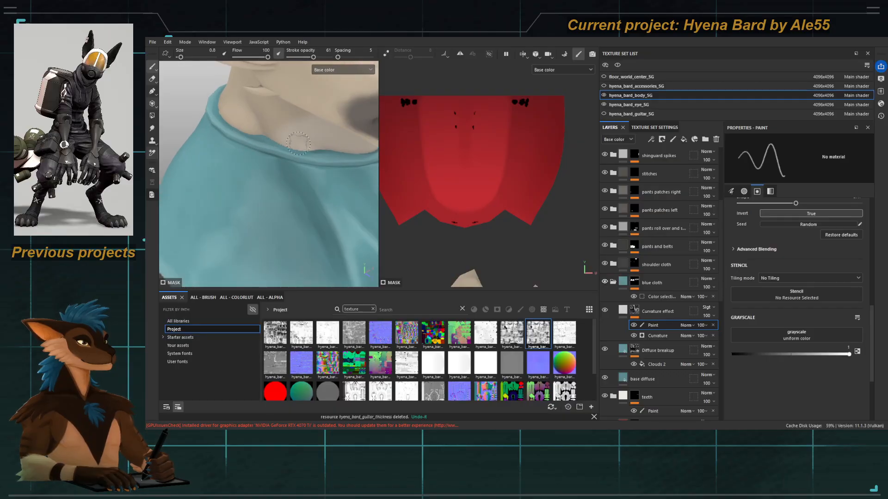
alt+drag(330, 173, 220, 116)
alt+right_drag(220, 116, 310, 211)
key(x)
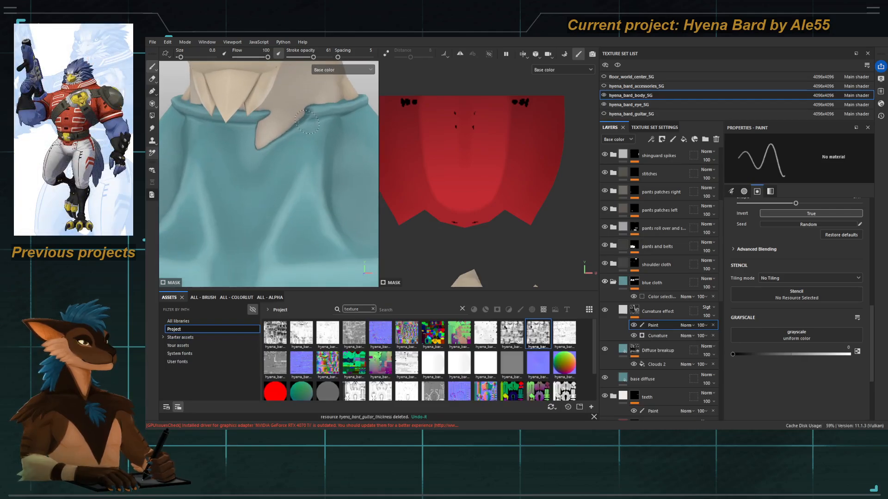
Step: Set the brush grayscale to 1 and paint the mask beneath the collar's torn notch with a size 0.48 brush
key(p)
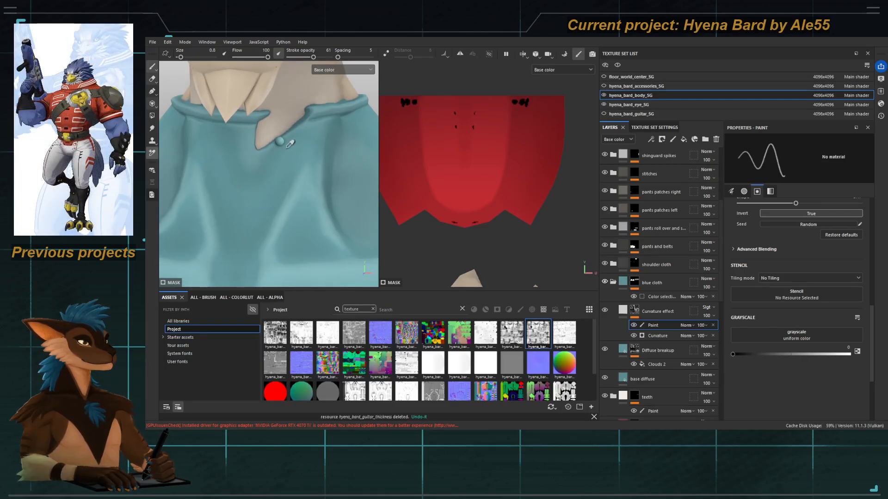
click(305, 117)
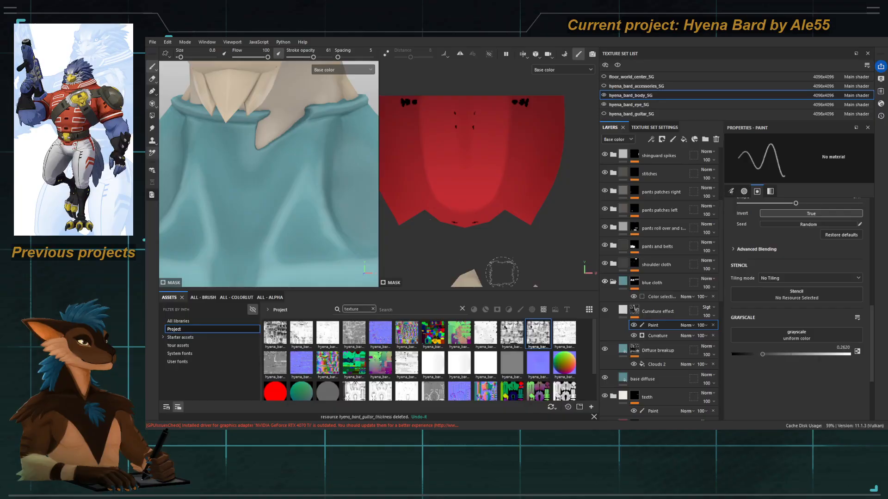
drag(832, 355, 851, 354)
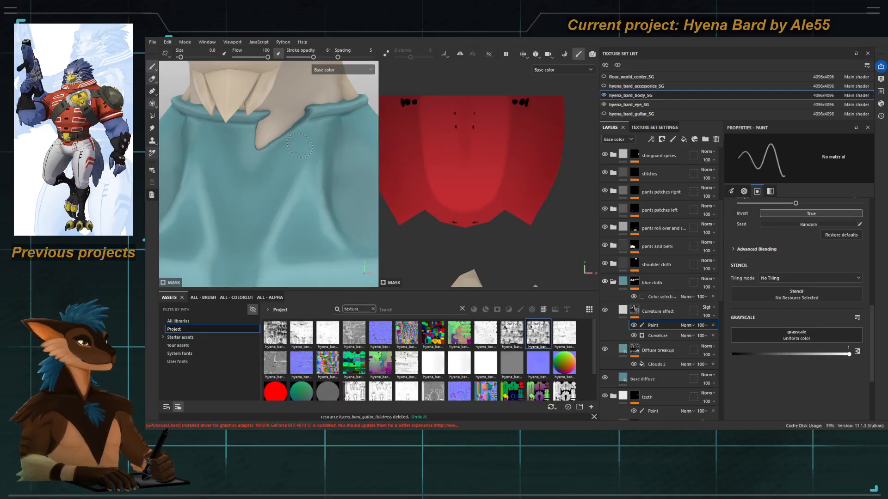
key(bracketleft)
key(bracketleft)
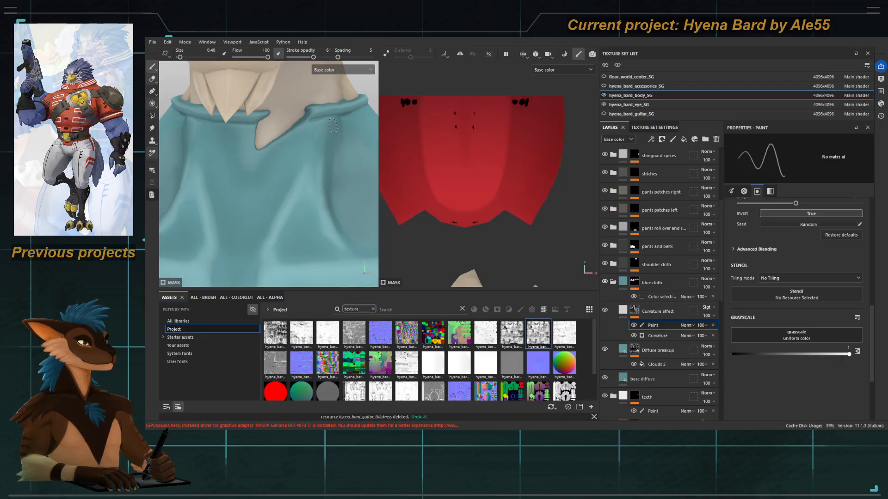
Step: Blend the mask between the central chest folds below the torn collar, alternating grayscale 0 and 1 with size 1.2 and 0.48 brushes
key(bracketleft)
key(bracketleft)
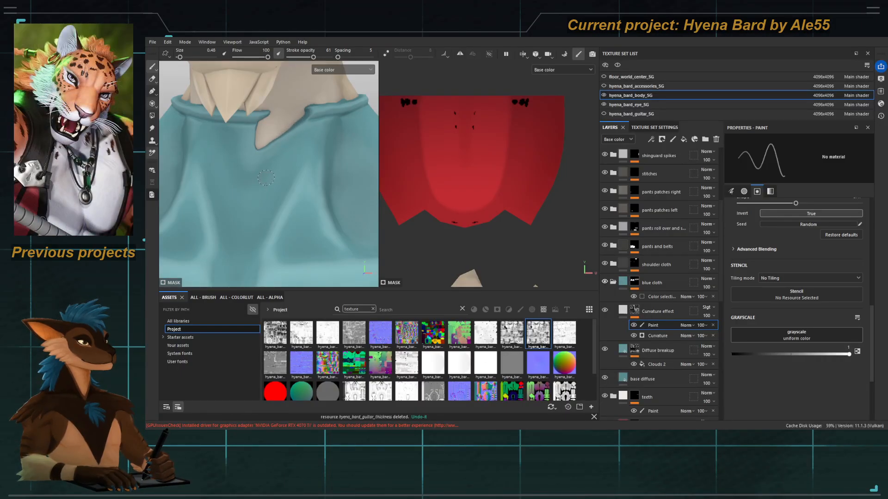
key(bracketright)
key(bracketright)
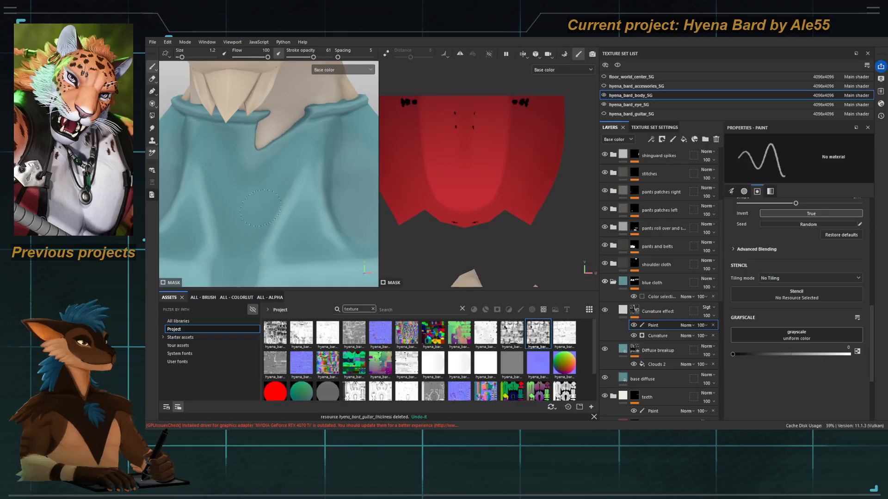
key(x)
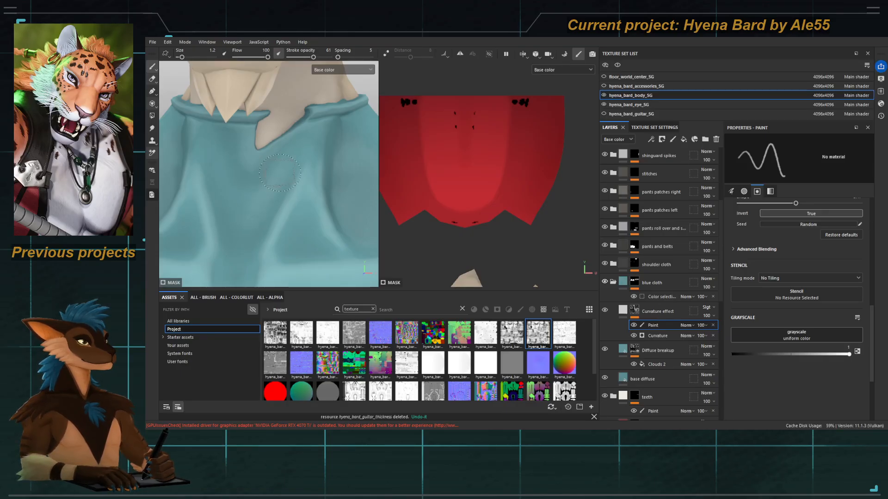
key(bracketleft)
key(bracketleft)
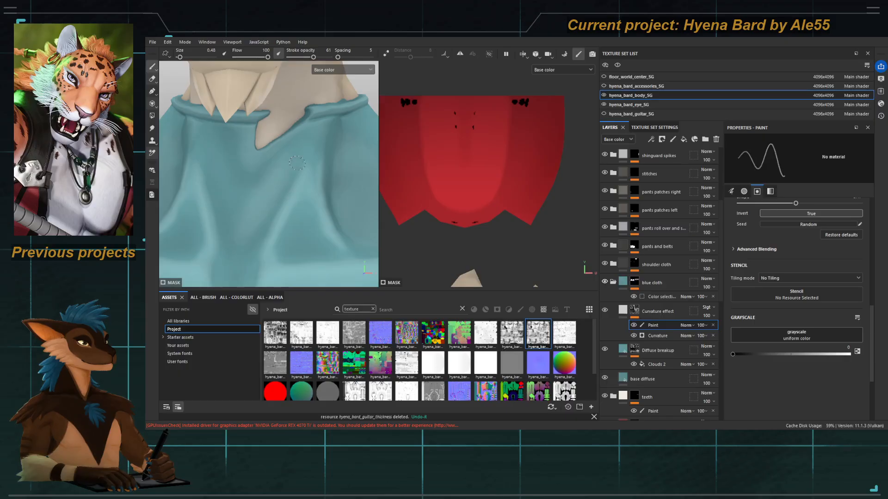
alt+right_drag(252, 240, 210, 168)
alt+middle_drag(209, 168, 212, 112)
alt+right_drag(292, 218, 324, 279)
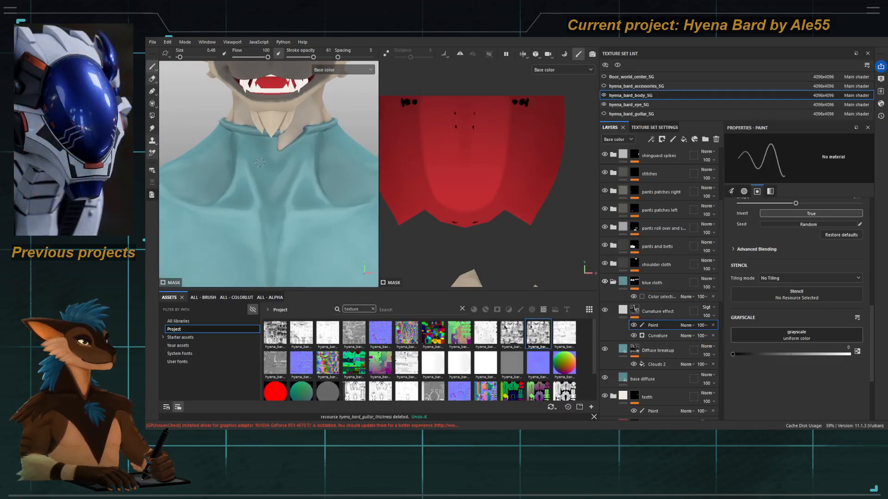
Step: Examine the chest folds below the torn collar in the material view and in the mask channel
alt+right_drag(258, 185, 276, 218)
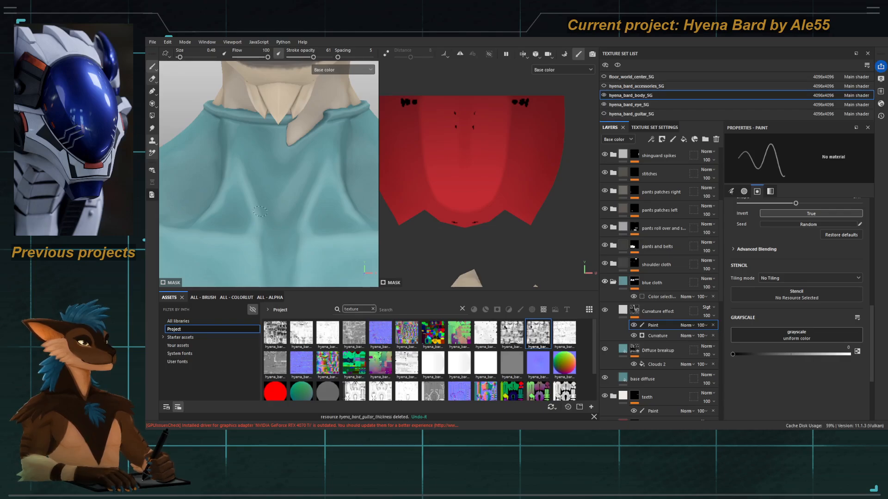
alt+drag(276, 239, 287, 230)
alt+middle_drag(287, 230, 276, 208)
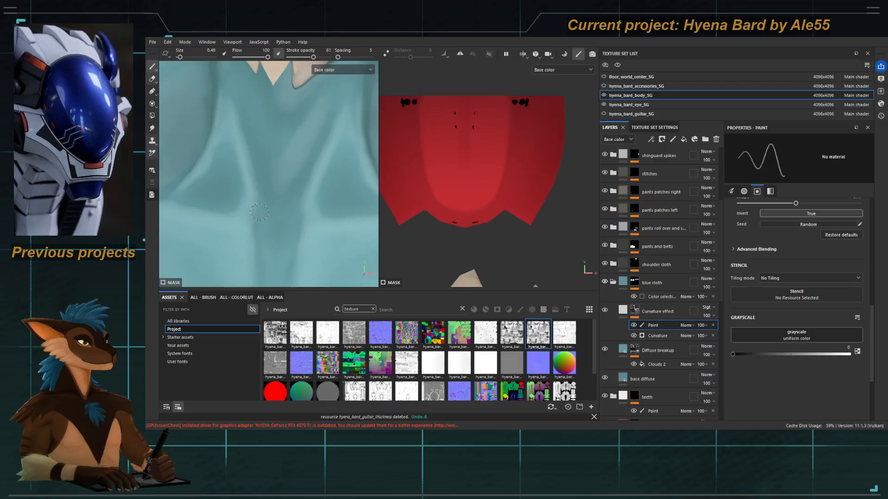
key(c)
key(m)
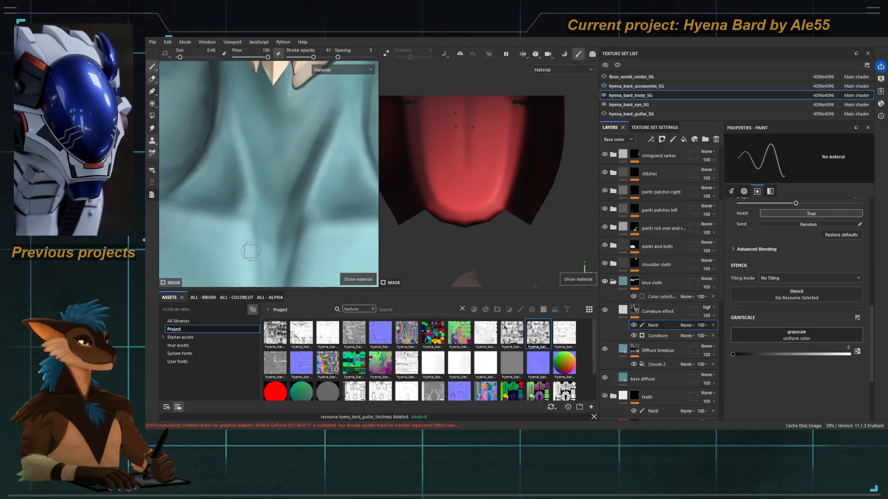
key(c)
key(c)
key(c)
key(c)
key(c)
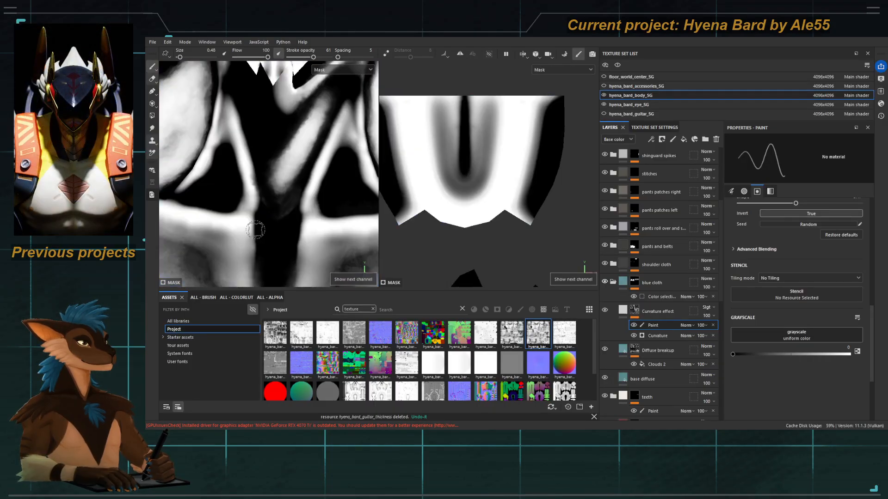
Step: Paint the mask across the central chest below the folds with a size 0.8 brush, swapping grayscale from 0 to 1
alt+middle_drag(253, 235, 260, 179)
key(bracketright)
key(bracketright)
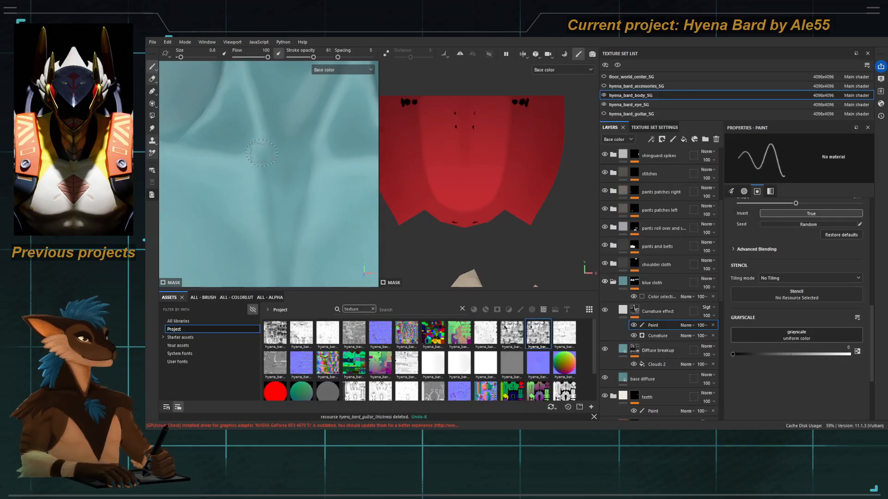
key(x)
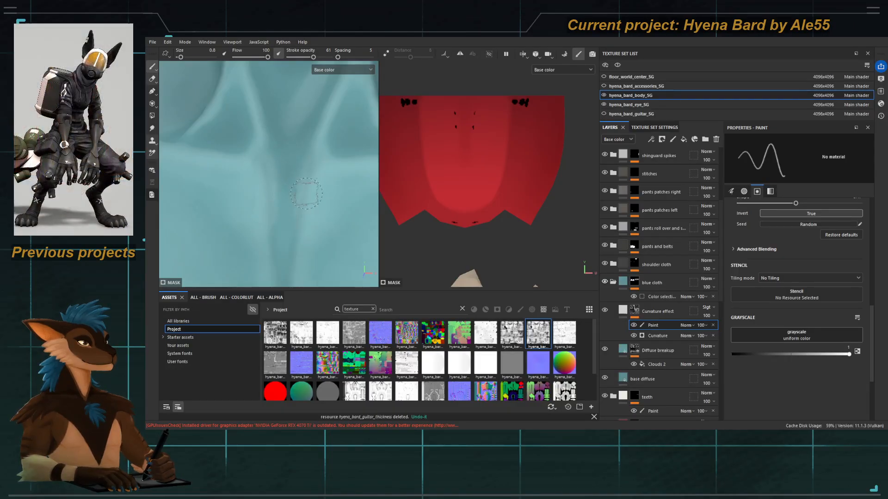
middle_drag(281, 123, 283, 182)
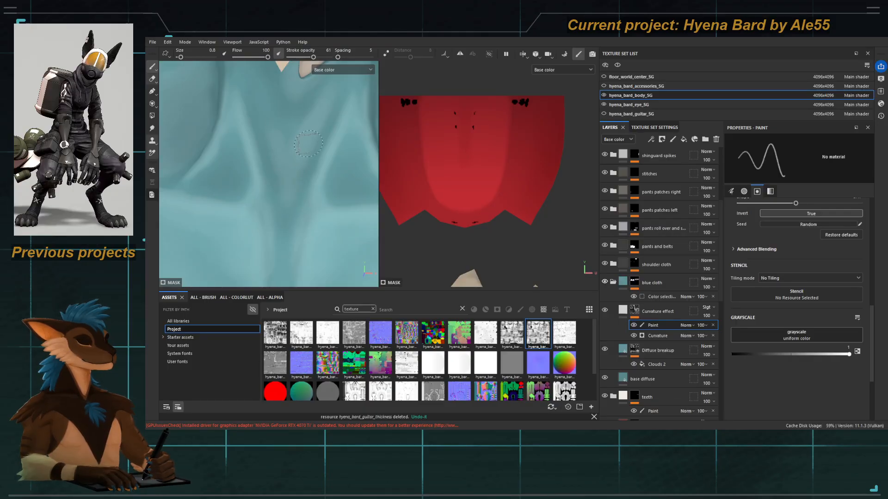
Step: Paint the mask along the blue forearm wrap's edges and folds at grayscale 1, using size 0.48 and 1.2 brushes
scroll(308, 143, down, 10)
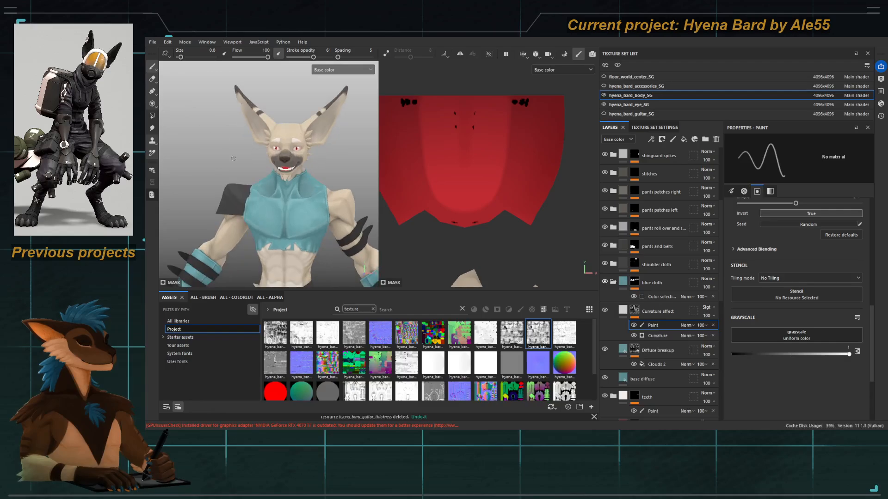
scroll(233, 158, down, 8)
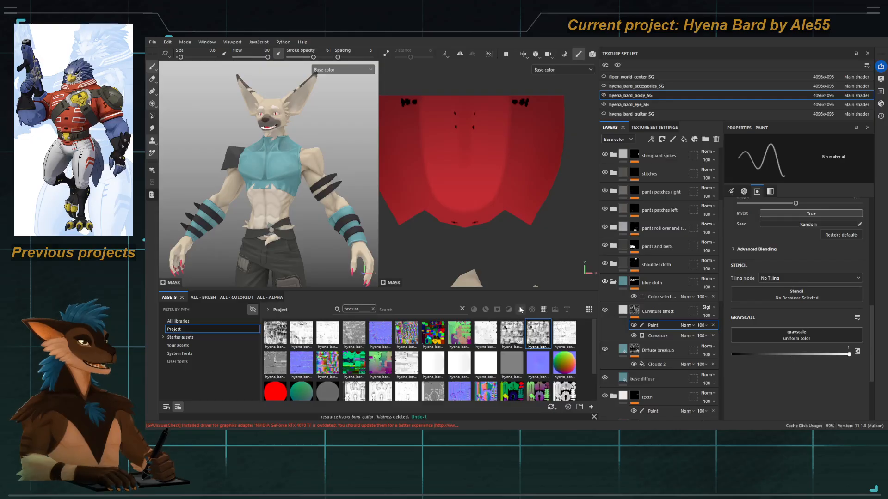
scroll(262, 174, up, 10)
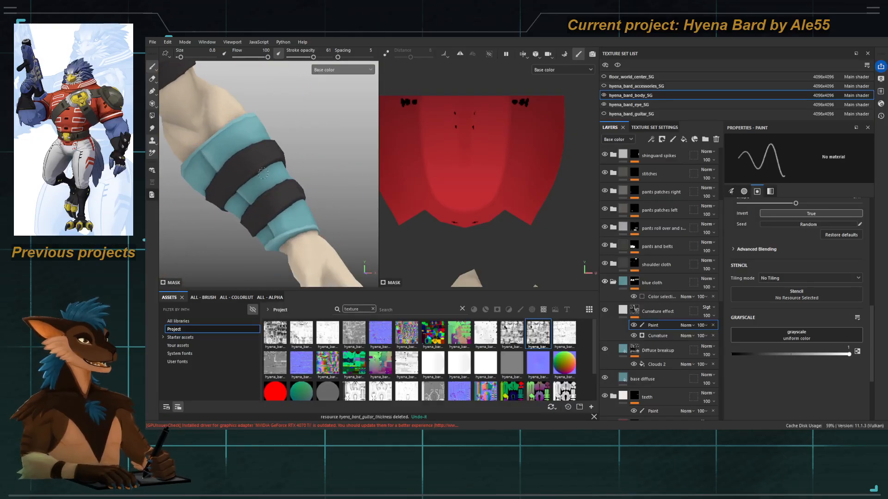
scroll(263, 174, up, 5)
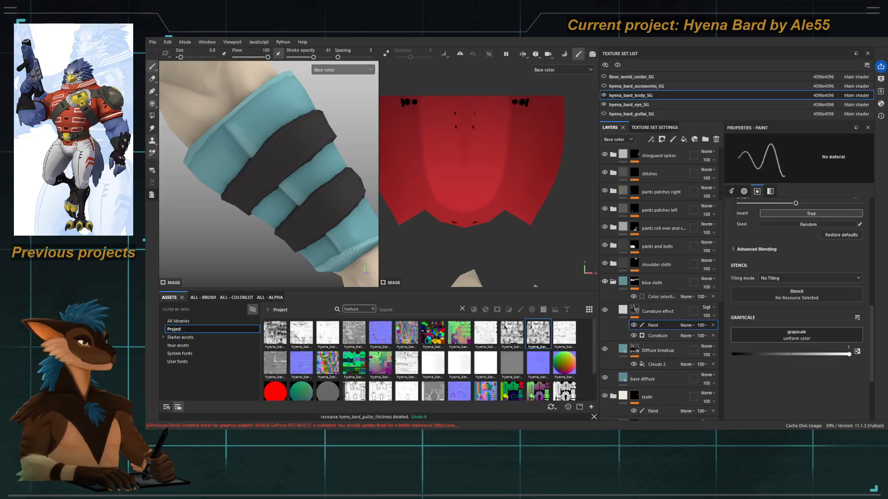
alt+drag(342, 244, 320, 148)
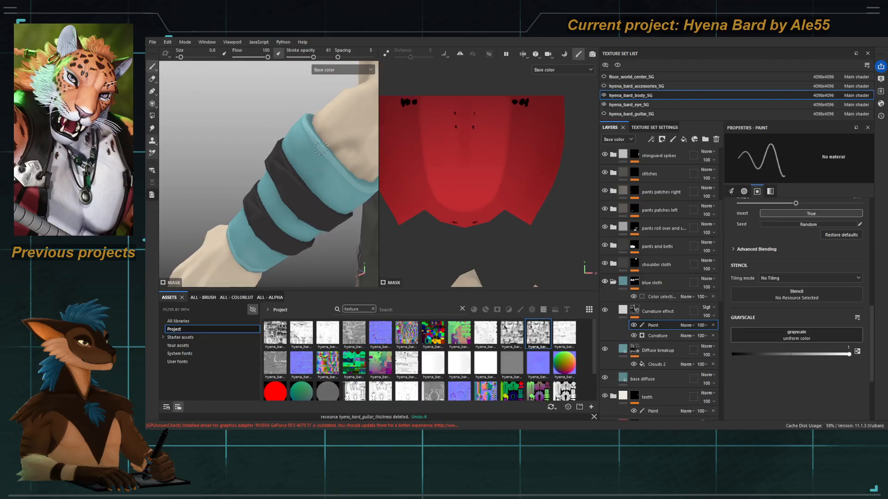
key(bracketleft)
mouse_move(352, 188)
alt+mouse_down()
mouse_move(240, 139)
mouse_move(166, 147)
mouse_move(290, 151)
alt+mouse_up()
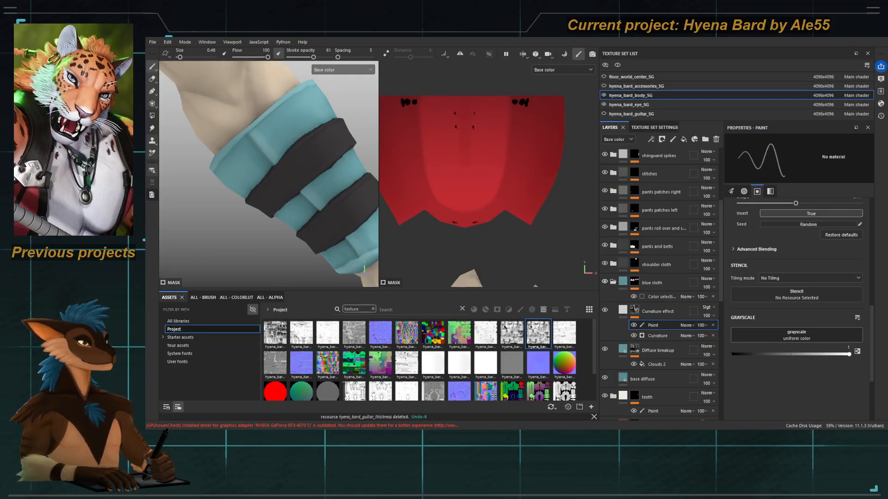
ctrl+right_drag(290, 153, 300, 145)
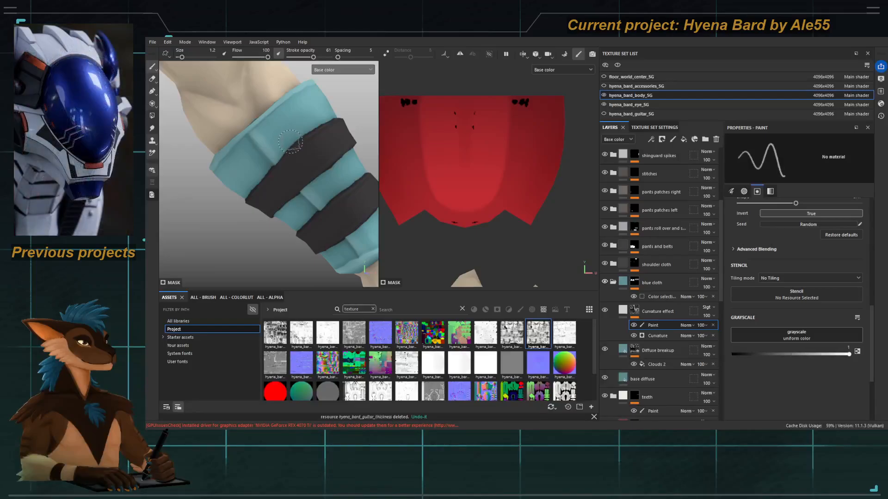
mouse_move(311, 150)
alt+mouse_down()
mouse_move(272, 172)
mouse_move(333, 181)
alt+mouse_up()
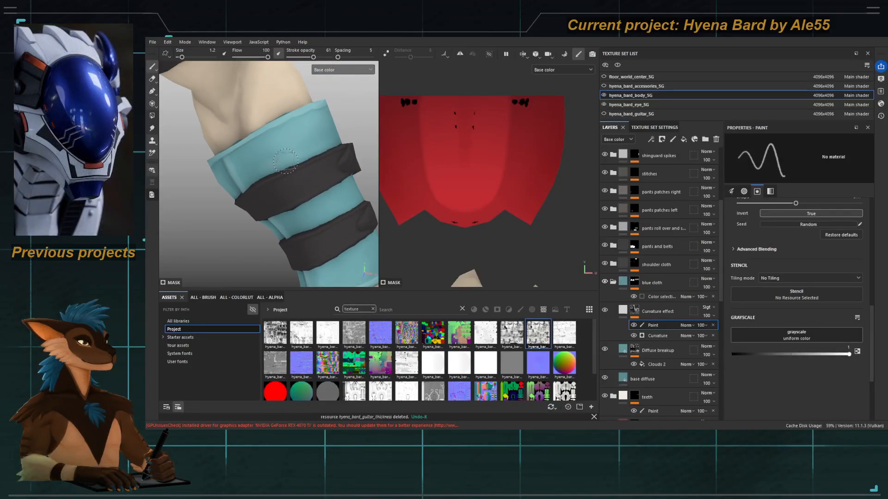
Step: Work the mask around the spiked forearm's blue wrap, between the dark straps and at the elbow edge, with a size 0.8 brush
alt+right_drag(307, 241, 227, 185)
alt+middle_drag(207, 138, 302, 151)
alt+right_drag(302, 151, 333, 172)
alt+middle_drag(167, 132, 294, 158)
alt+right_drag(241, 134, 263, 143)
alt+drag(263, 142, 294, 144)
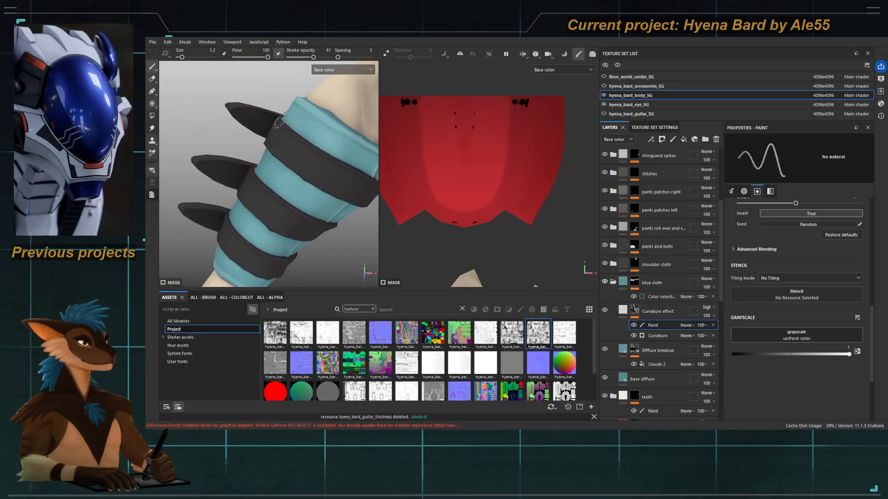
ctrl+right_drag(295, 141, 290, 136)
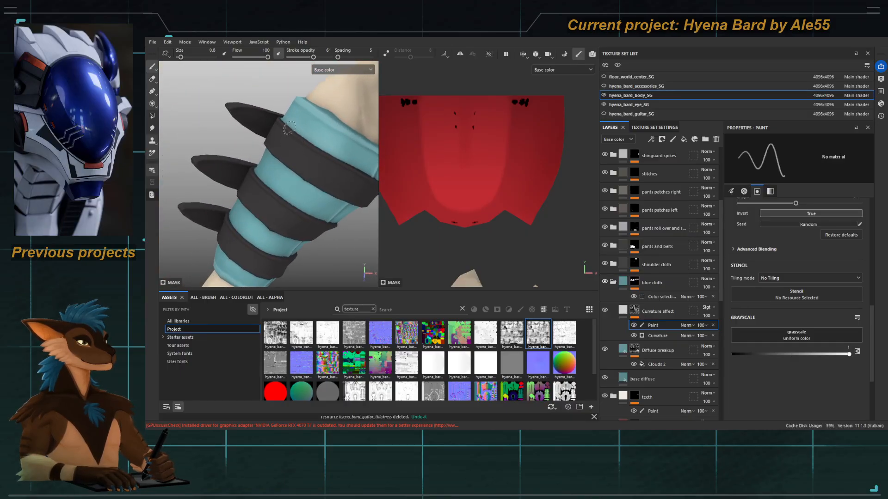
alt+drag(325, 159, 272, 172)
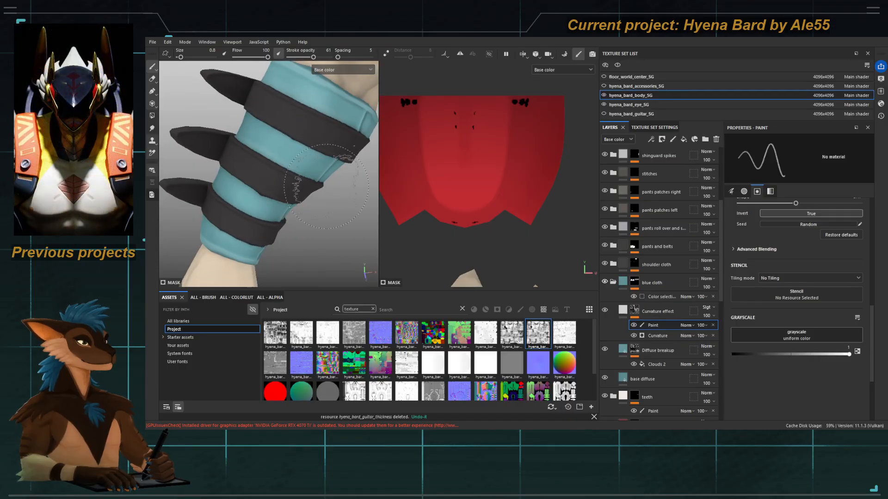
mouse_move(245, 146)
alt+mouse_down()
mouse_move(221, 177)
mouse_move(244, 167)
mouse_move(252, 179)
mouse_move(272, 165)
alt+mouse_up()
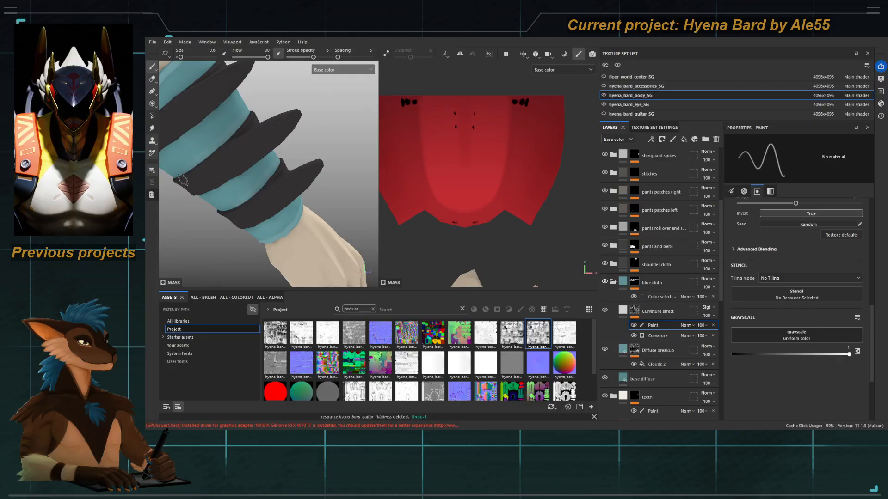
alt+drag(183, 180, 189, 183)
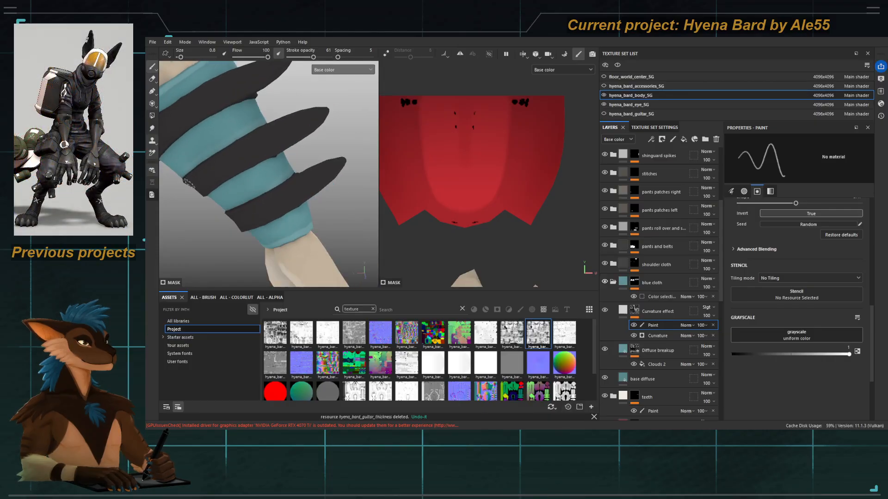
alt+drag(239, 208, 294, 110)
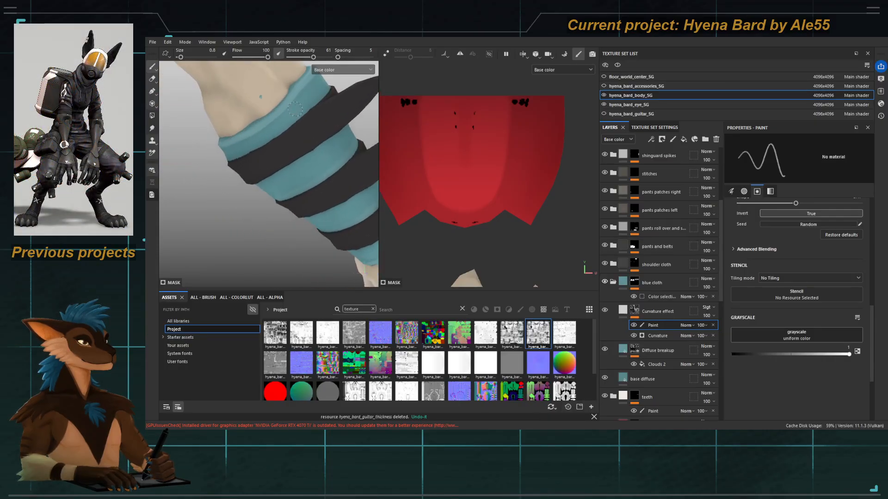
mouse_move(236, 165)
alt+mouse_down()
mouse_move(258, 152)
mouse_move(256, 179)
mouse_move(287, 175)
alt+mouse_up()
Step: Save the project and enlarge the viewports by reducing the height of the asset library area
alt+right_drag(287, 175, 171, 88)
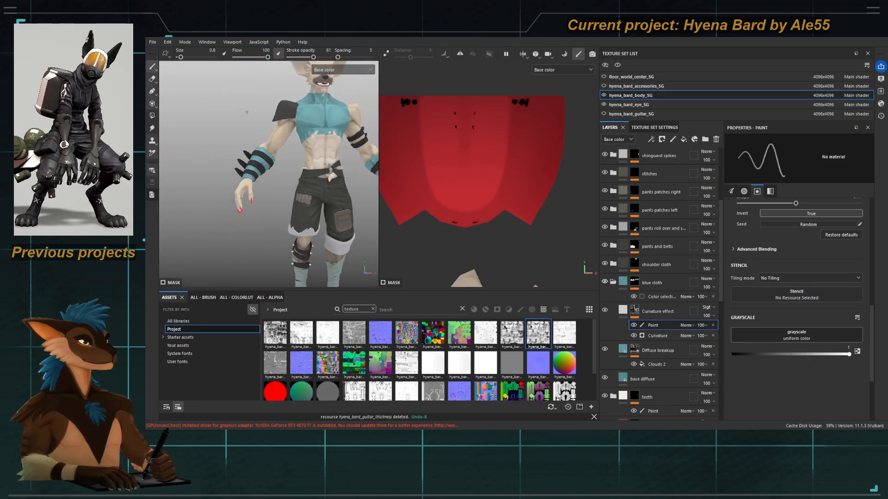
alt+middle_drag(259, 134, 222, 150)
alt+drag(232, 139, 209, 141)
alt+middle_drag(208, 141, 228, 116)
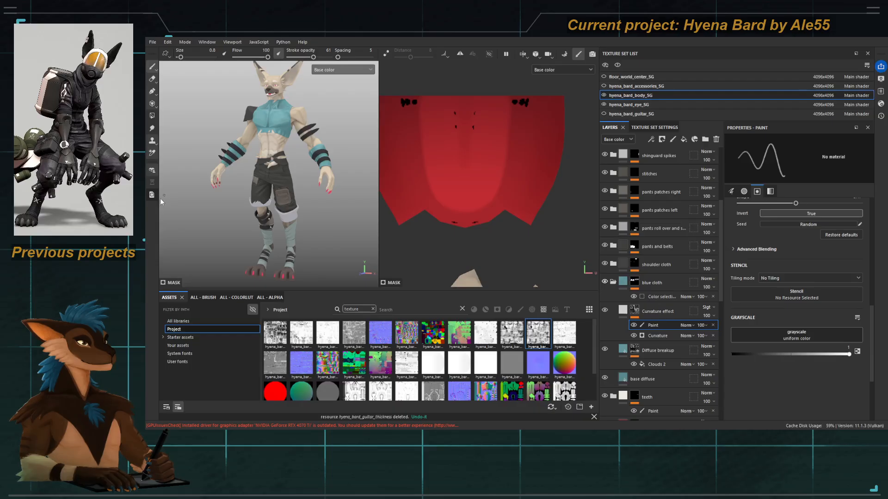
alt+drag(183, 152, 194, 149)
alt+right_drag(194, 149, 190, 165)
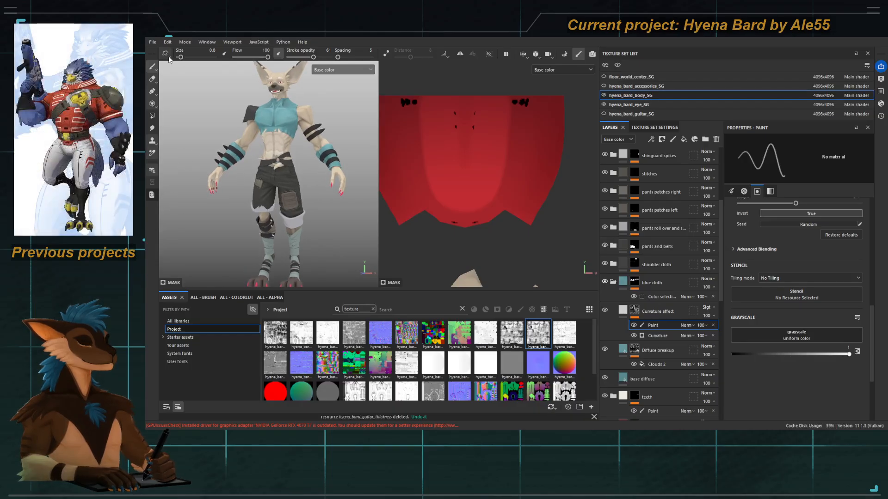
key(ctrl+s)
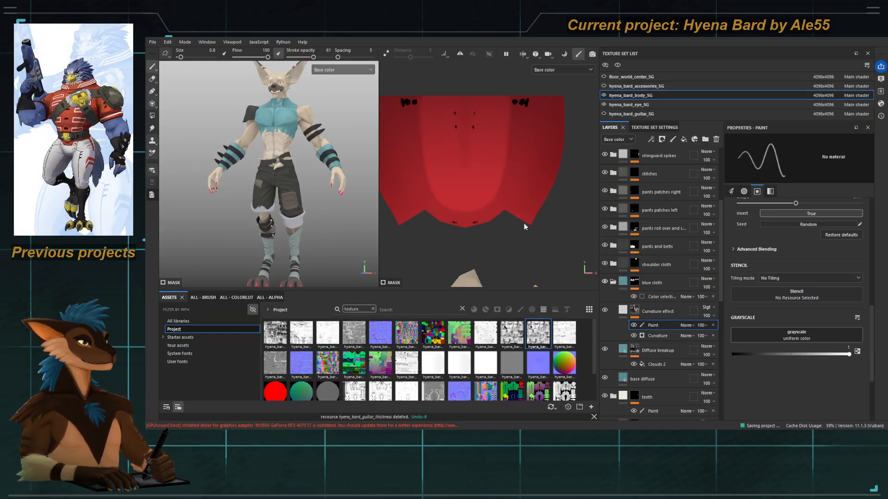
alt+middle_drag(274, 150, 254, 150)
alt+drag(278, 157, 266, 159)
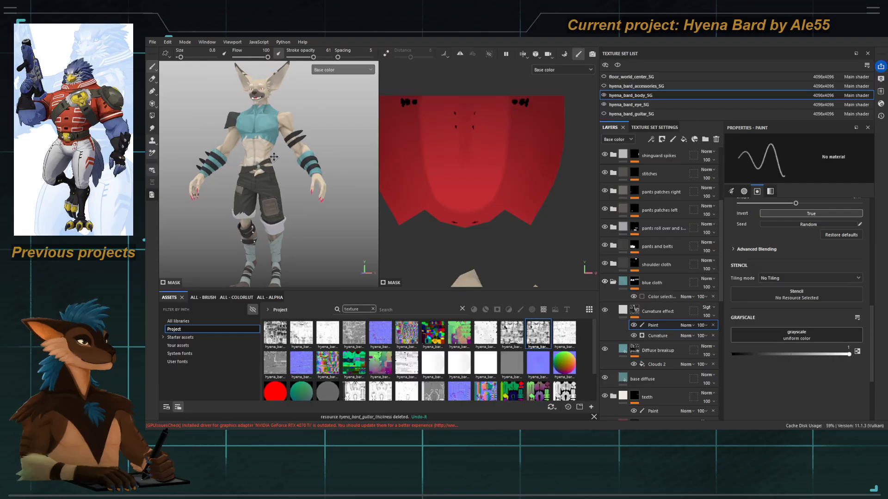
alt+right_drag(278, 175, 265, 162)
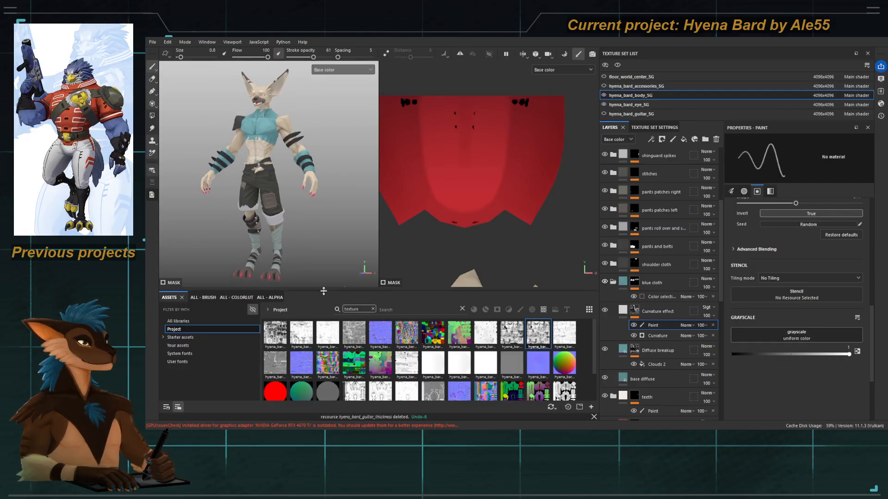
drag(322, 291, 324, 313)
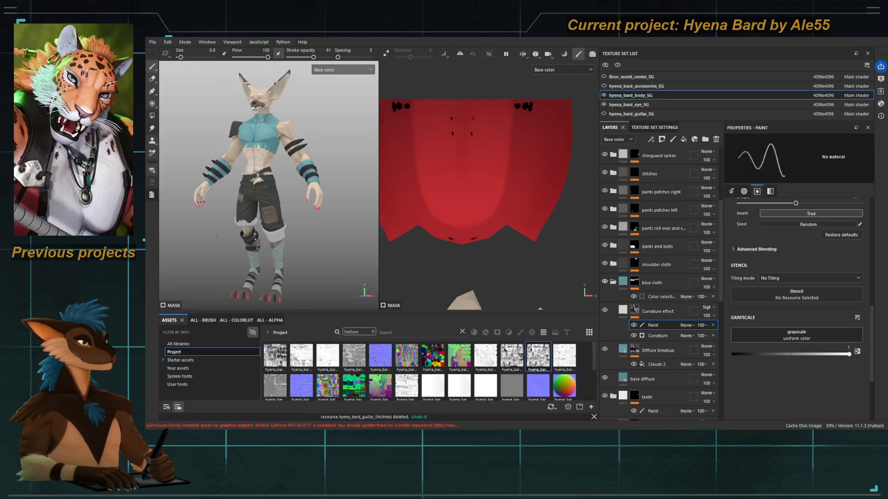
mouse_move(216, 236)
alt+mouse_down()
mouse_move(208, 226)
mouse_move(225, 231)
alt+mouse_up()
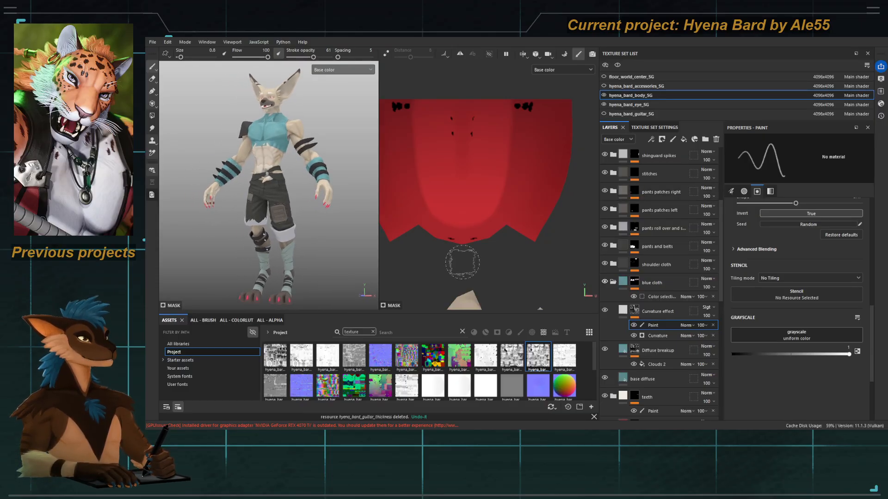
Step: Copy the blue cloth's Diffuse breakup layer into the shoulder cloth folder above base diffuse, and open the copy's fill properties
click(613, 283)
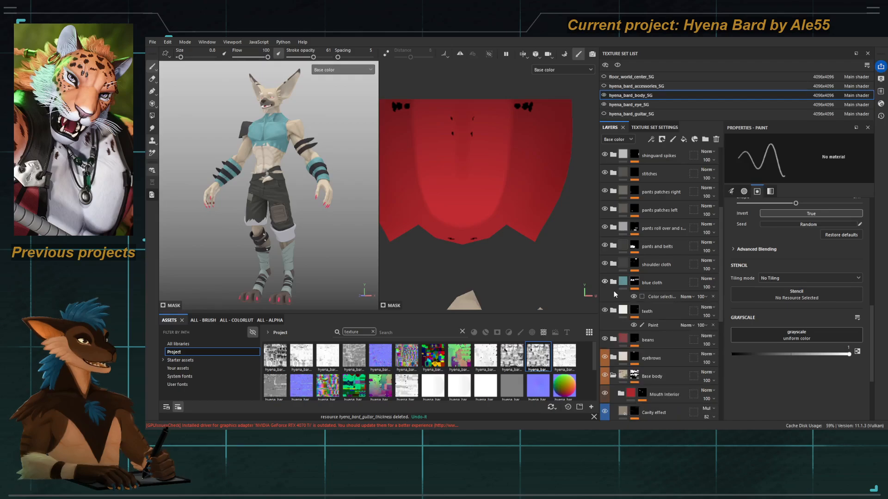
click(613, 265)
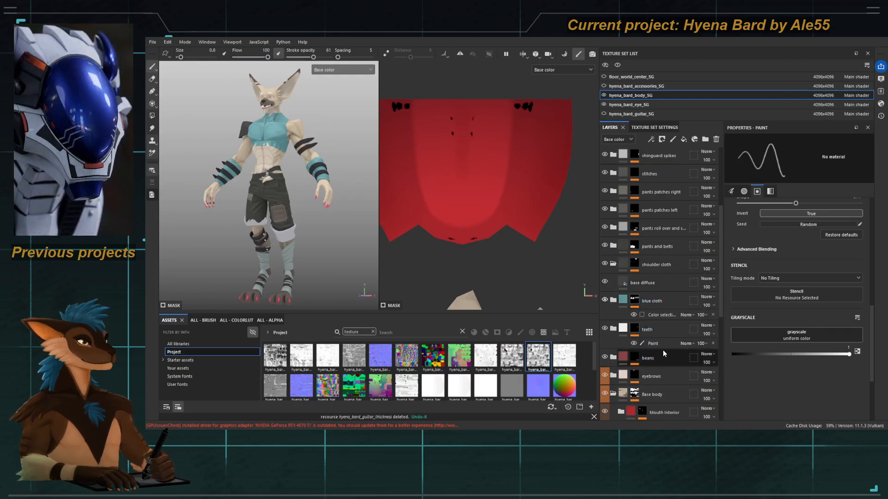
click(613, 300)
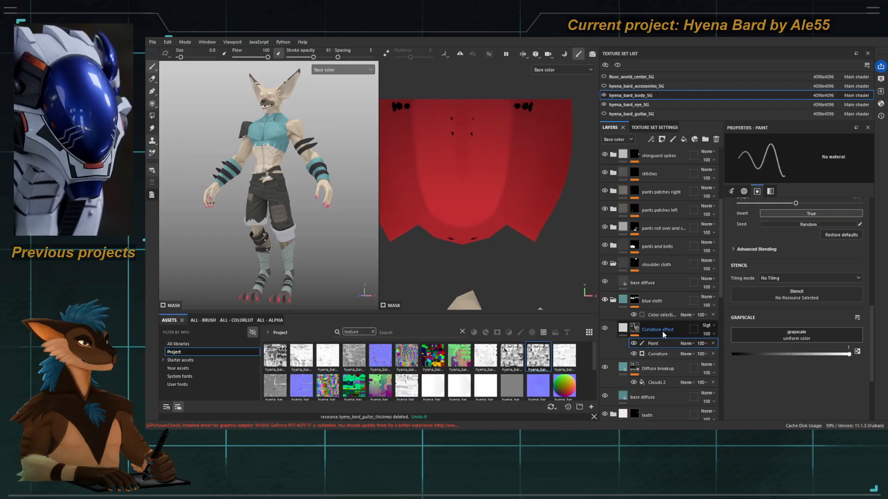
click(651, 368)
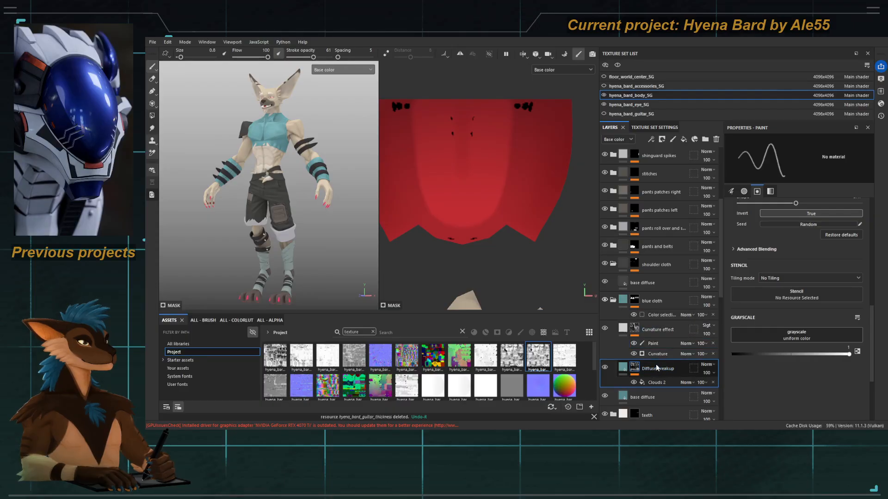
click(659, 281)
key(ctrl+v)
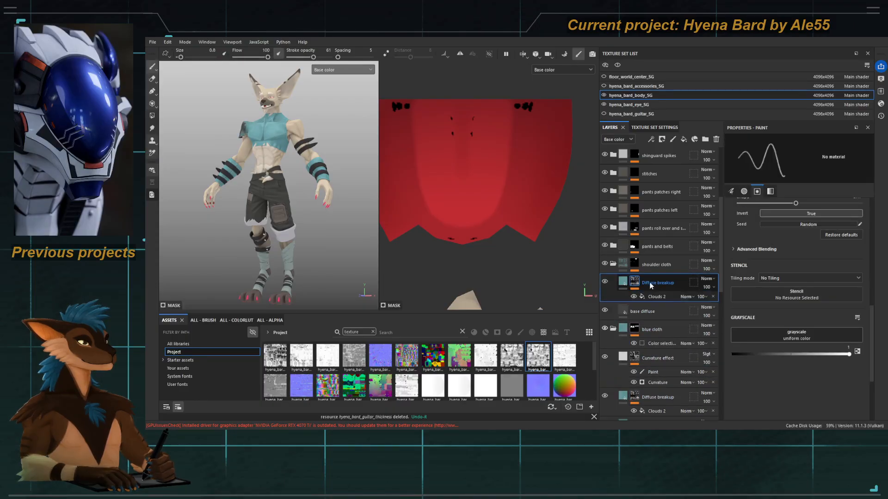
click(623, 282)
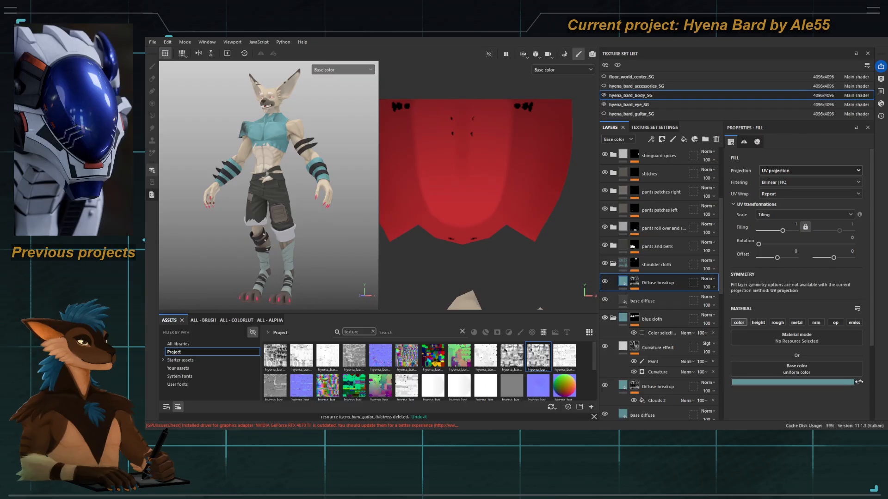
Step: Match the shoulder cloth's Diffuse breakup fill to the dark grey of its base diffuse layer and inspect the cloth up close
click(620, 297)
alt+drag(296, 203, 319, 203)
alt+right_drag(224, 107, 221, 78)
alt+middle_drag(221, 79, 235, 167)
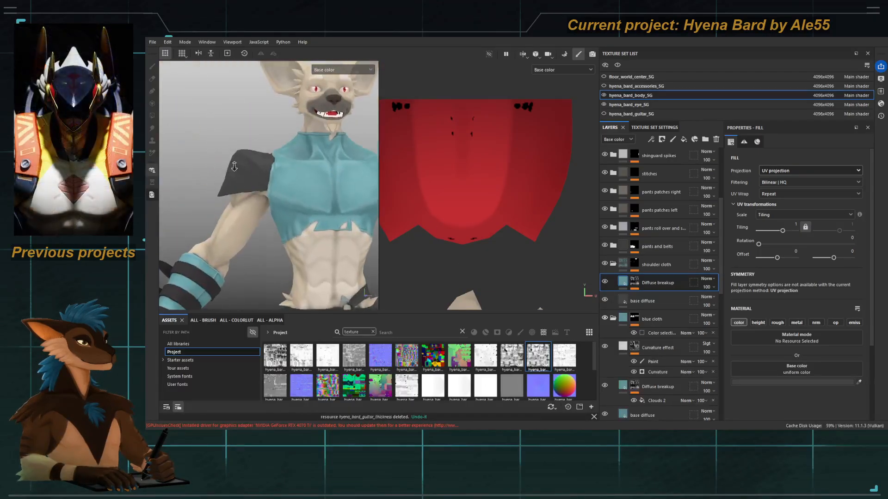
alt+right_drag(234, 166, 240, 196)
alt+middle_drag(265, 107, 295, 176)
alt+right_drag(295, 176, 273, 166)
alt+middle_drag(255, 178, 287, 180)
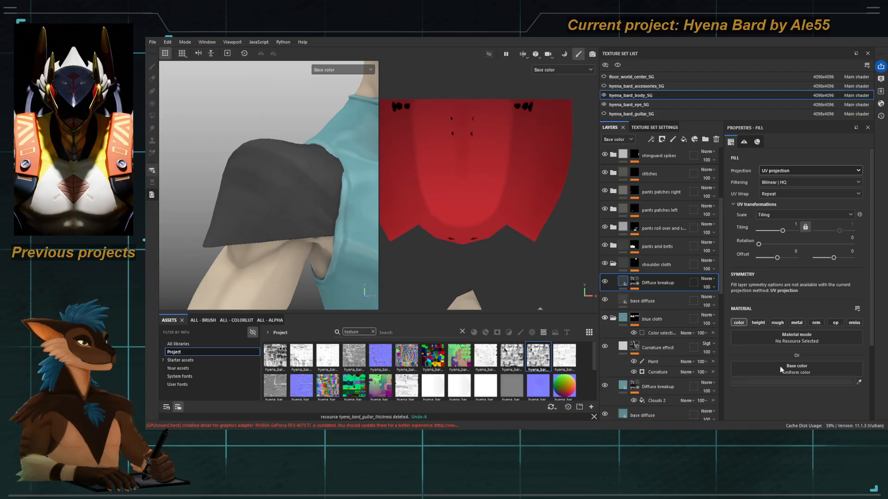
alt+drag(335, 178, 283, 193)
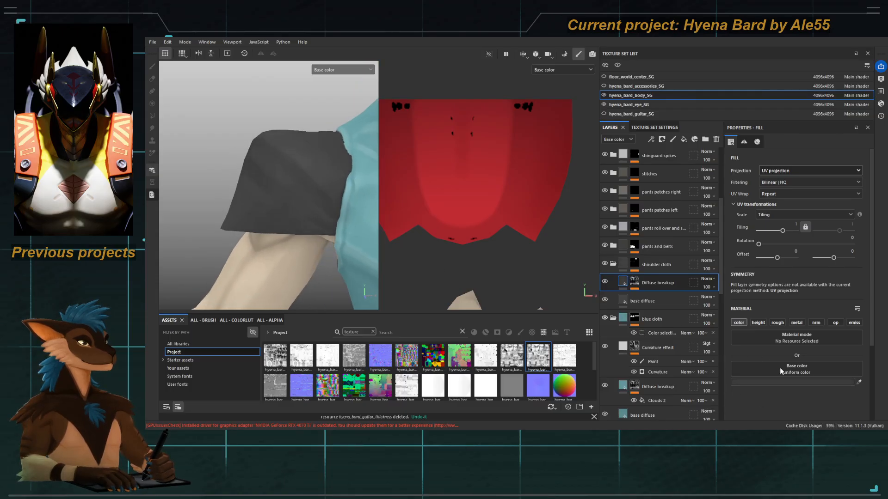
alt+drag(347, 259, 418, 255)
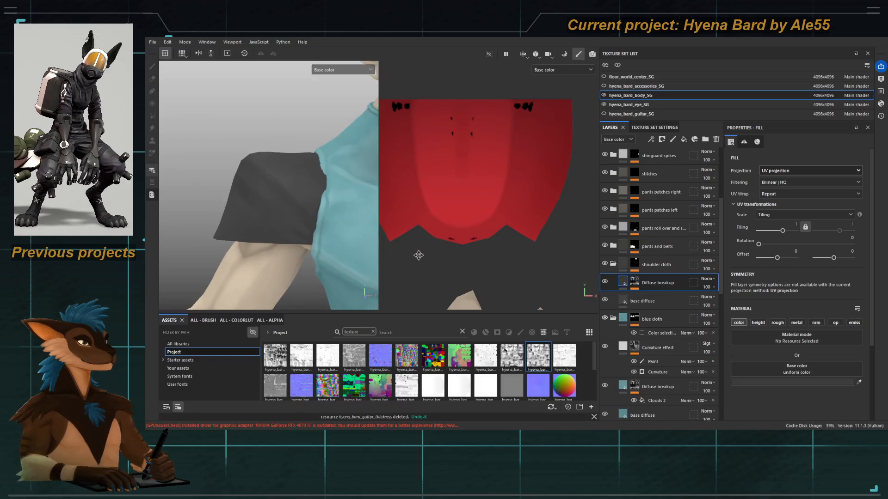
Step: Copy the blue cloth's Curvature effect layer into the shoulder cloth folder above Diffuse breakup
click(642, 282)
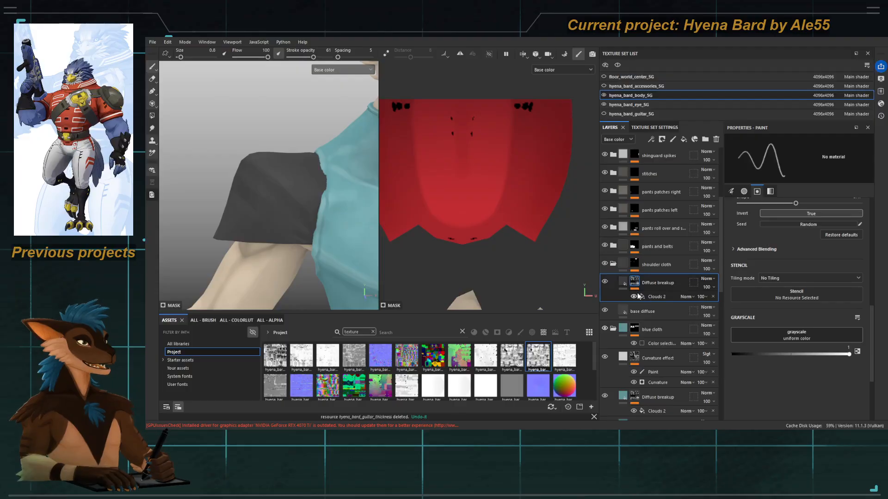
click(657, 356)
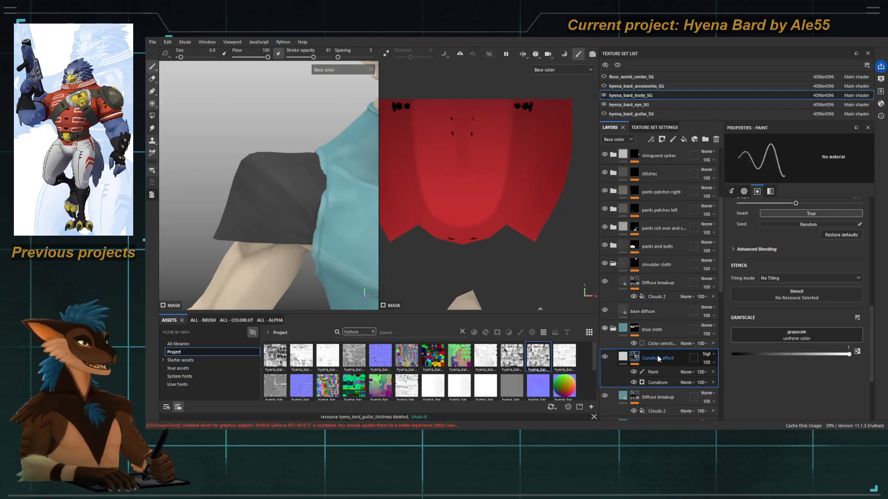
drag(659, 356, 656, 285)
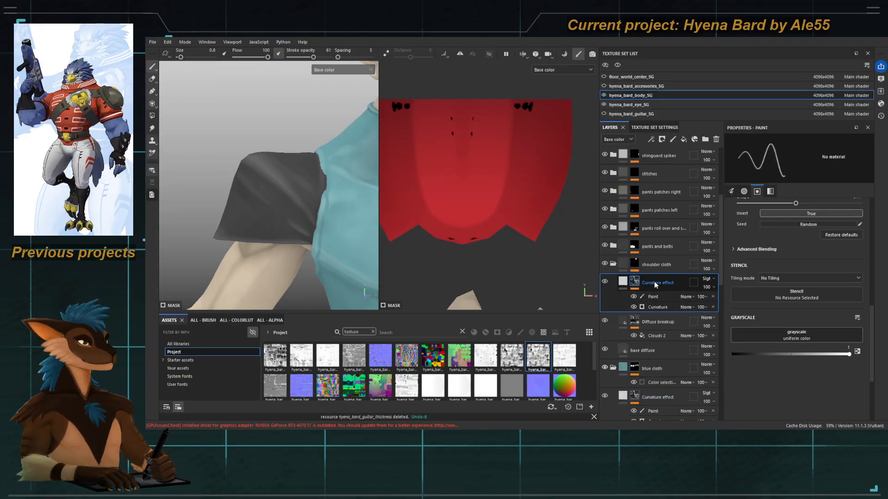
click(651, 284)
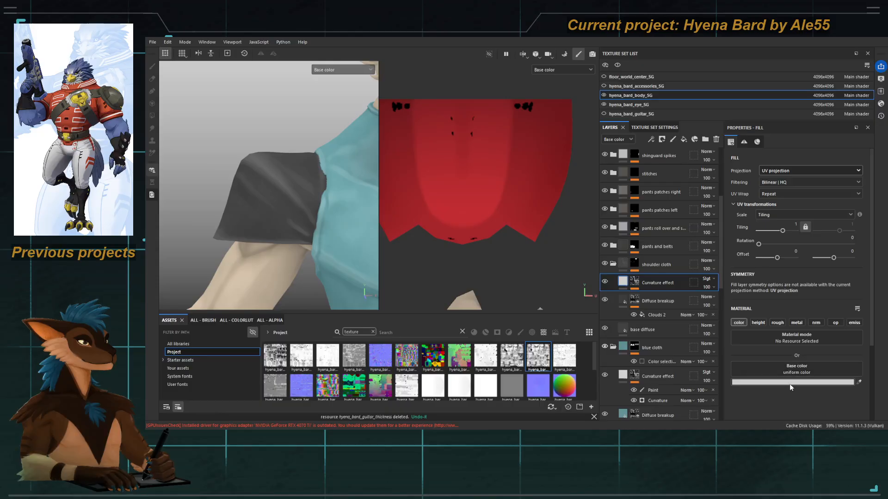
mouse_move(292, 202)
alt+mouse_down()
mouse_move(331, 206)
mouse_move(261, 196)
mouse_move(275, 202)
alt+mouse_up()
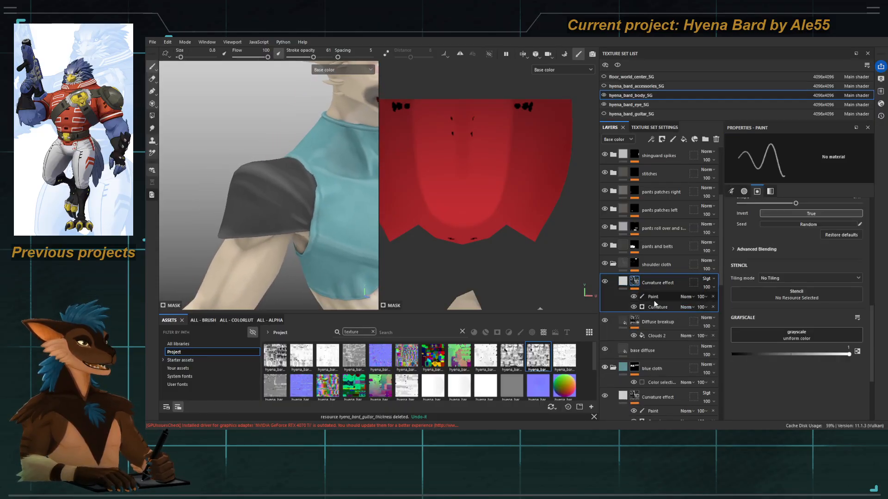
Step: Remove the copied Curvature effect's paint from its mask and set the Curvature generator's global balance and global contrast to 0.1
click(713, 297)
click(652, 298)
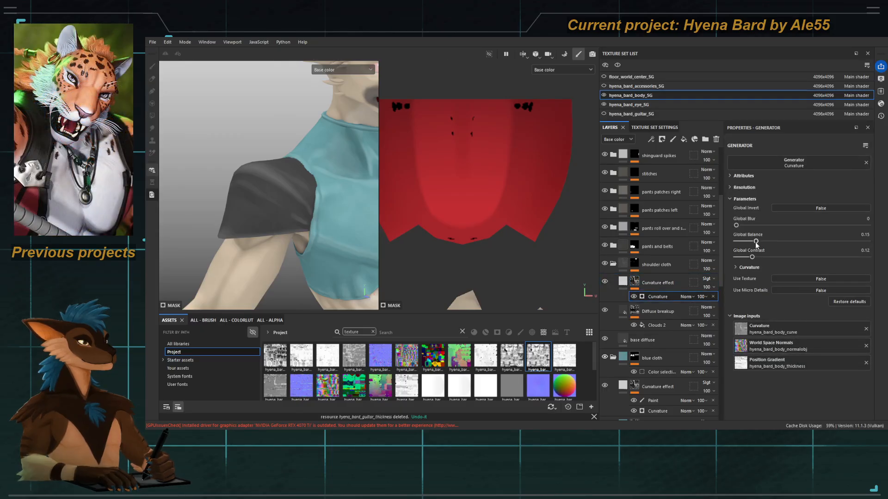
mouse_move(747, 242)
mouse_down()
mouse_move(729, 253)
mouse_move(749, 254)
mouse_up()
alt+drag(217, 222, 259, 233)
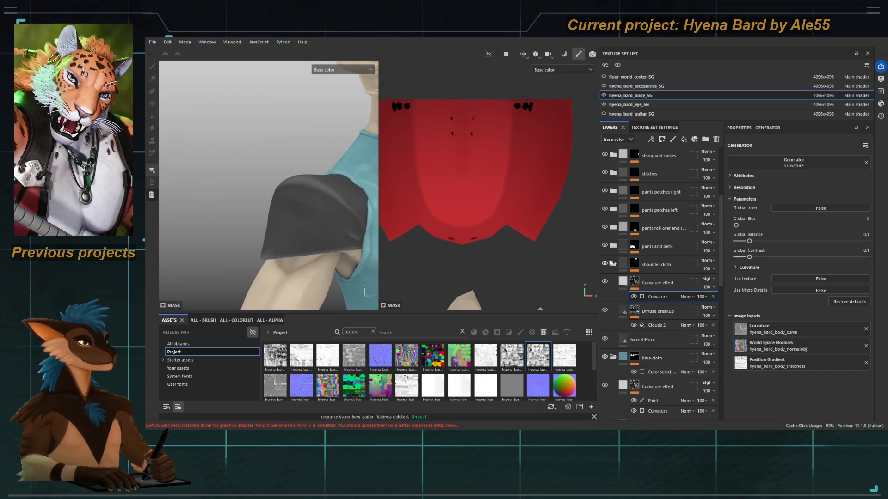
Step: Add a paint effect to the shoulder cloth's Curvature effect mask and brighten the cloth's folds at grayscale 1, using 1.2 and 0.8 brushes
right_click(639, 279)
click(669, 285)
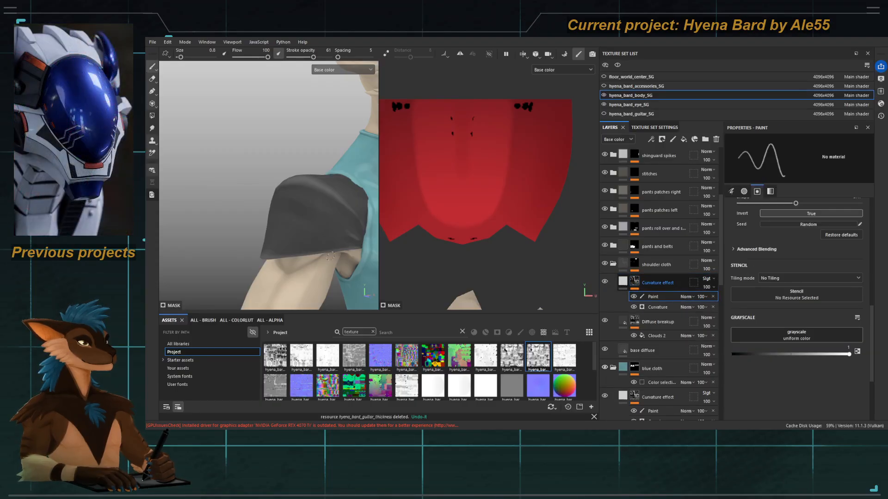
alt+drag(323, 250, 315, 240)
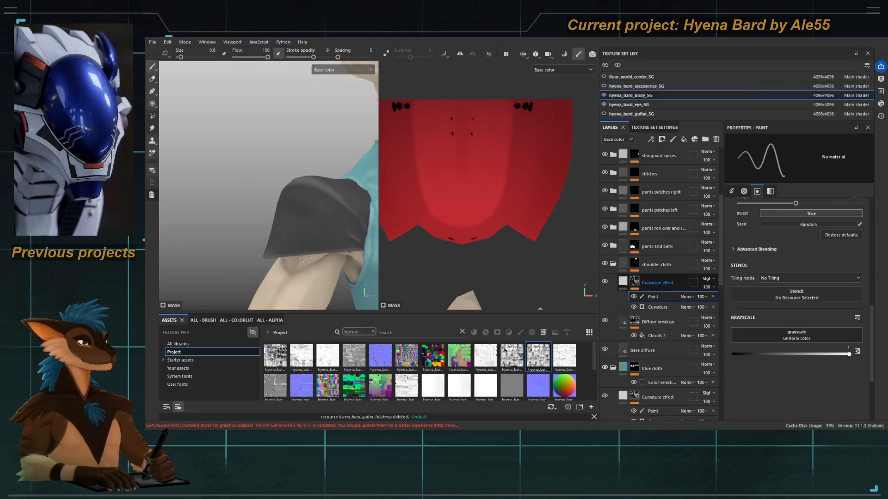
key(bracketright)
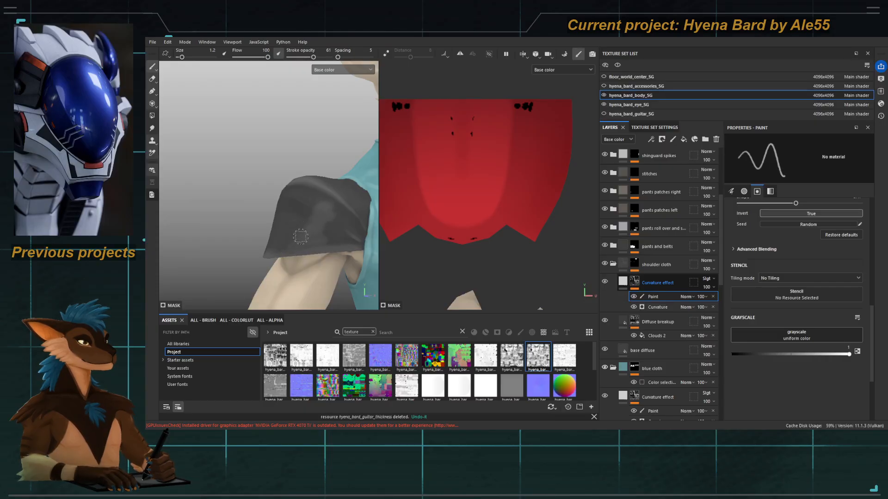
key(bracketleft)
alt+right_drag(312, 215, 325, 235)
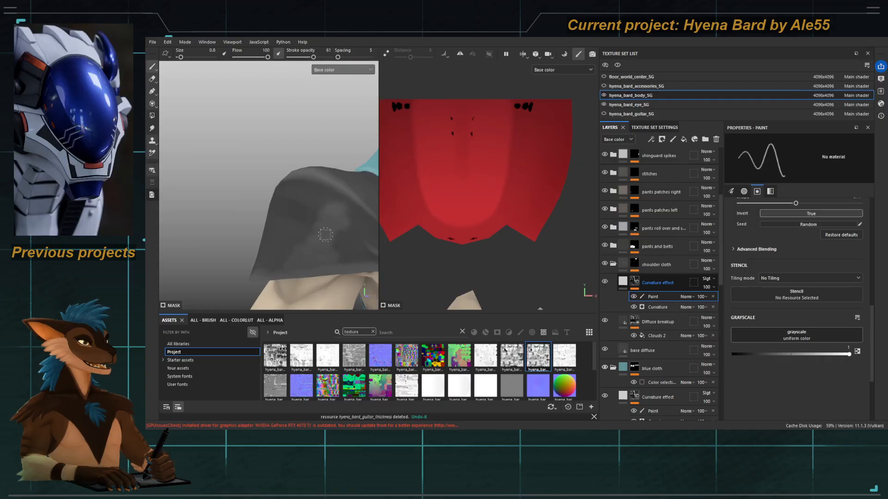
Step: Tone down the painted folds on the shoulder cloth at grayscale 0 with a size 0.8 brush
key(x)
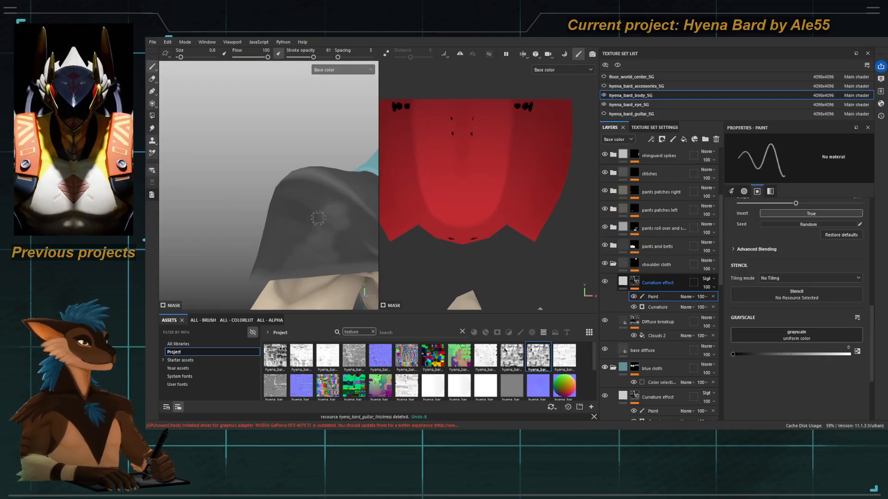
key(x)
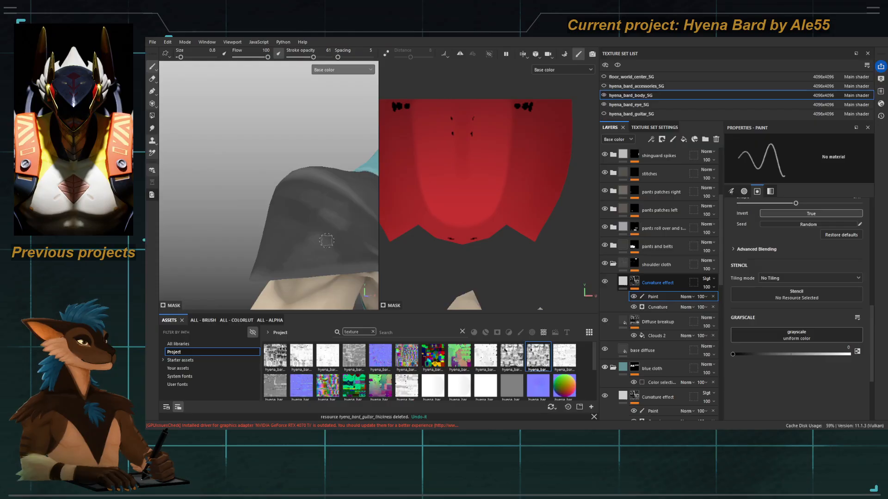
alt+right_drag(333, 262, 295, 259)
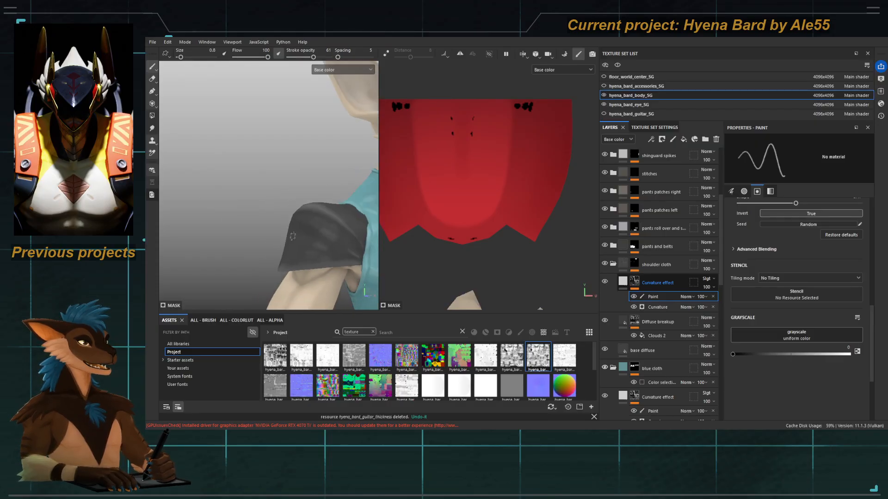
alt+drag(296, 259, 277, 240)
alt+right_drag(259, 231, 301, 226)
alt+drag(275, 217, 287, 197)
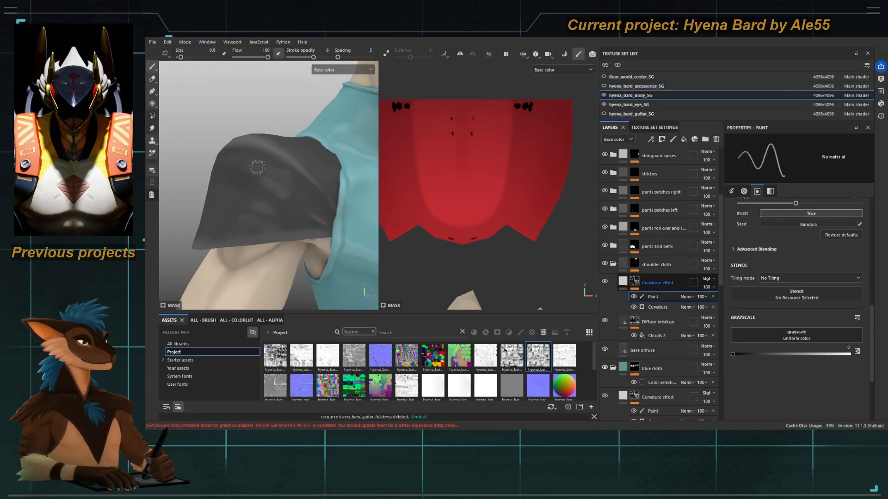
Step: Paint light folds across the shoulder cloth's face and along its lower hem at grayscale 1, using 0.8 and 1.2 brushes
key(x)
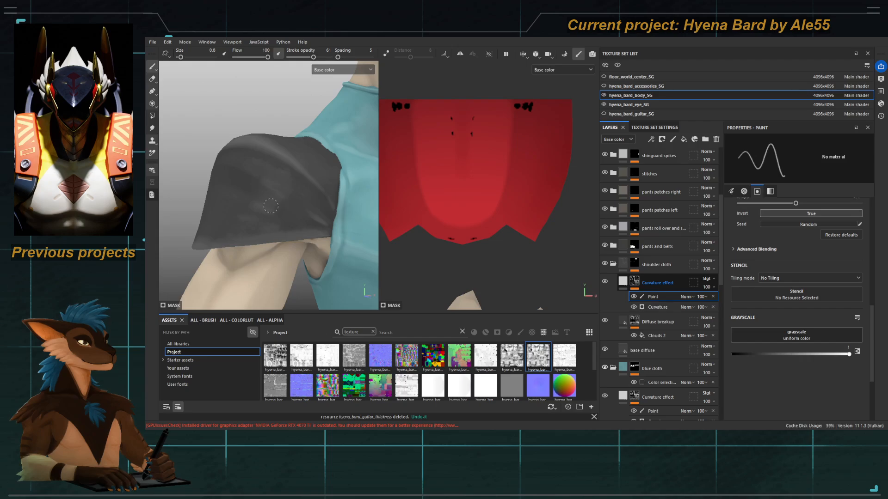
alt+right_drag(295, 234, 213, 190)
alt+drag(216, 188, 231, 183)
mouse_move(231, 183)
alt+right_down()
mouse_move(270, 203)
mouse_move(259, 215)
alt+right_up()
alt+drag(259, 215, 235, 225)
mouse_move(235, 225)
alt+right_down()
mouse_move(252, 236)
mouse_move(314, 235)
alt+right_up()
mouse_move(239, 217)
mouse_down()
mouse_move(326, 234)
mouse_move(300, 226)
mouse_up()
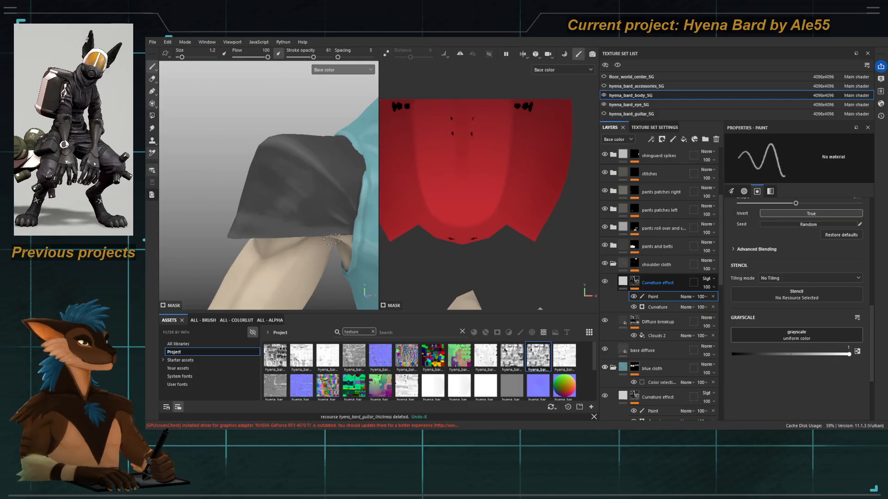
ctrl+right_drag(319, 231, 278, 228)
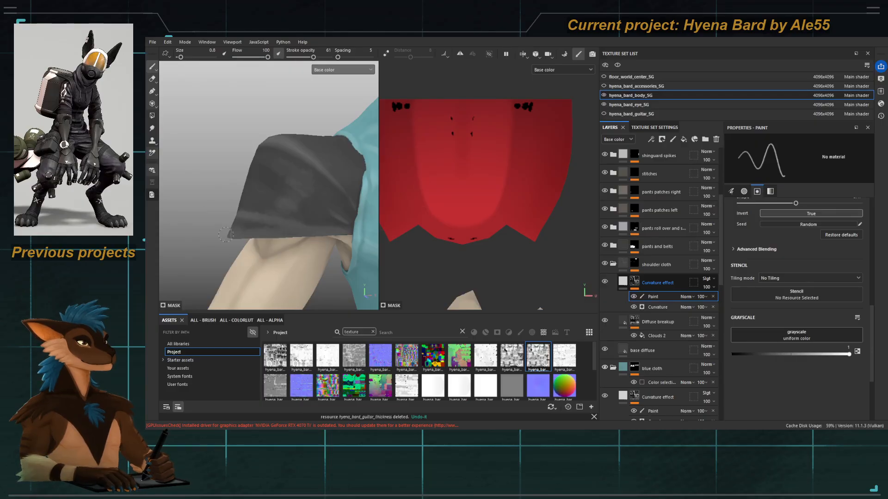
Step: Shade the lower edge on the back of the shoulder cloth, alternating grayscale 0 and 1 with stroke opacity 45 and 1.68 and 1.2 brushes
mouse_move(226, 235)
alt+mouse_down()
mouse_move(204, 226)
mouse_move(239, 214)
mouse_move(228, 207)
alt+mouse_up()
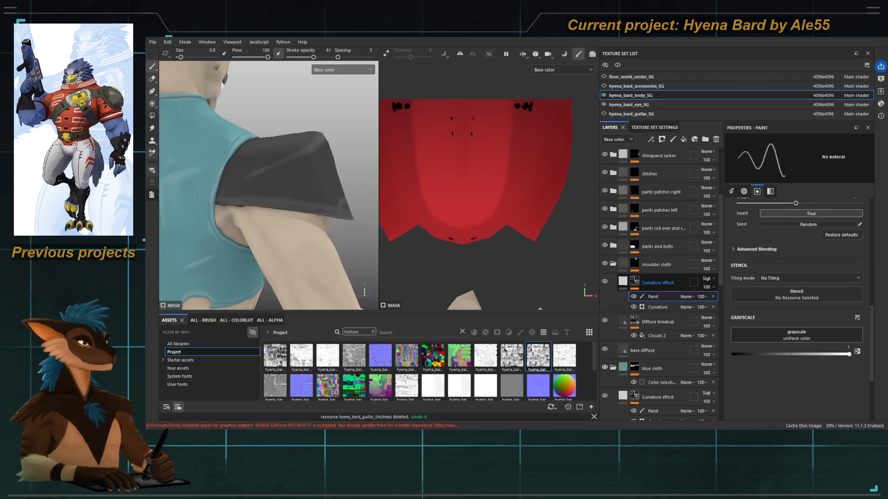
ctrl+right_drag(255, 207, 336, 212)
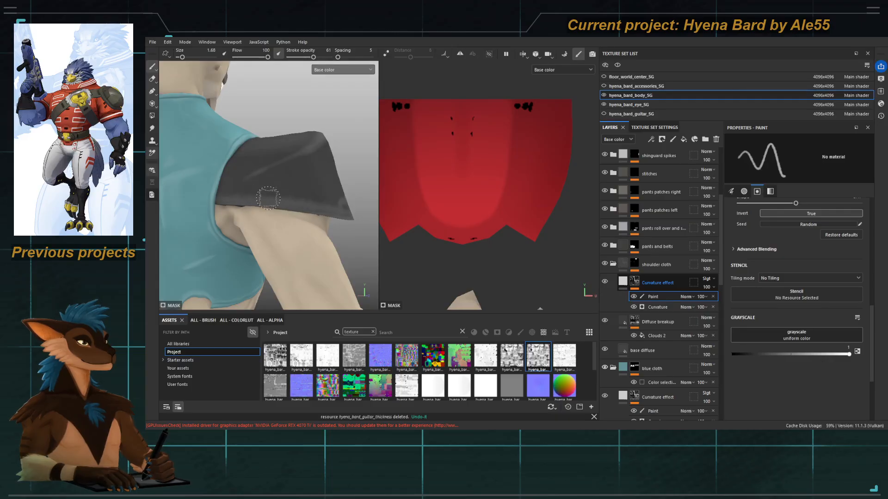
key(x)
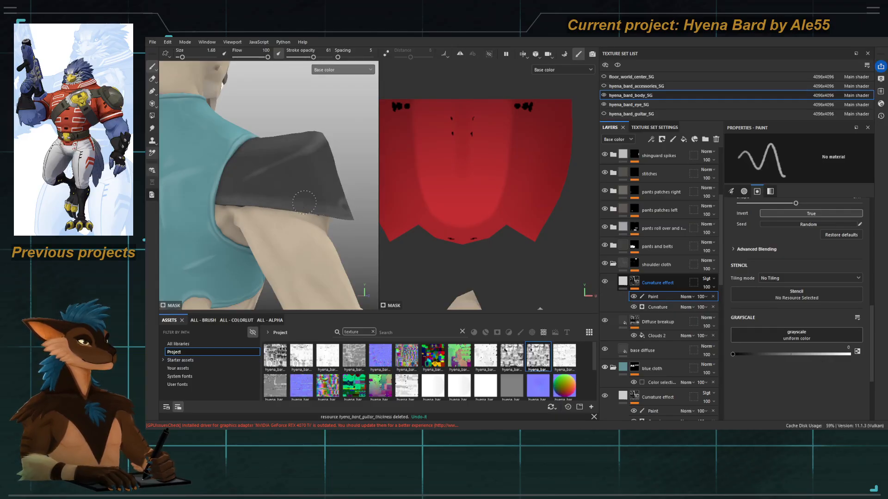
drag(313, 56, 305, 57)
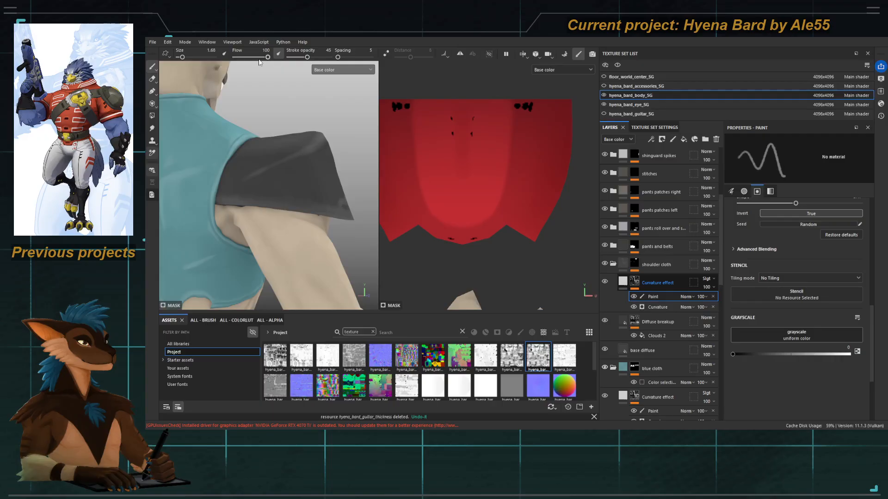
ctrl+right_drag(279, 204, 245, 205)
key(x)
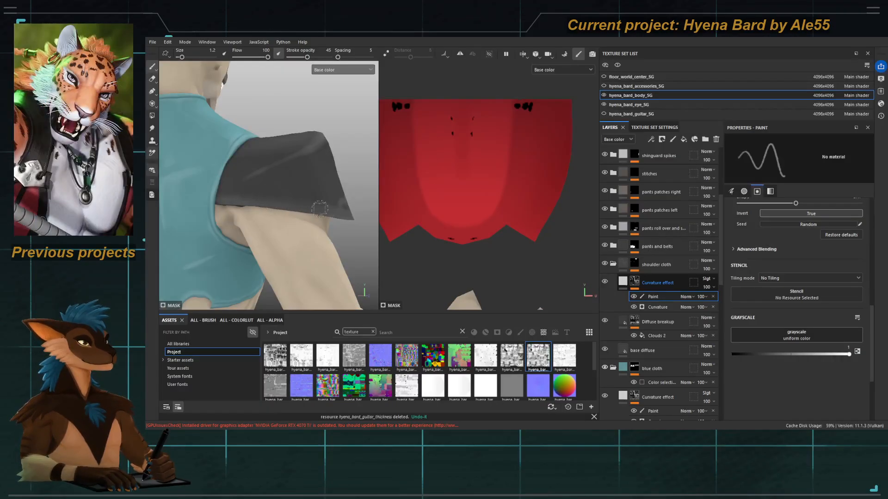
Step: Refine the fold streaks on the back of the shoulder cloth, alternating grayscale 1 and 0 with 1.75 and 1.26 brushes
alt+drag(246, 185, 251, 196)
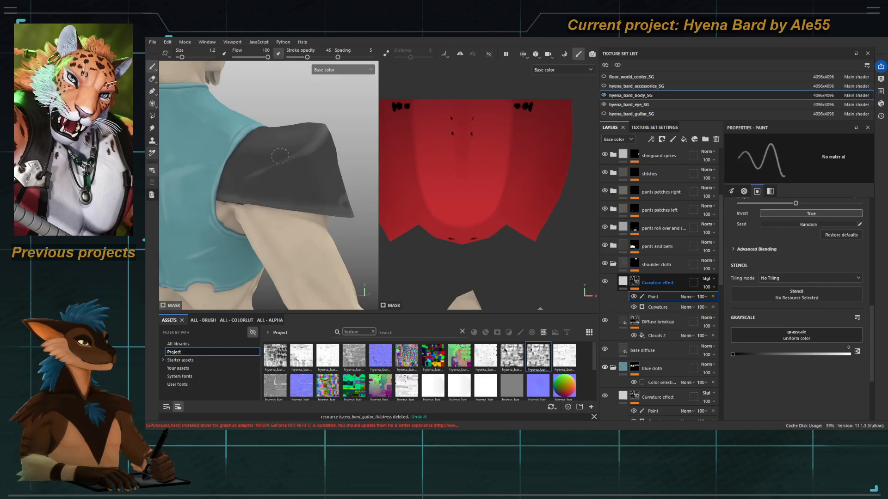
key(x)
ctrl+right_drag(273, 172, 264, 174)
drag(246, 179, 283, 165)
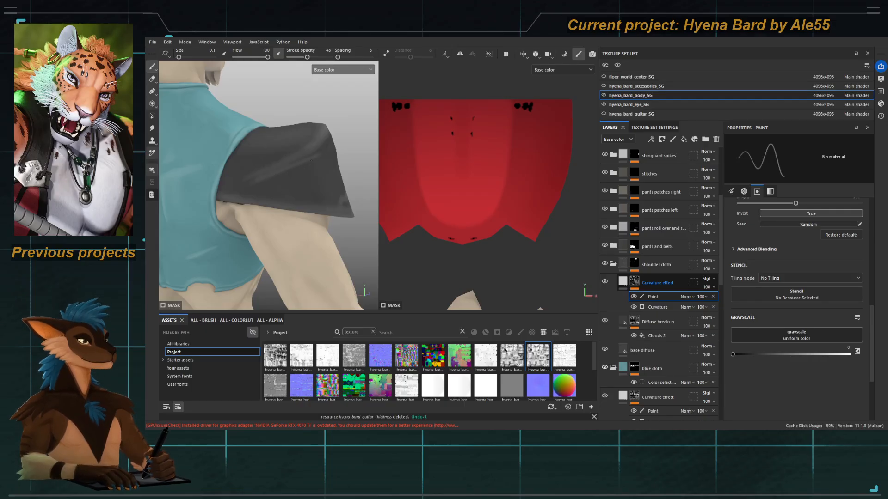
mouse_move(304, 169)
ctrl+right_down()
mouse_move(319, 166)
mouse_move(266, 180)
ctrl+right_up()
key(x)
key(bracketright)
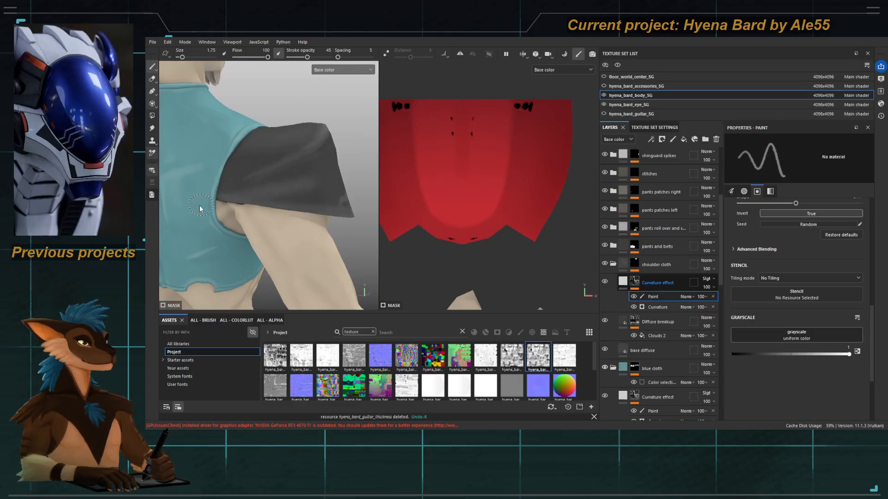
mouse_move(290, 191)
alt+right_down()
mouse_move(240, 151)
mouse_move(254, 152)
mouse_move(283, 193)
alt+right_up()
key(x)
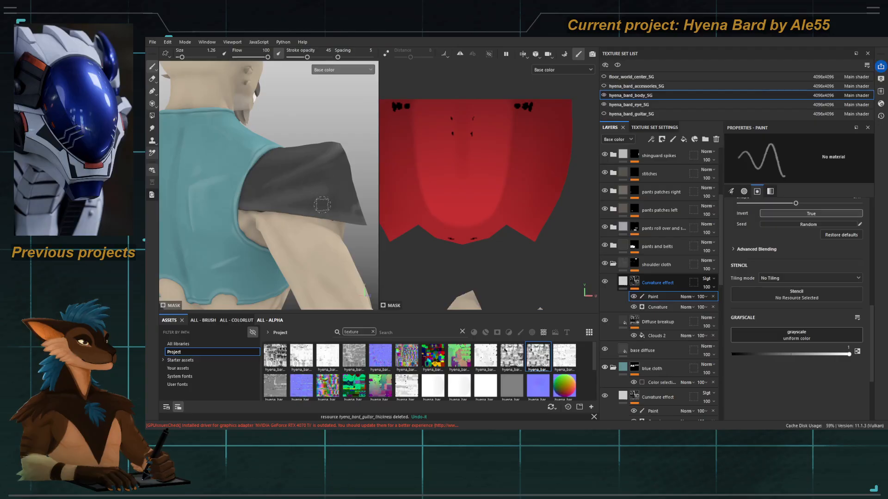
key(bracketleft)
Step: Paint light folds near the lower tip on the outer side of the shoulder cloth at grayscale 1 with a 1.75 brush
alt+right_drag(309, 115, 288, 119)
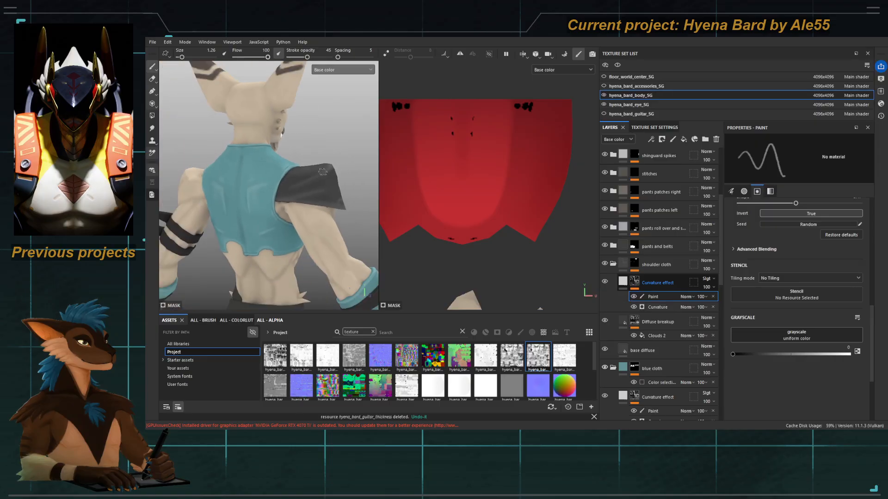
alt+drag(319, 139, 270, 168)
alt+right_drag(269, 168, 390, 272)
alt+middle_drag(370, 271, 296, 259)
alt+right_drag(305, 259, 365, 280)
alt+drag(296, 185, 303, 166)
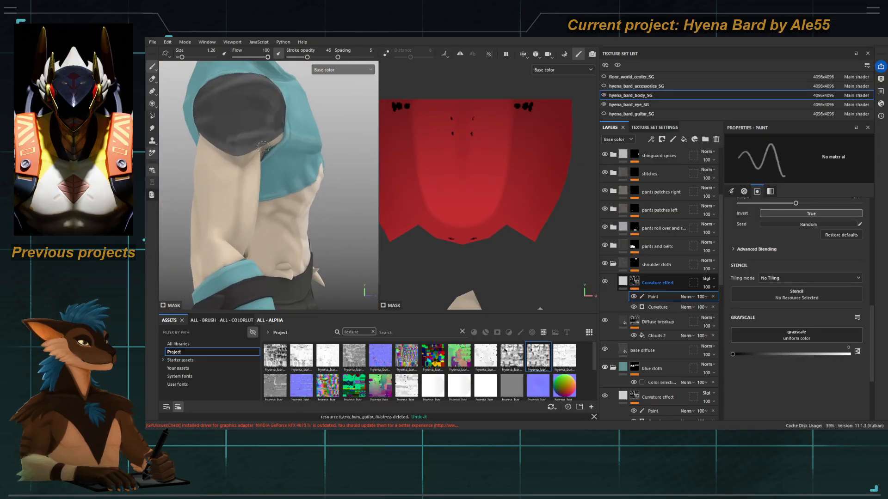
alt+middle_drag(245, 129, 283, 145)
ctrl+right_drag(277, 145, 281, 145)
key(x)
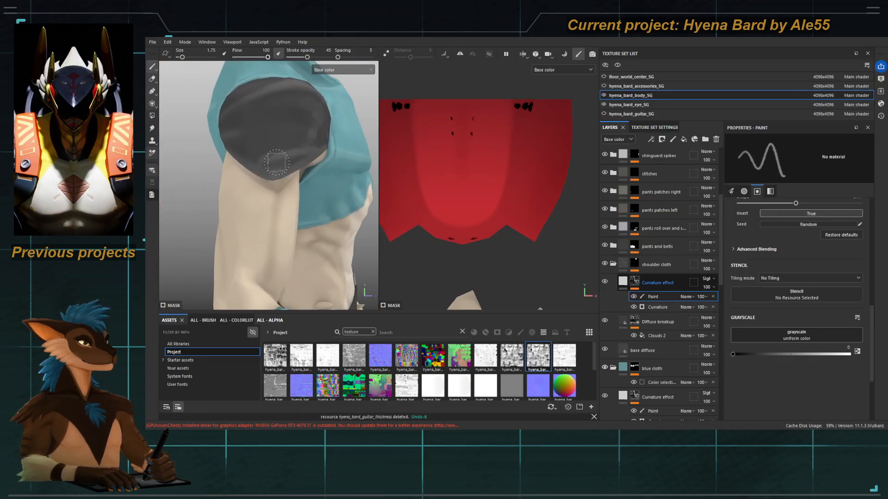
drag(274, 165, 280, 163)
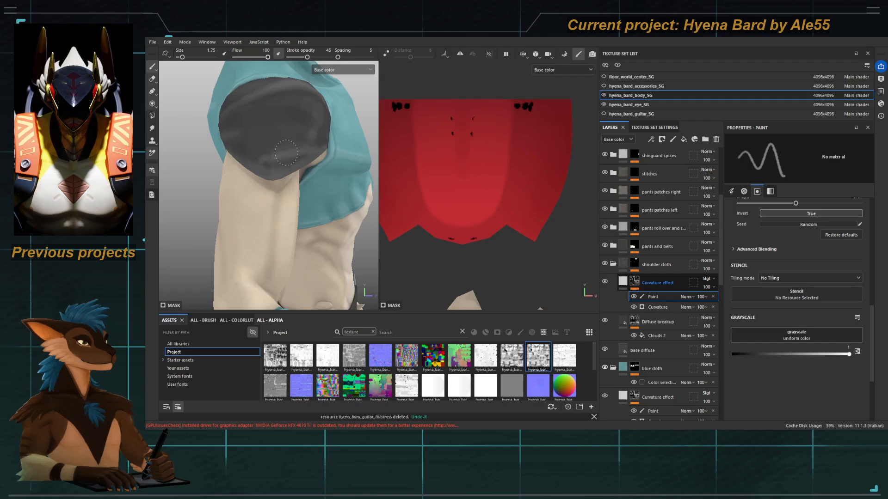
Step: Refine the outer folds near the shoulder cloth's lower tip, alternating grayscale 0 and 1 with 1.26 and 0.52 brushes
ctrl+right_drag(285, 152, 285, 152)
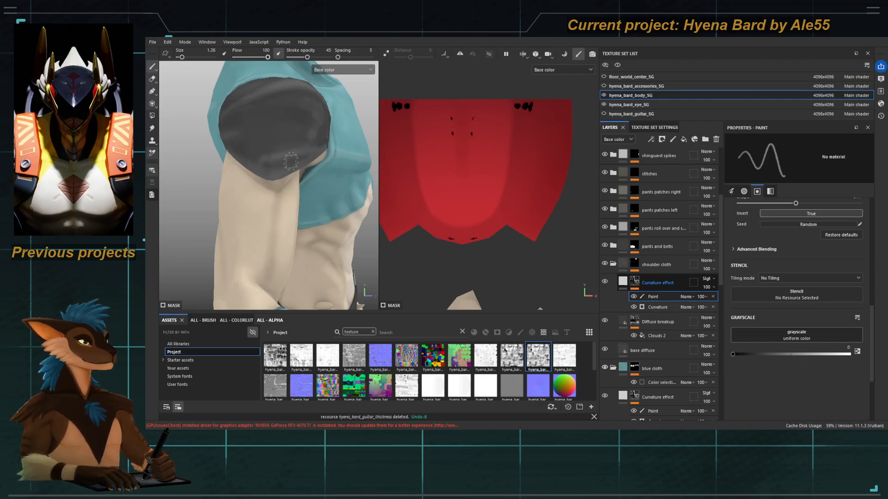
key(x)
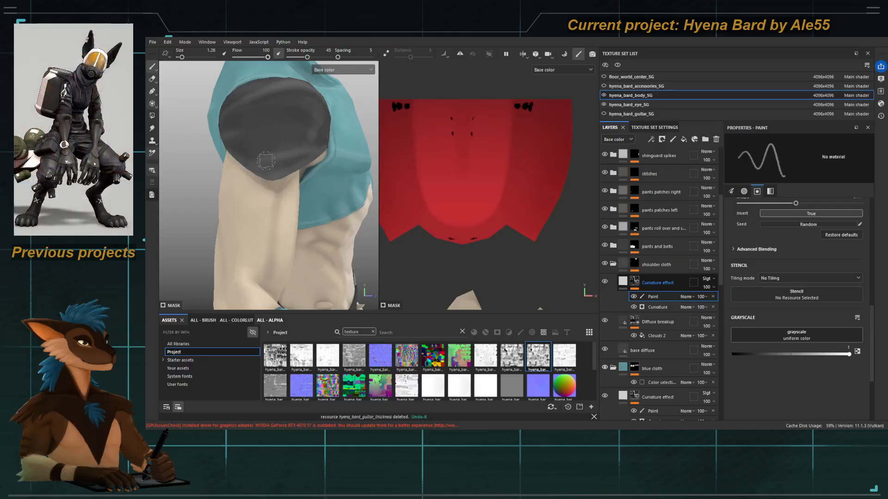
key(bracketleft)
key(bracketleft)
key(bracketleft)
key(bracketleft)
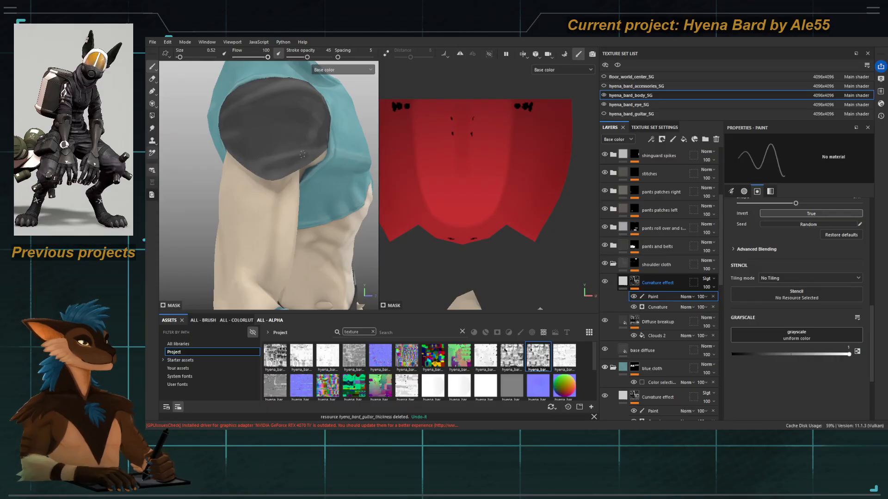
Step: Examine the painted shoulder cloth from the back and front, up close and with the whole character in view
mouse_move(241, 162)
alt+mouse_down()
mouse_move(287, 149)
mouse_move(273, 152)
alt+mouse_up()
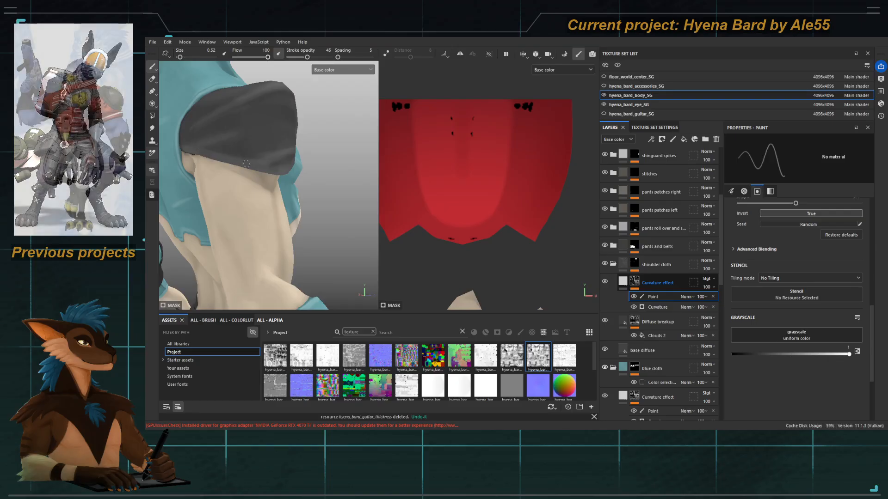
alt+drag(196, 149, 244, 148)
alt+right_drag(275, 151, 174, 91)
alt+drag(263, 148, 162, 125)
alt+drag(273, 133, 231, 139)
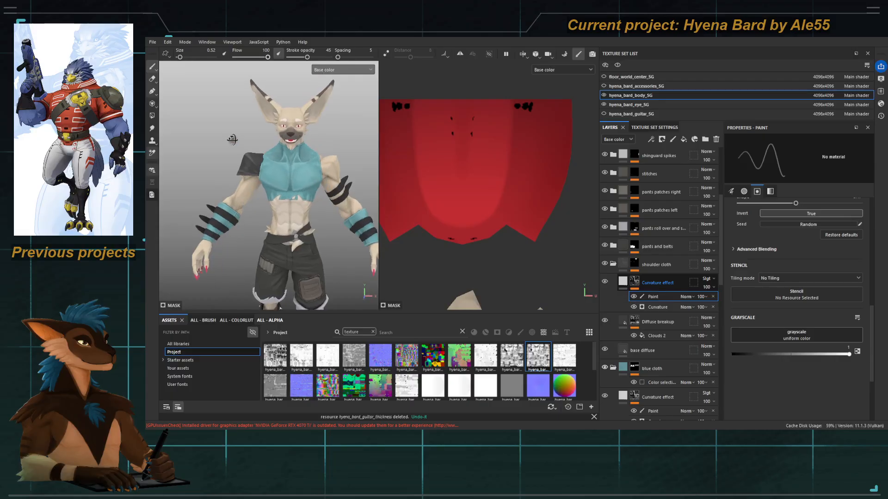
mouse_move(241, 141)
alt+right_down()
mouse_move(301, 159)
mouse_move(271, 142)
mouse_move(298, 195)
mouse_move(282, 172)
alt+right_up()
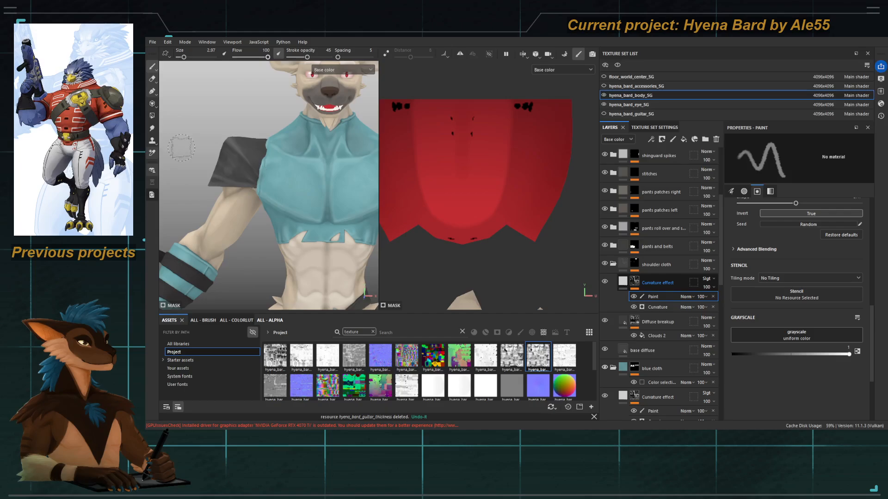
alt+right_drag(219, 174, 174, 130)
alt+middle_drag(208, 172, 194, 133)
alt+right_drag(195, 134, 183, 121)
alt+drag(200, 143, 207, 128)
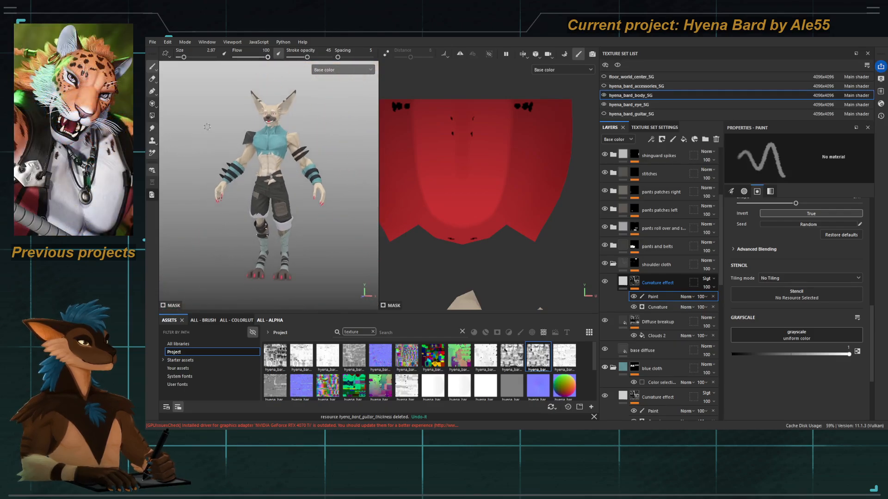
alt+right_drag(207, 127, 215, 133)
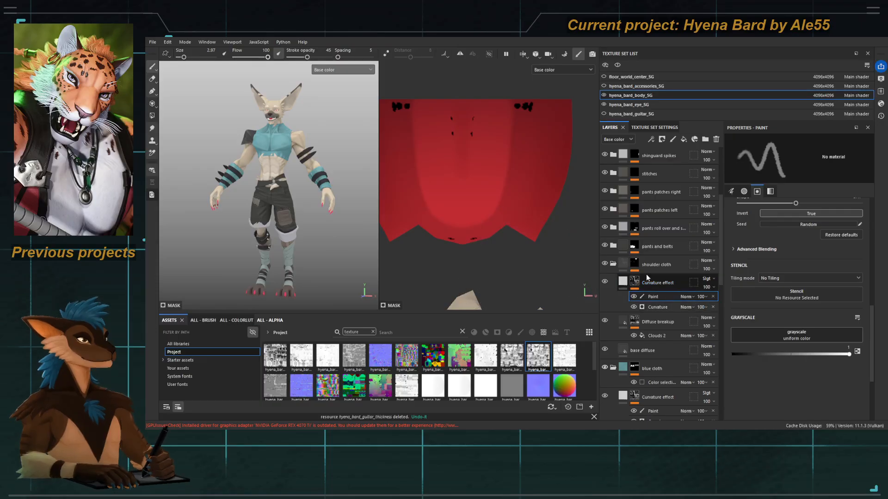
Step: Open the pants and belts folder and collapse the shoulder cloth and blue cloth folders along with the mask effects below them
click(613, 246)
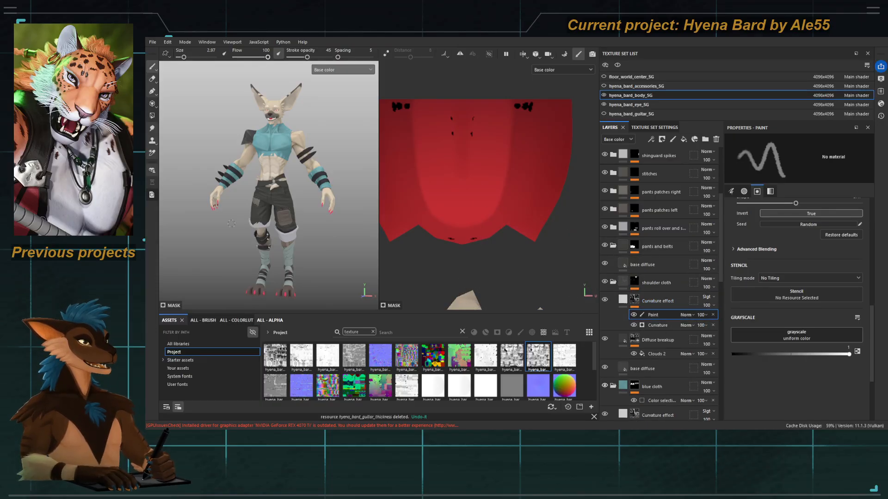
alt+middle_drag(309, 210, 305, 185)
alt+right_drag(305, 185, 359, 209)
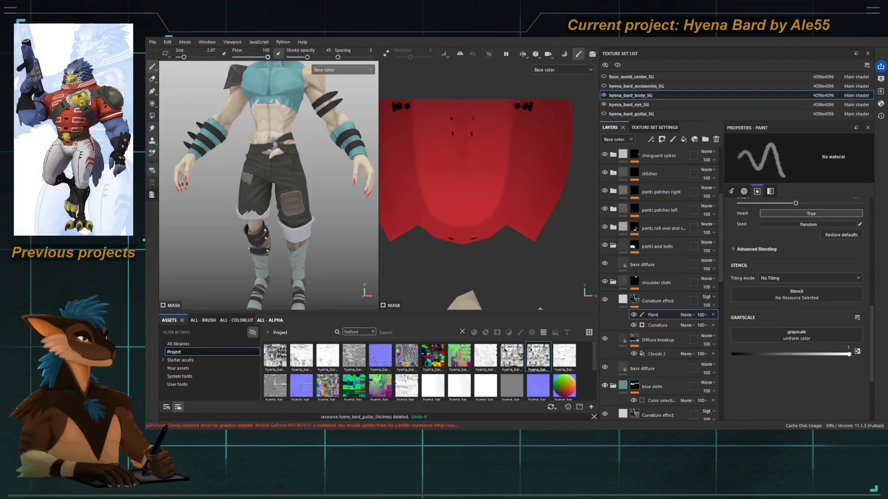
click(620, 283)
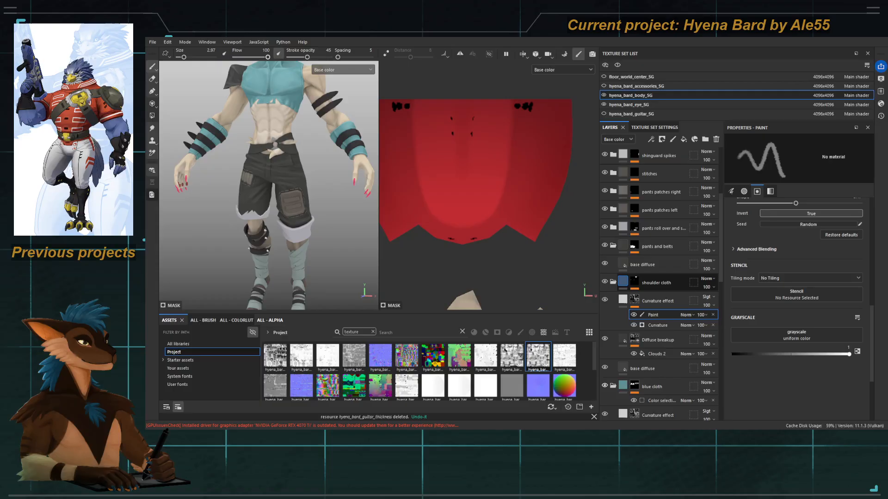
click(613, 283)
click(612, 301)
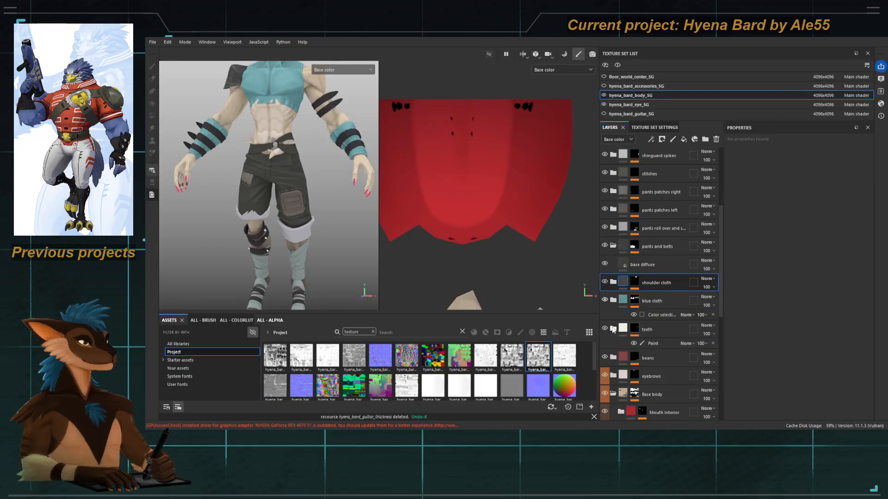
click(625, 337)
click(624, 308)
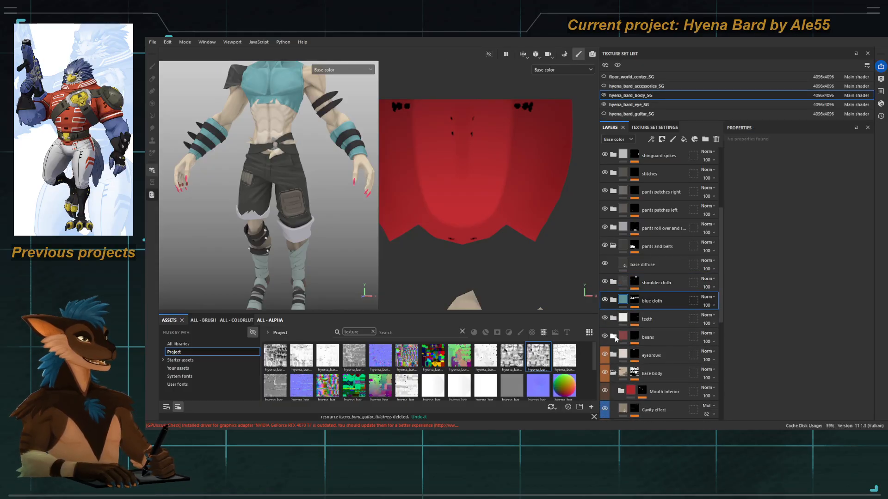
Step: Tag the beans, teeth, blue cloth and shoulder cloth folders with the orange layer color
click(669, 334)
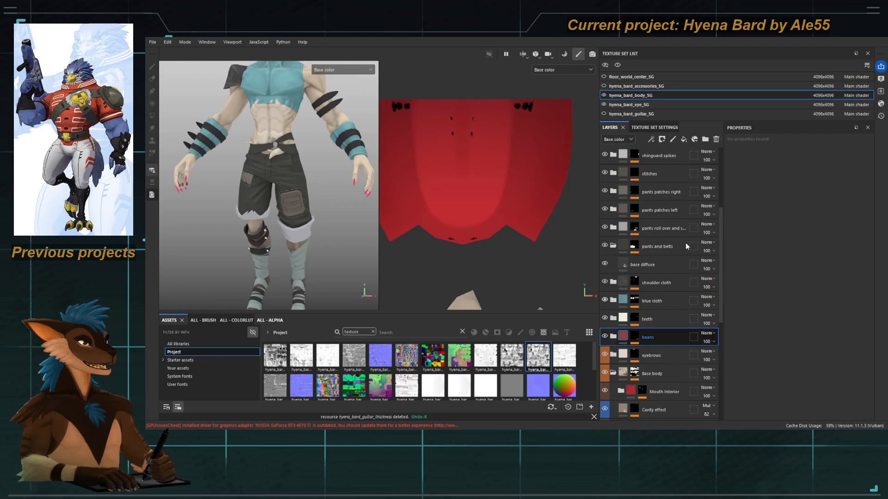
click(672, 312)
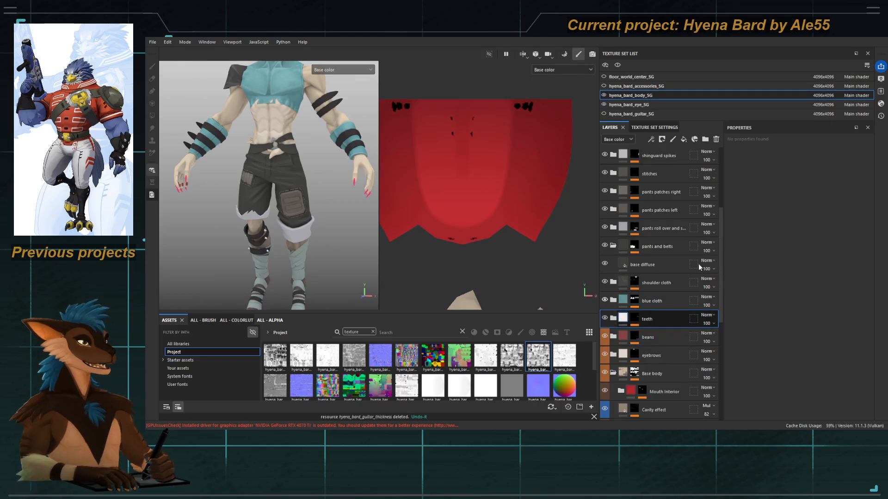
click(669, 302)
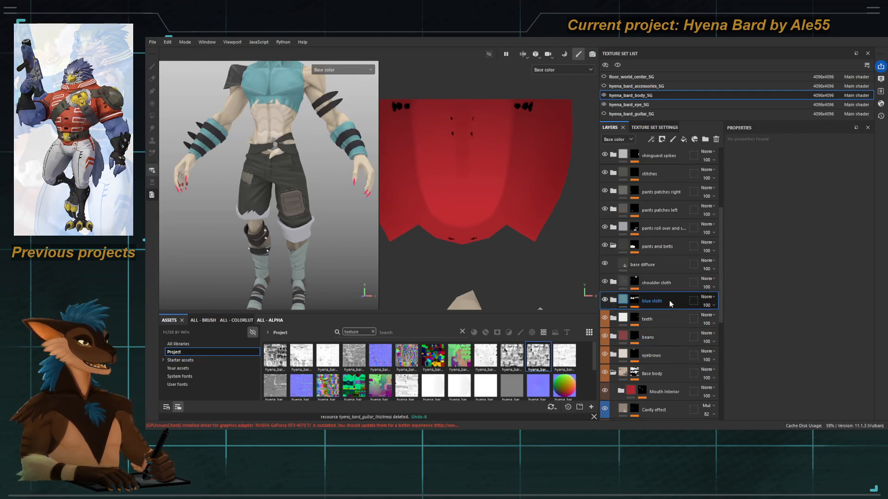
right_click(670, 300)
click(706, 239)
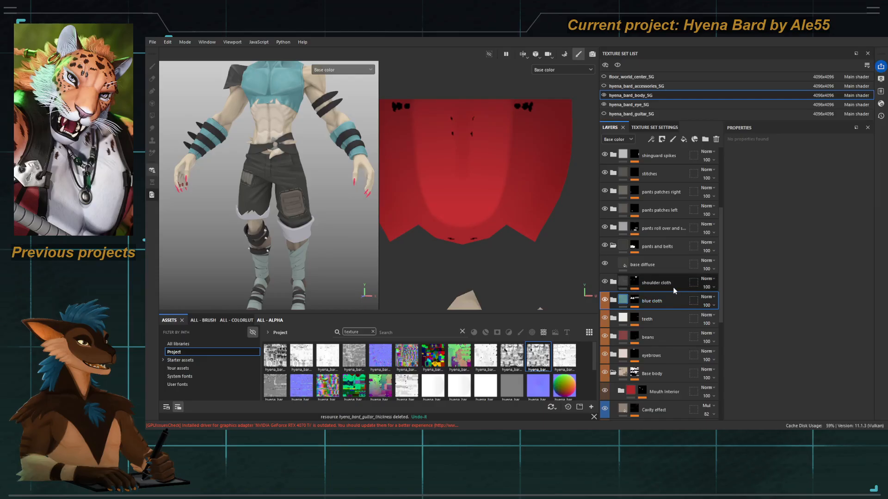
click(676, 283)
click(711, 241)
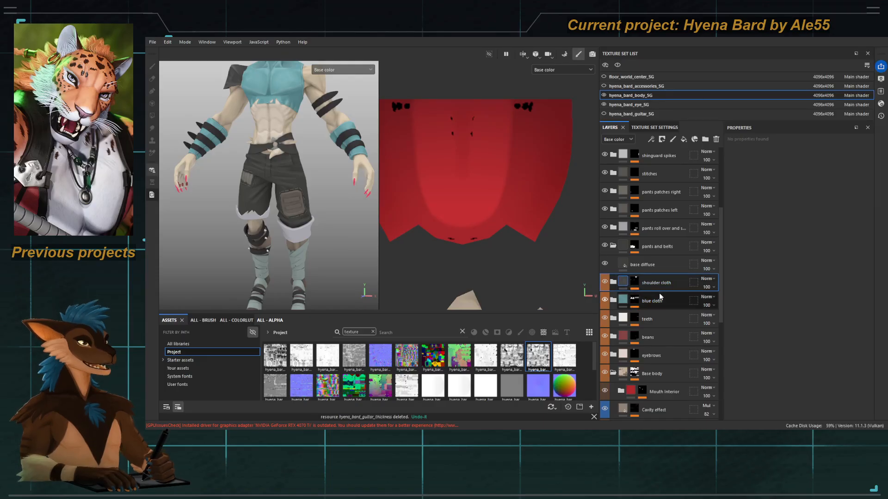
Step: Copy the shoulder cloth's Diffuse breakup layer into the pants and belts folder above its base diffuse layer
scroll(661, 343, down, 3)
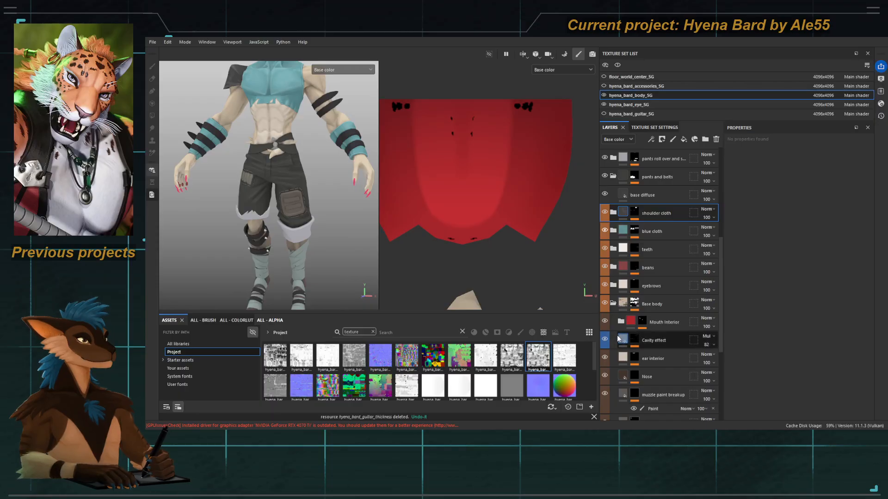
scroll(650, 333, up, 3)
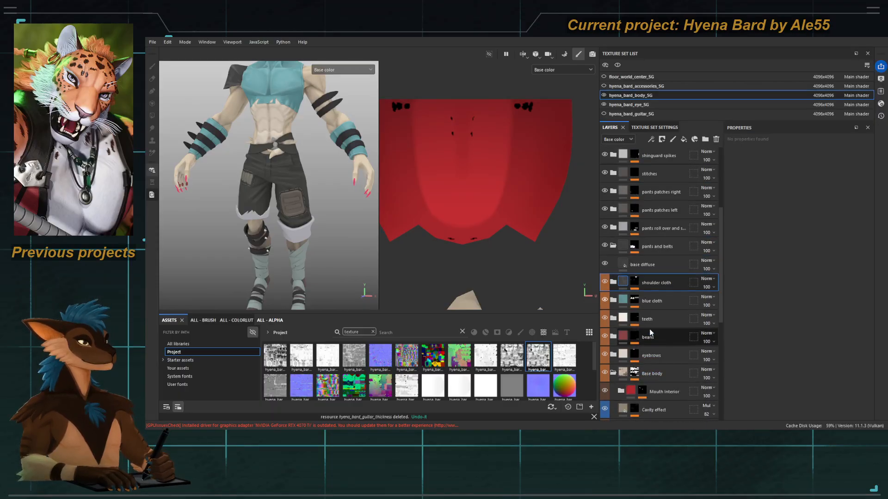
click(661, 266)
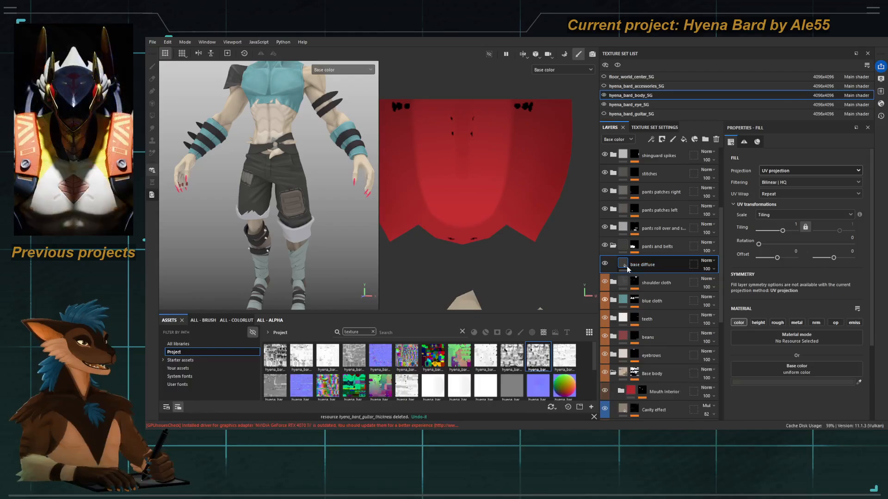
click(612, 283)
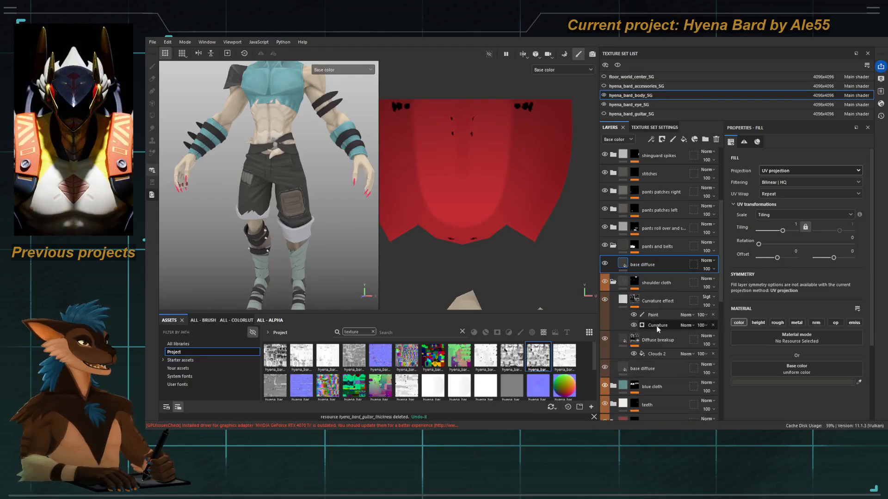
click(656, 343)
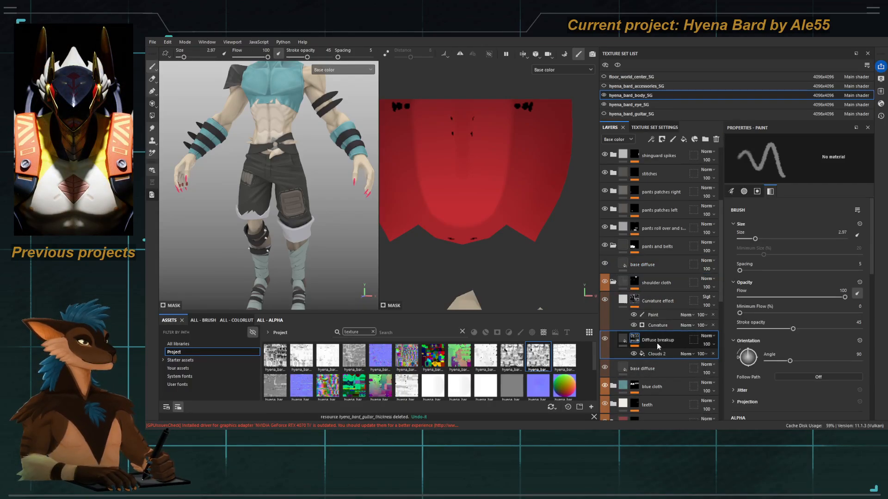
click(653, 265)
key(ctrl+v)
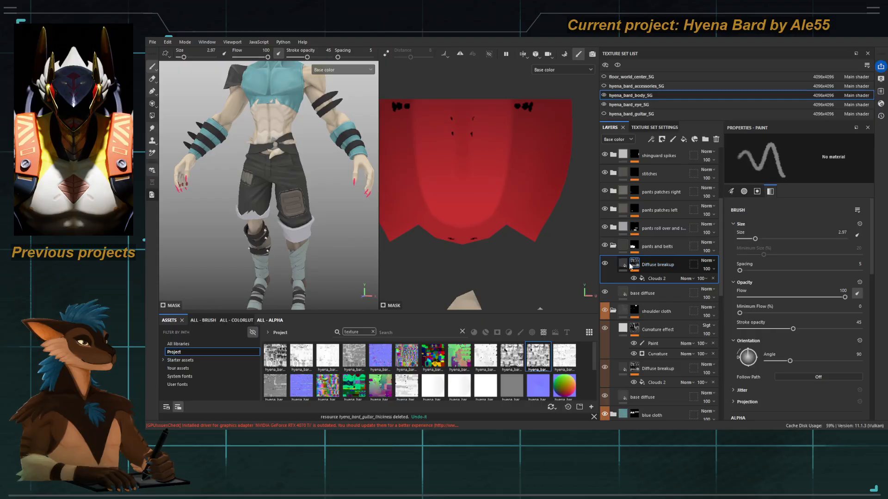
Step: Examine the pants' Diffuse breakup mask on the model and the tri-planar settings of its Clouds 2 fill
alt+click(634, 264)
scroll(263, 218, up, 3)
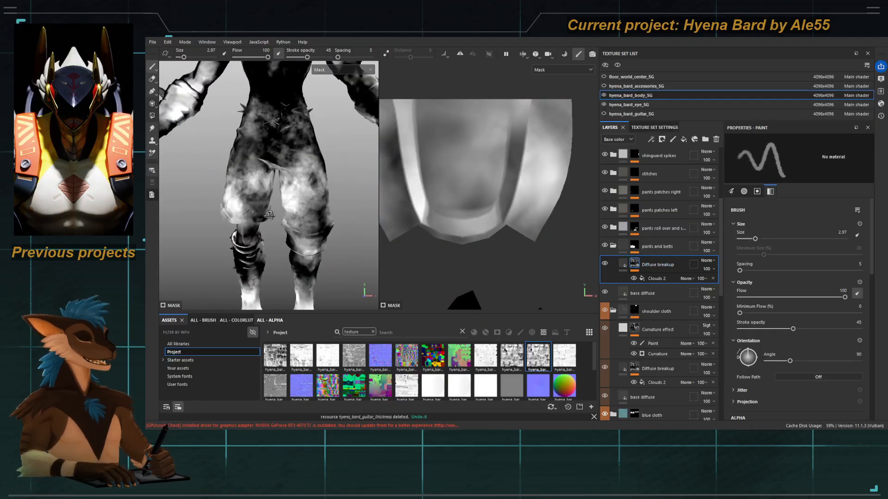
key(m)
key(c)
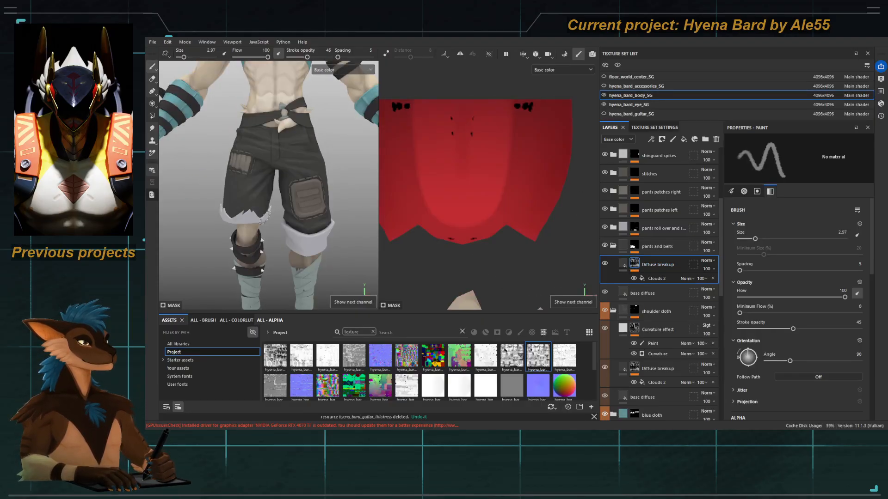
scroll(263, 218, up, 3)
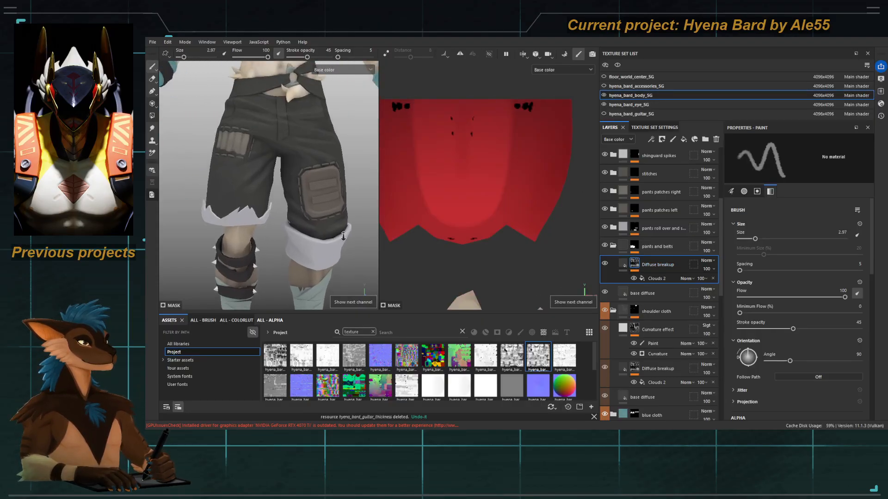
click(634, 266)
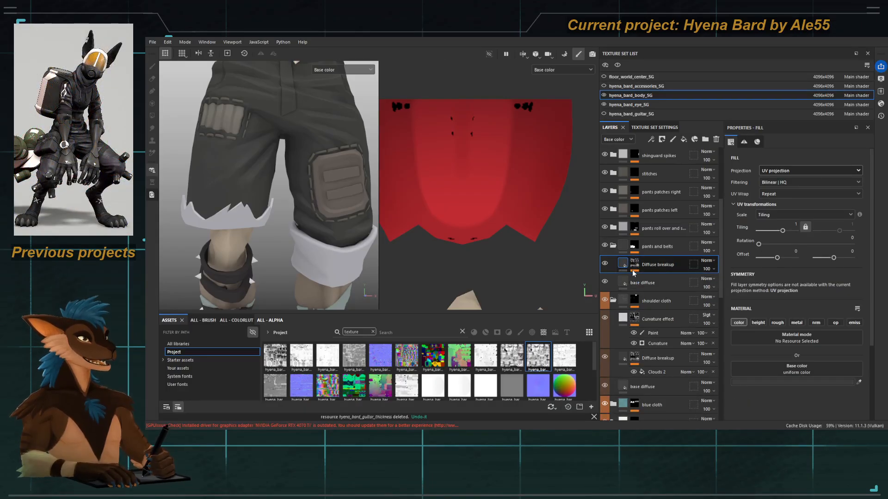
click(633, 271)
click(652, 279)
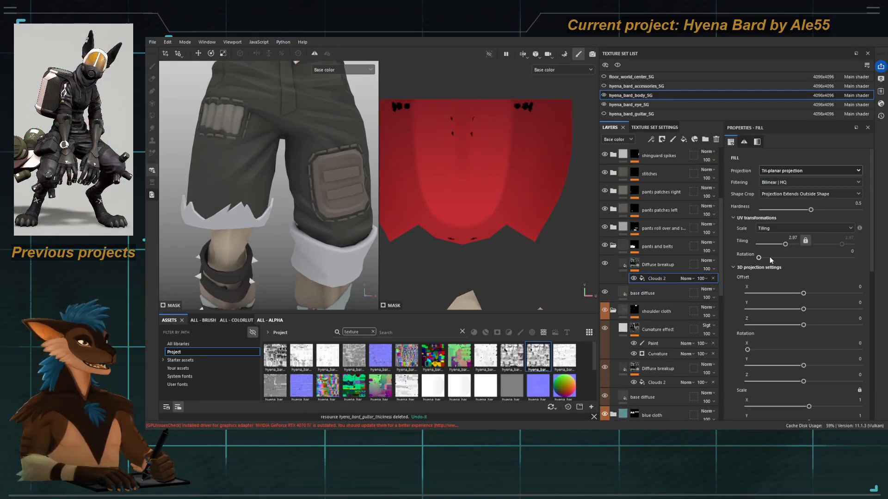
Step: Tint the base color of the pants' Diffuse breakup layer dark olive green and check the result against its mask
click(623, 263)
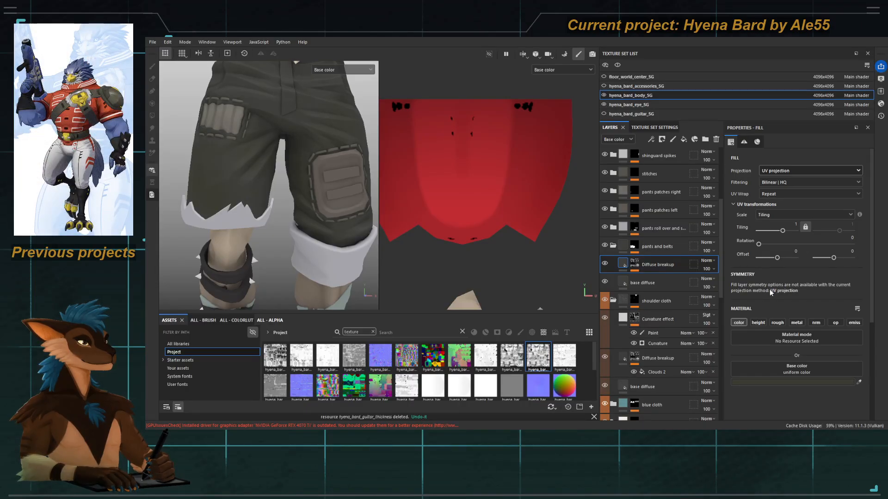
alt+click(635, 263)
key(c)
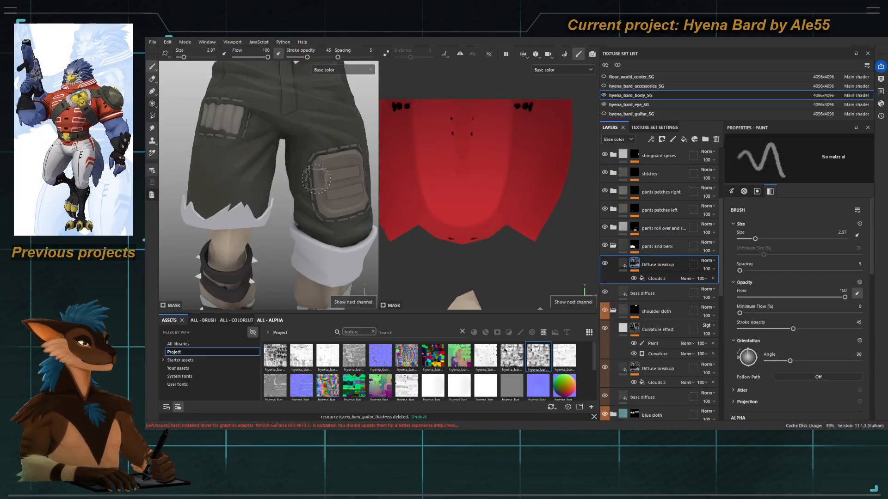
Step: Hide the Fake Light and Fake AO shadow layers to isolate the pants' flat base colors
alt+middle_drag(269, 158, 279, 194)
alt+drag(279, 194, 340, 190)
scroll(629, 171, up, 5)
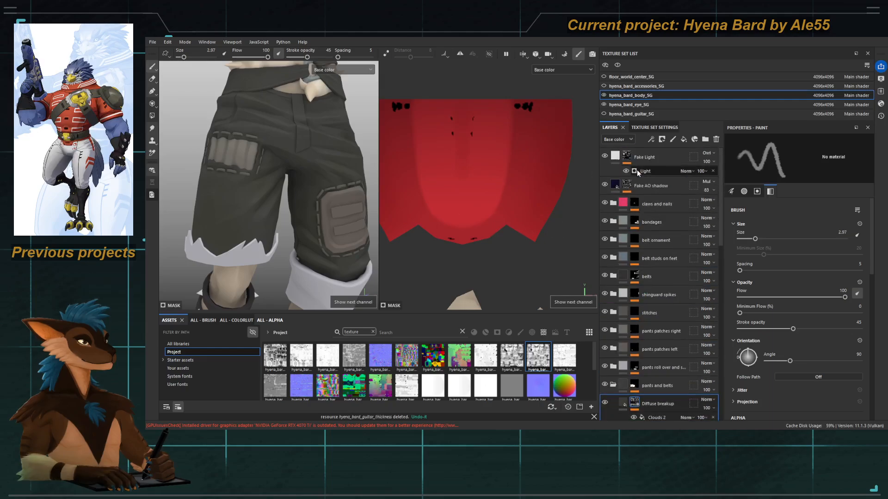
click(604, 156)
click(603, 184)
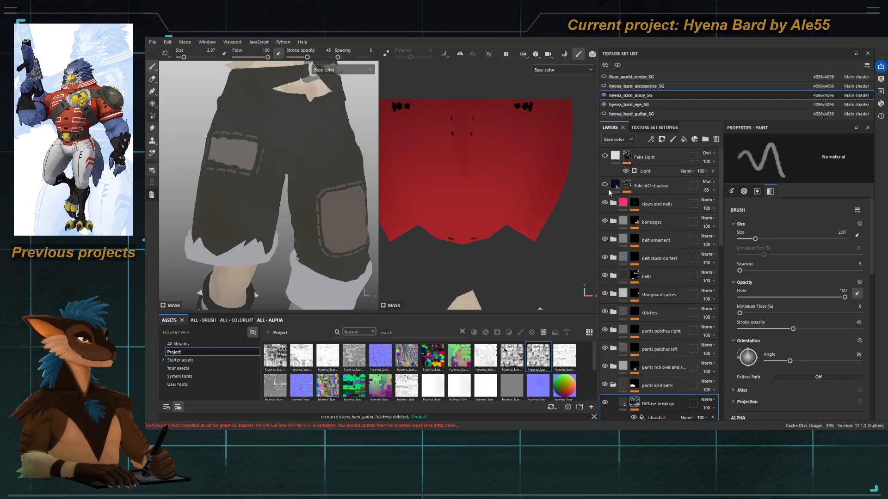
Step: Set Balance to 0.28 and Contrast to 0.7 on the Clouds 2 fill of the pants' Diffuse breakup, checking the mask on the model
scroll(645, 247, down, 3)
scroll(646, 247, down, 1)
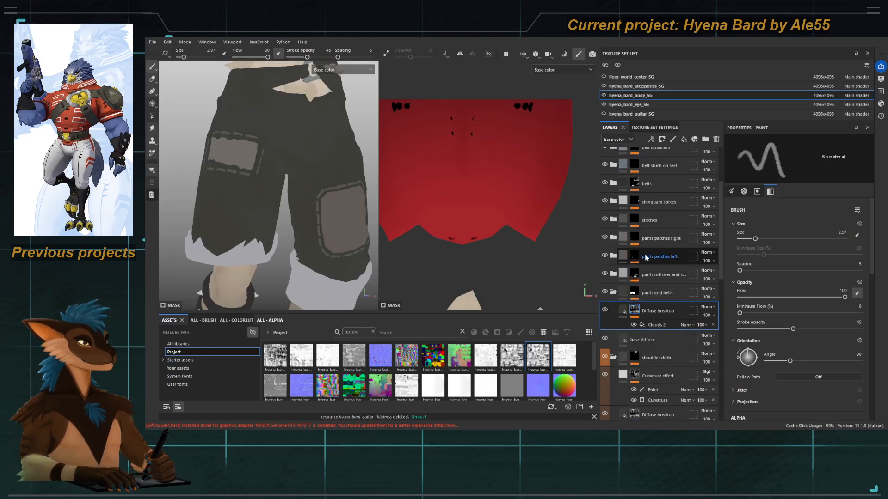
click(654, 323)
scroll(739, 324, down, 5)
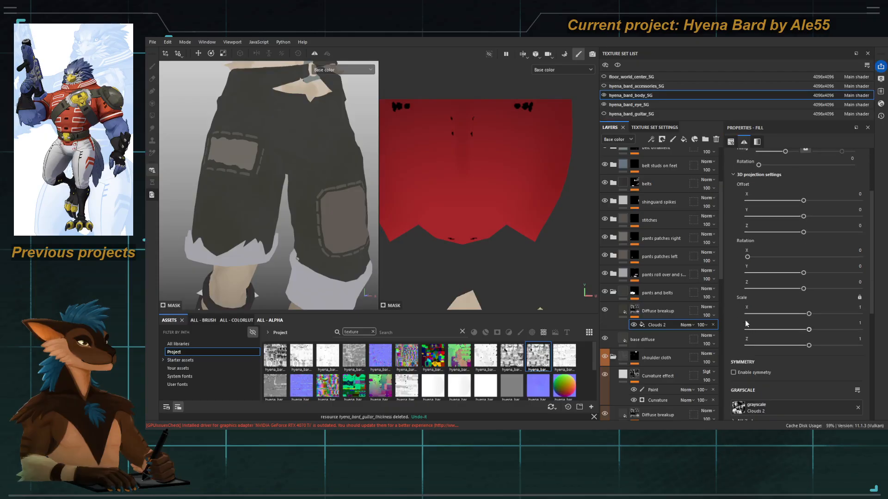
scroll(748, 325, down, 3)
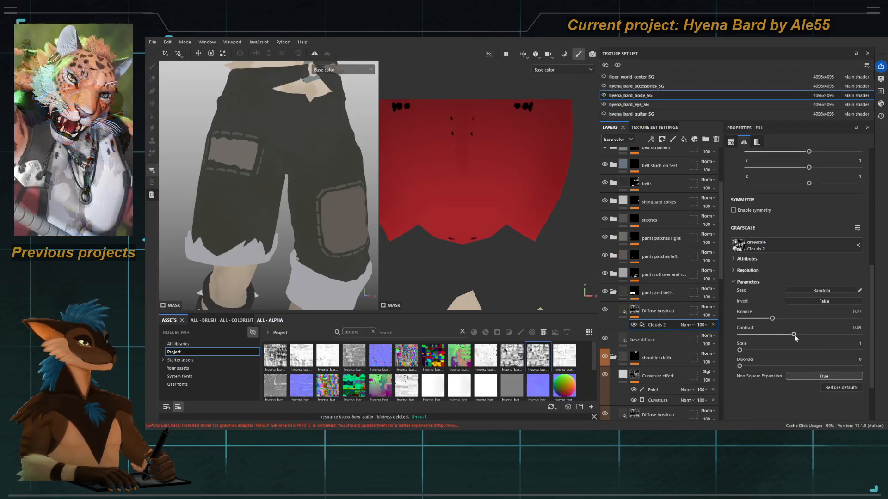
drag(794, 334, 766, 334)
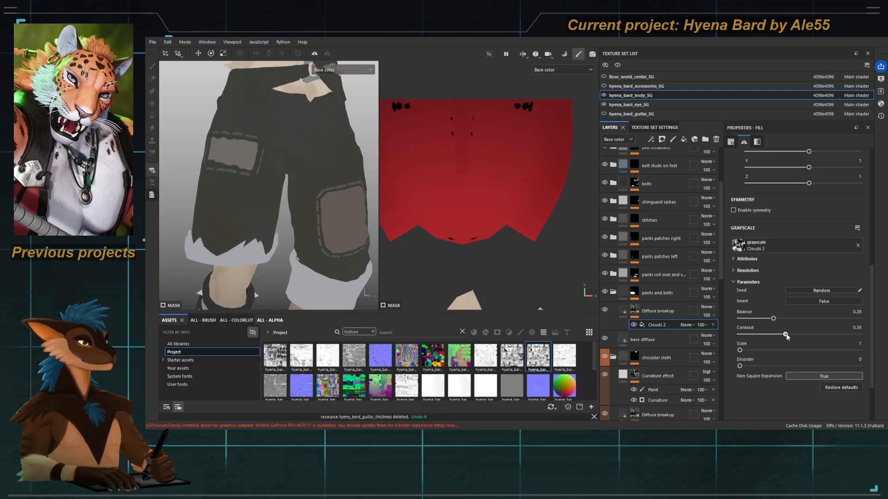
alt+click(635, 312)
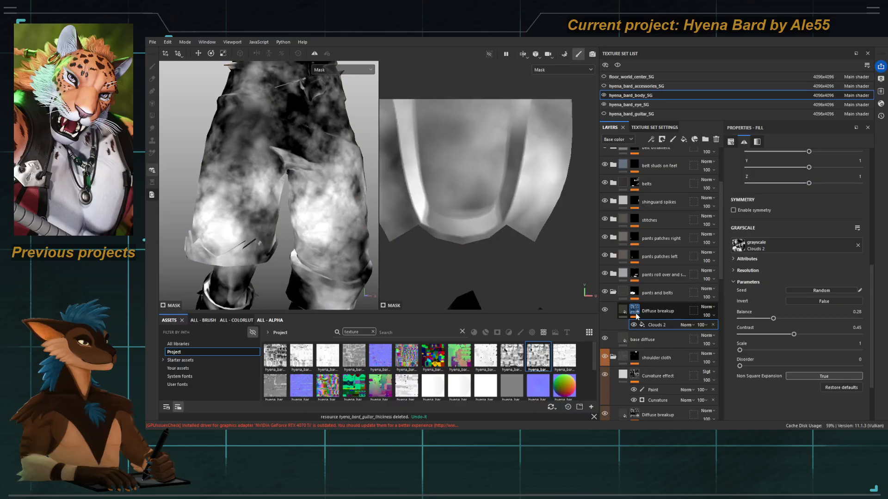
drag(793, 334, 823, 333)
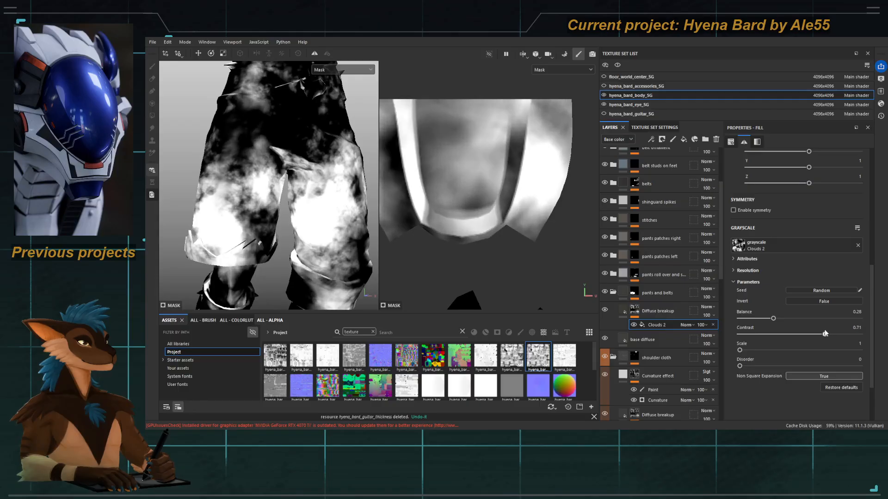
key(c)
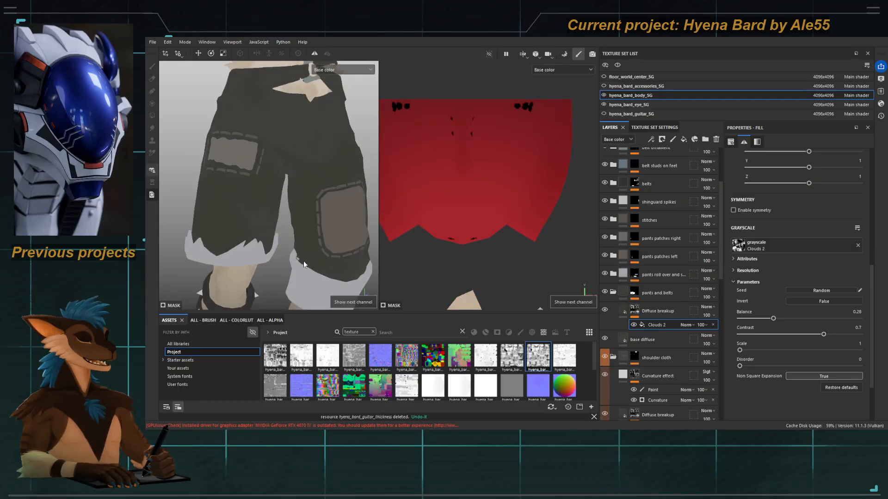
Step: Inspect the base color of the pants' Diffuse breakup layer and check its color variation from a wider view of the model
click(624, 312)
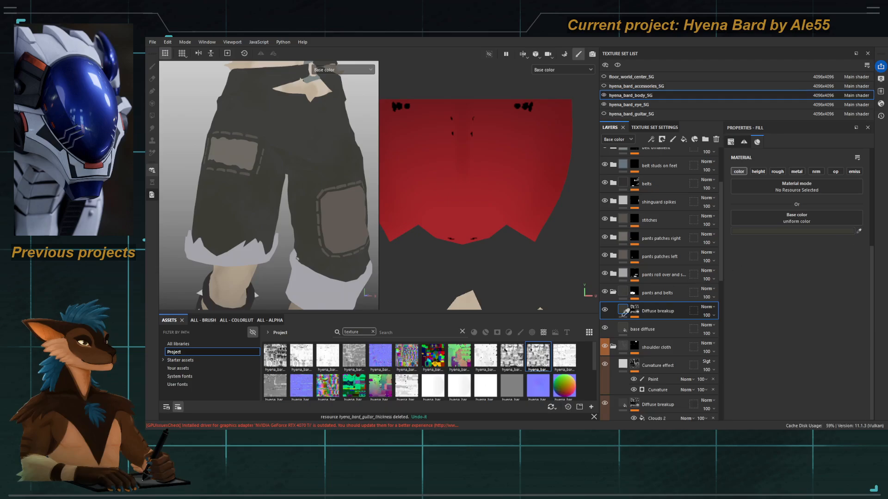
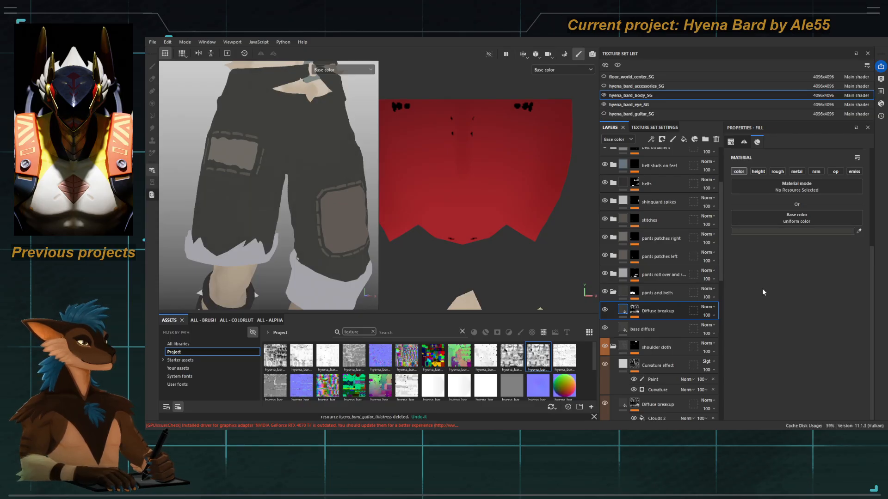
alt+drag(318, 223, 279, 215)
scroll(289, 226, down, 3)
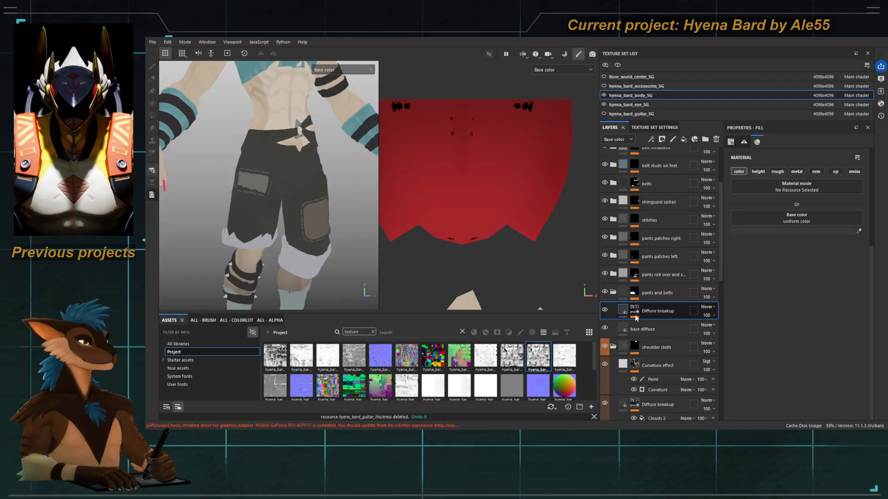
key(m)
key(c)
key(c)
key(c)
key(c)
key(c)
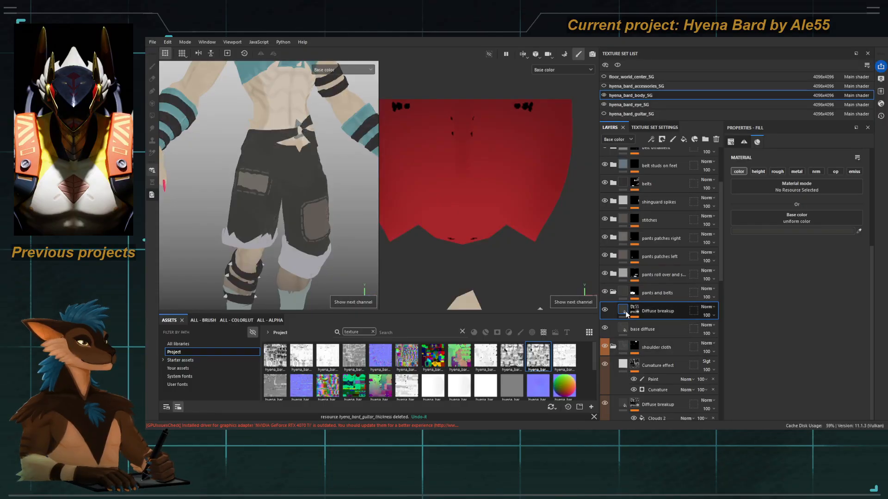
key(c)
key(c)
key(c)
key(c)
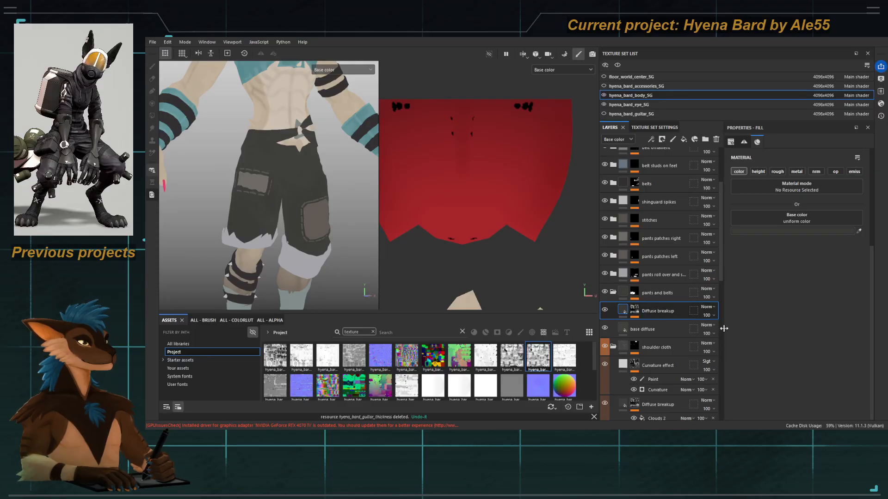
Step: Show the Fake AO shadow and Fake Light layers again and check the pants with shading
alt+drag(316, 209, 290, 212)
scroll(623, 240, up, 4)
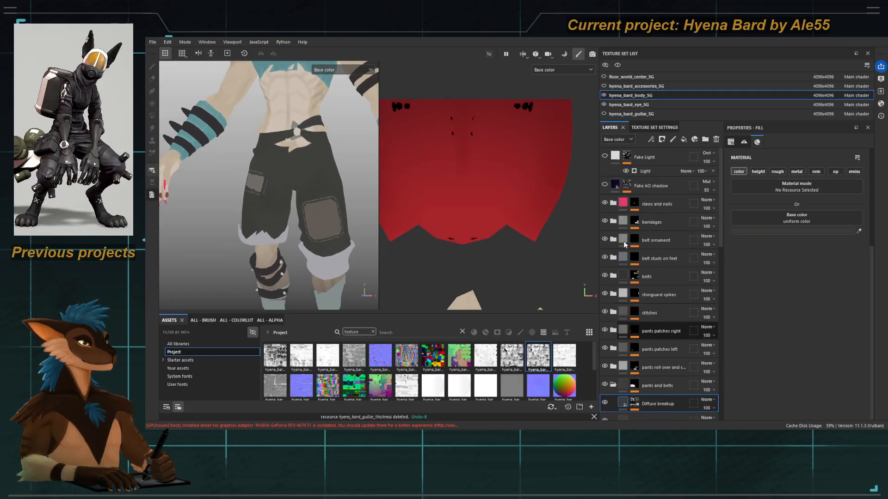
click(604, 186)
click(605, 156)
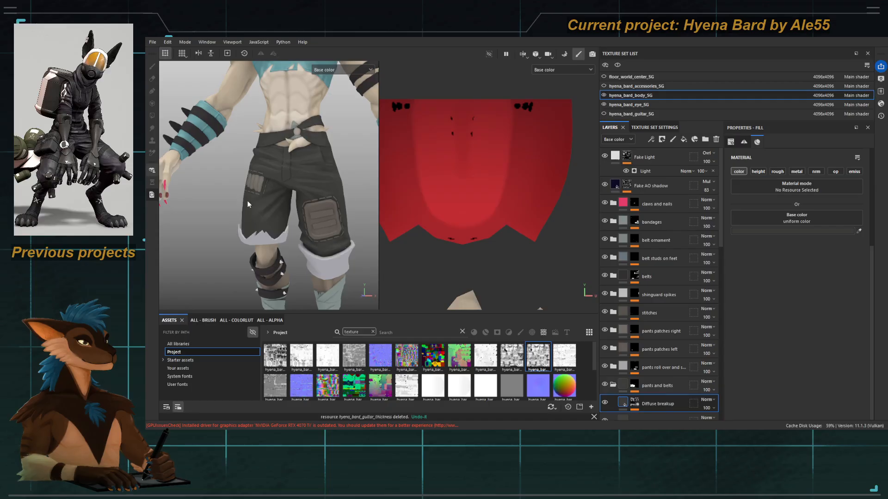
alt+right_drag(248, 202, 281, 224)
alt+middle_drag(280, 224, 270, 215)
alt+drag(270, 215, 292, 212)
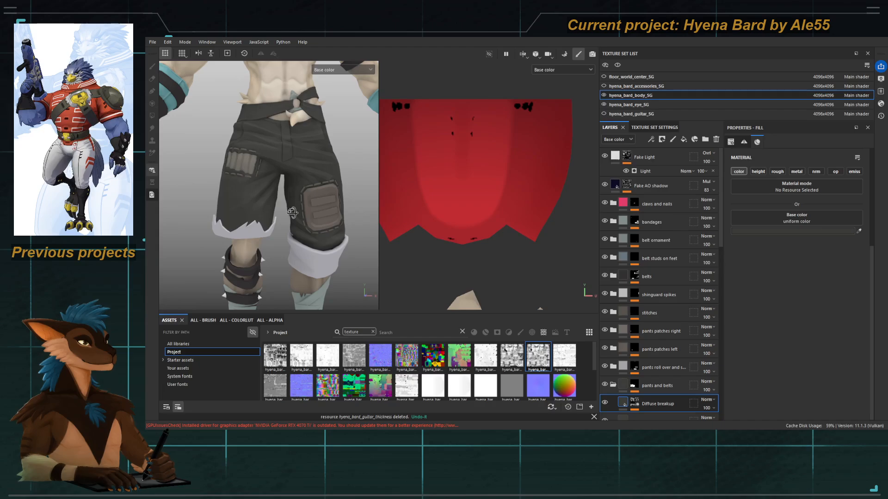
Step: Copy the shoulder cloth's Curvature effect layer into the pants and belts folder above its Diffuse breakup layer
scroll(661, 367, down, 5)
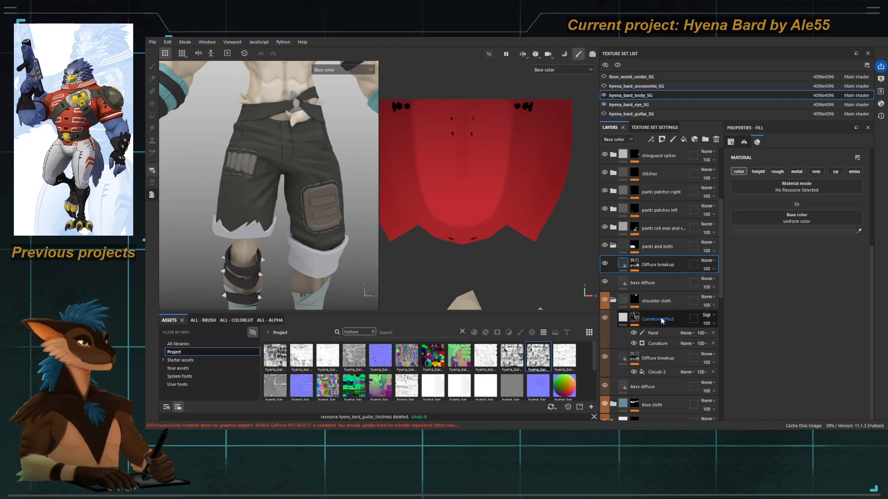
click(662, 318)
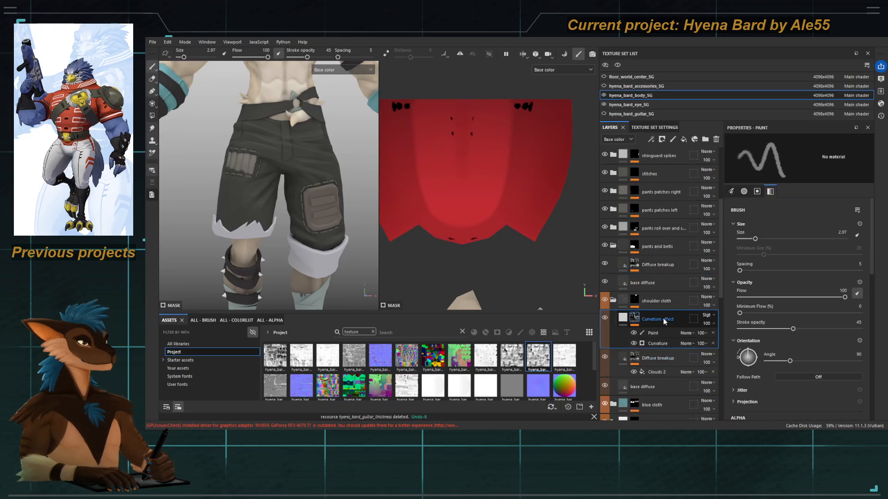
click(663, 264)
key(ctrl+v)
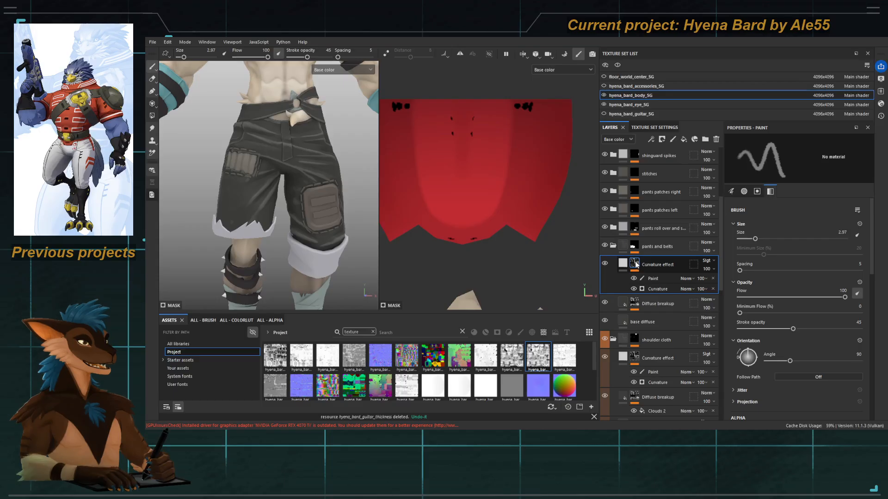
alt+drag(281, 209, 162, 210)
alt+right_drag(162, 210, 204, 208)
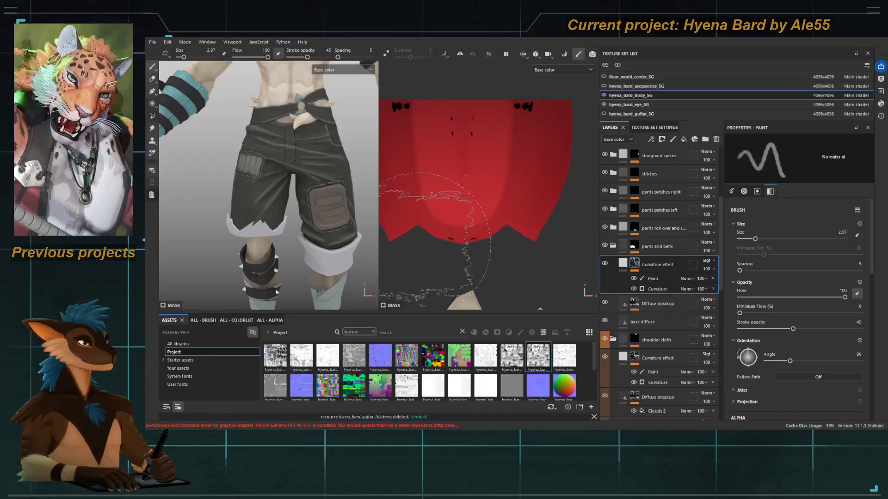
Step: Hide the Paint effect in the pants' Curvature effect mask and set the Curvature generator's Global Contrast to 0 and Global Balance to 0.16
click(634, 278)
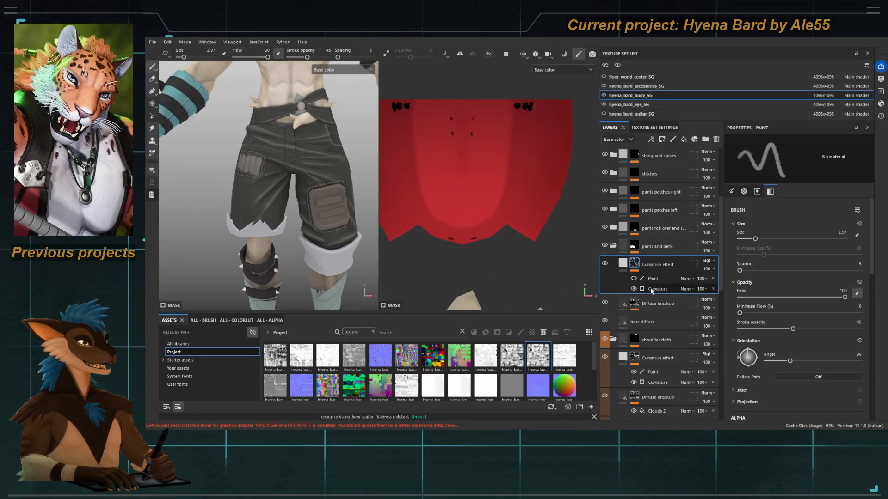
click(657, 289)
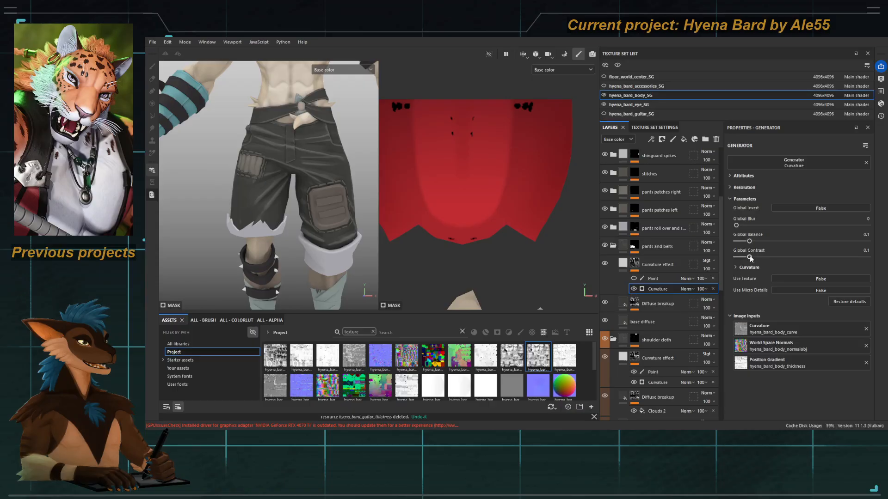
drag(750, 257, 737, 254)
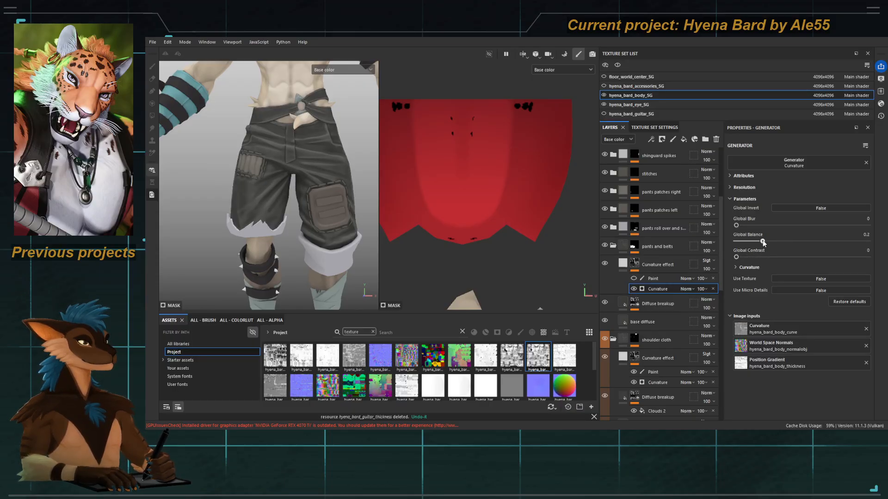
drag(754, 240, 758, 242)
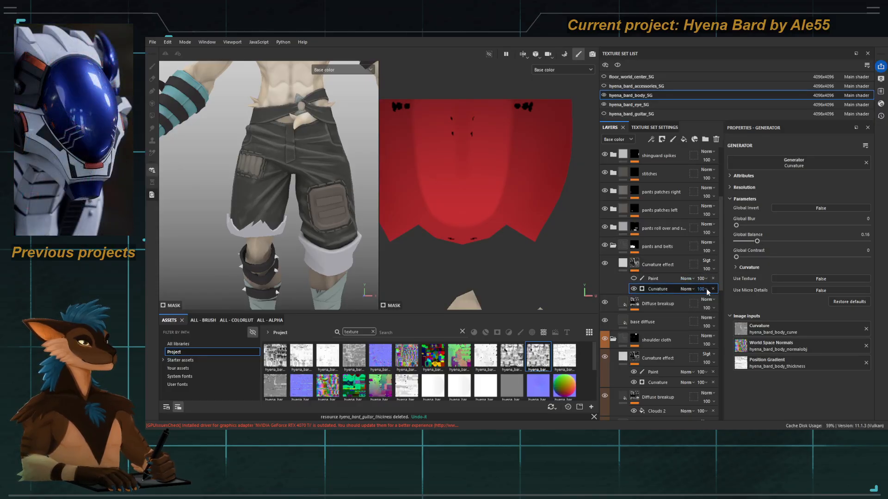
Step: Lower the opacity of the Curvature generator in the pants' Curvature effect mask to 24, judging it on the whole character
drag(722, 303, 705, 297)
scroll(190, 148, down, 5)
mouse_move(286, 216)
alt+mouse_down()
mouse_move(257, 219)
mouse_move(295, 223)
alt+mouse_up()
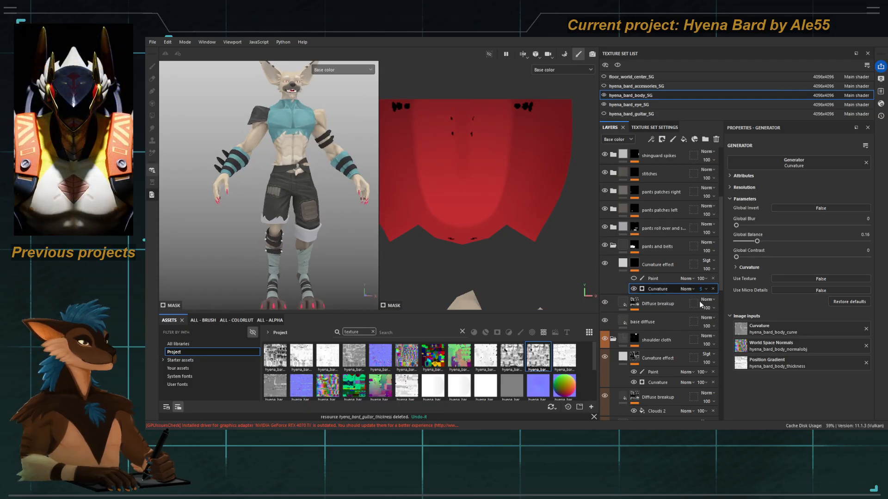
drag(723, 300, 703, 301)
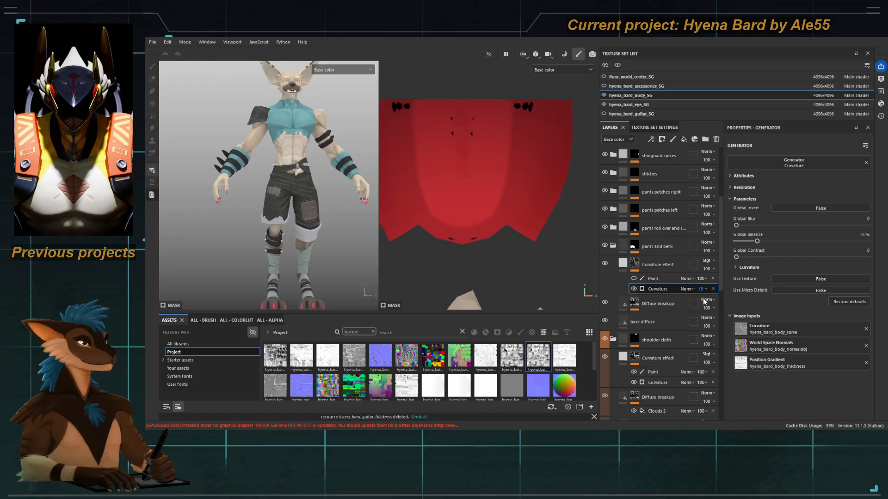
Step: Replace the copied Paint effect in the pants' Curvature effect mask with a fresh, visible one above the Curvature generator
click(656, 279)
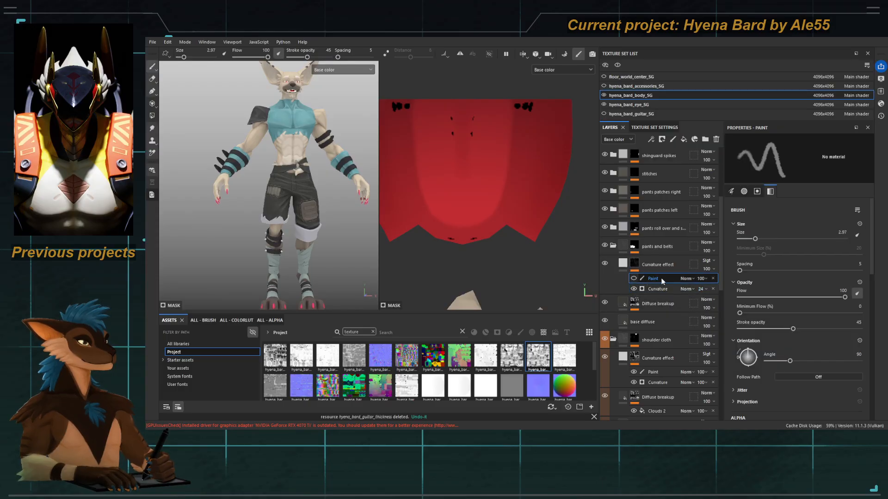
click(713, 279)
click(637, 264)
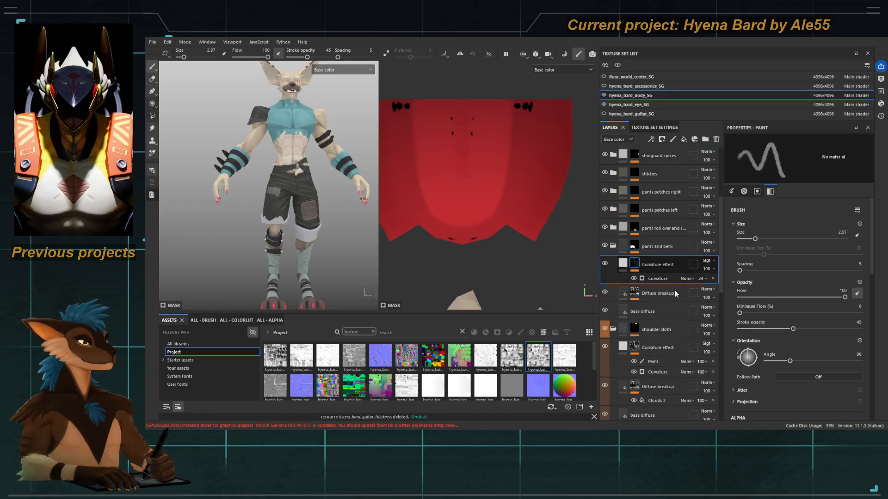
key(ctrl+z)
Step: Set the brush size to 2.32 for painting folds on the torn pant leg in the pants' Curvature effect mask
scroll(289, 211, up, 5)
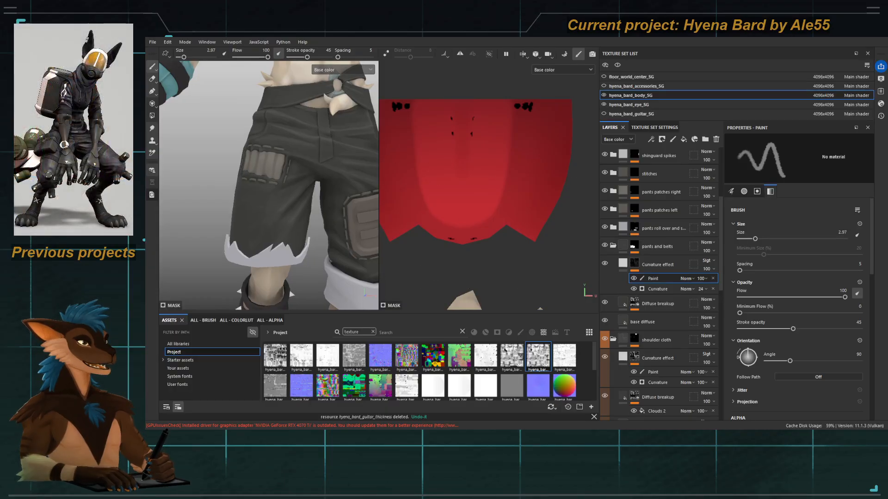
alt+middle_drag(276, 219, 306, 202)
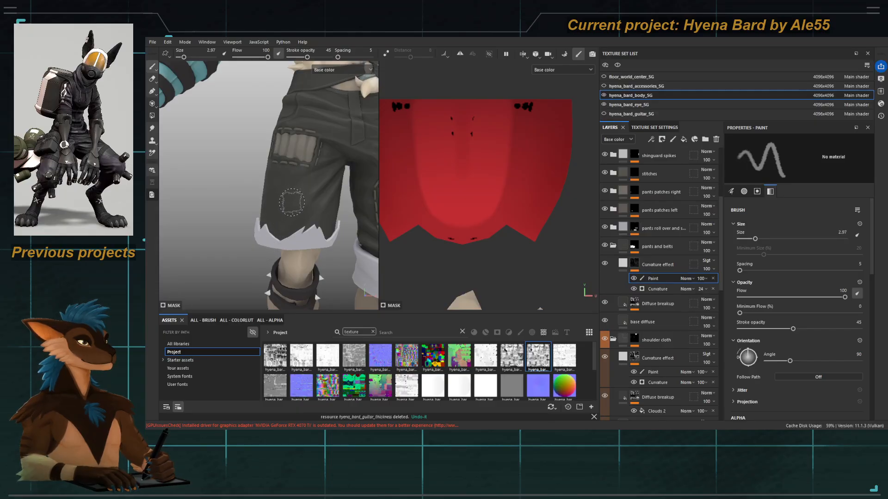
key([)
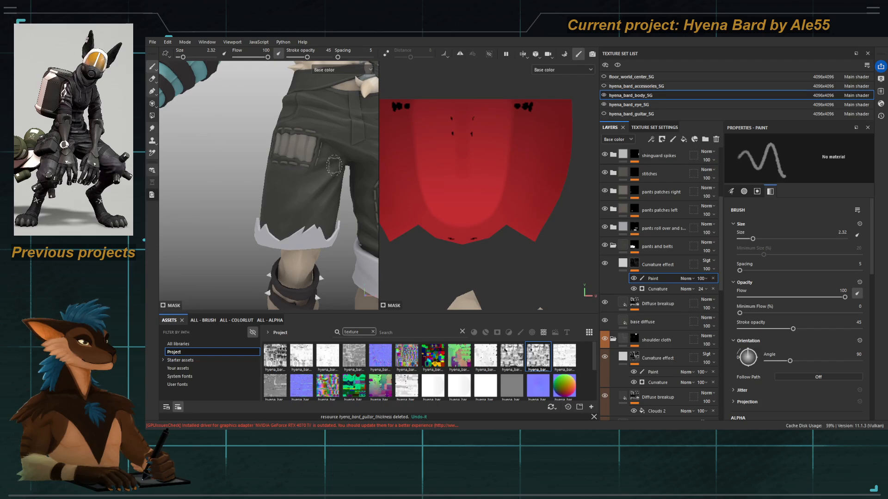
alt+drag(297, 222, 336, 182)
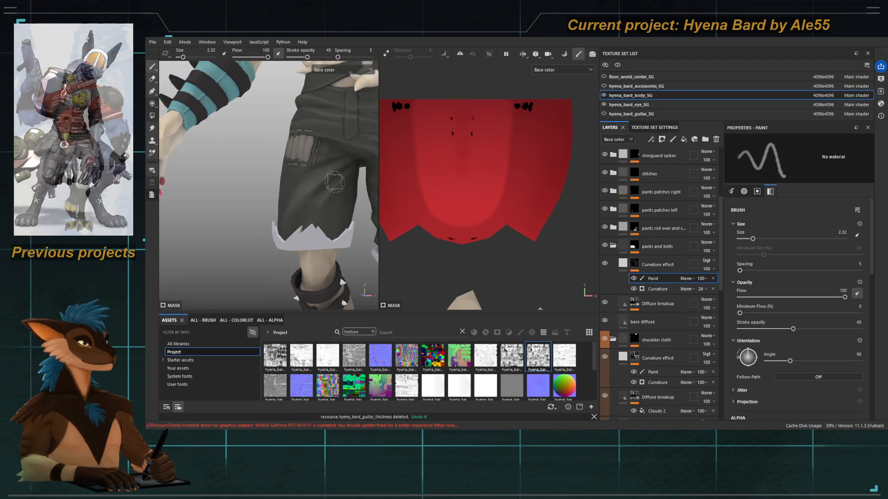
mouse_move(297, 227)
alt+mouse_down()
mouse_move(317, 208)
mouse_move(323, 217)
mouse_move(317, 200)
alt+mouse_up()
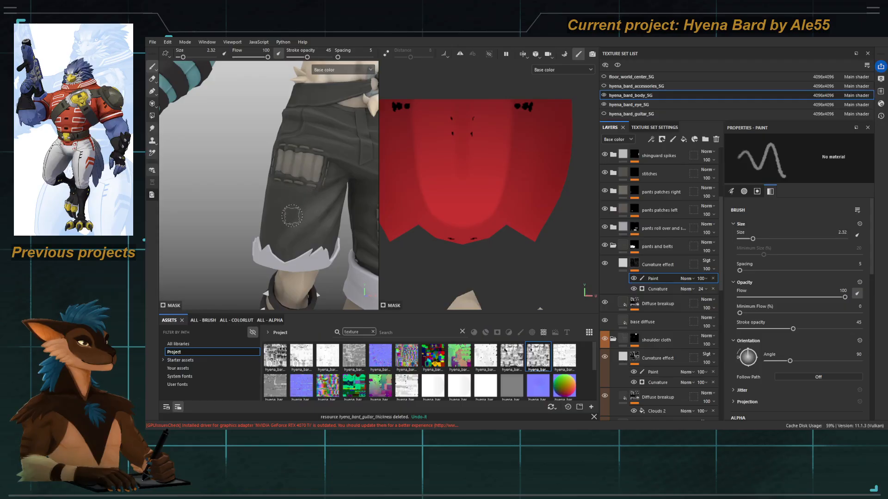
key(bracketright)
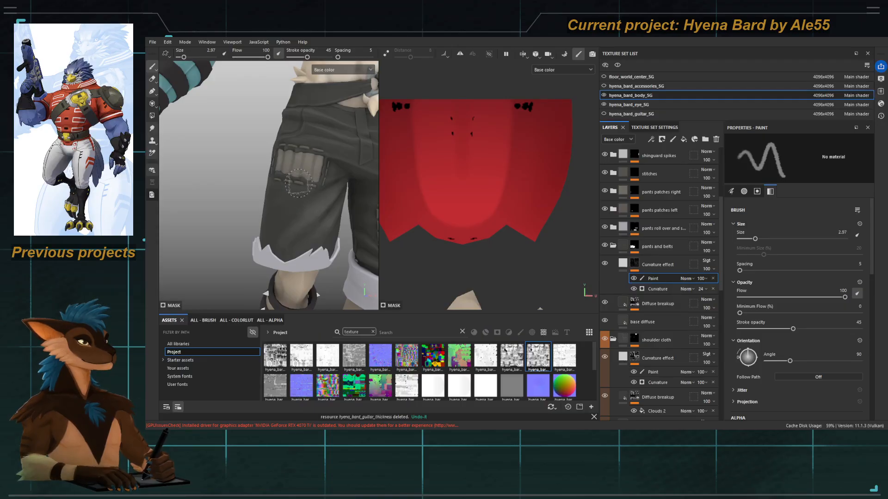
key(bracketleft)
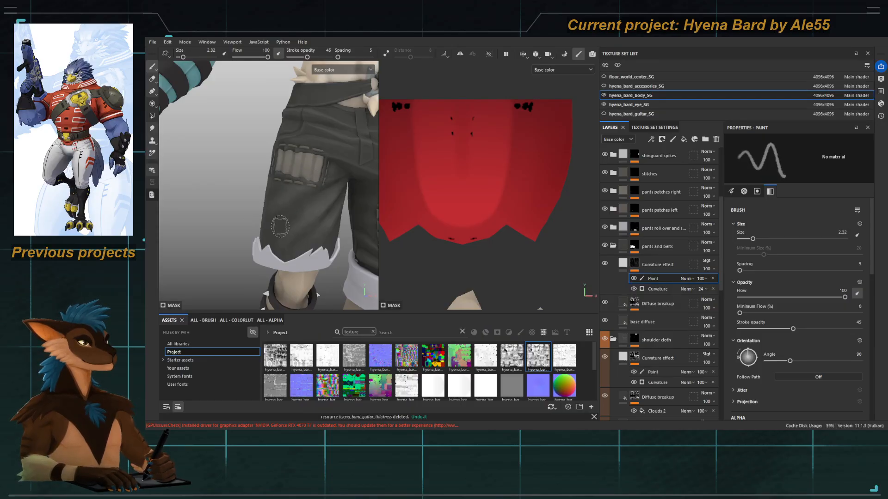
alt+drag(247, 233, 284, 190)
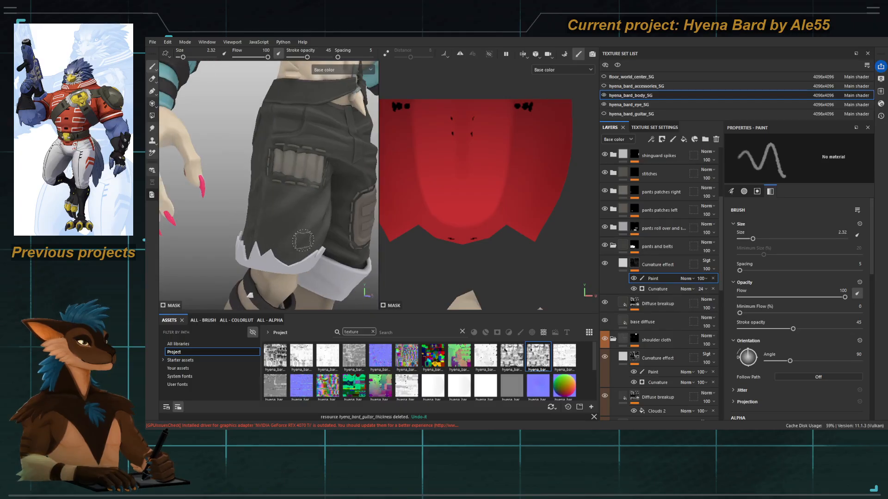
Step: Examine the shading of the pants' folds around the torn leg, crotch and waistband from several angles and distances
alt+drag(284, 262, 258, 259)
alt+right_drag(295, 252, 284, 204)
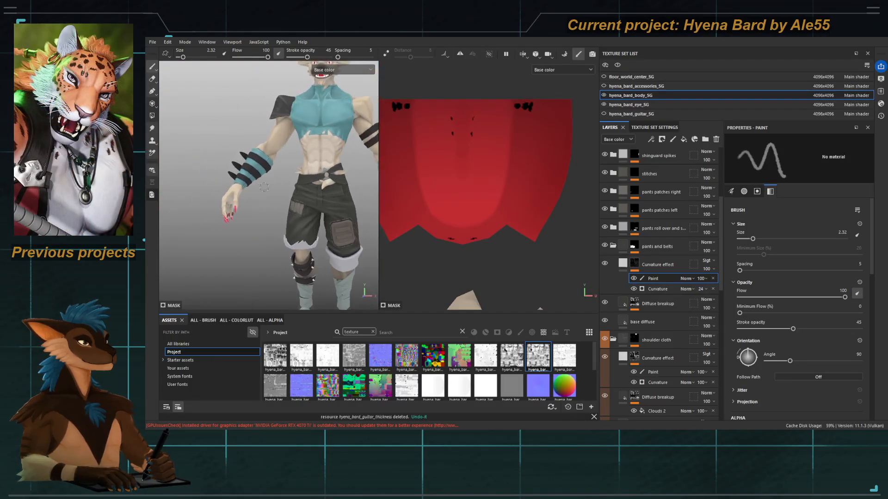
alt+middle_drag(319, 198, 284, 201)
alt+right_drag(284, 201, 305, 245)
alt+middle_drag(314, 256, 349, 276)
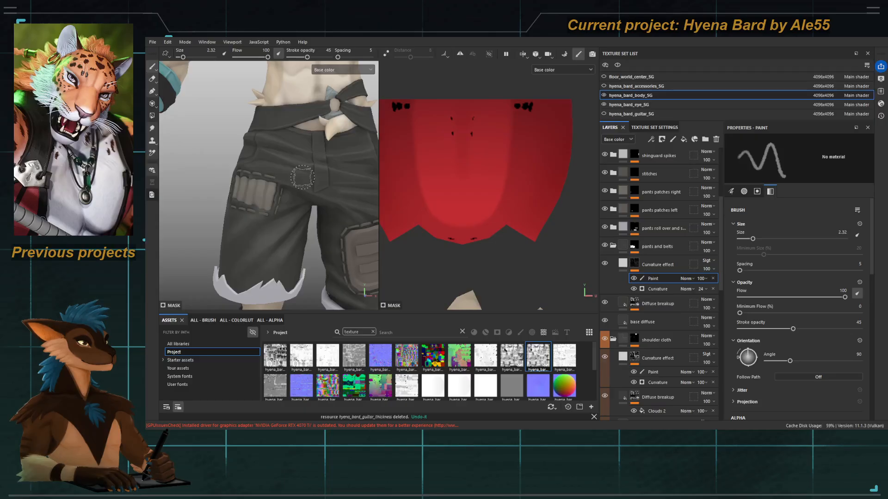
alt+drag(314, 184, 291, 209)
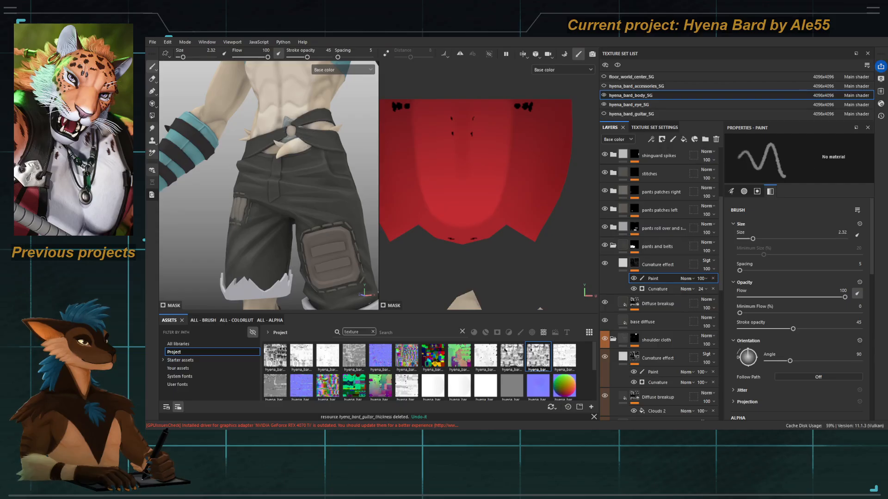
scroll(311, 189, down, 6)
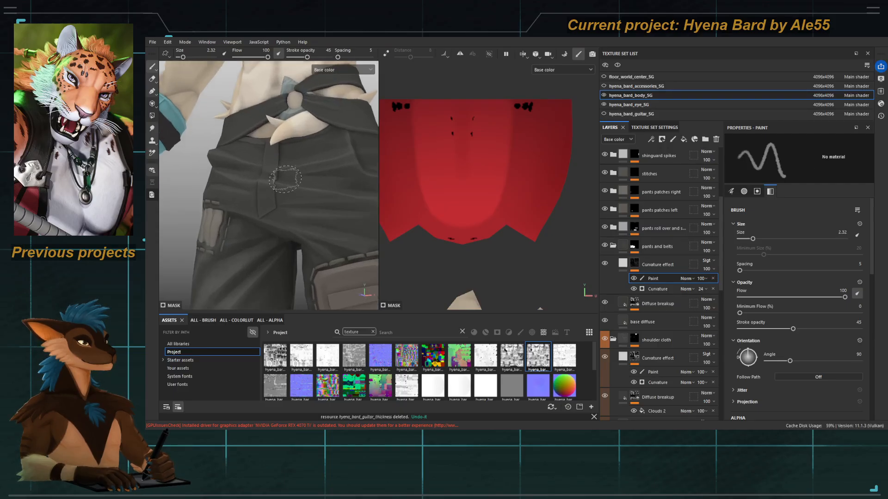
Step: Show the hyena_bard_accessories_SG texture set on the whole character
mouse_move(277, 152)
alt+mouse_down()
mouse_move(302, 150)
mouse_move(250, 139)
mouse_move(273, 145)
alt+mouse_up()
scroll(240, 137, down, 3)
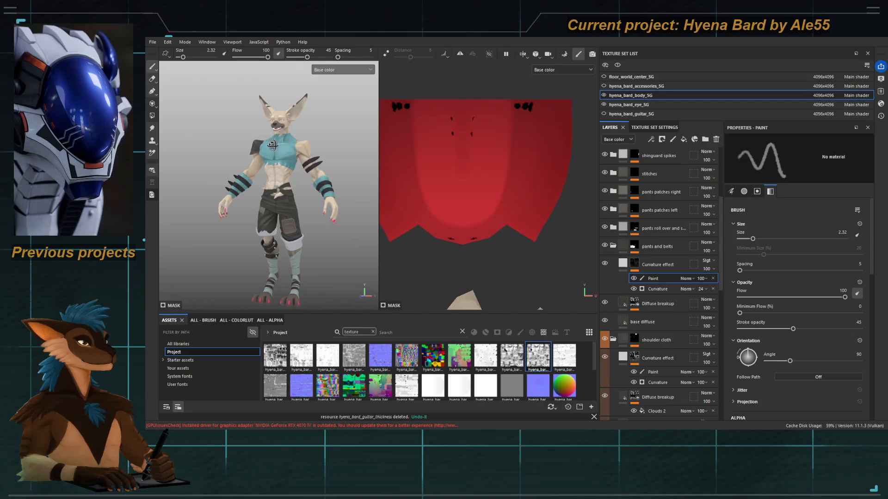
click(603, 86)
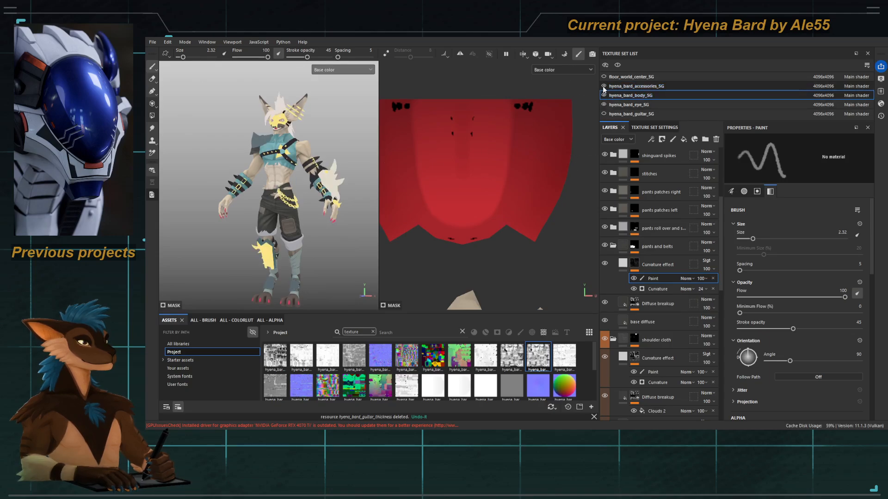
Step: Hide the hyena_bard_accessories_SG texture set to expose the pants
click(604, 86)
alt+right_drag(319, 185, 442, 279)
alt+middle_drag(264, 224, 252, 82)
alt+drag(259, 185, 300, 182)
alt+right_drag(300, 183, 324, 196)
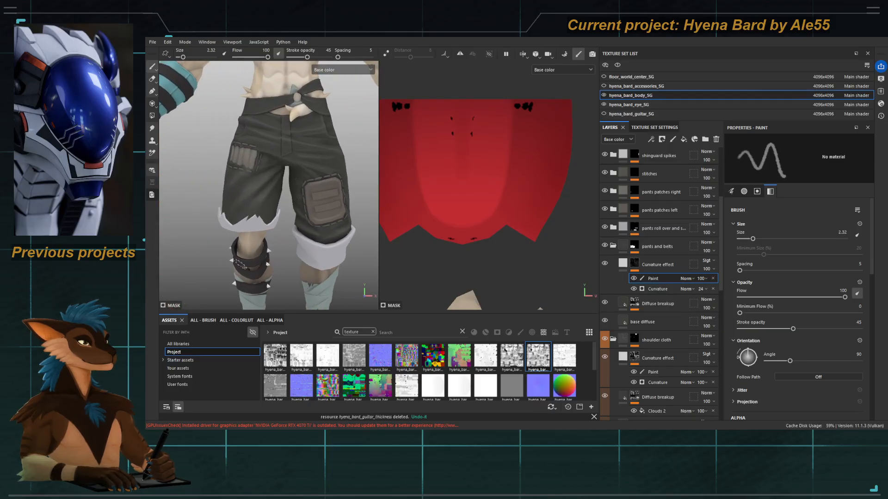
Step: Adjust the base color of the Curvature effect fill layer in the pants and belts group
click(622, 264)
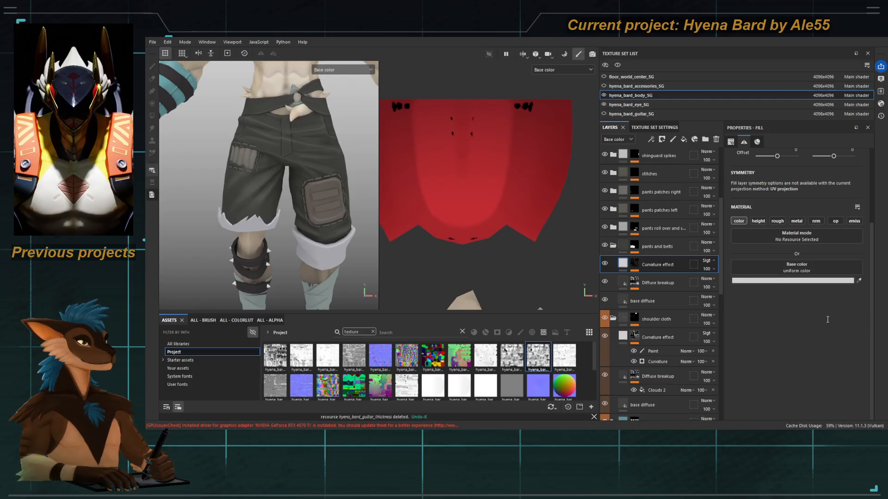
drag(817, 368, 817, 369)
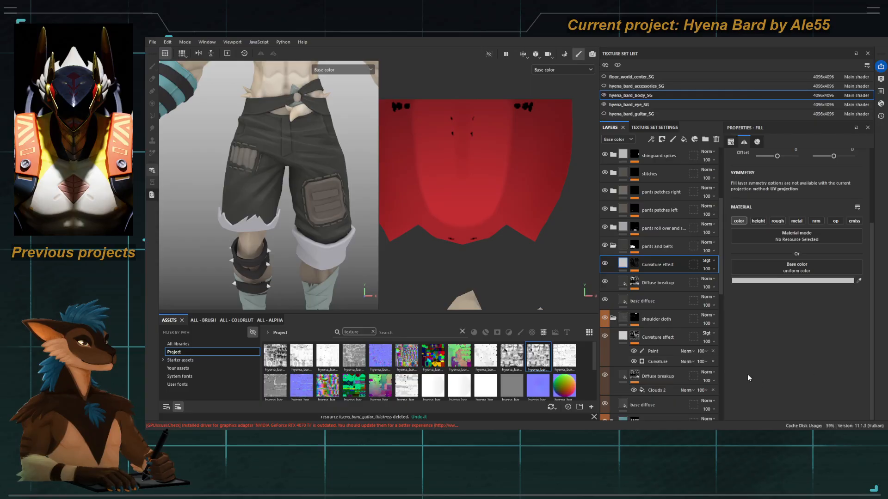
mouse_move(272, 187)
alt+mouse_down()
mouse_move(282, 207)
mouse_move(286, 195)
alt+mouse_up()
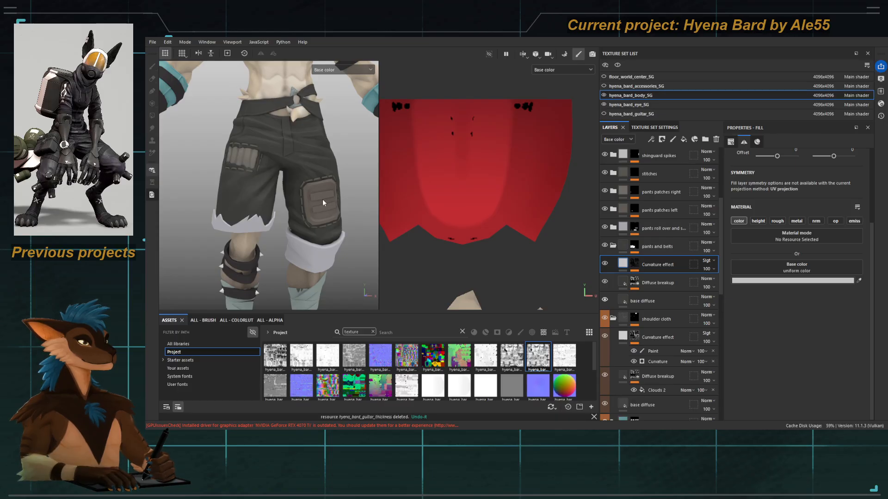
alt+drag(262, 165, 309, 236)
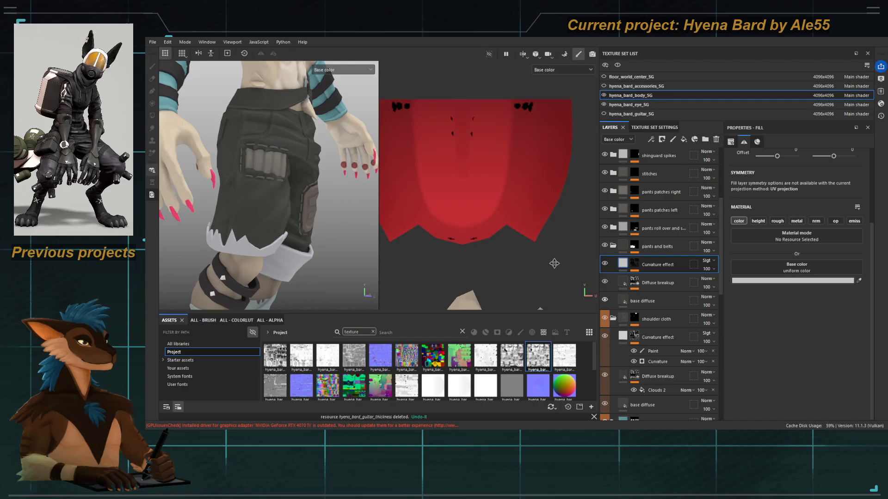
Step: Activate the Paint effect in the pants' Curvature effect mask for brushing the back of the pants
click(634, 263)
click(650, 279)
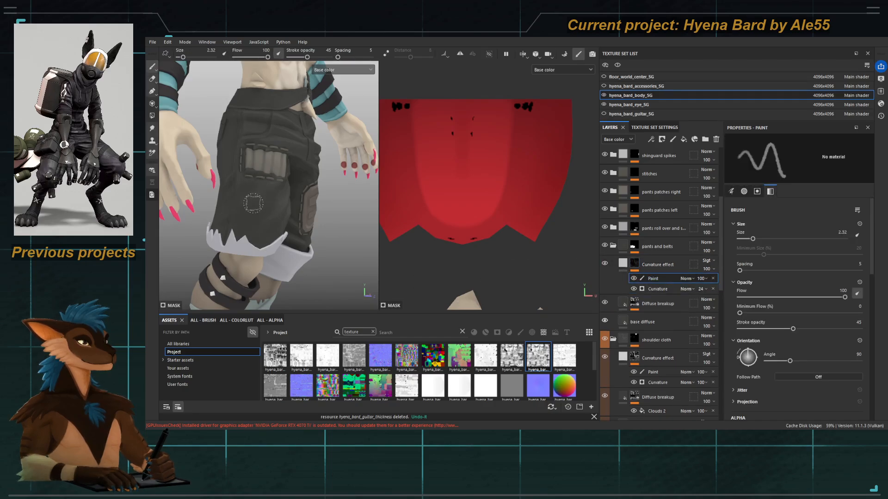
scroll(823, 372, down, 6)
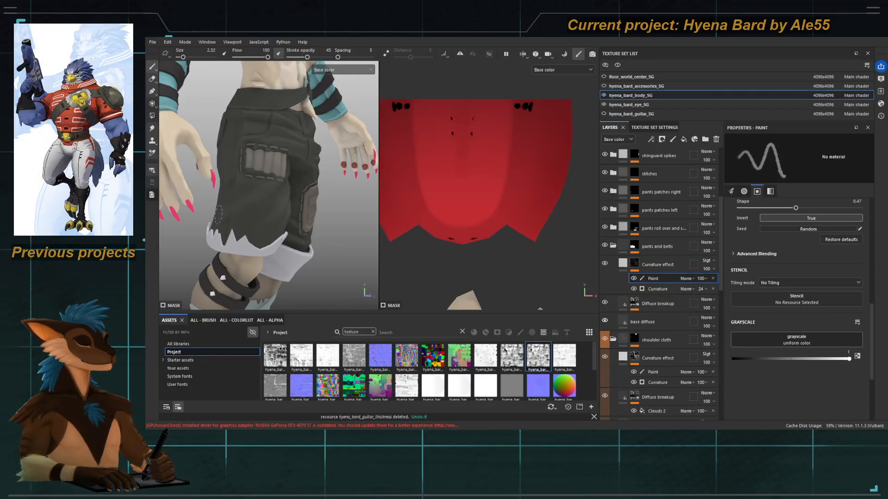
alt+drag(227, 217, 293, 192)
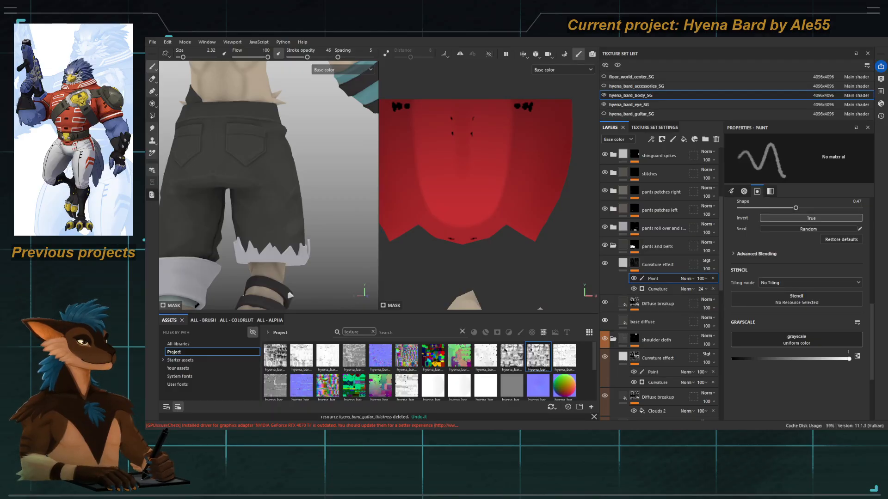
alt+drag(196, 175, 259, 172)
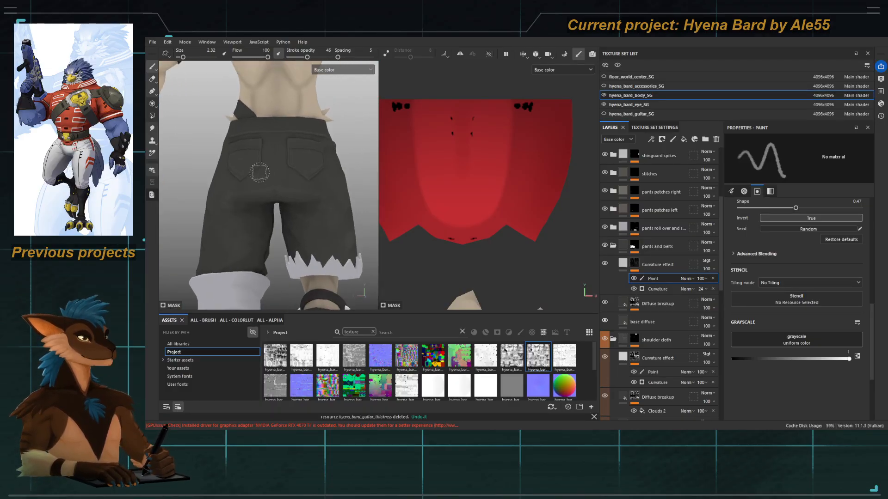
Step: Paint curvature highlights on the pants' back pockets, reducing the brush size to 1.26
key(])
alt+middle_drag(284, 160, 274, 178)
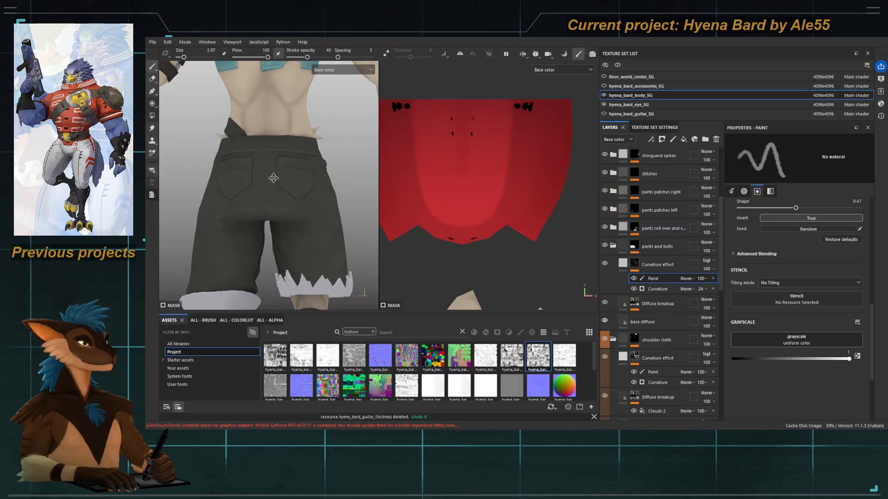
alt+right_drag(274, 178, 293, 186)
alt+drag(293, 186, 326, 197)
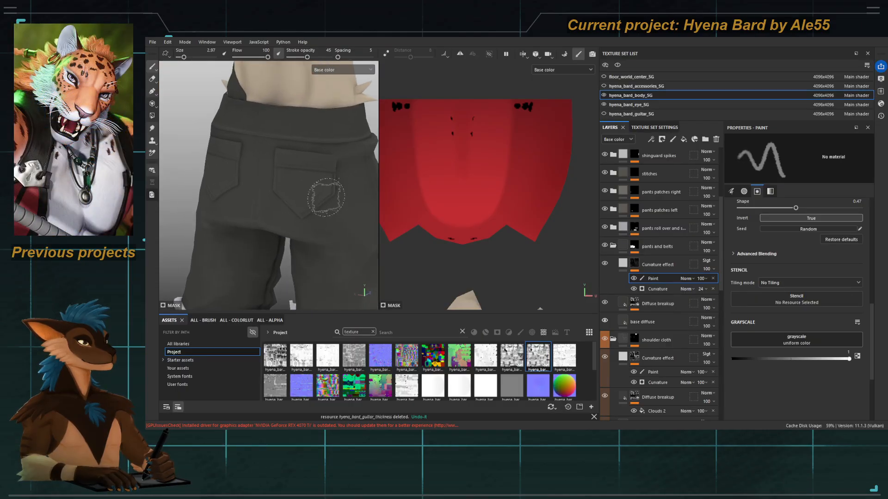
key([)
key([)
key([)
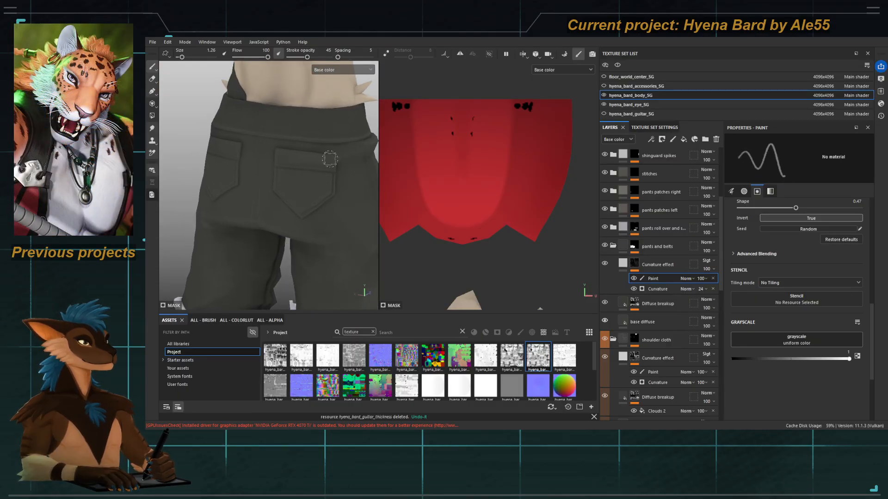
alt+drag(208, 153, 271, 146)
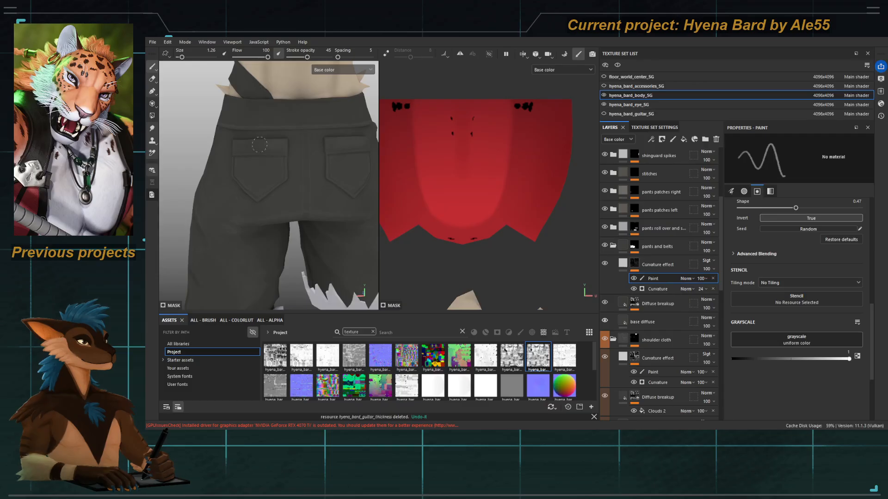
alt+middle_drag(255, 161, 233, 141)
mouse_move(233, 141)
alt+mouse_down()
mouse_move(252, 144)
mouse_move(252, 135)
alt+mouse_up()
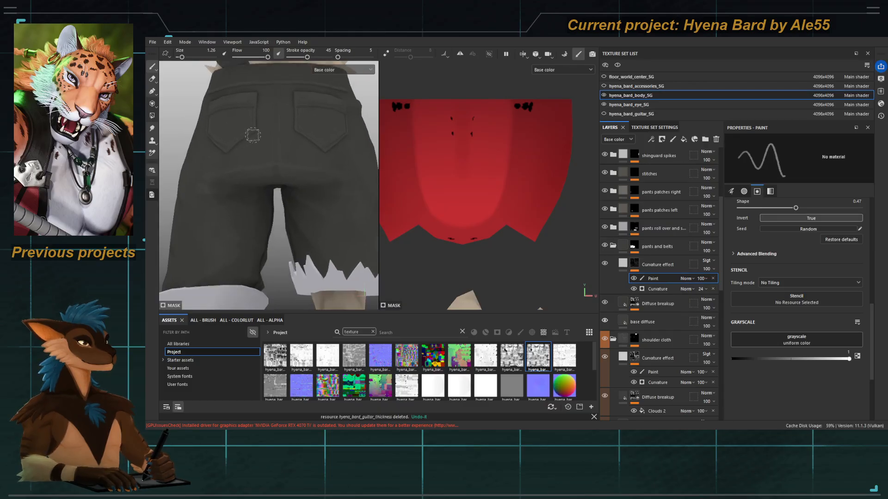
Step: Paint fold highlights on the mask below the back pockets with a 1.75 brush
key(])
key(])
key(bracketleft)
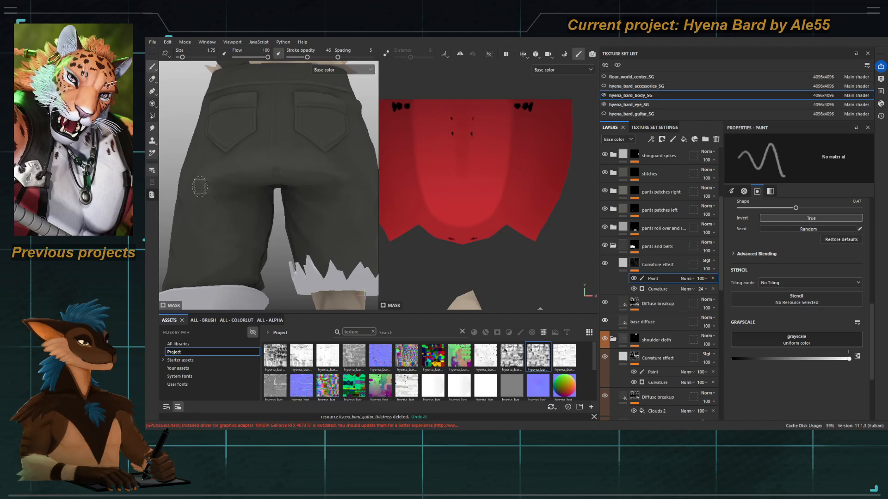
Step: Refine the folds across the seat of the pants with a 2.97 brush, alternating grayscale 0 and 1
alt+right_drag(295, 199, 268, 197)
mouse_move(268, 196)
alt+mouse_down()
mouse_move(251, 176)
mouse_move(298, 186)
mouse_move(284, 176)
alt+mouse_up()
key(bracketright)
key(bracketright)
key(x)
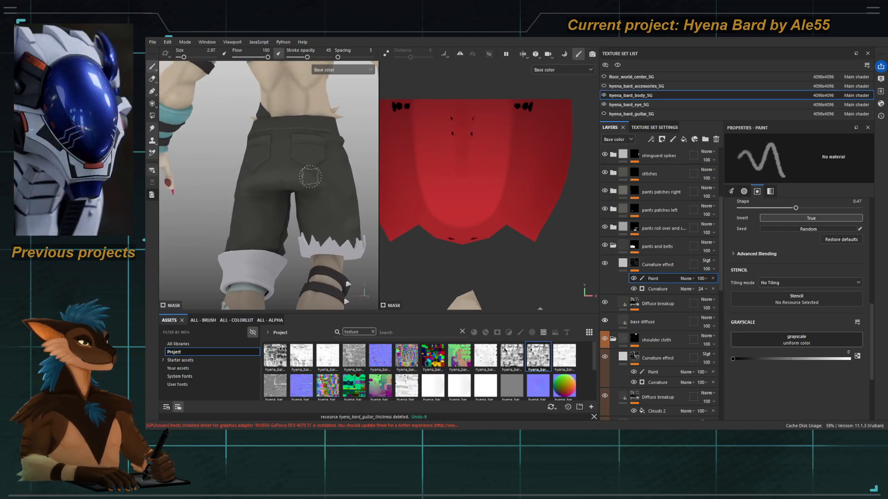
key(x)
alt+middle_drag(292, 185, 289, 153)
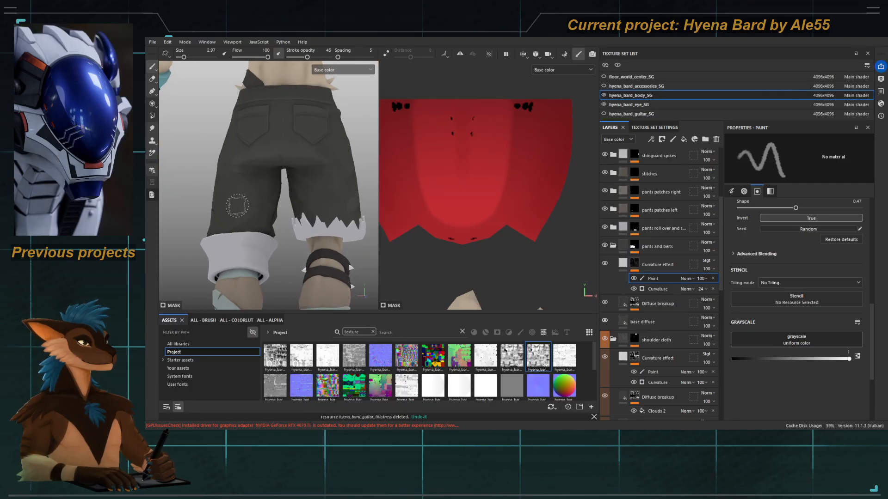
Step: Paint fold highlights on the back of the cuffed leg with brush sizes 2.32 and 1.75 at grayscale 1
key(bracketleft)
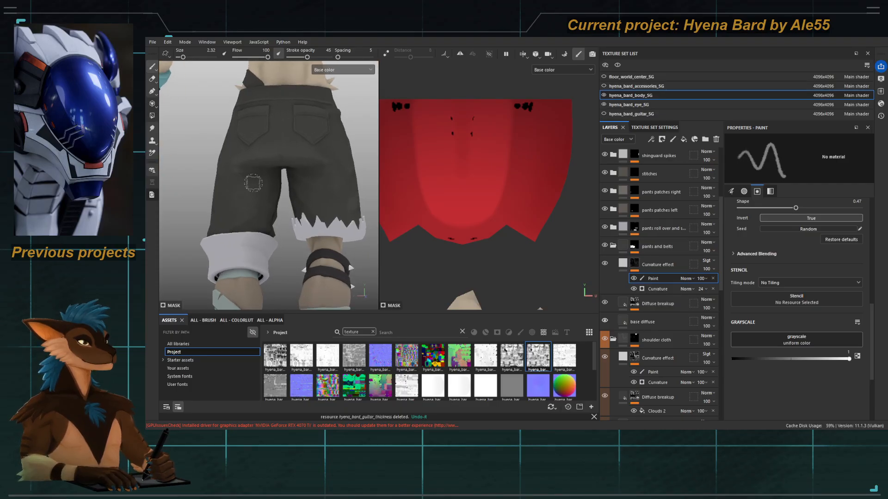
alt+drag(257, 185, 243, 218)
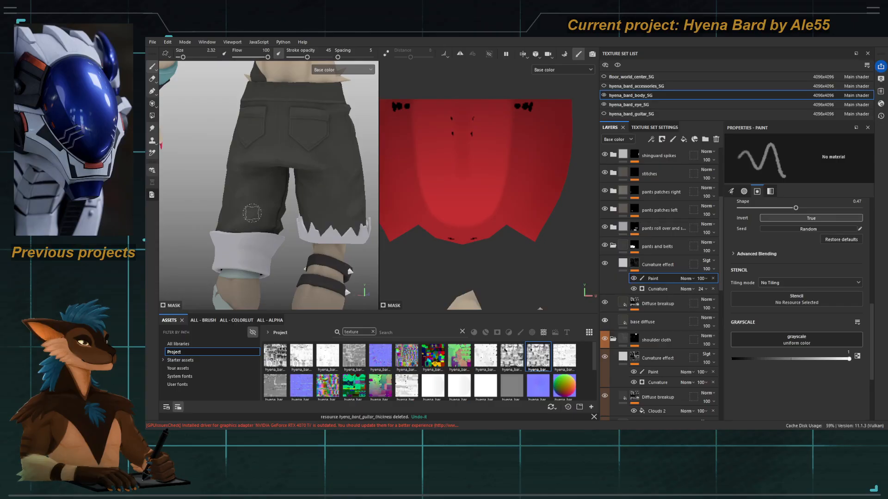
key(bracketleft)
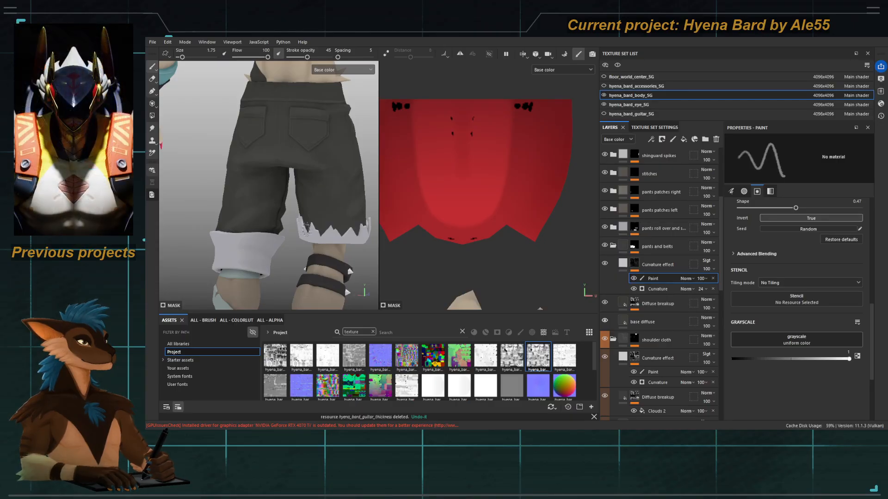
Step: Refine the folds on the back of the torn leg with a 2.32 brush, using grayscale 0 to soften them
alt+drag(275, 228, 307, 210)
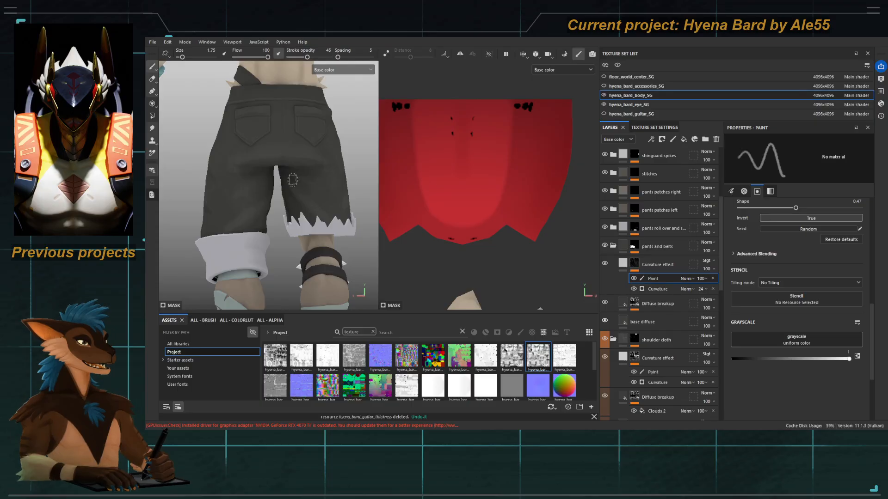
mouse_move(325, 188)
alt+right_down()
mouse_move(288, 179)
mouse_move(309, 181)
mouse_move(326, 198)
alt+right_up()
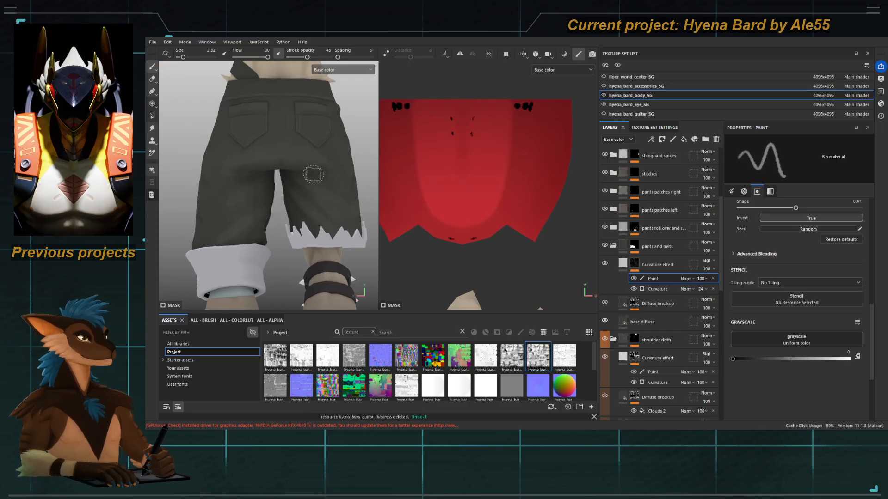
key(x)
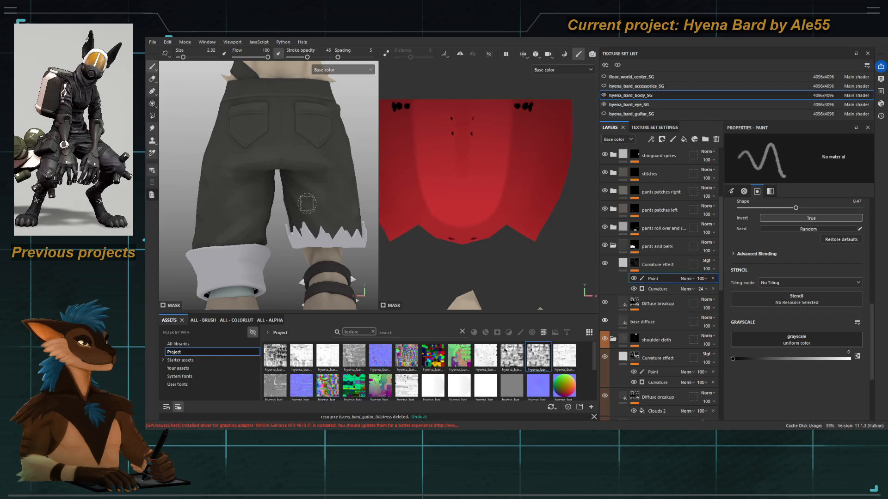
Step: Refine the folds on the cuffed leg's back and inner side with a 1.75 brush, alternating grayscale 0 and 1
mouse_move(307, 203)
alt+mouse_down()
mouse_move(242, 199)
mouse_move(276, 185)
alt+mouse_up()
alt+right_drag(276, 186, 271, 184)
mouse_move(270, 184)
alt+mouse_down()
mouse_move(293, 195)
mouse_move(300, 186)
alt+mouse_up()
key(x)
key(bracketleft)
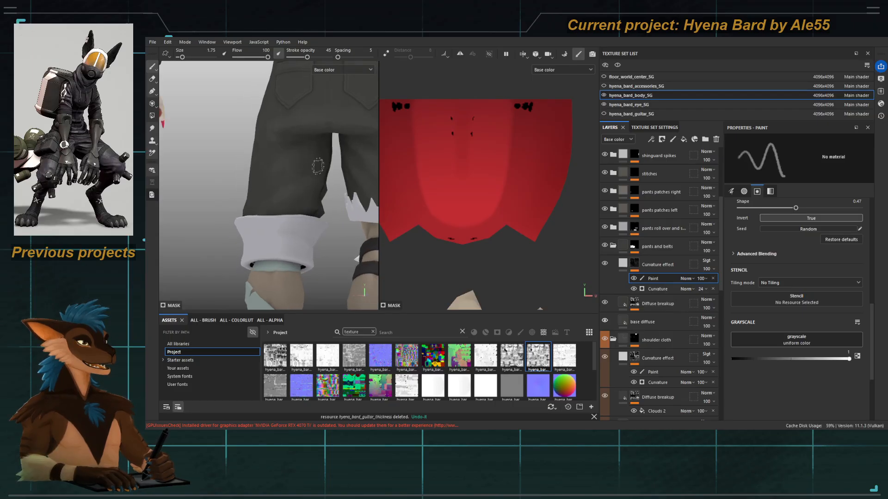
key(x)
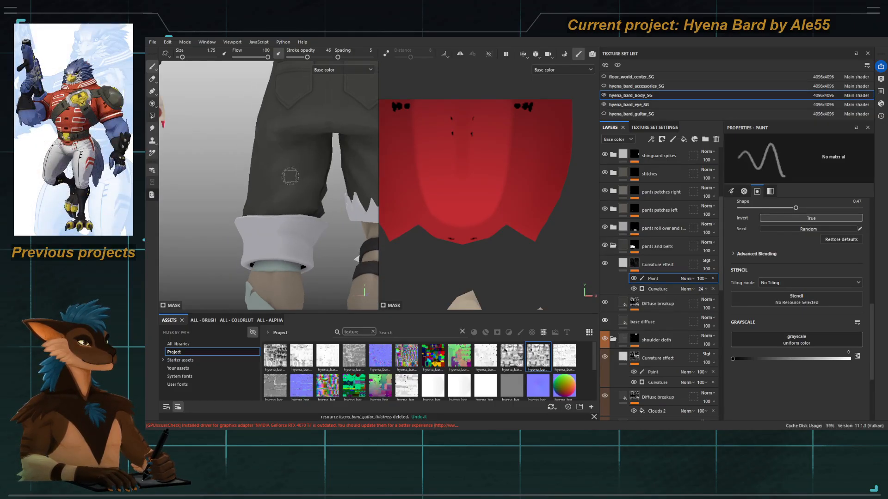
key(x)
alt+drag(293, 207, 336, 213)
key(x)
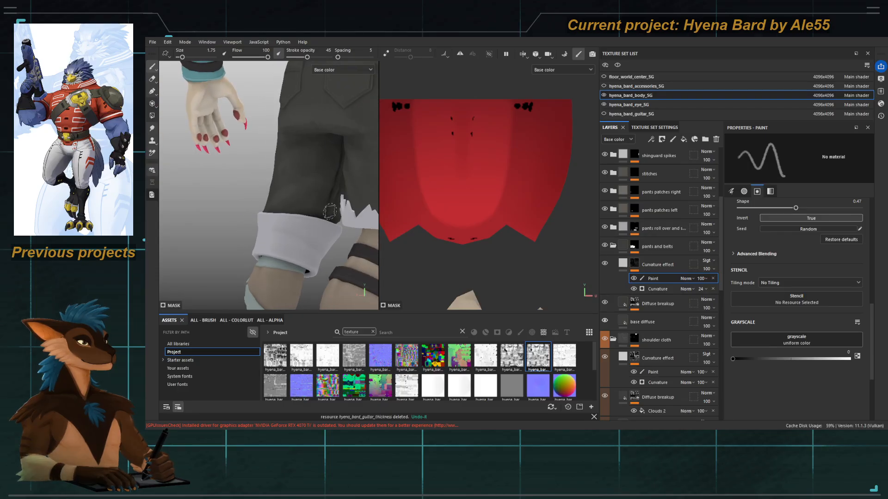
alt+drag(287, 200, 312, 215)
key(x)
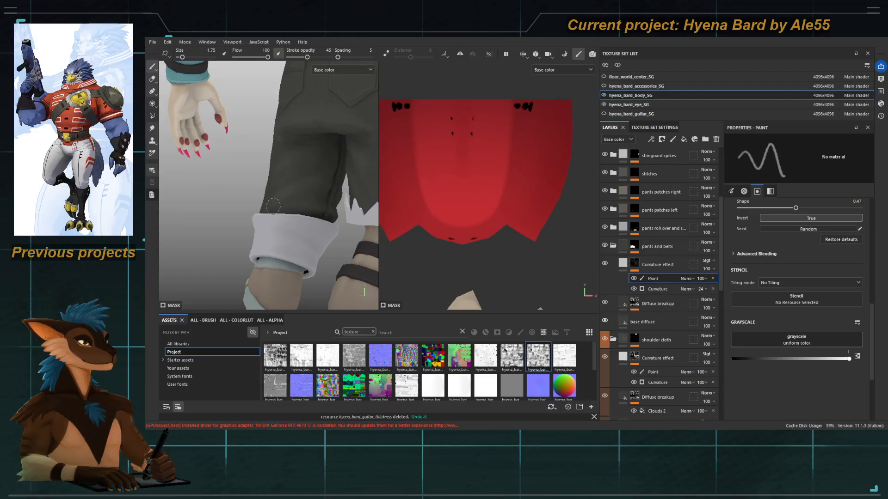
Step: Paint and clean up fine fold highlights just above the rolled cuff, reducing the brush size to 0.52
key(c)
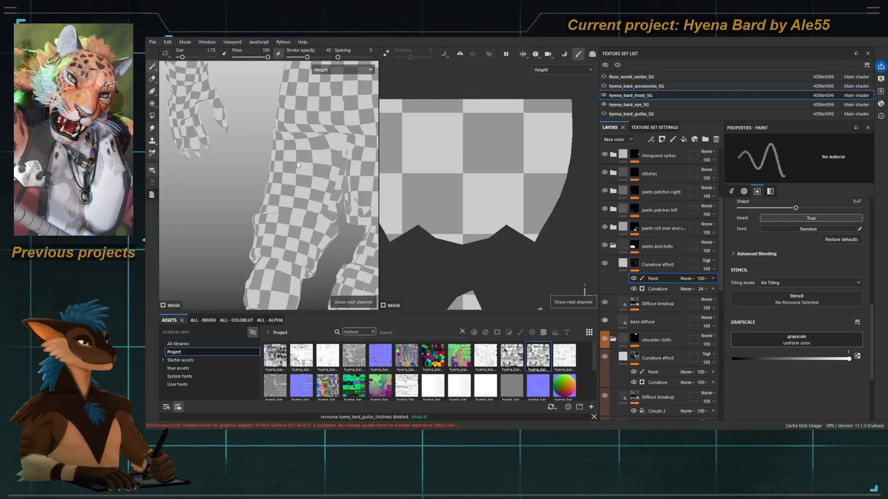
key(c)
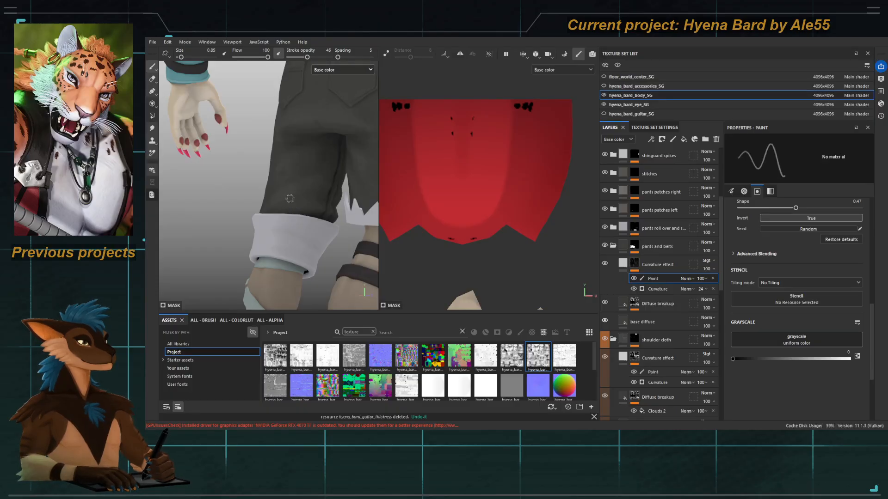
scroll(289, 199, up, 3)
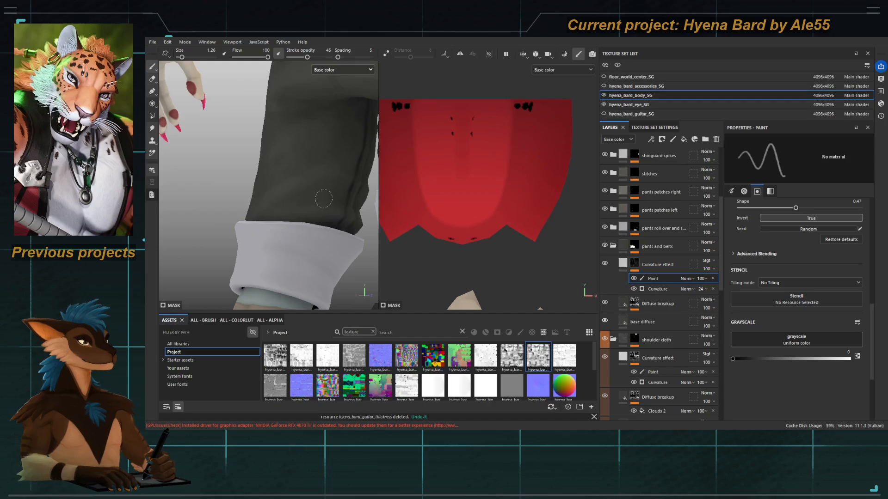
key(x)
key(bracketleft)
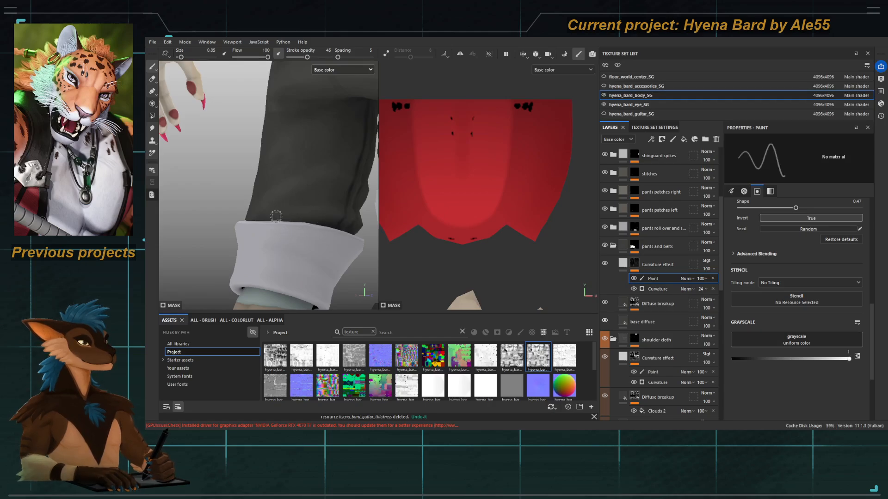
key(bracketleft)
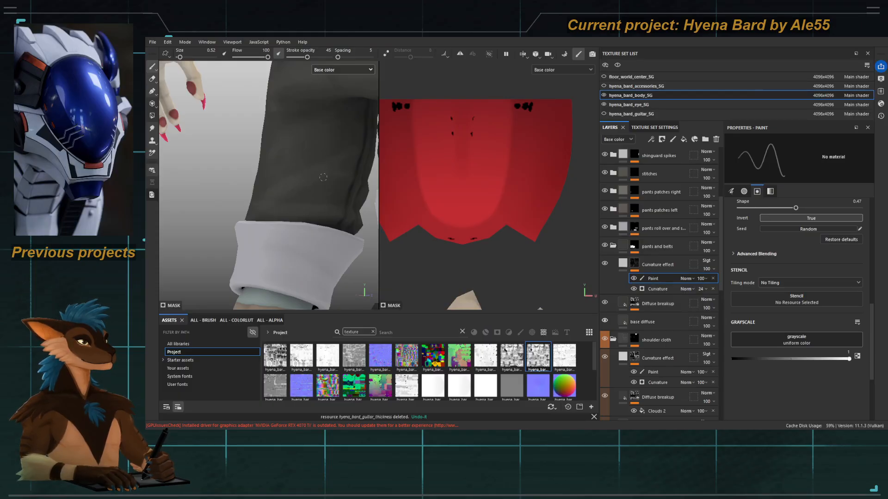
Step: Paint fold highlights on the cuffed leg's back and outer side with brush sizes 1.26 and 0.85, softening them at grayscale 0
alt+right_drag(335, 219, 305, 203)
alt+drag(305, 204, 336, 171)
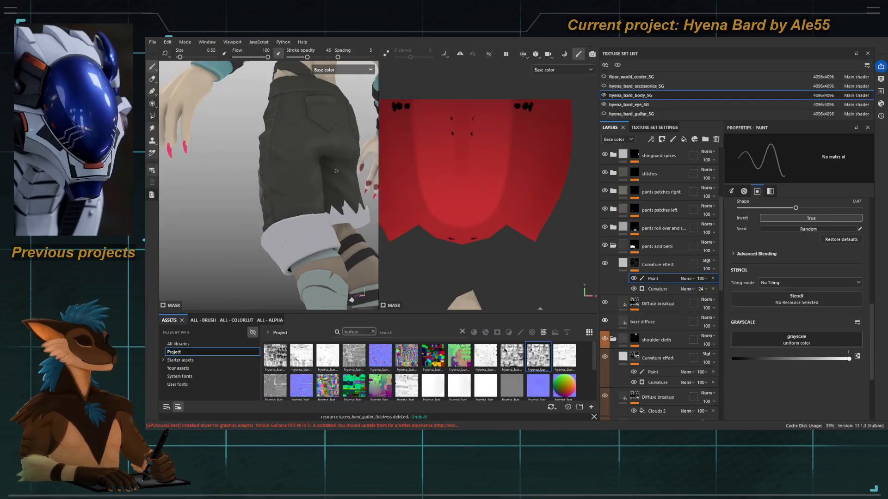
alt+right_drag(309, 213, 329, 209)
alt+drag(319, 204, 294, 192)
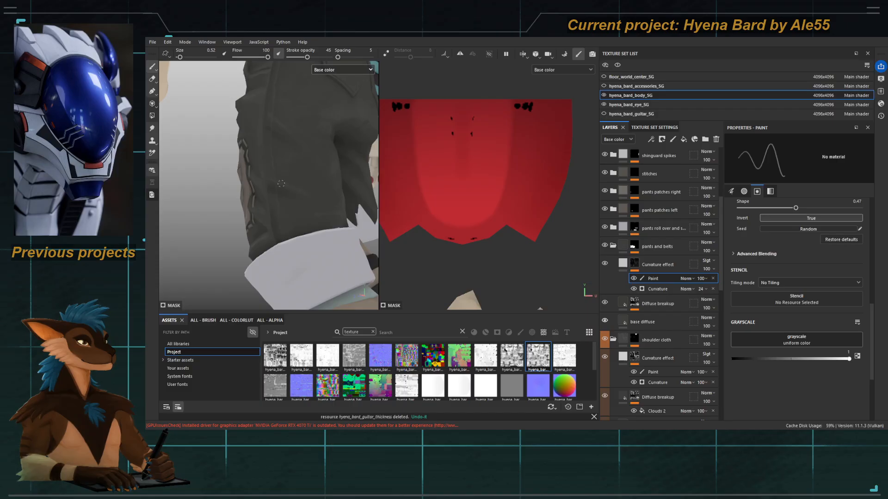
key(bracketright)
key(bracketright)
key(c)
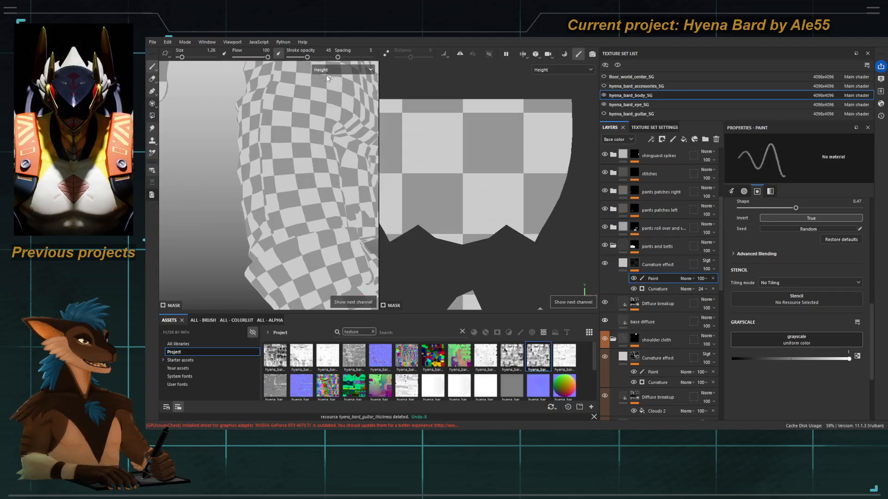
key(c)
alt+drag(273, 150, 270, 153)
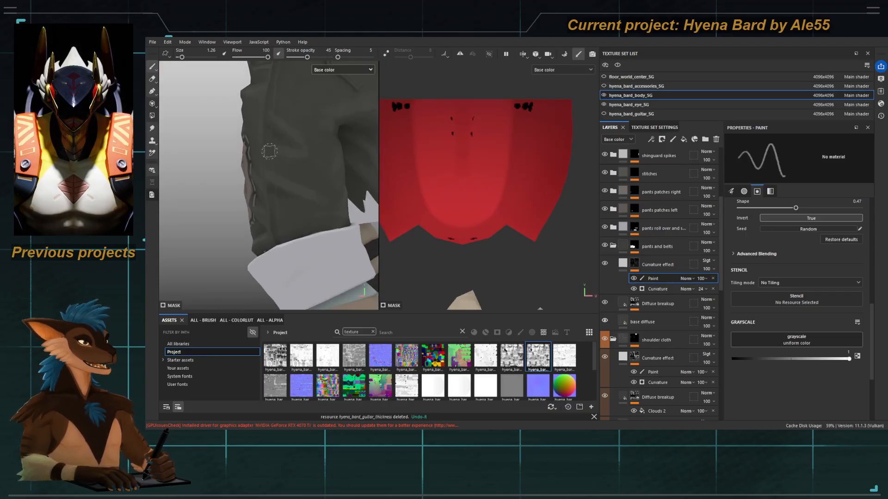
ctrl+right_drag(275, 154, 272, 151)
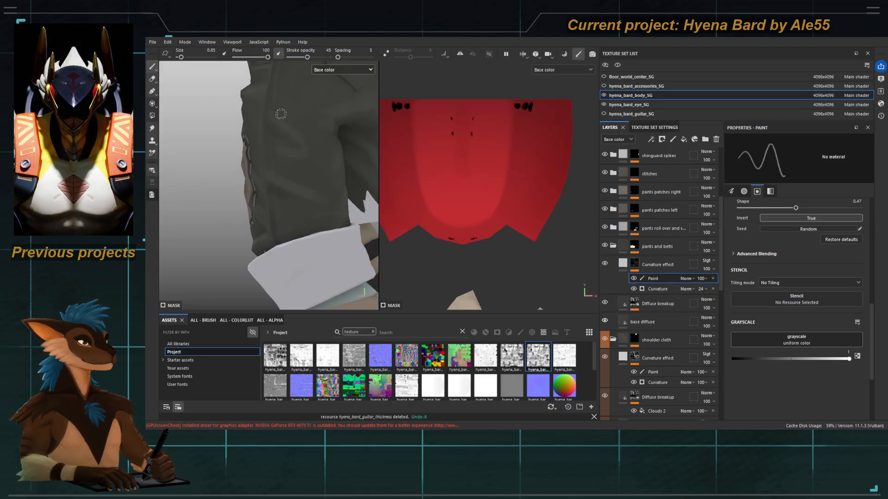
key(x)
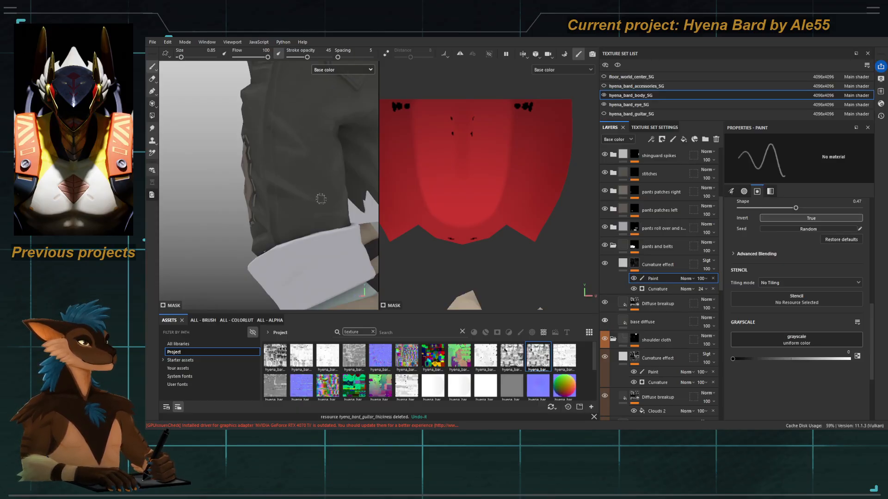
Step: Refine the fold highlights on the back of the torn leg with a 0.85 brush, alternating grayscale 0 and 1
alt+right_drag(321, 199, 296, 202)
mouse_move(296, 203)
alt+mouse_down()
mouse_move(313, 212)
mouse_move(300, 208)
alt+mouse_up()
alt+right_drag(301, 208, 328, 192)
alt+drag(314, 185, 299, 180)
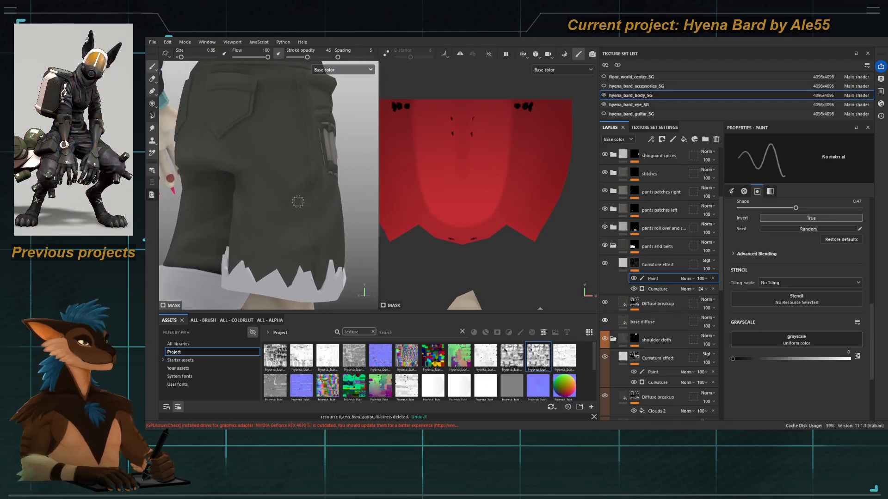
key(x)
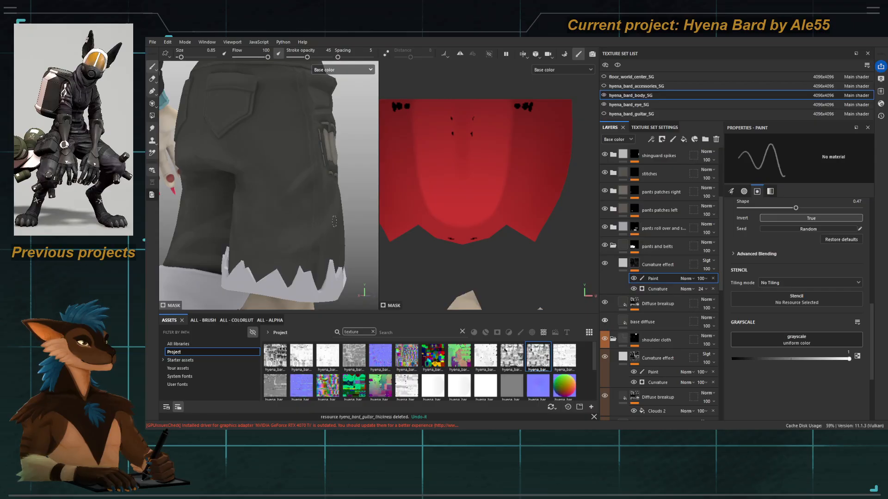
key(x)
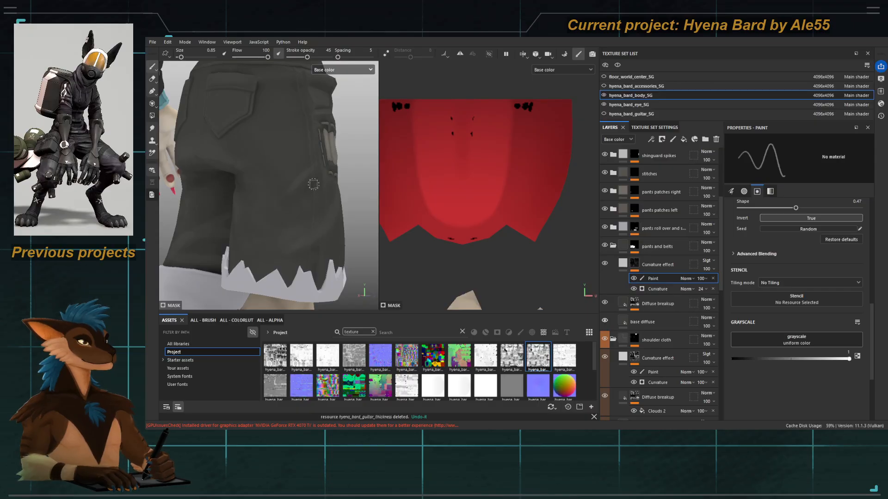
Step: Paint finer fold highlights on the torn leg from the hip down to the ragged hem with a 0.52 brush
key([)
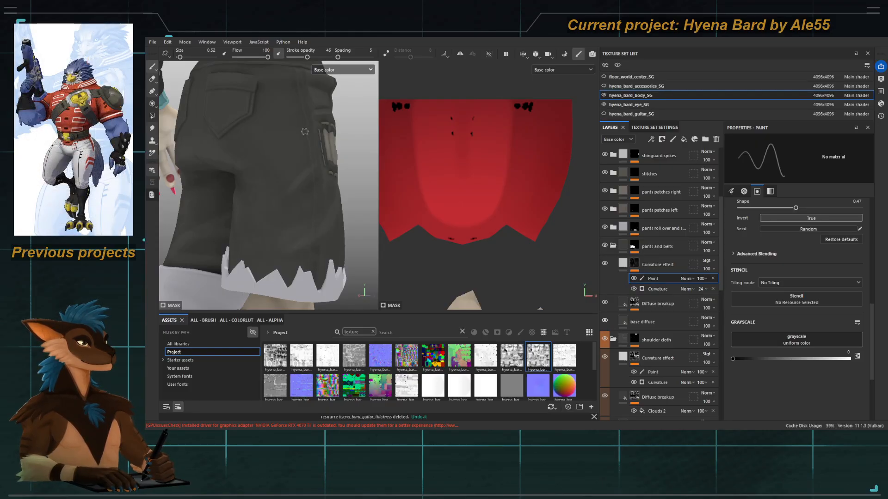
alt+drag(300, 89, 300, 147)
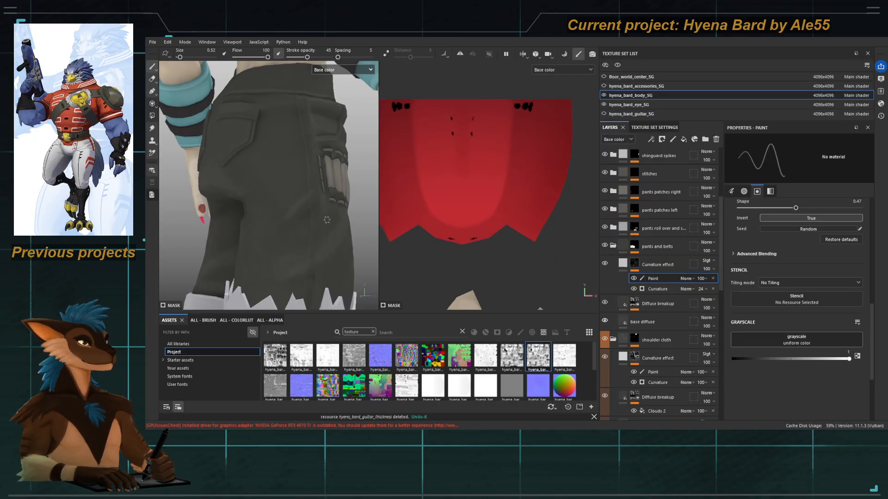
alt+middle_drag(322, 242, 327, 174)
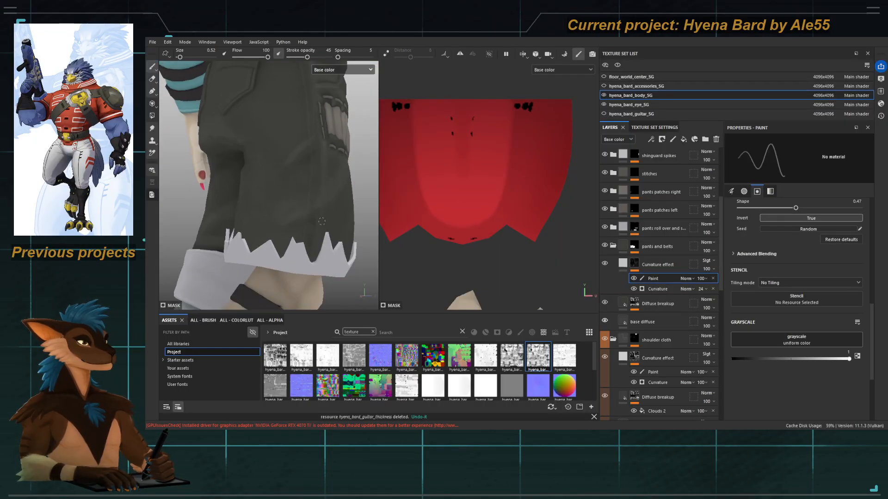
alt+drag(317, 252, 253, 116)
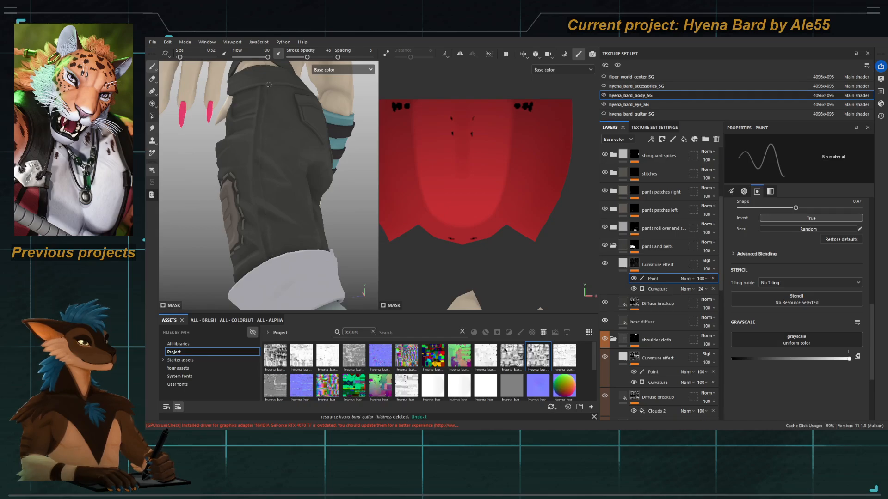
Step: Paint edge highlights around the back pocket above the cuffed leg with a 0.27 brush at grayscale 1
alt+right_drag(263, 156, 227, 139)
alt+drag(227, 153, 305, 155)
alt+middle_drag(259, 157, 288, 163)
alt+right_drag(277, 162, 301, 172)
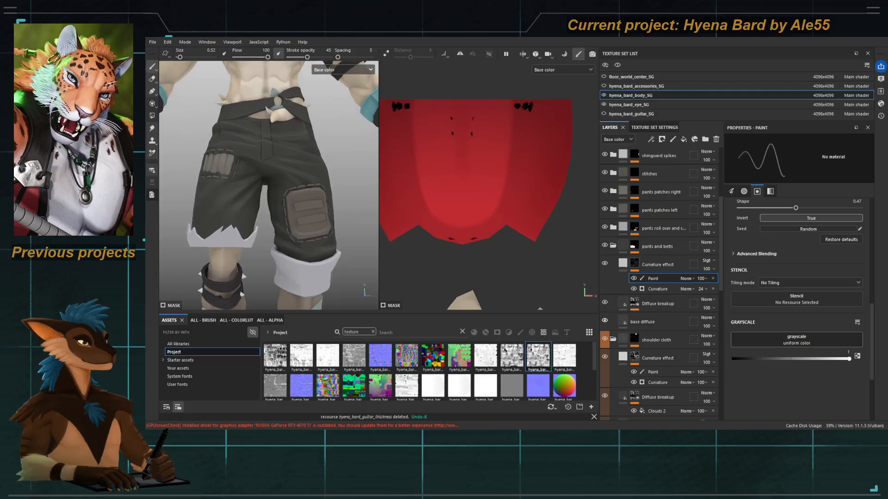
alt+drag(268, 153, 251, 164)
alt+right_drag(252, 164, 277, 173)
alt+middle_drag(276, 160, 242, 196)
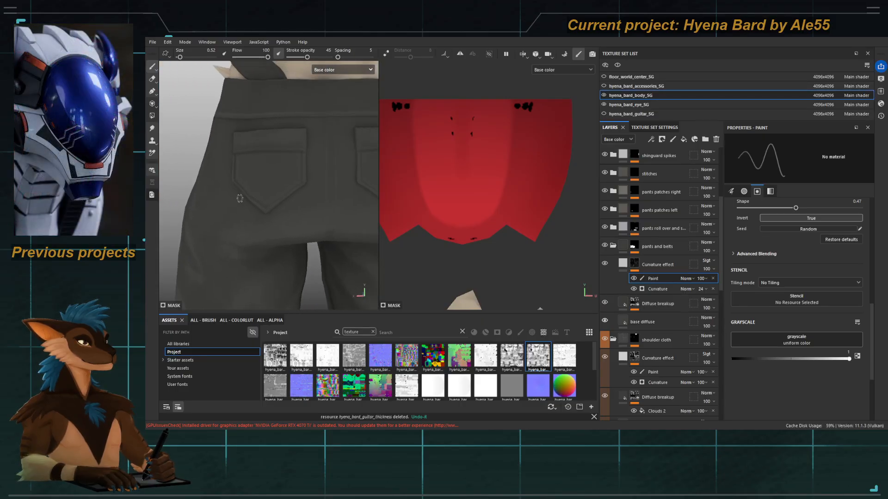
alt+right_drag(241, 196, 305, 197)
alt+drag(309, 196, 319, 189)
key(bracketleft)
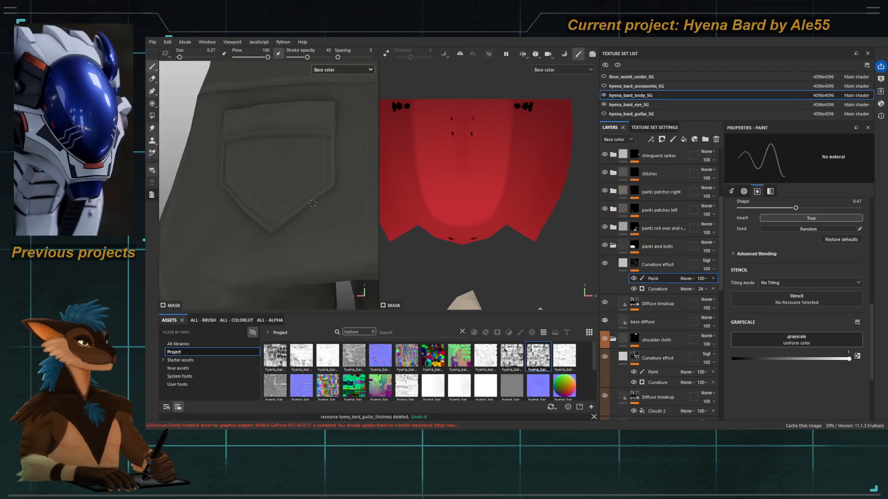
key(bracketleft)
alt+drag(257, 224, 294, 212)
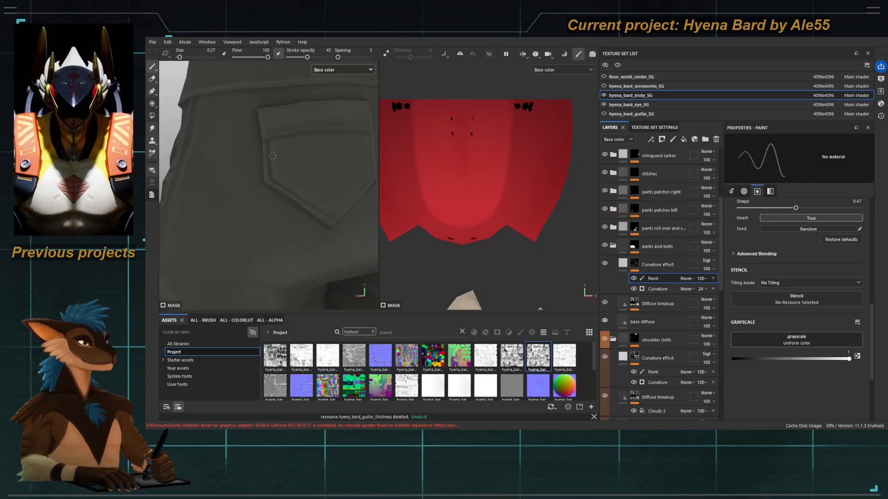
Step: Paint matching edge highlights on the back pocket above the torn leg with the 0.27 brush
alt+right_drag(316, 204, 238, 162)
alt+drag(289, 174, 270, 193)
alt+right_drag(270, 192, 319, 199)
alt+drag(336, 156, 329, 172)
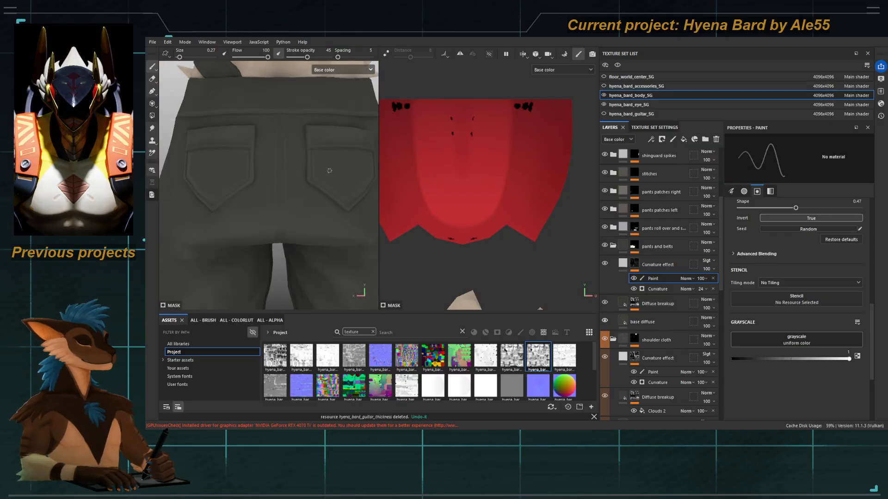
alt+middle_drag(328, 173, 291, 170)
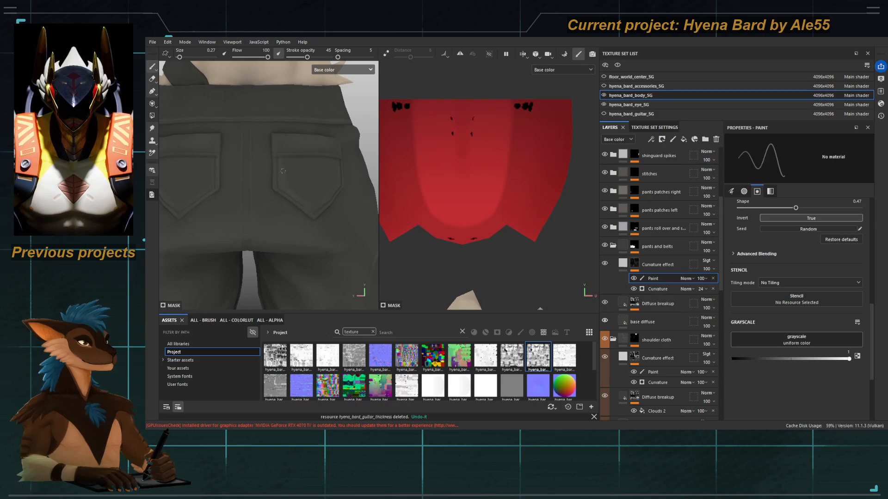
alt+drag(280, 161, 321, 194)
alt+right_drag(321, 194, 262, 173)
alt+middle_drag(261, 173, 287, 171)
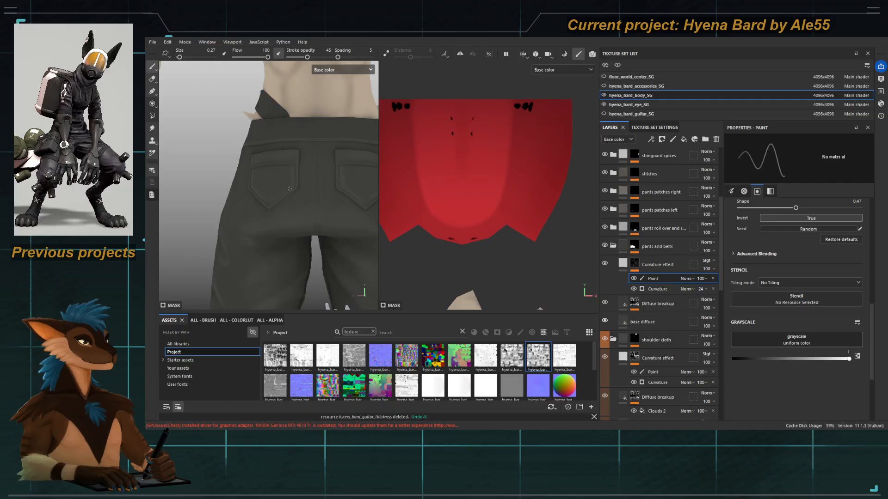
Step: Touch up the flap and seam highlights of the back pocket above the cuffed leg with the 0.27 brush
mouse_move(291, 179)
alt+mouse_down()
mouse_move(281, 155)
mouse_move(267, 152)
mouse_move(300, 192)
alt+mouse_up()
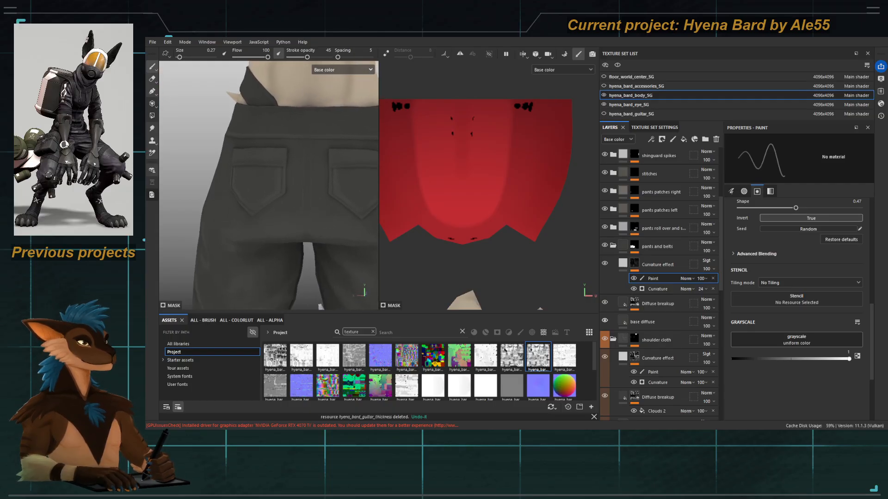
alt+right_drag(301, 192, 273, 199)
alt+drag(272, 199, 277, 206)
alt+right_drag(277, 206, 312, 214)
alt+drag(312, 214, 278, 173)
alt+right_drag(278, 174, 310, 163)
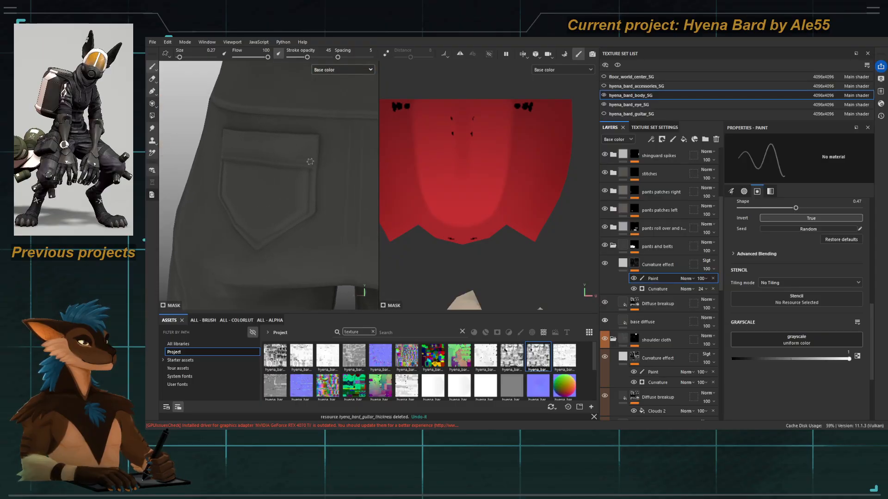
alt+drag(262, 156, 287, 147)
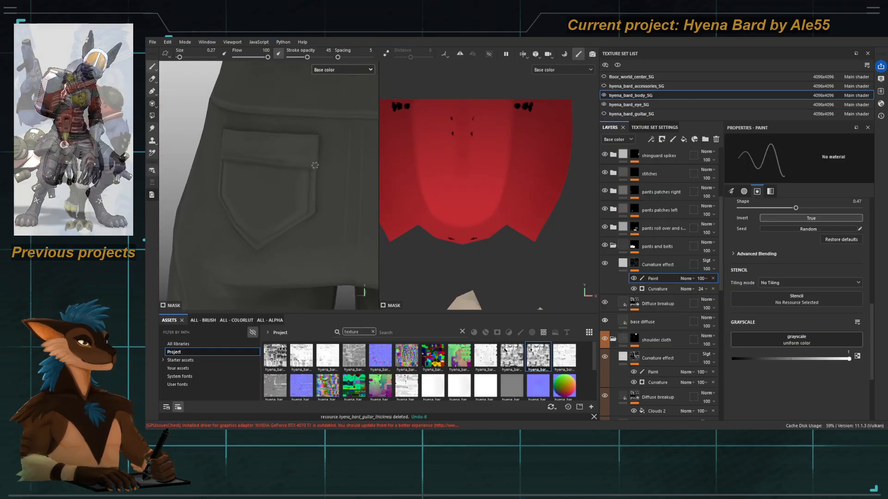
alt+right_drag(287, 147, 286, 178)
mouse_move(287, 178)
alt+mouse_down()
mouse_move(317, 188)
mouse_move(292, 172)
alt+mouse_up()
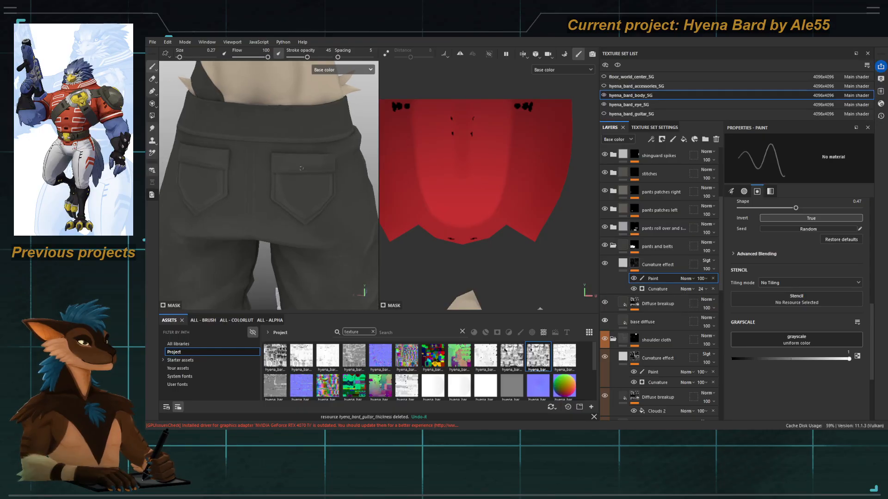
Step: Examine the back of the pants at full-figure distance, toggling the Curvature effect layer's visibility to compare
alt+right_drag(284, 166, 234, 133)
alt+drag(234, 134, 292, 155)
alt+right_drag(292, 154, 250, 141)
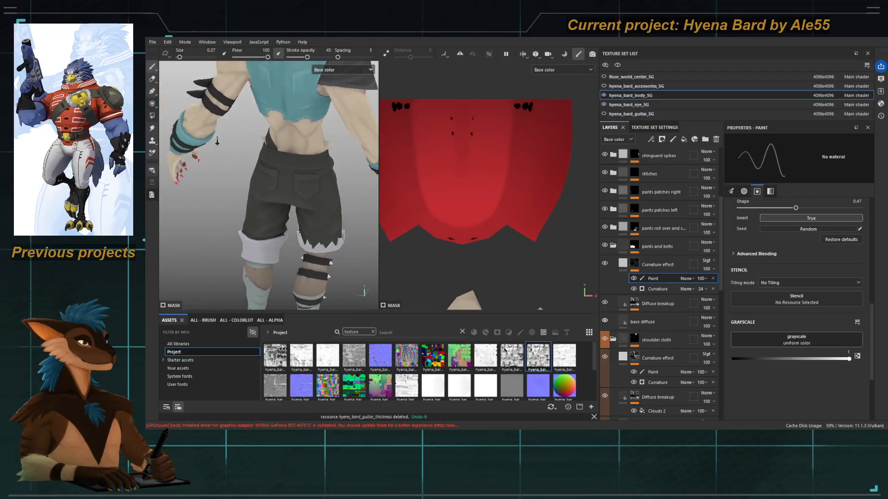
alt+drag(249, 141, 296, 143)
alt+middle_drag(296, 143, 297, 114)
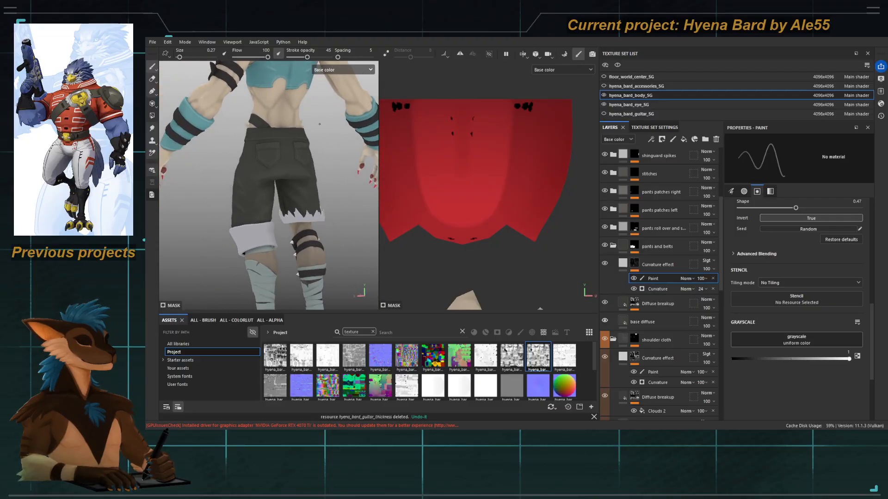
click(606, 265)
alt+drag(275, 214, 290, 207)
alt+right_drag(290, 207, 316, 220)
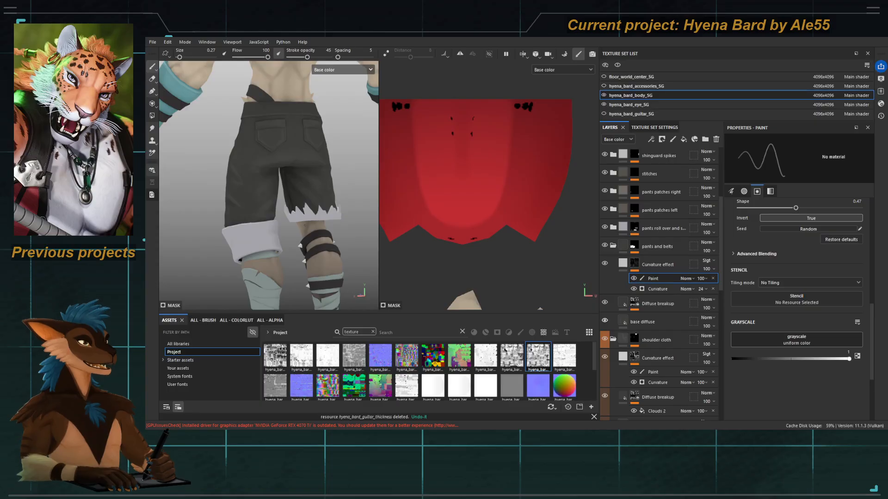
Step: Paint and soften highlights on the cuffed leg's outer hip below the waistband with a 1.26 brush, using grayscale 1 and 0
alt+middle_drag(290, 190, 313, 166)
alt+right_drag(313, 166, 265, 151)
alt+drag(265, 151, 290, 160)
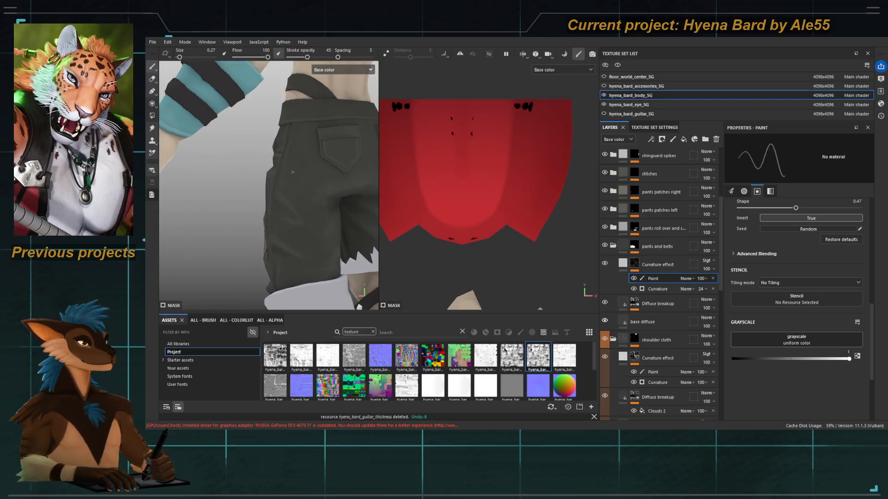
ctrl+right_drag(291, 157, 297, 157)
alt+drag(285, 159, 293, 161)
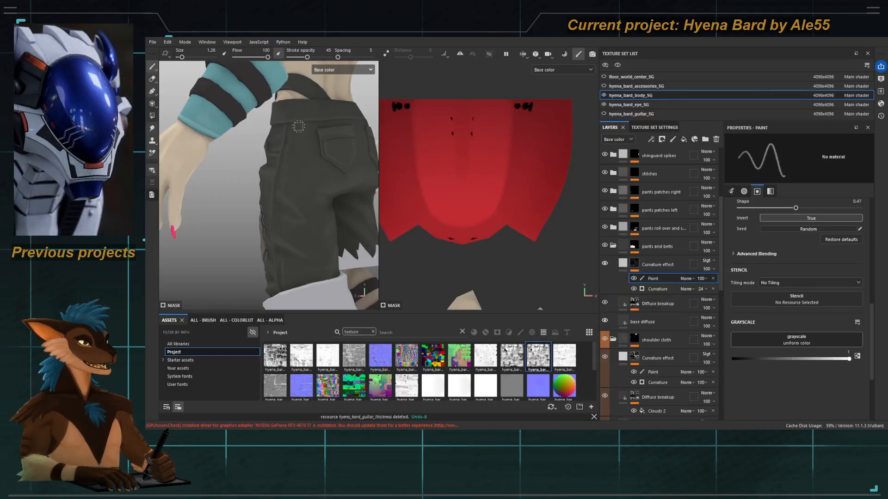
ctrl+right_drag(295, 126, 291, 122)
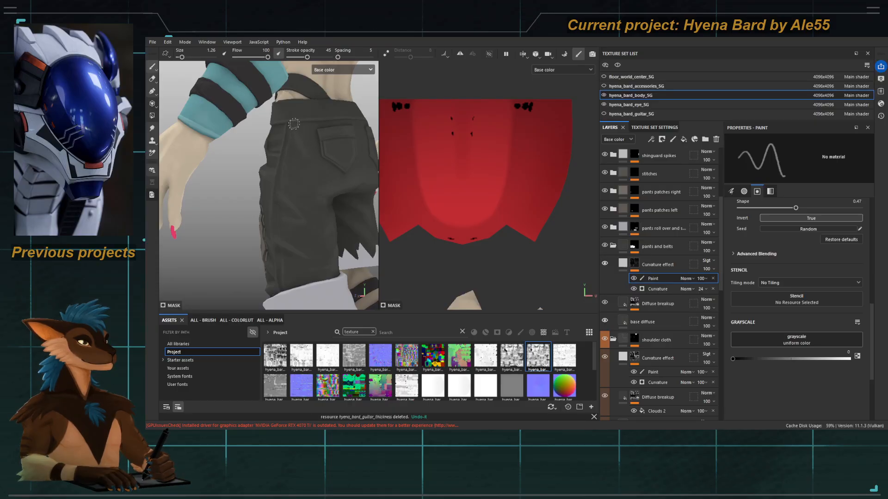
Step: Examine the painted pants from the front and other sides, comparing them with the Curvature effect layer hidden and shown
alt+drag(307, 173, 260, 181)
alt+right_drag(275, 177, 287, 167)
alt+drag(288, 168, 351, 216)
alt+right_drag(351, 216, 261, 153)
alt+drag(307, 162, 284, 169)
mouse_move(284, 170)
alt+right_down()
mouse_move(274, 165)
mouse_move(286, 173)
alt+right_up()
alt+drag(286, 173, 296, 175)
alt+right_drag(264, 175, 280, 187)
alt+drag(280, 186, 276, 188)
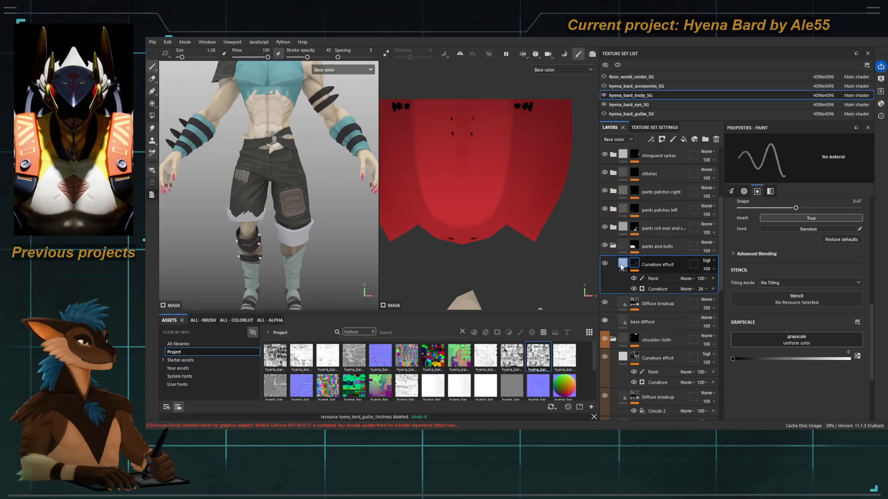
click(604, 264)
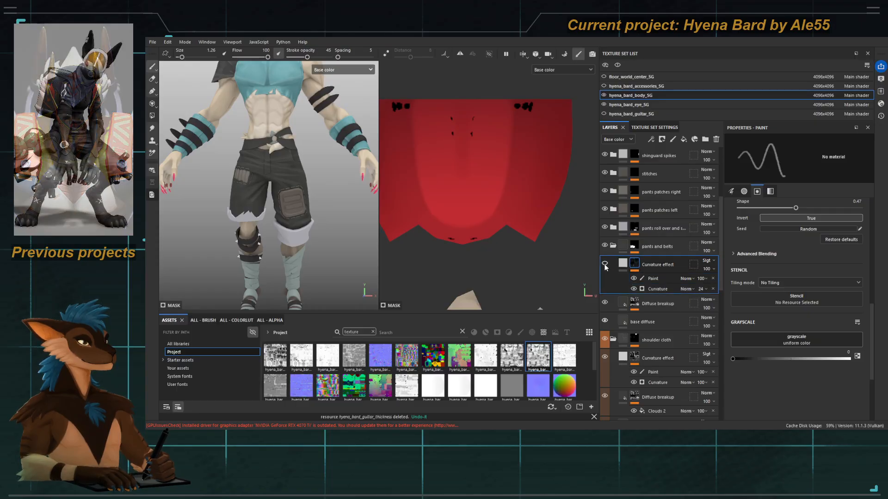
click(604, 265)
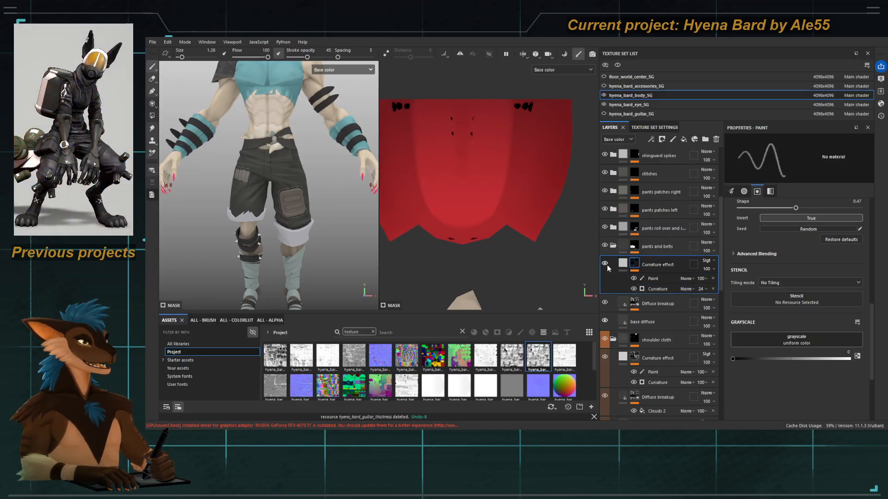
Step: Display only the Curvature effect mask and examine the hand-painted highlights on the back of the pants
alt+click(635, 265)
alt+drag(303, 203, 247, 212)
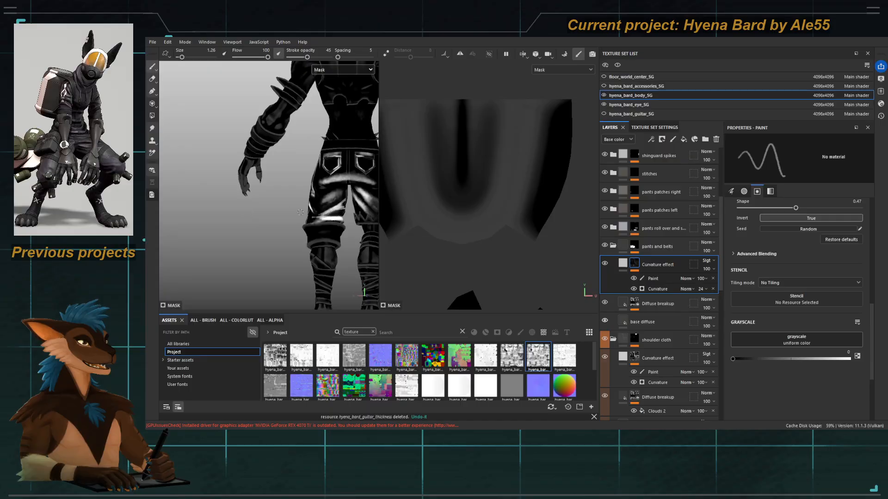
drag(720, 231, 719, 163)
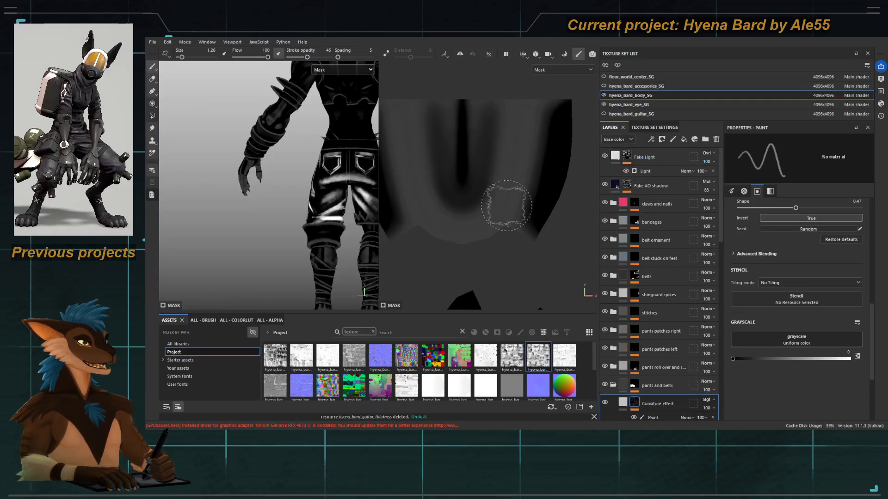
Step: Display the full material and switch to the base color channel to examine the front of the pants
key(m)
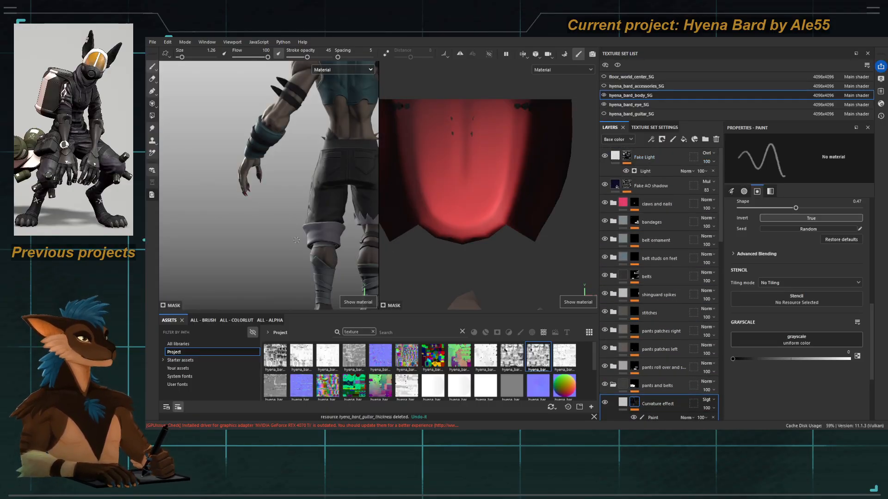
key(c)
alt+drag(285, 227, 381, 220)
alt+drag(249, 217, 308, 214)
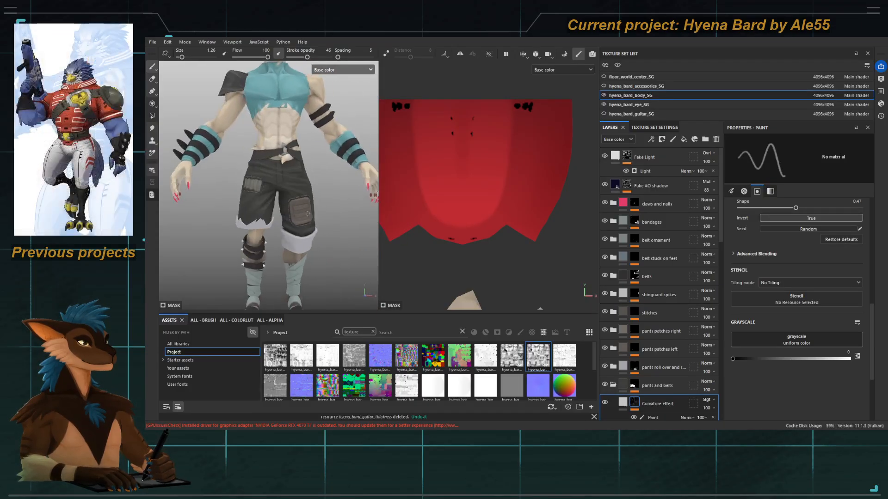
scroll(285, 231, up, 3)
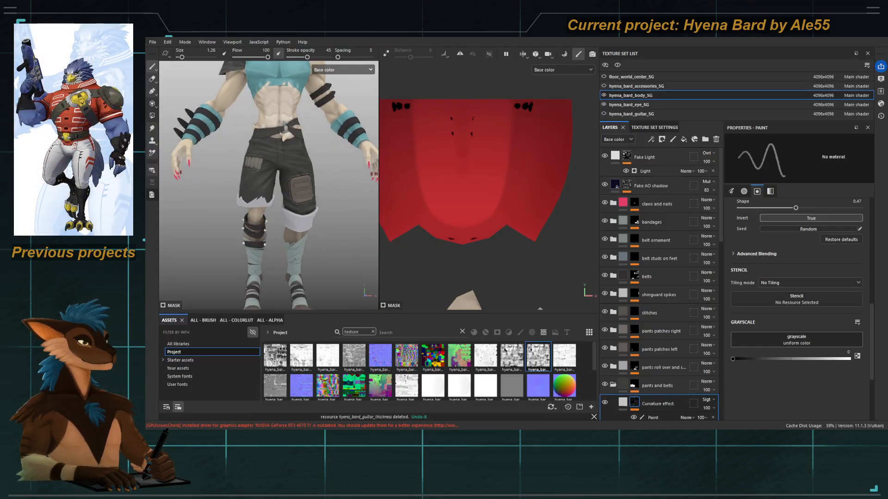
alt+drag(312, 256, 315, 246)
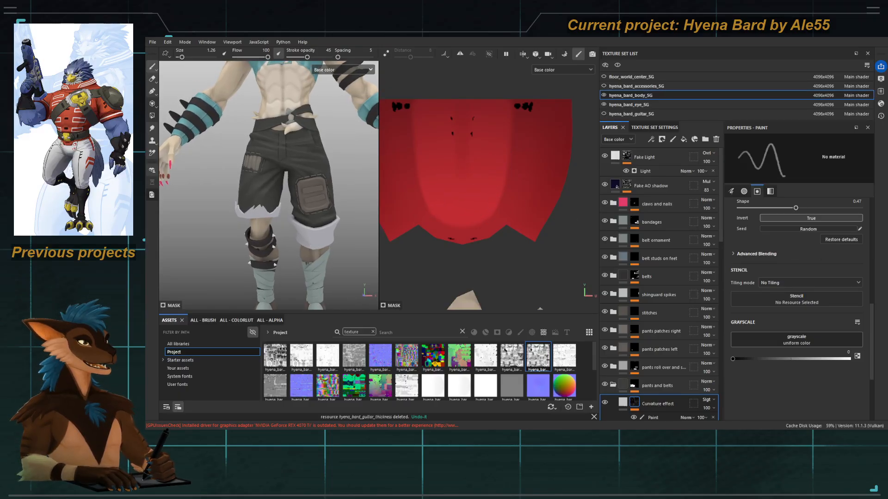
scroll(639, 336, down, 3)
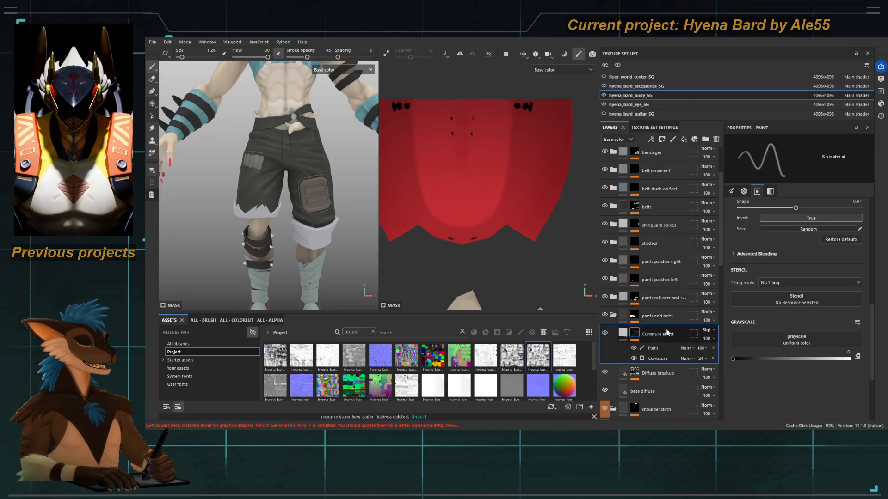
key(ctrl+shift+n)
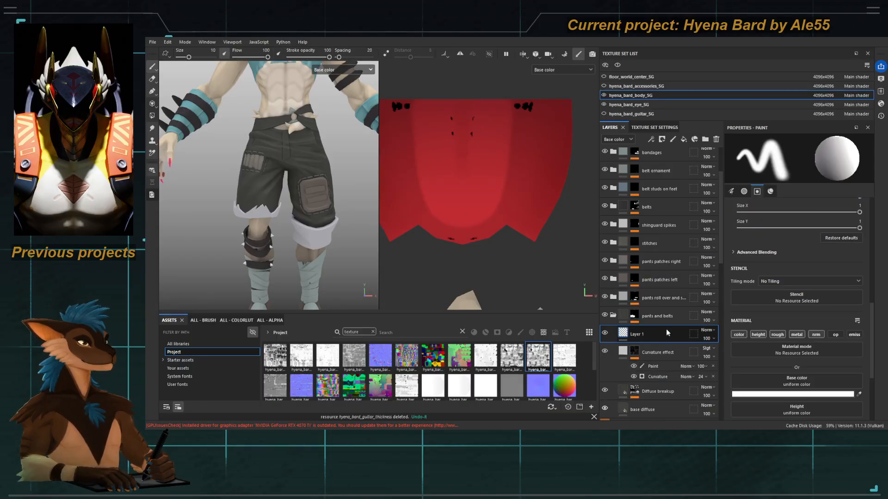
double_click(640, 334)
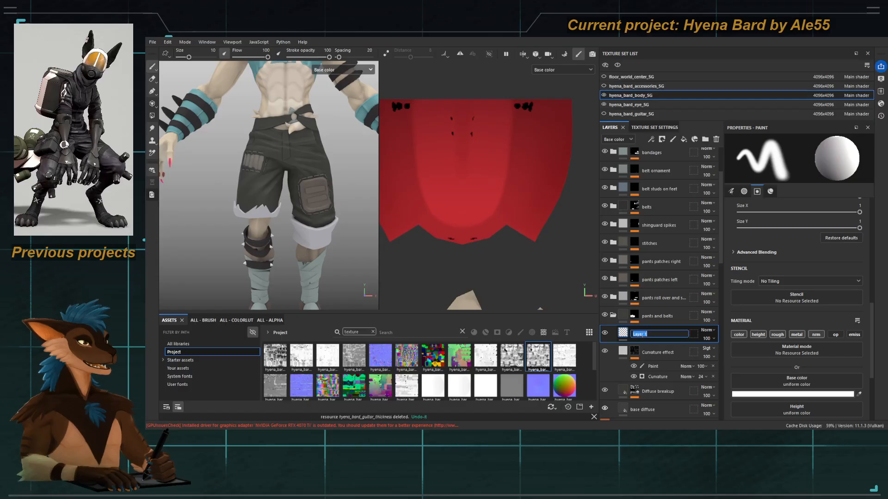
text(Red Marker)
key(Return)
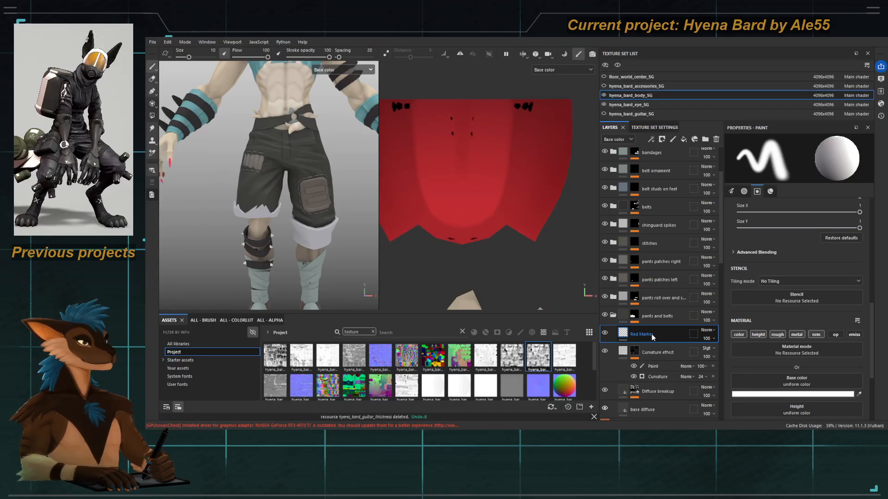
key(ctrl+g)
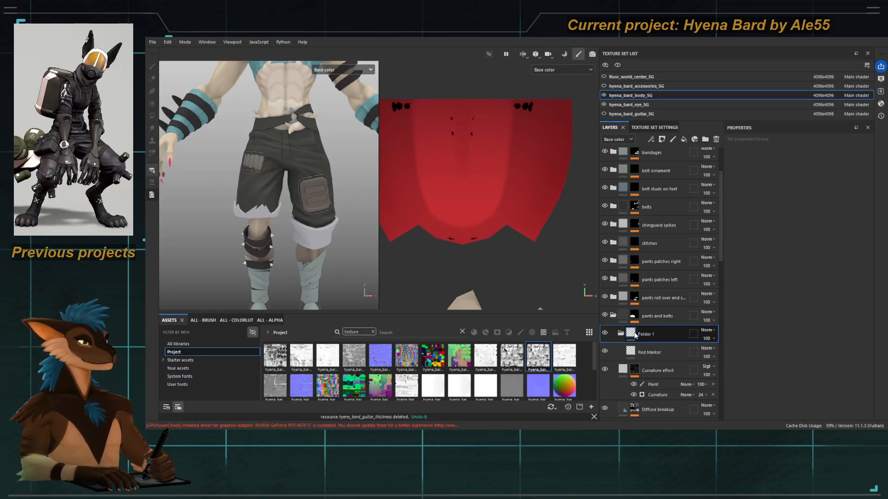
key(ctrl+z)
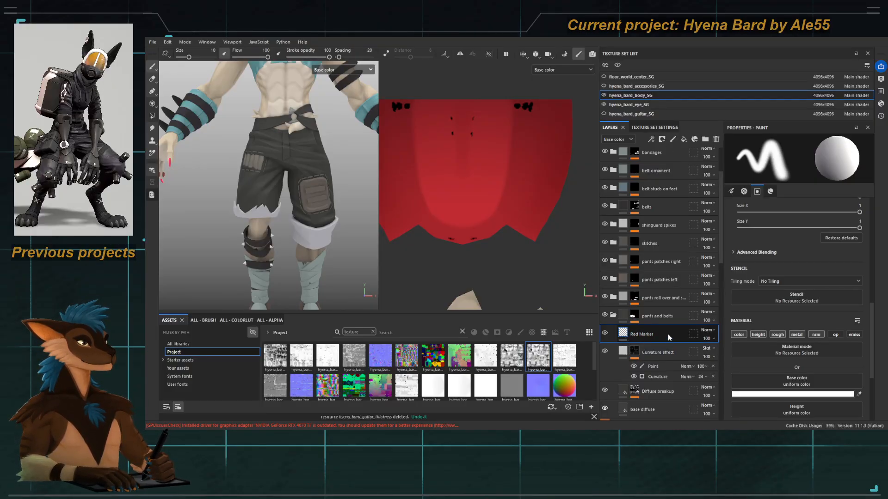
key(ctrl+z)
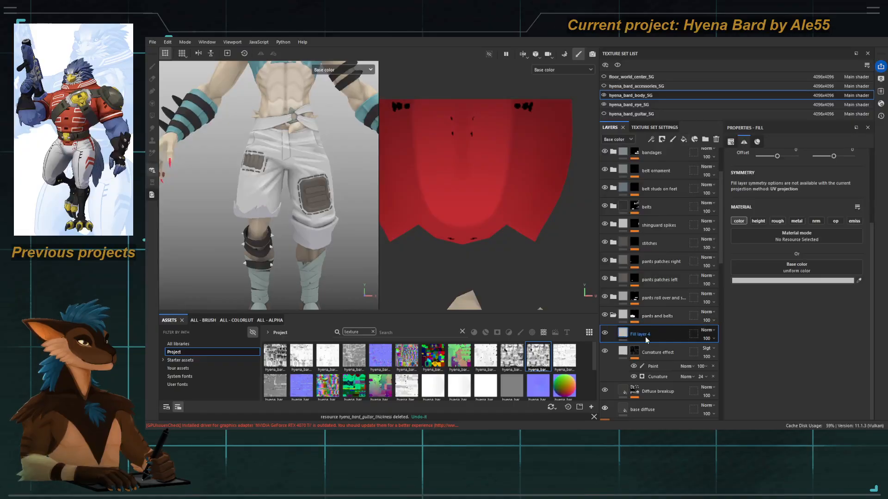
Step: Name the fill layer above Curvature effect Red Marker and give it a black mask
double_click(654, 336)
text(Red Marker)
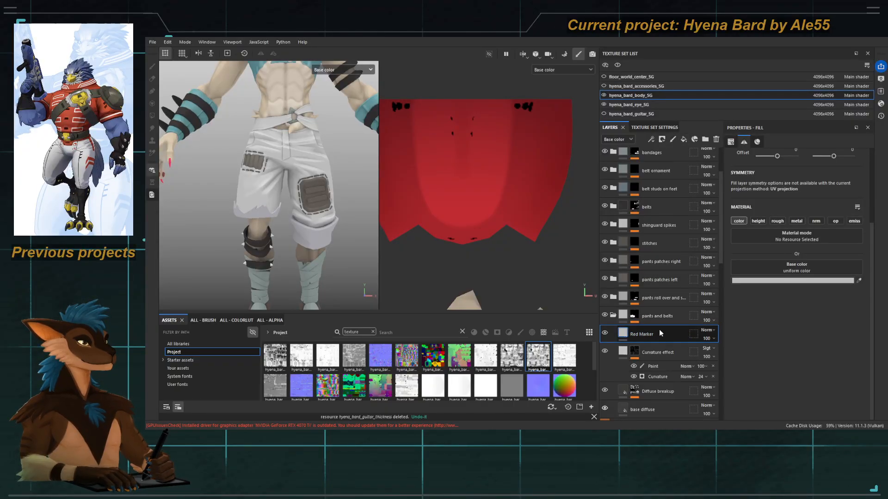
key(Return)
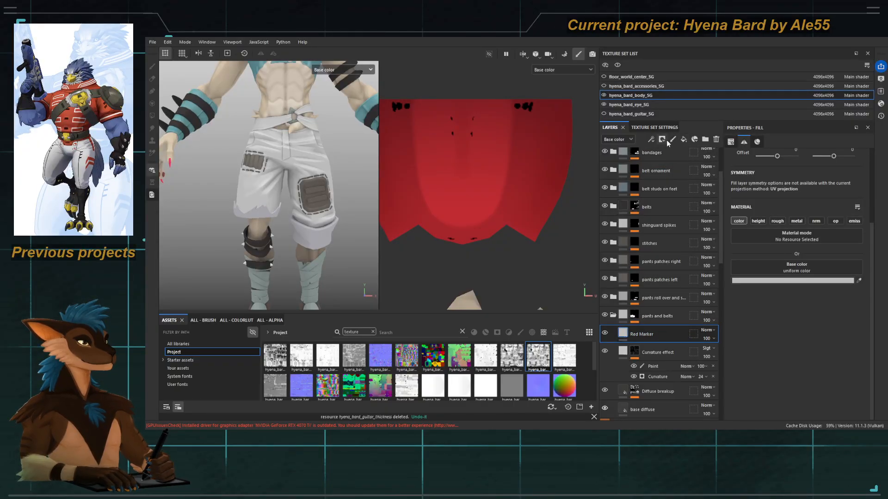
click(644, 106)
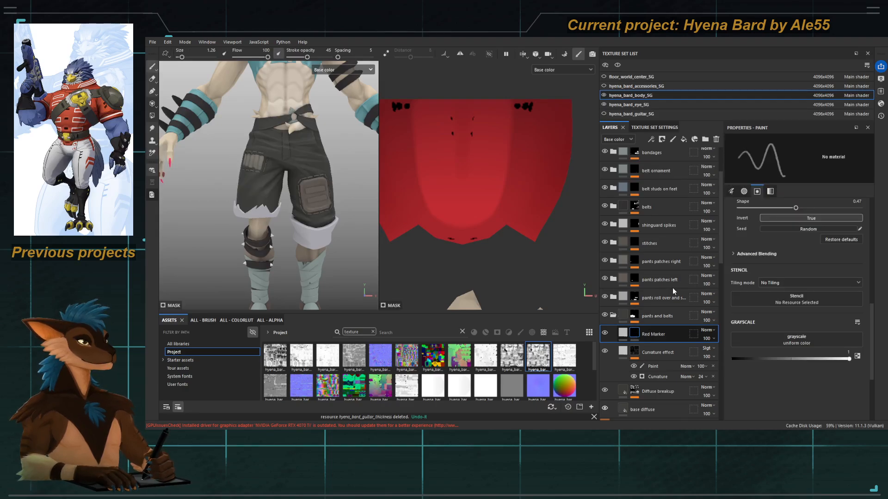
Step: Set the Red Marker layer's base color to crimson and add a Paint effect to its mask
click(624, 333)
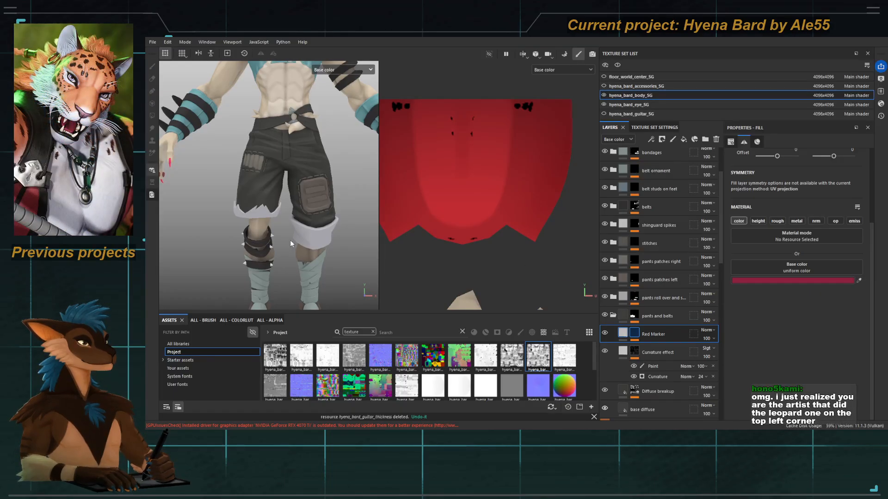
alt+drag(293, 243, 272, 244)
click(633, 334)
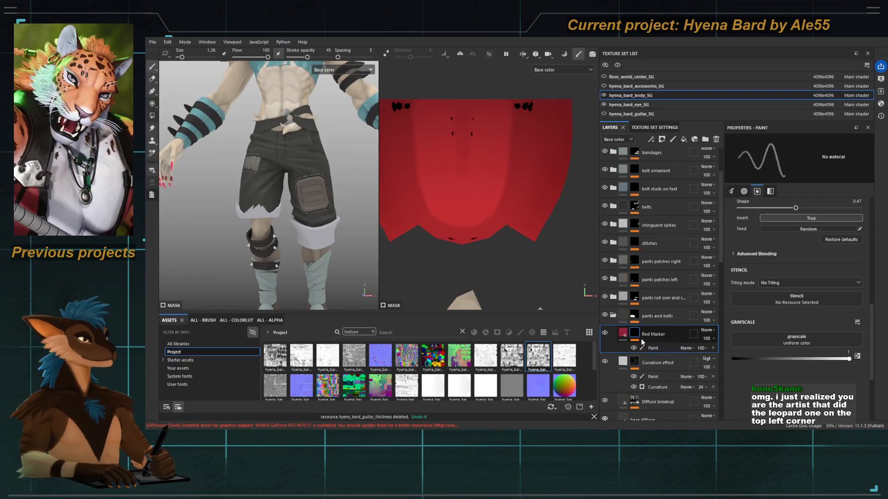
click(648, 348)
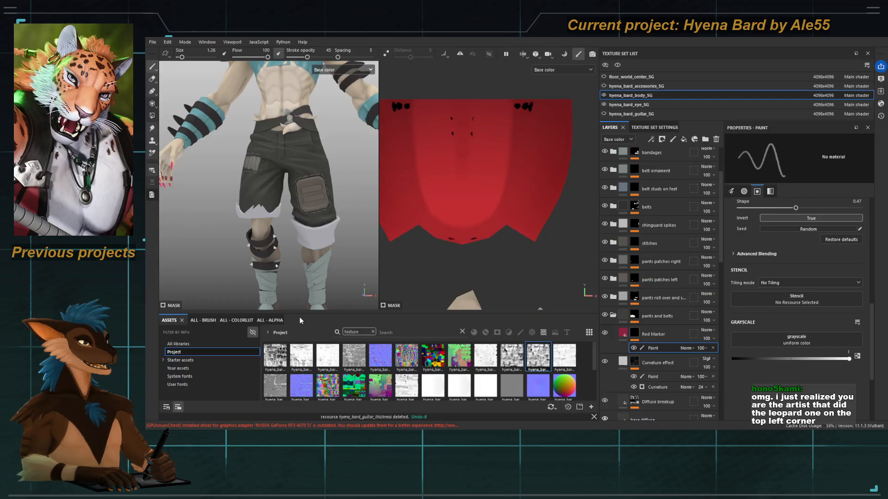
Step: Search the brush library for "cali" and choose the Calligraphic brush for painting the Red Marker mask
scroll(313, 229, up, 3)
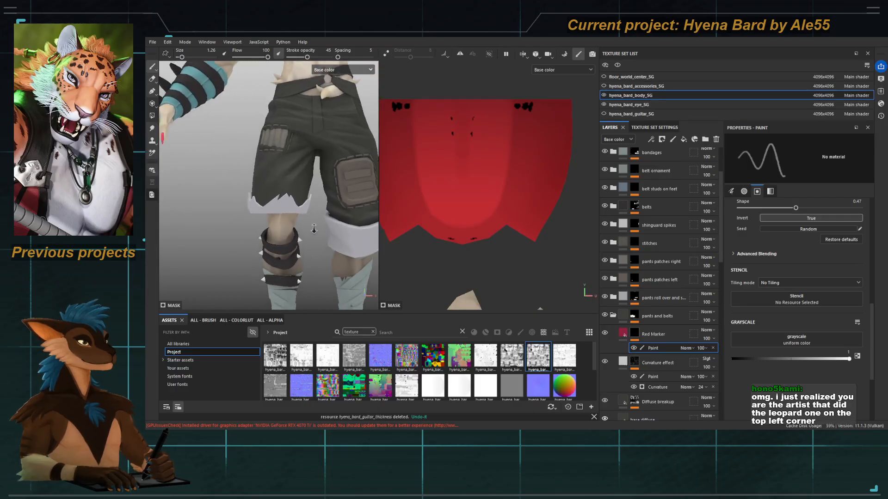
alt+drag(314, 229, 281, 174)
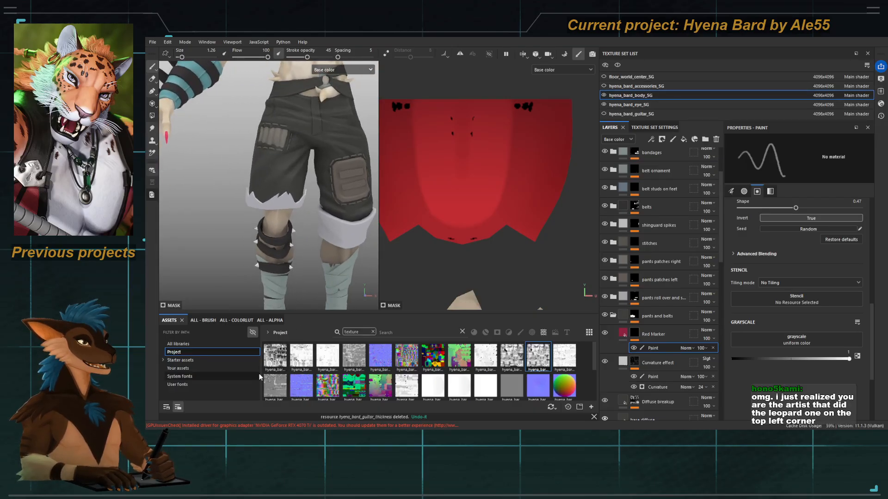
click(208, 321)
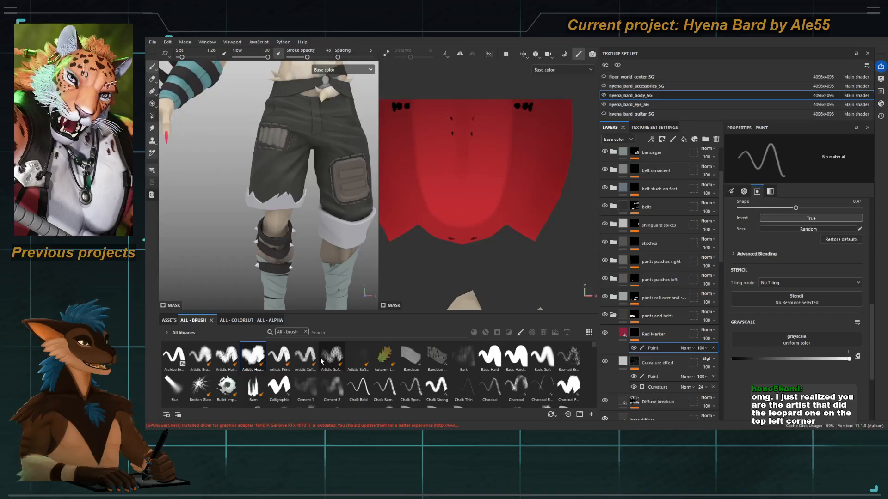
click(336, 332)
text(cali)
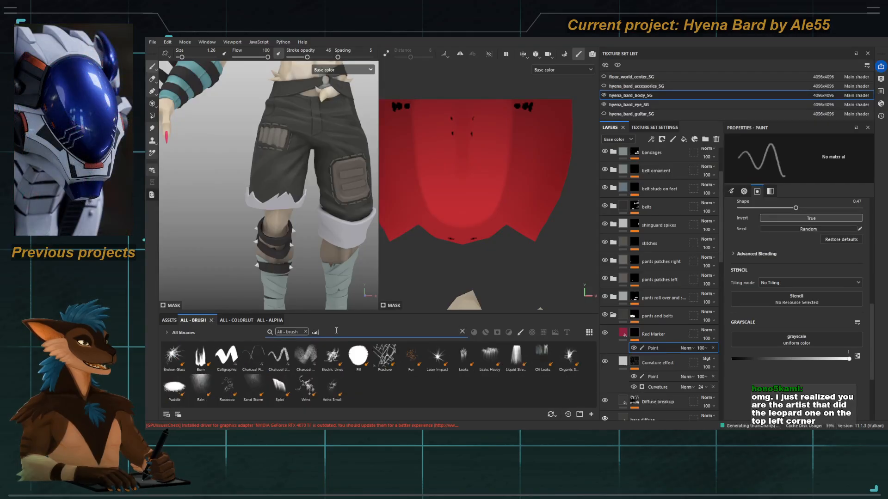
click(228, 357)
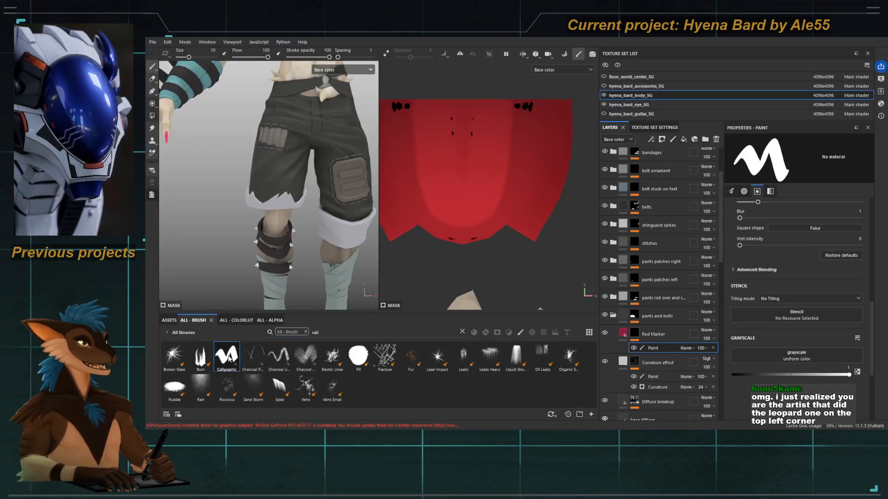
Step: Try a Red Marker stroke on the torn pant leg below the patch with brush size 1.86
ctrl+right_drag(298, 162, 281, 159)
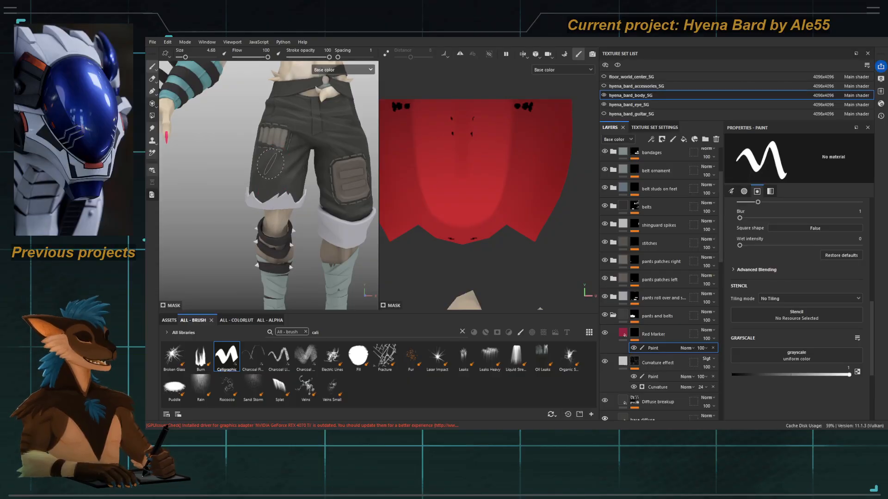
scroll(277, 178, up, 3)
ctrl+right_drag(287, 163, 282, 161)
mouse_move(283, 161)
mouse_down()
mouse_move(296, 185)
mouse_move(252, 214)
mouse_up()
key(ctrl+z)
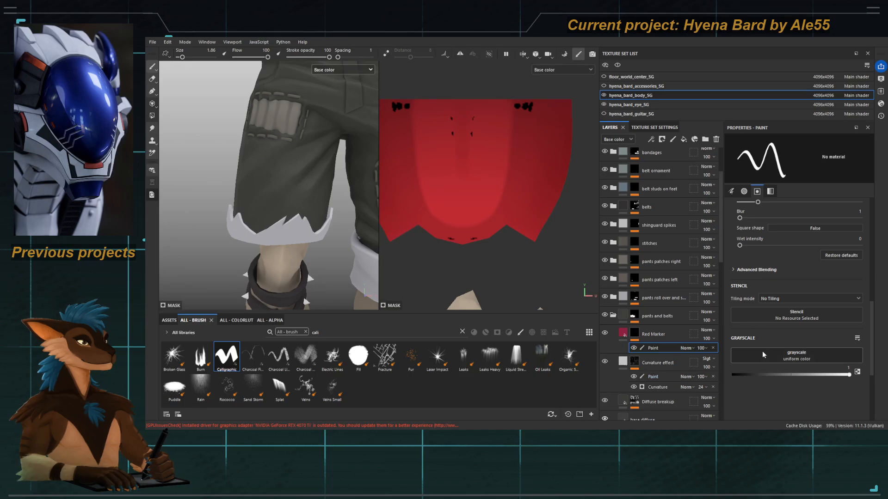
click(666, 332)
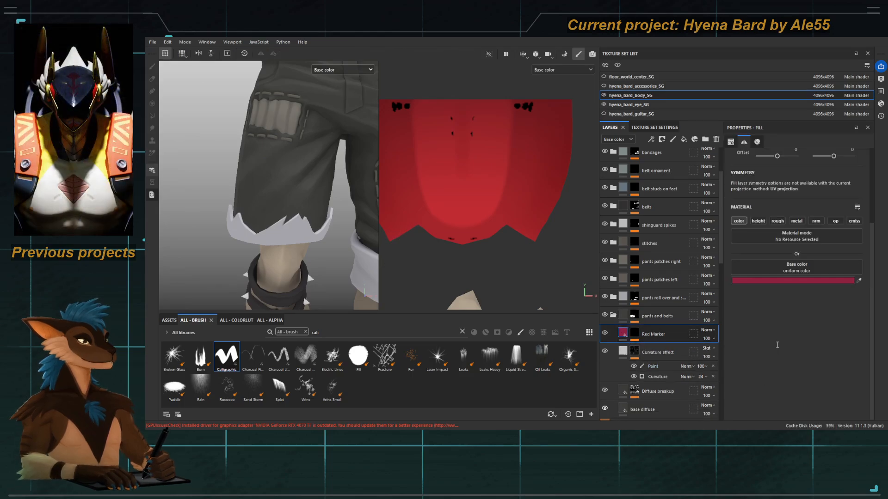
click(634, 334)
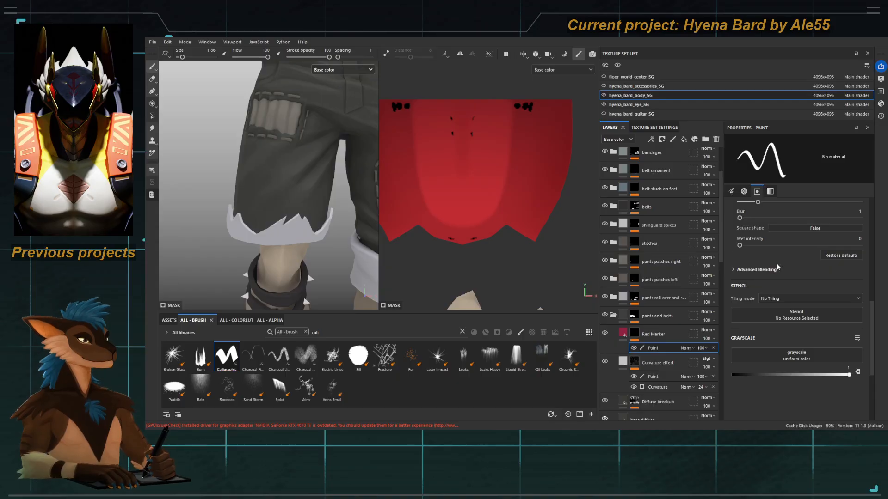
Step: Turn on the brush's Follow Path option and try it with strokes on the torn pant leg
scroll(793, 266, up, 10)
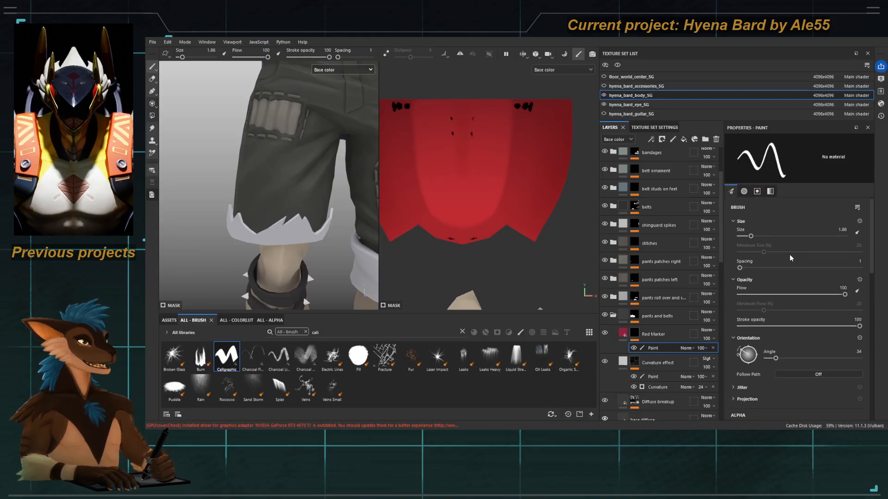
scroll(789, 257, down, 1)
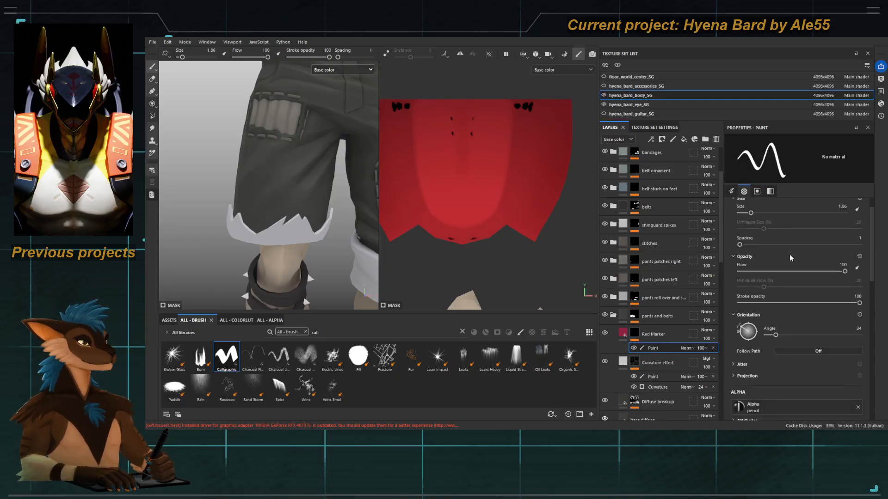
click(787, 352)
drag(250, 154, 280, 195)
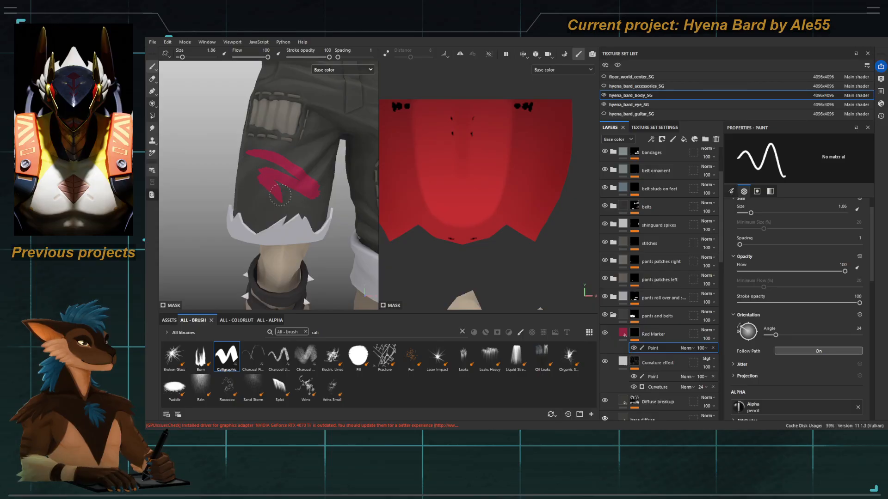
key(ctrl+z)
Step: Try drawing a small heart on the back pocket of the cuffed leg with brush size 0.93
alt+right_drag(307, 186, 282, 197)
alt+drag(340, 185, 316, 181)
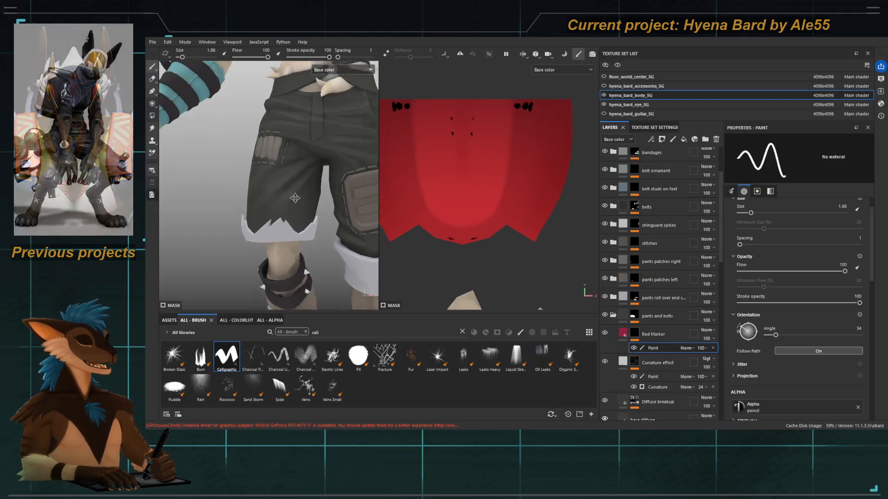
alt+middle_drag(316, 181, 275, 208)
alt+drag(274, 208, 229, 278)
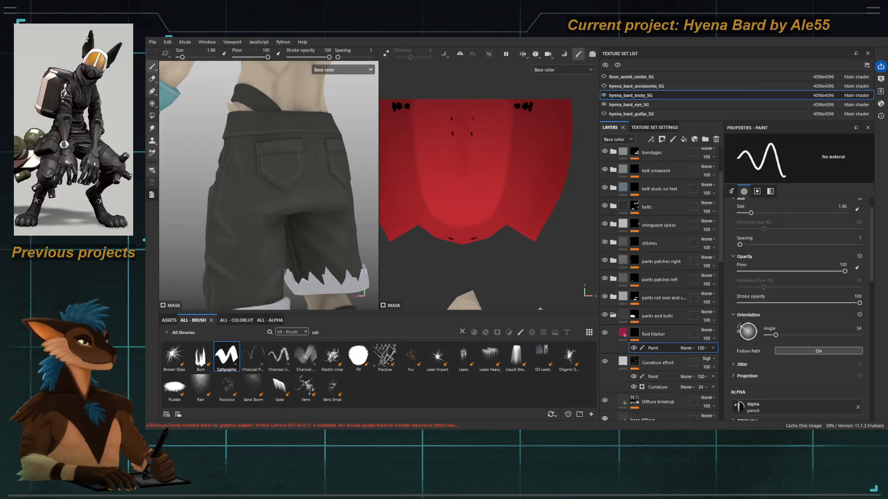
alt+right_drag(277, 160, 321, 212)
alt+drag(320, 212, 241, 186)
ctrl+right_drag(243, 189, 255, 181)
drag(246, 171, 262, 201)
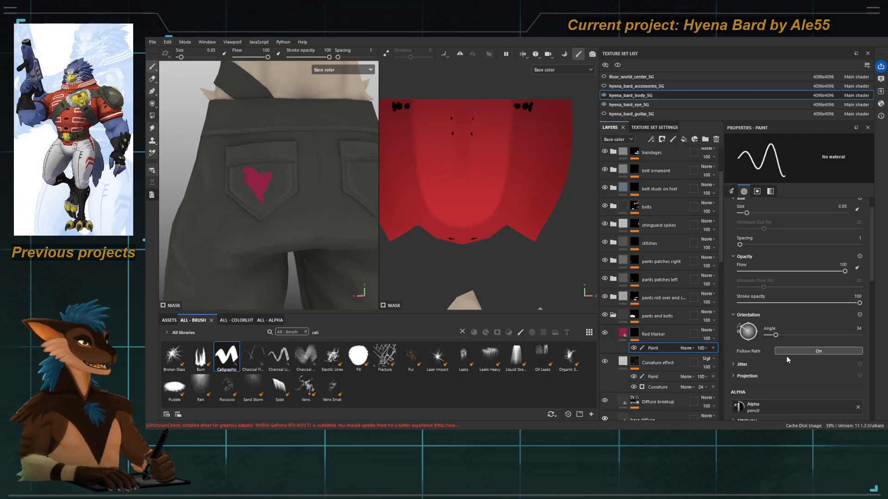
Step: Turn off the brush's Follow Path option and redraw the small heart on the cuffed leg's back pocket with brush size 0.58
click(818, 351)
key(ctrl+z)
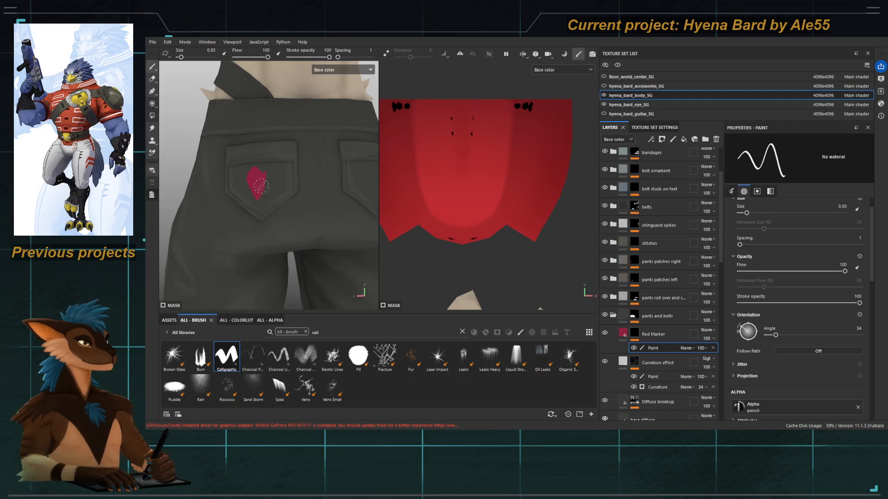
scroll(259, 188, up, 2)
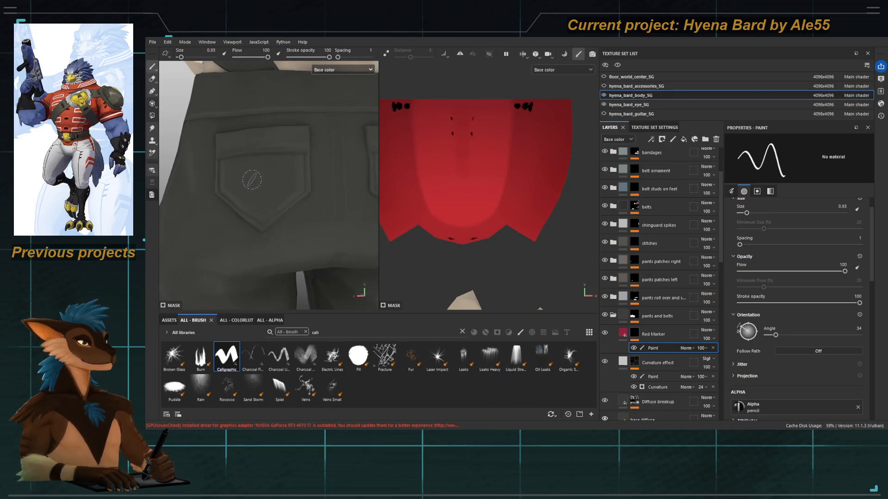
key(bracketleft)
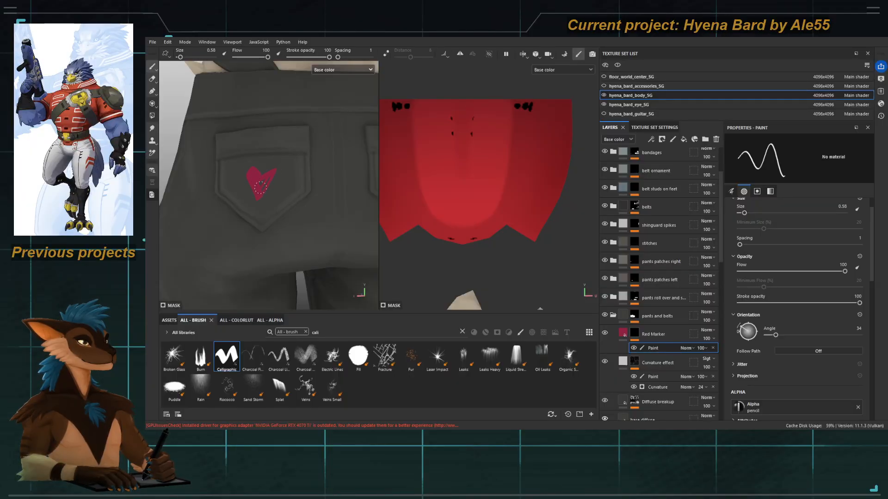
key(bracketright)
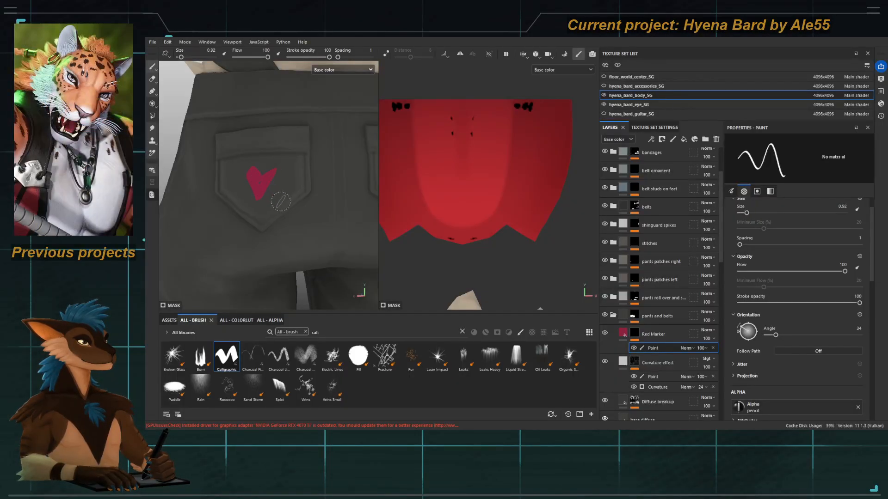
middle_drag(314, 206, 277, 192)
Step: Draw a slanted stroke between the two back pockets with brush size 1.37, and try a zigzag stroke over the other pocket
key(bracketleft)
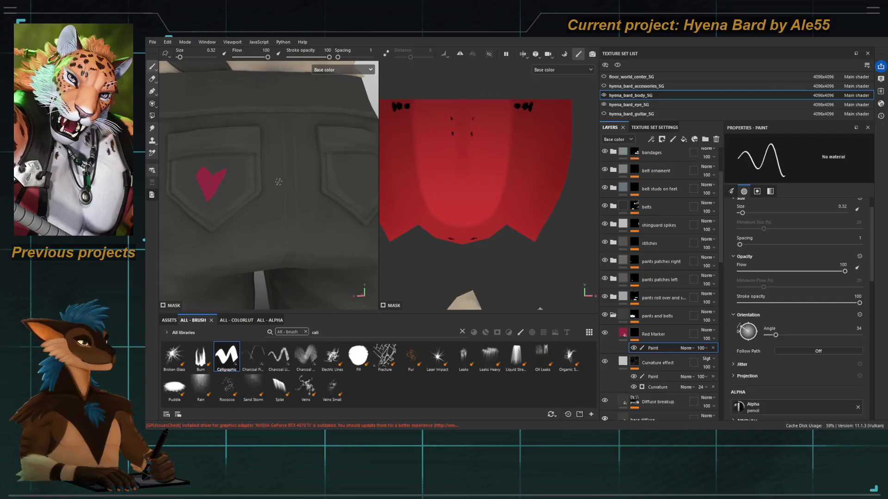
key(bracketright)
key(bracketright)
key(bracketright)
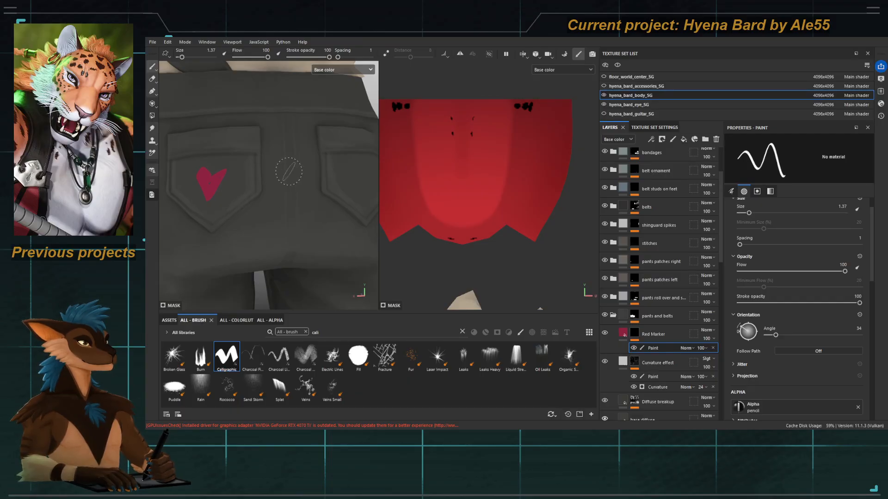
mouse_move(261, 200)
mouse_down()
mouse_move(294, 161)
mouse_move(344, 132)
mouse_up()
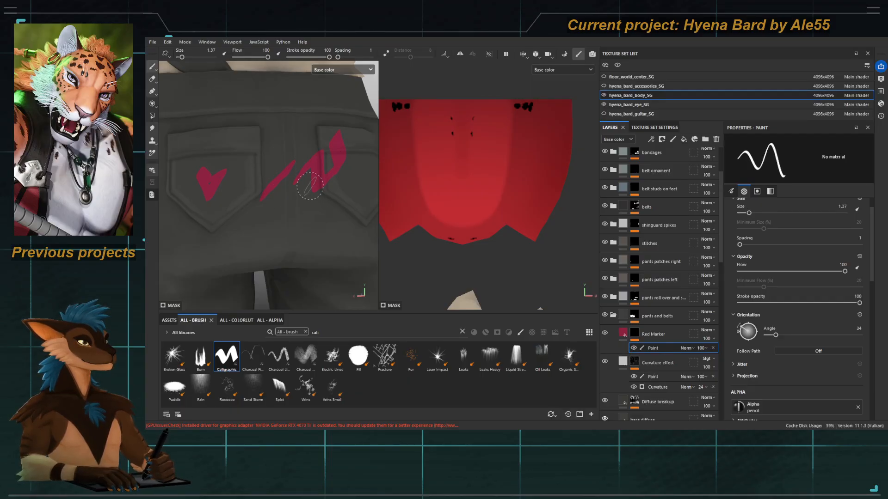
key(ctrl+z)
drag(303, 189, 342, 139)
alt+right_drag(329, 181, 288, 160)
alt+drag(289, 160, 306, 191)
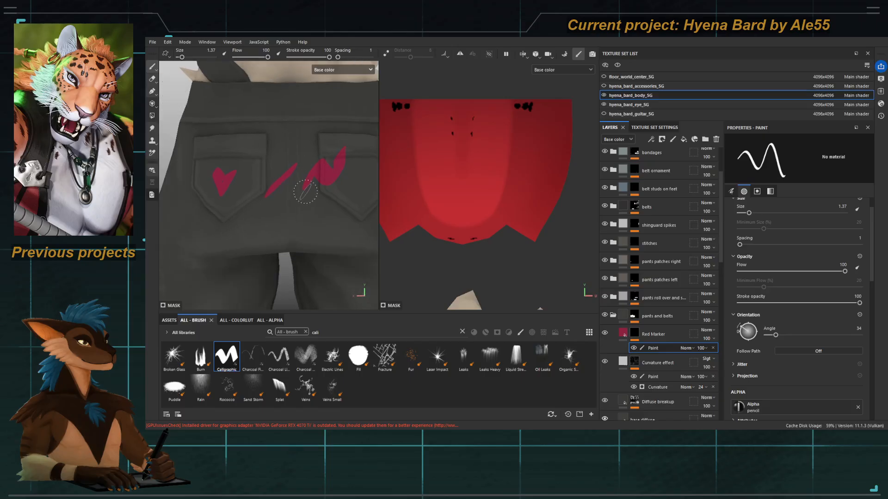
key(ctrl+z)
Step: Draw a zigzag marker stroke over the edge of the other back pocket with brush size 0.94 and stroke opacity 100
drag(330, 57, 321, 56)
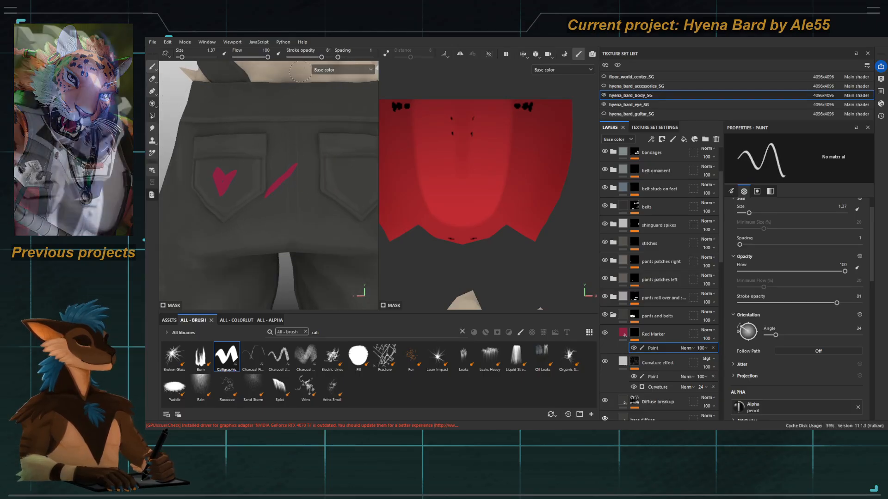
drag(321, 57, 329, 57)
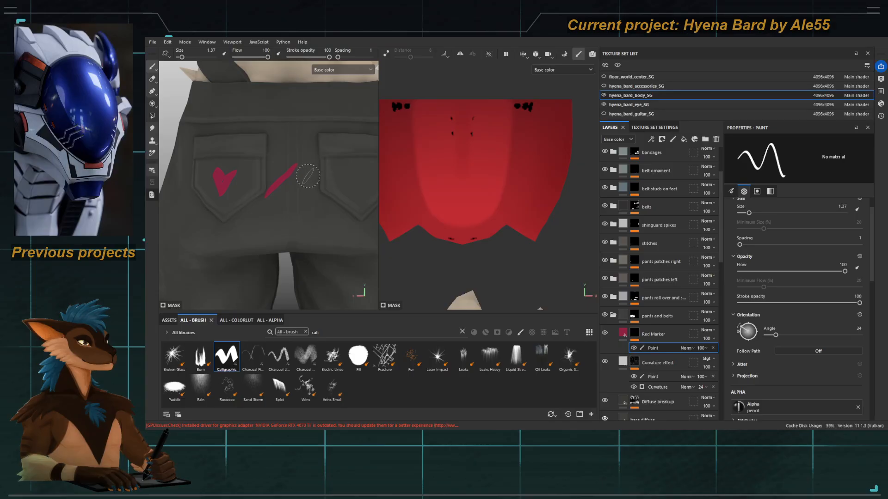
key(bracketleft)
key(bracketleft)
key(bracketleft)
key(bracketleft)
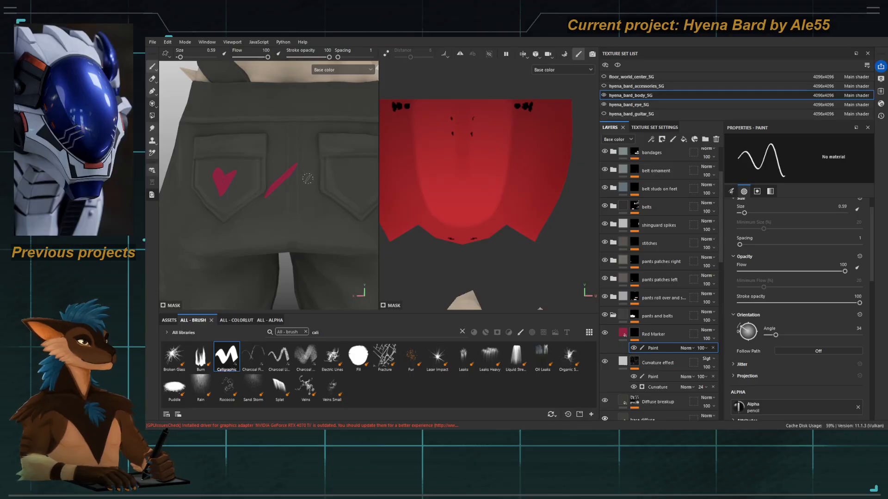
key(bracketright)
key(bracketright)
key(ctrl+z)
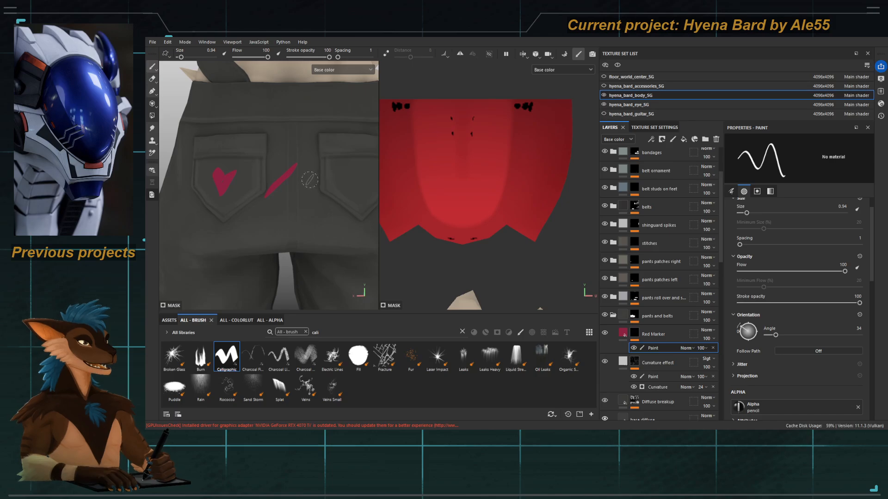
drag(333, 179, 349, 140)
Step: Draw a long stroke down the cuffed leg with brush size 2.47 and angle 343, plus a thinner one below it at size 1.37
alt+right_drag(342, 153, 295, 185)
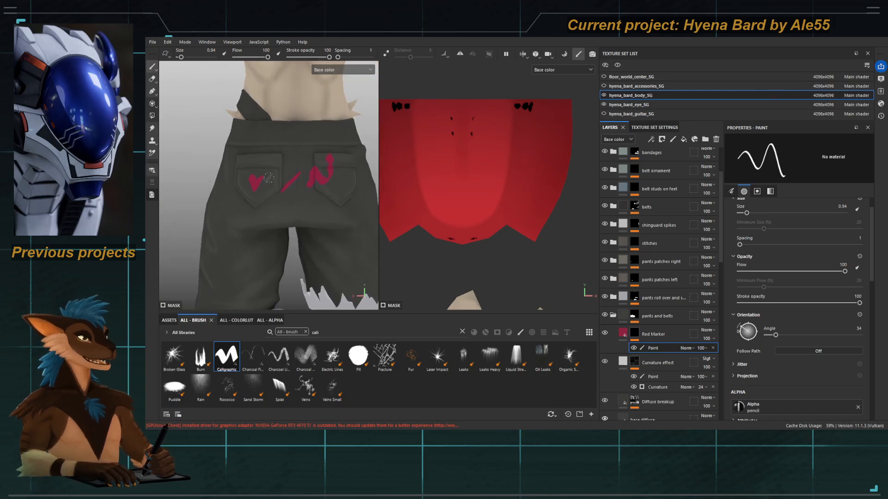
mouse_move(273, 185)
alt+mouse_down()
mouse_move(305, 185)
mouse_move(305, 159)
alt+mouse_up()
ctrl+alt+drag(282, 198, 320, 159)
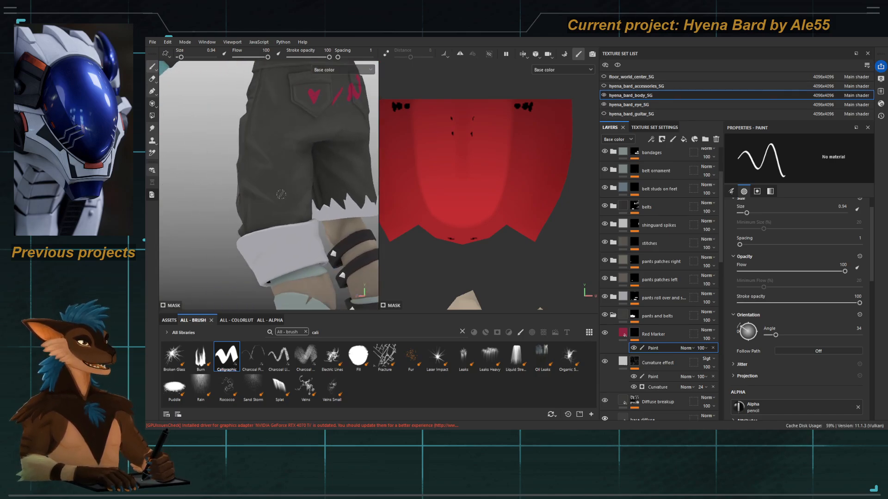
key(bracketright)
key(bracketright)
key(bracketright)
key(bracketright)
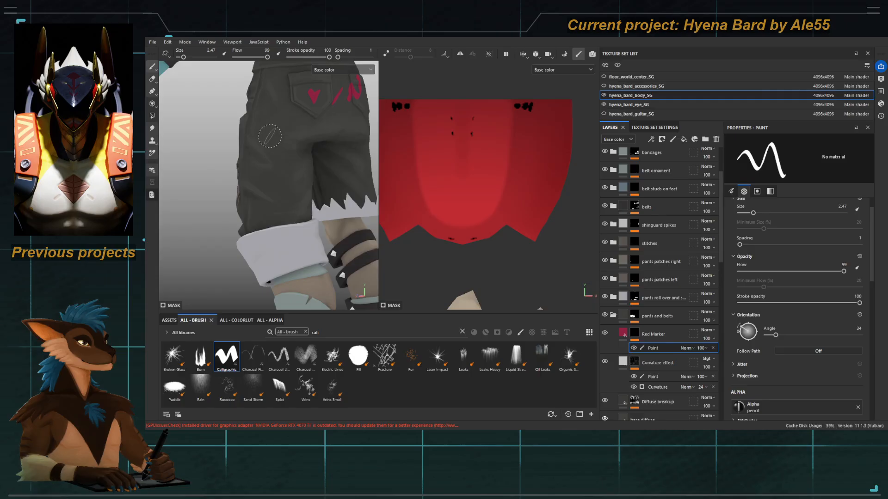
ctrl+drag(270, 136, 270, 157)
mouse_move(274, 117)
mouse_down()
mouse_move(251, 202)
mouse_move(277, 208)
mouse_move(279, 178)
mouse_move(276, 196)
mouse_up()
key(ctrl+z)
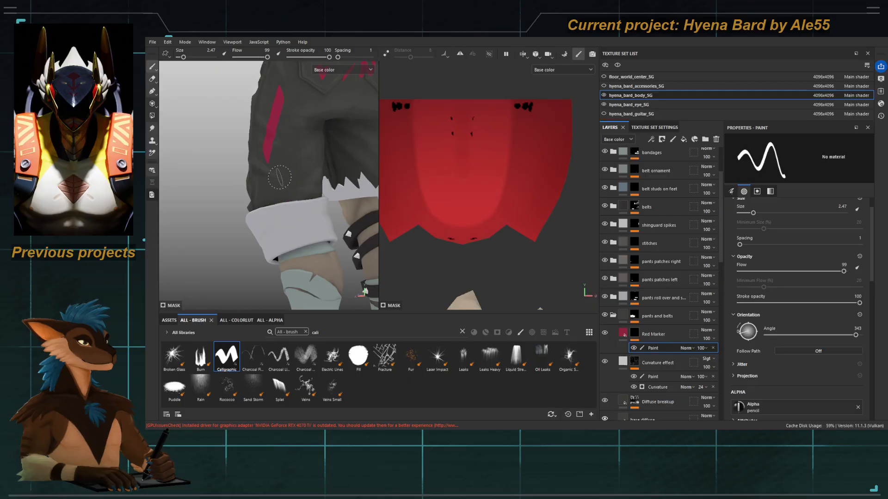
ctrl+right_drag(281, 172, 277, 171)
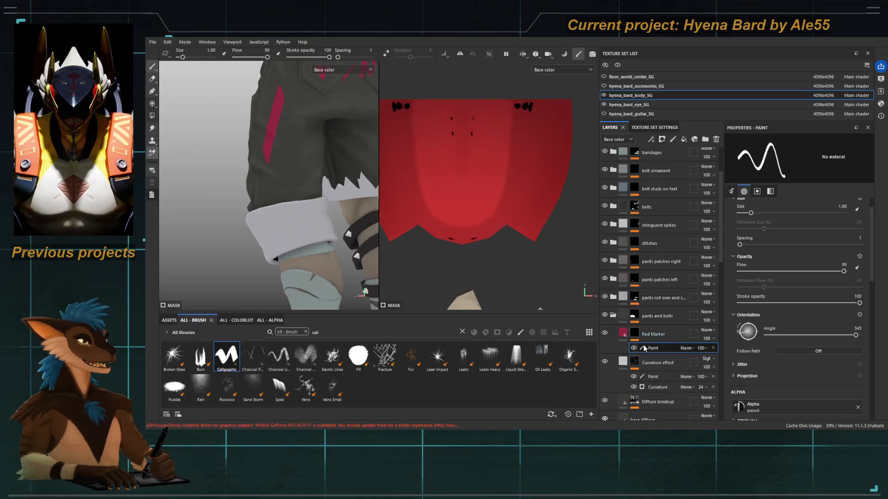
ctrl+right_drag(290, 190, 280, 176)
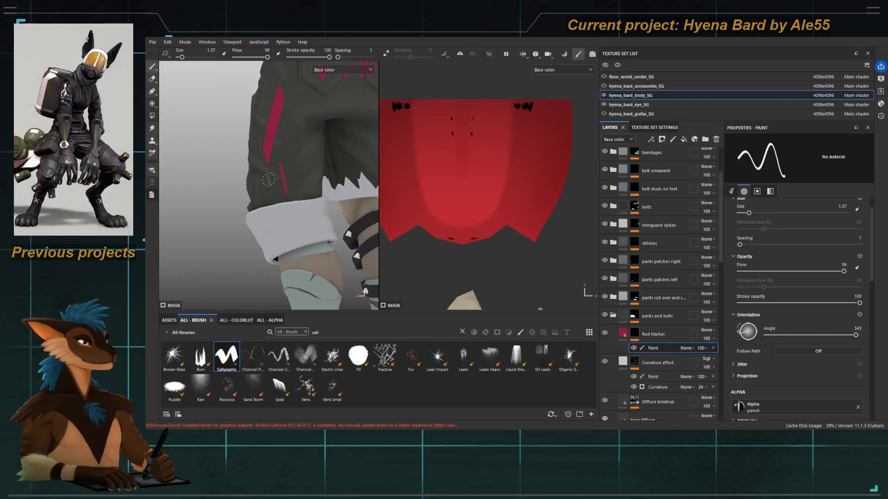
Step: Draw a group of claw-like marker strokes on the front thigh above the large knee patch with brush size 1.88
alt+drag(259, 209, 333, 211)
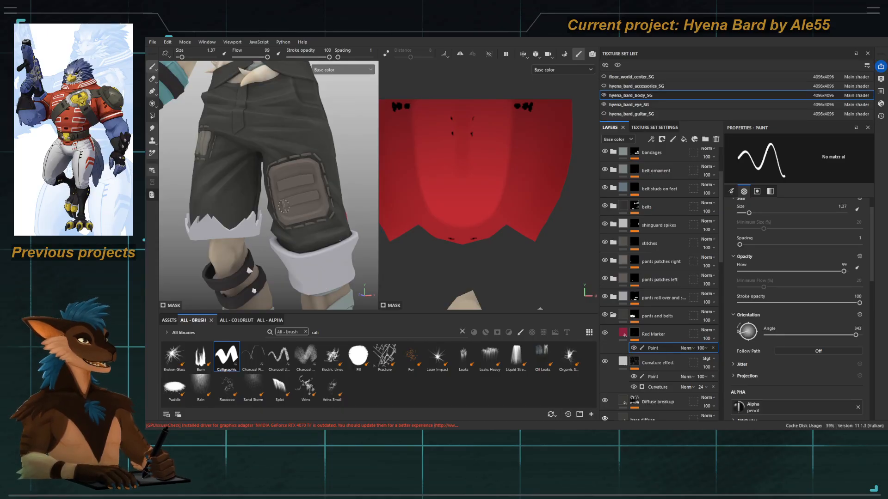
alt+drag(287, 221, 315, 208)
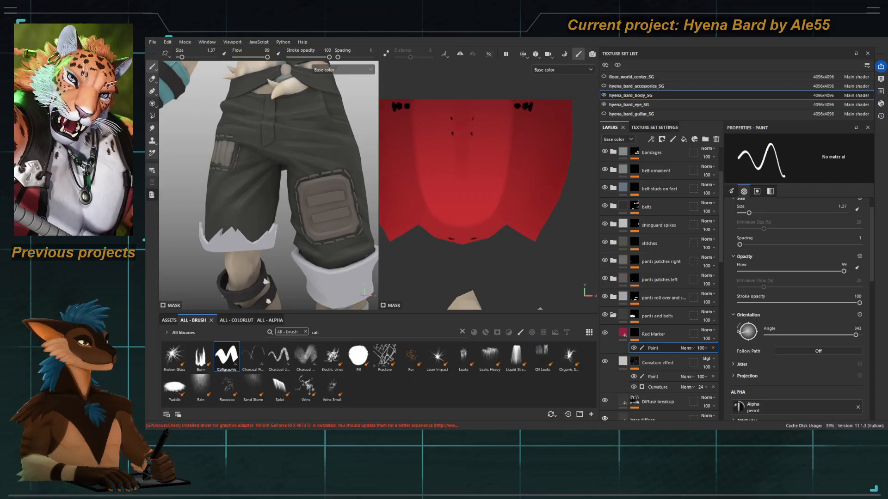
mouse_move(325, 165)
ctrl+alt+mouse_down()
mouse_move(319, 202)
mouse_move(310, 202)
ctrl+alt+mouse_up()
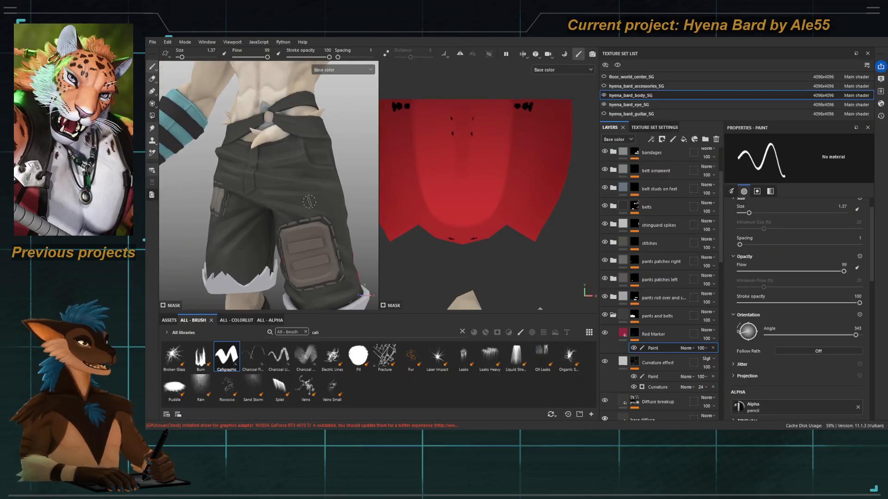
key(bracketright)
key(bracketright)
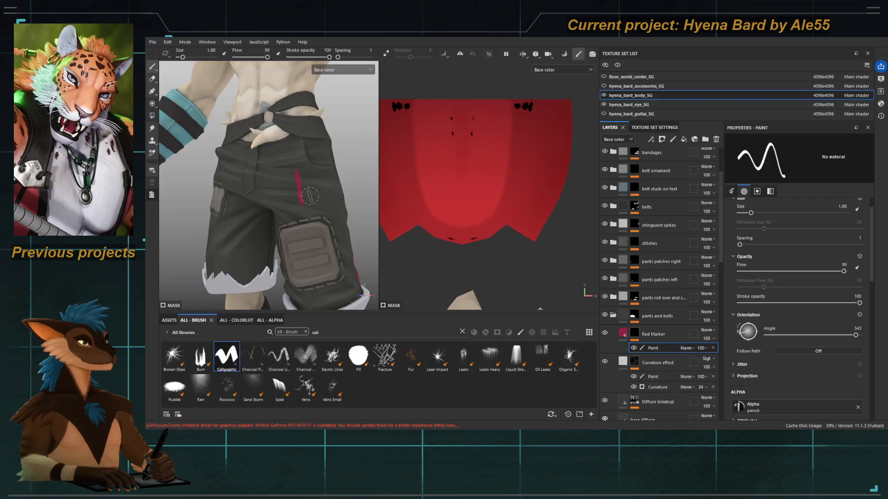
mouse_move(313, 189)
alt+mouse_down()
mouse_move(296, 190)
mouse_move(313, 196)
alt+mouse_up()
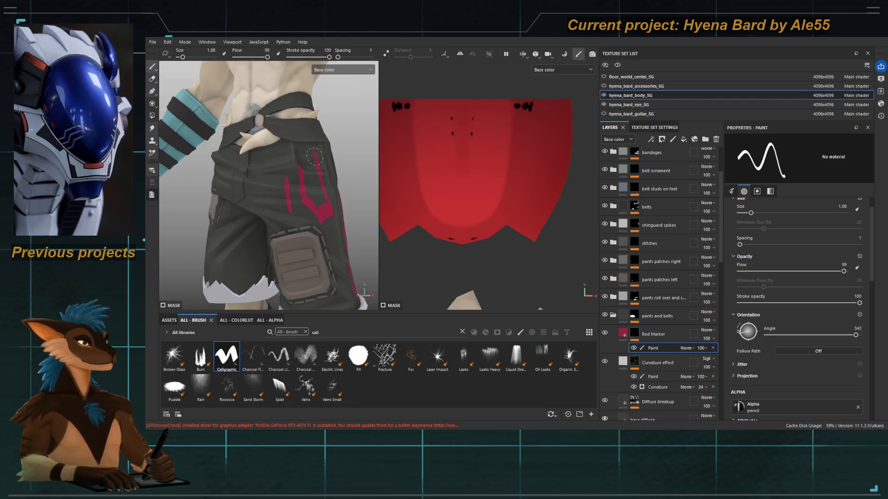
alt+drag(297, 199, 301, 216)
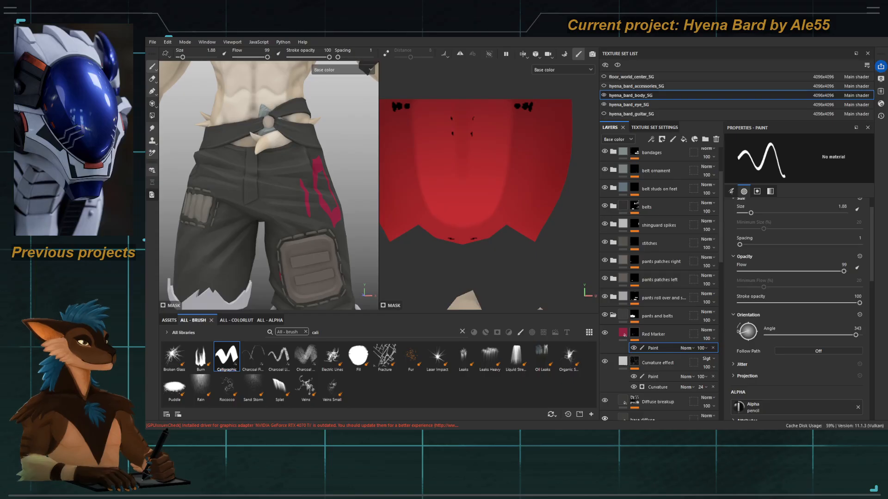
Step: Draw jagged marker strokes beside the fly and across the hip above the small patch with brush size 1.37
ctrl+alt+drag(283, 219, 317, 221)
alt+right_drag(317, 221, 281, 184)
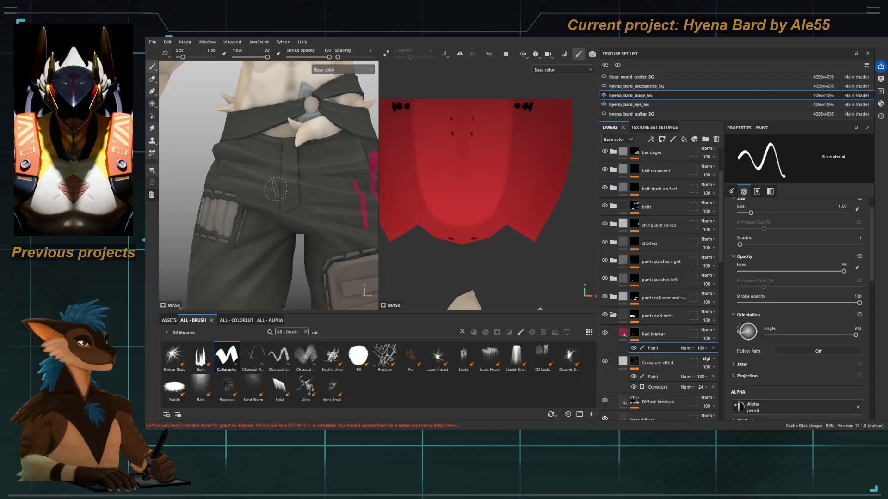
ctrl+right_drag(275, 183, 274, 178)
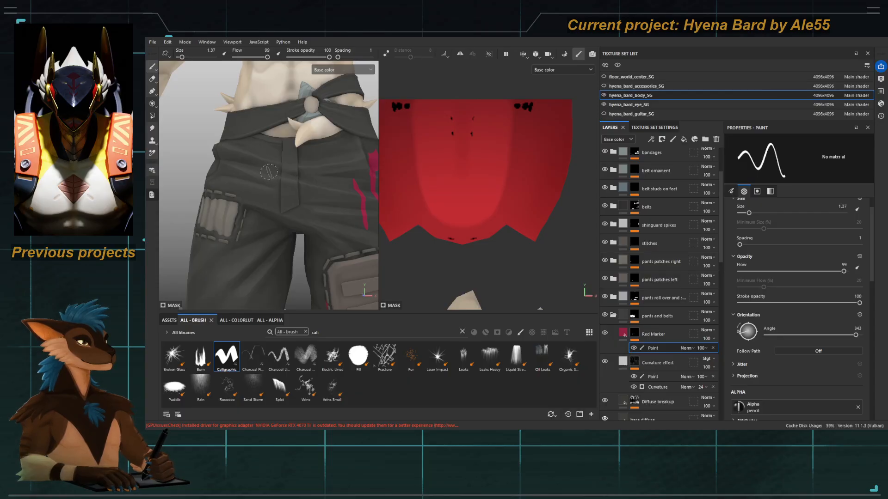
alt+middle_drag(241, 192, 272, 206)
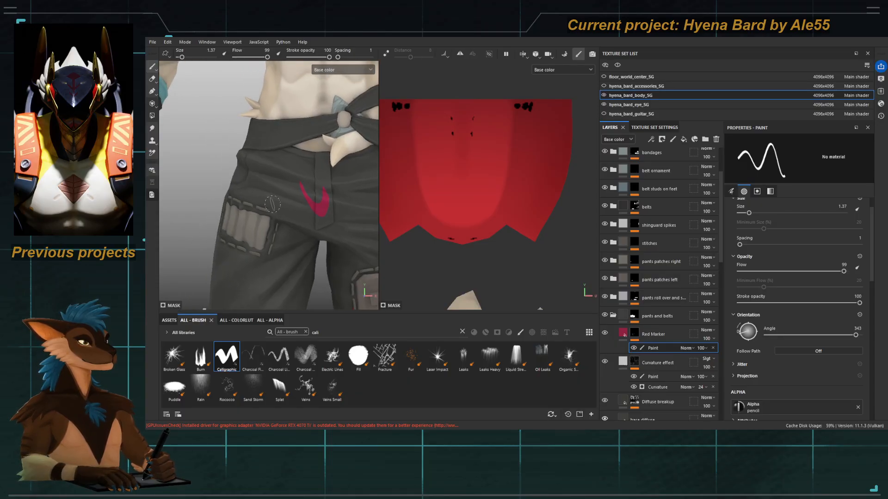
alt+drag(243, 159, 261, 180)
alt+right_drag(264, 201, 255, 204)
alt+drag(268, 204, 257, 207)
alt+right_drag(273, 209, 261, 217)
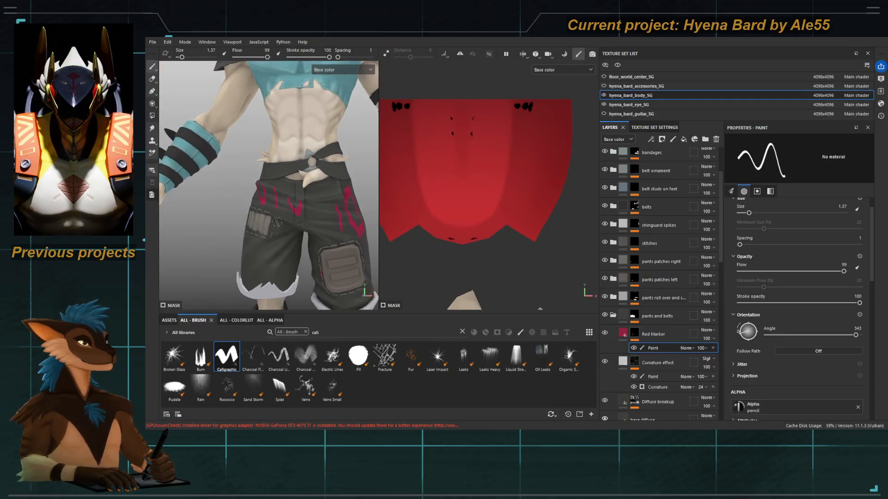
Step: Draw a curved marker stroke on the torn pant leg just above the ragged hem with brush size 1.88 and angle 28
alt+middle_drag(286, 249, 275, 214)
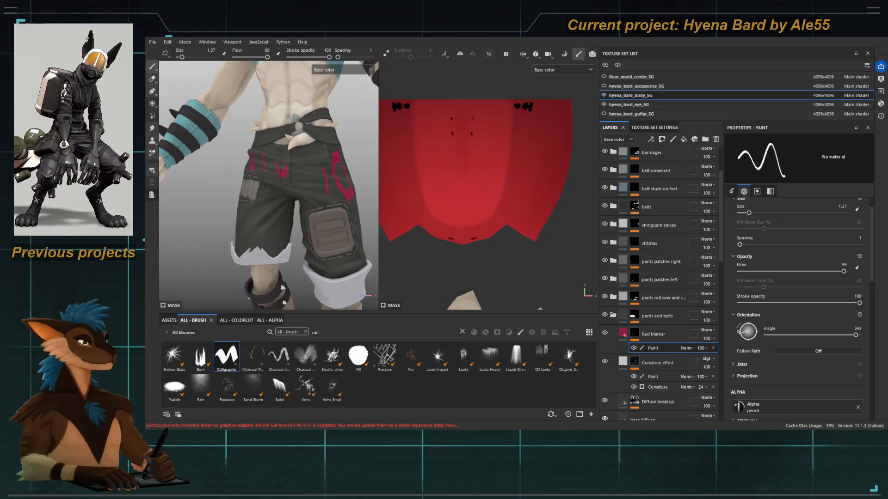
alt+right_drag(245, 233, 263, 230)
alt+middle_drag(250, 259, 296, 178)
alt+drag(263, 203, 282, 213)
ctrl+right_drag(281, 183, 287, 183)
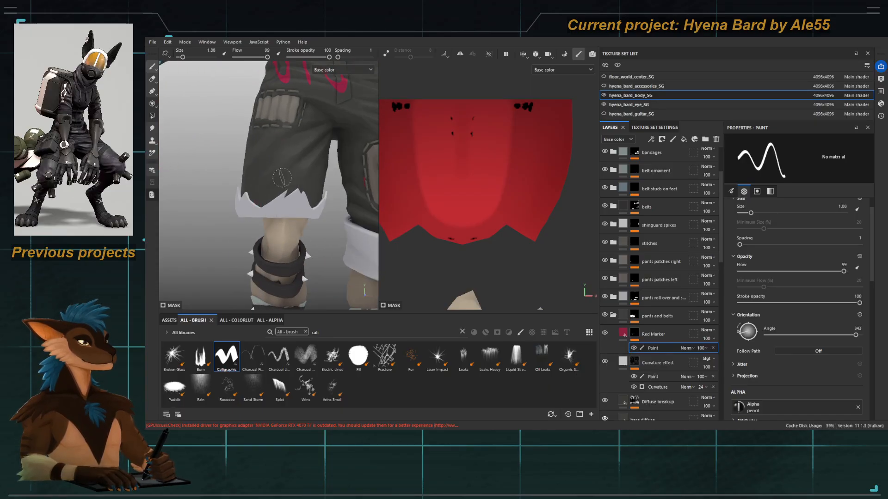
drag(285, 151, 257, 204)
key(ctrl+z)
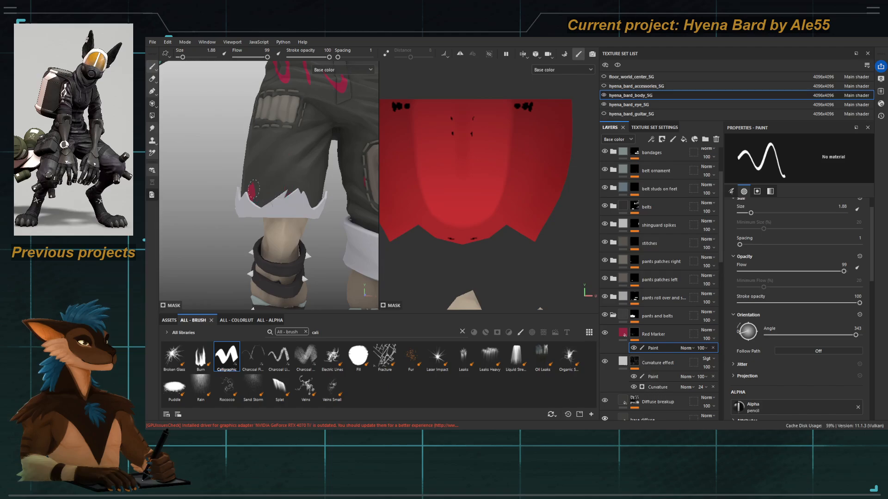
key(ctrl+z)
ctrl+drag(258, 189, 255, 201)
key(ctrl+z)
drag(290, 164, 286, 173)
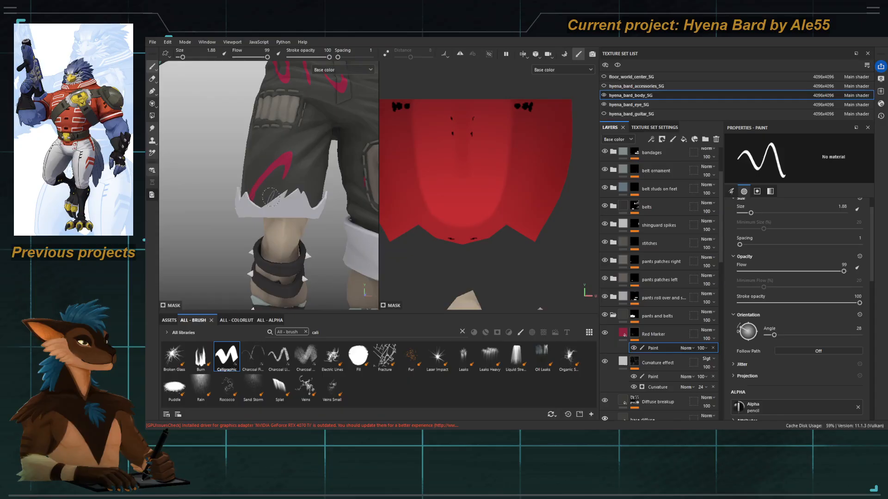
Step: Check the marker doodles across the front of the pants and select the Red Marker layer's mask
scroll(270, 197, down, 3)
alt+drag(209, 115, 177, 136)
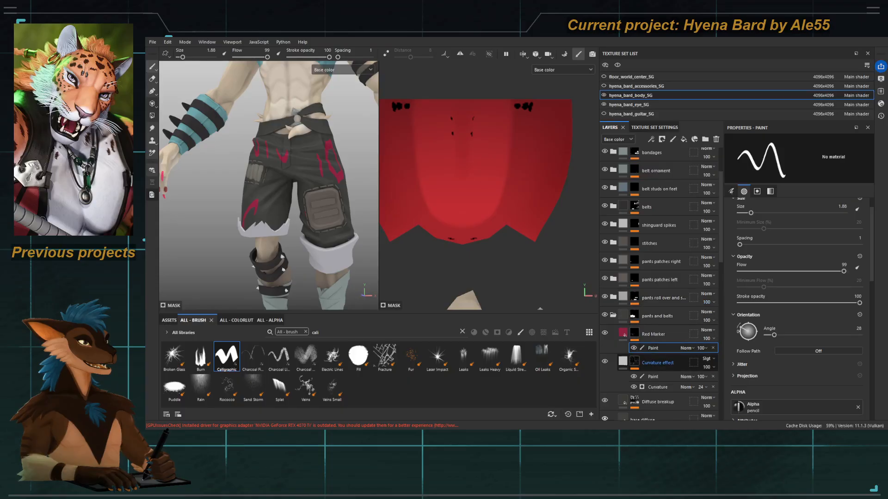
click(684, 363)
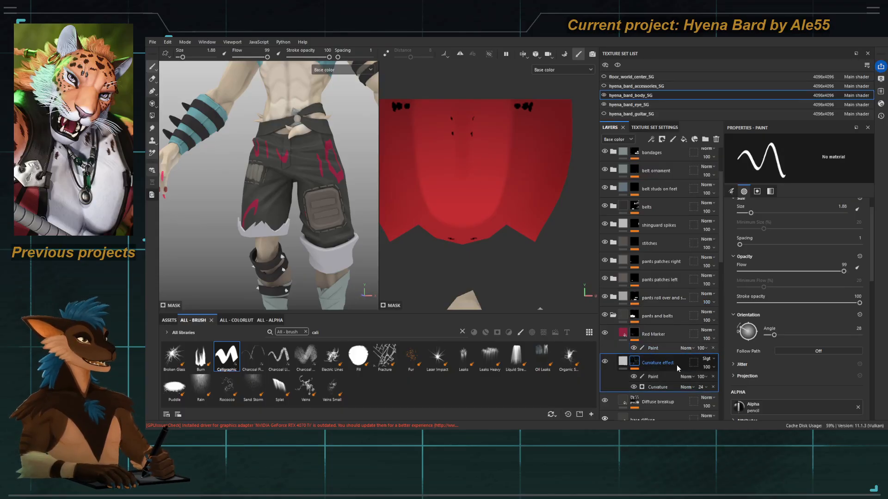
click(637, 338)
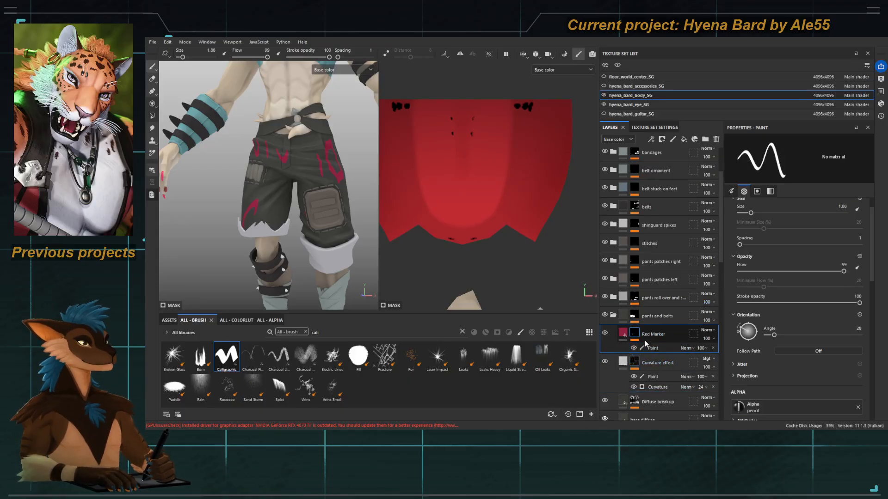
Step: Add a fill layer directly above the Curvature effect layer and rename it "Faded marker"
click(652, 361)
click(683, 139)
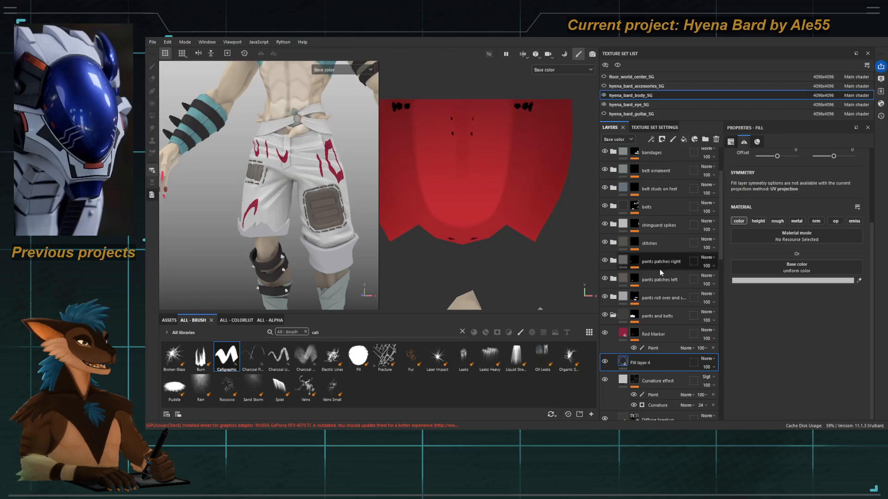
double_click(645, 361)
text(Faded)
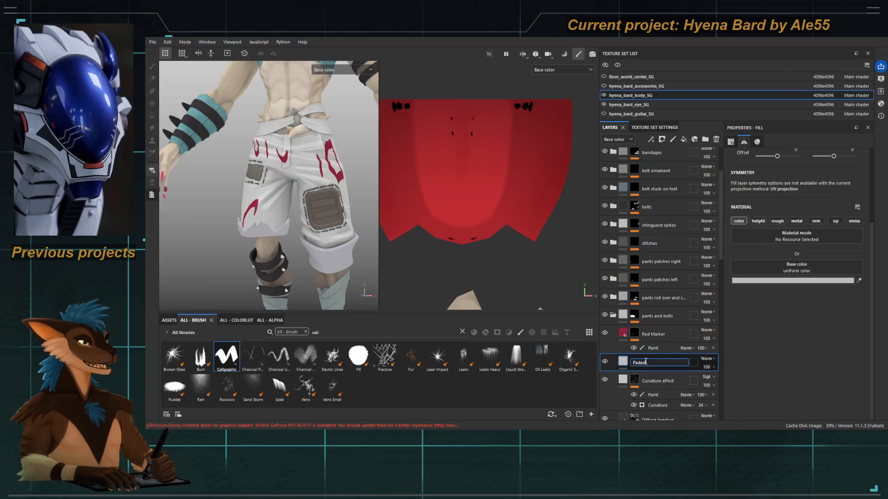
text( marker)
key(Return)
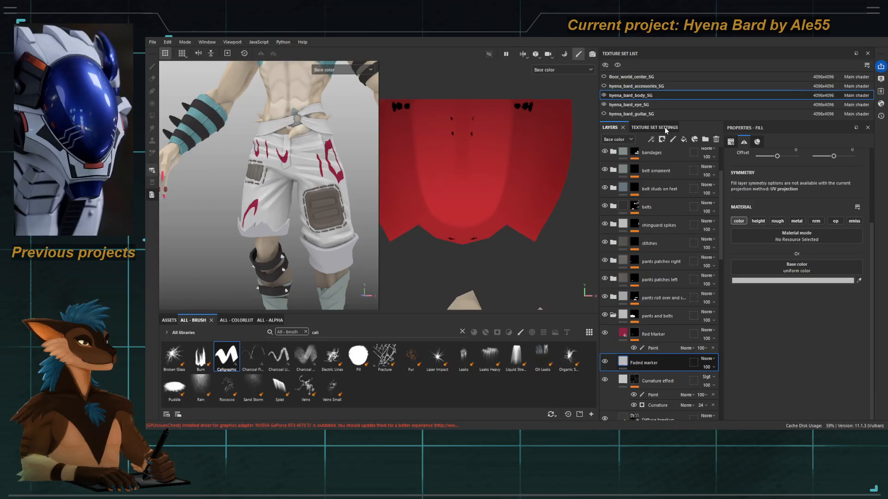
Step: Give the Faded marker layer a black mask and a dark grey base color, and make its mask ready for painting
click(662, 140)
click(676, 157)
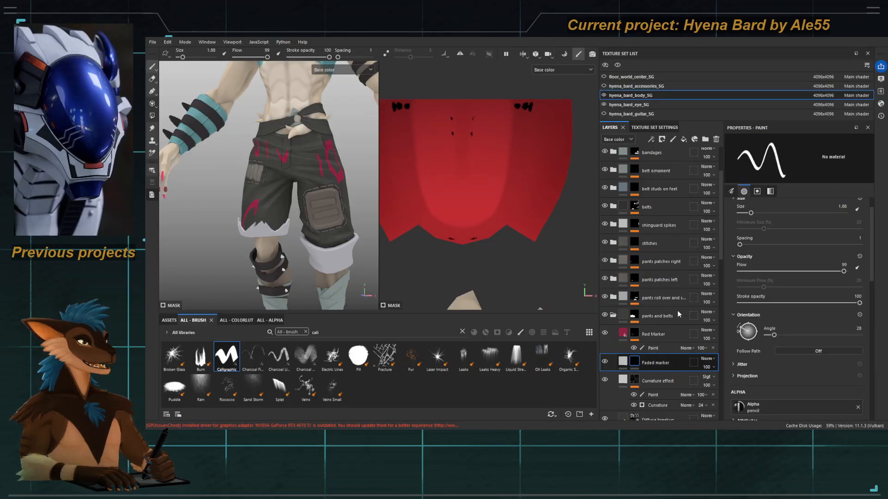
click(623, 361)
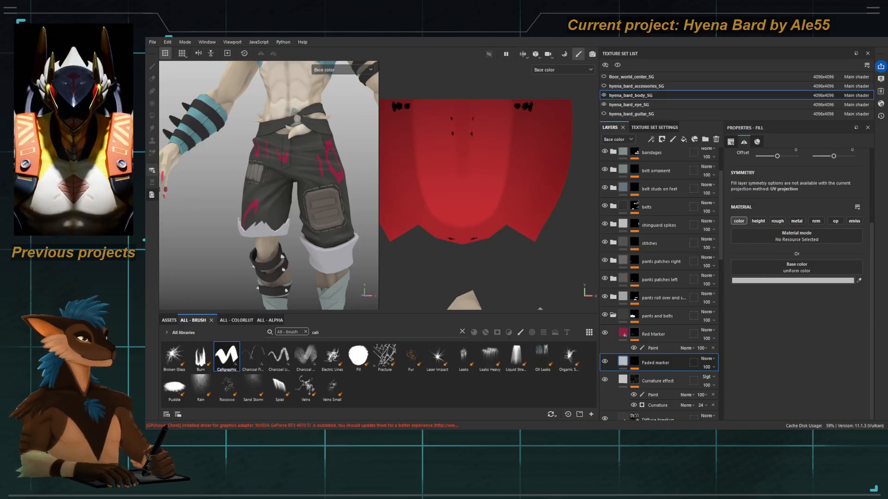
click(792, 281)
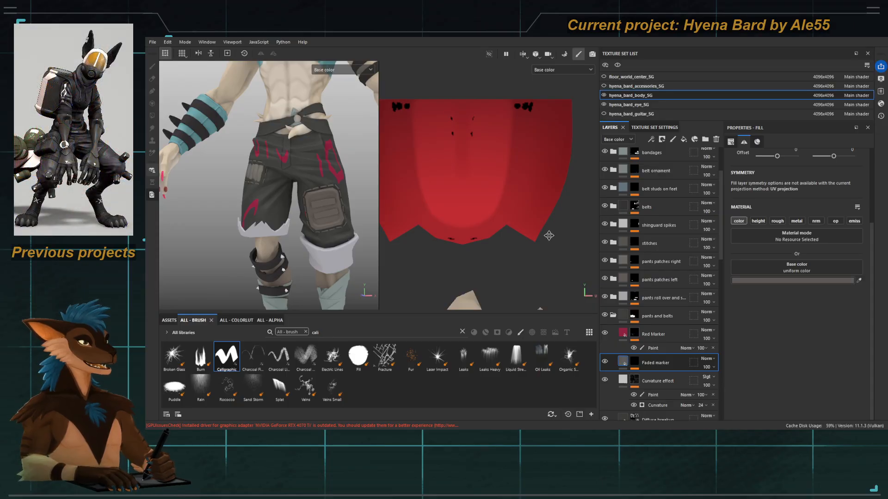
alt+drag(270, 225, 263, 221)
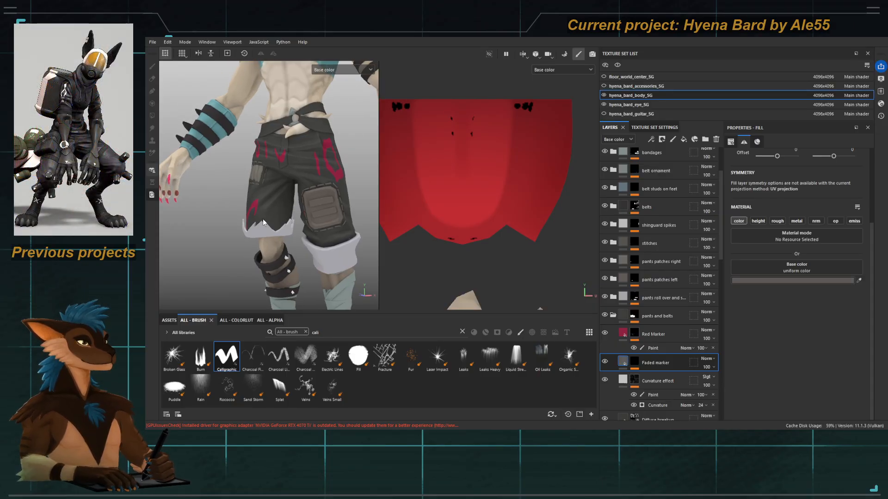
click(634, 364)
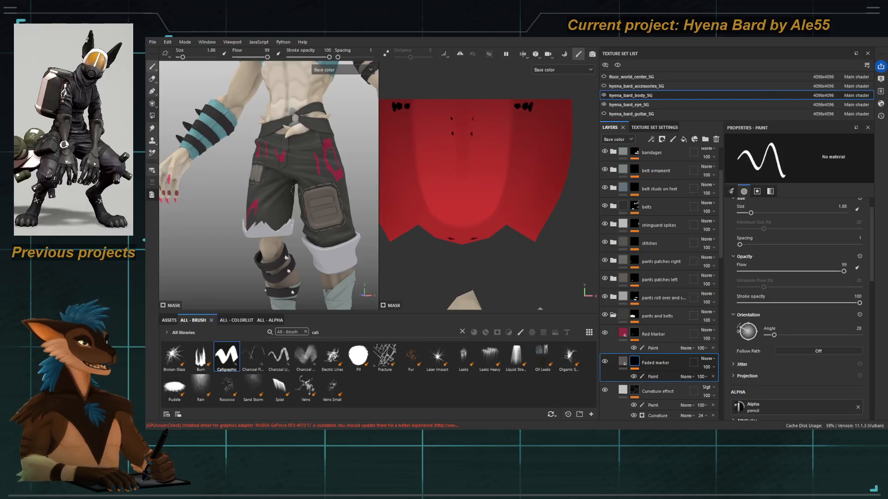
Step: Try a stroke on the torn pant leg with alpha blur 6.62, wet intensity 0.2 and thickness 0.06, and undo it
scroll(253, 194, up, 4)
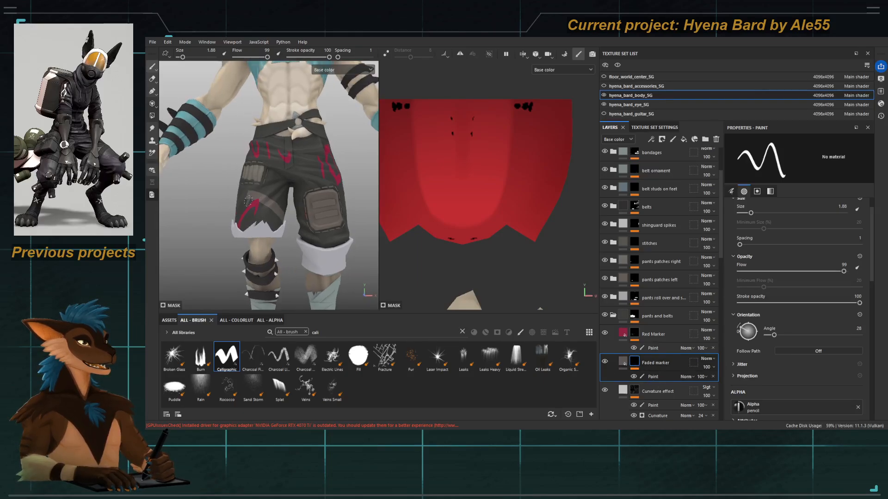
mouse_move(251, 191)
alt+mouse_down()
mouse_move(261, 205)
mouse_move(243, 197)
alt+mouse_up()
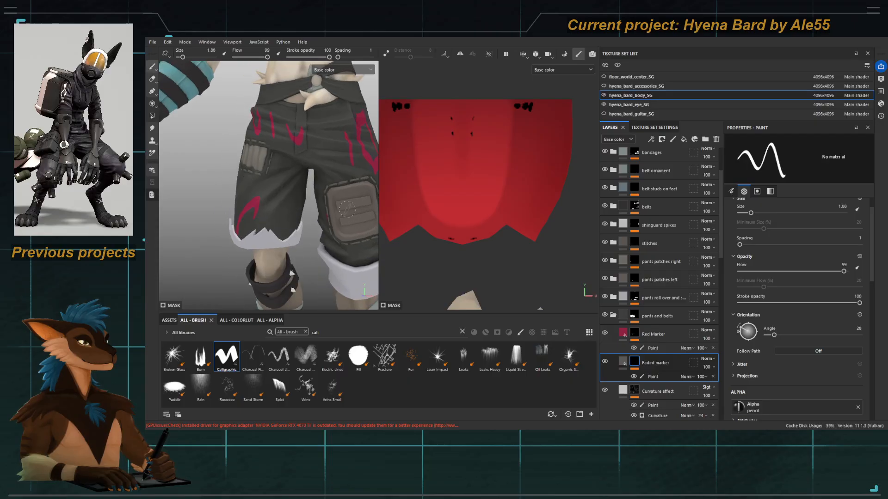
scroll(828, 373, down, 3)
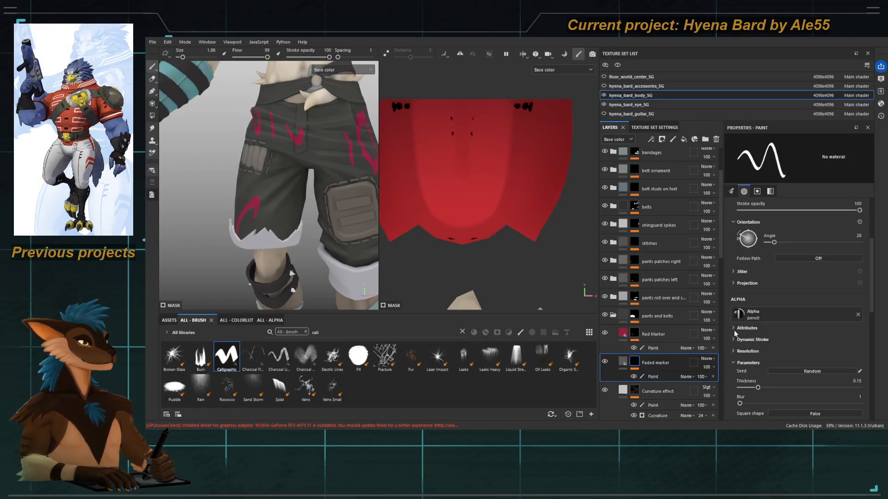
click(733, 351)
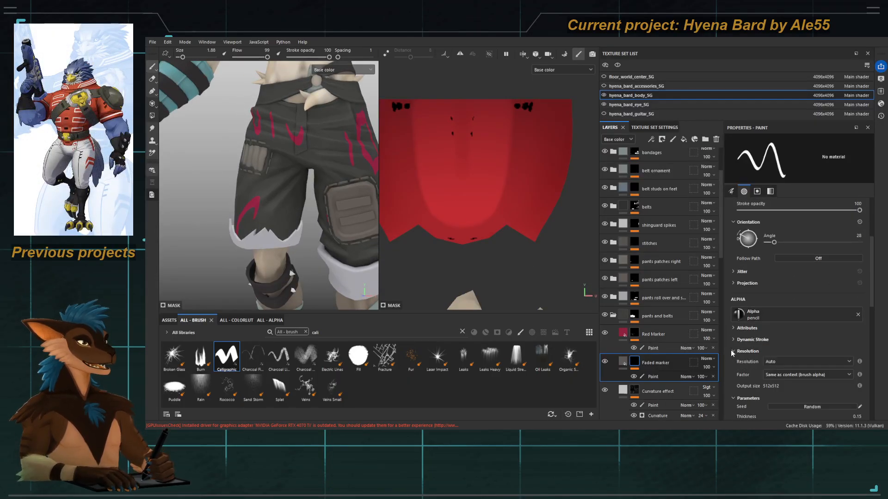
click(733, 351)
scroll(751, 344, down, 2)
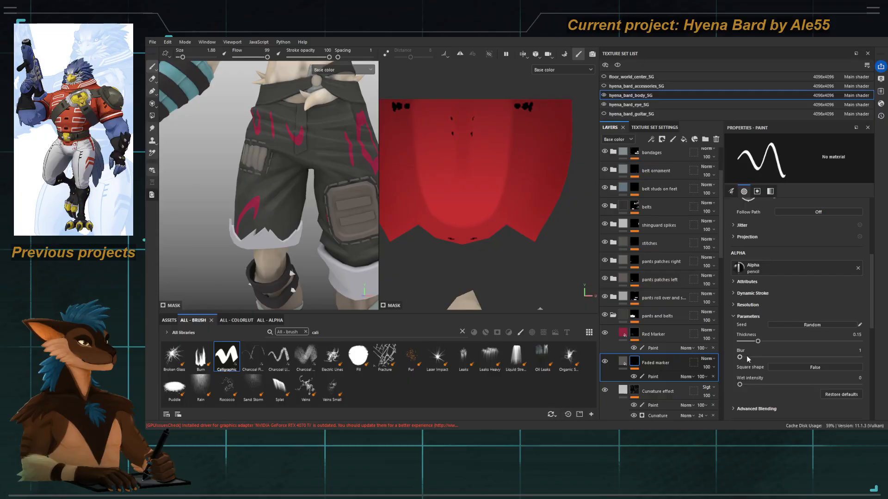
drag(740, 358, 742, 358)
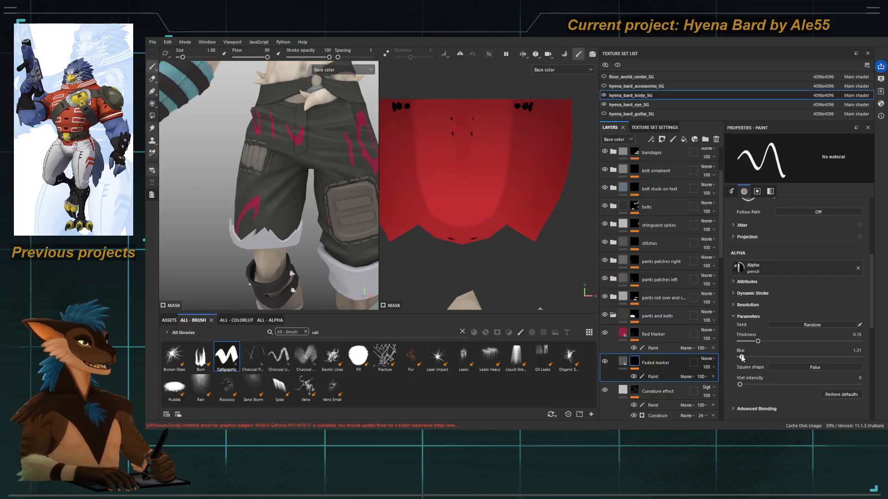
scroll(276, 203, up, 3)
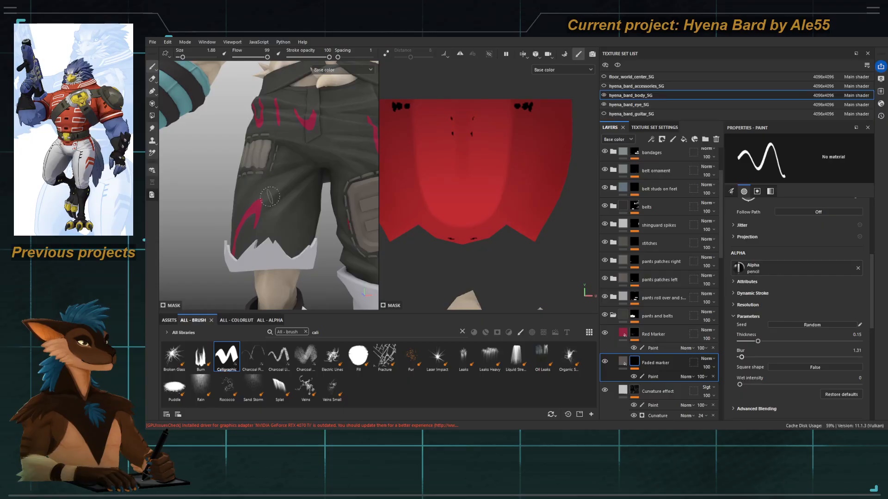
drag(742, 358, 775, 358)
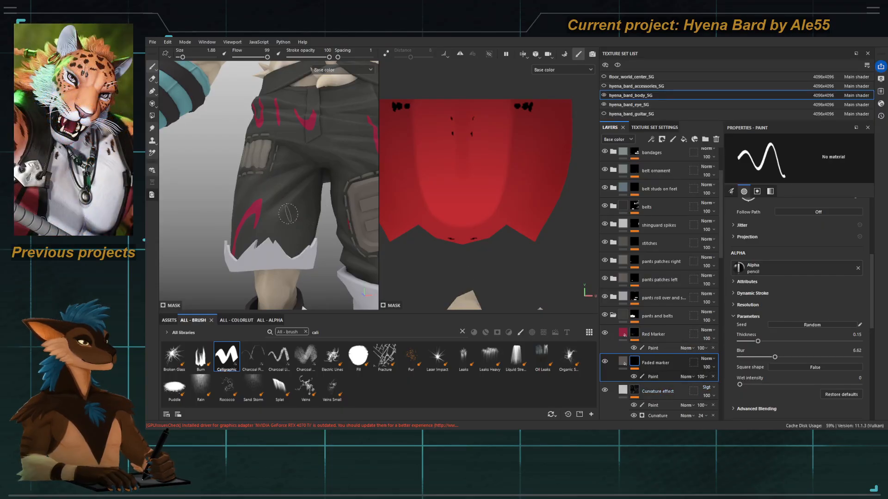
drag(739, 384, 763, 385)
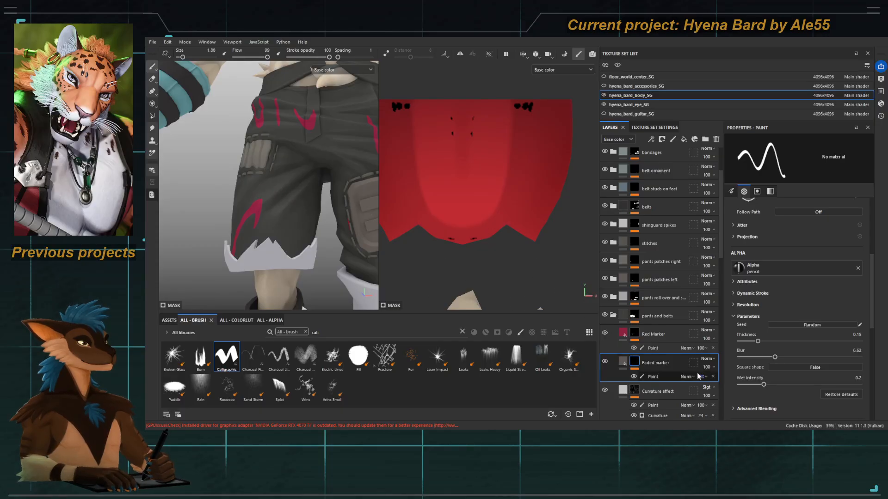
drag(761, 342, 746, 341)
drag(241, 177, 293, 202)
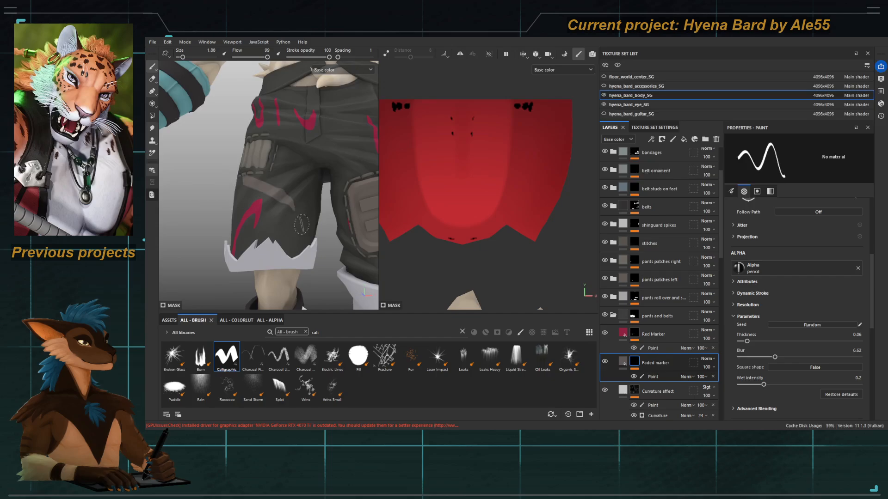
key(ctrl+z)
Step: Try a broader faded stroke across the torn pant leg with alpha thickness 0.61 and undo it
drag(746, 342, 812, 341)
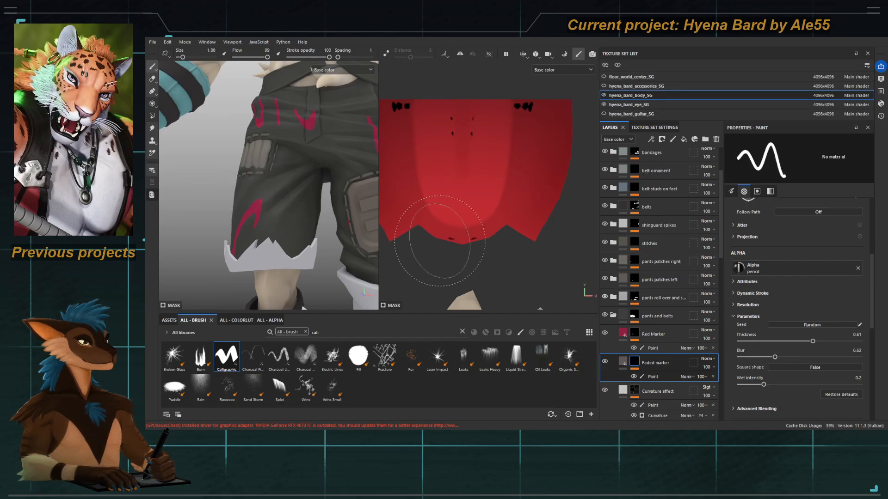
drag(250, 189, 303, 199)
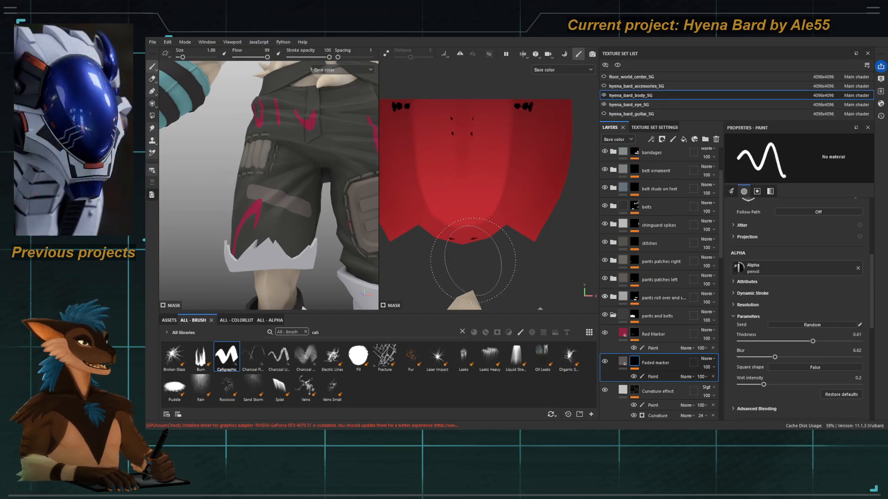
key(ctrl+z)
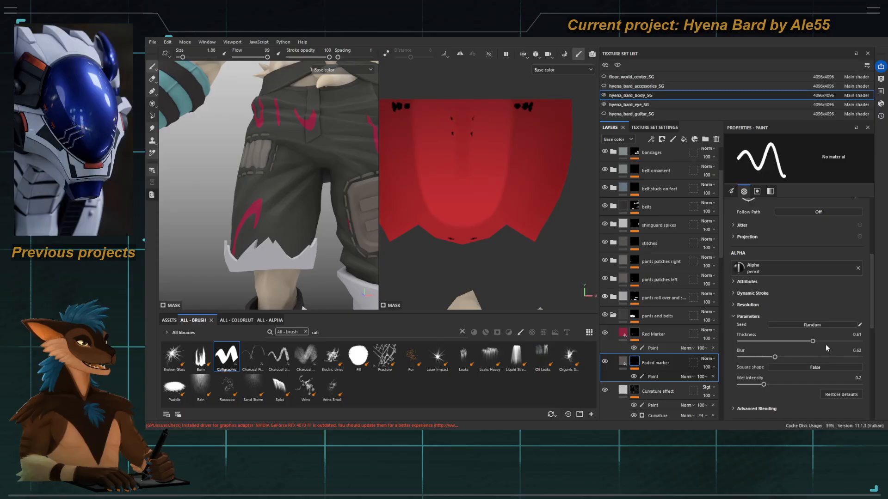
Step: Try strokes on the torn pant leg with alpha thickness 0.07 and wet intensity 0.91, and undo them
drag(812, 341, 747, 342)
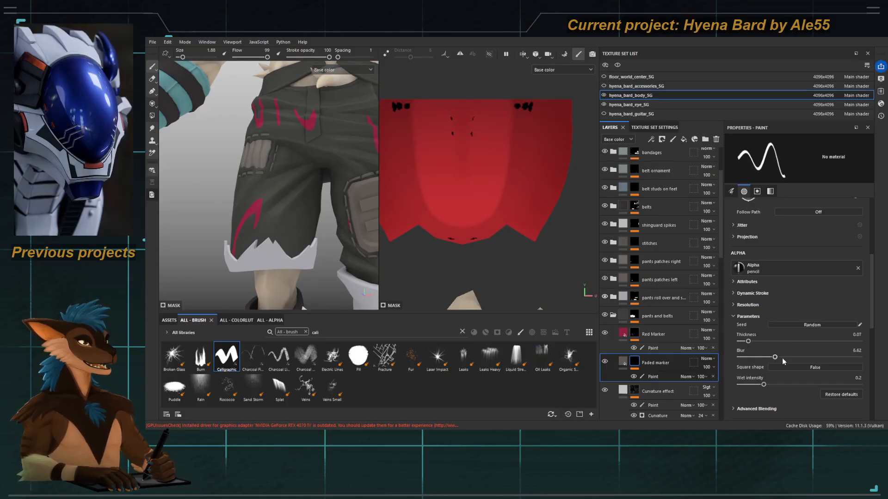
scroll(782, 361, down, 3)
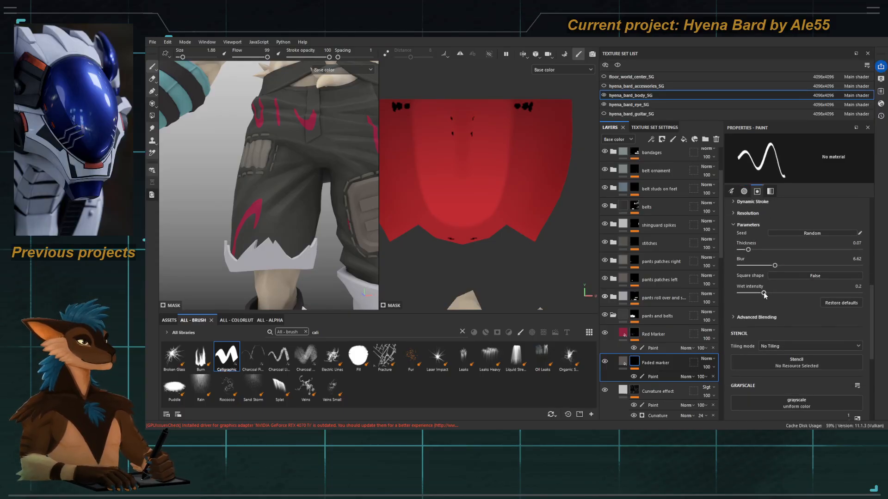
drag(764, 295, 849, 294)
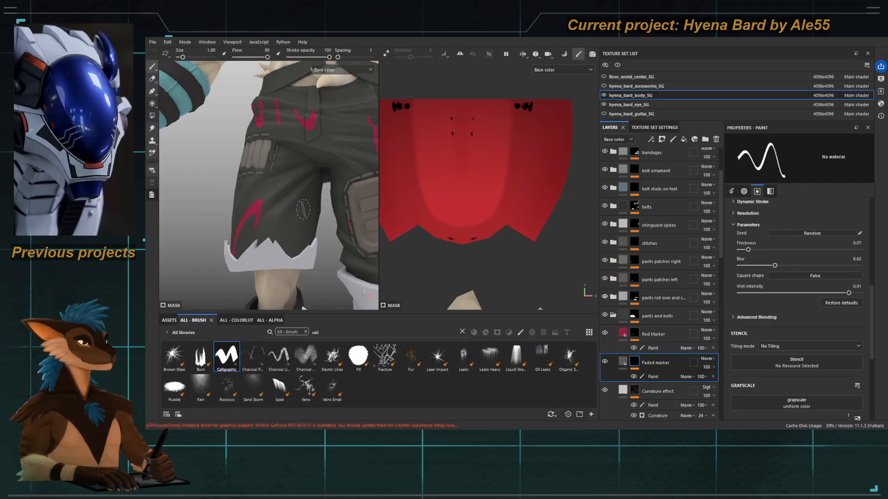
mouse_move(309, 211)
mouse_down()
mouse_move(265, 192)
mouse_move(262, 202)
mouse_move(309, 231)
mouse_up()
key(ctrl+z)
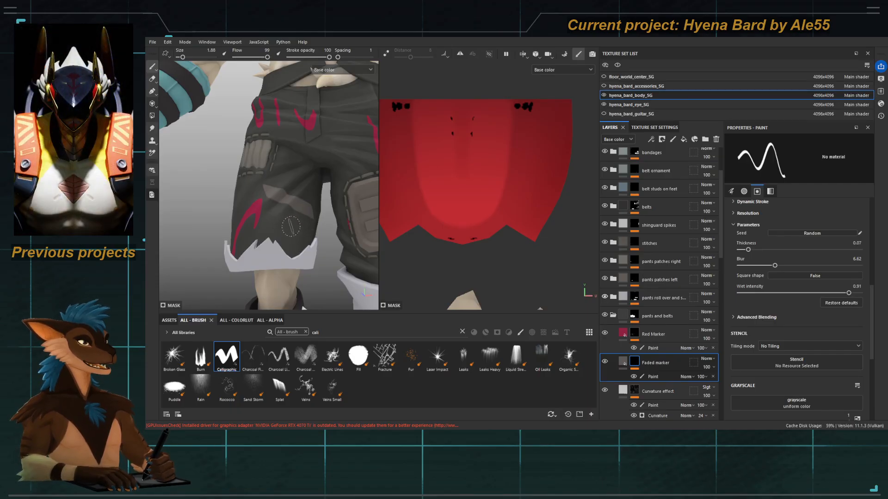
key(ctrl+z)
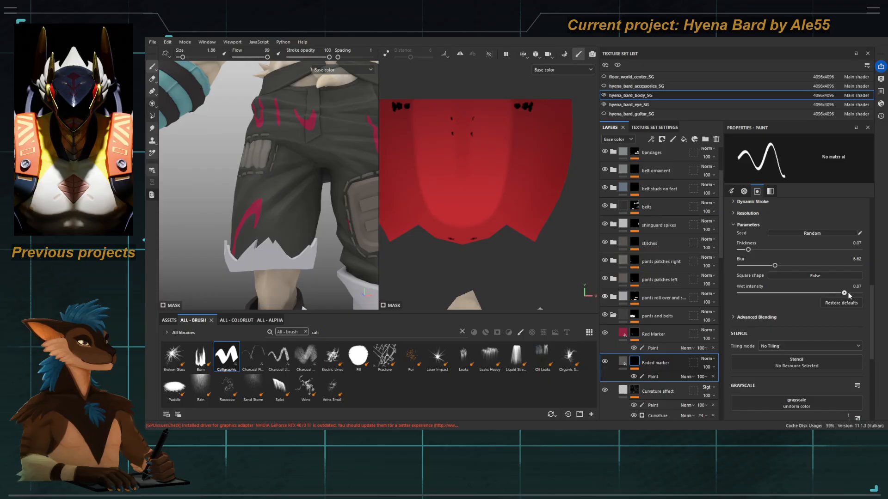
Step: Restore the alpha's default parameters, set its square shape to True, and undo the trial strokes on the torn pant leg
click(826, 303)
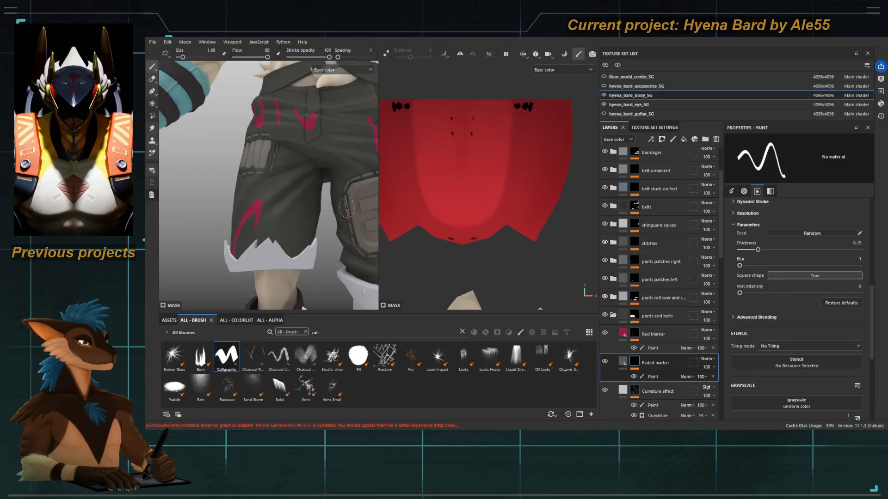
drag(248, 189, 302, 205)
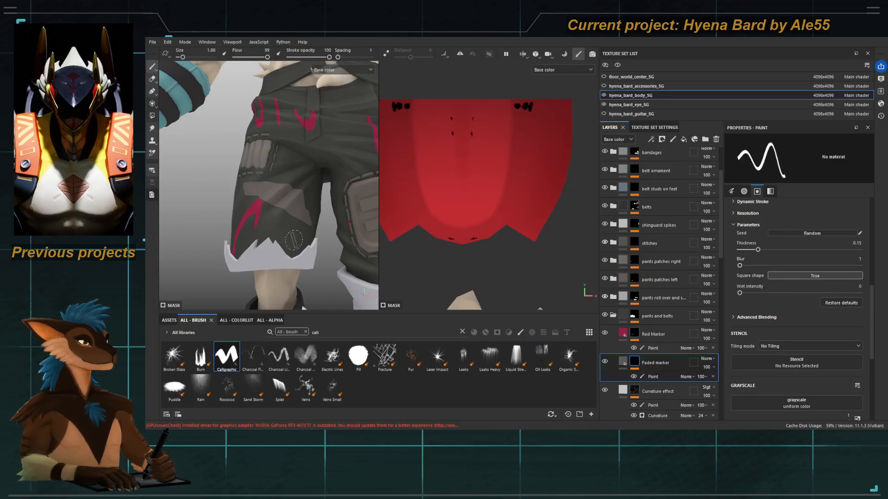
key(ctrl+z)
key(ctrl+z)
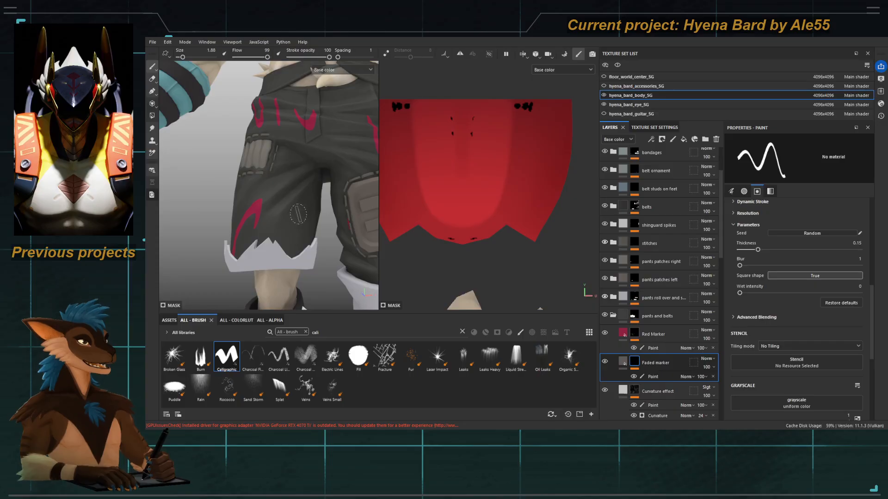
Step: Draw thin faded marker strokes diagonally across the torn pant leg below the small patch with brush size 0.59
ctrl+right_drag(296, 216, 288, 211)
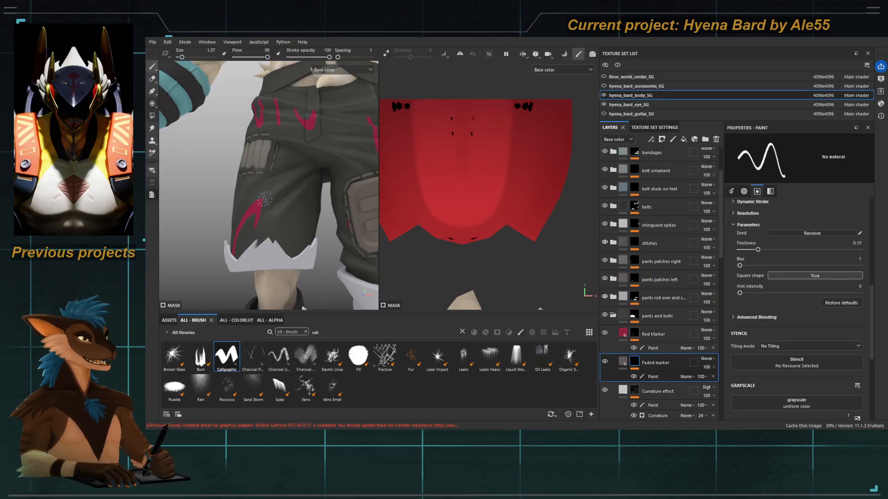
alt+drag(264, 199, 273, 210)
alt+drag(242, 184, 248, 180)
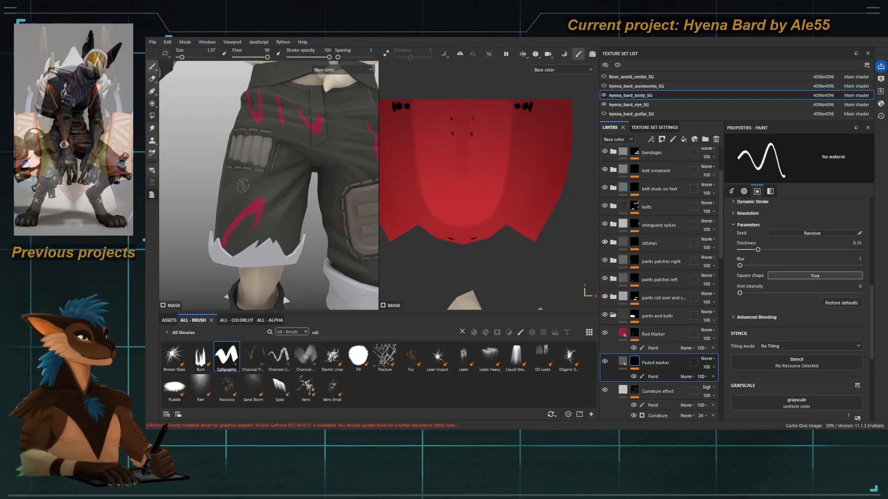
ctrl+right_drag(248, 180, 241, 178)
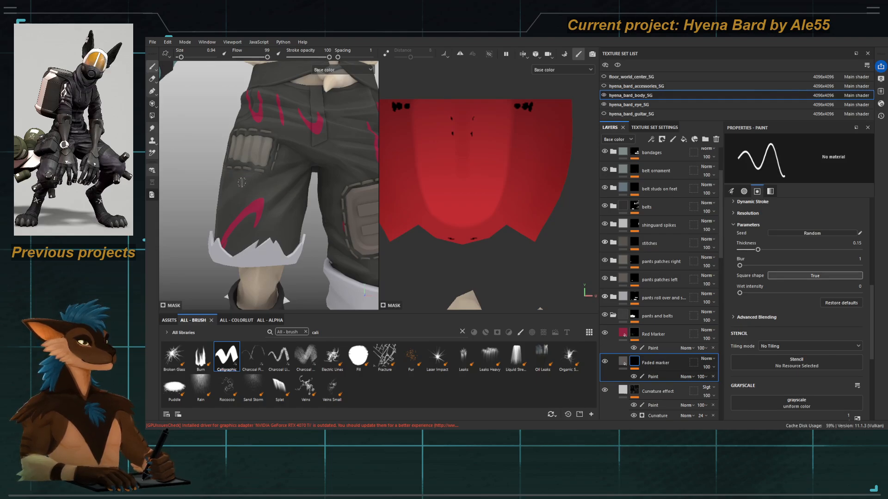
ctrl+right_drag(238, 179, 235, 178)
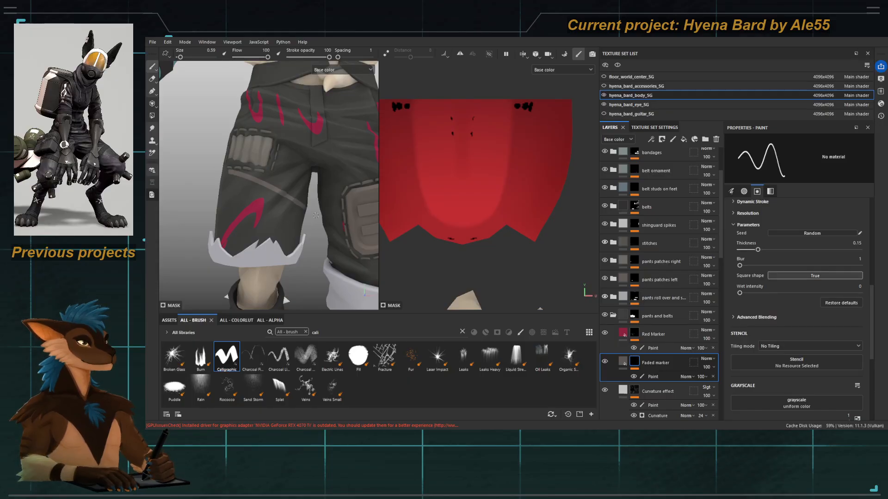
scroll(252, 201, down, 4)
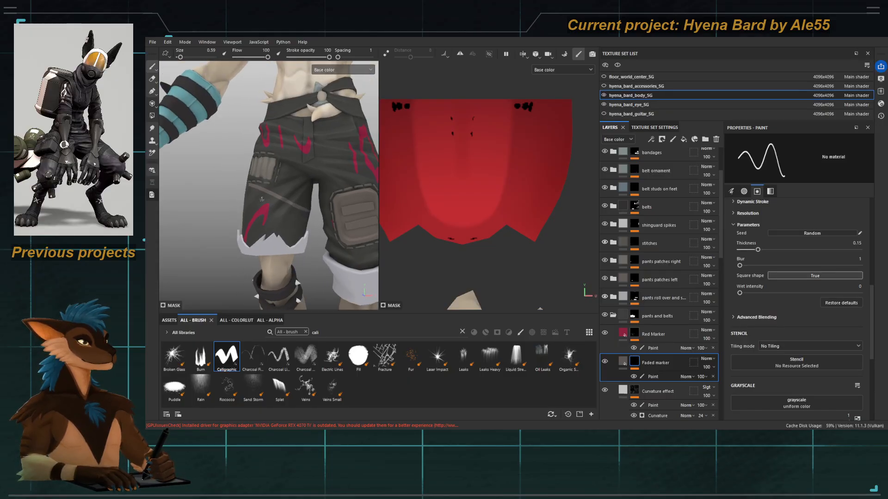
key(ctrl+z)
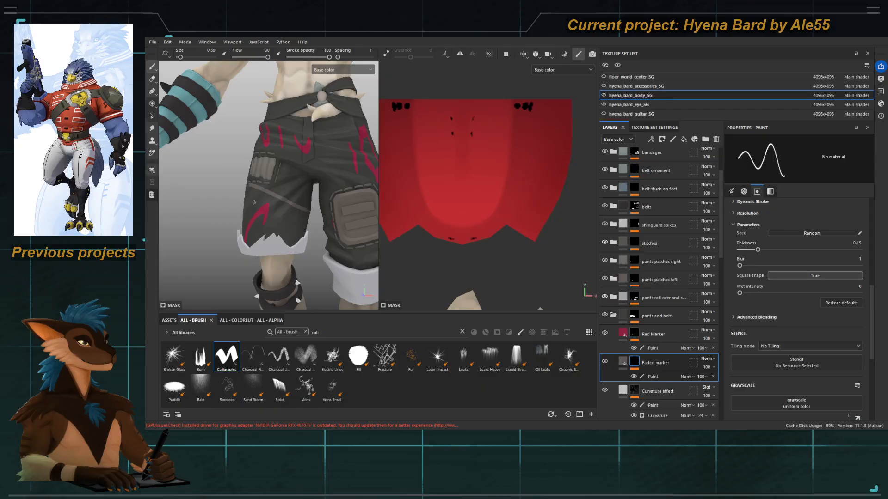
Step: Undo the thin faded marker strokes below the small patch on the torn pant leg
alt+drag(252, 203, 259, 204)
key(ctrl+z)
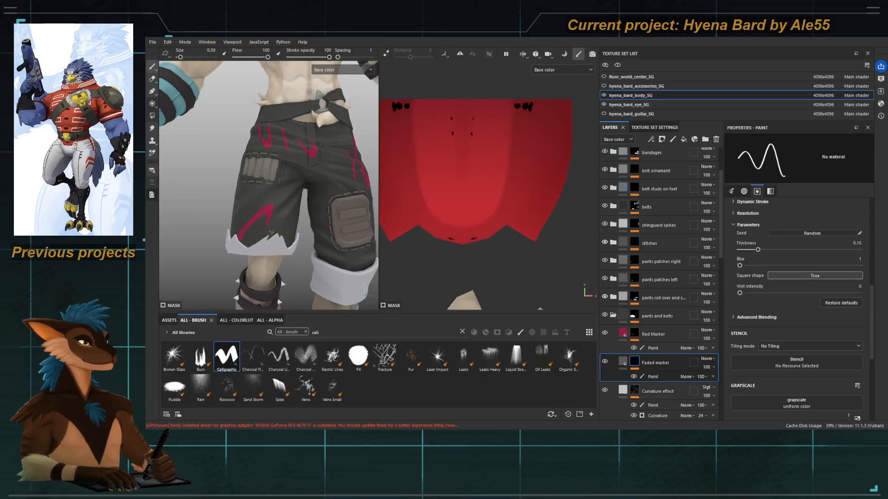
alt+drag(255, 200, 255, 191)
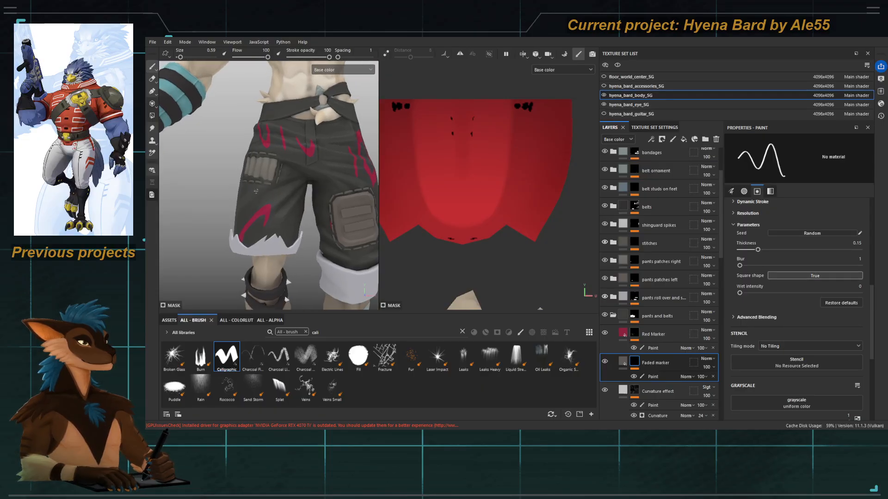
key(ctrl+z)
Step: Try faded strokes across the torn pant leg below the small patch with brush size 0.94, and undo them
key(bracketright)
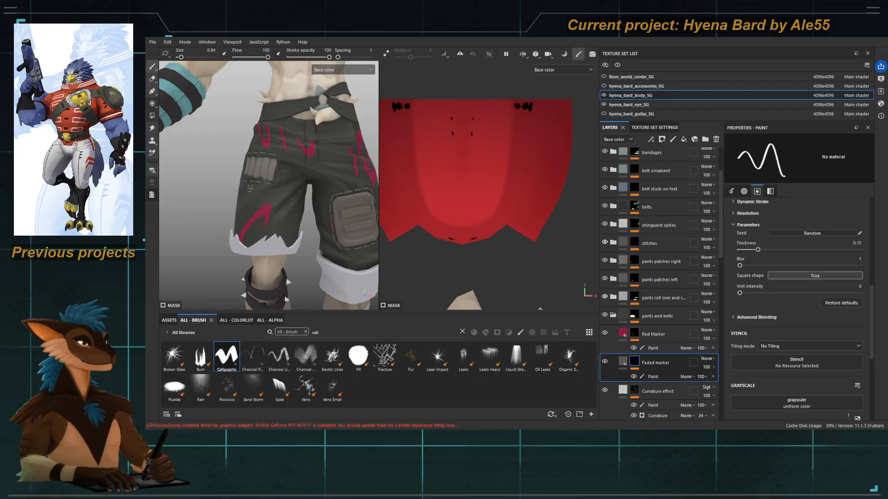
drag(253, 187, 301, 199)
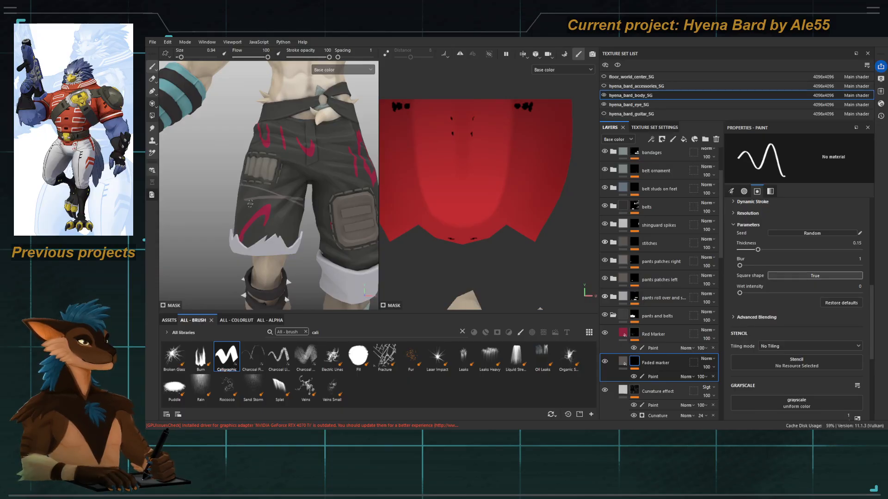
drag(246, 200, 282, 203)
key(ctrl+z)
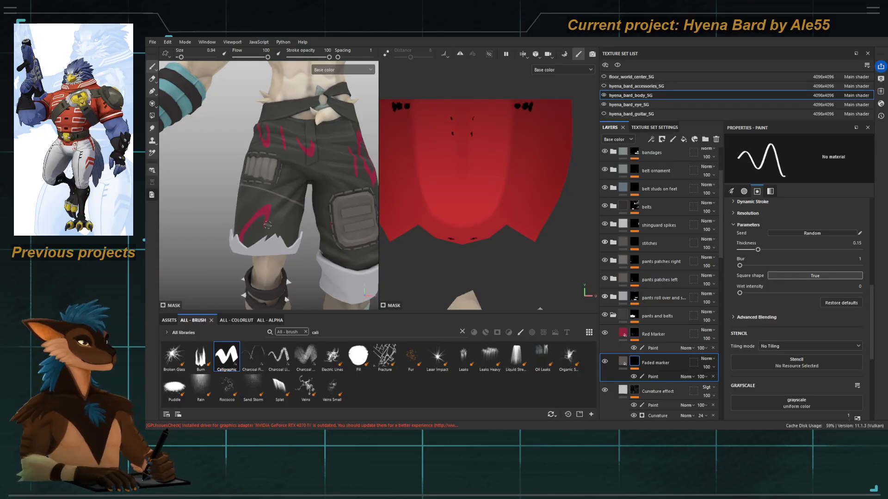
key(ctrl+z)
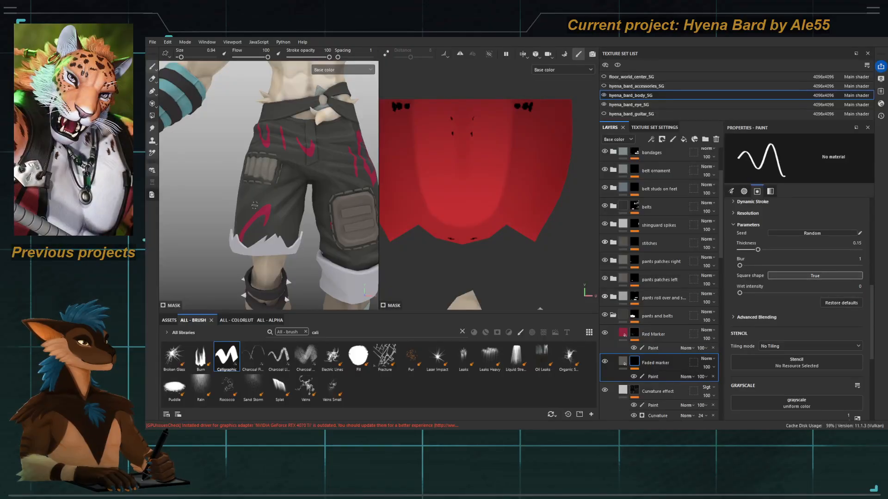
Step: Draw broad faded strokes across the torn pant leg below the small patch with brush size 1.37, adding a short mark near the inner thigh
key(])
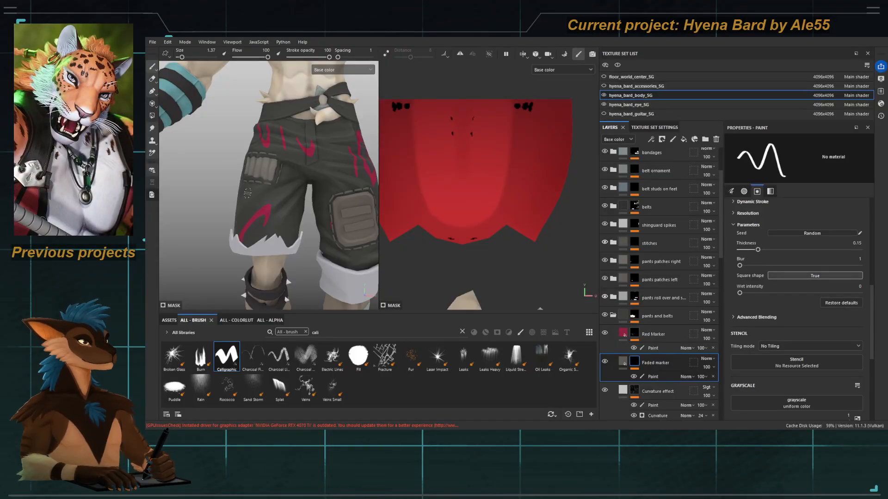
drag(241, 191, 315, 210)
mouse_move(255, 212)
mouse_down()
mouse_move(298, 223)
mouse_move(268, 192)
mouse_up()
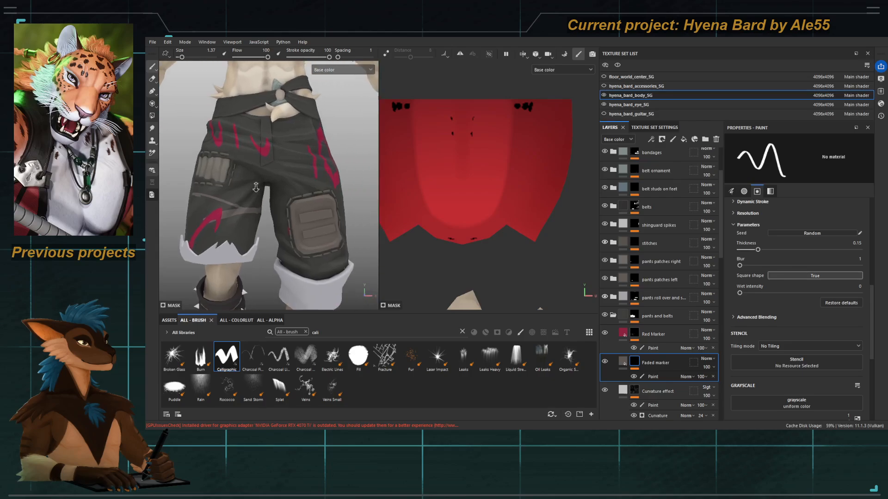
alt+right_drag(268, 192, 289, 197)
drag(234, 186, 254, 198)
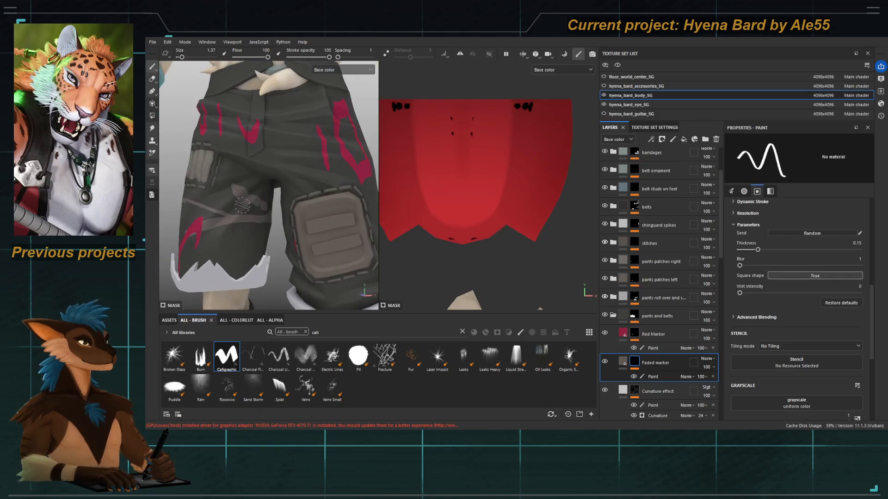
key(ctrl+z)
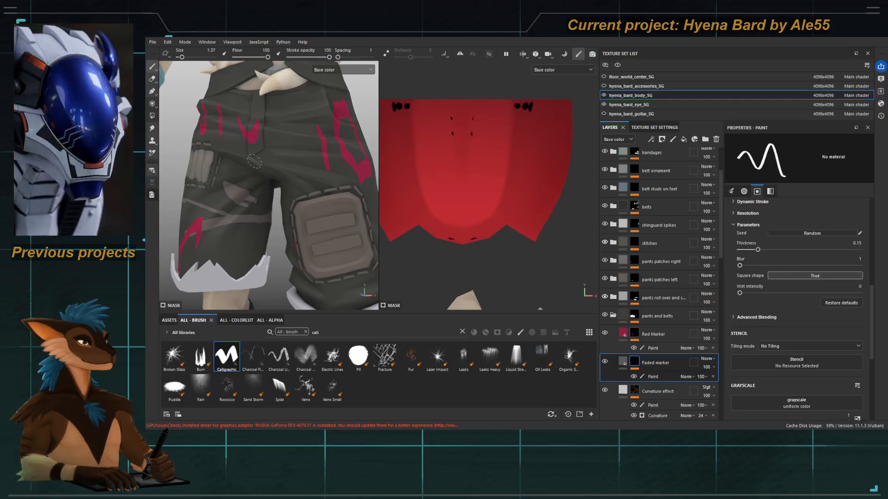
Step: Draw broad faded strokes running diagonally from above the small patch toward the crotch of the pants
mouse_move(254, 162)
alt+mouse_down()
mouse_move(301, 153)
mouse_move(272, 172)
mouse_move(228, 157)
mouse_move(271, 180)
mouse_move(269, 151)
mouse_move(312, 182)
mouse_move(294, 183)
mouse_move(303, 195)
alt+mouse_up()
key(ctrl+z)
key(ctrl+z)
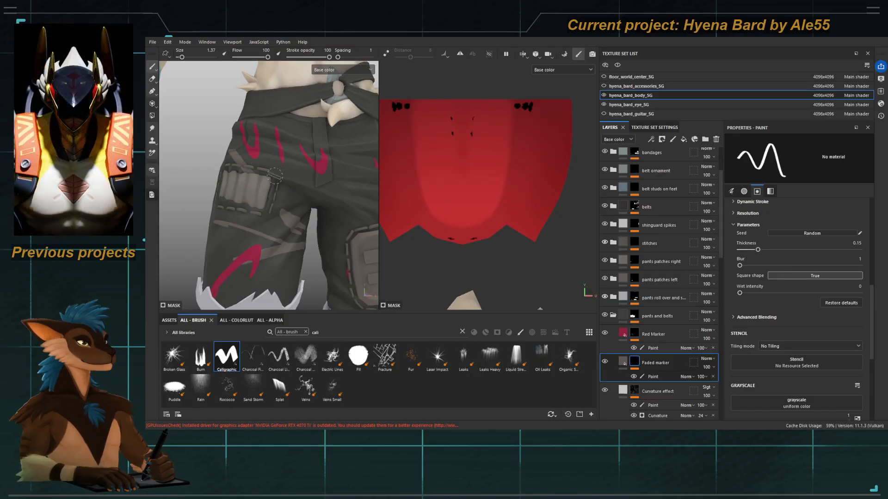
mouse_move(262, 147)
mouse_down()
mouse_move(319, 197)
mouse_move(266, 185)
mouse_up()
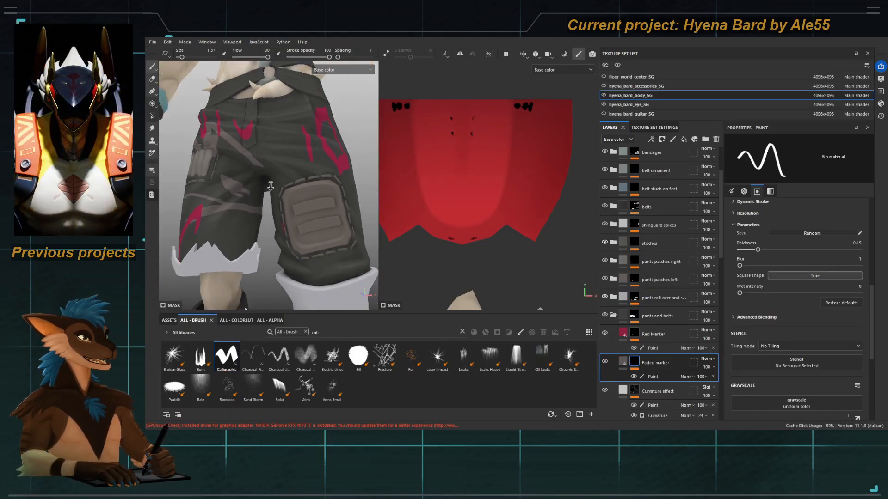
alt+right_drag(266, 185, 253, 180)
alt+drag(253, 179, 289, 182)
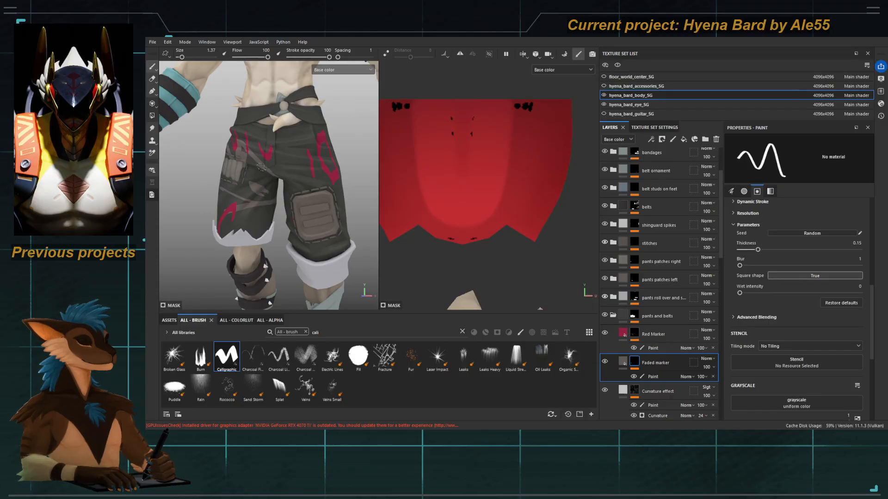
Step: Draw a thin looping faded scribble on the thigh above the large knee patch with brush size 0.59, undoing unsuitable attempts
alt+right_drag(274, 181, 289, 182)
mouse_move(277, 180)
alt+mouse_down()
mouse_move(292, 169)
mouse_move(286, 187)
alt+mouse_up()
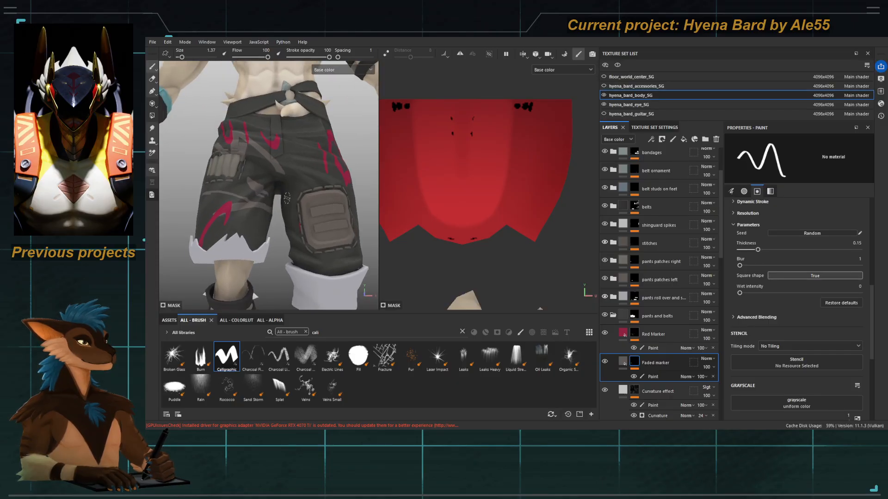
key(bracketleft)
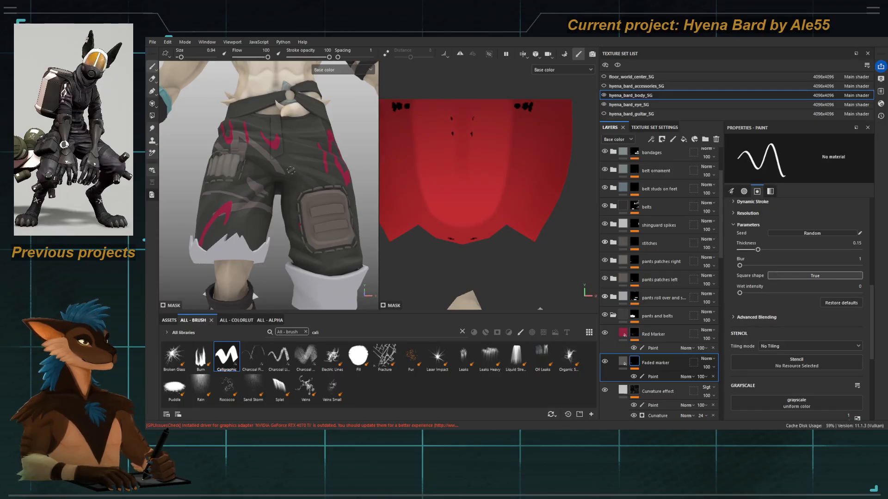
key(bracketleft)
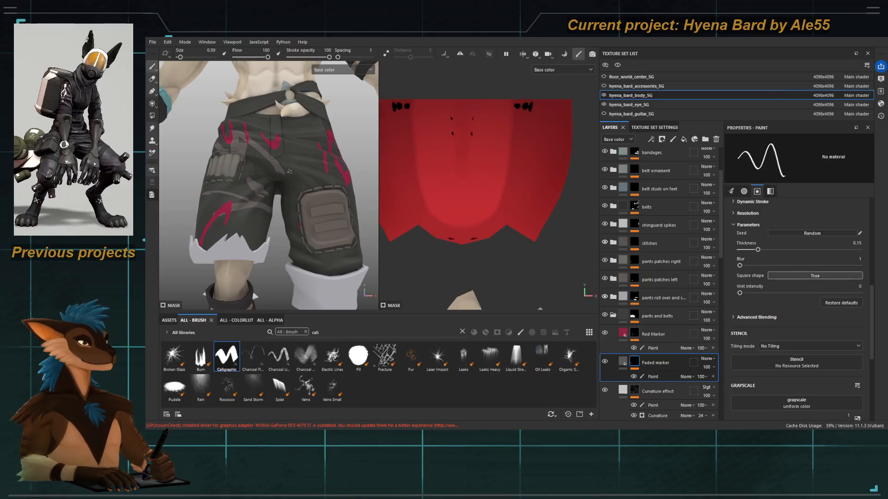
key(ctrl+z)
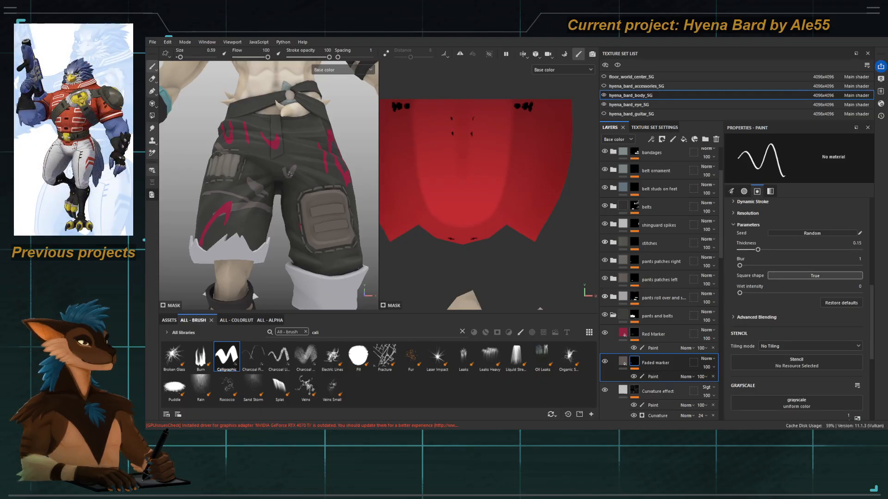
scroll(287, 174, up, 3)
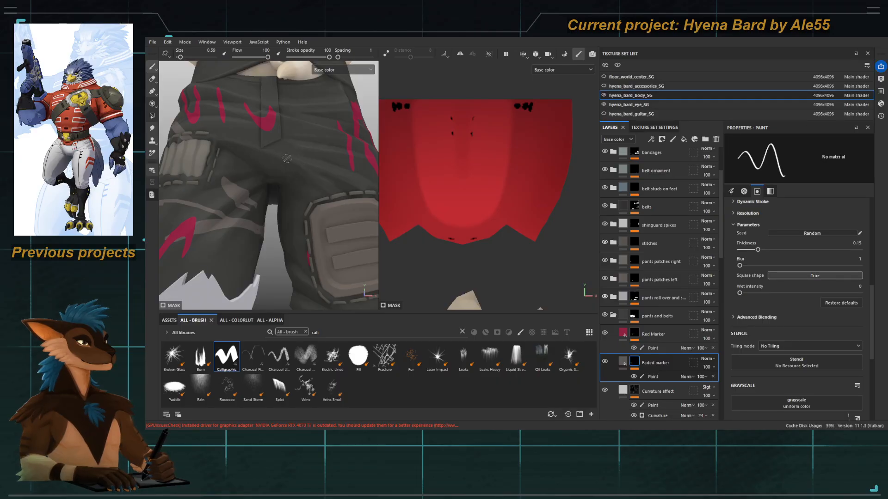
key(ctrl+z)
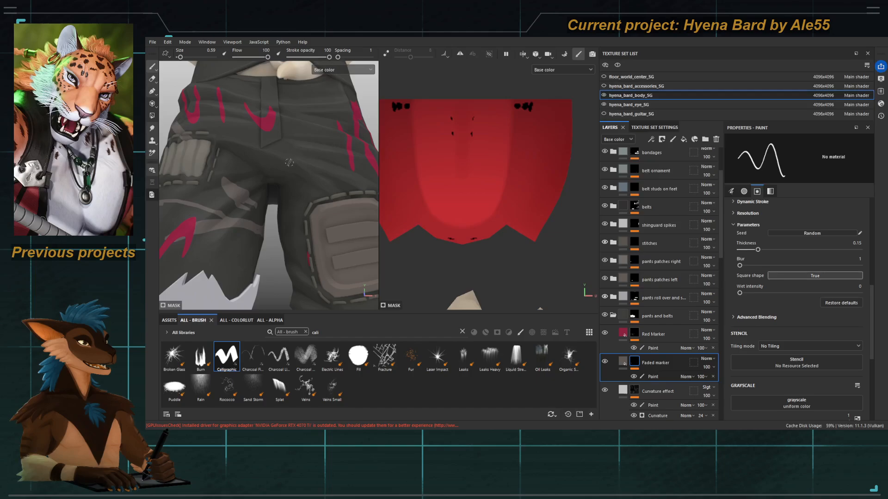
mouse_move(289, 162)
mouse_down()
mouse_move(310, 153)
mouse_move(297, 148)
mouse_up()
alt+right_drag(292, 187, 268, 162)
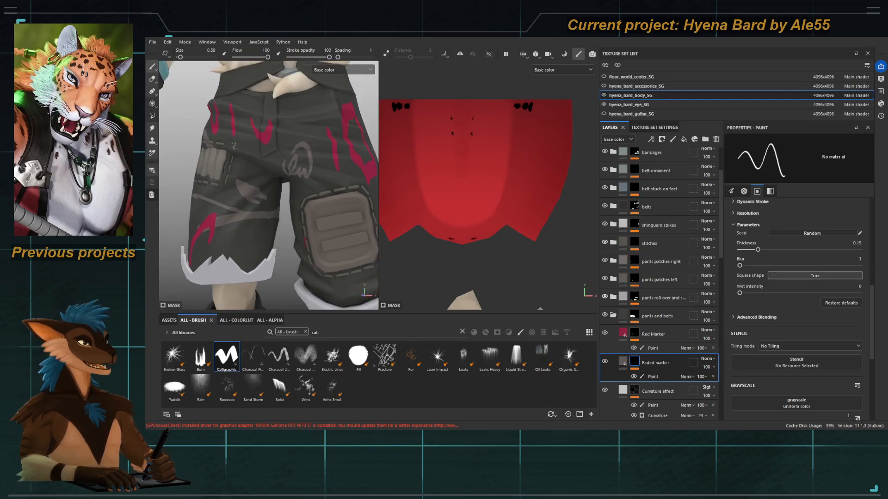
Step: Draw a broad faded stroke on the side of the cuffed pant leg beside the large patch with brush size 1.37, undoing the first attempts
alt+middle_drag(264, 134, 296, 162)
mouse_move(279, 165)
alt+mouse_down()
mouse_move(287, 169)
mouse_move(262, 167)
alt+mouse_up()
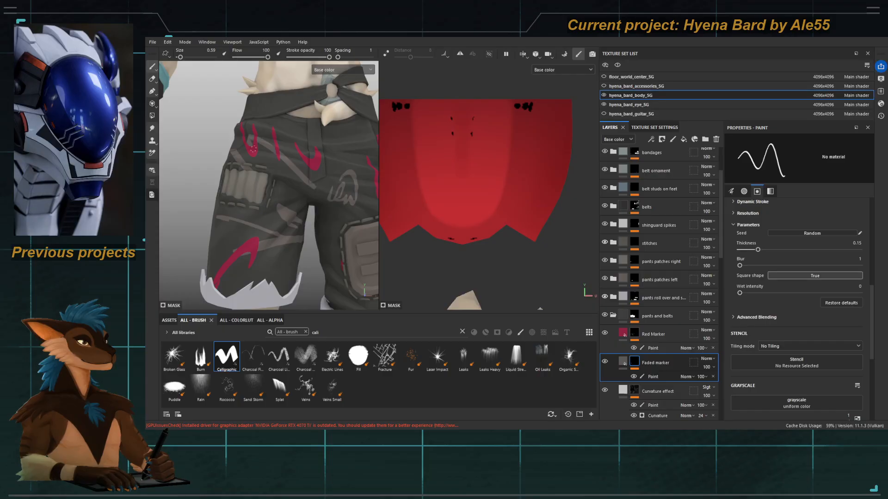
alt+right_drag(294, 192, 310, 275)
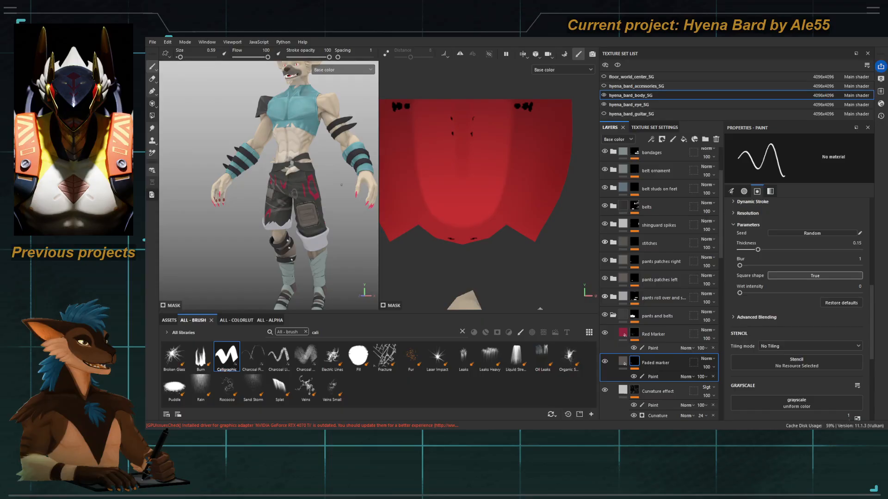
alt+right_drag(341, 185, 343, 166)
alt+drag(324, 181, 257, 187)
alt+right_drag(273, 189, 281, 186)
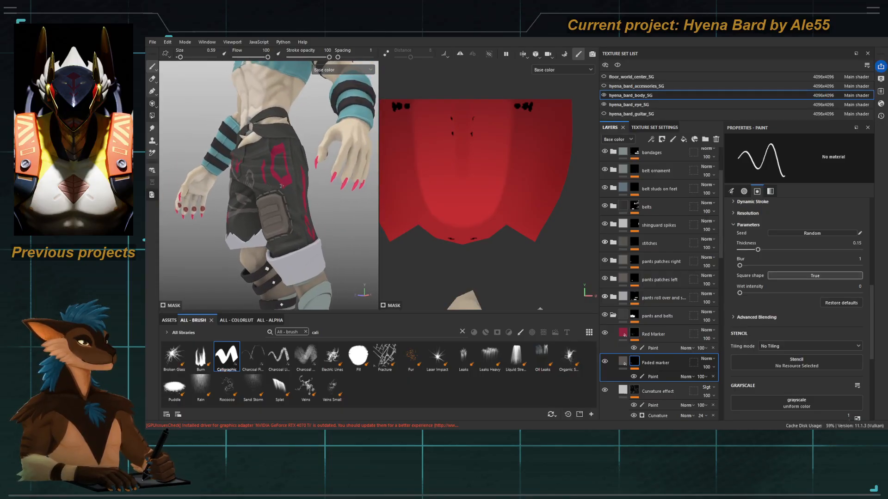
alt+drag(281, 185, 277, 180)
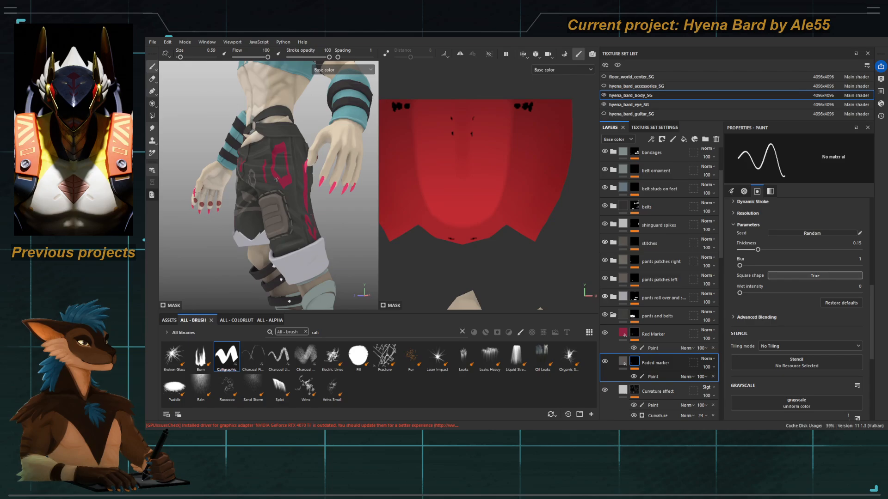
ctrl+right_drag(279, 187, 283, 186)
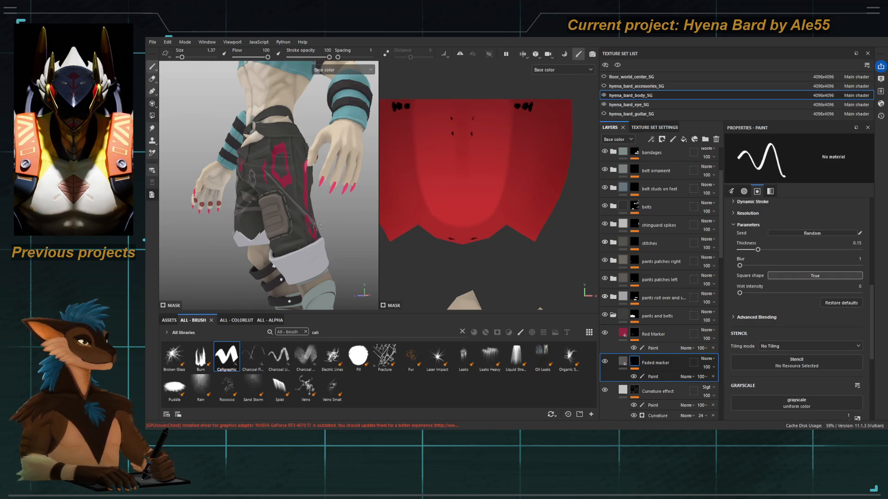
mouse_move(297, 214)
alt+mouse_down()
mouse_move(231, 213)
mouse_move(285, 209)
mouse_move(271, 184)
alt+mouse_up()
key(ctrl+z)
key(ctrl+z)
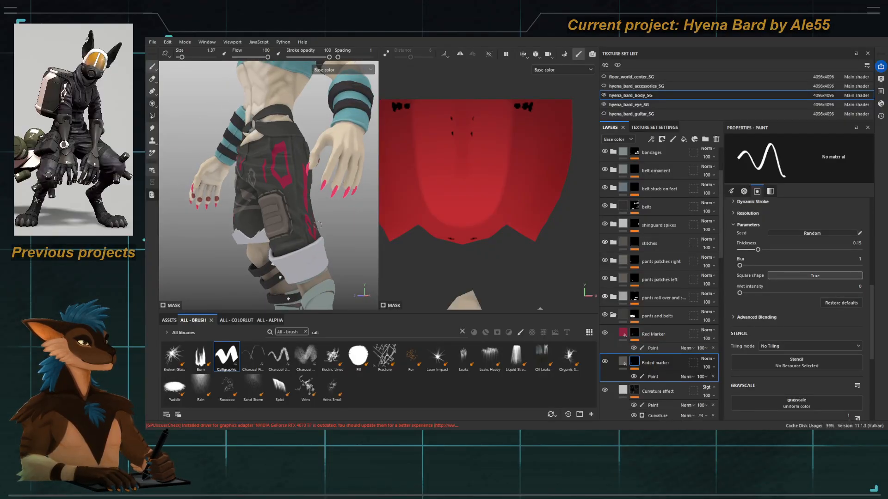
drag(296, 200, 254, 154)
Step: Examine the marker strokes on the pants on the full character from the front and the back
alt+drag(271, 184, 305, 217)
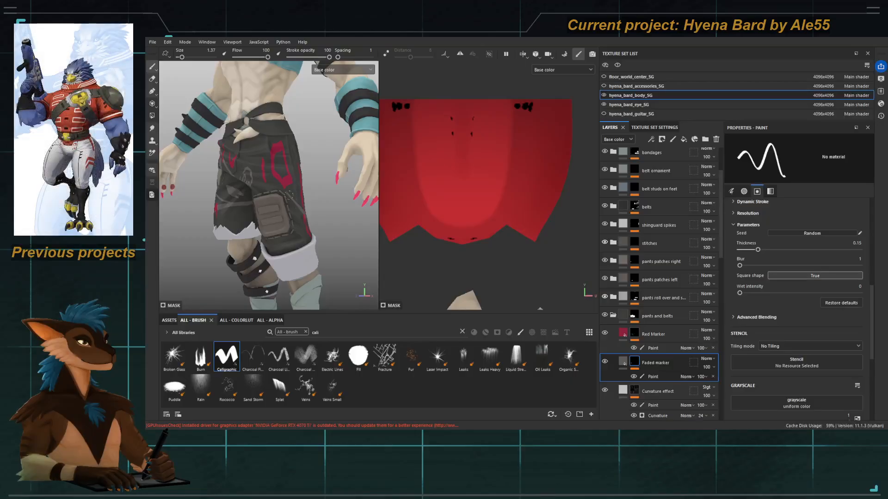
alt+drag(267, 188, 311, 212)
alt+right_drag(311, 212, 235, 170)
alt+drag(233, 170, 218, 170)
alt+middle_drag(284, 227, 280, 216)
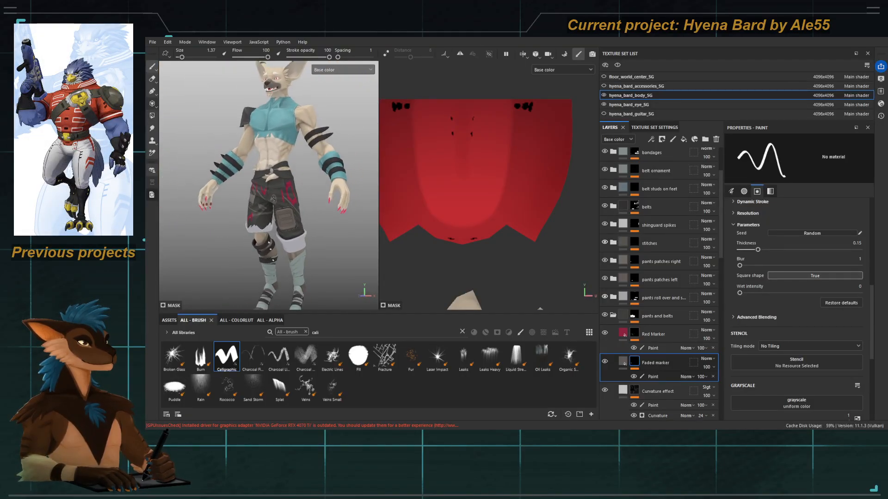
alt+drag(273, 202, 290, 179)
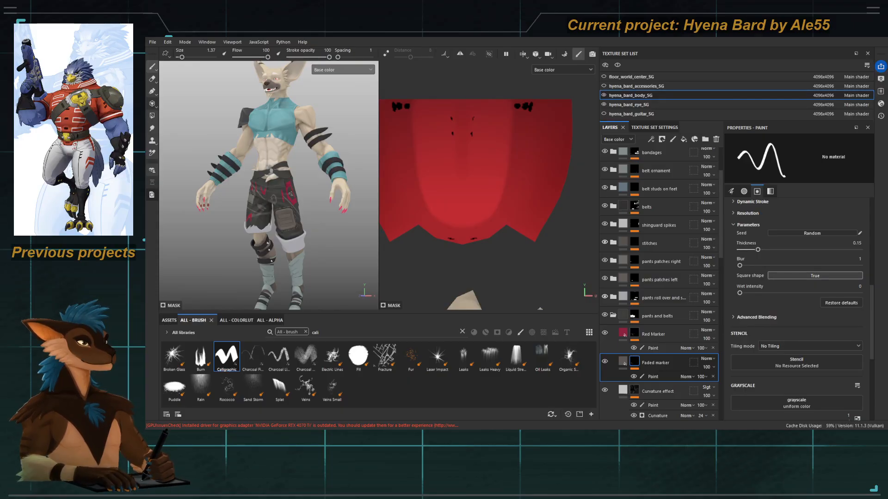
alt+drag(291, 195, 167, 196)
alt+middle_drag(252, 197, 284, 201)
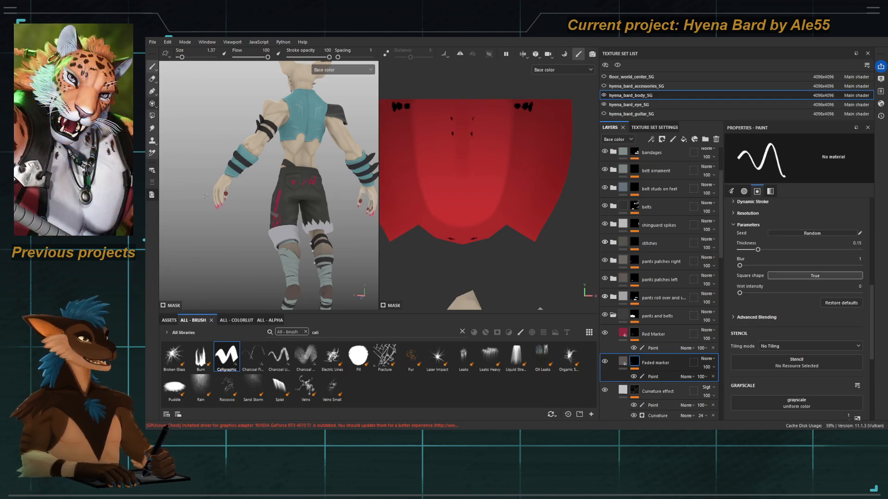
Step: Try faded strokes on the back of the cuffed pant leg, reducing the brush size to 0.94, and undo them
scroll(278, 189, up, 5)
mouse_move(273, 199)
alt+mouse_down()
mouse_move(264, 195)
mouse_move(276, 210)
mouse_move(267, 205)
alt+mouse_up()
scroll(271, 194, up, 2)
key(ctrl+z)
key([)
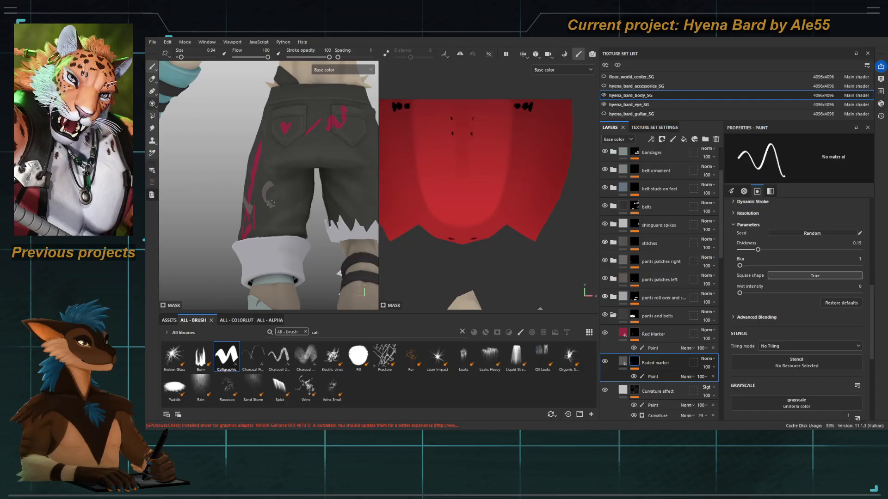
key(ctrl+z)
alt+drag(266, 182, 262, 180)
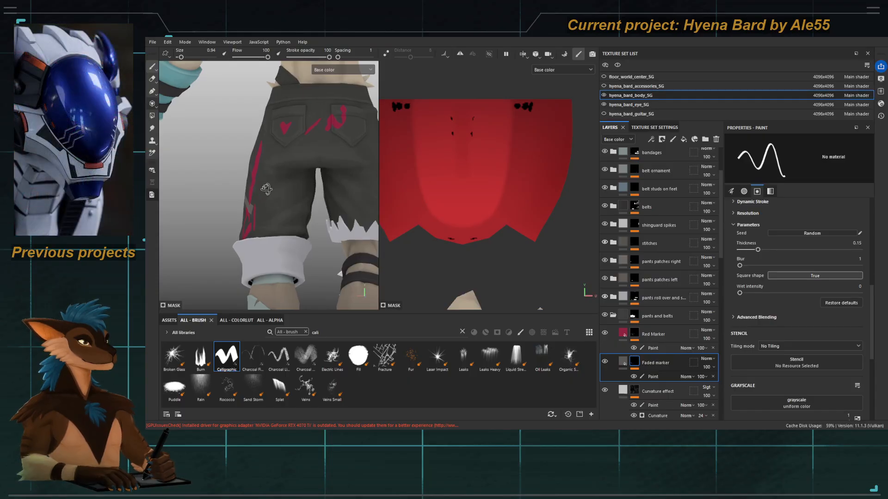
Step: Draw a thin looping faded scribble on the back of the cuffed pant leg with brush size 0.59
scroll(262, 180, up, 2)
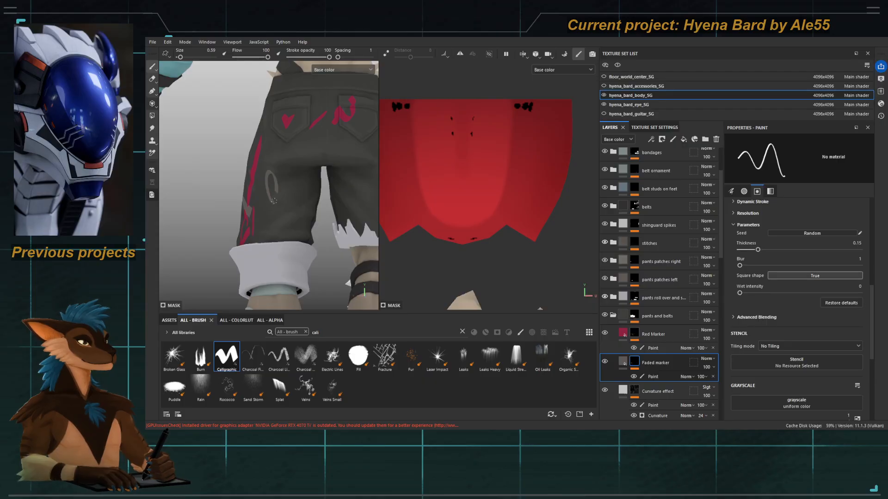
alt+drag(286, 194, 268, 189)
alt+middle_drag(290, 180, 276, 197)
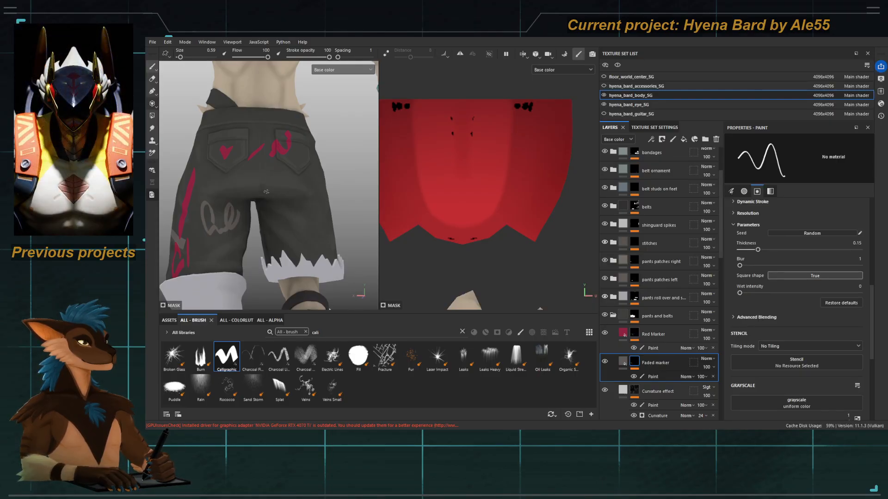
Step: Draw a broad hooked faded stroke below the back pocket of the torn pant leg with brush size 0.94, undoing the first attempts
key(ctrl+z)
drag(258, 203, 312, 163)
key(ctrl+z)
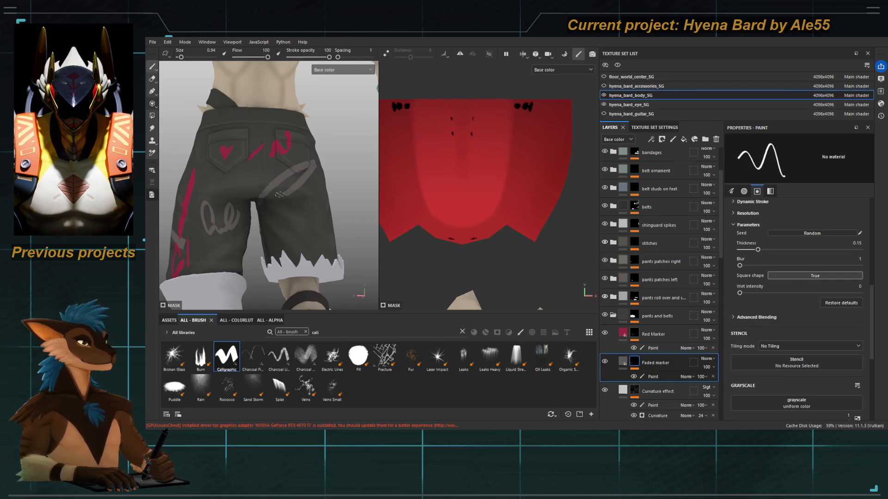
key(ctrl+z)
mouse_move(262, 201)
mouse_down()
mouse_move(299, 159)
mouse_move(294, 182)
mouse_up()
key(ctrl+z)
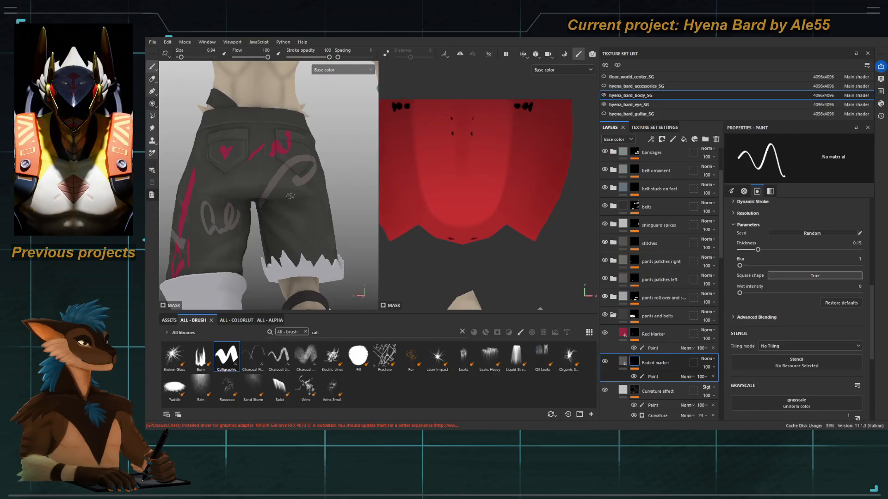
Step: Add a small faded blotch and thin diagonal faded strokes above the torn hem on the back of the pants
scroll(289, 196, down, 4)
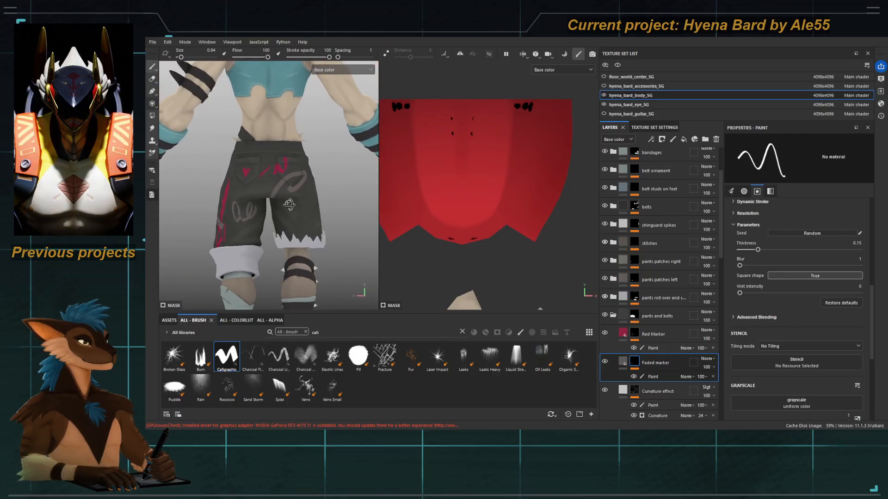
scroll(290, 205, up, 2)
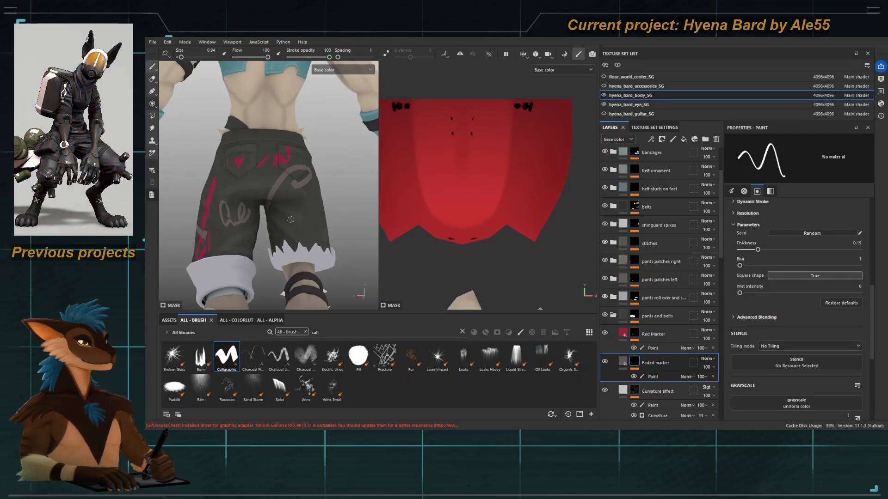
alt+drag(291, 219, 278, 214)
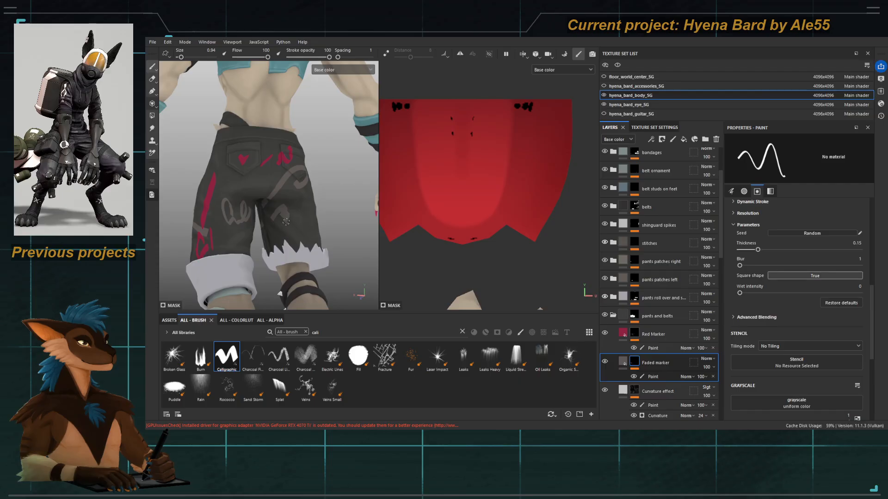
alt+drag(292, 232, 285, 218)
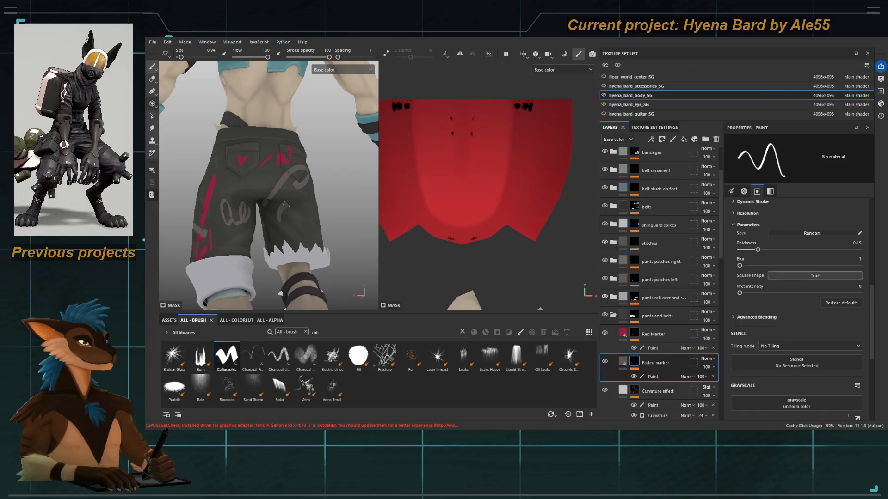
mouse_move(286, 212)
alt+mouse_down()
mouse_move(243, 234)
mouse_move(256, 231)
mouse_move(253, 239)
mouse_move(245, 233)
mouse_move(277, 209)
alt+mouse_up()
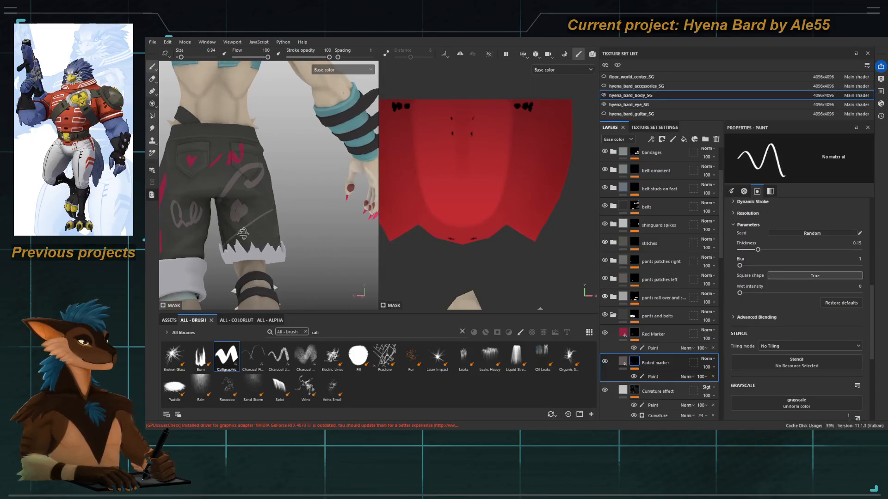
alt+drag(243, 233, 222, 256)
Step: Examine the marker strokes on the pants from the back and the front of the character
alt+drag(347, 199, 202, 228)
alt+drag(267, 204, 201, 242)
alt+right_drag(201, 242, 207, 167)
alt+drag(208, 167, 290, 244)
alt+middle_drag(290, 244, 236, 217)
alt+right_drag(236, 216, 296, 242)
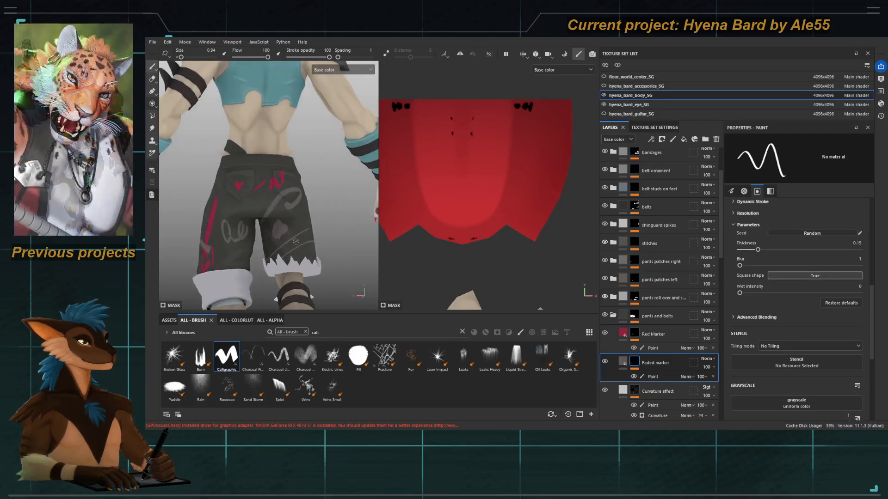
alt+drag(282, 215, 302, 217)
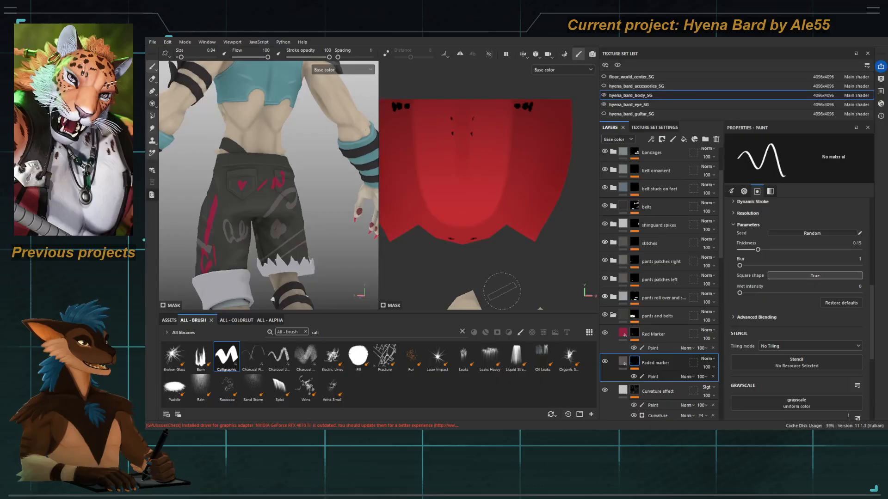
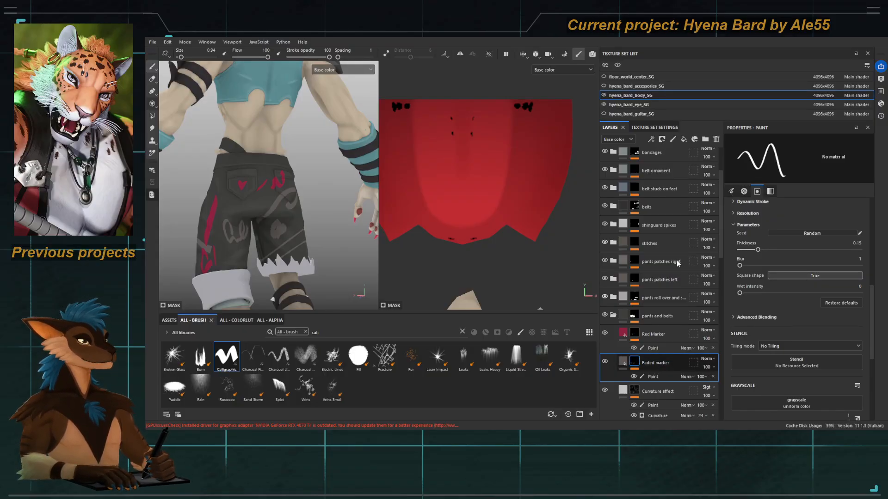
click(649, 376)
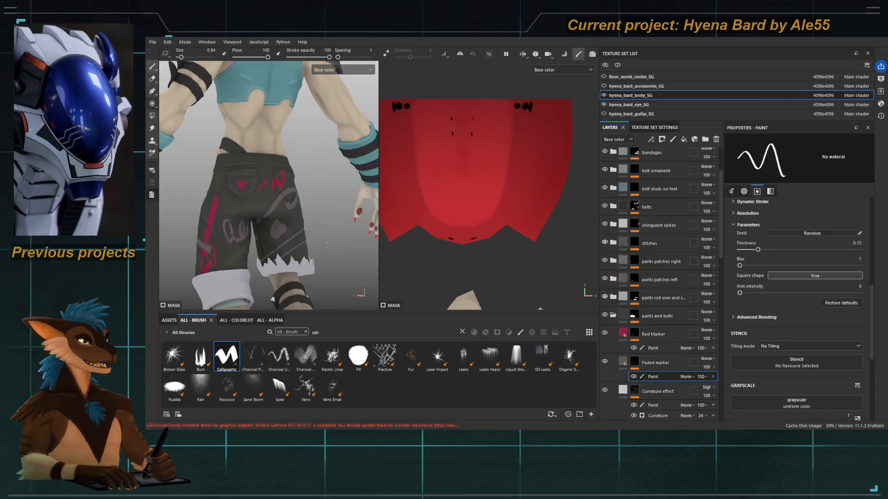
alt+drag(296, 218, 265, 219)
alt+middle_drag(266, 222, 229, 201)
alt+right_drag(229, 201, 213, 202)
alt+drag(213, 202, 296, 211)
alt+middle_drag(249, 203, 275, 208)
alt+right_drag(275, 209, 248, 207)
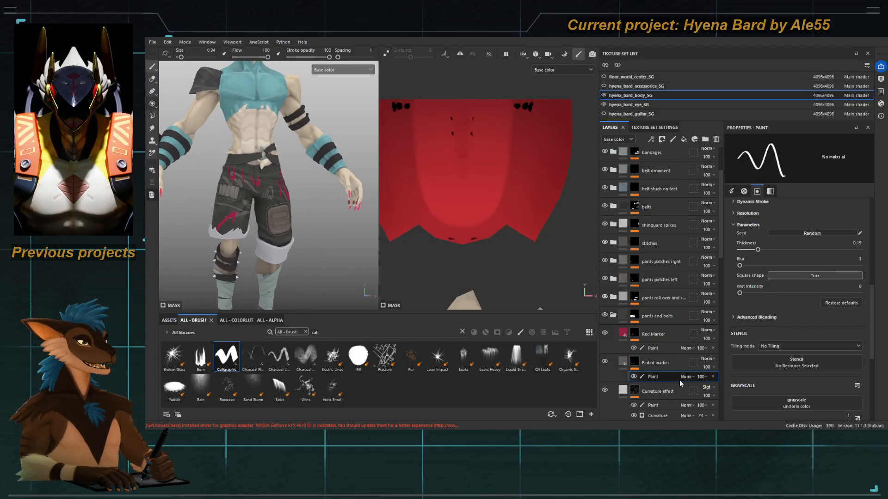
Step: Select the Faded marker layer's mask and switch from the Calligraphic brush to the broad Charcoal brush
click(633, 362)
alt+middle_drag(249, 213, 265, 206)
alt+right_drag(265, 205, 282, 206)
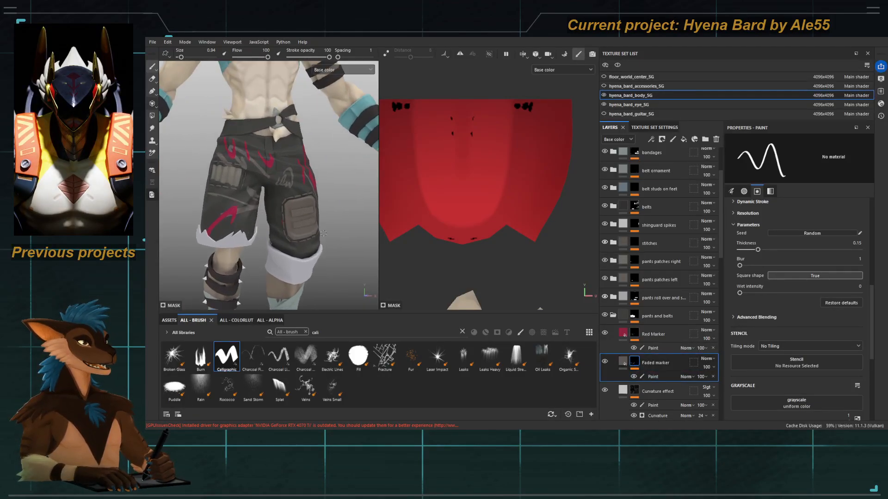
alt+middle_drag(255, 212, 272, 203)
alt+right_drag(273, 203, 291, 204)
alt+drag(268, 210, 243, 211)
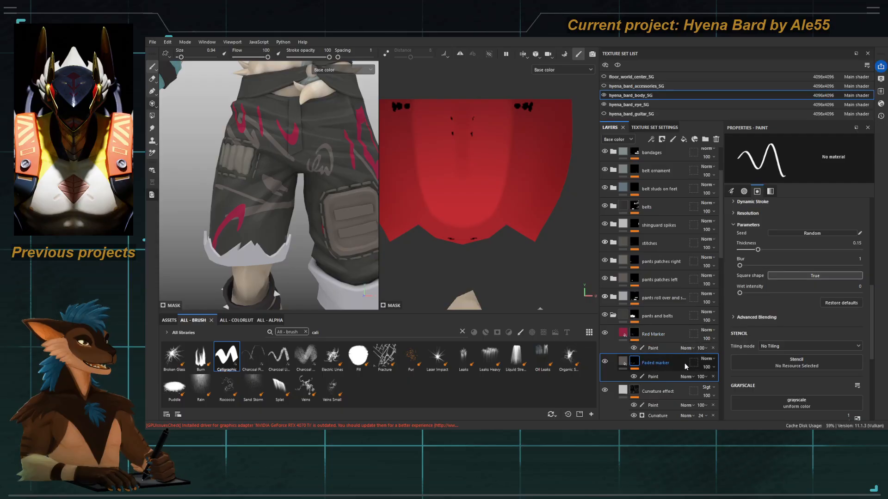
drag(736, 385, 716, 383)
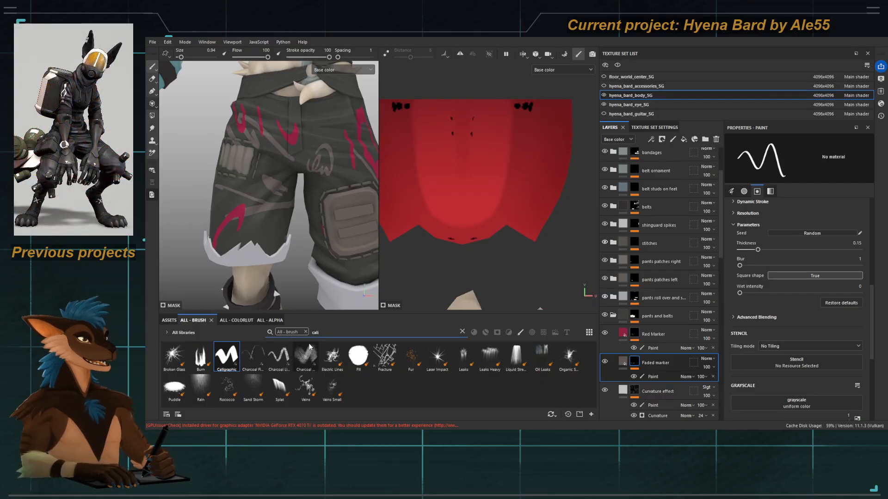
click(304, 357)
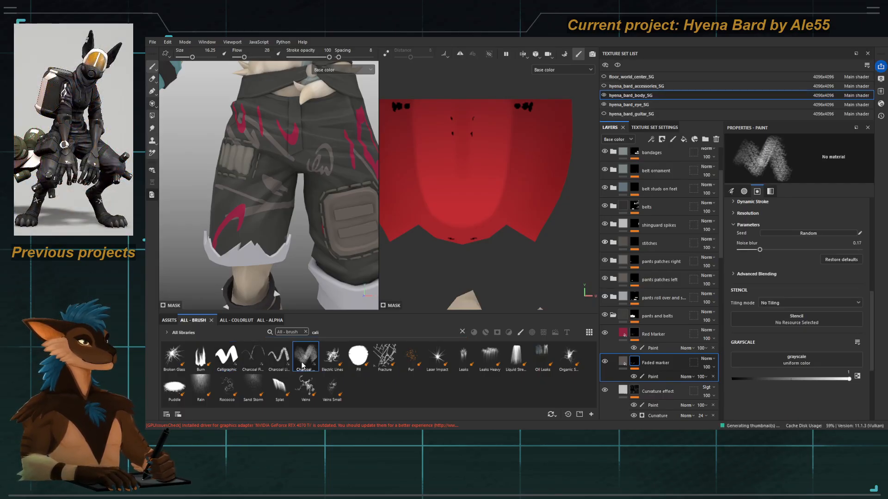
Step: Set the charcoal brush to grayscale 0 for erasing and reduce its size to 1.53
mouse_move(251, 207)
ctrl+right_down()
mouse_move(211, 207)
mouse_move(247, 207)
ctrl+right_up()
mouse_move(233, 195)
alt+mouse_down()
mouse_move(253, 186)
mouse_move(250, 193)
alt+mouse_up()
alt+right_drag(250, 192, 238, 180)
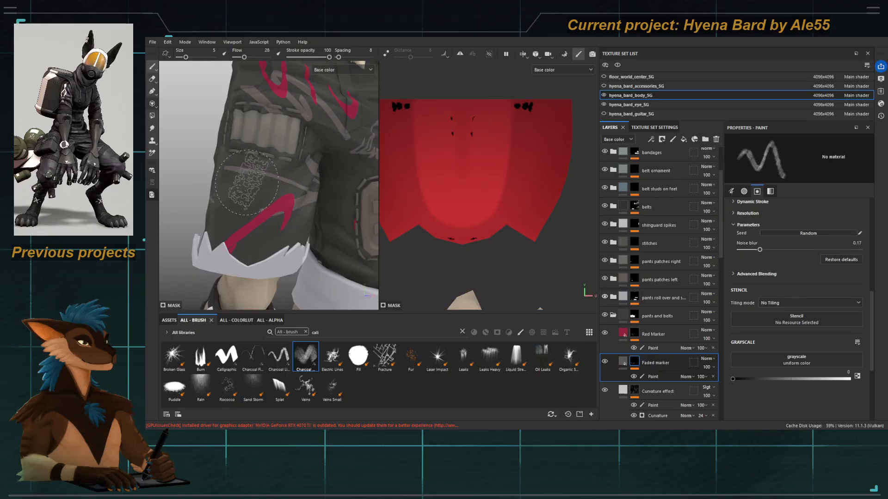
key(x)
mouse_move(245, 180)
ctrl+right_down()
mouse_move(226, 181)
mouse_move(257, 176)
ctrl+right_up()
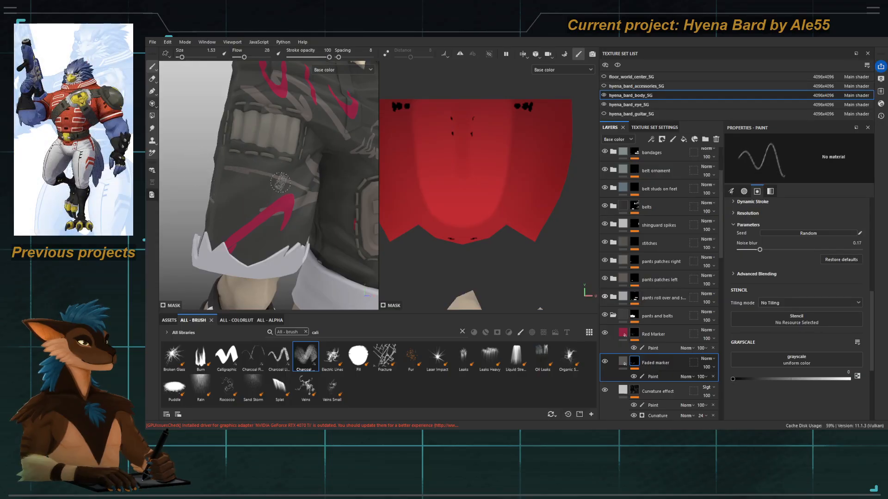
Step: Wear away parts of the faded strokes on the front of the torn pant leg, reducing the charcoal brush size to 0.41
alt+drag(294, 197, 239, 204)
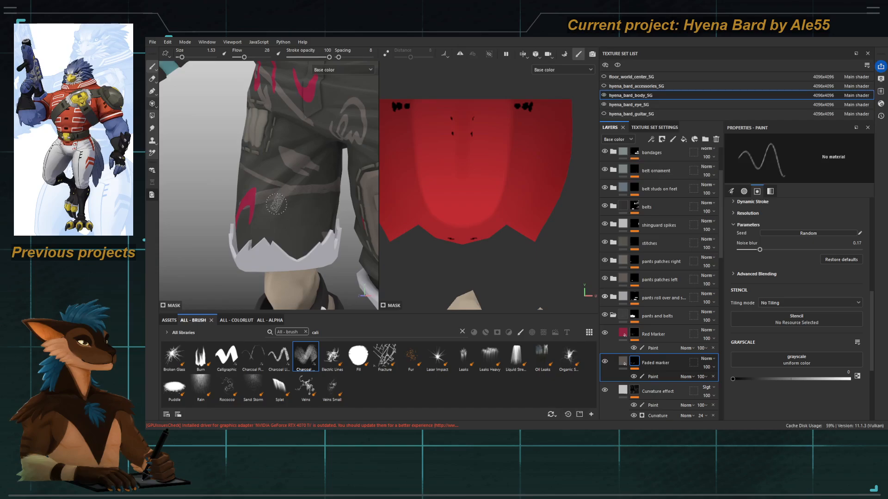
alt+drag(269, 205, 304, 151)
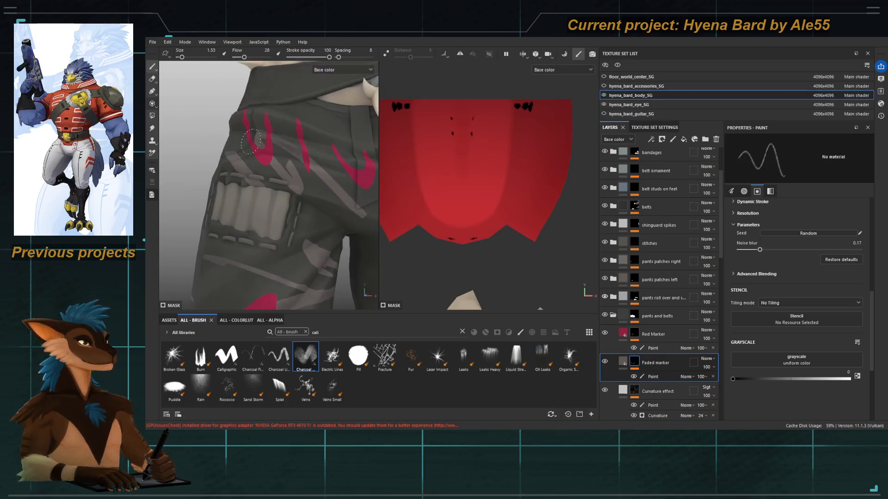
alt+right_drag(273, 158, 333, 253)
key([)
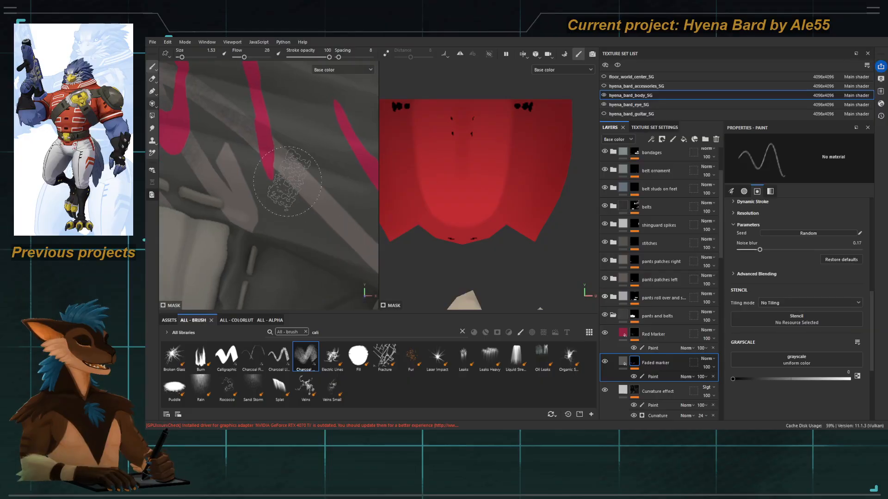
key([)
key([)
key([)
mouse_move(318, 165)
mouse_down()
mouse_move(274, 152)
mouse_move(325, 167)
mouse_up()
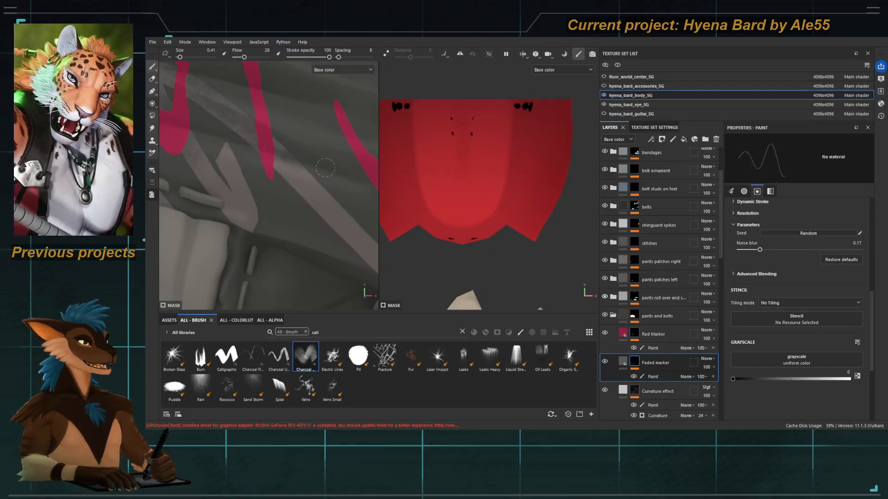
Step: Roughen the faded scribble and strokes above the large patch on the cuffed leg with the 0.41 charcoal brush
alt+right_drag(328, 192, 273, 134)
alt+drag(296, 185, 238, 188)
alt+right_drag(238, 188, 254, 203)
alt+drag(254, 204, 226, 197)
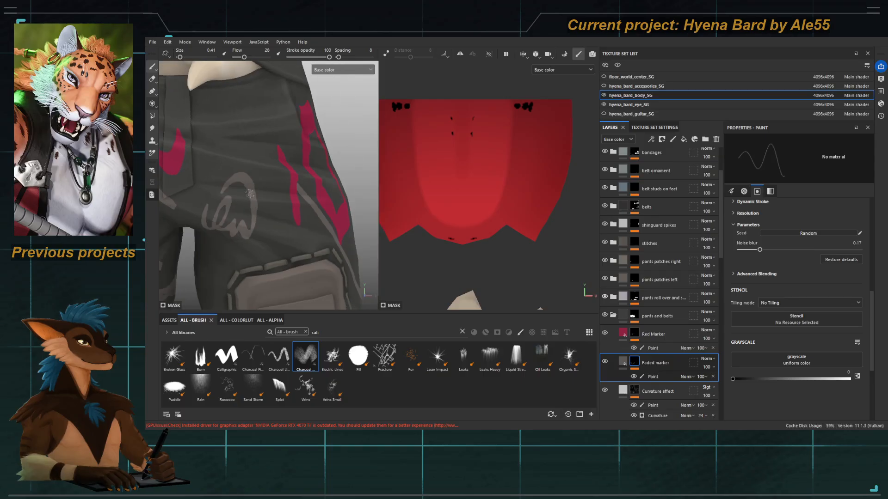
alt+right_drag(282, 208, 318, 254)
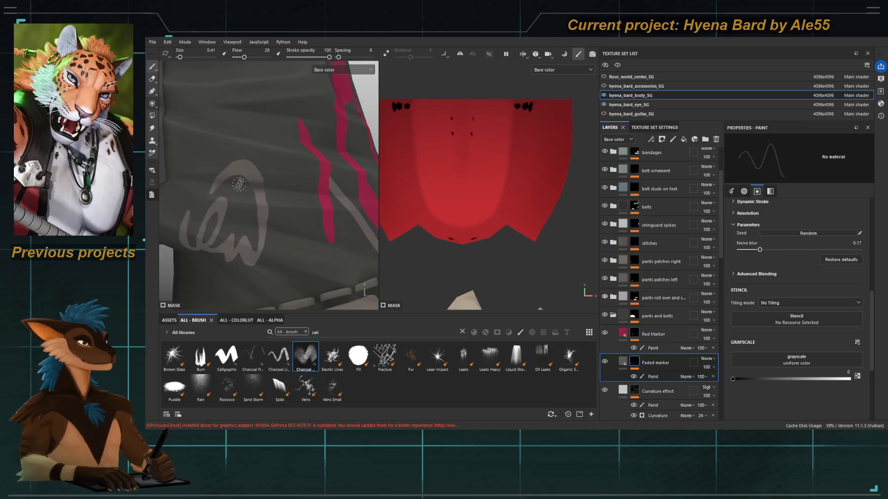
mouse_move(310, 205)
alt+mouse_down()
mouse_move(294, 196)
mouse_move(291, 207)
mouse_move(333, 218)
alt+mouse_up()
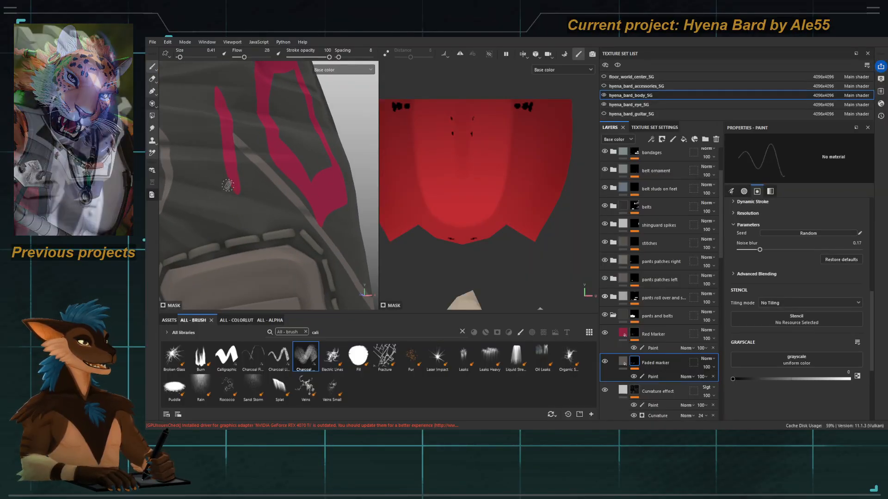
alt+drag(228, 185, 323, 217)
alt+right_drag(305, 217, 327, 231)
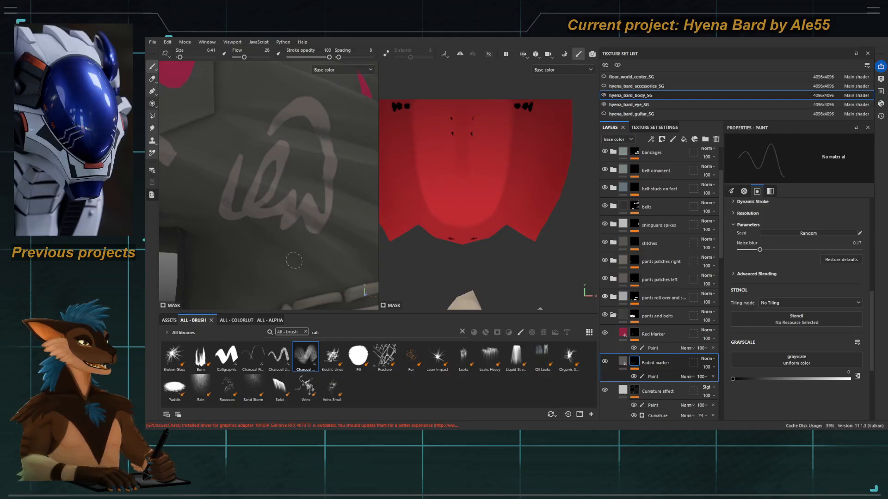
Step: Erase the hooked faded stroke where it crosses the back pocket's edge on the torn leg, using charcoal brush size 0.41
alt+right_drag(310, 258, 245, 227)
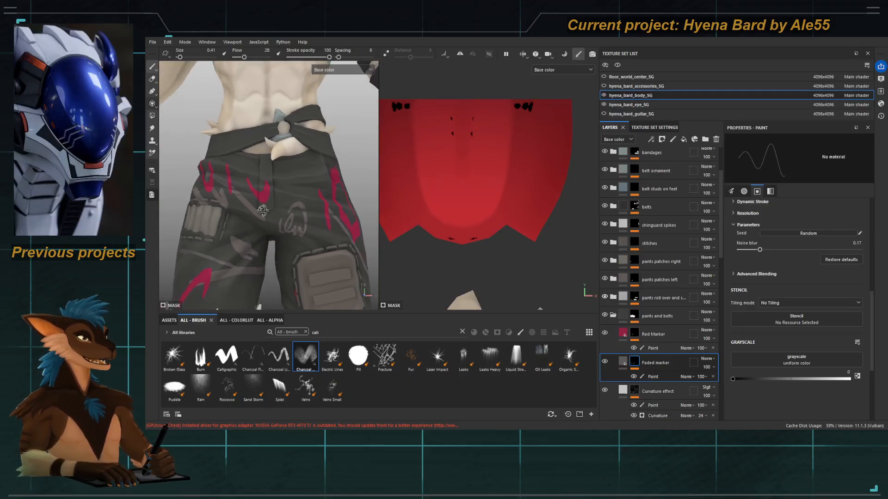
alt+drag(268, 221, 259, 213)
alt+right_drag(259, 213, 292, 227)
ctrl+right_drag(291, 195, 314, 189)
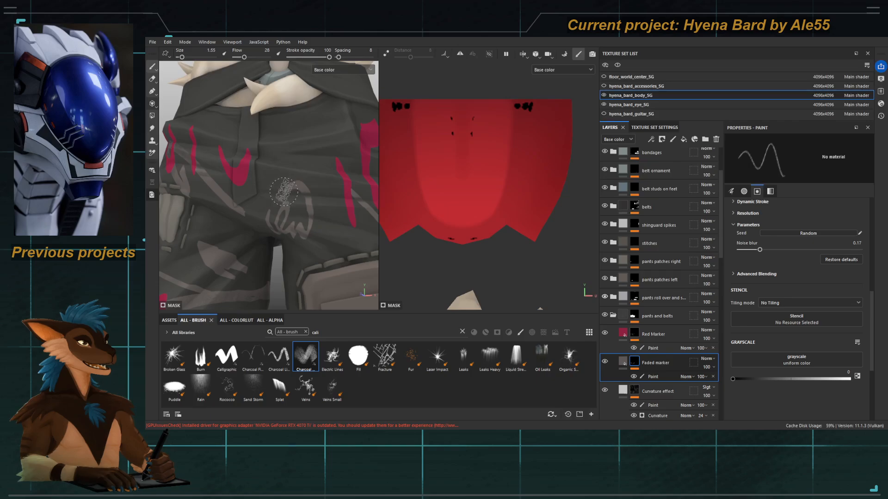
mouse_move(269, 206)
alt+mouse_down()
mouse_move(262, 194)
mouse_move(331, 252)
alt+mouse_up()
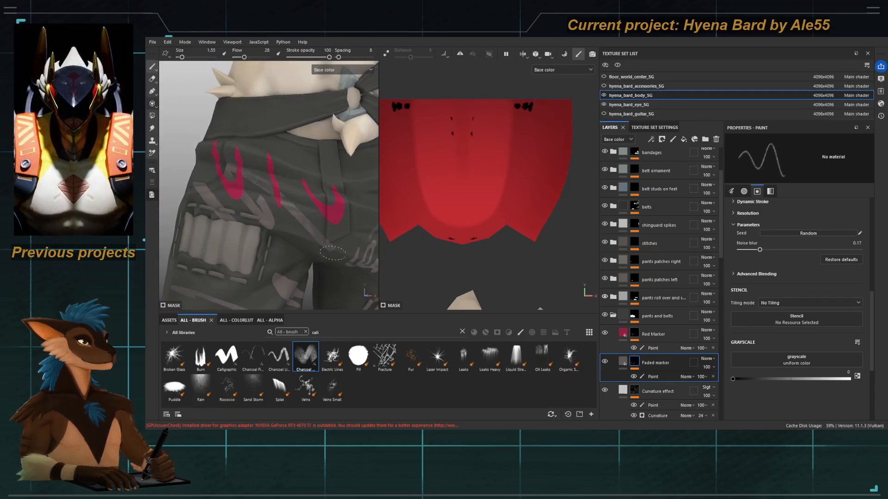
mouse_move(260, 197)
alt+mouse_down()
mouse_move(236, 183)
mouse_move(364, 161)
alt+mouse_up()
alt+drag(296, 163, 354, 164)
alt+drag(260, 209, 236, 177)
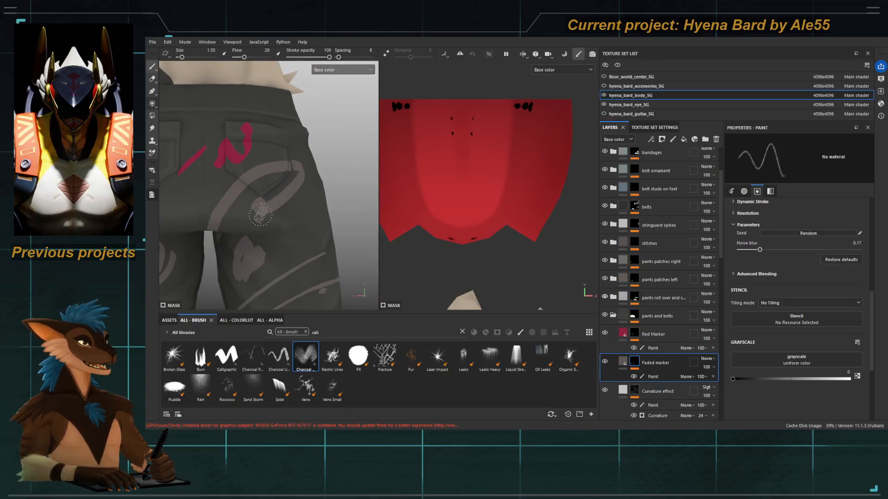
alt+right_drag(236, 175, 325, 254)
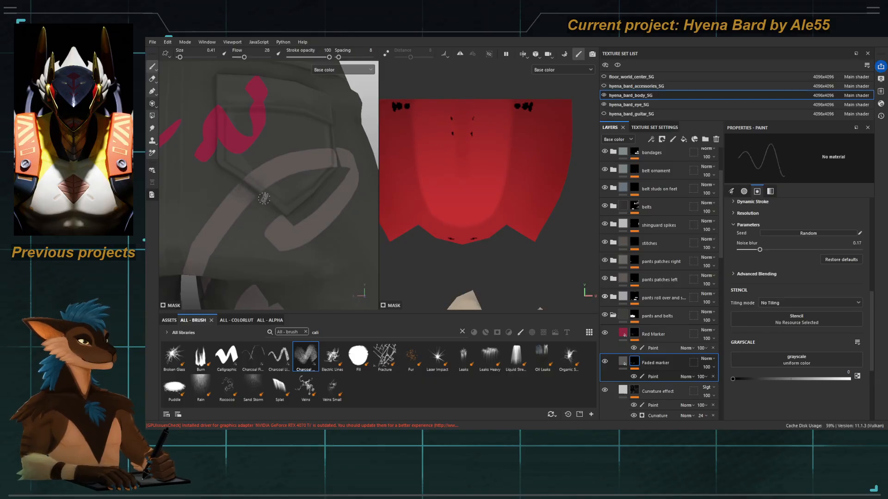
alt+drag(270, 185, 344, 168)
alt+middle_drag(344, 169, 315, 176)
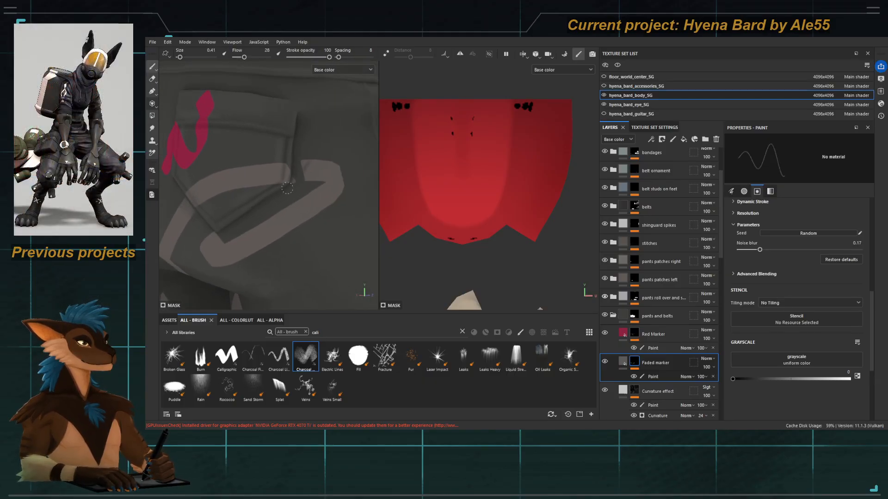
alt+right_drag(297, 180, 202, 120)
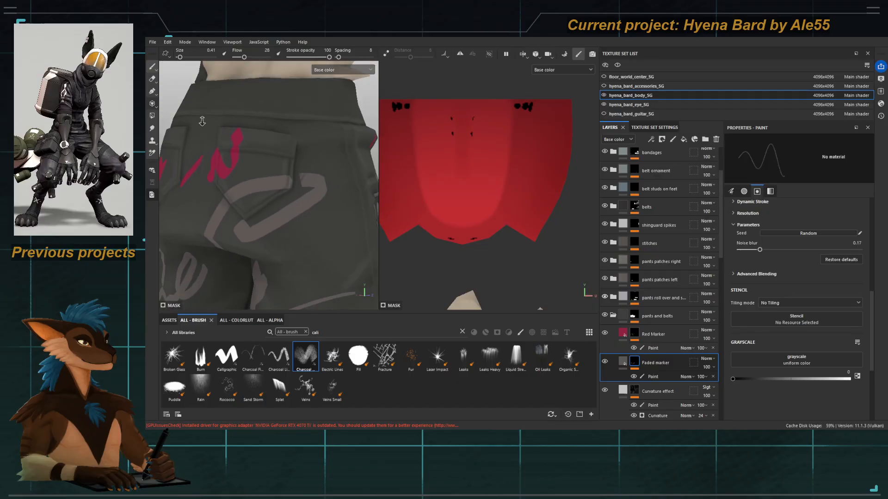
Step: Reduce the charcoal brush size to 0.1 and roughen the hooked faded stroke at the back pocket's lower edge
alt+drag(202, 121, 278, 139)
alt+right_drag(278, 194, 385, 332)
alt+right_drag(246, 204, 339, 319)
alt+drag(278, 199, 240, 185)
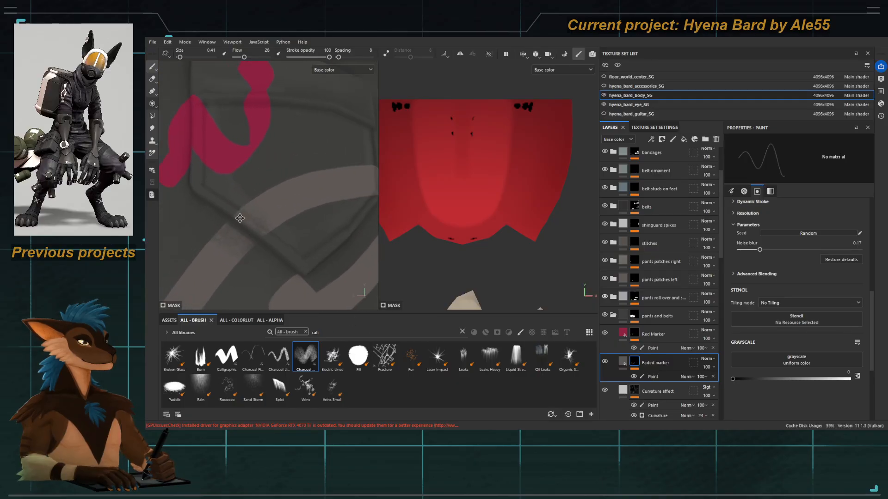
mouse_move(240, 185)
alt+right_down()
mouse_move(285, 239)
mouse_move(273, 236)
alt+right_up()
drag(272, 214, 263, 198)
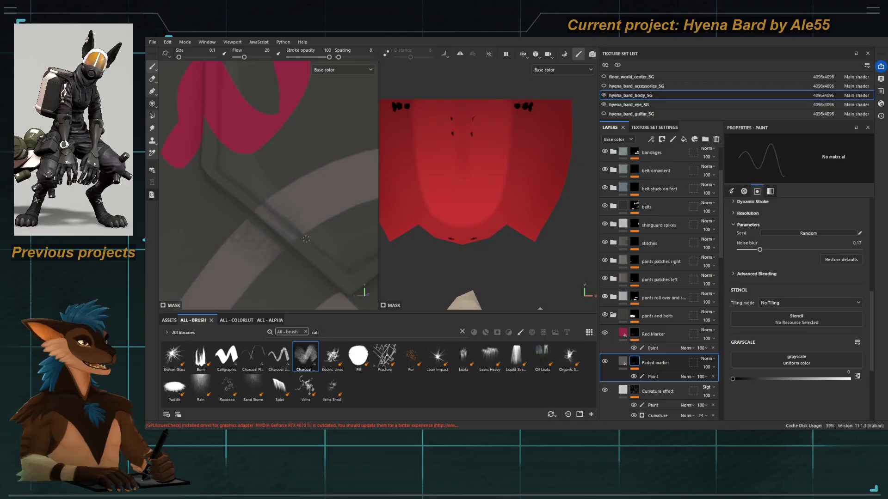
Step: Wear away the faded stroke around the back pocket's outer side seam with the 0.1 charcoal brush
alt+right_drag(303, 238, 166, 159)
alt+drag(272, 208, 291, 225)
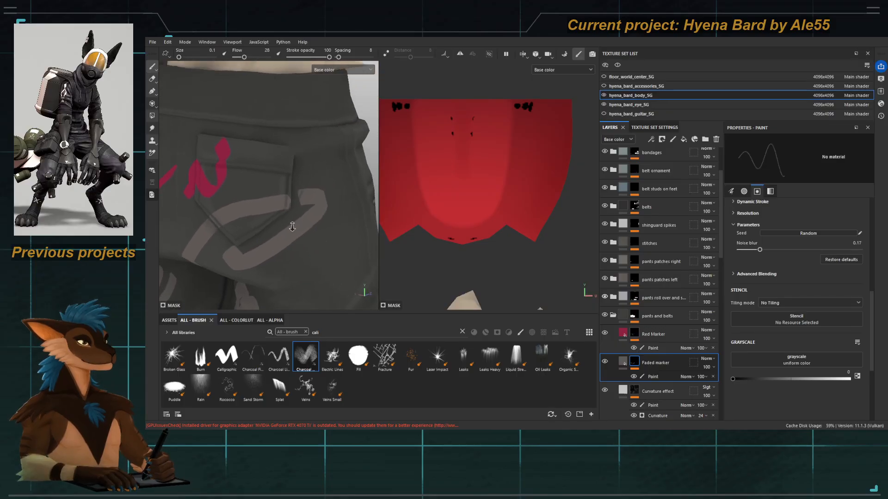
alt+right_drag(291, 225, 331, 259)
alt+right_drag(277, 185, 319, 222)
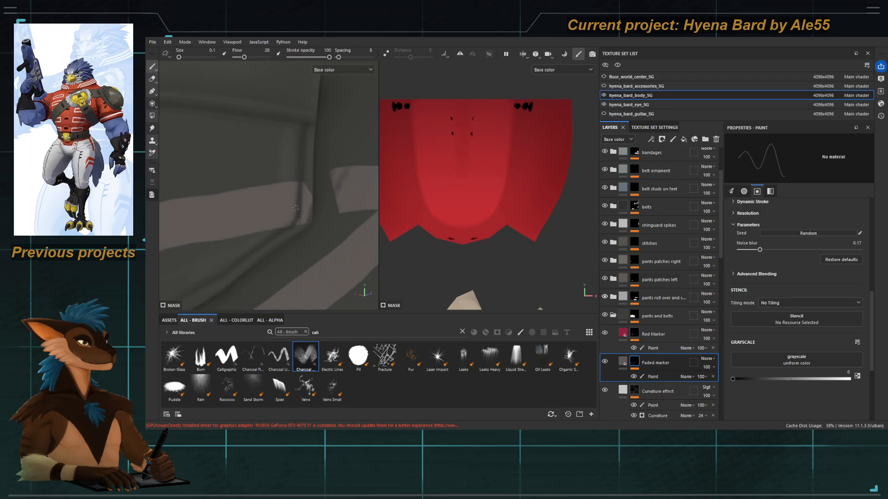
mouse_move(288, 235)
alt+right_down()
mouse_move(315, 218)
mouse_move(222, 157)
alt+right_up()
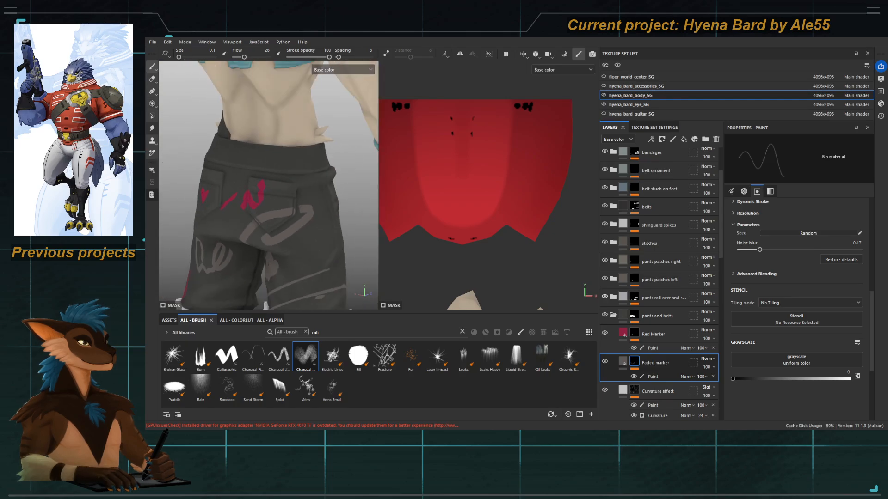
Step: Set the charcoal brush to size 2.32 and stroke opacity 44, and fade the grey stroke beside the cuffed leg's large patch
mouse_move(222, 157)
alt+mouse_down()
mouse_move(278, 185)
mouse_move(241, 195)
mouse_move(277, 183)
alt+mouse_up()
alt+middle_drag(277, 184, 306, 128)
alt+drag(190, 208, 228, 221)
alt+right_drag(229, 221, 271, 234)
mouse_move(271, 234)
alt+mouse_down()
mouse_move(239, 180)
mouse_move(276, 207)
mouse_move(284, 159)
mouse_move(322, 206)
alt+mouse_up()
key(])
key(])
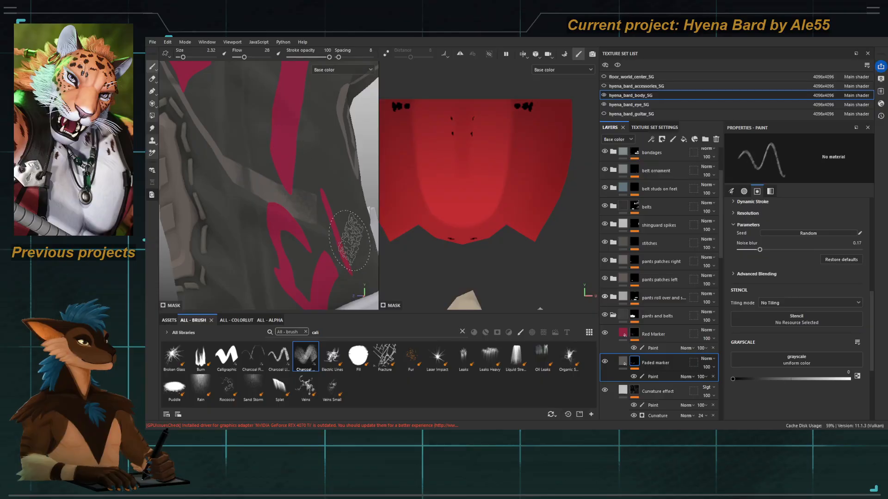
drag(329, 57, 308, 57)
drag(319, 197, 319, 250)
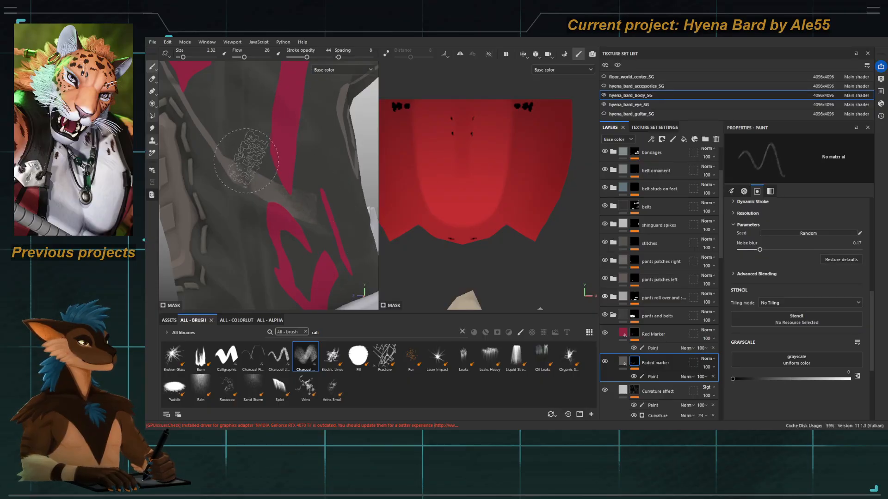
Step: Soften the faded stroke and scribble above the large patch on the cuffed leg with the 2.32 charcoal brush
alt+right_drag(302, 242, 263, 217)
alt+drag(263, 218, 231, 203)
alt+right_drag(231, 204, 275, 187)
mouse_move(274, 187)
mouse_down()
mouse_move(233, 141)
mouse_move(262, 173)
mouse_up()
alt+right_drag(201, 93, 205, 130)
alt+drag(205, 131, 281, 162)
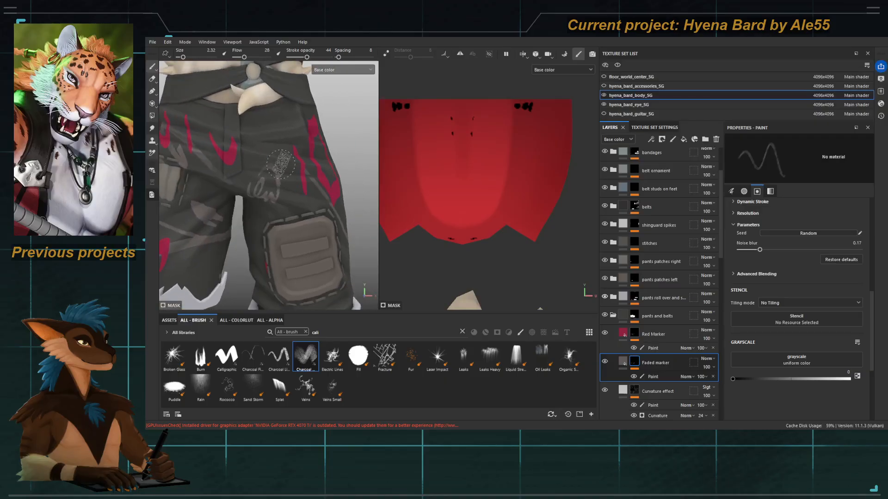
Step: Wear down the faded strokes on the torn leg's front, reducing the charcoal brush size from 2.32 to 1.26
alt+drag(245, 198, 277, 194)
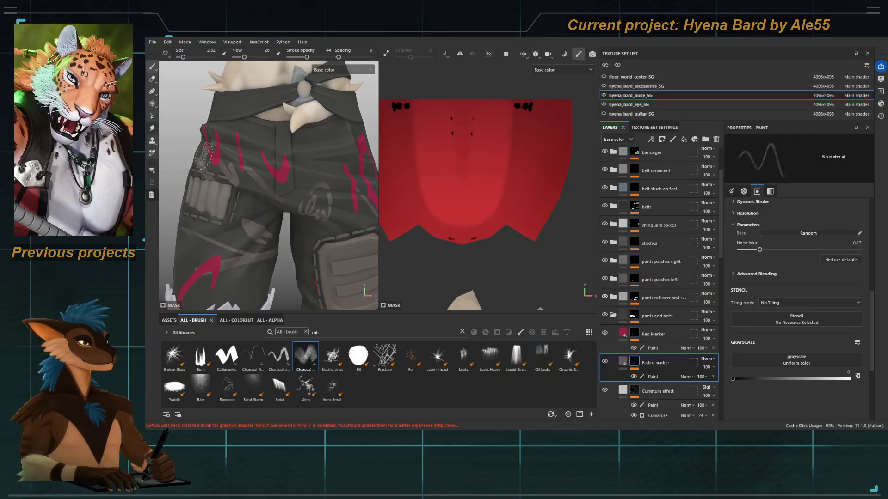
ctrl+alt+drag(245, 222, 261, 174)
alt+drag(282, 203, 276, 191)
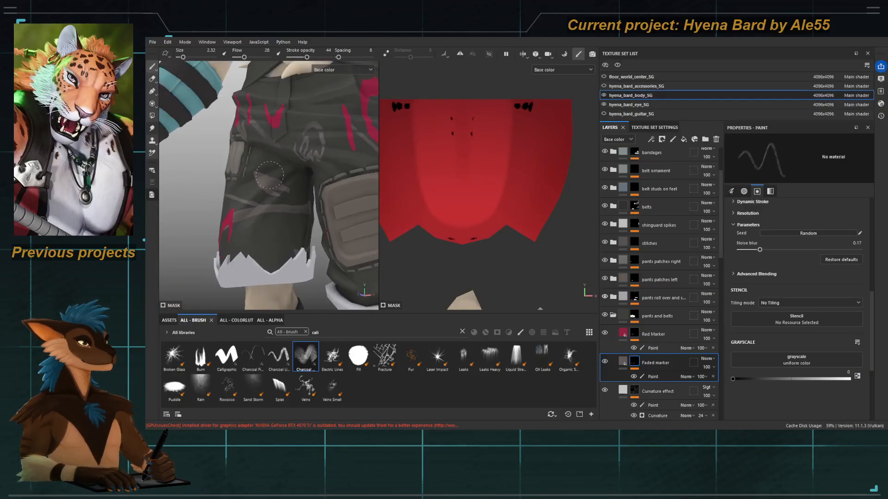
alt+right_drag(250, 173, 319, 221)
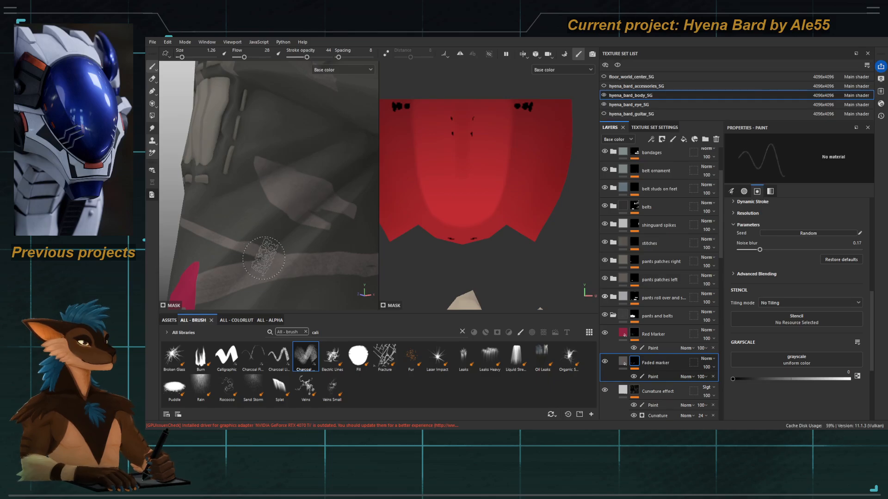
Step: Reduce the charcoal brush size to 0.52 and roughen the crossing faded strokes below the small patch on the torn leg
key(])
key(])
key(])
key(])
key(])
key(])
key([)
key([)
key([)
key([)
key([)
alt+right_drag(299, 279, 236, 232)
alt+drag(236, 231, 264, 231)
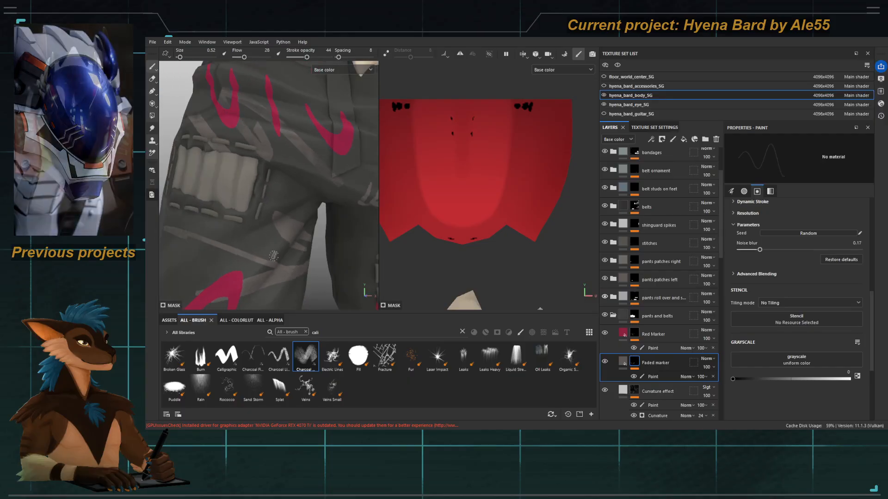
alt+right_drag(296, 259, 259, 236)
alt+drag(273, 240, 293, 245)
alt+right_drag(293, 245, 277, 213)
Step: Enlarge the charcoal brush to 3.7 and fade the grey blot and strokes on the back of the torn leg
alt+drag(319, 194, 256, 174)
alt+right_drag(256, 174, 240, 146)
alt+middle_drag(287, 162, 231, 152)
alt+drag(232, 152, 243, 123)
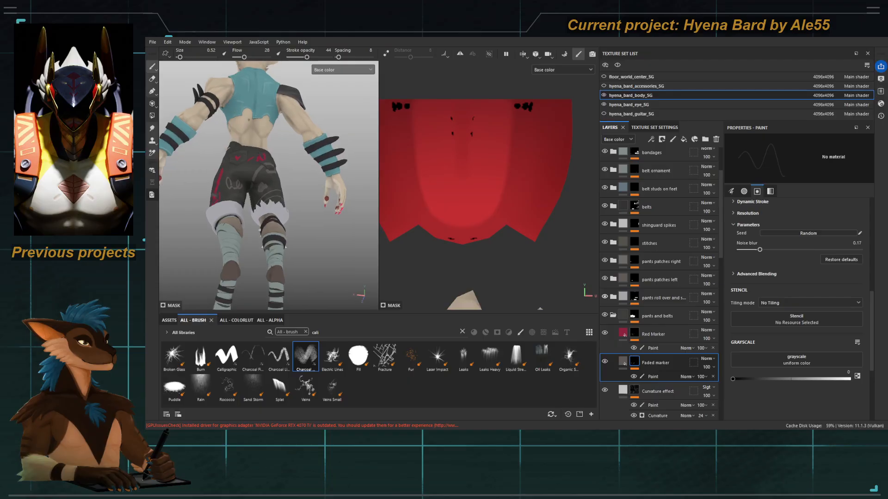
alt+right_drag(242, 138, 282, 199)
alt+middle_drag(296, 231, 282, 192)
alt+drag(285, 194, 263, 192)
alt+right_drag(220, 150, 241, 179)
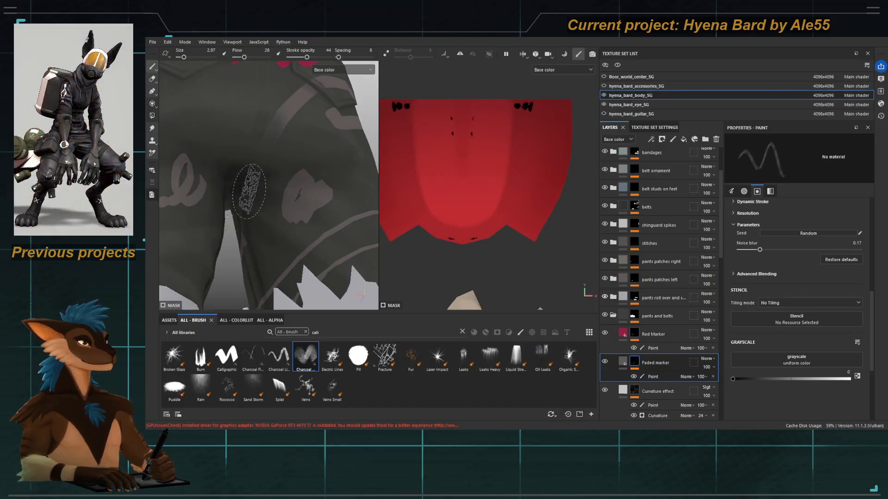
ctrl+right_drag(248, 188, 253, 187)
drag(290, 106, 254, 184)
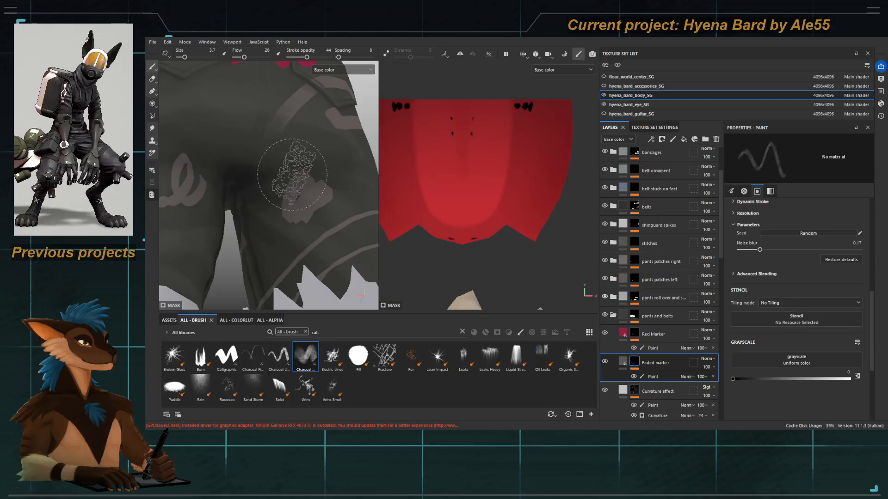
Step: Fade the scribble on the cuffed leg's back and the long strokes around the torn leg's side with the 3.7 charcoal brush
mouse_move(217, 206)
alt+mouse_down()
mouse_move(273, 187)
mouse_move(260, 187)
alt+mouse_up()
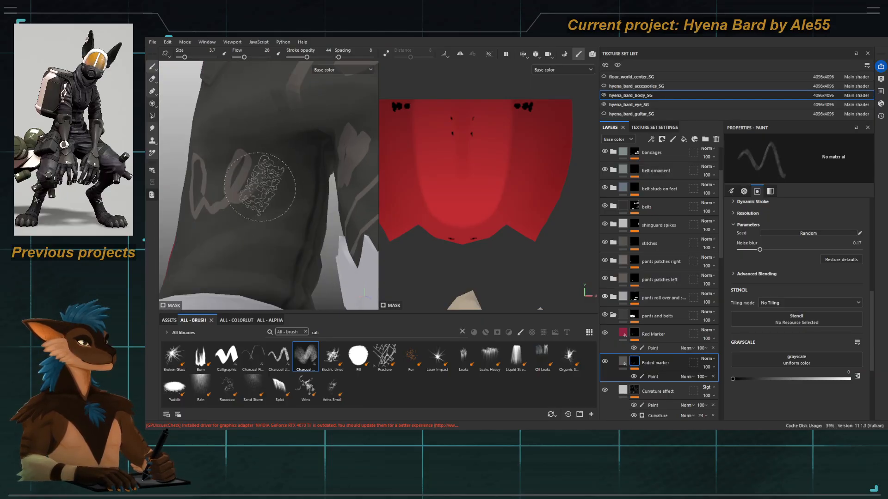
alt+drag(279, 125, 319, 252)
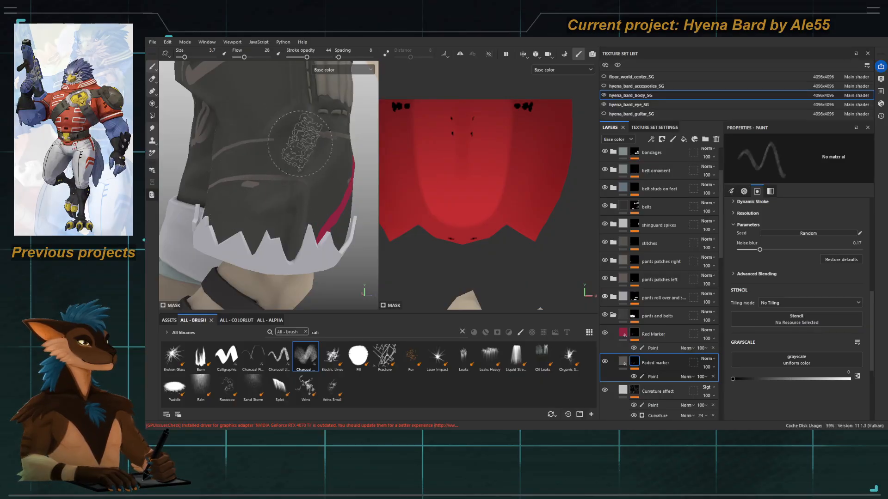
mouse_move(282, 134)
alt+mouse_down()
mouse_move(323, 161)
mouse_move(330, 156)
alt+mouse_up()
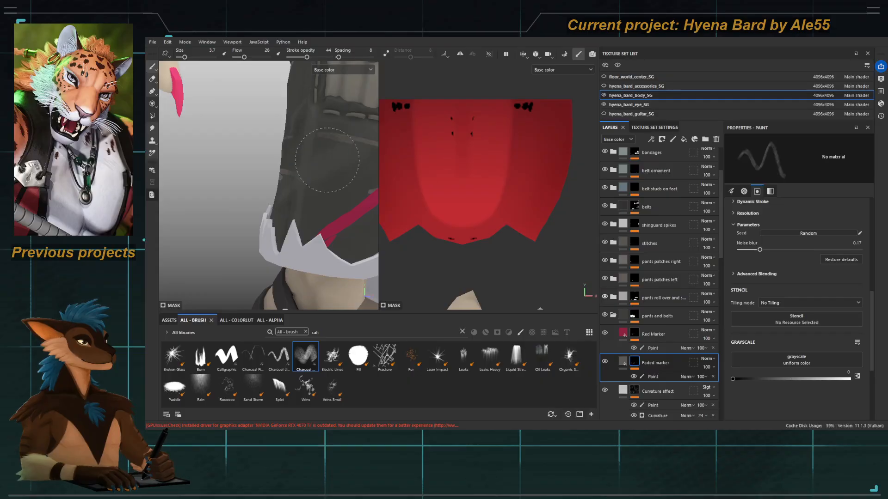
Step: Reduce the charcoal brush size to 0.85 and wear away the faded stroke above the torn hem on the leg's front
alt+right_drag(324, 165, 287, 191)
mouse_move(287, 190)
alt+mouse_down()
mouse_move(244, 202)
mouse_move(236, 194)
mouse_move(252, 193)
alt+mouse_up()
alt+right_drag(252, 194, 292, 178)
alt+drag(291, 177, 270, 178)
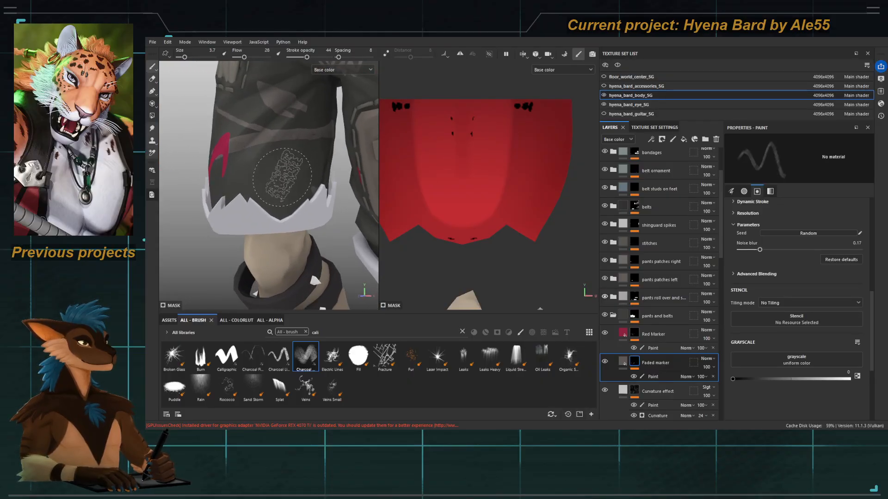
ctrl+right_drag(292, 166, 280, 166)
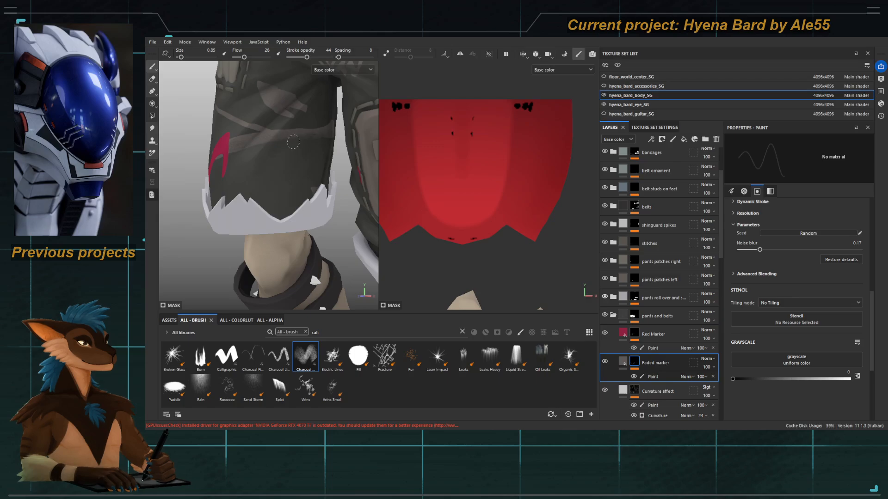
alt+right_drag(304, 193, 259, 157)
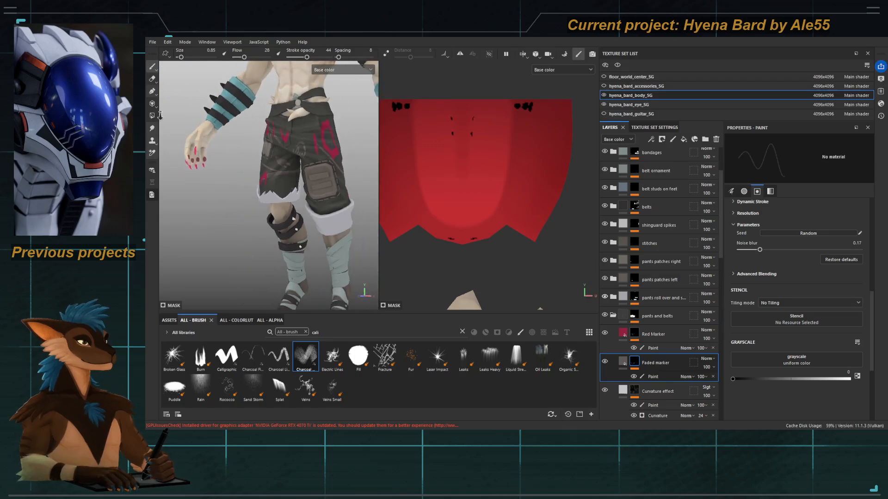
Step: Check the pants from the front, then collapse and select the pants and belts folder
alt+drag(277, 158, 319, 152)
alt+right_drag(319, 152, 295, 125)
alt+middle_drag(305, 111, 290, 140)
alt+drag(312, 277, 282, 285)
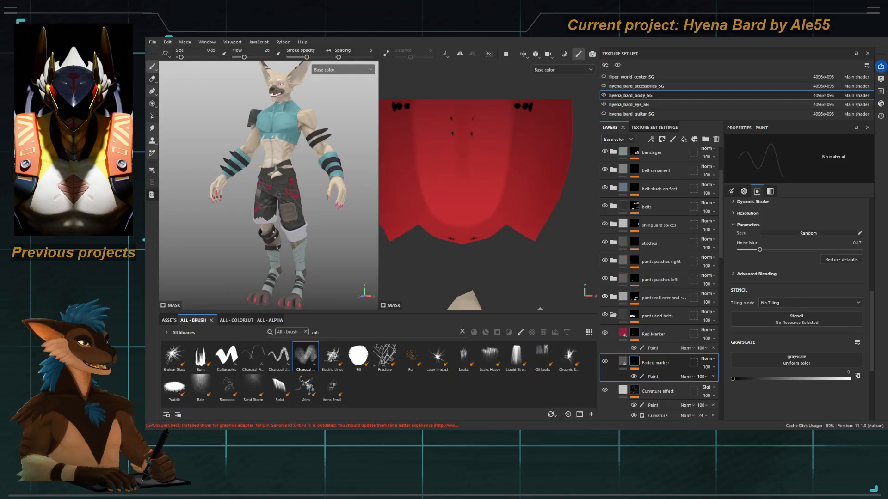
scroll(263, 216, up, 5)
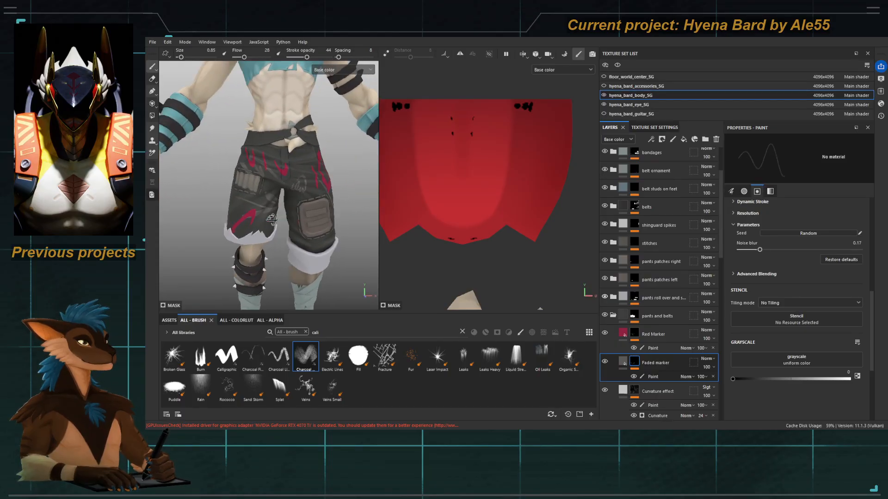
alt+drag(271, 219, 254, 213)
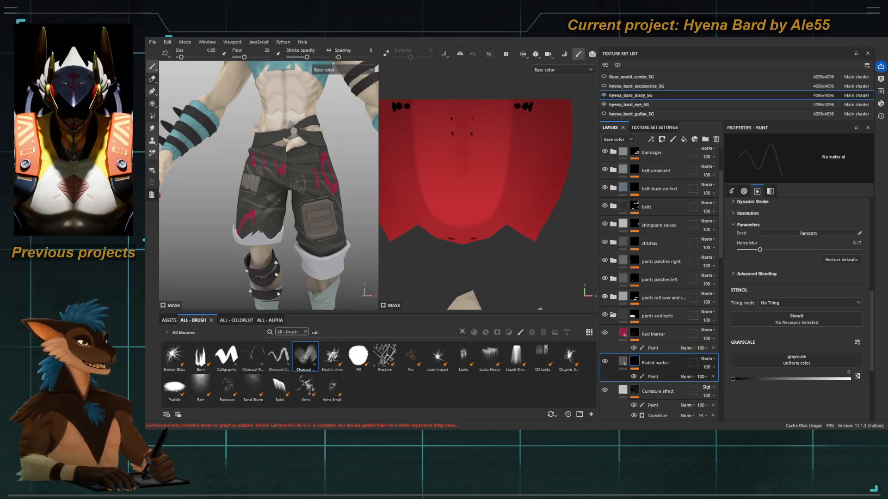
click(613, 316)
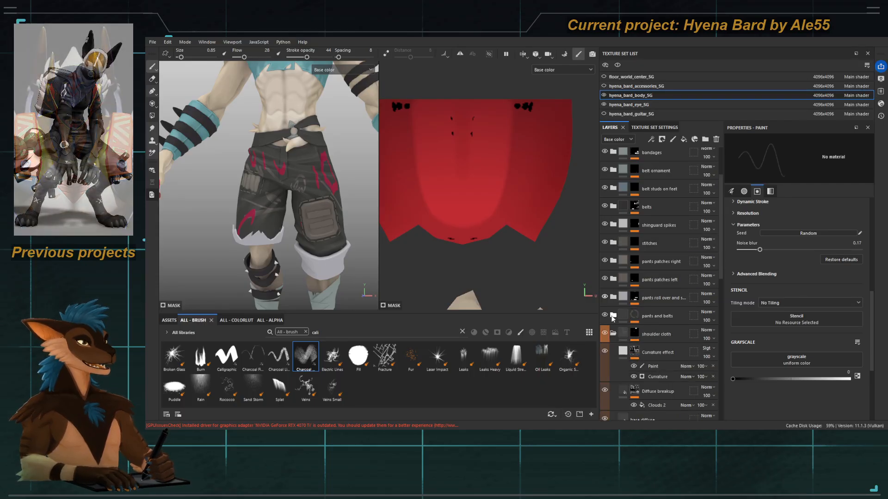
click(675, 316)
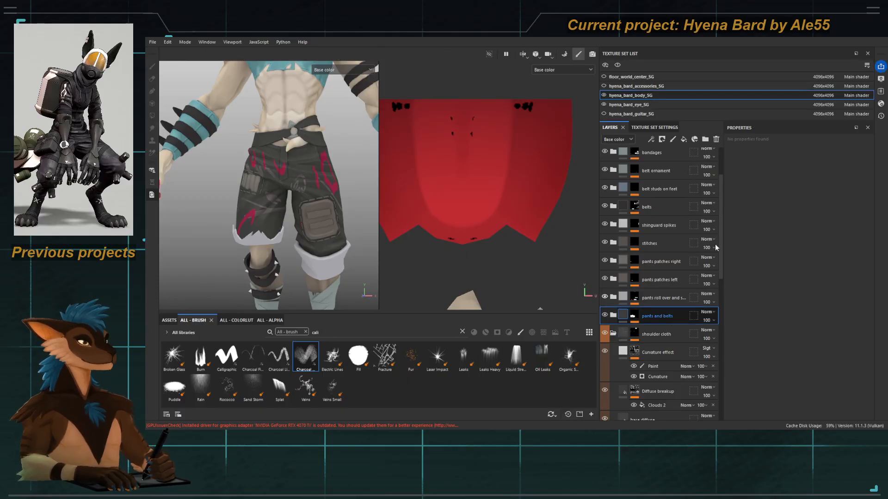
Step: Toggle the pants roll over folder's visibility to check what it covers, then expand it and select its base diffuse layer
click(665, 297)
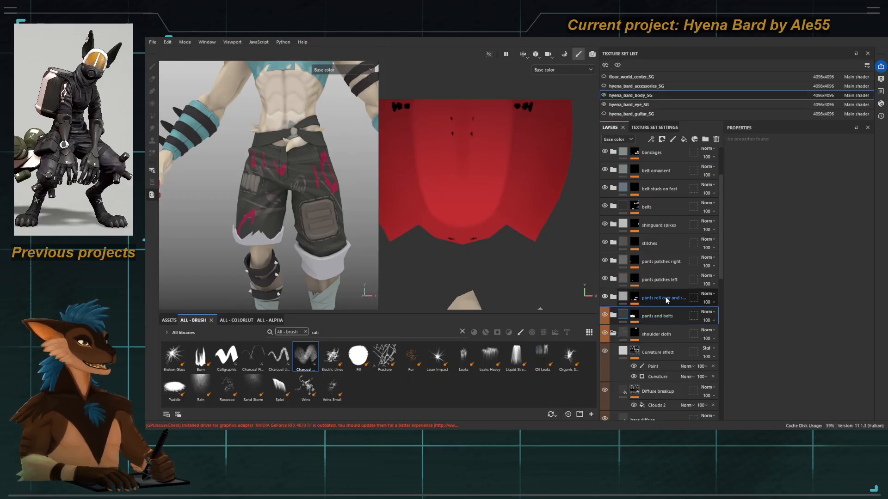
click(605, 297)
click(605, 297)
click(604, 297)
click(605, 298)
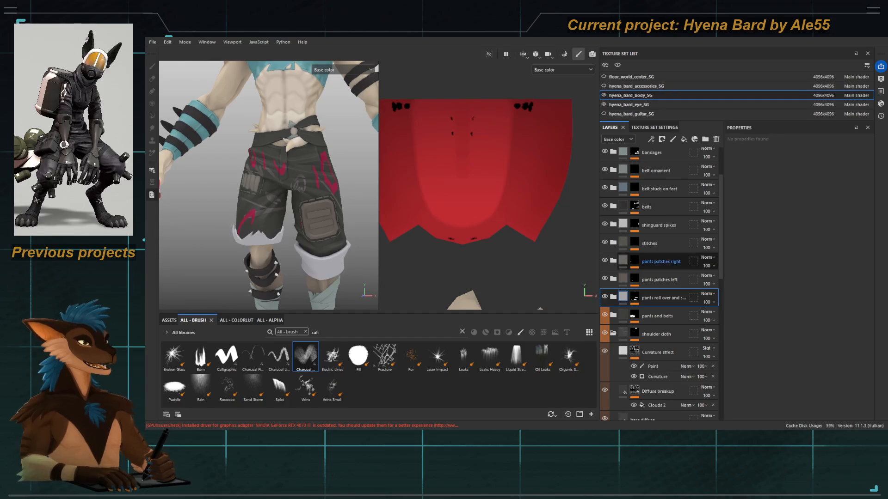
click(613, 296)
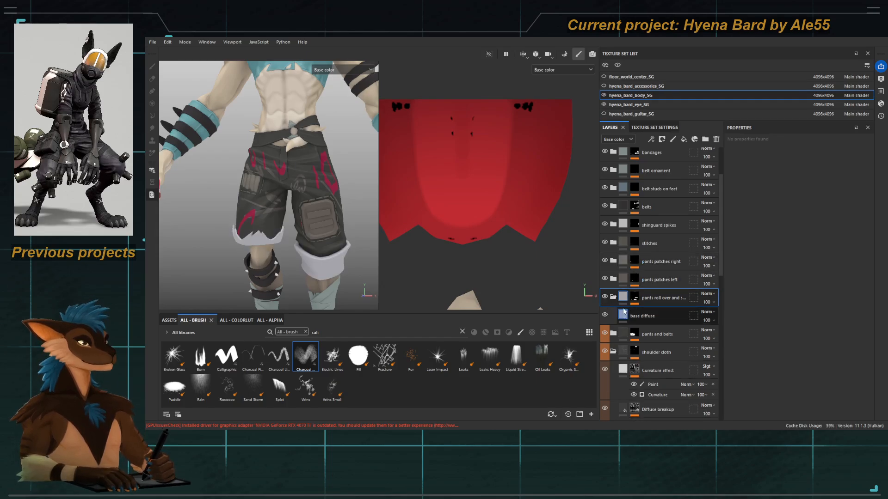
click(633, 317)
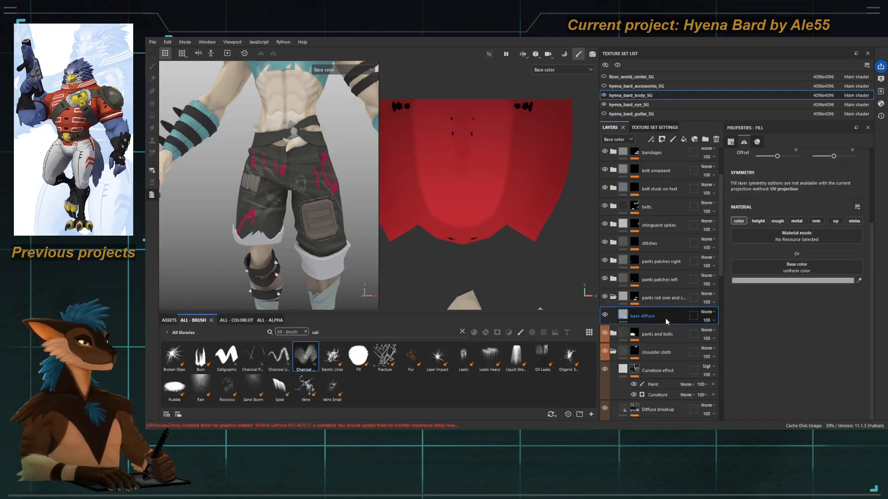
Step: Copy the shoulder cloth's Diffuse breakup layer and paste it above base diffuse in the pants roll over folder
scroll(664, 324, down, 2)
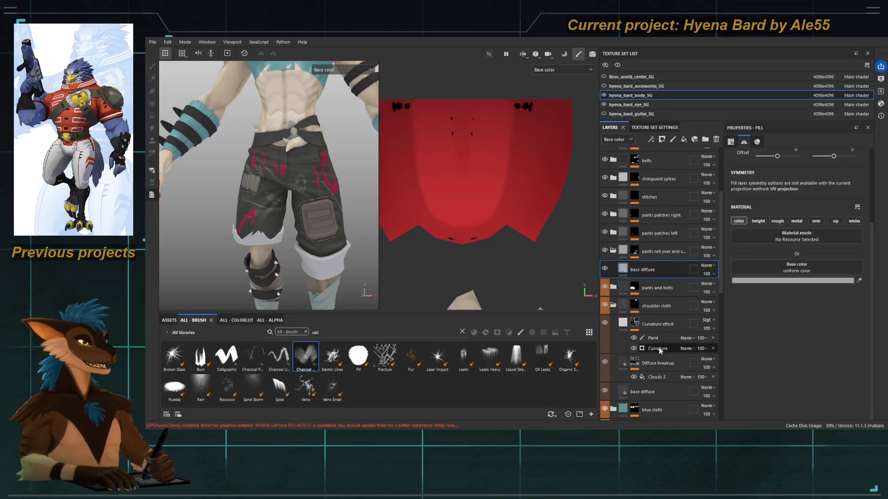
click(657, 365)
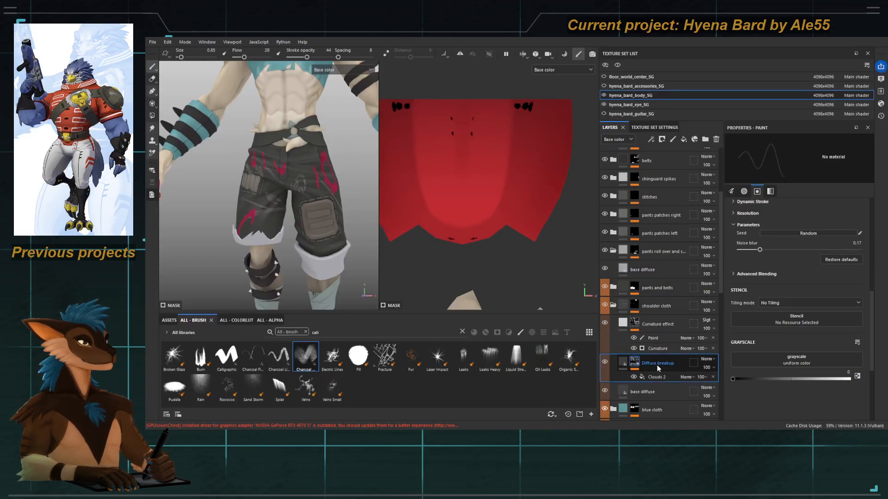
click(658, 268)
key(ctrl+v)
Step: Examine the pasted Diffuse breakup layer's Clouds 2 mask on the leg cuffs, then compare it in the base color view
click(661, 285)
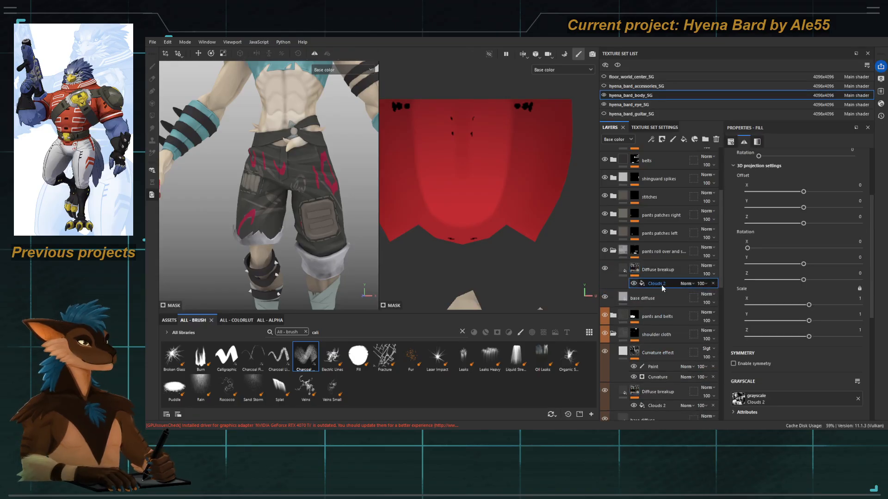
alt+click(635, 271)
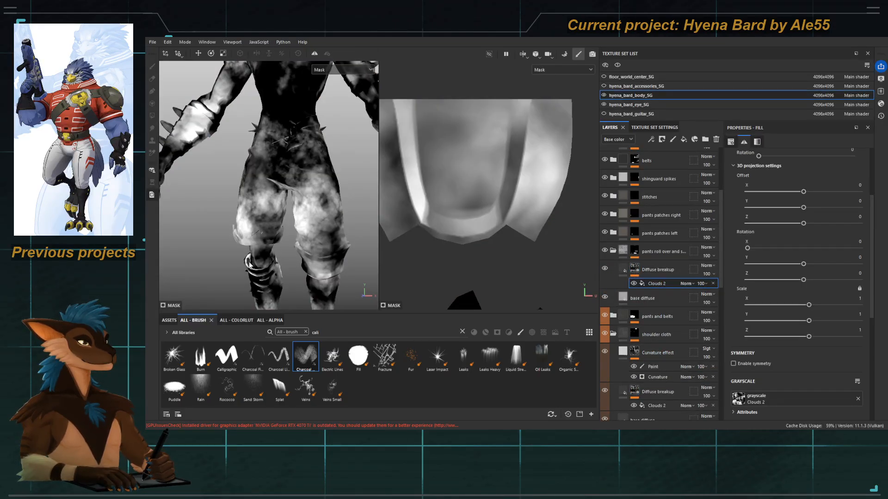
alt+middle_drag(250, 265, 247, 230)
alt+right_drag(247, 230, 311, 259)
key(m)
key(c)
alt+middle_drag(312, 259, 292, 219)
alt+drag(291, 220, 263, 222)
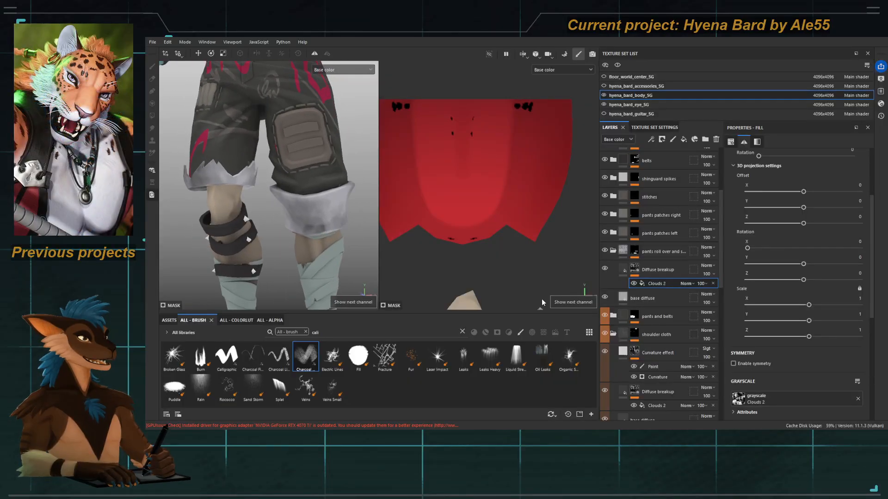
Step: Recolor the pasted Diffuse breakup layer's base color to a pale bluish grey that suits the white cuffs, checking it around the legs
click(622, 276)
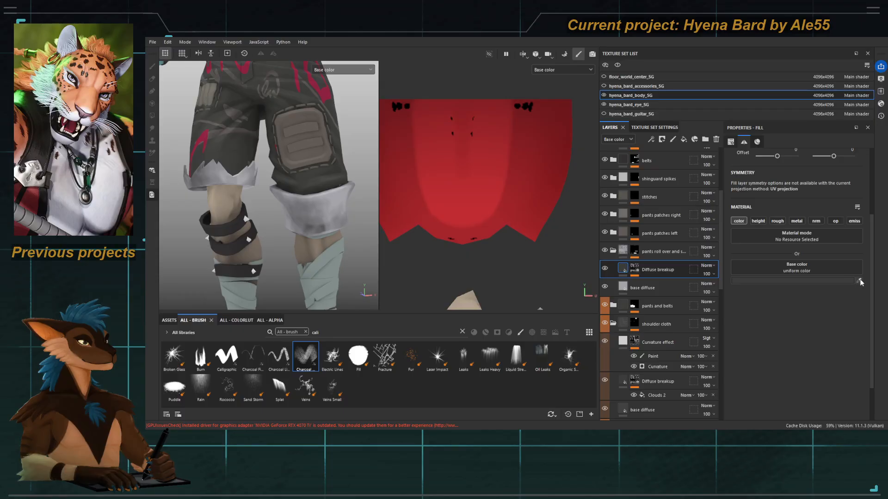
click(626, 281)
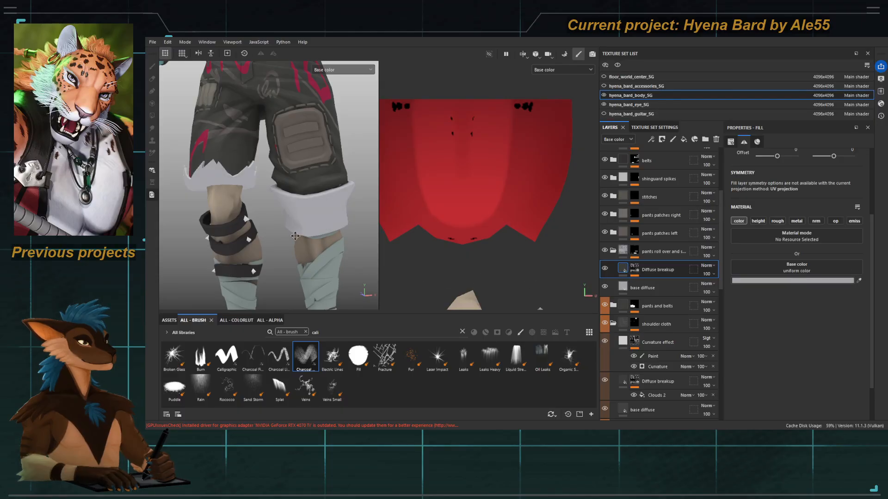
alt+drag(295, 236, 222, 262)
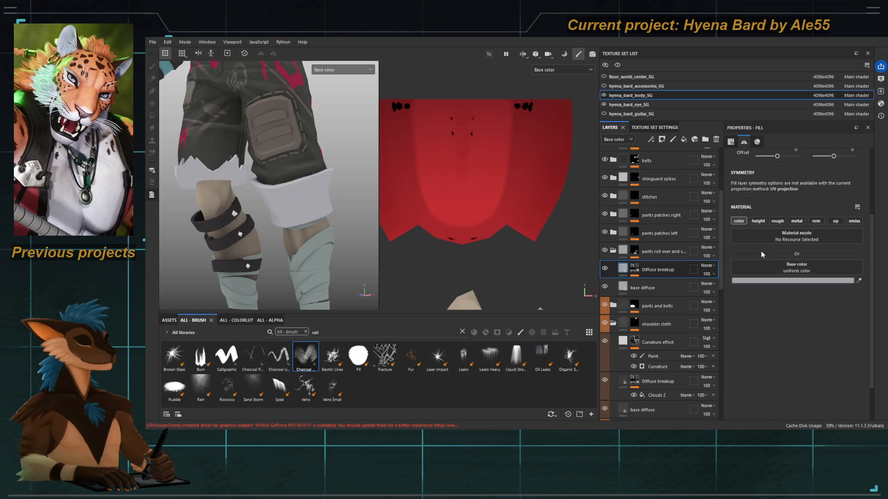
drag(762, 249, 763, 249)
alt+drag(298, 233, 282, 222)
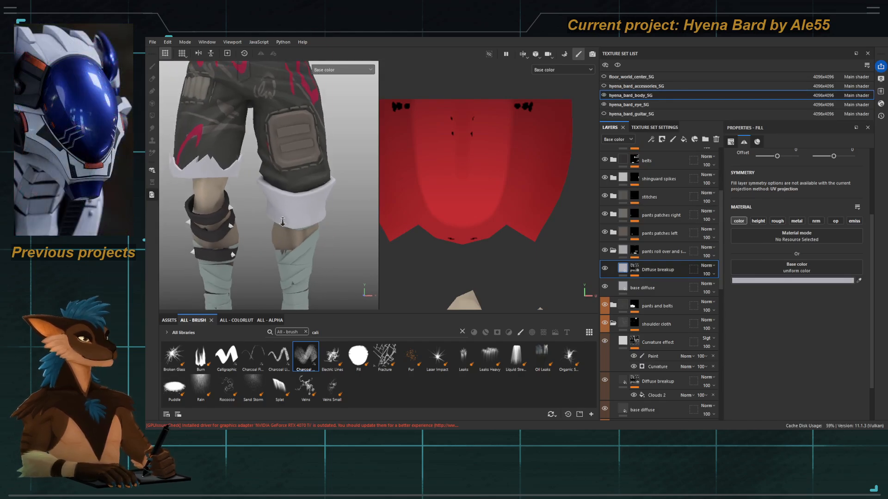
alt+right_drag(283, 222, 263, 209)
alt+middle_drag(264, 209, 281, 219)
alt+drag(281, 219, 299, 219)
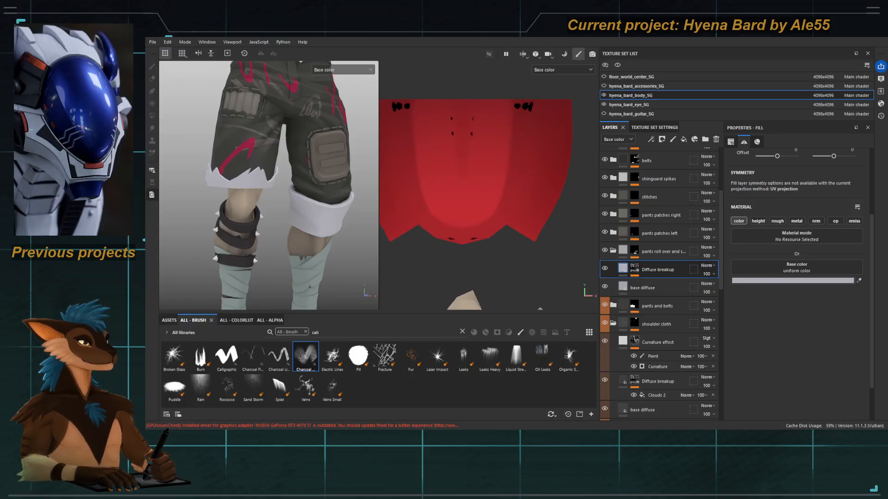
alt+drag(345, 256, 305, 250)
alt+right_drag(305, 250, 204, 234)
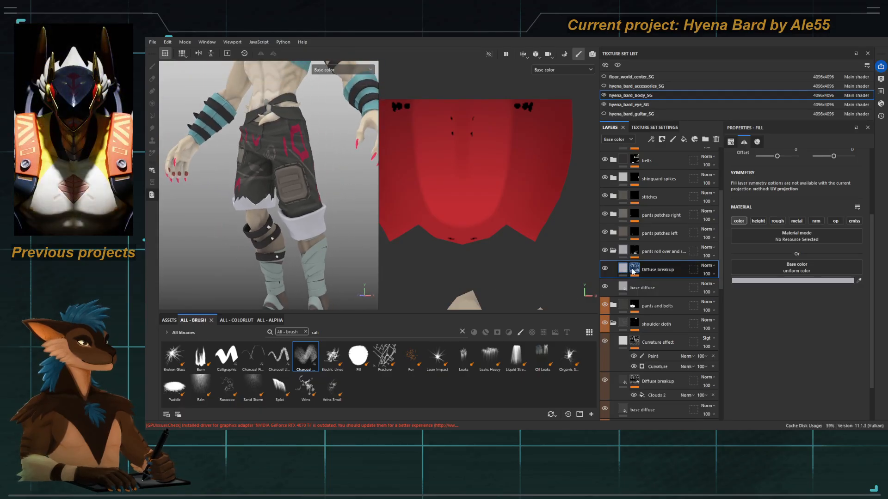
Step: Set the Diffuse breakup mask's Clouds 2 contrast to 0.85 and its tiling to 17.04
alt+click(633, 272)
click(652, 283)
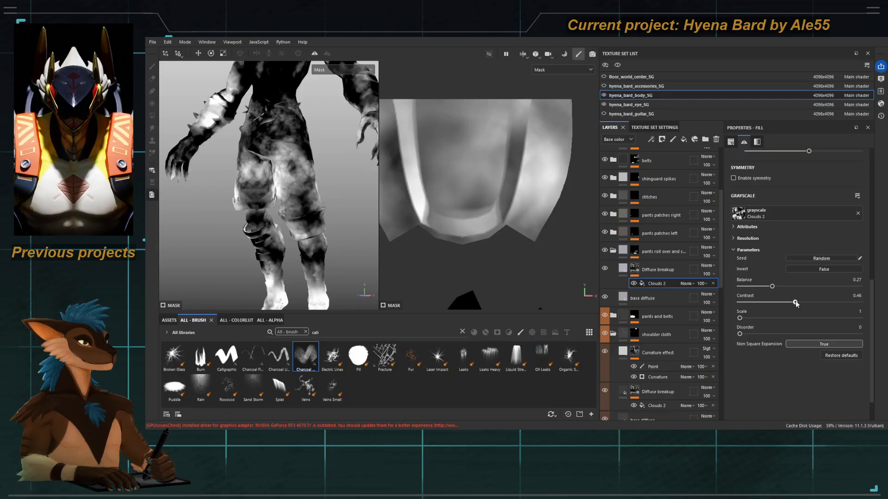
drag(795, 303, 842, 301)
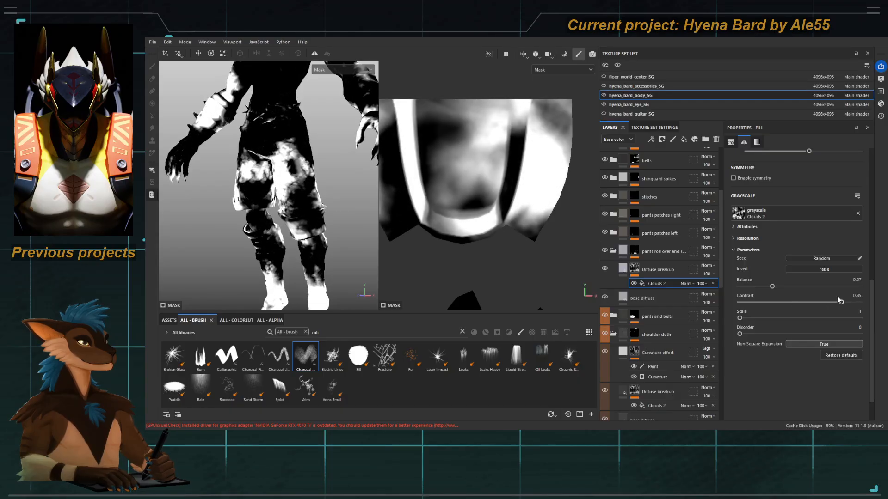
alt+drag(321, 255, 388, 260)
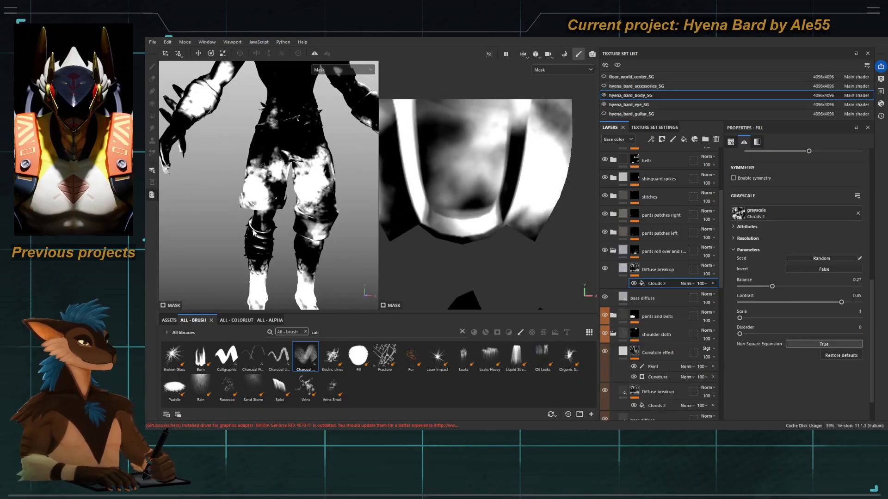
scroll(292, 243, up, 2)
scroll(769, 291, up, 3)
scroll(768, 290, up, 5)
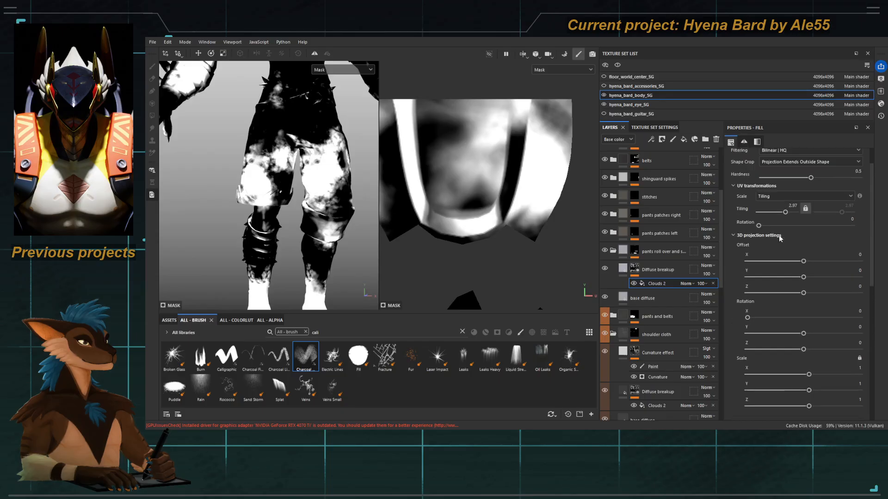
drag(786, 248, 792, 247)
Step: Check the finer breakup on the cuffs in material and base color views, then lower the Clouds 2 contrast to 0.48
key(m)
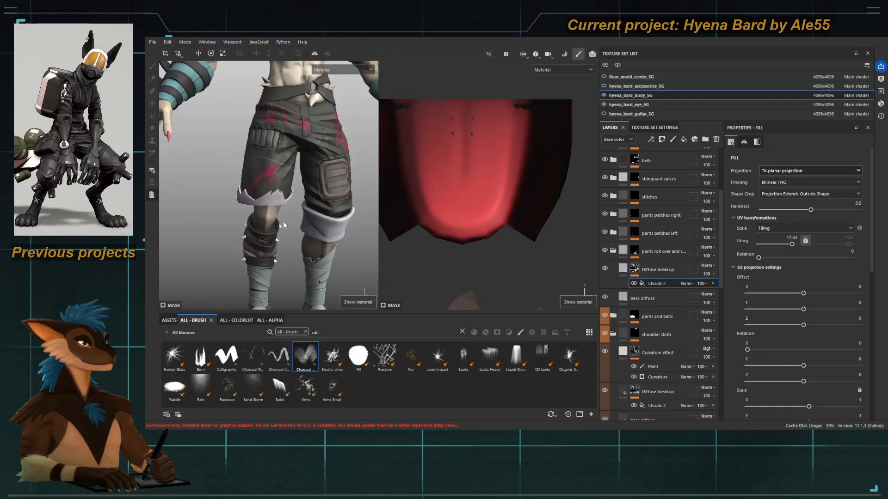
key(c)
key(c)
alt+right_drag(292, 234, 343, 264)
alt+drag(324, 255, 282, 248)
alt+middle_drag(281, 248, 265, 229)
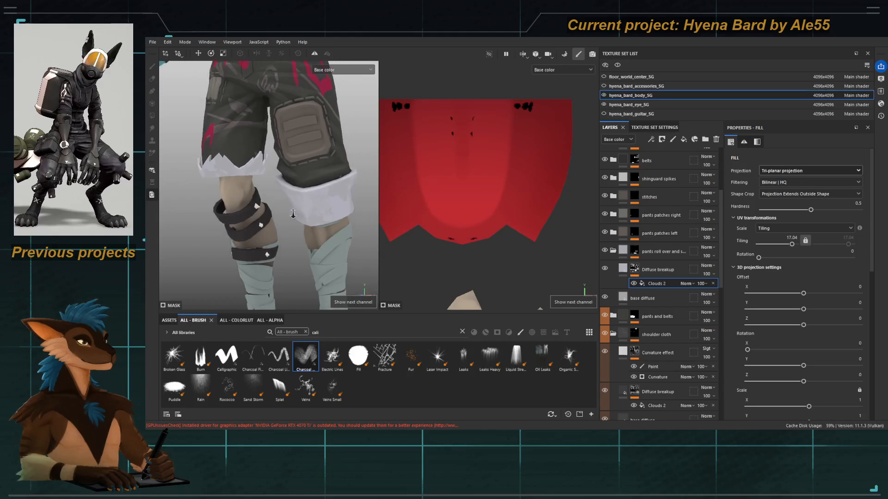
alt+drag(296, 231, 187, 237)
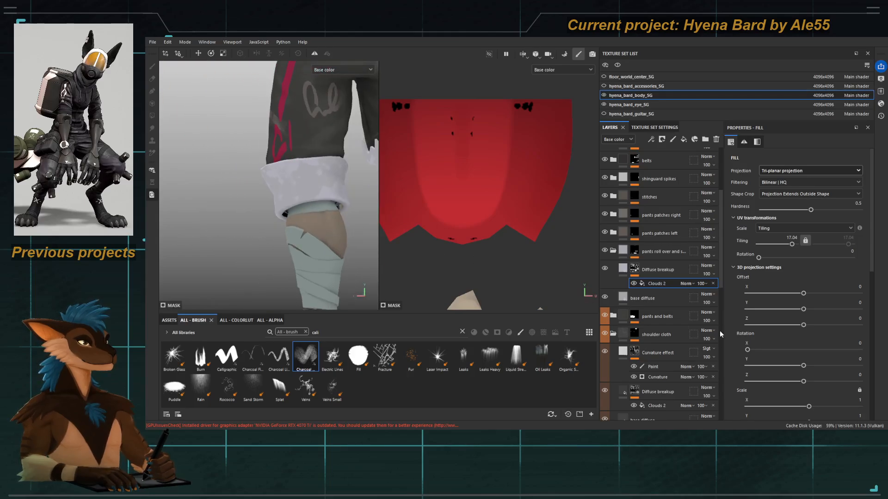
scroll(784, 341, down, 8)
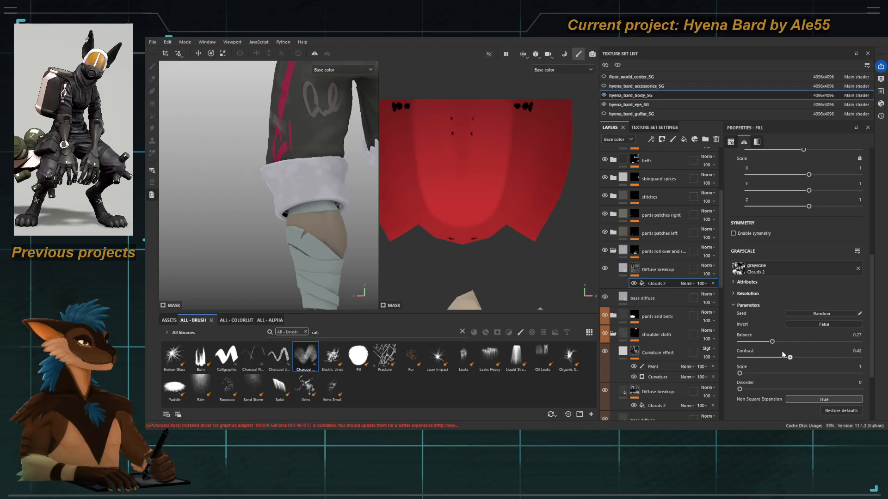
alt+drag(245, 231, 312, 226)
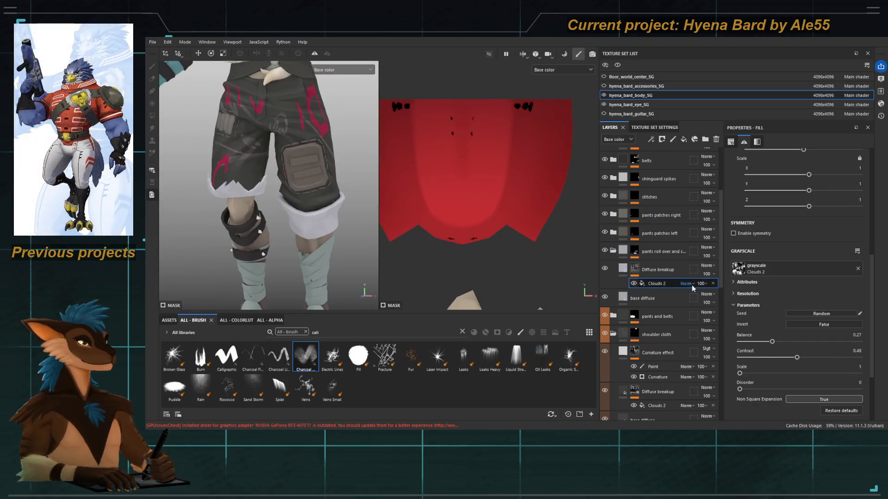
Step: Copy the shoulder cloth's Curvature effect layer above Diffuse breakup in the pants roll over folder and delete the copy's Paint effect
scroll(655, 355, down, 3)
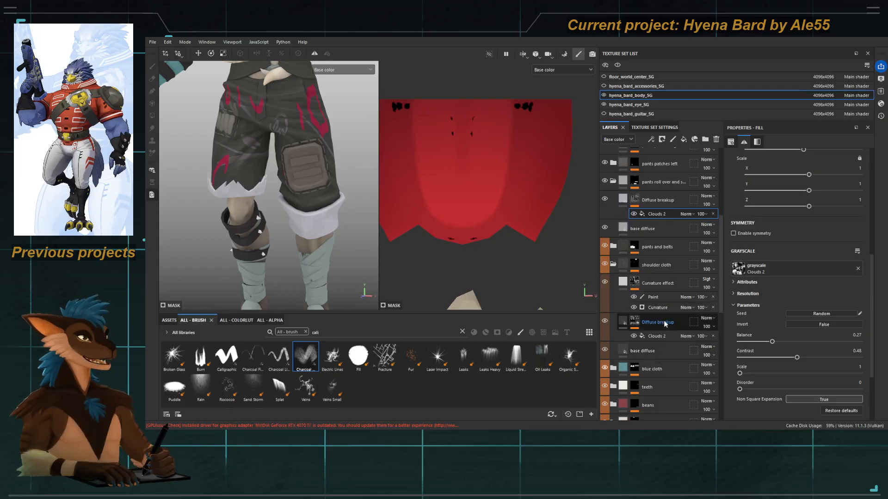
click(657, 284)
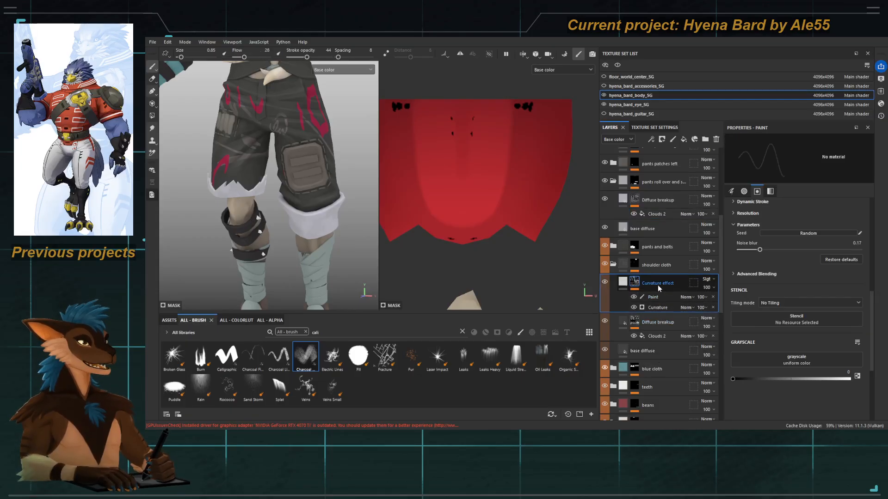
scroll(657, 282, up, 3)
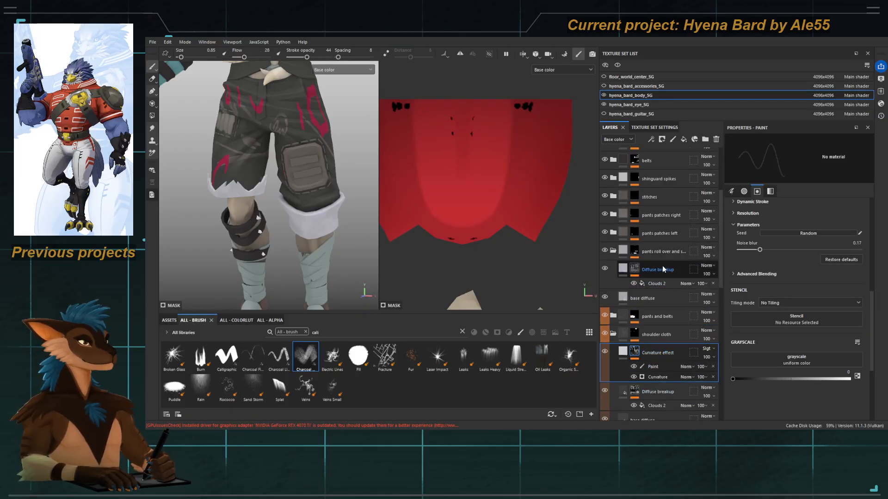
click(662, 270)
key(ctrl+v)
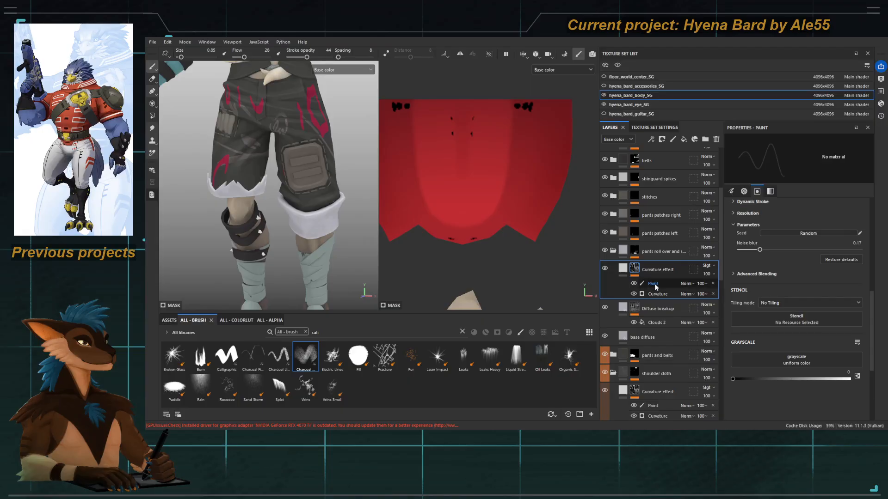
key(Delete)
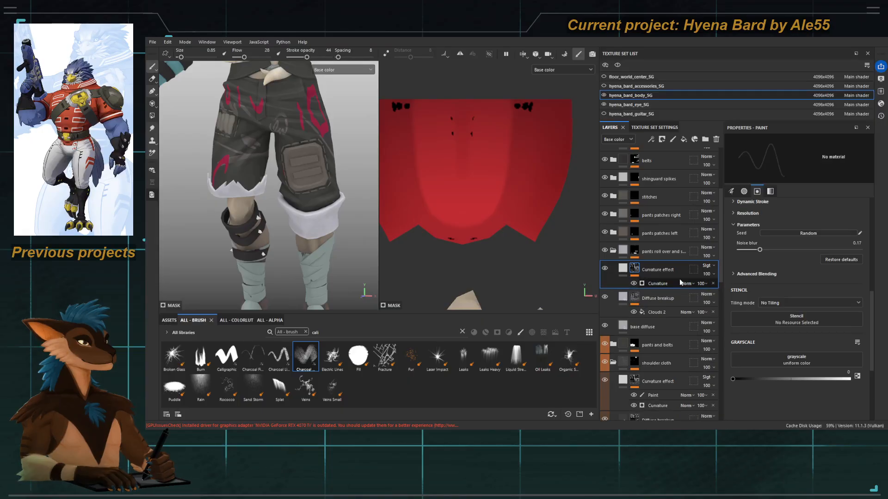
Step: Inspect the pasted Curvature effect layer's mask on the legs, then compare the cuffs in the base color view
alt+click(636, 269)
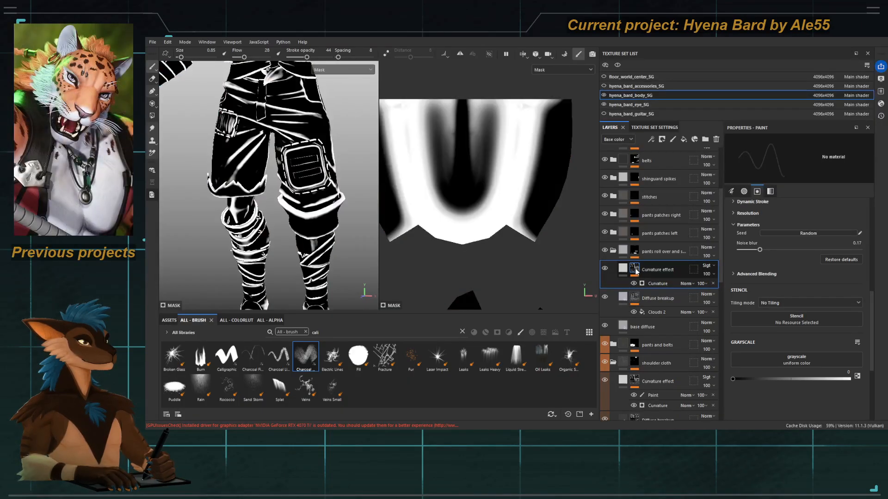
key(c)
alt+middle_drag(277, 213, 269, 186)
scroll(269, 186, up, 3)
alt+drag(269, 186, 219, 193)
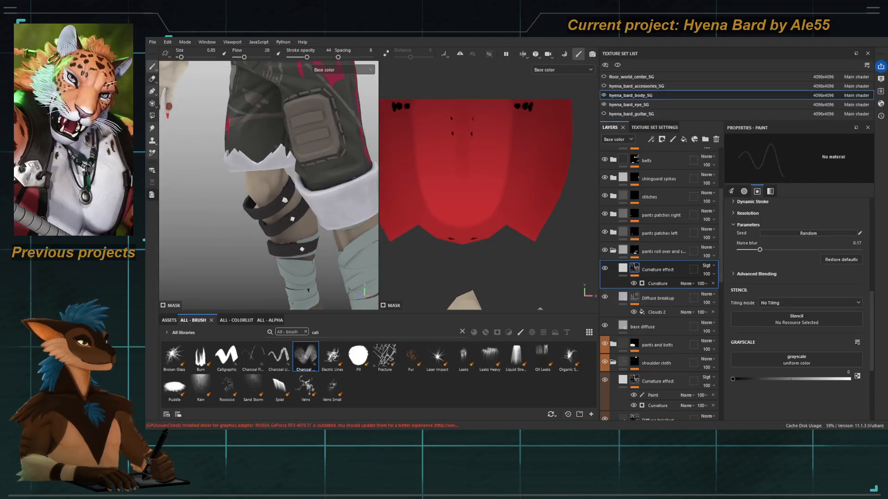
Step: Recolor the pasted Curvature effect layer's base color to a muted light grey for the edges of the white cuffs
click(623, 269)
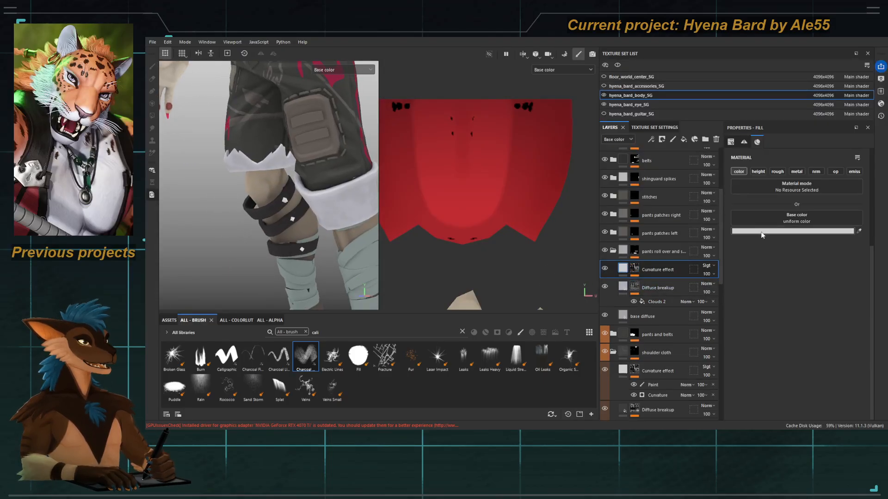
mouse_move(760, 242)
mouse_down()
mouse_move(764, 257)
mouse_move(763, 246)
mouse_up()
mouse_move(762, 253)
mouse_down()
mouse_move(763, 245)
mouse_move(764, 252)
mouse_up()
alt+right_drag(319, 235, 245, 217)
alt+drag(245, 217, 263, 218)
alt+right_drag(263, 217, 225, 193)
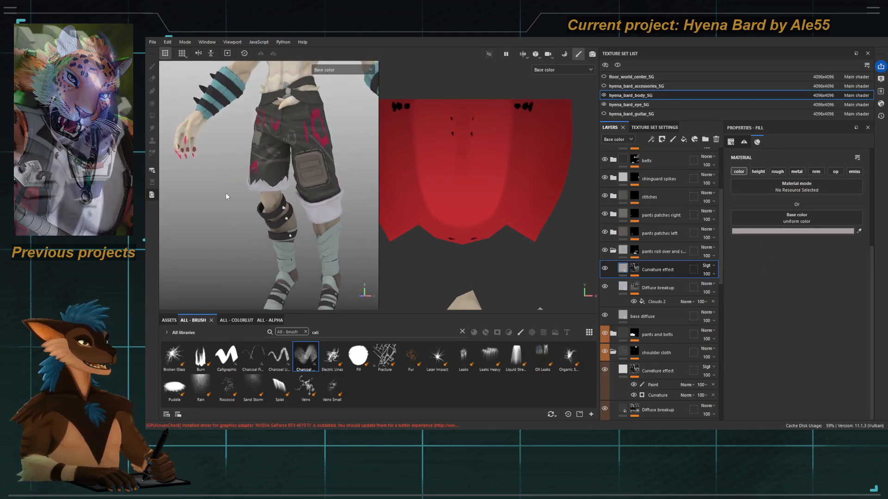
Step: Examine the cuffs' edge highlights on the whole character from several angles, then up close on the rolled cuff
alt+drag(226, 192, 269, 190)
alt+middle_drag(259, 125, 236, 208)
alt+right_drag(236, 209, 180, 192)
alt+drag(231, 197, 210, 199)
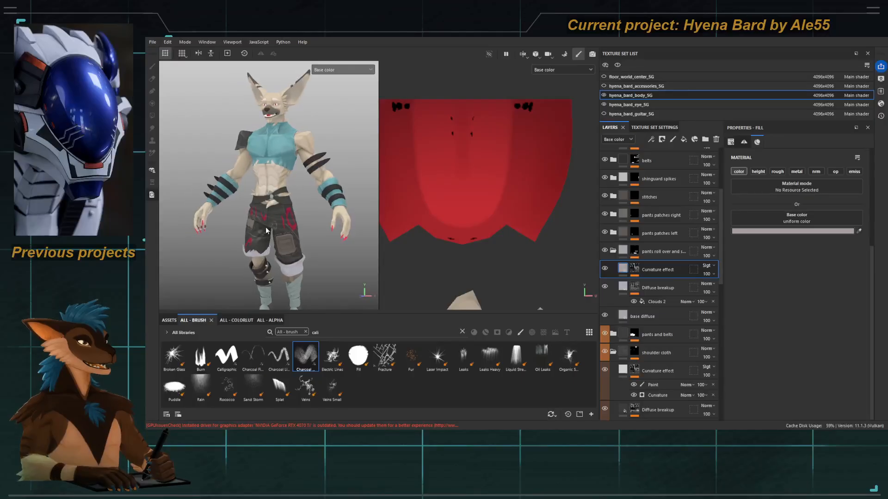
alt+middle_drag(231, 236, 228, 190)
alt+right_drag(228, 189, 208, 185)
alt+drag(208, 188, 228, 197)
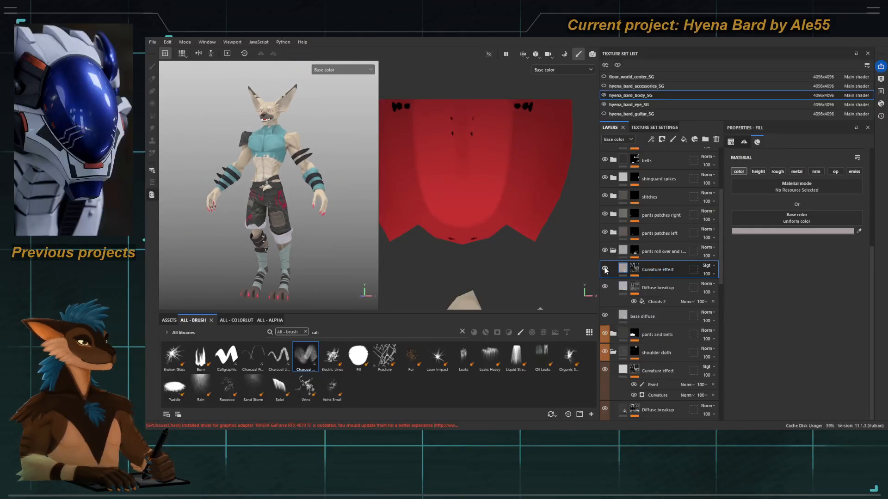
alt+right_drag(303, 235, 350, 265)
alt+middle_drag(350, 265, 283, 204)
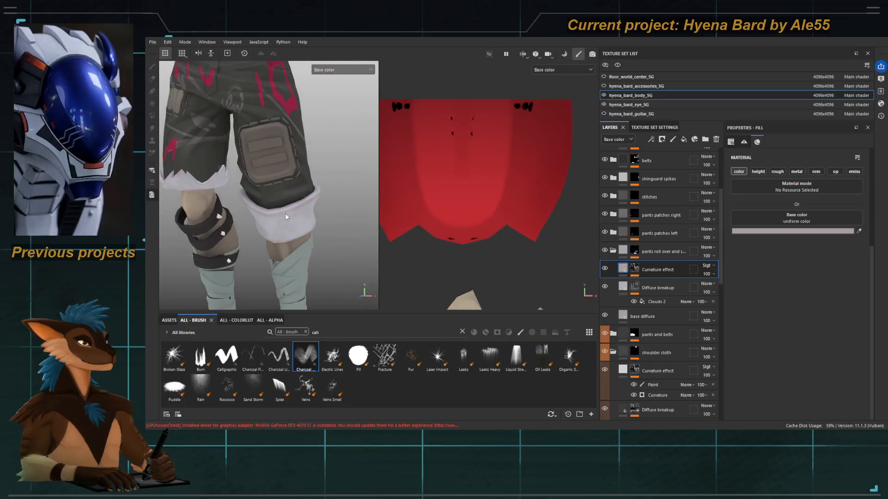
alt+drag(281, 212, 292, 217)
Step: Add a paint effect to the mask of the Curvature effect layer in the pants roll over folder
click(633, 268)
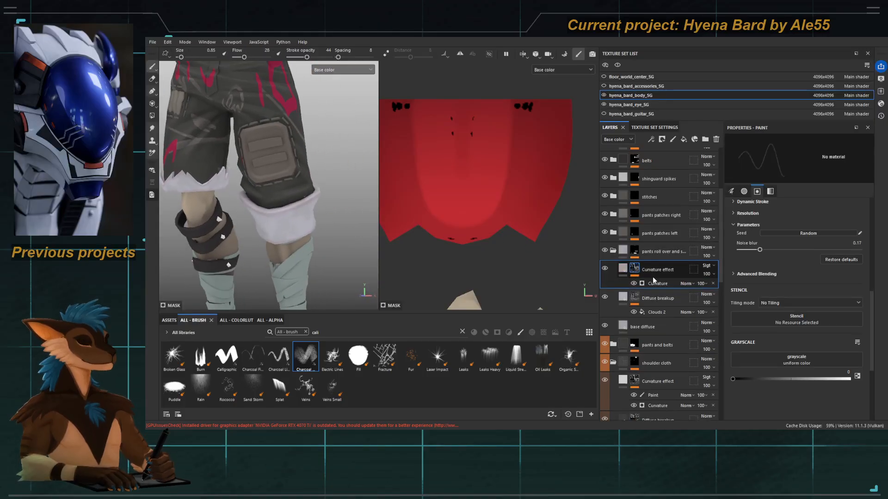
right_click(637, 271)
click(684, 286)
mouse_move(288, 239)
alt+right_down()
mouse_move(296, 247)
mouse_move(256, 324)
alt+right_up()
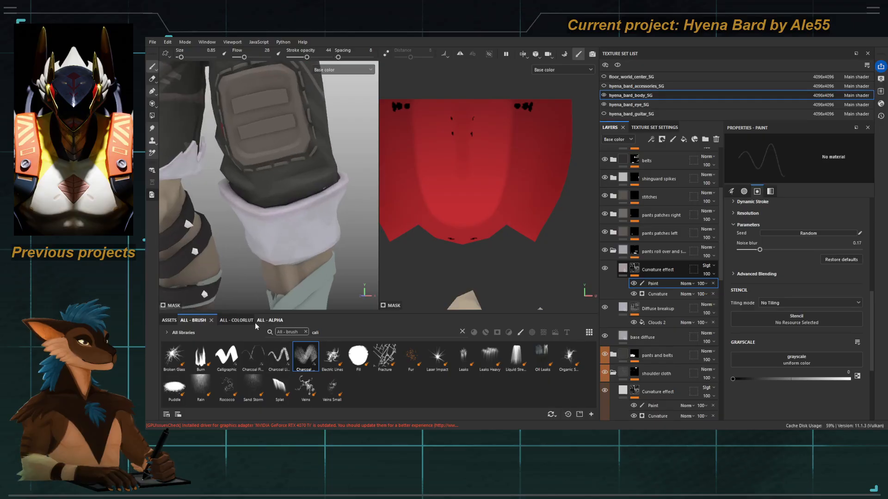
Step: Clear the brush search, choose the "Artistic Hea..." brush, and set its stroke opacity to 46 and its size to 2.21
click(326, 333)
key(BackSpace)
key(BackSpace)
key(BackSpace)
key(BackSpace)
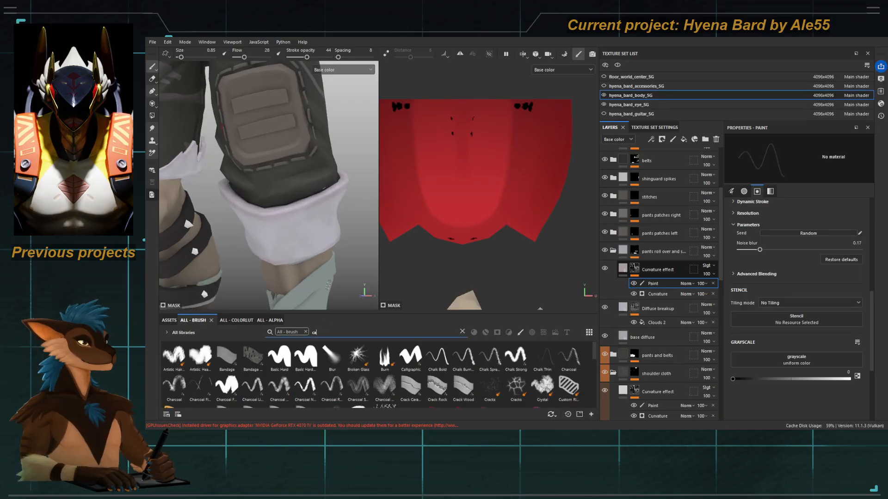
click(227, 356)
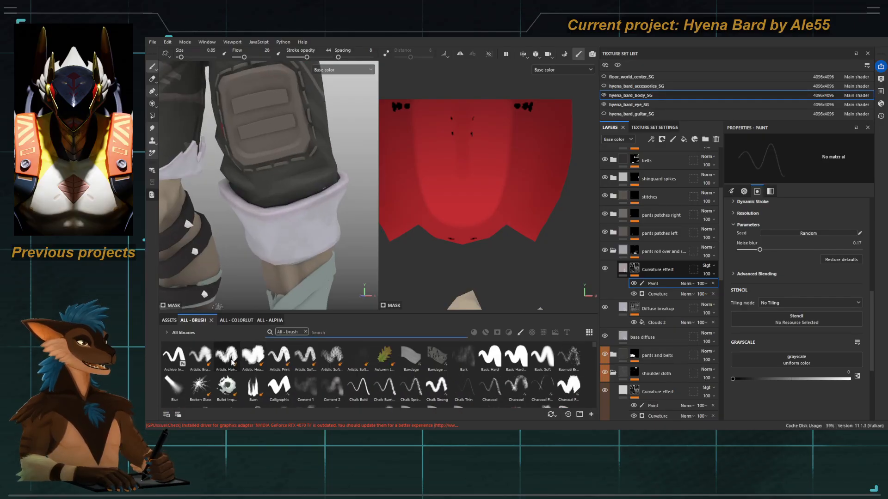
click(253, 356)
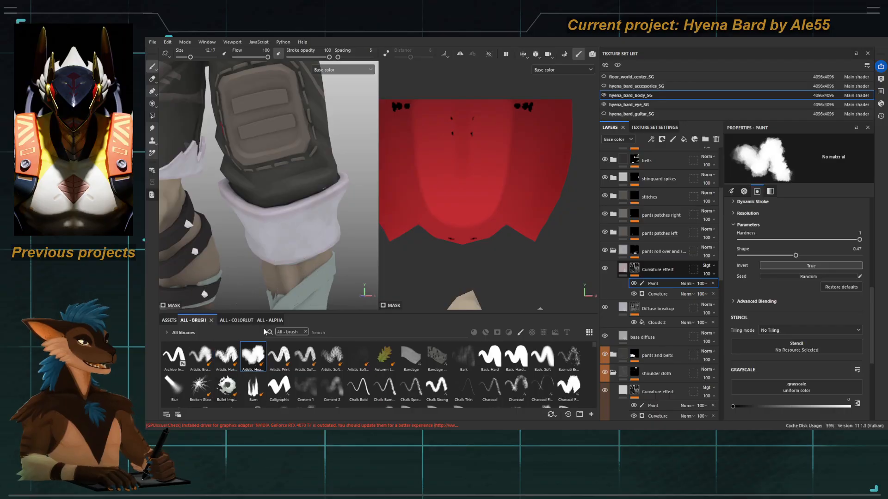
ctrl+right_drag(301, 212, 264, 212)
drag(329, 57, 307, 57)
ctrl+right_drag(323, 241, 306, 227)
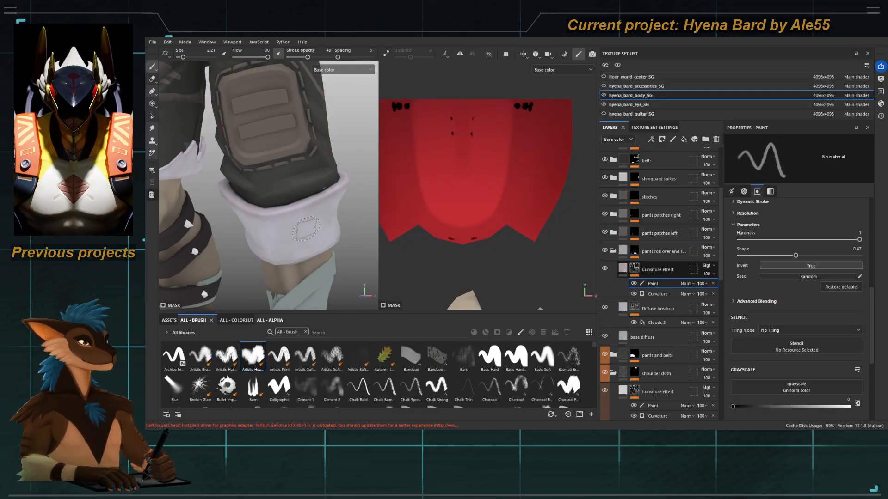
Step: Lighten the base color of the Curvature effect layer in the pants roll over folder to a pale off-white
alt+drag(313, 234, 250, 234)
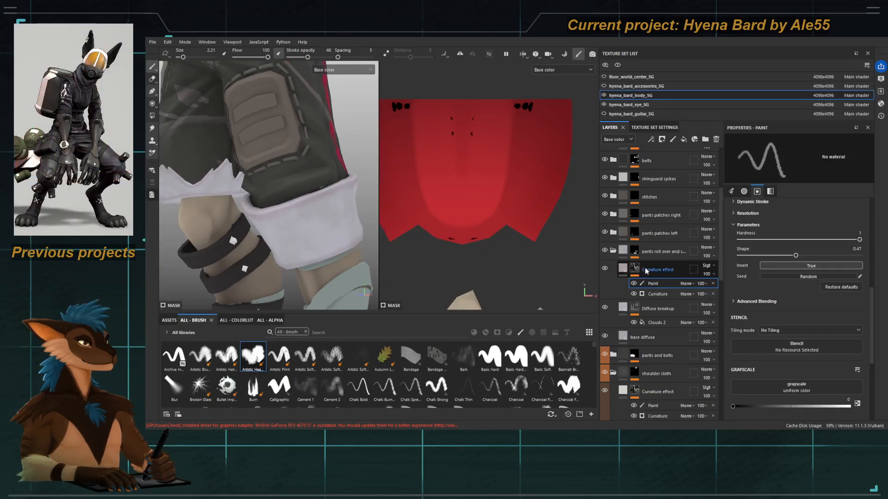
click(621, 271)
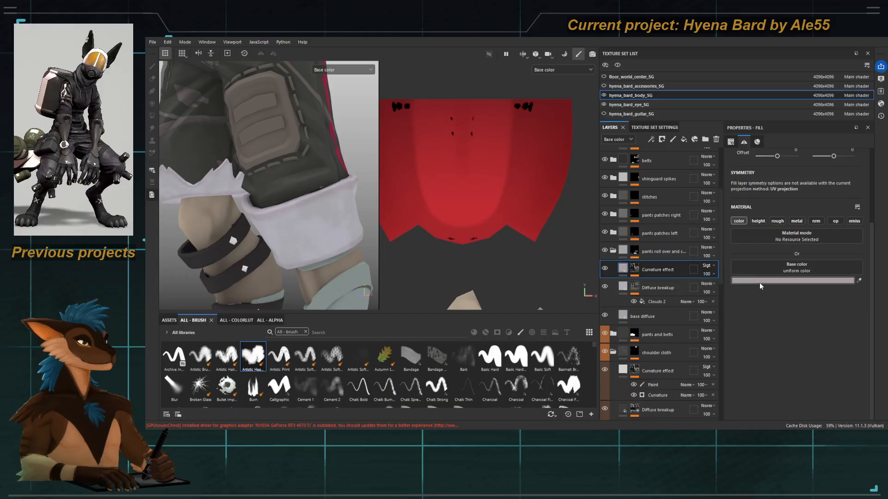
mouse_move(762, 252)
mouse_down()
mouse_move(764, 220)
mouse_move(761, 267)
mouse_move(763, 224)
mouse_move(762, 261)
mouse_move(761, 229)
mouse_move(762, 240)
mouse_up()
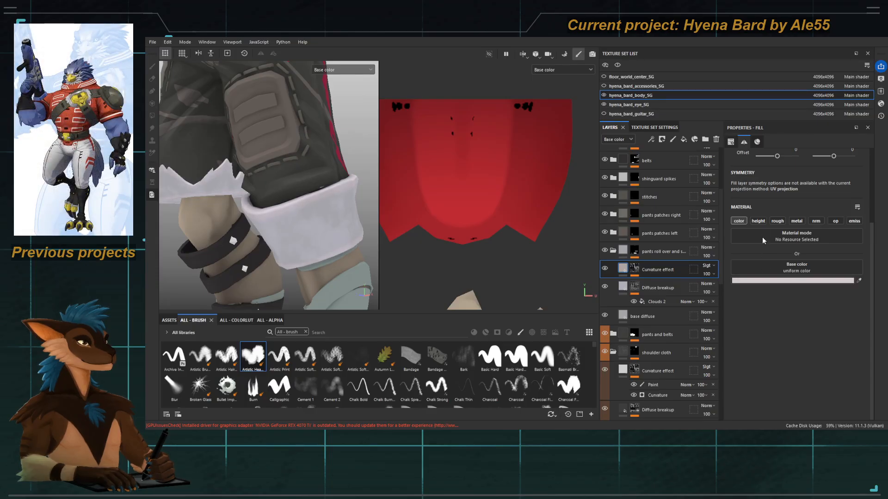
alt+drag(314, 246, 322, 245)
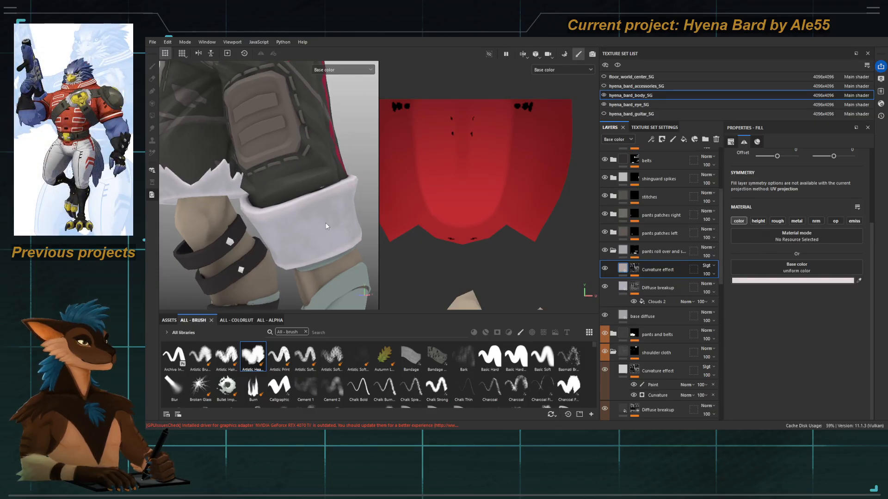
Step: Paint white highlight strokes over the rolled cuff's folds on the Curvature effect mask, reducing the brush size to 1.66
click(623, 268)
click(651, 284)
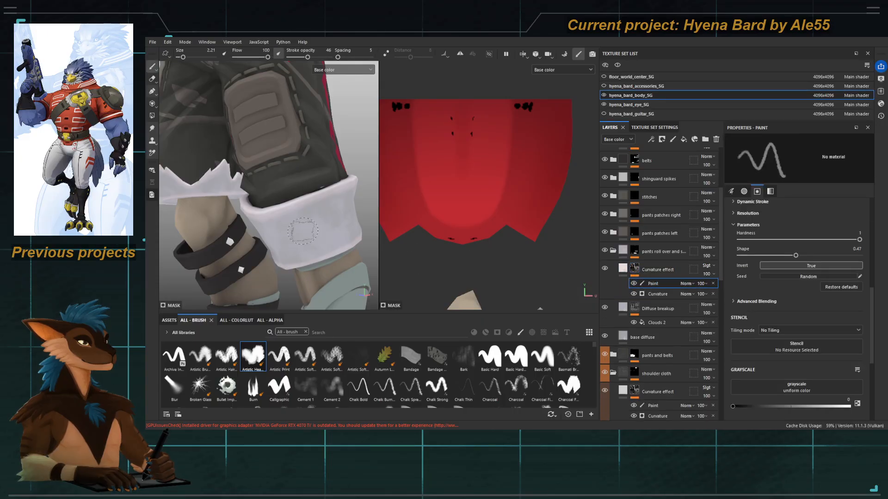
alt+right_drag(327, 212, 333, 244)
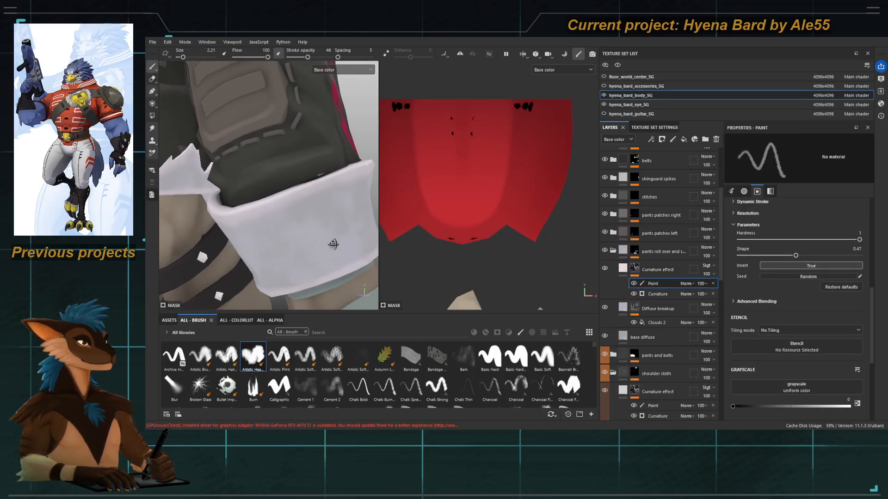
alt+drag(333, 243, 328, 238)
alt+click(620, 271)
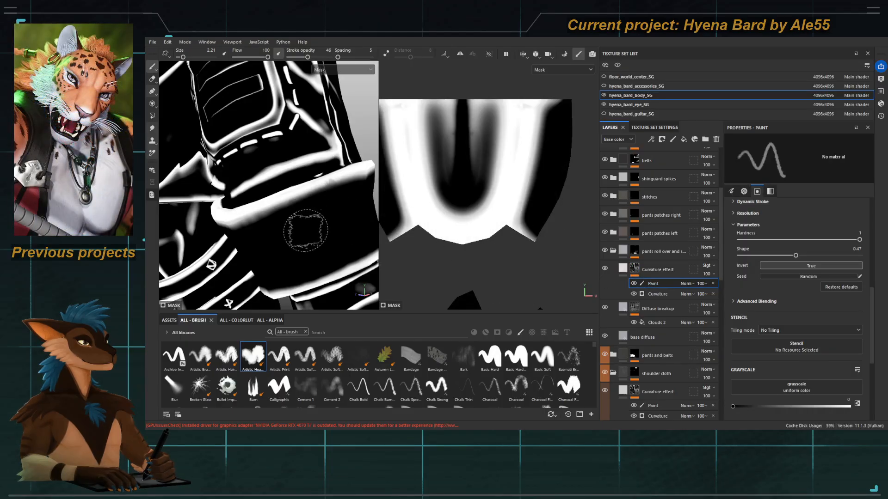
key(x)
key(m)
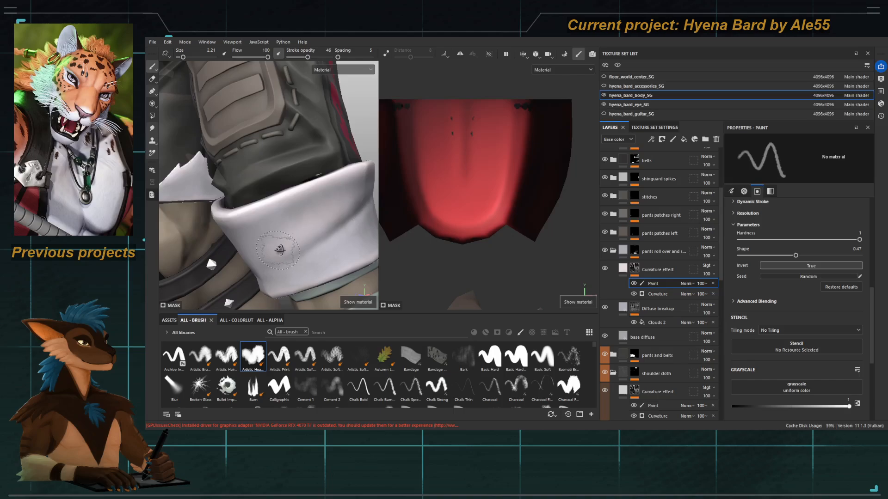
alt+drag(279, 250, 289, 232)
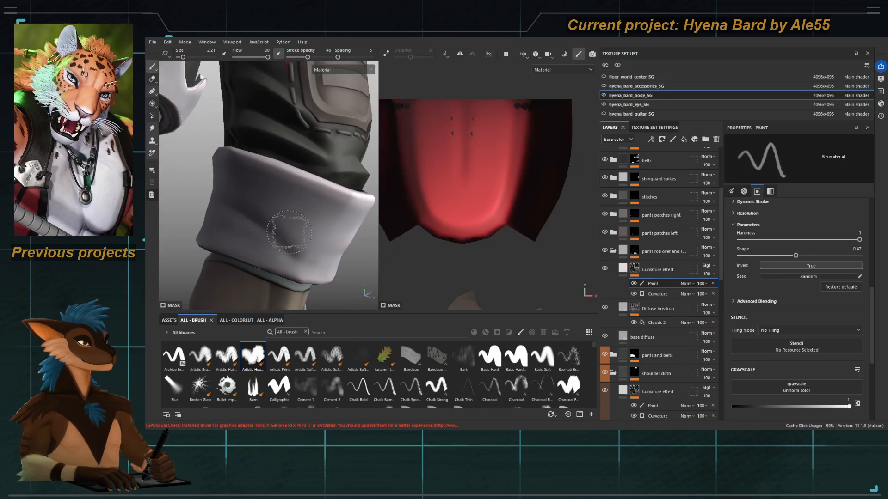
mouse_move(280, 235)
shift+right_down()
mouse_move(232, 244)
mouse_move(280, 234)
shift+right_up()
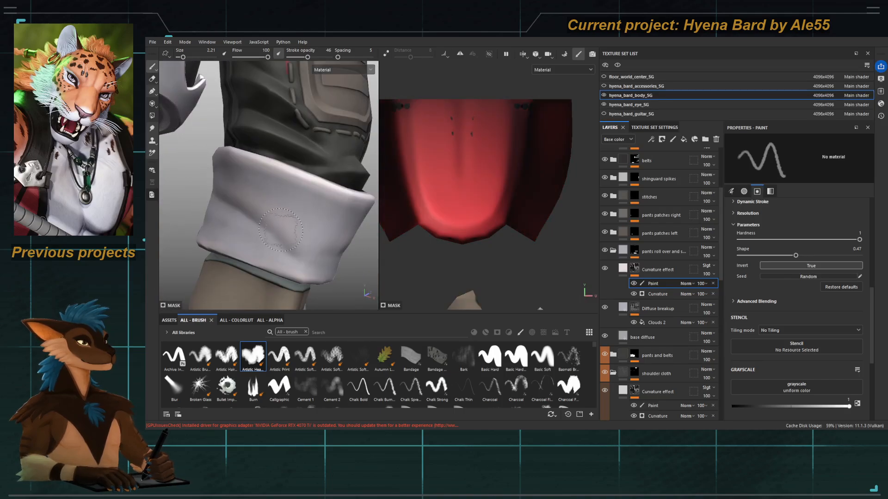
key(bracketleft)
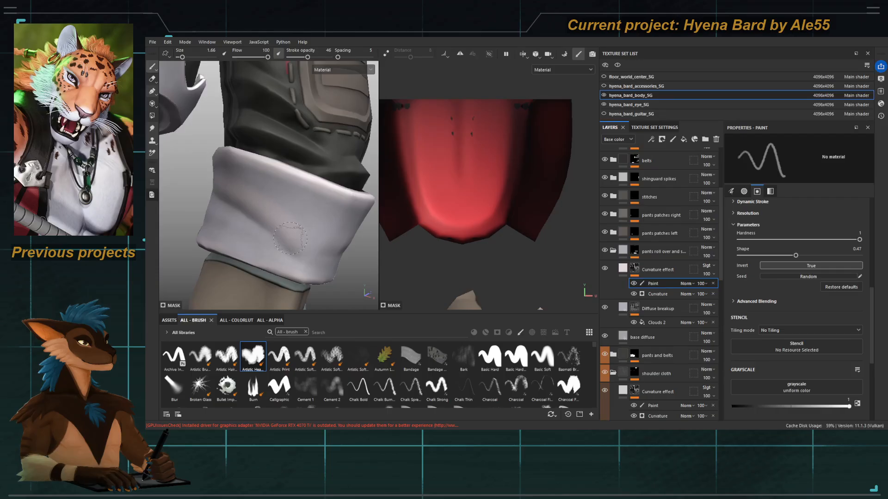
key(c)
key(c)
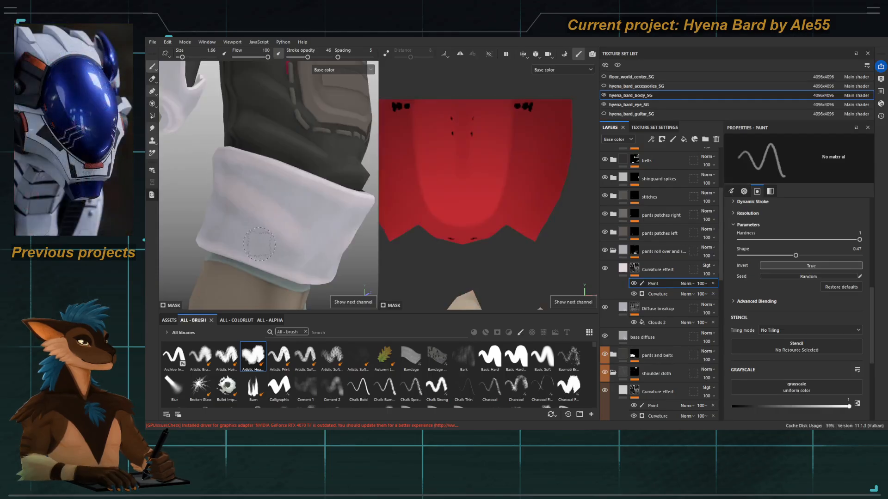
Step: Extend the white highlight strokes around the back and outer sides of the rolled cuff, using the shaded material view as reference
mouse_move(258, 236)
alt+mouse_down()
mouse_move(270, 229)
mouse_move(259, 218)
mouse_move(268, 227)
mouse_move(248, 228)
mouse_move(282, 244)
alt+mouse_up()
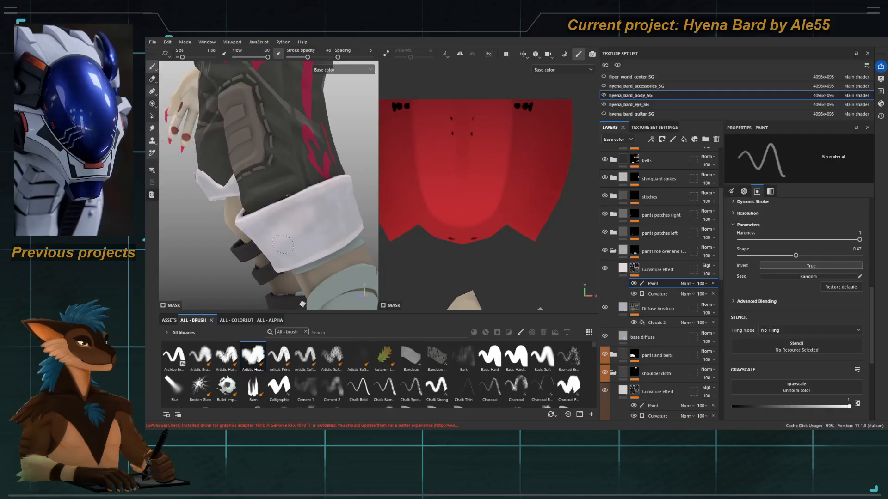
mouse_move(343, 188)
alt+mouse_down()
mouse_move(294, 234)
mouse_move(328, 234)
mouse_move(244, 185)
mouse_move(342, 228)
alt+mouse_up()
key(m)
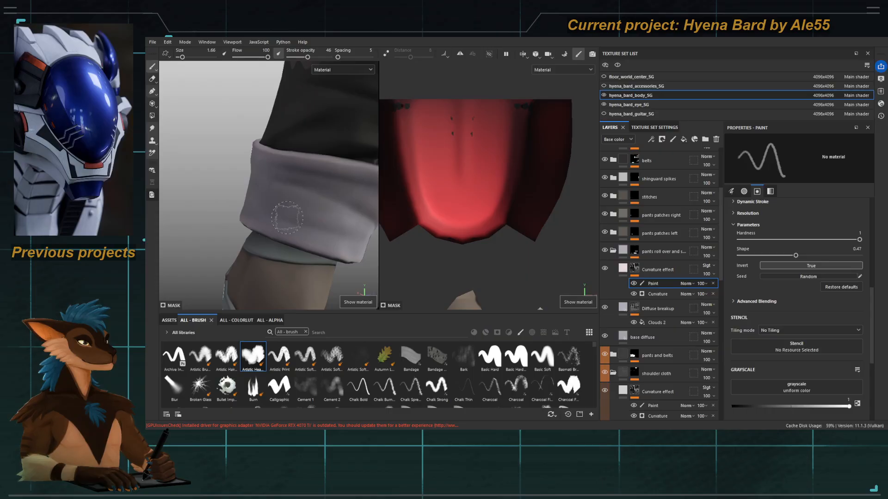
alt+drag(251, 204, 294, 207)
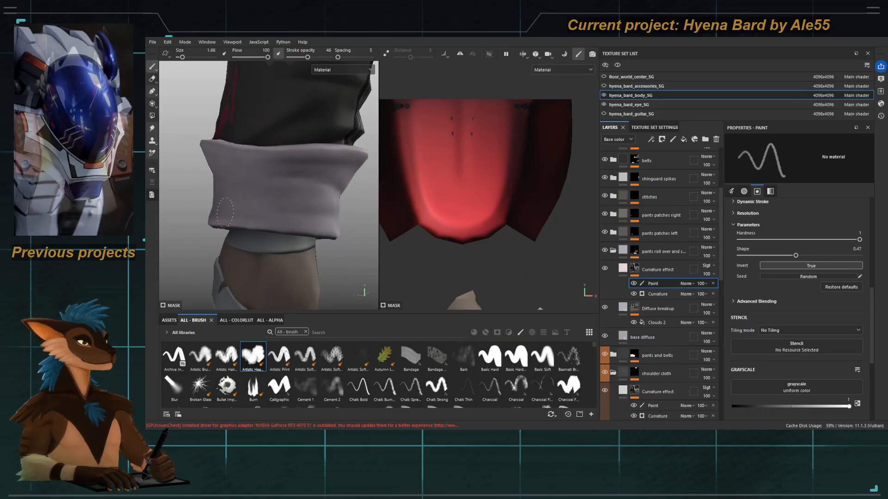
mouse_move(230, 208)
alt+mouse_down()
mouse_move(303, 200)
mouse_move(301, 190)
alt+mouse_up()
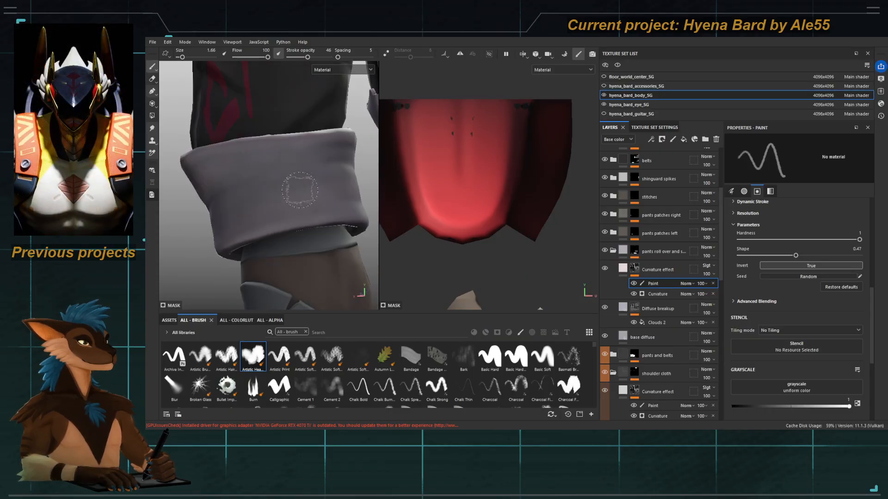
key(c)
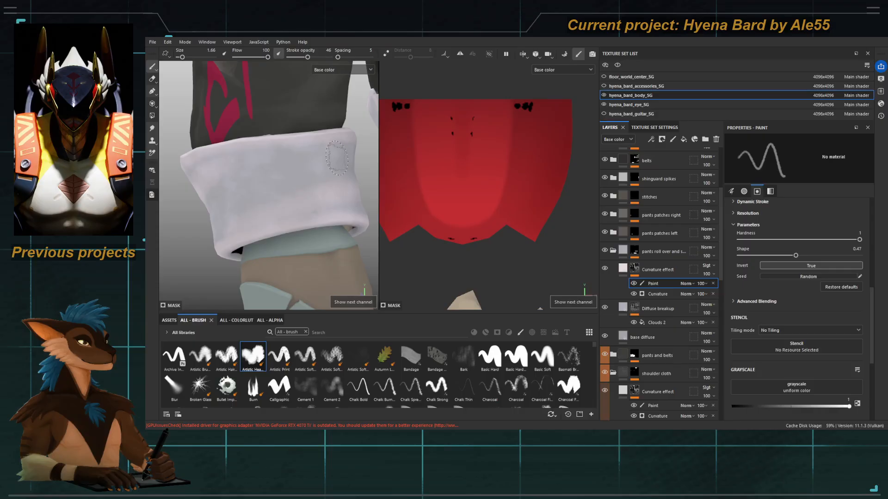
Step: Tone down the highlights on the back of the rolled cuff with black strokes at brush size 1.18
alt+drag(257, 175, 259, 181)
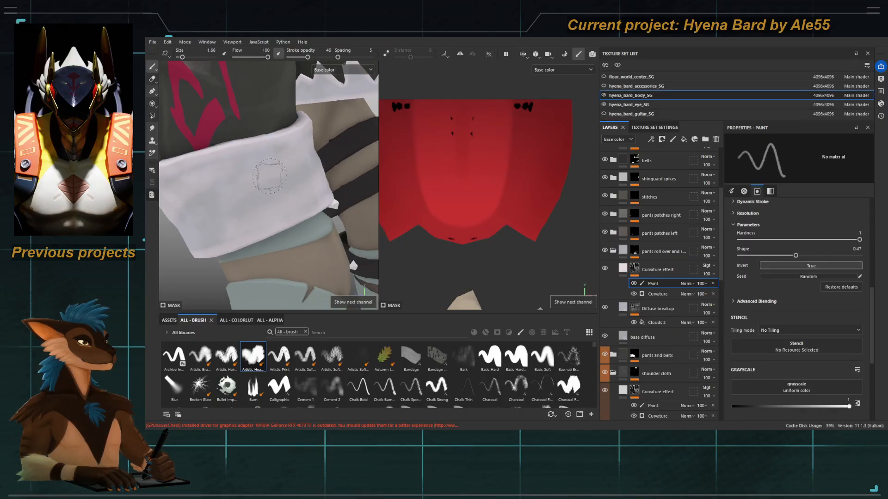
key(bracketleft)
key(x)
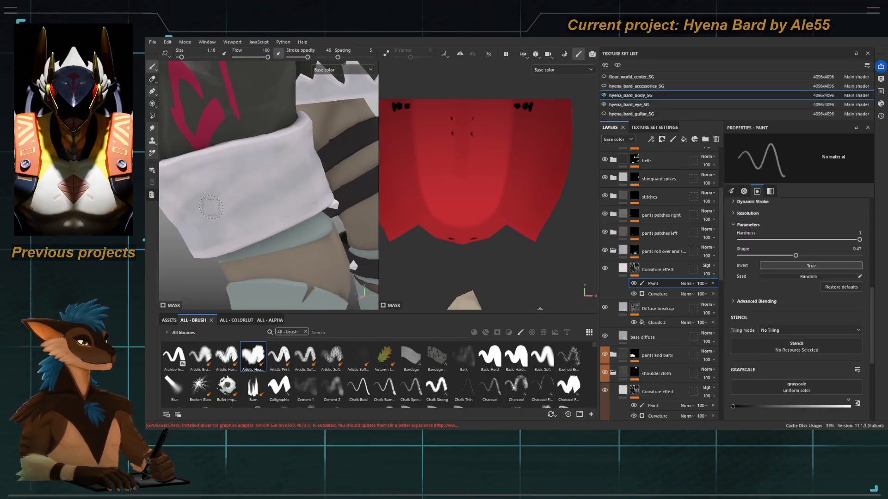
mouse_move(211, 207)
alt+mouse_down()
mouse_move(255, 179)
mouse_move(305, 184)
alt+mouse_up()
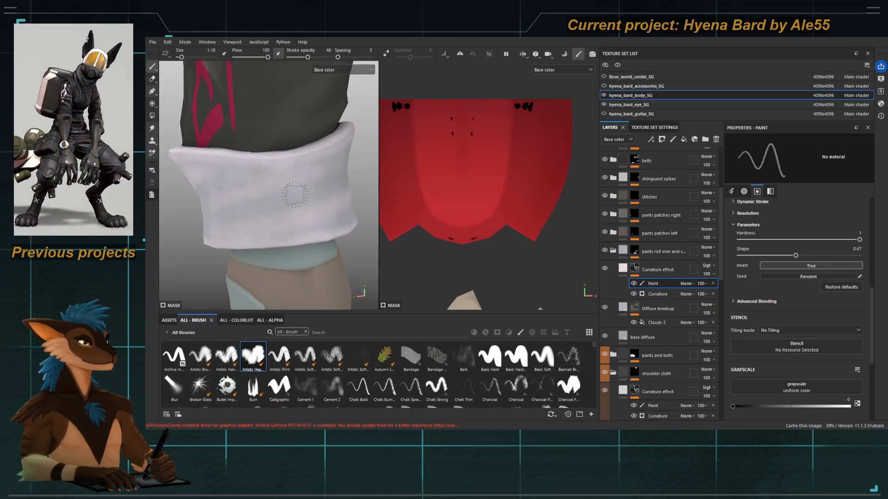
key(c)
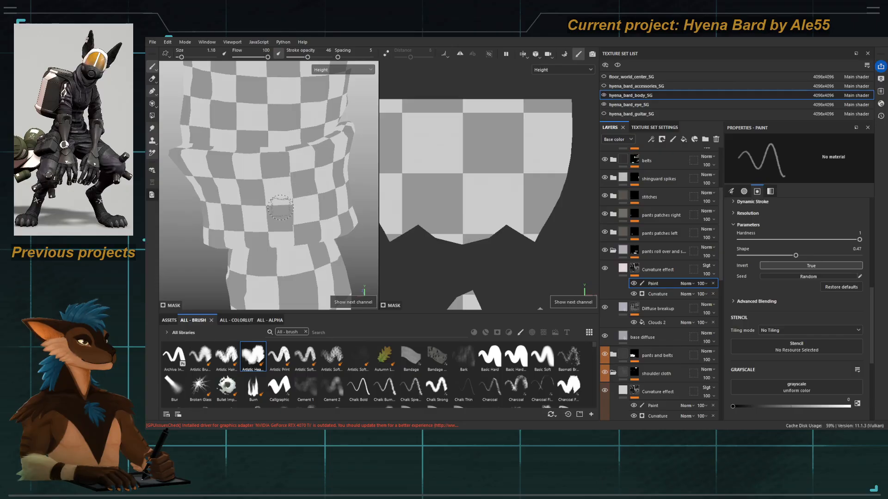
key(c)
key(c)
key(c)
key(c)
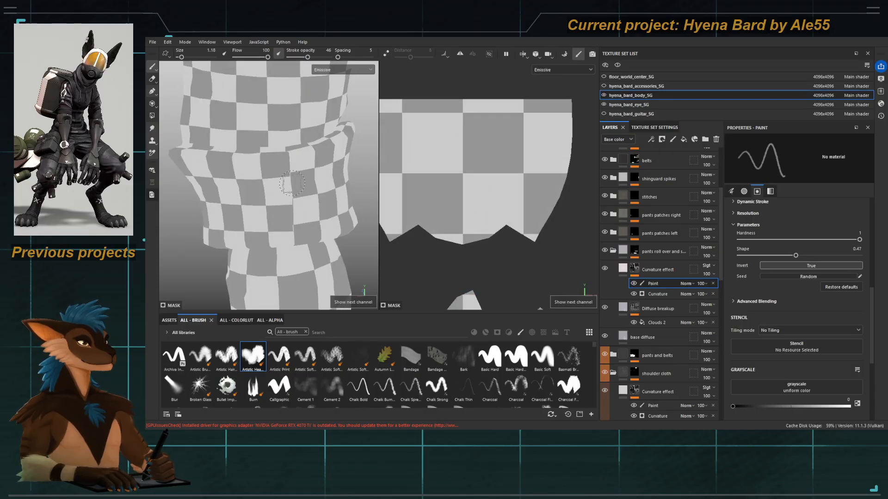
key(c)
key(c)
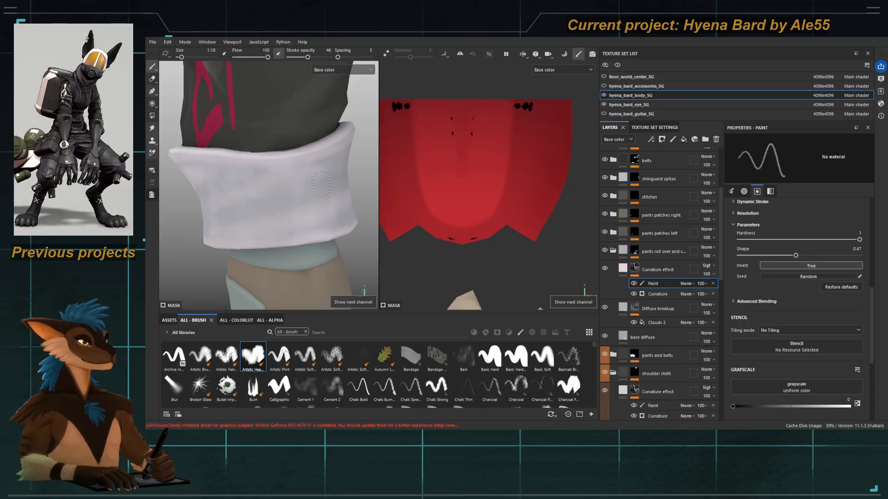
Step: Add fine white highlight strokes near the rolled cuff's upper edge at brush size 0.47, switching back to black for blending
key(x)
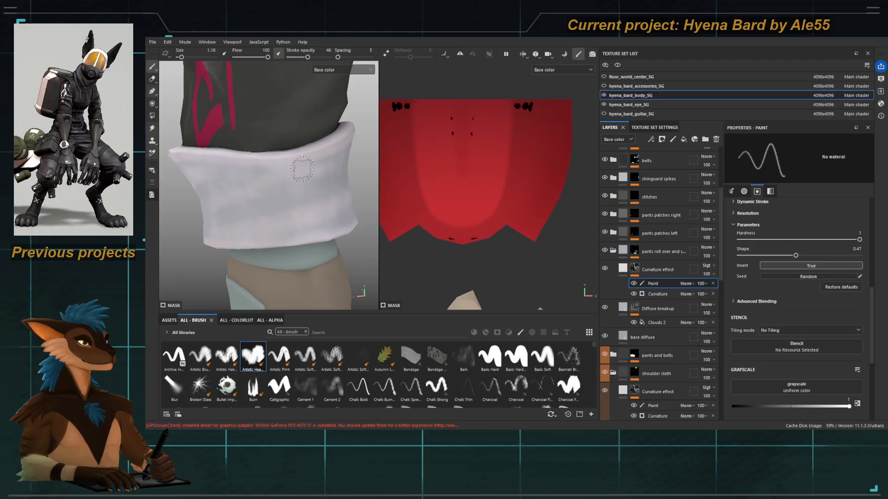
key(bracketleft)
key(bracketleft)
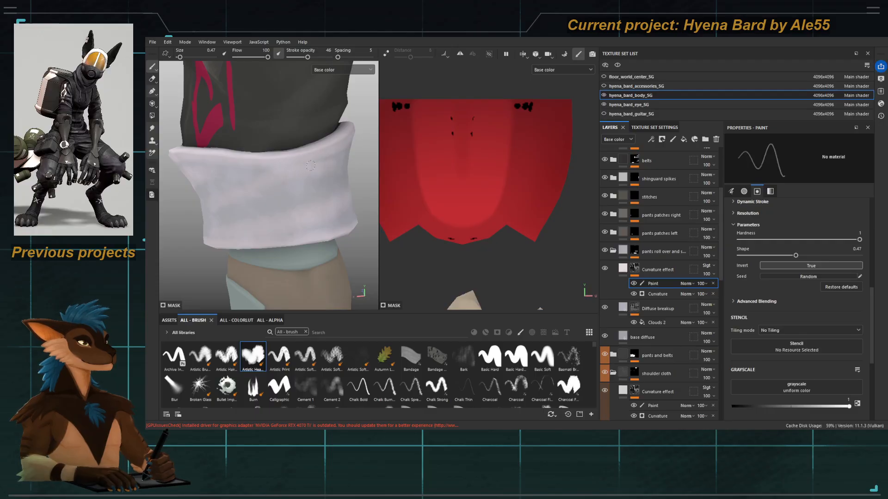
key(x)
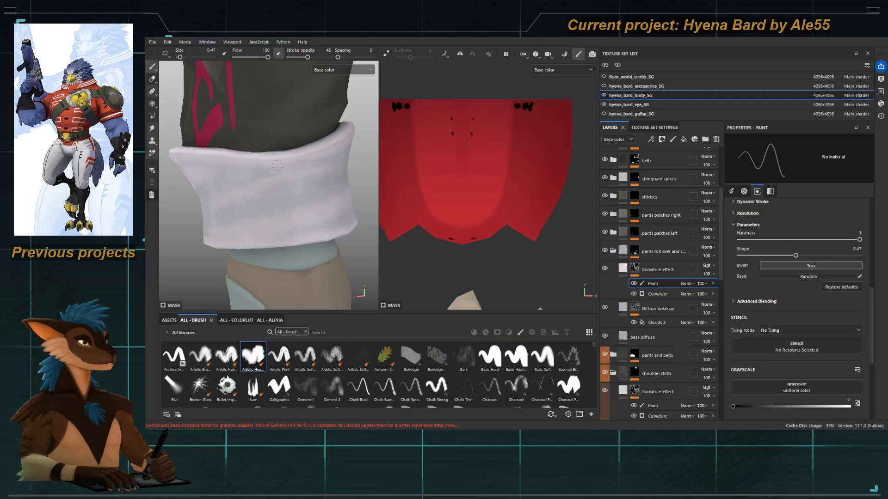
Step: Refine the highlights around the sides and lower edge of the rolled cuff with small black mask strokes
alt+drag(319, 170, 236, 196)
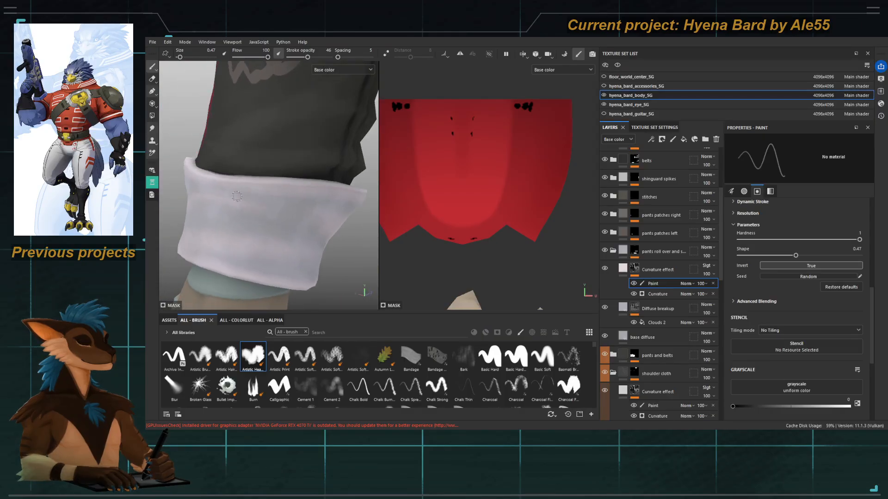
alt+drag(330, 195, 231, 183)
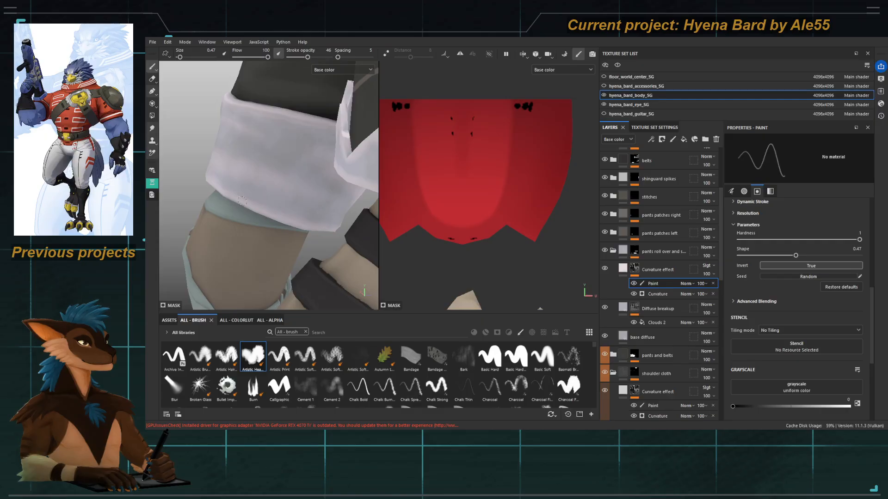
alt+drag(312, 216, 263, 201)
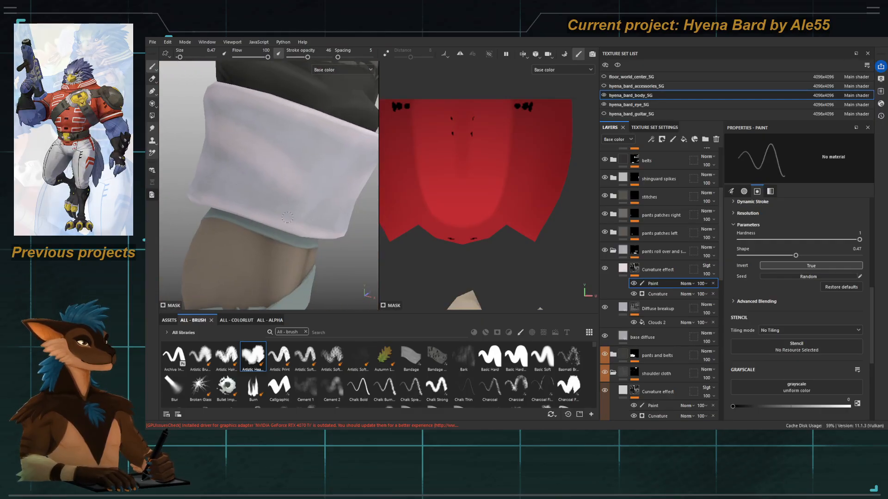
mouse_move(295, 226)
alt+mouse_down()
mouse_move(282, 199)
mouse_move(310, 194)
alt+mouse_up()
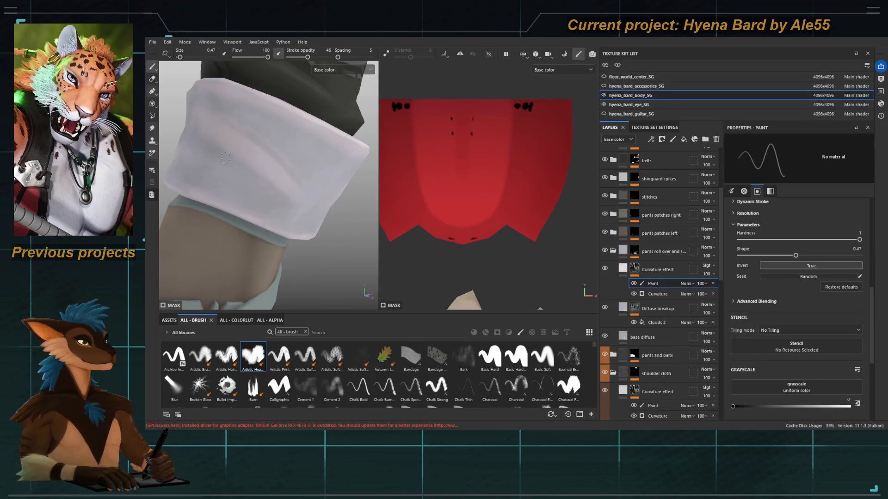
Step: Paint broader white highlights on the rolled cuff's side at brush size 1.17, then switch back to black for softening
ctrl+right_drag(260, 168, 289, 184)
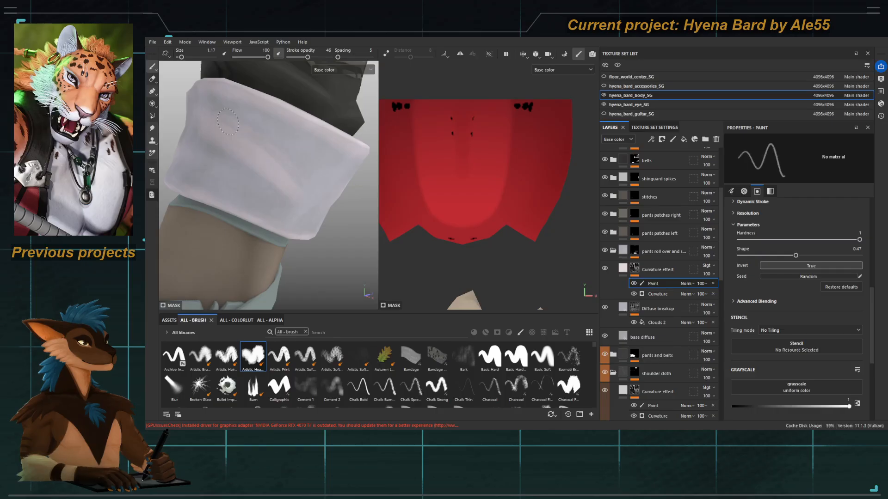
alt+drag(277, 148, 287, 168)
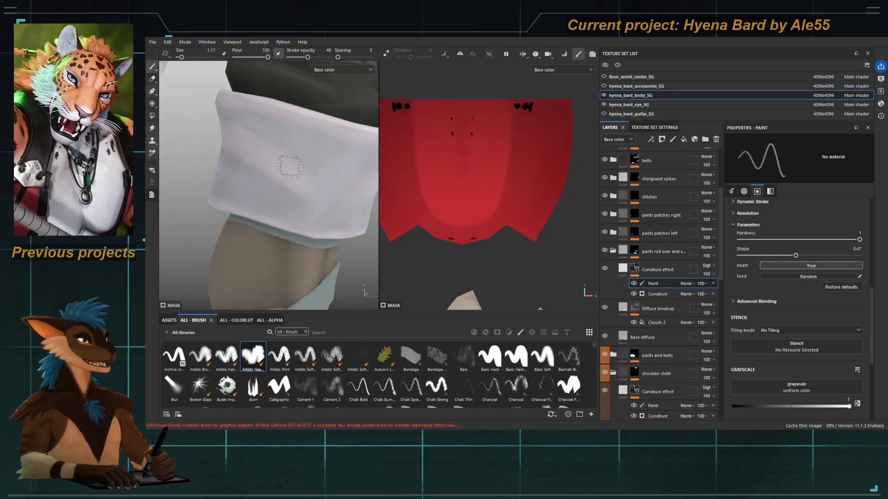
key(x)
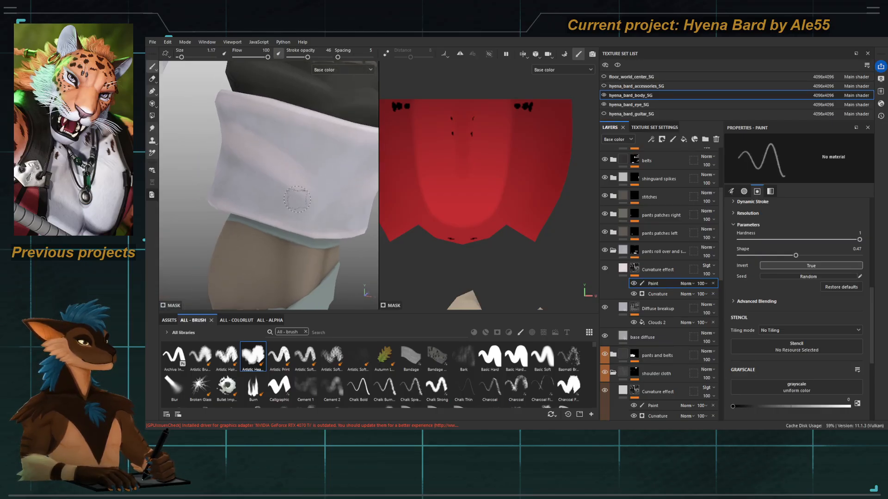
Step: Examine the painted cuff highlights on the whole character, then up close on the front of the rolled cuff
alt+drag(322, 219, 307, 204)
alt+right_drag(307, 205, 258, 183)
alt+drag(259, 183, 261, 186)
alt+right_drag(262, 186, 240, 175)
alt+drag(240, 175, 215, 175)
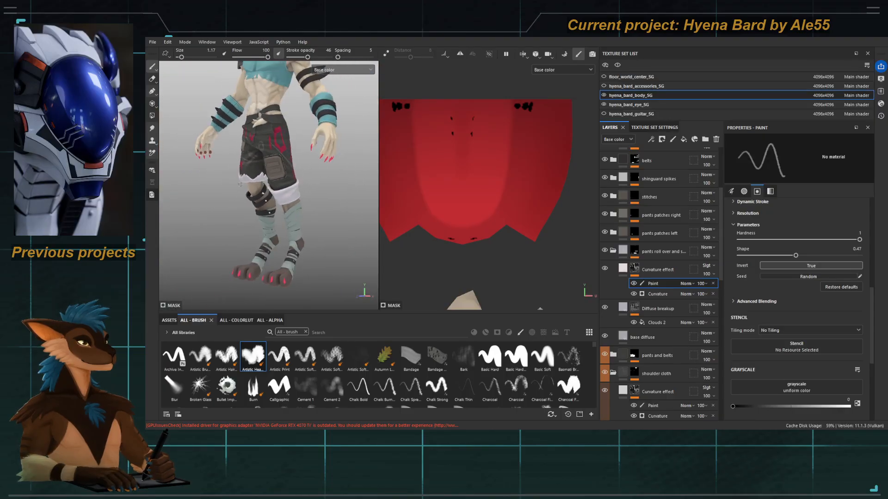
alt+right_drag(215, 175, 288, 222)
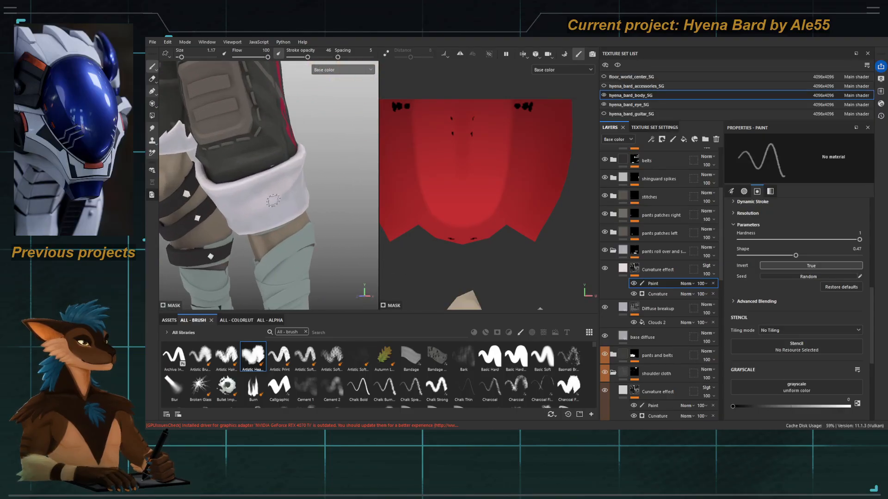
Step: Retouch the highlights on the side and front of the rolled cuff in the Base color view, alternating between white and black mask paint
alt+drag(287, 222, 309, 269)
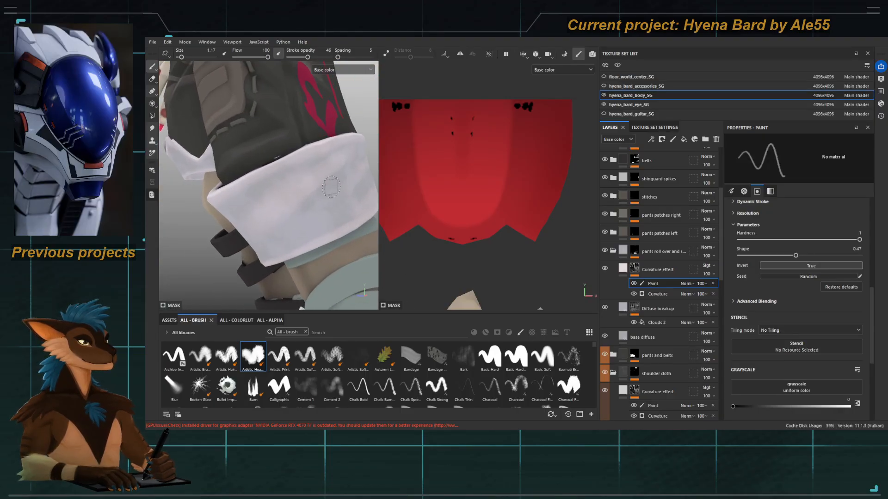
key(c)
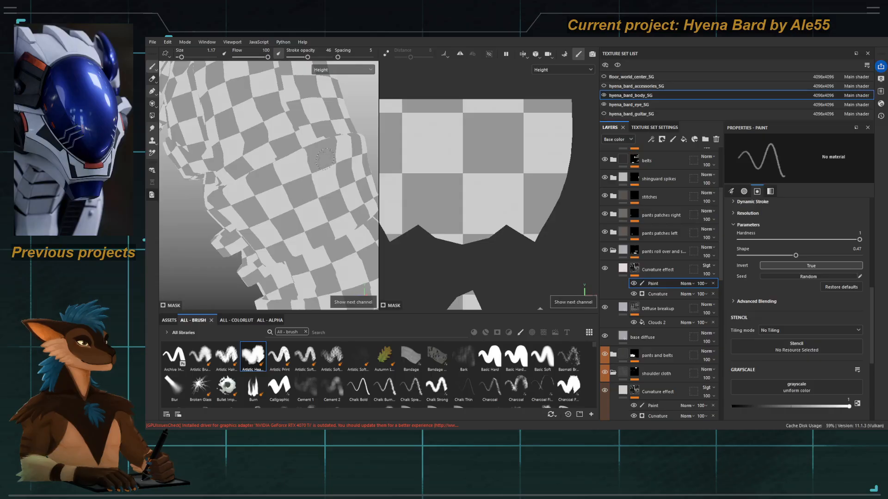
click(345, 72)
click(326, 109)
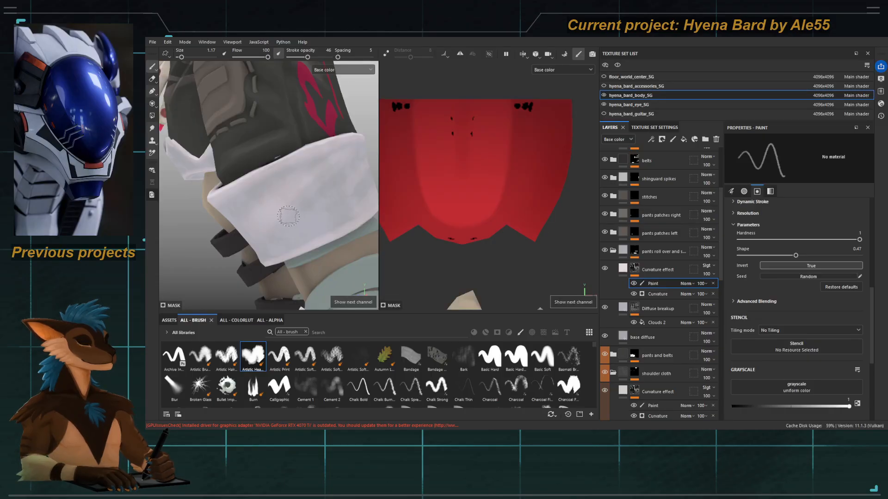
key(x)
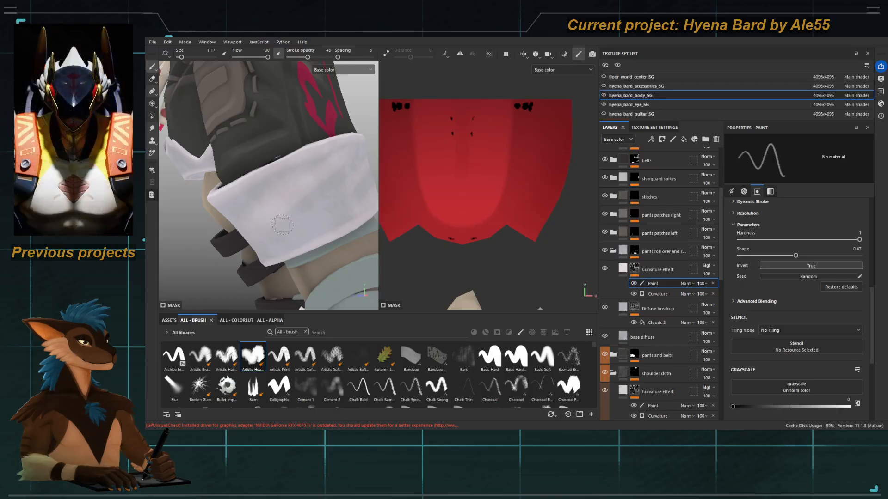
alt+drag(280, 230, 297, 218)
key(x)
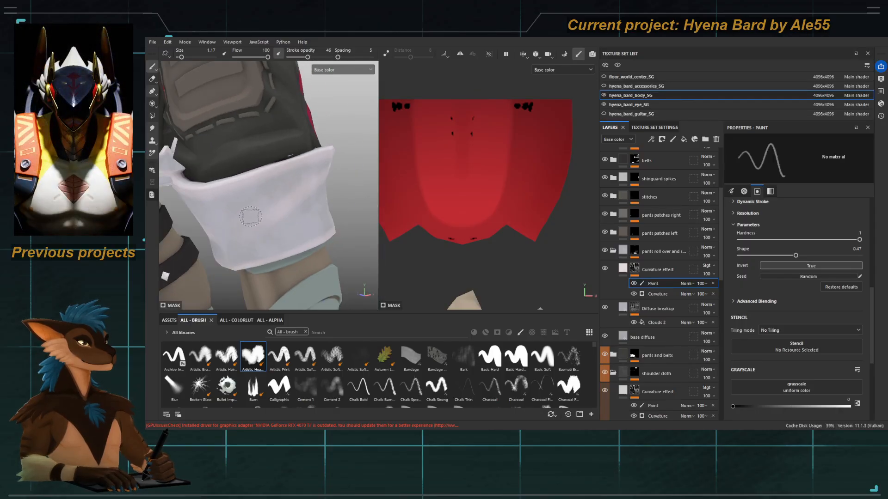
alt+drag(241, 231, 270, 211)
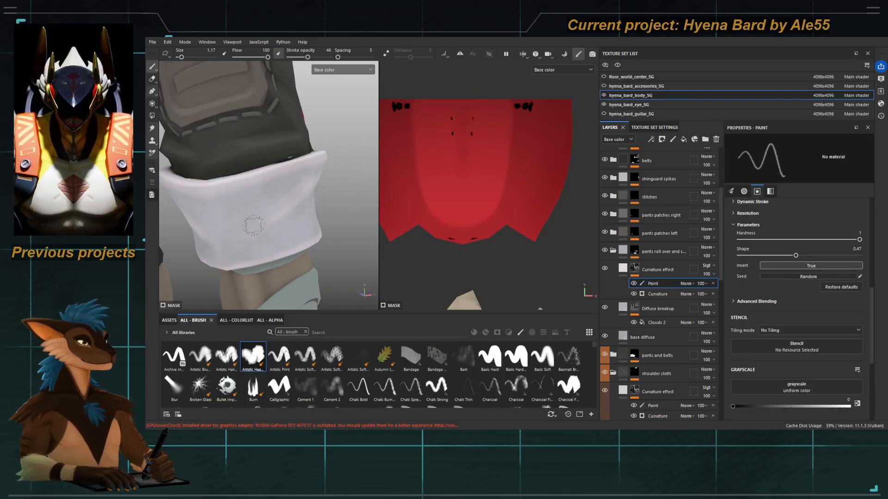
key(x)
key(x)
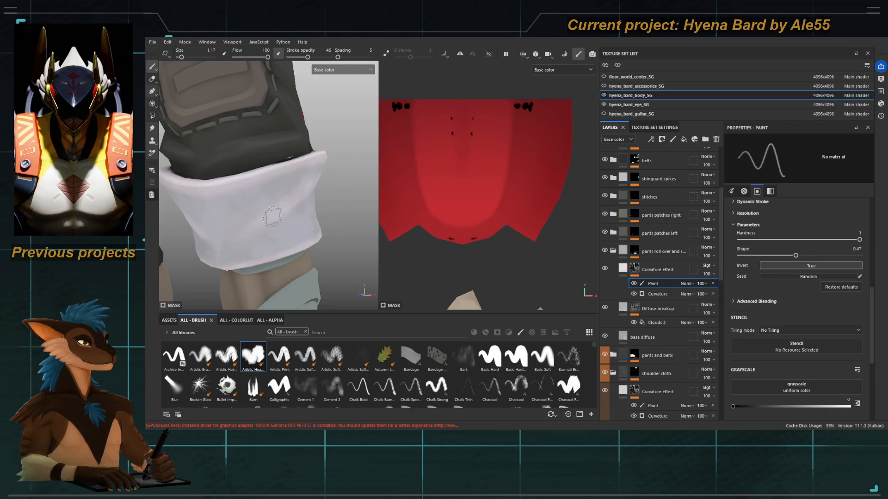
Step: Select the cuffs' base diffuse fill and collapse the effects listed under their Diffuse breakup and Curvature effect layers
alt+right_drag(279, 208, 178, 139)
alt+right_drag(264, 194, 227, 167)
alt+drag(231, 169, 251, 172)
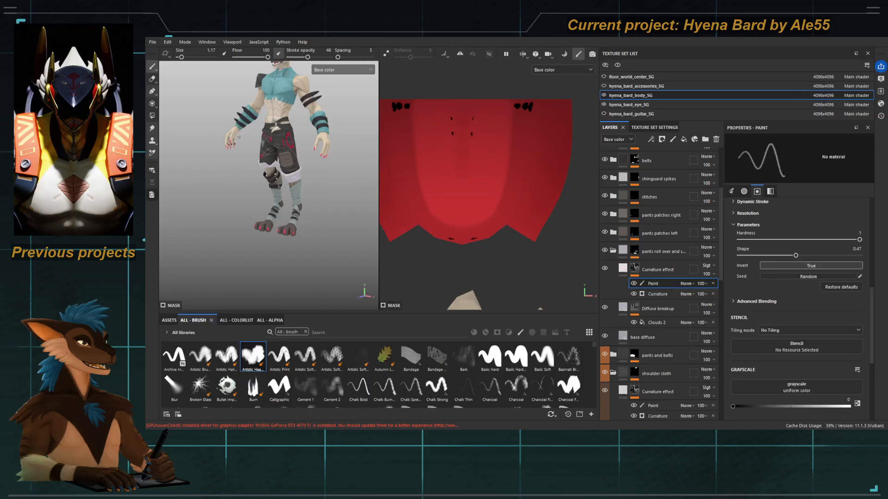
alt+right_drag(239, 138, 362, 245)
click(643, 337)
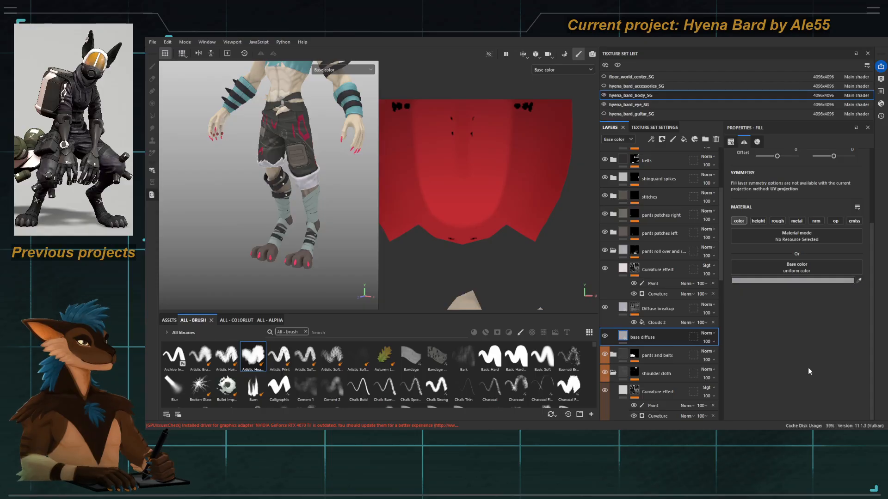
click(634, 315)
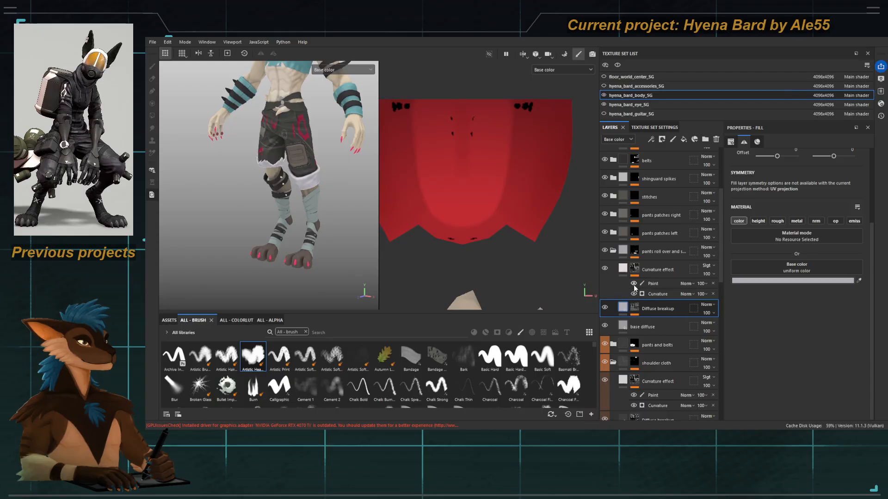
click(652, 270)
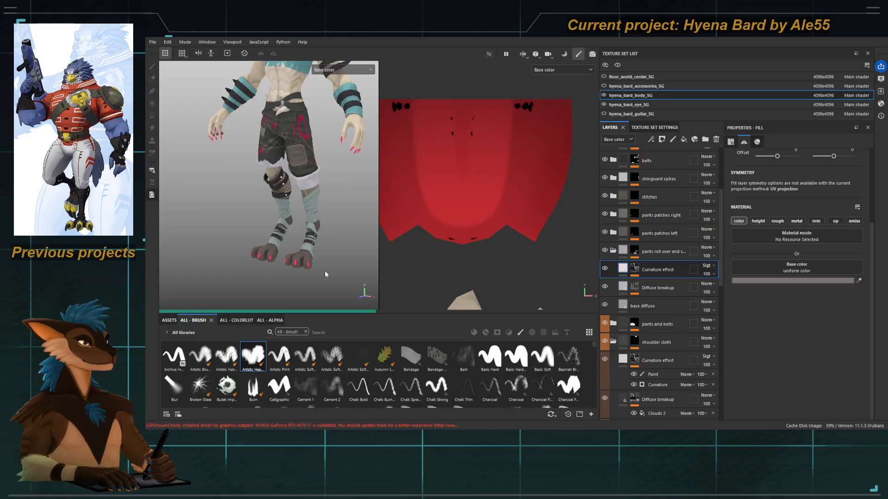
Step: Select the Diffuse breakup layer in the pants roll over folder and examine the pale trouser cuffs up close and from a distance
scroll(264, 223, up, 6)
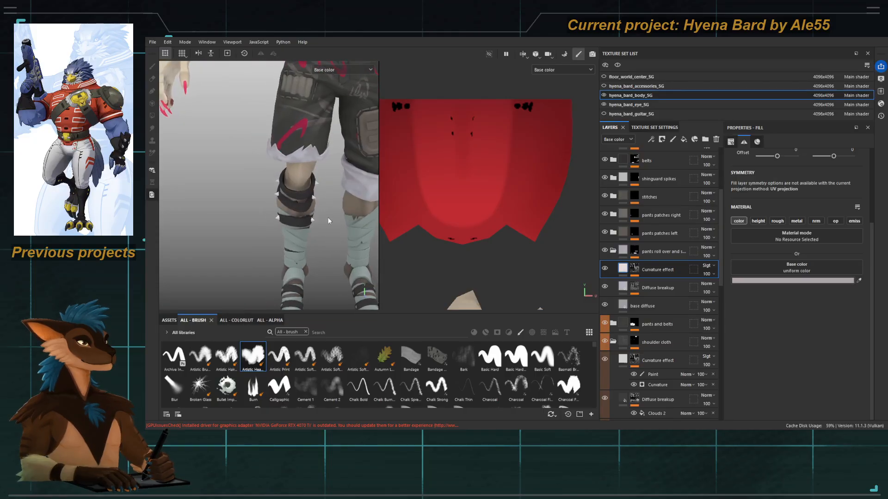
alt+right_drag(328, 220, 264, 208)
alt+drag(264, 208, 236, 185)
alt+right_drag(236, 185, 268, 186)
alt+drag(268, 186, 354, 221)
click(617, 287)
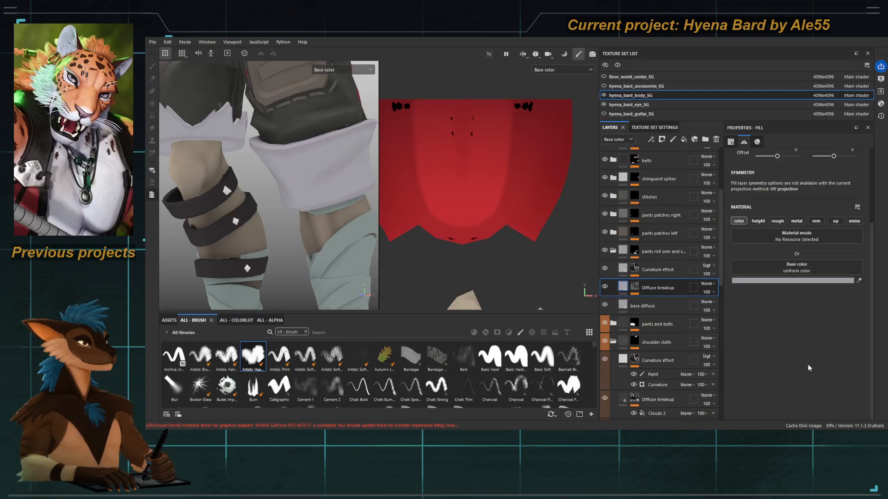
scroll(220, 174, down, 10)
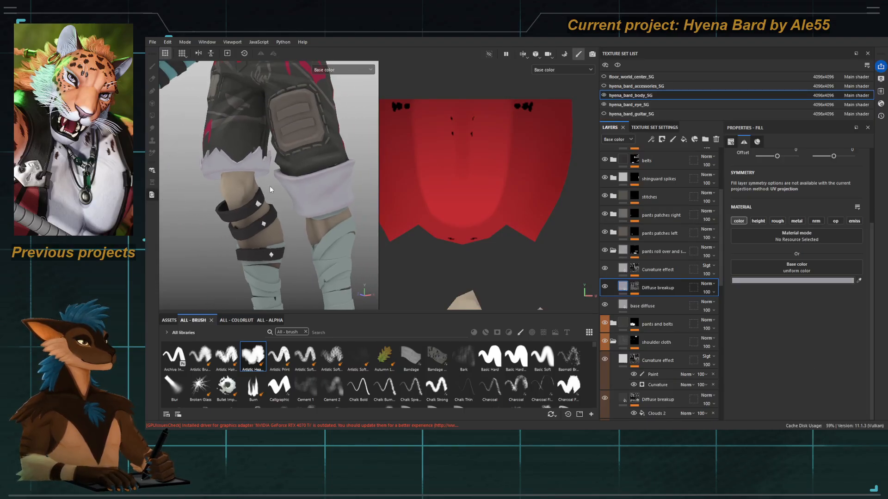
alt+drag(267, 220, 233, 225)
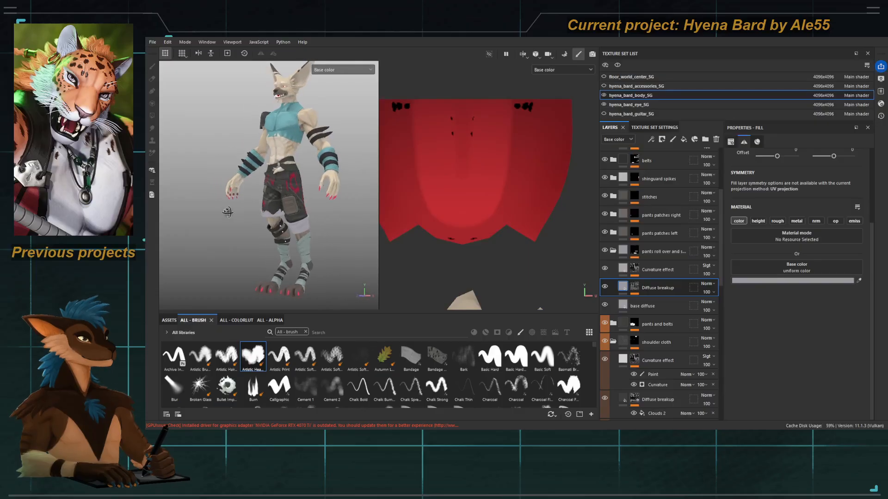
scroll(249, 241, up, 3)
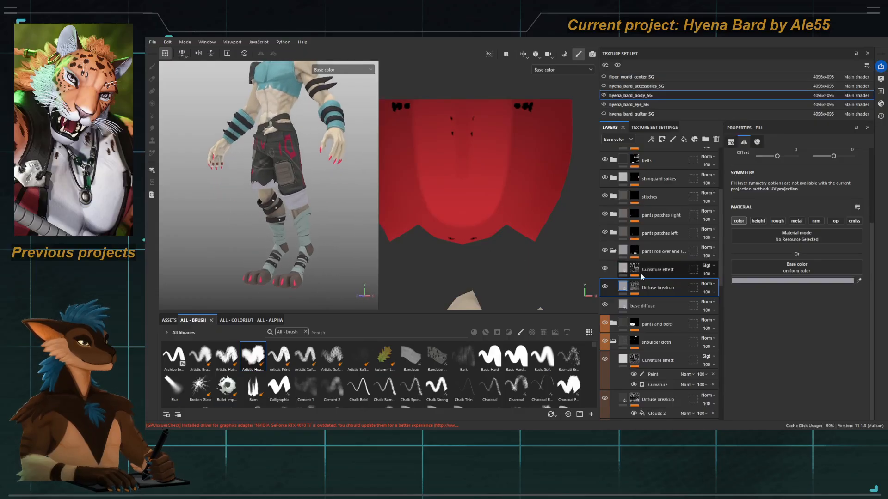
Step: Change the base color of the pants roll over folder's Curvature effect layer to a pale pinkish white and check it on the cuffs
click(604, 269)
click(677, 272)
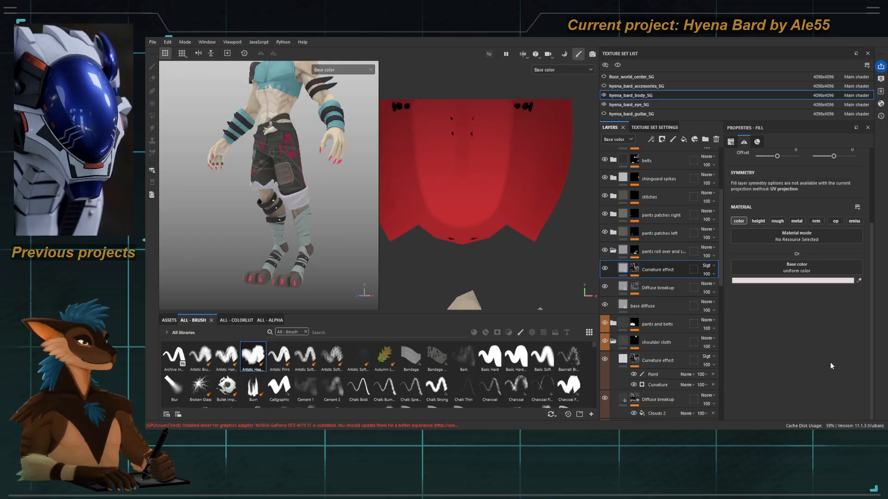
drag(811, 361, 819, 359)
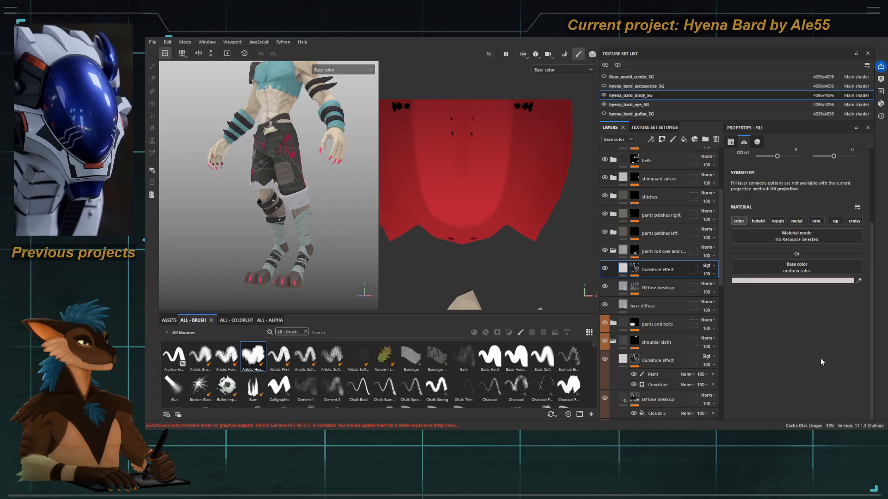
alt+drag(285, 231, 313, 205)
alt+right_drag(313, 204, 390, 218)
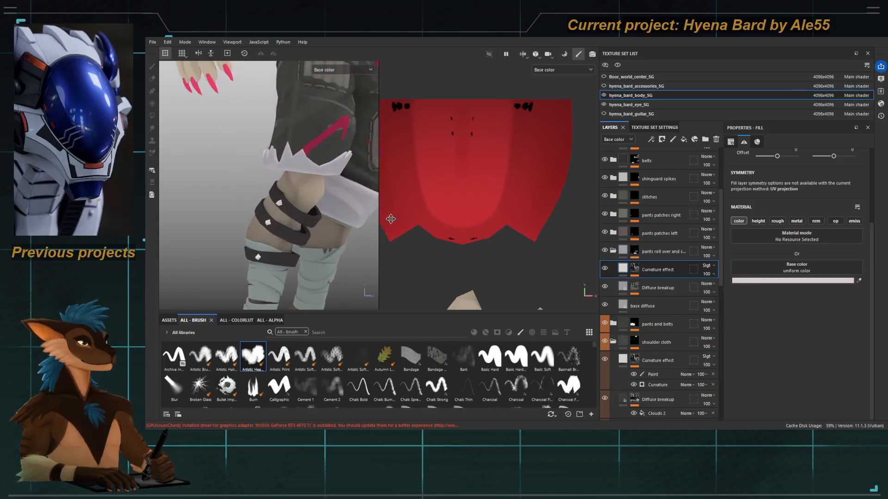
mouse_move(307, 213)
alt+mouse_down()
mouse_move(259, 217)
mouse_move(292, 207)
alt+mouse_up()
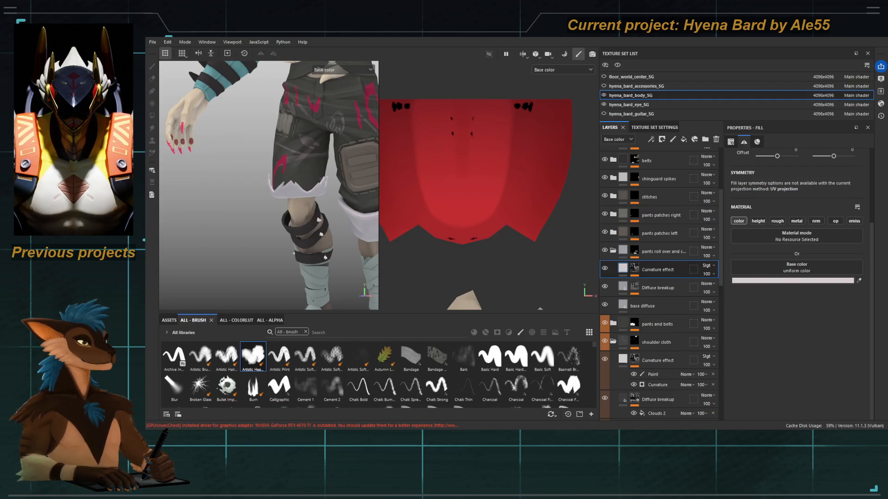
Step: Using the Paint effect in the Curvature effect layer's mask, touch up the front of the torn trouser hem with brush size 0.78
alt+right_drag(290, 211, 382, 257)
alt+drag(307, 230, 344, 232)
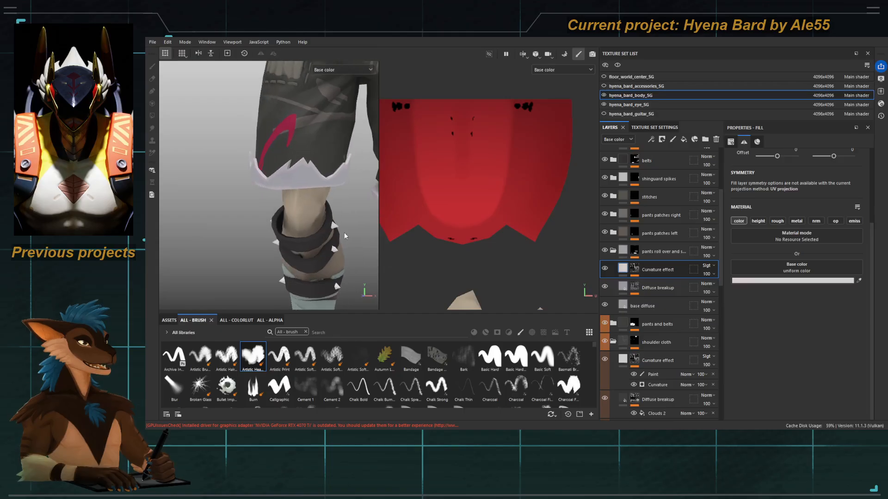
click(633, 272)
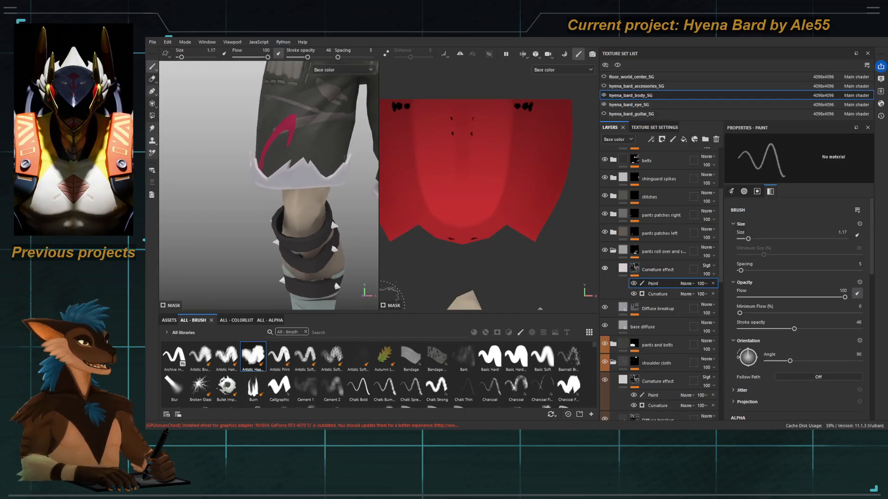
alt+right_drag(297, 190, 300, 158)
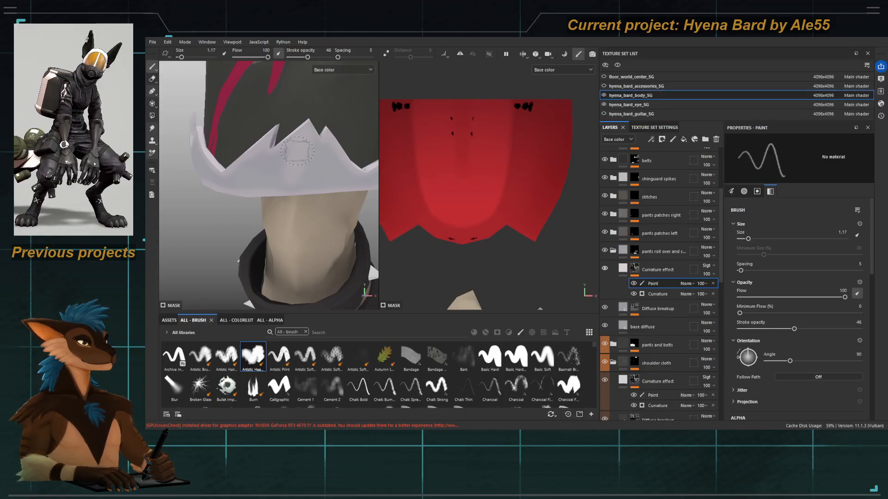
key([)
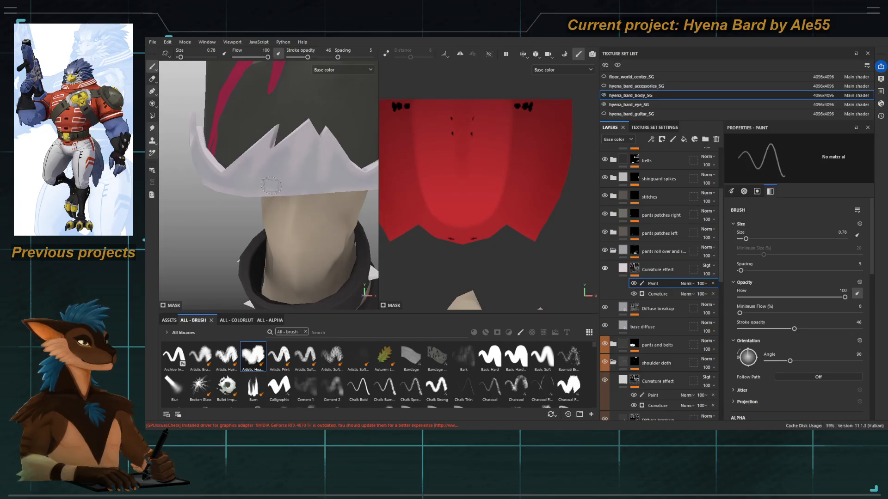
Step: Continue painting the curvature mask around the sides and jagged points of the torn hem at brush size 0.78
alt+drag(246, 176, 324, 160)
alt+middle_drag(274, 147, 245, 138)
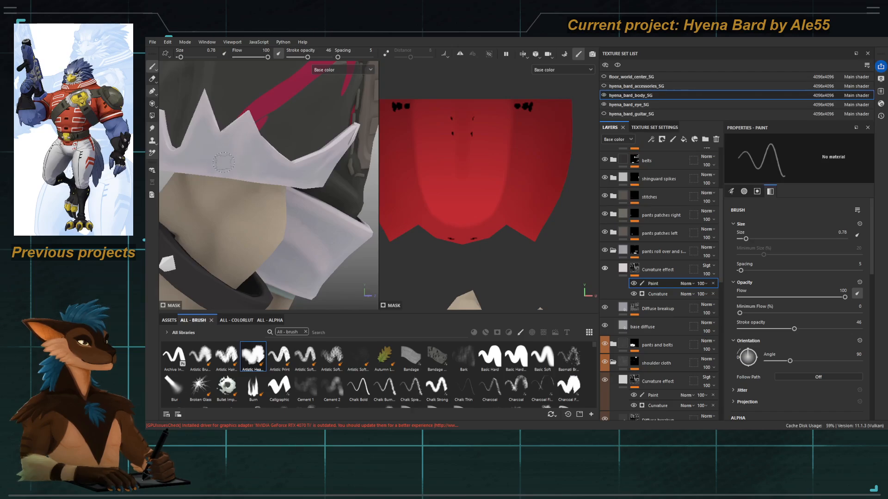
alt+drag(223, 161, 254, 168)
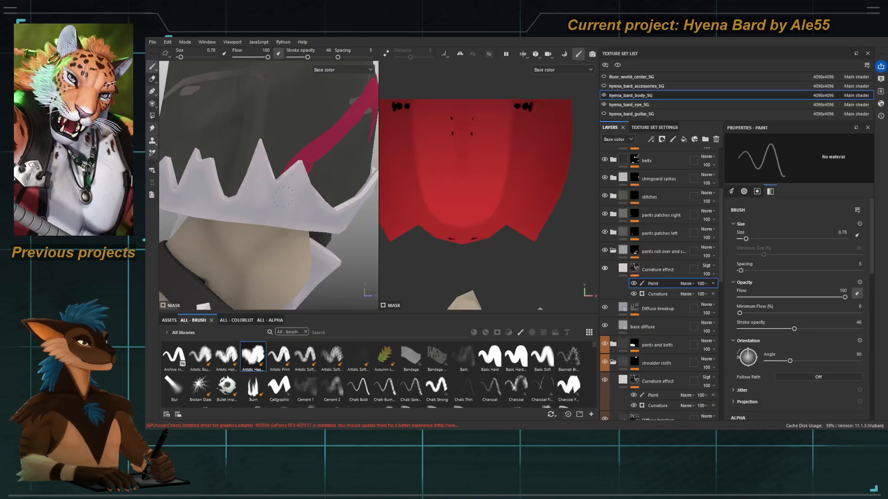
alt+drag(266, 197, 251, 159)
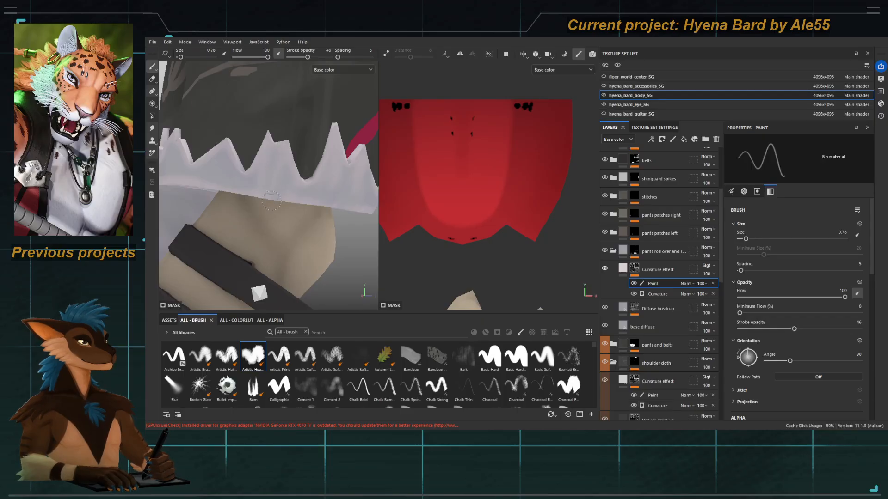
alt+drag(270, 175, 306, 169)
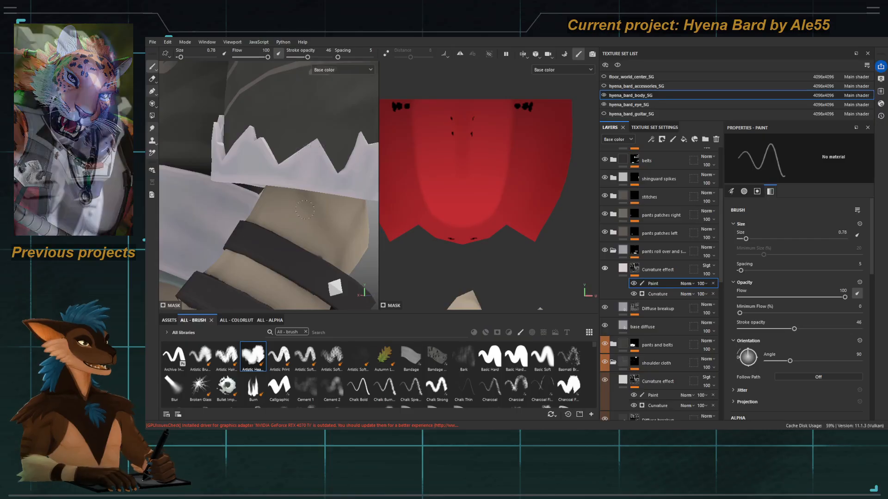
alt+drag(301, 151, 304, 170)
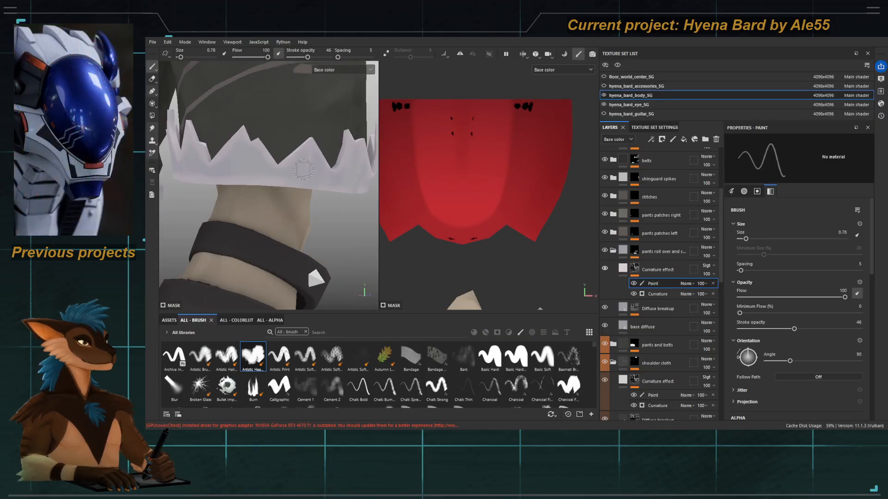
Step: Paint finer mask details around the back and remaining sides of the torn hem, alternating brush sizes 0.47 and 0.78
key(bracketleft)
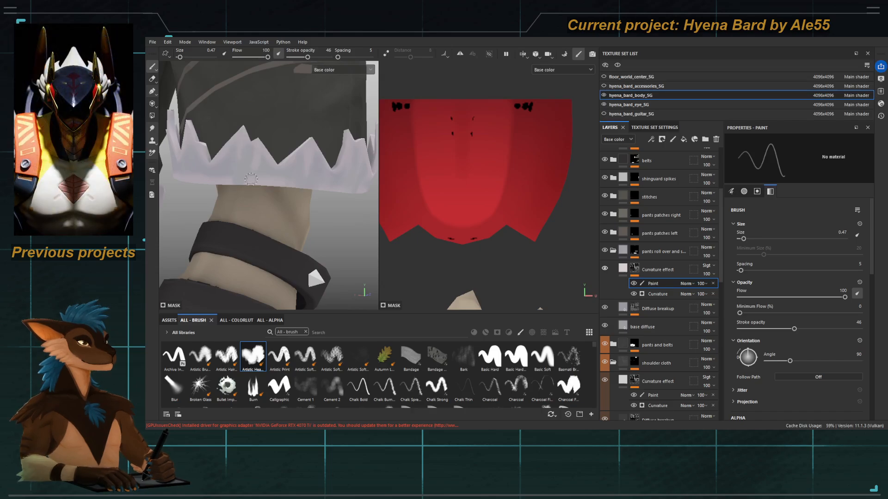
mouse_move(296, 165)
alt+mouse_down()
mouse_move(256, 158)
mouse_move(312, 172)
alt+mouse_up()
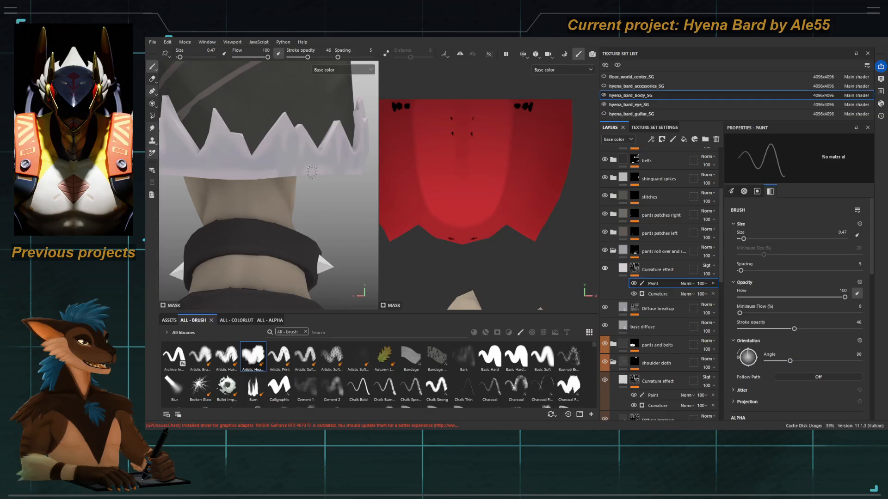
key(bracketright)
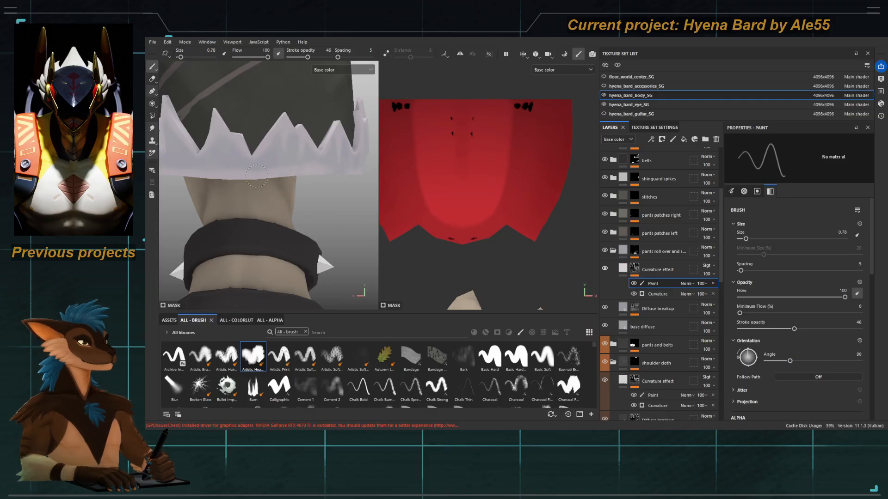
alt+drag(256, 175, 301, 148)
key(bracketleft)
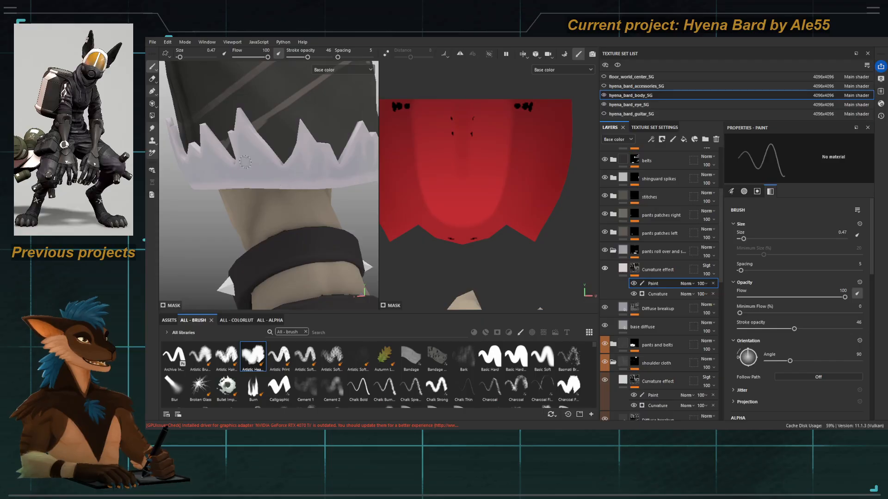
alt+drag(319, 157, 242, 138)
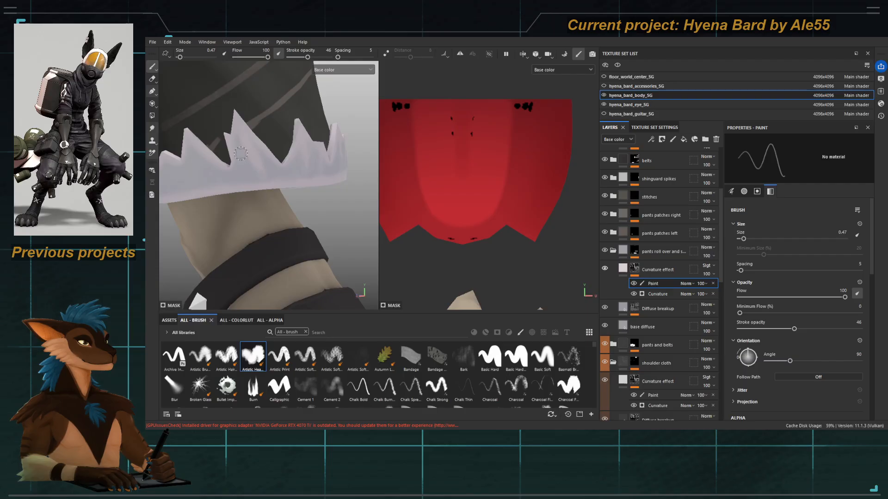
mouse_move(268, 179)
alt+mouse_down()
mouse_move(290, 180)
mouse_move(272, 182)
alt+mouse_up()
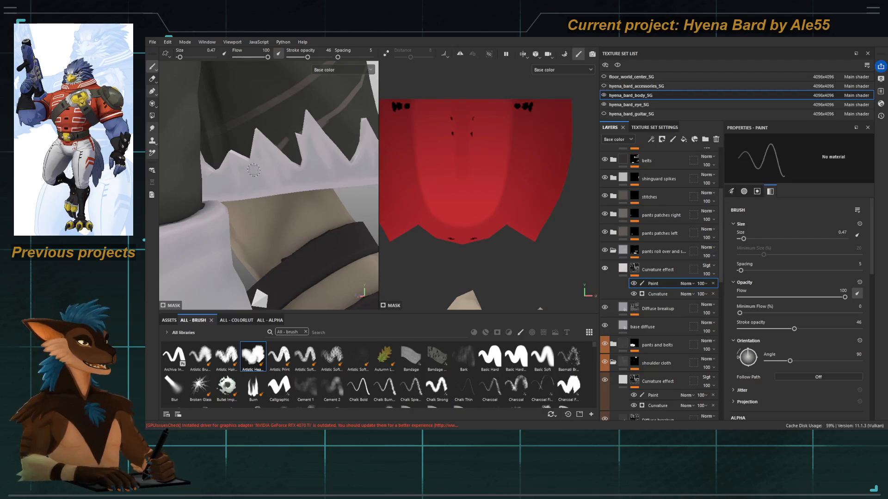
alt+drag(285, 188, 300, 145)
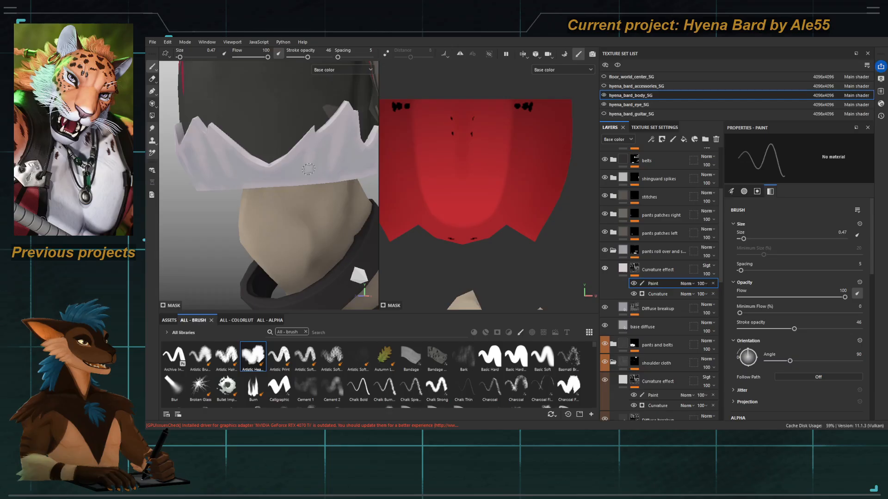
Step: Examine the painted hem against the whole character, checking the pants, torso and head before viewing the full body
alt+drag(304, 184, 270, 175)
mouse_move(269, 174)
alt+right_down()
mouse_move(266, 187)
mouse_move(254, 140)
alt+right_up()
ctrl+alt+drag(254, 140, 253, 190)
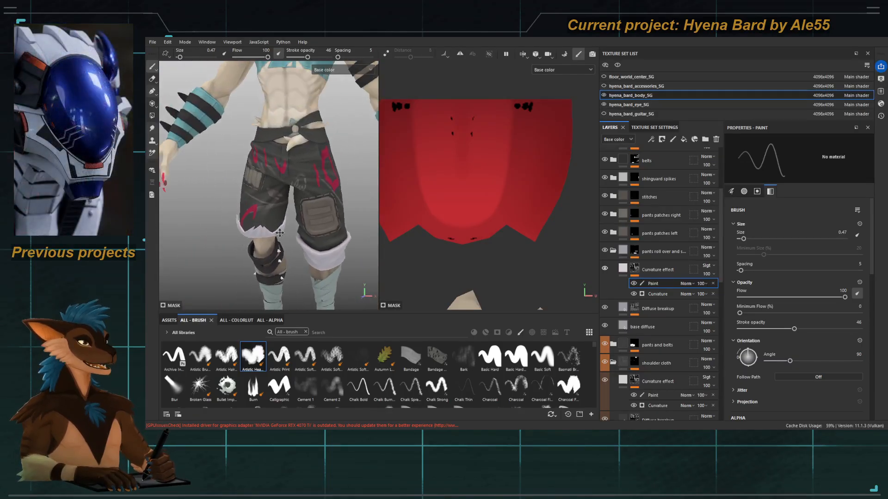
alt+right_drag(252, 191, 249, 159)
ctrl+alt+drag(248, 159, 216, 167)
ctrl+alt+drag(277, 176, 270, 225)
alt+right_drag(319, 217, 341, 259)
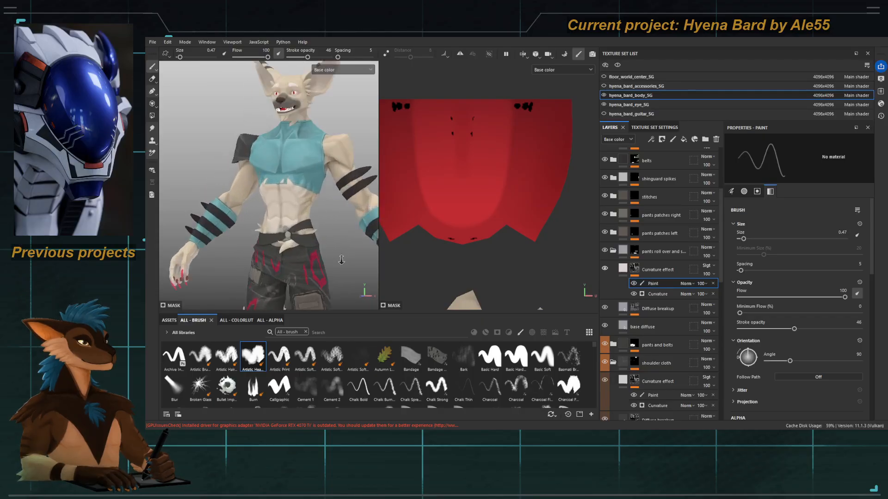
ctrl+alt+drag(296, 153, 304, 240)
mouse_move(305, 180)
alt+mouse_down()
mouse_move(254, 178)
mouse_move(361, 167)
mouse_move(264, 181)
mouse_move(277, 179)
alt+mouse_up()
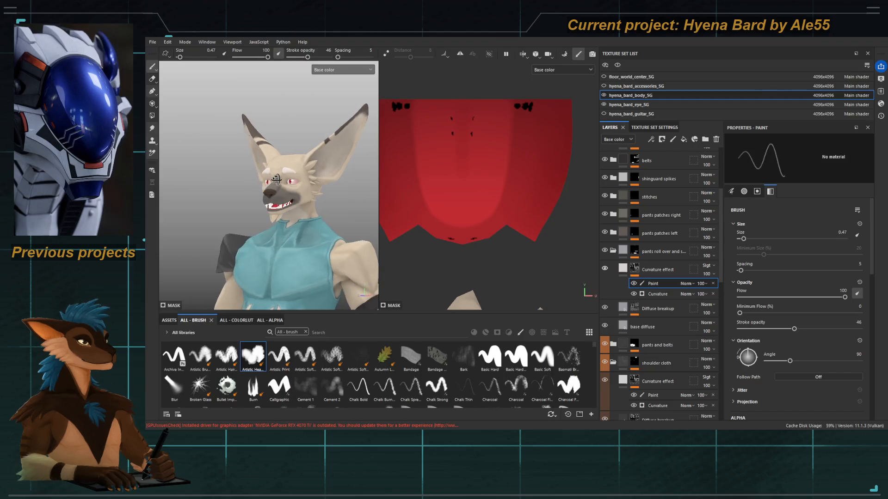
alt+right_drag(294, 194, 243, 183)
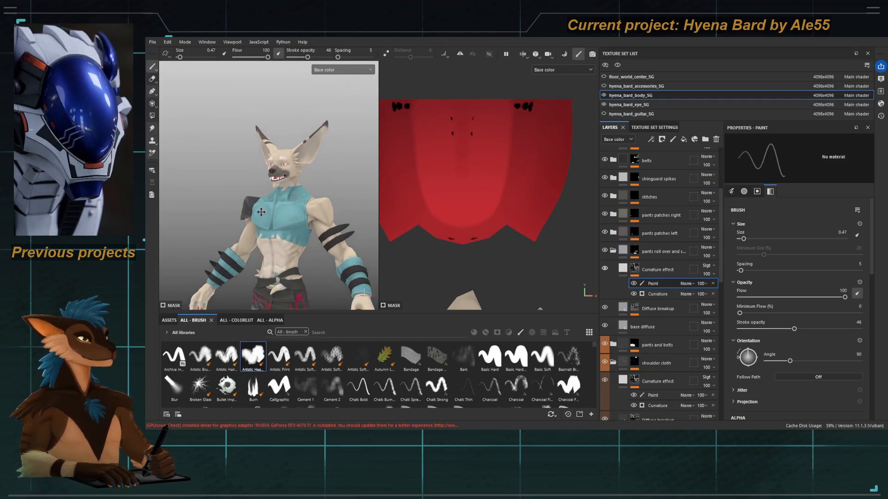
mouse_move(242, 182)
ctrl+alt+mouse_down()
mouse_move(241, 150)
mouse_move(253, 159)
ctrl+alt+mouse_up()
mouse_move(252, 206)
ctrl+alt+mouse_down()
mouse_move(241, 177)
mouse_move(252, 185)
mouse_move(231, 186)
mouse_move(246, 185)
ctrl+alt+mouse_up()
alt+right_drag(250, 172, 241, 160)
ctrl+alt+drag(242, 154, 233, 156)
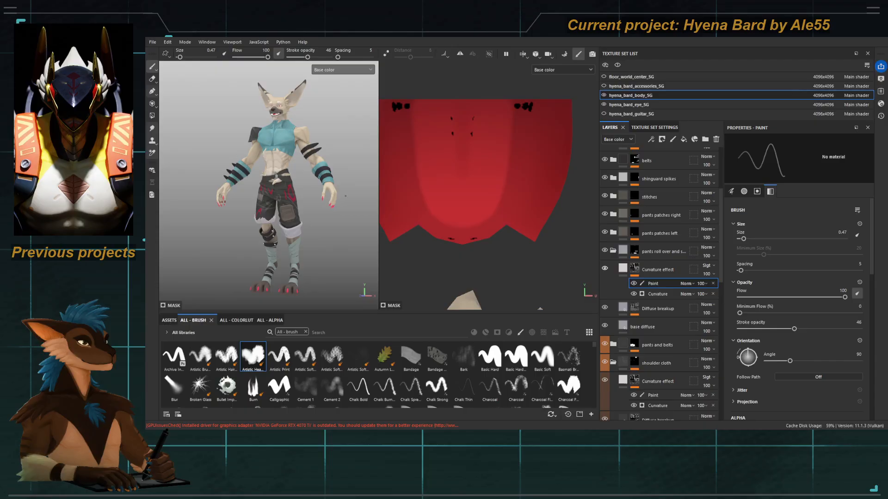
Step: Collapse the pants roll over folder and expand the pants patches left folder
click(612, 251)
click(657, 254)
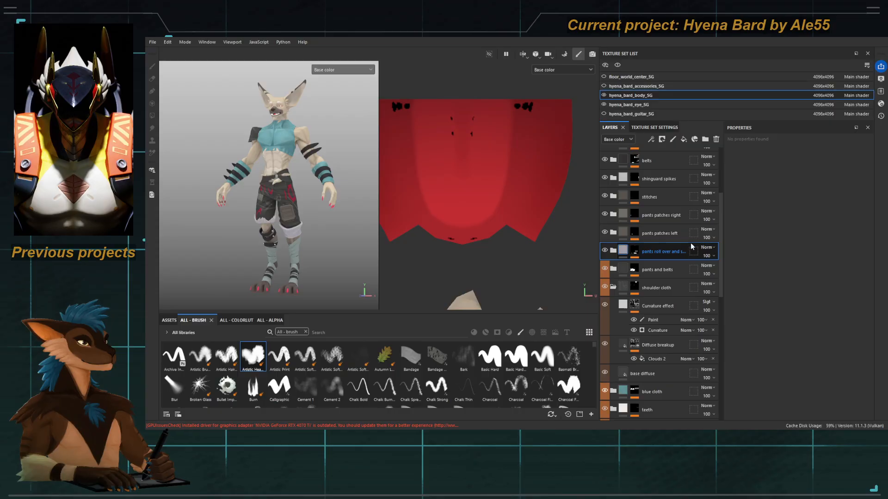
click(613, 232)
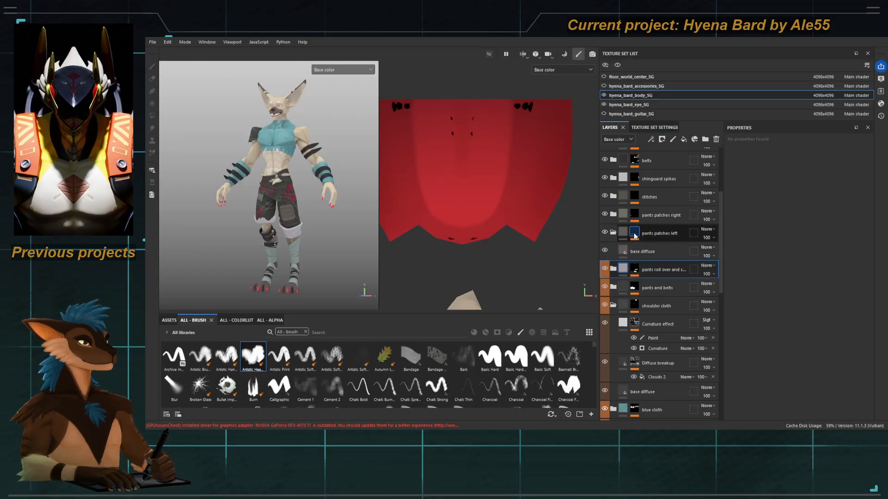
Step: Select the mask of the pants patches left folder, display the base color channel and frame the stitched knee patch
click(635, 233)
scroll(277, 194, up, 5)
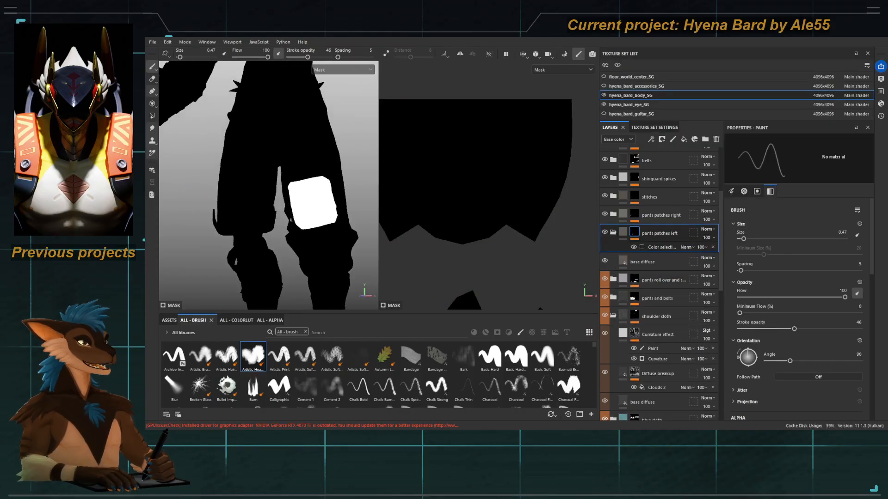
key(m)
key(c)
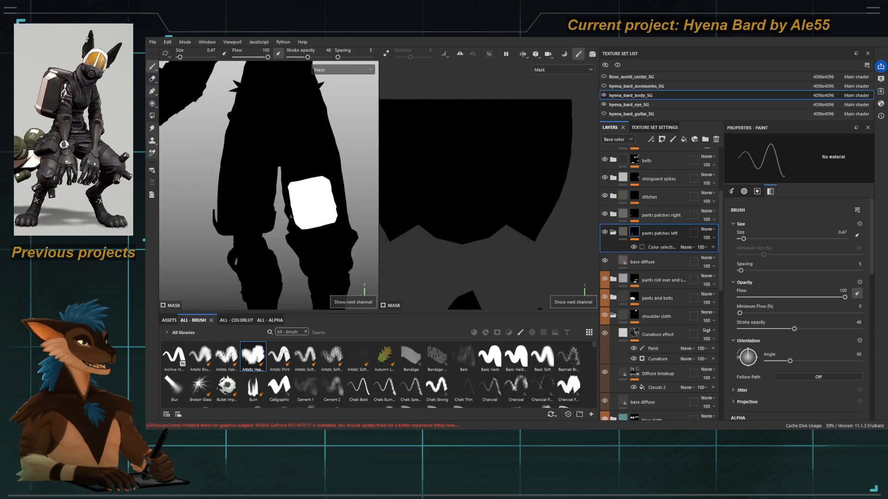
key(c)
scroll(291, 216, up, 5)
alt+middle_drag(340, 194, 284, 150)
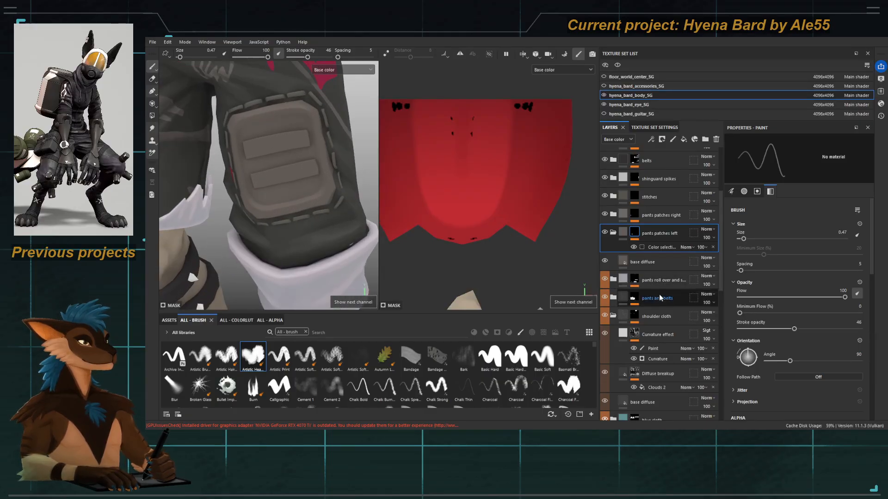
Step: Copy the Curvature effect layer from the pants and belts folder and paste it above the base diffuse layer of pants patches left
click(642, 261)
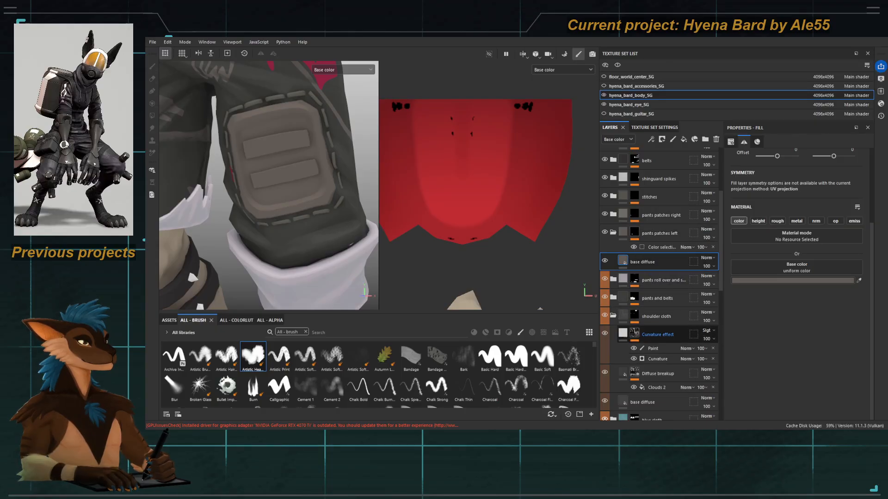
click(661, 335)
scroll(665, 343, down, 7)
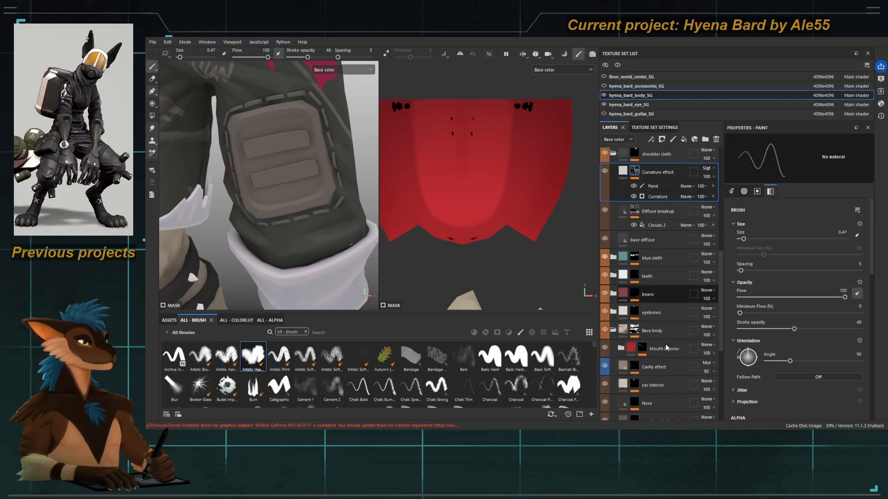
scroll(655, 345, up, 1)
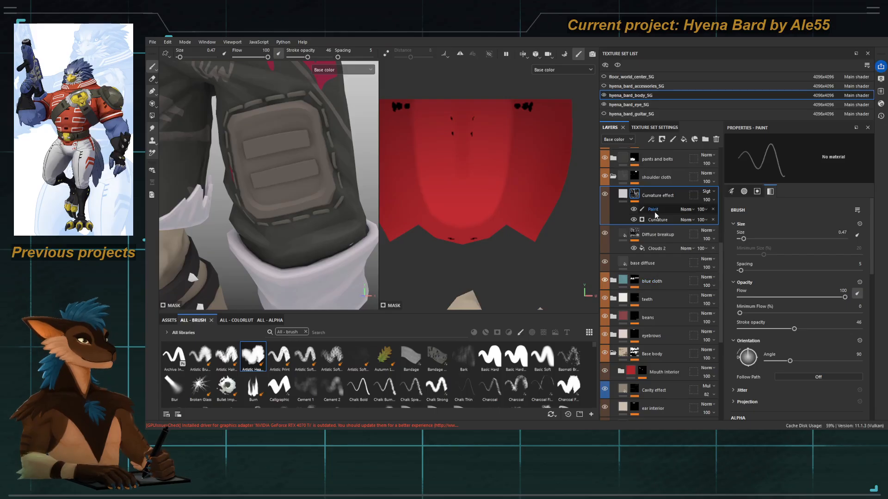
scroll(654, 212, up, 1)
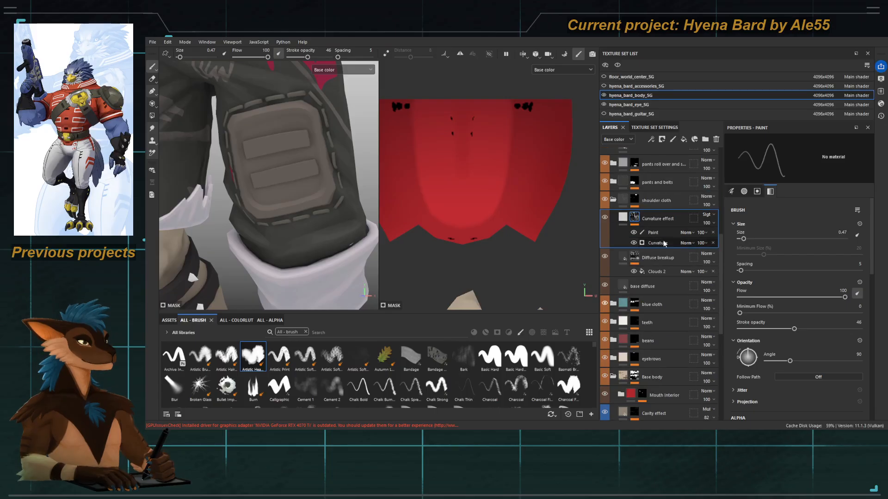
click(614, 182)
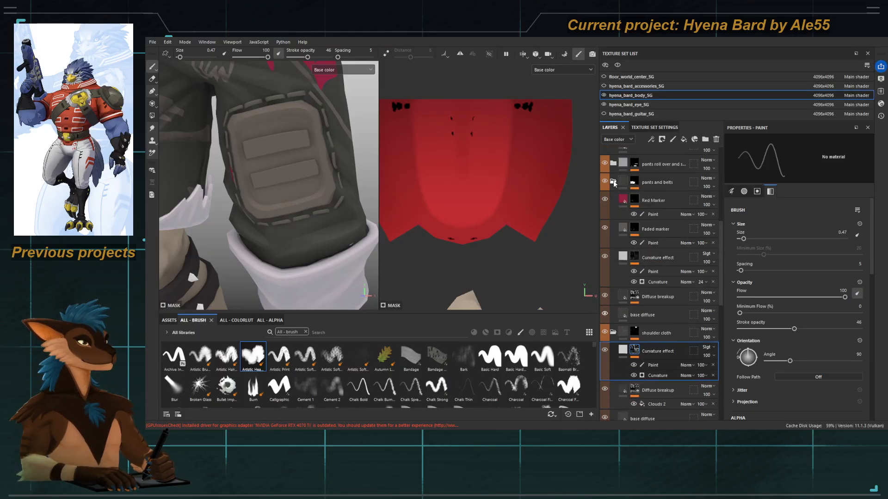
click(659, 254)
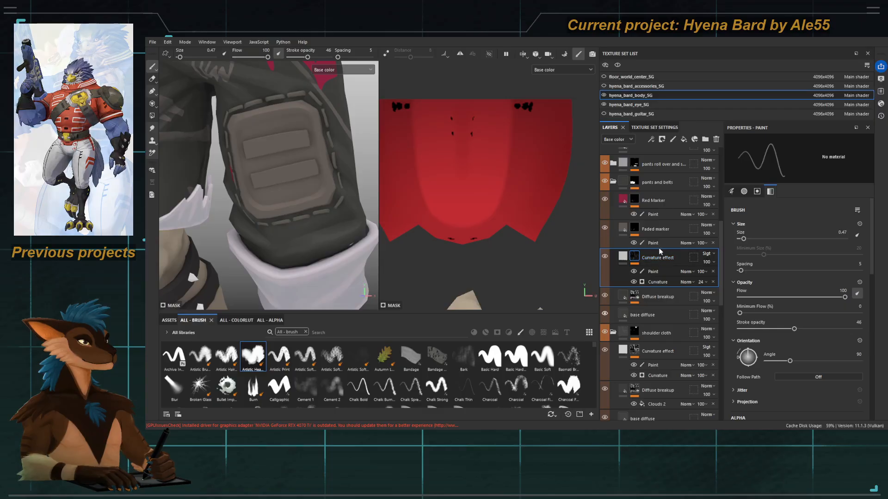
scroll(655, 245, up, 4)
click(658, 235)
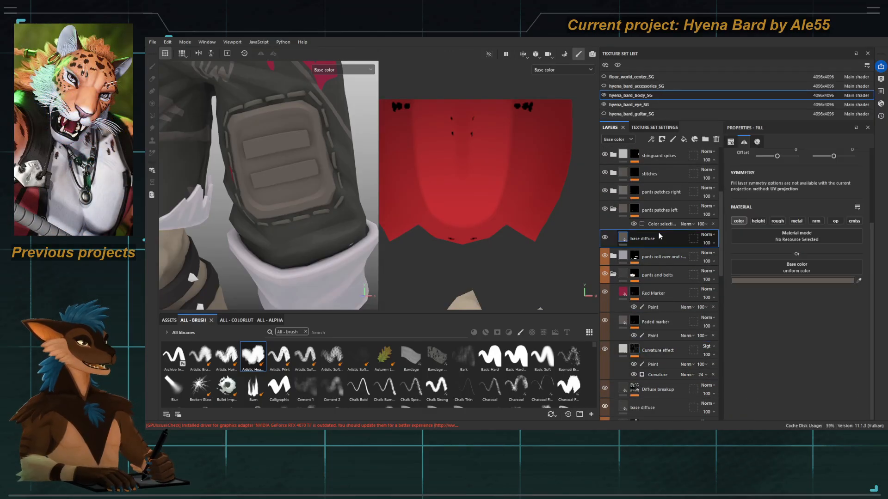
key(ctrl+v)
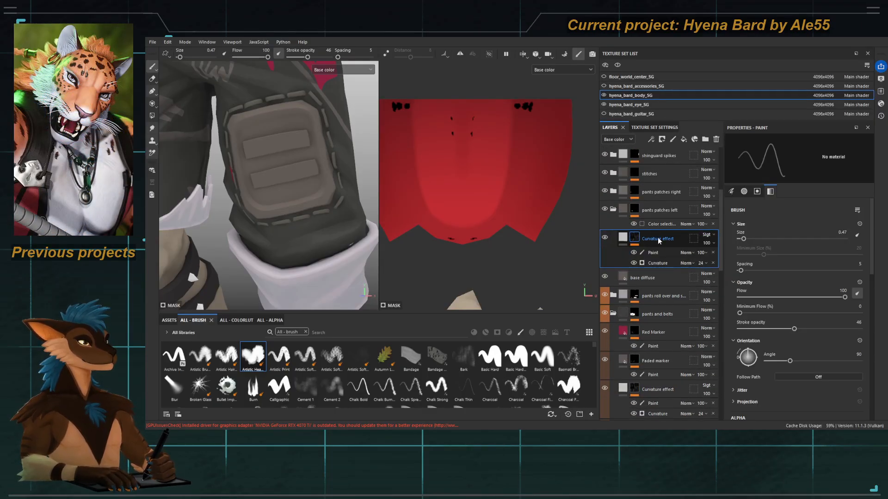
Step: Inspect the pasted layer's mask, hide its Paint effect and raise its Curvature effect opacity to 100
alt+click(634, 238)
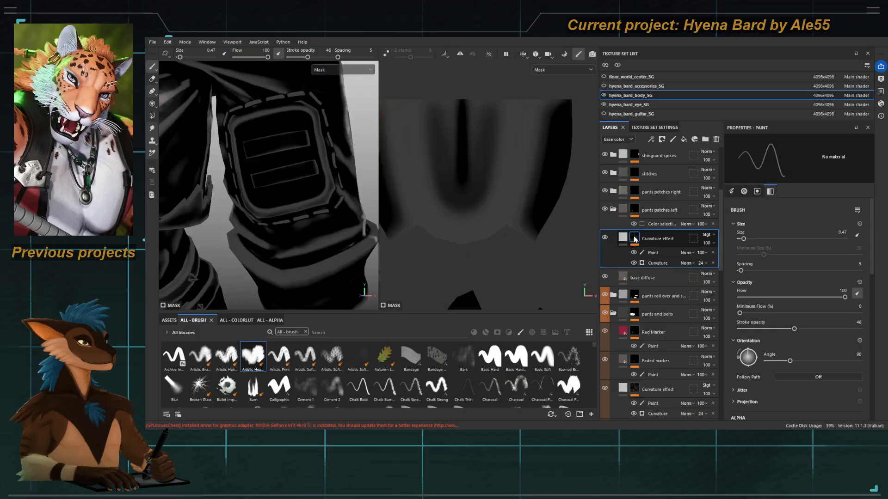
alt+click(634, 238)
alt+click(634, 238)
alt+click(635, 238)
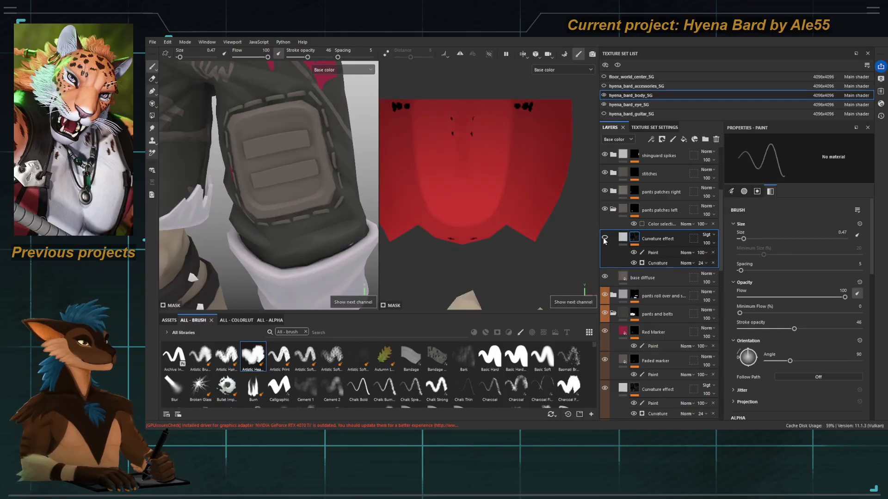
click(633, 252)
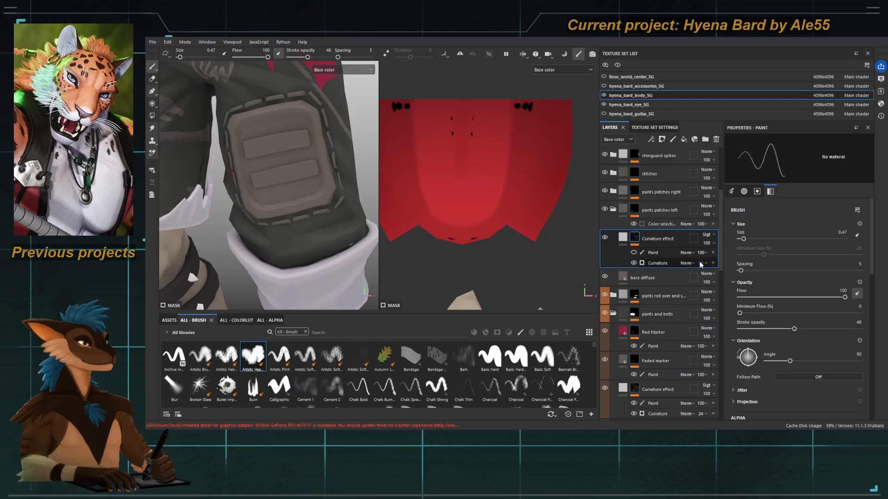
drag(713, 276, 730, 278)
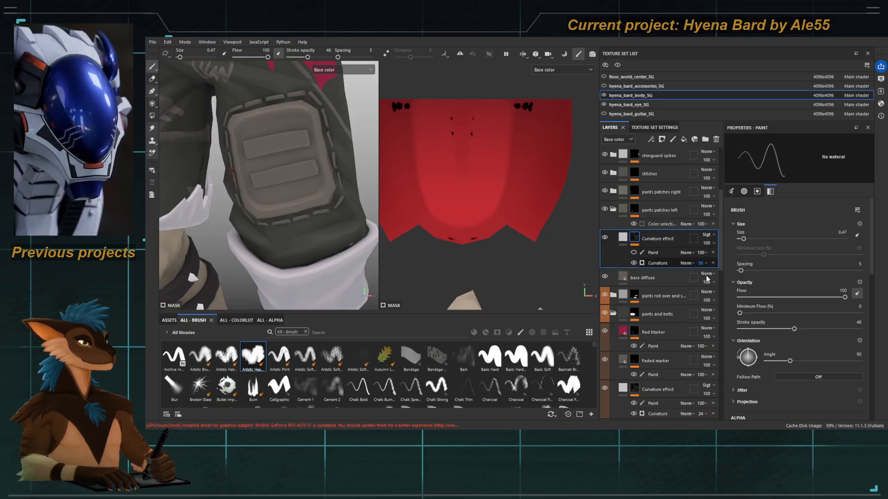
click(623, 237)
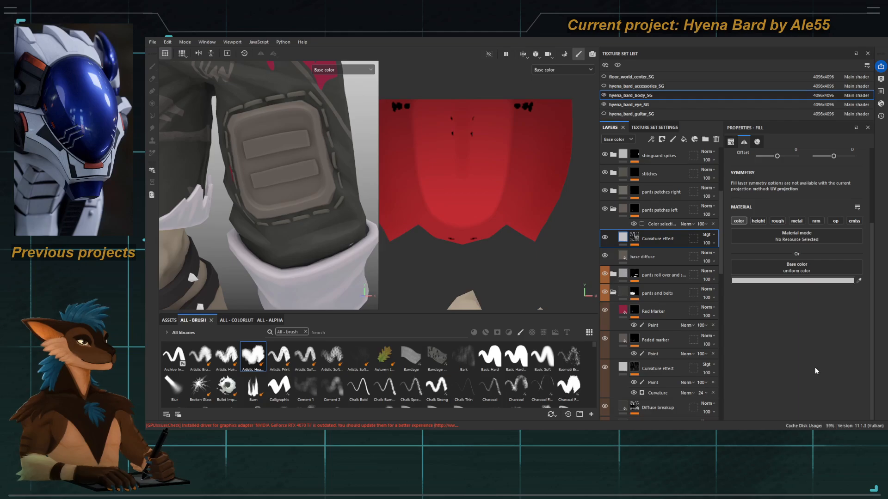
scroll(330, 229, down, 10)
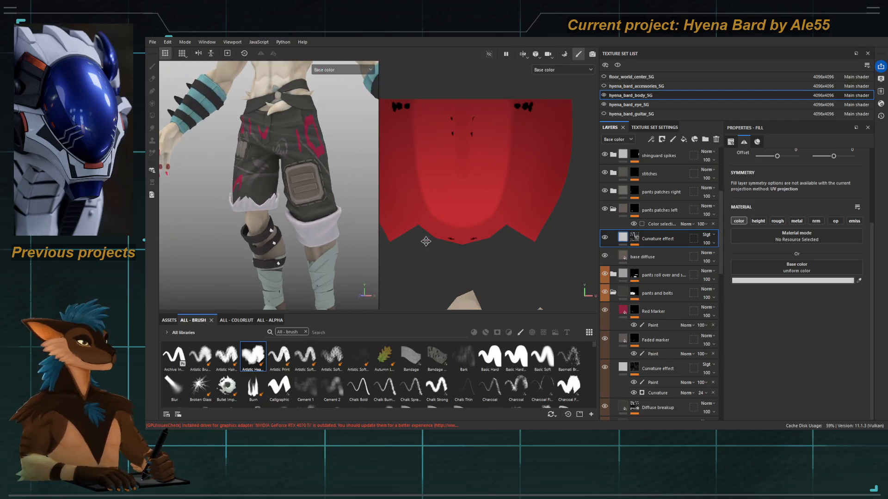
Step: Set the global balance of the Curvature generator to 0.09 in the patch's Curvature effect mask
click(635, 239)
alt+click(636, 238)
scroll(292, 196, up, 10)
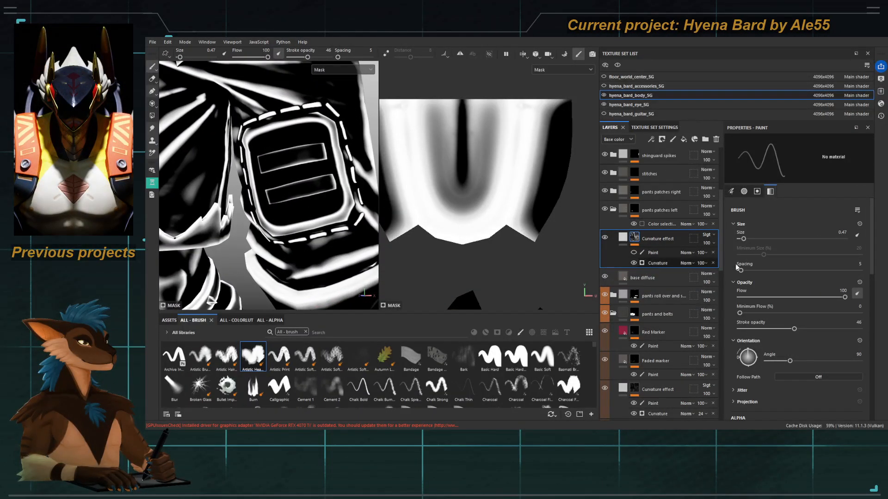
click(652, 264)
drag(753, 241, 725, 238)
click(748, 239)
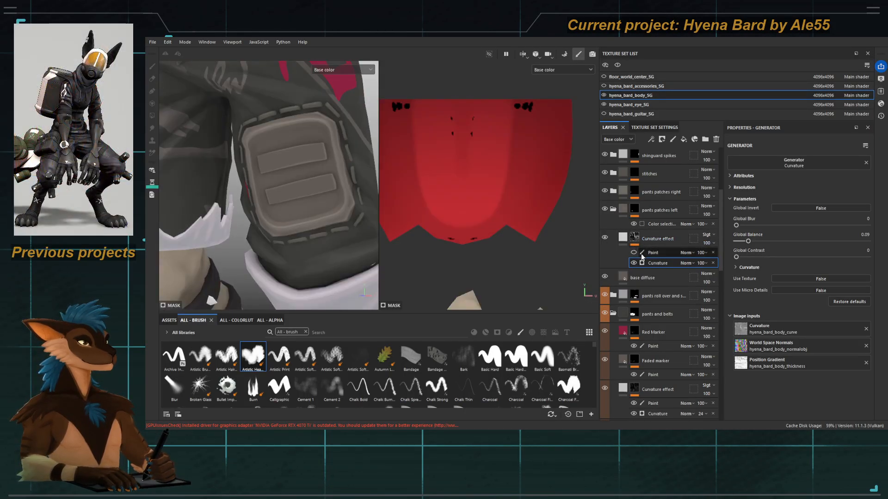
Step: Replace the hidden Paint effect in the patch's curvature mask with a new Paint effect
click(658, 252)
click(713, 253)
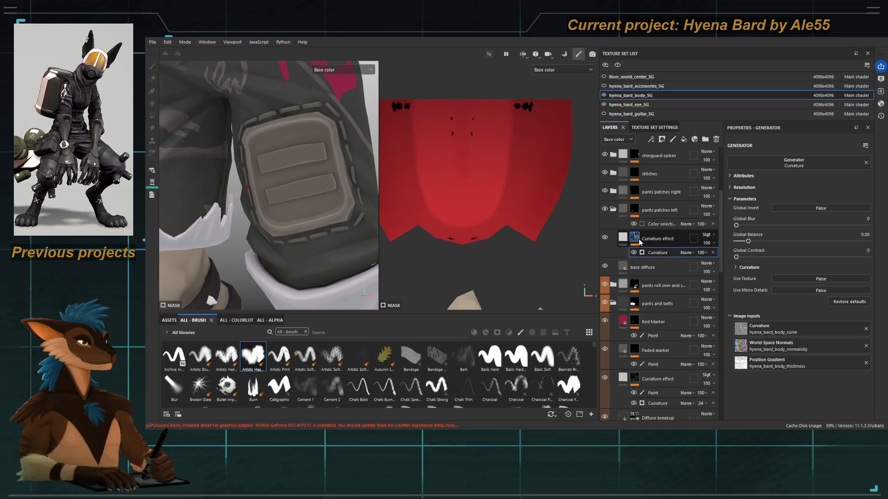
click(636, 238)
key(ctrl+z)
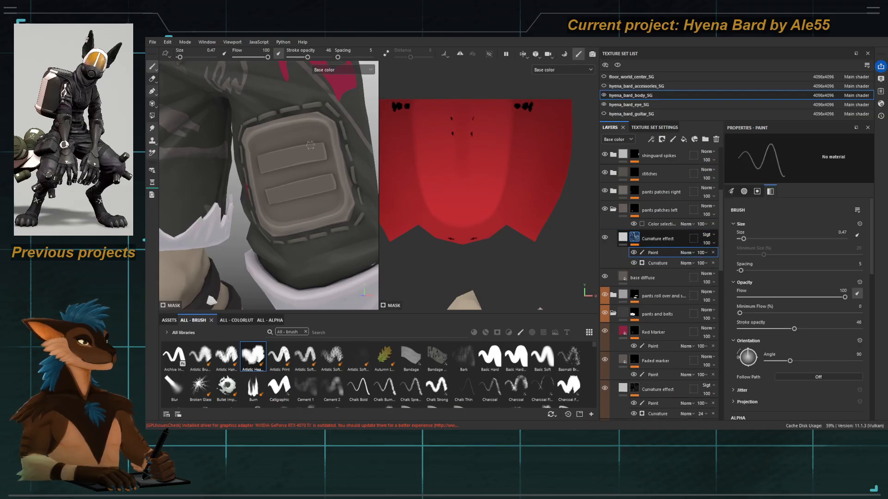
Step: Paint mask details on the knee patch's edges and raised strips with brush sizes 0.47 and 0.78
alt+right_drag(310, 145, 344, 209)
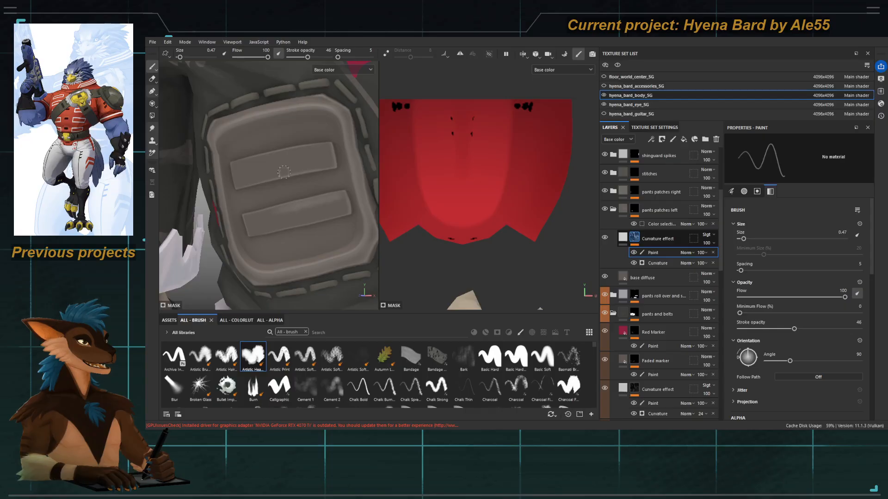
alt+right_drag(301, 176, 181, 189)
alt+drag(181, 188, 301, 293)
mouse_move(301, 294)
alt+right_down()
mouse_move(305, 231)
mouse_move(292, 215)
alt+right_up()
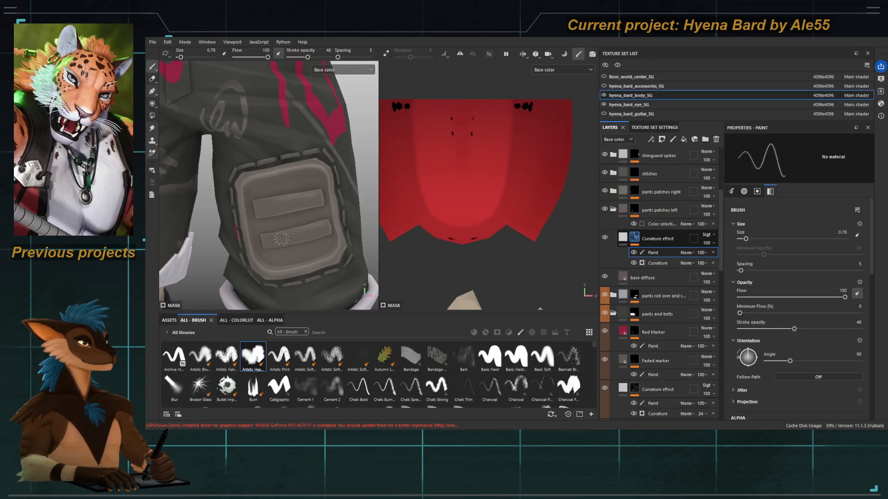
alt+right_drag(295, 244, 203, 235)
alt+drag(296, 204, 263, 199)
alt+middle_drag(279, 166, 270, 123)
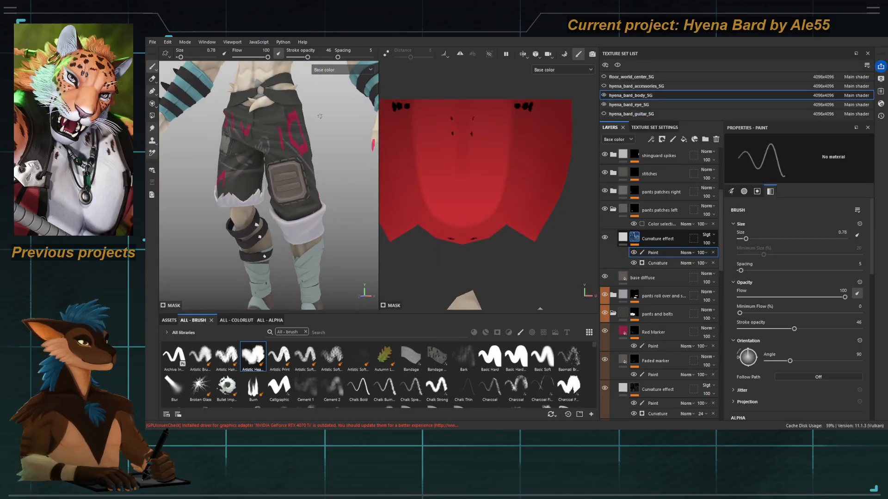
Step: Paint broader mask strokes along the upper part of the knee patch with brush sizes 1.17 and 0.78
alt+right_drag(320, 116, 326, 210)
key(bracketright)
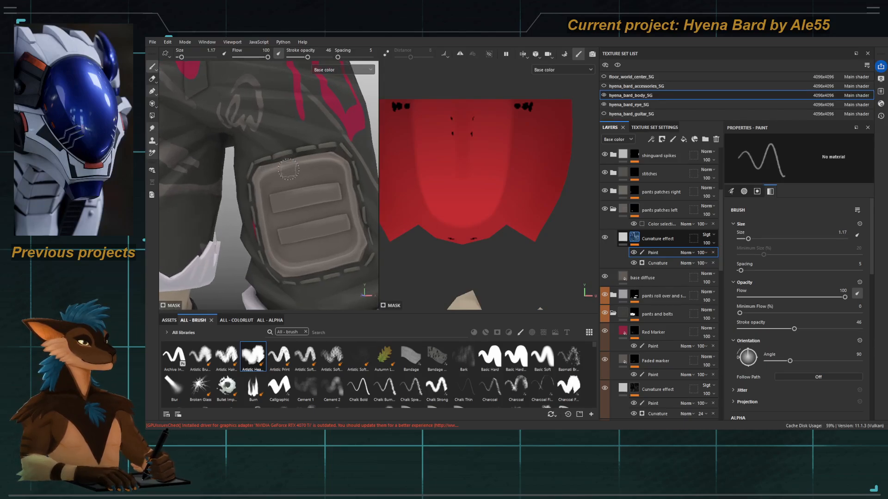
key(bracketleft)
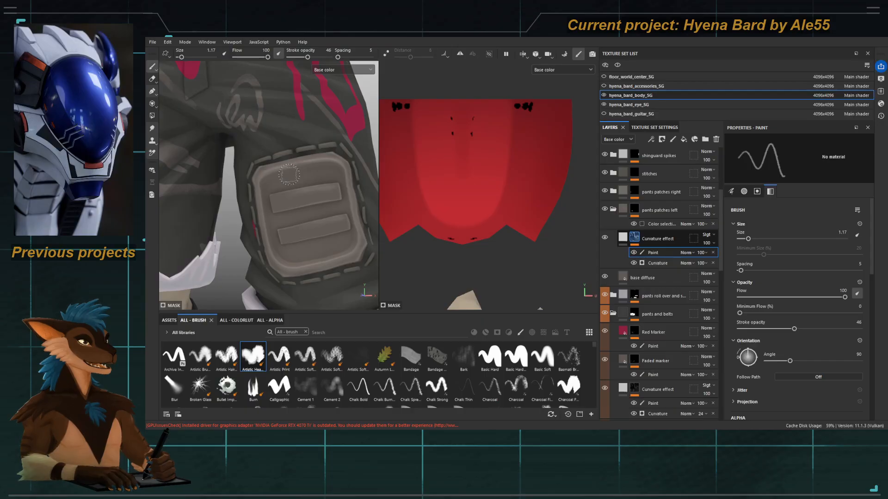
key(bracketright)
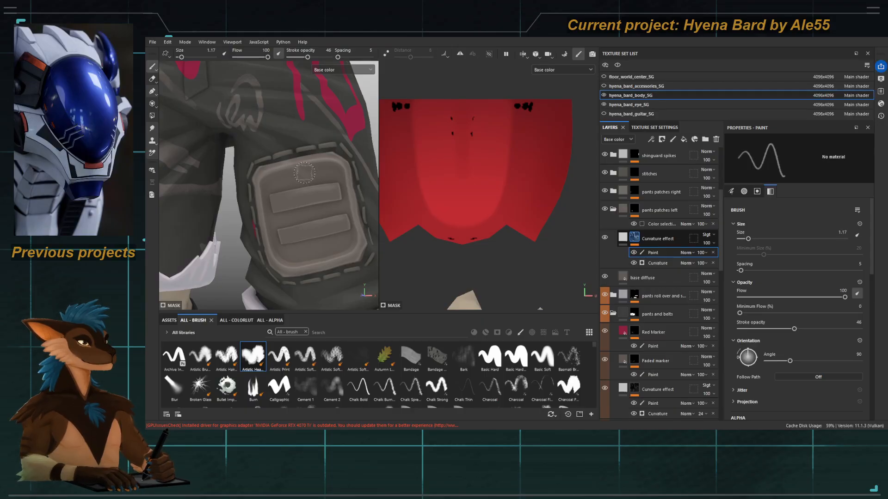
key(bracketleft)
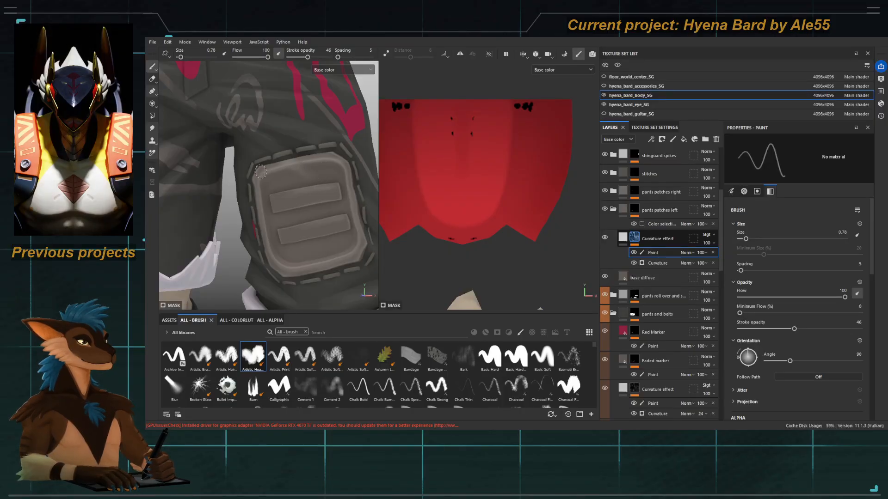
Step: Refine the painted mask around the knee patch's corners and sides, reducing the brush size from 0.78 to 0.47
alt+drag(260, 172, 249, 157)
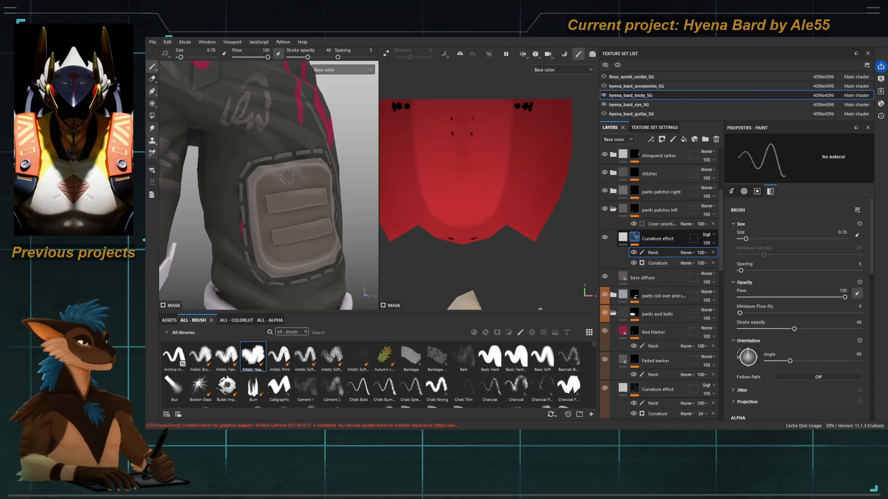
alt+drag(309, 187, 324, 185)
mouse_move(324, 185)
alt+right_down()
mouse_move(295, 162)
mouse_move(310, 185)
alt+right_up()
alt+drag(310, 184, 250, 173)
alt+right_drag(249, 173, 250, 192)
alt+drag(261, 169, 255, 159)
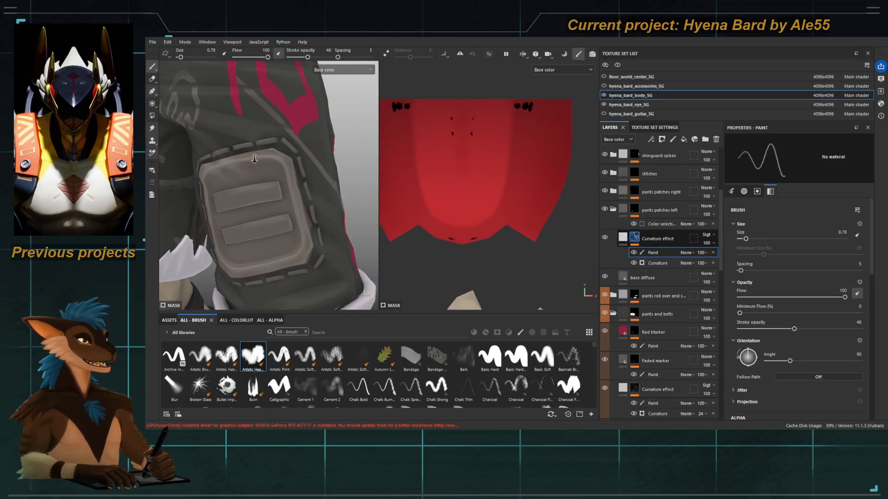
mouse_move(255, 159)
alt+right_down()
mouse_move(259, 171)
mouse_move(244, 167)
alt+right_up()
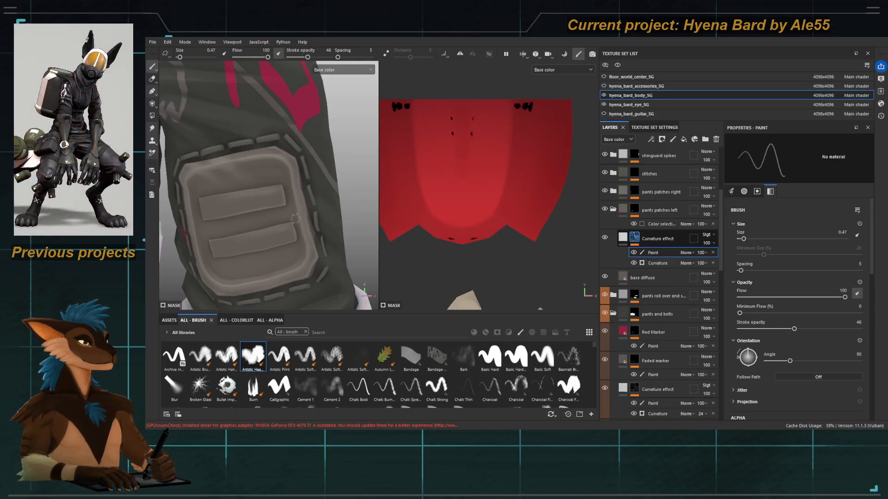
mouse_move(291, 255)
alt+mouse_down()
mouse_move(299, 229)
mouse_move(269, 192)
alt+mouse_up()
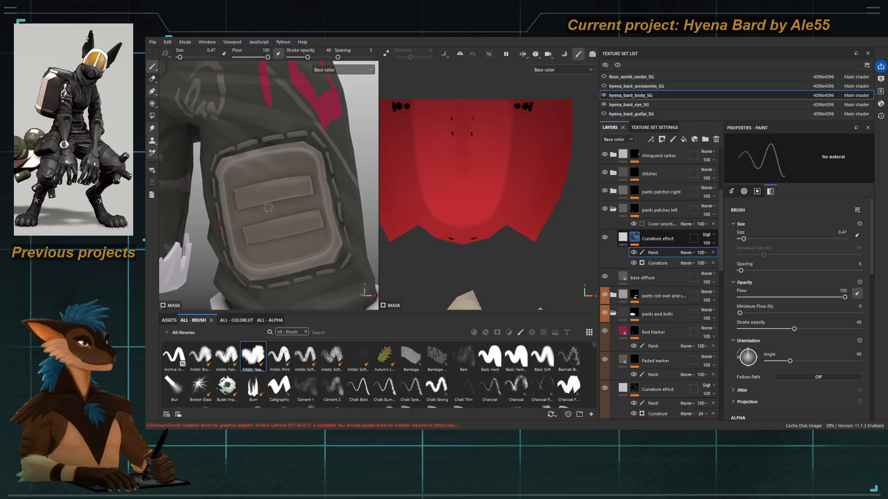
Step: Check the knee patch in the material view and display its ambient occlusion mesh map
key(m)
key(m)
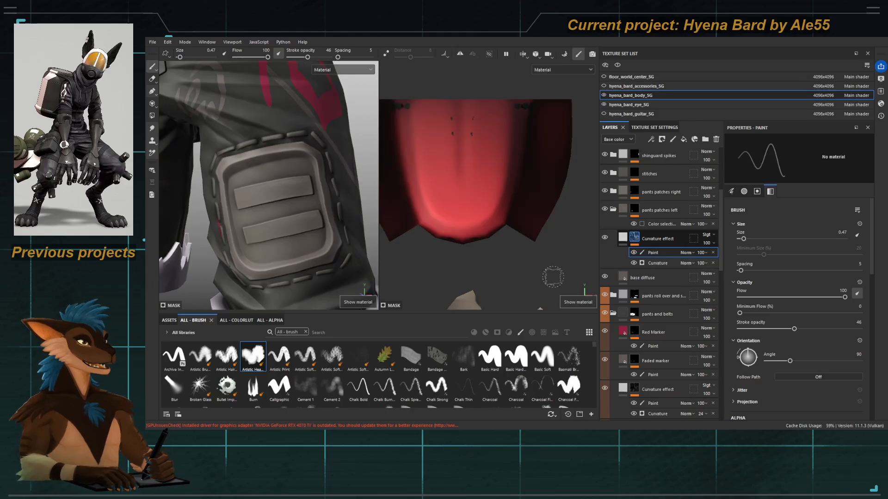
click(656, 241)
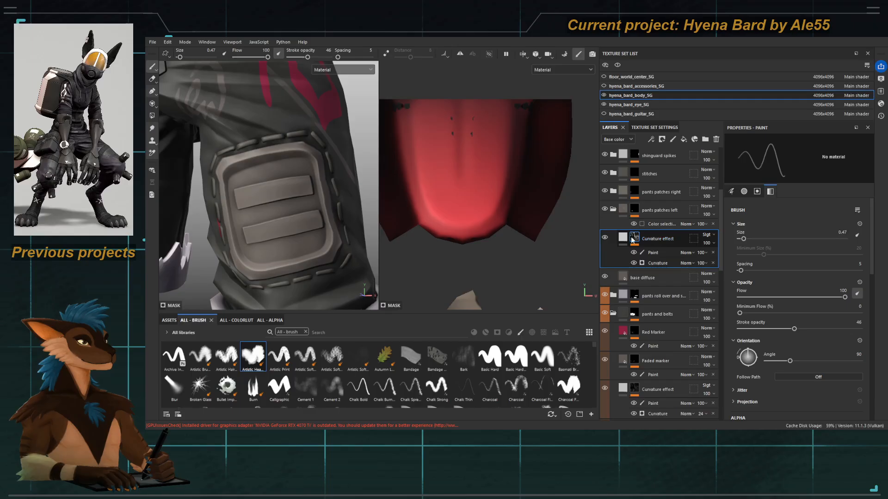
key(c)
key(b)
key(b)
key(b)
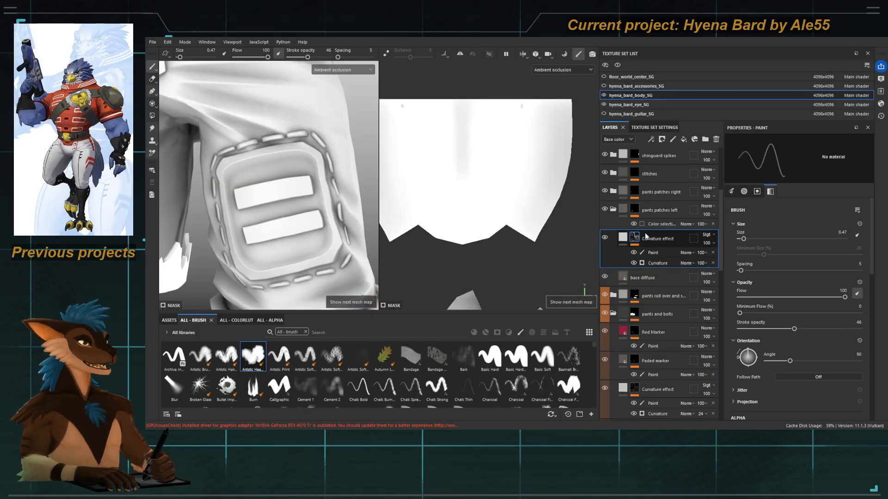
Step: Add a fill layer above the patch's Curvature effect and name it Ambient Occlusion
click(684, 139)
double_click(651, 245)
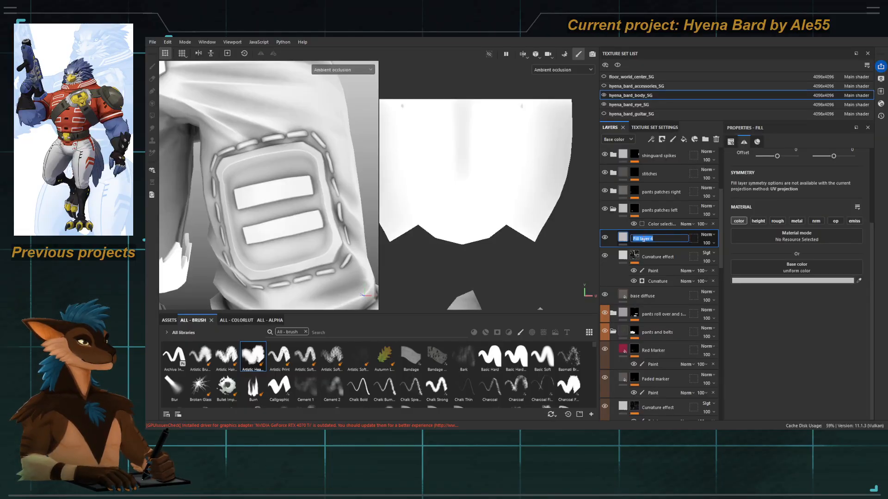
text(Ambient Occlusi)
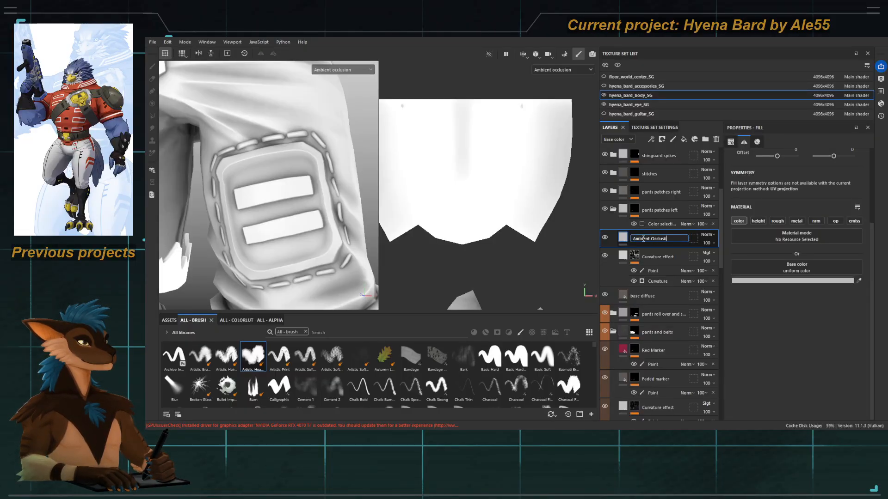
text(on)
key(Return)
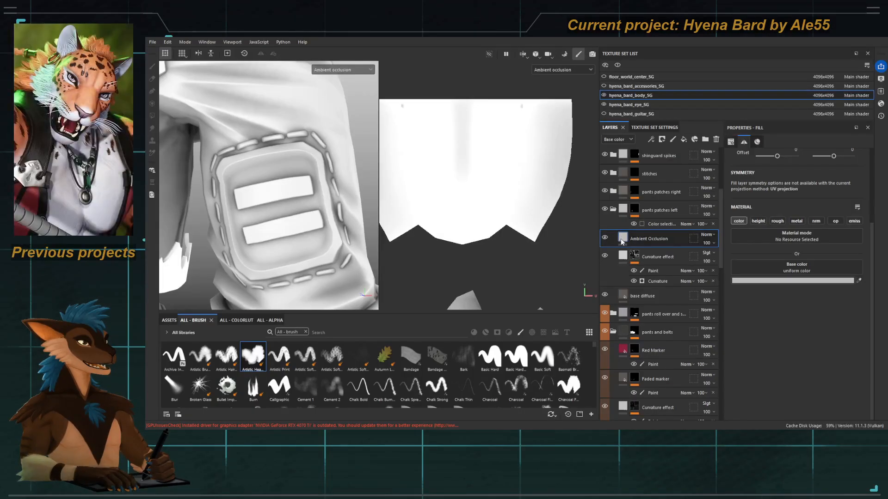
Step: Give the Ambient Occlusion layer a black mask and add a fill effect to it using the hyena_bard_body_ao2 map
click(648, 41)
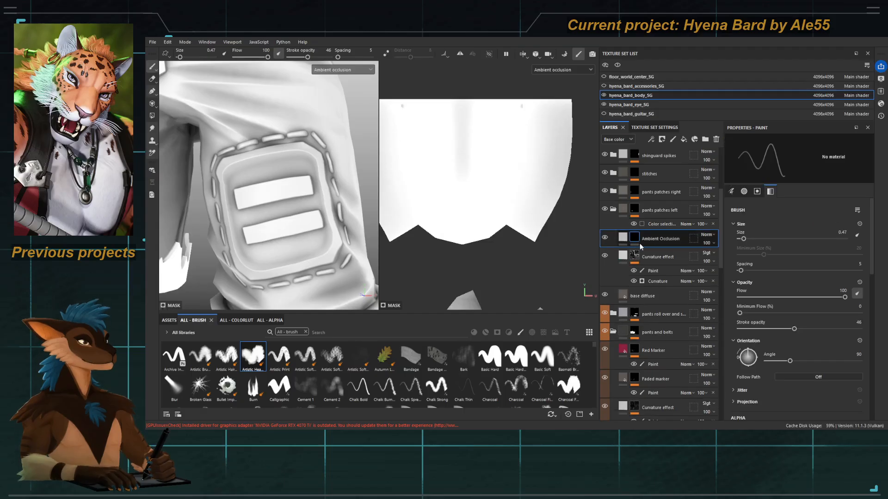
click(685, 292)
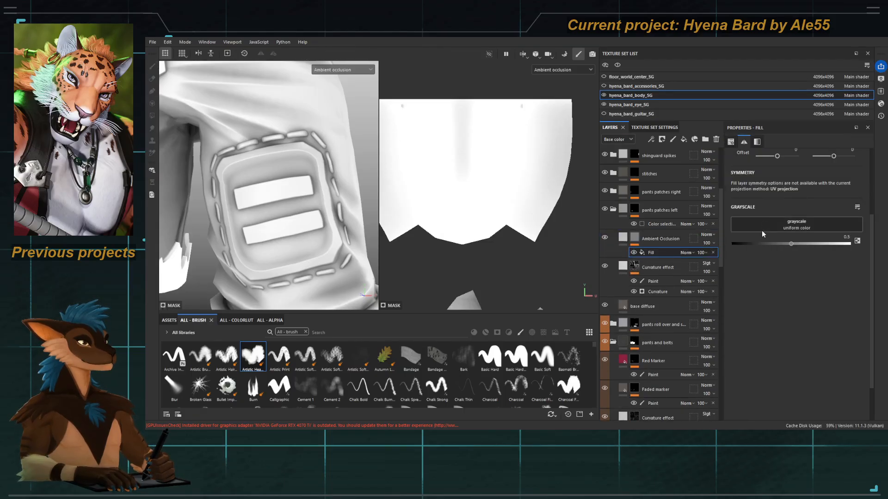
click(169, 319)
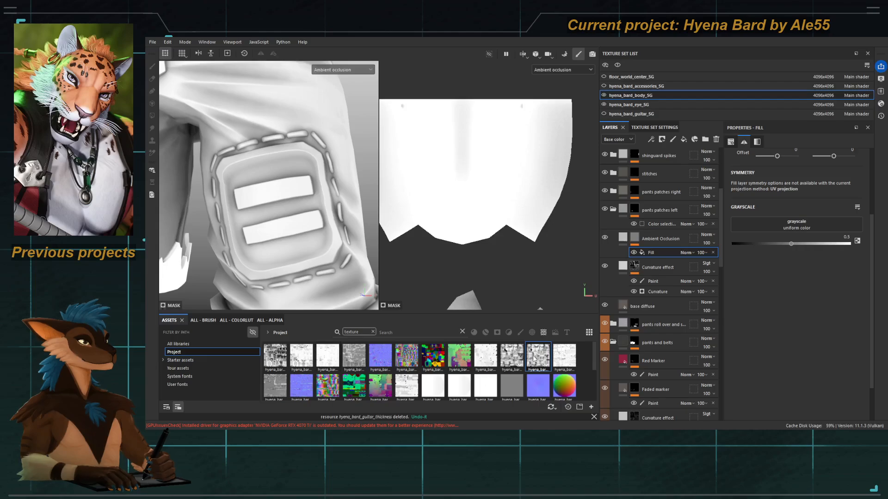
drag(537, 361, 754, 223)
Step: Set the Ambient Occlusion layer's blending mode to Multiply in base color view and add an inverted Levels effect to its mask
key(c)
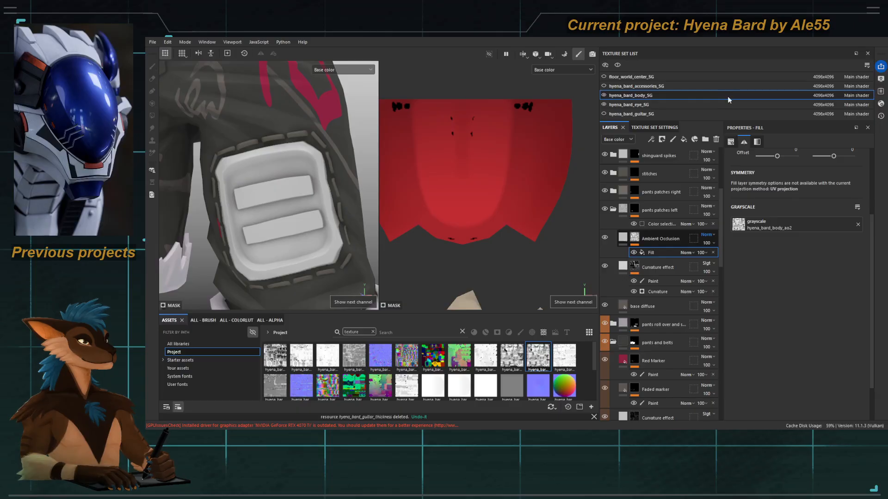
click(720, 68)
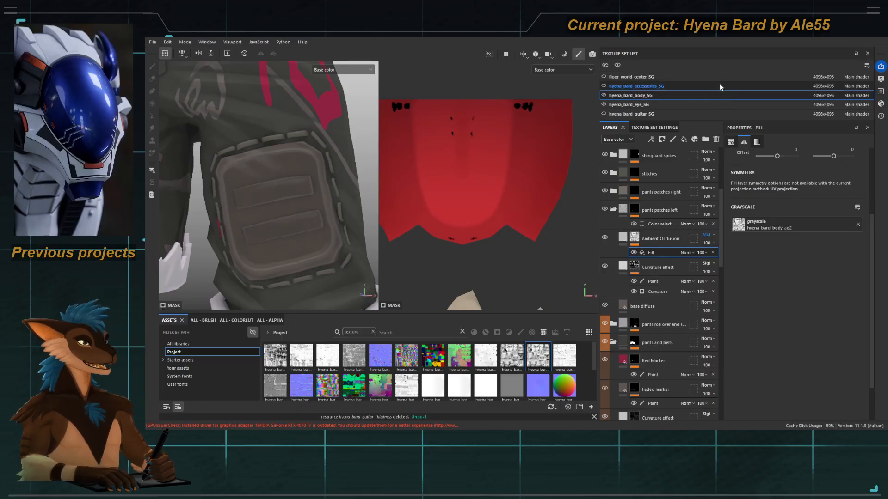
click(634, 237)
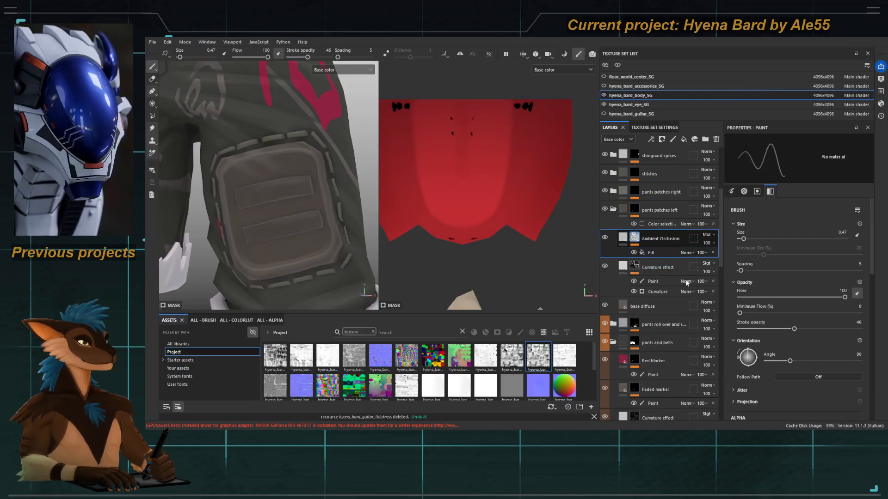
click(685, 309)
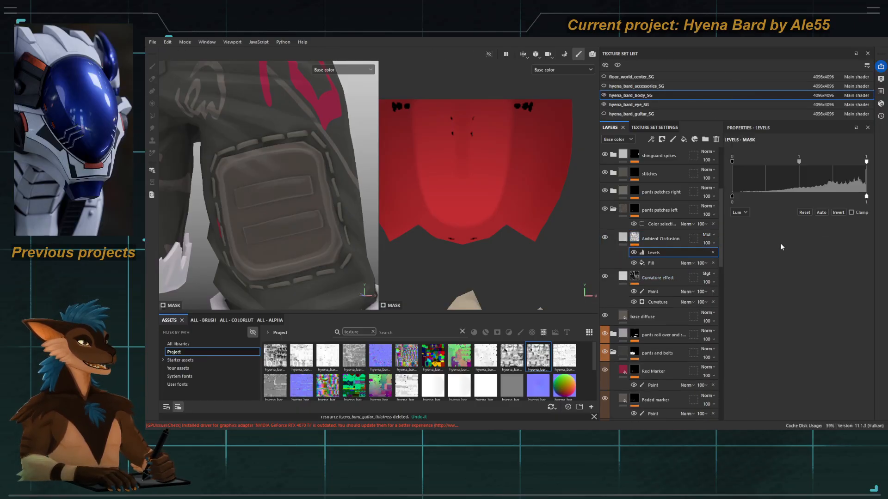
click(835, 213)
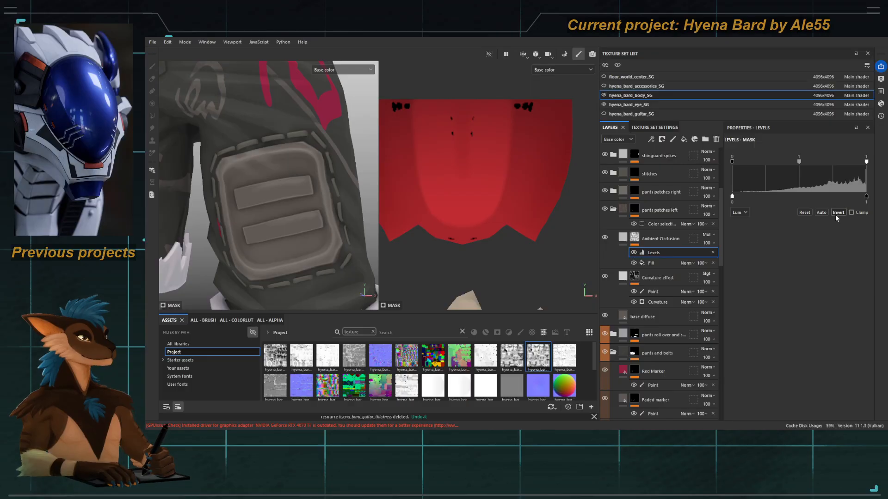
Step: Darken the Ambient Occlusion layer's base color to near-black and adjust its mask Levels to midtones 2.053 and white input 0.986
click(613, 239)
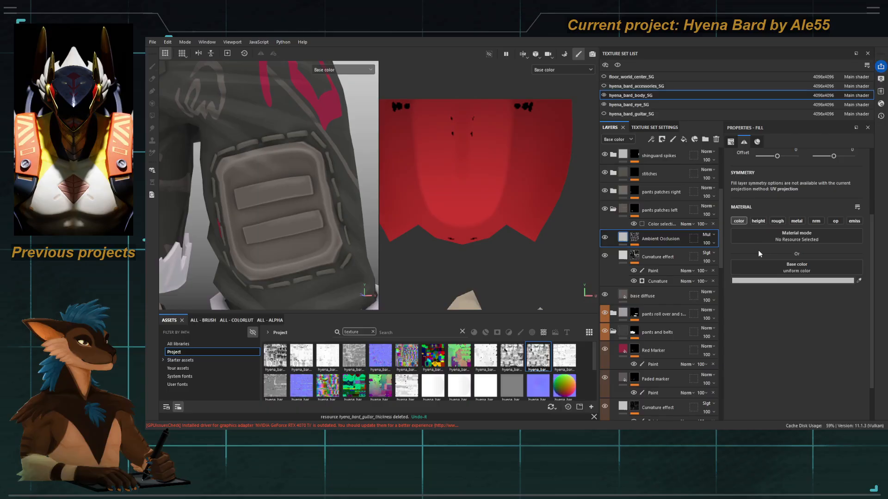
drag(759, 251, 748, 293)
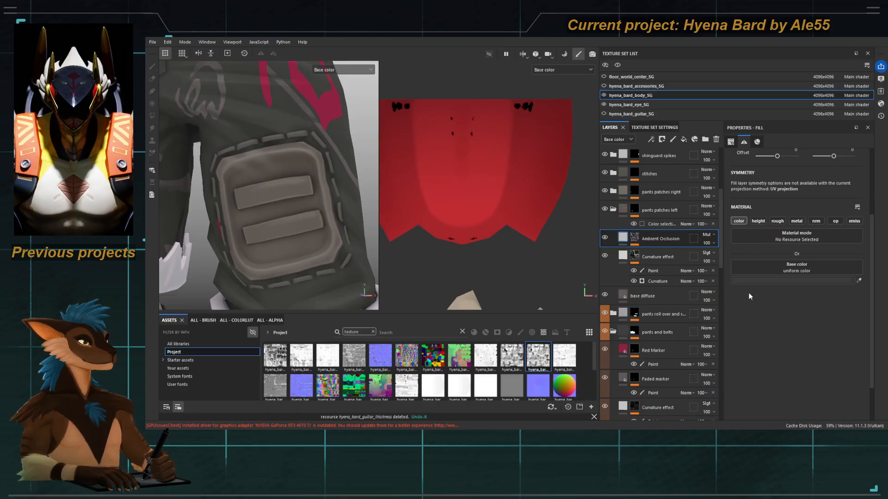
alt+click(634, 238)
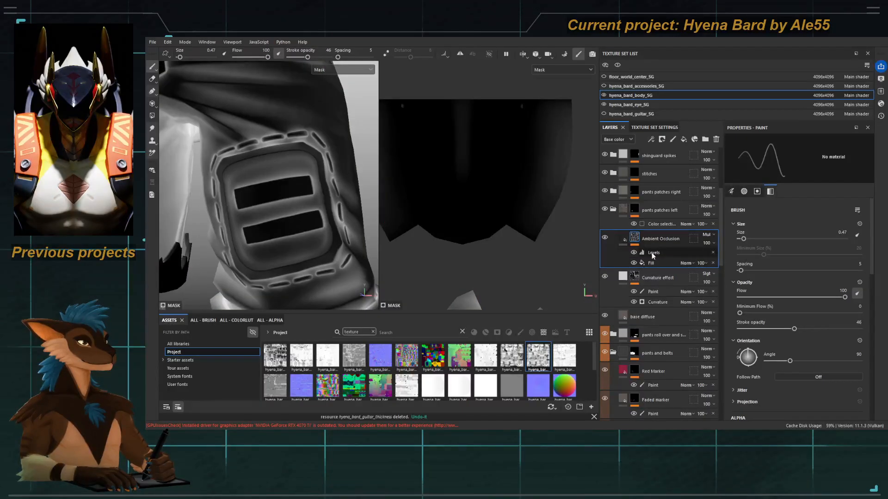
click(653, 254)
drag(732, 197, 711, 198)
mouse_move(733, 163)
mouse_down()
mouse_move(799, 157)
mouse_move(731, 161)
mouse_up()
mouse_move(799, 161)
mouse_down()
mouse_move(820, 160)
mouse_move(744, 167)
mouse_move(823, 157)
mouse_move(795, 160)
mouse_move(806, 157)
mouse_up()
key(c)
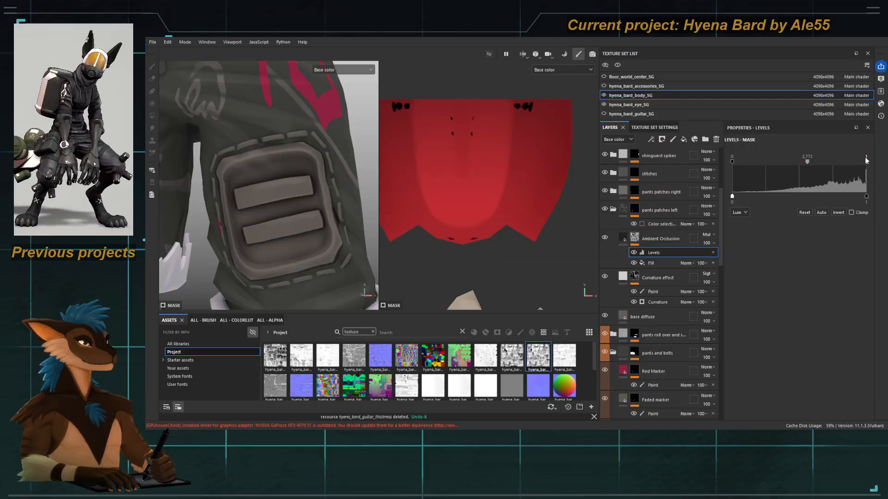
mouse_move(866, 161)
mouse_down()
mouse_move(786, 162)
mouse_move(864, 161)
mouse_up()
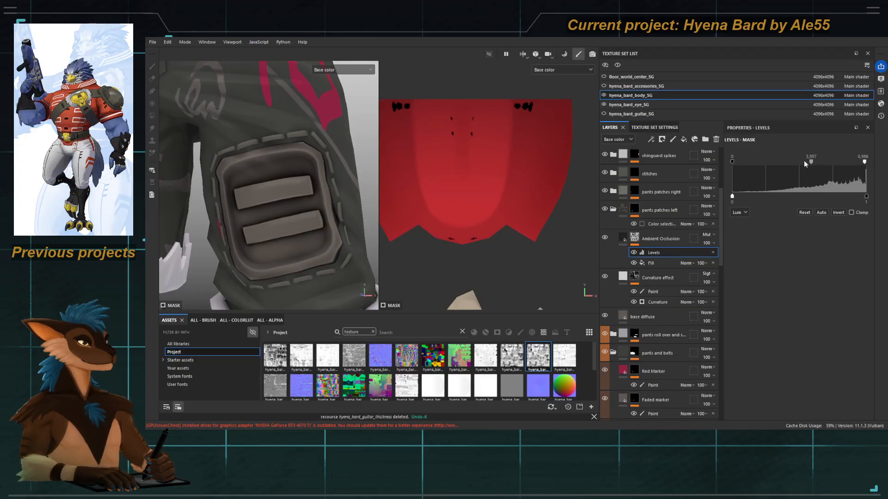
mouse_move(810, 164)
mouse_down()
mouse_move(792, 165)
mouse_move(803, 163)
mouse_up()
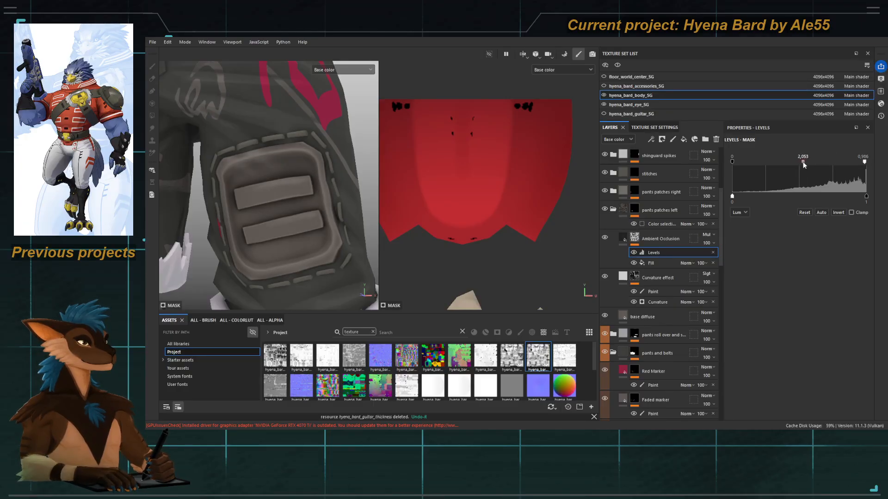
Step: Lower the Ambient Occlusion layer's opacity to soften the patch shading, judging it on the whole character and up close
alt+right_drag(359, 234, 204, 169)
alt+drag(203, 168, 248, 193)
alt+right_drag(249, 192, 206, 173)
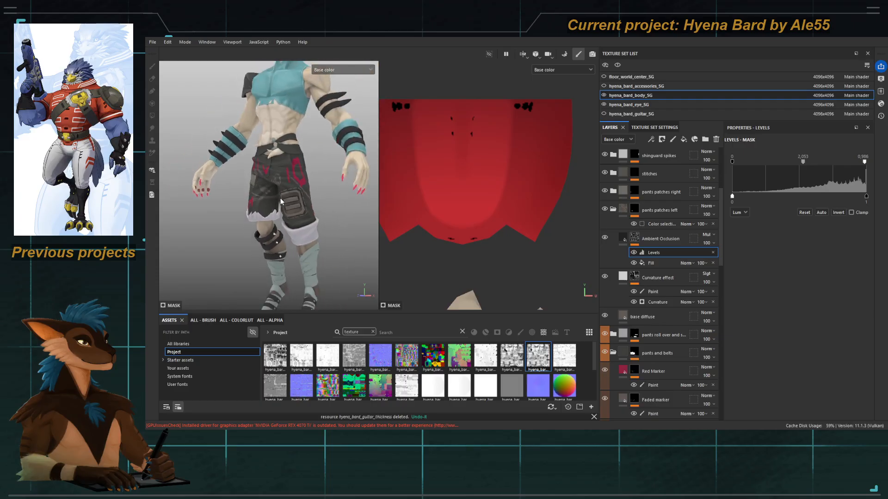
alt+right_drag(281, 200, 197, 170)
ctrl+alt+drag(250, 174, 239, 190)
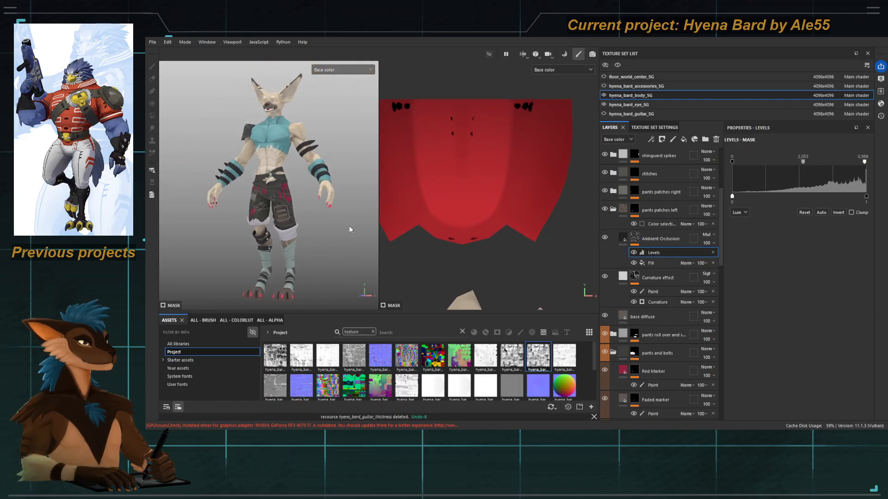
click(635, 253)
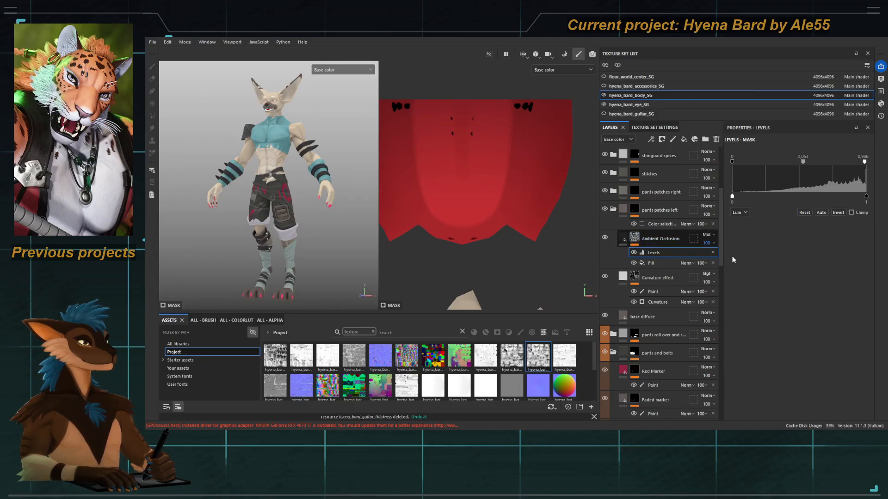
drag(732, 259, 710, 257)
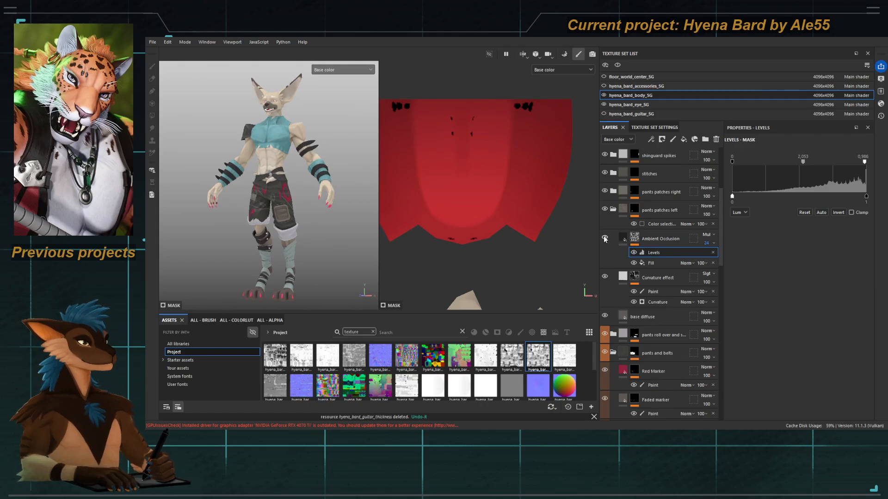
alt+right_drag(244, 230, 599, 219)
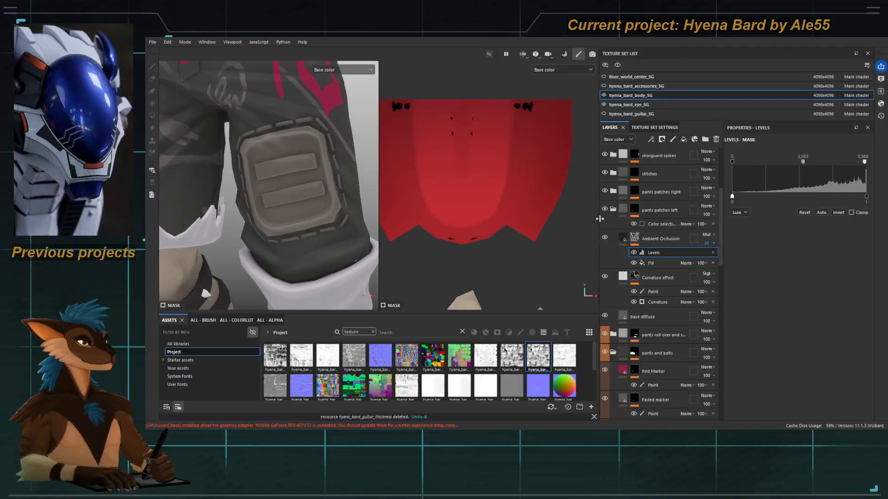
Step: Add a fill layer named "cavity paint" above the Ambient Occlusion layer and give it a black mask
click(653, 239)
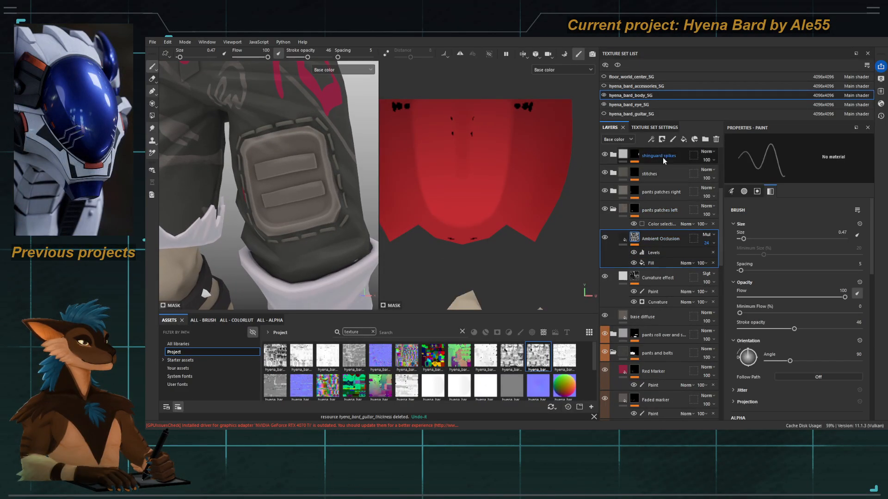
click(682, 139)
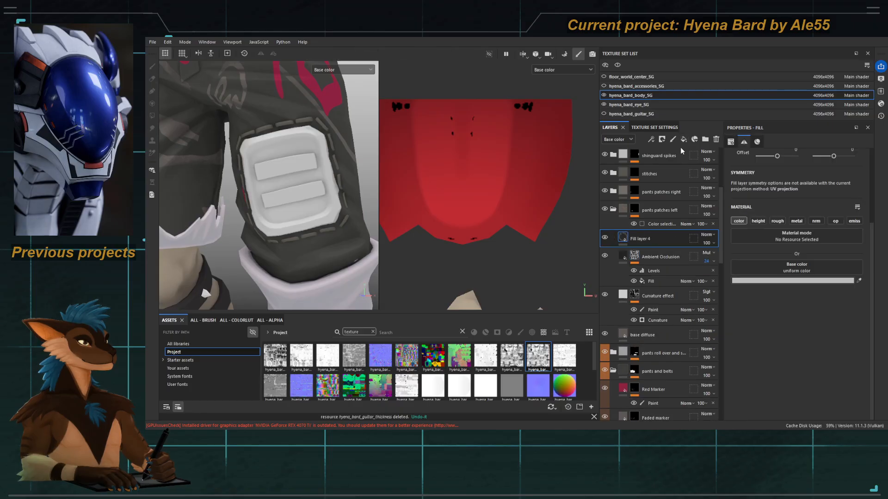
double_click(642, 238)
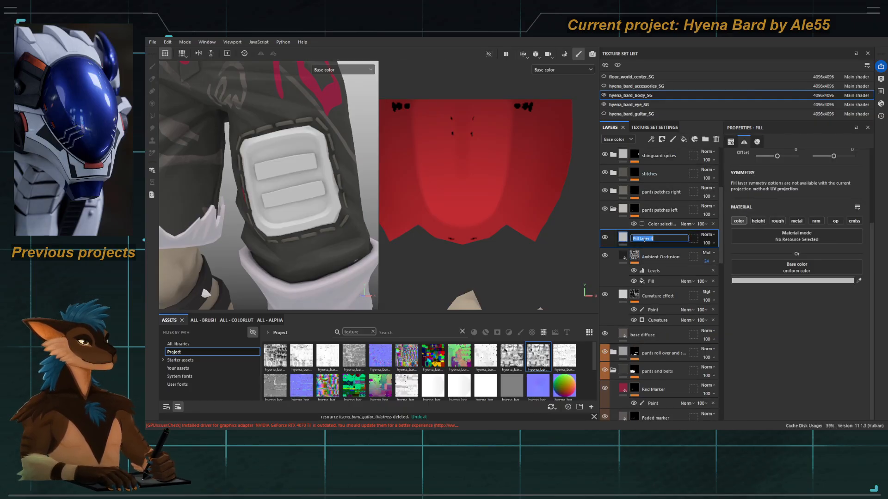
text(cavity paint)
key(Return)
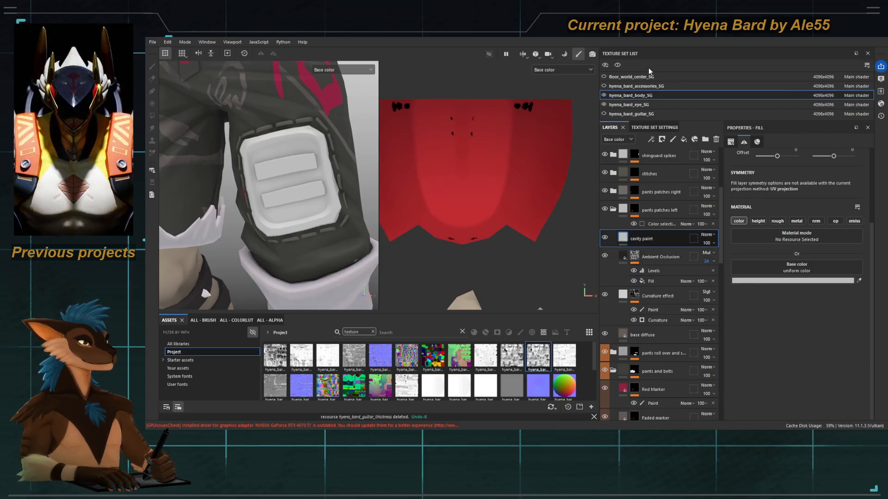
click(648, 43)
Step: Paint cavity mask strokes along the upper and side inner edges of the knee patch with brush size 0.24
scroll(295, 166, up, 3)
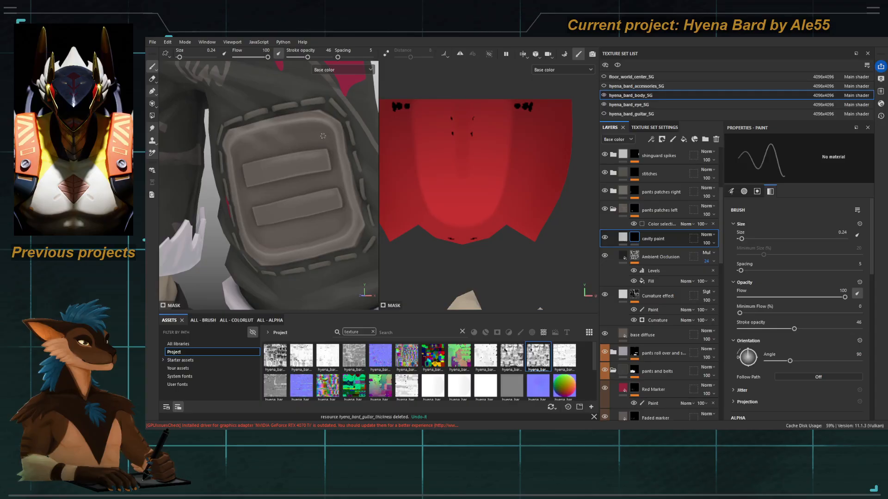
mouse_move(319, 129)
mouse_down()
mouse_move(248, 142)
mouse_move(325, 130)
mouse_up()
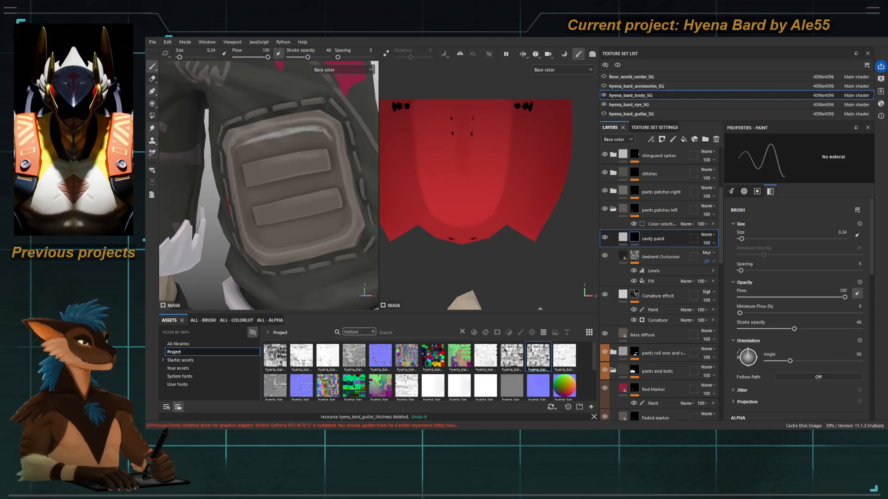
scroll(231, 187, up, 5)
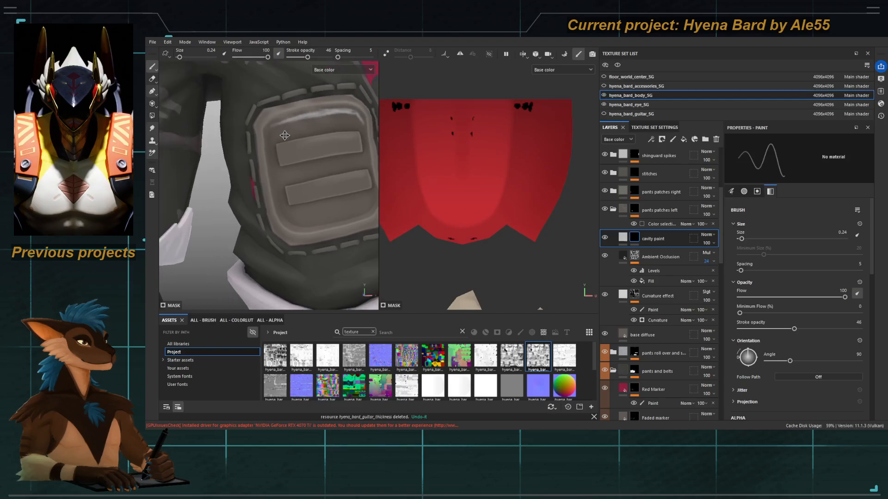
mouse_move(269, 121)
mouse_down()
mouse_move(261, 133)
mouse_move(285, 261)
mouse_up()
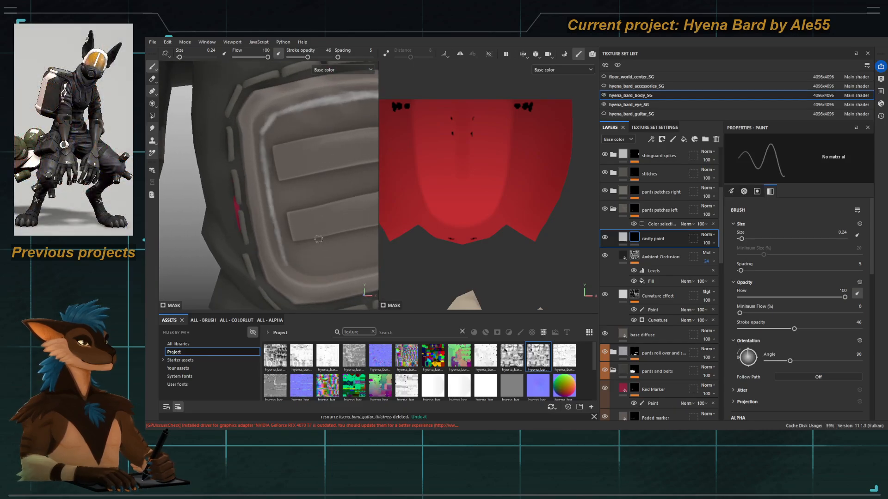
Step: Set the cavity paint layer's base color to near-black
click(623, 237)
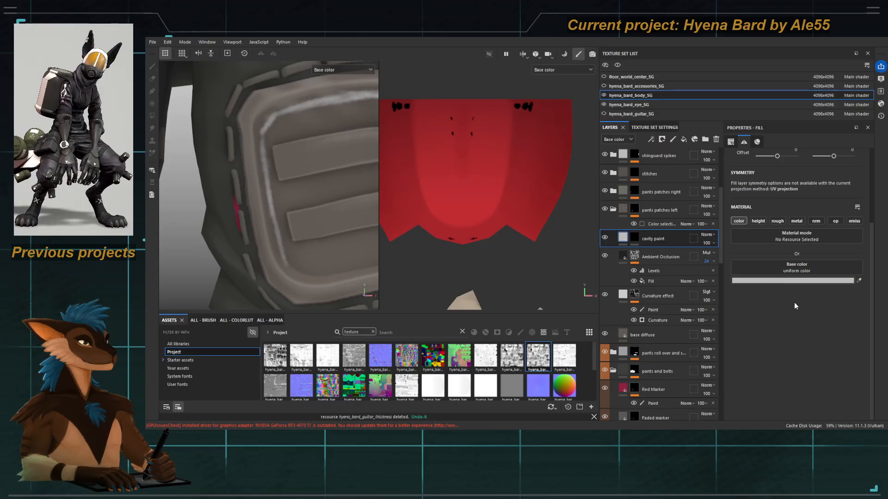
drag(766, 280, 749, 301)
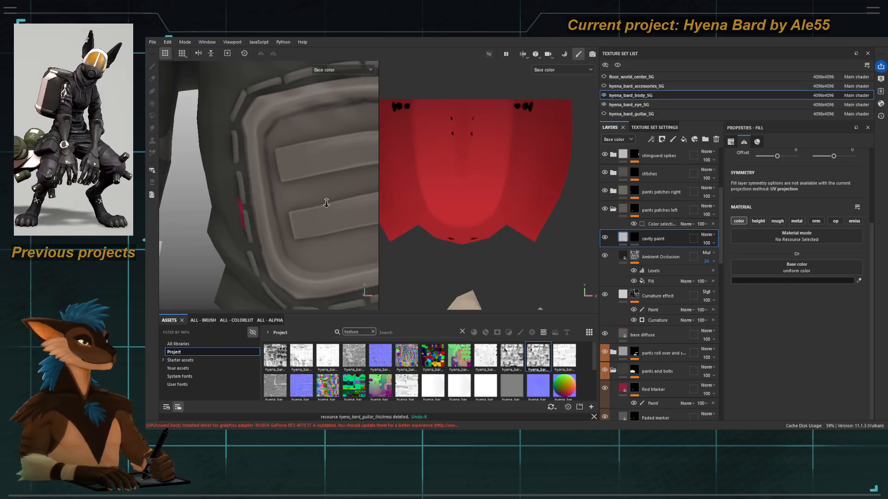
alt+drag(325, 197, 290, 126)
scroll(296, 127, up, 3)
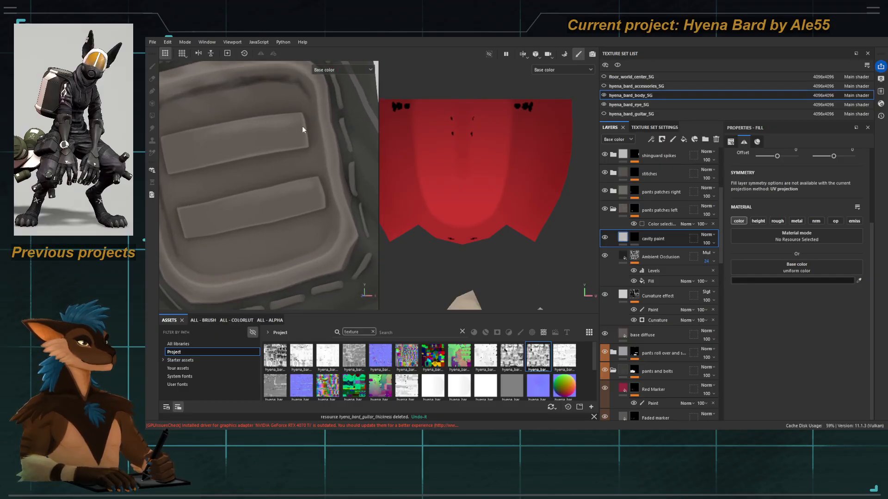
Step: Add a Paint effect to the cavity paint mask and draw thin cavity lines across the patch's inner corners with brush size 0.1
click(636, 237)
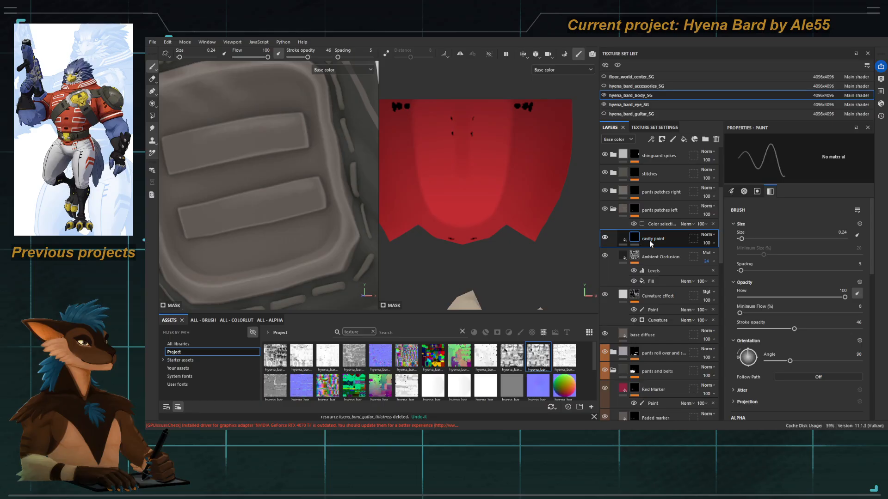
click(656, 287)
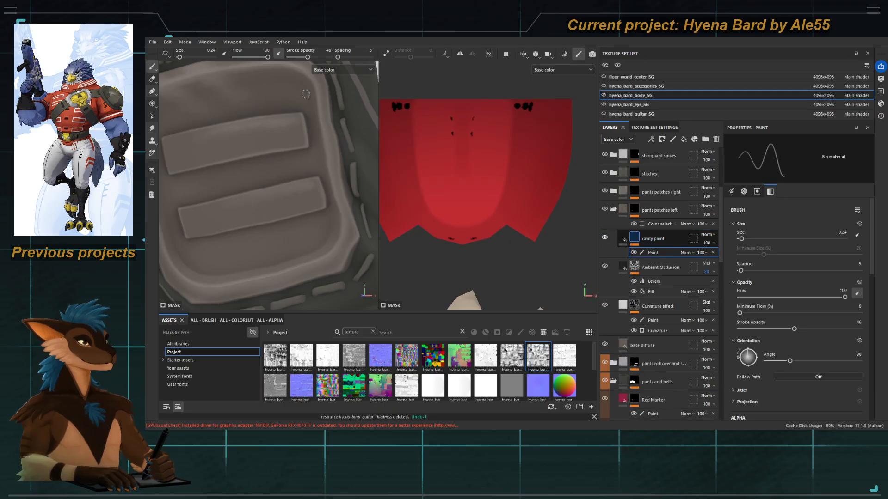
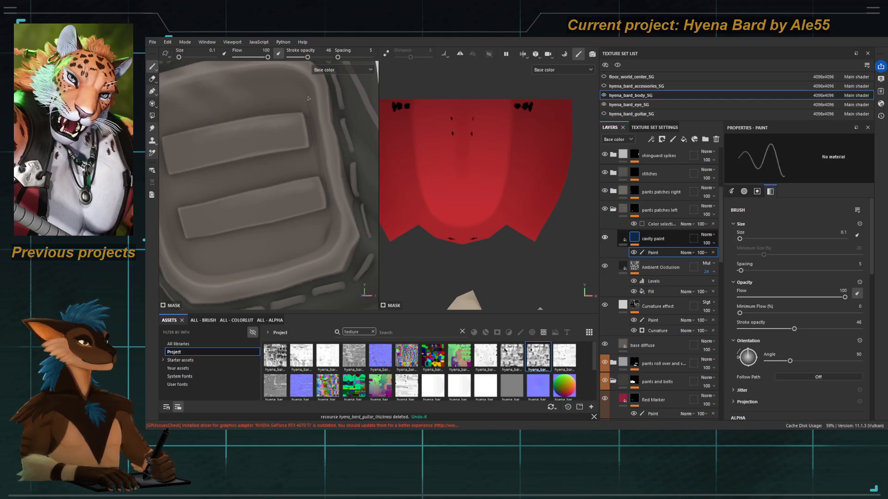
middle_drag(309, 124, 314, 135)
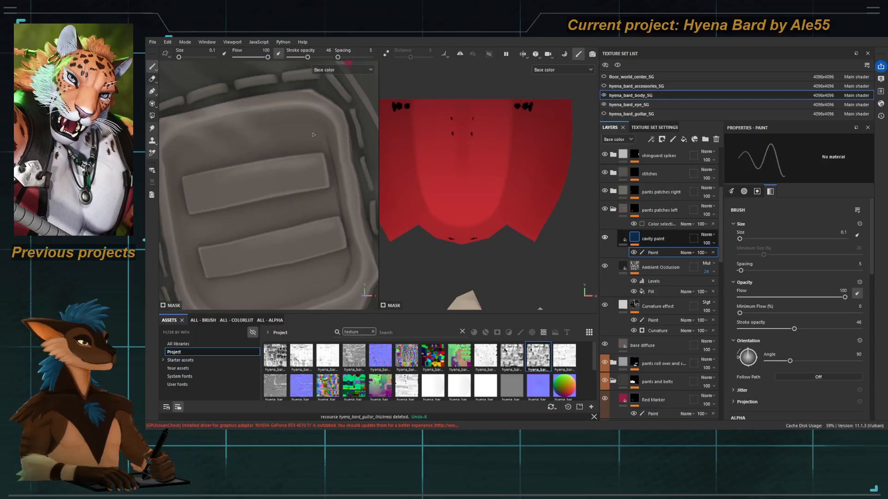
alt+right_drag(321, 128, 291, 143)
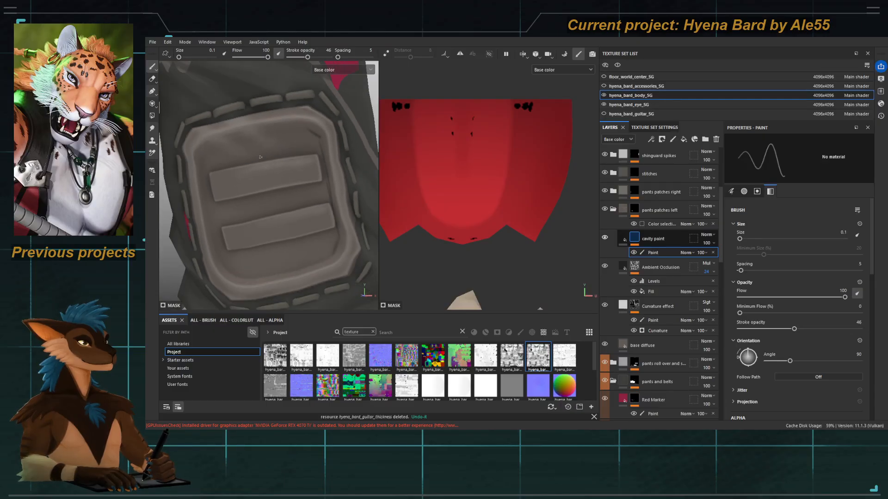
mouse_move(292, 143)
alt+mouse_down()
mouse_move(241, 150)
mouse_move(296, 154)
alt+mouse_up()
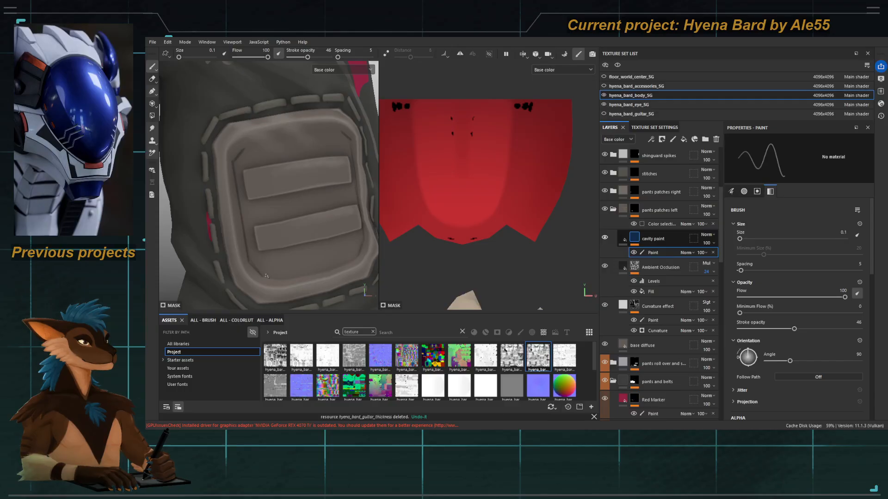
Step: Connect the corner lines with straight thin cavity lines along the side and upper inner edges of the knee patch
alt+drag(273, 278, 269, 198)
alt+right_drag(269, 198, 270, 191)
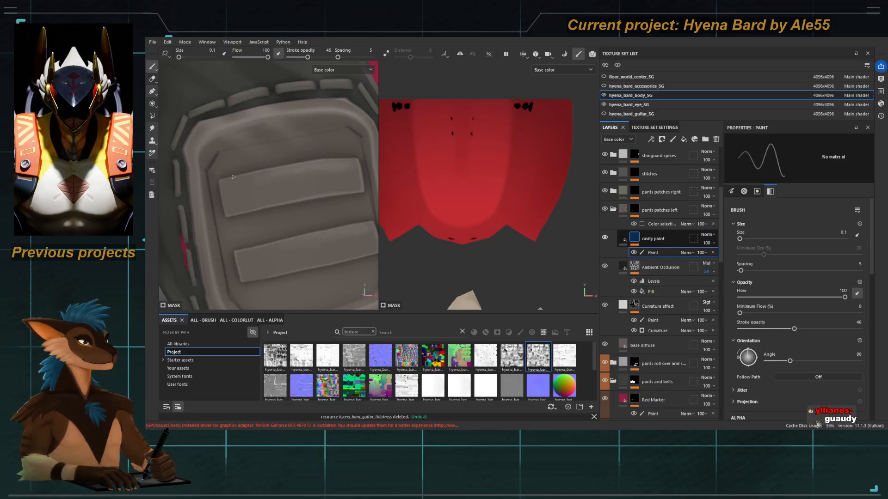
alt+drag(223, 155, 228, 170)
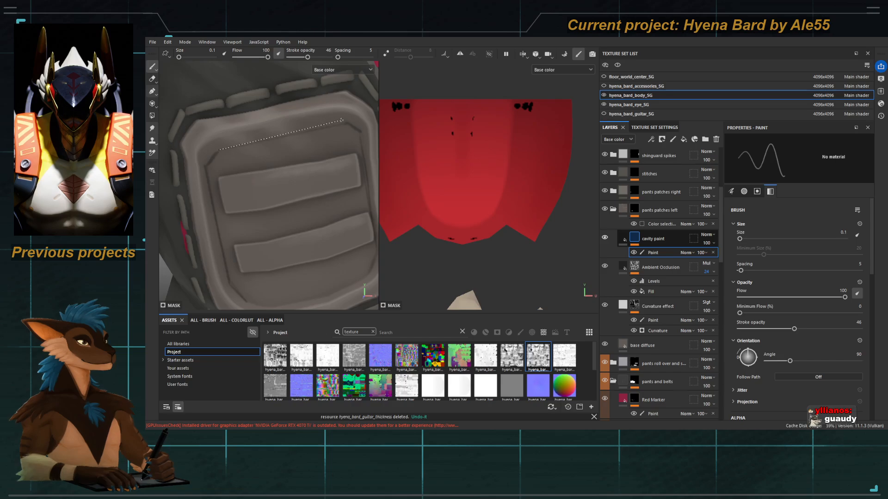
shift+click(342, 121)
alt+right_drag(335, 121, 222, 125)
alt+middle_drag(222, 124, 207, 85)
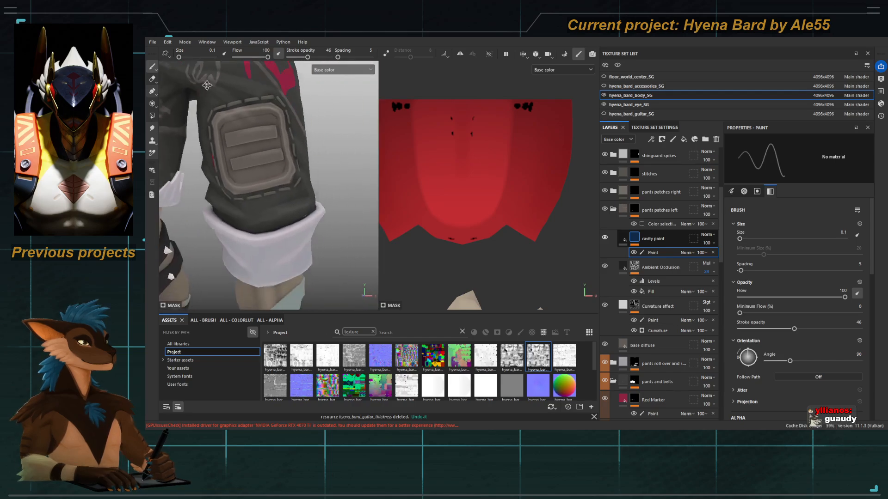
alt+right_drag(206, 85, 277, 138)
alt+drag(277, 138, 291, 216)
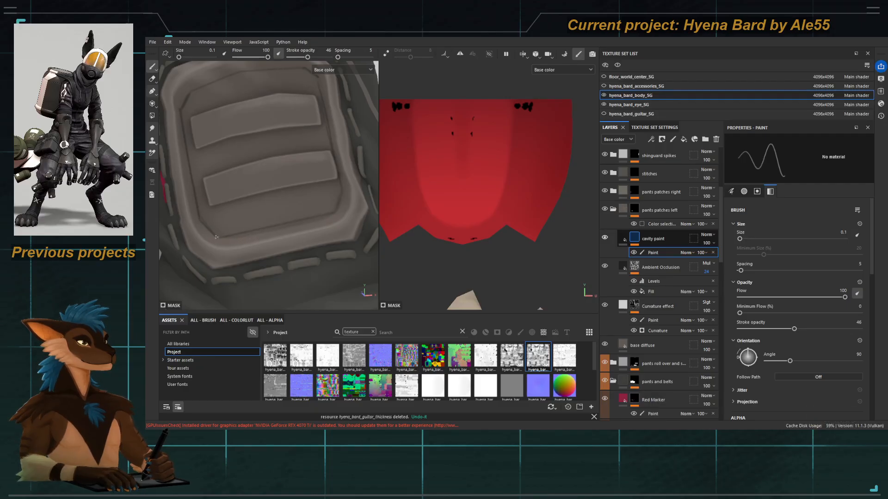
alt+right_drag(254, 245, 185, 303)
alt+drag(185, 303, 215, 259)
alt+right_drag(214, 259, 265, 224)
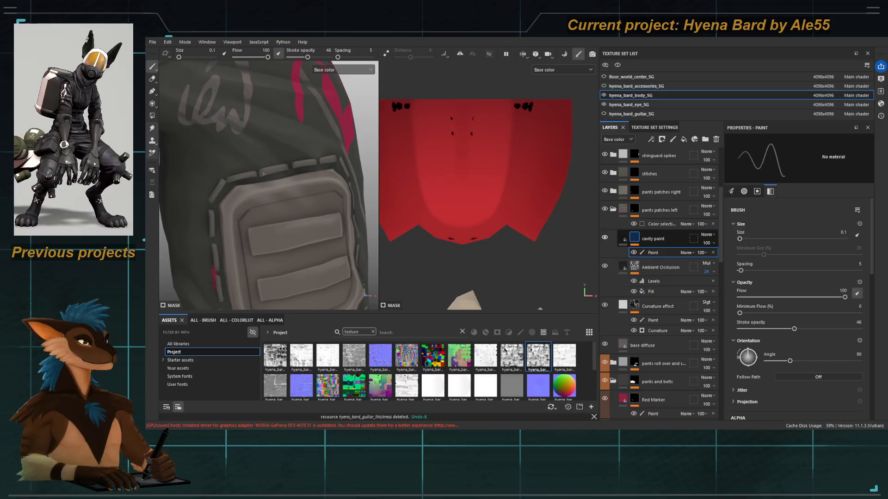
Step: Try painting broader cavity shading along the knee patch's upper inner edge with brush size 0.52
alt+drag(263, 173, 240, 155)
mouse_move(245, 203)
alt+right_down()
mouse_move(273, 196)
mouse_move(319, 159)
alt+right_up()
mouse_move(330, 158)
mouse_down()
mouse_move(337, 156)
mouse_move(272, 165)
mouse_up()
ctrl+right_drag(290, 161, 282, 176)
key(ctrl+z)
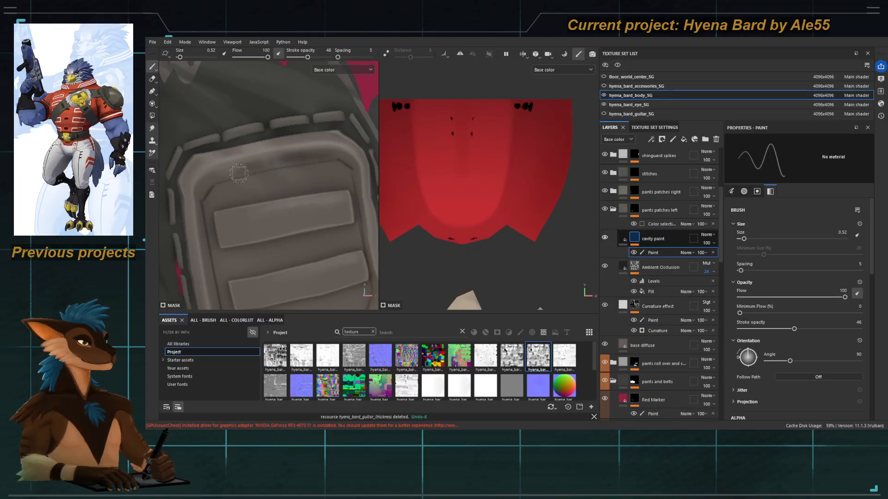
drag(333, 156, 253, 168)
key(ctrl+z)
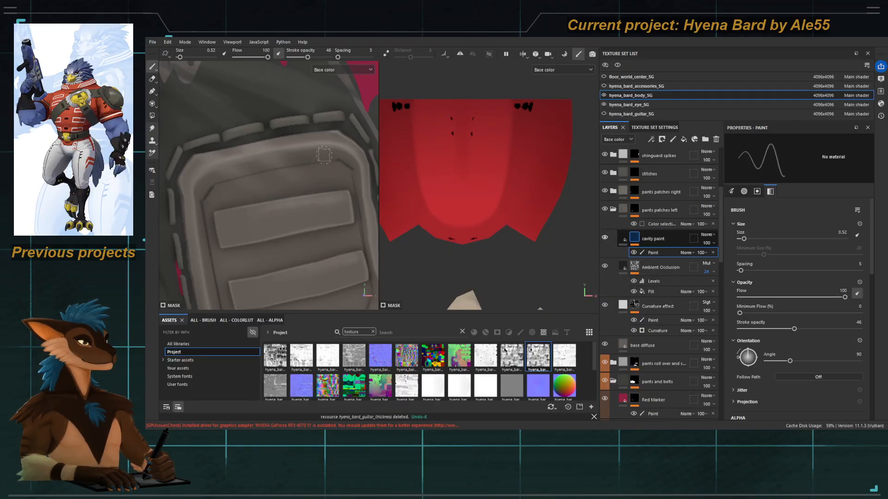
drag(331, 157, 215, 181)
key(ctrl+z)
drag(325, 157, 218, 179)
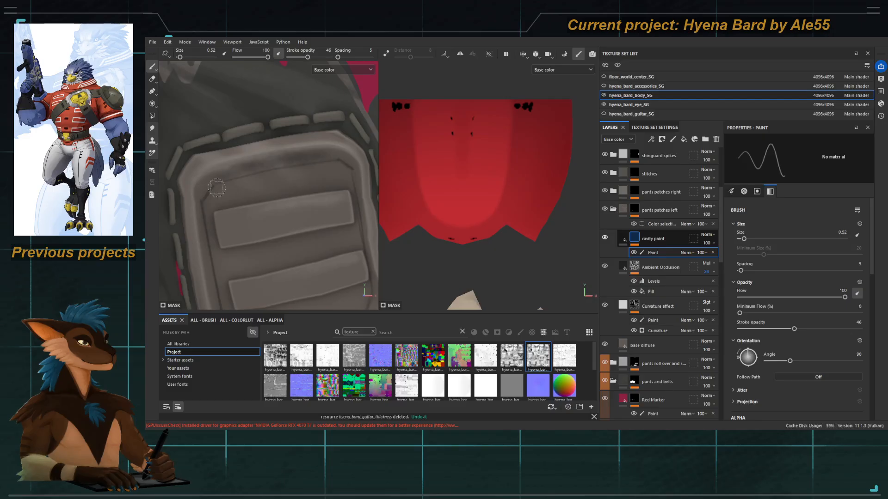
key(ctrl+z)
Step: Reduce the brush to size 0.1 and paint thin cavity lines along the lower inner edge of the knee patch
mouse_move(250, 207)
alt+mouse_down()
mouse_move(242, 187)
mouse_move(299, 223)
alt+mouse_up()
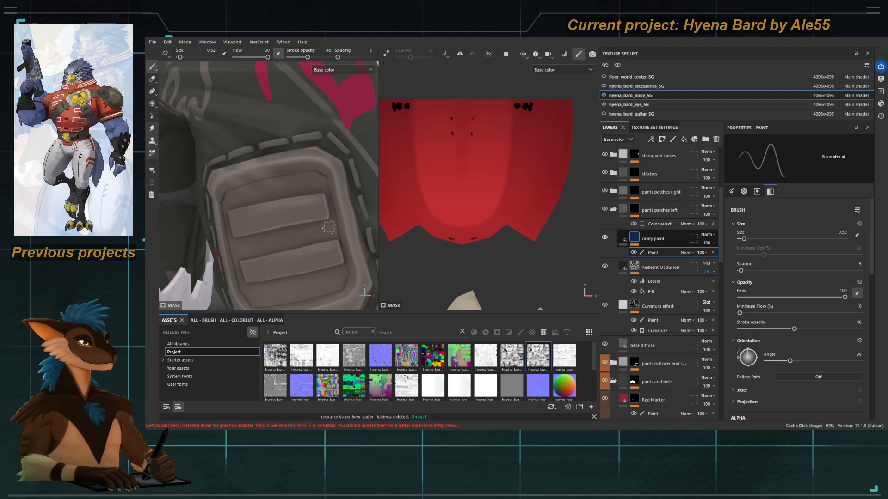
mouse_move(328, 227)
alt+mouse_down()
mouse_move(325, 186)
mouse_move(319, 222)
alt+mouse_up()
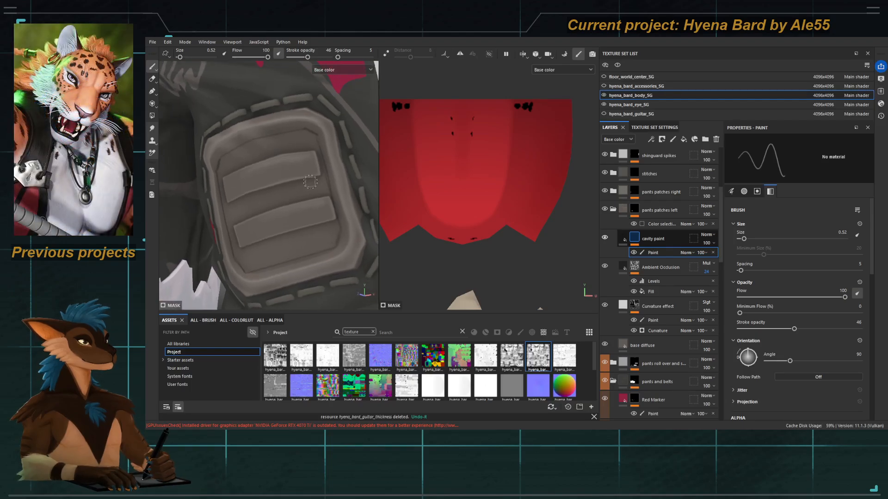
key(bracketleft)
key(bracketleft)
alt+right_drag(319, 222, 327, 240)
alt+drag(327, 240, 305, 259)
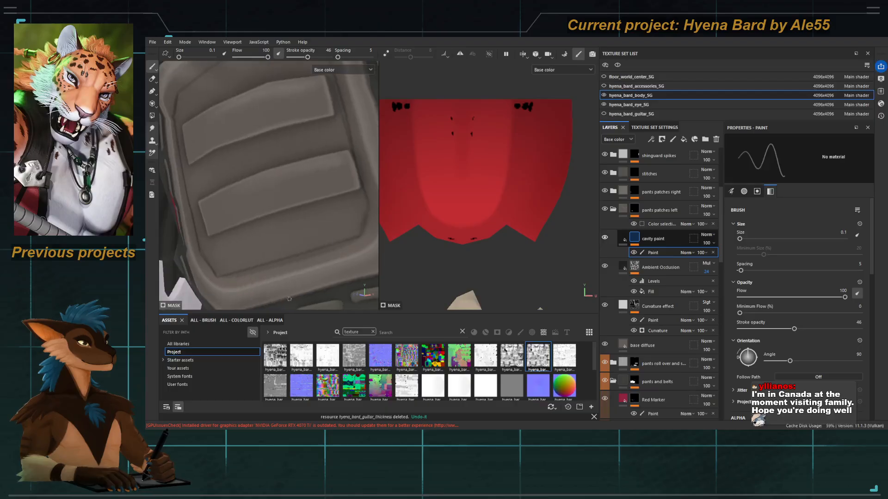
alt+drag(374, 261, 273, 220)
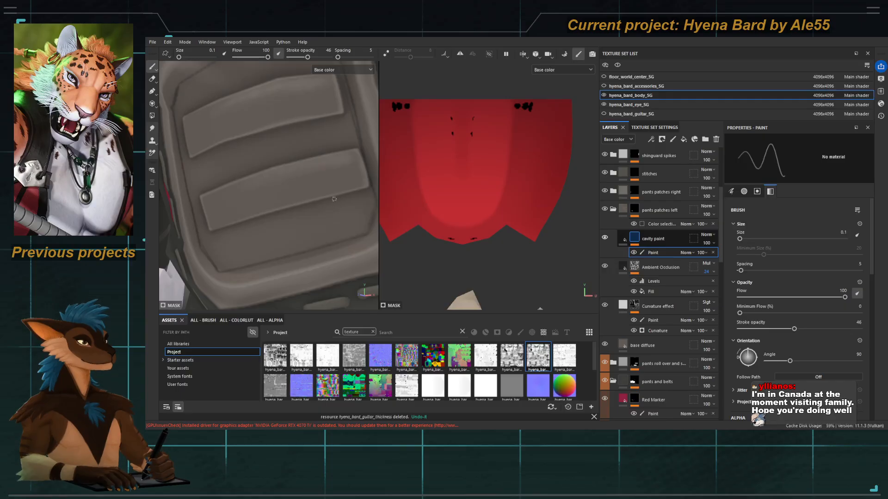
Step: Paint cavity shading around the patch's two raised bars with brush sizes 0.27 and 0.1, judging it on the whole character
key(bracketright)
key(bracketright)
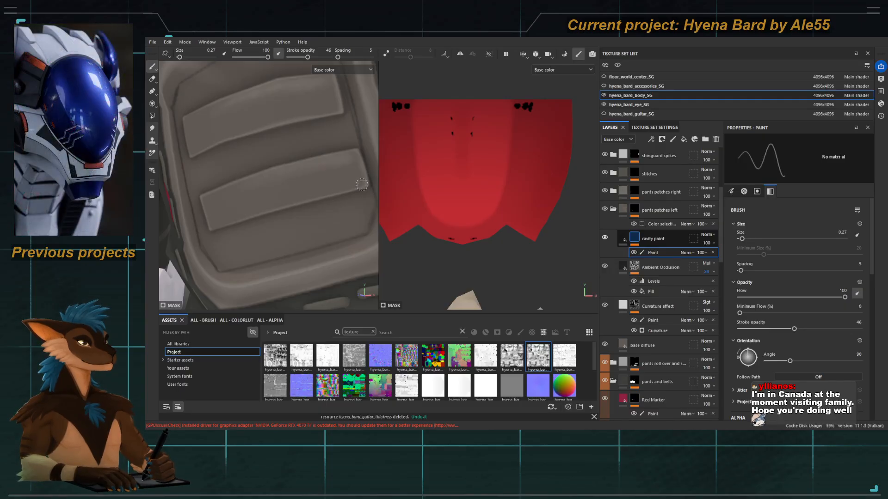
alt+drag(332, 182, 312, 217)
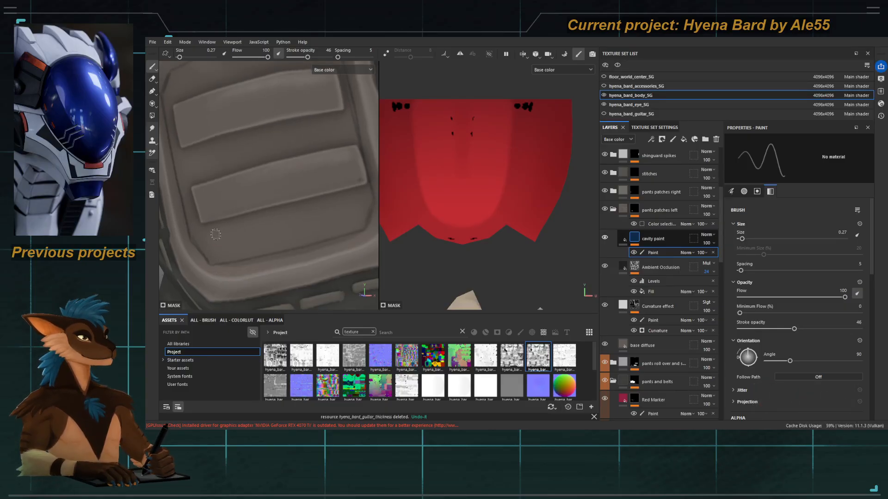
alt+drag(216, 216, 237, 216)
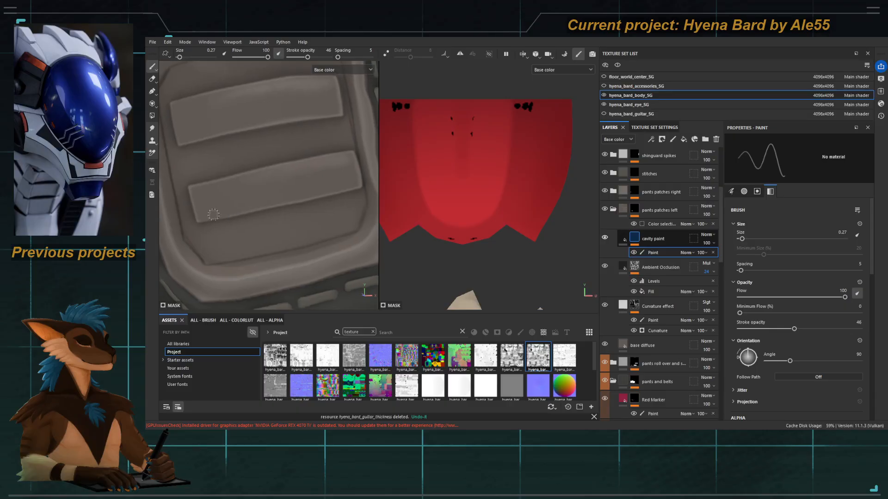
ctrl+right_drag(204, 218, 199, 221)
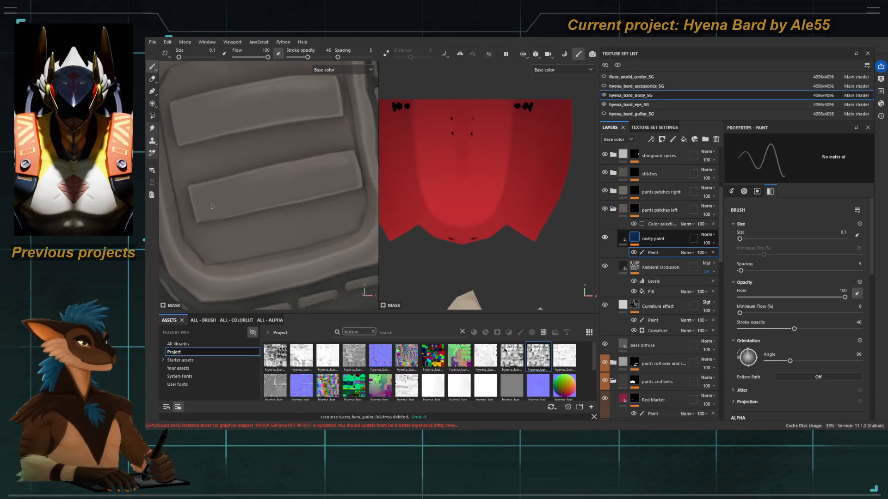
alt+drag(212, 207, 225, 245)
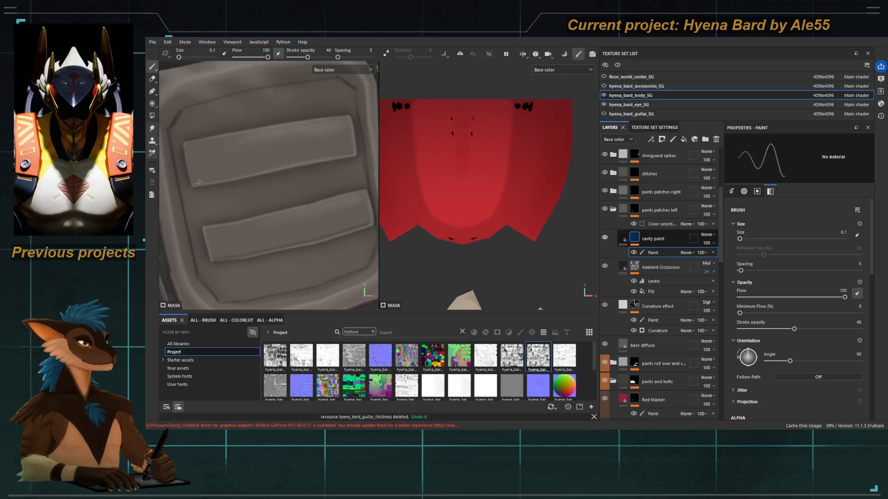
scroll(326, 238, down, 10)
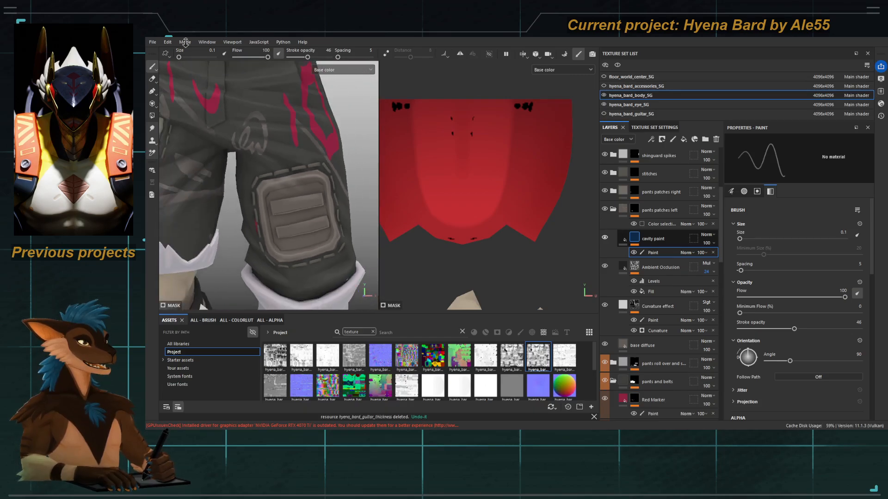
scroll(268, 184, down, 10)
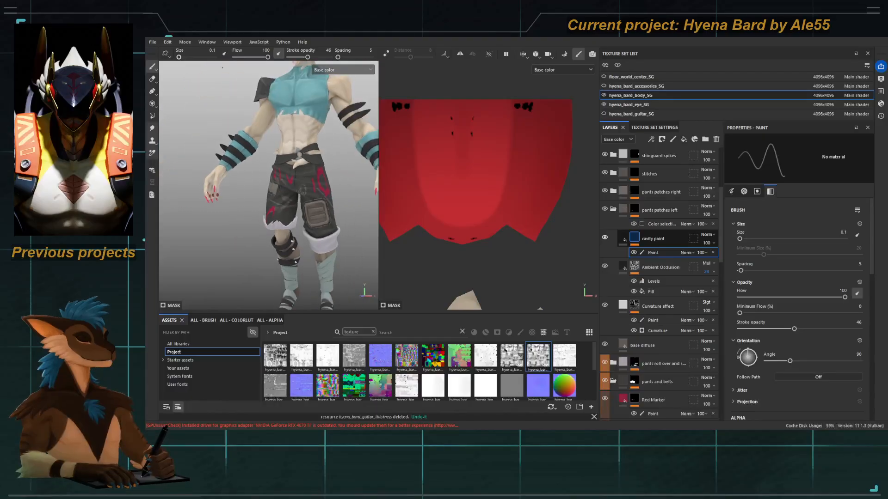
alt+drag(245, 217, 248, 240)
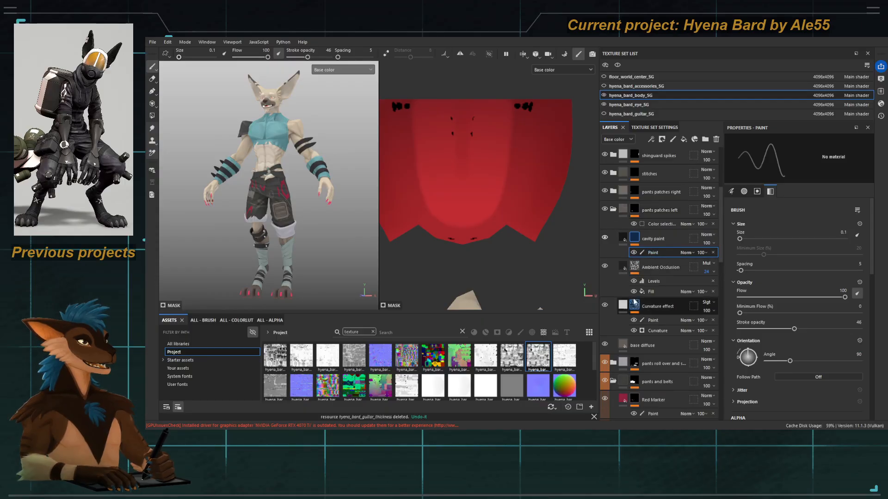
Step: Collapse the pants patches left, pants and belts, and shoulder cloth groups in the layer stack
scroll(714, 236, down, 10)
scroll(723, 329, up, 6)
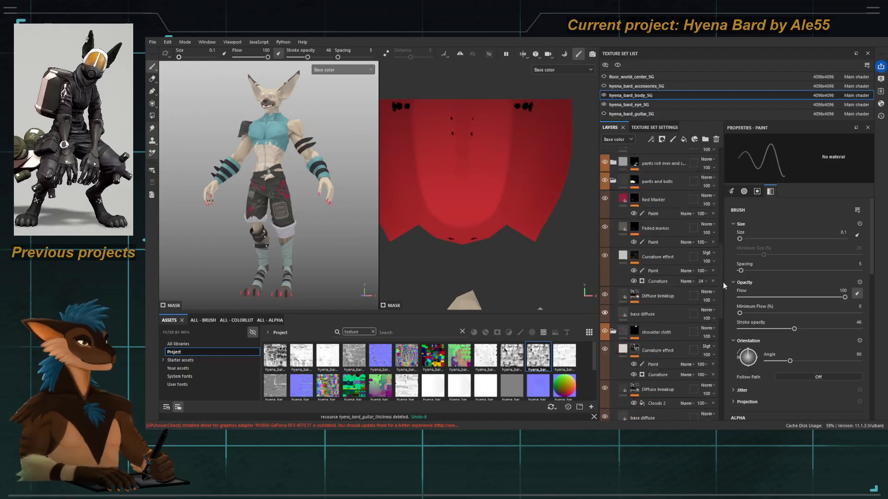
click(613, 240)
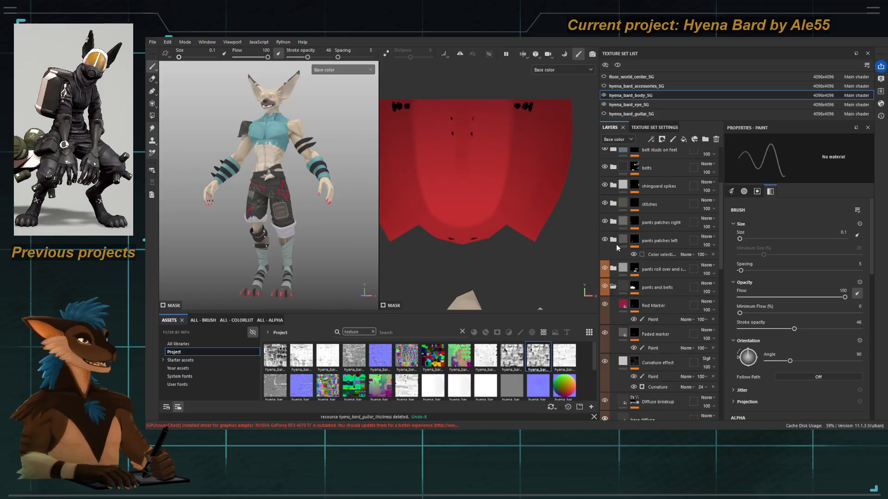
click(616, 244)
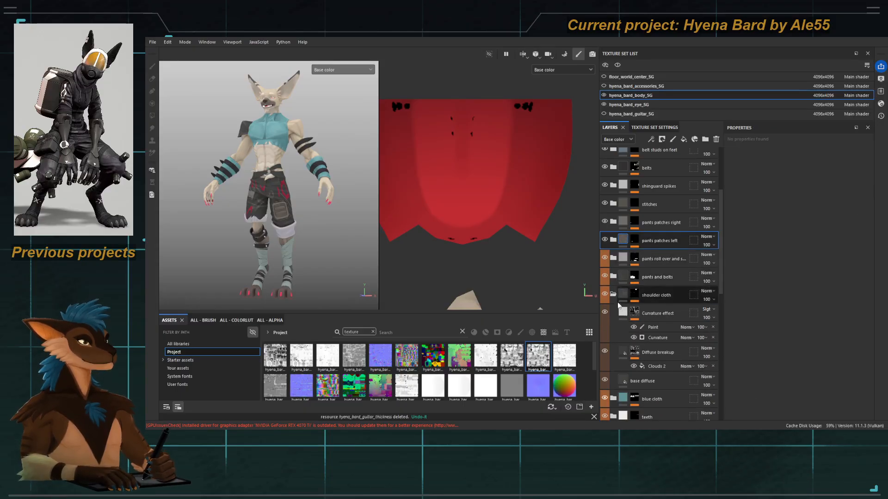
click(612, 294)
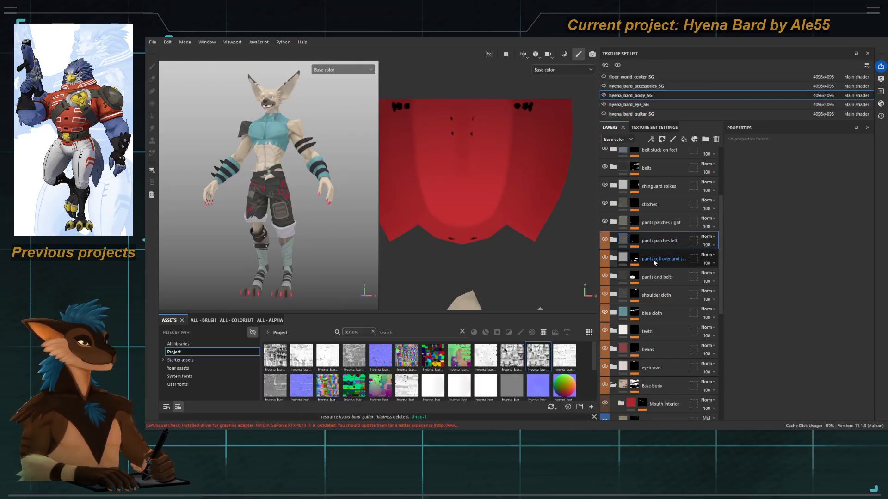
Step: Copy the Ambient Occlusion and Curvature effect layers from the pants patches left group into pants patches right, above its base diffuse
click(613, 222)
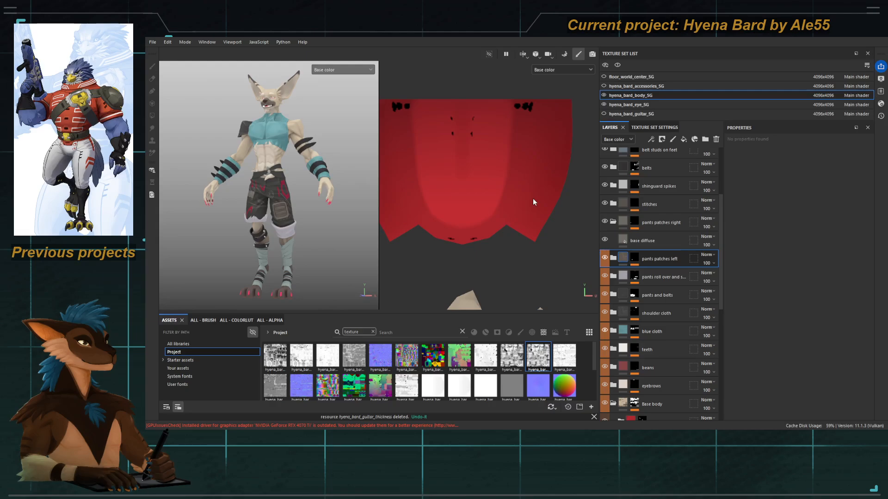
click(614, 257)
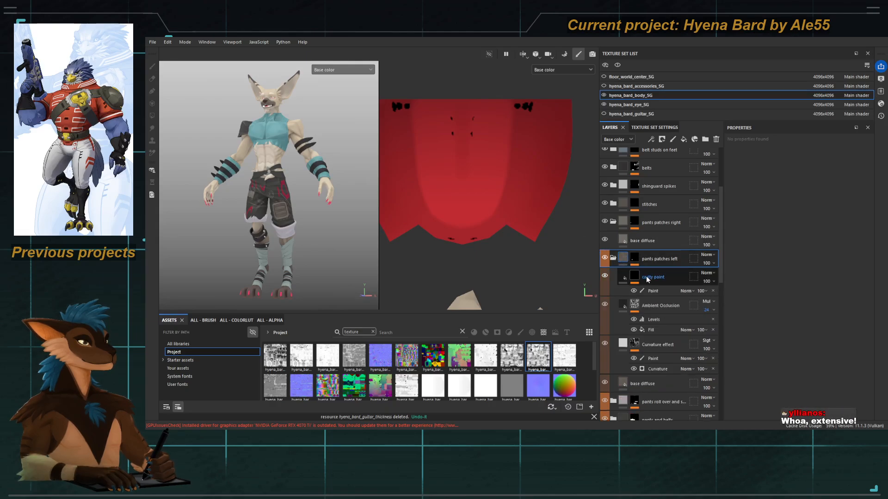
click(623, 310)
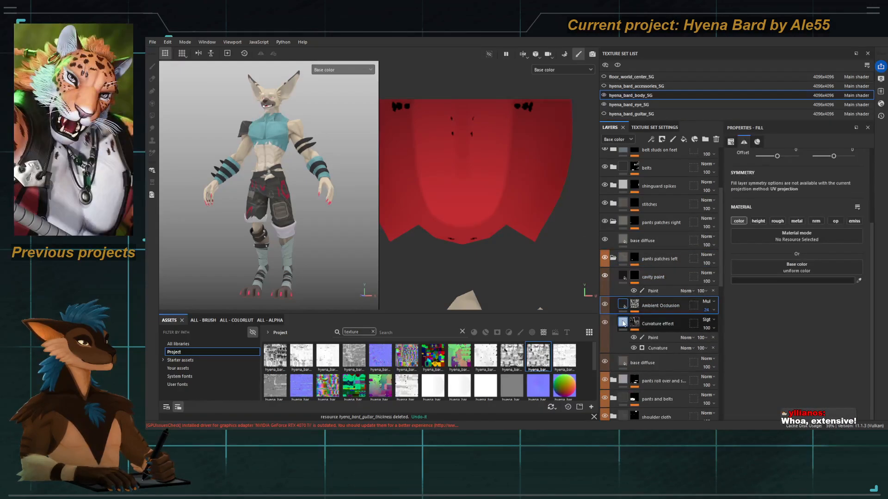
click(622, 328)
ctrl+click(670, 309)
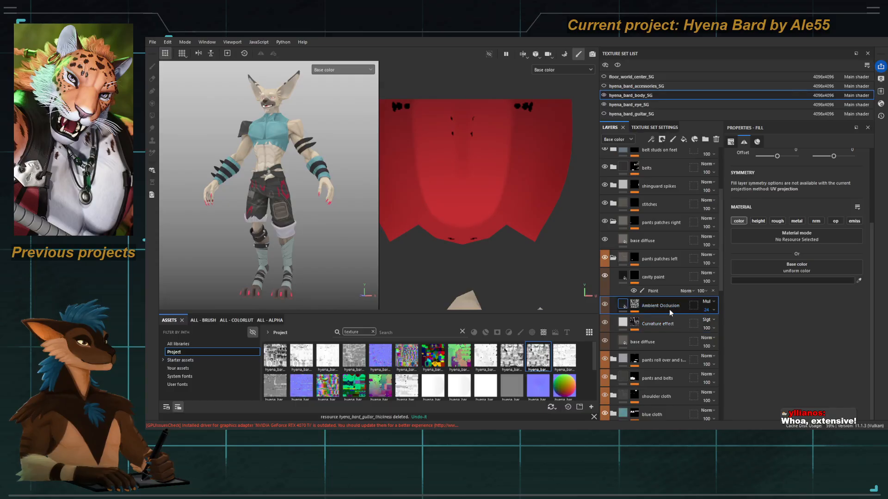
drag(665, 321, 666, 238)
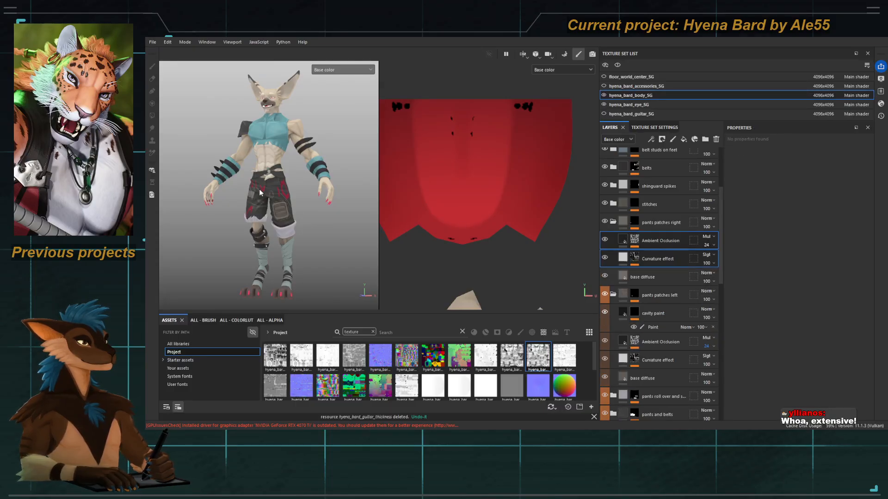
Step: Examine how the copied shading reads on the right pants patch, both up close and on the whole character
alt+right_drag(260, 191, 324, 231)
alt+drag(323, 231, 407, 273)
alt+right_drag(249, 194, 310, 244)
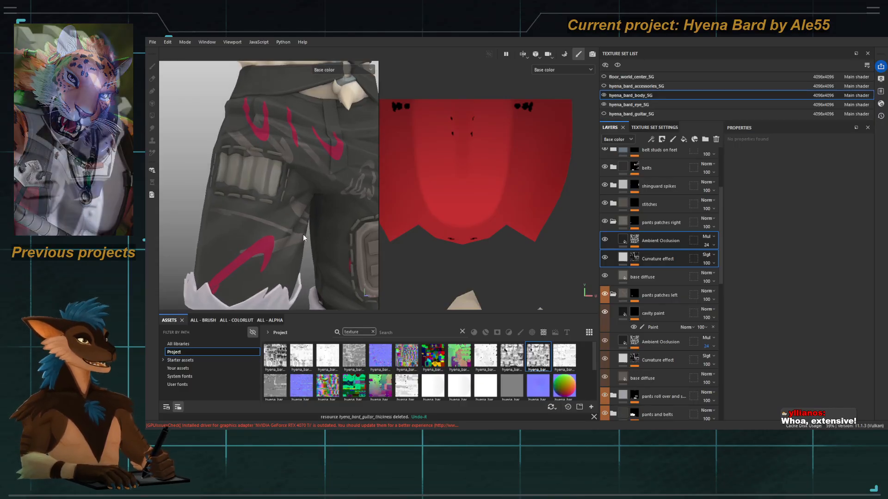
alt+right_drag(315, 229, 263, 189)
key(f)
ctrl+alt+drag(246, 243, 239, 185)
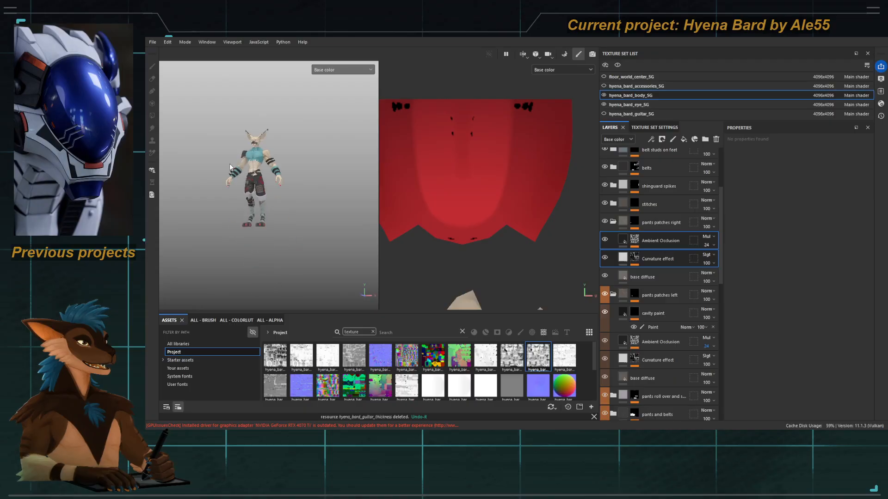
alt+right_drag(239, 185, 241, 205)
alt+drag(240, 205, 266, 162)
alt+right_drag(266, 162, 282, 170)
alt+drag(282, 170, 274, 176)
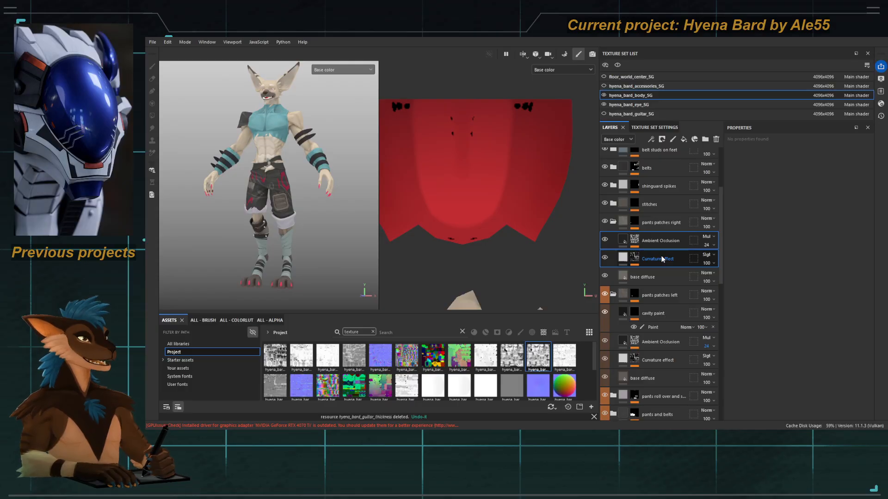
alt+drag(240, 224, 241, 231)
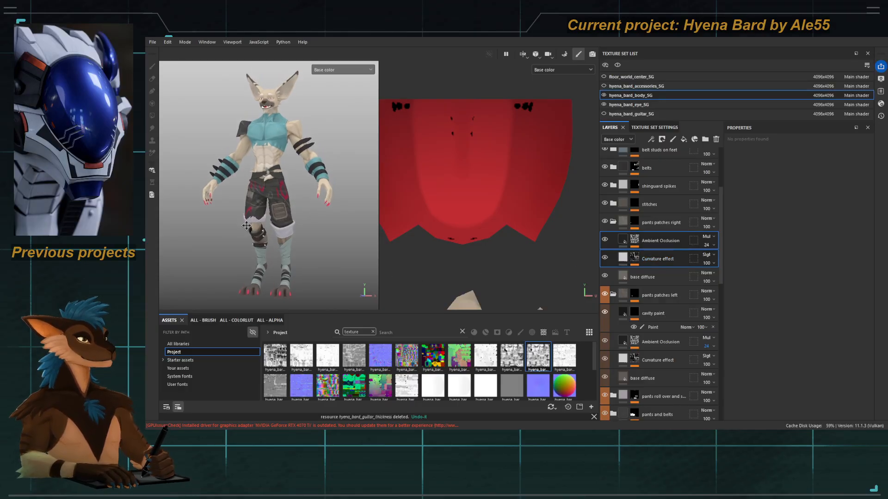
alt+right_drag(243, 229, 262, 229)
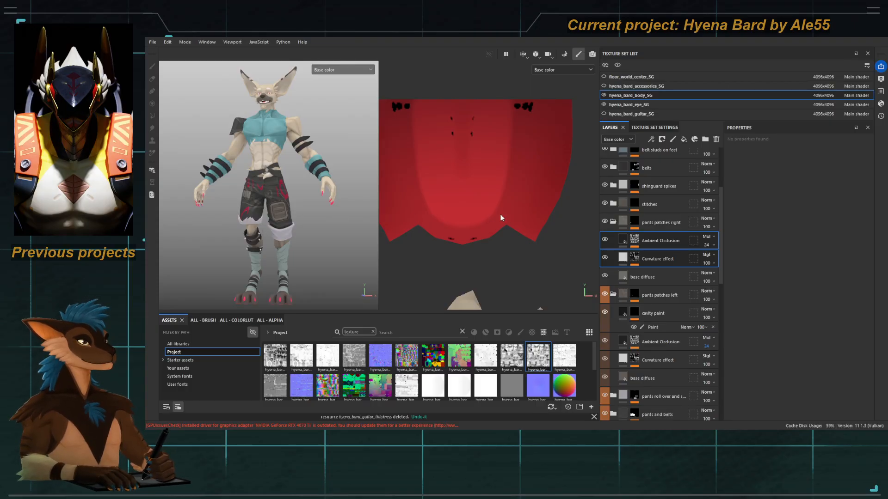
key(f)
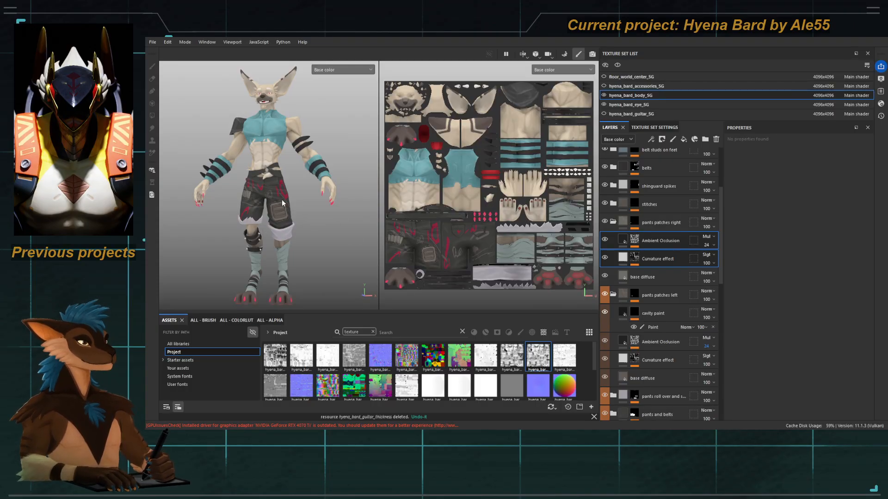
mouse_move(295, 184)
alt+mouse_down()
mouse_move(259, 184)
mouse_move(312, 184)
mouse_move(302, 188)
alt+mouse_up()
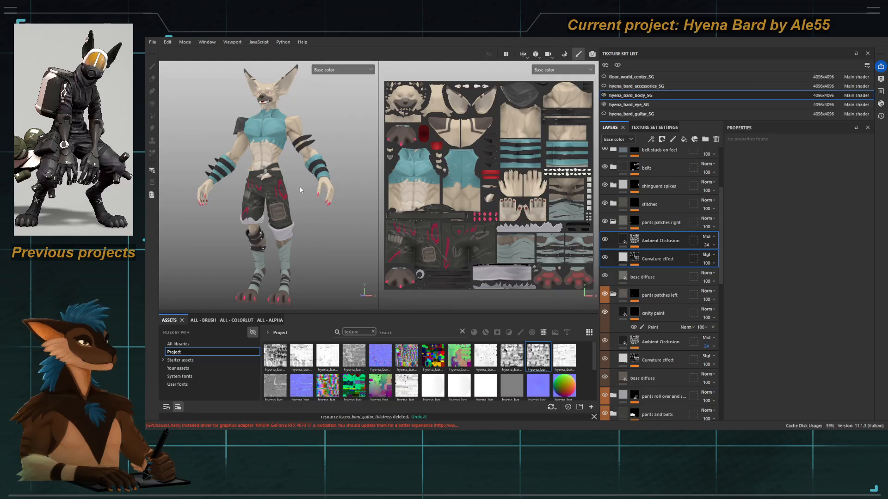
Step: Collapse the Base body group in the layer stack
scroll(658, 291, down, 5)
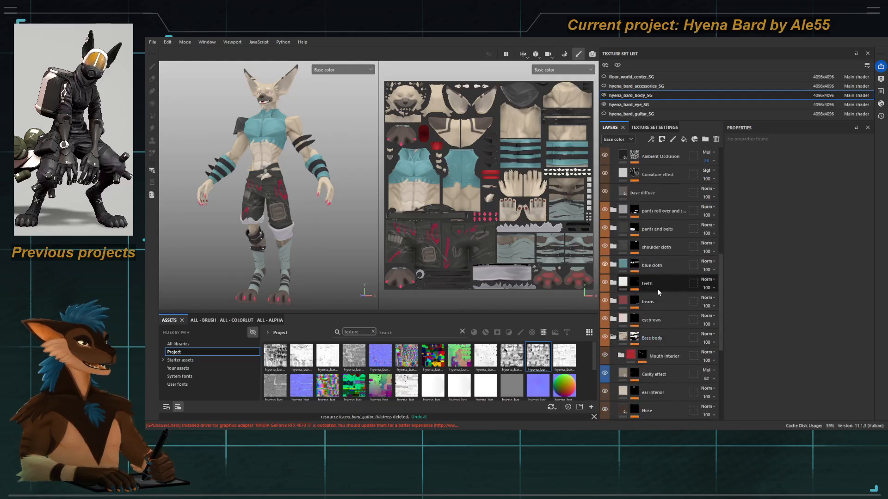
scroll(655, 305, down, 3)
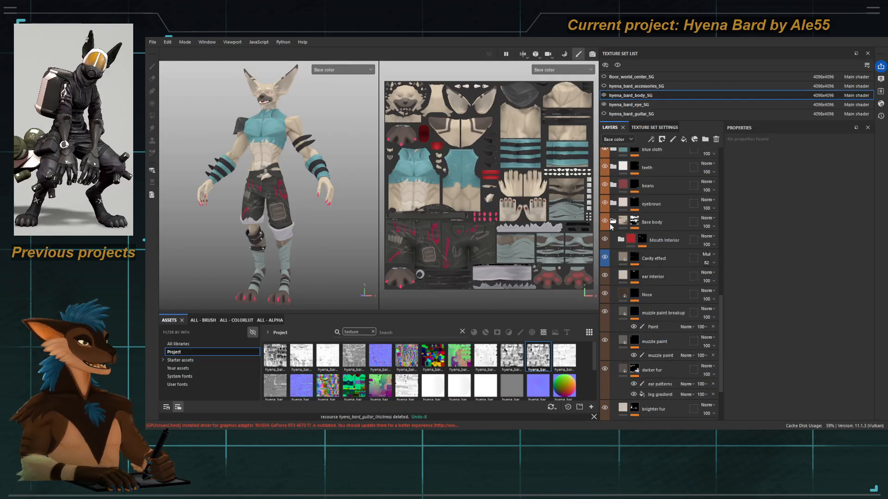
click(611, 223)
scroll(621, 308, up, 3)
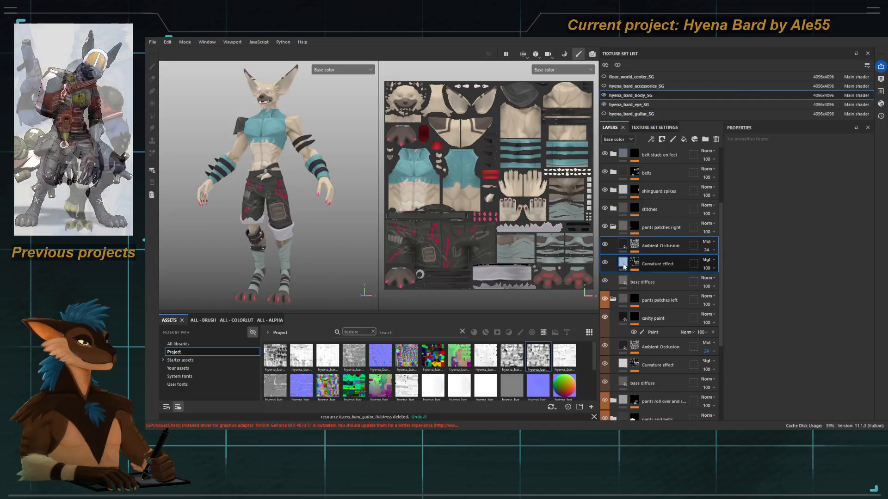
Step: Set the Curvature generator's Global Balance to 0.2 in the pants patches right Curvature effect mask and check it in base color
scroll(227, 206, up, 5)
mouse_move(223, 206)
alt+mouse_down()
mouse_move(252, 209)
mouse_move(228, 208)
alt+mouse_up()
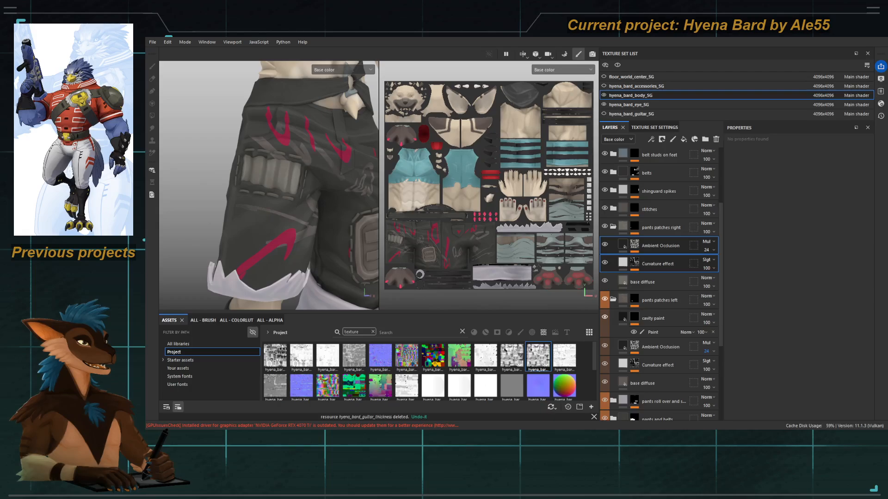
alt+drag(337, 181, 304, 182)
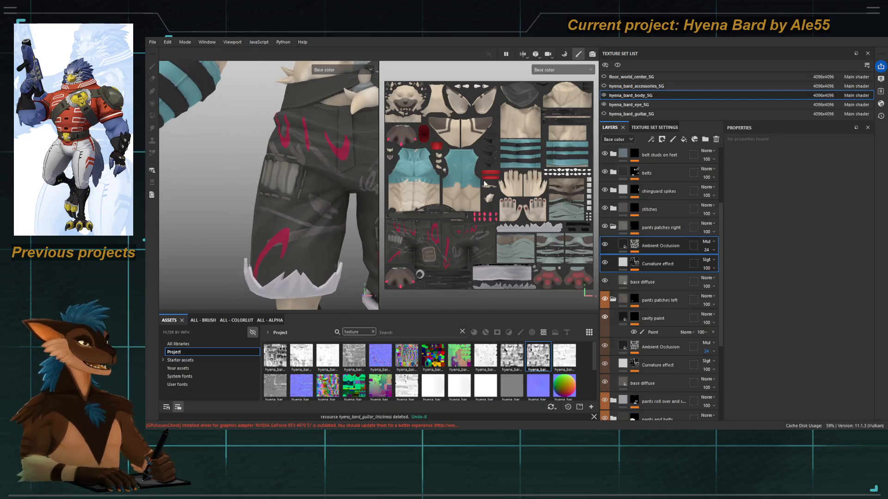
alt+click(634, 263)
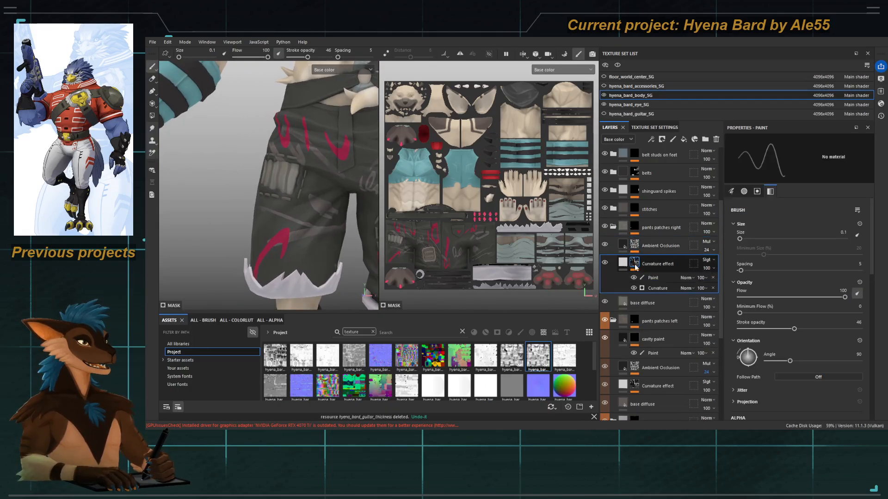
click(658, 288)
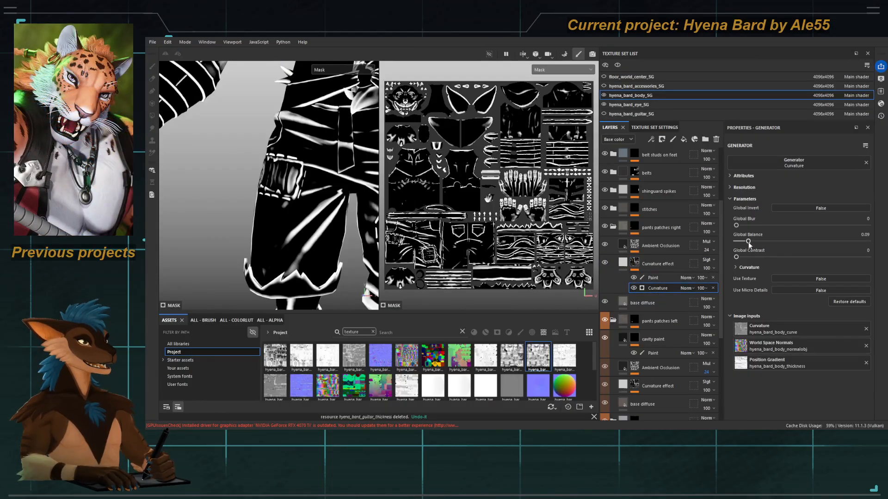
drag(751, 243, 764, 241)
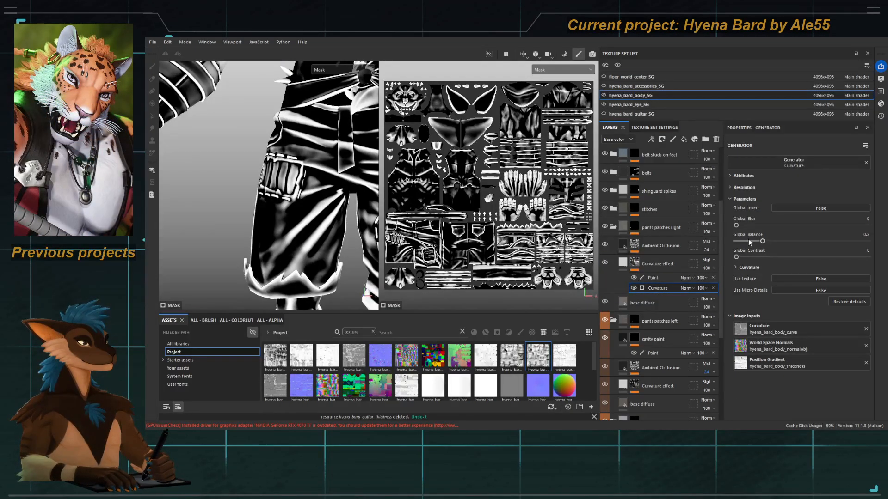
key(c)
alt+drag(270, 226, 298, 226)
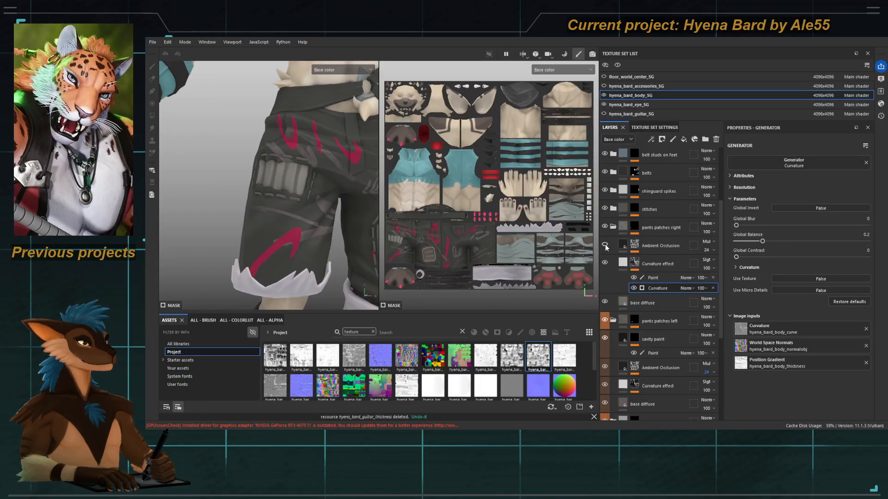
Step: Raise the Levels midtone on the pants patches right Ambient Occlusion mask to 8.456 and check the whole character
click(640, 248)
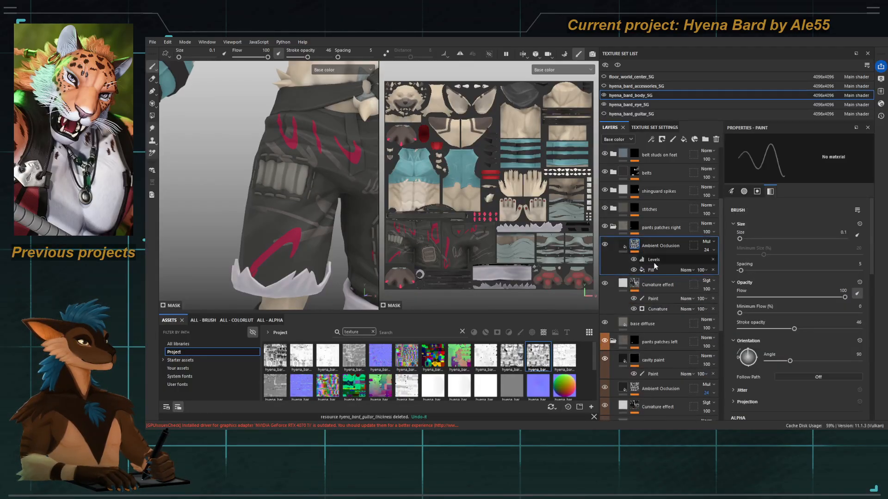
click(652, 261)
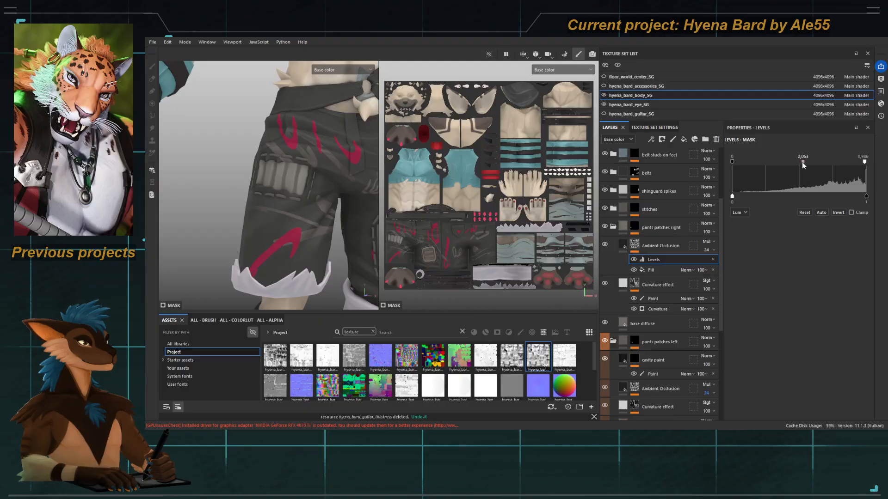
drag(814, 160, 809, 163)
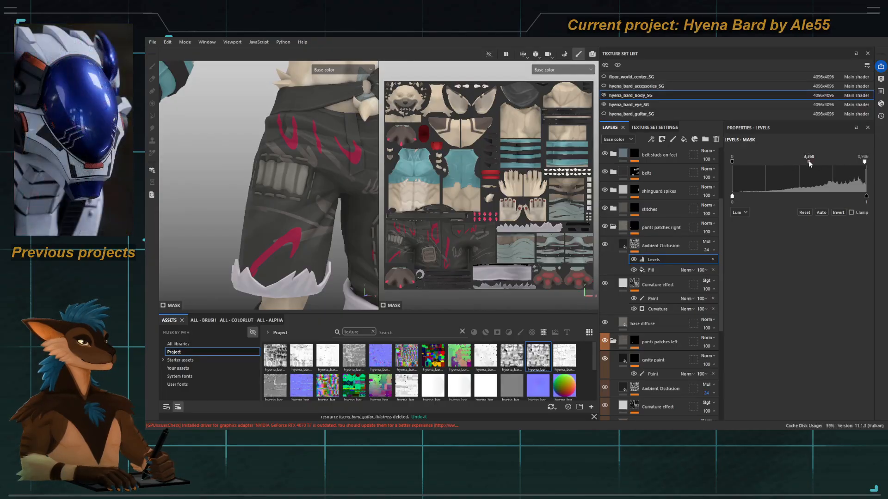
alt+right_drag(300, 230, 244, 194)
alt+right_drag(302, 207, 245, 189)
alt+drag(245, 189, 278, 193)
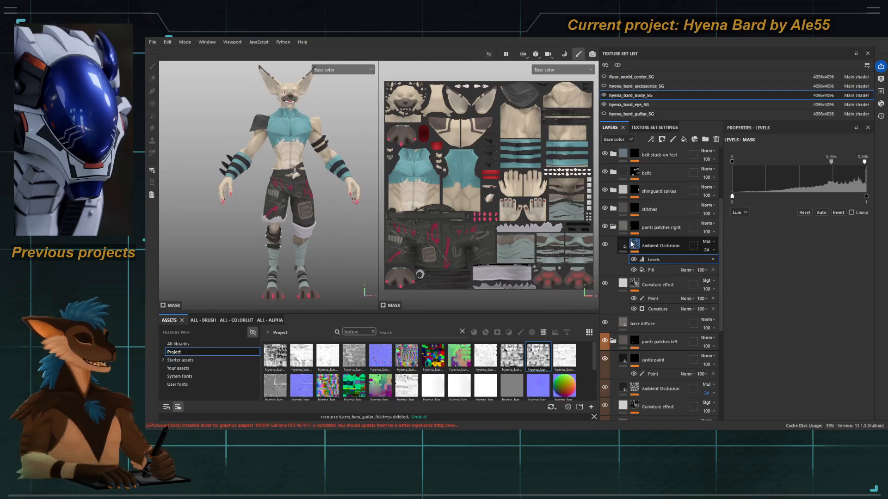
Step: Collapse the pants patches right group, expand the stitches group and briefly isolate the stitches mask
click(612, 226)
click(613, 209)
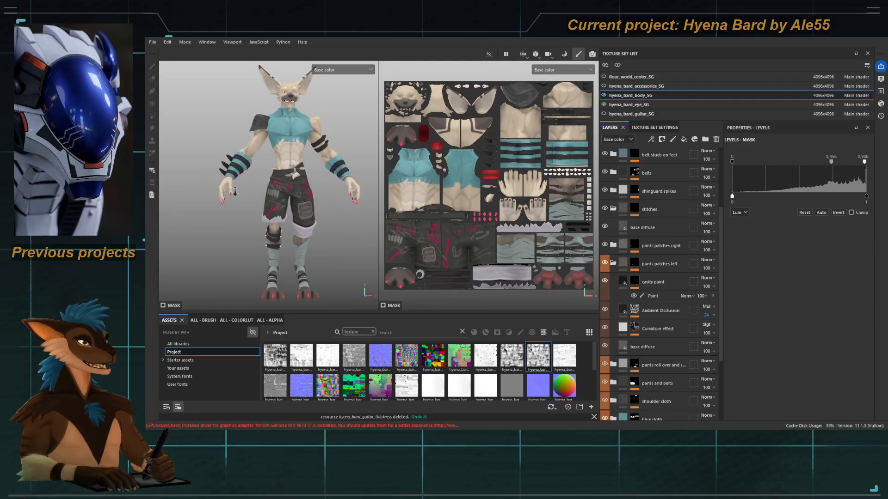
alt+right_drag(235, 191, 245, 191)
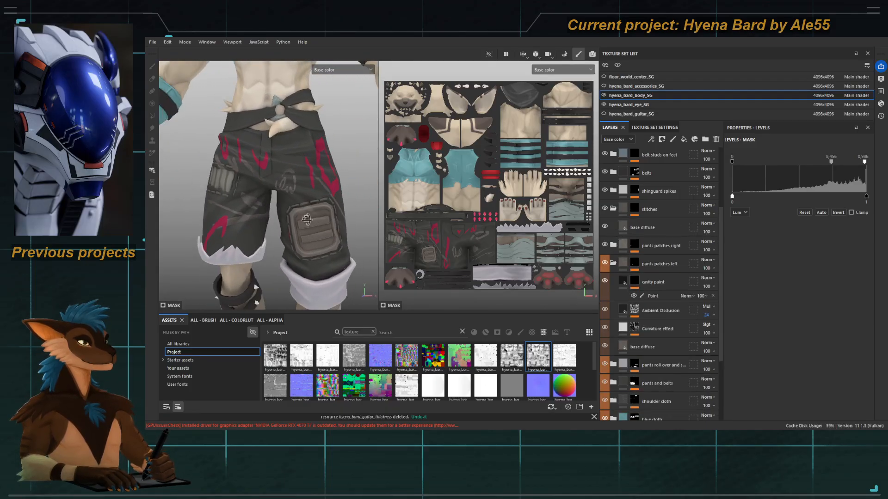
alt+click(634, 209)
alt+click(634, 210)
alt+click(634, 210)
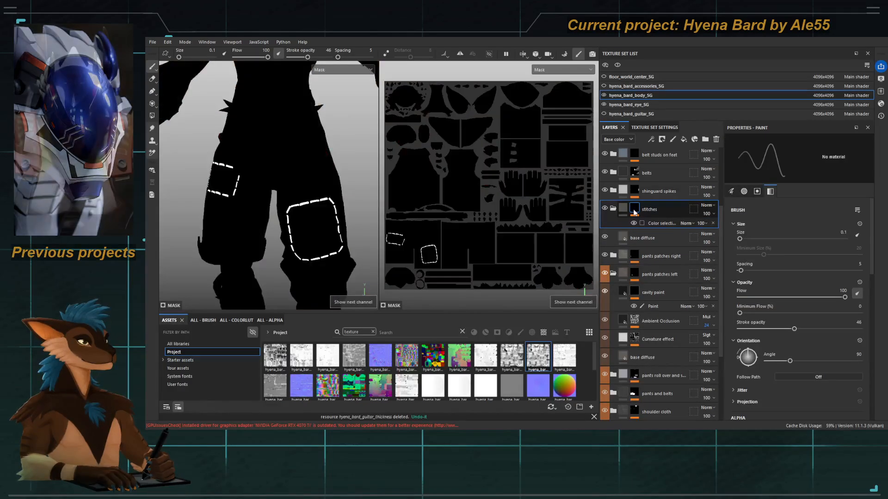
alt+click(634, 210)
Step: Examine the stitches around the knee patch from several angles in base color
alt+middle_drag(279, 248, 268, 213)
alt+right_drag(268, 213, 286, 212)
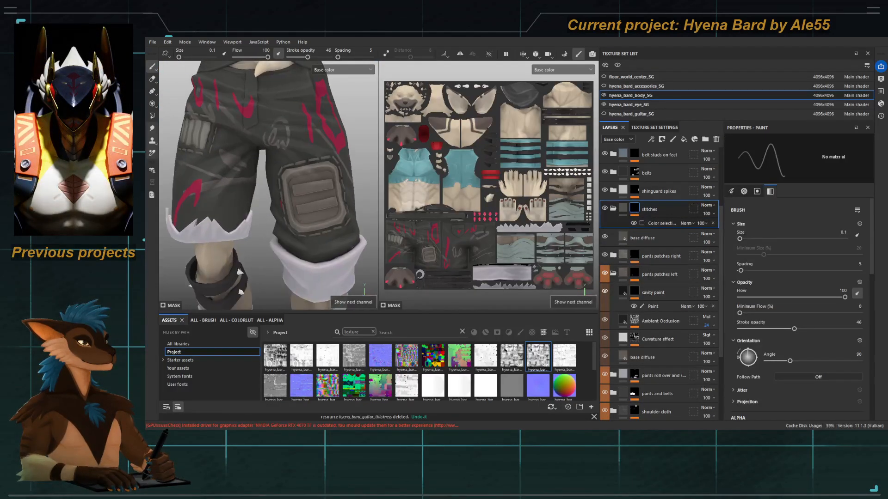
alt+drag(287, 212, 242, 211)
alt+middle_drag(242, 211, 237, 226)
alt+right_drag(237, 225, 268, 225)
alt+middle_drag(268, 225, 280, 224)
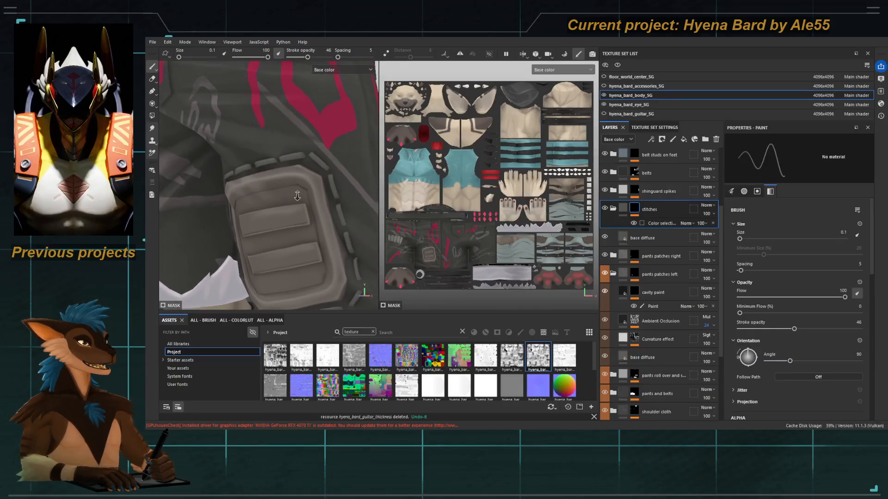
alt+right_drag(280, 224, 241, 224)
alt+middle_drag(241, 224, 256, 234)
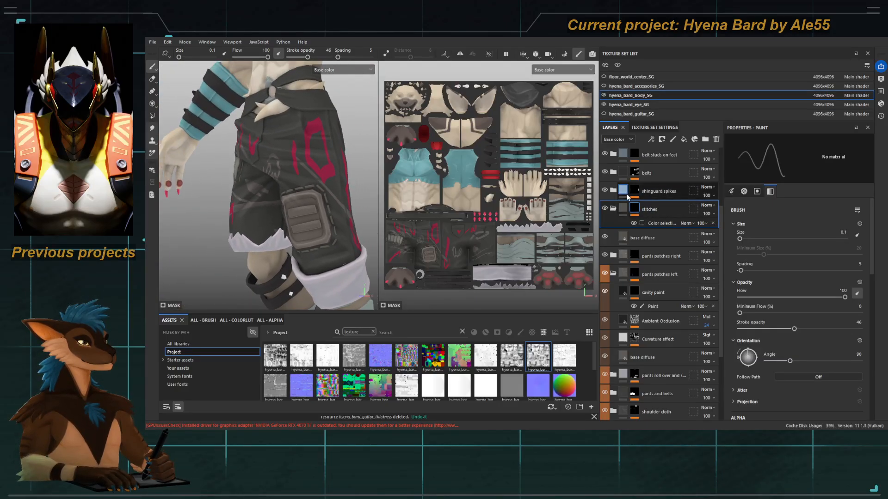
Step: Expand the shinguard spikes group and isolate its mask to locate the spikes on the lower leg
click(634, 192)
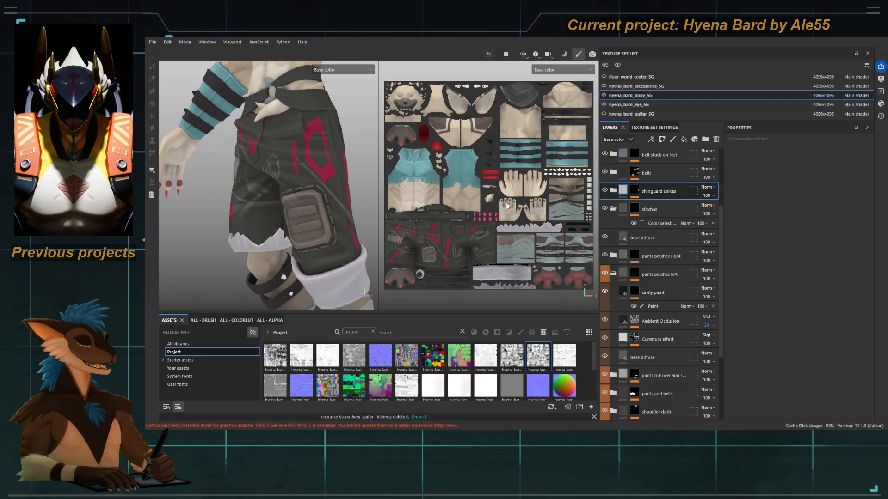
key(f)
alt+middle_drag(292, 262, 286, 199)
alt+right_drag(287, 199, 401, 236)
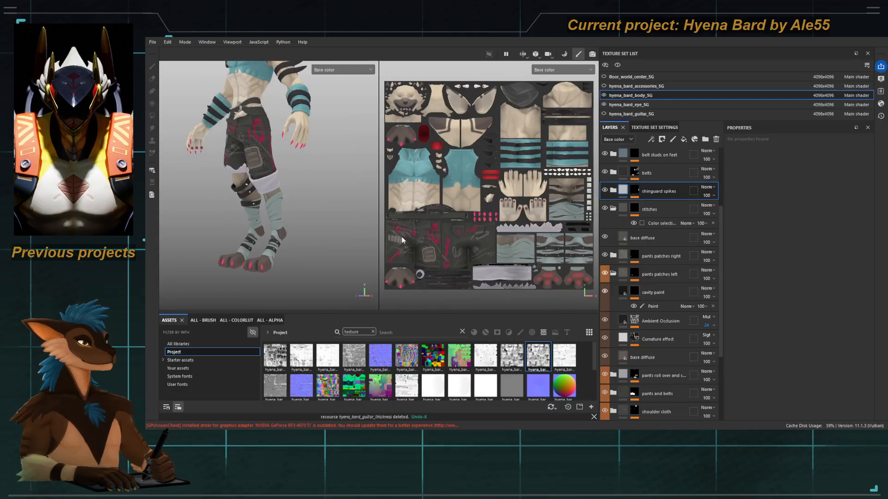
click(613, 191)
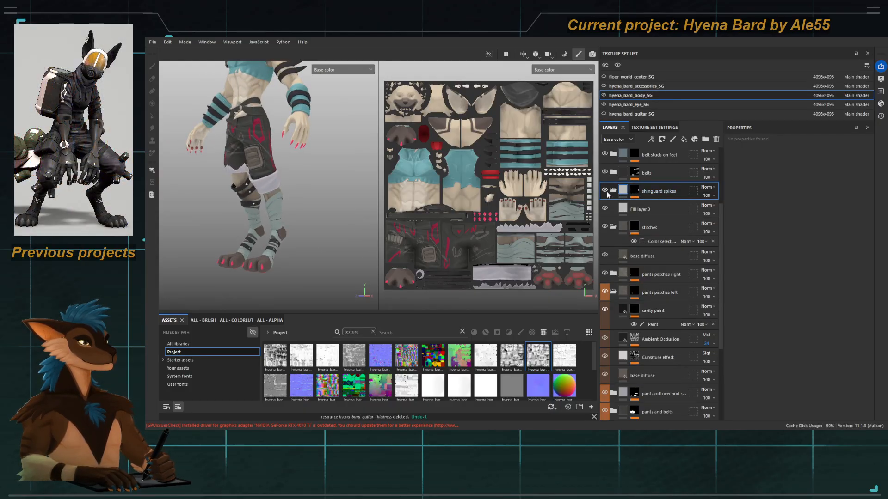
alt+click(634, 191)
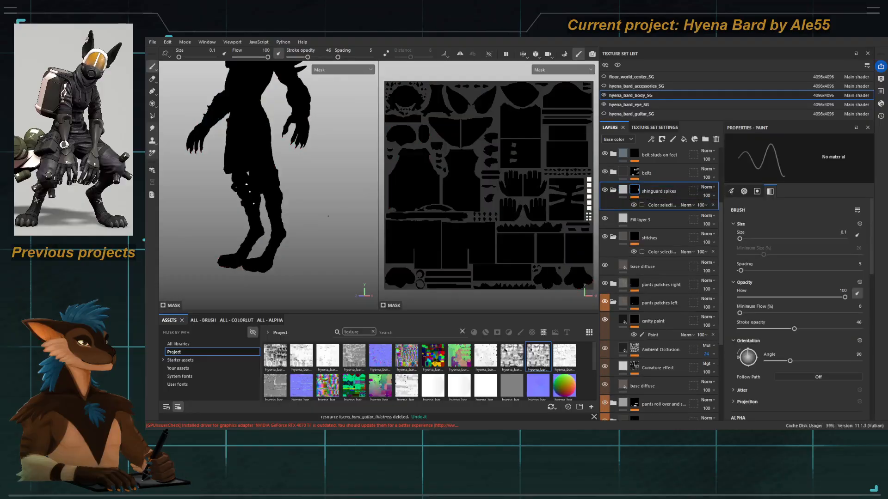
key(f)
alt+middle_drag(270, 240, 269, 206)
alt+right_drag(268, 206, 337, 215)
alt+middle_drag(277, 217, 292, 75)
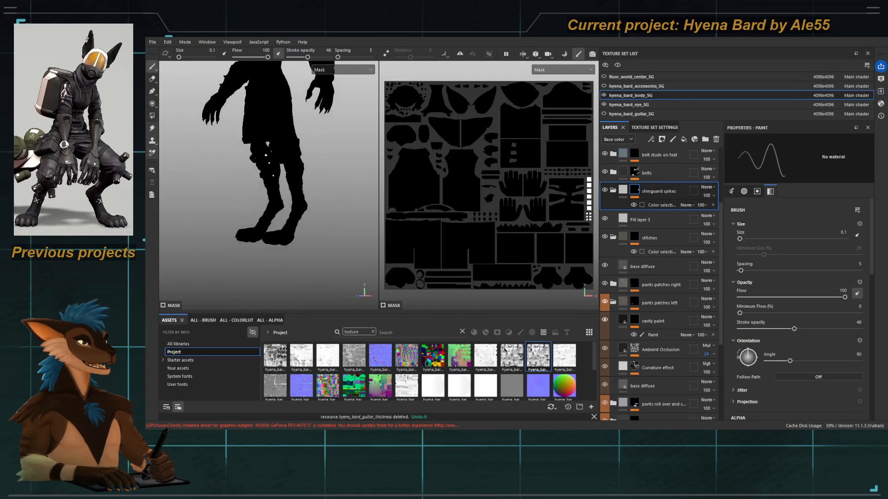
alt+right_drag(292, 75, 369, 92)
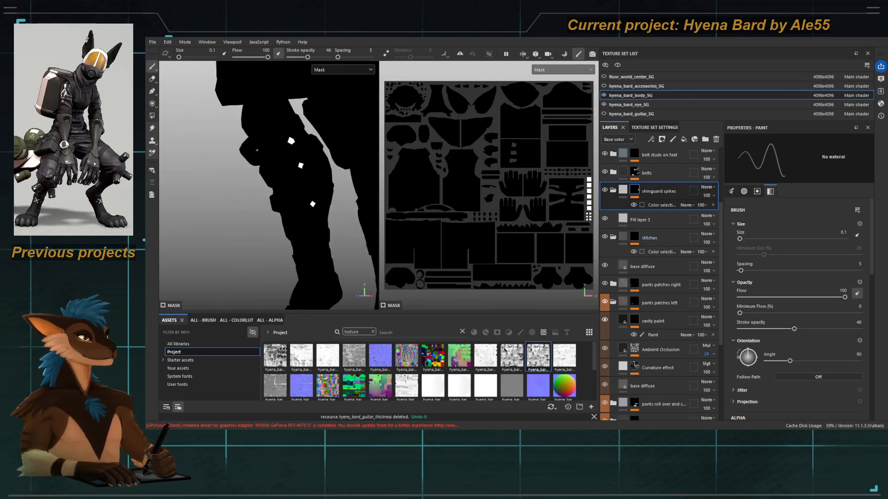
Step: Switch to the full material view and examine the shinguard straps, spikes, leg wraps and feet
key(m)
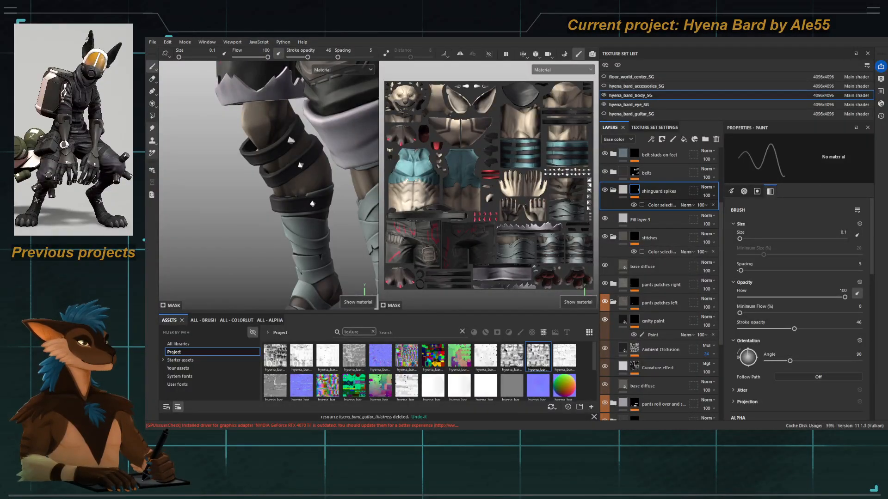
alt+drag(275, 224, 301, 224)
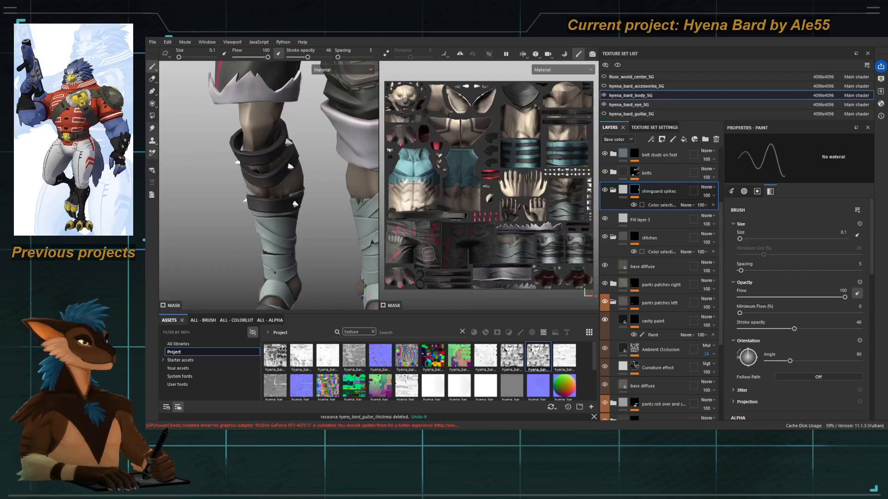
alt+middle_drag(235, 277, 185, 204)
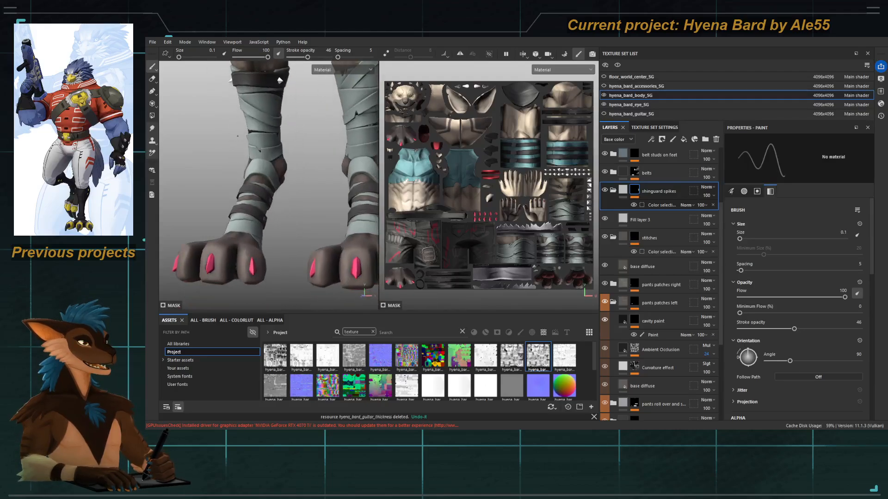
Step: Examine the leg straps and feet up close, the whole character, and the spikes in the UV layout
alt+drag(282, 208, 201, 205)
alt+right_drag(201, 206, 311, 237)
alt+drag(311, 237, 282, 212)
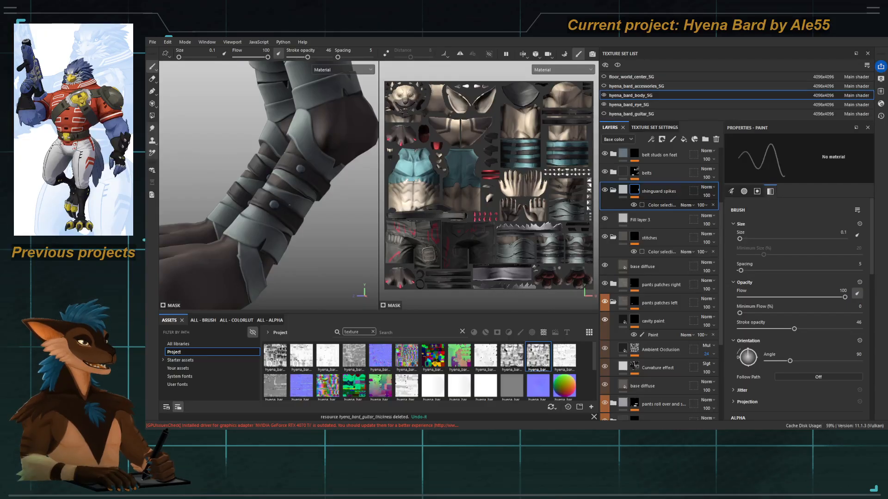
key(f)
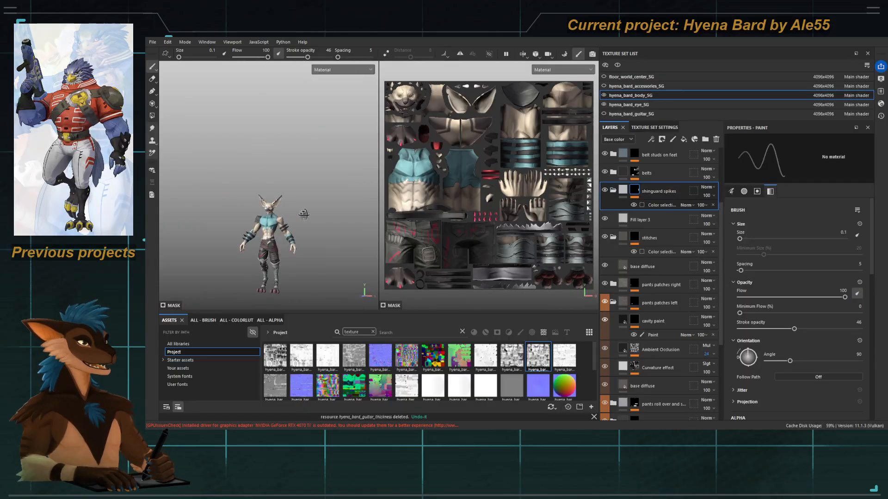
alt+drag(303, 212, 330, 215)
alt+middle_drag(296, 215, 293, 159)
alt+right_drag(278, 167, 303, 201)
alt+middle_drag(303, 201, 303, 221)
alt+right_drag(303, 220, 307, 225)
alt+drag(307, 225, 287, 229)
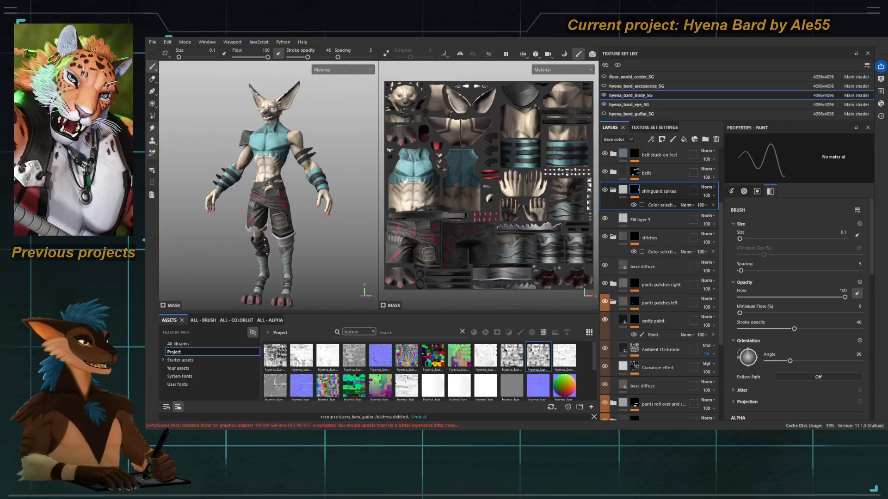
alt+middle_drag(550, 195, 488, 185)
alt+right_drag(489, 185, 542, 207)
alt+middle_drag(542, 206, 516, 192)
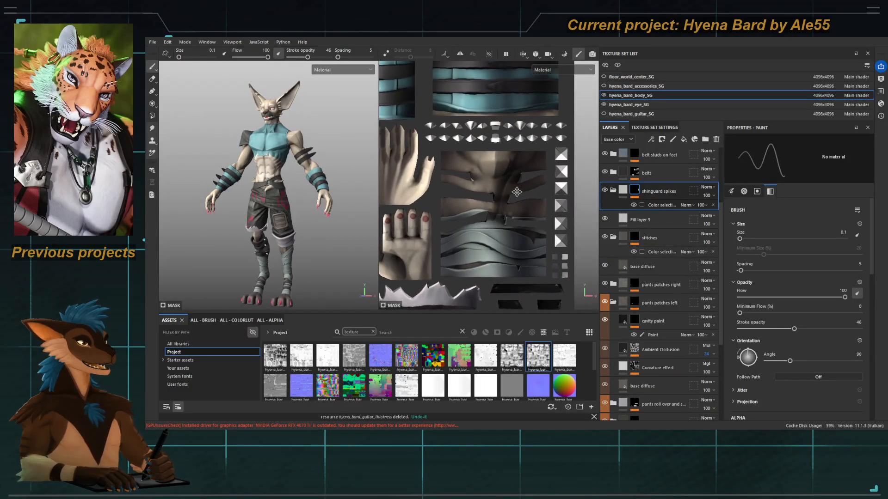
key(f)
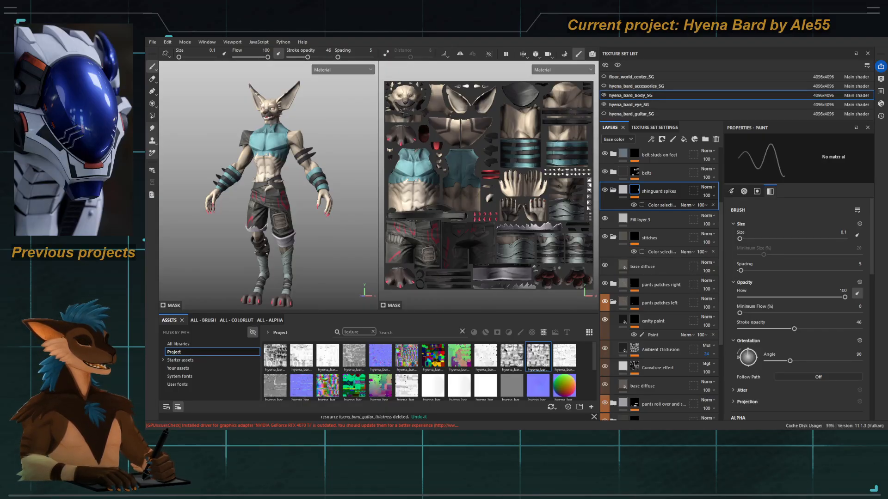
Step: Rename the fill layer in the shinguard spikes group as base diffuse
alt+middle_drag(269, 199, 272, 158)
scroll(272, 159, up, 3)
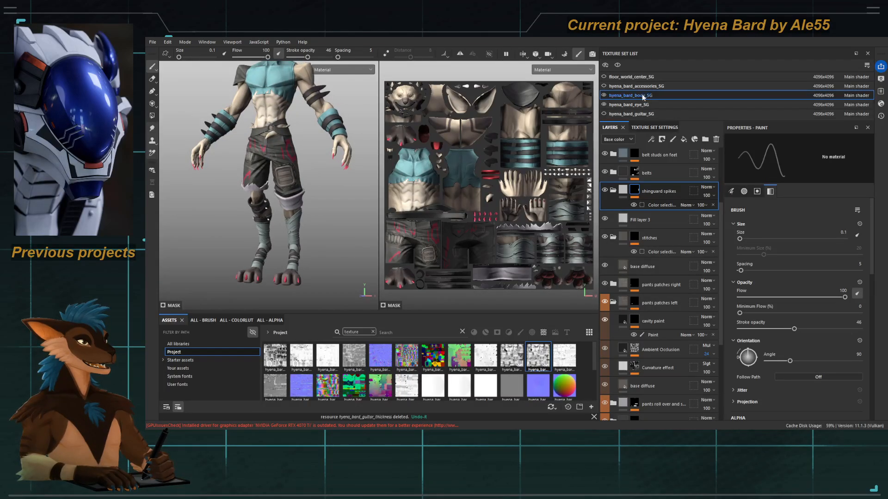
alt+middle_drag(506, 191, 506, 193)
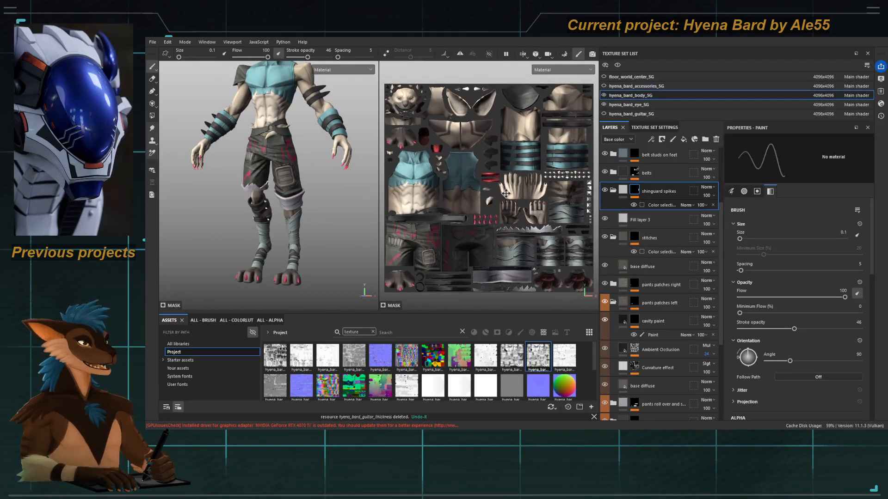
alt+right_drag(225, 256, 291, 231)
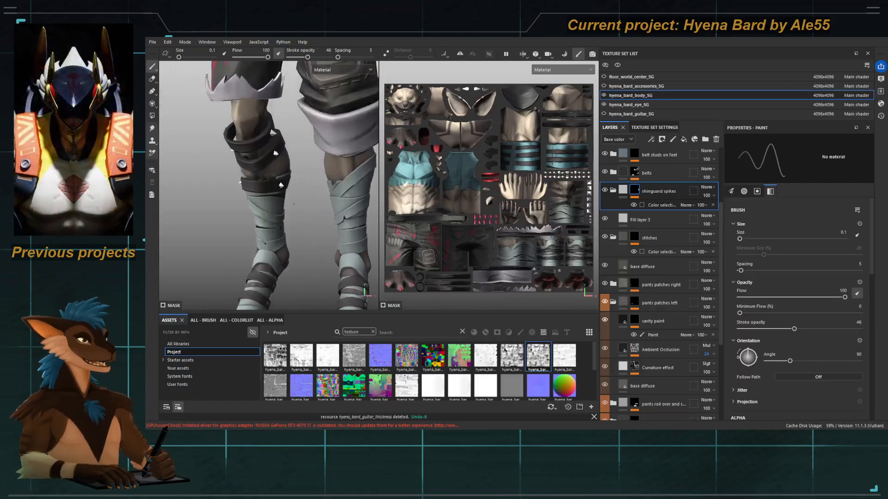
alt+drag(277, 211, 333, 206)
double_click(647, 218)
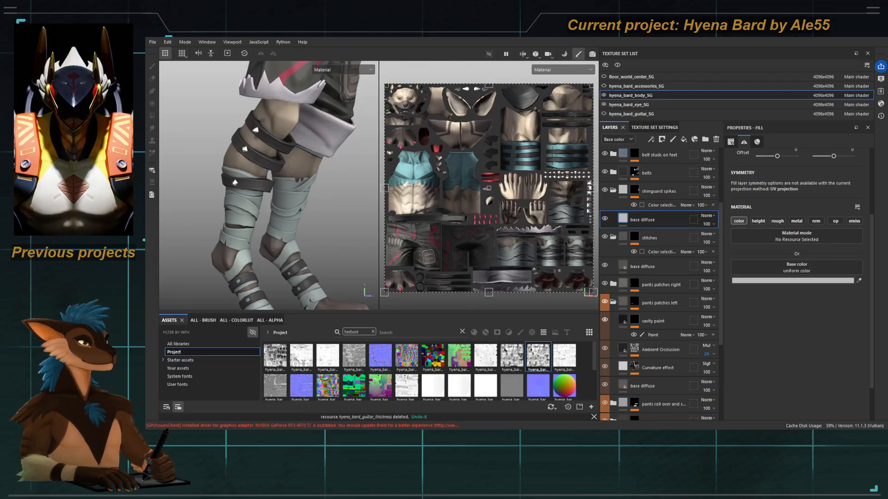
Step: Instance the gold metal group's base diffuse layer from hyena_bard_accessories_SG into the hyena_bard_body_SG texture set
scroll(272, 121, down, 4)
alt+middle_drag(272, 121, 269, 211)
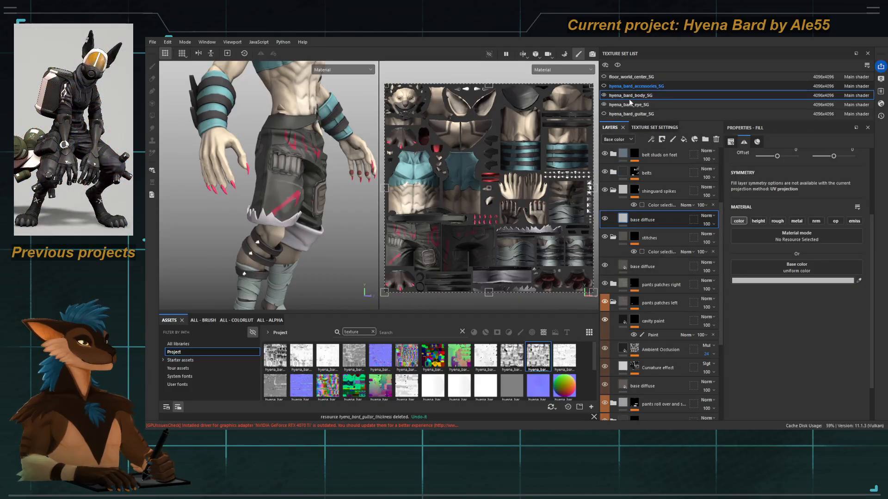
click(634, 86)
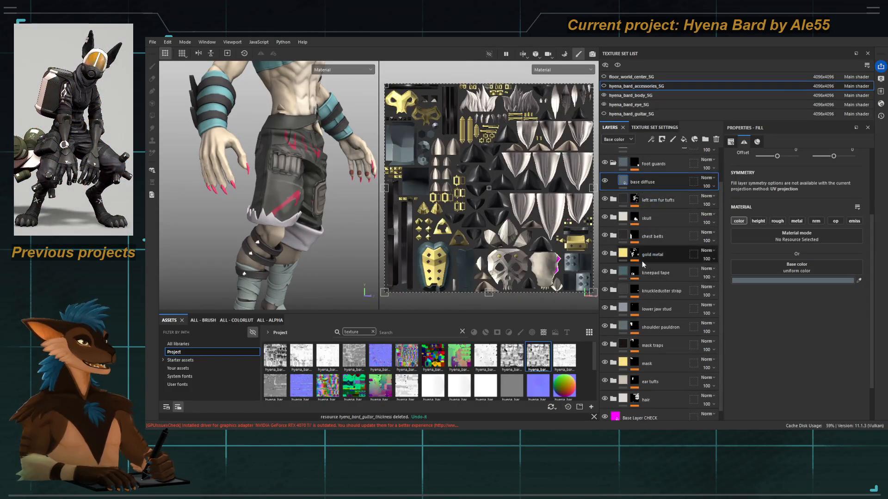
click(612, 253)
click(642, 272)
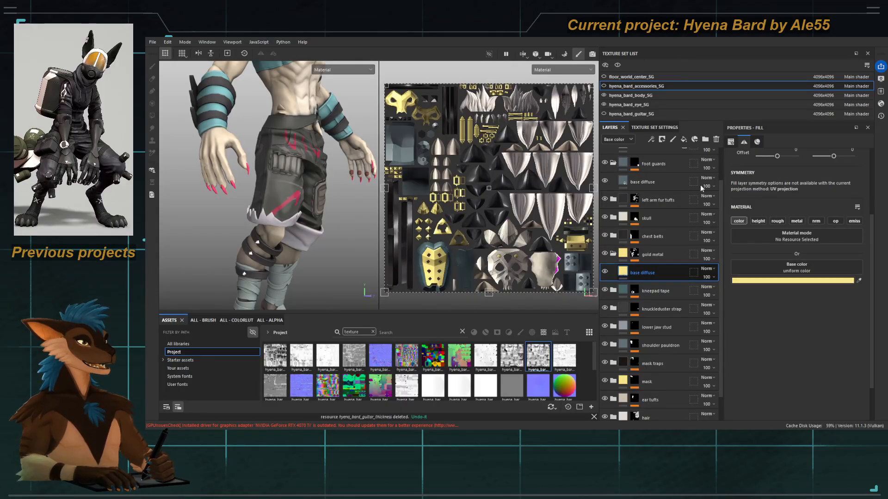
click(491, 288)
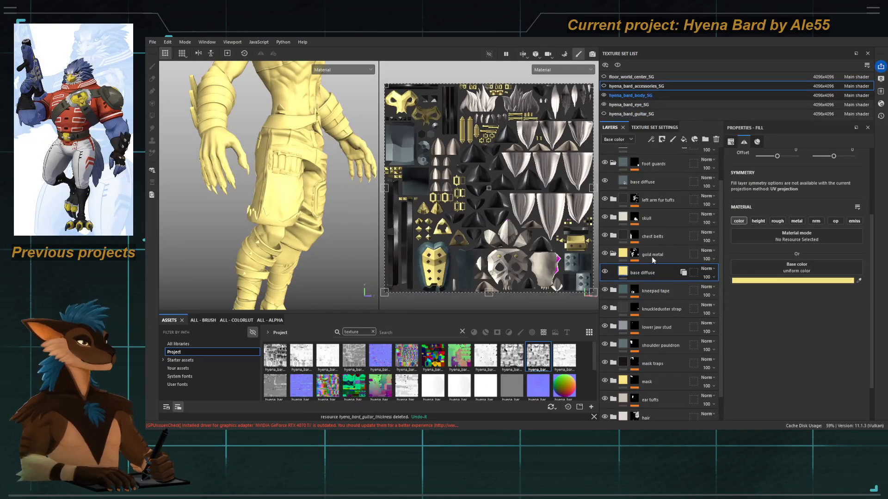
Step: Move the instanced gold layer in hyena_bard_body_SG into the shinguard spikes group and delete the group's original base diffuse layer
click(639, 96)
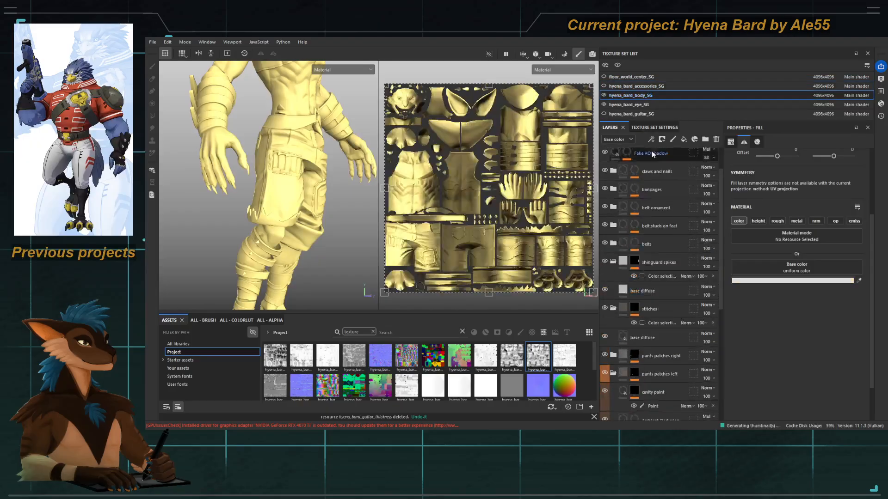
drag(643, 159, 651, 324)
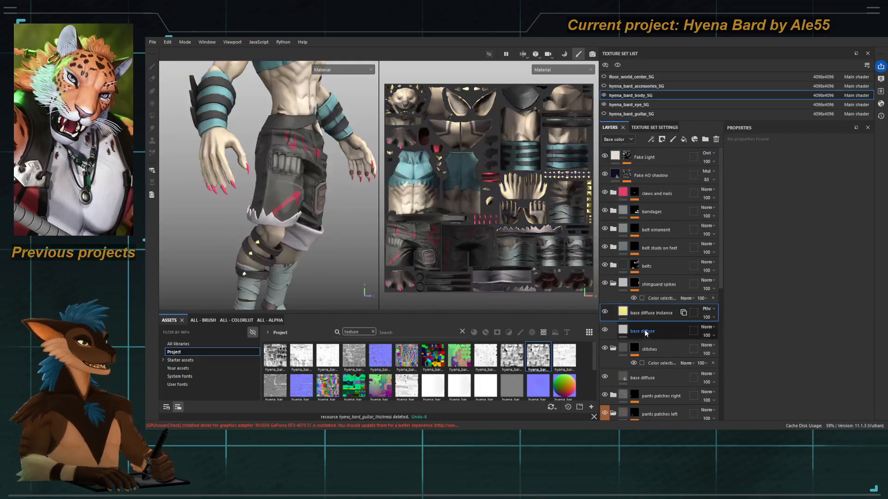
alt+middle_drag(247, 228, 260, 185)
alt+right_drag(260, 185, 282, 212)
alt+drag(281, 212, 264, 213)
click(649, 331)
key(Delete)
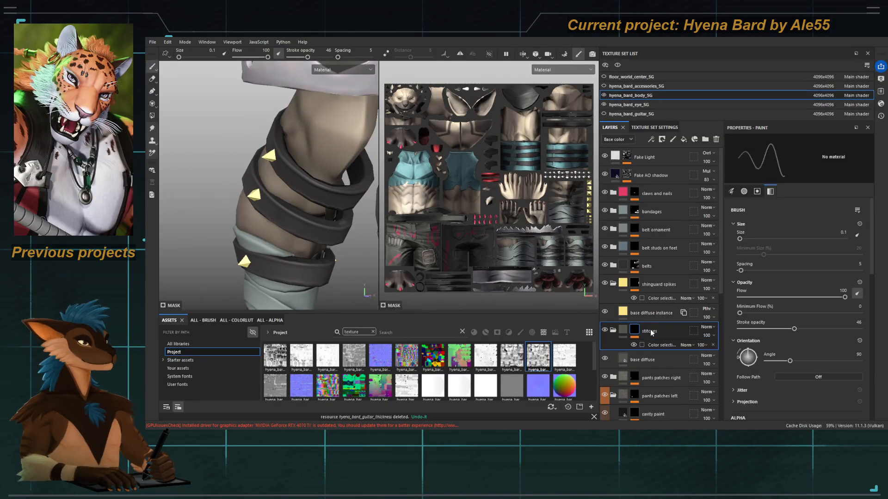
Step: Collapse the shinguard spikes group, expand the belts group and isolate its mask to locate the belts on the whole body
click(612, 284)
click(612, 266)
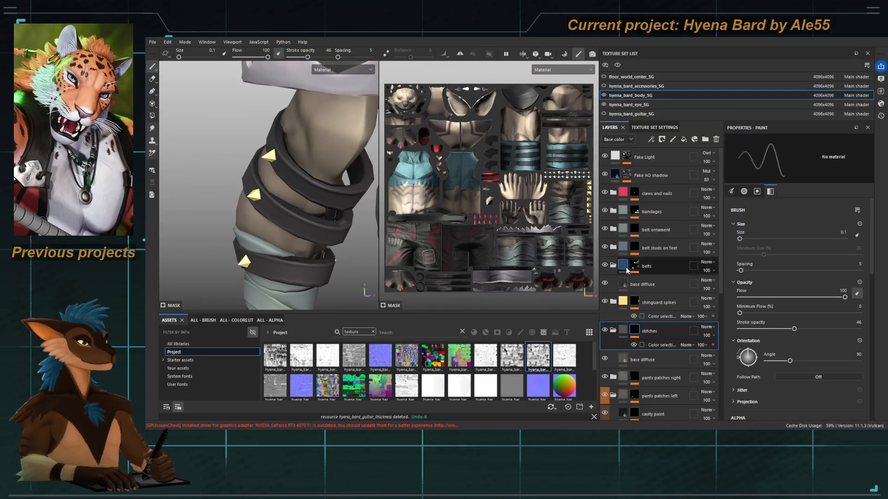
alt+click(634, 265)
key(f)
alt+drag(317, 241, 301, 241)
alt+right_drag(301, 240, 337, 232)
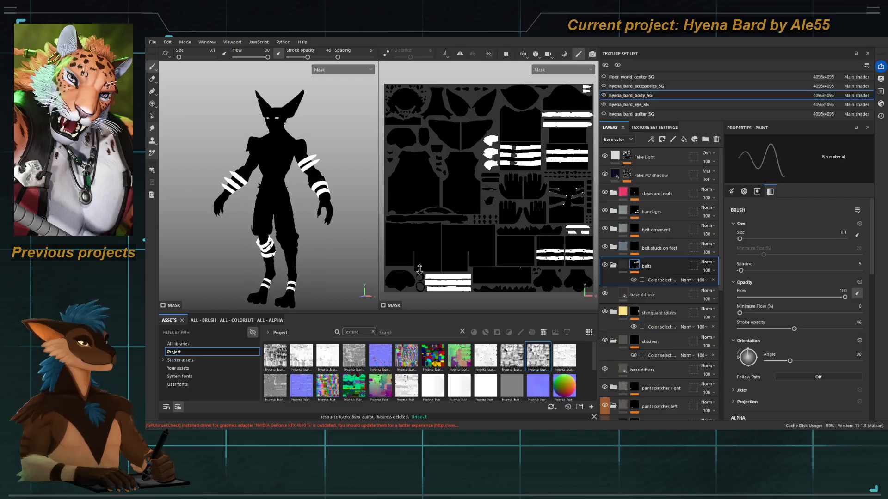
alt+middle_drag(337, 232, 312, 221)
key(m)
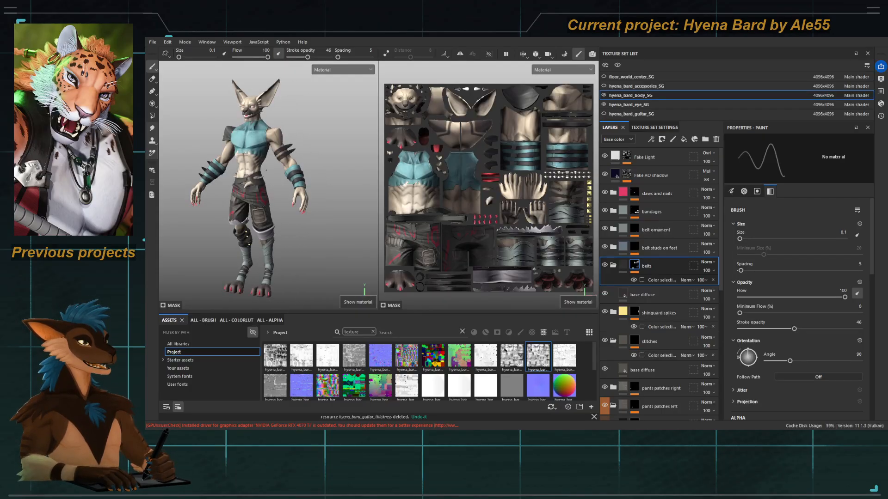
Step: Display the base color channel and make the hyena_bard_accessories_SG texture set visible on the character
key(m)
key(c)
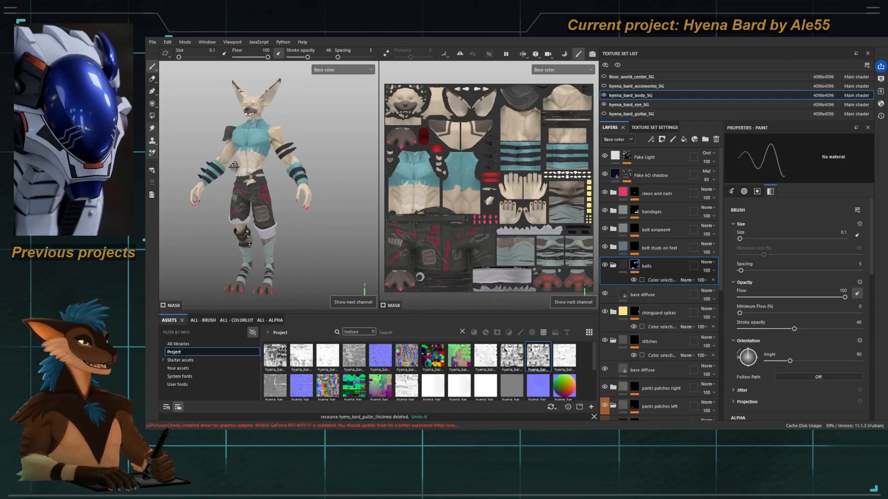
alt+drag(234, 166, 239, 165)
alt+middle_drag(239, 166, 242, 168)
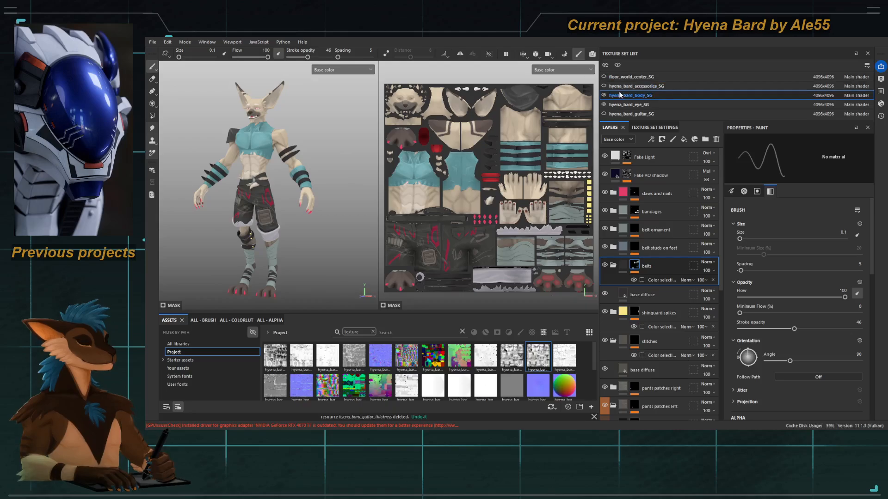
click(603, 86)
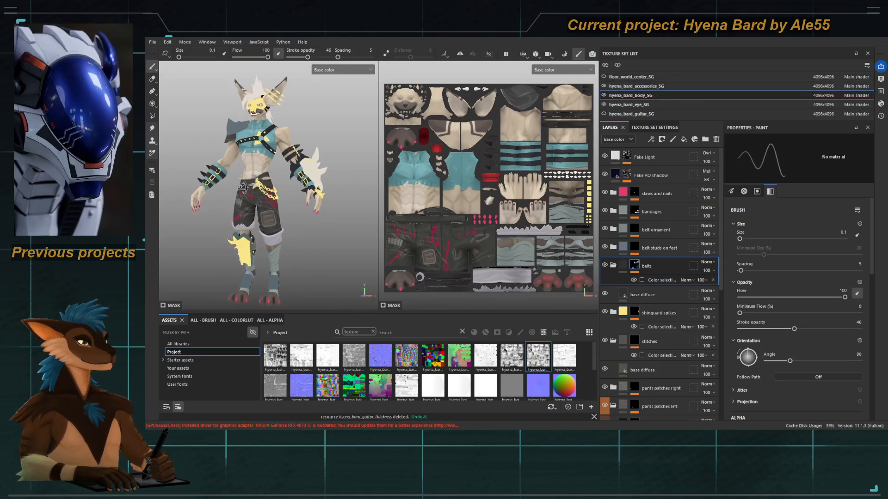
Step: Examine the base colors of the chest belts, waist chains, mask, ears and hair with the accessories shown
alt+right_drag(248, 186, 273, 185)
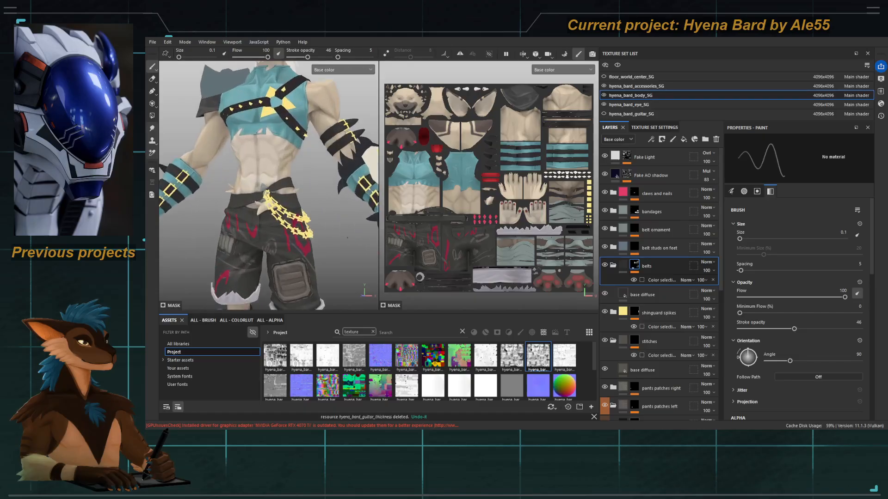
alt+middle_drag(261, 162, 273, 259)
alt+right_drag(252, 196, 277, 197)
alt+drag(278, 197, 241, 203)
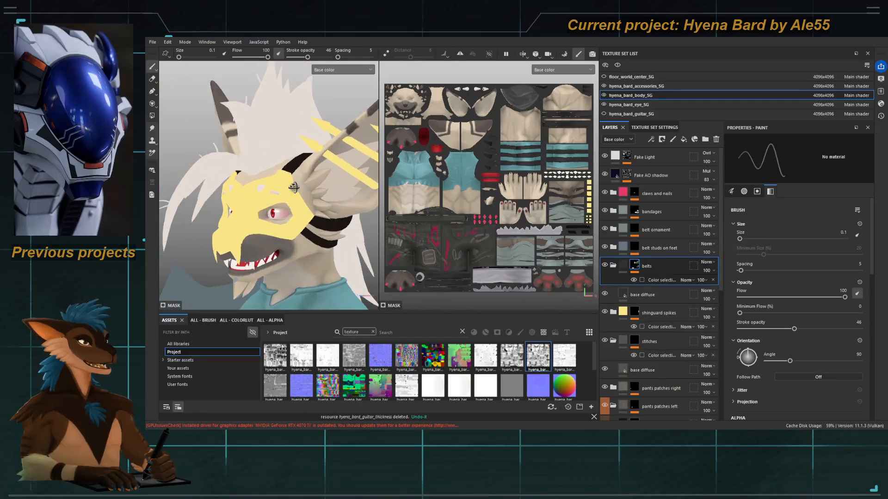
alt+middle_drag(264, 189, 285, 190)
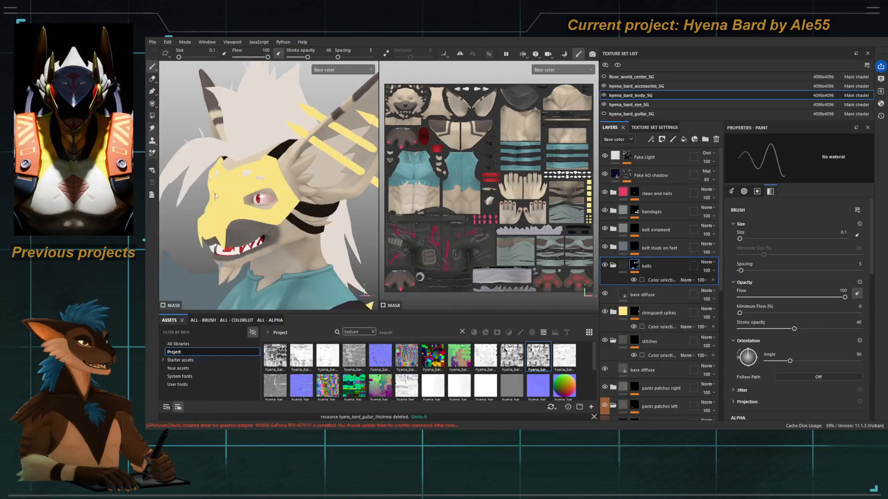
alt+right_drag(269, 232, 243, 232)
alt+middle_drag(259, 231, 275, 134)
alt+drag(252, 194, 282, 196)
alt+right_drag(284, 218, 261, 219)
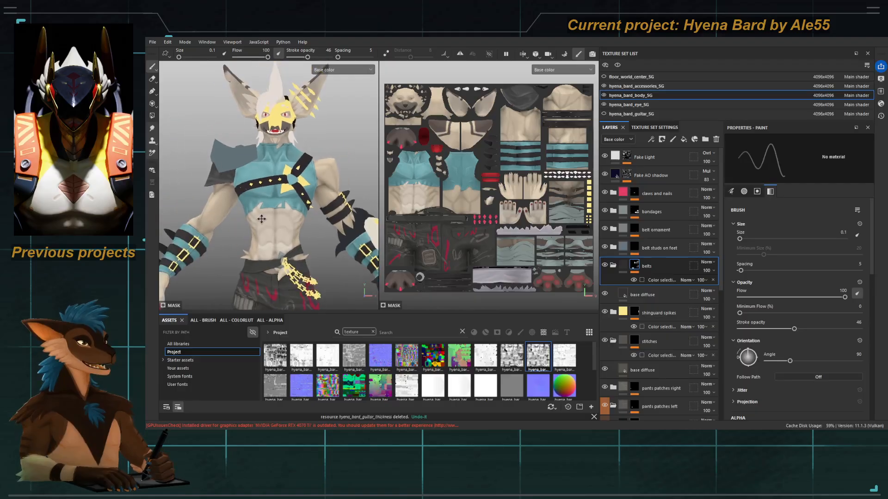
Step: Compare the base colors across the full figure, including the shinguard, arm straps, torso and hanging chains
alt+middle_drag(261, 219, 264, 158)
alt+right_drag(259, 185, 243, 185)
alt+drag(243, 184, 259, 184)
alt+right_drag(248, 183, 236, 182)
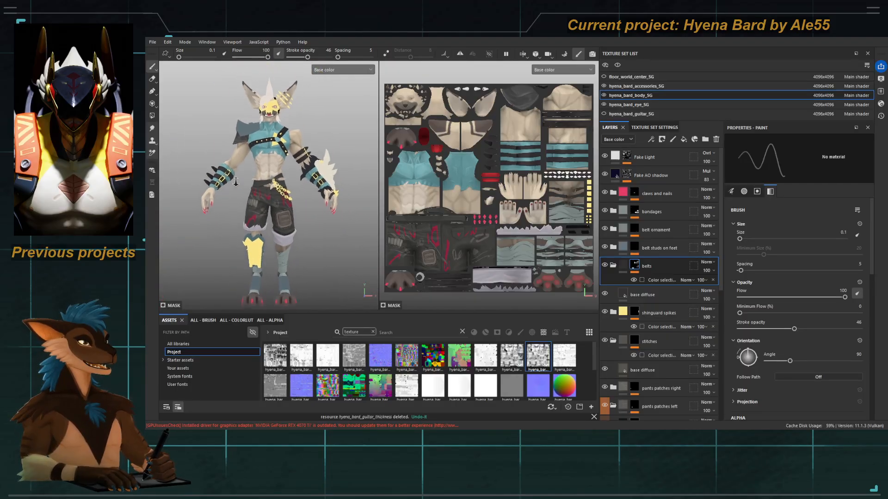
alt+drag(236, 181, 238, 196)
alt+middle_drag(296, 225, 304, 222)
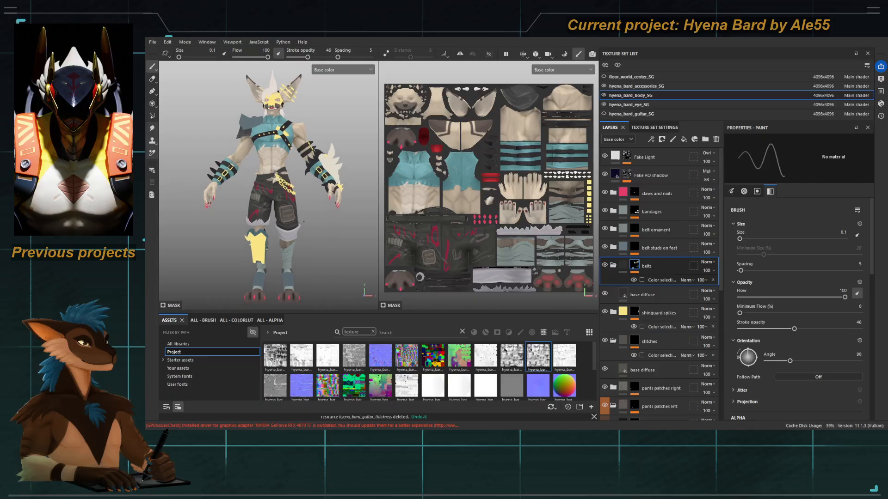
alt+drag(303, 222, 288, 220)
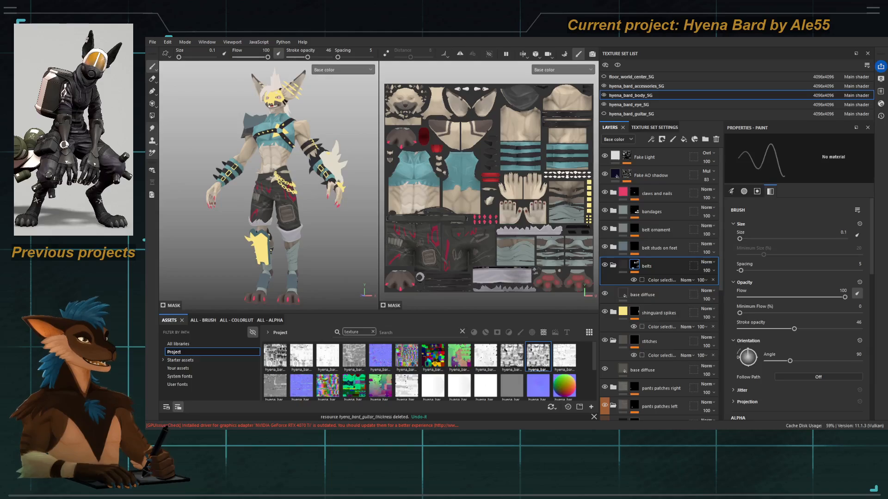
alt+right_drag(248, 166, 342, 206)
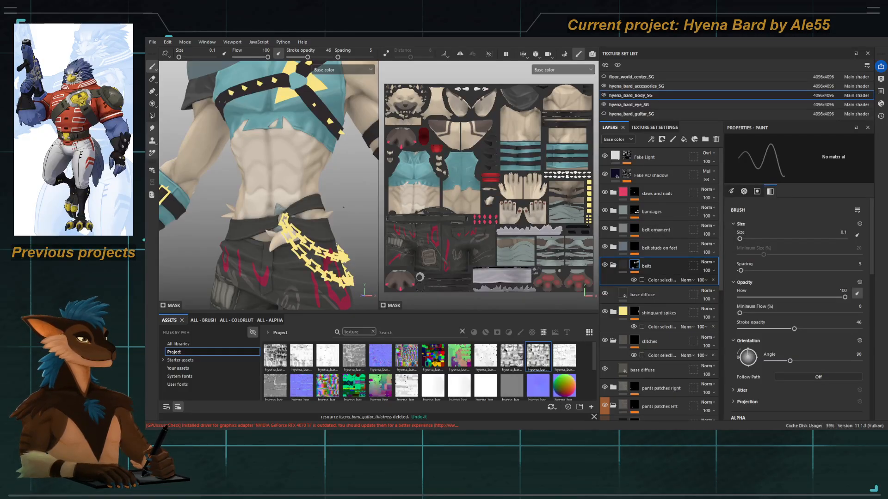
alt+drag(270, 209, 293, 207)
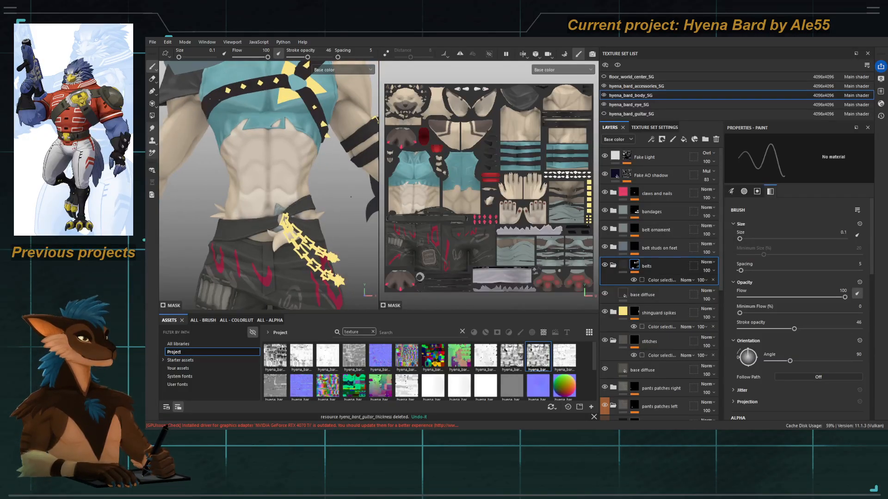
alt+right_drag(350, 197, 319, 185)
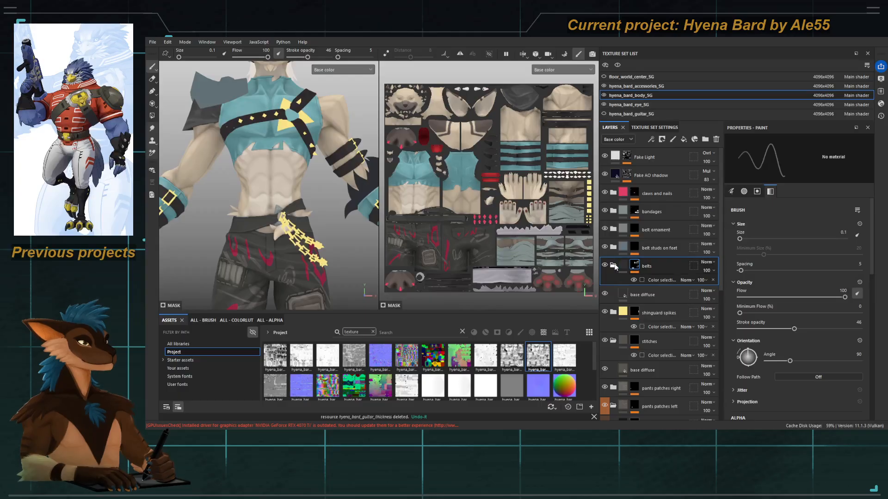
Step: Expand the Base body group and bring its muzzle, nose and fur layers into view
scroll(648, 300, down, 5)
click(635, 352)
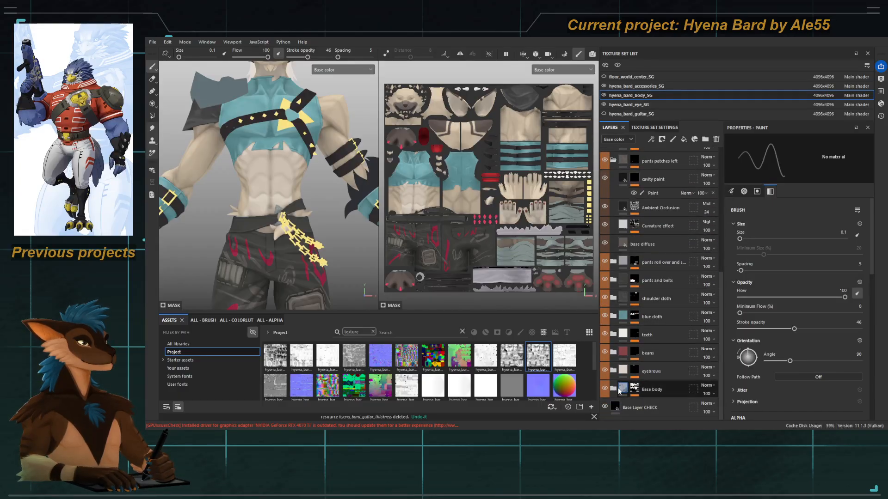
scroll(643, 342, down, 5)
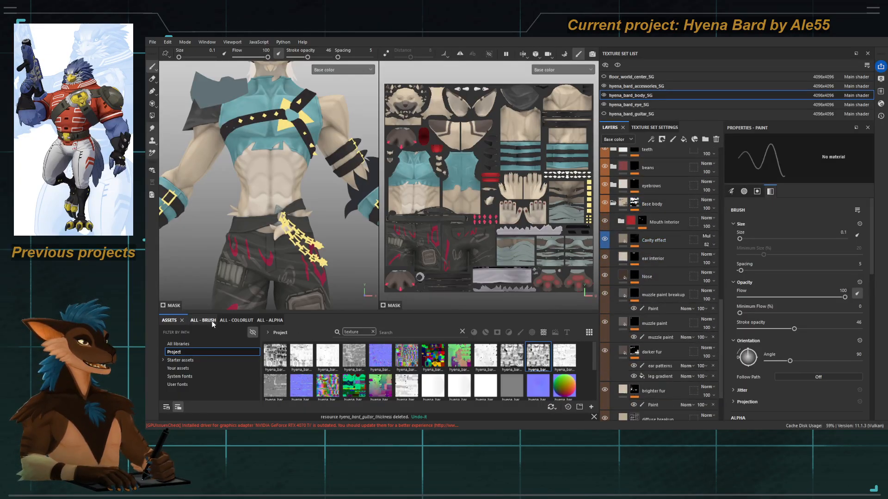
Step: Search the alpha library for "text" with the character's torso and waist in closer view
click(273, 320)
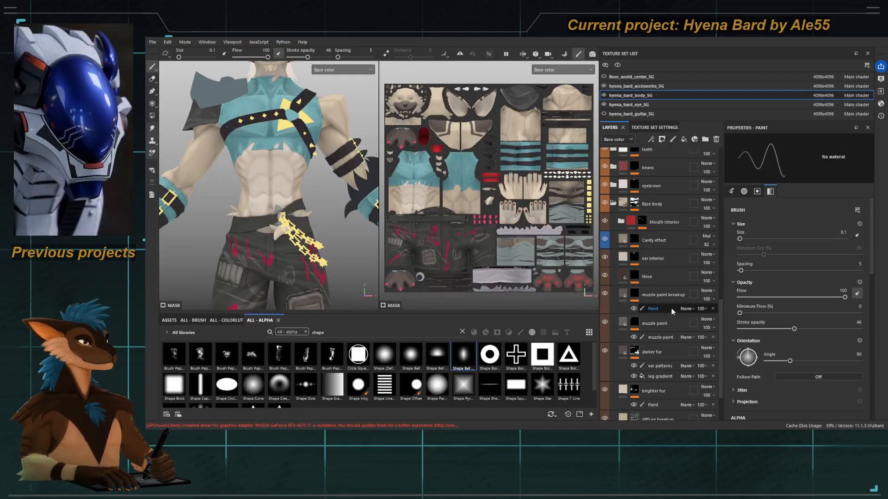
alt+right_drag(278, 217, 302, 221)
mouse_move(303, 221)
alt+middle_down()
mouse_move(304, 207)
mouse_move(304, 218)
alt+middle_up()
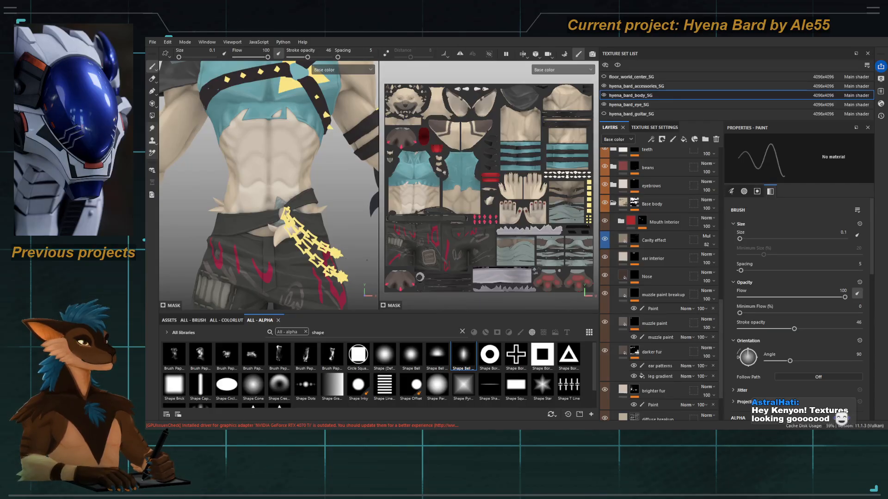
alt+drag(367, 260, 331, 264)
drag(339, 333, 287, 336)
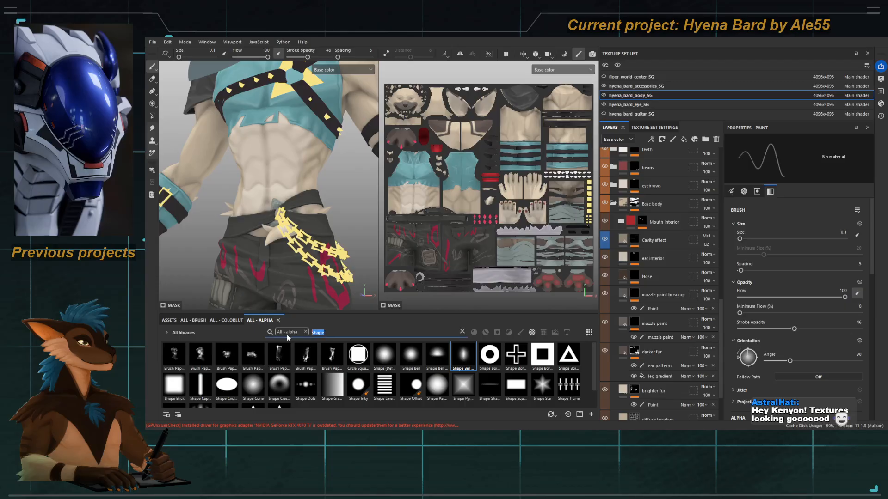
text(text)
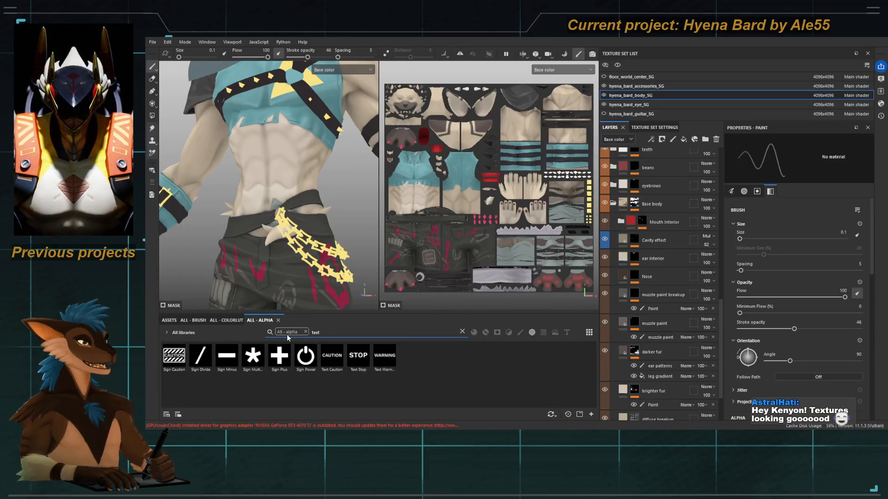
Step: Replace the alpha search term with "cali"
key(BackSpace)
key(BackSpace)
key(BackSpace)
key(BackSpace)
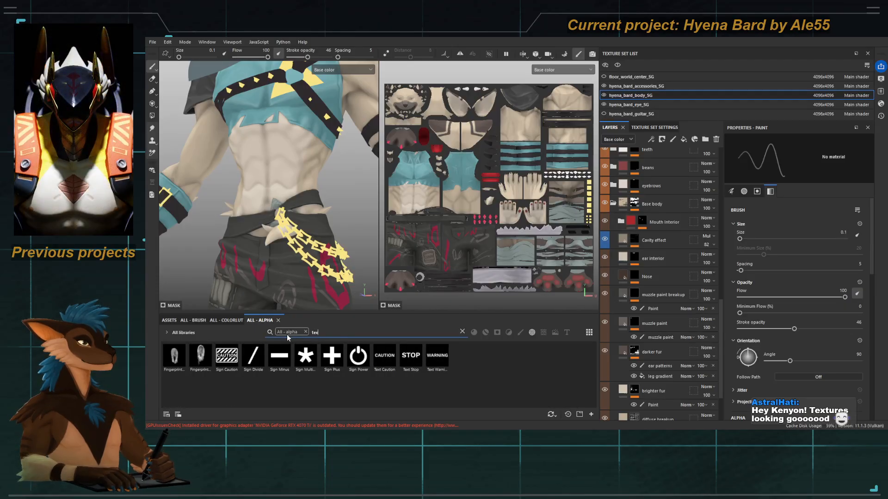
text(cali)
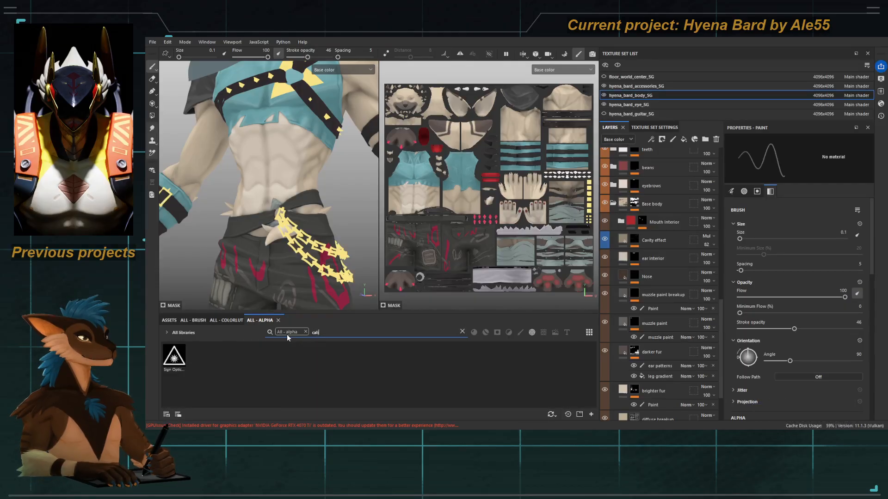
Step: Clear the alpha search and look through the unfiltered alpha library for text-like shapes
key(BackSpace)
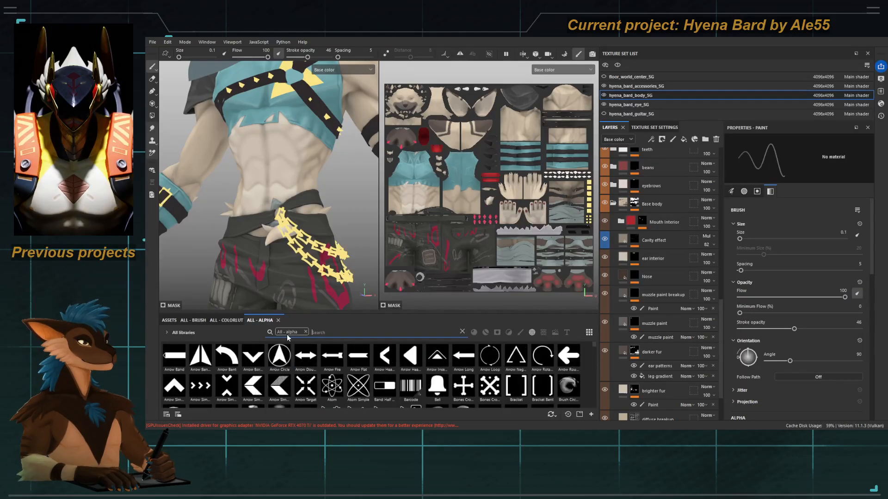
key(BackSpace)
key(BackSpace)
key(BackSpace)
scroll(339, 364, down, 2)
scroll(340, 364, down, 10)
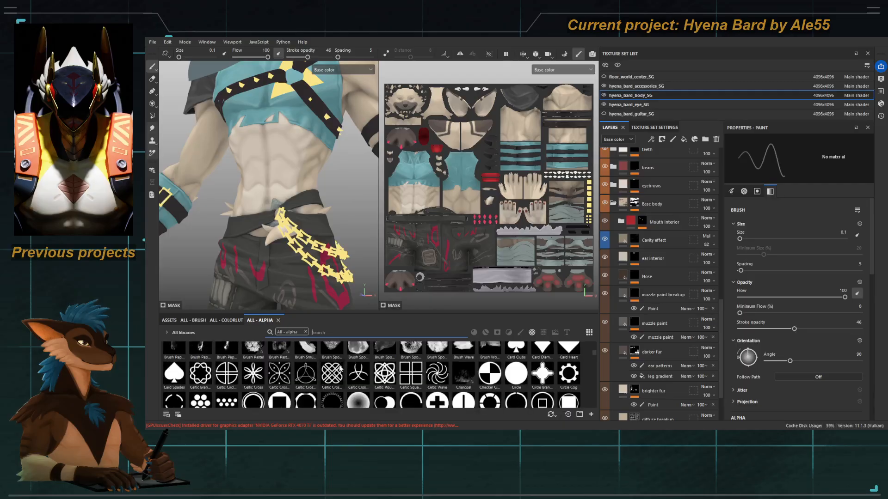
scroll(341, 374, down, 8)
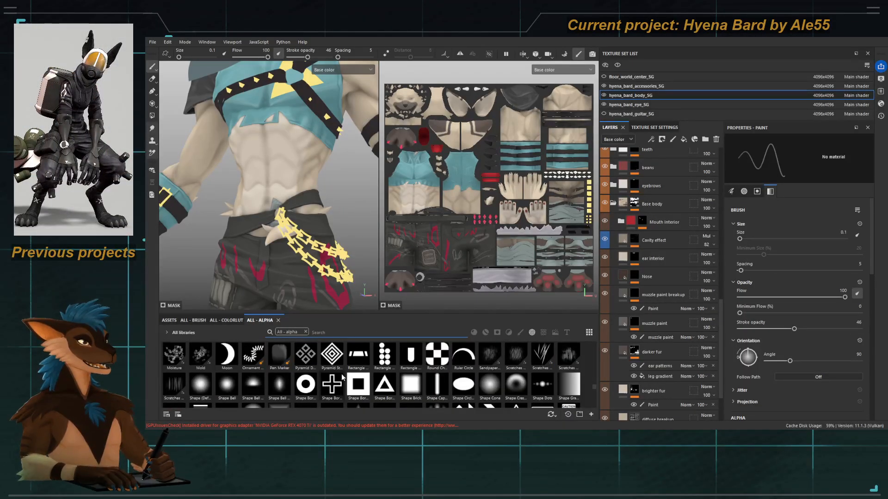
Step: Search the alphas for "text" once more, check the matches and clear the search
click(338, 330)
text(tes)
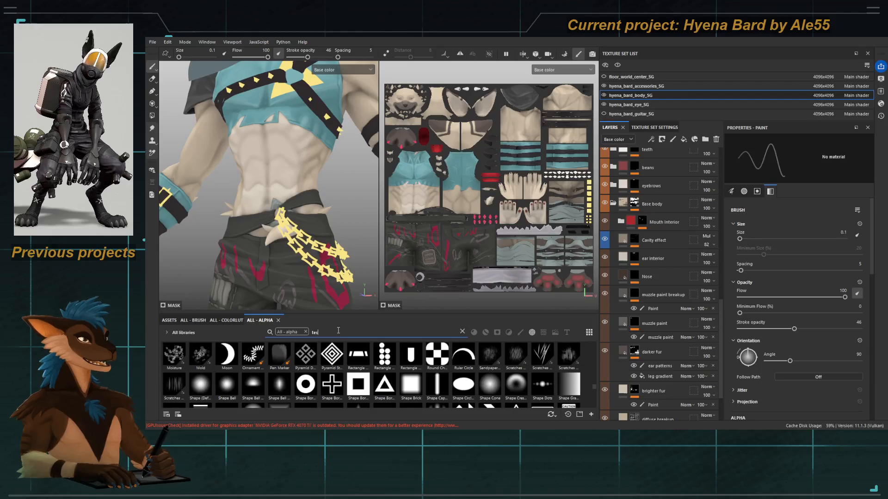
text(xt)
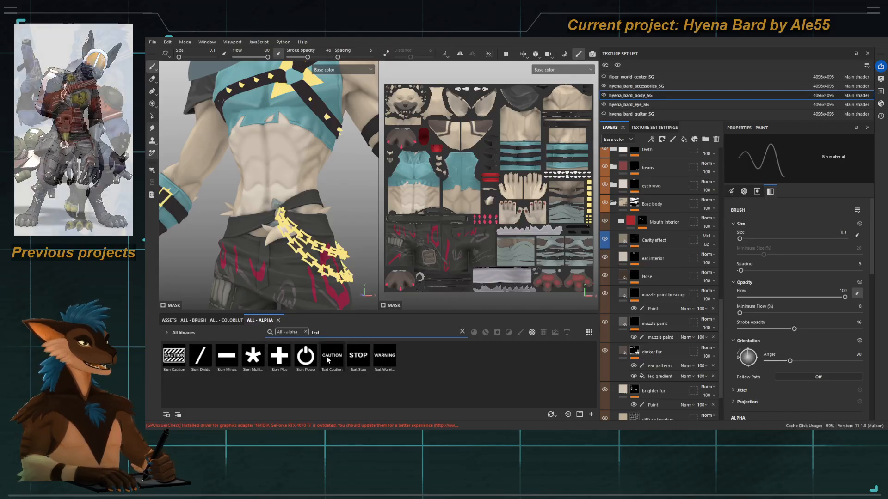
double_click(309, 333)
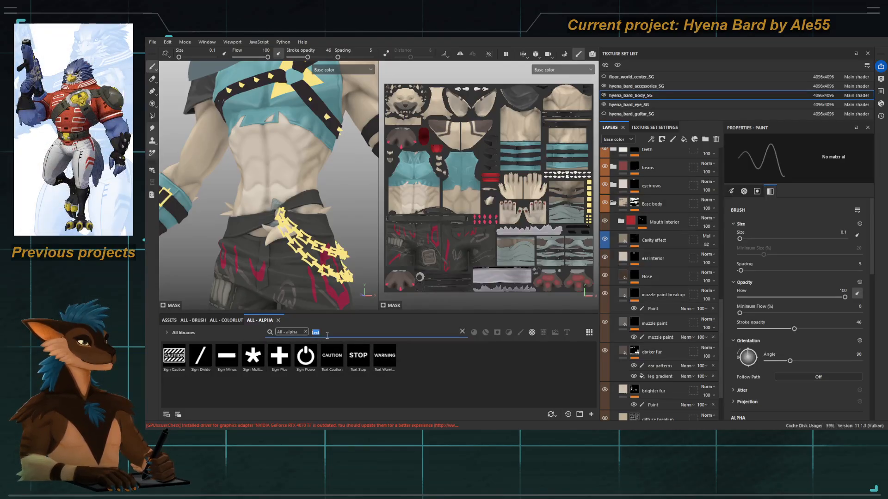
key(BackSpace)
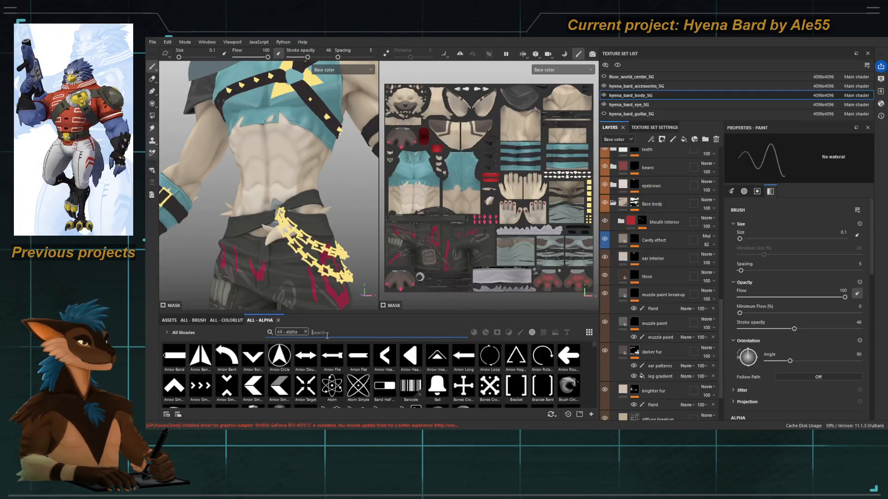
Step: Browse the brush library, from the artistic brushes to the fur and fiber brushes
click(173, 321)
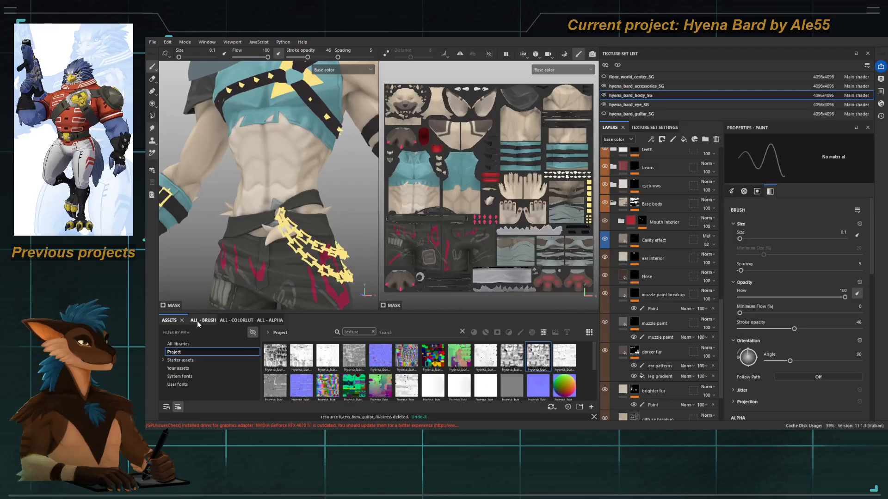
click(197, 321)
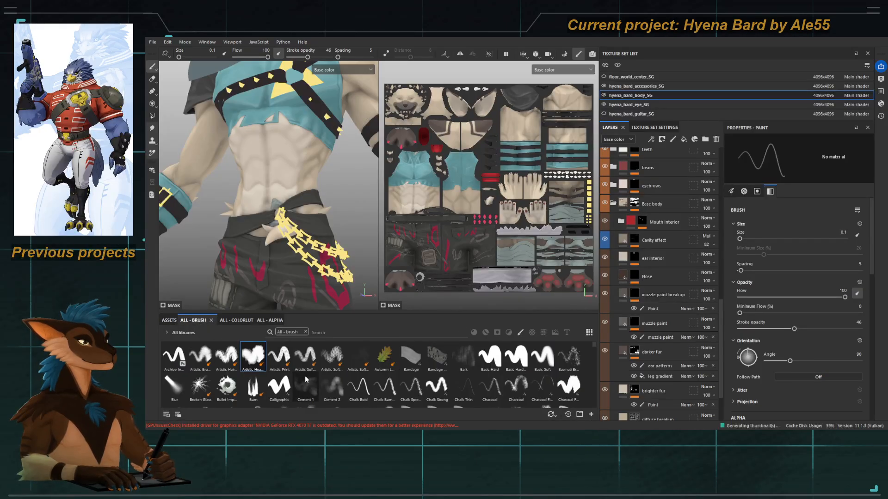
scroll(304, 375, down, 5)
scroll(326, 384, up, 3)
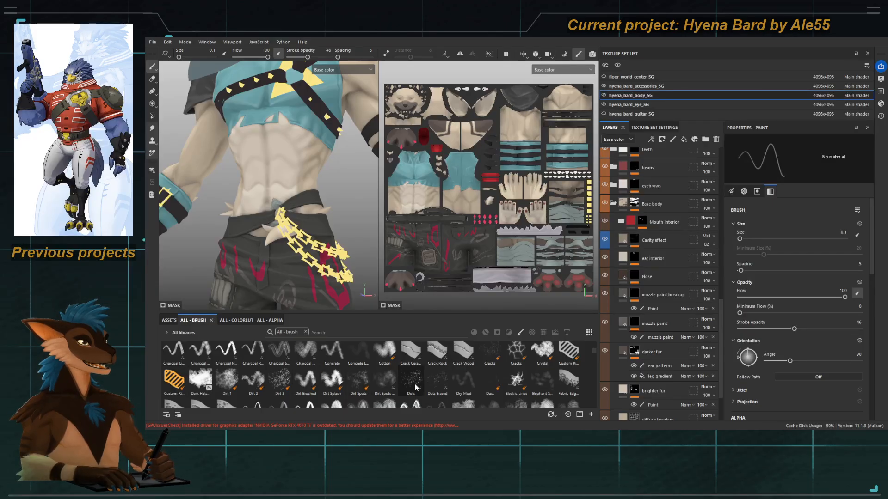
scroll(360, 367, down, 3)
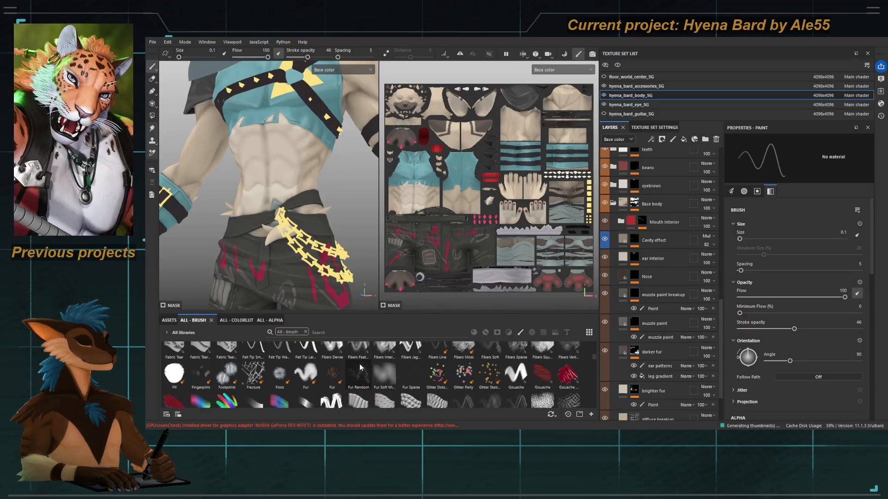
scroll(356, 366, up, 5)
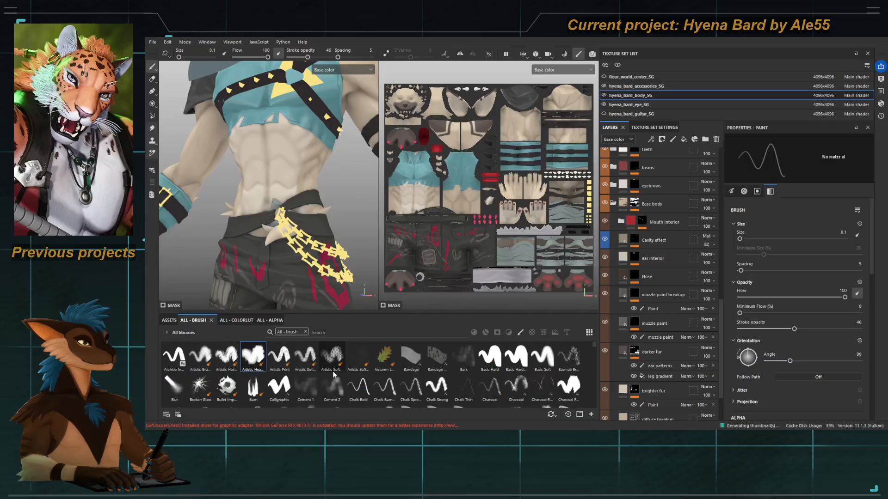
Step: Check the colorlut collection, enlarge the asset area and look through the complete alpha collection
click(270, 320)
click(232, 321)
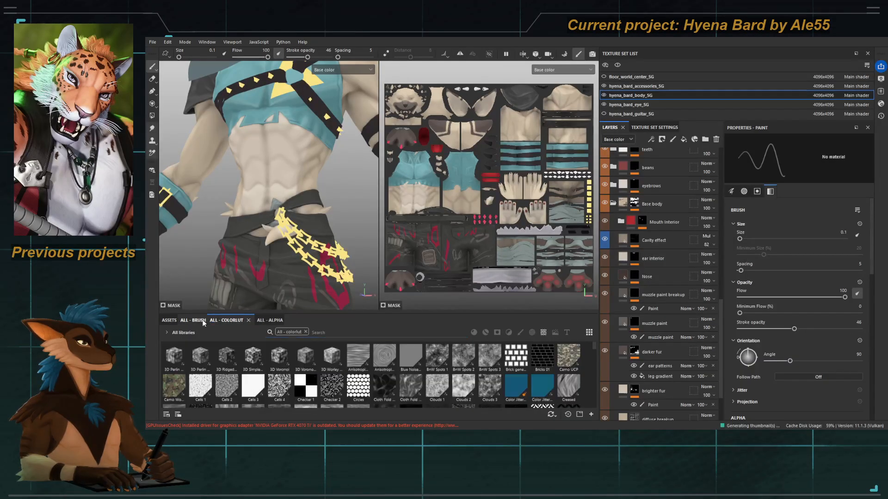
click(268, 320)
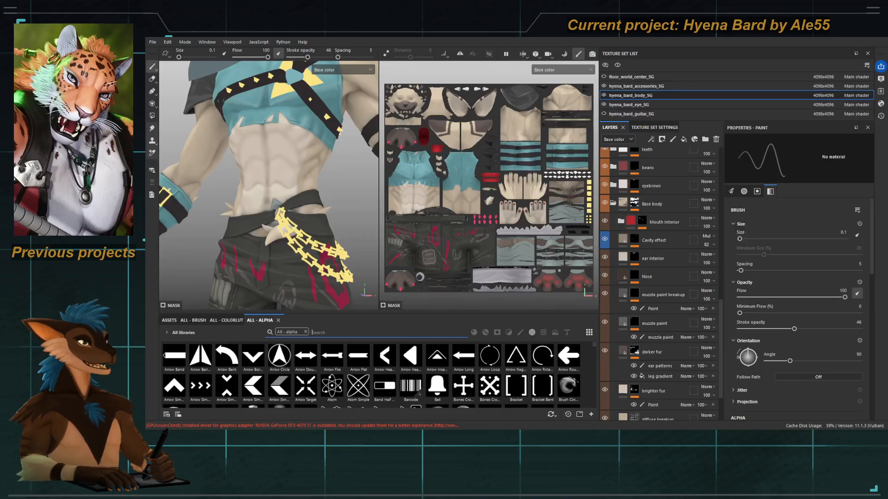
alt+drag(278, 208, 315, 209)
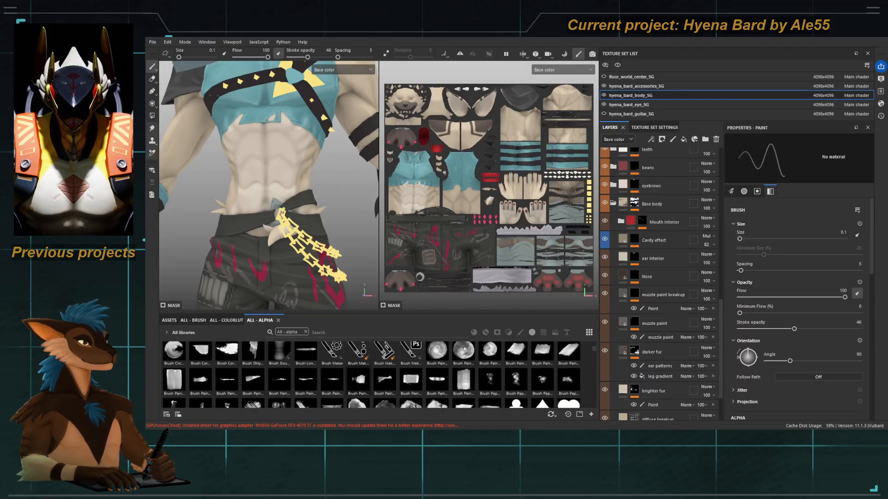
scroll(358, 385, down, 3)
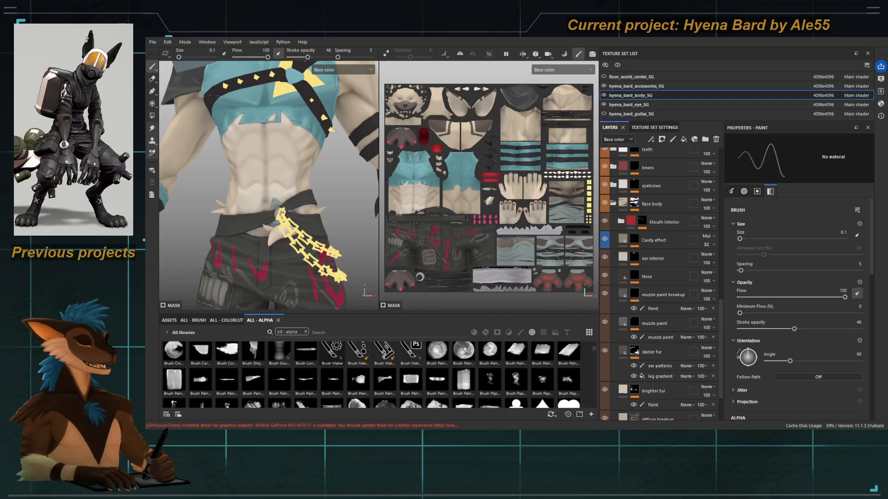
scroll(369, 374, up, 3)
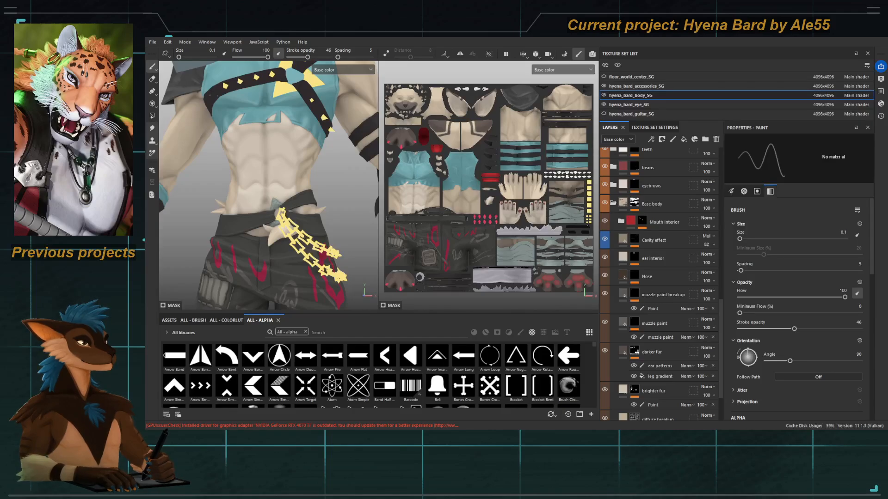
alt+drag(344, 277, 326, 271)
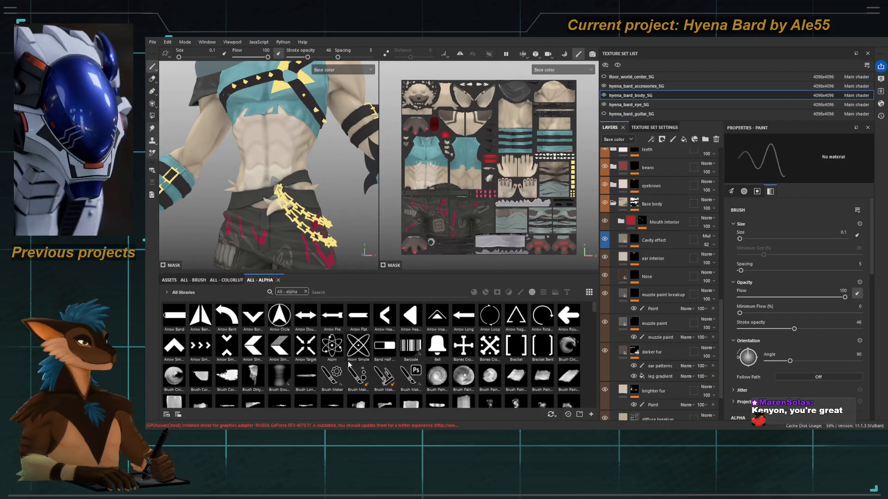
scroll(347, 365, down, 15)
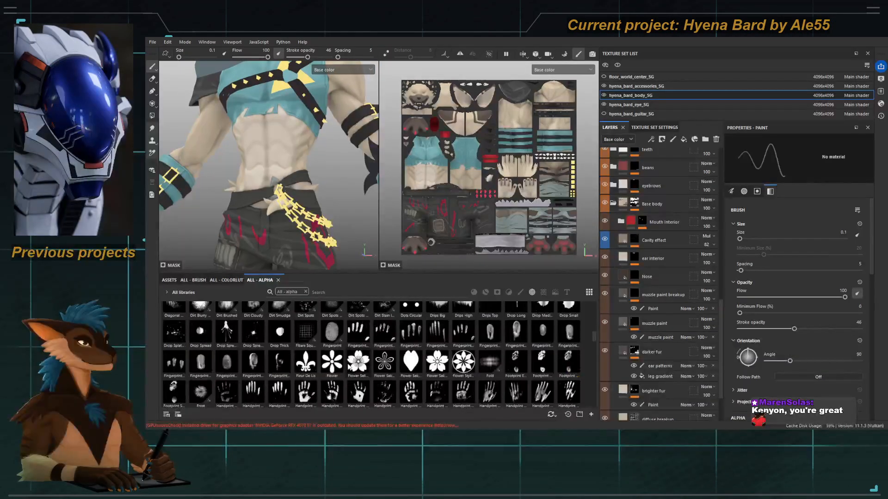
scroll(348, 367, up, 15)
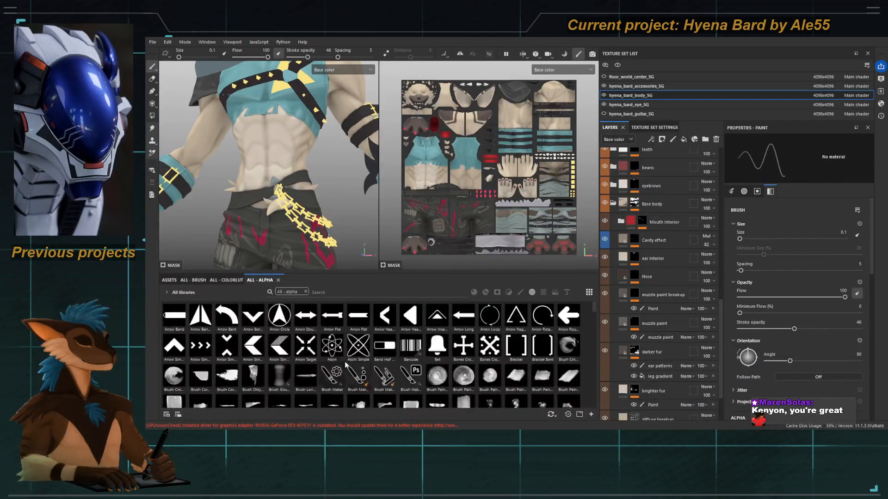
Step: Show the texture assets from all libraries and look through the whole list
click(226, 279)
click(170, 281)
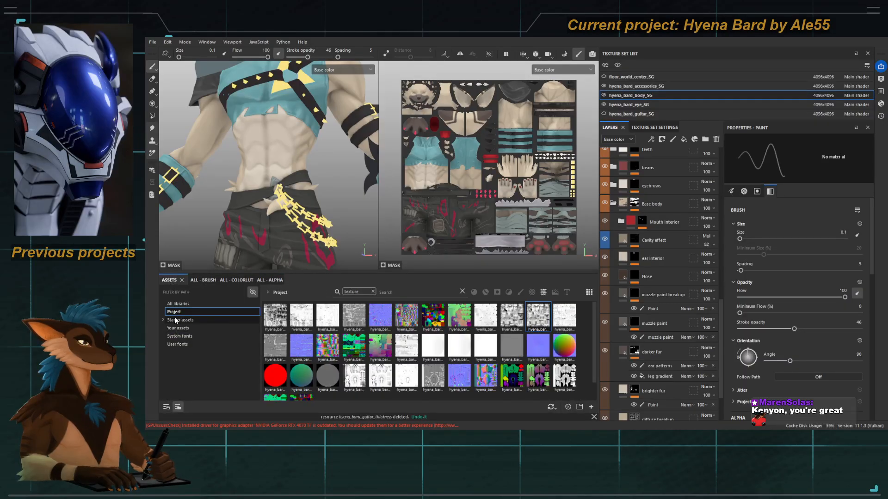
click(176, 320)
click(175, 312)
click(178, 304)
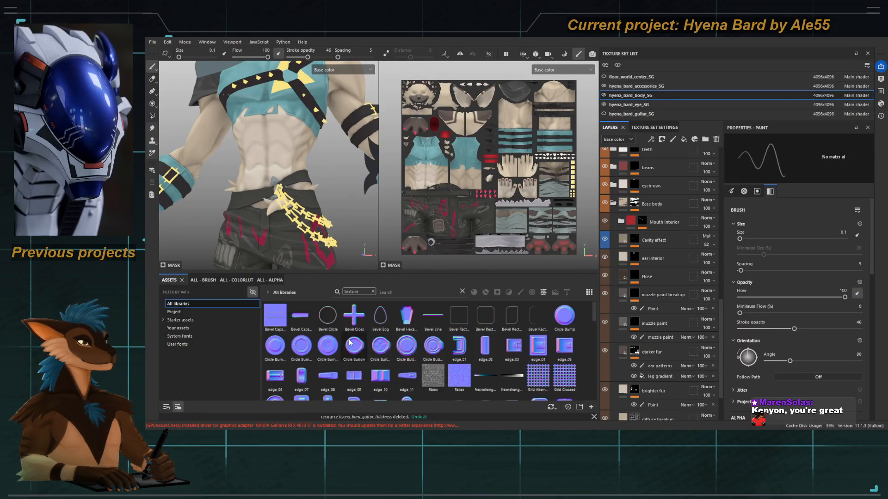
scroll(350, 343, down, 10)
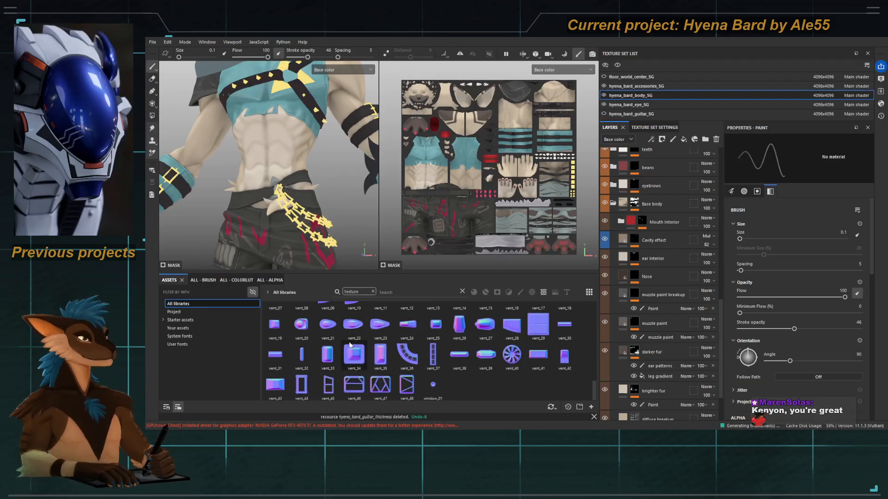
scroll(350, 345, up, 10)
scroll(350, 345, up, 5)
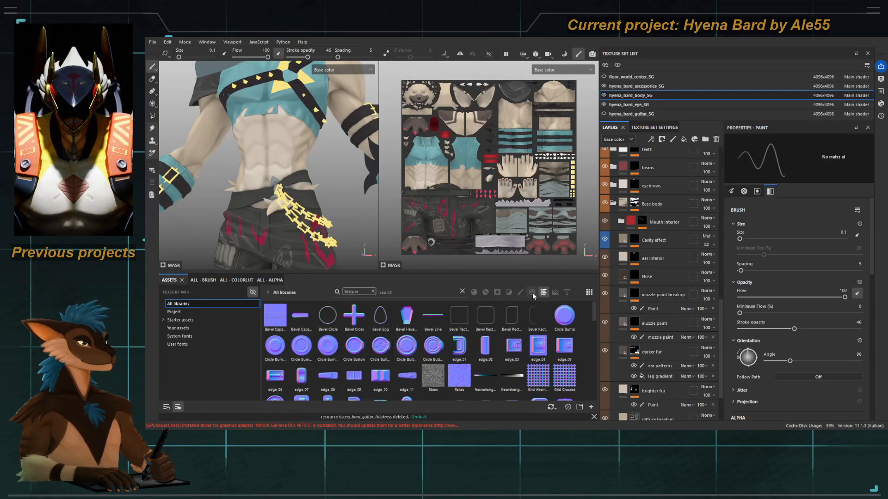
Step: Filter all libraries to fonts only, remove the texture filter and select the second Almendra font
click(567, 292)
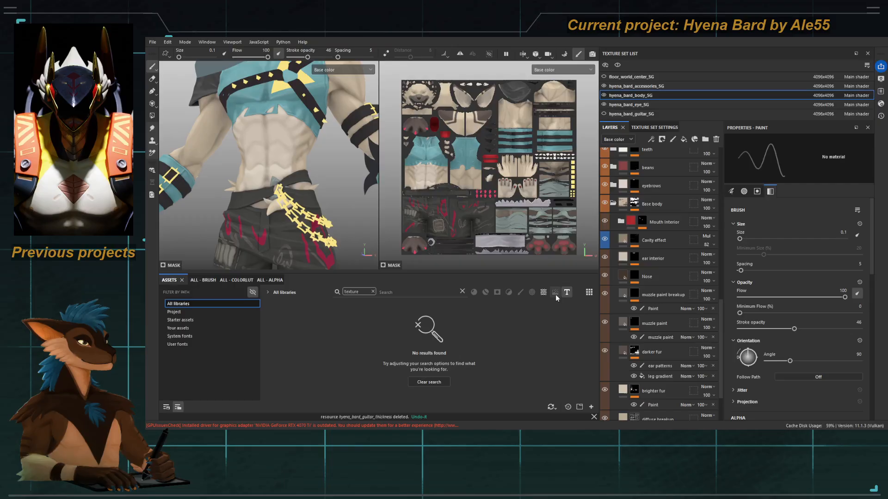
click(373, 292)
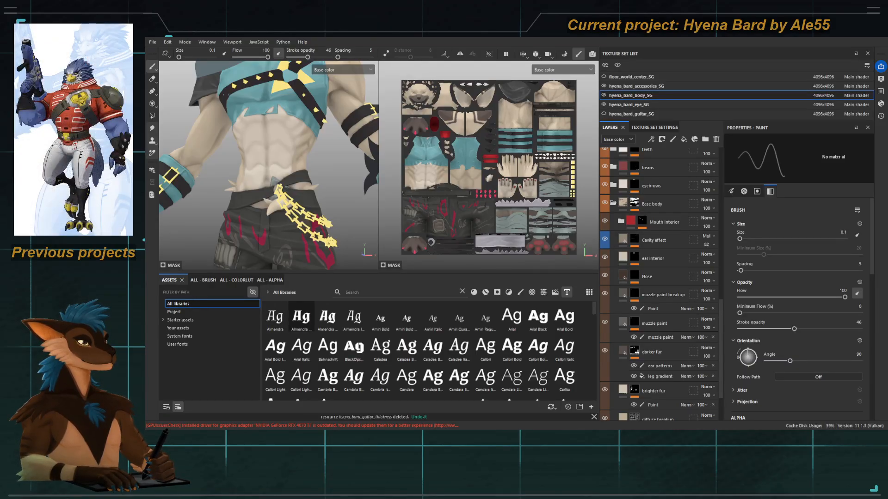
click(305, 324)
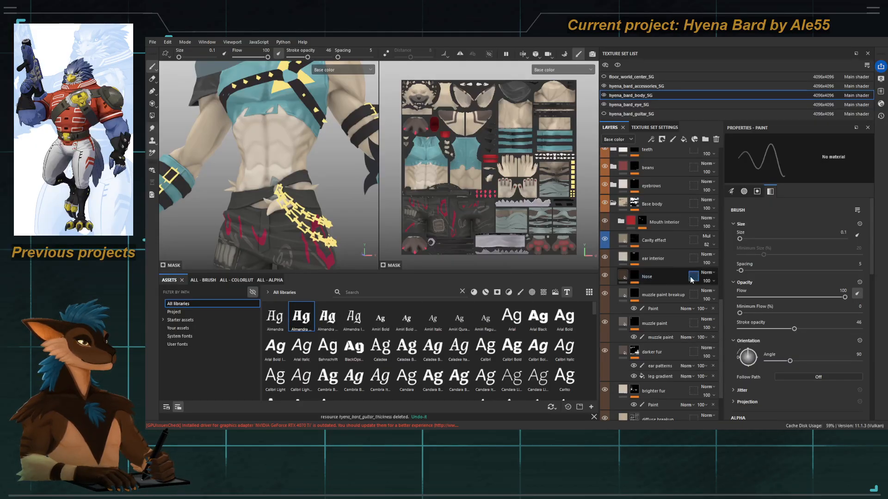
Step: Add a fill layer directly above the Nose layer and name it Peace
click(661, 275)
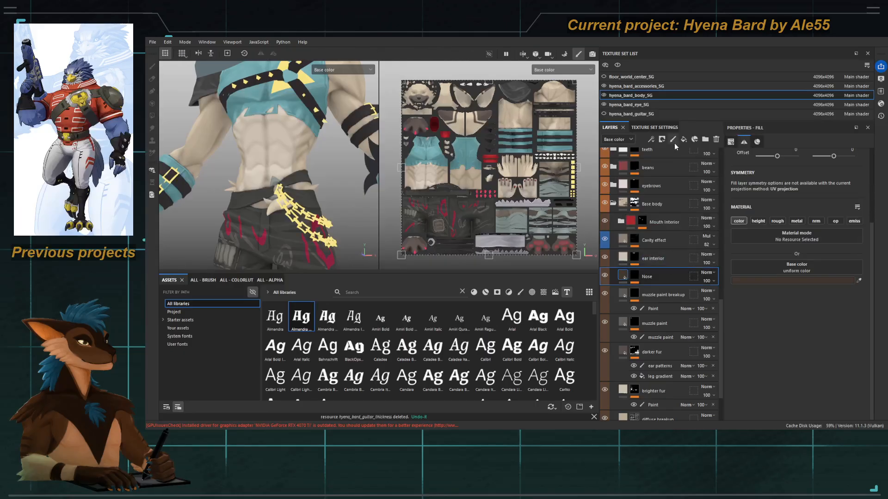
click(683, 139)
double_click(643, 277)
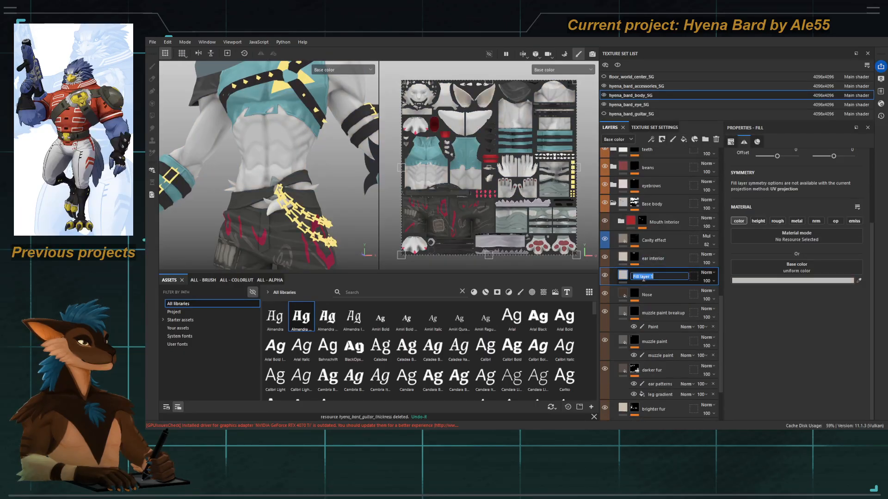
text(Peace)
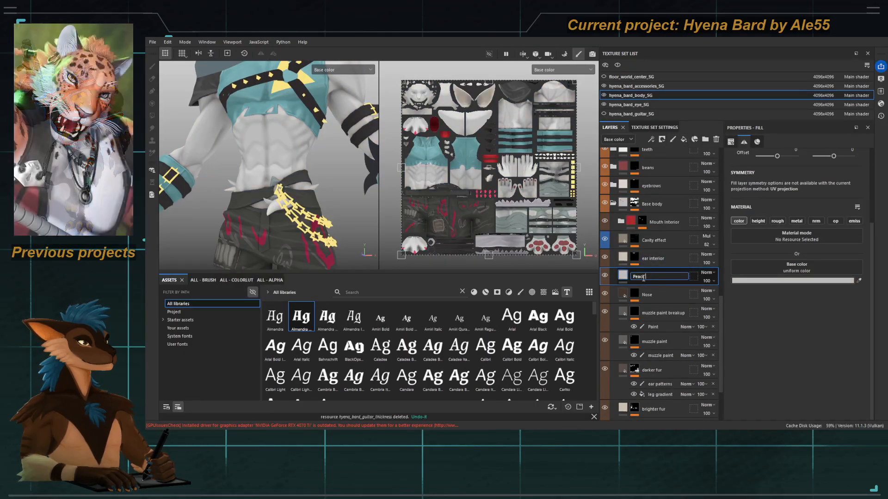
key(Return)
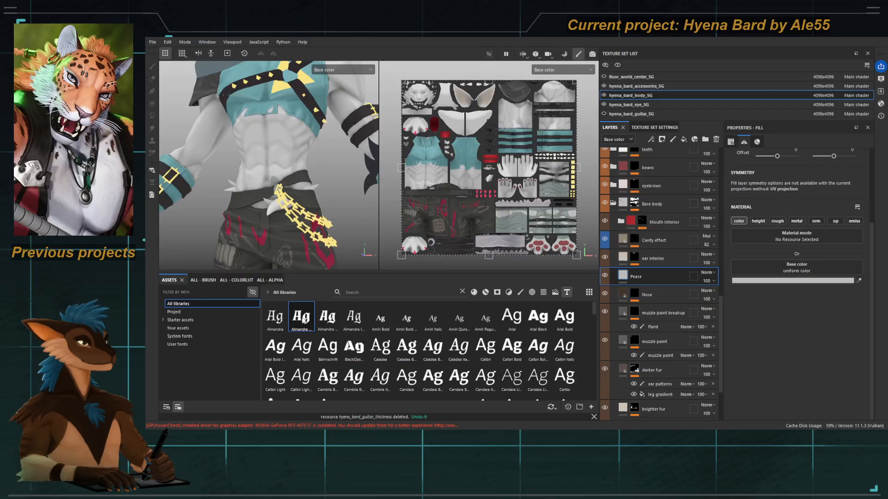
Step: Look through the font assets, assign Caladea Bold as the Peace layer's base color and inspect the text on the torso
alt+drag(251, 186, 269, 184)
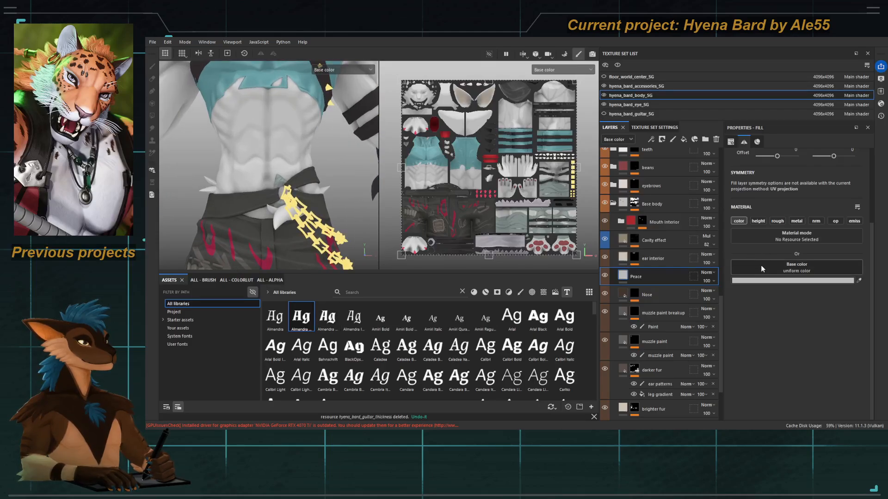
scroll(354, 342, down, 3)
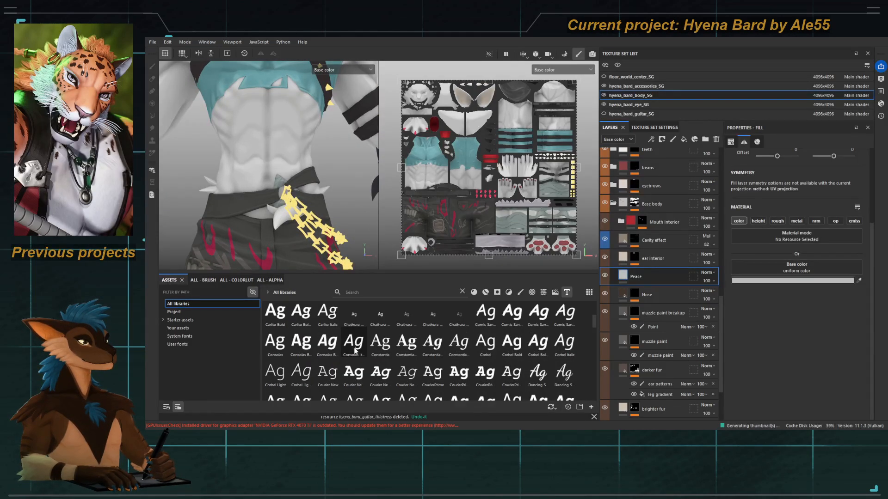
scroll(355, 351, down, 5)
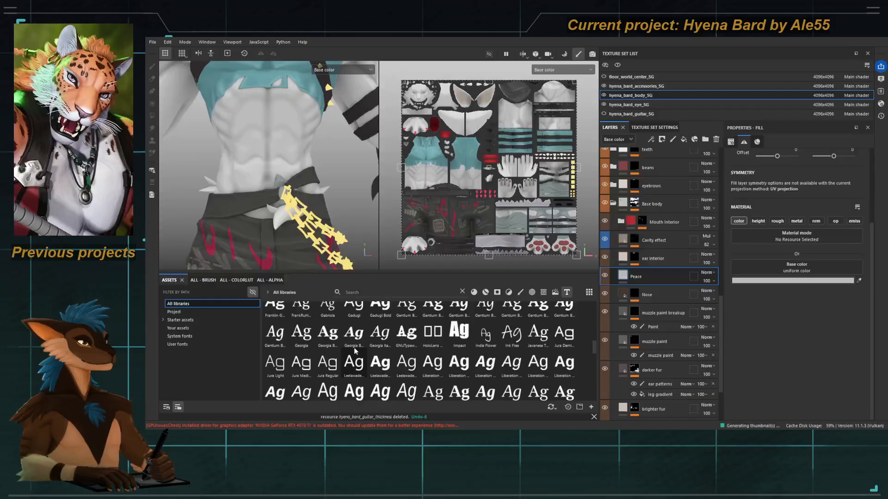
scroll(355, 352, down, 3)
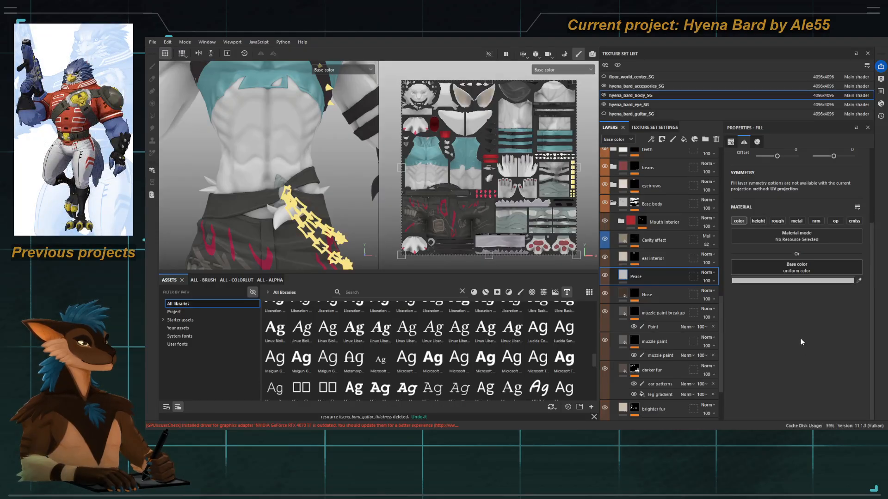
click(800, 338)
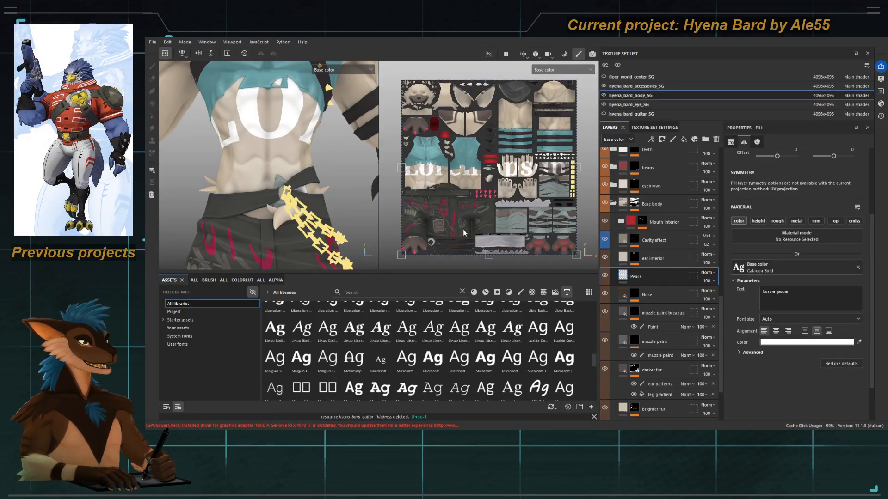
alt+drag(342, 208, 319, 207)
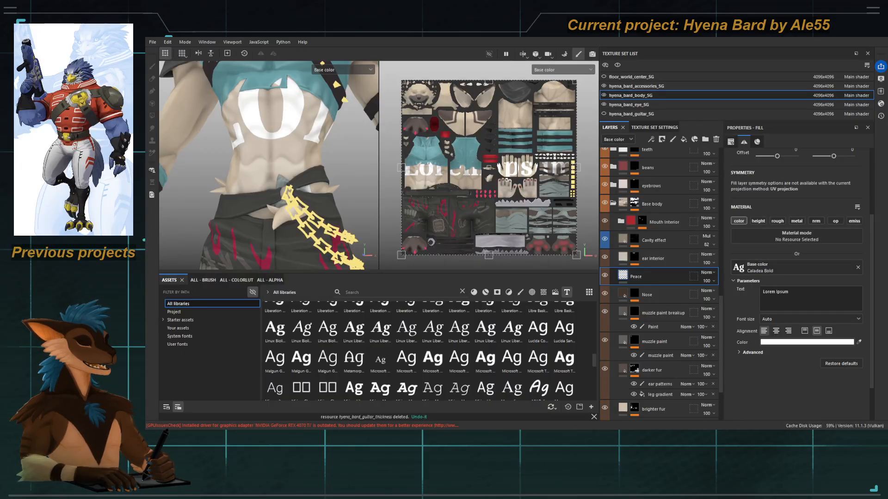
scroll(324, 125, down, 5)
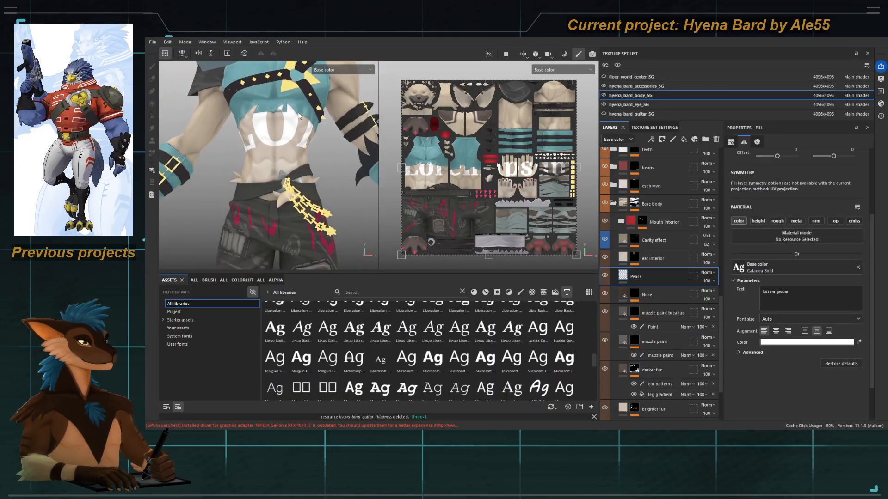
alt+middle_drag(327, 122, 332, 159)
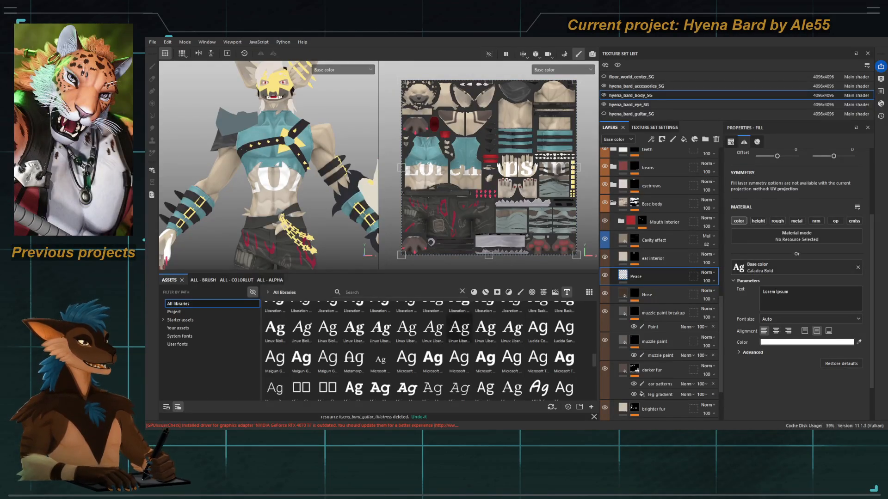
Step: Replace the Peace layer's font with Almendra Bold and shrink its projection toward the front torso's UV island
scroll(459, 328, up, 15)
drag(301, 318, 753, 268)
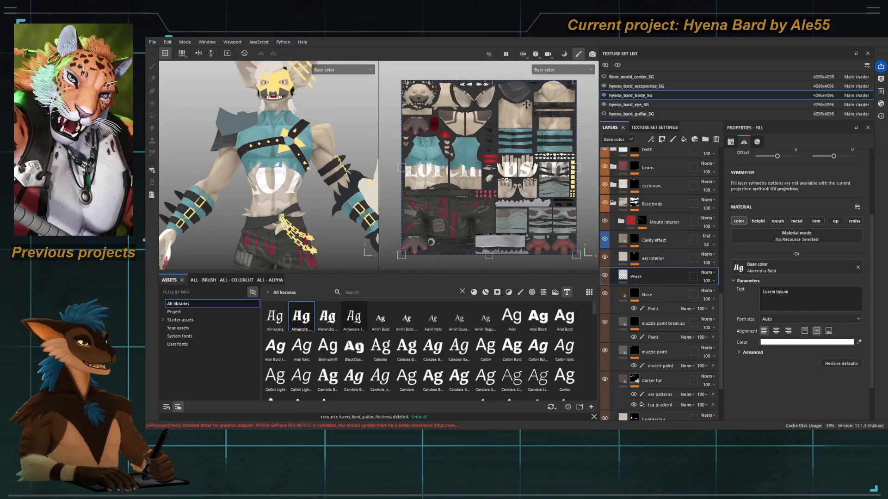
drag(576, 81, 438, 168)
scroll(428, 170, up, 3)
Step: Set the text fill's UV wrap to None and shrink its projection on the abdomen to a tiling of about 9.57 by 8.06
drag(792, 293, 657, 284)
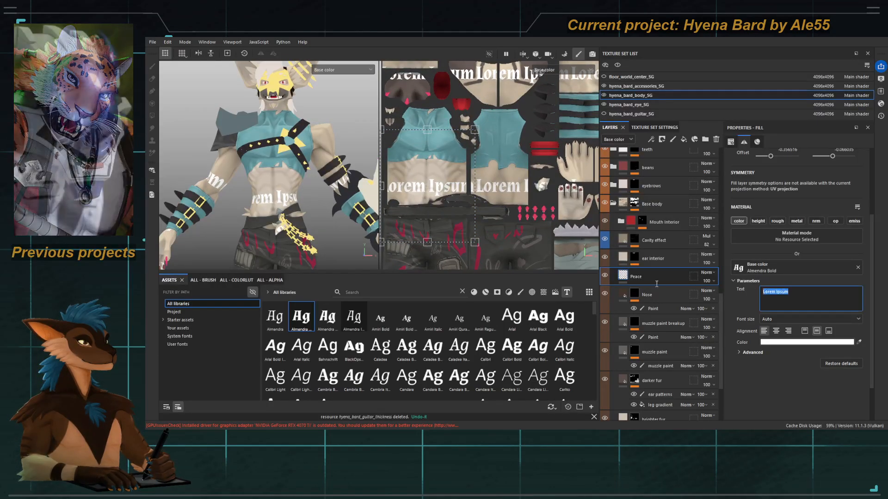
scroll(791, 208, up, 3)
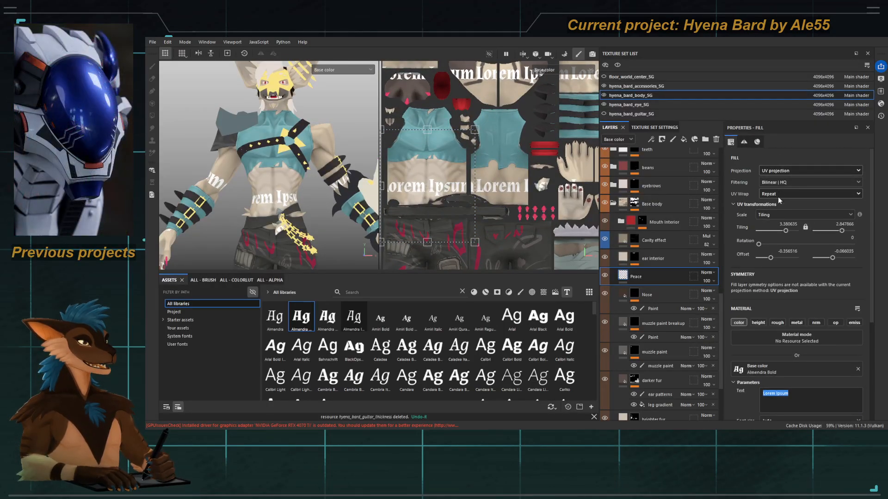
click(772, 207)
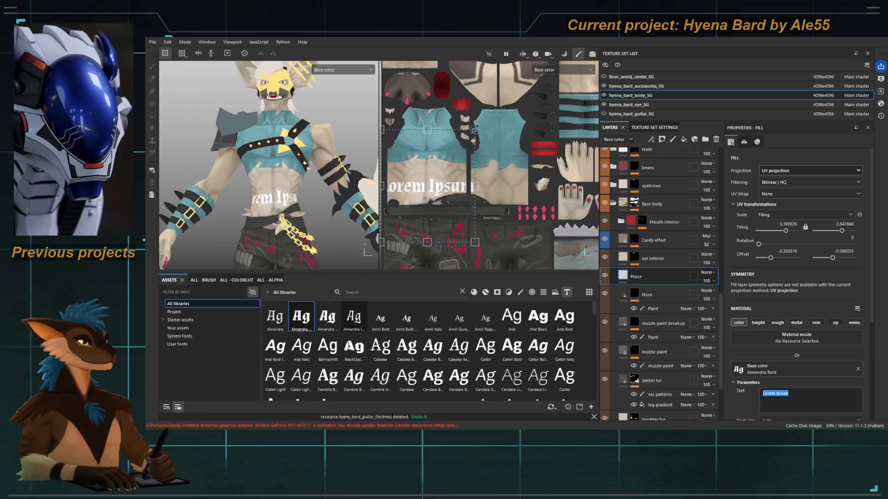
drag(474, 130, 421, 182)
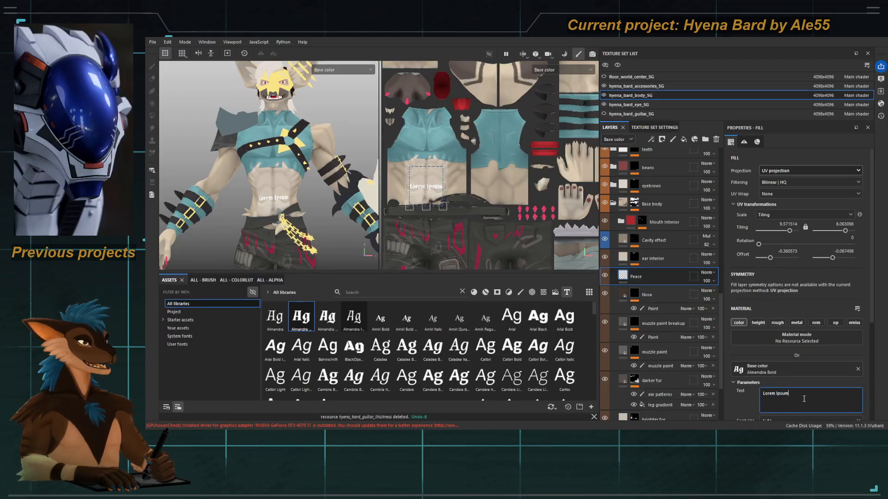
Step: Change the placeholder text to "Peace", reveal the advanced text parameters and inspect the lettering on the abdomen
text(Peace)
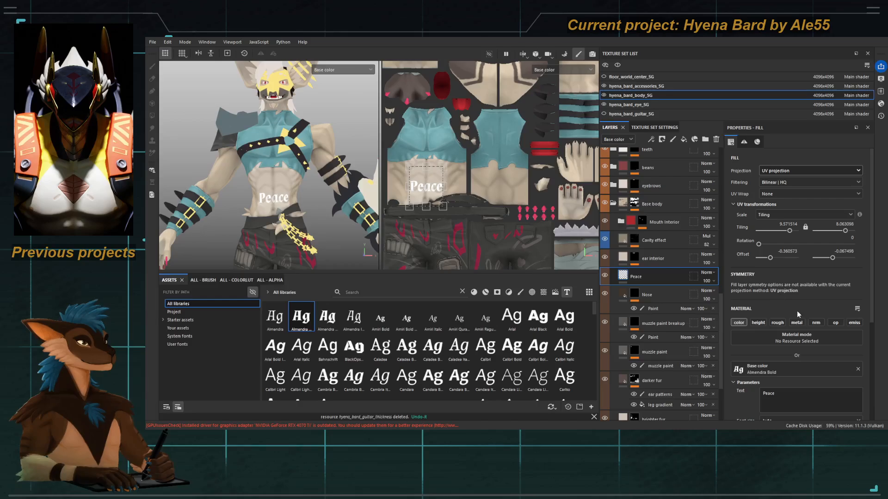
scroll(797, 311, down, 2)
click(739, 361)
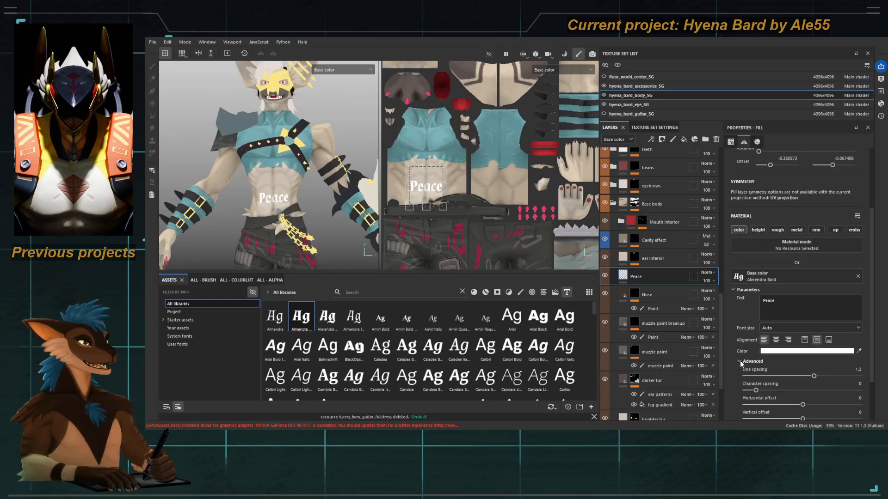
scroll(739, 360, down, 2)
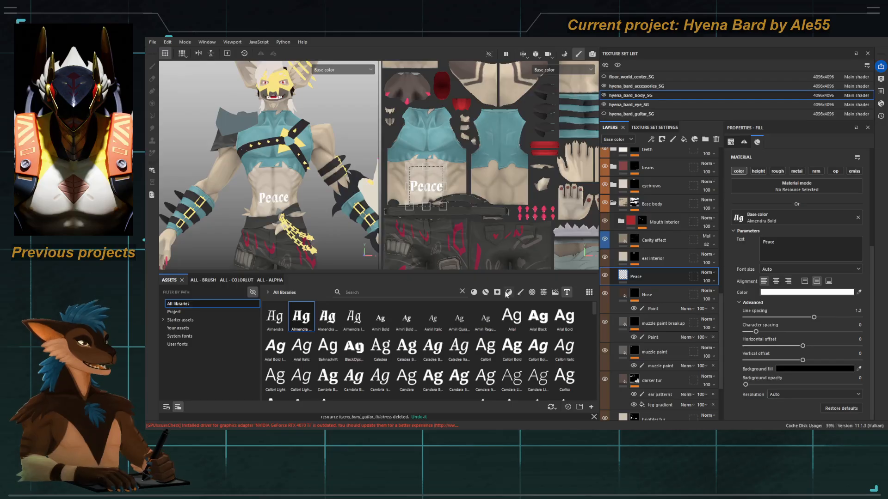
alt+right_drag(261, 197, 272, 218)
alt+middle_drag(272, 217, 263, 200)
alt+right_drag(260, 183, 222, 178)
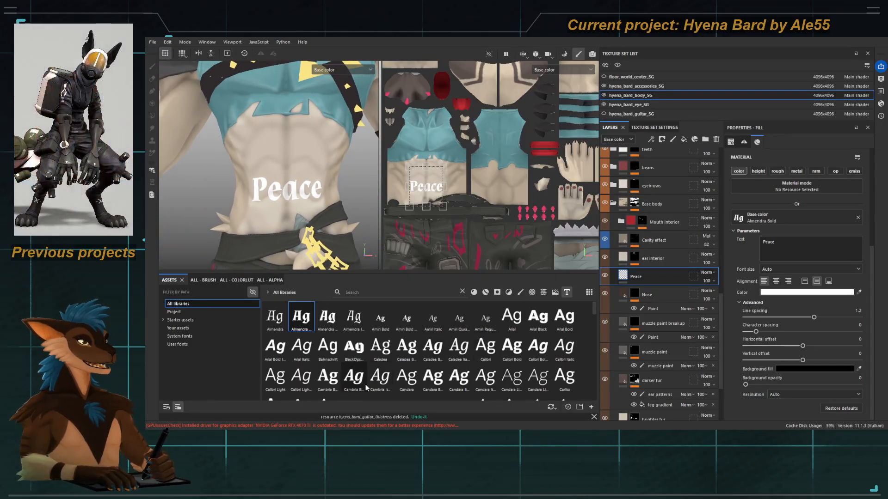
Step: Try the Candara, DejaVu Serif Condensed Bold Italic and Metamorphous fonts on the Peace text, and look through the remaining fonts
click(406, 376)
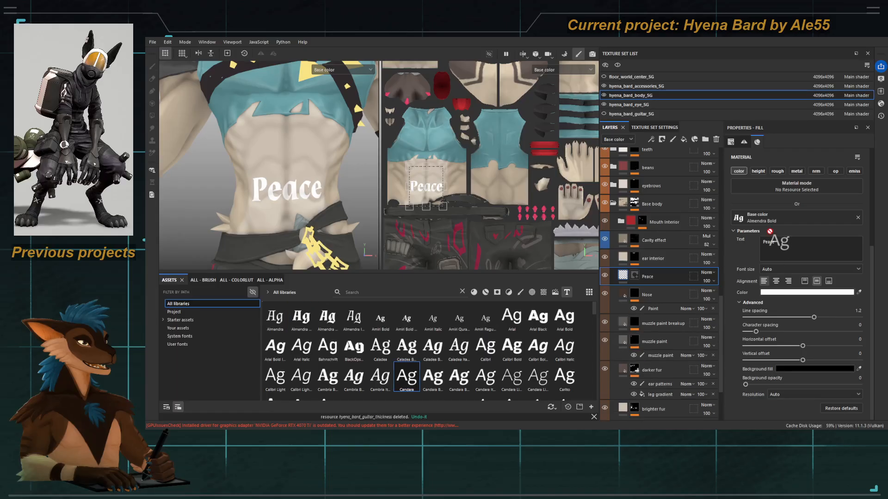
scroll(460, 346, down, 5)
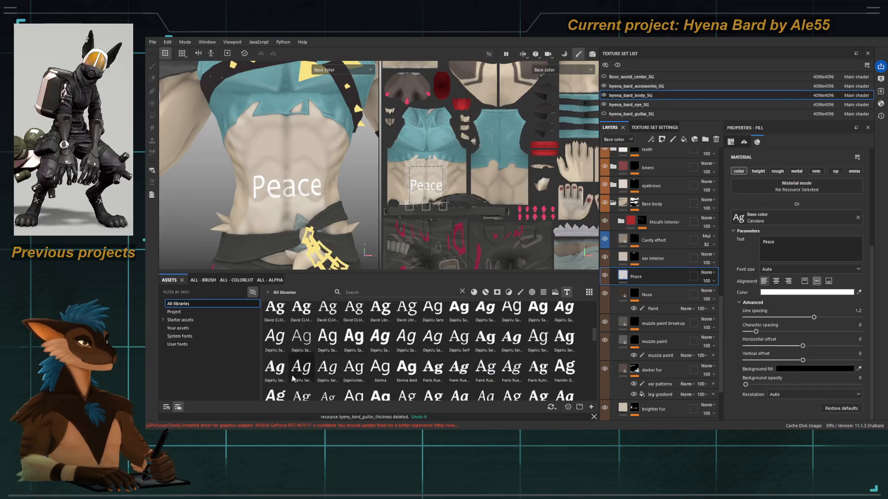
click(275, 367)
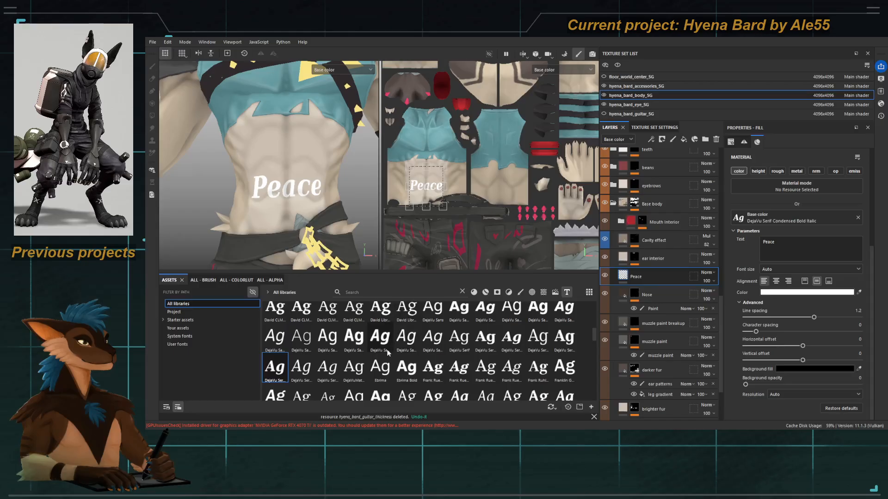
scroll(361, 368, down, 8)
click(361, 368)
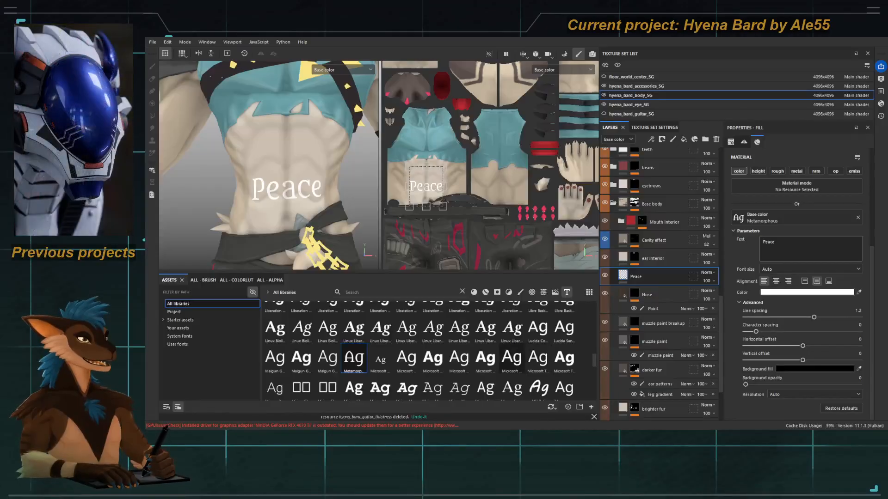
scroll(416, 351, down, 5)
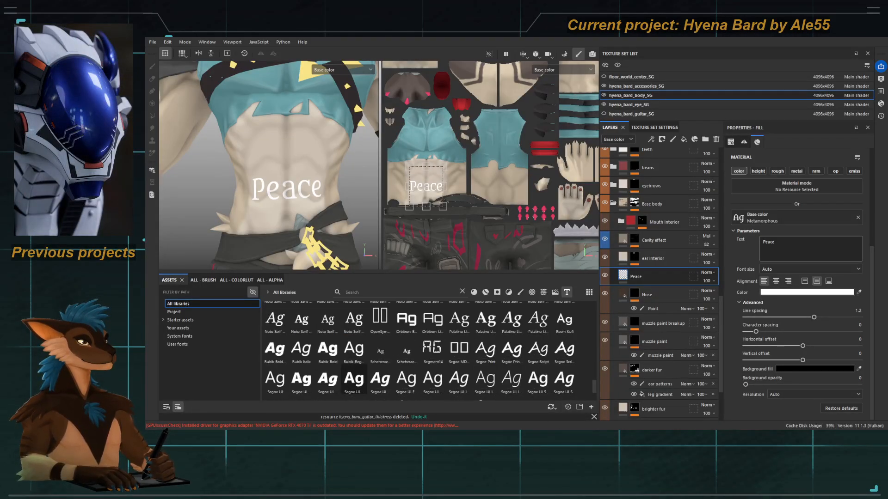
scroll(416, 352, down, 2)
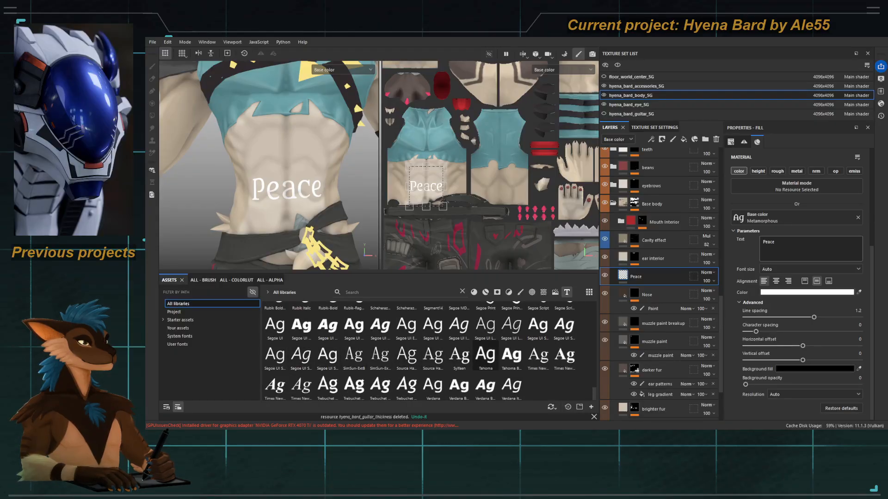
scroll(491, 353, up, 10)
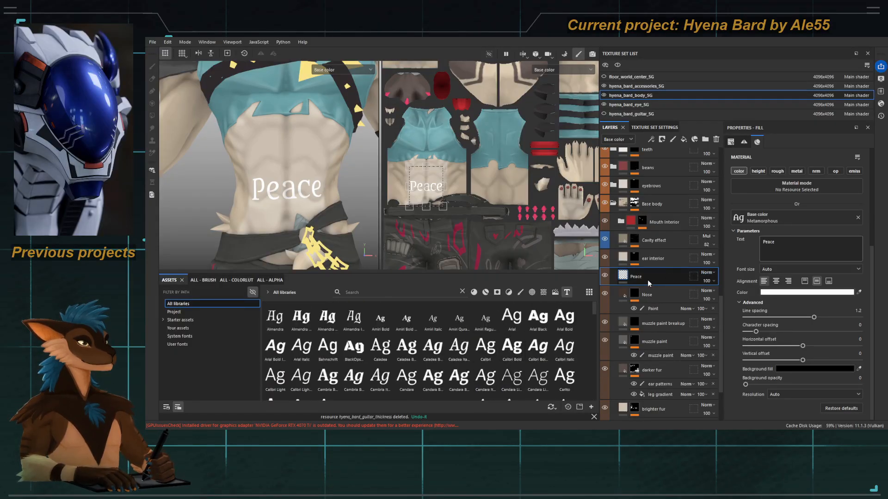
Step: Undo the text experiments back to the plain uniform-color fill layer and rename that layer Peace
key(ctrl+z)
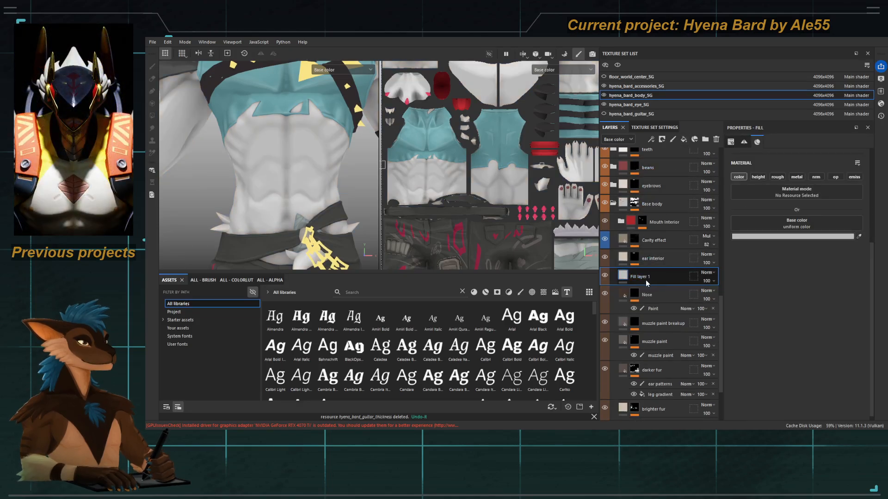
double_click(643, 278)
text(Peace)
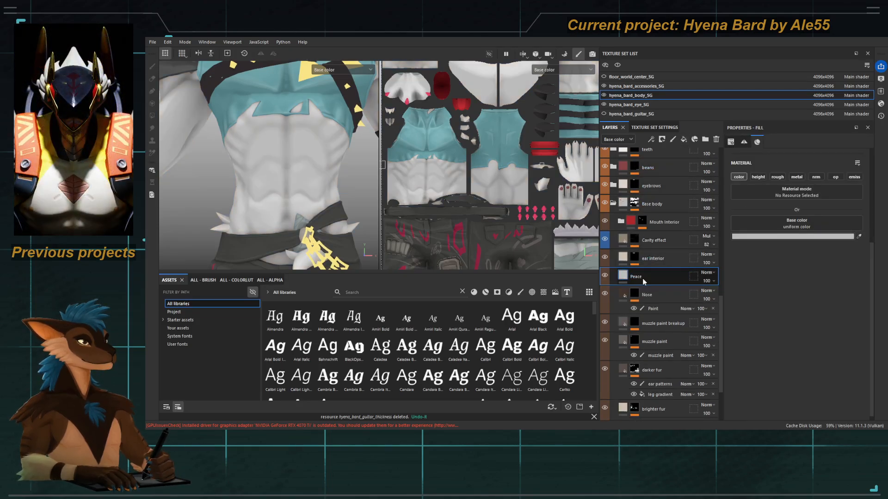
key(Return)
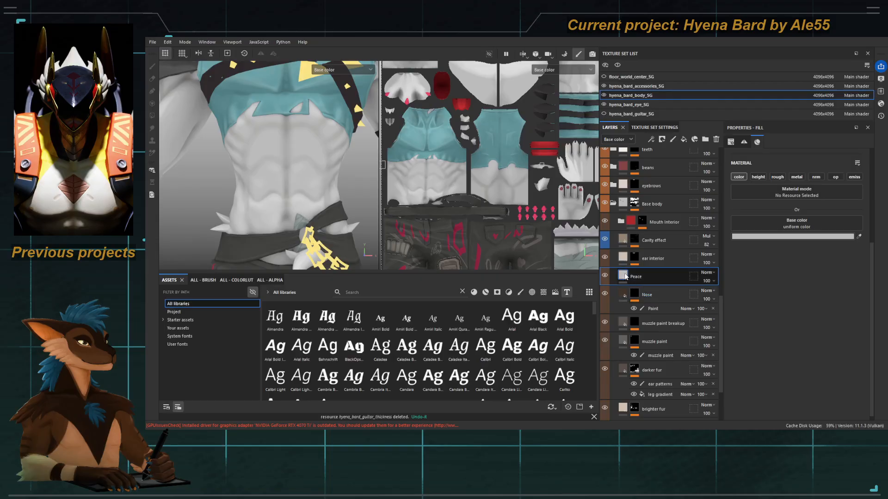
Step: Add a black mask with a paint effect to the Peace layer, and prepare a 0.52 brush with the alpha collection shown
click(647, 46)
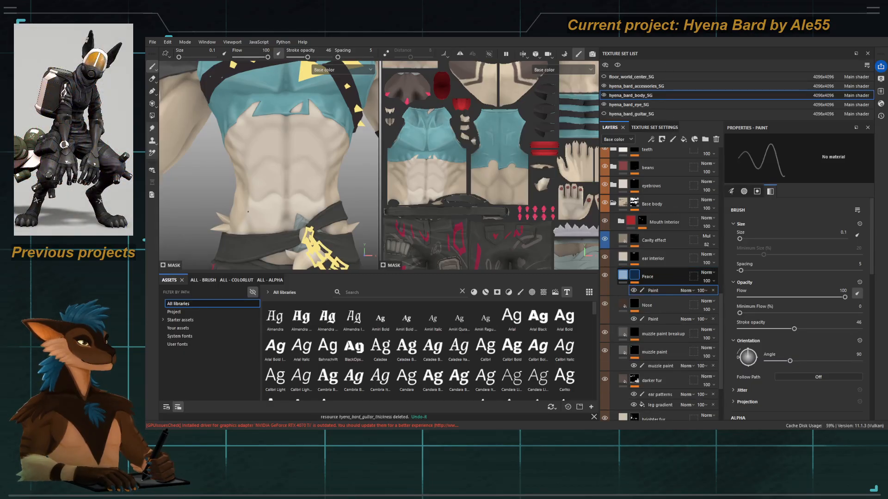
scroll(248, 211, up, 3)
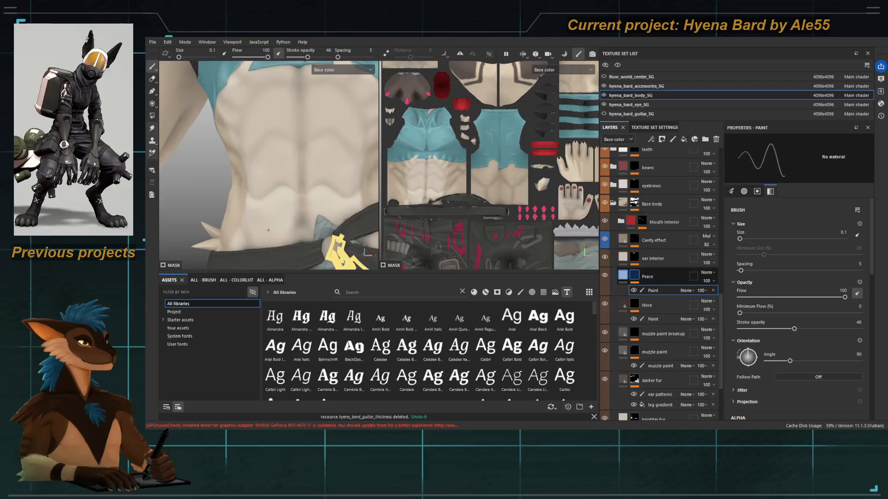
ctrl+right_drag(268, 230, 272, 230)
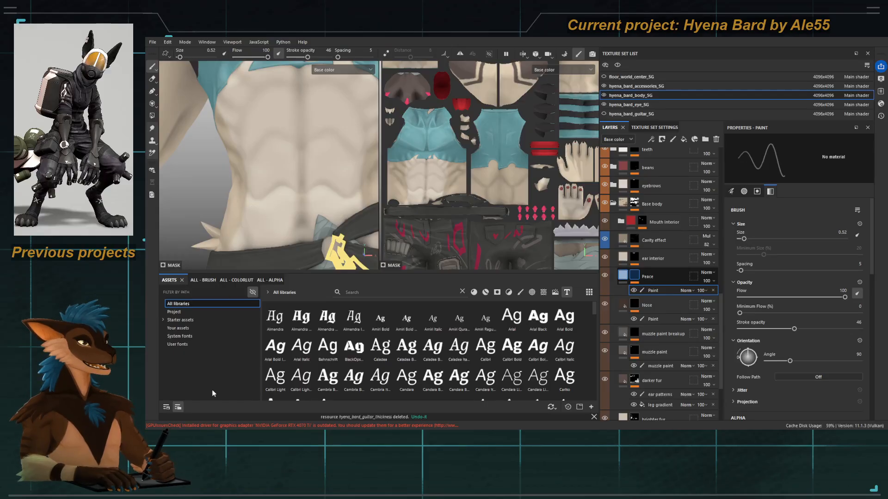
click(269, 280)
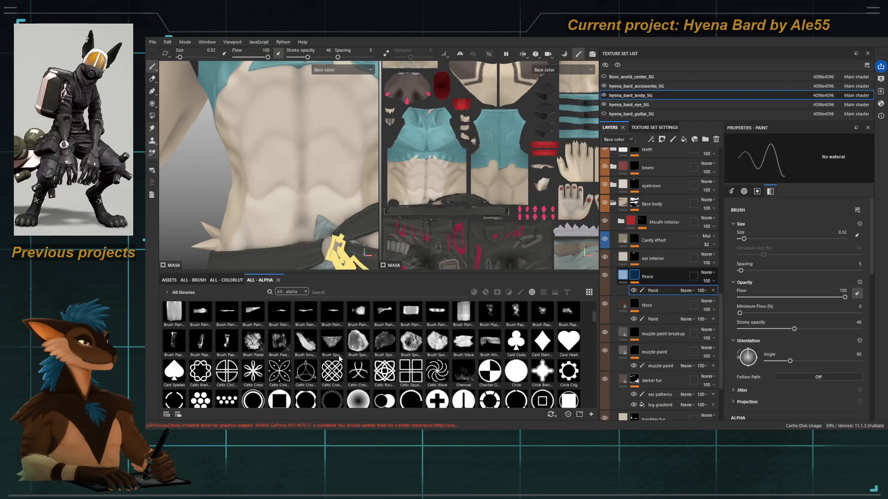
Step: Choose the Archive Inker brush at size 0.48 and paint the letter P in the Peace mask on the abdomen
click(196, 279)
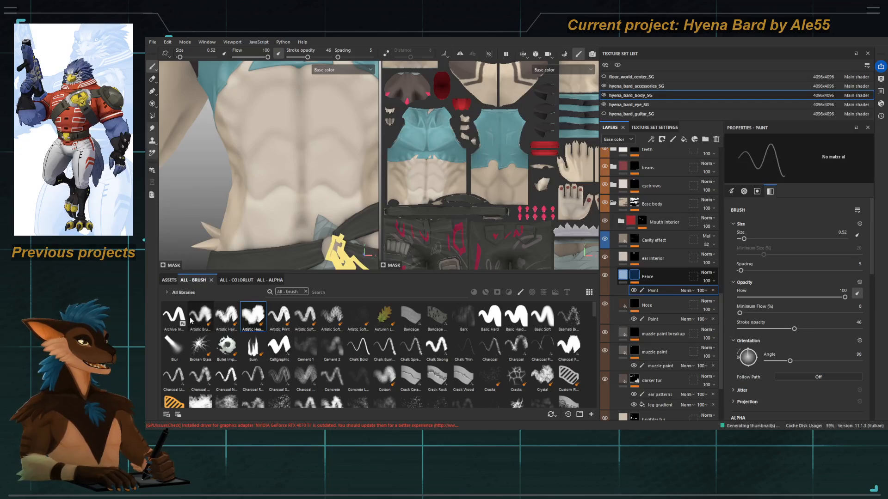
click(172, 316)
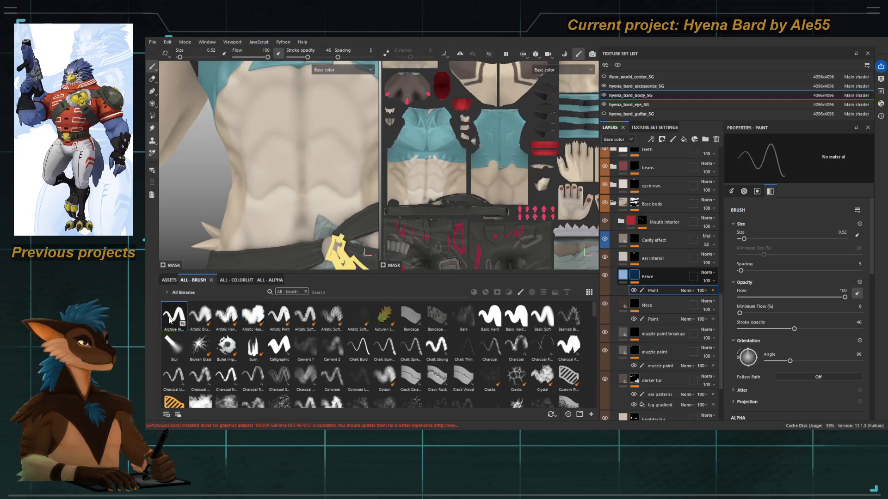
key(bracketleft)
key(bracketleft)
key(bracketleft)
key(bracketleft)
key(bracketleft)
key(bracketleft)
key(bracketleft)
key(bracketleft)
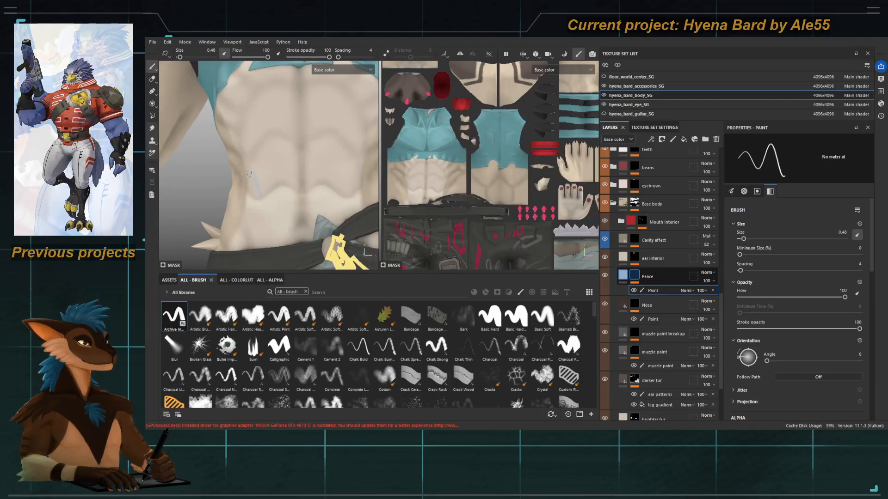
Step: Set the Peace fill's base color to the dark grey sampled from the model's trousers, and reselect its mask paint effect
click(623, 277)
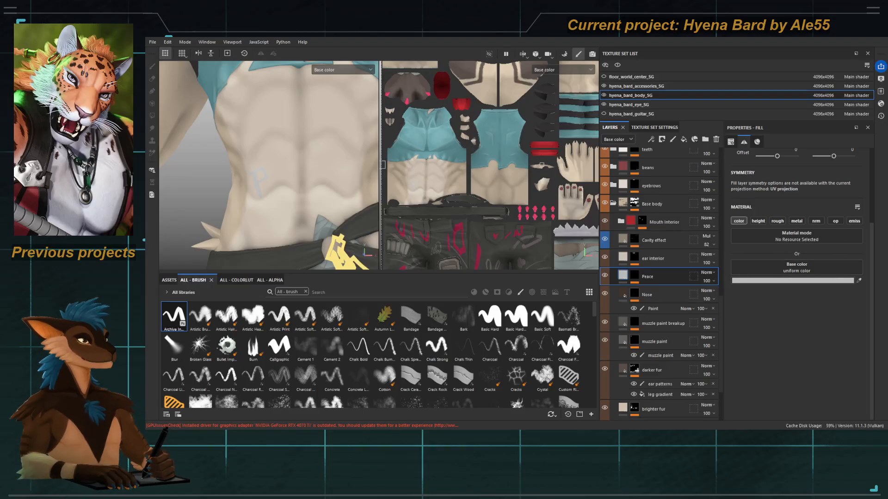
click(296, 254)
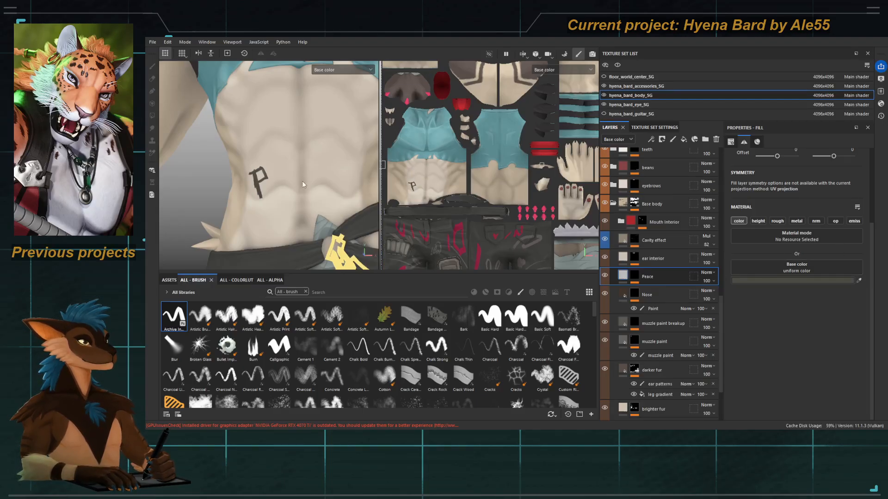
alt+right_drag(303, 184, 343, 214)
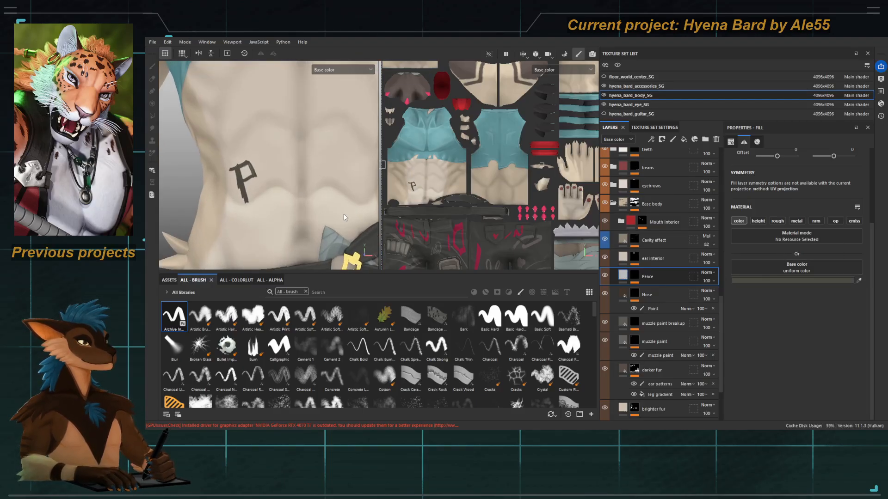
click(277, 164)
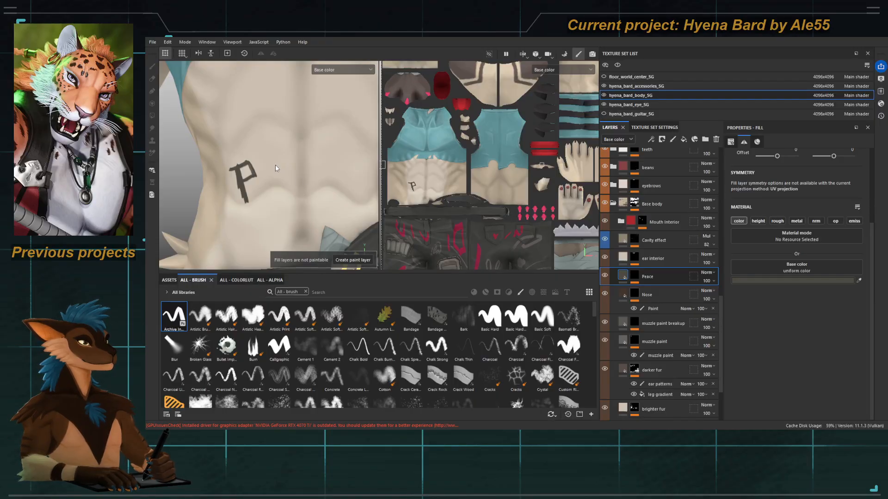
click(635, 276)
click(651, 290)
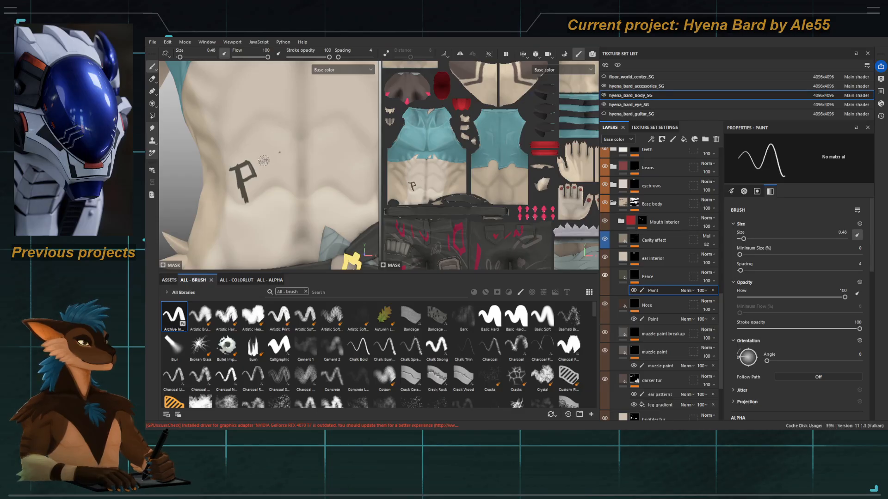
shift+click(262, 160)
shift+click(272, 193)
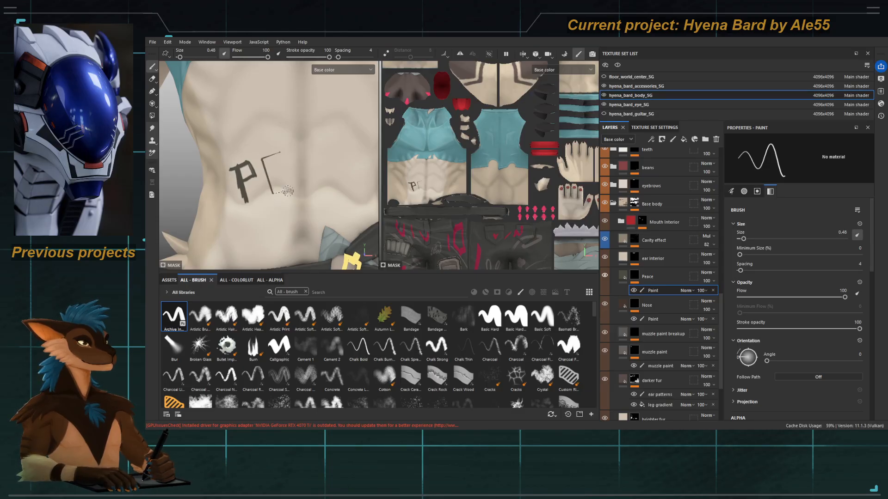
shift+click(290, 189)
key(ctrl+z)
key(ctrl+z)
key(ctrl+z)
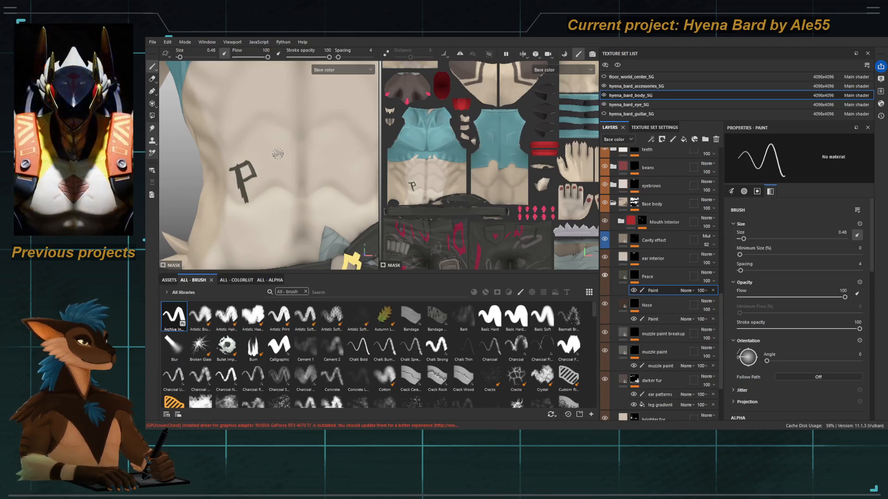
Step: Hand-paint the letters E, A and C beside the P on the abdomen
mouse_move(280, 151)
mouse_down()
mouse_move(265, 158)
mouse_move(271, 195)
mouse_move(290, 190)
mouse_move(282, 178)
mouse_up()
key(bracketright)
key(bracketleft)
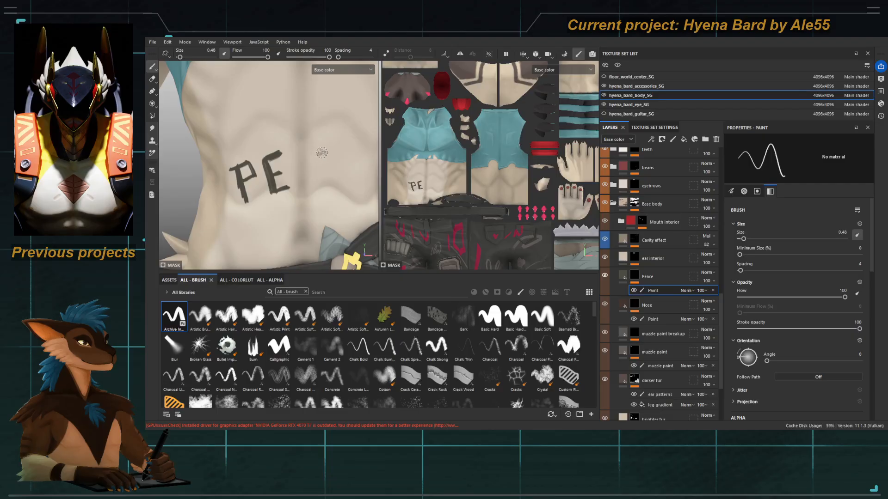
mouse_move(323, 153)
mouse_down()
mouse_move(307, 147)
mouse_move(301, 178)
mouse_move(317, 184)
mouse_up()
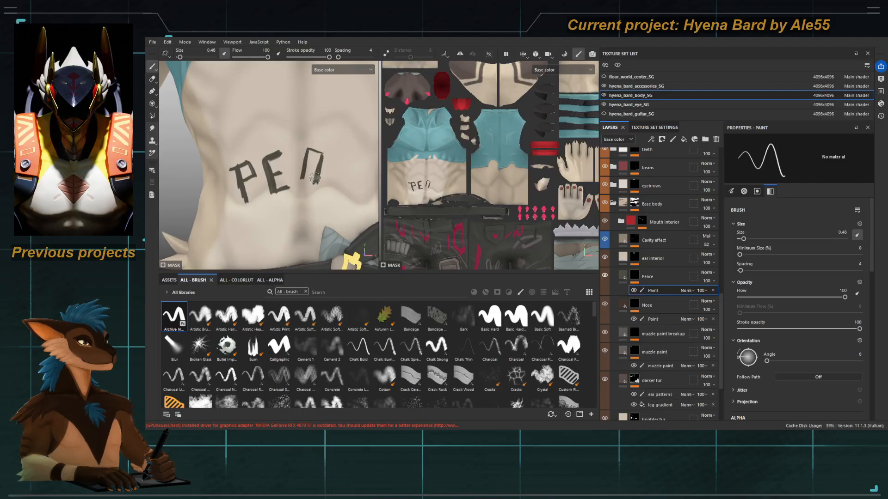
mouse_move(308, 151)
mouse_down()
mouse_move(297, 183)
mouse_move(318, 171)
mouse_up()
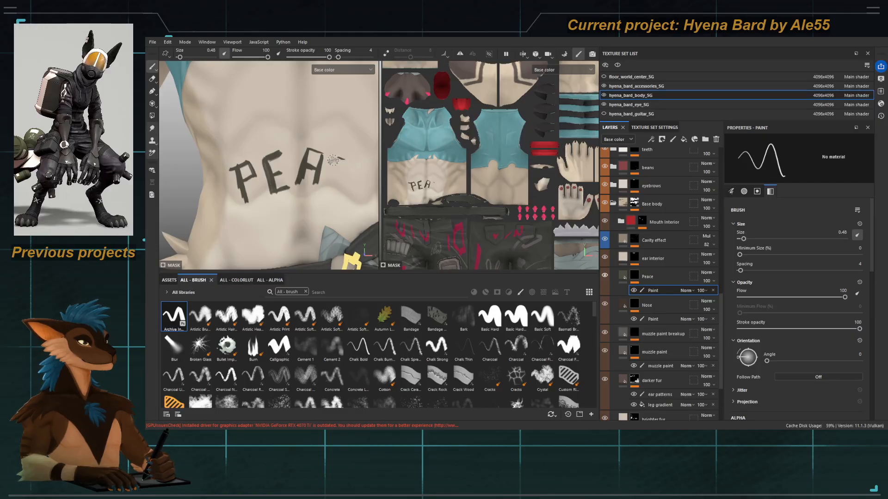
drag(327, 178, 338, 187)
drag(338, 154, 347, 160)
Step: Paint the final E to complete the PEACE lettering across the abdomen
alt+right_drag(335, 201, 245, 145)
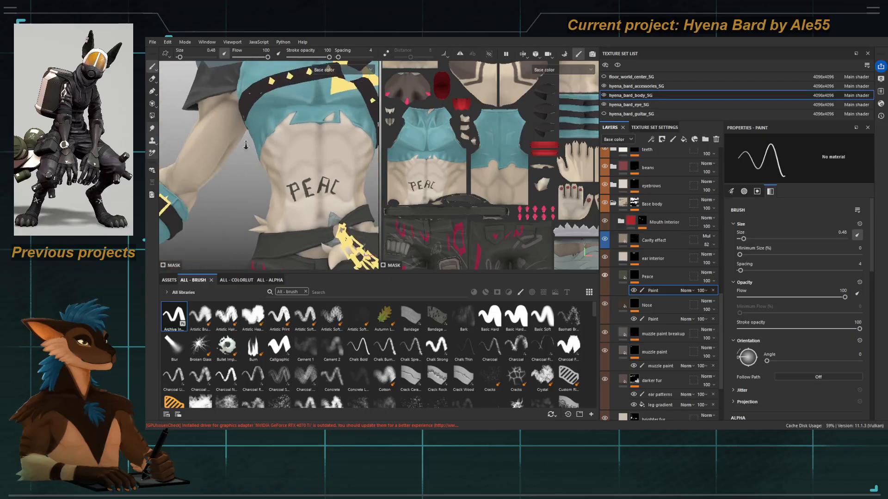
alt+drag(245, 145, 258, 155)
alt+right_drag(259, 155, 305, 180)
alt+drag(295, 185, 277, 175)
alt+right_drag(277, 176, 306, 192)
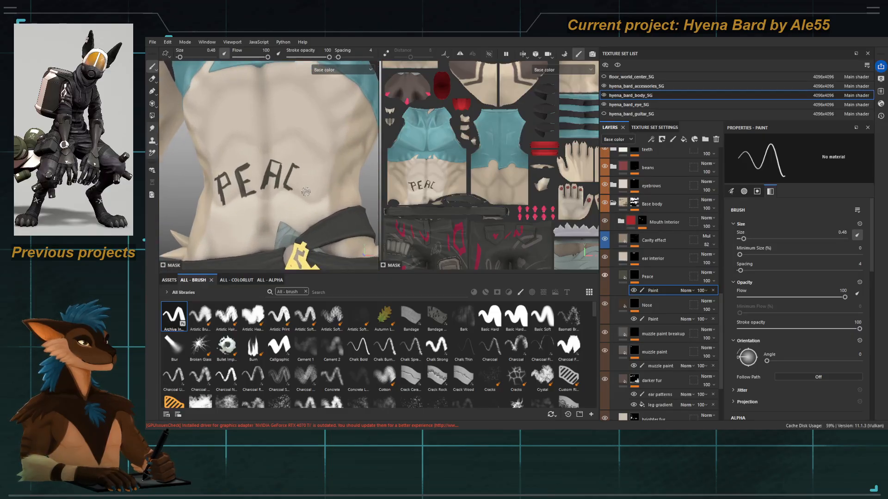
mouse_move(306, 192)
alt+mouse_down()
mouse_move(306, 176)
mouse_move(297, 191)
mouse_move(309, 196)
mouse_move(312, 182)
alt+mouse_up()
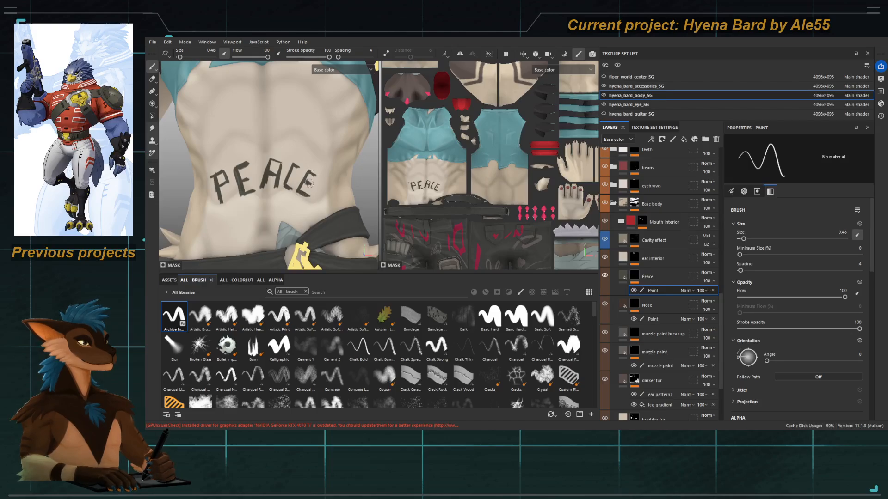
Step: Show the model in Material view with a 0.24 brush, and undo the trial touch-up strokes on the P
alt+right_drag(307, 188, 242, 193)
alt+drag(268, 203, 254, 217)
alt+right_drag(254, 222, 295, 248)
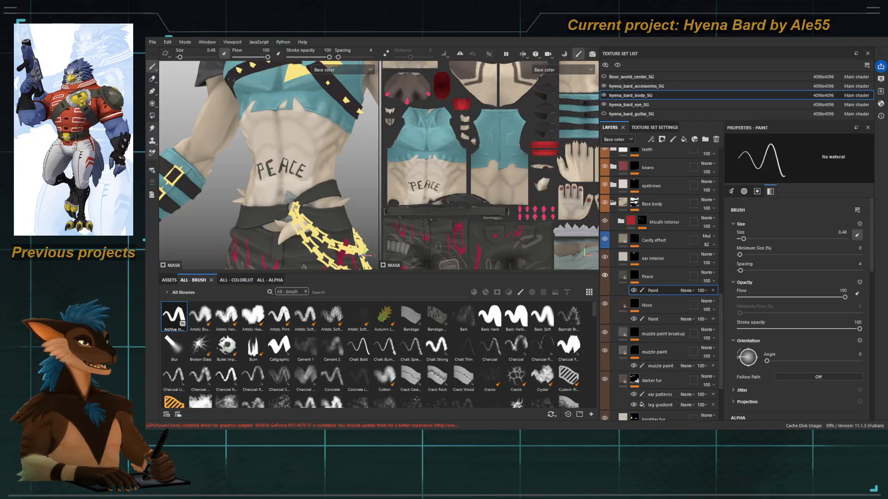
alt+right_drag(229, 204, 293, 197)
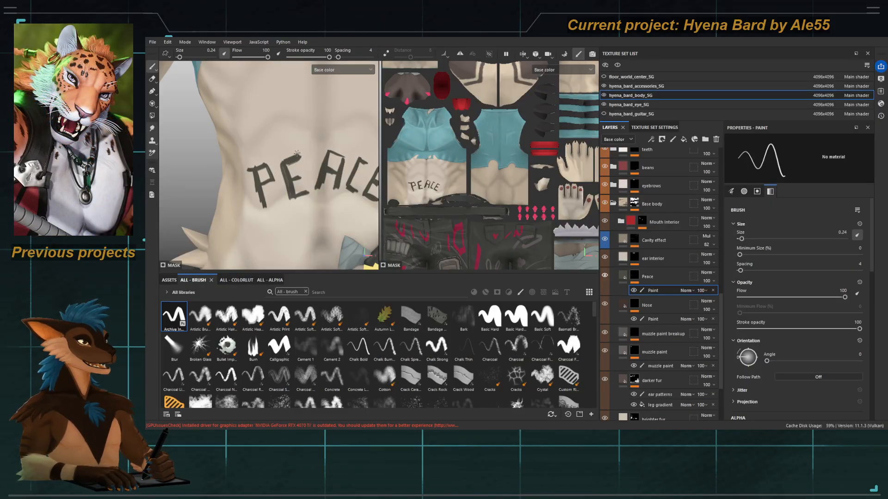
key(c)
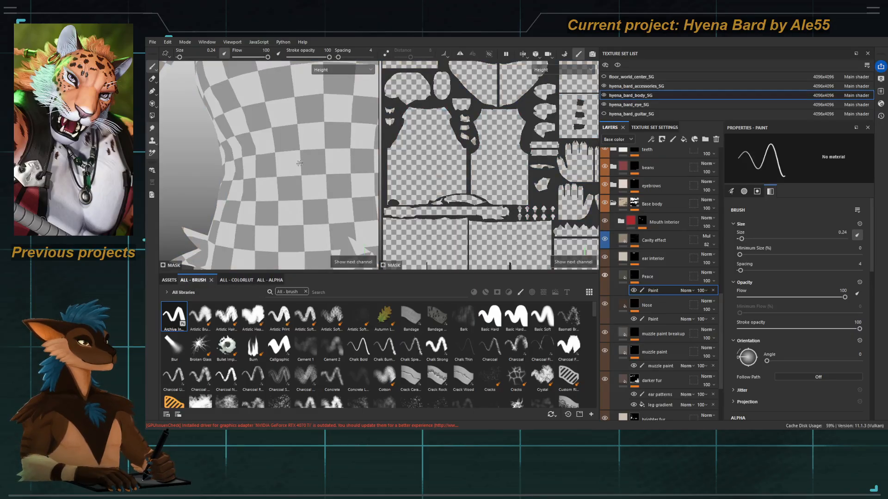
key(m)
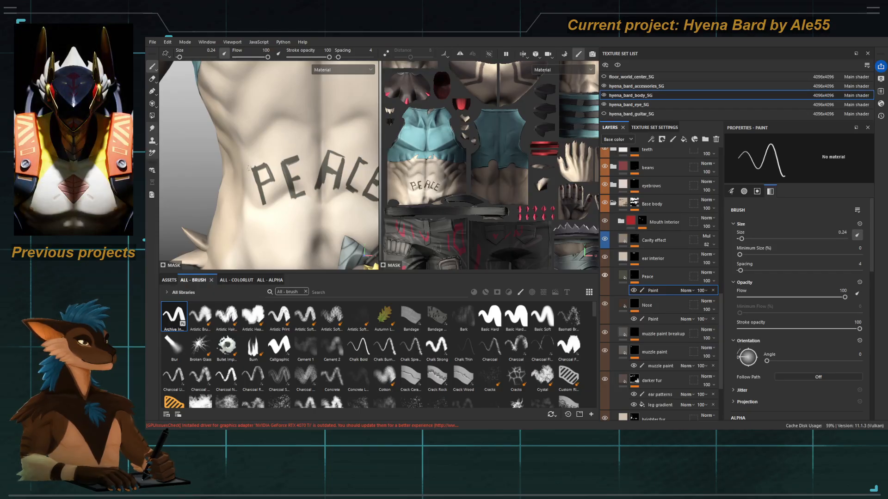
key(ctrl+z)
key(ctrl+z)
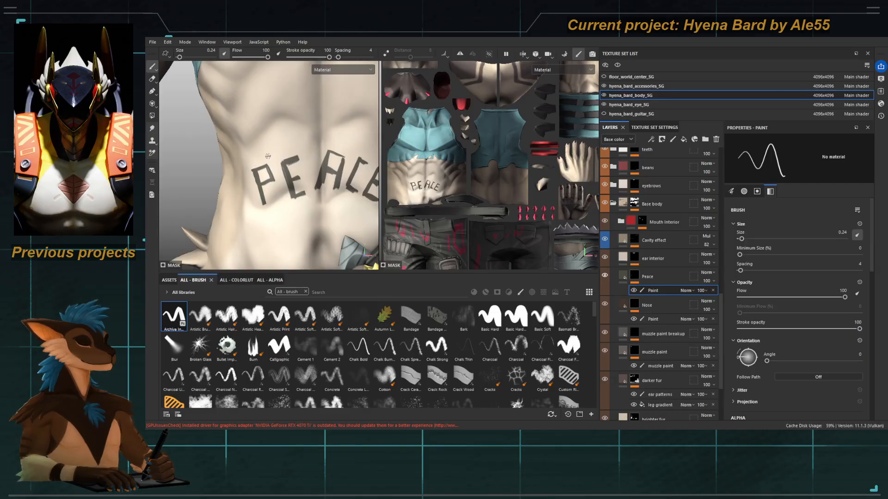
Step: Retouch the right leg of the A and repaint the middle bar of the first E
alt+drag(304, 214, 296, 152)
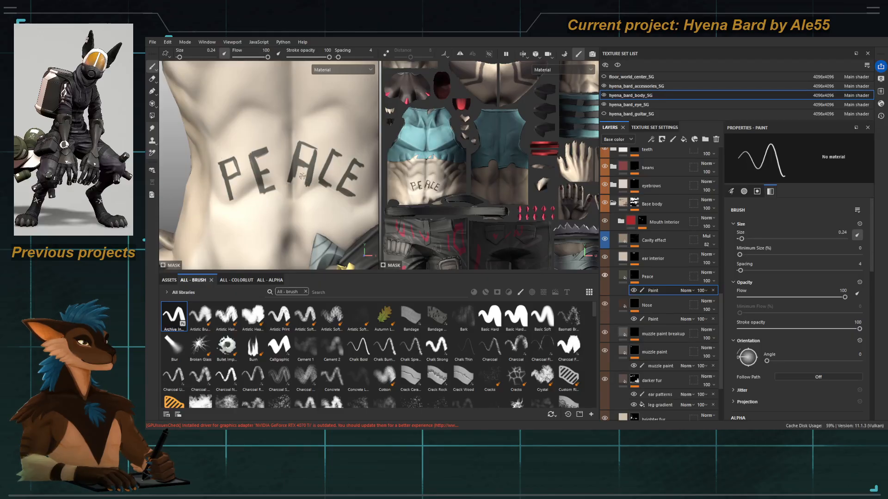
drag(318, 149, 305, 191)
key(ctrl+z)
drag(318, 160, 309, 188)
key(ctrl+z)
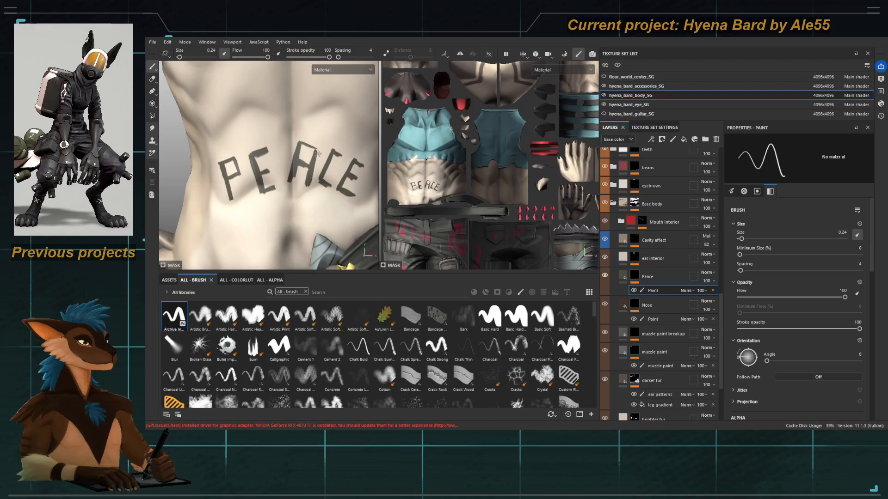
drag(318, 153, 308, 190)
key(ctrl+z)
drag(319, 151, 308, 190)
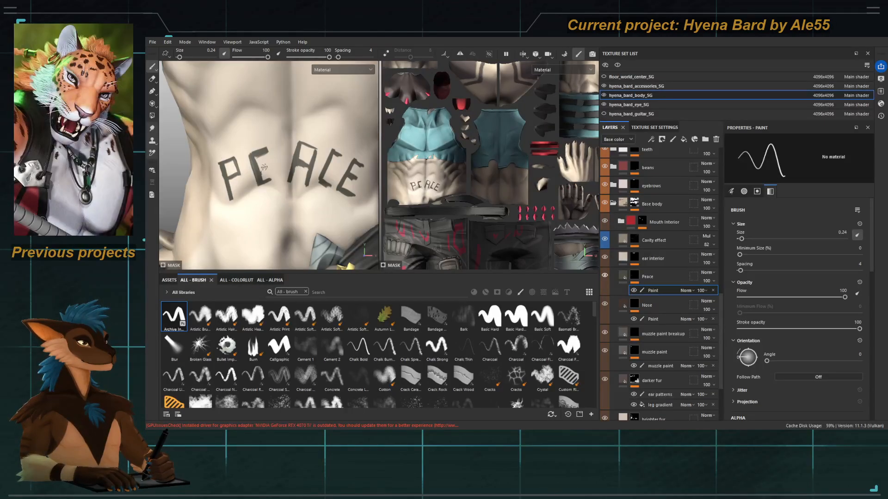
drag(259, 171, 269, 167)
Step: Check the lettering on the whole character in Material view, and return the viewports to the Base color channel
scroll(333, 176, down, 10)
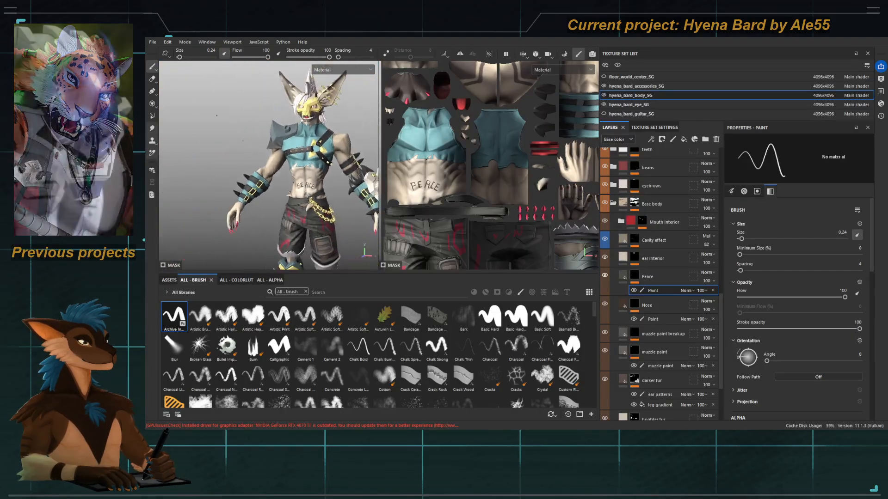
scroll(268, 166, up, 5)
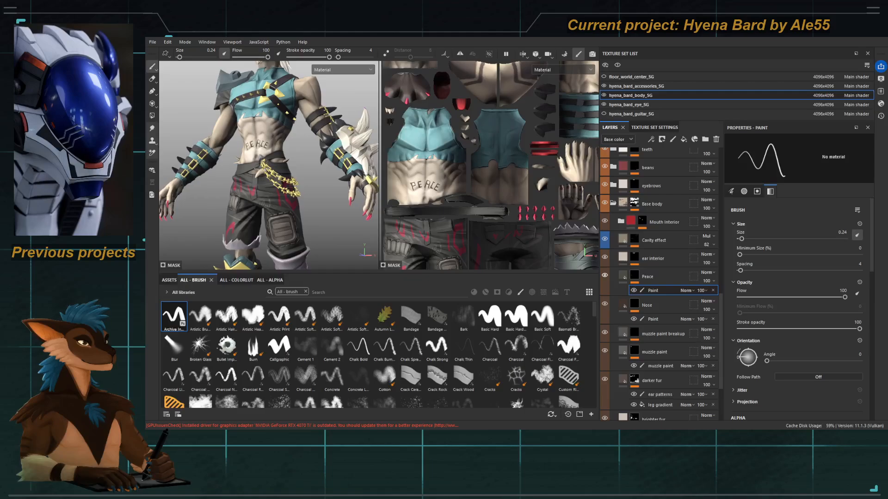
key(c)
key(c)
key(c)
key(c)
key(c)
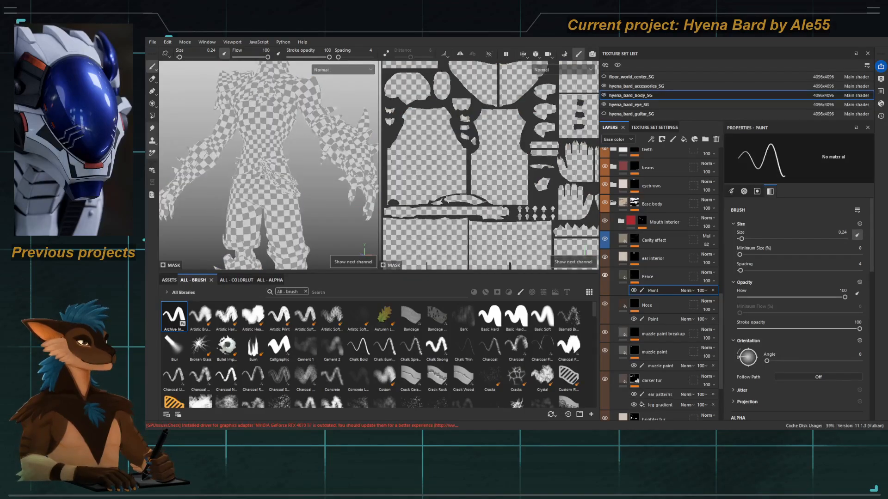
key(c)
scroll(350, 163, up, 3)
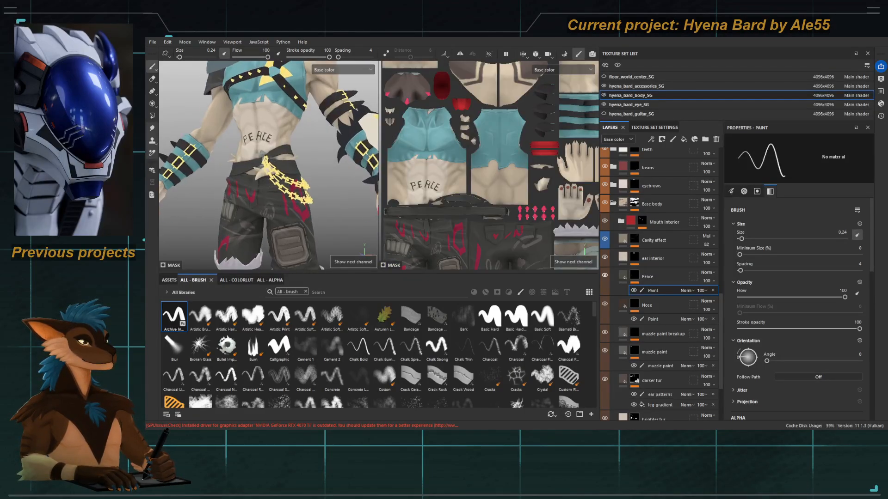
Step: Add a fill layer above the Peace layer and name it Scar
click(661, 278)
click(683, 139)
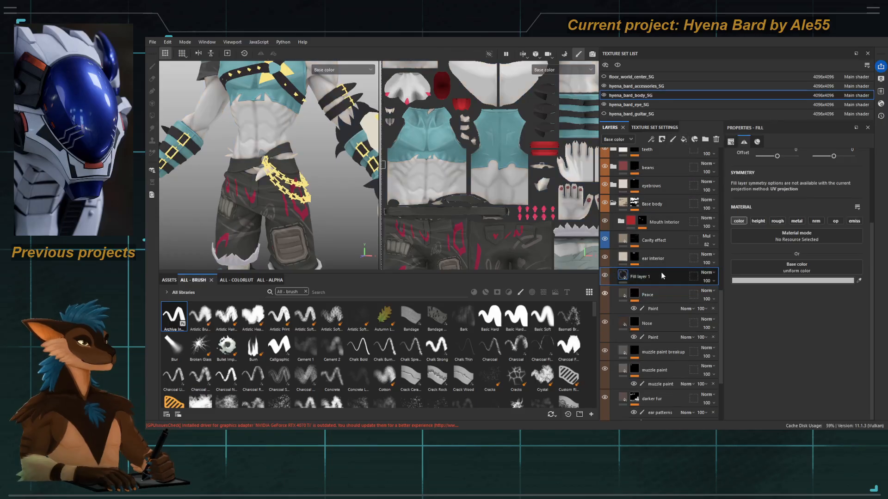
double_click(650, 276)
text(s)
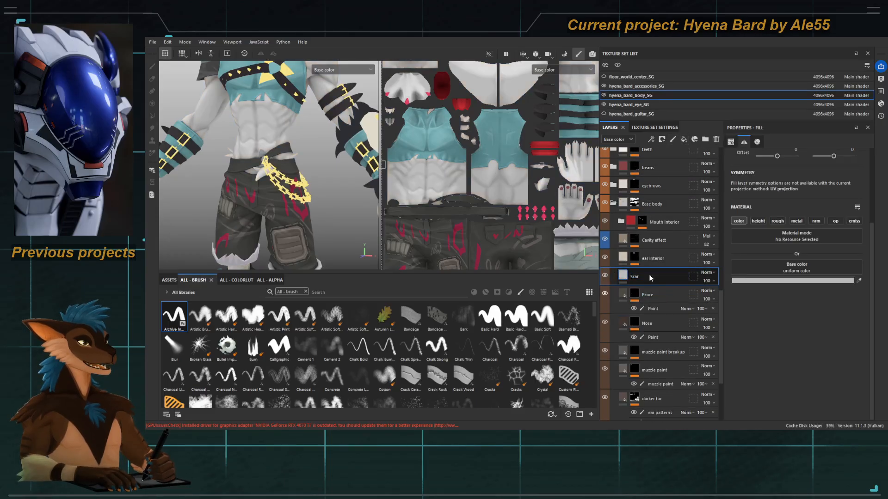
key(Return)
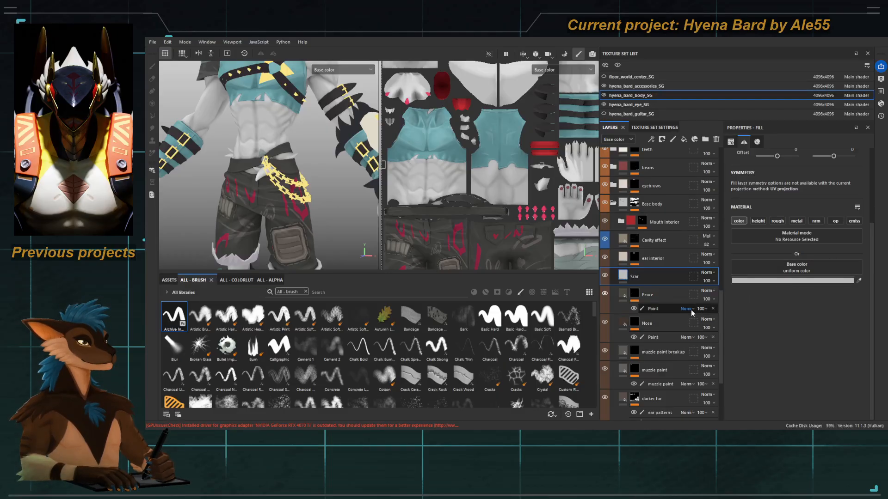
Step: Add a black mask to the Scar layer
click(672, 45)
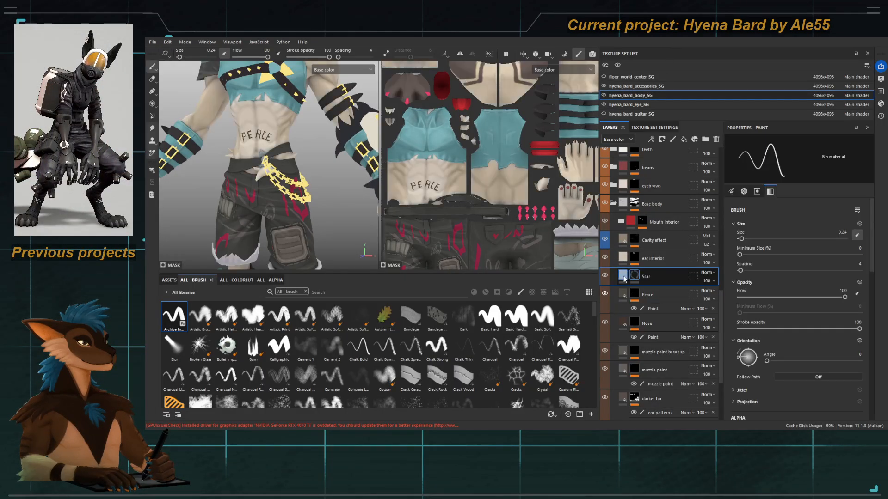
click(673, 291)
click(265, 280)
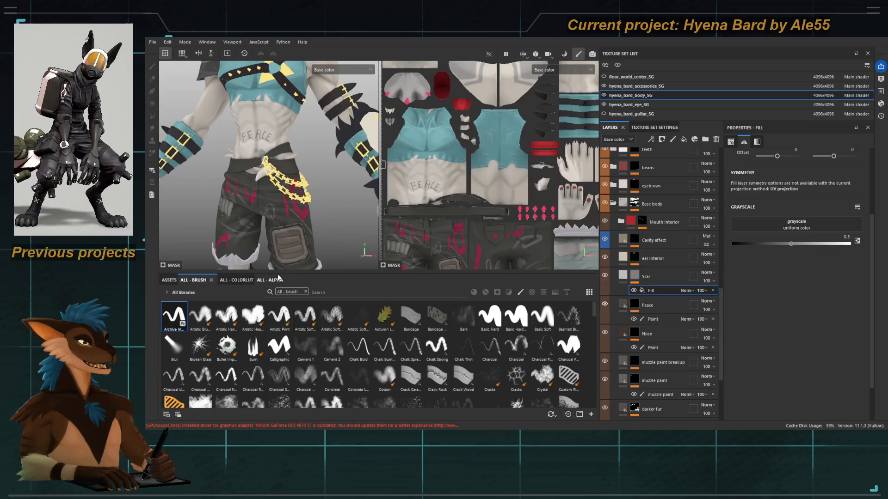
scroll(341, 383, down, 5)
scroll(340, 381, down, 10)
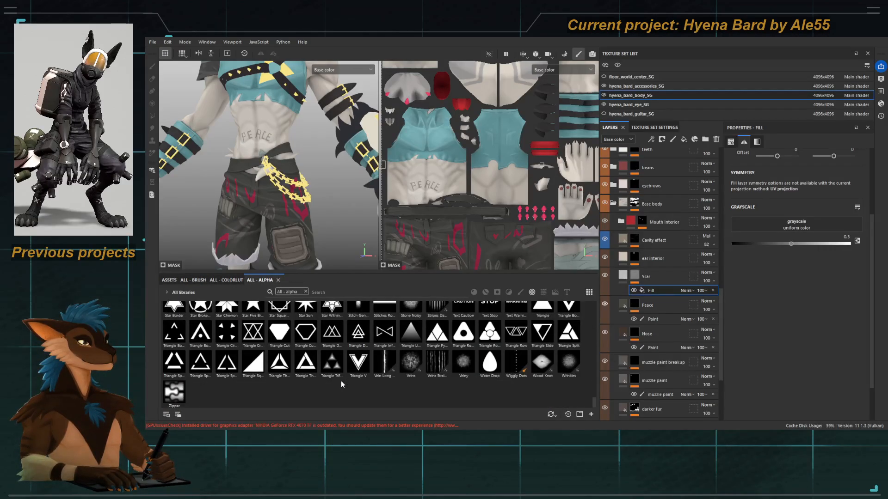
scroll(340, 381, up, 5)
scroll(340, 381, up, 3)
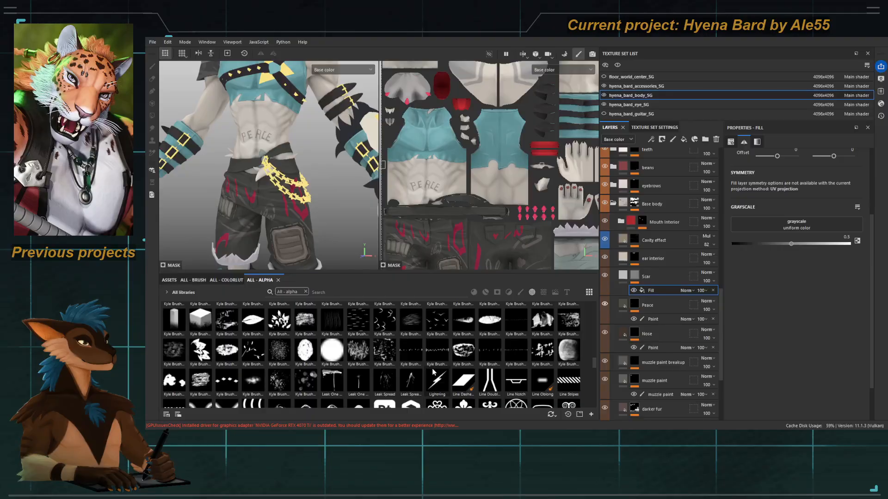
scroll(434, 373, up, 5)
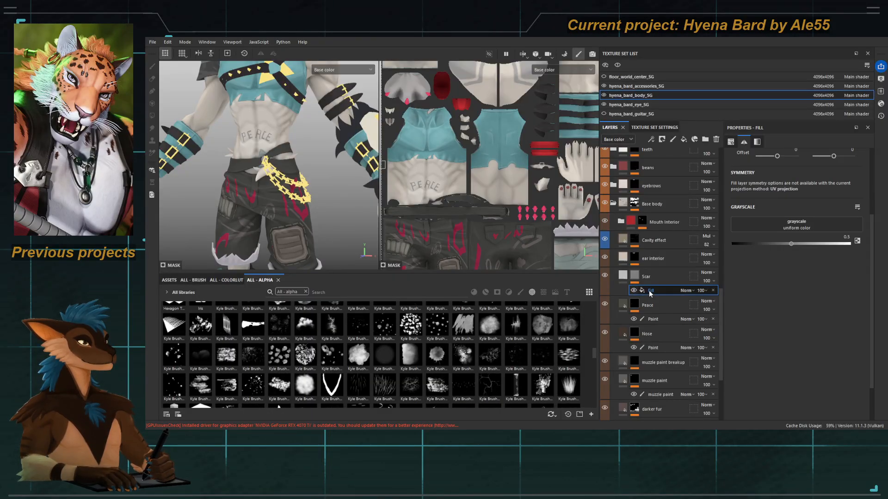
click(713, 290)
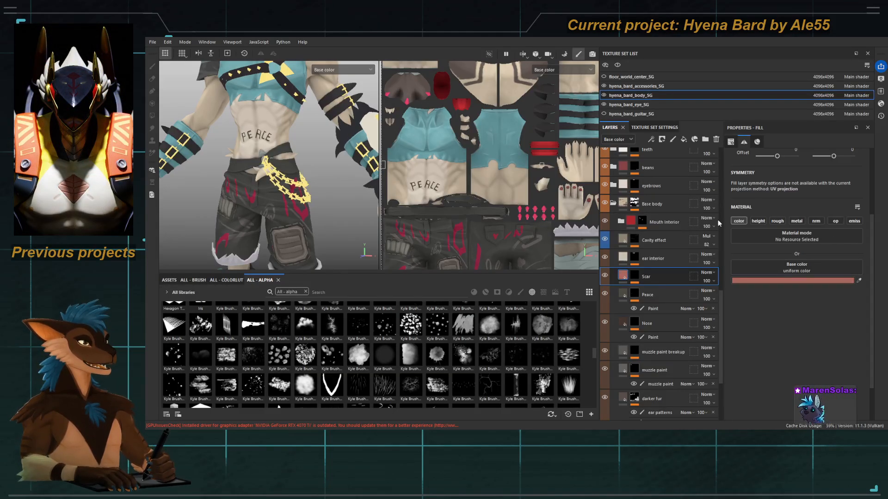
Step: Add a Paint effect to the Scar layer's mask and make it active for painting
click(634, 274)
click(634, 274)
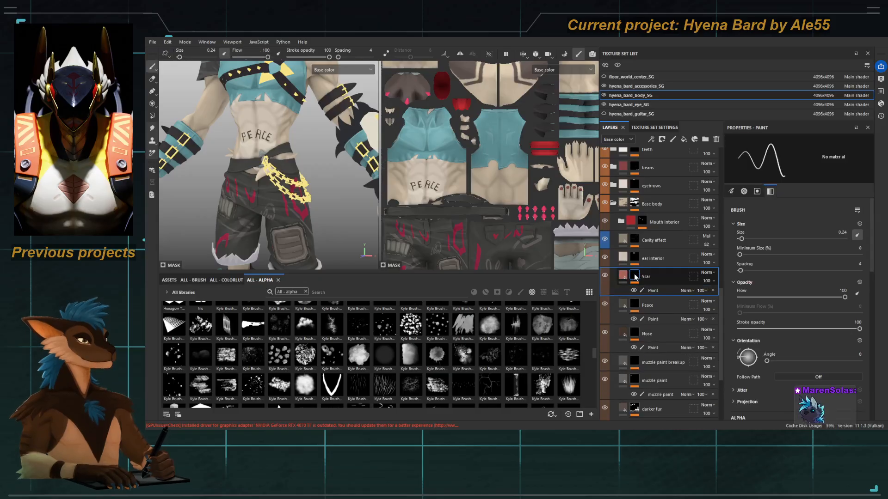
click(645, 291)
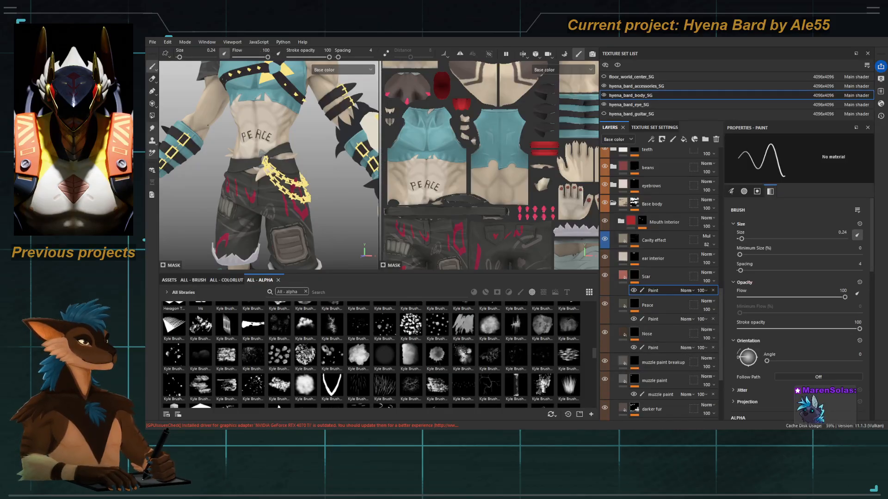
Step: Try a diagonal scar stroke across the lower abdomen with a 0.48 brush
alt+right_drag(281, 201, 323, 185)
alt+drag(278, 176, 259, 157)
alt+middle_drag(240, 93, 290, 198)
alt+right_drag(290, 198, 257, 215)
key(bracketright)
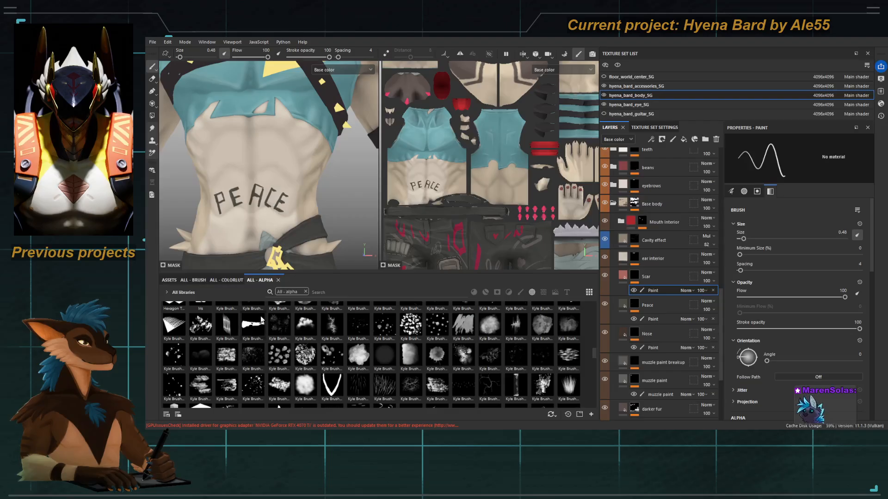
shift+click(288, 193)
shift+click(234, 240)
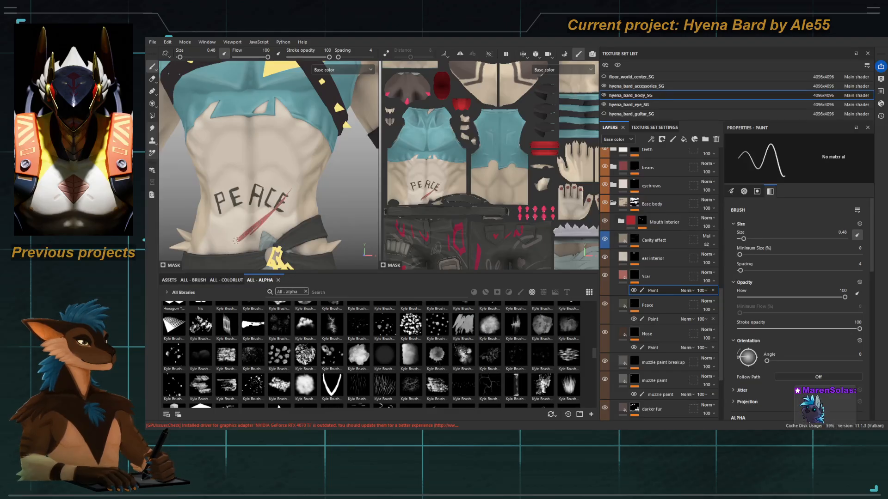
Step: Replace the trial strokes with one diagonal scar line from the last E of PEACE down towards the waist, using a 0.8 brush
key(bracketright)
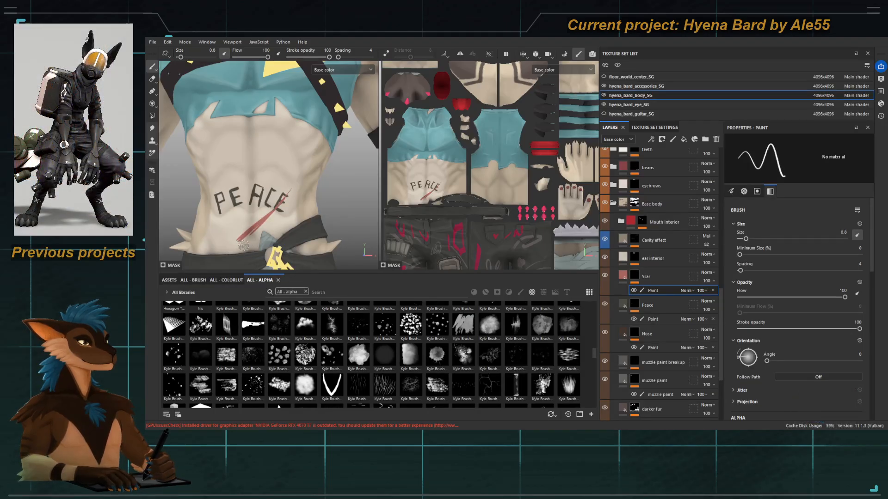
key(ctrl+z)
key(ctrl+z)
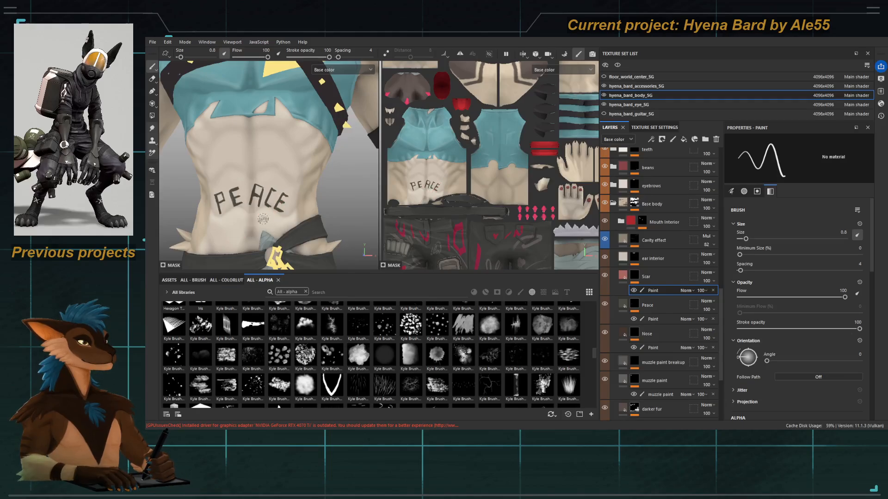
drag(282, 199, 222, 253)
key(ctrl+z)
key(ctrl+z)
key(ctrl+z)
drag(281, 200, 221, 254)
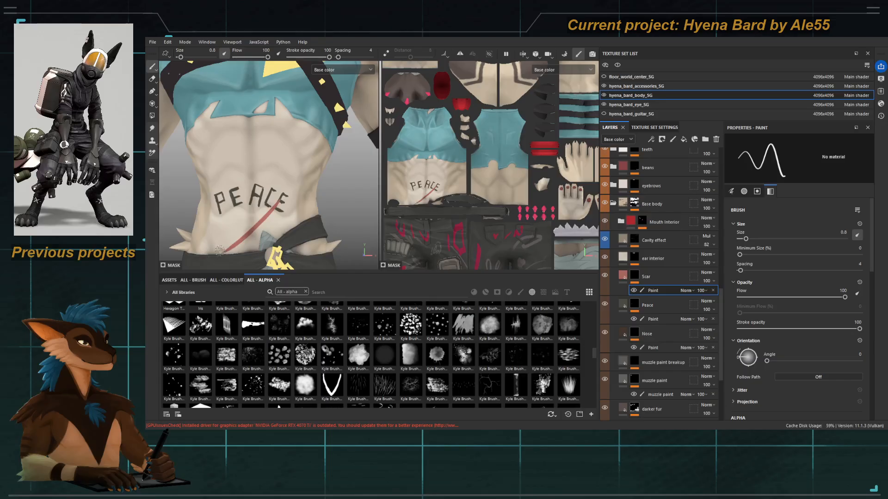
Step: Paint short pointed notches across the middle of the scar, refining their tips with a 0.24 brush
scroll(241, 239, up, 2)
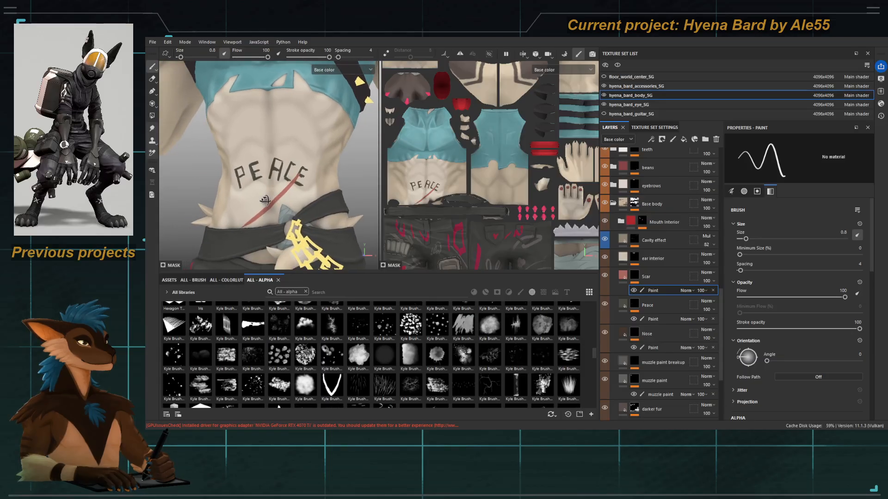
scroll(279, 192, up, 3)
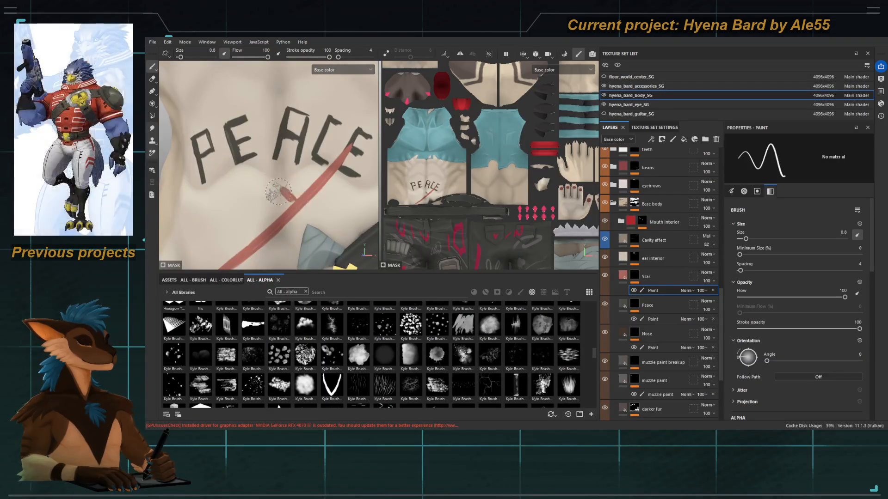
key(ctrl+z)
drag(282, 188, 322, 212)
ctrl+right_drag(296, 197, 283, 196)
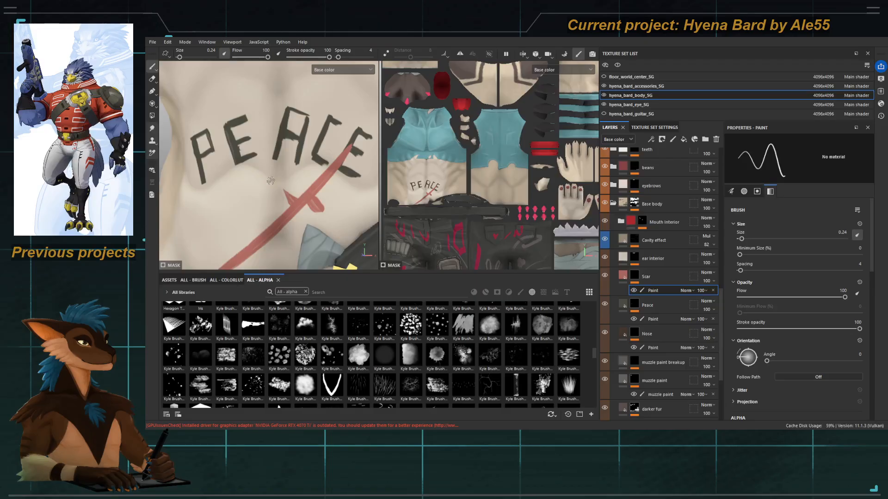
drag(307, 208, 325, 215)
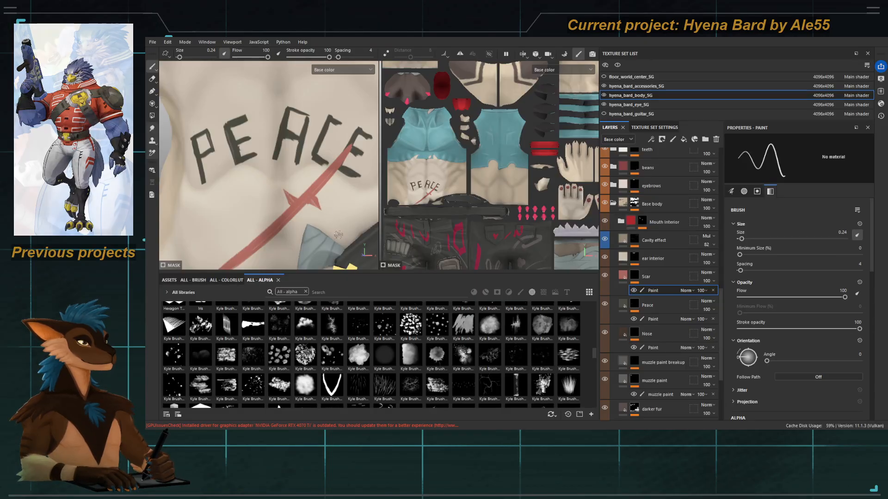
scroll(258, 178, down, 5)
scroll(258, 178, down, 4)
alt+middle_drag(270, 167, 232, 142)
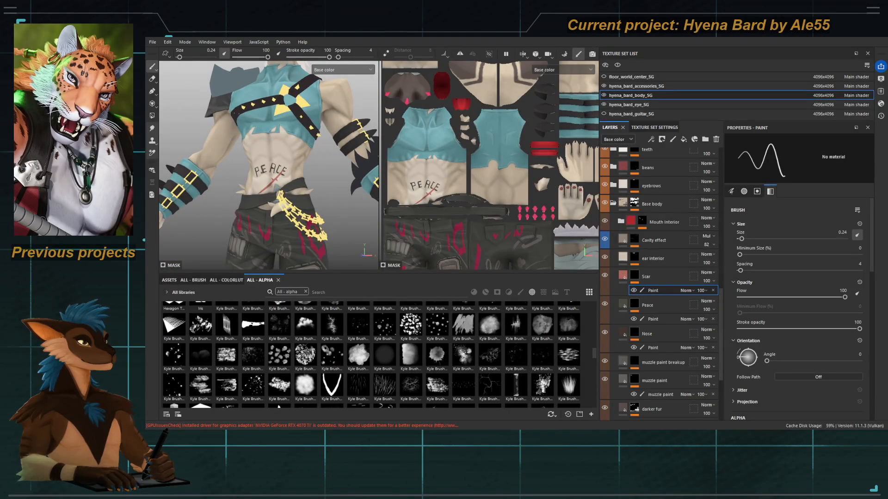
Step: Extend the scar's upper end past the last E of PEACE with a tapered stroke, using a 0.52 brush
scroll(268, 165, up, 3)
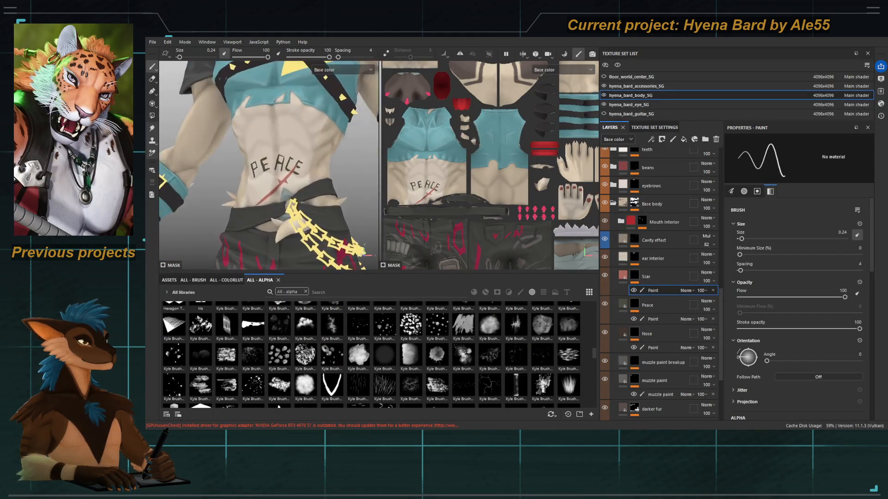
mouse_move(303, 228)
alt+mouse_down()
mouse_move(283, 221)
mouse_move(310, 216)
alt+mouse_up()
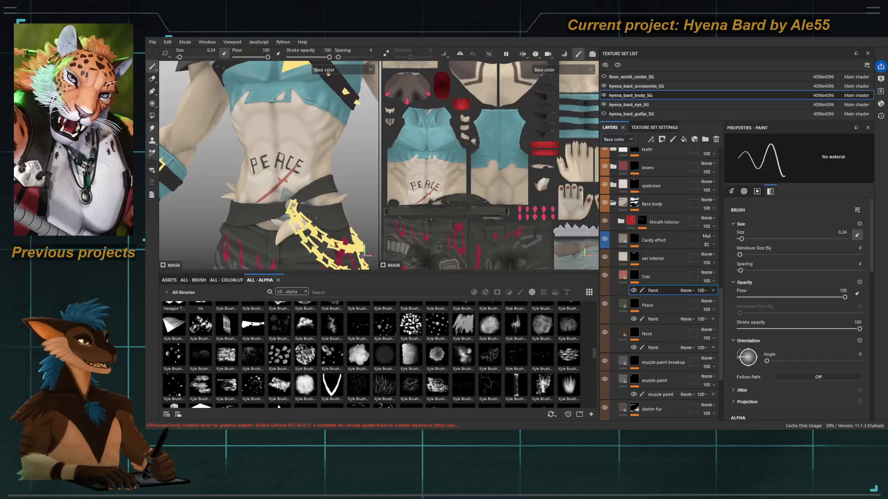
scroll(301, 178, up, 4)
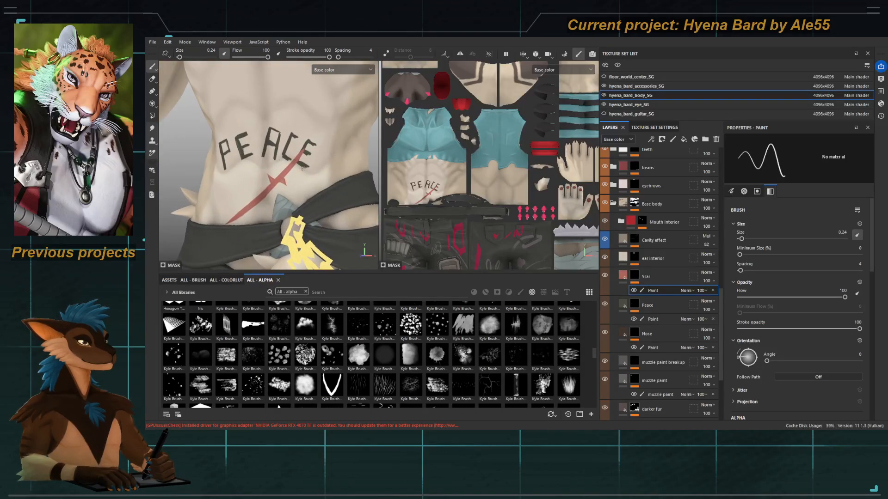
key([)
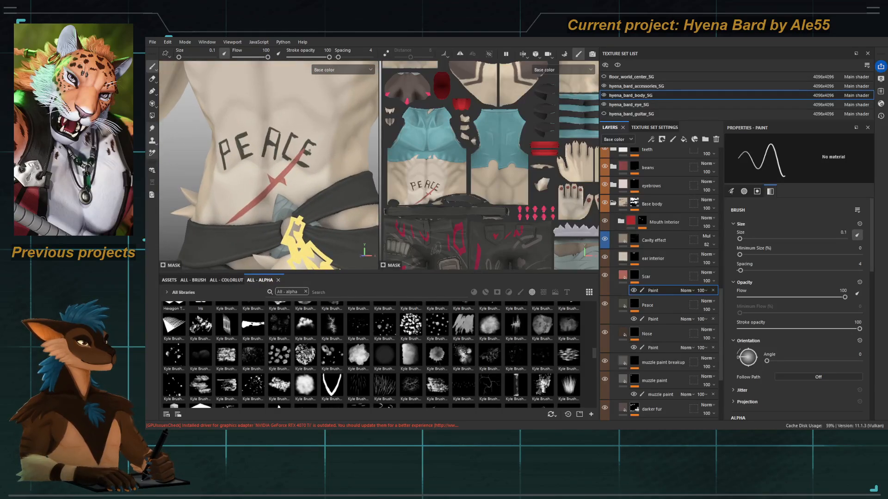
key(])
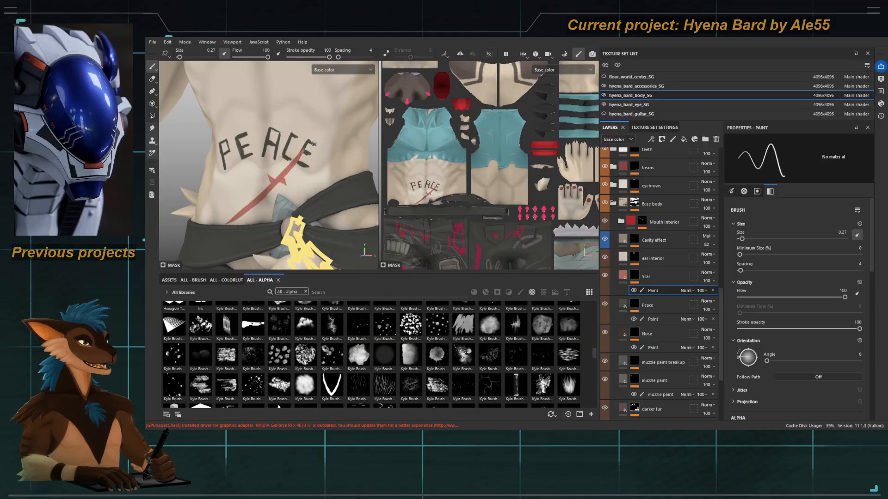
key(])
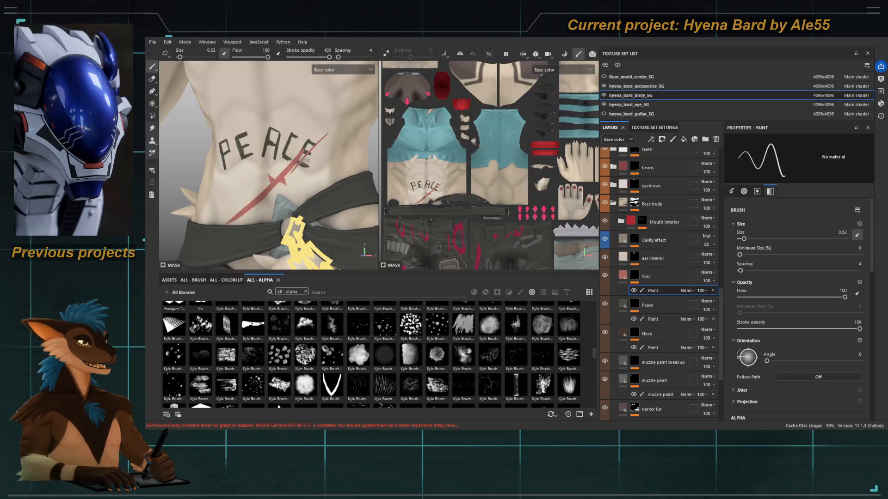
drag(334, 130, 300, 158)
key(ctrl+z)
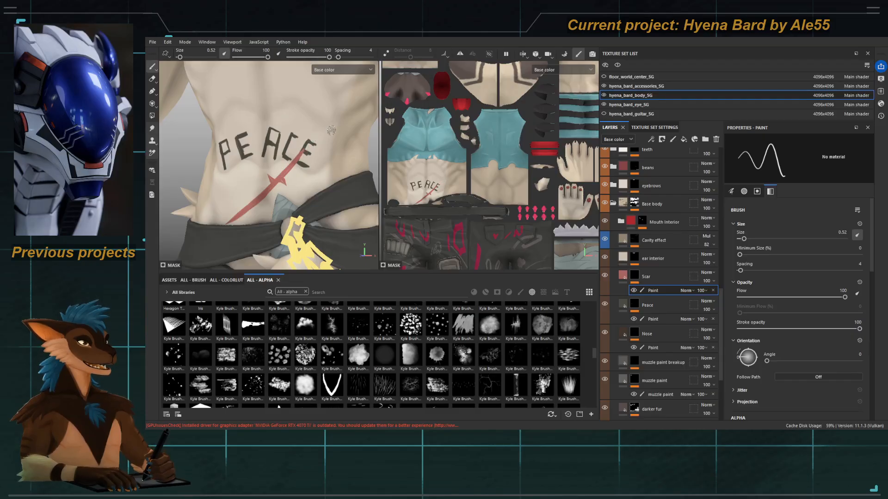
drag(334, 129, 300, 158)
key(ctrl+z)
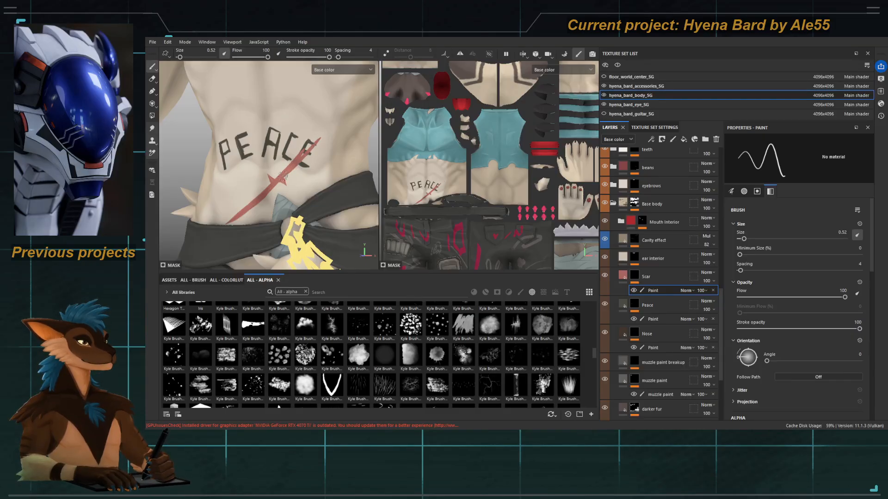
key(ctrl+z)
drag(323, 131, 297, 156)
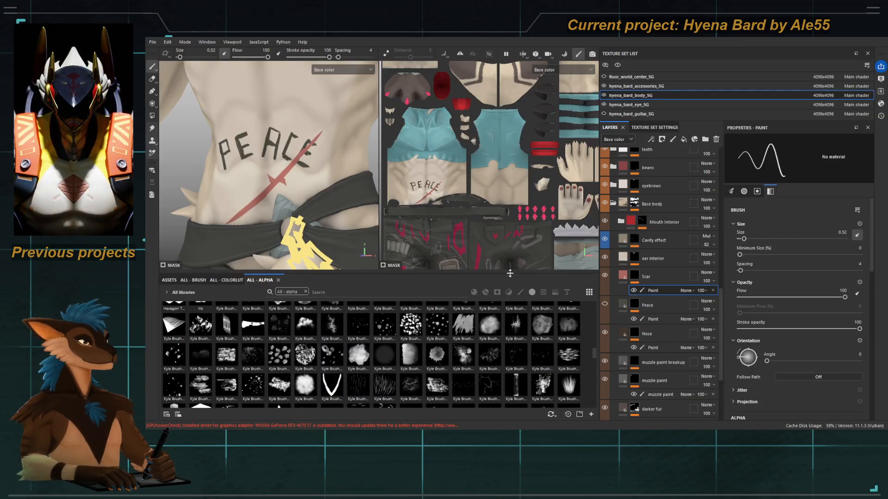
Step: Hide the Peace layer and the hyena_bard_accessories_SG texture set, and examine the whole character
click(604, 304)
mouse_move(313, 203)
alt+right_down()
mouse_move(241, 143)
mouse_move(188, 69)
alt+right_up()
alt+middle_drag(265, 168, 238, 127)
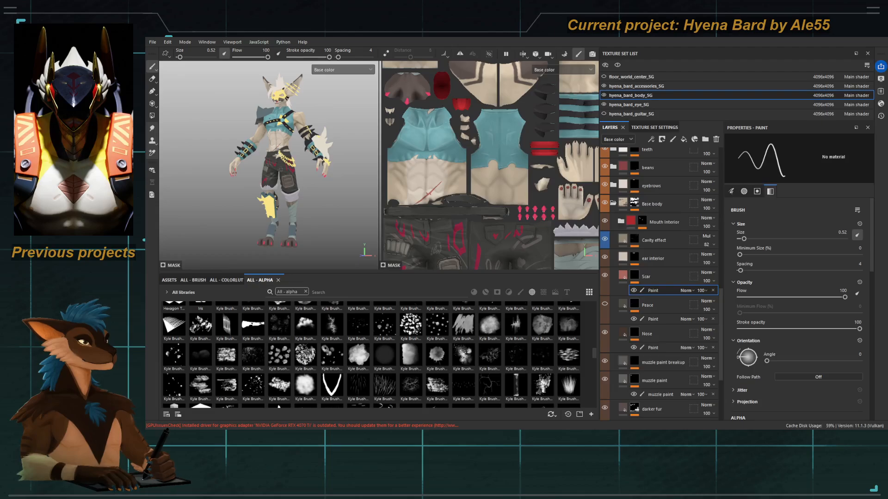
alt+right_drag(277, 207, 270, 139)
alt+middle_drag(271, 139, 282, 194)
alt+right_drag(282, 194, 234, 215)
alt+middle_drag(233, 215, 232, 143)
alt+right_drag(232, 143, 255, 178)
alt+middle_drag(255, 178, 251, 137)
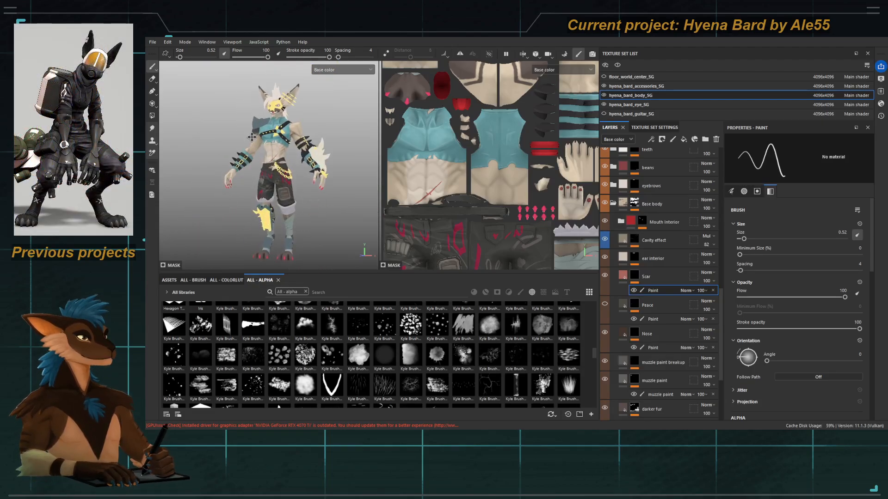
alt+drag(252, 137, 280, 145)
click(603, 86)
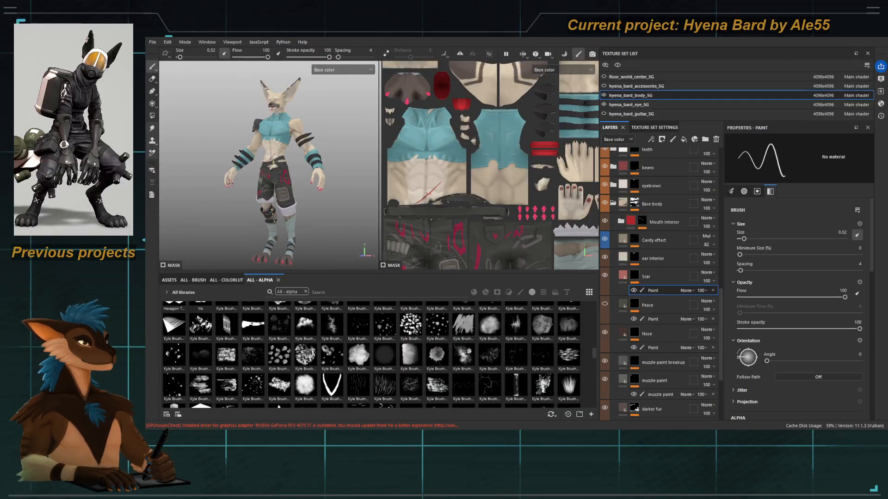
alt+right_drag(240, 172, 240, 176)
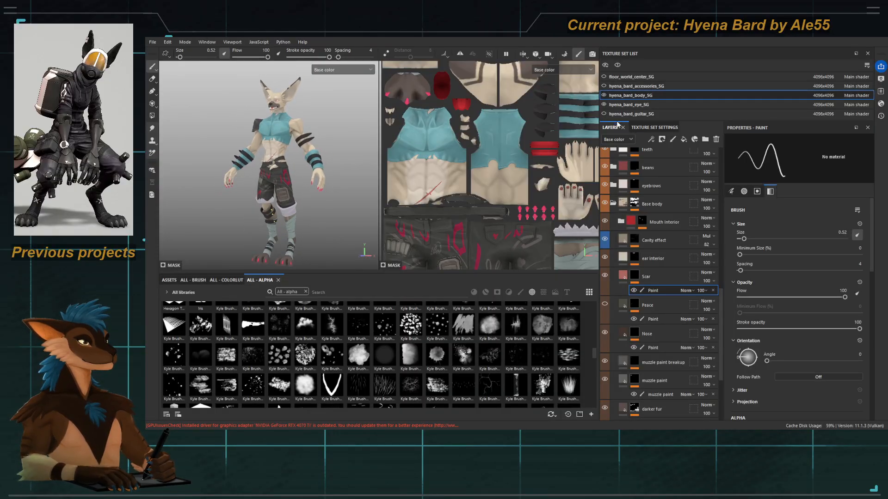
Step: Compare the body with the Fake Light and Fake AO shadow layers switched off and back on, and check its back
scroll(615, 179, up, 10)
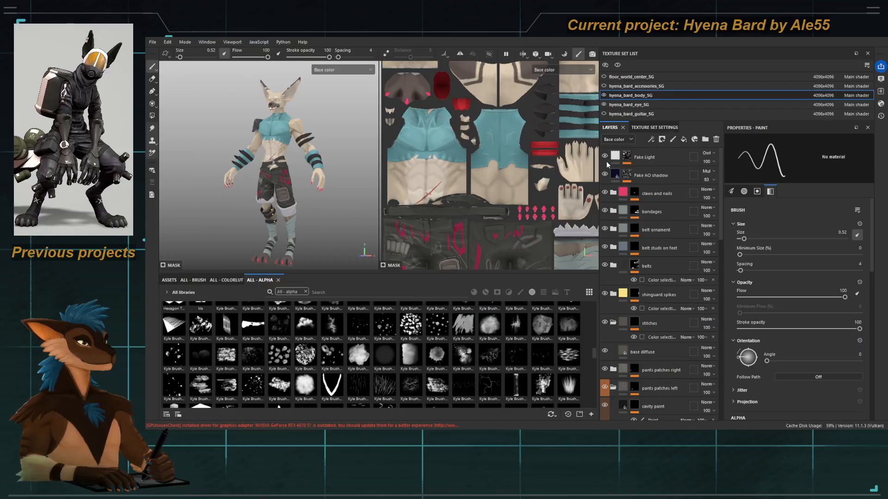
click(604, 156)
click(604, 174)
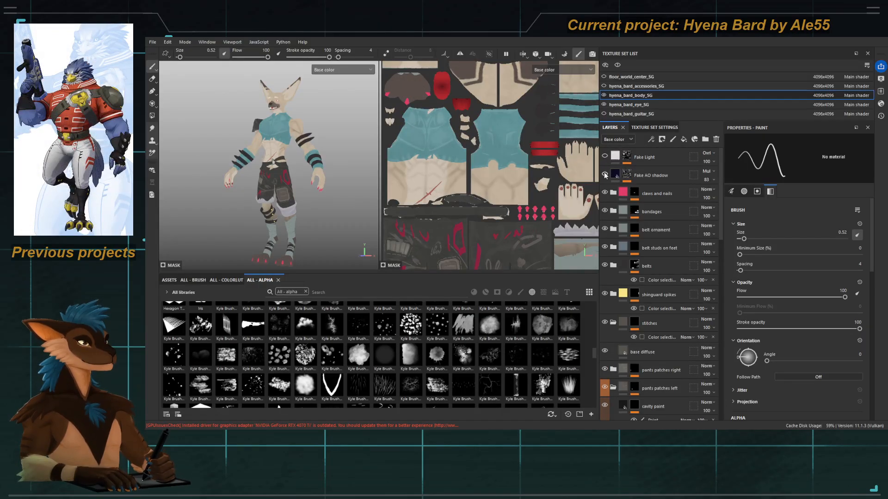
click(604, 175)
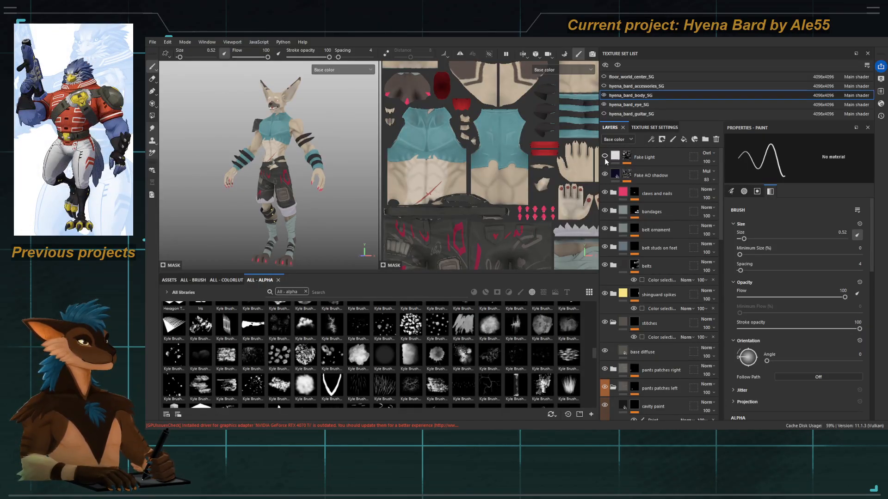
click(603, 157)
alt+drag(240, 156, 204, 148)
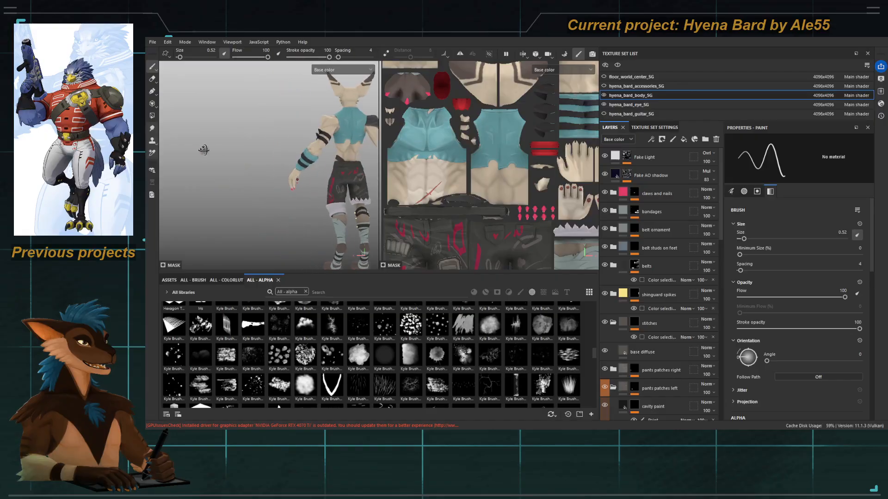
Step: Show the hyena_bard_accessories_SG texture set again on the front-facing character and save the project
ctrl+alt+drag(377, 157, 216, 151)
click(604, 85)
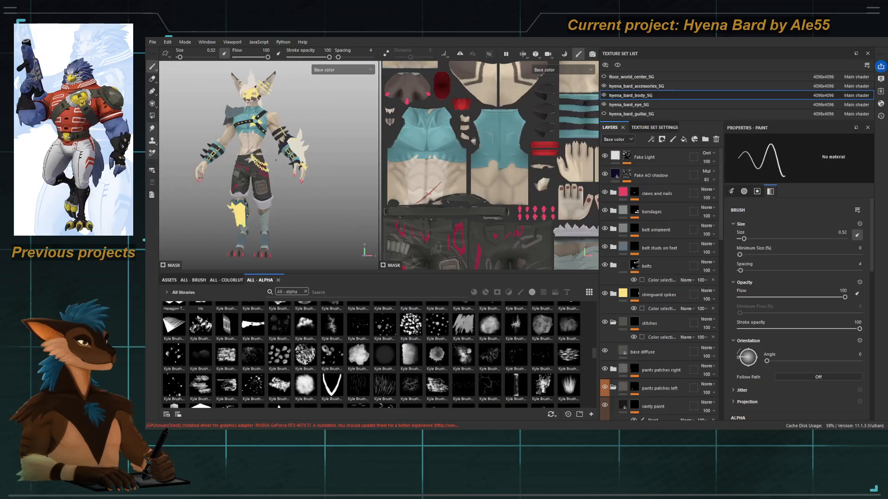
ctrl+alt+drag(270, 157, 285, 159)
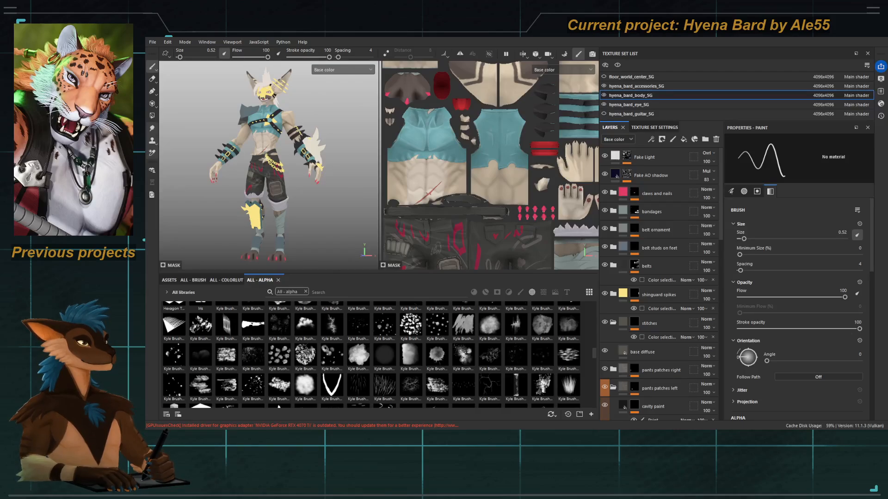
alt+drag(334, 200, 308, 204)
key(ctrl+s)
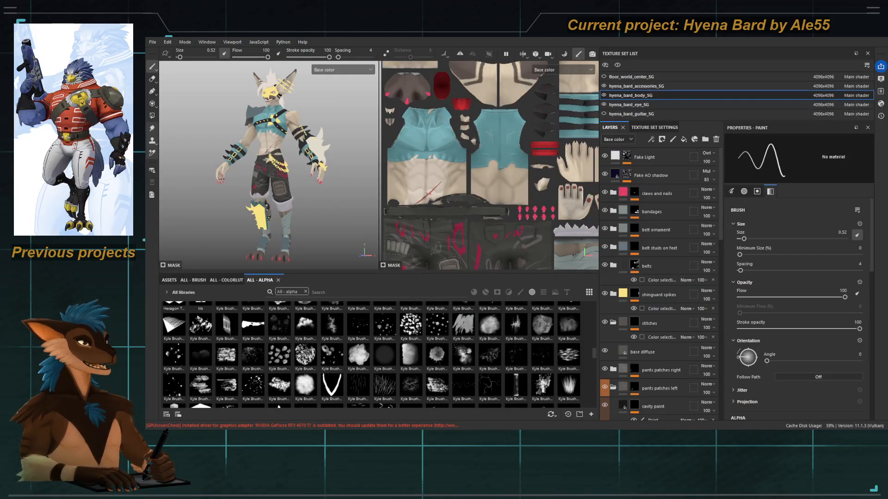
Step: Shrink the asset library's height to enlarge the 3D and UV views
drag(340, 274, 340, 321)
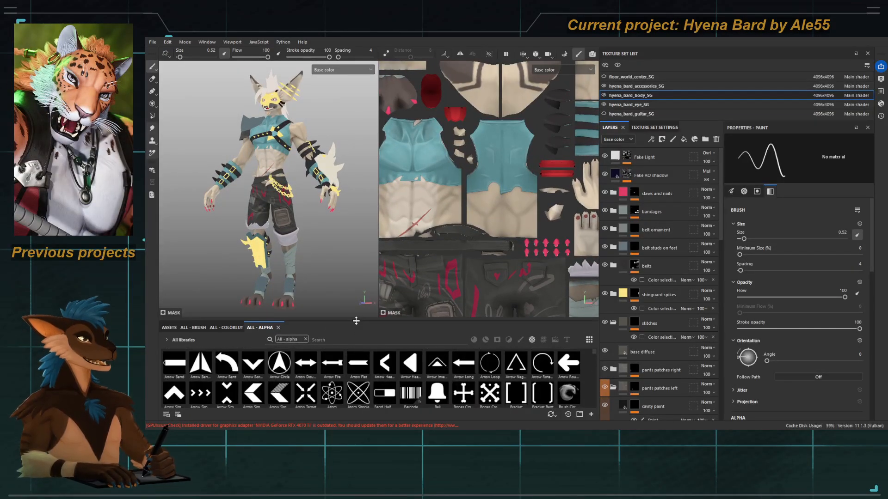
drag(356, 320, 355, 325)
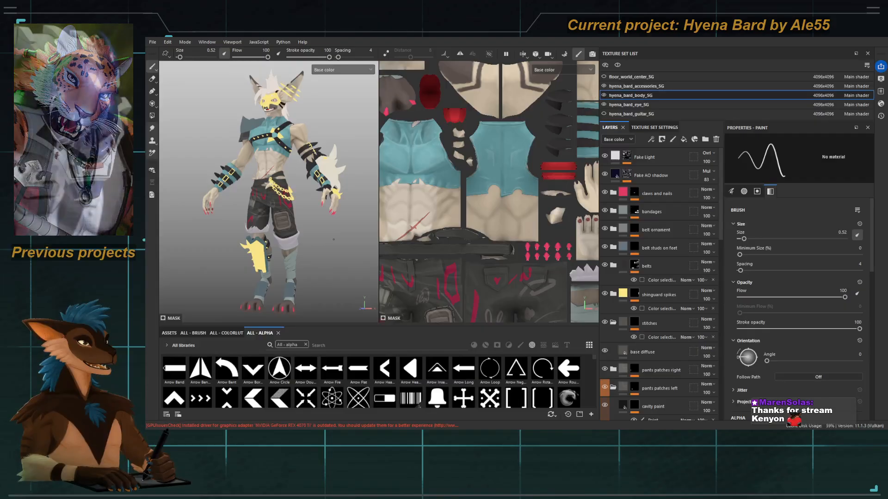
mouse_move(333, 239)
alt+mouse_down()
mouse_move(360, 238)
mouse_move(325, 232)
alt+mouse_up()
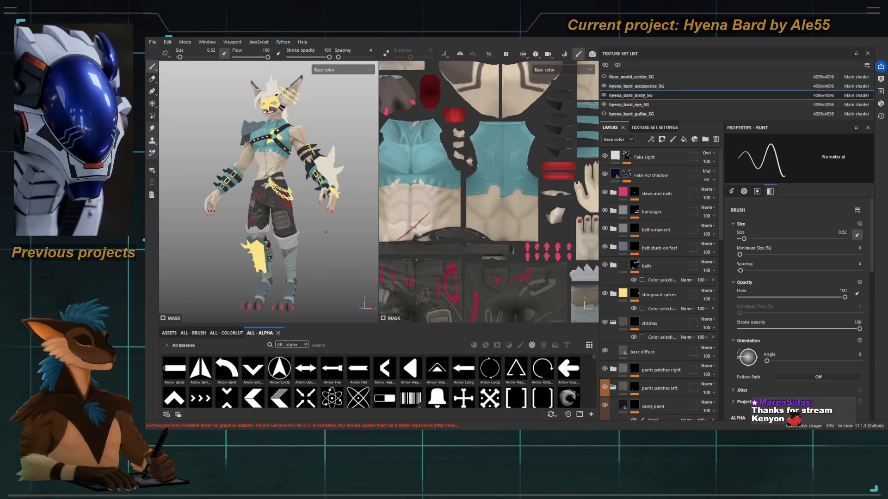
alt+drag(263, 230, 271, 228)
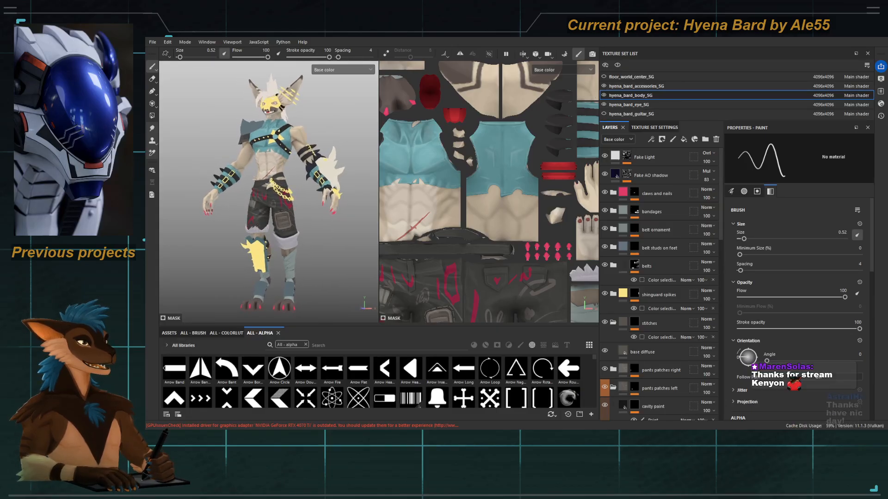
Step: Examine the character with its accessories, first close up and then as a whole from the front
alt+middle_drag(271, 228, 230, 211)
alt+right_drag(230, 211, 363, 283)
alt+middle_drag(356, 134, 319, 208)
alt+drag(334, 187, 329, 213)
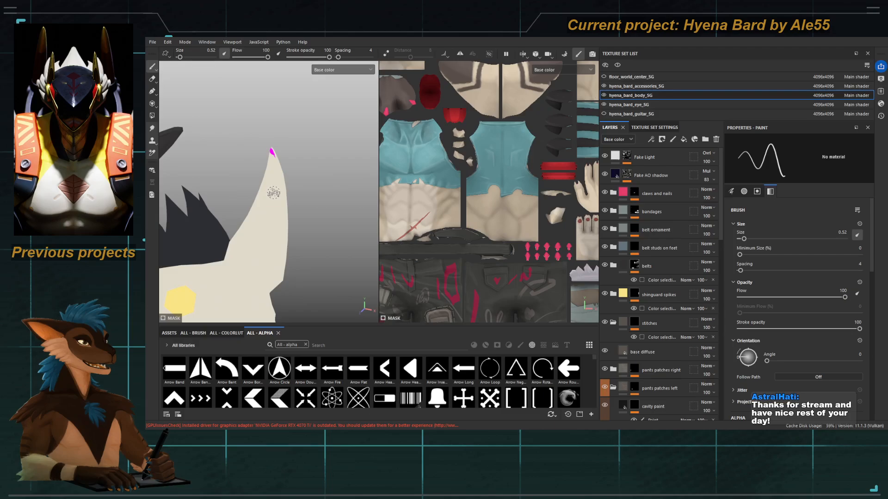
key(f)
scroll(263, 175, up, 8)
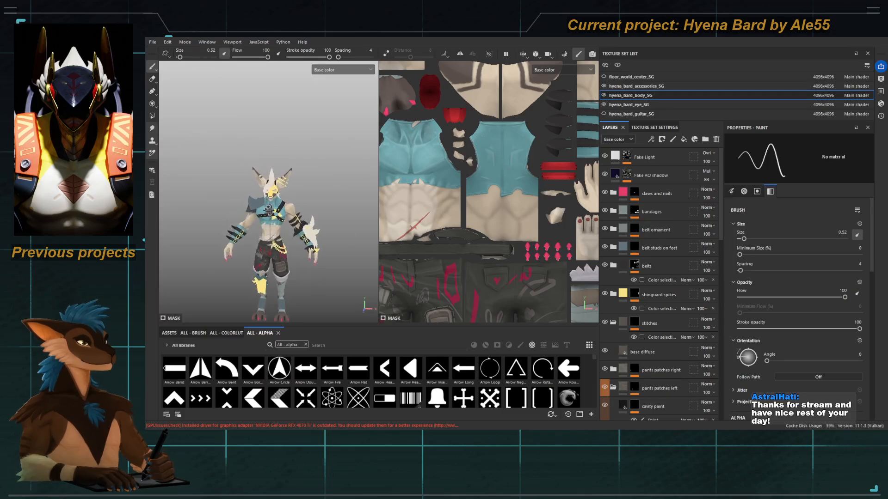
scroll(271, 205, up, 4)
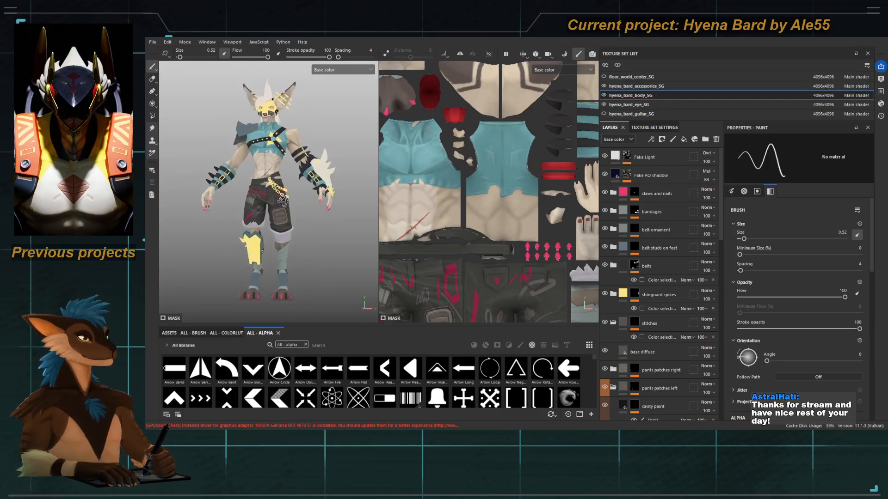
scroll(290, 210, up, 1)
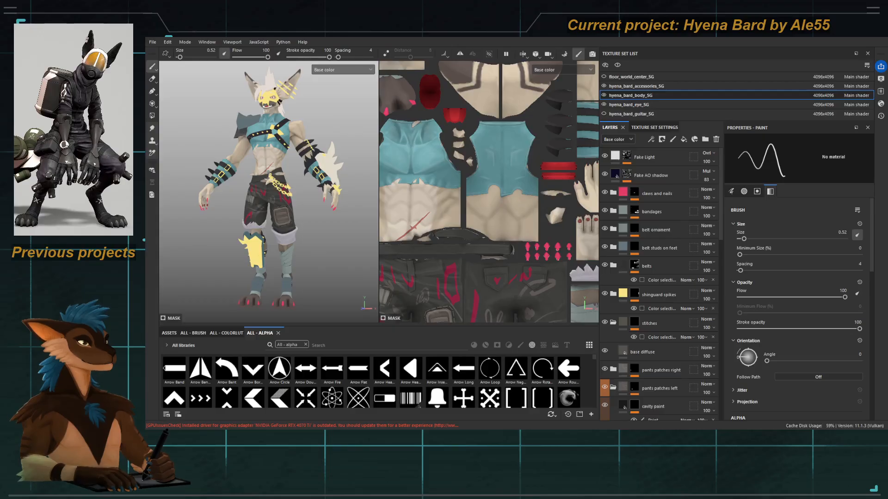
alt+drag(287, 245, 282, 200)
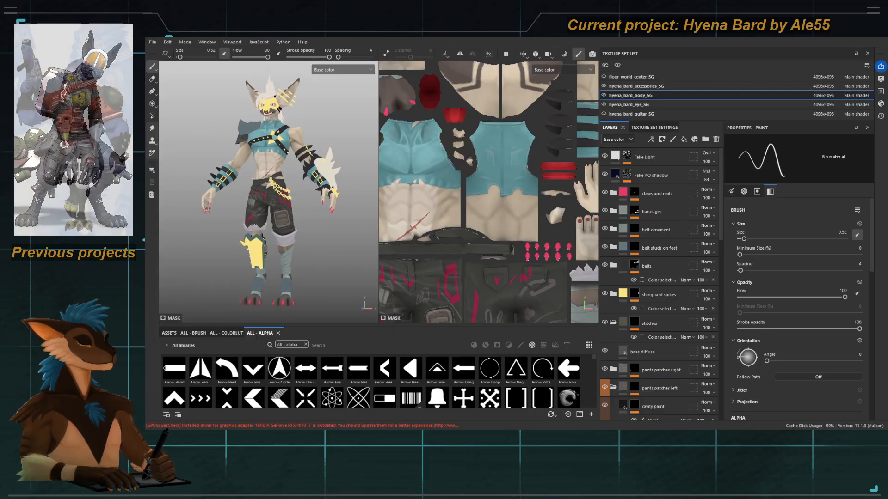